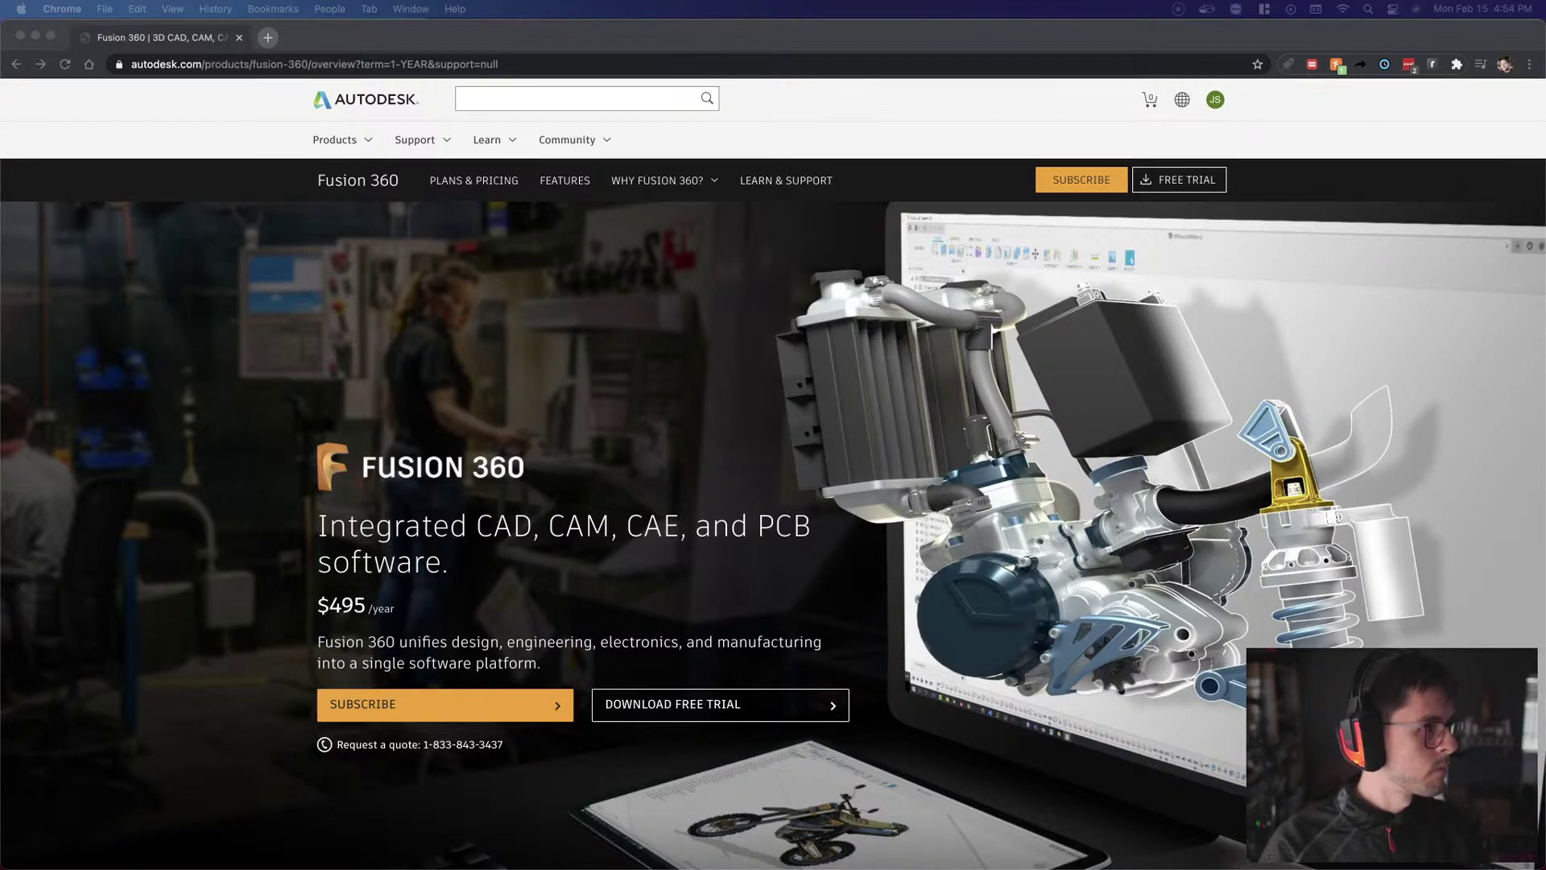
Step: Switch from the browser's product page to the empty design in Fusion 360
{"action": "left_click", "coordinate": [417, 65]}
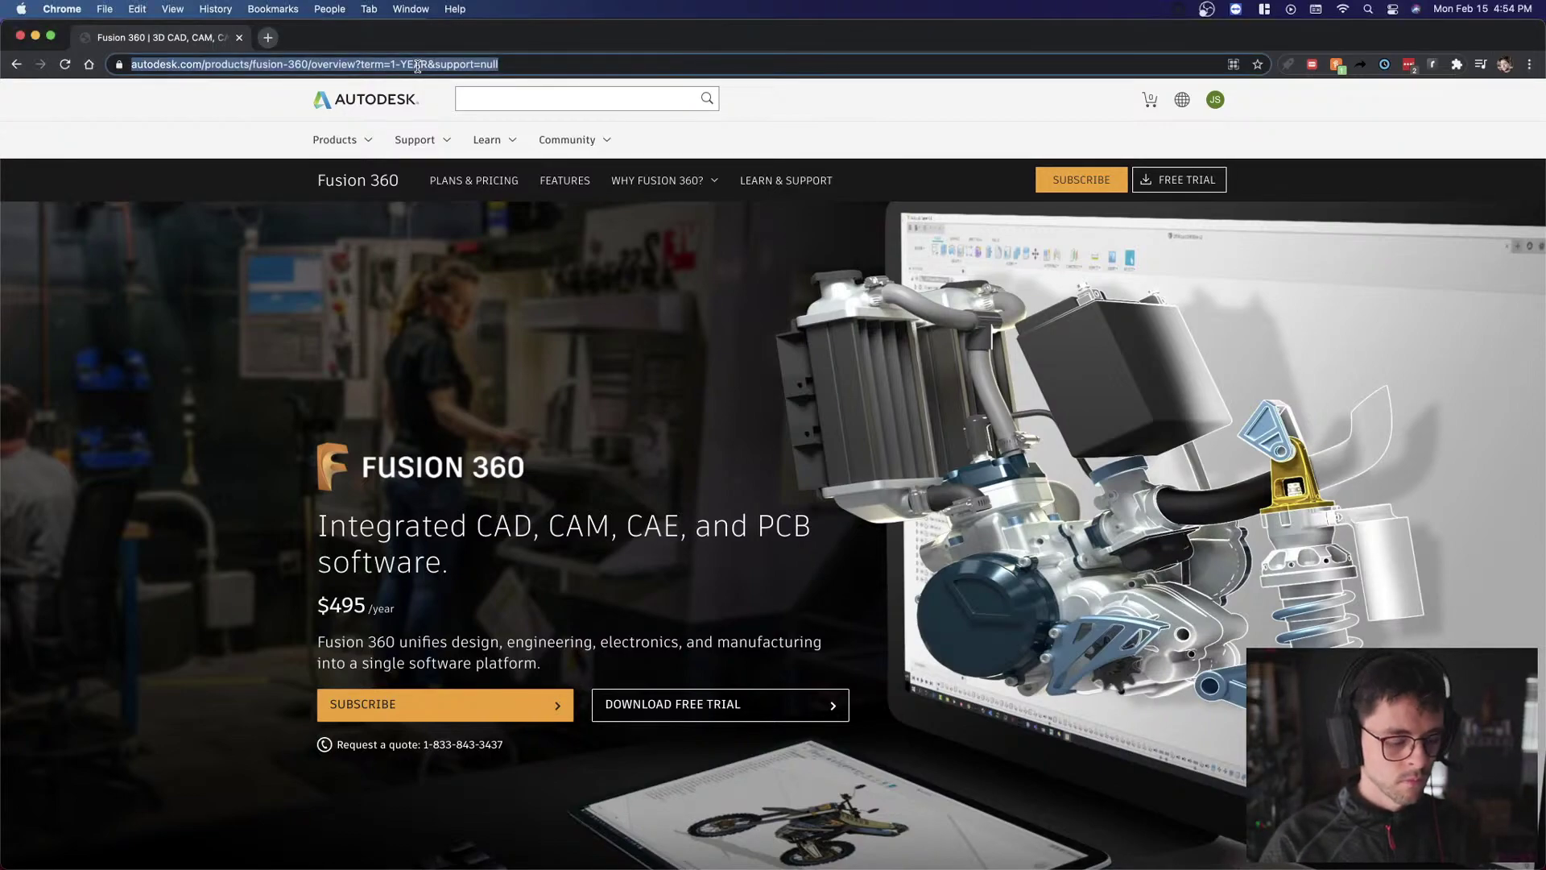
{"action": "key", "text": "super+Tab"}
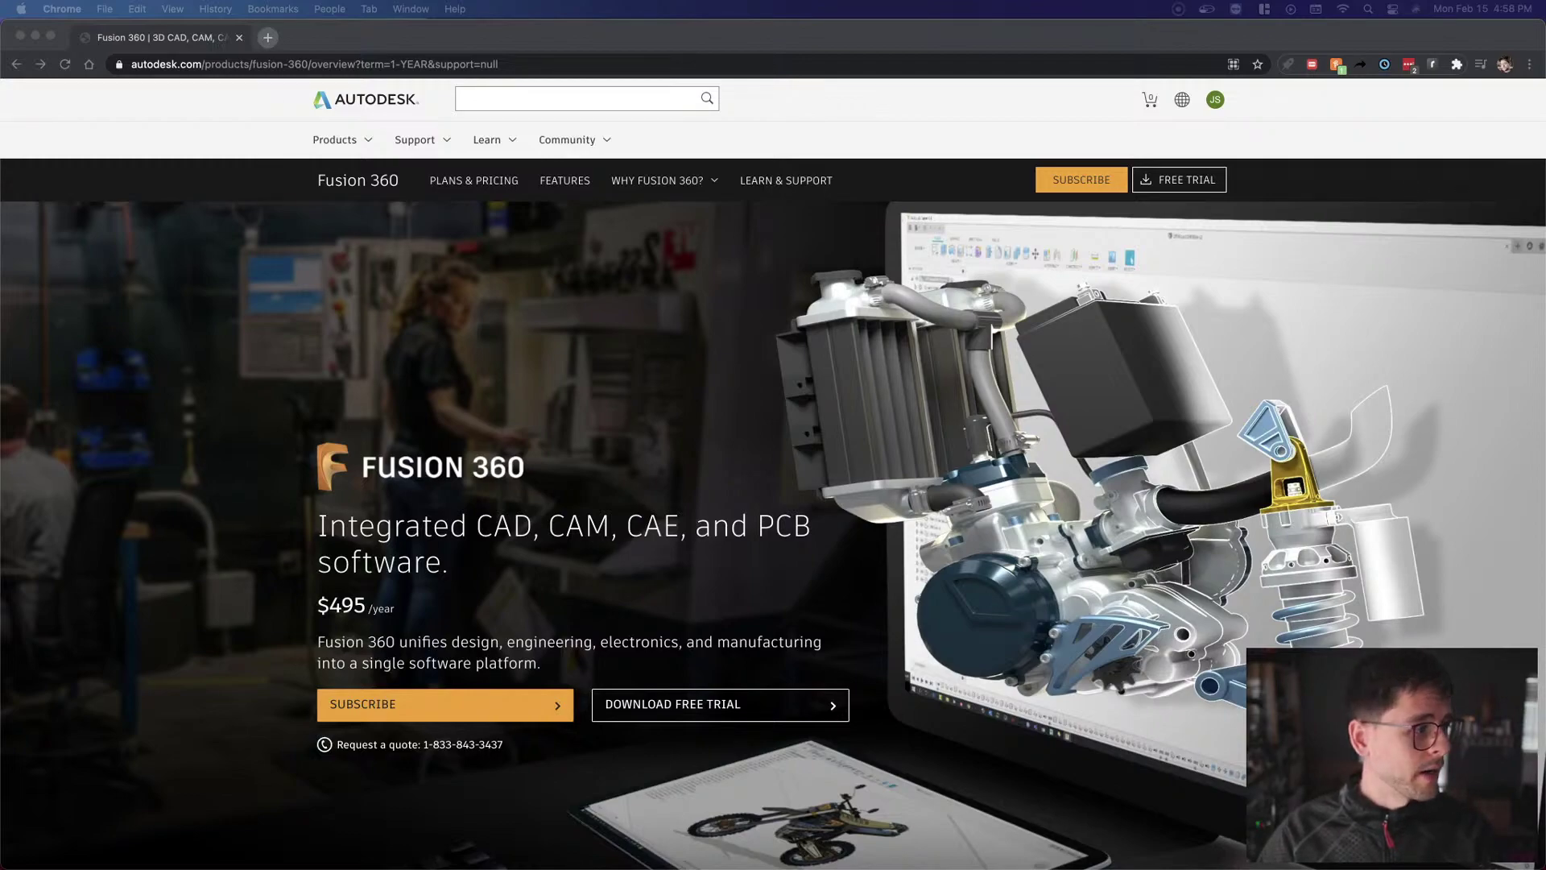
{"action": "key", "text": "super+Tab"}
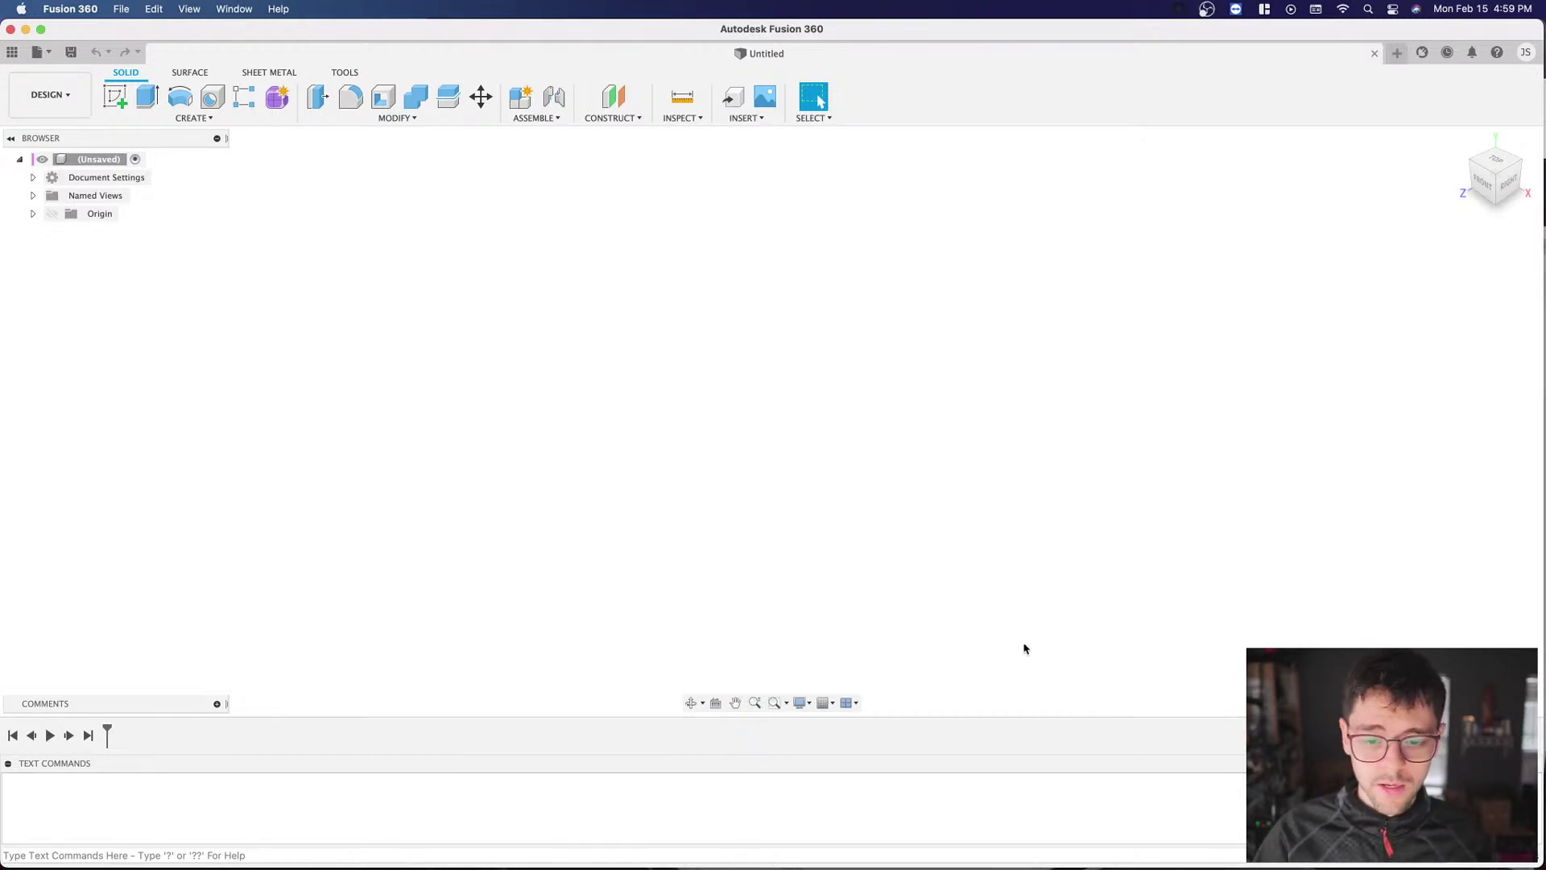
Step: Change the viewport environment to a dark background and collapse the text commands area
{"action": "left_click", "coordinate": [801, 703]}
{"action": "mouse_move", "coordinate": [823, 724]}
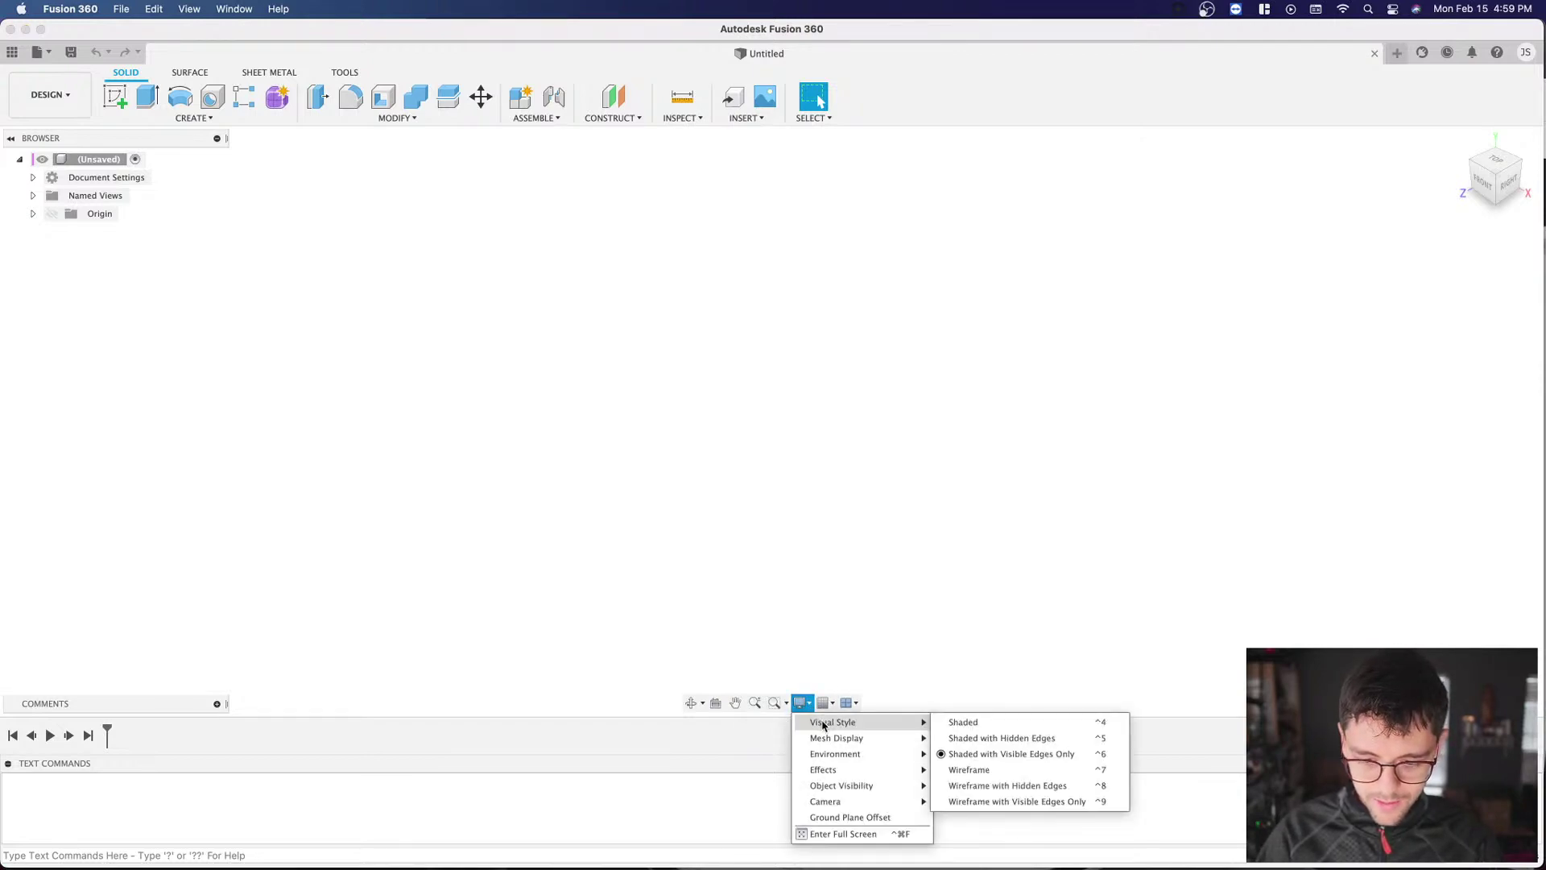
{"action": "mouse_move", "coordinate": [838, 755]}
{"action": "left_click", "coordinate": [966, 754]}
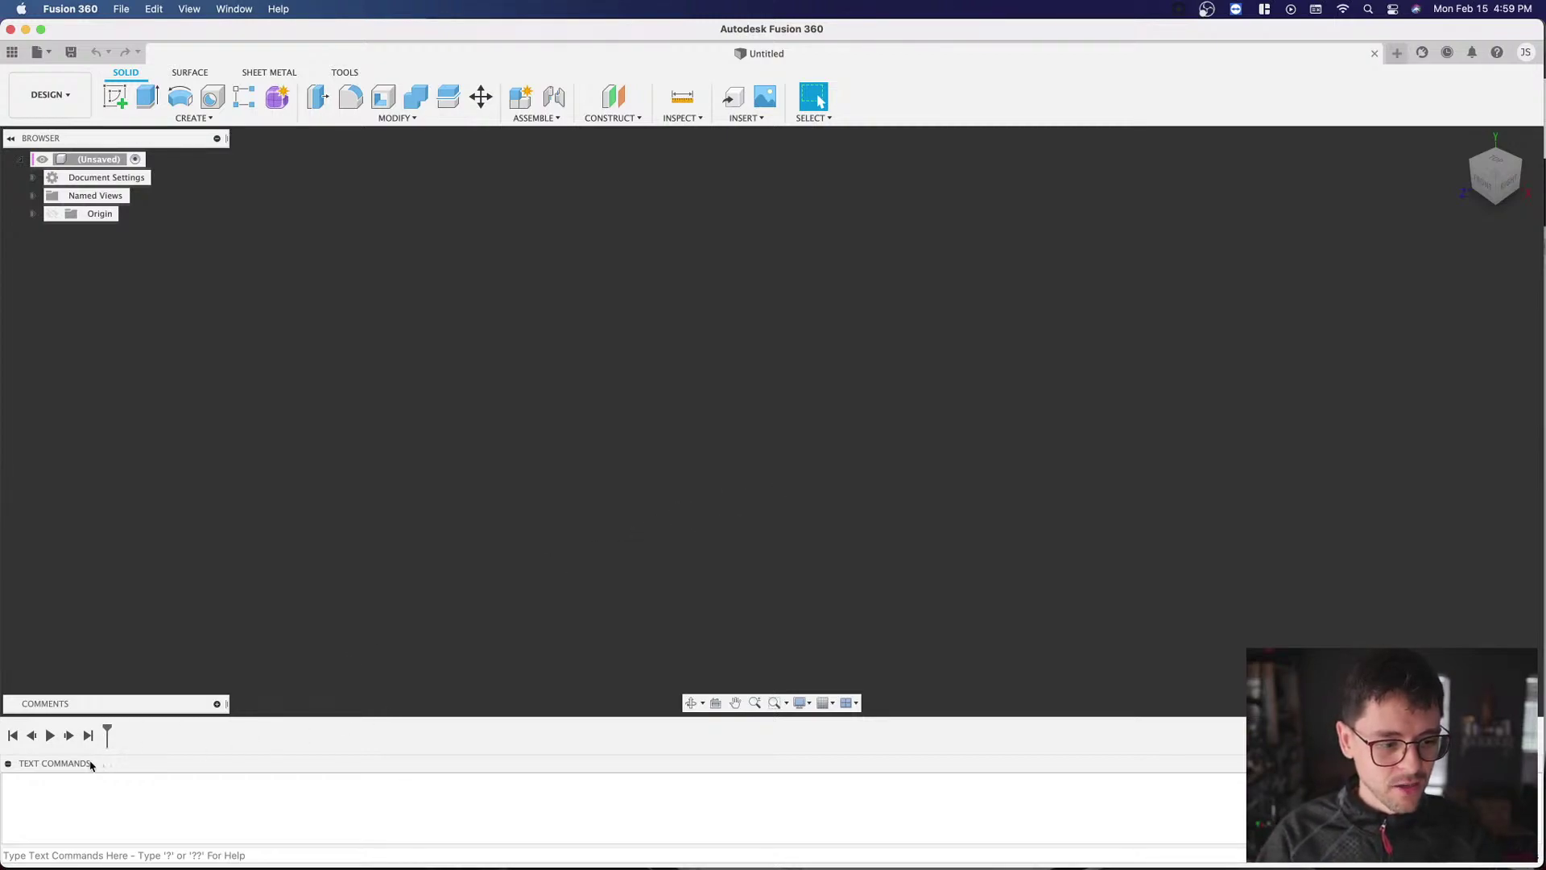
{"action": "left_click", "coordinate": [9, 764]}
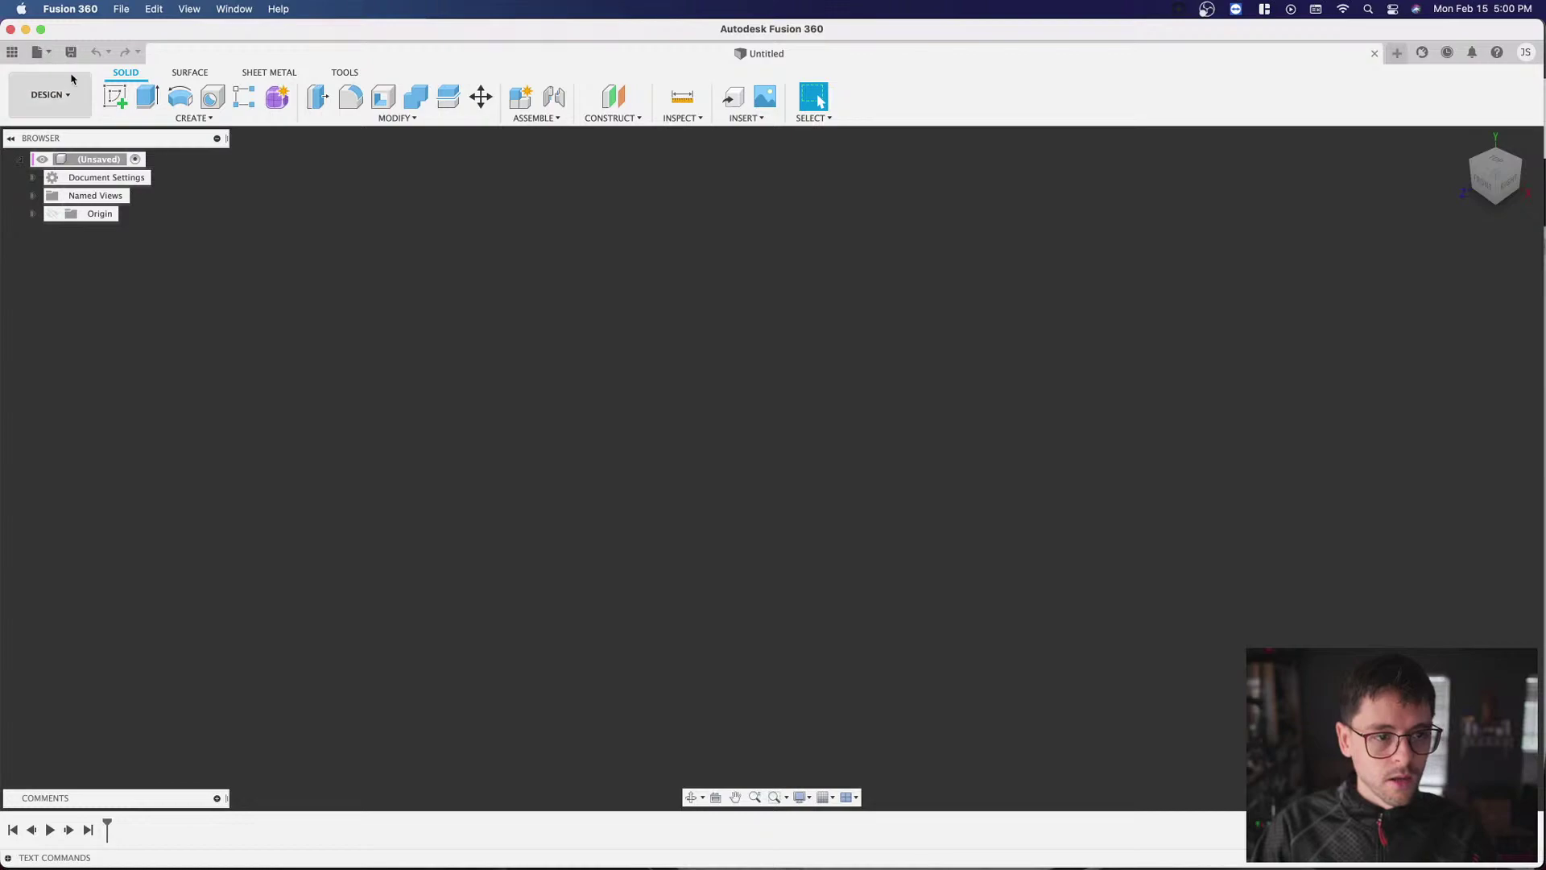
Step: Show the project data and save the untitled design as "Sapphire Q4" in the NFC O5L project
{"action": "left_click", "coordinate": [12, 53]}
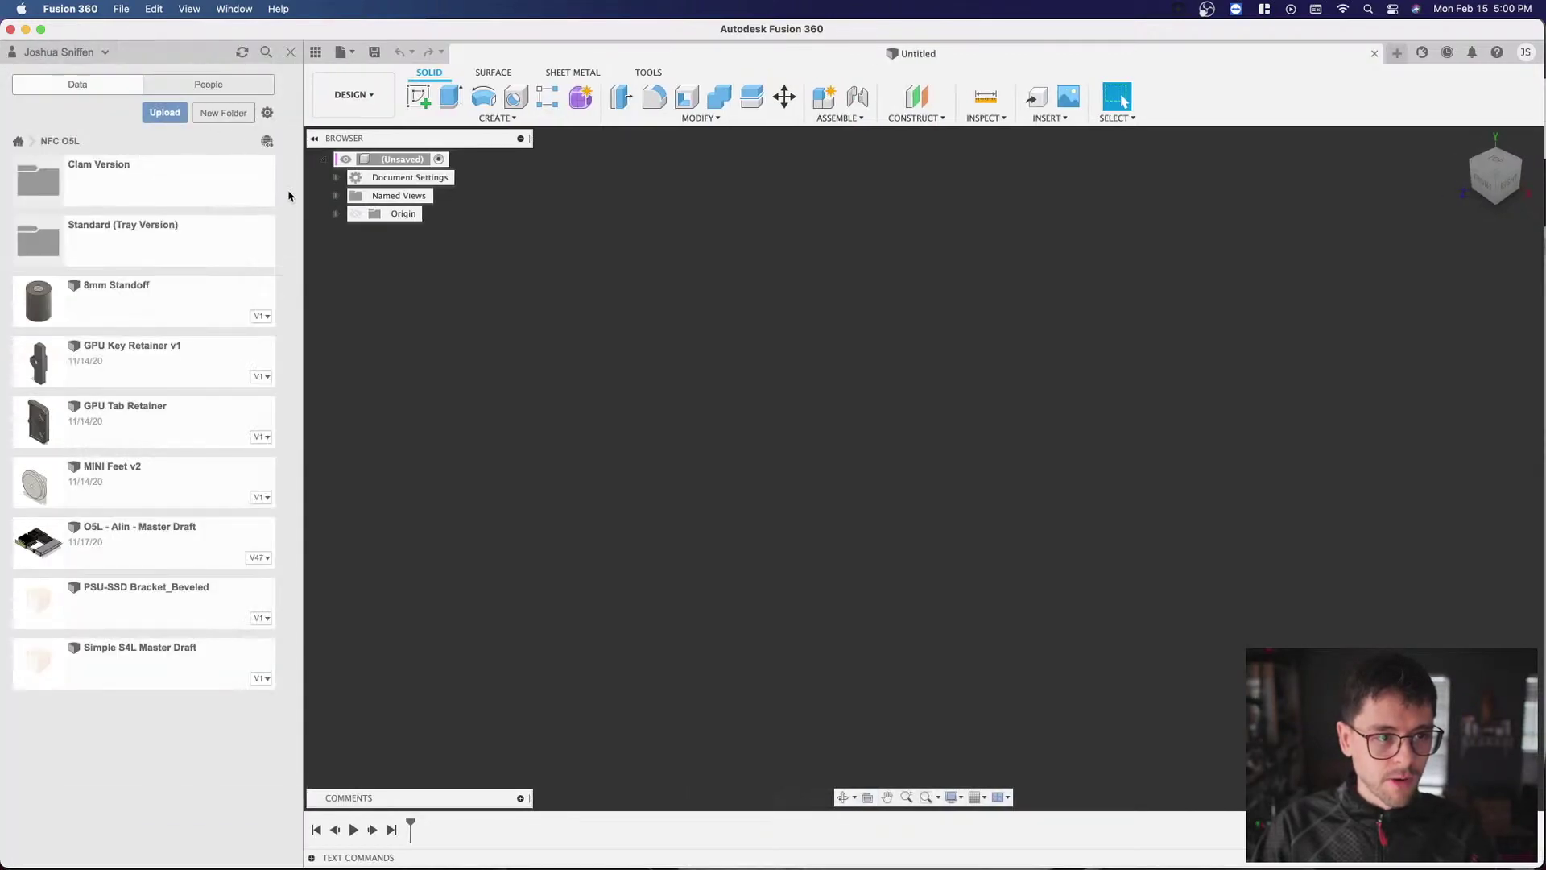
{"action": "left_click", "coordinate": [373, 53]}
{"action": "type", "text": "Sapphire Q4"}
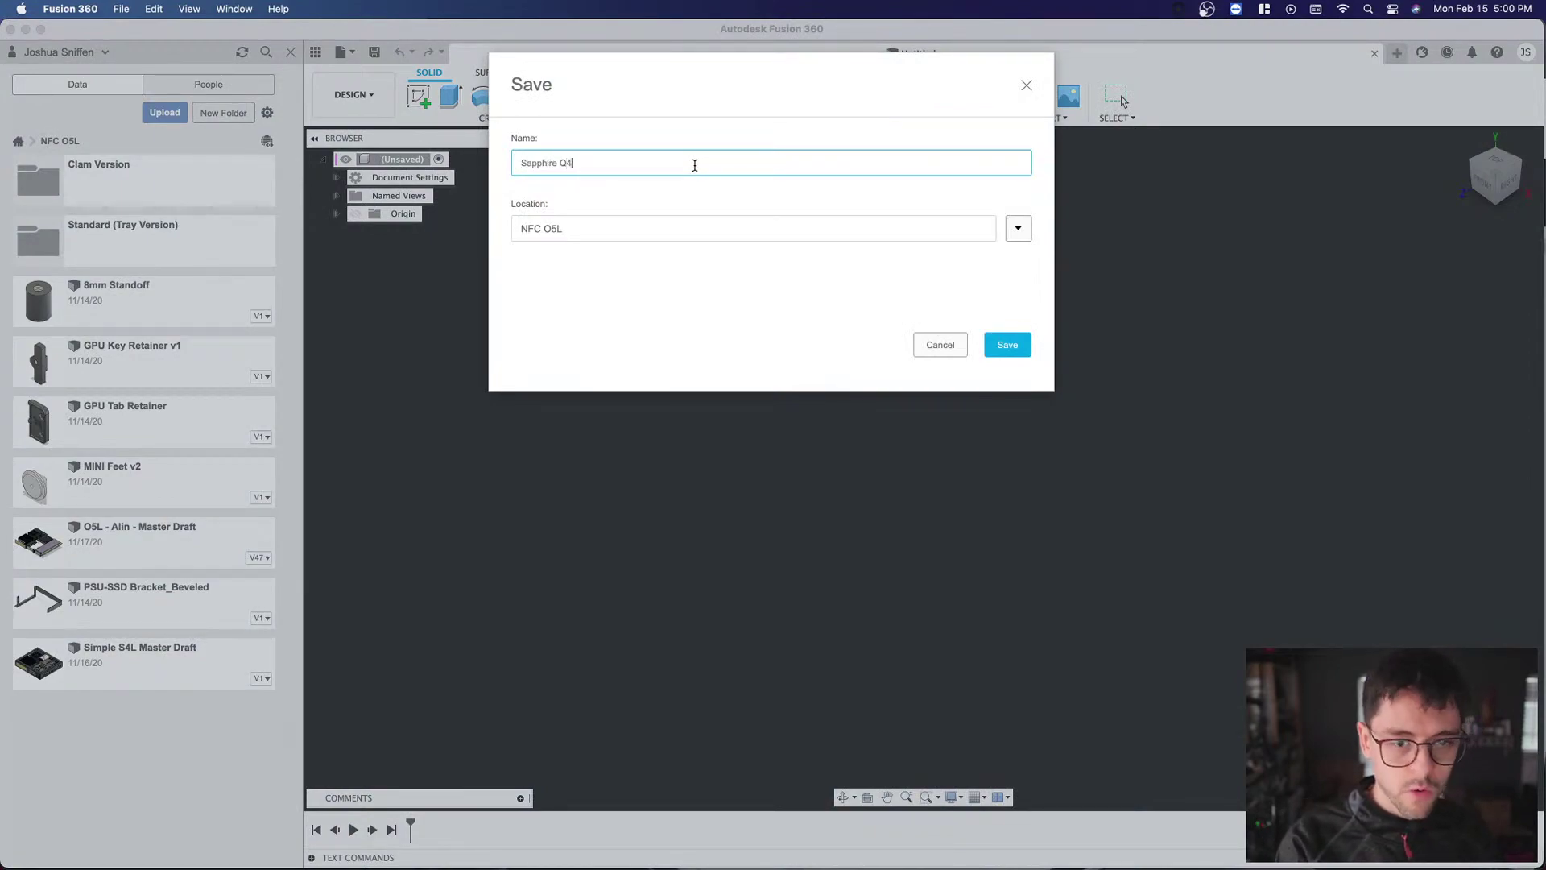
{"action": "left_click", "coordinate": [1000, 343]}
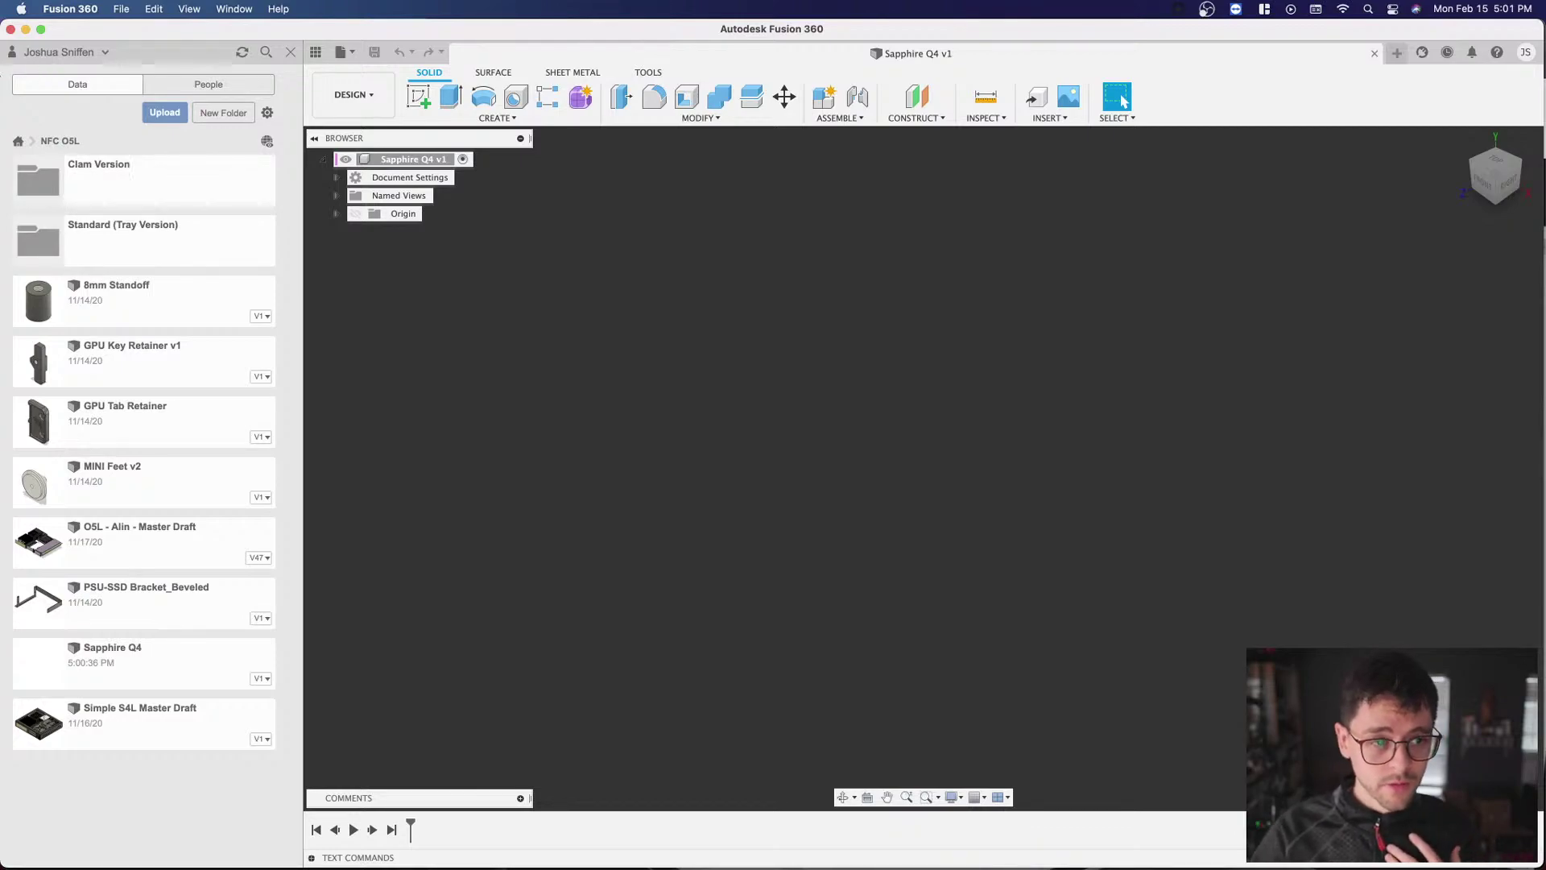
Step: Insert the MINI ITX model from the Boards and Cards folder of the PC Components project, accepting its default position
{"action": "left_click", "coordinate": [17, 142]}
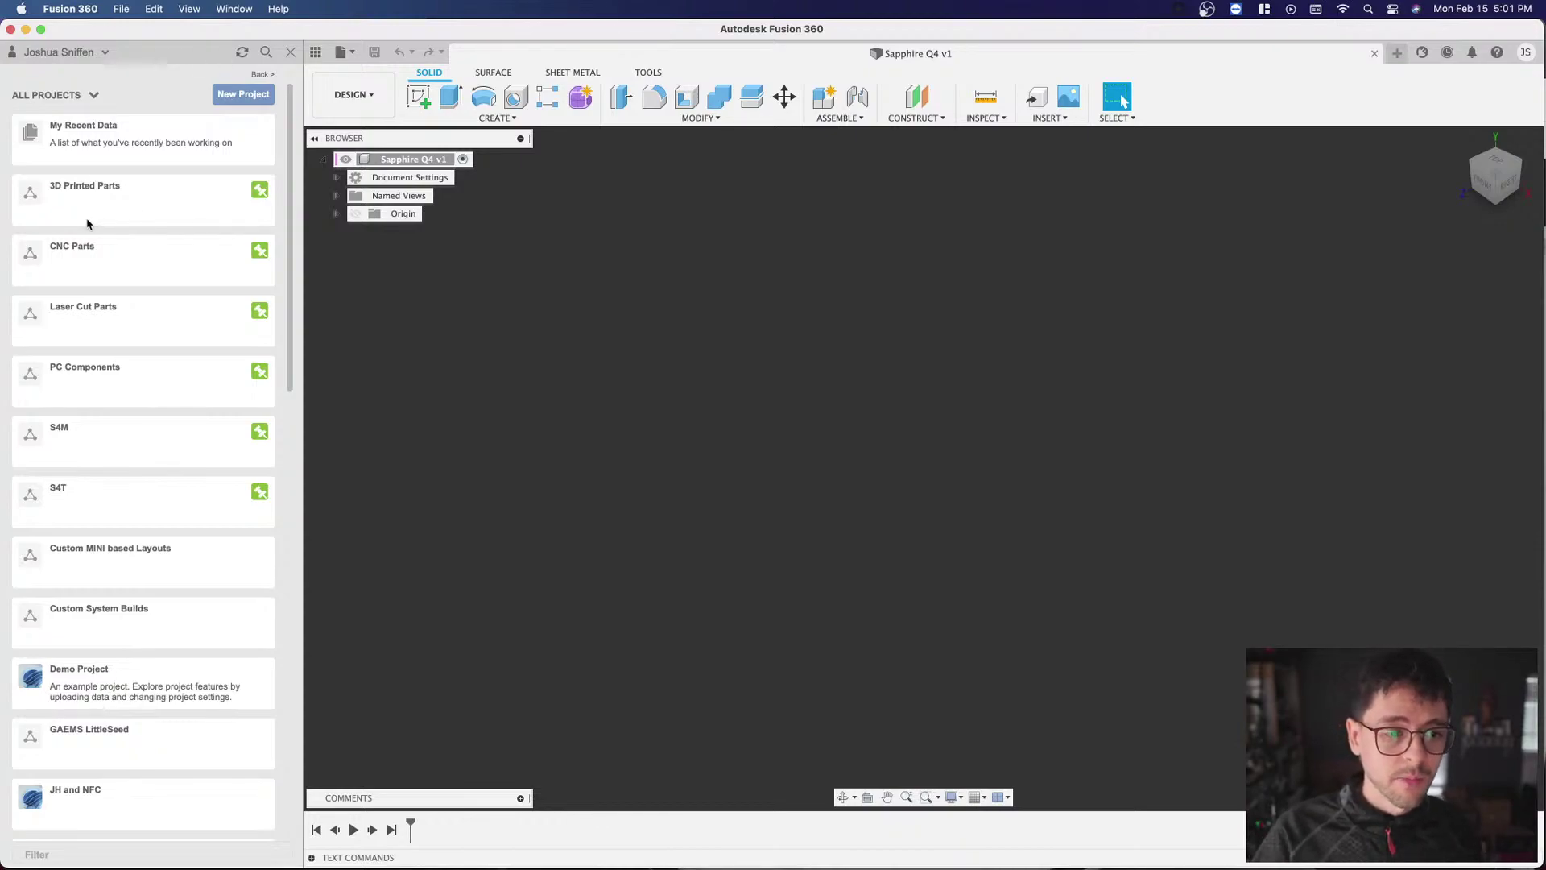
{"action": "scroll", "coordinate": [125, 290], "scroll_direction": "down", "scroll_amount": 2}
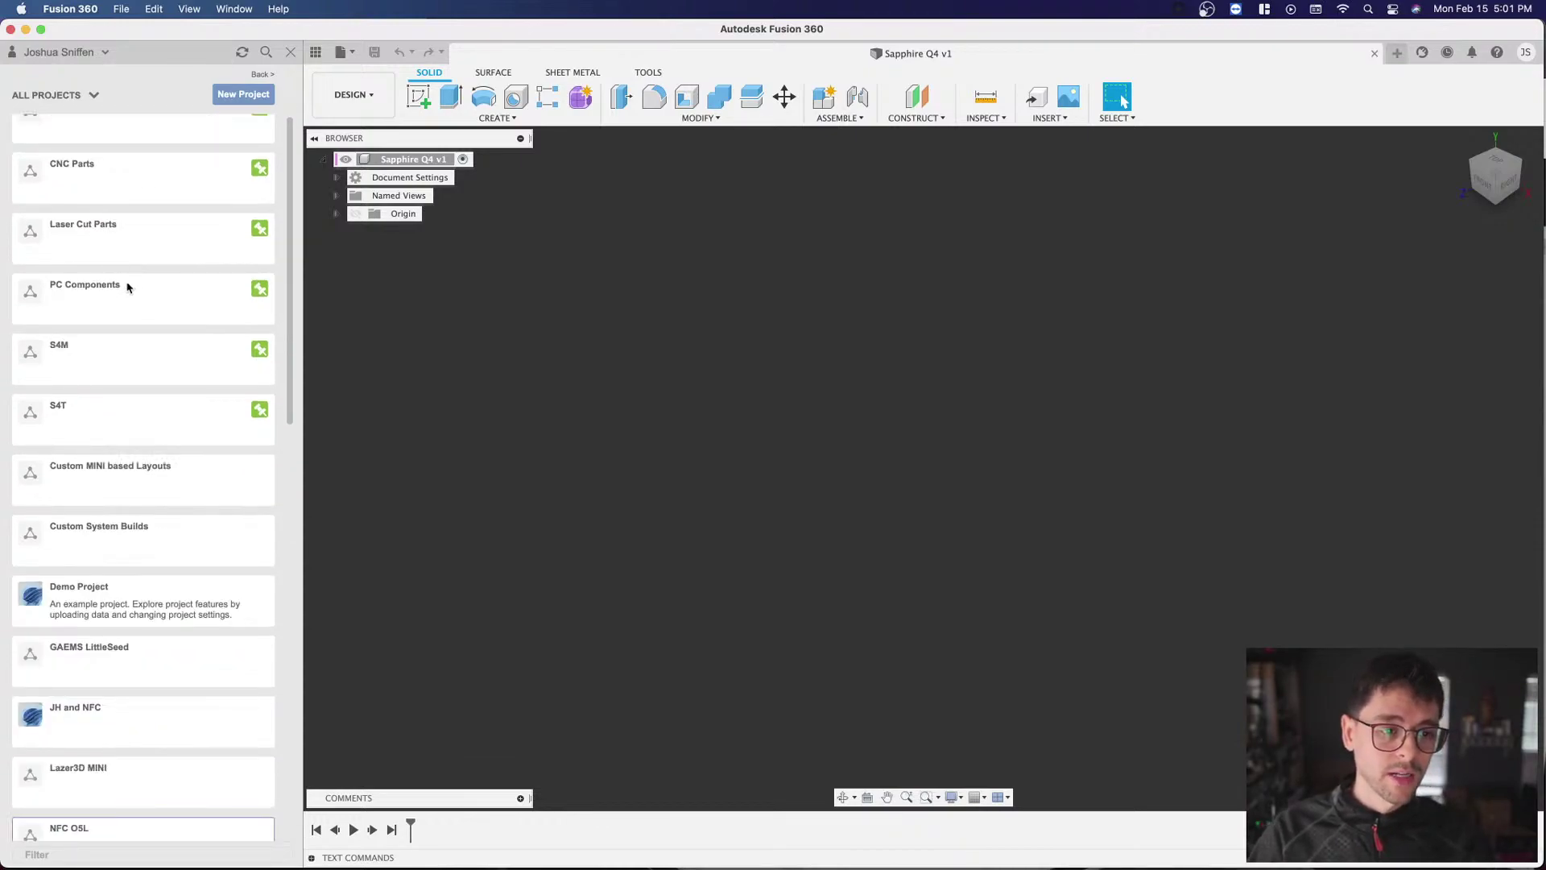
{"action": "scroll", "coordinate": [129, 290], "scroll_direction": "up", "scroll_amount": 2}
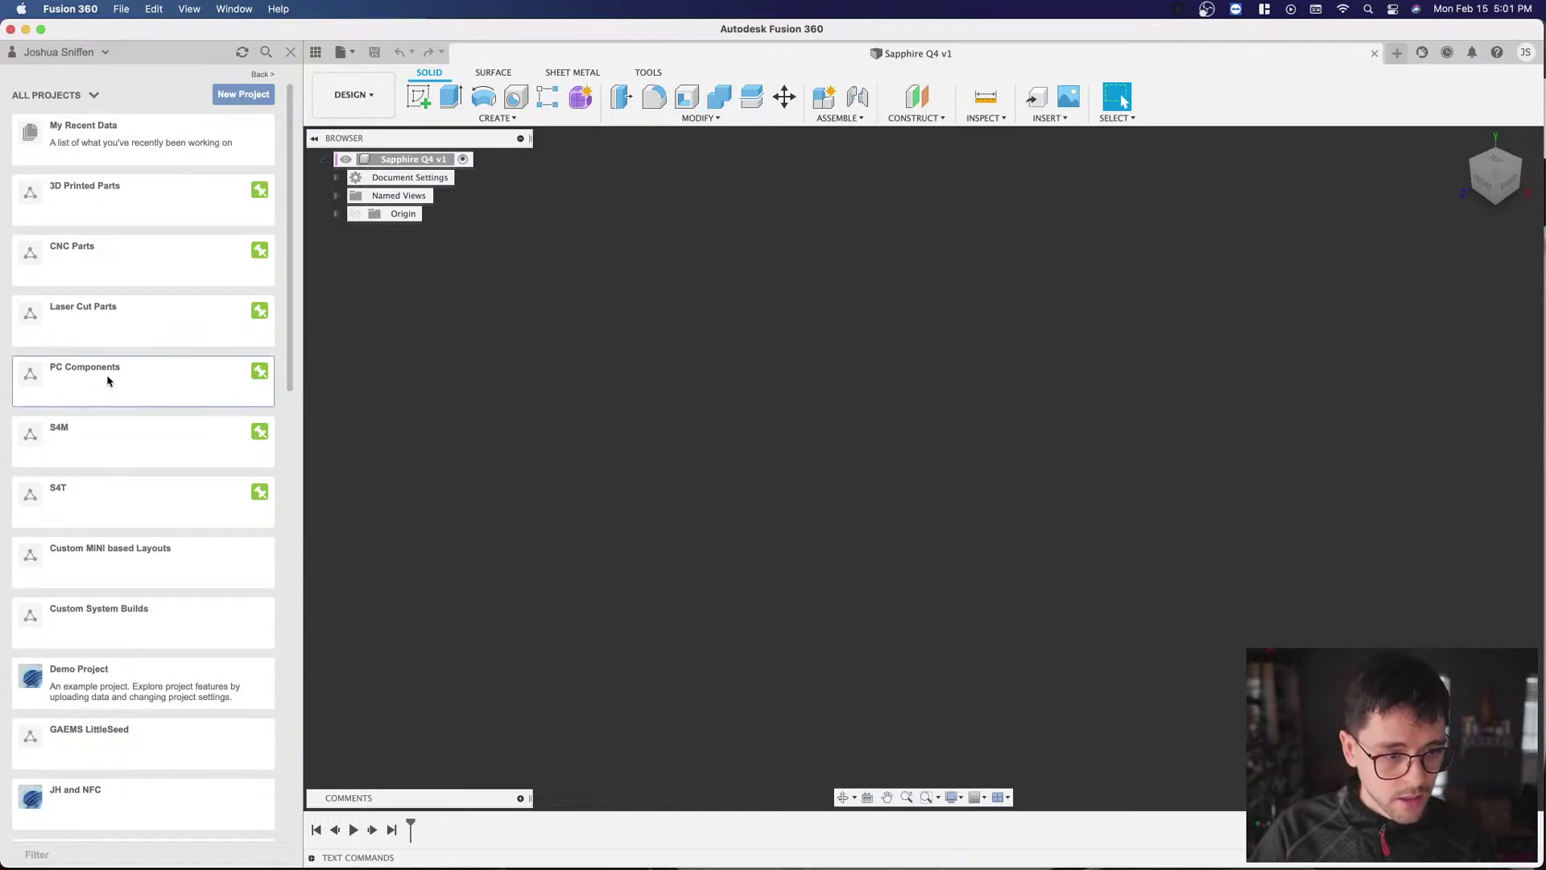
{"action": "left_click", "coordinate": [181, 379]}
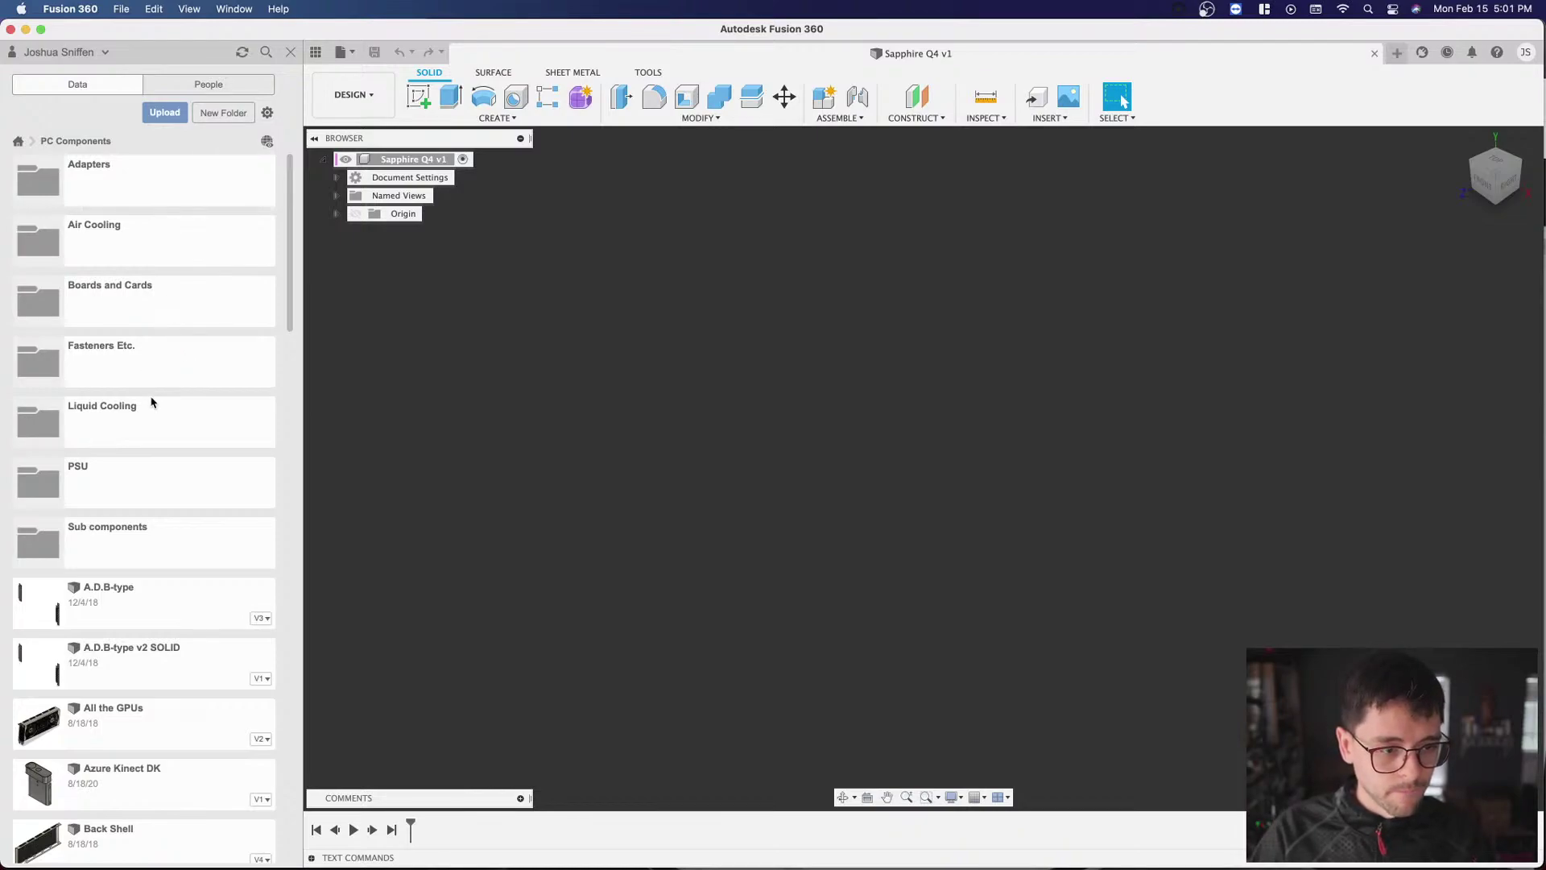
{"action": "left_click", "coordinate": [149, 295]}
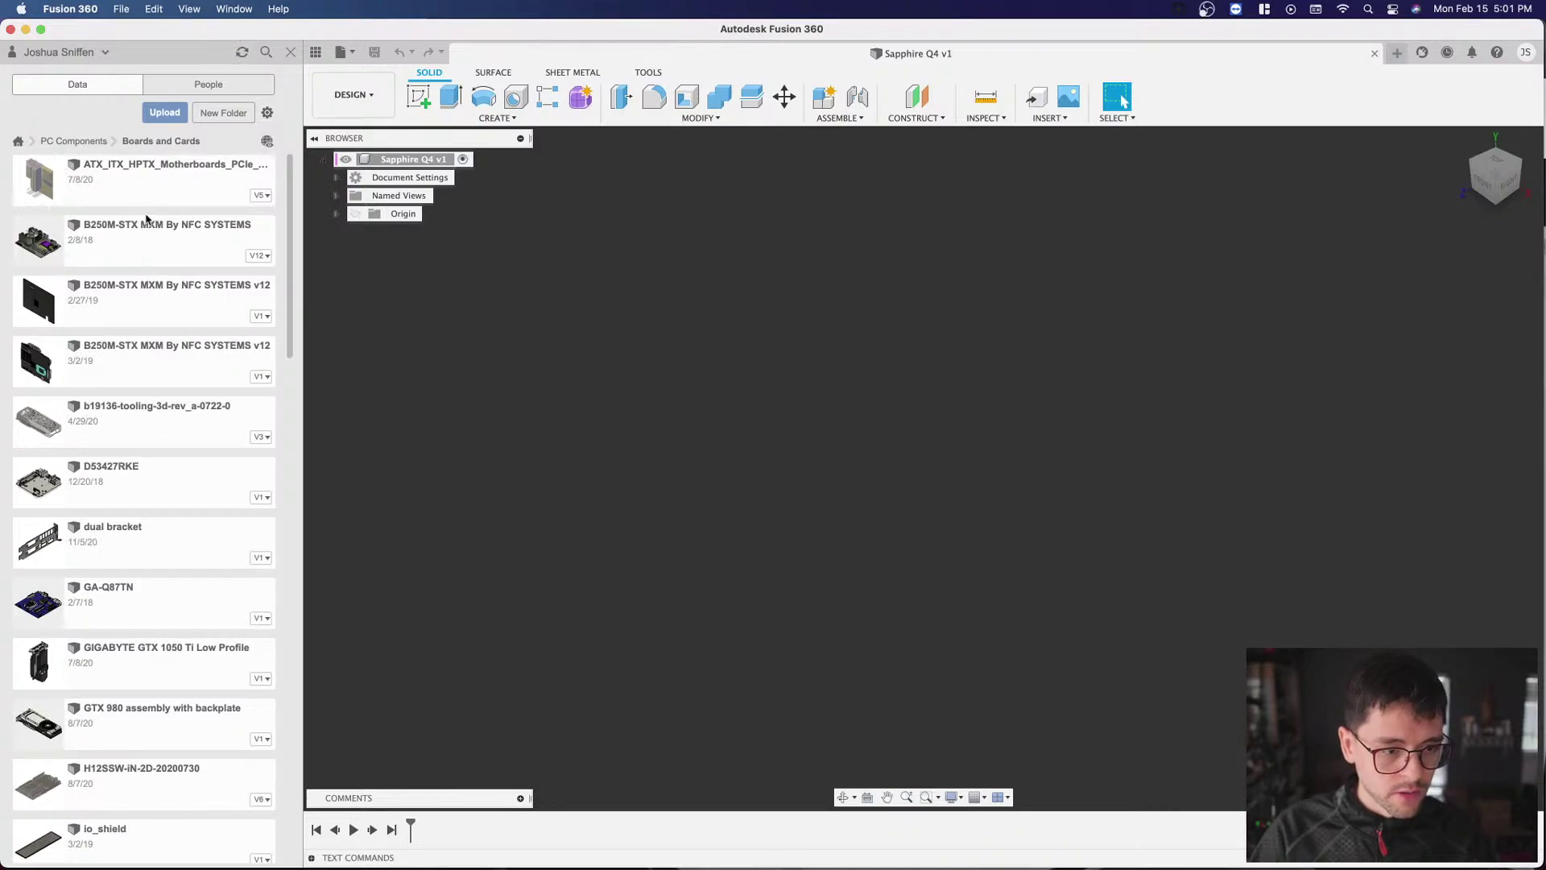
{"action": "scroll", "coordinate": [153, 306], "scroll_direction": "down", "scroll_amount": 10}
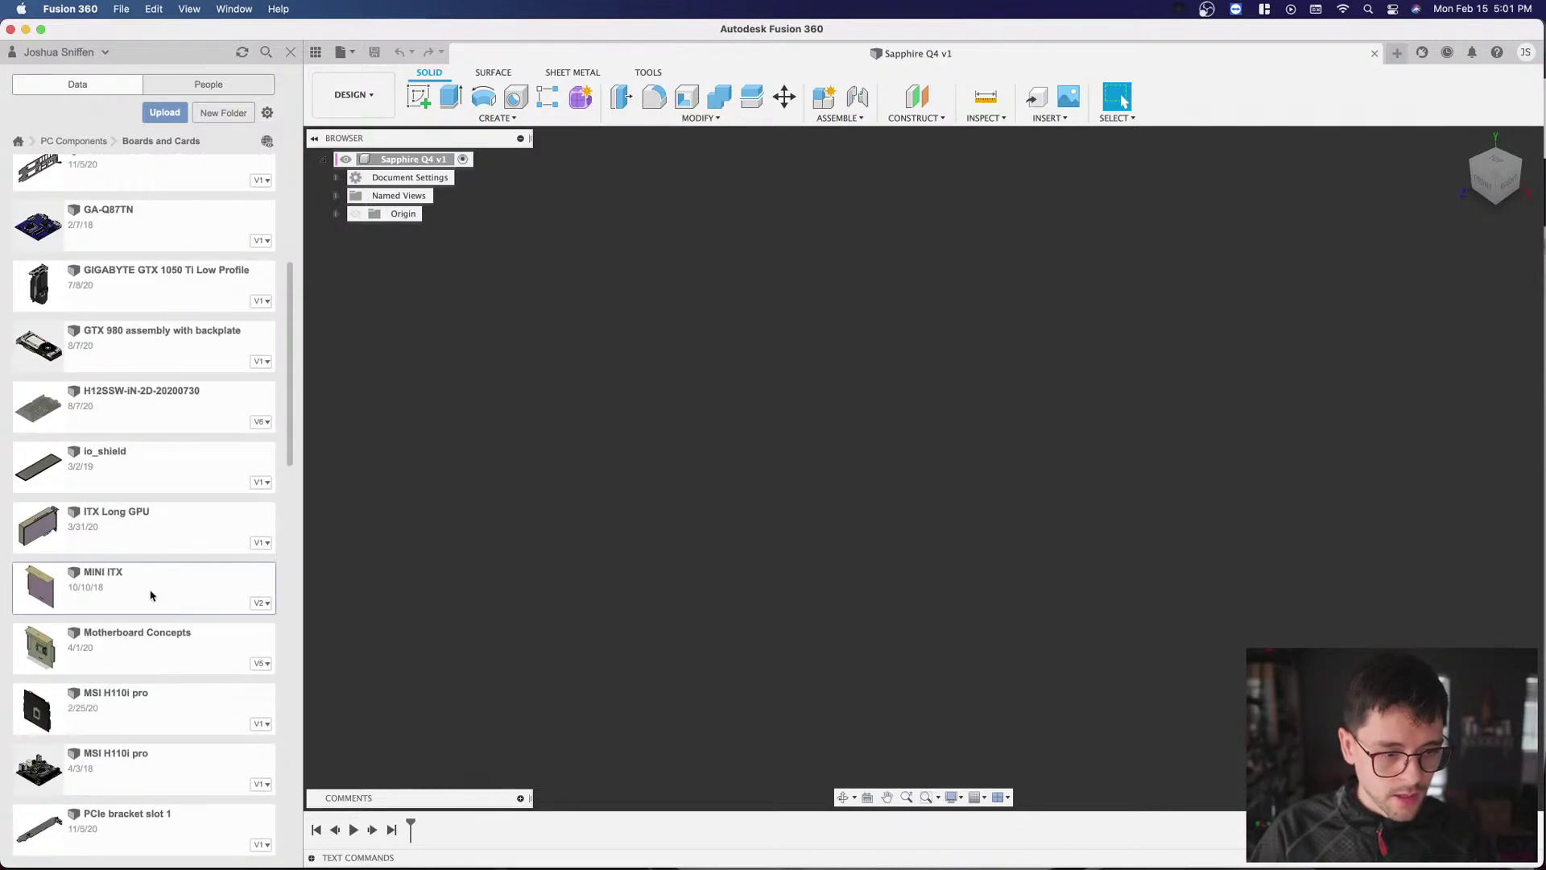
{"action": "right_click", "coordinate": [151, 595]}
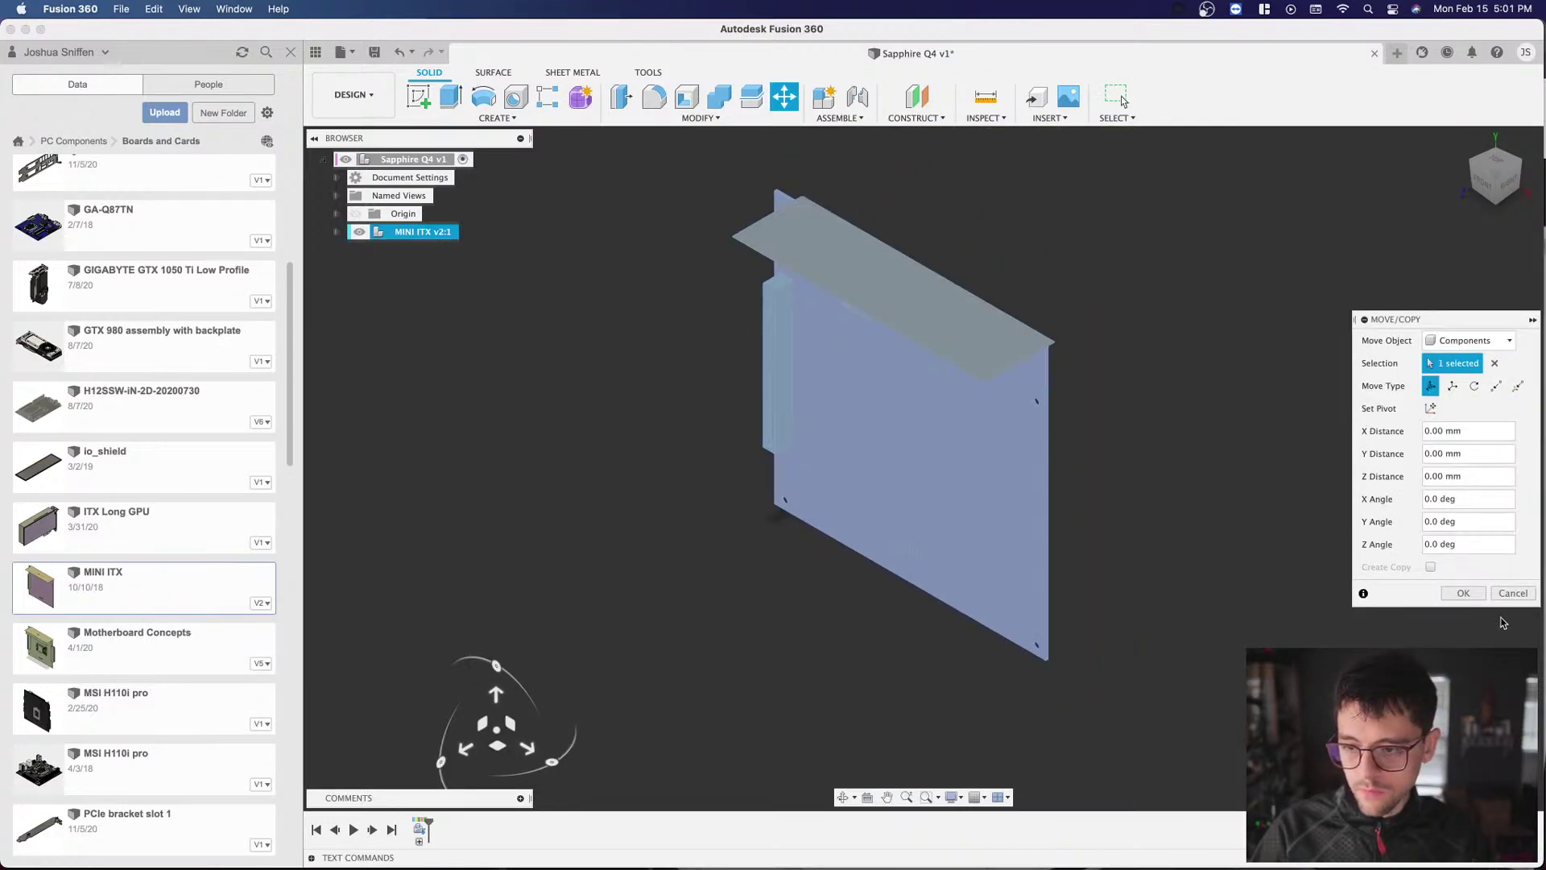
{"action": "left_click", "coordinate": [1463, 593]}
Step: Set the view looking straight at the Mini-ITX board's face as the Top view
{"action": "left_click", "coordinate": [1481, 184]}
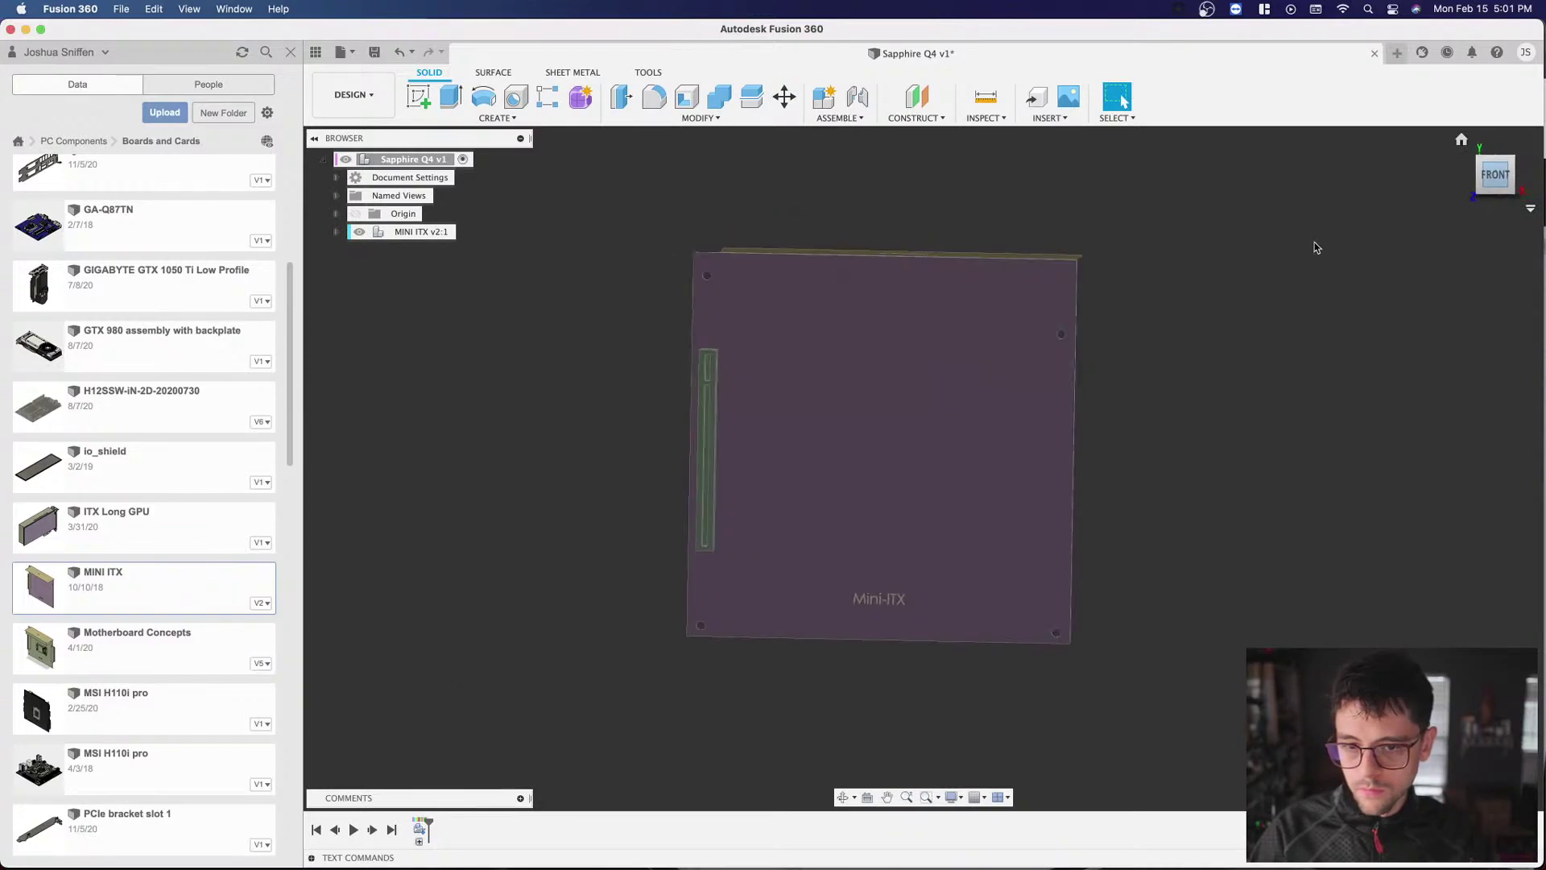
{"action": "right_click", "coordinate": [1490, 184]}
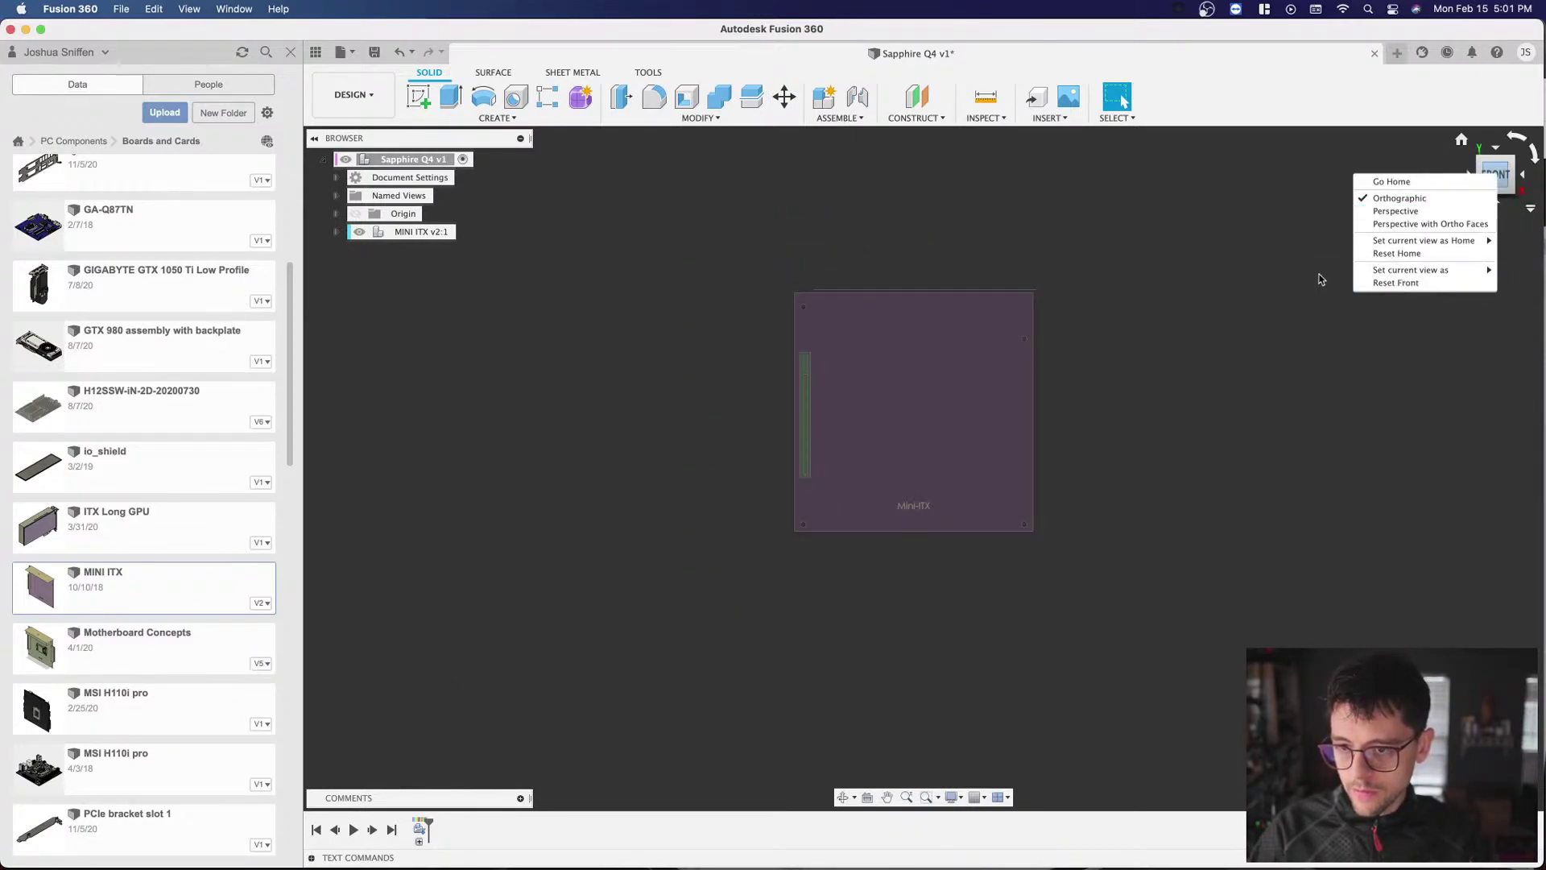
{"action": "mouse_move", "coordinate": [1385, 272]}
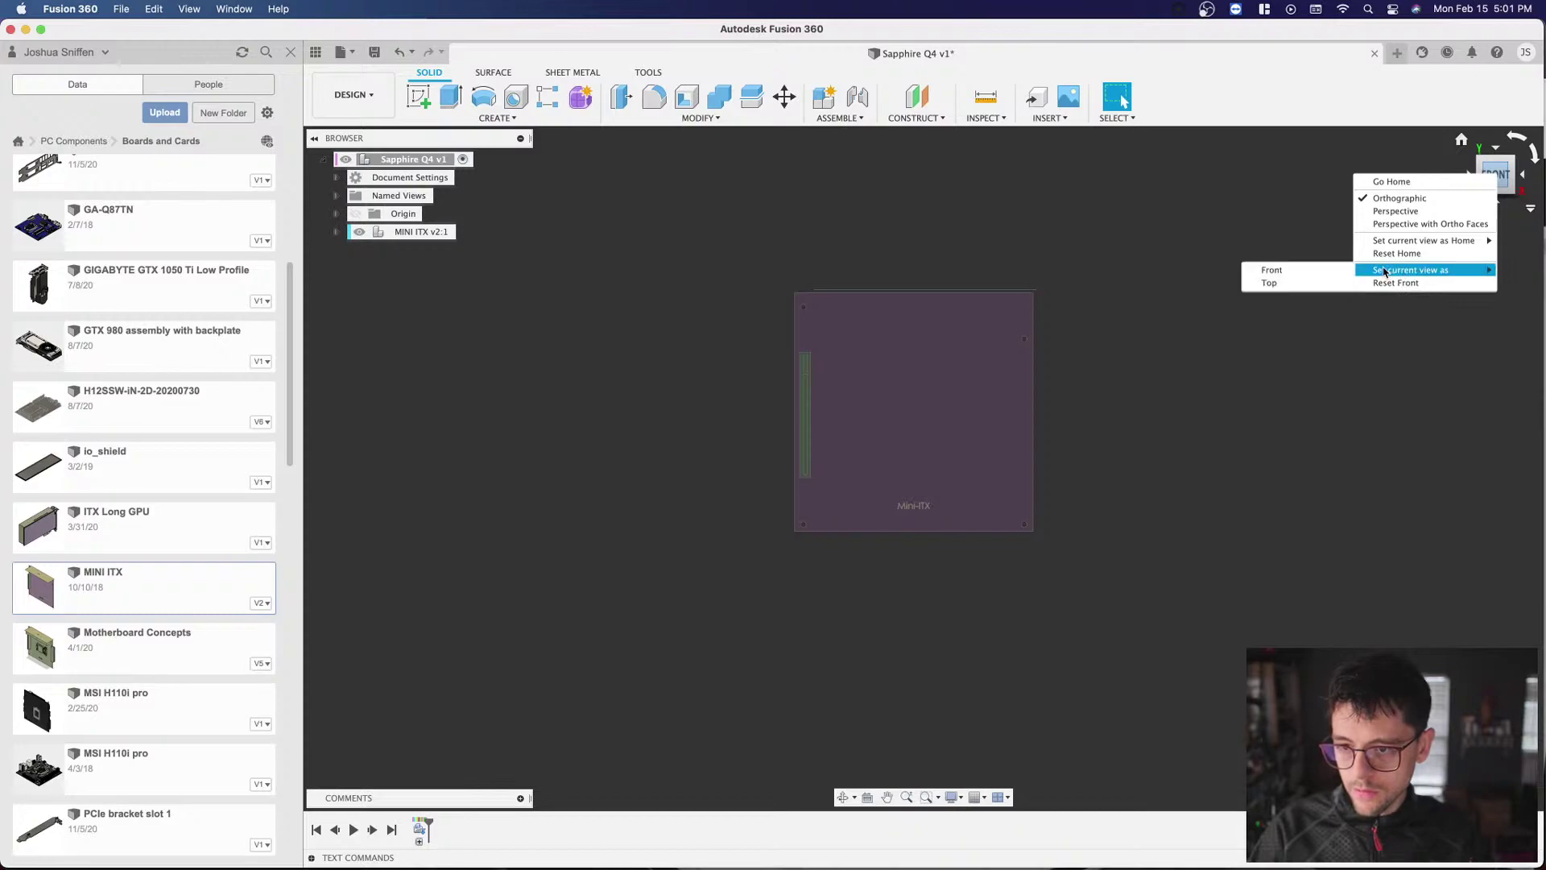
{"action": "left_click", "coordinate": [1302, 285]}
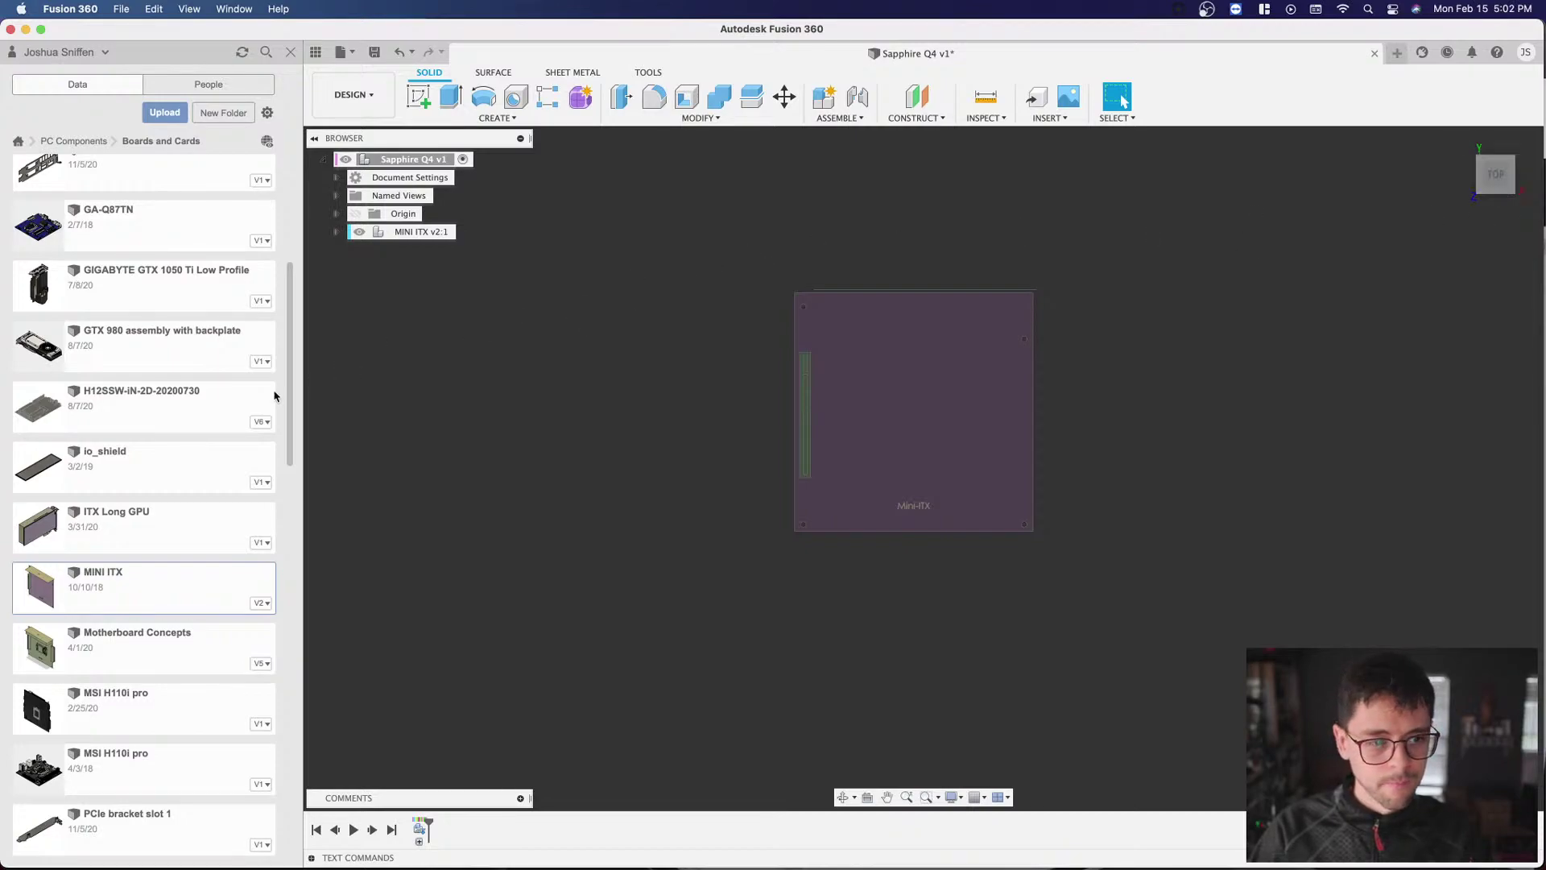
Step: Insert the ITX Long GPU model from the Boards and Cards folder into the current design
{"action": "left_click", "coordinate": [1462, 140]}
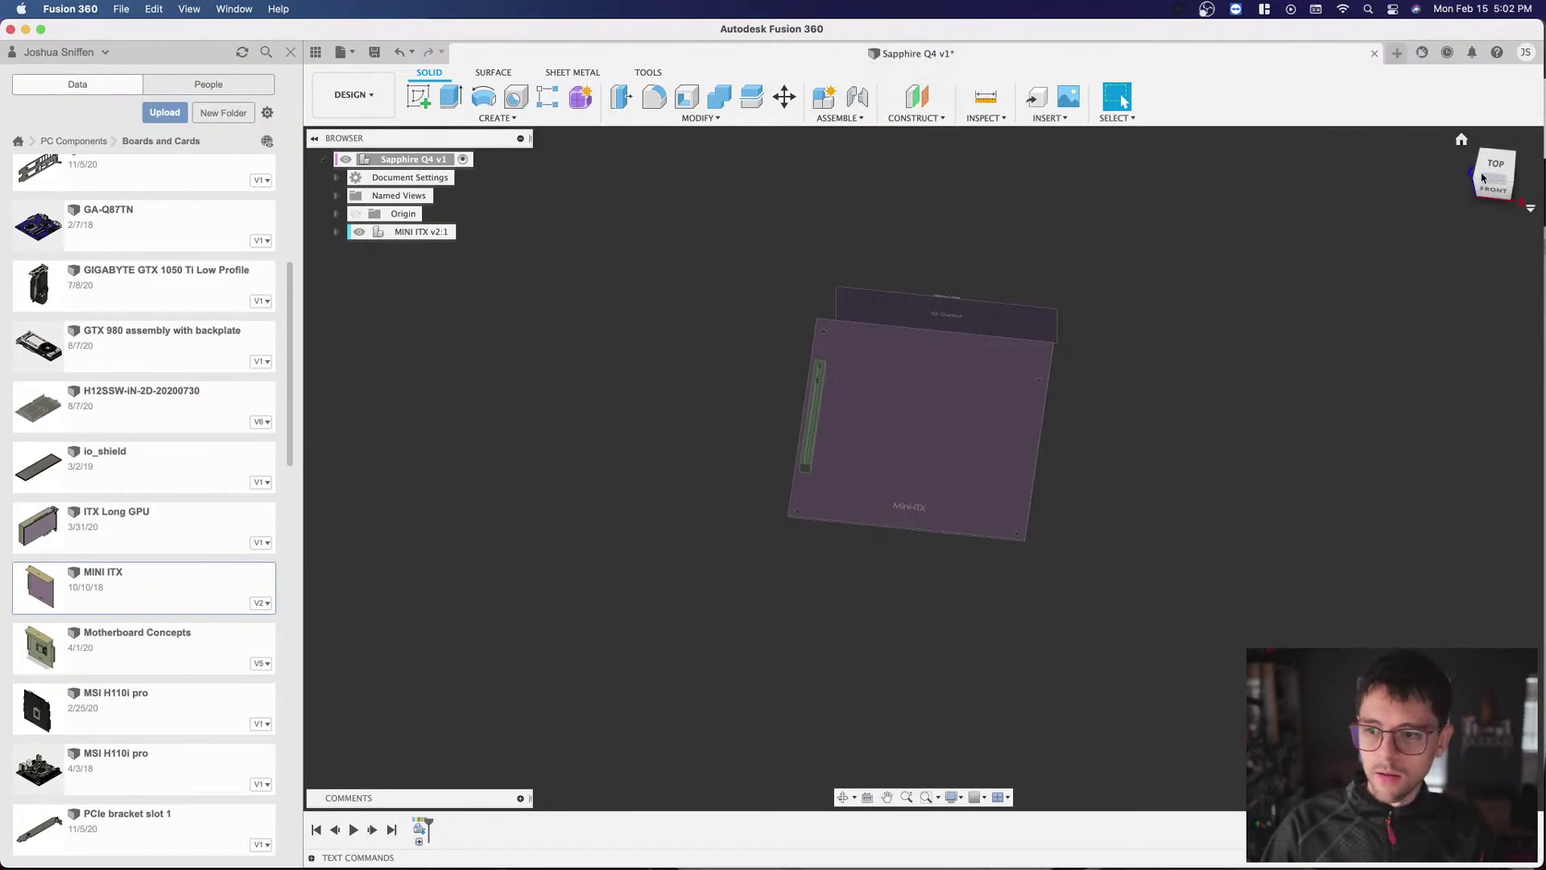
{"action": "left_click_drag", "start_coordinate": [1473, 193], "coordinate": [1467, 165]}
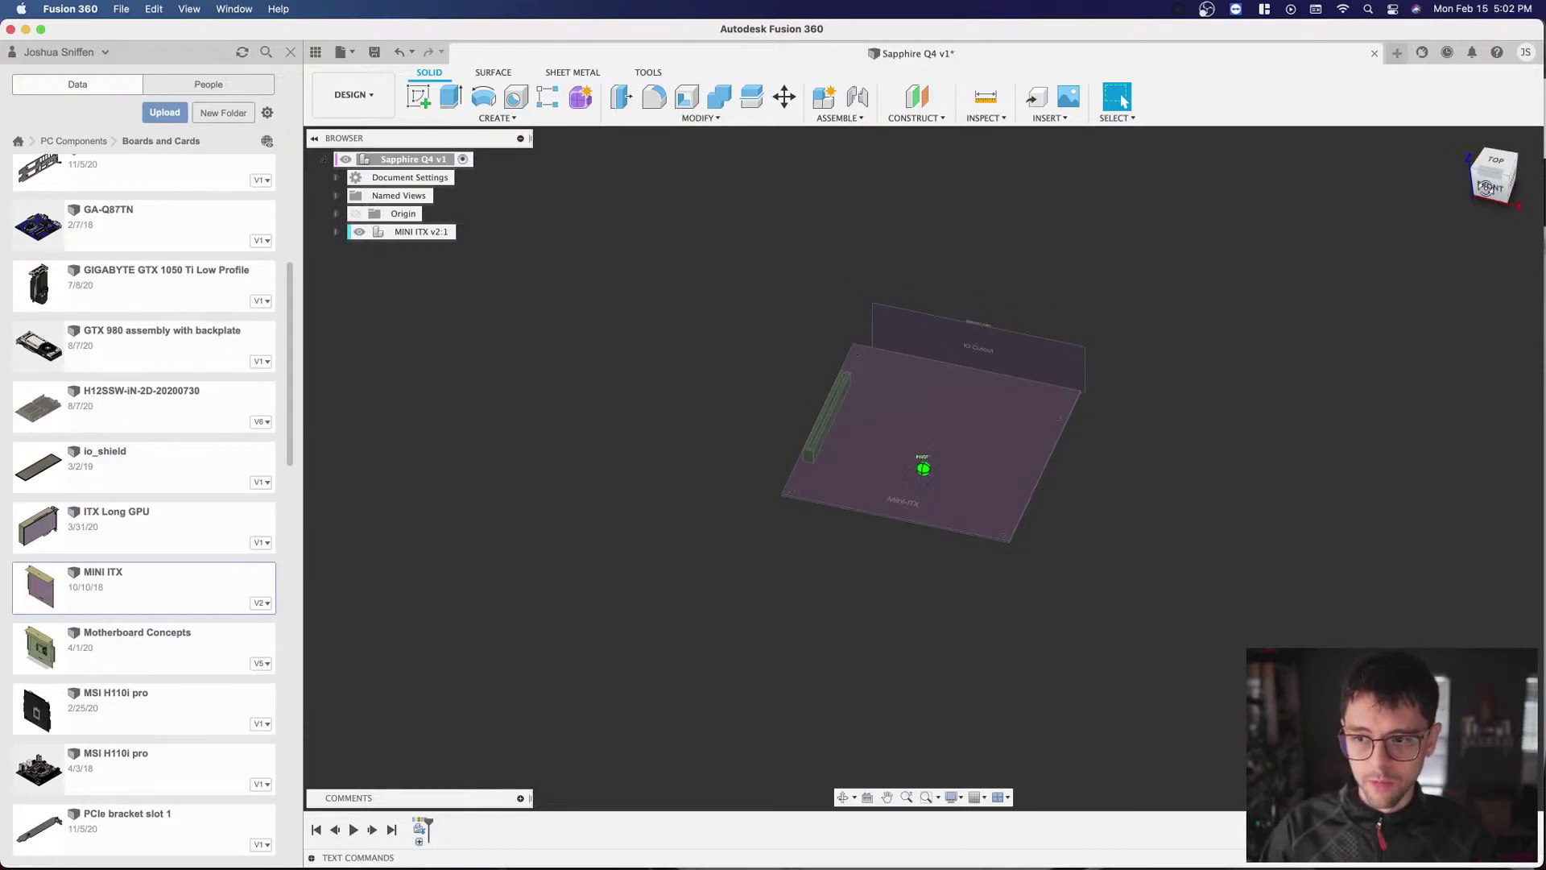
{"action": "left_click_drag", "start_coordinate": [1493, 192], "coordinate": [1487, 187]}
{"action": "scroll", "coordinate": [215, 395], "scroll_direction": "down", "scroll_amount": 3}
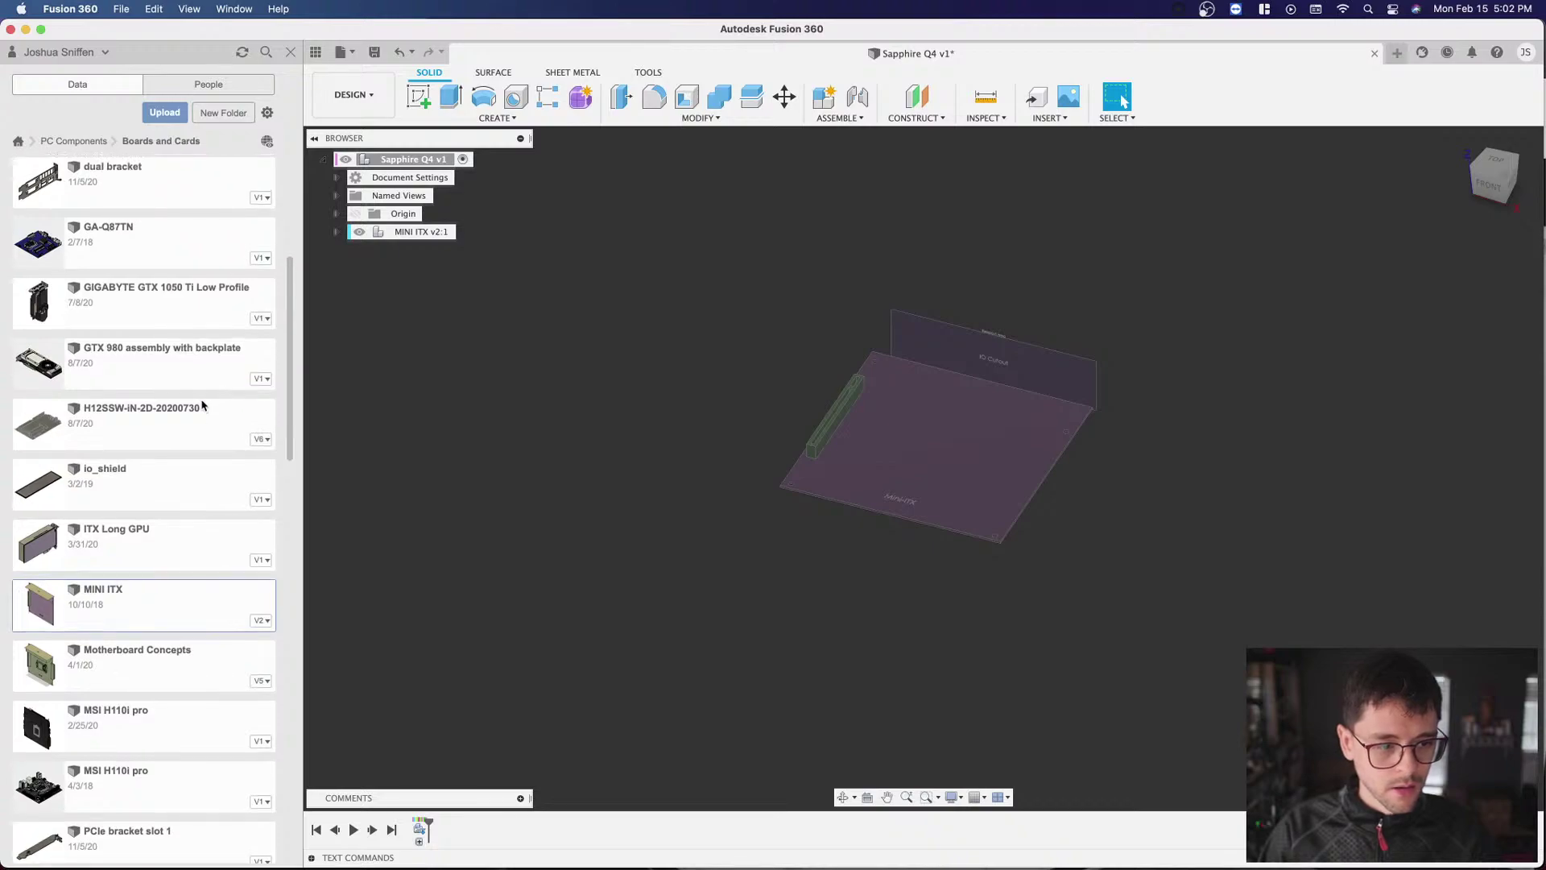
{"action": "left_click", "coordinate": [118, 412]}
{"action": "right_click", "coordinate": [140, 402]}
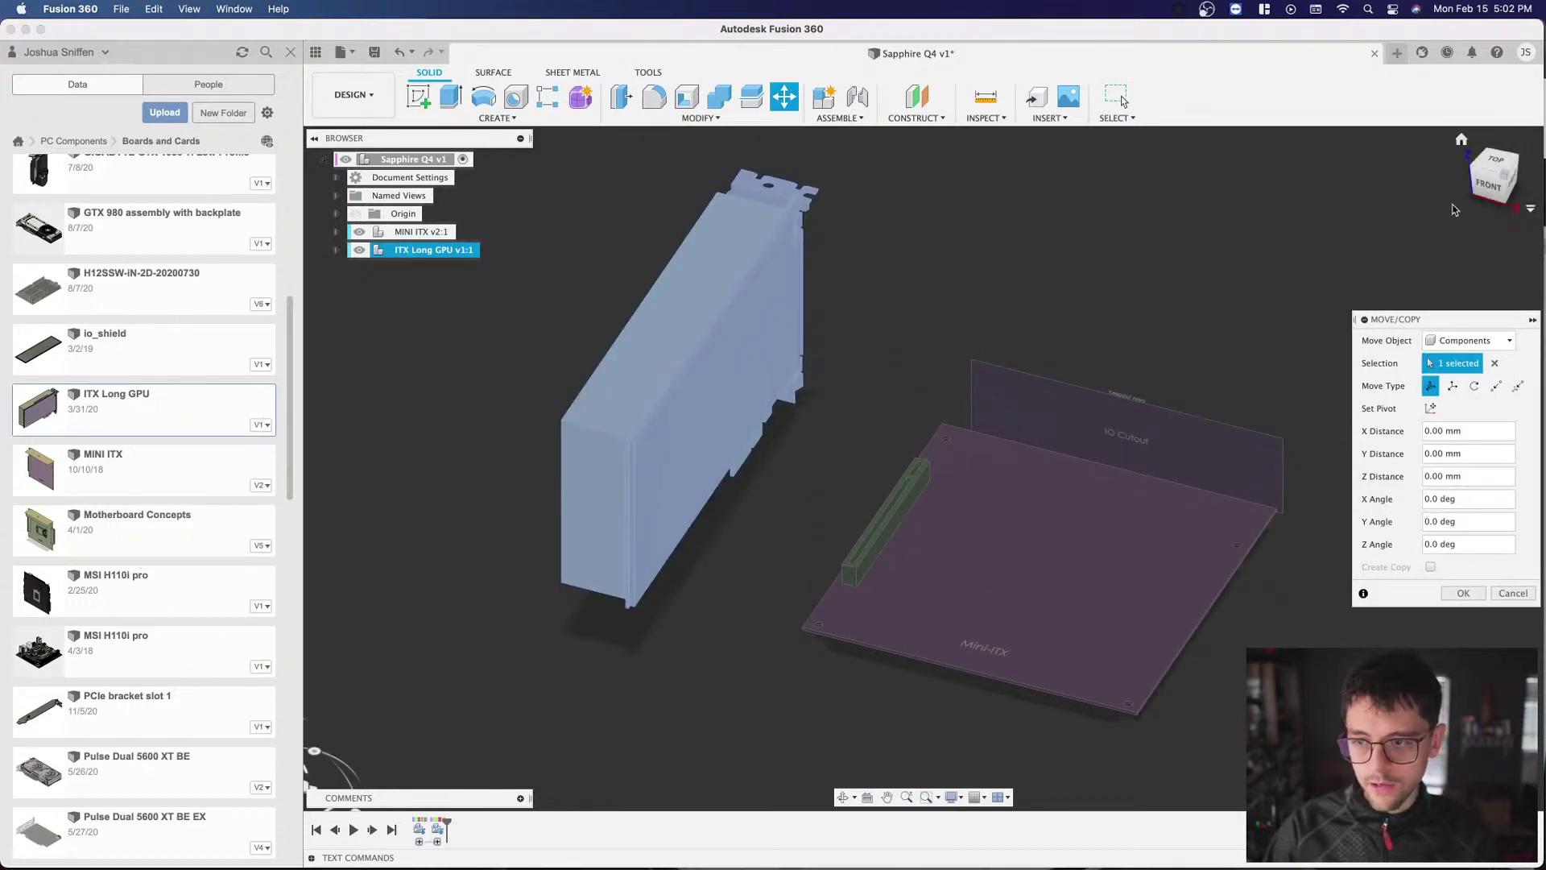
Step: Lay the ITX Long GPU flat and move it beside the motherboard, about -56 mm in X and -176 mm in Z
{"action": "left_click", "coordinate": [1489, 190]}
{"action": "left_click_drag", "start_coordinate": [636, 524], "coordinate": [579, 453]}
{"action": "left_click_drag", "start_coordinate": [581, 543], "coordinate": [905, 646]}
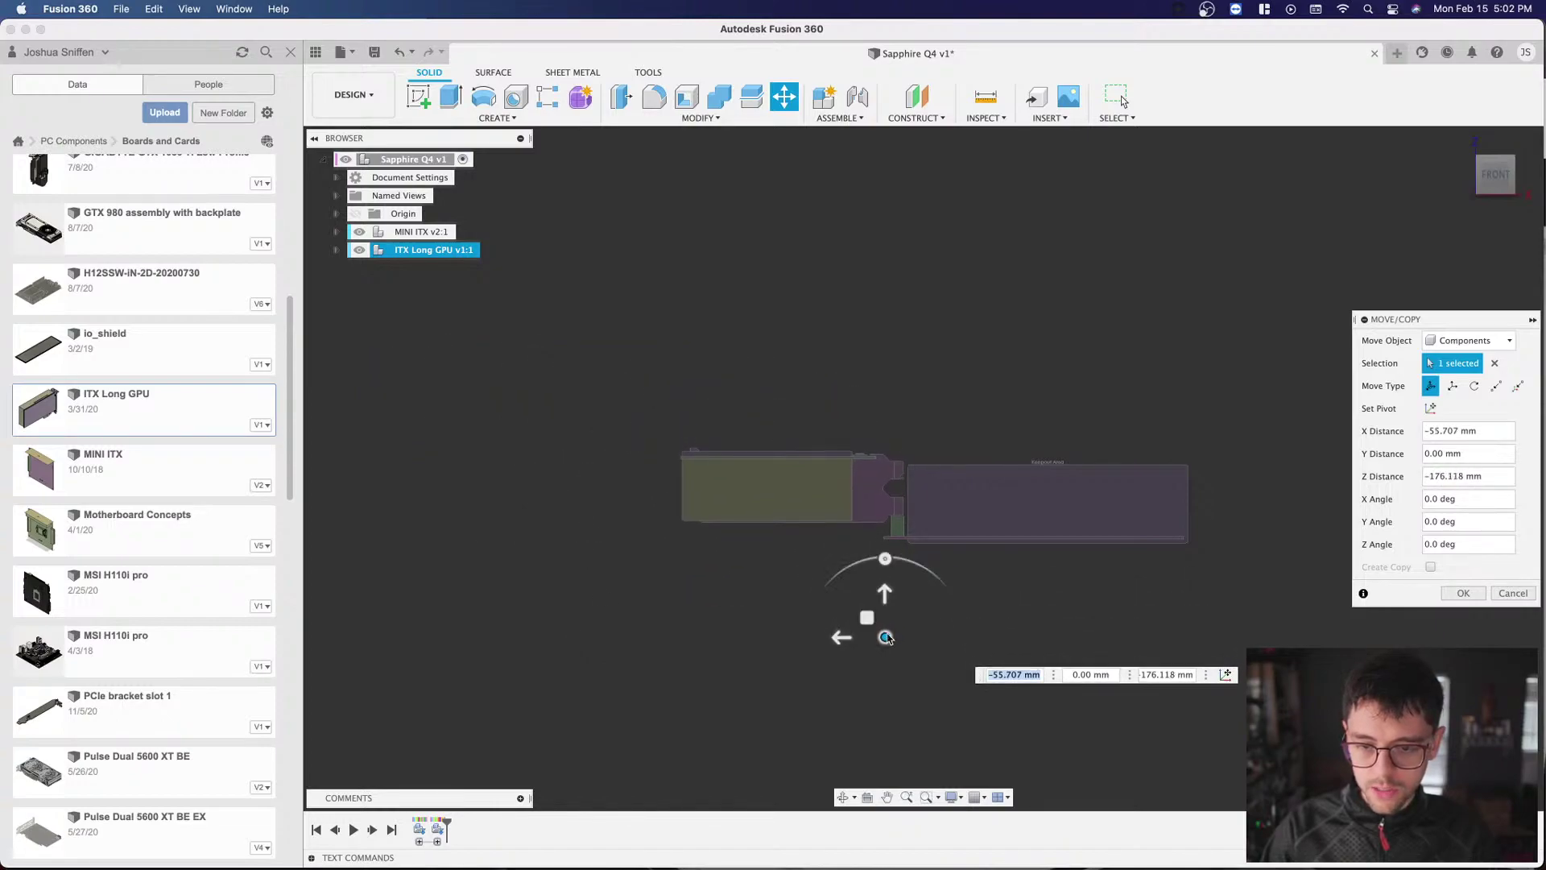
Step: Examine the GPU's placement beside the Mini-ITX board from an angle and in the Top view
{"action": "left_click", "coordinate": [1496, 163]}
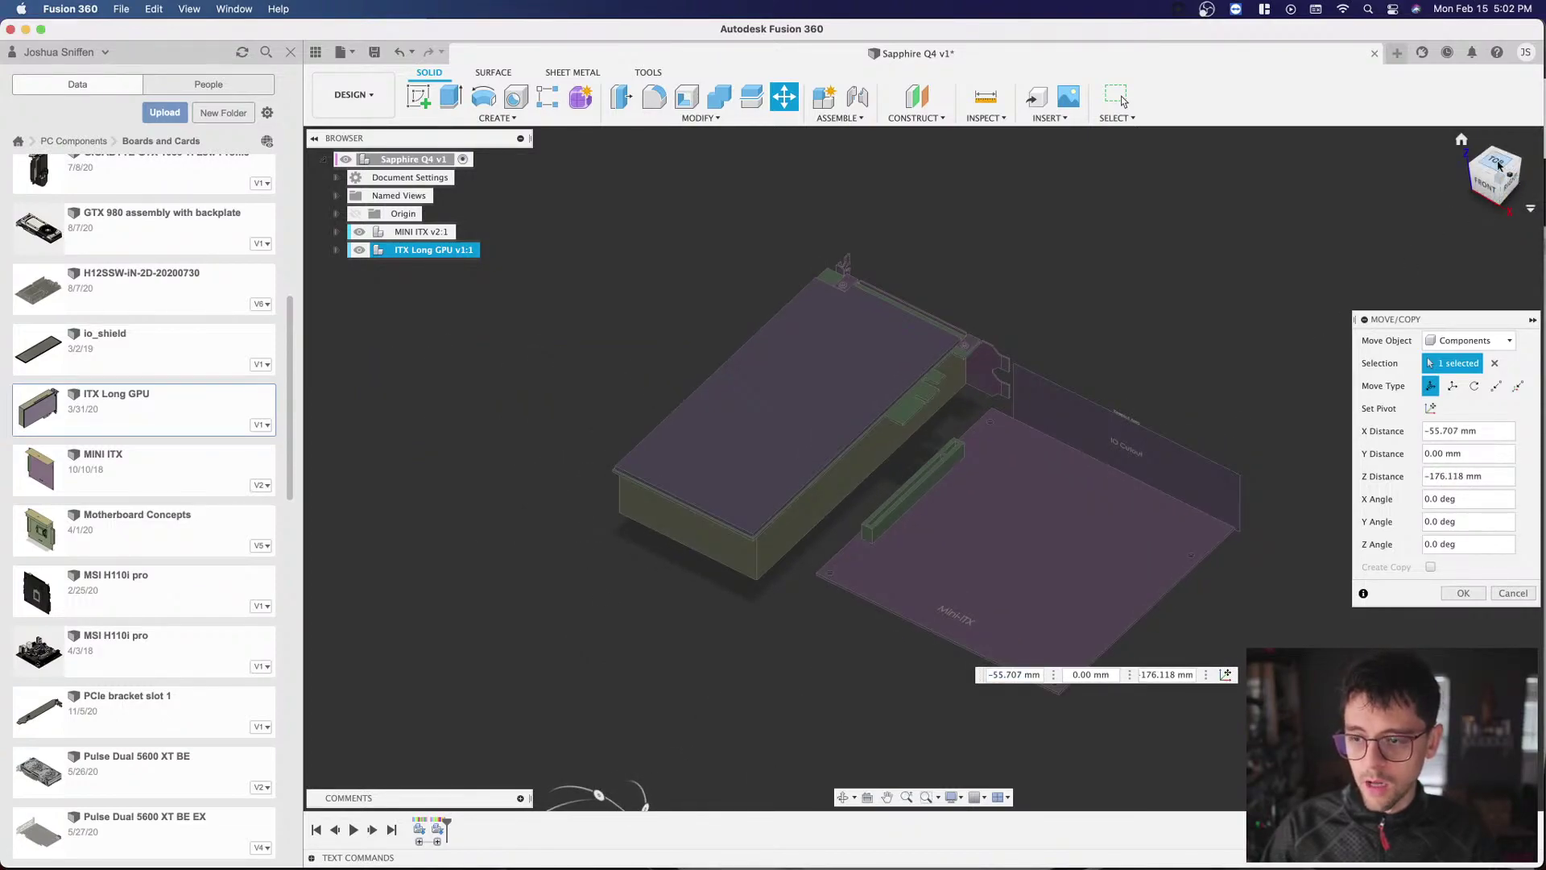
{"action": "left_click", "coordinate": [1494, 163]}
{"action": "scroll", "coordinate": [950, 321], "scroll_direction": "up", "scroll_amount": 5}
{"action": "scroll", "coordinate": [950, 321], "scroll_direction": "down", "scroll_amount": 5}
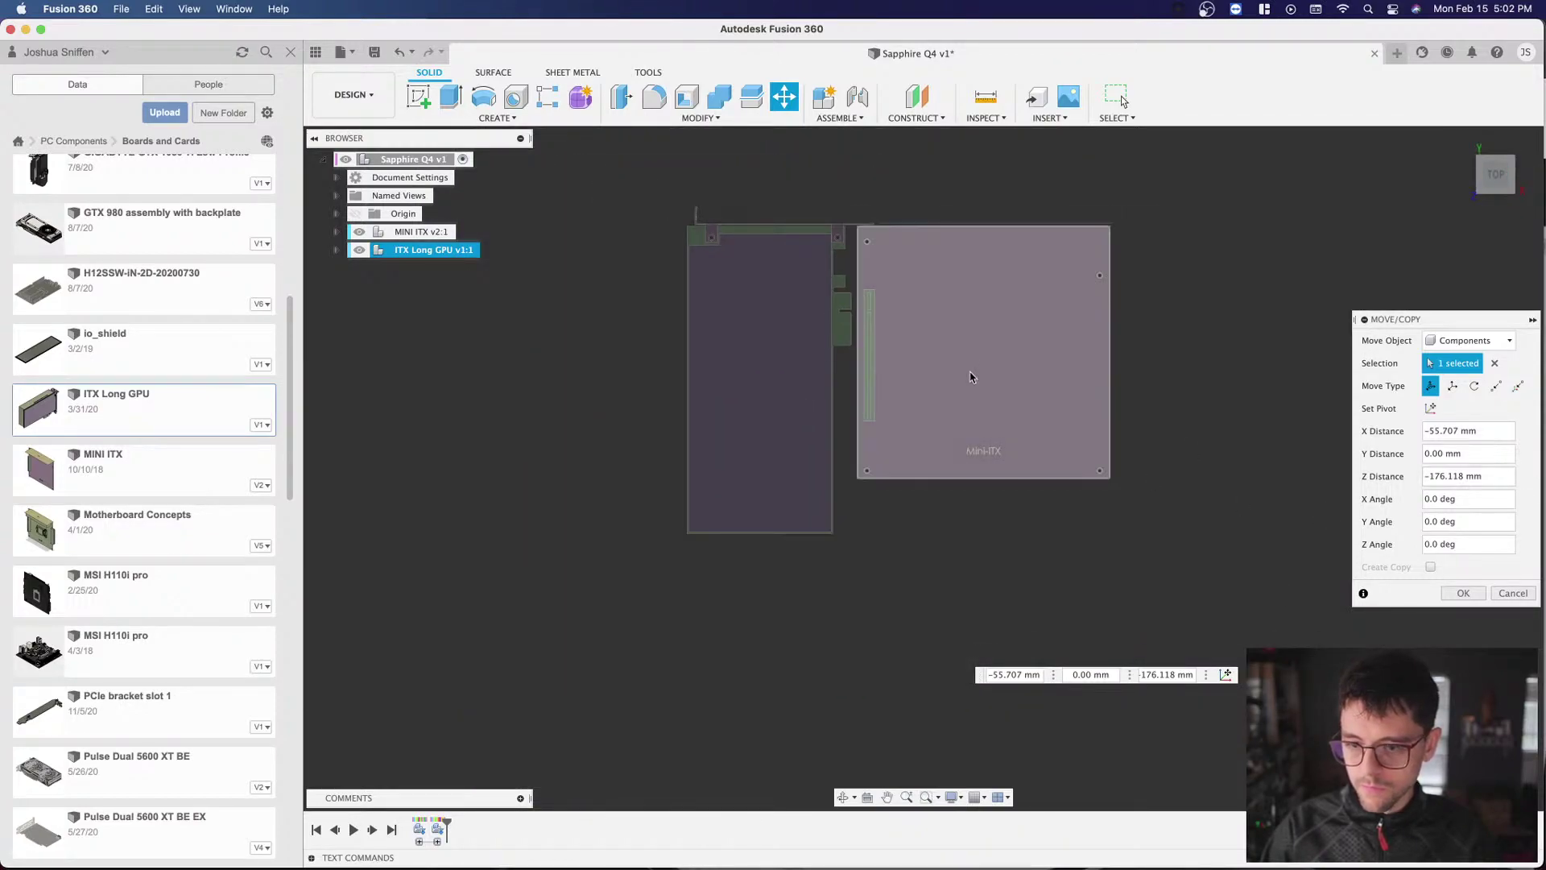
{"action": "scroll", "coordinate": [974, 375], "scroll_direction": "down", "scroll_amount": 2}
{"action": "scroll", "coordinate": [1146, 273], "scroll_direction": "up", "scroll_amount": 4}
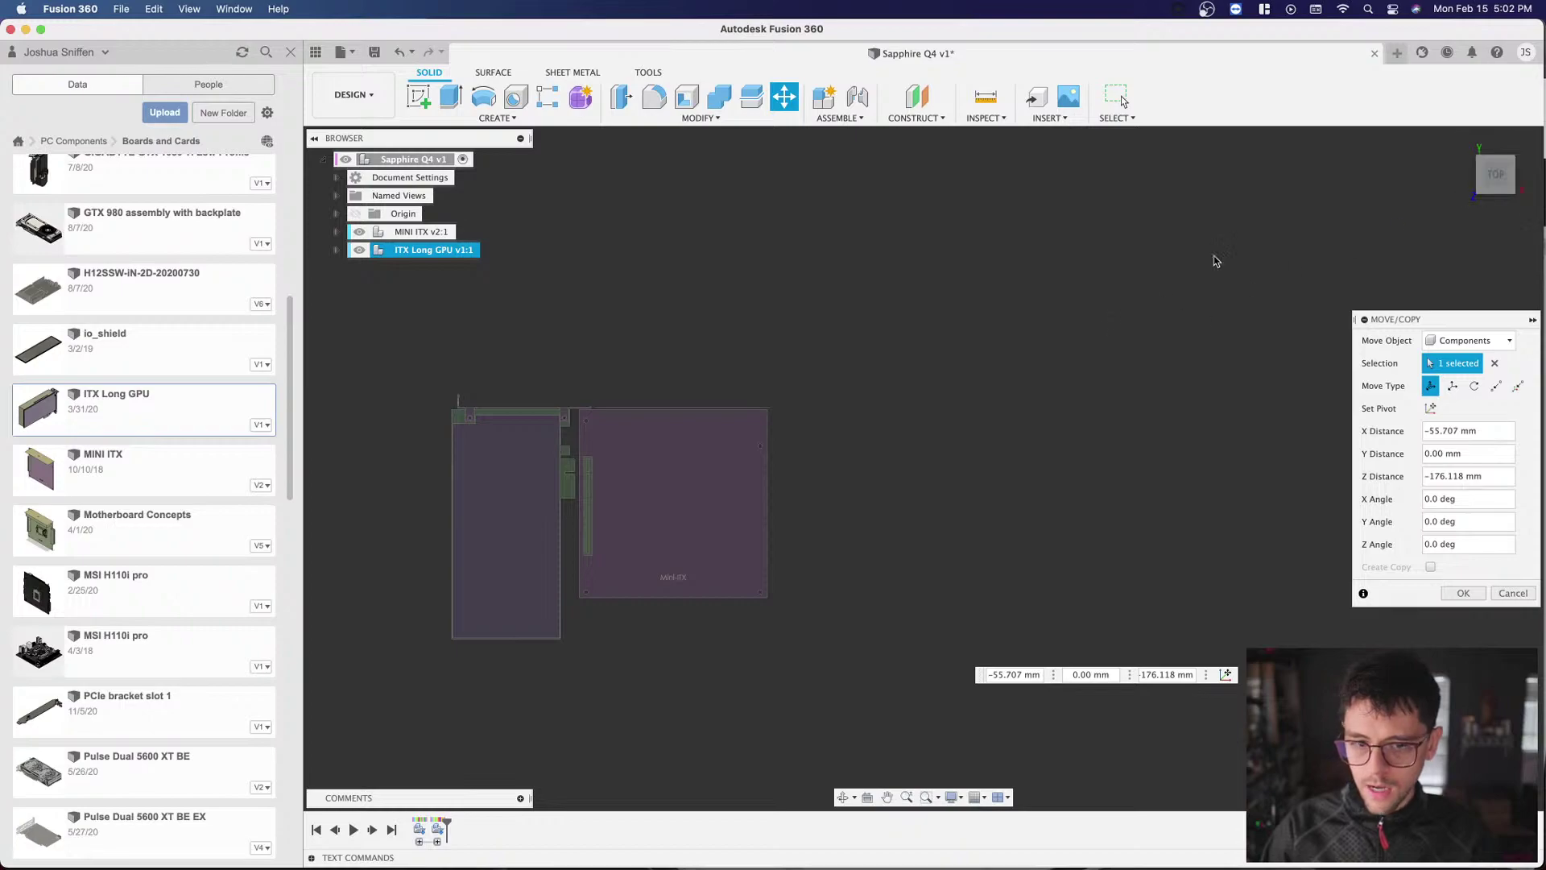
{"action": "scroll", "coordinate": [1163, 282], "scroll_direction": "down", "scroll_amount": 2}
{"action": "scroll", "coordinate": [719, 425], "scroll_direction": "up", "scroll_amount": 4}
{"action": "scroll", "coordinate": [615, 438], "scroll_direction": "up", "scroll_amount": 1}
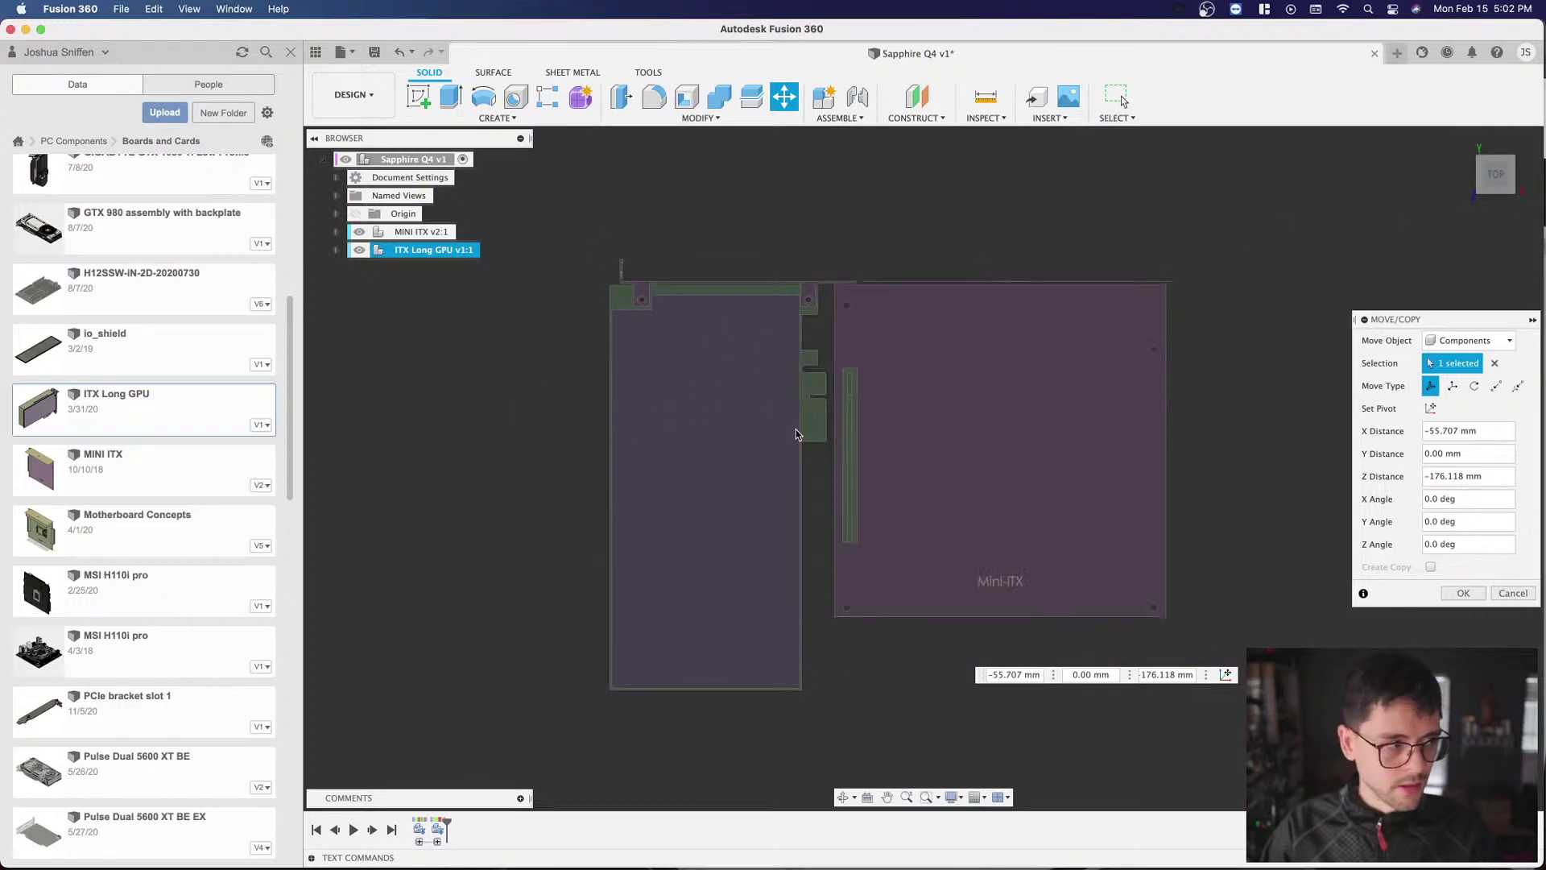
{"action": "middle_click_drag", "start_coordinate": [1476, 170], "coordinate": [1477, 170], "text": "shift"}
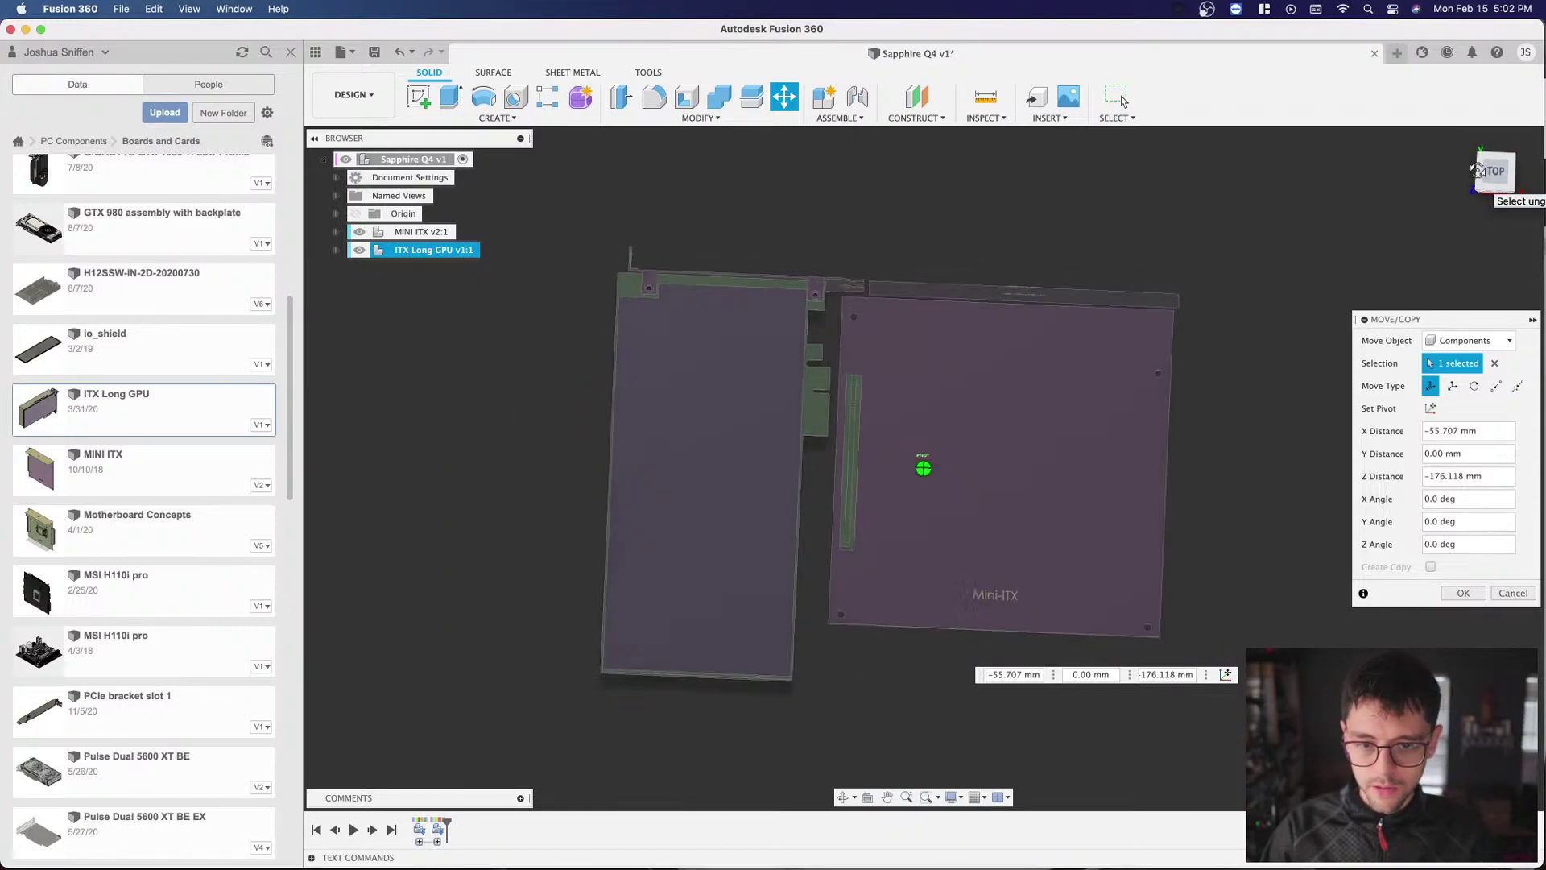
{"action": "scroll", "coordinate": [1133, 258], "scroll_direction": "down", "scroll_amount": 3}
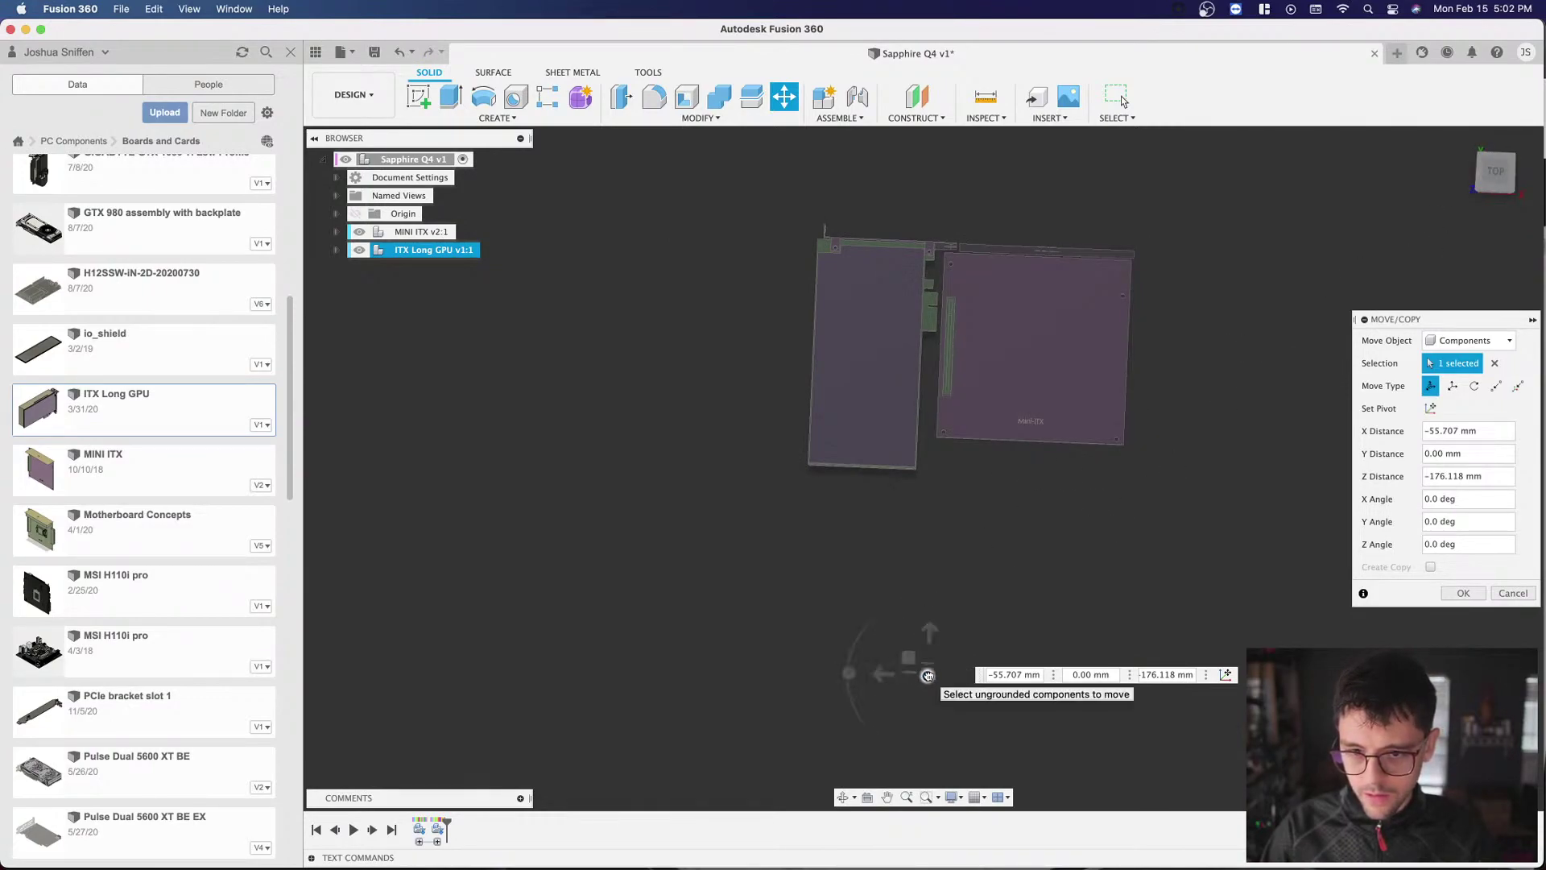
Step: Shift the GPU towards the motherboard's slot side, to about -56 mm in X, -2 mm in Y and -188 mm in Z
{"action": "left_click_drag", "start_coordinate": [926, 675], "coordinate": [928, 677]}
{"action": "left_click", "coordinate": [1484, 177]}
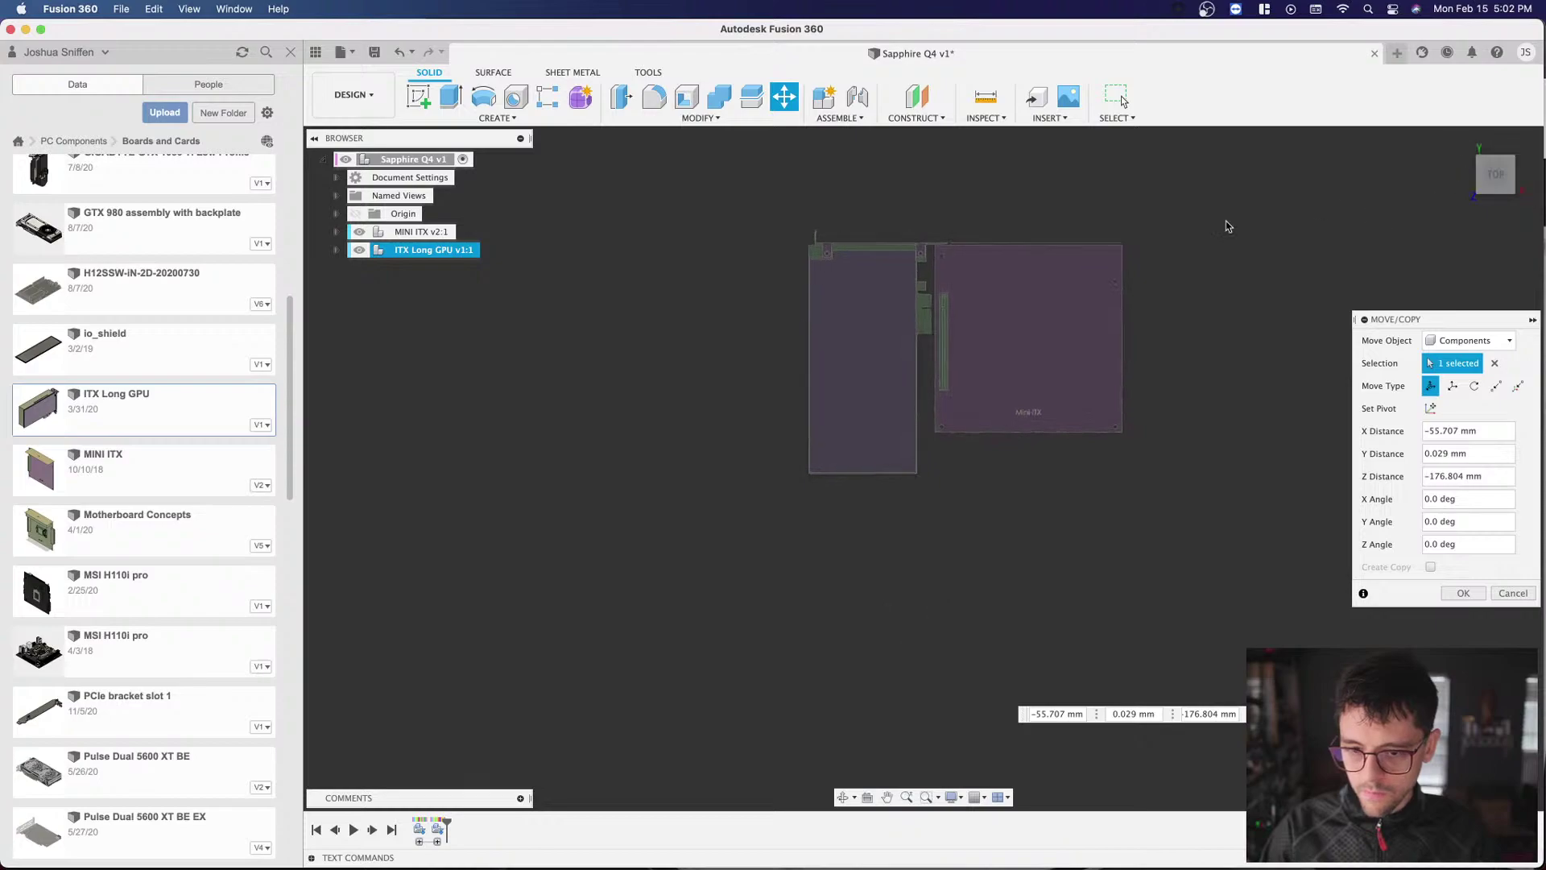
{"action": "scroll", "coordinate": [952, 304], "scroll_direction": "up", "scroll_amount": 6}
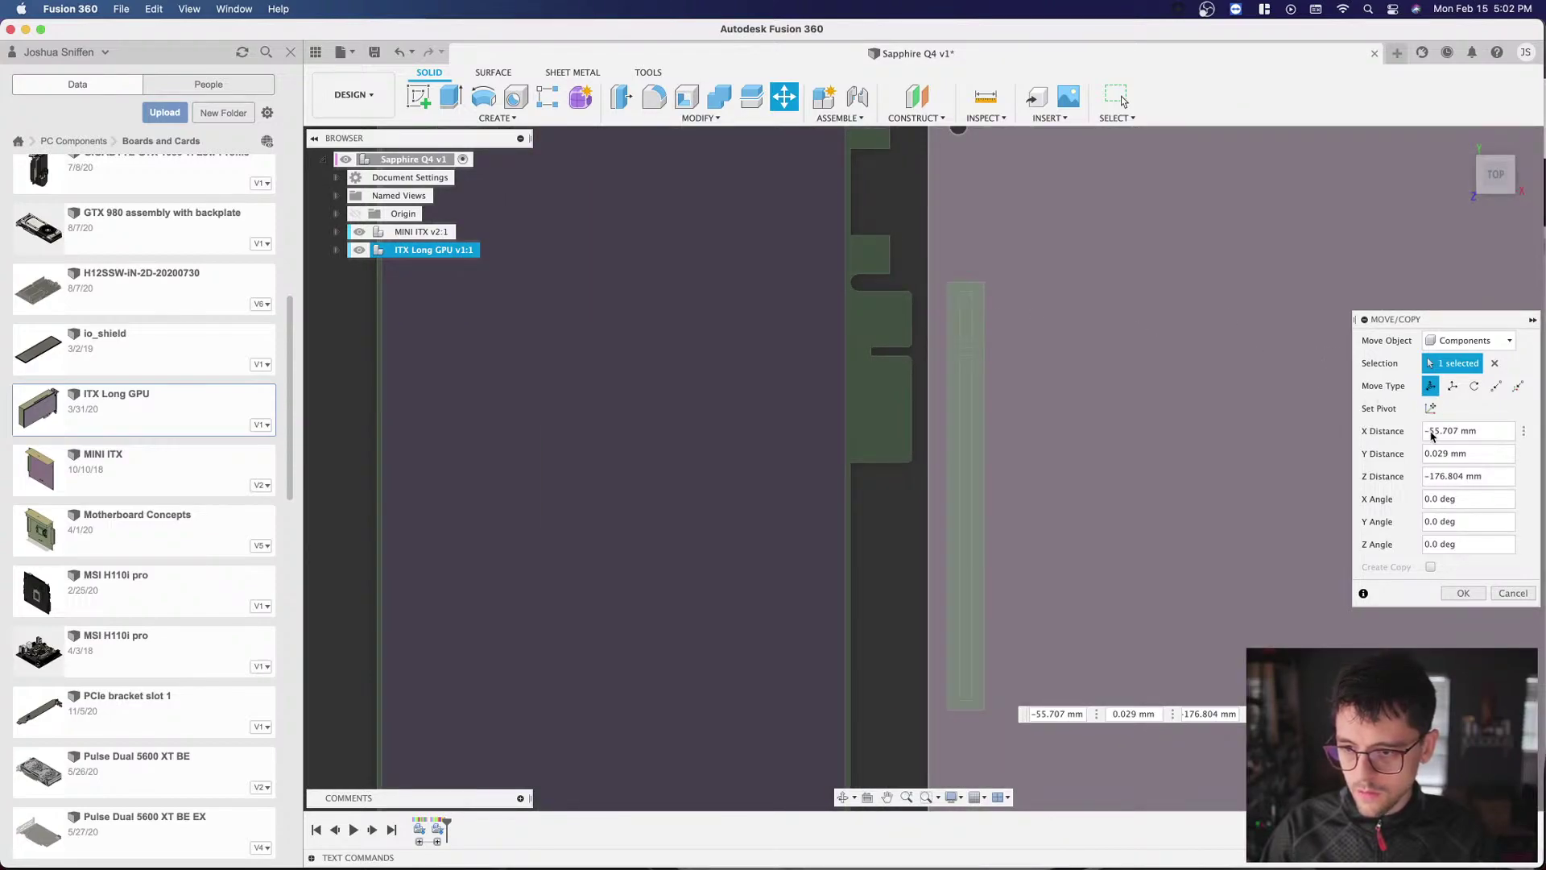
{"action": "scroll", "coordinate": [814, 207], "scroll_direction": "down", "scroll_amount": 5}
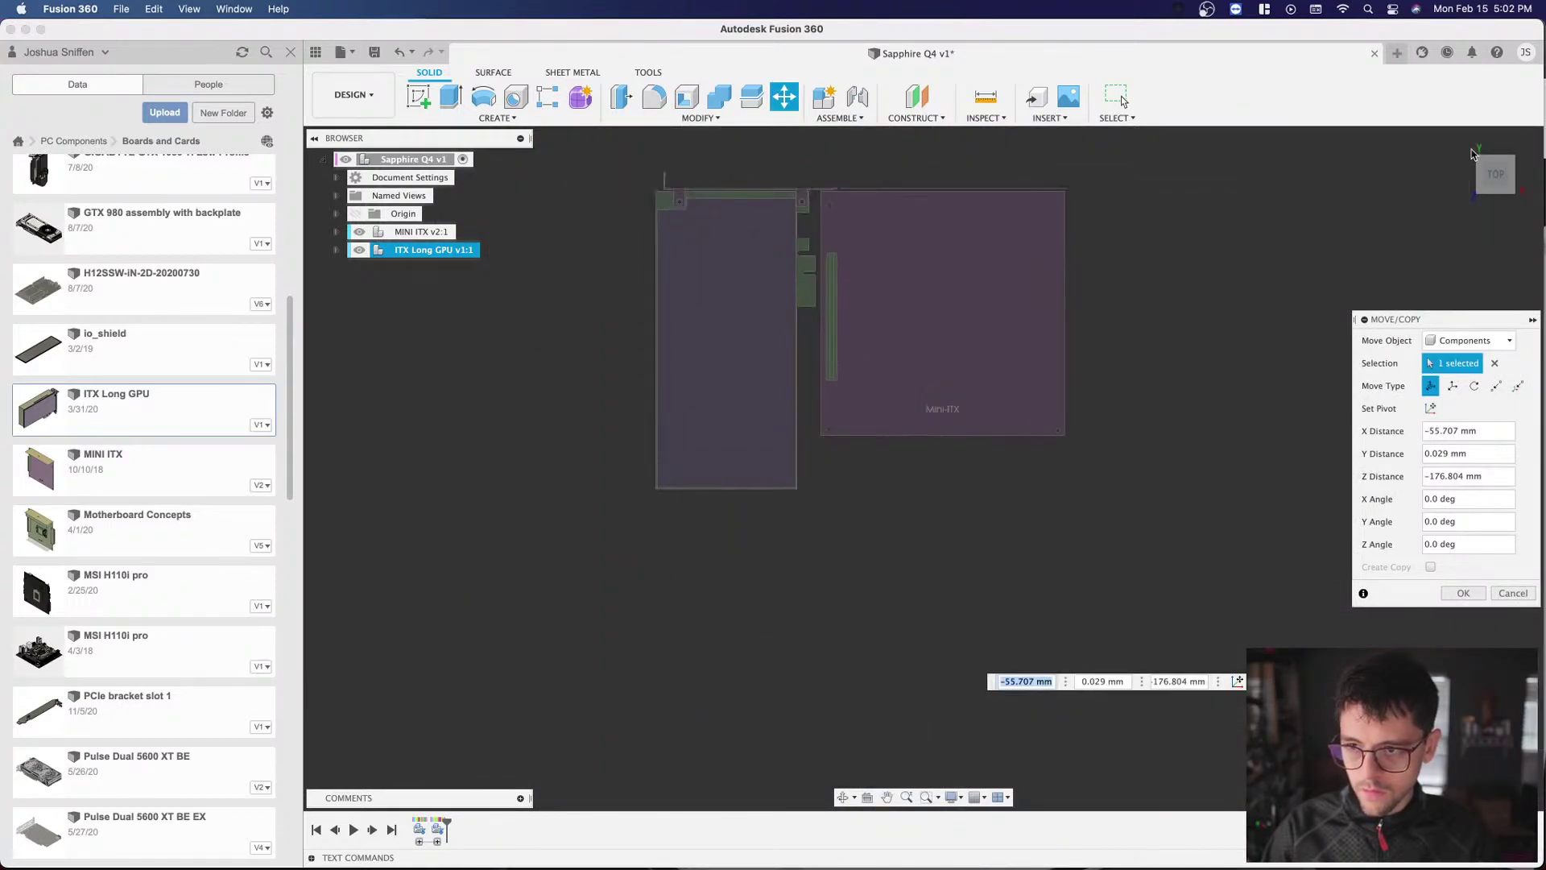
{"action": "left_click", "coordinate": [1517, 172]}
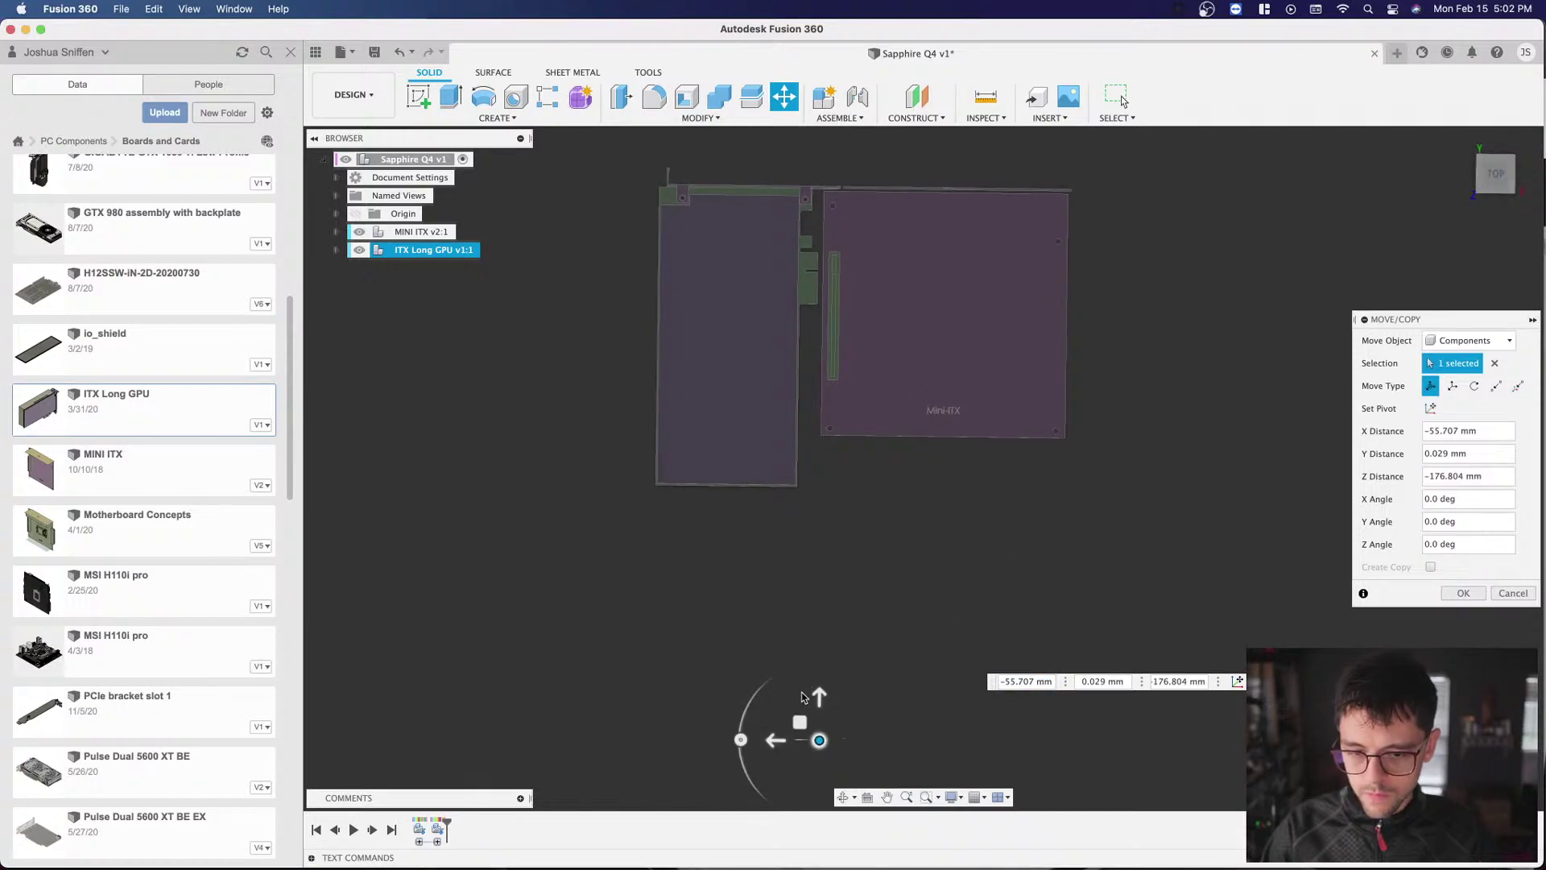
{"action": "left_click_drag", "start_coordinate": [819, 740], "coordinate": [834, 743]}
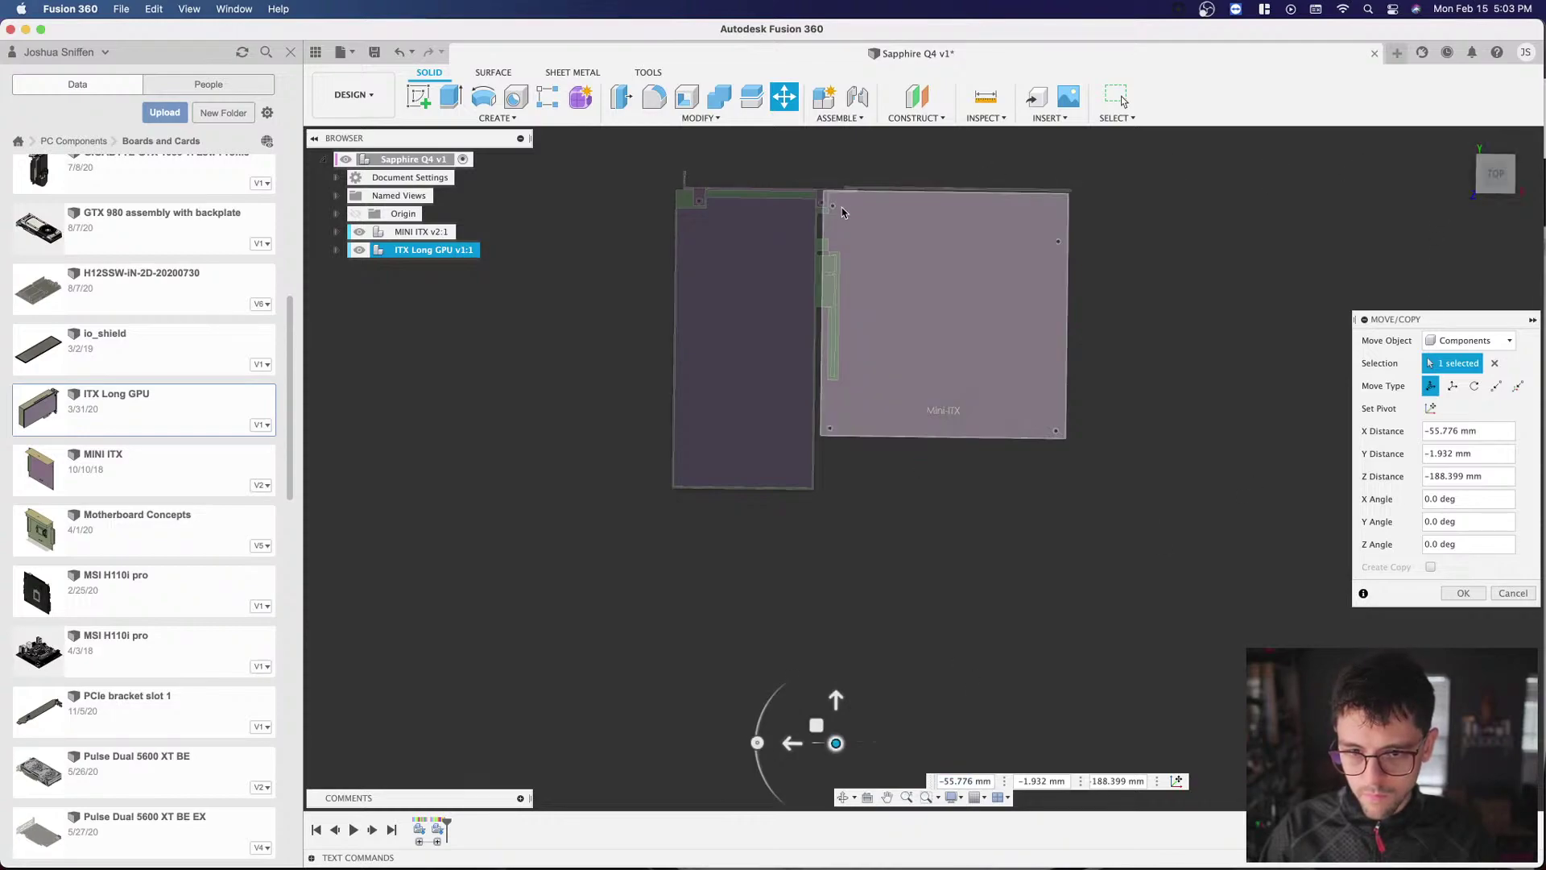
{"action": "scroll", "coordinate": [886, 241], "scroll_direction": "up", "scroll_amount": 6}
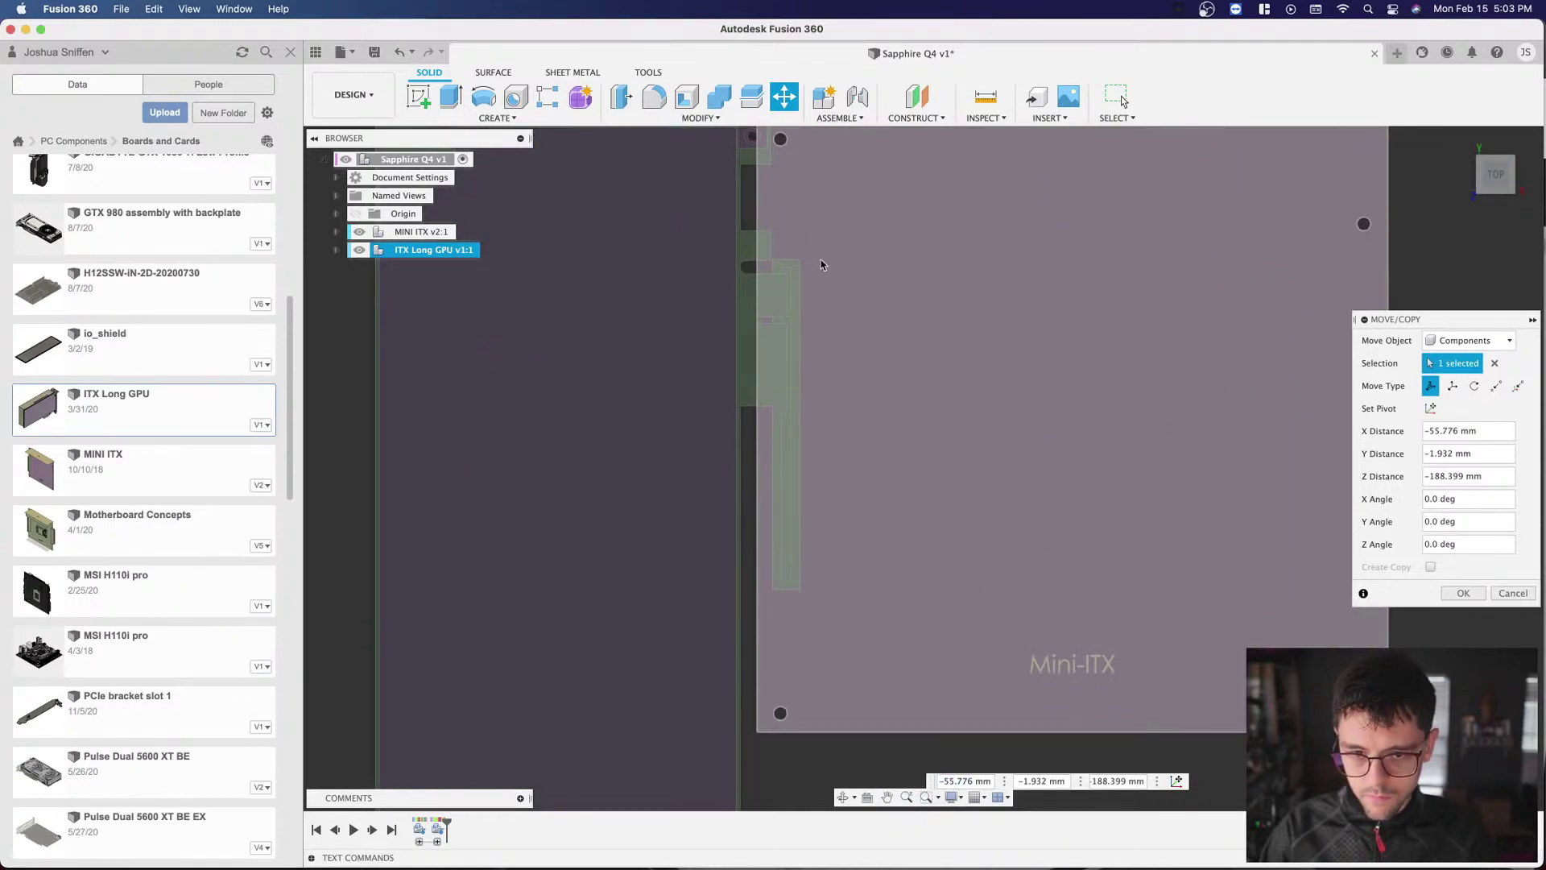
{"action": "scroll", "coordinate": [918, 282], "scroll_direction": "down", "scroll_amount": 8}
{"action": "scroll", "coordinate": [880, 511], "scroll_direction": "up", "scroll_amount": 2}
{"action": "scroll", "coordinate": [1108, 314], "scroll_direction": "down", "scroll_amount": 4}
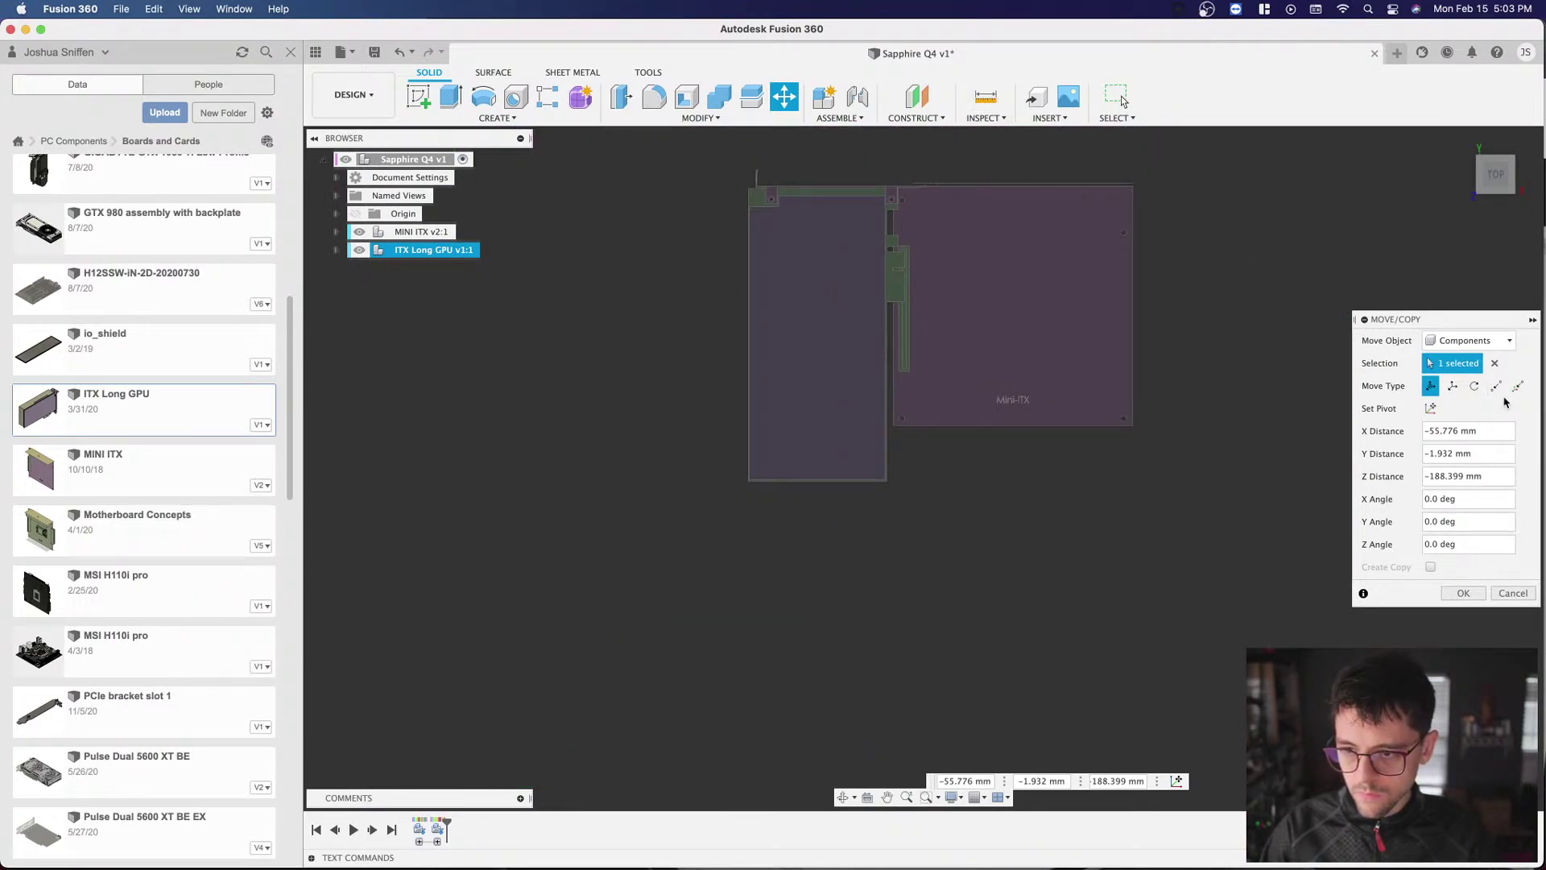
Step: Switch the move type to Translate and offset the GPU 2 mm in Y
{"action": "left_click", "coordinate": [1453, 386]}
{"action": "scroll", "coordinate": [1215, 242], "scroll_direction": "up", "scroll_amount": 1}
{"action": "left_click", "coordinate": [1486, 174]}
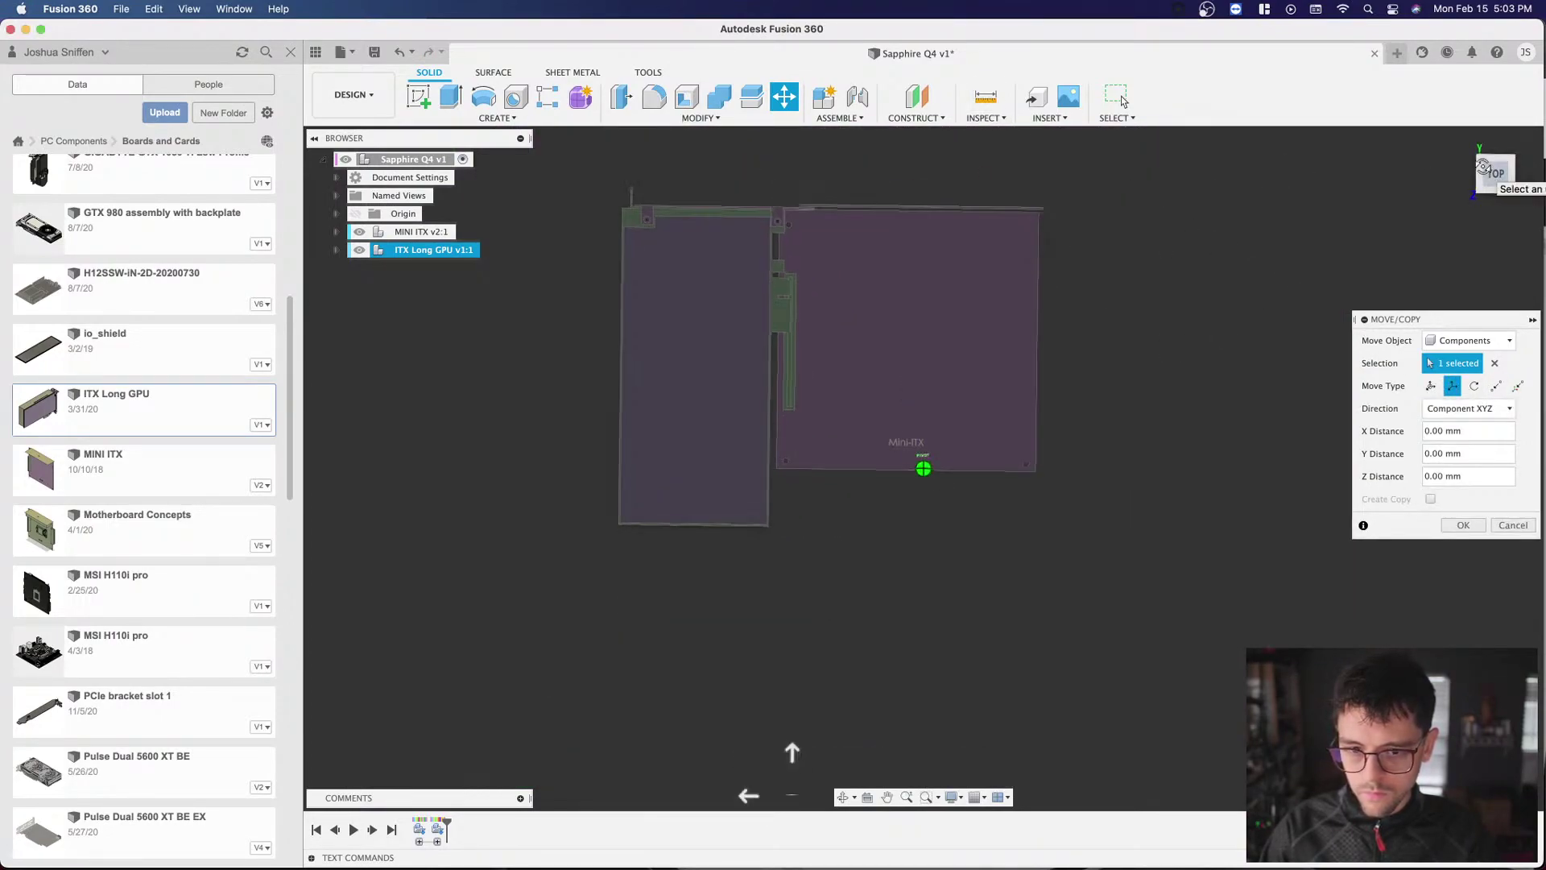
{"action": "left_click_drag", "start_coordinate": [807, 703], "coordinate": [809, 648]}
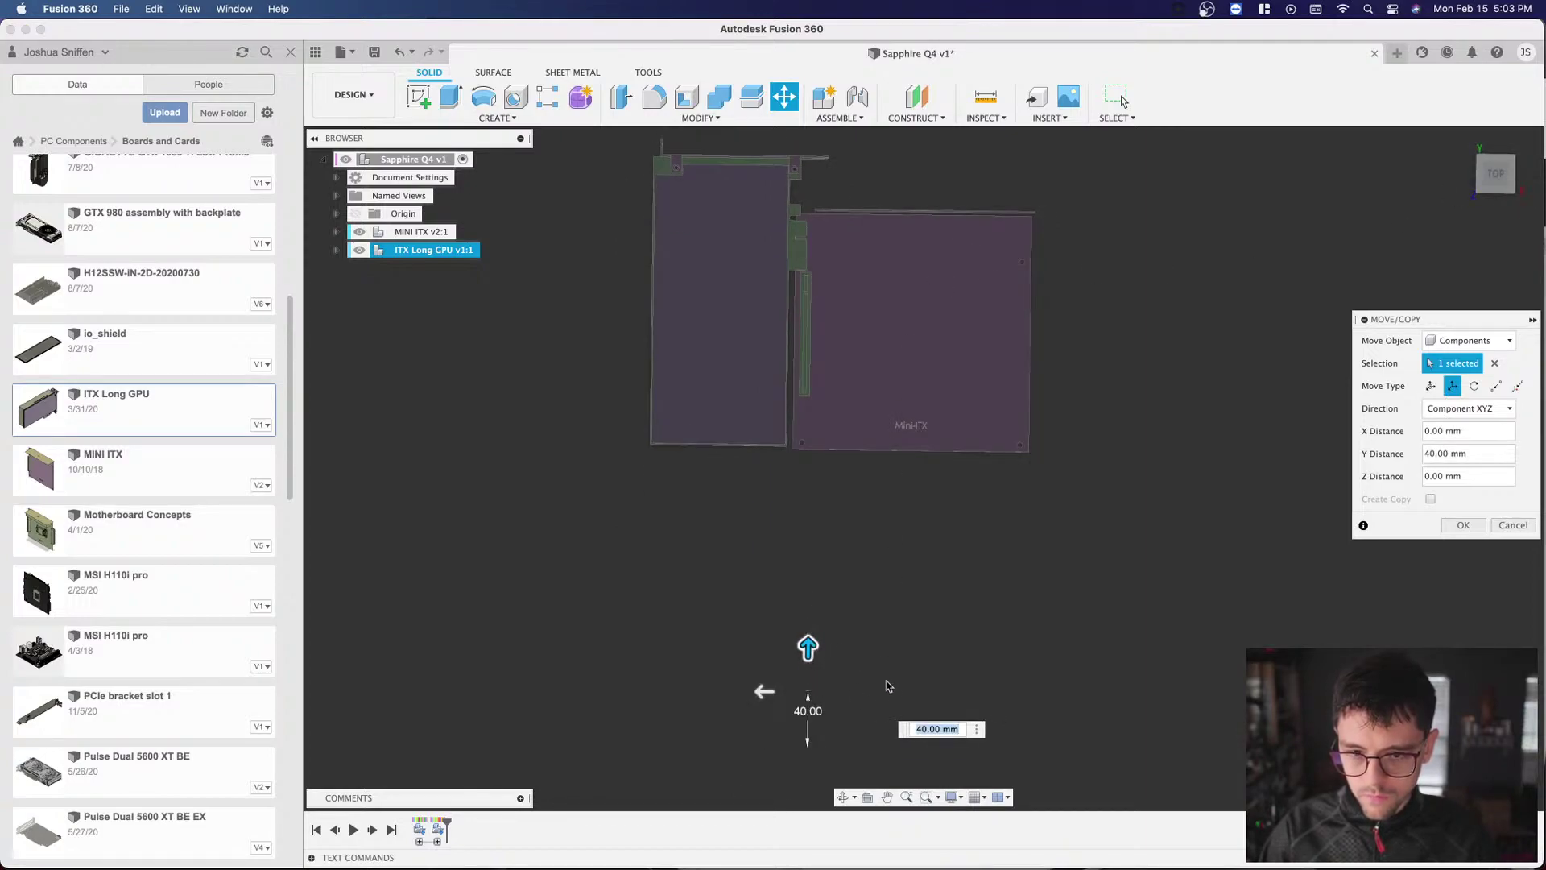
{"action": "type", "text": "2"}
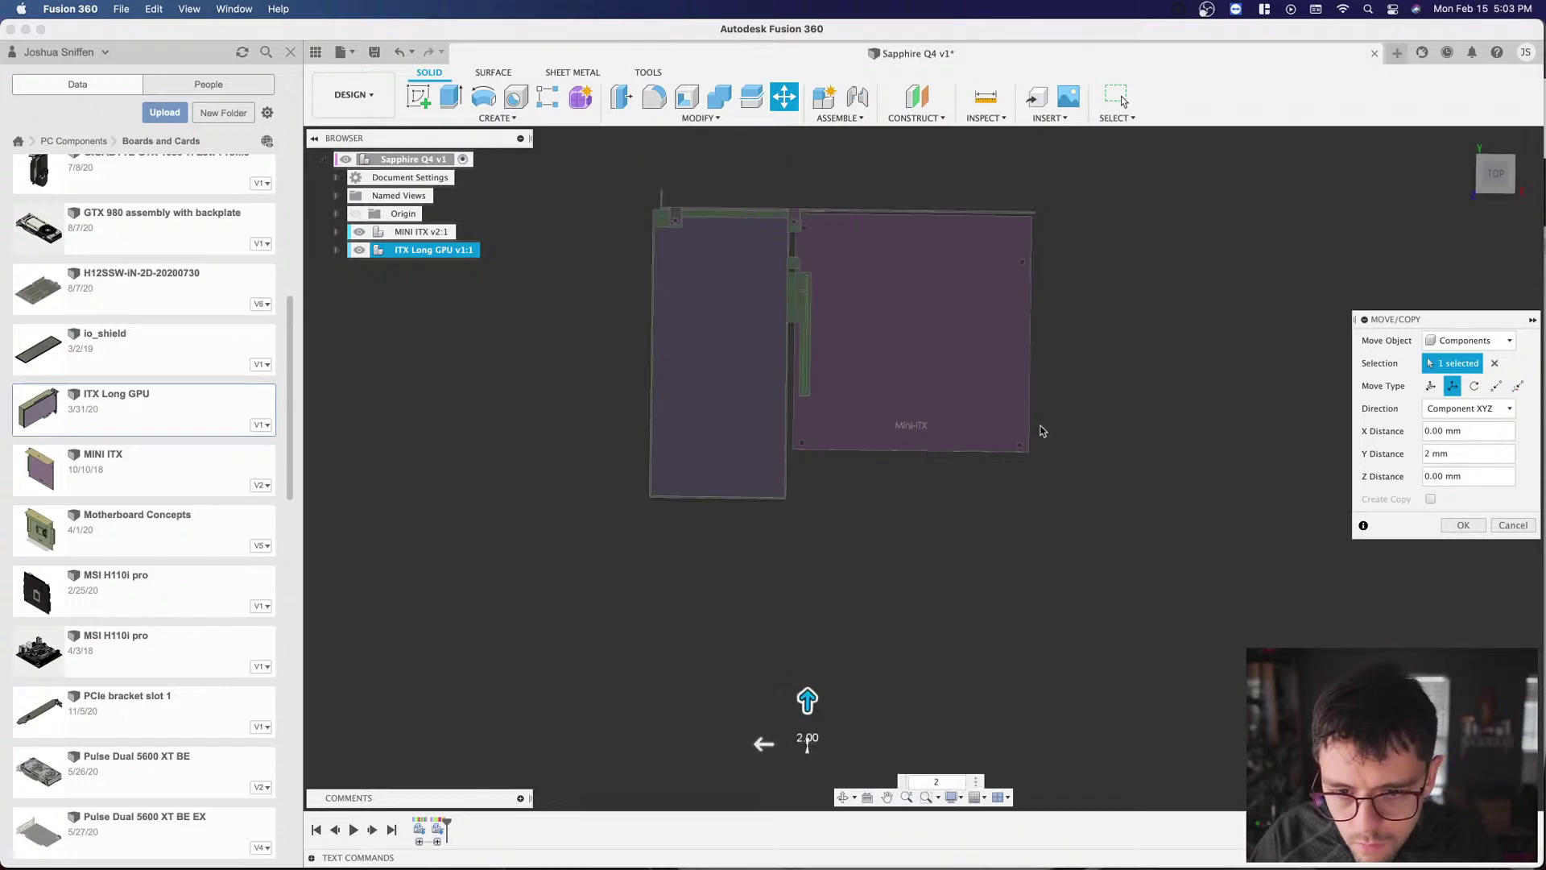
{"action": "scroll", "coordinate": [809, 284], "scroll_direction": "up", "scroll_amount": 10}
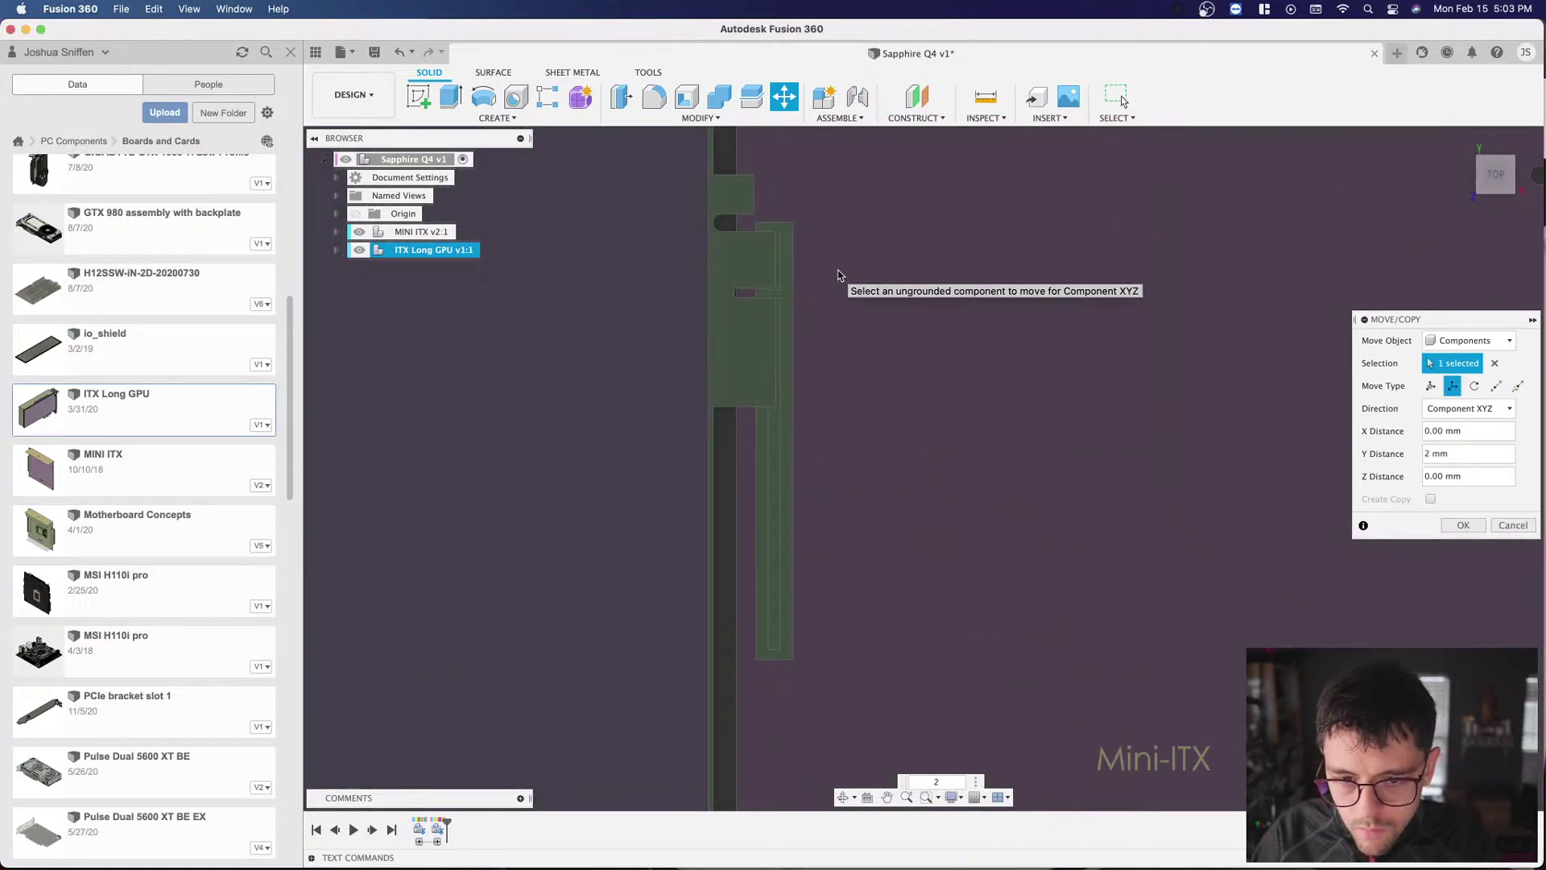
{"action": "scroll", "coordinate": [888, 269], "scroll_direction": "down", "scroll_amount": 5}
{"action": "scroll", "coordinate": [889, 269], "scroll_direction": "down", "scroll_amount": 3}
{"action": "scroll", "coordinate": [838, 645], "scroll_direction": "up", "scroll_amount": 1}
{"action": "scroll", "coordinate": [838, 645], "scroll_direction": "down", "scroll_amount": 1}
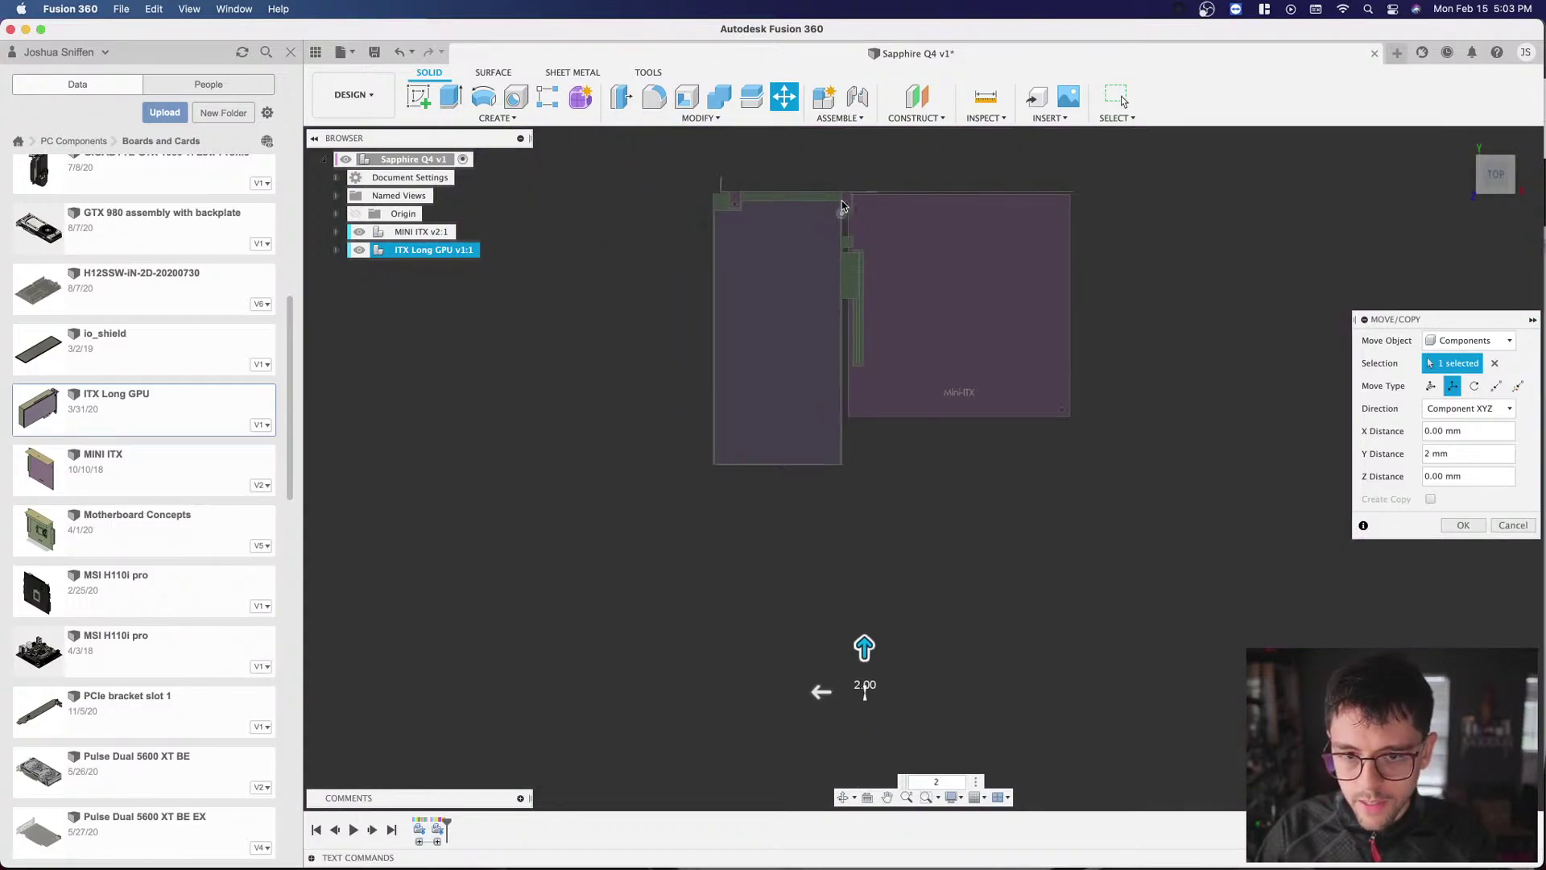
Step: Try offsetting the GPU 20 mm in Z away from the motherboard
{"action": "left_click_drag", "start_coordinate": [821, 692], "coordinate": [791, 691]}
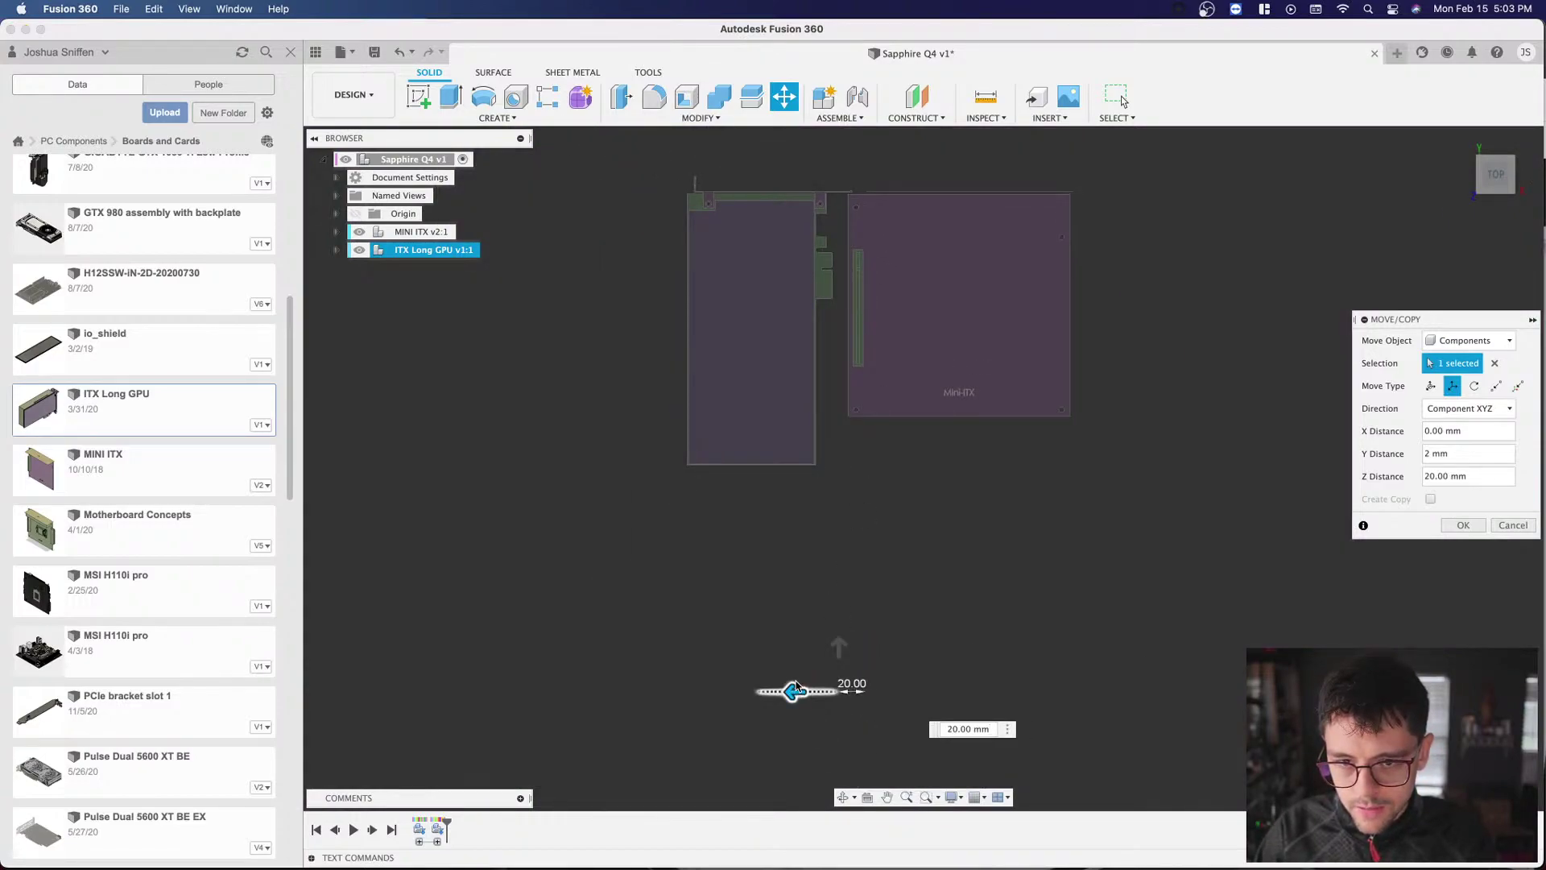
{"action": "scroll", "coordinate": [877, 161], "scroll_direction": "up", "scroll_amount": 4}
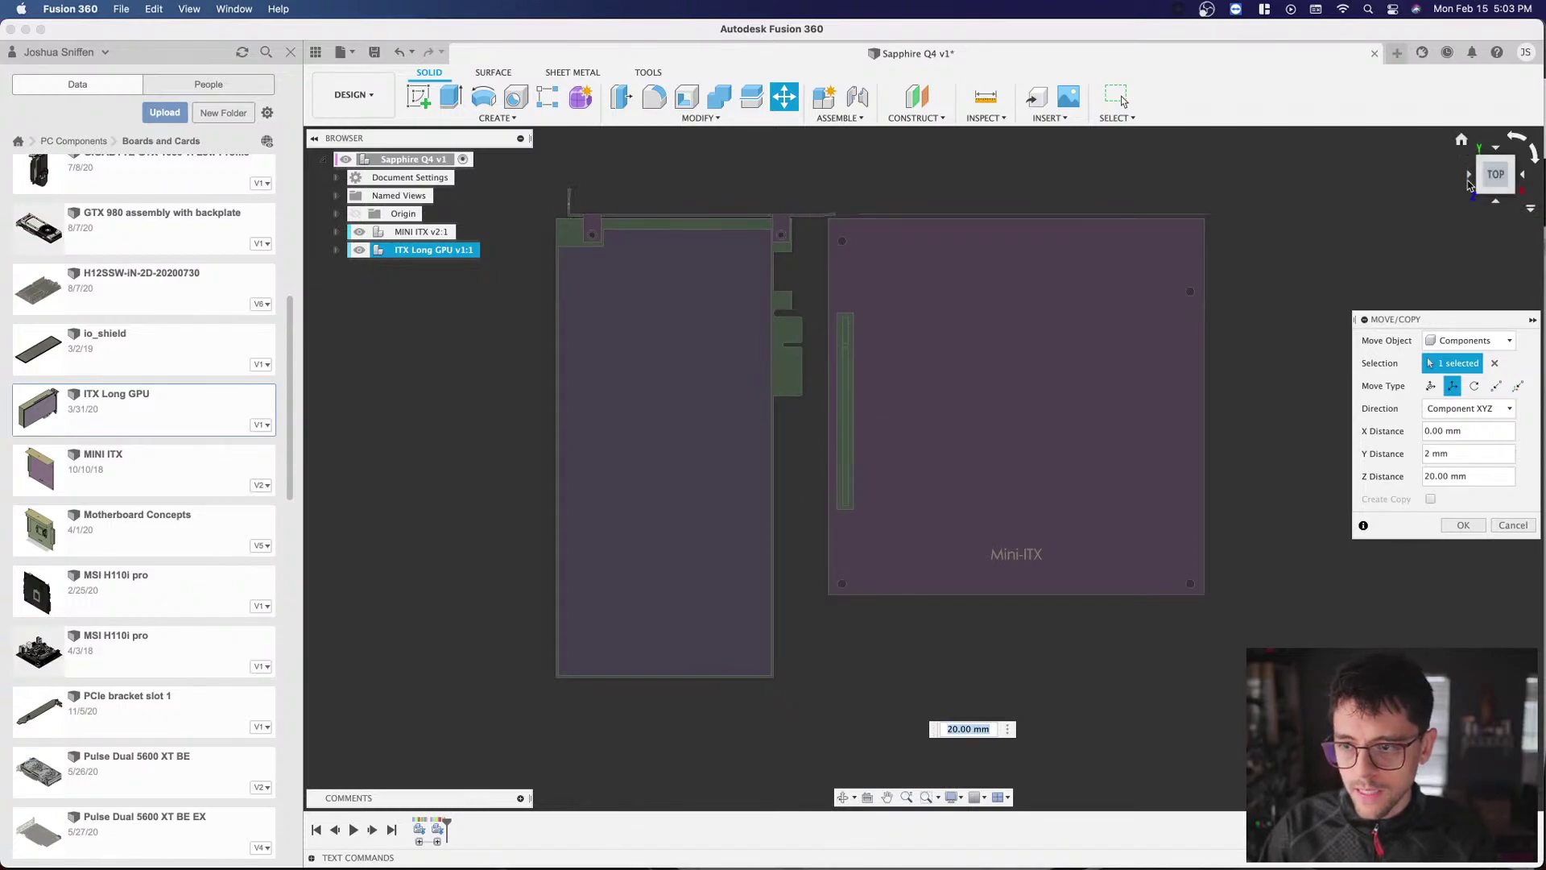
{"action": "left_click", "coordinate": [1487, 167]}
{"action": "scroll", "coordinate": [865, 270], "scroll_direction": "down", "scroll_amount": 2}
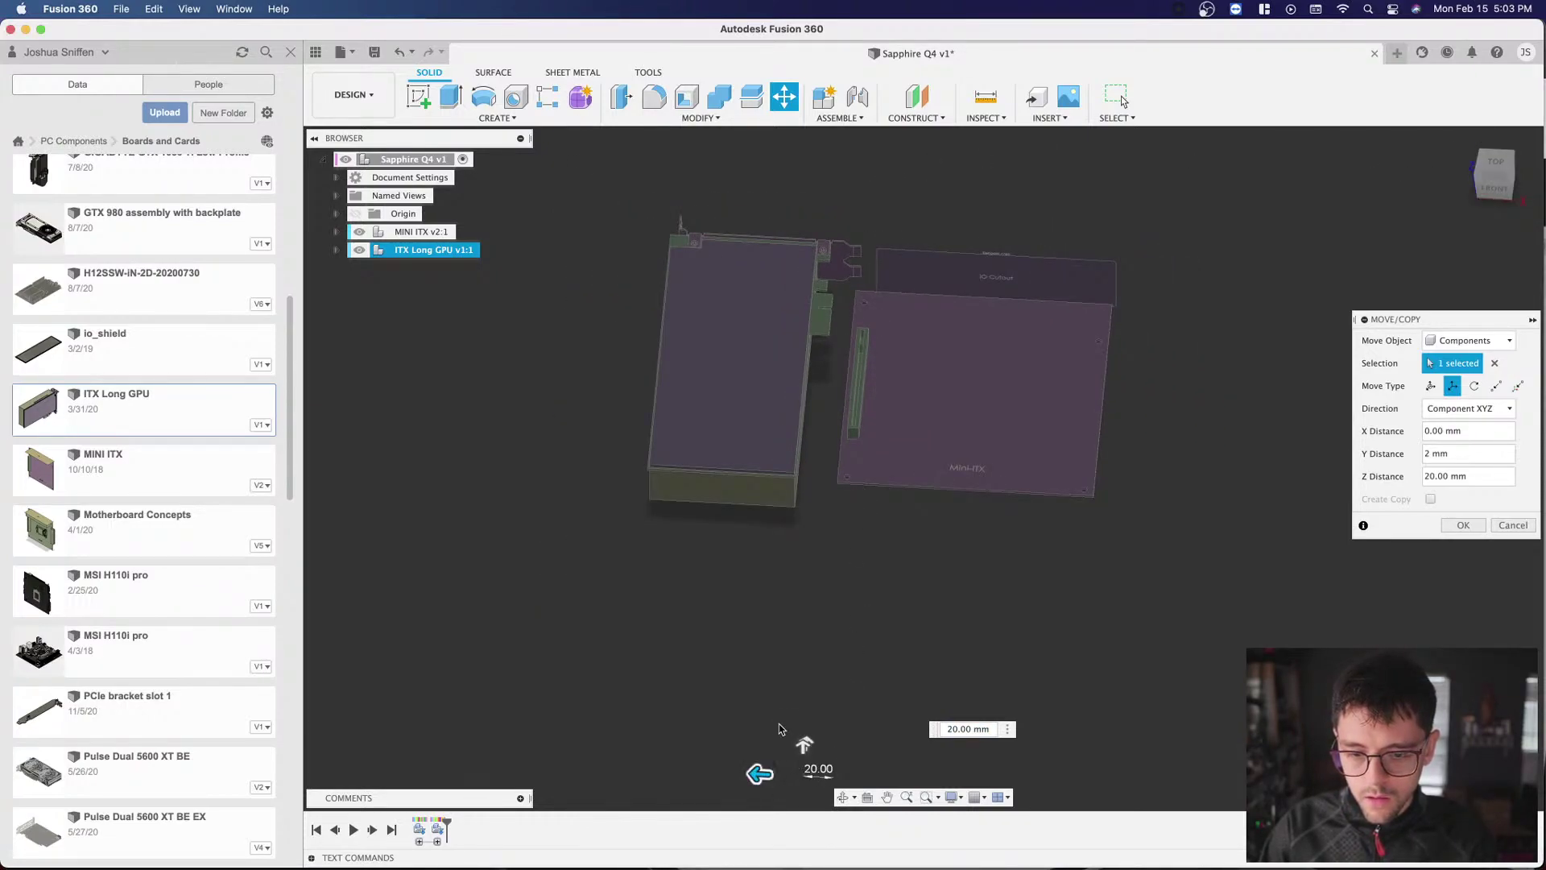
{"action": "scroll", "coordinate": [760, 757], "scroll_direction": "up", "scroll_amount": 1}
{"action": "scroll", "coordinate": [765, 759], "scroll_direction": "up", "scroll_amount": 2}
{"action": "scroll", "coordinate": [777, 762], "scroll_direction": "down", "scroll_amount": 2}
{"action": "scroll", "coordinate": [781, 763], "scroll_direction": "up", "scroll_amount": 1}
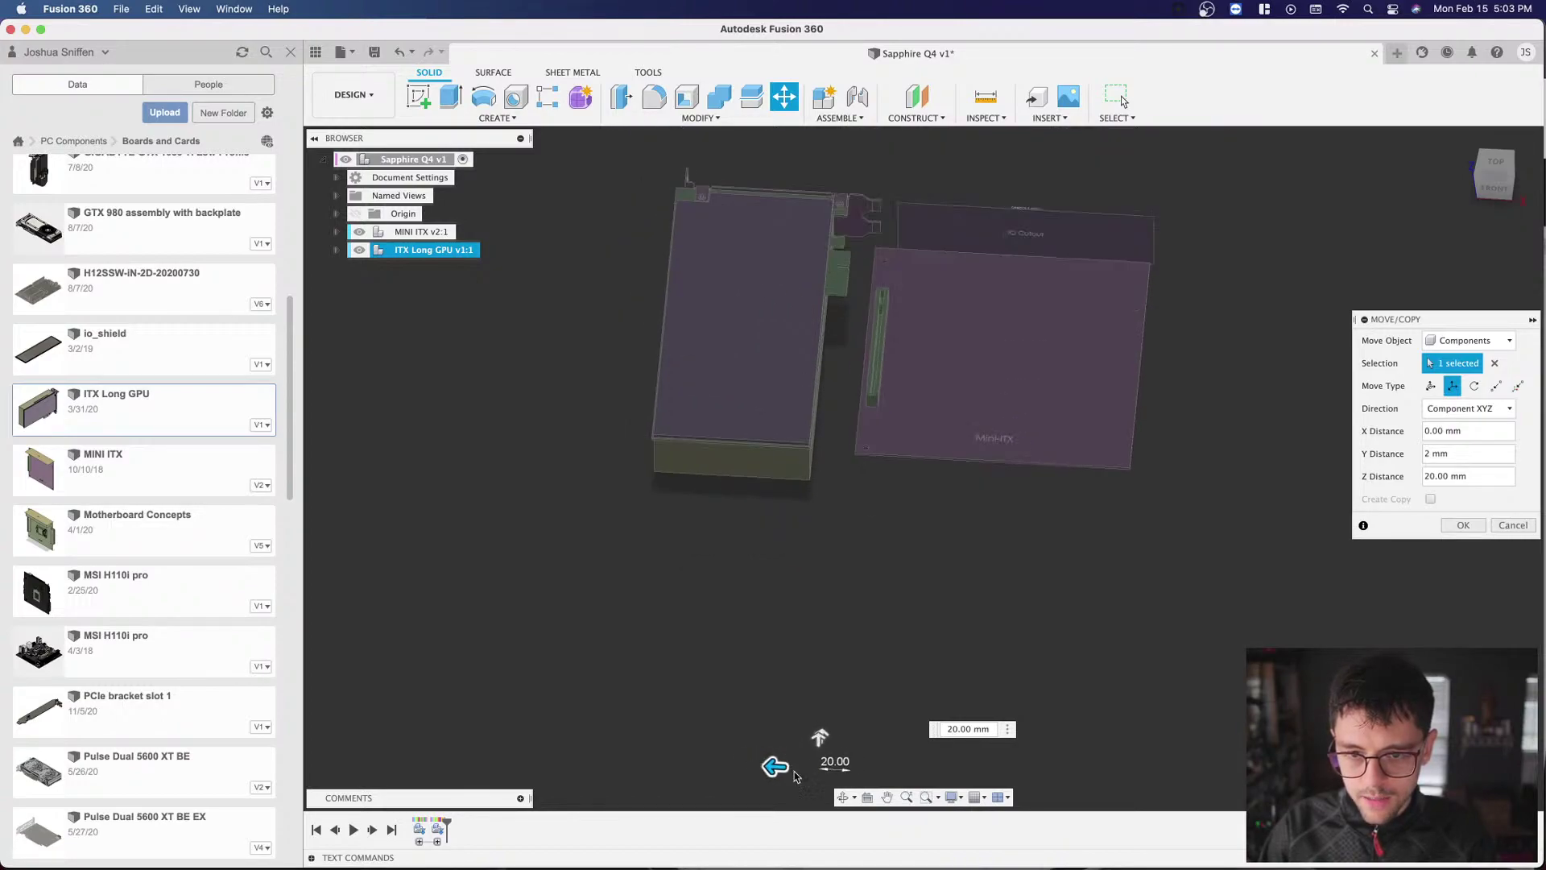
Step: Set the GPU's Z distance to 15 mm and apply the move
{"action": "left_click_drag", "start_coordinate": [785, 765], "coordinate": [796, 765]}
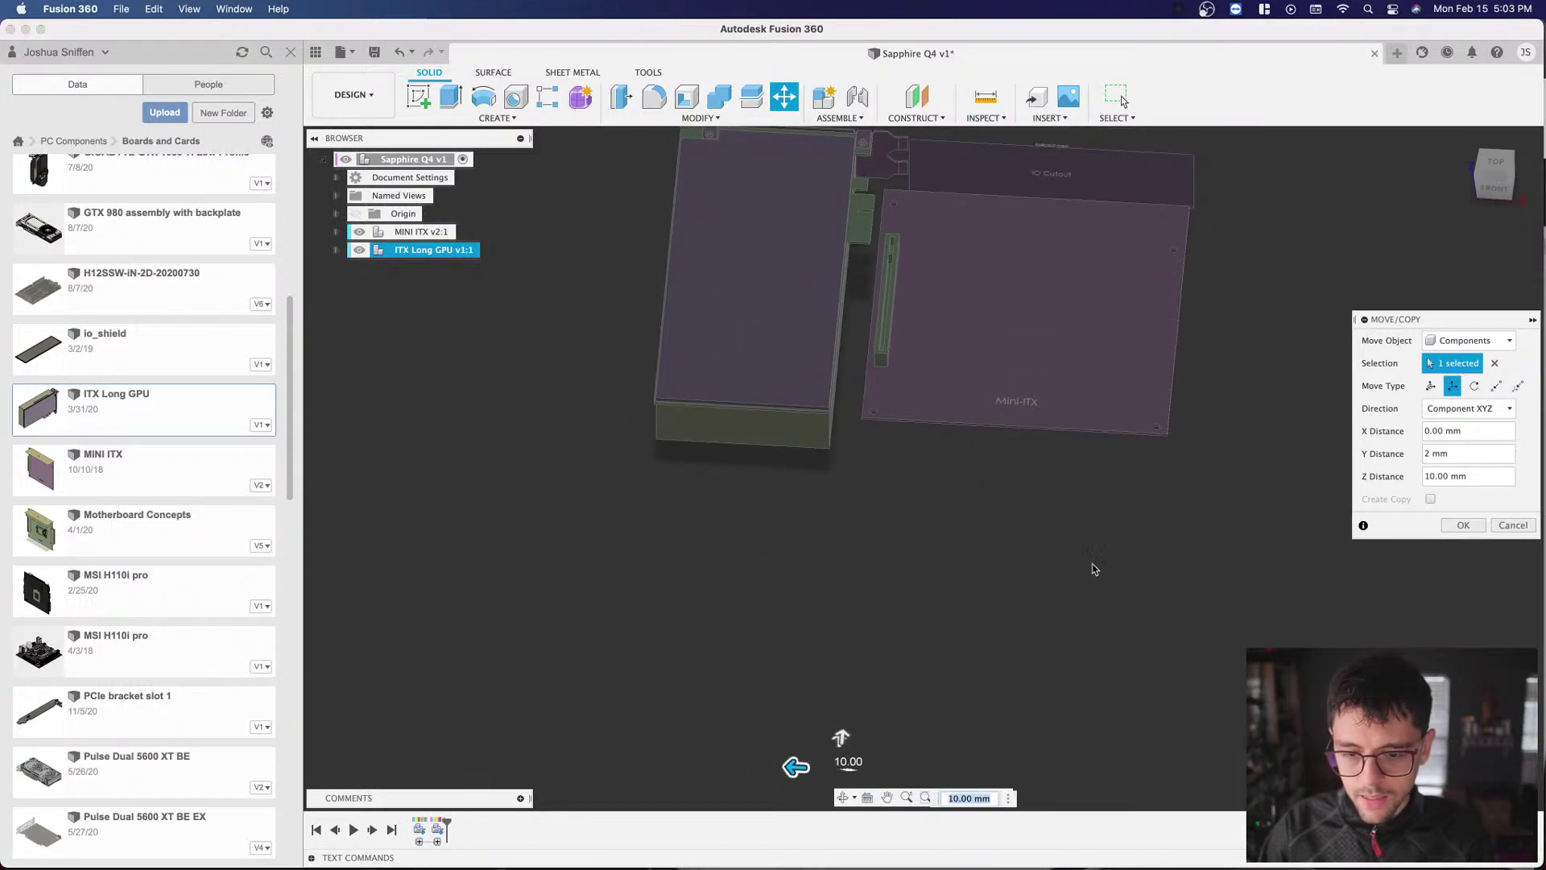
{"action": "type", "text": "5"}
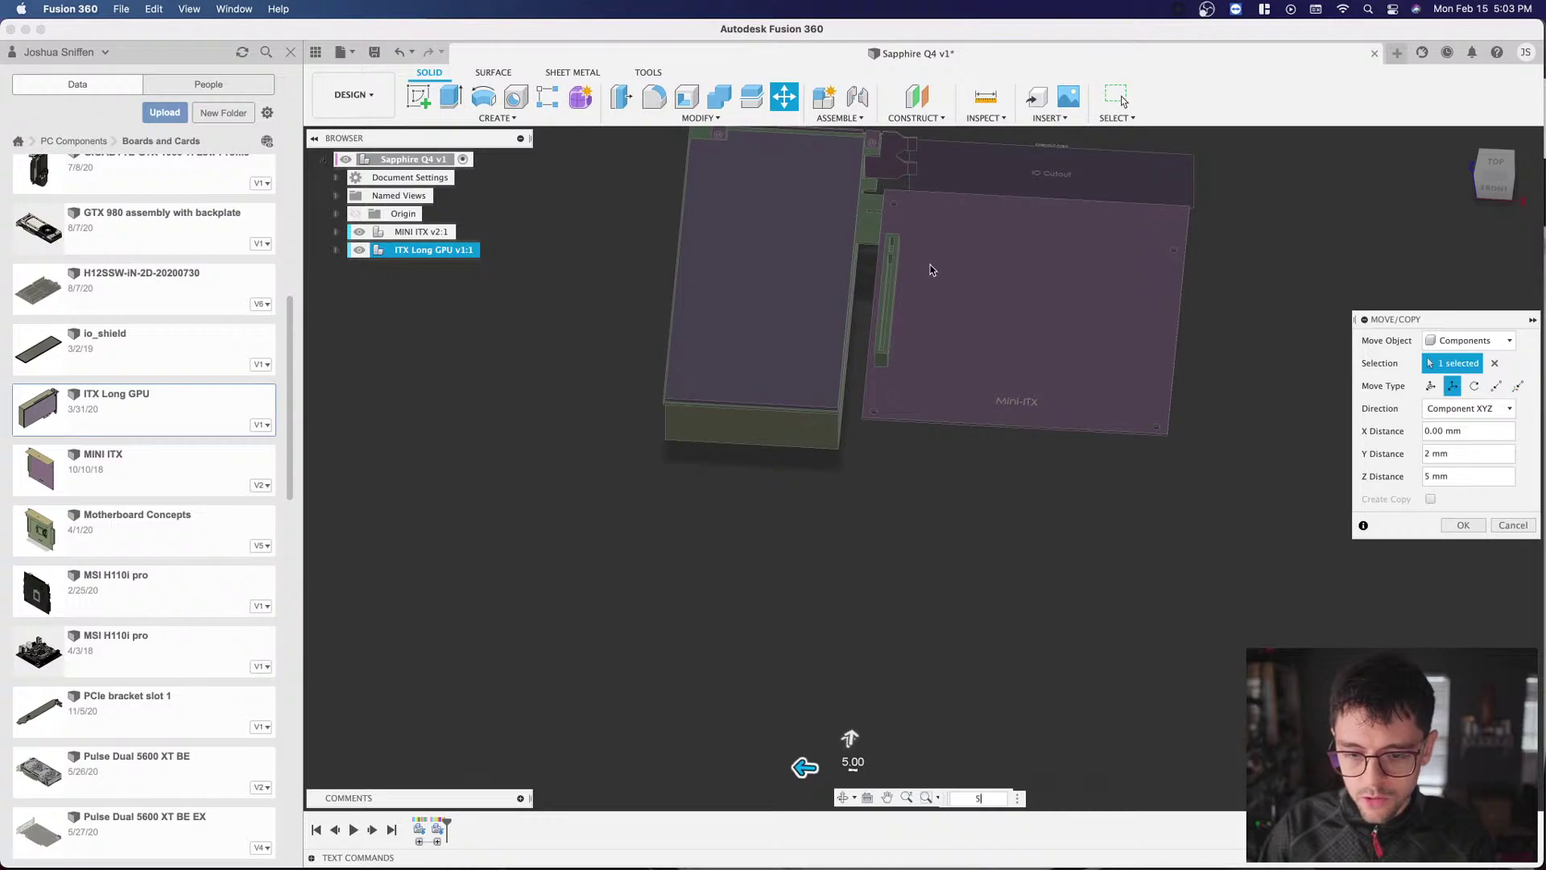
{"action": "key", "text": "BackSpace"}
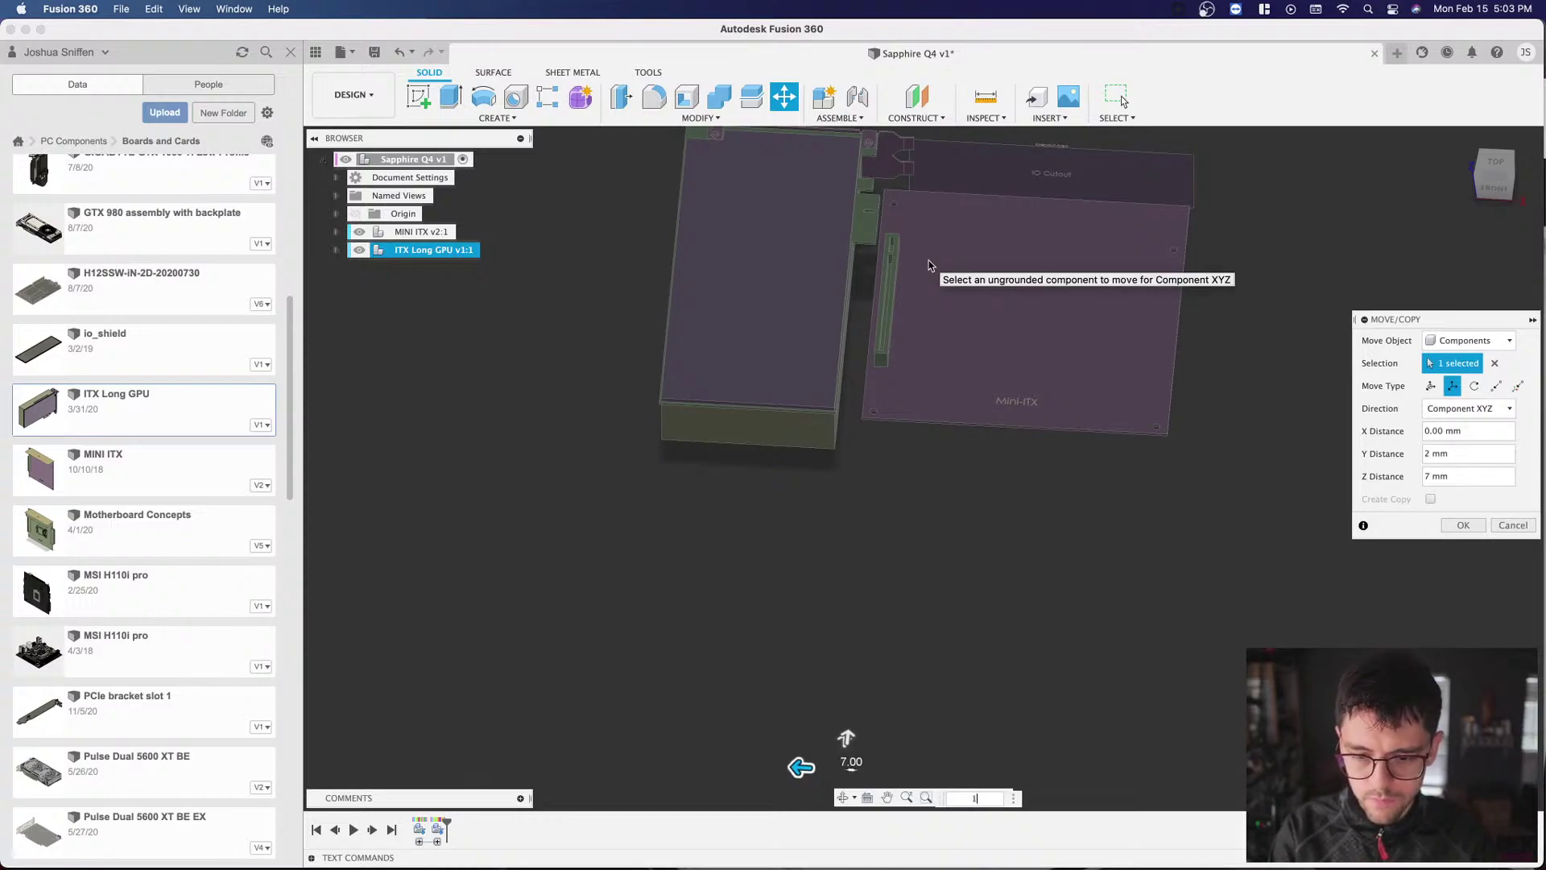
{"action": "type", "text": "2"}
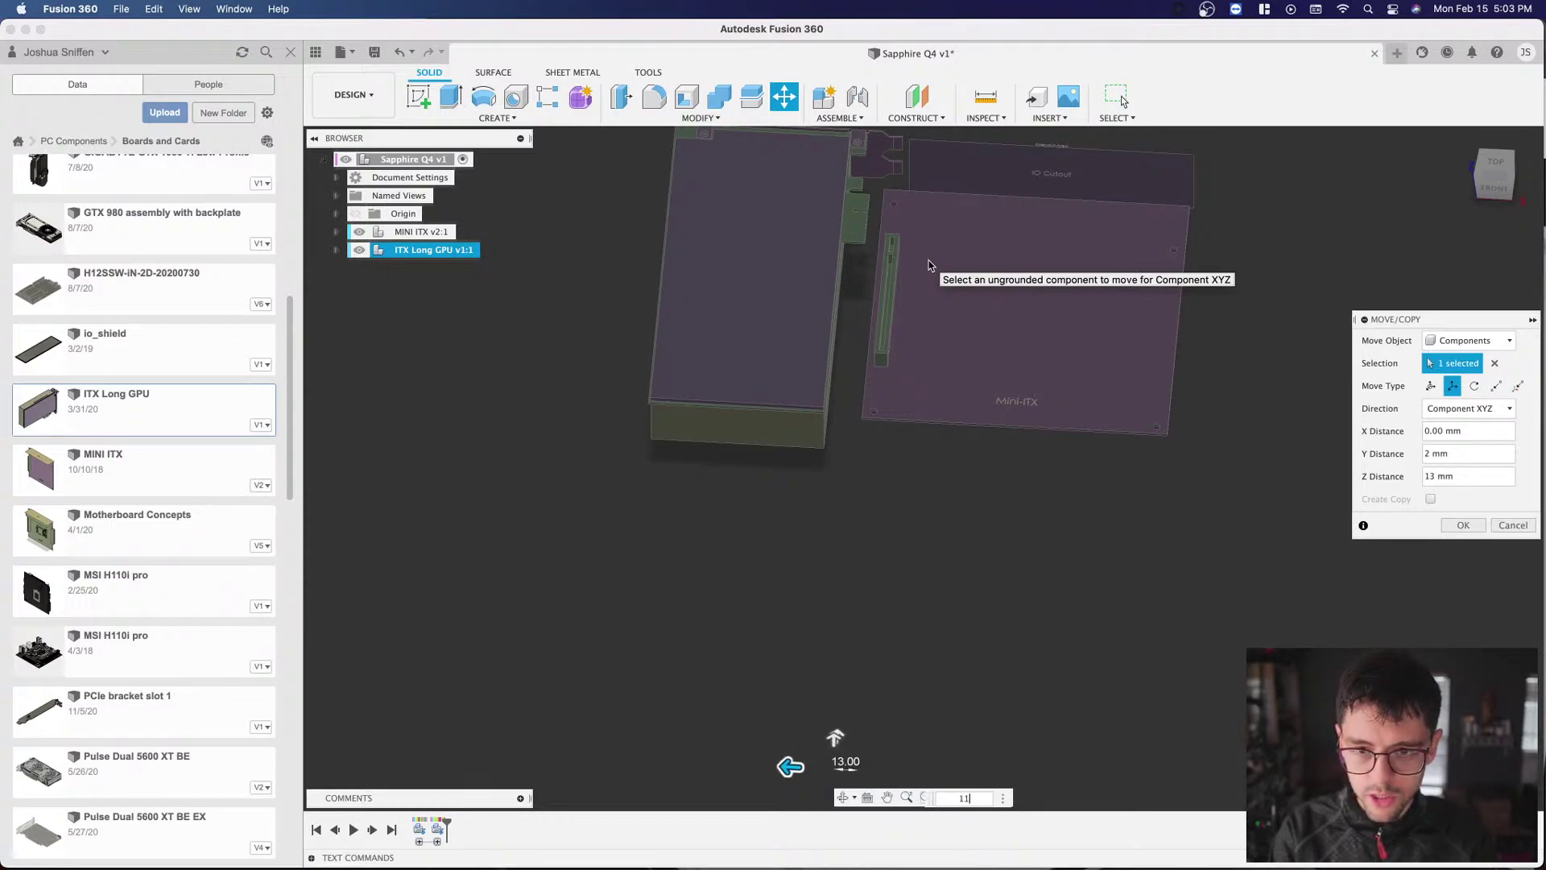
{"action": "type", "text": "5"}
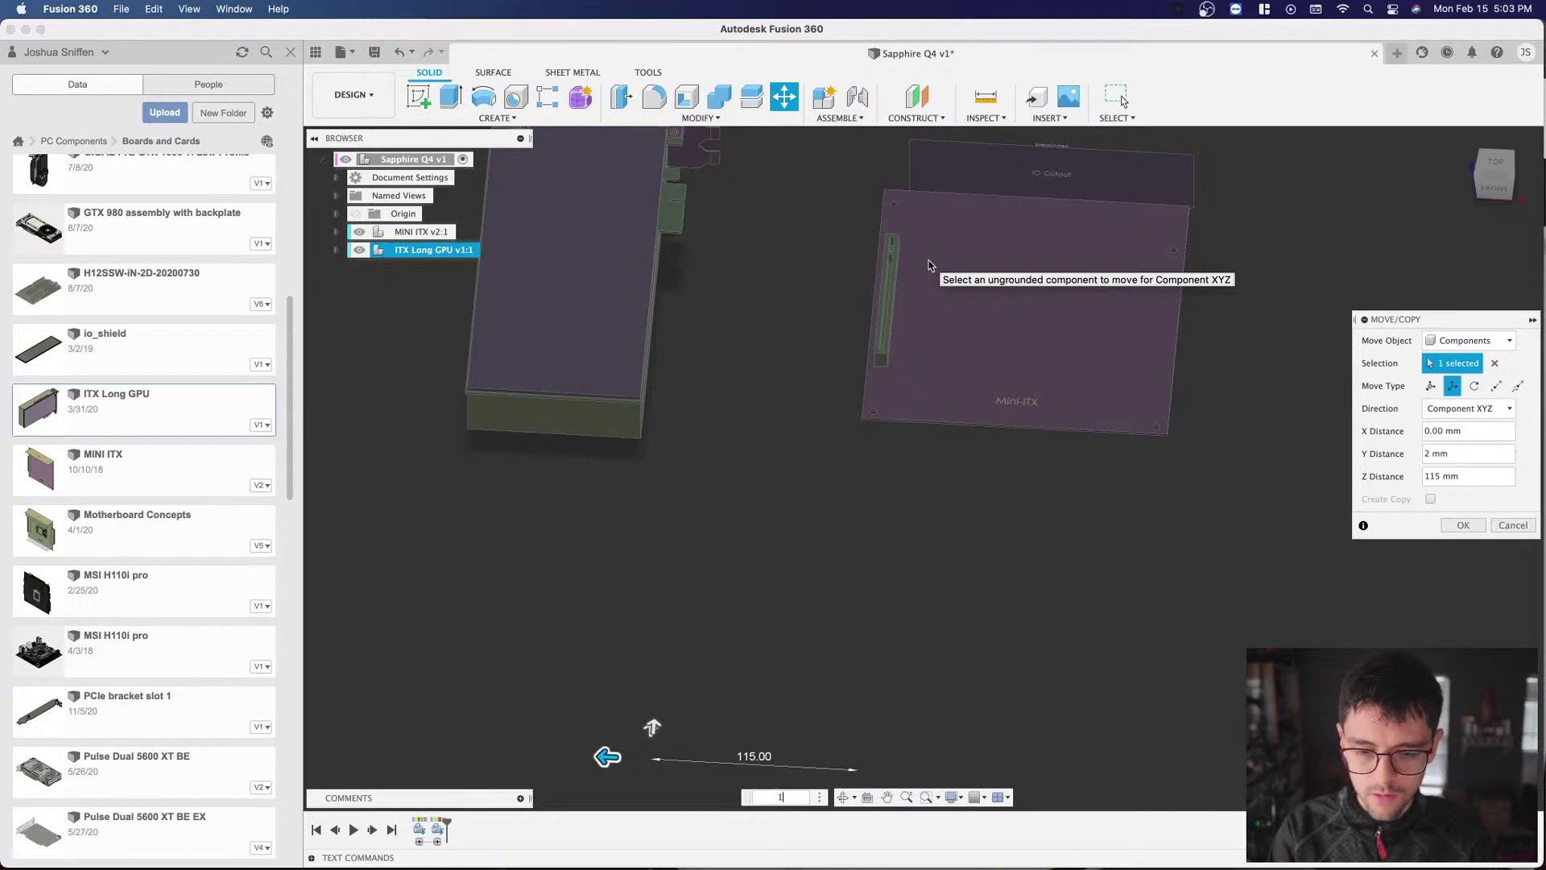
{"action": "key", "text": "BackSpace"}
{"action": "type", "text": "5"}
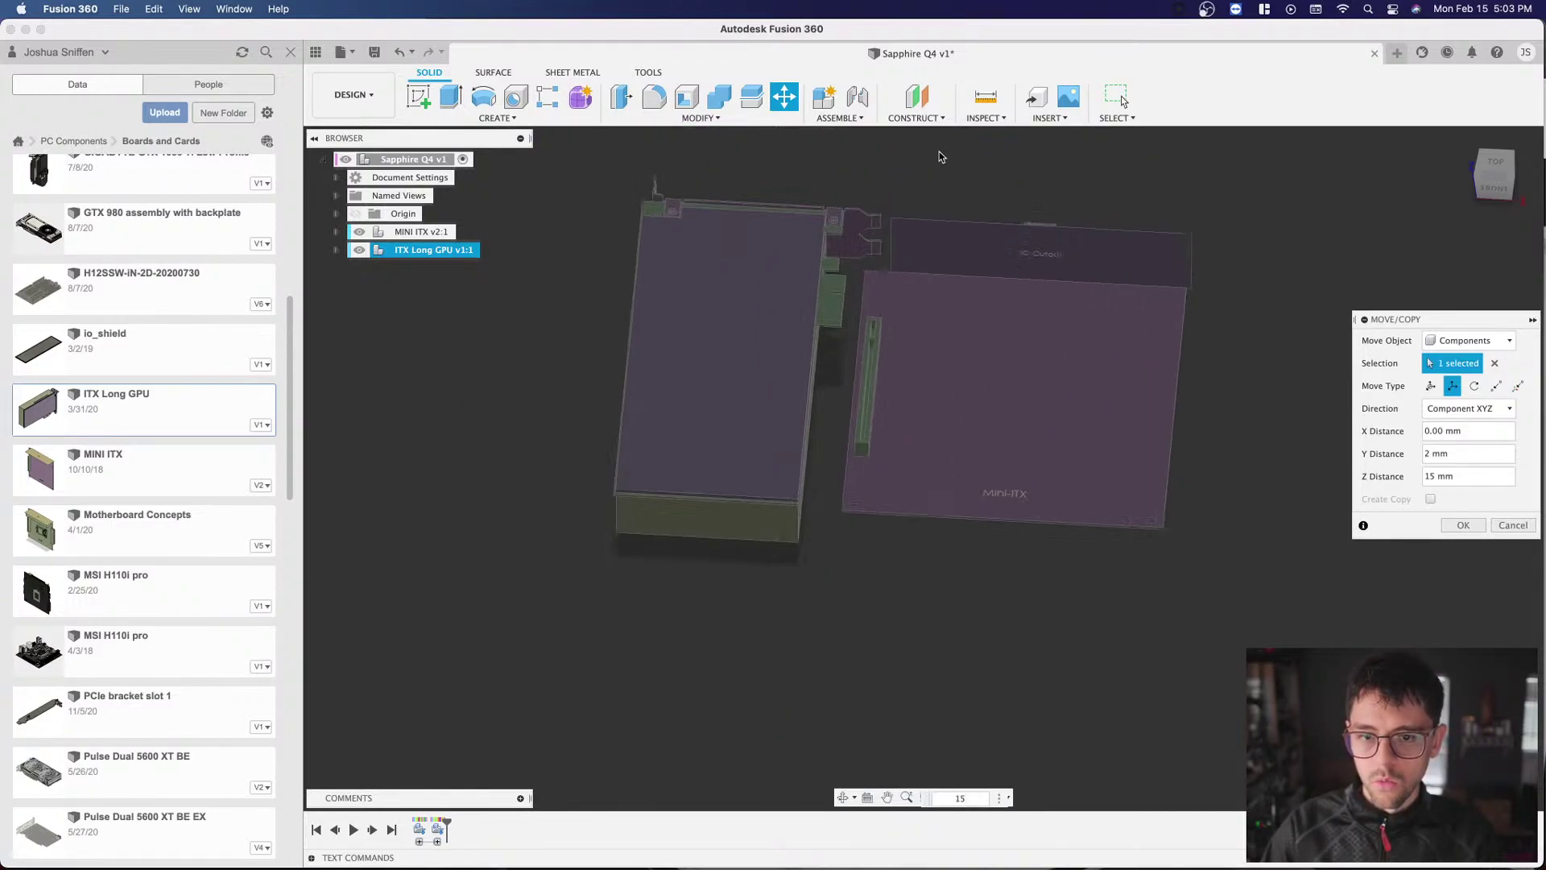
{"action": "scroll", "coordinate": [897, 235], "scroll_direction": "up", "scroll_amount": 5}
{"action": "scroll", "coordinate": [837, 246], "scroll_direction": "up", "scroll_amount": 1}
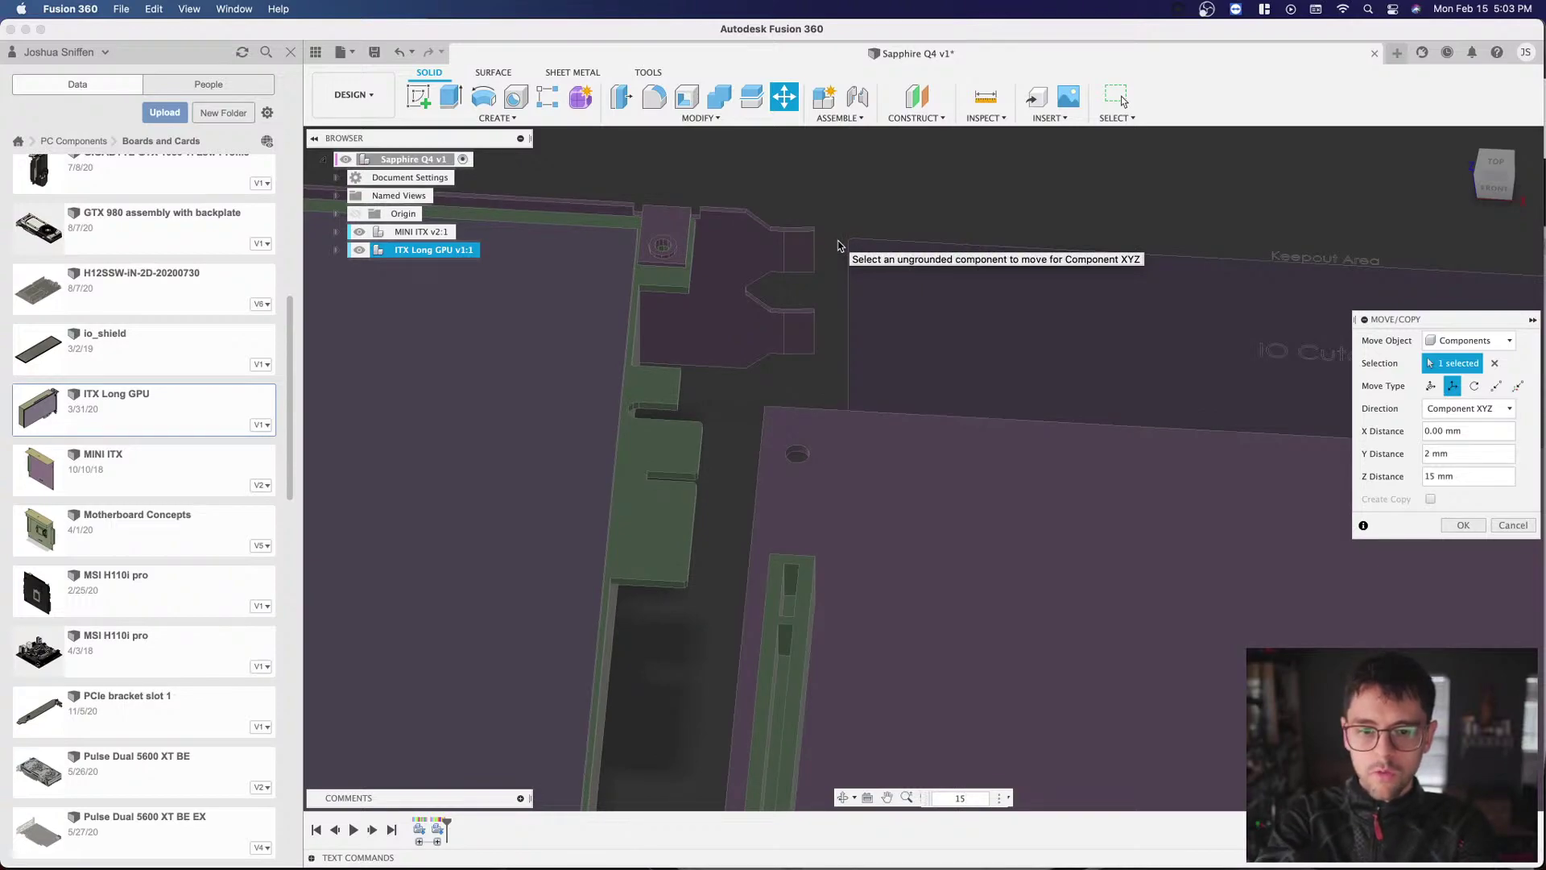
{"action": "scroll", "coordinate": [837, 245], "scroll_direction": "down", "scroll_amount": 5}
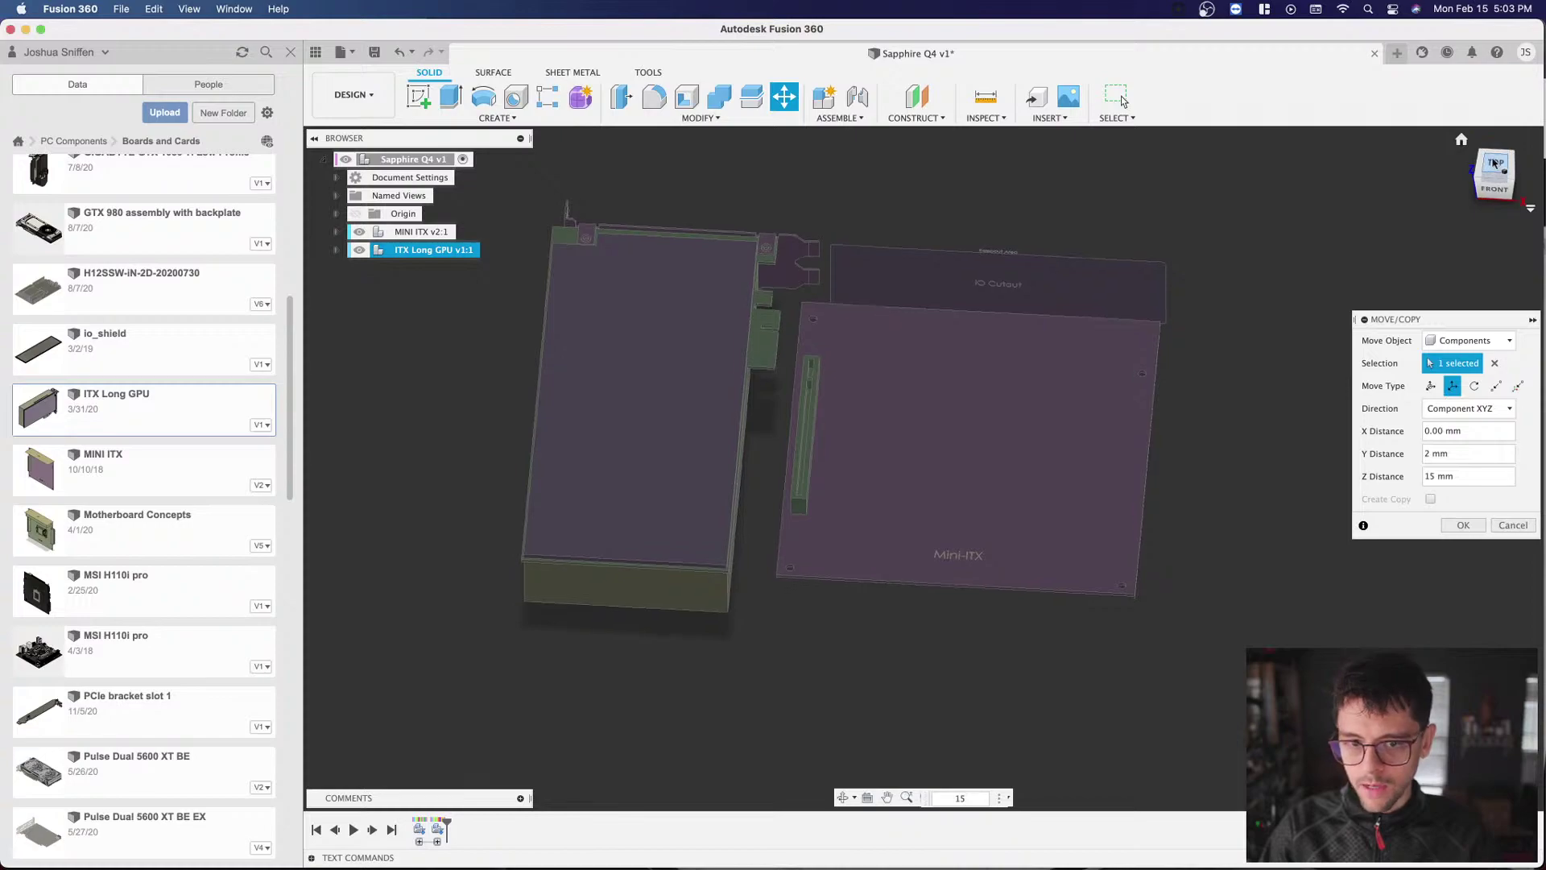
{"action": "left_click", "coordinate": [1488, 166]}
{"action": "left_click", "coordinate": [1463, 524]}
{"action": "scroll", "coordinate": [948, 282], "scroll_direction": "down", "scroll_amount": 3}
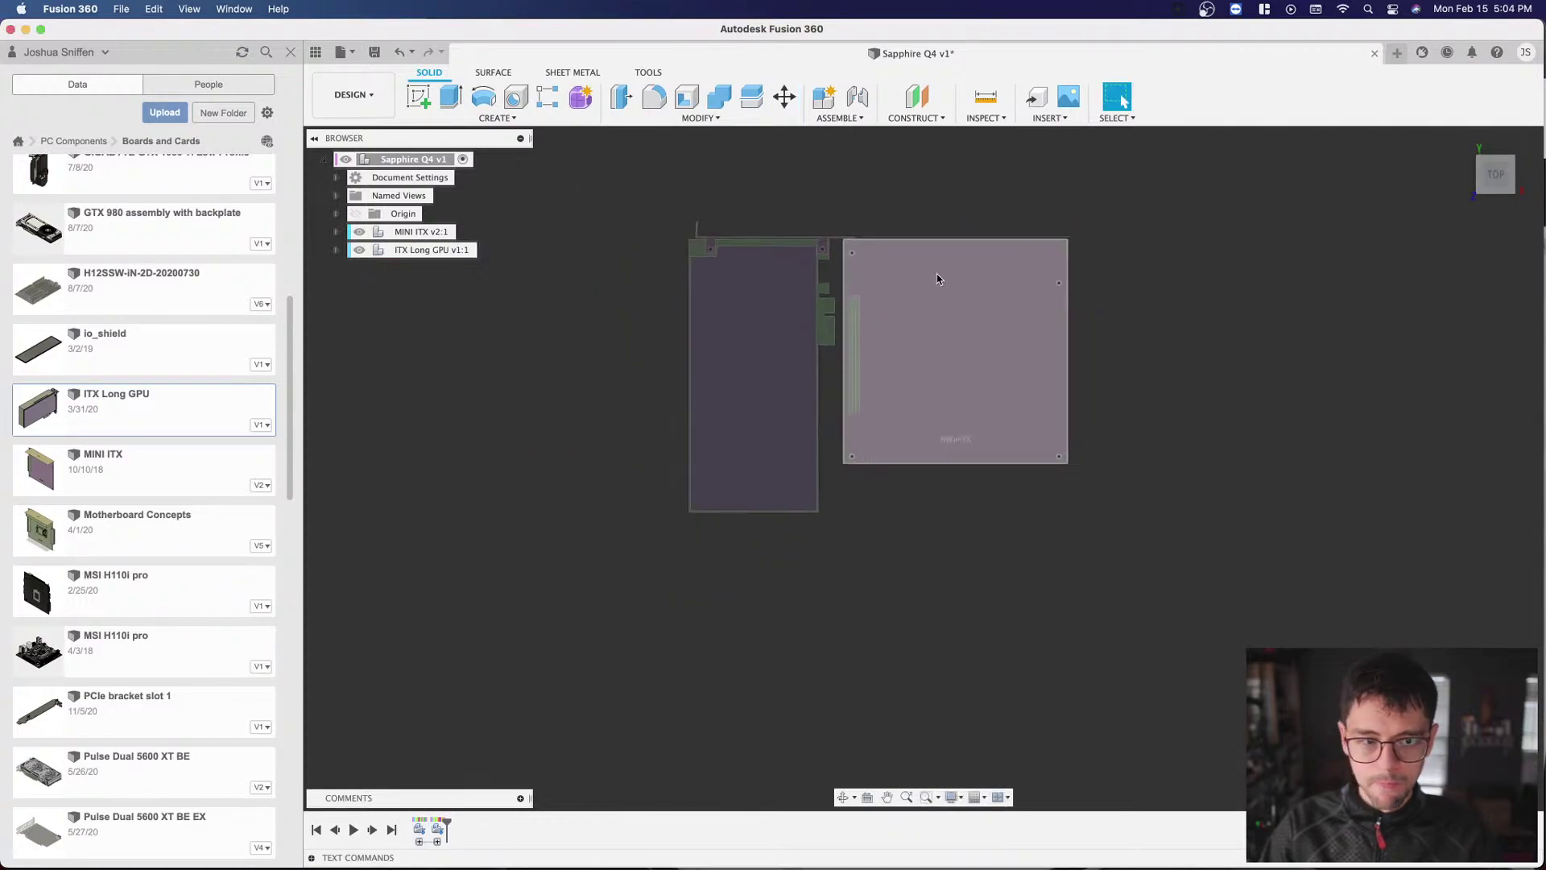
Step: Insert the sfx 45g power supply from the PSU folder of PC Components into the current design
{"action": "middle_click_drag", "start_coordinate": [1486, 206], "coordinate": [1475, 152], "text": "shift"}
{"action": "left_click", "coordinate": [1489, 165]}
{"action": "scroll", "coordinate": [184, 453], "scroll_direction": "down", "scroll_amount": 5}
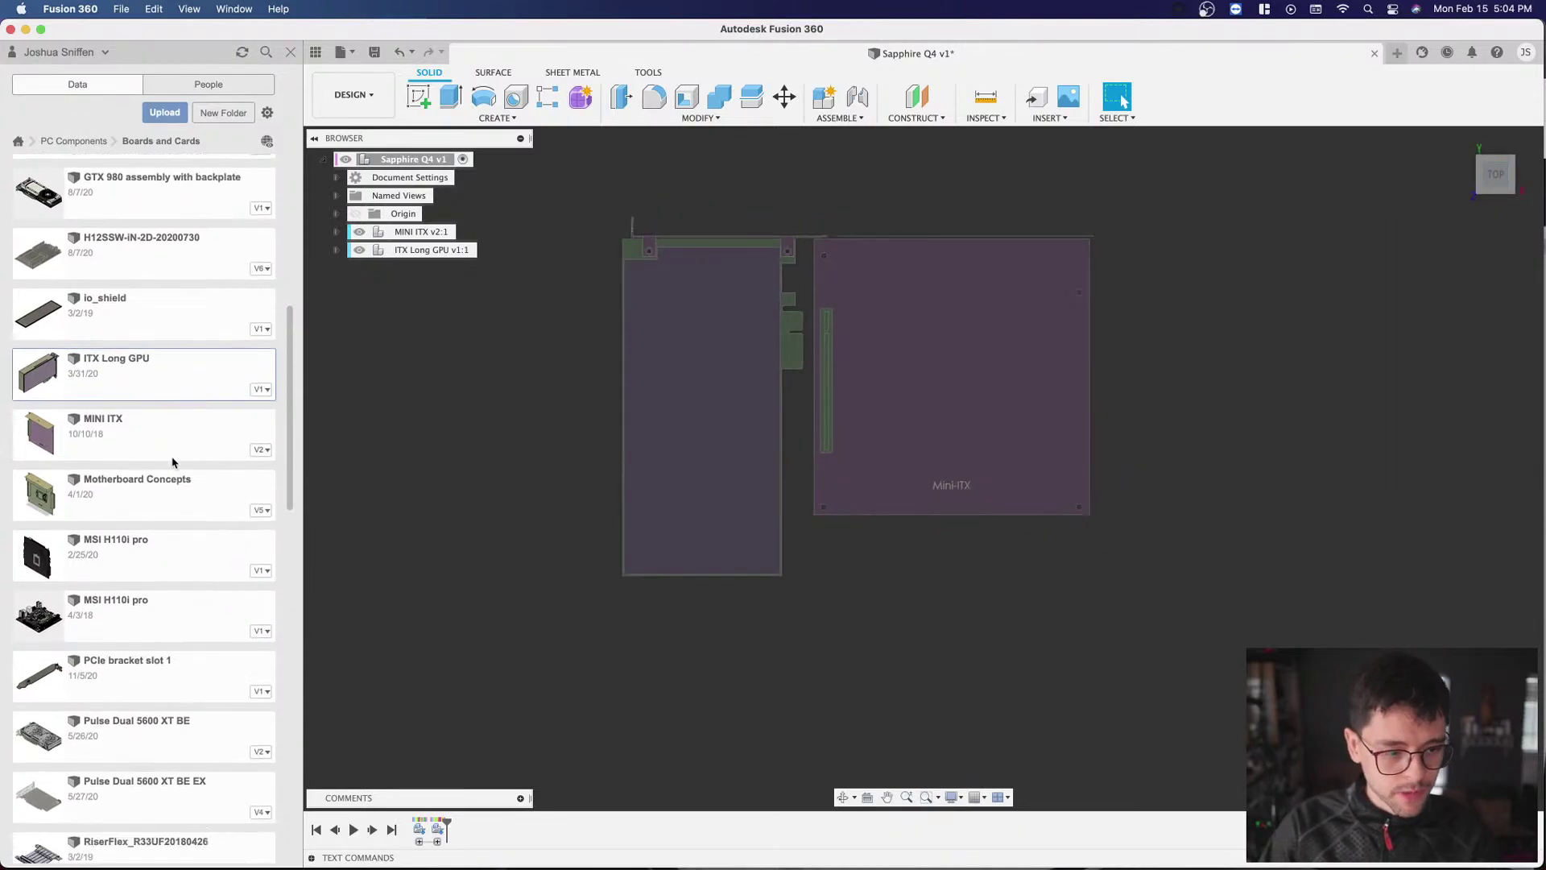
{"action": "left_click", "coordinate": [93, 142]}
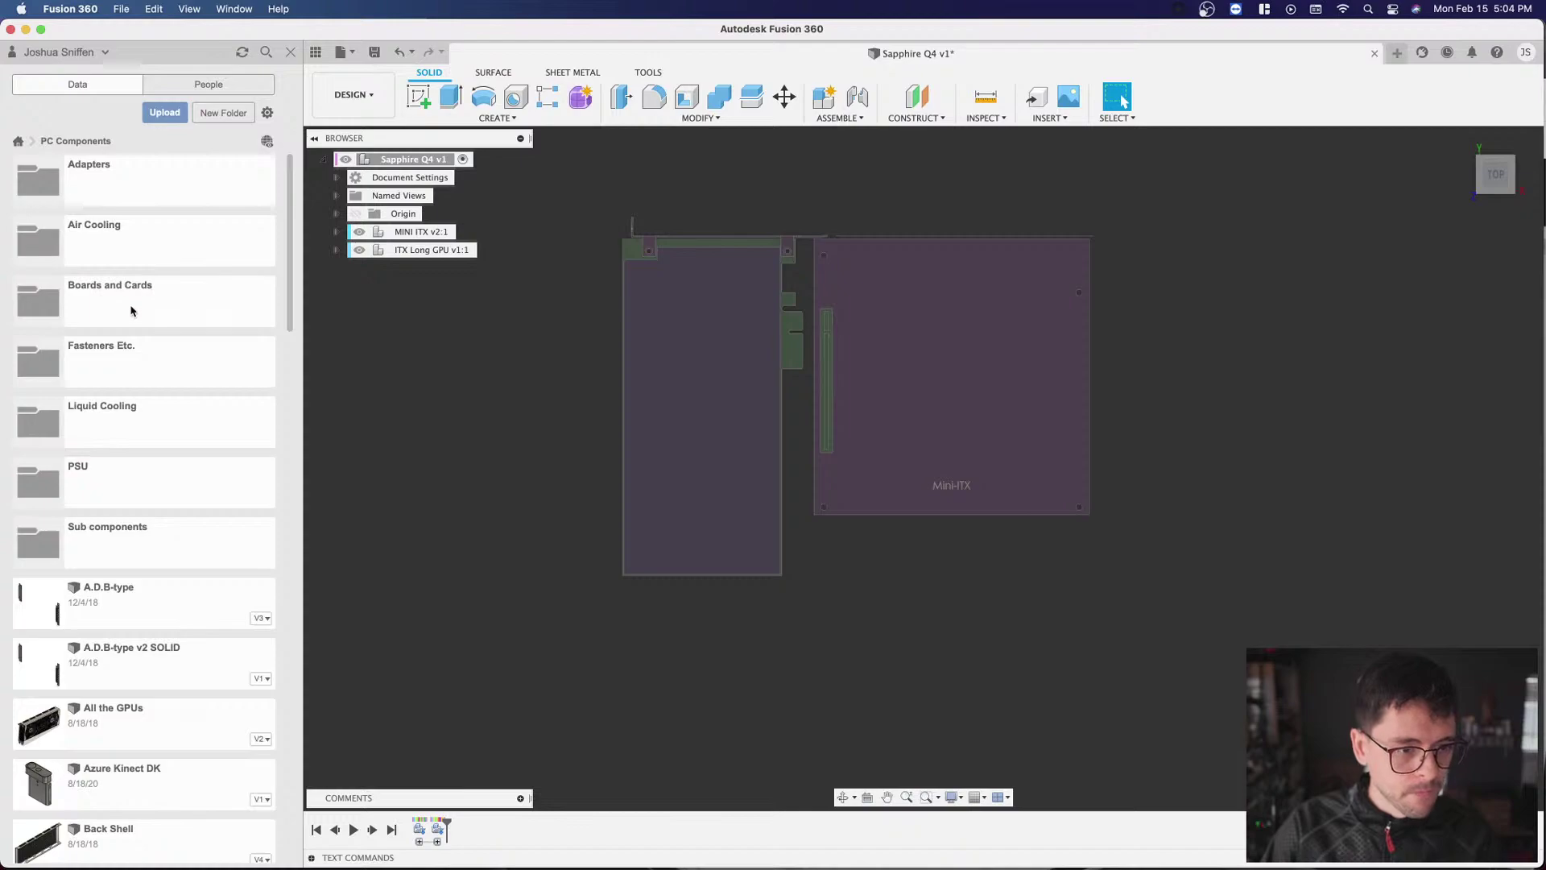
{"action": "left_click", "coordinate": [157, 475]}
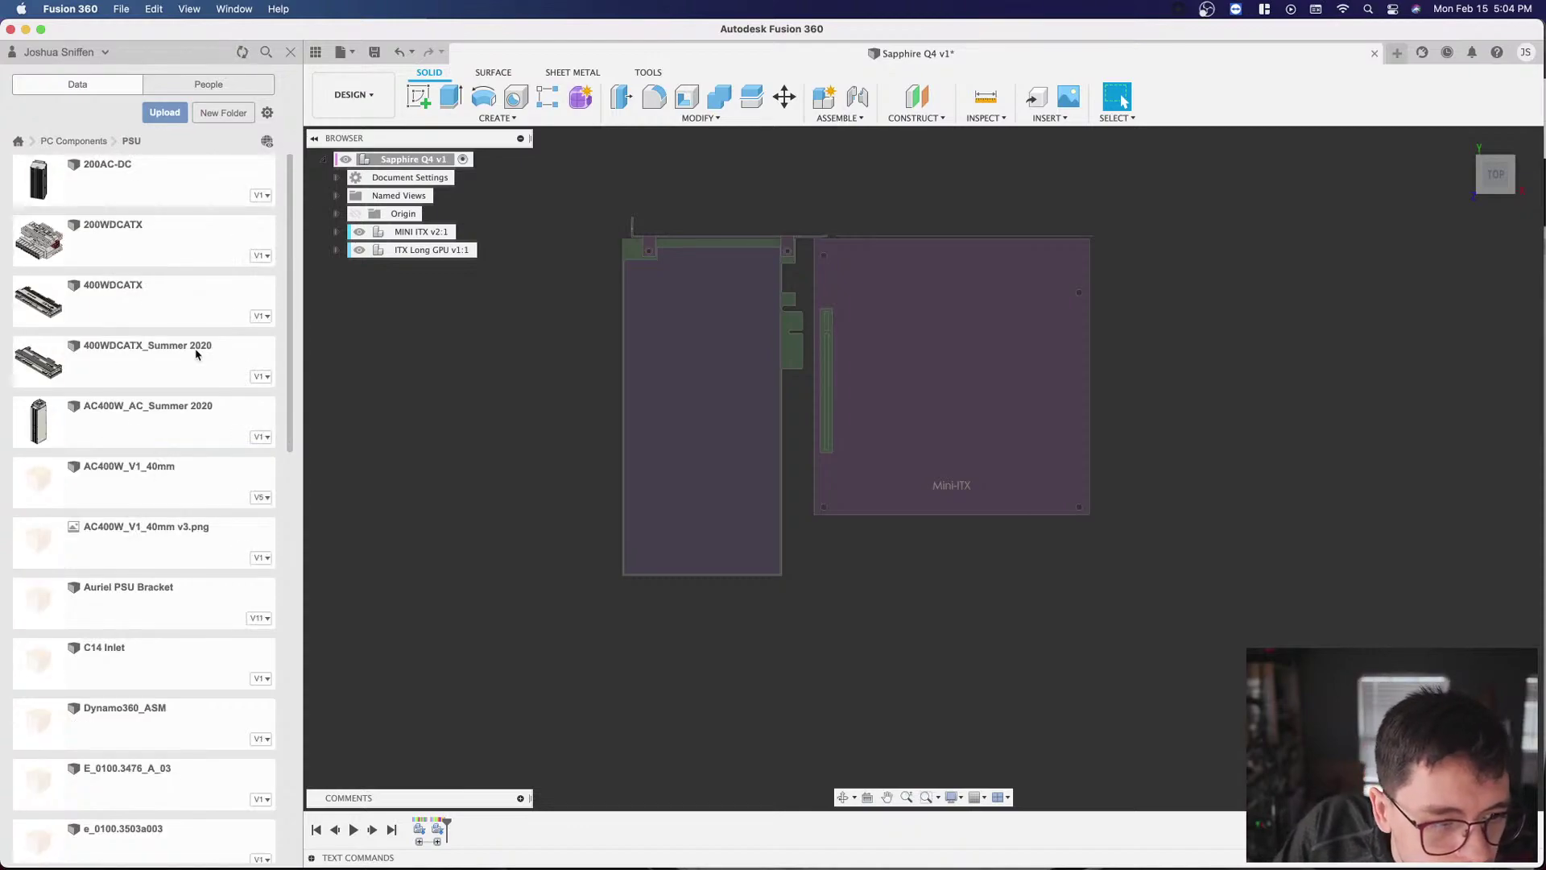
{"action": "scroll", "coordinate": [195, 358], "scroll_direction": "down", "scroll_amount": 5}
{"action": "scroll", "coordinate": [193, 363], "scroll_direction": "down", "scroll_amount": 6}
{"action": "scroll", "coordinate": [191, 402], "scroll_direction": "down", "scroll_amount": 6}
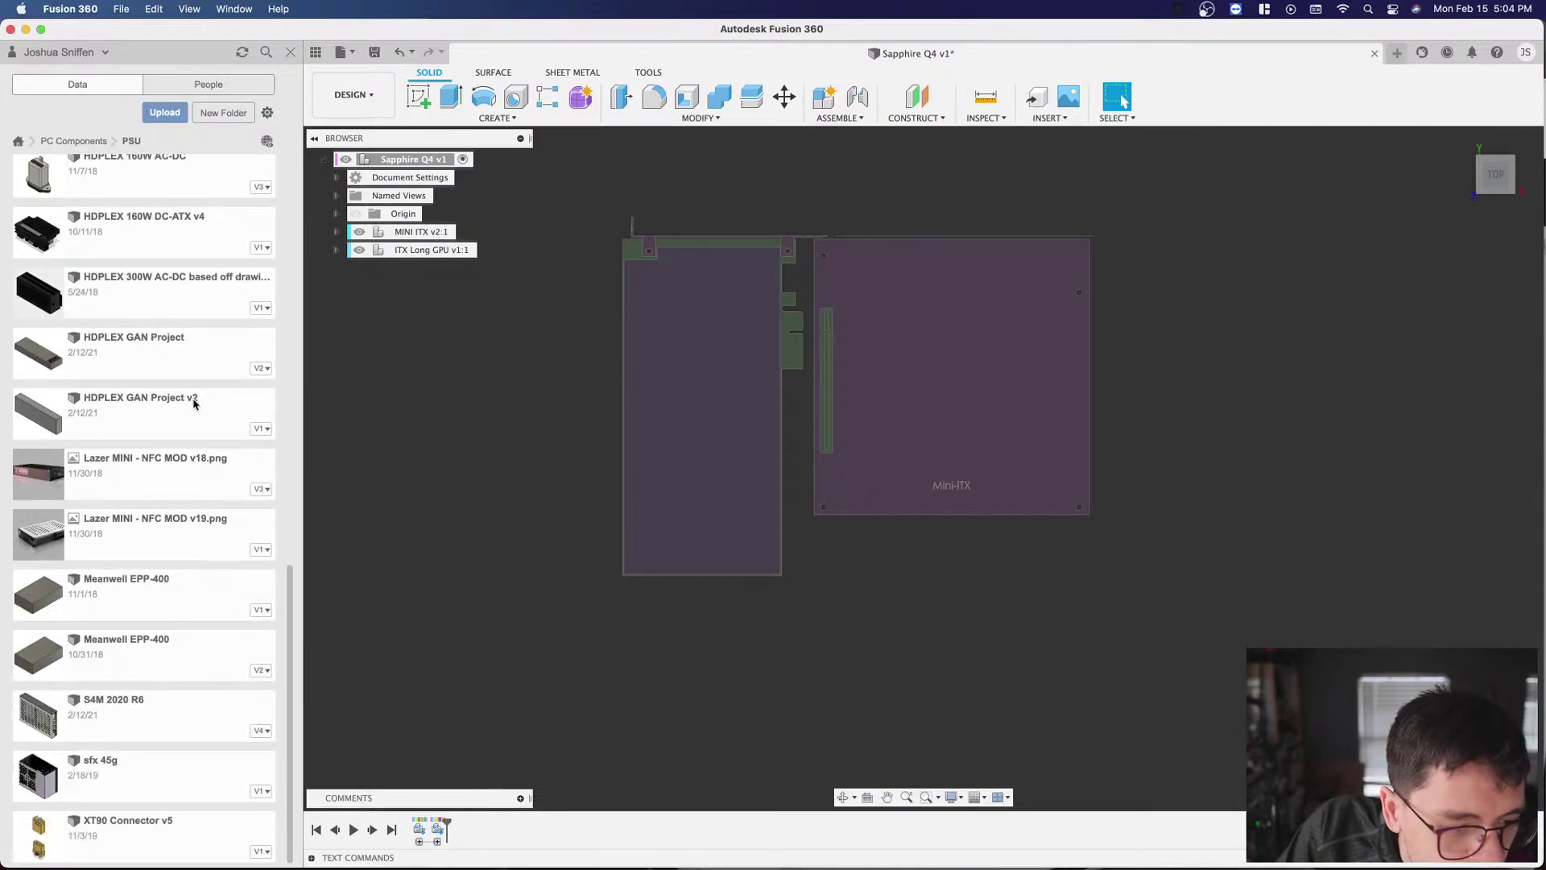
{"action": "right_click", "coordinate": [142, 776]}
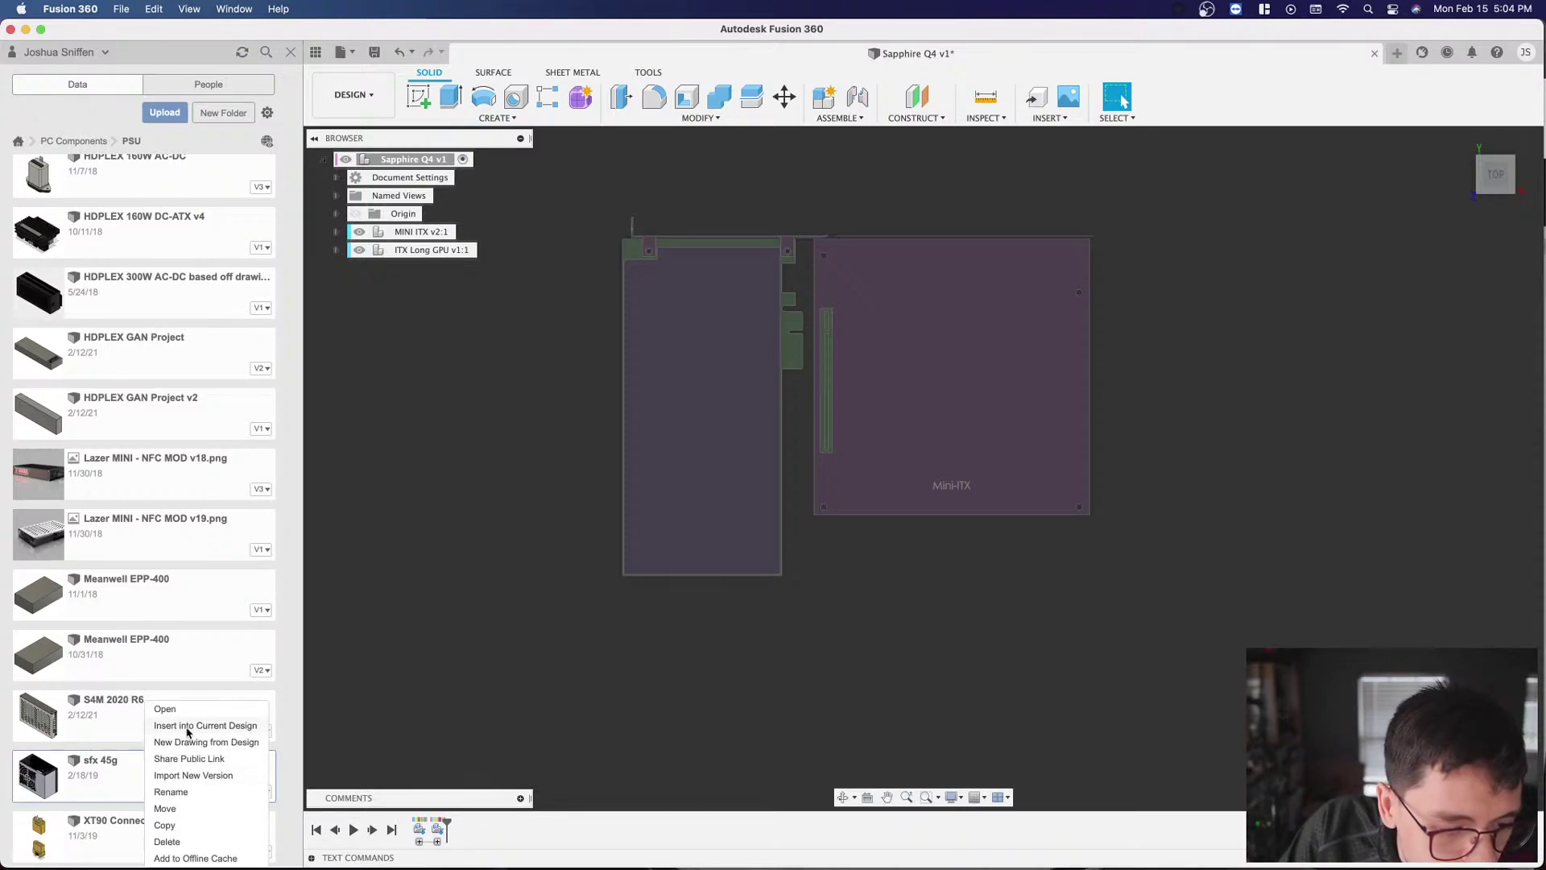
{"action": "left_click", "coordinate": [451, 580]}
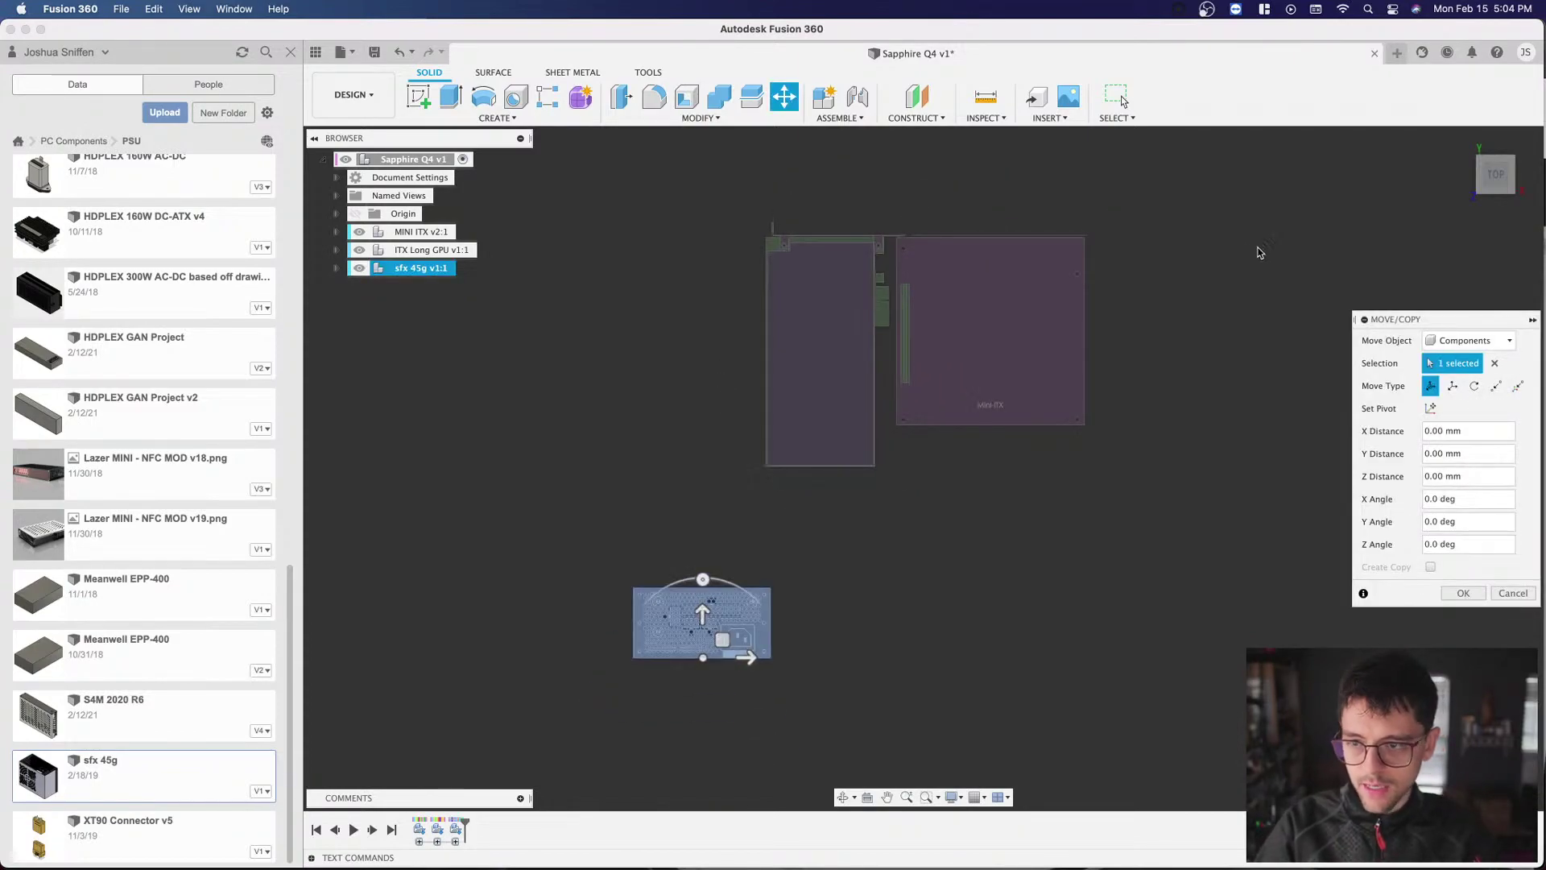
Step: Rotate the inserted power supply -90° about X so that it lies flat
{"action": "left_click", "coordinate": [1495, 190]}
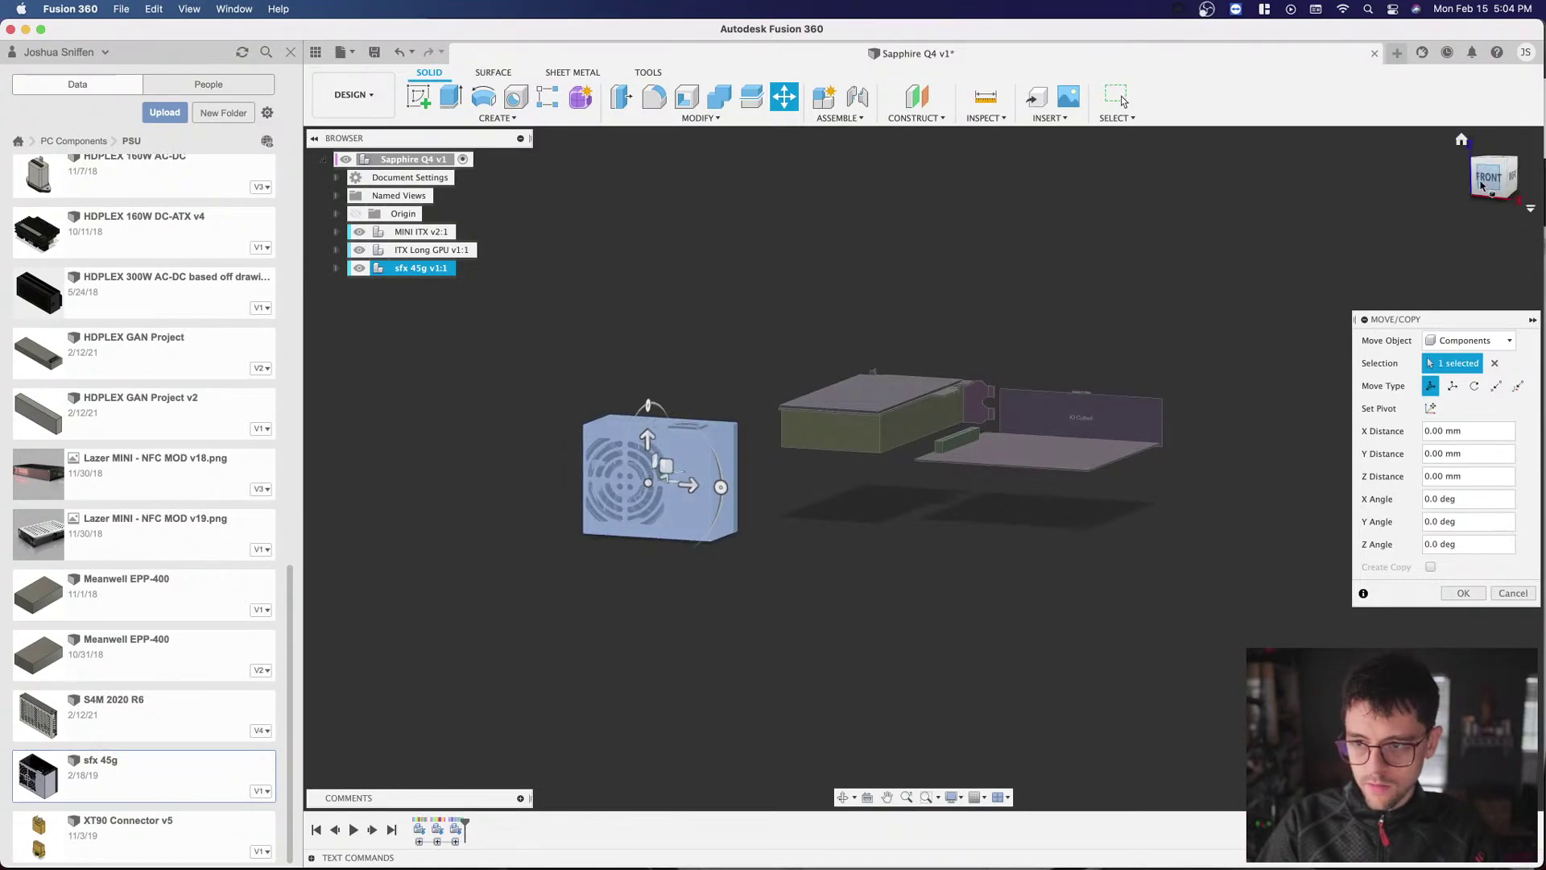
{"action": "left_click", "coordinate": [1490, 176]}
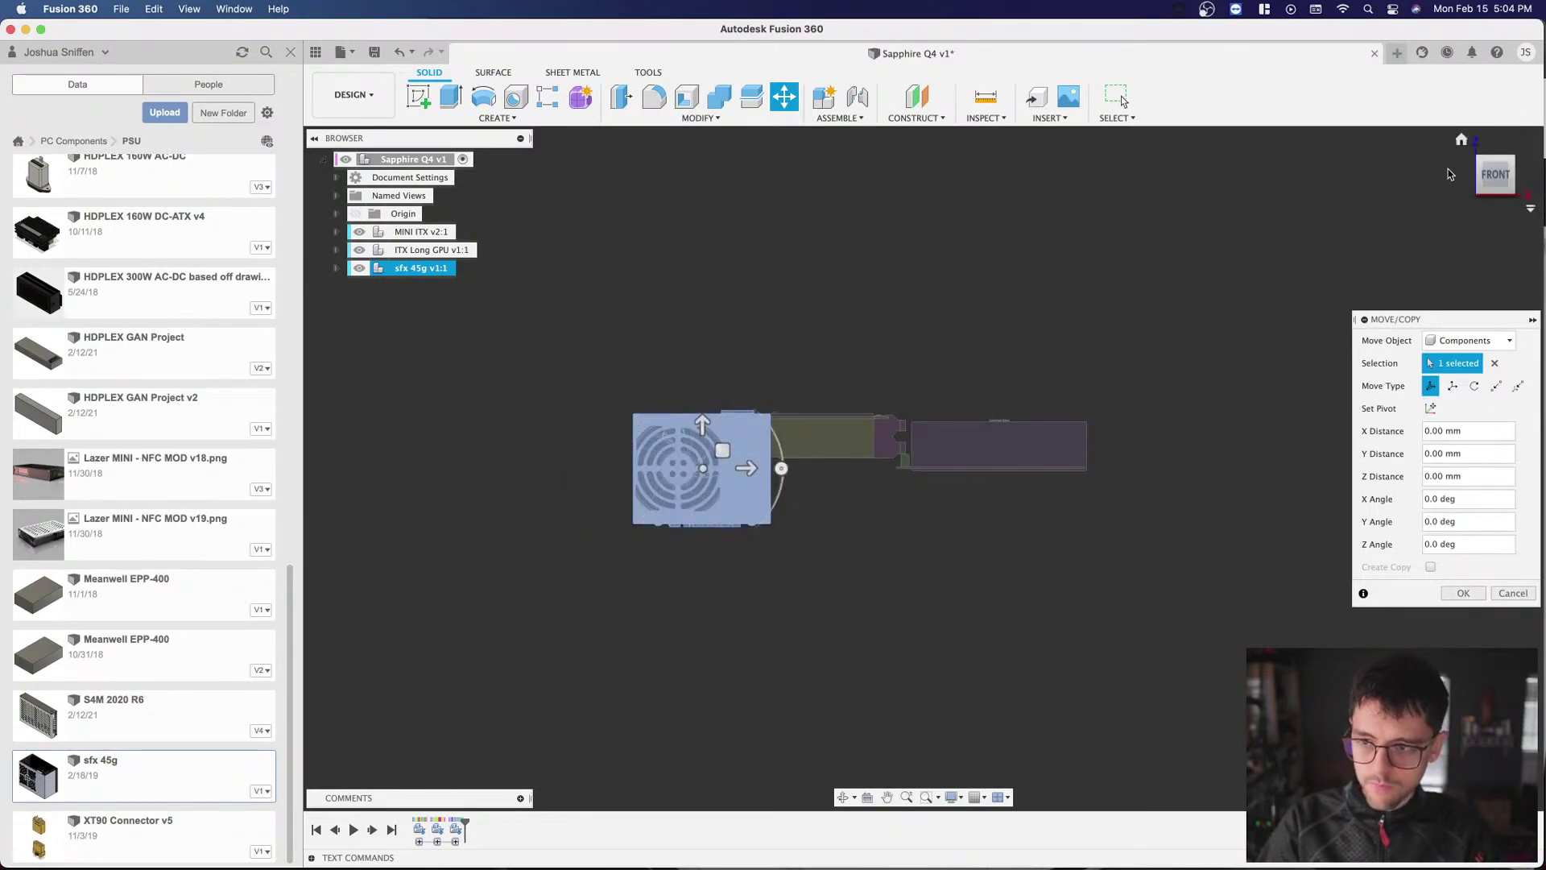
{"action": "left_click", "coordinate": [1498, 183]}
{"action": "left_click", "coordinate": [1500, 184]}
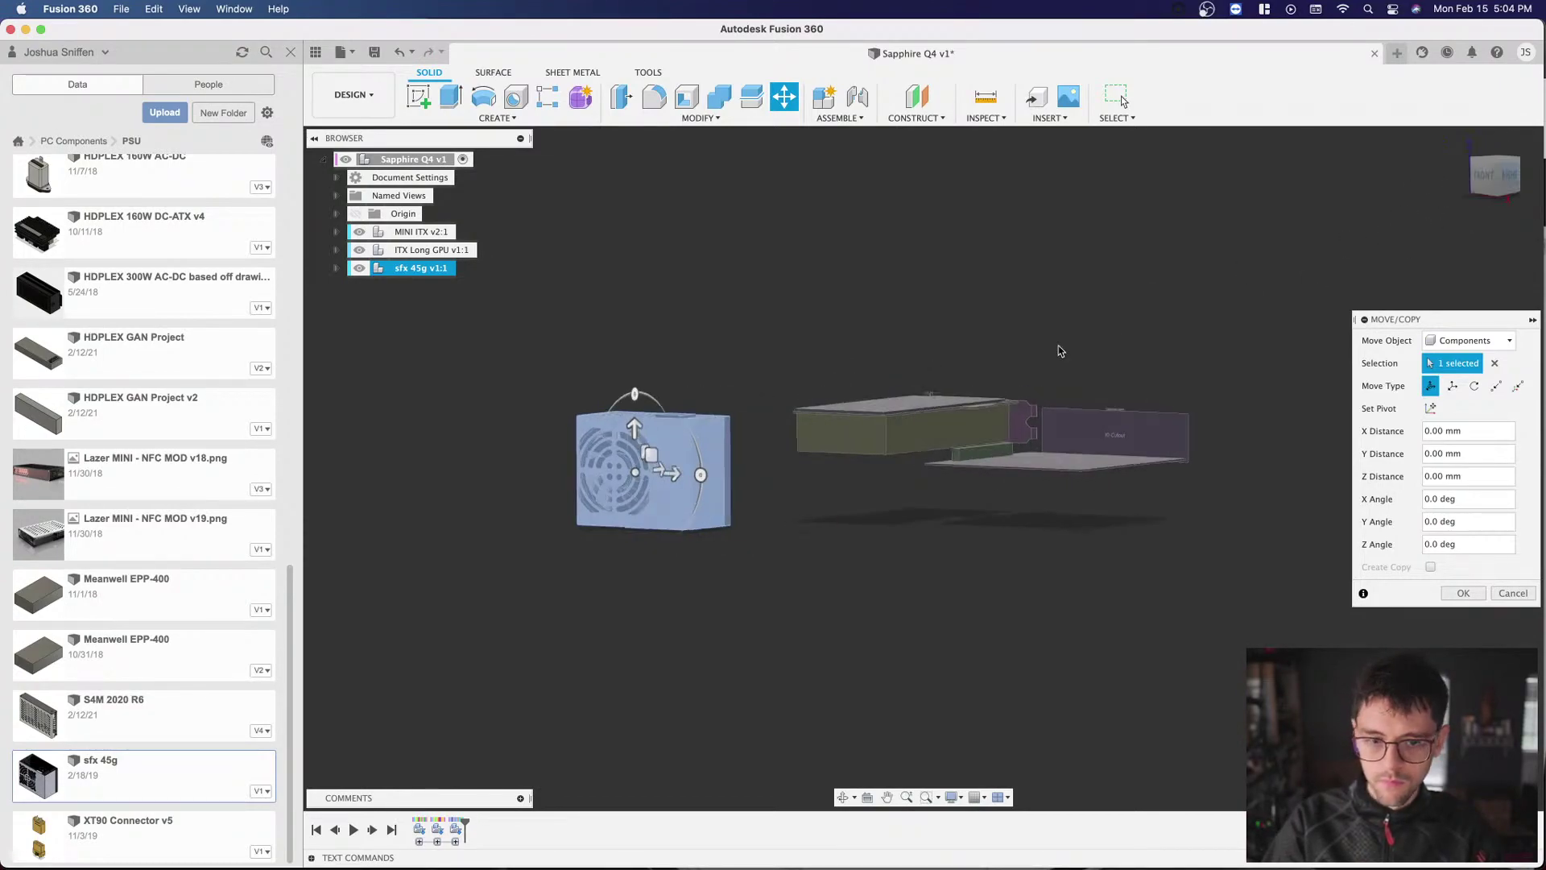
{"action": "left_click_drag", "start_coordinate": [763, 406], "coordinate": [808, 470]}
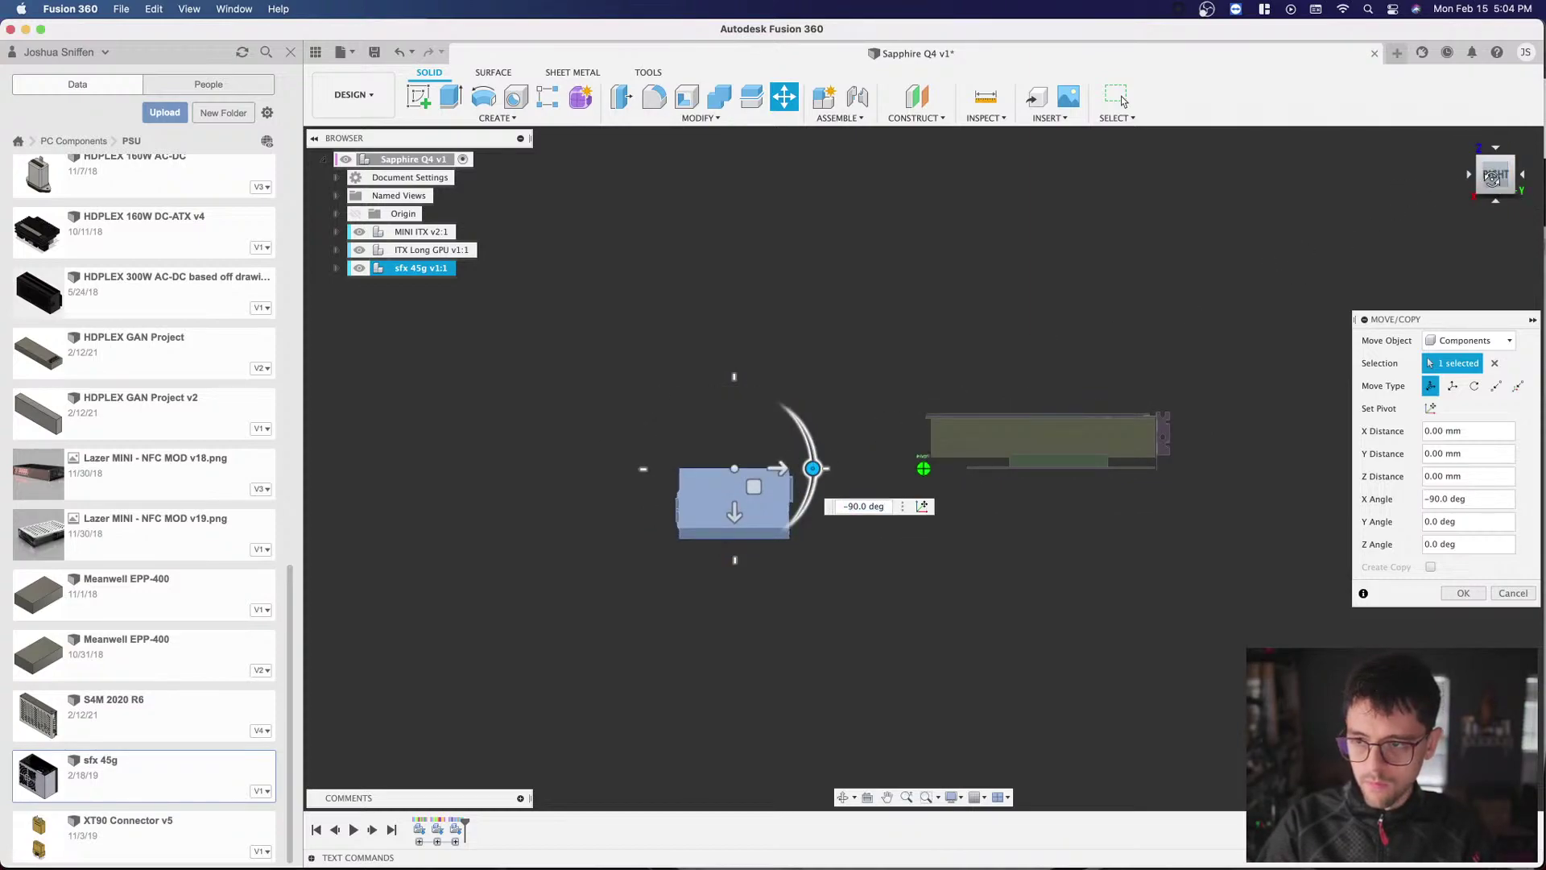
Step: Turn the power supply upright in the top view, place it below the motherboard at about -144 mm X and 294 mm Z, and apply
{"action": "left_click", "coordinate": [1495, 159]}
{"action": "left_click", "coordinate": [1495, 160]}
{"action": "left_click", "coordinate": [1496, 166]}
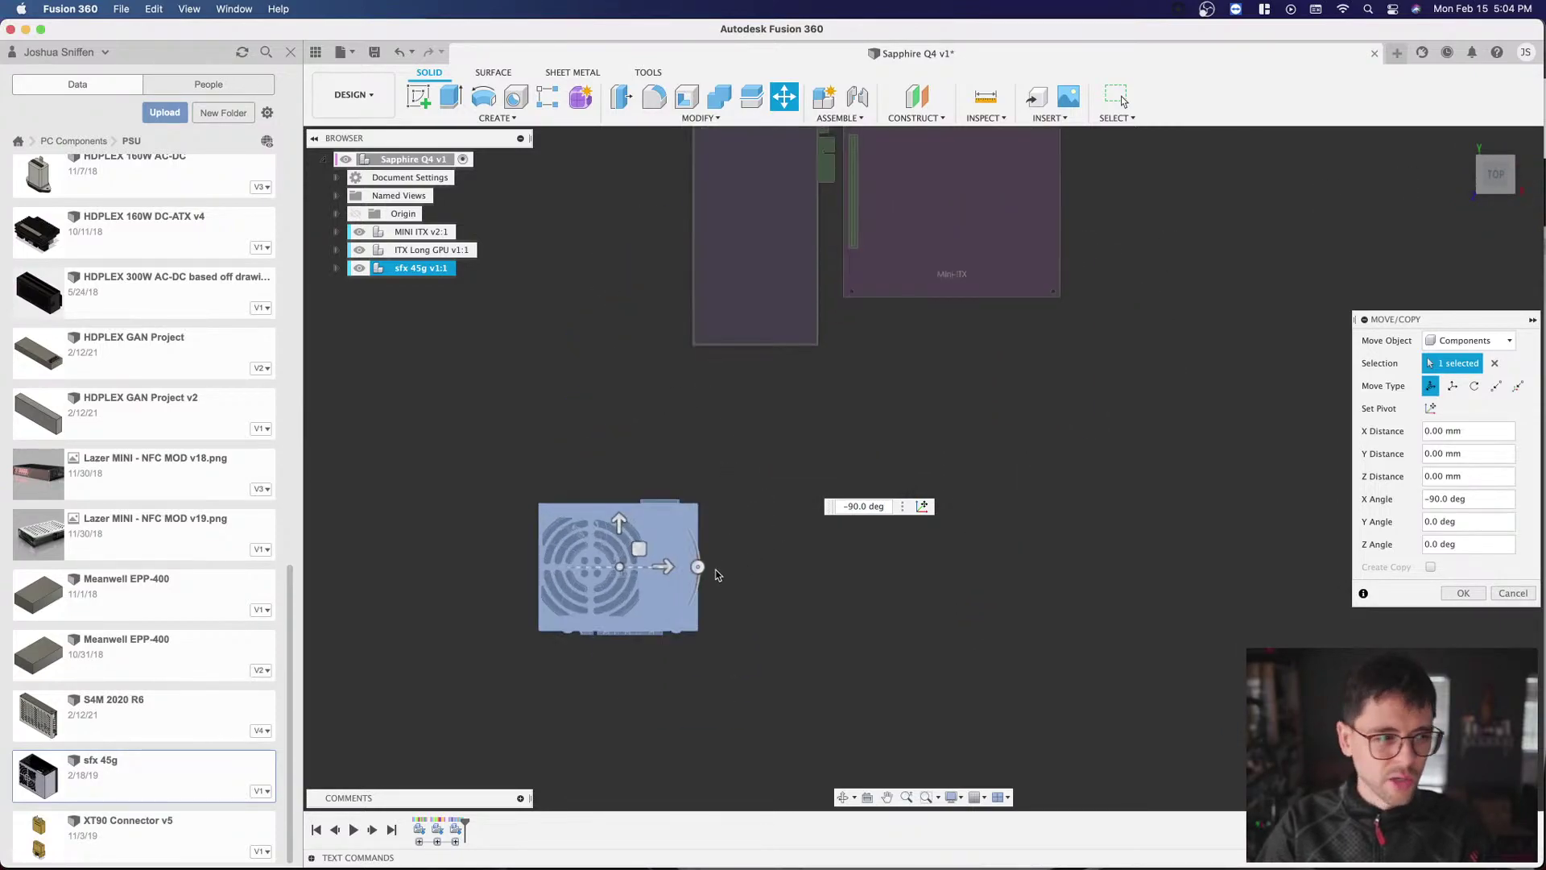
{"action": "left_click_drag", "start_coordinate": [697, 567], "coordinate": [620, 630]}
{"action": "left_click_drag", "start_coordinate": [620, 566], "coordinate": [1004, 391]}
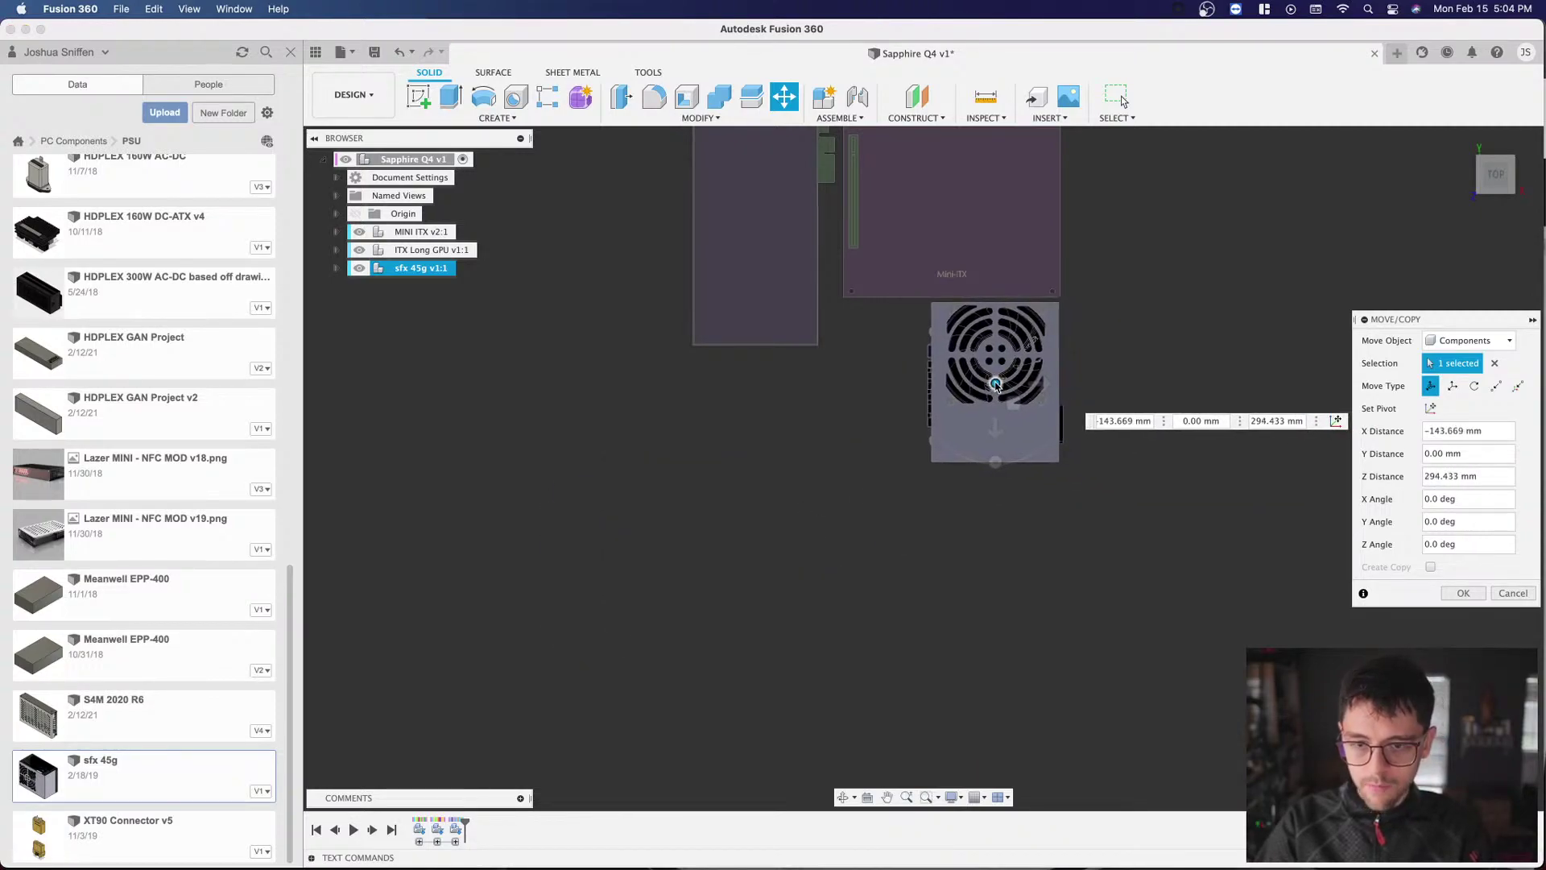
{"action": "scroll", "coordinate": [1225, 230], "scroll_direction": "up", "scroll_amount": 3}
{"action": "scroll", "coordinate": [683, 431], "scroll_direction": "up", "scroll_amount": 3}
{"action": "scroll", "coordinate": [684, 432], "scroll_direction": "down", "scroll_amount": 3}
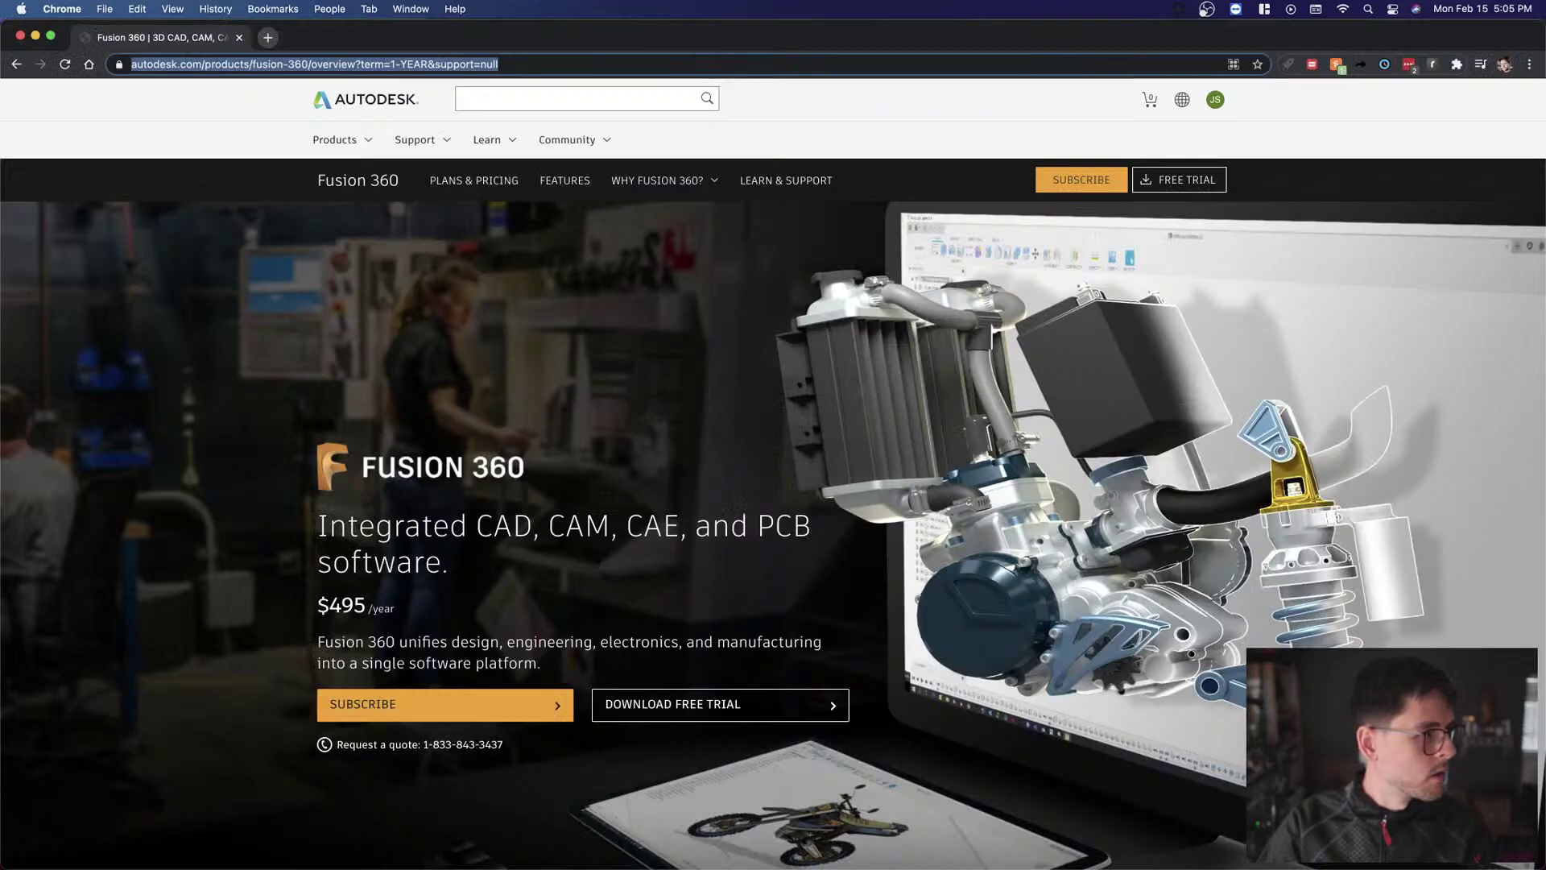
{"action": "key", "text": "super+Tab"}
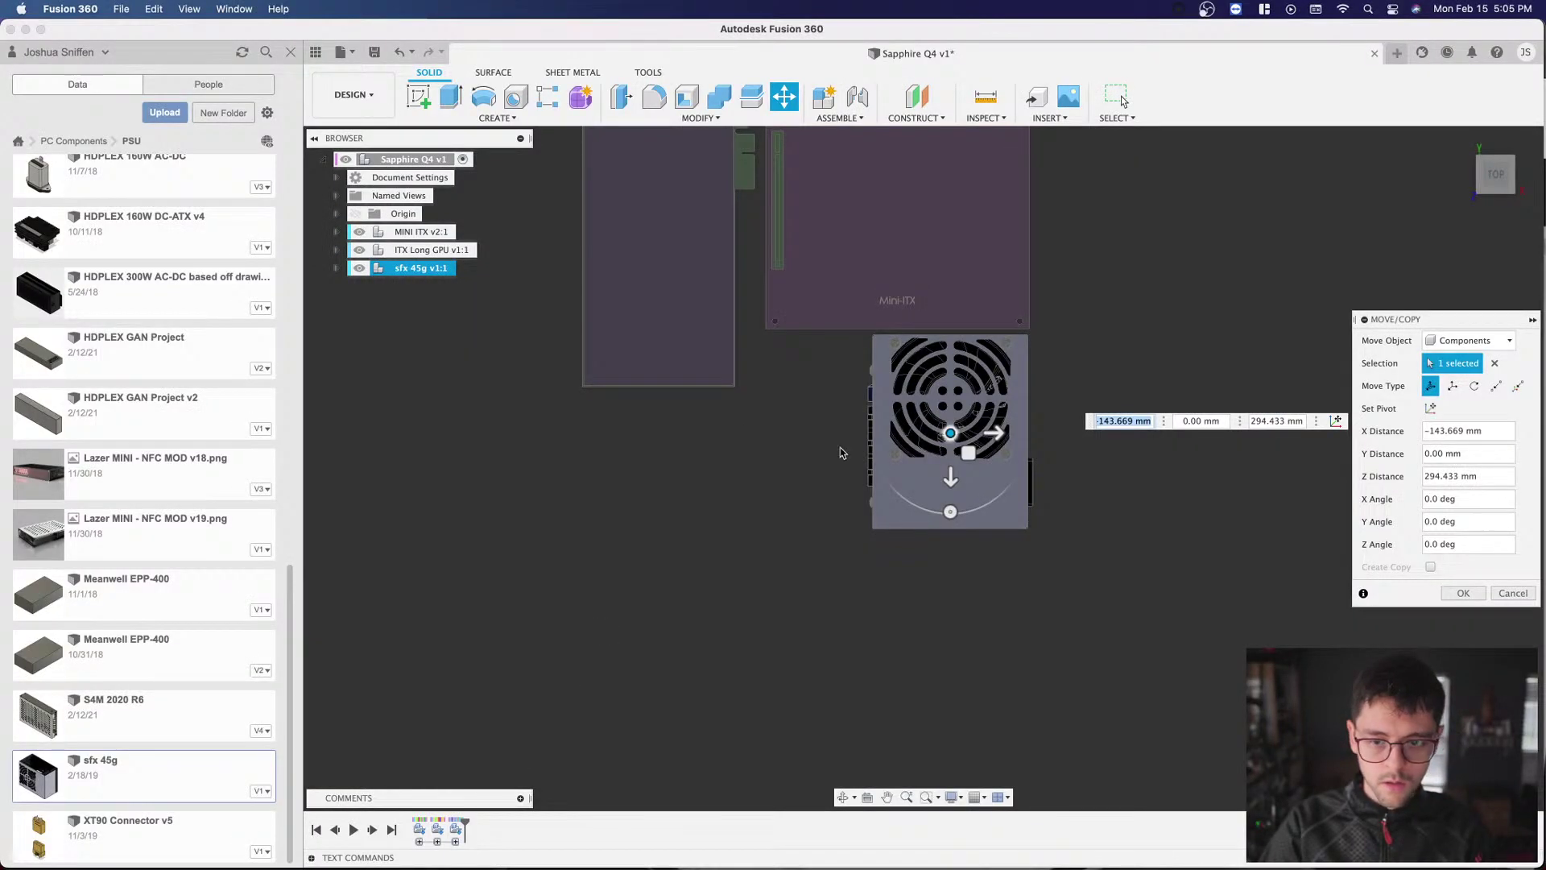
{"action": "scroll", "coordinate": [1013, 396], "scroll_direction": "up", "scroll_amount": 2}
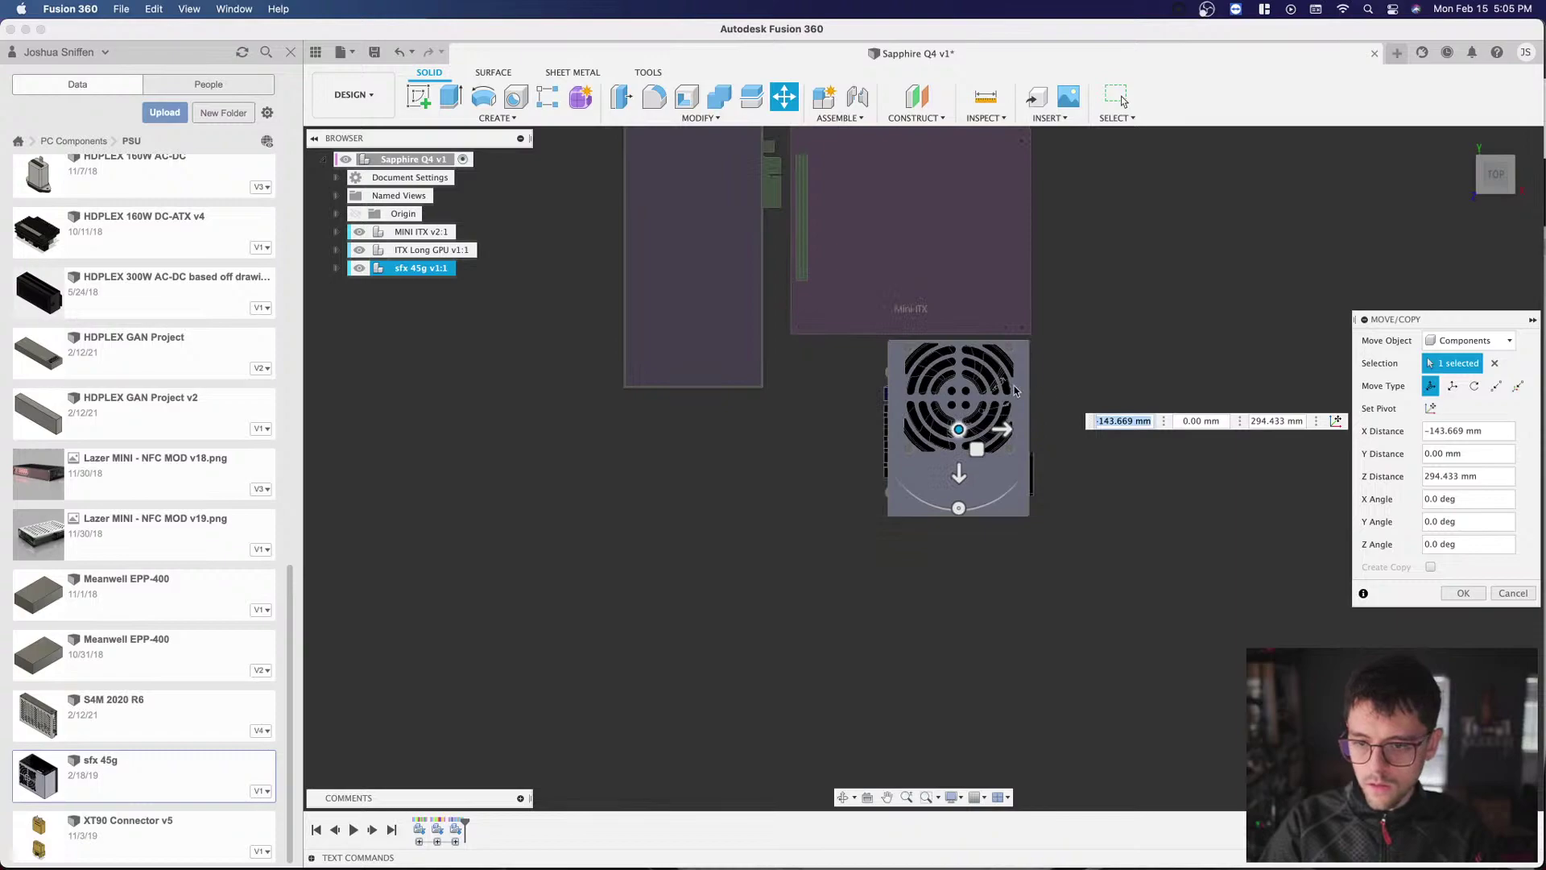
{"action": "left_click", "coordinate": [1463, 592]}
Step: Examine how the power supply lines up with the motherboard's outer side edge
{"action": "scroll", "coordinate": [907, 273], "scroll_direction": "down", "scroll_amount": 5}
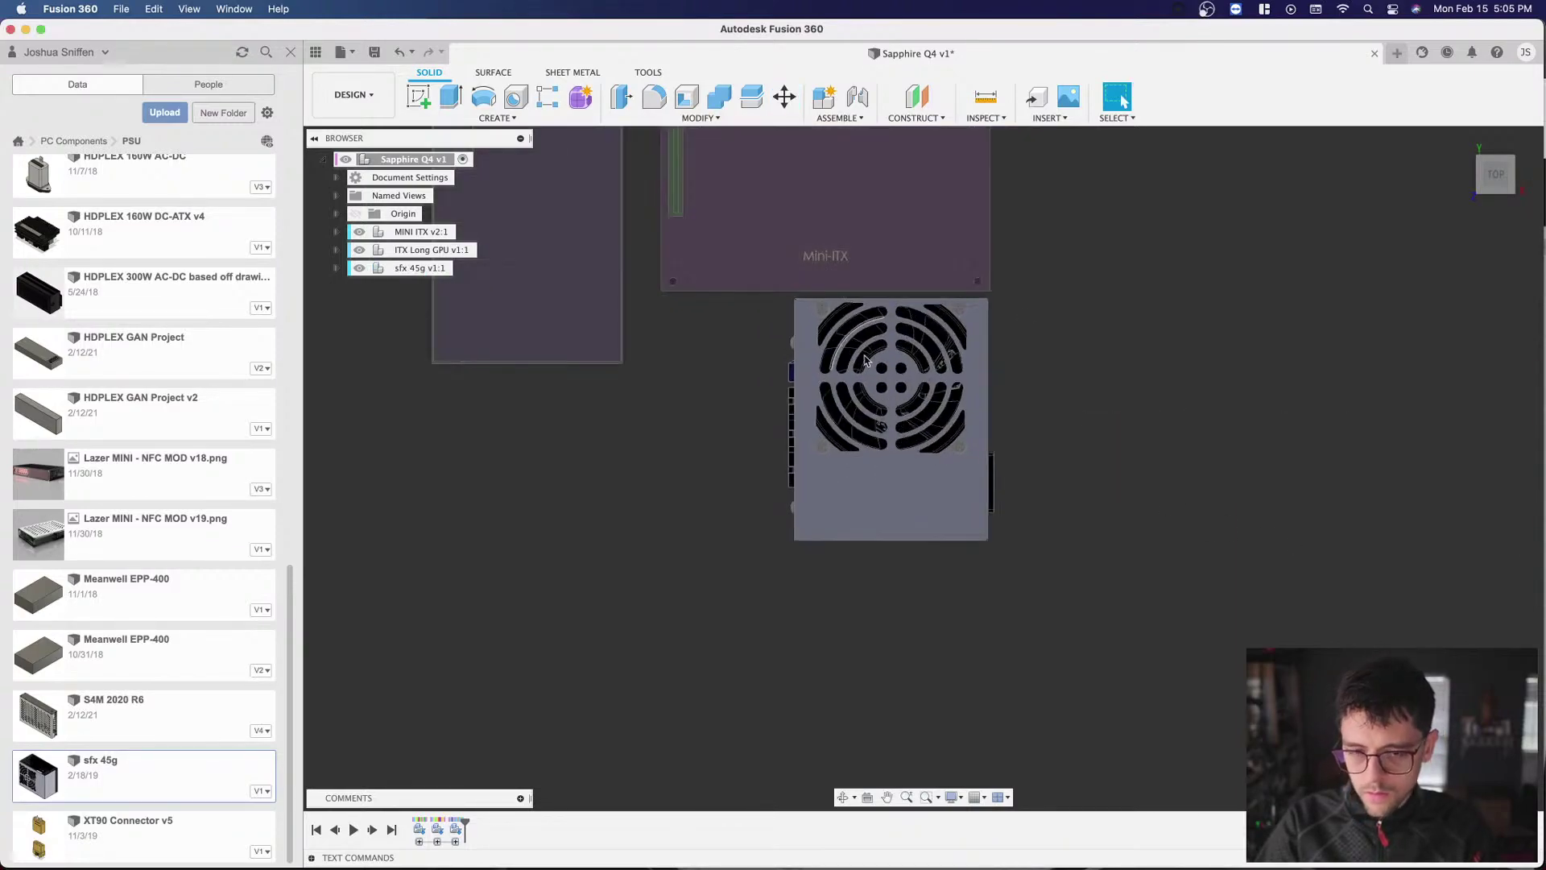
{"action": "scroll", "coordinate": [902, 238], "scroll_direction": "up", "scroll_amount": 2}
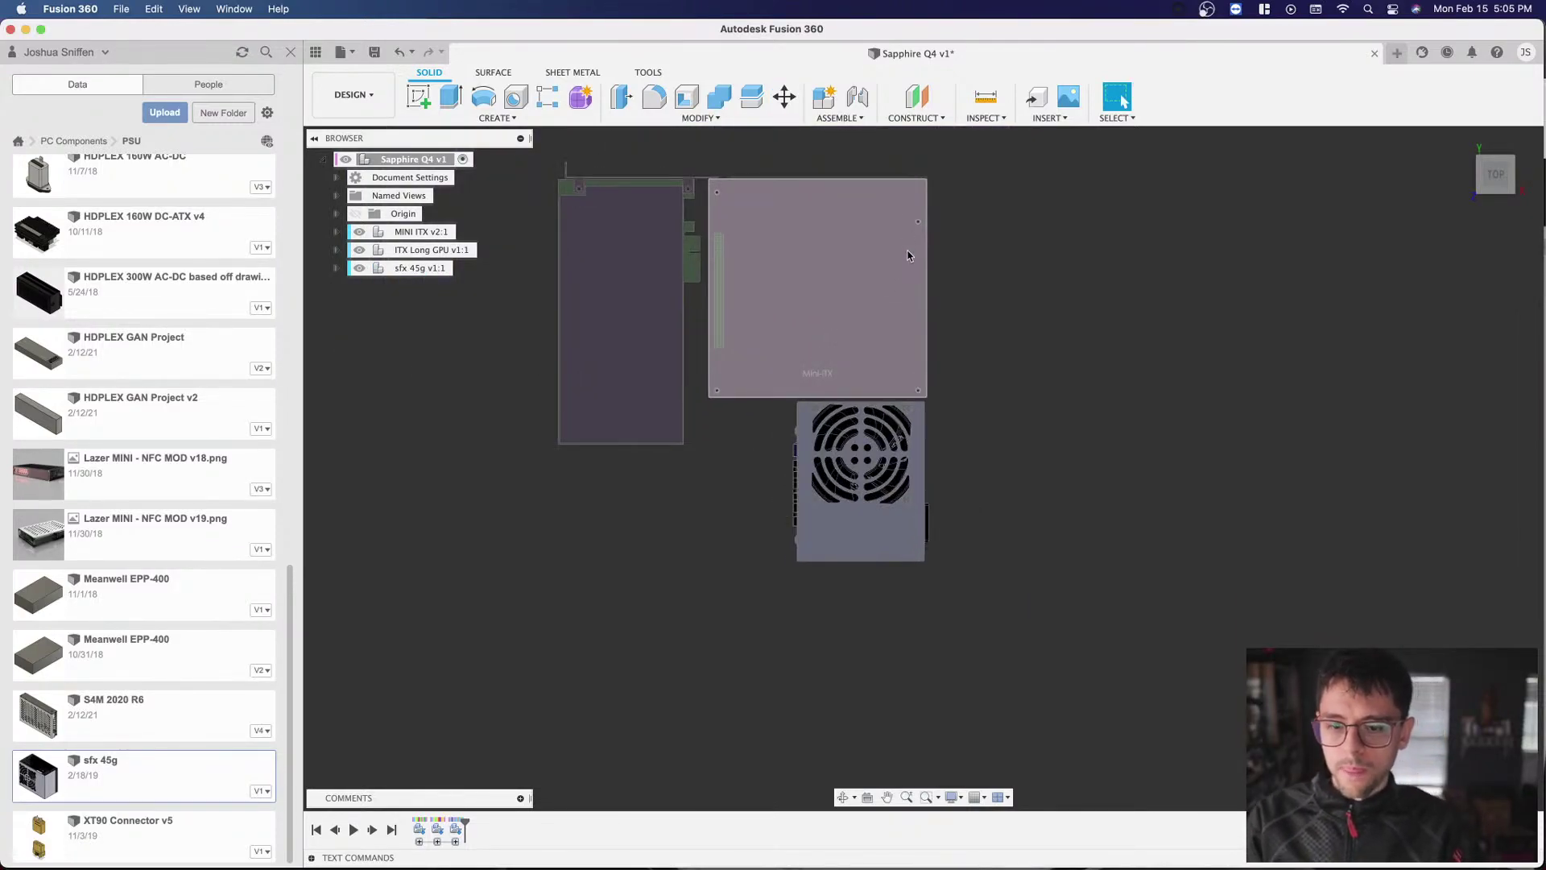
{"action": "scroll", "coordinate": [926, 475], "scroll_direction": "up", "scroll_amount": 5}
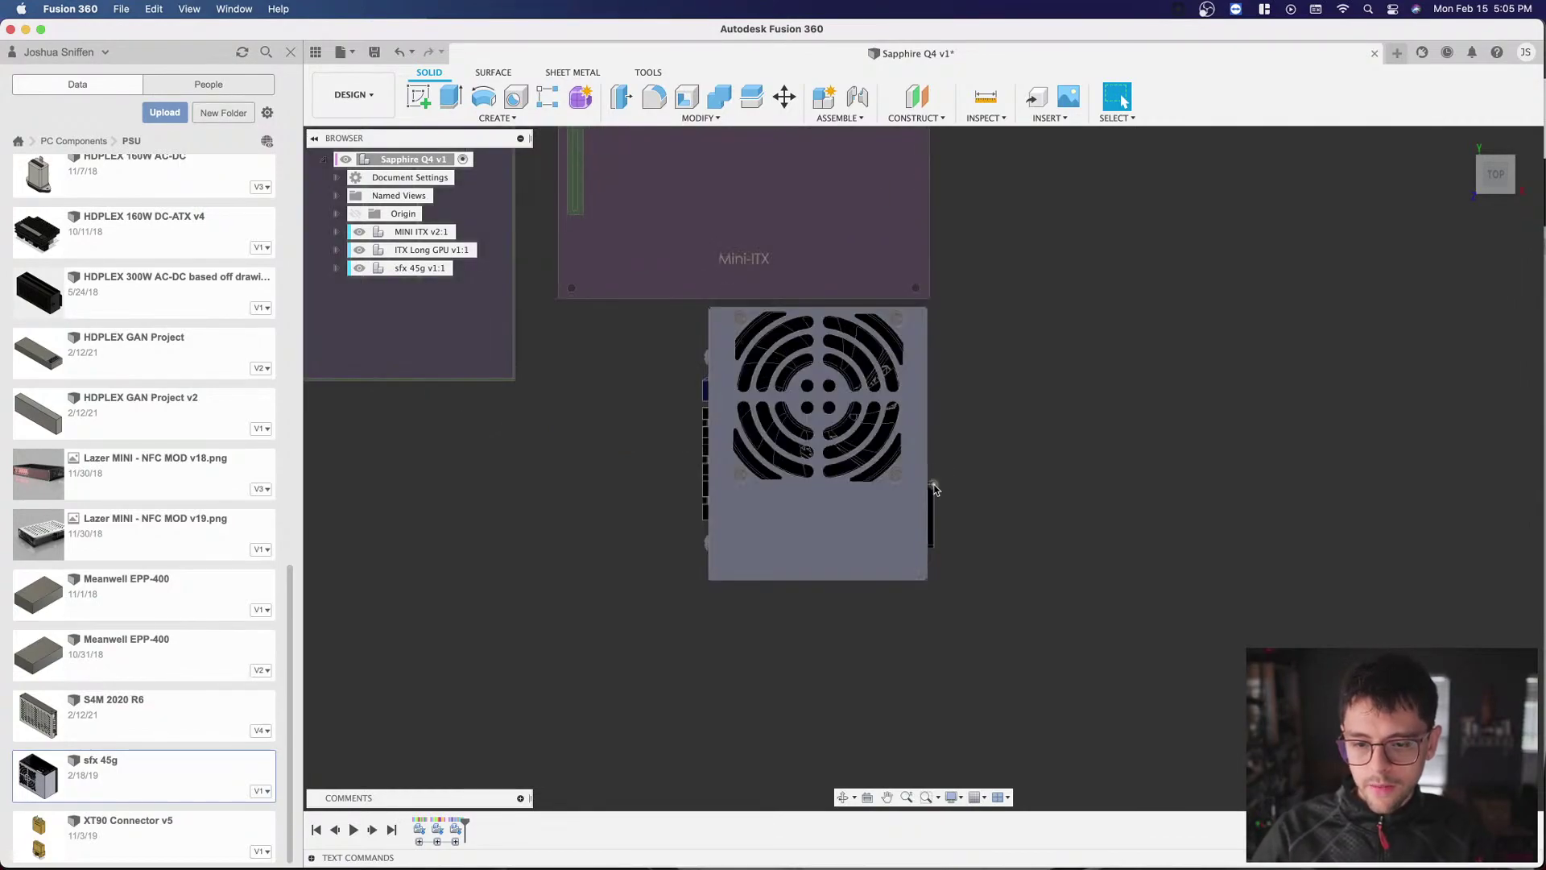
{"action": "scroll", "coordinate": [939, 517], "scroll_direction": "down", "scroll_amount": 5}
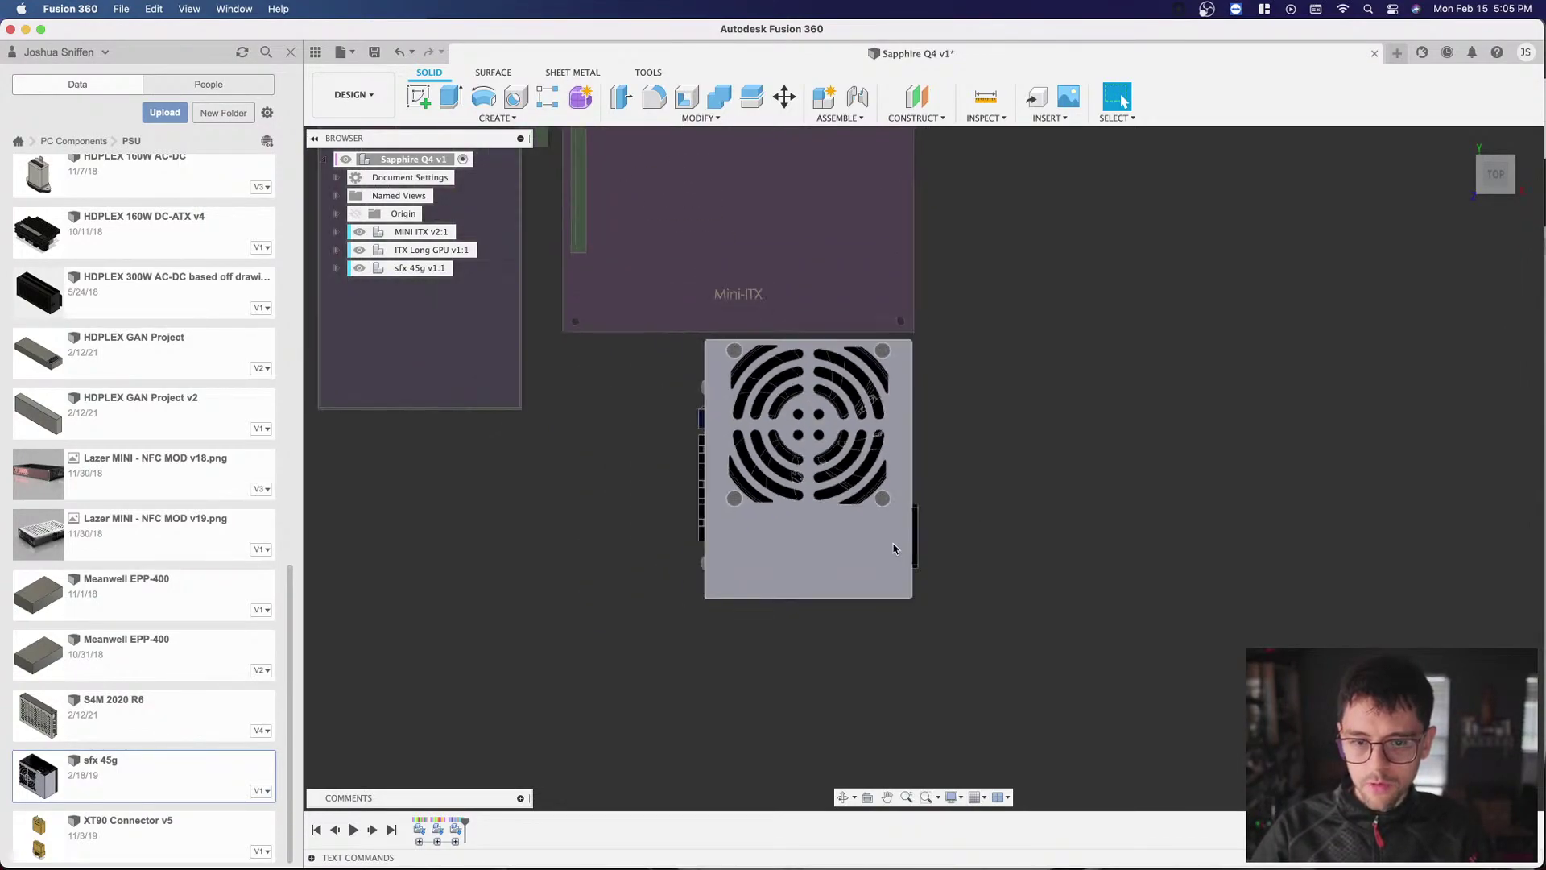
{"action": "scroll", "coordinate": [898, 515], "scroll_direction": "up", "scroll_amount": 2}
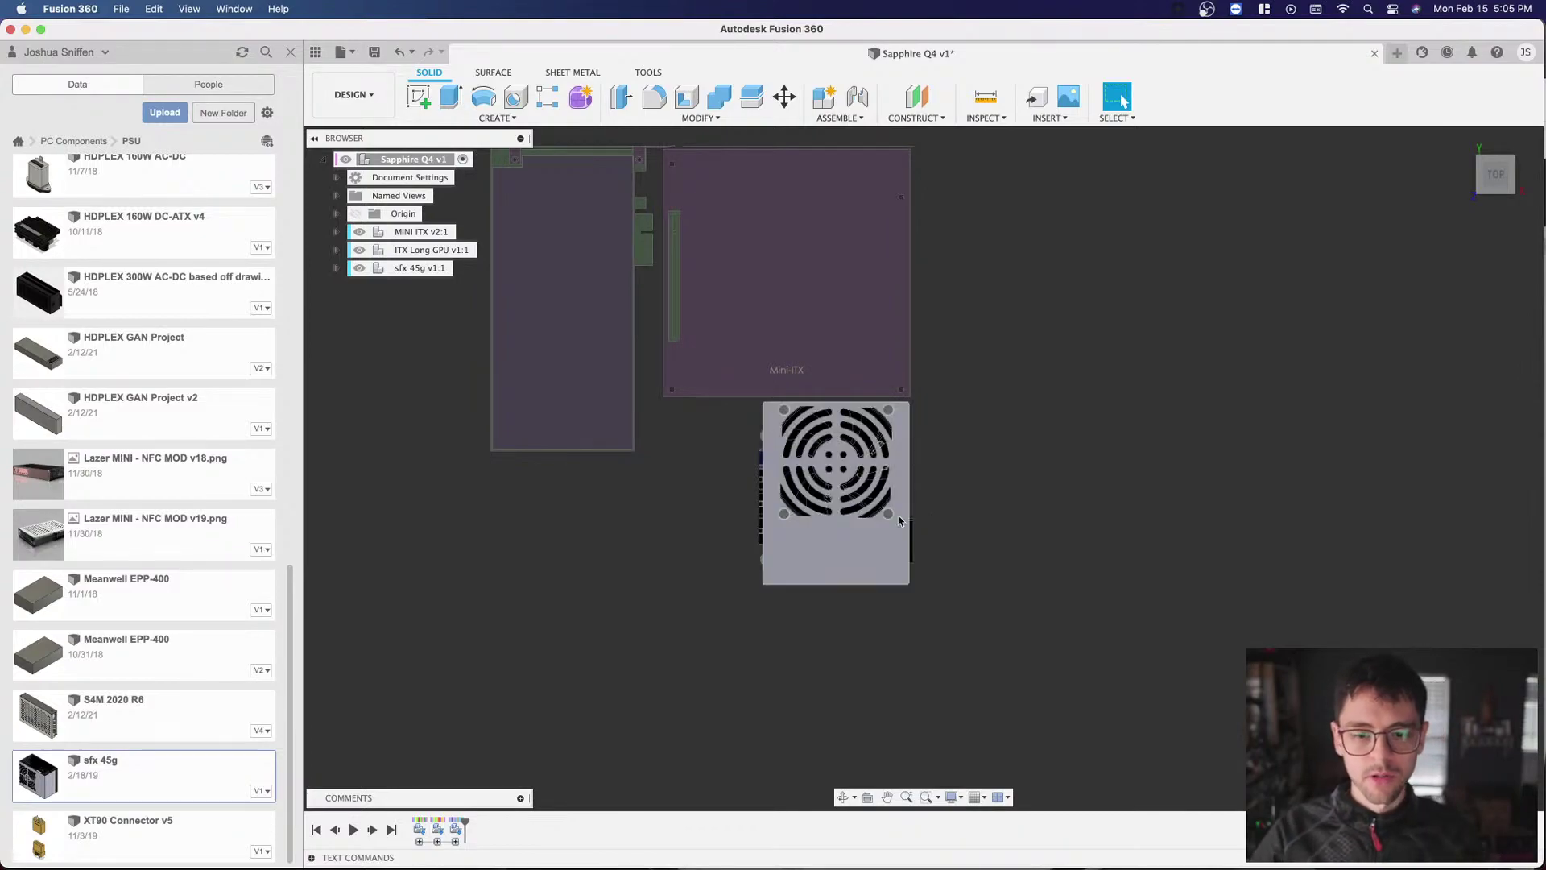
{"action": "scroll", "coordinate": [901, 443], "scroll_direction": "down", "scroll_amount": 1}
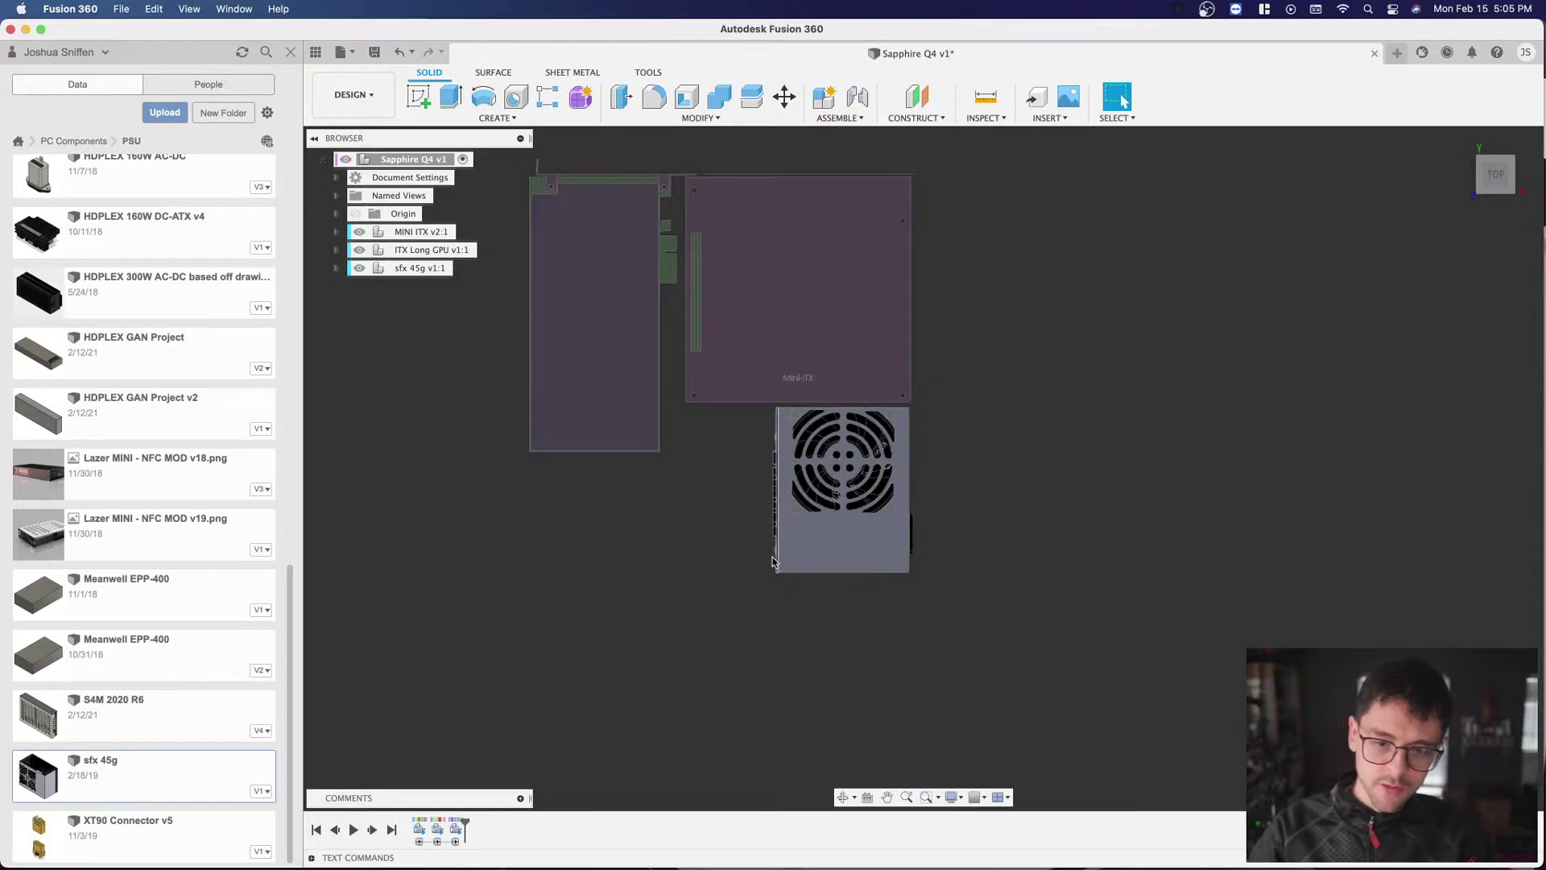
Step: Start a Move/Copy on the power supply and shift it -20 mm in Z, inwards from the motherboard's outer edge
{"action": "right_click", "coordinate": [402, 269]}
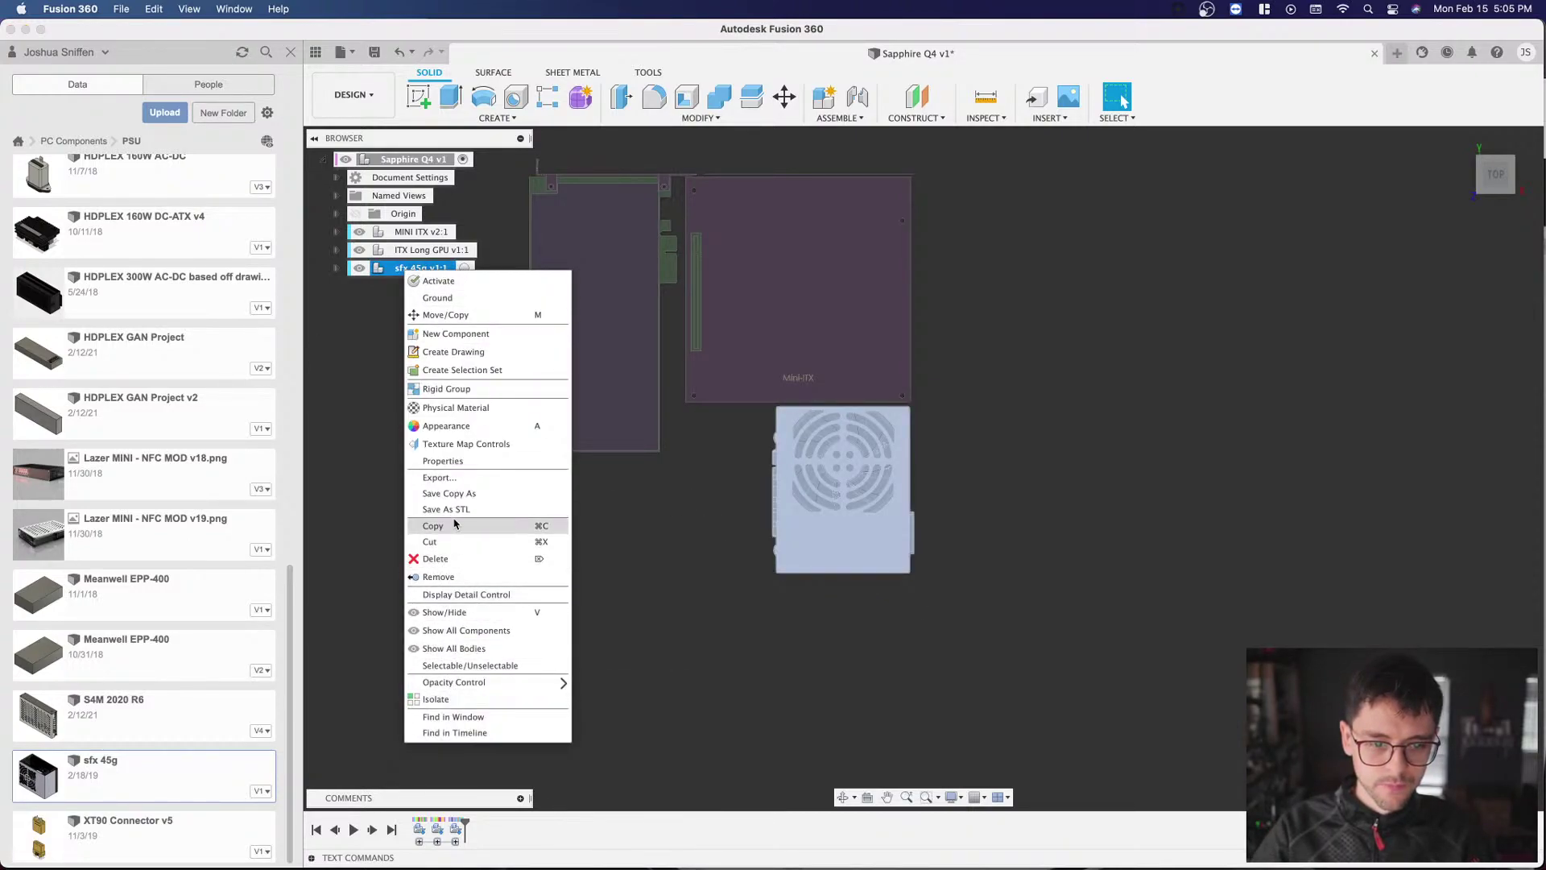
{"action": "left_click", "coordinate": [639, 556]}
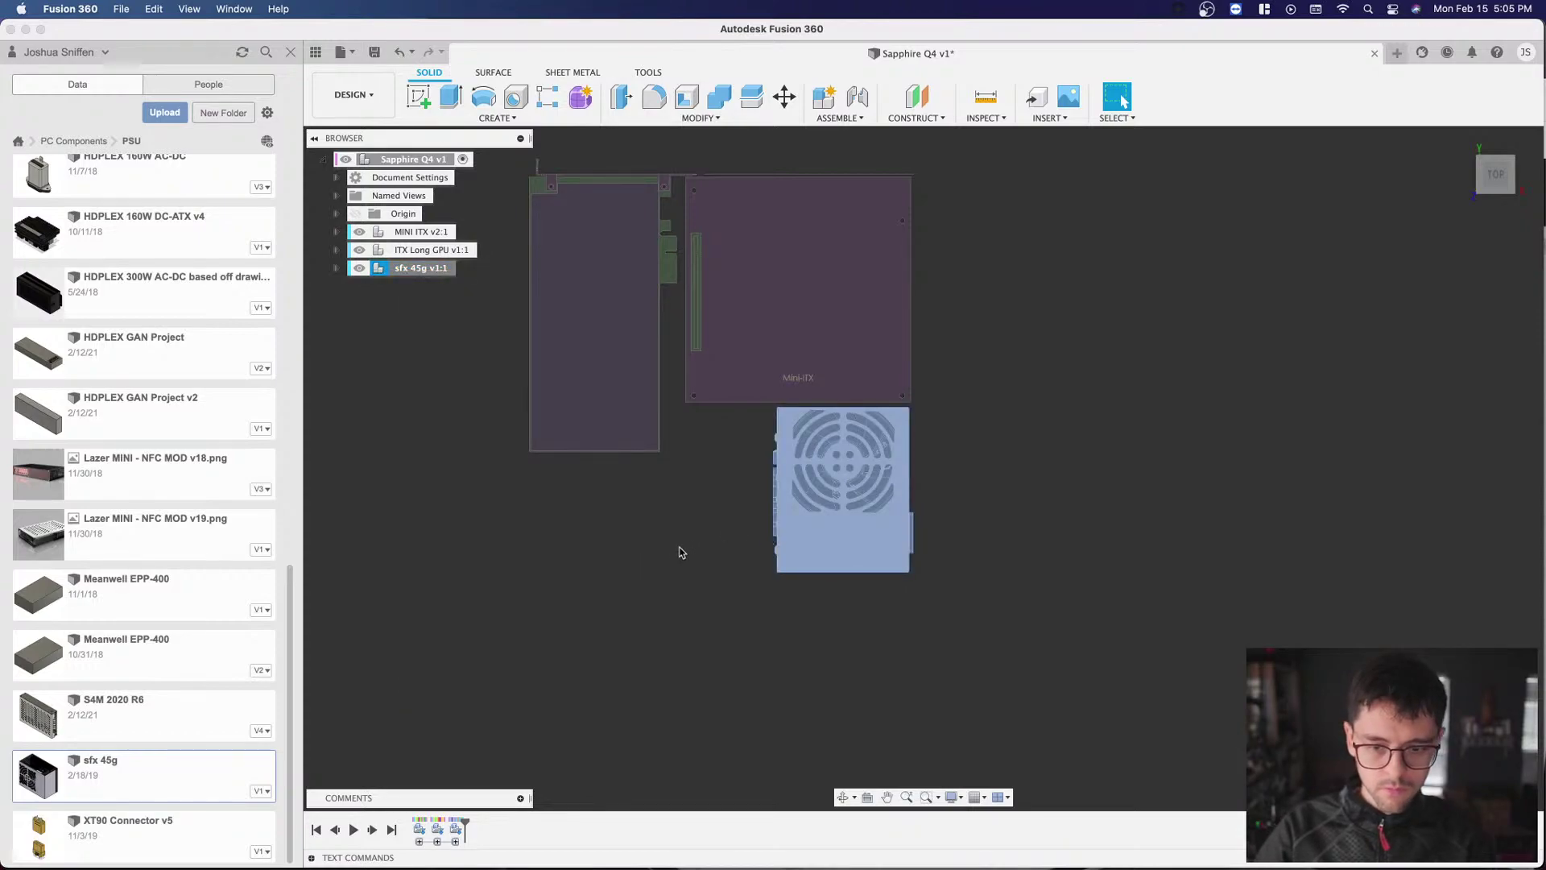
{"action": "scroll", "coordinate": [704, 491], "scroll_direction": "down", "scroll_amount": 2}
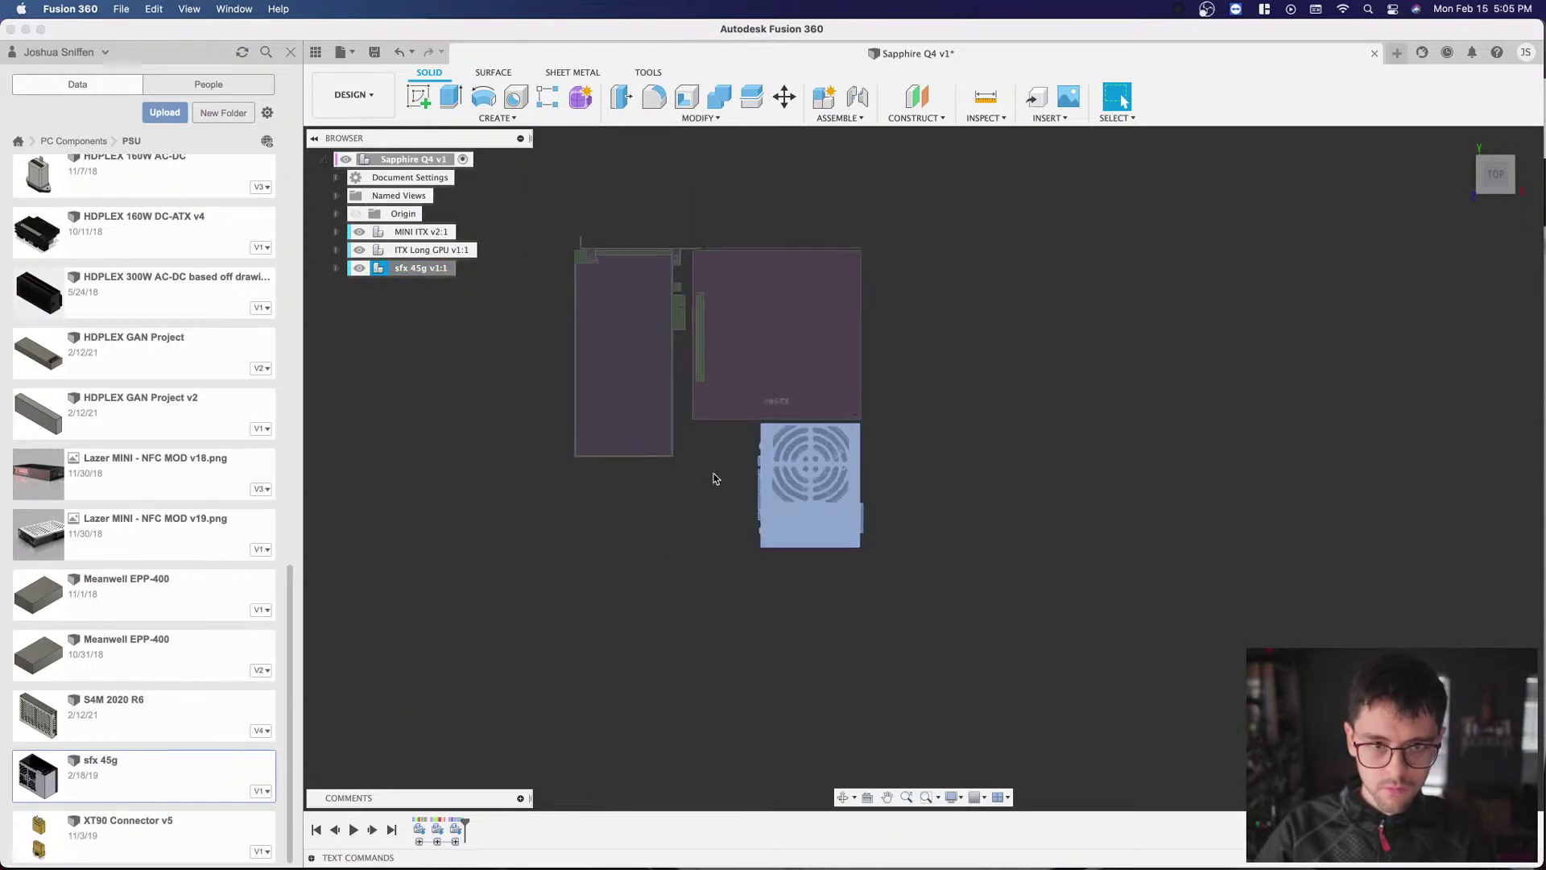
{"action": "left_click", "coordinate": [648, 73]}
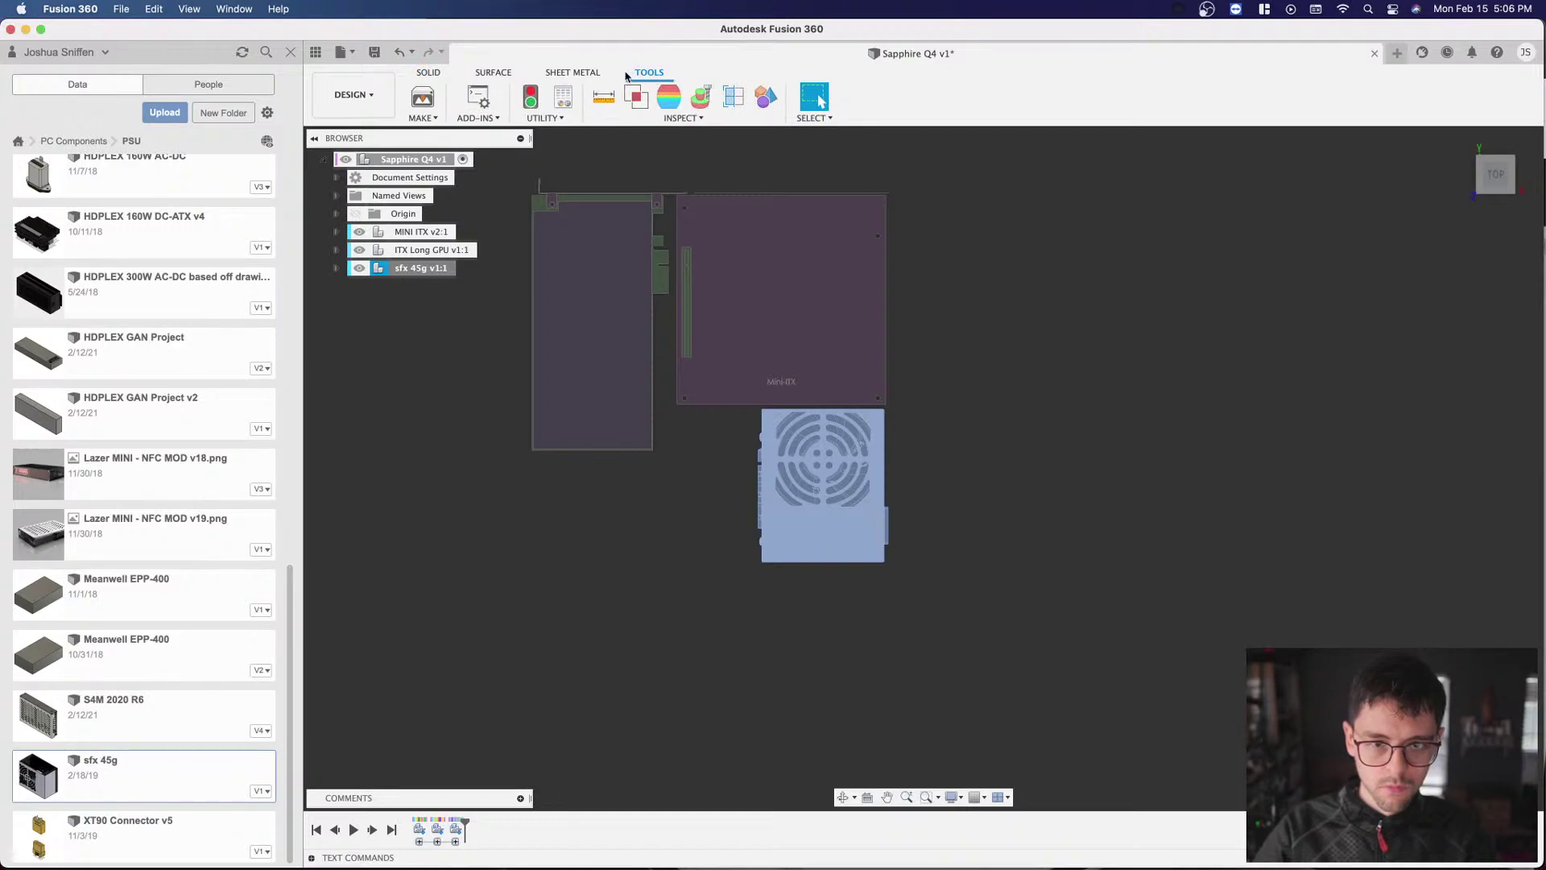
{"action": "left_click", "coordinate": [433, 72]}
{"action": "left_click", "coordinate": [699, 117]}
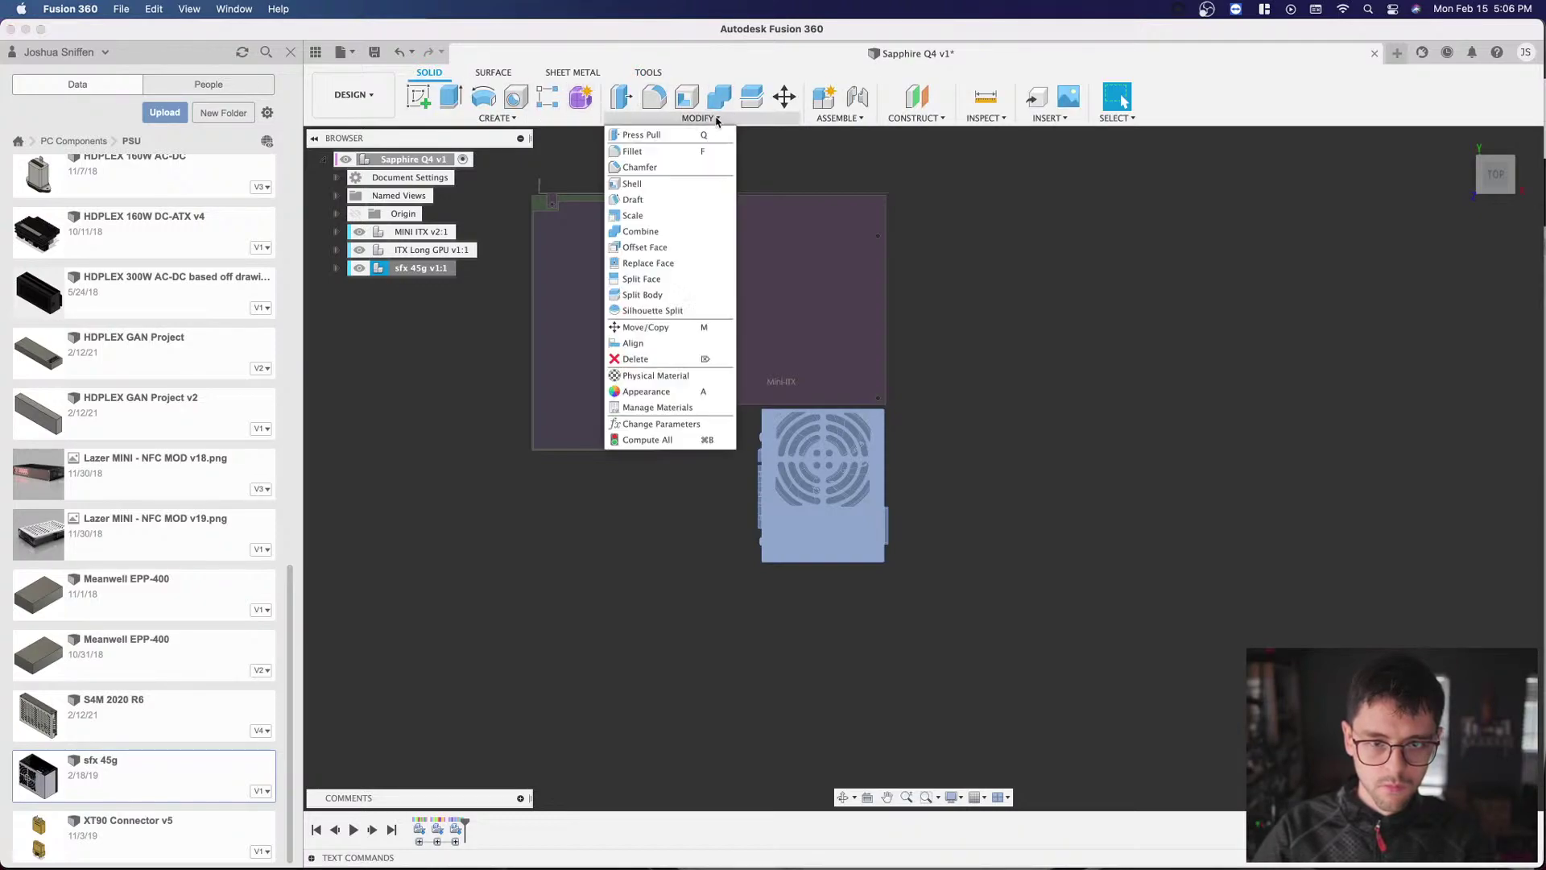
{"action": "left_click", "coordinate": [645, 327]}
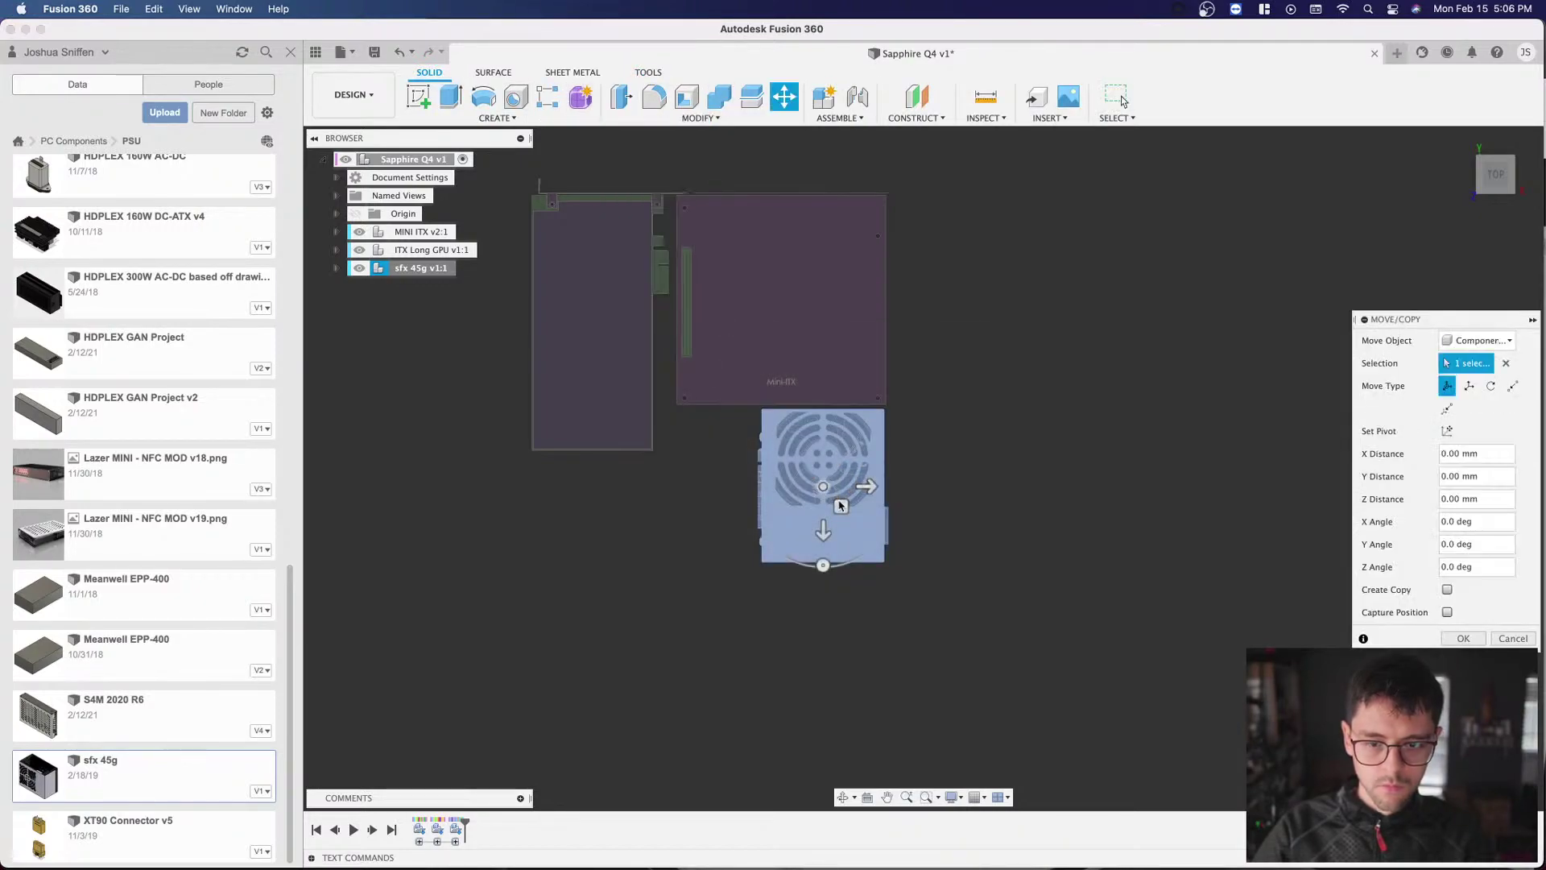
{"action": "scroll", "coordinate": [859, 504], "scroll_direction": "up", "scroll_amount": 3}
{"action": "left_click_drag", "start_coordinate": [855, 482], "coordinate": [823, 483]}
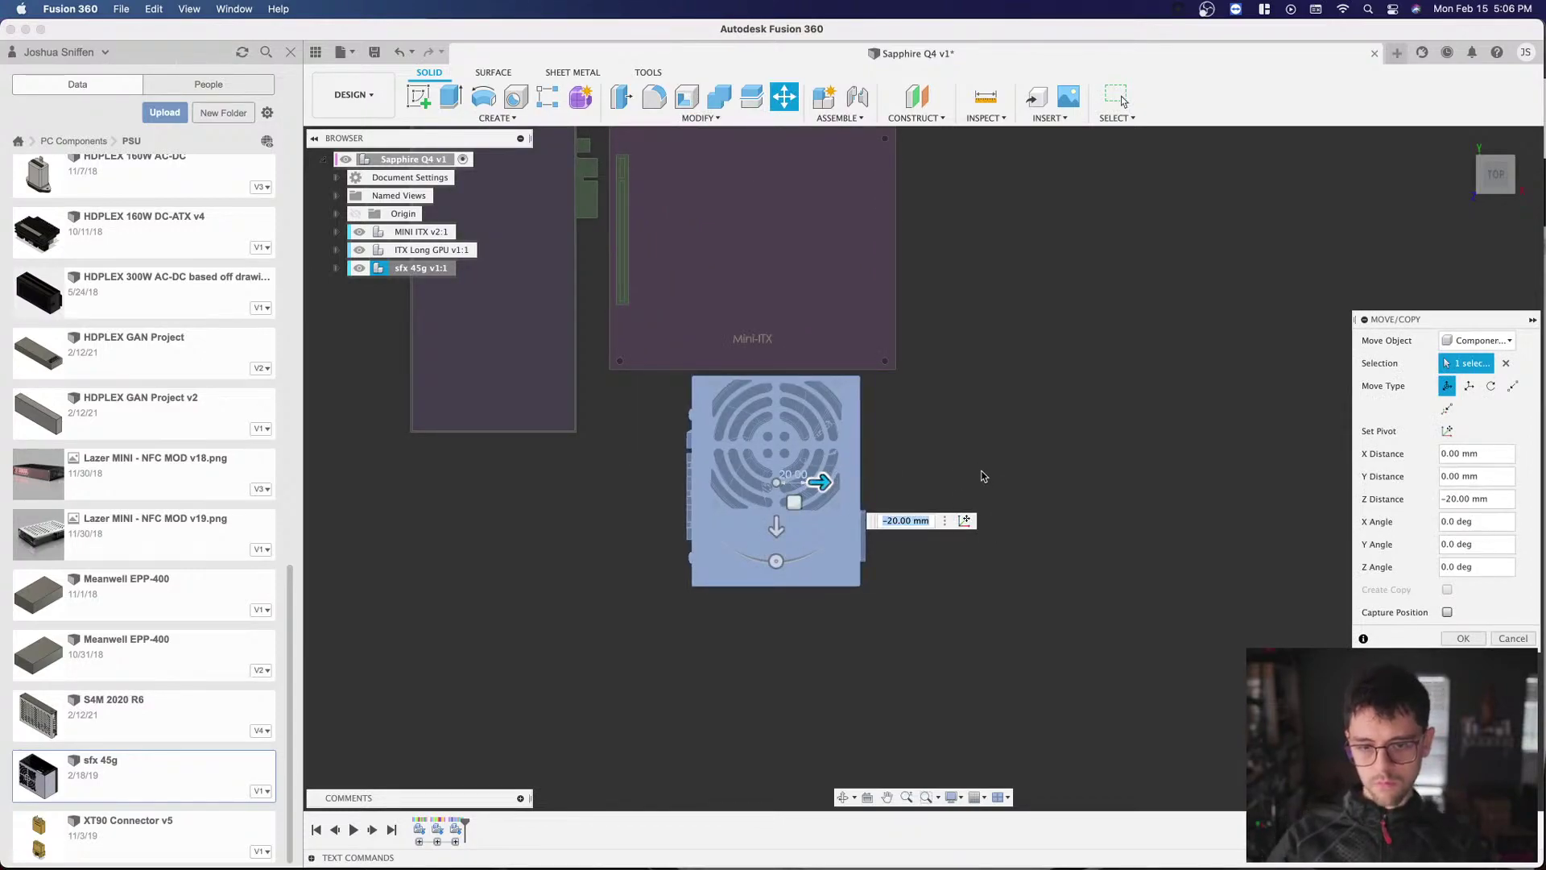
Step: Examine the motherboard's I/O corner and the gap between the motherboard and the shifted power supply
{"action": "scroll", "coordinate": [952, 231], "scroll_direction": "up", "scroll_amount": 6}
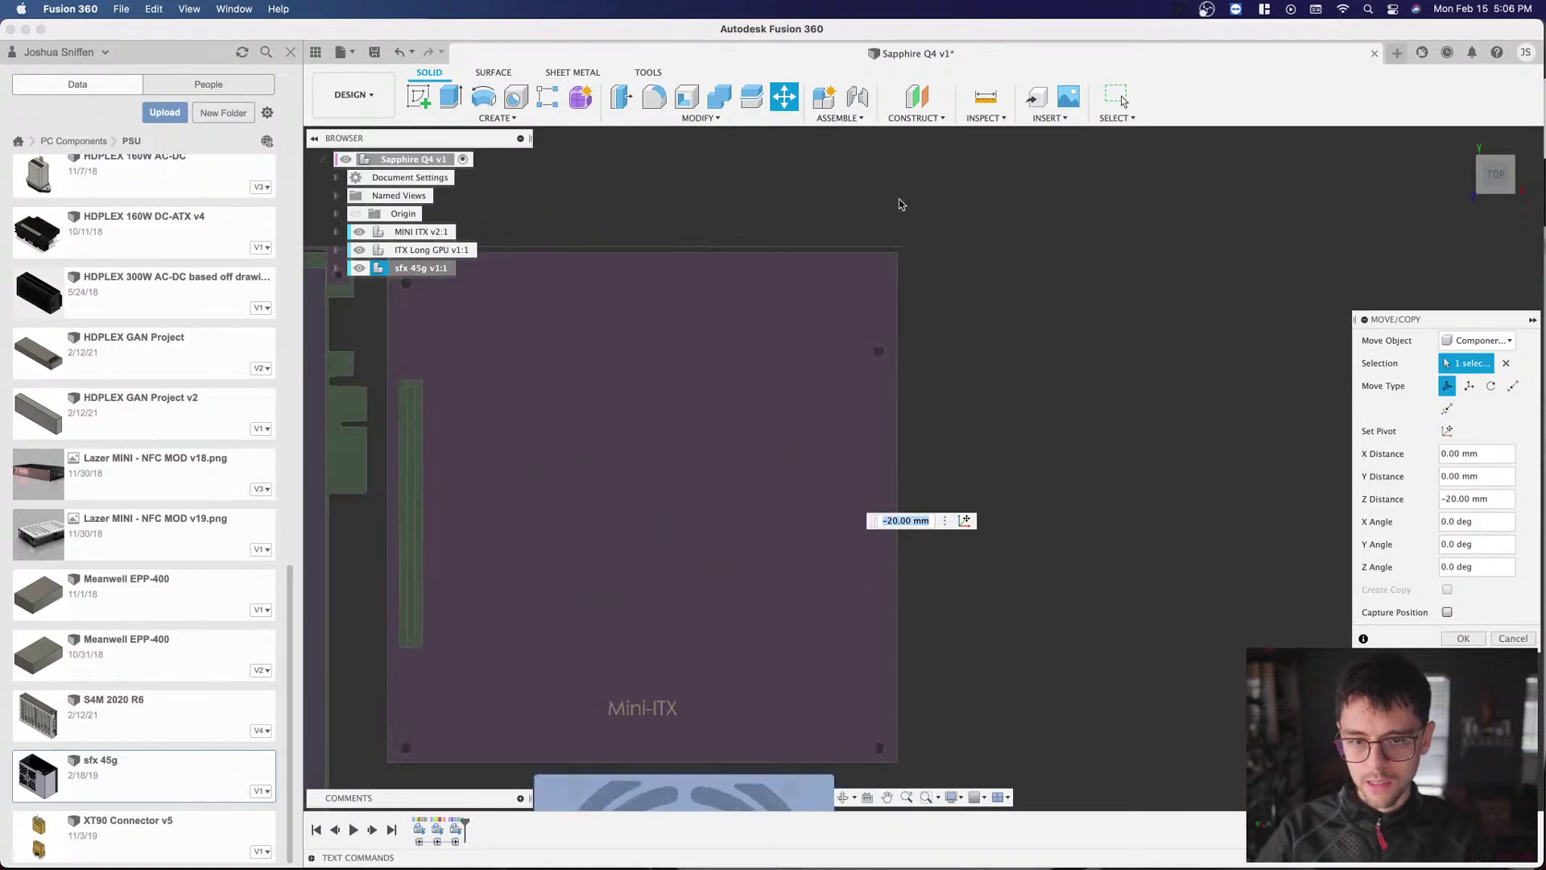
{"action": "scroll", "coordinate": [910, 248], "scroll_direction": "up", "scroll_amount": 2}
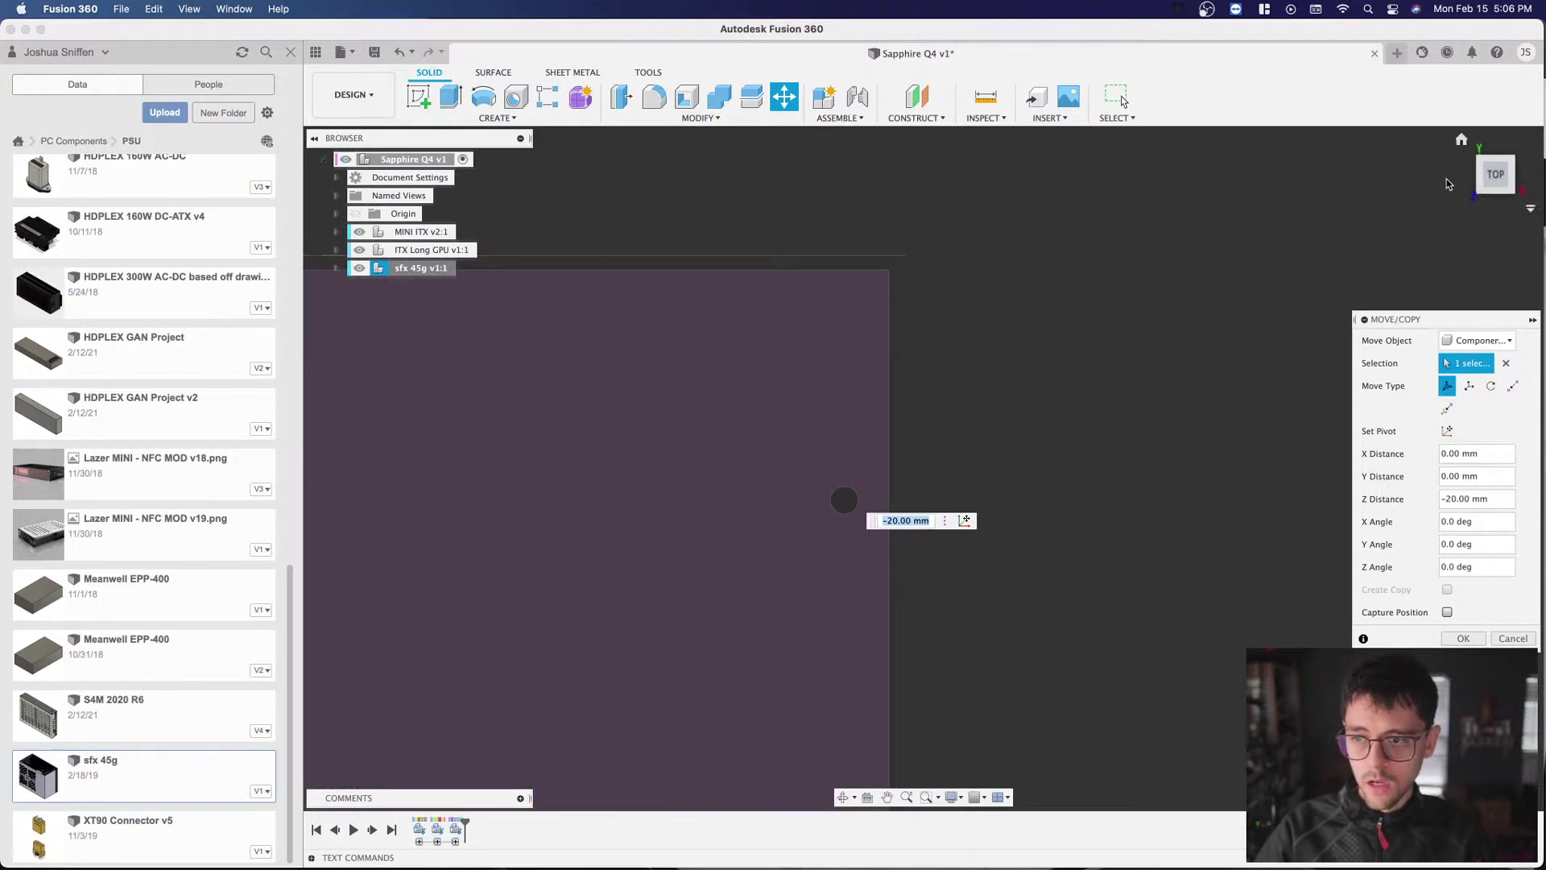
{"action": "left_click_drag", "start_coordinate": [1483, 179], "coordinate": [1542, 153]}
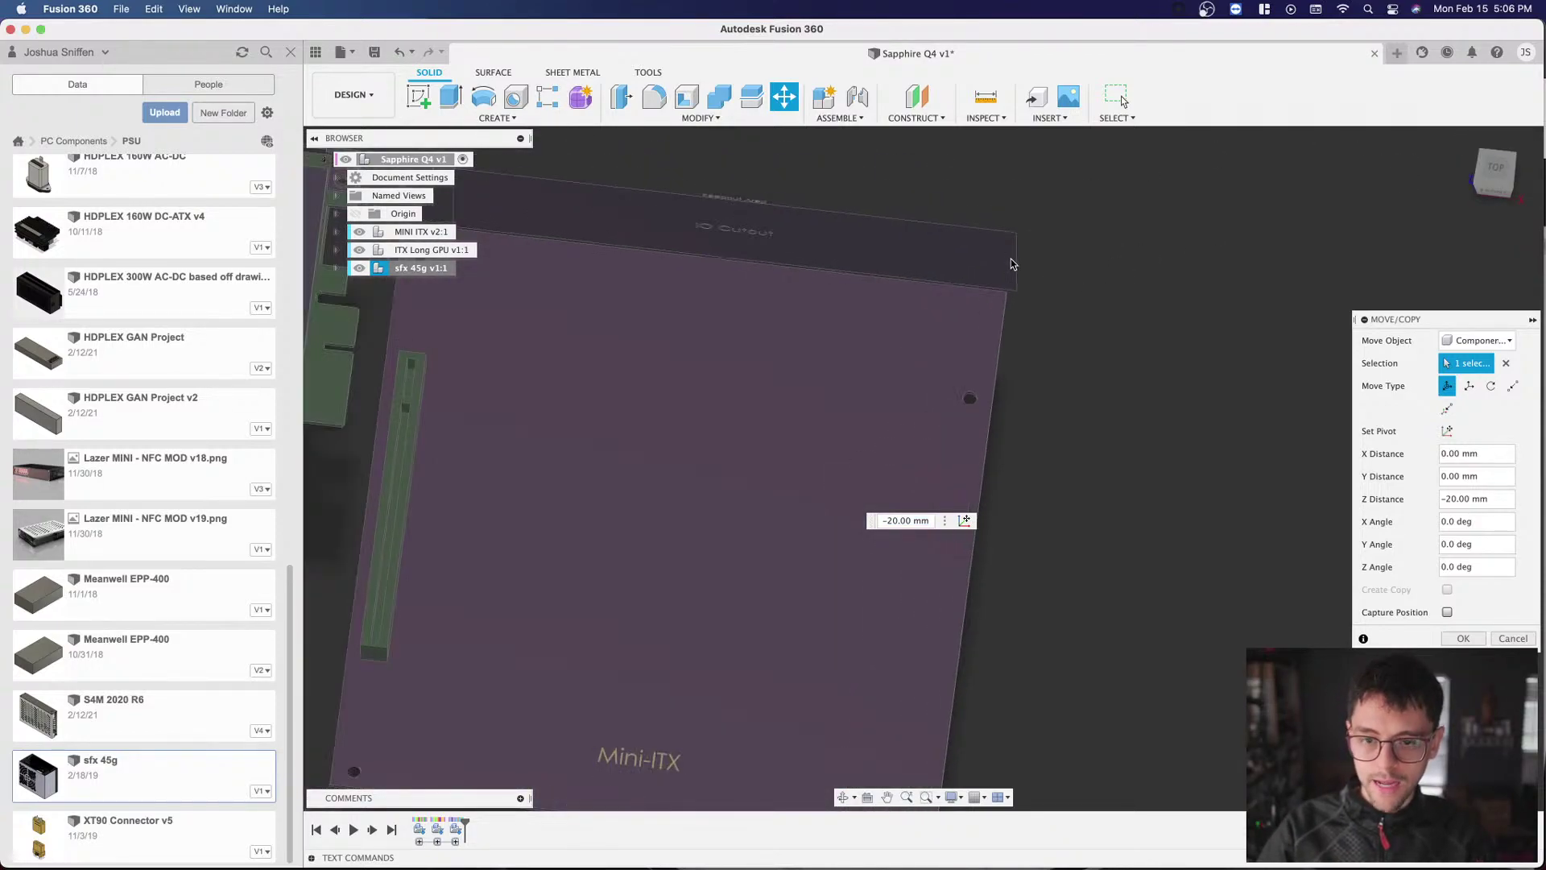
{"action": "left_click", "coordinate": [1495, 167]}
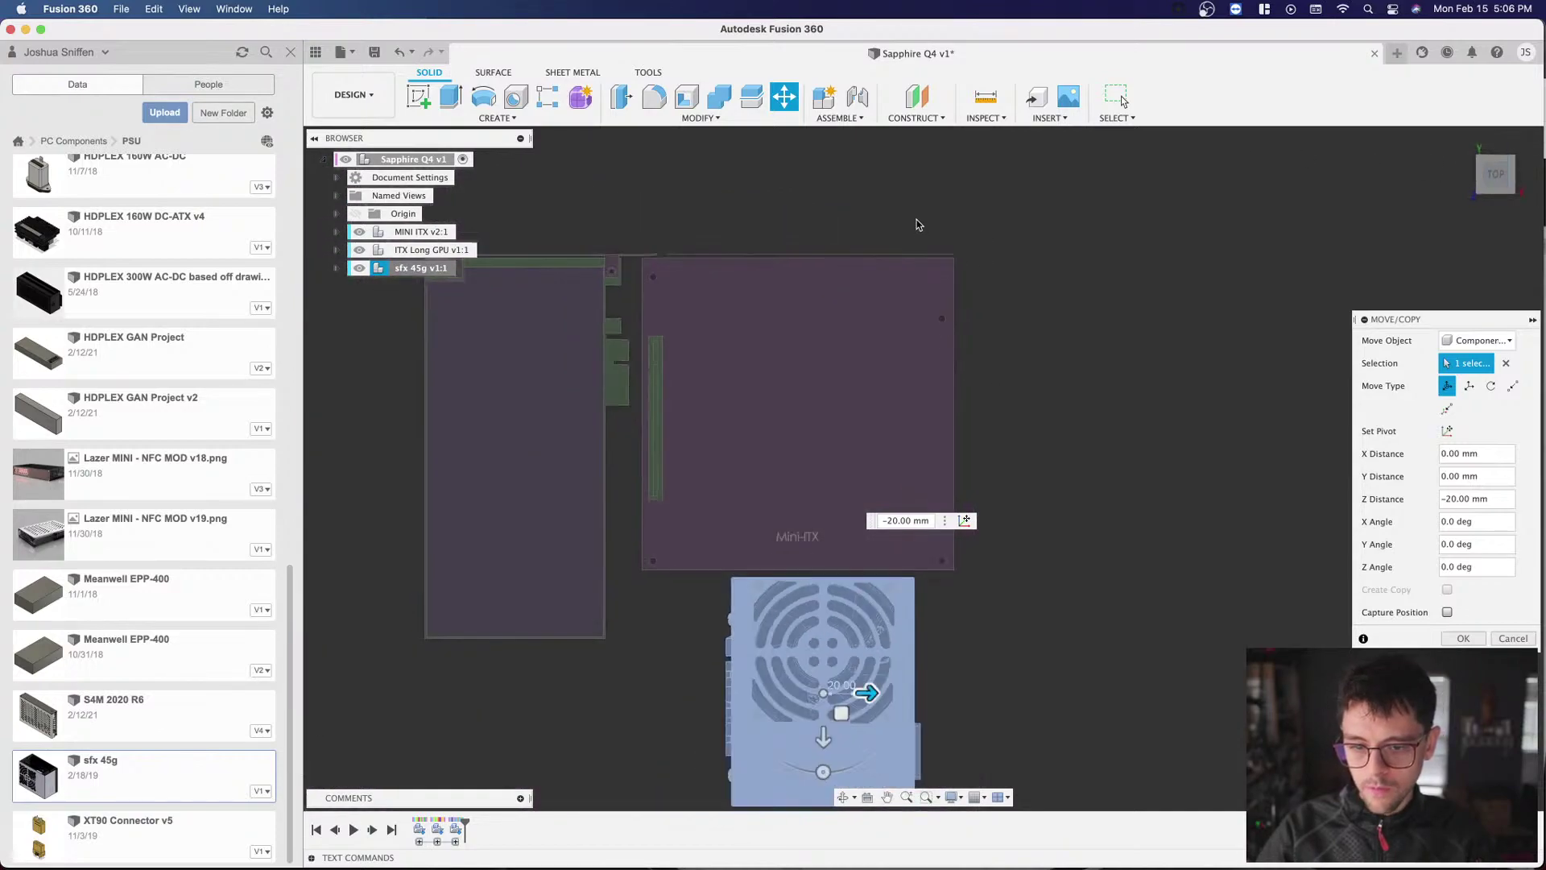
{"action": "scroll", "coordinate": [905, 588], "scroll_direction": "up", "scroll_amount": 3}
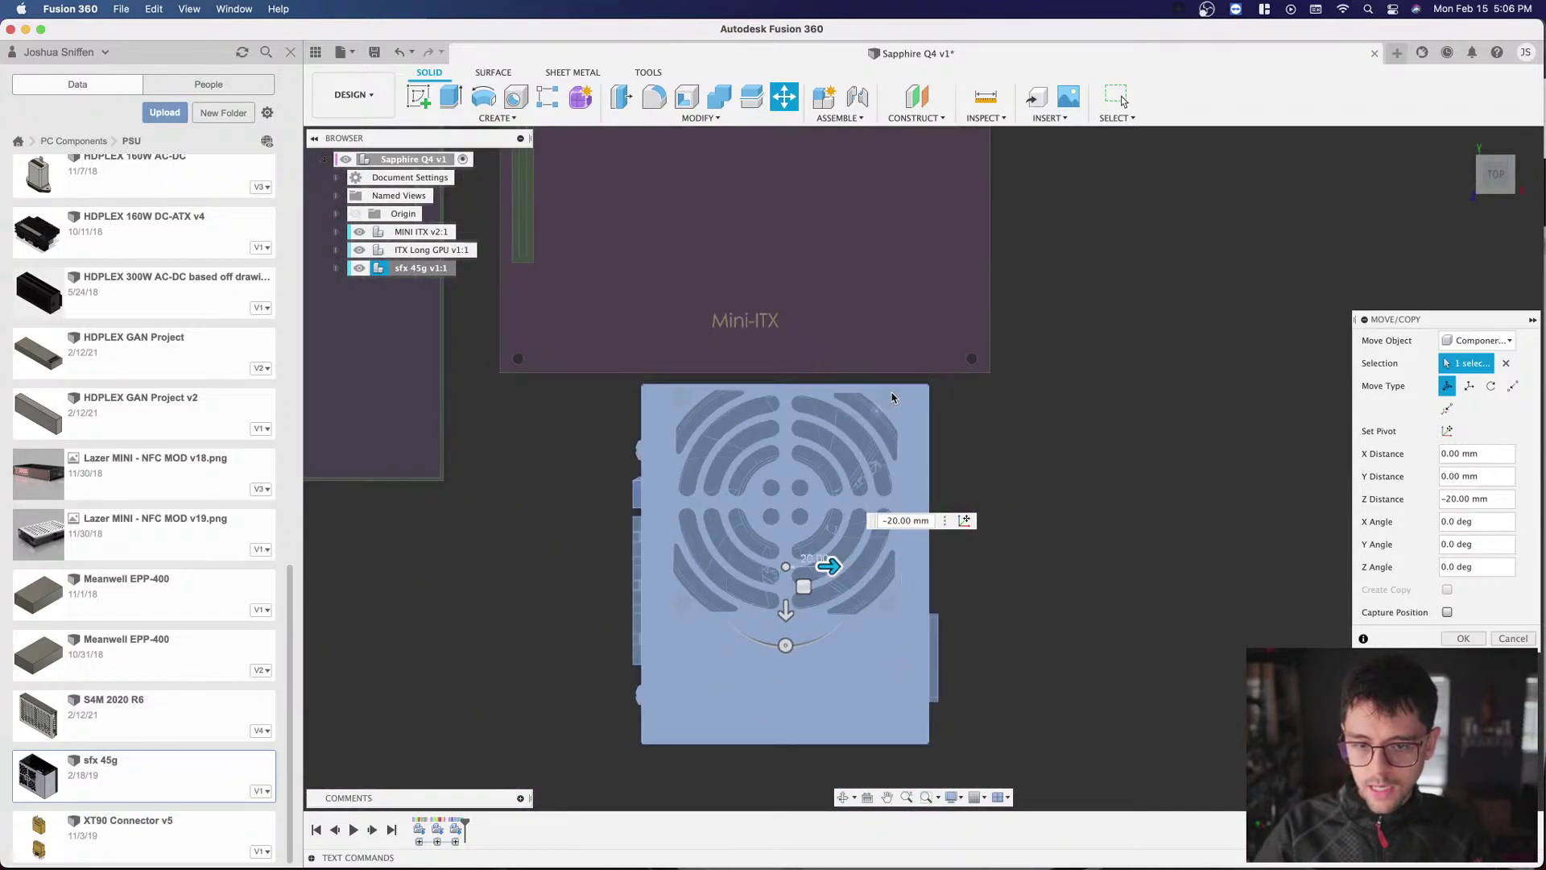
{"action": "scroll", "coordinate": [852, 362], "scroll_direction": "up", "scroll_amount": 2}
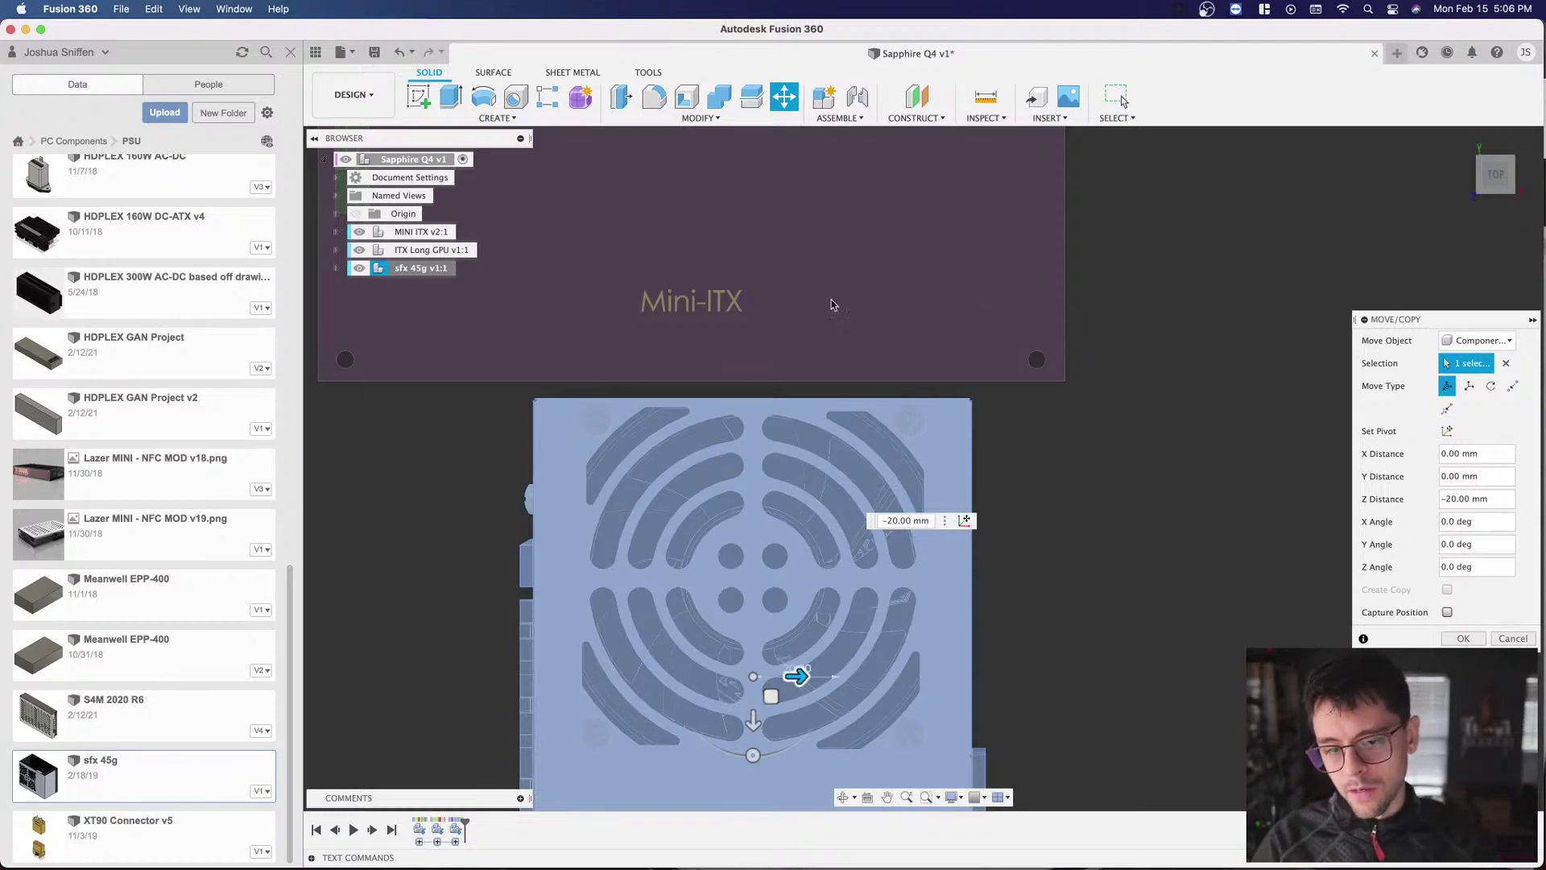
{"action": "scroll", "coordinate": [767, 322], "scroll_direction": "down", "scroll_amount": 2}
{"action": "scroll", "coordinate": [797, 649], "scroll_direction": "up", "scroll_amount": 1}
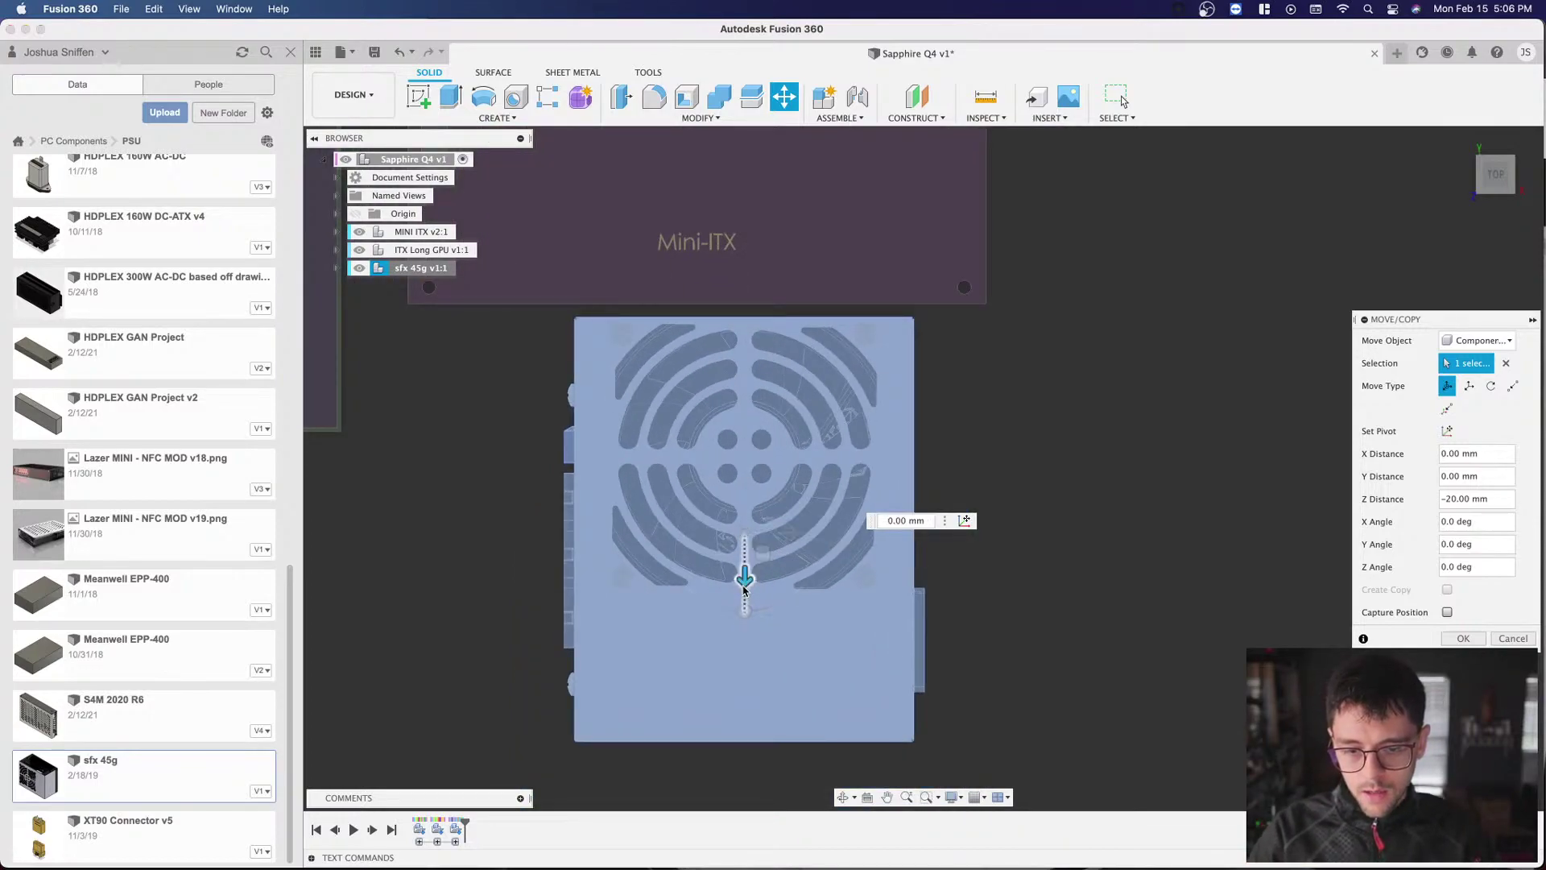
Step: Move the power supply 4 mm in X, away from the motherboard's lower edge, and apply the move
{"action": "left_click_drag", "start_coordinate": [745, 592], "coordinate": [745, 609]}
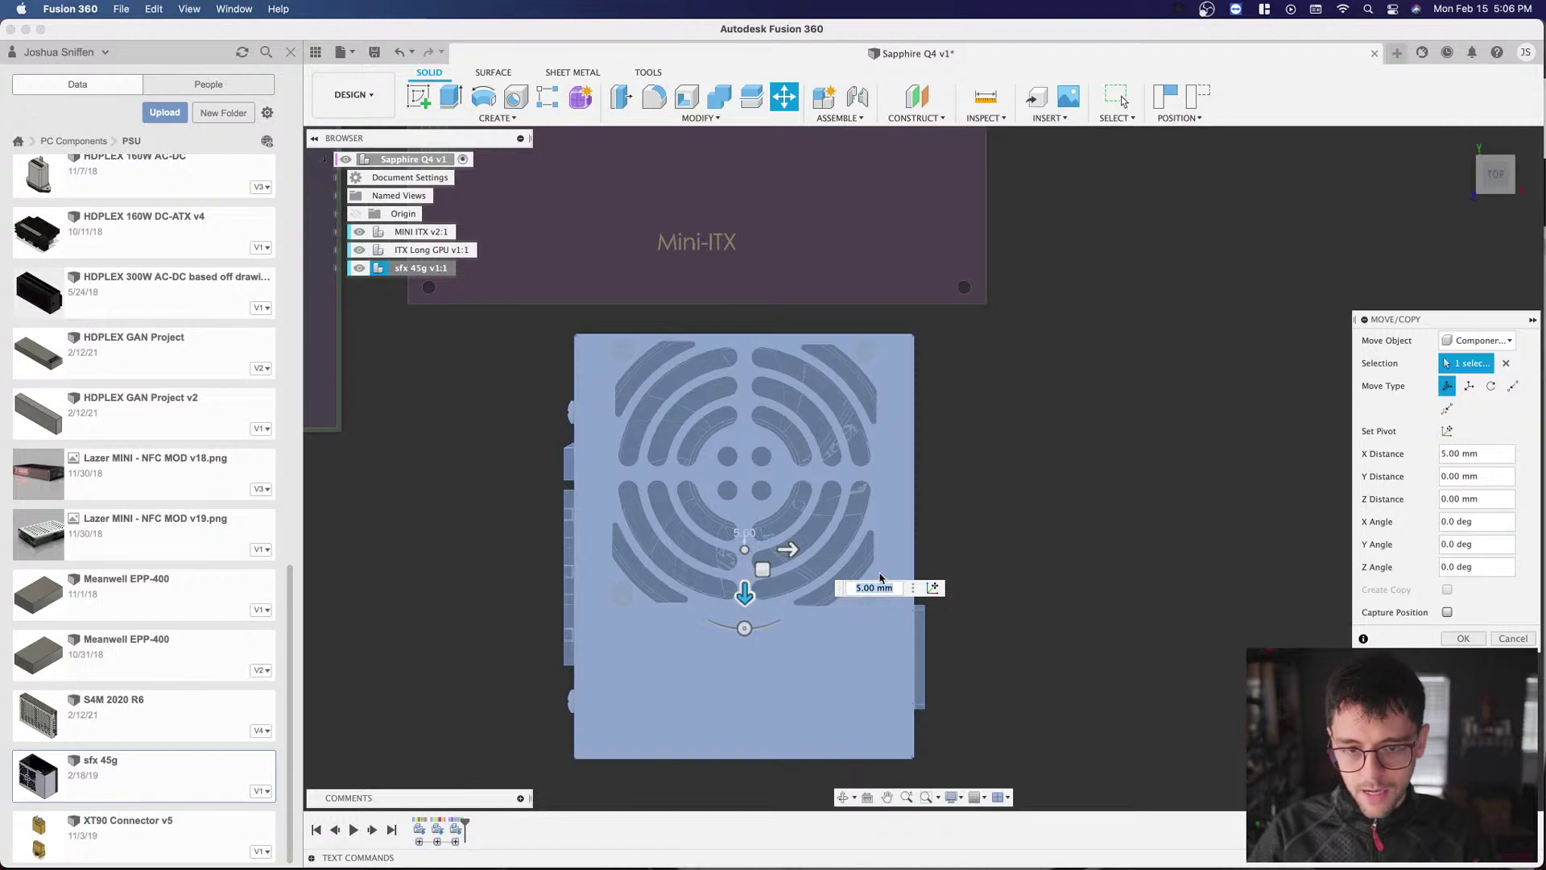
{"action": "type", "text": "4"}
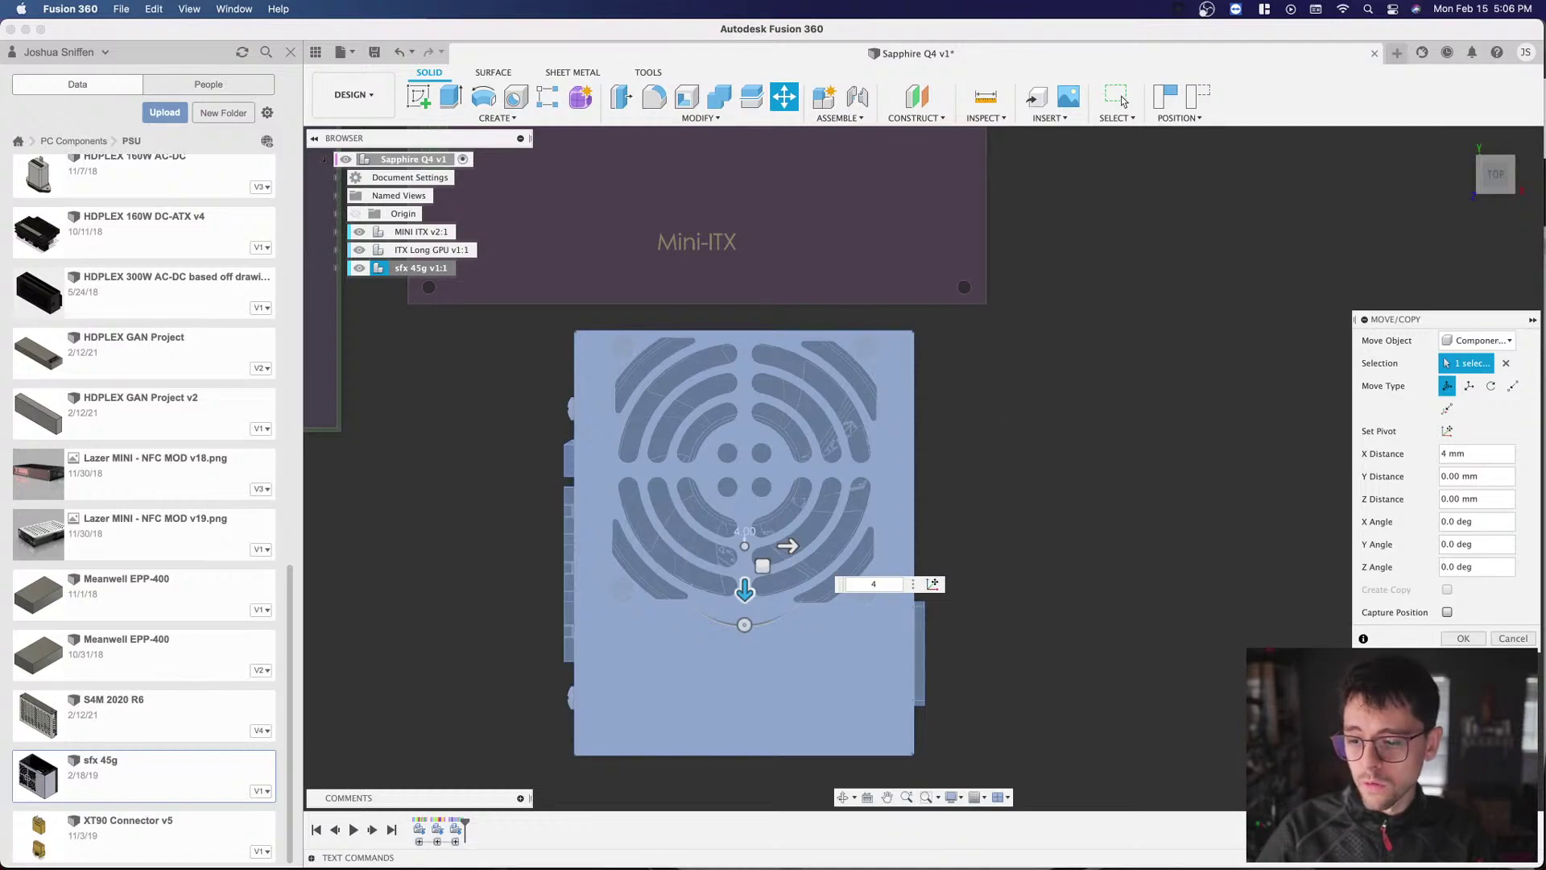
{"action": "left_click", "coordinate": [1463, 638]}
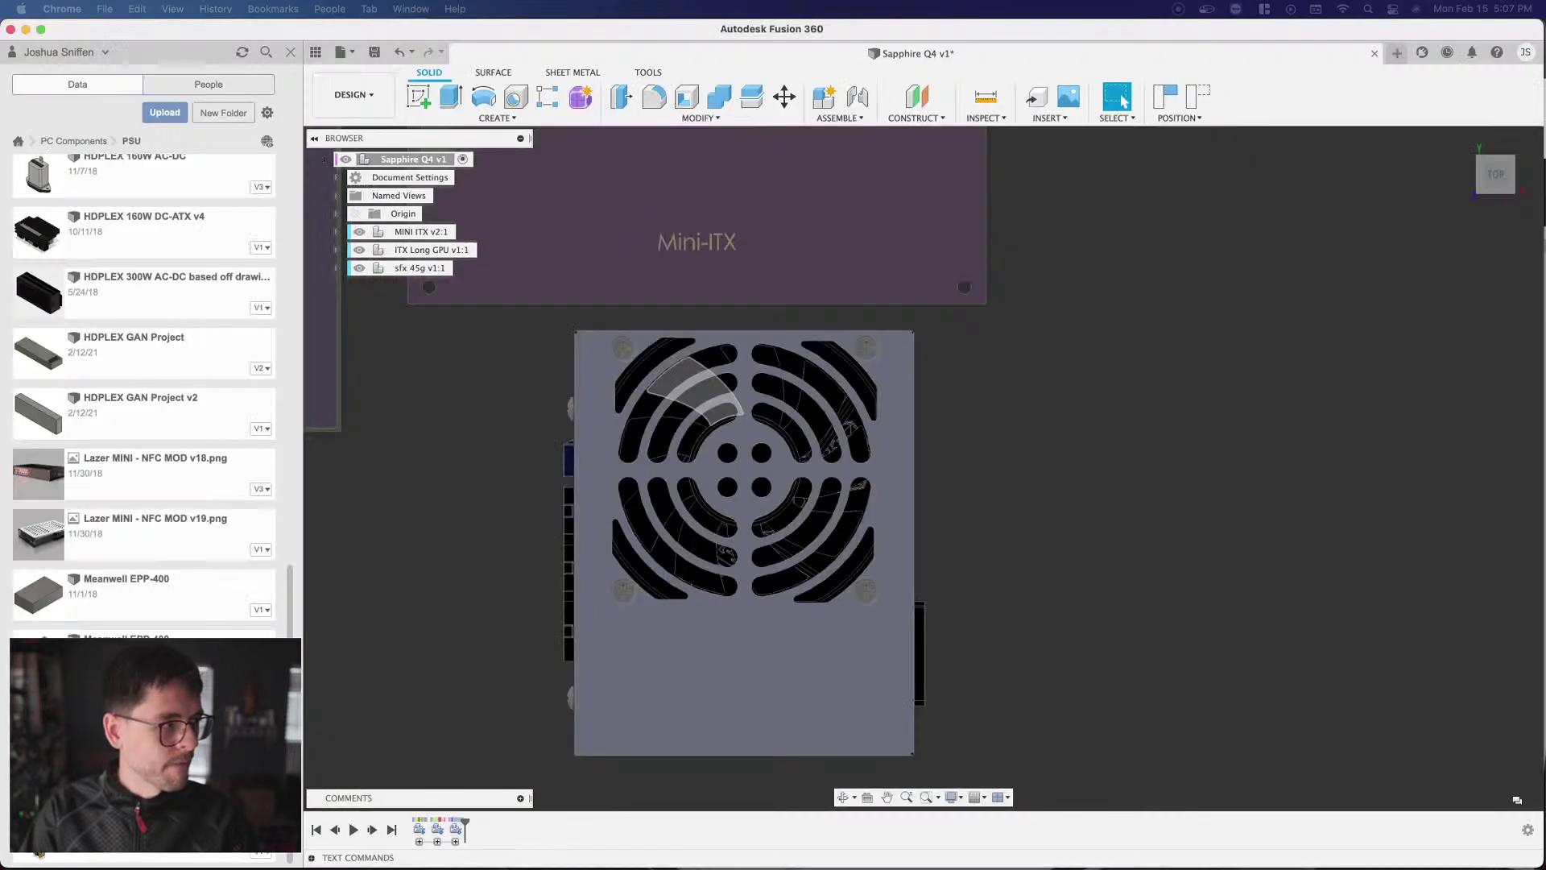
Step: Examine the arrangement of the GPU, motherboard and power supply from the top and front, including their relative heights
{"action": "scroll", "coordinate": [934, 487], "scroll_direction": "down", "scroll_amount": 3}
{"action": "scroll", "coordinate": [862, 486], "scroll_direction": "down", "scroll_amount": 3}
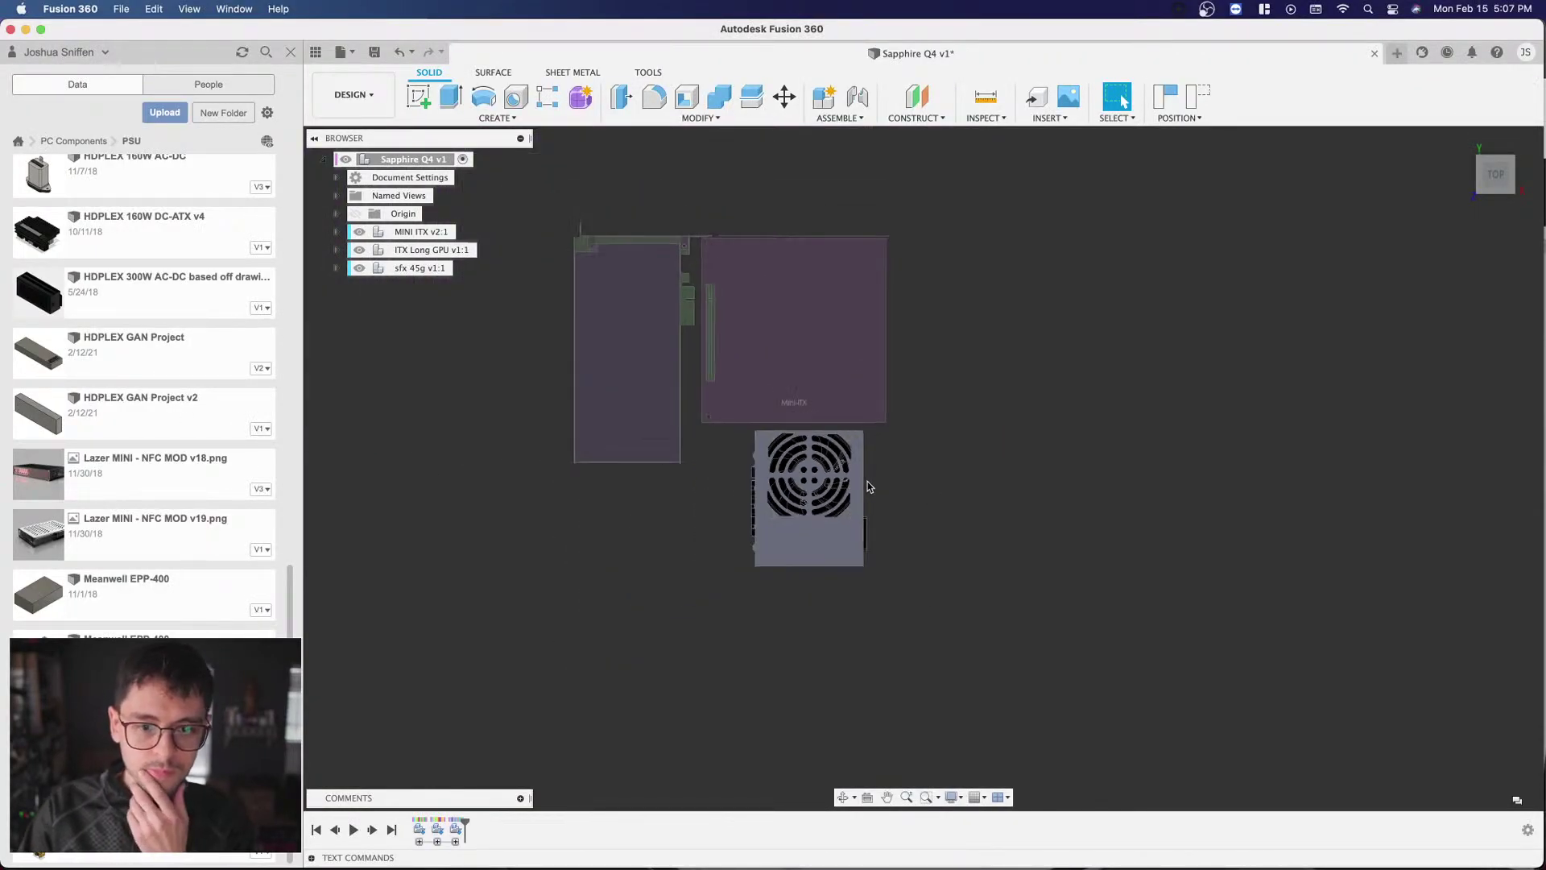
{"action": "scroll", "coordinate": [773, 352], "scroll_direction": "up", "scroll_amount": 4}
{"action": "scroll", "coordinate": [792, 429], "scroll_direction": "up", "scroll_amount": 2}
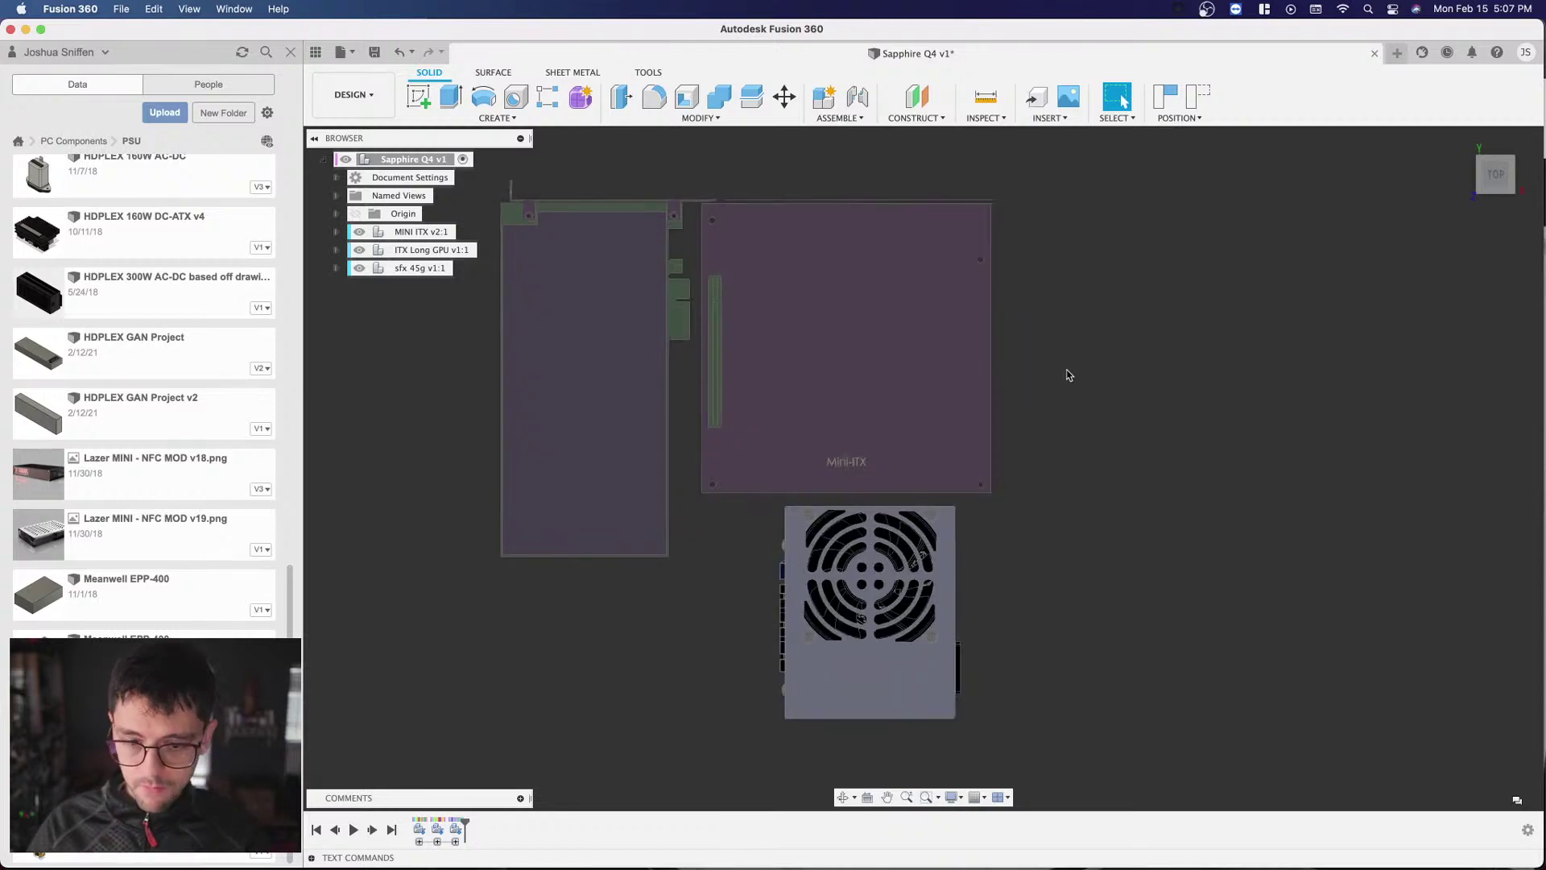
{"action": "scroll", "coordinate": [1301, 342], "scroll_direction": "down", "scroll_amount": 1}
{"action": "scroll", "coordinate": [1013, 514], "scroll_direction": "down", "scroll_amount": 1}
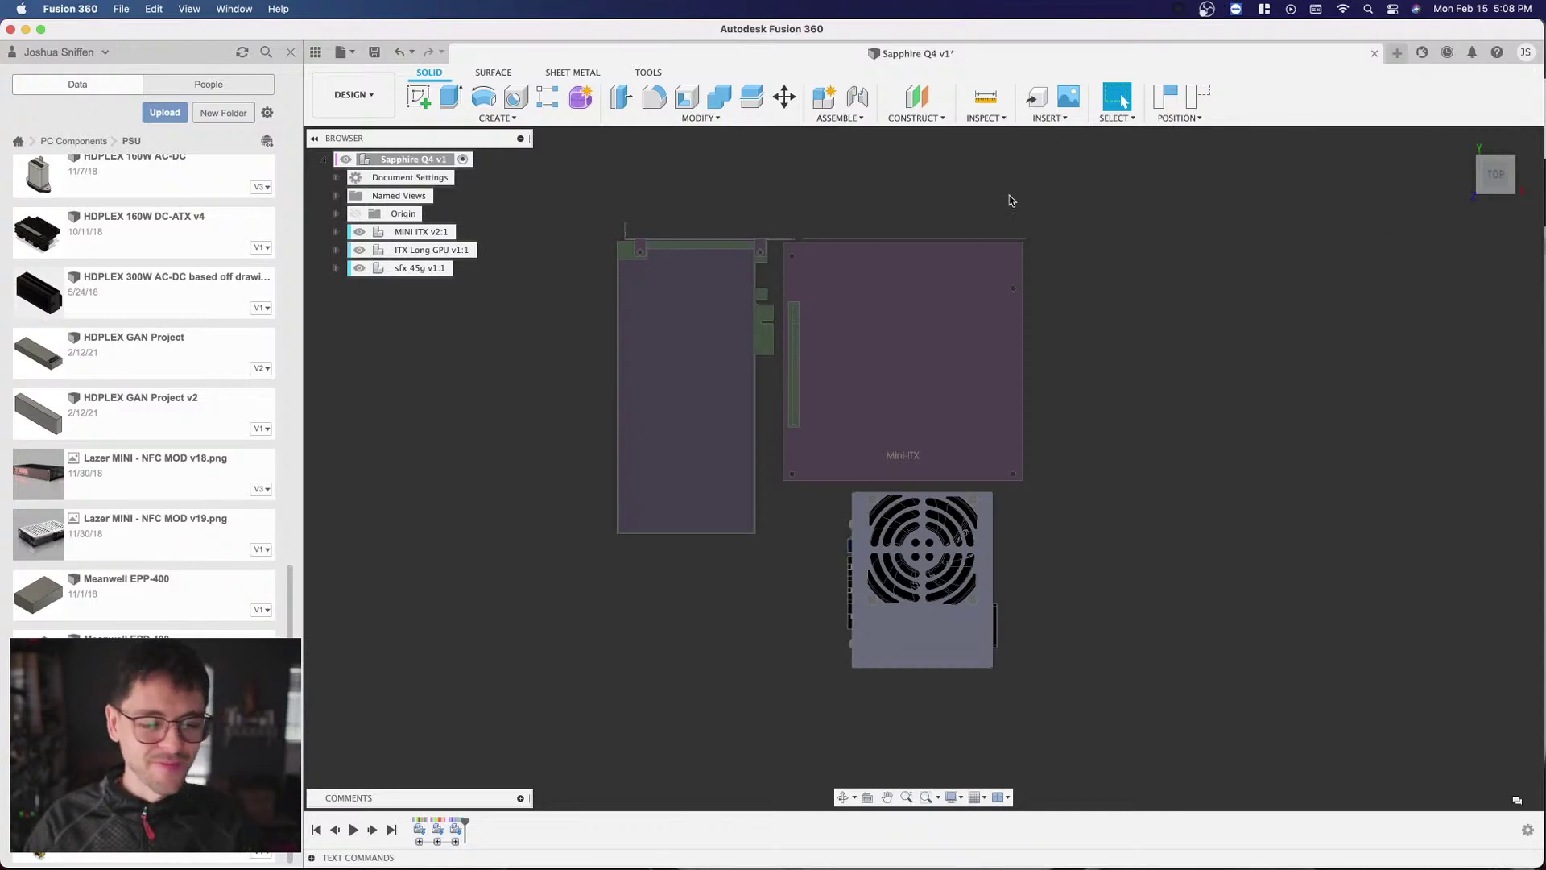
{"action": "mouse_move", "coordinate": [1491, 165]}
{"action": "left_mouse_down"}
{"action": "mouse_move", "coordinate": [1473, 157]}
{"action": "mouse_move", "coordinate": [1488, 185]}
{"action": "left_mouse_up"}
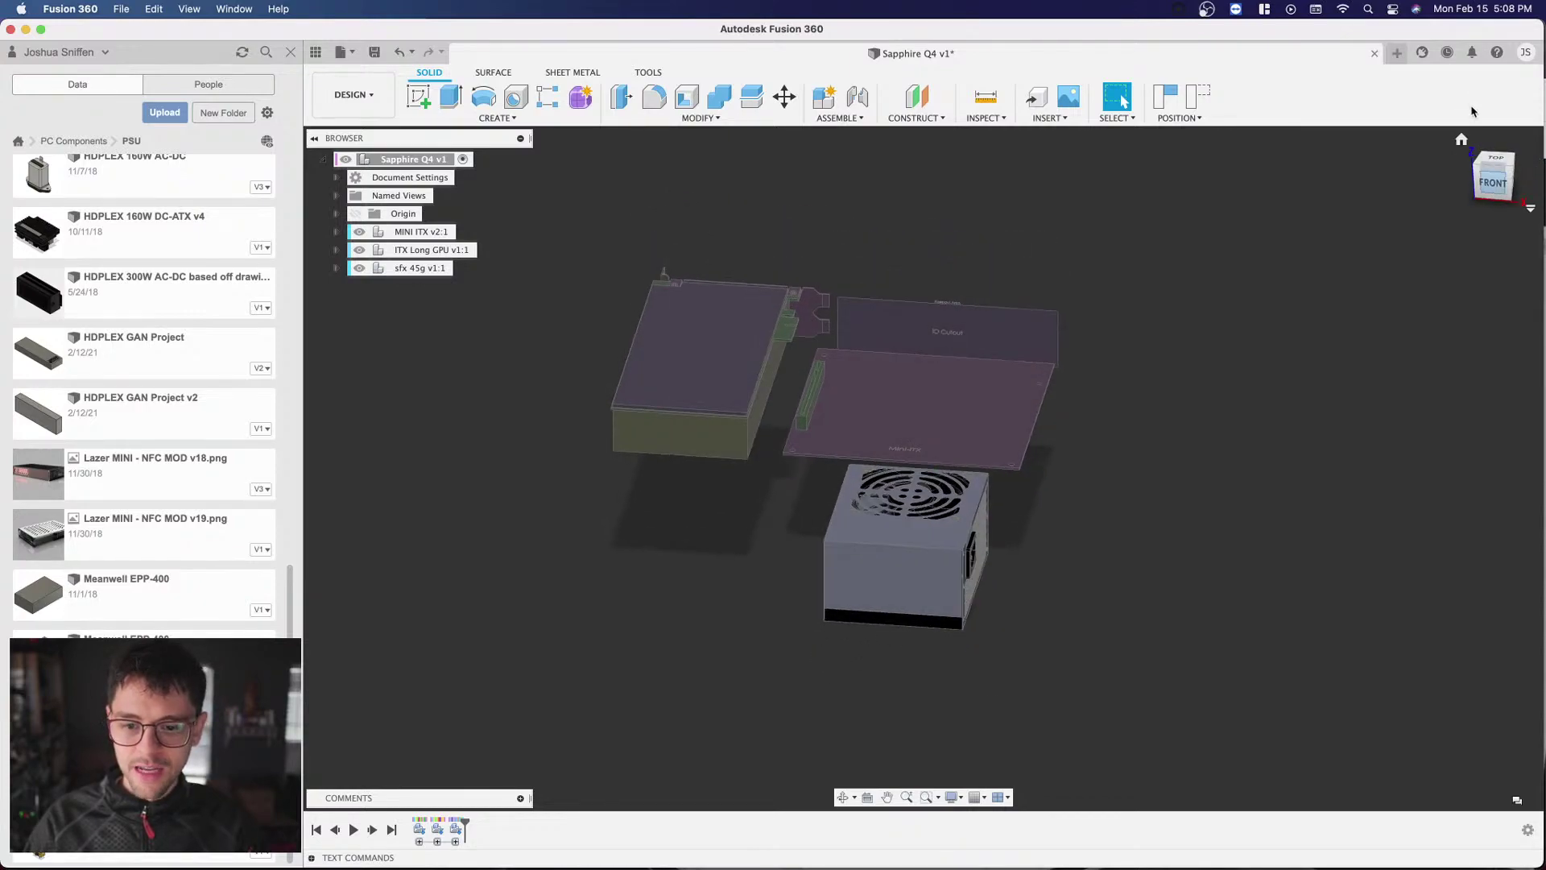
{"action": "left_click", "coordinate": [1488, 185]}
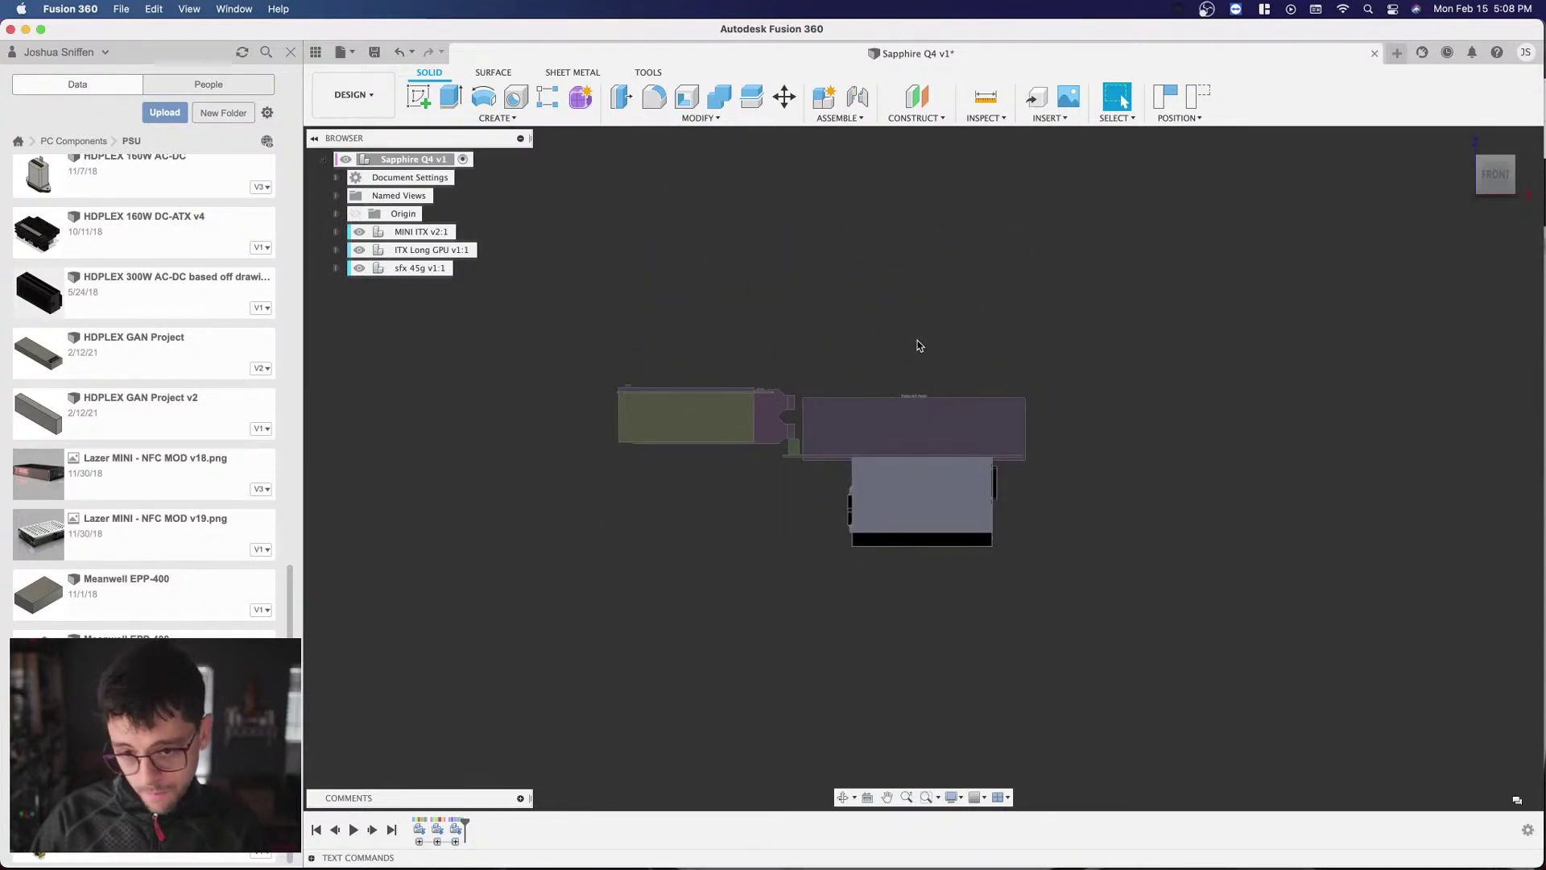
{"action": "scroll", "coordinate": [881, 384], "scroll_direction": "up", "scroll_amount": 2}
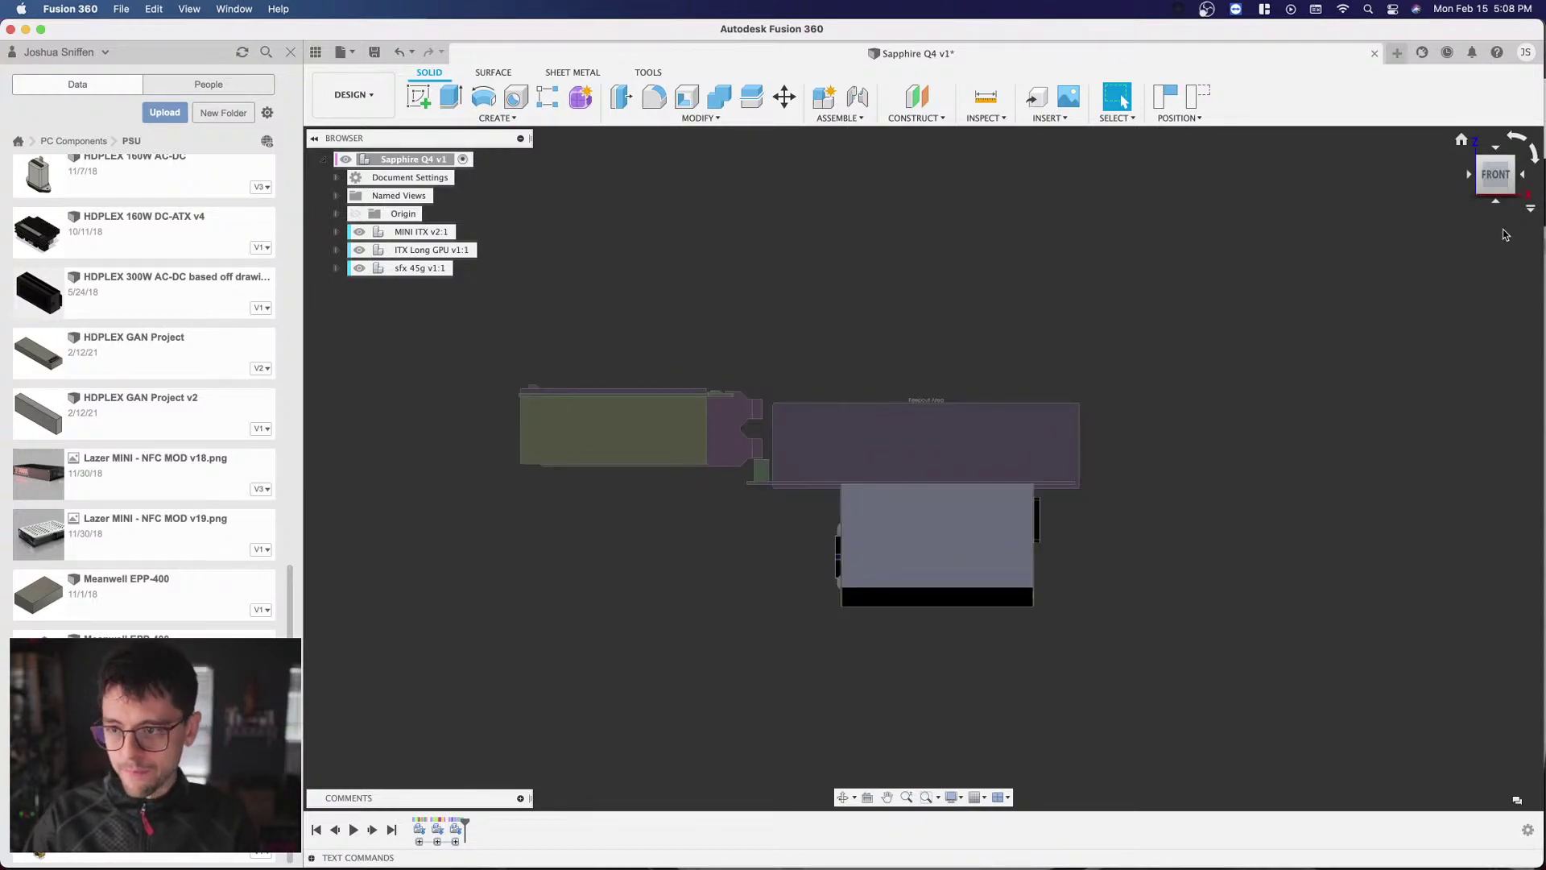
{"action": "left_click_drag", "start_coordinate": [1513, 179], "coordinate": [1496, 207]}
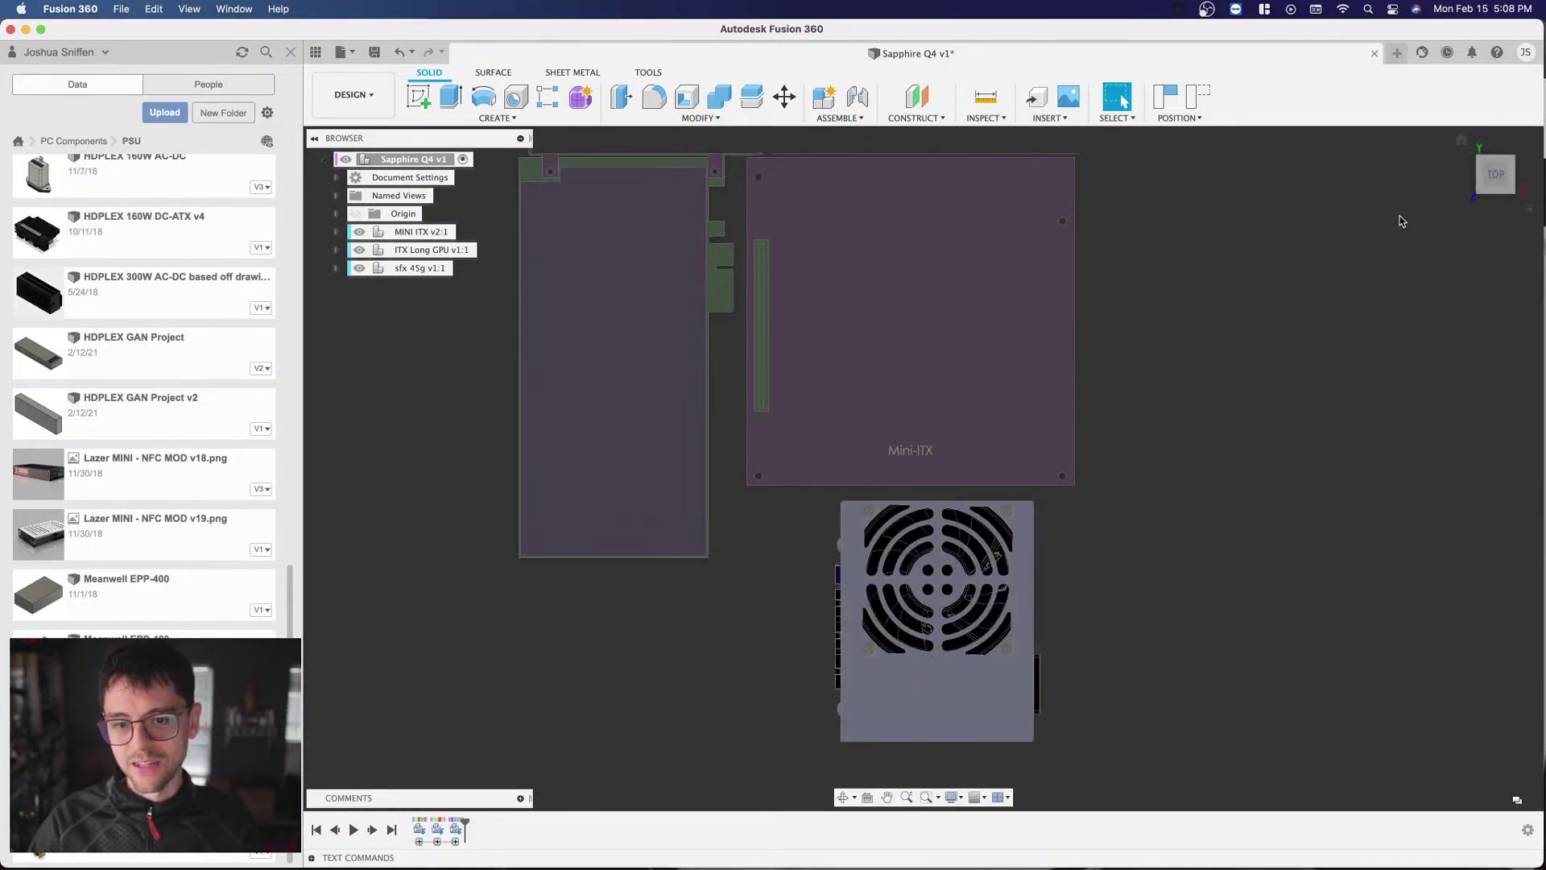
{"action": "scroll", "coordinate": [1405, 218], "scroll_direction": "down", "scroll_amount": 2}
{"action": "left_click_drag", "start_coordinate": [1507, 165], "coordinate": [1502, 200]}
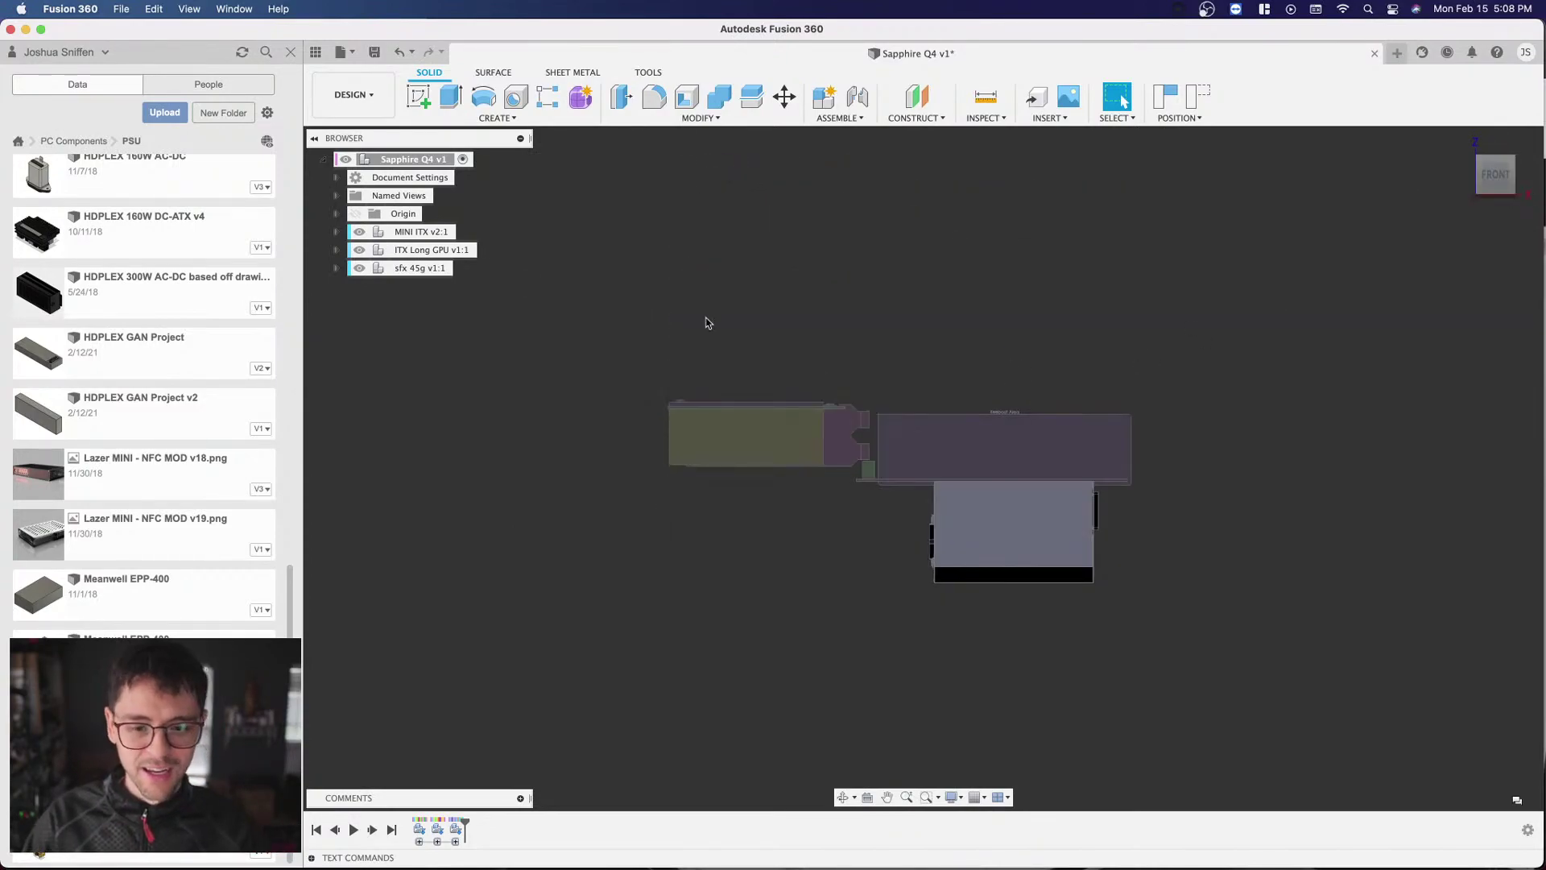
Step: Move the power supply -60 mm in Y in the front view, raising it beside the motherboard's keepout area, and apply
{"action": "left_click", "coordinate": [420, 267]}
{"action": "scroll", "coordinate": [858, 375], "scroll_direction": "up", "scroll_amount": 3}
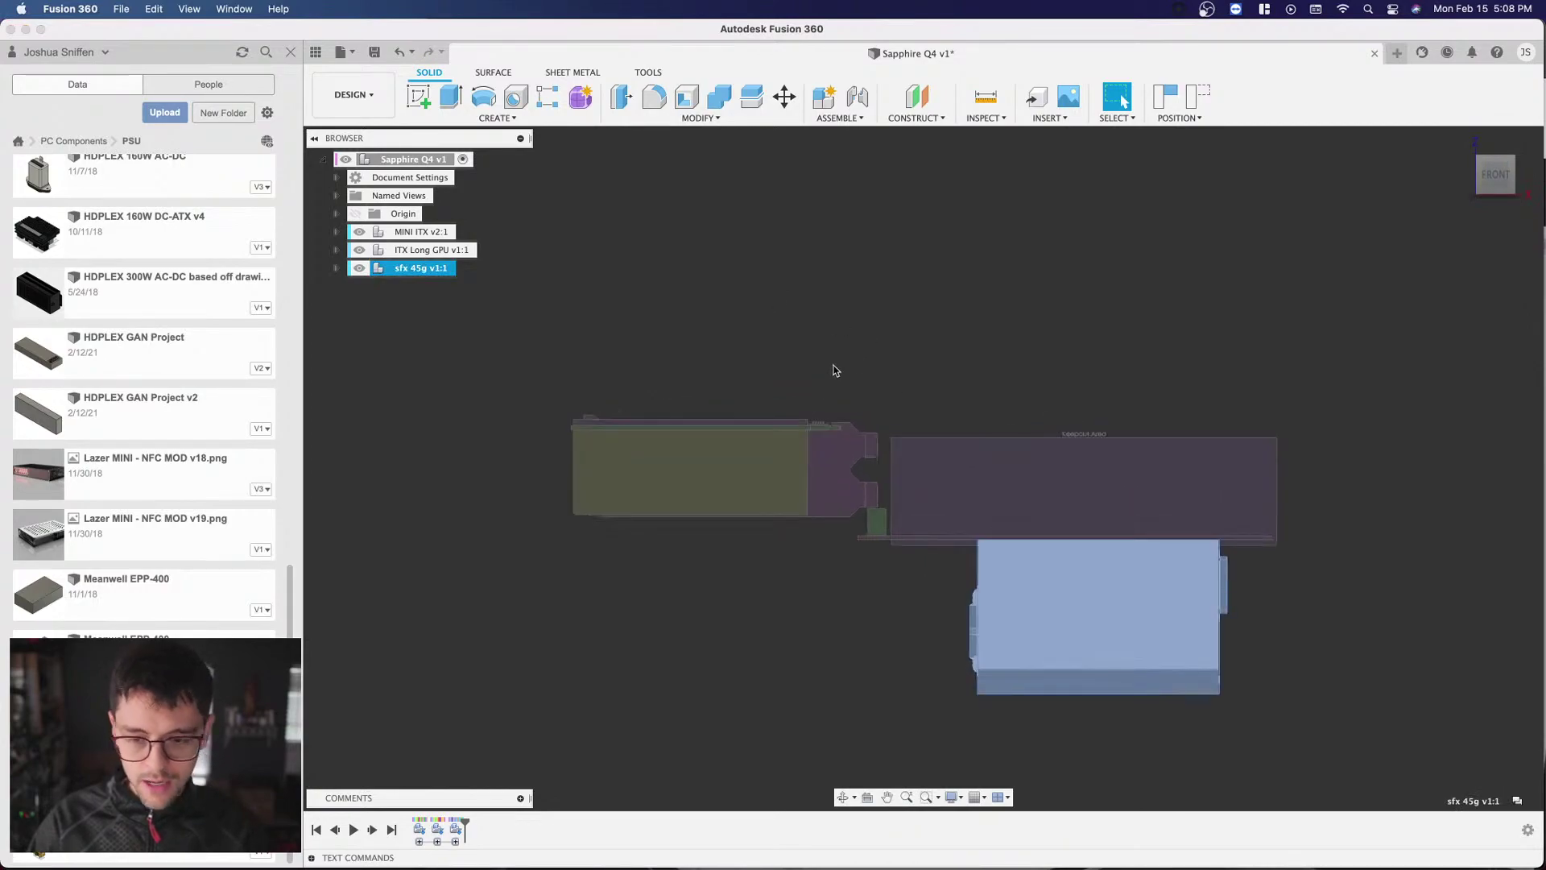
{"action": "scroll", "coordinate": [862, 381], "scroll_direction": "down", "scroll_amount": 3}
{"action": "scroll", "coordinate": [997, 394], "scroll_direction": "up", "scroll_amount": 2}
{"action": "key", "text": "m"}
{"action": "left_click_drag", "start_coordinate": [980, 547], "coordinate": [979, 455]}
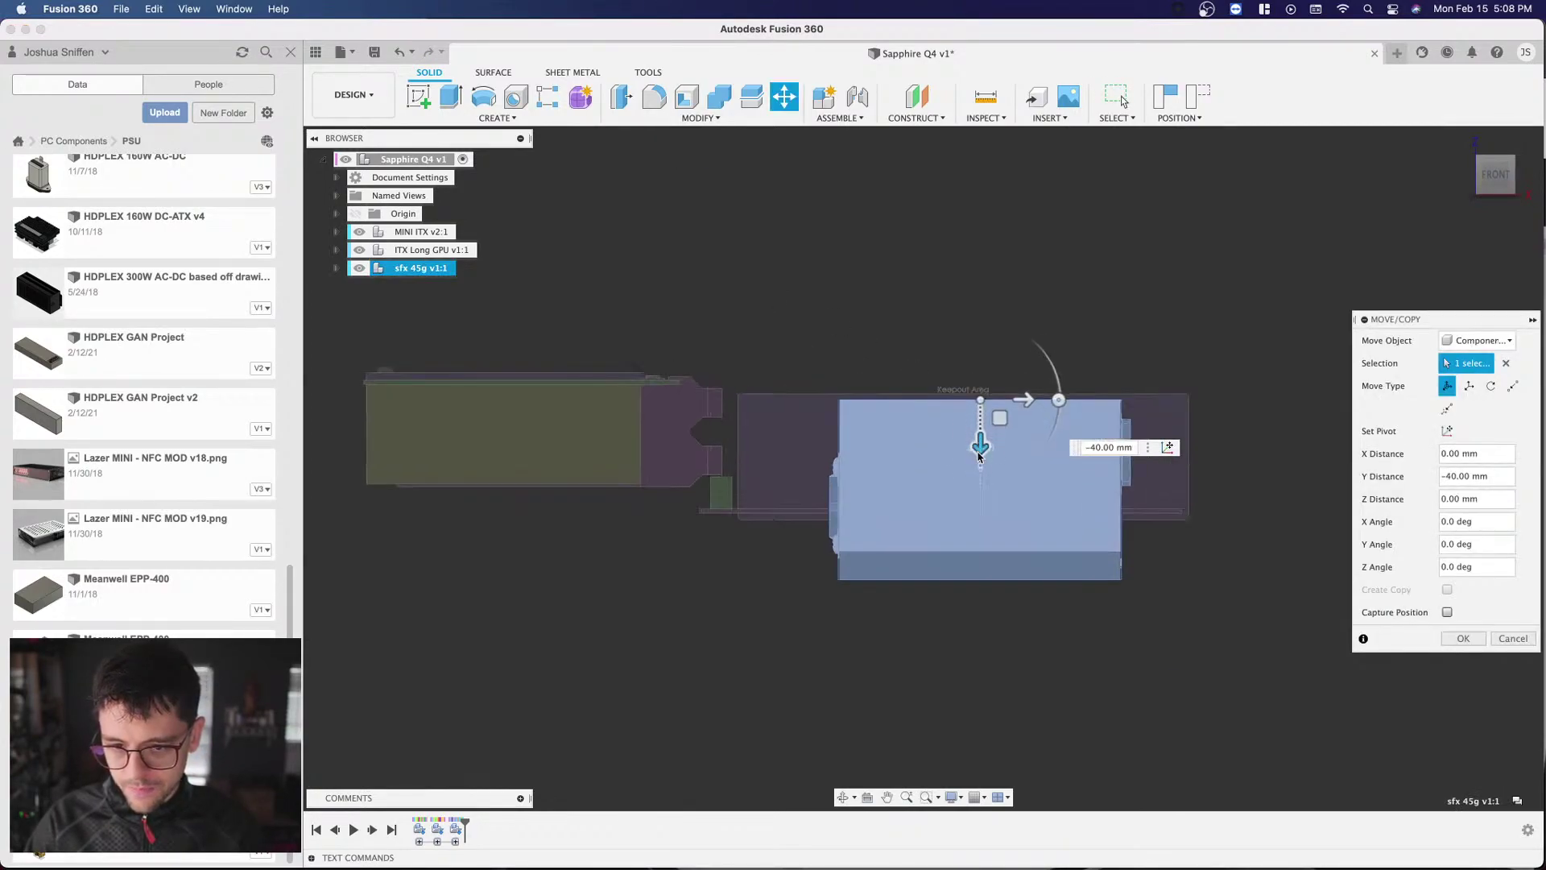
{"action": "scroll", "coordinate": [978, 456], "scroll_direction": "up", "scroll_amount": 2}
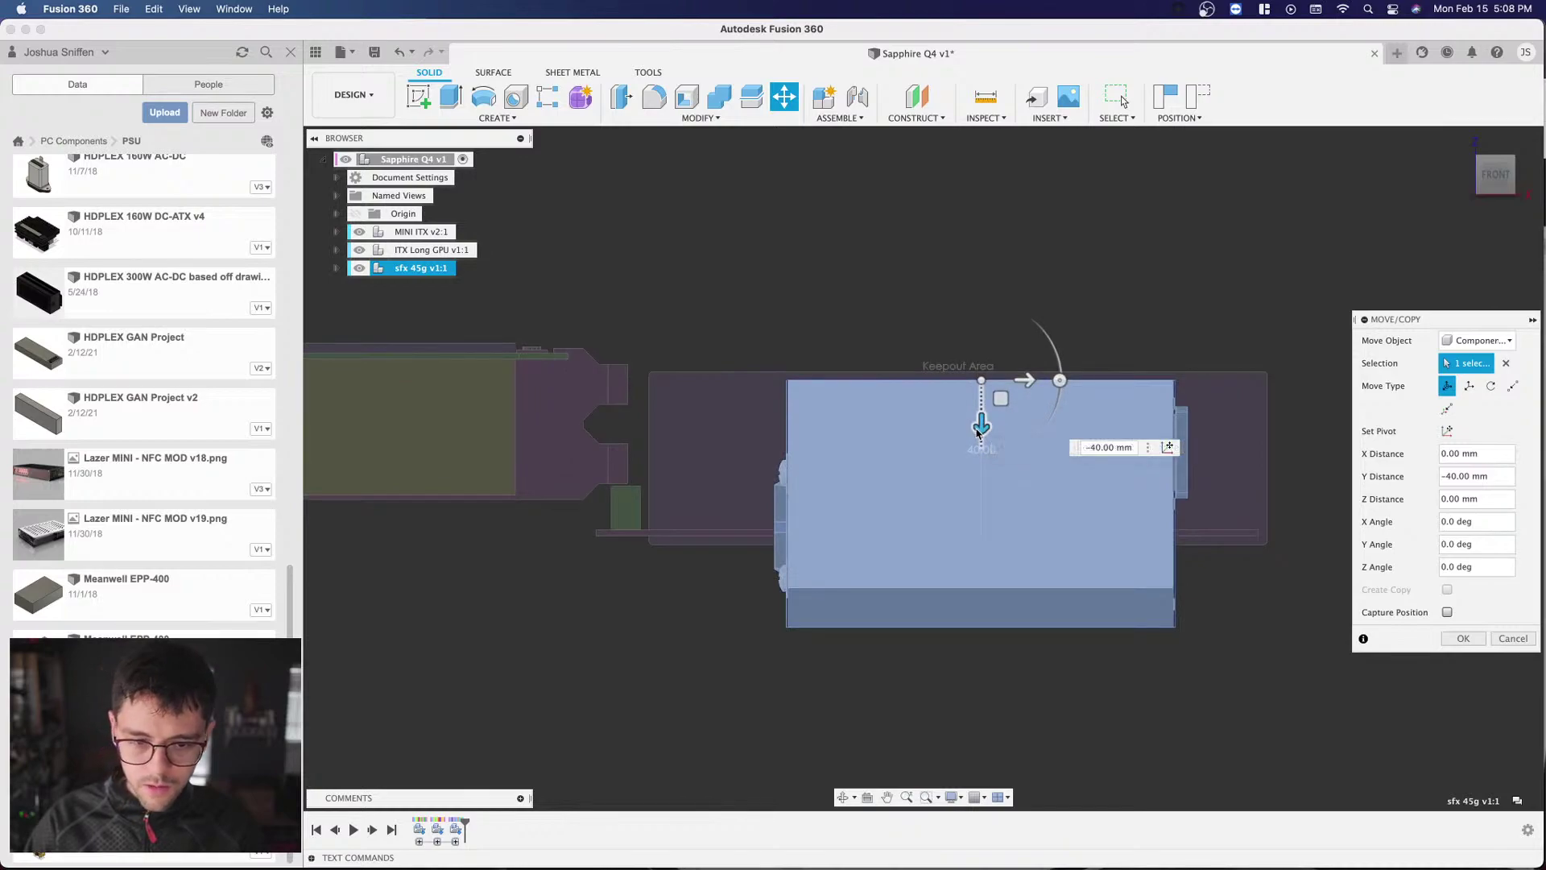
{"action": "left_click_drag", "start_coordinate": [977, 432], "coordinate": [980, 345]}
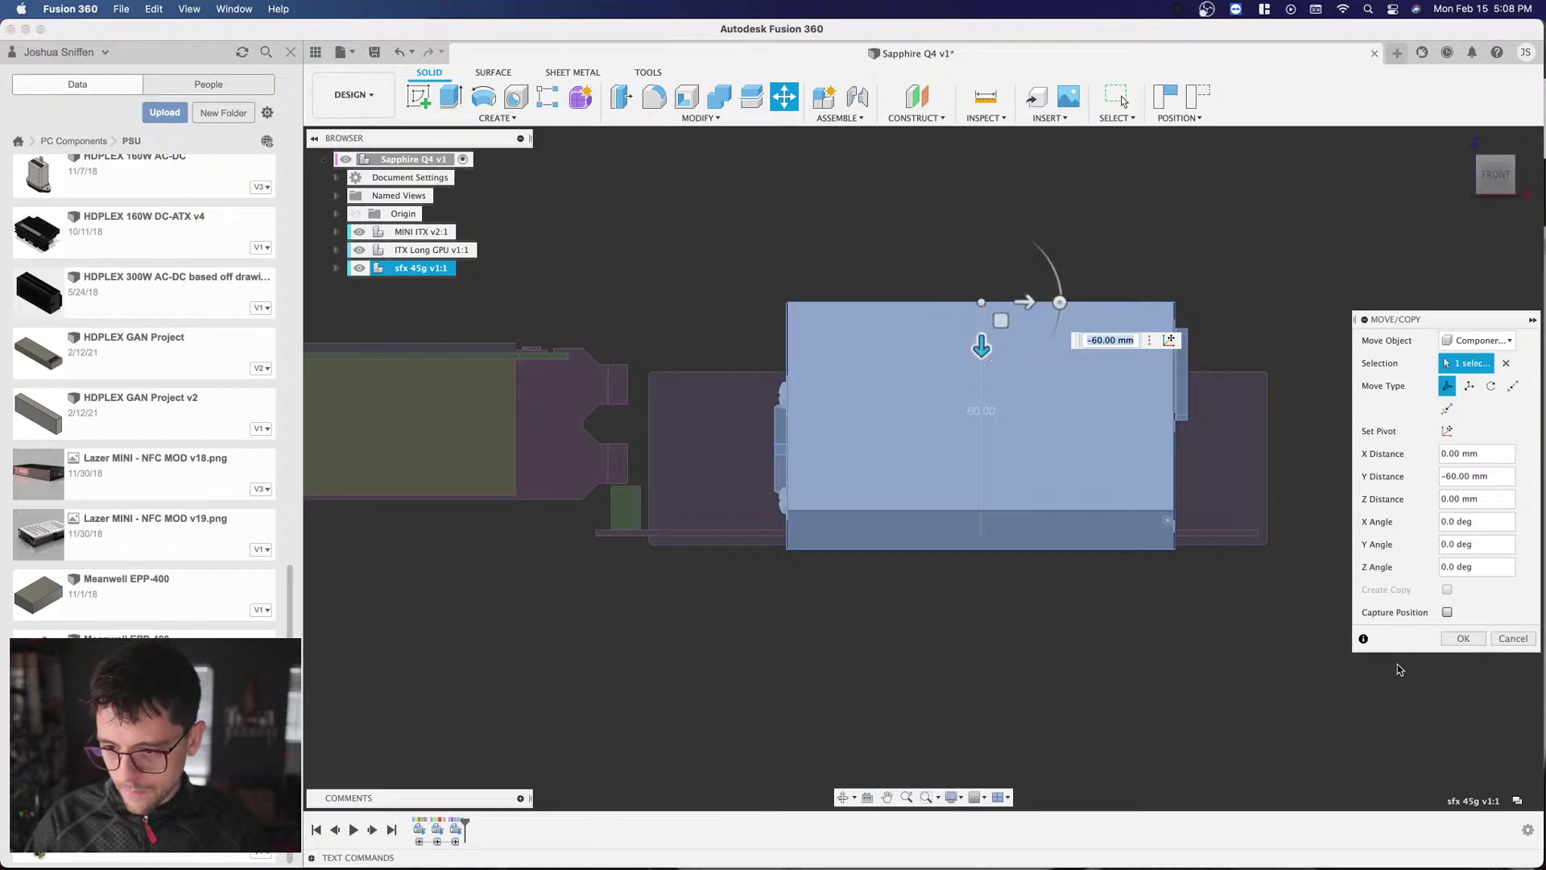
{"action": "left_click", "coordinate": [1463, 637]}
Step: Examine the three-component layout from the top, including the area between the GPU and the motherboard
{"action": "left_click", "coordinate": [1491, 181]}
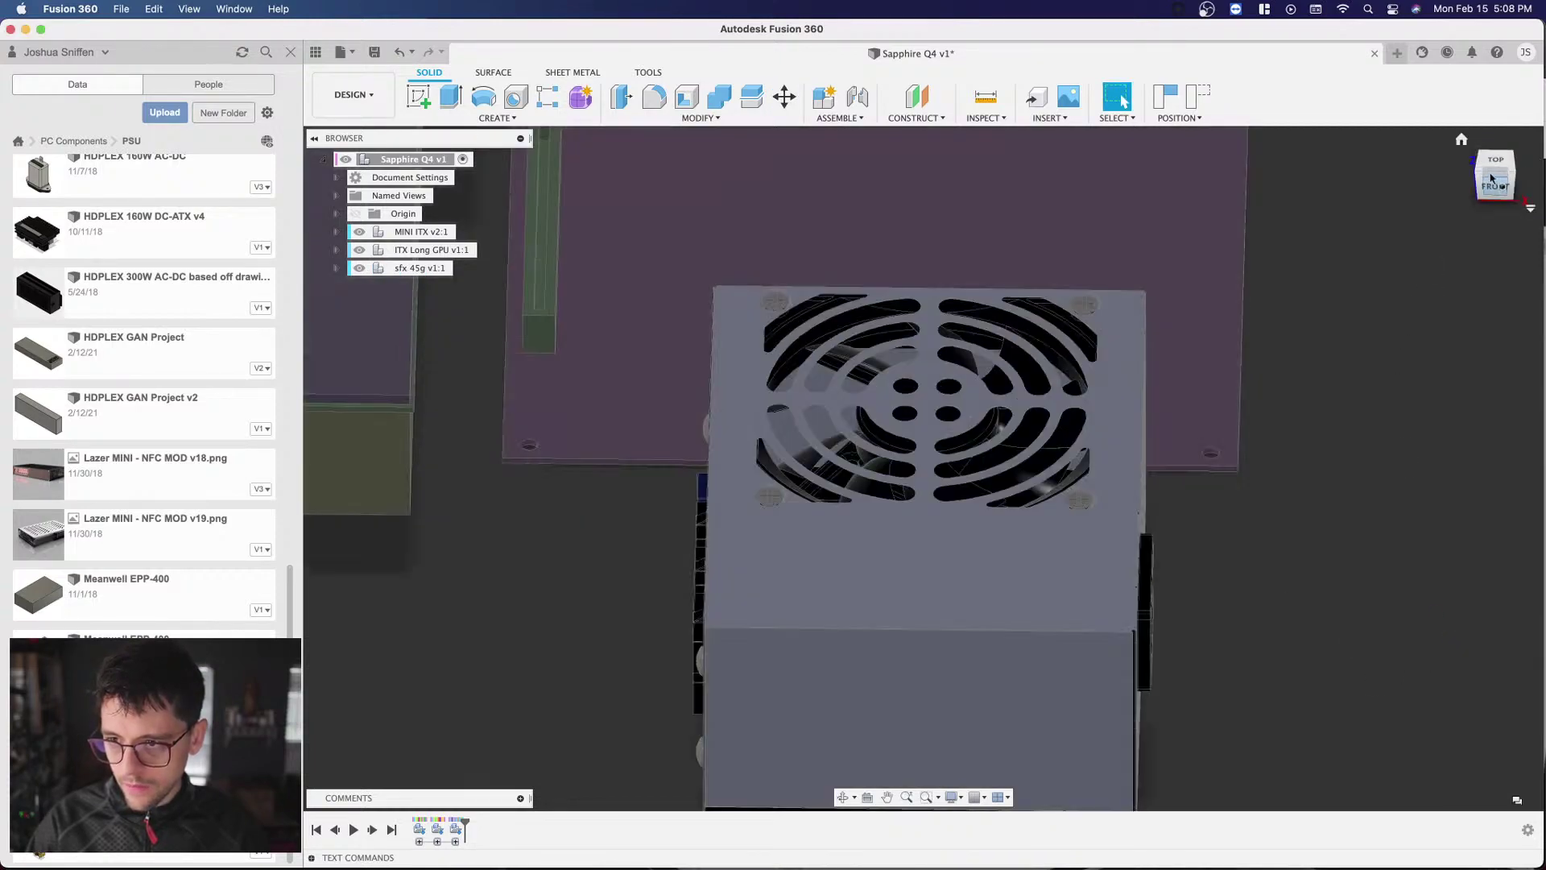
{"action": "left_click", "coordinate": [1492, 178]}
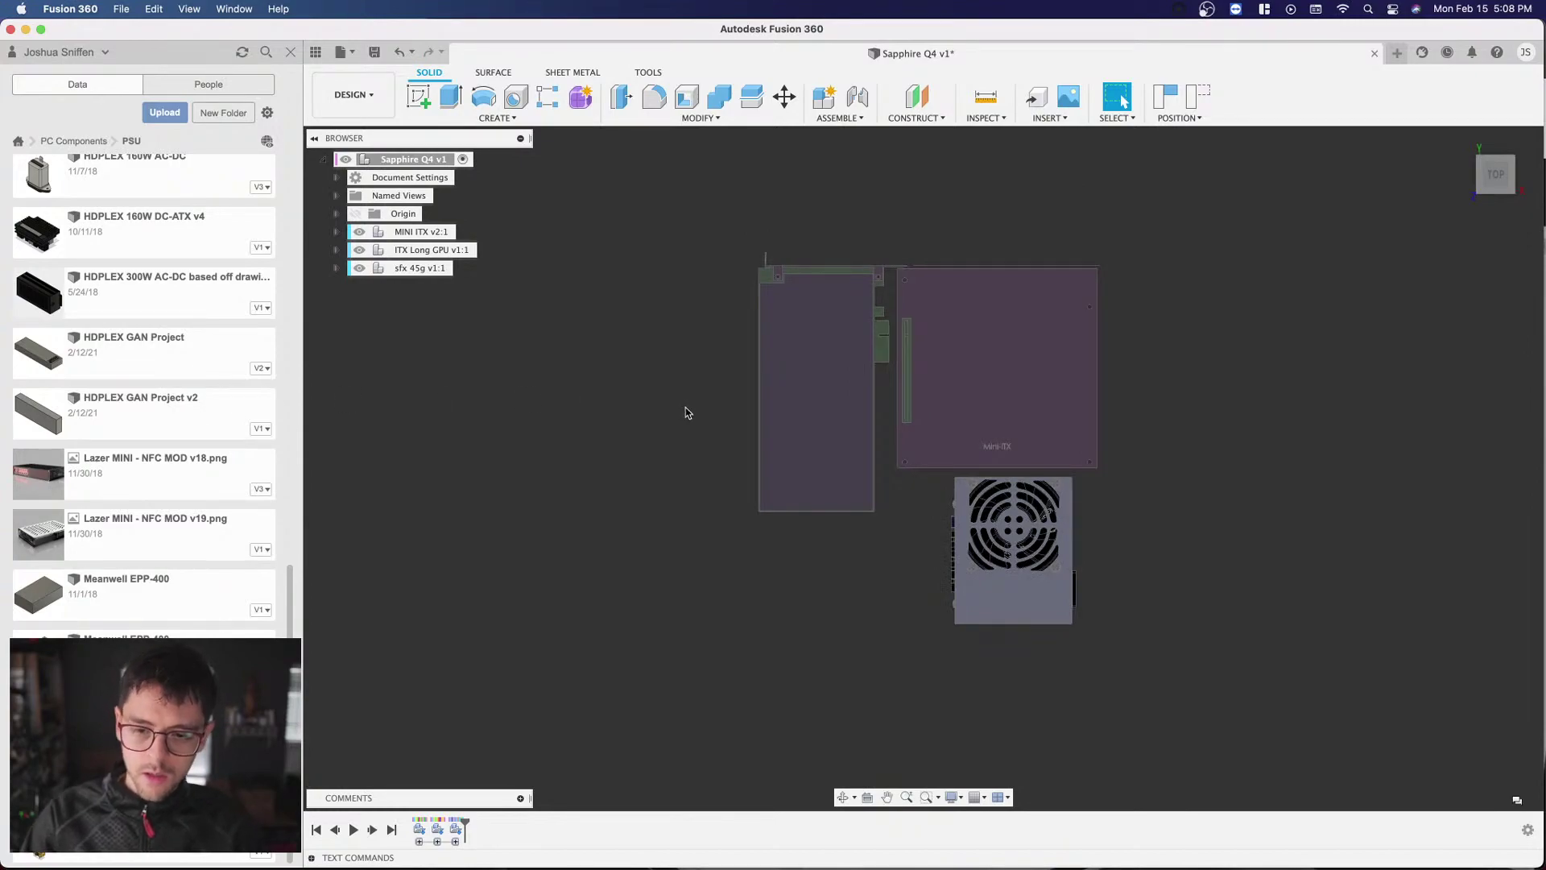
{"action": "scroll", "coordinate": [779, 391], "scroll_direction": "down", "scroll_amount": 2}
{"action": "scroll", "coordinate": [660, 393], "scroll_direction": "up", "scroll_amount": 1}
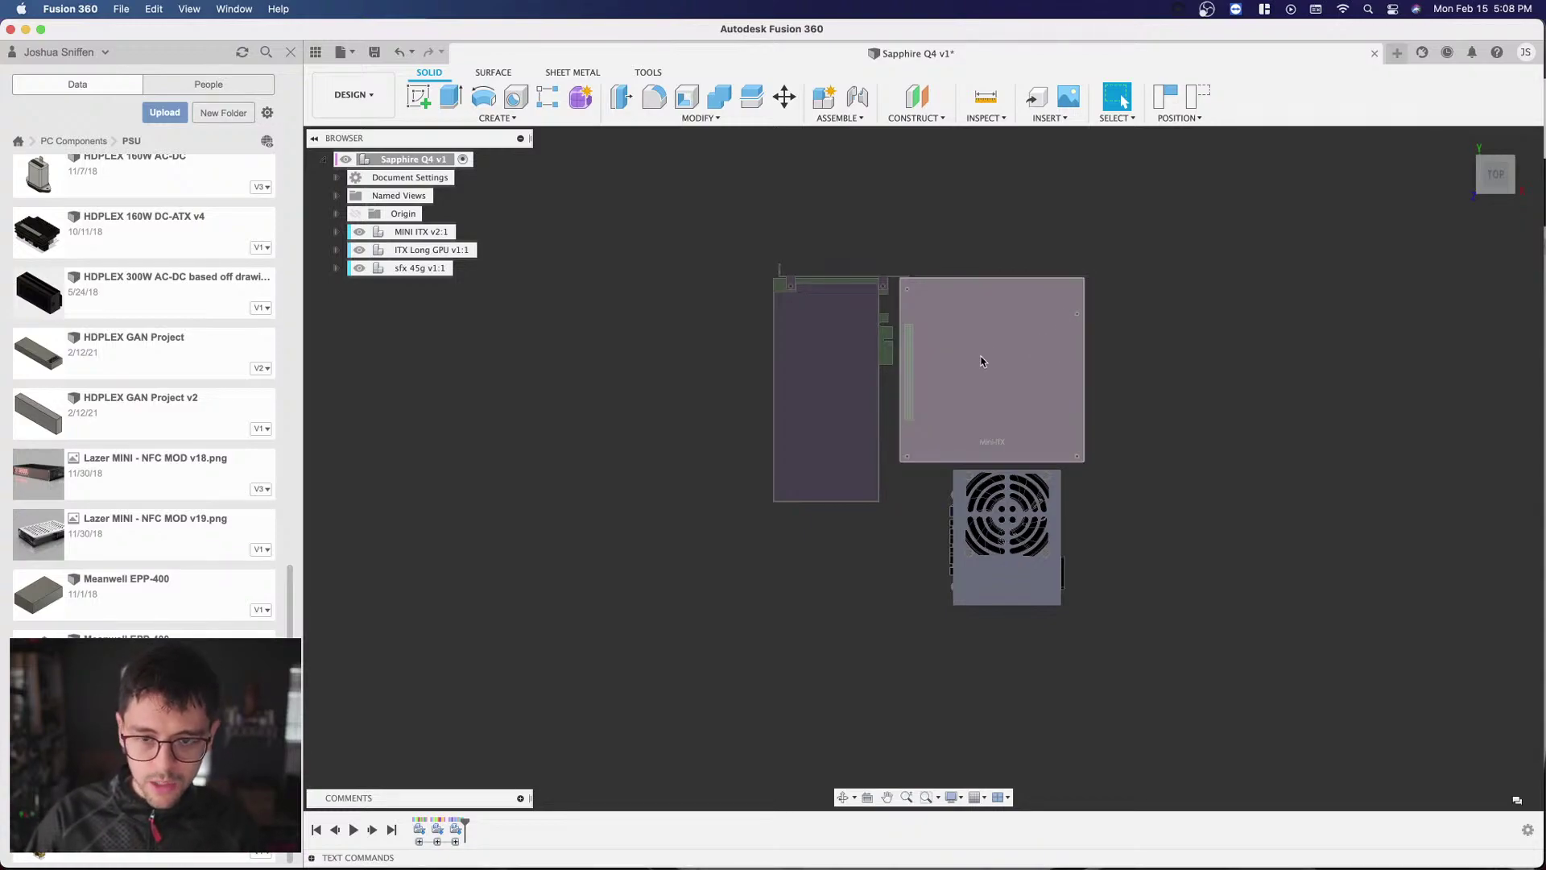
{"action": "scroll", "coordinate": [981, 361], "scroll_direction": "up", "scroll_amount": 5}
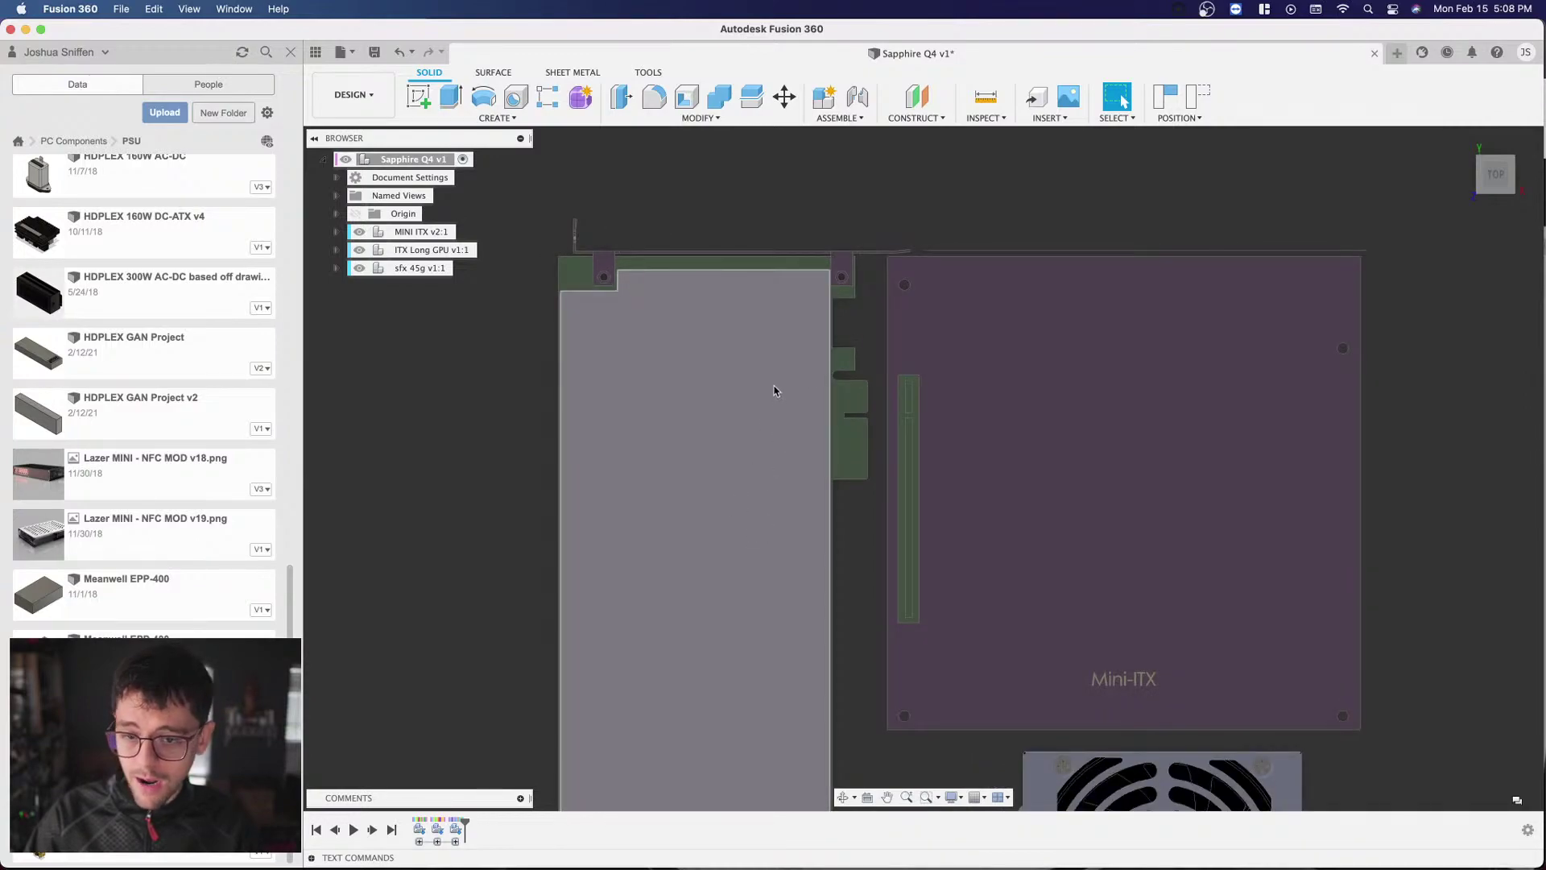
{"action": "scroll", "coordinate": [1006, 306], "scroll_direction": "down", "scroll_amount": 3}
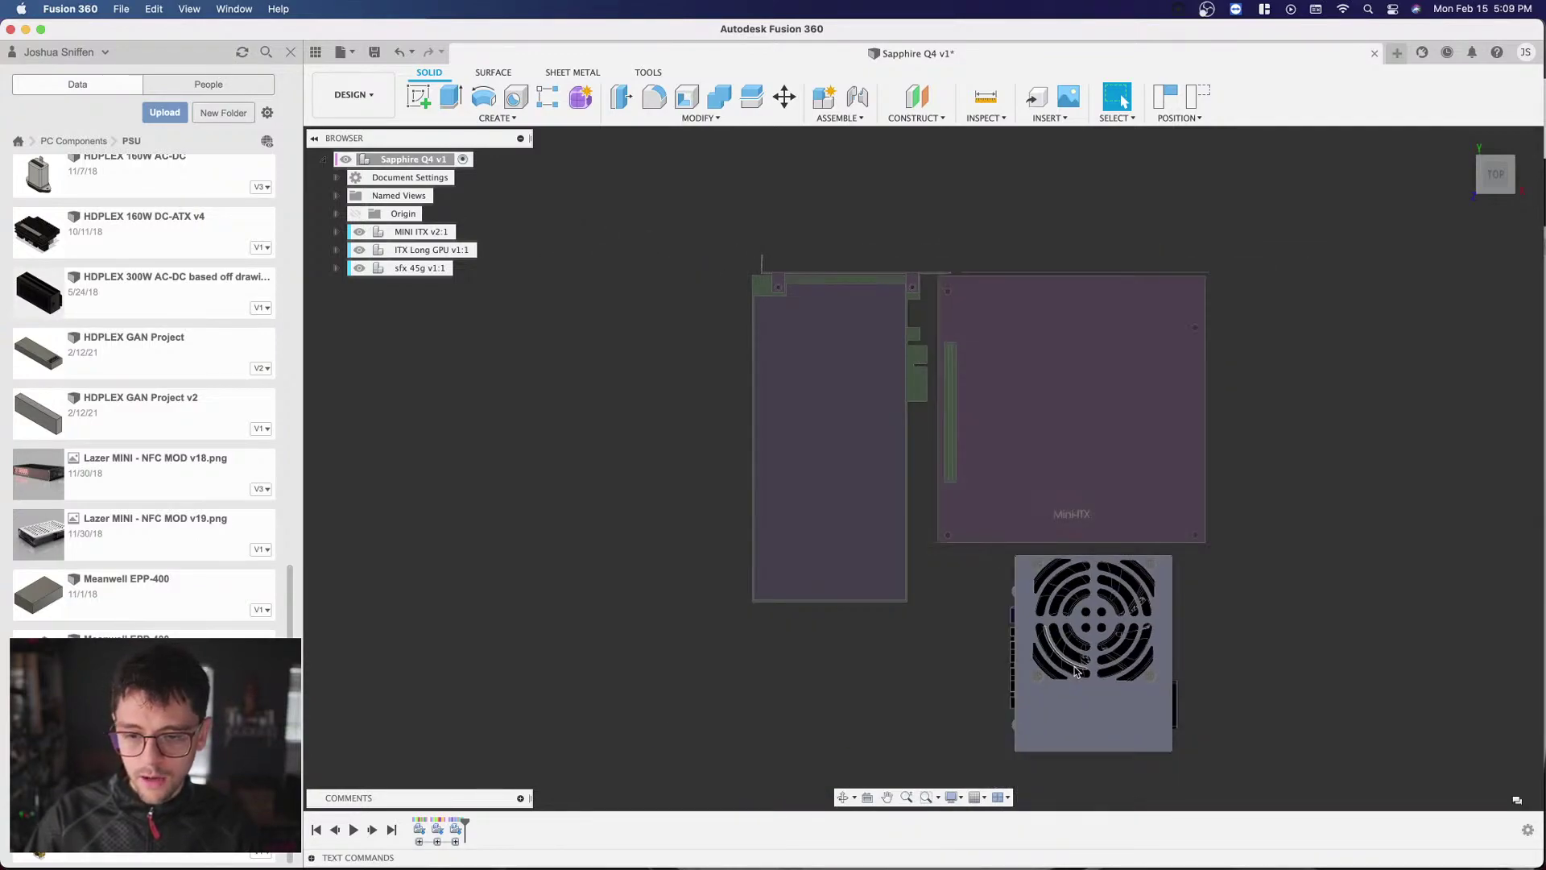
Step: Insert the b19136-tooling-3d-rev_a-0722-0 graphics card from the Boards and Cards folder of PC Components into the design
{"action": "scroll", "coordinate": [210, 483], "scroll_direction": "up", "scroll_amount": 10}
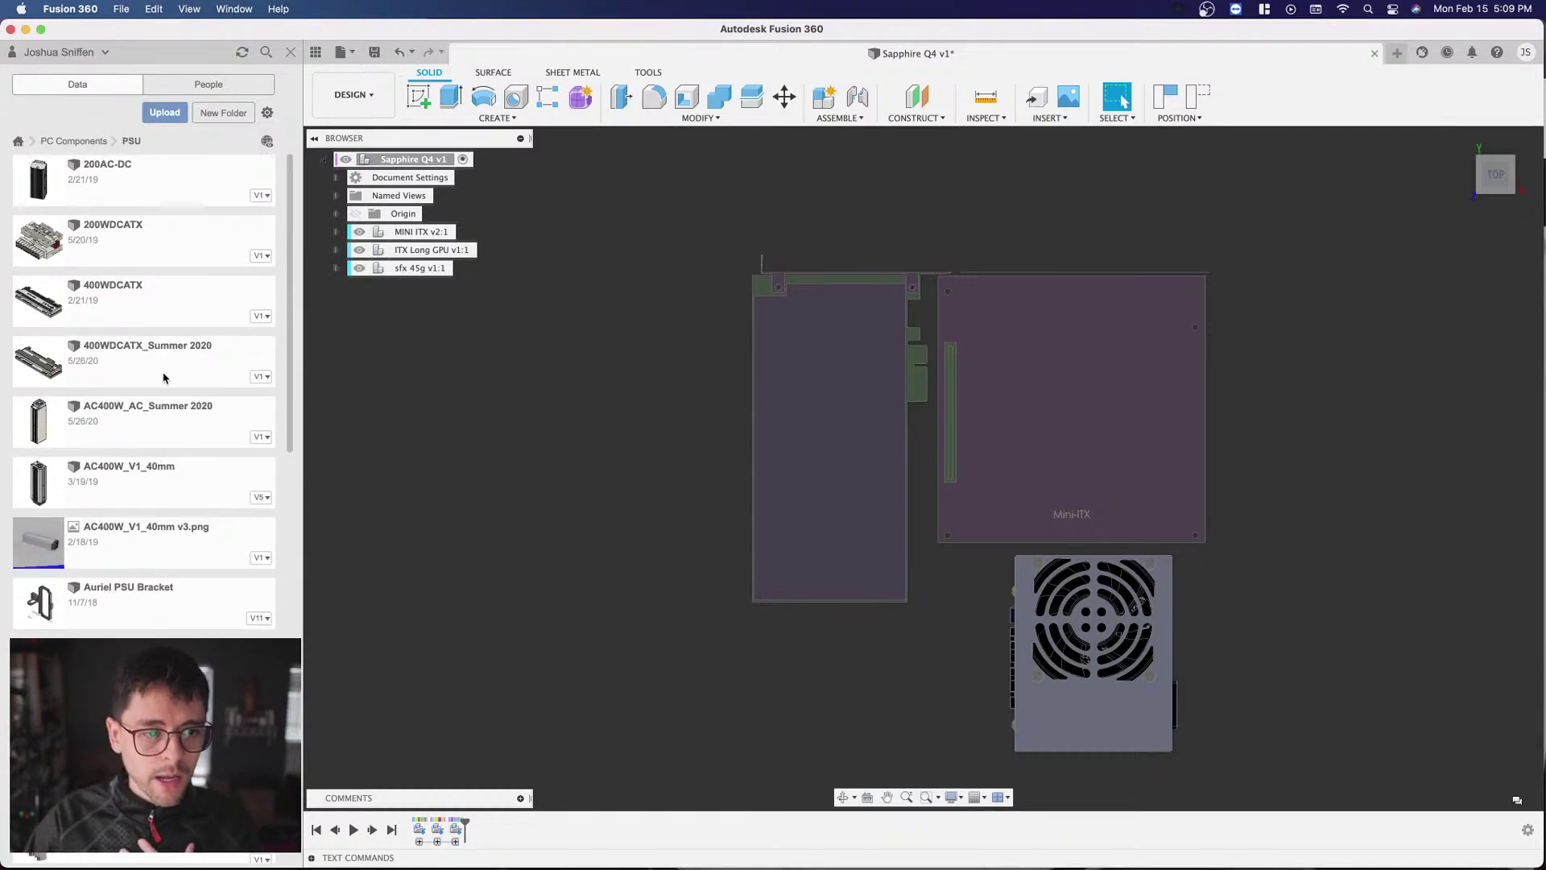
{"action": "left_click", "coordinate": [73, 142]}
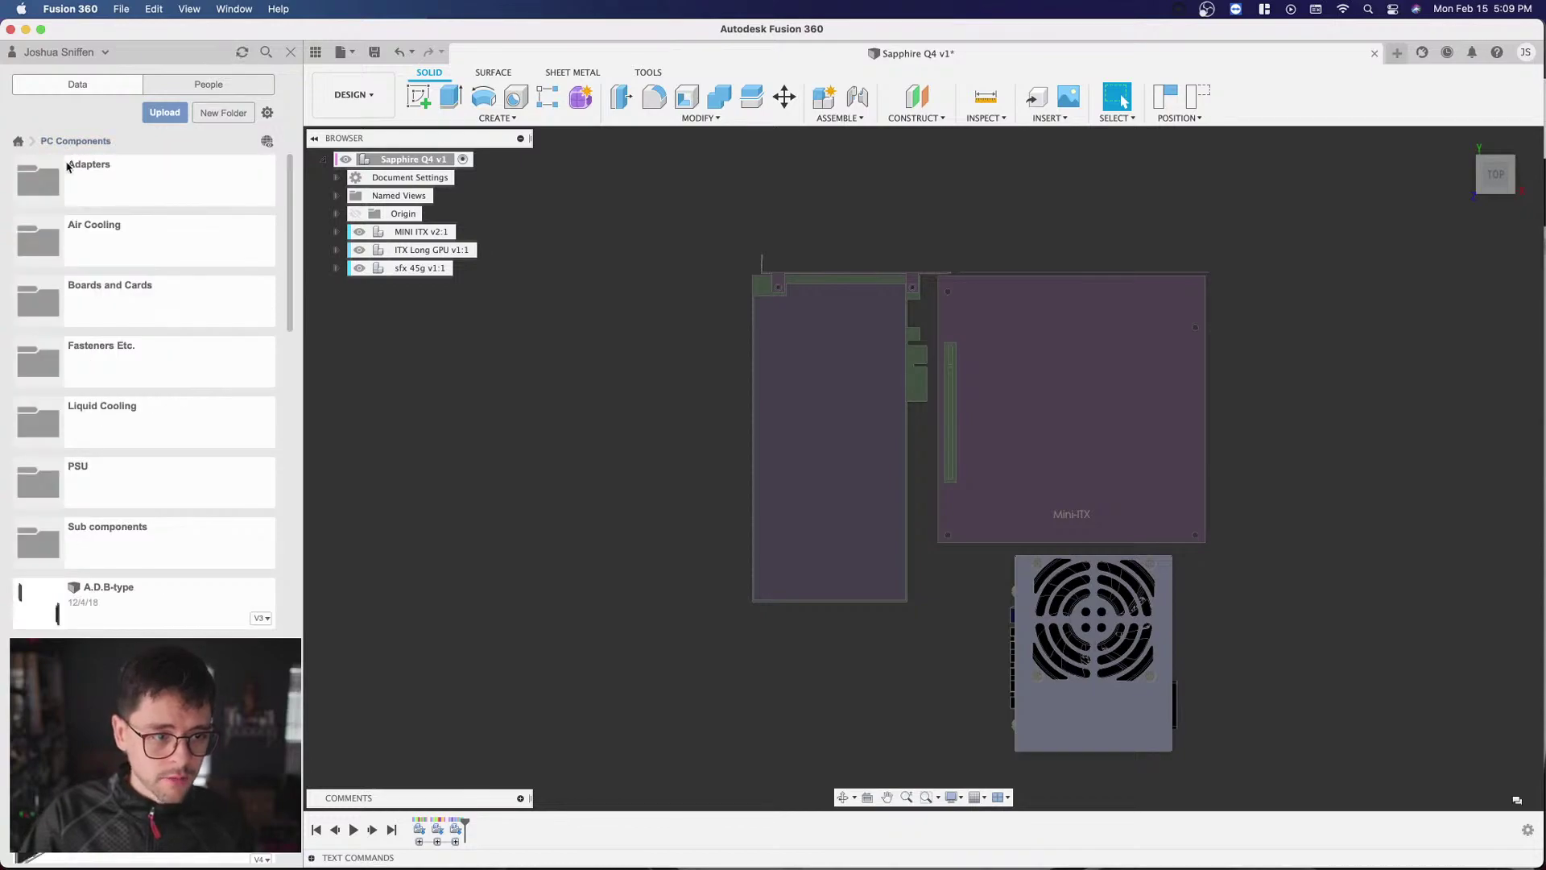
{"action": "left_click", "coordinate": [130, 318]}
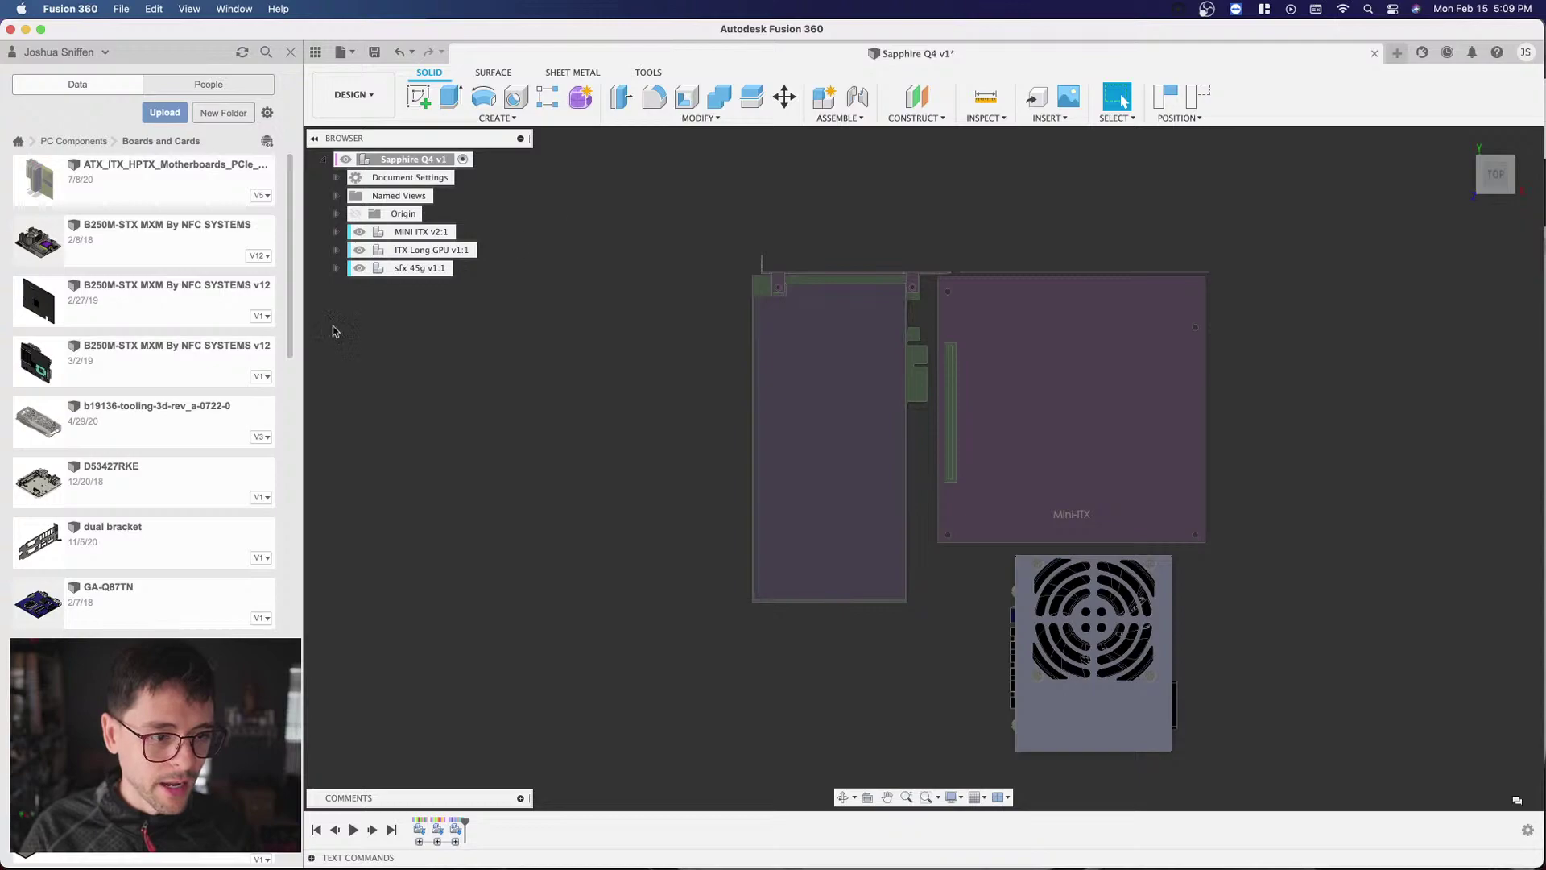
{"action": "right_click", "coordinate": [163, 416]}
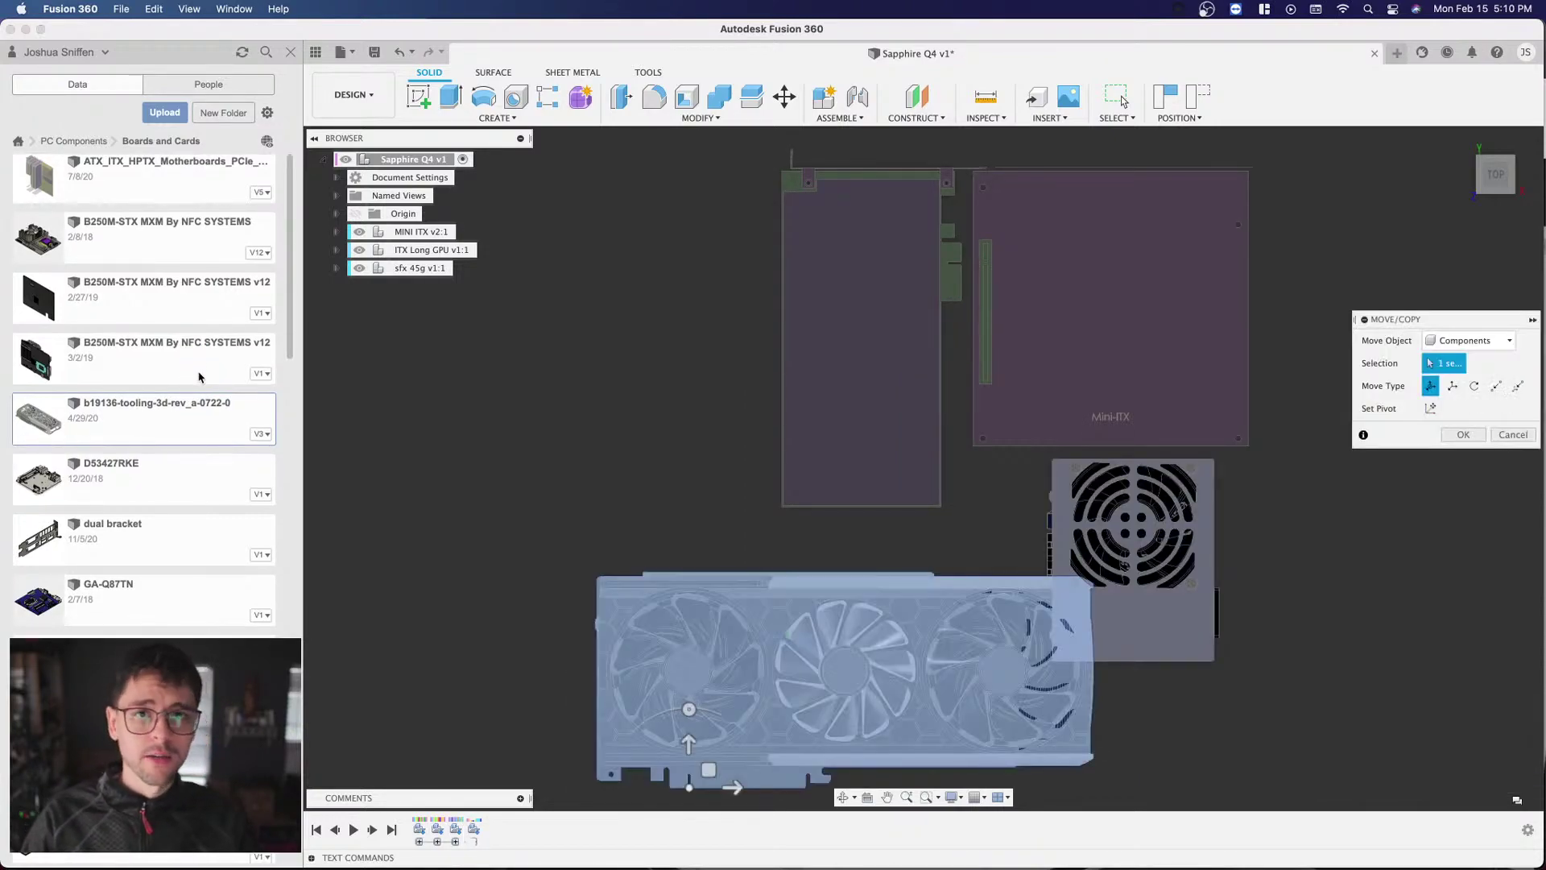
Step: Rotate the inserted graphics card 270 degrees about Z in the top view
{"action": "scroll", "coordinate": [614, 387], "scroll_direction": "down", "scroll_amount": 3}
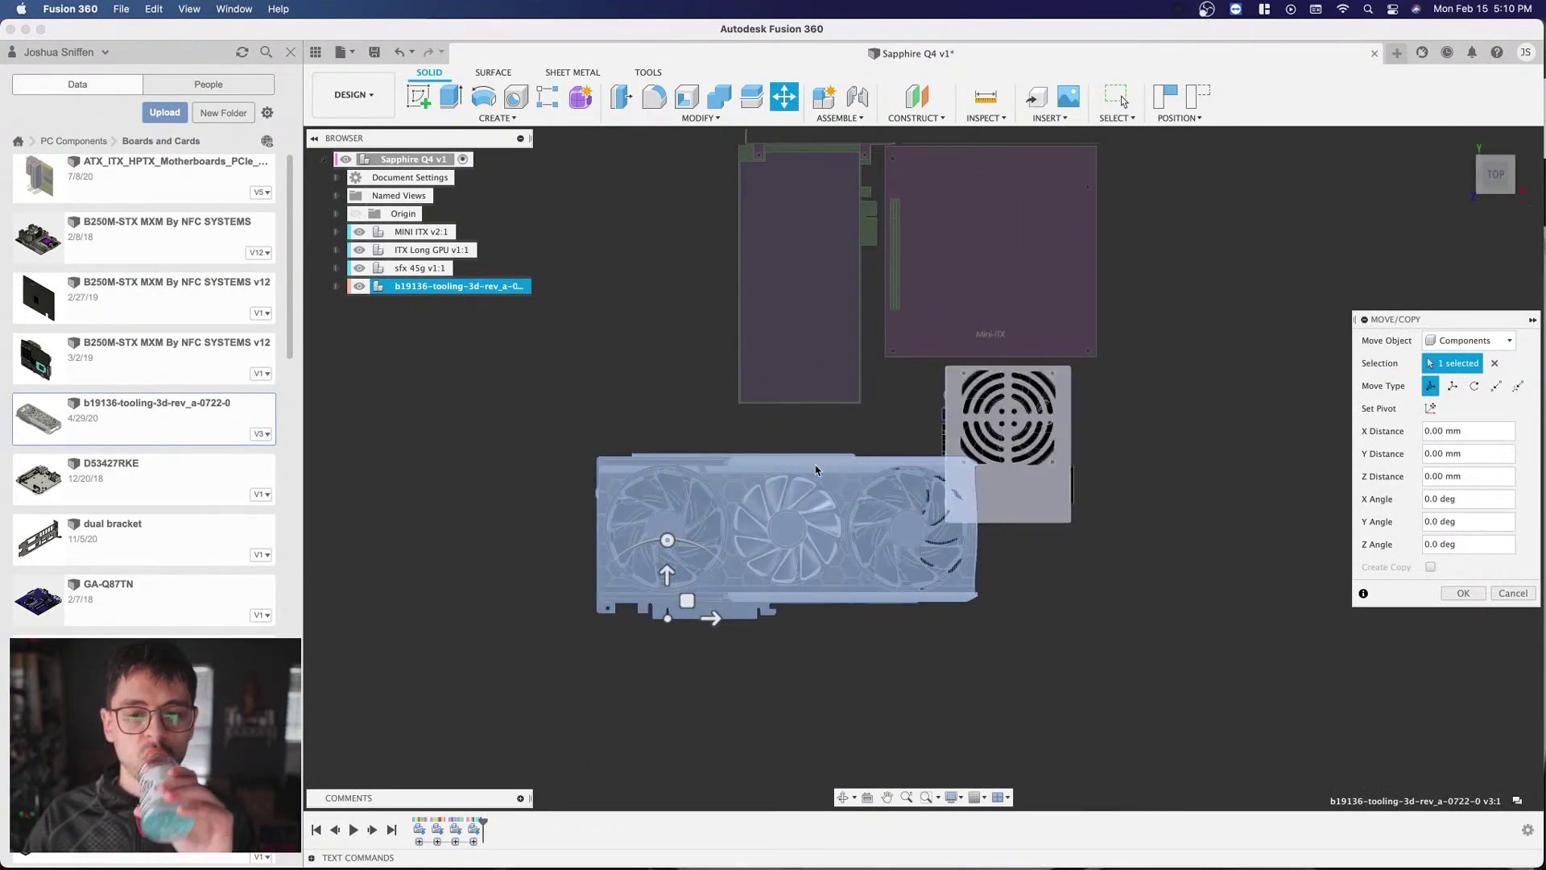
{"action": "scroll", "coordinate": [729, 504], "scroll_direction": "up", "scroll_amount": 2}
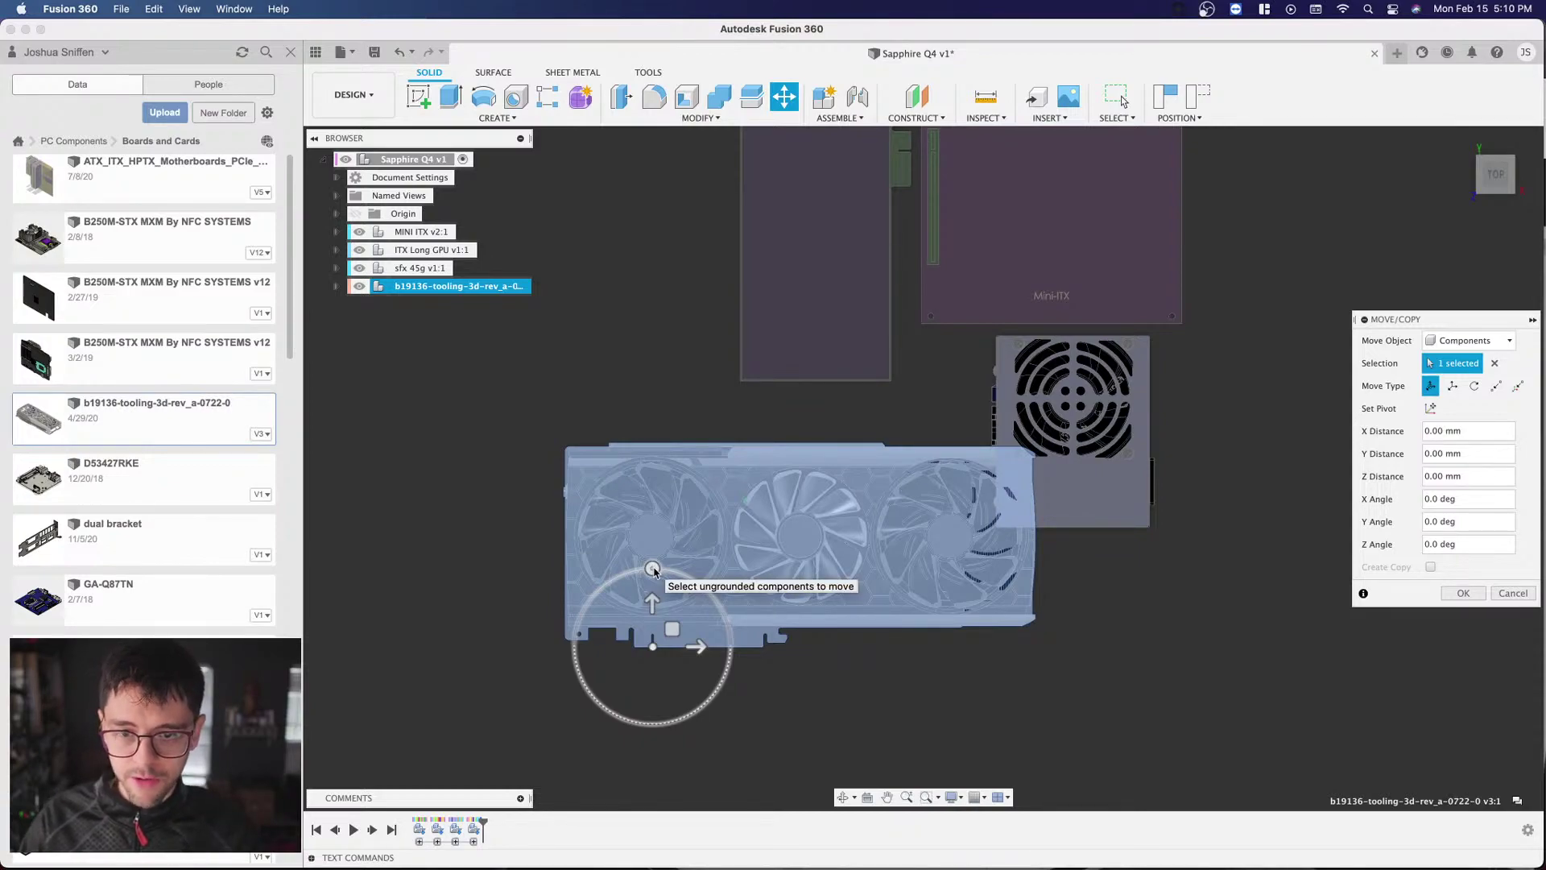
{"action": "left_click", "coordinate": [652, 568]}
{"action": "type", "text": "270"}
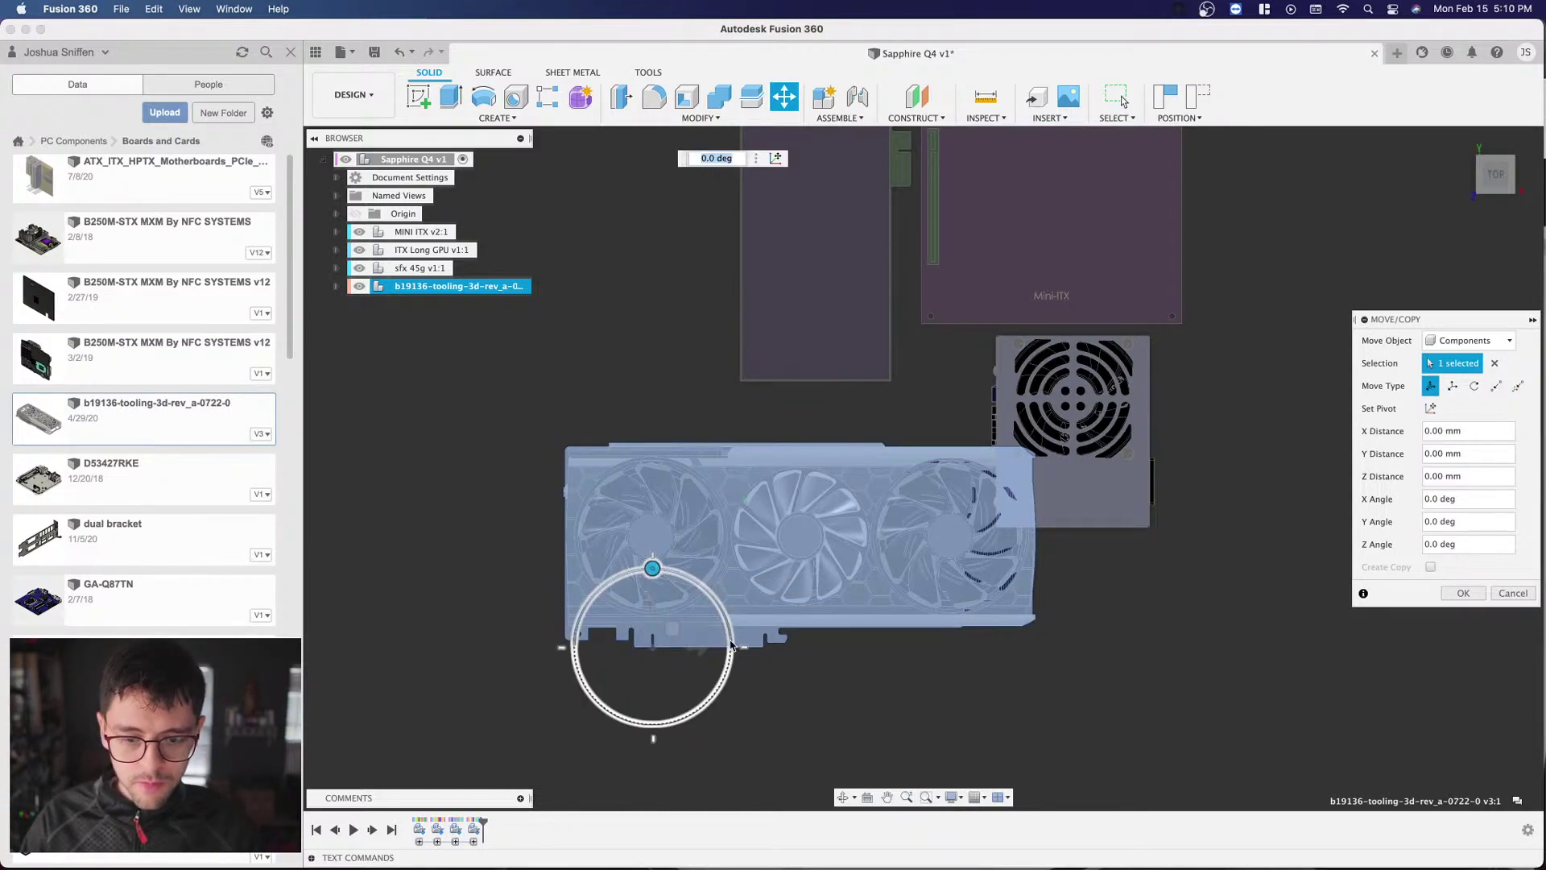
{"action": "key", "text": "Return"}
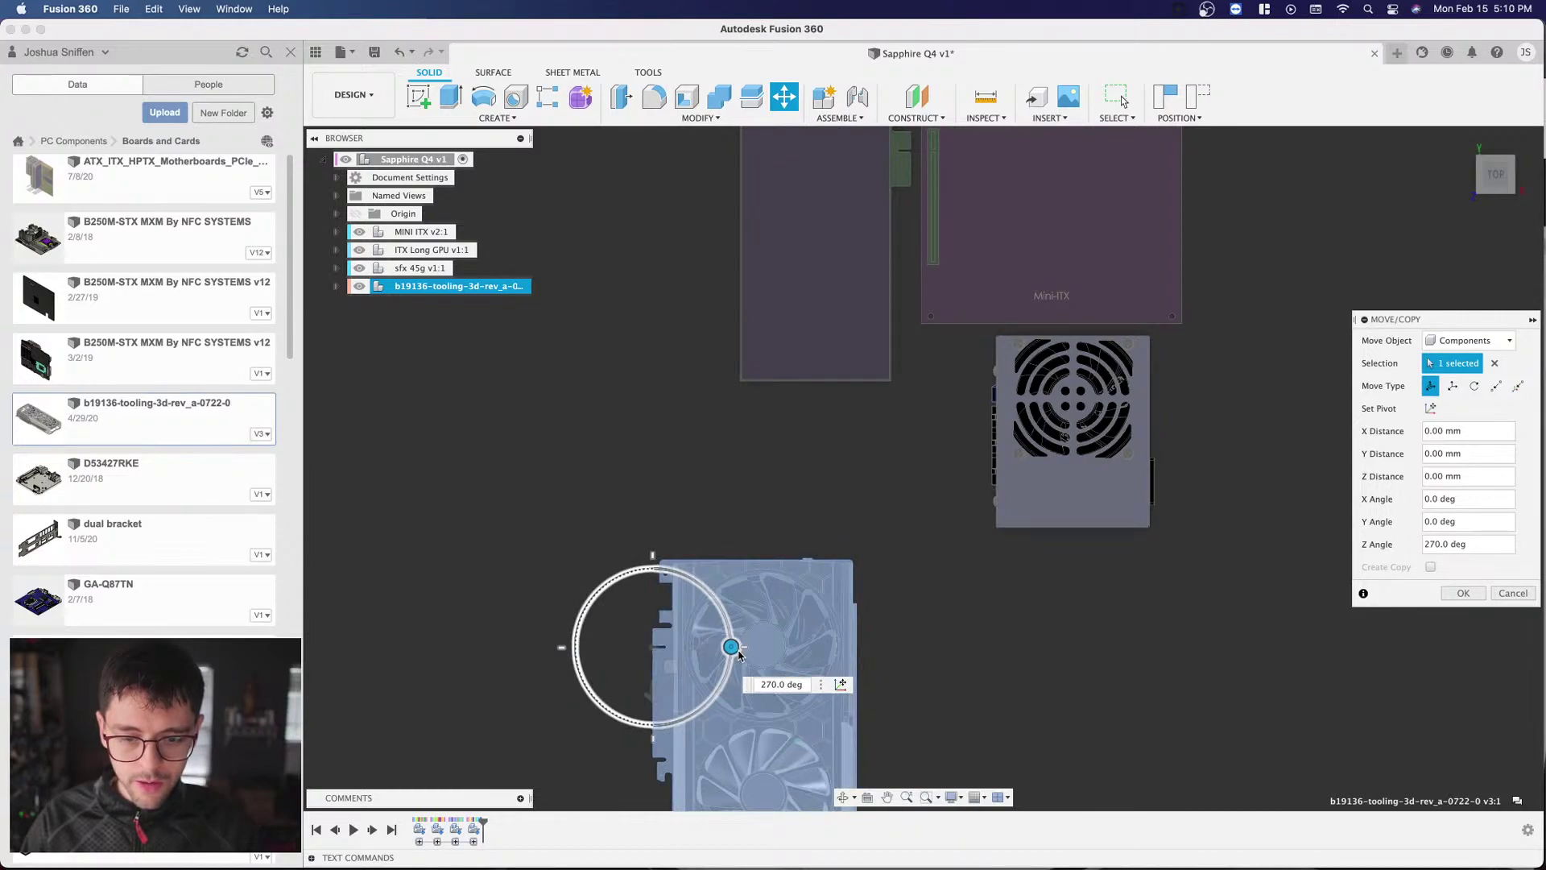
Step: Flip the inserted graphics card over by 180 degrees about X in the front view
{"action": "scroll", "coordinate": [920, 318], "scroll_direction": "down", "scroll_amount": 4}
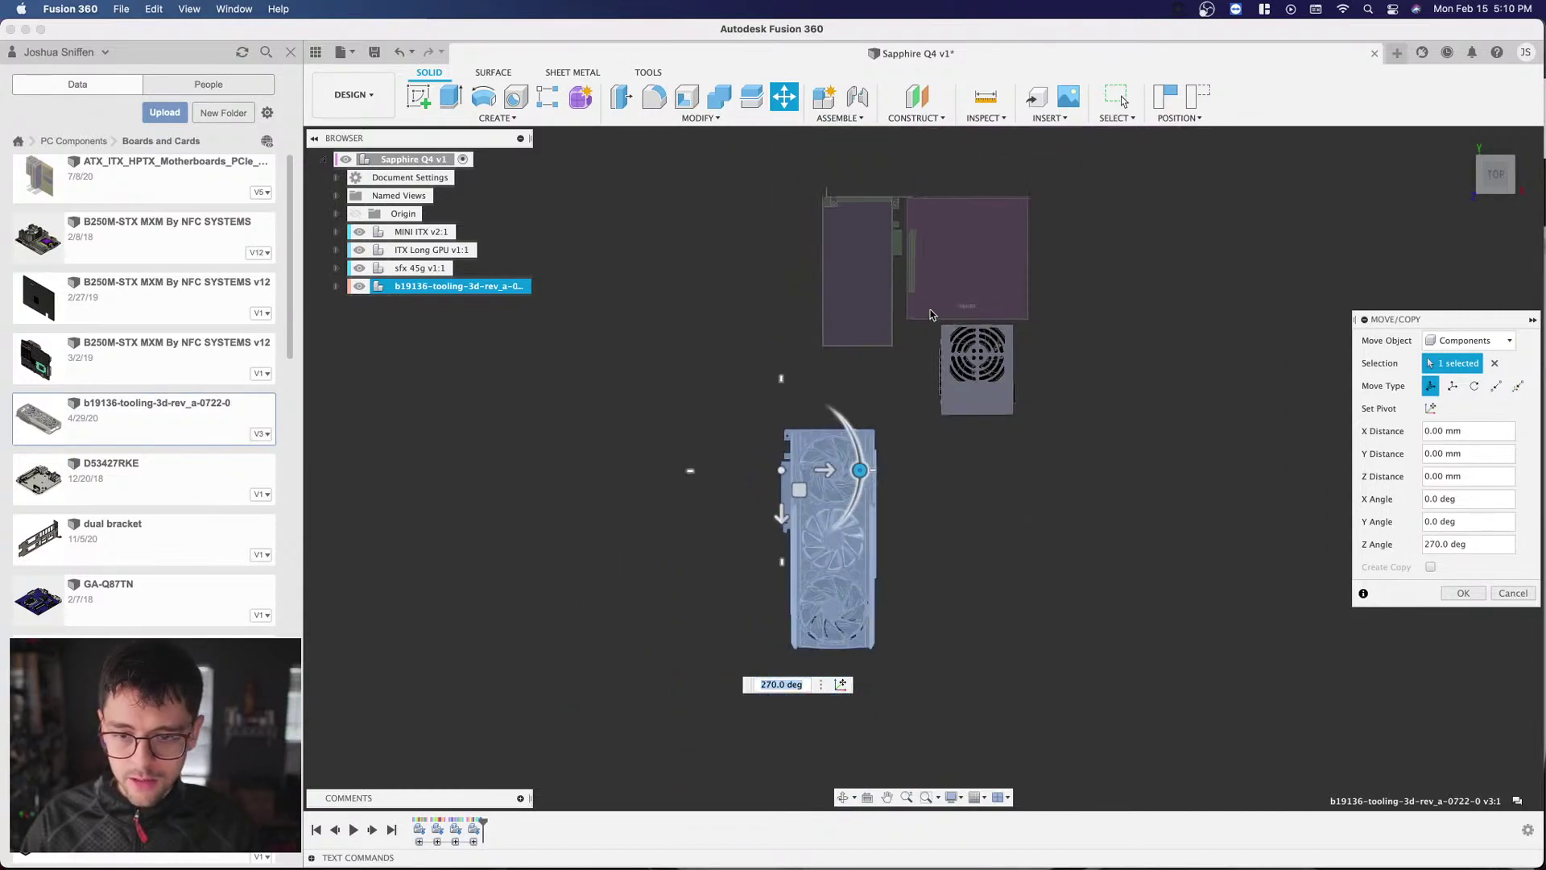
{"action": "middle_click_drag", "start_coordinate": [920, 318], "coordinate": [738, 448], "text": "shift"}
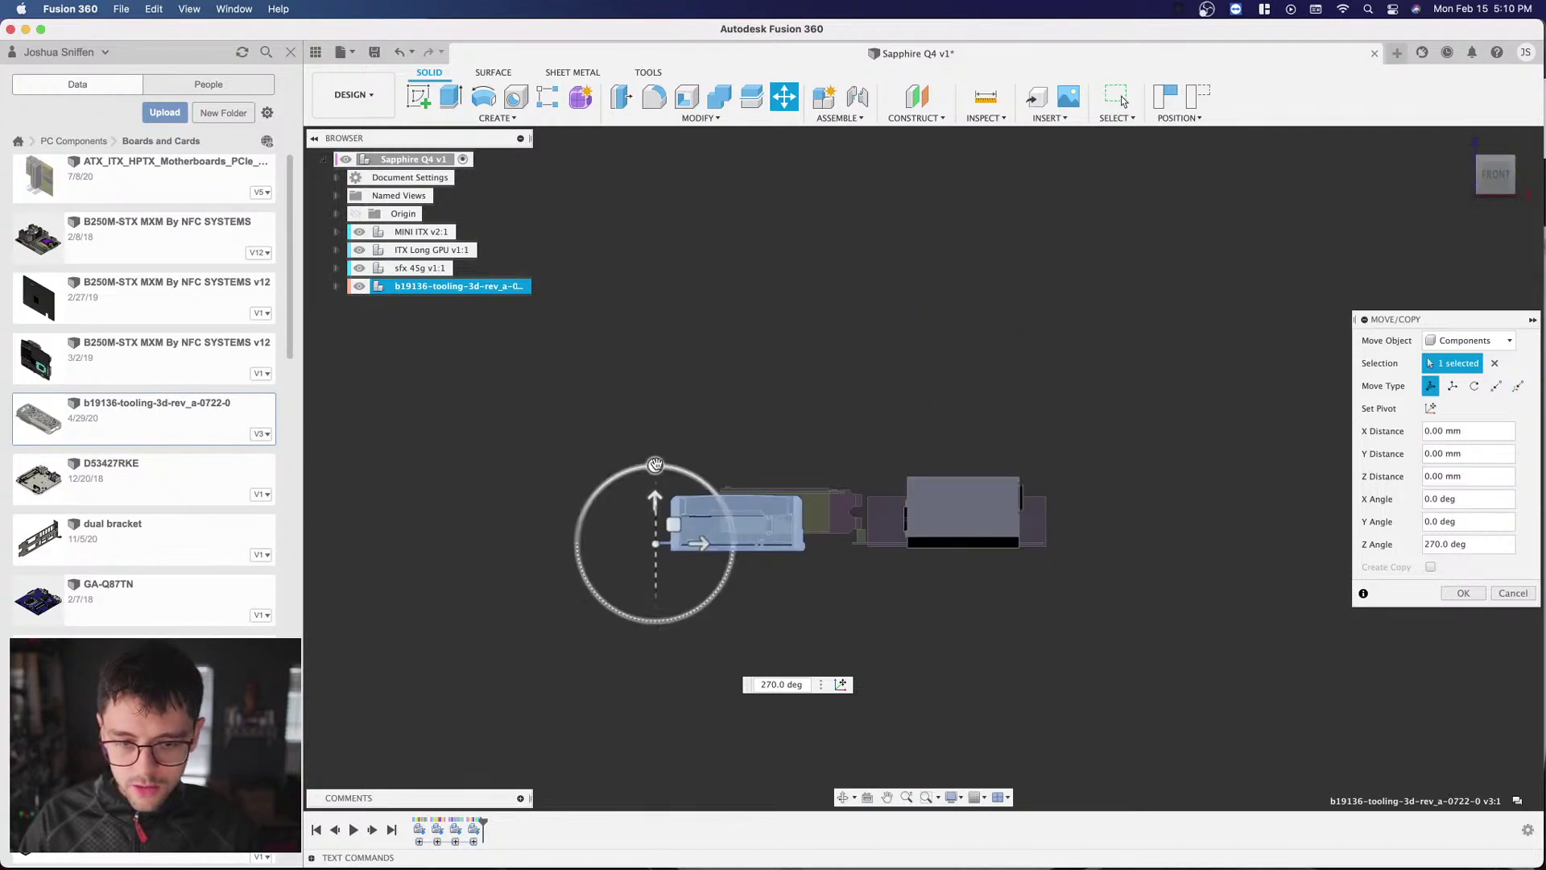
{"action": "left_click", "coordinate": [656, 465]}
{"action": "left_click_drag", "start_coordinate": [676, 618], "coordinate": [656, 623]}
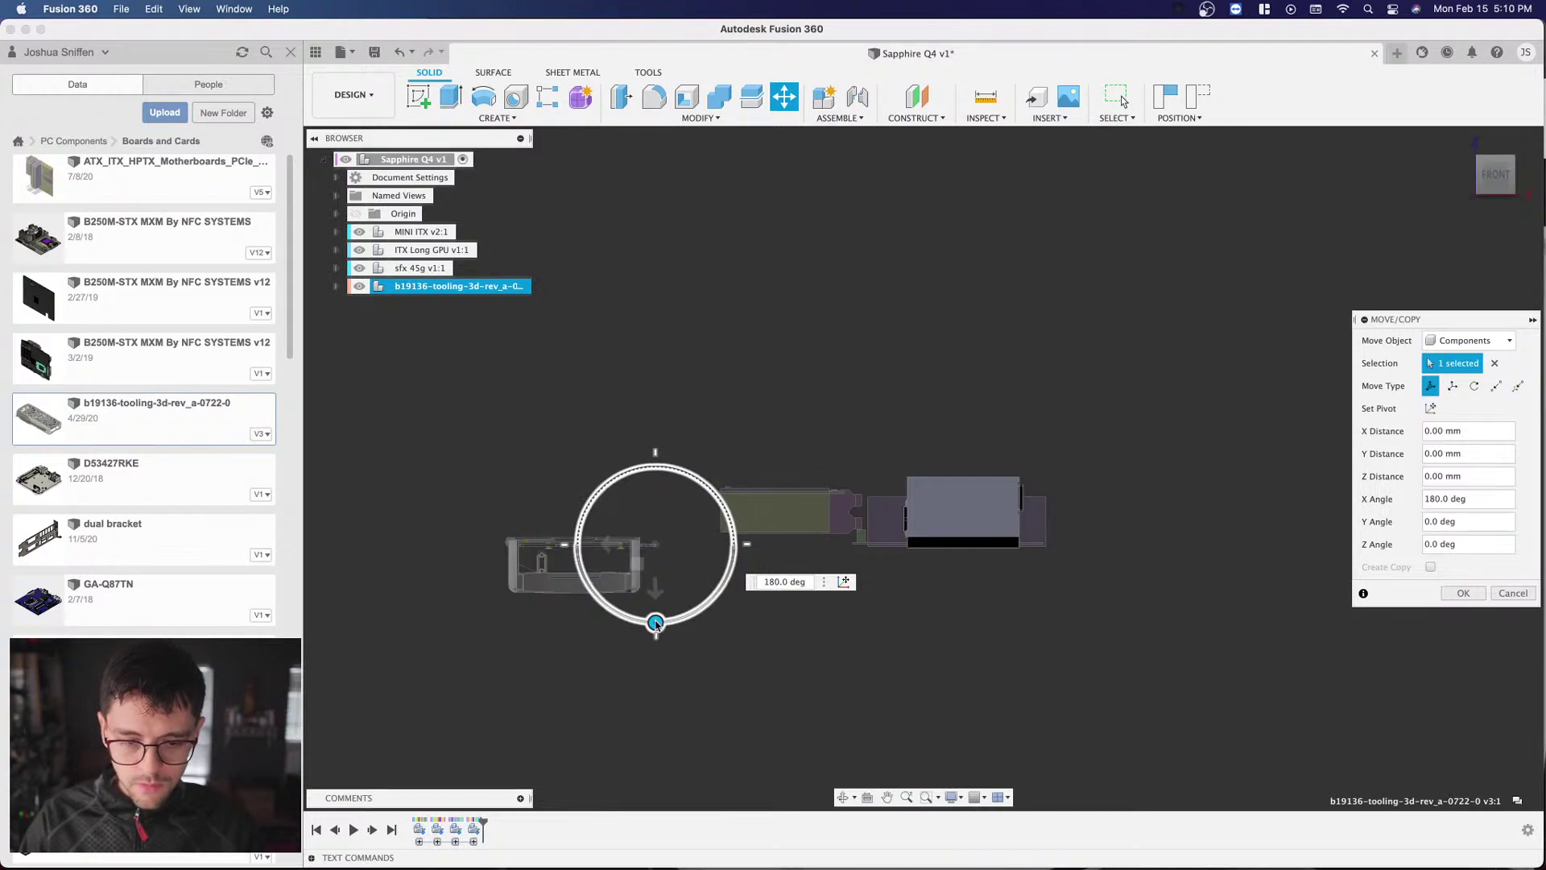
Step: Move the inserted graphics card -168.414 mm in Y and -47.164 mm in Z onto the placeholder GPU in the front view
{"action": "left_click_drag", "start_coordinate": [655, 543], "coordinate": [853, 480]}
{"action": "scroll", "coordinate": [845, 497], "scroll_direction": "up", "scroll_amount": 6}
{"action": "scroll", "coordinate": [849, 499], "scroll_direction": "up", "scroll_amount": 4}
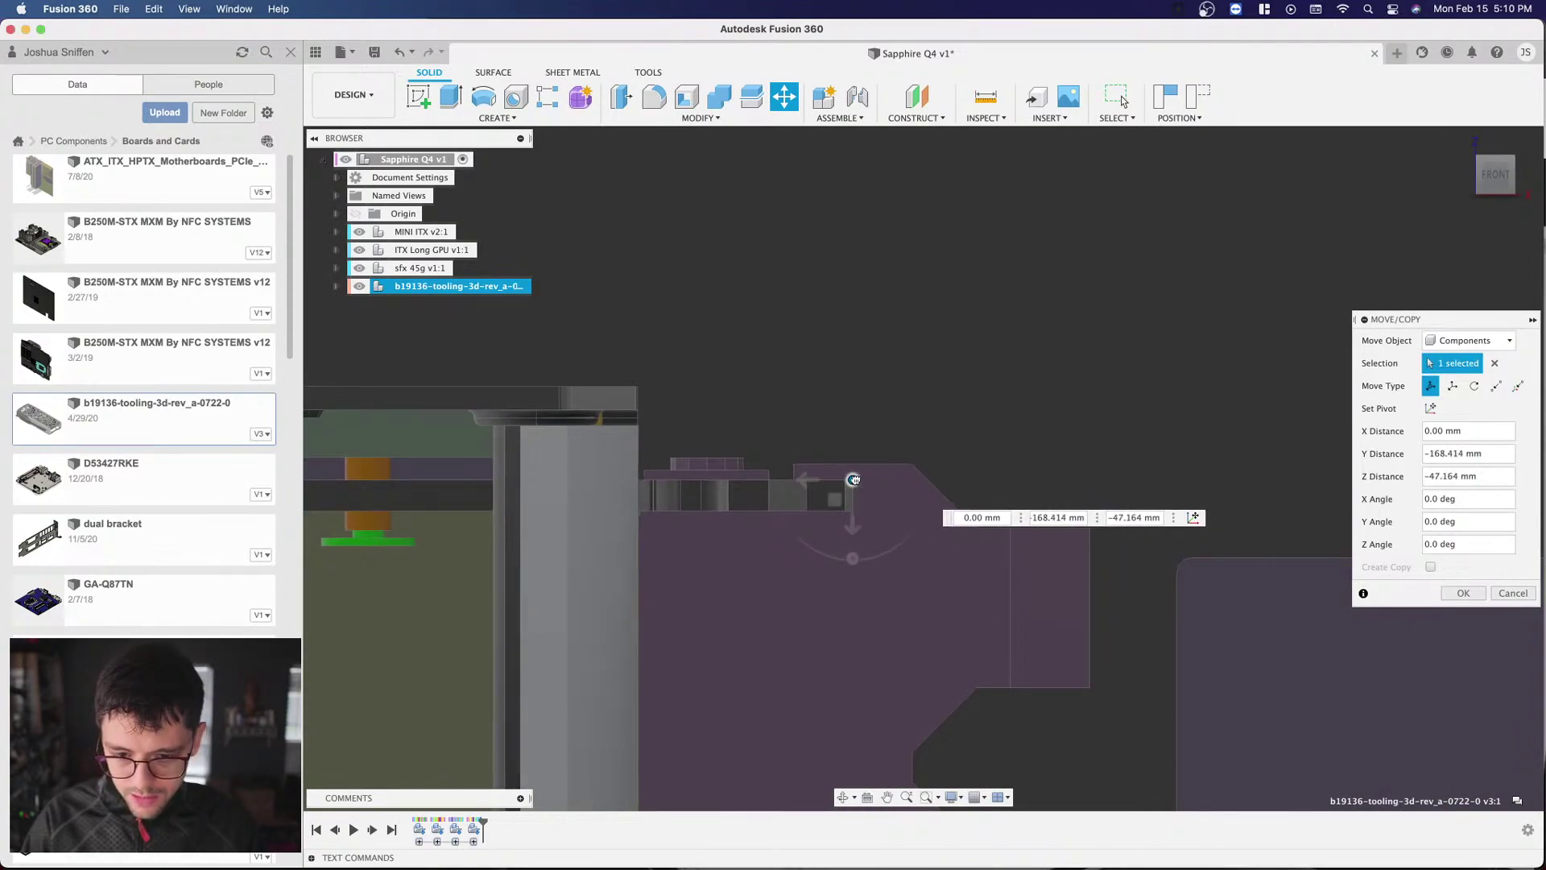
{"action": "scroll", "coordinate": [810, 376], "scroll_direction": "down", "scroll_amount": 8}
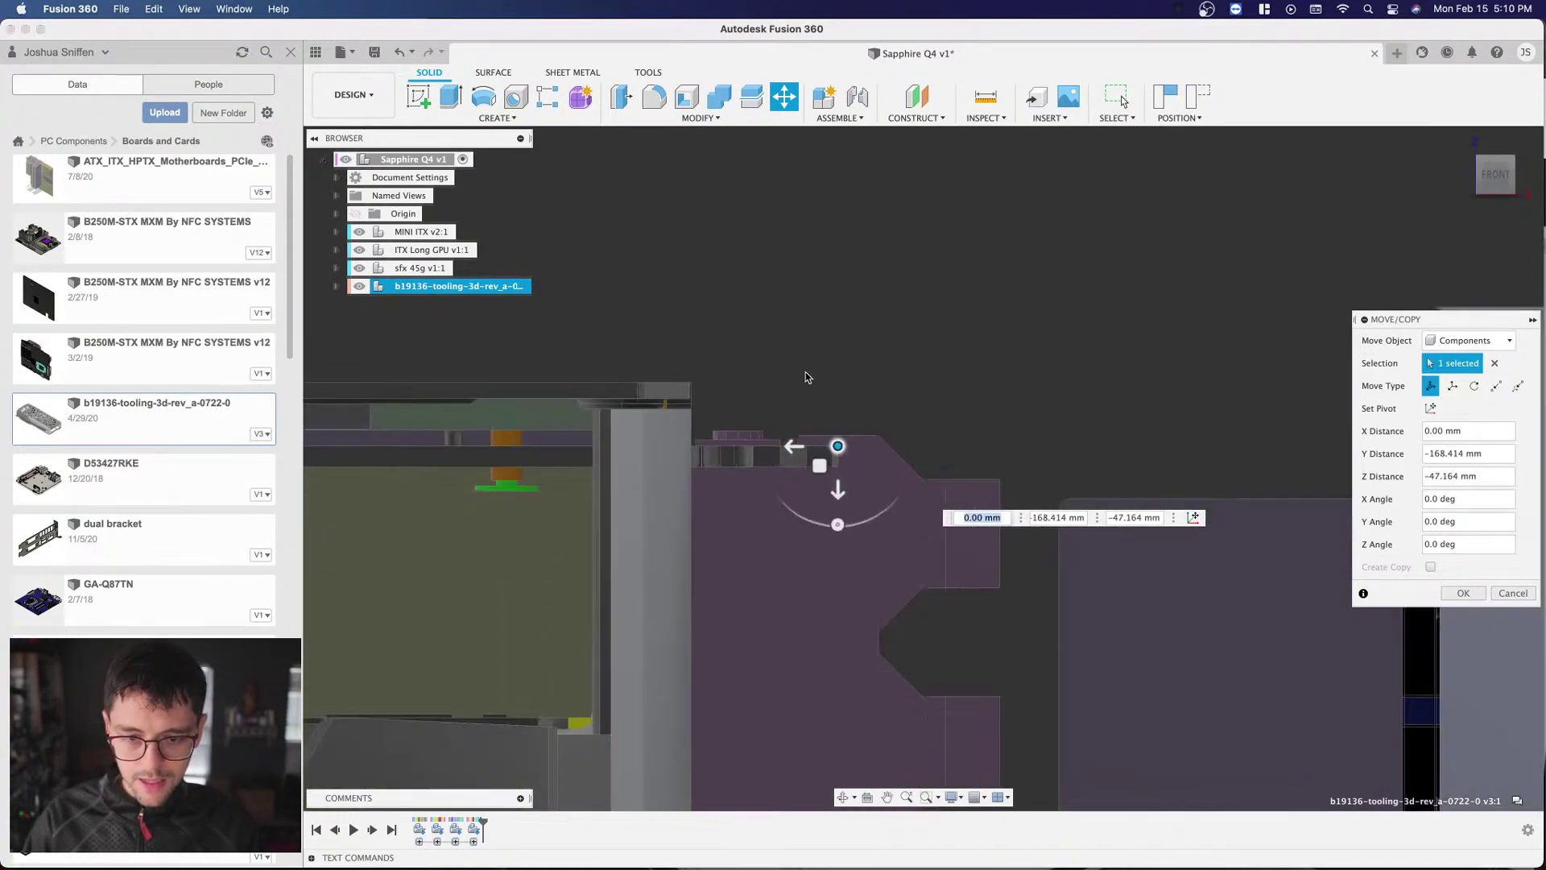
Step: Move the detailed graphics card -325 mm in X in the top view so it overlaps the placeholder GPU
{"action": "left_click", "coordinate": [1495, 148]}
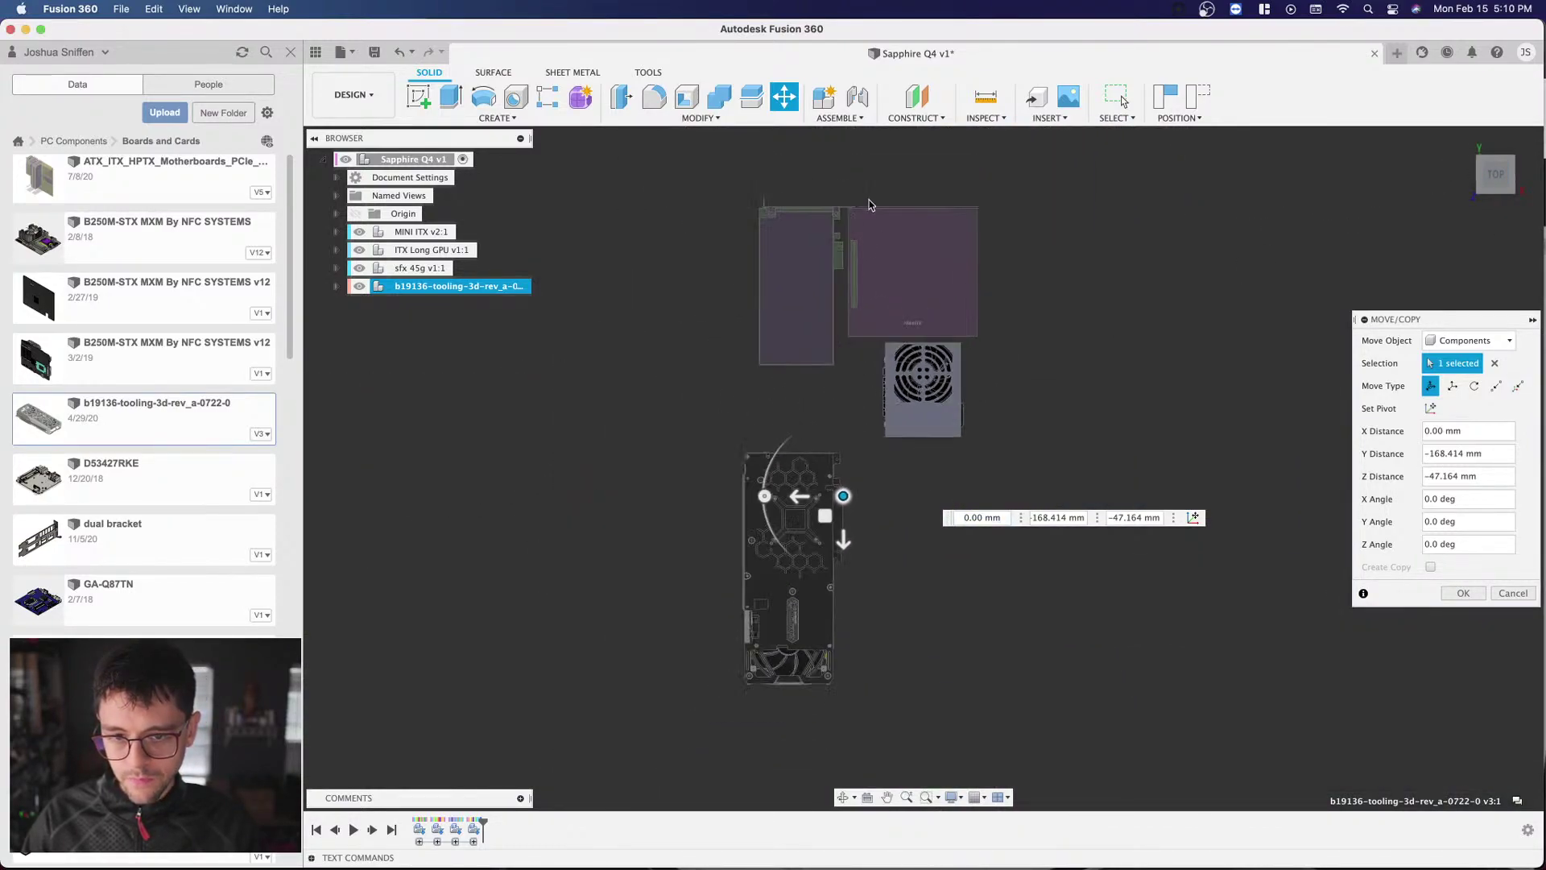
{"action": "key", "text": "Tab"}
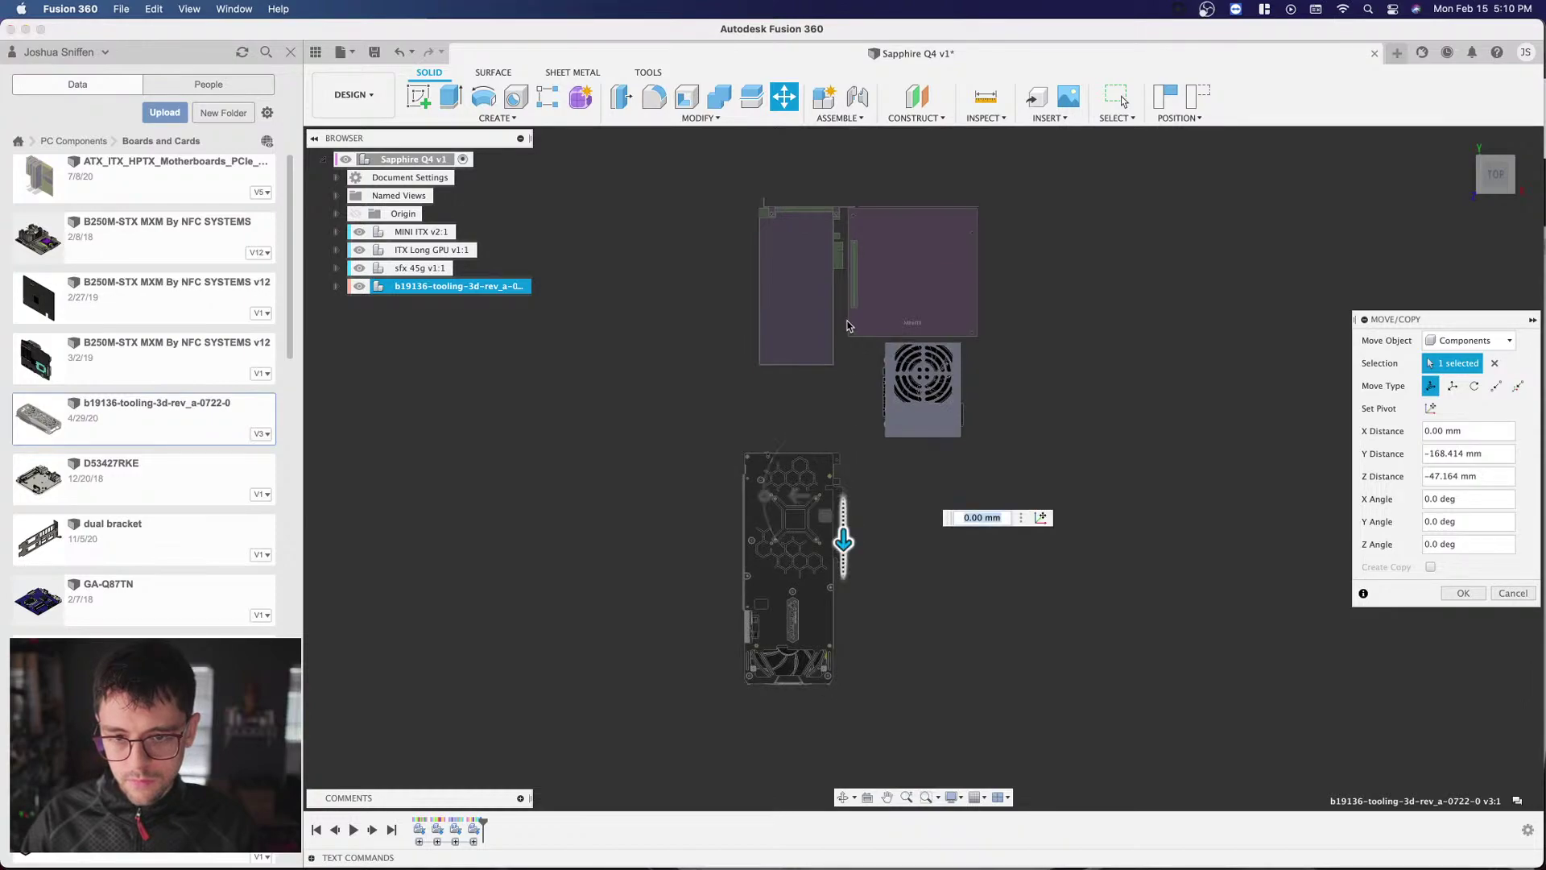
{"action": "left_click_drag", "start_coordinate": [843, 541], "coordinate": [823, 298]}
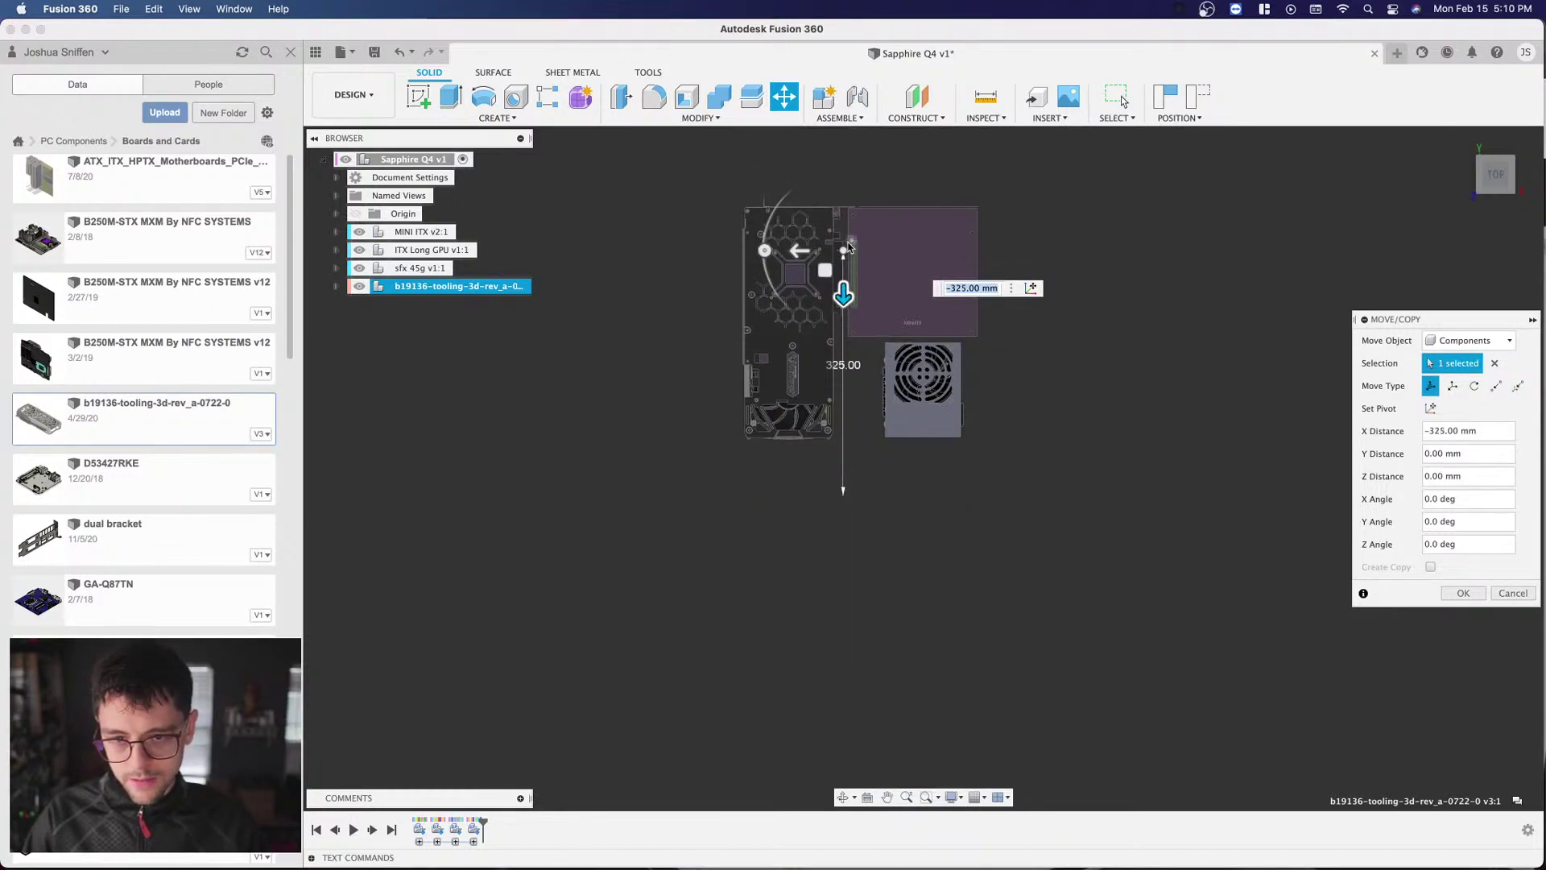
Step: Nudge the graphics card 0.929 mm in X and 0.058 mm in Y to align its PCIe connector notch with the placeholder GPU
{"action": "scroll", "coordinate": [821, 295], "scroll_direction": "up", "scroll_amount": 5}
{"action": "scroll", "coordinate": [822, 298], "scroll_direction": "up", "scroll_amount": 3}
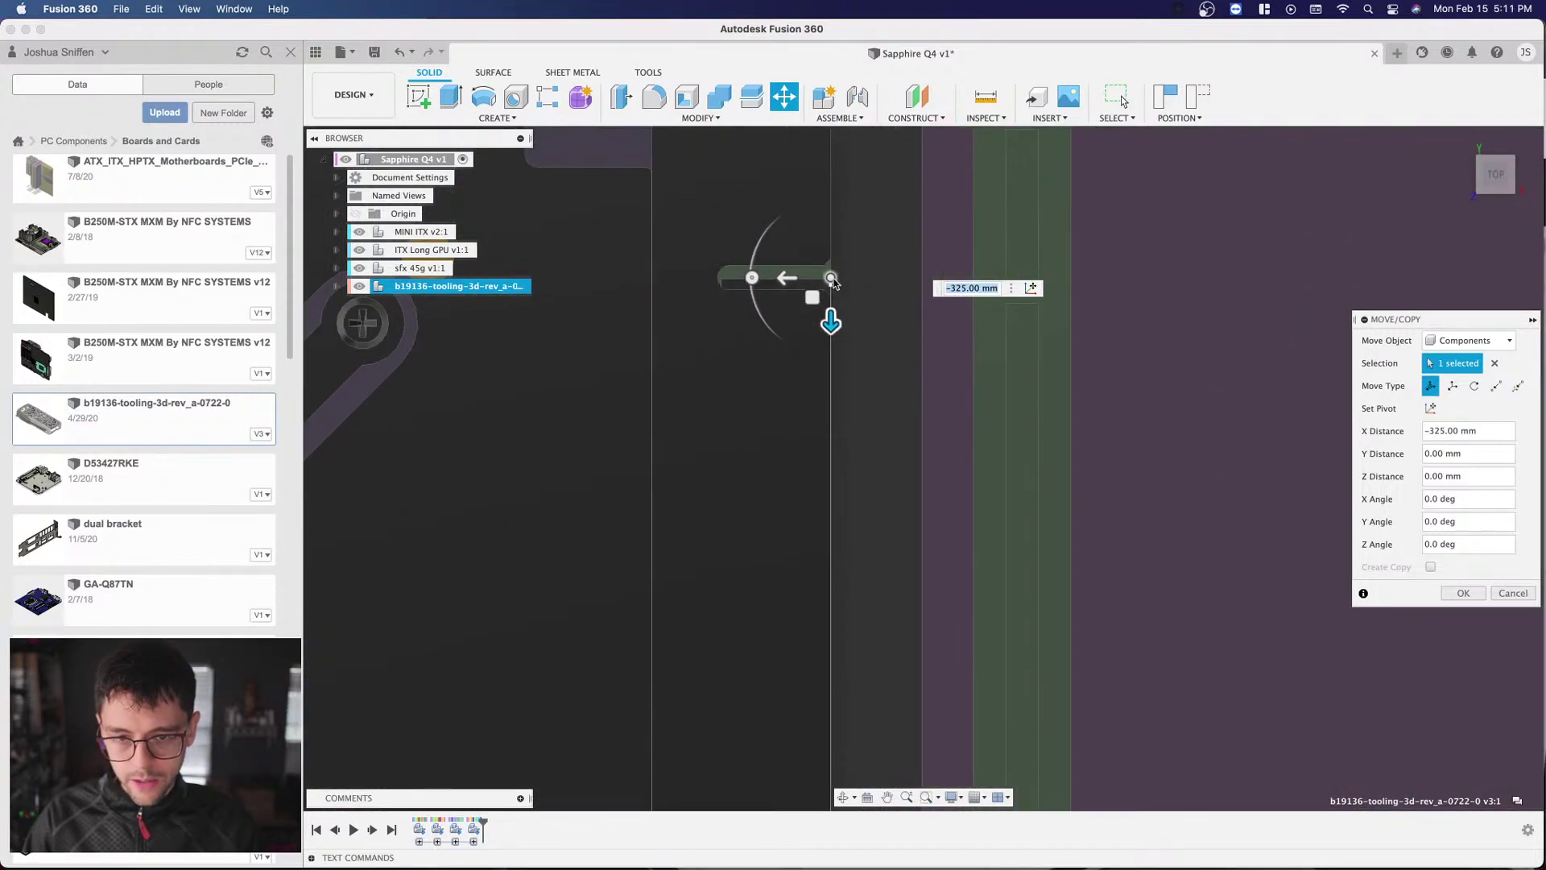
{"action": "left_click", "coordinate": [829, 282]}
{"action": "left_click_drag", "start_coordinate": [826, 287], "coordinate": [830, 293]}
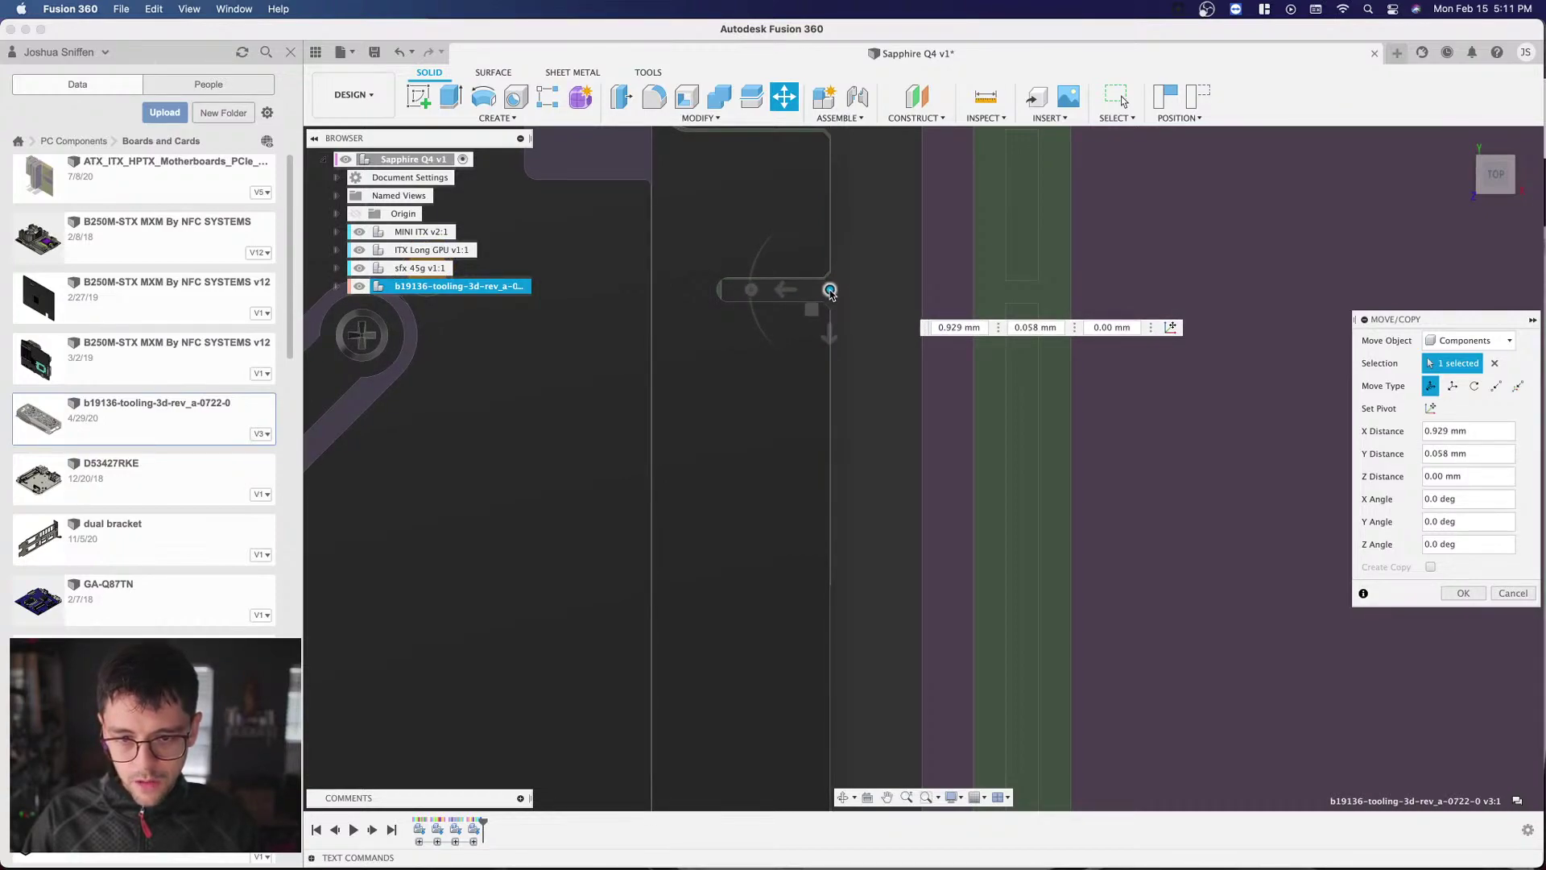
Step: Check the graphics card's alignment with the placeholder GPU and motherboard slot in the top and front views
{"action": "scroll", "coordinate": [966, 306], "scroll_direction": "down", "scroll_amount": 5}
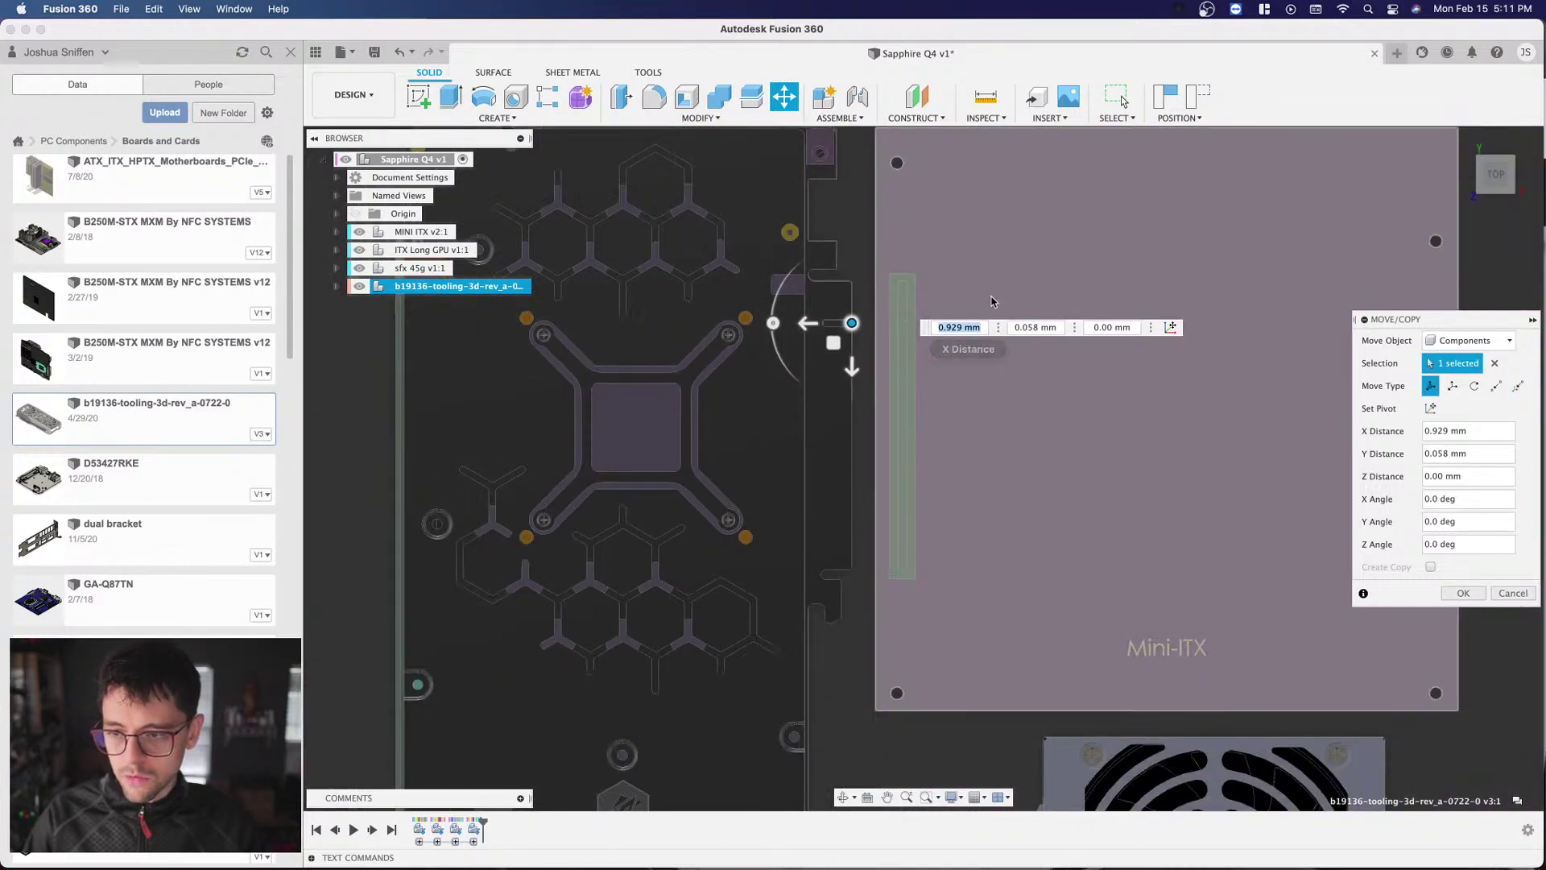
{"action": "scroll", "coordinate": [841, 378], "scroll_direction": "down", "scroll_amount": 3}
{"action": "scroll", "coordinate": [841, 341], "scroll_direction": "up", "scroll_amount": 8}
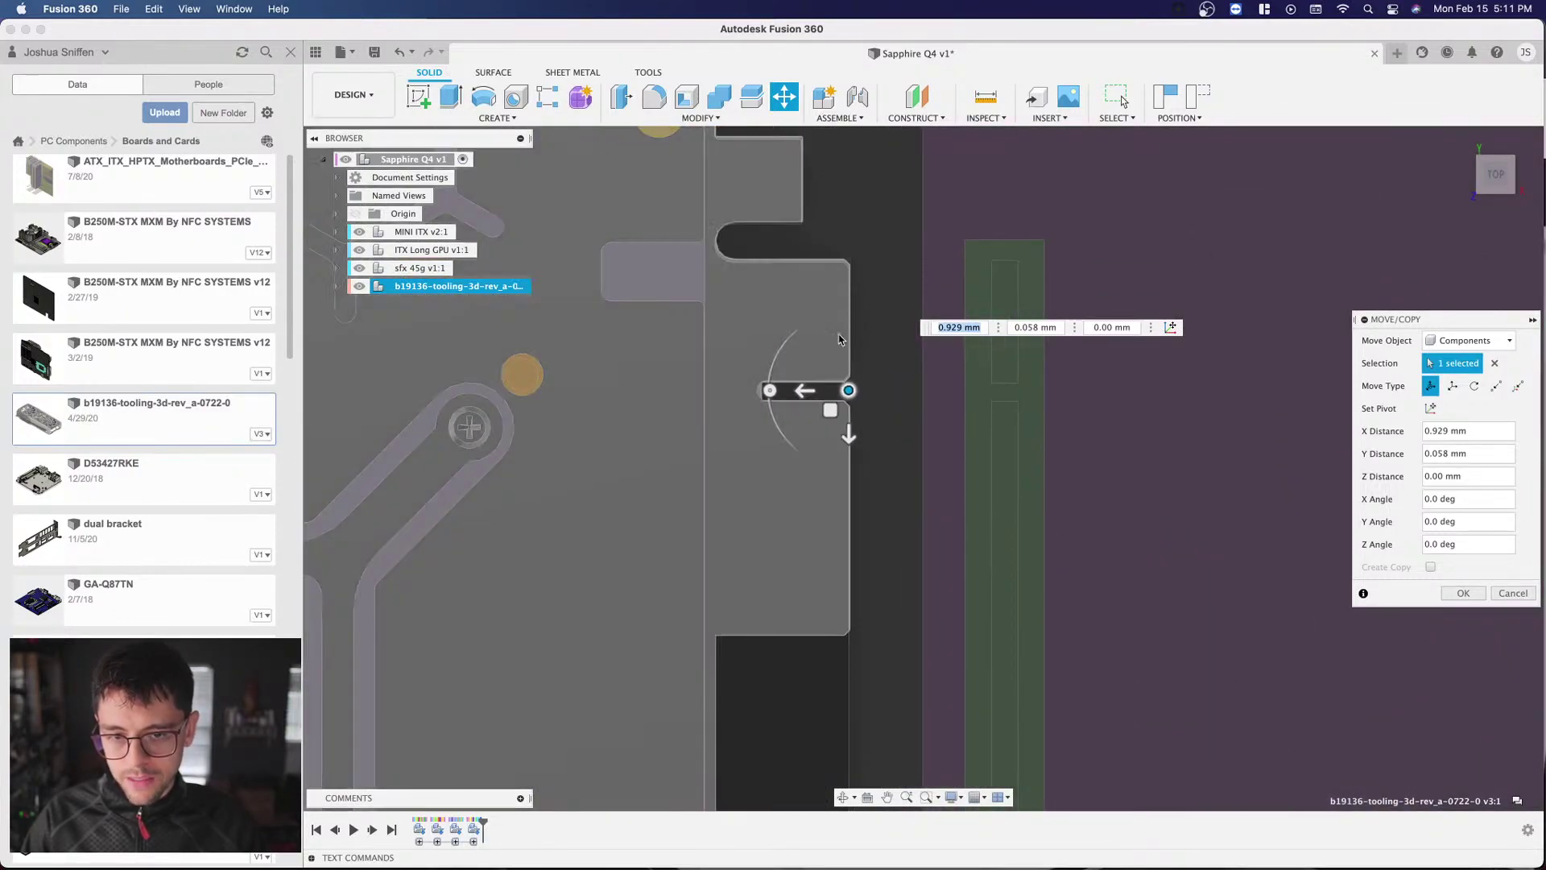
{"action": "scroll", "coordinate": [842, 362], "scroll_direction": "down", "scroll_amount": 5}
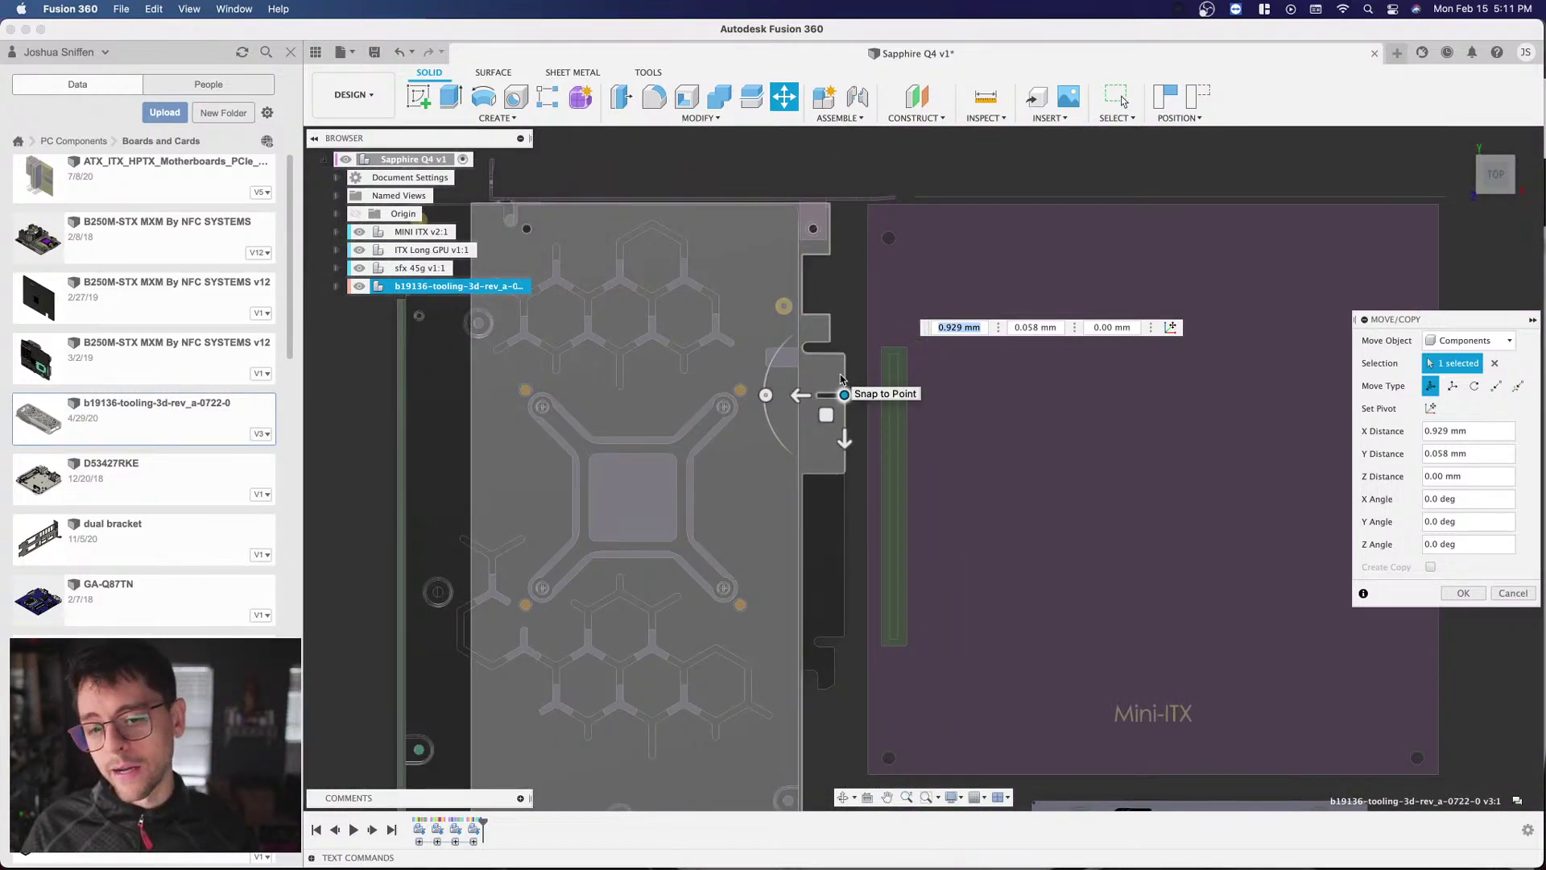
{"action": "scroll", "coordinate": [1047, 443], "scroll_direction": "down", "scroll_amount": 3}
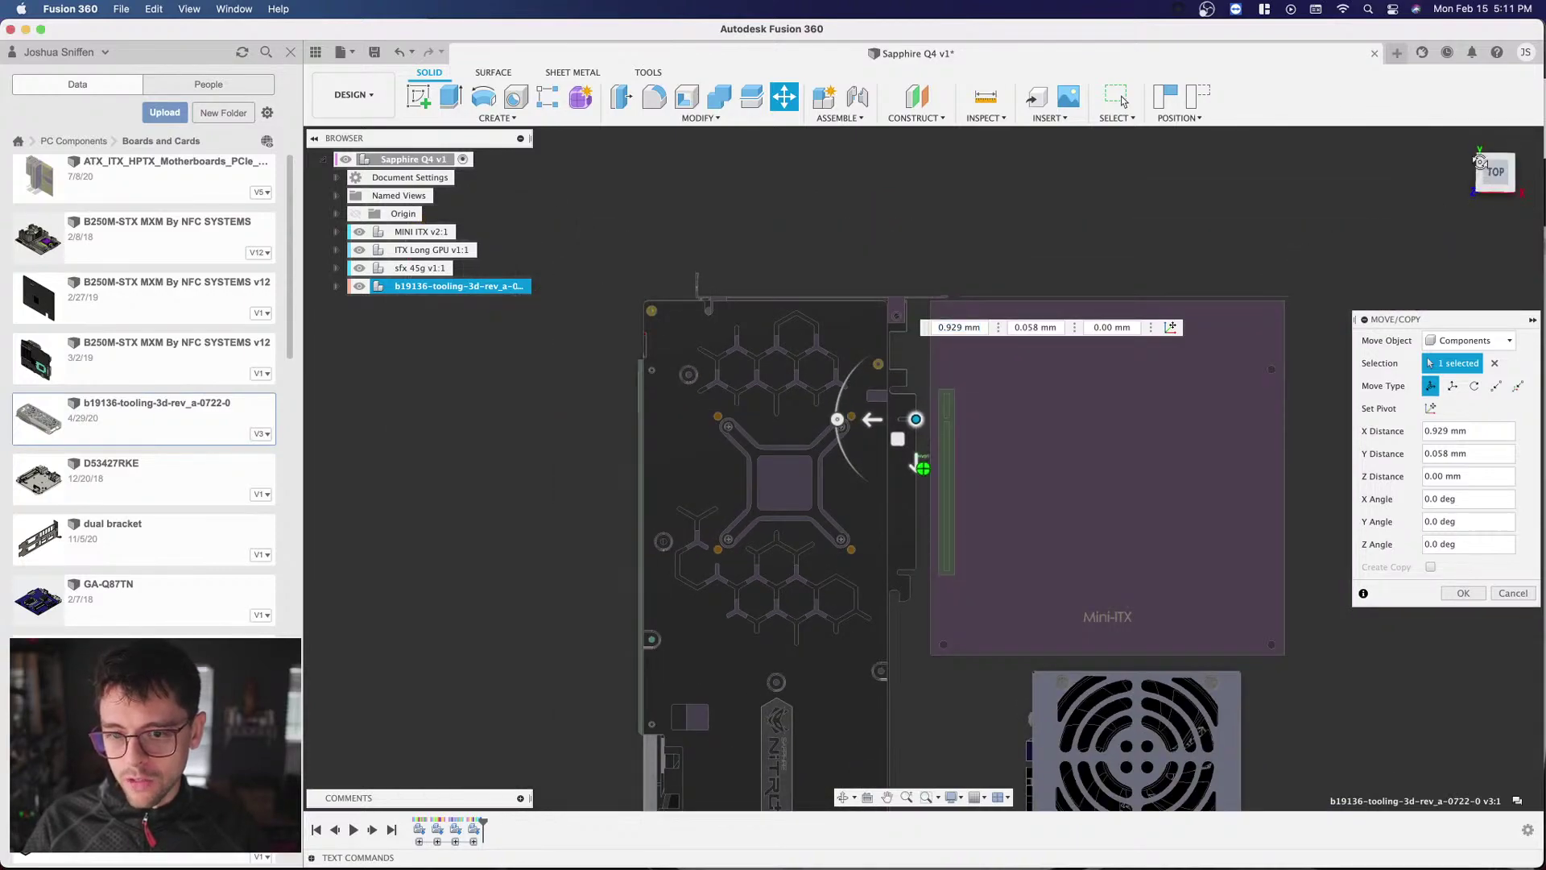
{"action": "left_click_drag", "start_coordinate": [1481, 167], "coordinate": [1484, 158]}
{"action": "left_click", "coordinate": [1477, 182]}
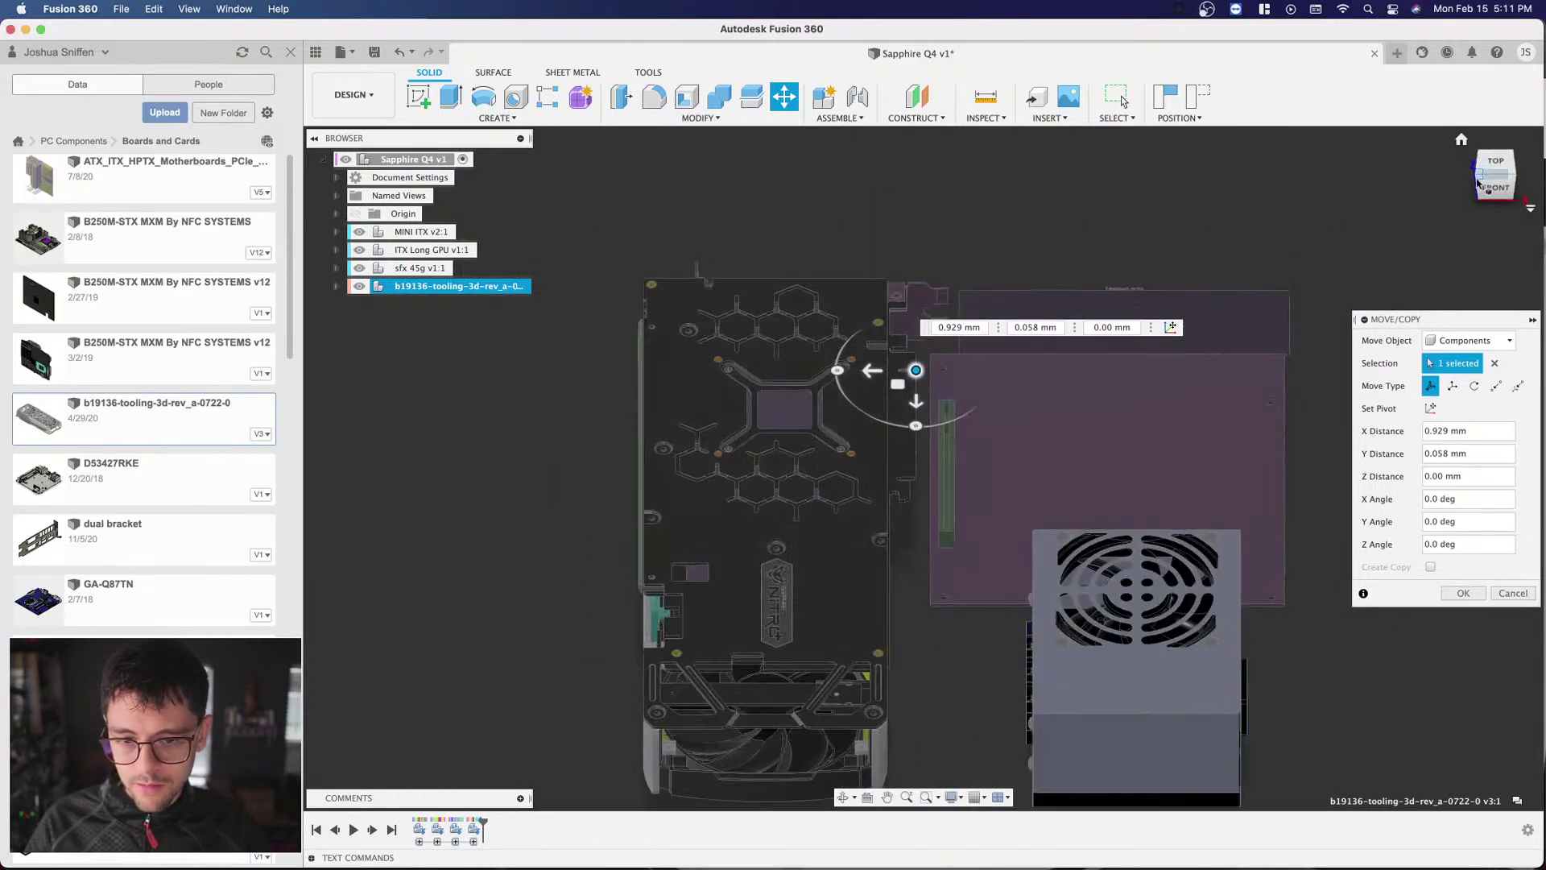
{"action": "left_click", "coordinate": [1493, 187]}
{"action": "scroll", "coordinate": [938, 374], "scroll_direction": "up", "scroll_amount": 5}
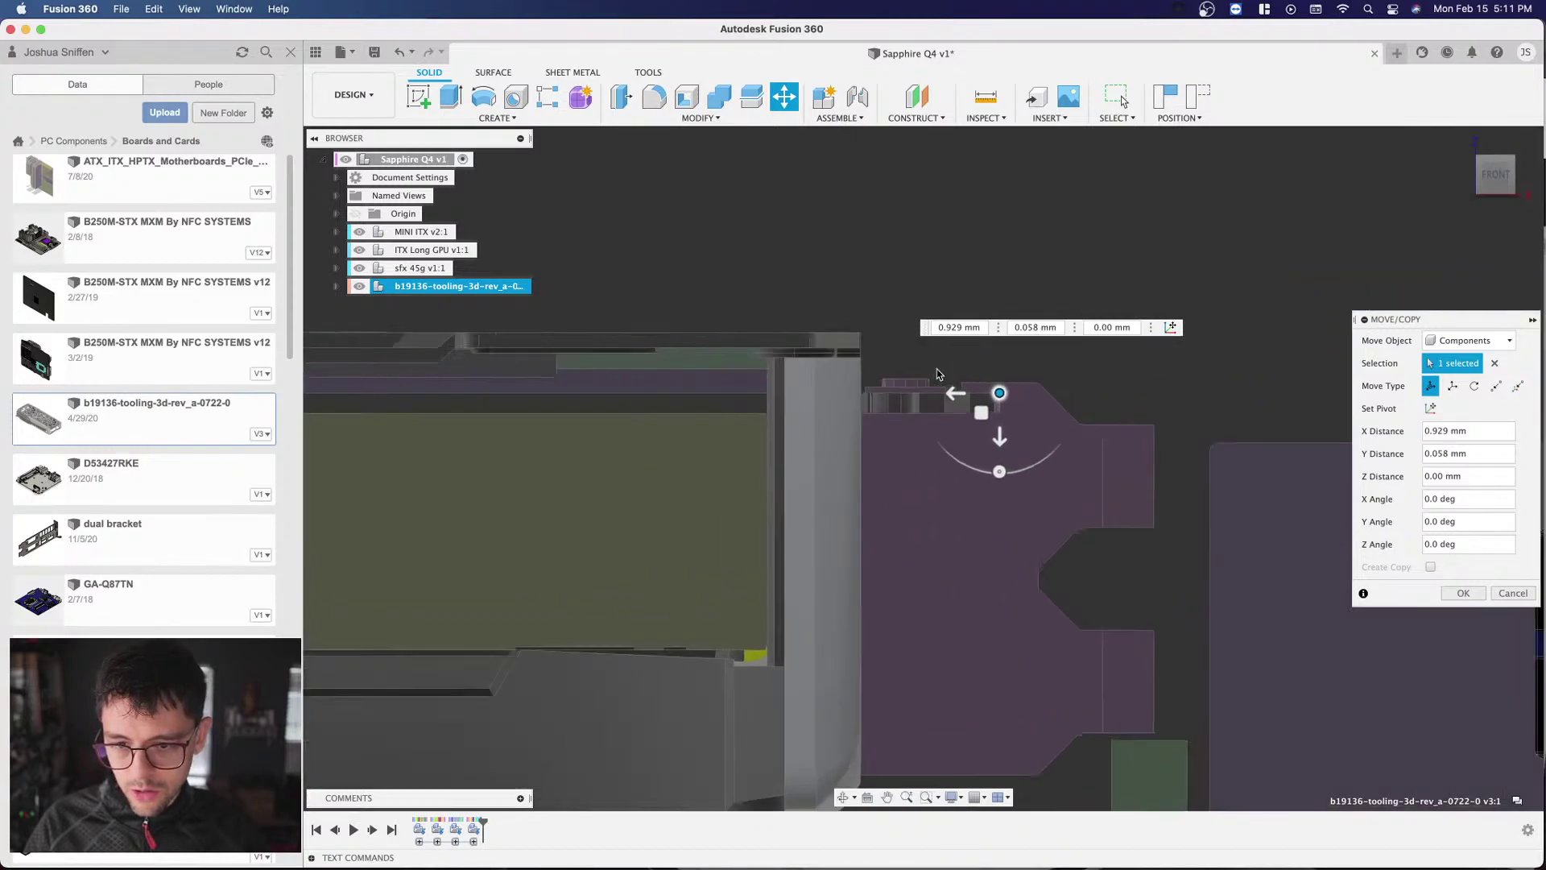
{"action": "scroll", "coordinate": [938, 374], "scroll_direction": "down", "scroll_amount": 6}
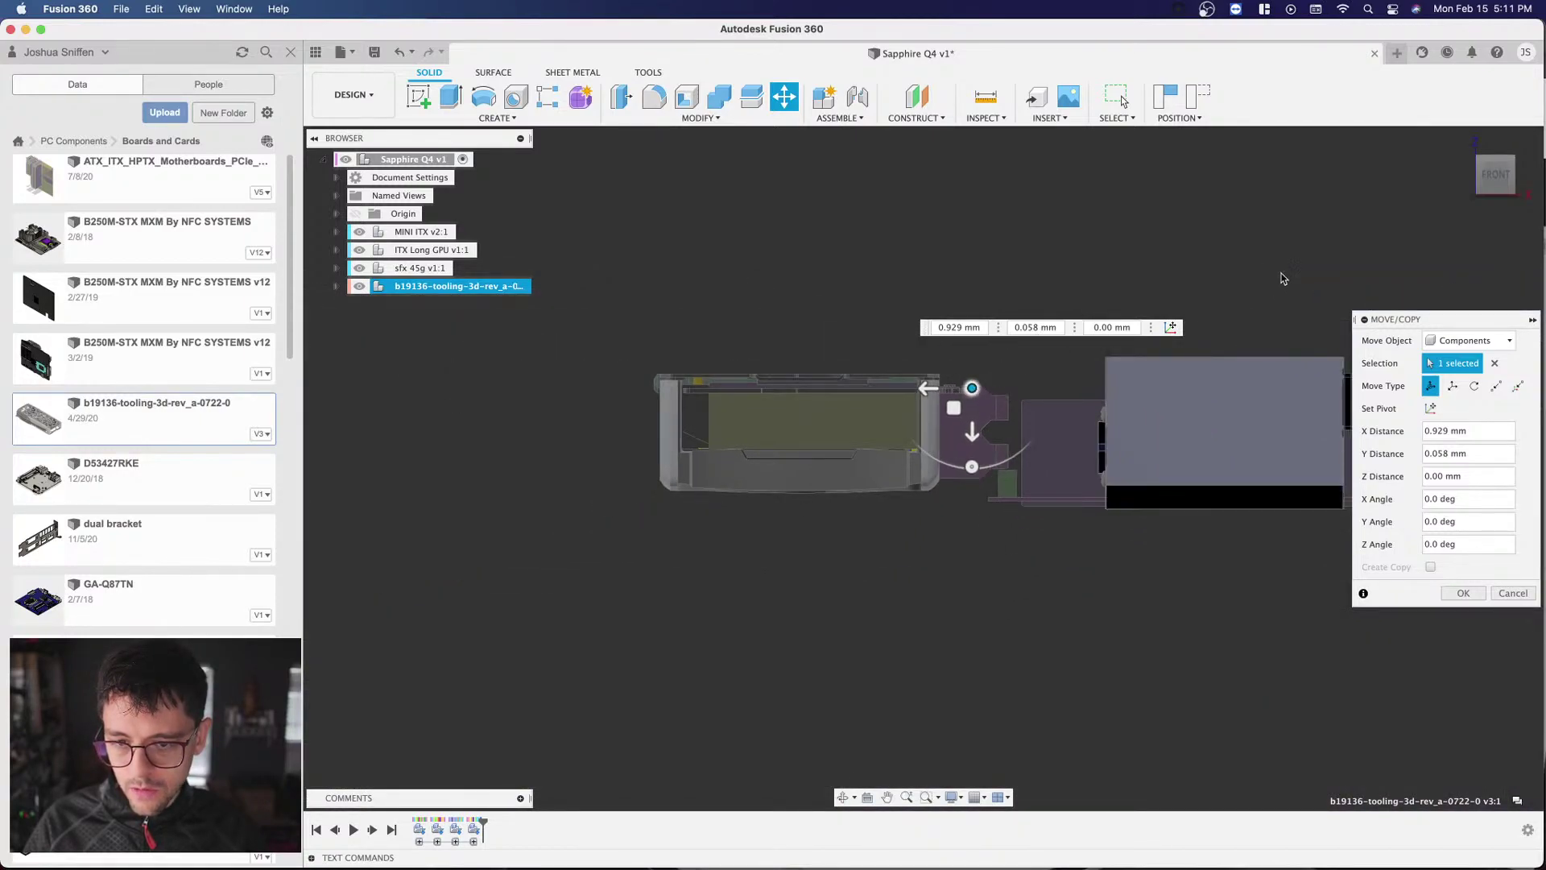
Step: Inspect the graphics card's bracket fit and its position beside the motherboard and power supply from behind and in perspective
{"action": "left_click", "coordinate": [1513, 160]}
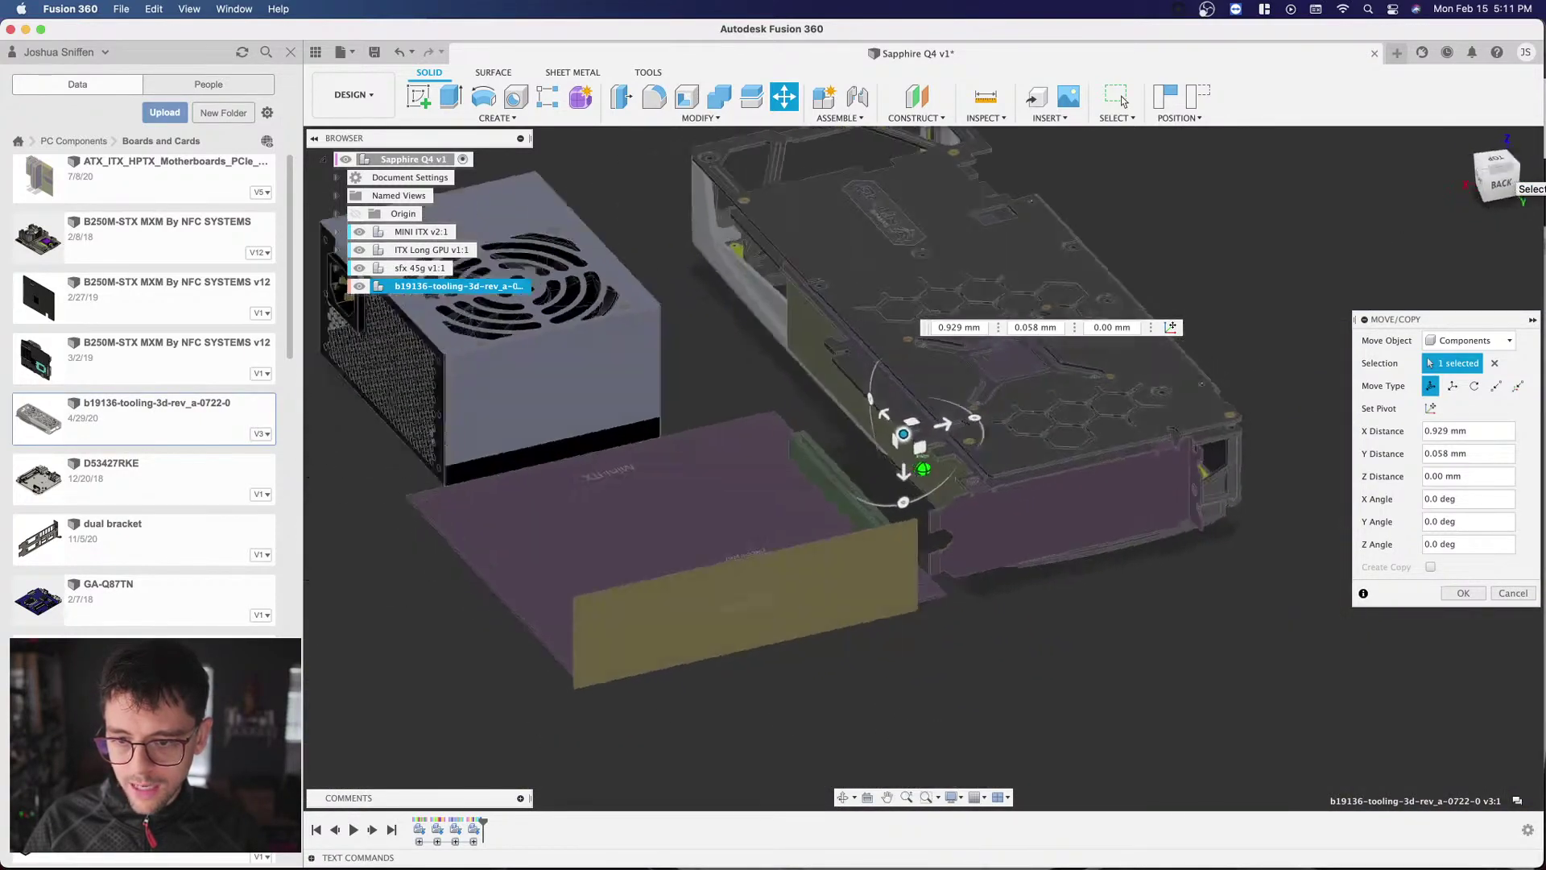
{"action": "scroll", "coordinate": [910, 503], "scroll_direction": "up", "scroll_amount": 5}
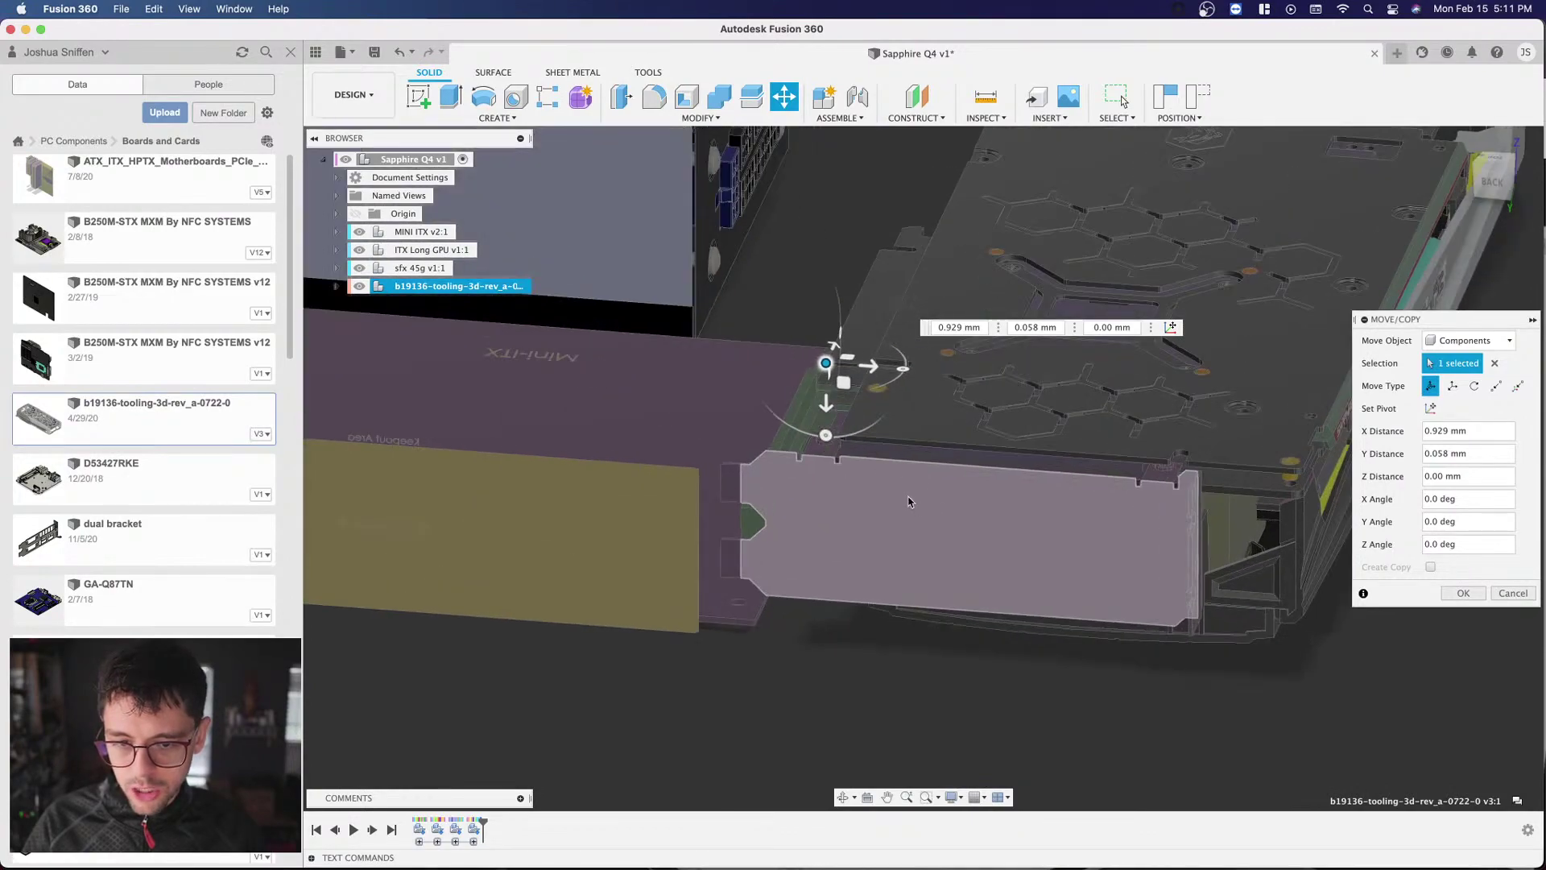
{"action": "scroll", "coordinate": [918, 453], "scroll_direction": "down", "scroll_amount": 3}
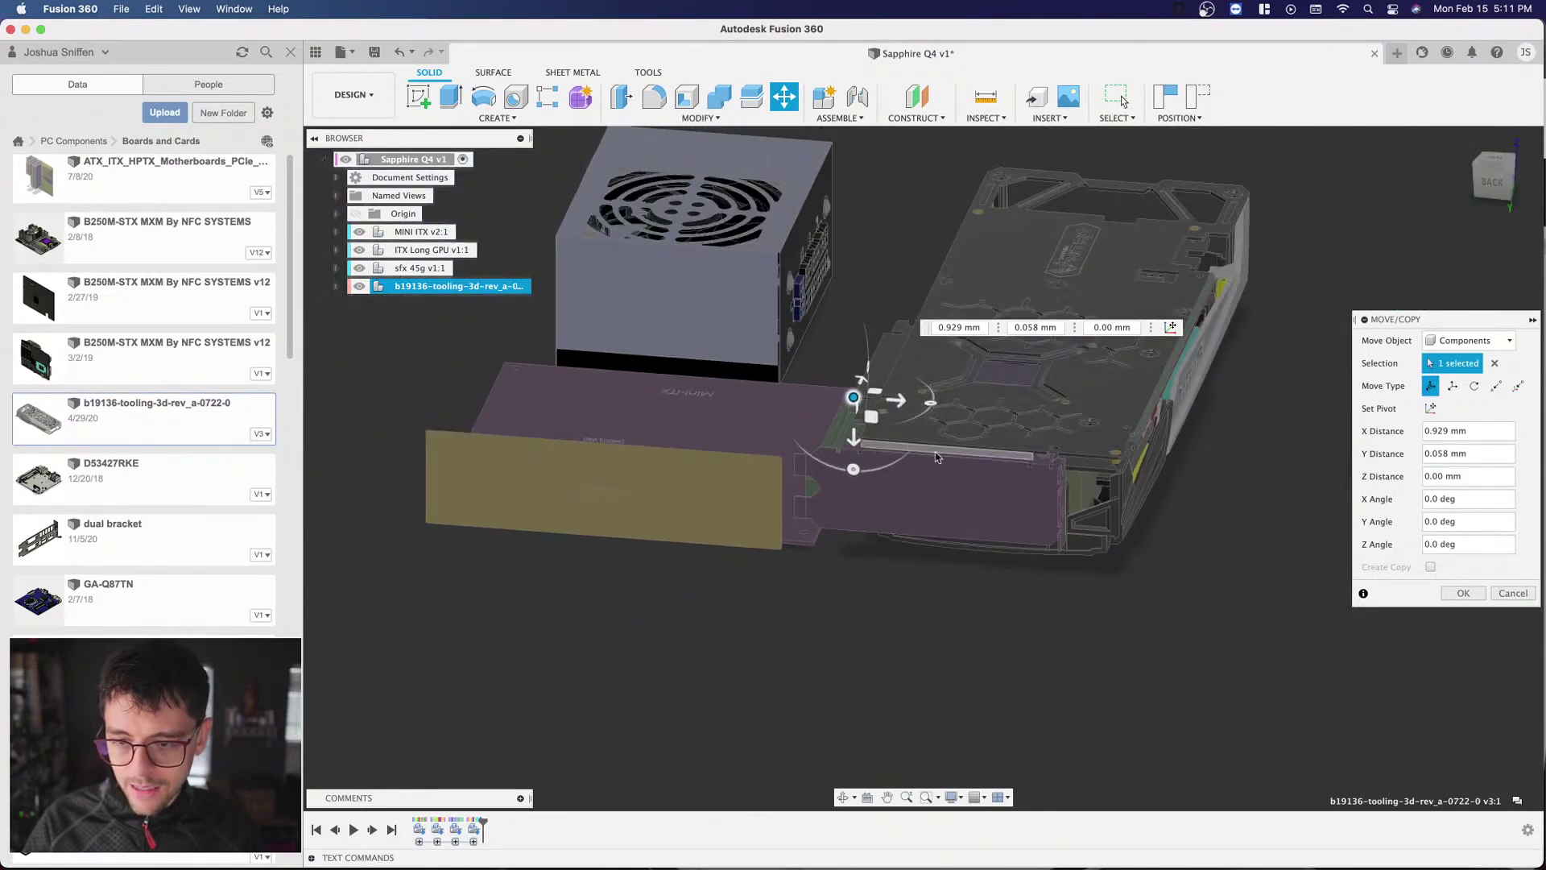
{"action": "scroll", "coordinate": [1221, 357], "scroll_direction": "up", "scroll_amount": 2}
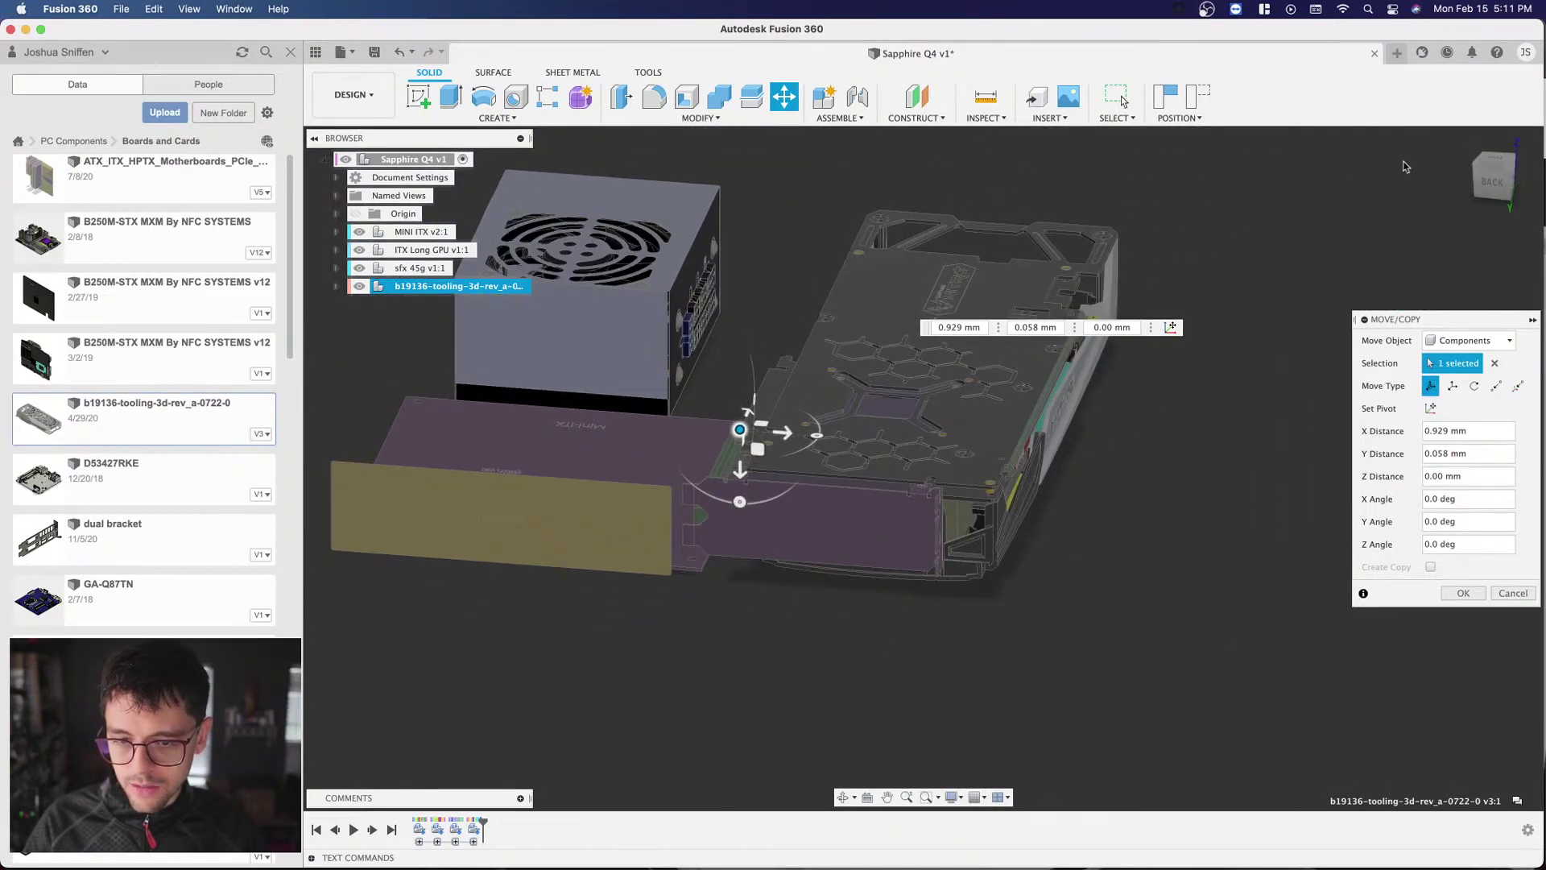
{"action": "left_click", "coordinate": [1496, 179]}
{"action": "left_click_drag", "start_coordinate": [1496, 181], "coordinate": [1529, 198]}
{"action": "left_click", "coordinate": [1507, 178]}
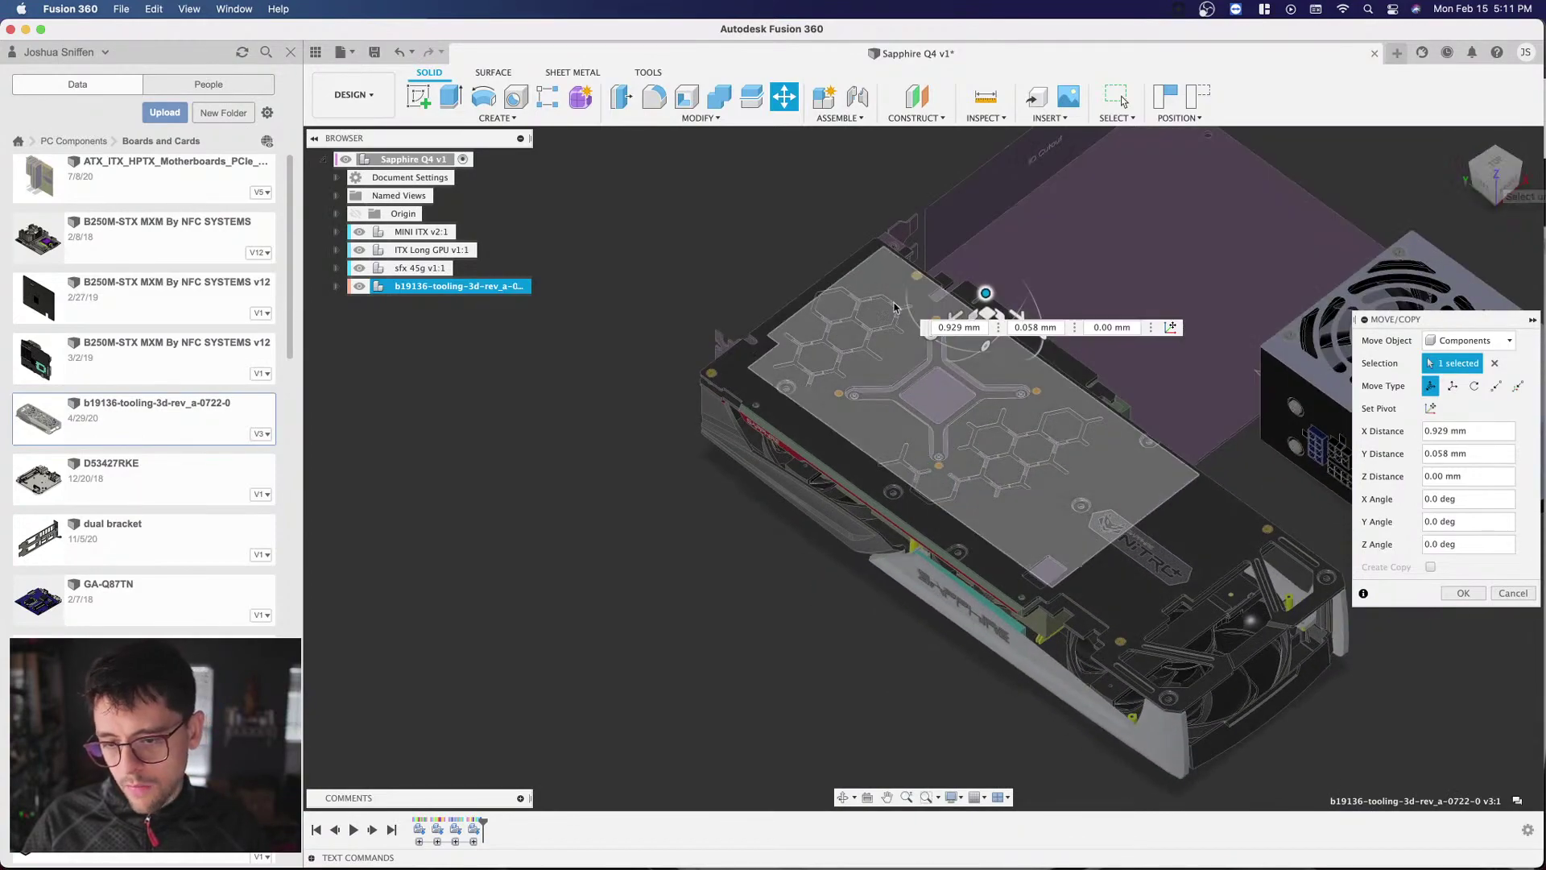
{"action": "scroll", "coordinate": [992, 417], "scroll_direction": "down", "scroll_amount": 3}
{"action": "scroll", "coordinate": [991, 451], "scroll_direction": "up", "scroll_amount": 3}
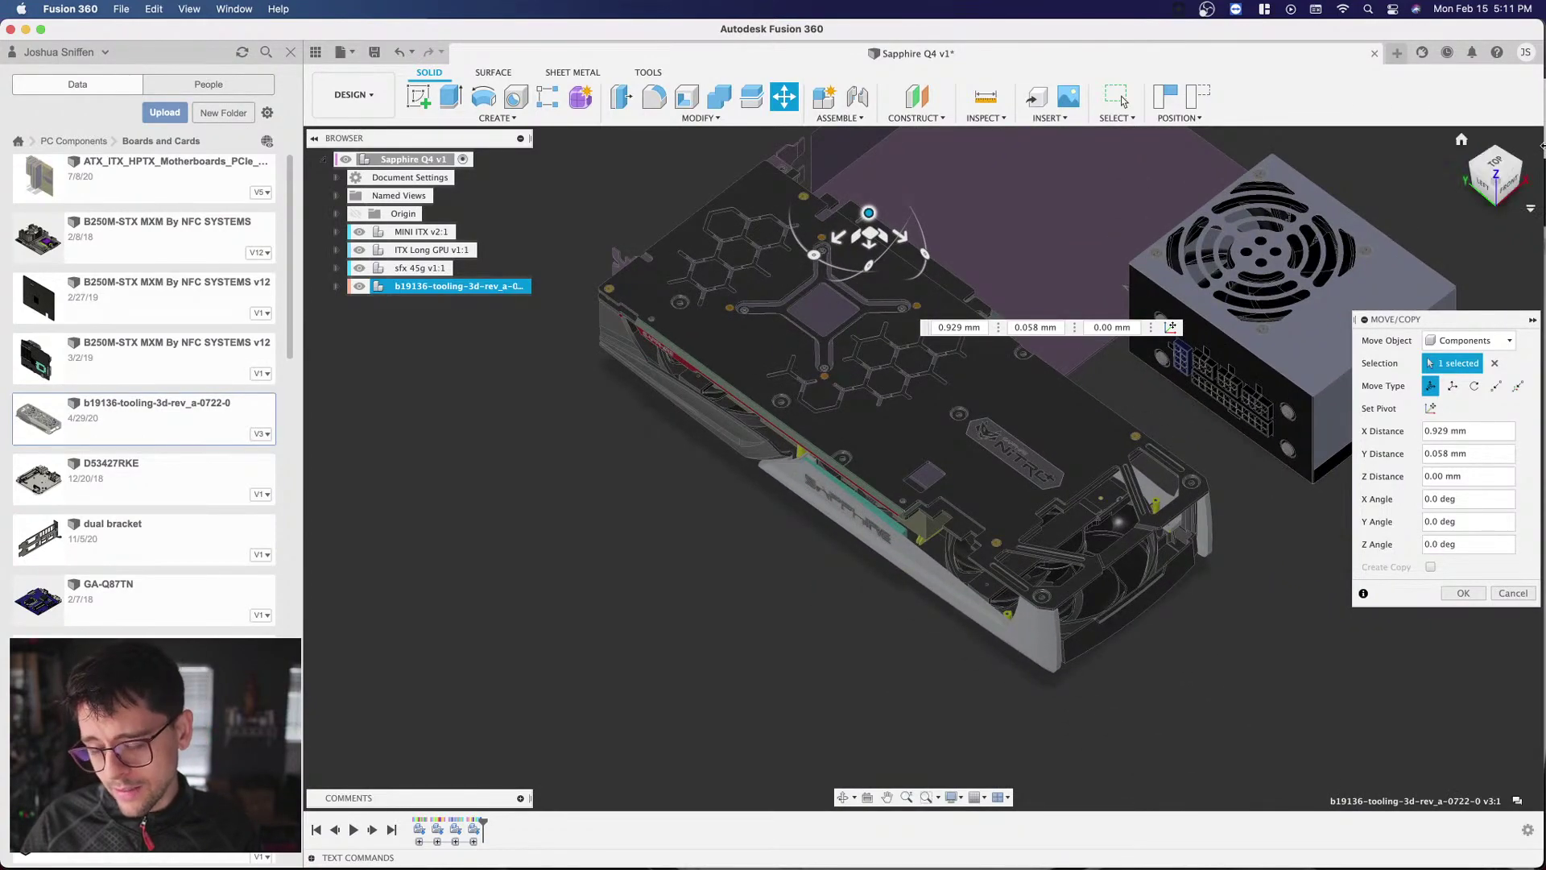
{"action": "mouse_move", "coordinate": [1497, 181]}
{"action": "left_mouse_down"}
{"action": "mouse_move", "coordinate": [1494, 65]}
{"action": "mouse_move", "coordinate": [1478, 176]}
{"action": "mouse_move", "coordinate": [1492, 183]}
{"action": "left_mouse_up"}
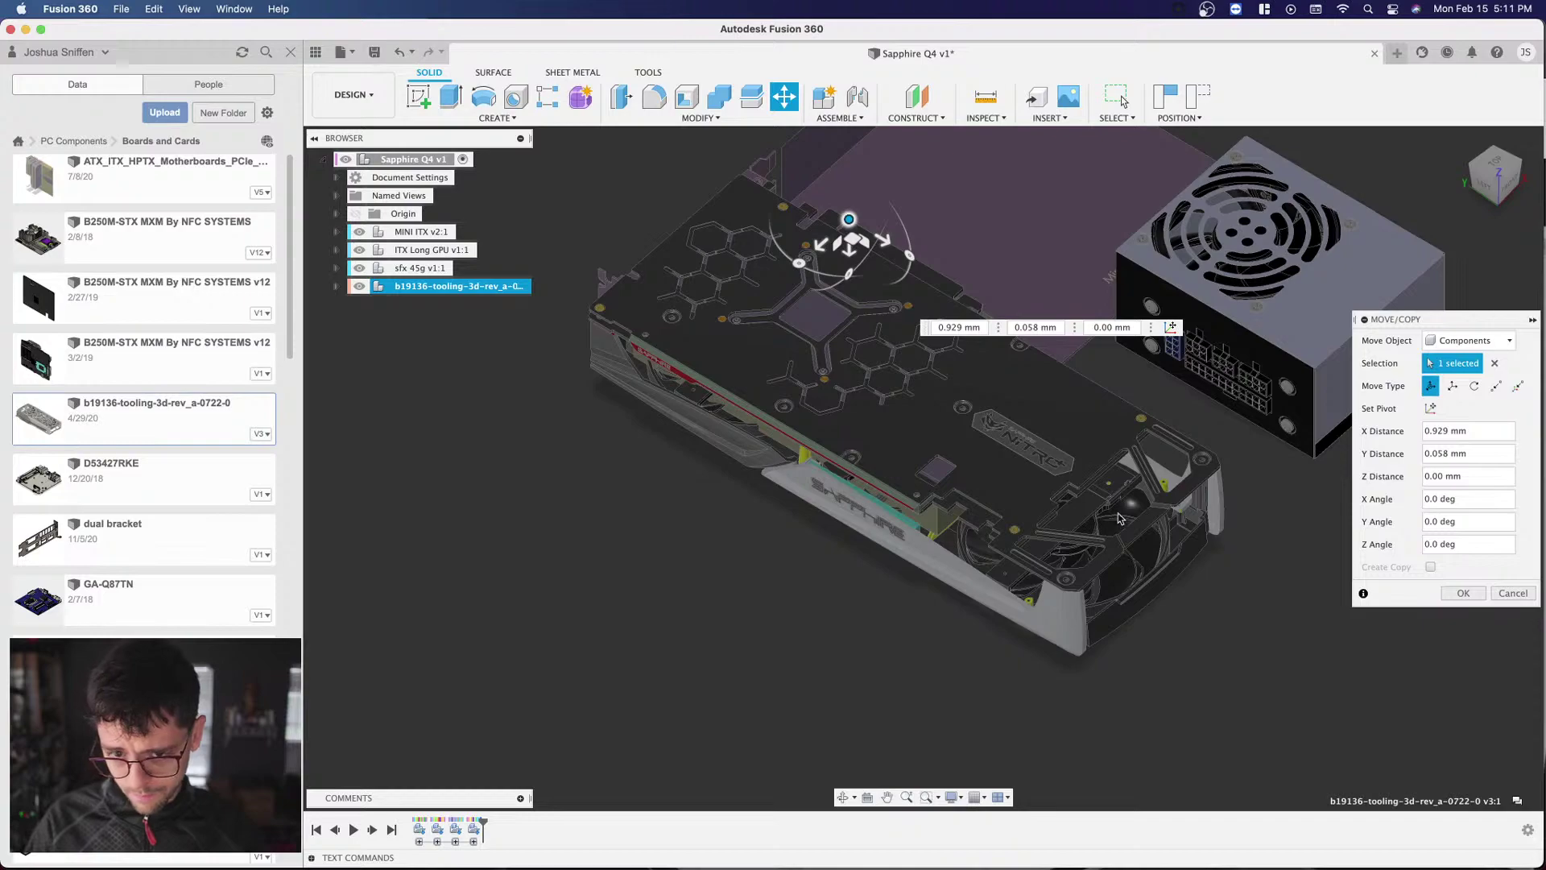
Step: Apply the graphics card's new position and finish the Move/Copy command
{"action": "left_click", "coordinate": [1463, 594]}
{"action": "left_click", "coordinate": [1463, 594]}
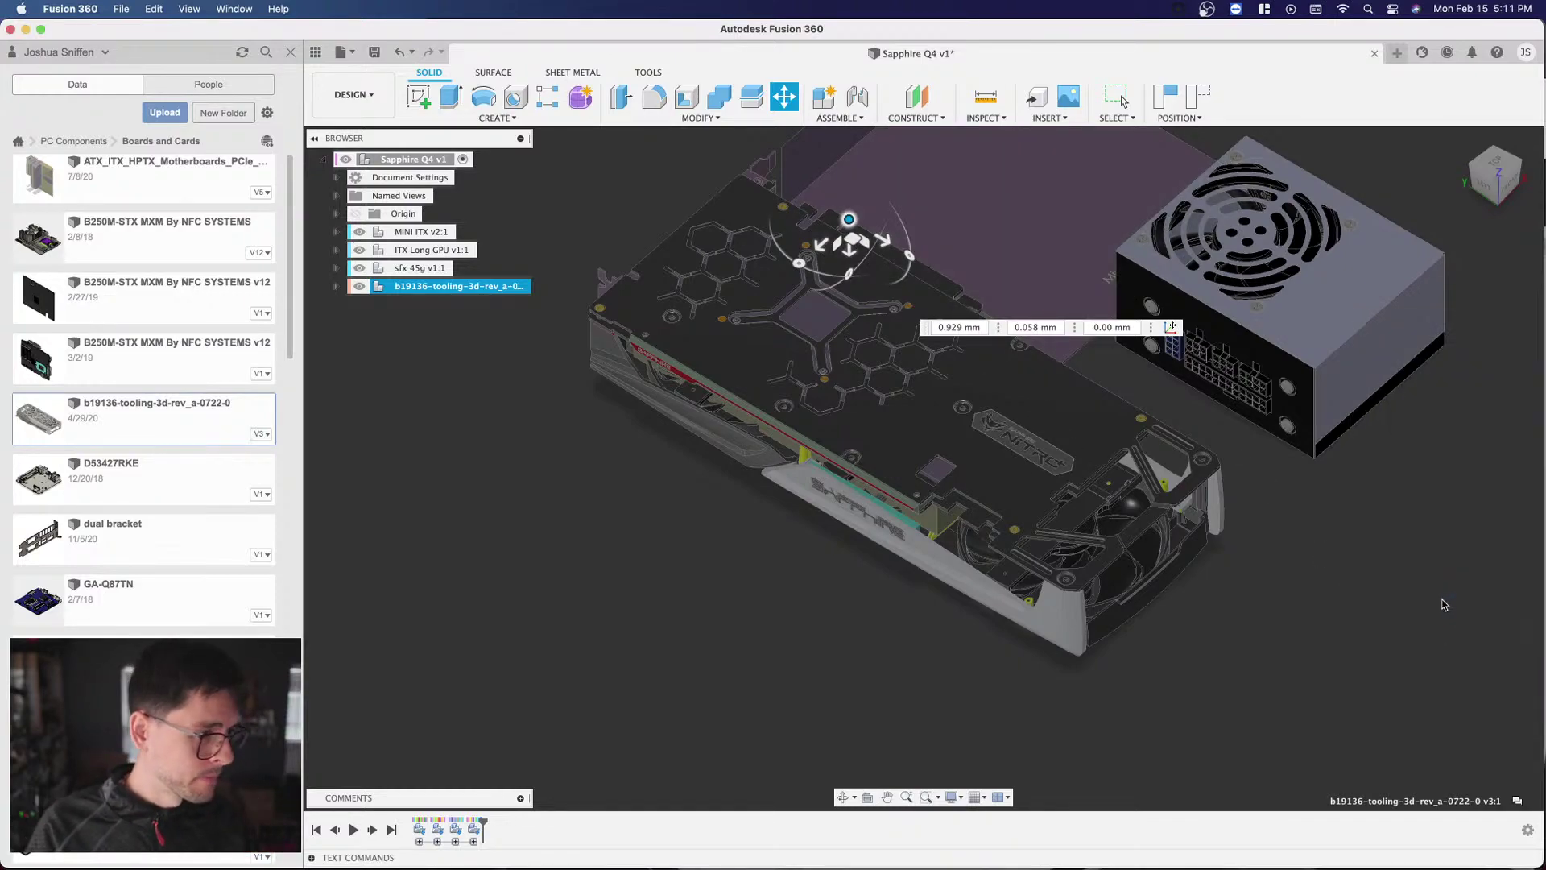
{"action": "key", "text": "Escape"}
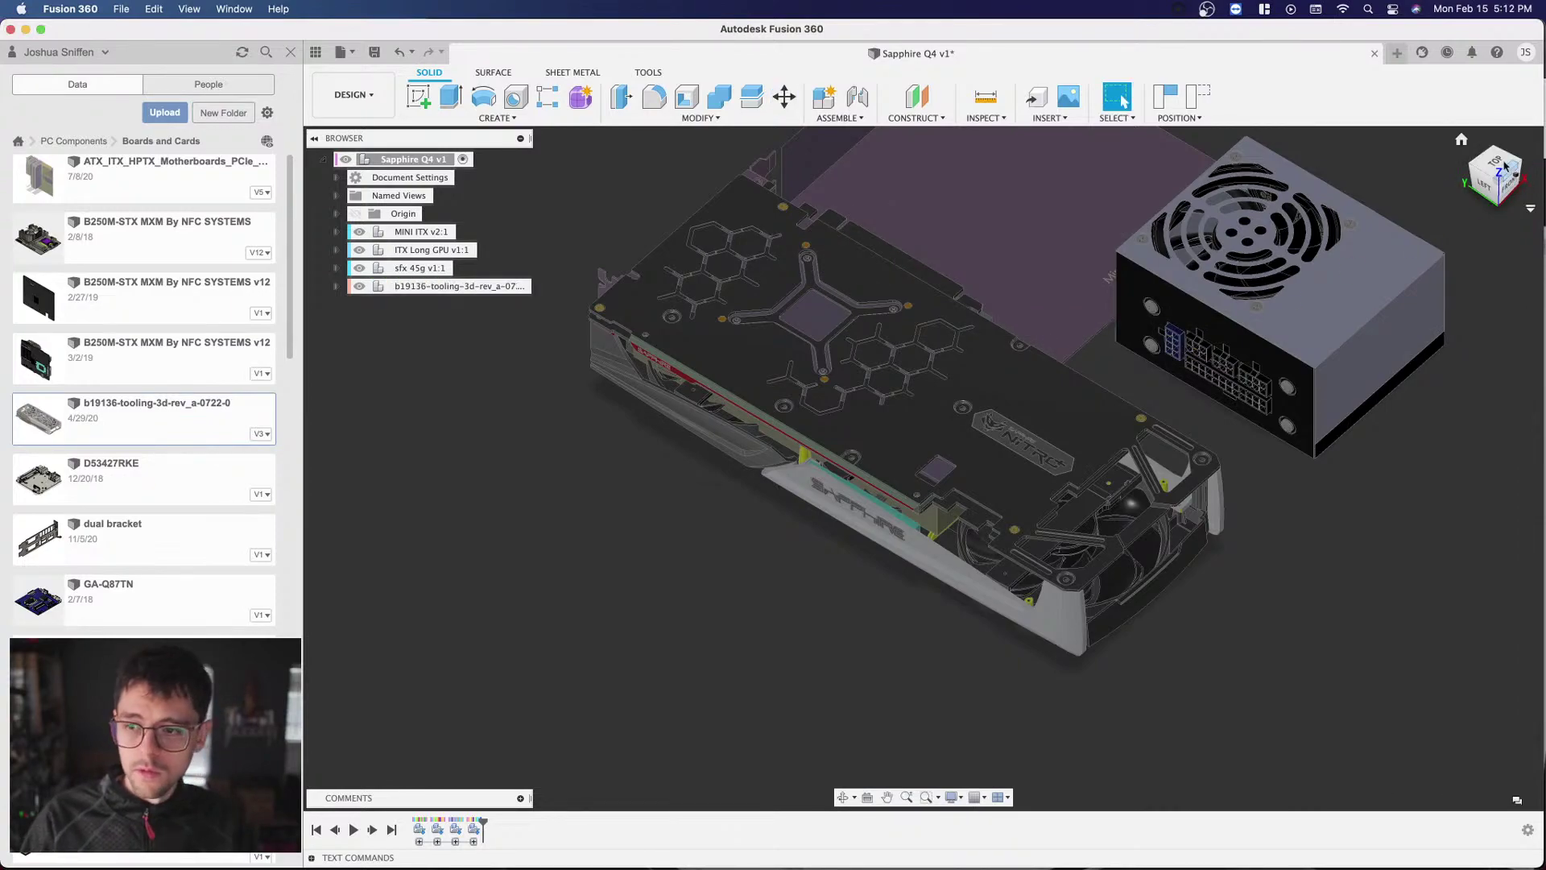
Step: Examine the overall layout of motherboard, power supply and graphics card in the top and front views
{"action": "left_click", "coordinate": [1502, 171]}
{"action": "left_click", "coordinate": [1534, 153]}
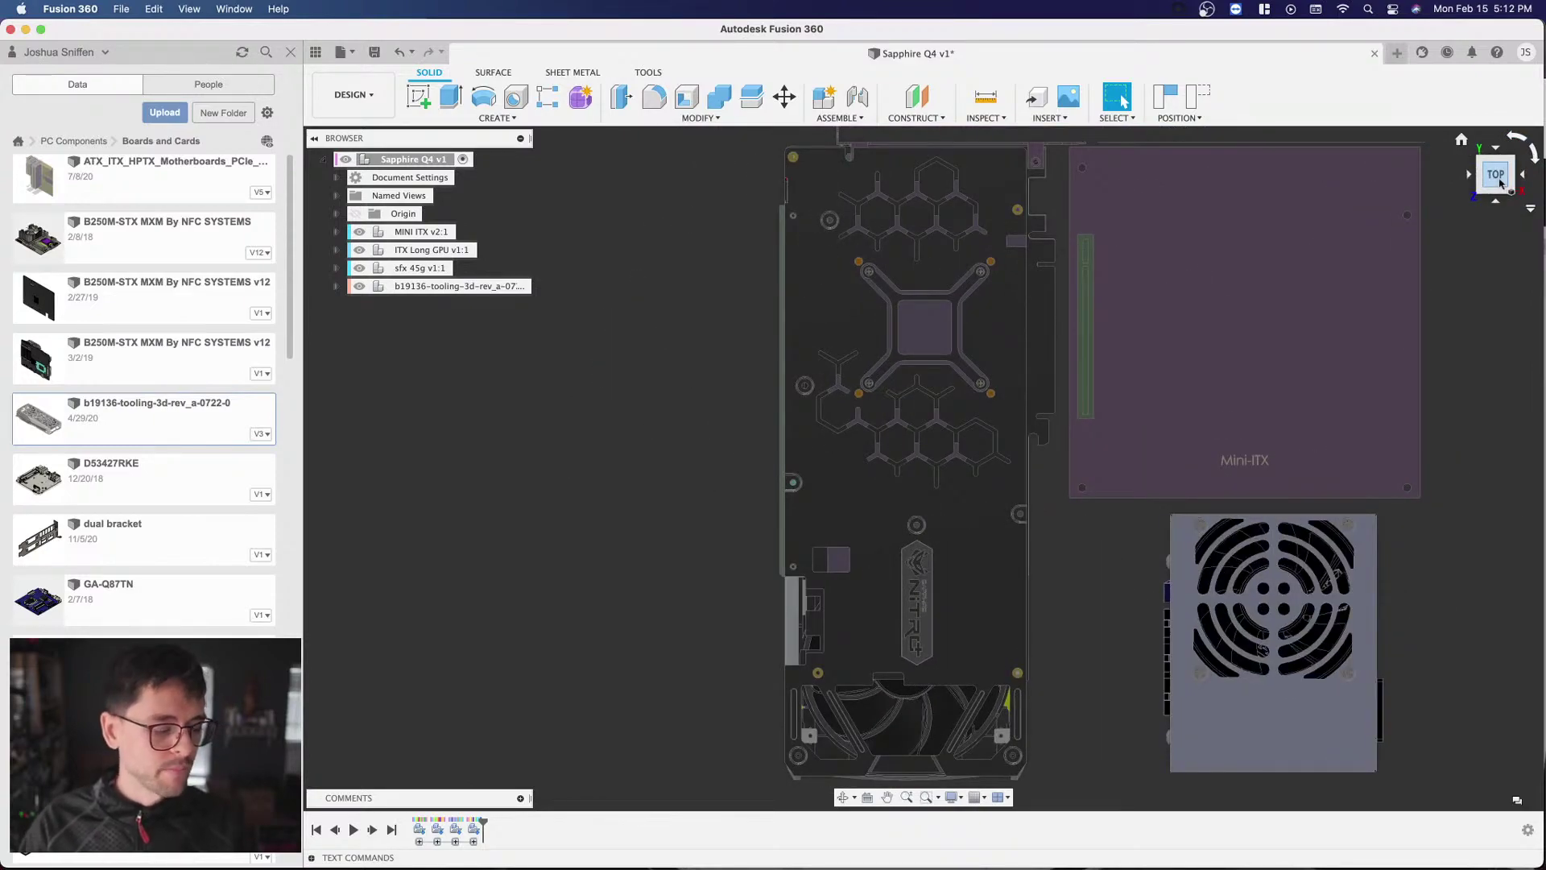
{"action": "left_click", "coordinate": [1496, 169]}
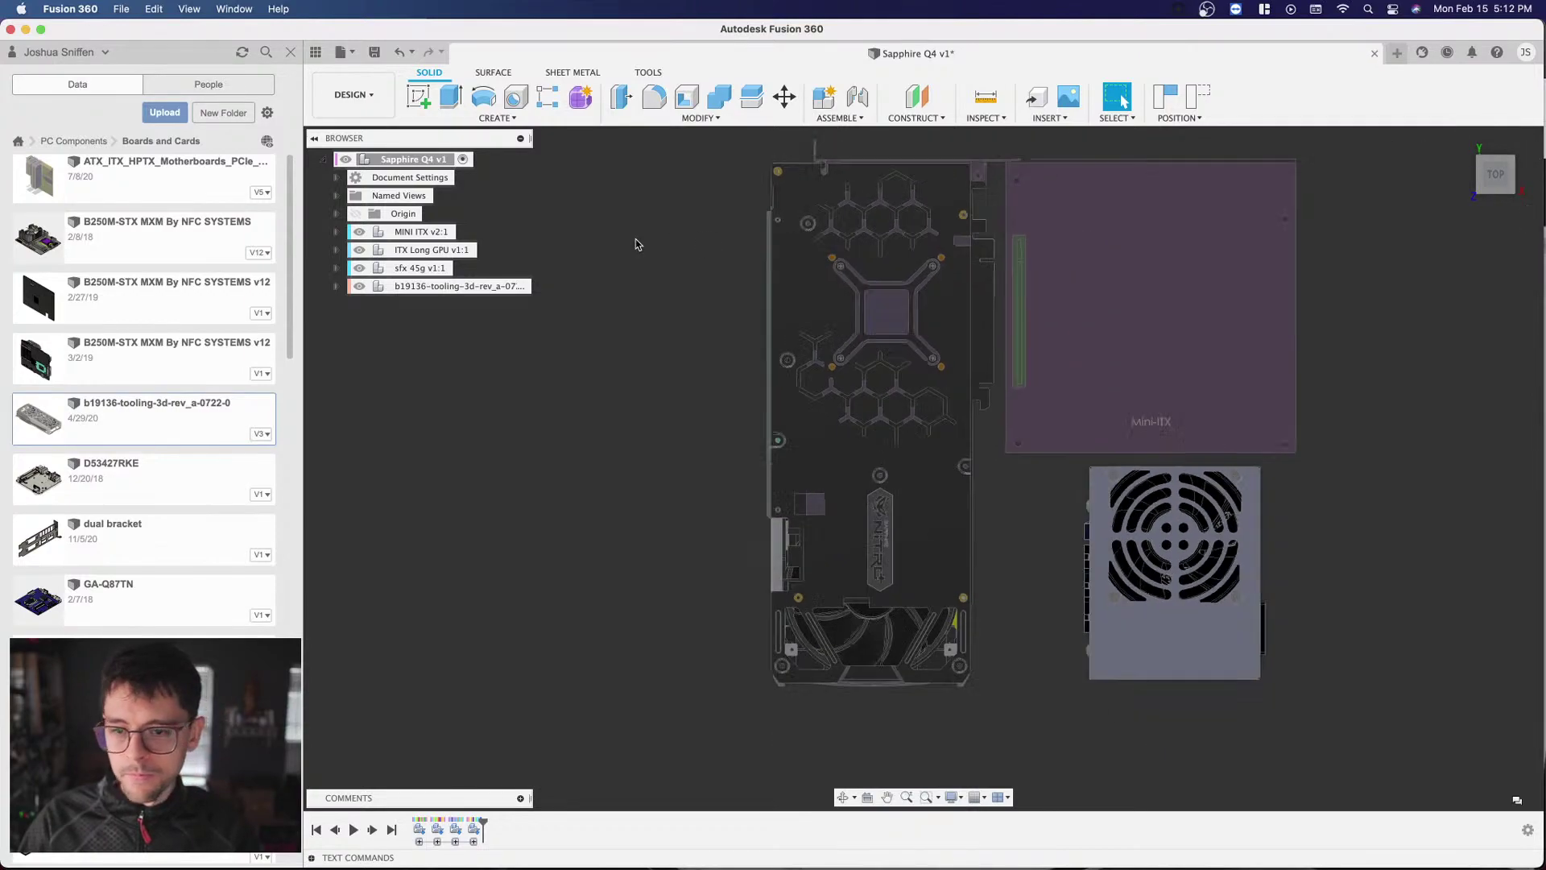
{"action": "left_click", "coordinate": [1497, 178]}
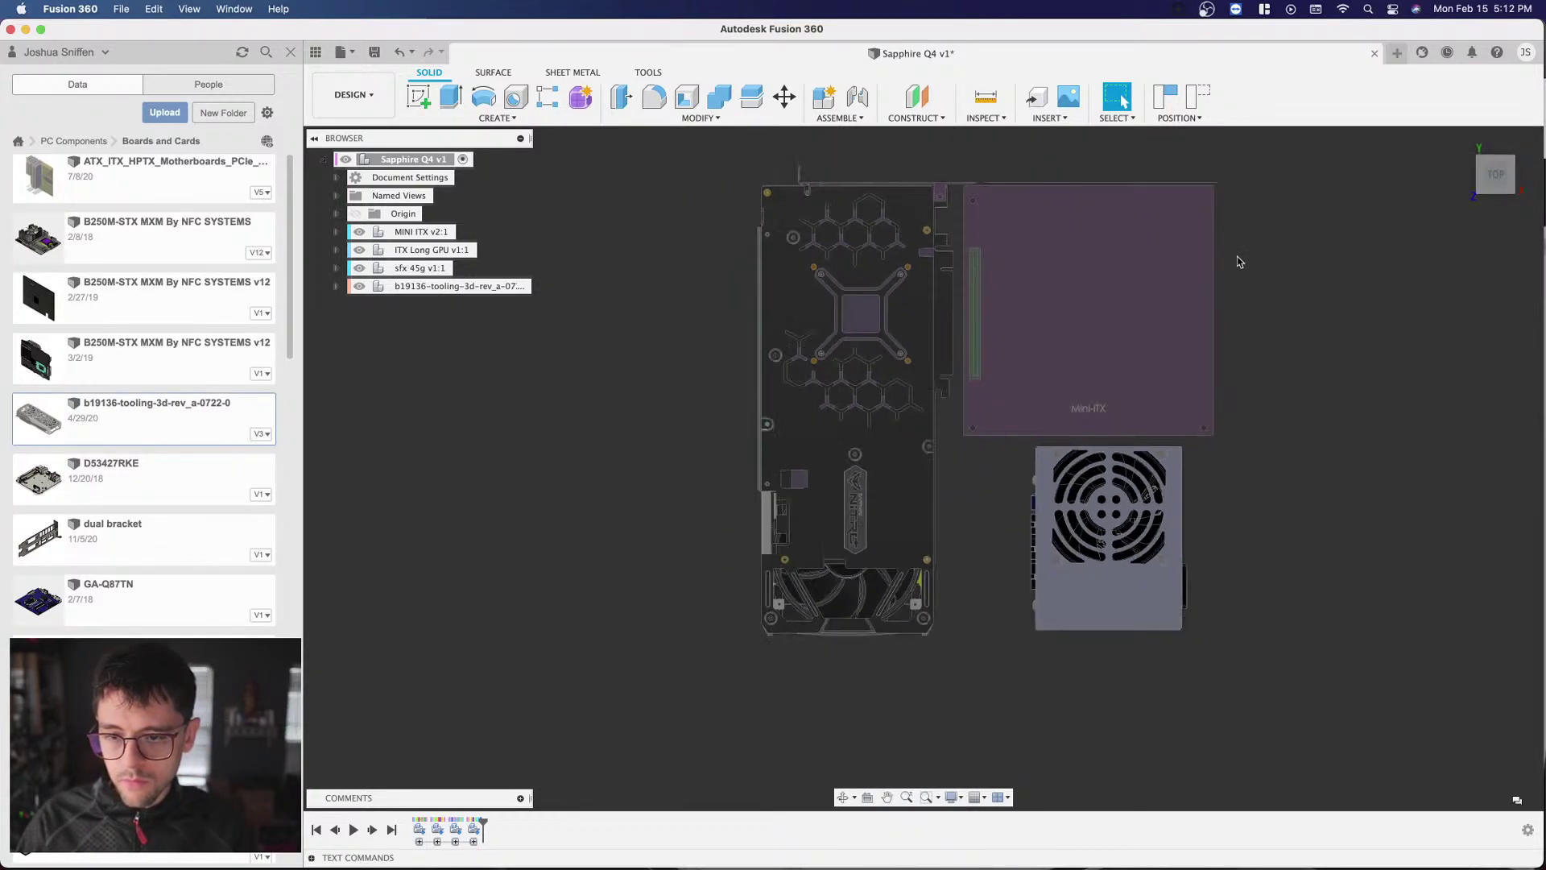
{"action": "left_click", "coordinate": [1496, 184]}
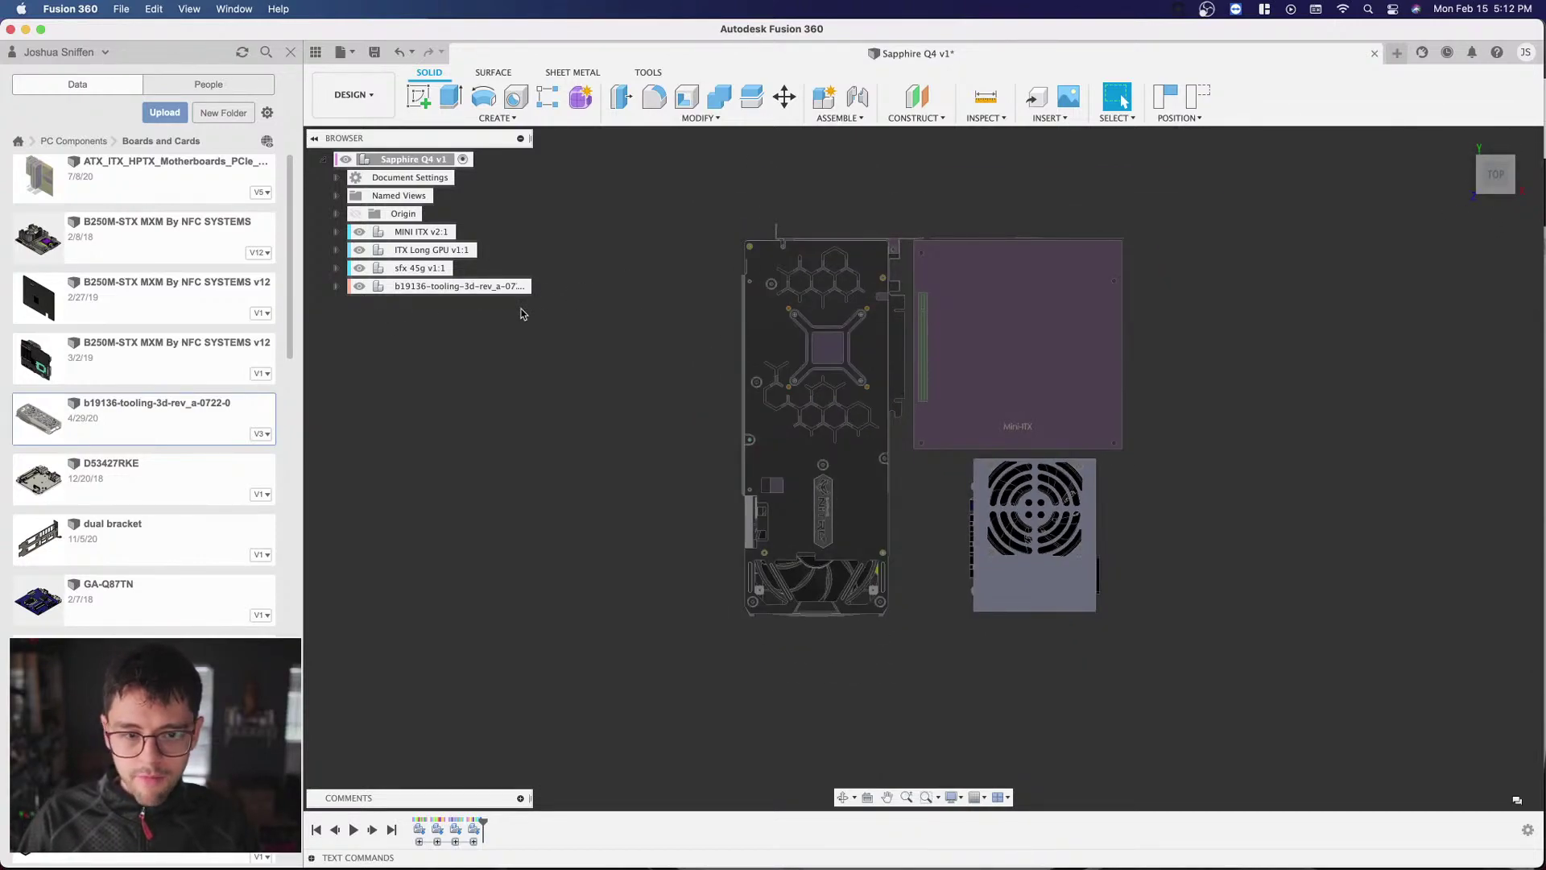
{"action": "left_click_drag", "start_coordinate": [1495, 174], "coordinate": [1460, 125]}
{"action": "left_click", "coordinate": [1501, 187]}
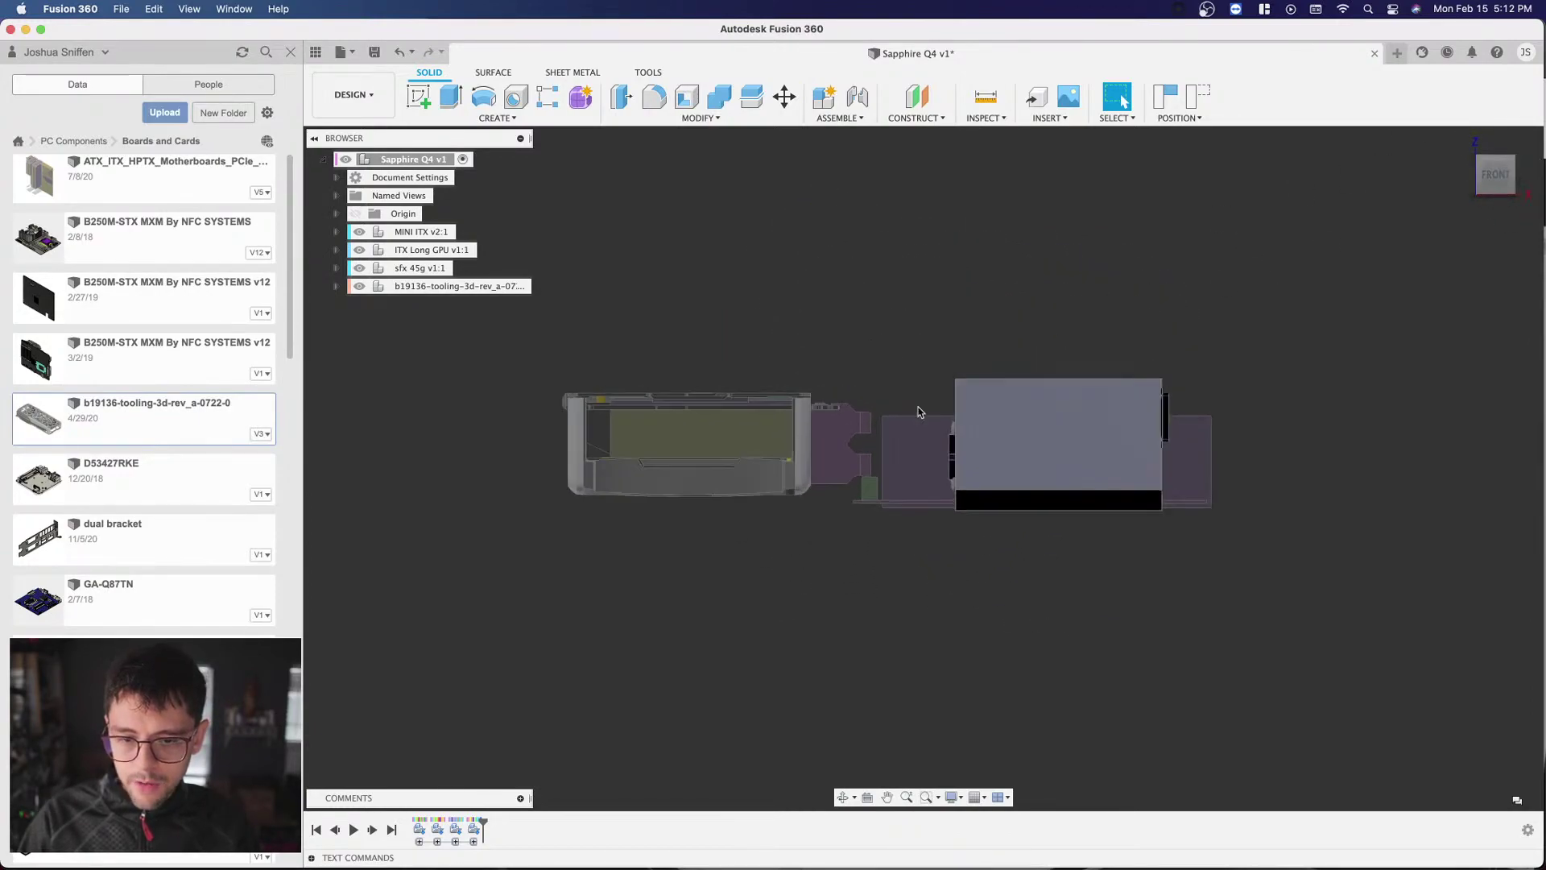
{"action": "scroll", "coordinate": [900, 448], "scroll_direction": "up", "scroll_amount": 5}
{"action": "scroll", "coordinate": [897, 483], "scroll_direction": "down", "scroll_amount": 3}
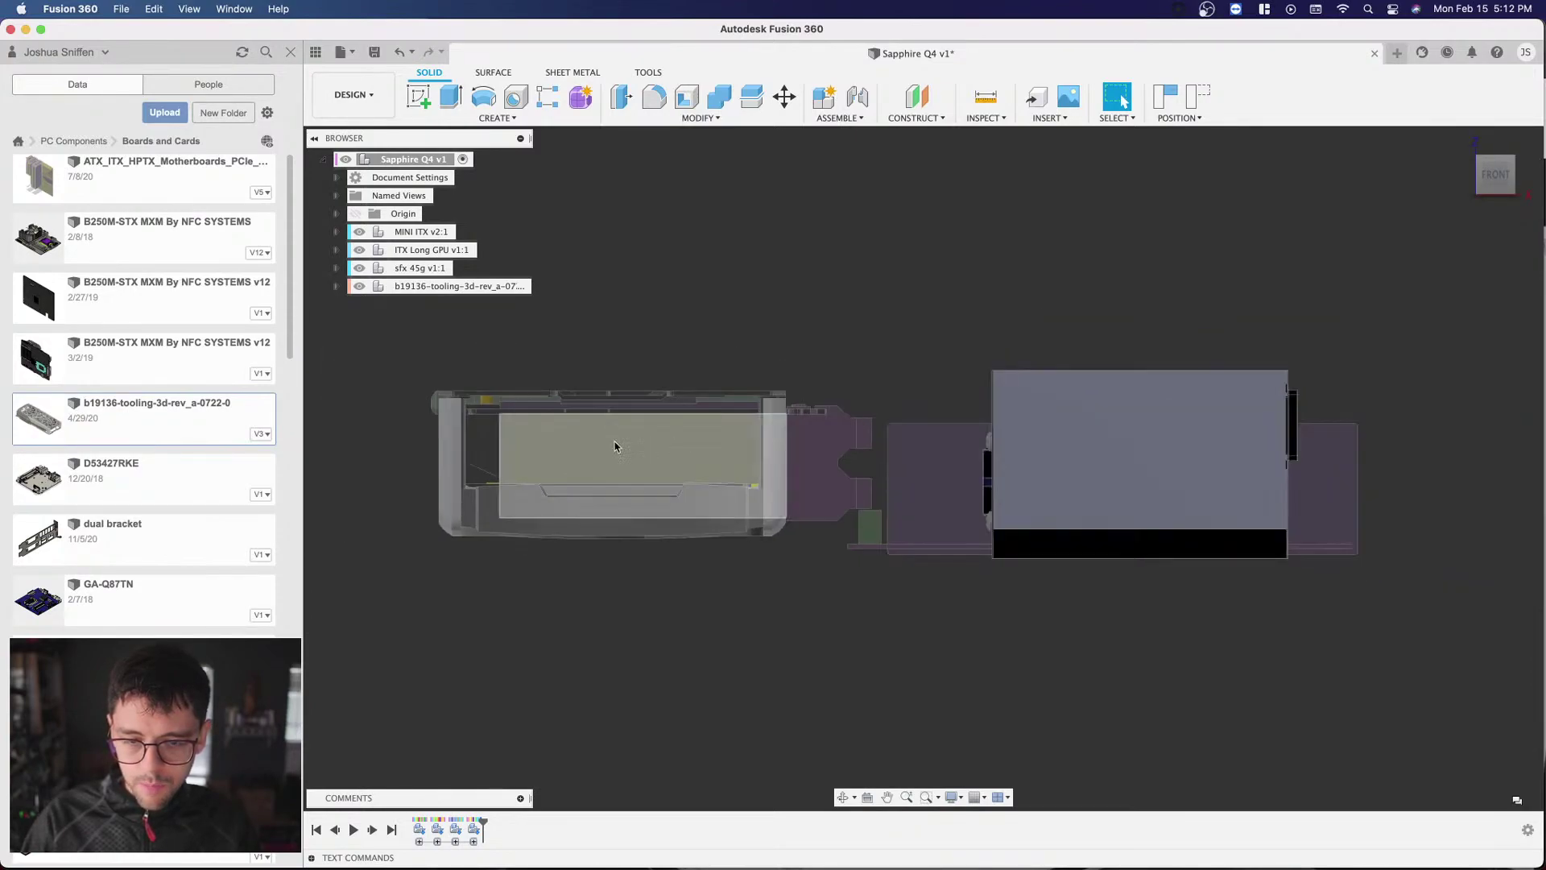
{"action": "scroll", "coordinate": [893, 532], "scroll_direction": "up", "scroll_amount": 2}
{"action": "scroll", "coordinate": [931, 518], "scroll_direction": "down", "scroll_amount": 3}
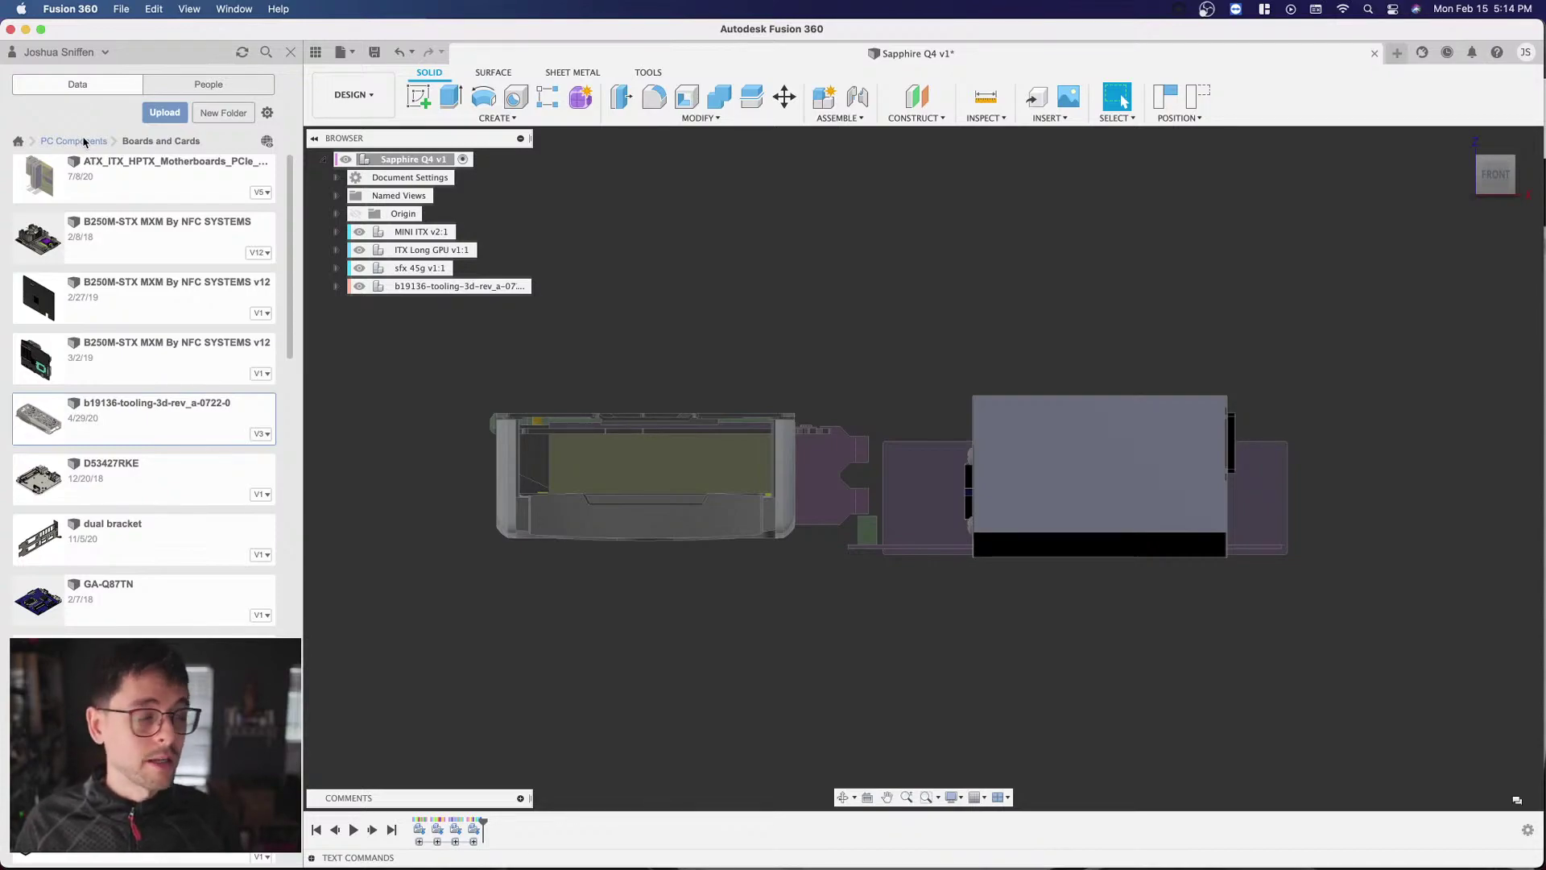
{"action": "scroll", "coordinate": [1015, 515], "scroll_direction": "down", "scroll_amount": 3}
{"action": "scroll", "coordinate": [1054, 588], "scroll_direction": "up", "scroll_amount": 5}
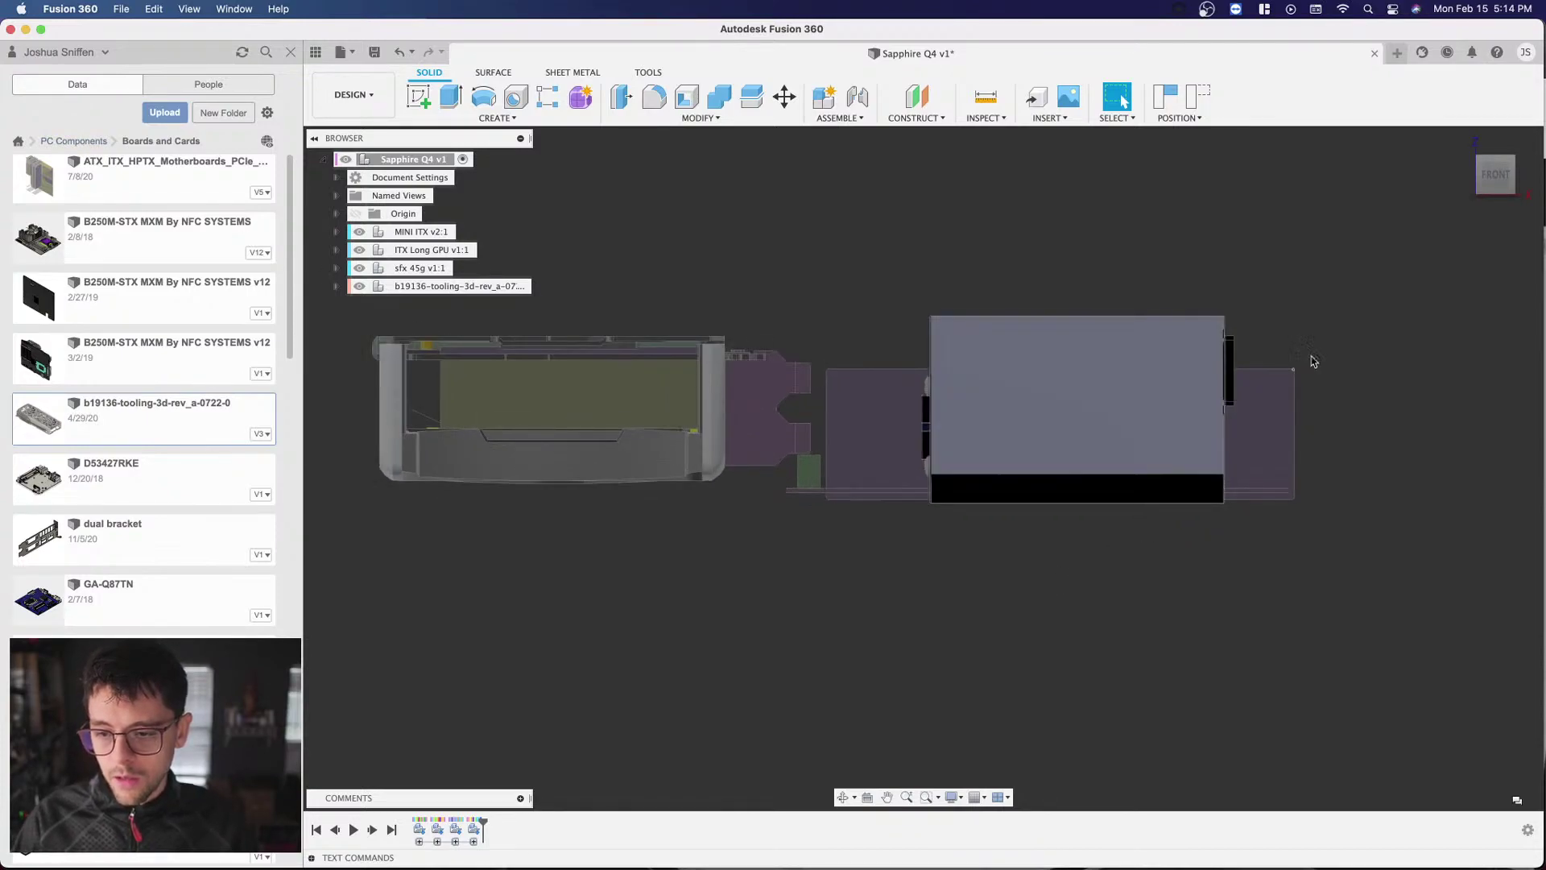
Step: Create a standard internal component named 8mm Standoff and keep it active
{"action": "left_click_drag", "start_coordinate": [1498, 174], "coordinate": [1505, 201]}
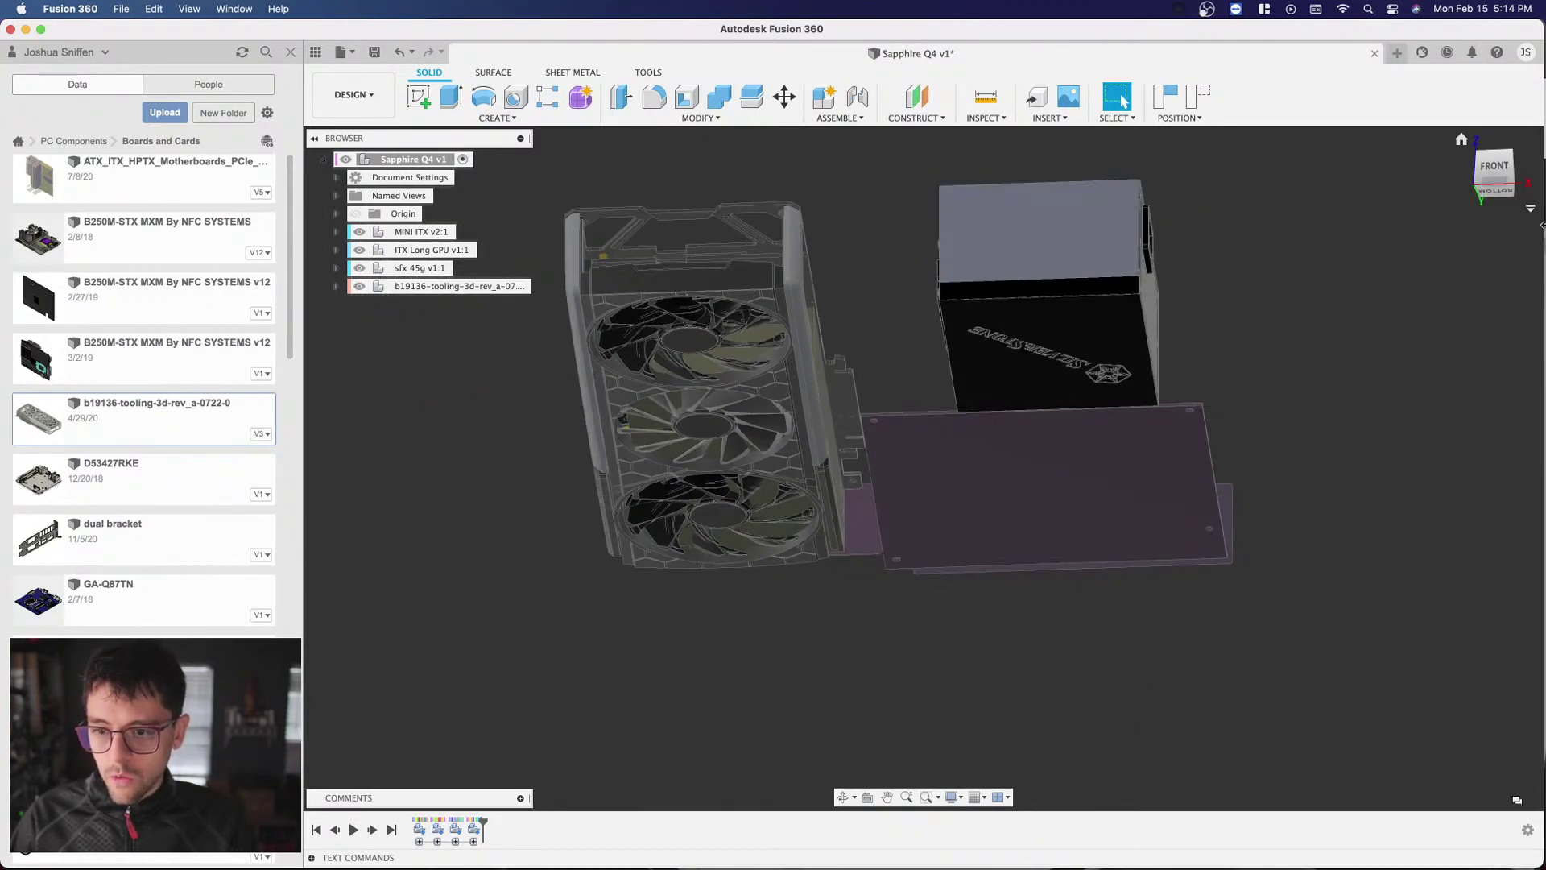
{"action": "left_click", "coordinate": [1499, 193]}
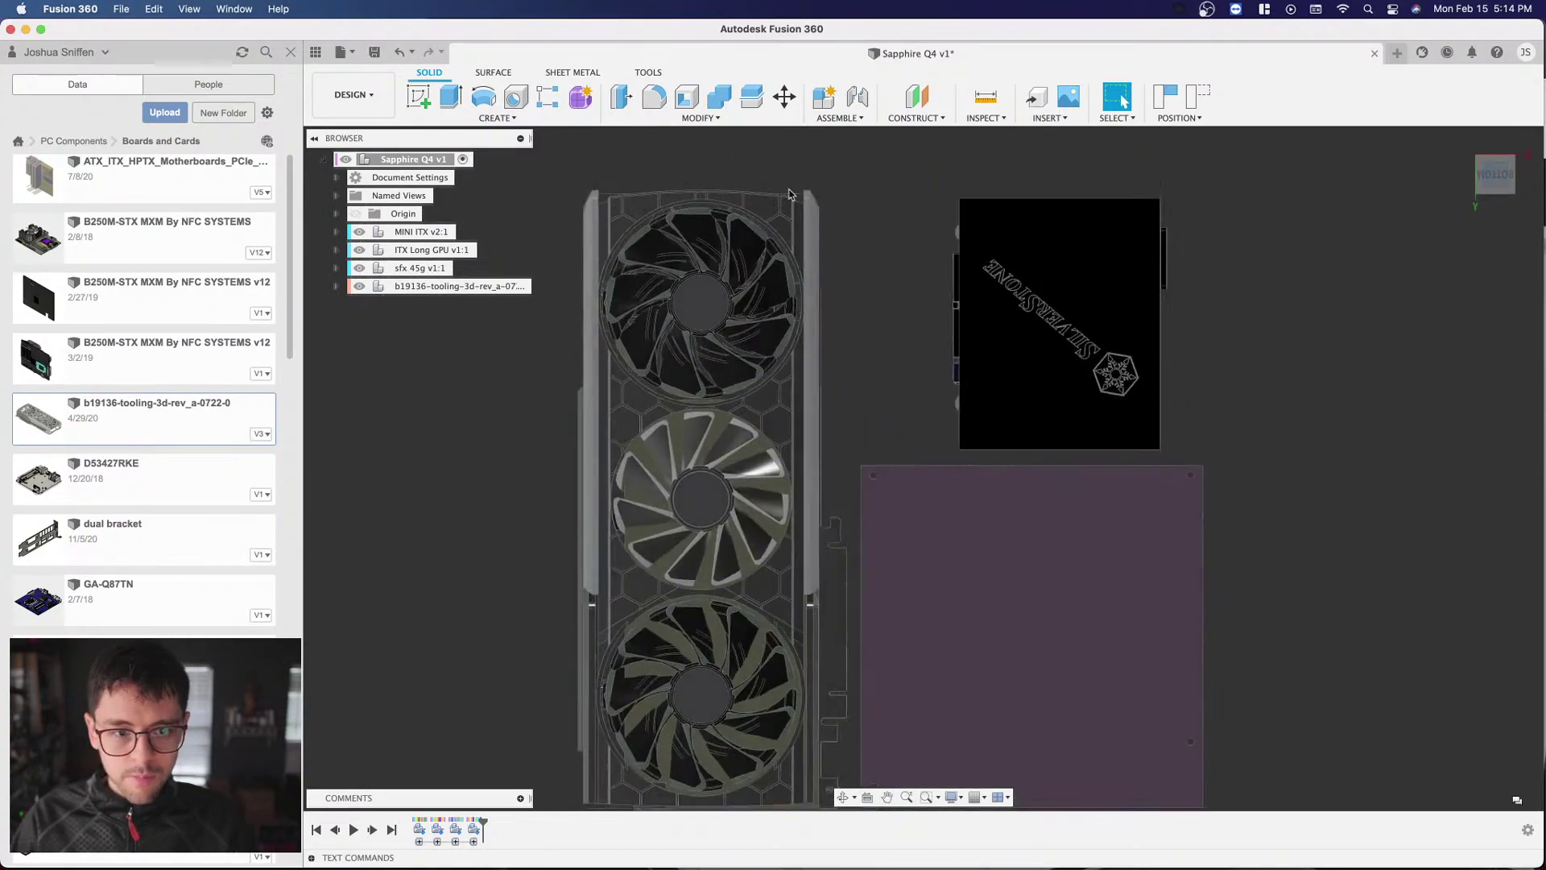
{"action": "left_click", "coordinate": [497, 118]}
{"action": "left_click", "coordinate": [480, 137]}
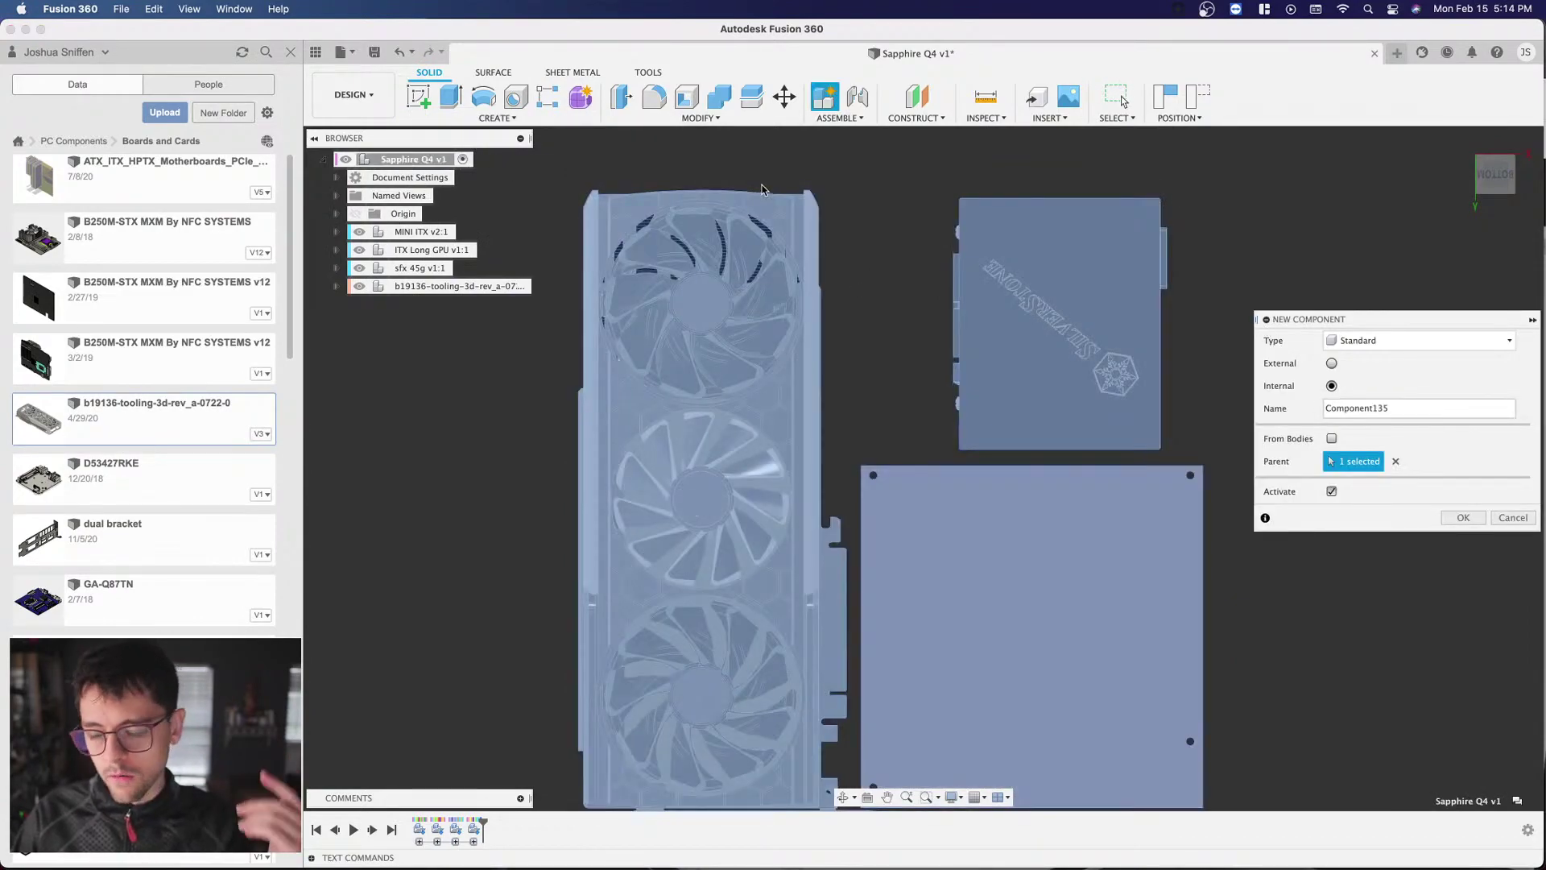
{"action": "double_click", "coordinate": [1384, 405]}
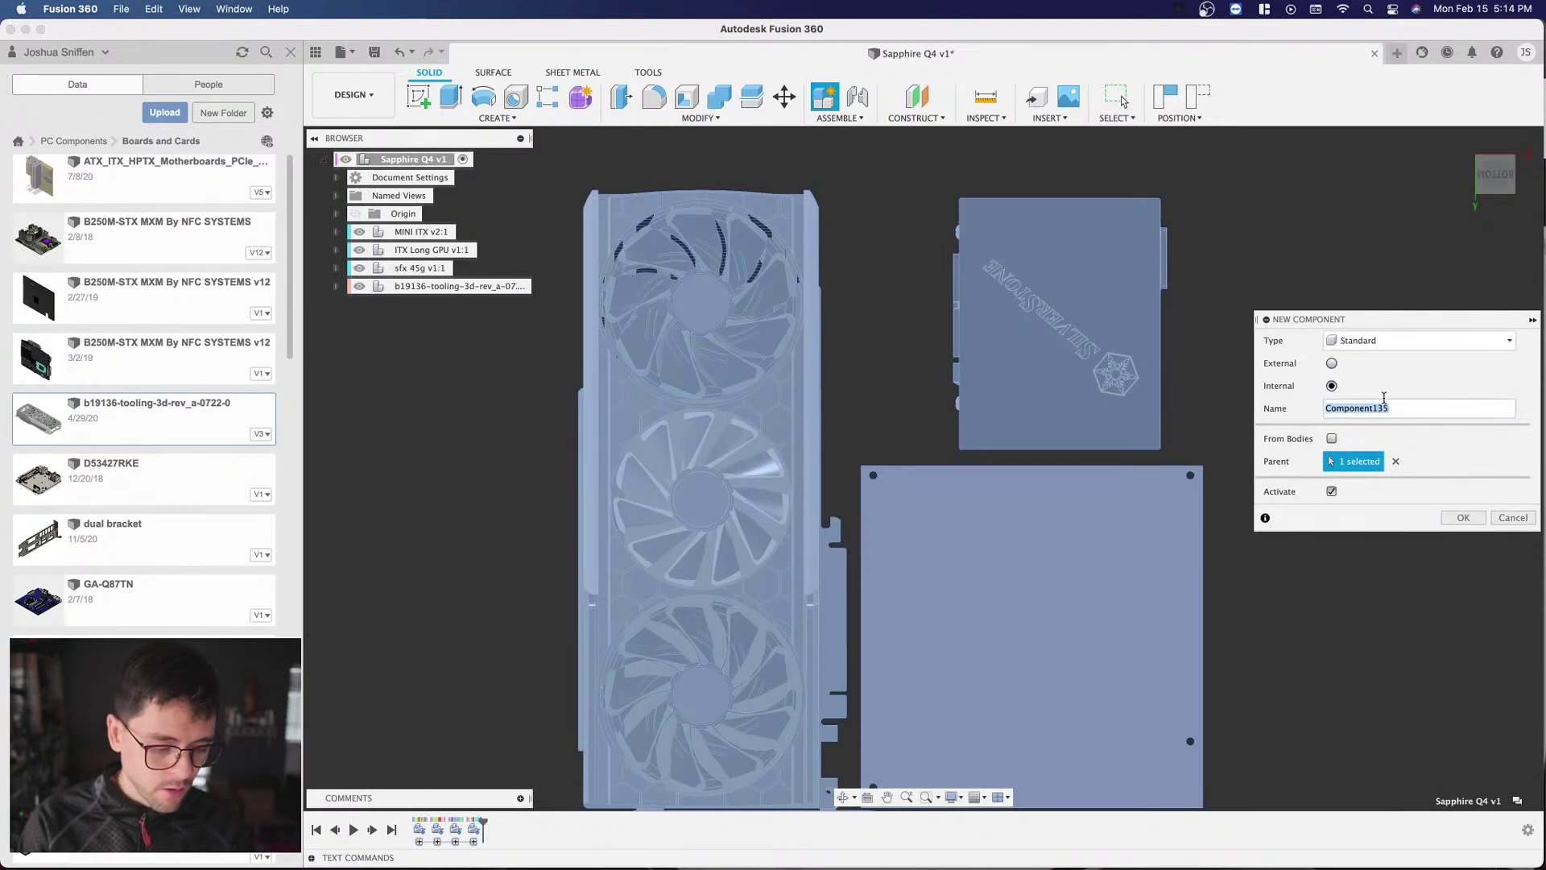
{"action": "type", "text": "8mm Standoff"}
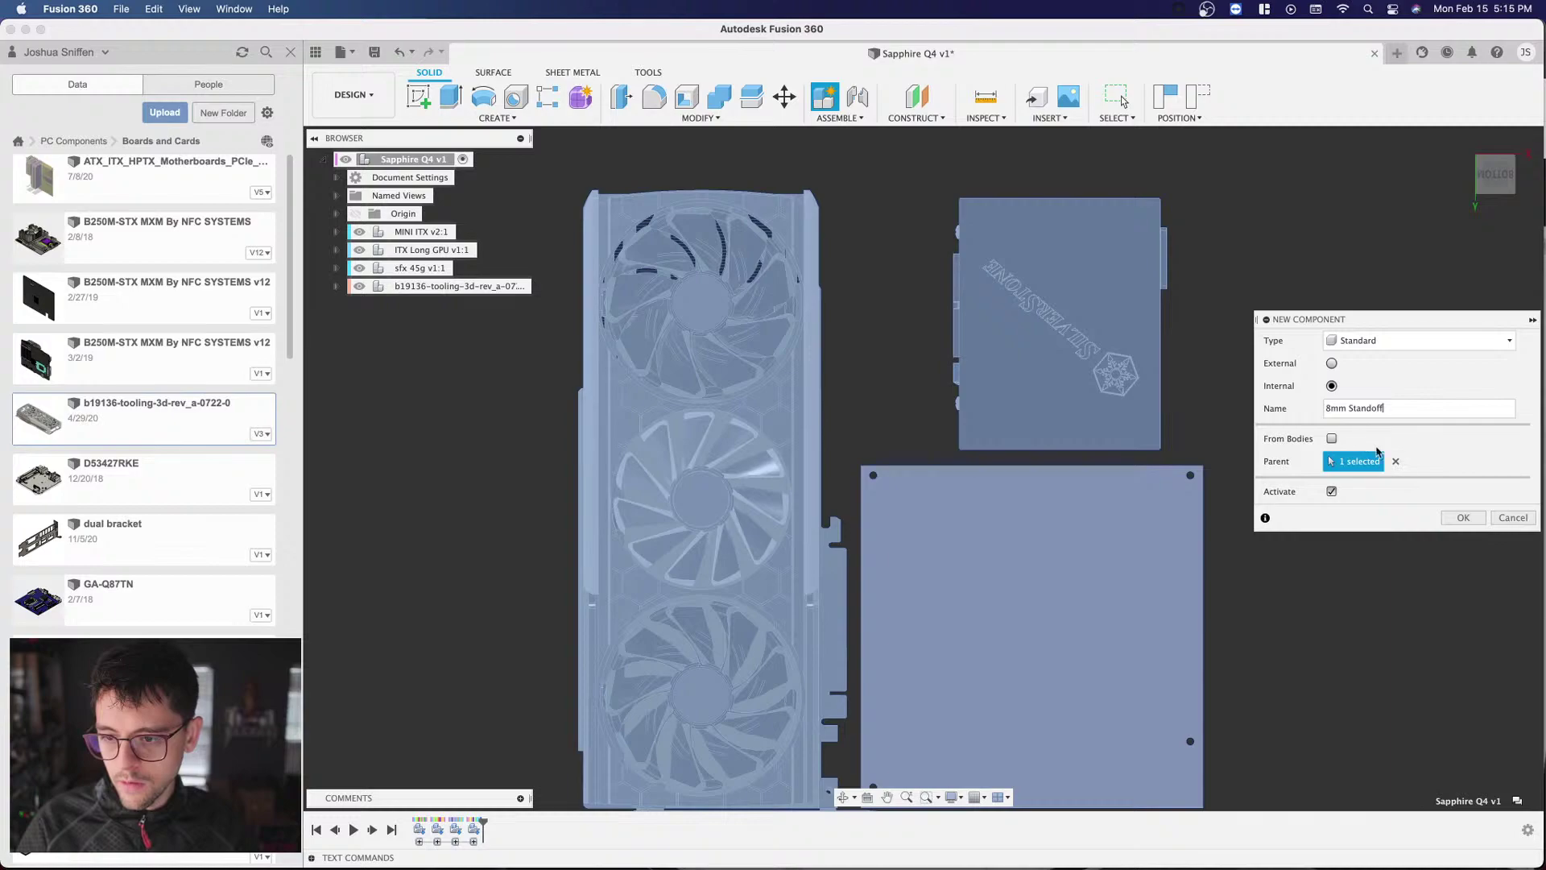
{"action": "key", "text": "Tab"}
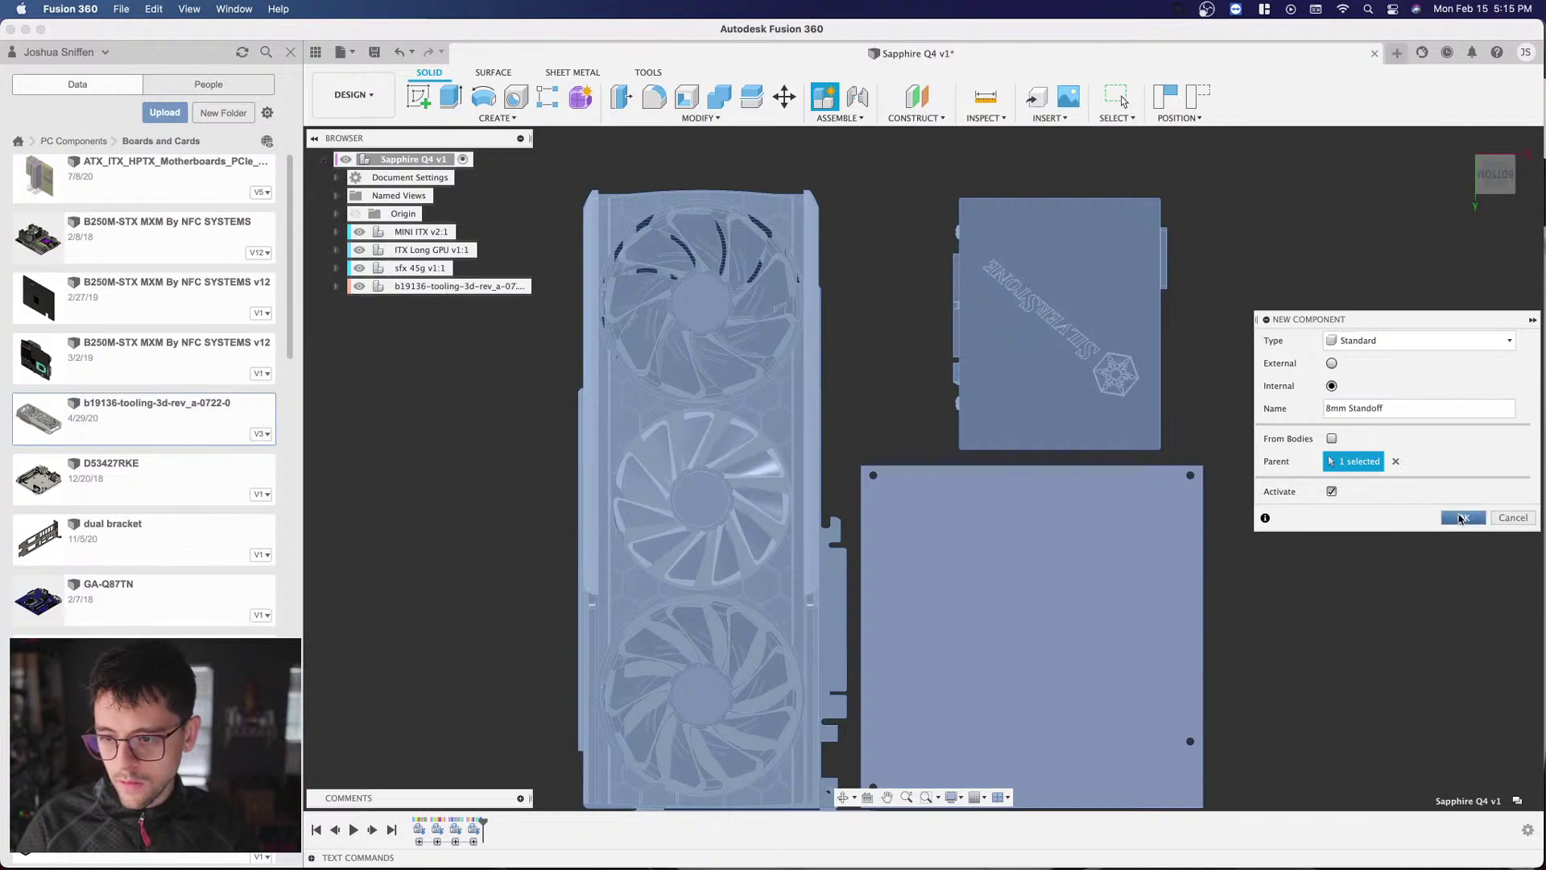
{"action": "left_click", "coordinate": [1458, 519]}
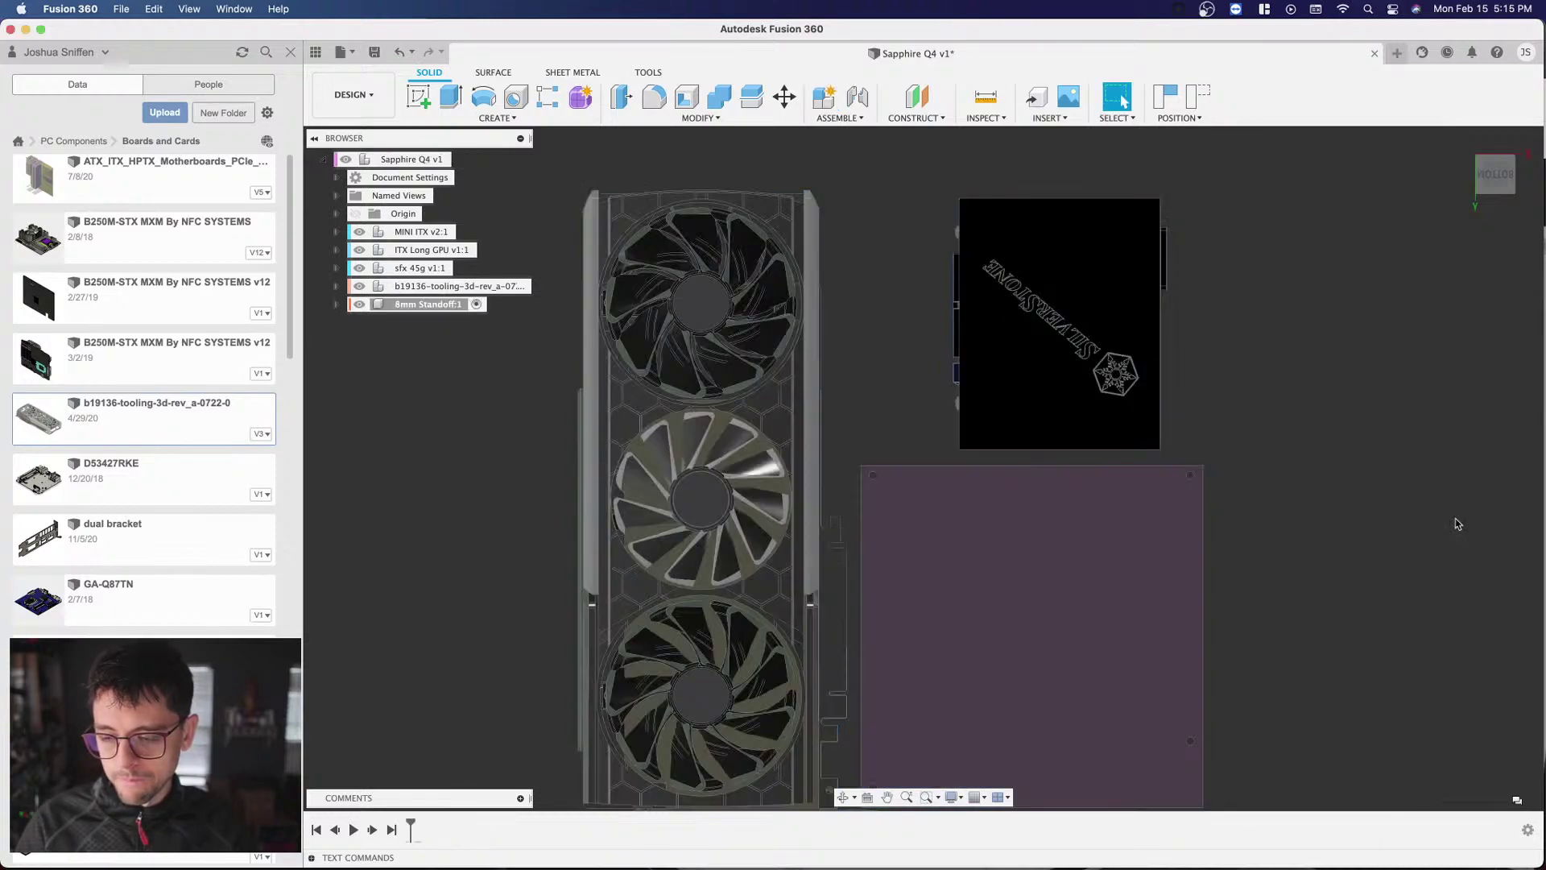
Step: Start a sketch on the underside face of the motherboard, capturing the current component positions
{"action": "scroll", "coordinate": [397, 386], "scroll_direction": "down", "scroll_amount": 3}
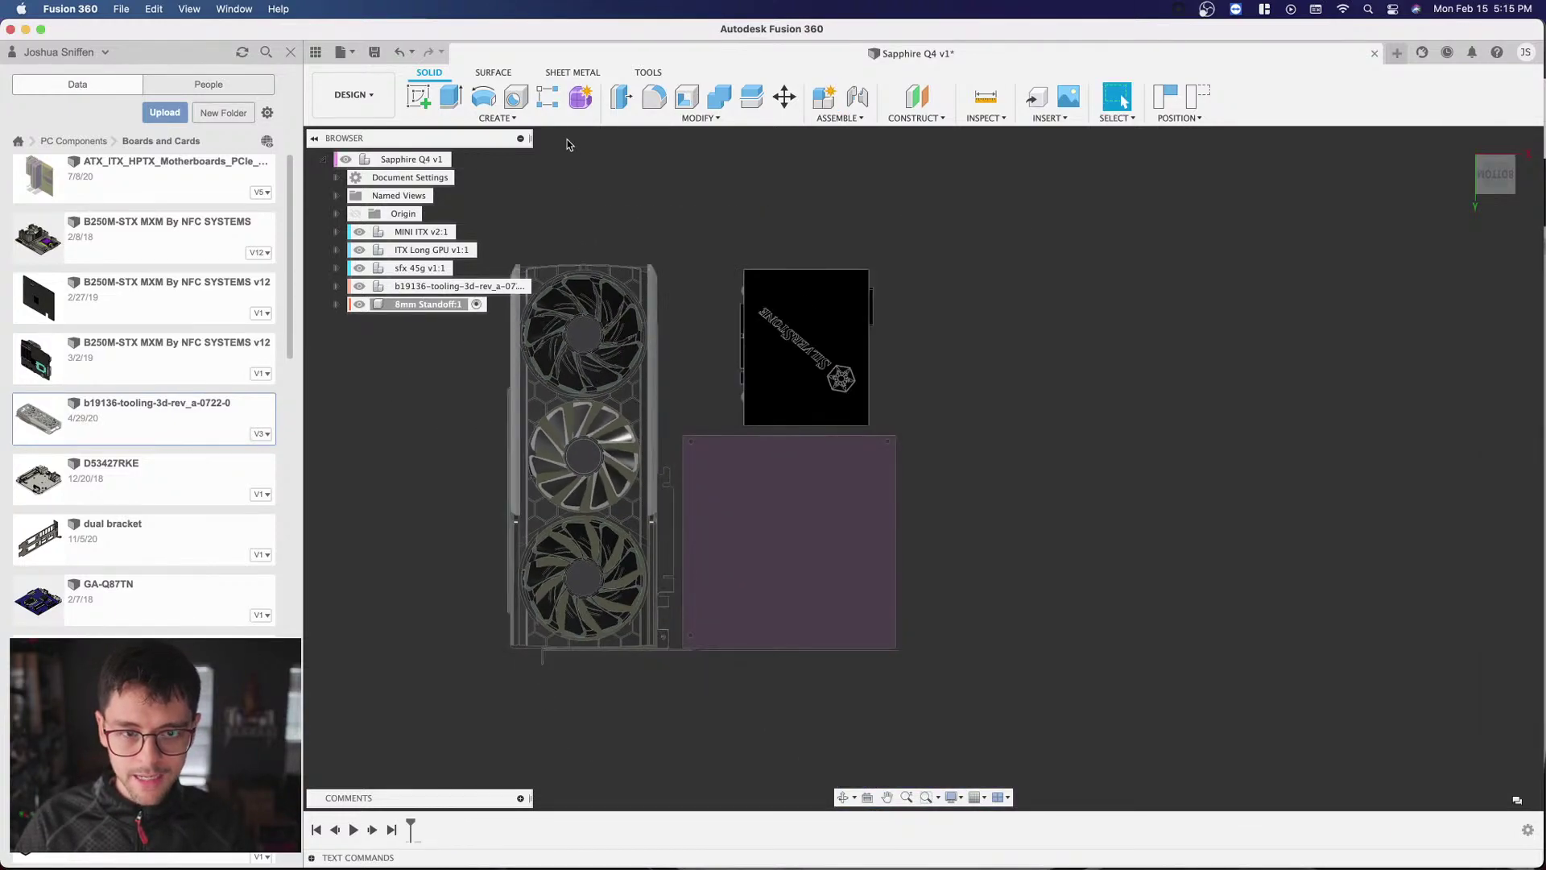
{"action": "scroll", "coordinate": [539, 318], "scroll_direction": "up", "scroll_amount": 3}
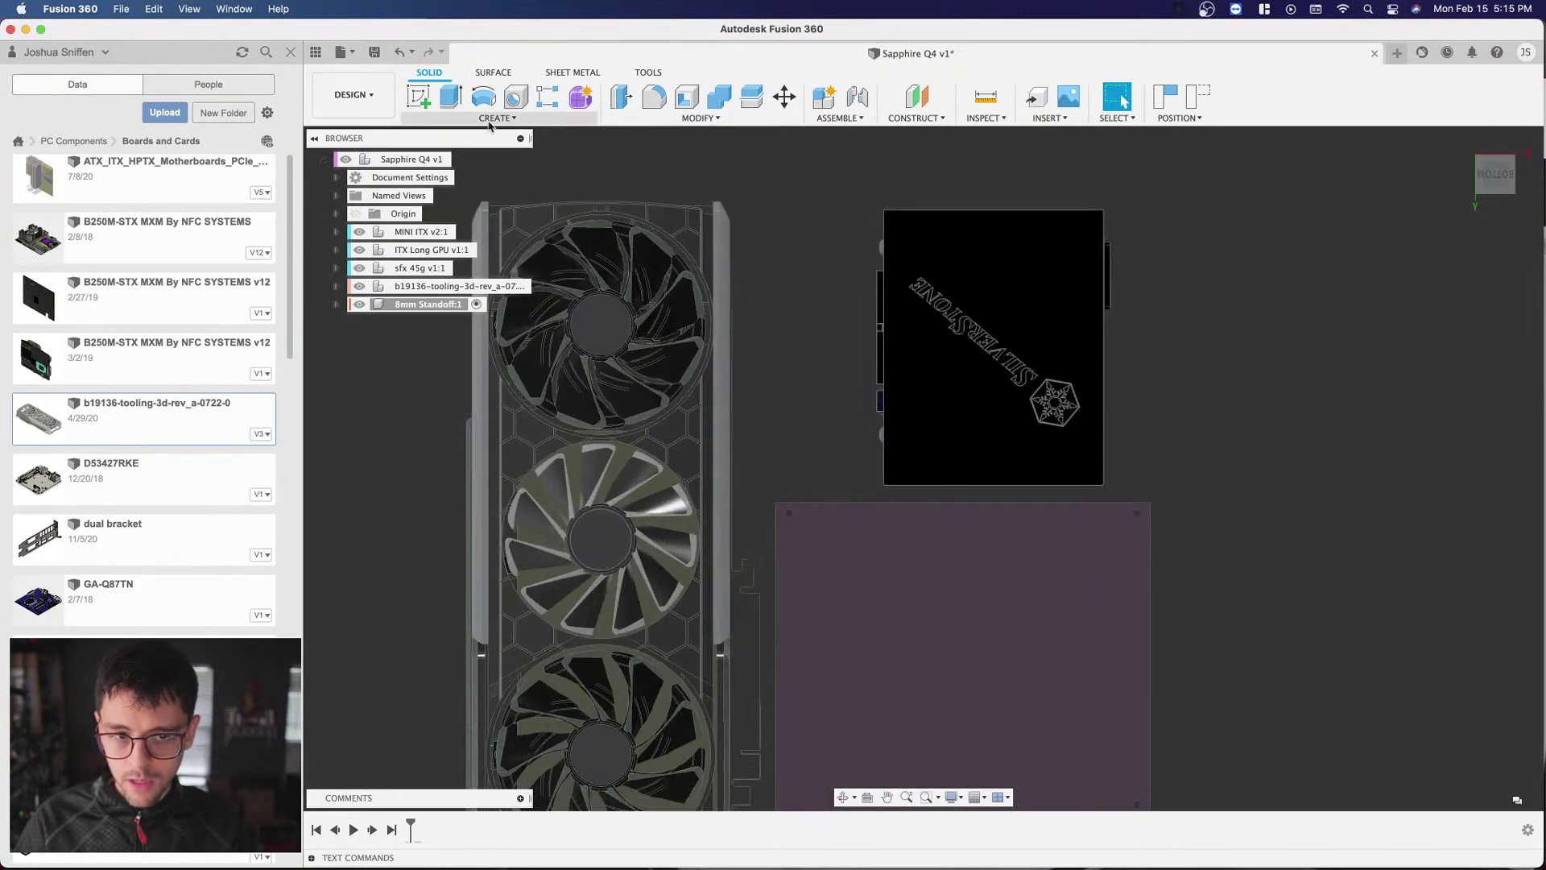
{"action": "left_click", "coordinate": [418, 96]}
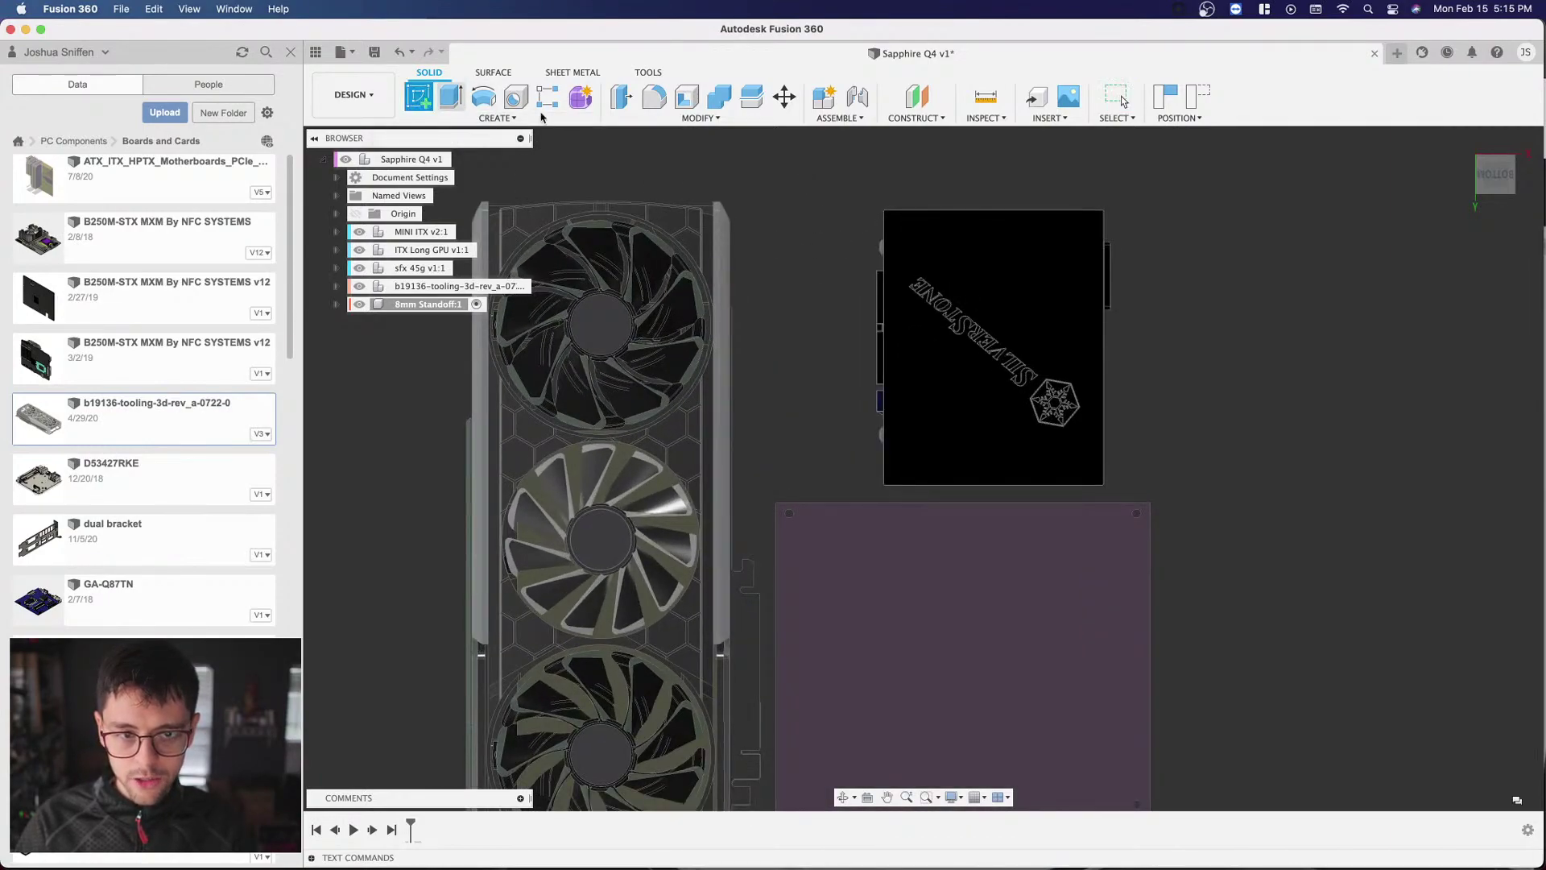
{"action": "left_click", "coordinate": [916, 267]}
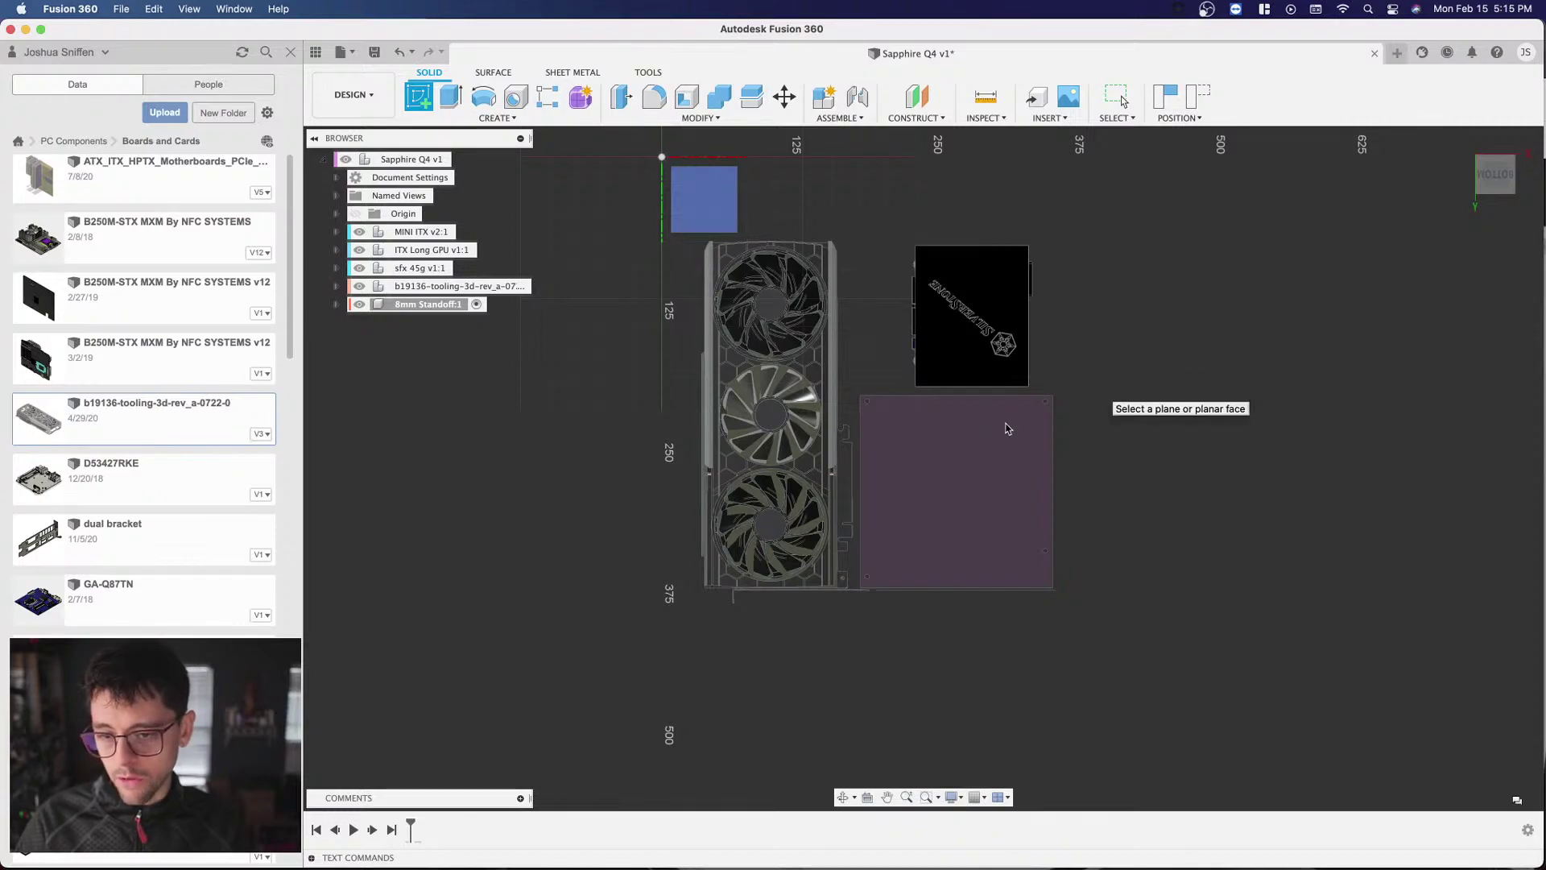
{"action": "scroll", "coordinate": [1051, 417], "scroll_direction": "up", "scroll_amount": 5}
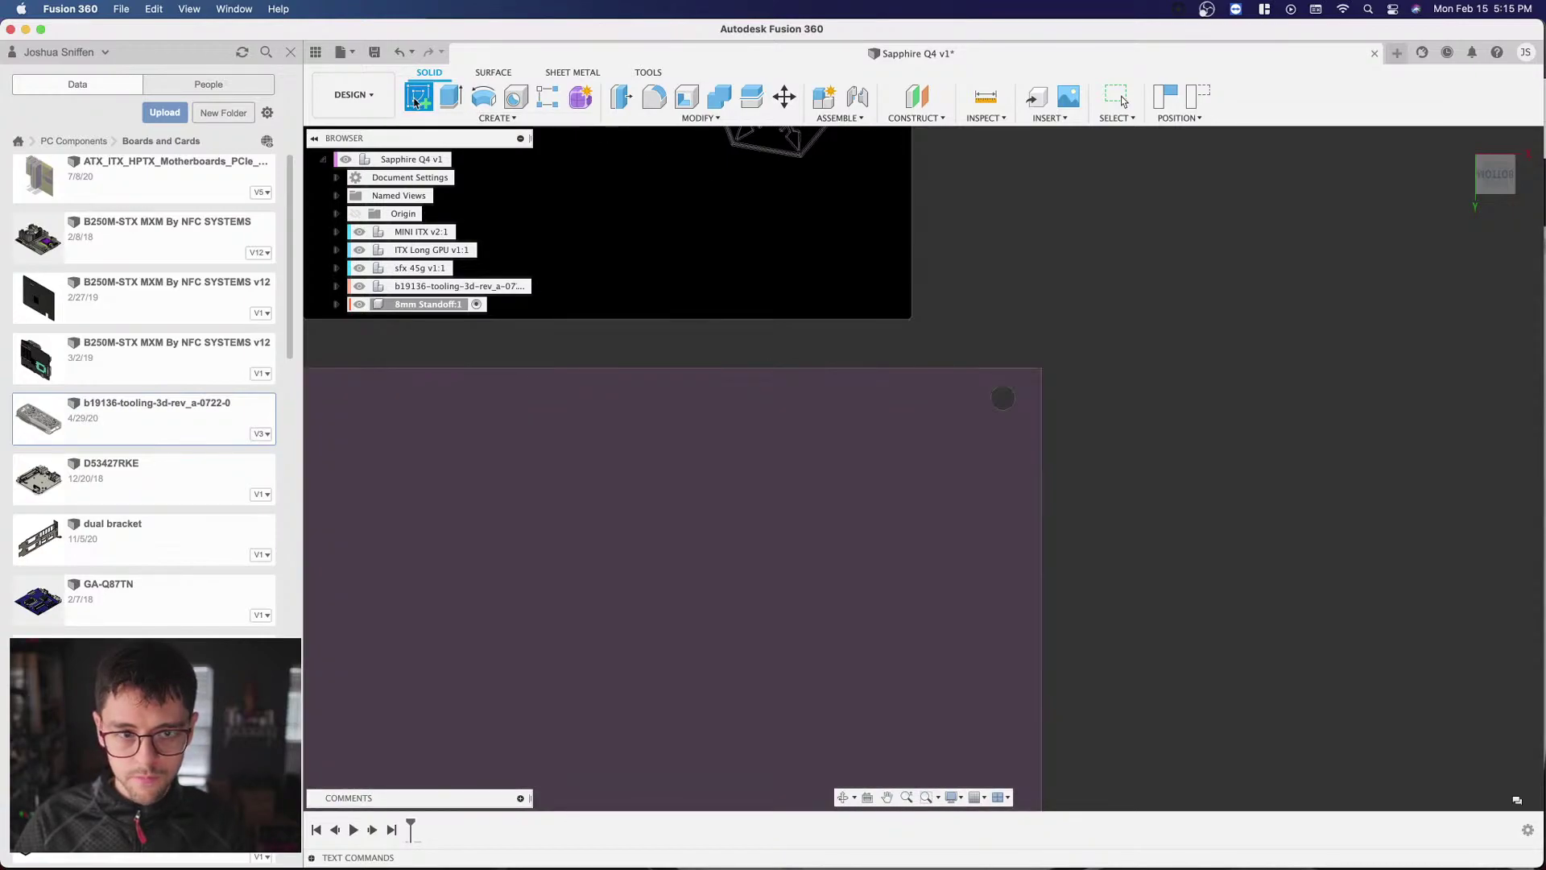
{"action": "scroll", "coordinate": [1016, 371], "scroll_direction": "down", "scroll_amount": 3}
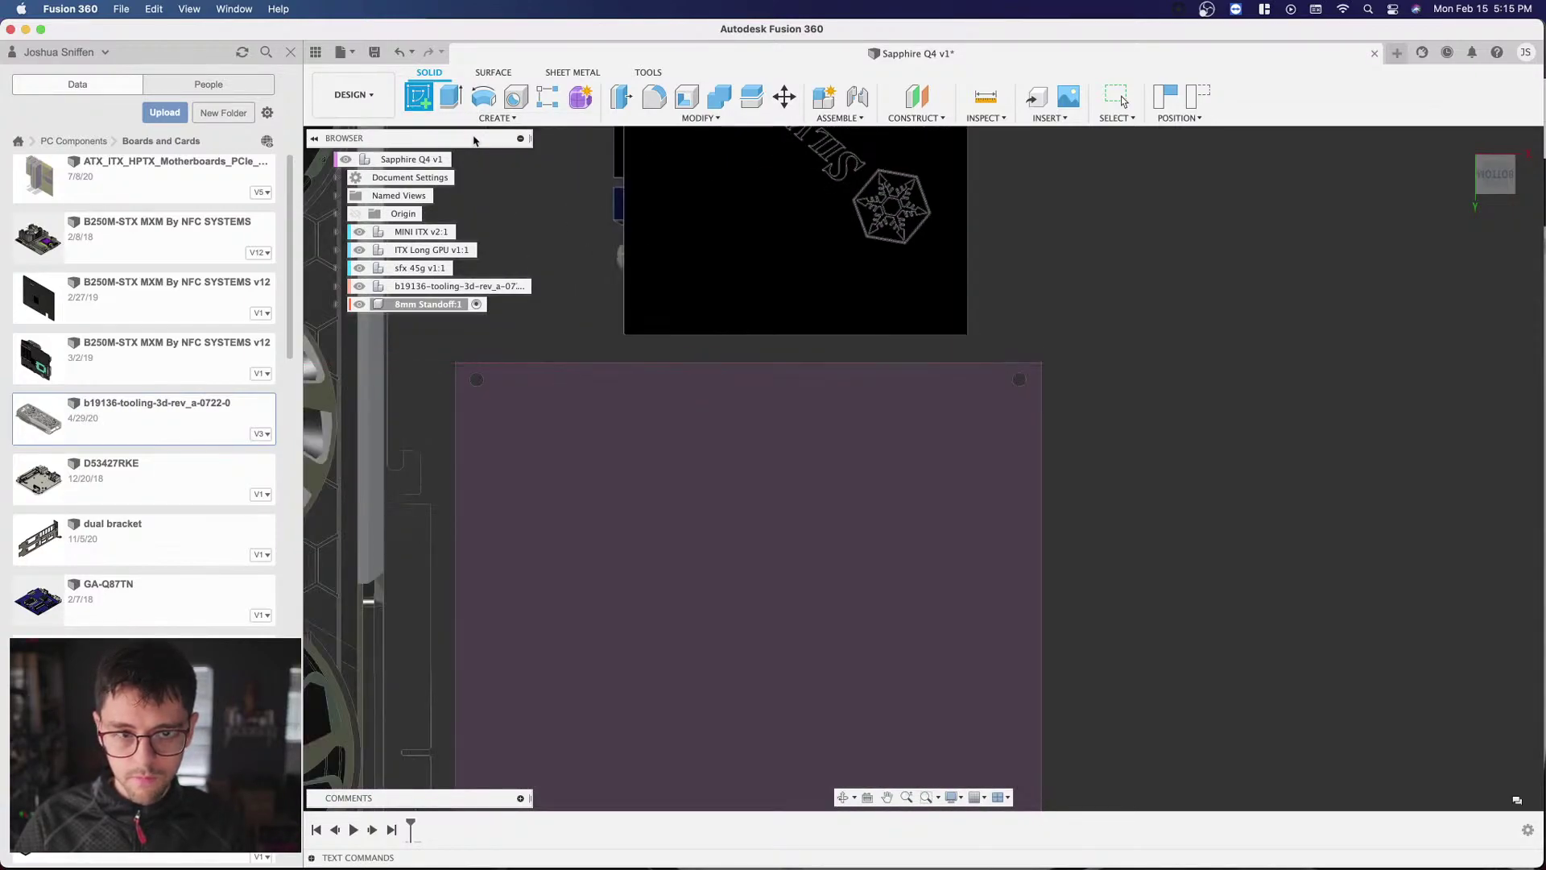
{"action": "left_click", "coordinate": [496, 118]}
{"action": "left_click", "coordinate": [447, 151]}
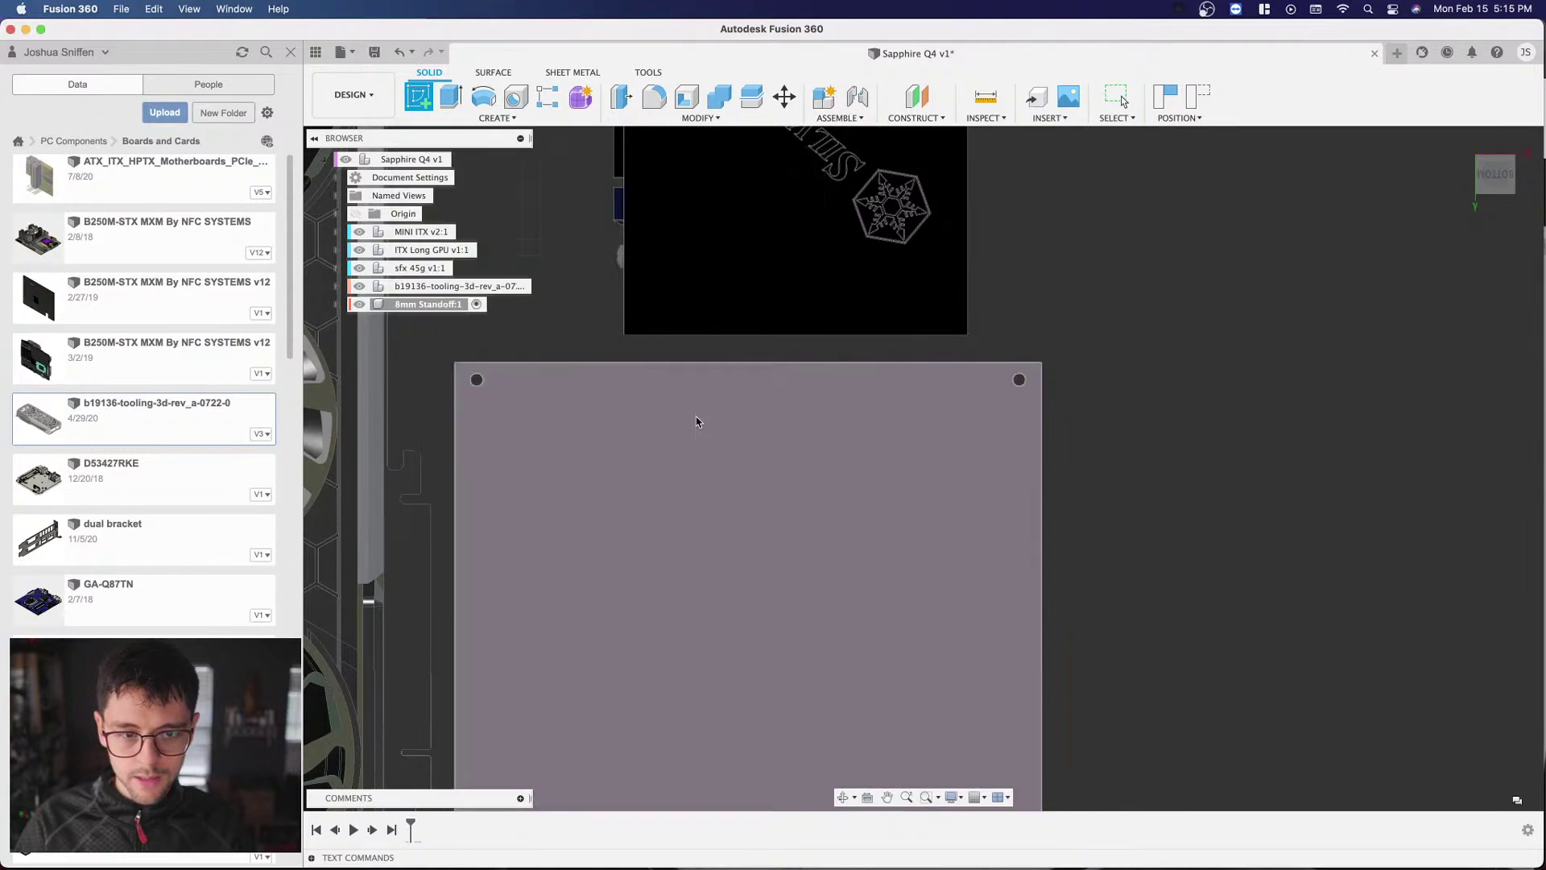
{"action": "left_click", "coordinate": [726, 432]}
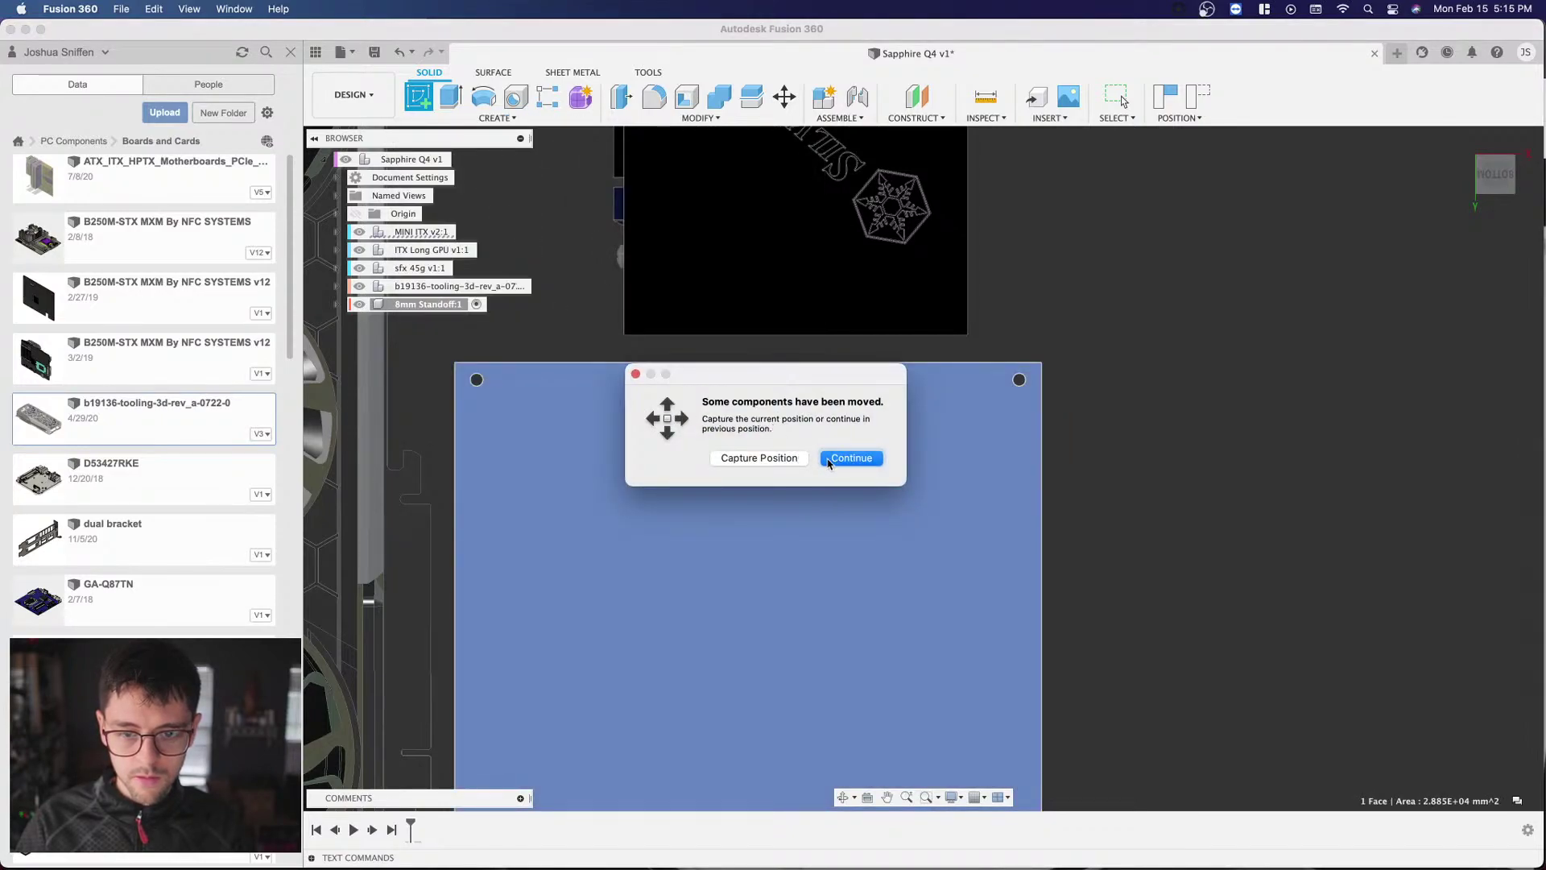
{"action": "left_click", "coordinate": [787, 462]}
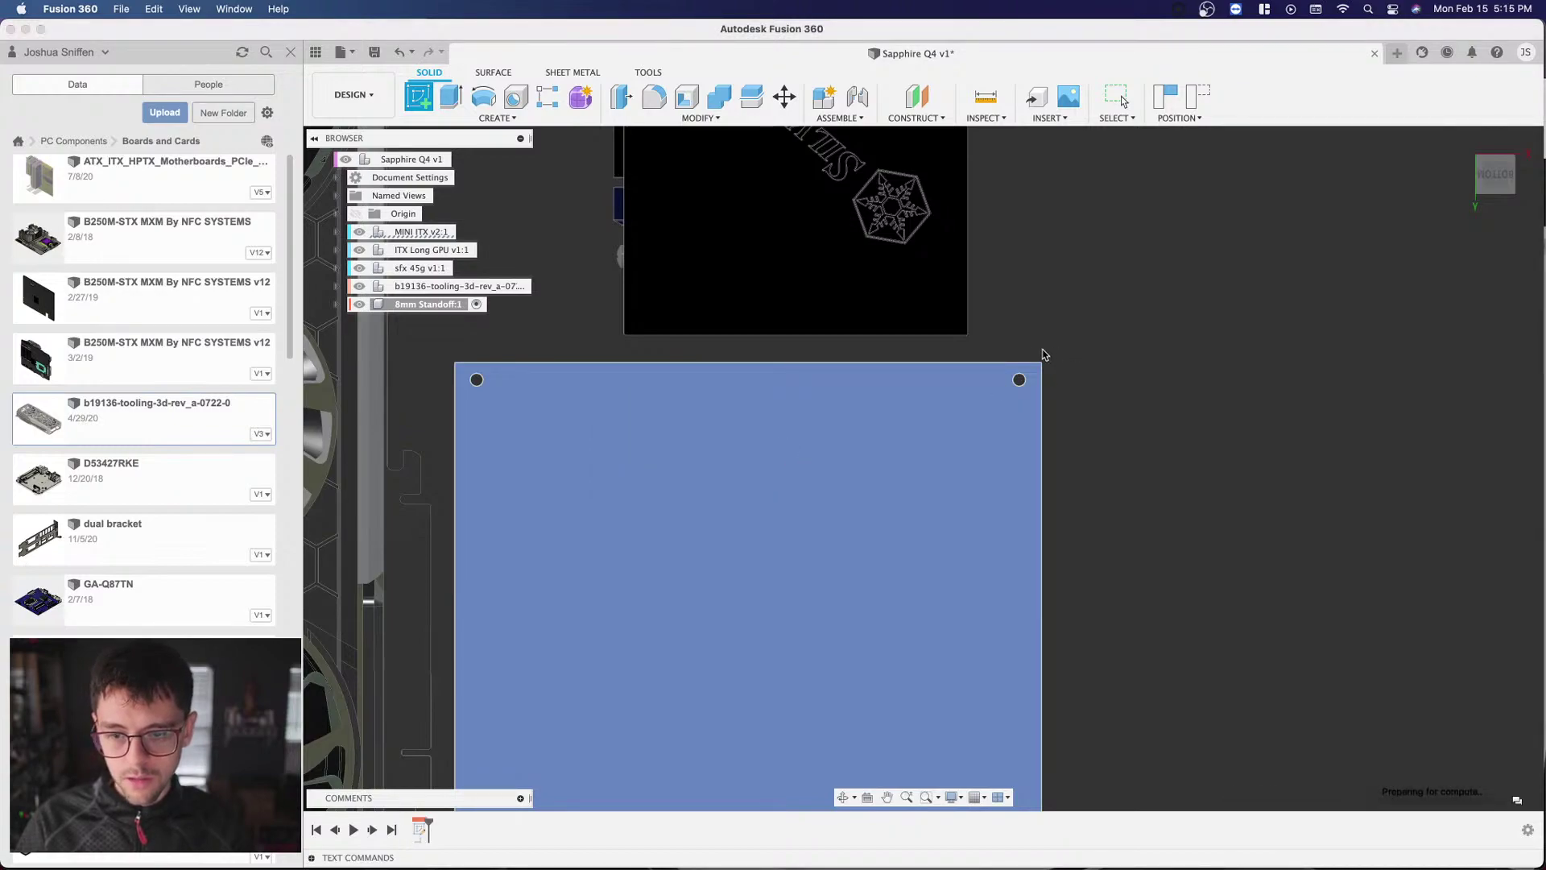
{"action": "key", "text": "s"}
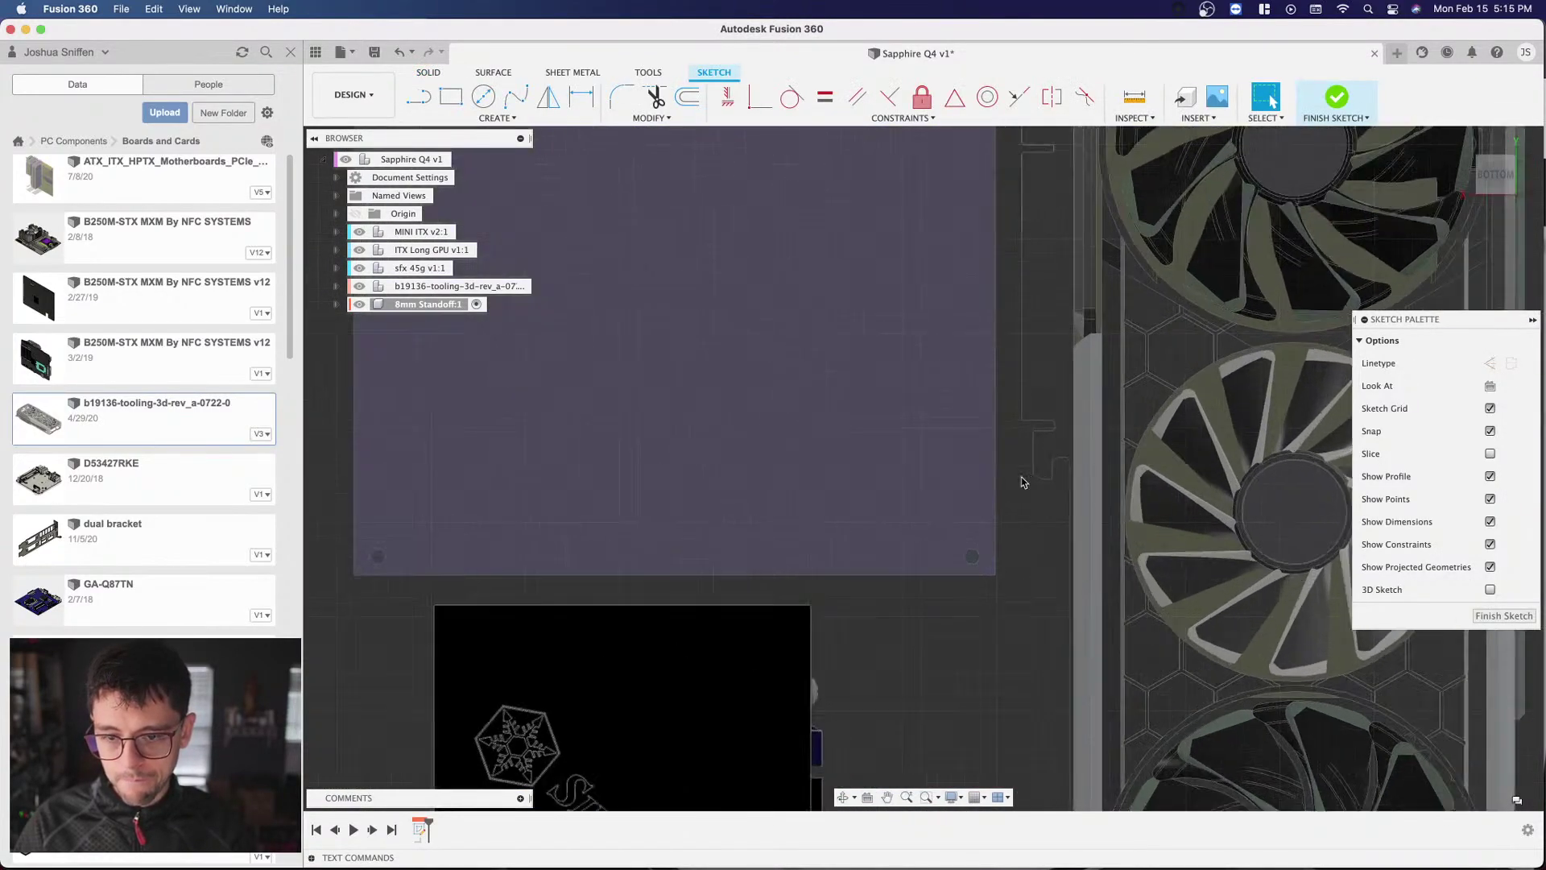
{"action": "left_click", "coordinate": [483, 97]}
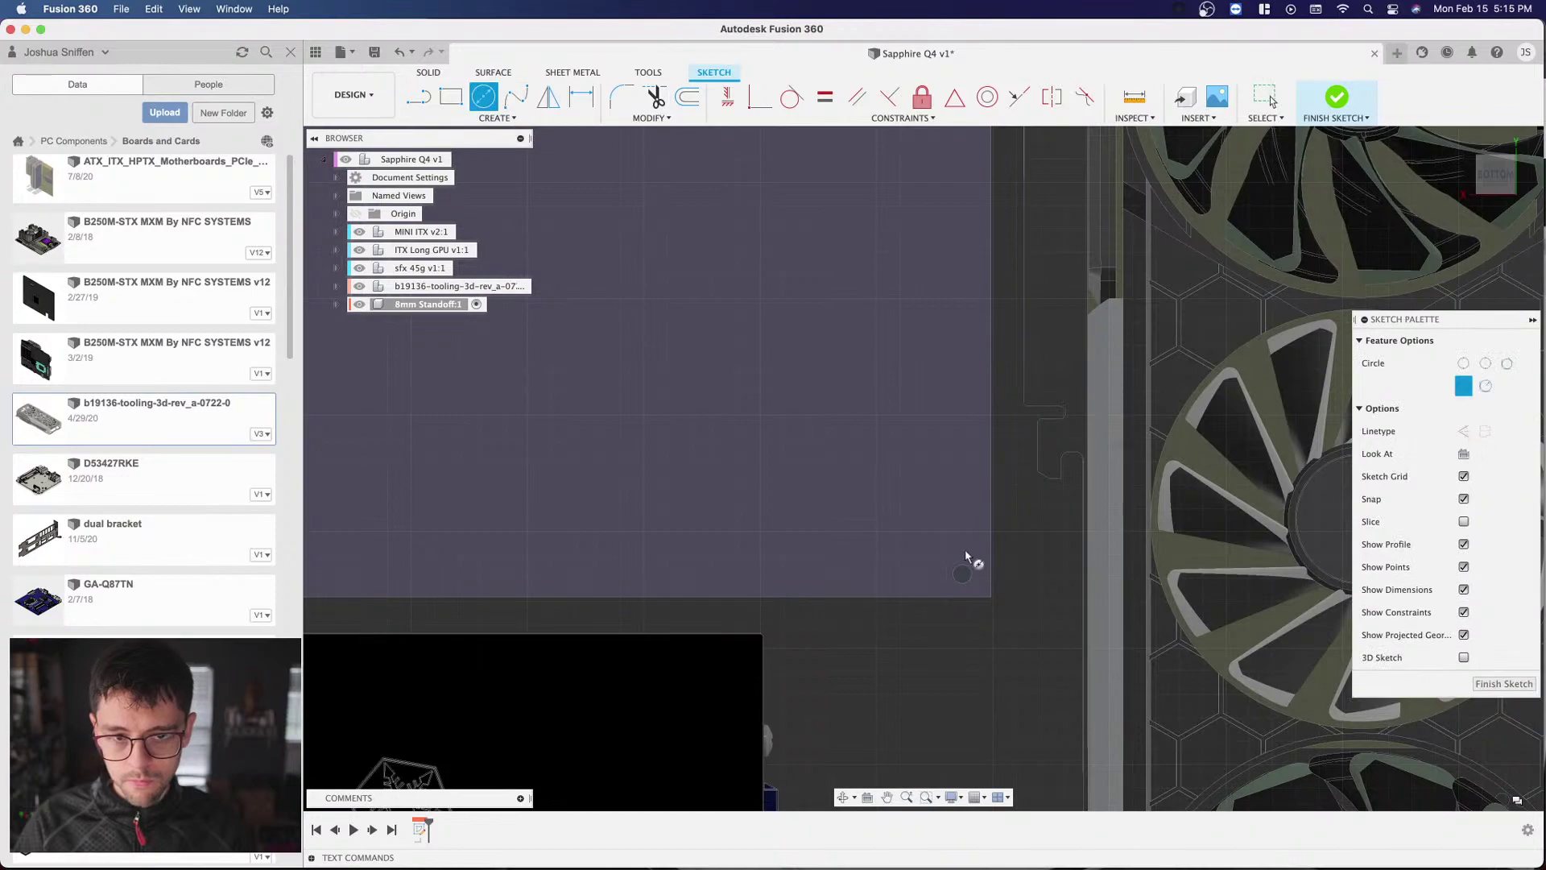
{"action": "scroll", "coordinate": [961, 564], "scroll_direction": "up", "scroll_amount": 2}
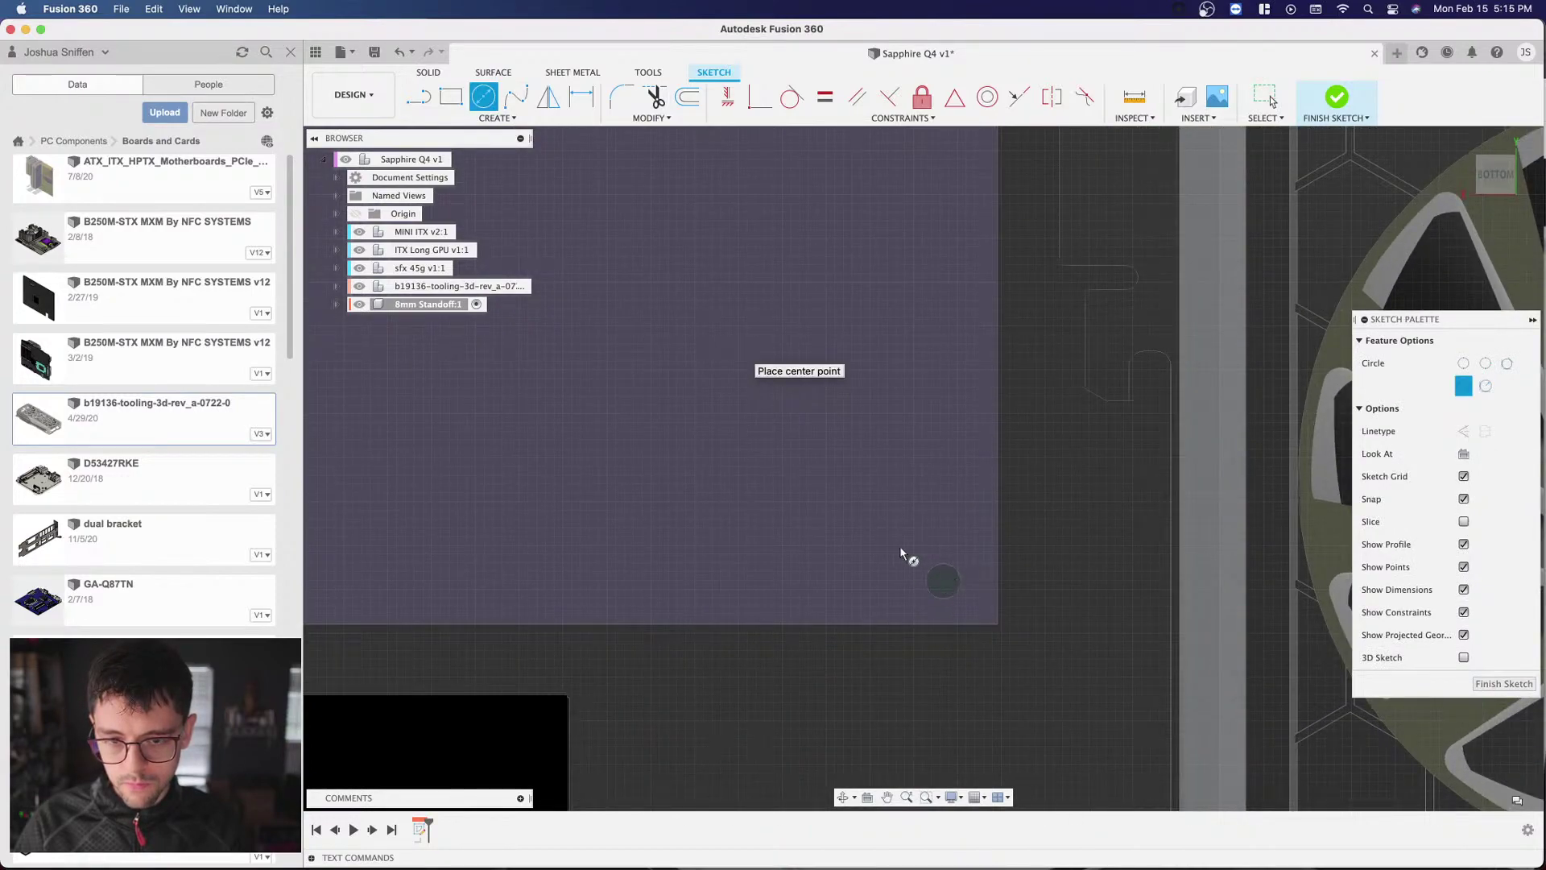
{"action": "left_click", "coordinate": [938, 577]}
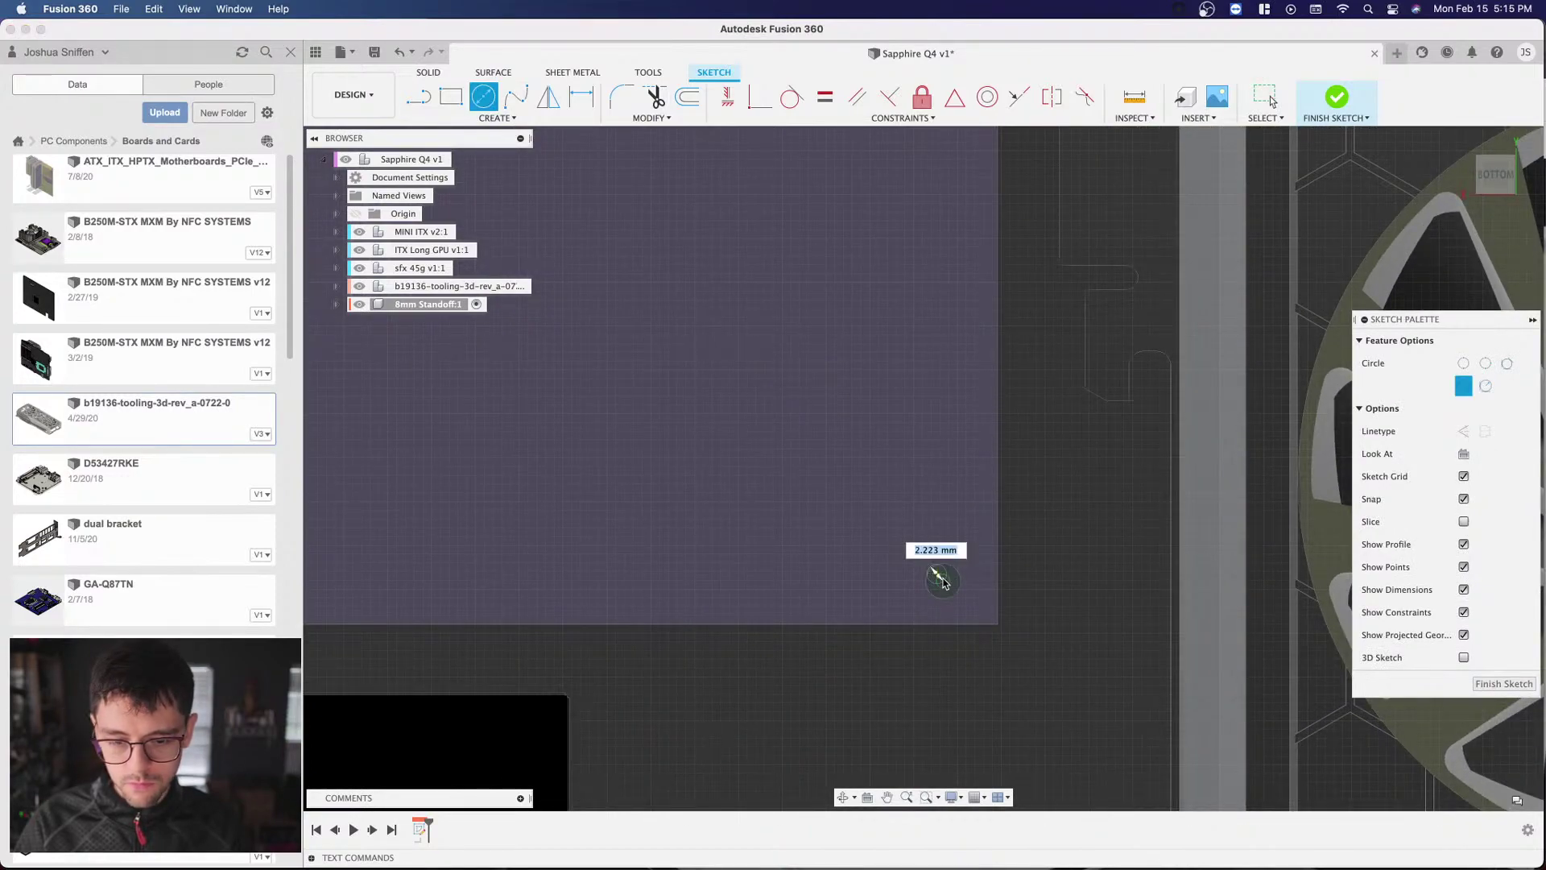
{"action": "key", "text": "Escape"}
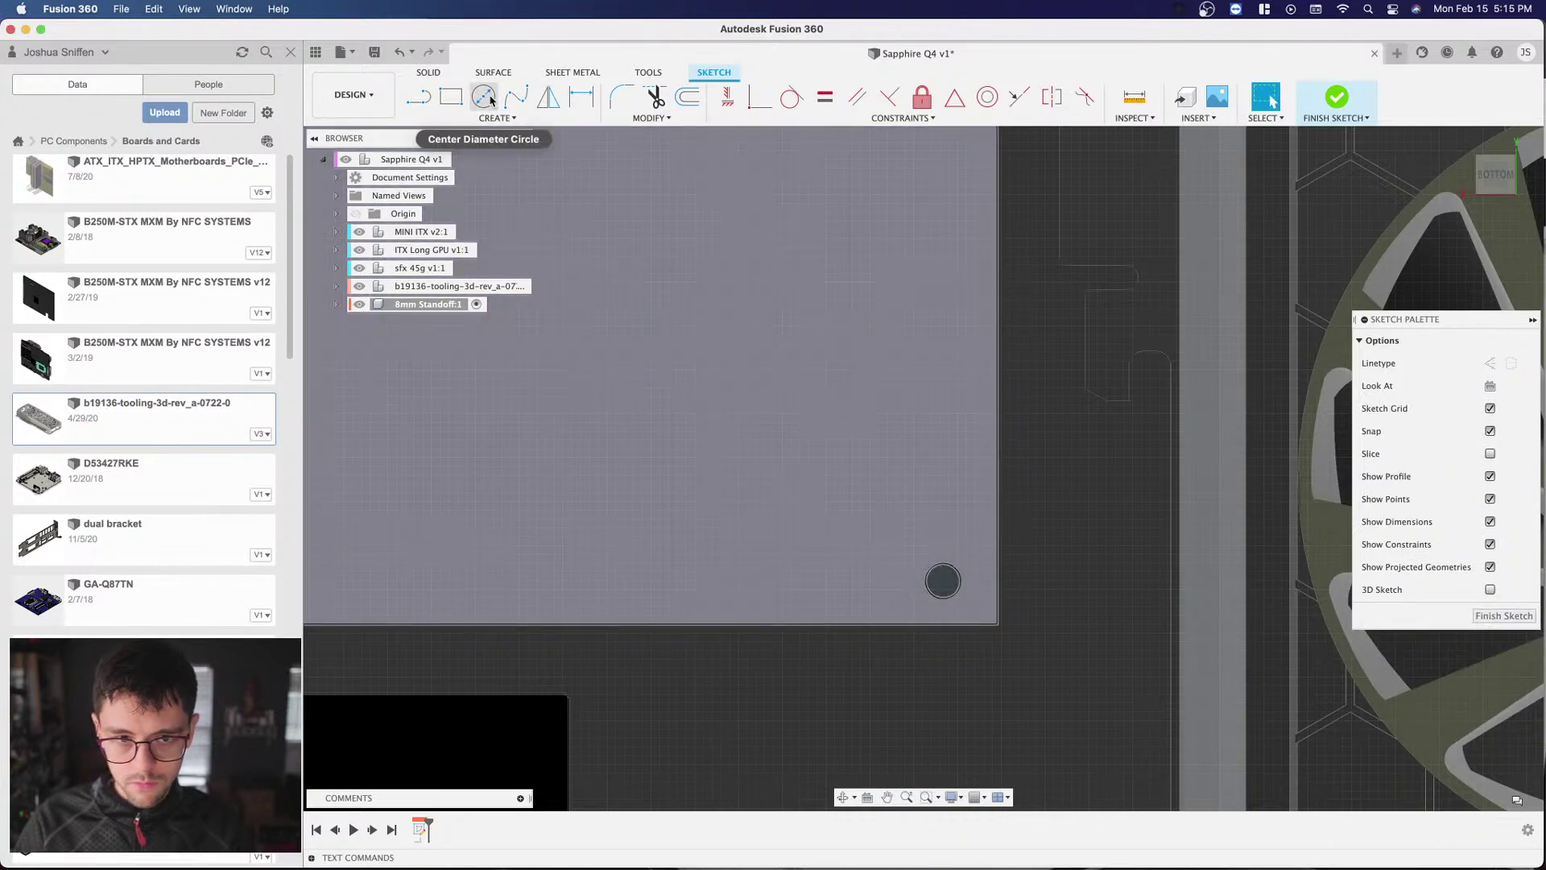
Step: Sketch a 5 mm diameter circle centred on the motherboard mounting hole nearest the graphics card and power supply
{"action": "left_click", "coordinate": [483, 97]}
{"action": "left_click", "coordinate": [942, 581]}
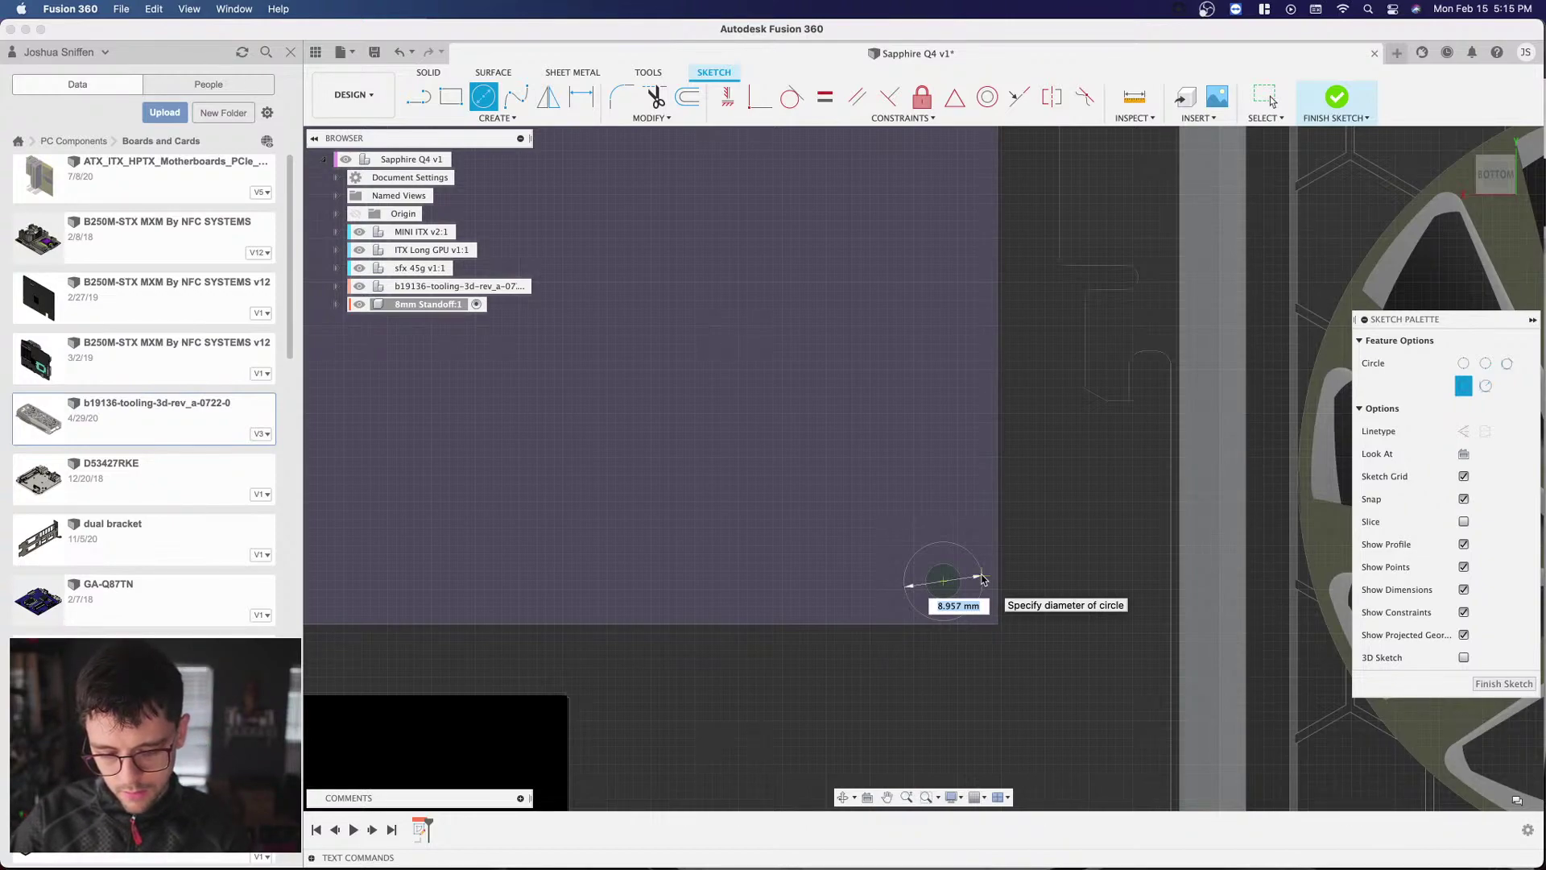
{"action": "type", "text": "5"}
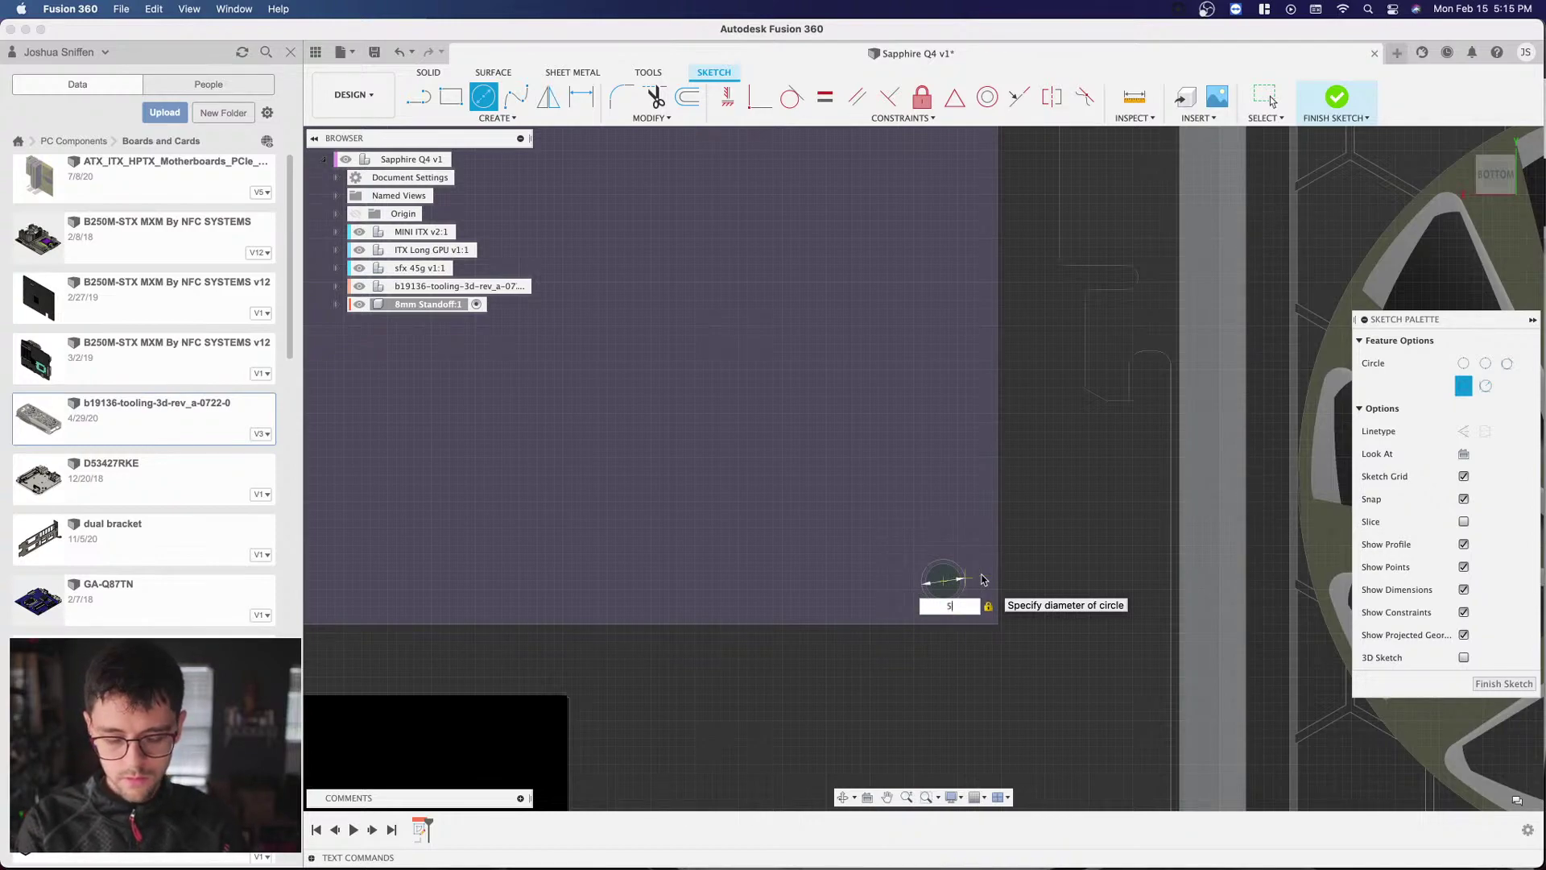
{"action": "key", "text": "Return"}
{"action": "key", "text": "Escape"}
Step: Extrude both the inner disc and outer ring of the standoff circle 8 mm away from the motherboard as a new body
{"action": "left_click_drag", "start_coordinate": [1461, 140], "coordinate": [1480, 108]}
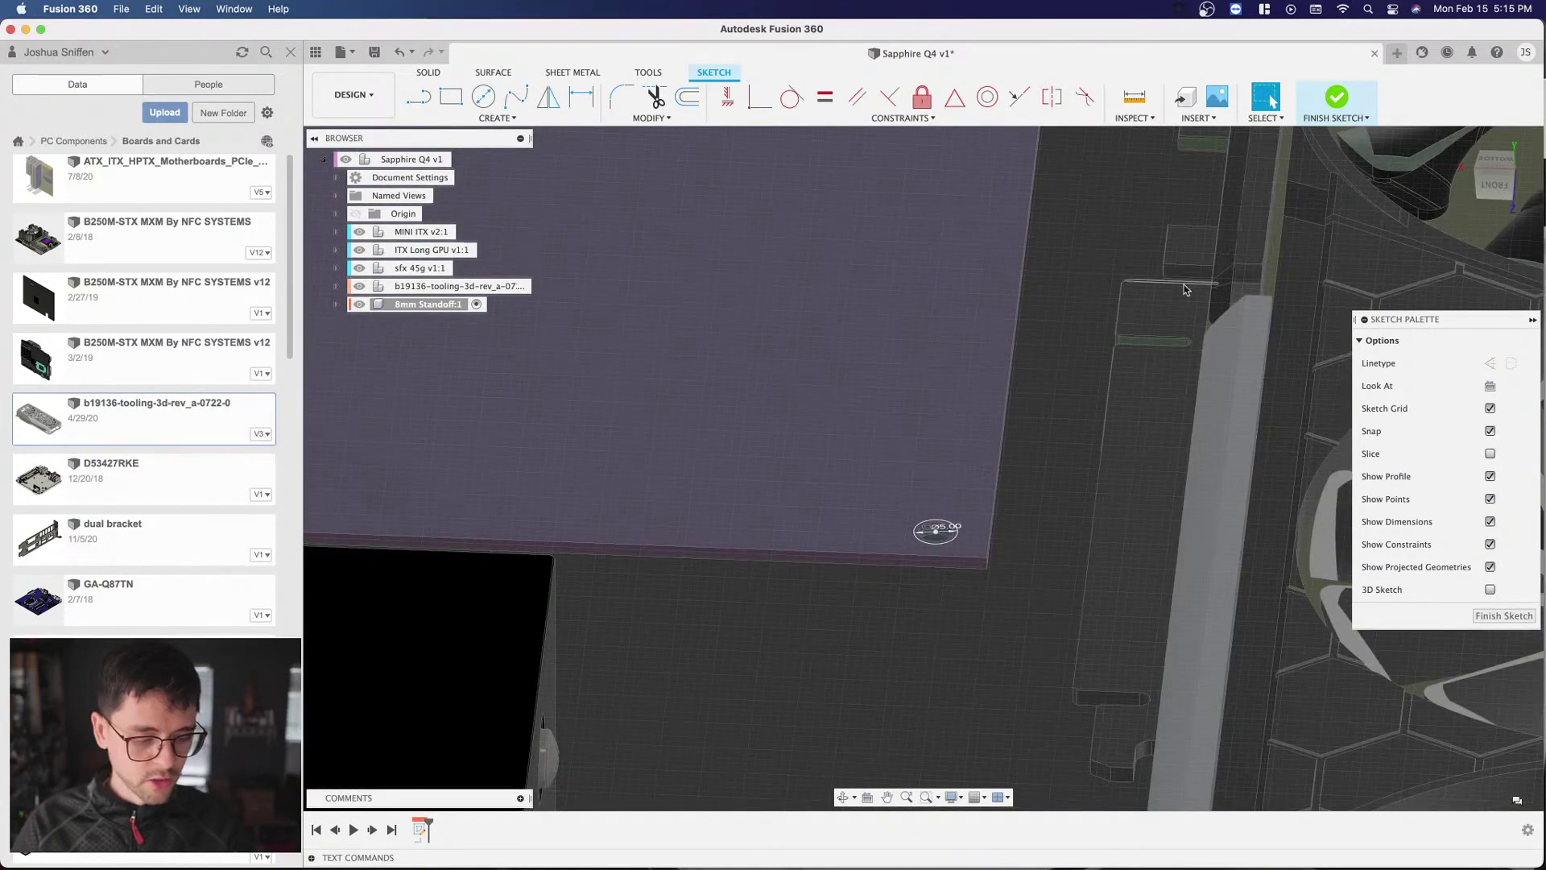
{"action": "key", "text": "q"}
{"action": "left_click", "coordinate": [934, 534]}
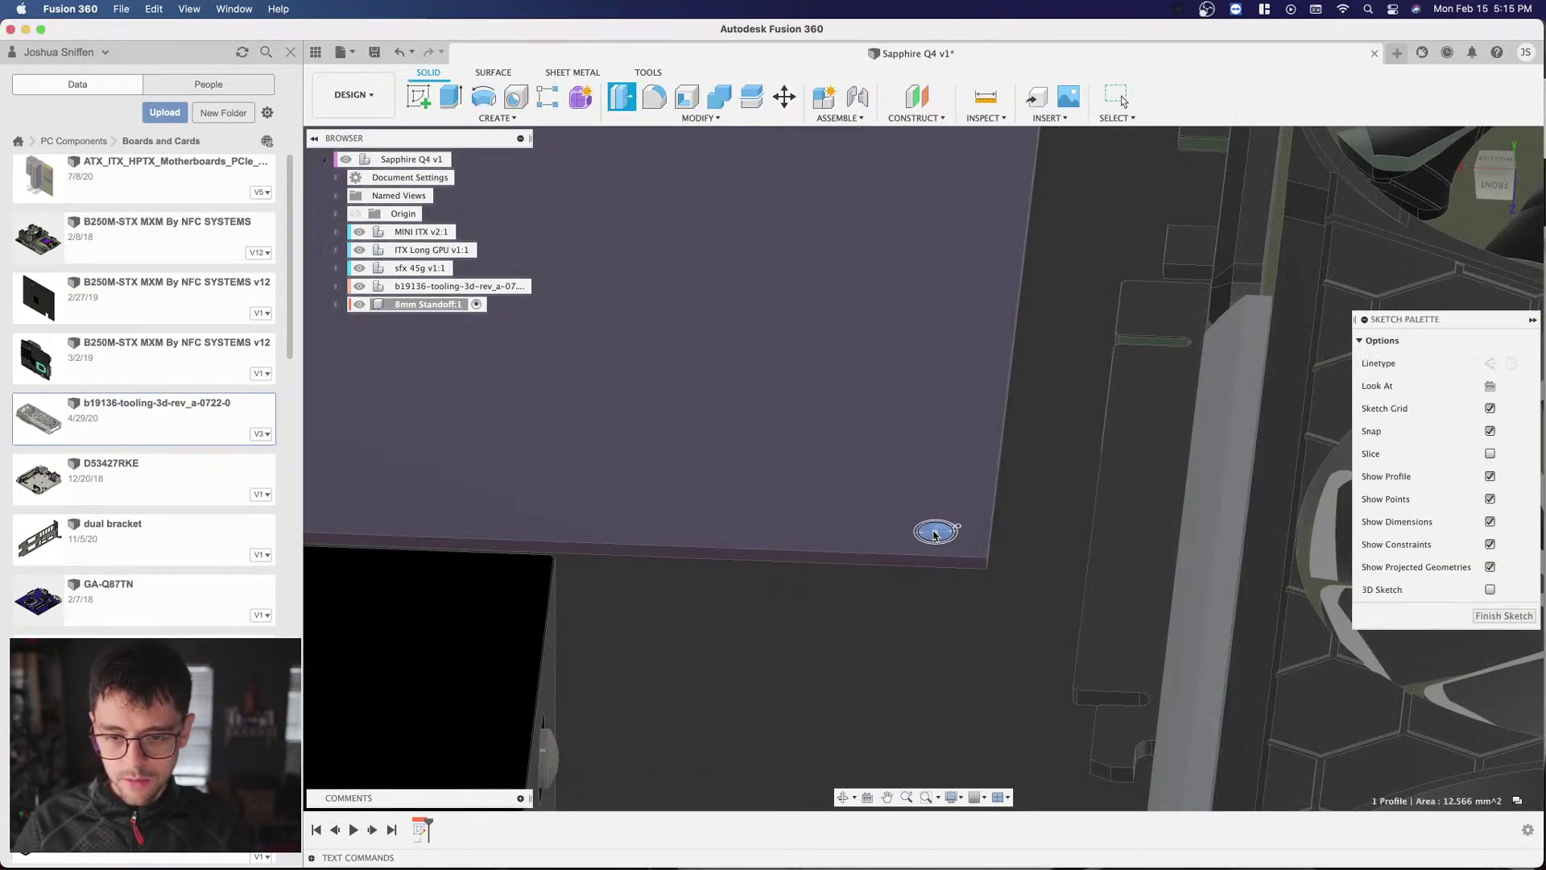
{"action": "scroll", "coordinate": [931, 522], "scroll_direction": "up", "scroll_amount": 3}
{"action": "left_click", "coordinate": [847, 512]}
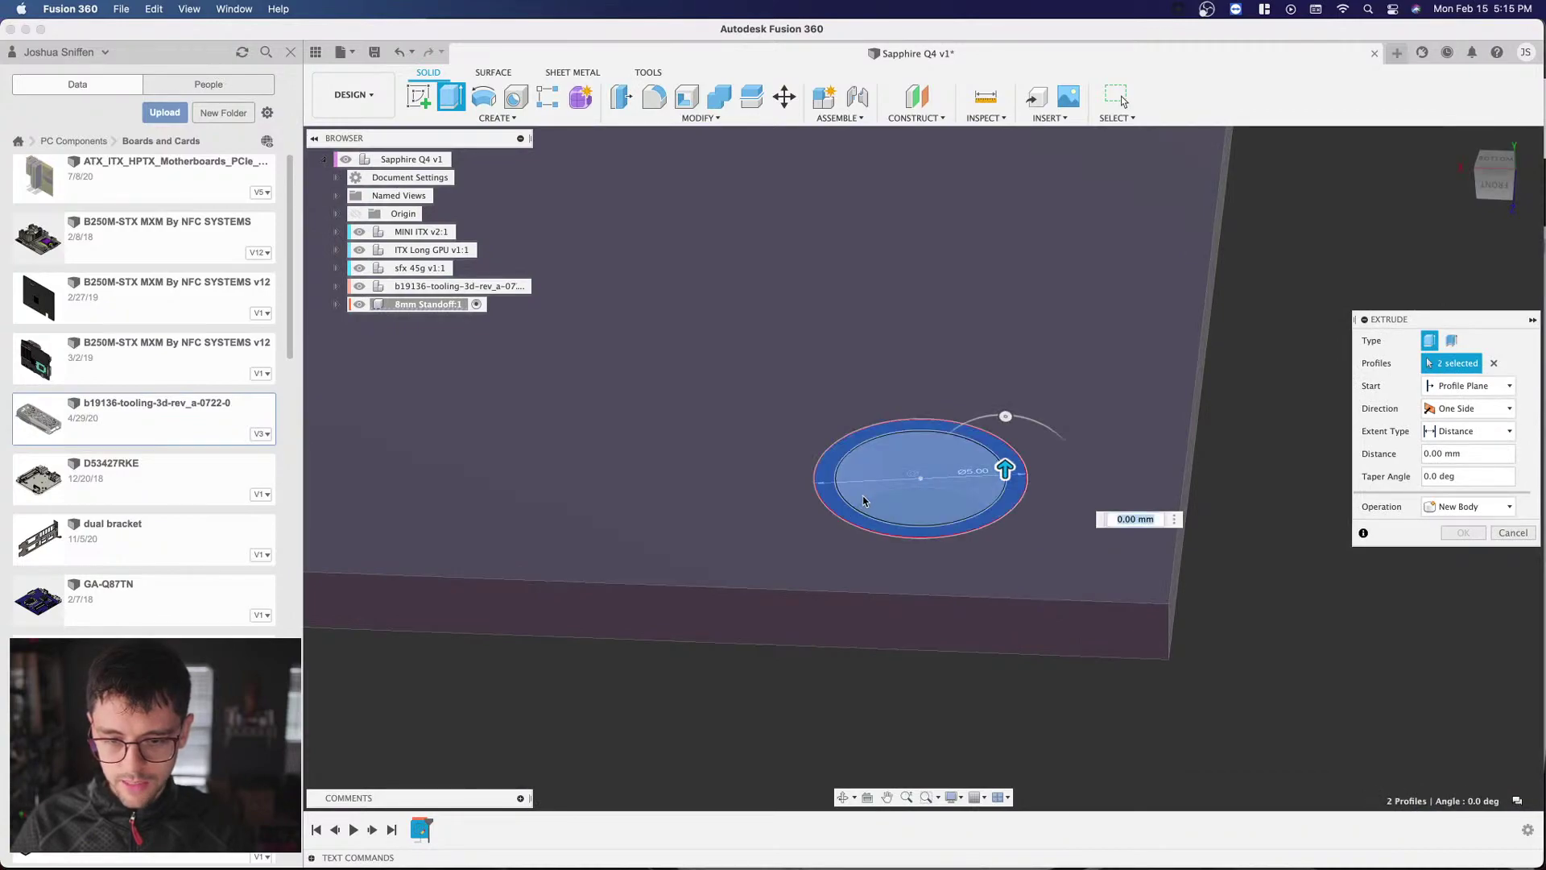
{"action": "scroll", "coordinate": [988, 482], "scroll_direction": "down", "scroll_amount": 5}
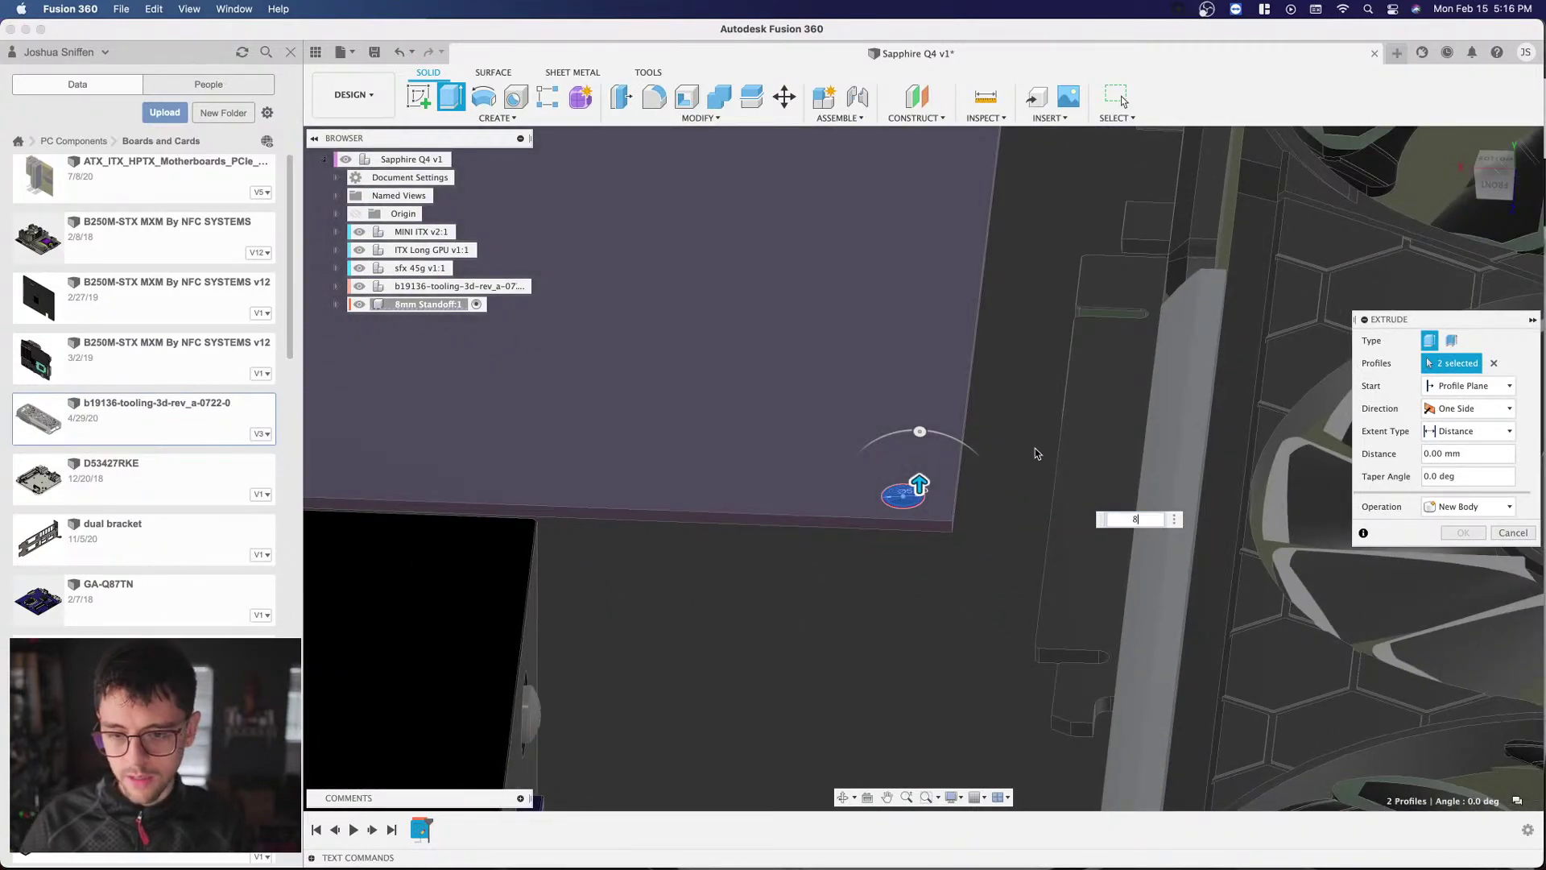
{"action": "type", "text": "8"}
{"action": "left_click", "coordinate": [1462, 532]}
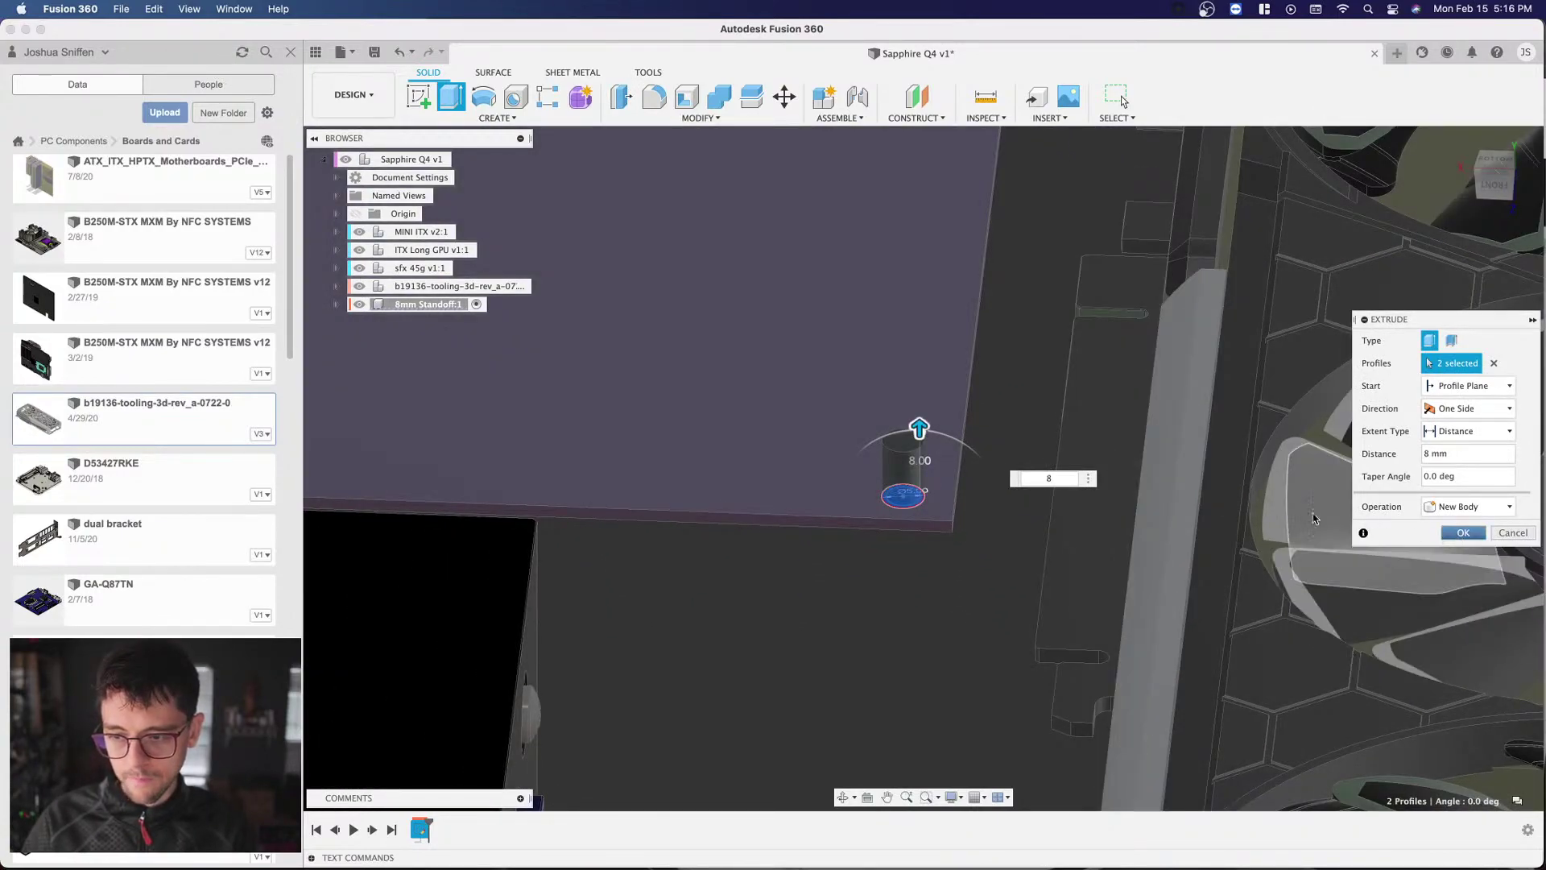
Step: Examine the new standoff's position under the motherboard and its clearance relative to the power supply and graphics card from behind and below
{"action": "scroll", "coordinate": [958, 451], "scroll_direction": "down", "scroll_amount": 6}
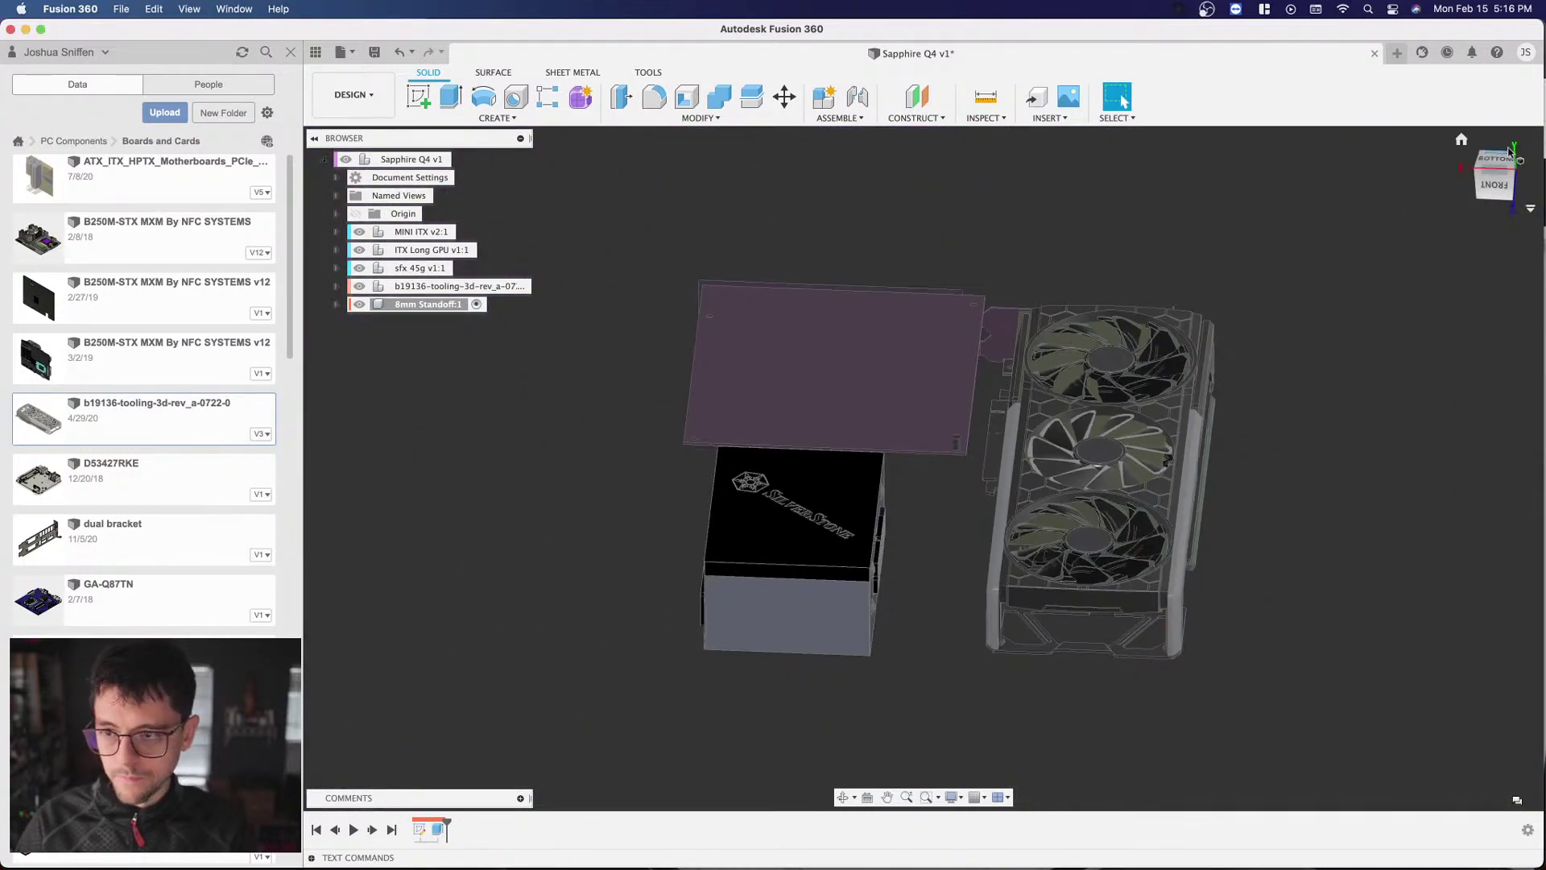
{"action": "left_click", "coordinate": [1498, 190]}
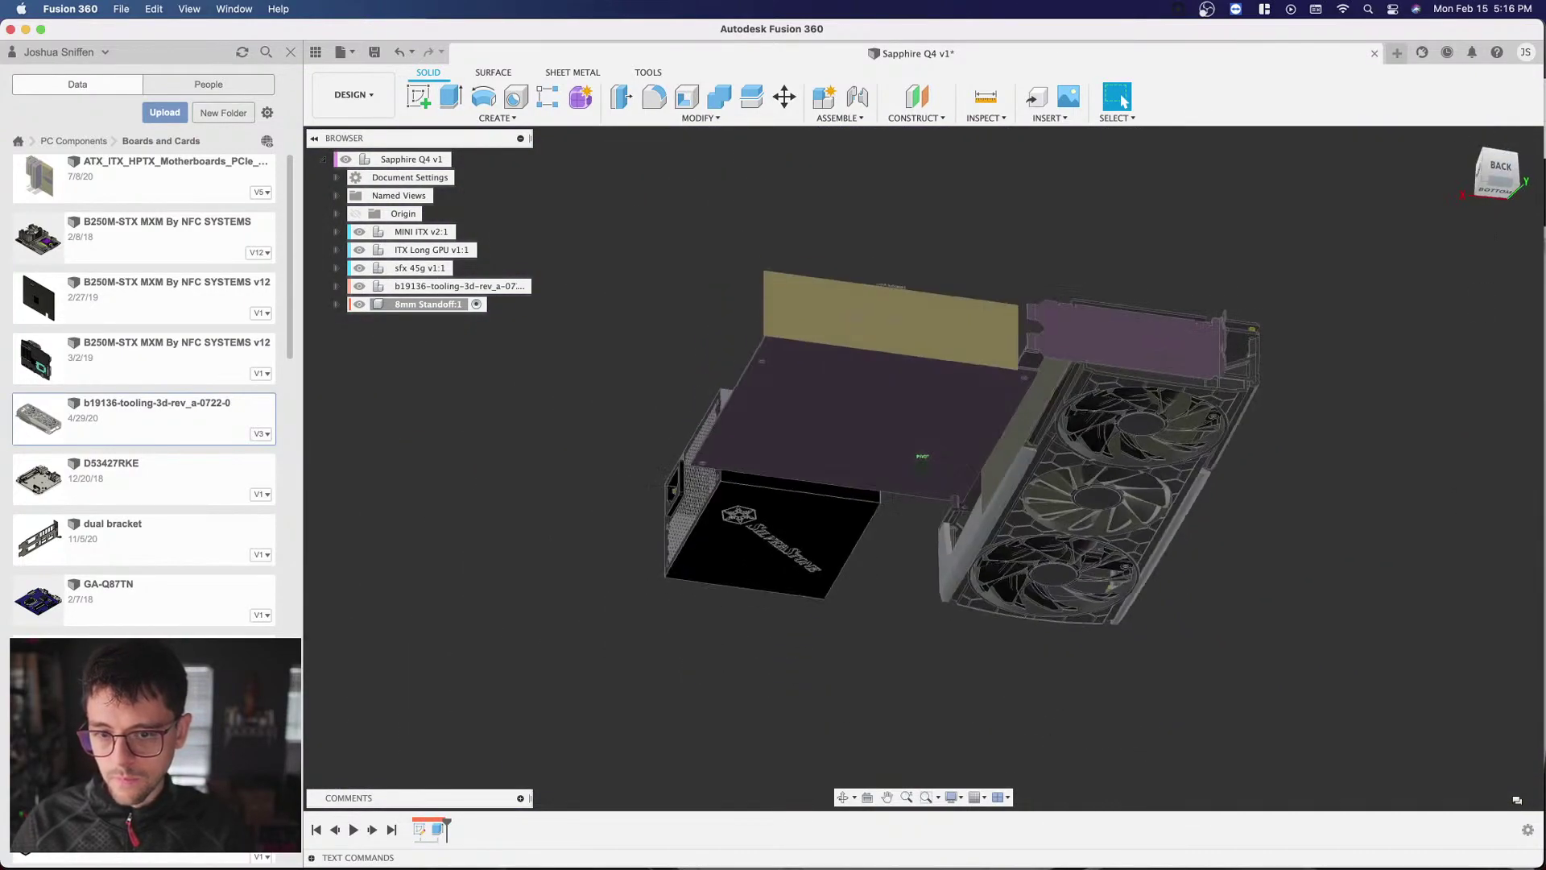
{"action": "left_click", "coordinate": [1495, 178]}
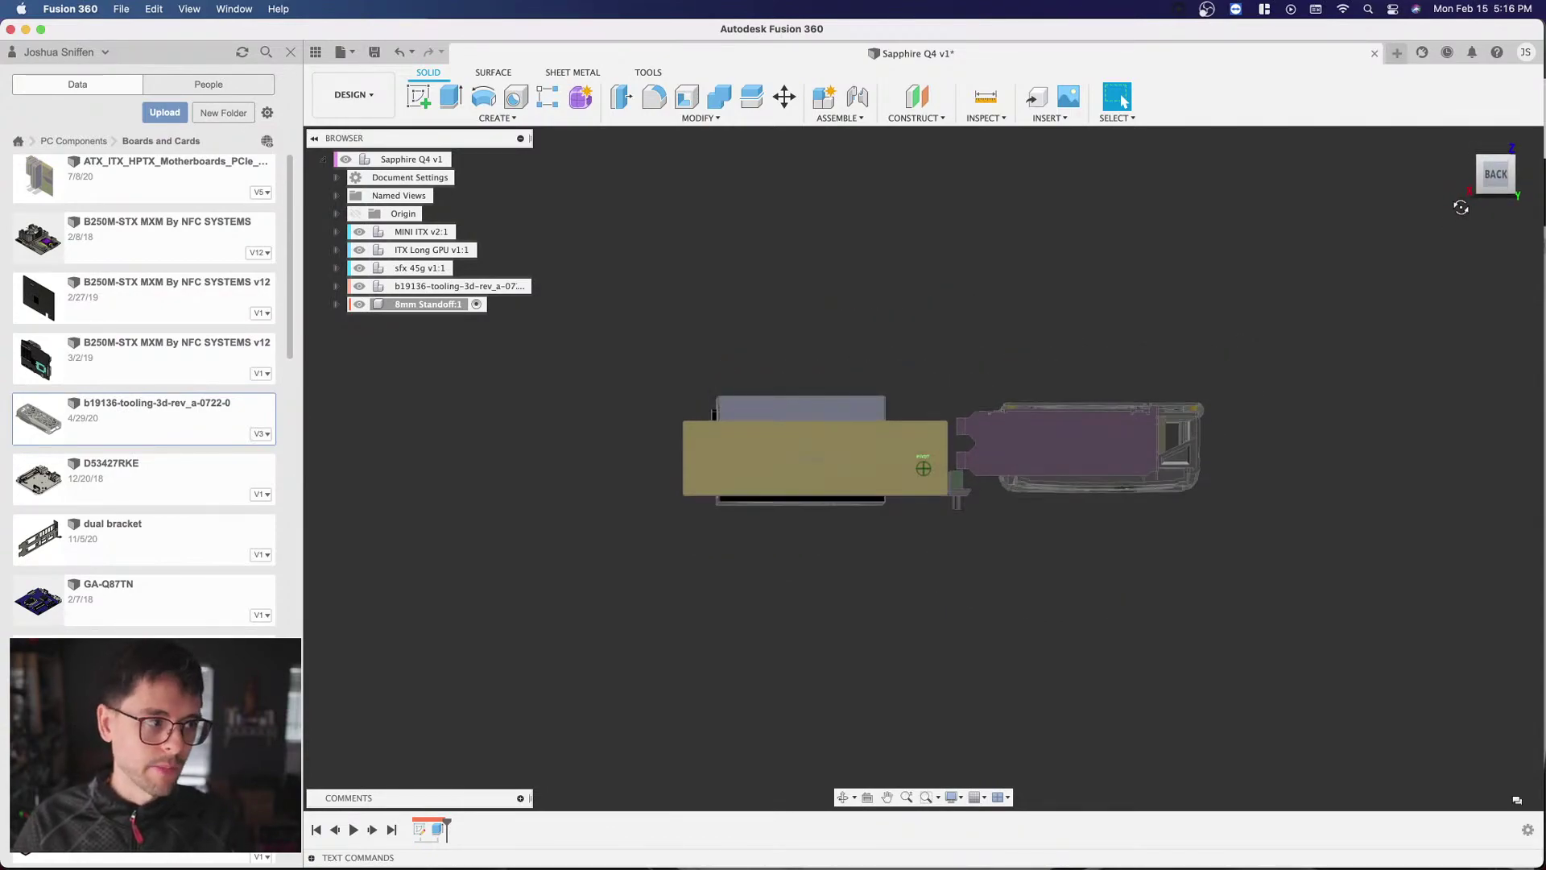
{"action": "left_click_drag", "start_coordinate": [1461, 208], "coordinate": [1460, 209]}
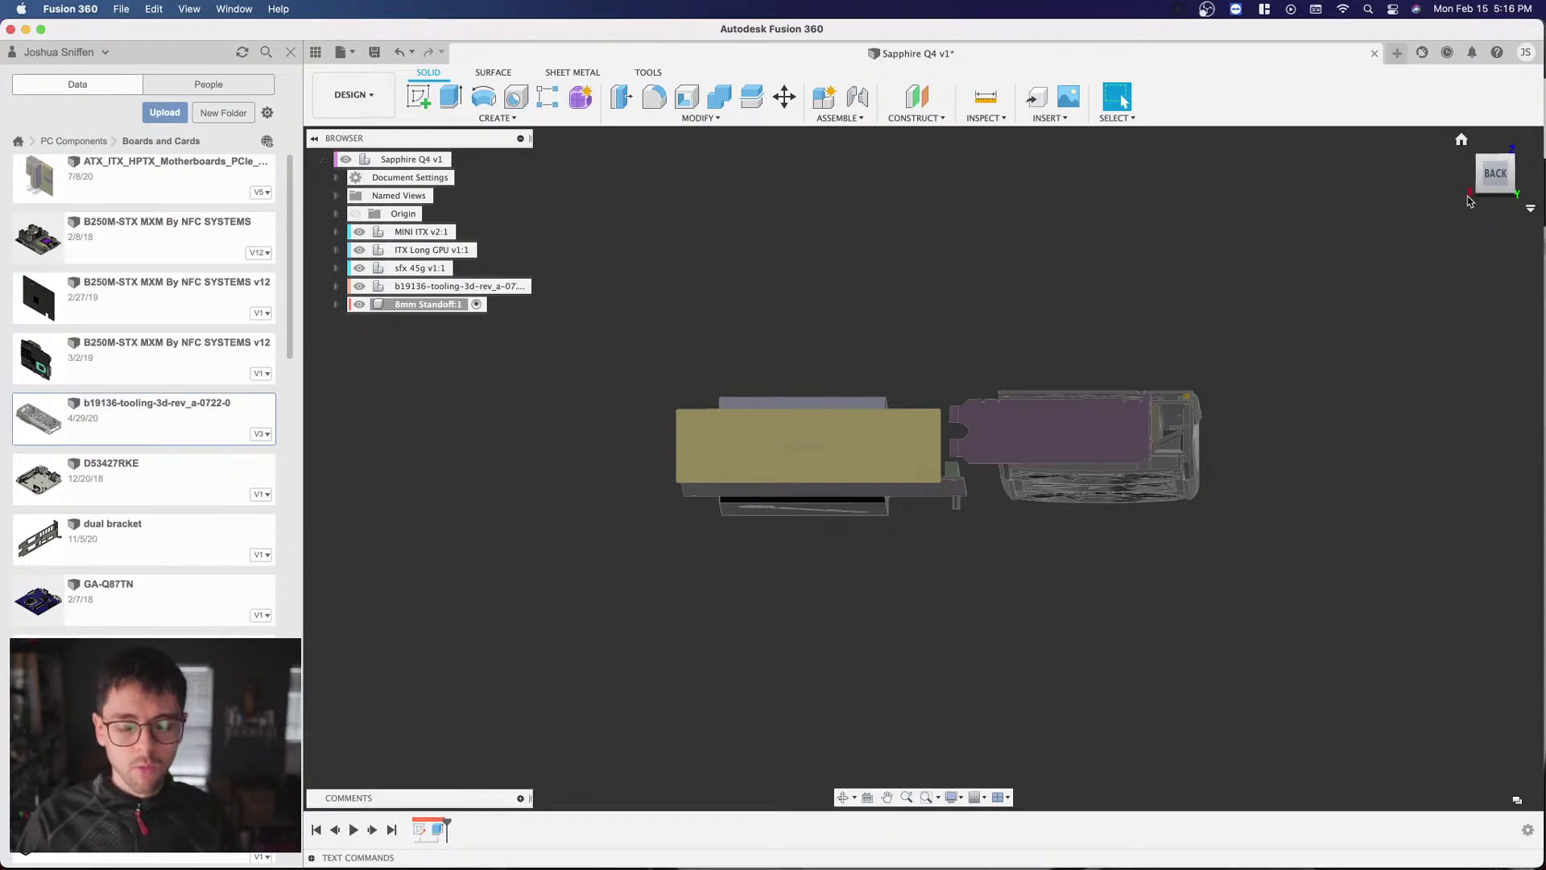
{"action": "left_click", "coordinate": [1489, 160]}
{"action": "left_click", "coordinate": [1494, 171]}
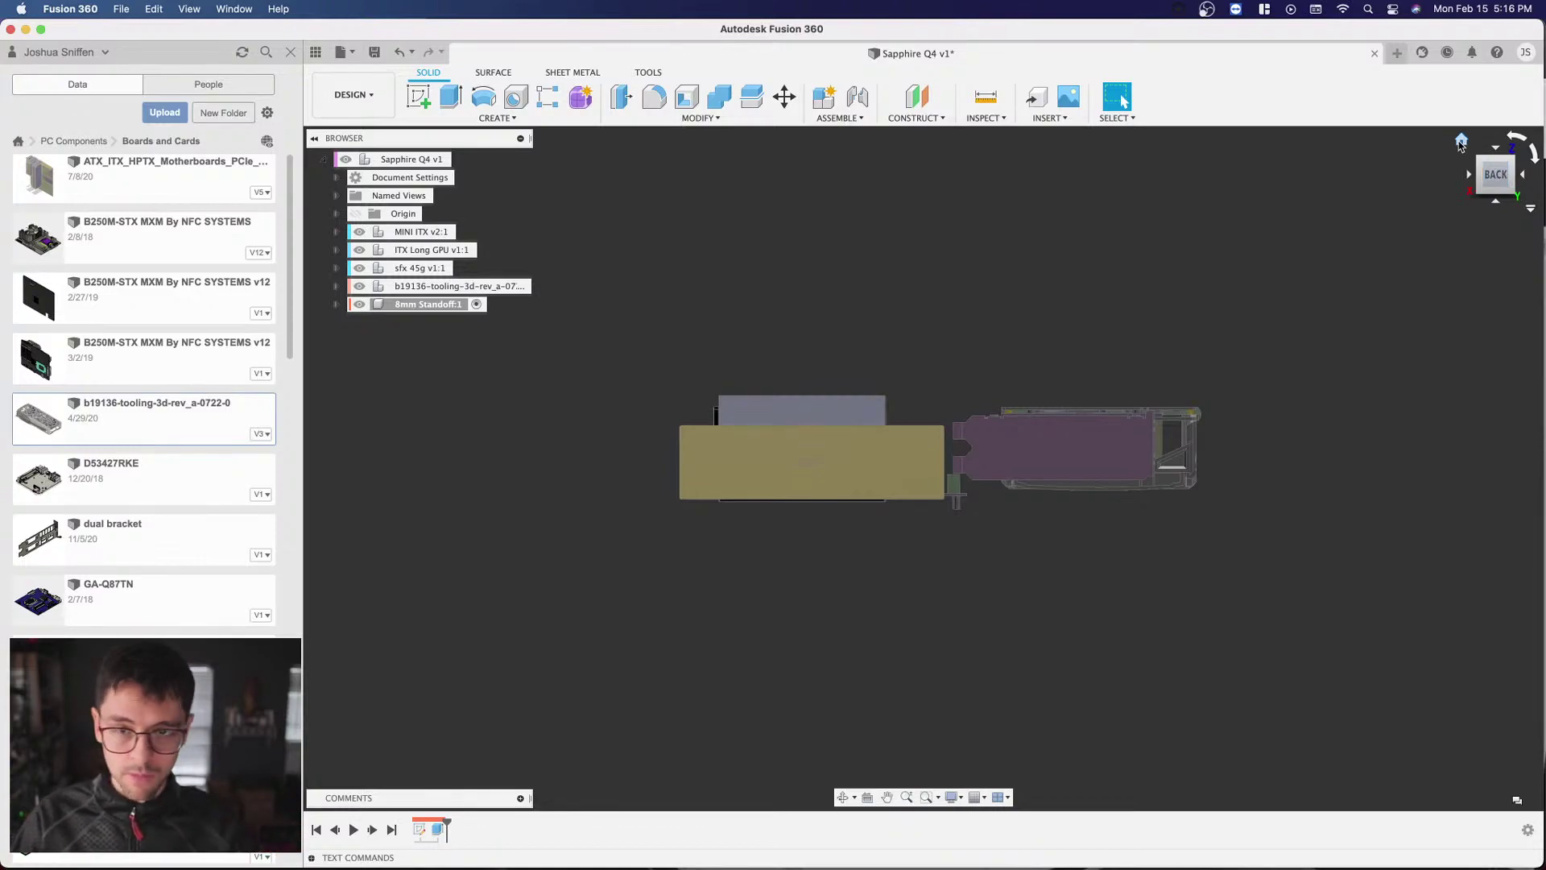
{"action": "scroll", "coordinate": [1162, 310], "scroll_direction": "down", "scroll_amount": 3}
{"action": "scroll", "coordinate": [1198, 317], "scroll_direction": "up", "scroll_amount": 4}
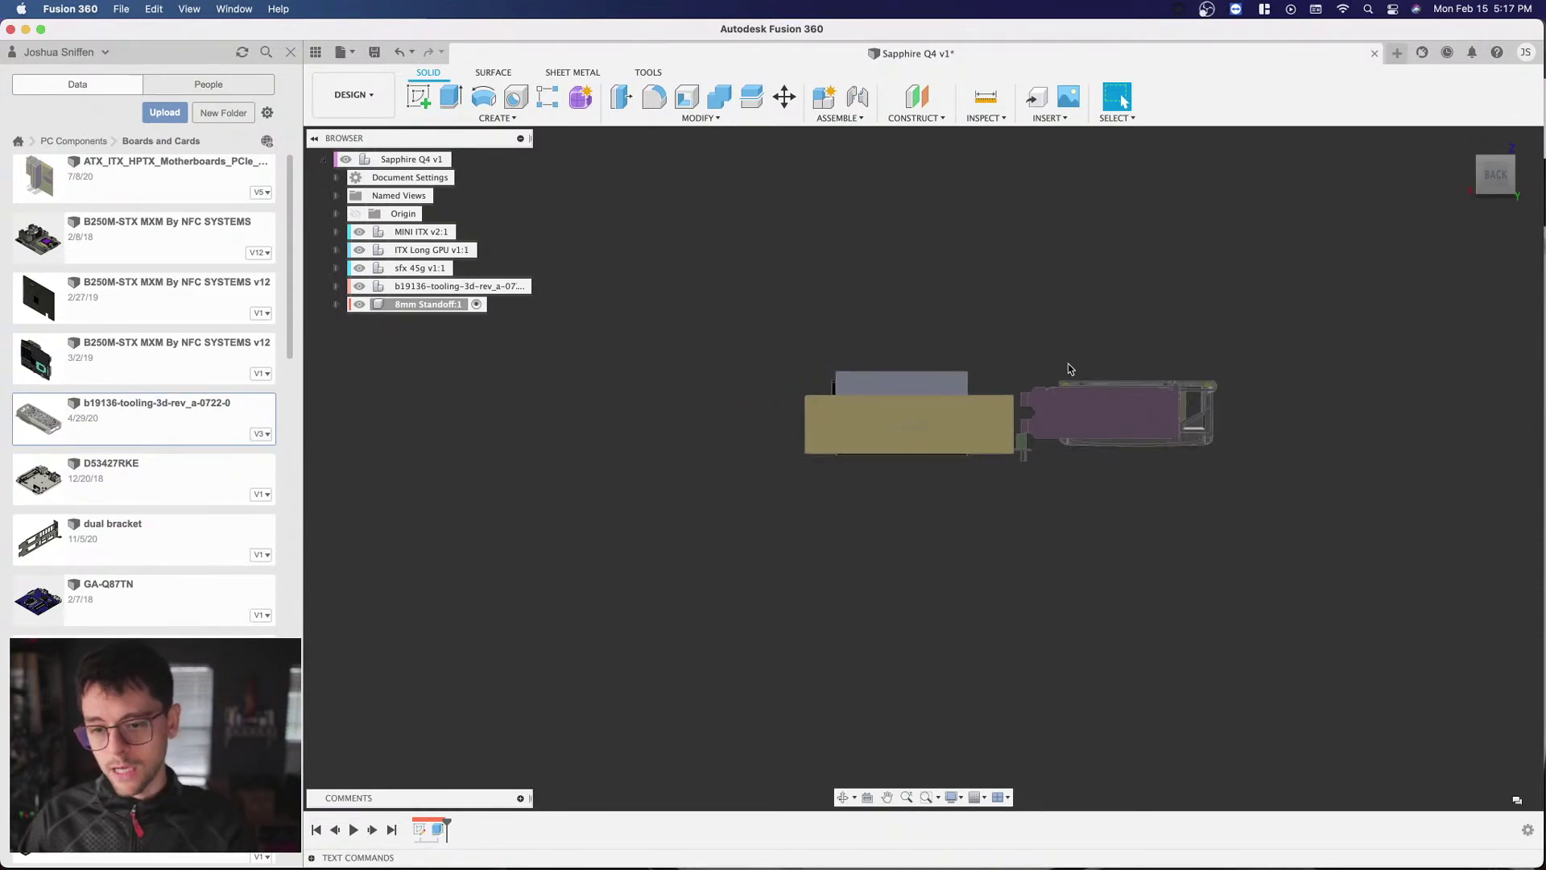
{"action": "scroll", "coordinate": [1065, 367], "scroll_direction": "up", "scroll_amount": 3}
{"action": "left_click", "coordinate": [1492, 185]}
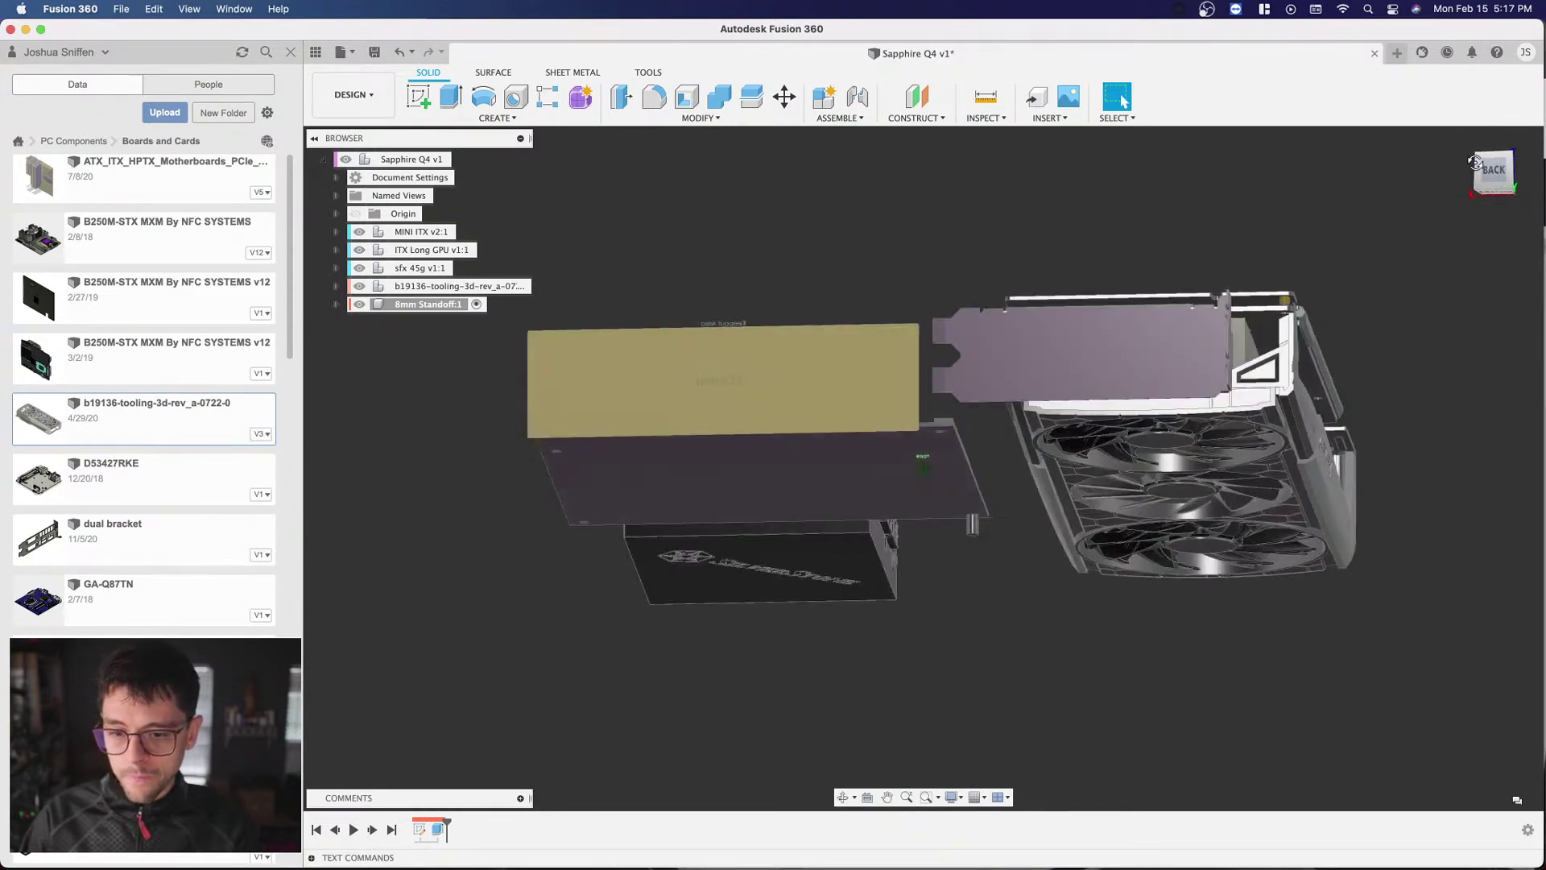
Step: Lower the SFX power supply 5 mm with Move, checking its height against the motherboard standoff from the side
{"action": "left_click", "coordinate": [1489, 180]}
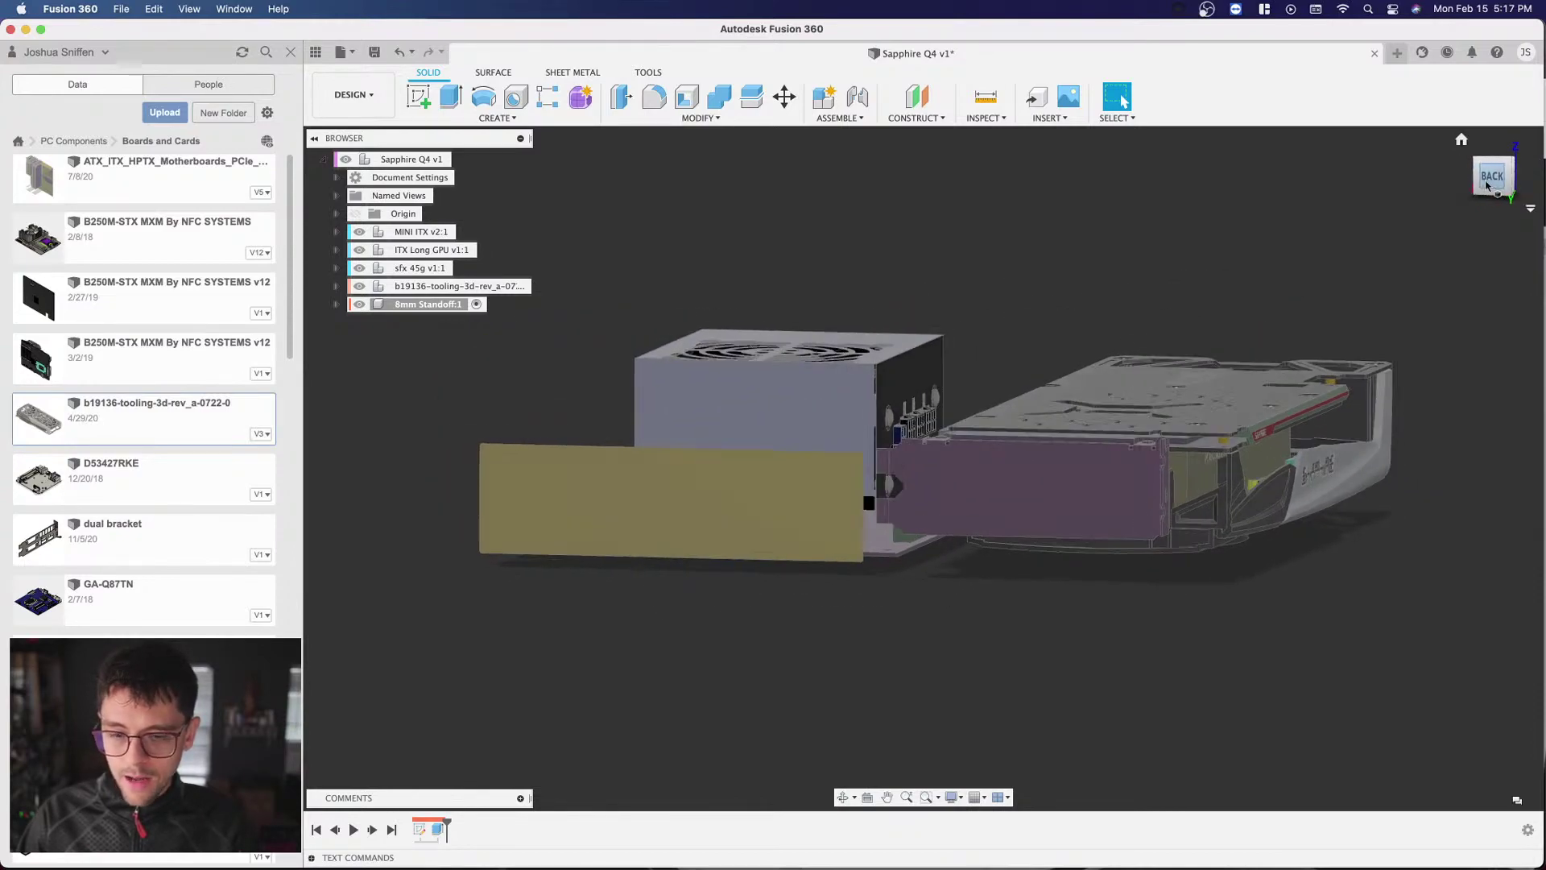
{"action": "left_click_drag", "start_coordinate": [1491, 175], "coordinate": [1265, 199]}
{"action": "left_click", "coordinate": [1491, 177]}
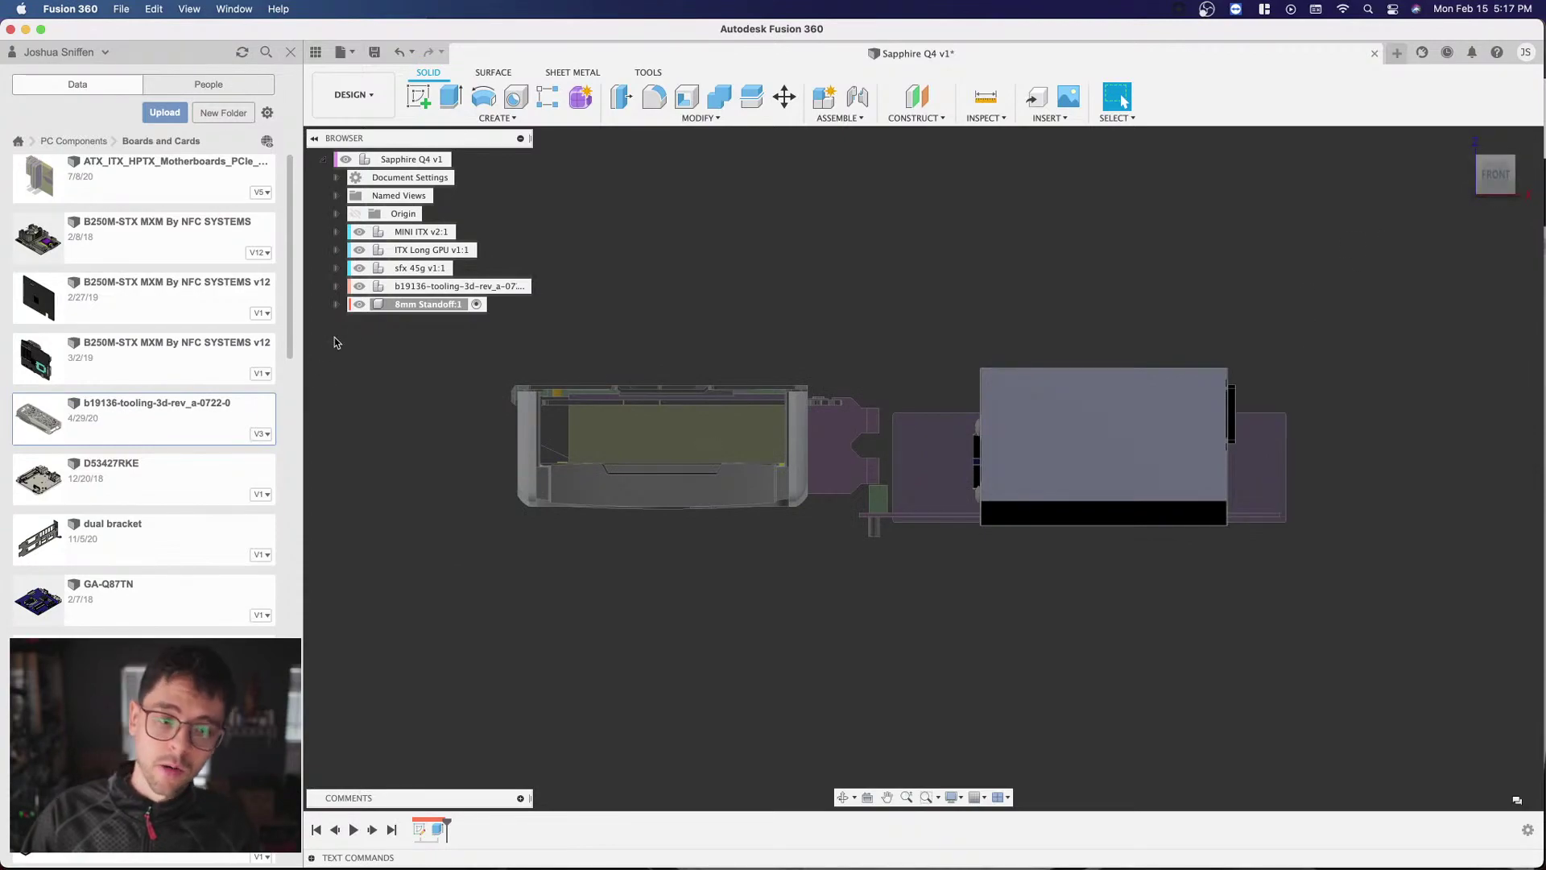
{"action": "left_click", "coordinate": [421, 267]}
{"action": "scroll", "coordinate": [829, 264], "scroll_direction": "down", "scroll_amount": 2}
{"action": "key", "text": "m"}
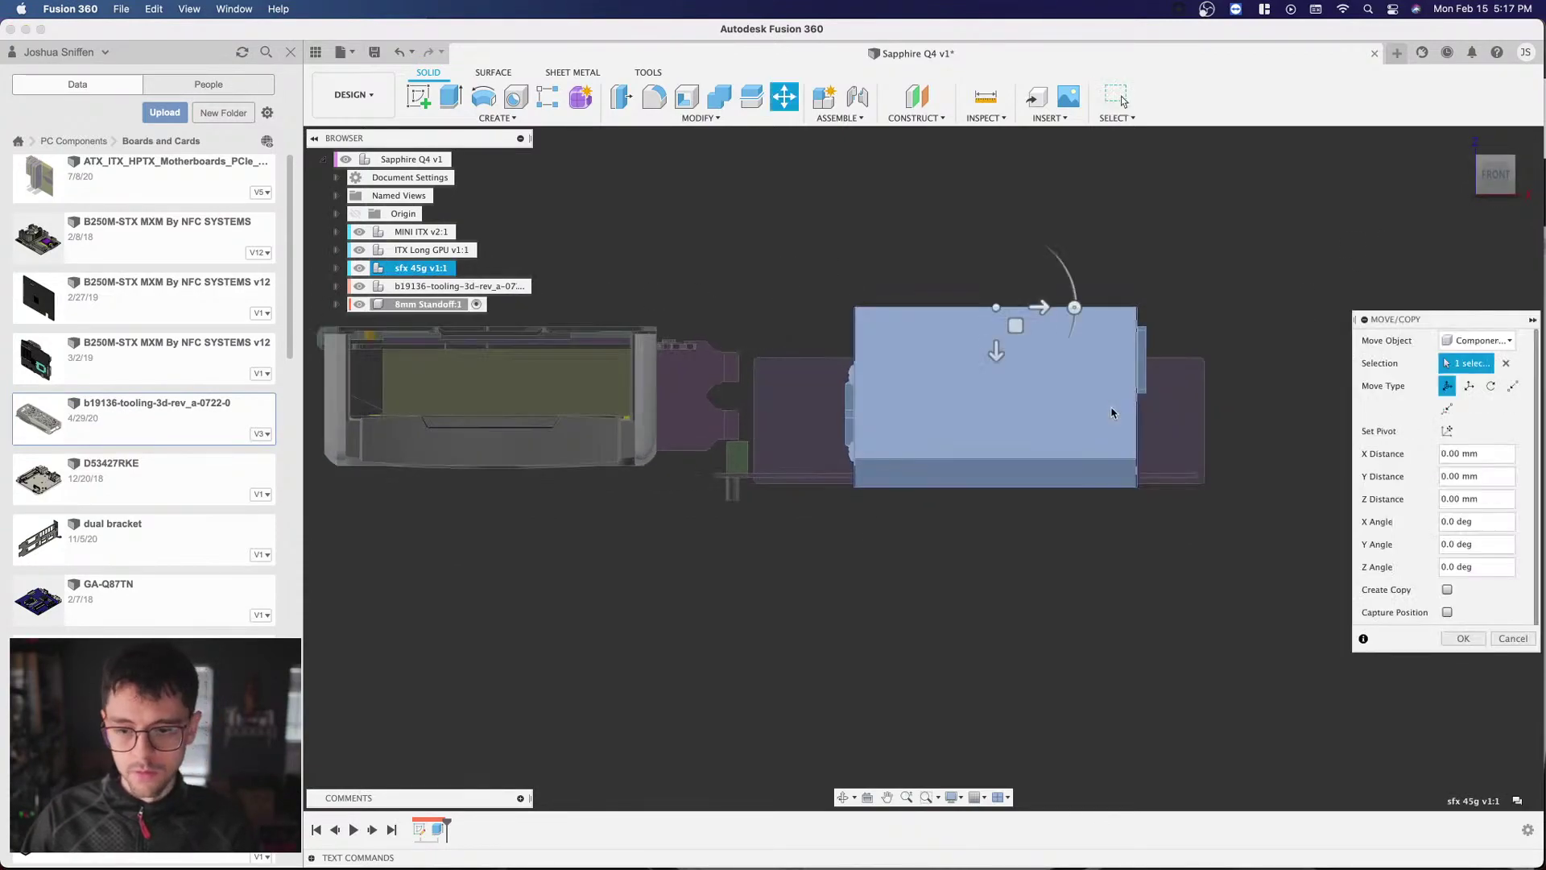
{"action": "left_click", "coordinate": [1520, 172]}
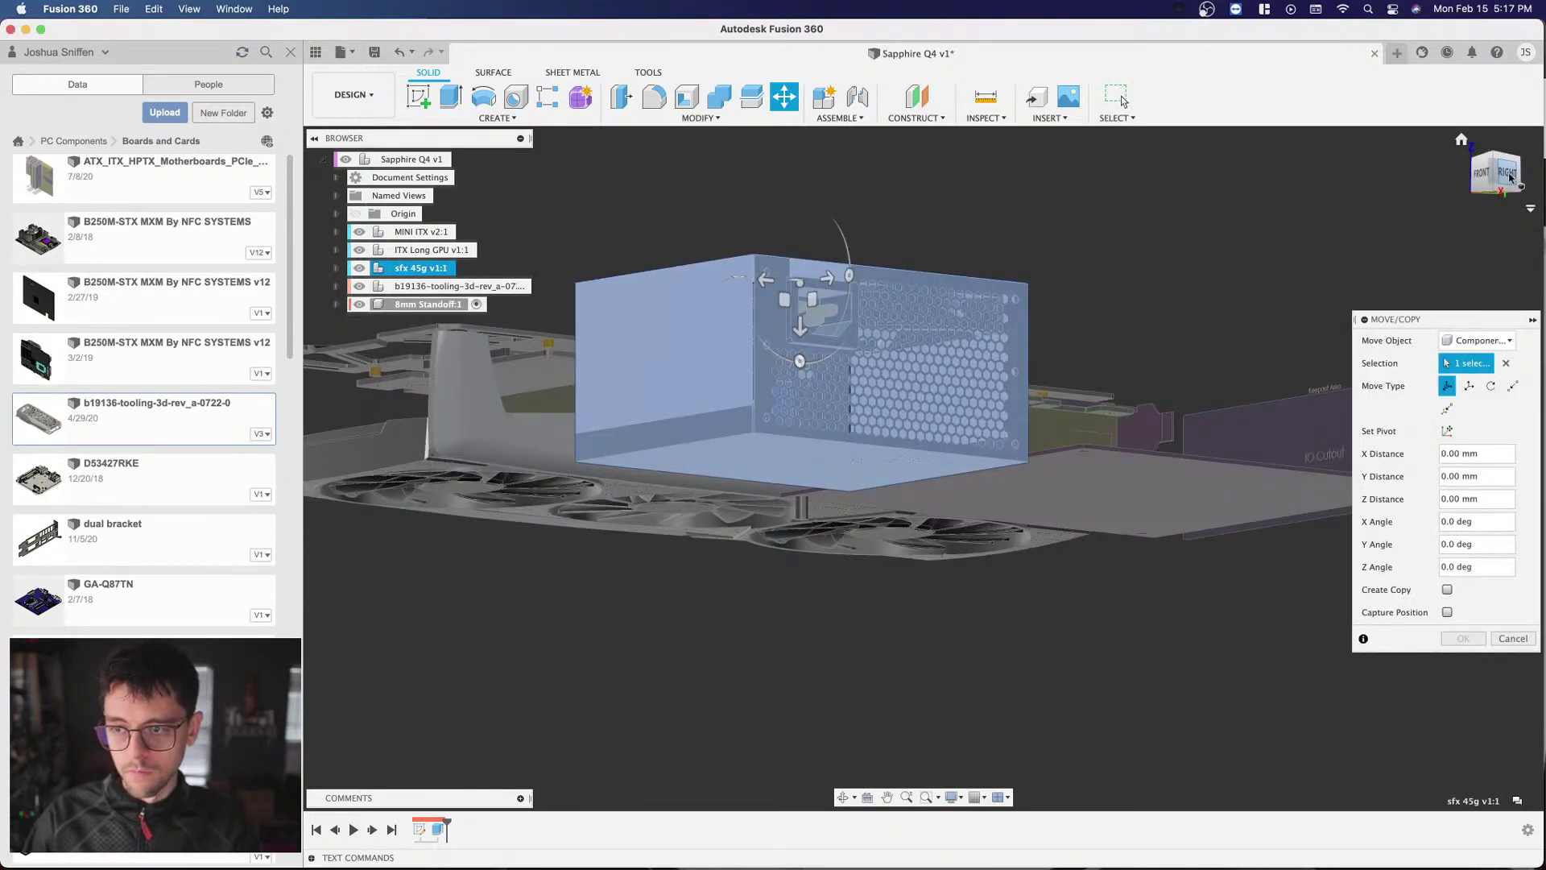
{"action": "left_click", "coordinate": [1506, 173]}
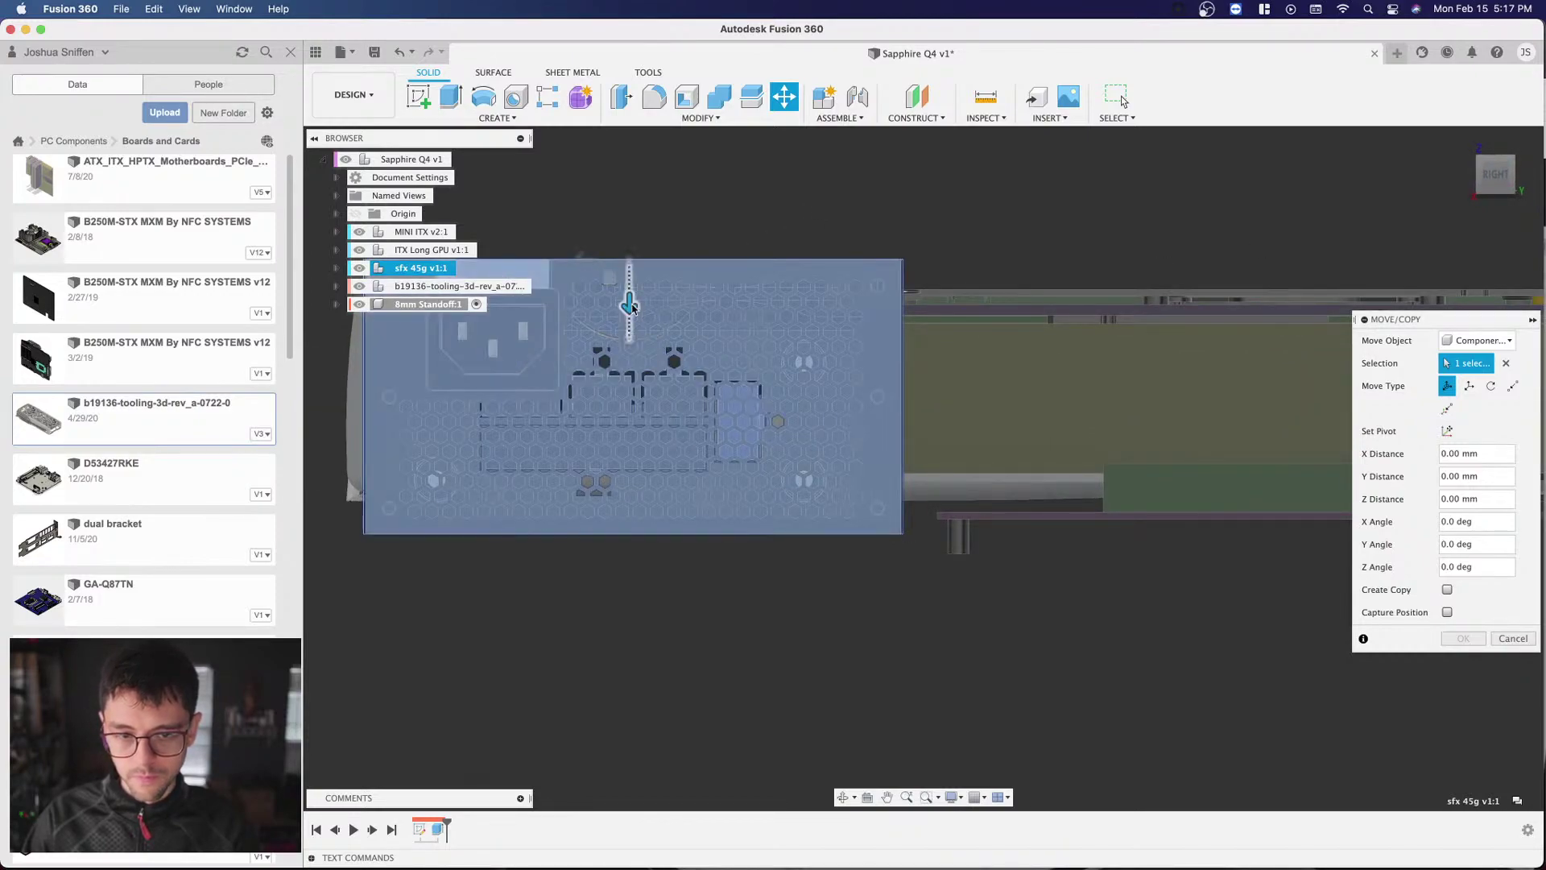
{"action": "left_click_drag", "start_coordinate": [630, 303], "coordinate": [630, 325]}
Step: Set the power supply's downward move distance to 4 mm to suit the standoff's lower end, and apply the move
{"action": "scroll", "coordinate": [881, 484], "scroll_direction": "up", "scroll_amount": 3}
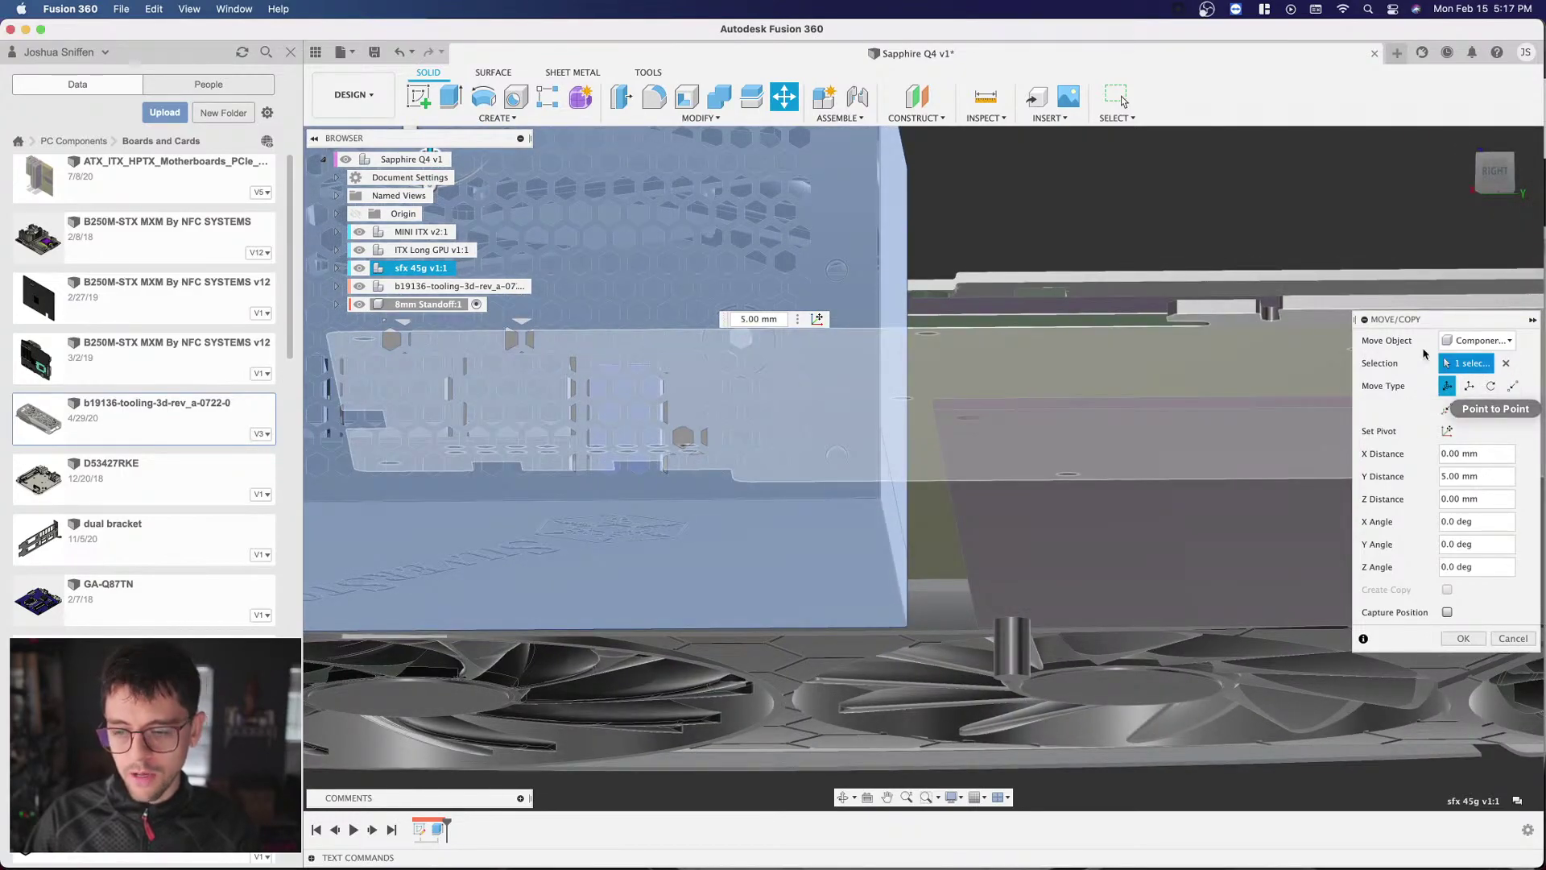
{"action": "left_click", "coordinate": [1498, 173]}
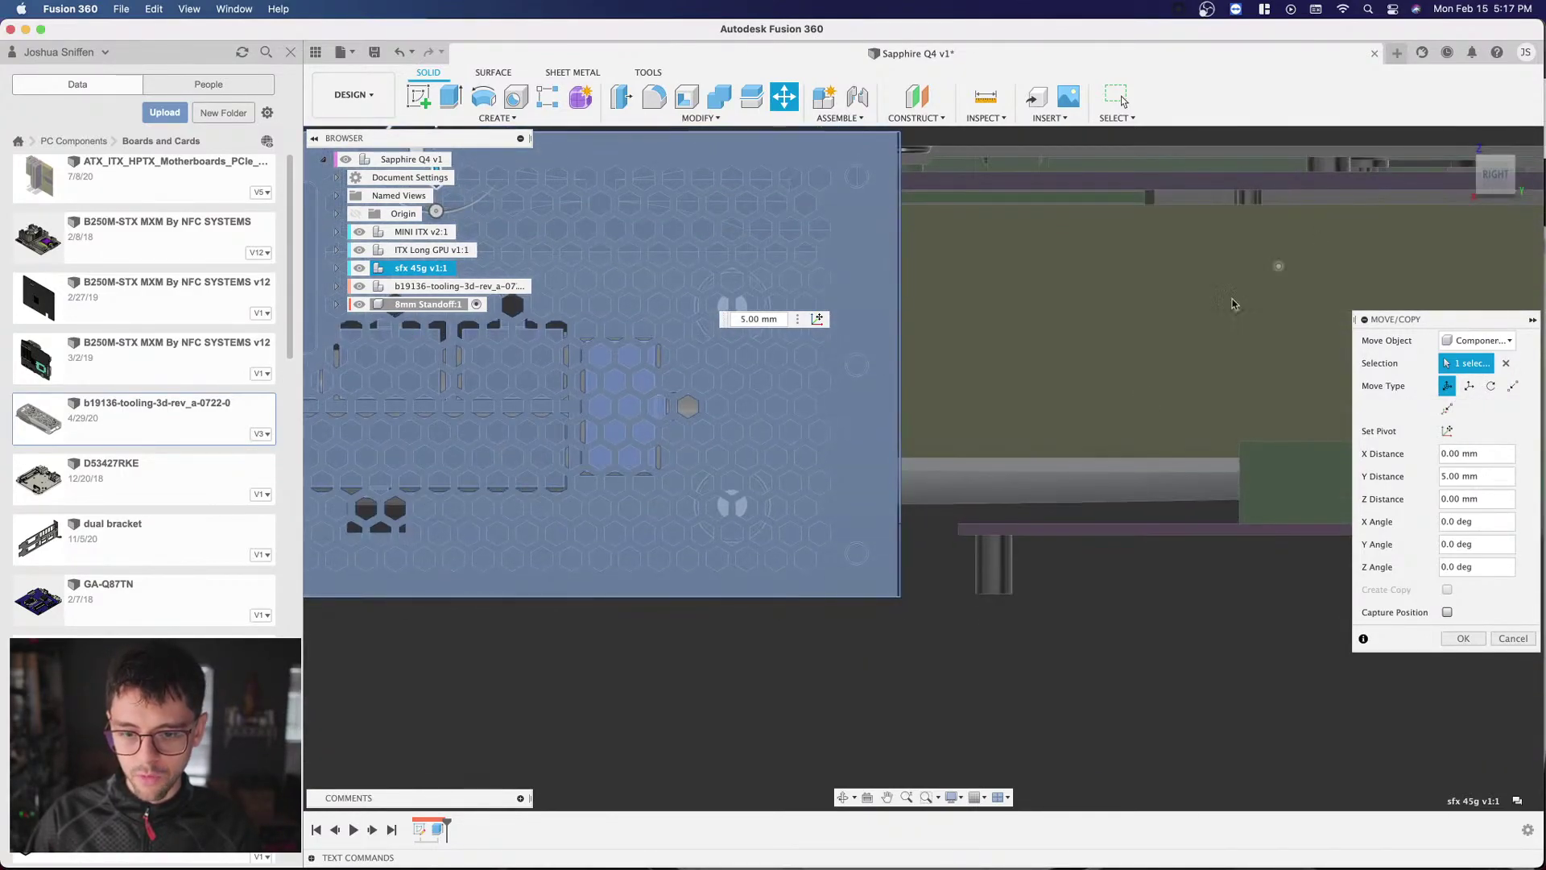
{"action": "scroll", "coordinate": [939, 606], "scroll_direction": "up", "scroll_amount": 5}
{"action": "scroll", "coordinate": [954, 596], "scroll_direction": "down", "scroll_amount": 5}
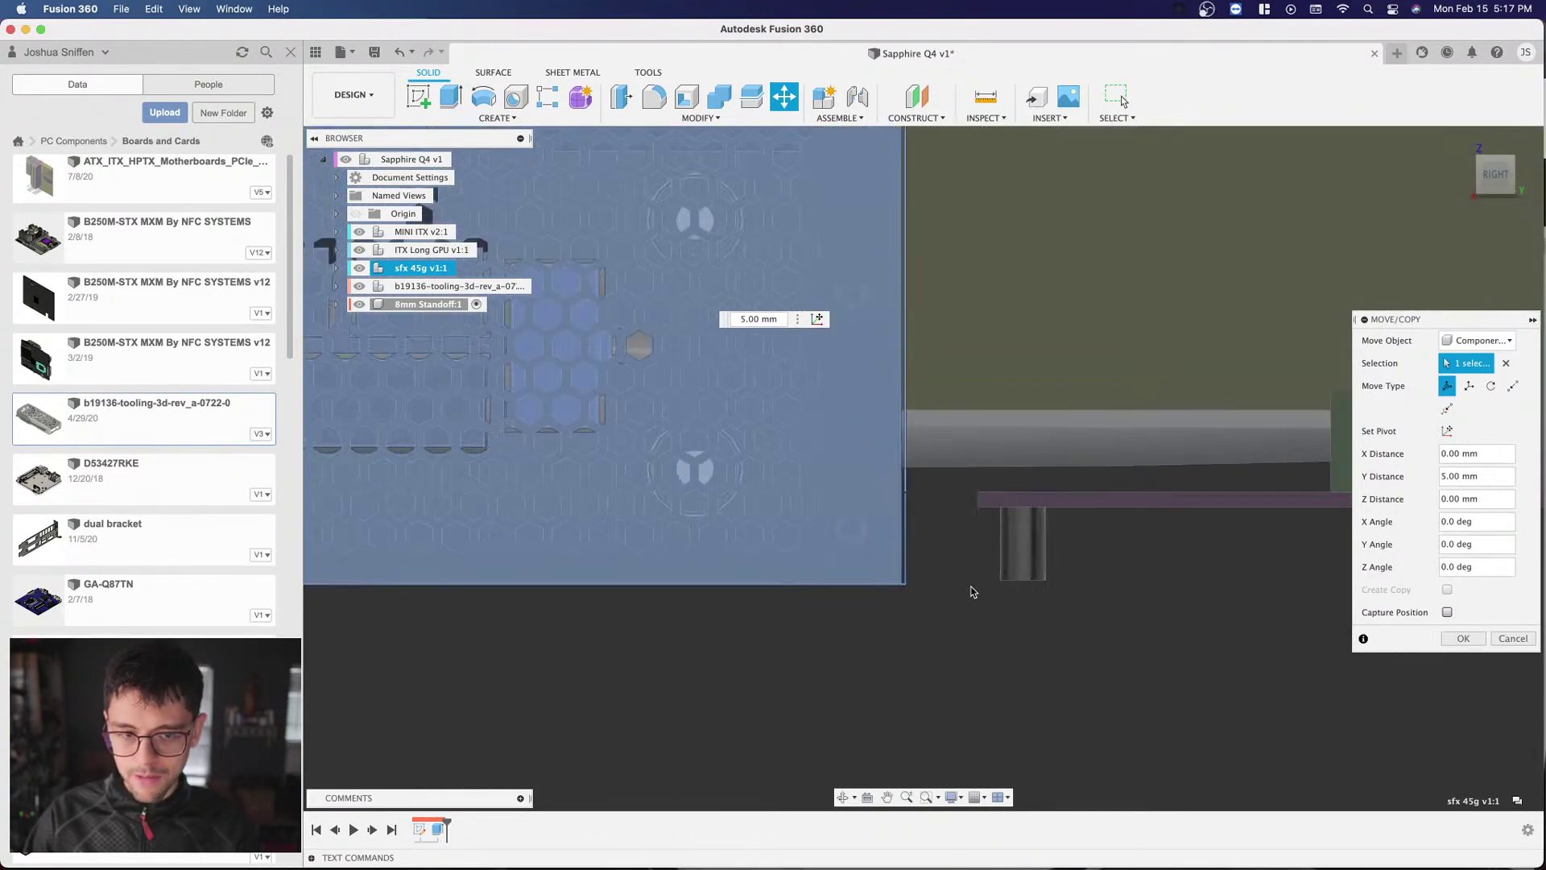
{"action": "type", "text": "4"}
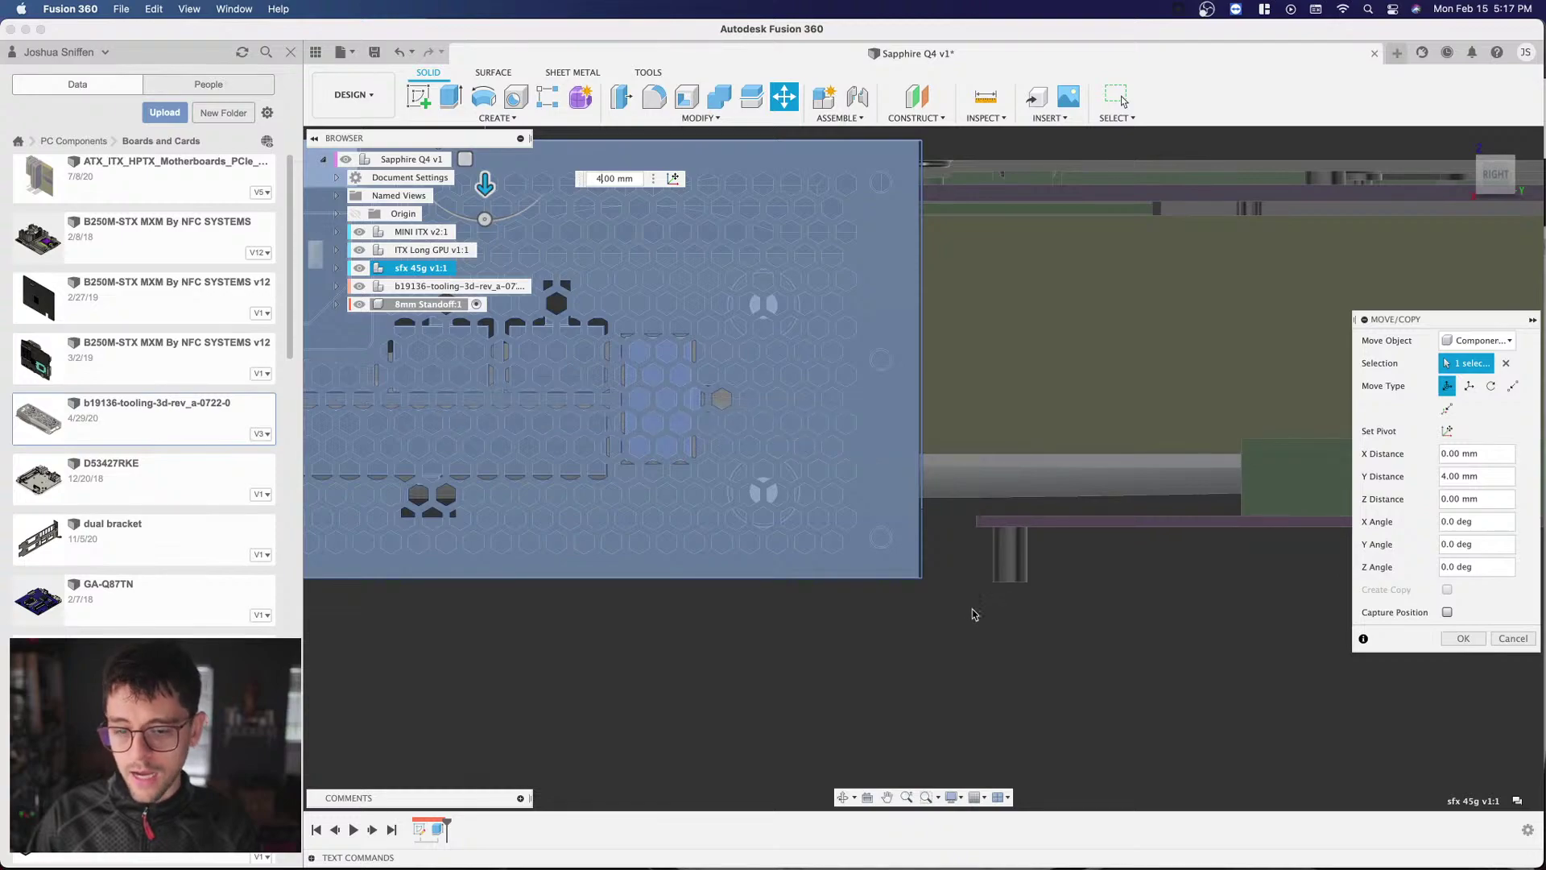
{"action": "scroll", "coordinate": [973, 615], "scroll_direction": "up", "scroll_amount": 2}
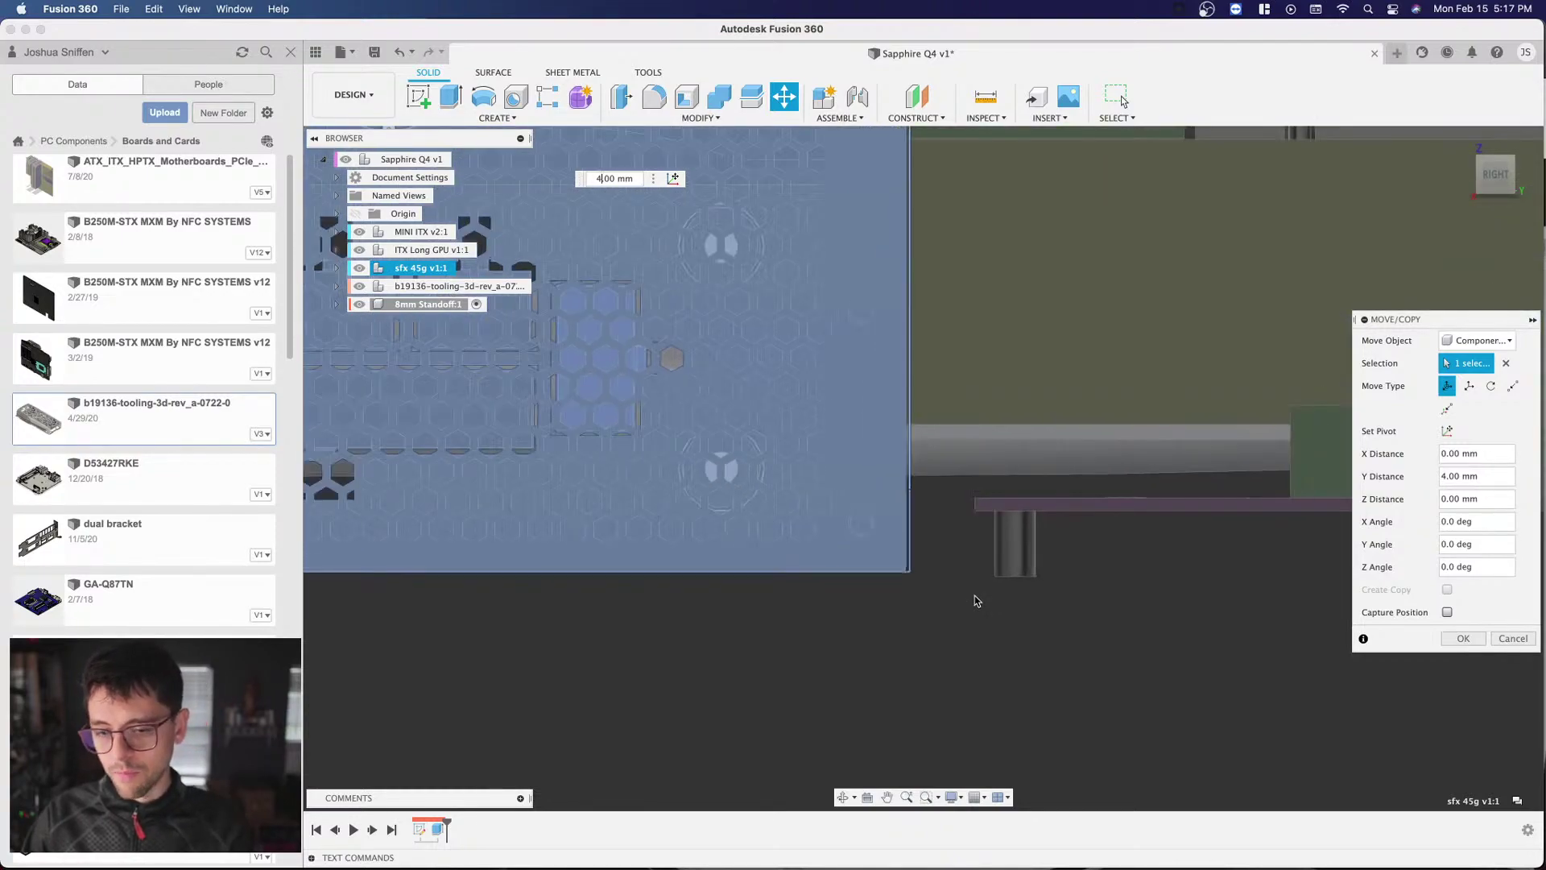
{"action": "scroll", "coordinate": [974, 600], "scroll_direction": "down", "scroll_amount": 3}
{"action": "scroll", "coordinate": [892, 587], "scroll_direction": "down", "scroll_amount": 2}
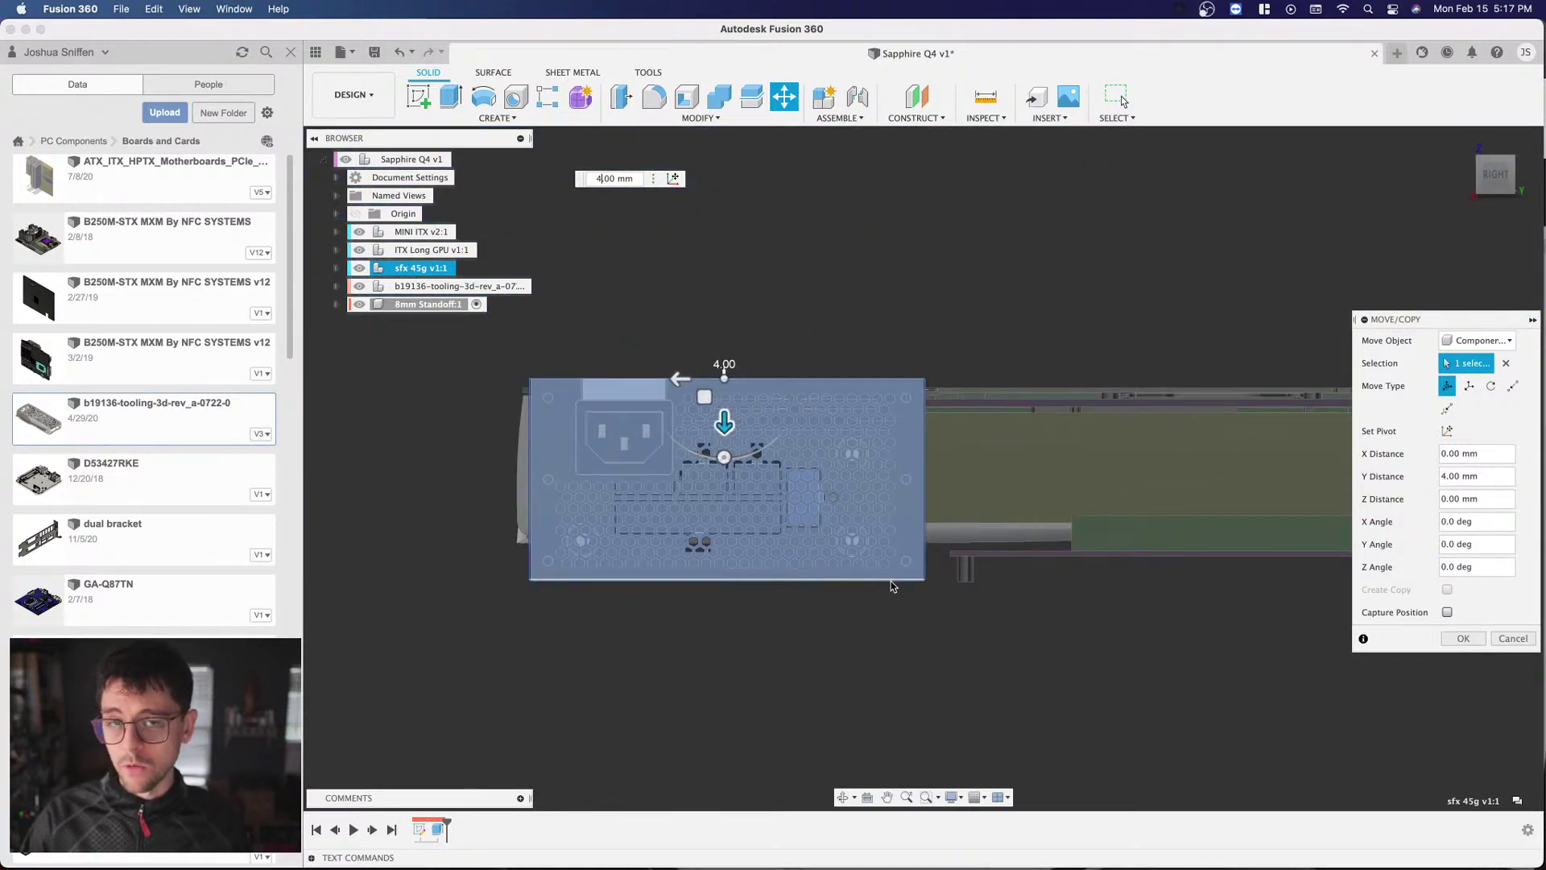
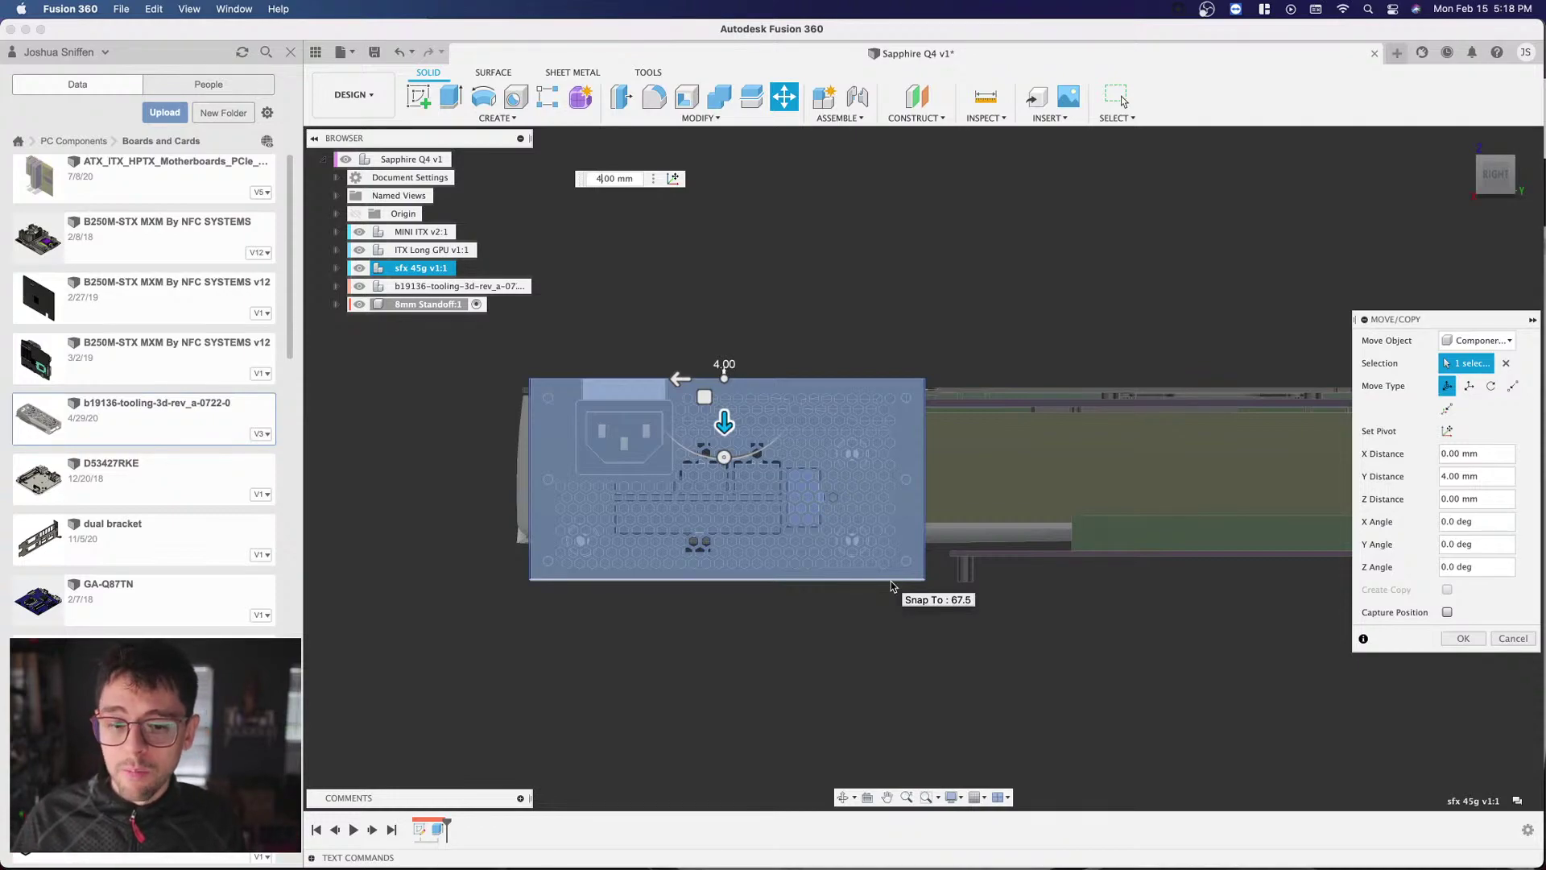
{"action": "left_click", "coordinate": [1463, 638]}
Step: Examine the power supply, motherboard and graphics card layout from the side, back and above
{"action": "scroll", "coordinate": [788, 282], "scroll_direction": "down", "scroll_amount": 2}
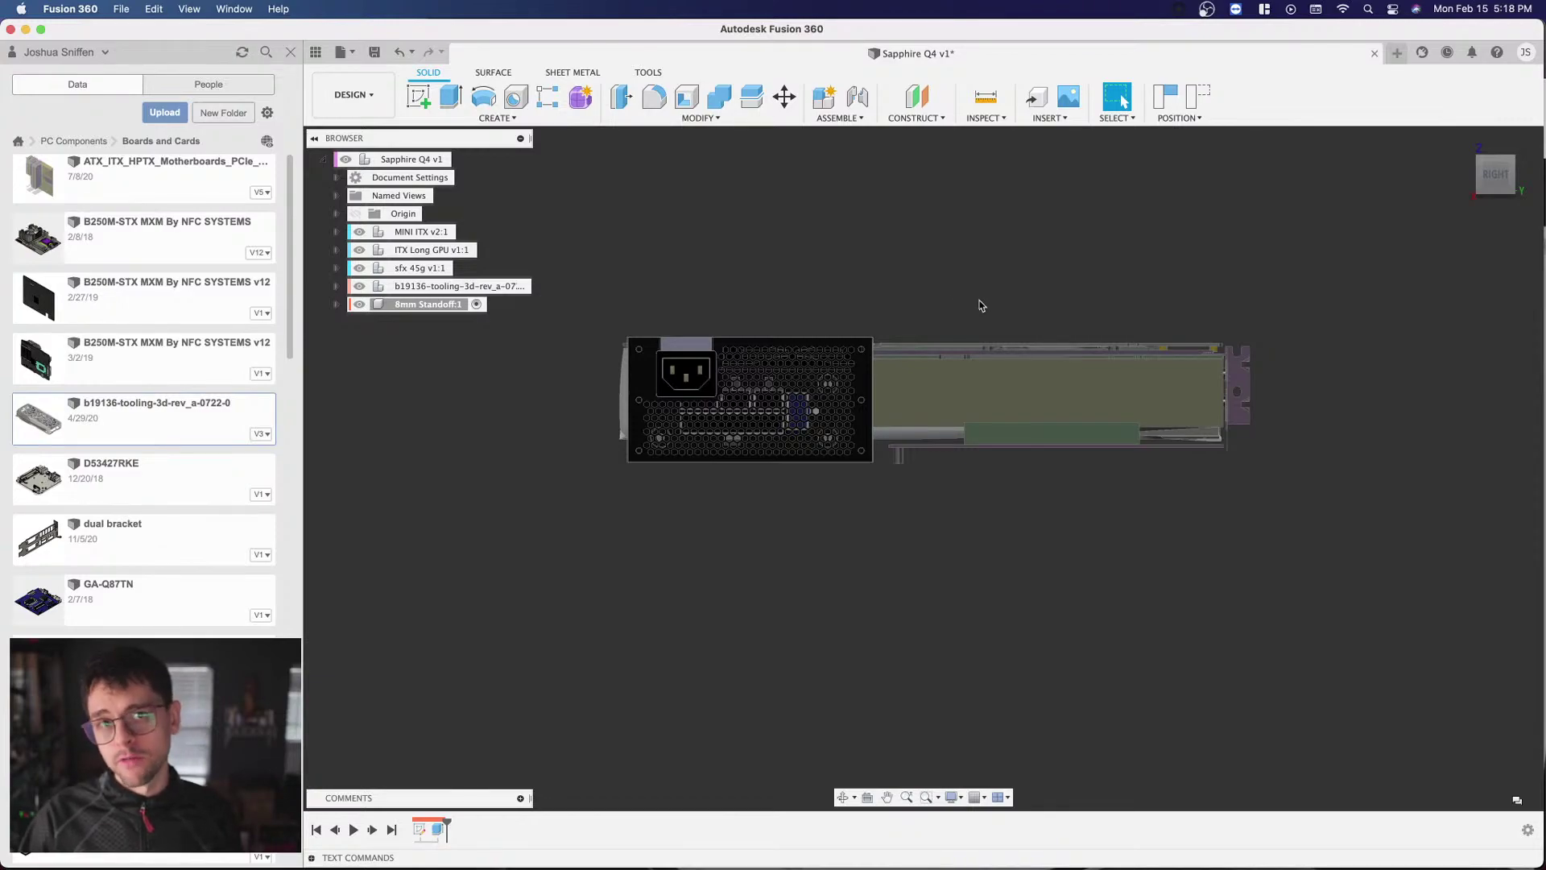
{"action": "scroll", "coordinate": [169, 422], "scroll_direction": "up", "scroll_amount": 1}
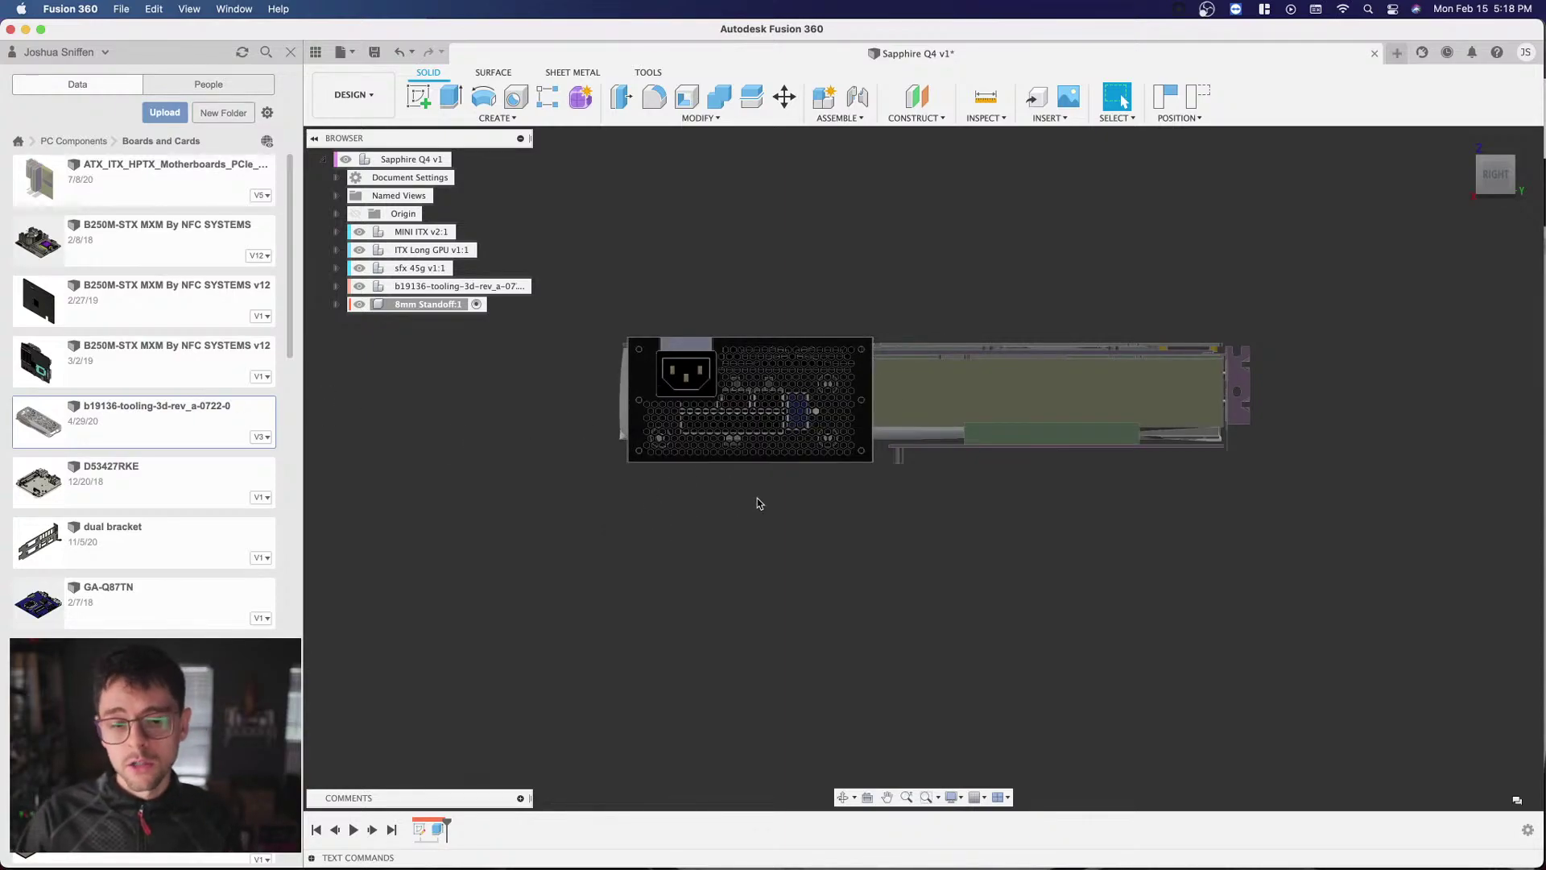
{"action": "left_click", "coordinate": [1481, 194]}
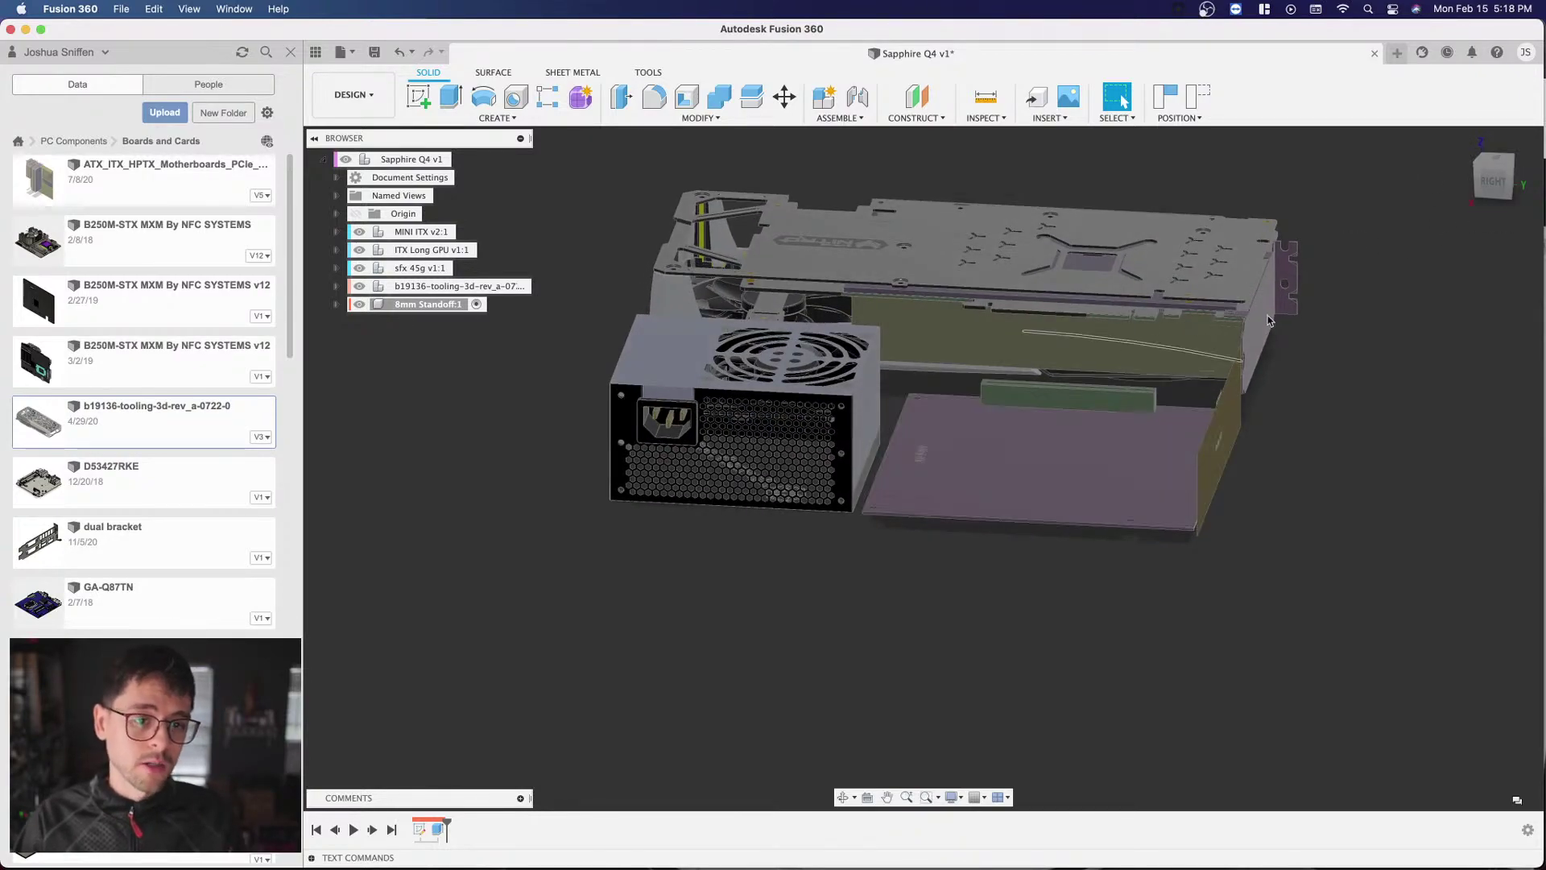
{"action": "left_click", "coordinate": [1493, 181]}
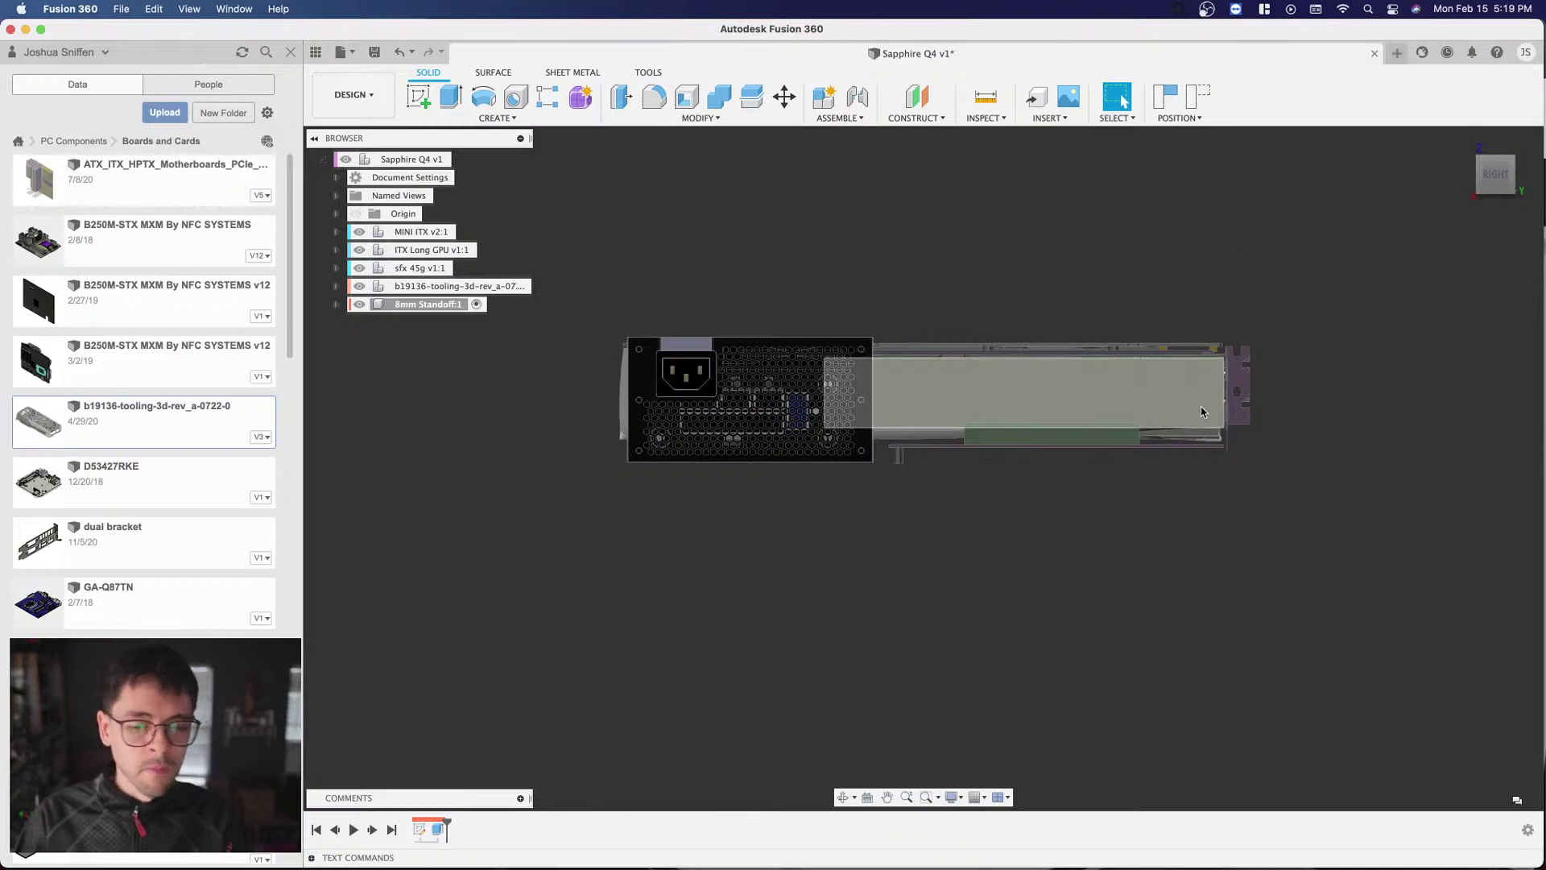
{"action": "scroll", "coordinate": [1202, 412], "scroll_direction": "up", "scroll_amount": 3}
{"action": "left_click", "coordinate": [1478, 157]}
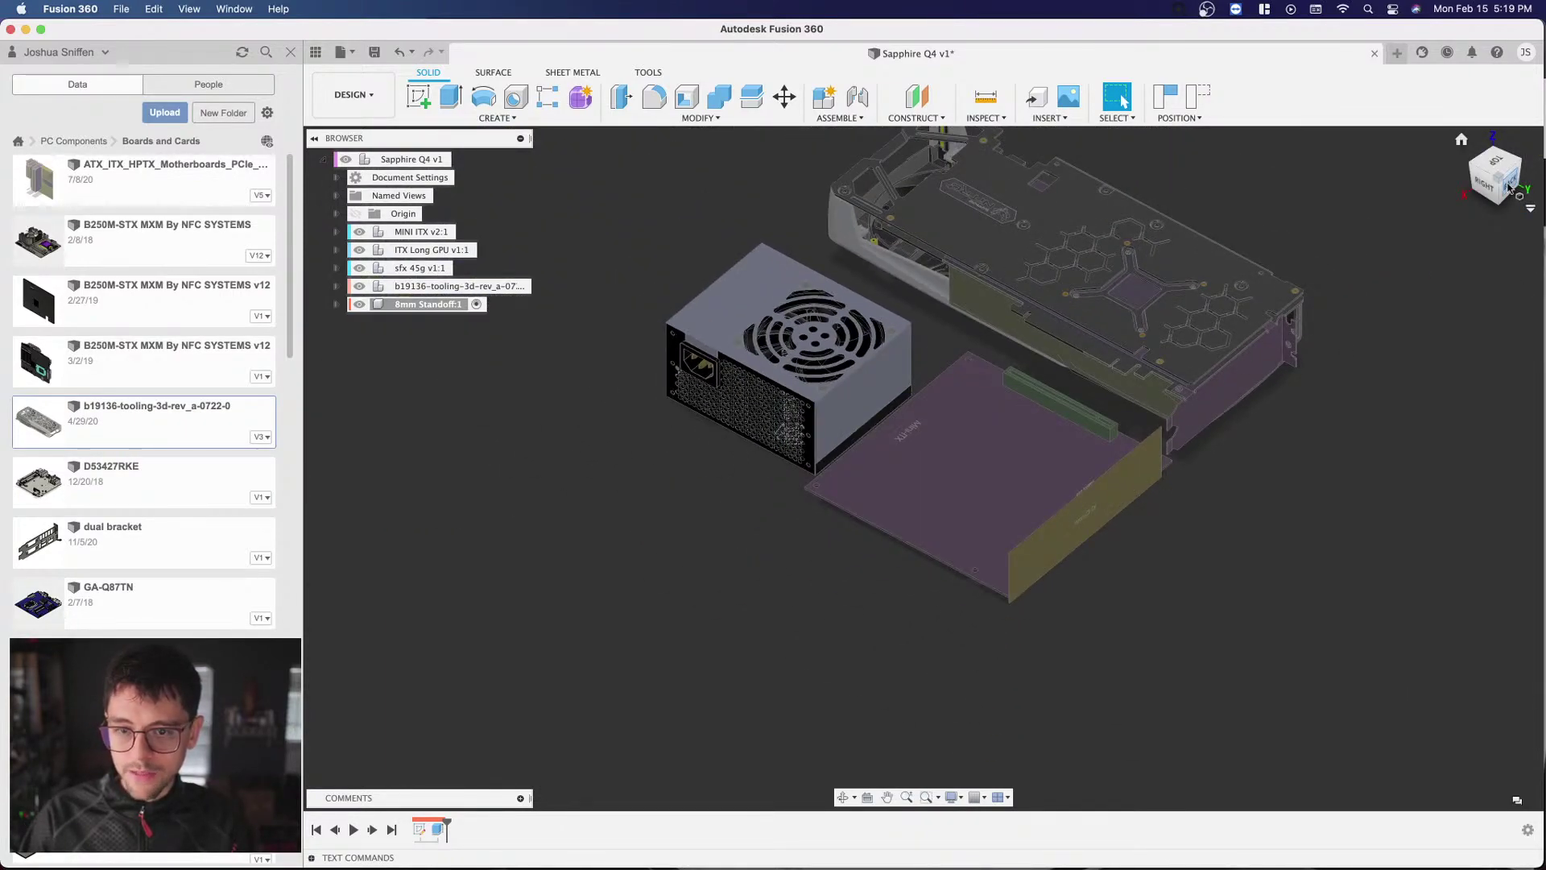
{"action": "left_click", "coordinate": [1489, 205]}
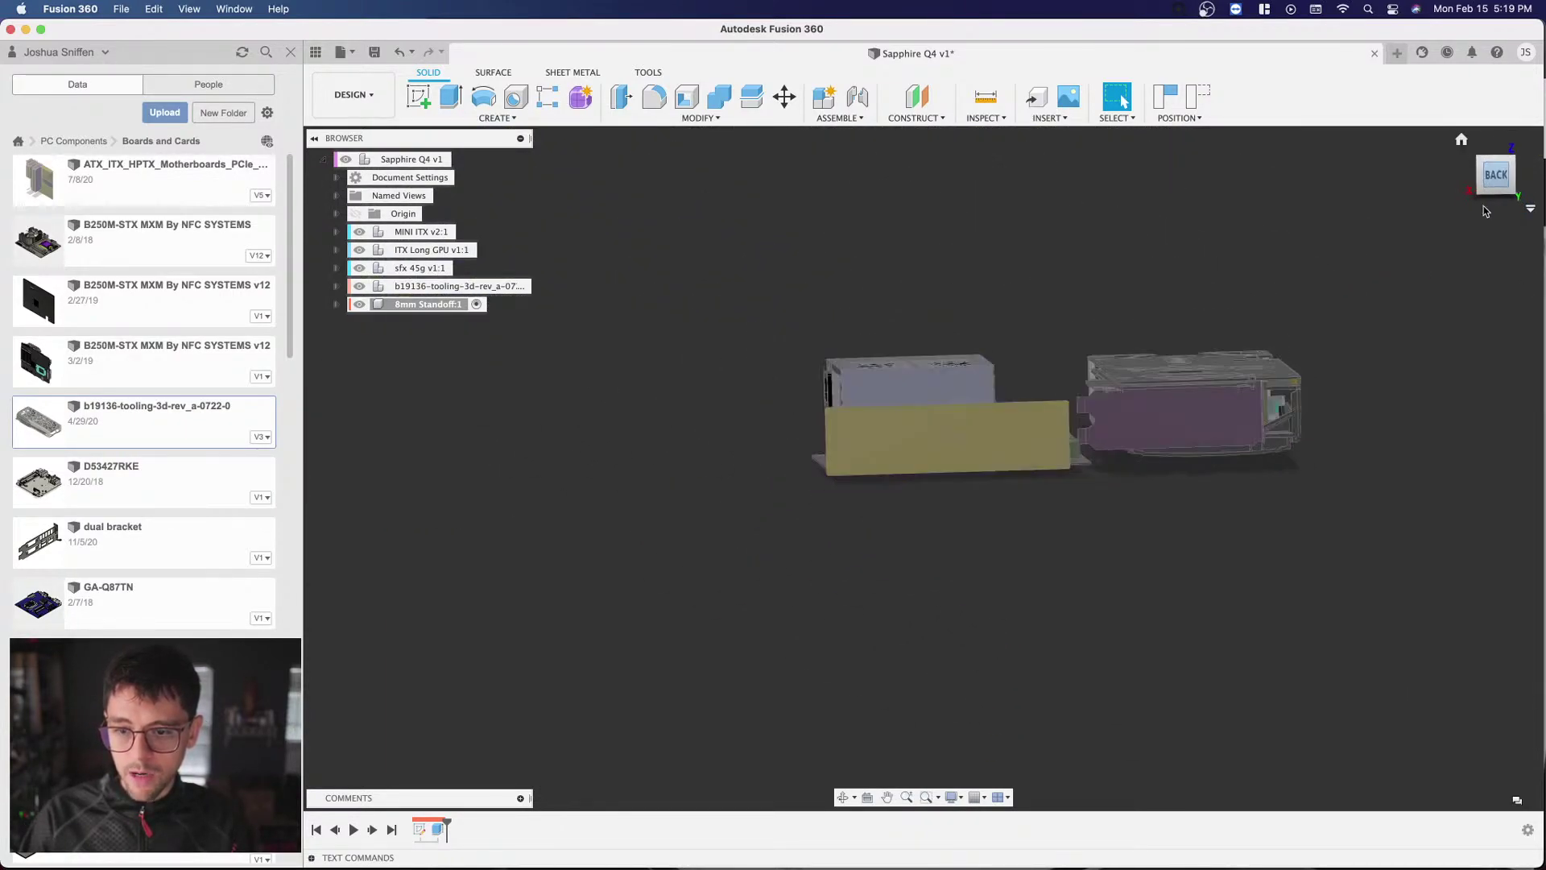
{"action": "left_click", "coordinate": [1494, 162]}
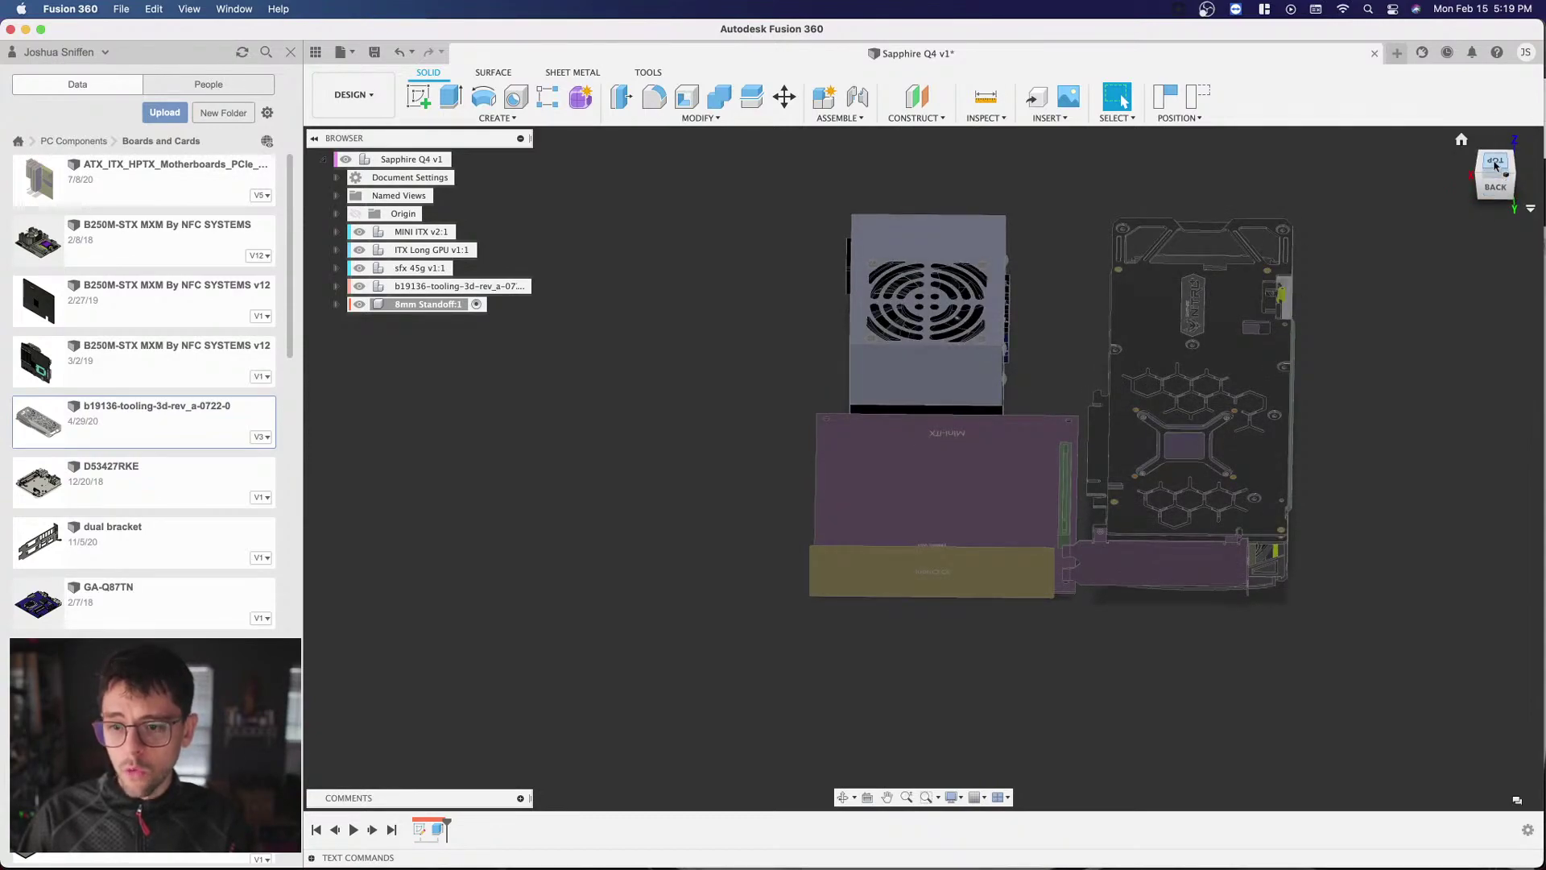
{"action": "scroll", "coordinate": [1240, 360], "scroll_direction": "up", "scroll_amount": 3}
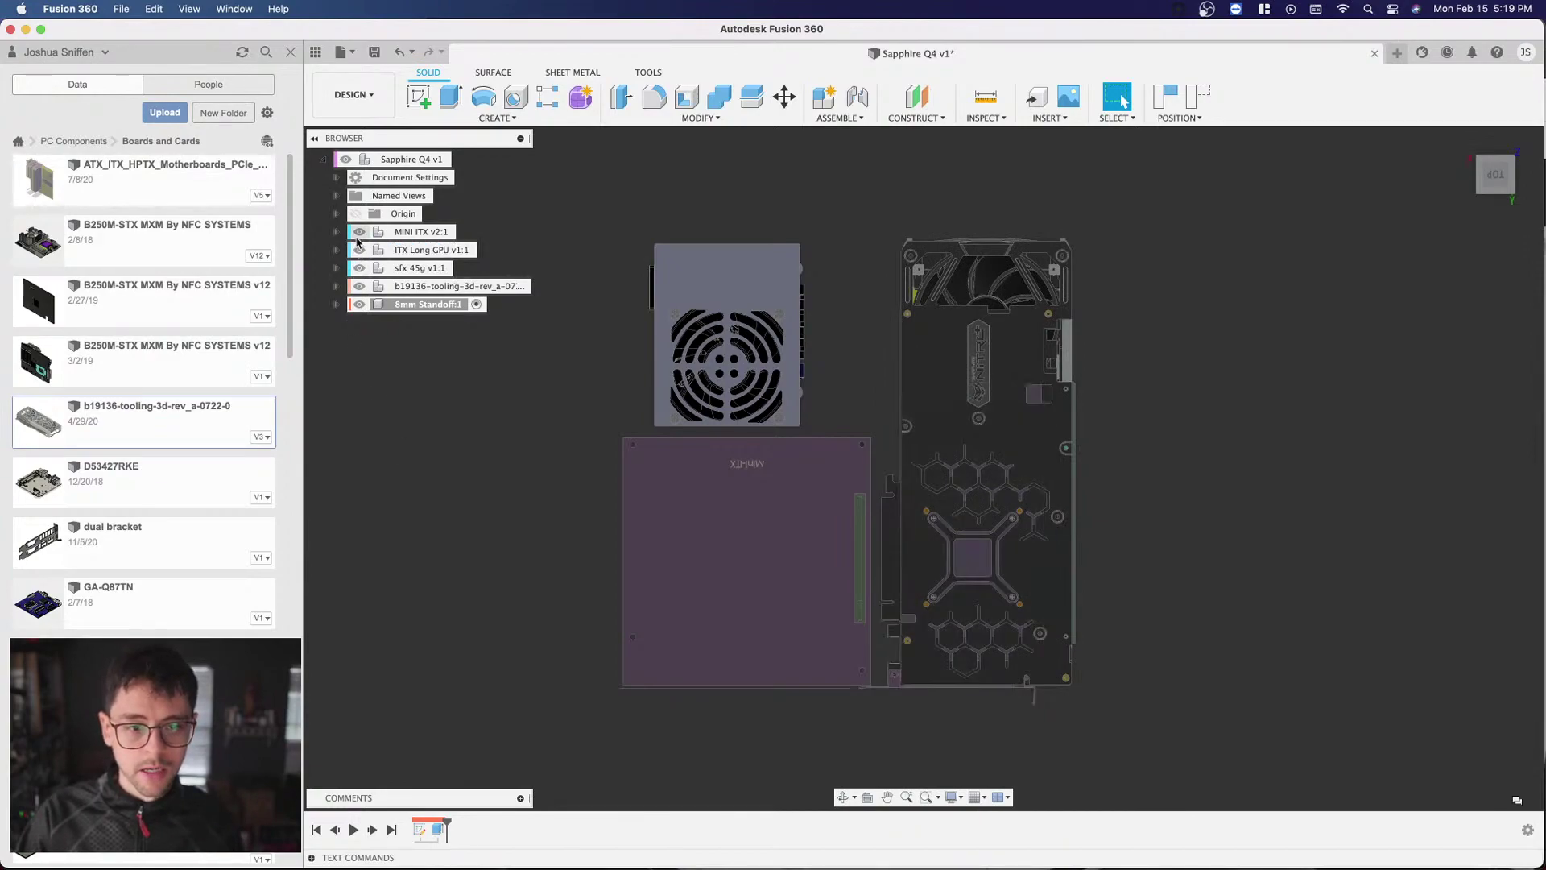
Step: Temporarily hide the triple-fan graphics card to compare it with the ITX Long GPU, and inspect the layout from other sides
{"action": "left_click", "coordinate": [359, 287]}
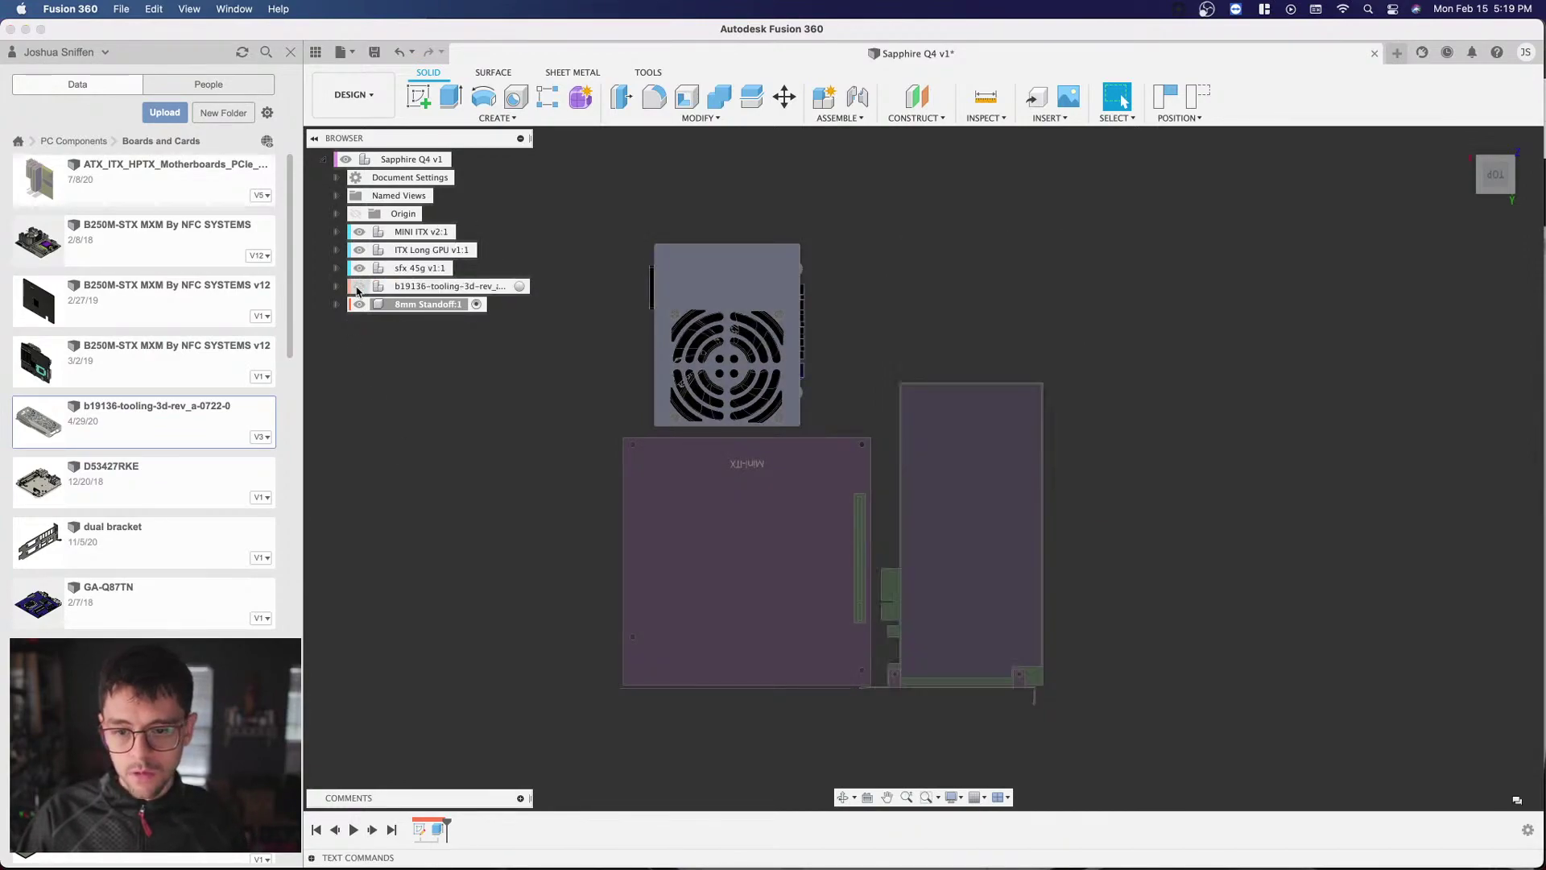
{"action": "left_click", "coordinate": [359, 288]}
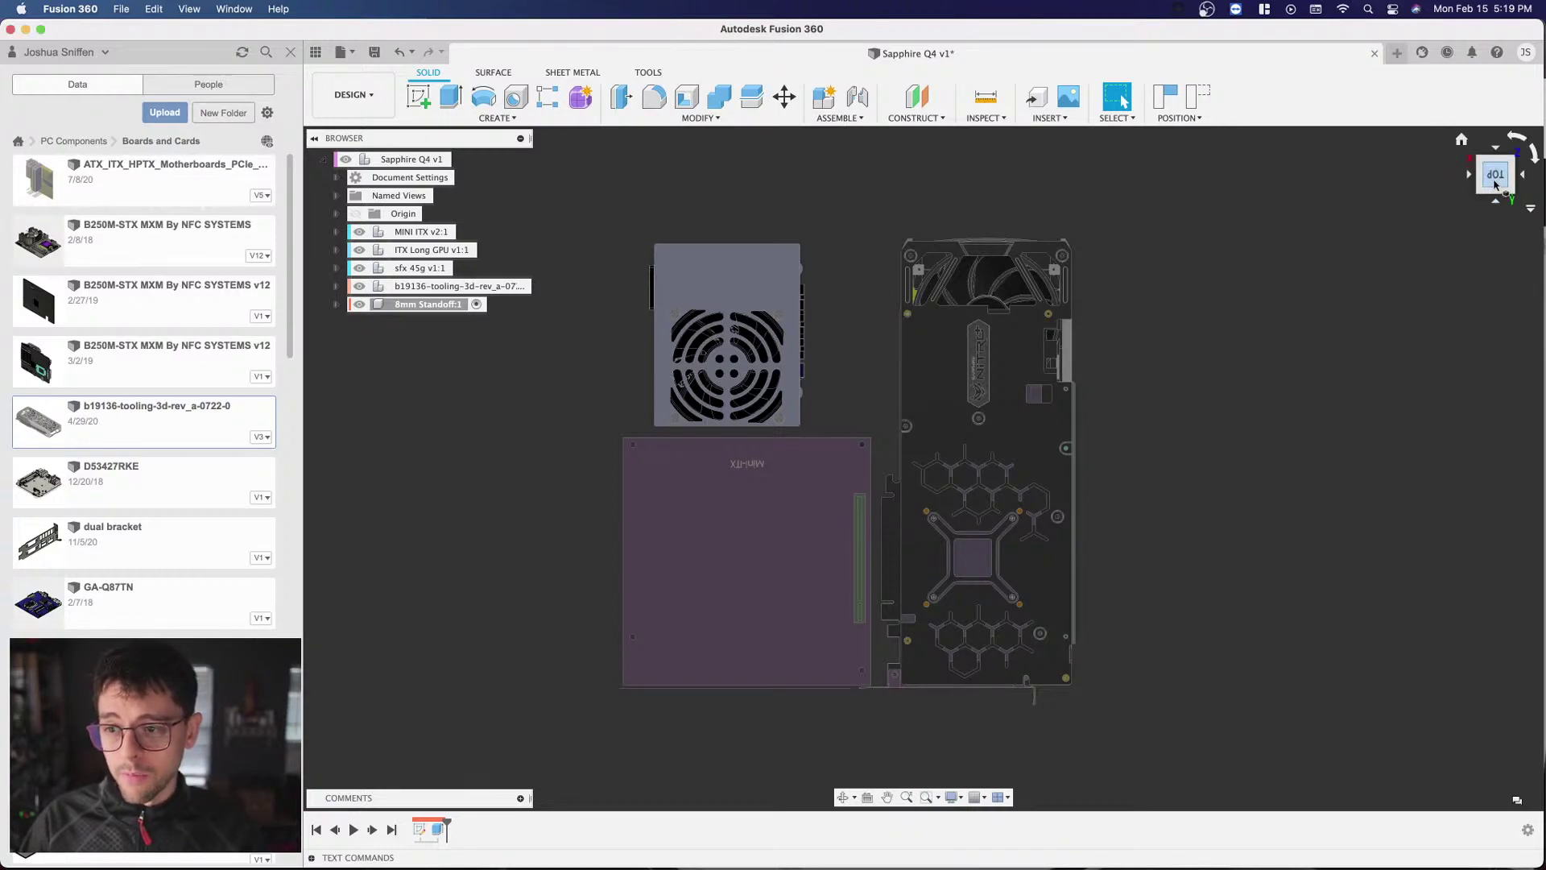
{"action": "left_click", "coordinate": [1460, 141]}
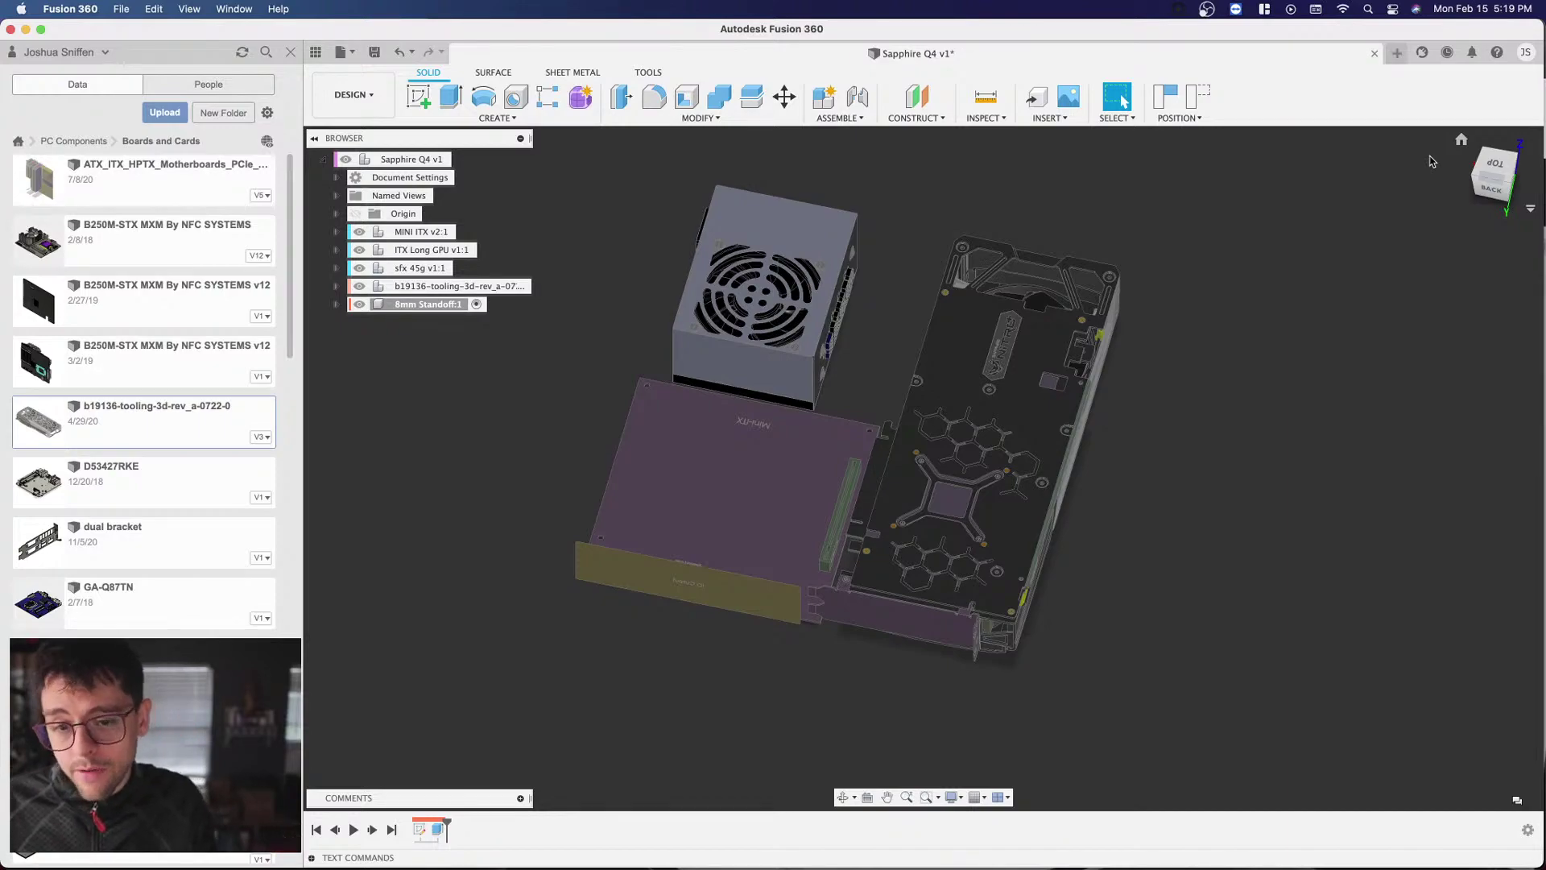
{"action": "left_click", "coordinate": [1491, 187]}
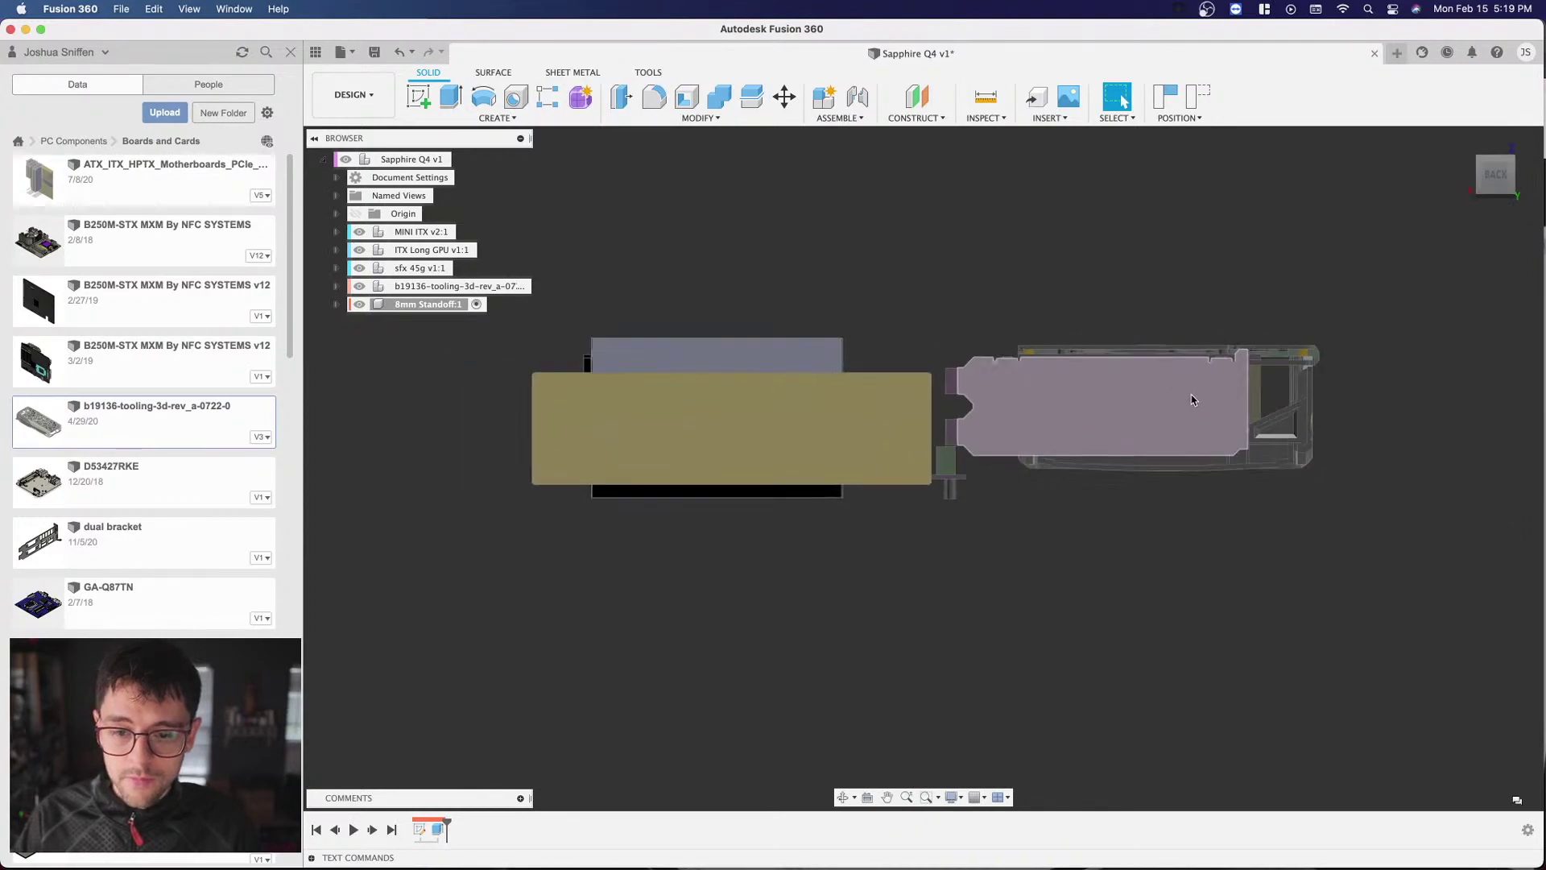
{"action": "mouse_move", "coordinate": [1286, 362]}
{"action": "middle_mouse_down", "text": "shift"}
{"action": "mouse_move", "coordinate": [1094, 431]}
{"action": "mouse_move", "coordinate": [1101, 228]}
{"action": "middle_mouse_up", "text": "shift"}
{"action": "scroll", "coordinate": [757, 324], "scroll_direction": "down", "scroll_amount": 3}
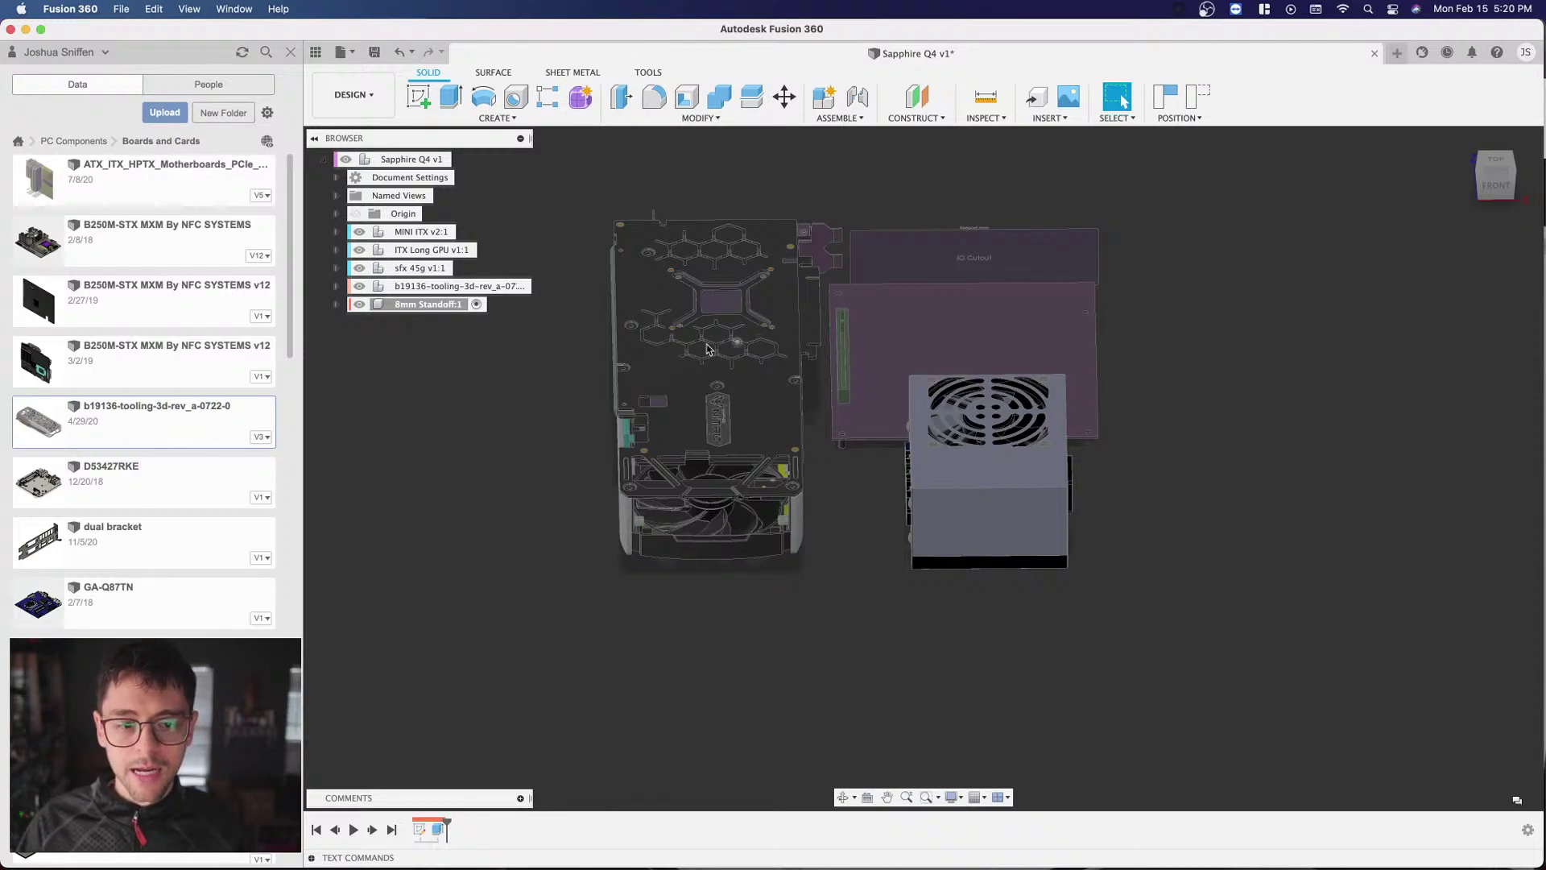
Step: Create an internal component named PC Hardware and move it out of the standoff component to the top level of the assembly
{"action": "left_click", "coordinate": [494, 119]}
{"action": "left_click", "coordinate": [493, 133]}
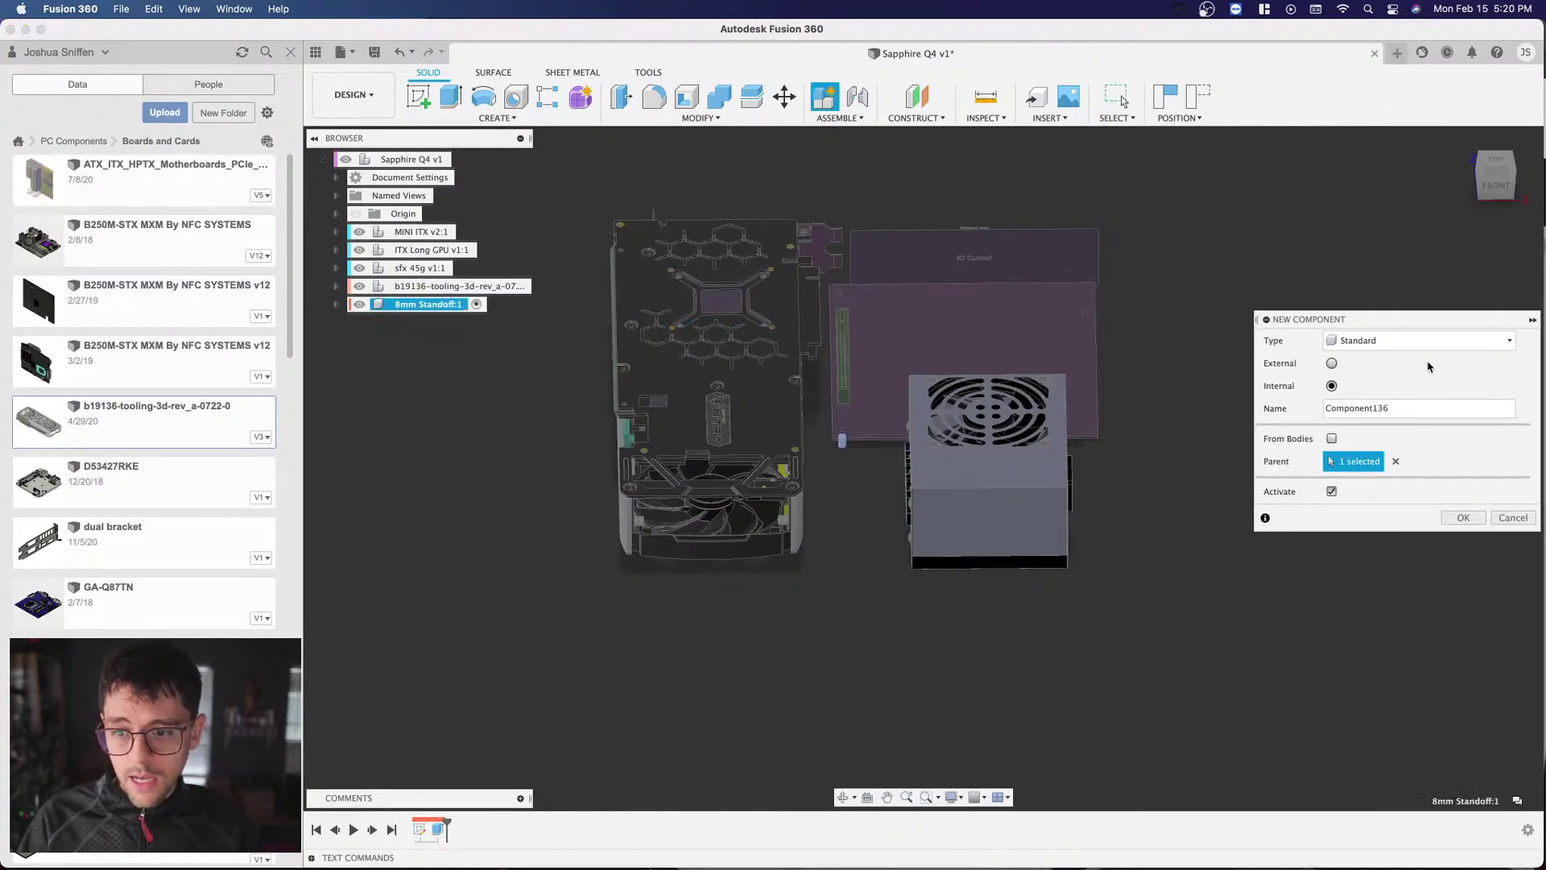
{"action": "double_click", "coordinate": [1387, 408]}
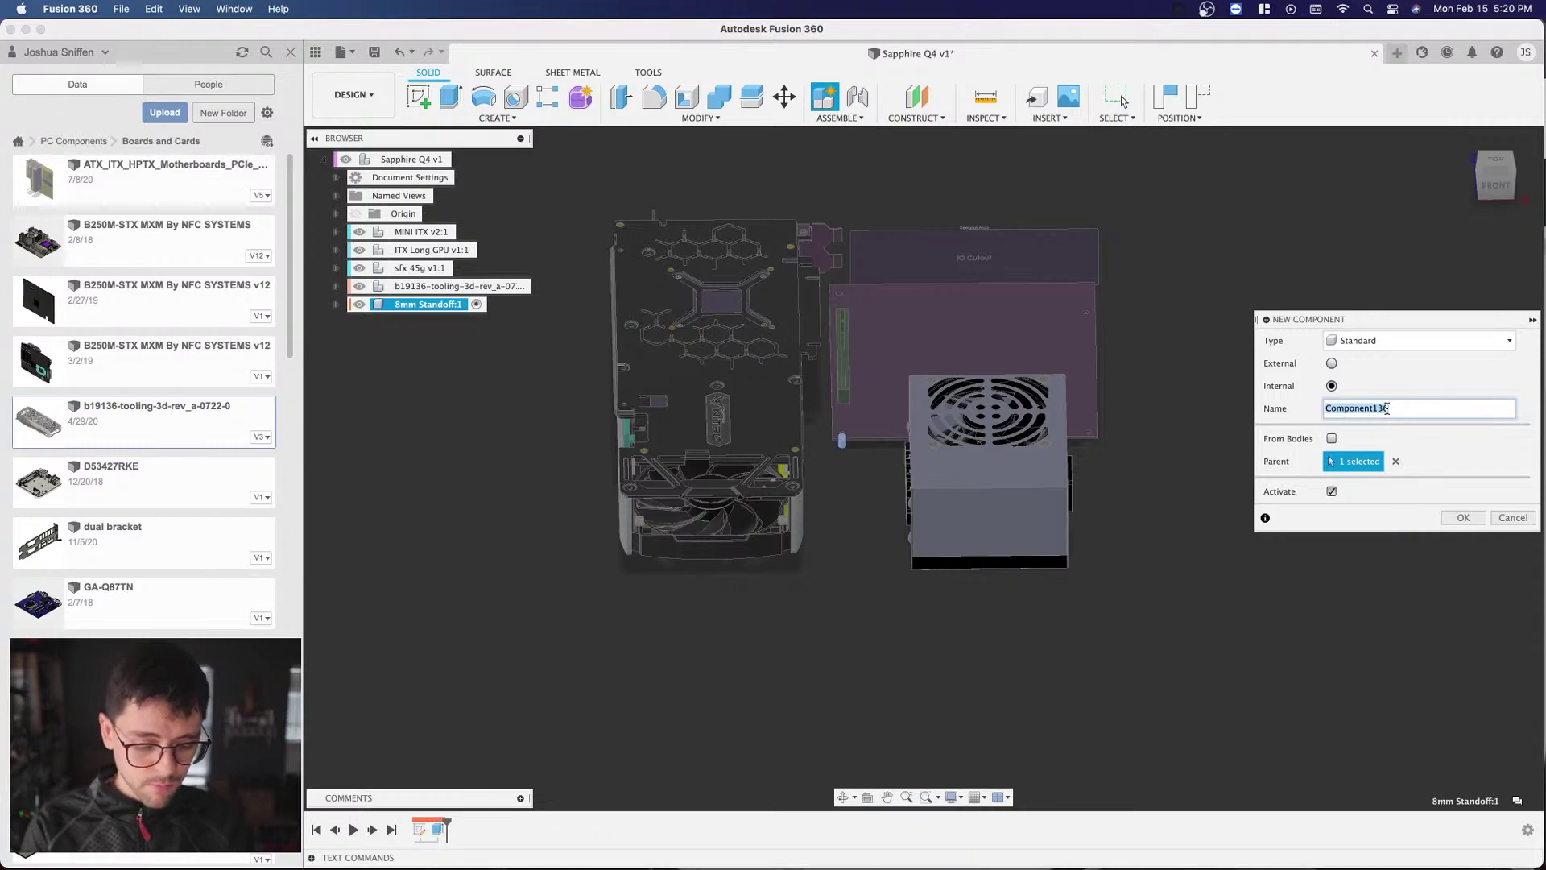
{"action": "type", "text": "PC Har"}
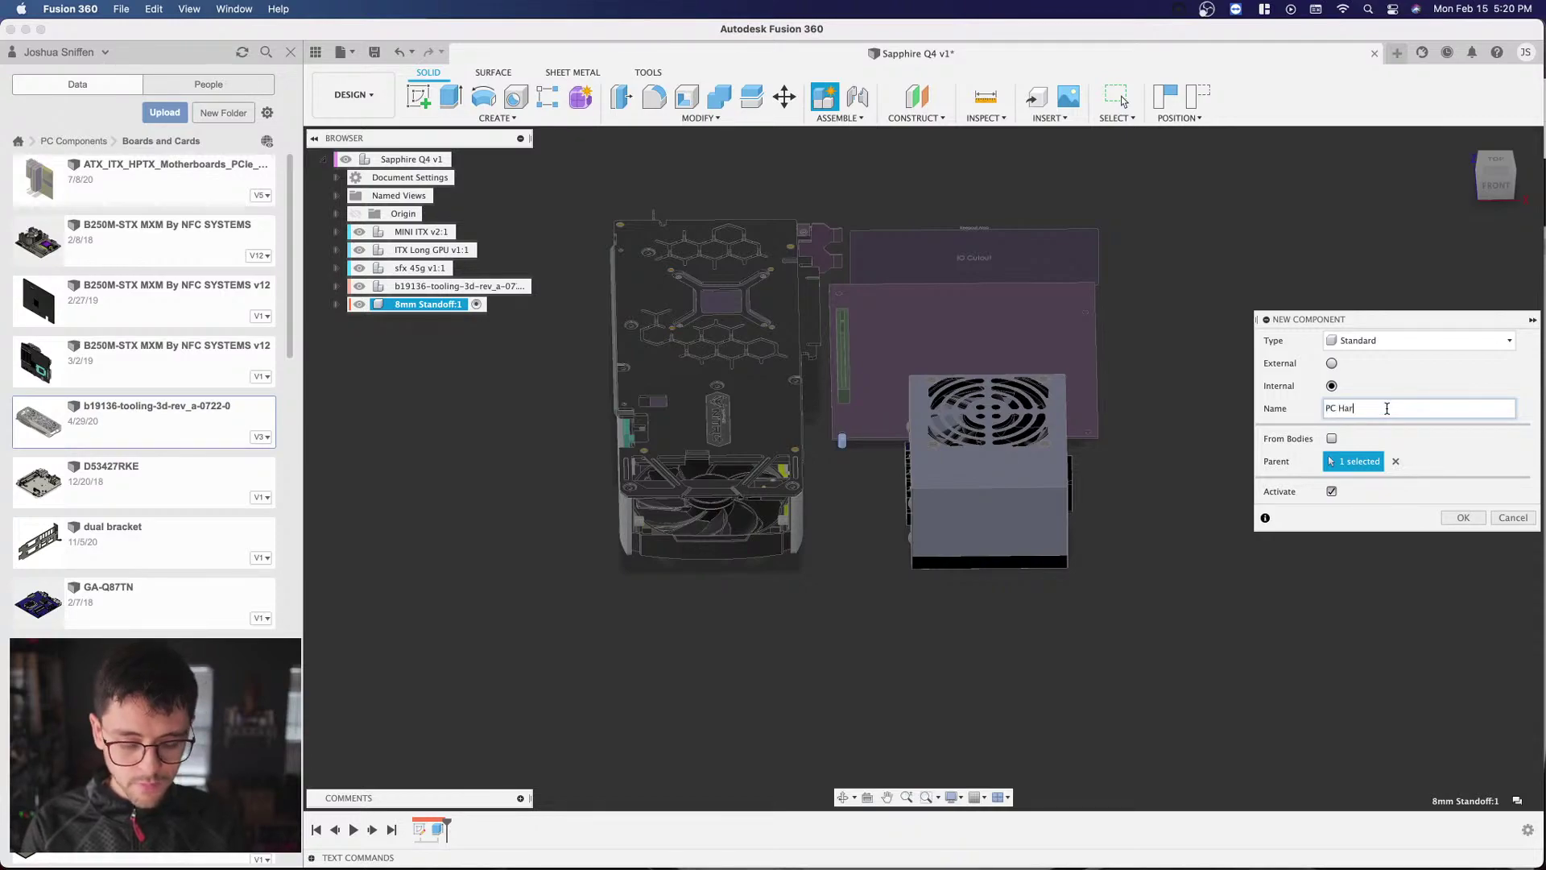
{"action": "type", "text": "dware"}
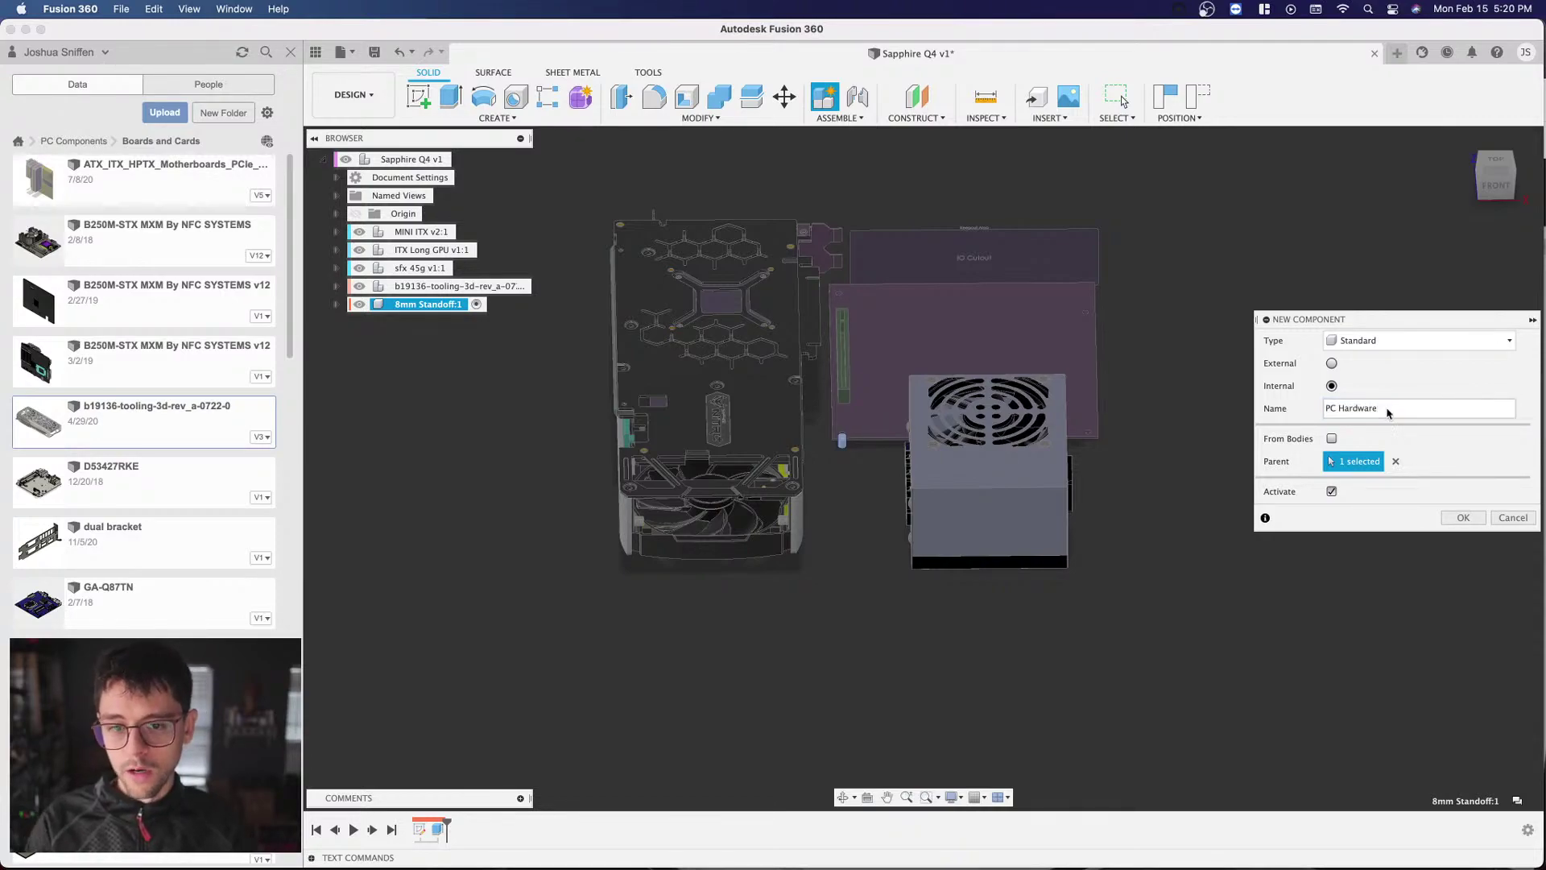
{"action": "key", "text": "Return"}
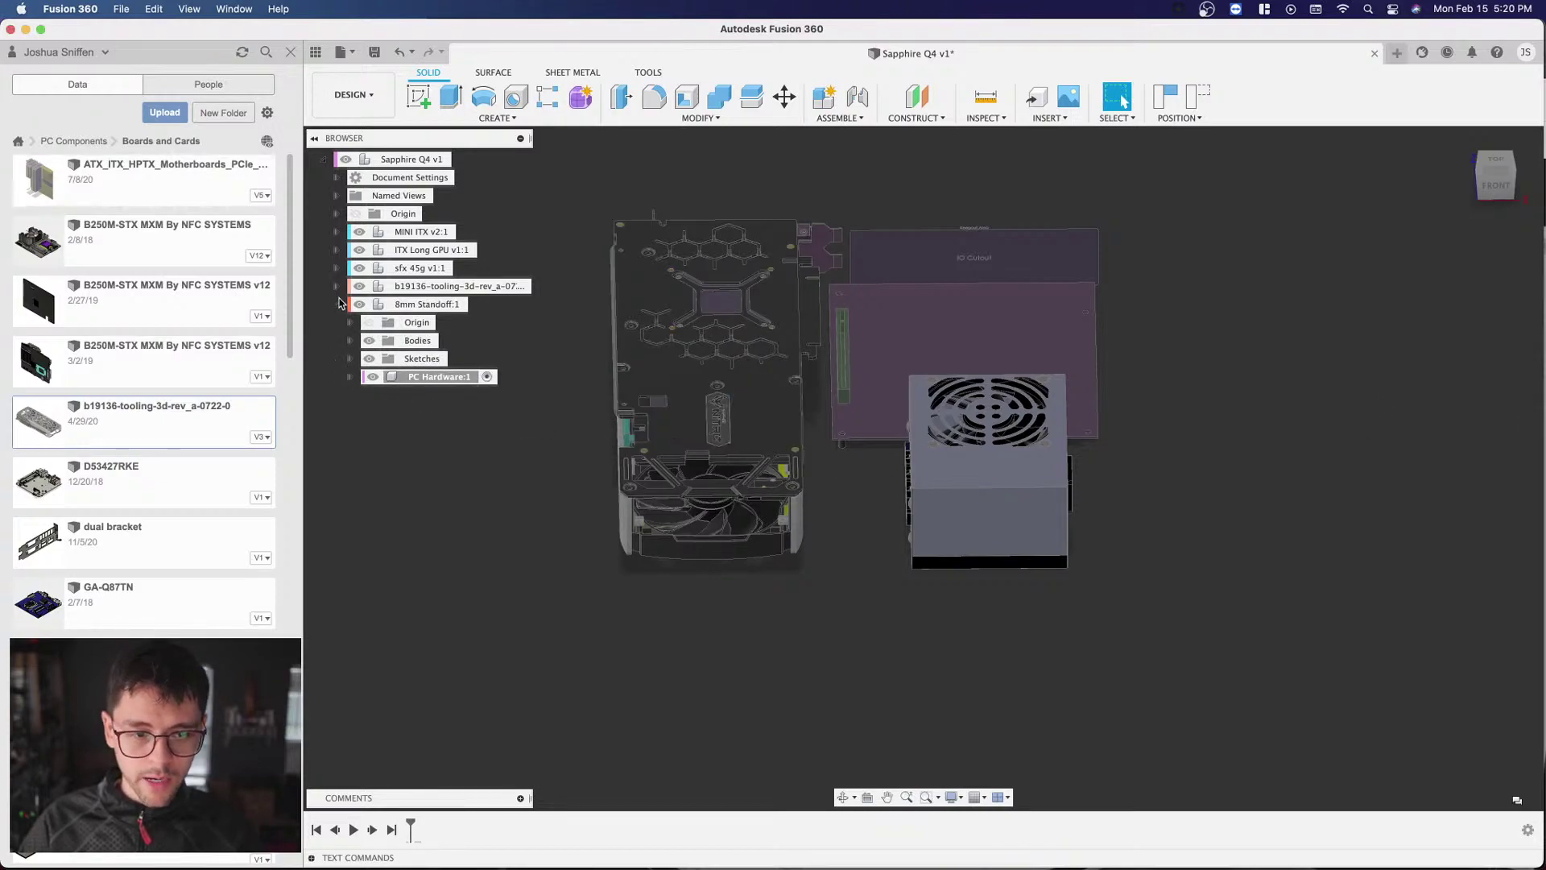
{"action": "left_click_drag", "start_coordinate": [407, 378], "coordinate": [402, 163]}
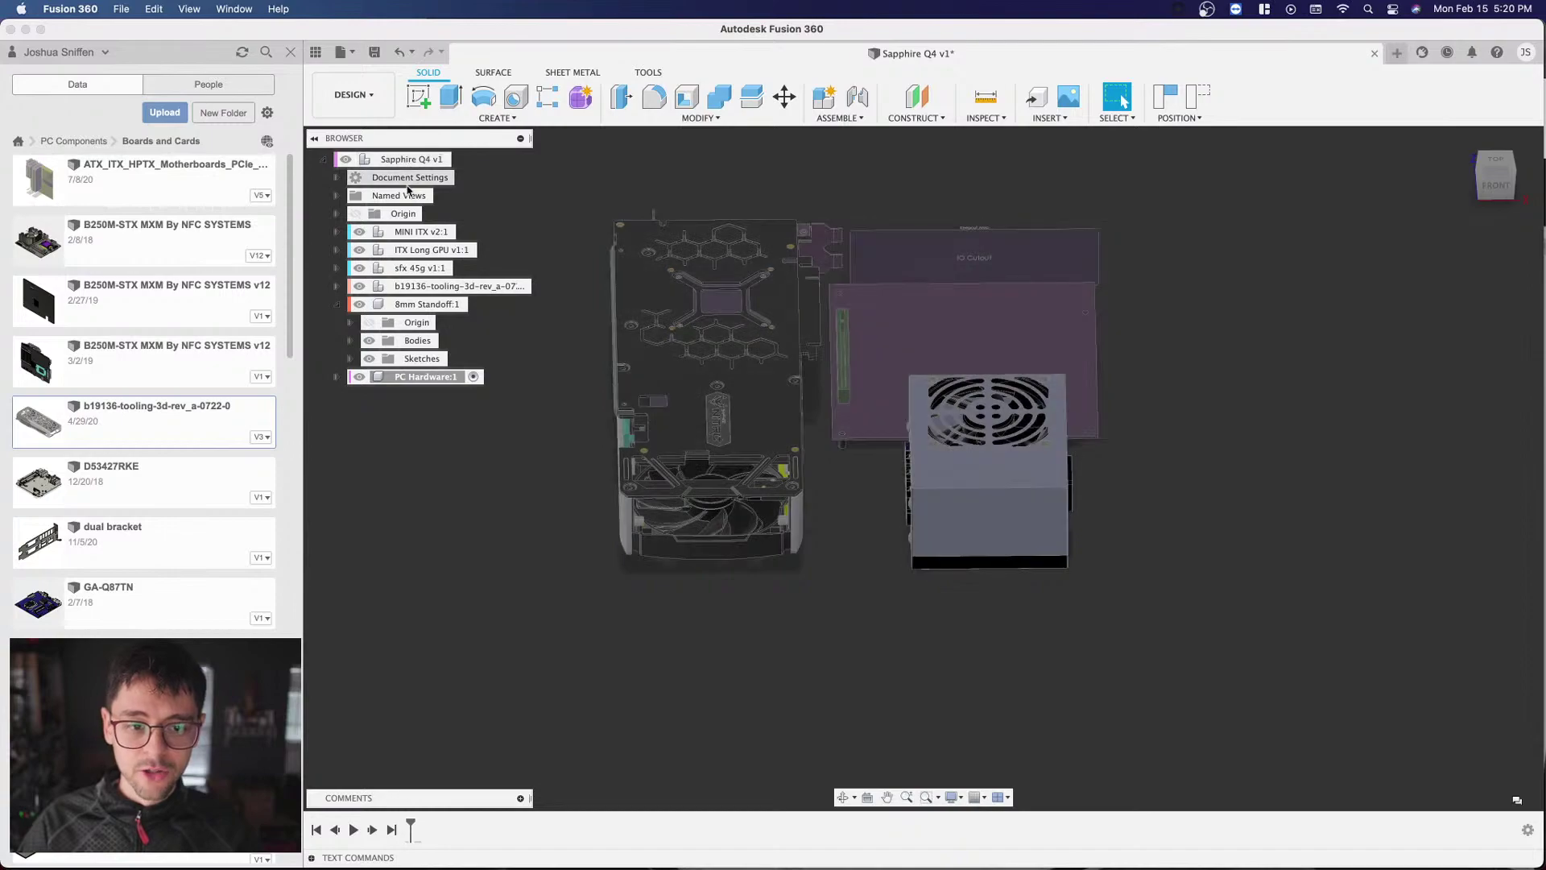
{"action": "left_click", "coordinate": [337, 304]}
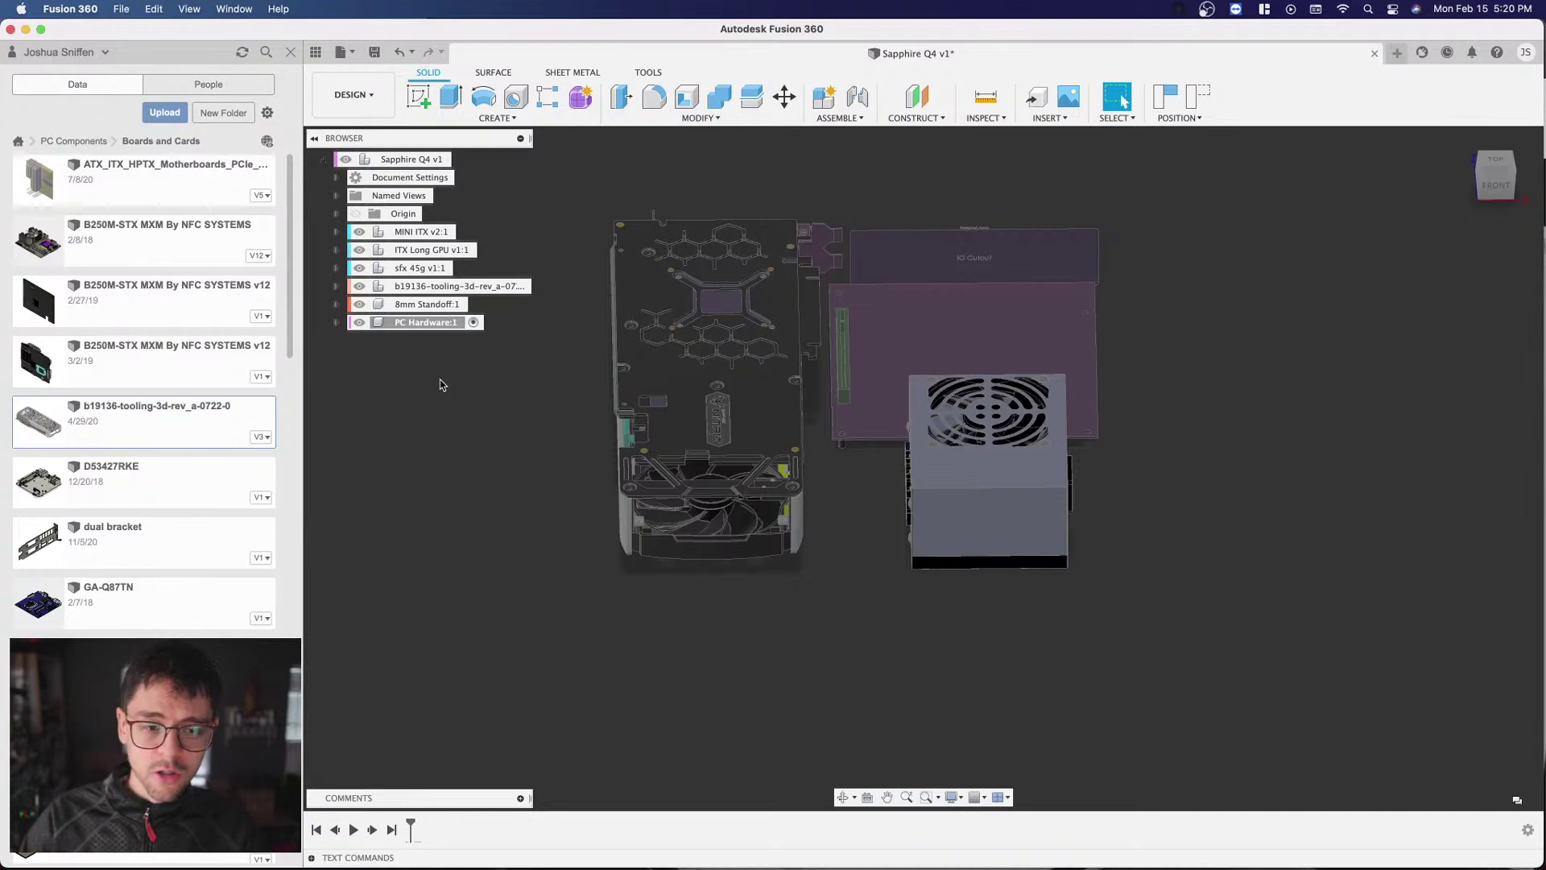
Step: Move the 8mm Standoff, the b19136 graphics card and the sfx 45g power supply into PC Hardware, capturing the current component positions
{"action": "mouse_move", "coordinate": [427, 305]}
{"action": "left_mouse_down"}
{"action": "mouse_move", "coordinate": [443, 324]}
{"action": "mouse_move", "coordinate": [432, 300]}
{"action": "left_mouse_up"}
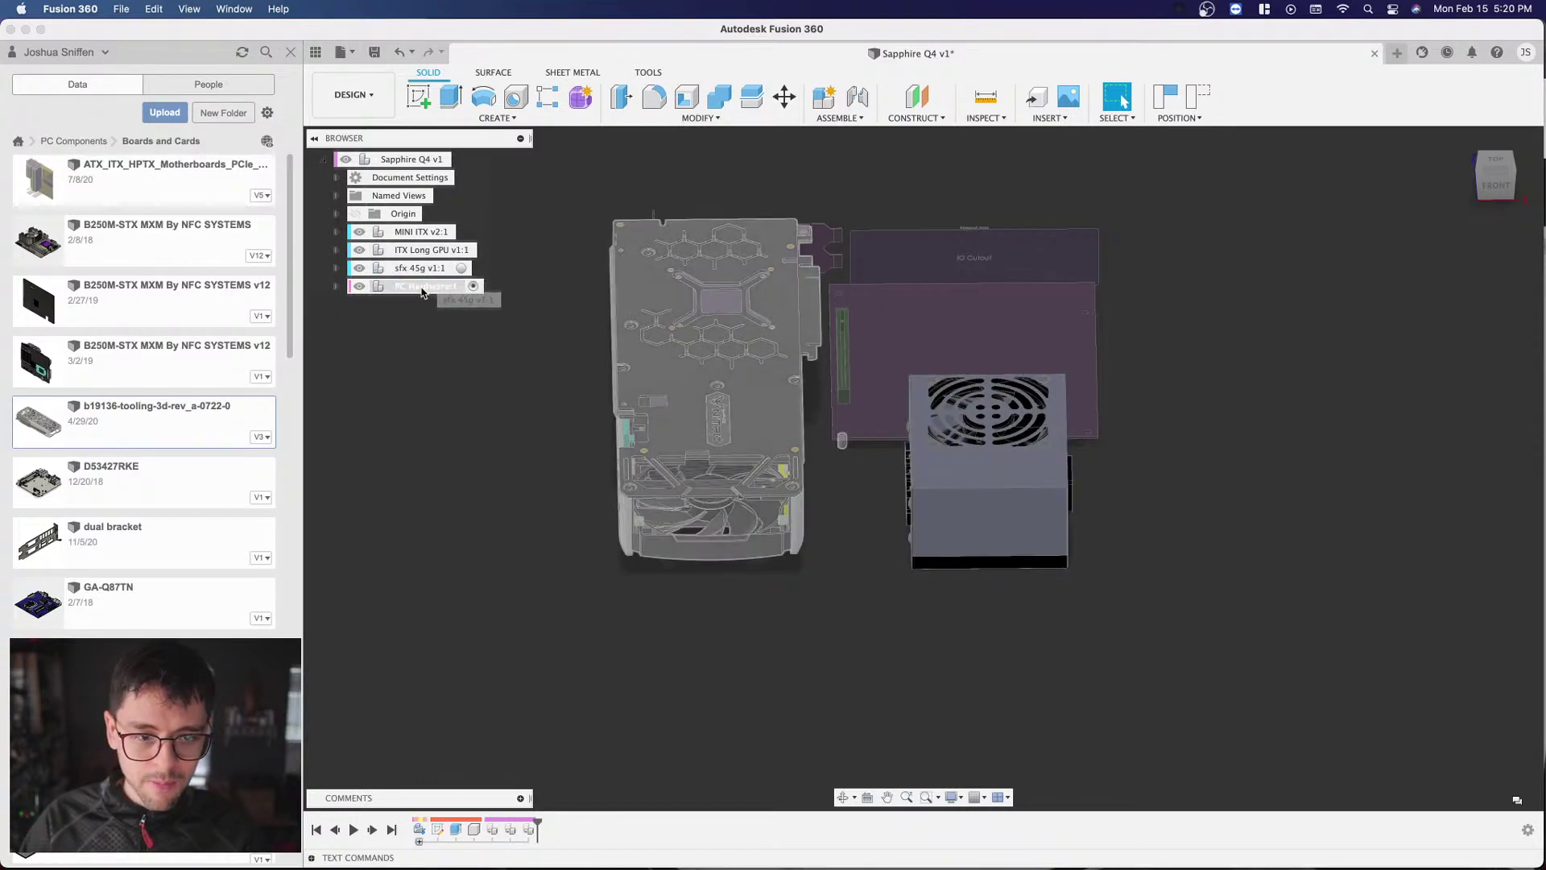
{"action": "left_click", "coordinate": [427, 287]}
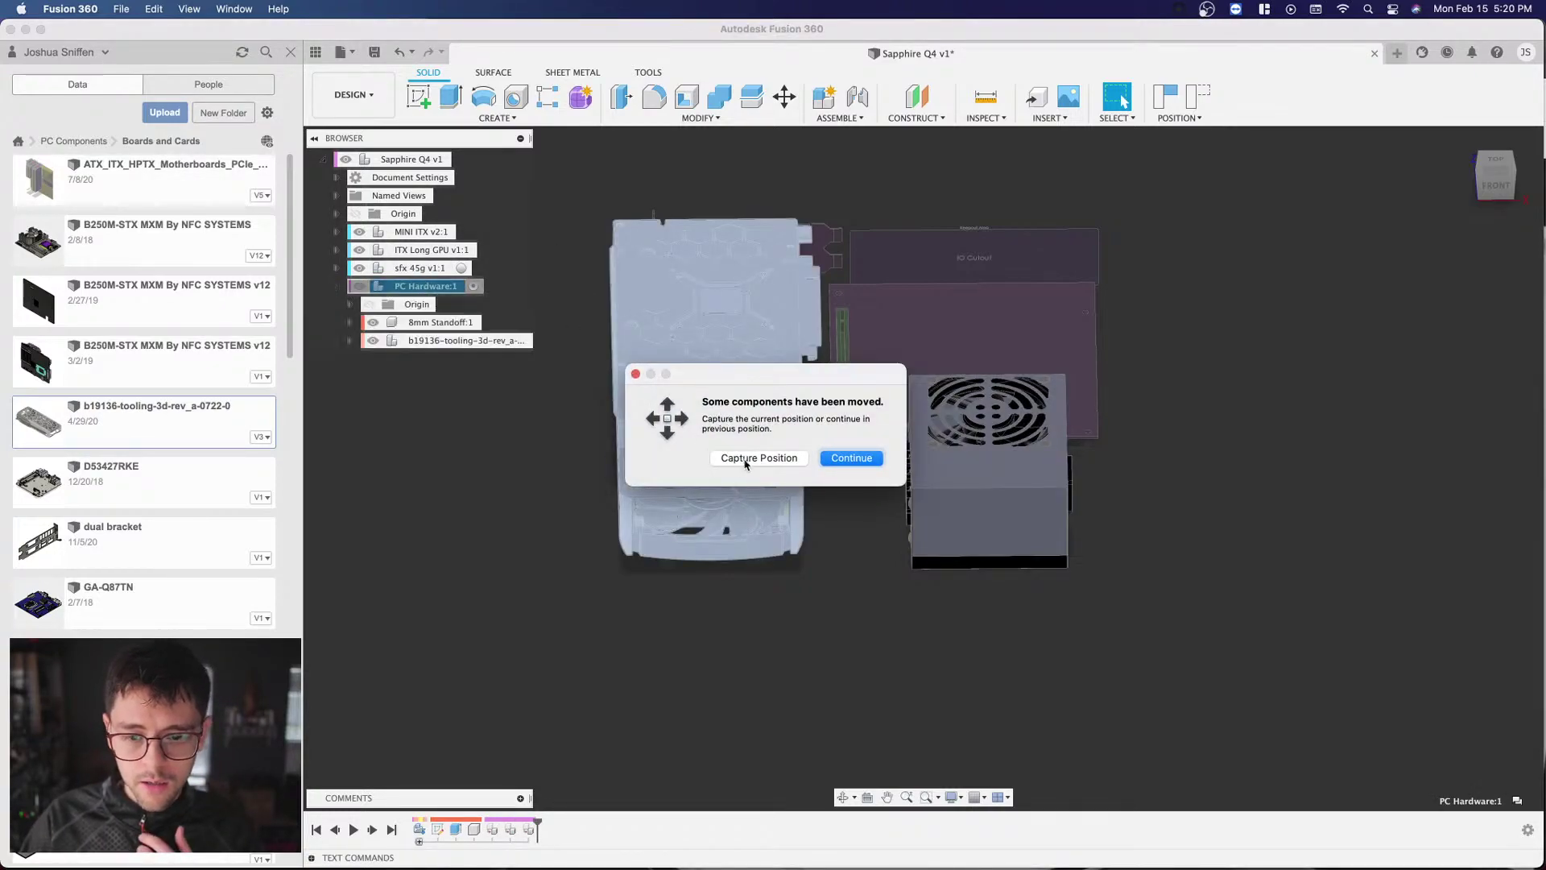
{"action": "left_click", "coordinate": [742, 460]}
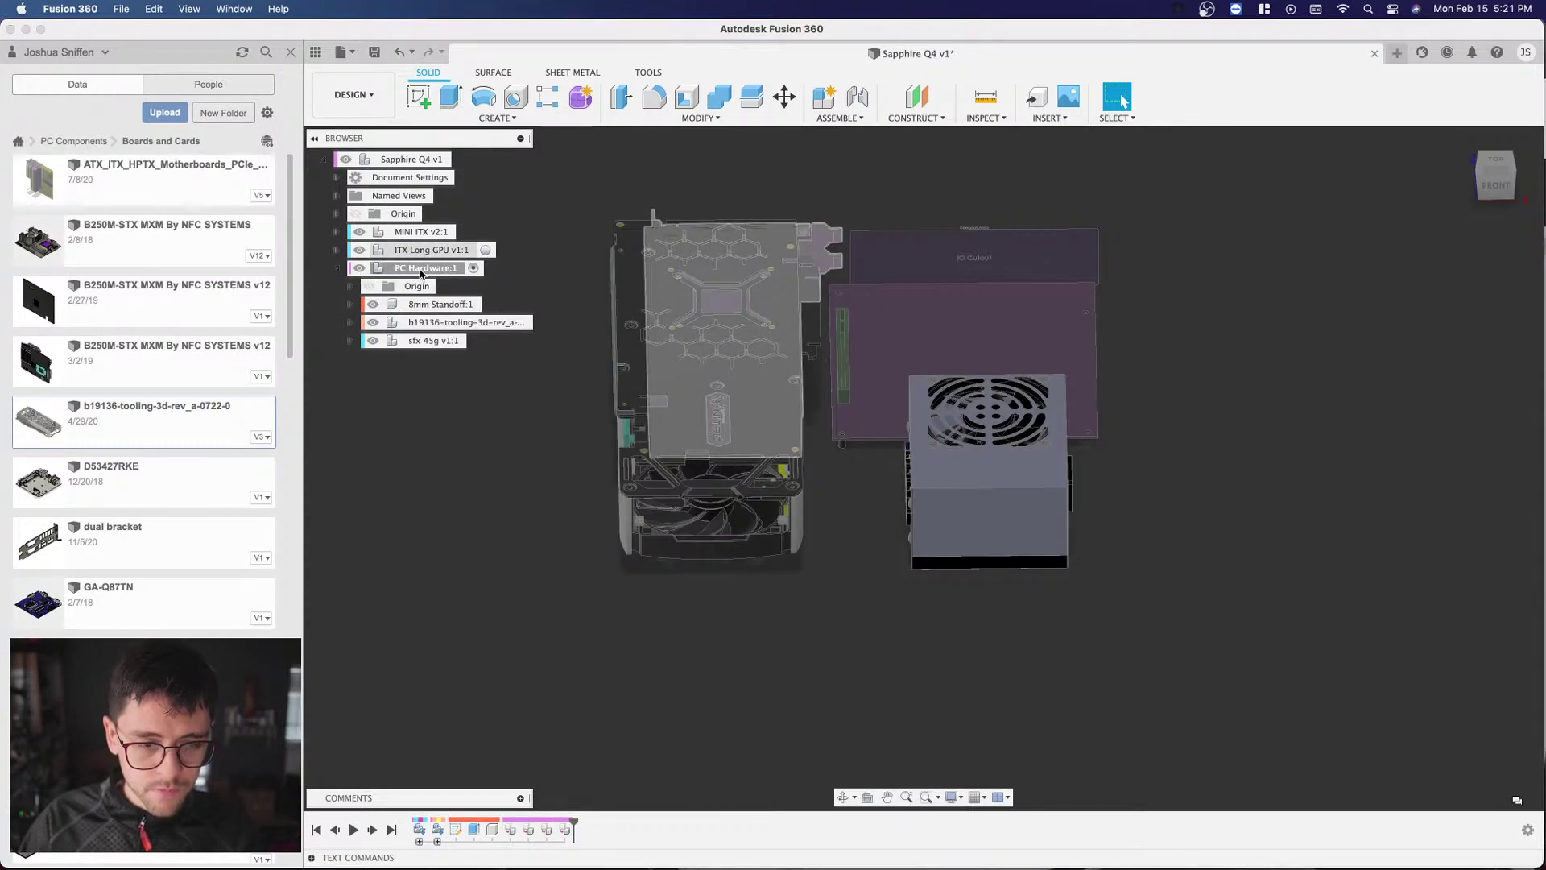
Step: Save a new version of the Sapphire Q4 design
{"action": "left_click", "coordinate": [422, 271]}
{"action": "left_click", "coordinate": [532, 228]}
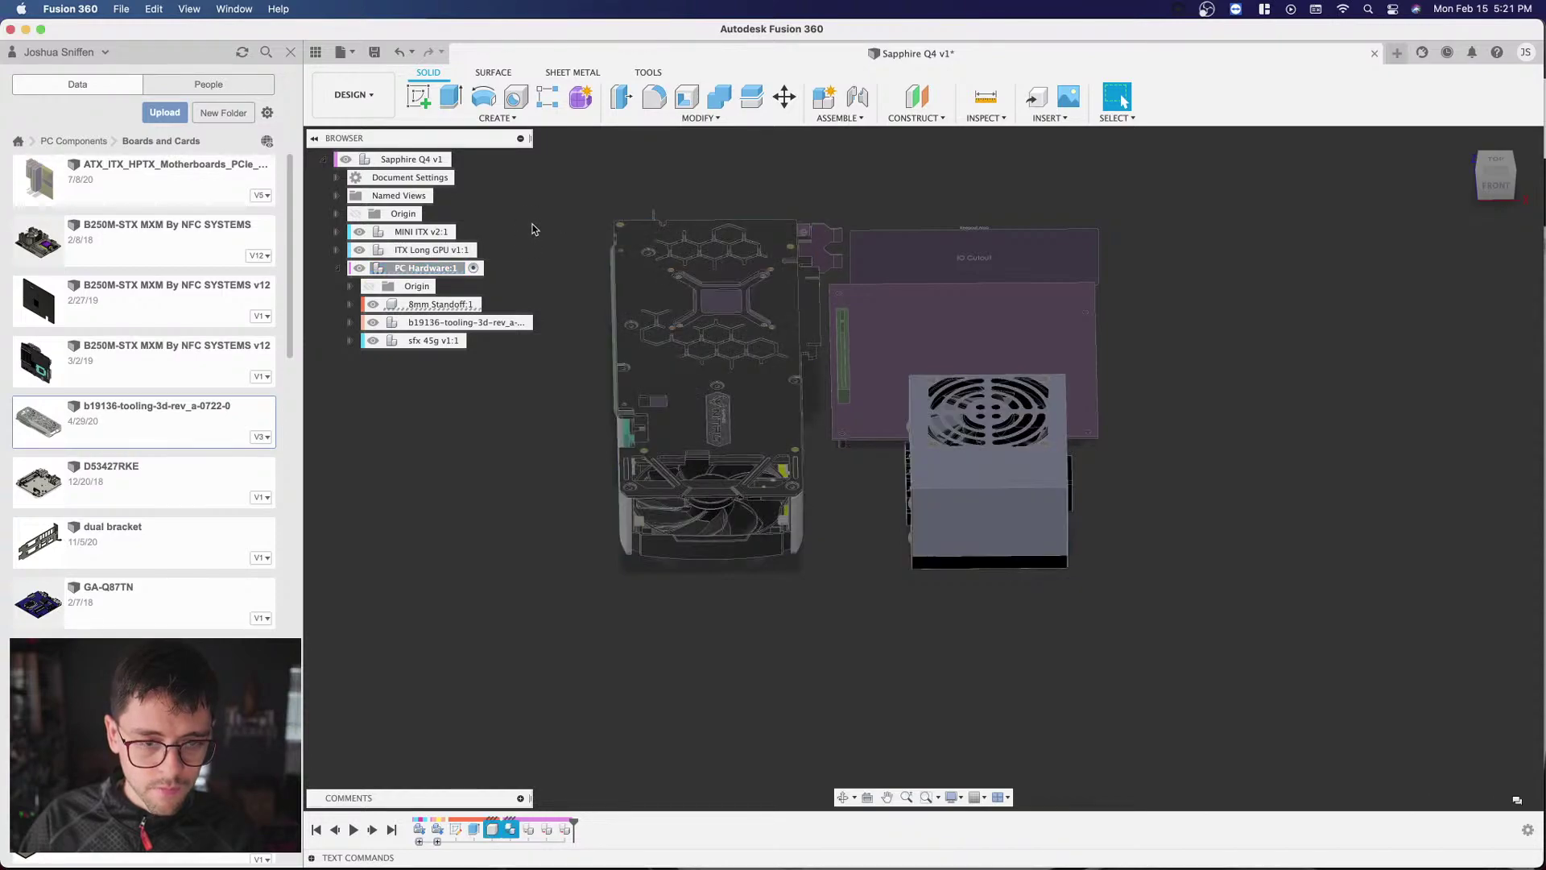
{"action": "key", "text": "super+s"}
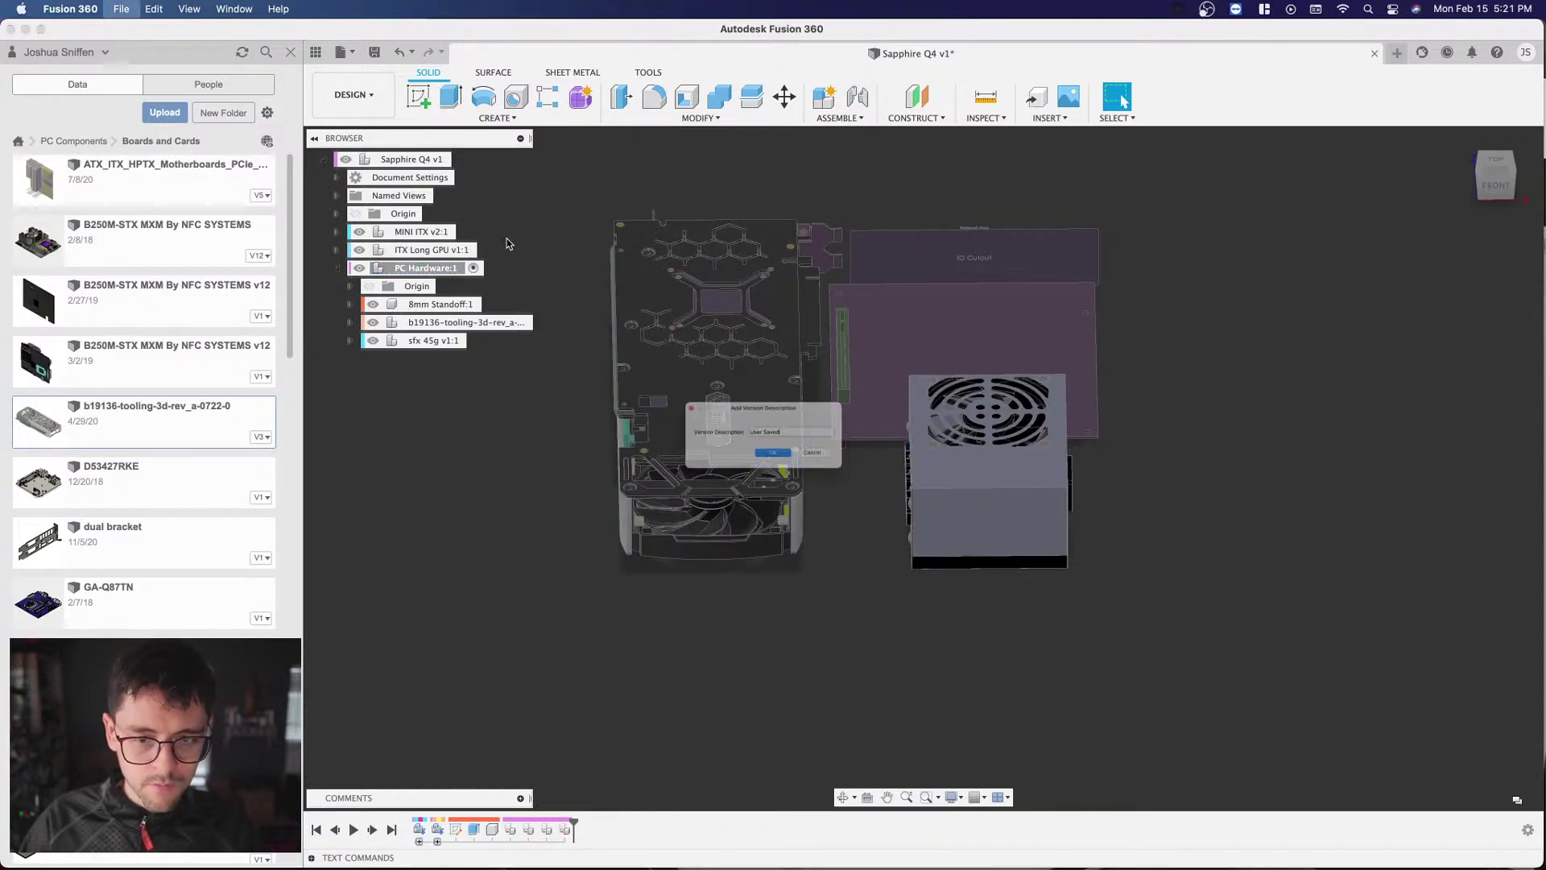
{"action": "left_click", "coordinate": [777, 465]}
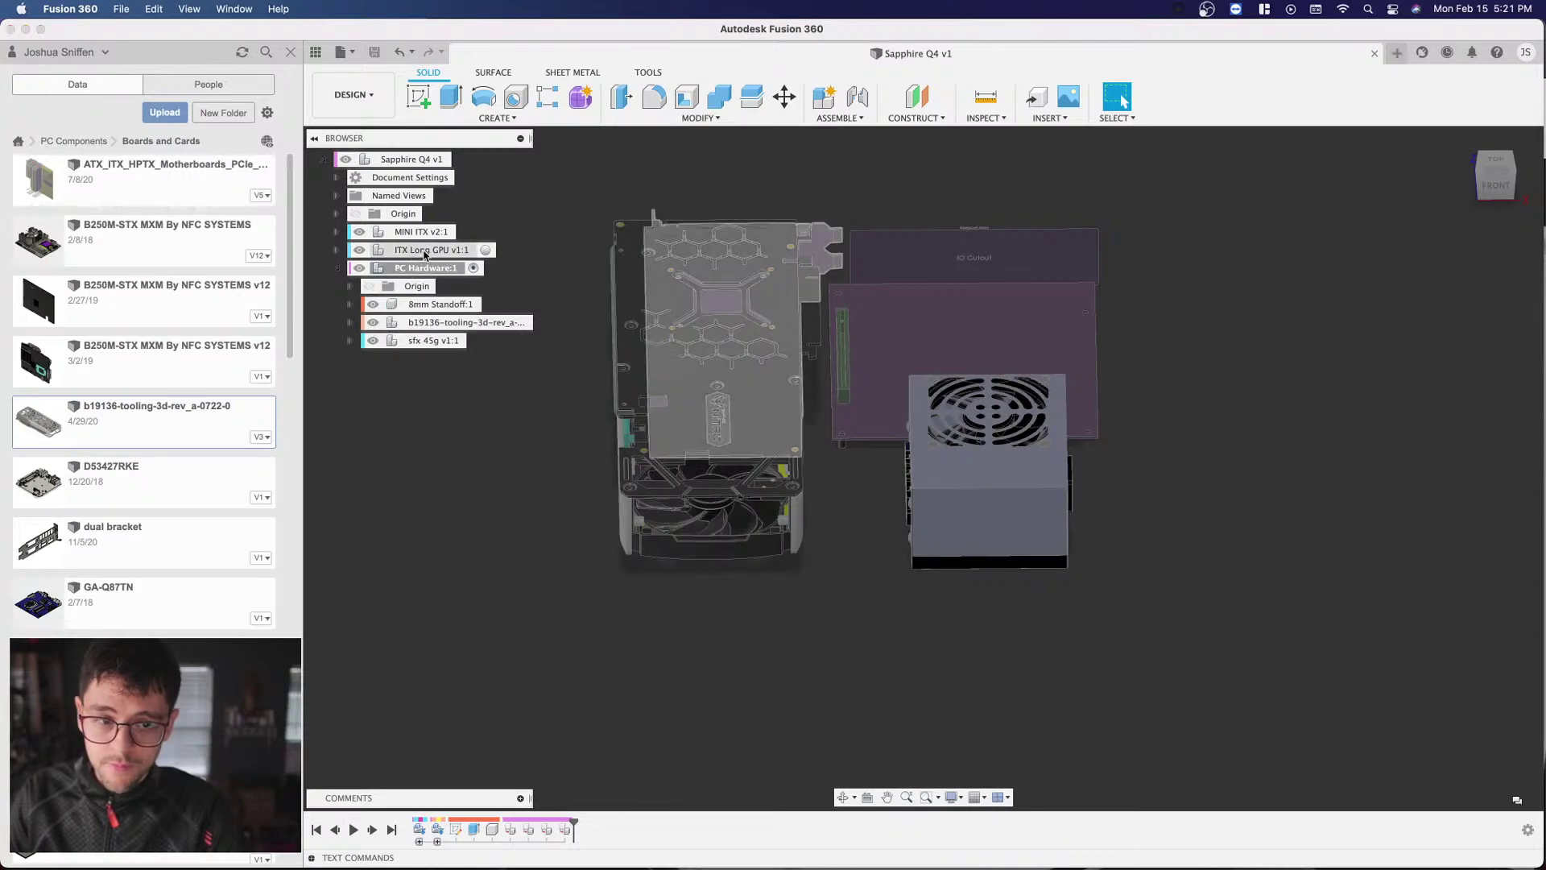
Step: Move the ITX Long GPU and the MINI ITX motherboard into PC Hardware, and collapse the component's contents
{"action": "left_click", "coordinate": [464, 248]}
{"action": "left_click_drag", "start_coordinate": [411, 251], "coordinate": [409, 275]}
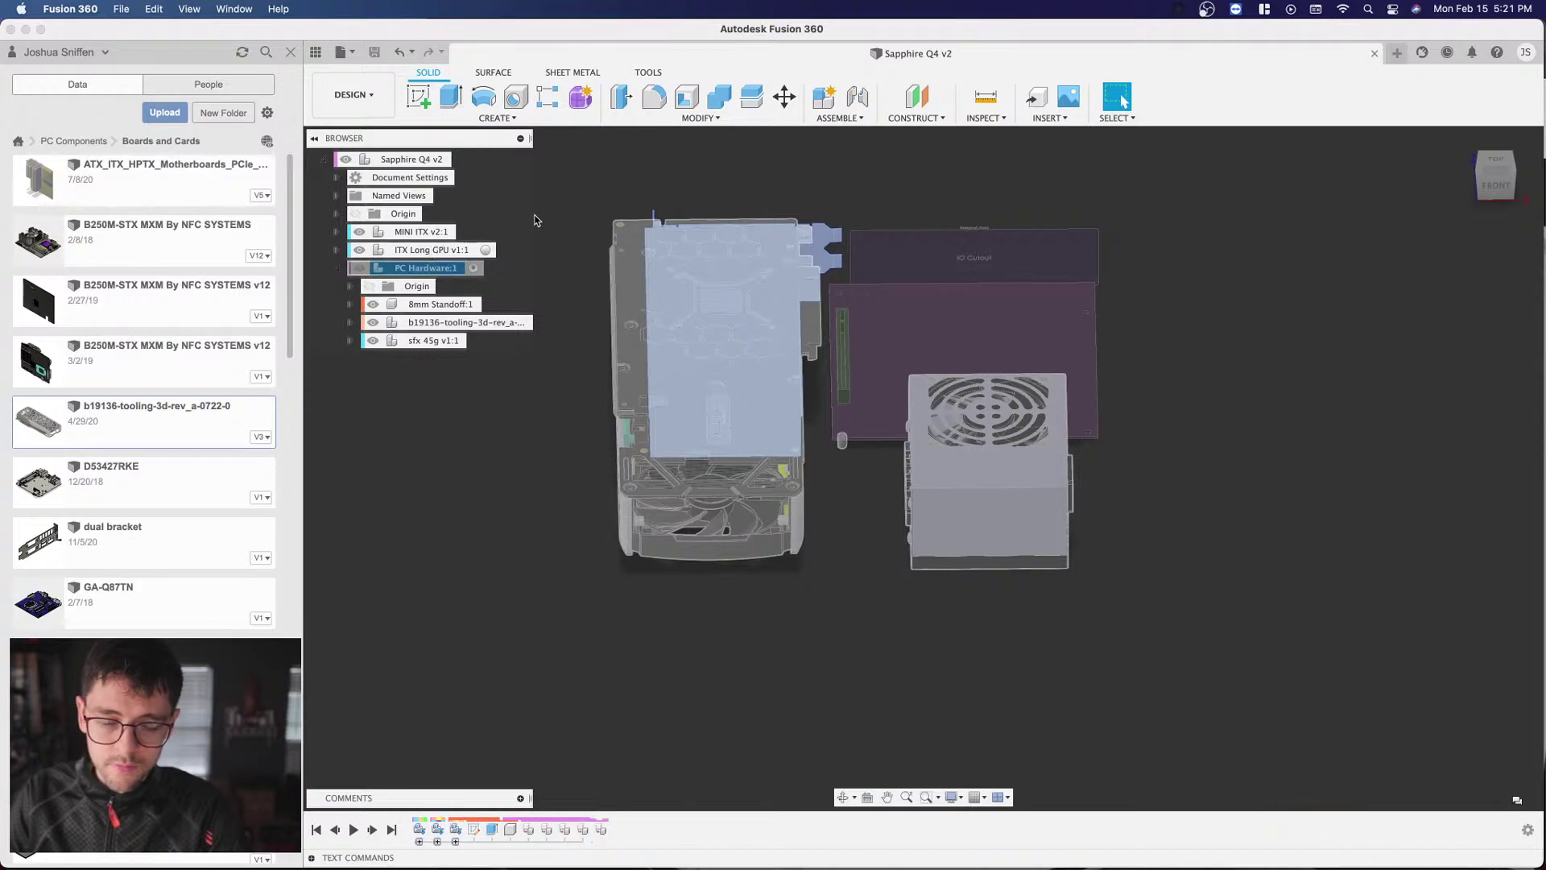
{"action": "double_click", "coordinate": [416, 232]}
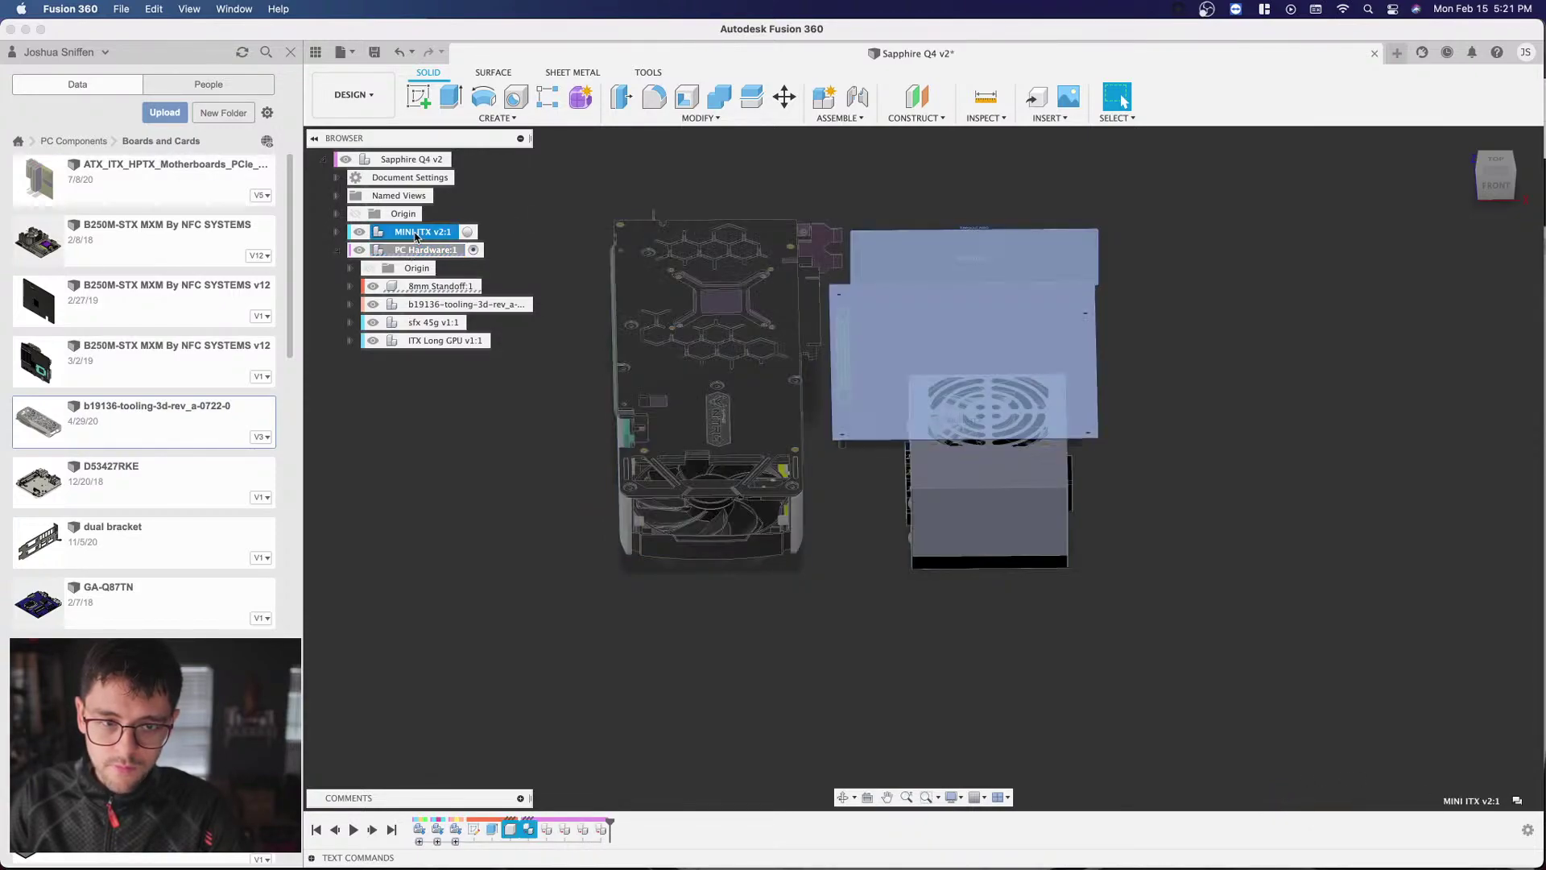
{"action": "left_click_drag", "start_coordinate": [415, 234], "coordinate": [427, 252]}
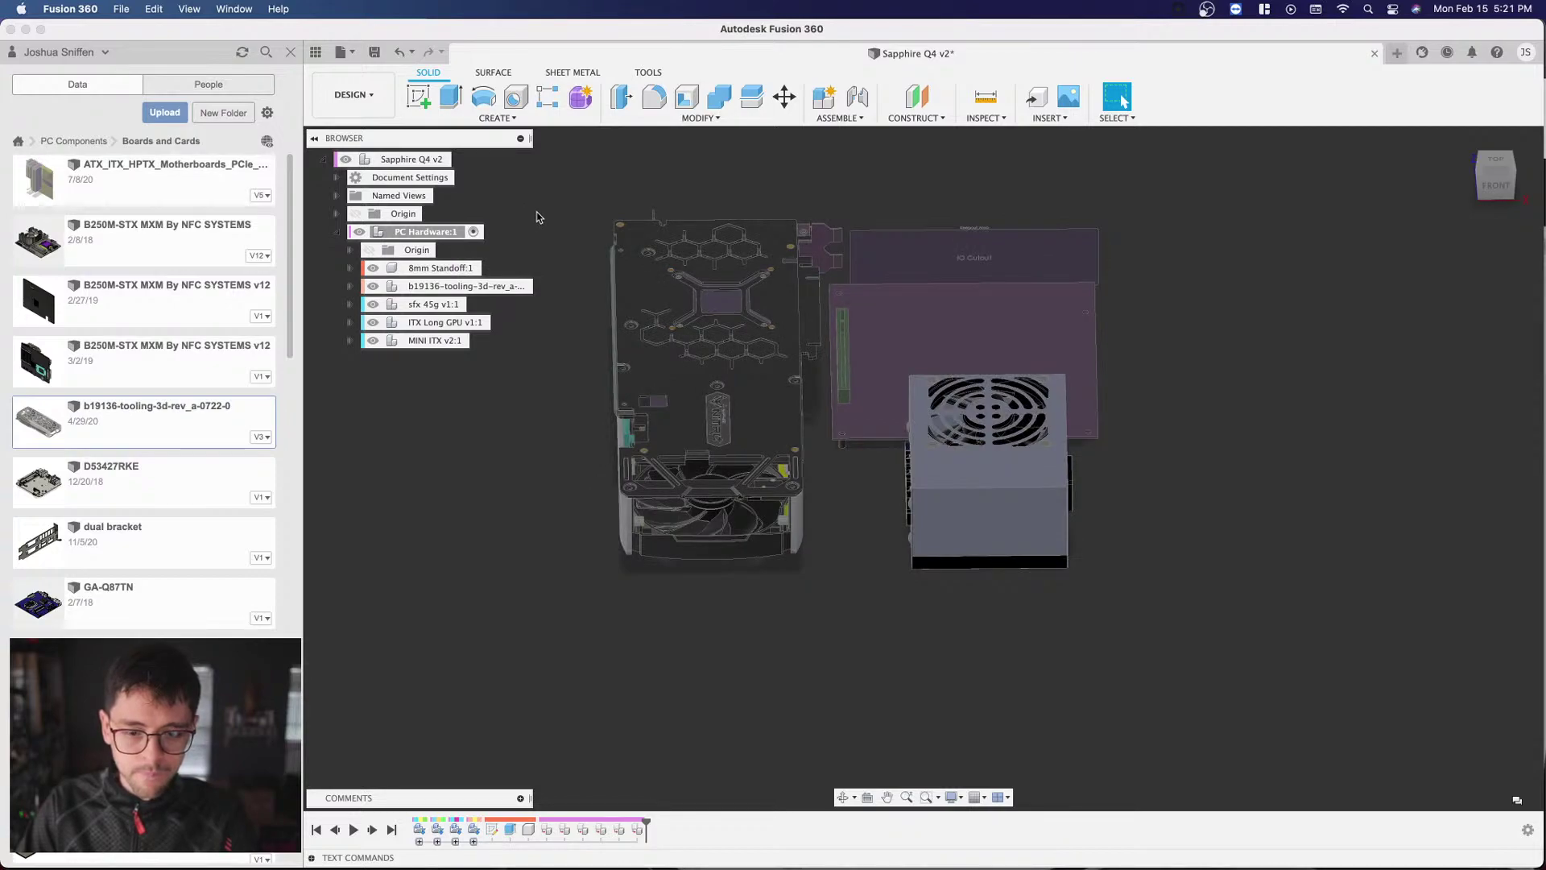
{"action": "left_click", "coordinate": [336, 233]}
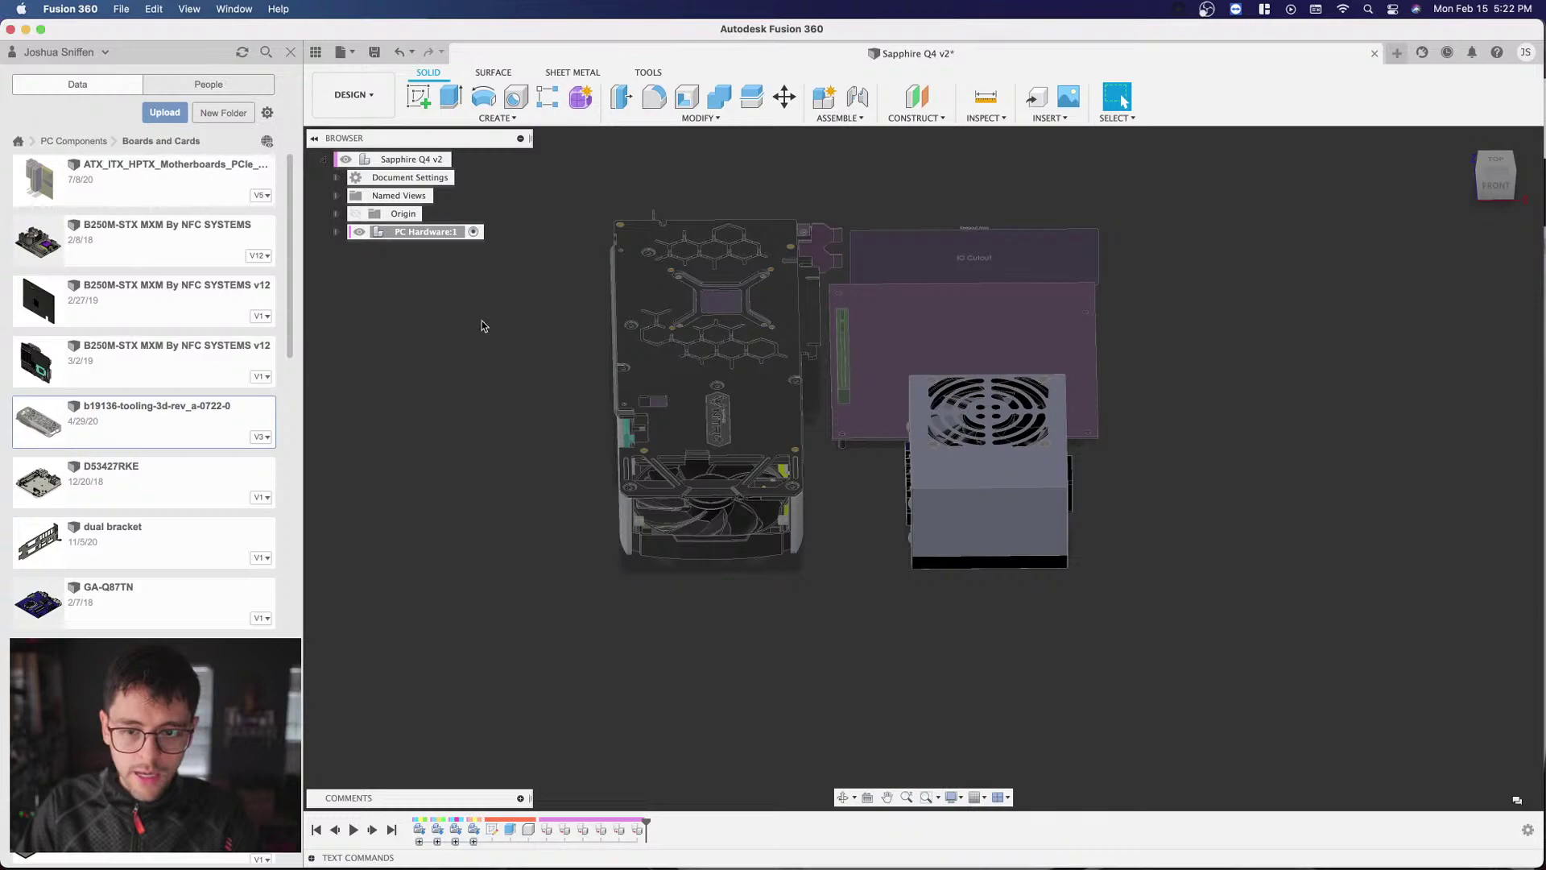
Step: Switch the PC Hardware component's visibility off and on to check the grouping, and examine the layout from above and at an angle
{"action": "left_click", "coordinate": [359, 234]}
{"action": "left_click", "coordinate": [359, 234]}
{"action": "left_click", "coordinate": [359, 233]}
{"action": "left_click", "coordinate": [360, 234]}
{"action": "left_click", "coordinate": [360, 233]}
{"action": "left_click", "coordinate": [360, 233]}
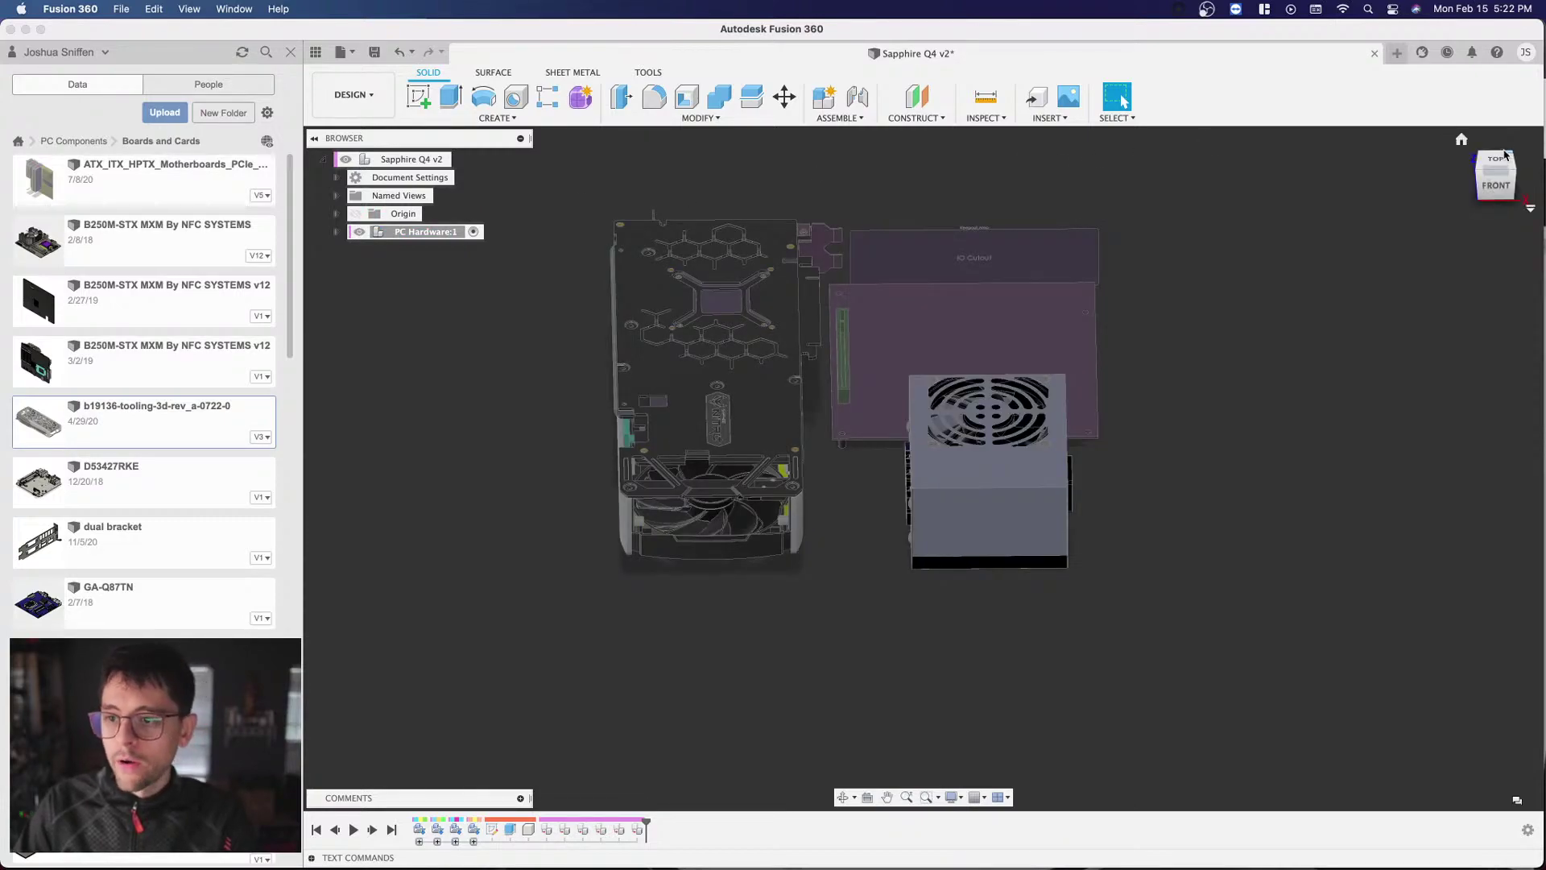
{"action": "left_click", "coordinate": [1501, 163]}
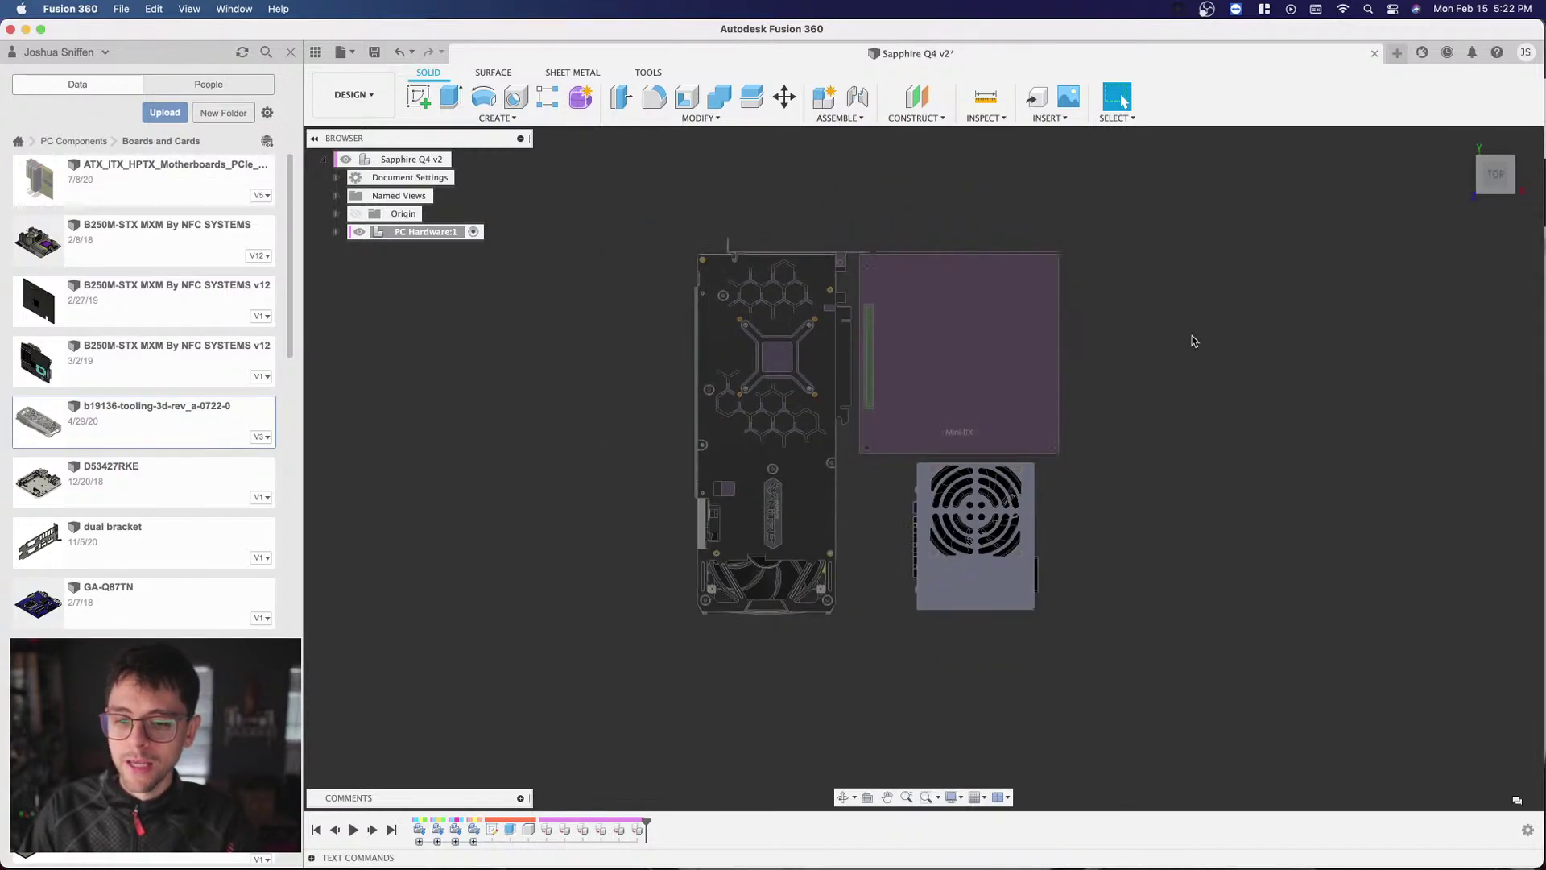
{"action": "scroll", "coordinate": [1200, 336], "scroll_direction": "up", "scroll_amount": 2}
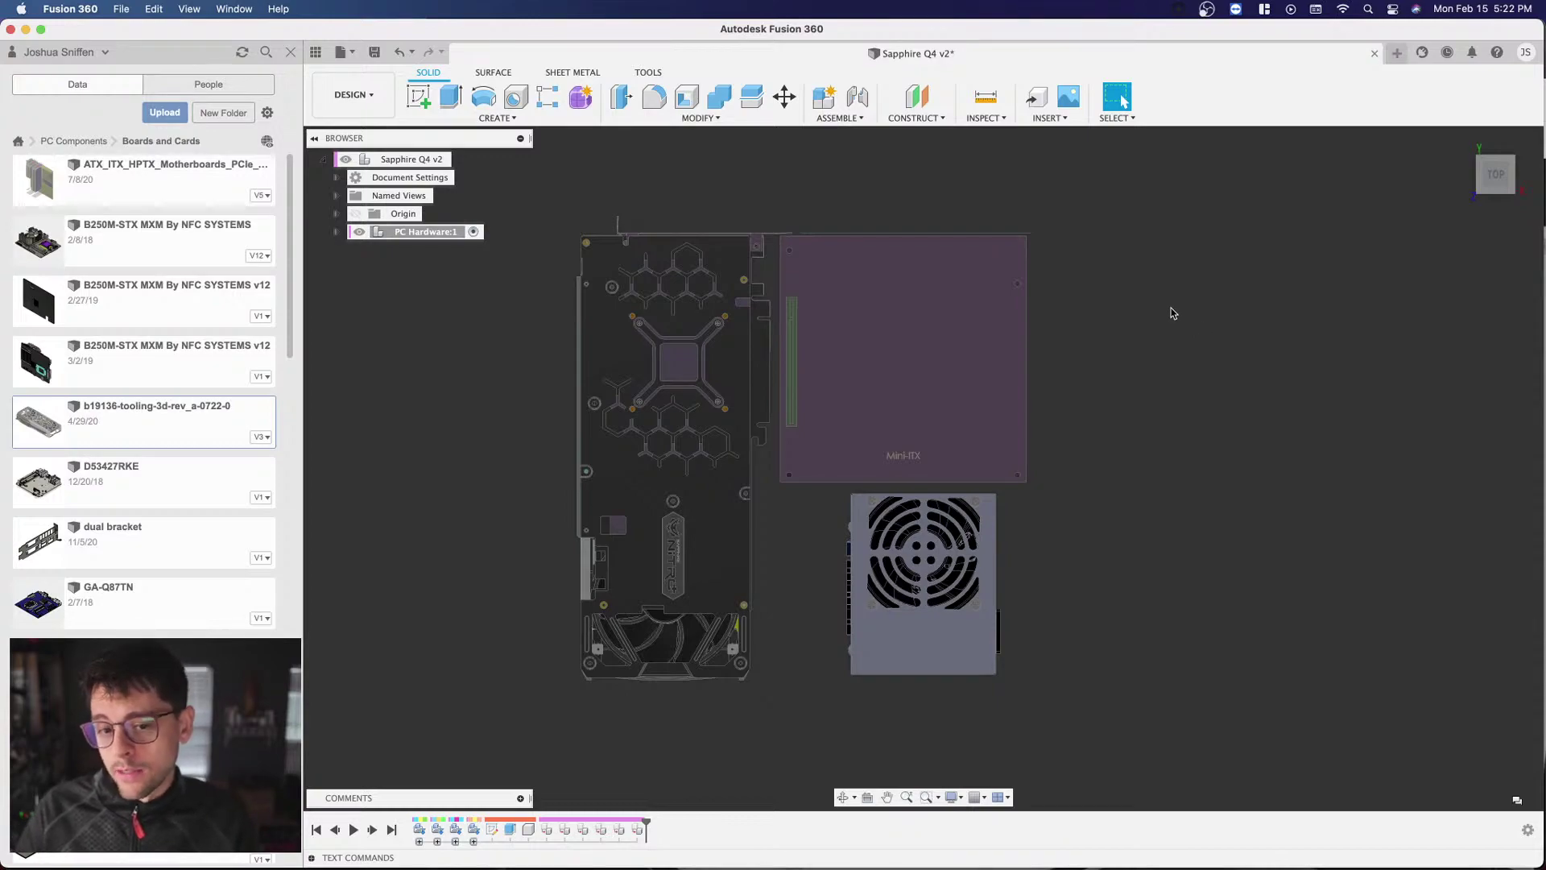
{"action": "left_click", "coordinate": [1495, 174]}
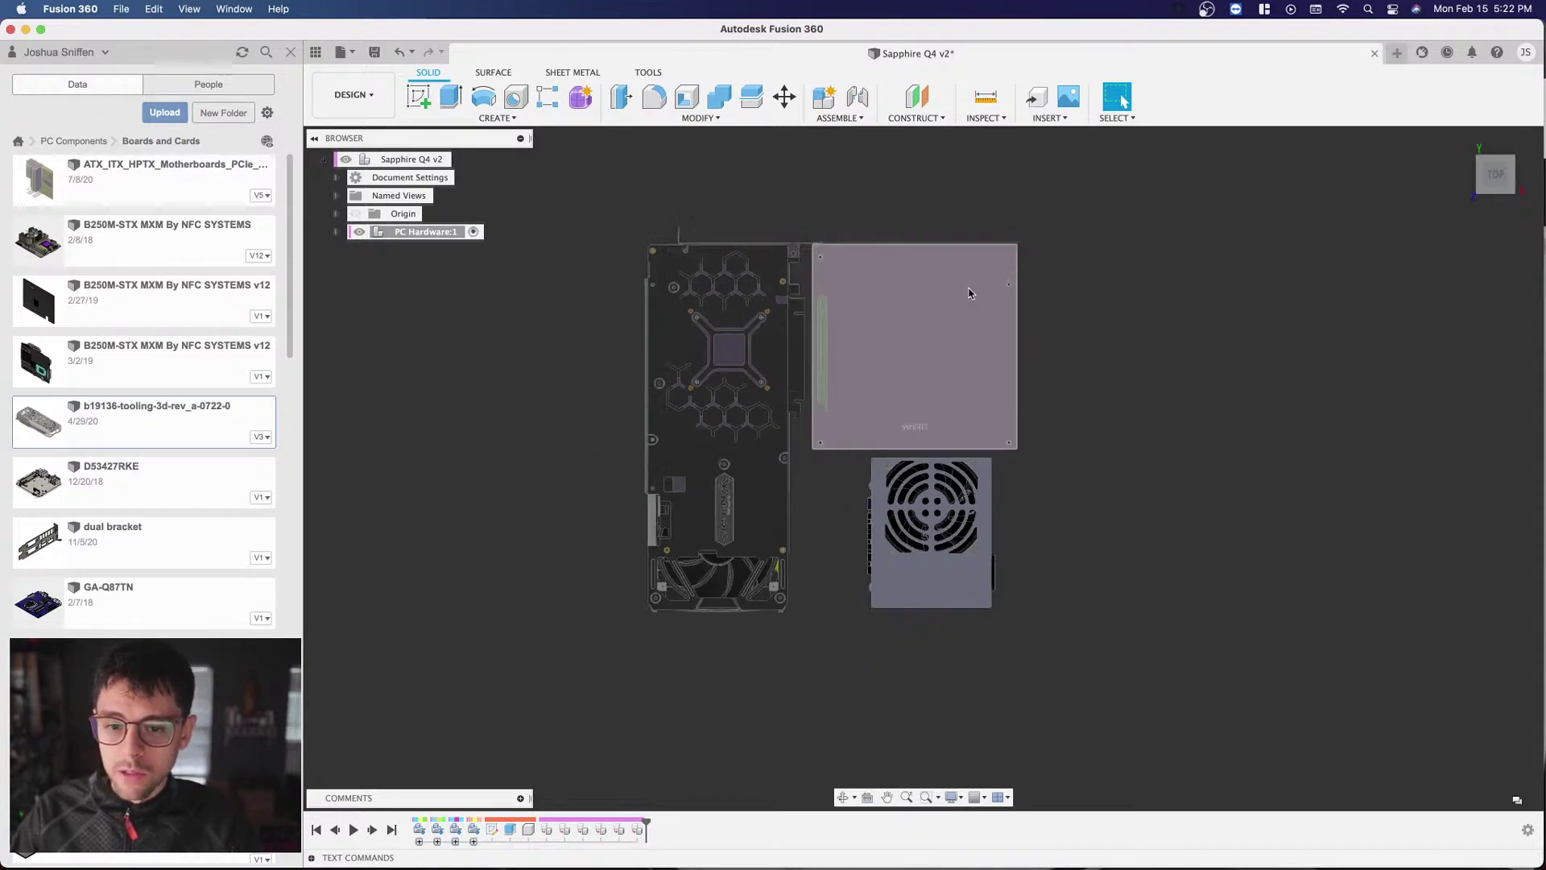
{"action": "middle_click_drag", "start_coordinate": [892, 313], "coordinate": [1076, 338], "text": "shift"}
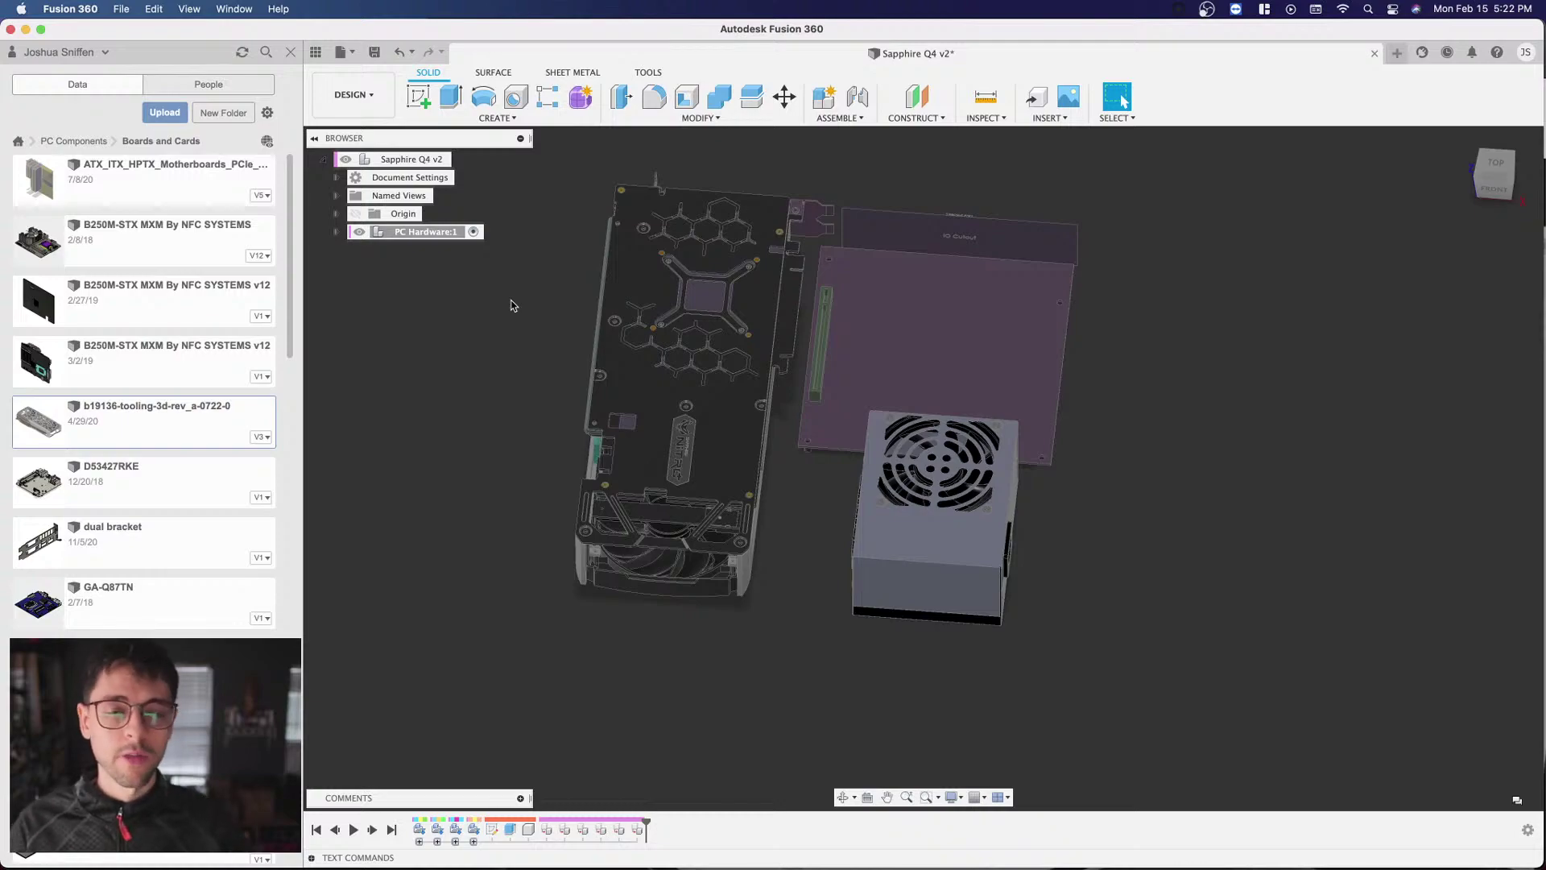
{"action": "left_click", "coordinate": [1495, 164]}
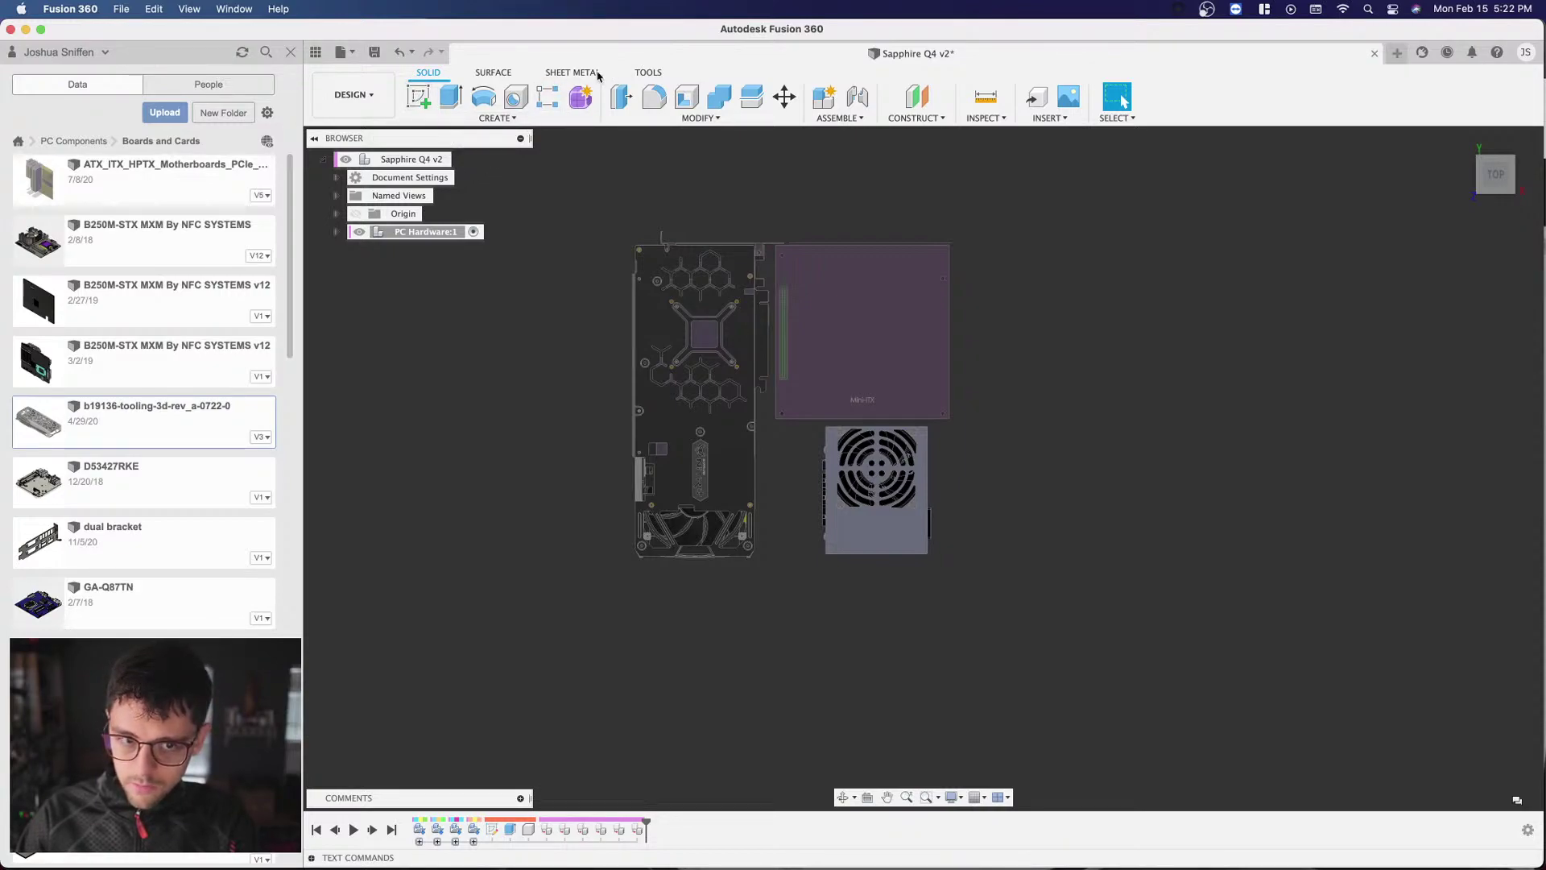
Step: Switch to the sheet metal tools, hide the data panel, and start a sketch on the horizontal plane with all the hardware in view
{"action": "left_click", "coordinate": [595, 73]}
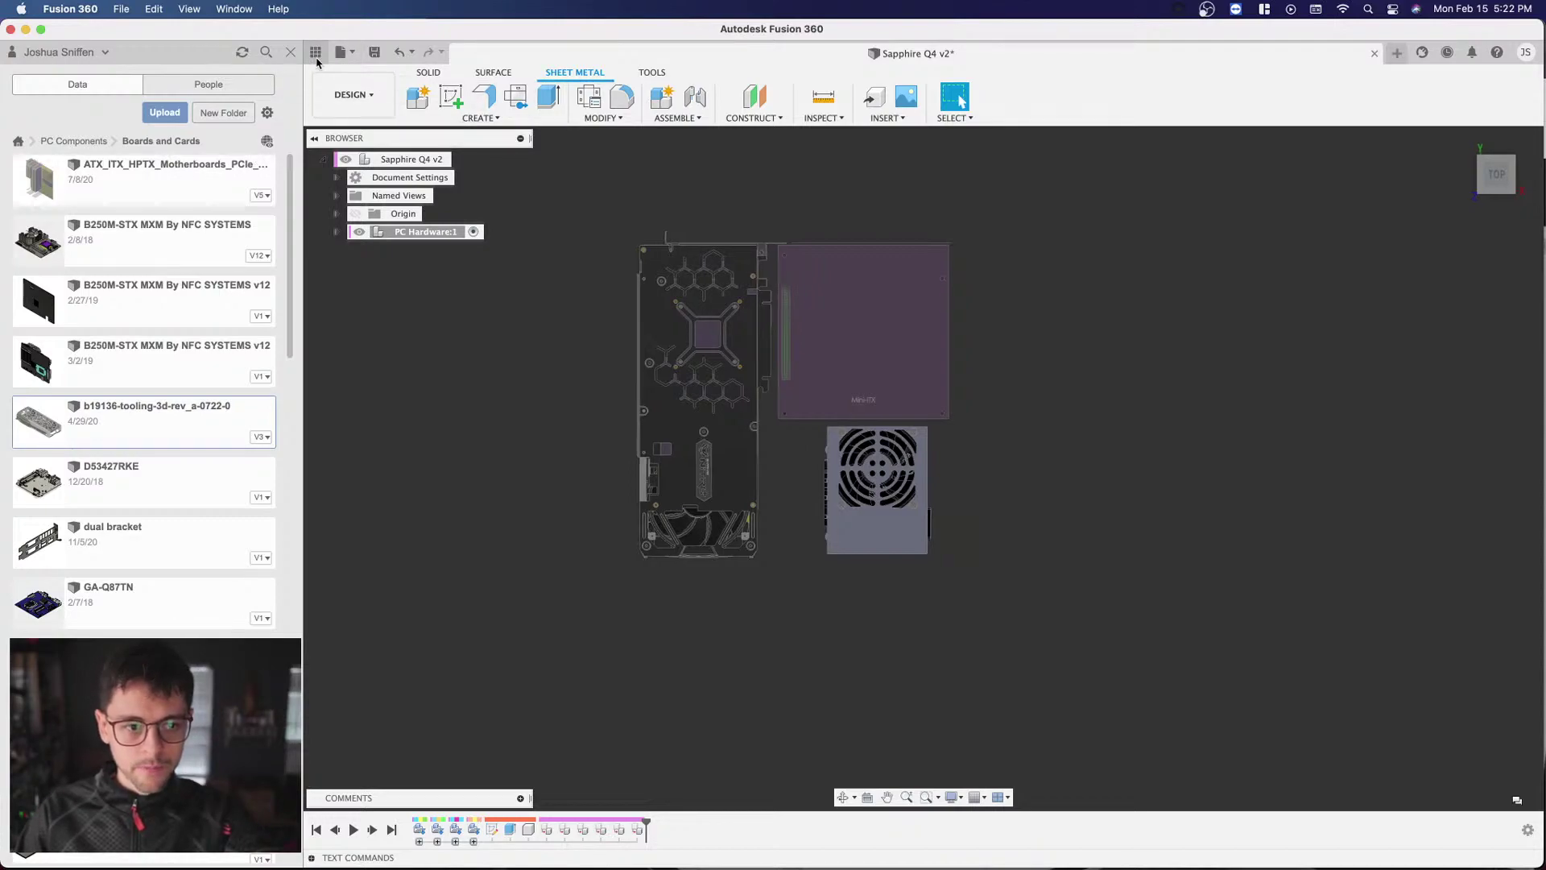
{"action": "left_click", "coordinate": [320, 59]}
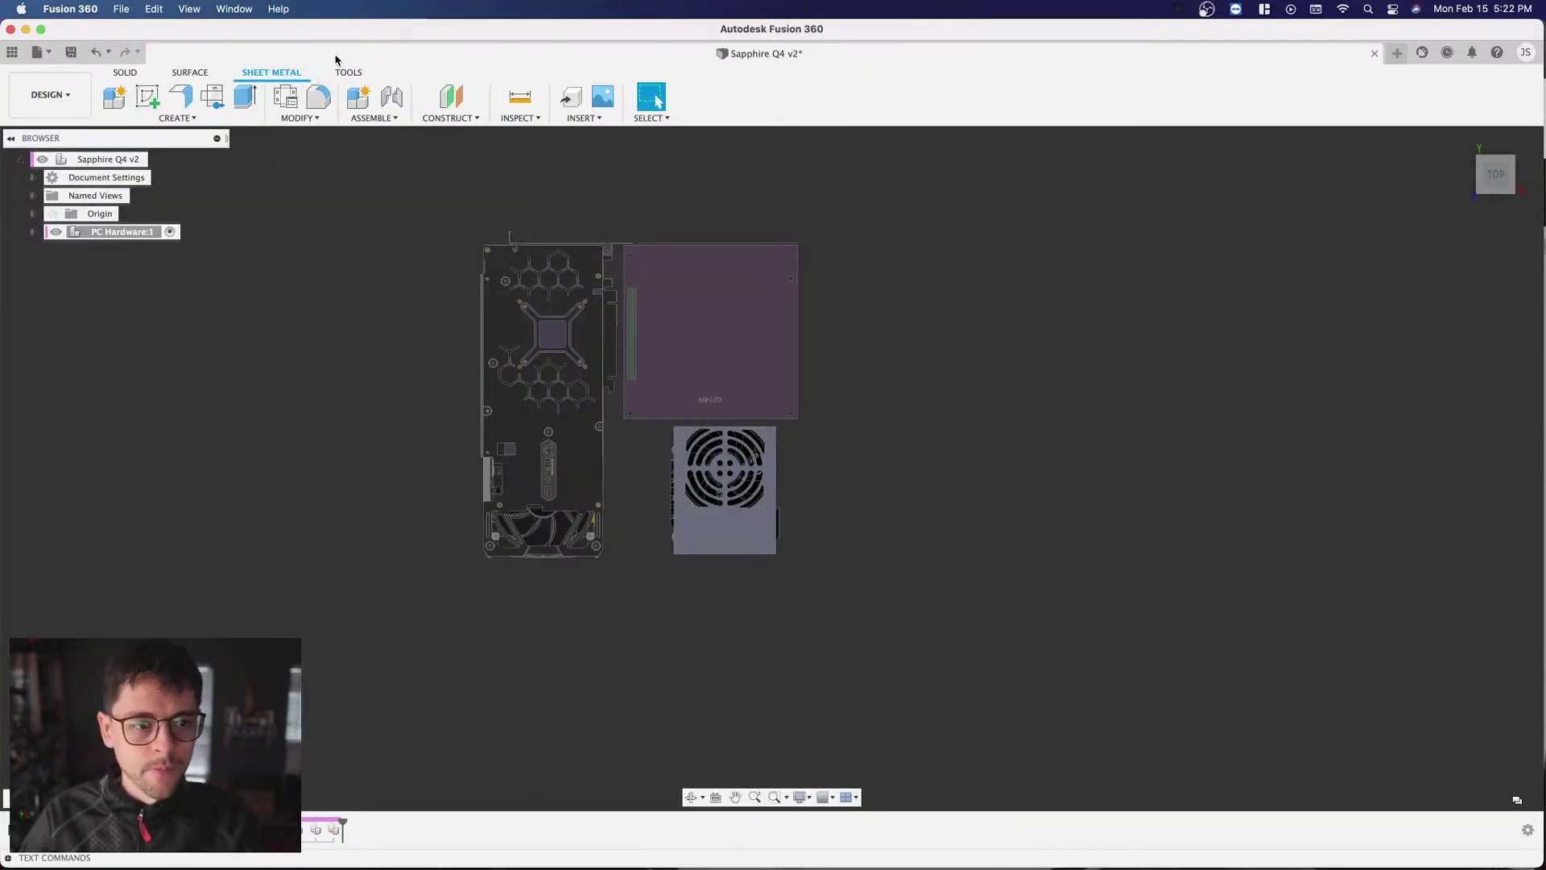
{"action": "left_click", "coordinate": [147, 96]}
{"action": "left_click", "coordinate": [538, 374]}
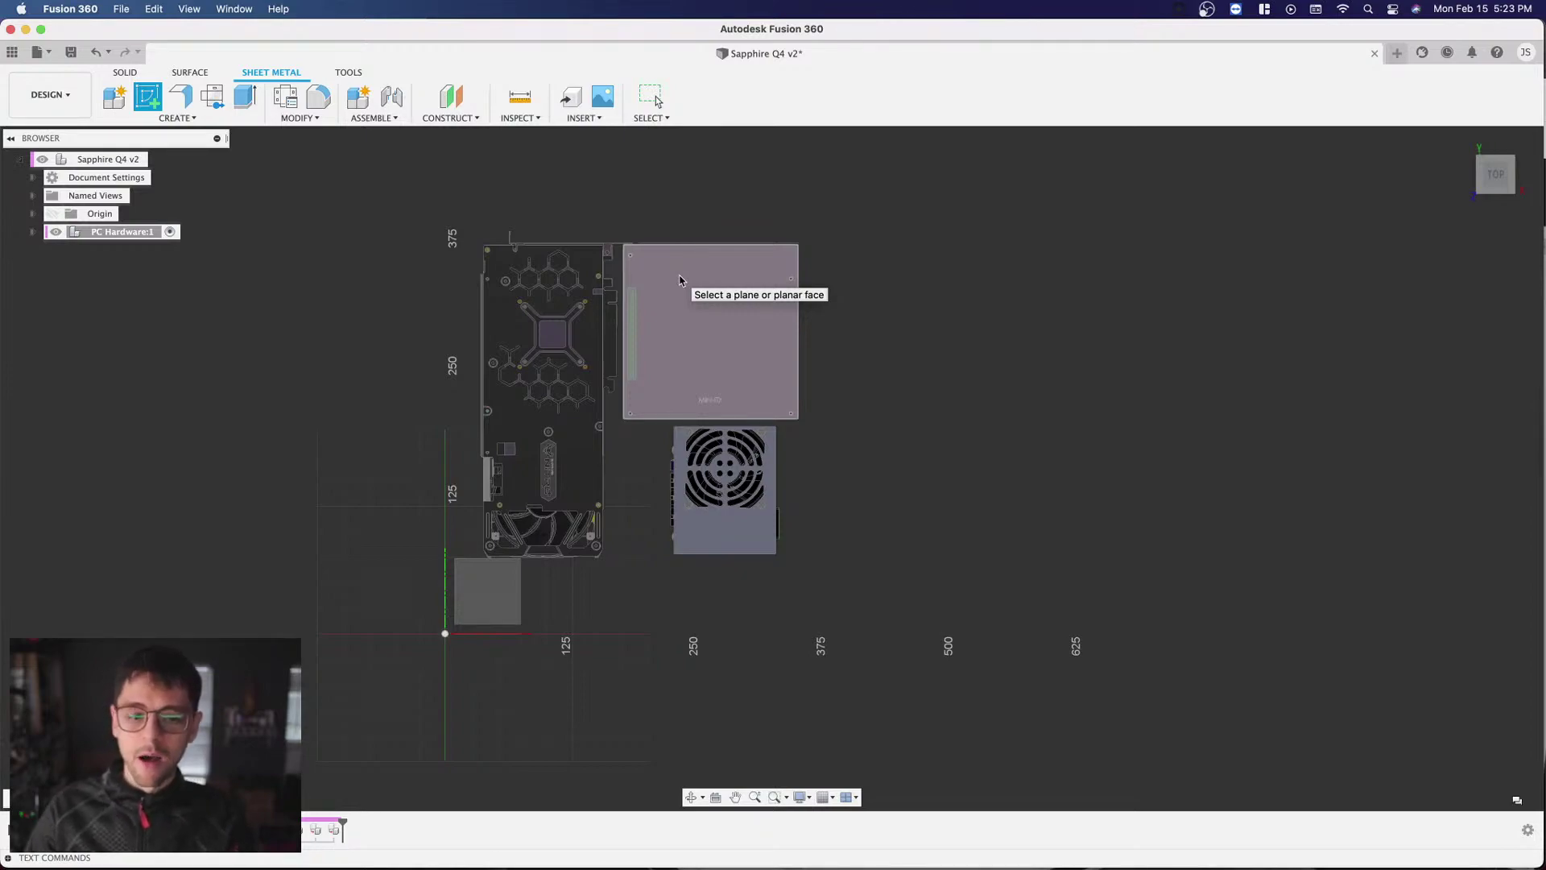
{"action": "left_click", "coordinate": [679, 280]}
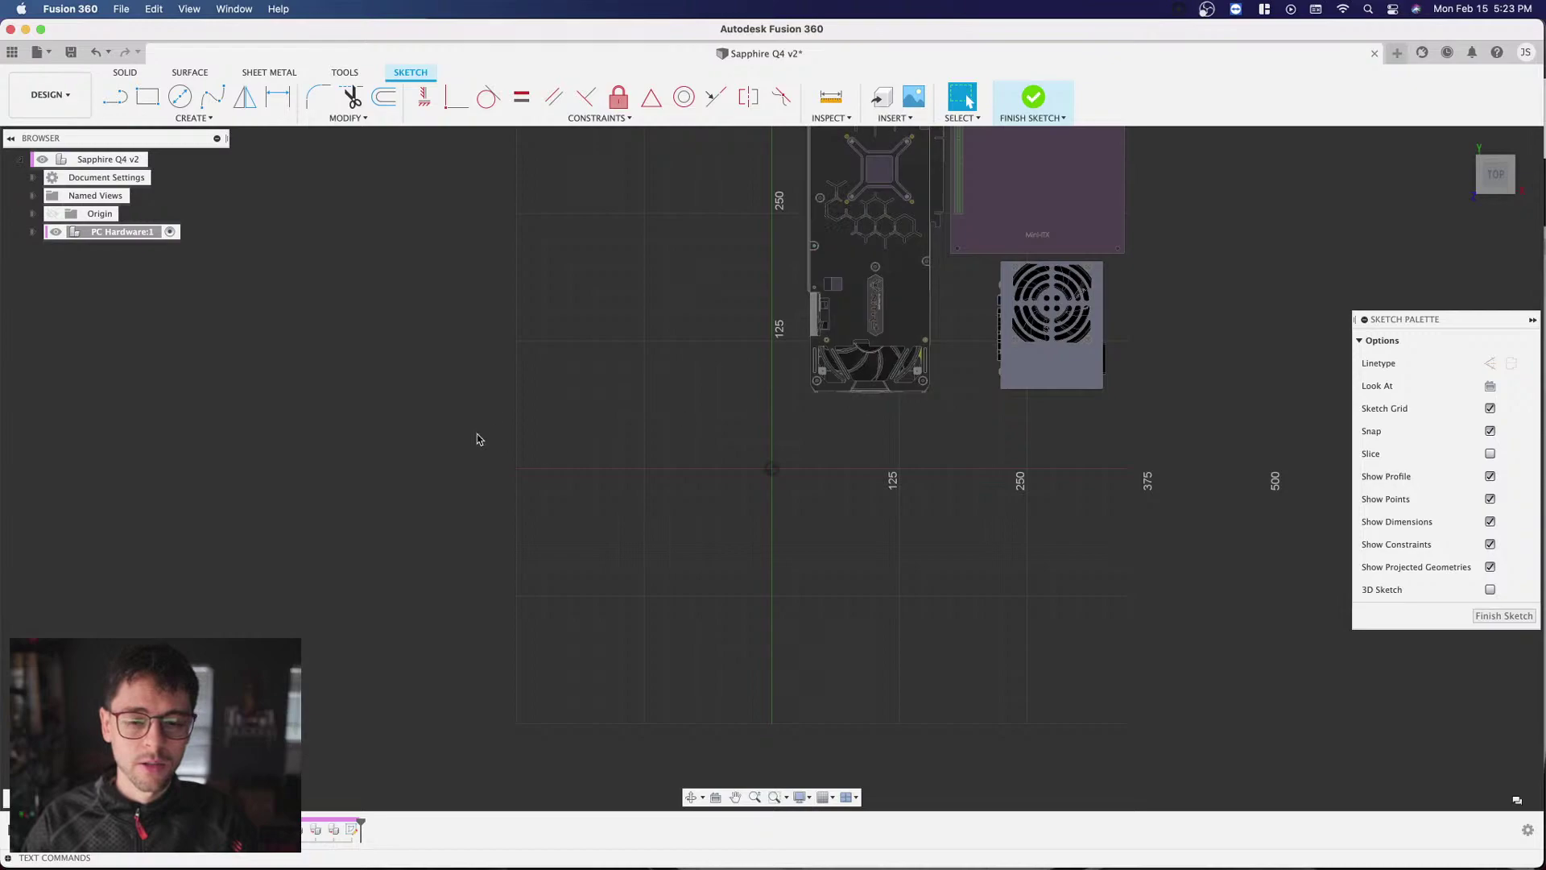
{"action": "scroll", "coordinate": [499, 402], "scroll_direction": "down", "scroll_amount": 2}
{"action": "scroll", "coordinate": [588, 330], "scroll_direction": "up", "scroll_amount": 3}
{"action": "scroll", "coordinate": [990, 233], "scroll_direction": "up", "scroll_amount": 1}
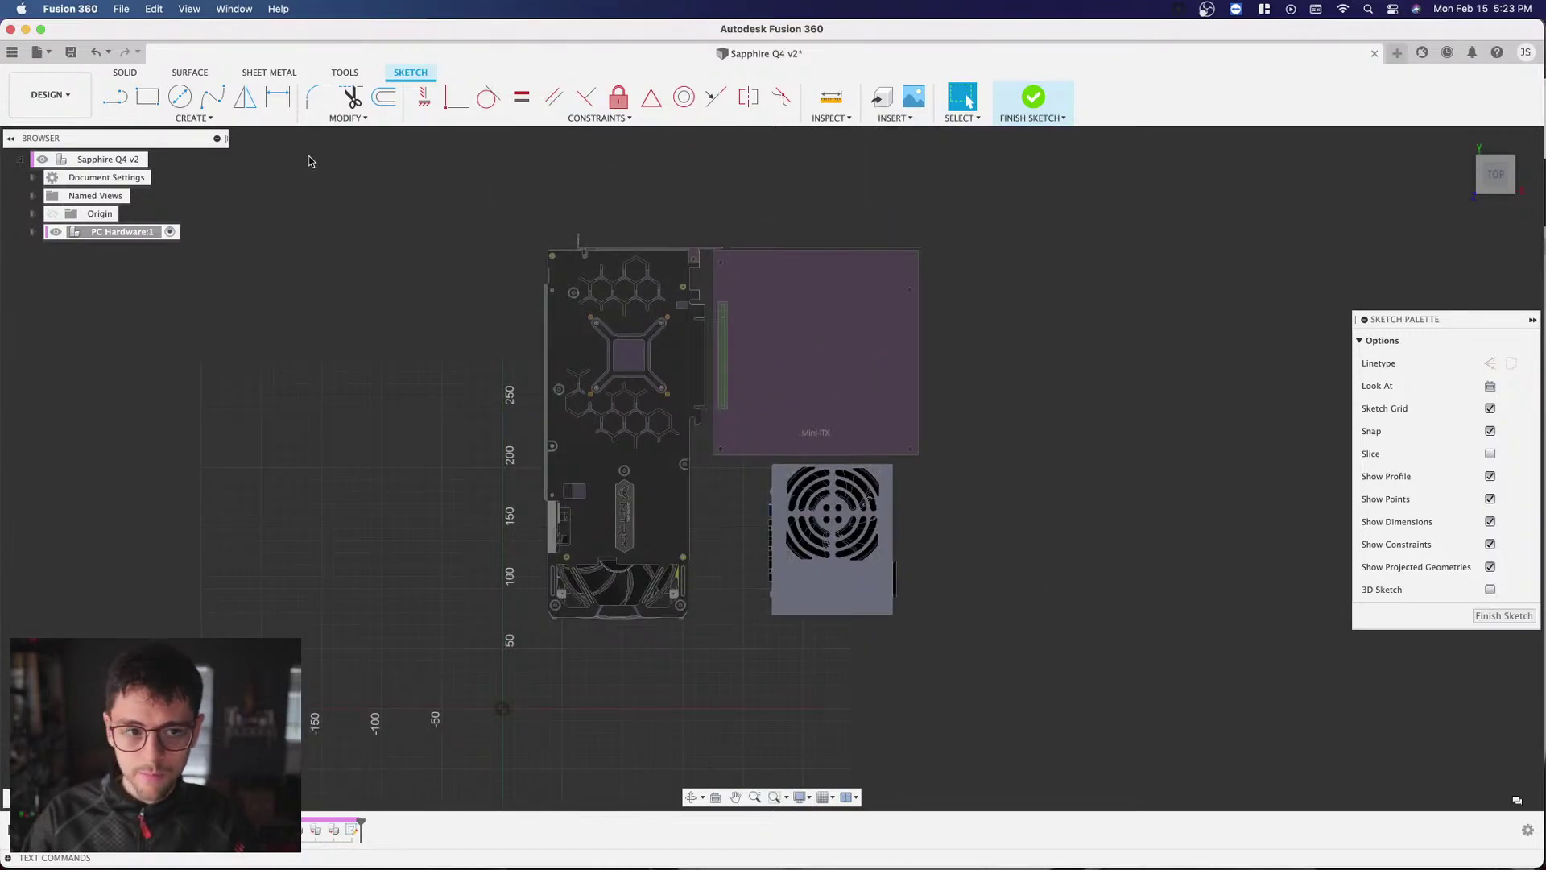
Step: Sketch a rectangle 360 mm wide and 350 mm high around all the hardware, and finish the sketch
{"action": "left_click", "coordinate": [148, 97]}
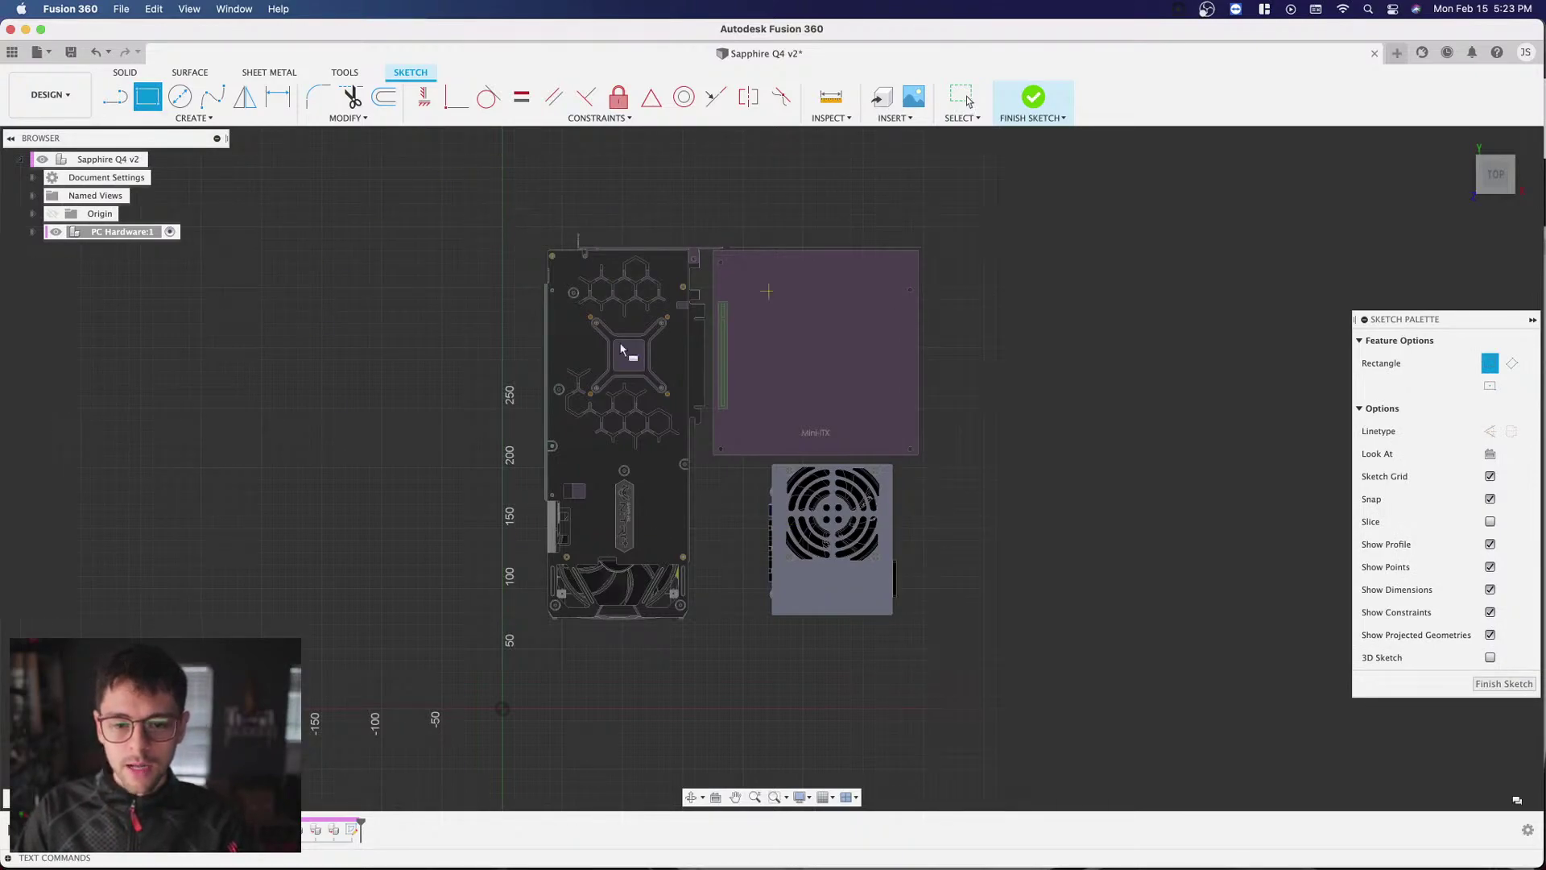
{"action": "left_click", "coordinate": [519, 230]}
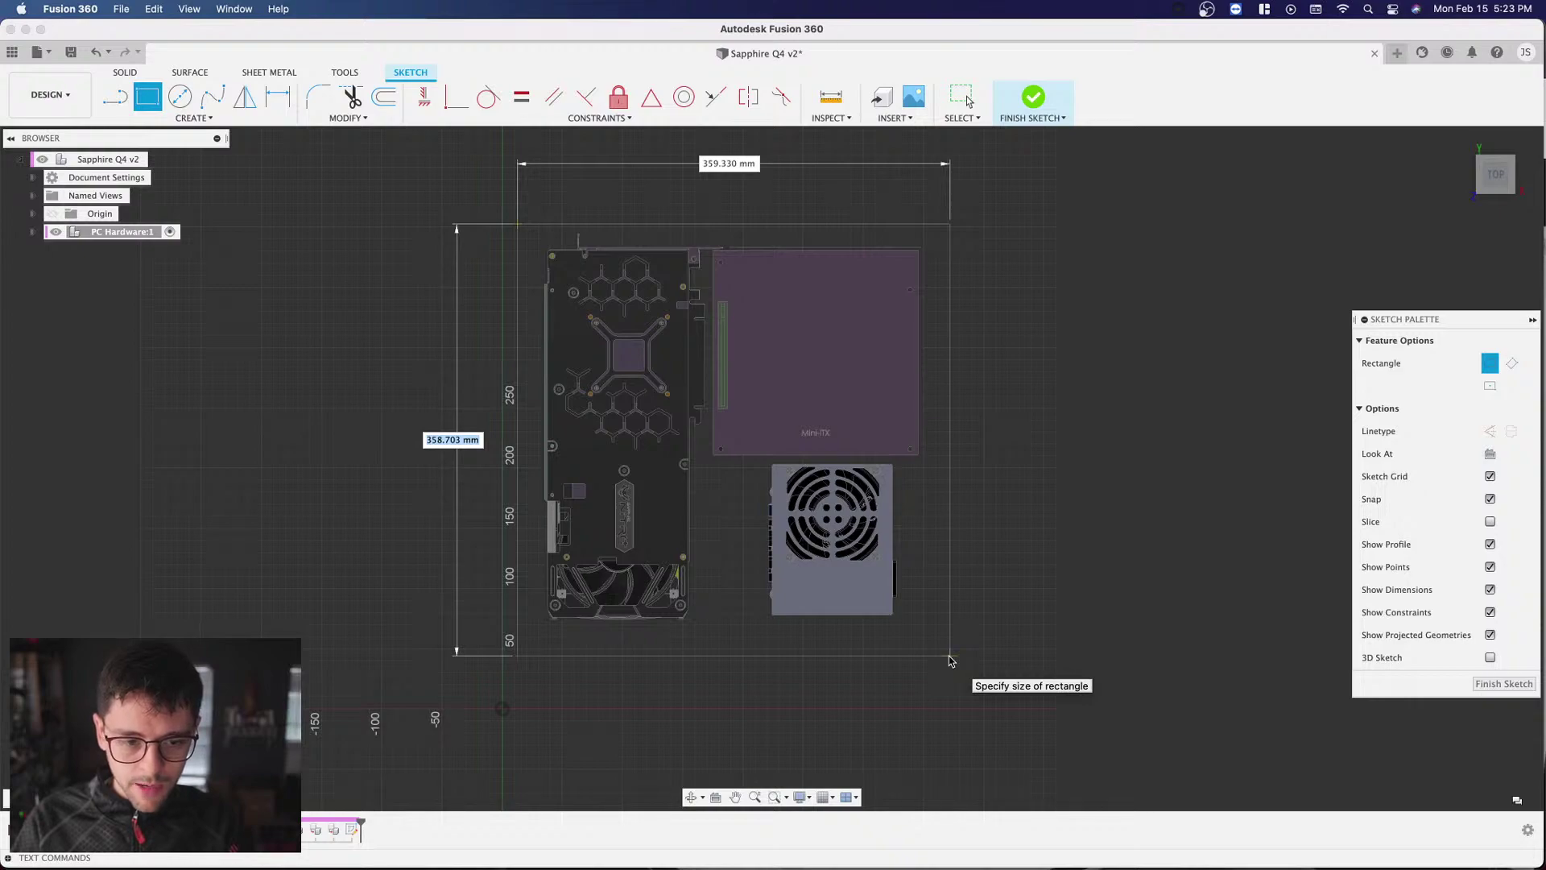
{"action": "type", "text": "350"}
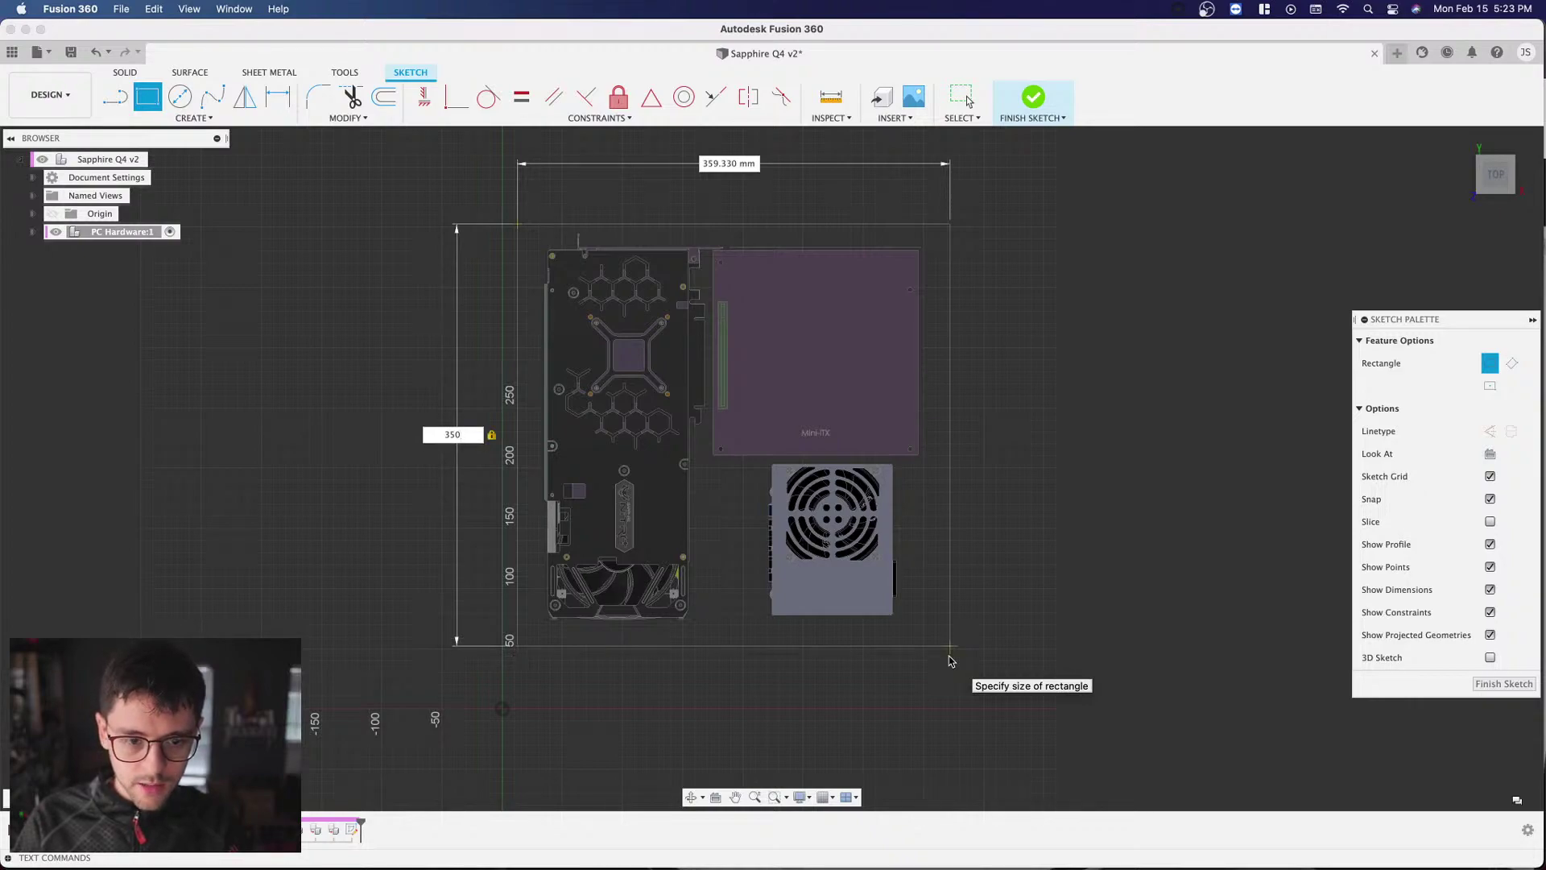
{"action": "key", "text": "Tab"}
{"action": "type", "text": "360"}
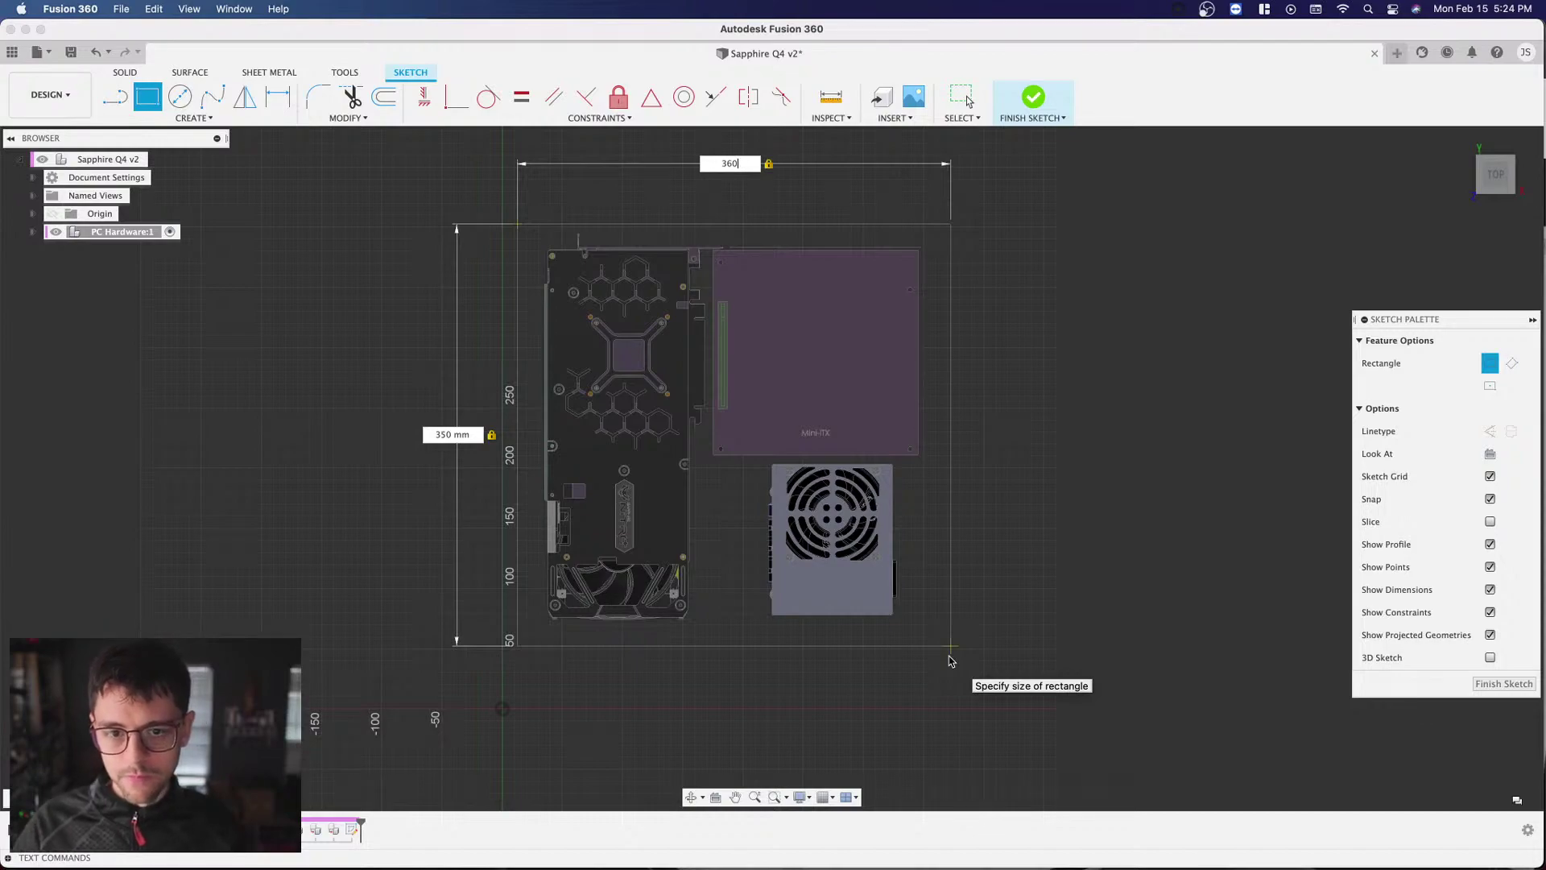
{"action": "key", "text": "Return"}
{"action": "key", "text": "Escape"}
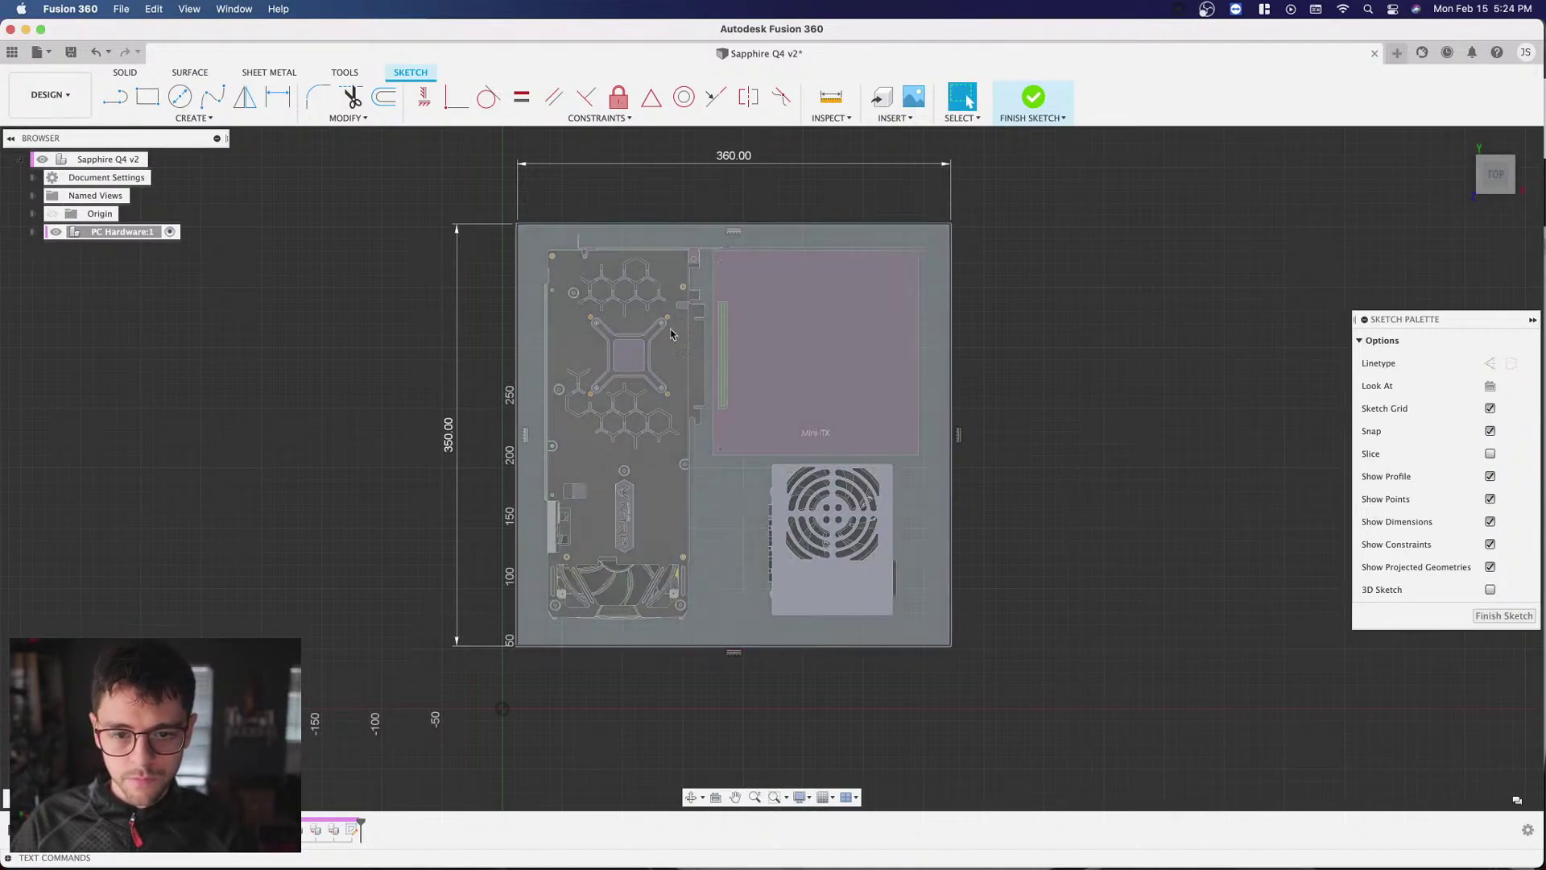
{"action": "left_click_drag", "start_coordinate": [1475, 176], "coordinate": [1456, 68]}
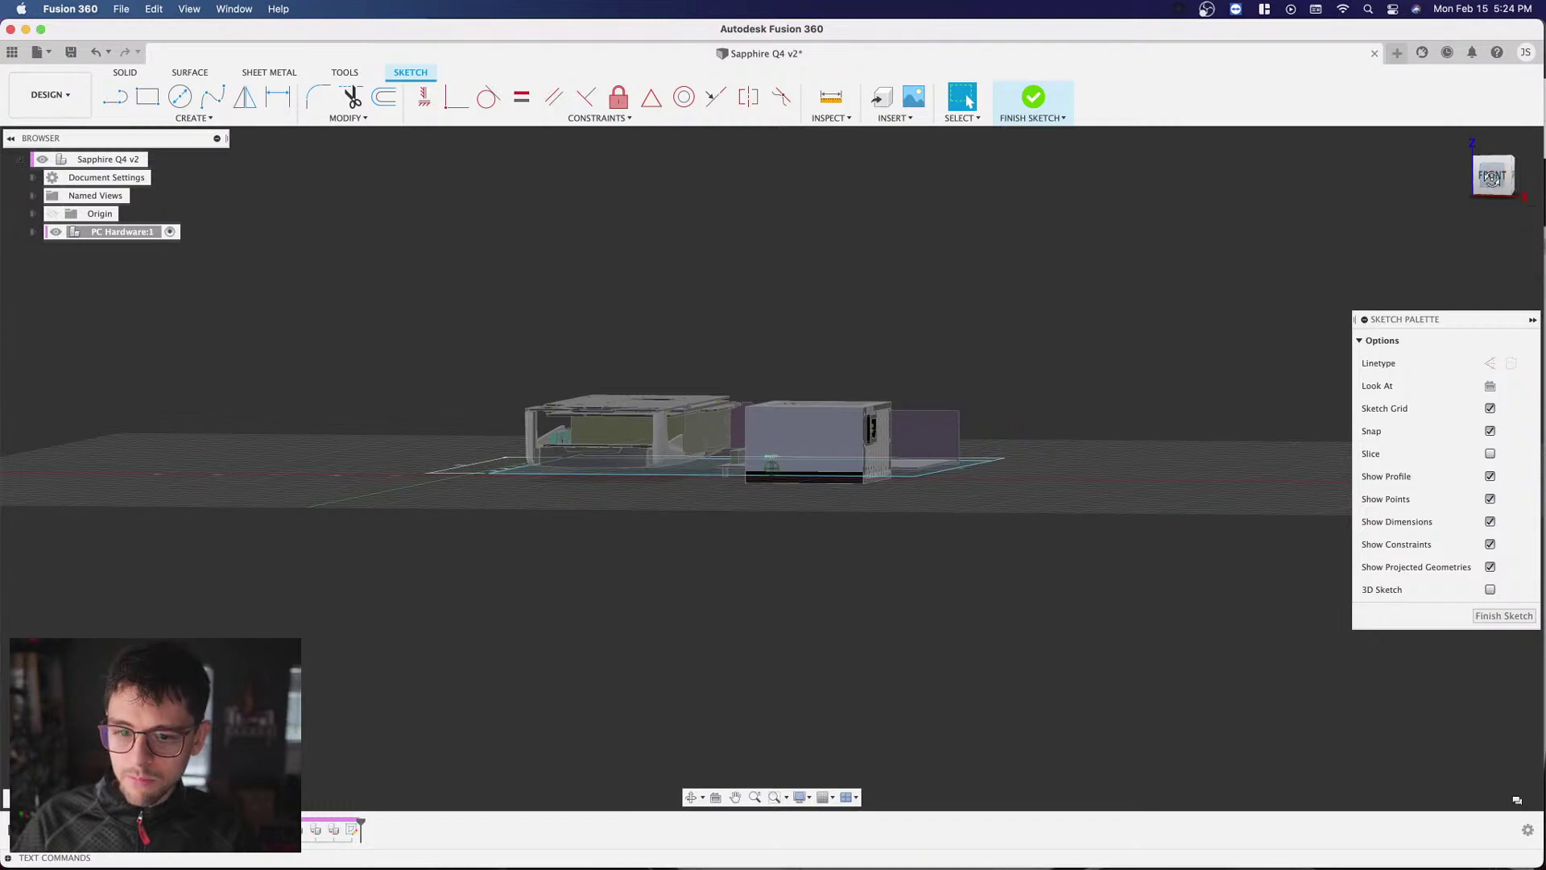
{"action": "left_click", "coordinate": [1492, 180]}
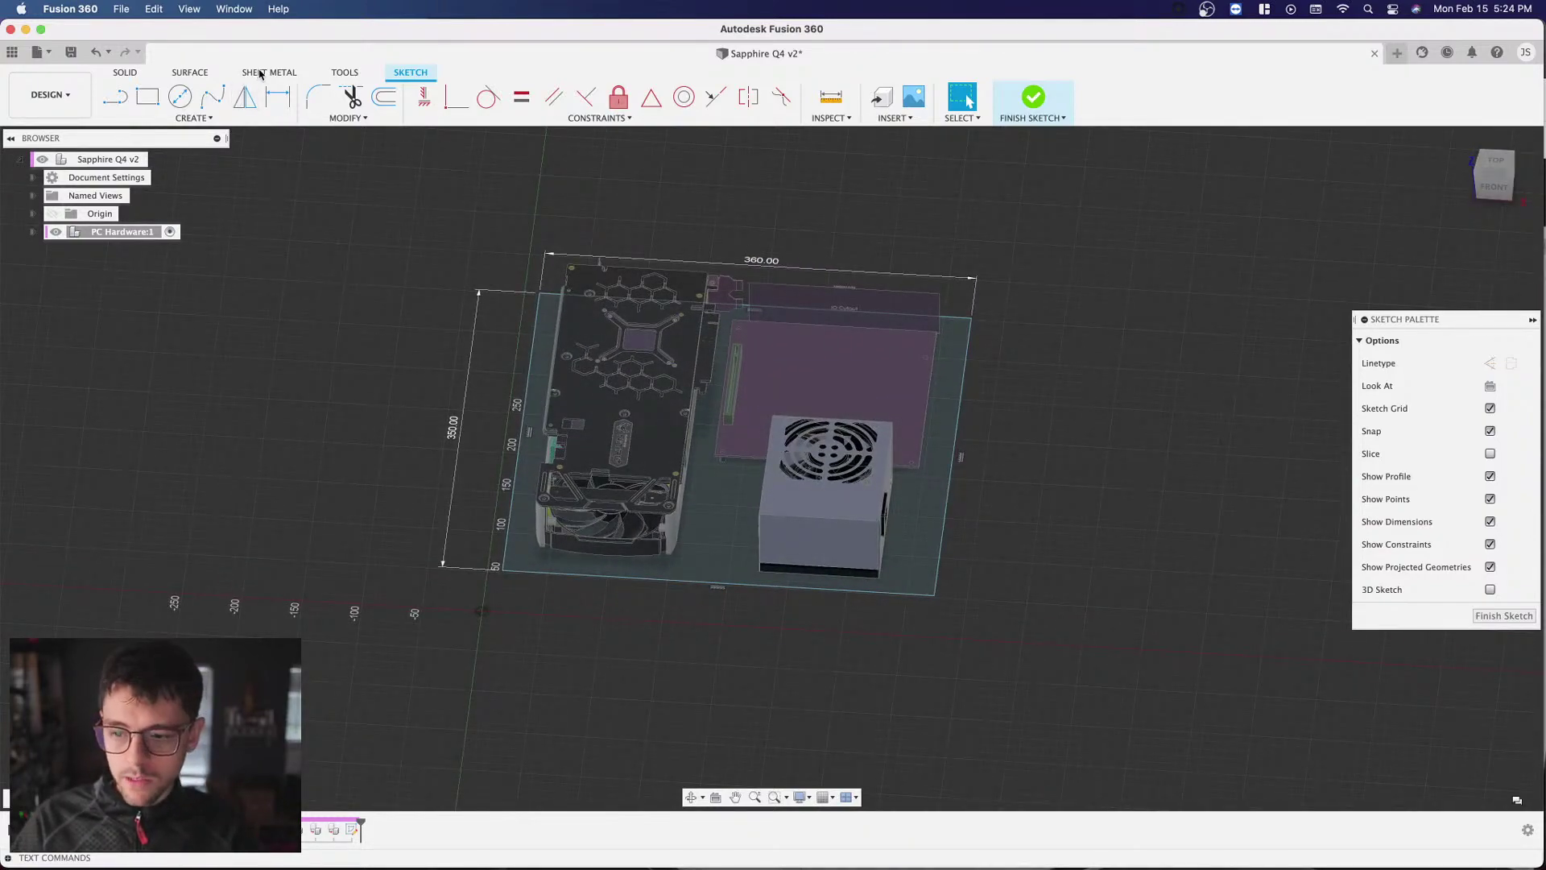
{"action": "left_click", "coordinate": [1518, 617]}
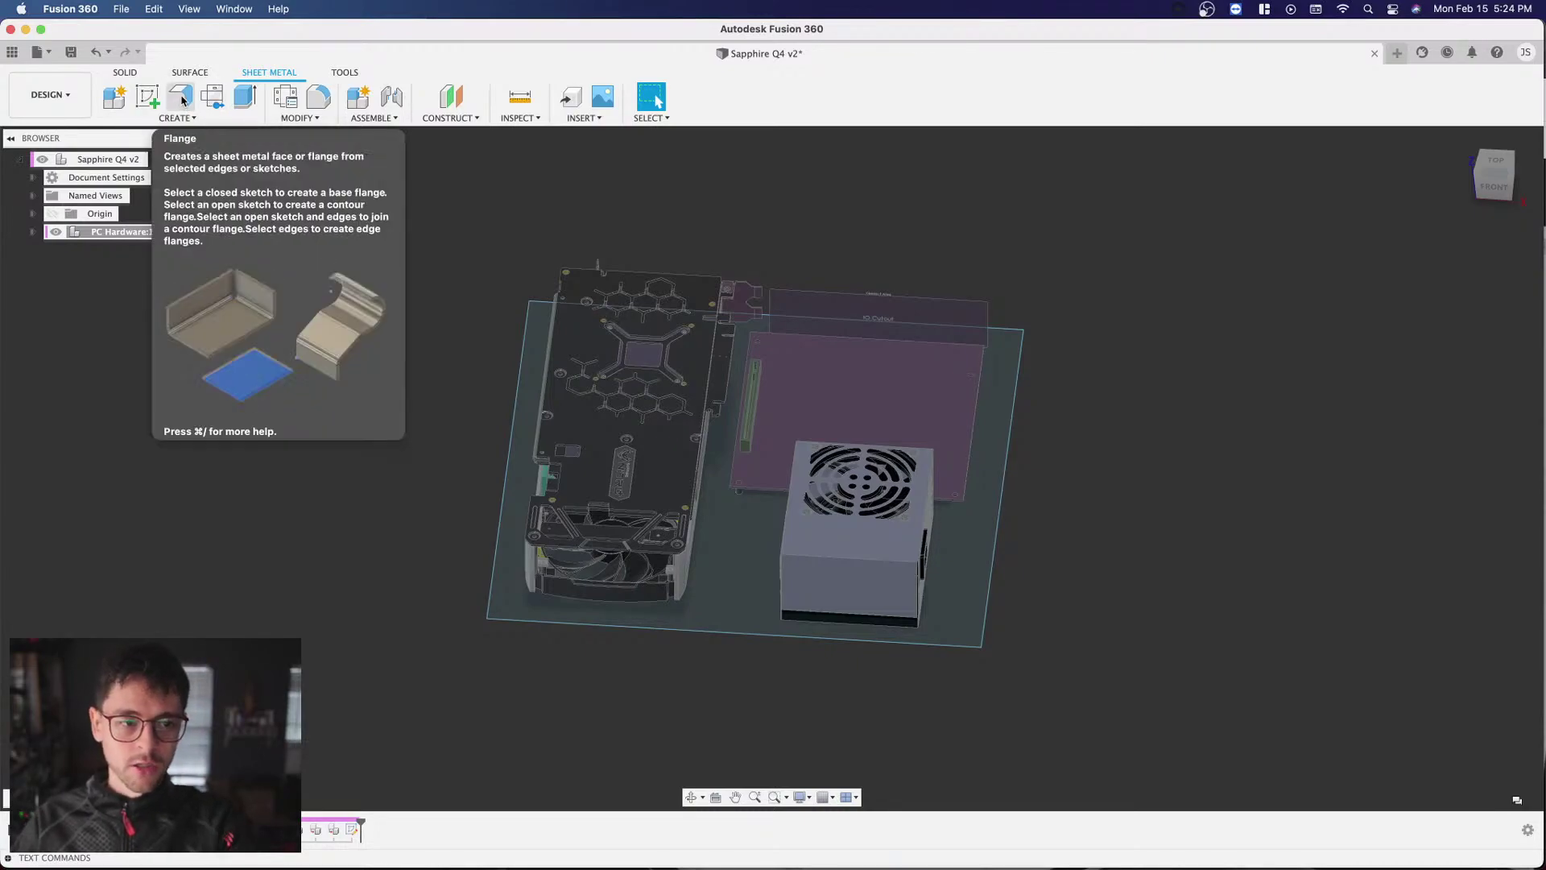
Step: Start a base flange from the rectangular profile around the hardware and expand the Aluminum (mm) sheet metal rule
{"action": "left_click", "coordinate": [180, 99]}
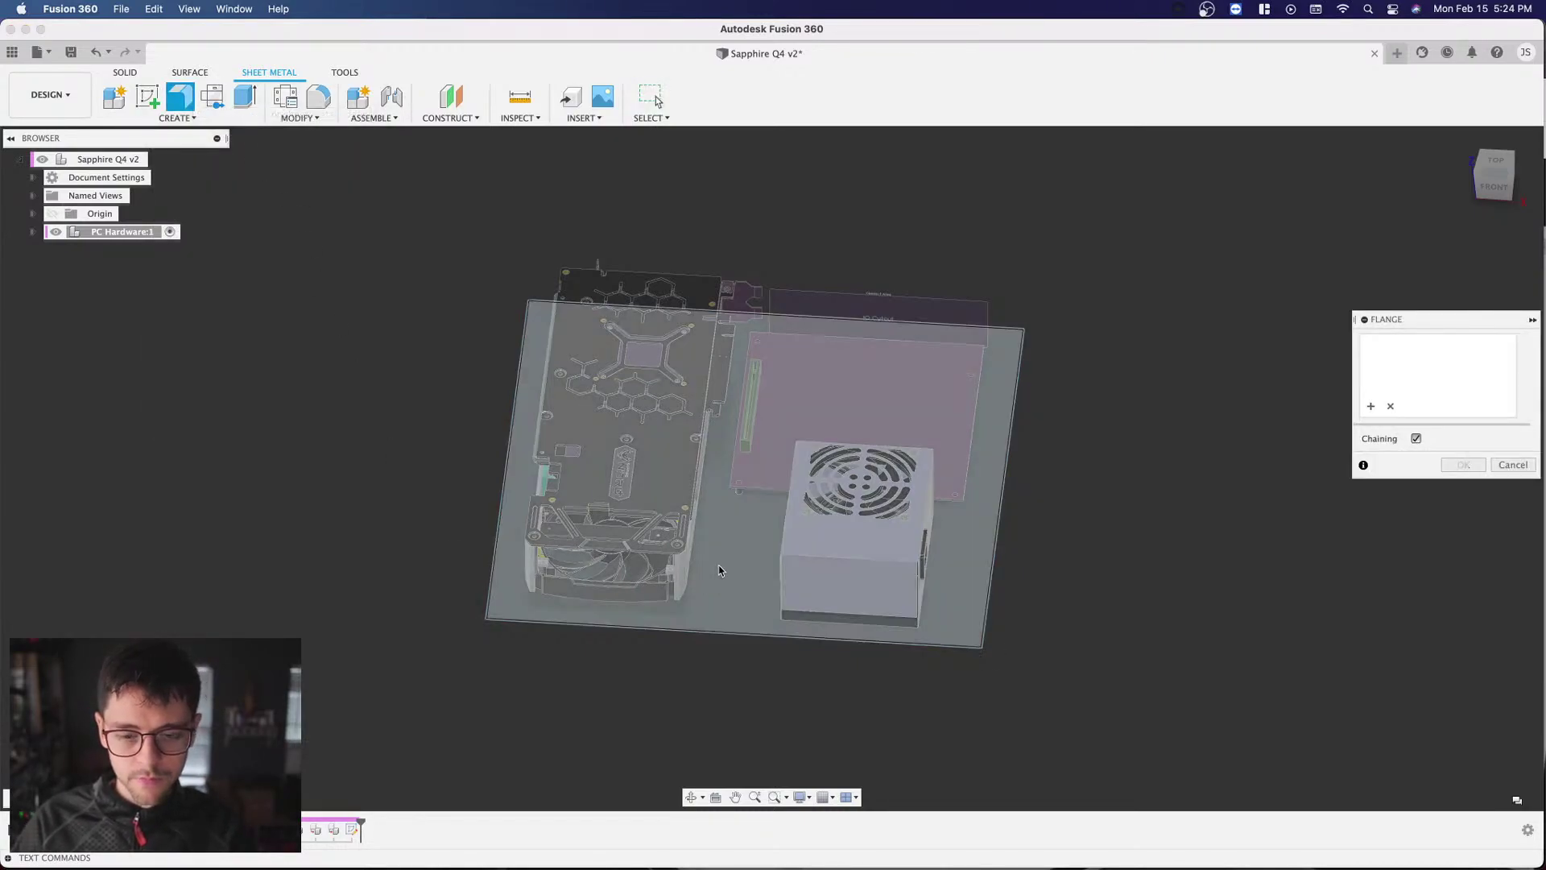
{"action": "left_click", "coordinate": [722, 566]}
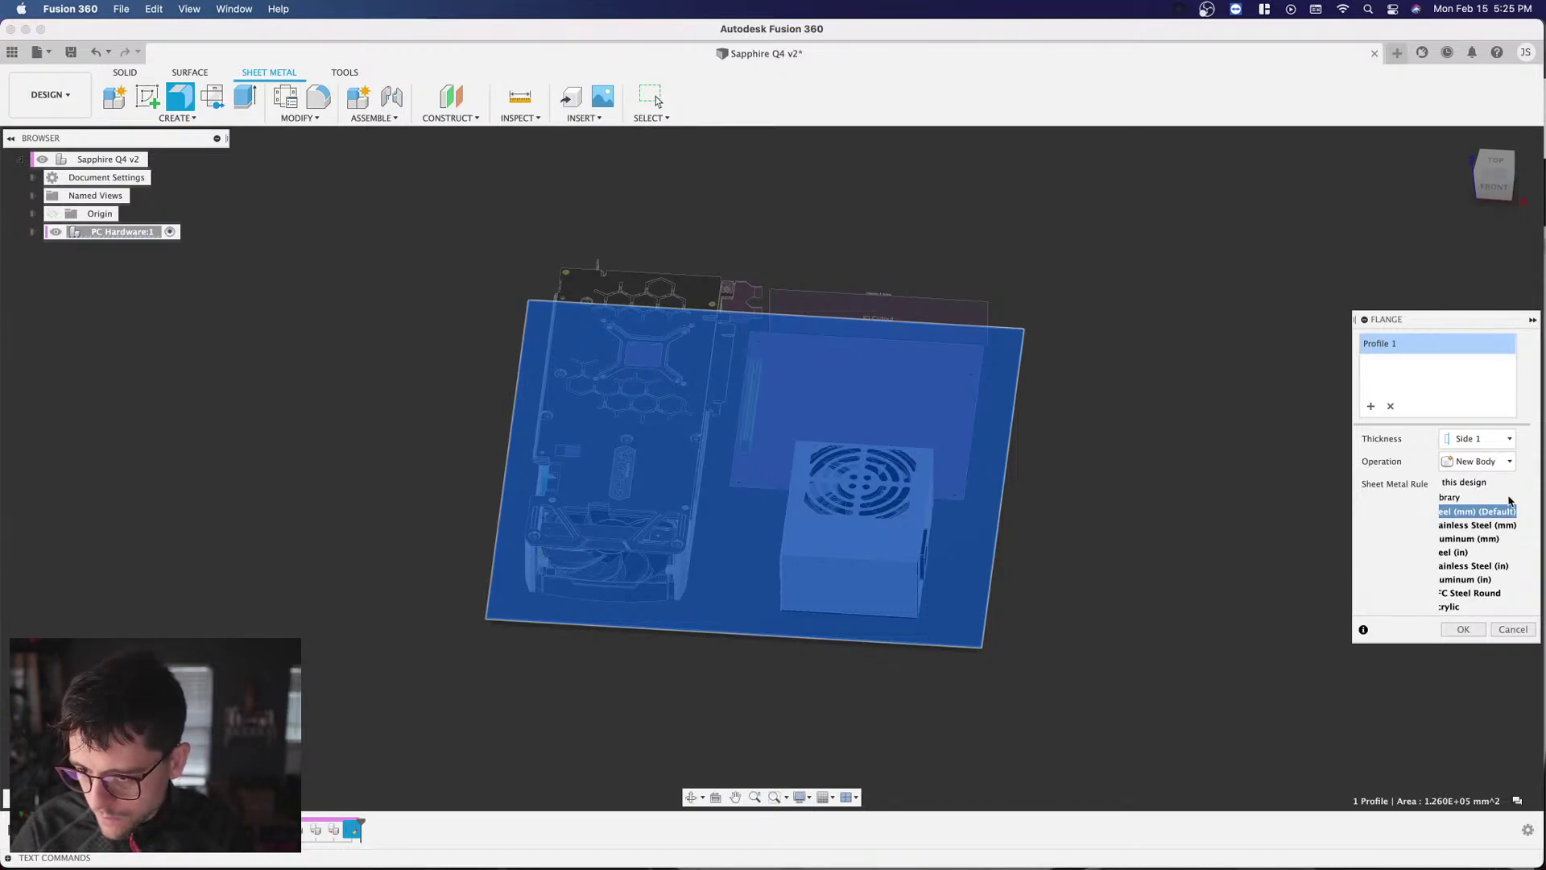
{"action": "left_click", "coordinate": [1482, 537]}
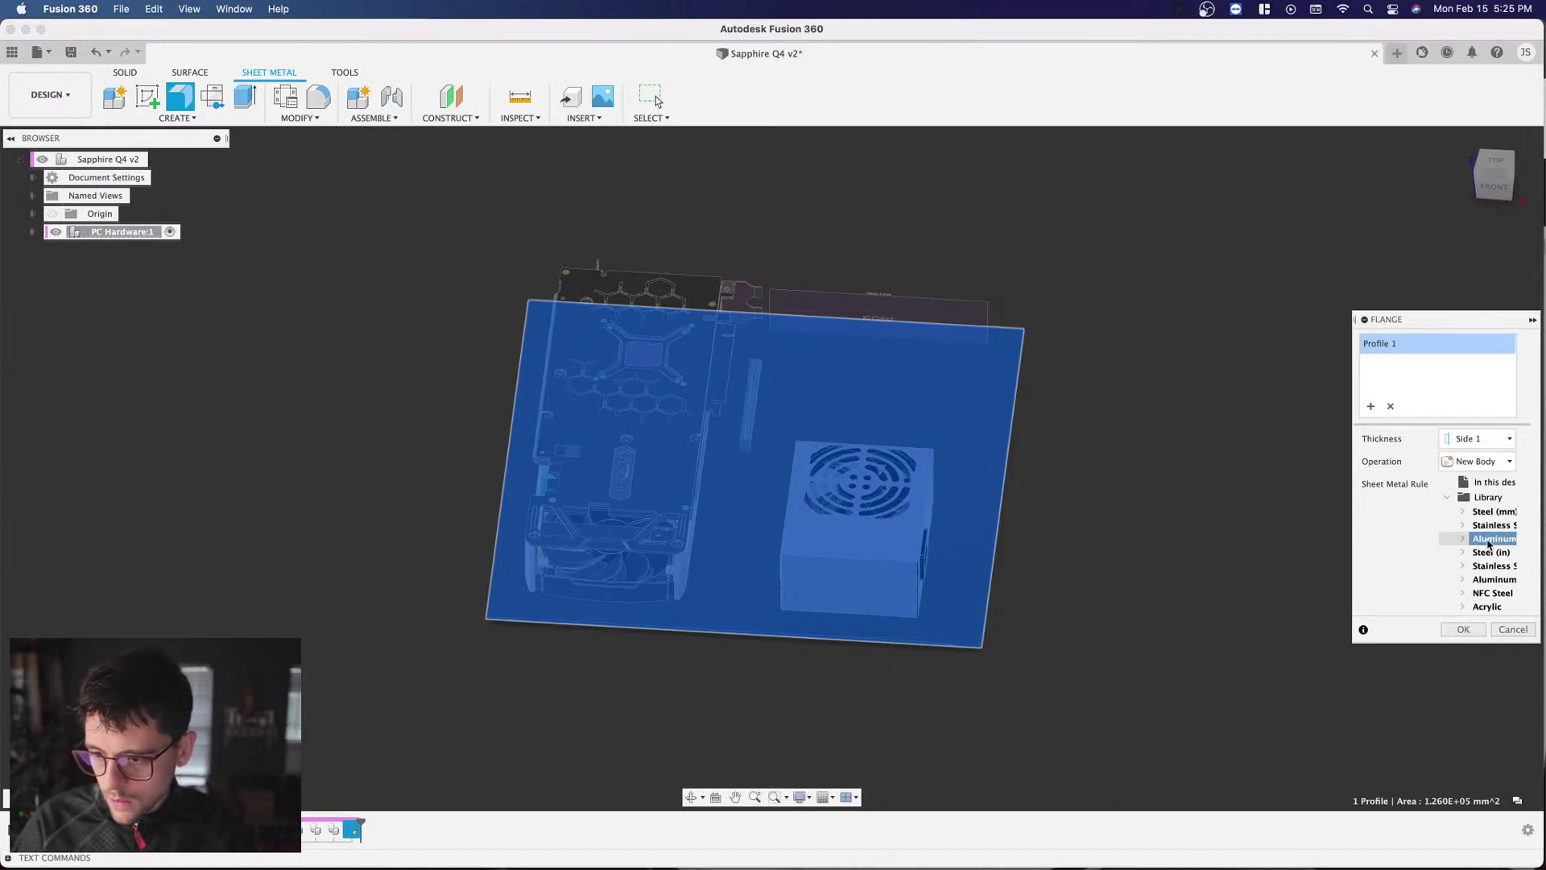
{"action": "left_click", "coordinate": [1489, 579]}
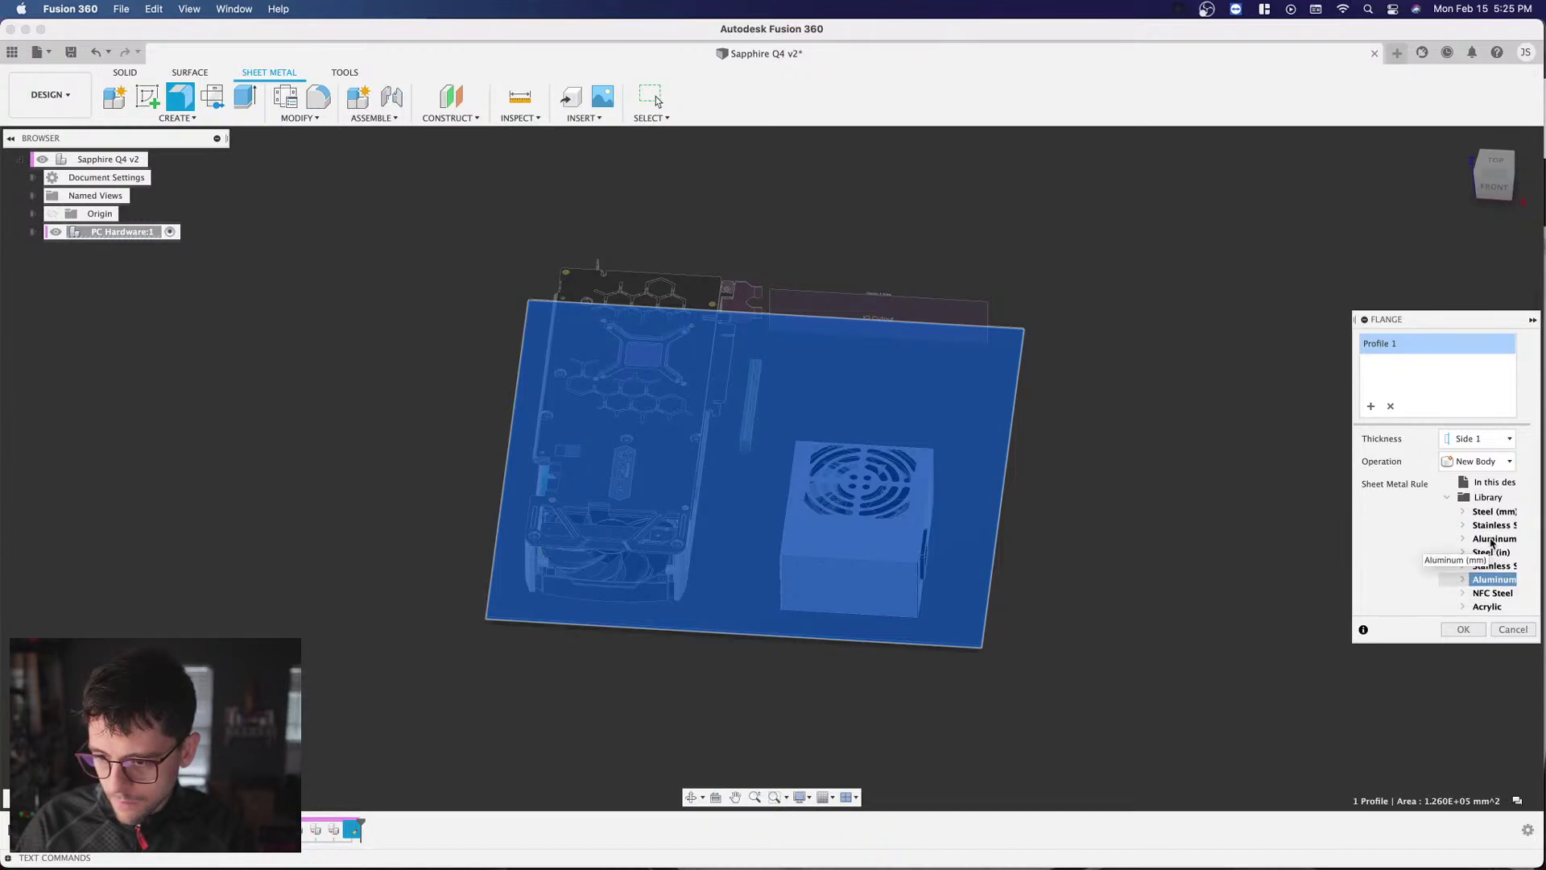
{"action": "left_click", "coordinate": [1493, 539]}
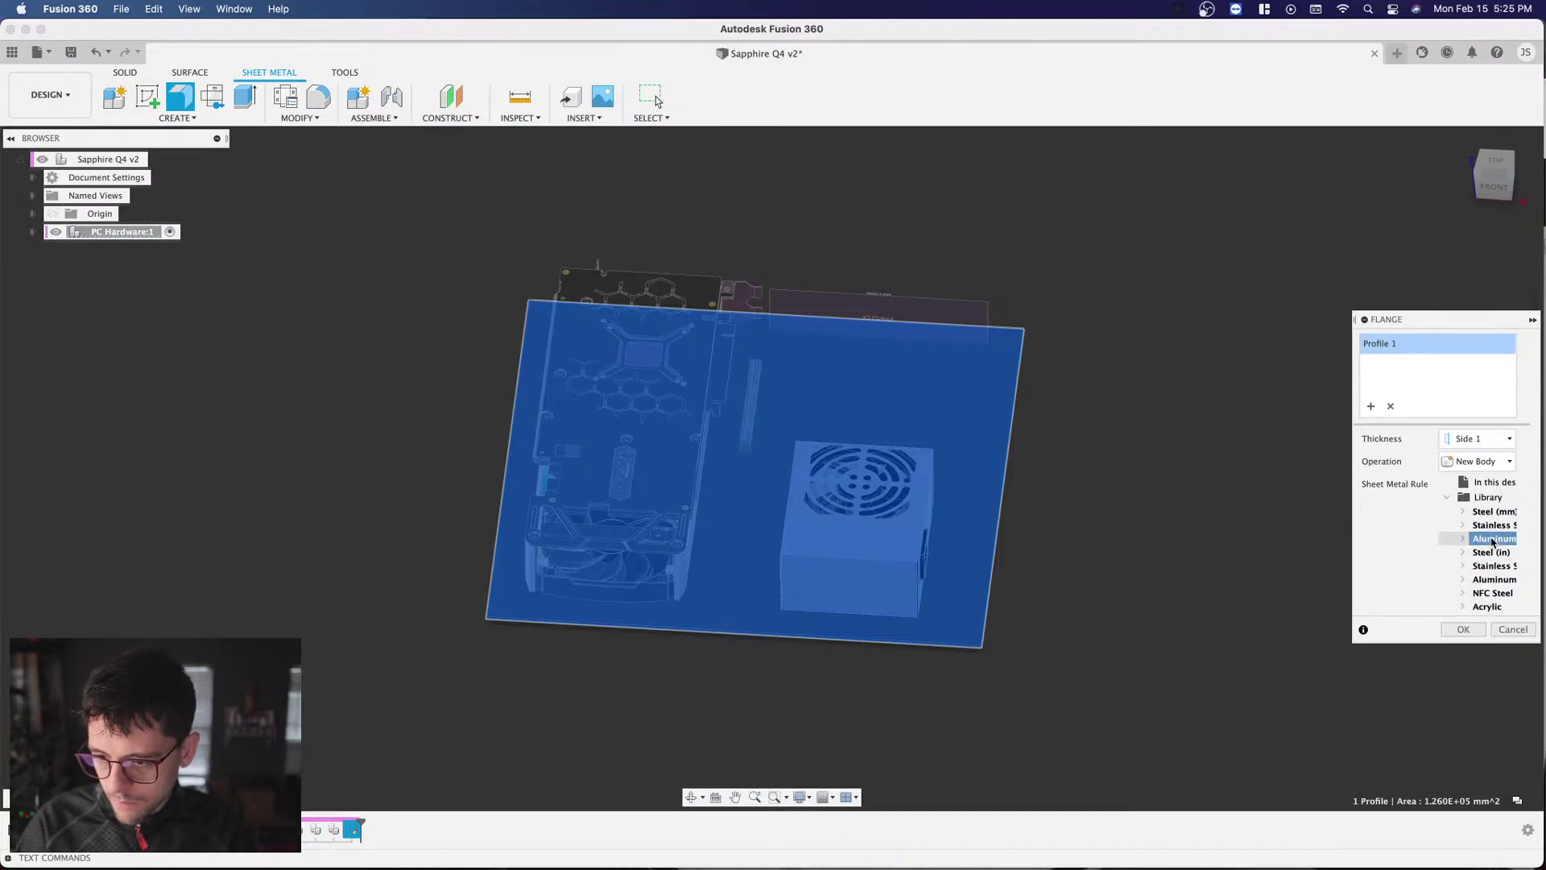
{"action": "double_click", "coordinate": [1494, 540]}
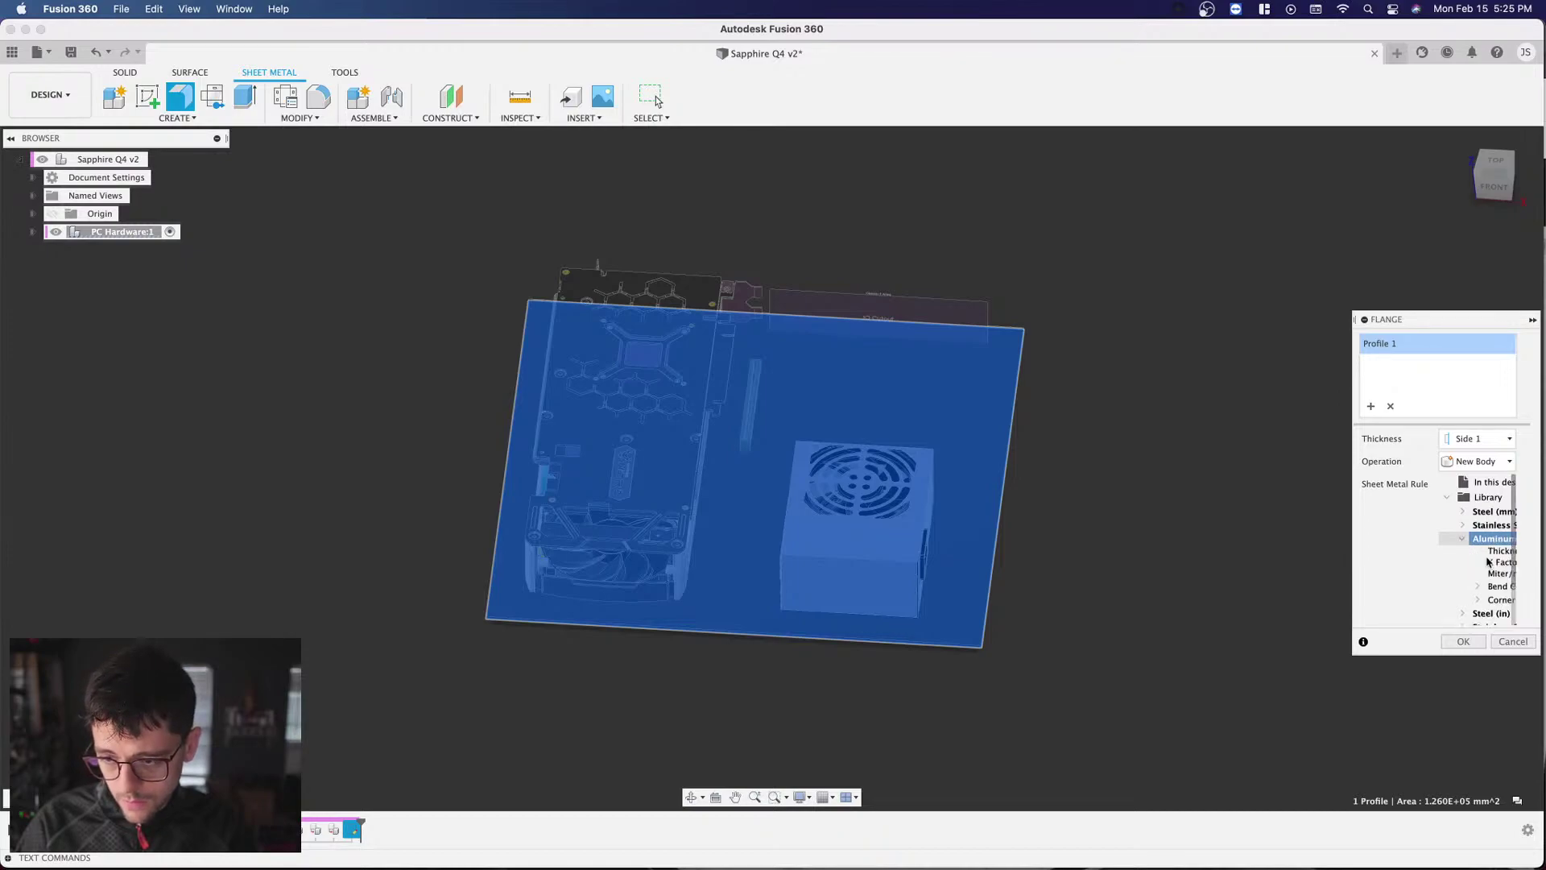
Step: Examine the Aluminum (mm) rule's thickness, K factor, seam gap and bend settings, and the other rules in the library
{"action": "scroll", "coordinate": [1478, 569], "scroll_direction": "right", "scroll_amount": 5}
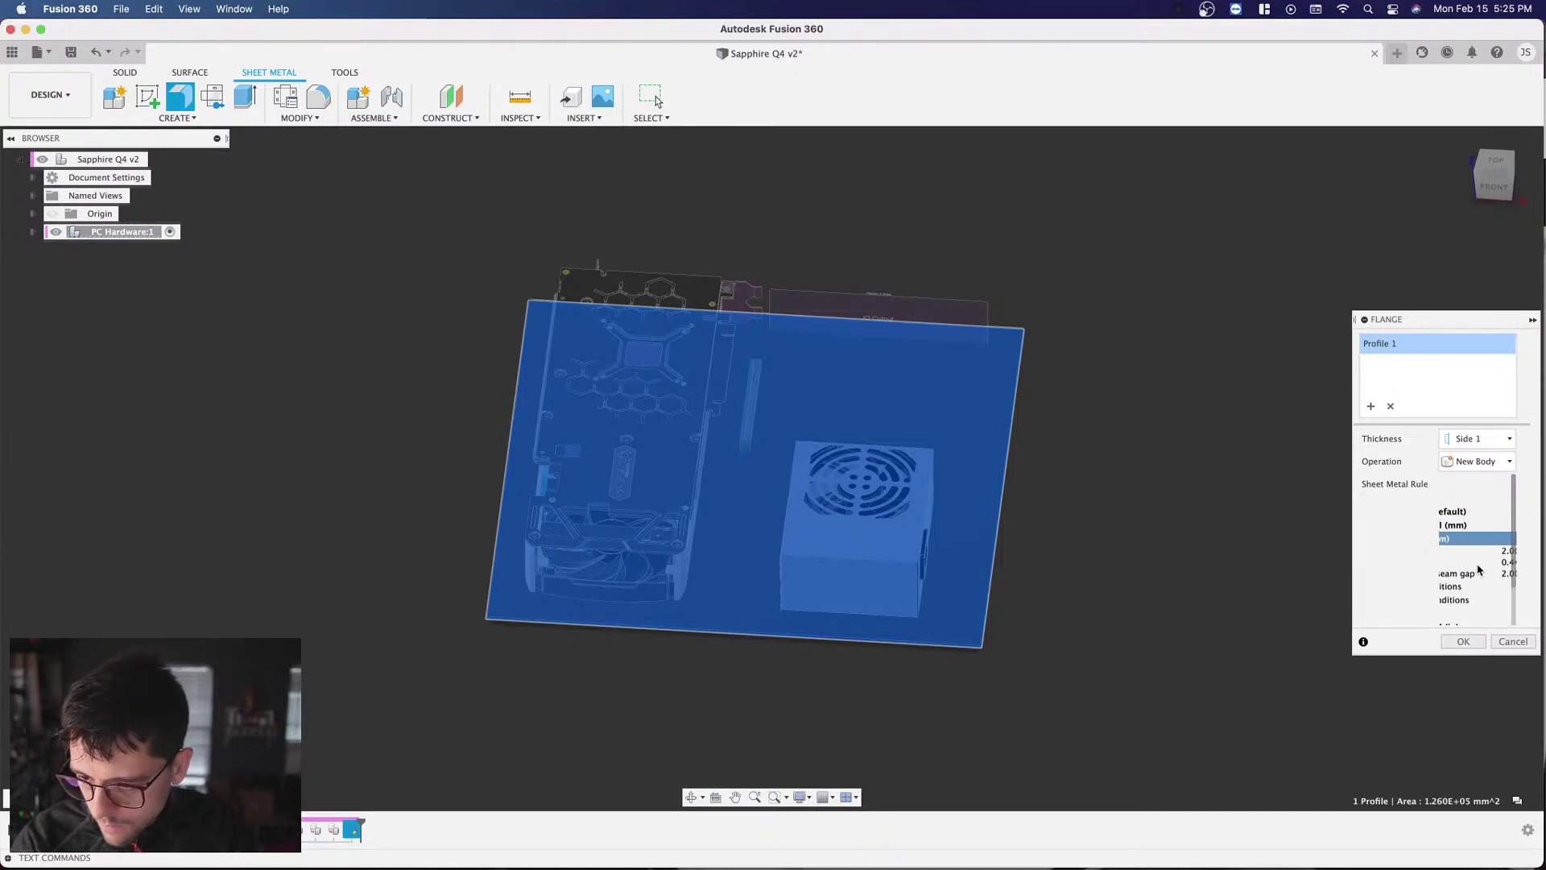
{"action": "scroll", "coordinate": [1478, 569], "scroll_direction": "left", "scroll_amount": 3}
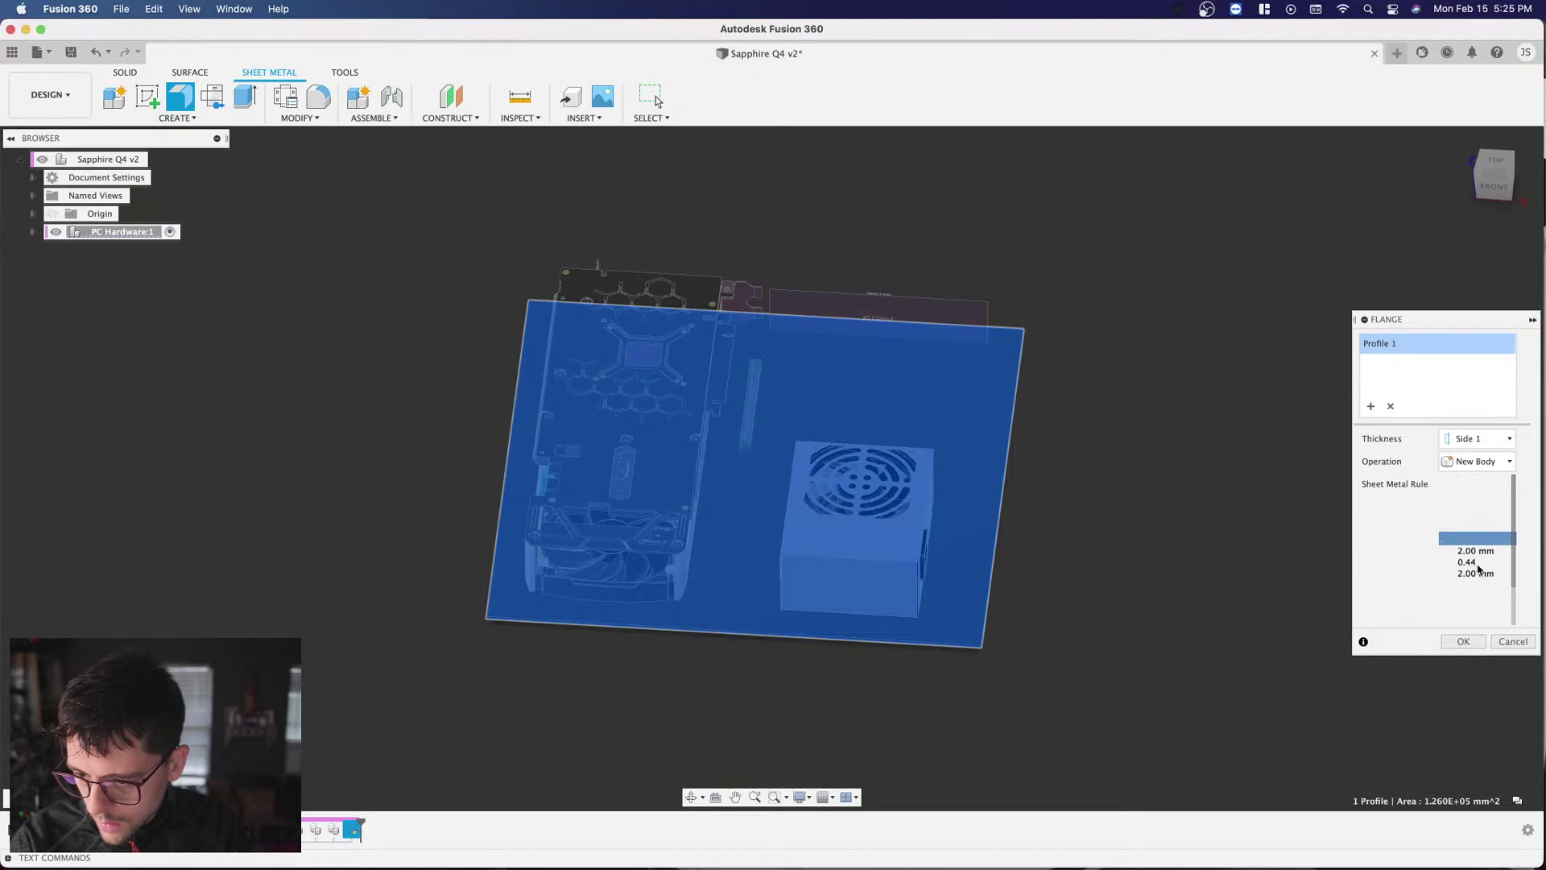
{"action": "scroll", "coordinate": [1478, 569], "scroll_direction": "left", "scroll_amount": 5}
{"action": "scroll", "coordinate": [1478, 569], "scroll_direction": "down", "scroll_amount": 2}
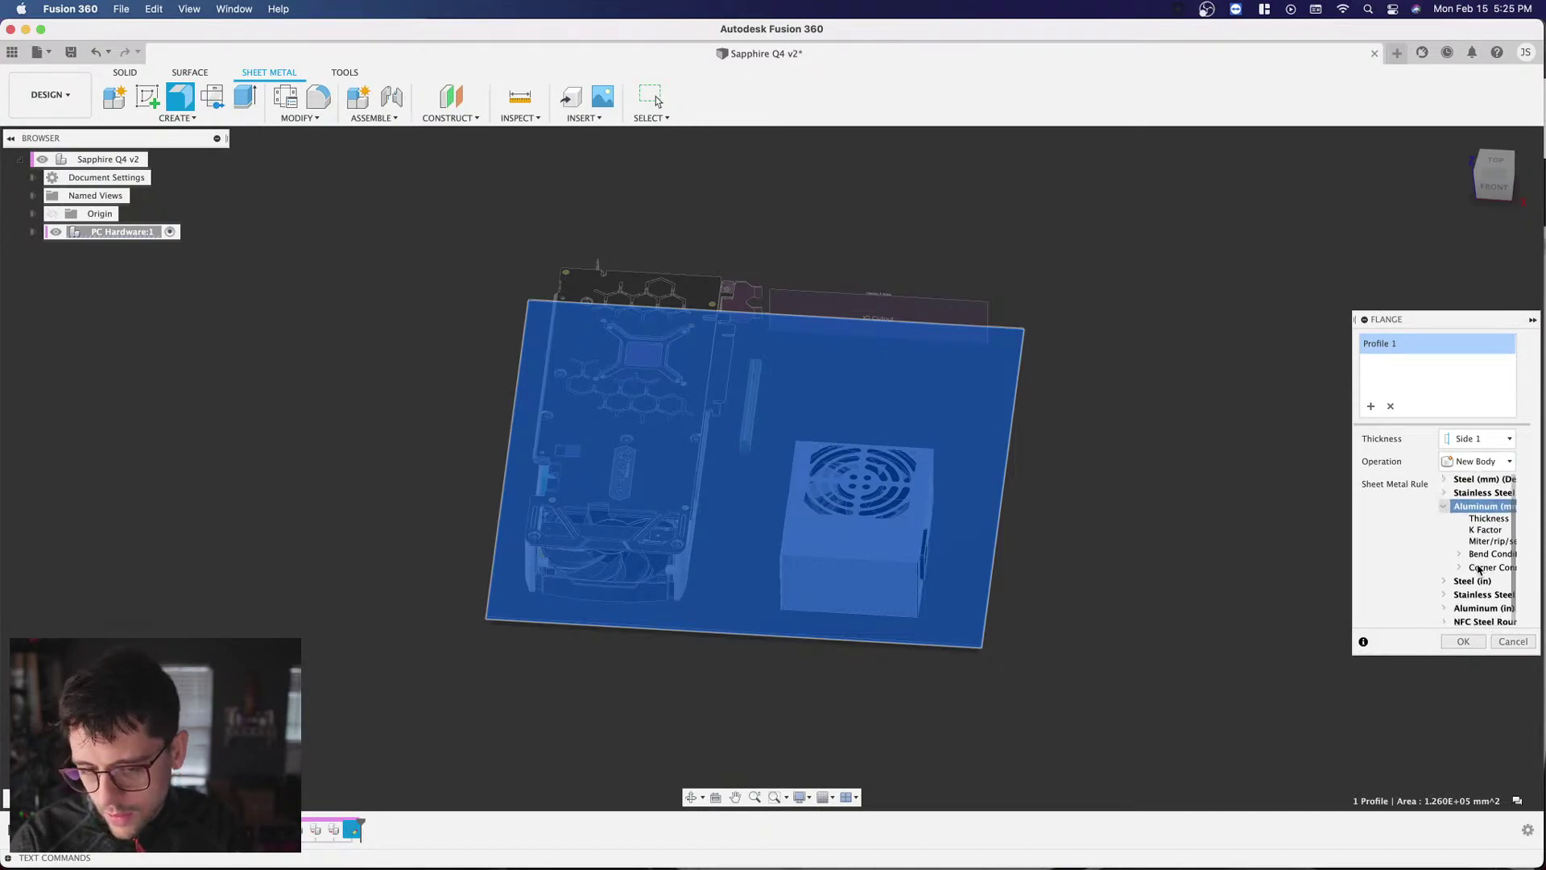
{"action": "scroll", "coordinate": [1478, 569], "scroll_direction": "right", "scroll_amount": 2}
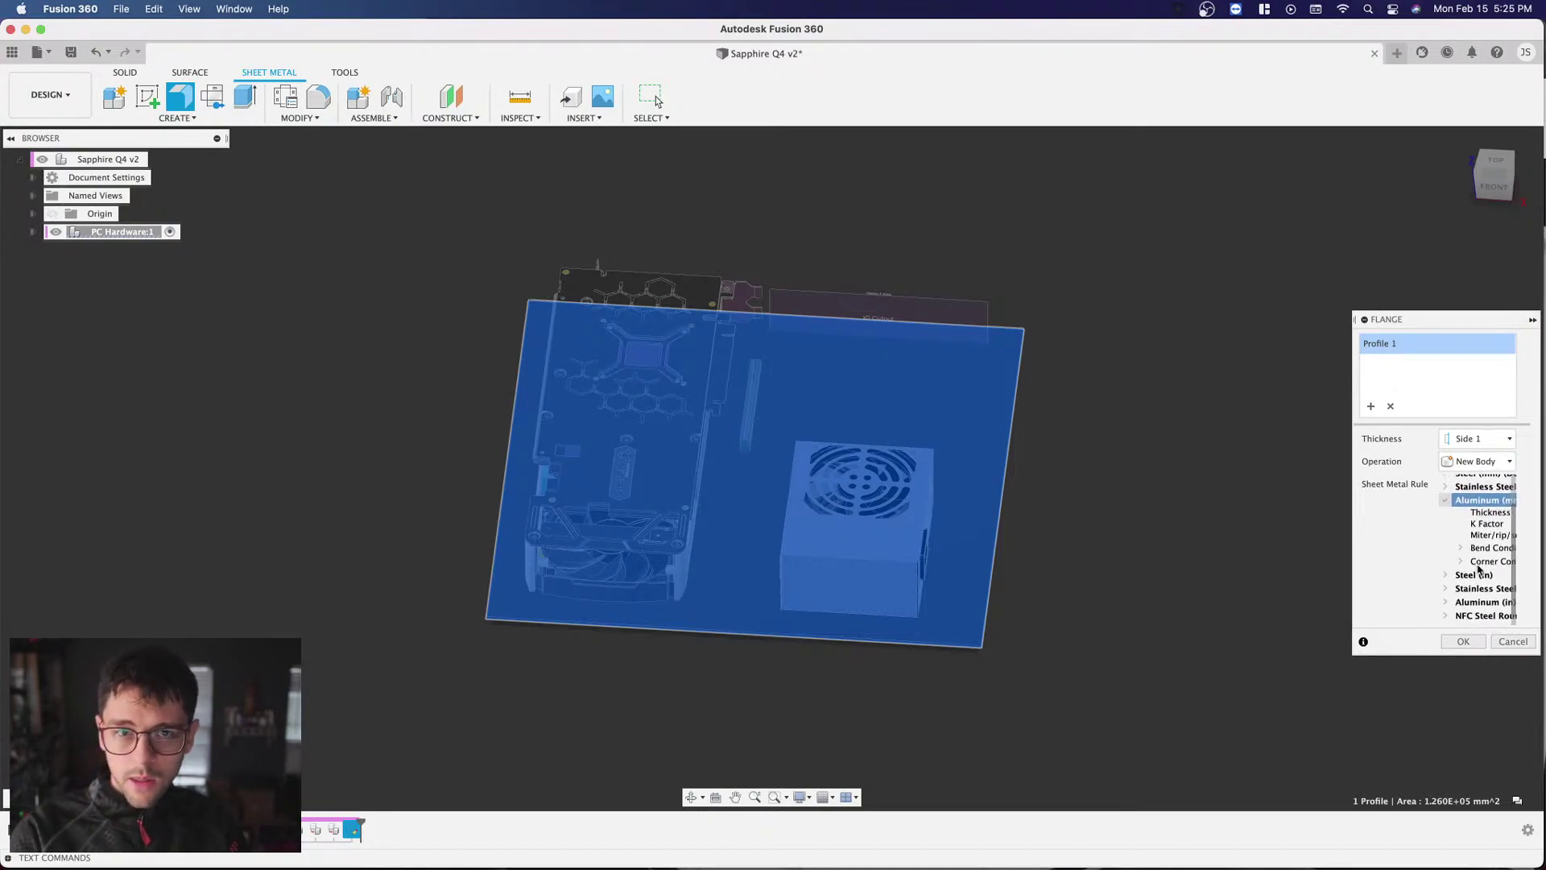
{"action": "scroll", "coordinate": [1478, 569], "scroll_direction": "down", "scroll_amount": 2}
{"action": "scroll", "coordinate": [1479, 570], "scroll_direction": "left", "scroll_amount": 2}
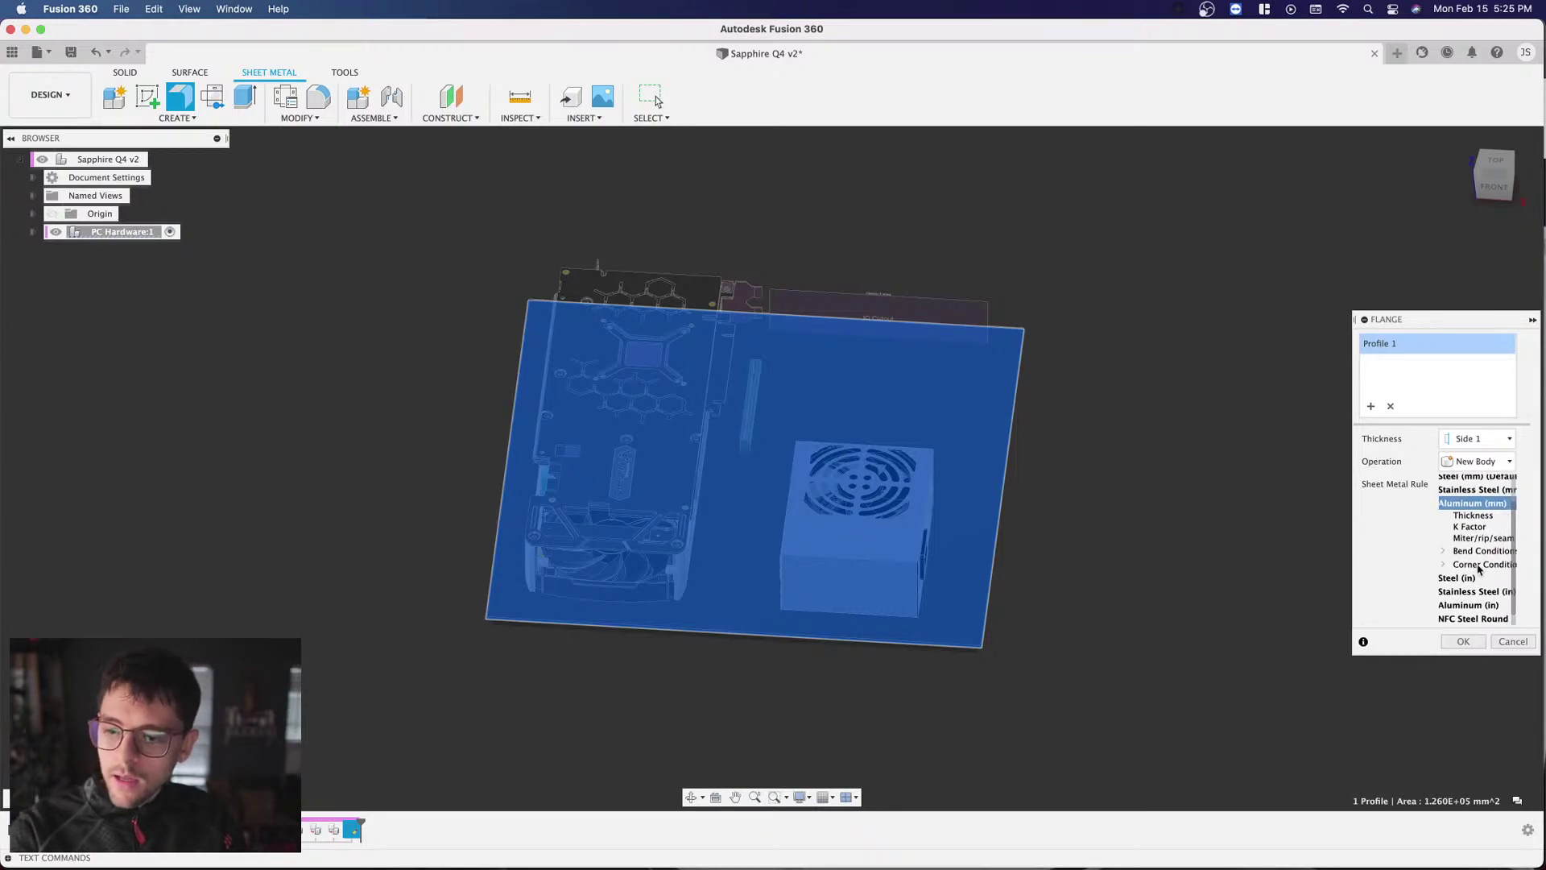
{"action": "scroll", "coordinate": [1478, 569], "scroll_direction": "left", "scroll_amount": 1}
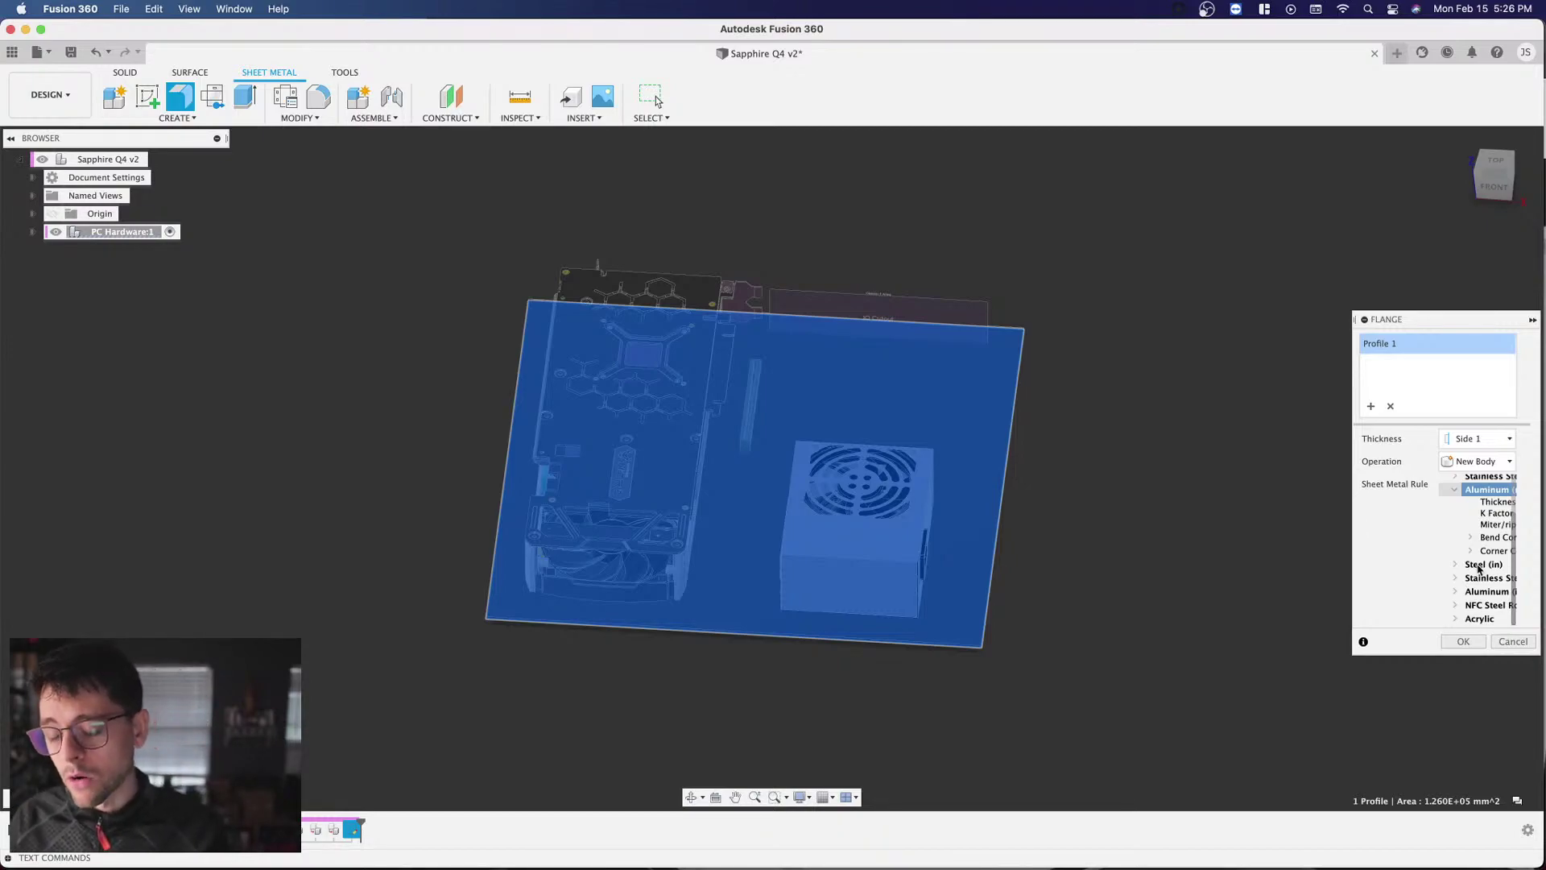
{"action": "scroll", "coordinate": [1508, 569], "scroll_direction": "right", "scroll_amount": 3}
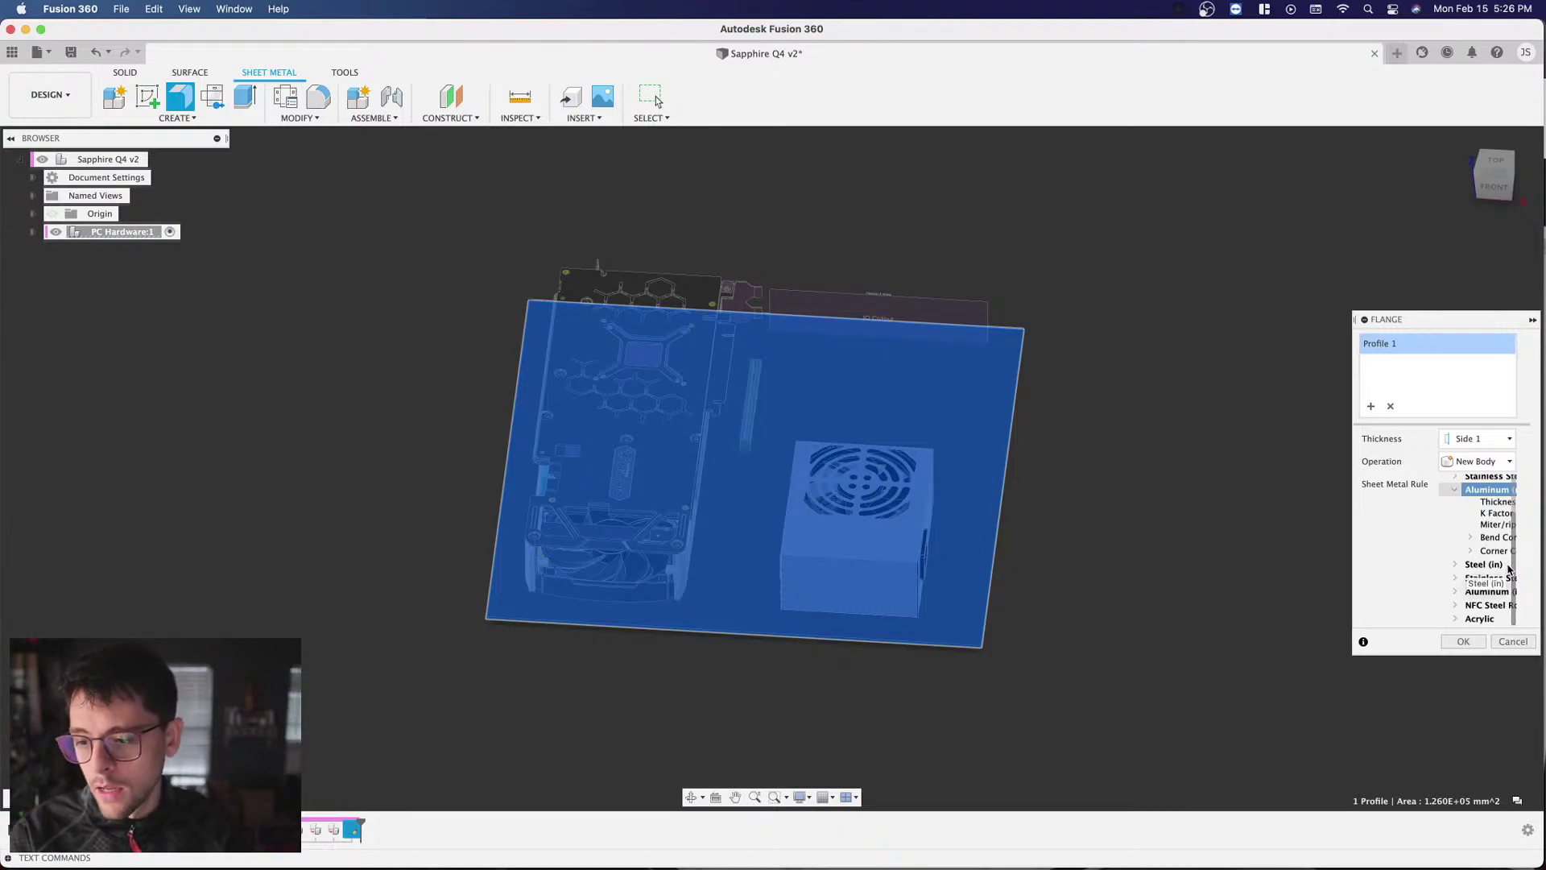
{"action": "scroll", "coordinate": [1508, 569], "scroll_direction": "right", "scroll_amount": 5}
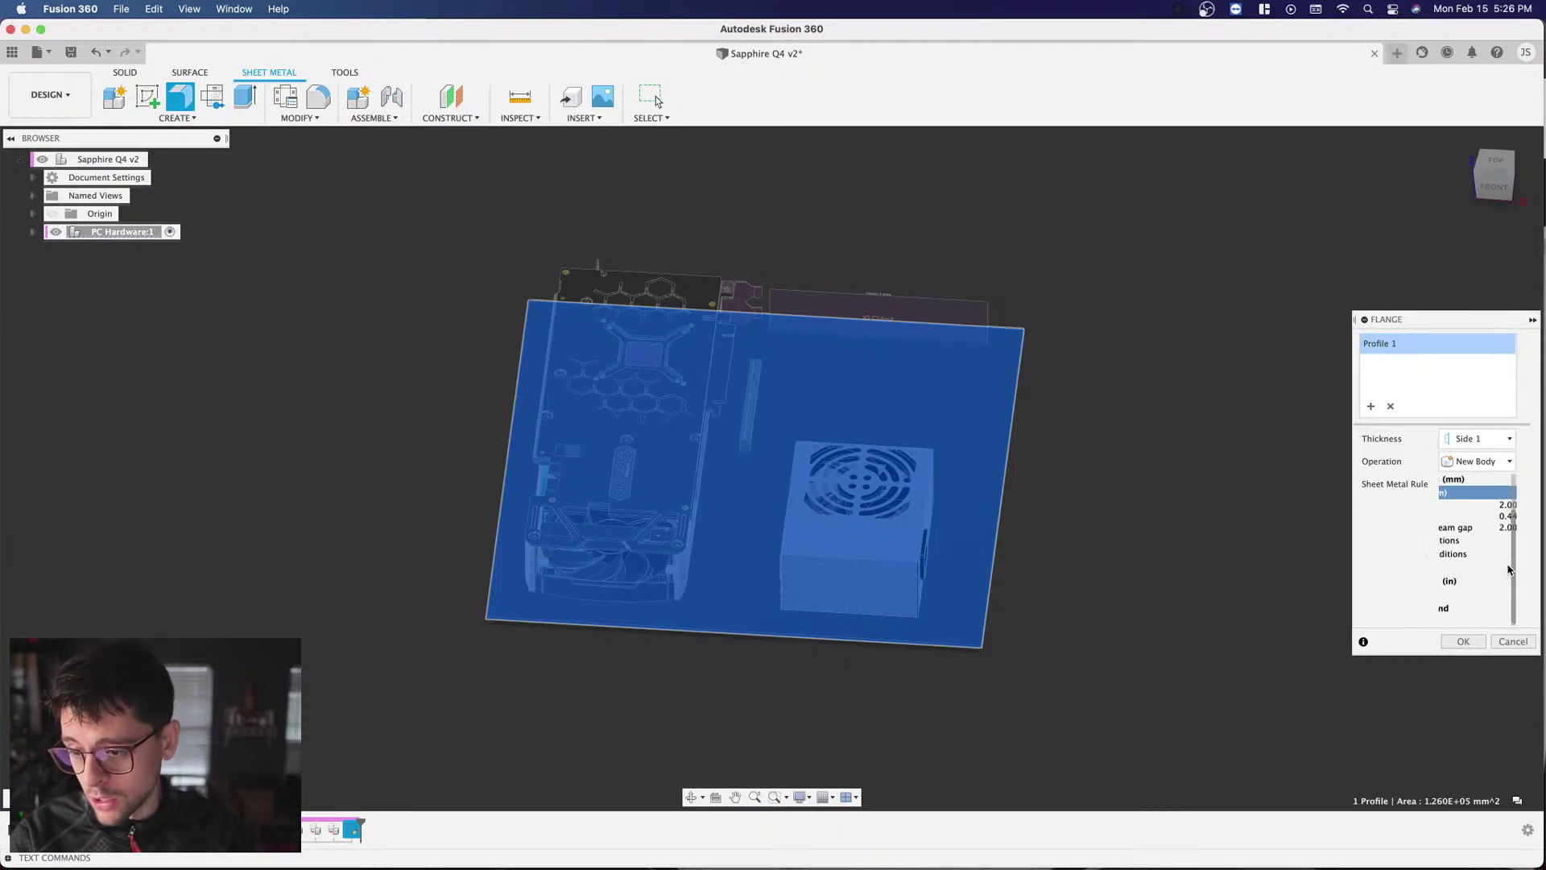
{"action": "scroll", "coordinate": [1508, 569], "scroll_direction": "left", "scroll_amount": 5}
{"action": "scroll", "coordinate": [1508, 569], "scroll_direction": "right", "scroll_amount": 3}
{"action": "scroll", "coordinate": [1508, 569], "scroll_direction": "left", "scroll_amount": 3}
{"action": "scroll", "coordinate": [1508, 569], "scroll_direction": "left", "scroll_amount": 5}
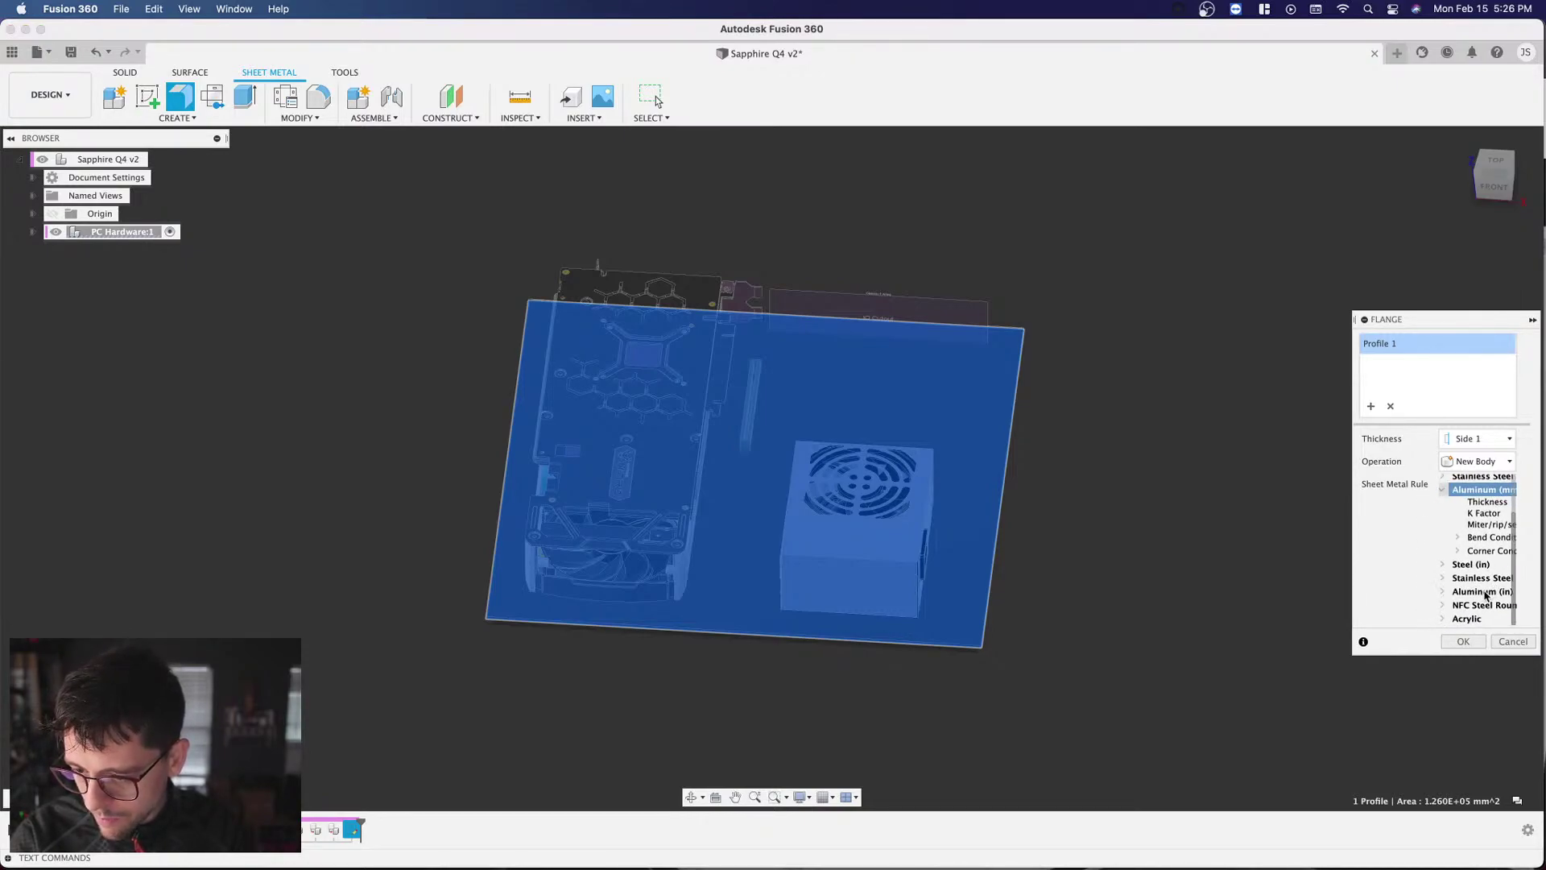
Step: Browse the remaining sheet metal rules, choose Aluminum (mm), and create the base flange as a new body
{"action": "left_click", "coordinate": [1485, 593]}
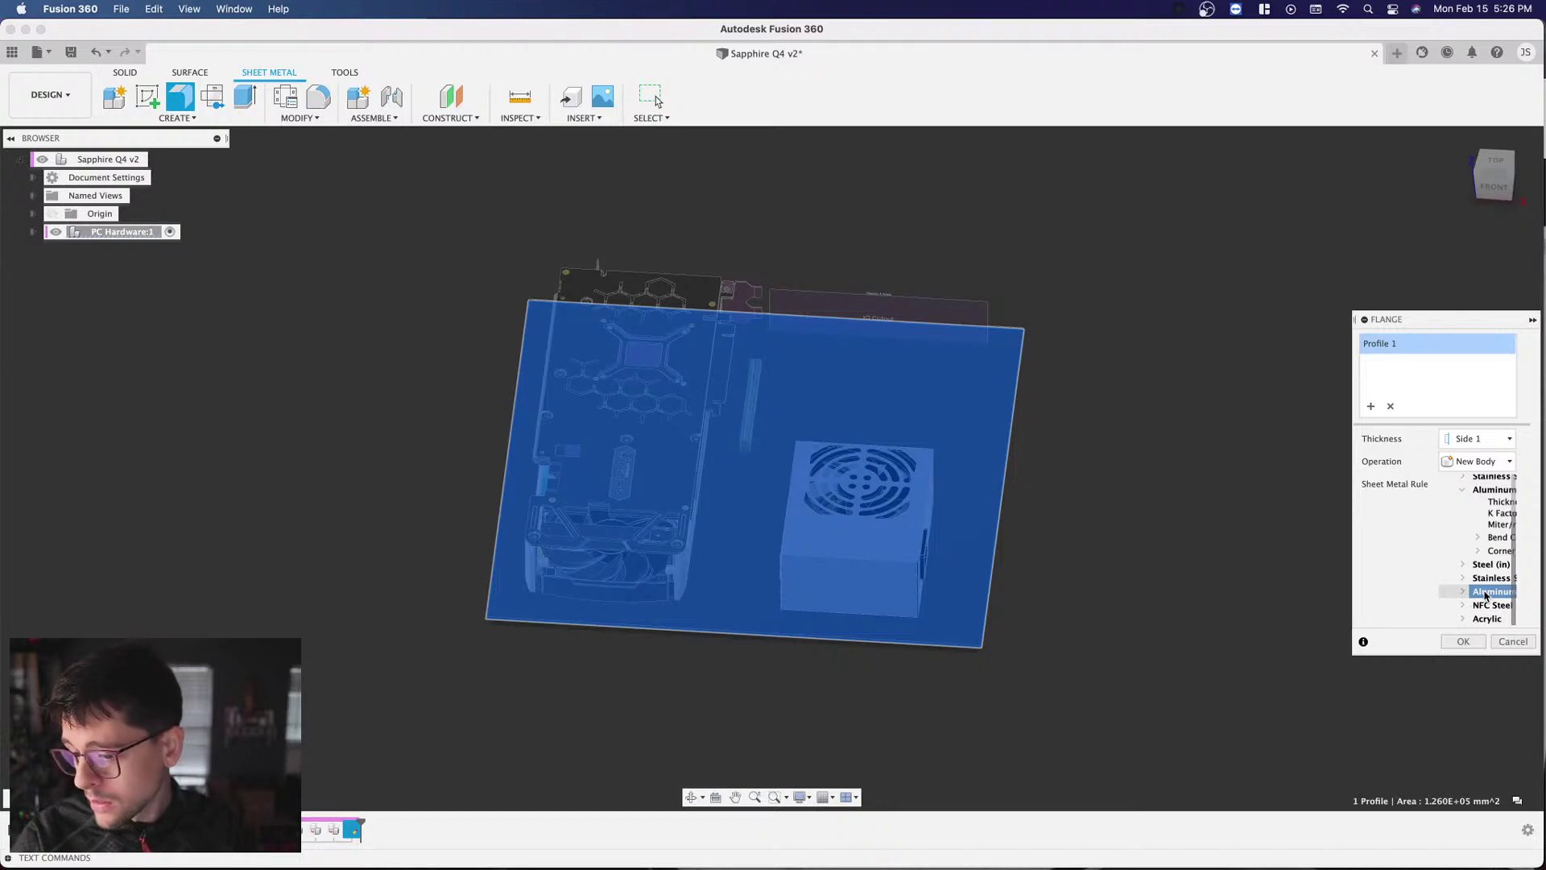
{"action": "scroll", "coordinate": [1481, 592], "scroll_direction": "right", "scroll_amount": 3}
{"action": "scroll", "coordinate": [1461, 571], "scroll_direction": "left", "scroll_amount": 5}
{"action": "scroll", "coordinate": [1461, 571], "scroll_direction": "up", "scroll_amount": 1}
{"action": "scroll", "coordinate": [1473, 576], "scroll_direction": "right", "scroll_amount": 1}
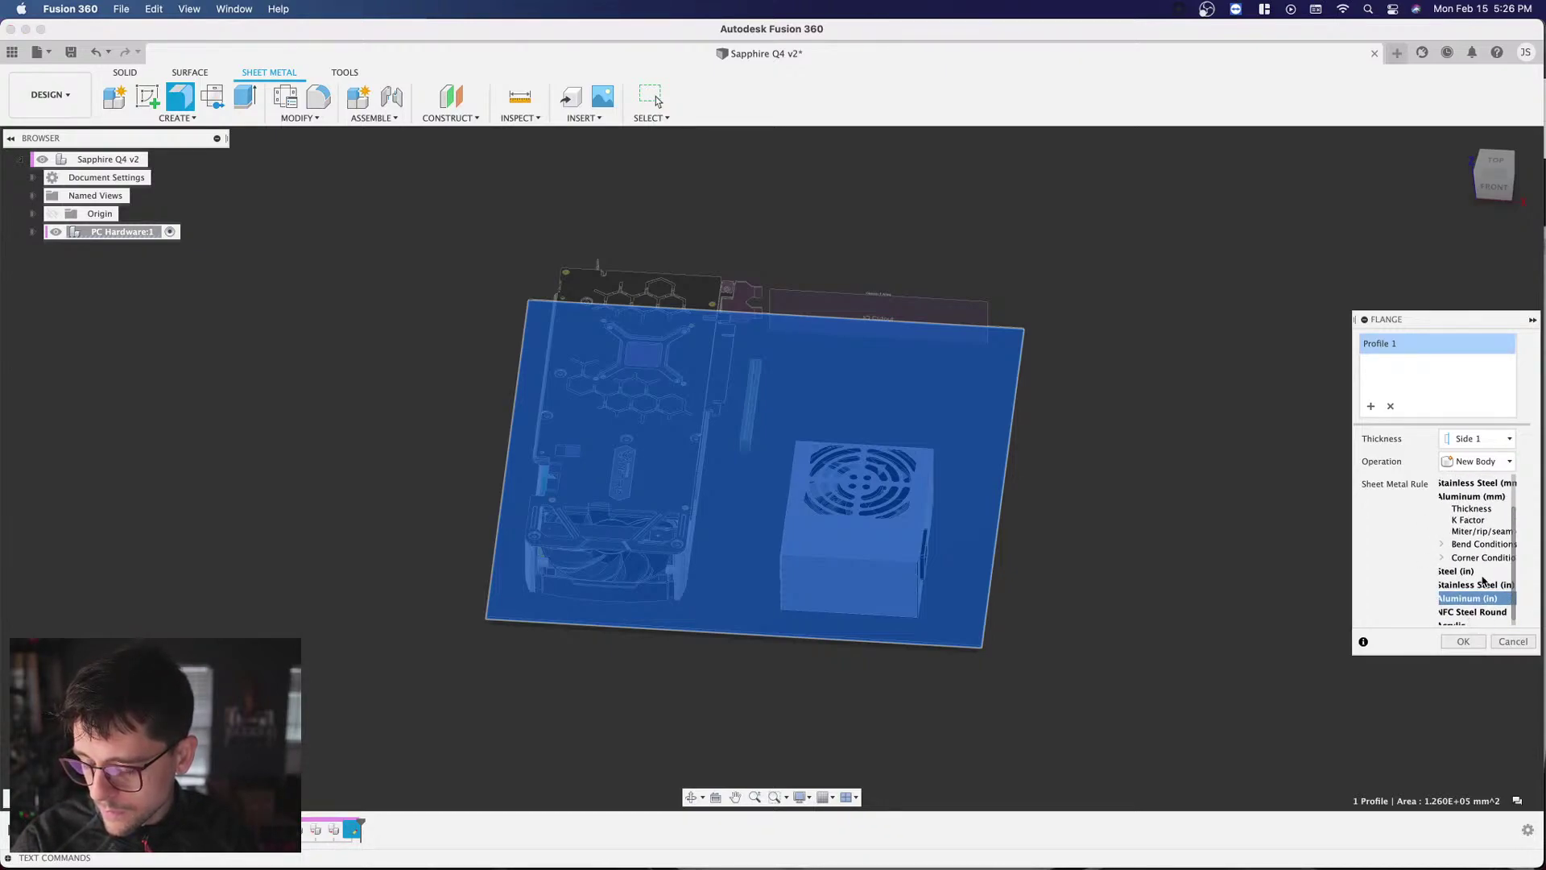
{"action": "left_click", "coordinate": [1473, 612]}
{"action": "scroll", "coordinate": [1470, 571], "scroll_direction": "down", "scroll_amount": 2}
{"action": "scroll", "coordinate": [1478, 568], "scroll_direction": "left", "scroll_amount": 2}
{"action": "scroll", "coordinate": [1484, 561], "scroll_direction": "up", "scroll_amount": 4}
{"action": "scroll", "coordinate": [1484, 562], "scroll_direction": "right", "scroll_amount": 1}
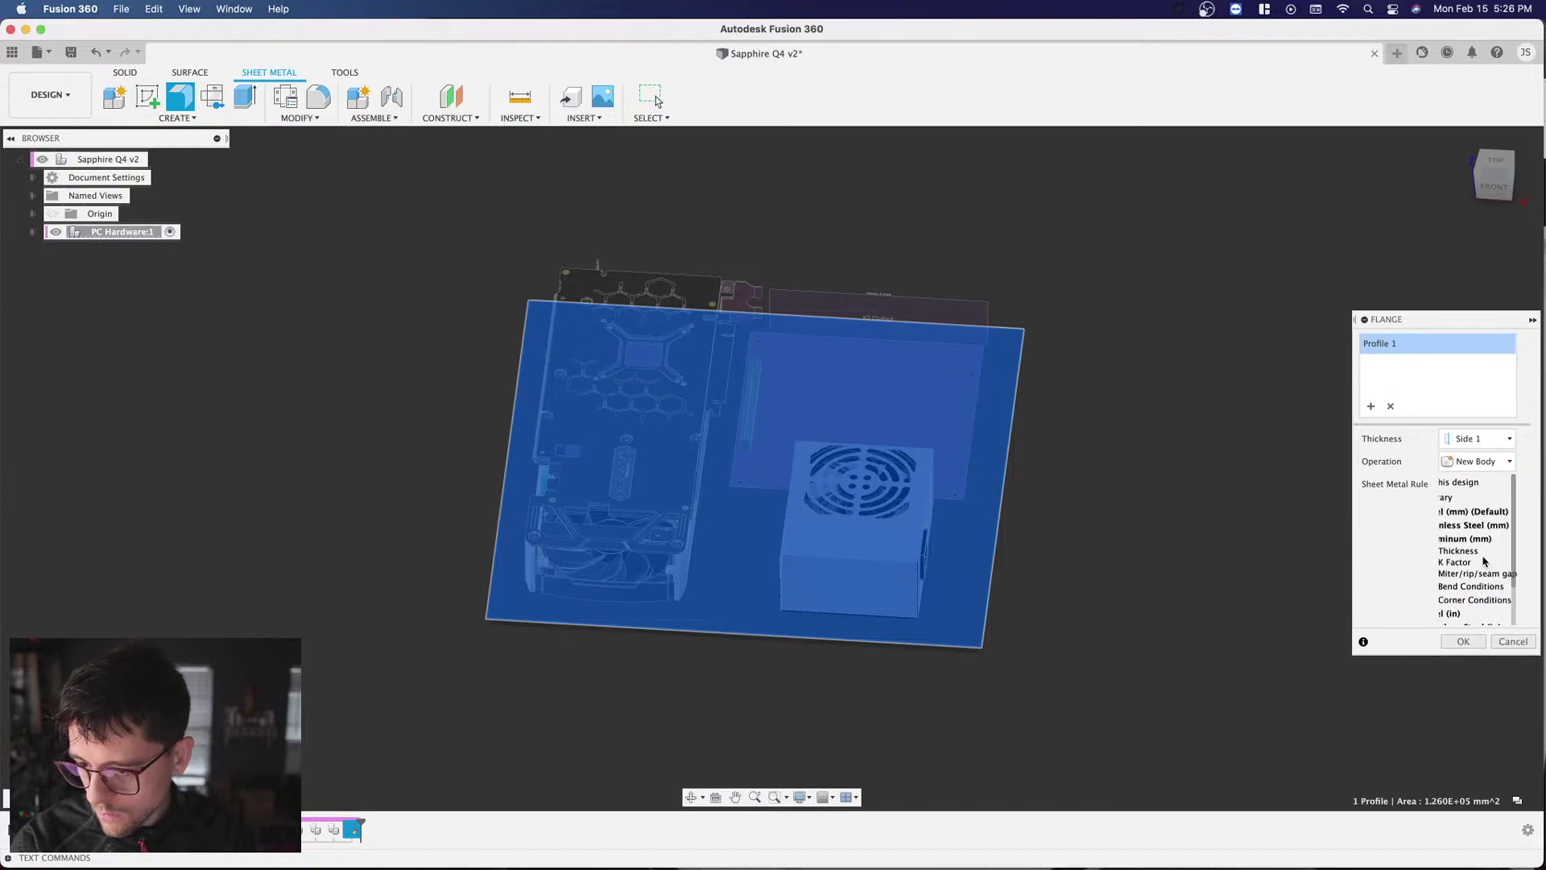
{"action": "left_click", "coordinate": [1472, 540]}
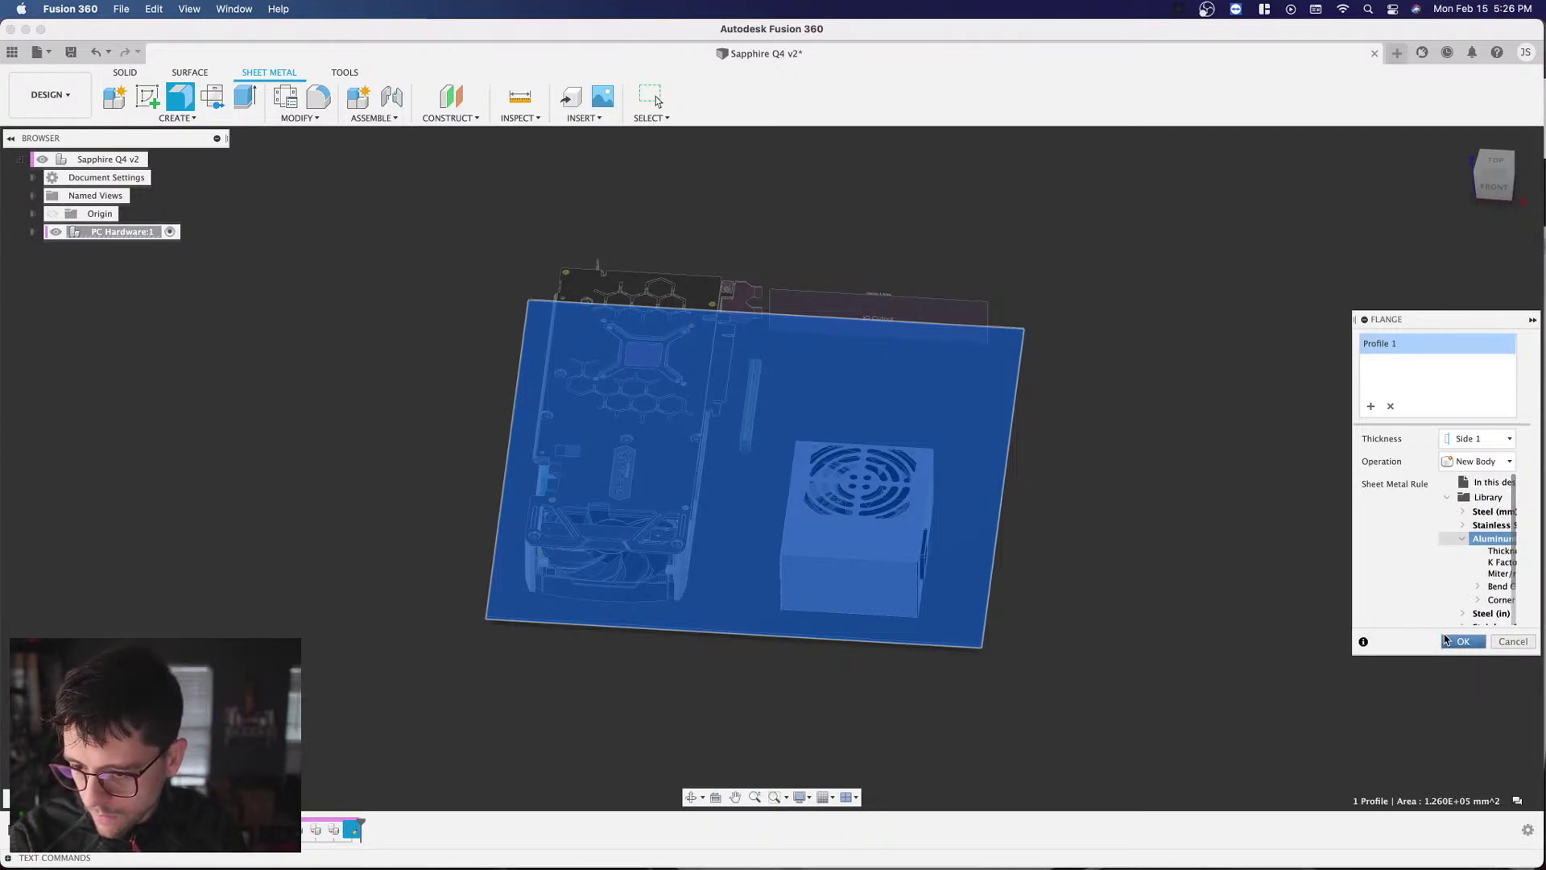
{"action": "left_click", "coordinate": [1460, 642]}
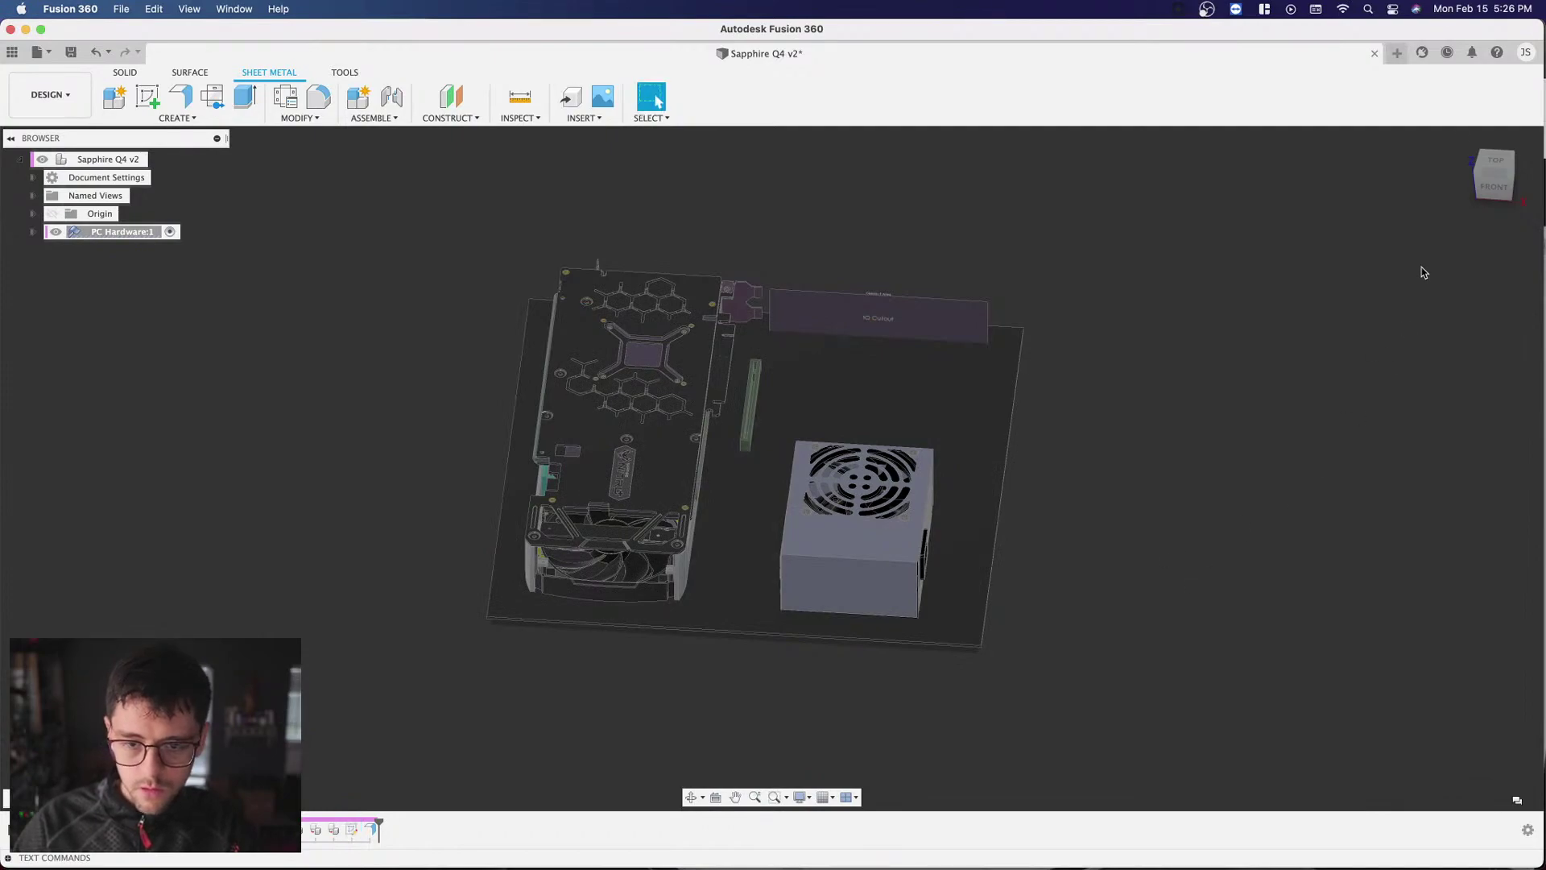
Step: Examine the base plate's height relative to the GPU, motherboard and power supply from the front and at an angle
{"action": "left_click", "coordinate": [1493, 185]}
{"action": "scroll", "coordinate": [954, 531], "scroll_direction": "up", "scroll_amount": 3}
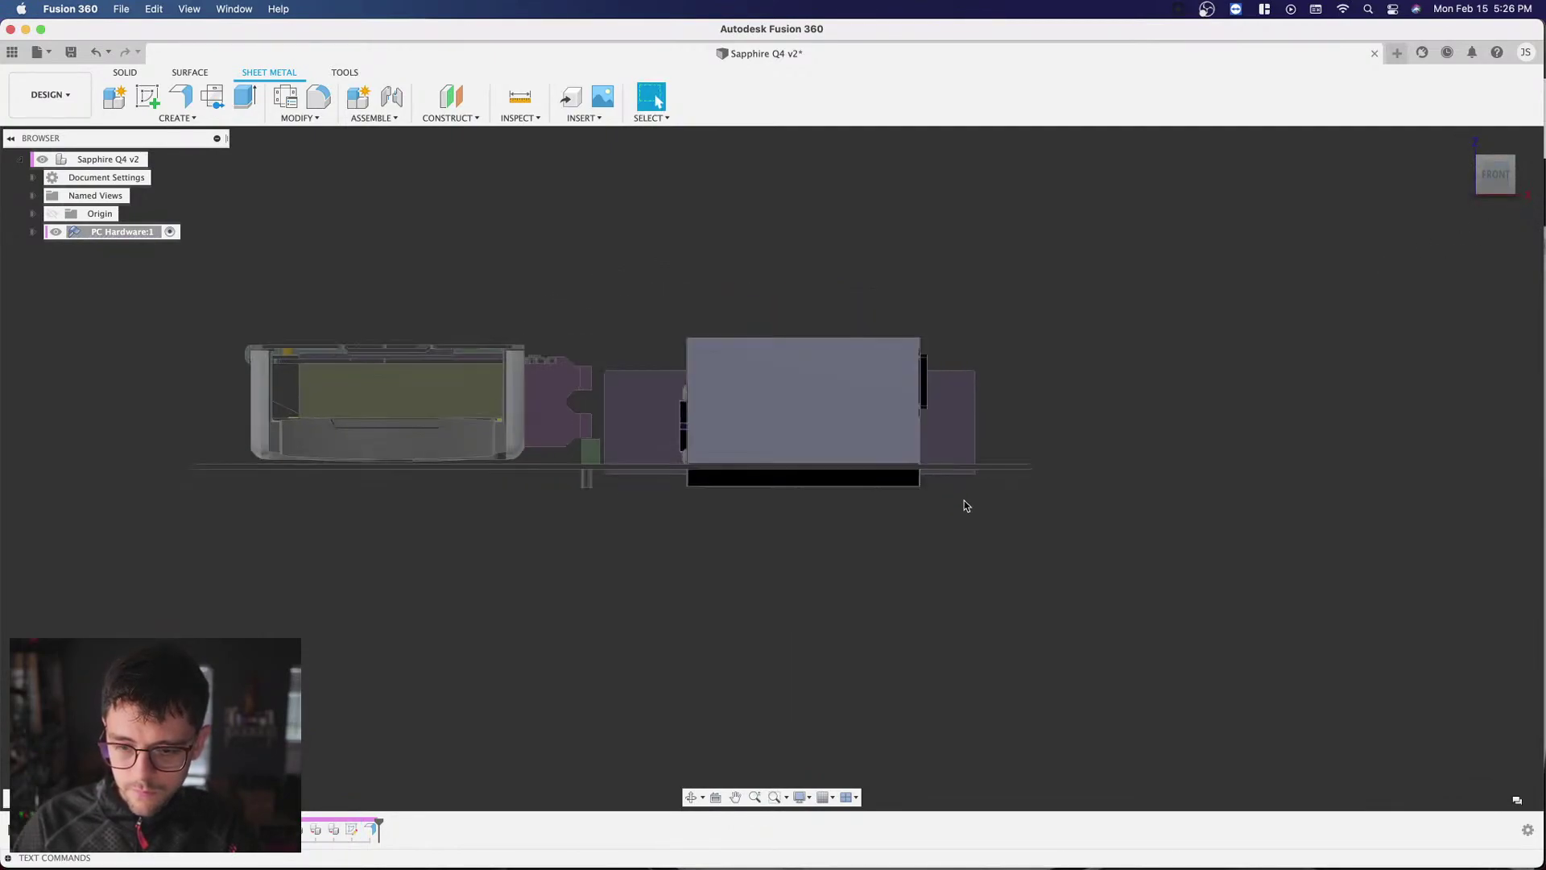
{"action": "scroll", "coordinate": [987, 504], "scroll_direction": "down", "scroll_amount": 5}
{"action": "left_click_drag", "start_coordinate": [1499, 180], "coordinate": [1377, 263]}
{"action": "scroll", "coordinate": [924, 349], "scroll_direction": "up", "scroll_amount": 2}
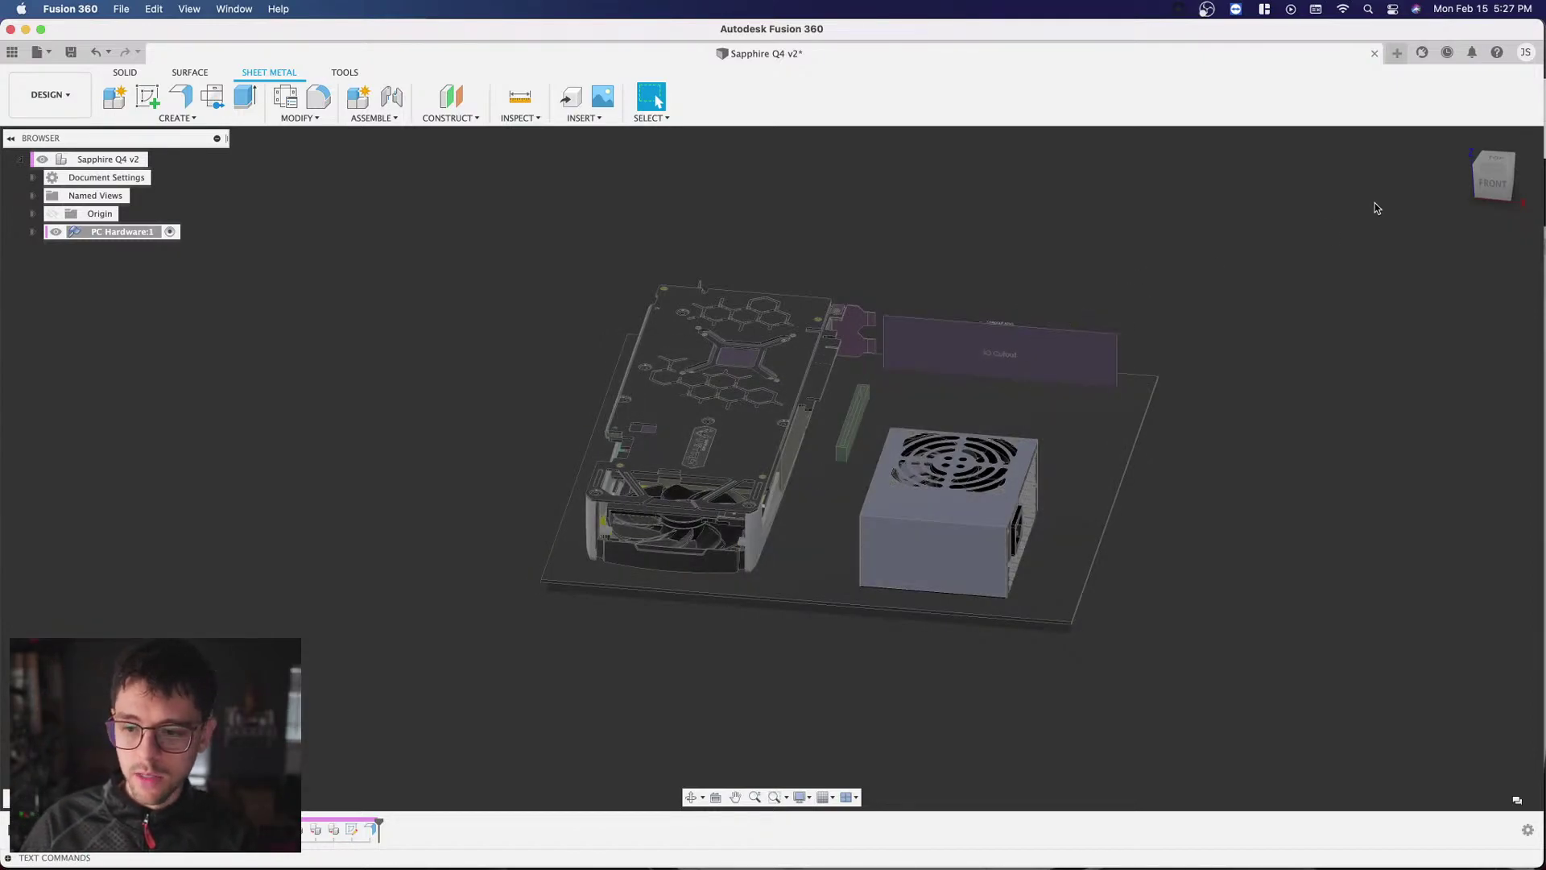
{"action": "left_click", "coordinate": [1485, 184]}
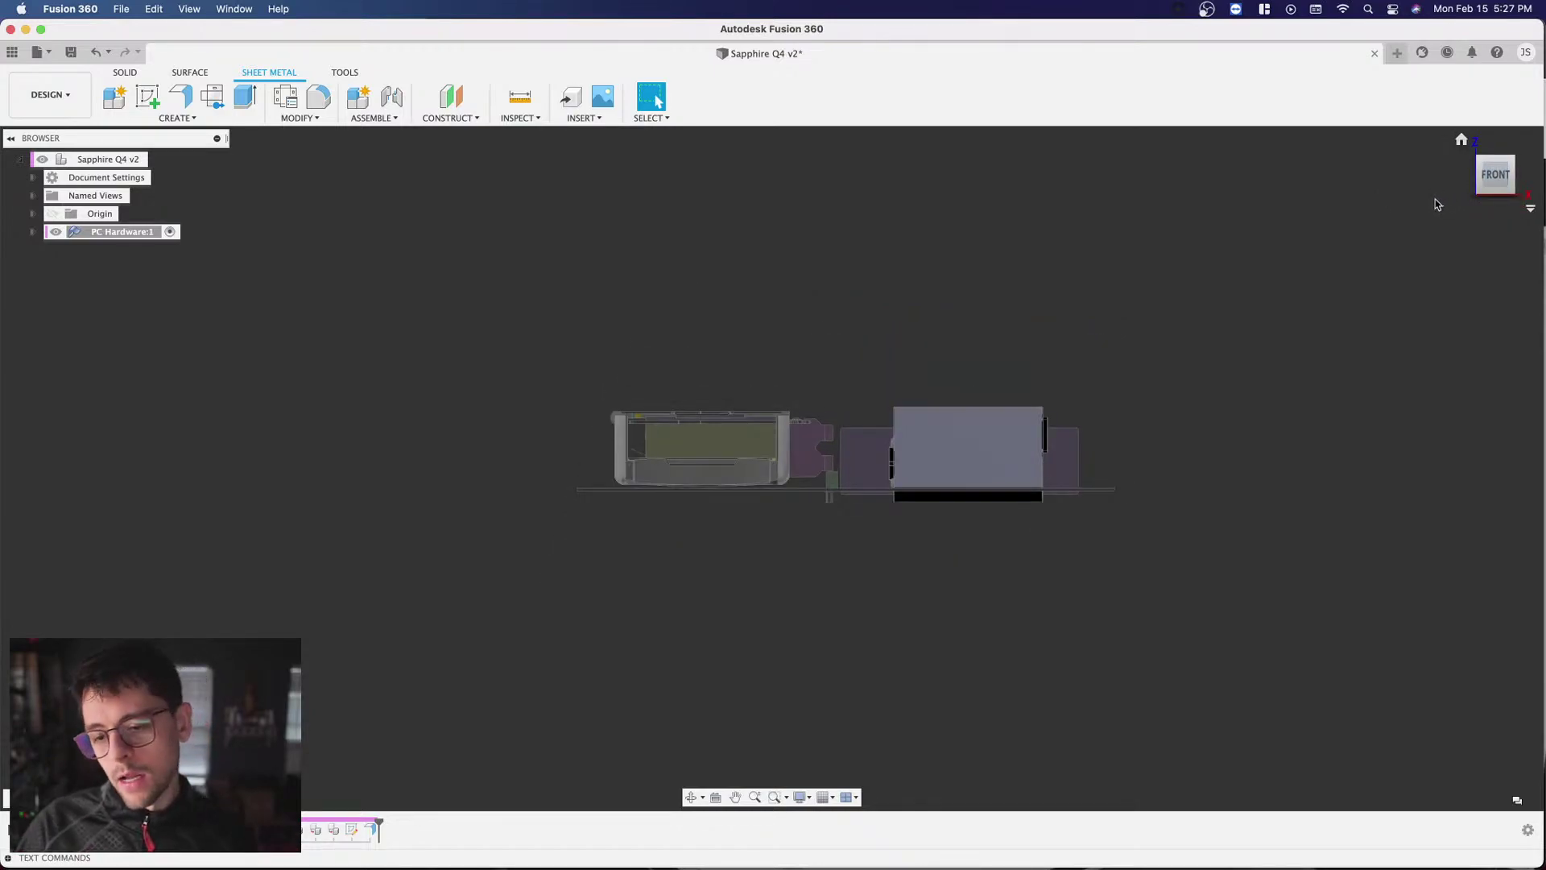
{"action": "scroll", "coordinate": [752, 480], "scroll_direction": "up", "scroll_amount": 2}
{"action": "scroll", "coordinate": [752, 480], "scroll_direction": "up", "scroll_amount": 3}
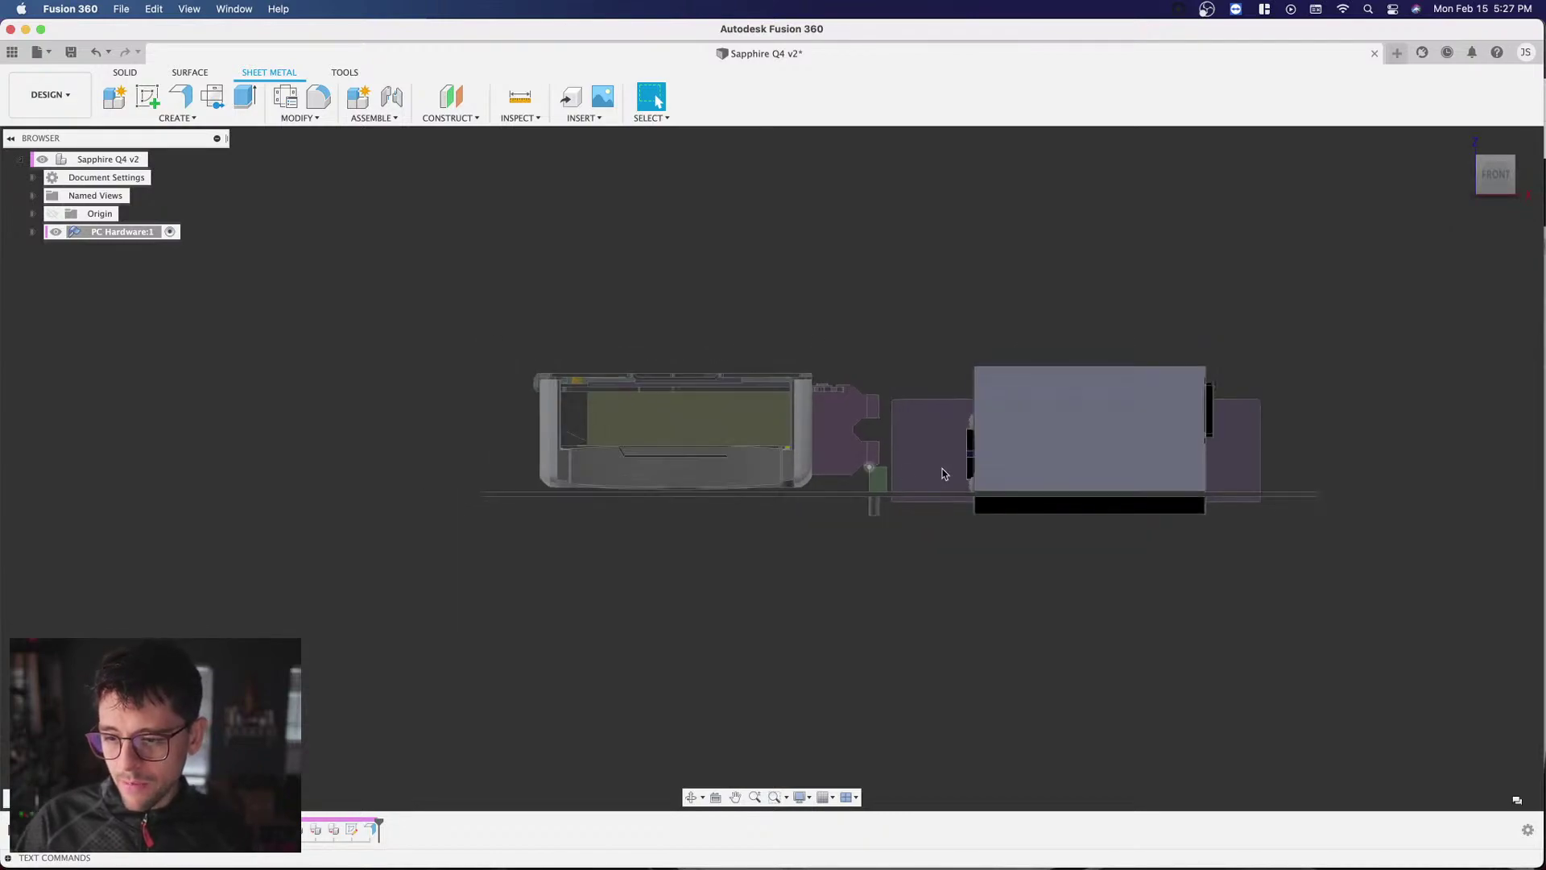
Step: Expand the PC Hardware component to check where the base was created, and view the layout from the front and above
{"action": "left_click", "coordinate": [32, 232]}
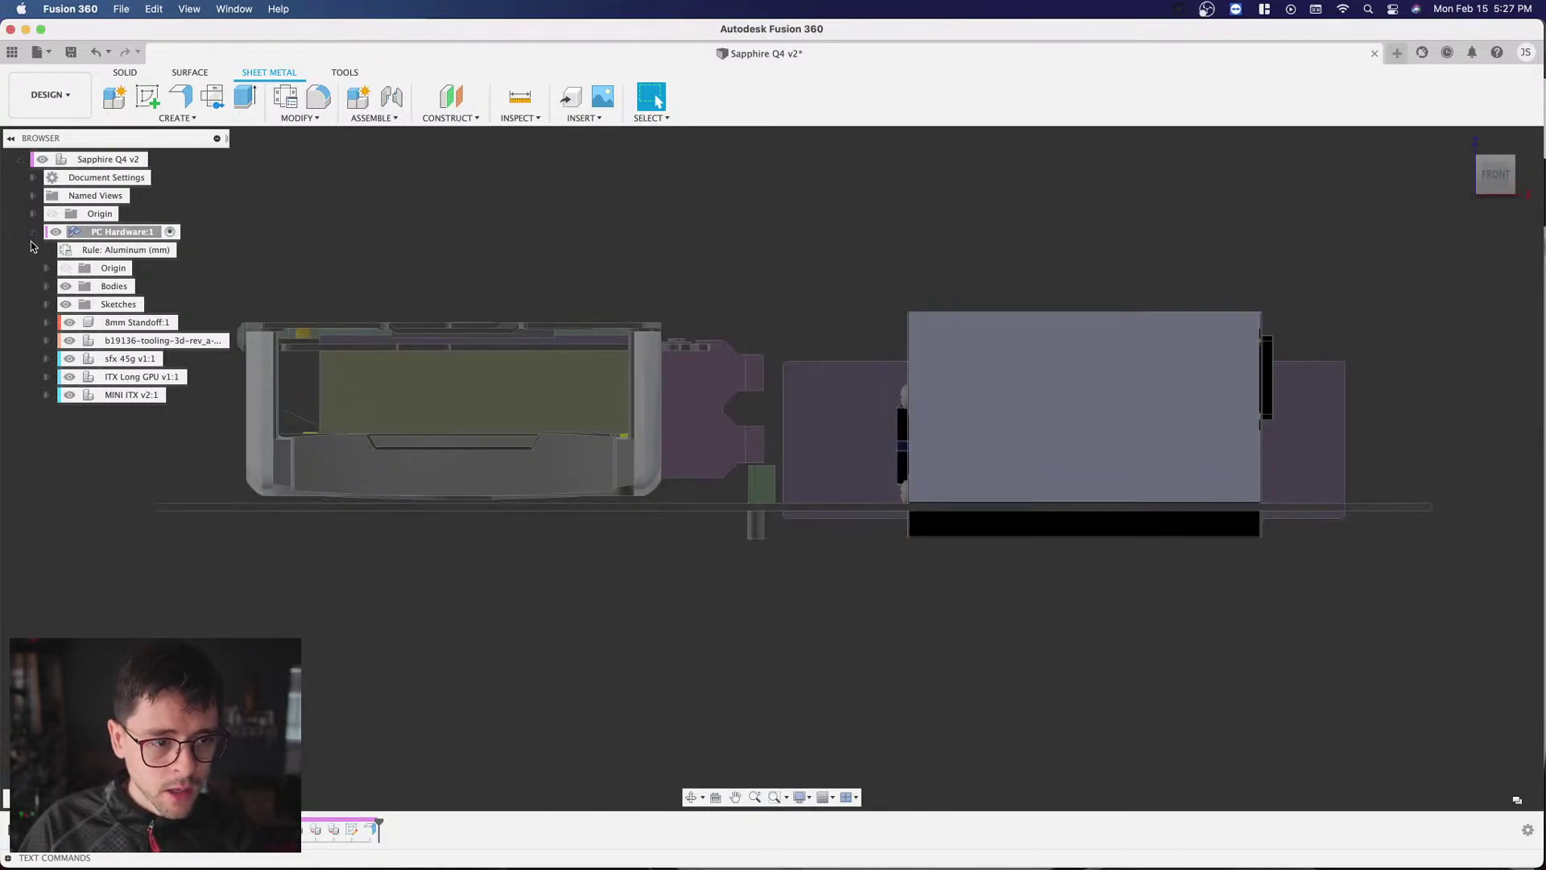
{"action": "left_click", "coordinate": [133, 234]}
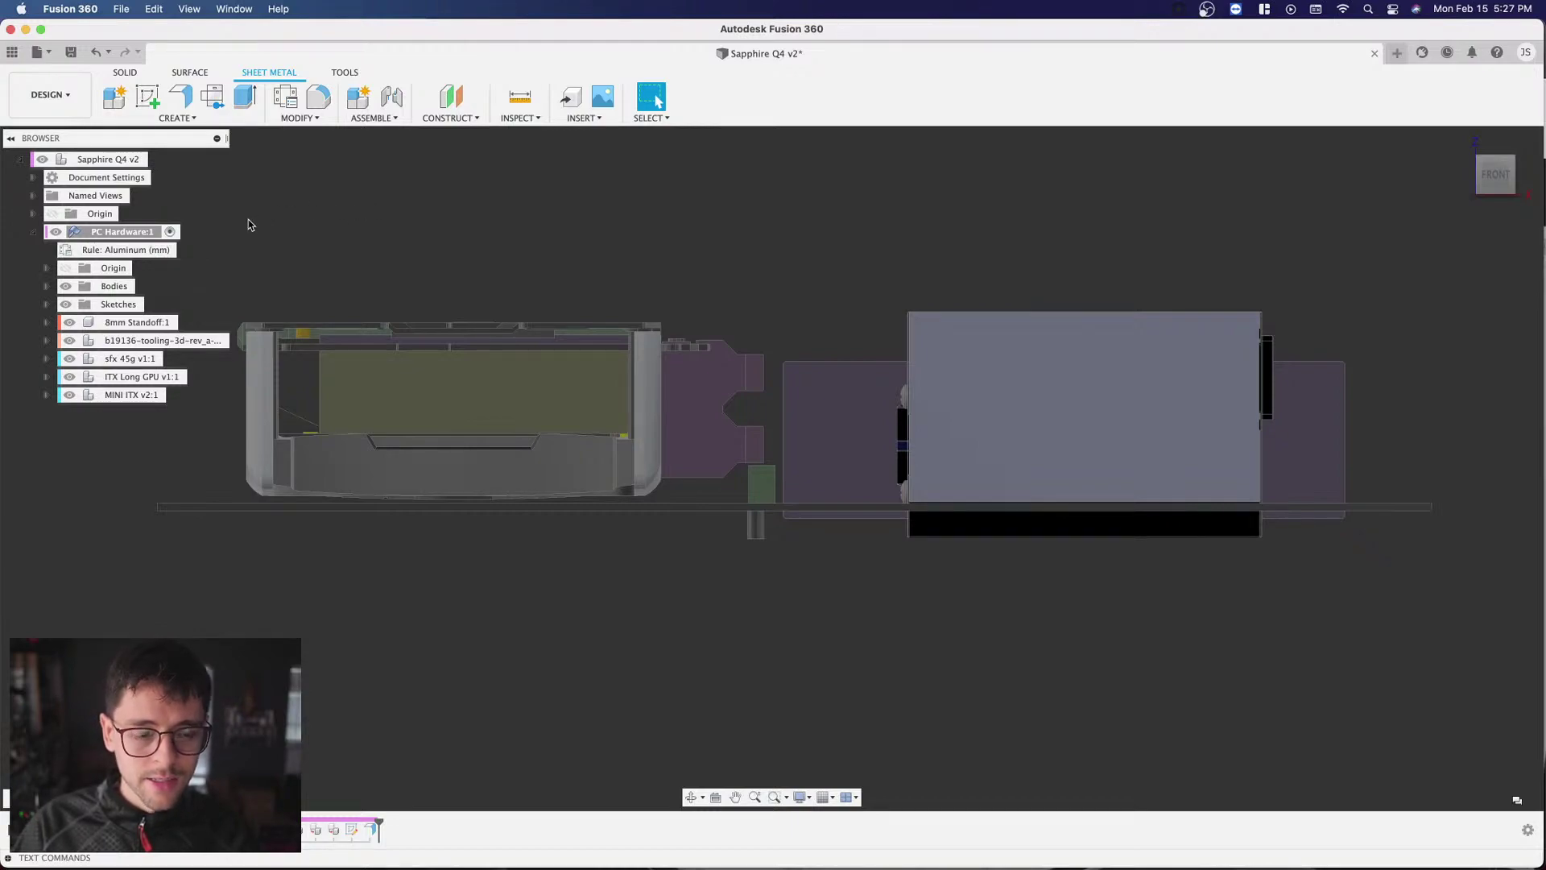
{"action": "scroll", "coordinate": [418, 245], "scroll_direction": "down", "scroll_amount": 2}
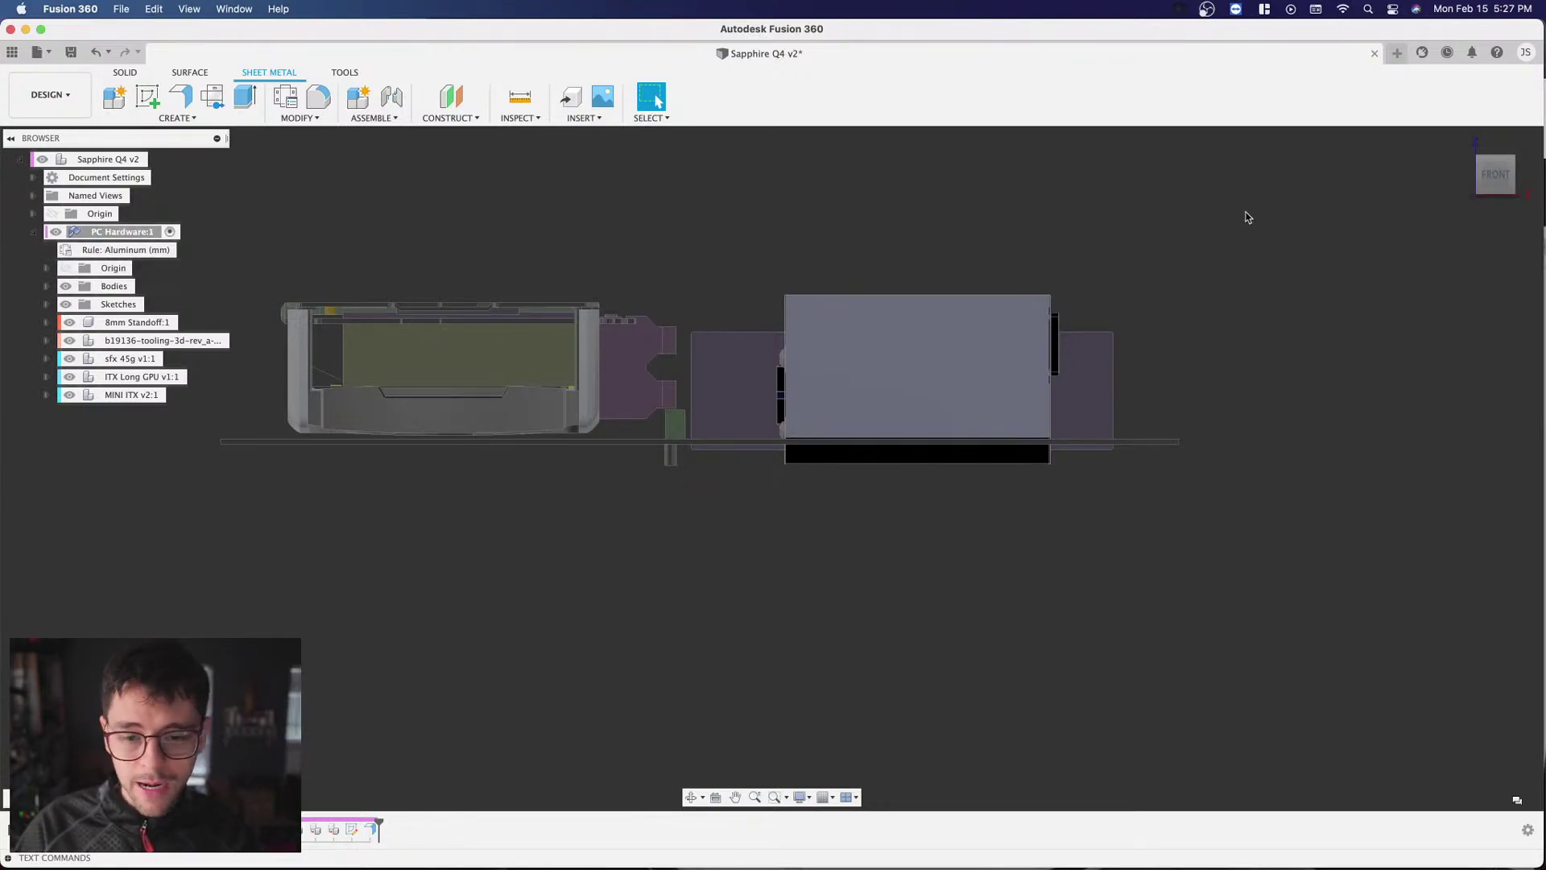
{"action": "left_click", "coordinate": [1496, 160]}
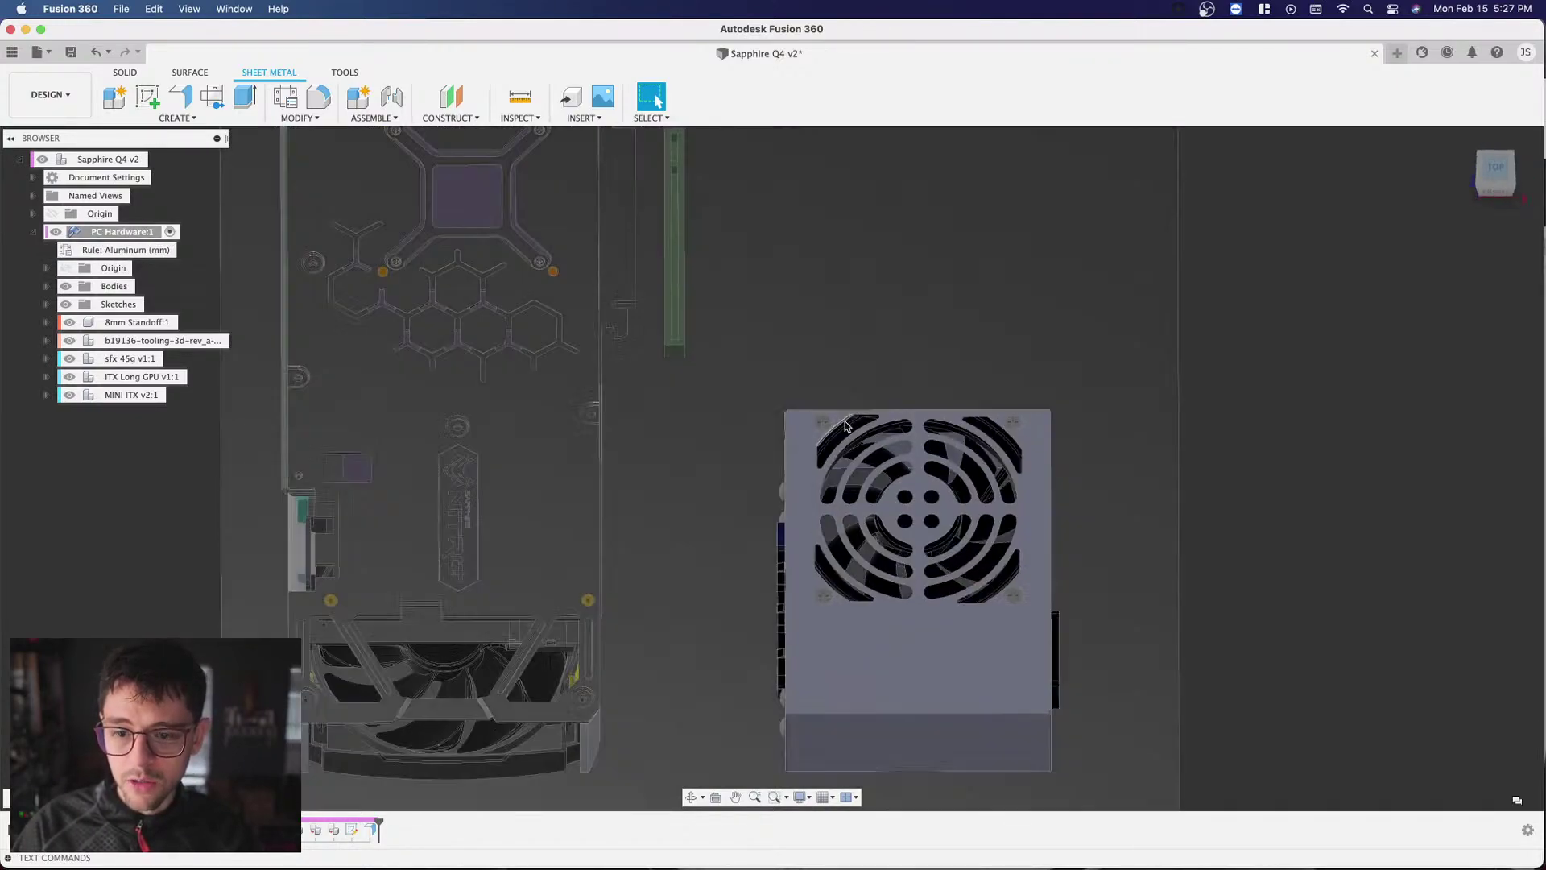
{"action": "scroll", "coordinate": [870, 419], "scroll_direction": "down", "scroll_amount": 3}
Step: Undo the base flange and the rectangle sketch made inside the PC Hardware component
{"action": "key", "text": "super+z"}
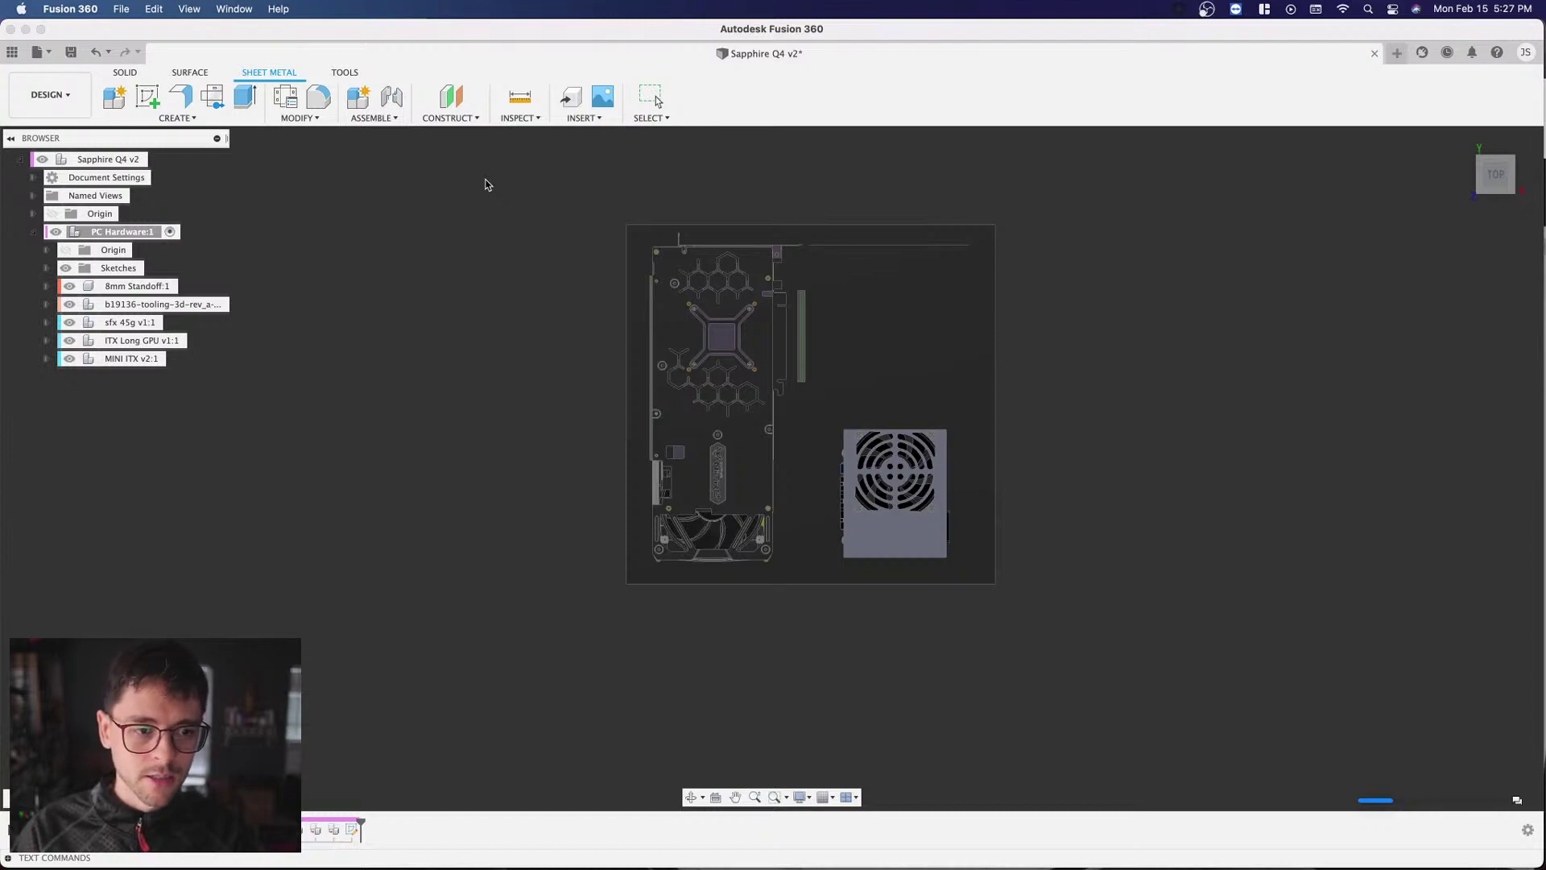
{"action": "key", "text": "super+z"}
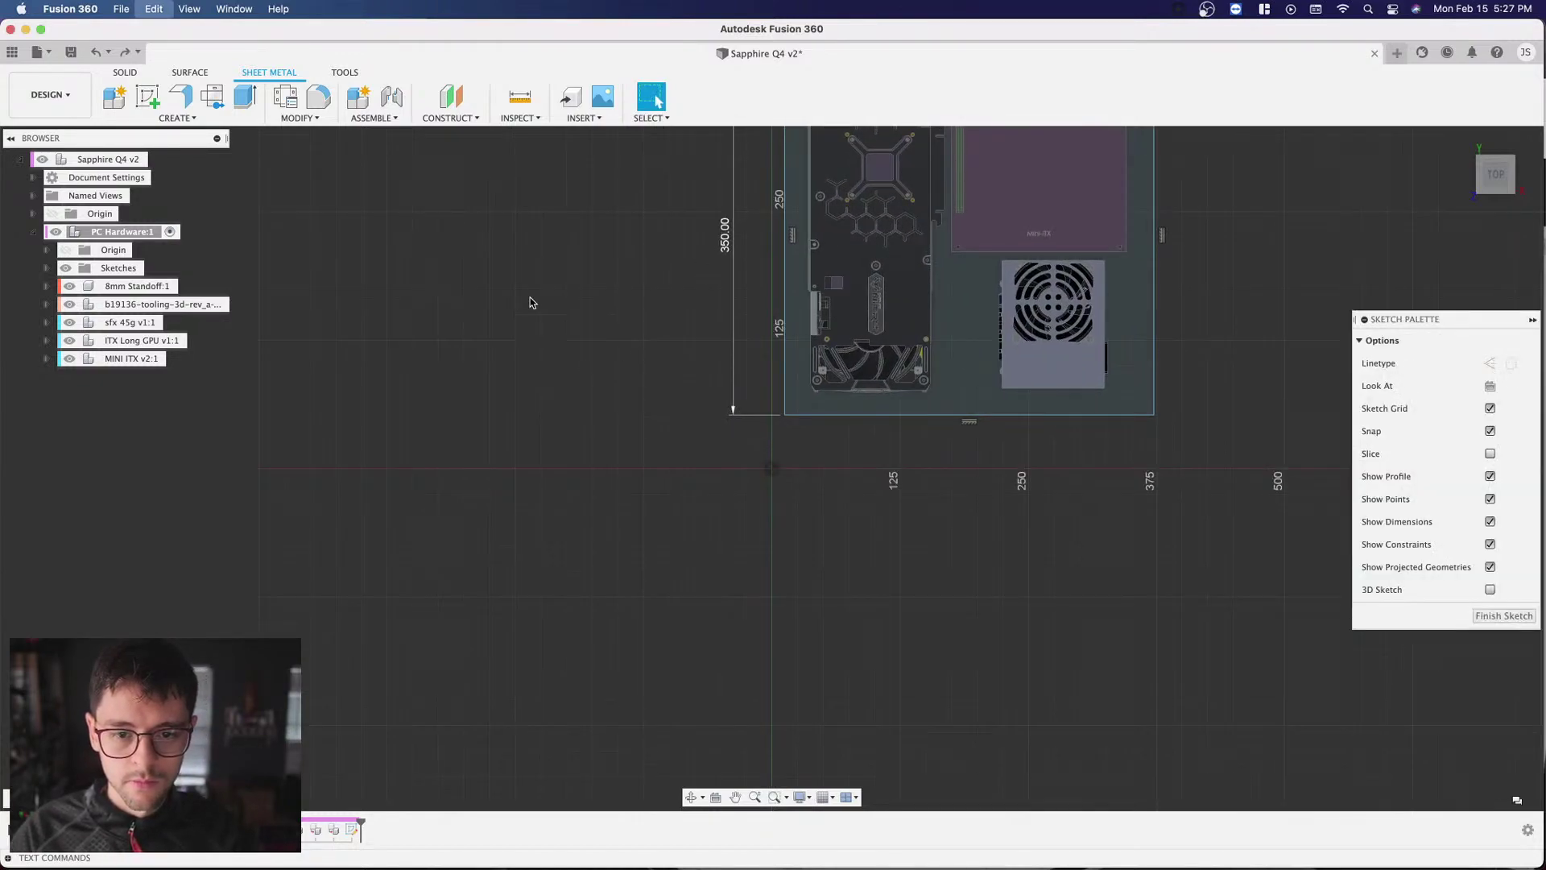
{"action": "scroll", "coordinate": [540, 294], "scroll_direction": "down", "scroll_amount": 3}
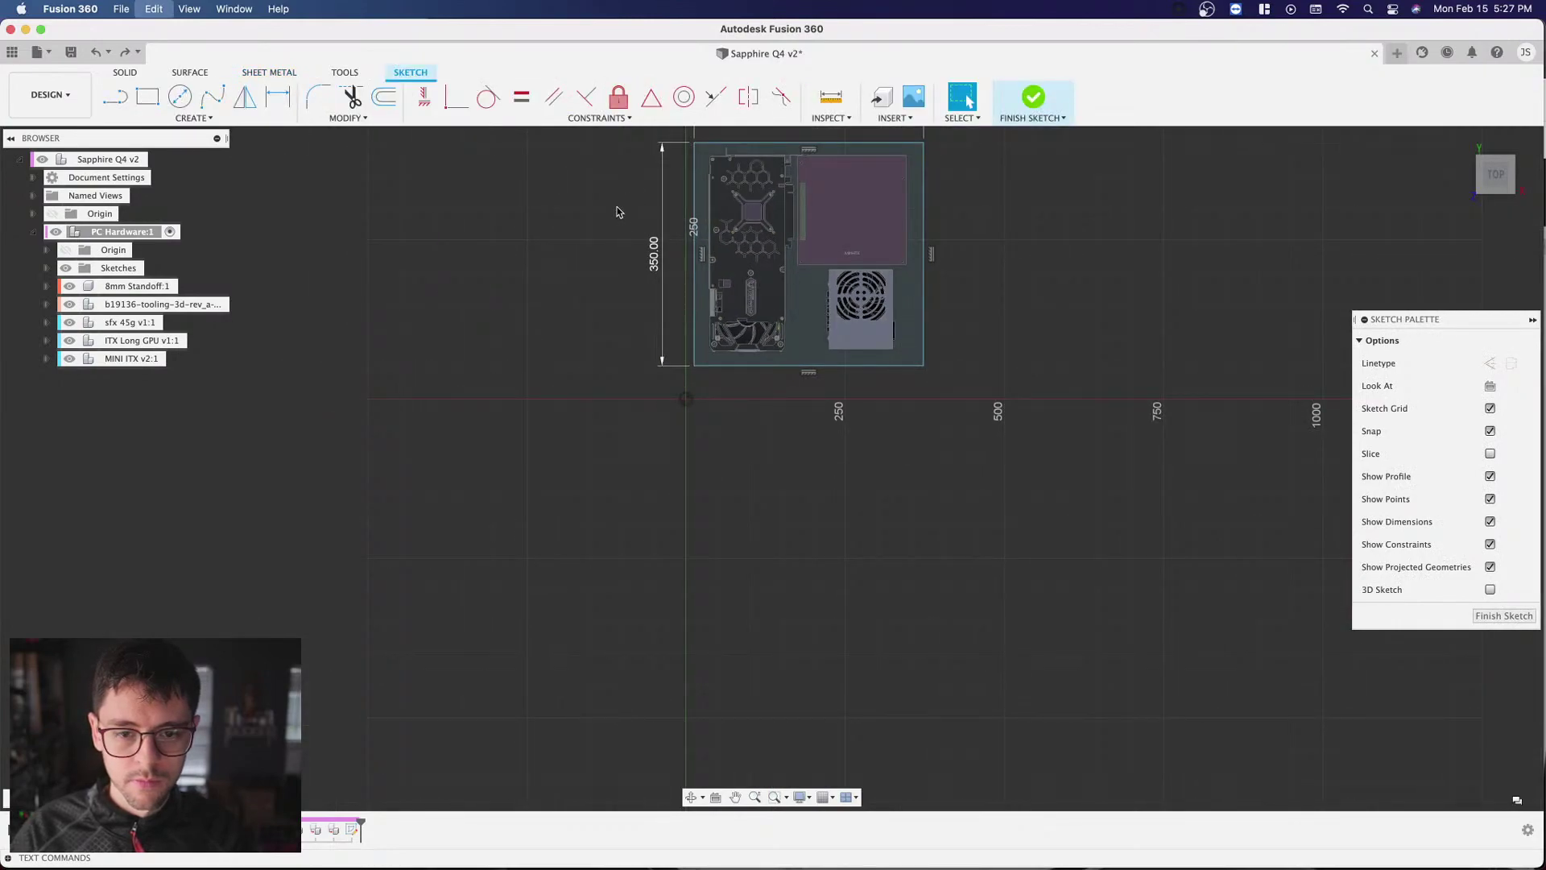
{"action": "key", "text": "super+z"}
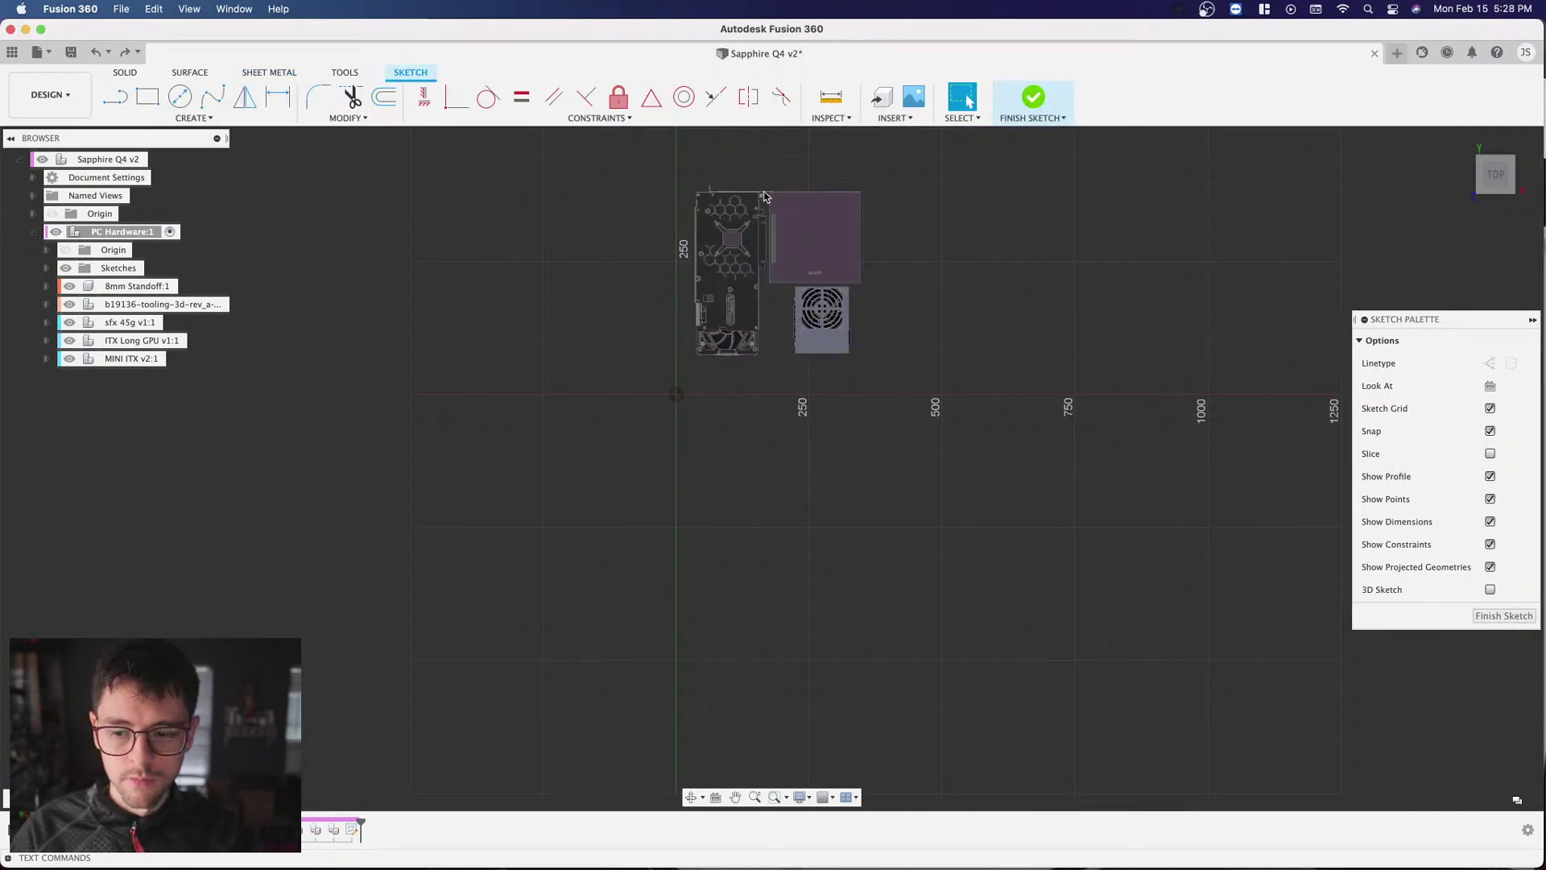
{"action": "scroll", "coordinate": [770, 196], "scroll_direction": "up", "scroll_amount": 3}
{"action": "key", "text": "super+z"}
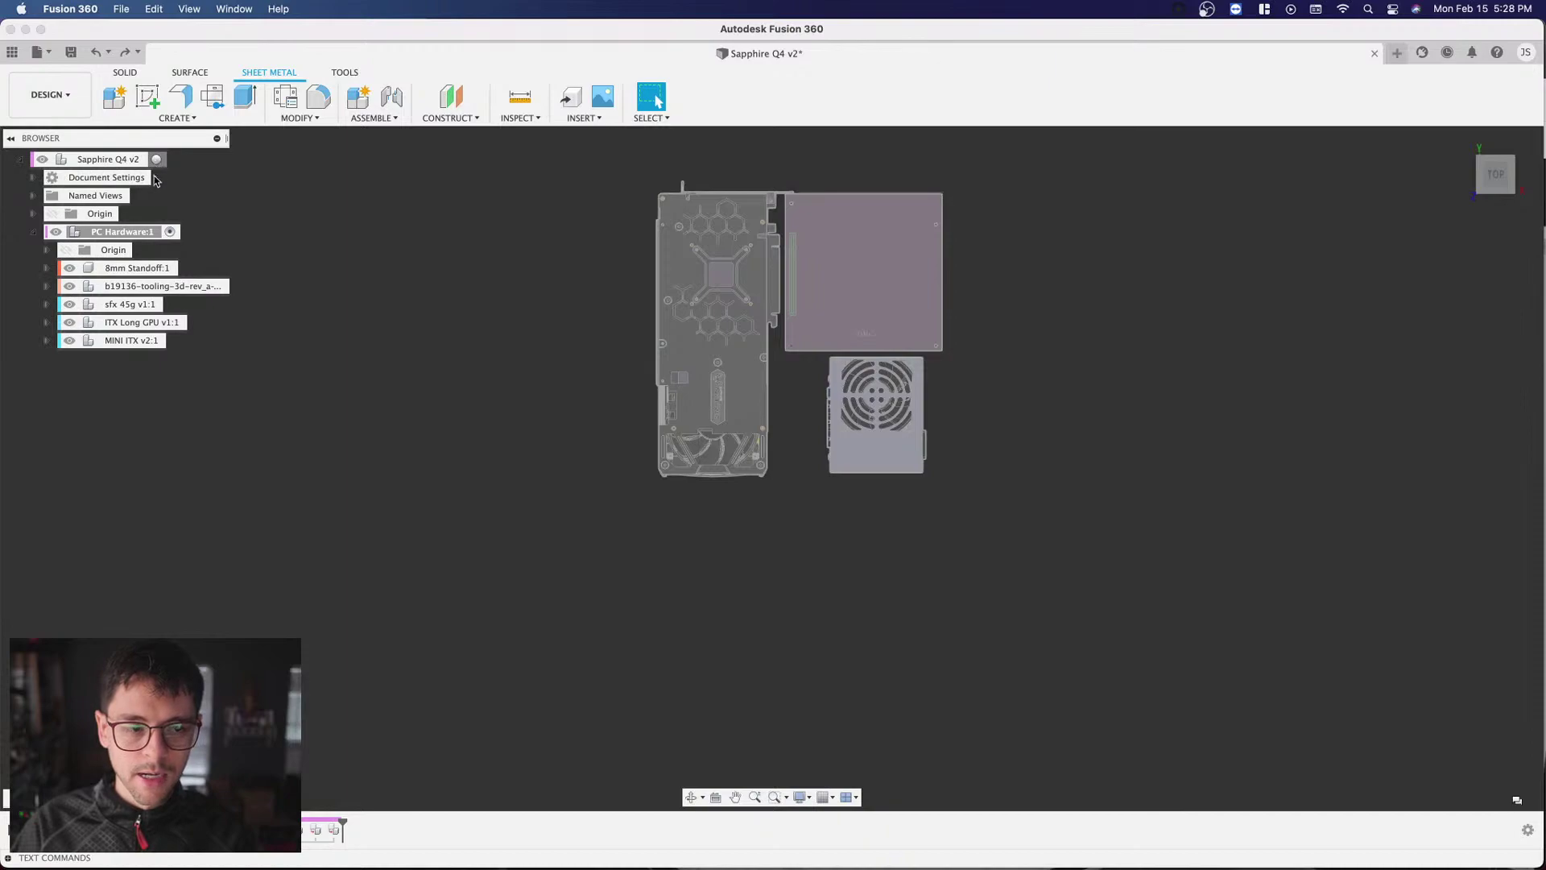
Step: Activate the top-level Sapphire Q4 assembly and set up a new internal sheet metal component named "Top Cover"
{"action": "left_click", "coordinate": [159, 160]}
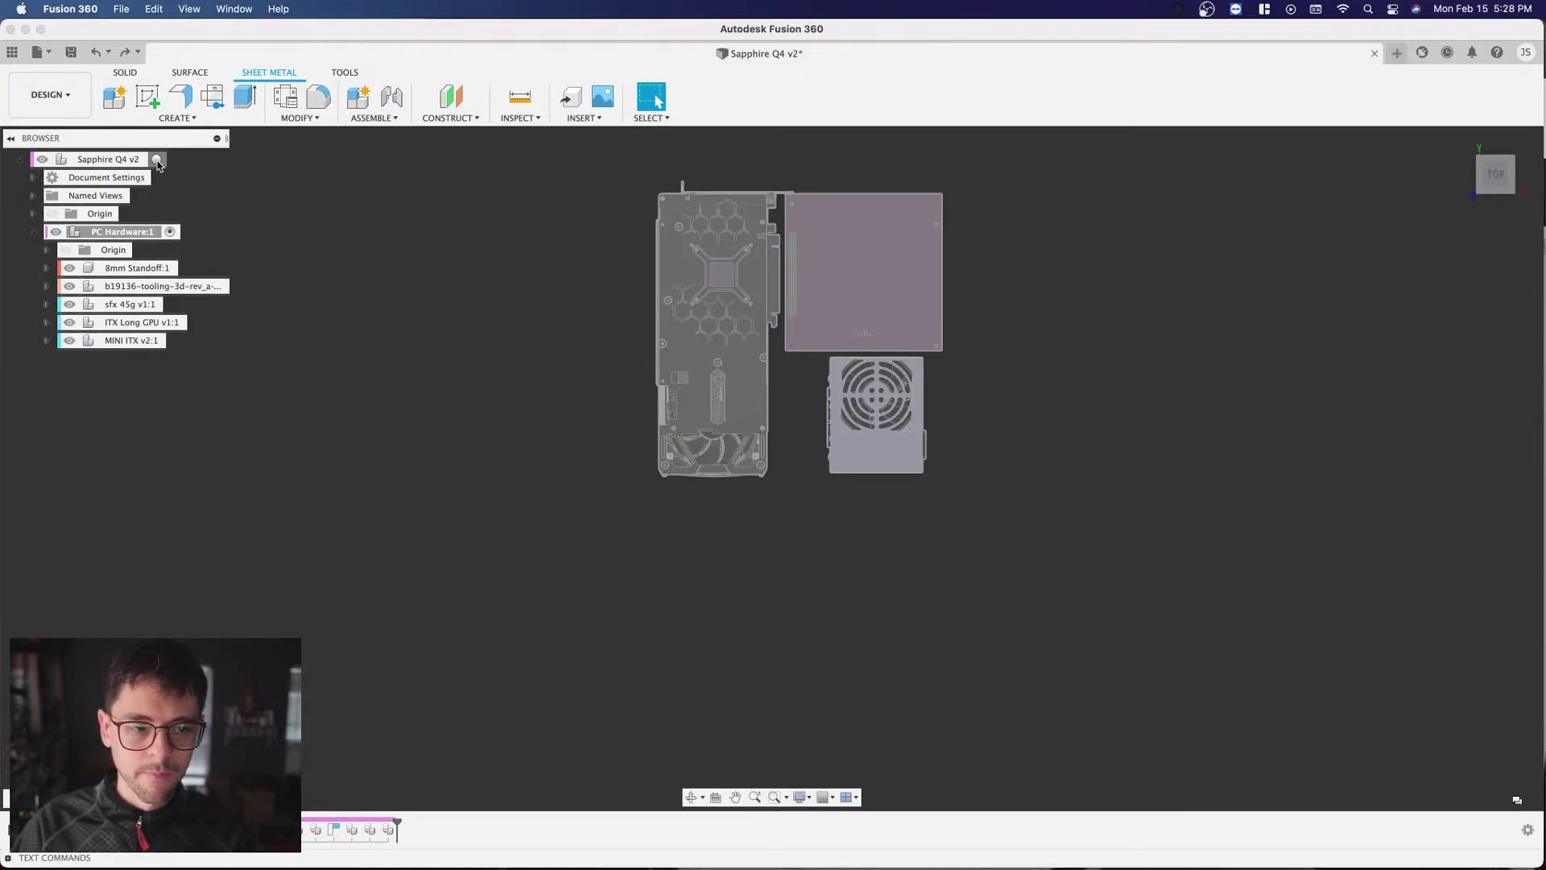
{"action": "left_click", "coordinate": [177, 118]}
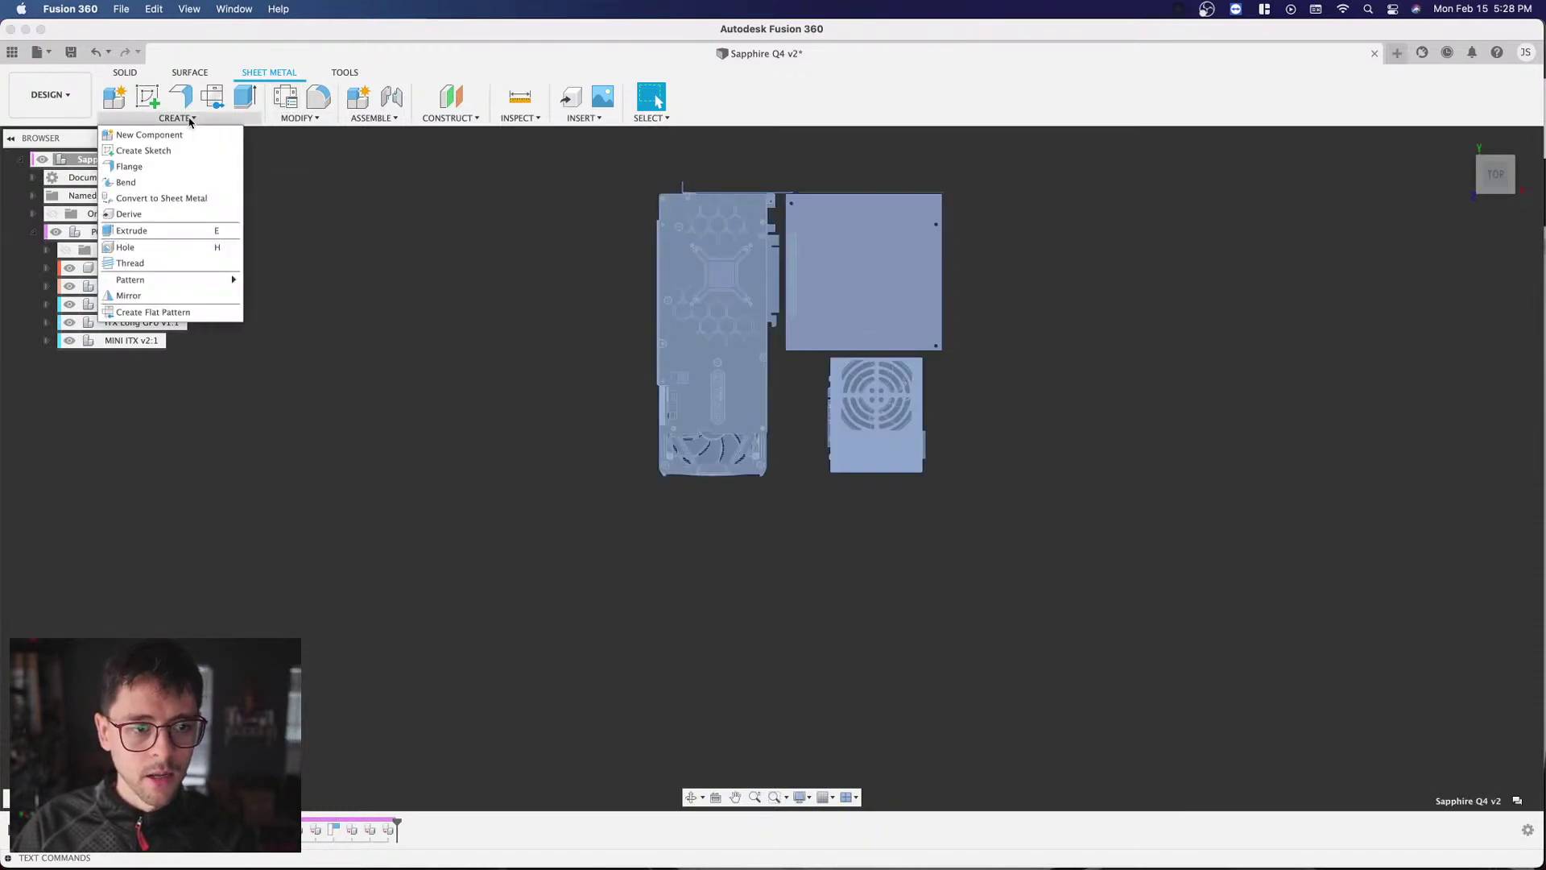
{"action": "left_click", "coordinate": [173, 137]}
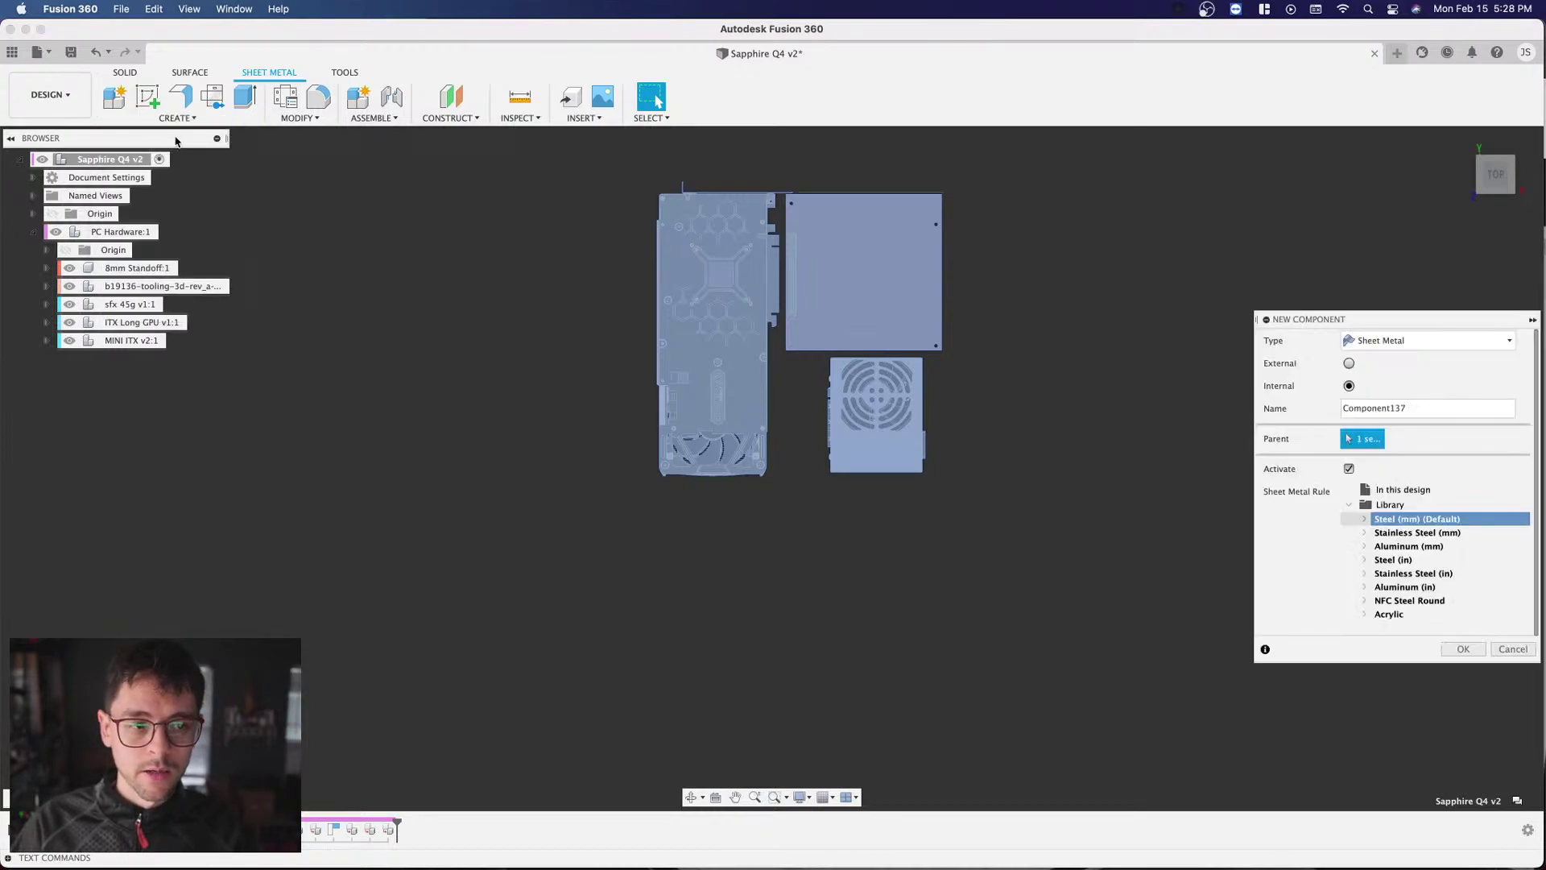
{"action": "double_click", "coordinate": [1414, 405]}
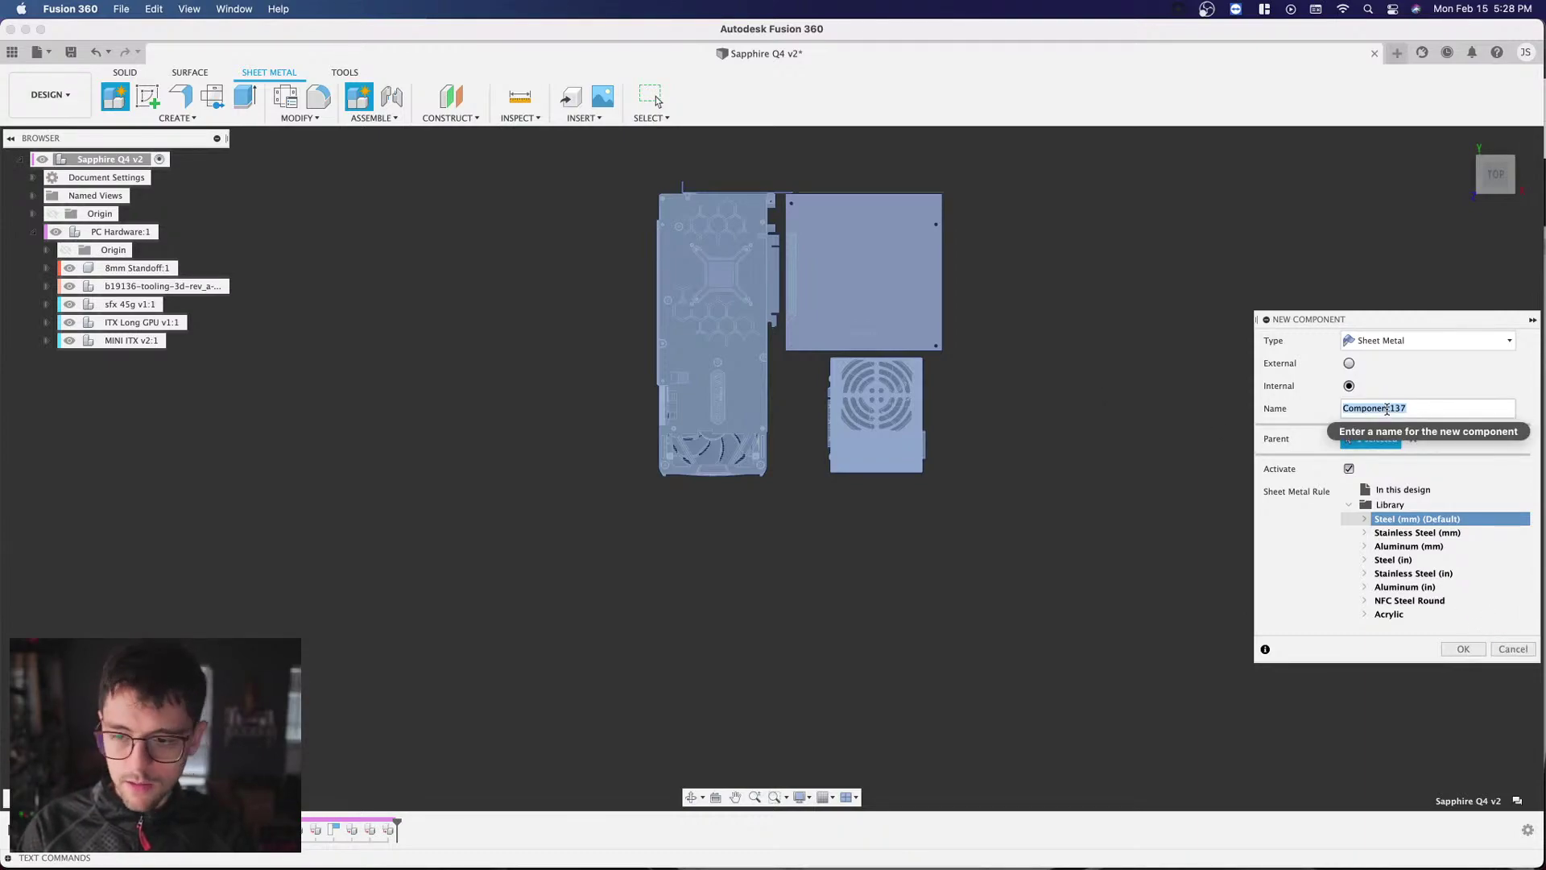
{"action": "type", "text": "Top Cover"}
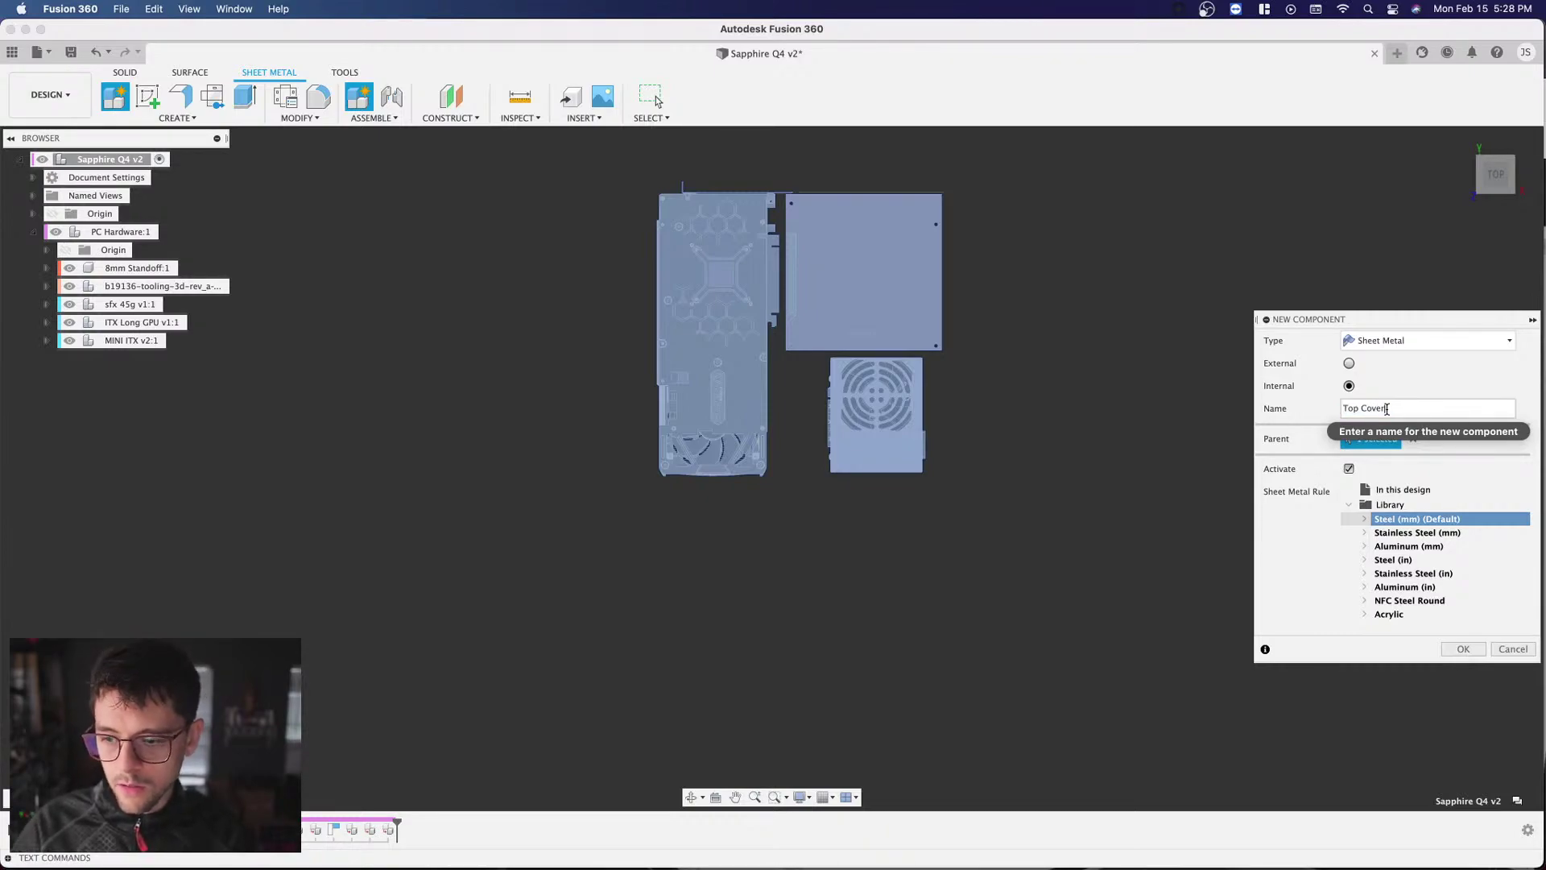
Step: Compare the aluminum sheet metal rules, choose Aluminum (mm) for the Top Cover, and create the component
{"action": "left_click", "coordinate": [1399, 589]}
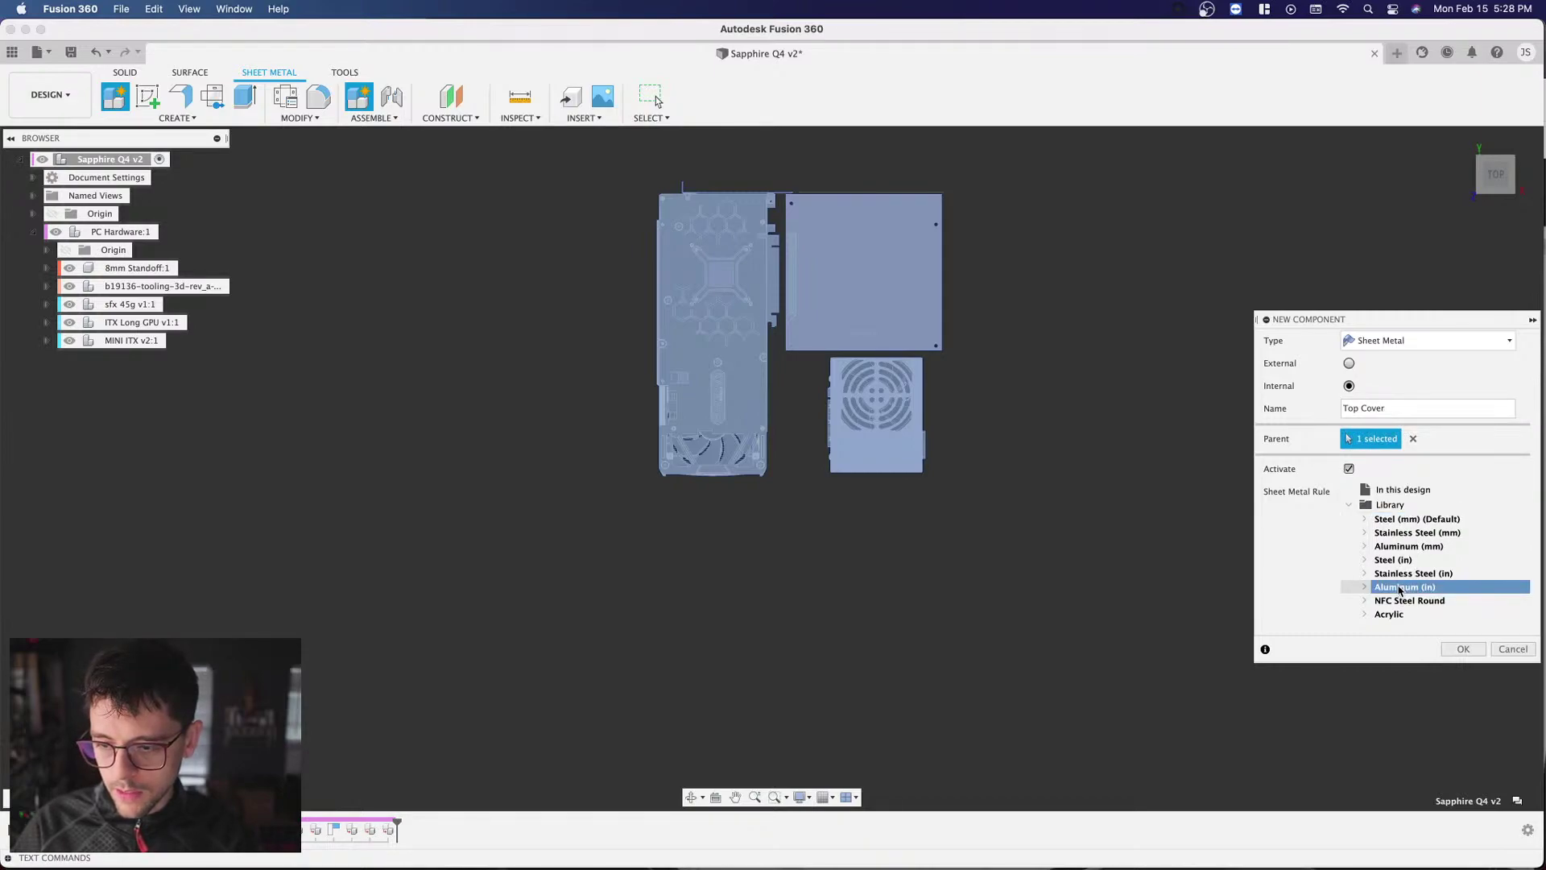
{"action": "left_click", "coordinate": [1364, 588]}
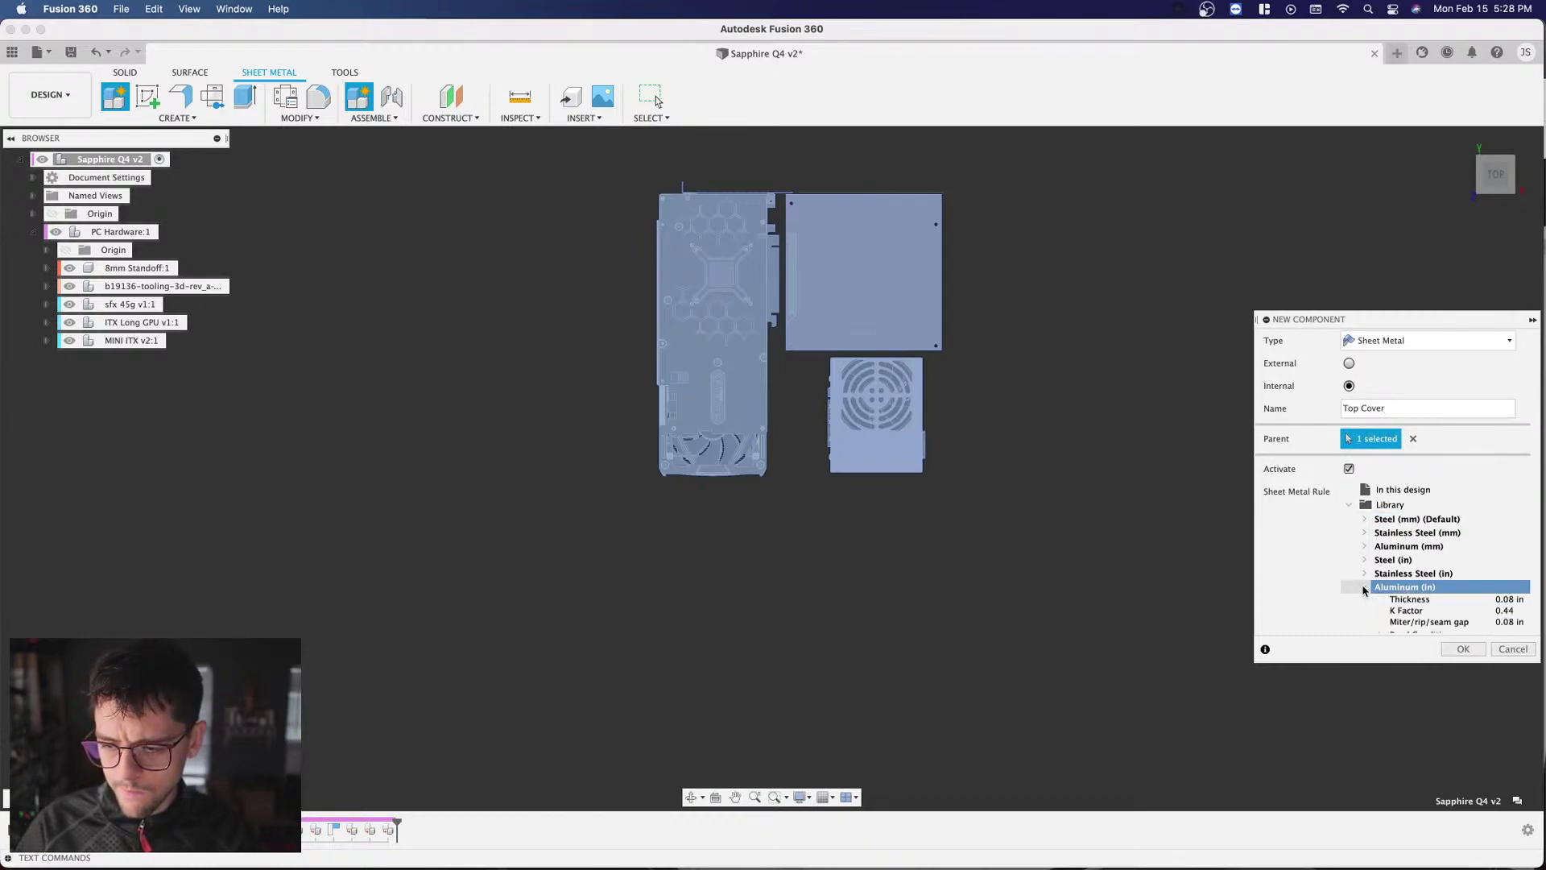
{"action": "left_click", "coordinate": [1364, 589]}
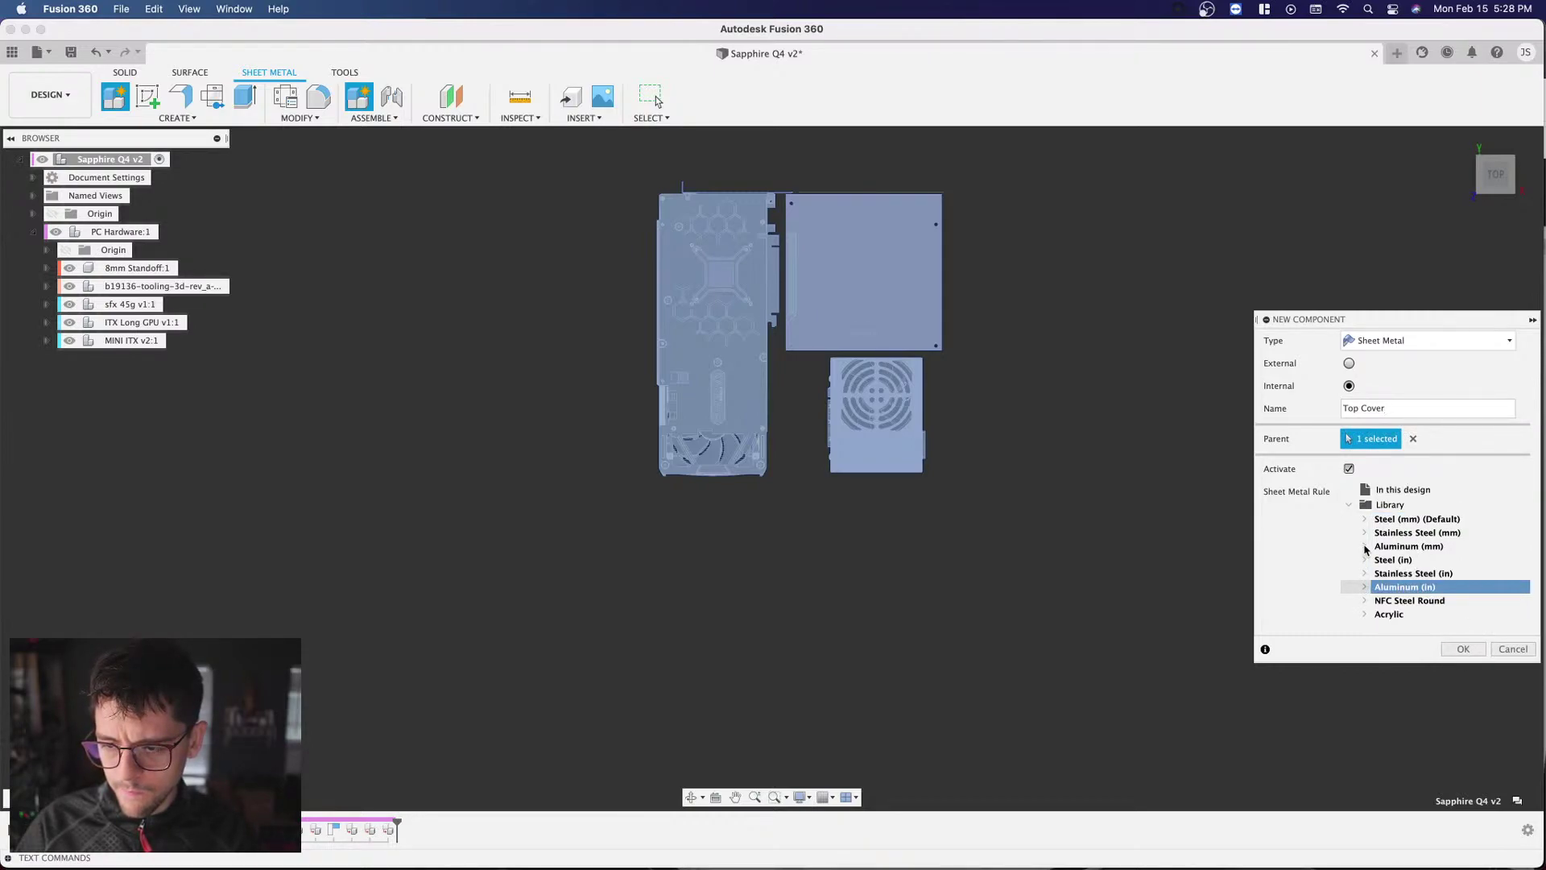
{"action": "left_click", "coordinate": [1364, 547]}
{"action": "left_click", "coordinate": [1387, 546]}
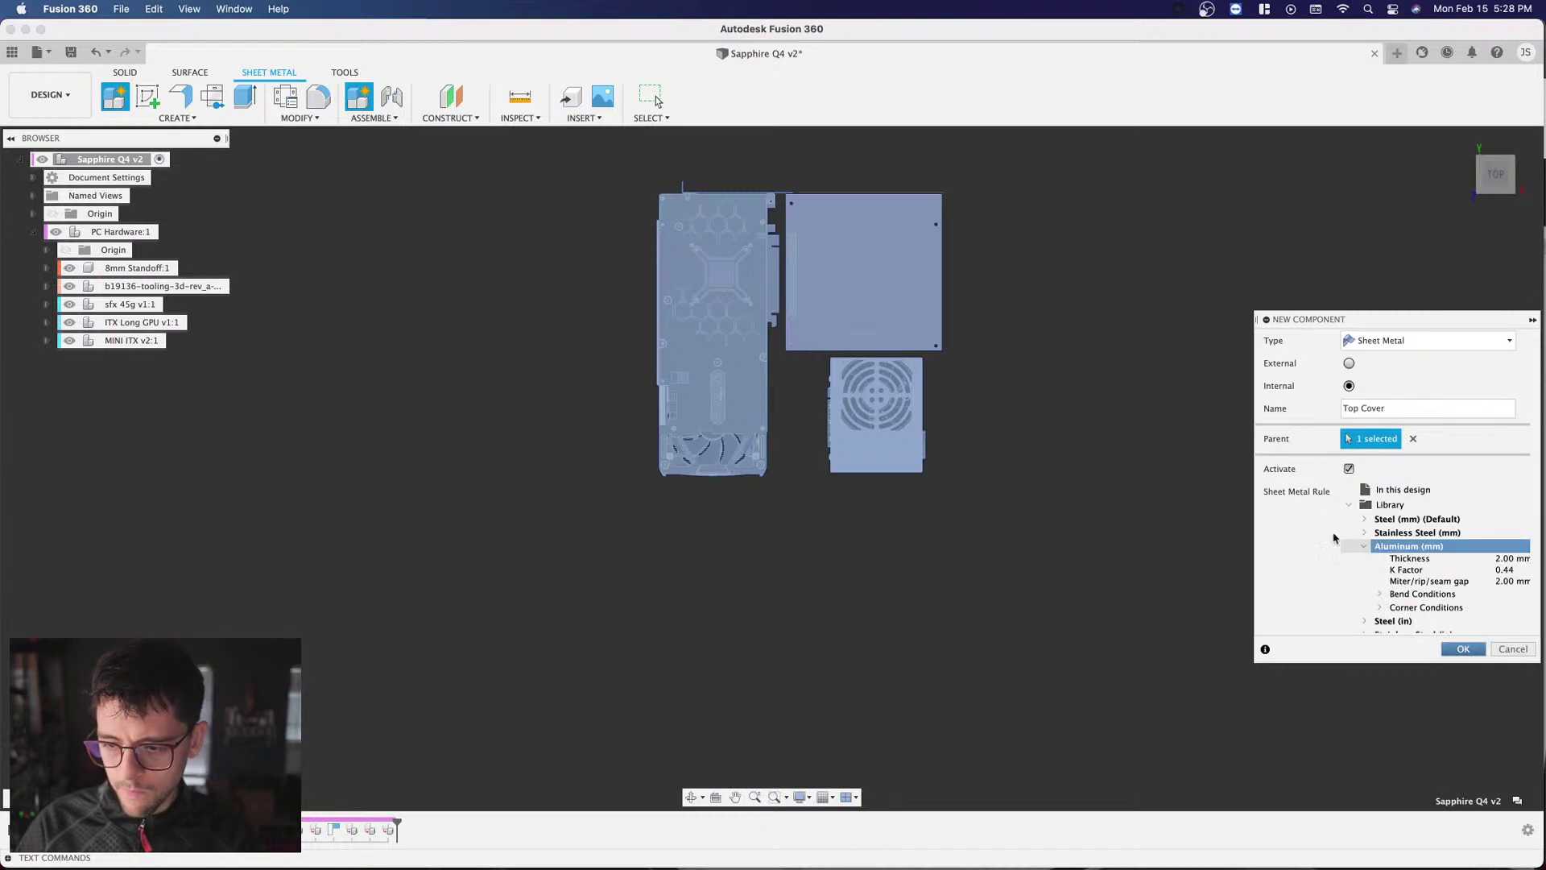
{"action": "key", "text": "Return"}
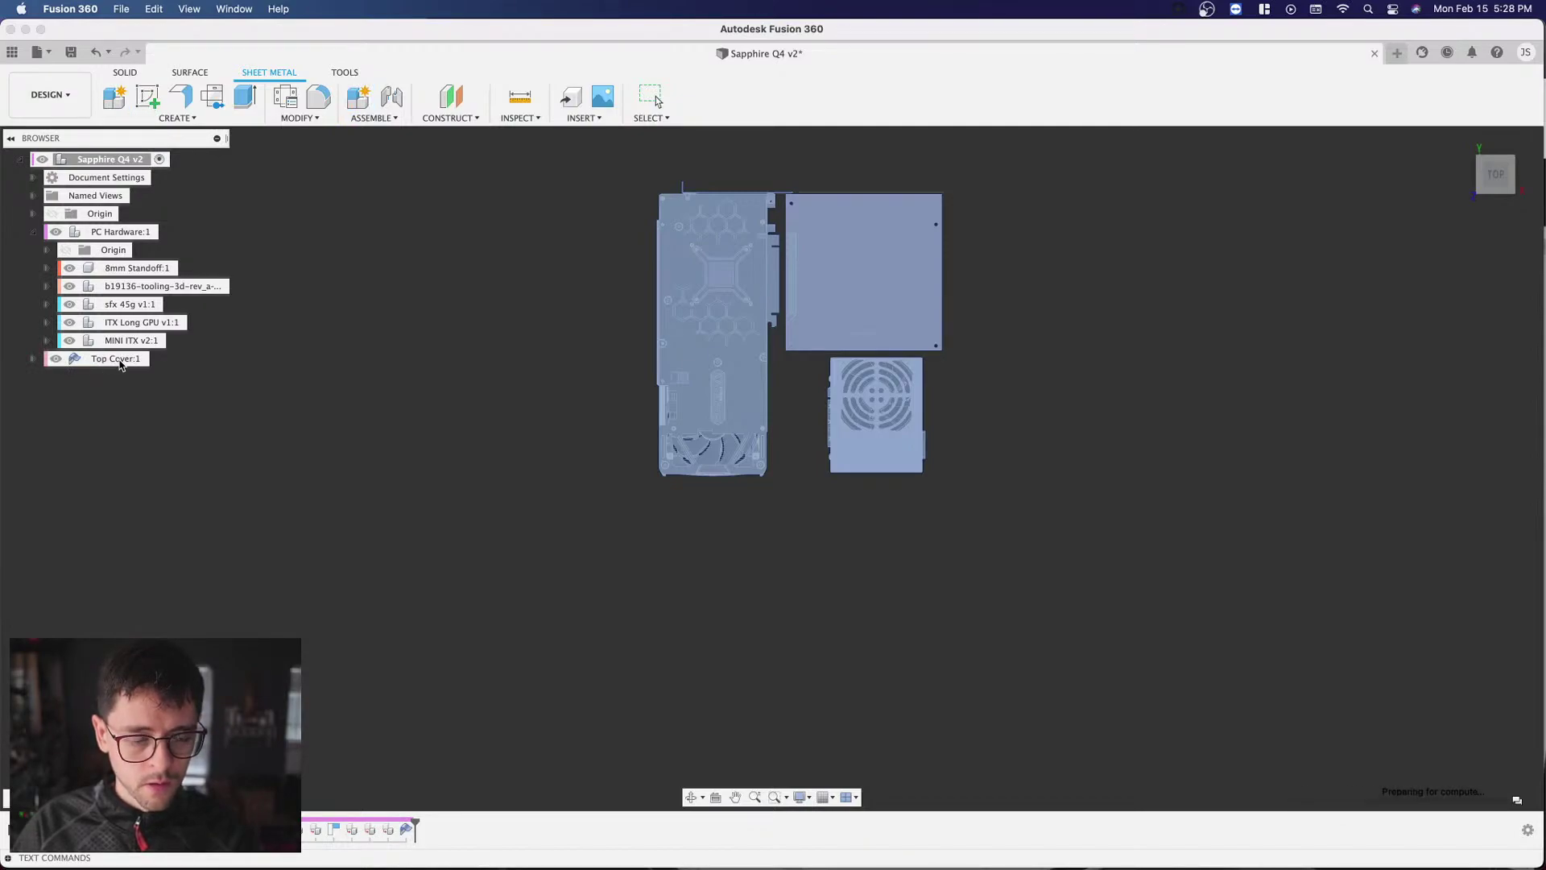
Step: Sketch a rectangle 360 mm wide and 350 mm high around the hardware on the horizontal origin plane of the Top Cover component
{"action": "double_click", "coordinate": [120, 359]}
{"action": "scroll", "coordinate": [463, 419], "scroll_direction": "down", "scroll_amount": 2}
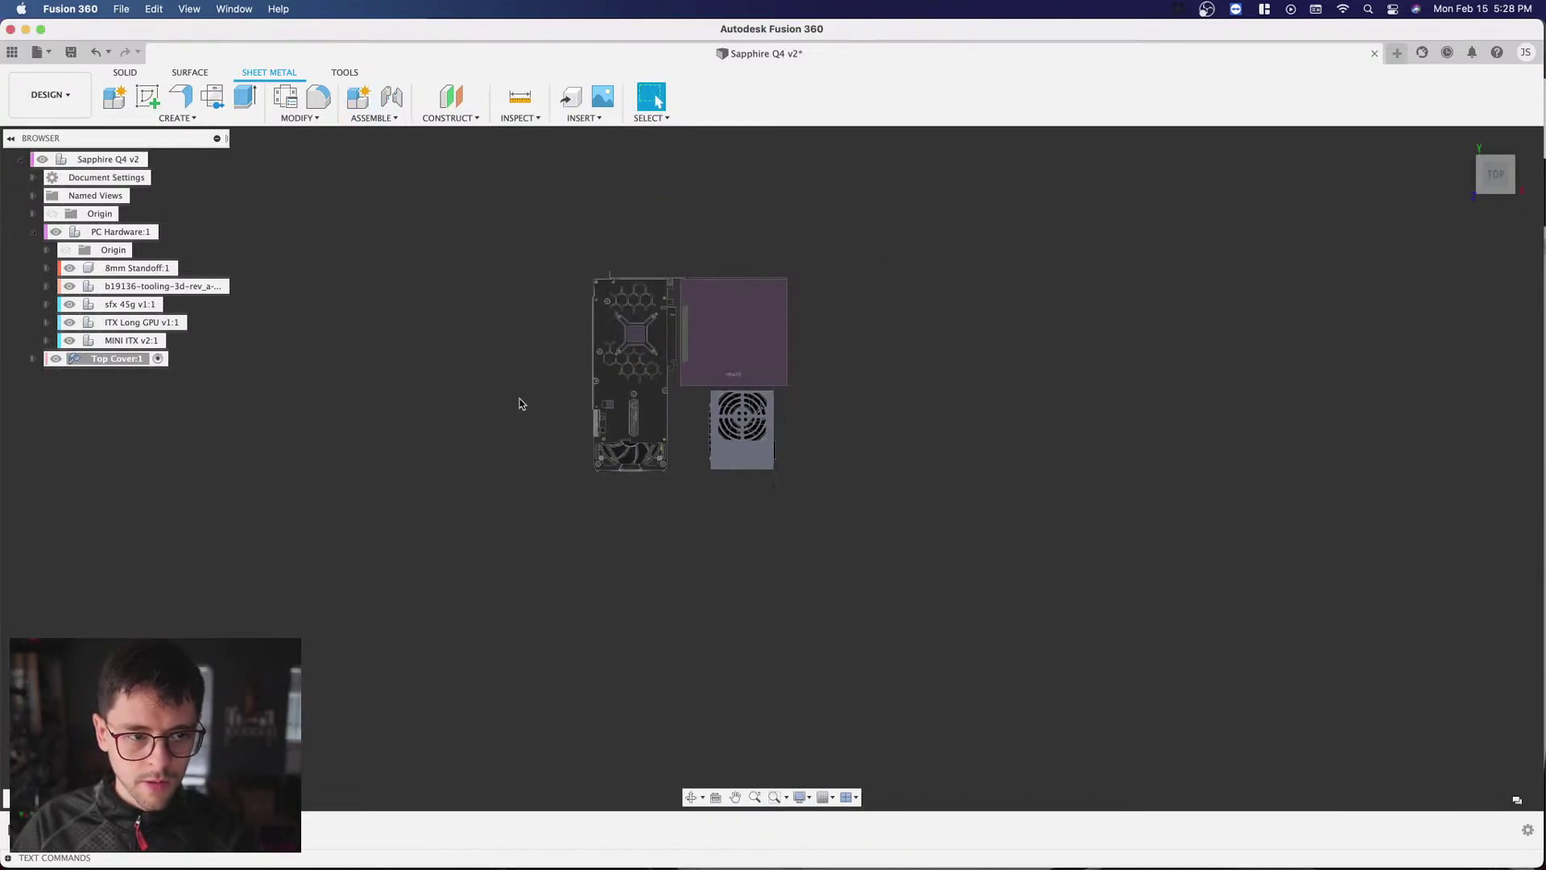
{"action": "scroll", "coordinate": [587, 305], "scroll_direction": "up", "scroll_amount": 4}
{"action": "left_click", "coordinate": [149, 97]}
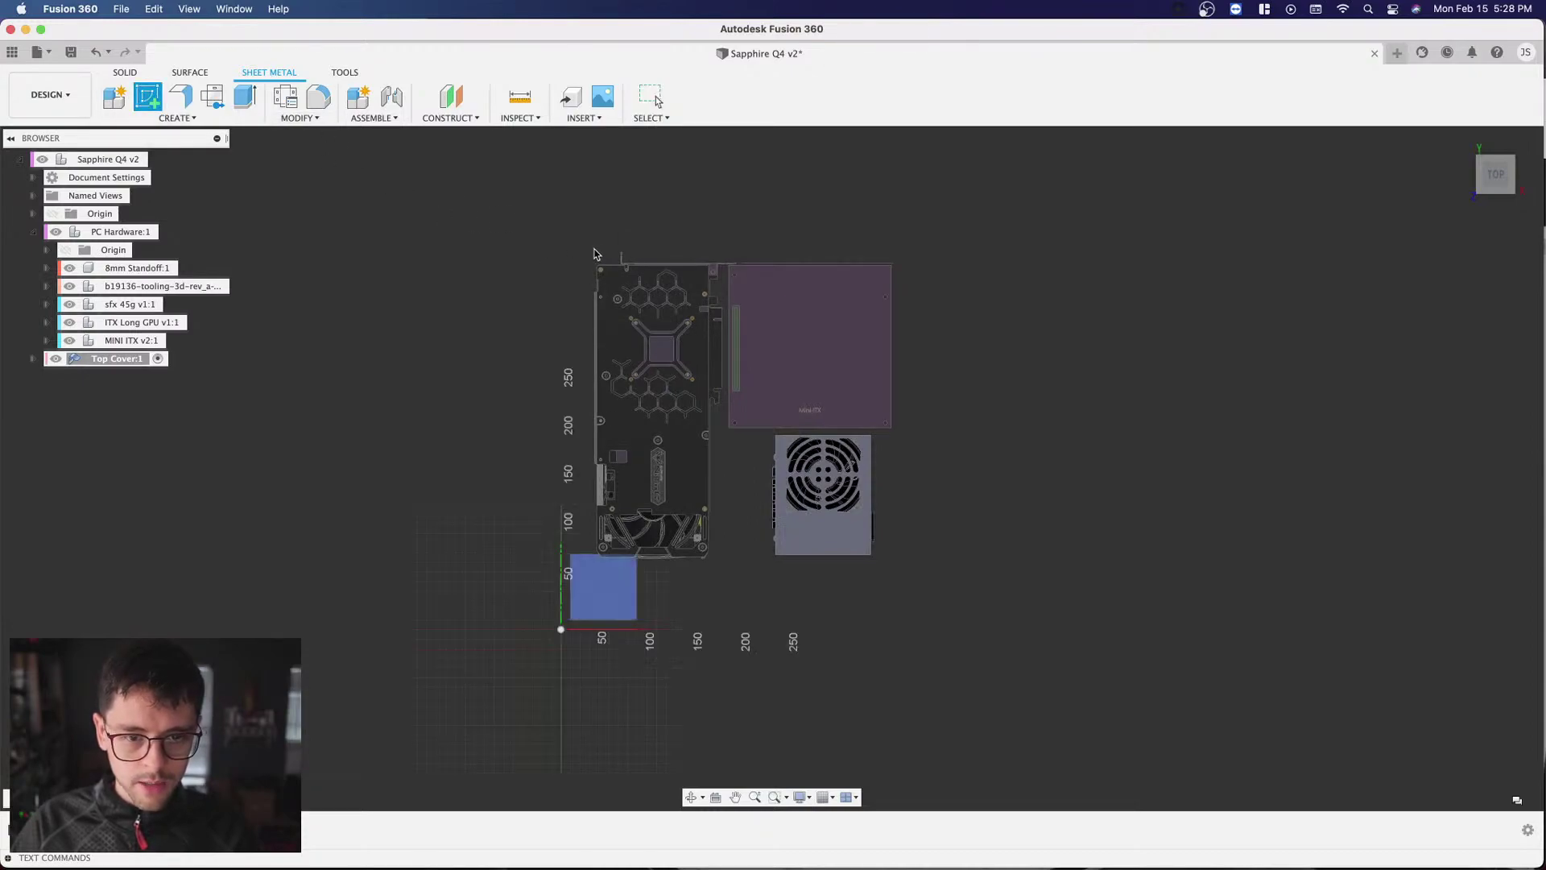
{"action": "left_click", "coordinate": [599, 587]}
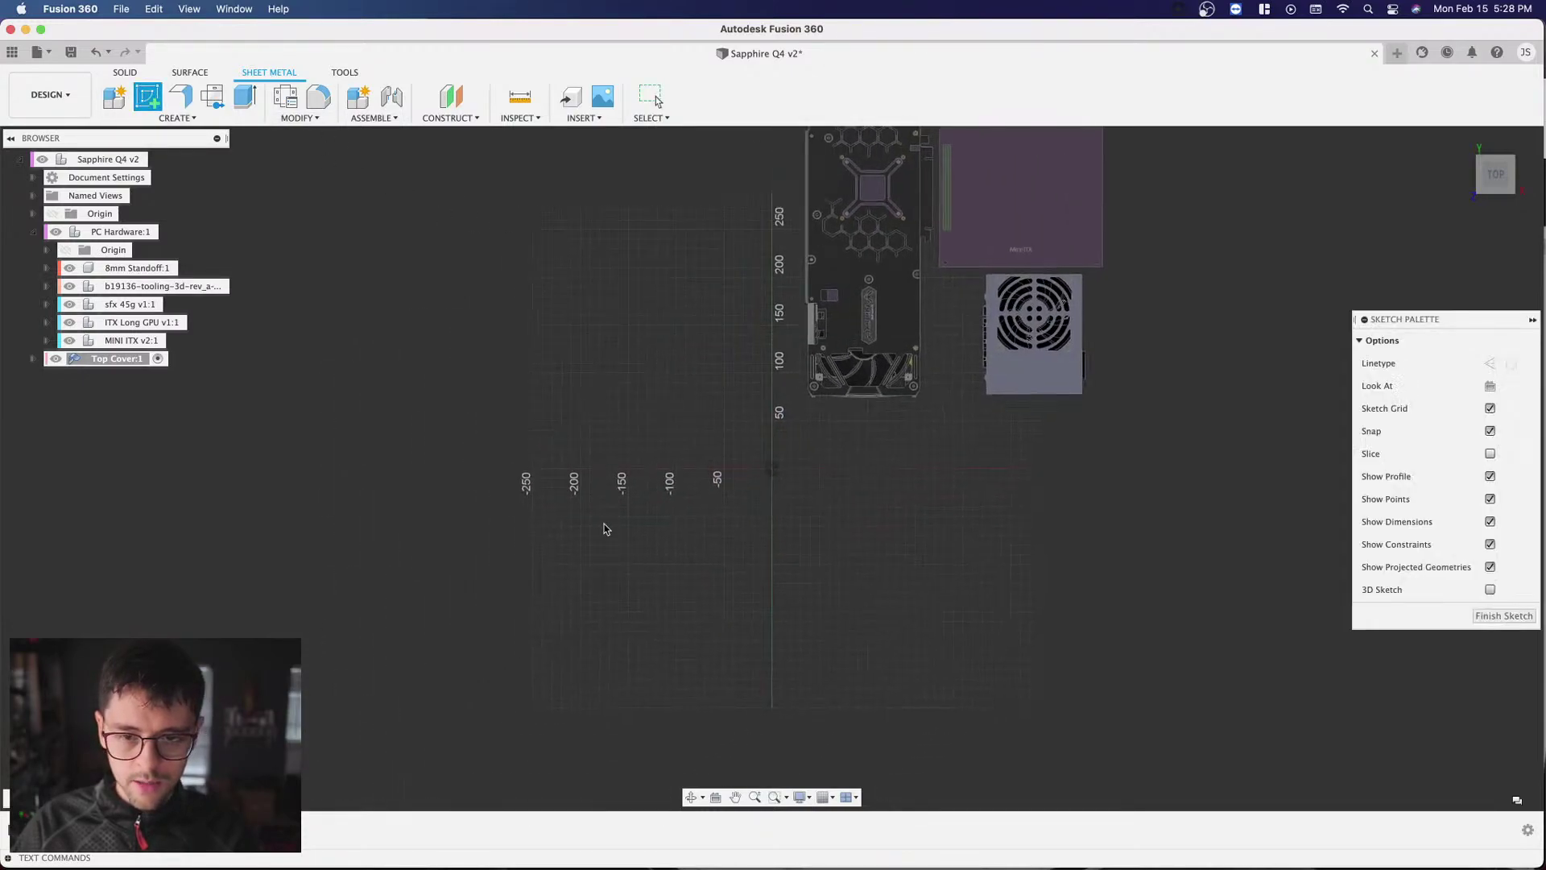
{"action": "key", "text": "r"}
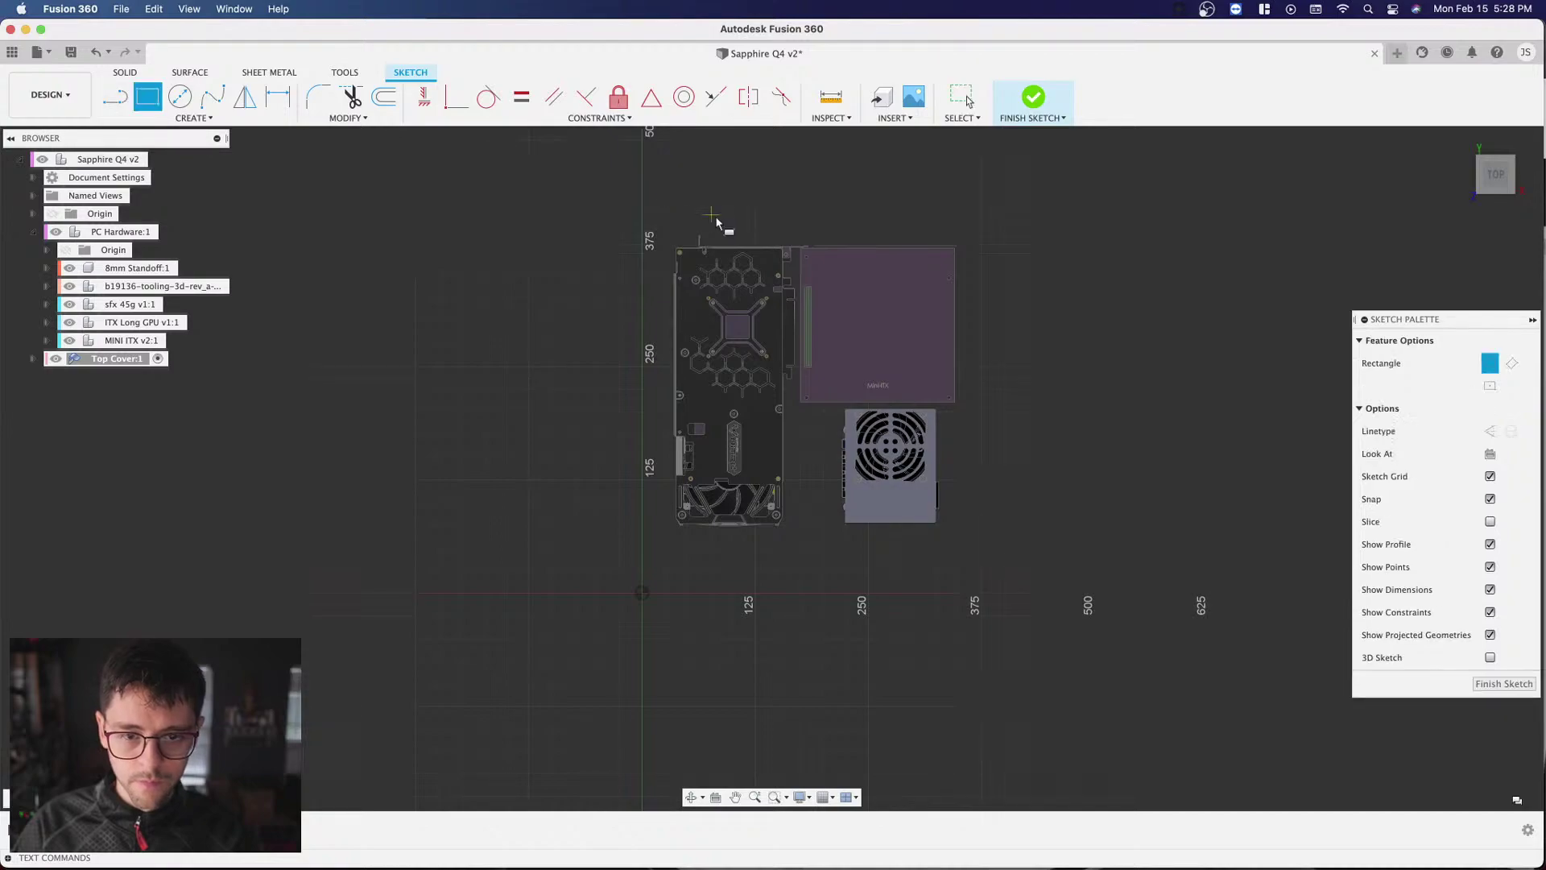
{"action": "left_click", "coordinate": [639, 213]}
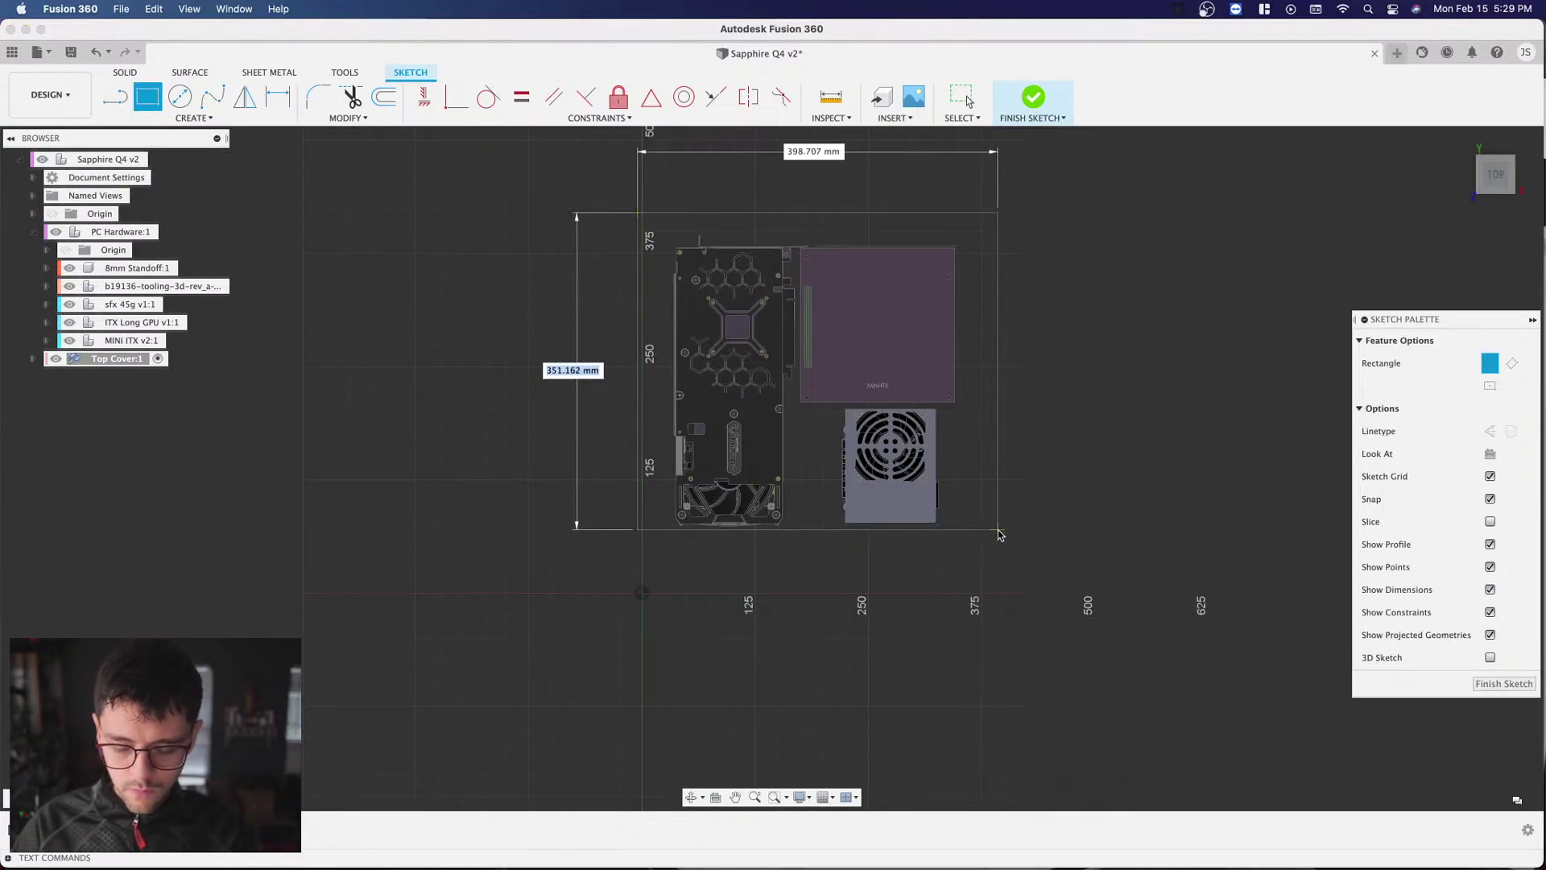
{"action": "type", "text": "350"}
{"action": "key", "text": "Tab"}
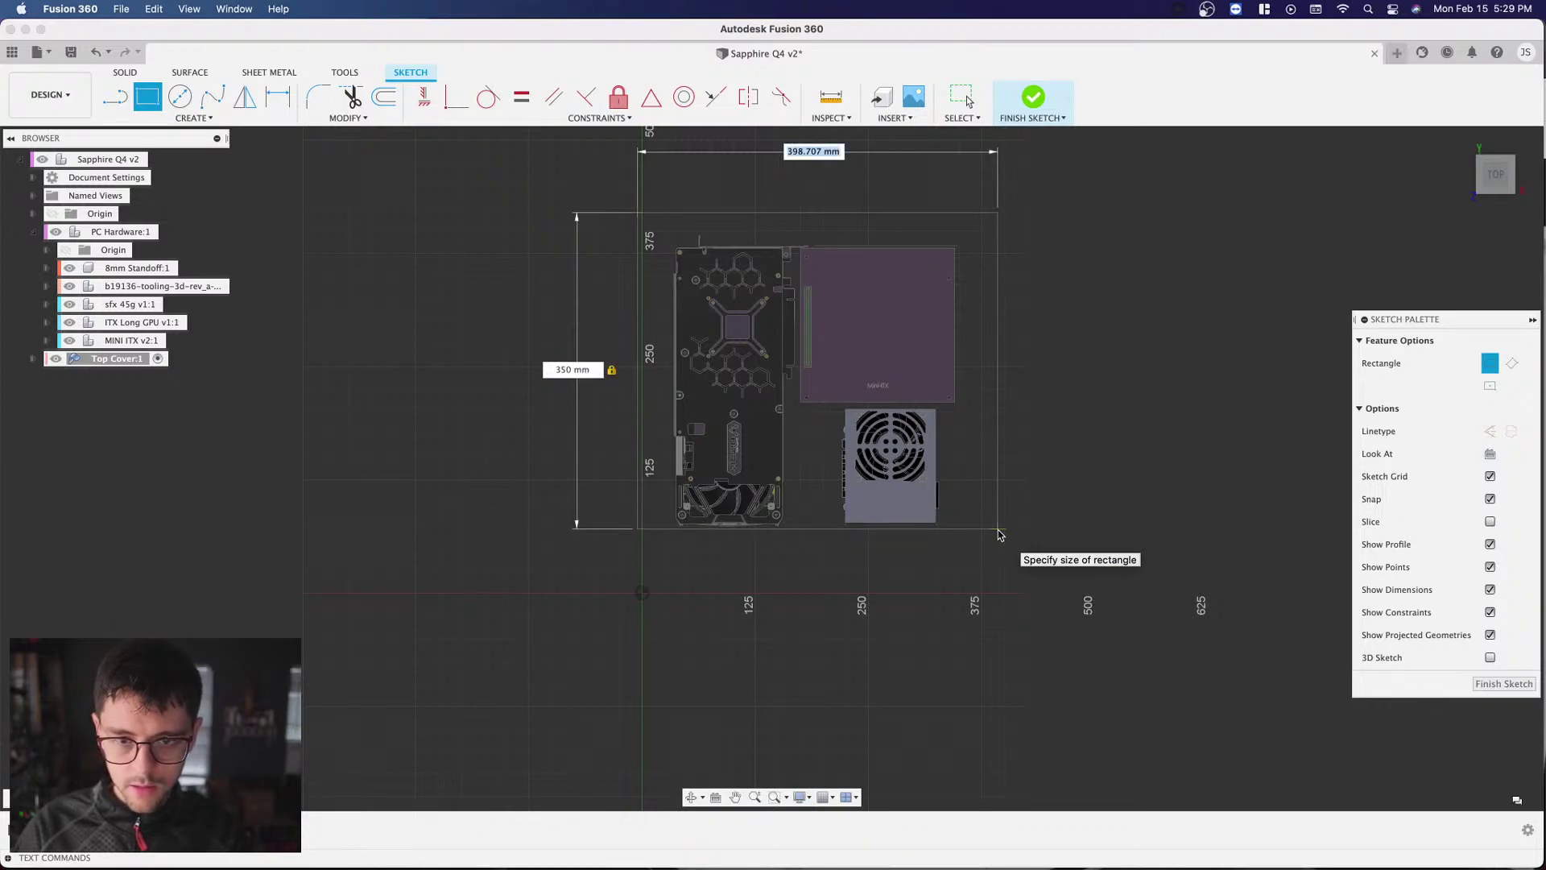
{"action": "type", "text": "360"}
{"action": "key", "text": "Tab"}
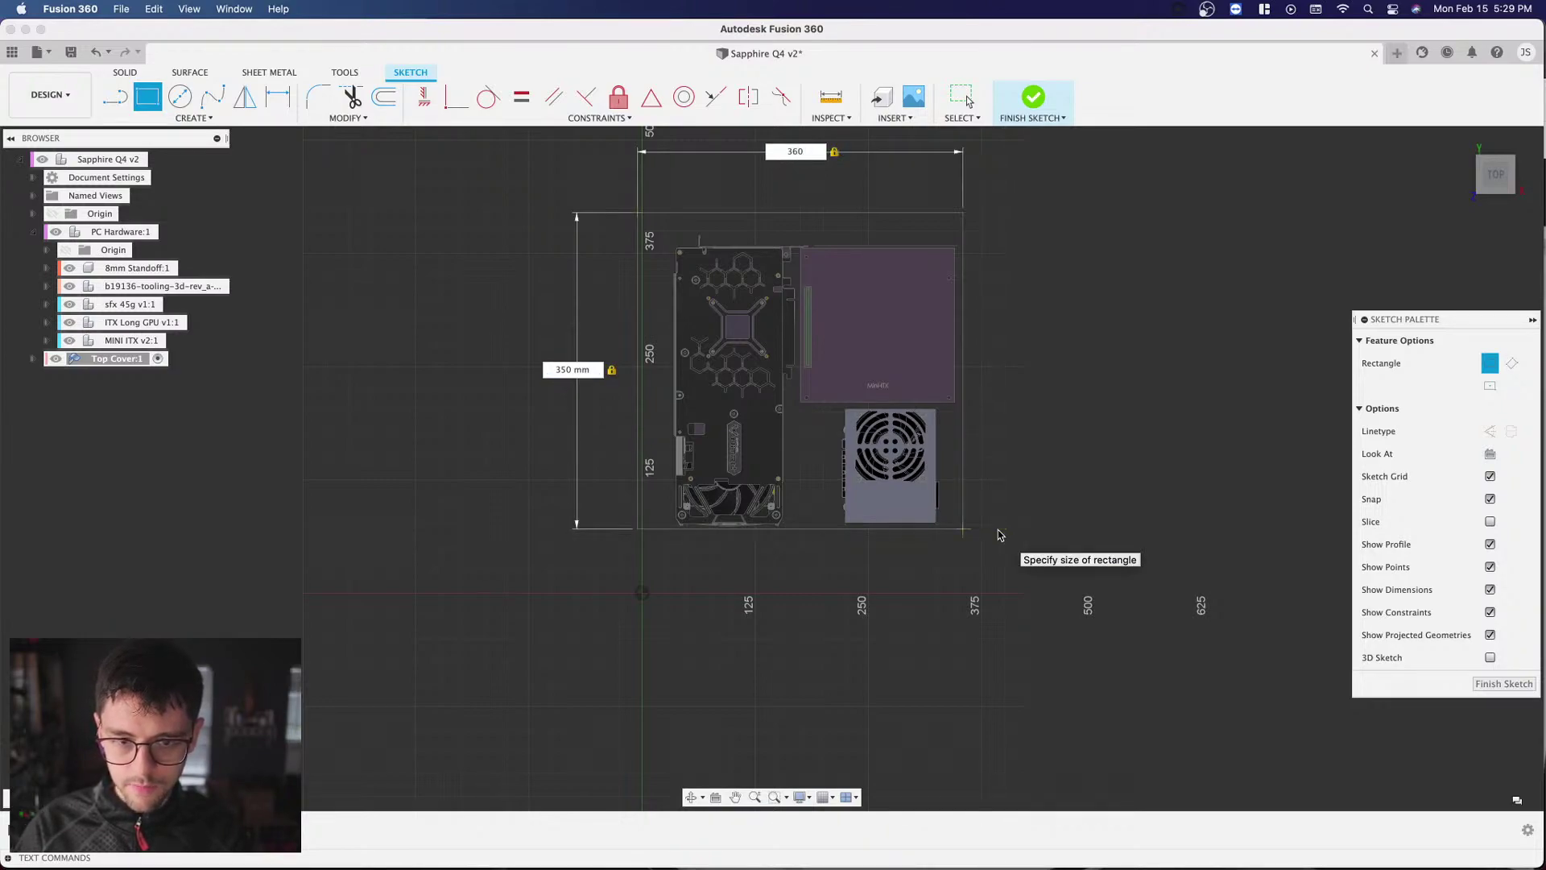
{"action": "key", "text": "Return"}
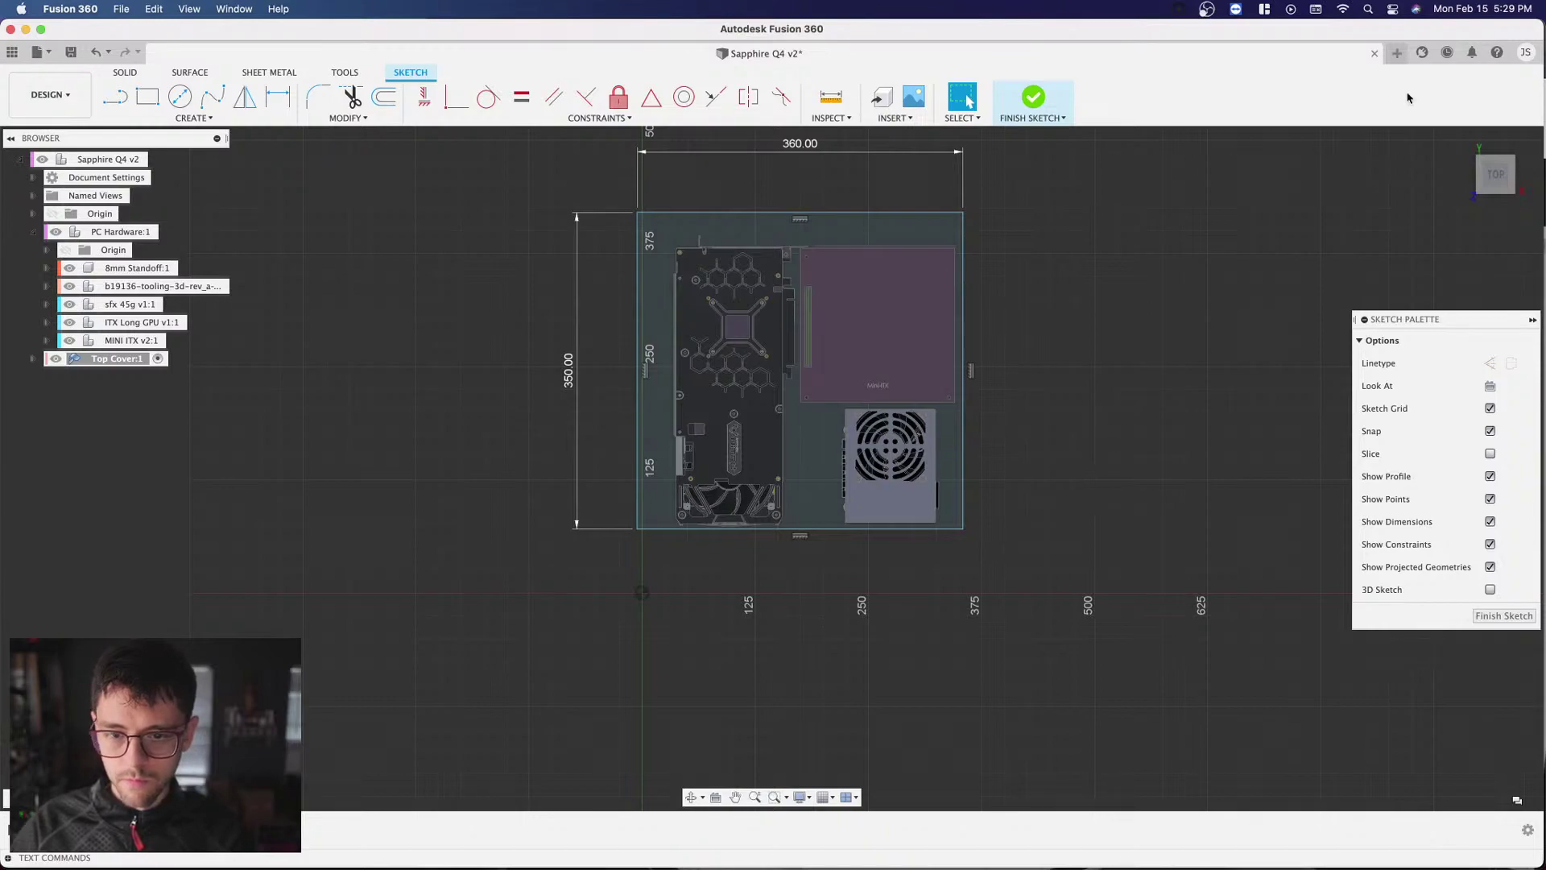
Step: Create a base flange from the rectangle profile as a new body, with the thickness on Side 1
{"action": "left_click_drag", "start_coordinate": [1494, 179], "coordinate": [1337, 258]}
{"action": "left_click", "coordinate": [268, 72]}
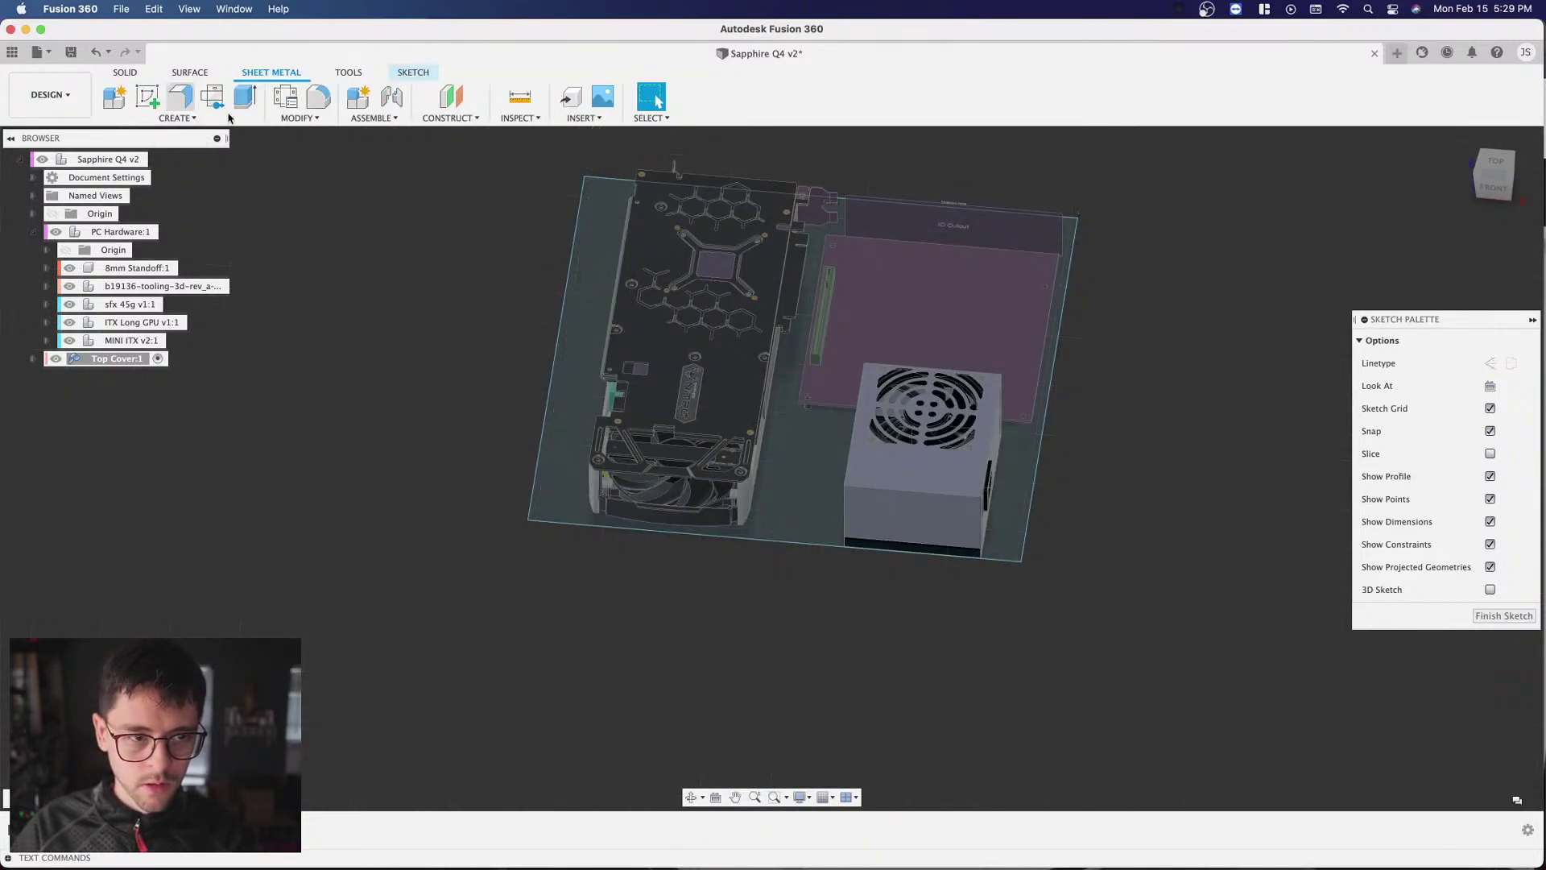
{"action": "left_click", "coordinate": [180, 96]}
{"action": "left_click", "coordinate": [585, 296]}
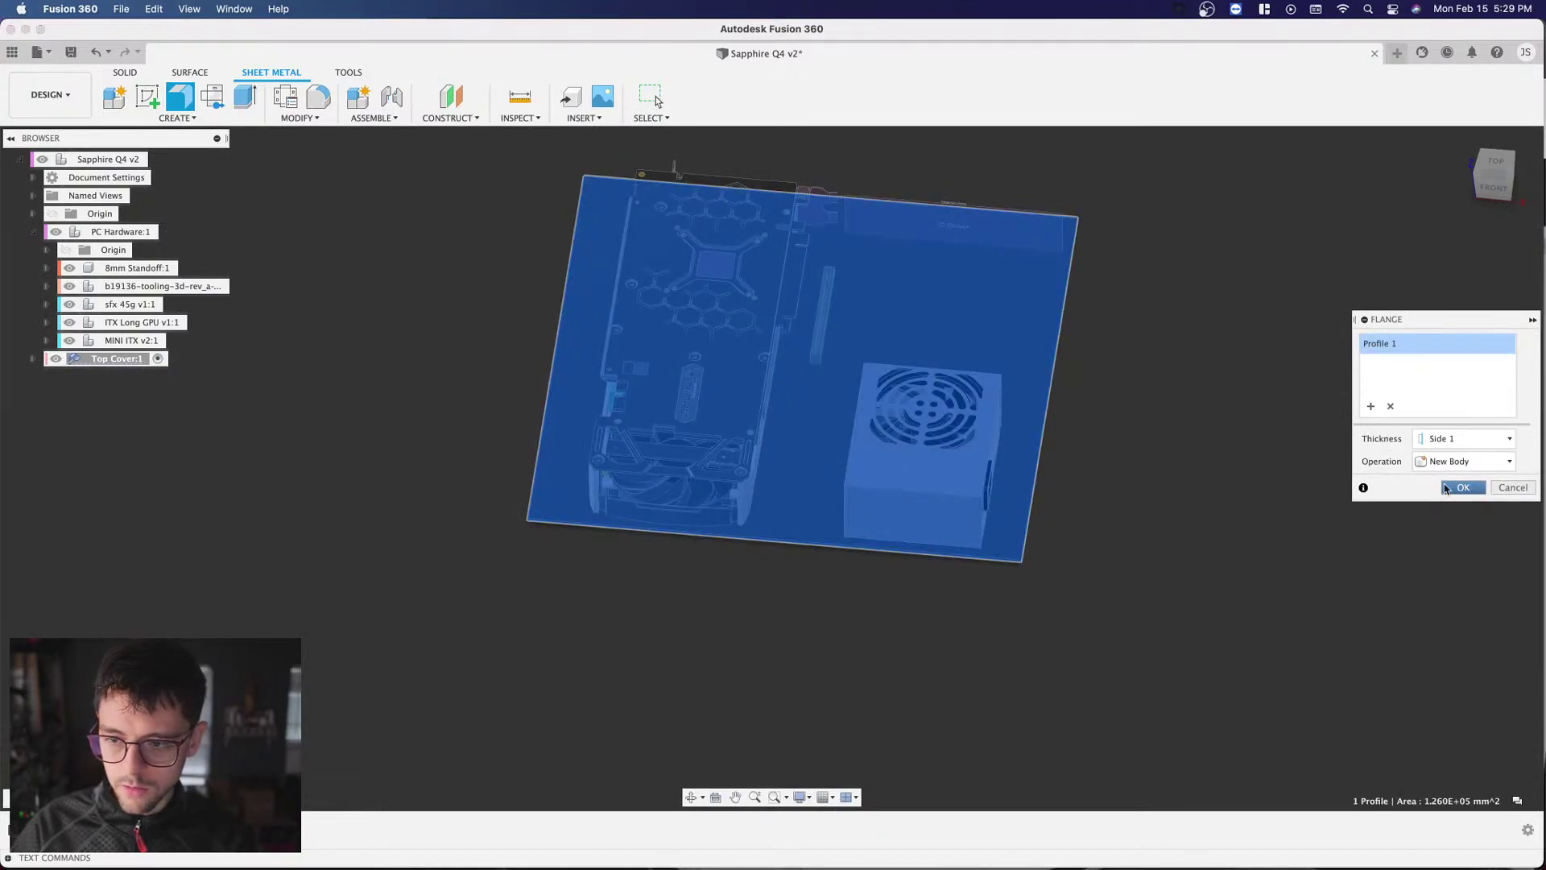
{"action": "left_click", "coordinate": [1462, 486]}
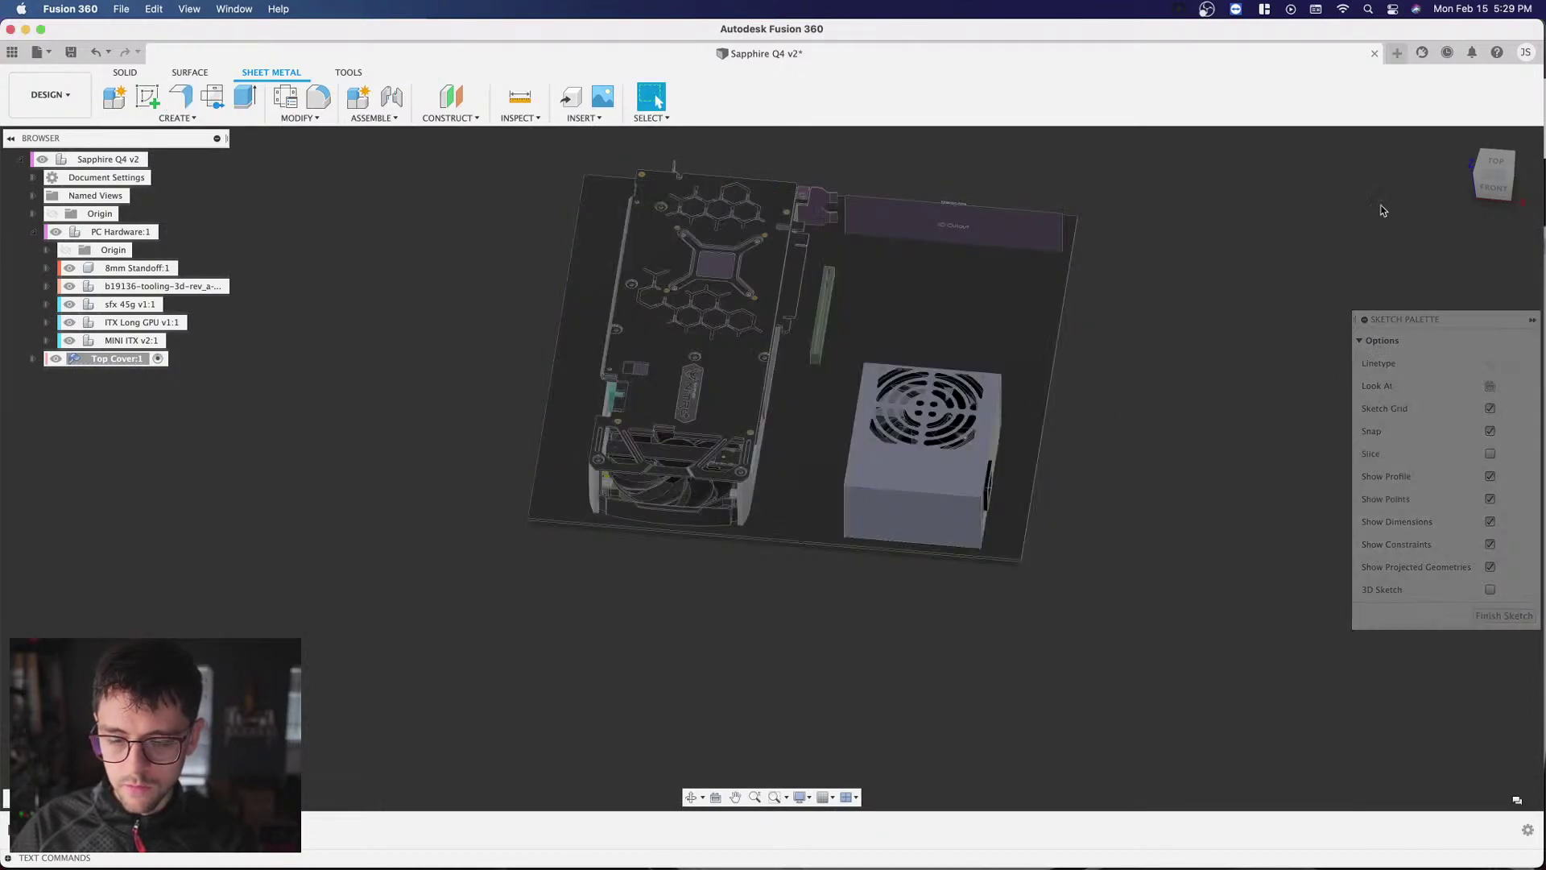
Step: Move the Top Cover component about 7.4 mm in X and -10.04 mm in Z, bringing its upper face to the standoff's underside
{"action": "left_click", "coordinate": [1494, 186]}
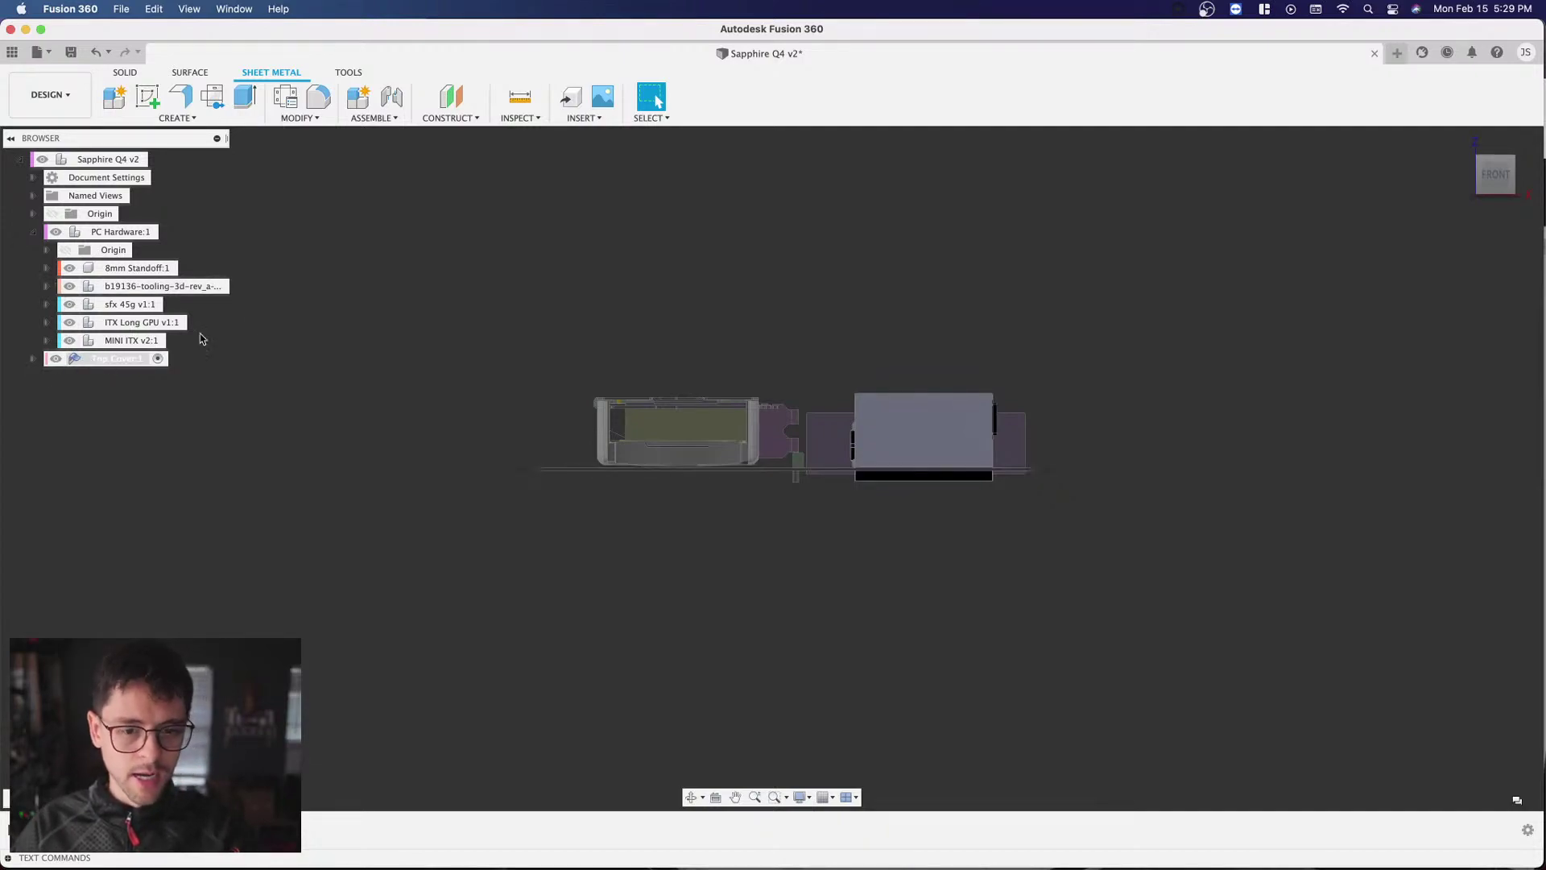
{"action": "scroll", "coordinate": [486, 404], "scroll_direction": "up", "scroll_amount": 3}
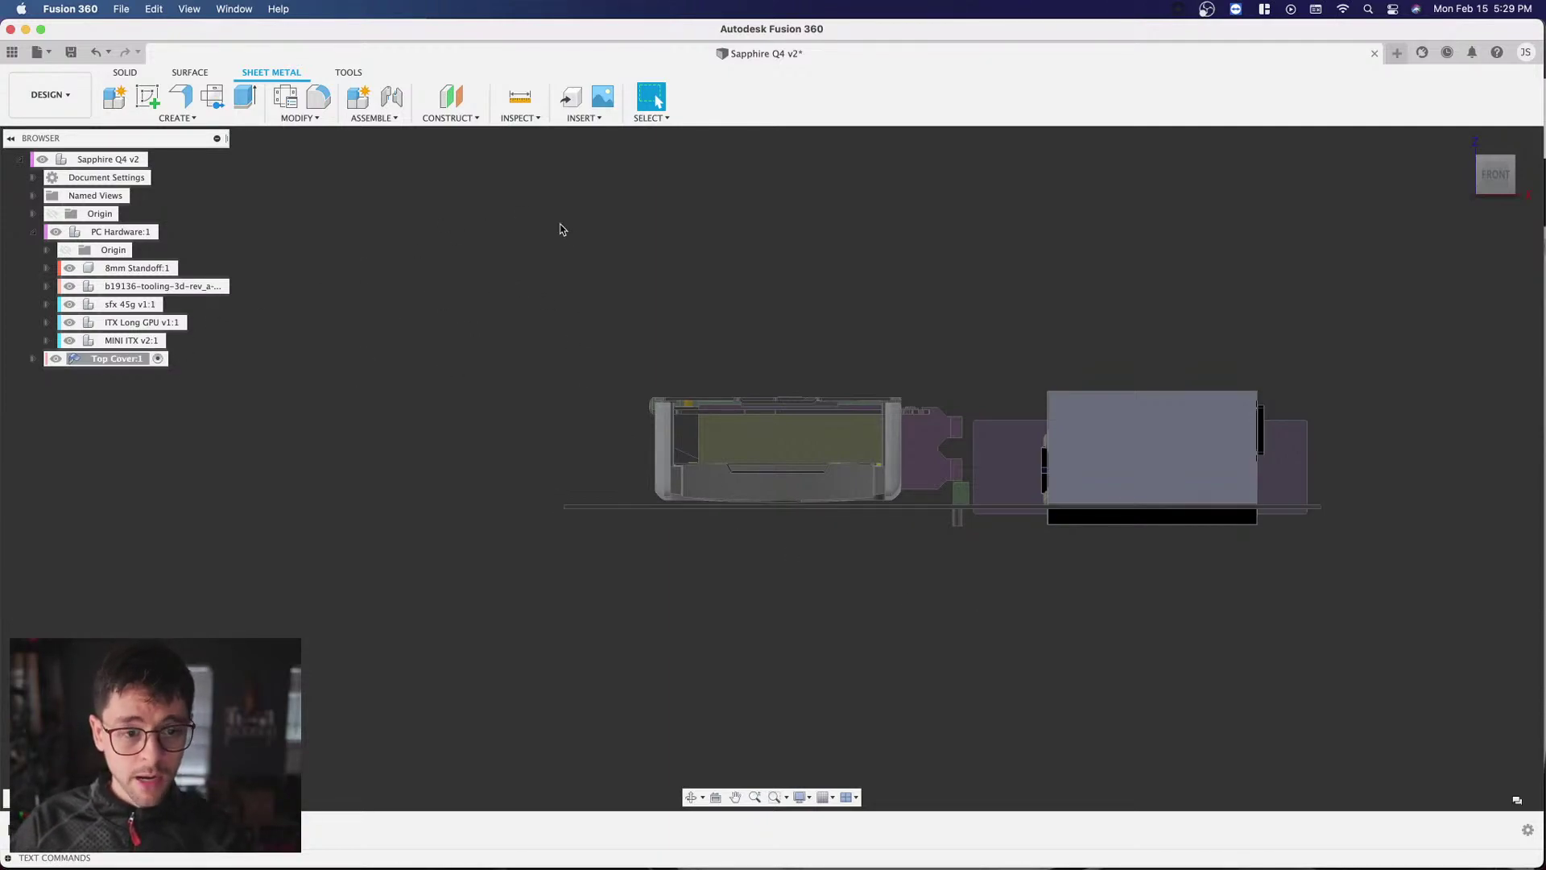
{"action": "left_click", "coordinate": [145, 358]}
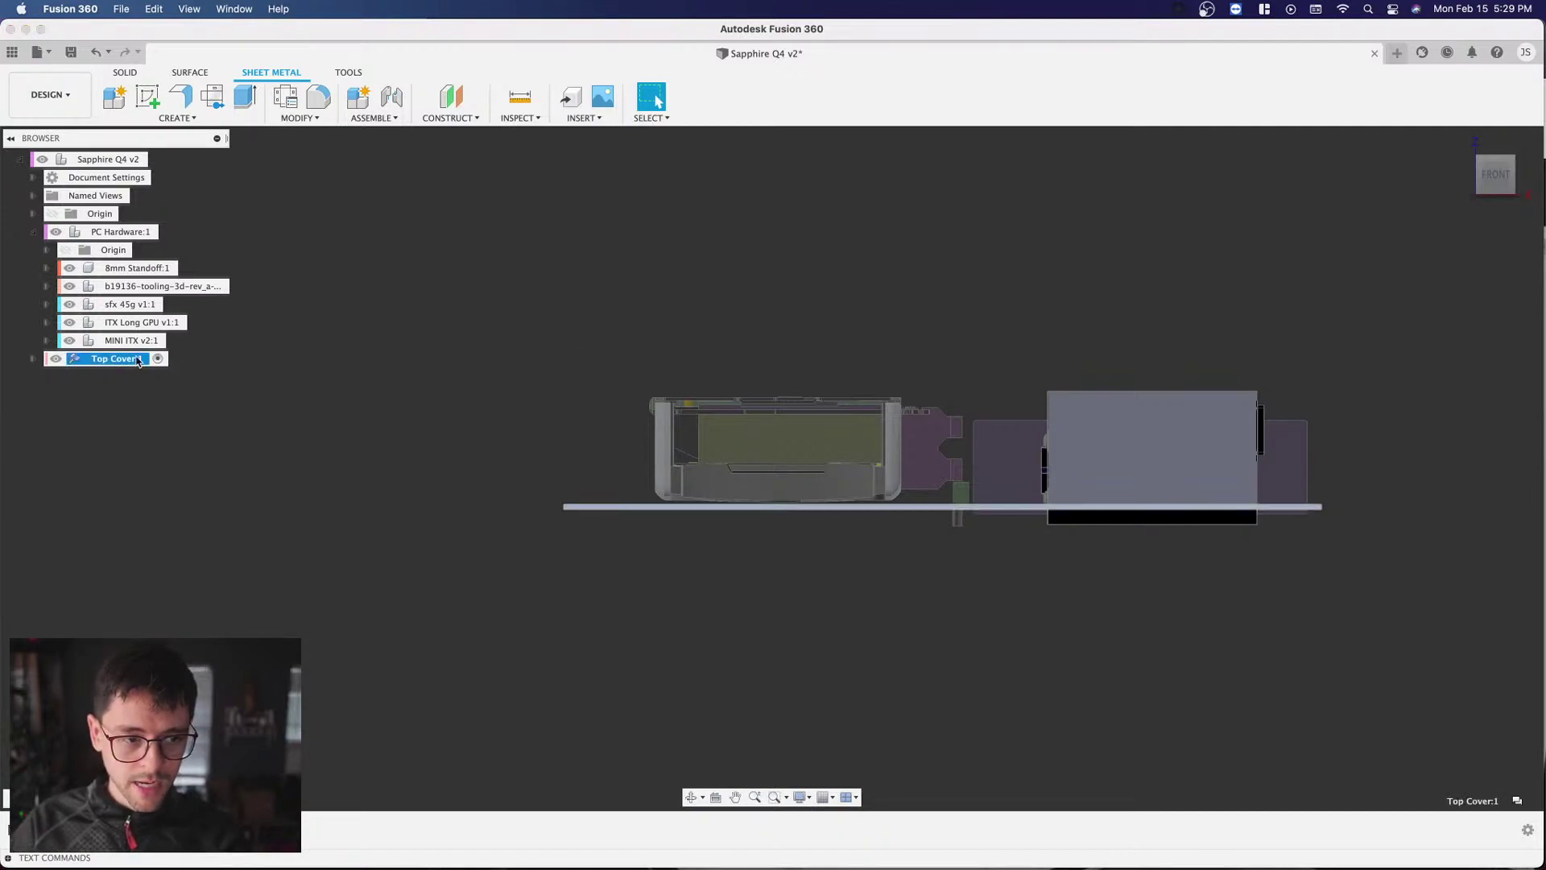
{"action": "key", "text": "m"}
{"action": "scroll", "coordinate": [794, 507], "scroll_direction": "down", "scroll_amount": 2}
{"action": "scroll", "coordinate": [794, 507], "scroll_direction": "up", "scroll_amount": 8}
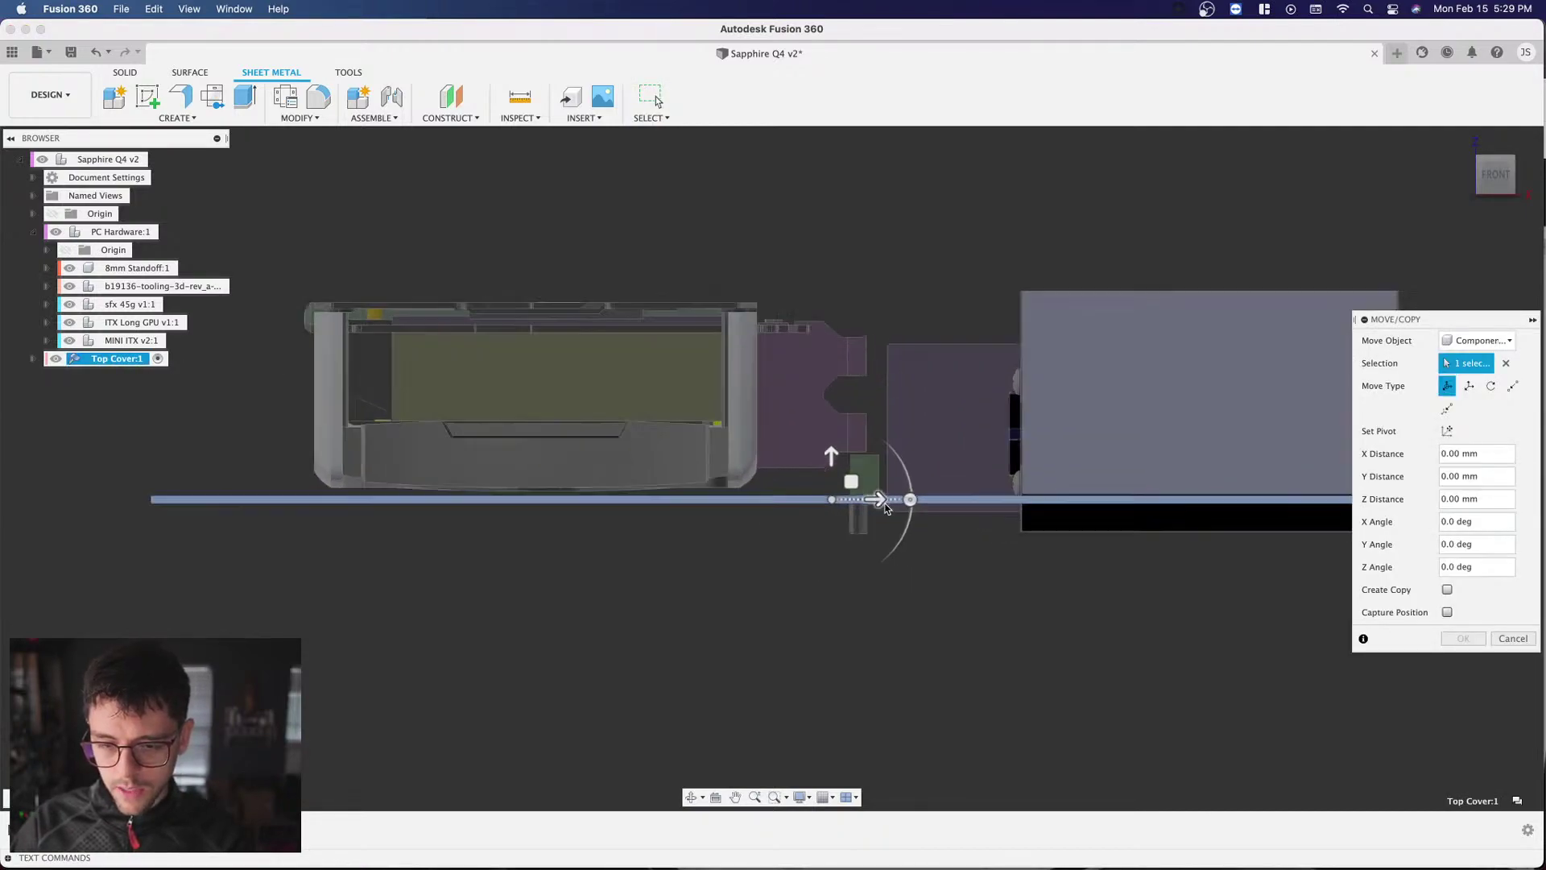
{"action": "left_click_drag", "start_coordinate": [778, 497], "coordinate": [837, 571]}
{"action": "scroll", "coordinate": [814, 580], "scroll_direction": "up", "scroll_amount": 3}
{"action": "scroll", "coordinate": [837, 572], "scroll_direction": "up", "scroll_amount": 3}
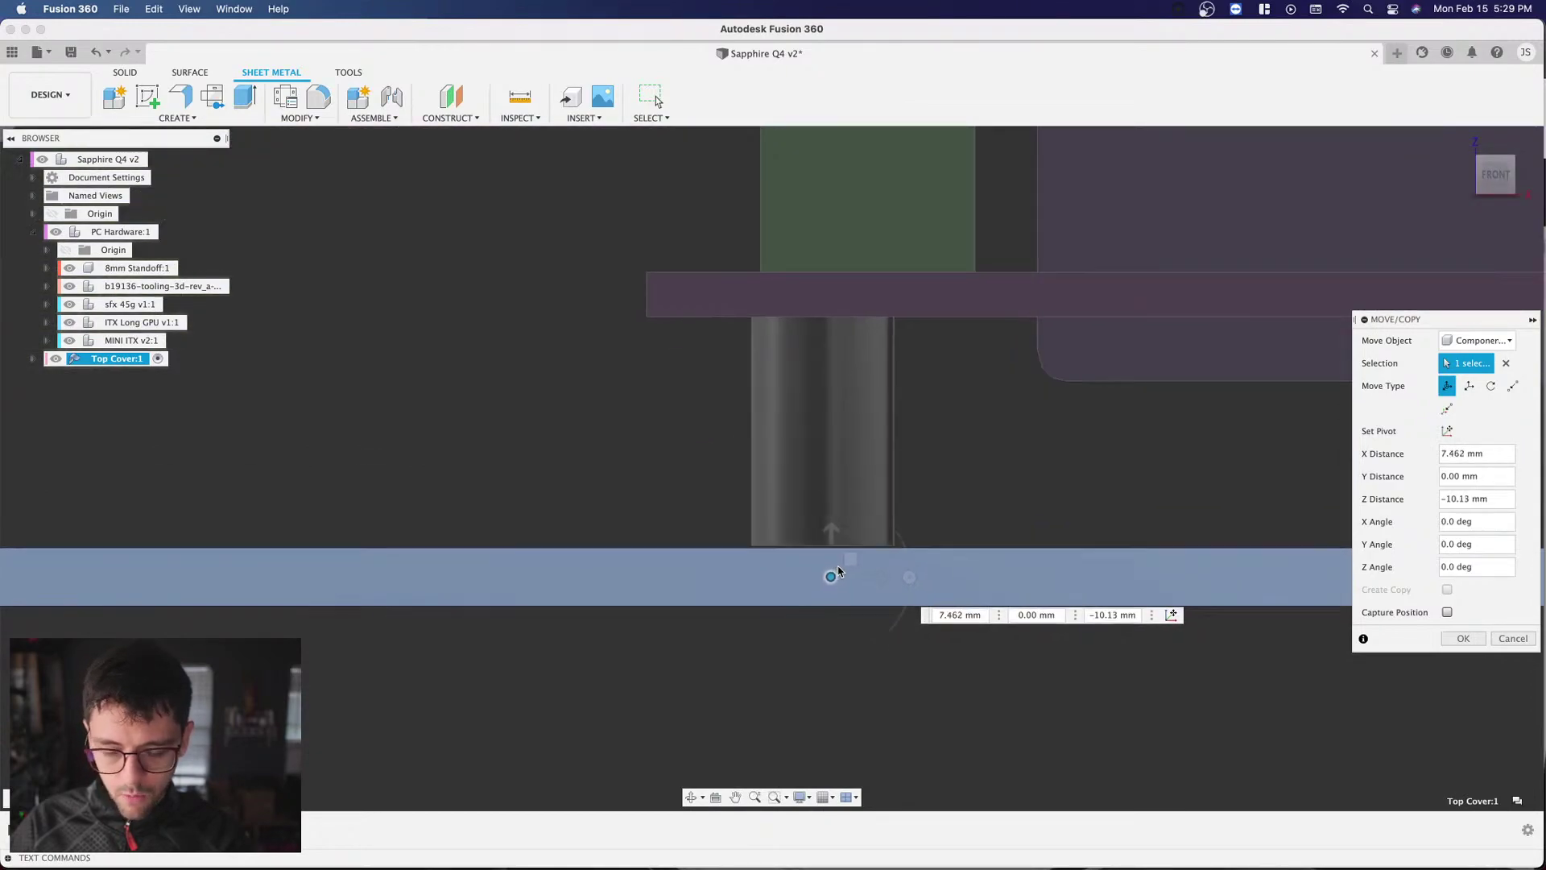
{"action": "scroll", "coordinate": [838, 568], "scroll_direction": "up", "scroll_amount": 4}
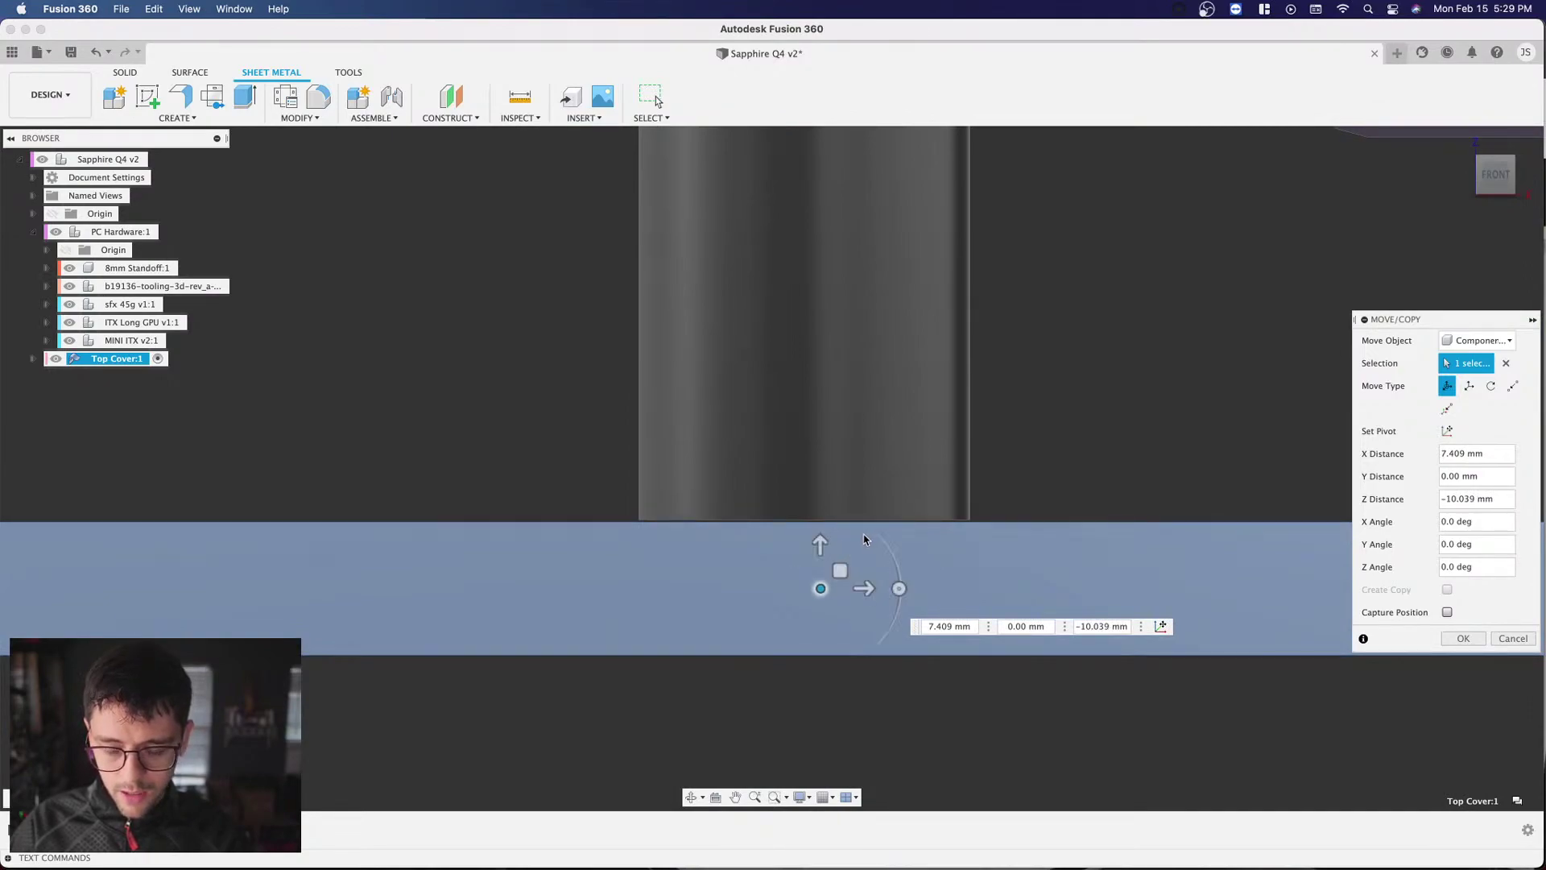
{"action": "scroll", "coordinate": [792, 530], "scroll_direction": "up", "scroll_amount": 4}
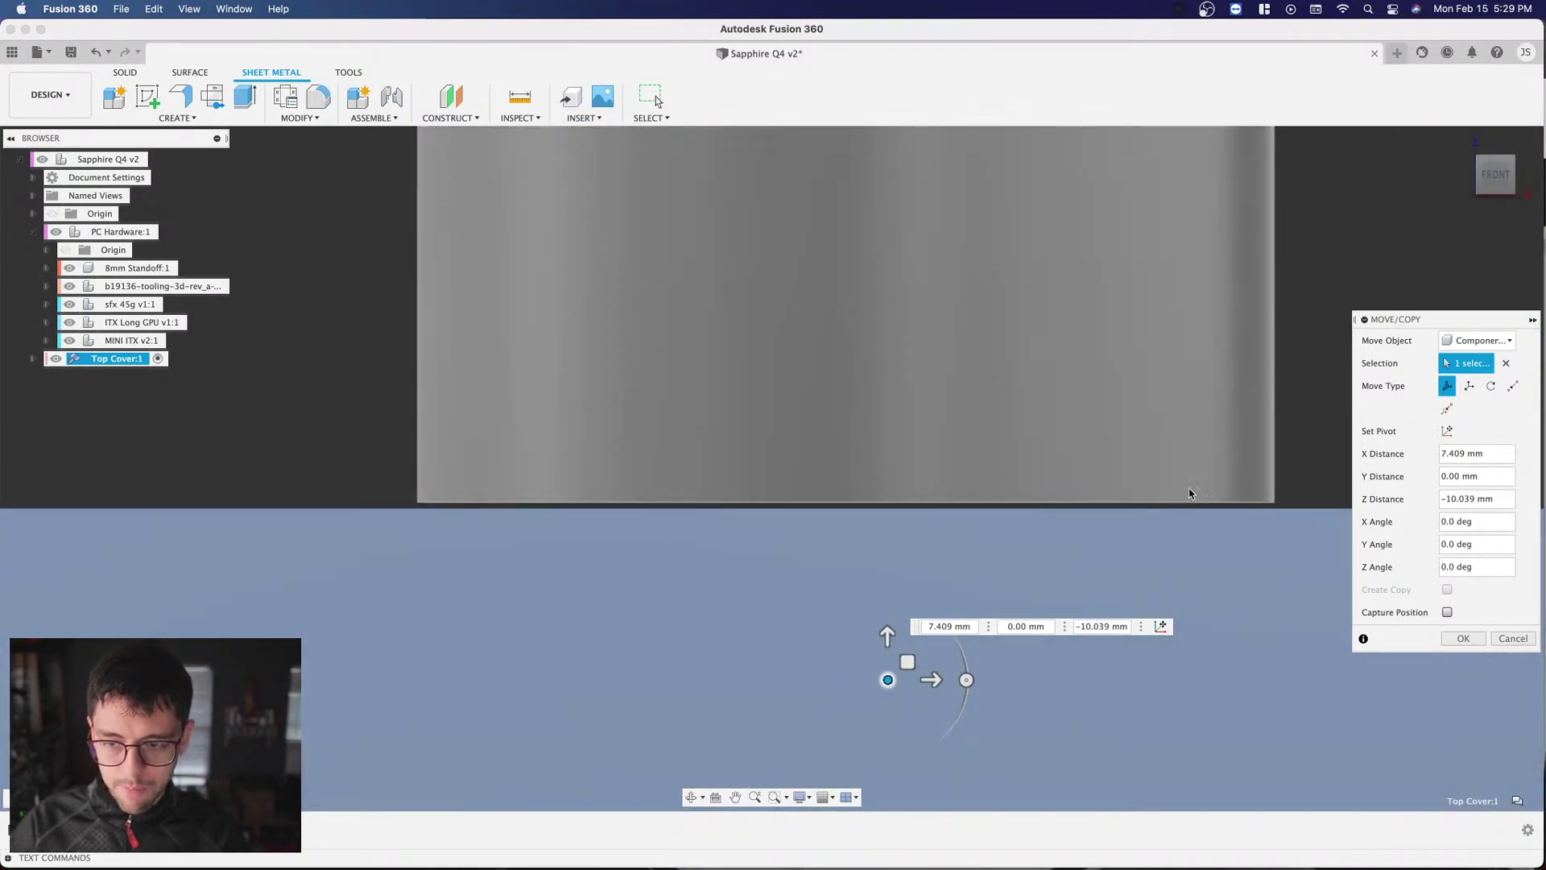
Step: Check the plate's position against the undersides of the standoff, GPU and power supply, and confirm the move
{"action": "scroll", "coordinate": [725, 509], "scroll_direction": "down", "scroll_amount": 5}
{"action": "scroll", "coordinate": [724, 509], "scroll_direction": "down", "scroll_amount": 4}
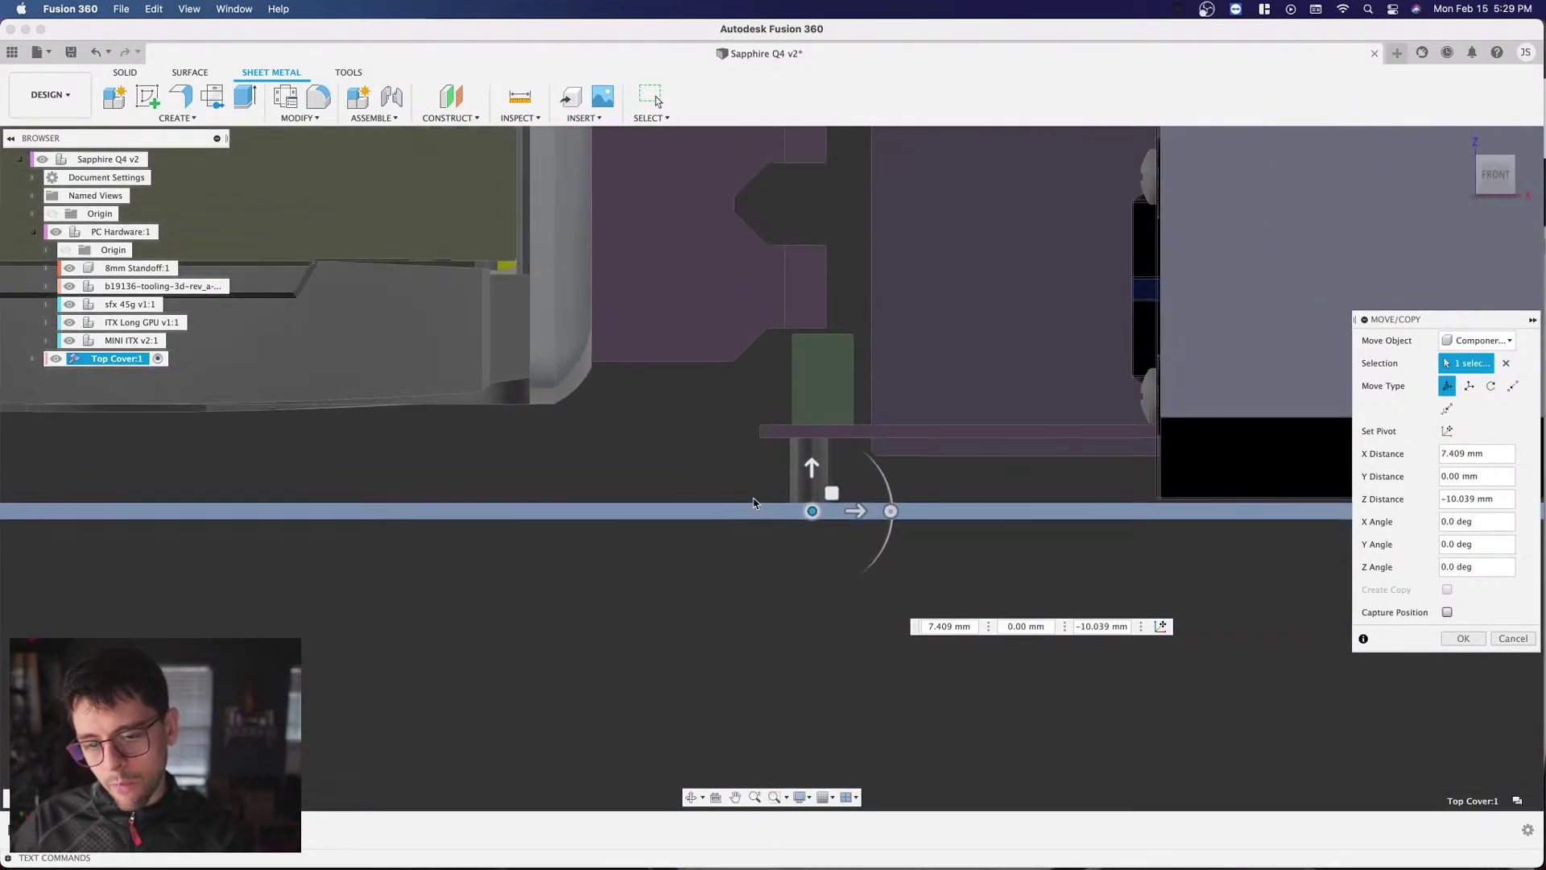
{"action": "scroll", "coordinate": [922, 546], "scroll_direction": "up", "scroll_amount": 8}
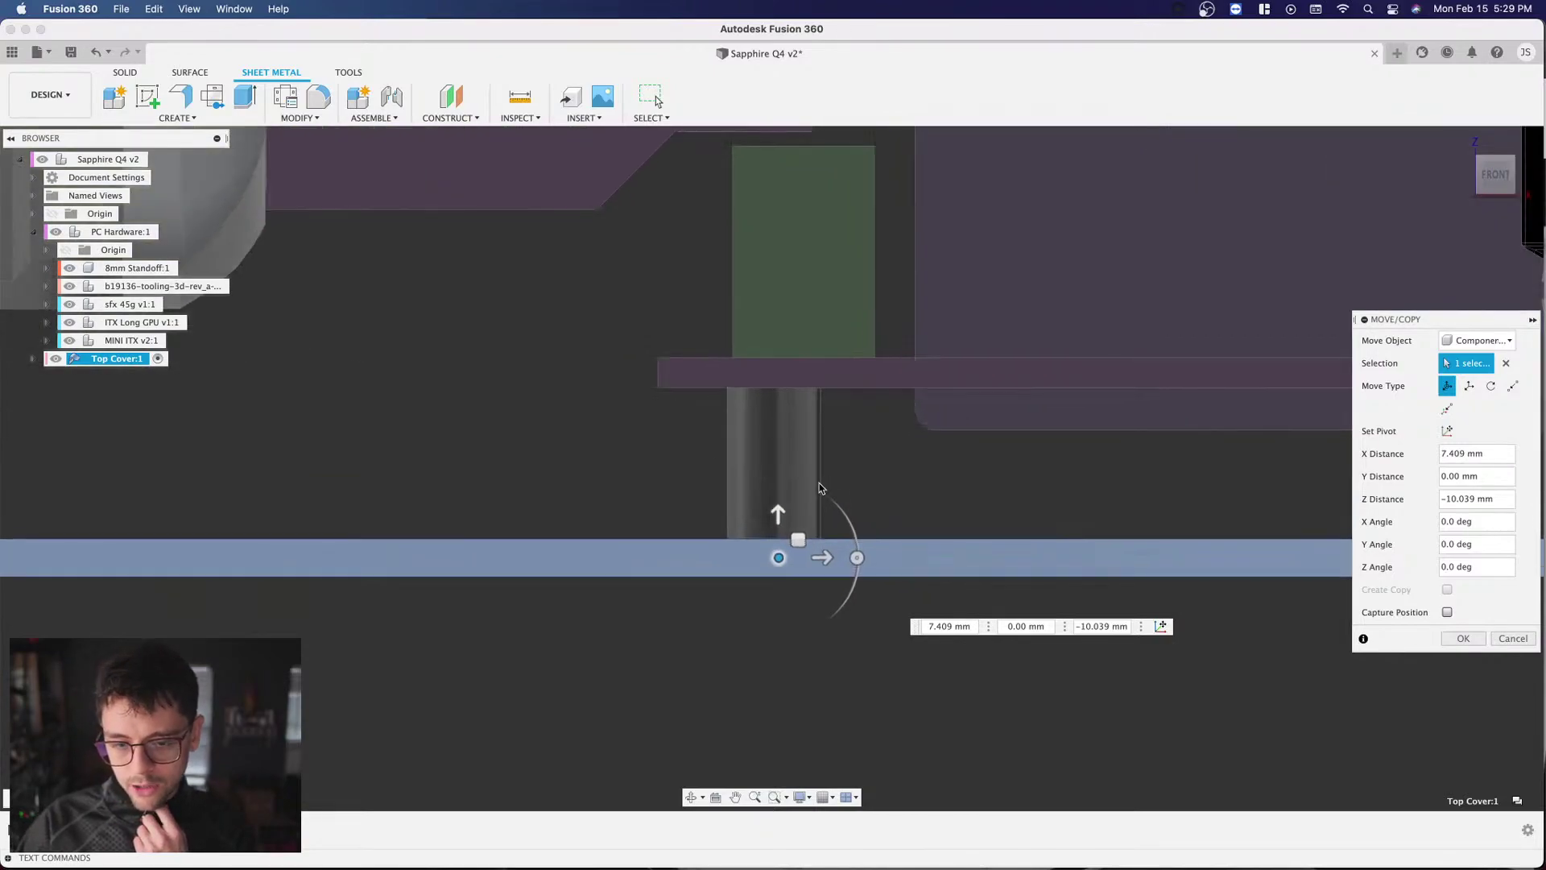
{"action": "scroll", "coordinate": [803, 473], "scroll_direction": "down", "scroll_amount": 2}
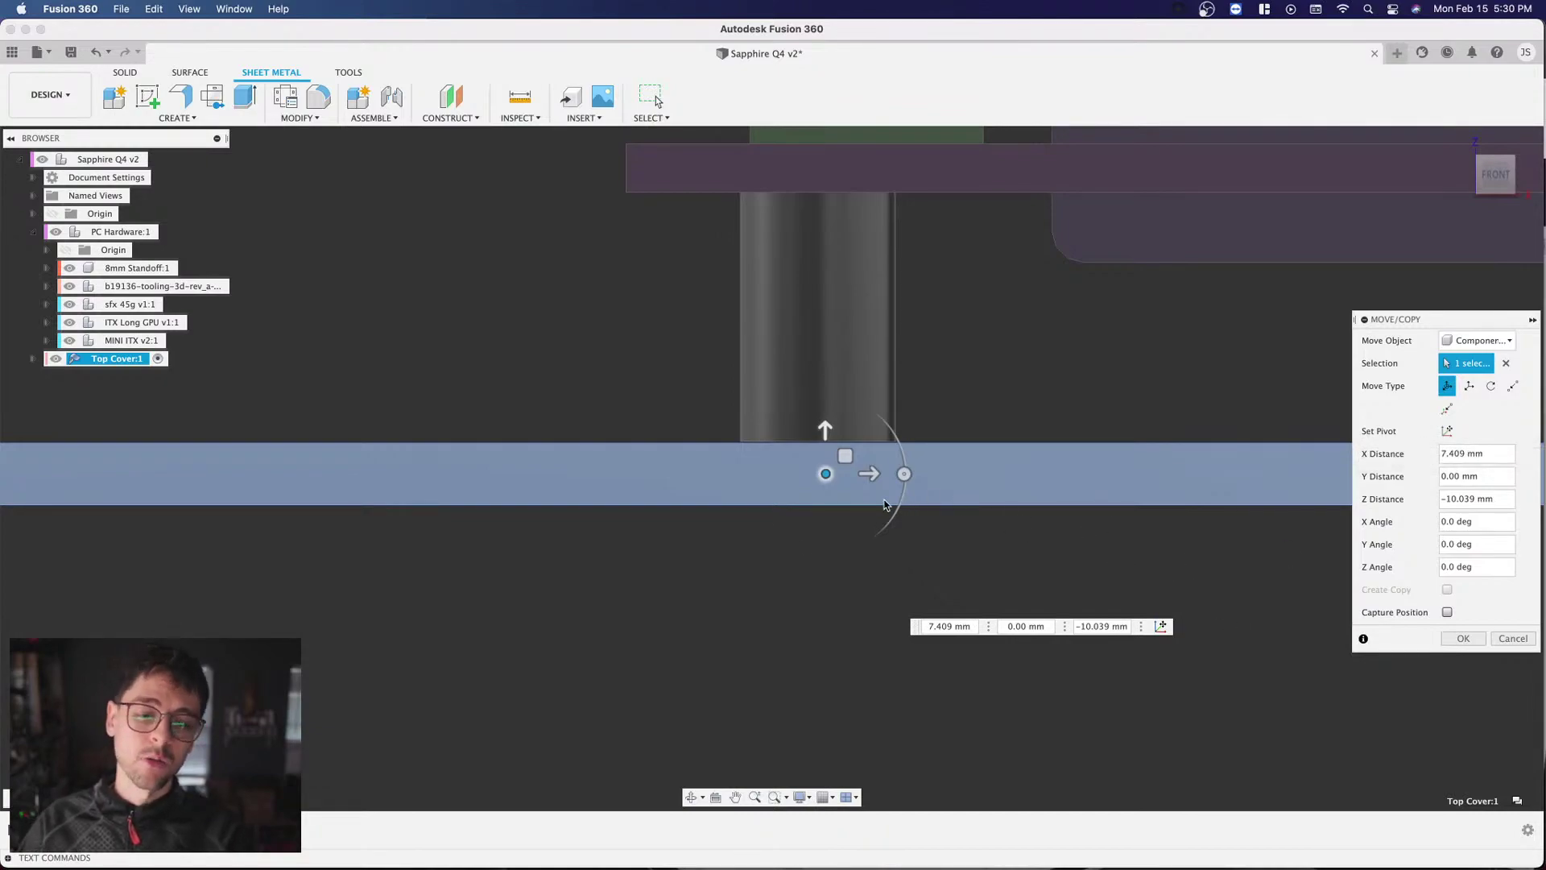
{"action": "scroll", "coordinate": [805, 484], "scroll_direction": "down", "scroll_amount": 4}
{"action": "scroll", "coordinate": [743, 508], "scroll_direction": "down", "scroll_amount": 5}
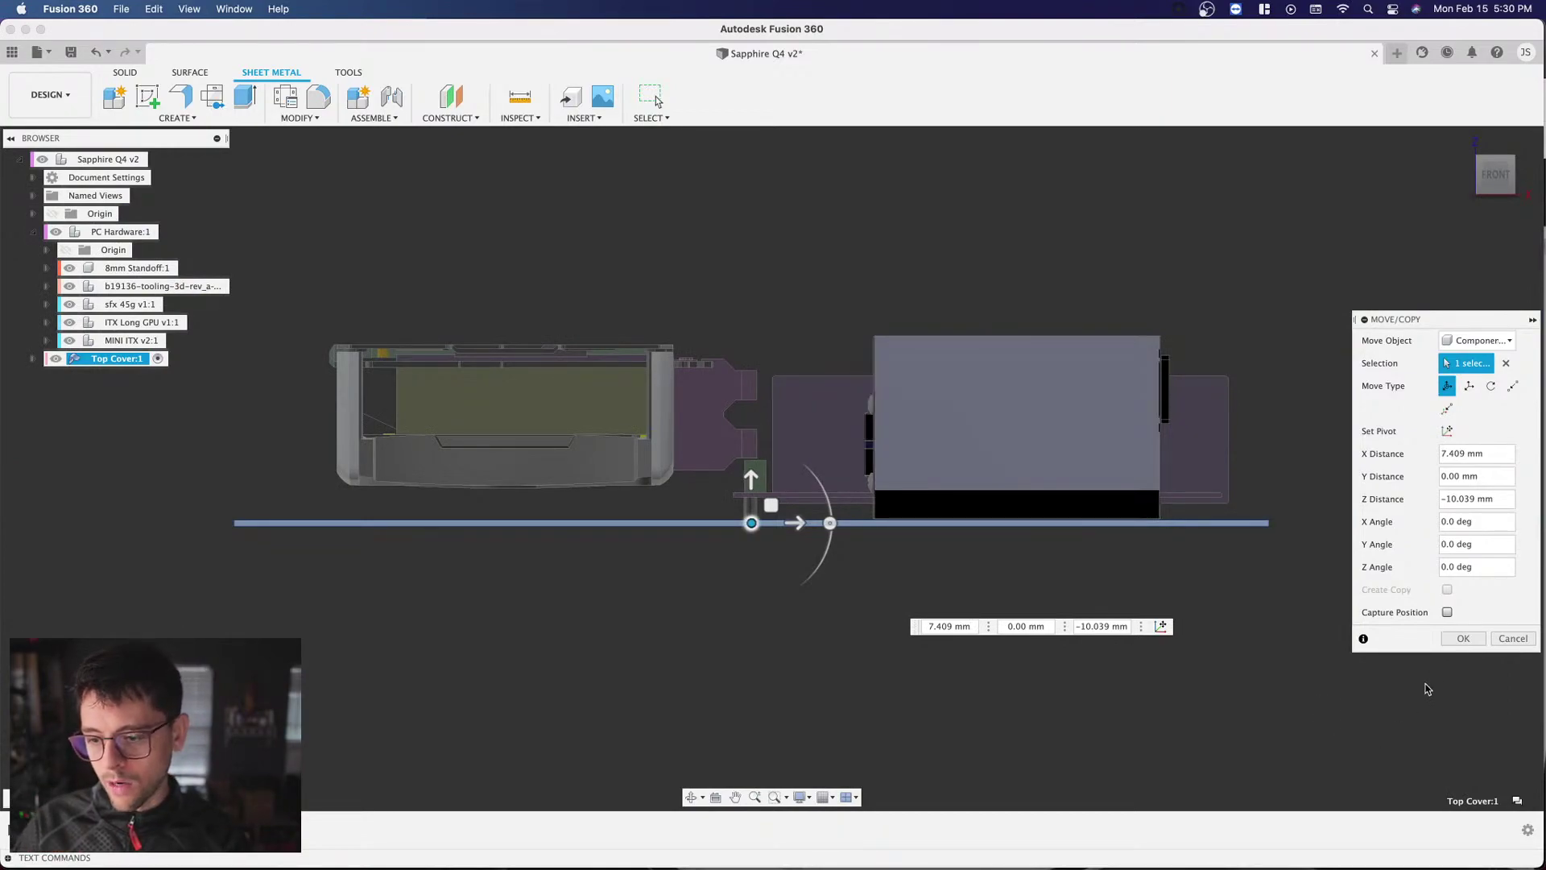
{"action": "left_click", "coordinate": [1459, 639]}
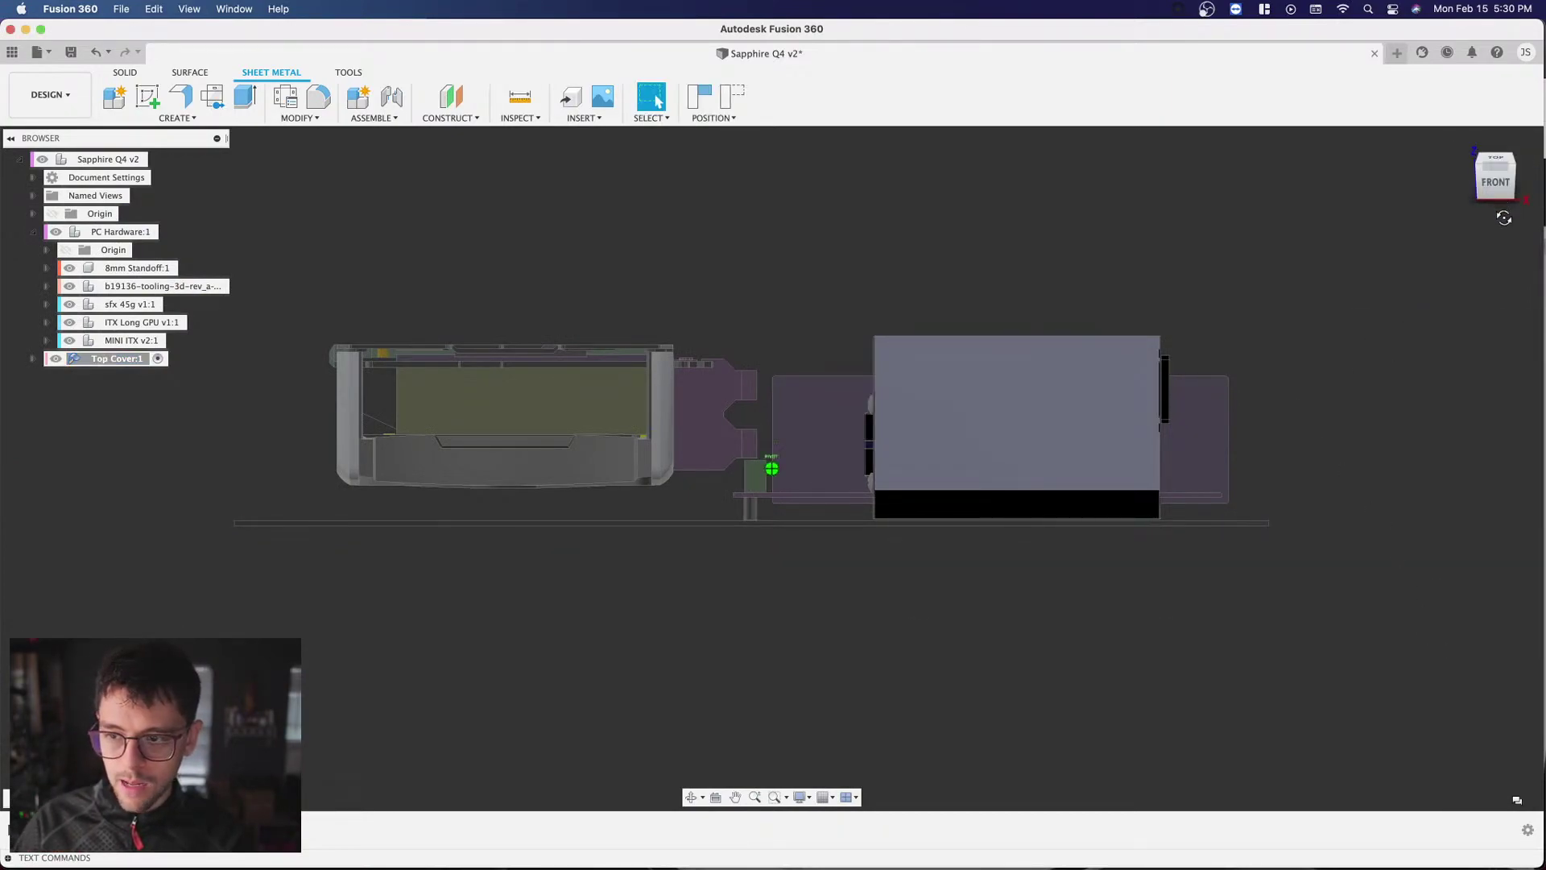
Step: Use Offset Face on the plate's long side edge beside the motherboard and power supply, extending it outward 25 mm
{"action": "left_click", "coordinate": [1494, 167]}
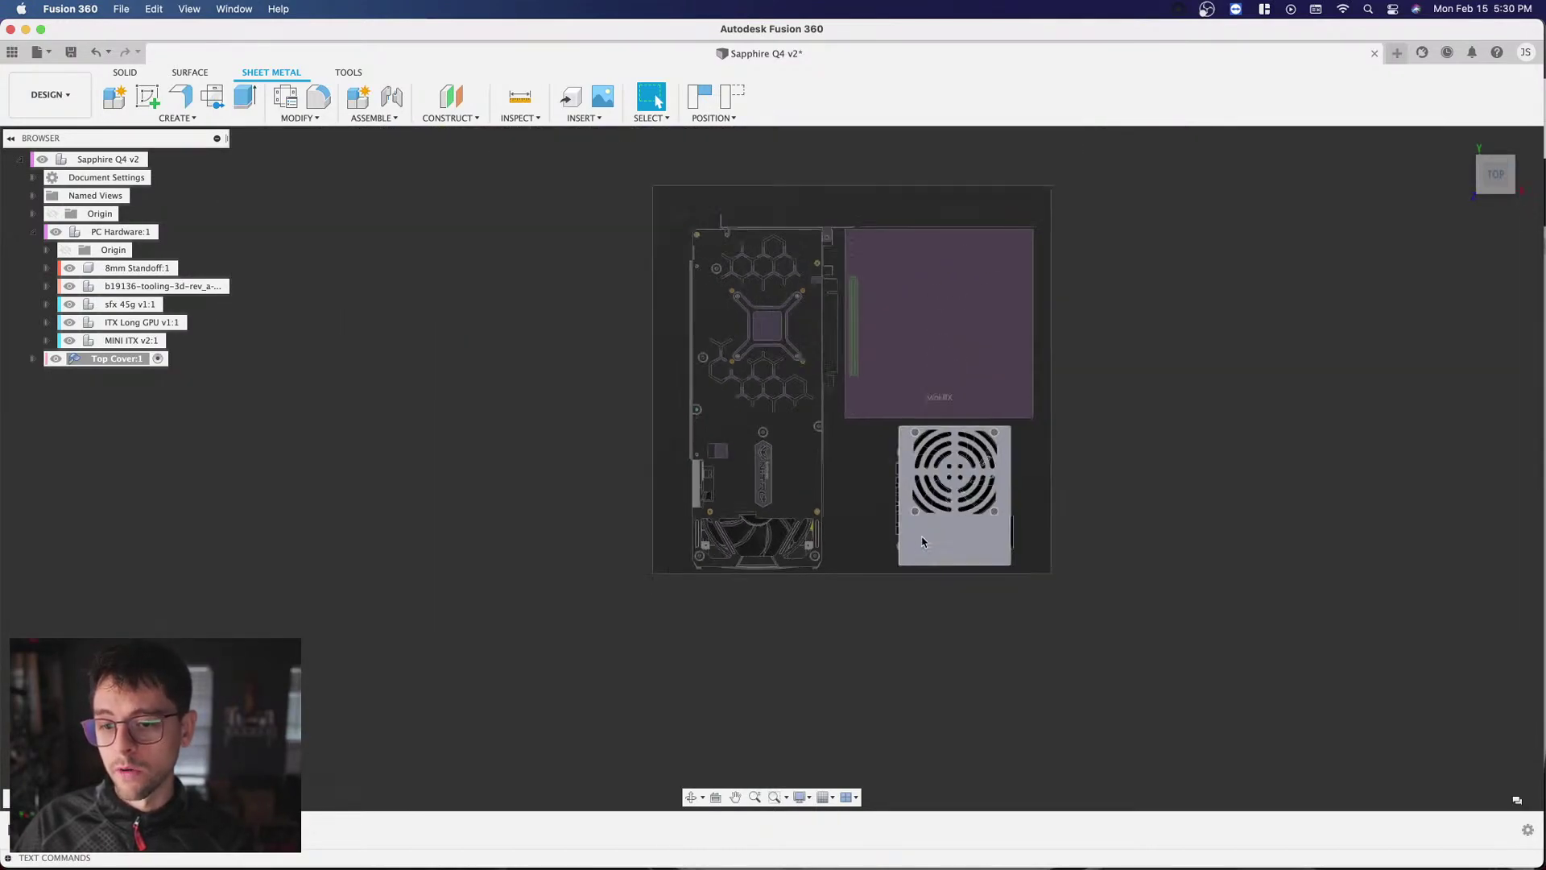
{"action": "middle_click_drag", "start_coordinate": [771, 467], "coordinate": [787, 579], "text": "shift"}
{"action": "scroll", "coordinate": [813, 636], "scroll_direction": "up", "scroll_amount": 5}
{"action": "scroll", "coordinate": [842, 694], "scroll_direction": "up", "scroll_amount": 5}
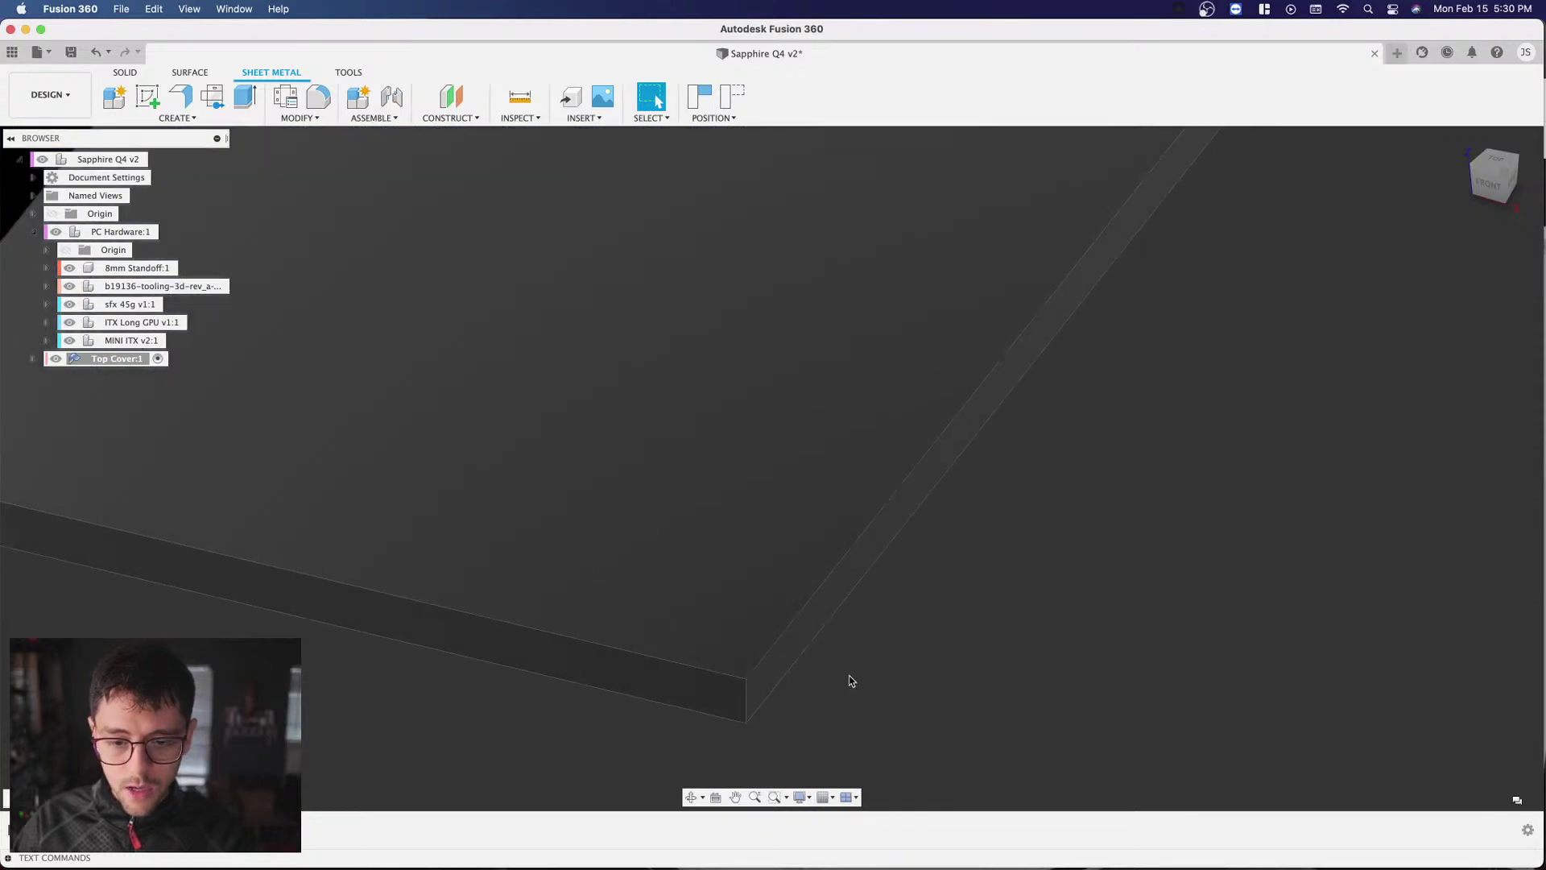
{"action": "left_click", "coordinate": [804, 649]}
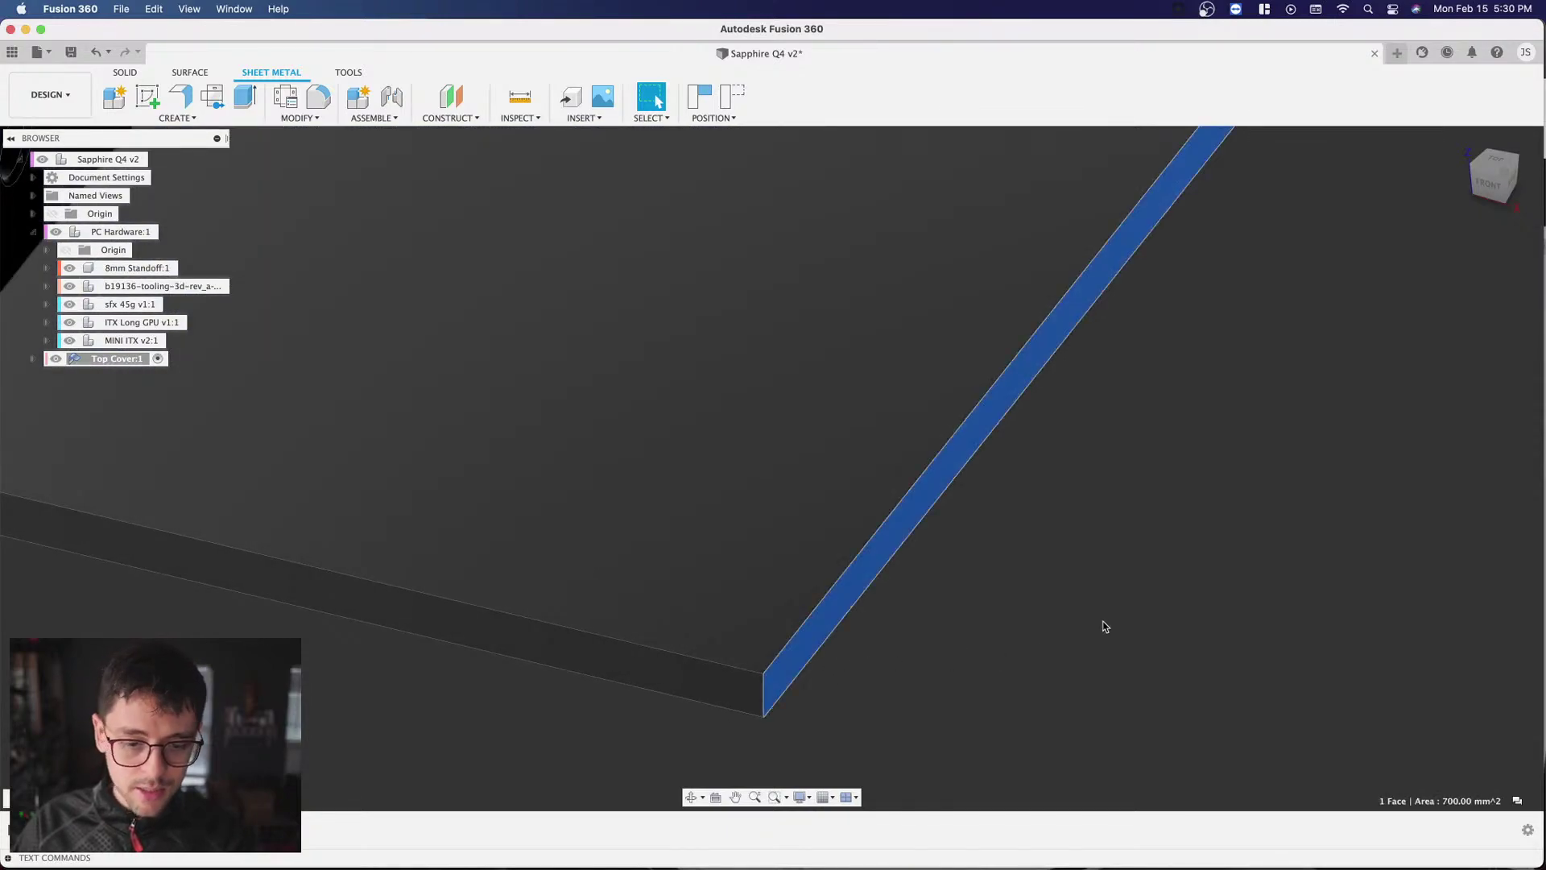
{"action": "scroll", "coordinate": [1104, 628], "scroll_direction": "down", "scroll_amount": 5}
{"action": "key", "text": "q"}
{"action": "scroll", "coordinate": [680, 642], "scroll_direction": "down", "scroll_amount": 5}
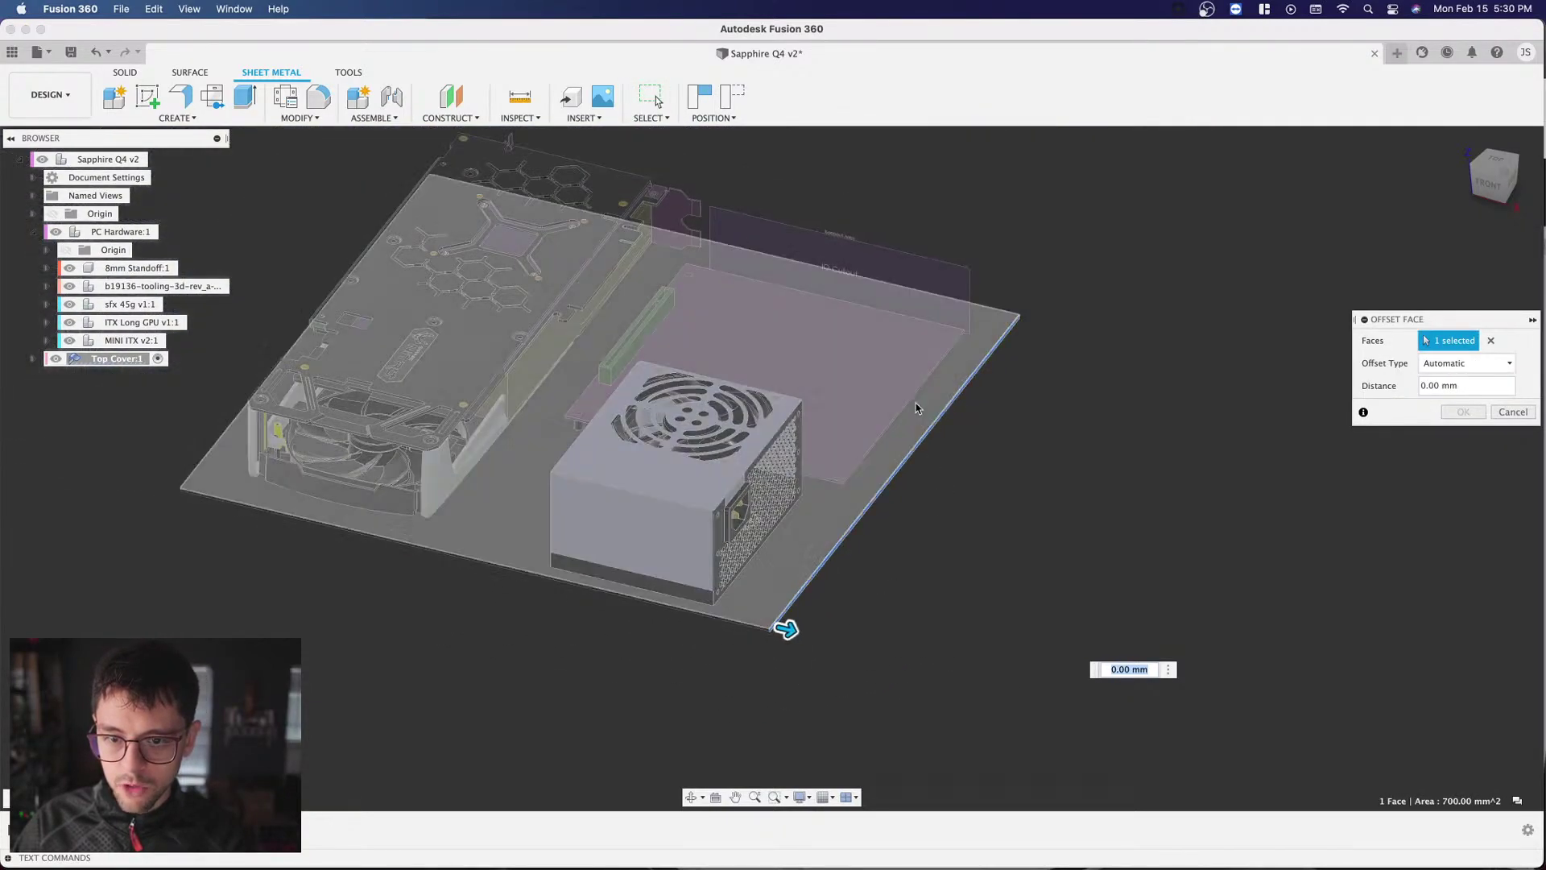
{"action": "scroll", "coordinate": [844, 554], "scroll_direction": "up", "scroll_amount": 3}
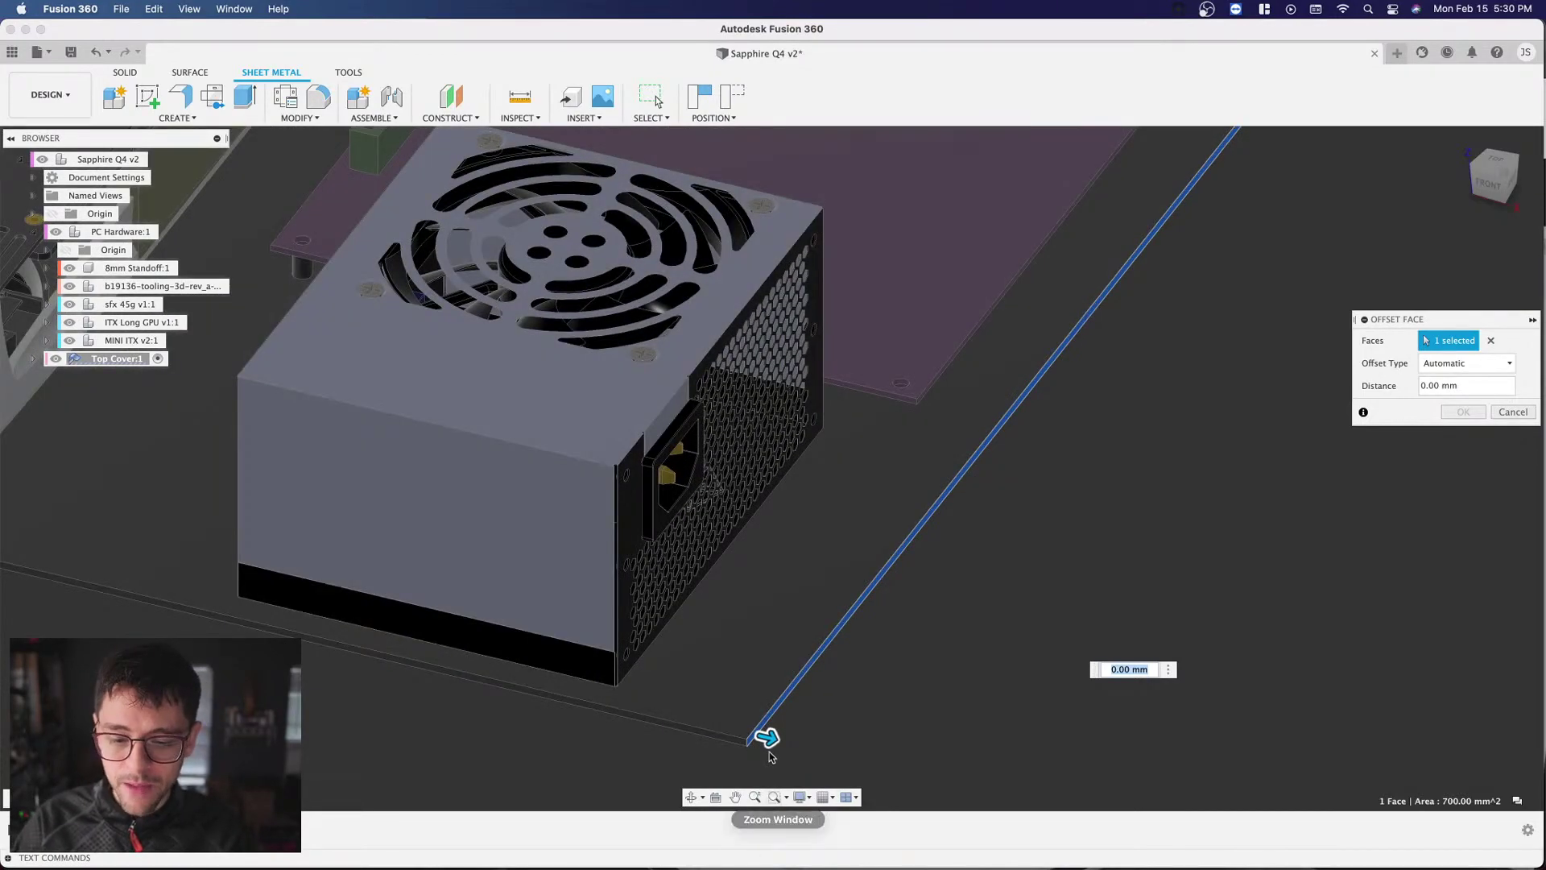
{"action": "left_click_drag", "start_coordinate": [769, 753], "coordinate": [862, 753]}
{"action": "scroll", "coordinate": [862, 753], "scroll_direction": "down", "scroll_amount": 5}
{"action": "scroll", "coordinate": [928, 395], "scroll_direction": "up", "scroll_amount": 8}
{"action": "scroll", "coordinate": [821, 614], "scroll_direction": "up", "scroll_amount": 5}
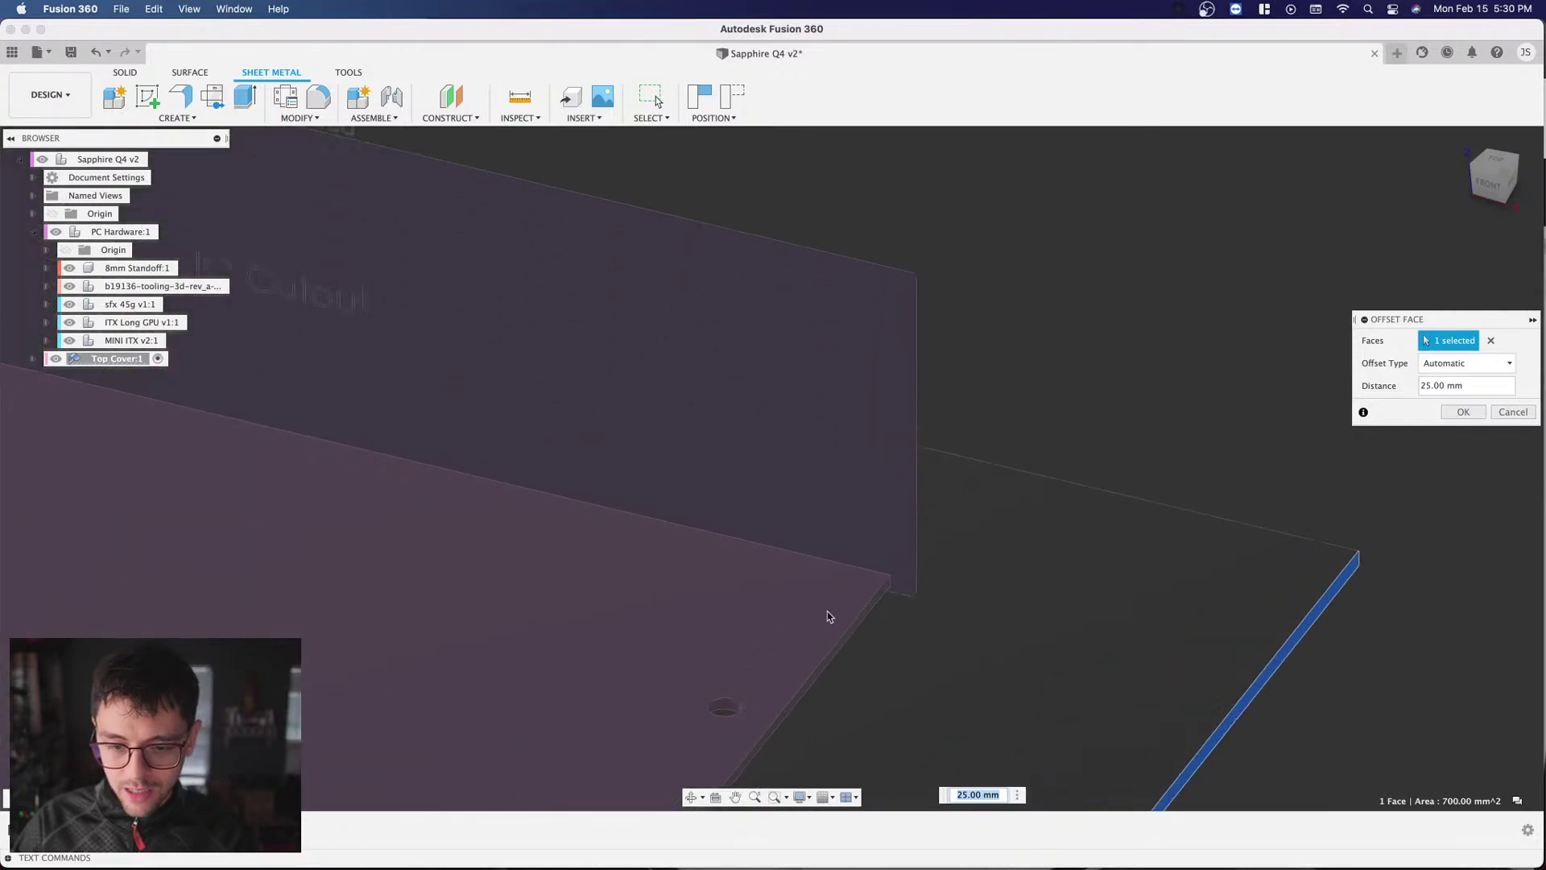
Step: Pull the edge offset inward to -16.418 mm, flush with the motherboard's outer edge, and apply it
{"action": "left_click_drag", "start_coordinate": [914, 580], "coordinate": [944, 400]}
{"action": "scroll", "coordinate": [944, 400], "scroll_direction": "down", "scroll_amount": 6}
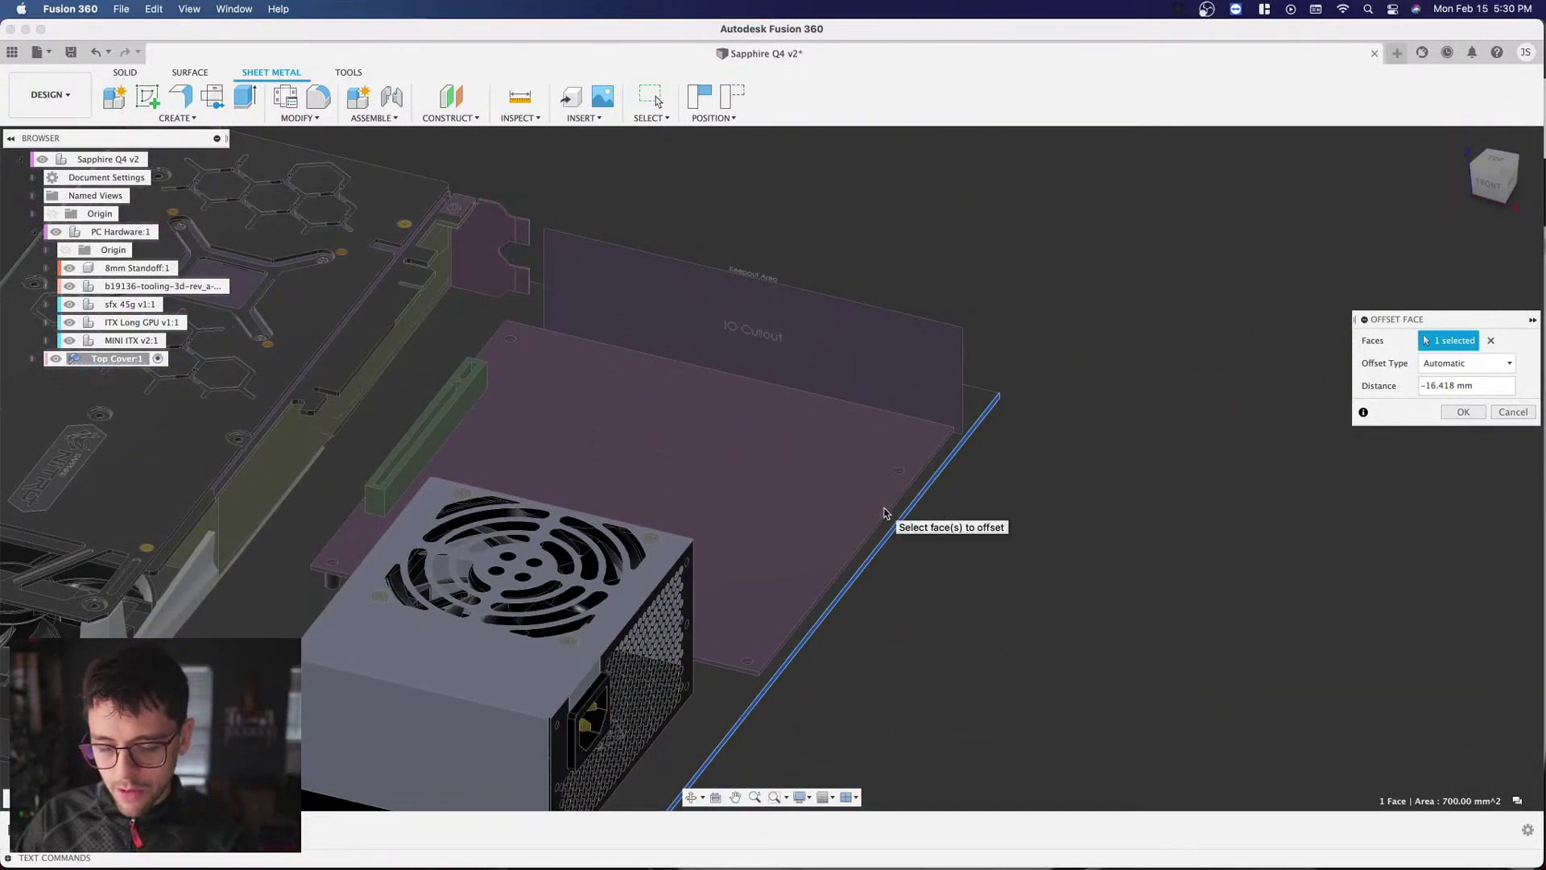
{"action": "scroll", "coordinate": [890, 515], "scroll_direction": "down", "scroll_amount": 5}
{"action": "left_click", "coordinate": [1481, 179]}
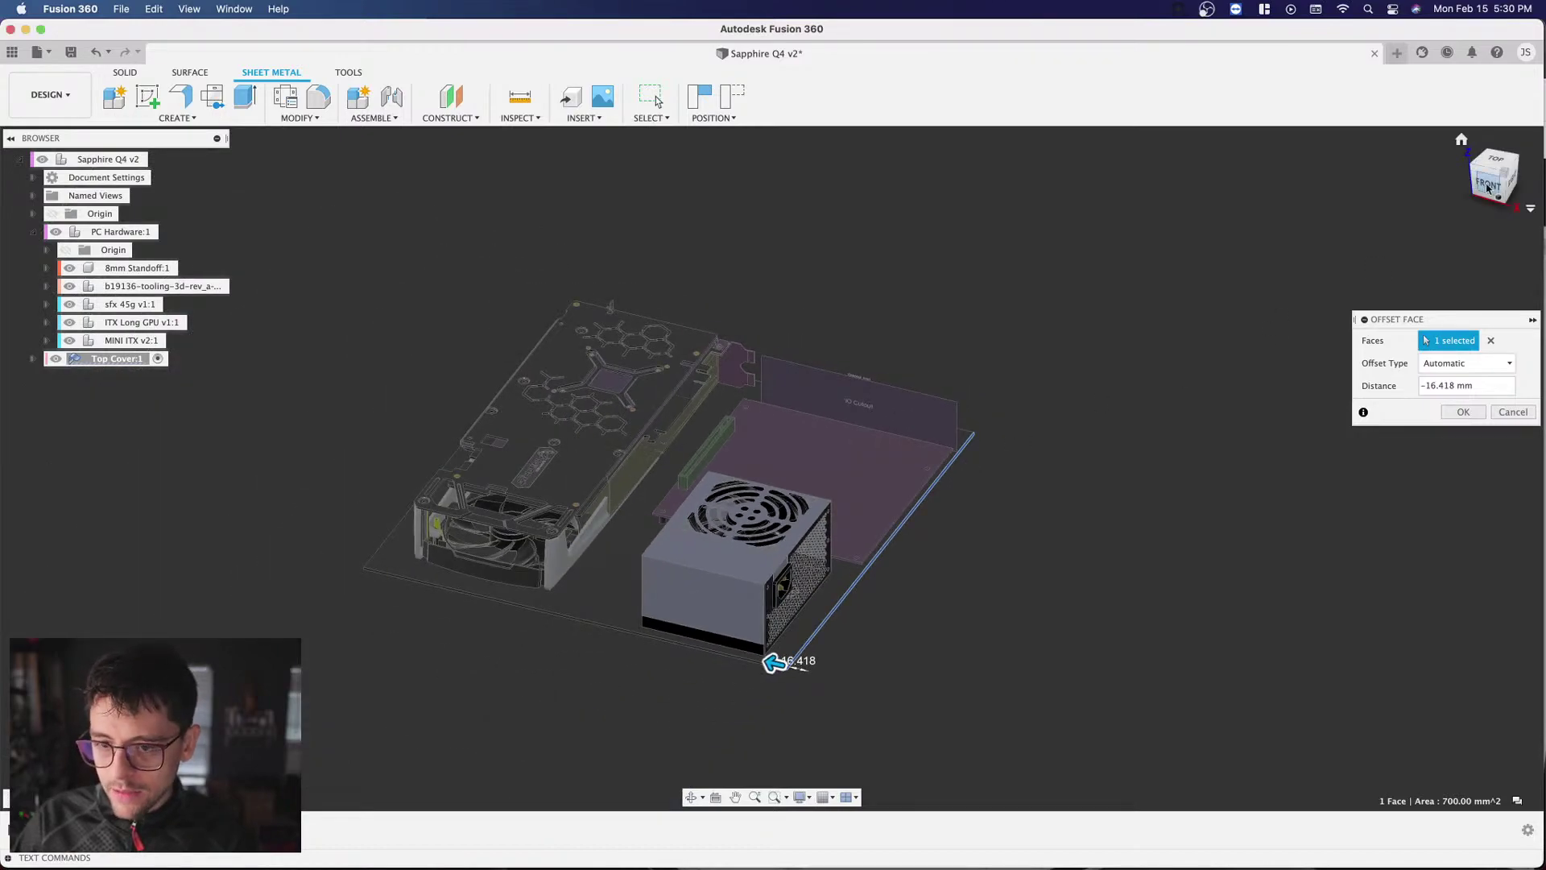
{"action": "scroll", "coordinate": [1087, 414], "scroll_direction": "up", "scroll_amount": 5}
{"action": "scroll", "coordinate": [793, 531], "scroll_direction": "up", "scroll_amount": 2}
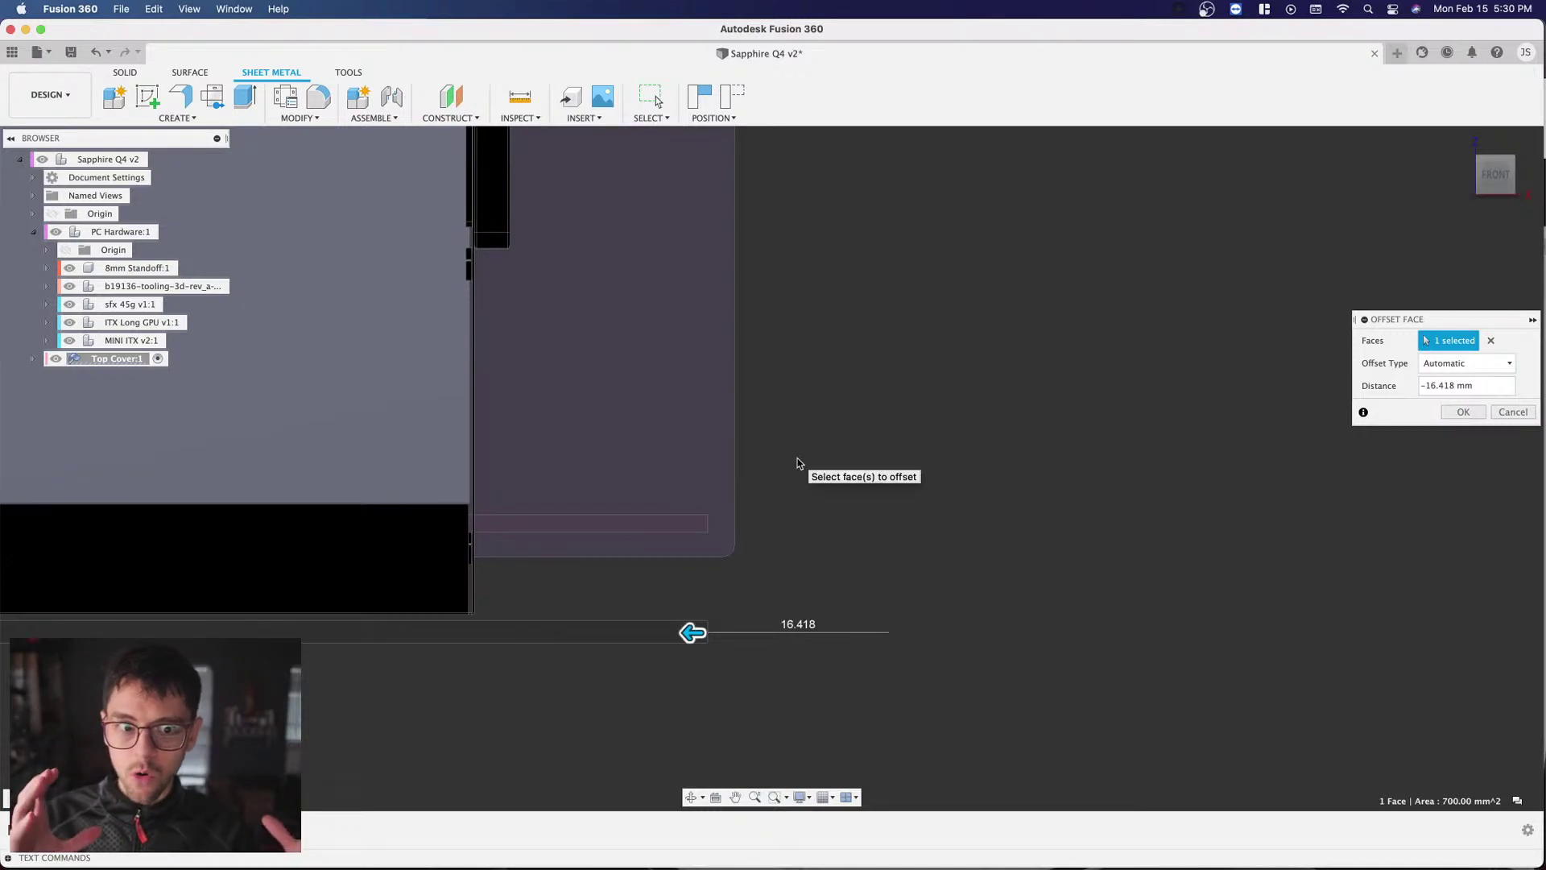
{"action": "left_click", "coordinate": [1473, 412]}
Step: Extend the same plate edge outward 10 mm beyond the motherboard as a new offset
{"action": "left_click_drag", "start_coordinate": [1496, 175], "coordinate": [1473, 174]}
{"action": "scroll", "coordinate": [516, 755], "scroll_direction": "up", "scroll_amount": 3}
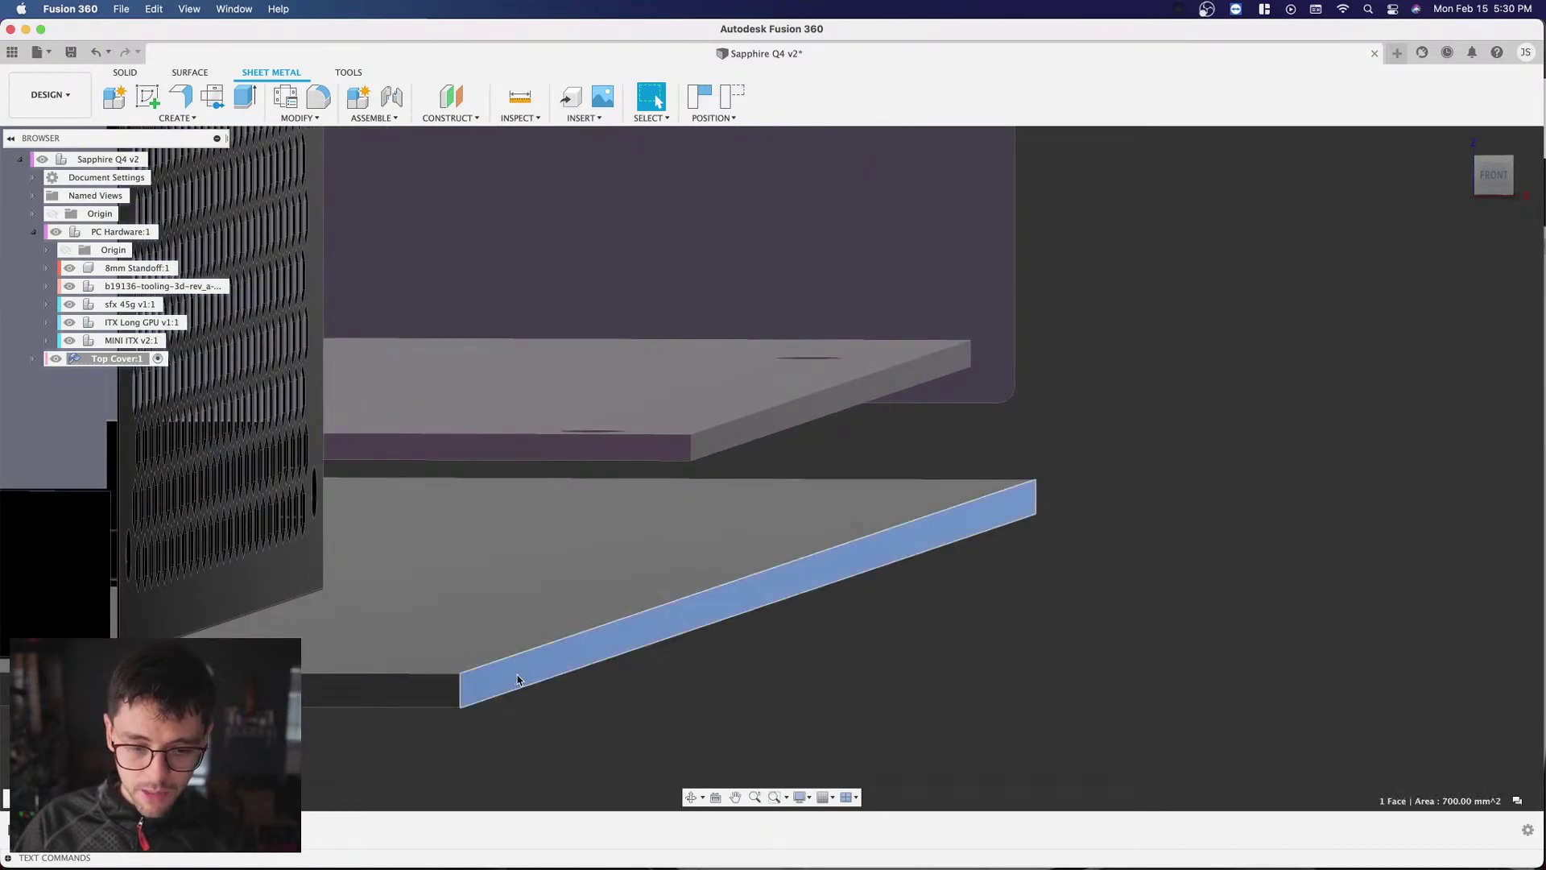
{"action": "left_click", "coordinate": [517, 687]}
{"action": "key", "text": "q"}
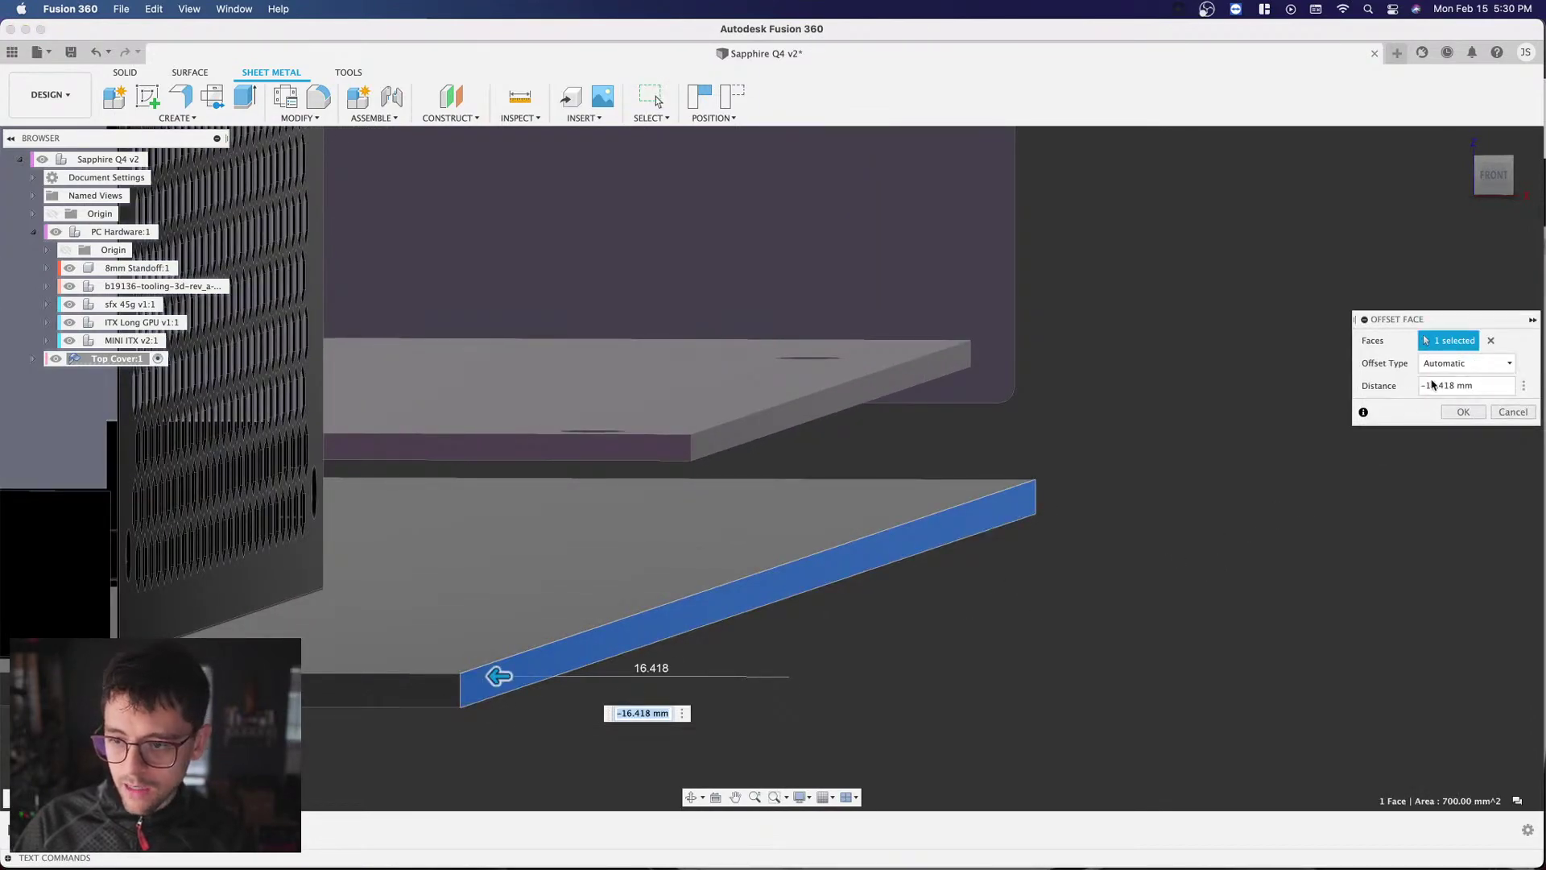
{"action": "left_click", "coordinate": [1449, 363]}
{"action": "left_click", "coordinate": [1449, 400]}
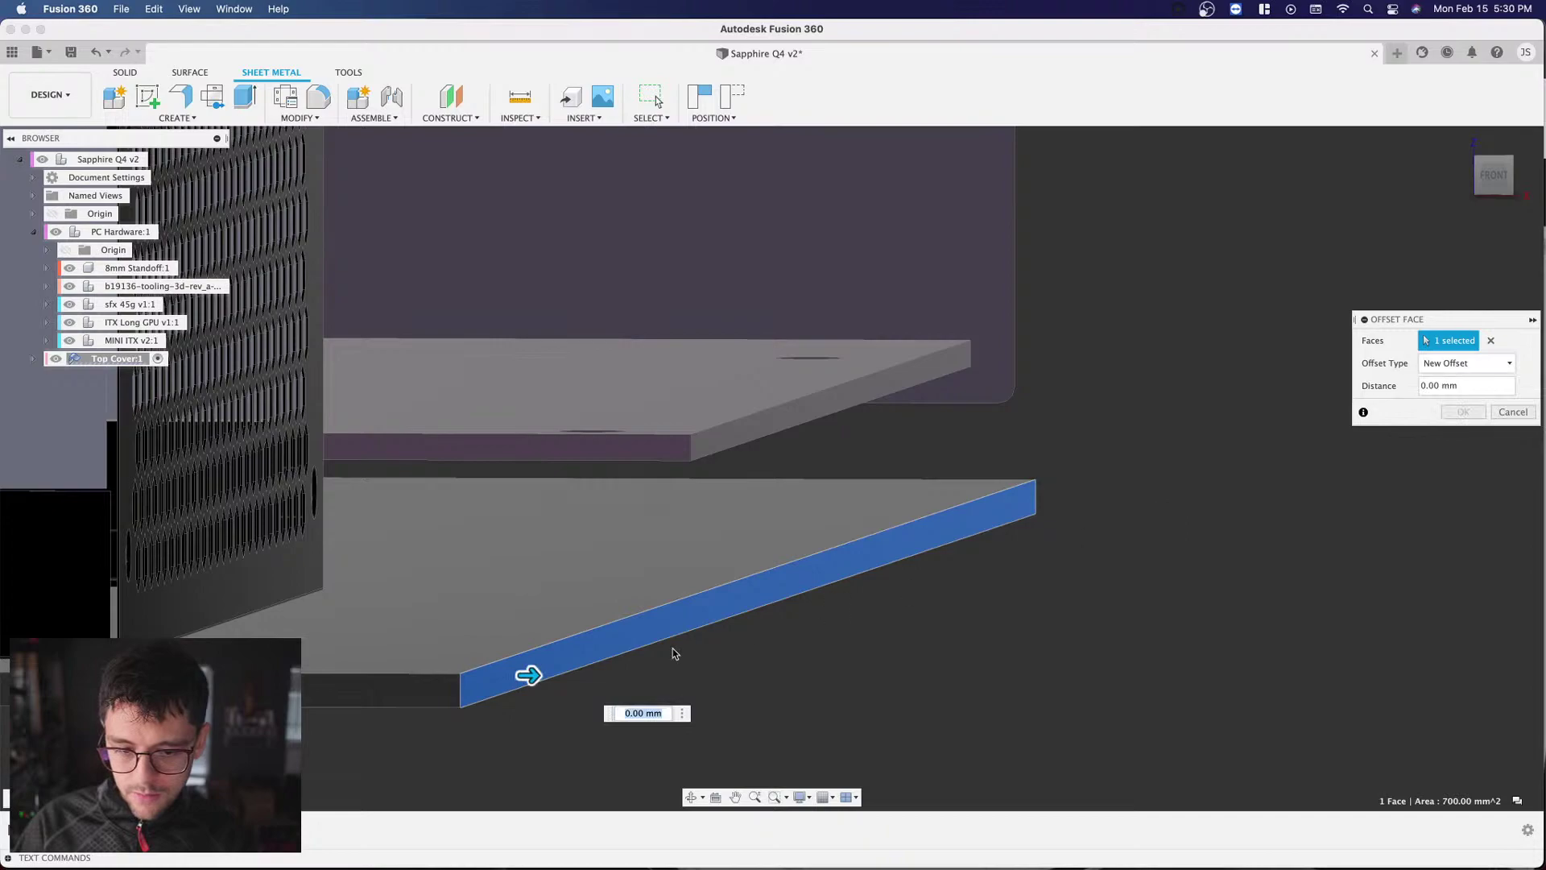
{"action": "type", "text": "10"}
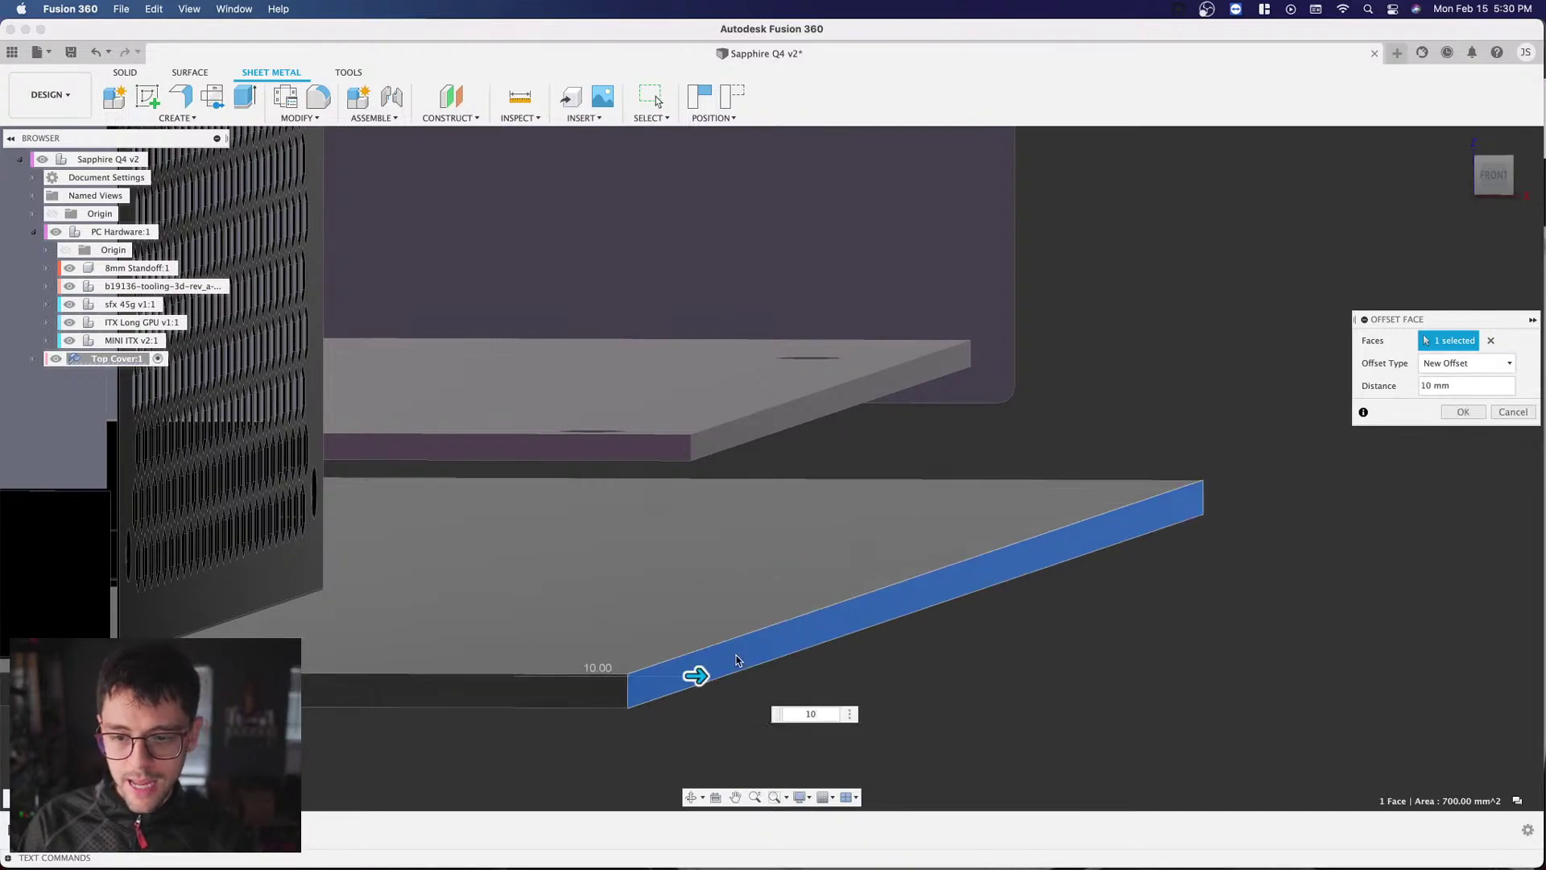
{"action": "key", "text": "Return"}
{"action": "scroll", "coordinate": [735, 658], "scroll_direction": "down", "scroll_amount": 3}
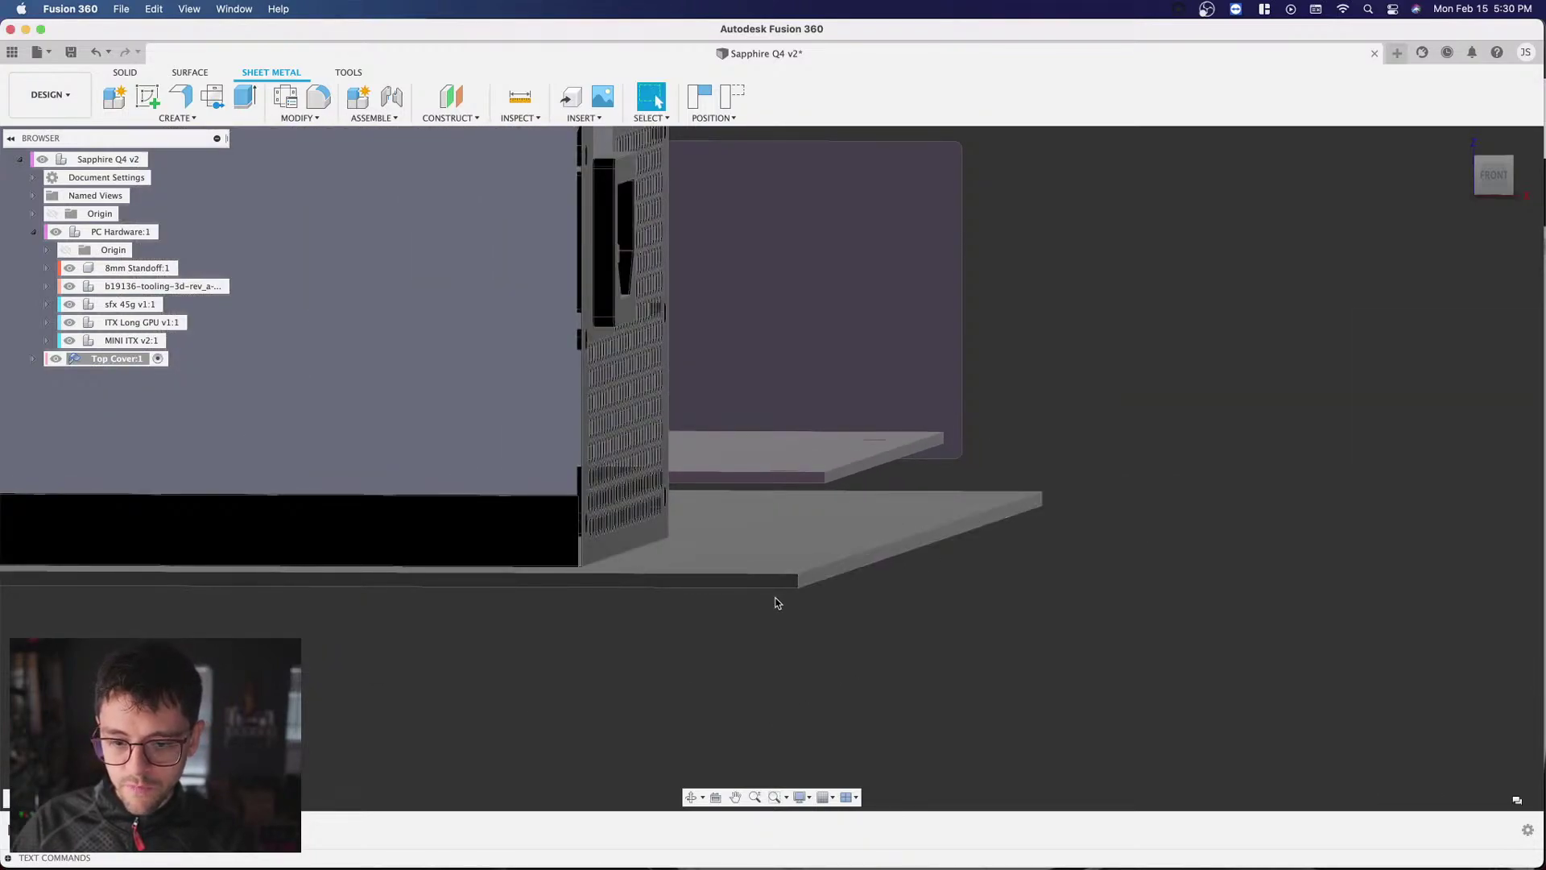
Step: Examine the plate's margin beyond the motherboard and its overhang around the hardware from the front and above
{"action": "scroll", "coordinate": [821, 583], "scroll_direction": "up", "scroll_amount": 3}
{"action": "left_click", "coordinate": [870, 565]}
{"action": "scroll", "coordinate": [820, 622], "scroll_direction": "down", "scroll_amount": 5}
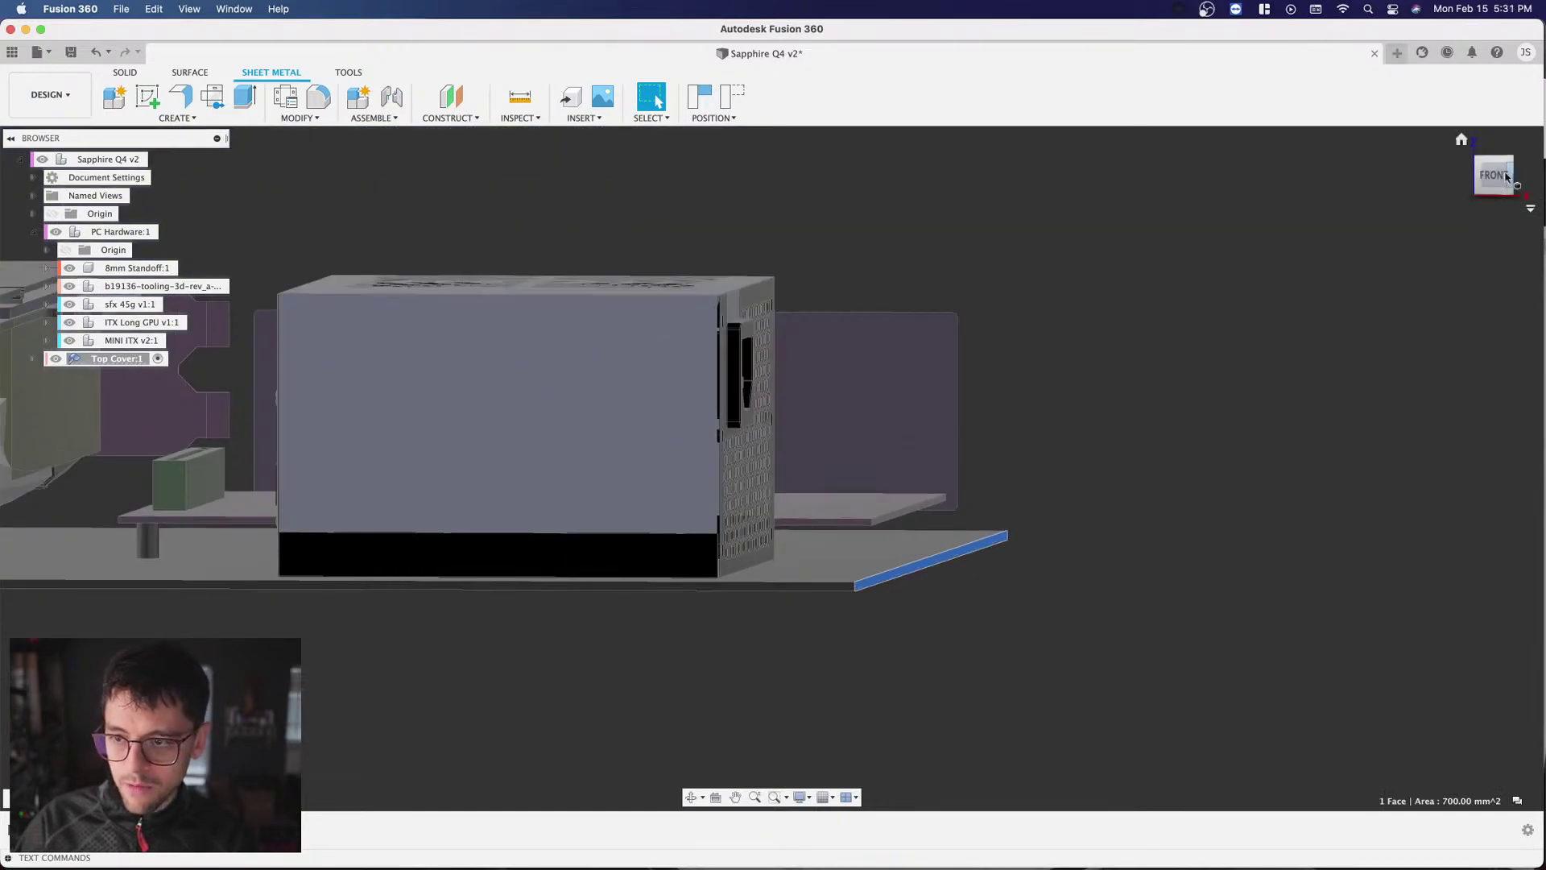
{"action": "left_click", "coordinate": [1493, 175]}
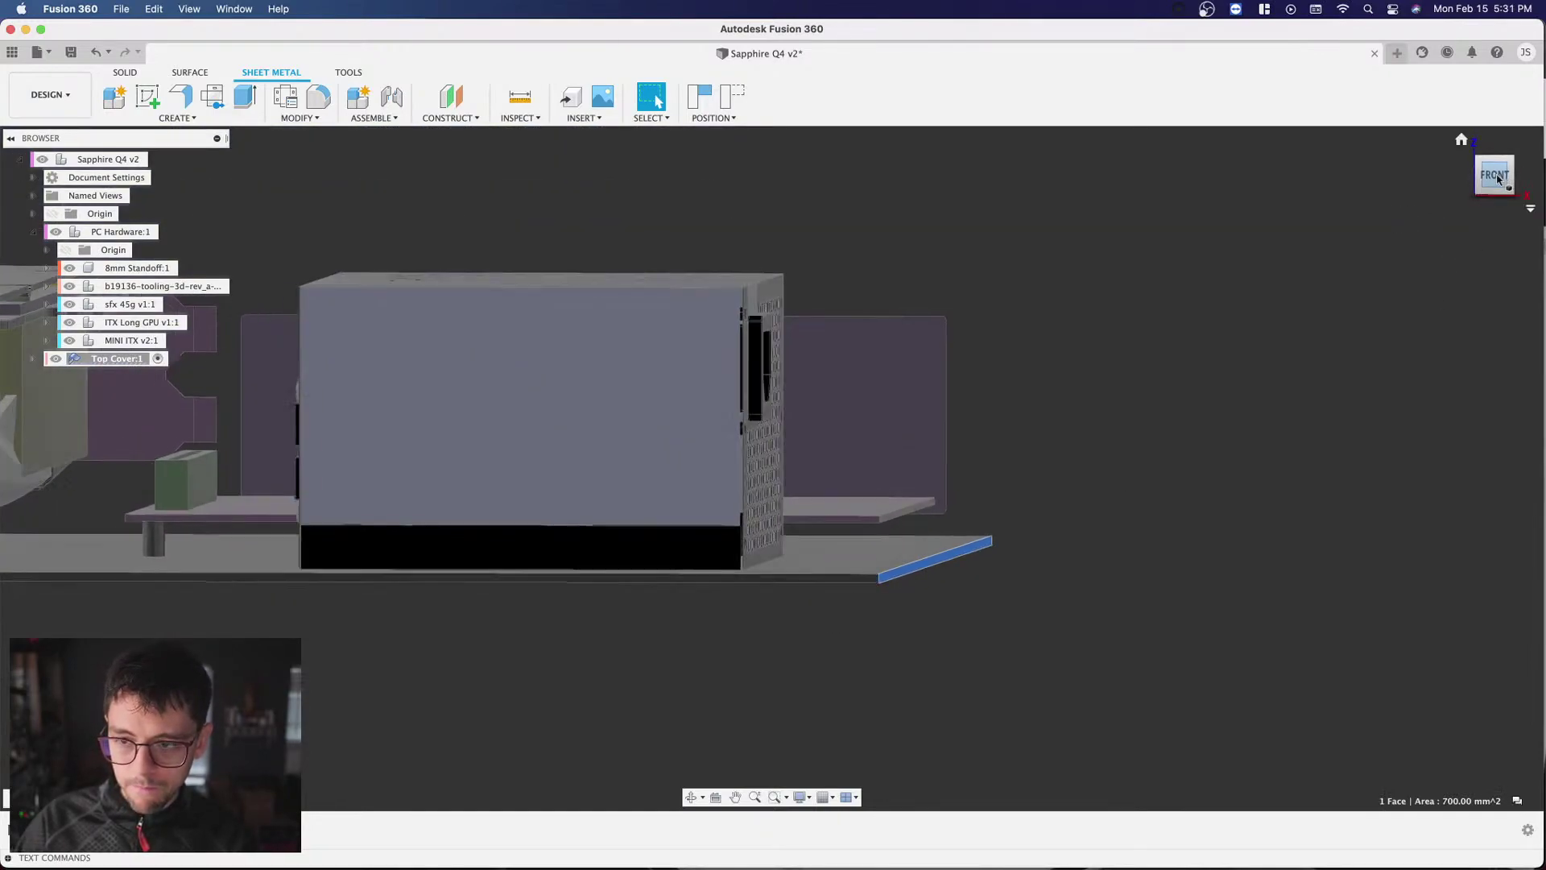
{"action": "scroll", "coordinate": [956, 497], "scroll_direction": "up", "scroll_amount": 3}
{"action": "scroll", "coordinate": [956, 455], "scroll_direction": "down", "scroll_amount": 3}
{"action": "scroll", "coordinate": [893, 462], "scroll_direction": "up", "scroll_amount": 4}
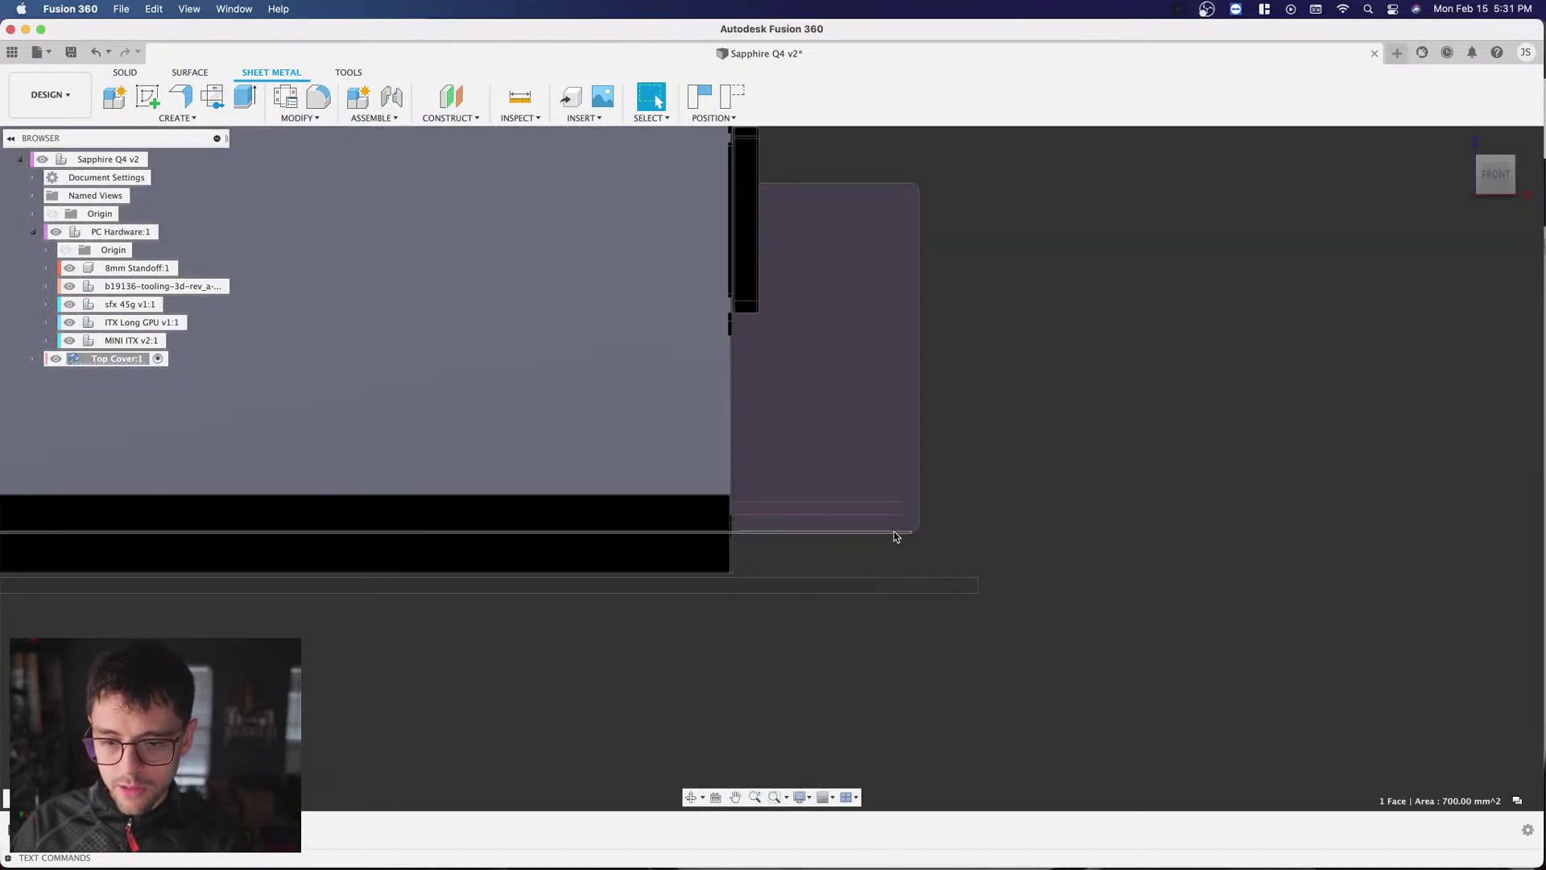
{"action": "scroll", "coordinate": [981, 596], "scroll_direction": "down", "scroll_amount": 5}
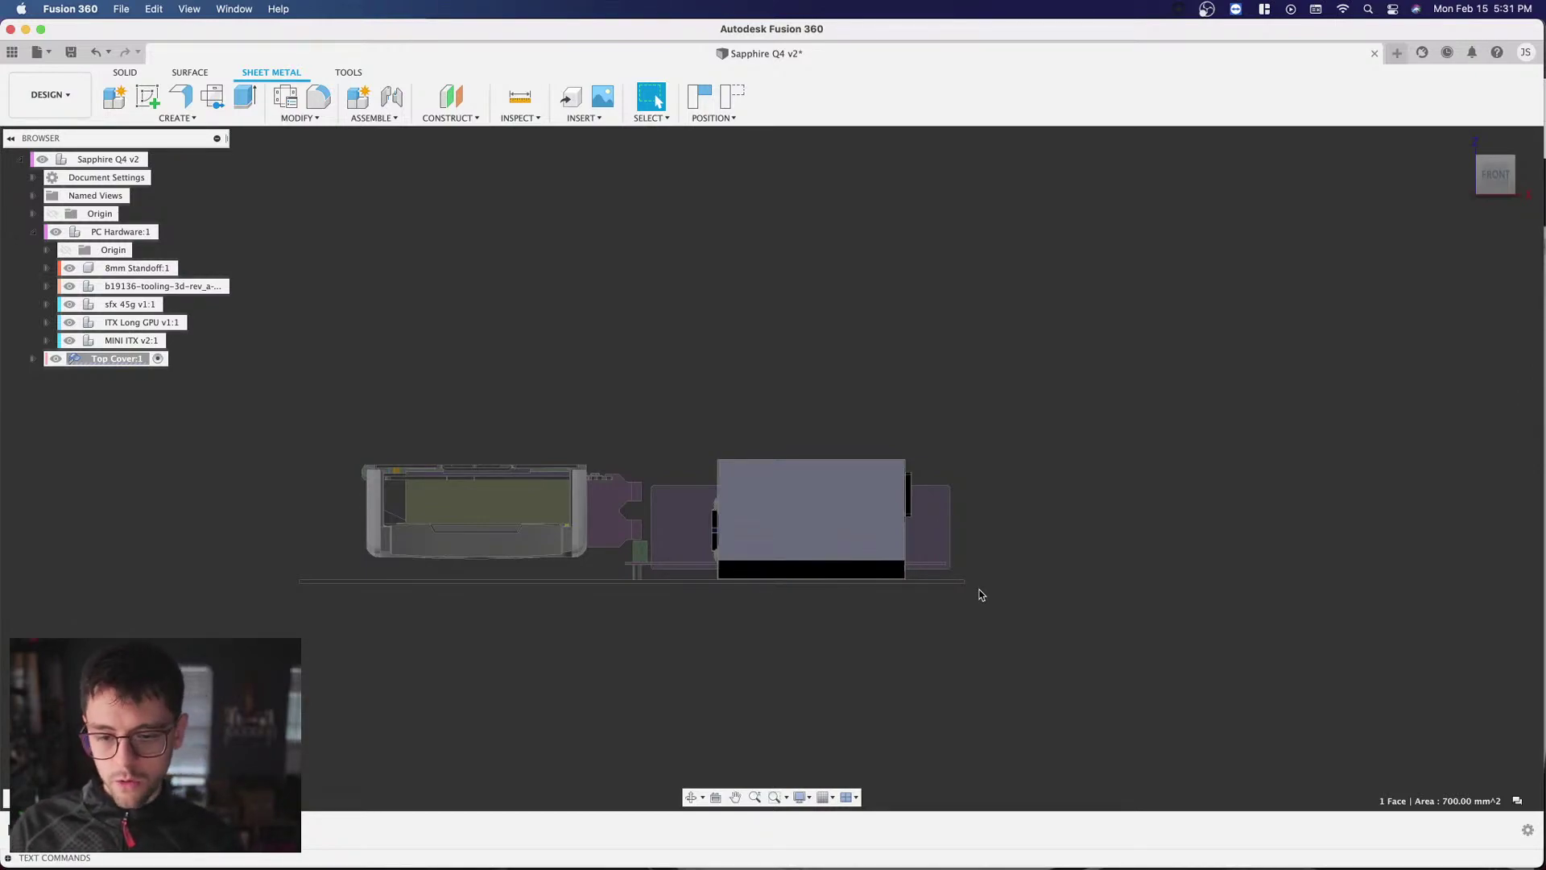
{"action": "scroll", "coordinate": [998, 592], "scroll_direction": "down", "scroll_amount": 3}
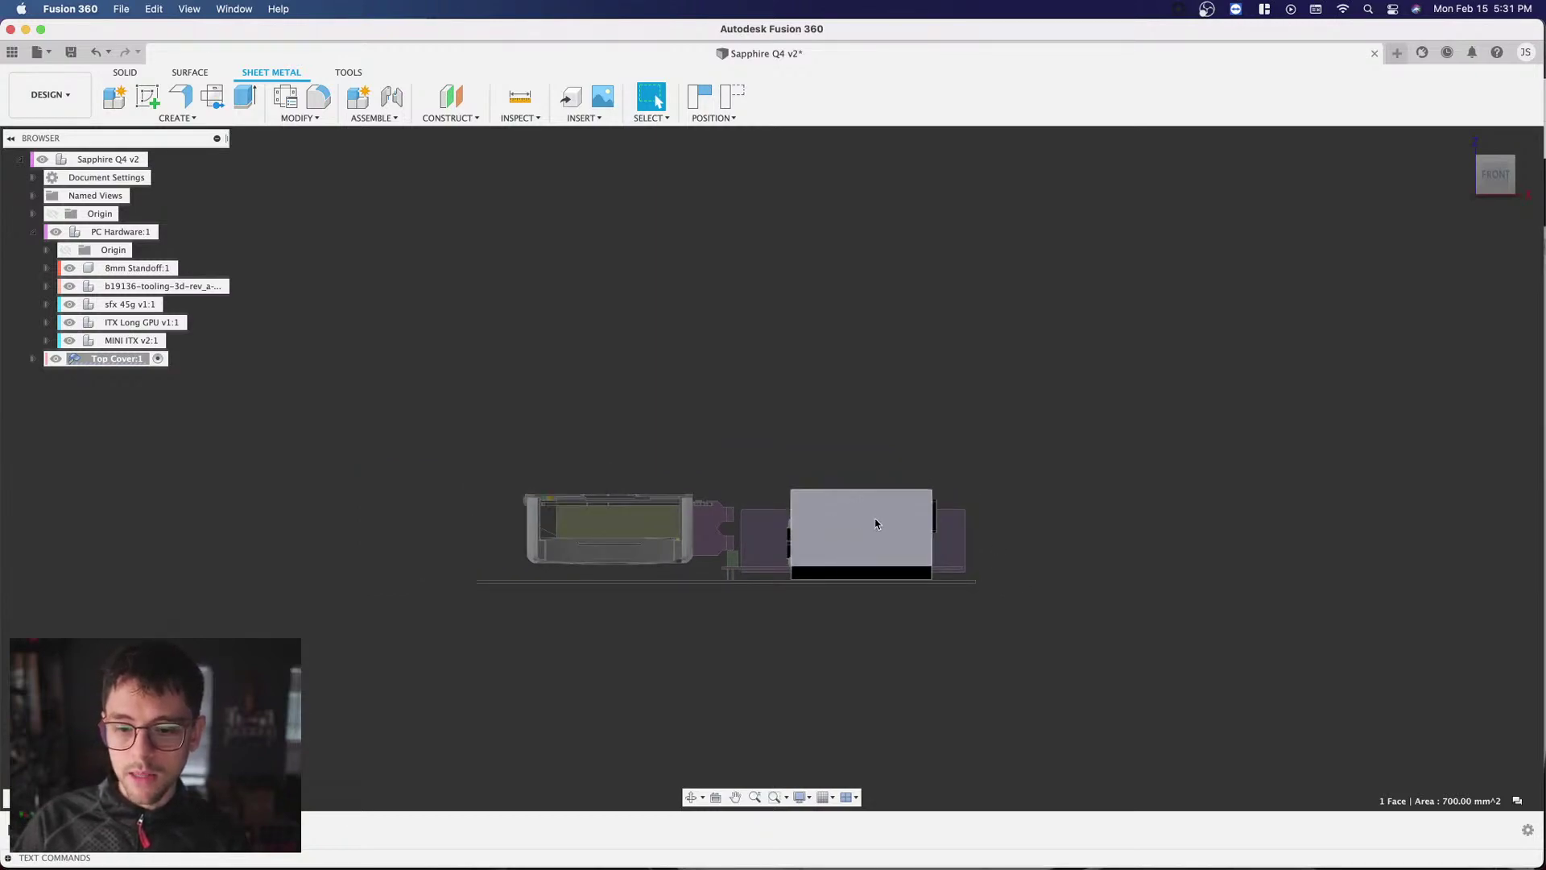
{"action": "scroll", "coordinate": [877, 524], "scroll_direction": "up", "scroll_amount": 3}
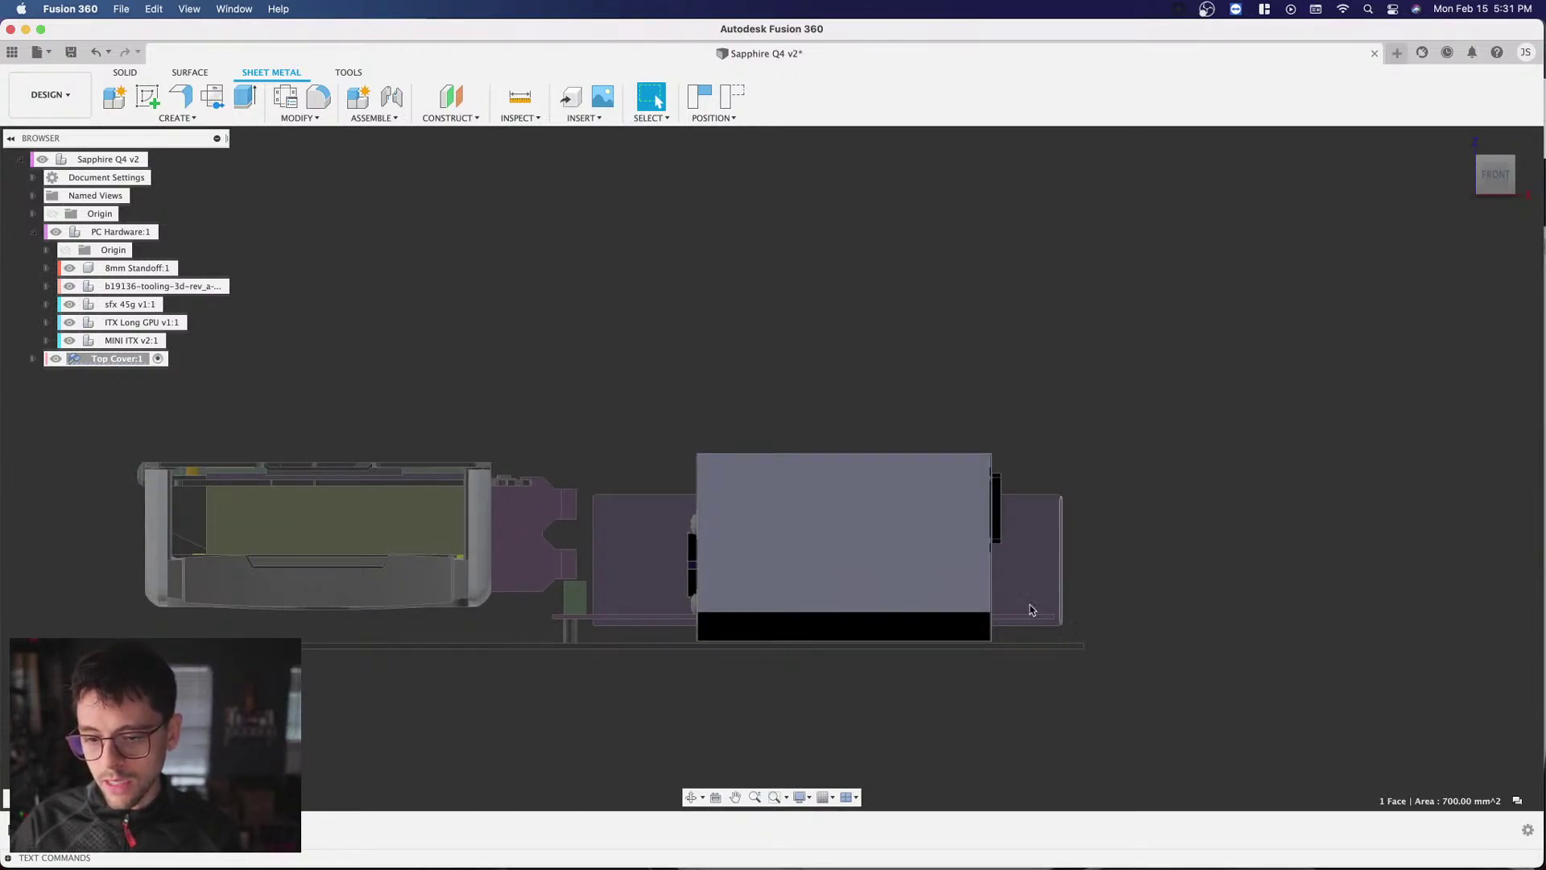
{"action": "scroll", "coordinate": [1123, 475], "scroll_direction": "up", "scroll_amount": 1}
{"action": "scroll", "coordinate": [1111, 473], "scroll_direction": "down", "scroll_amount": 2}
{"action": "scroll", "coordinate": [1113, 472], "scroll_direction": "down", "scroll_amount": 2}
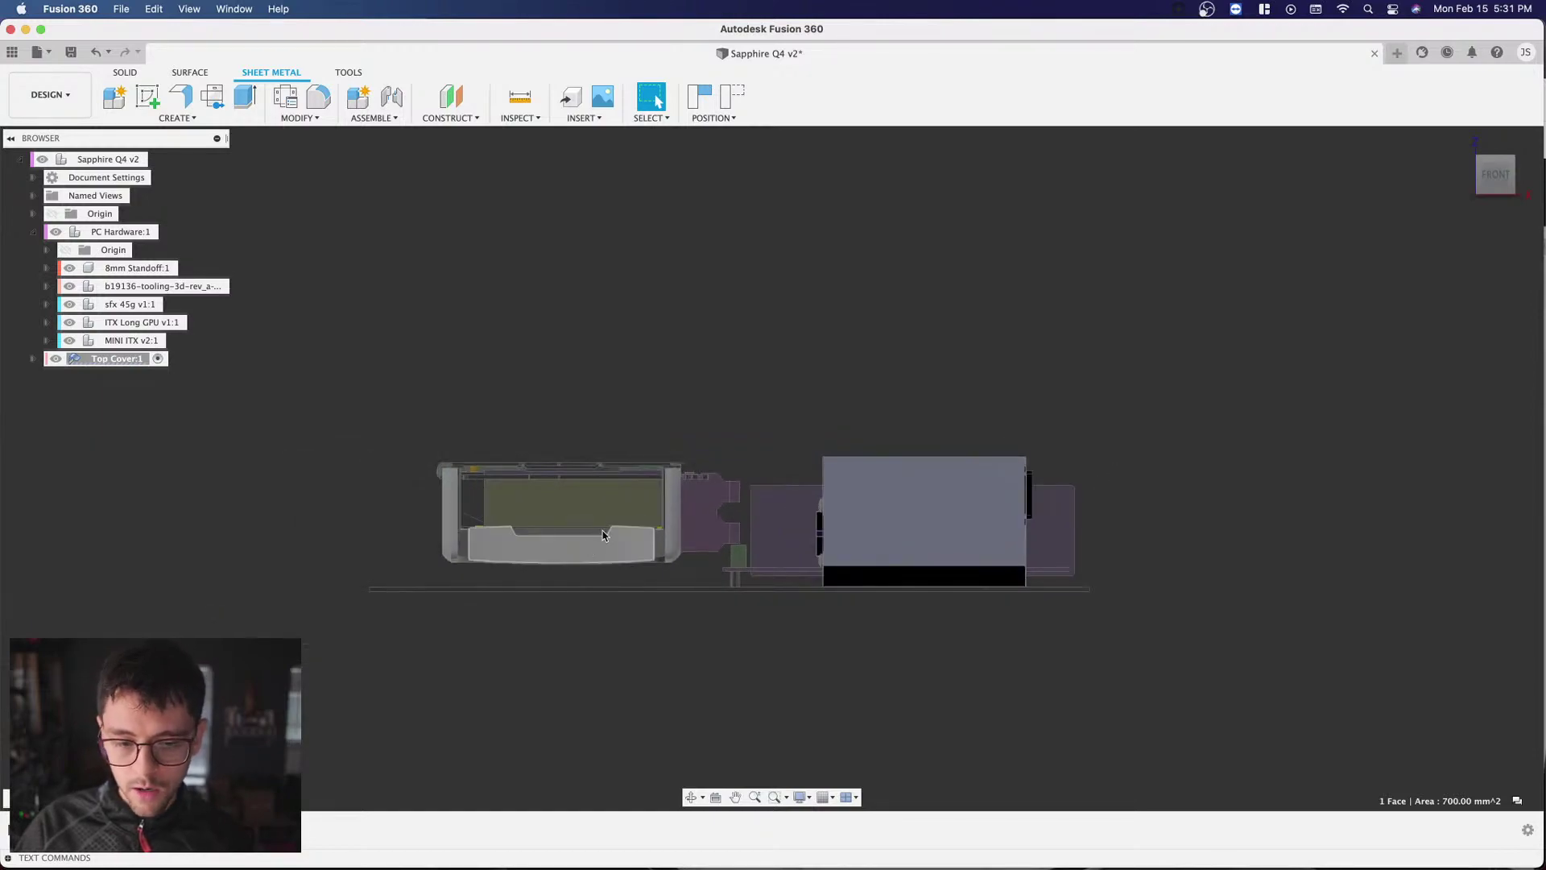
{"action": "left_click_drag", "start_coordinate": [1479, 179], "coordinate": [1467, 192]}
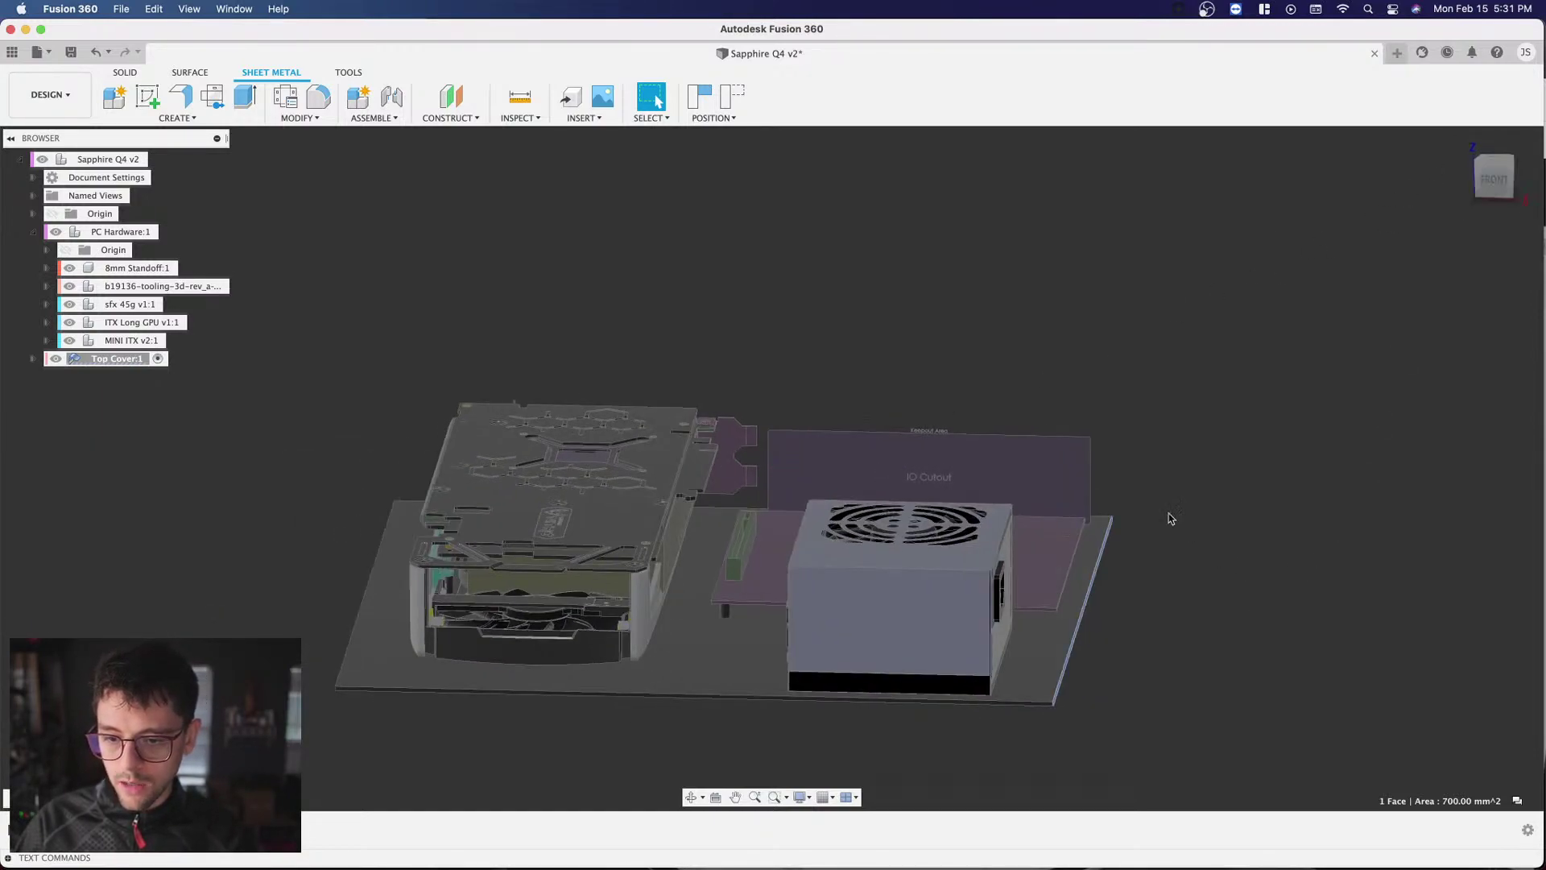
{"action": "scroll", "coordinate": [1159, 403], "scroll_direction": "down", "scroll_amount": 2}
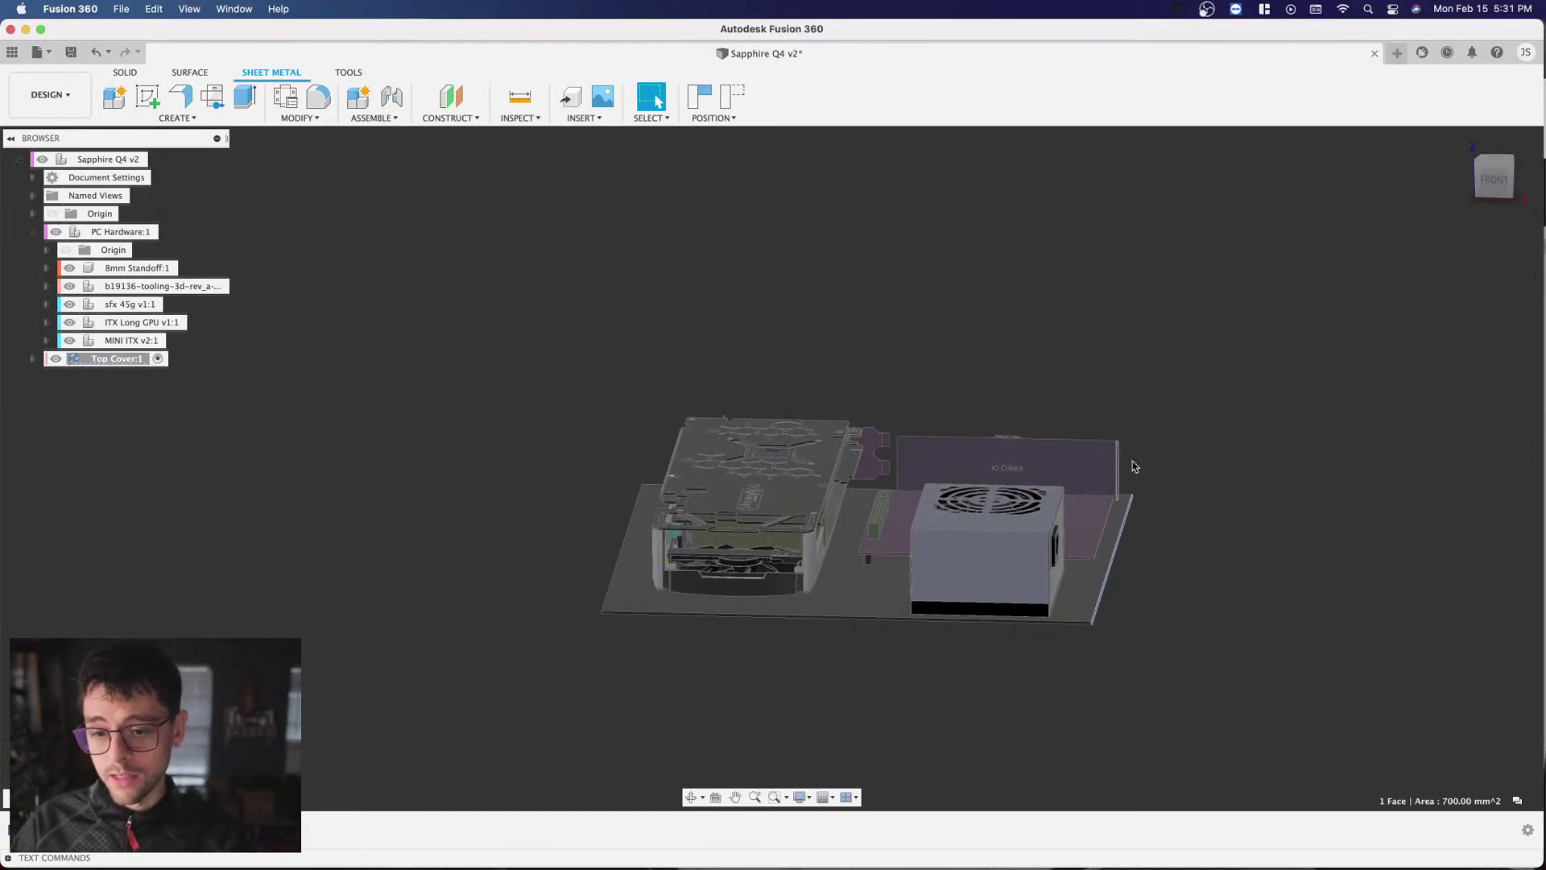
Step: Offset the plate's opposite side edge, beside the graphics card, inward by -20 mm as a new offset
{"action": "left_click", "coordinate": [1475, 187]}
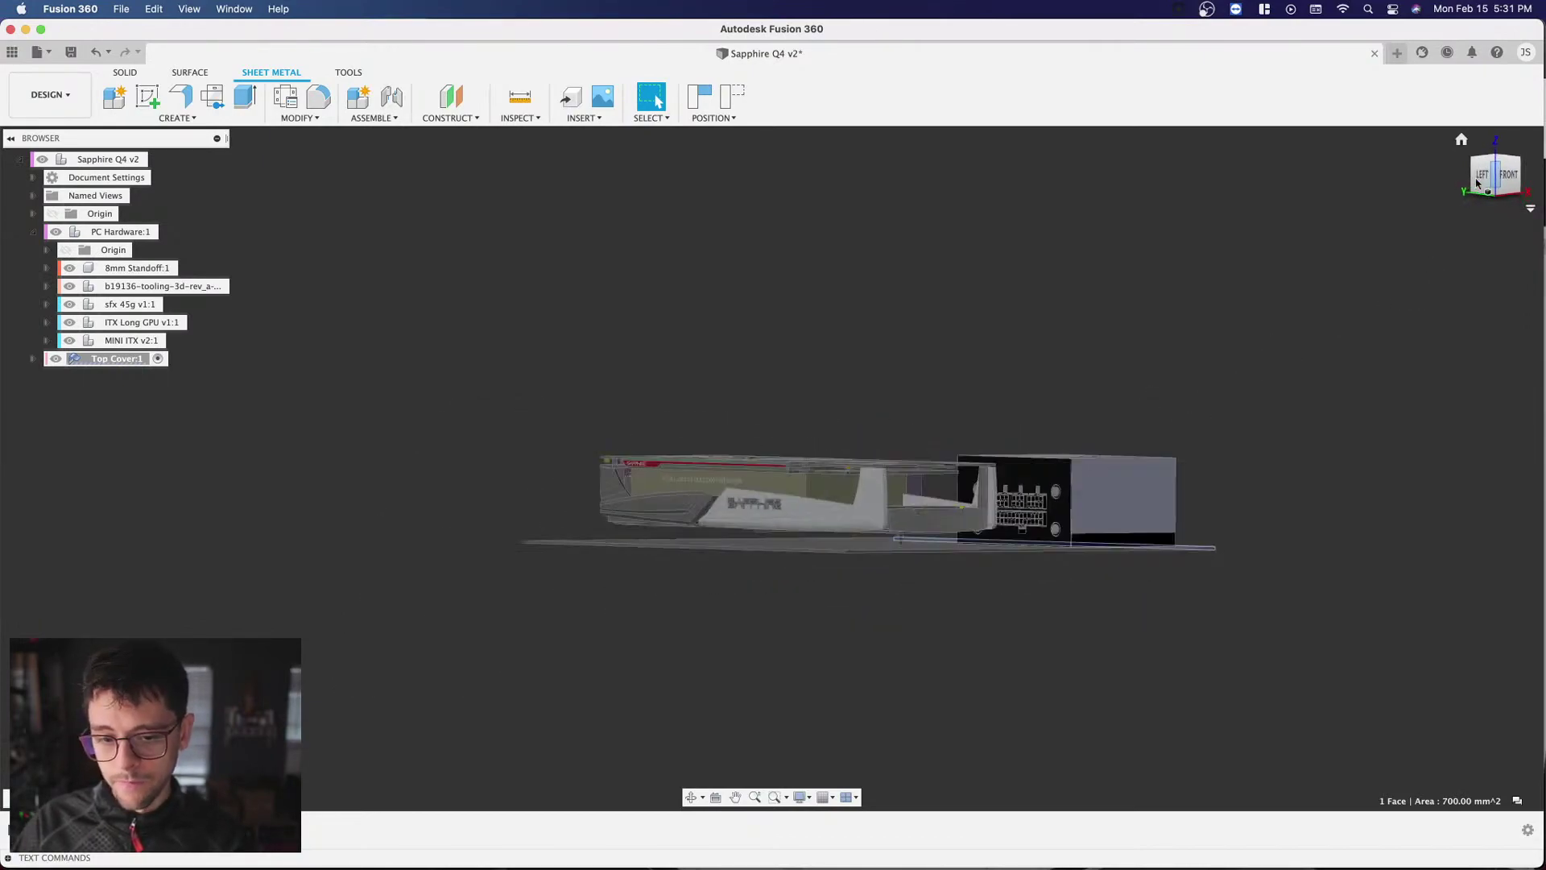
{"action": "scroll", "coordinate": [538, 570], "scroll_direction": "up", "scroll_amount": 5}
{"action": "scroll", "coordinate": [538, 572], "scroll_direction": "up", "scroll_amount": 2}
{"action": "left_click", "coordinate": [448, 500]}
{"action": "key", "text": "q"}
{"action": "scroll", "coordinate": [416, 511], "scroll_direction": "down", "scroll_amount": 3}
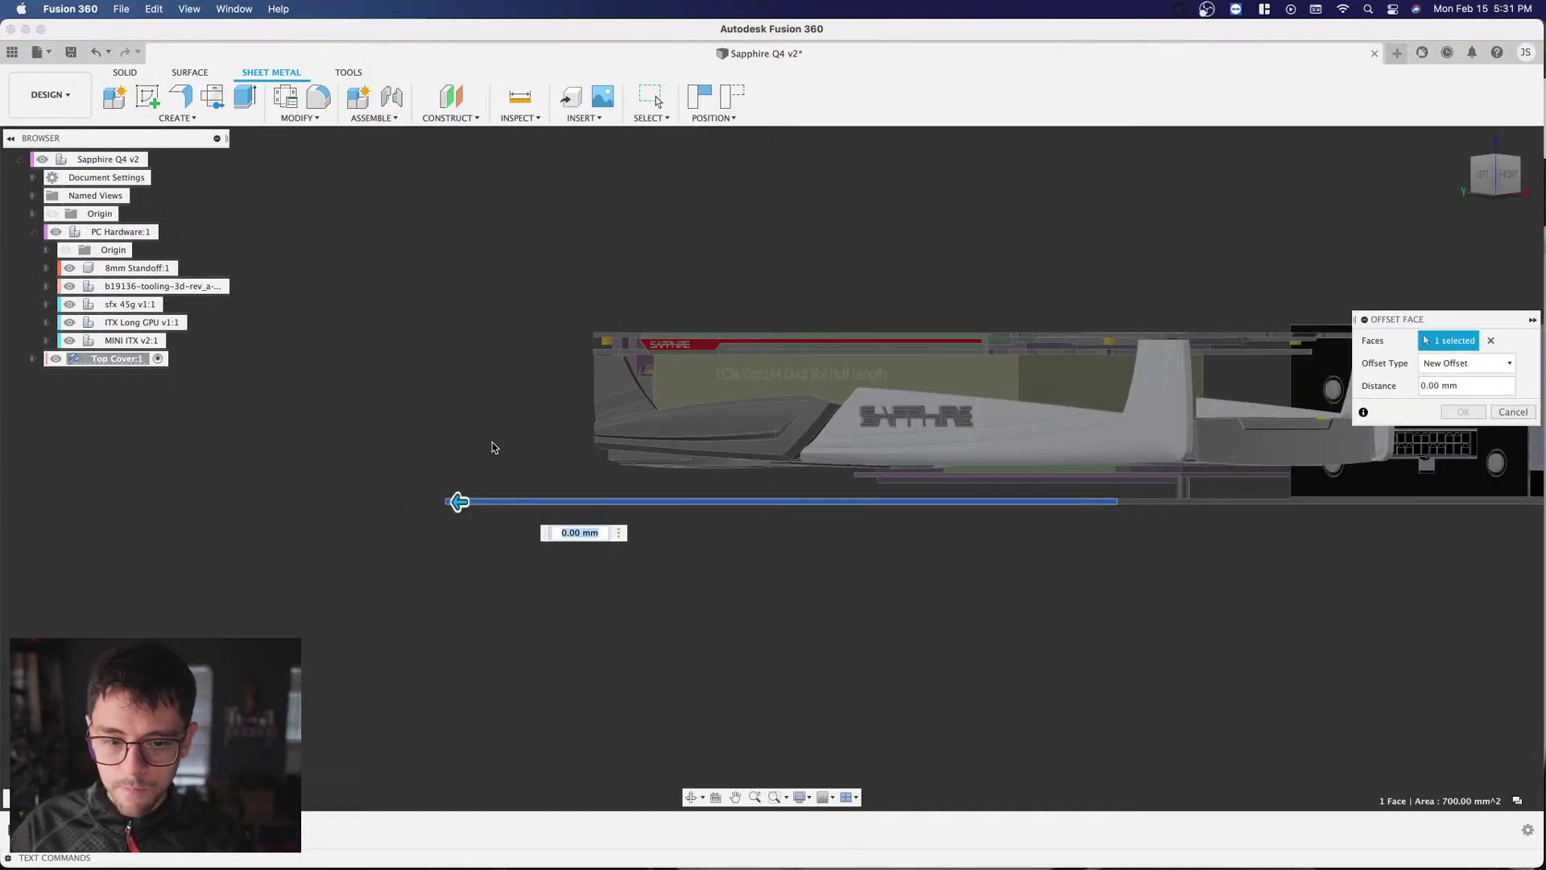
{"action": "left_click_drag", "start_coordinate": [453, 503], "coordinate": [511, 501]}
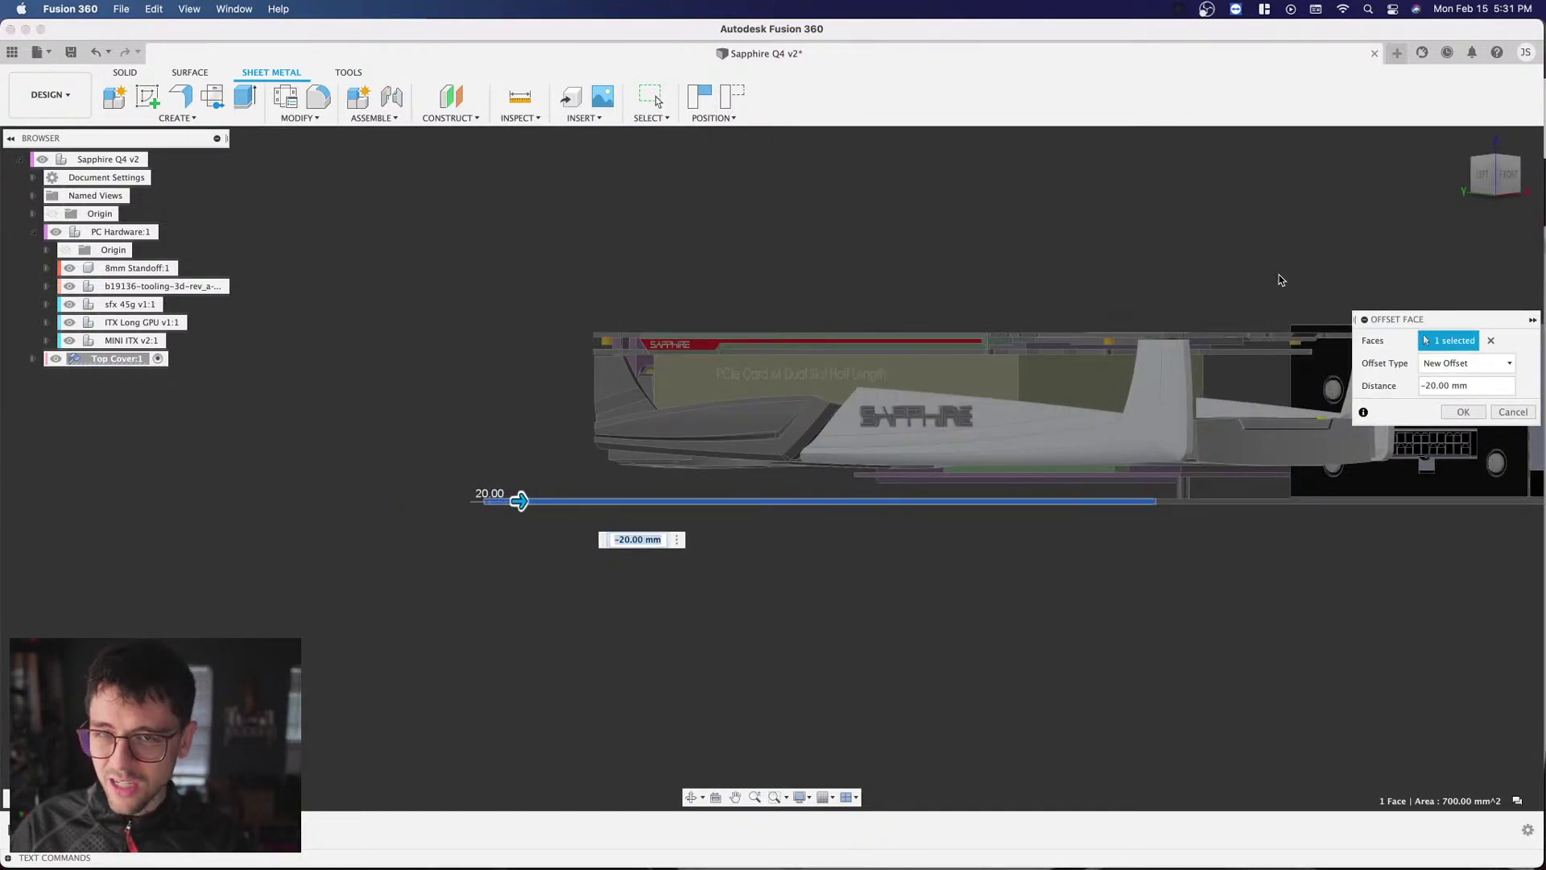
Step: Adjust the graphics-card-side edge offset to -33.248 mm, flush with the card's outermost side, check it from the front, and apply it
{"action": "left_click_drag", "start_coordinate": [1490, 173], "coordinate": [1463, 192]}
{"action": "scroll", "coordinate": [702, 378], "scroll_direction": "up", "scroll_amount": 6}
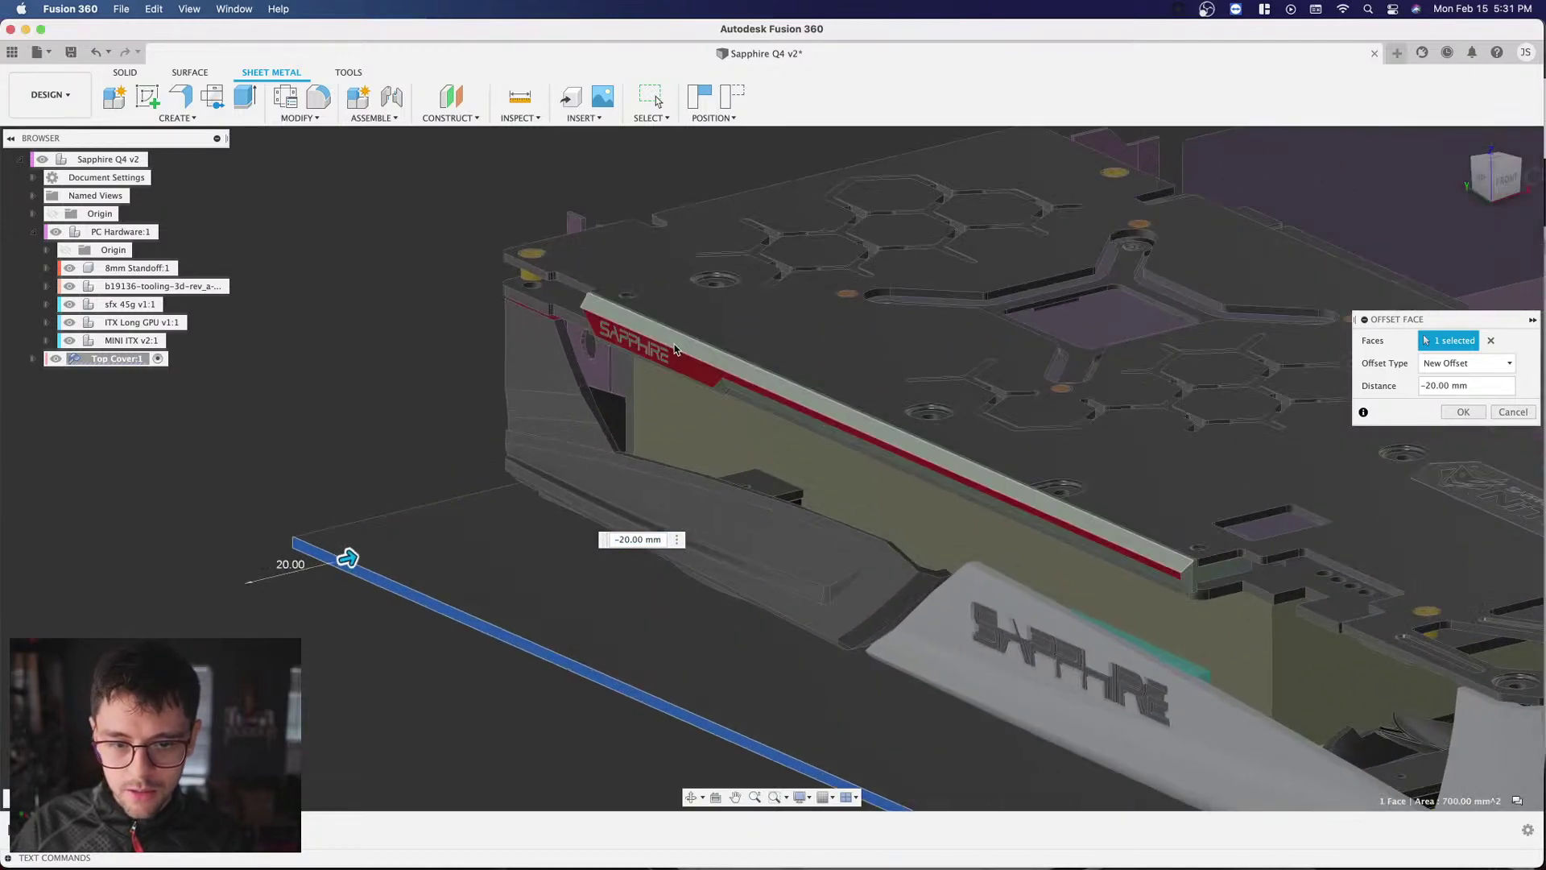
{"action": "scroll", "coordinate": [366, 391], "scroll_direction": "down", "scroll_amount": 8}
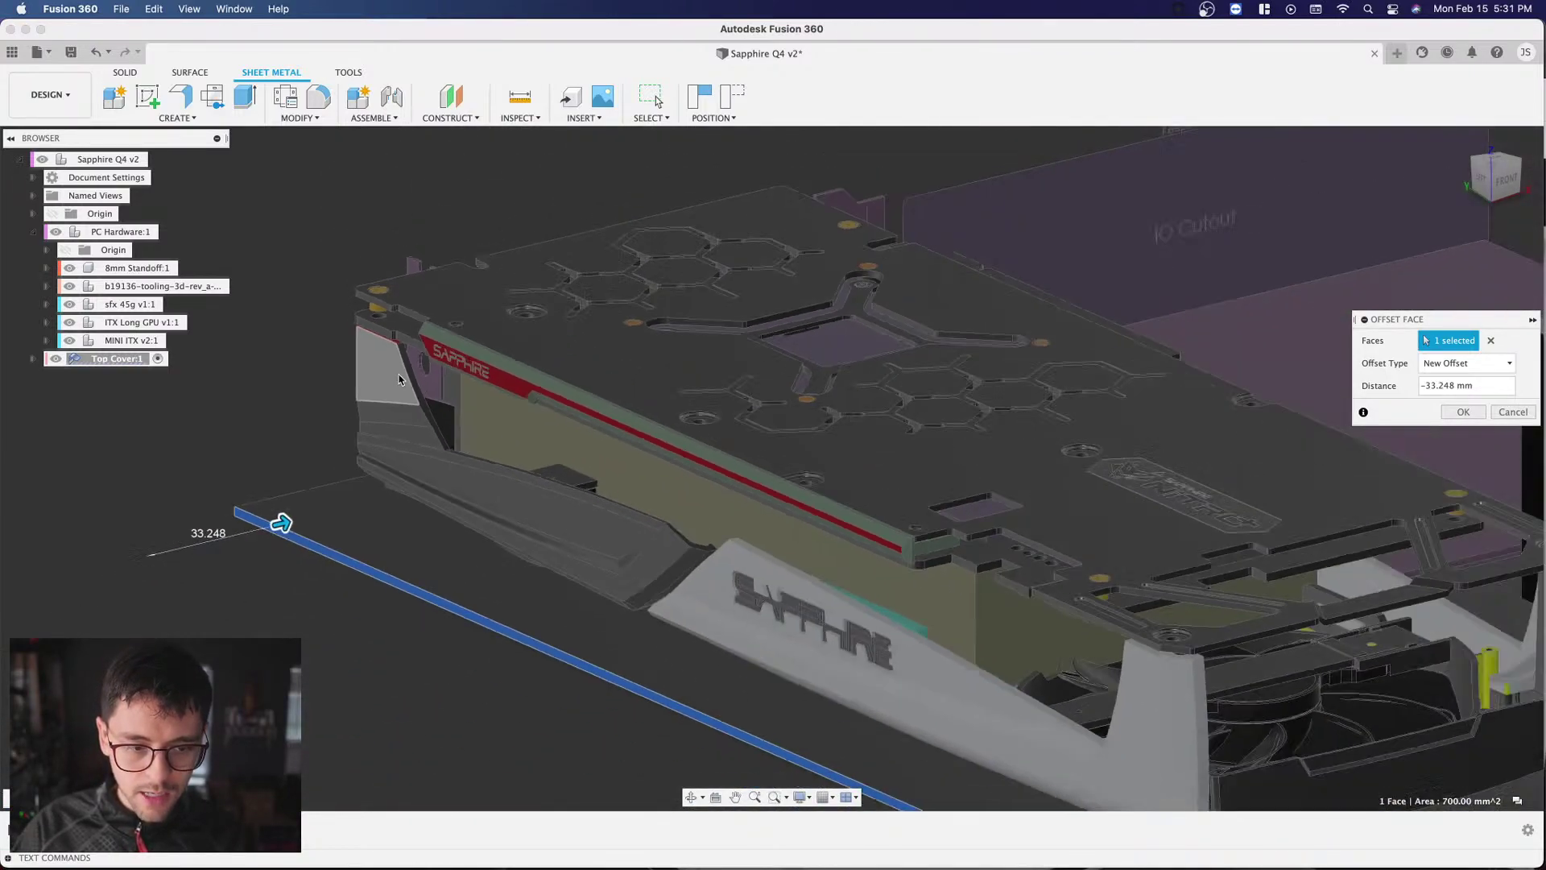
{"action": "scroll", "coordinate": [451, 376], "scroll_direction": "up", "scroll_amount": 2}
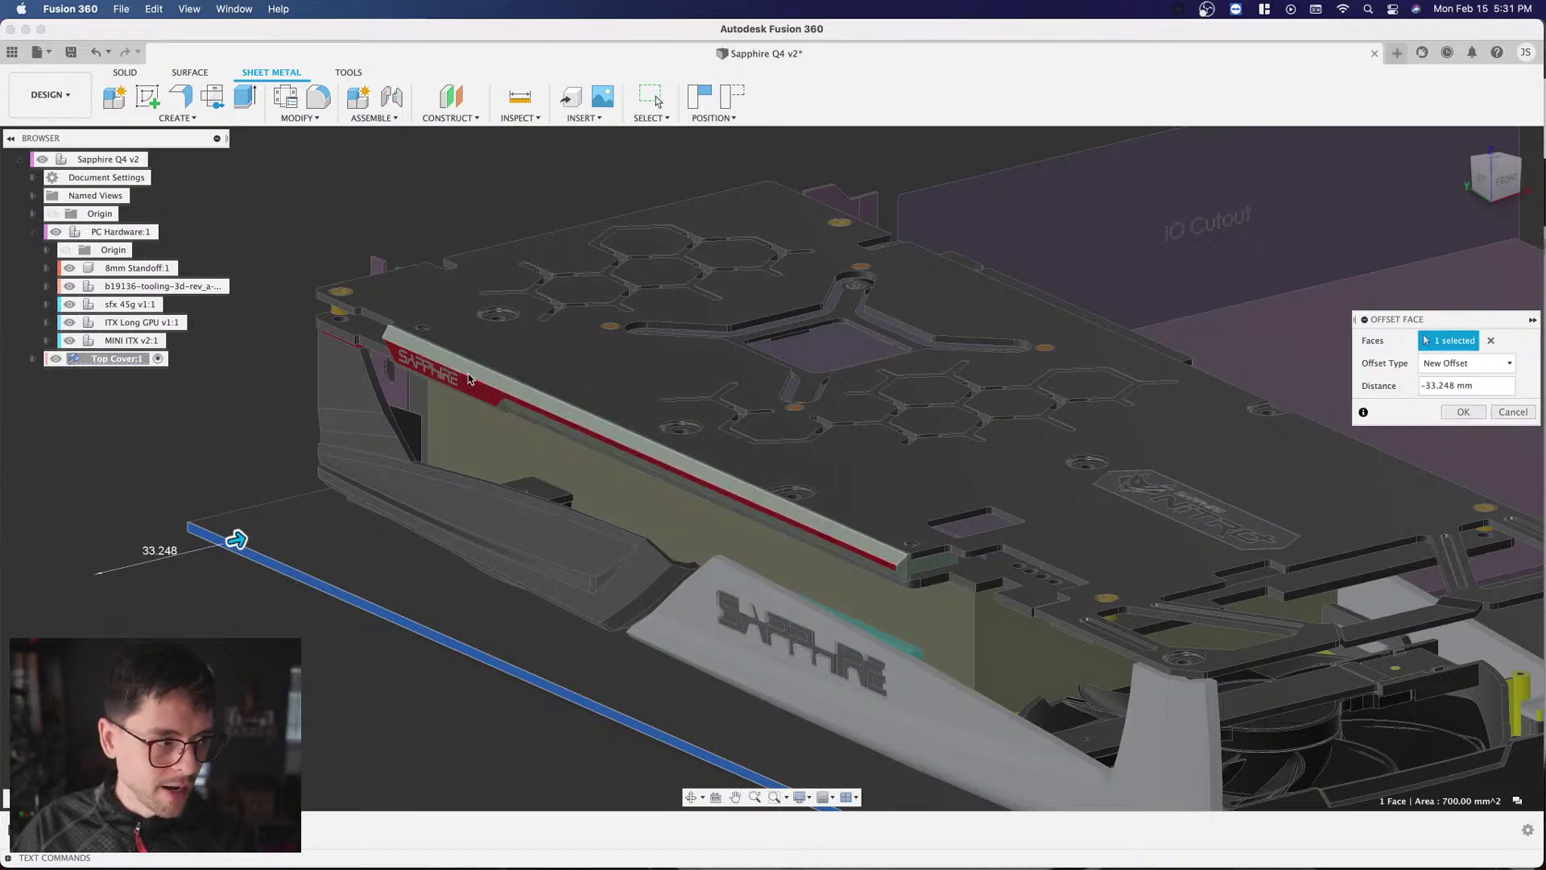
{"action": "scroll", "coordinate": [483, 372], "scroll_direction": "down", "scroll_amount": 6}
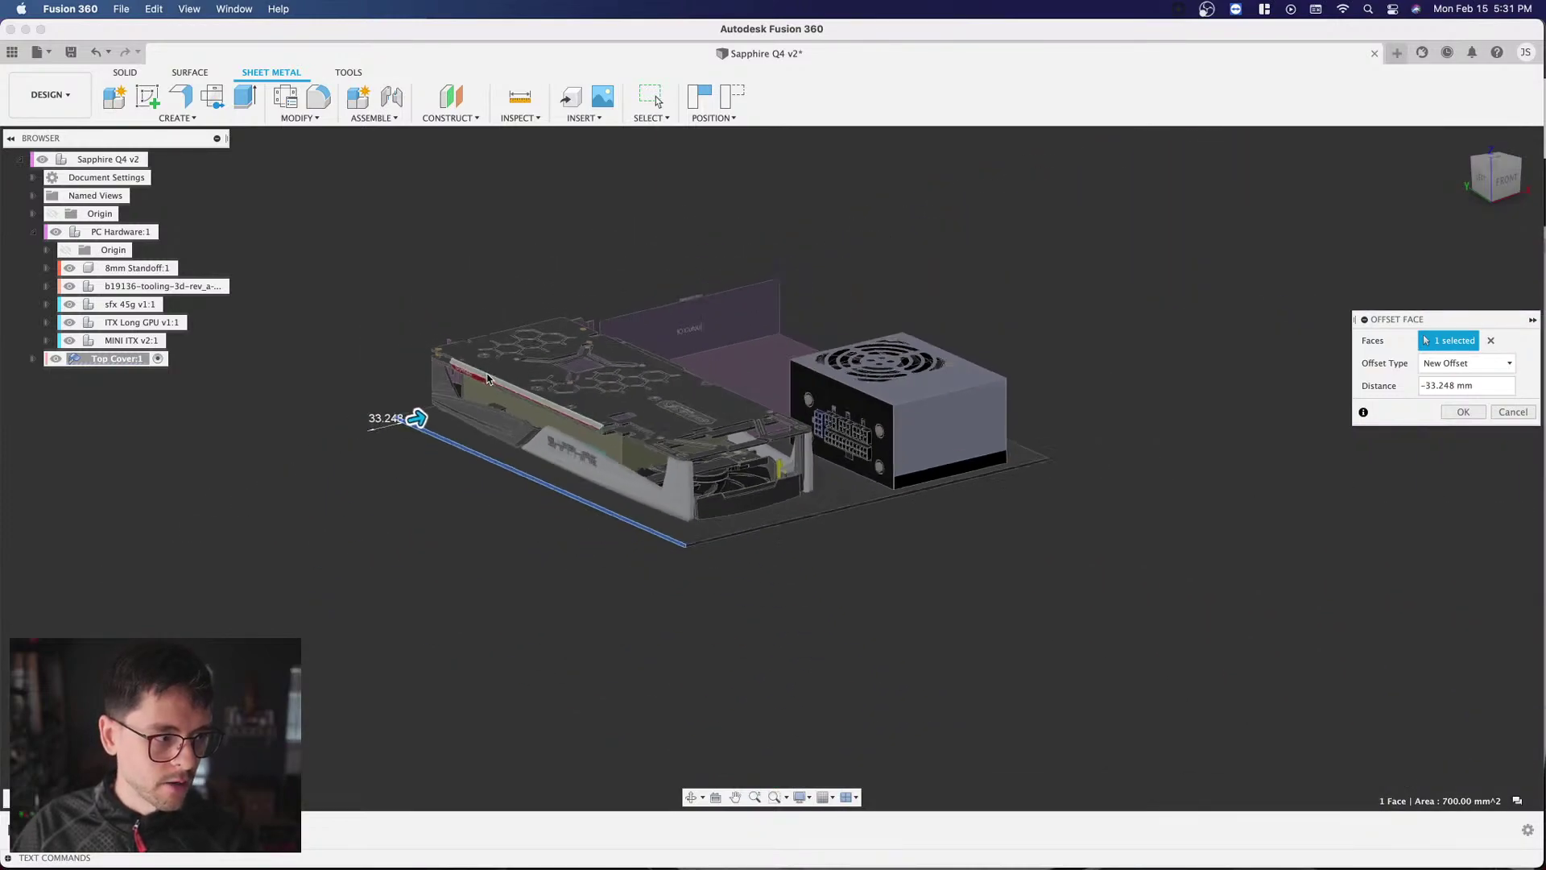
{"action": "left_click", "coordinate": [1504, 179]}
{"action": "scroll", "coordinate": [516, 391], "scroll_direction": "up", "scroll_amount": 3}
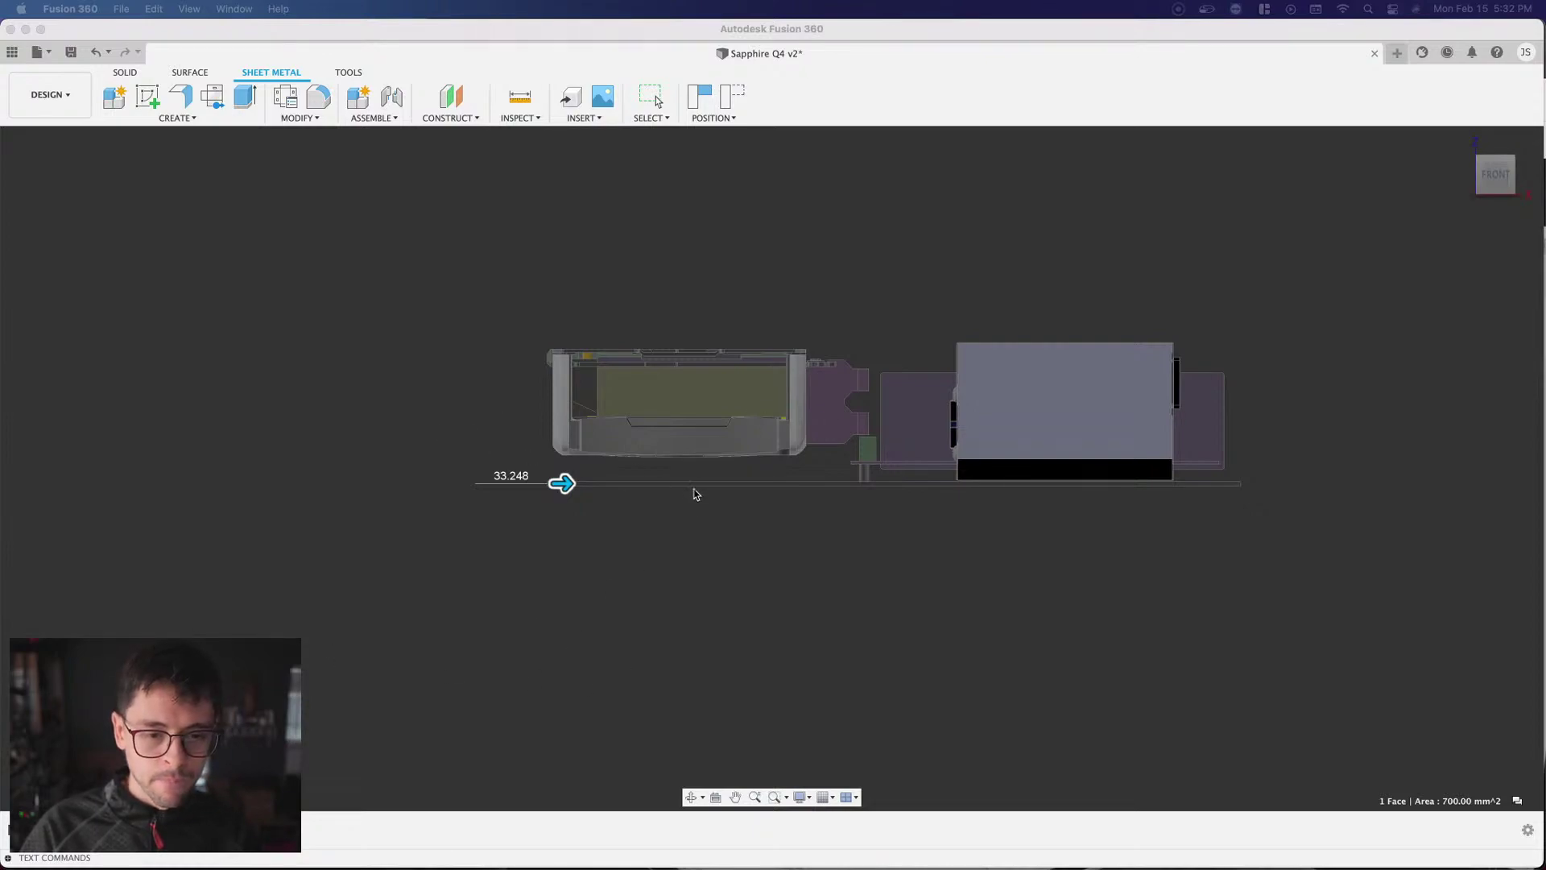
{"action": "scroll", "coordinate": [594, 504], "scroll_direction": "up", "scroll_amount": 3}
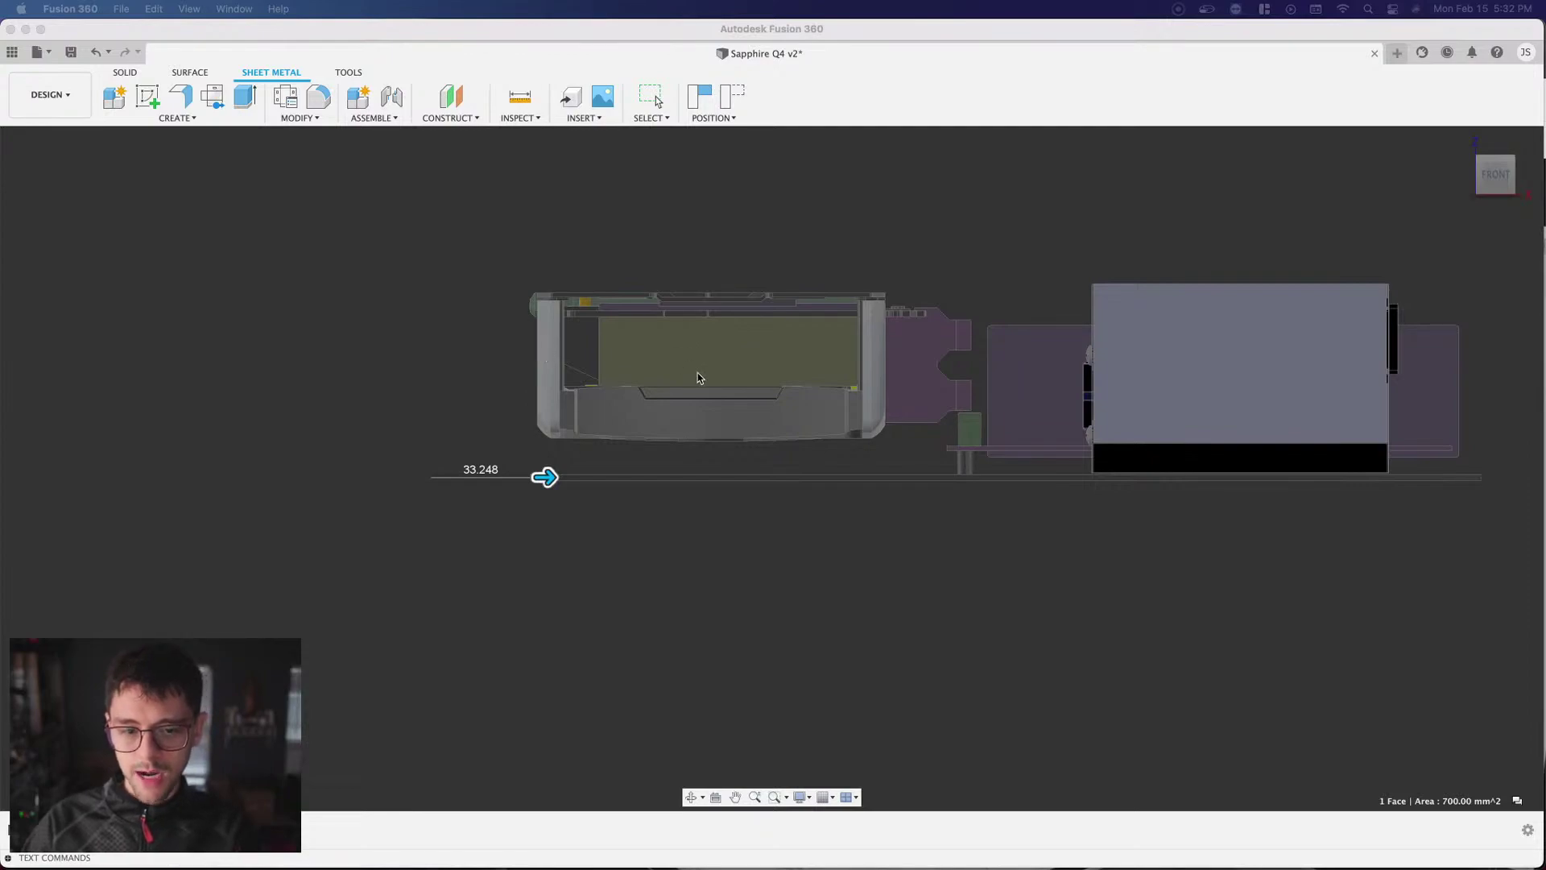
{"action": "scroll", "coordinate": [901, 513], "scroll_direction": "up", "scroll_amount": 1}
{"action": "left_click", "coordinate": [1459, 178]}
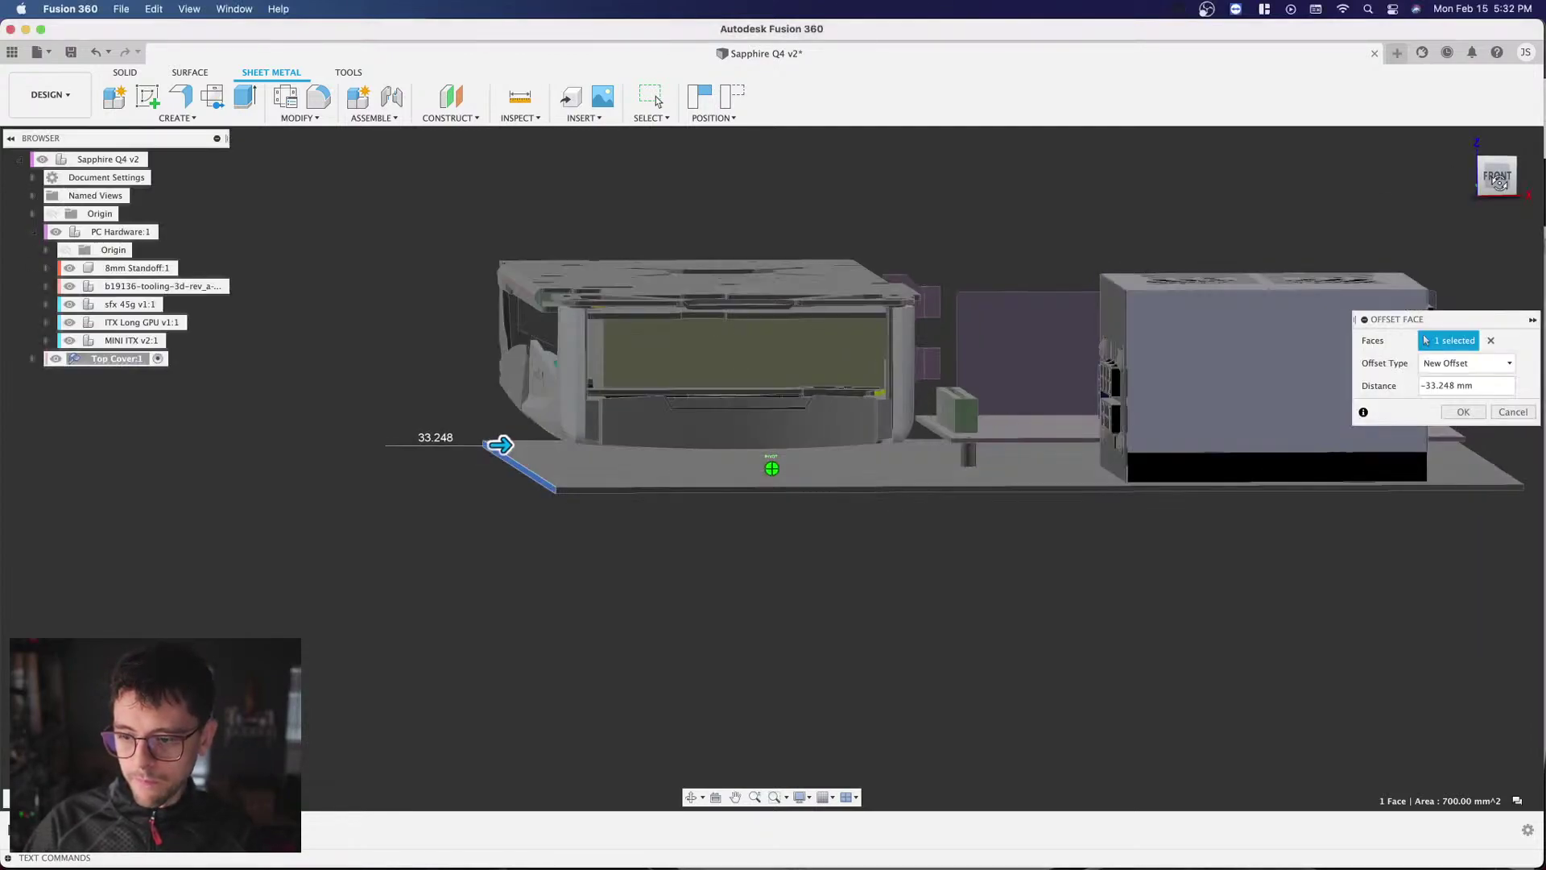
{"action": "key", "text": "Return"}
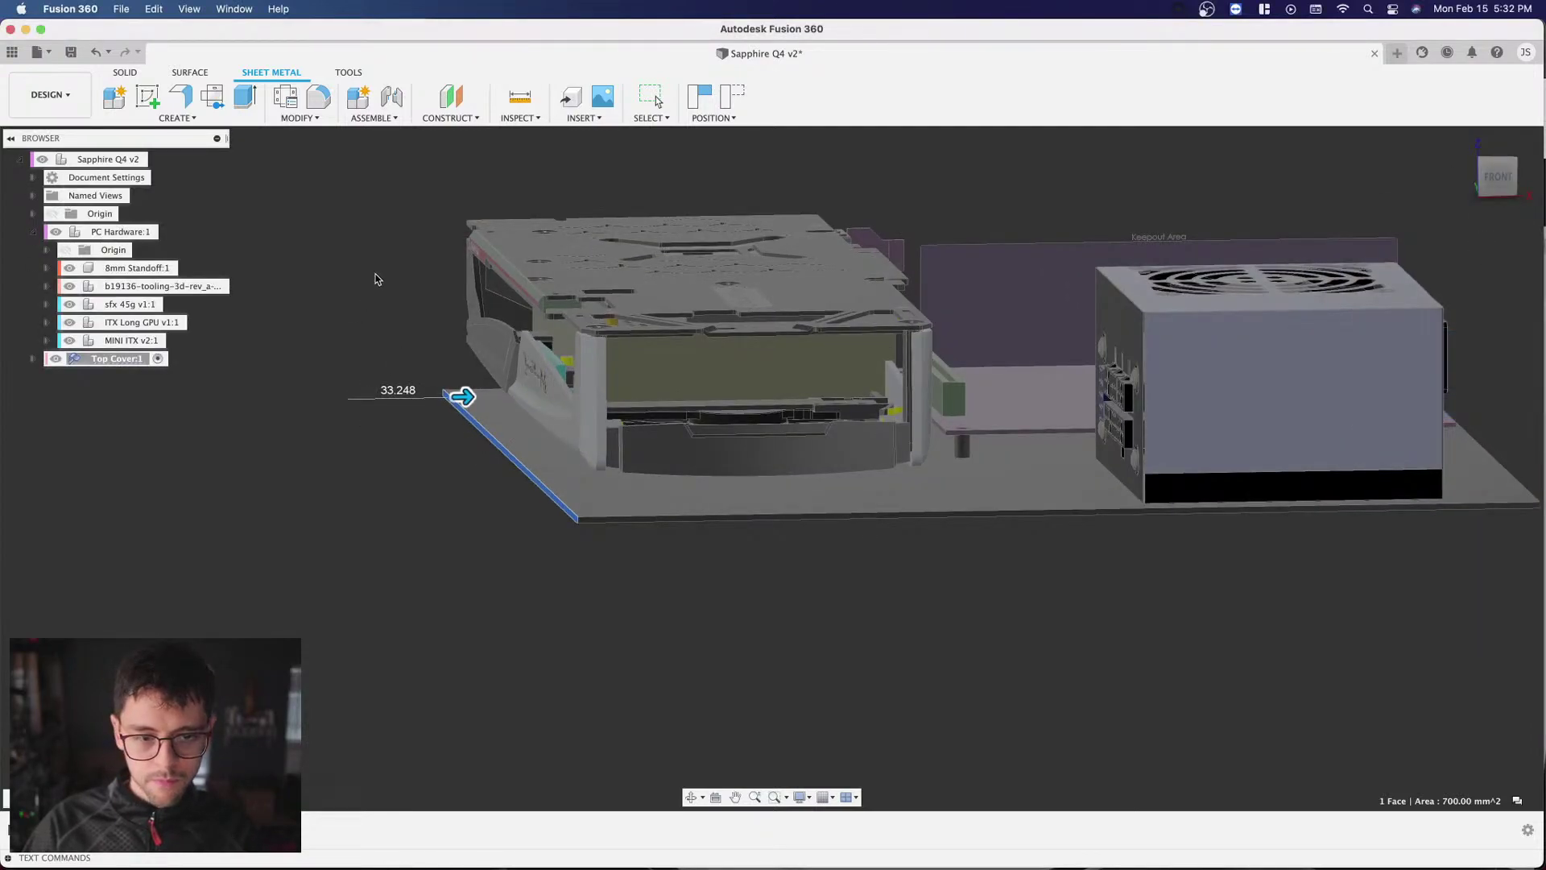
{"action": "scroll", "coordinate": [422, 365], "scroll_direction": "down", "scroll_amount": 2}
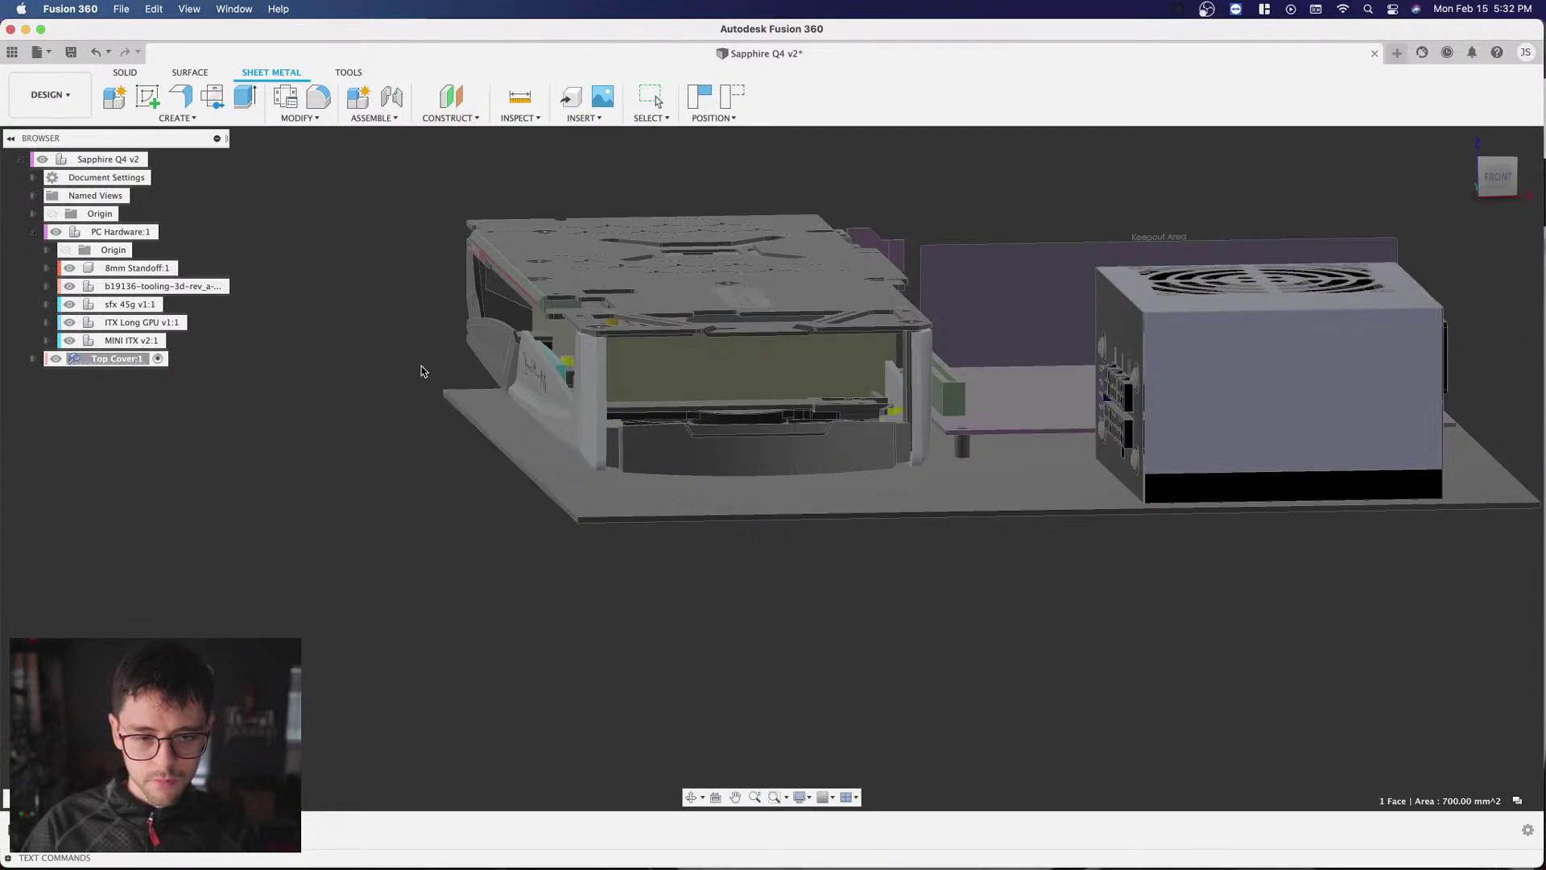
Step: Offset the plate's front edge inward by -7.567 mm as a new offset, flush with the power supply's front face
{"action": "key", "text": "Escape"}
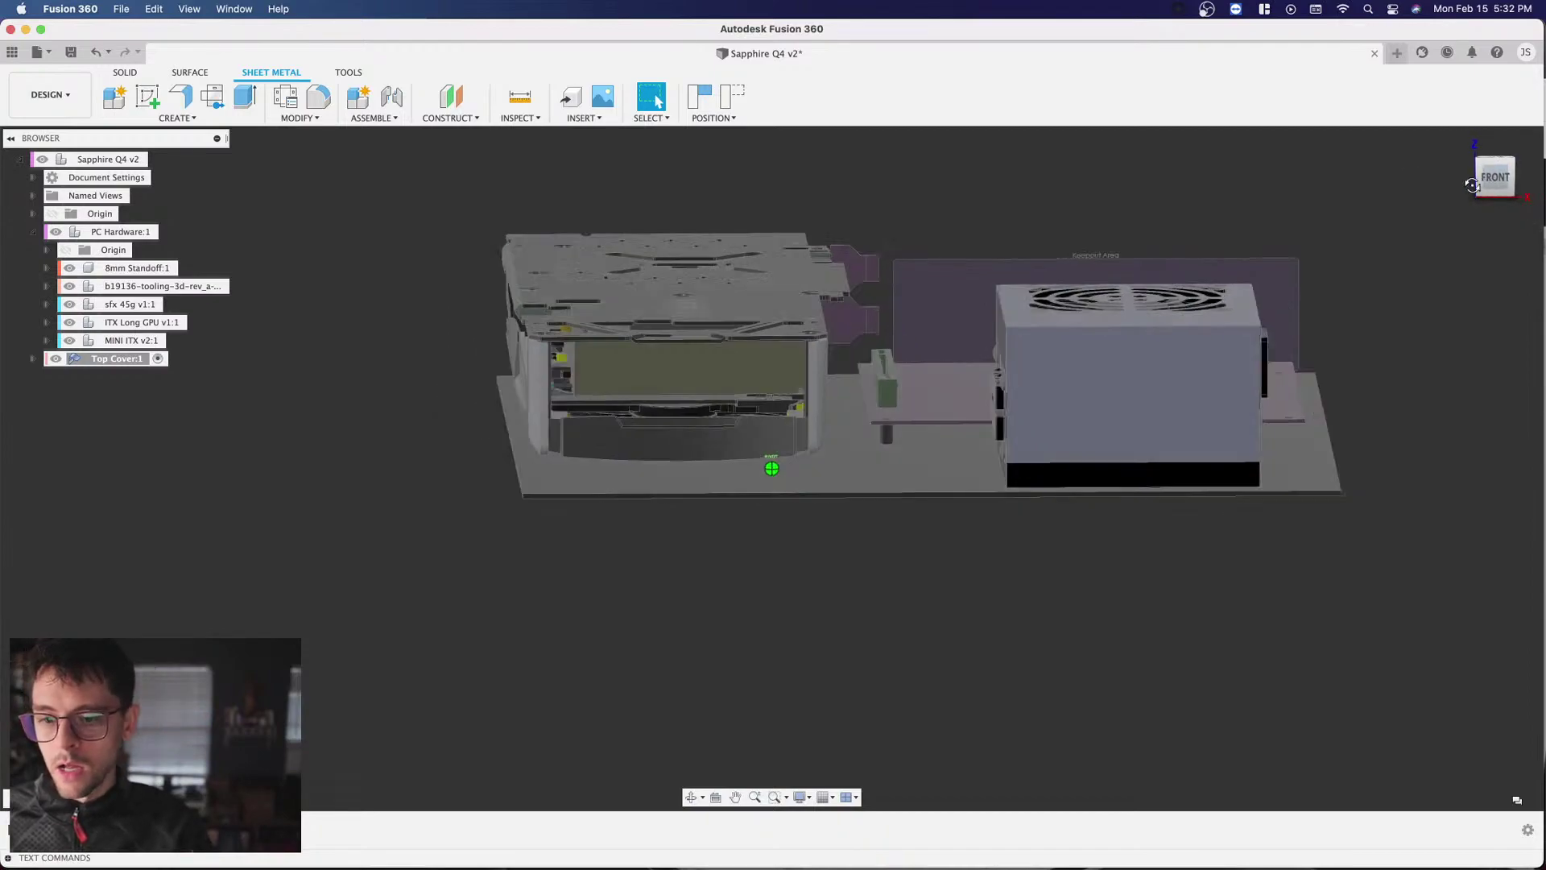
{"action": "middle_click_drag", "start_coordinate": [773, 465], "coordinate": [805, 455], "text": "shift"}
{"action": "scroll", "coordinate": [712, 666], "scroll_direction": "up", "scroll_amount": 6}
{"action": "scroll", "coordinate": [712, 667], "scroll_direction": "down", "scroll_amount": 2}
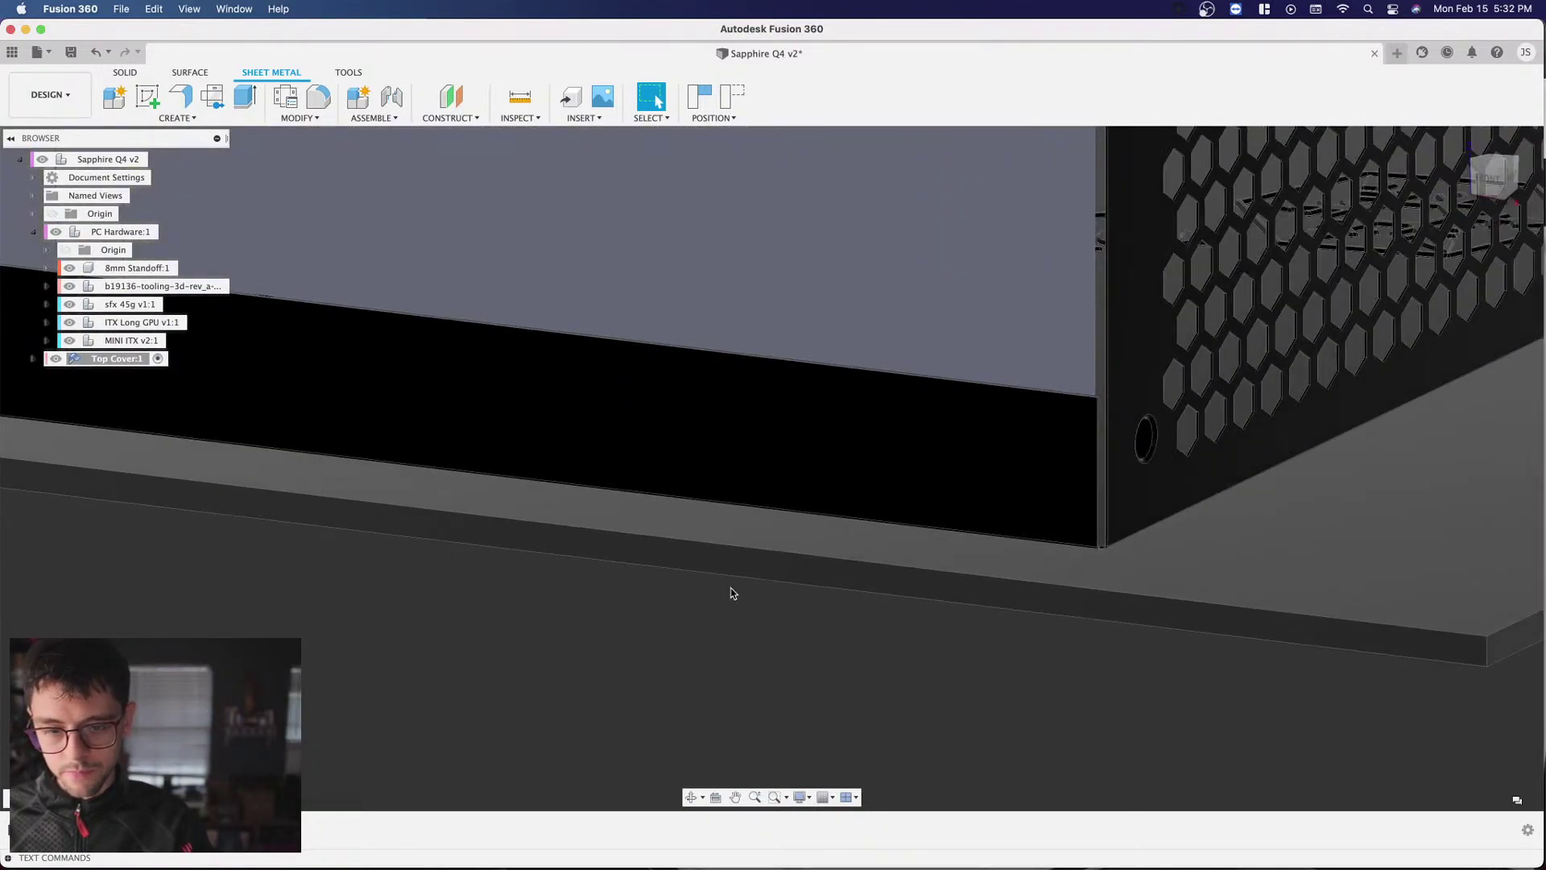
{"action": "scroll", "coordinate": [732, 562], "scroll_direction": "down", "scroll_amount": 5}
{"action": "left_click", "coordinate": [757, 588]}
{"action": "type", "text": "75"}
{"action": "key", "text": "Return"}
{"action": "left_click", "coordinate": [690, 422]}
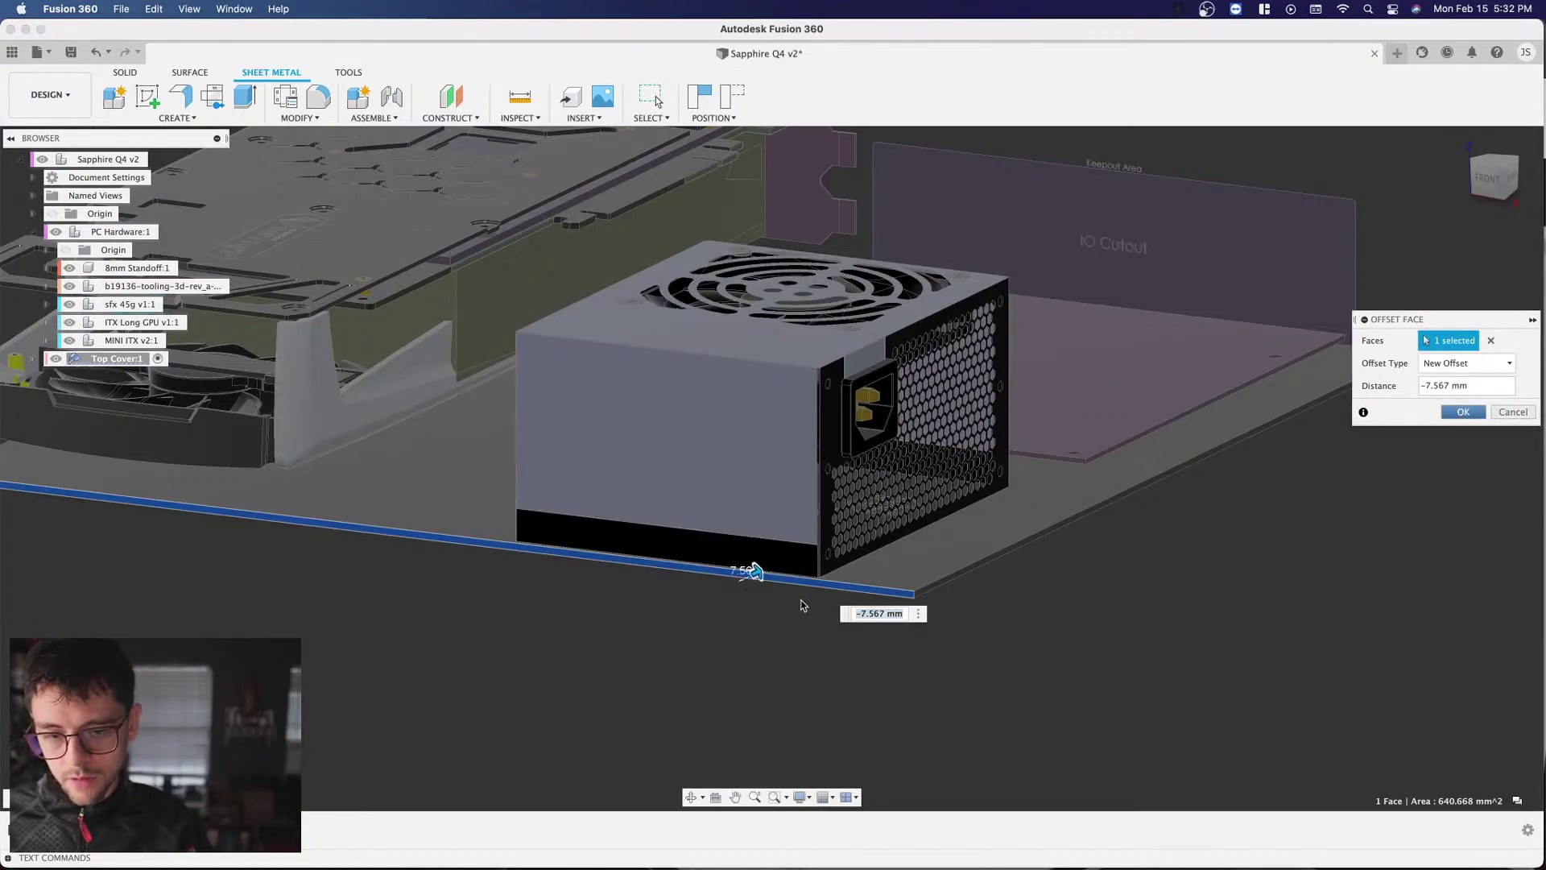
{"action": "key", "text": "Return"}
Step: Offset the plate's front edge outward 6 mm as a new offset and check its overhang past the hardware from the right side
{"action": "scroll", "coordinate": [876, 584], "scroll_direction": "up", "scroll_amount": 5}
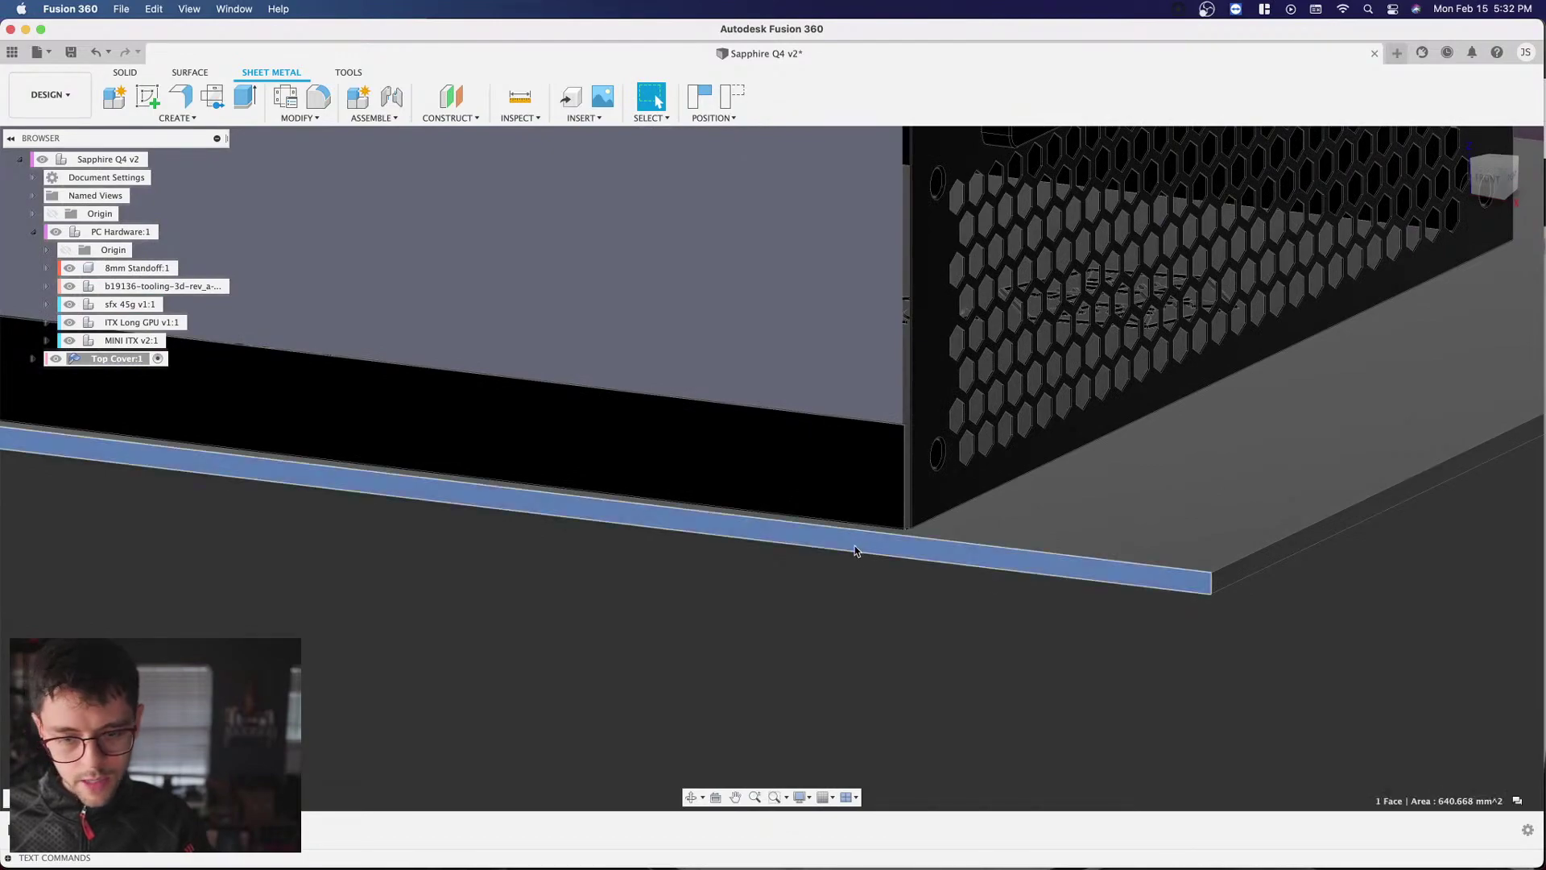
{"action": "scroll", "coordinate": [620, 656], "scroll_direction": "down", "scroll_amount": 6}
{"action": "key", "text": "q"}
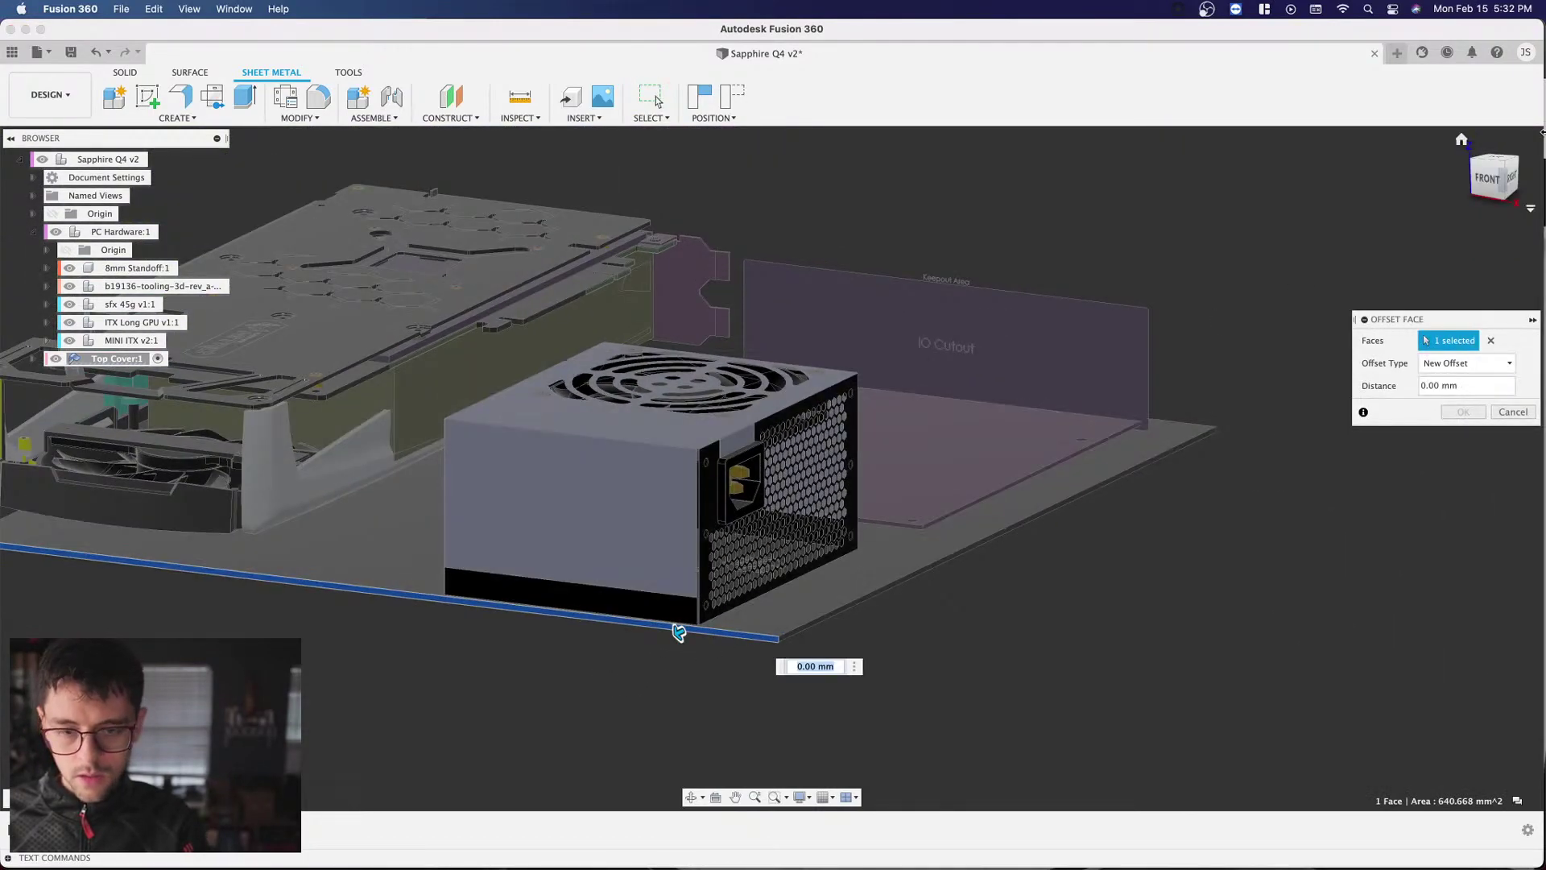
{"action": "left_click", "coordinate": [1513, 176]}
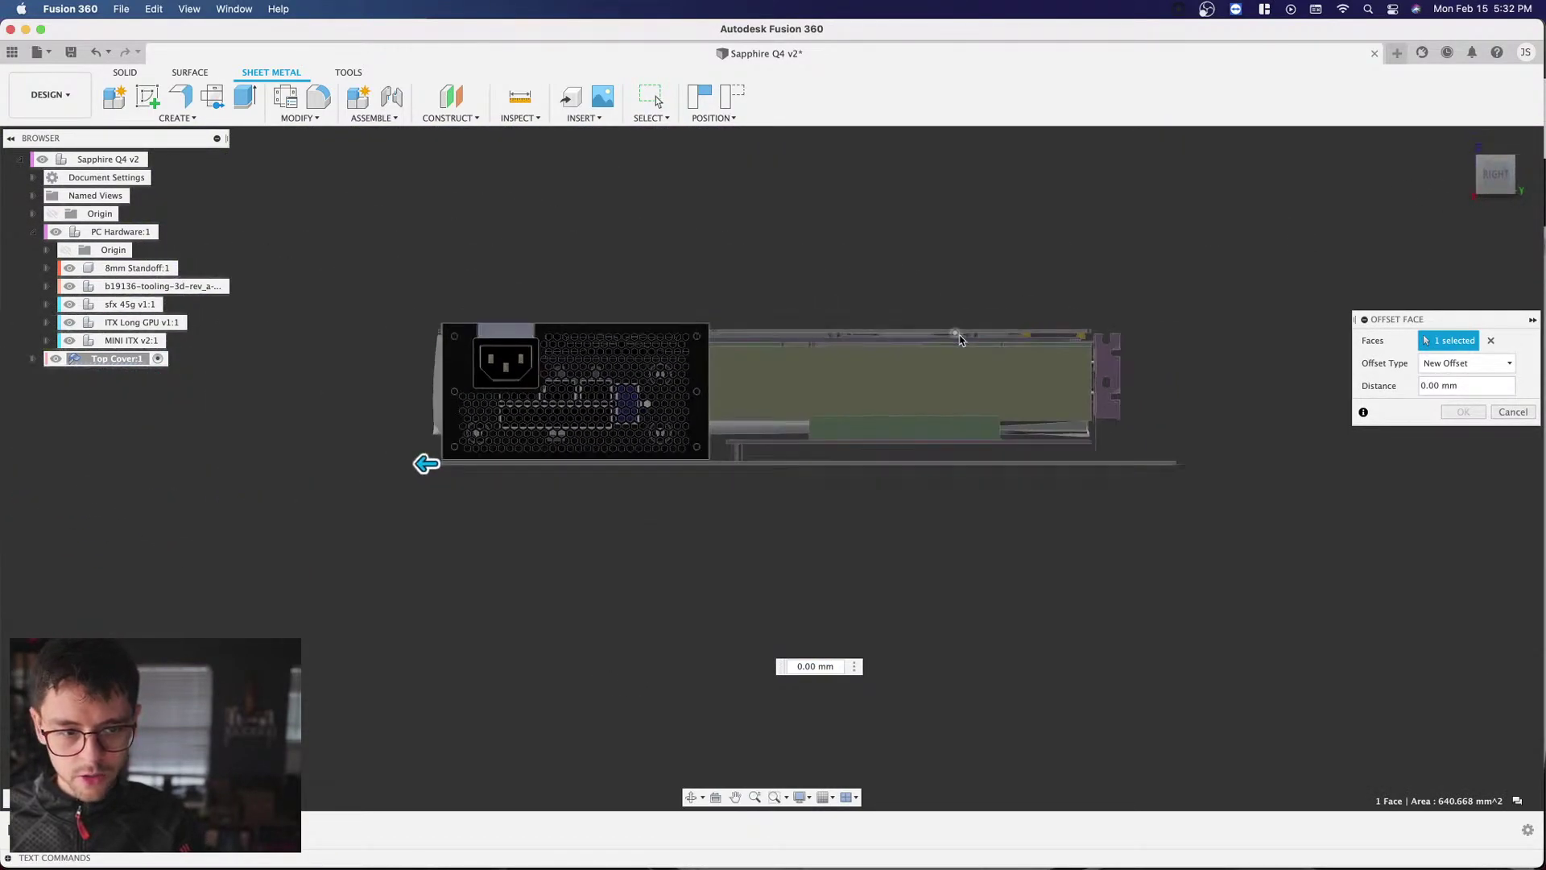
{"action": "scroll", "coordinate": [386, 407], "scroll_direction": "up", "scroll_amount": 4}
{"action": "scroll", "coordinate": [515, 435], "scroll_direction": "up", "scroll_amount": 2}
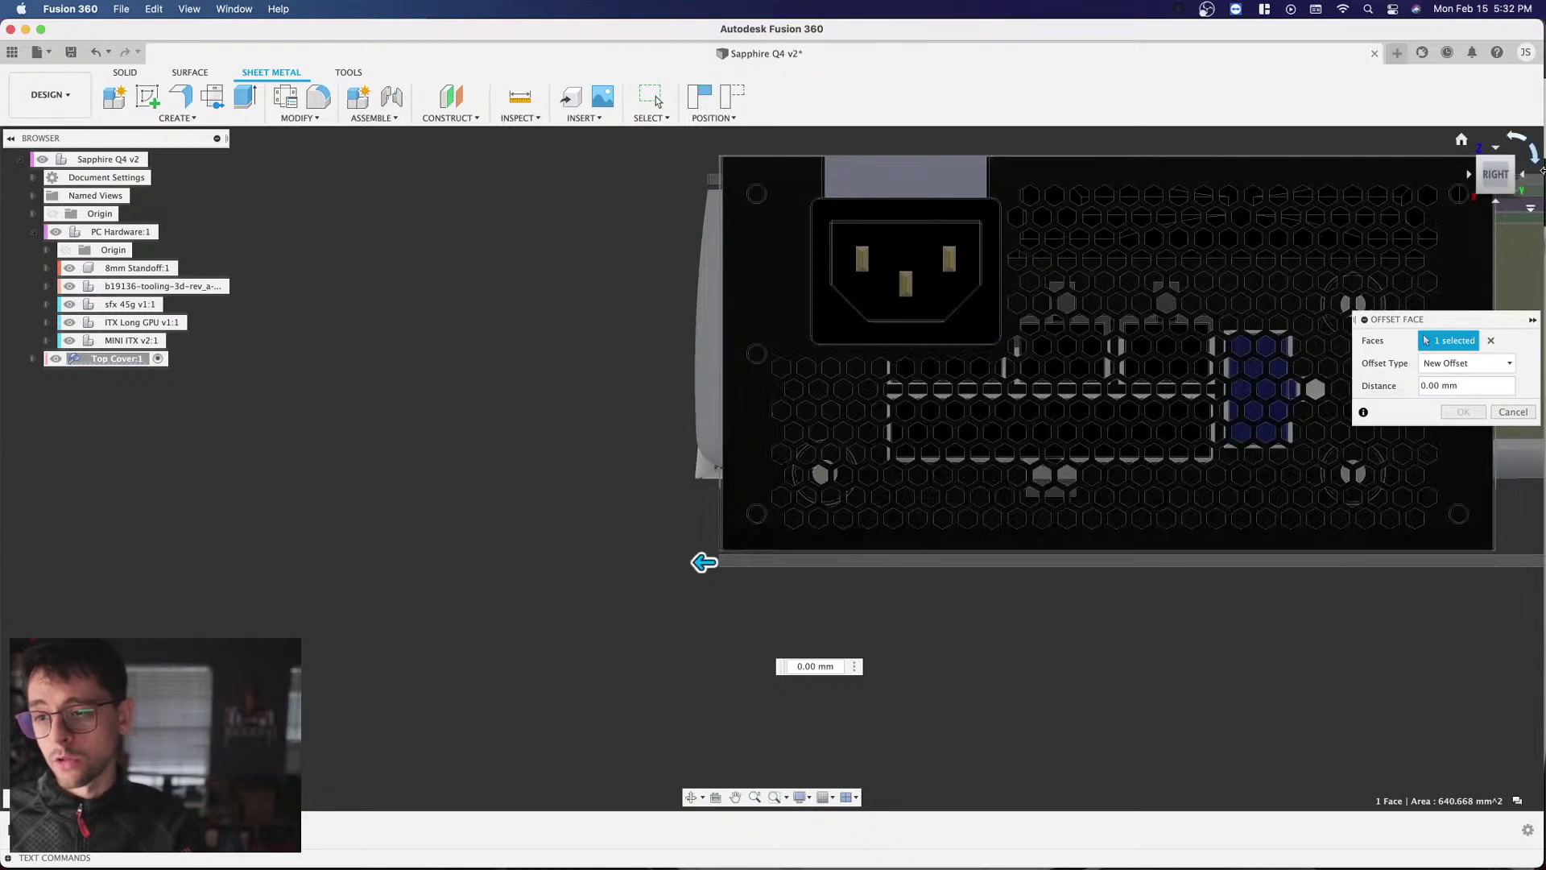
{"action": "left_click", "coordinate": [1524, 173]}
{"action": "left_click", "coordinate": [1521, 172]}
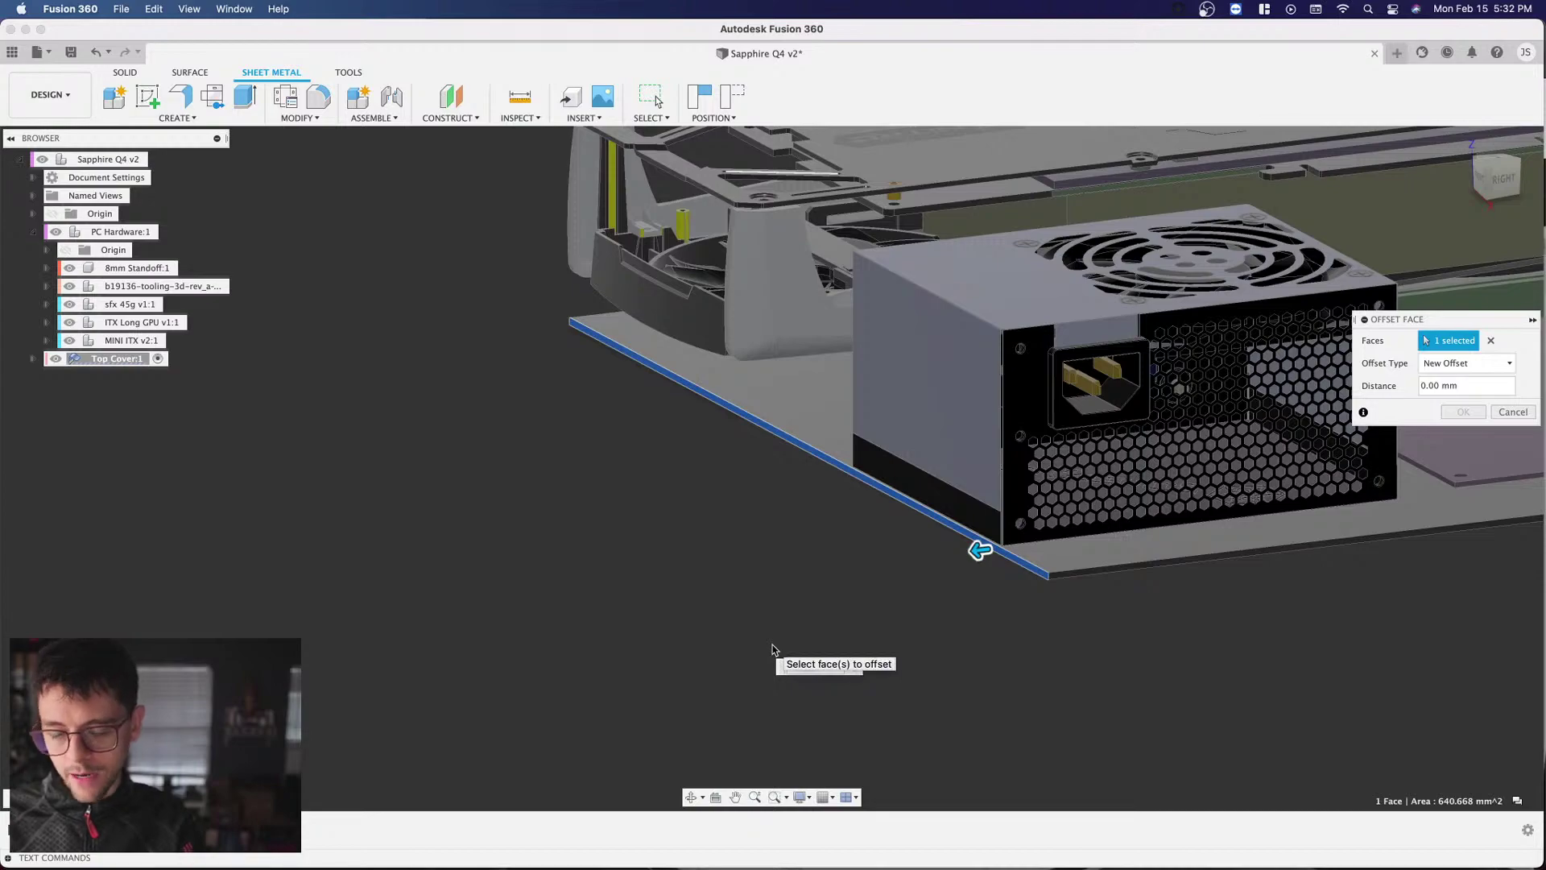
{"action": "type", "text": "6"}
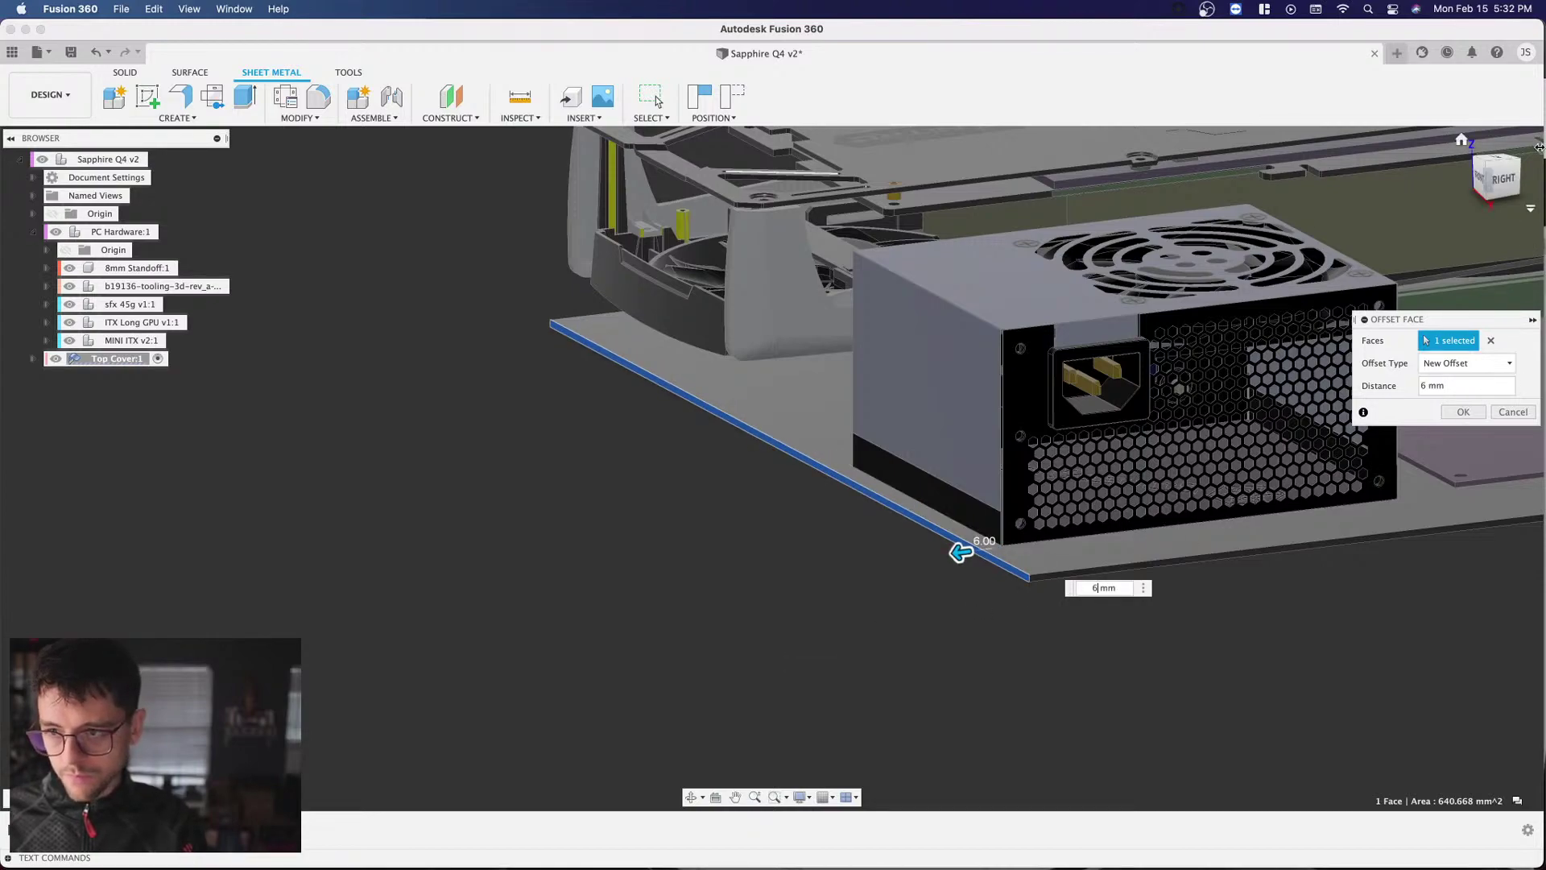
{"action": "left_click", "coordinate": [1502, 180]}
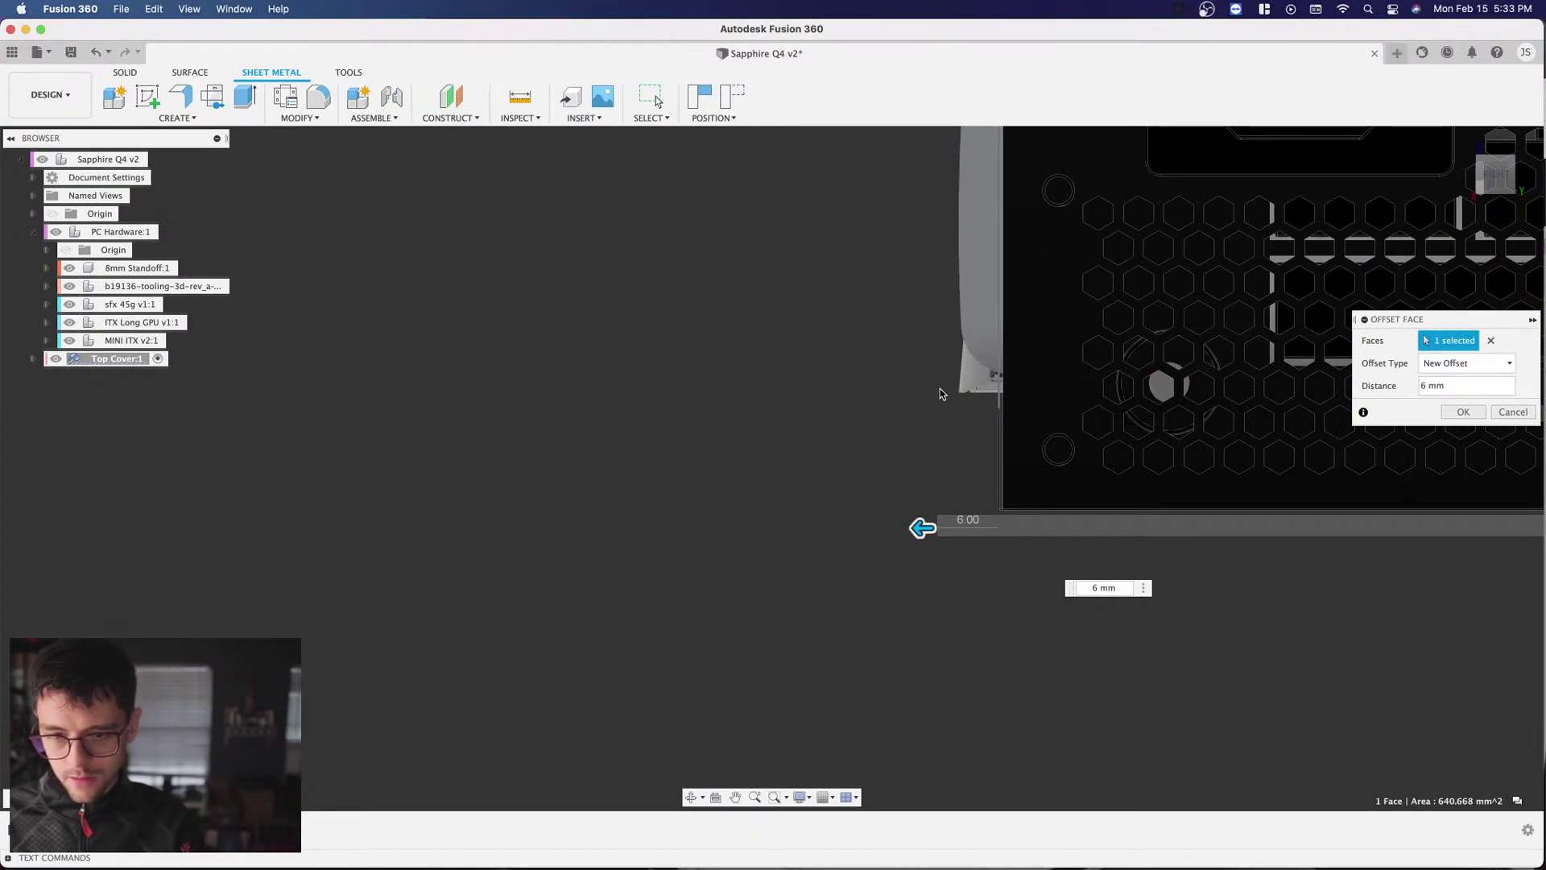
Step: Offset the base plate's front edge face outward past the power supply by 15 mm
{"action": "scroll", "coordinate": [933, 419], "scroll_direction": "down", "scroll_amount": 5}
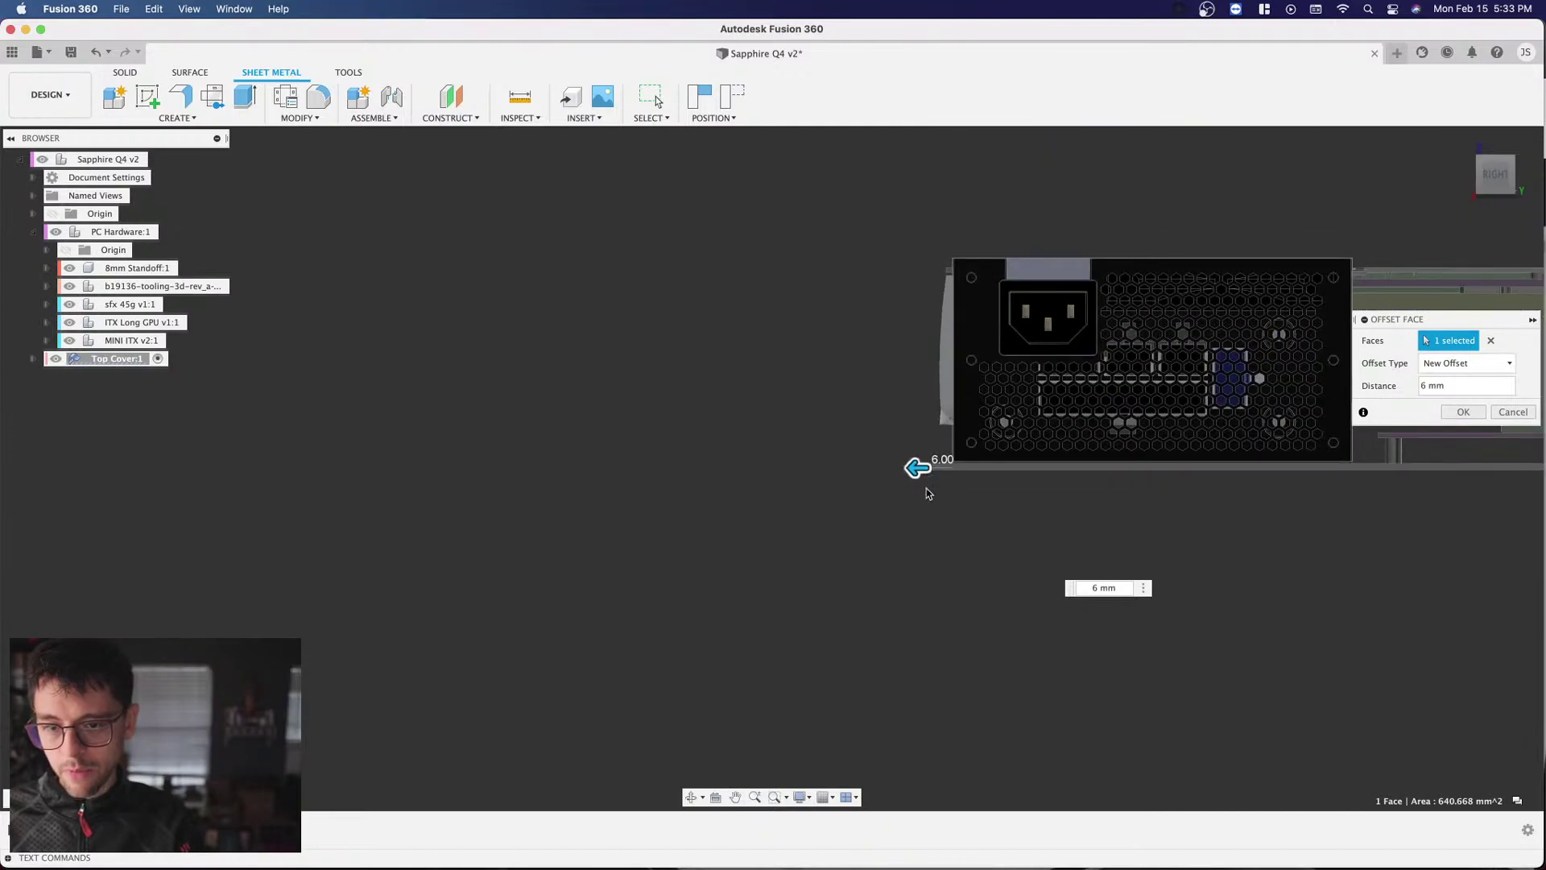
{"action": "scroll", "coordinate": [966, 483], "scroll_direction": "up", "scroll_amount": 4}
{"action": "left_click", "coordinate": [1095, 587]}
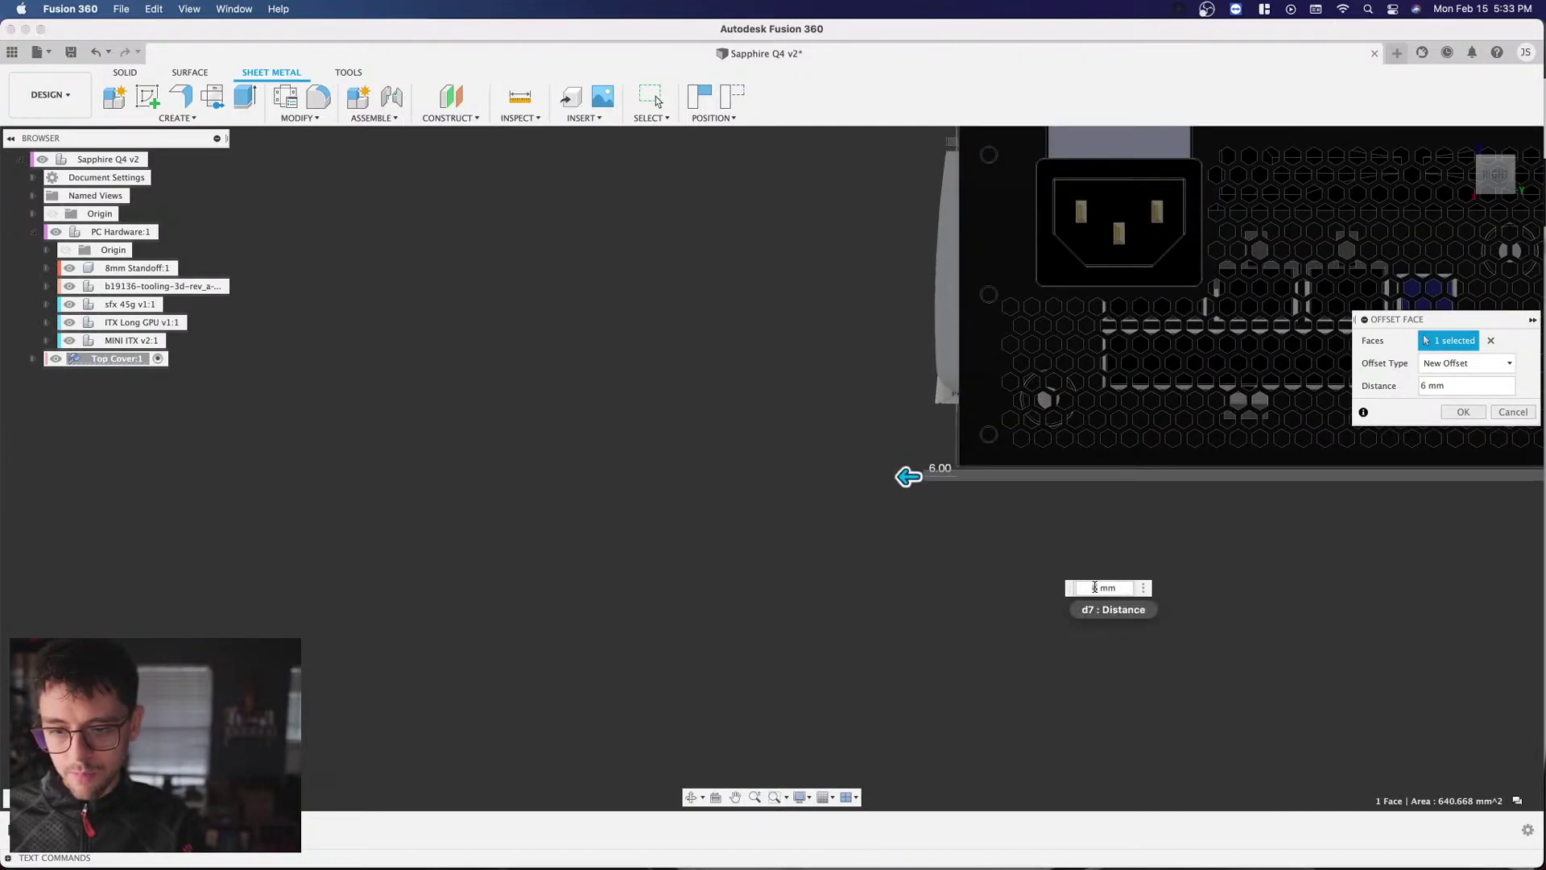
{"action": "type", "text": "10"}
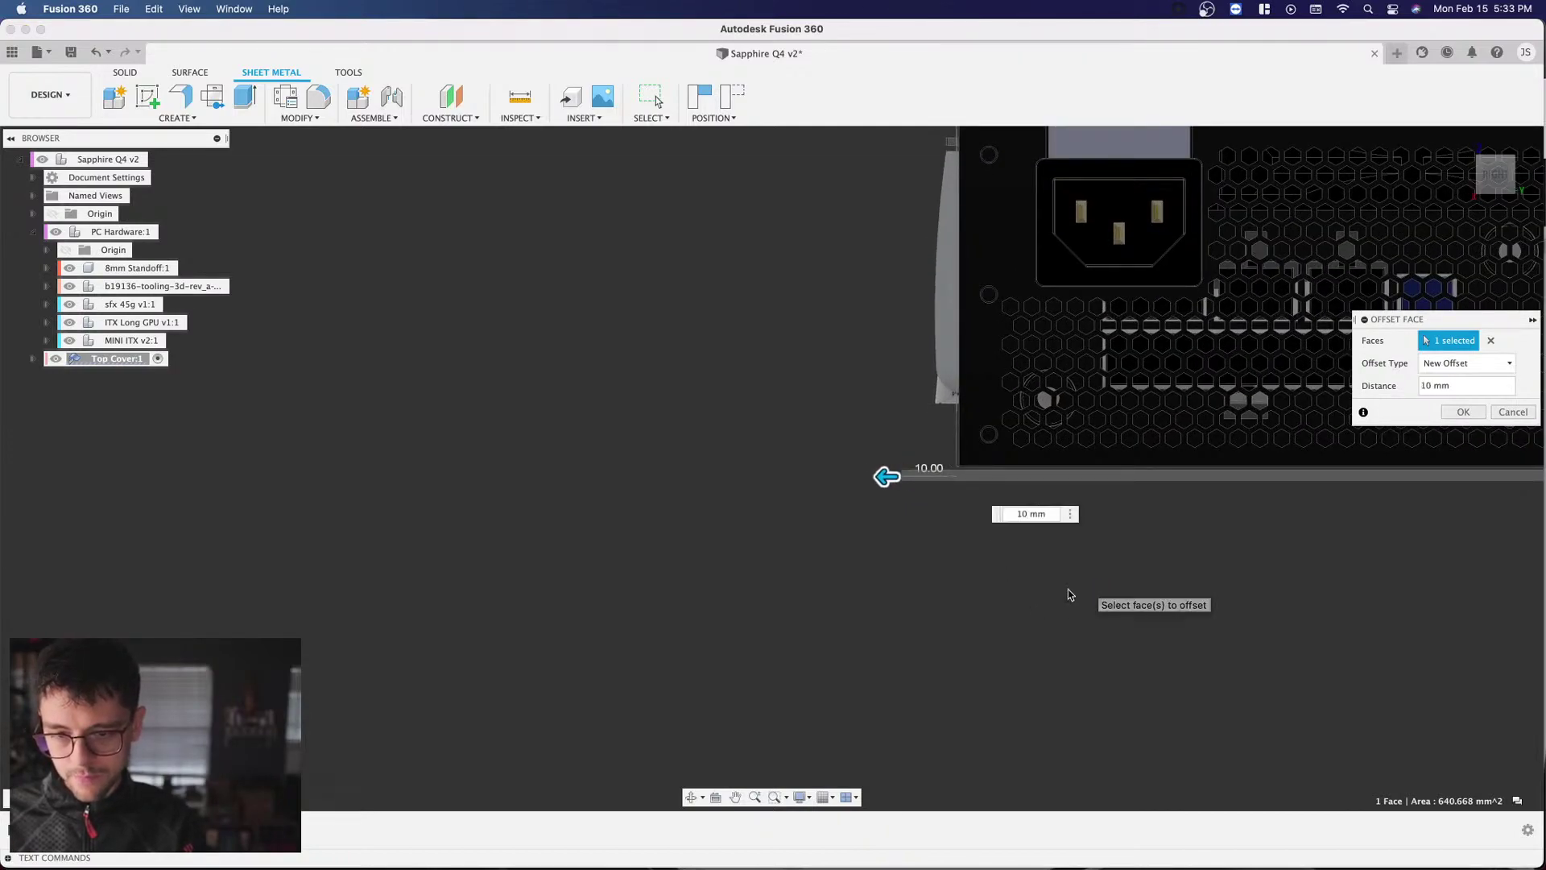
{"action": "scroll", "coordinate": [940, 620], "scroll_direction": "down", "scroll_amount": 3}
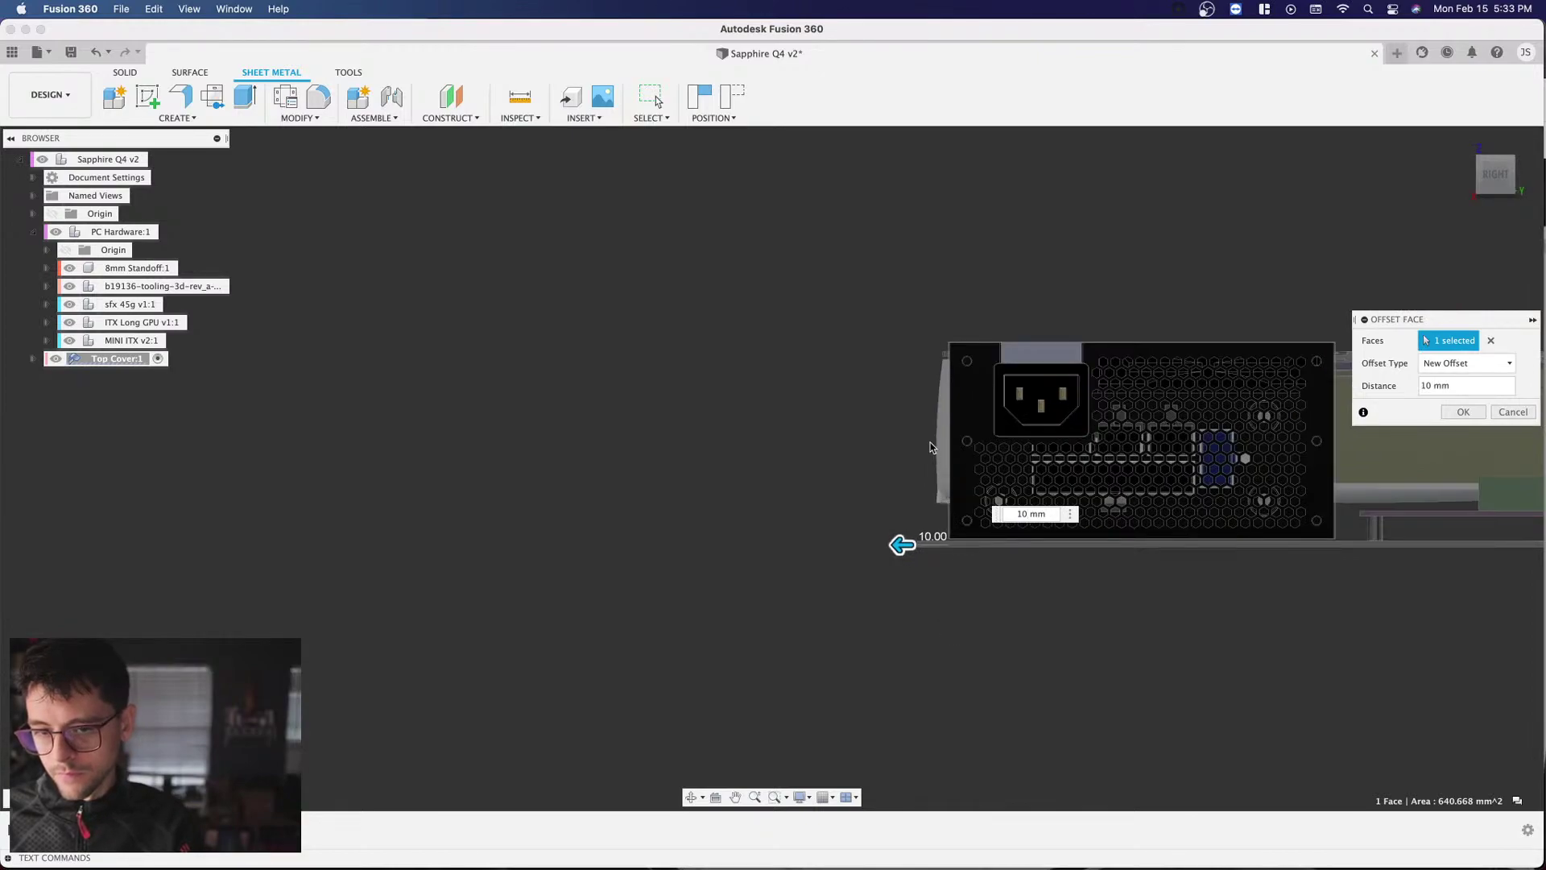
{"action": "scroll", "coordinate": [926, 354], "scroll_direction": "up", "scroll_amount": 4}
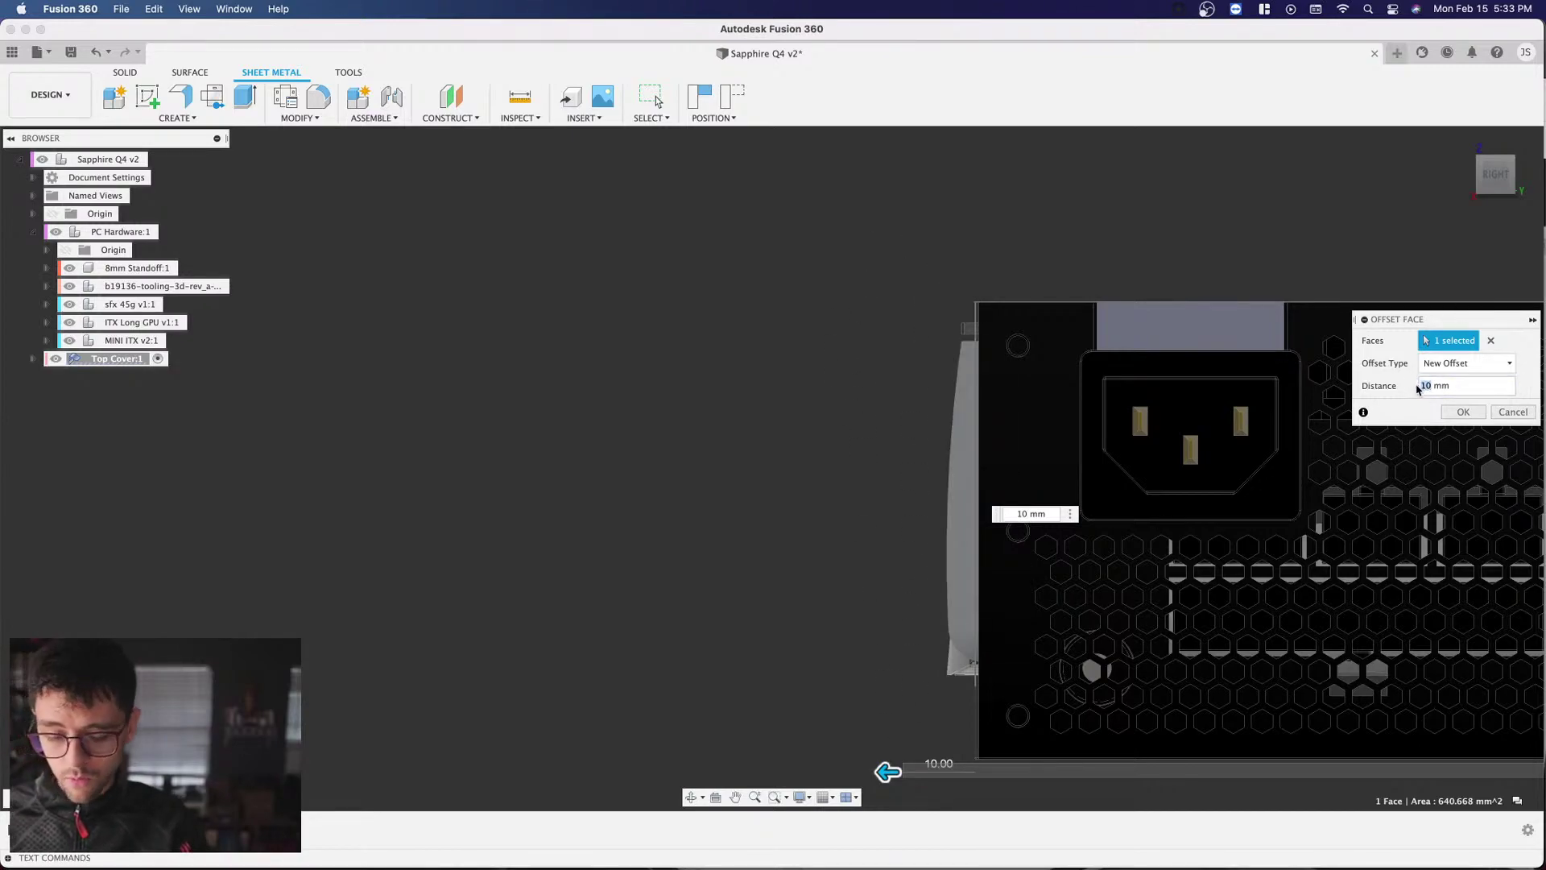
{"action": "type", "text": "15"}
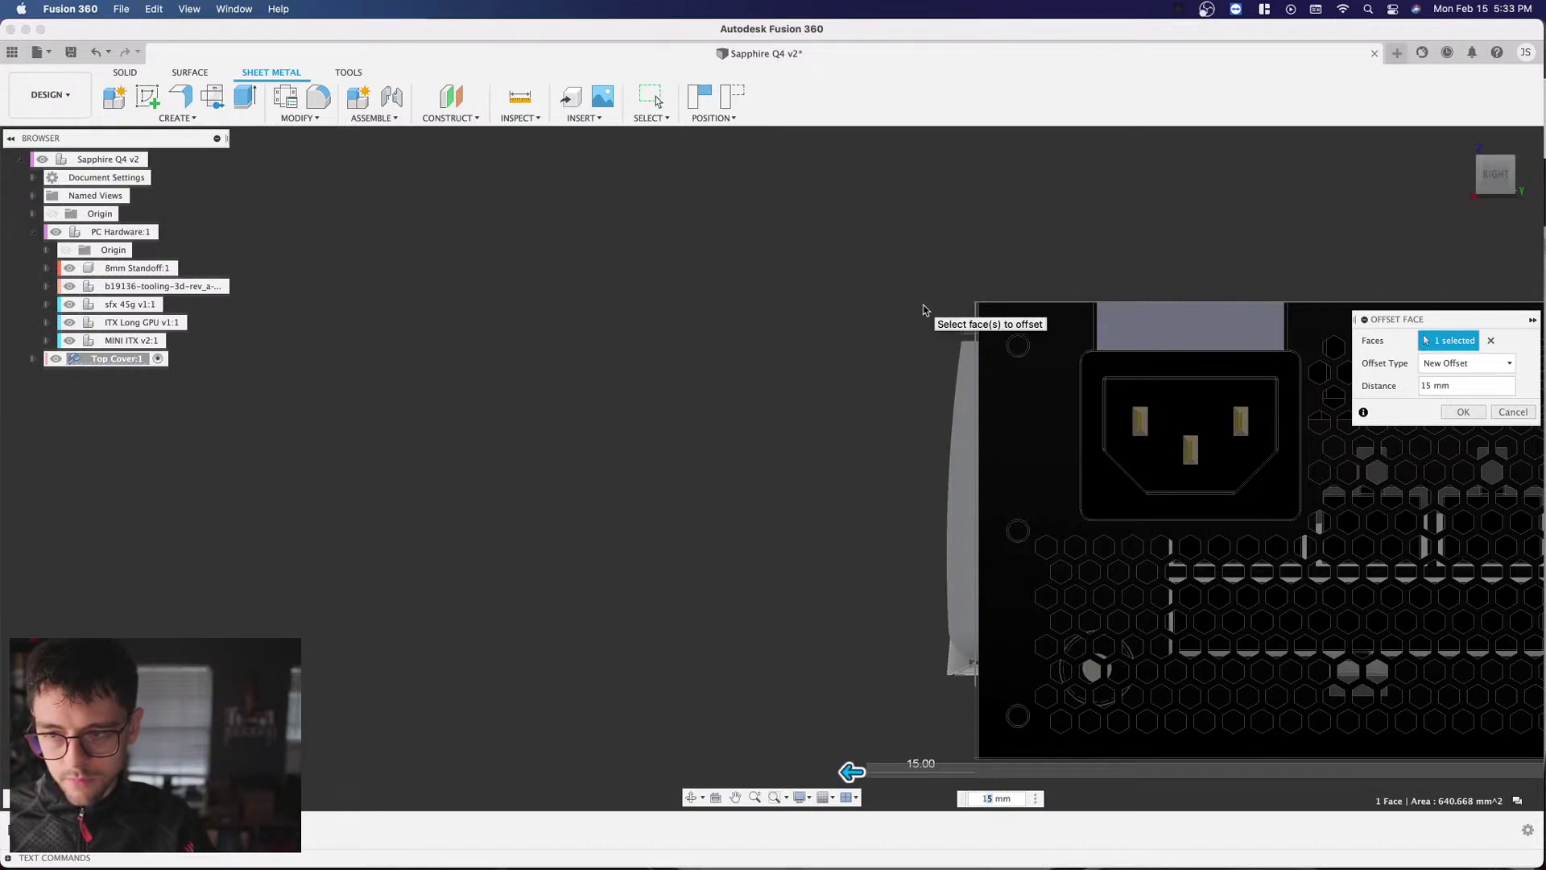
{"action": "left_click", "coordinate": [1462, 412]}
Step: Offset the base plate's back edge face by -37.458 mm, snapping it to the yellow I/O cutout plane
{"action": "scroll", "coordinate": [842, 380], "scroll_direction": "down", "scroll_amount": 5}
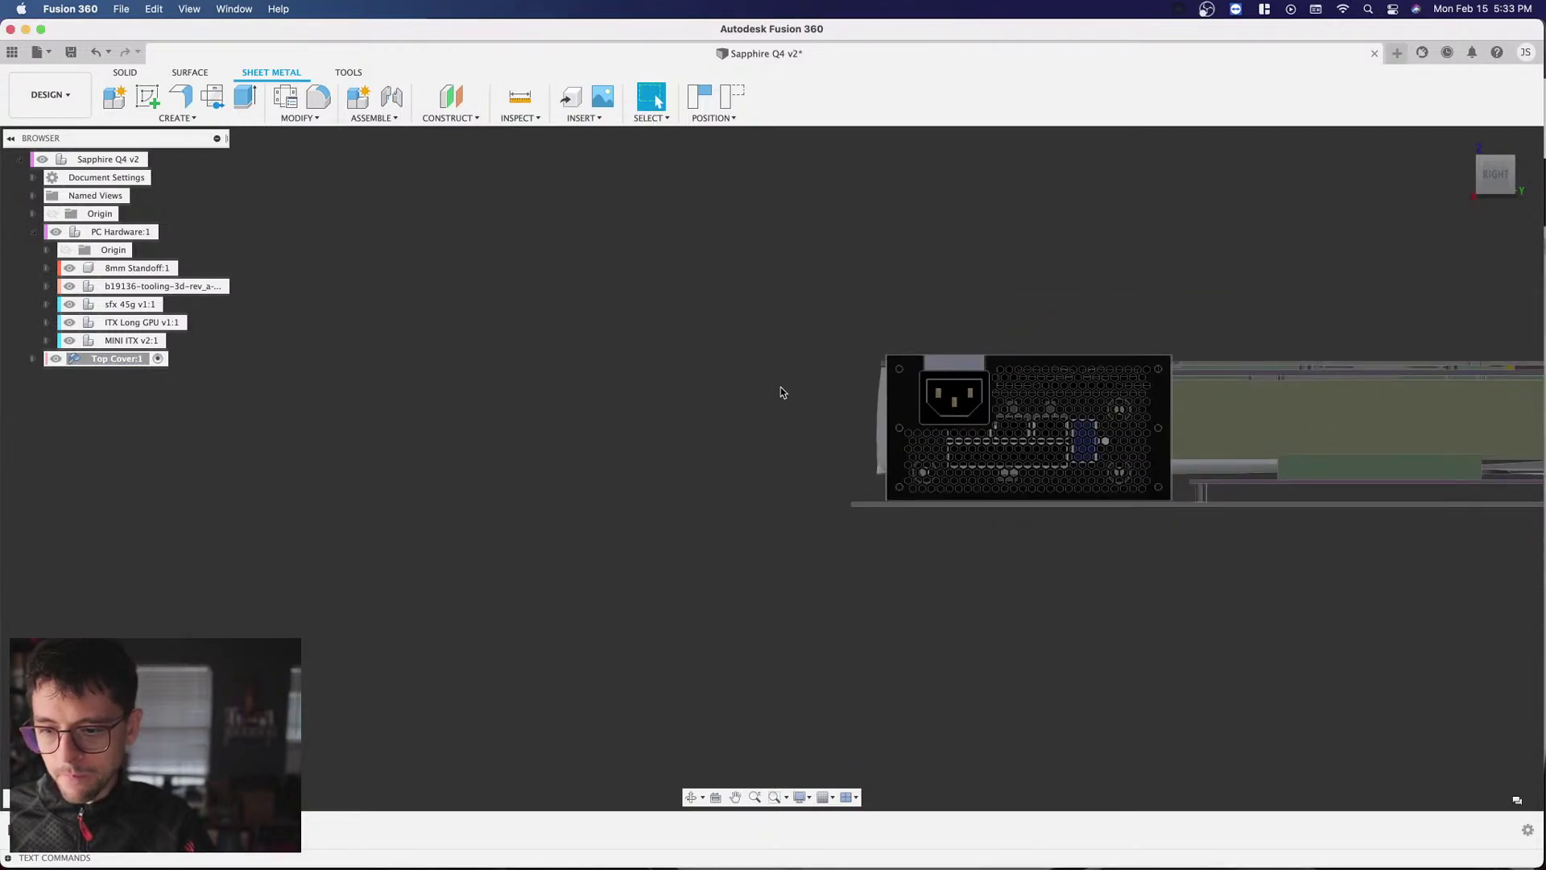
{"action": "scroll", "coordinate": [782, 393], "scroll_direction": "down", "scroll_amount": 2}
{"action": "middle_click_drag", "start_coordinate": [1456, 201], "coordinate": [848, 399], "text": "shift"}
{"action": "scroll", "coordinate": [515, 628], "scroll_direction": "up", "scroll_amount": 10}
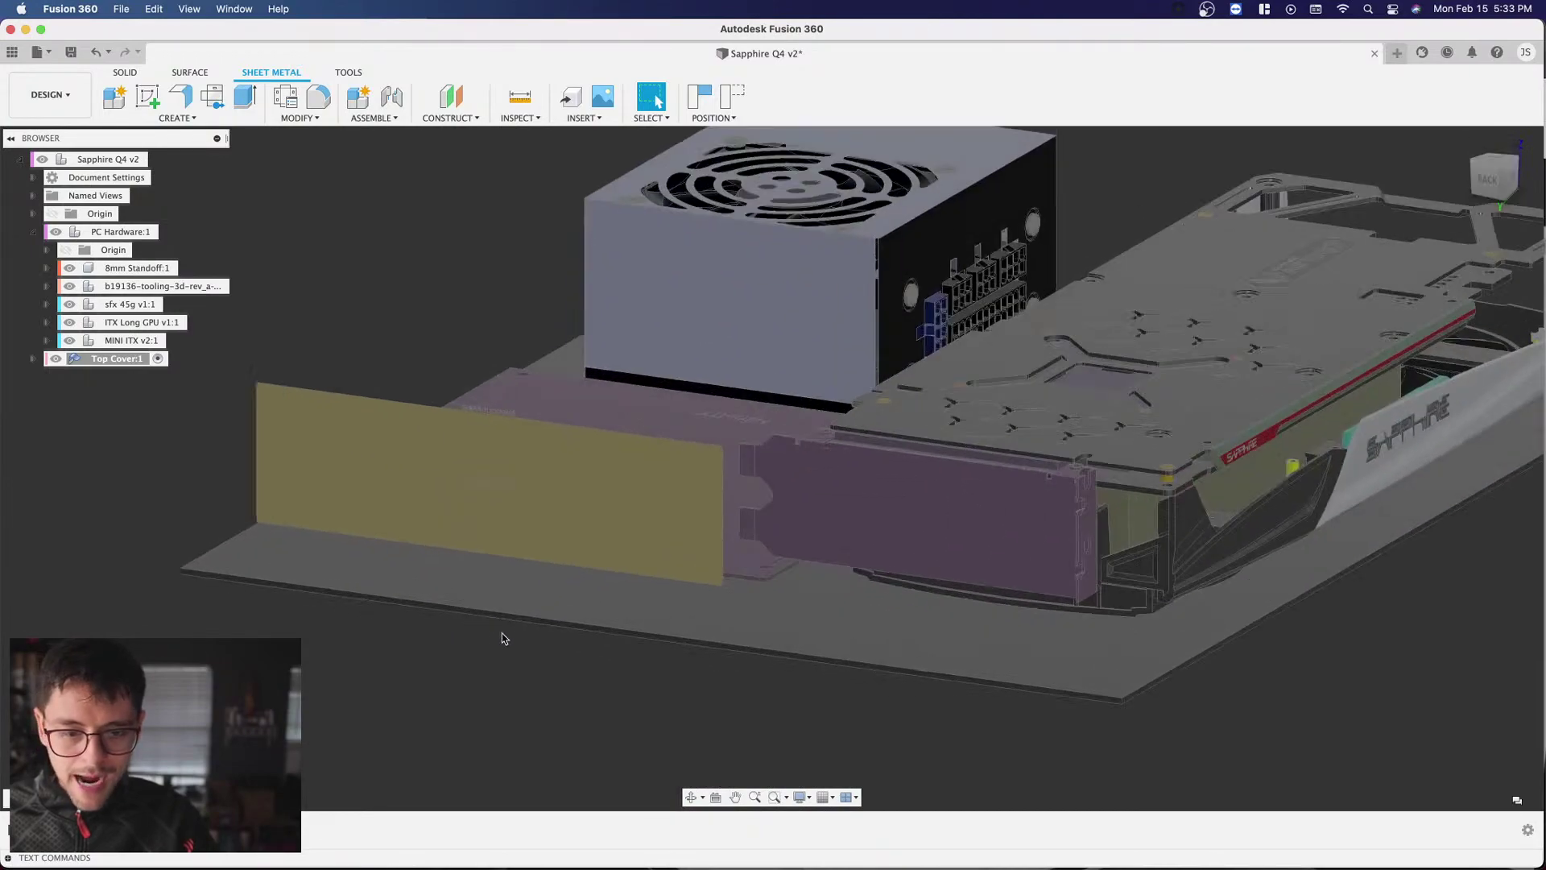
{"action": "left_click", "coordinate": [531, 615]}
{"action": "scroll", "coordinate": [563, 628], "scroll_direction": "down", "scroll_amount": 10}
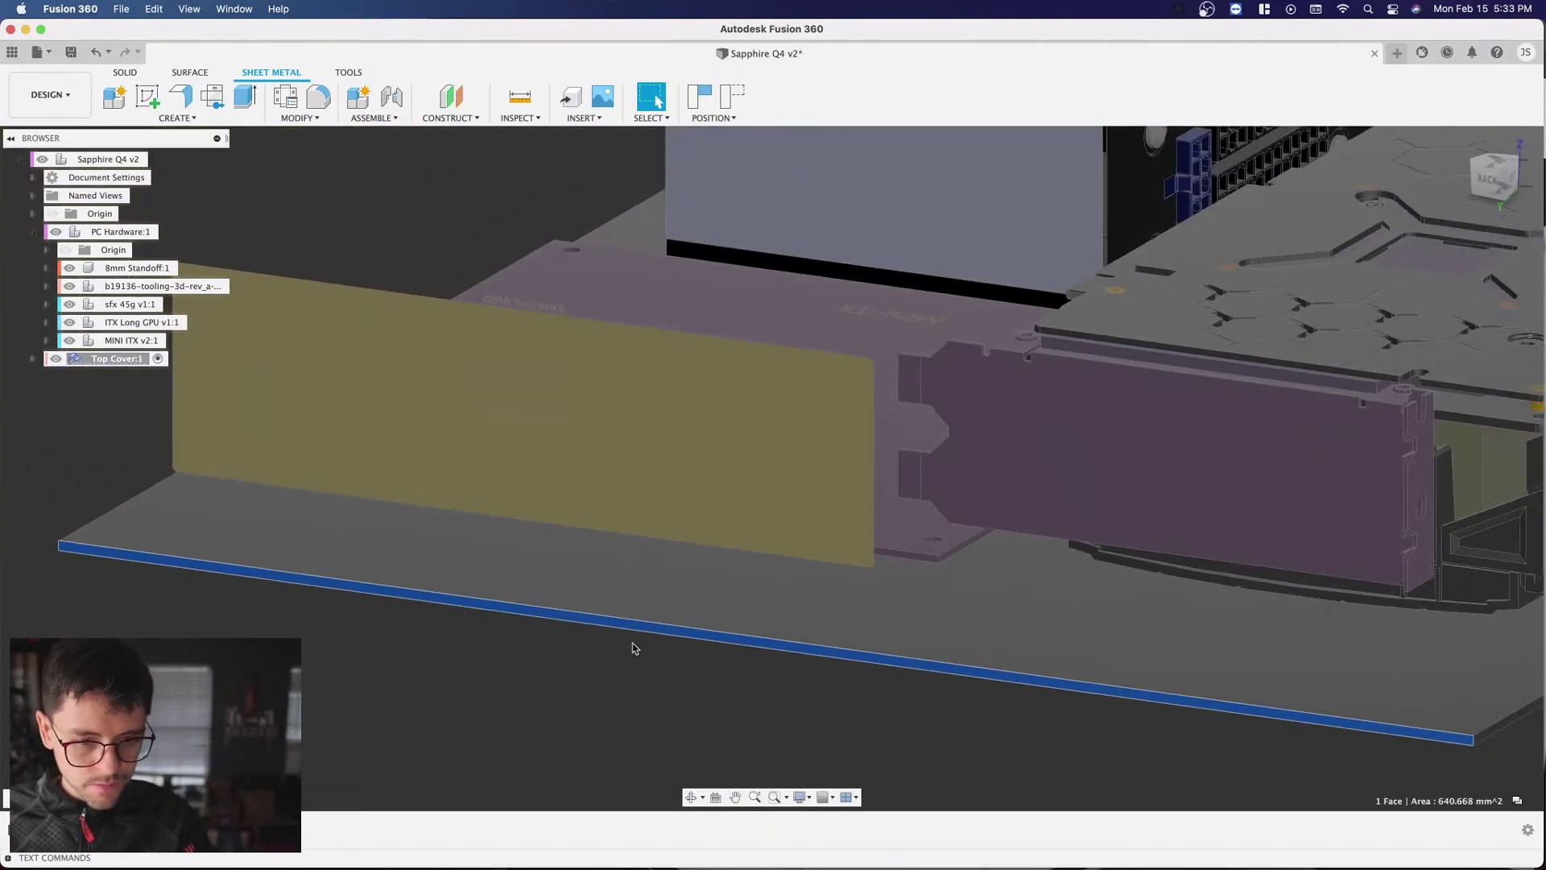
{"action": "key", "text": "q"}
{"action": "scroll", "coordinate": [542, 620], "scroll_direction": "up", "scroll_amount": 2}
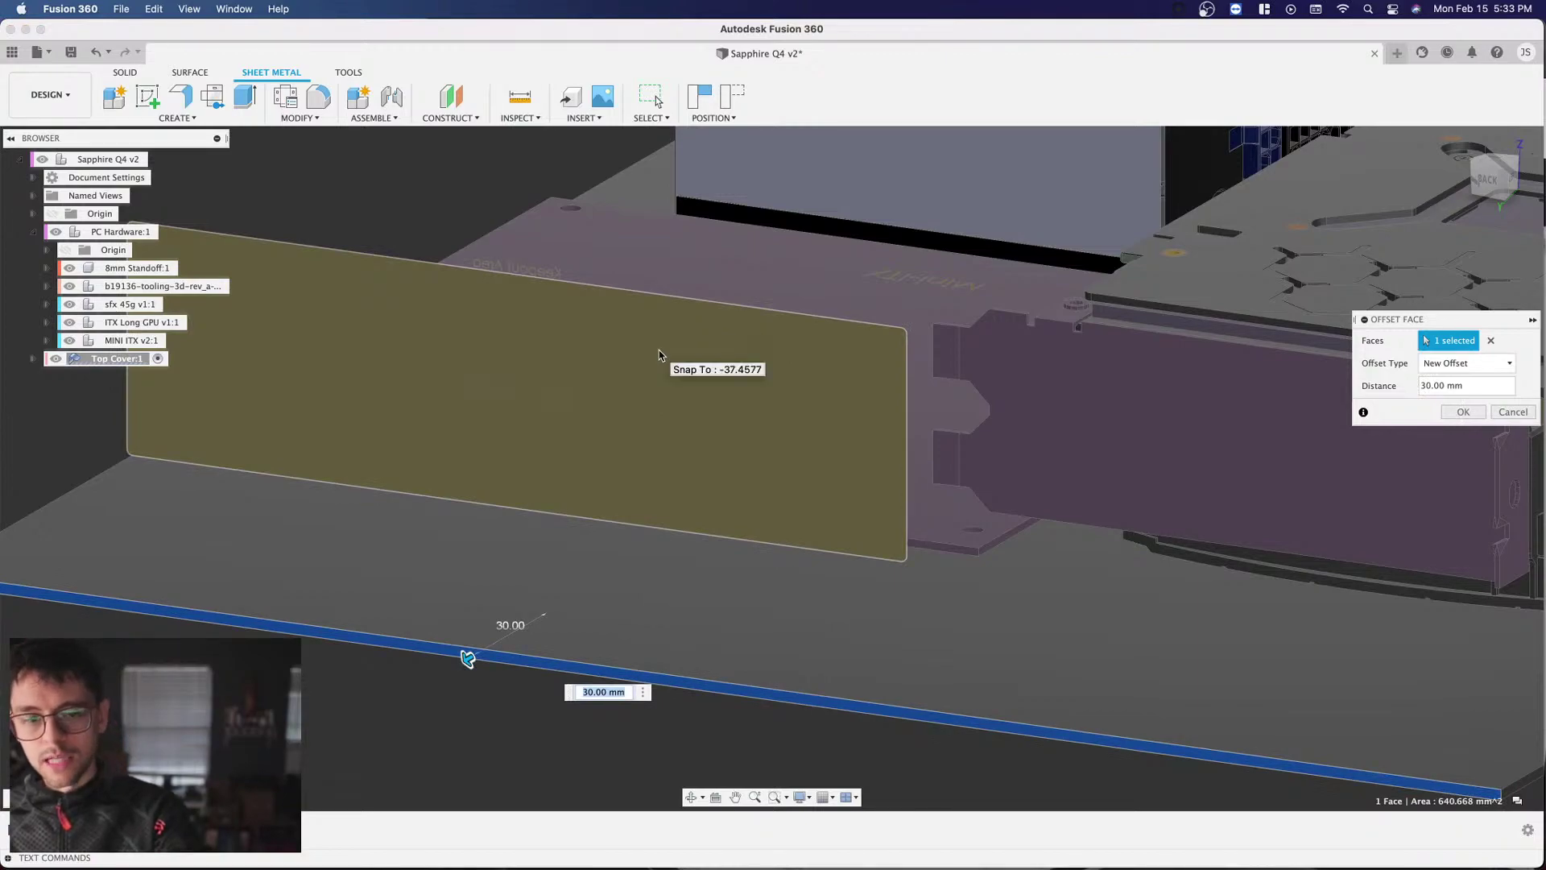
{"action": "left_click", "coordinate": [636, 355]}
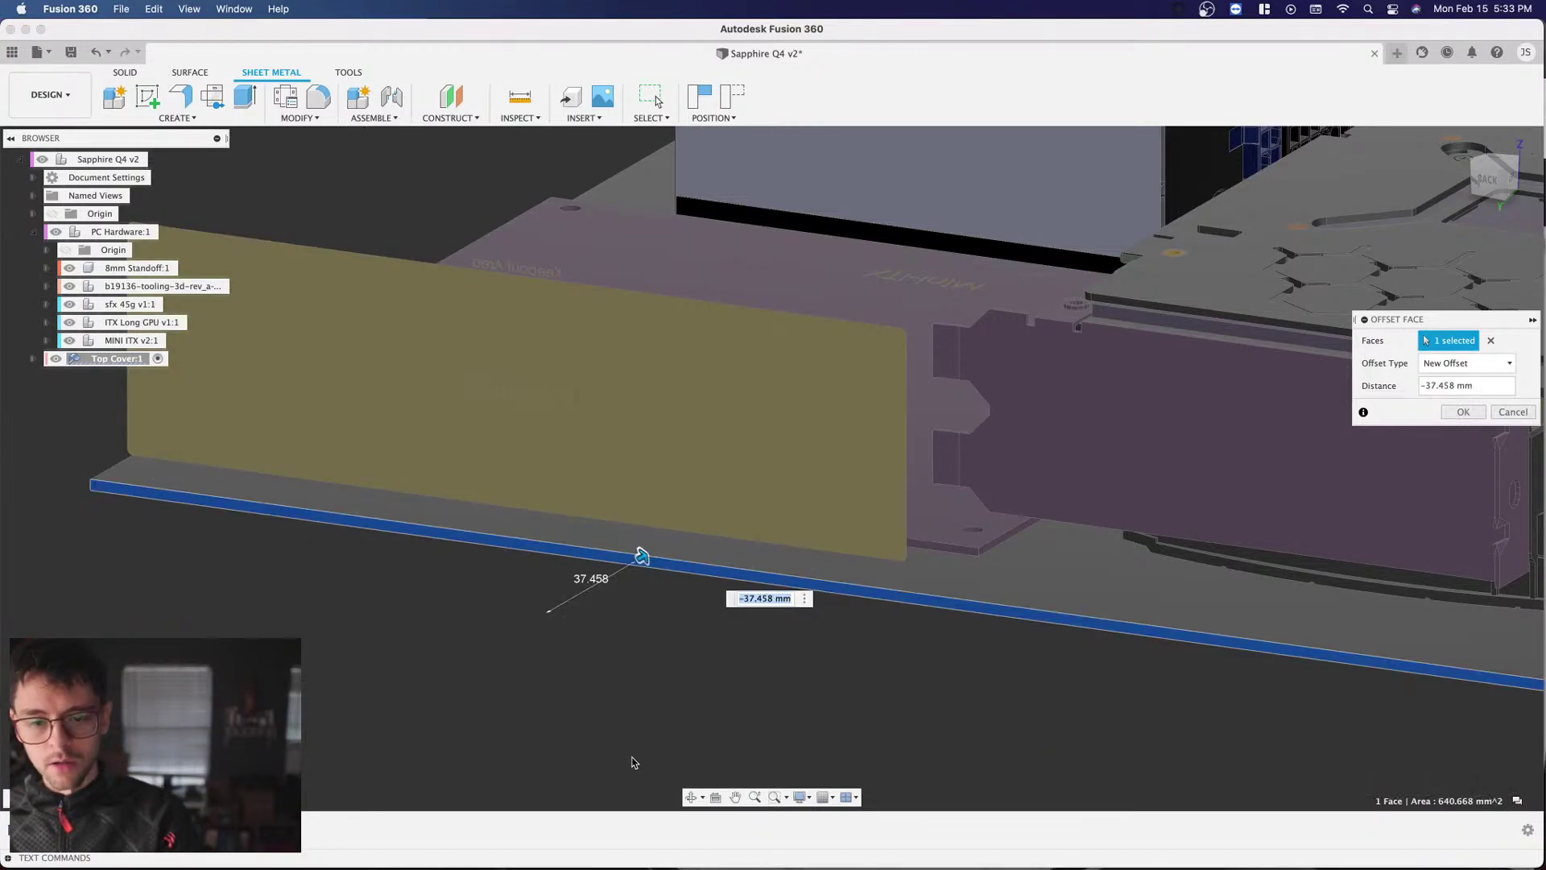
{"action": "left_click", "coordinate": [1470, 412]}
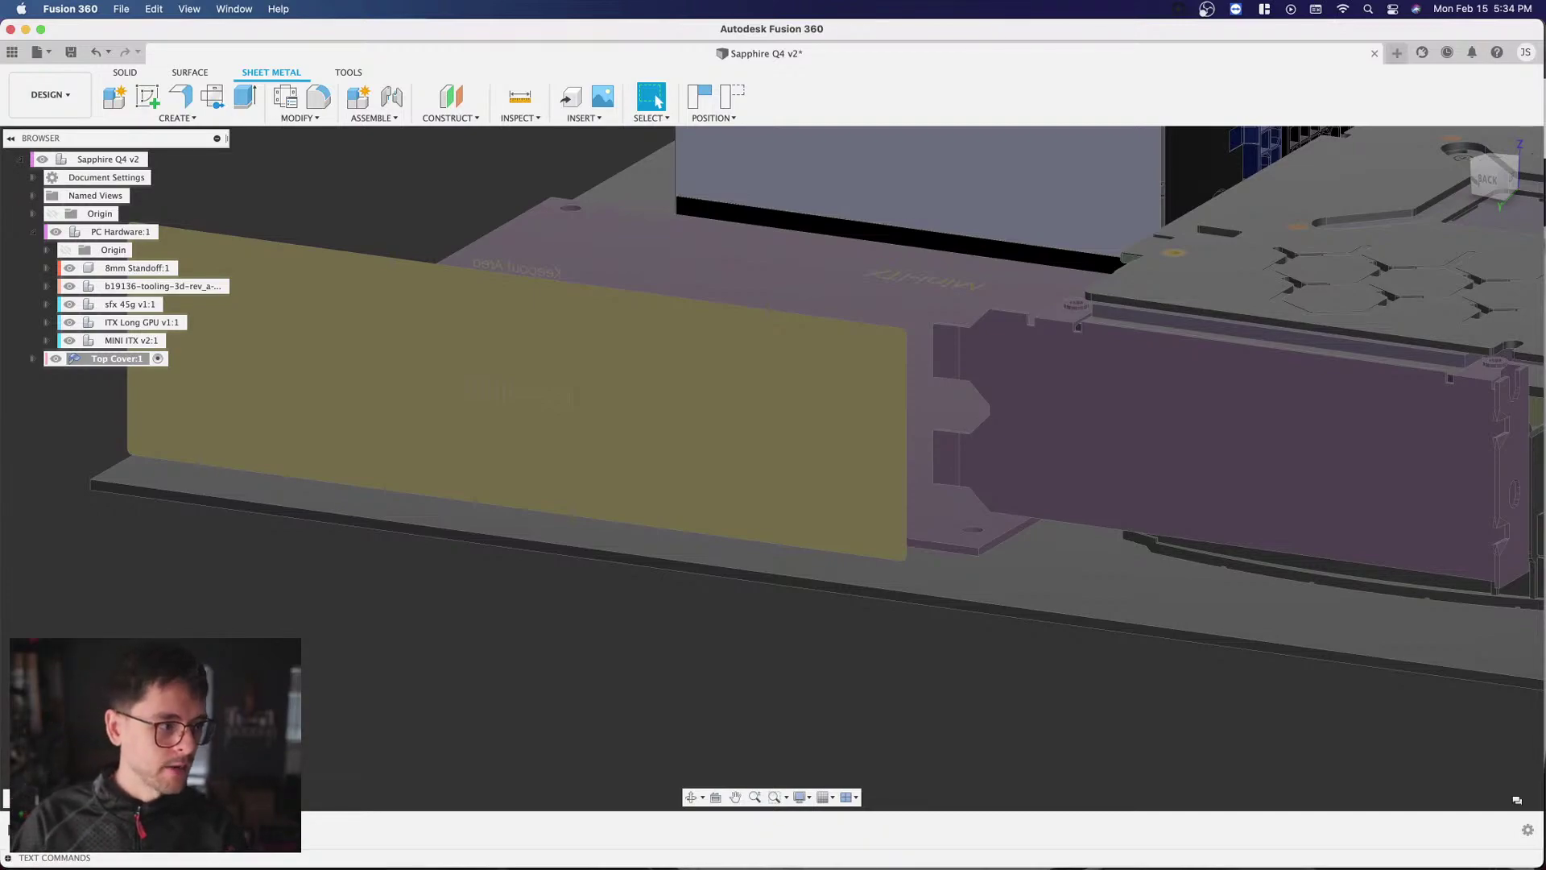
{"action": "key", "text": "F6"}
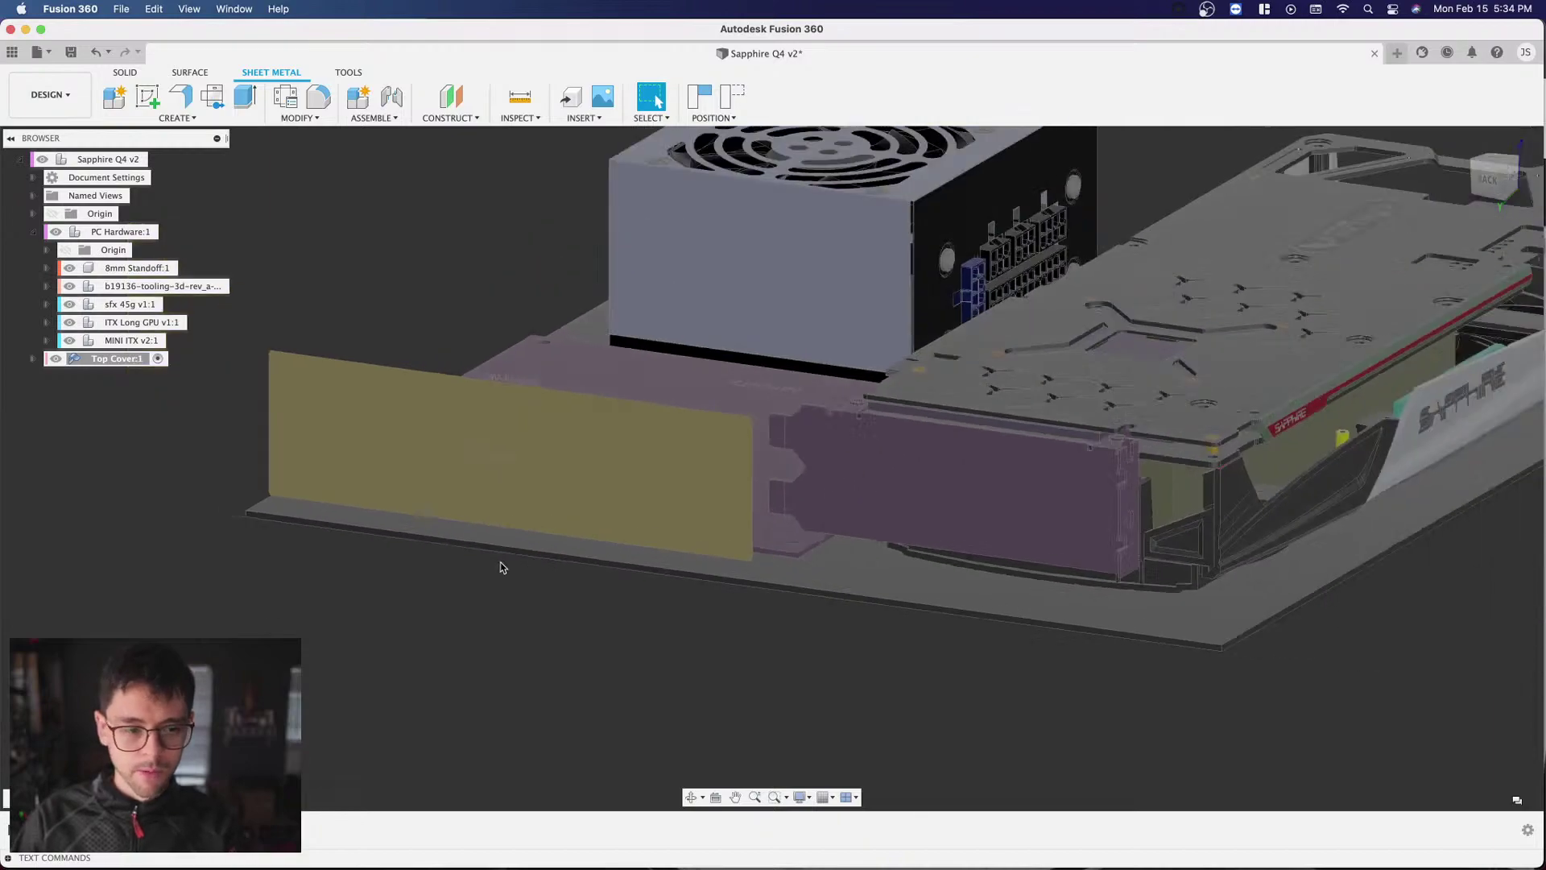
{"action": "left_click_drag", "start_coordinate": [1495, 180], "coordinate": [1465, 210]}
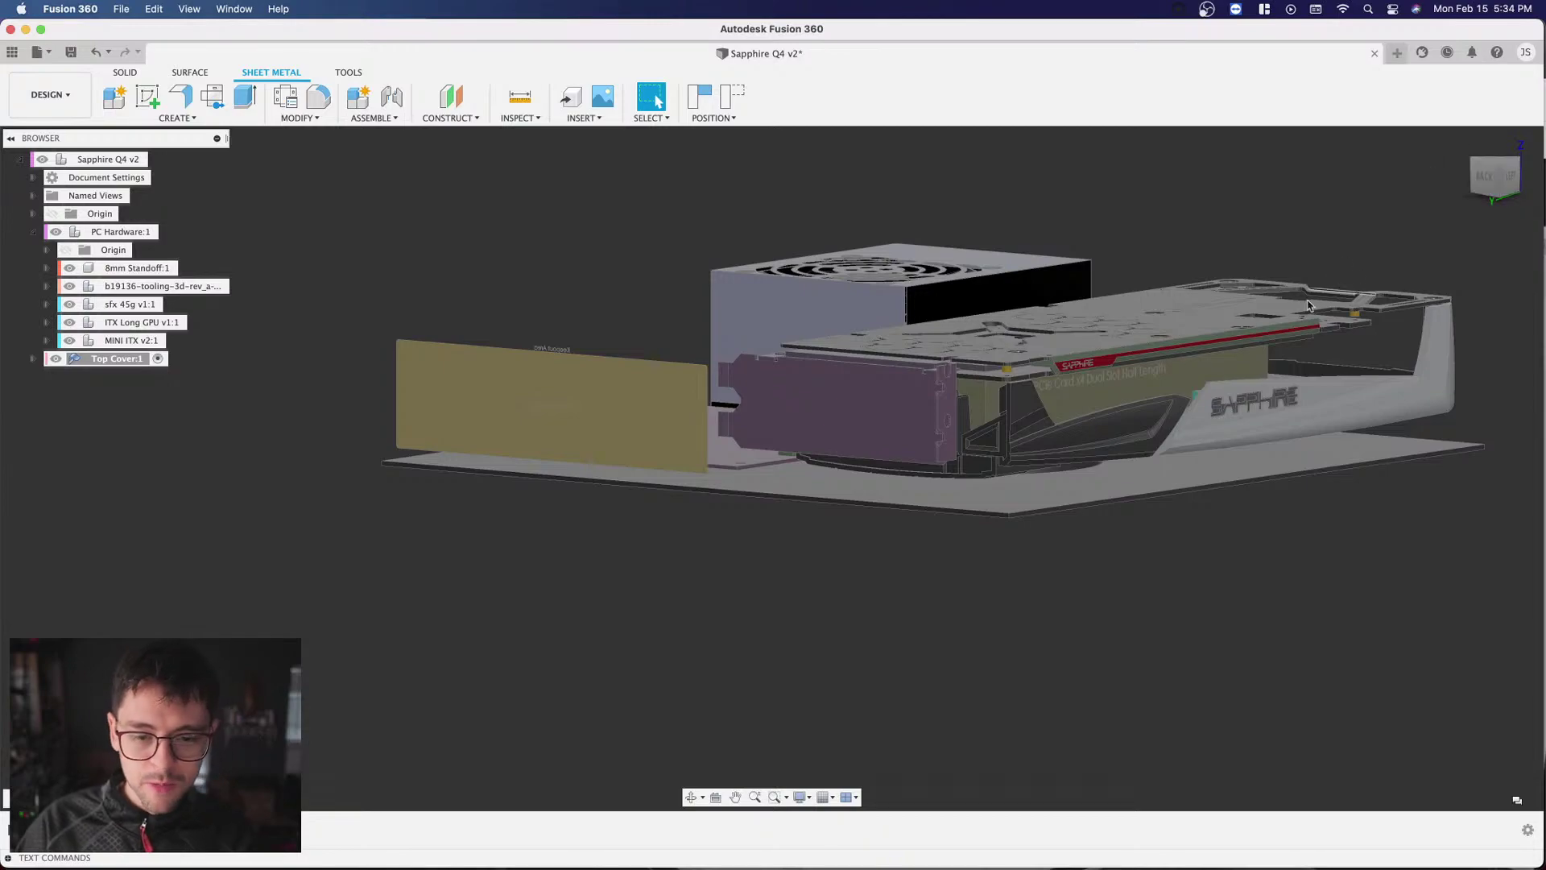
{"action": "left_click", "coordinate": [1482, 192]}
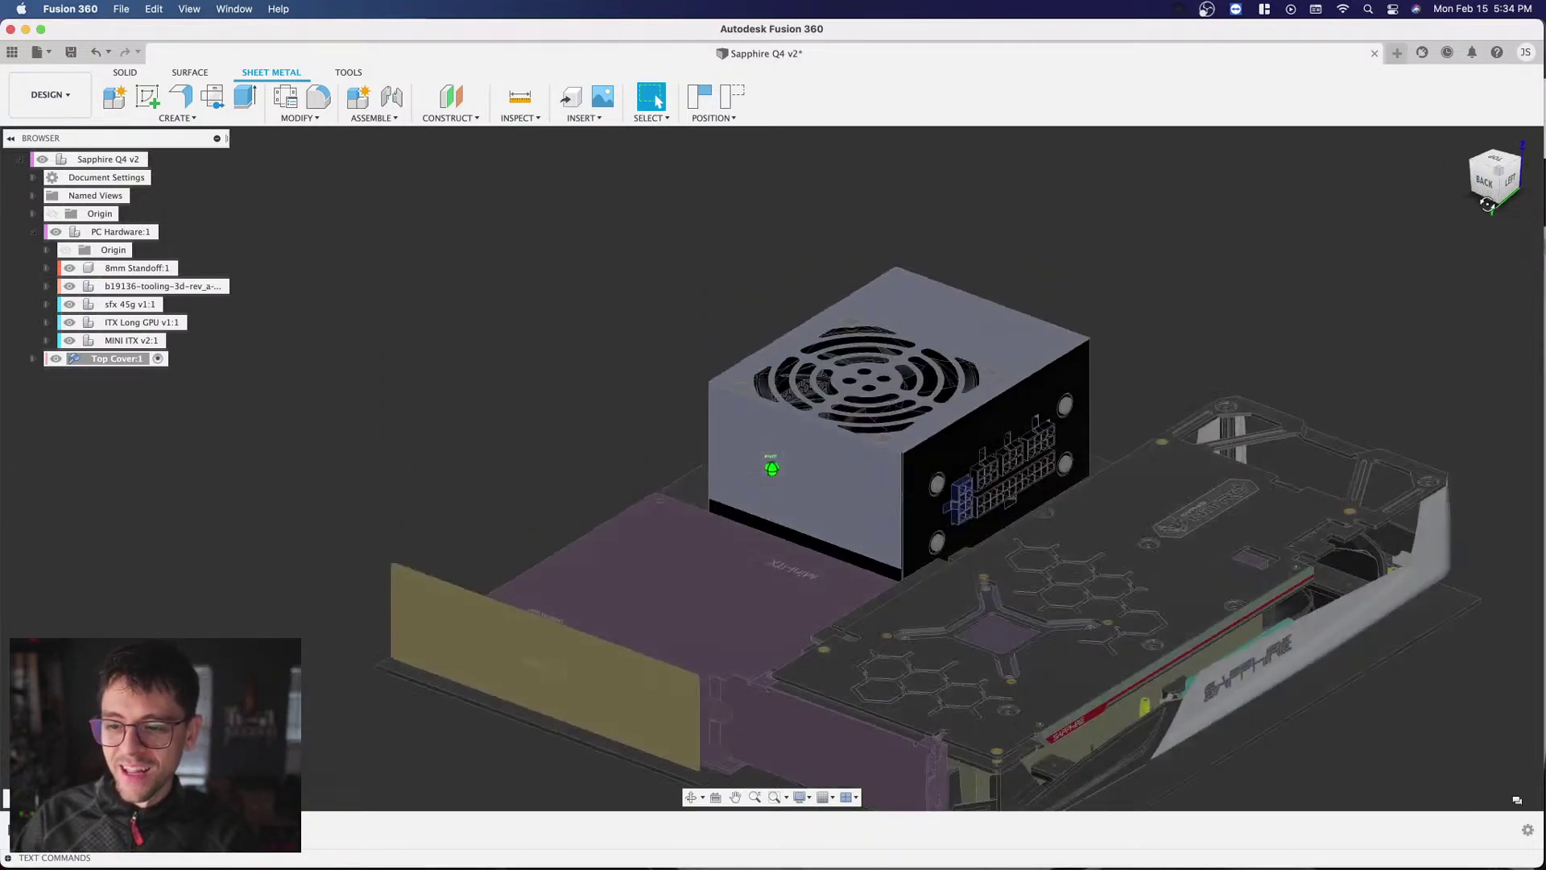
{"action": "mouse_move", "coordinate": [772, 467]}
{"action": "middle_mouse_down", "text": "shift"}
{"action": "mouse_move", "coordinate": [772, 330]}
{"action": "mouse_move", "coordinate": [846, 435]}
{"action": "mouse_move", "coordinate": [1359, 208]}
{"action": "middle_mouse_up", "text": "shift"}
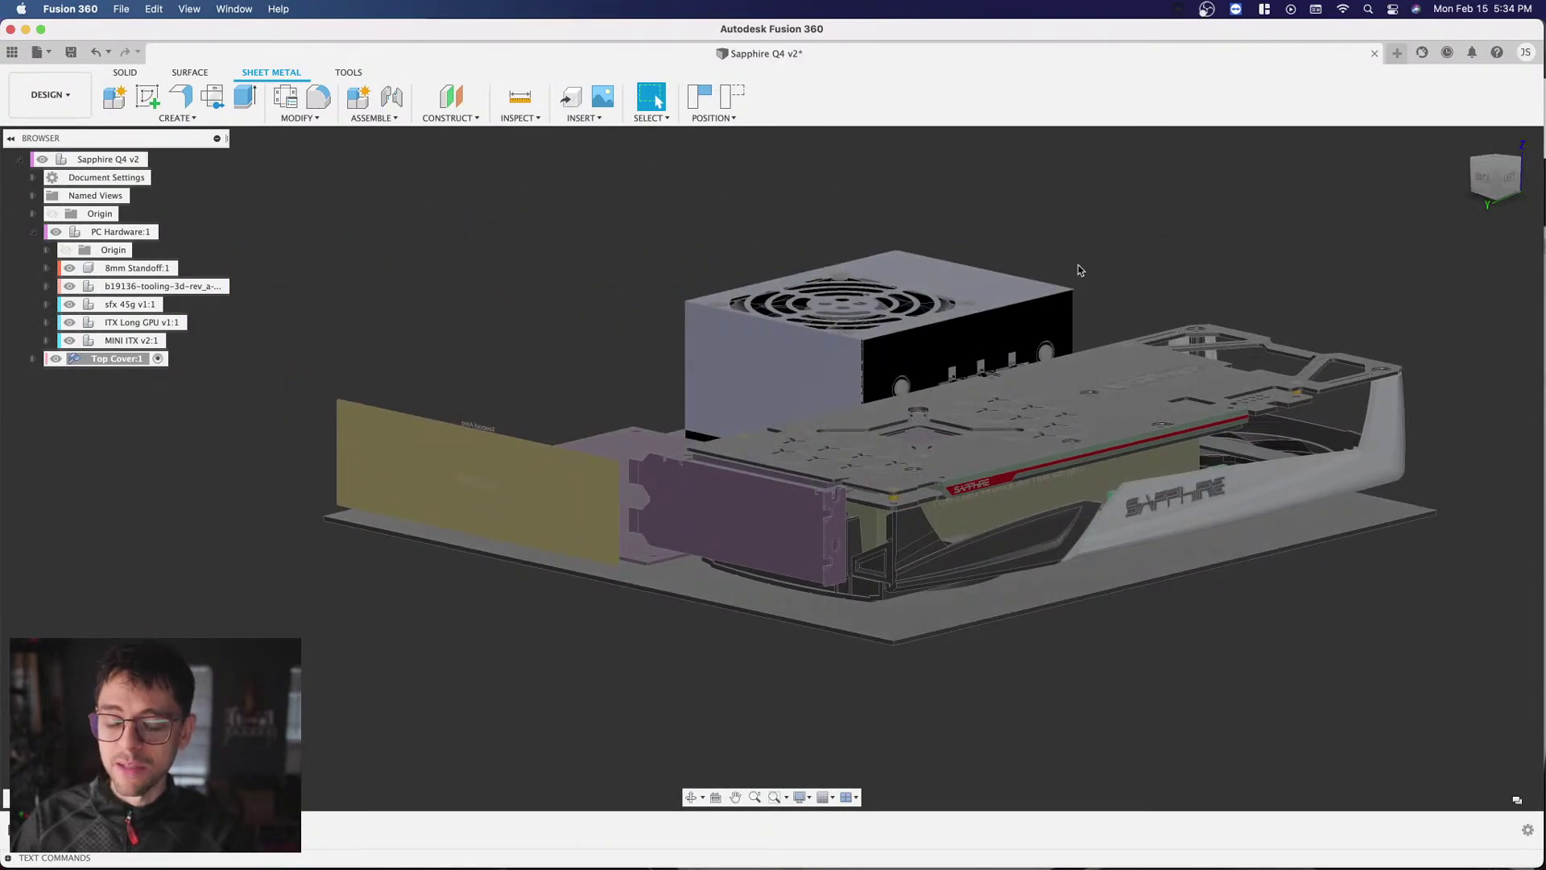
{"action": "left_click", "coordinate": [1510, 178]}
{"action": "left_click_drag", "start_coordinate": [1510, 177], "coordinate": [1145, 313]}
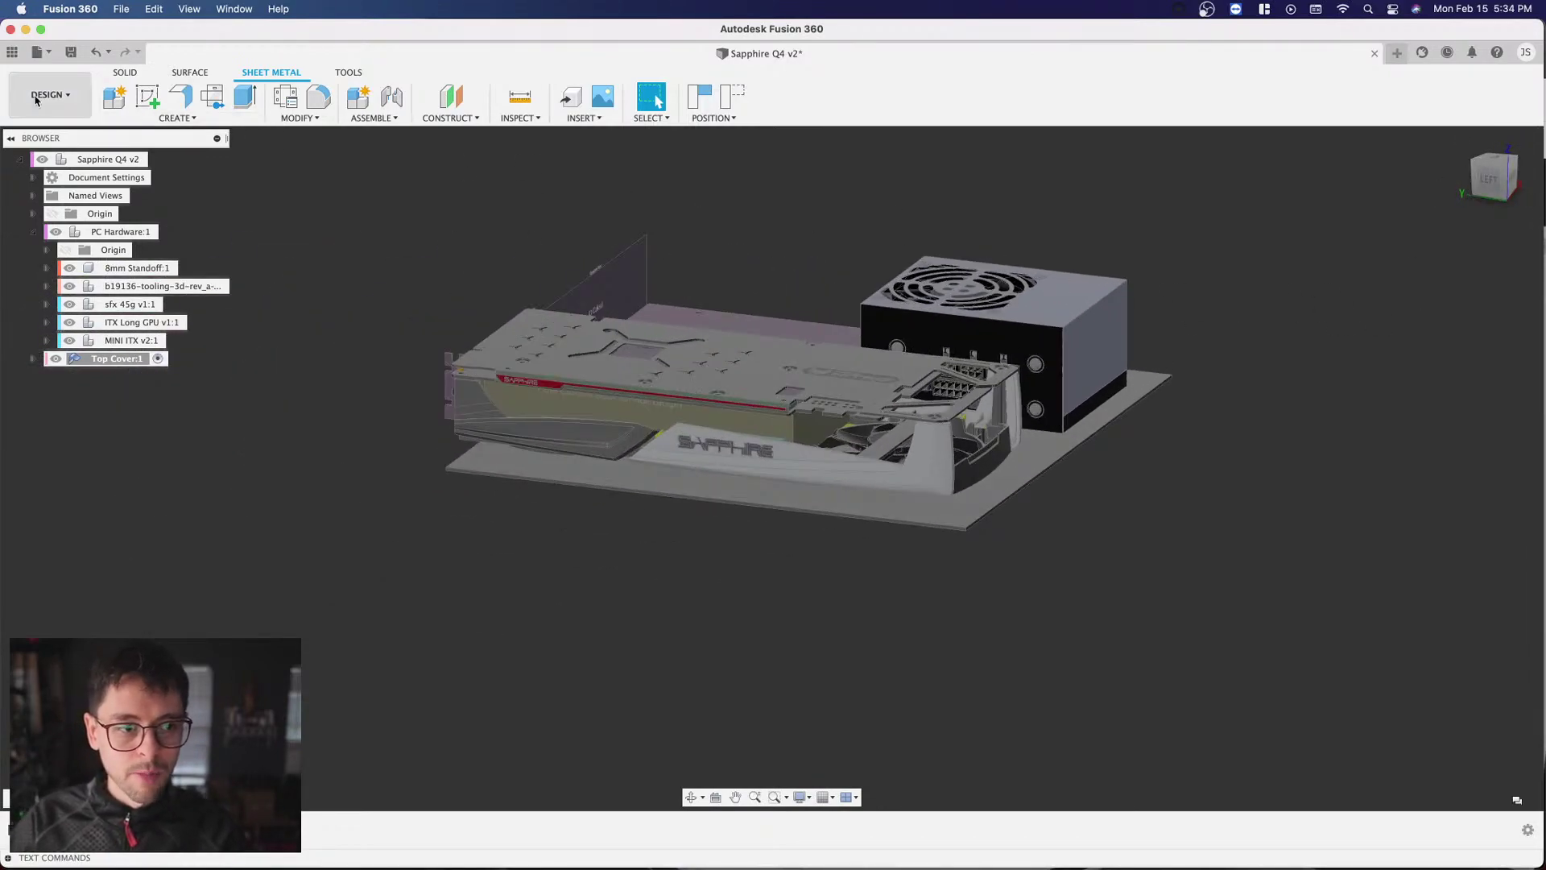
Step: Insert the e_0100.3503a003 component from the PC Components PSU folder into the current design
{"action": "left_click", "coordinate": [13, 52]}
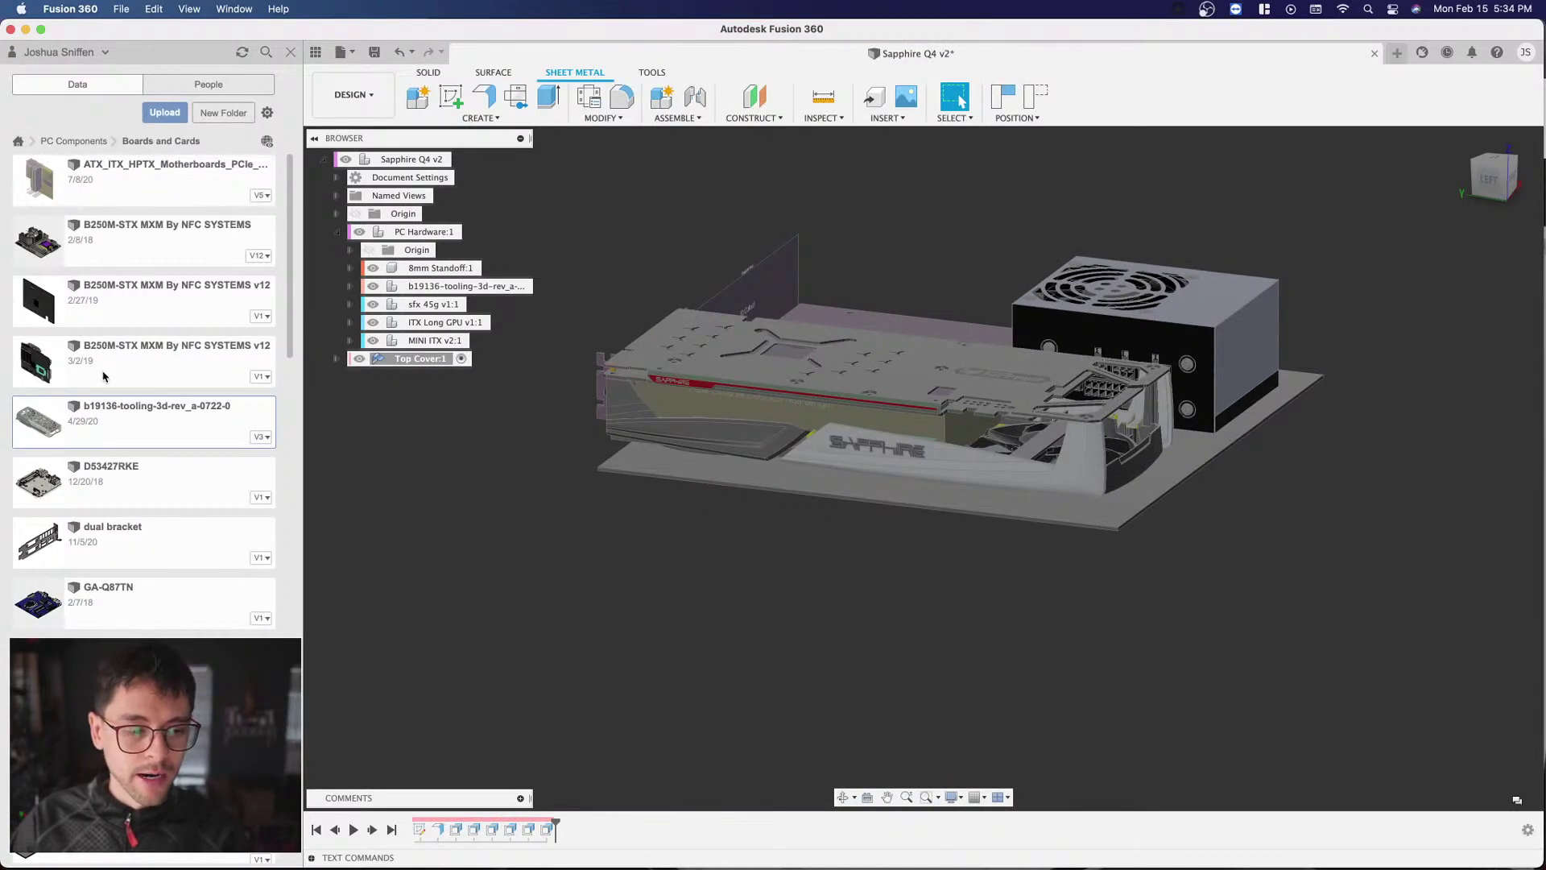
{"action": "scroll", "coordinate": [161, 511], "scroll_direction": "down", "scroll_amount": 5}
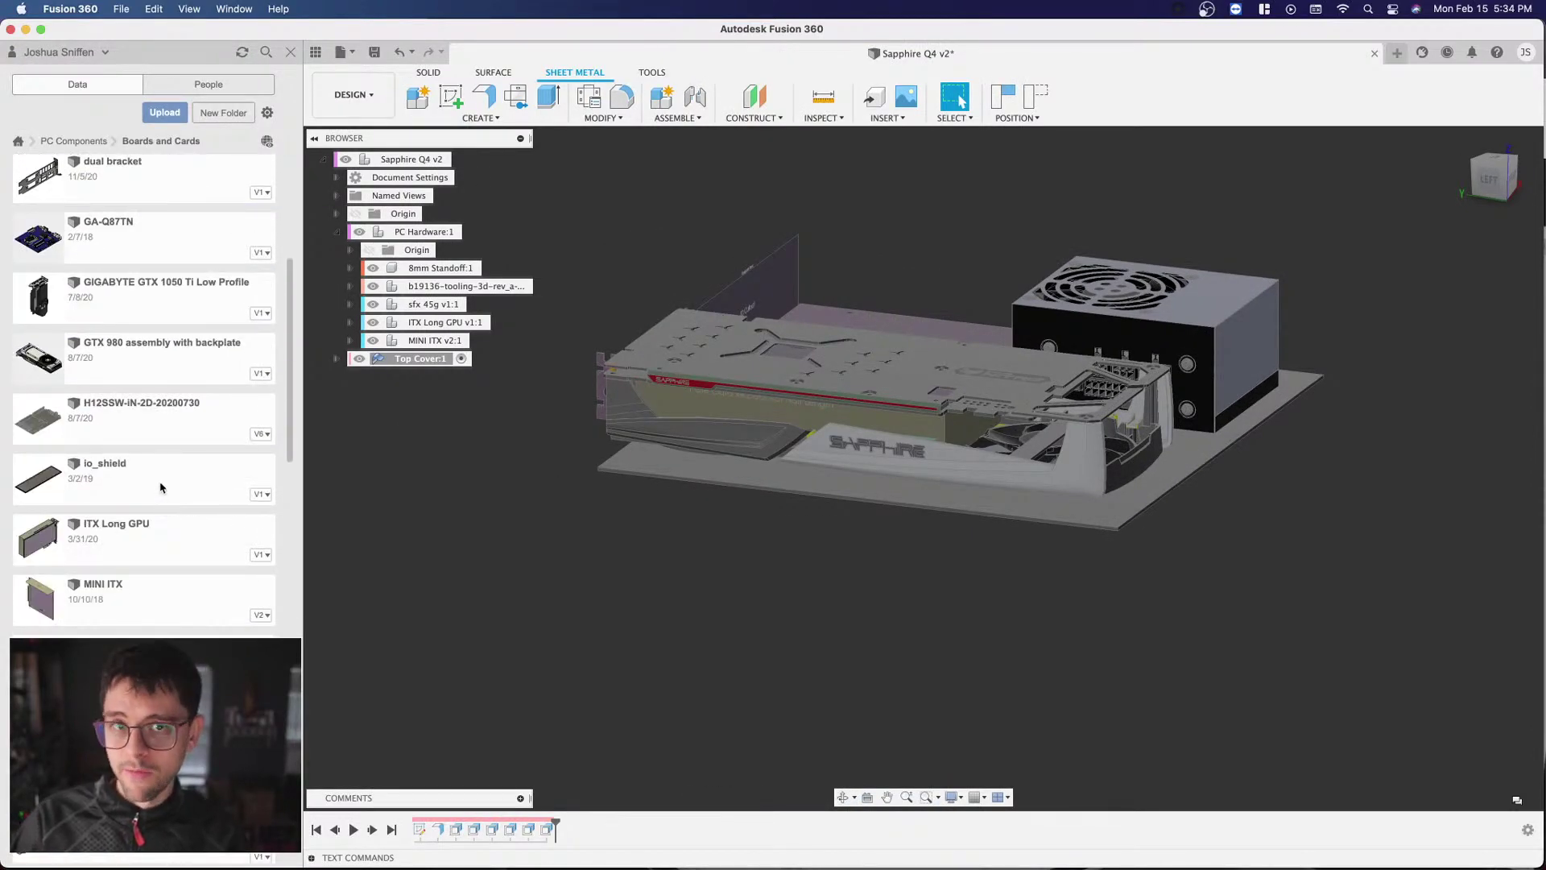
{"action": "scroll", "coordinate": [161, 483], "scroll_direction": "up", "scroll_amount": 5}
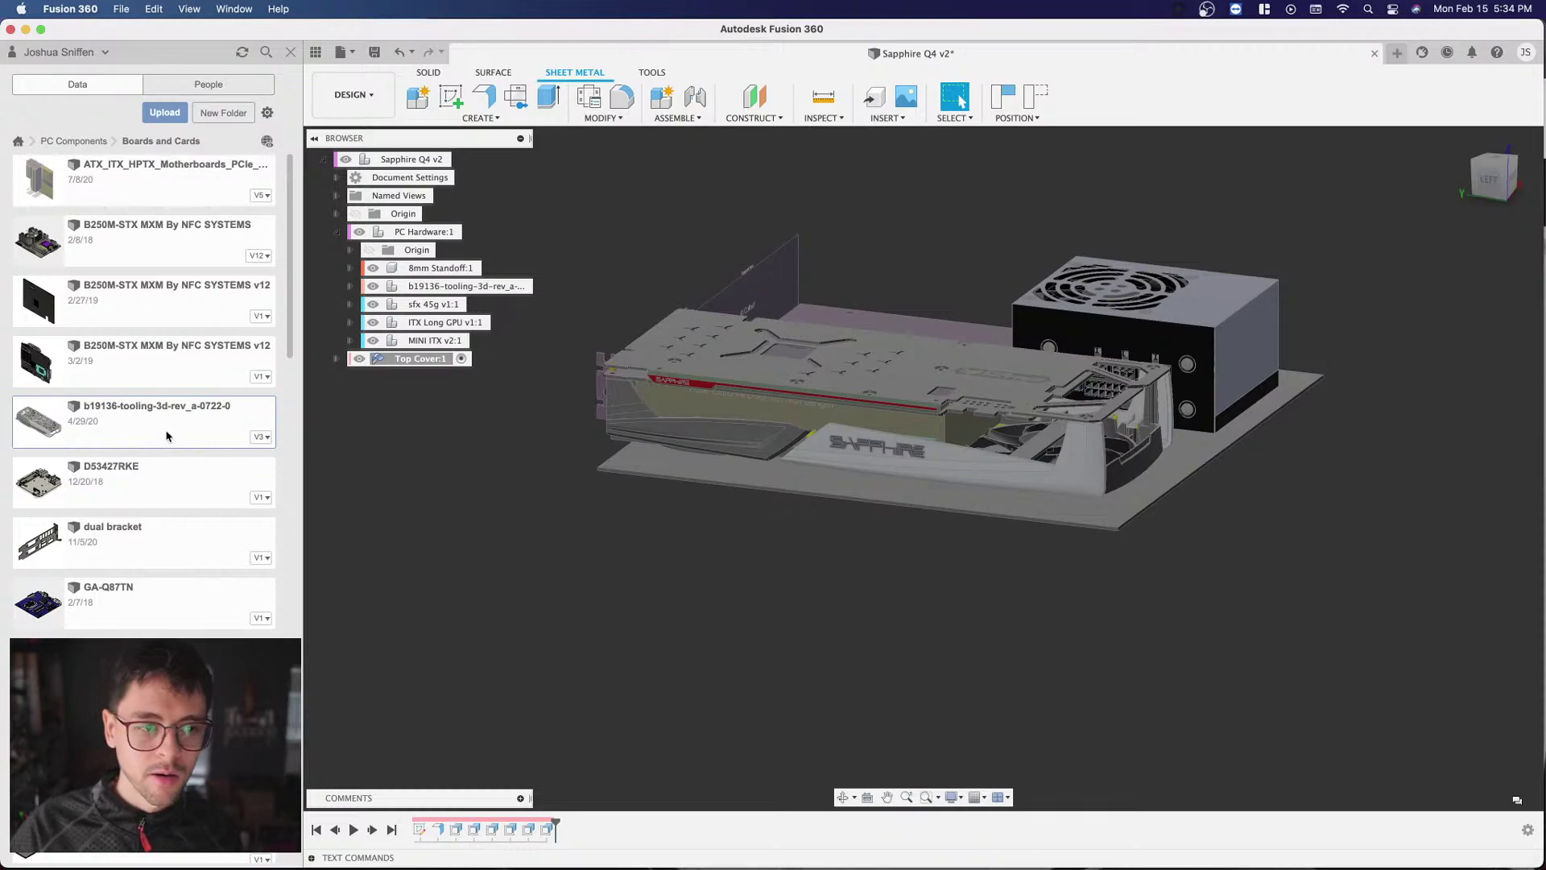
{"action": "scroll", "coordinate": [173, 435], "scroll_direction": "down", "scroll_amount": 10}
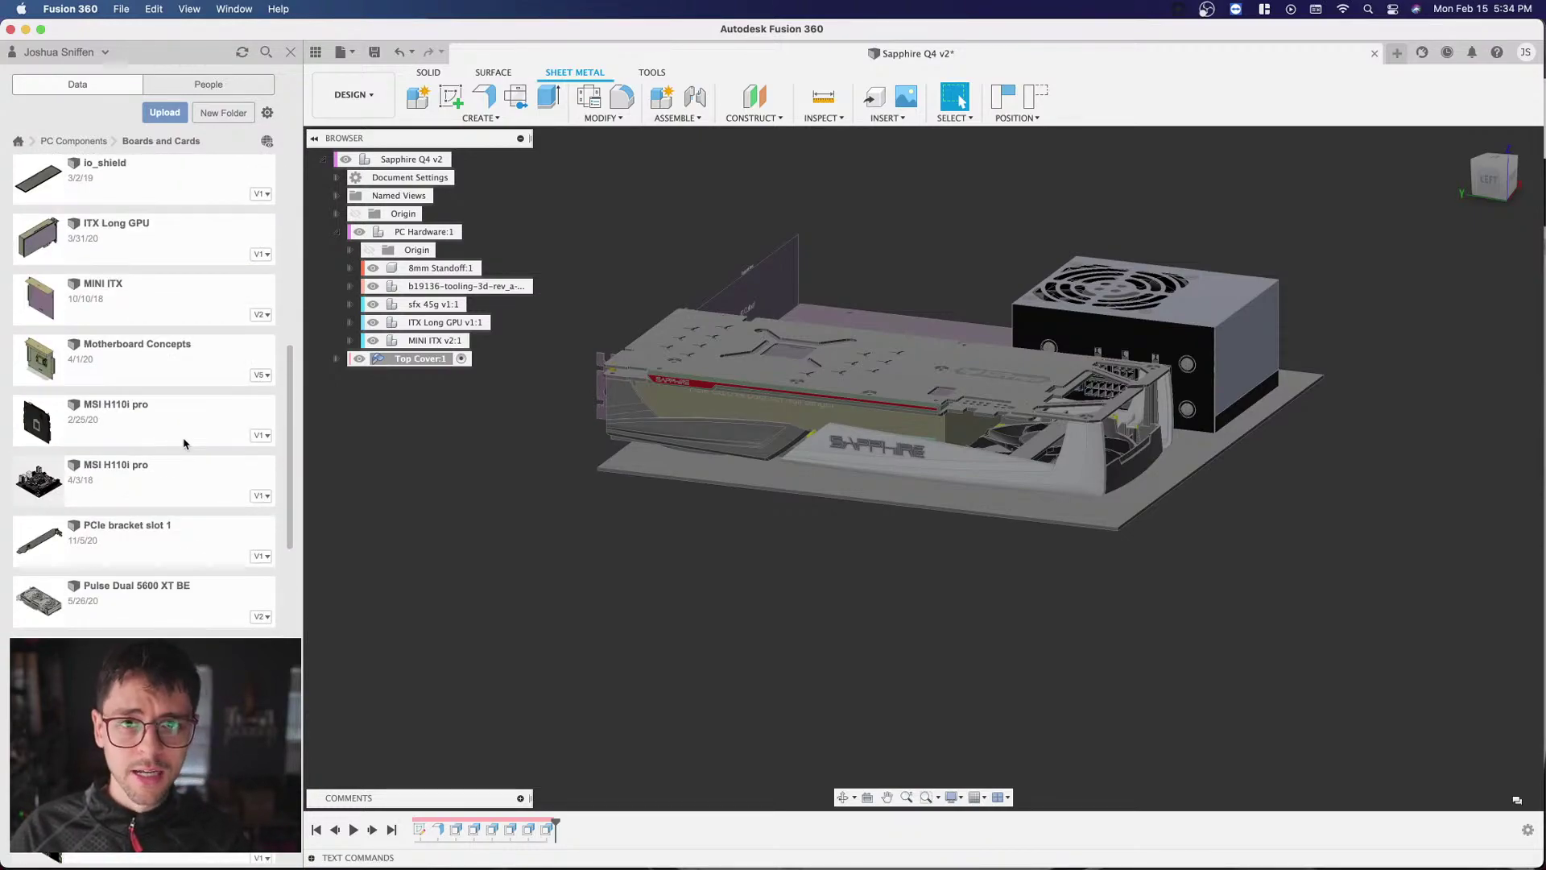
{"action": "scroll", "coordinate": [184, 442], "scroll_direction": "down", "scroll_amount": 3}
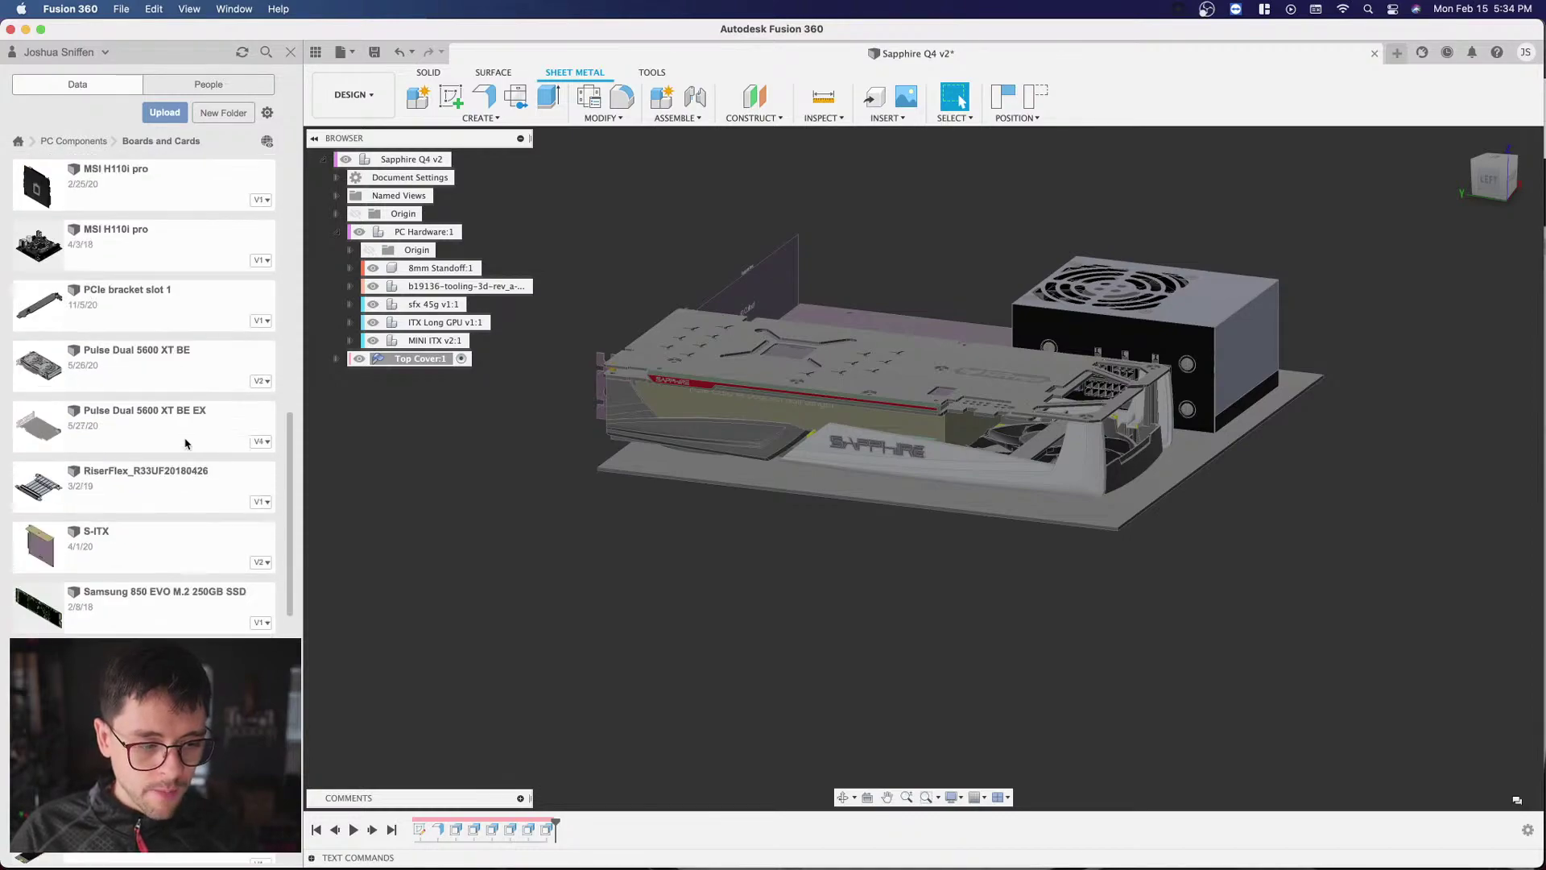
{"action": "scroll", "coordinate": [177, 455], "scroll_direction": "down", "scroll_amount": 3}
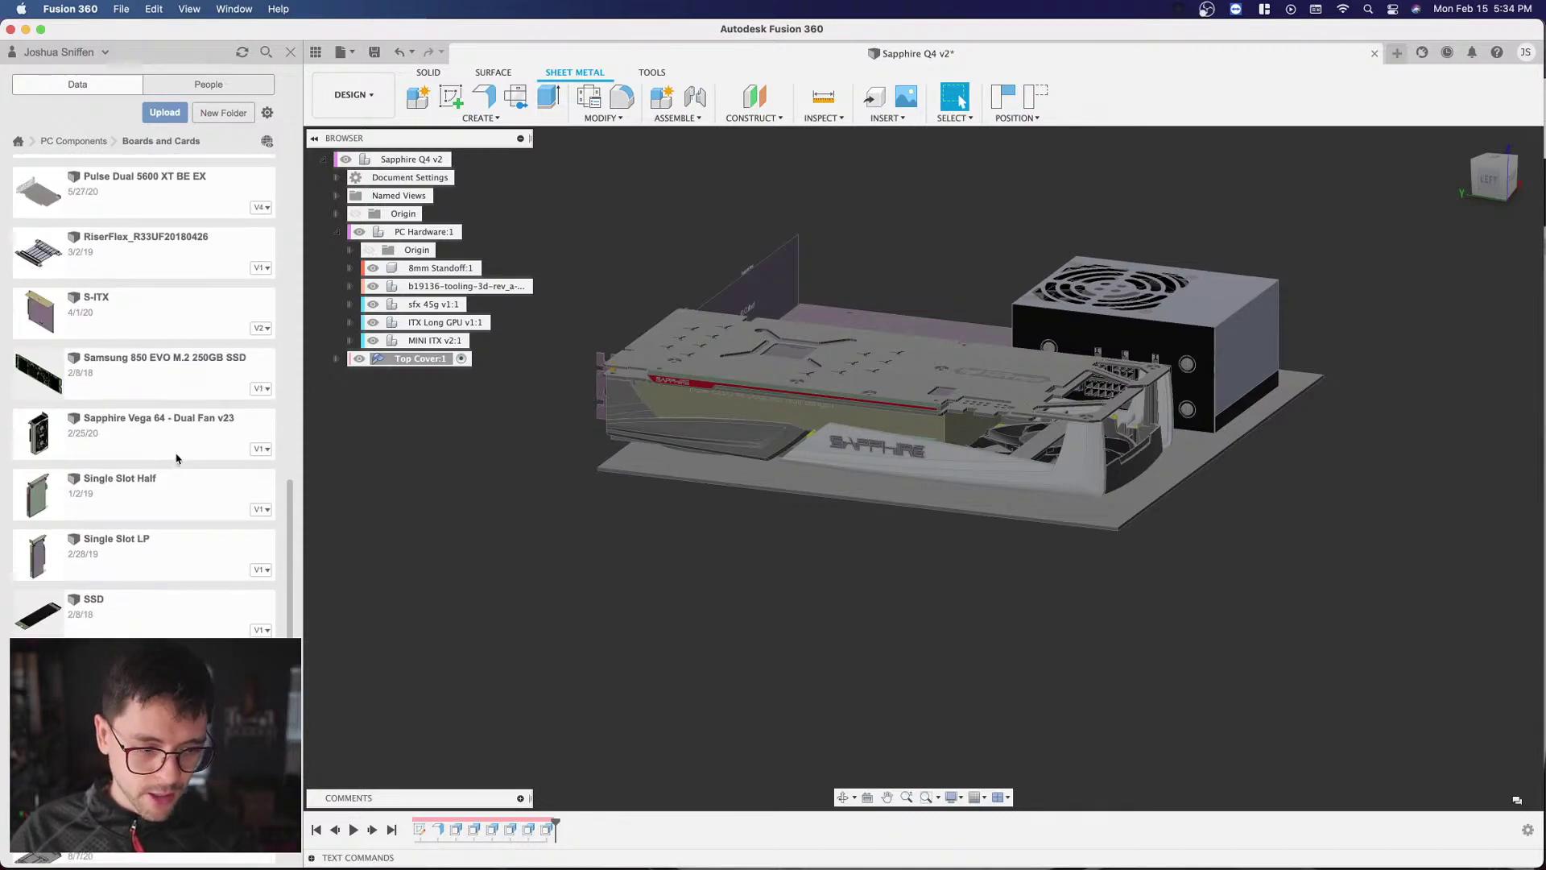
{"action": "scroll", "coordinate": [175, 458], "scroll_direction": "down", "scroll_amount": 5}
{"action": "left_click", "coordinate": [90, 141]}
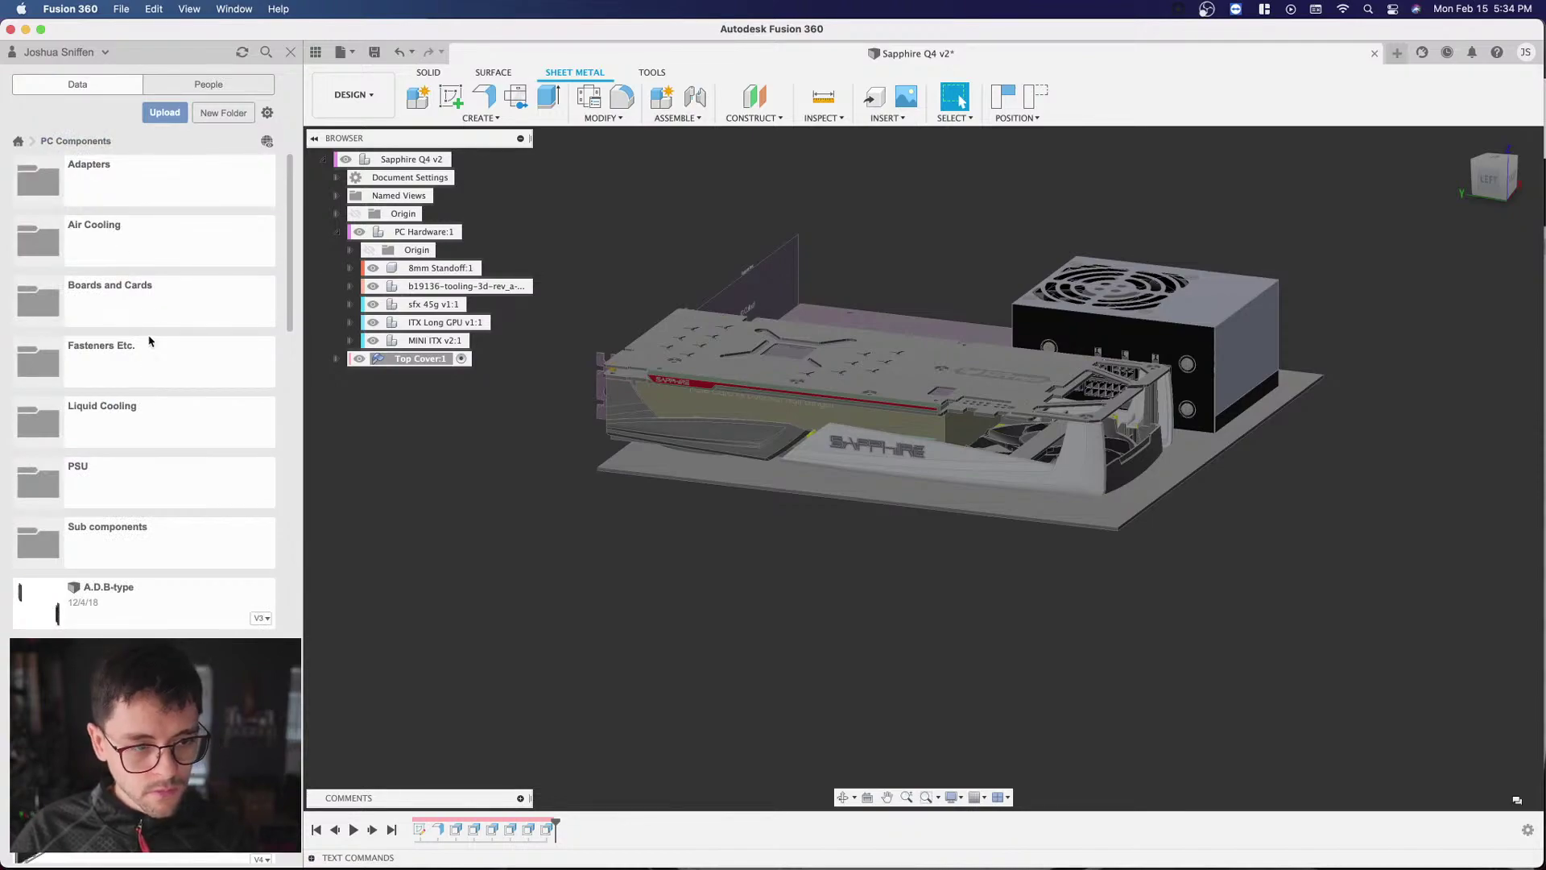
{"action": "left_click", "coordinate": [134, 476]}
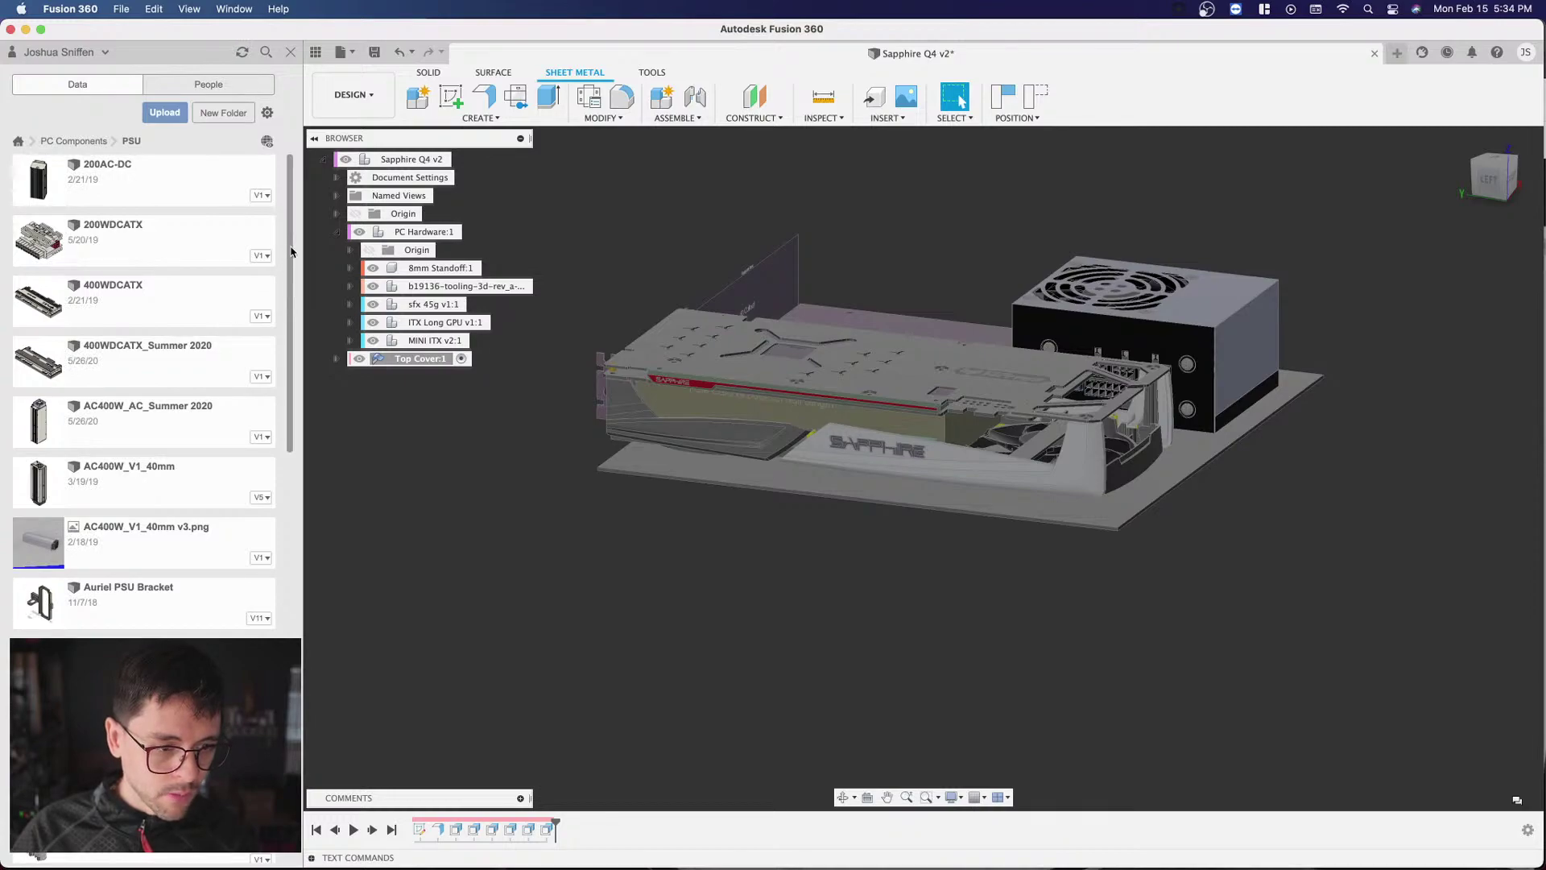
{"action": "left_click_drag", "start_coordinate": [292, 251], "coordinate": [321, 429]}
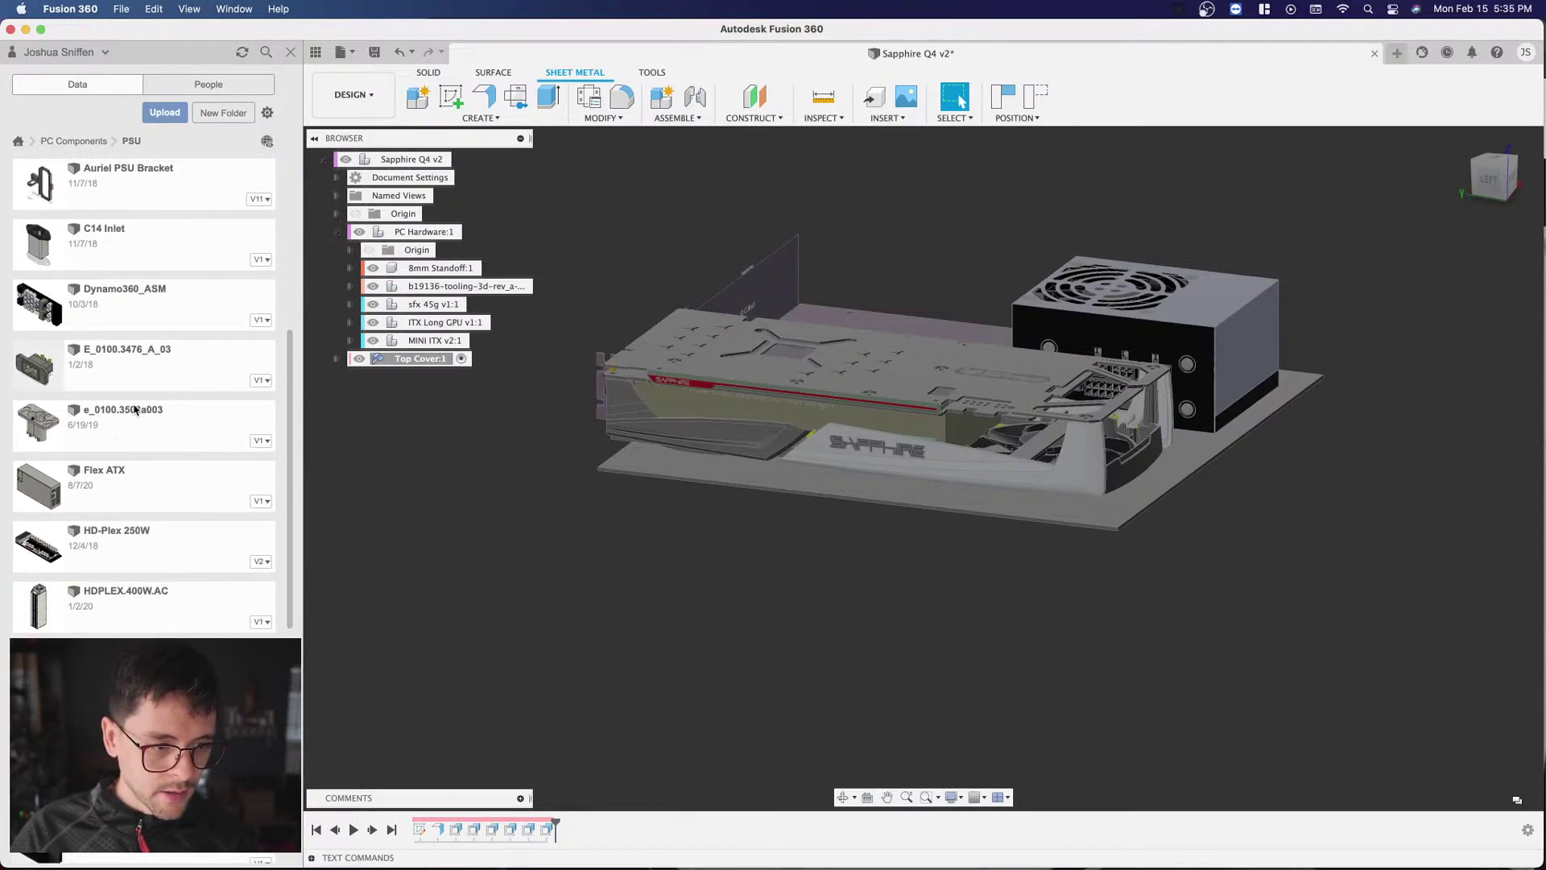
{"action": "right_click", "coordinate": [163, 424]}
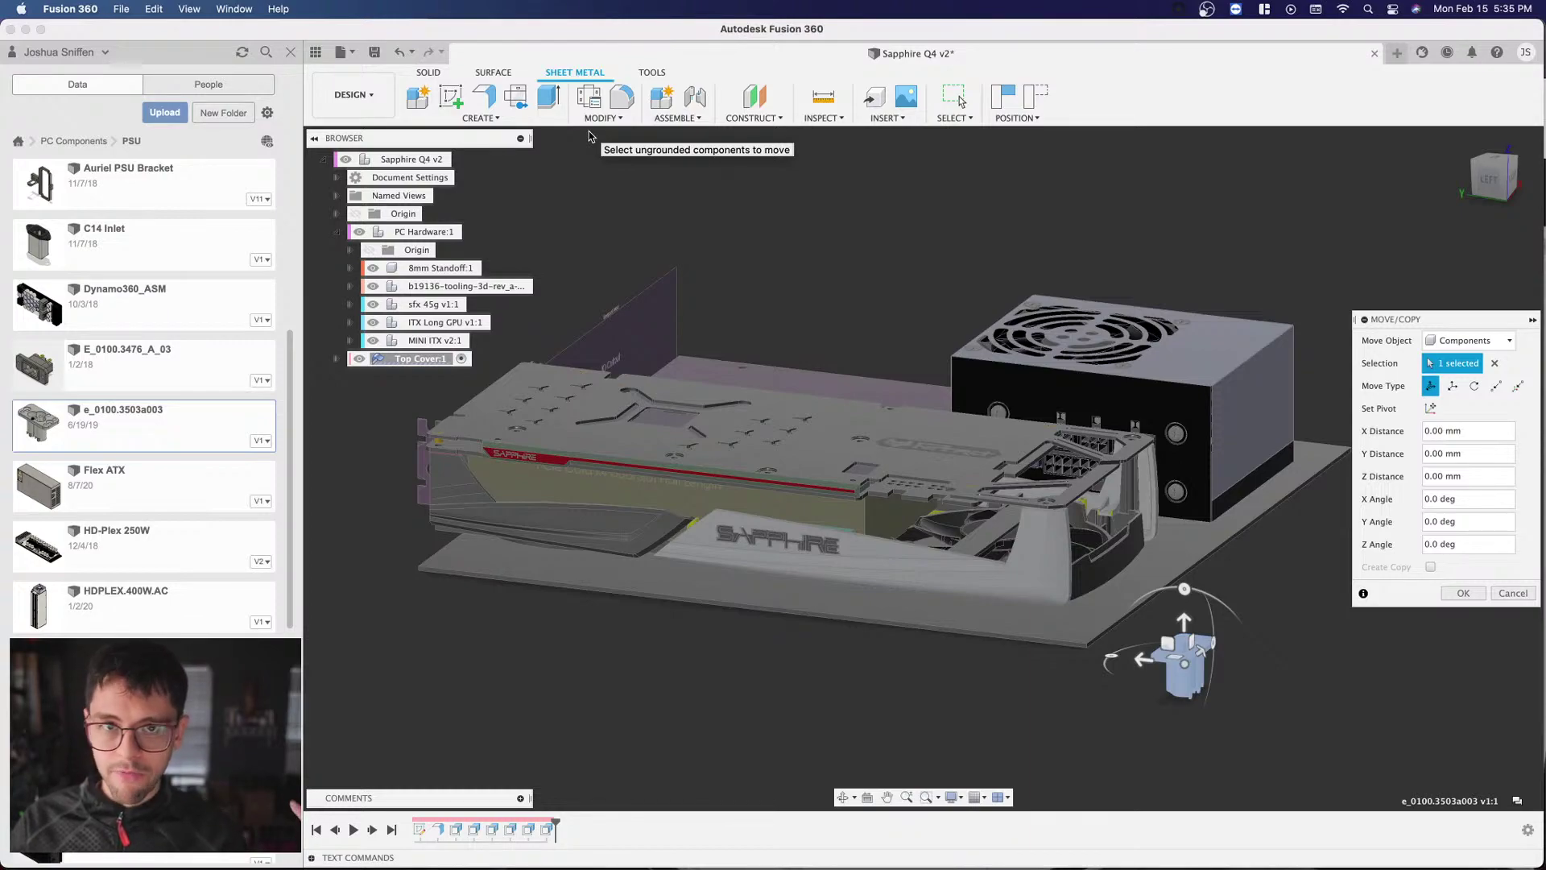
Step: Rotate the inserted e_0100.3503a003 component 90 degrees about Y in the front view and 90 degrees about X in the top view
{"action": "left_click", "coordinate": [1498, 182]}
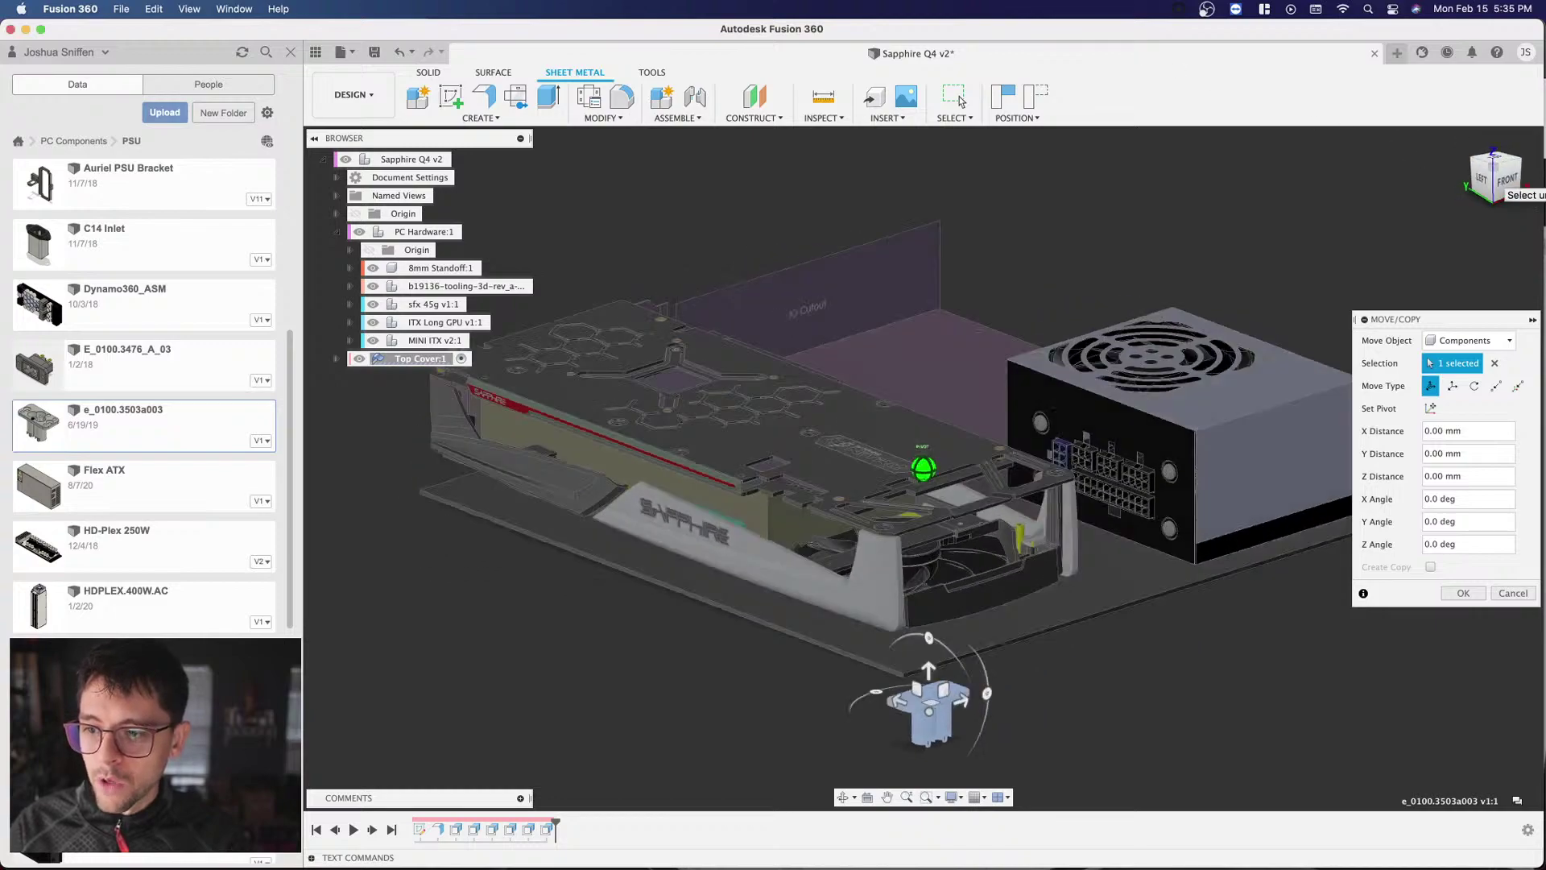
{"action": "left_click", "coordinate": [1503, 182]}
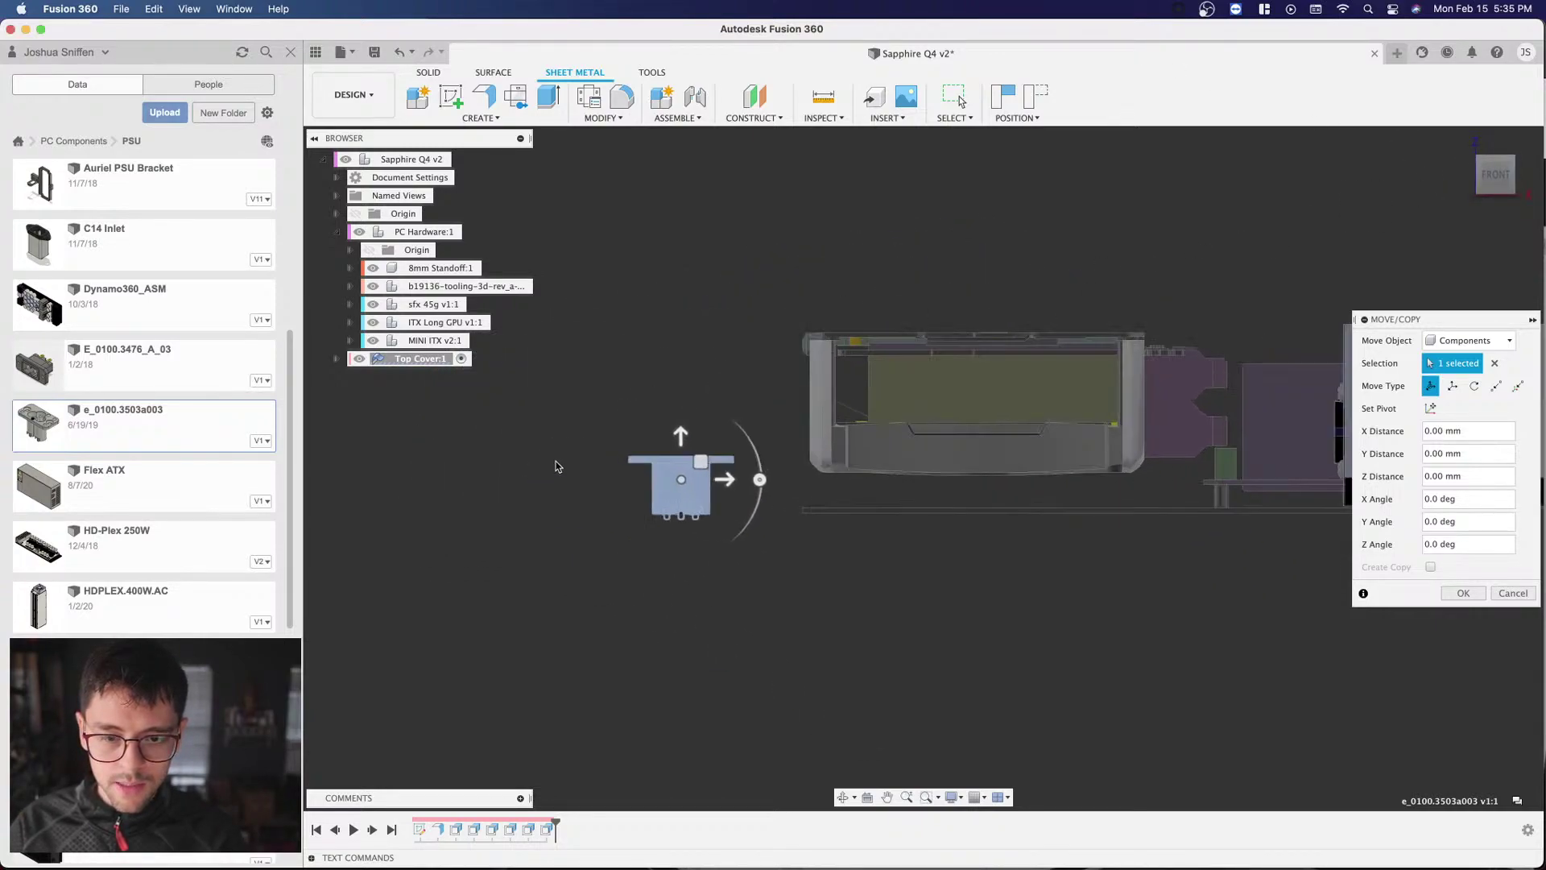
{"action": "left_click_drag", "start_coordinate": [759, 480], "coordinate": [695, 559]}
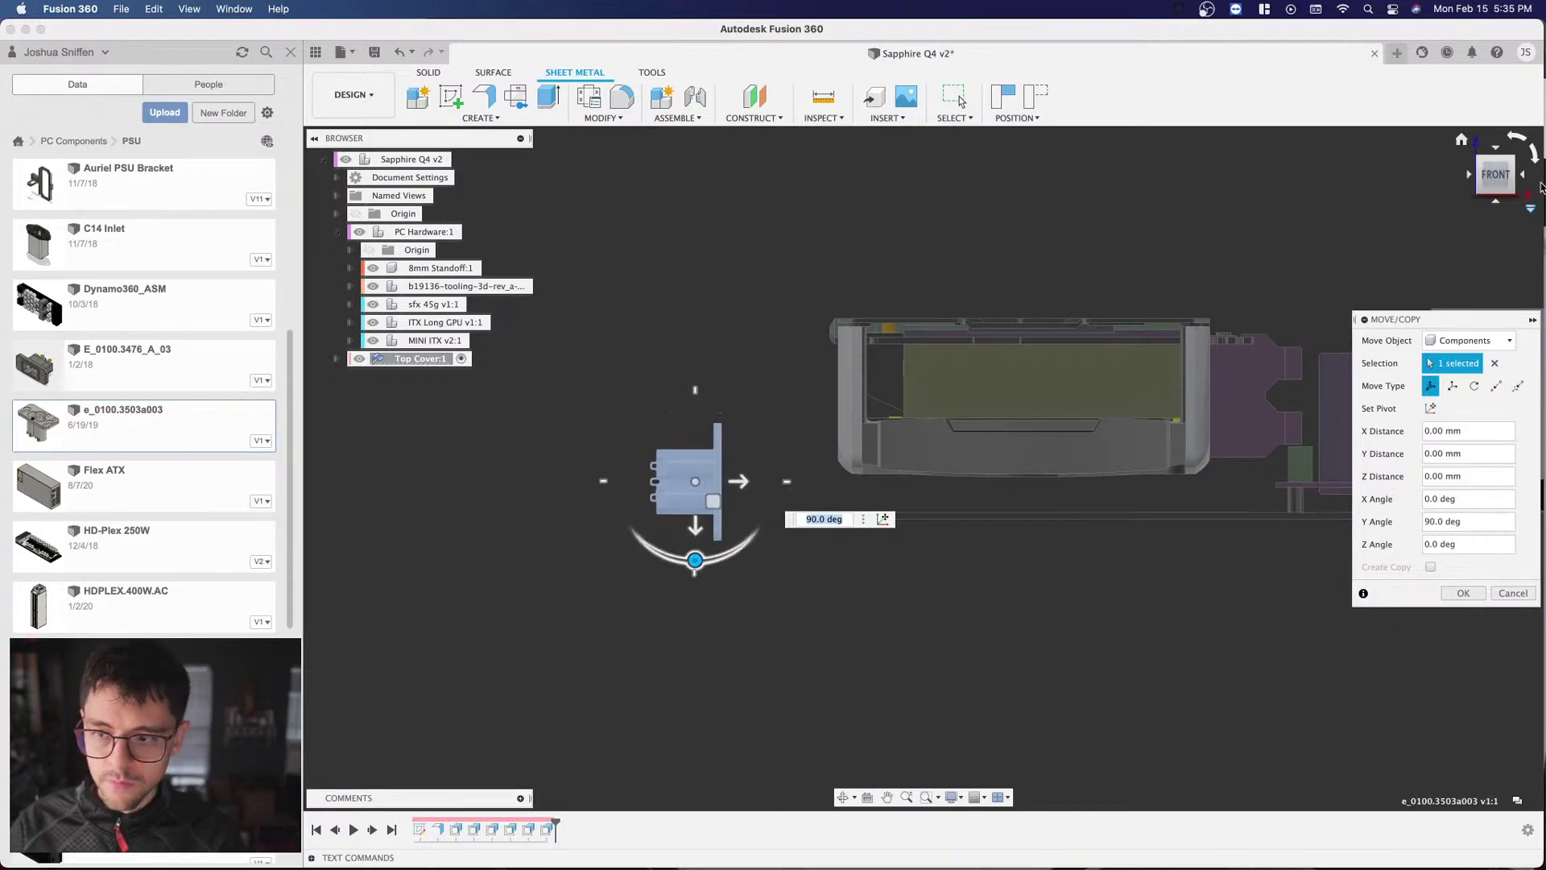
{"action": "left_click", "coordinate": [1495, 148]}
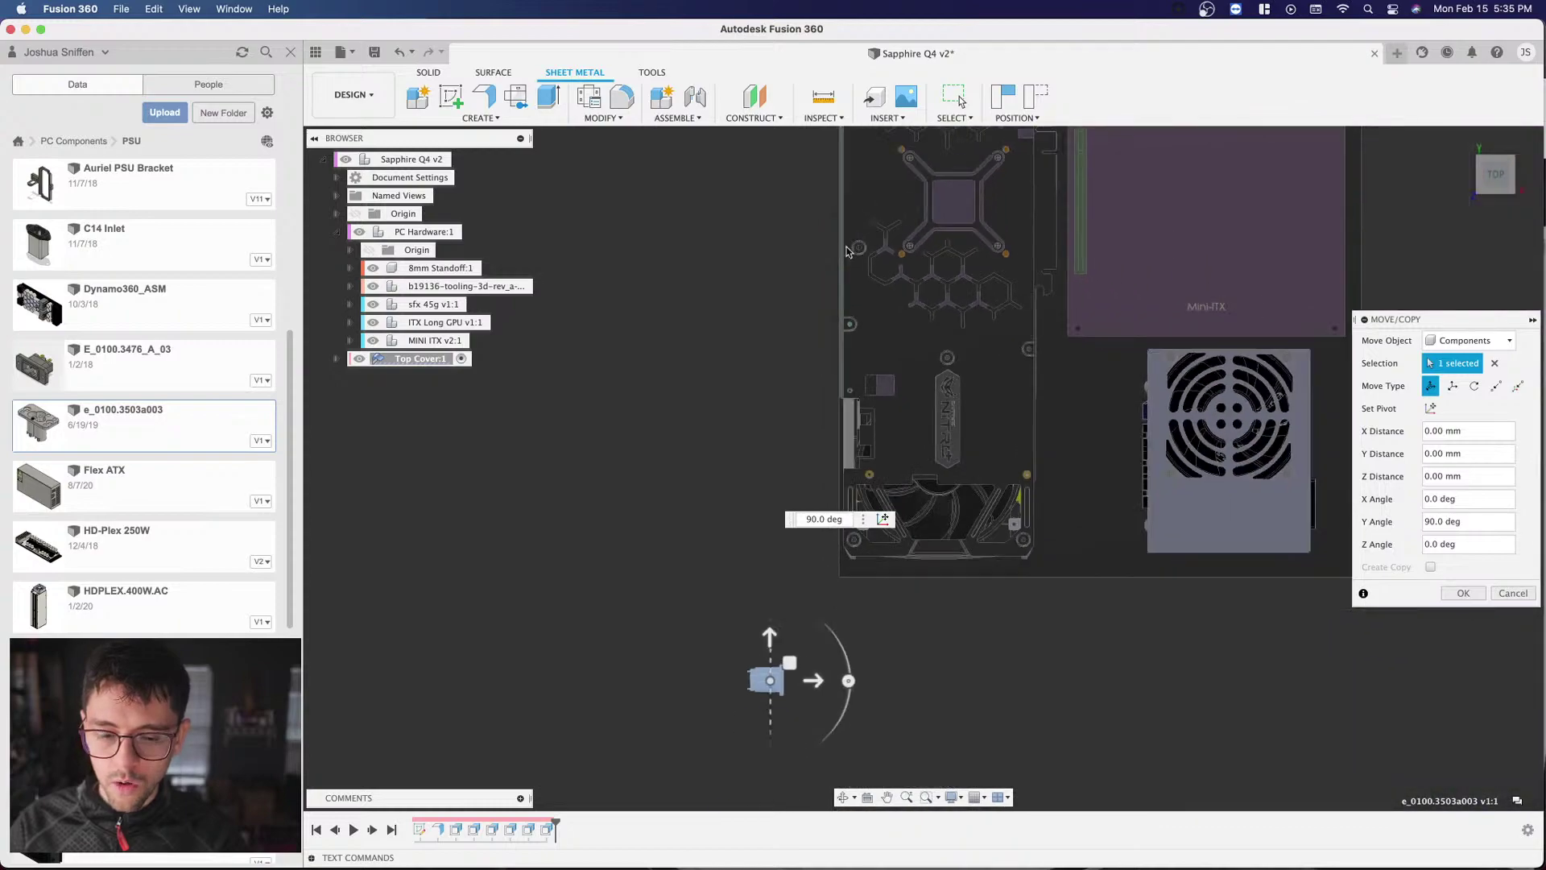
{"action": "left_click_drag", "start_coordinate": [844, 683], "coordinate": [766, 752]}
Step: Move the inlet beside the graphics card's back corner, about 28.36 mm in Y and -370.86 mm in Z, and rotate it 180 degrees about X
{"action": "scroll", "coordinate": [765, 756], "scroll_direction": "down", "scroll_amount": 3}
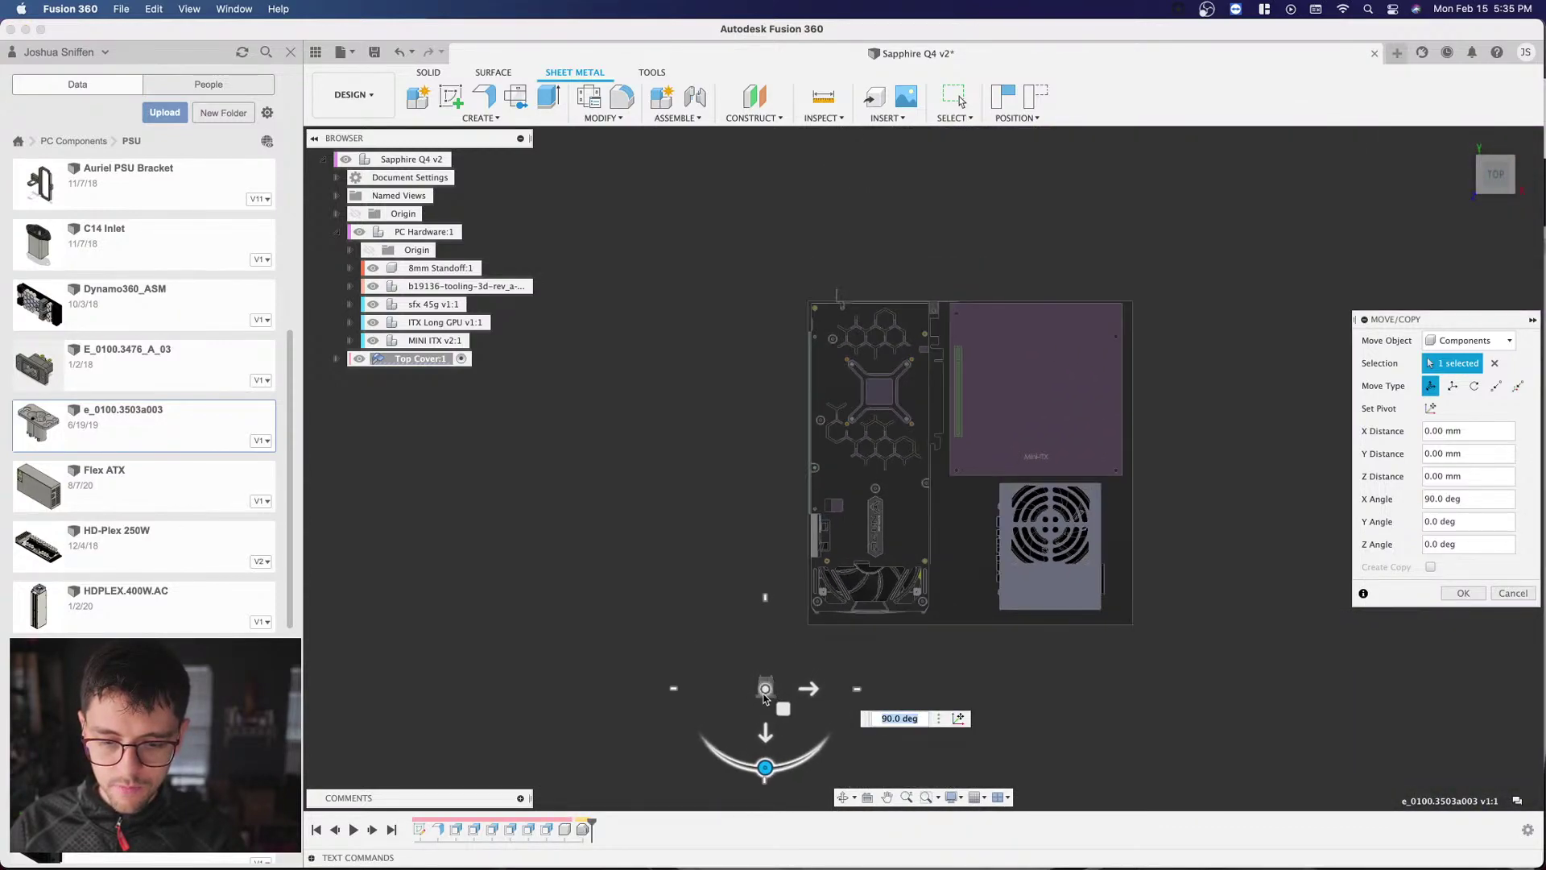
{"action": "left_click_drag", "start_coordinate": [789, 315], "coordinate": [793, 315]}
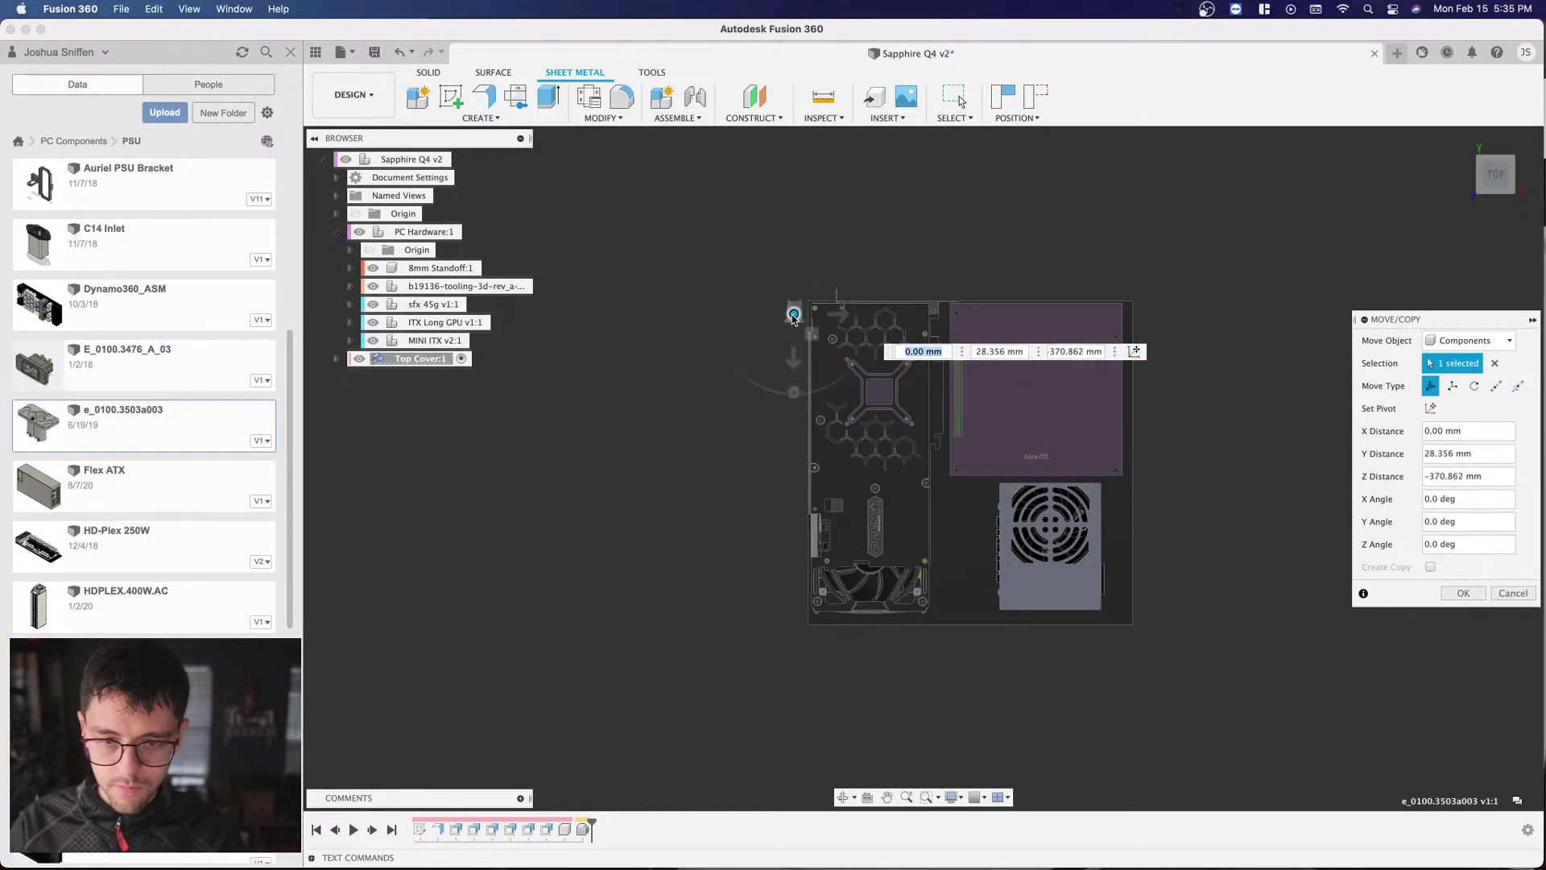
{"action": "left_click_drag", "start_coordinate": [793, 392], "coordinate": [795, 234]}
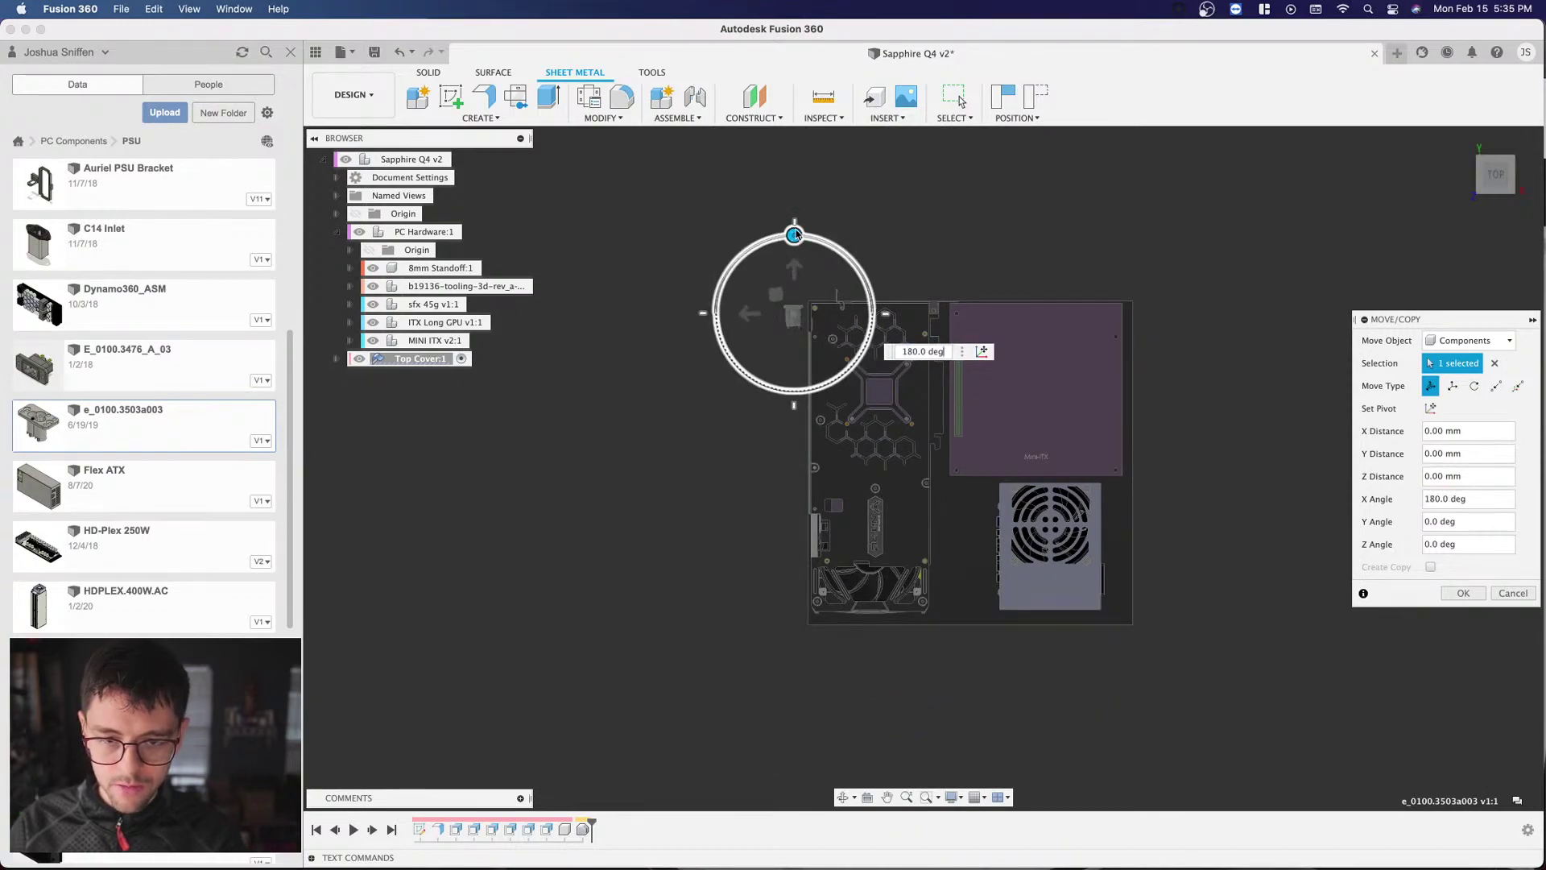
{"action": "scroll", "coordinate": [770, 274], "scroll_direction": "up", "scroll_amount": 4}
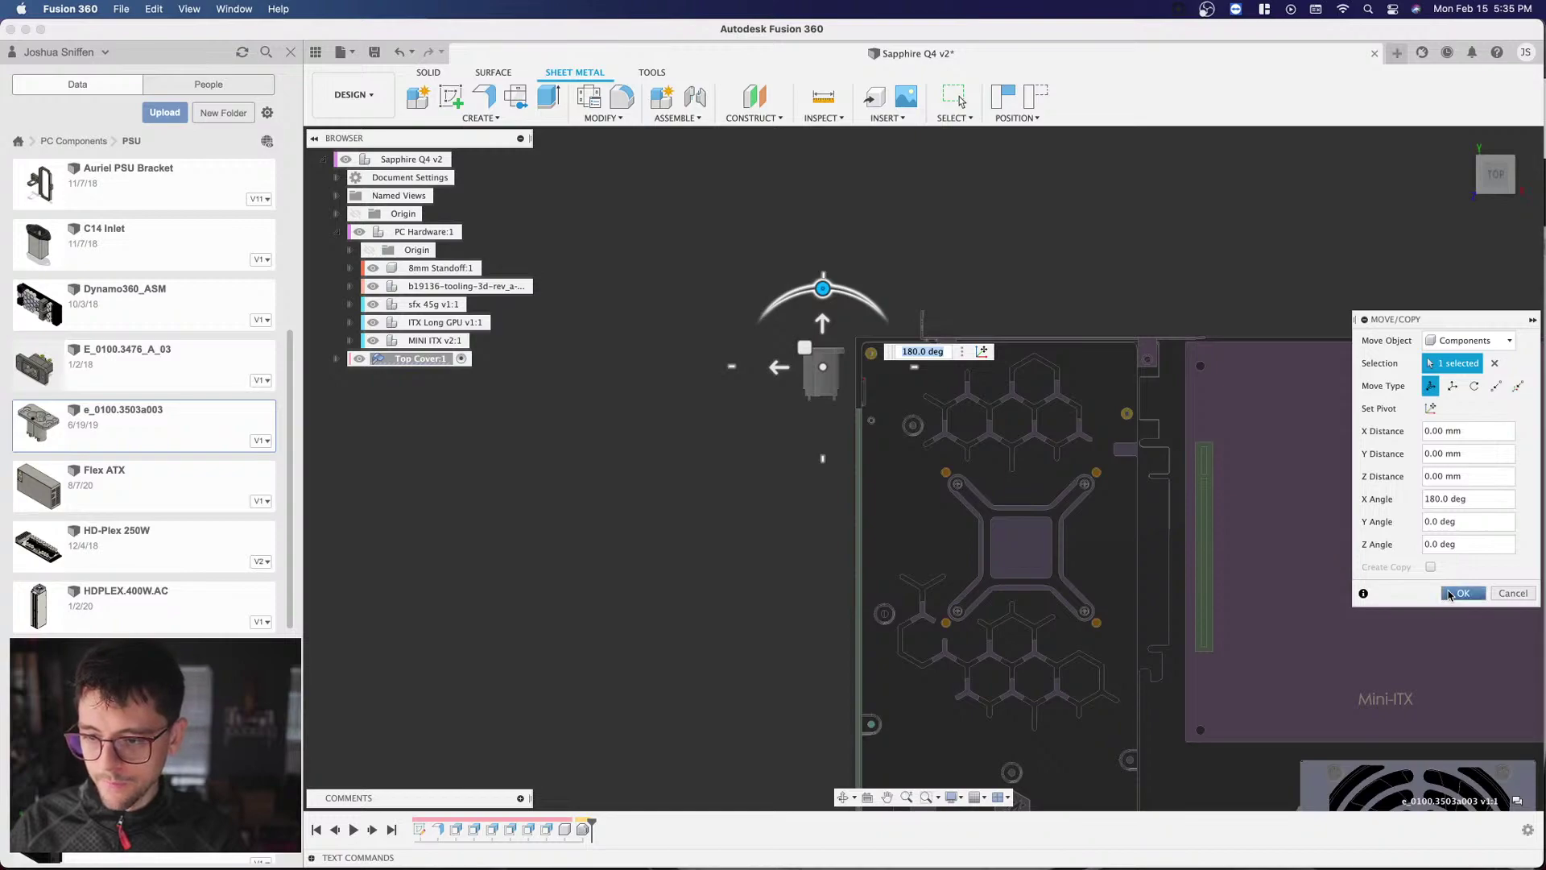
{"action": "left_click", "coordinate": [1461, 593]}
{"action": "scroll", "coordinate": [787, 341], "scroll_direction": "up", "scroll_amount": 2}
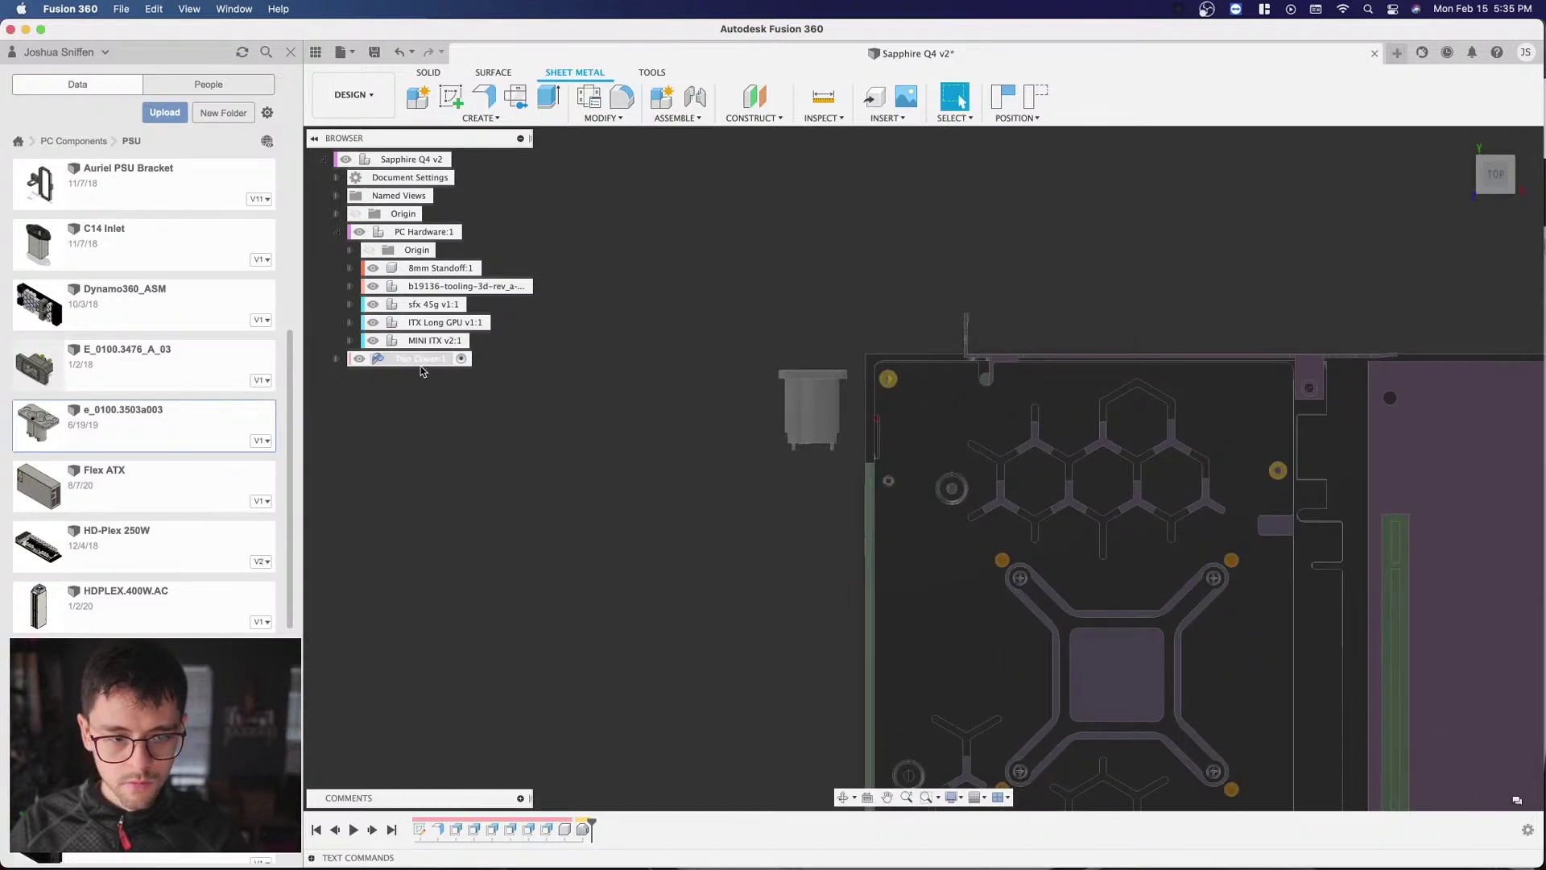
Step: Rename the inserted e_0100.3503a003 component to C6 and move it from Top Cover into PC Hardware, capturing its position
{"action": "left_click", "coordinate": [793, 411]}
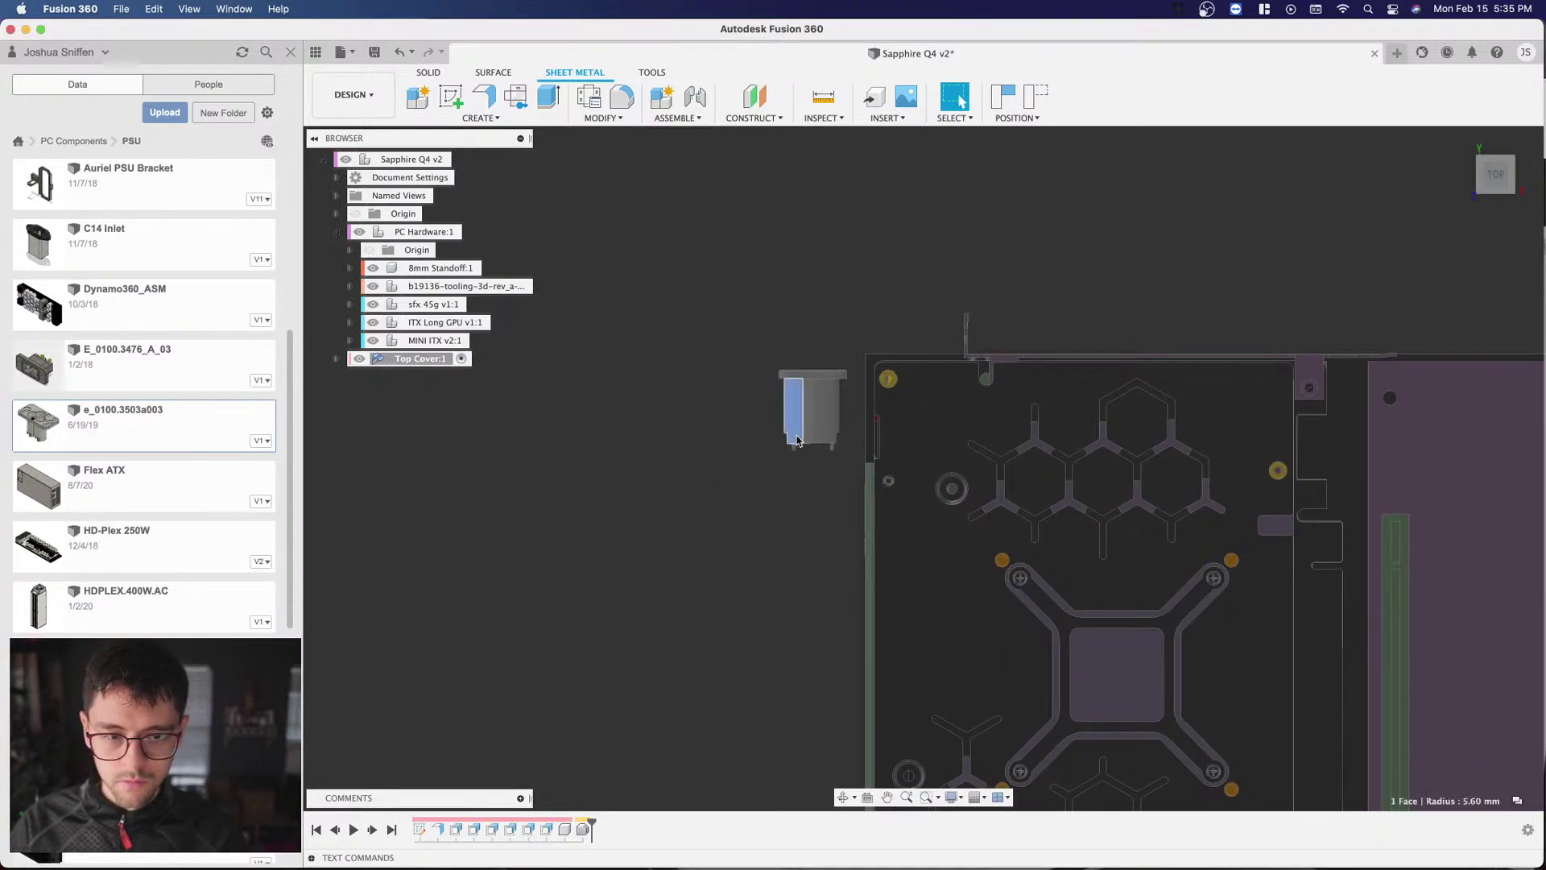
{"action": "left_click", "coordinate": [337, 361]}
{"action": "left_click", "coordinate": [435, 449]}
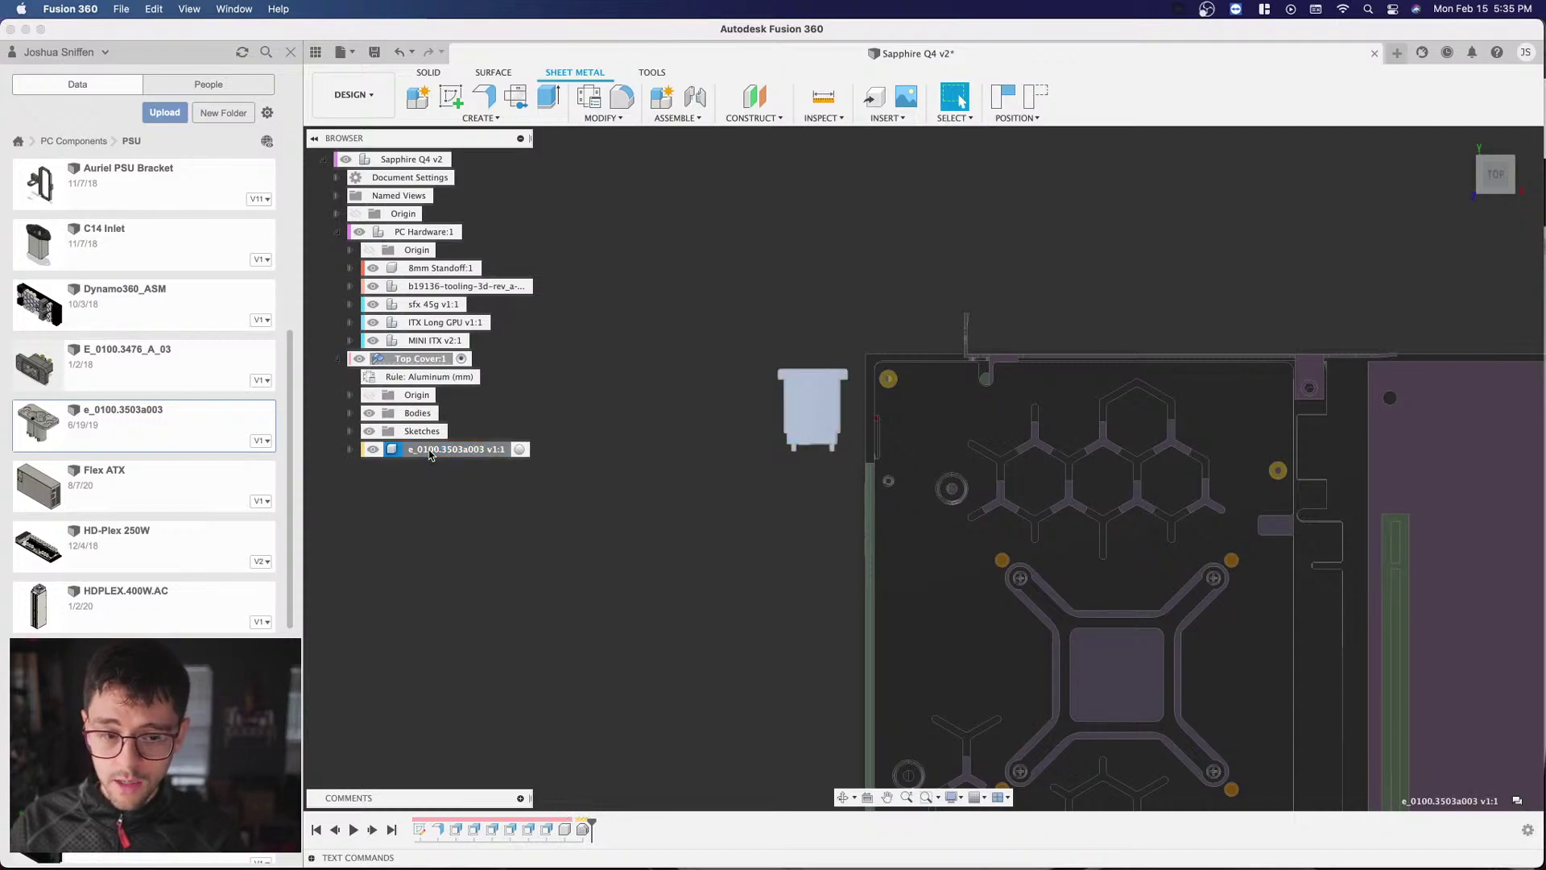
{"action": "type", "text": "C"}
{"action": "key", "text": "Return"}
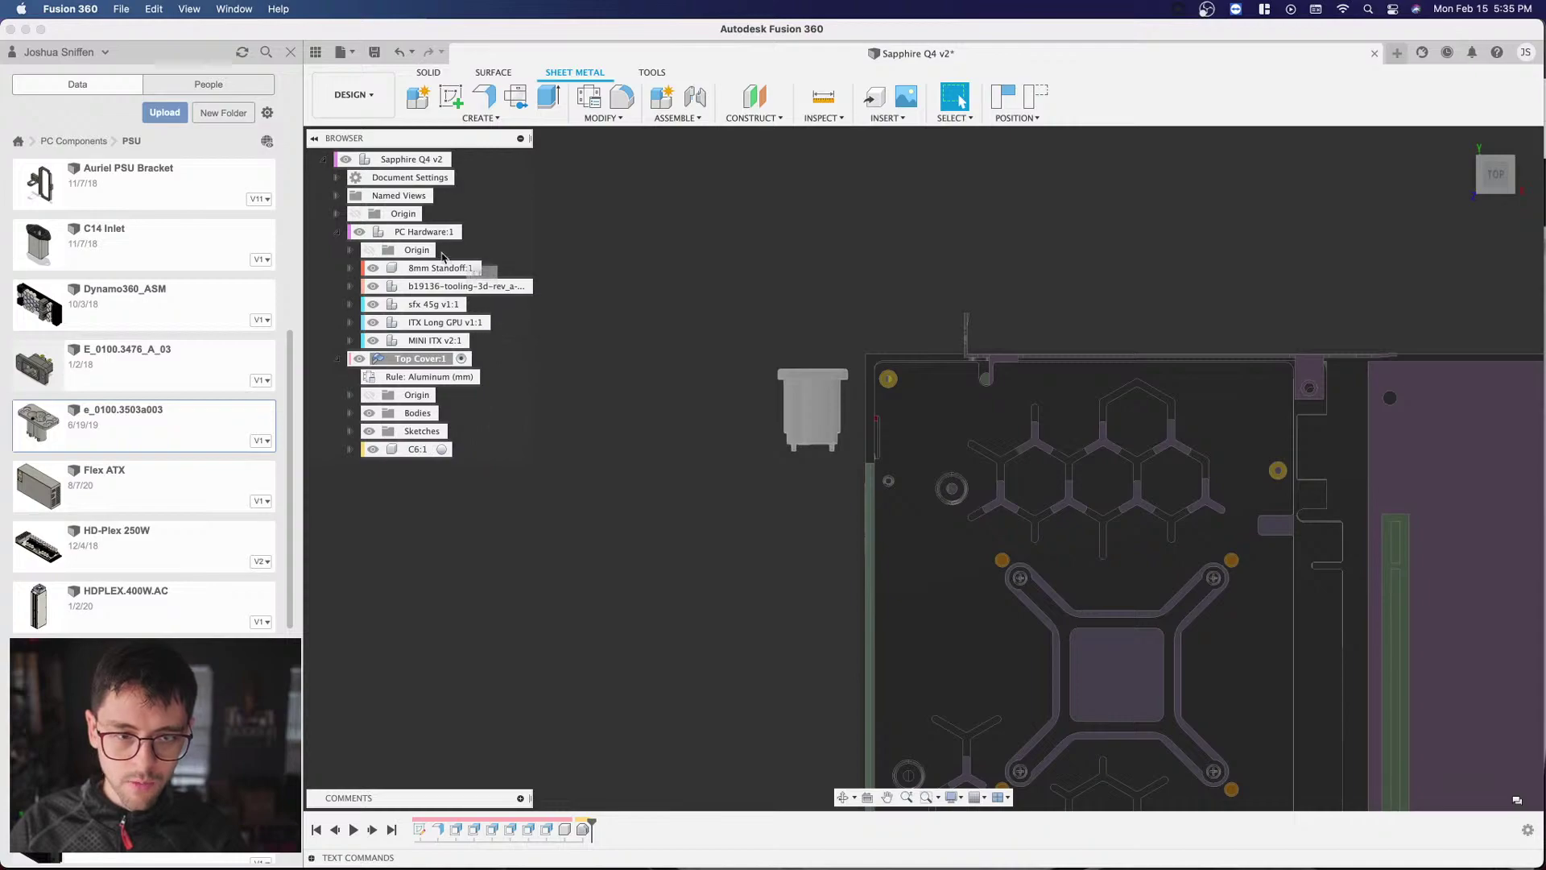
{"action": "left_click", "coordinate": [411, 232]}
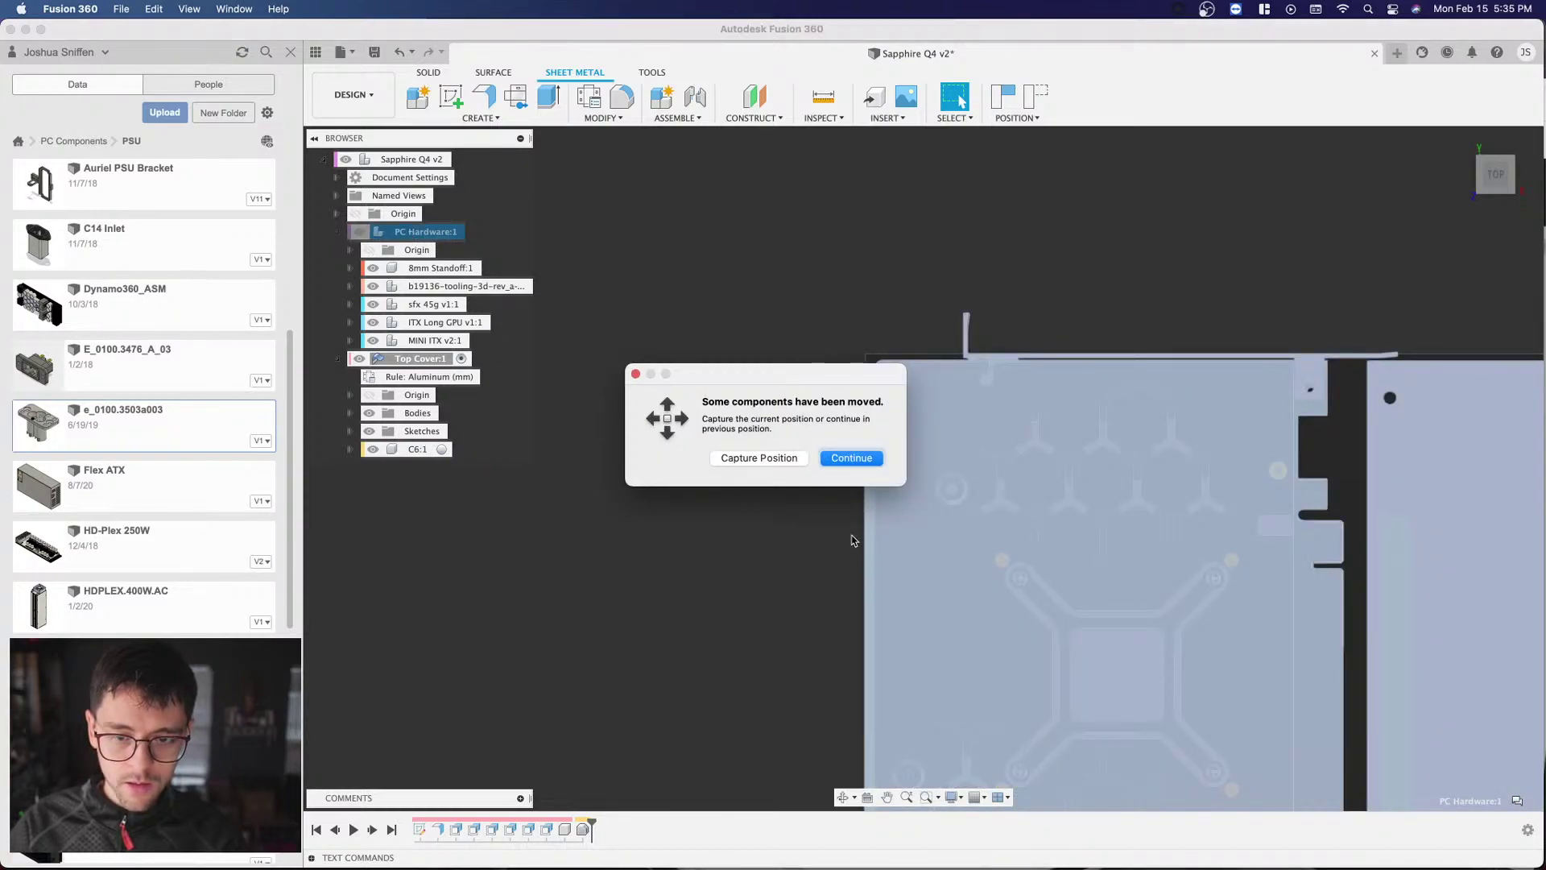
{"action": "left_click", "coordinate": [775, 464]}
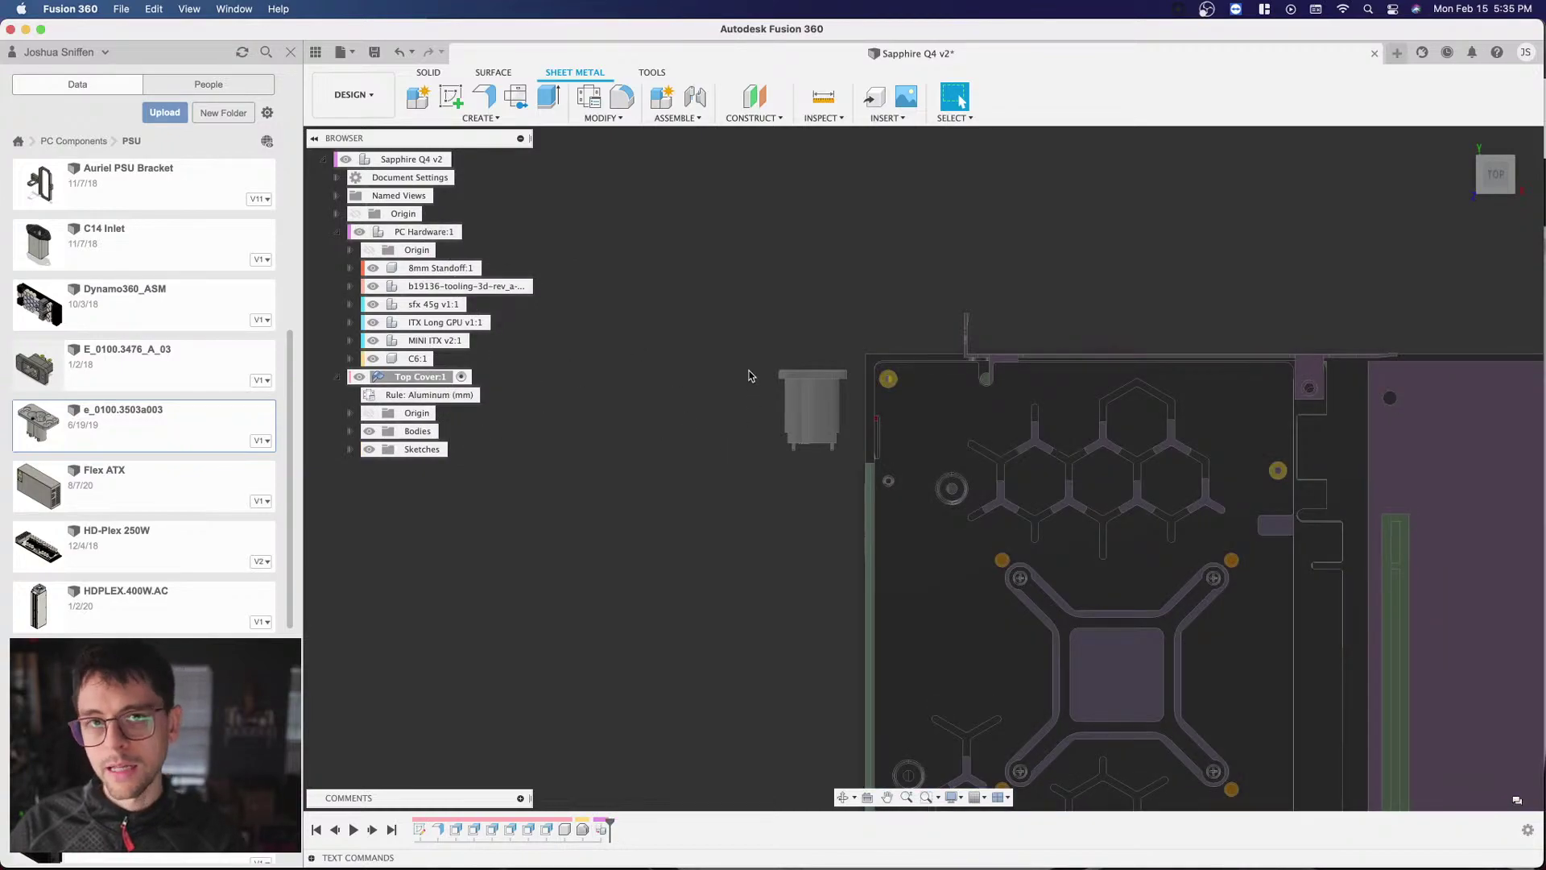
Step: Move the C6 component beside the graphics card's back corner by about -1.1 mm in Y and 6.1 mm in Z
{"action": "scroll", "coordinate": [748, 376], "scroll_direction": "up", "scroll_amount": 3}
{"action": "left_click", "coordinate": [753, 418]}
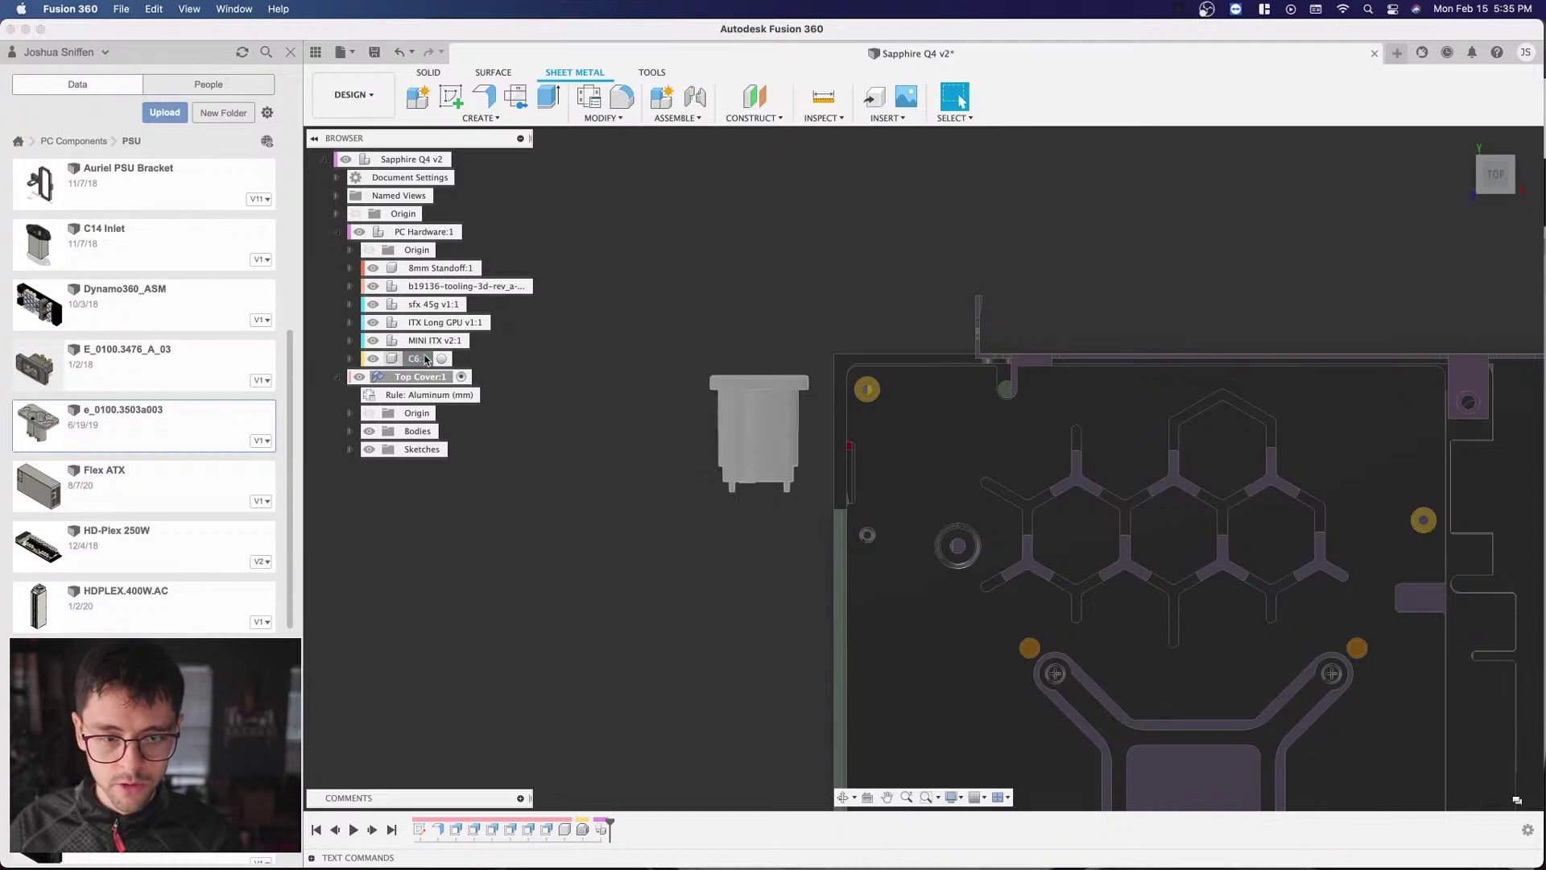
{"action": "scroll", "coordinate": [698, 331], "scroll_direction": "up", "scroll_amount": 3}
{"action": "key", "text": "m"}
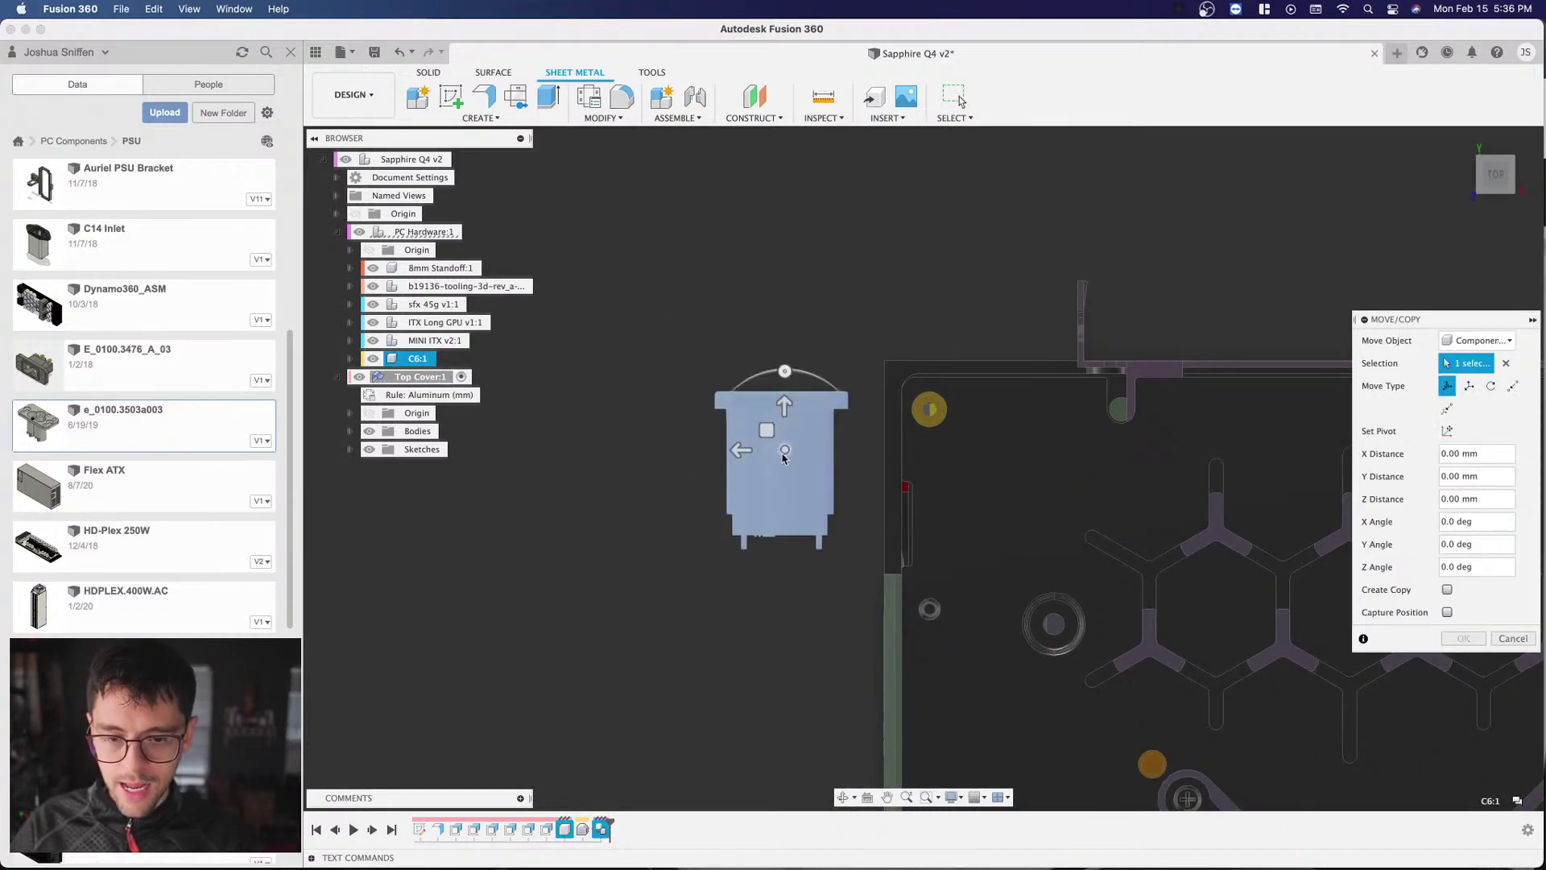
{"action": "left_click_drag", "start_coordinate": [785, 450], "coordinate": [792, 411]}
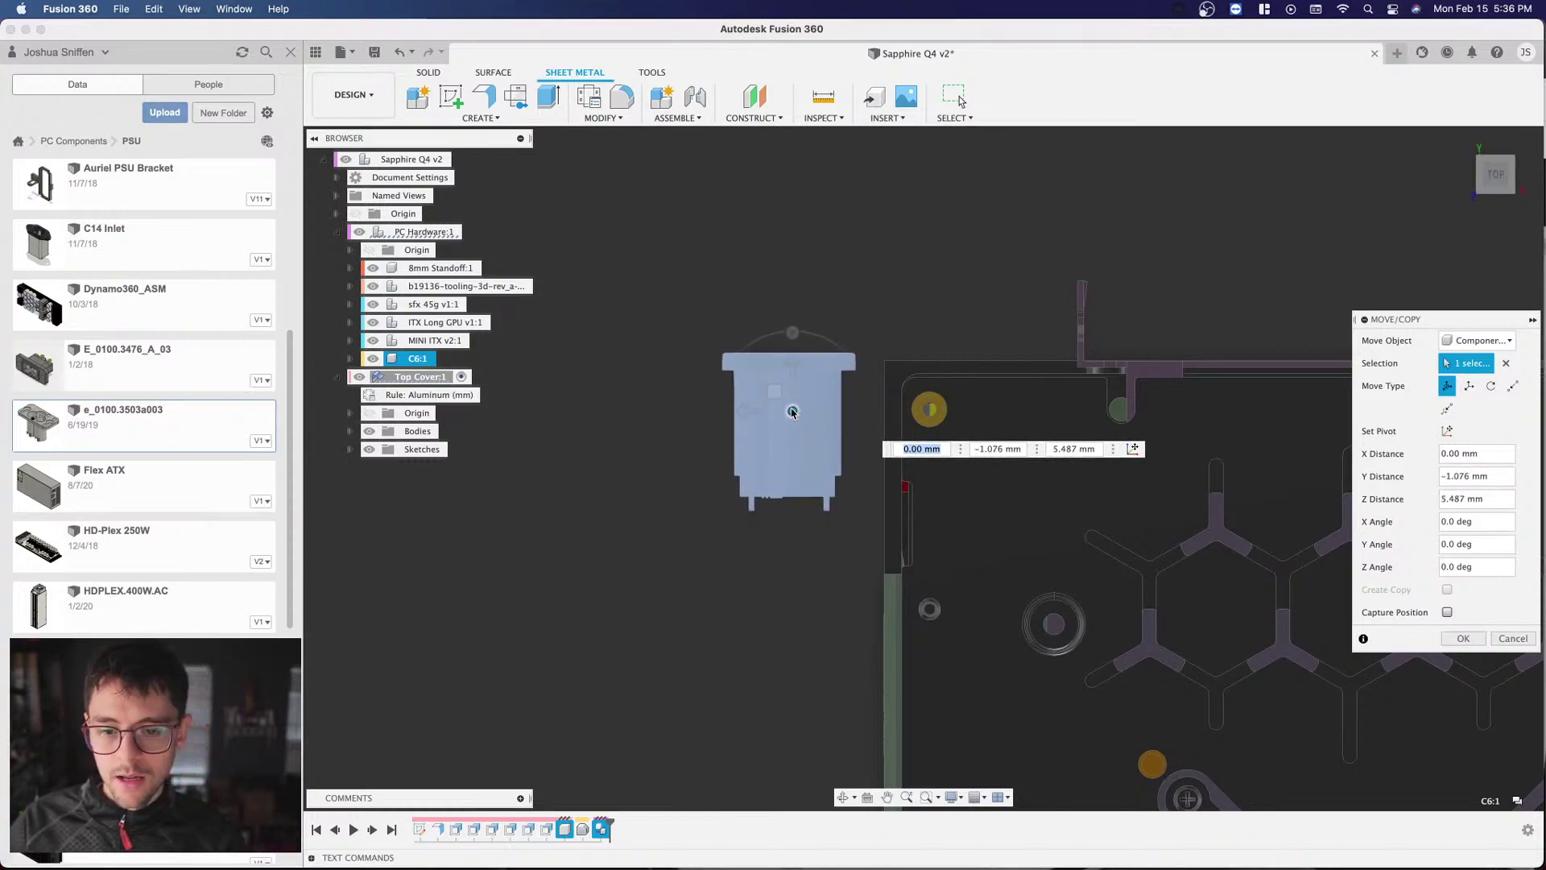
{"action": "scroll", "coordinate": [742, 435], "scroll_direction": "down", "scroll_amount": 5}
{"action": "scroll", "coordinate": [742, 448], "scroll_direction": "down", "scroll_amount": 3}
{"action": "scroll", "coordinate": [739, 437], "scroll_direction": "up", "scroll_amount": 2}
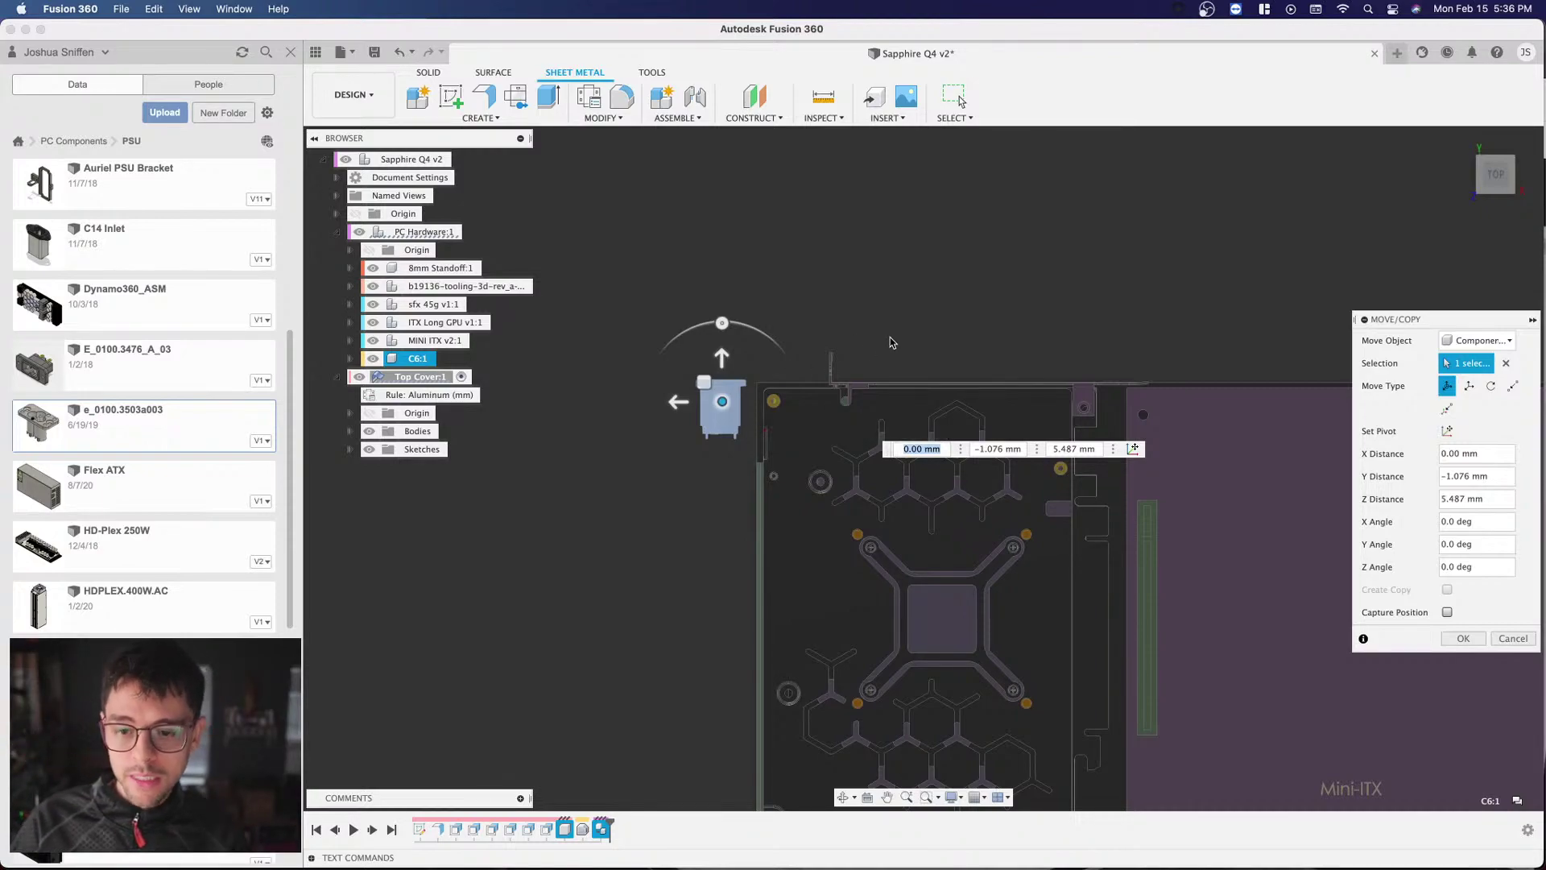
{"action": "scroll", "coordinate": [809, 413], "scroll_direction": "down", "scroll_amount": 3}
{"action": "scroll", "coordinate": [809, 412], "scroll_direction": "up", "scroll_amount": 5}
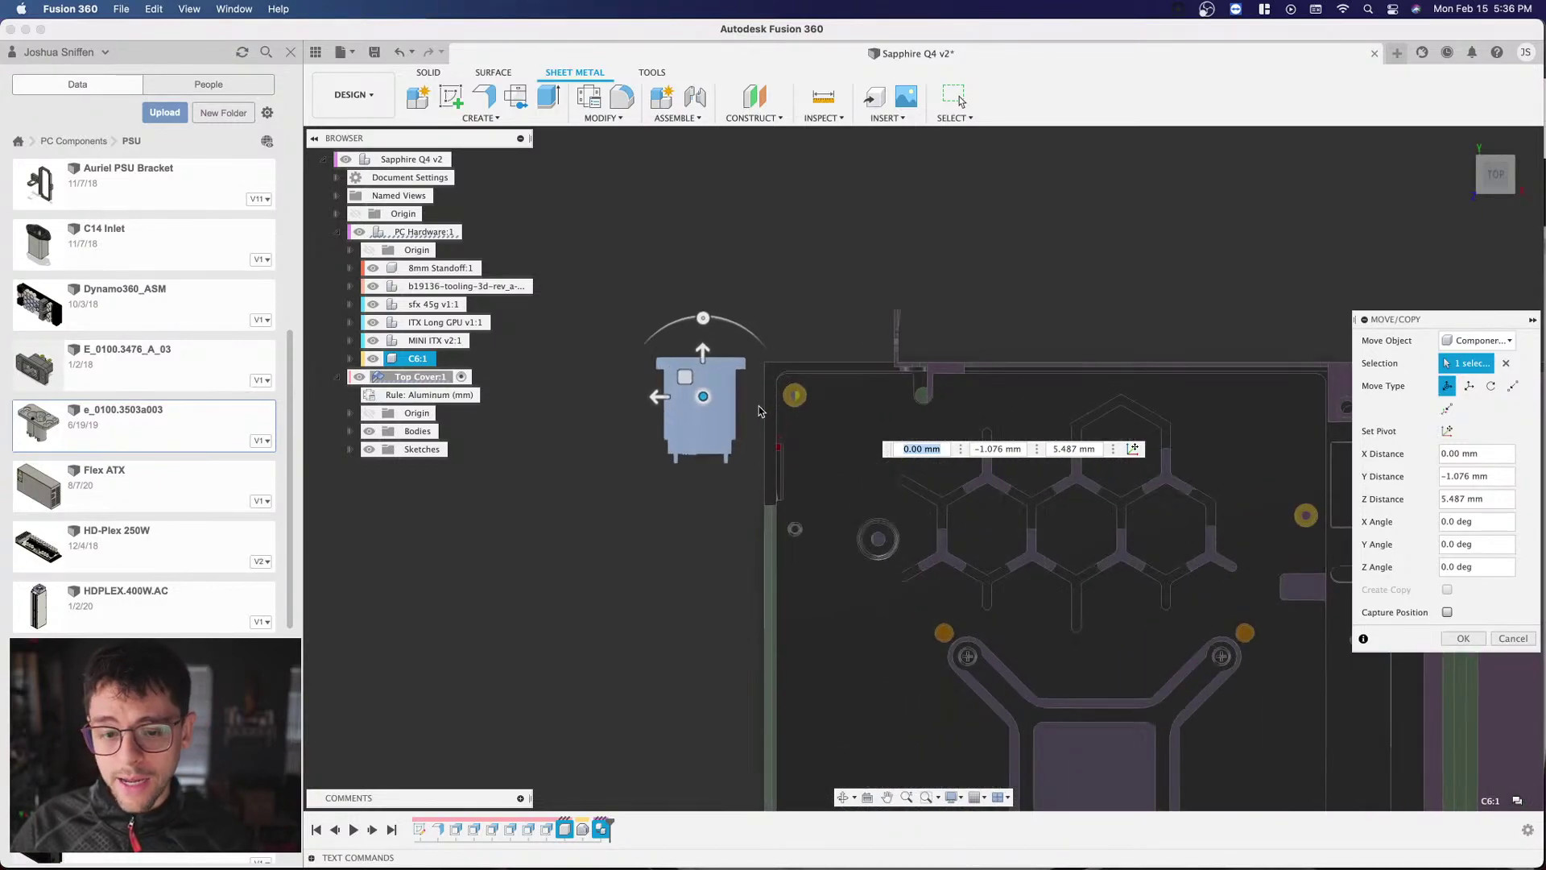
{"action": "scroll", "coordinate": [769, 439], "scroll_direction": "down", "scroll_amount": 5}
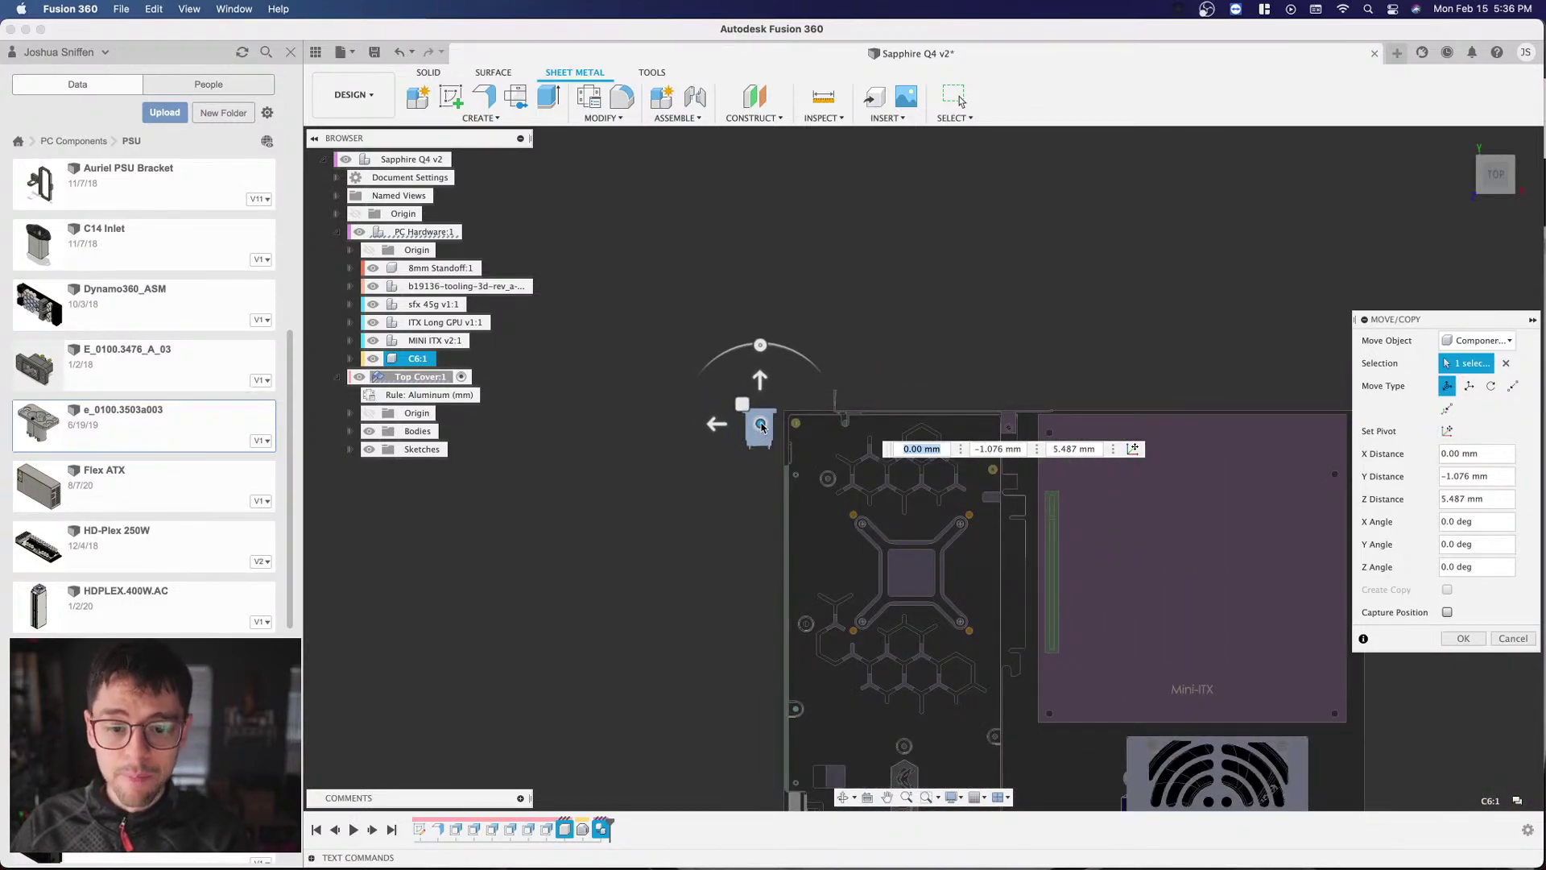
{"action": "mouse_move", "coordinate": [762, 427]}
{"action": "left_mouse_down"}
{"action": "mouse_move", "coordinate": [655, 427]}
{"action": "mouse_move", "coordinate": [745, 432]}
{"action": "mouse_move", "coordinate": [771, 416]}
{"action": "left_mouse_up"}
Step: Check the inlet's placement against the side of the graphics card and its power connector area, and accept the move
{"action": "scroll", "coordinate": [743, 435], "scroll_direction": "up", "scroll_amount": 2}
{"action": "scroll", "coordinate": [743, 435], "scroll_direction": "up", "scroll_amount": 2}
{"action": "scroll", "coordinate": [765, 419], "scroll_direction": "up", "scroll_amount": 2}
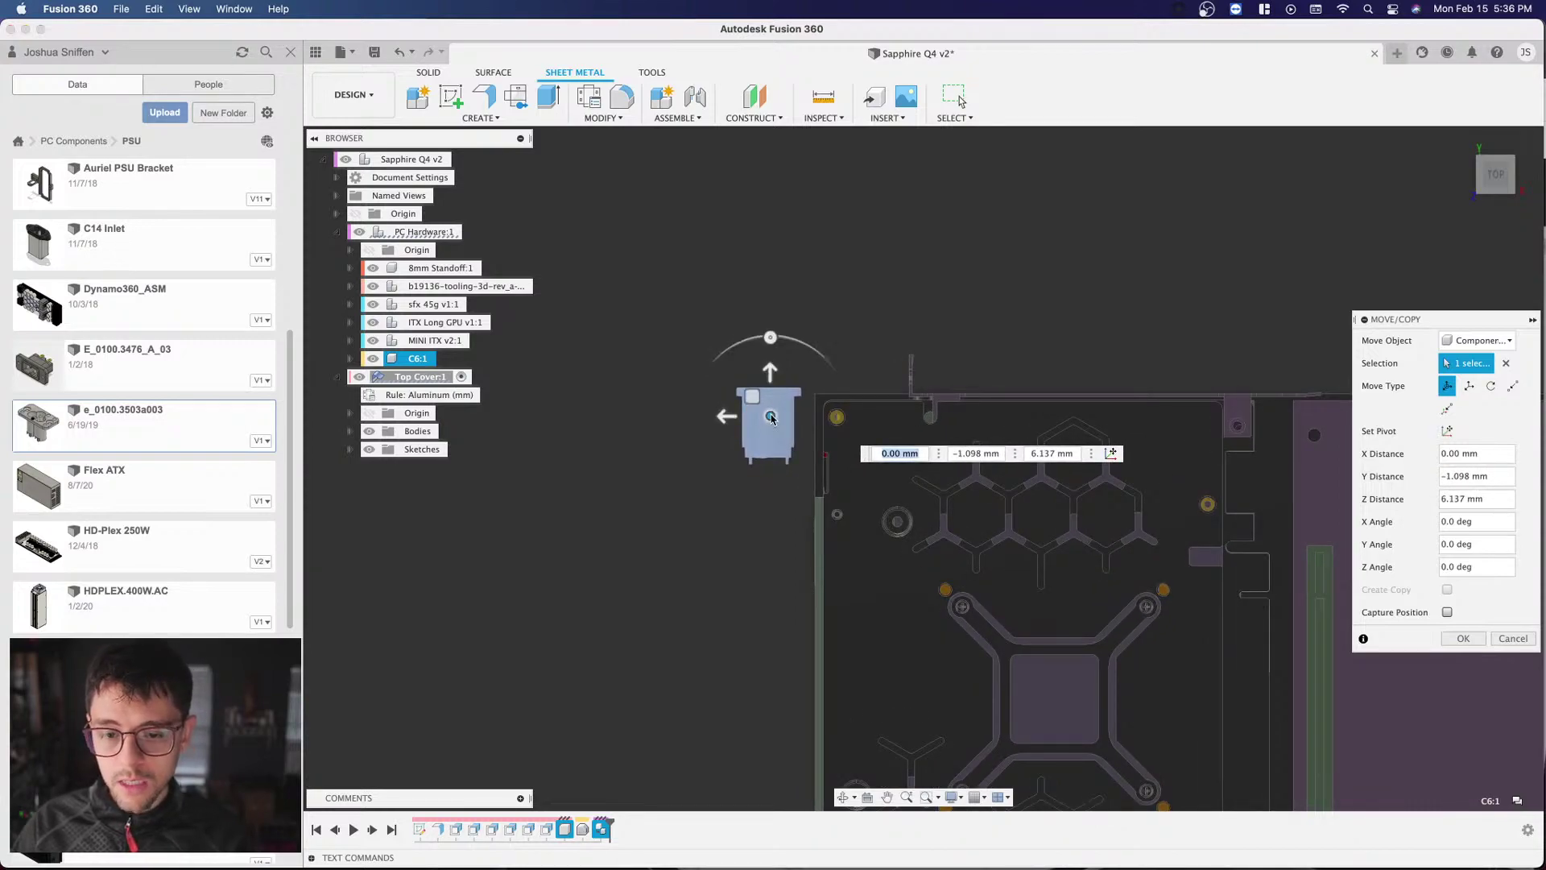
{"action": "scroll", "coordinate": [765, 406], "scroll_direction": "down", "scroll_amount": 3}
{"action": "scroll", "coordinate": [741, 652], "scroll_direction": "up", "scroll_amount": 3}
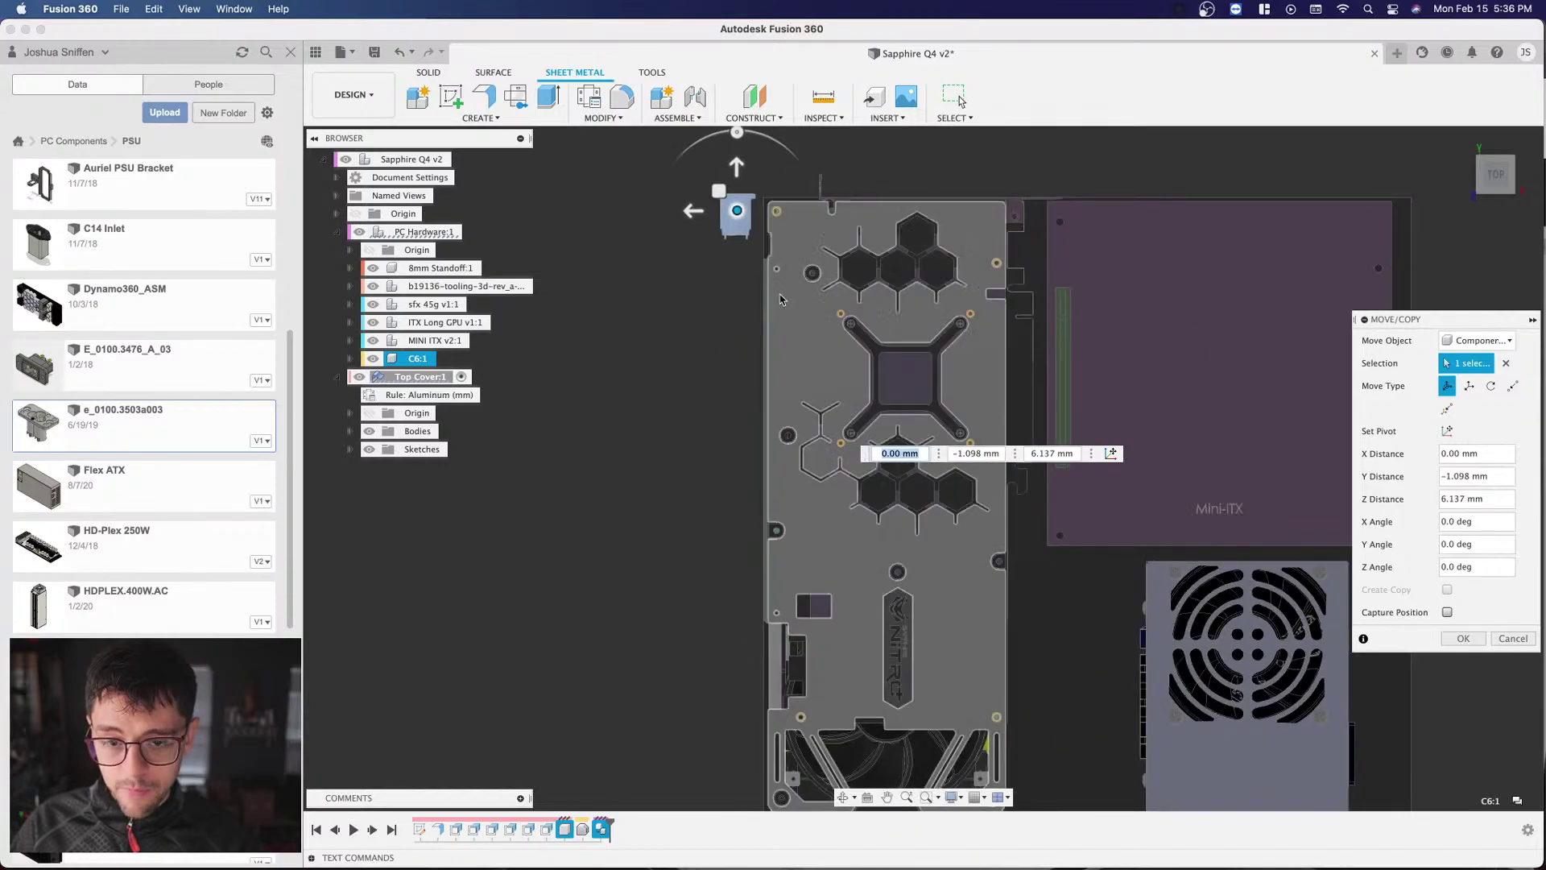
{"action": "scroll", "coordinate": [773, 644], "scroll_direction": "down", "scroll_amount": 1}
{"action": "scroll", "coordinate": [801, 631], "scroll_direction": "up", "scroll_amount": 3}
{"action": "scroll", "coordinate": [797, 628], "scroll_direction": "up", "scroll_amount": 4}
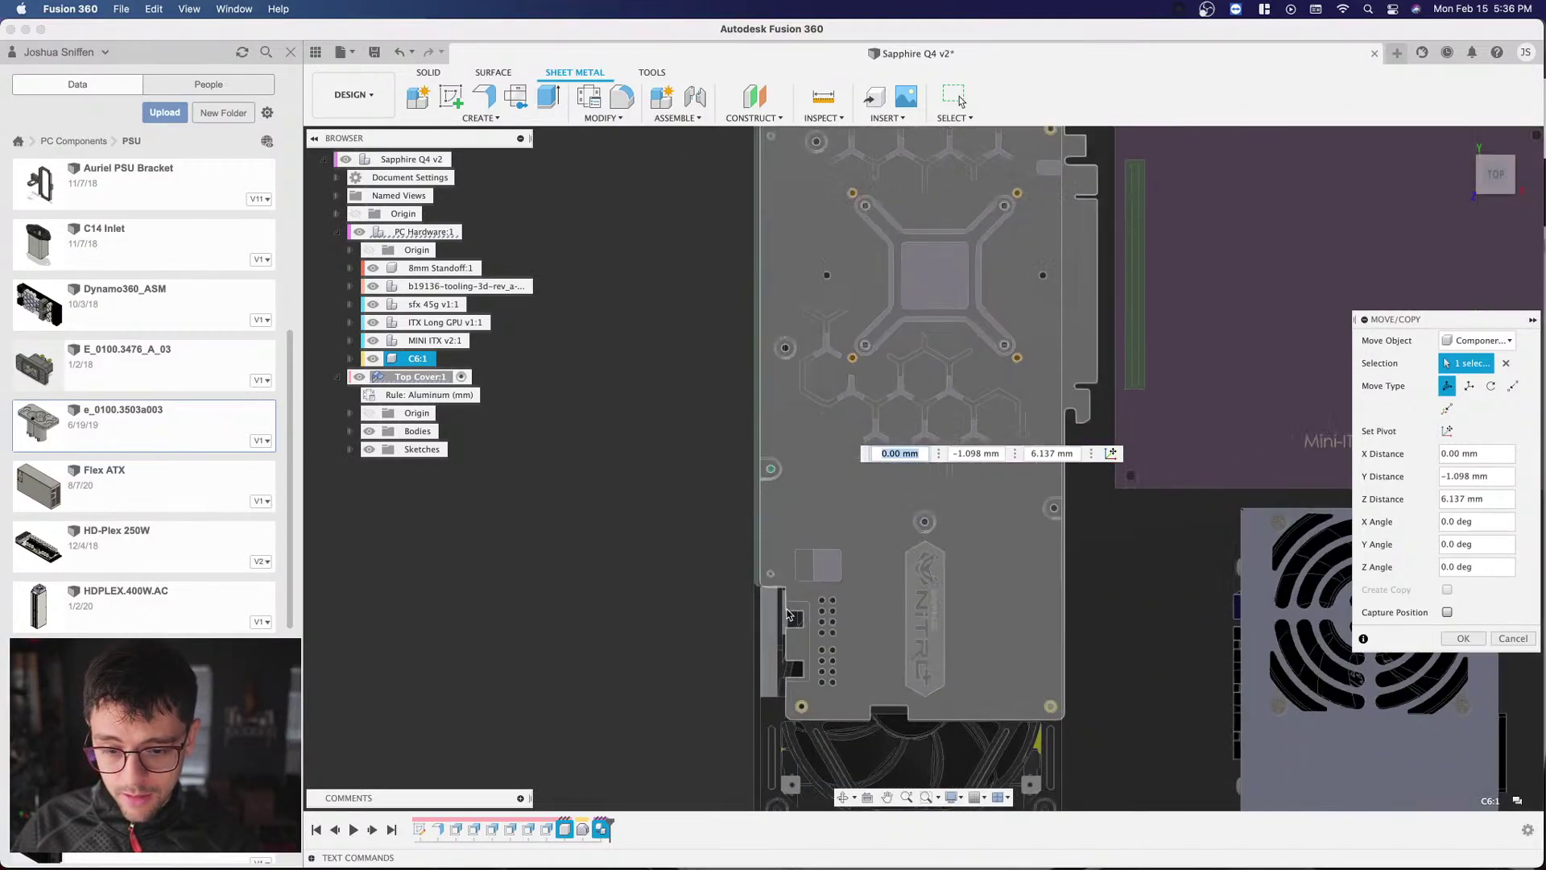
{"action": "scroll", "coordinate": [748, 619], "scroll_direction": "down", "scroll_amount": 2}
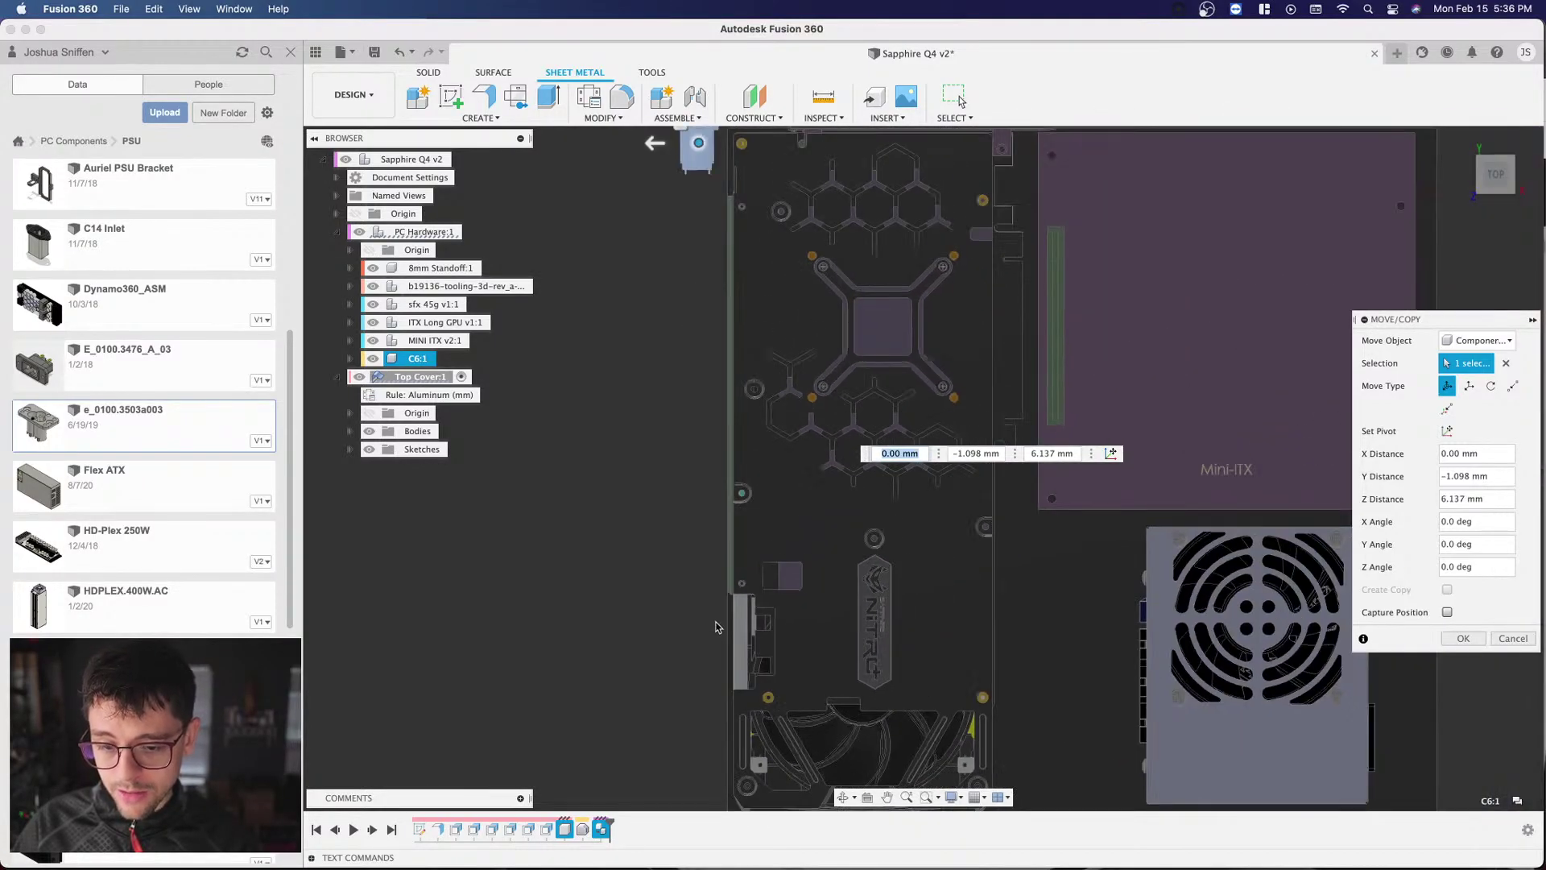
{"action": "scroll", "coordinate": [719, 624], "scroll_direction": "down", "scroll_amount": 3}
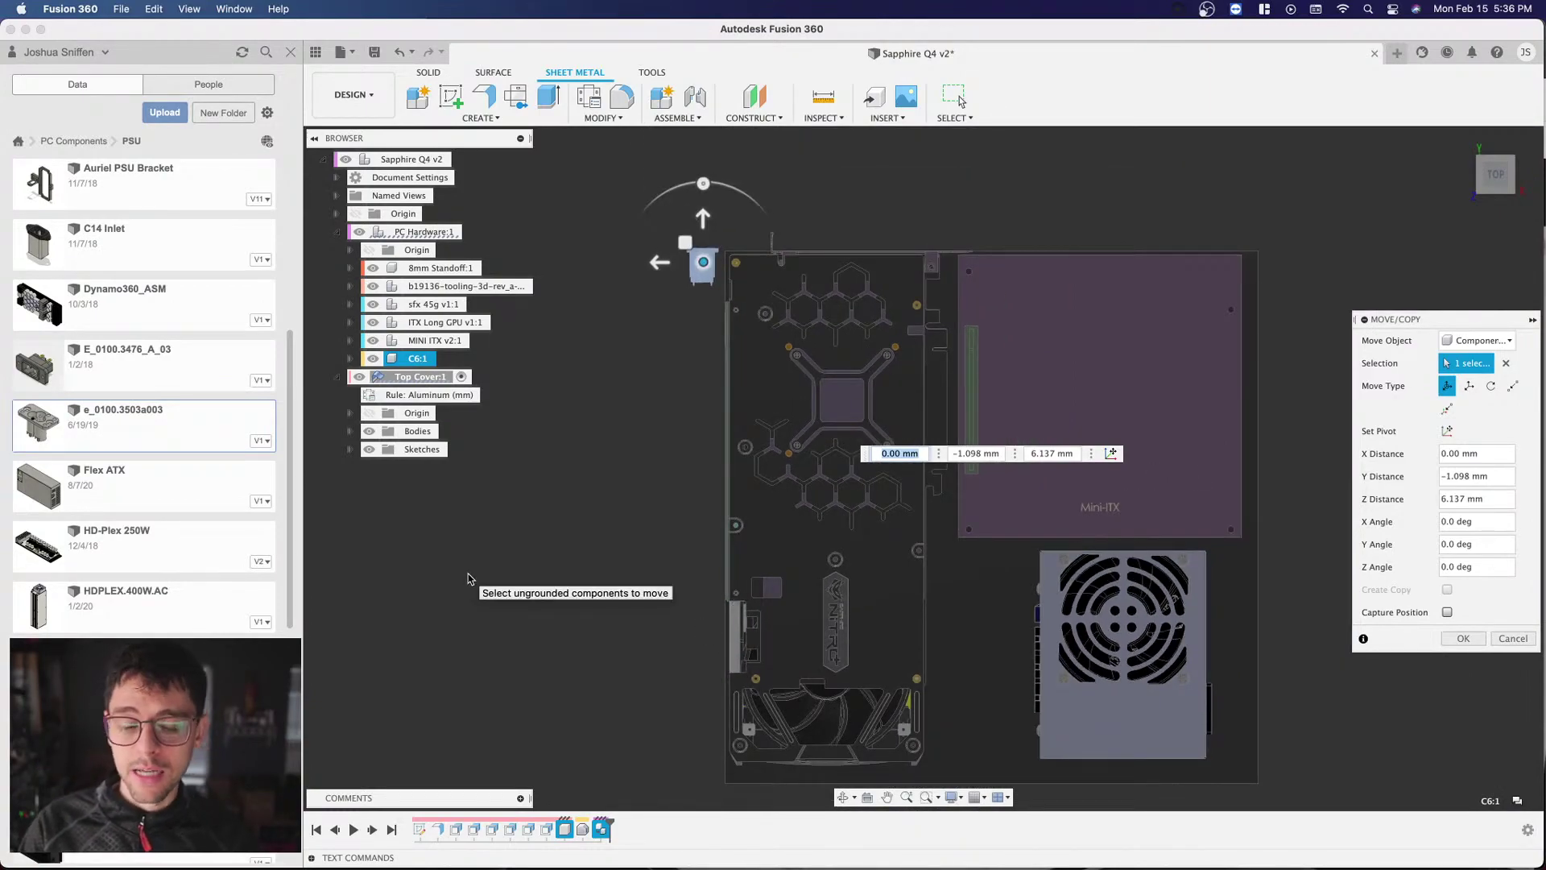
{"action": "scroll", "coordinate": [653, 259], "scroll_direction": "up", "scroll_amount": 3}
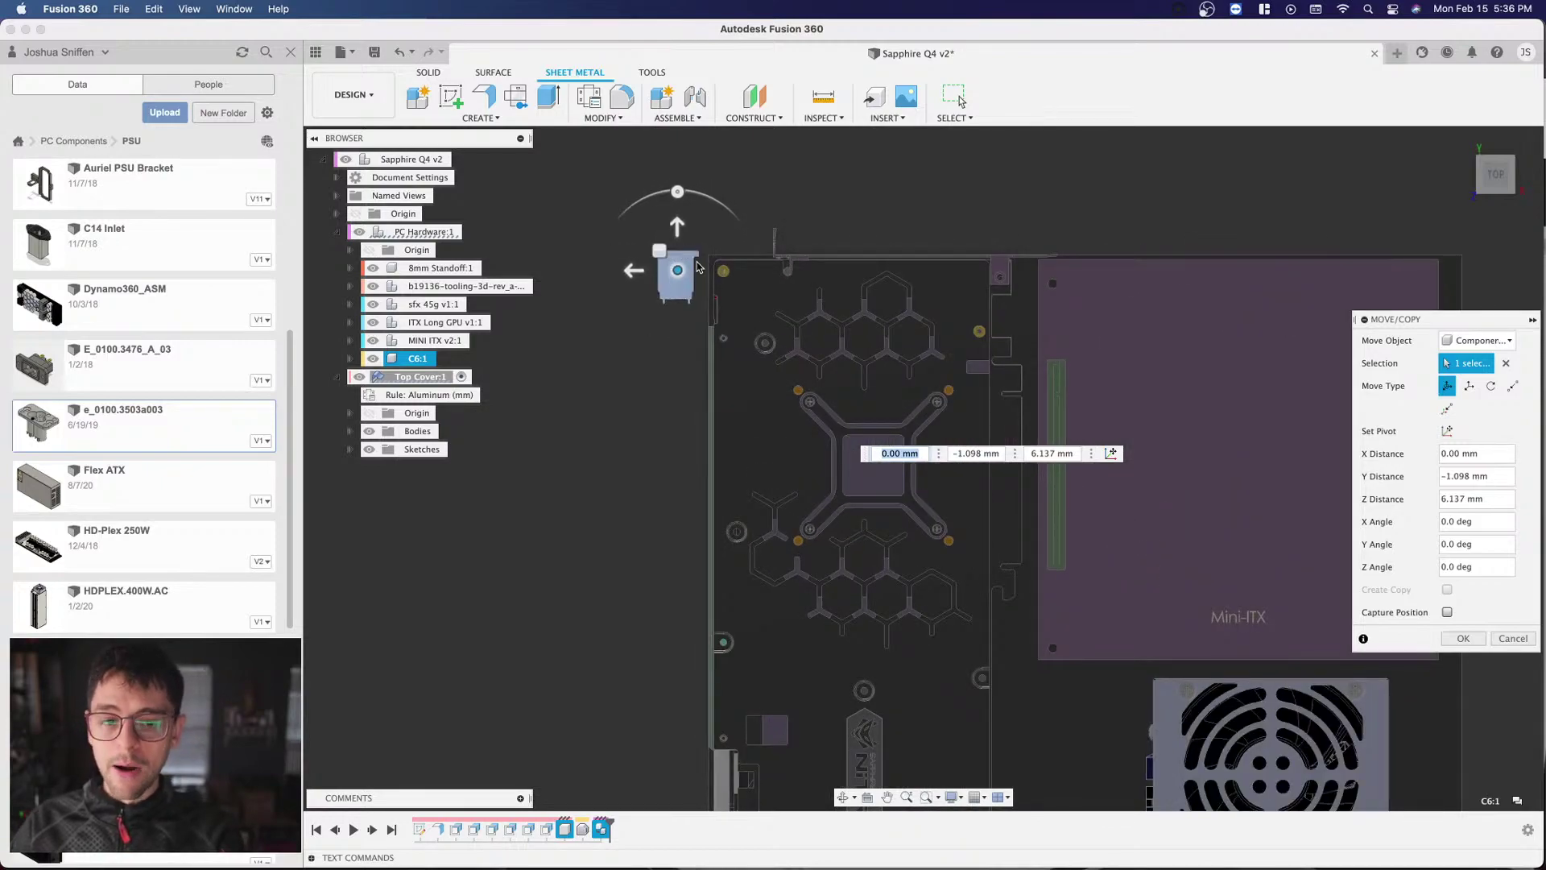
{"action": "scroll", "coordinate": [719, 263], "scroll_direction": "down", "scroll_amount": 3}
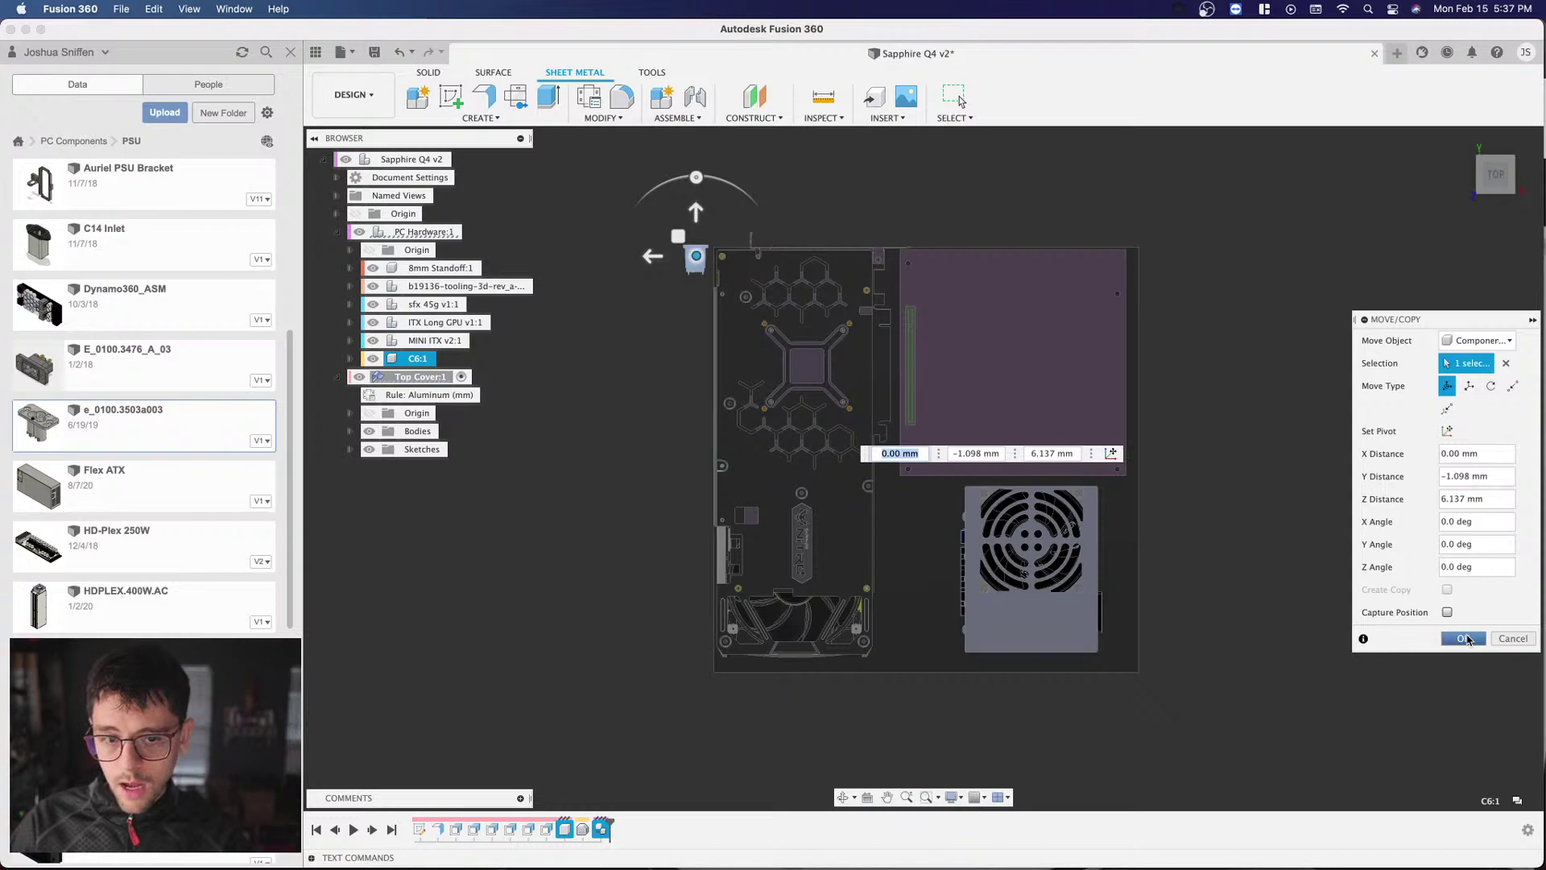
{"action": "key", "text": "Return"}
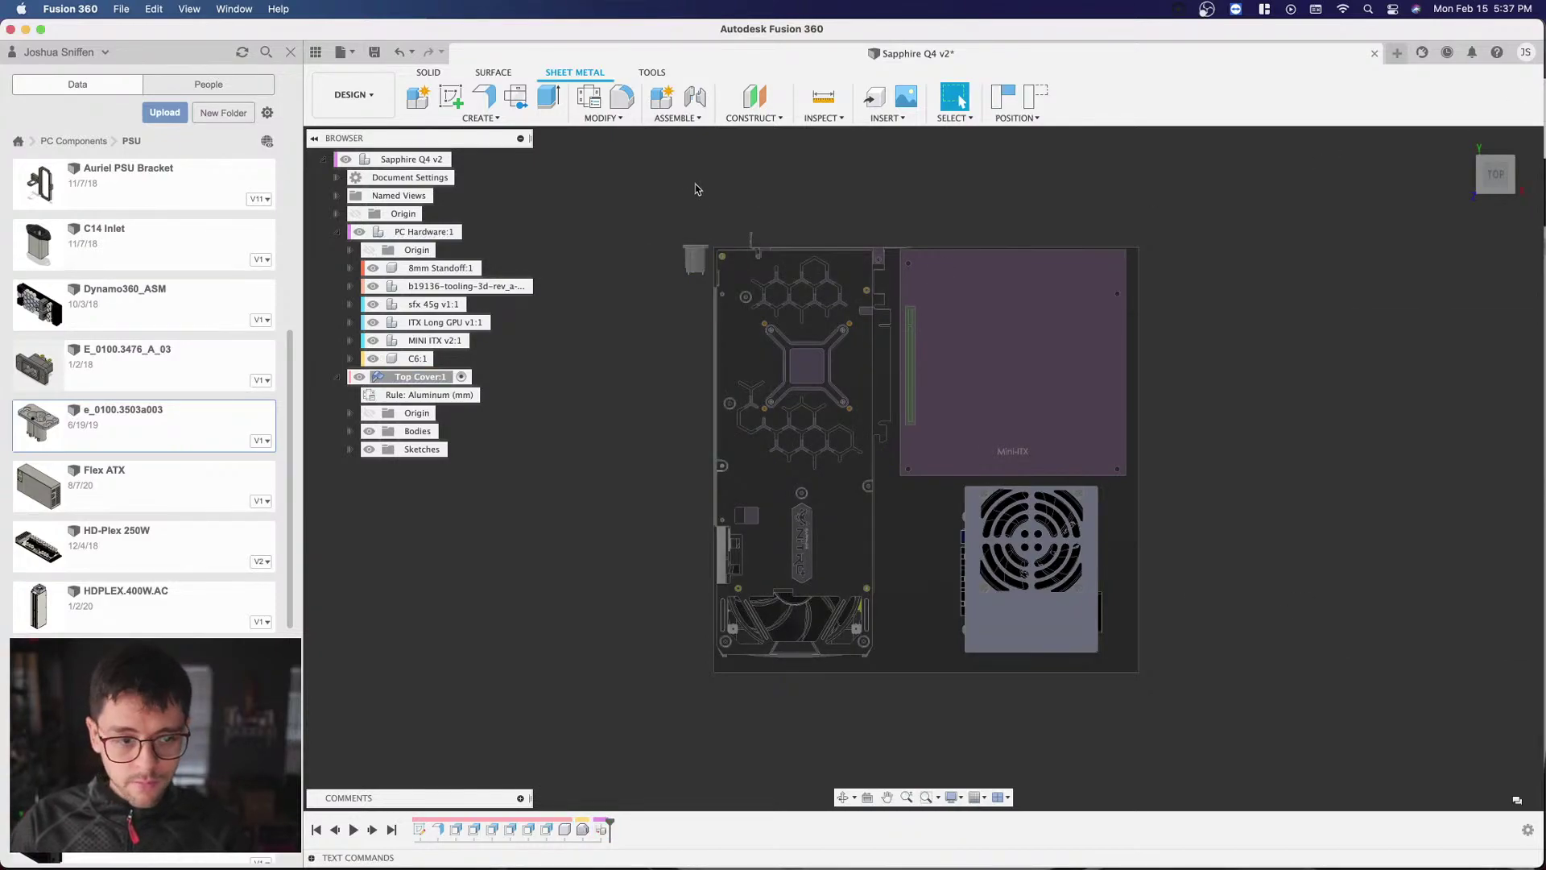
Step: Measure the width of the C6 inlet's flange between its two opposite side faces
{"action": "middle_click_drag", "start_coordinate": [921, 466], "coordinate": [1196, 107], "text": "shift"}
{"action": "scroll", "coordinate": [1432, 559], "scroll_direction": "up", "scroll_amount": 10}
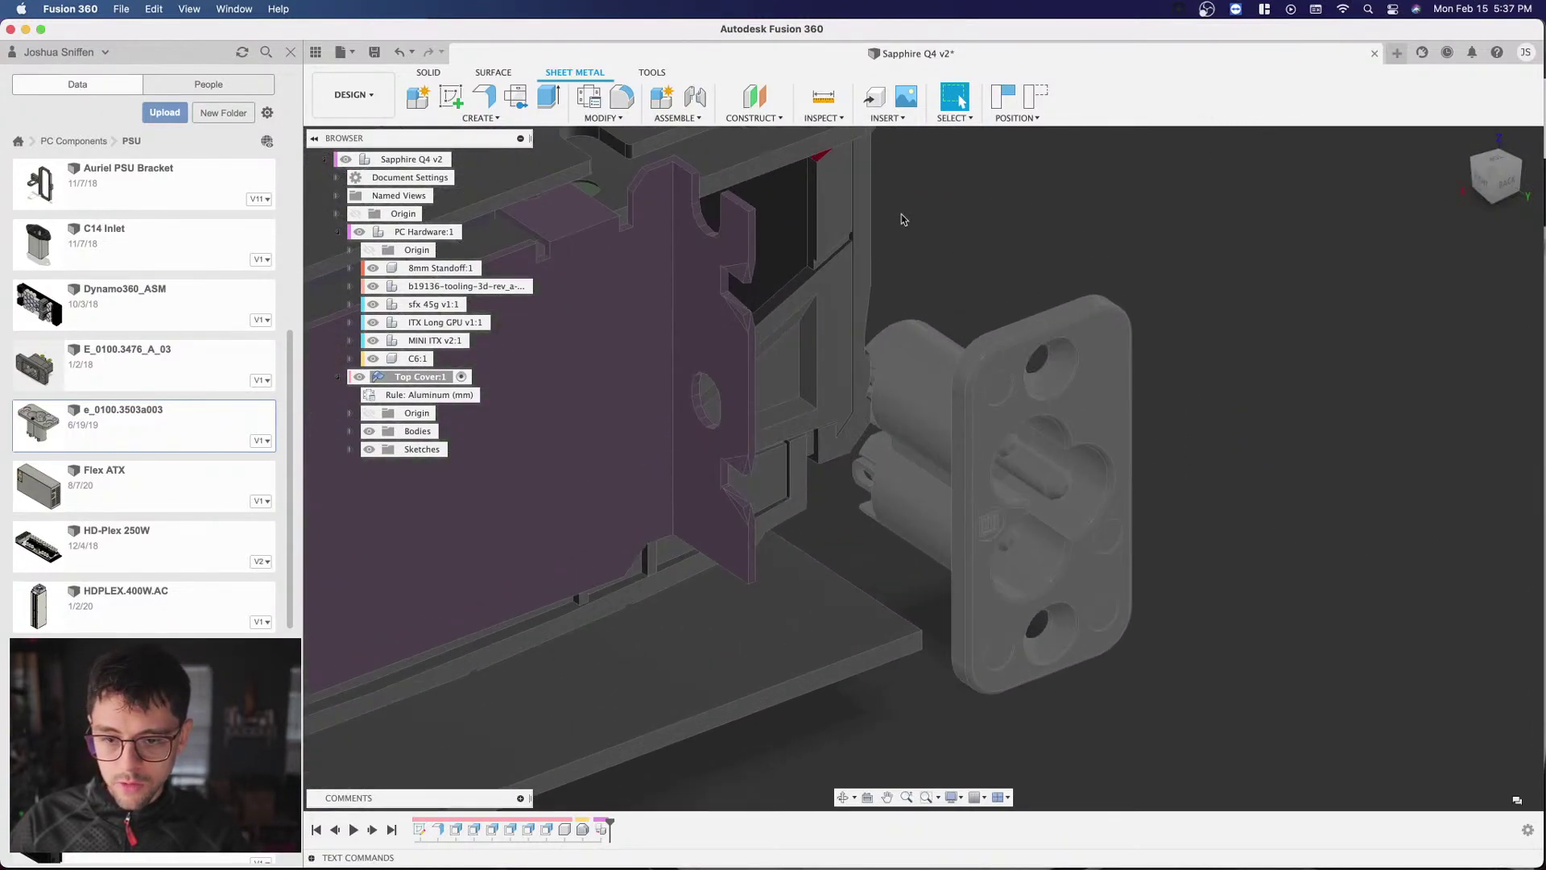
{"action": "left_click", "coordinate": [812, 101]}
{"action": "scroll", "coordinate": [966, 419], "scroll_direction": "down", "scroll_amount": 2}
{"action": "left_click", "coordinate": [956, 439]}
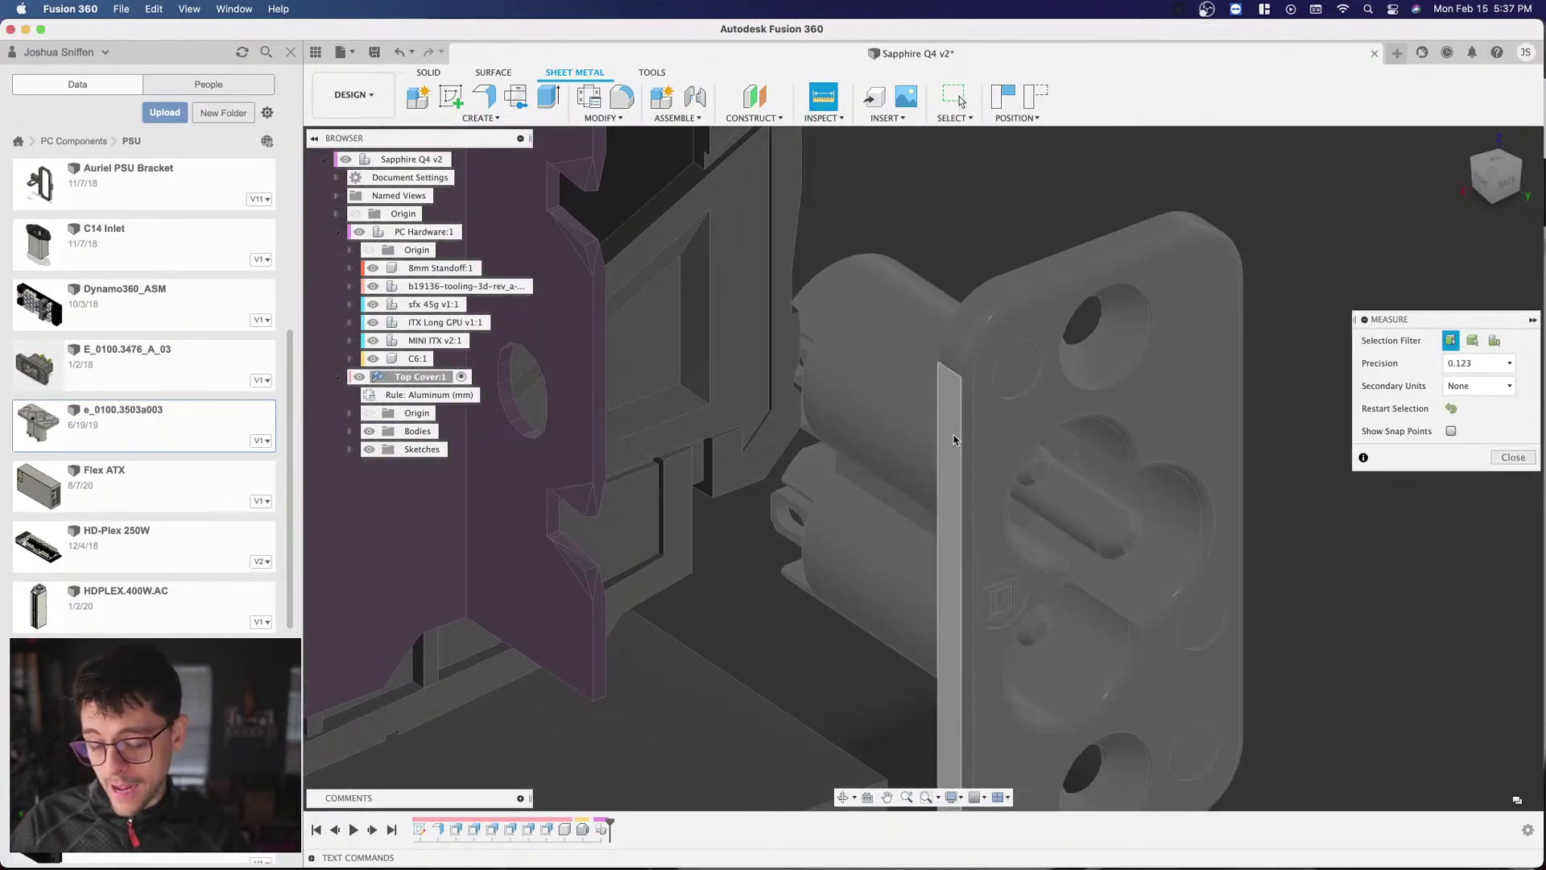
{"action": "scroll", "coordinate": [926, 443], "scroll_direction": "down", "scroll_amount": 3}
{"action": "mouse_move", "coordinate": [921, 470]}
{"action": "middle_mouse_down", "text": "shift"}
{"action": "mouse_move", "coordinate": [894, 435]}
{"action": "mouse_move", "coordinate": [898, 363]}
{"action": "middle_mouse_up", "text": "shift"}
{"action": "scroll", "coordinate": [897, 363], "scroll_direction": "up", "scroll_amount": 3}
{"action": "left_click", "coordinate": [897, 363]}
{"action": "scroll", "coordinate": [1159, 546], "scroll_direction": "down", "scroll_amount": 3}
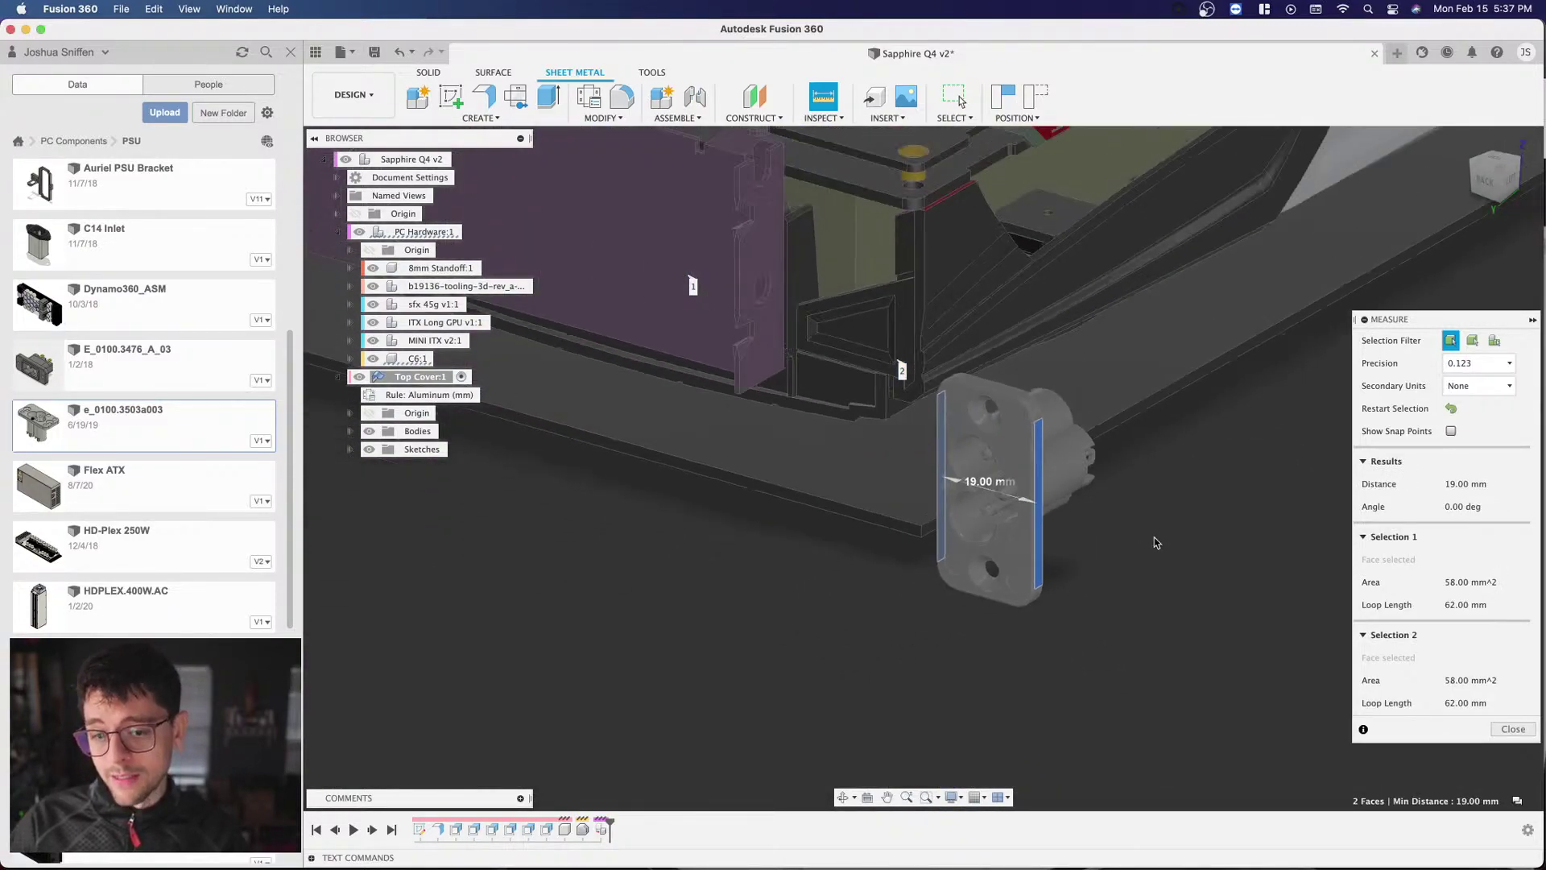
{"action": "left_click", "coordinate": [843, 648]}
Step: Measure the top cover plate's long side face beside the C6 inlet
{"action": "scroll", "coordinate": [847, 636], "scroll_direction": "down", "scroll_amount": 3}
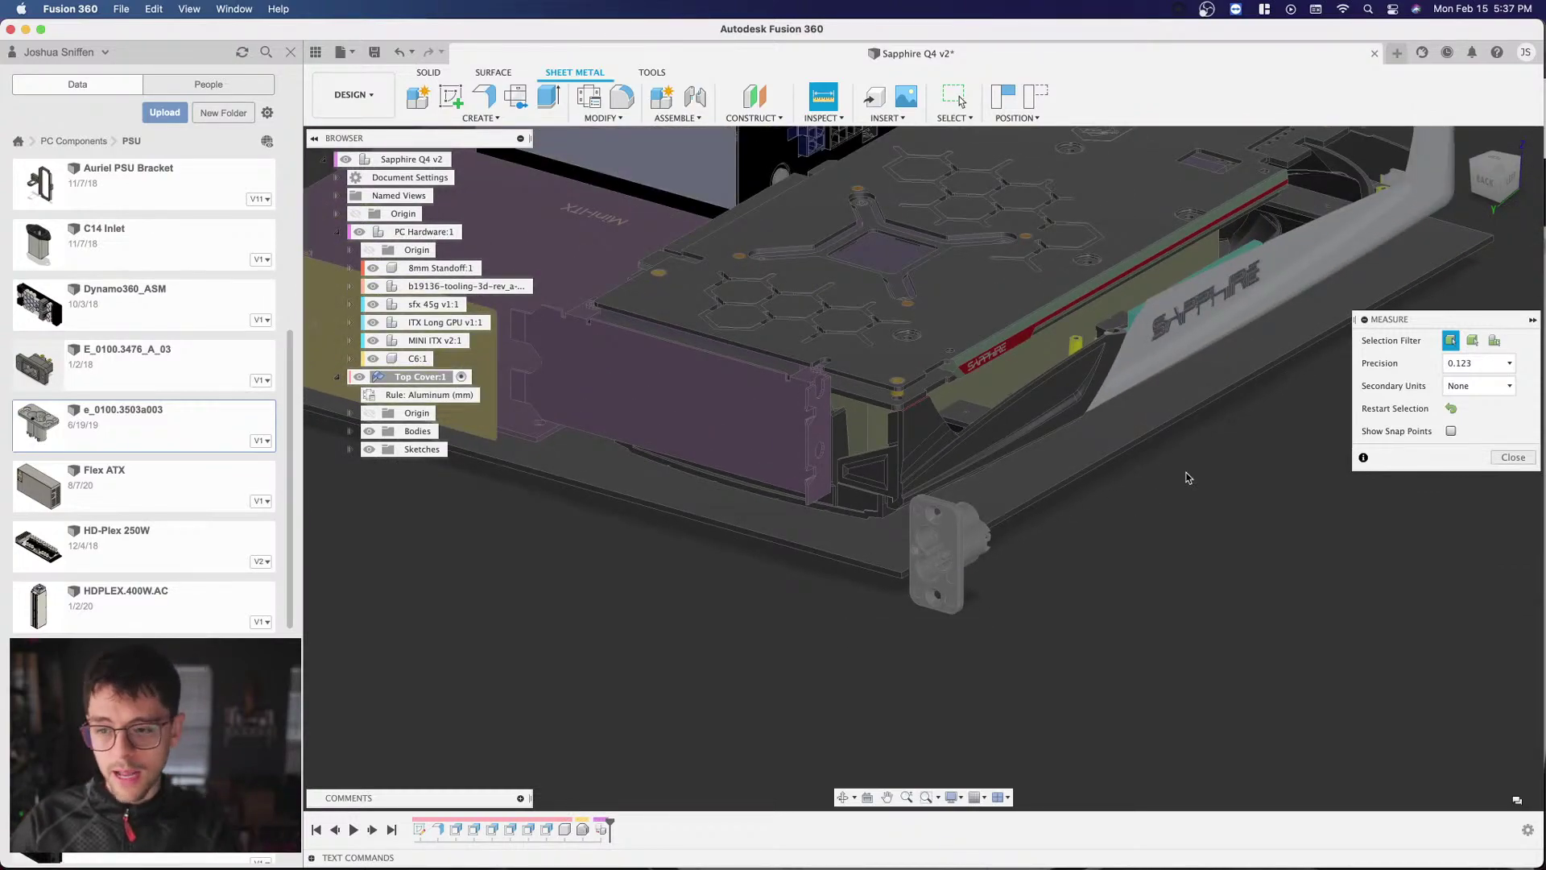
{"action": "left_click_drag", "start_coordinate": [1507, 187], "coordinate": [1485, 190]}
{"action": "left_click", "coordinate": [1485, 175]}
{"action": "scroll", "coordinate": [992, 578], "scroll_direction": "up", "scroll_amount": 5}
{"action": "scroll", "coordinate": [966, 588], "scroll_direction": "up", "scroll_amount": 3}
{"action": "left_click", "coordinate": [946, 597]}
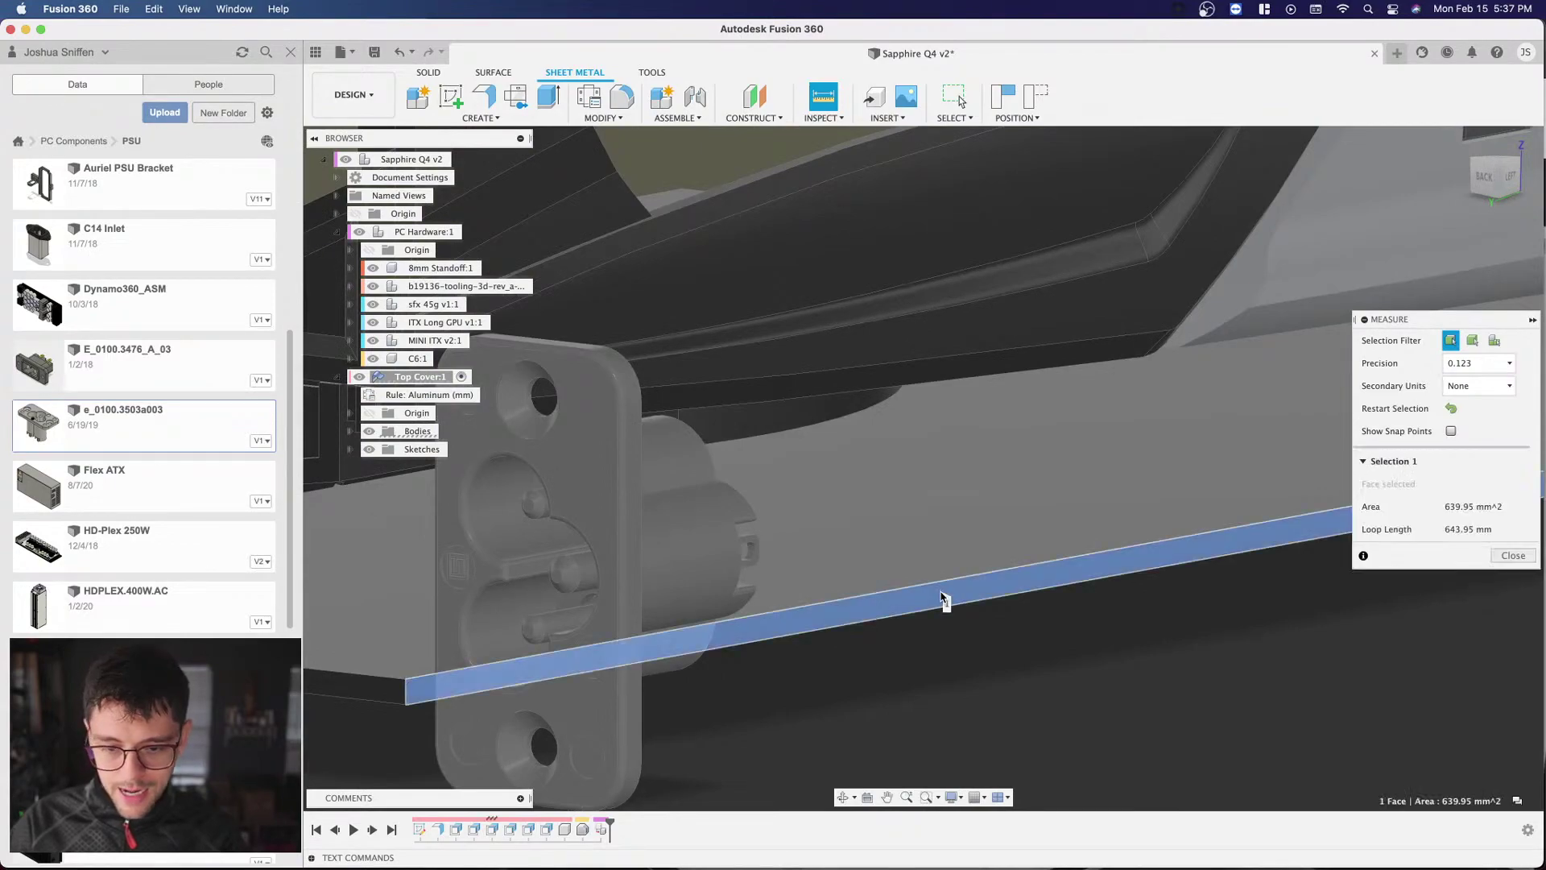
{"action": "scroll", "coordinate": [945, 597], "scroll_direction": "up", "scroll_amount": 3}
{"action": "scroll", "coordinate": [1027, 427], "scroll_direction": "down", "scroll_amount": 10}
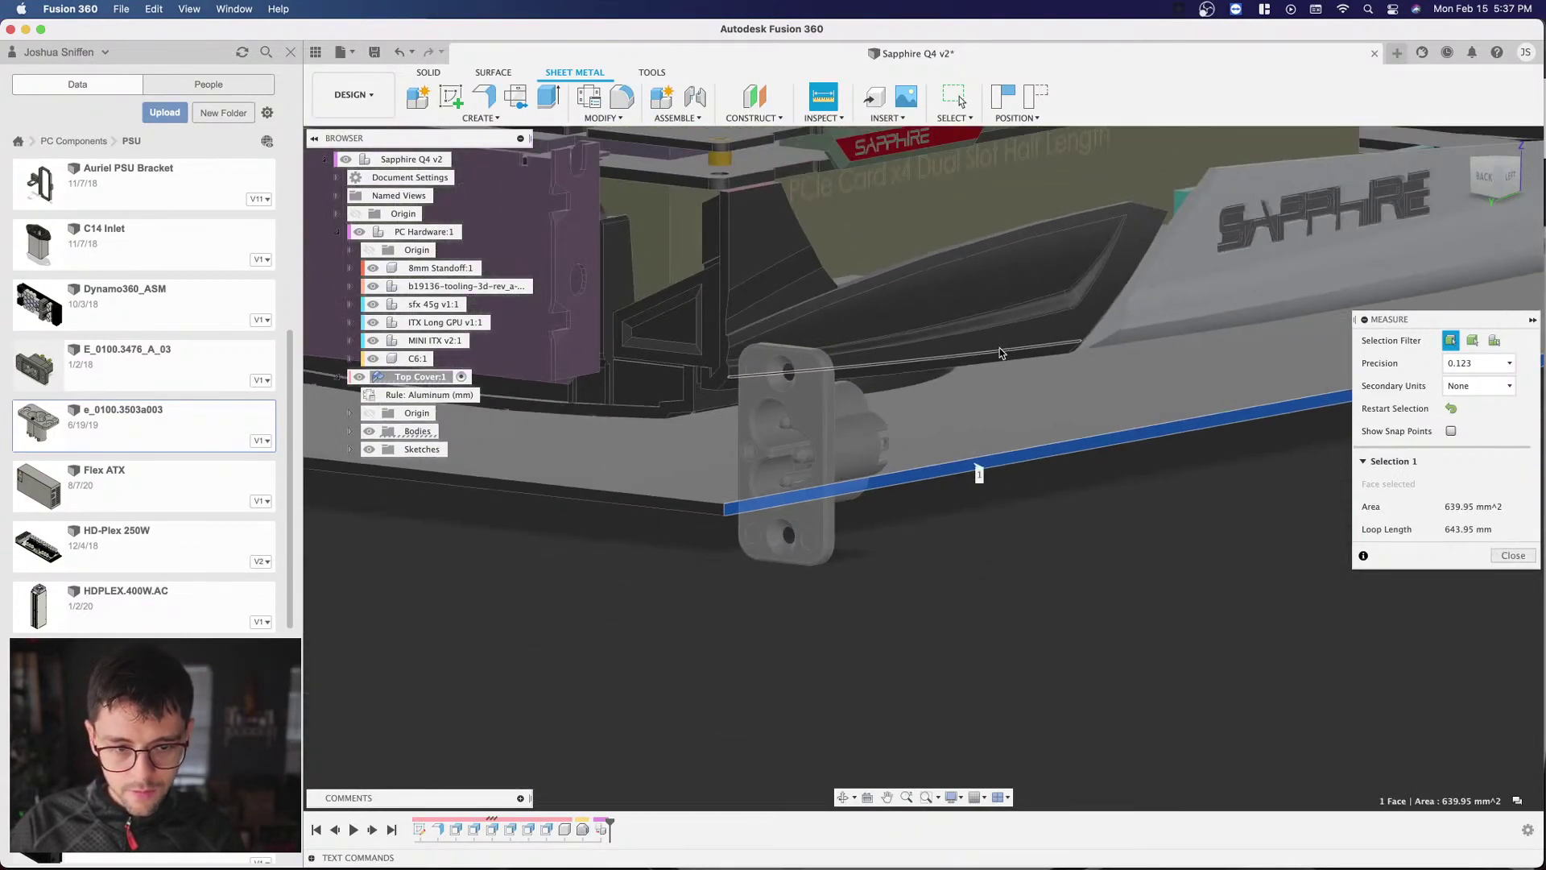
Step: Offset the top cover plate's long side face outward by 28 mm, past the C6 inlet
{"action": "key", "text": "q"}
{"action": "scroll", "coordinate": [958, 427], "scroll_direction": "up", "scroll_amount": 5}
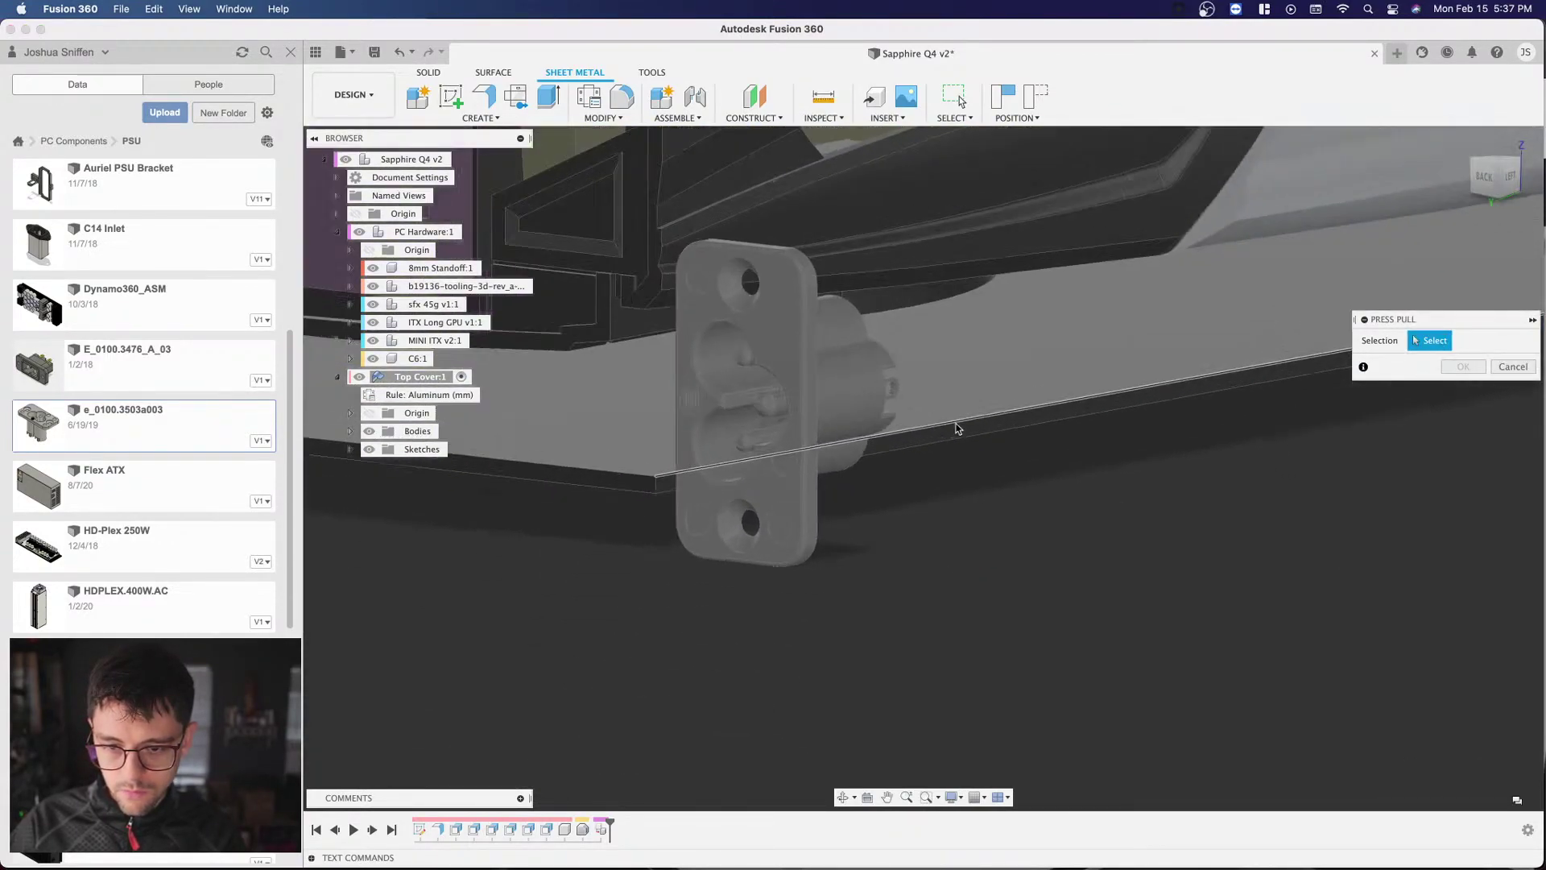
{"action": "left_click", "coordinate": [958, 429]}
{"action": "scroll", "coordinate": [1249, 403], "scroll_direction": "down", "scroll_amount": 5}
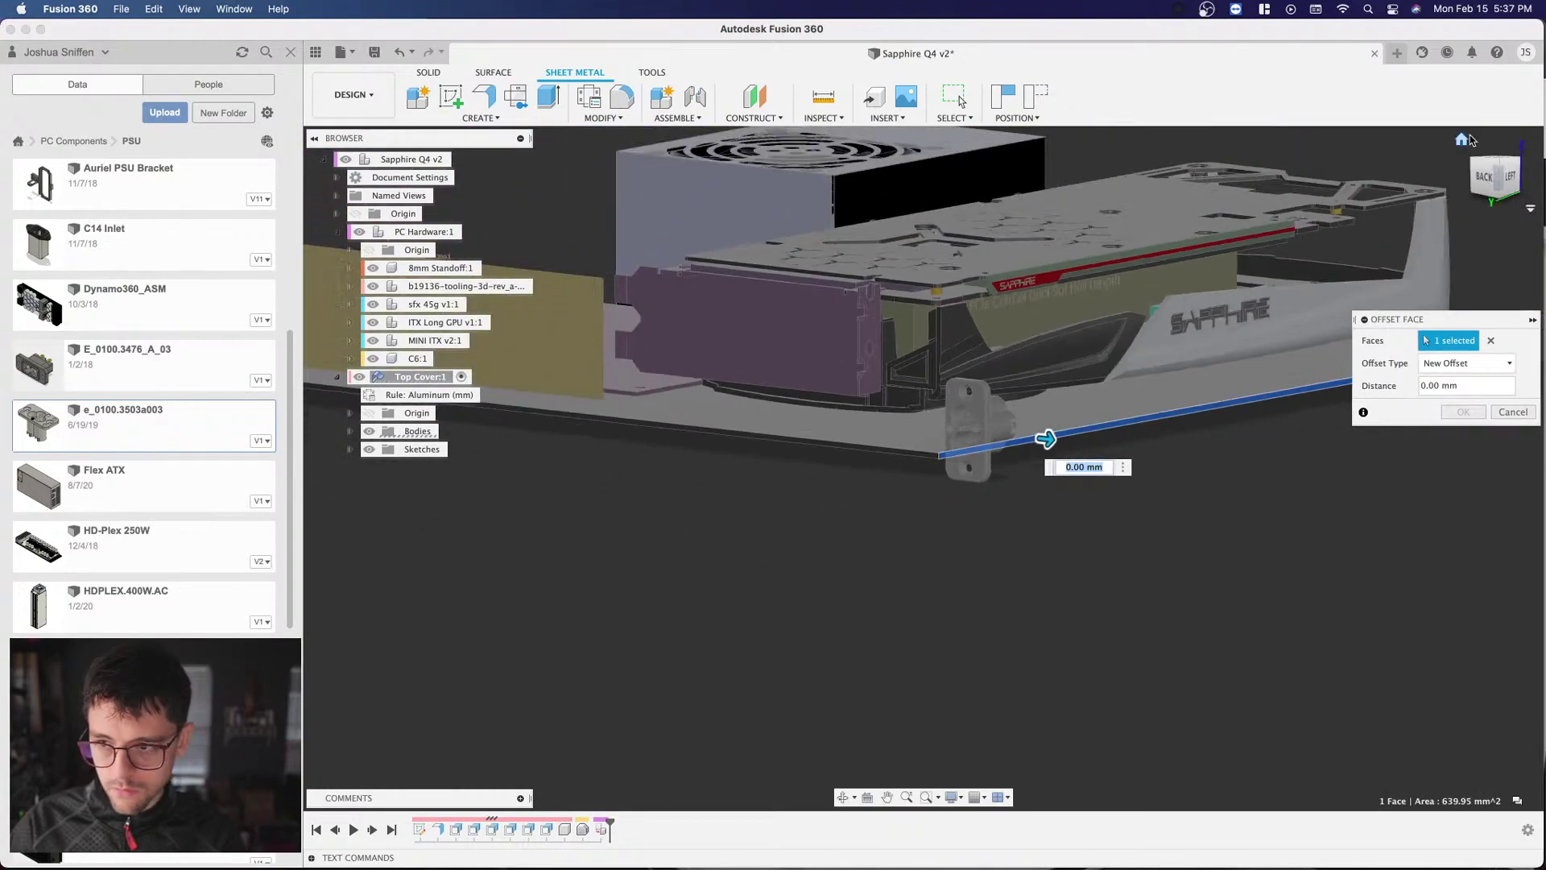
{"action": "left_click", "coordinate": [1493, 183]}
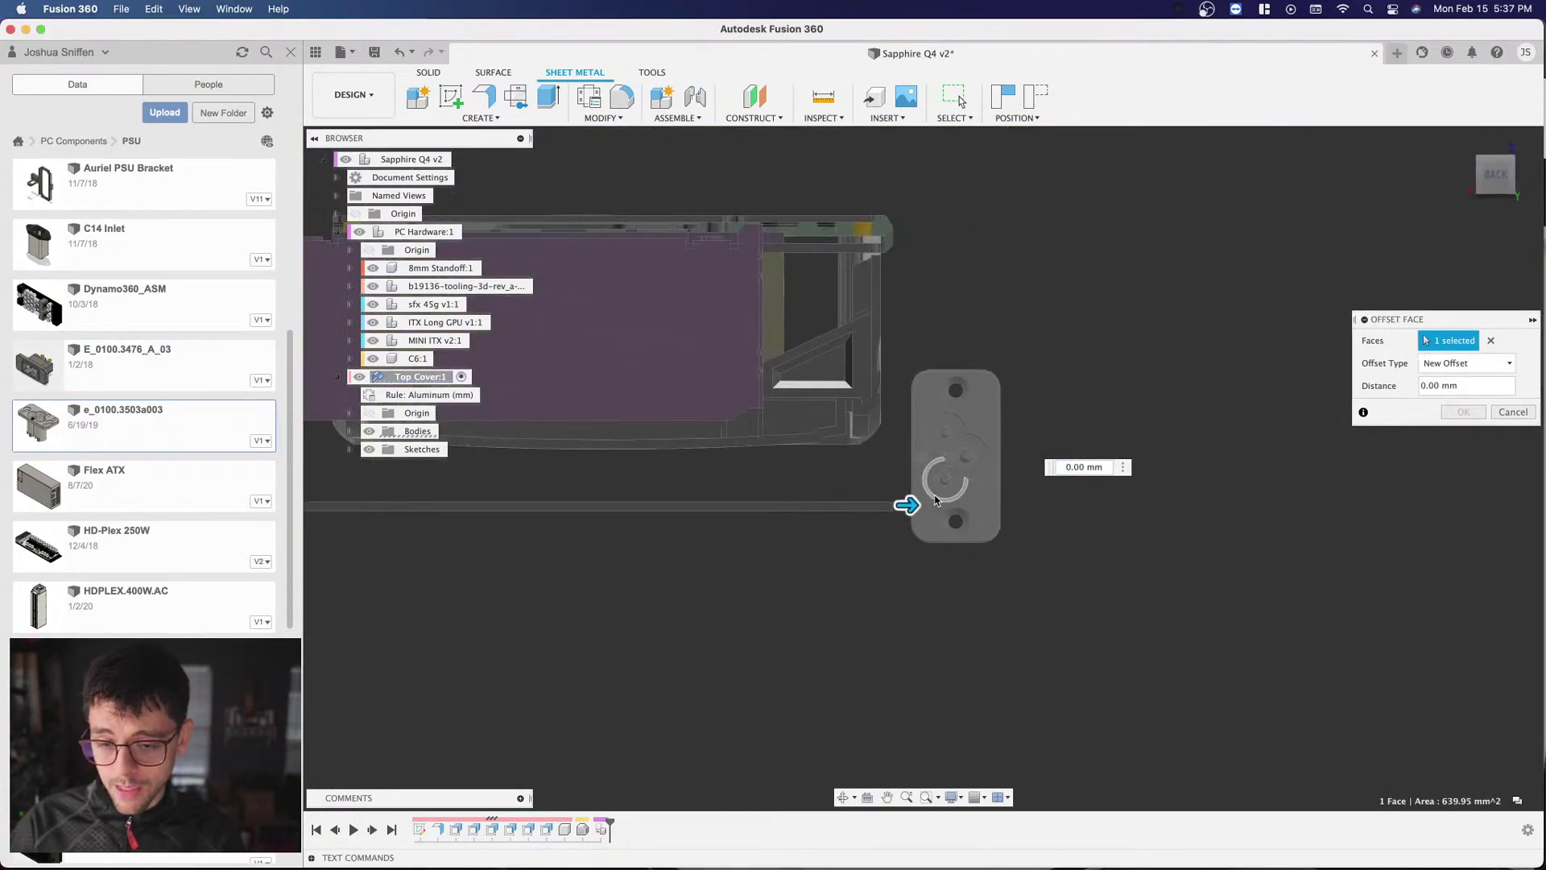
{"action": "left_click_drag", "start_coordinate": [910, 505], "coordinate": [1020, 506]}
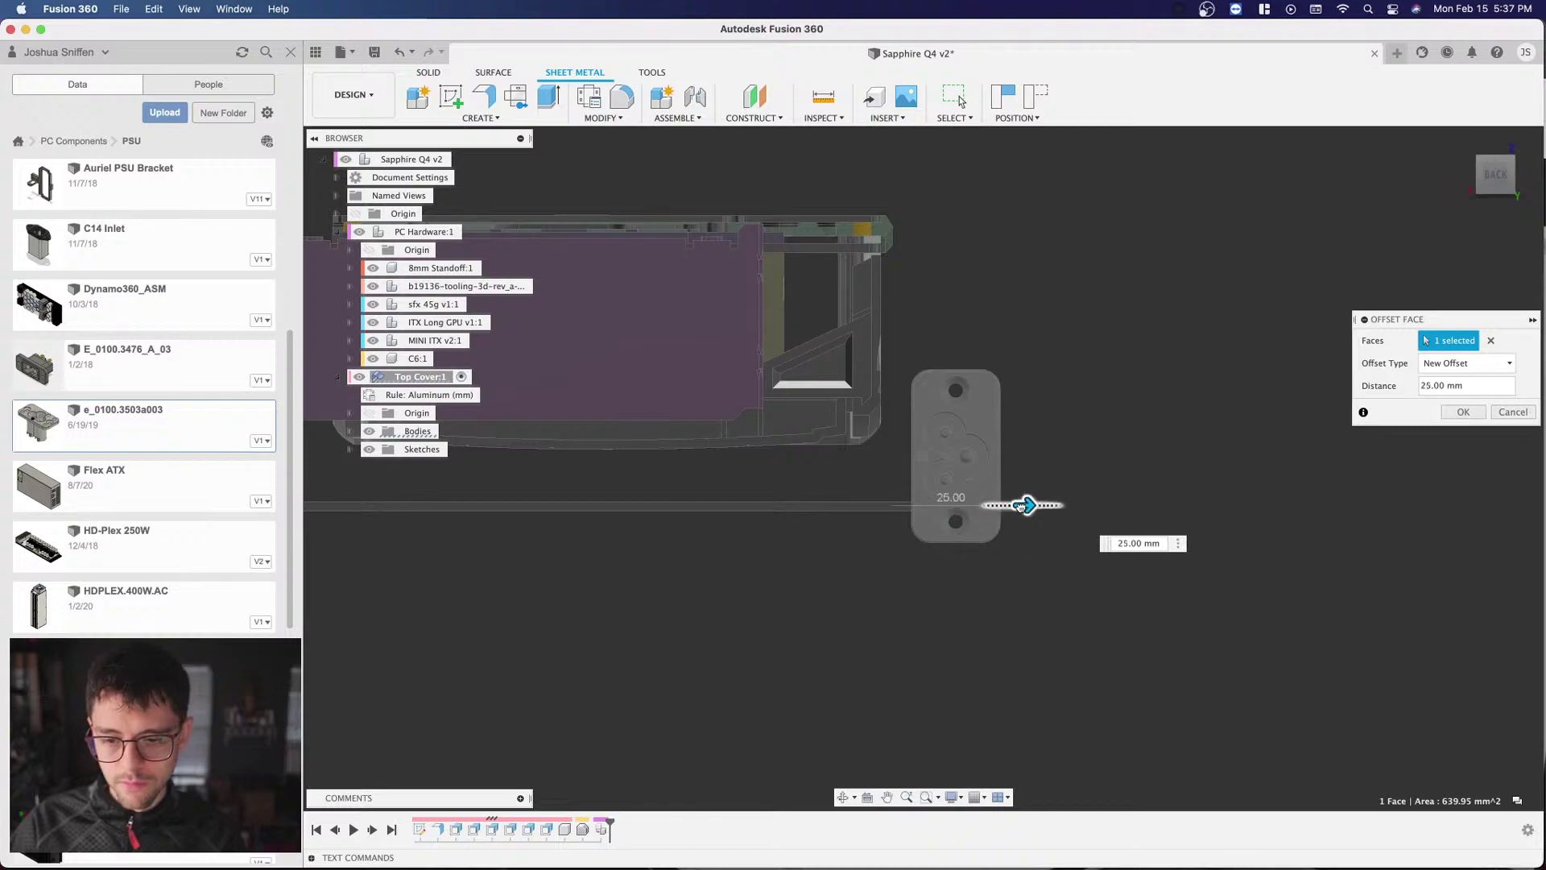
{"action": "scroll", "coordinate": [1026, 505], "scroll_direction": "up", "scroll_amount": 4}
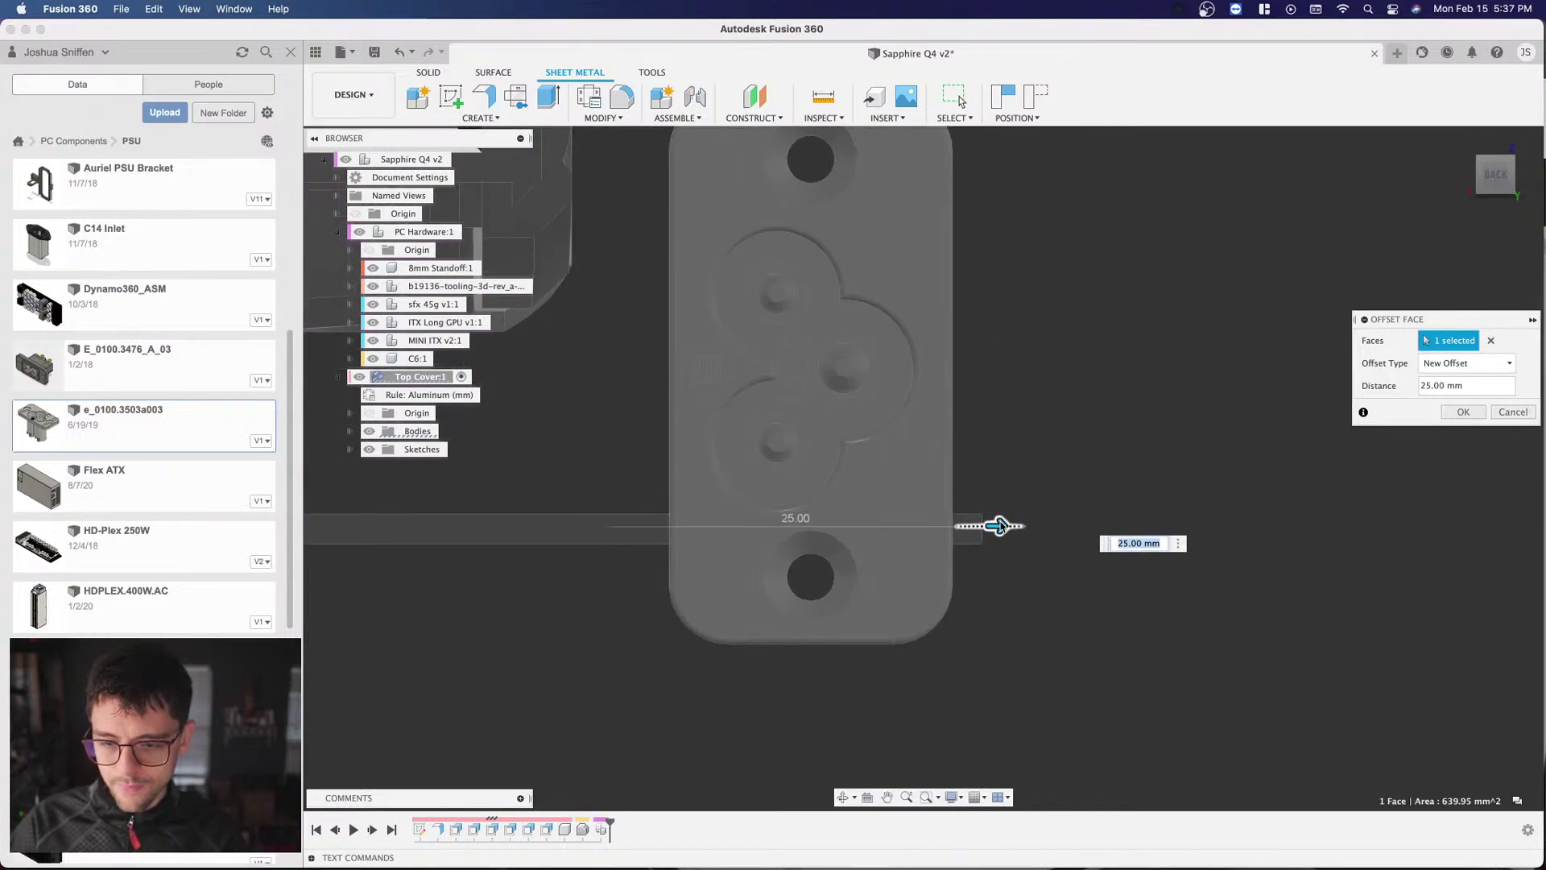
{"action": "scroll", "coordinate": [1003, 529], "scroll_direction": "down", "scroll_amount": 3}
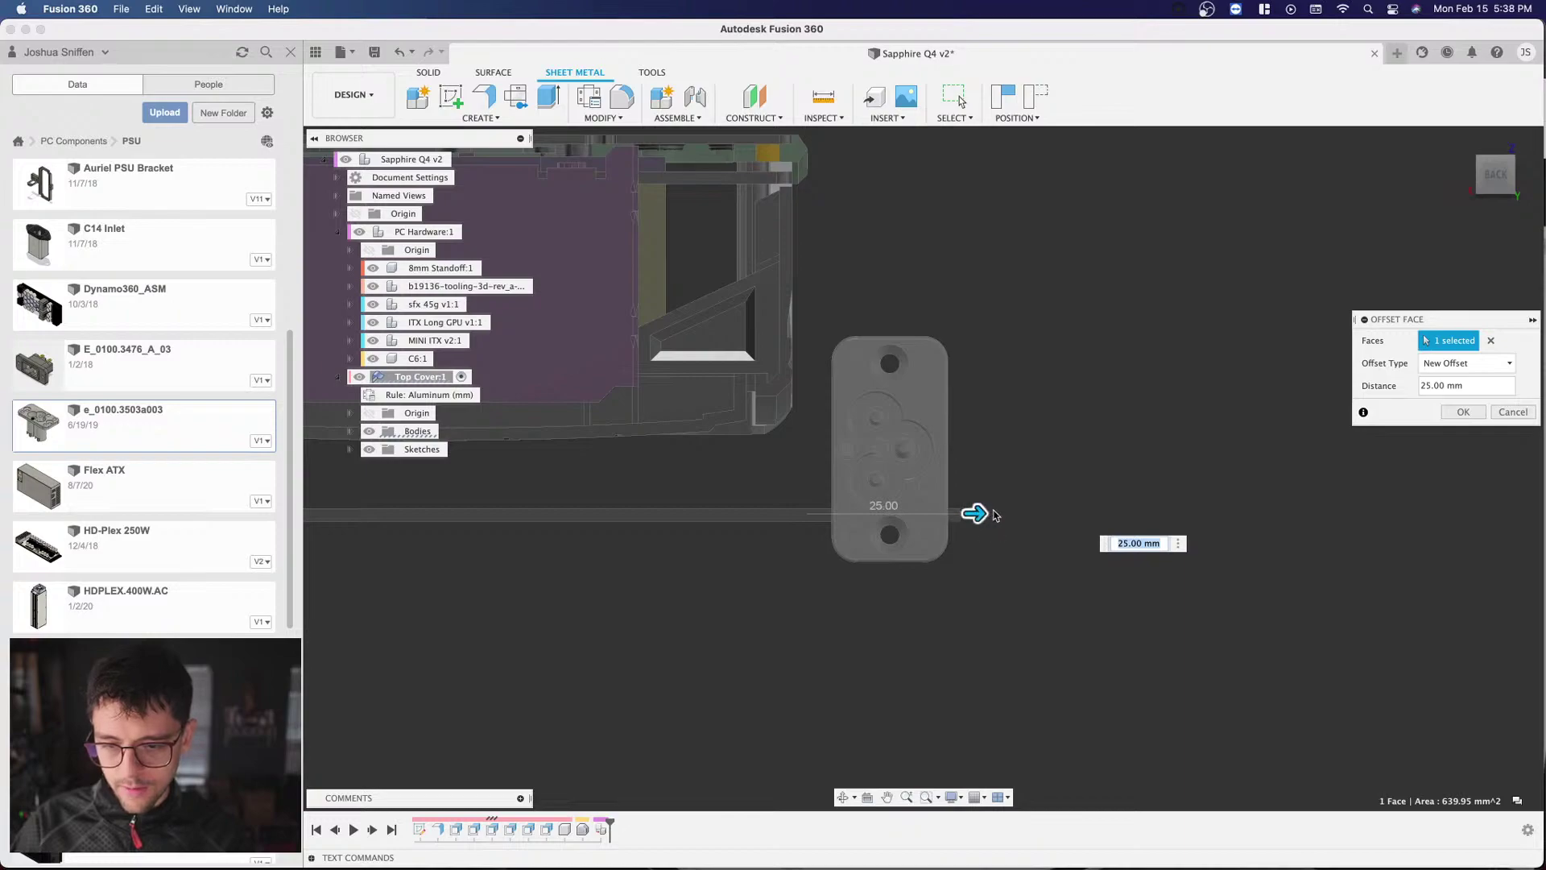
{"action": "left_click_drag", "start_coordinate": [976, 513], "coordinate": [974, 508]}
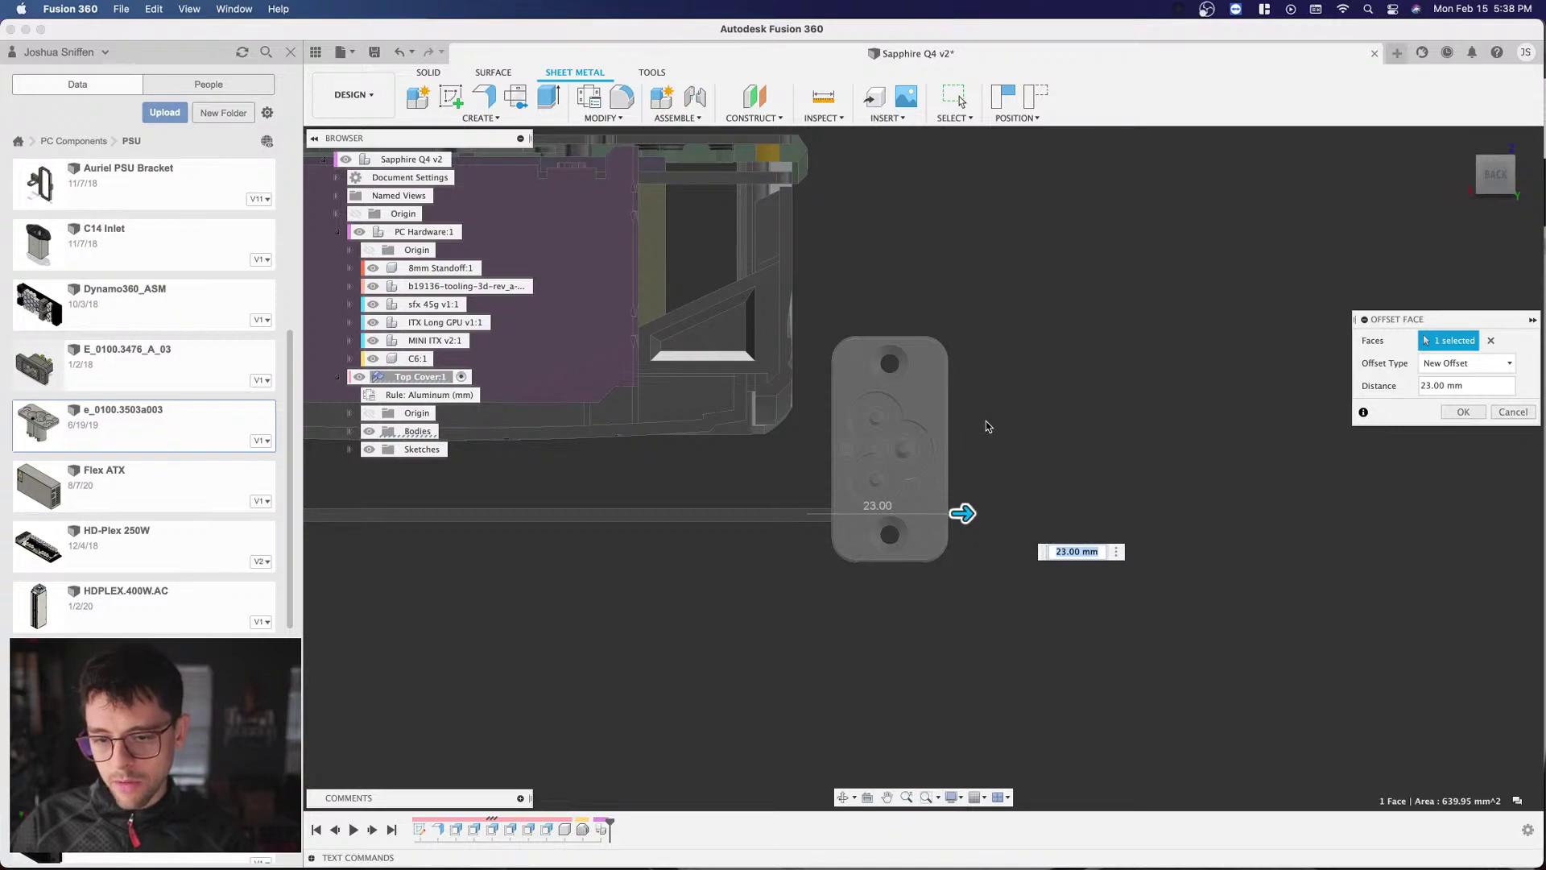
{"action": "left_click_drag", "start_coordinate": [966, 512], "coordinate": [997, 513]}
{"action": "scroll", "coordinate": [986, 515], "scroll_direction": "down", "scroll_amount": 3}
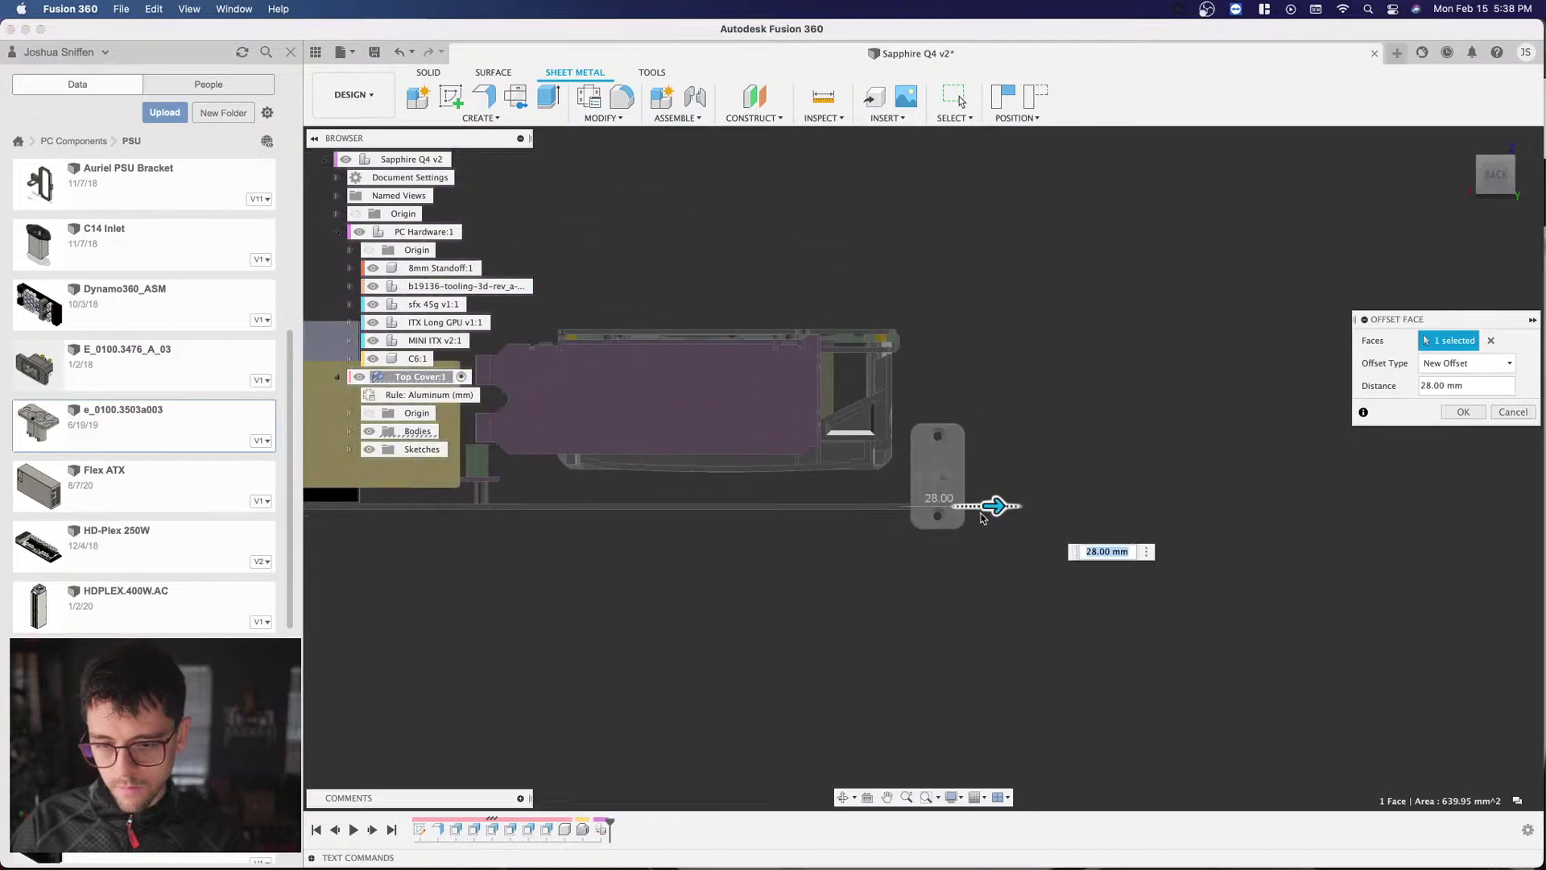
{"action": "left_click", "coordinate": [1464, 411]}
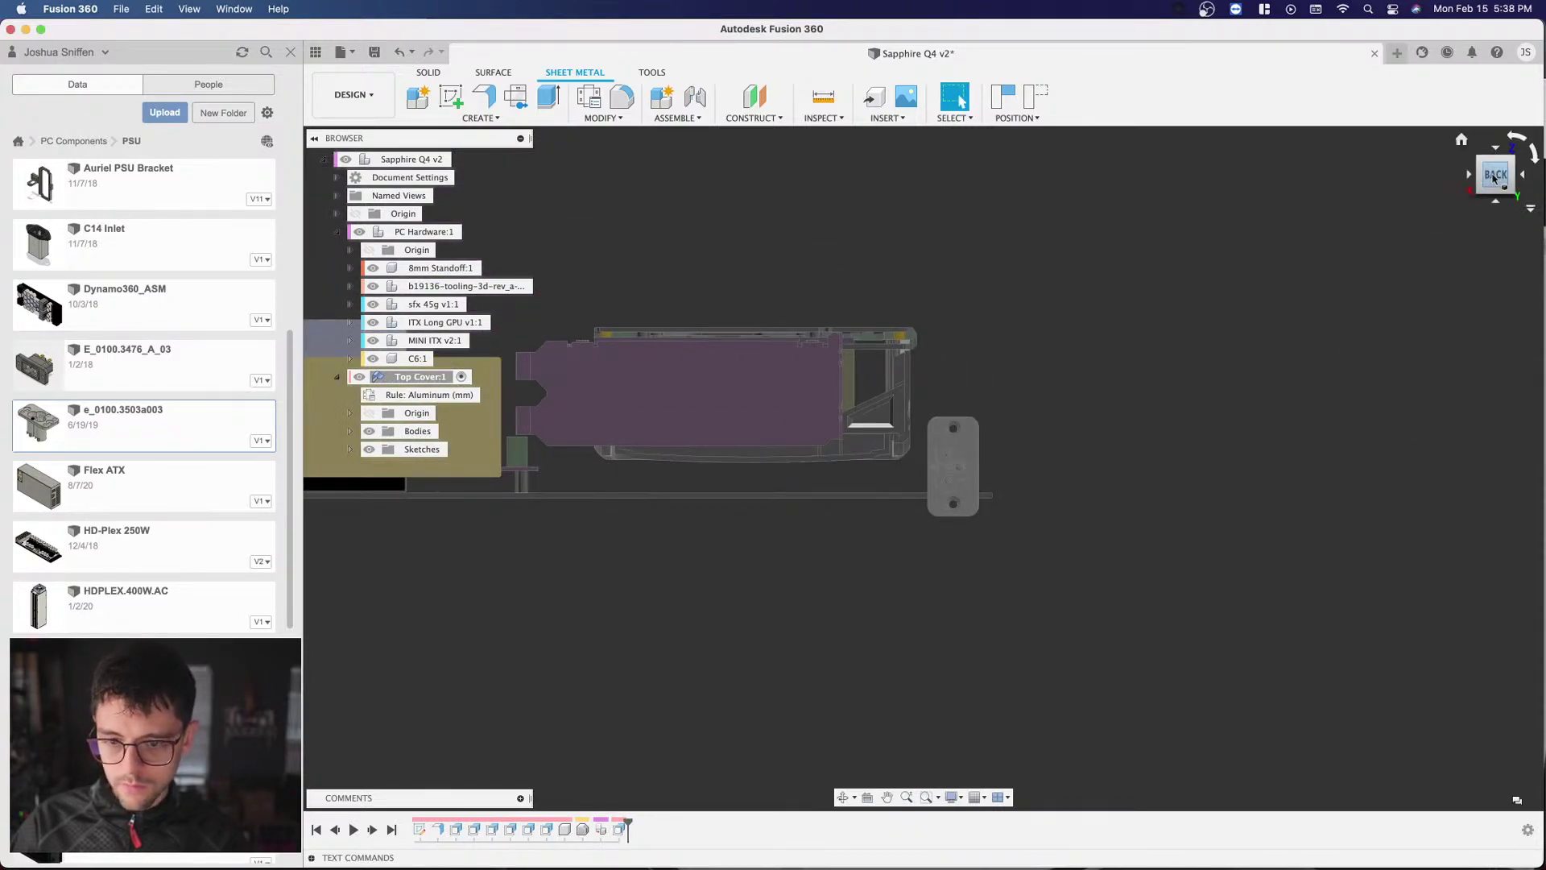
Step: Activate the C6 component and move it by -15 mm in X to raise it above the cover plate
{"action": "left_click", "coordinate": [417, 359]}
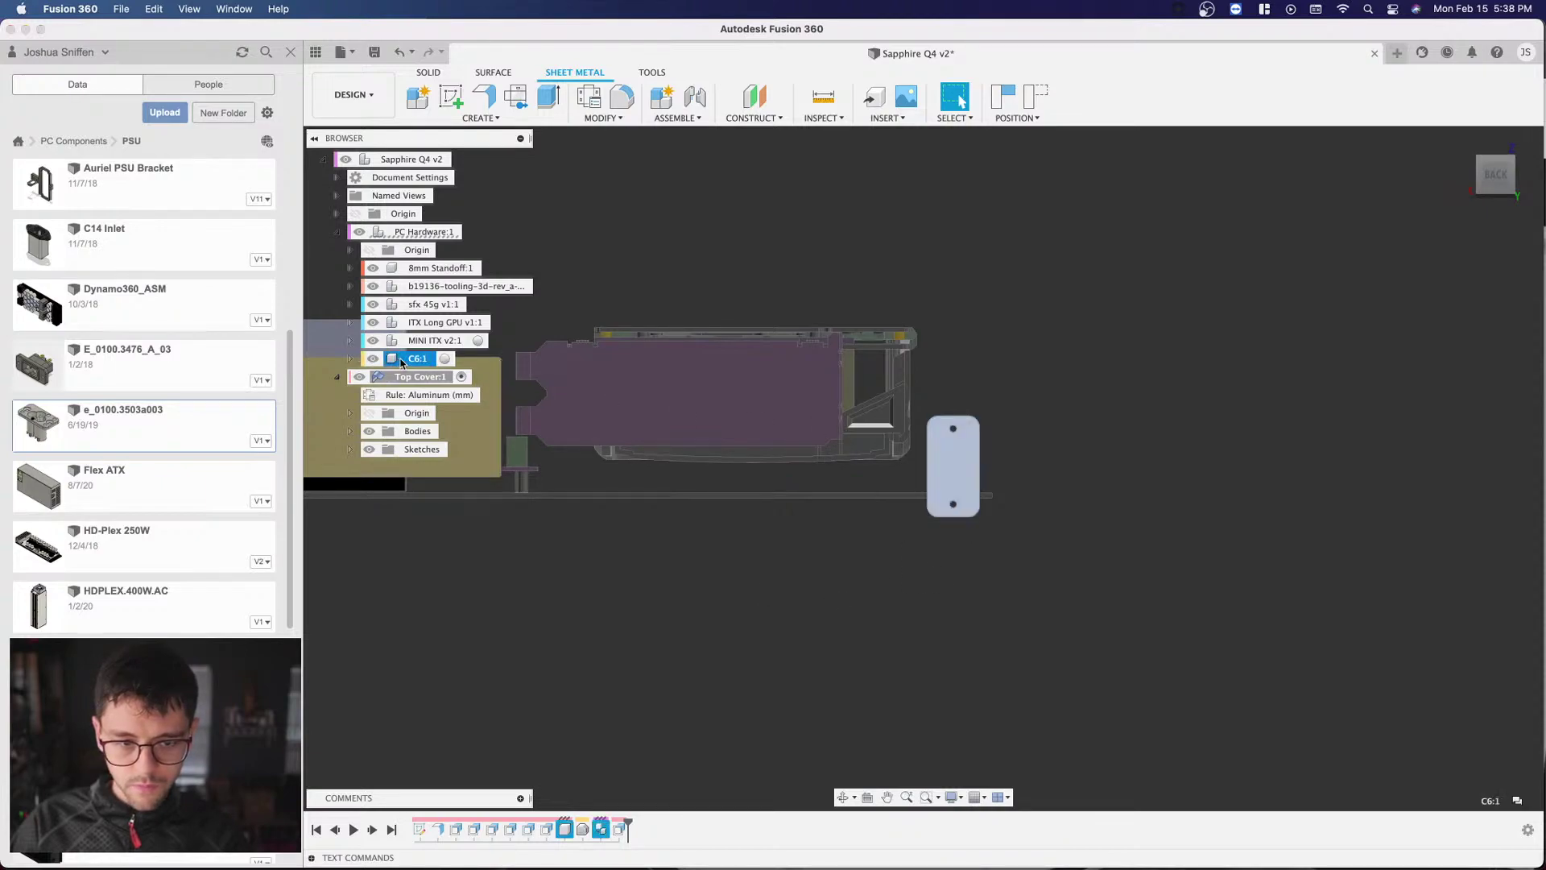
{"action": "left_click", "coordinate": [445, 358]}
{"action": "key", "text": "m"}
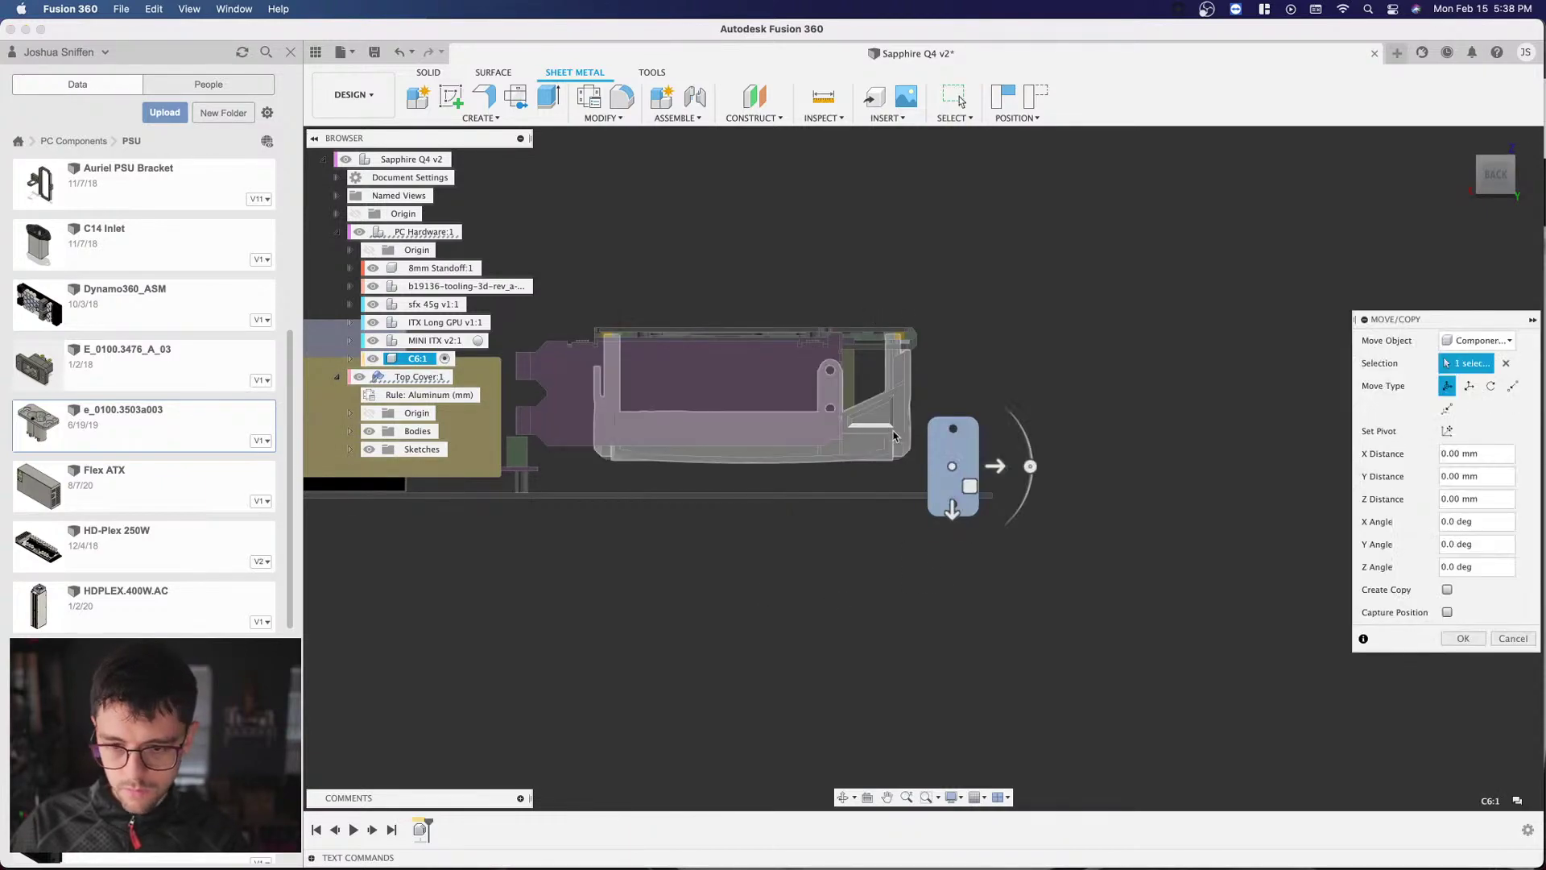
{"action": "left_click_drag", "start_coordinate": [952, 500], "coordinate": [950, 461]}
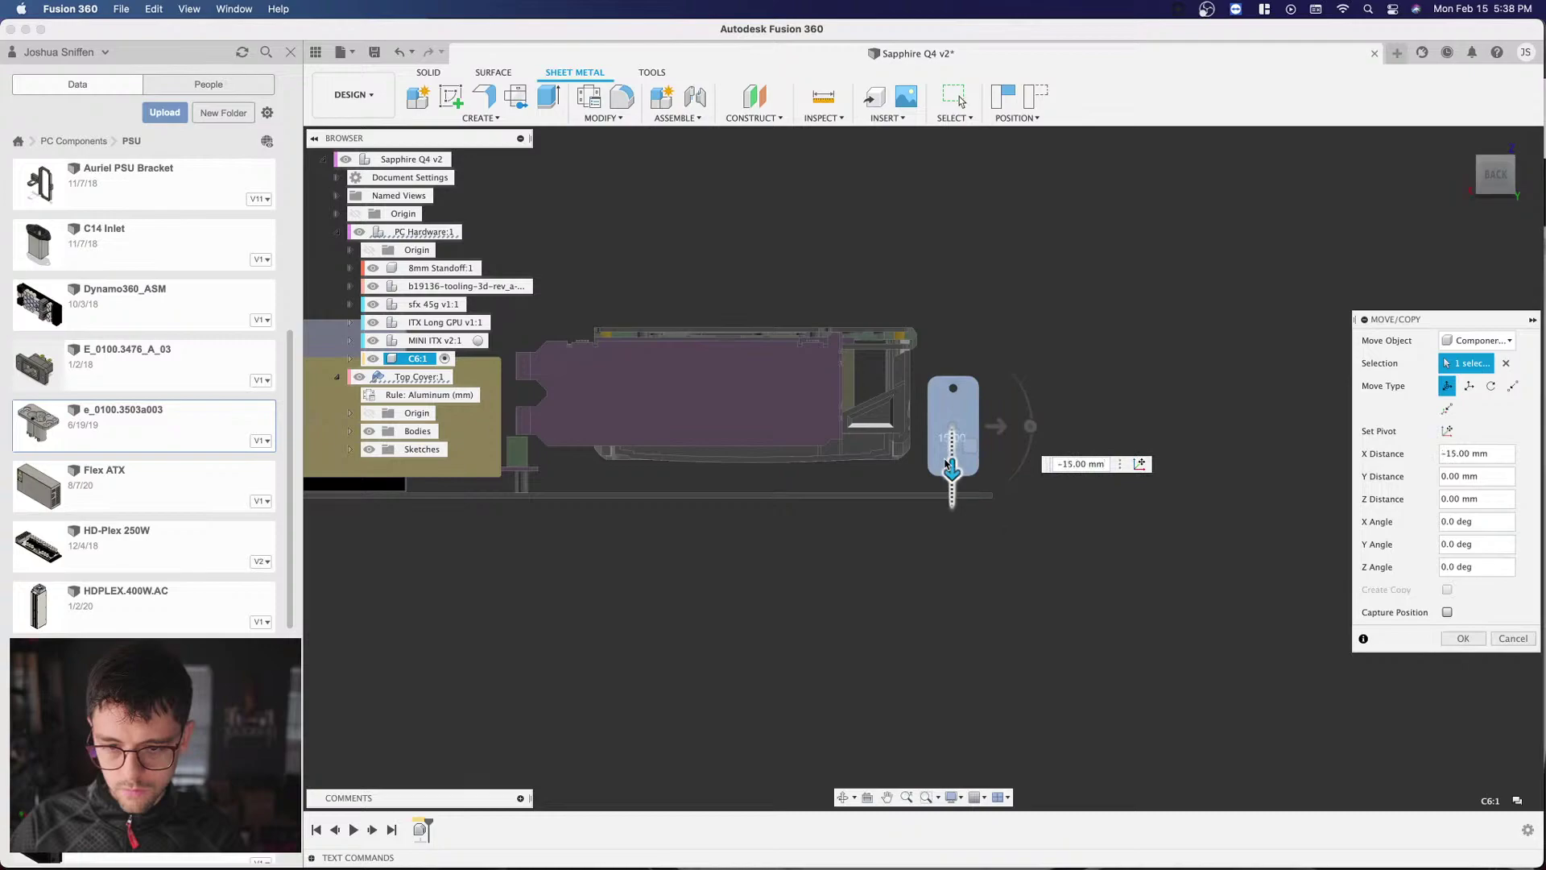
{"action": "left_click", "coordinate": [1461, 638]}
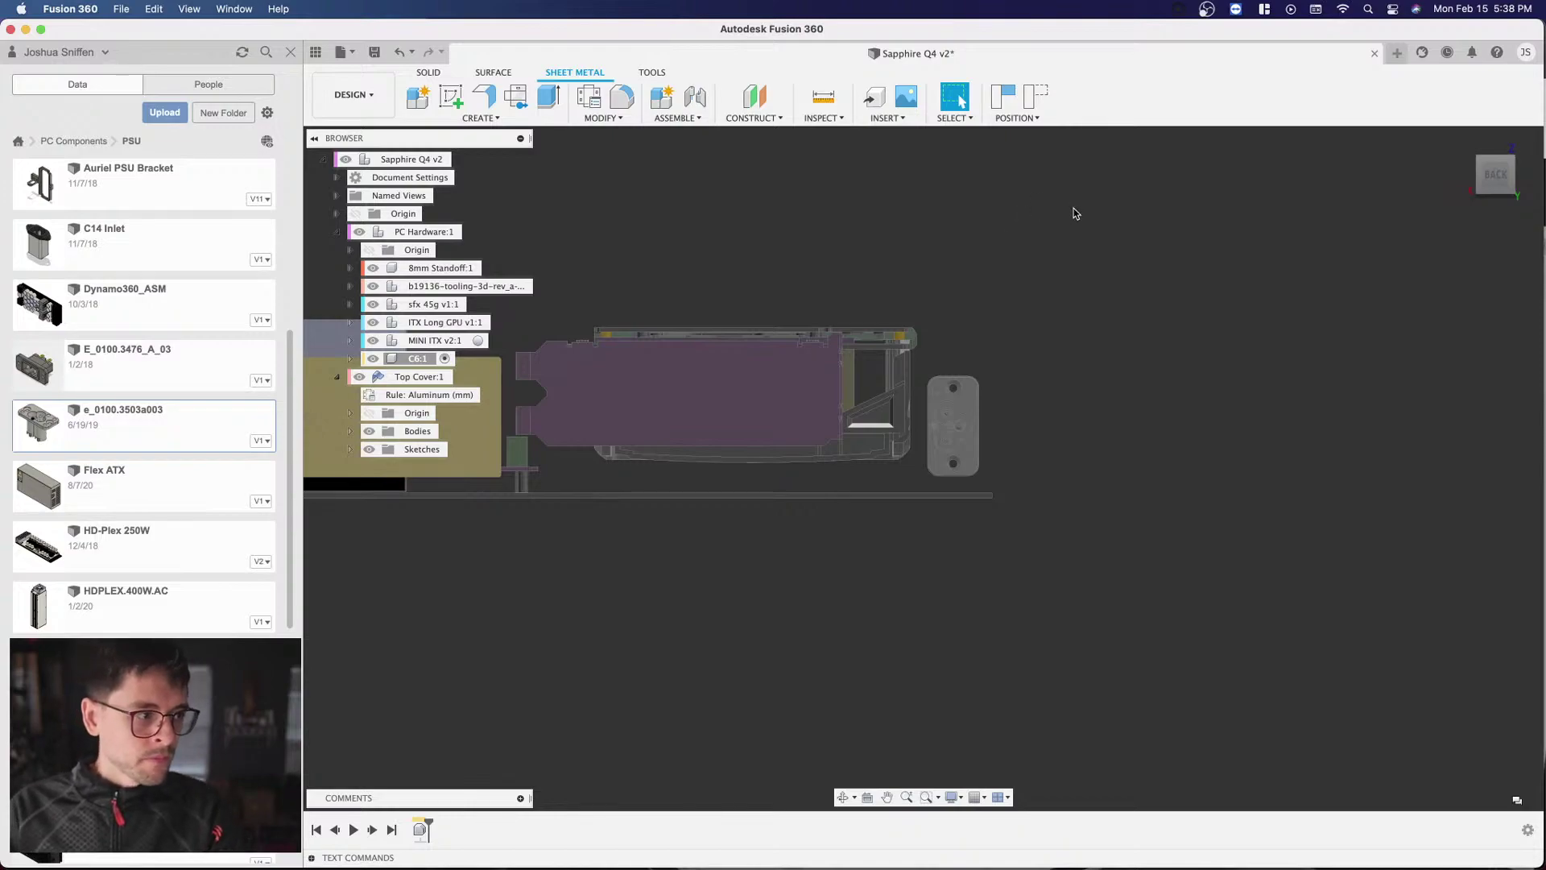
Step: Examine the C6 inlet's placement and the plate's extra width along the graphics card from the back, side and front
{"action": "mouse_move", "coordinate": [1521, 170]}
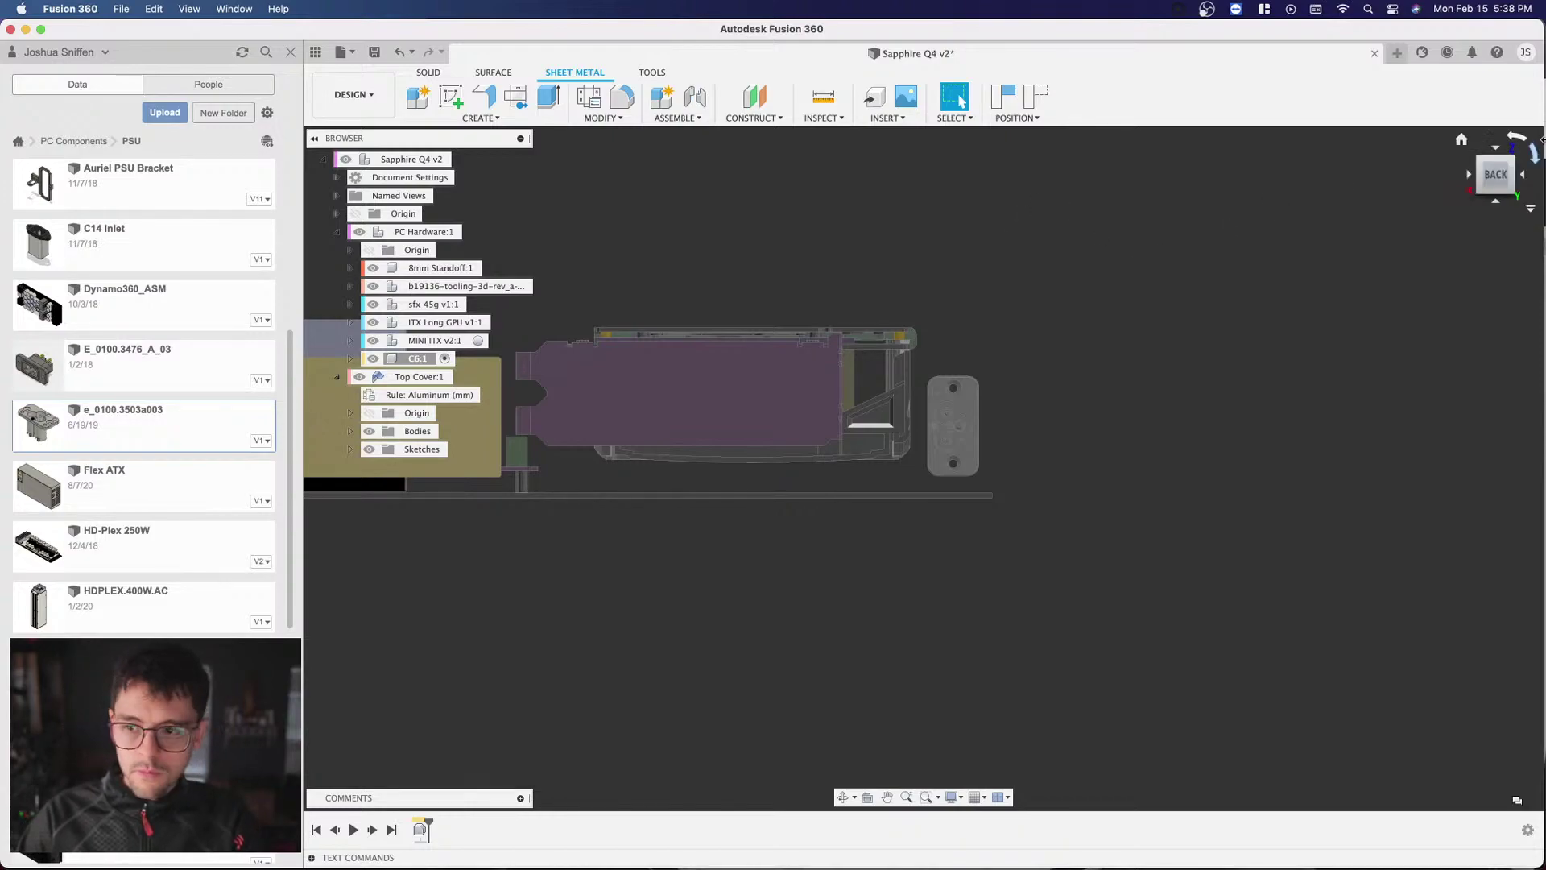
{"action": "left_click_drag", "start_coordinate": [1496, 173], "coordinate": [1467, 197]}
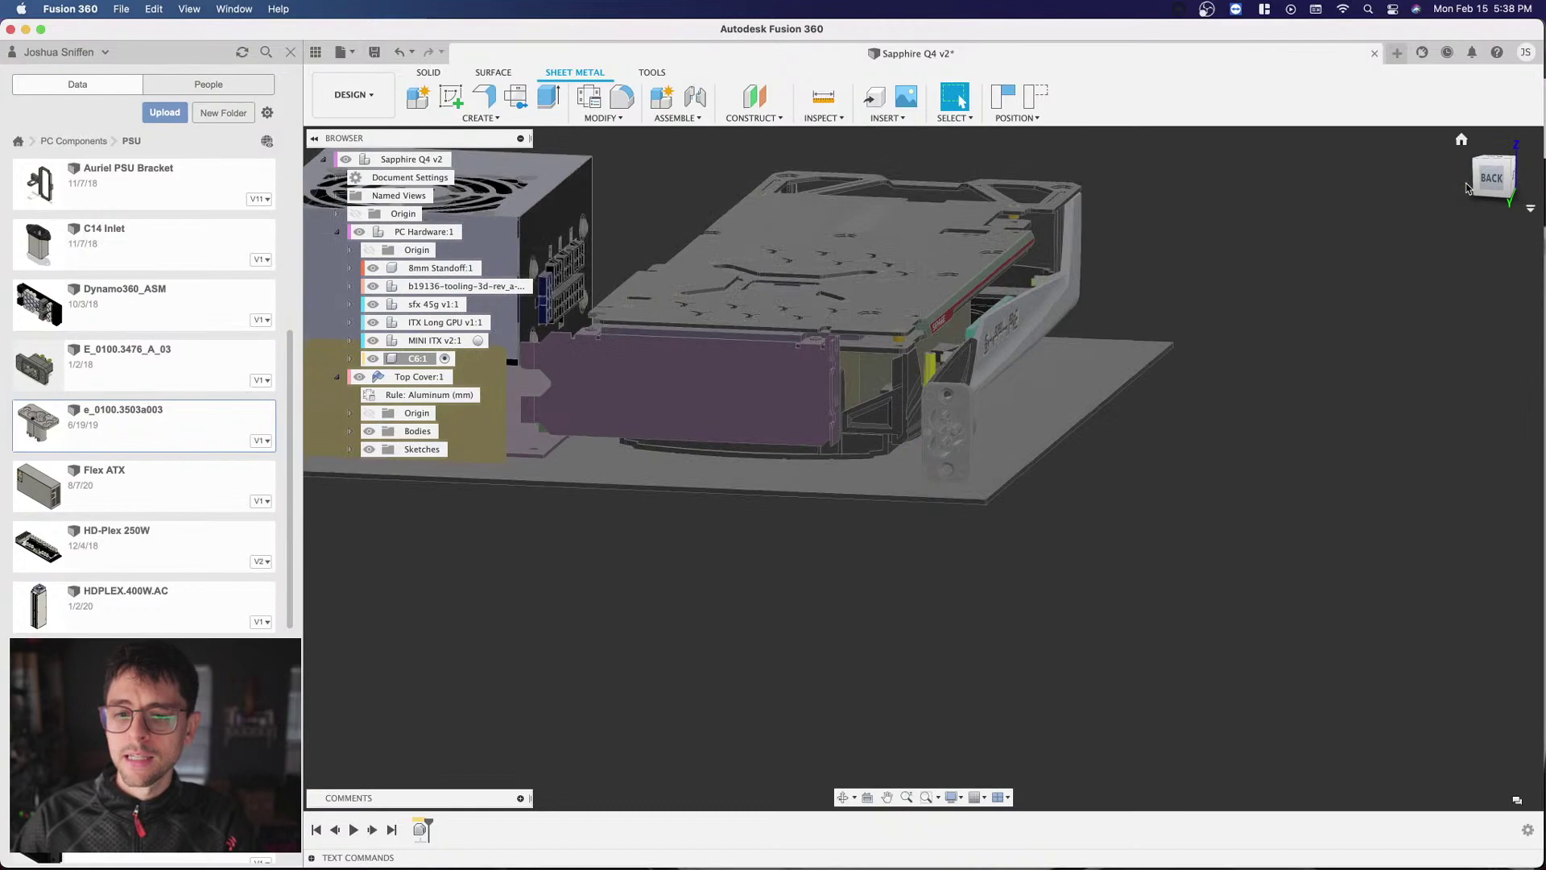
{"action": "scroll", "coordinate": [924, 535], "scroll_direction": "down", "scroll_amount": 2}
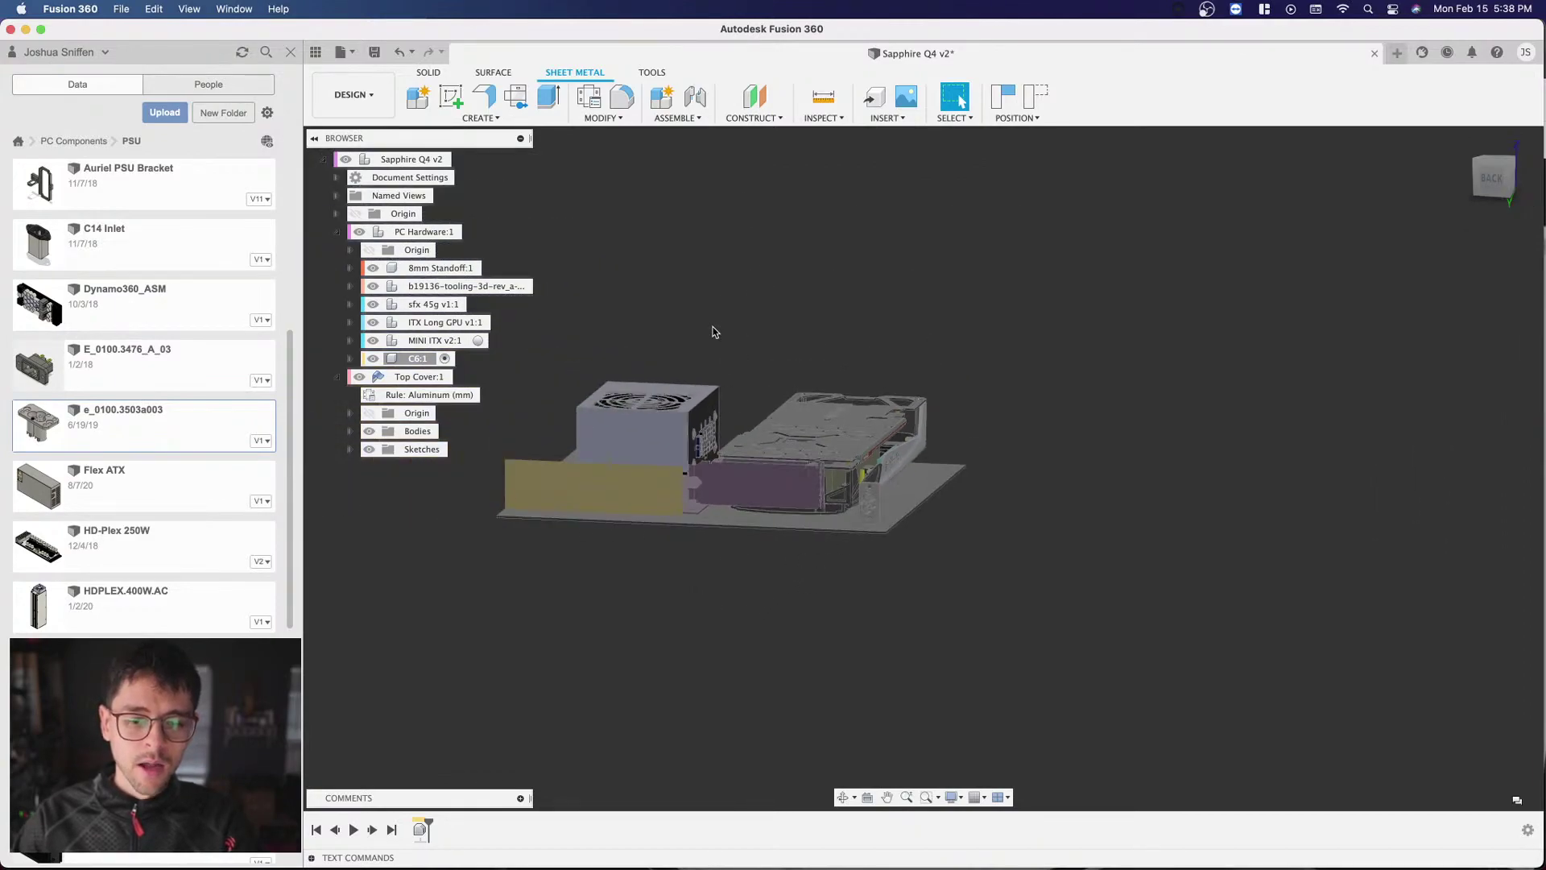
{"action": "scroll", "coordinate": [719, 331], "scroll_direction": "up", "scroll_amount": 2}
{"action": "middle_click_drag", "start_coordinate": [764, 351], "coordinate": [851, 345]}
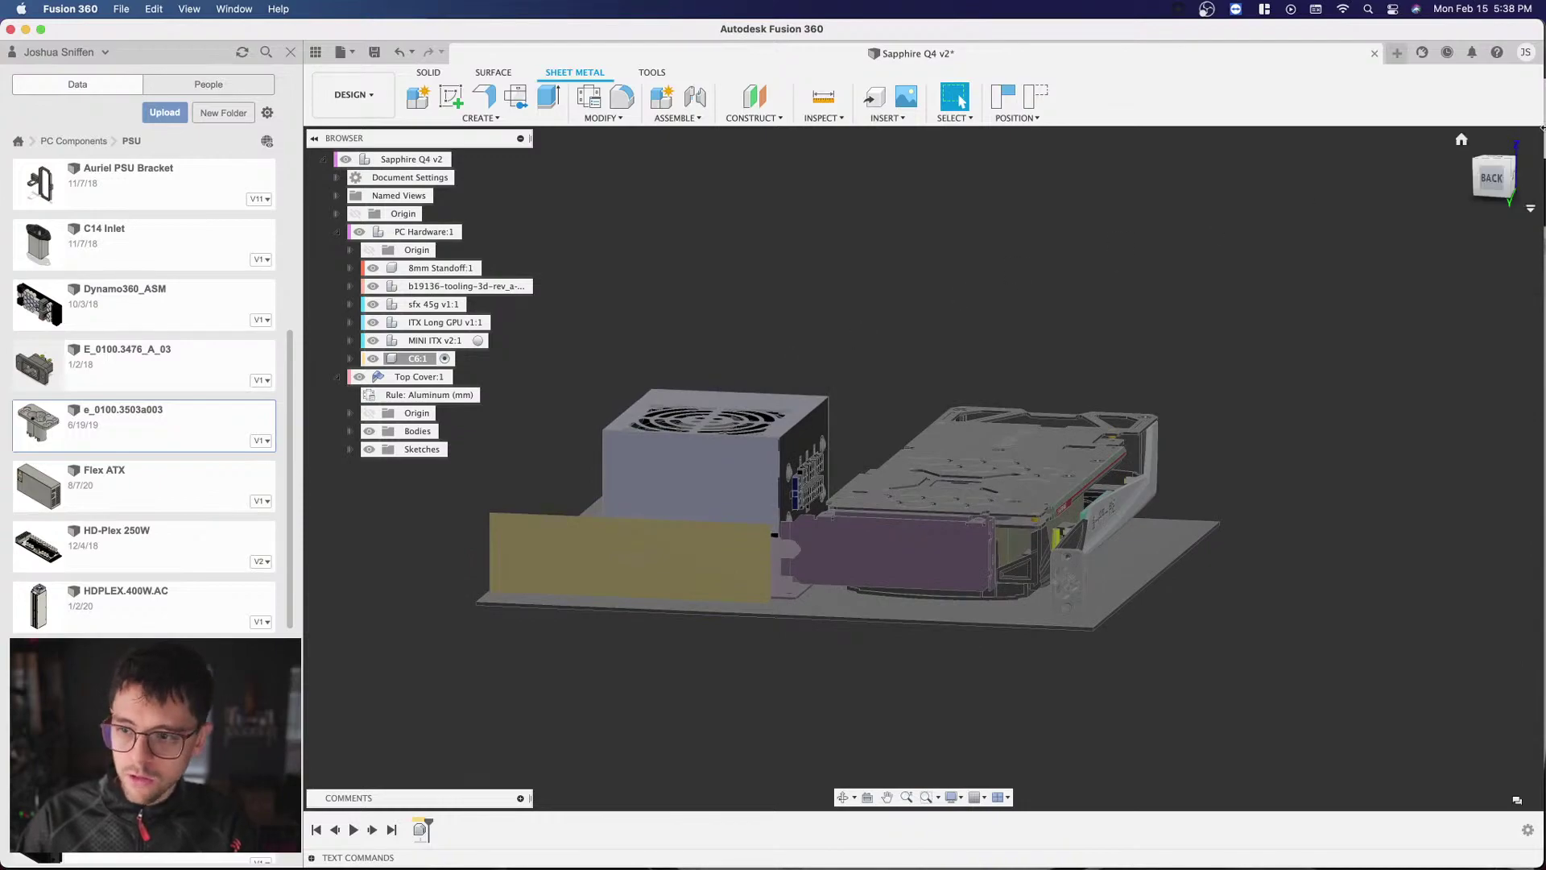
{"action": "left_click_drag", "start_coordinate": [1496, 179], "coordinate": [1312, 183]}
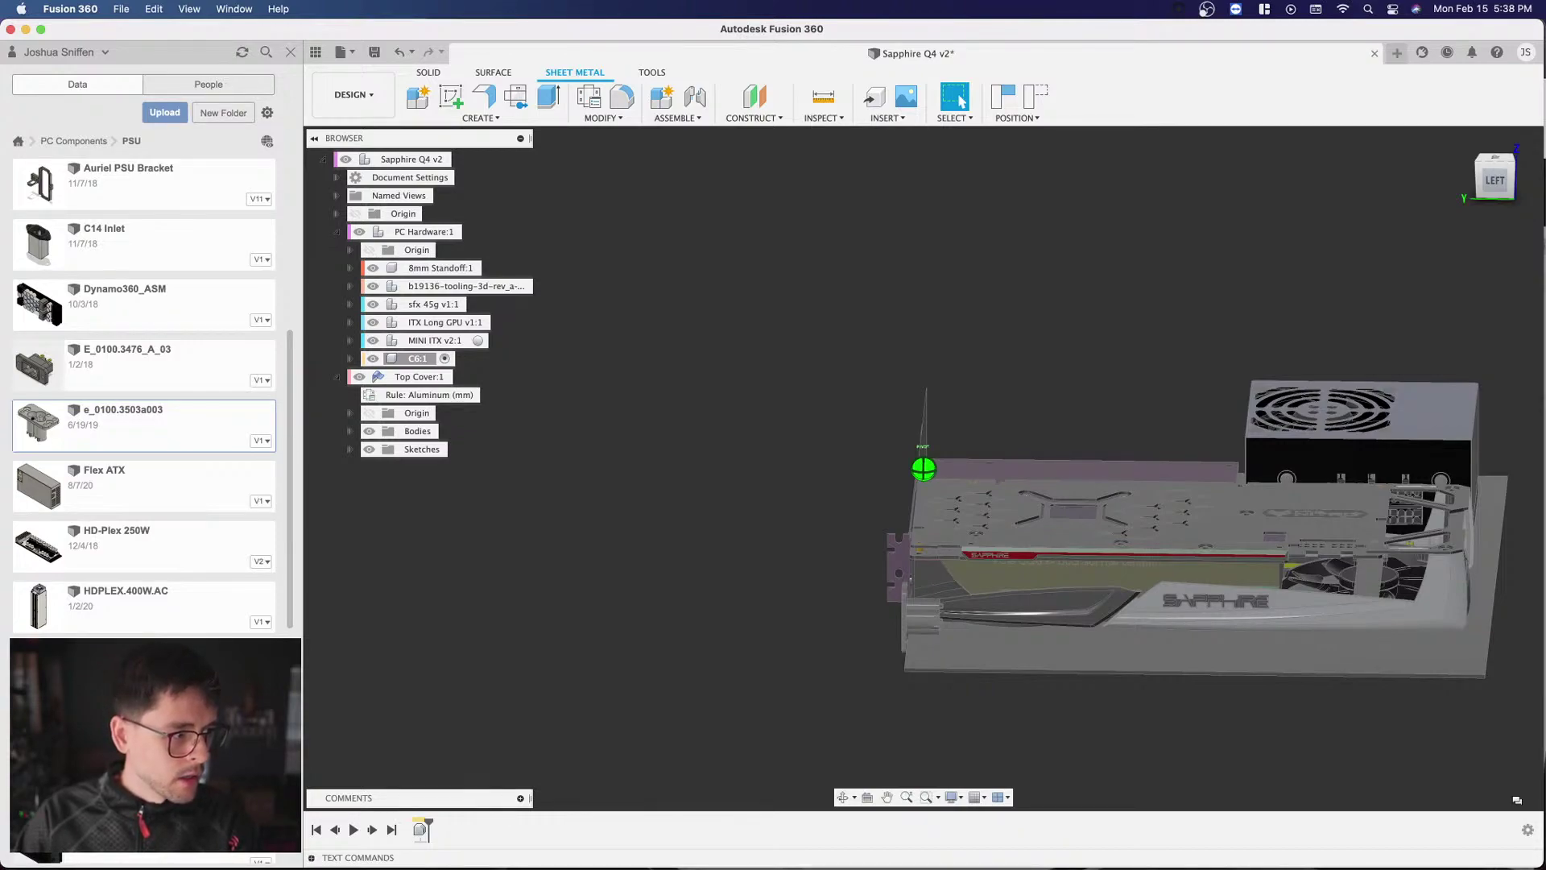
{"action": "left_click_drag", "start_coordinate": [1312, 184], "coordinate": [1312, 187]}
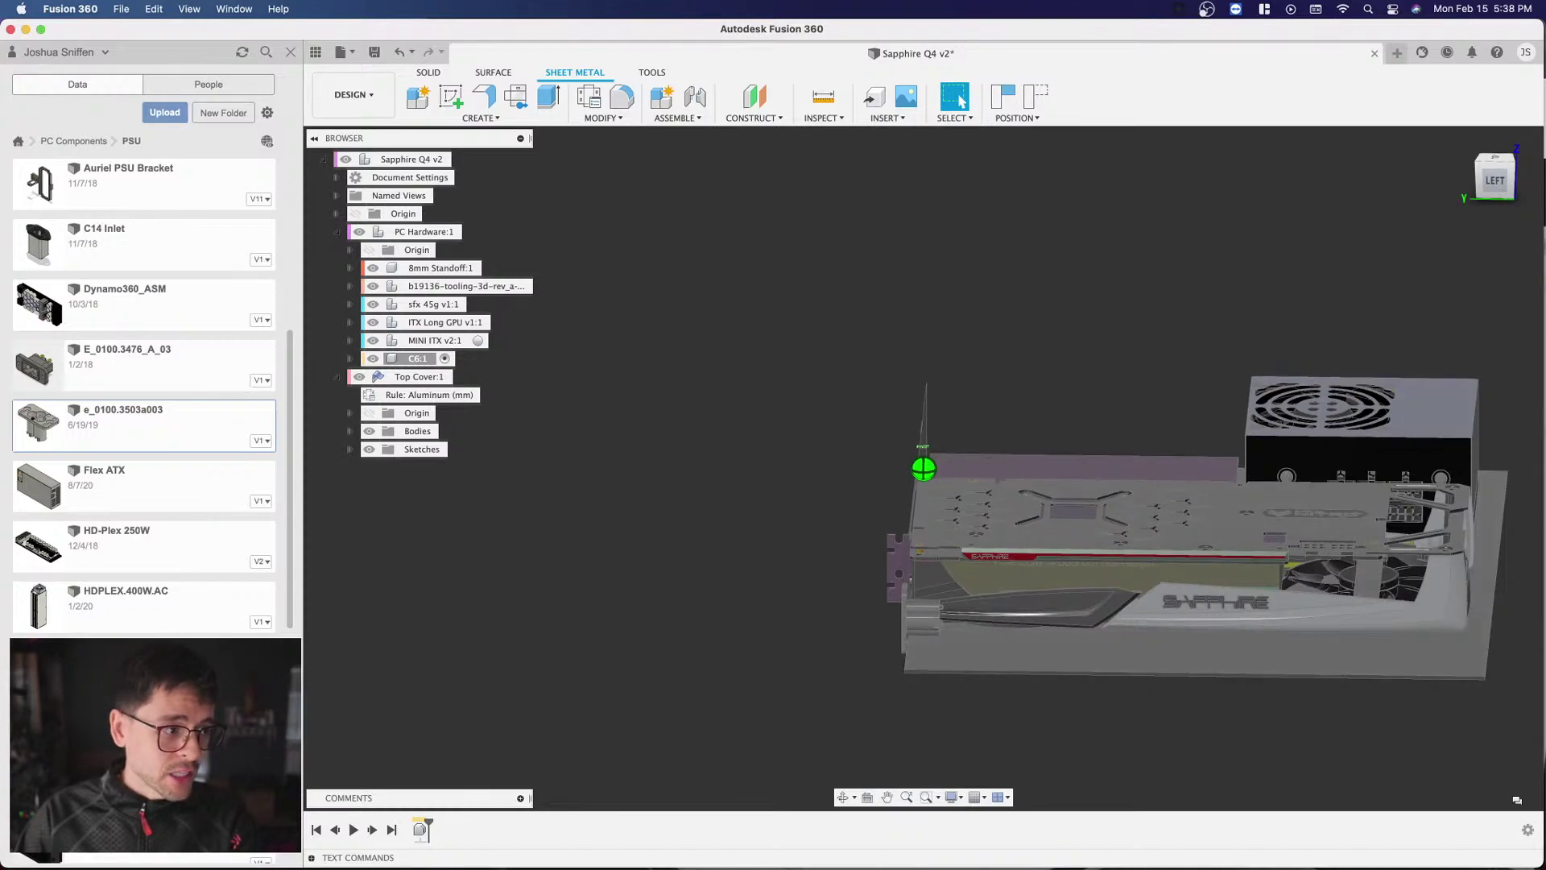
{"action": "left_click_drag", "start_coordinate": [1495, 181], "coordinate": [1388, 193]}
{"action": "scroll", "coordinate": [1027, 208], "scroll_direction": "down", "scroll_amount": 5}
{"action": "scroll", "coordinate": [1008, 400], "scroll_direction": "up", "scroll_amount": 6}
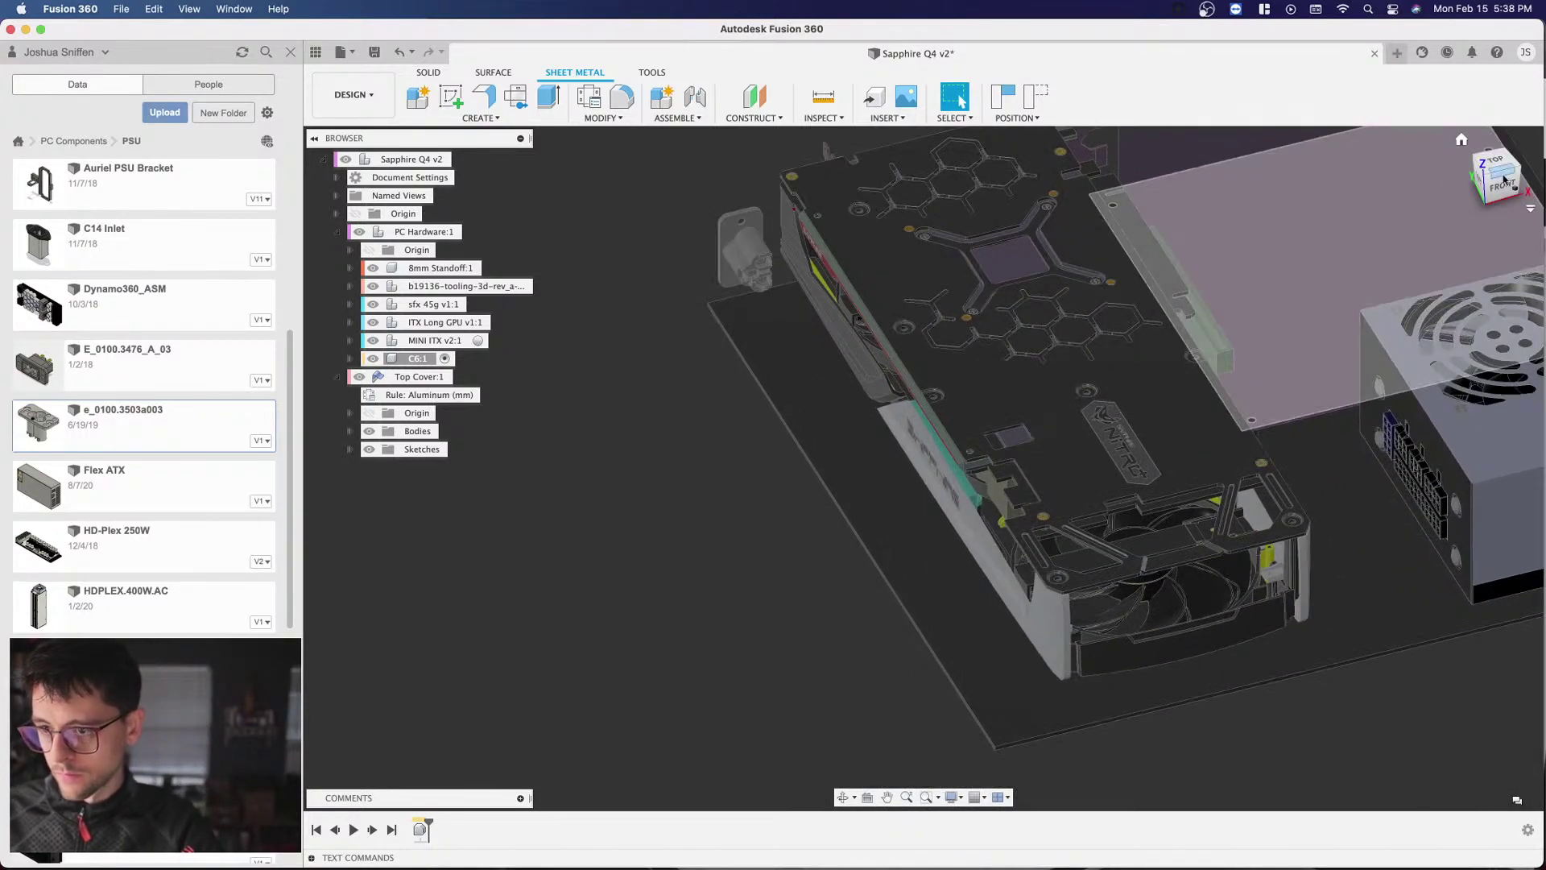
{"action": "left_click_drag", "start_coordinate": [1477, 178], "coordinate": [1499, 142]}
{"action": "scroll", "coordinate": [673, 359], "scroll_direction": "up", "scroll_amount": 5}
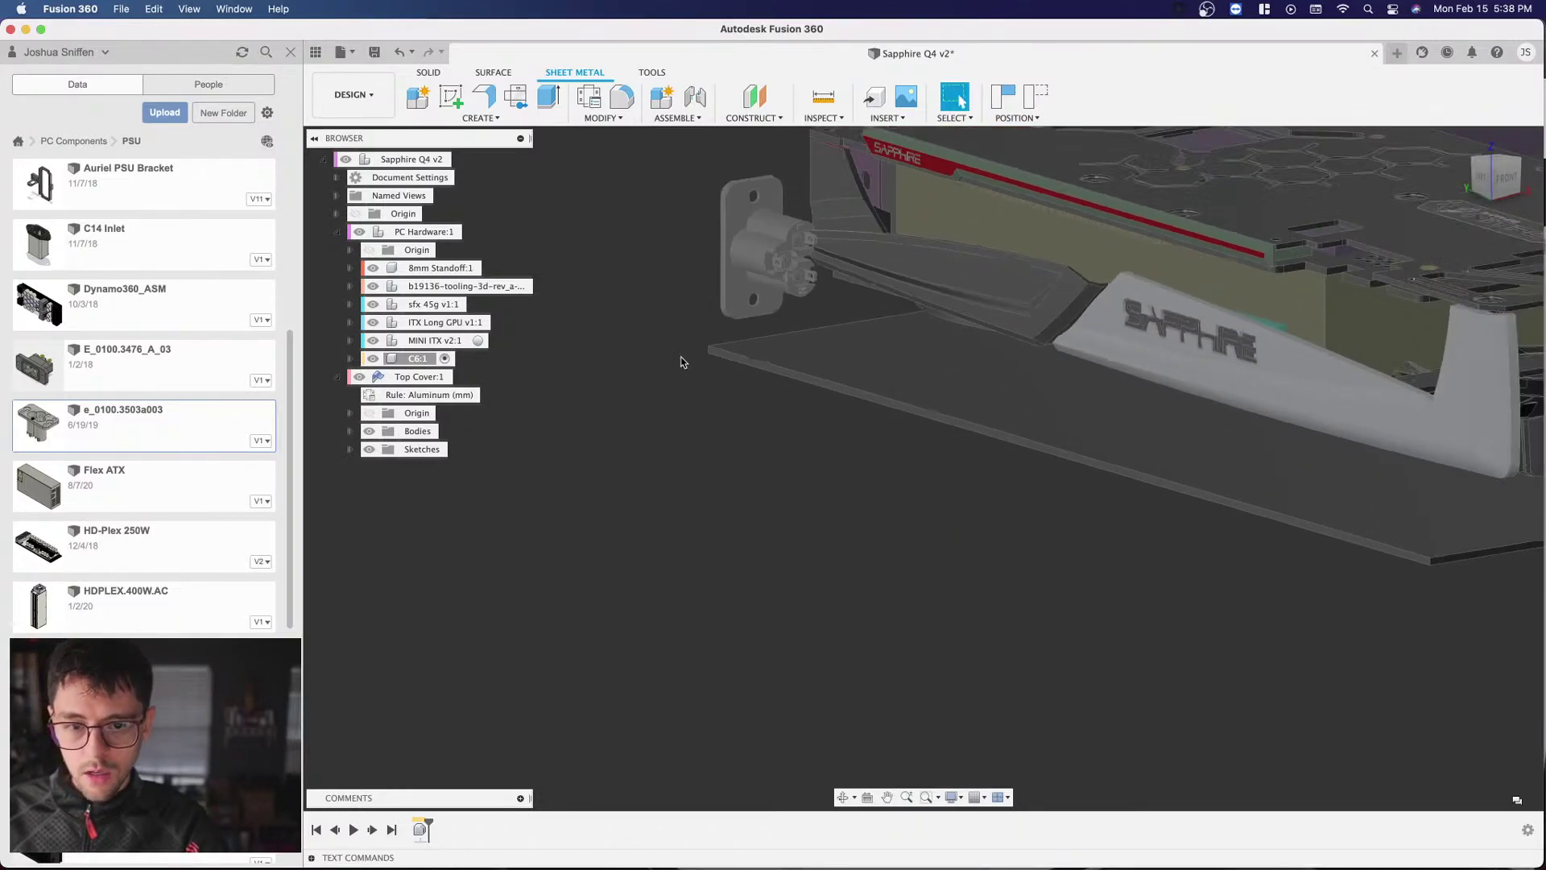
{"action": "scroll", "coordinate": [684, 359], "scroll_direction": "down", "scroll_amount": 5}
{"action": "scroll", "coordinate": [1162, 198], "scroll_direction": "up", "scroll_amount": 3}
{"action": "scroll", "coordinate": [1162, 198], "scroll_direction": "up", "scroll_amount": 2}
Step: Capture the moved position of the C6 inlet and make Top Cover the active component
{"action": "left_click", "coordinate": [495, 105]}
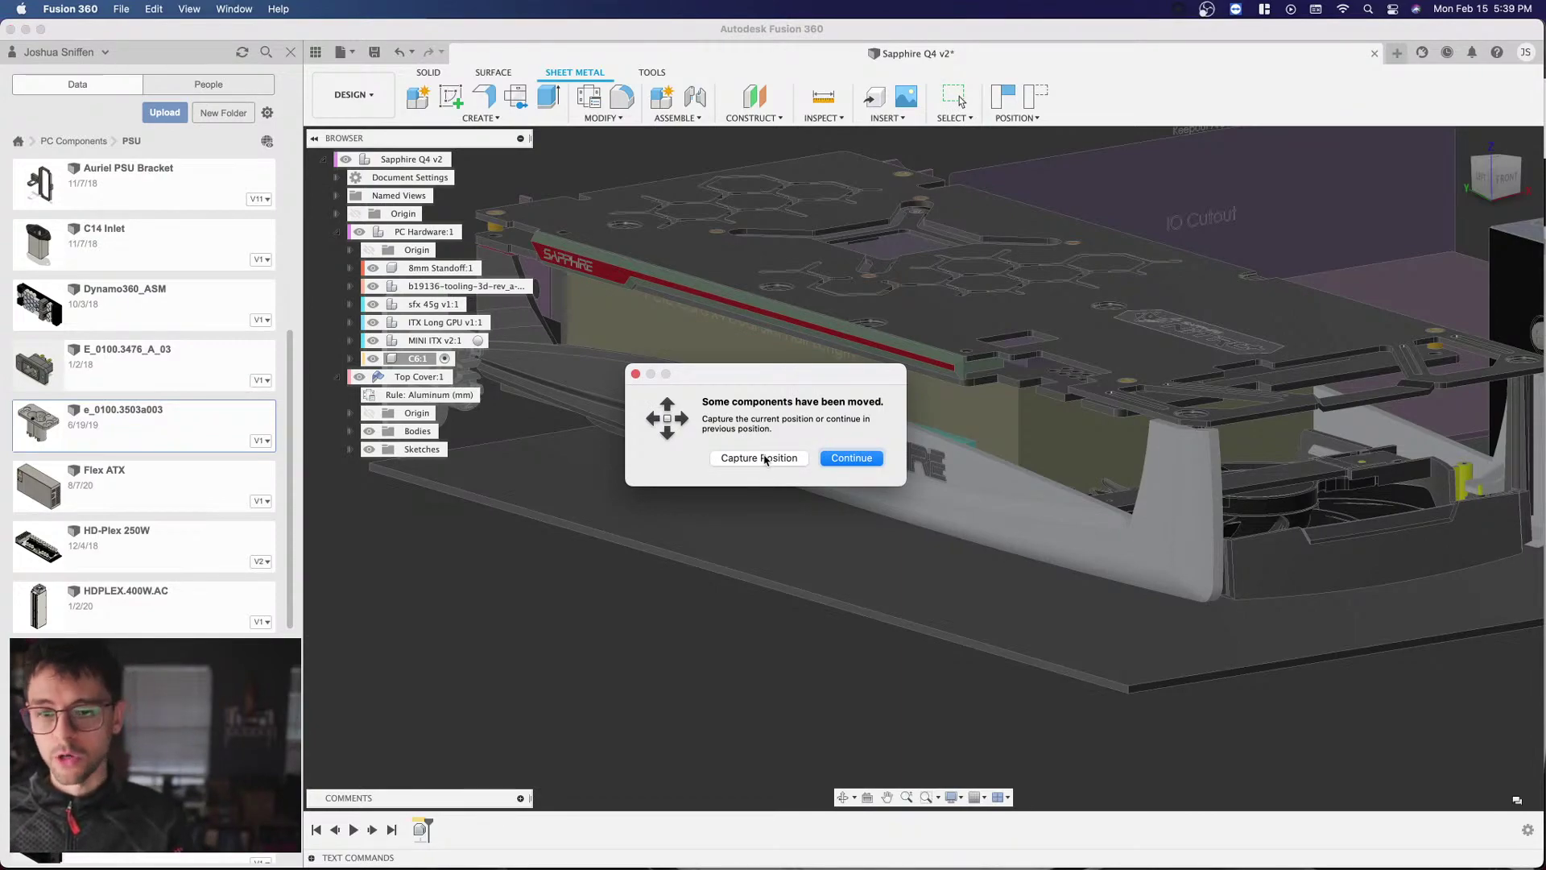
{"action": "left_click", "coordinate": [764, 458]}
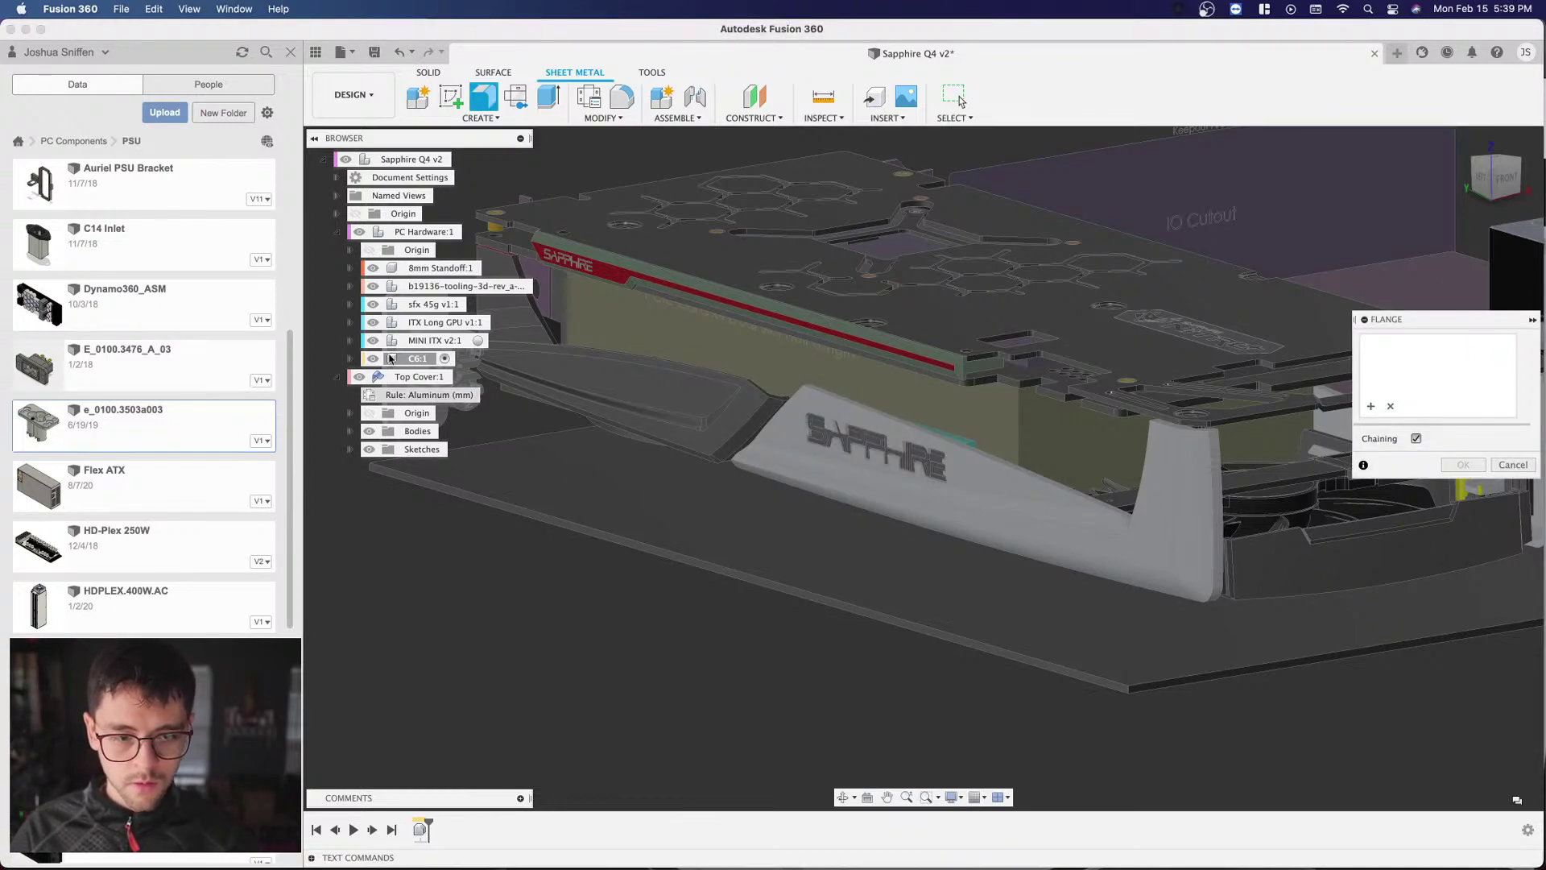
{"action": "left_click", "coordinate": [1513, 465]}
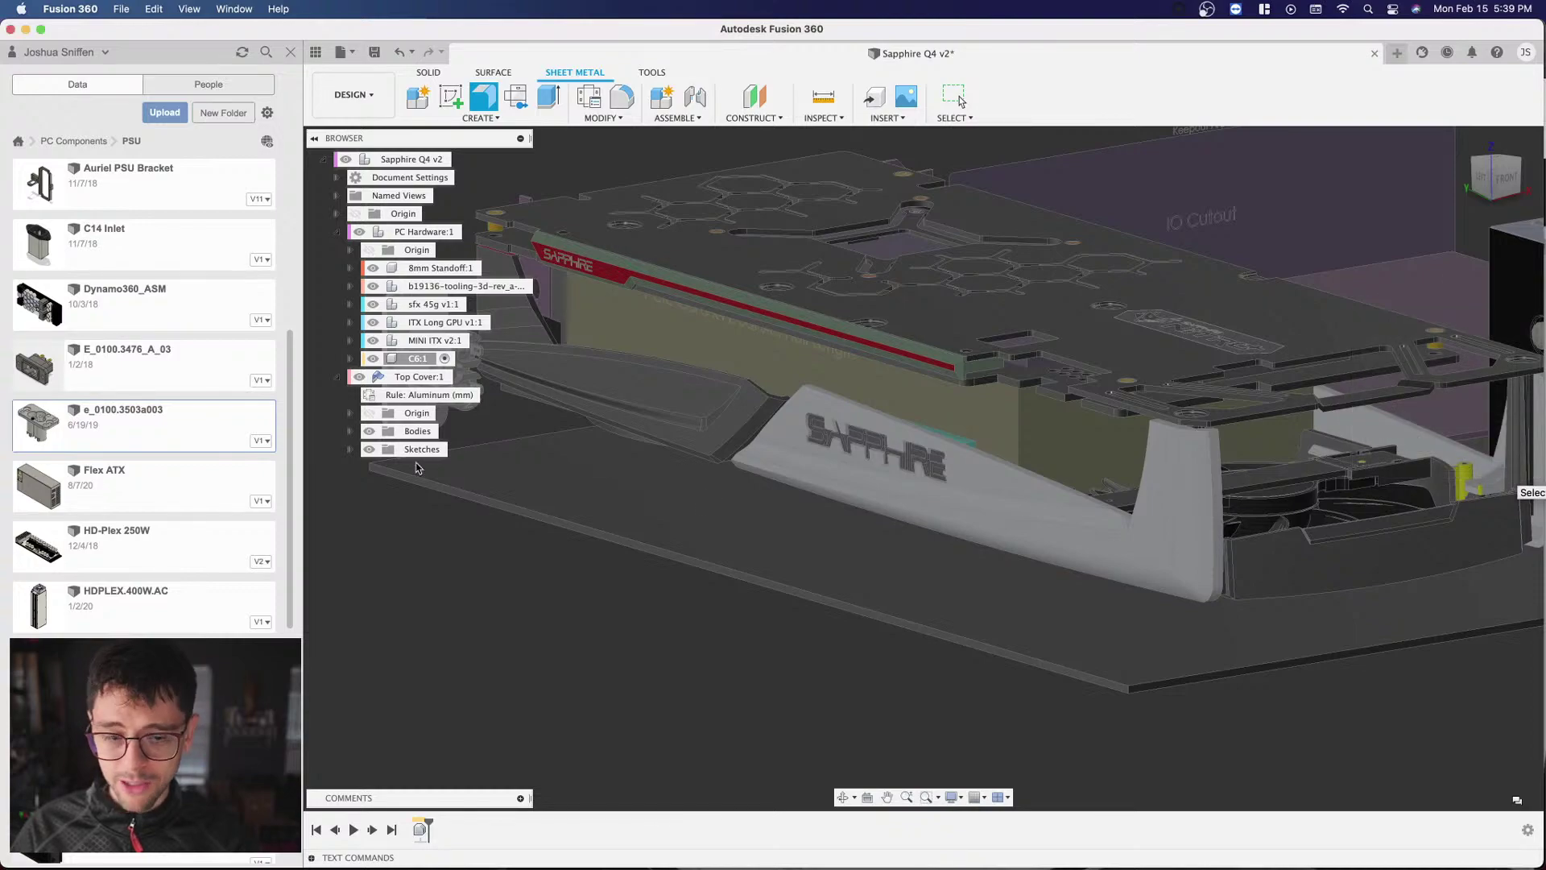
{"action": "left_click", "coordinate": [460, 378]}
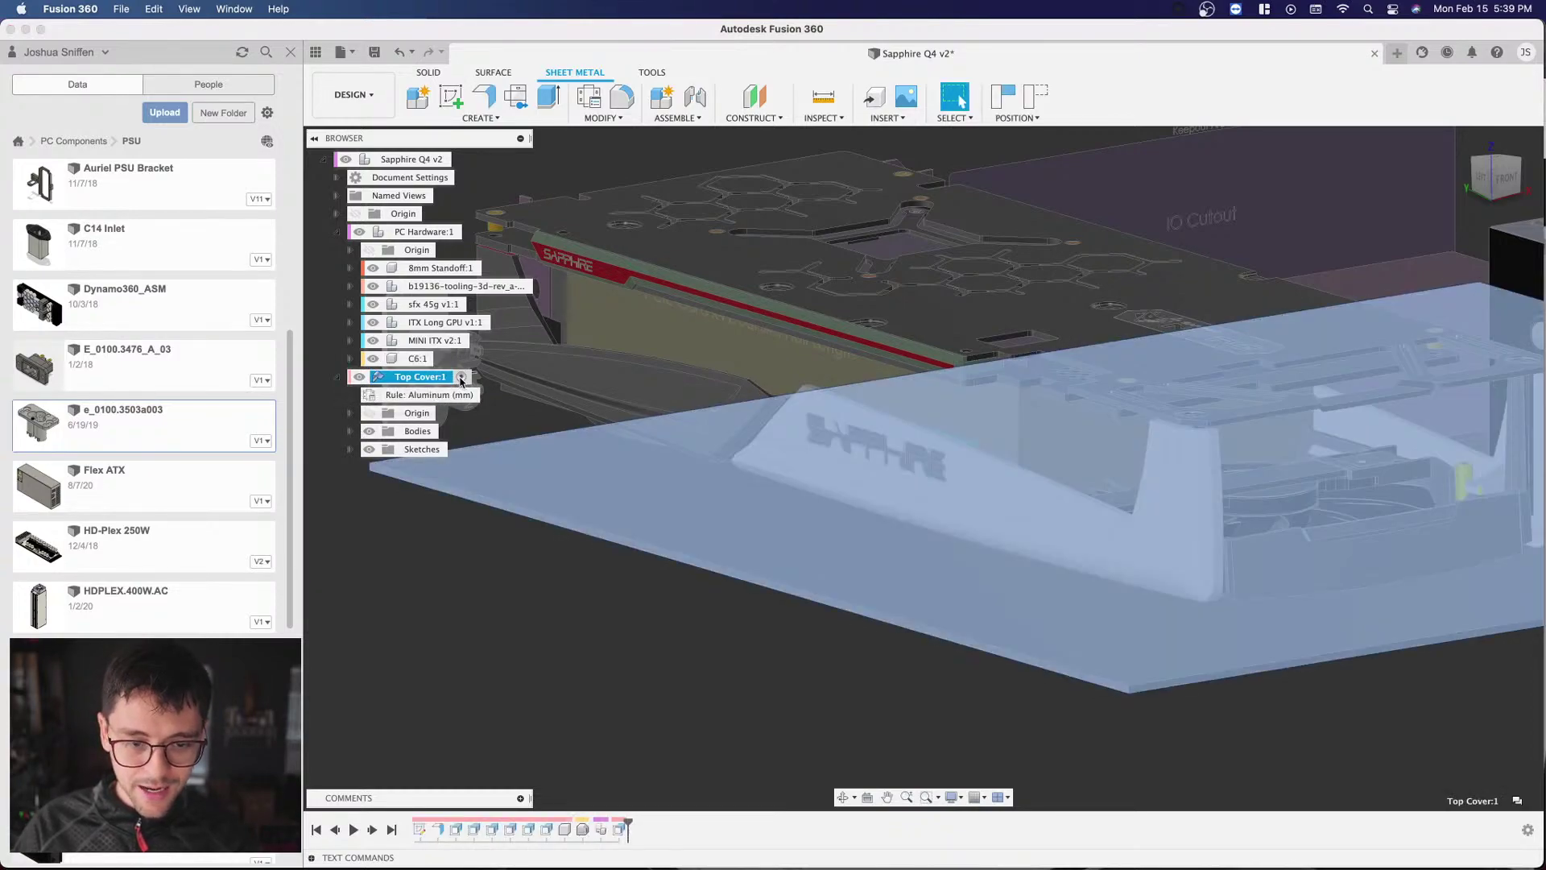
{"action": "scroll", "coordinate": [491, 574], "scroll_direction": "down", "scroll_amount": 5}
{"action": "scroll", "coordinate": [483, 559], "scroll_direction": "up", "scroll_amount": 6}
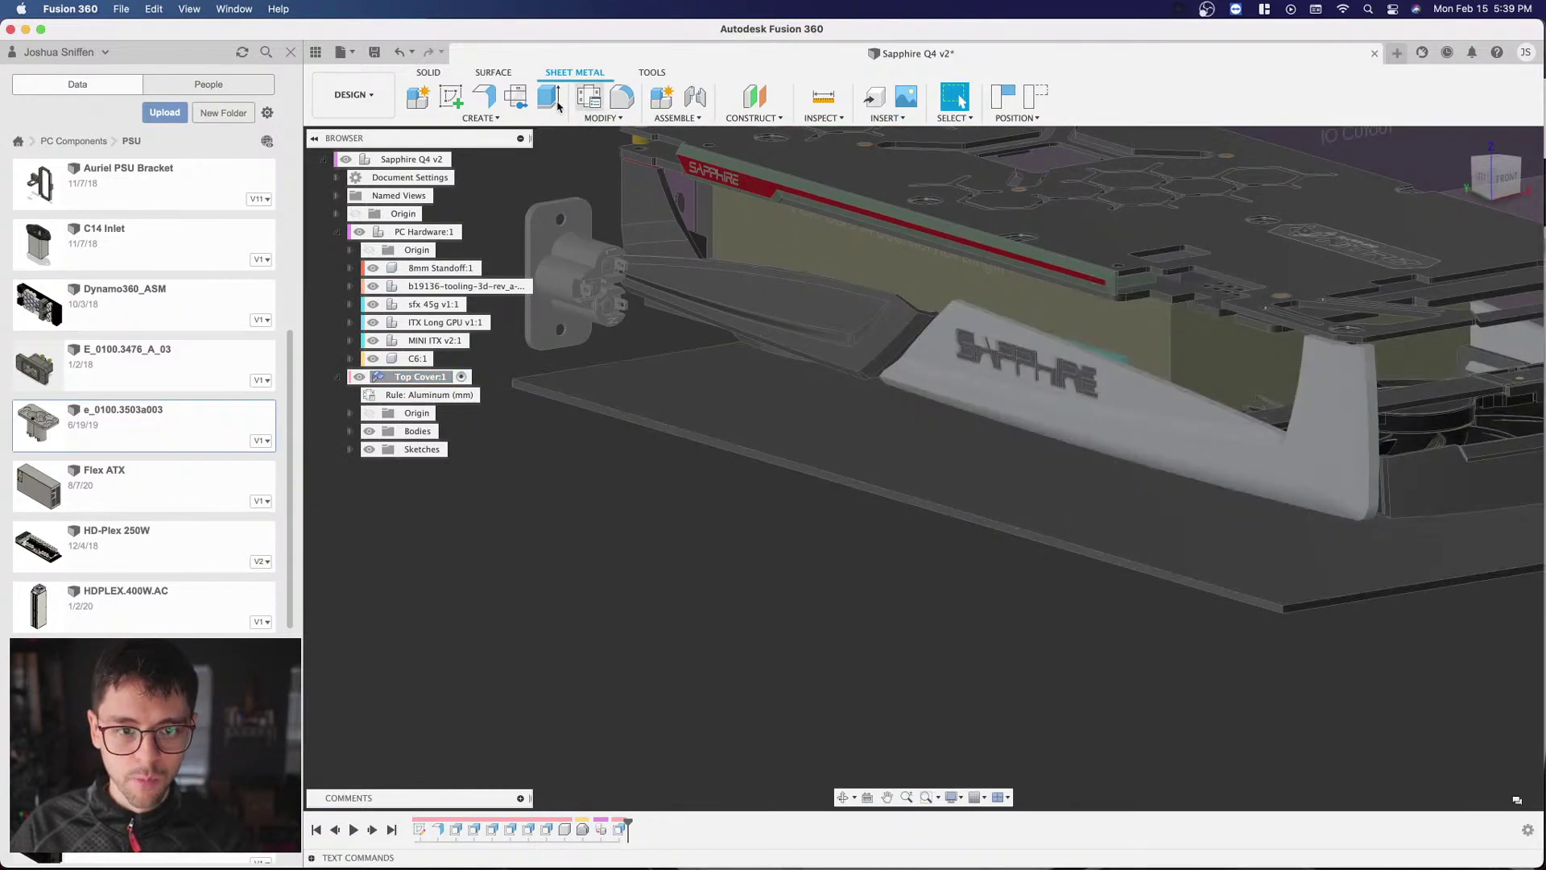
{"action": "left_click", "coordinate": [494, 95]}
{"action": "left_click", "coordinate": [795, 460]}
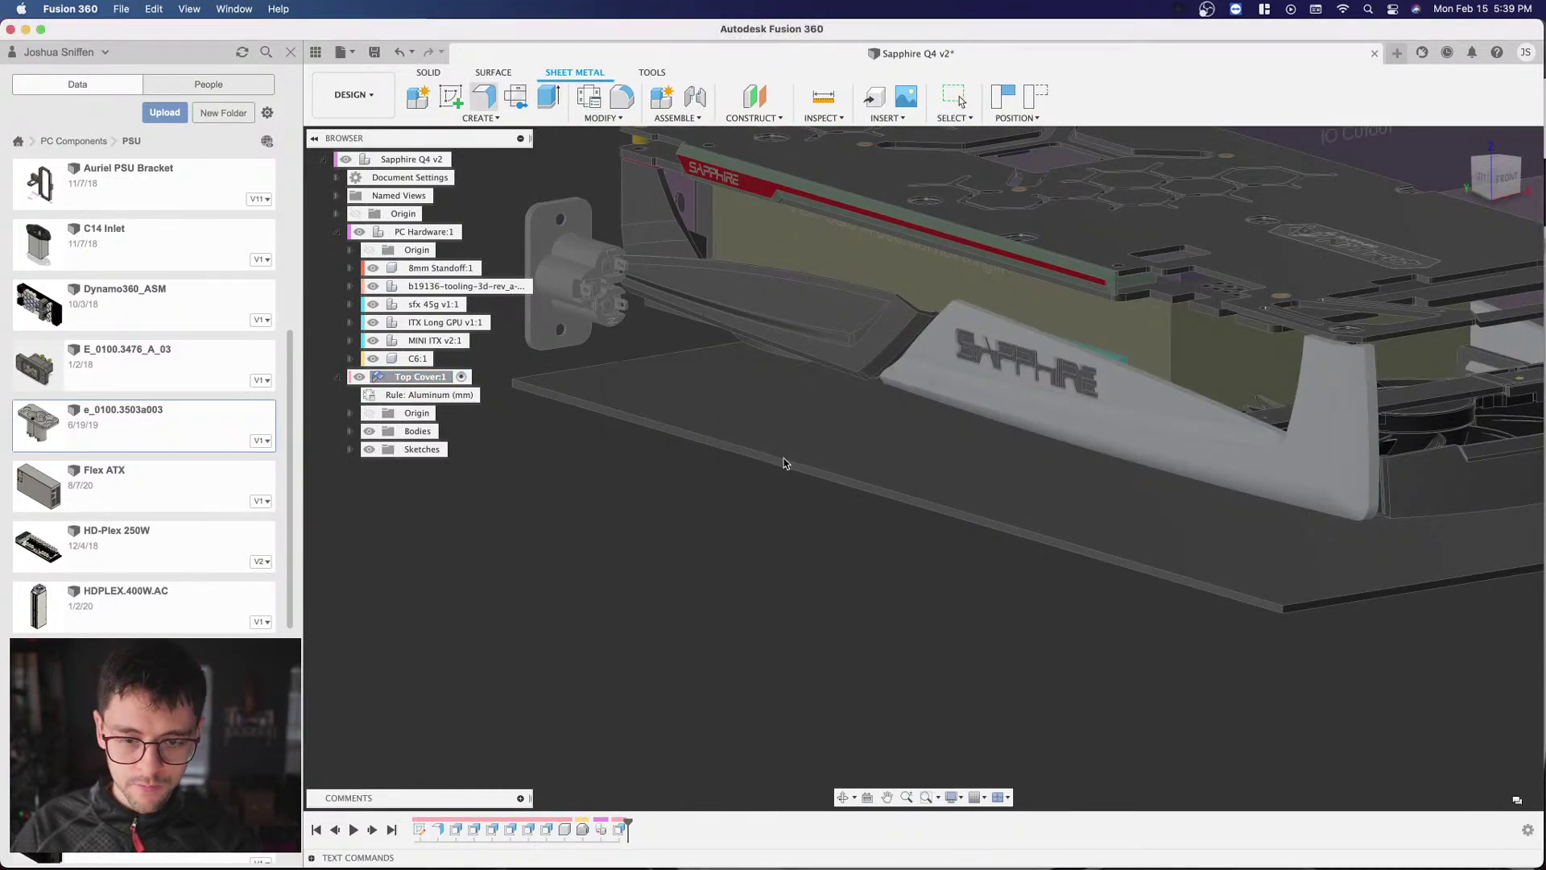
{"action": "left_click", "coordinate": [670, 425]}
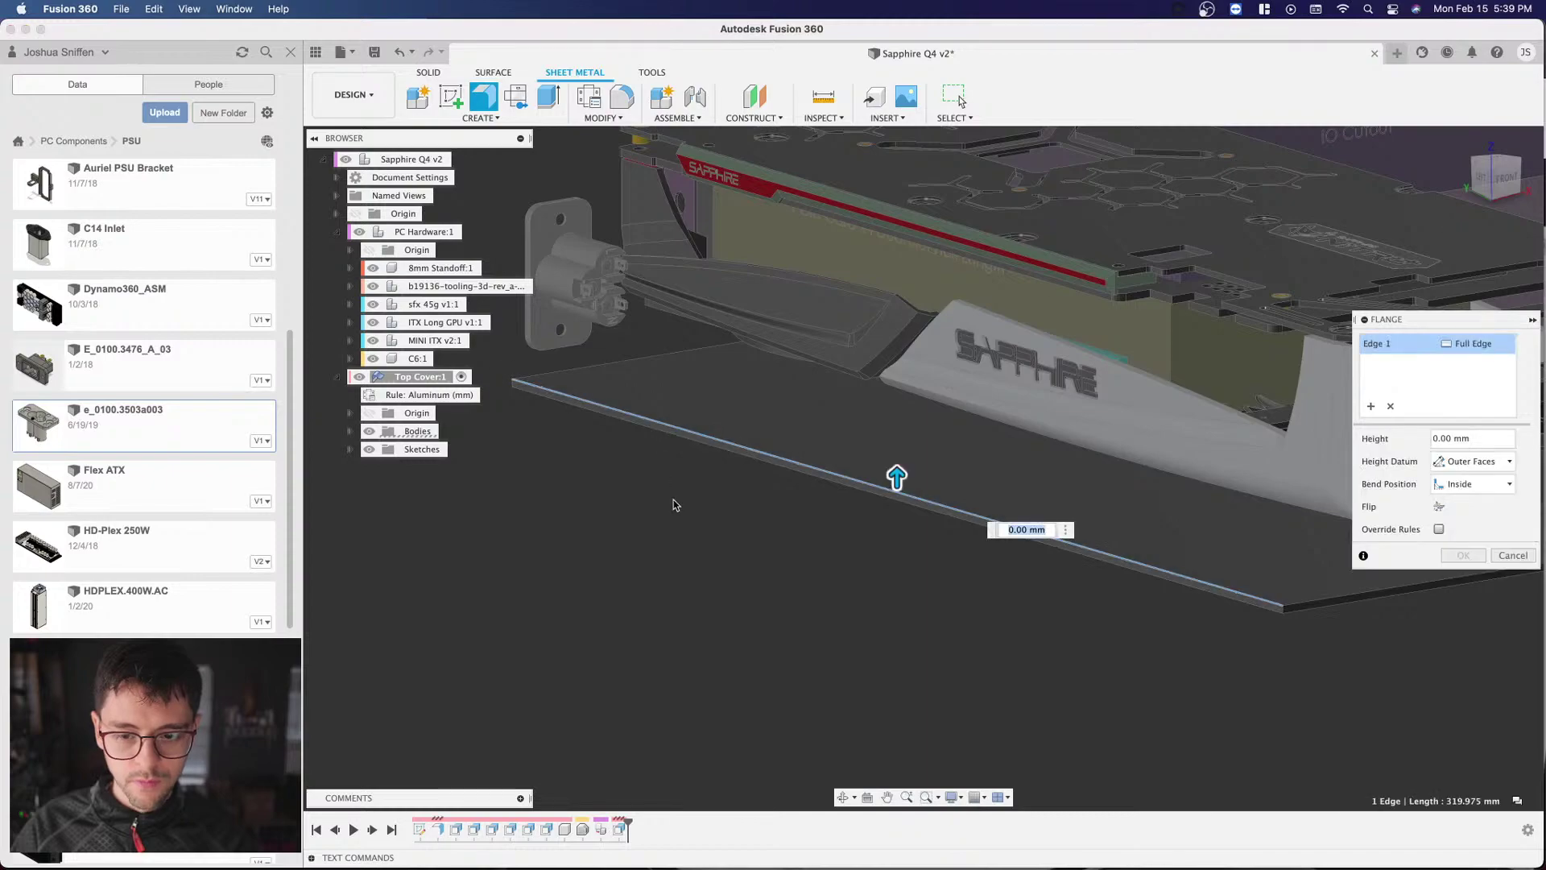
{"action": "scroll", "coordinate": [885, 515], "scroll_direction": "down", "scroll_amount": 5}
{"action": "scroll", "coordinate": [967, 553], "scroll_direction": "up", "scroll_amount": 5}
{"action": "scroll", "coordinate": [966, 552], "scroll_direction": "down", "scroll_amount": 8}
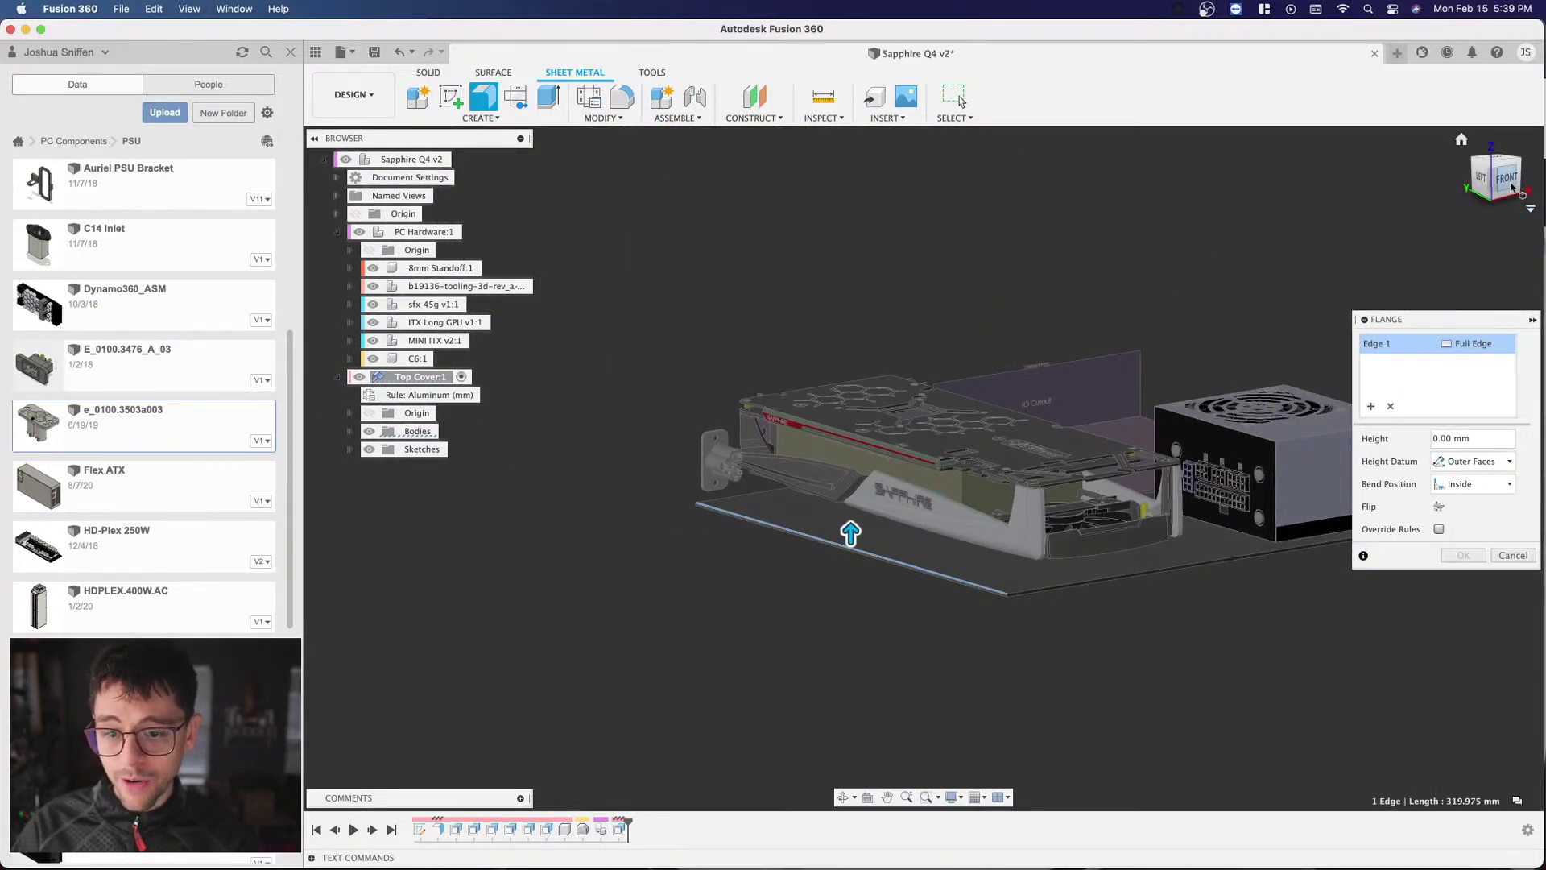
{"action": "scroll", "coordinate": [849, 515], "scroll_direction": "up", "scroll_amount": 4}
{"action": "mouse_move", "coordinate": [850, 515]}
{"action": "left_mouse_down"}
{"action": "mouse_move", "coordinate": [850, 352]}
{"action": "mouse_move", "coordinate": [849, 503]}
{"action": "left_mouse_up"}
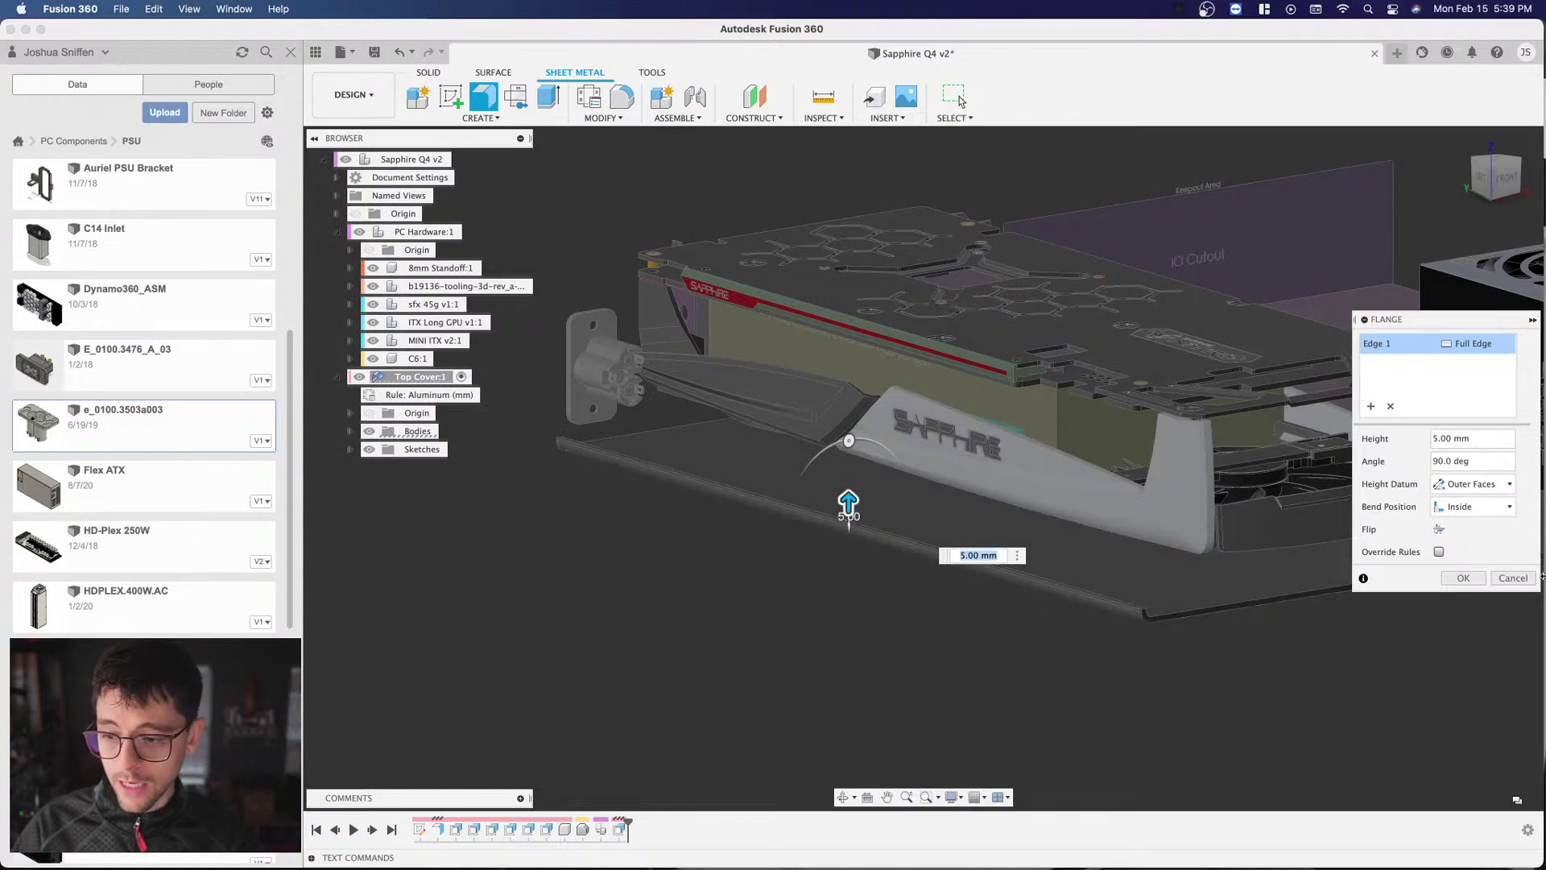
{"action": "left_click", "coordinate": [1512, 578]}
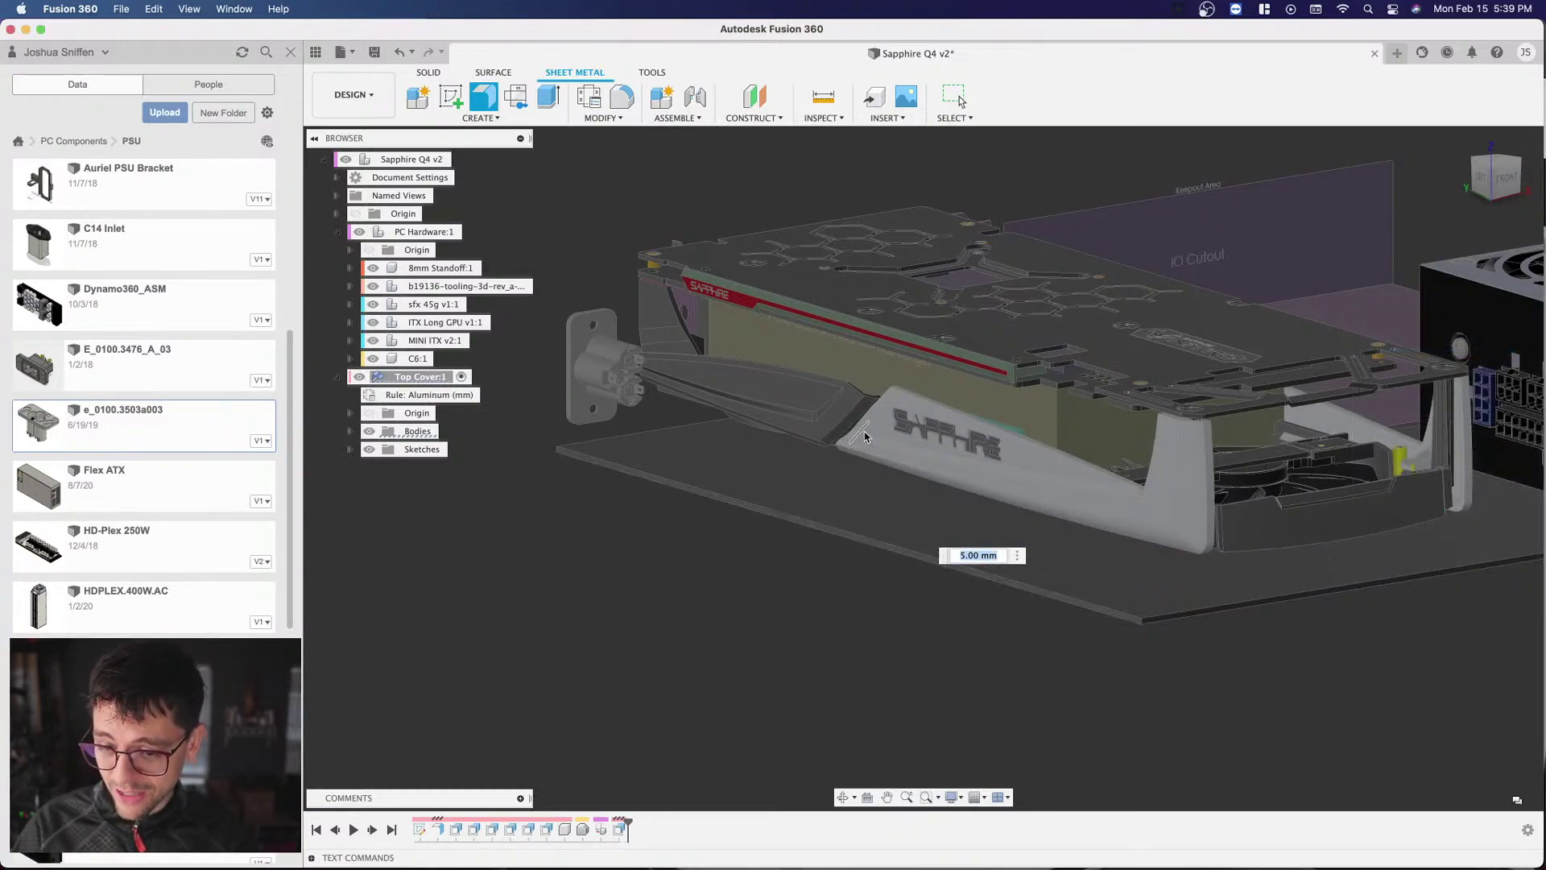
{"action": "middle_click_drag", "start_coordinate": [921, 467], "coordinate": [725, 467], "text": "shift"}
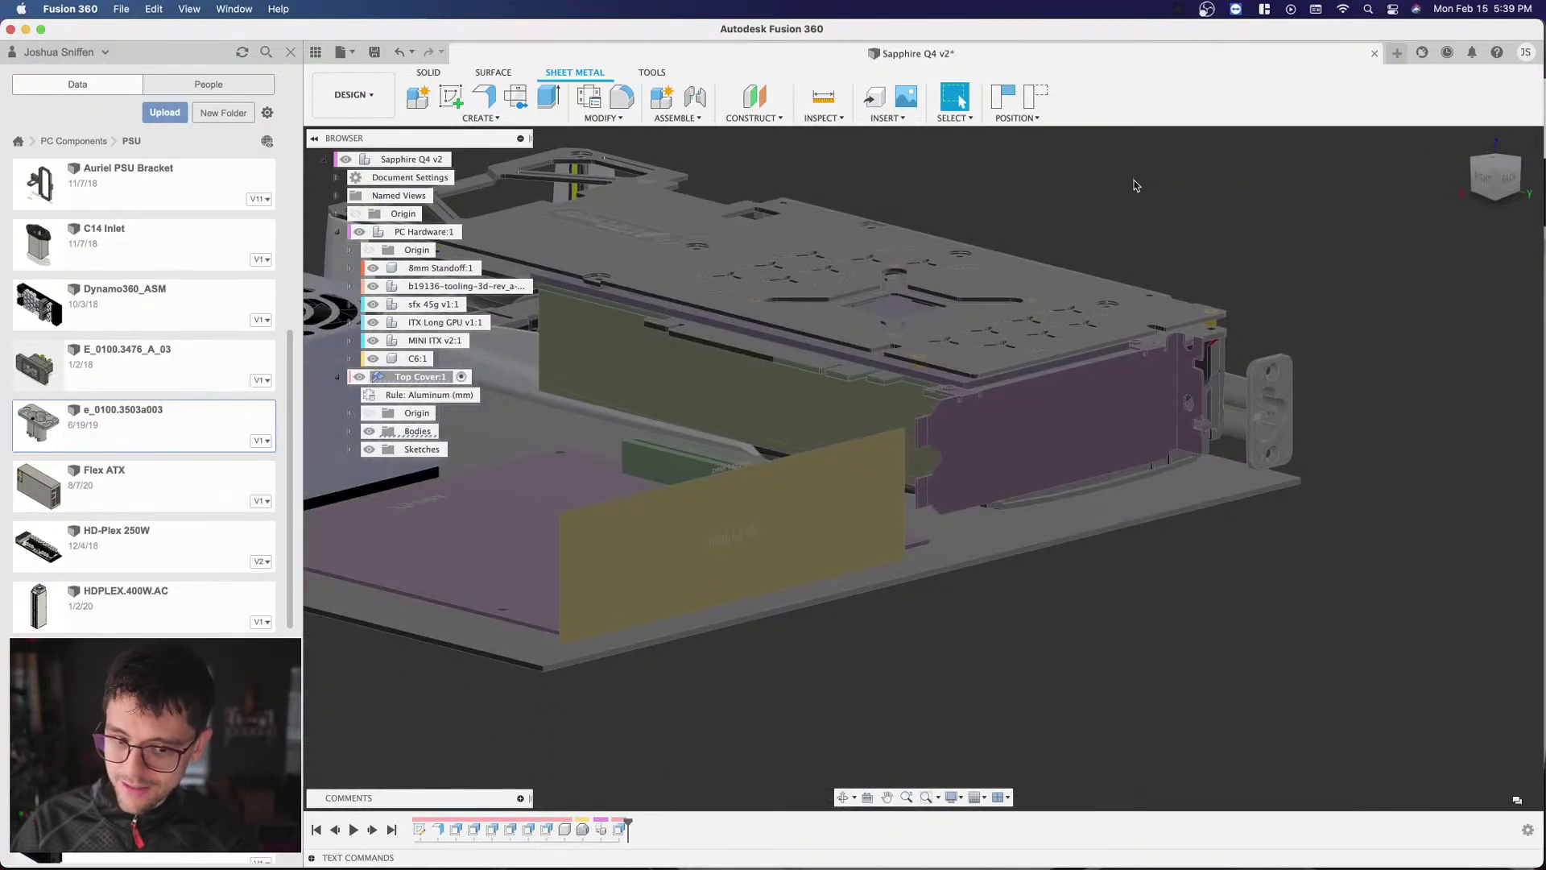
Step: Start a flange on the top cover's long side edge beside the rear I/O, leaving moved components in their previous position, and set its height to 70 mm
{"action": "left_click", "coordinate": [484, 100]}
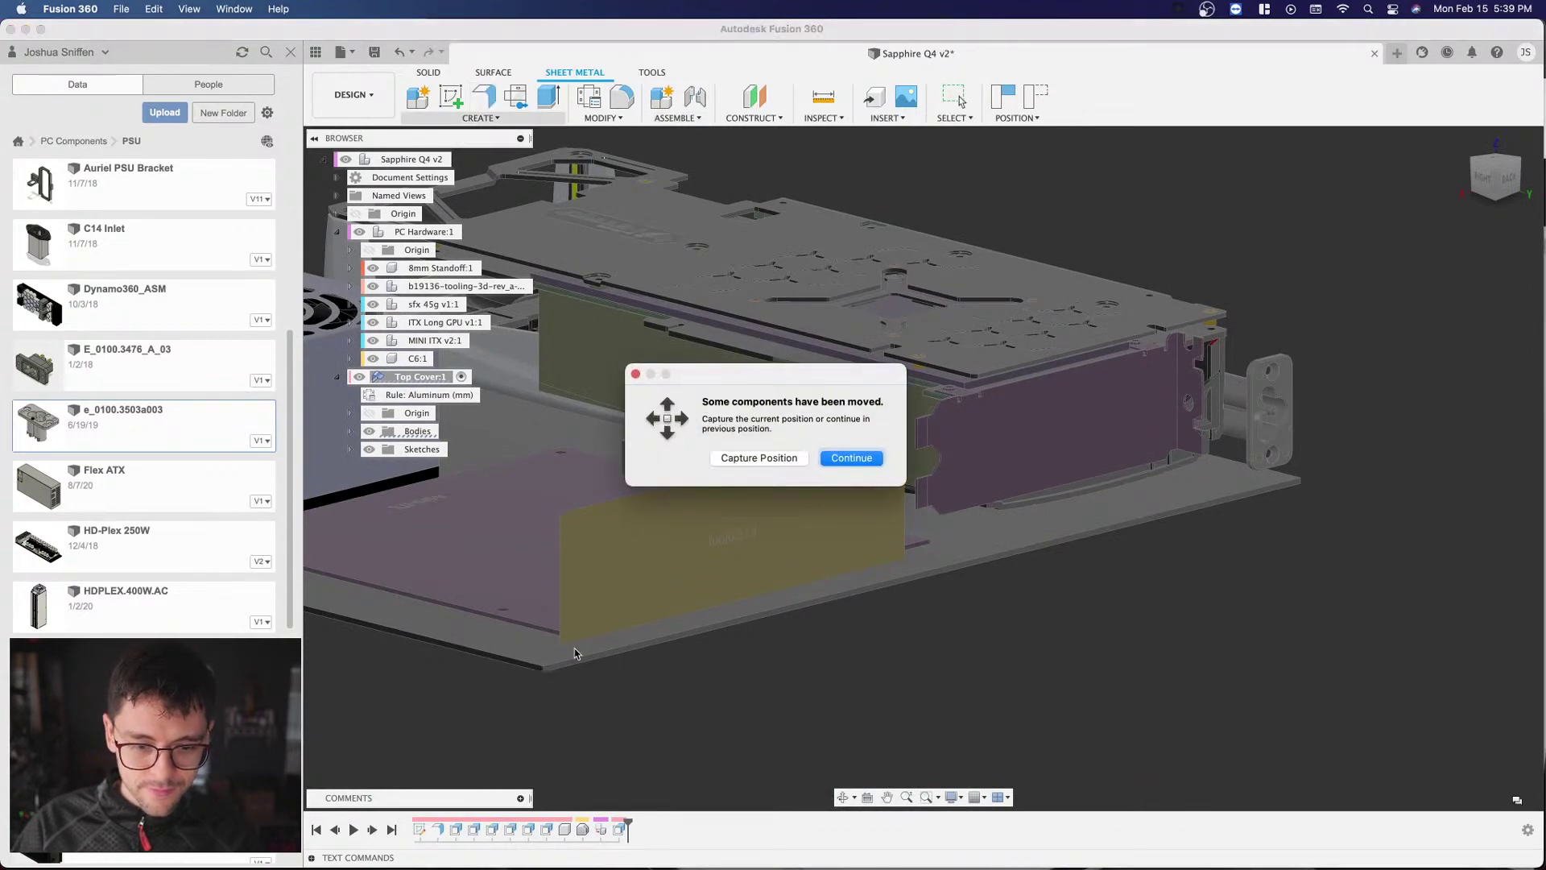
{"action": "left_click", "coordinate": [818, 453]}
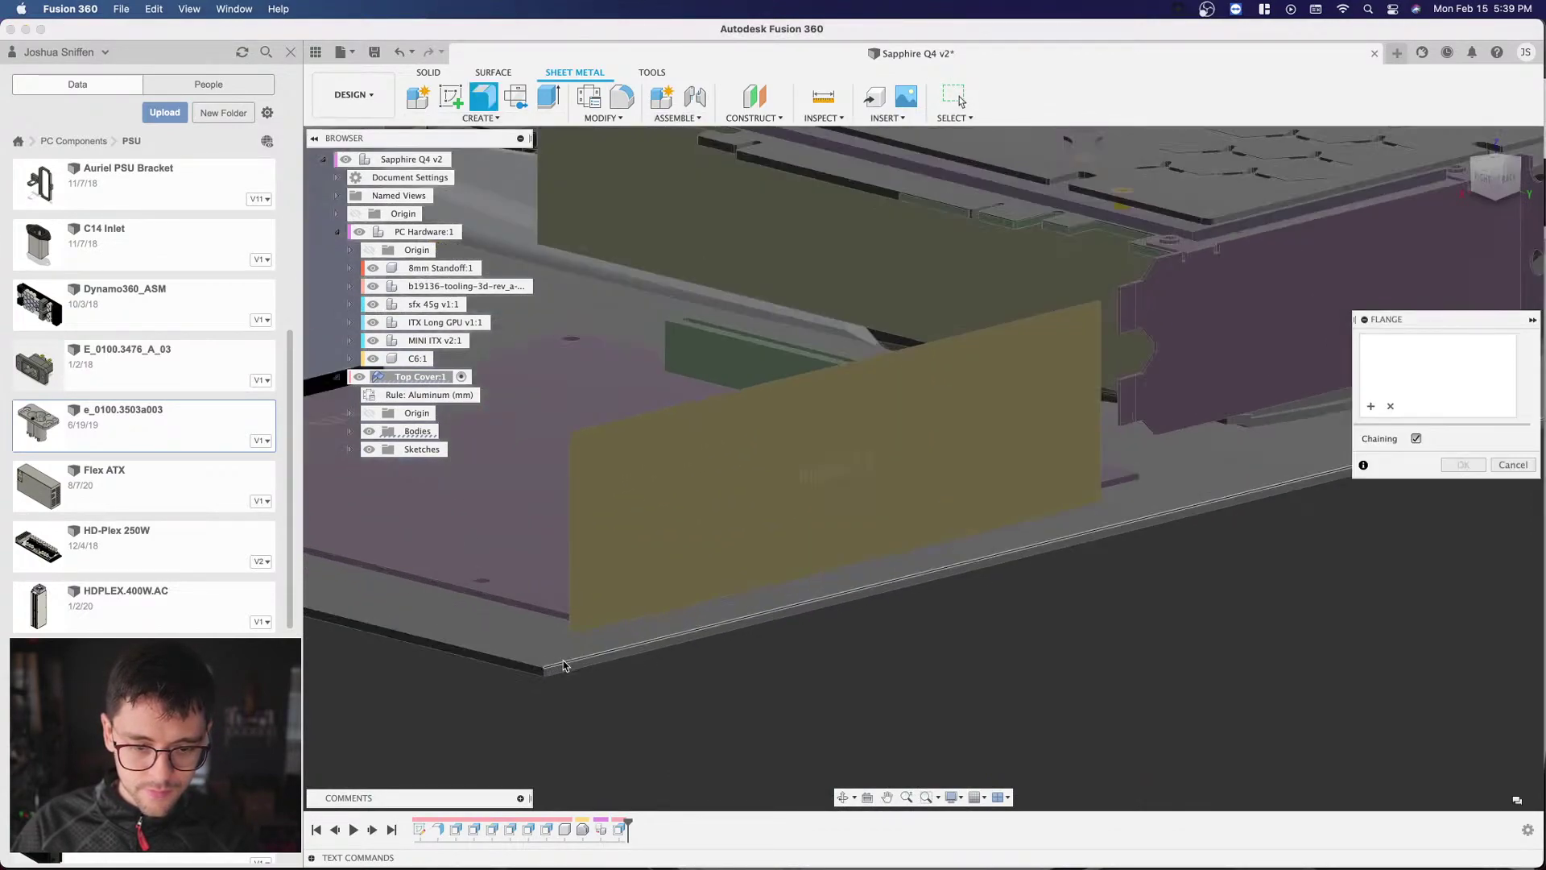
{"action": "left_click", "coordinate": [541, 666]}
{"action": "scroll", "coordinate": [757, 668], "scroll_direction": "down", "scroll_amount": 3}
{"action": "left_click", "coordinate": [1488, 179]}
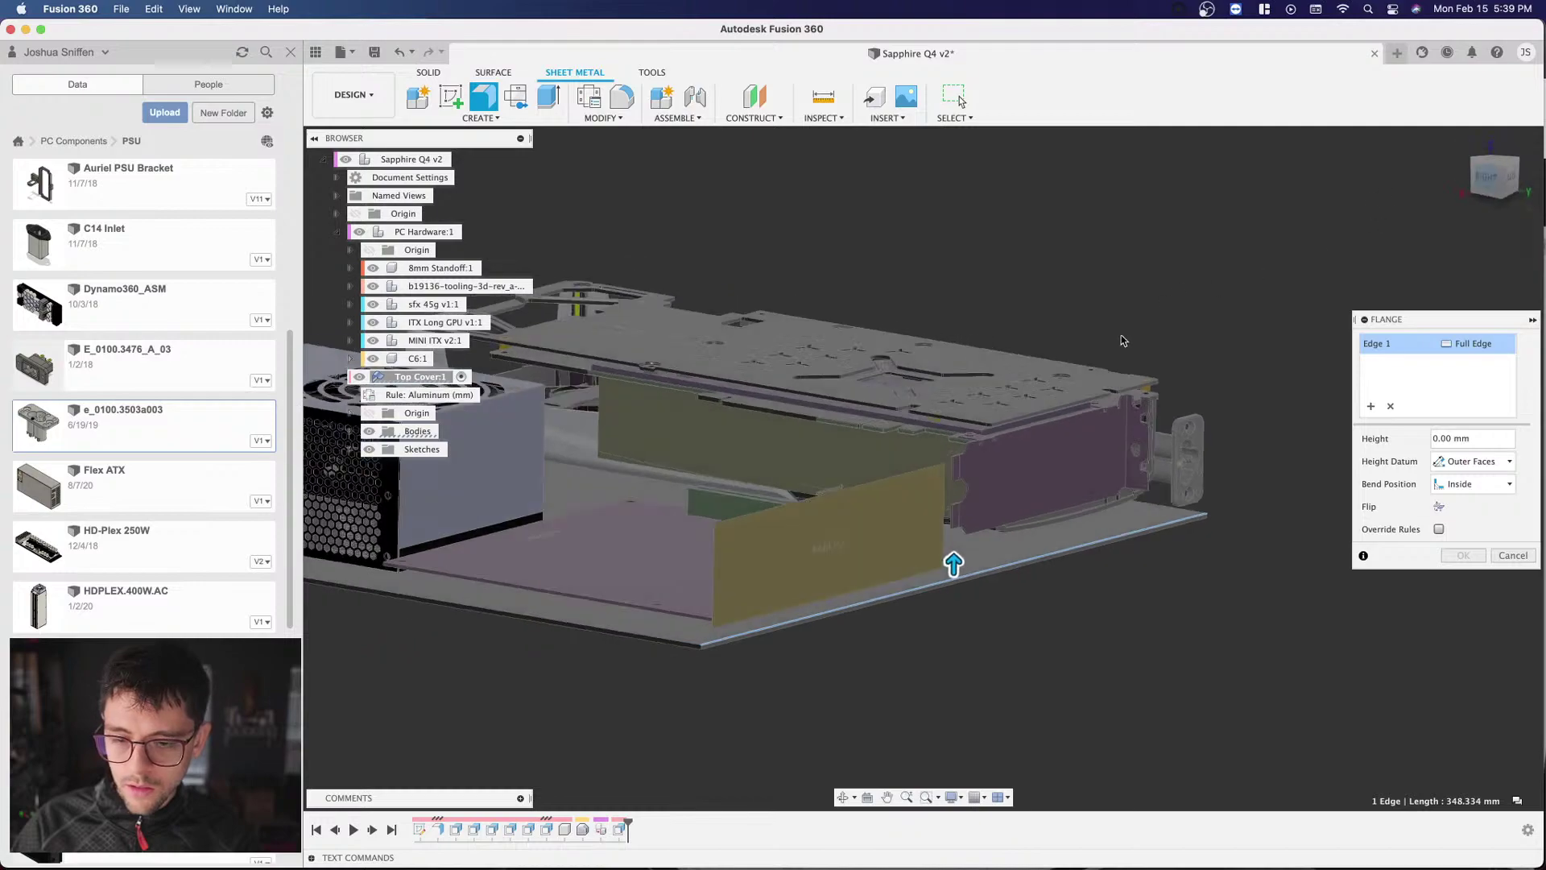
{"action": "left_click_drag", "start_coordinate": [1130, 513], "coordinate": [1129, 146]}
{"action": "scroll", "coordinate": [1150, 157], "scroll_direction": "down", "scroll_amount": 4}
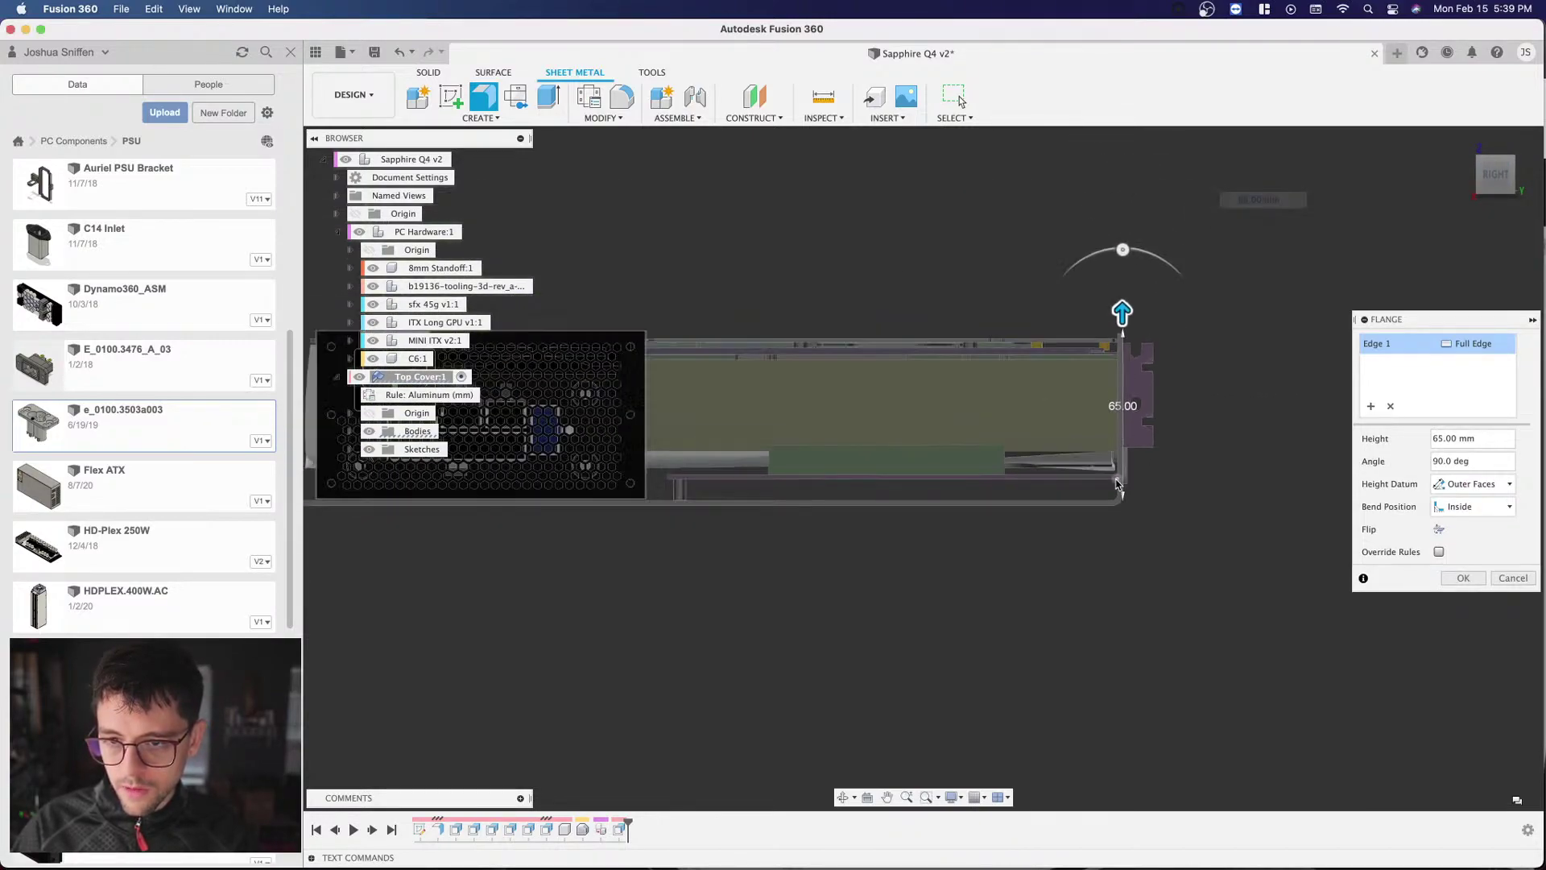
{"action": "left_click_drag", "start_coordinate": [1123, 318], "coordinate": [1125, 300]}
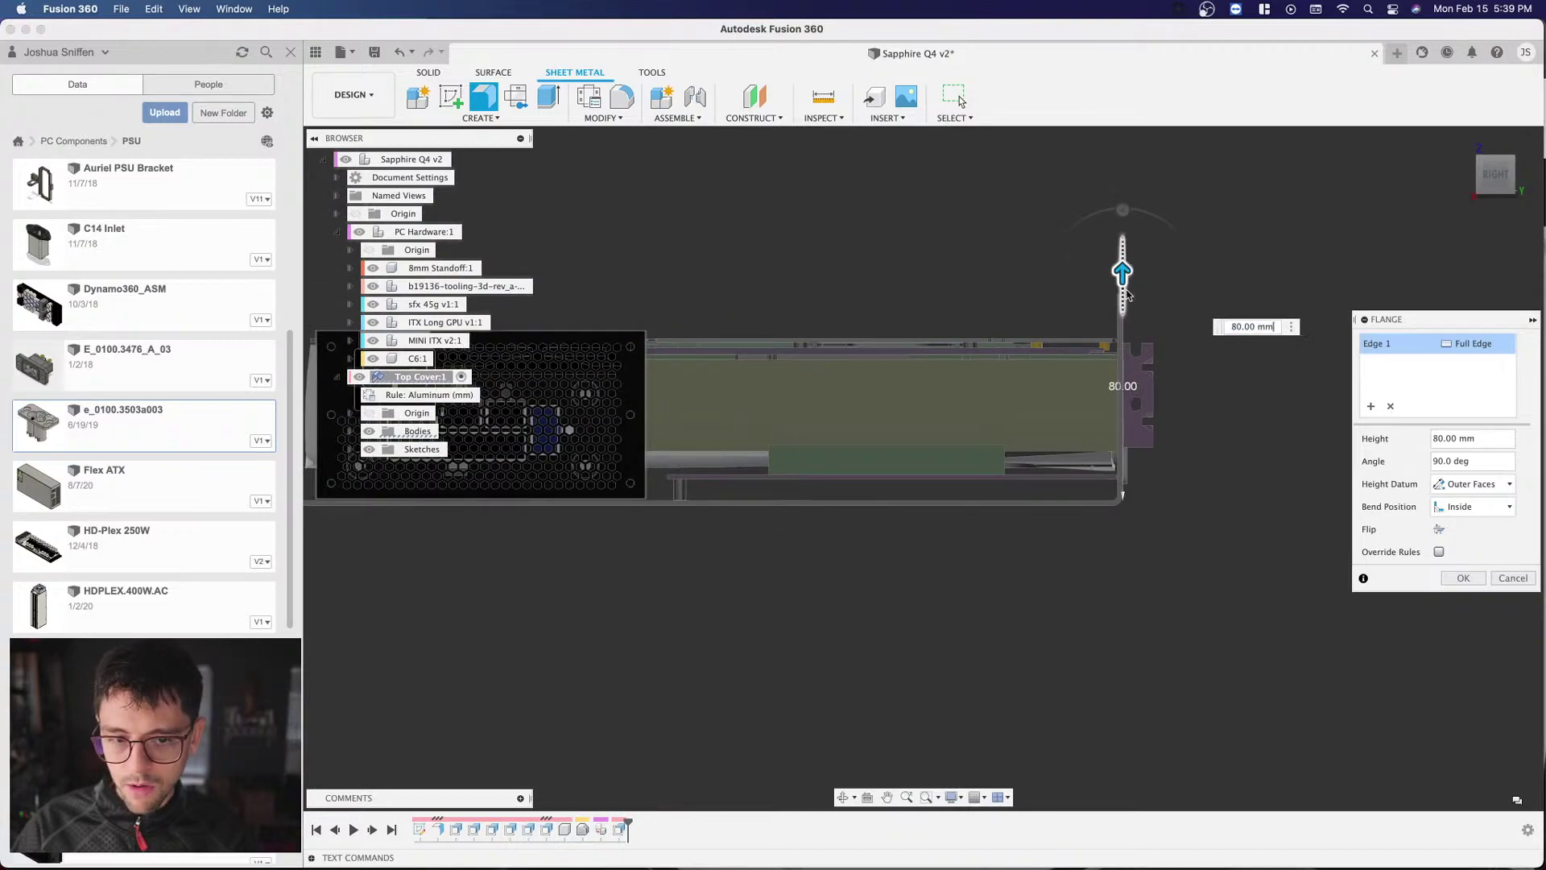
{"action": "scroll", "coordinate": [1124, 299], "scroll_direction": "up", "scroll_amount": 1}
Step: Examine the 70 mm flange's height above the graphics card and its fit against the bracket and motherboard I/O area
{"action": "left_click_drag", "start_coordinate": [1496, 171], "coordinate": [1255, 438]}
{"action": "scroll", "coordinate": [1512, 305], "scroll_direction": "up", "scroll_amount": 2}
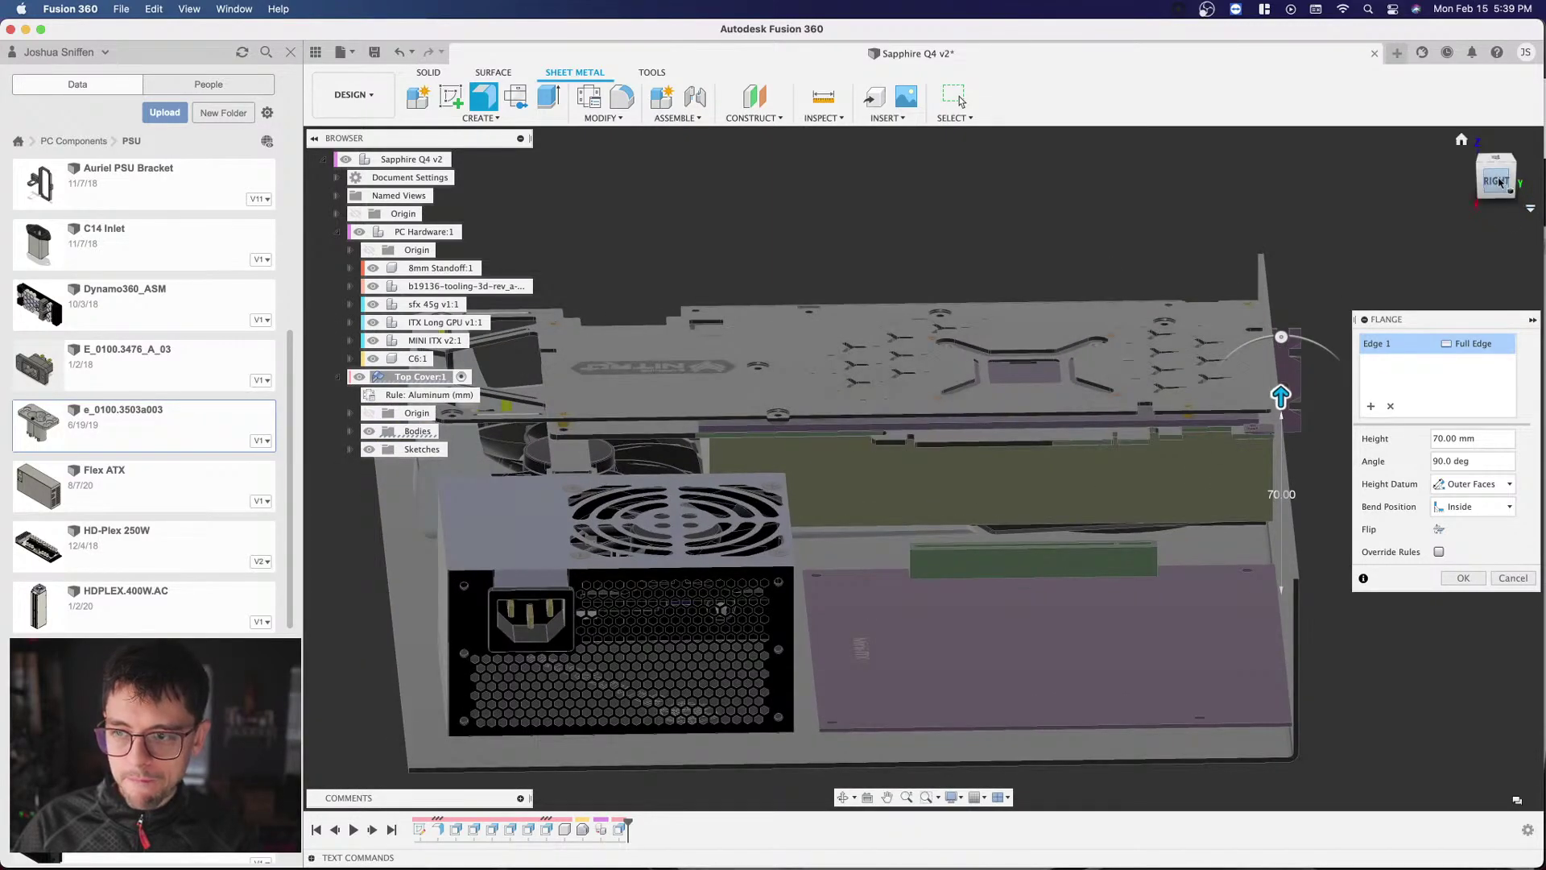
{"action": "left_click", "coordinate": [1496, 178]}
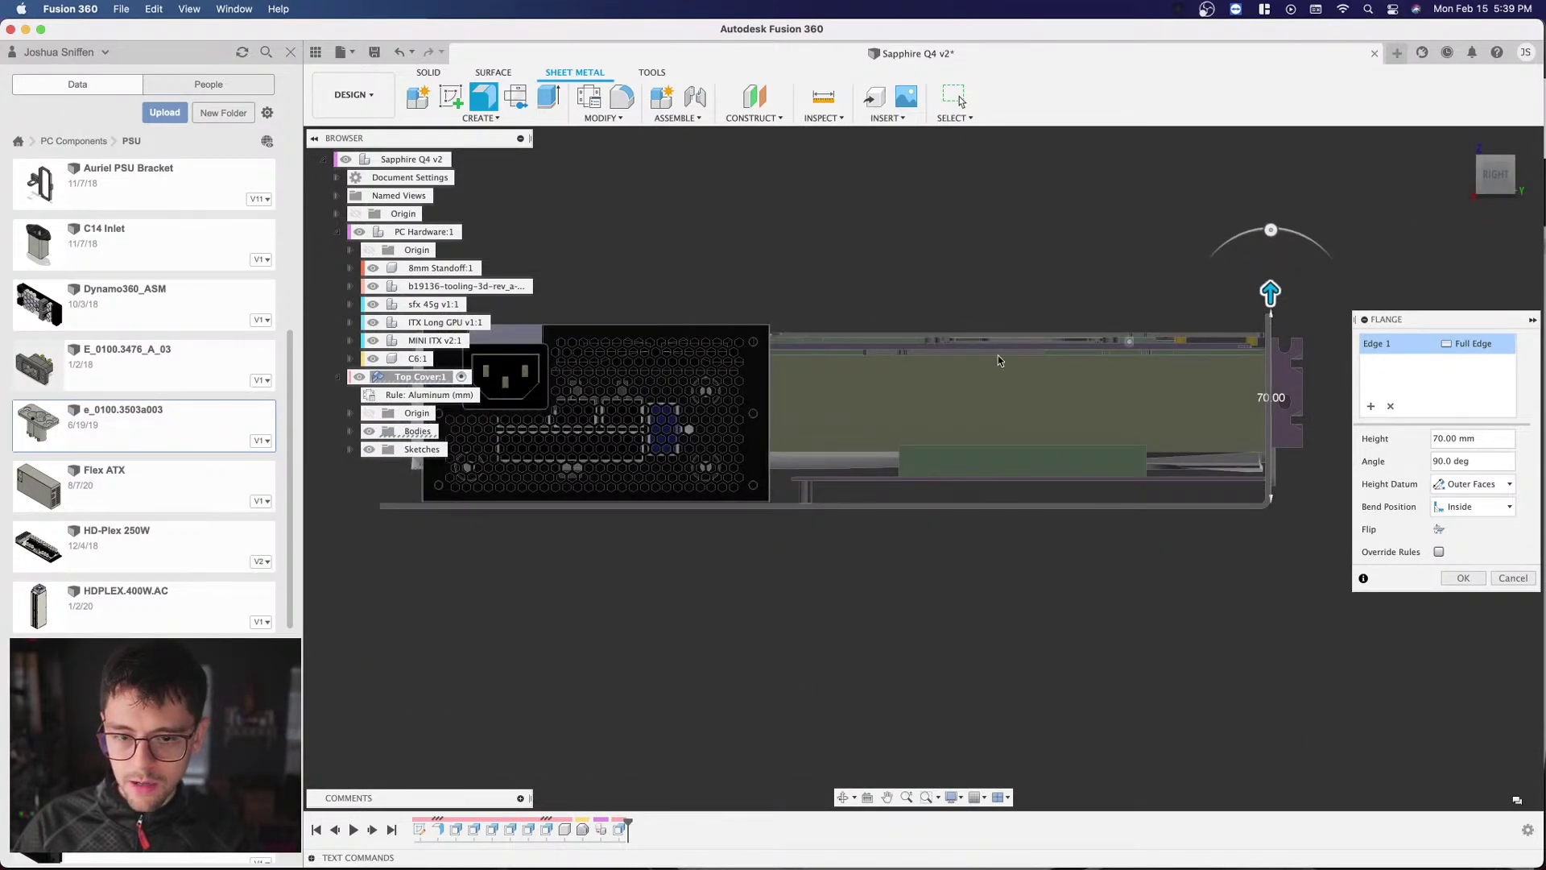
{"action": "scroll", "coordinate": [1317, 304], "scroll_direction": "up", "scroll_amount": 4}
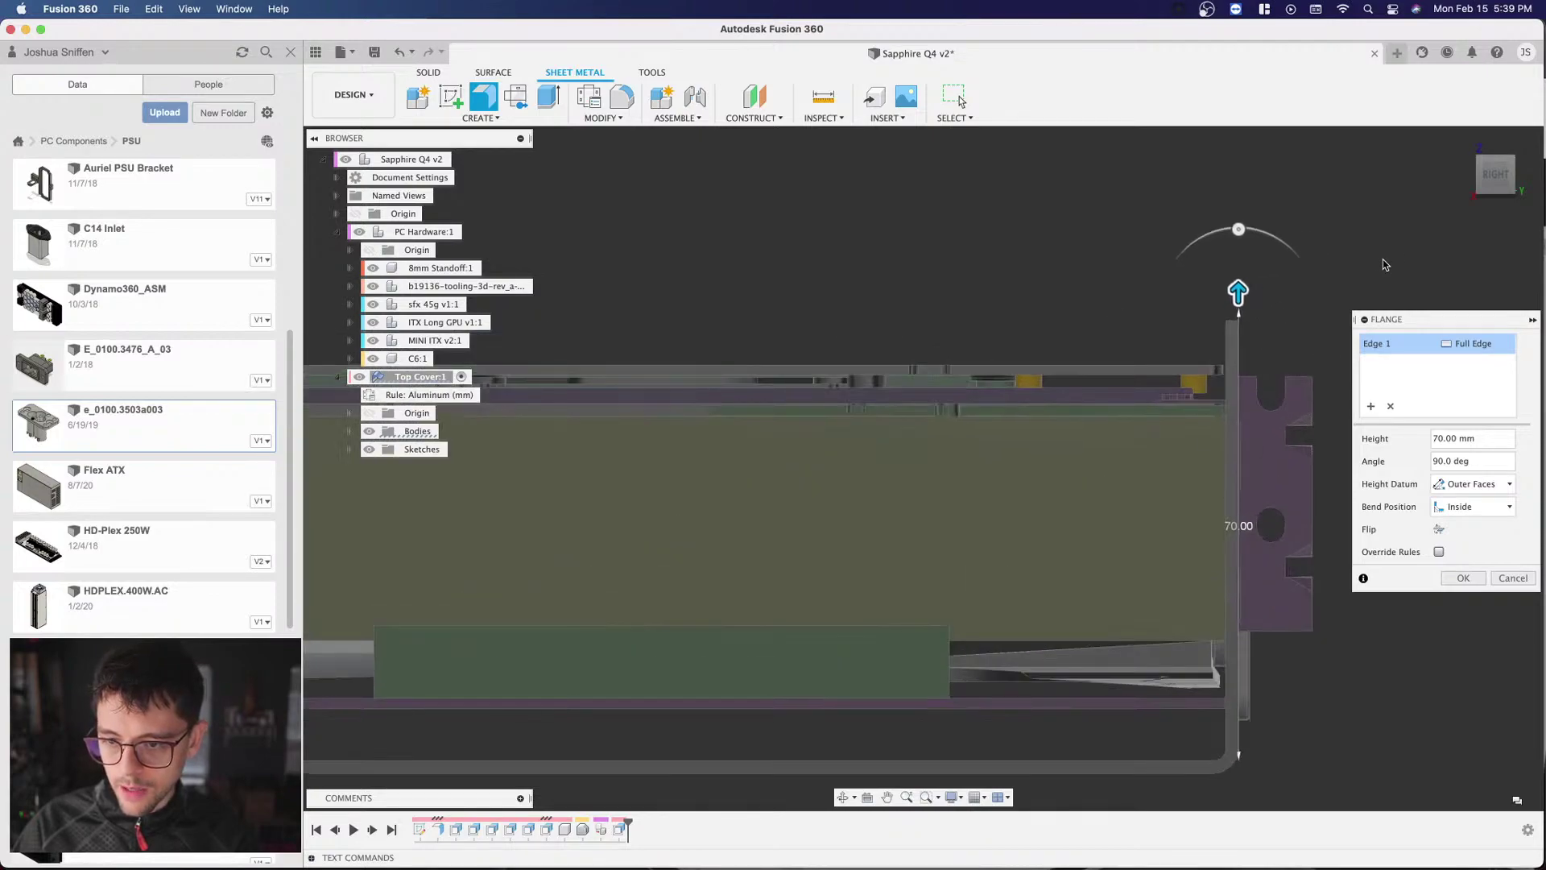
{"action": "left_click_drag", "start_coordinate": [1494, 174], "coordinate": [1496, 175]}
{"action": "scroll", "coordinate": [990, 437], "scroll_direction": "down", "scroll_amount": 5}
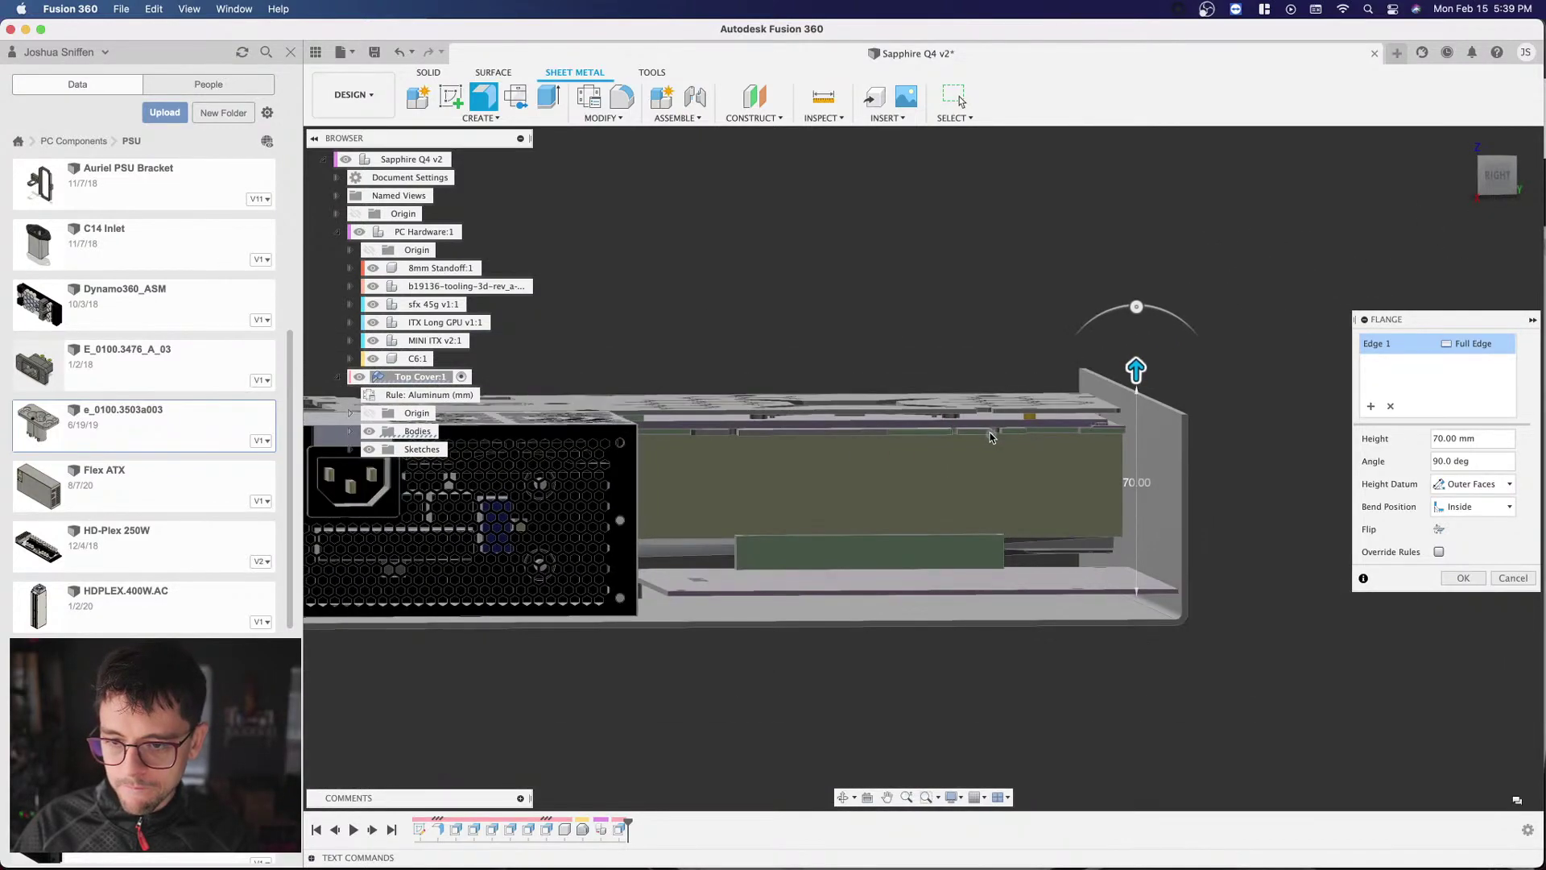
{"action": "left_click_drag", "start_coordinate": [1498, 173], "coordinate": [1272, 471]}
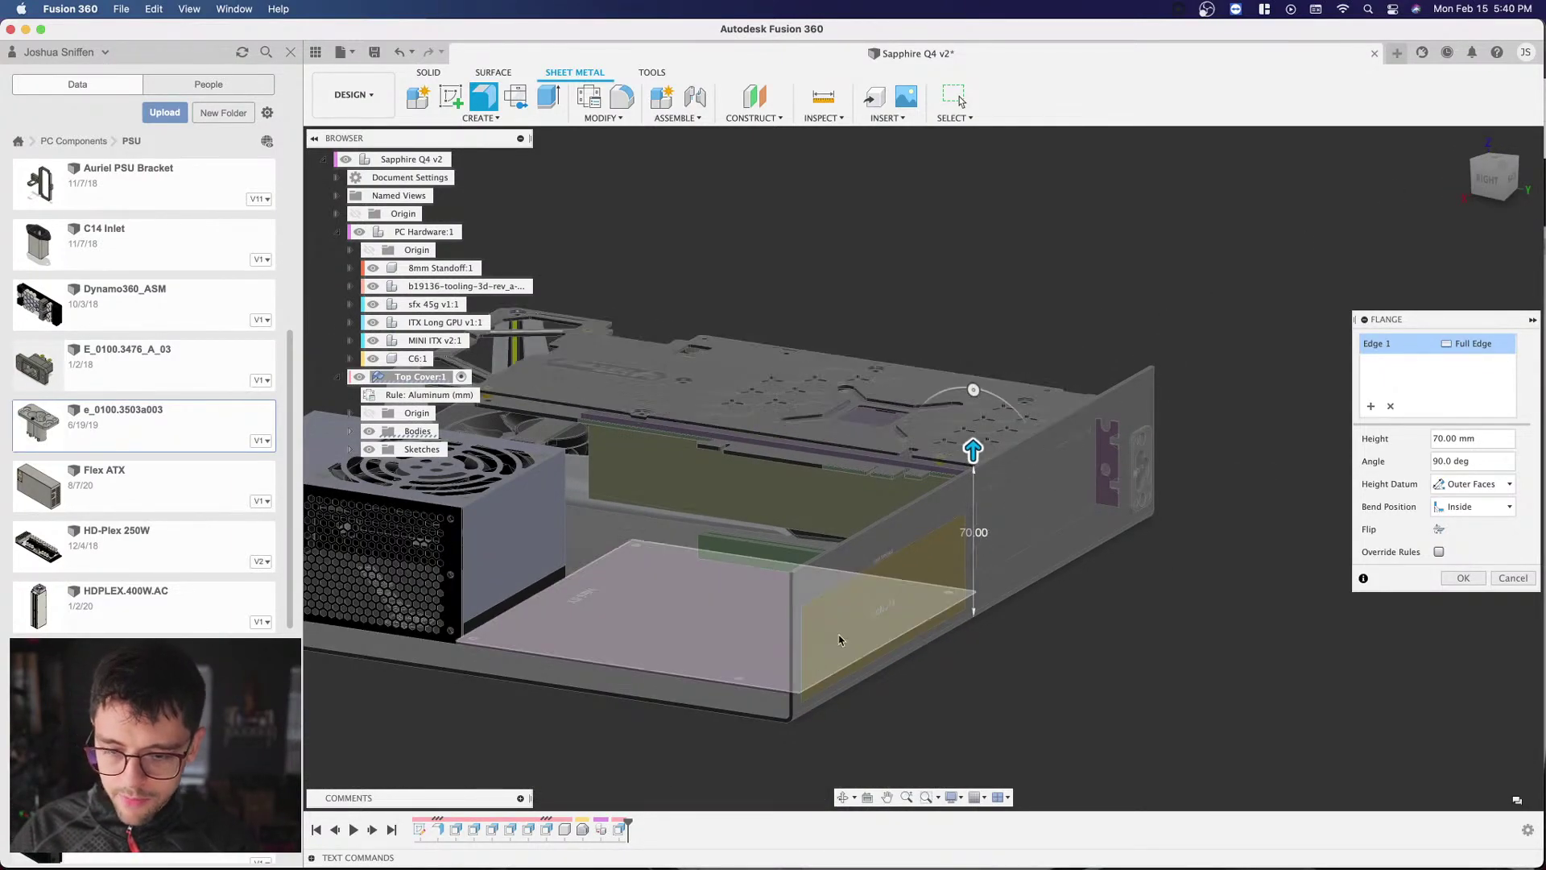
{"action": "scroll", "coordinate": [1103, 418], "scroll_direction": "up", "scroll_amount": 6}
{"action": "scroll", "coordinate": [1108, 444], "scroll_direction": "down", "scroll_amount": 3}
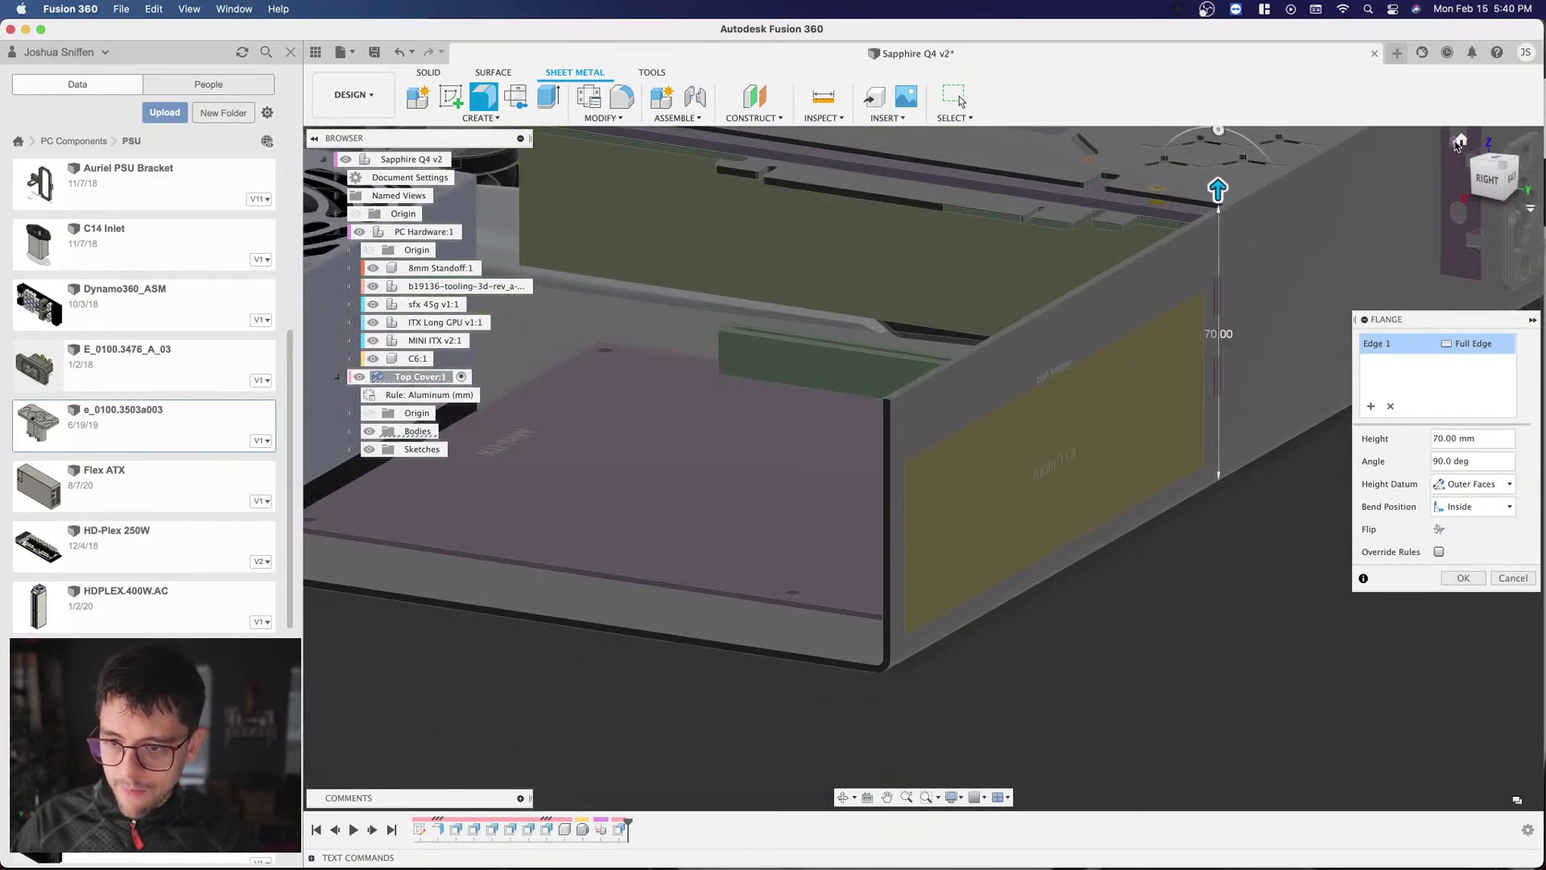
{"action": "left_click_drag", "start_coordinate": [1486, 184], "coordinate": [1457, 190]}
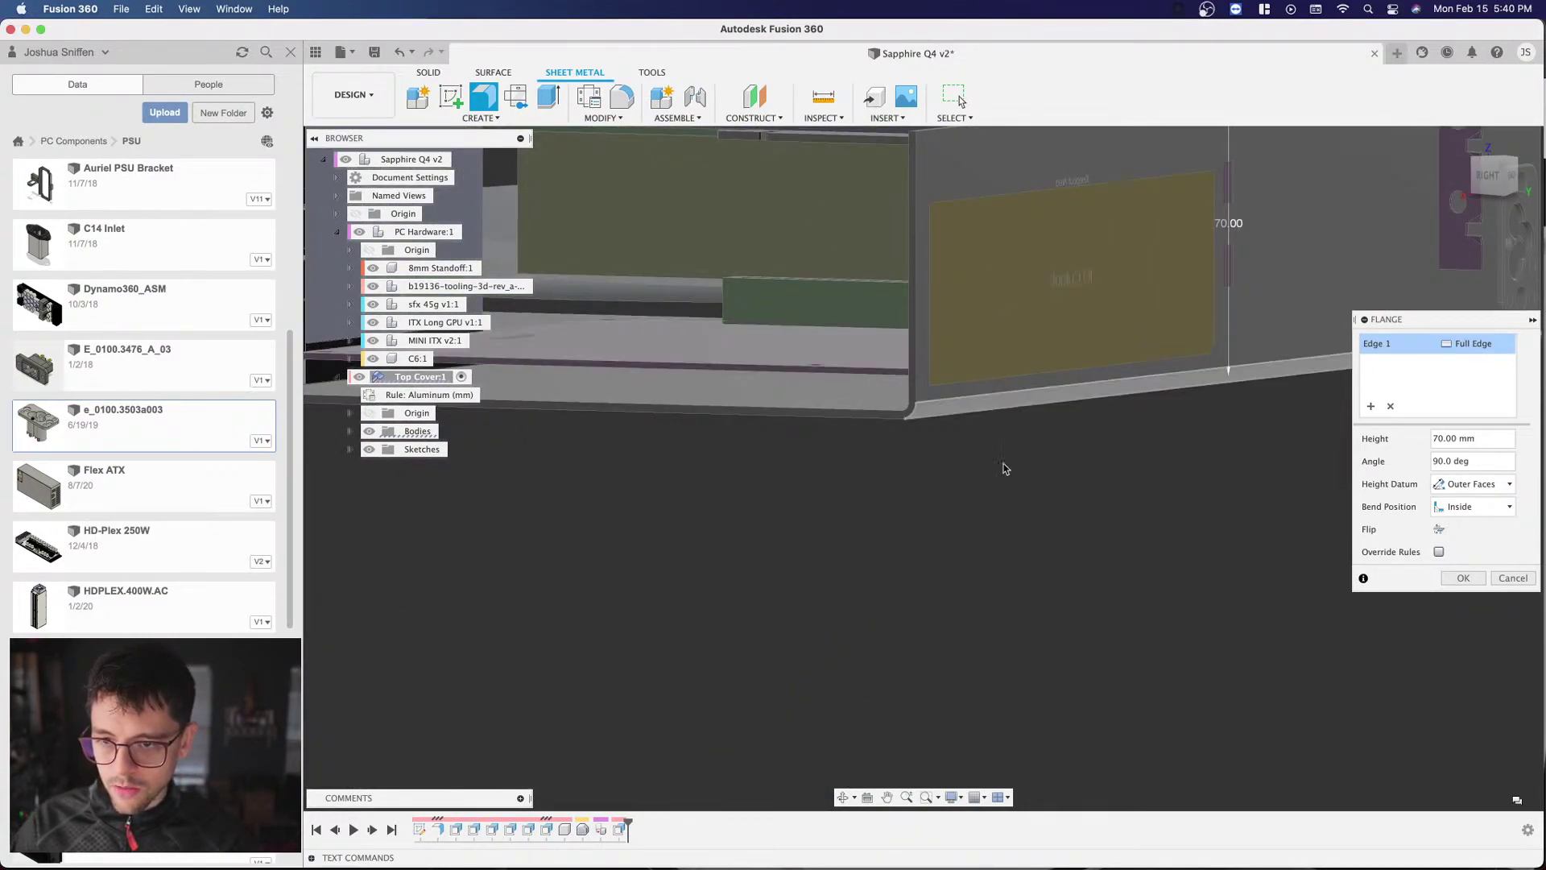
{"action": "scroll", "coordinate": [958, 532], "scroll_direction": "down", "scroll_amount": 3}
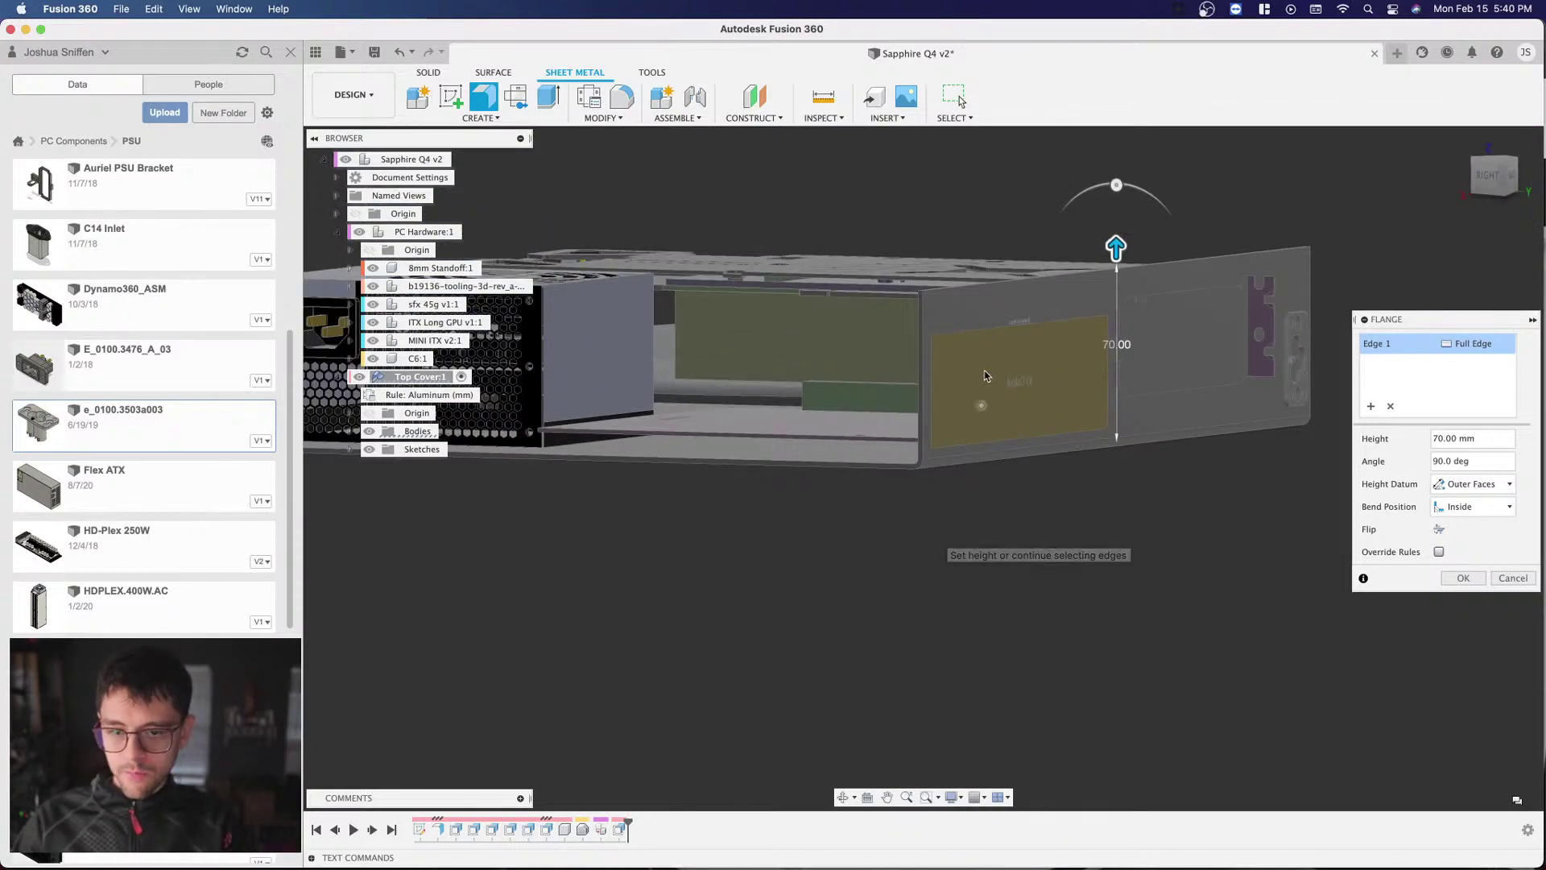
{"action": "left_click", "coordinate": [1492, 171]}
{"action": "middle_click_drag", "start_coordinate": [922, 468], "coordinate": [1351, 286], "text": "shift"}
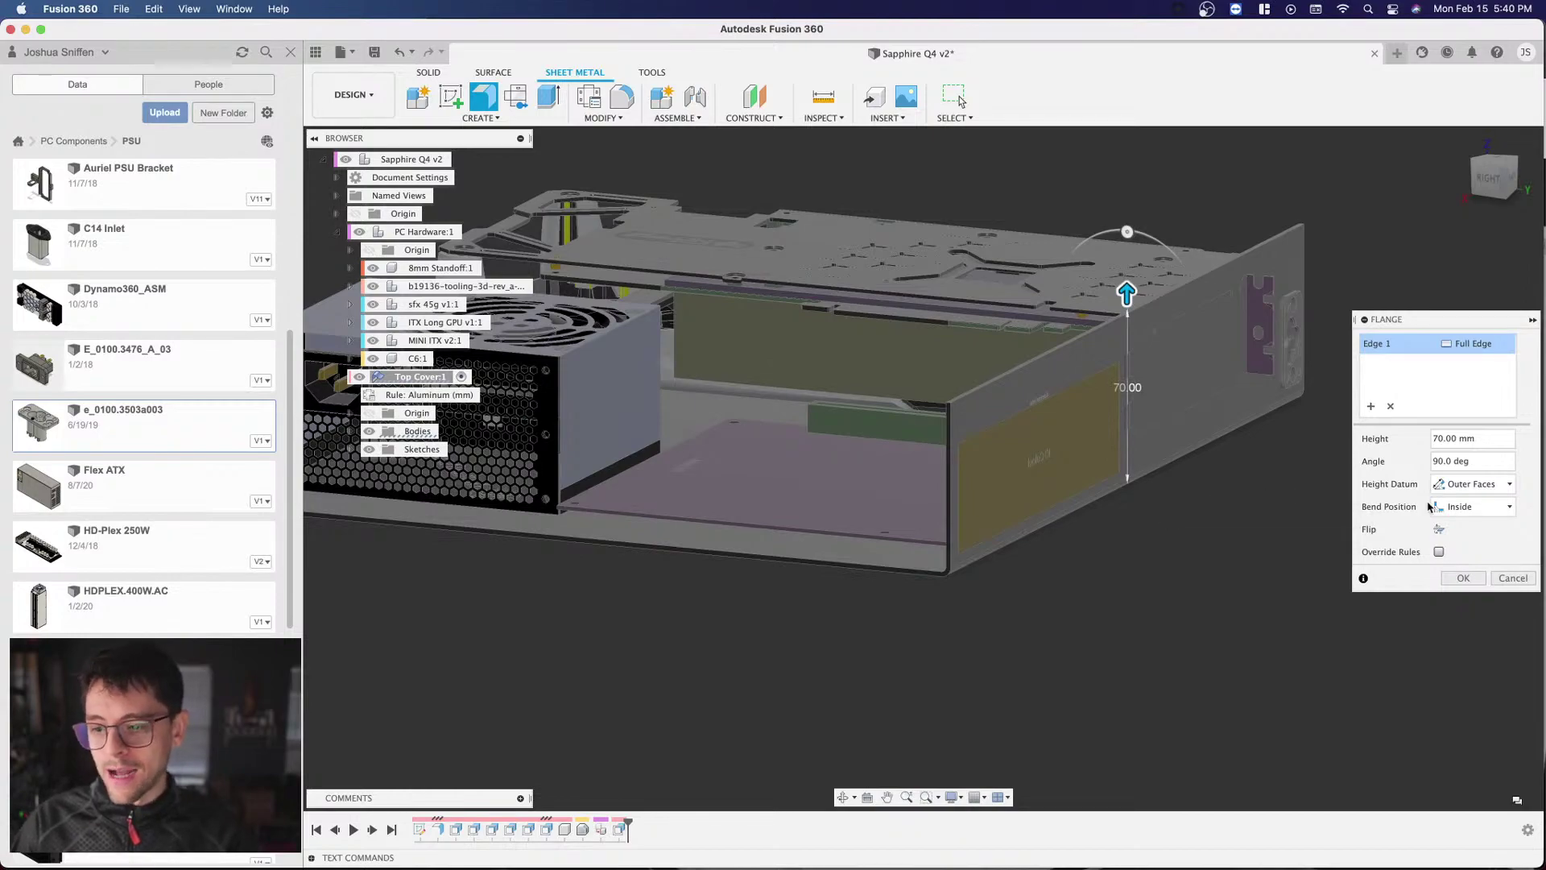
Step: Set the flange's bend position to Outside and check the wall's clearance to the graphics card bracket and motherboard
{"action": "left_click", "coordinate": [1456, 507]}
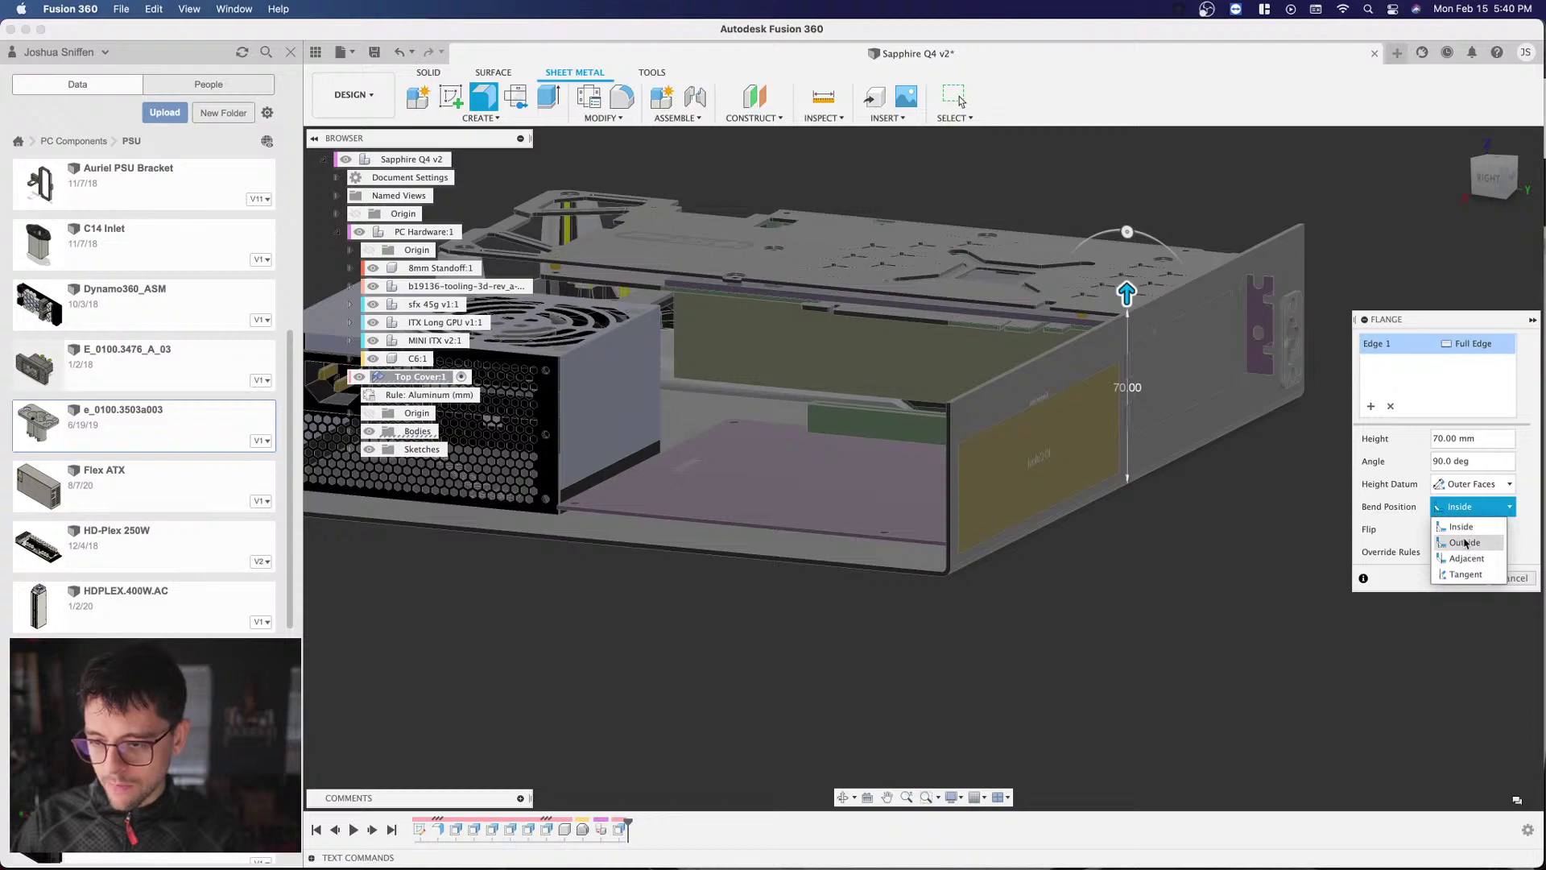
{"action": "left_click", "coordinate": [1463, 542]}
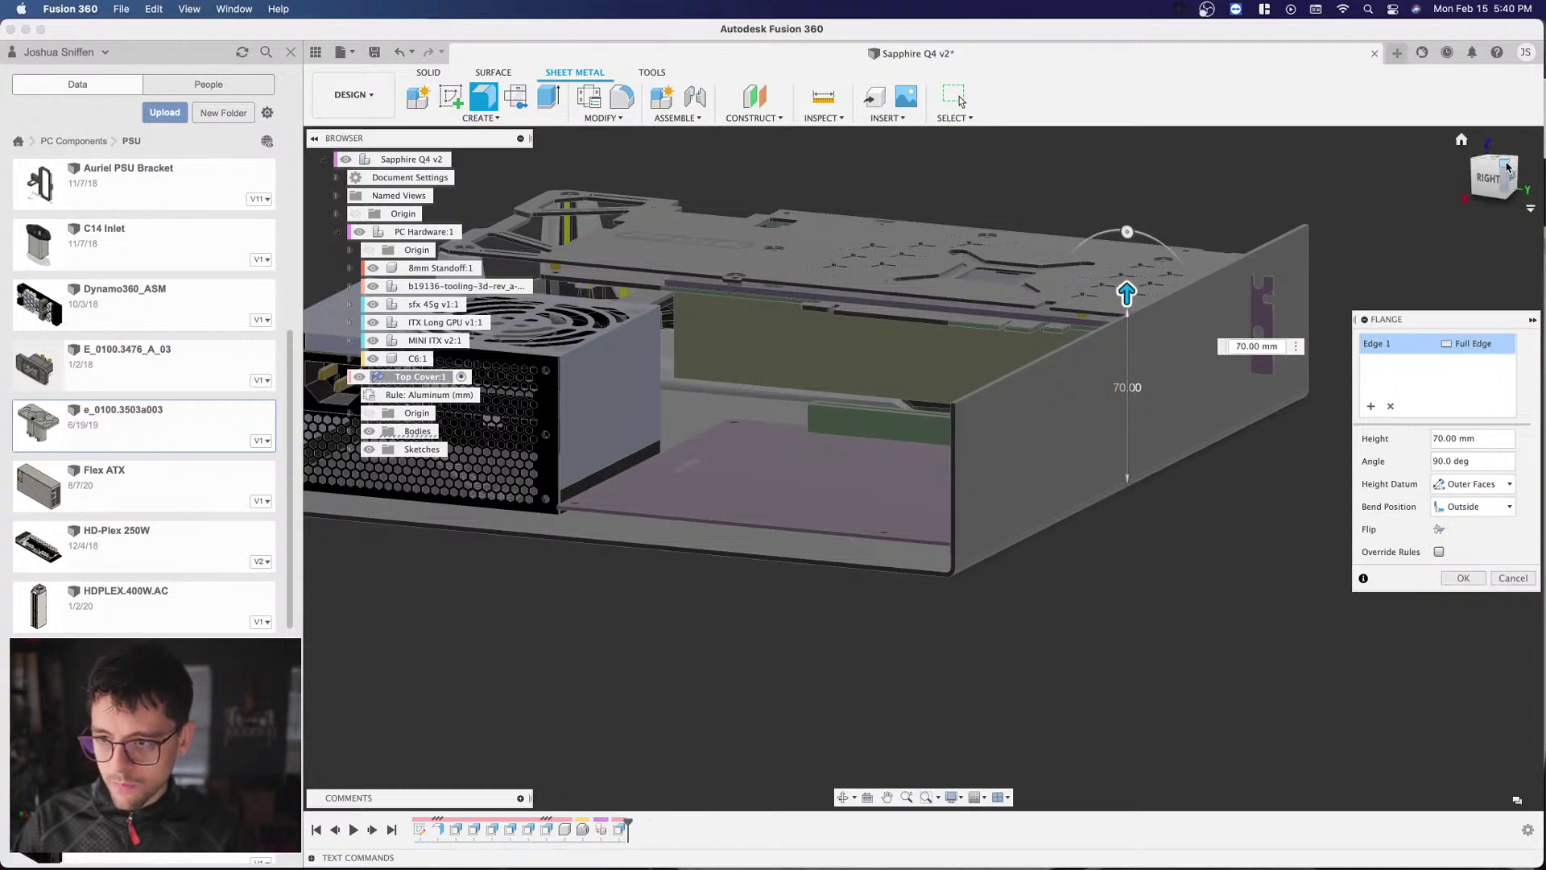
{"action": "left_click", "coordinate": [1491, 176]}
{"action": "scroll", "coordinate": [1259, 335], "scroll_direction": "up", "scroll_amount": 5}
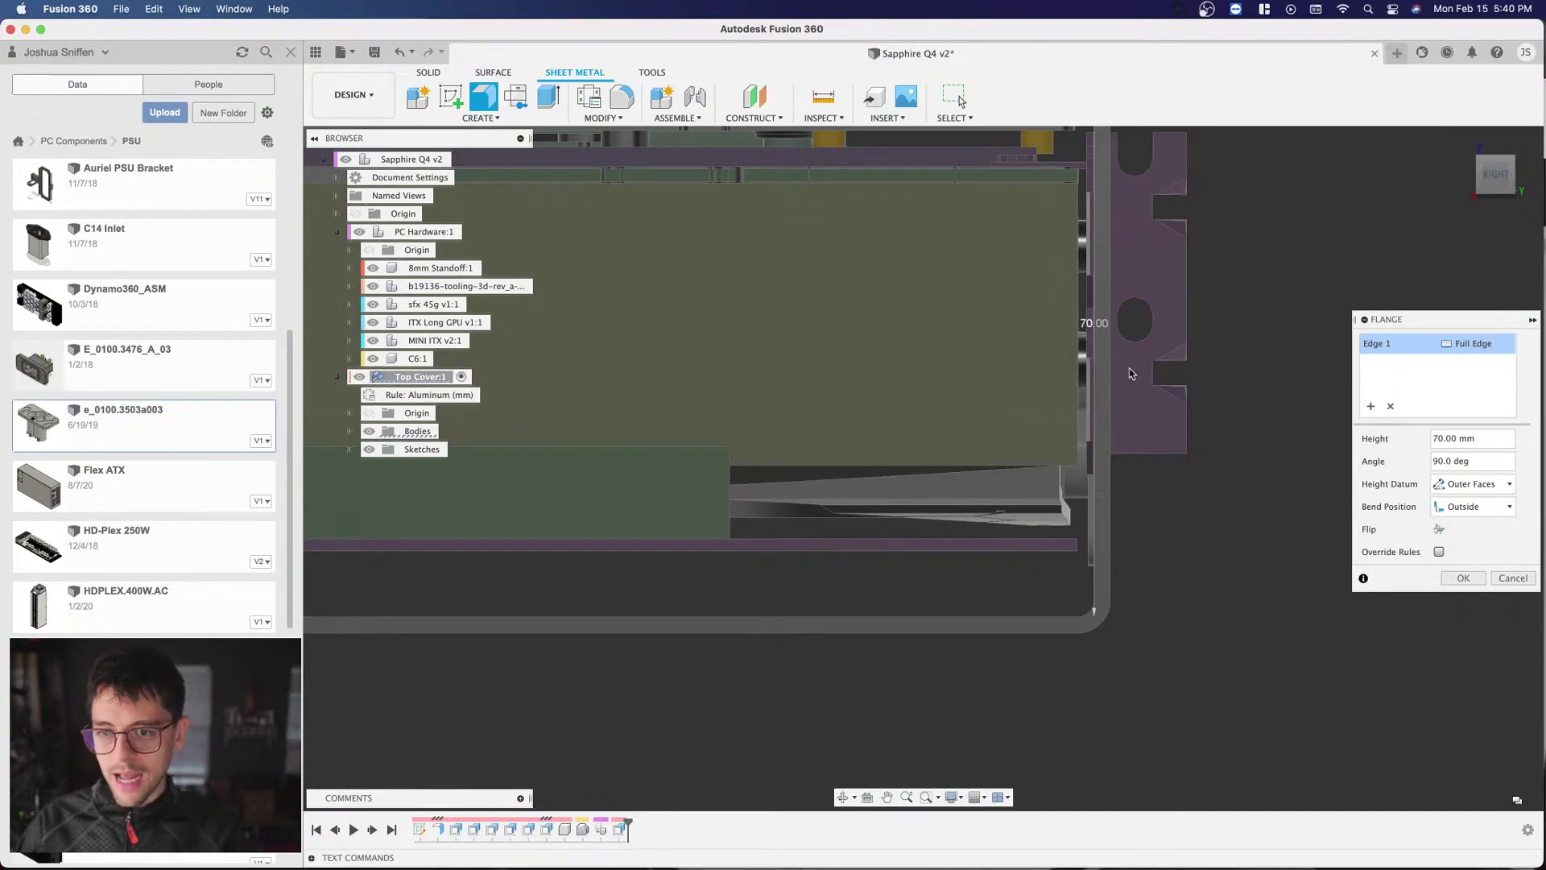
{"action": "middle_click_drag", "start_coordinate": [1486, 255], "coordinate": [1216, 527], "text": "shift"}
{"action": "scroll", "coordinate": [1216, 525], "scroll_direction": "up", "scroll_amount": 5}
{"action": "scroll", "coordinate": [1167, 475], "scroll_direction": "down", "scroll_amount": 4}
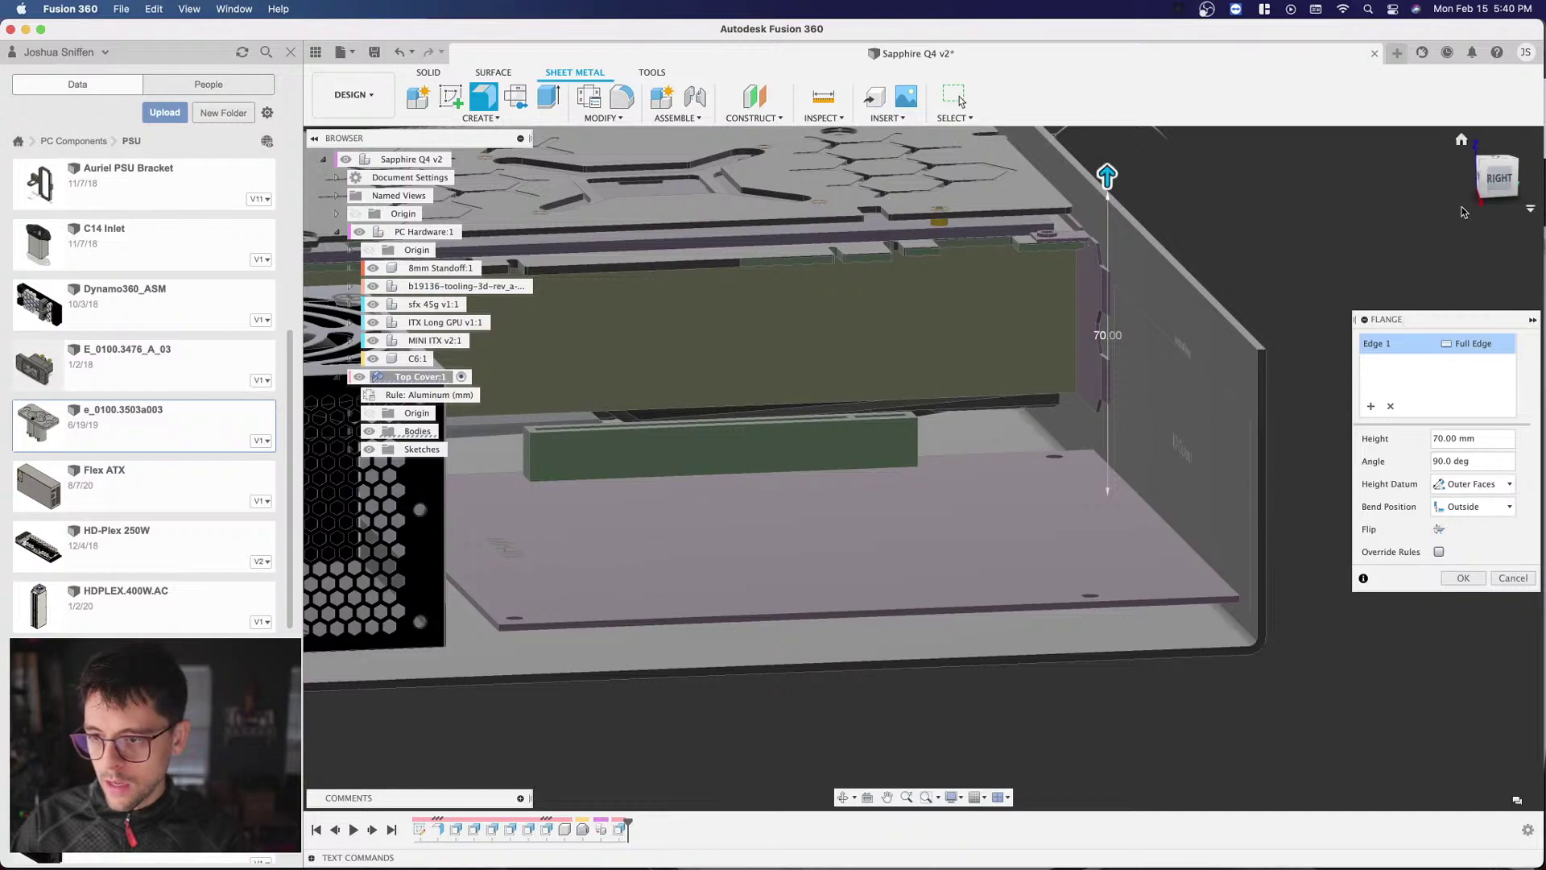
{"action": "left_click", "coordinate": [1496, 179]}
Step: Compare the Inside and Outside bend positions, keep Outside, and finish the 70 mm flange
{"action": "left_click", "coordinate": [1471, 506]}
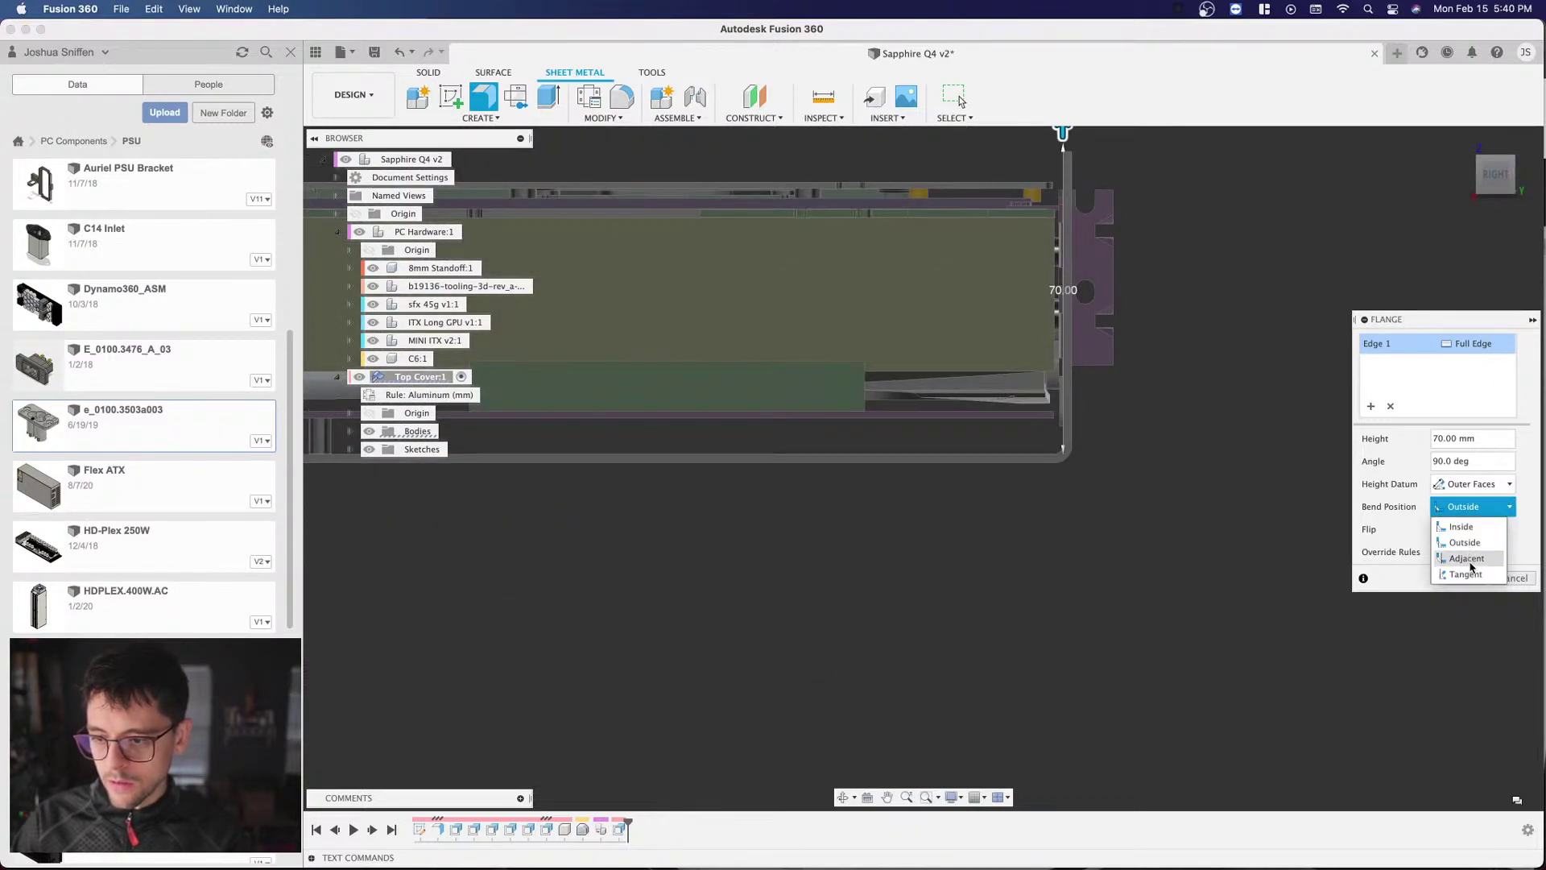
{"action": "left_click", "coordinate": [1463, 528]}
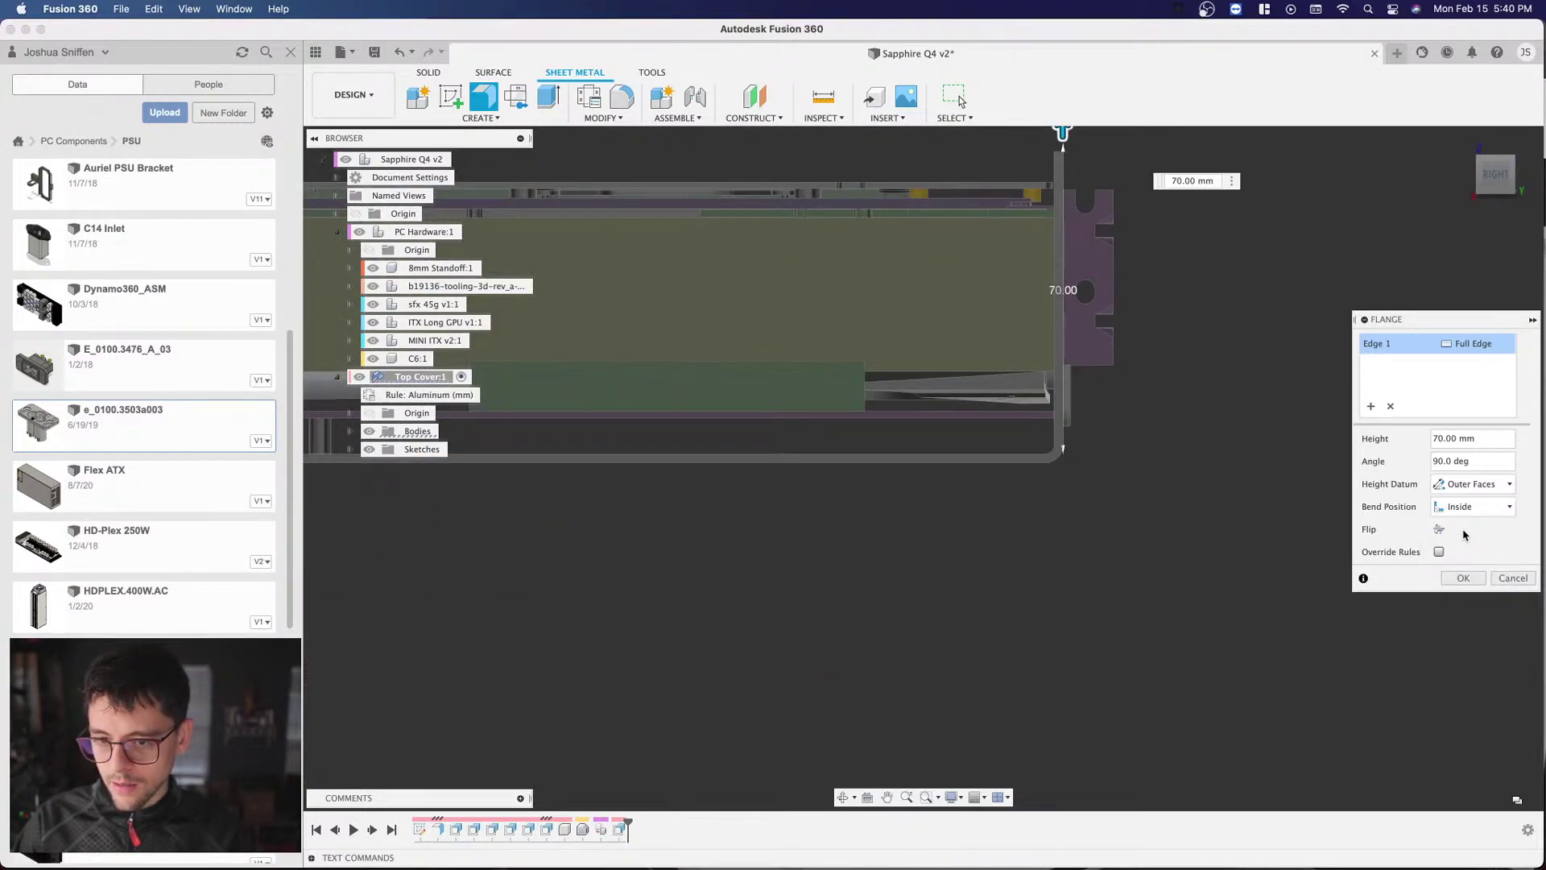
{"action": "left_click", "coordinate": [1465, 507]}
{"action": "left_click", "coordinate": [1465, 542]}
{"action": "left_click", "coordinate": [1466, 507]}
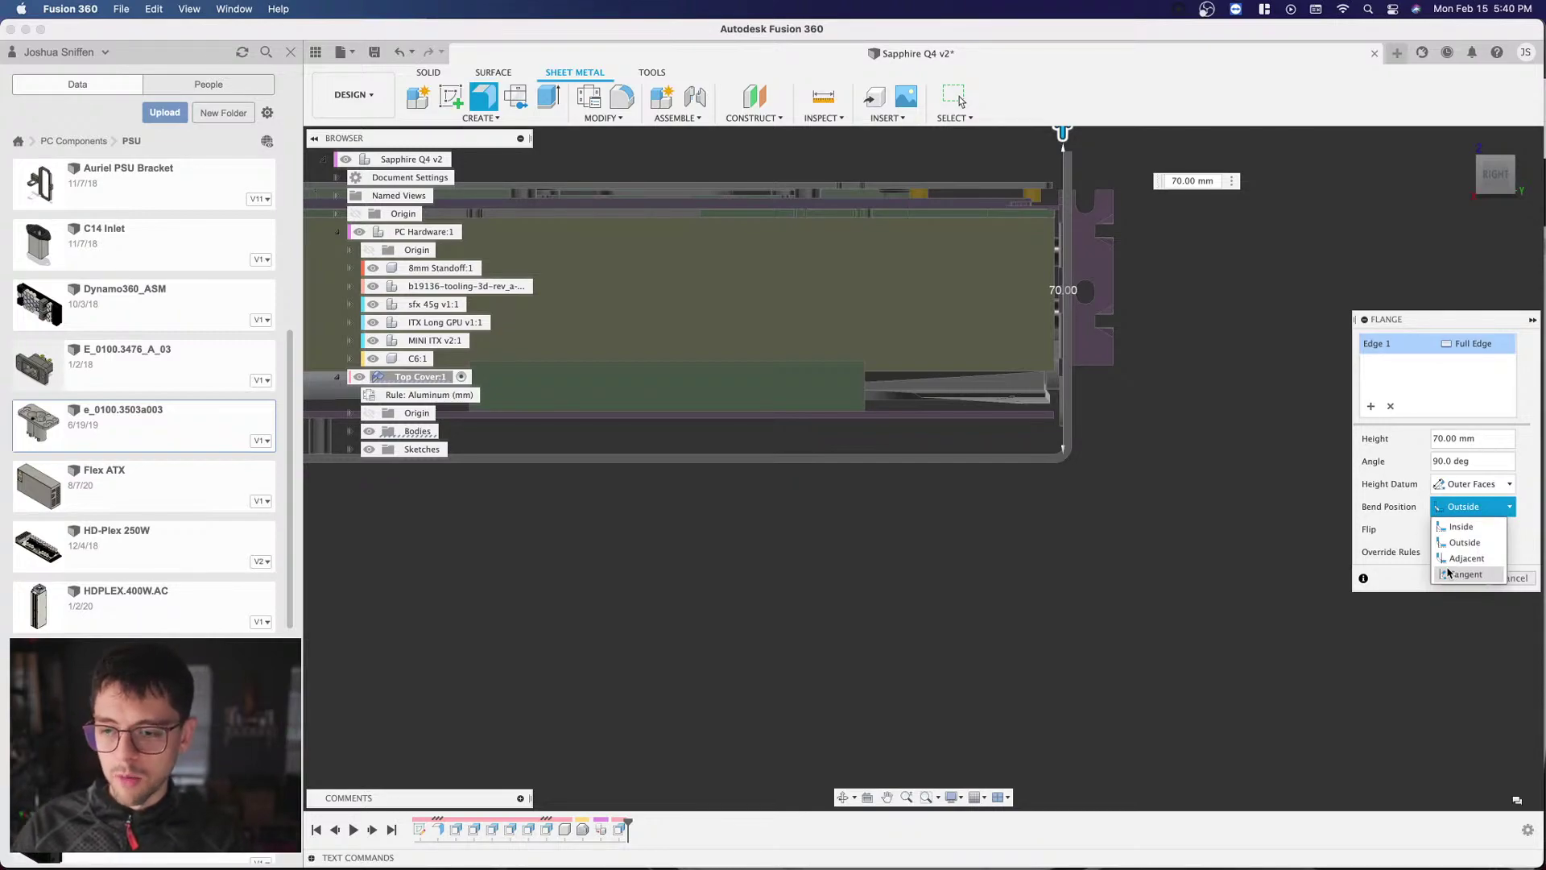
{"action": "left_click", "coordinate": [1526, 539]}
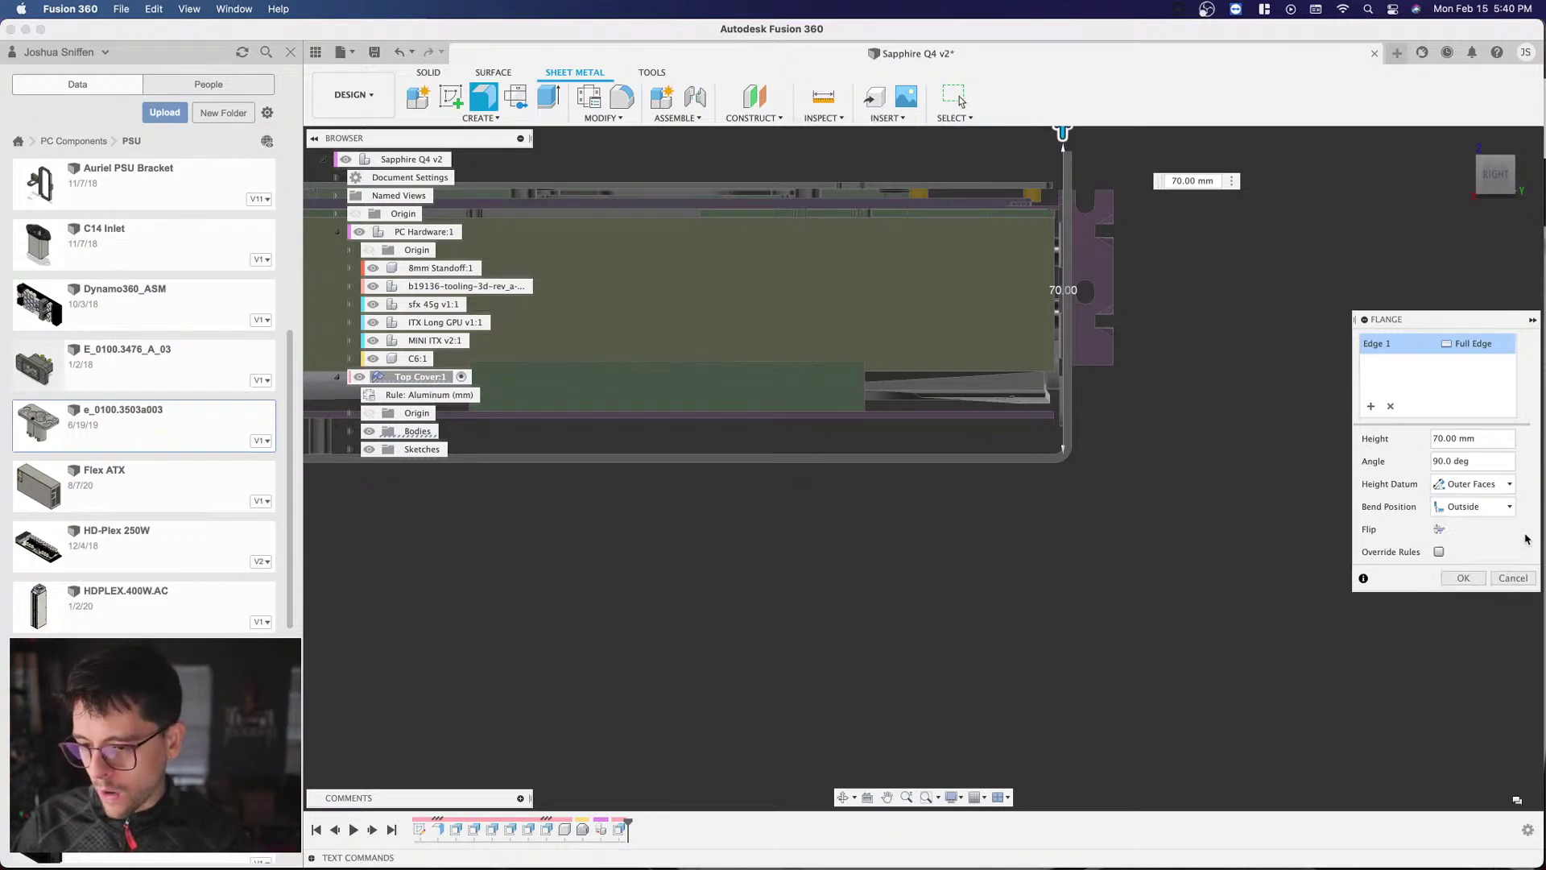
{"action": "scroll", "coordinate": [1114, 529], "scroll_direction": "down", "scroll_amount": 3}
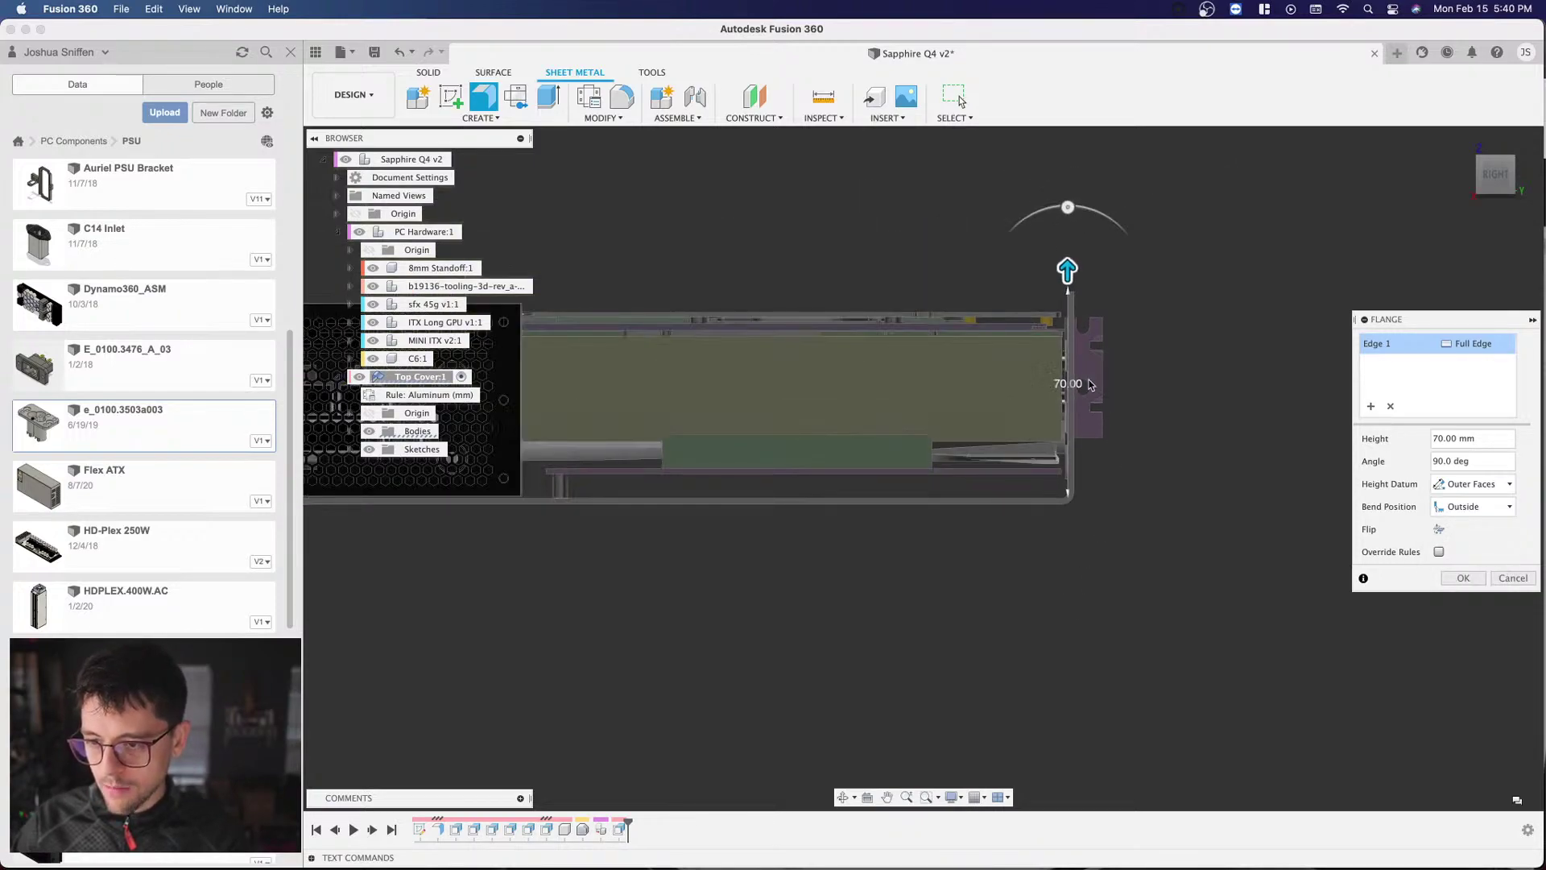
{"action": "scroll", "coordinate": [1098, 392], "scroll_direction": "up", "scroll_amount": 5}
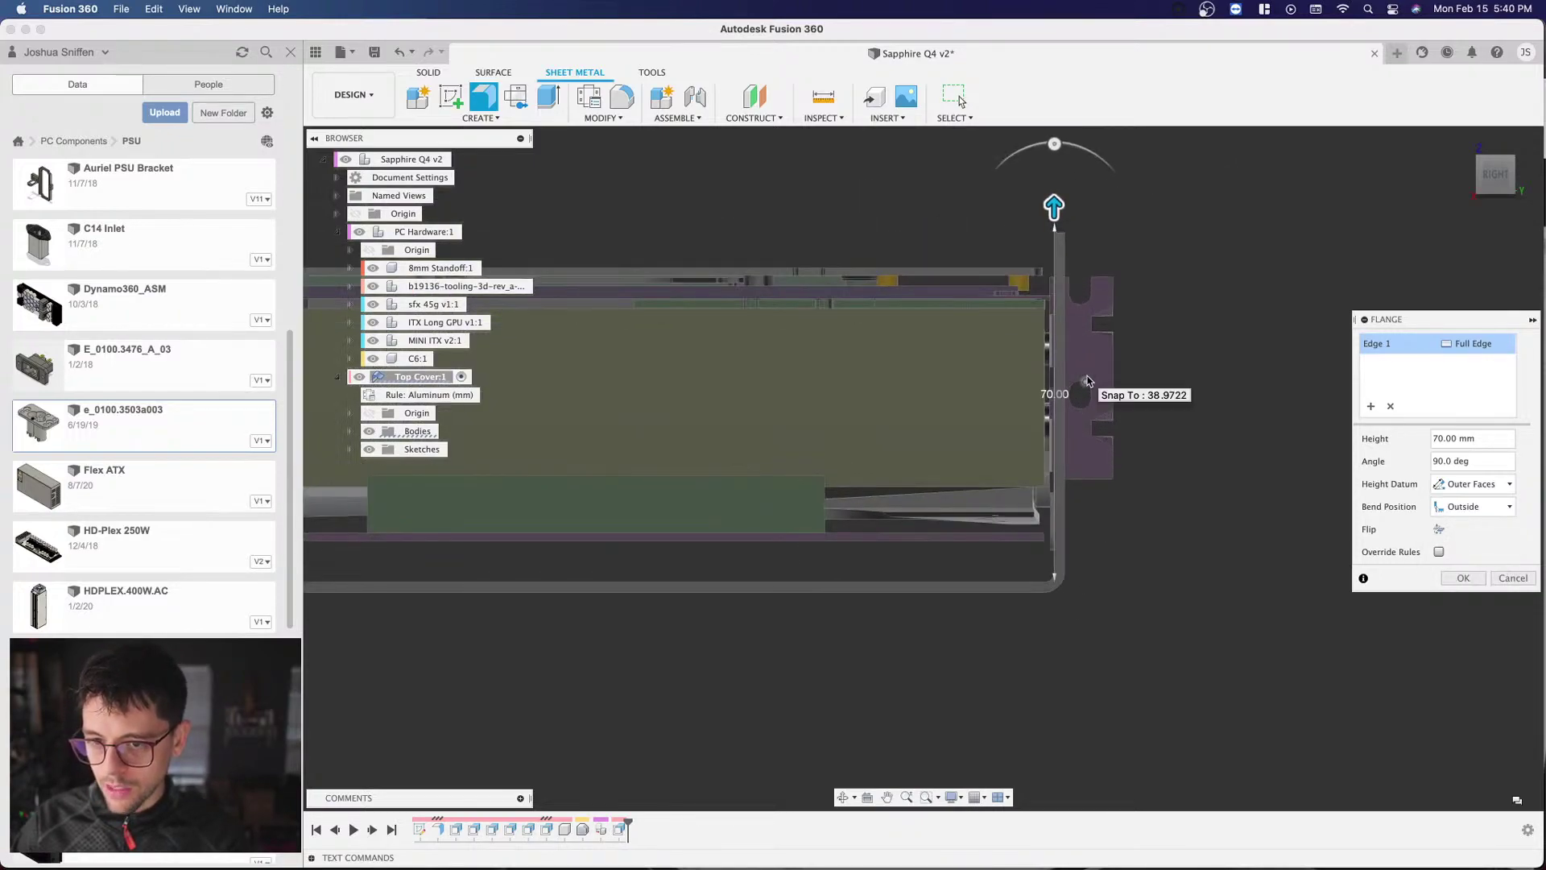
{"action": "left_click", "coordinate": [1463, 579]}
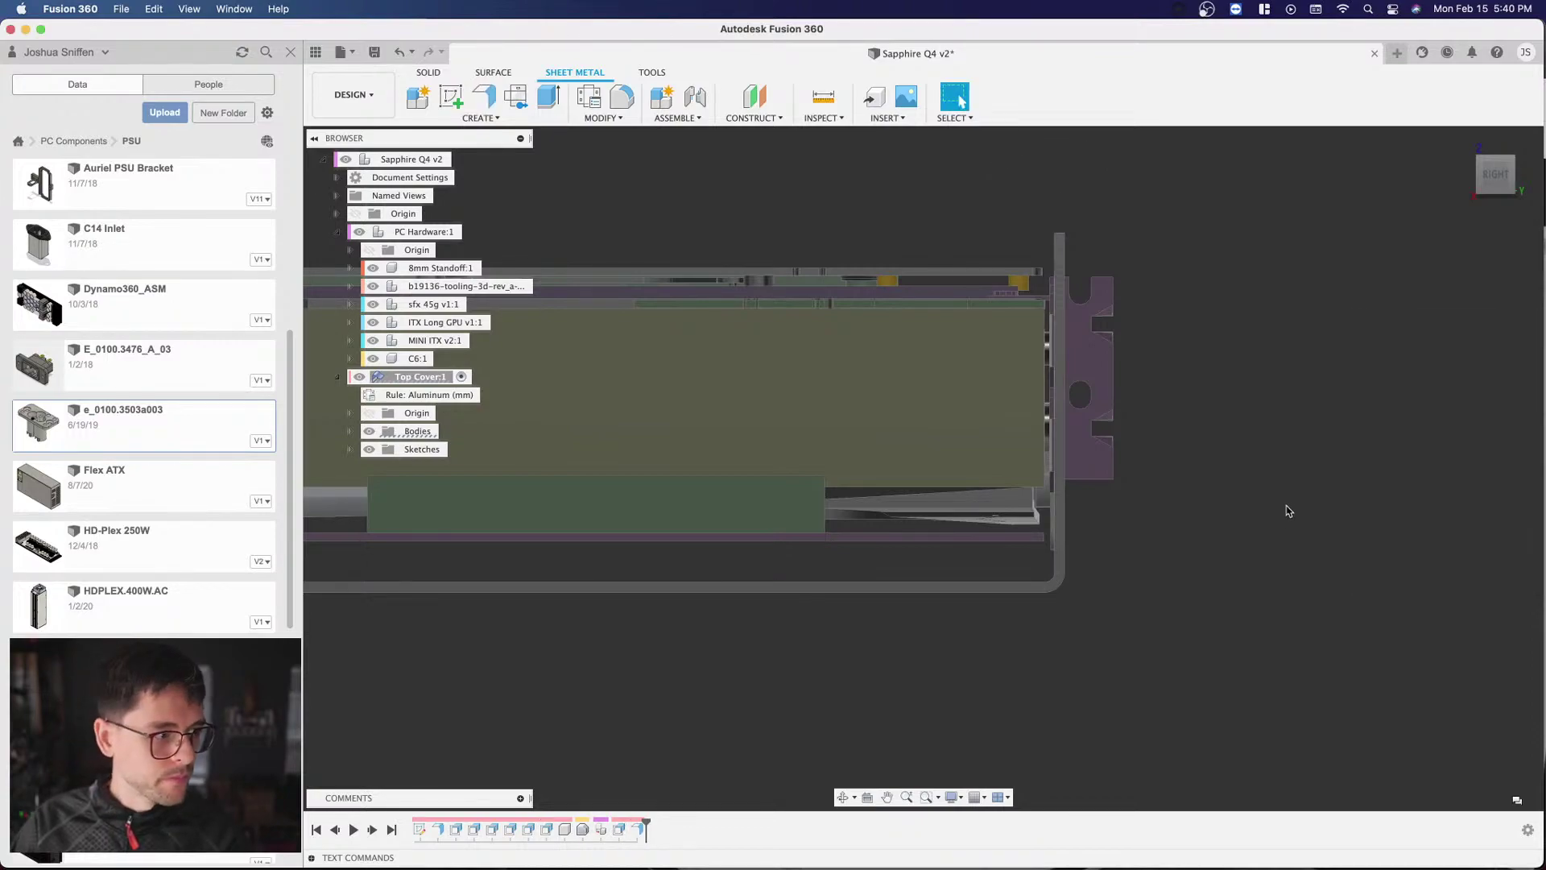
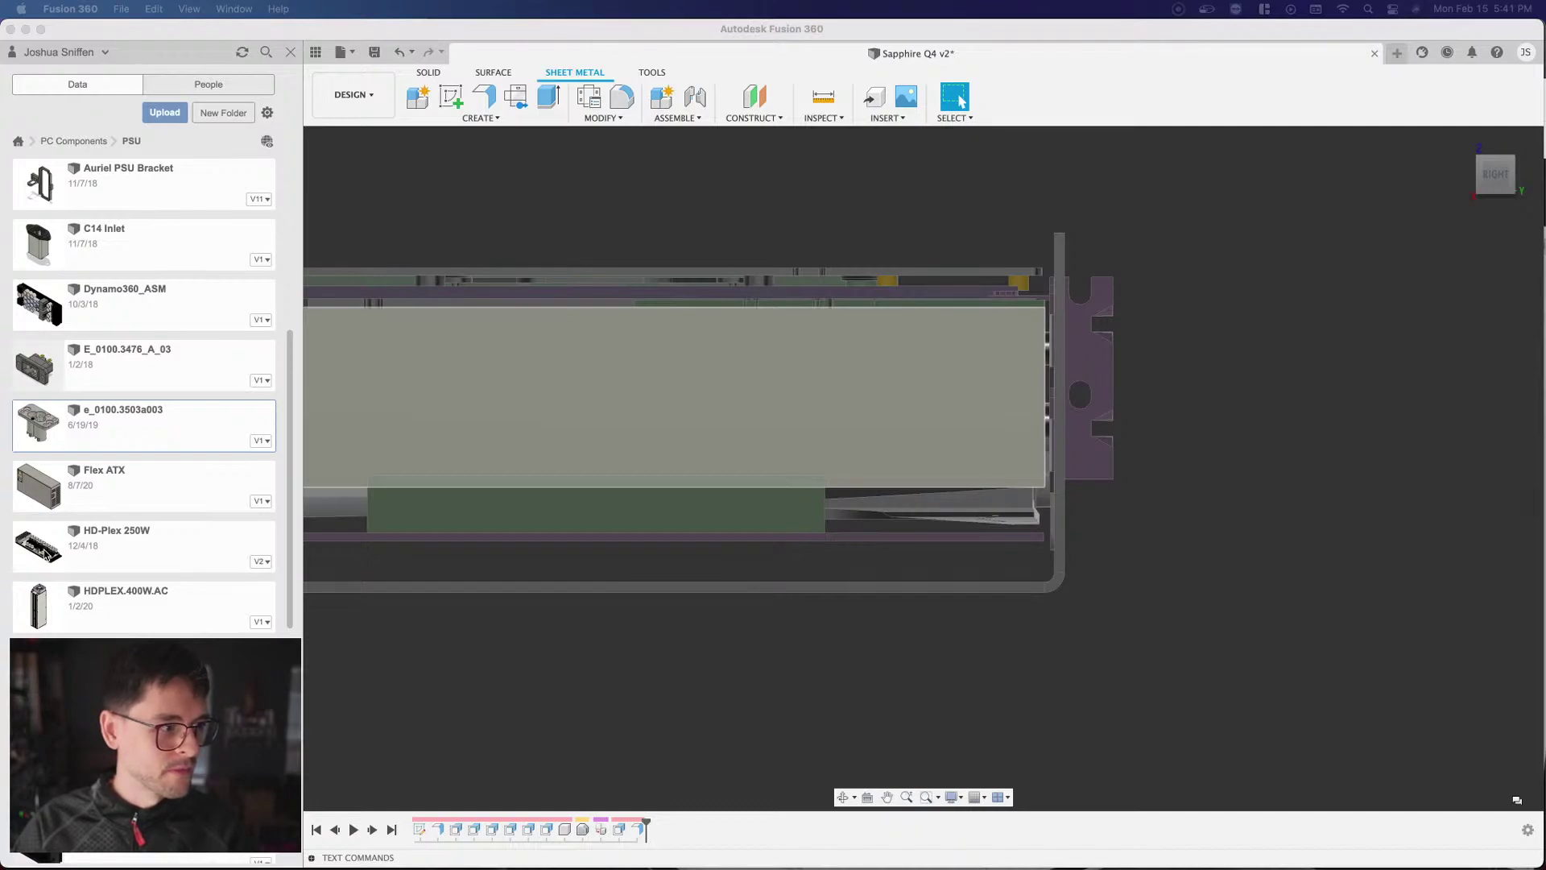
Step: Start an inward return flange along the full upper edge of the top cover's rear I/O wall and extend it to 10 mm
{"action": "left_click", "coordinate": [1212, 348]}
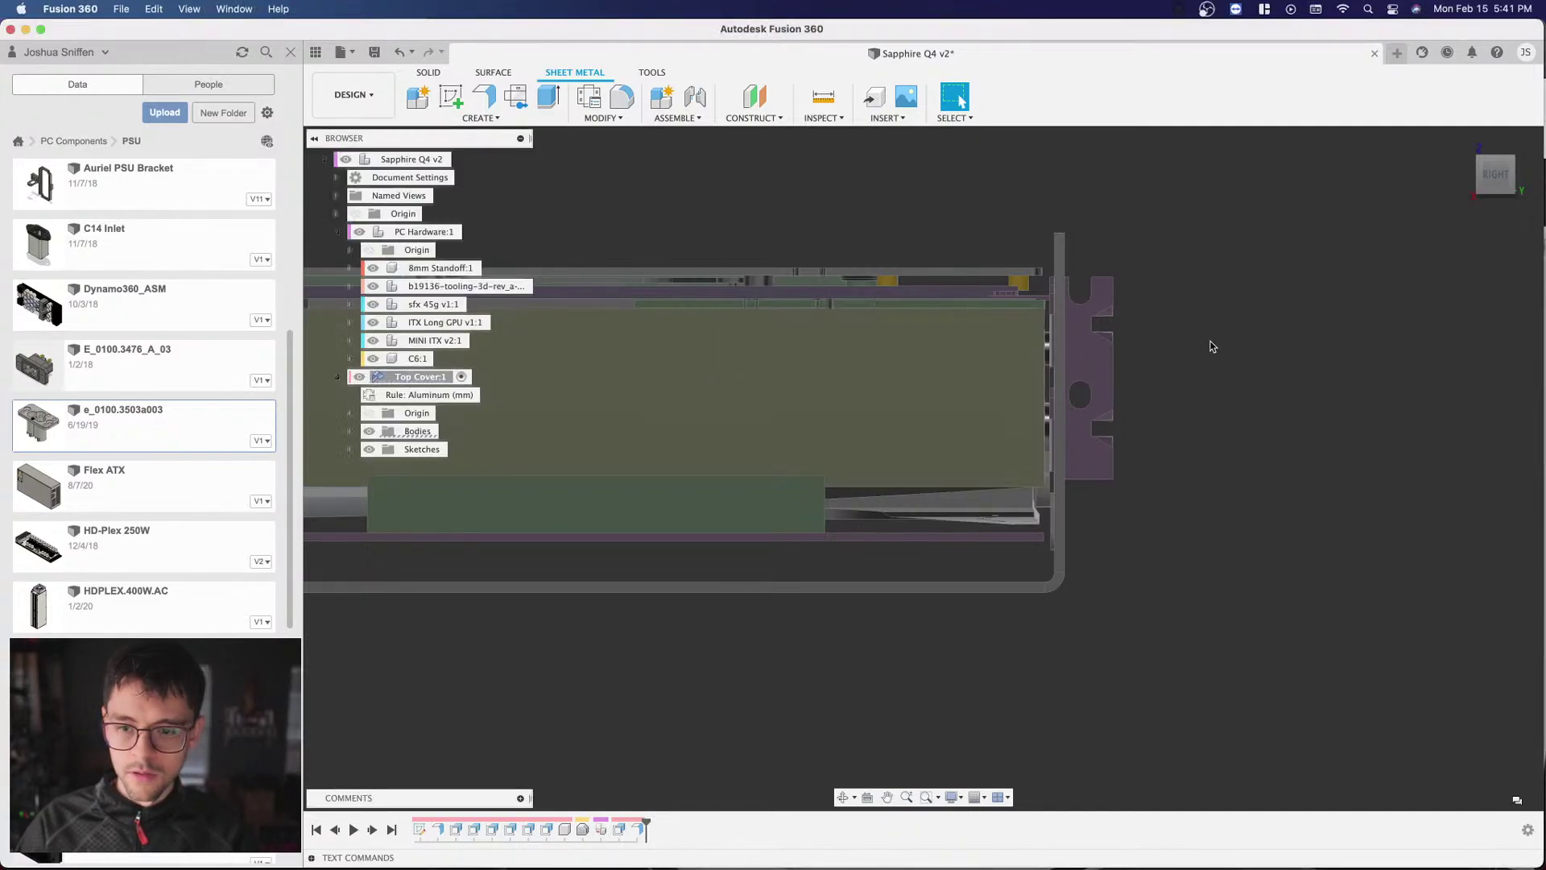
{"action": "left_click_drag", "start_coordinate": [1495, 174], "coordinate": [1297, 280]}
{"action": "scroll", "coordinate": [1245, 507], "scroll_direction": "down", "scroll_amount": 10}
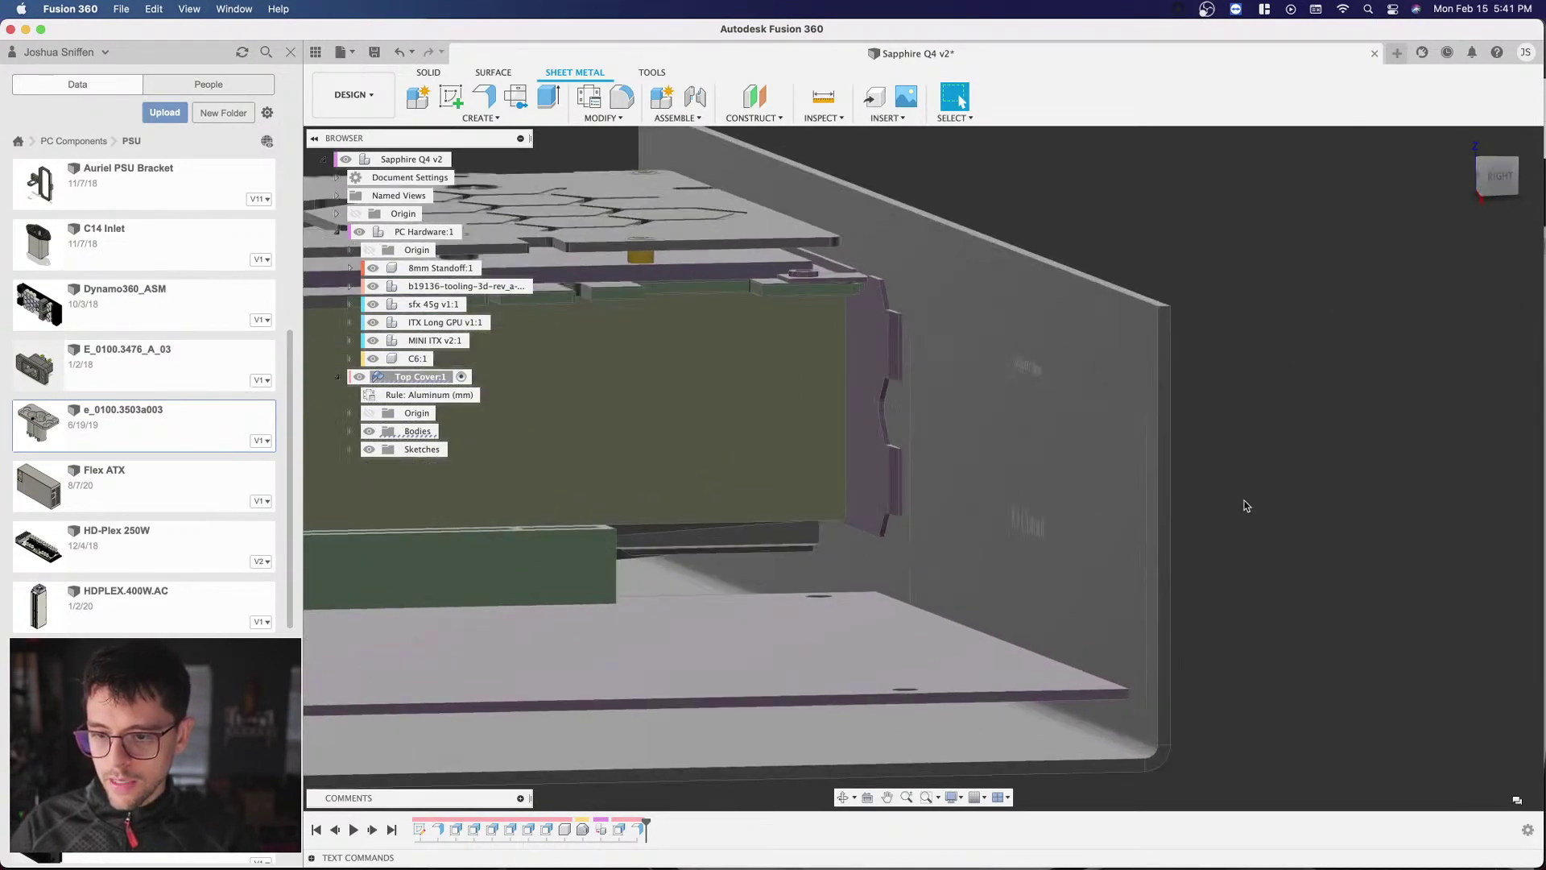
{"action": "scroll", "coordinate": [1215, 408], "scroll_direction": "up", "scroll_amount": 10}
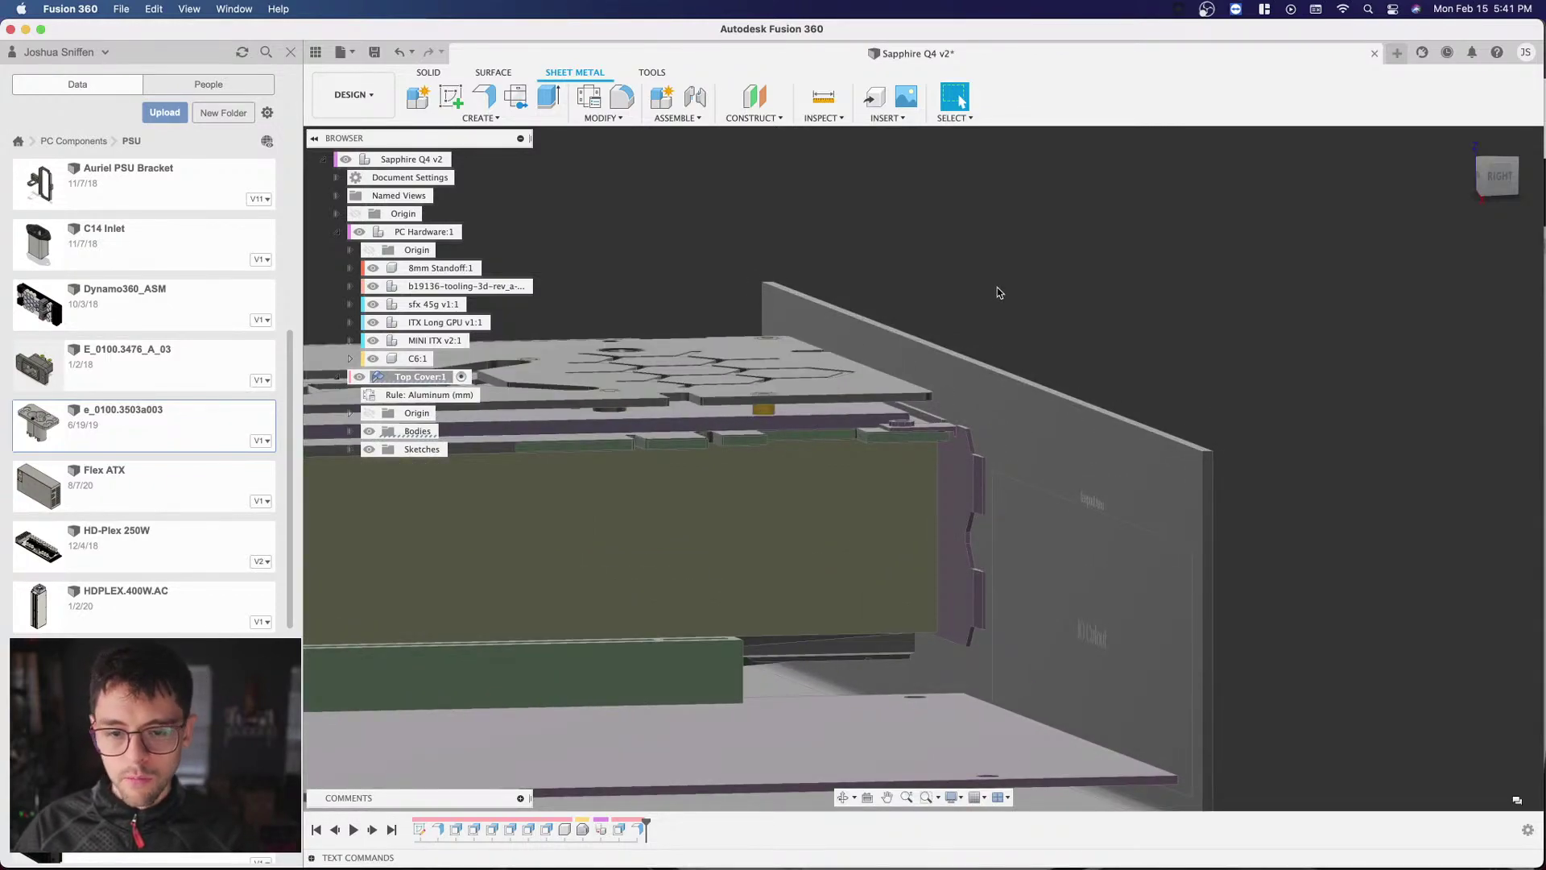
{"action": "left_click", "coordinate": [484, 96]}
{"action": "left_click", "coordinate": [1012, 382]}
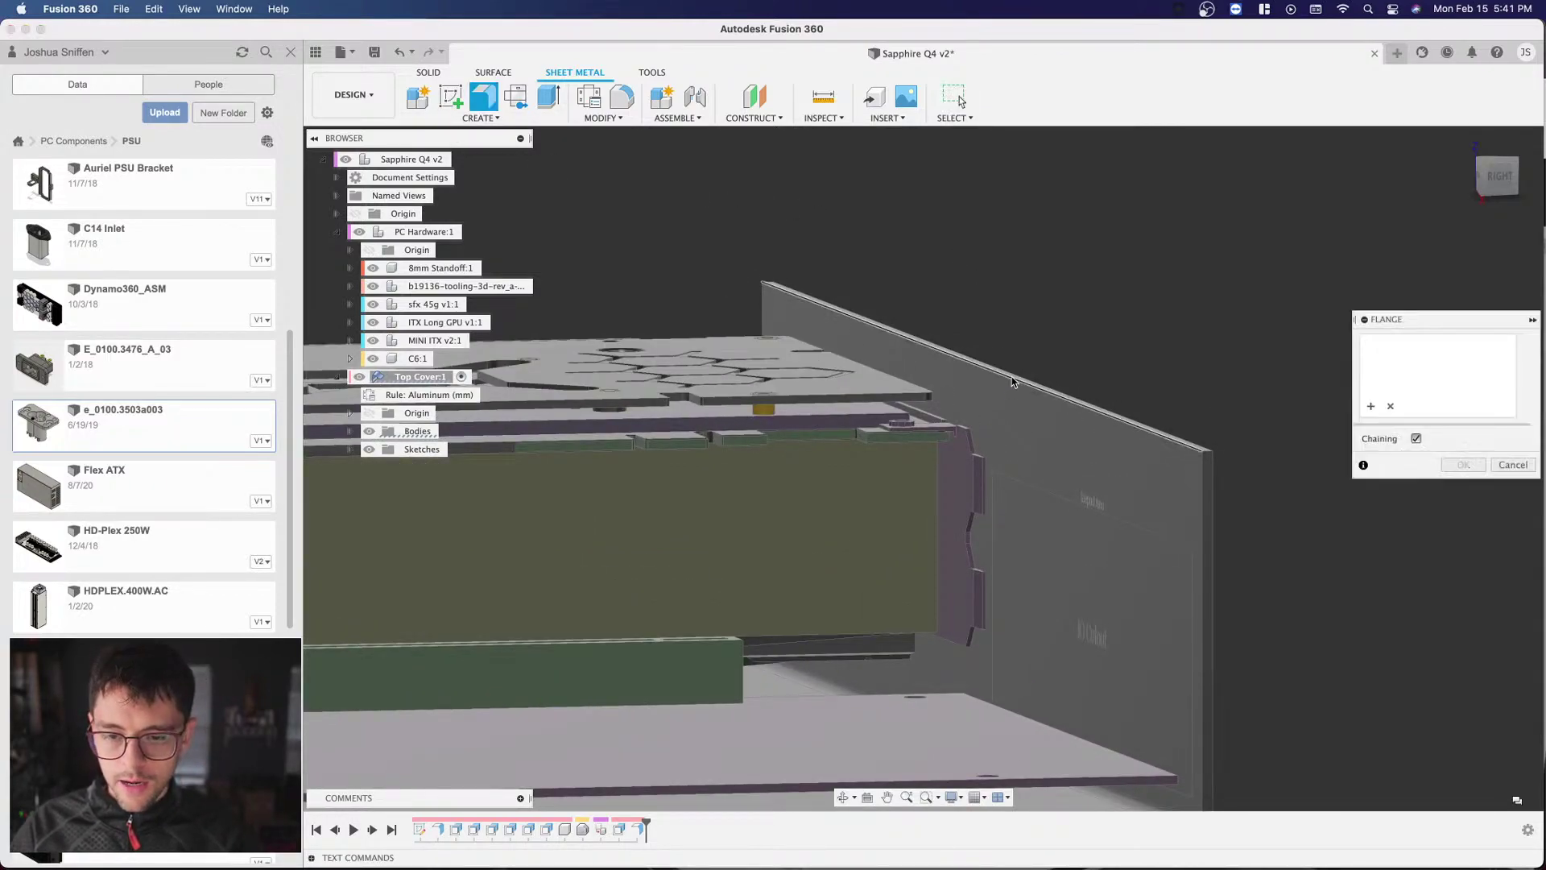
{"action": "scroll", "coordinate": [1235, 250], "scroll_direction": "down", "scroll_amount": 5}
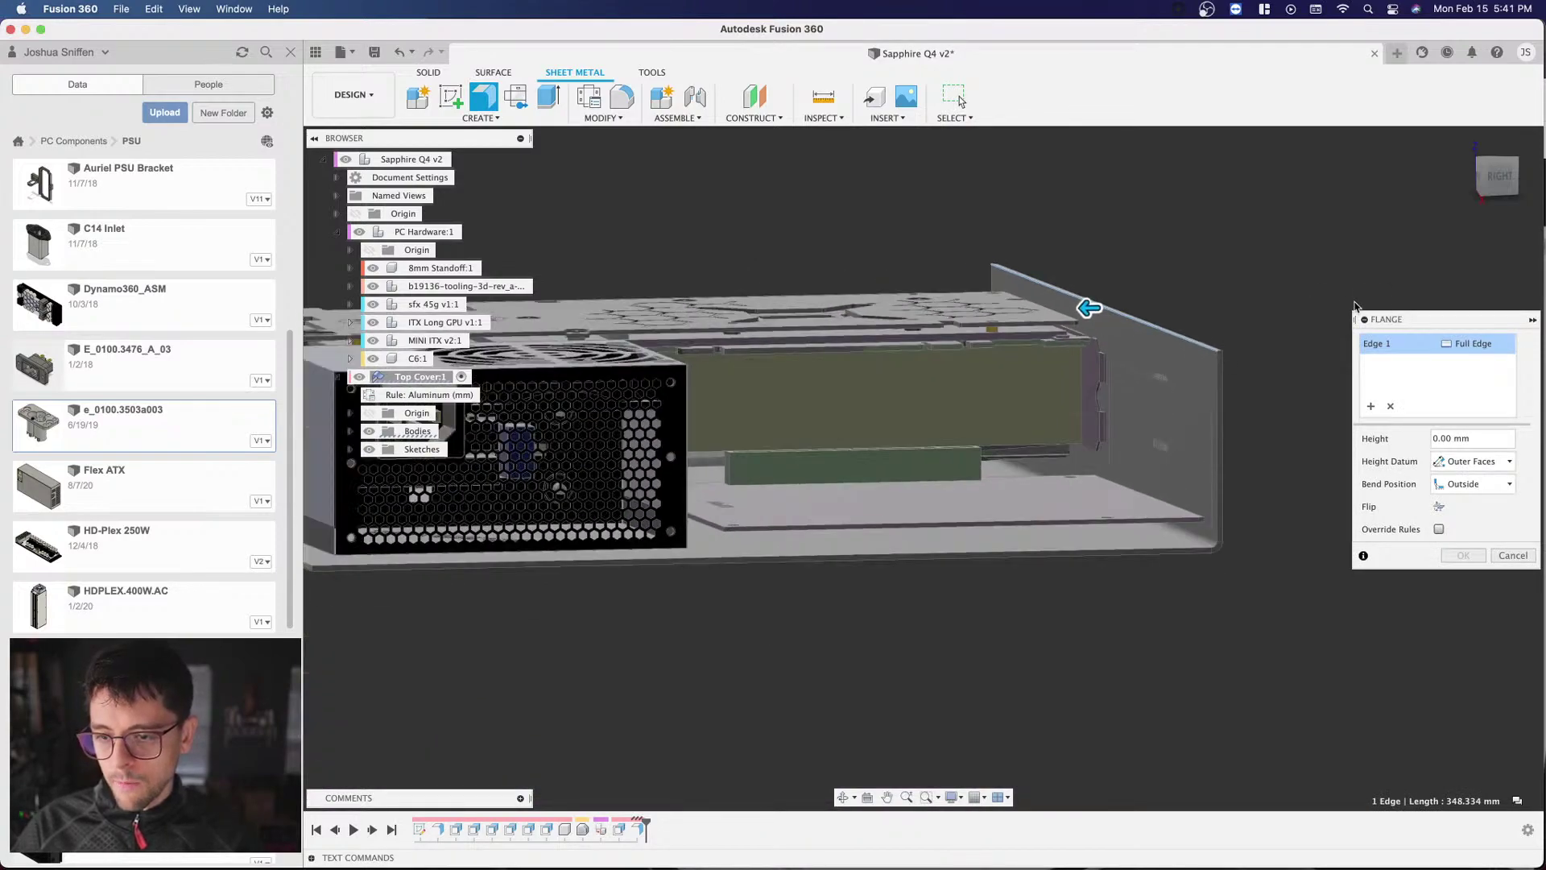
{"action": "scroll", "coordinate": [1355, 288], "scroll_direction": "up", "scroll_amount": 3}
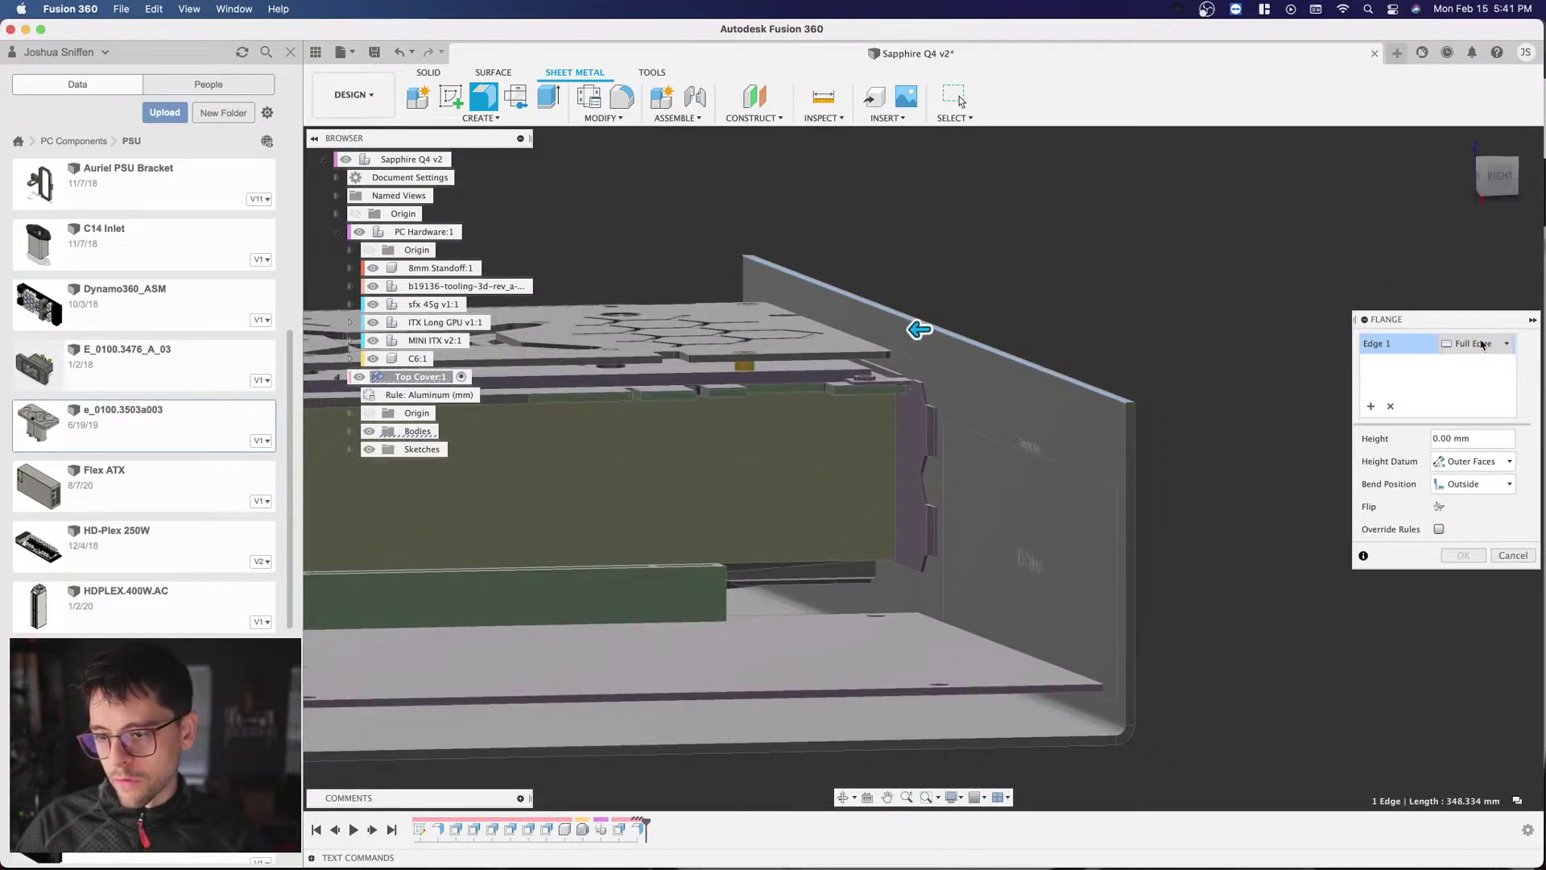
{"action": "left_click_drag", "start_coordinate": [908, 330], "coordinate": [873, 330]}
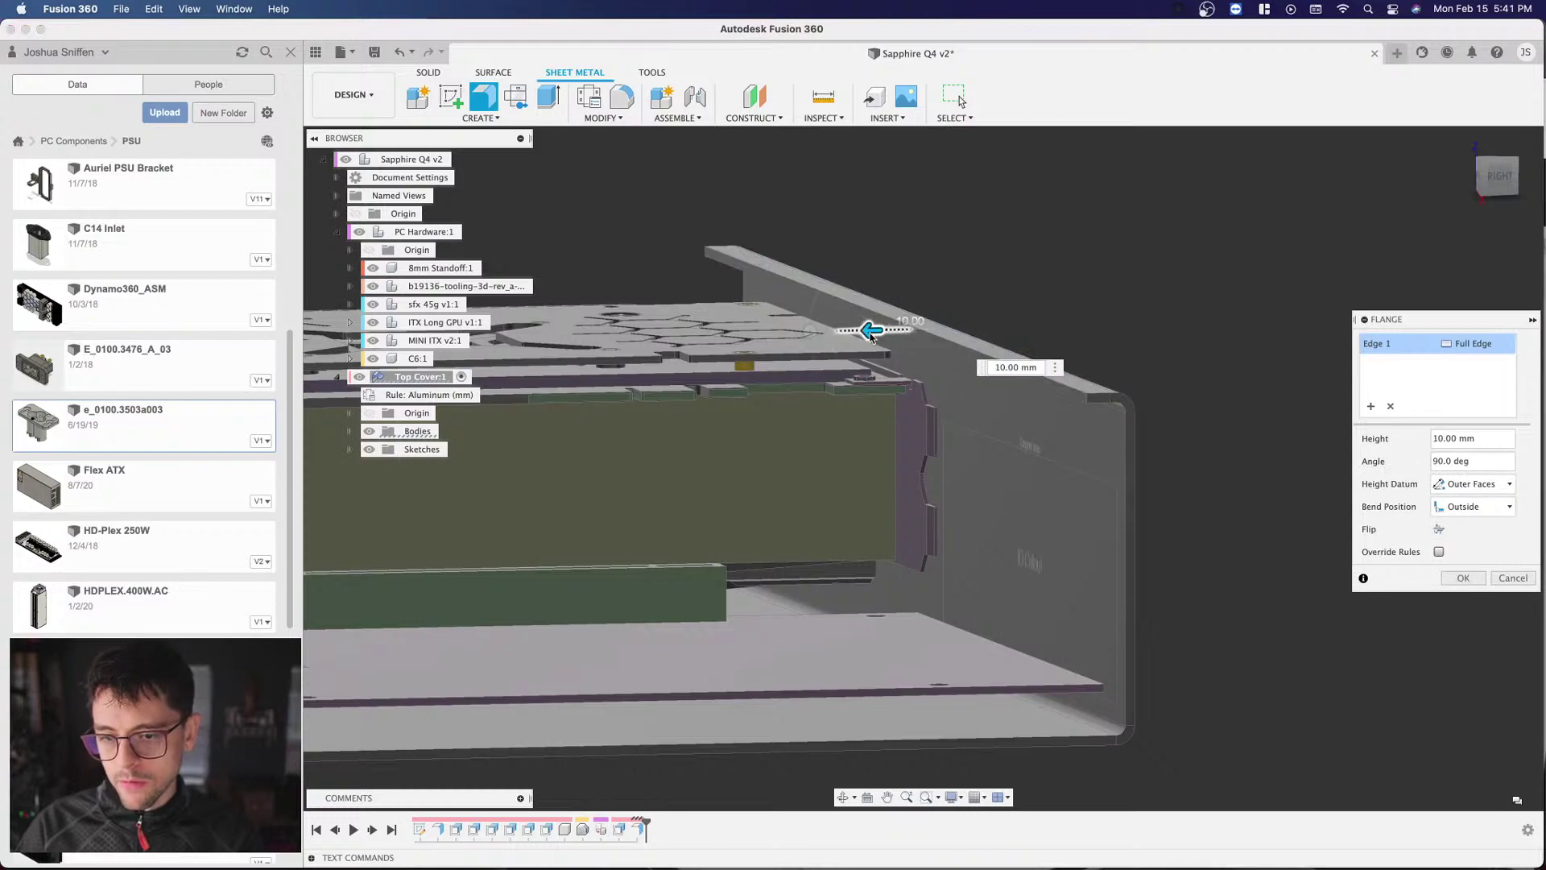
Step: Inspect the return flange's bend profile in the right side view and set its height to 12 mm
{"action": "left_click", "coordinate": [1511, 175]}
{"action": "middle_click_drag", "start_coordinate": [924, 470], "coordinate": [970, 503], "text": "shift"}
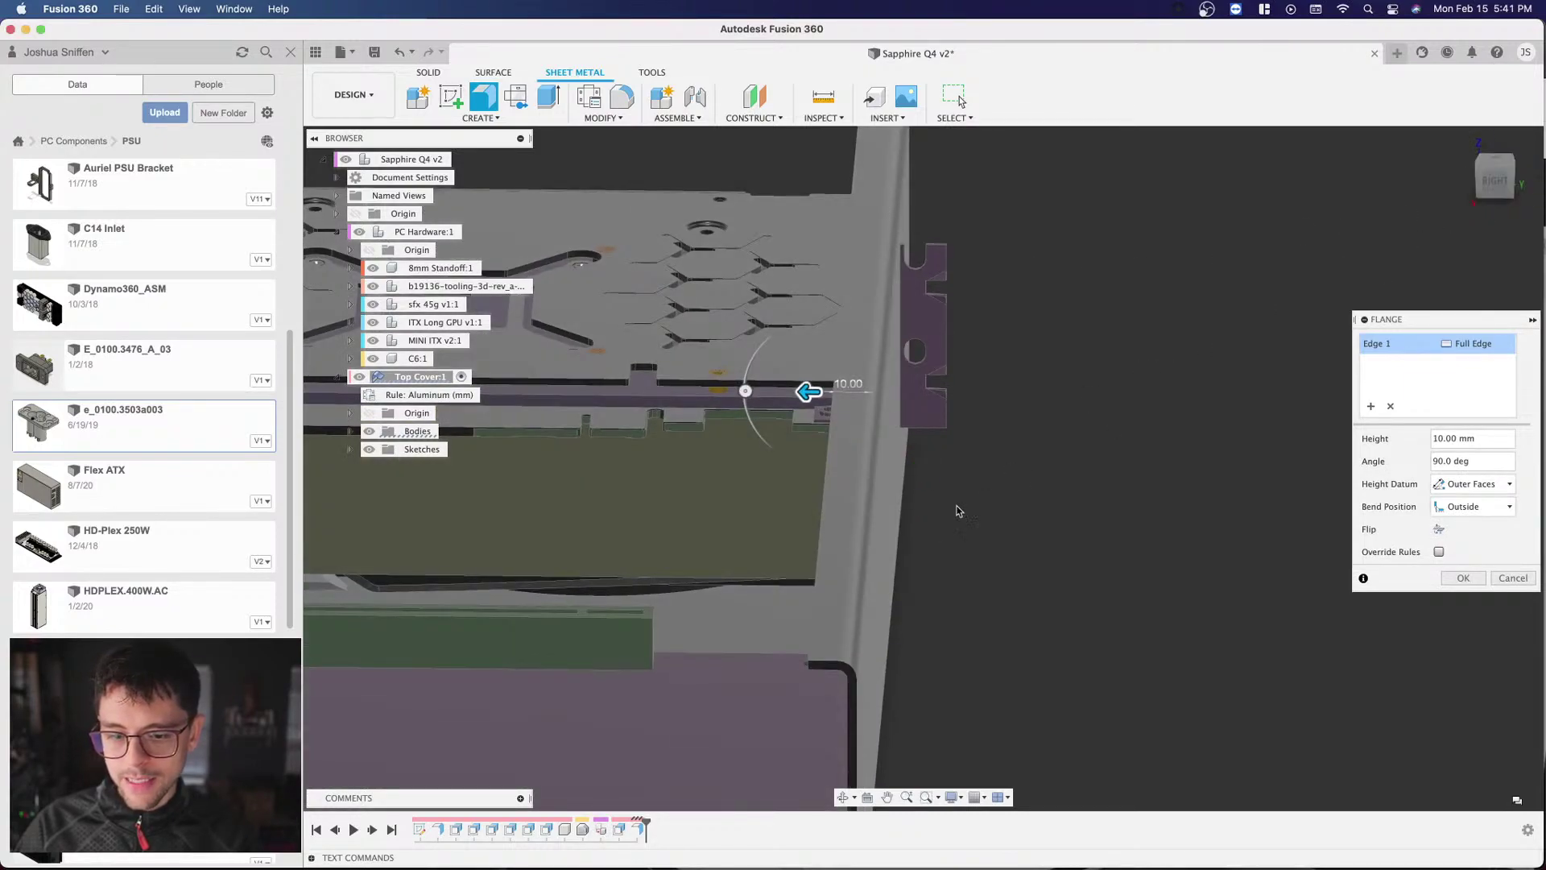
{"action": "scroll", "coordinate": [971, 500], "scroll_direction": "up", "scroll_amount": 5}
{"action": "left_click_drag", "start_coordinate": [1494, 175], "coordinate": [1500, 157]}
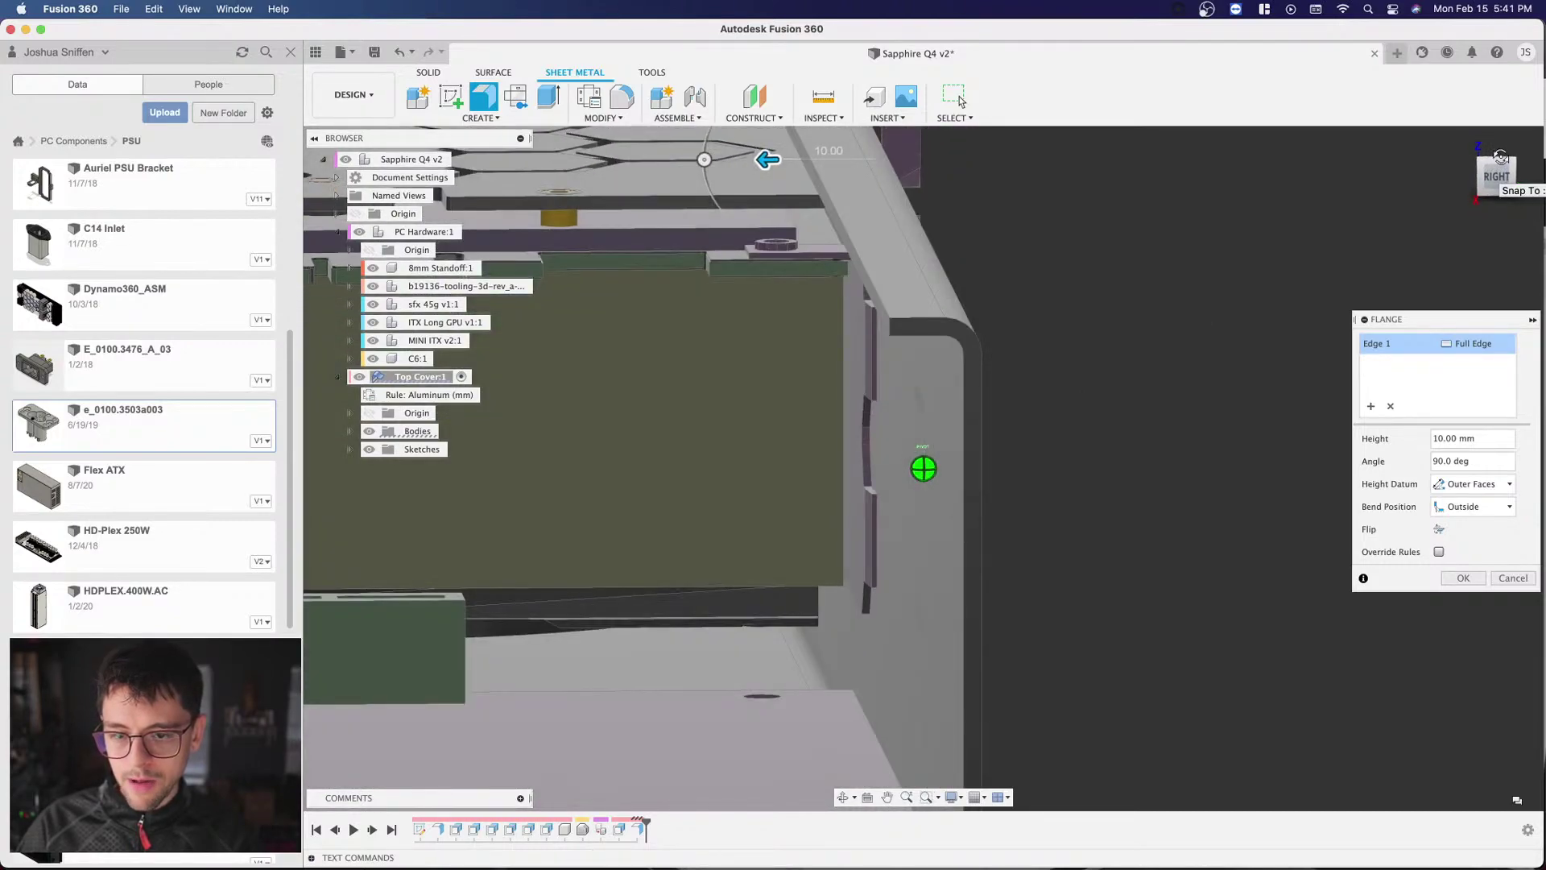
{"action": "left_click", "coordinate": [1496, 172]}
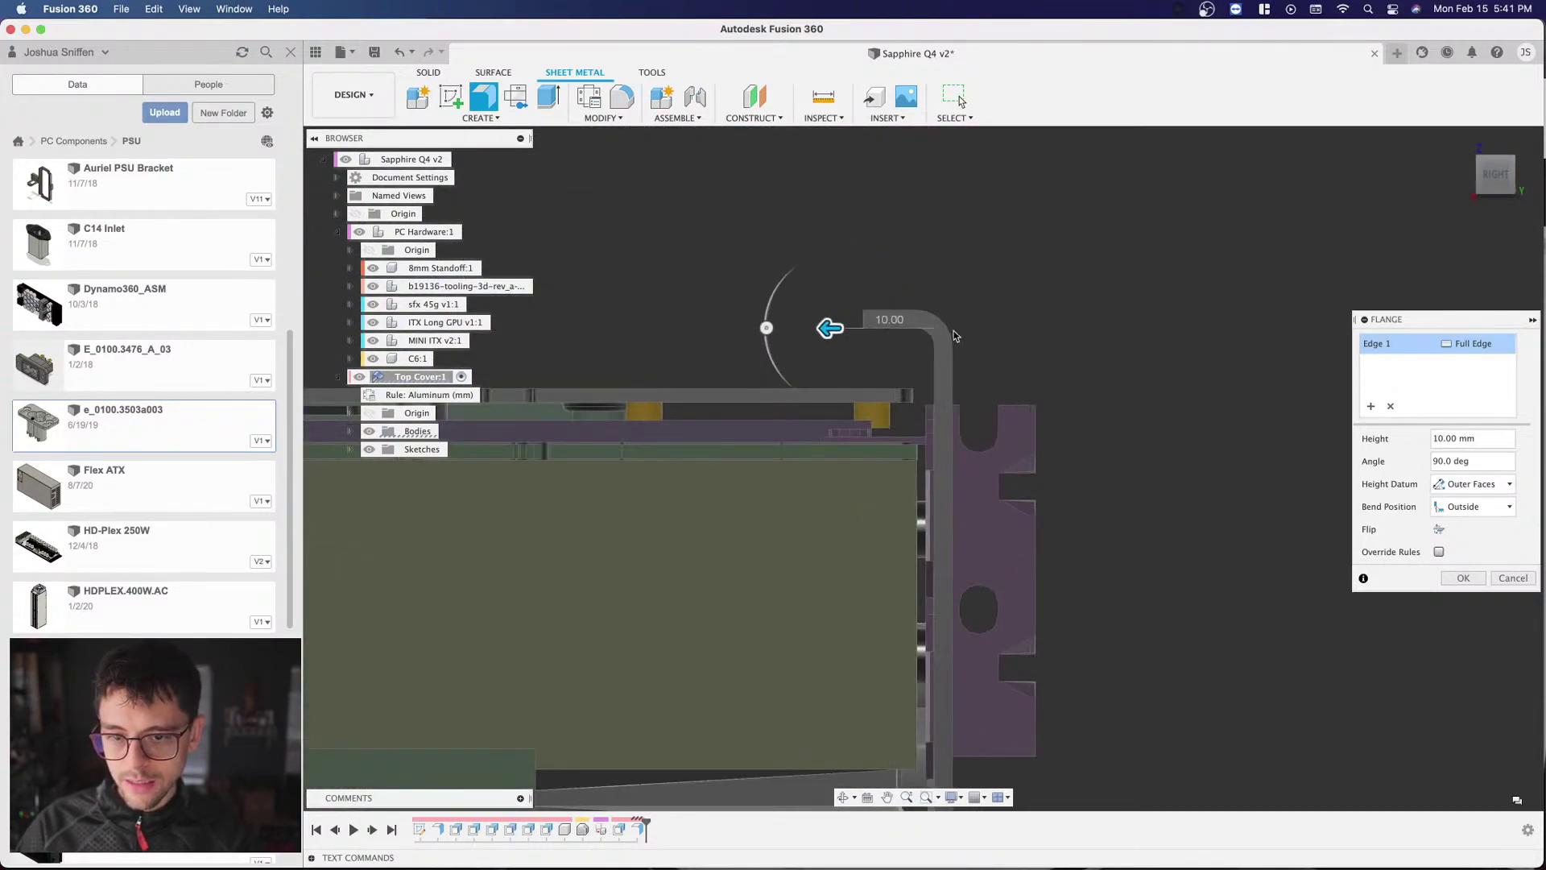
{"action": "scroll", "coordinate": [900, 309], "scroll_direction": "up", "scroll_amount": 2}
{"action": "scroll", "coordinate": [897, 305], "scroll_direction": "up", "scroll_amount": 3}
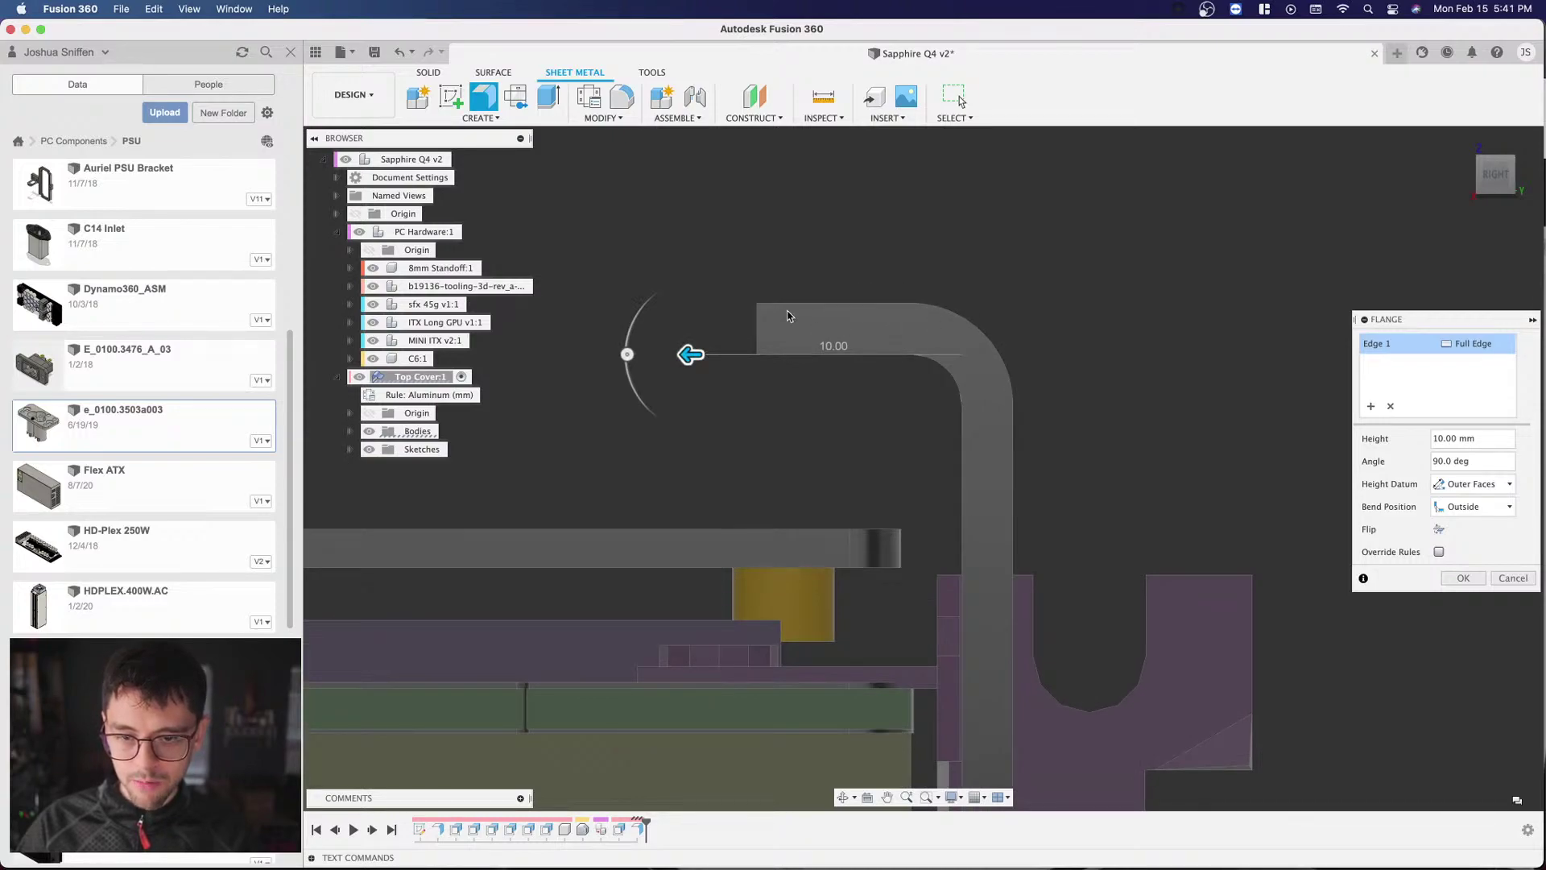
{"action": "scroll", "coordinate": [1021, 322], "scroll_direction": "down", "scroll_amount": 4}
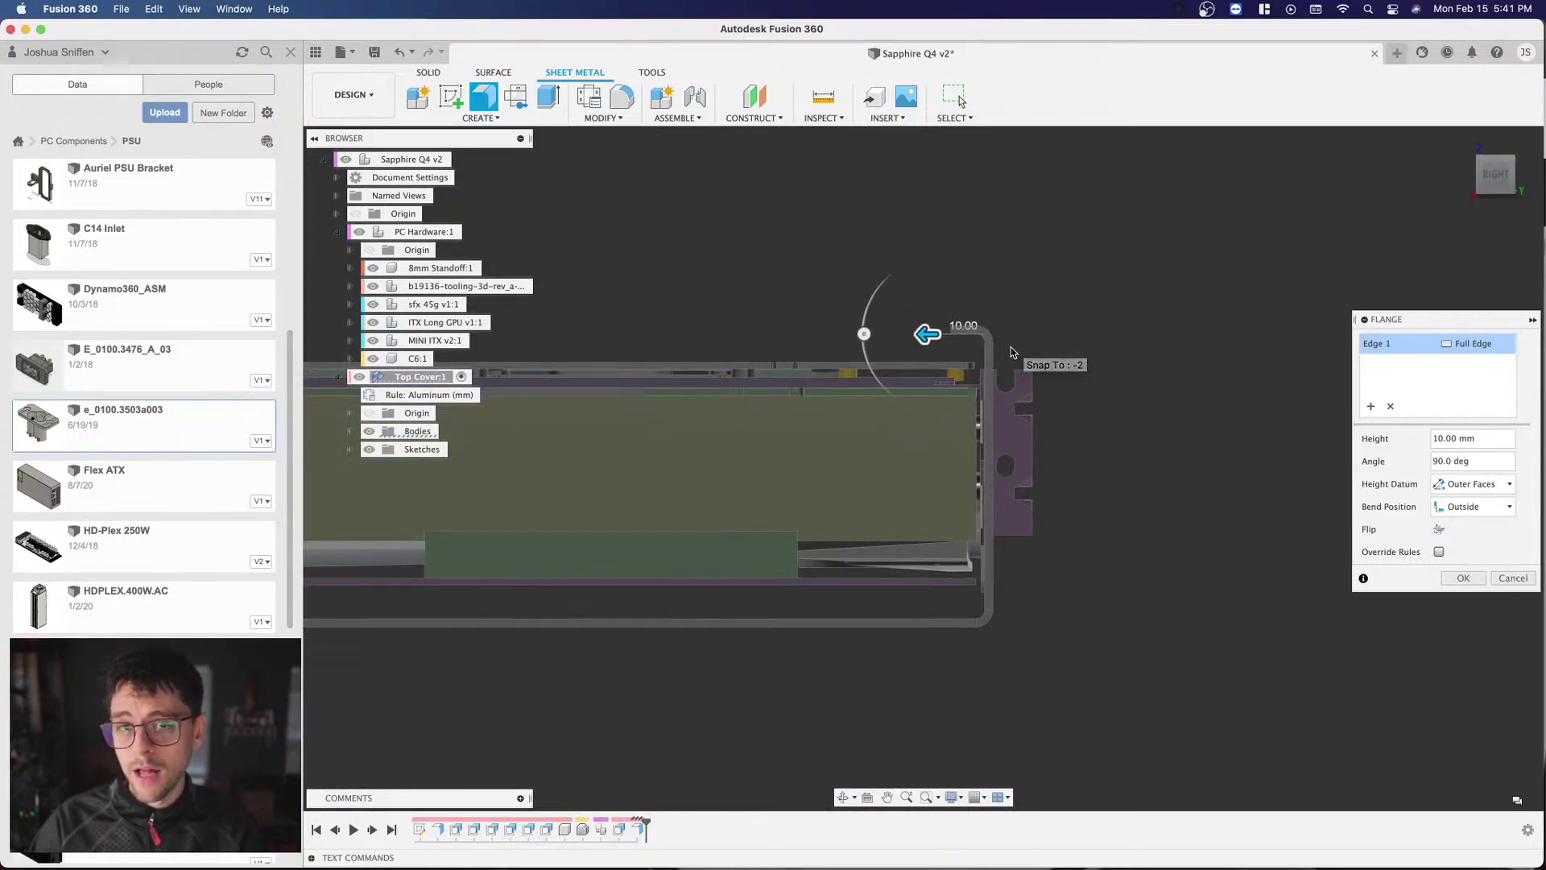
{"action": "left_click_drag", "start_coordinate": [1494, 179], "coordinate": [1488, 220]}
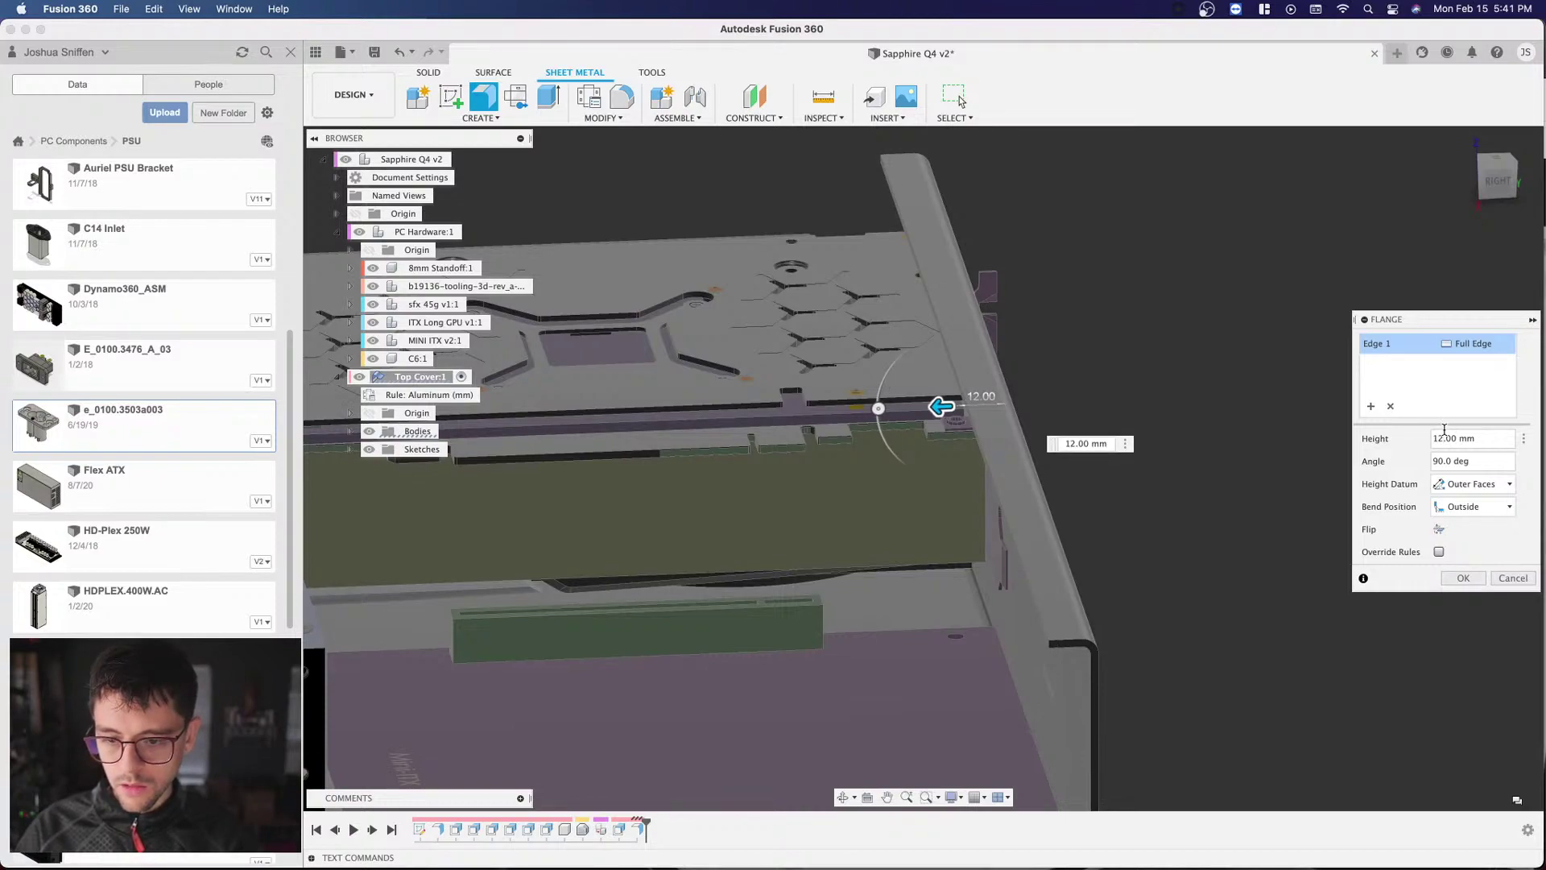
Step: Examine from above how the return lip sits relative to the motherboard, graphics card and power supply
{"action": "scroll", "coordinate": [1122, 399], "scroll_direction": "down", "scroll_amount": 5}
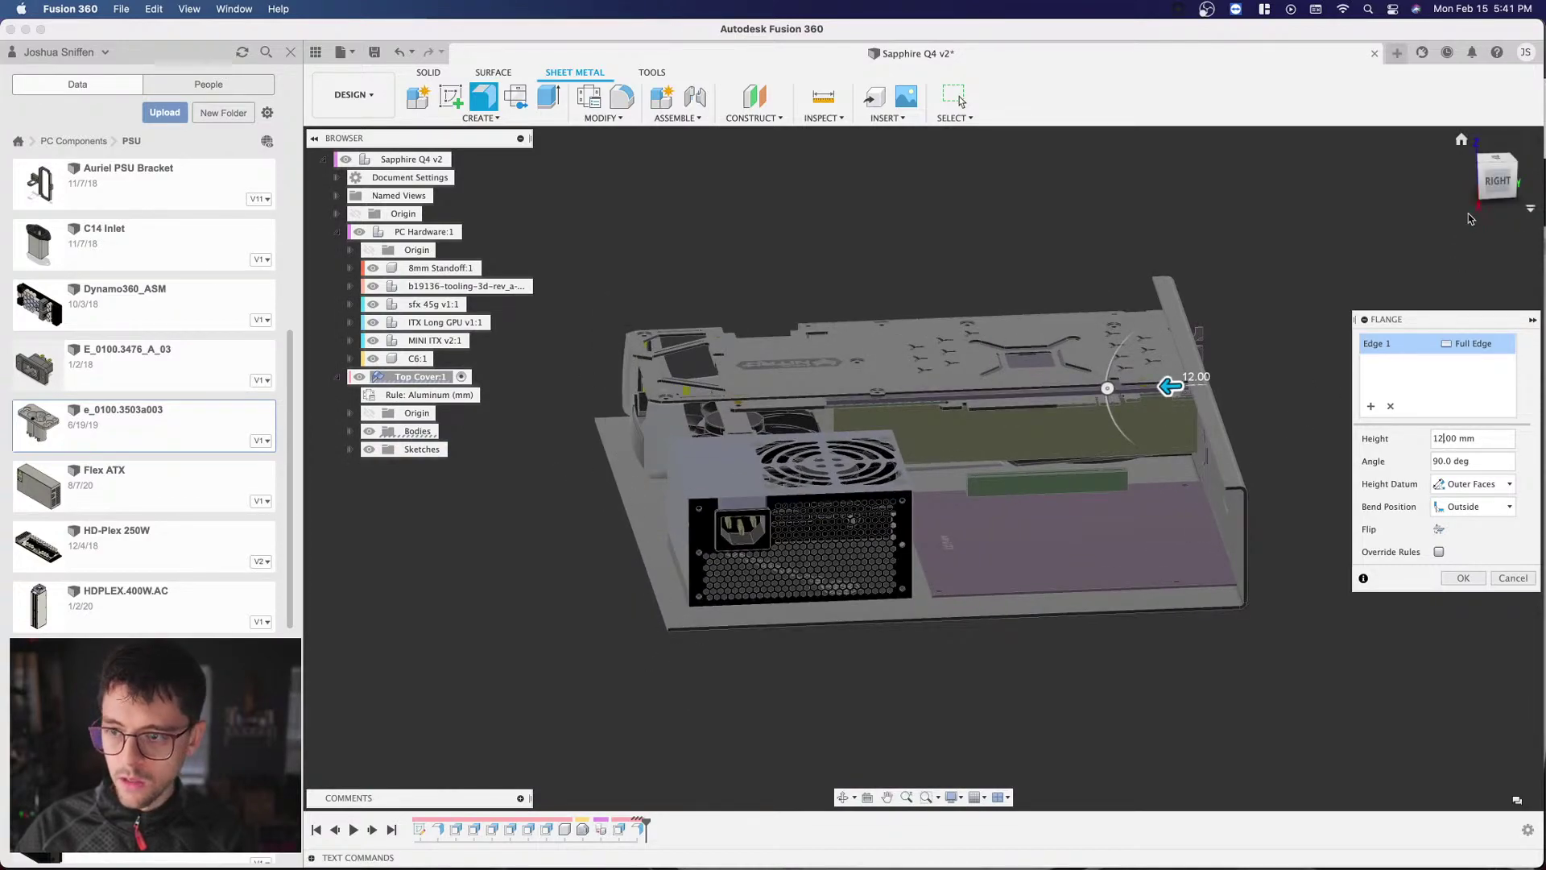
{"action": "left_click", "coordinate": [1499, 160]}
{"action": "scroll", "coordinate": [1127, 652], "scroll_direction": "up", "scroll_amount": 5}
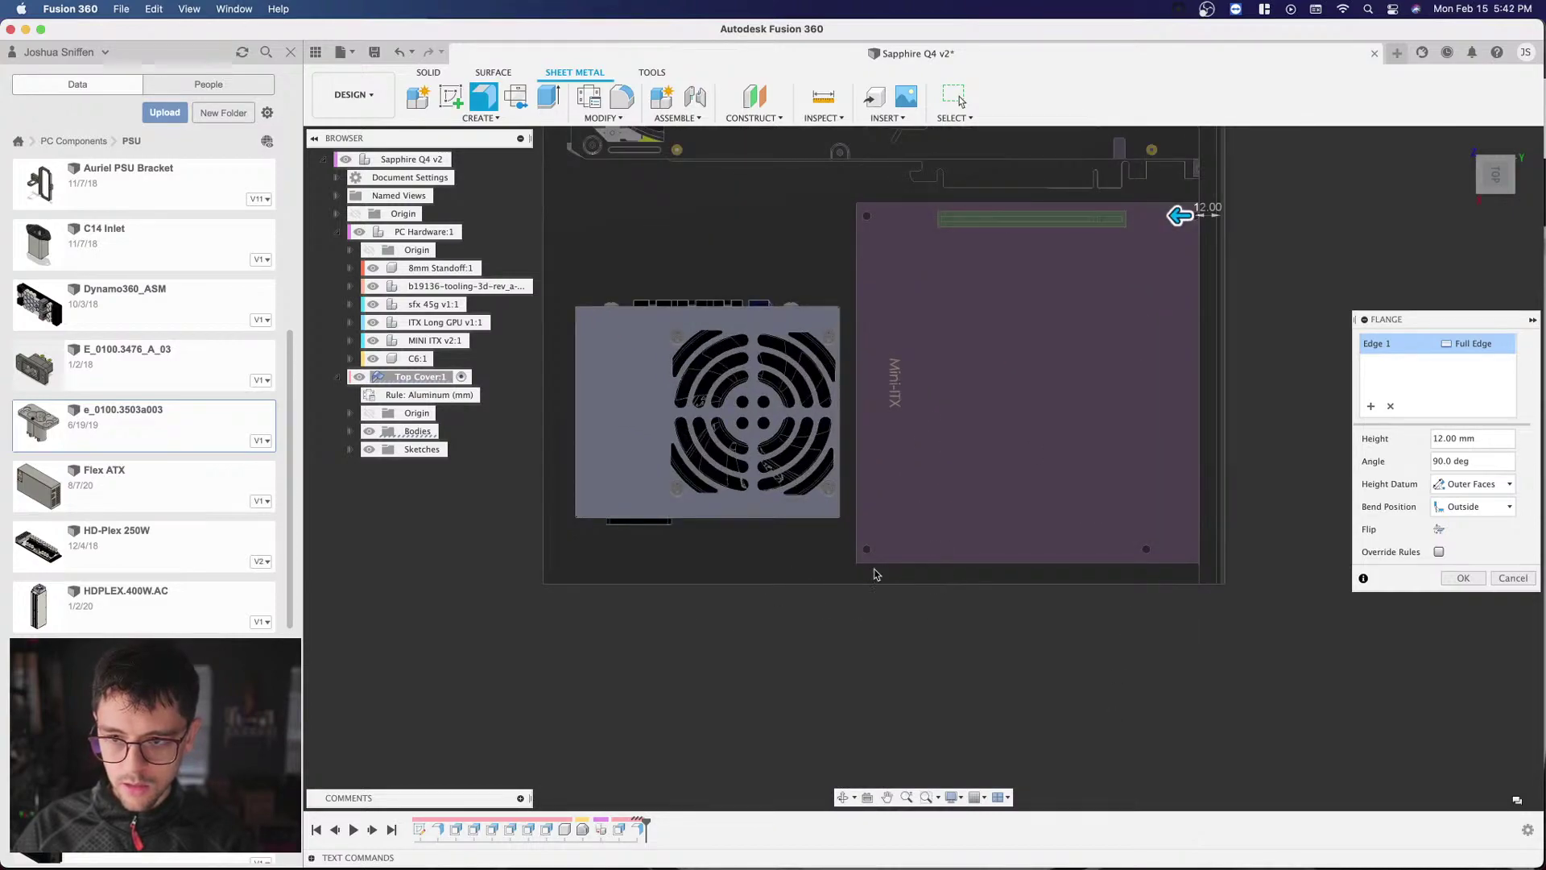
{"action": "scroll", "coordinate": [1043, 403], "scroll_direction": "down", "scroll_amount": 6}
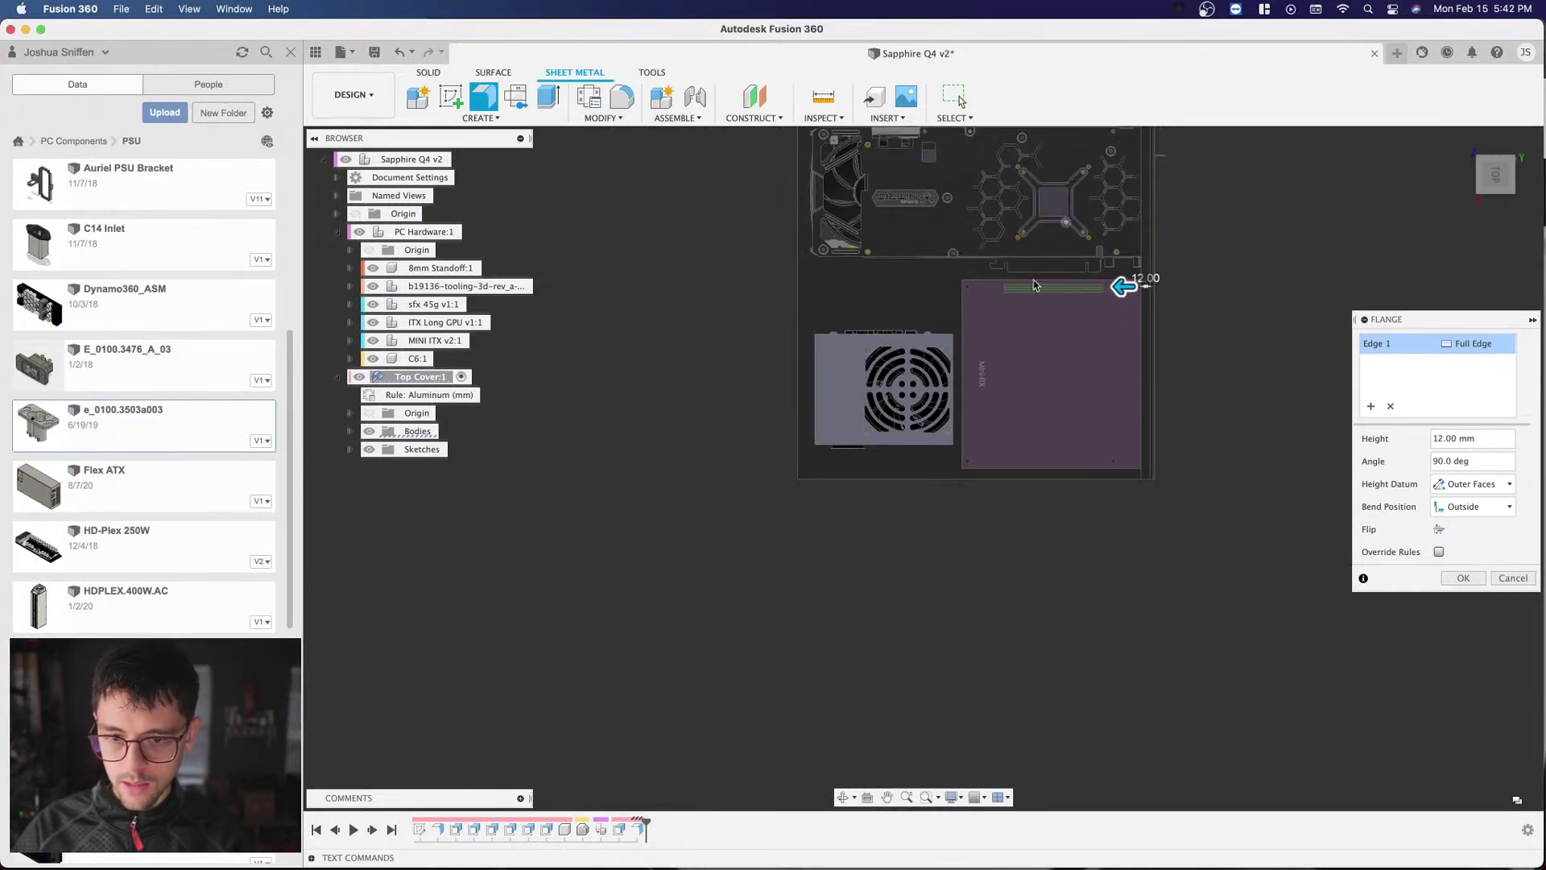
{"action": "scroll", "coordinate": [999, 368], "scroll_direction": "up", "scroll_amount": 5}
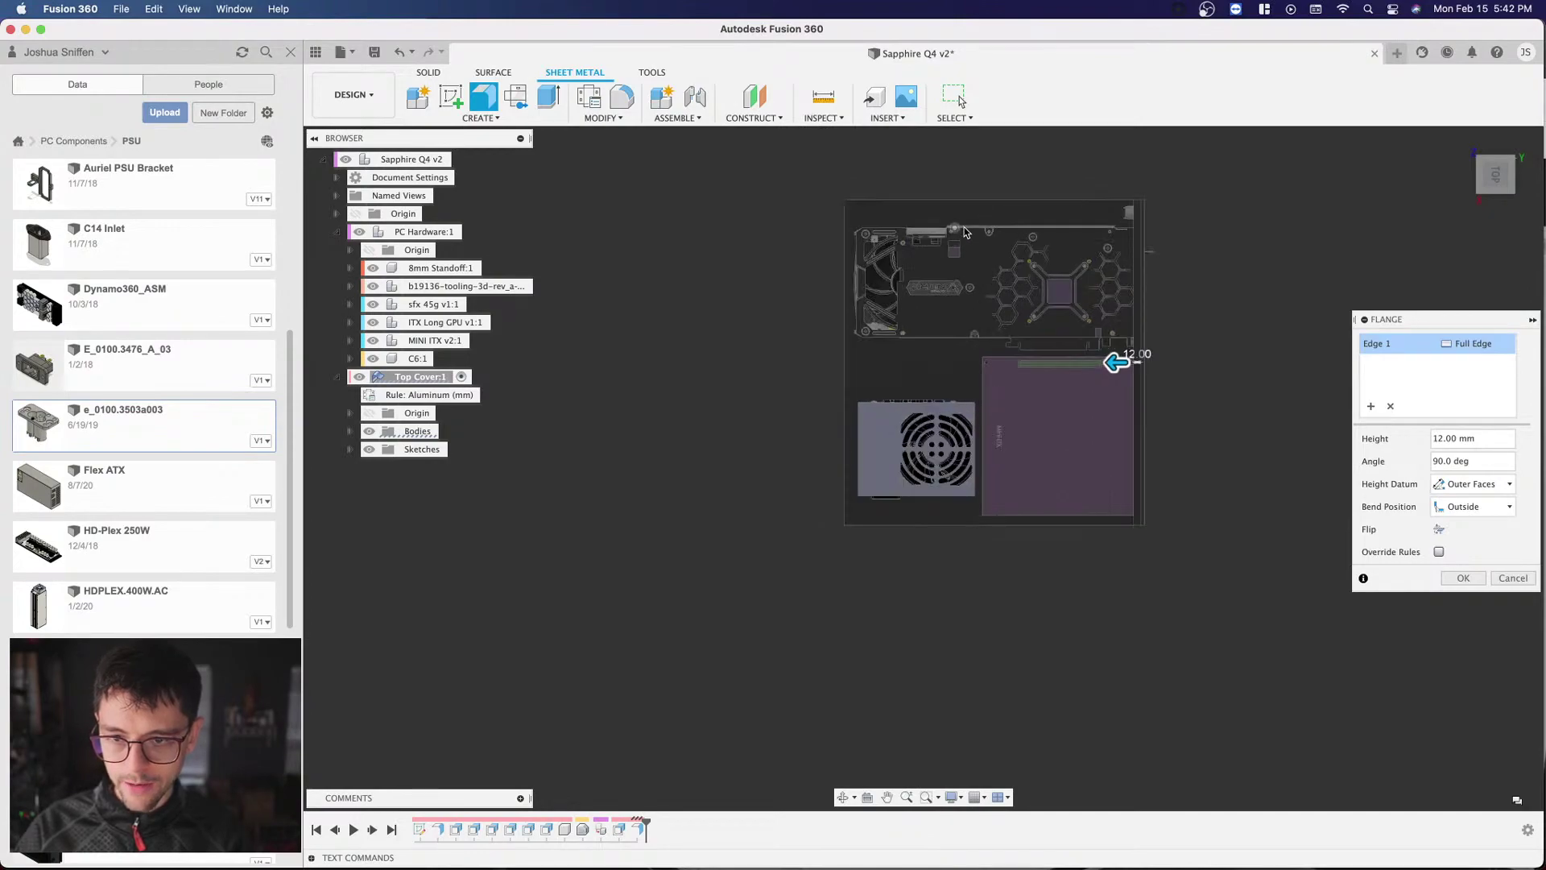
{"action": "scroll", "coordinate": [1026, 622], "scroll_direction": "down", "scroll_amount": 2}
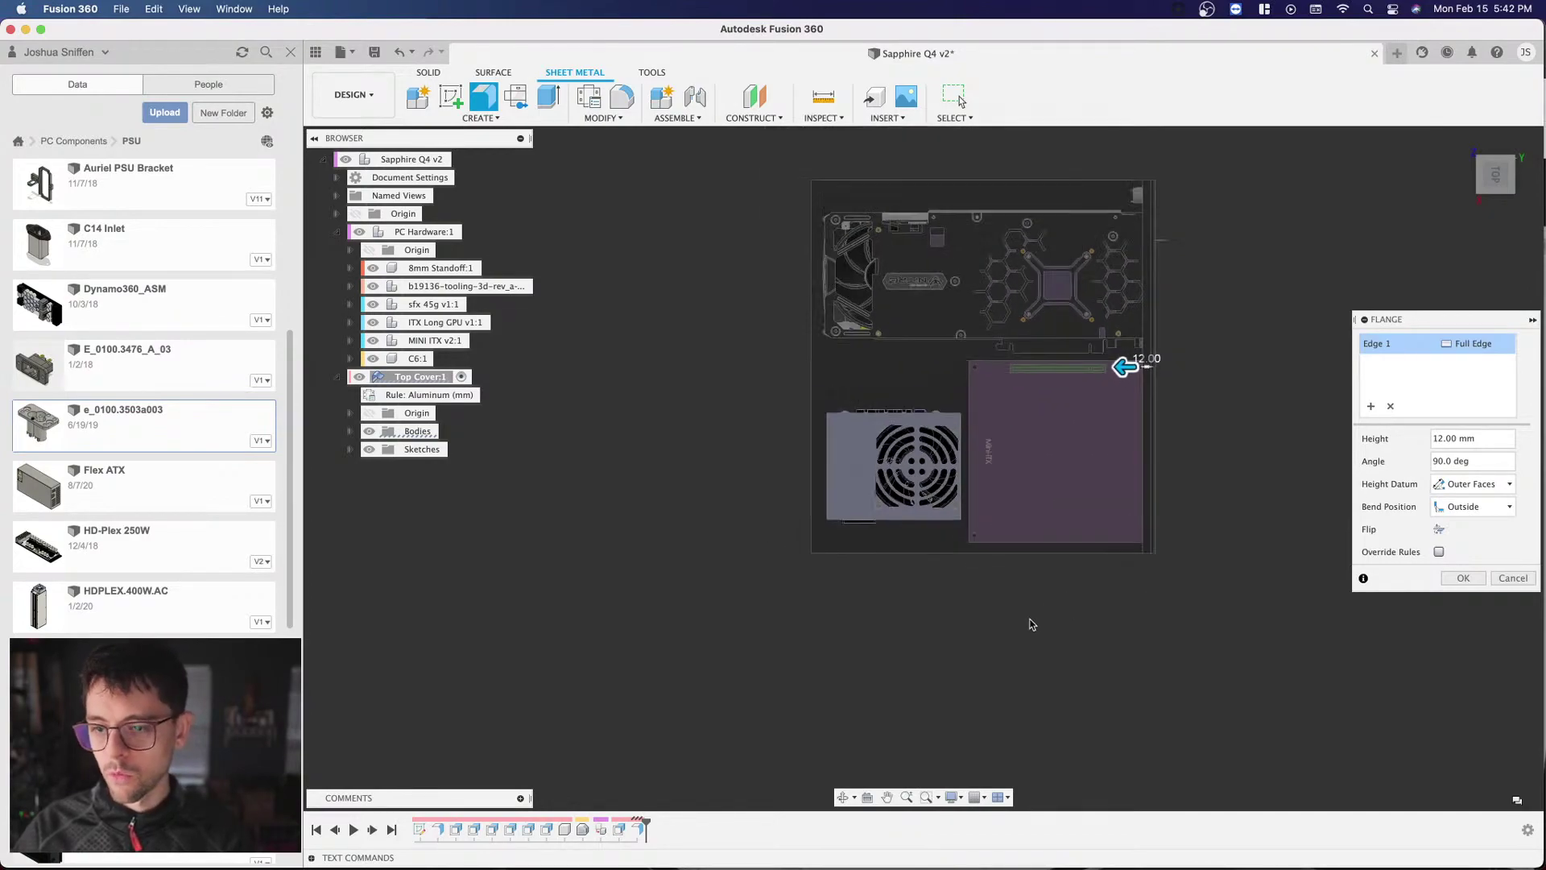
{"action": "scroll", "coordinate": [1289, 322], "scroll_direction": "up", "scroll_amount": 4}
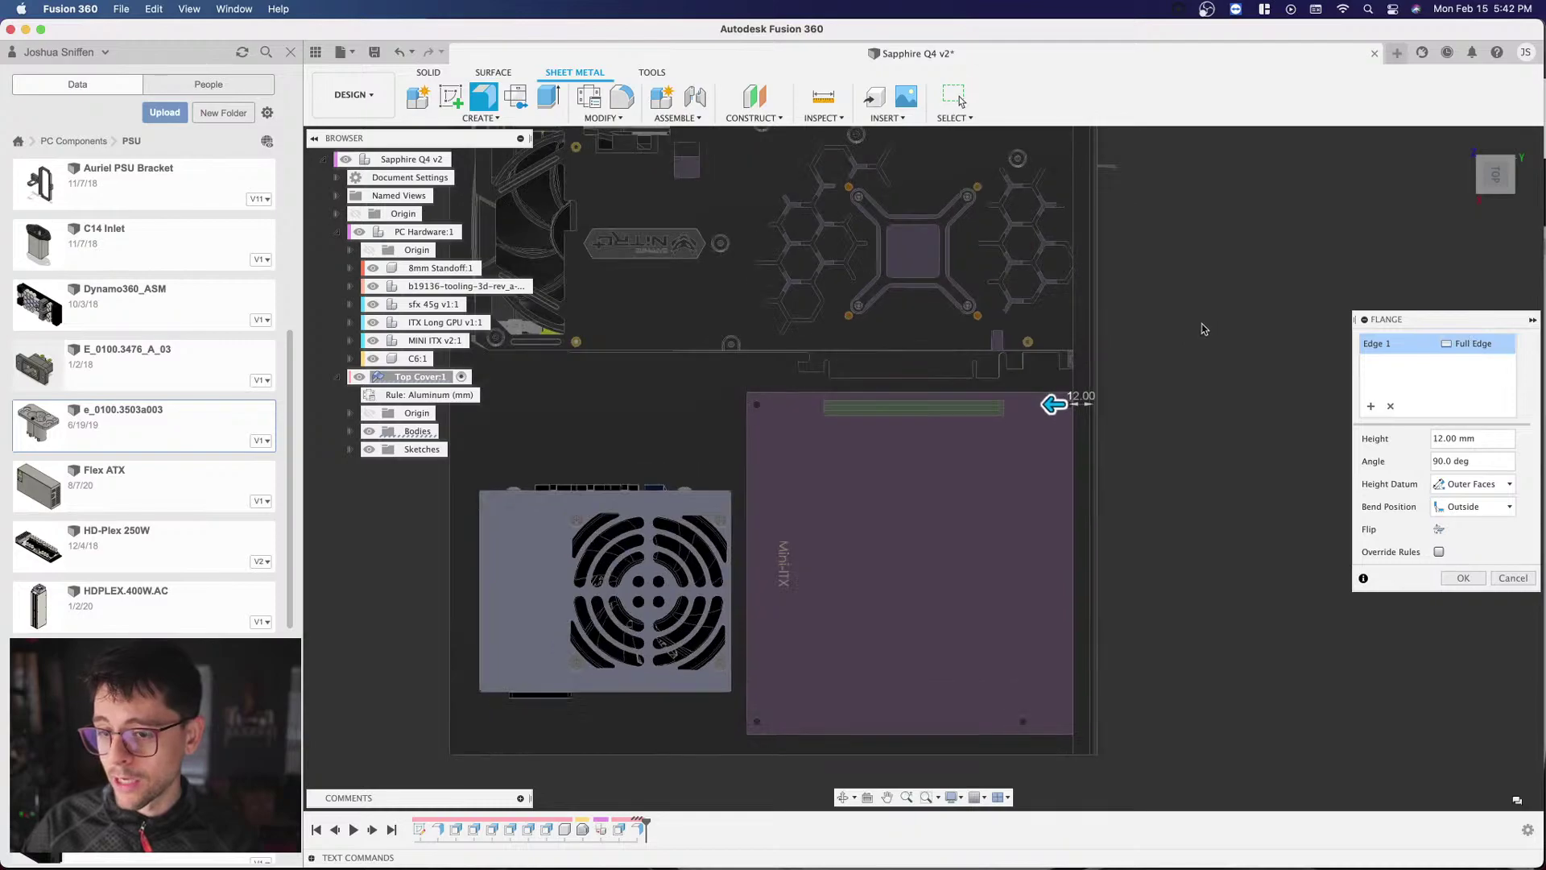
Step: Examine the return lip's bend and open end at the wall's corner beside the motherboard
{"action": "left_click", "coordinate": [1481, 191]}
{"action": "left_click_drag", "start_coordinate": [1509, 133], "coordinate": [1509, 95]}
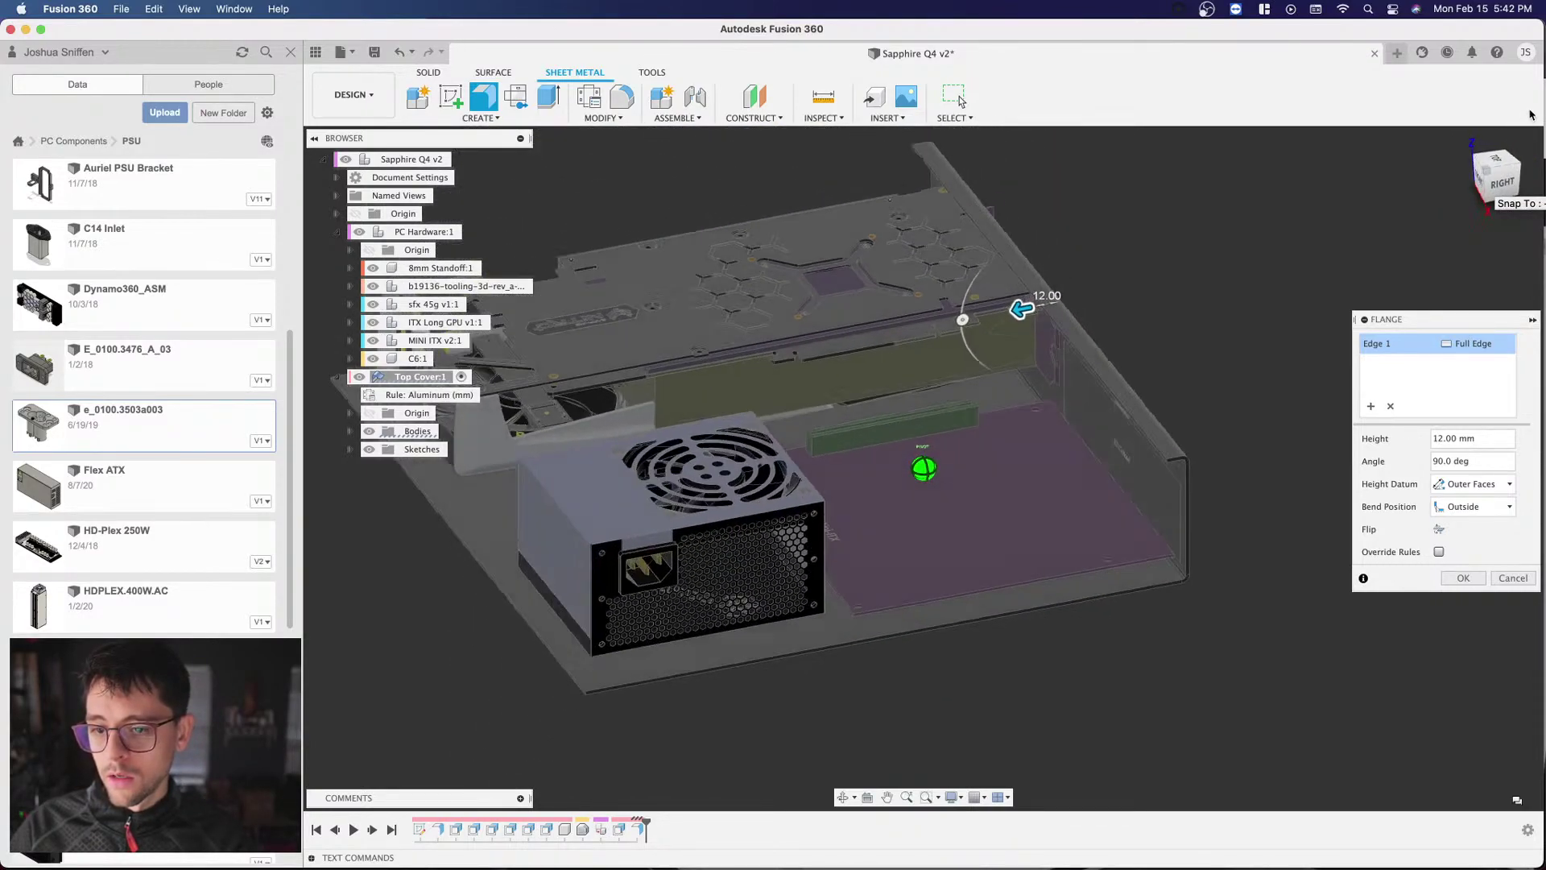
{"action": "scroll", "coordinate": [1311, 259], "scroll_direction": "down", "scroll_amount": 3}
{"action": "scroll", "coordinate": [1283, 259], "scroll_direction": "up", "scroll_amount": 3}
{"action": "scroll", "coordinate": [1205, 462], "scroll_direction": "up", "scroll_amount": 6}
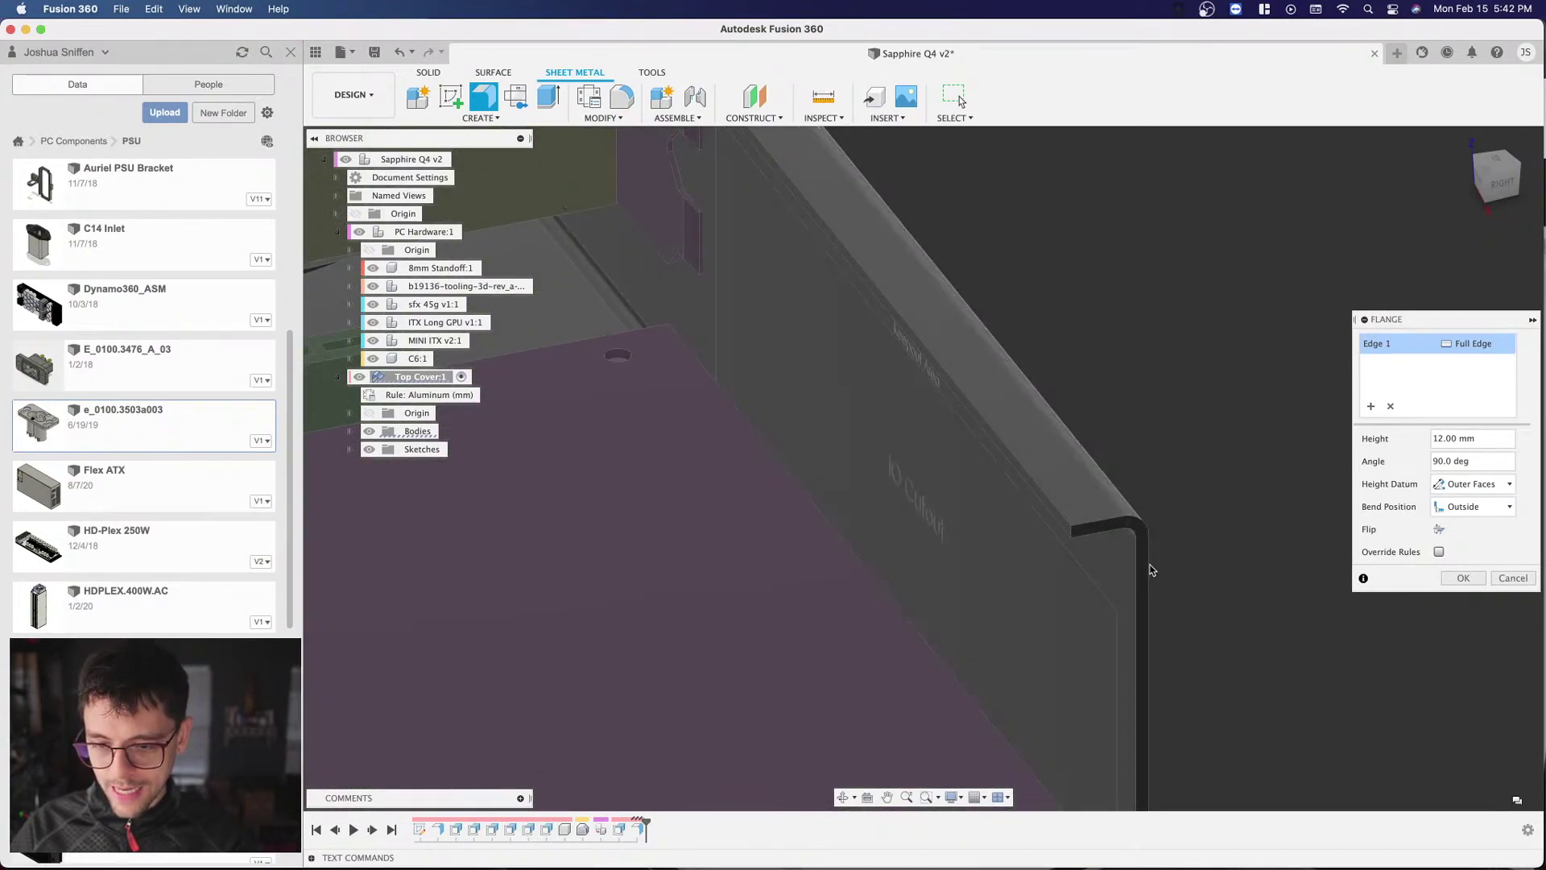
{"action": "scroll", "coordinate": [1151, 568], "scroll_direction": "down", "scroll_amount": 5}
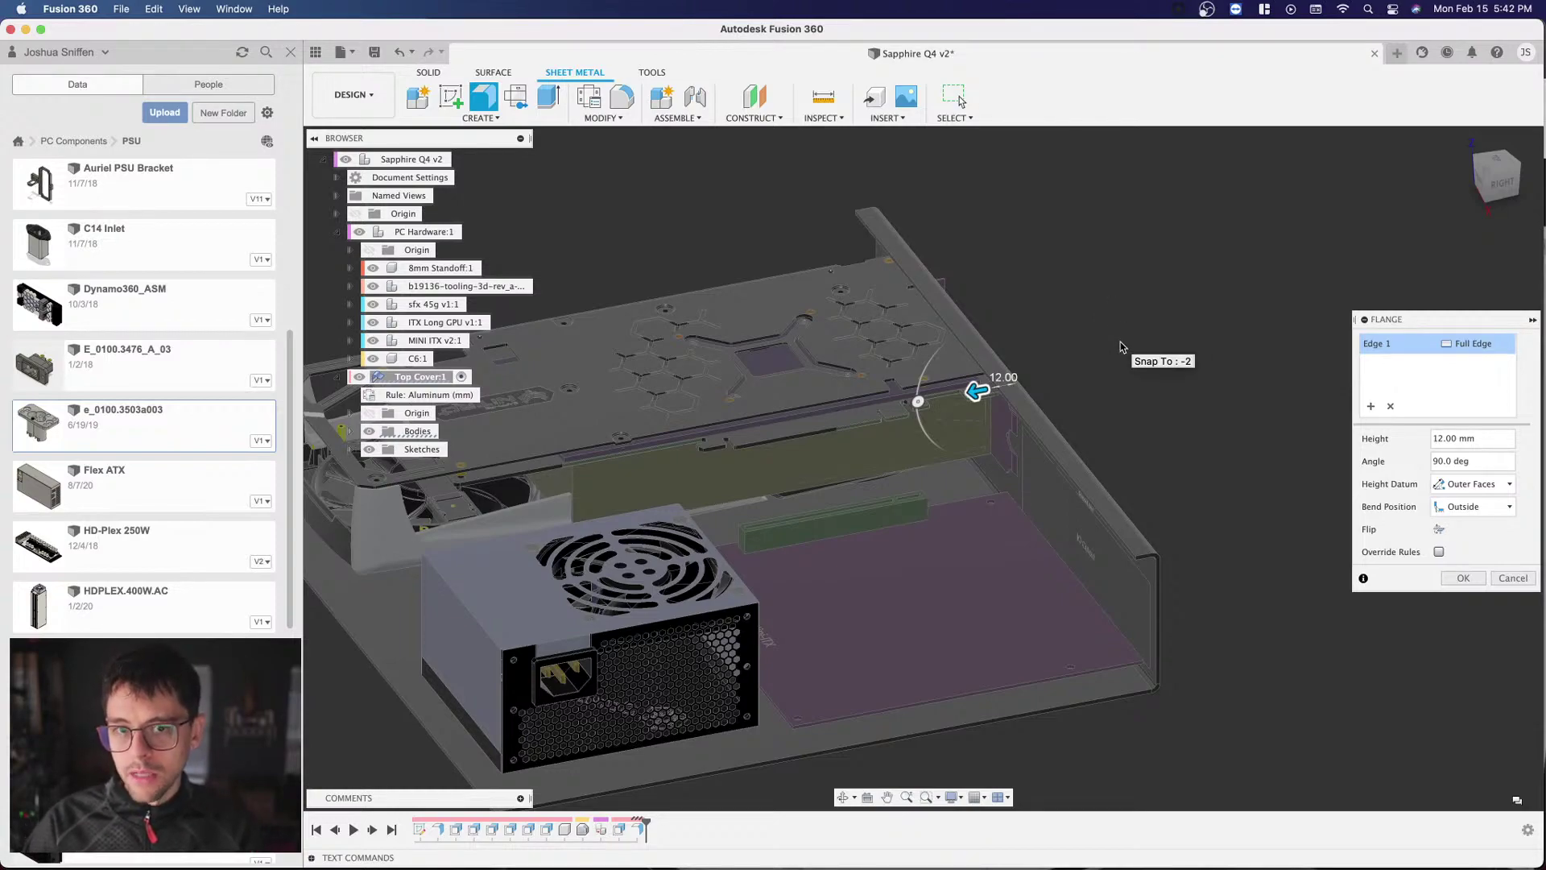
Step: Try a Symmetric width with a 160 mm distance for the return flange and inspect its end setback
{"action": "left_click", "coordinate": [1476, 343]}
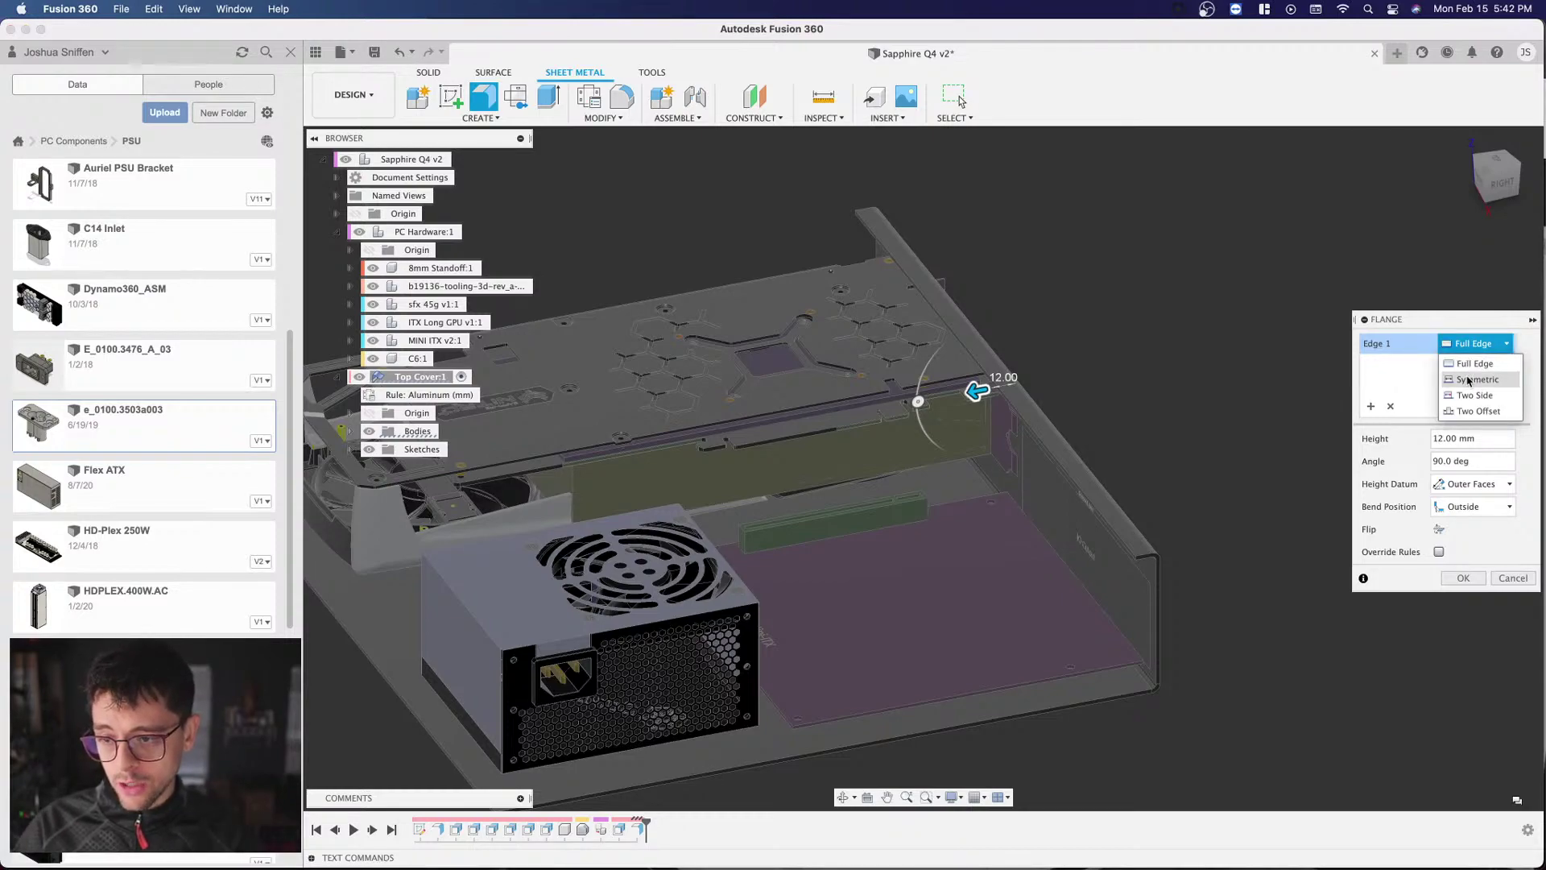
{"action": "left_click", "coordinate": [1470, 379]}
{"action": "left_click_drag", "start_coordinate": [1160, 566], "coordinate": [1150, 547]}
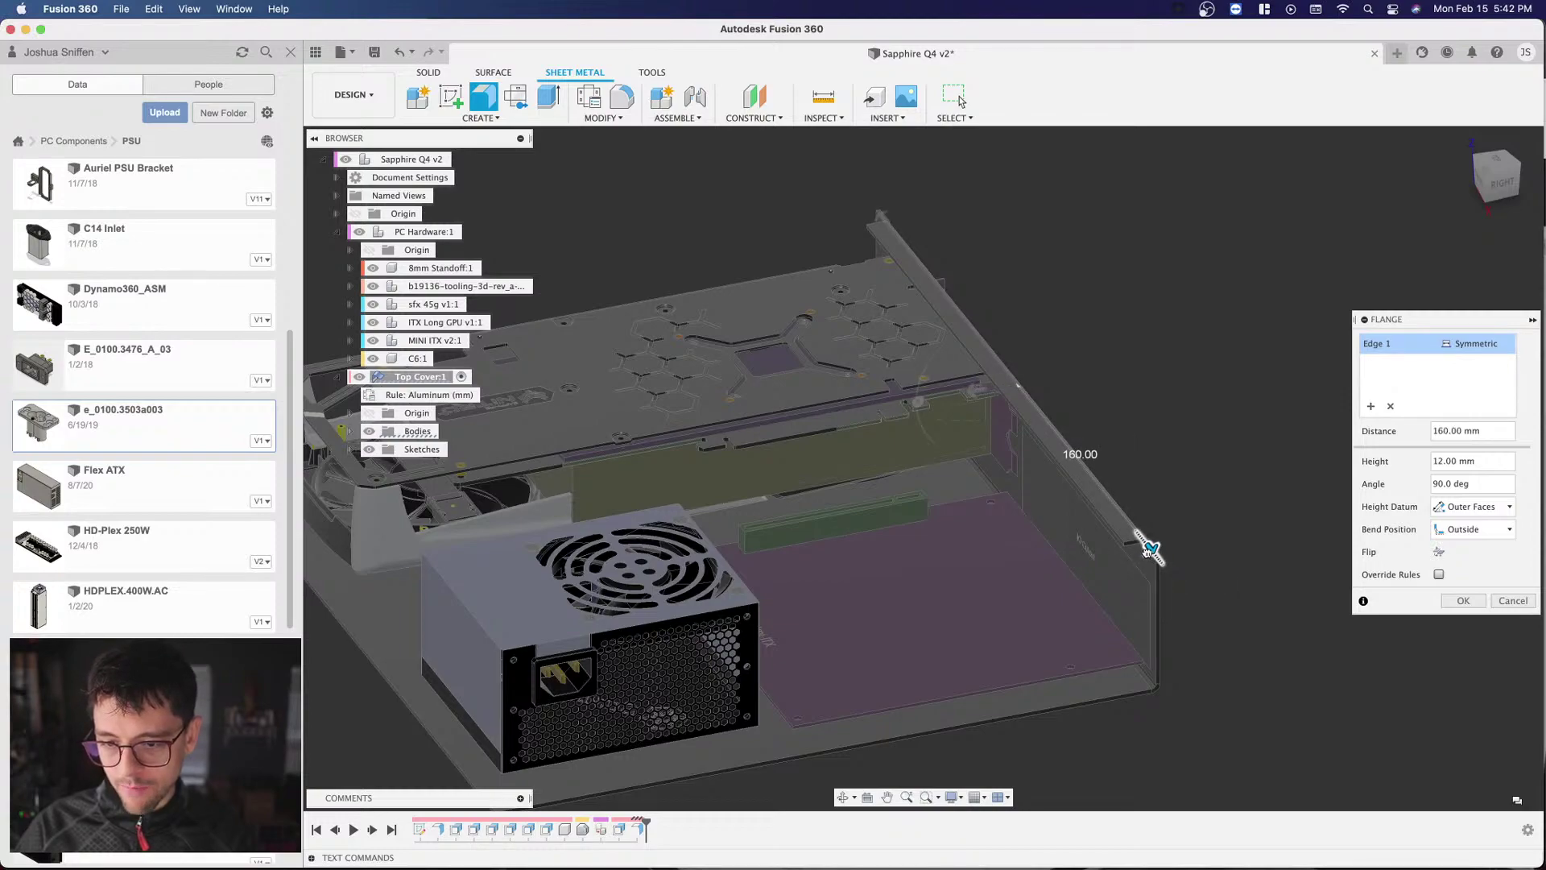
{"action": "left_click", "coordinate": [1494, 168]}
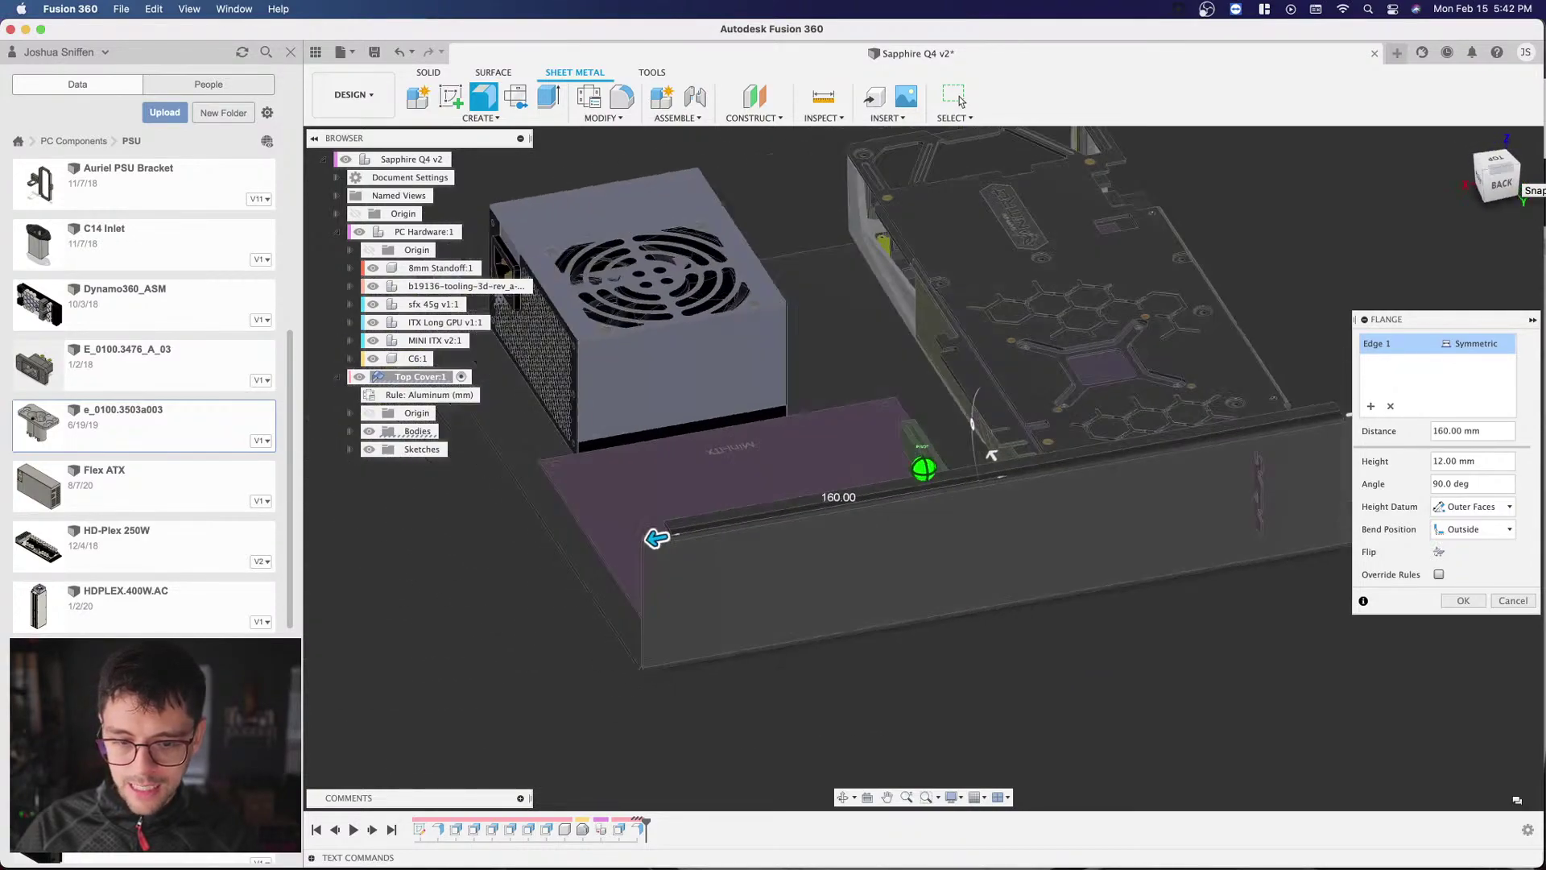
{"action": "scroll", "coordinate": [708, 568], "scroll_direction": "up", "scroll_amount": 5}
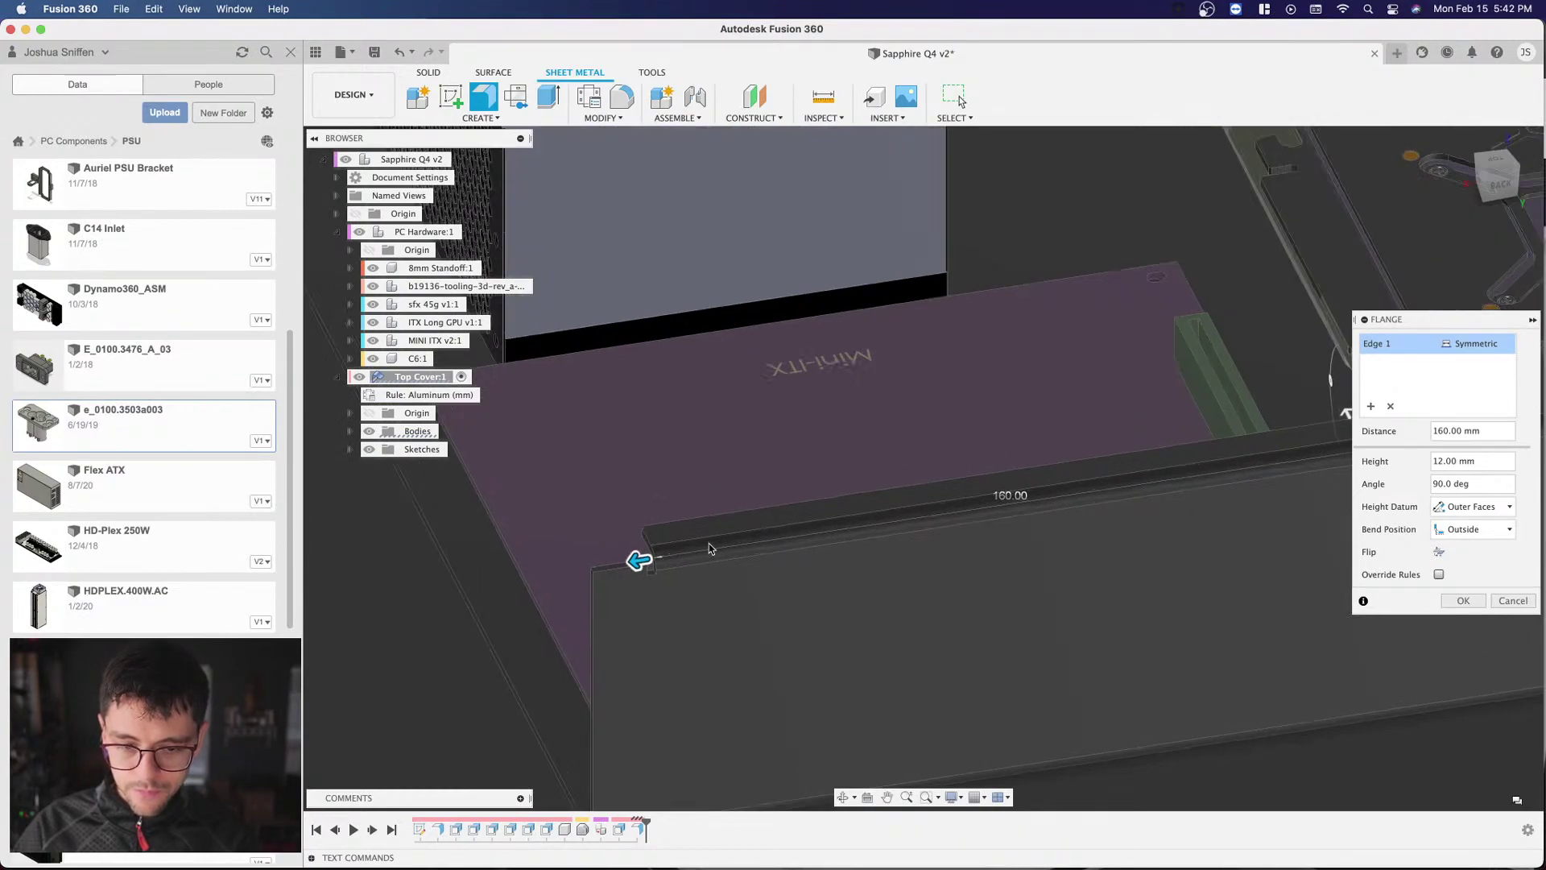
{"action": "scroll", "coordinate": [709, 567], "scroll_direction": "up", "scroll_amount": 1}
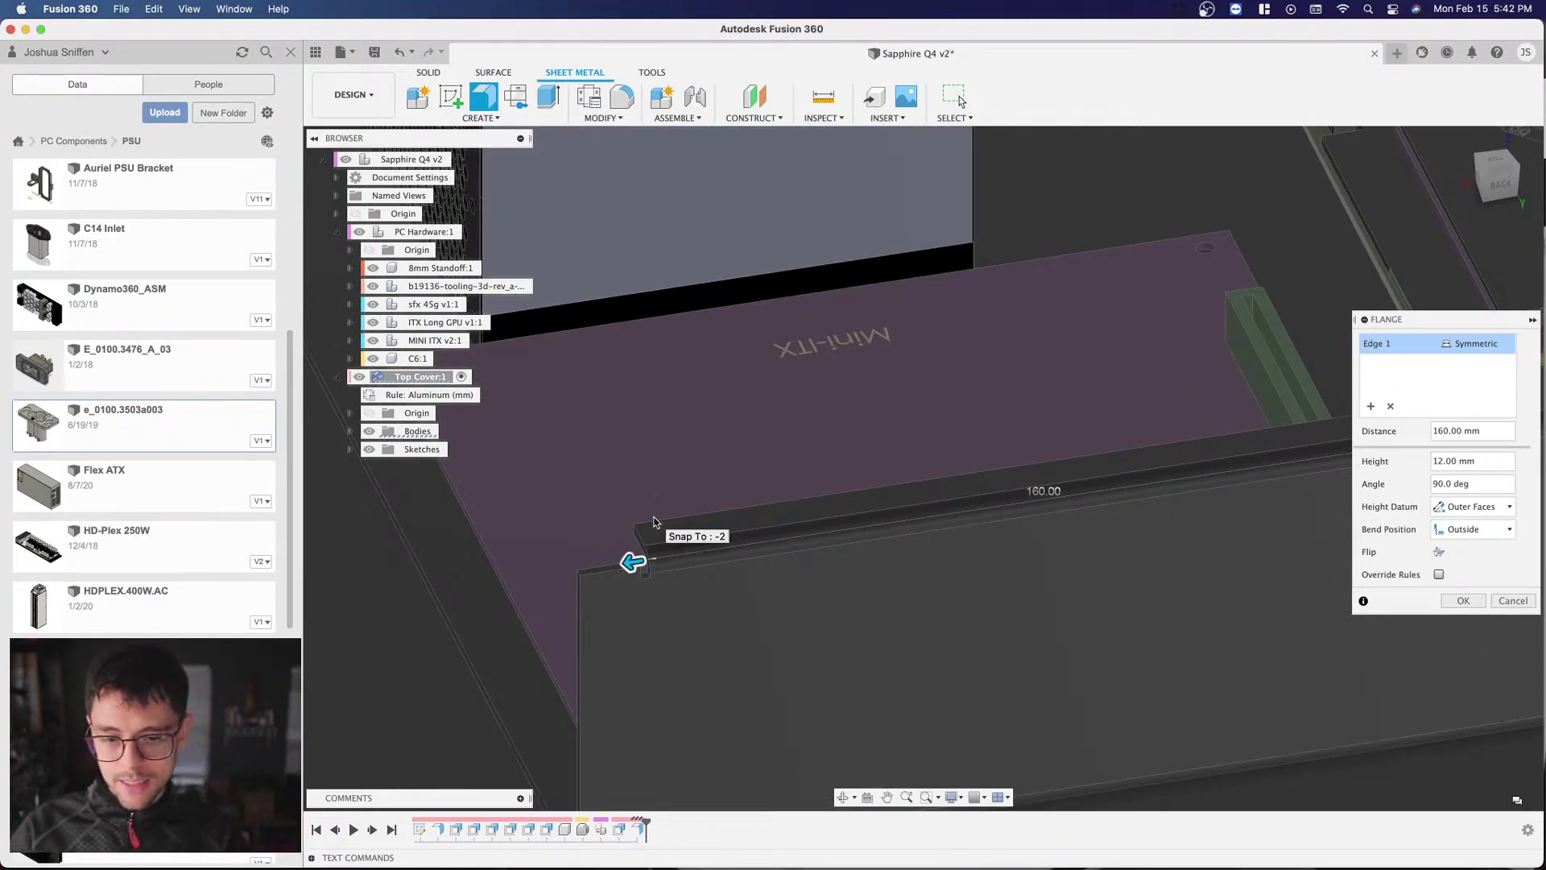
Step: Set the return flange's width back to Full Edge and finish the flange
{"action": "left_click", "coordinate": [1485, 343]}
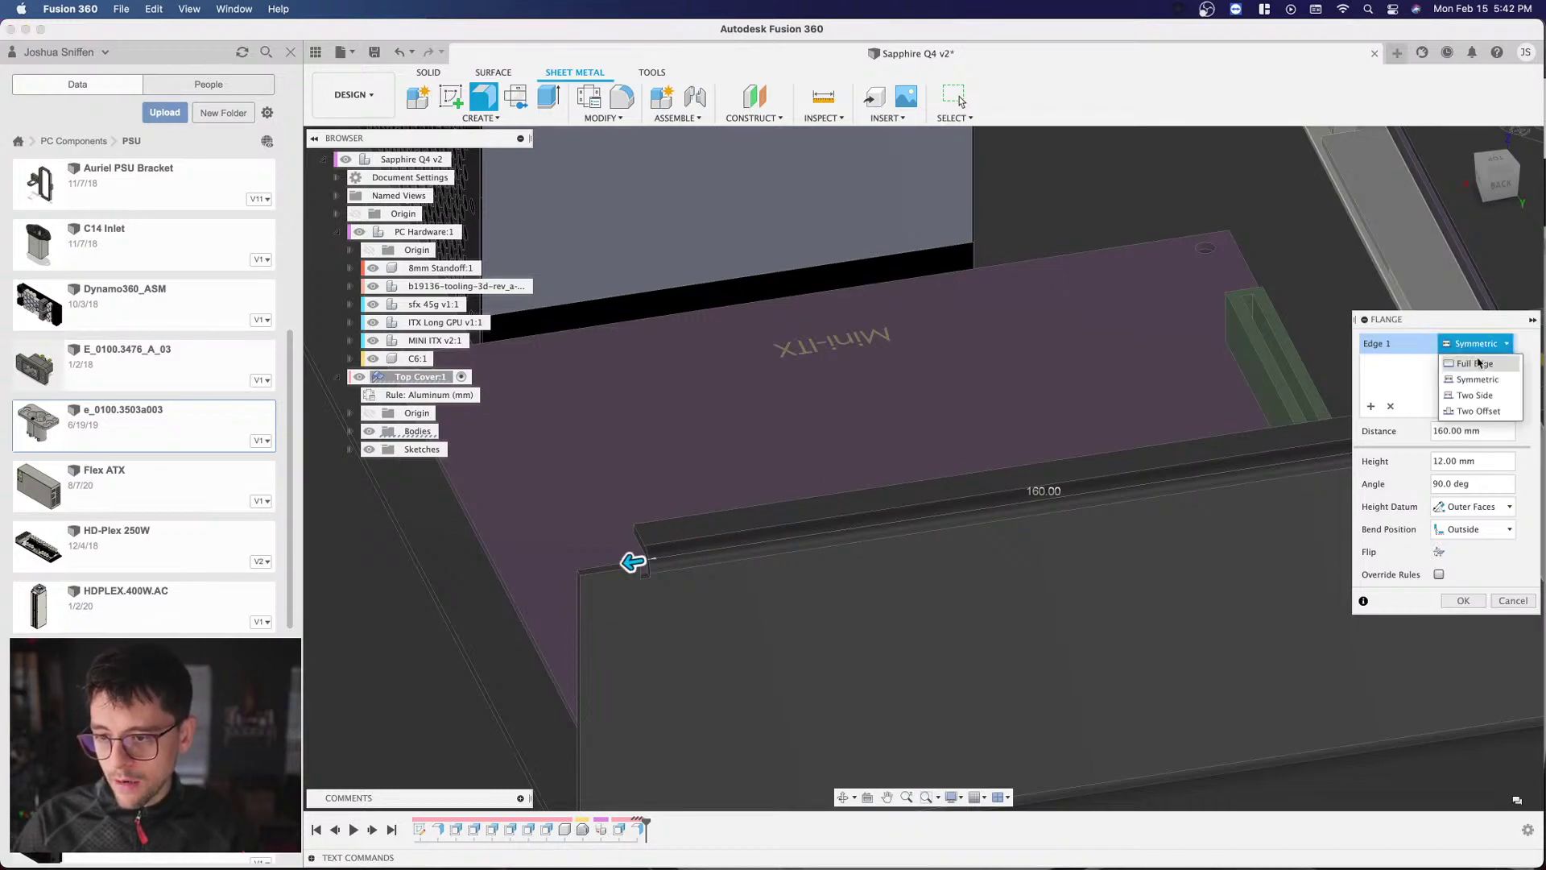
{"action": "left_click", "coordinate": [1480, 364]}
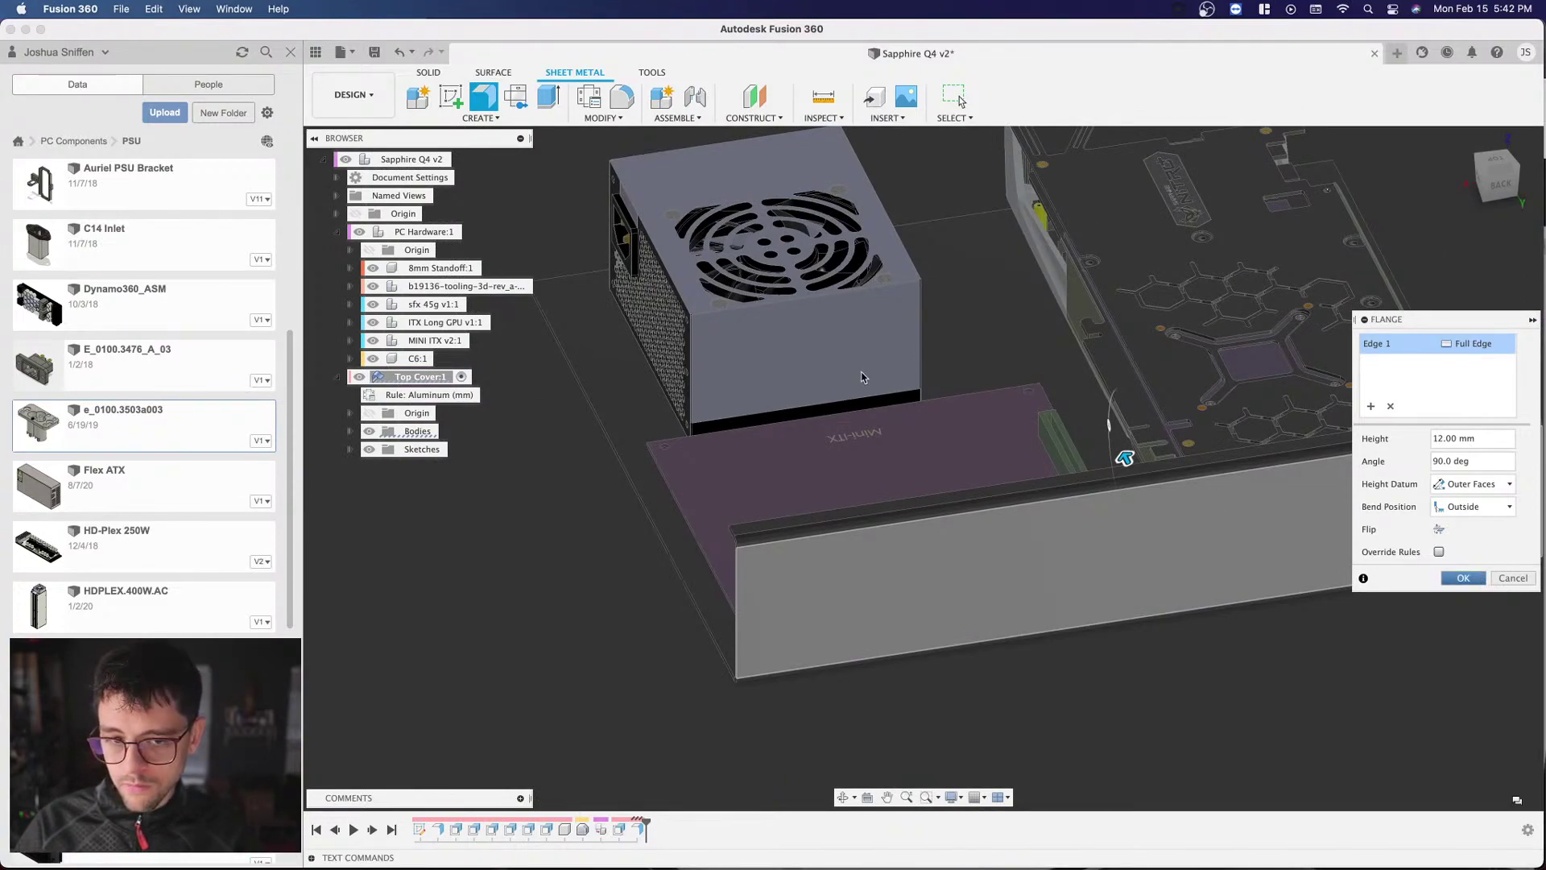
{"action": "key", "text": "Return"}
Step: Start a full-edge flange on the top cover's opposite long edge, past the graphics card's fan end, and set its height to 70 mm
{"action": "scroll", "coordinate": [861, 377], "scroll_direction": "down", "scroll_amount": 5}
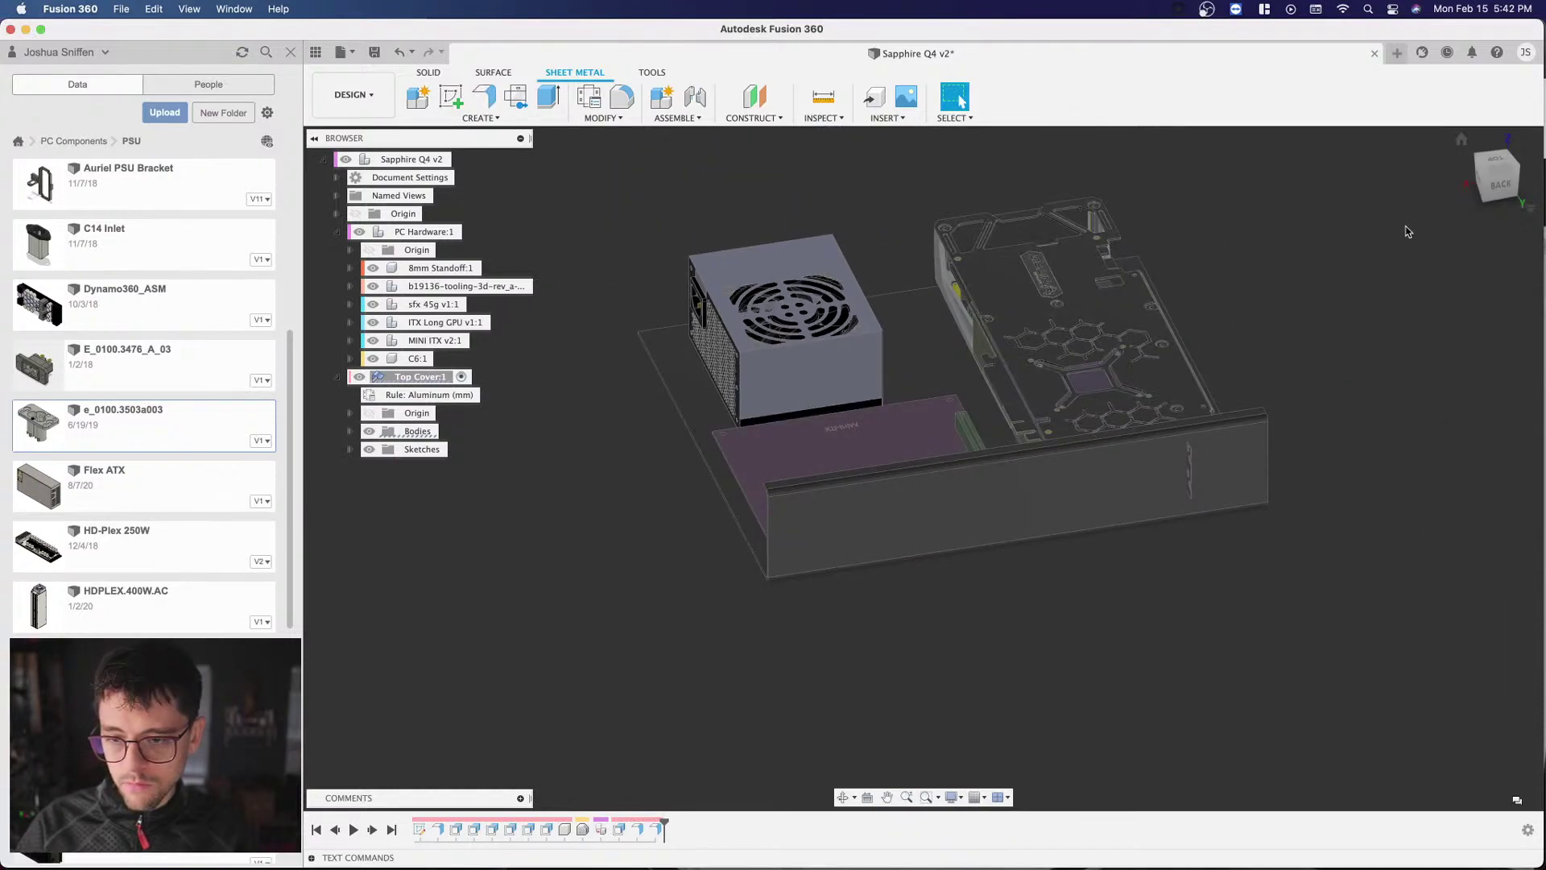
{"action": "mouse_move", "coordinate": [923, 467]}
{"action": "middle_mouse_down", "text": "shift"}
{"action": "mouse_move", "coordinate": [1159, 473]}
{"action": "mouse_move", "coordinate": [1135, 547]}
{"action": "middle_mouse_up", "text": "shift"}
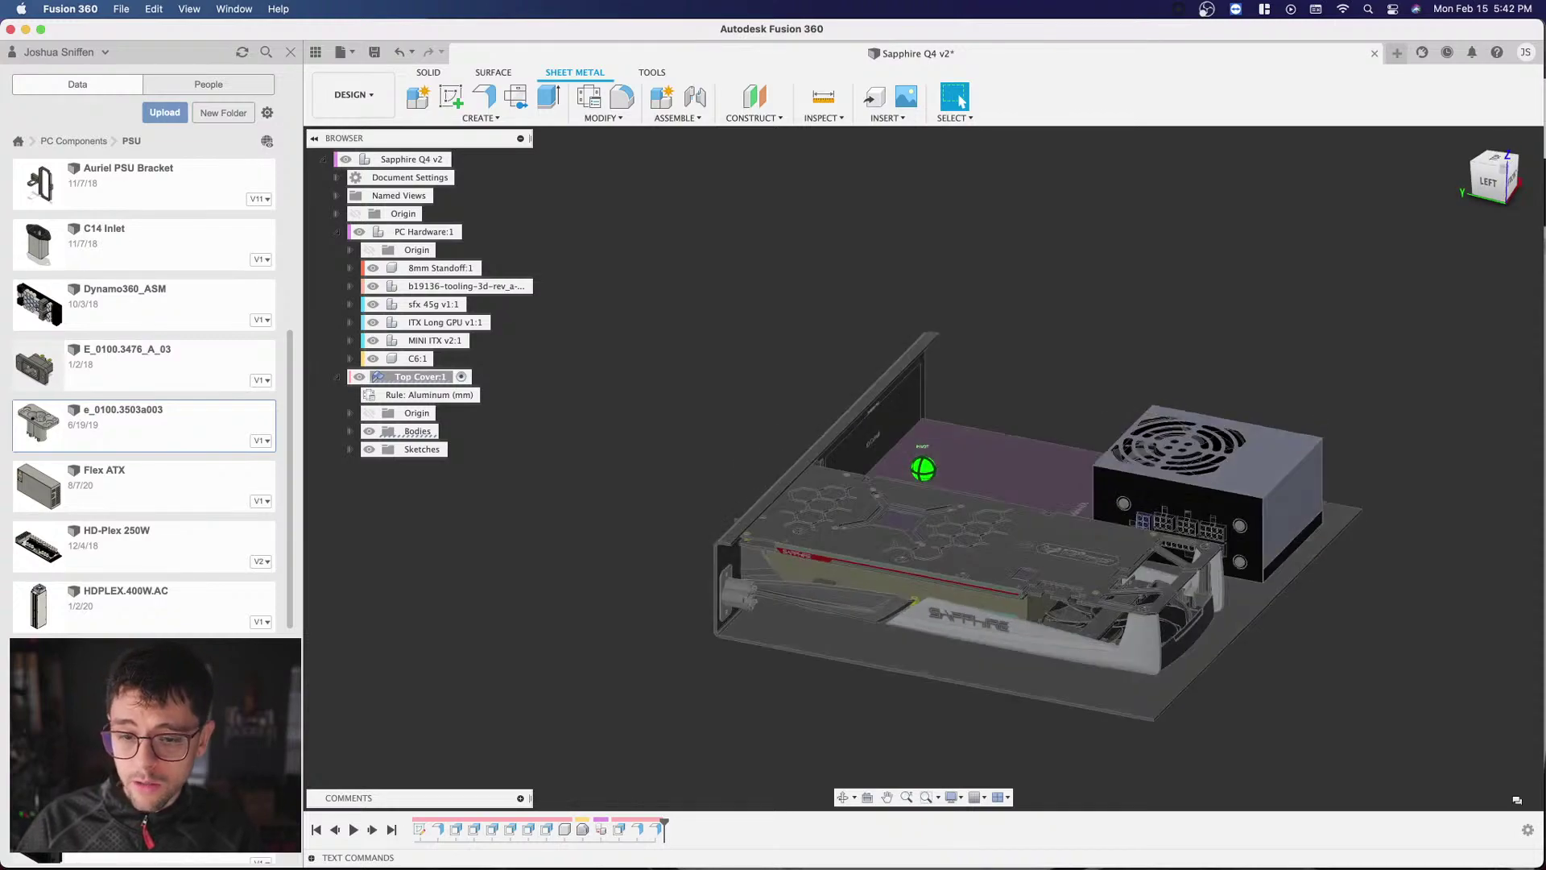
{"action": "scroll", "coordinate": [1197, 741], "scroll_direction": "up", "scroll_amount": 10}
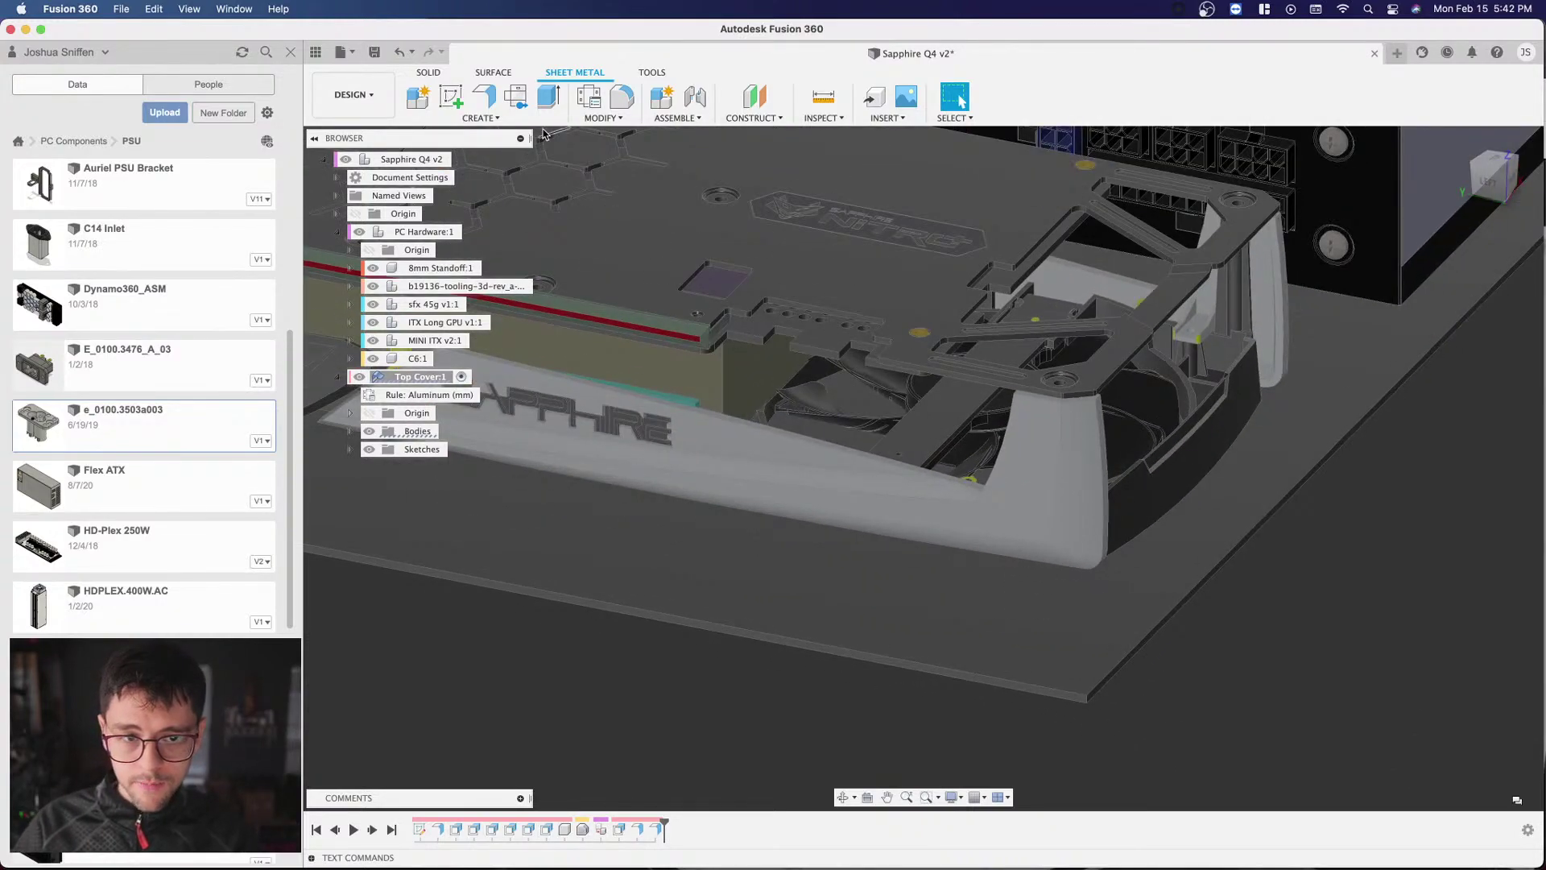
{"action": "left_click", "coordinate": [484, 96]}
{"action": "left_click", "coordinate": [1093, 669]}
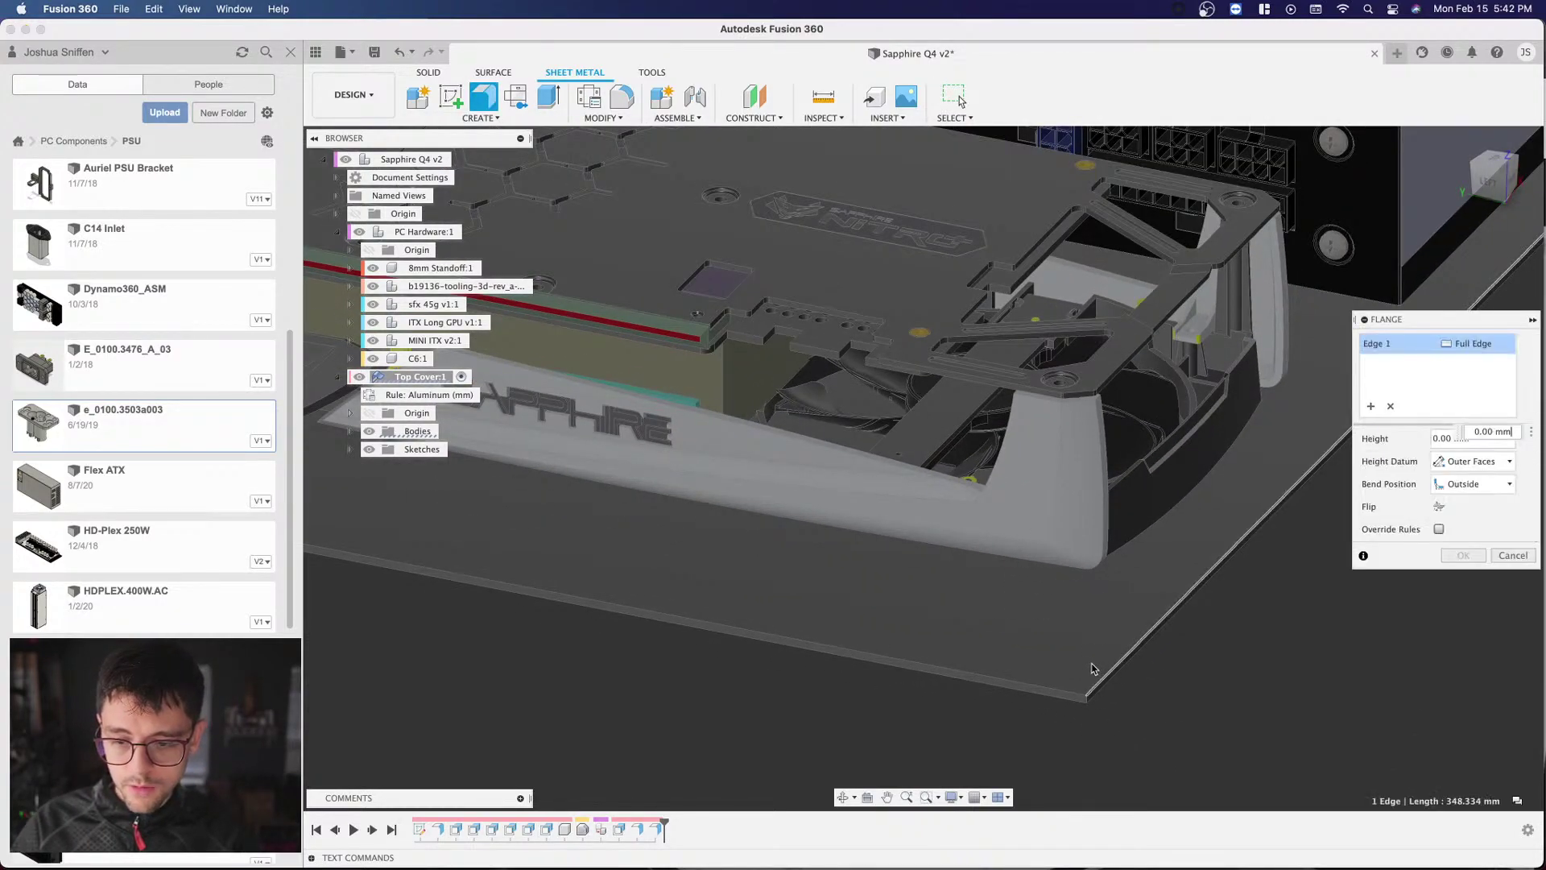
{"action": "scroll", "coordinate": [1128, 604], "scroll_direction": "down", "scroll_amount": 5}
{"action": "type", "text": "60"}
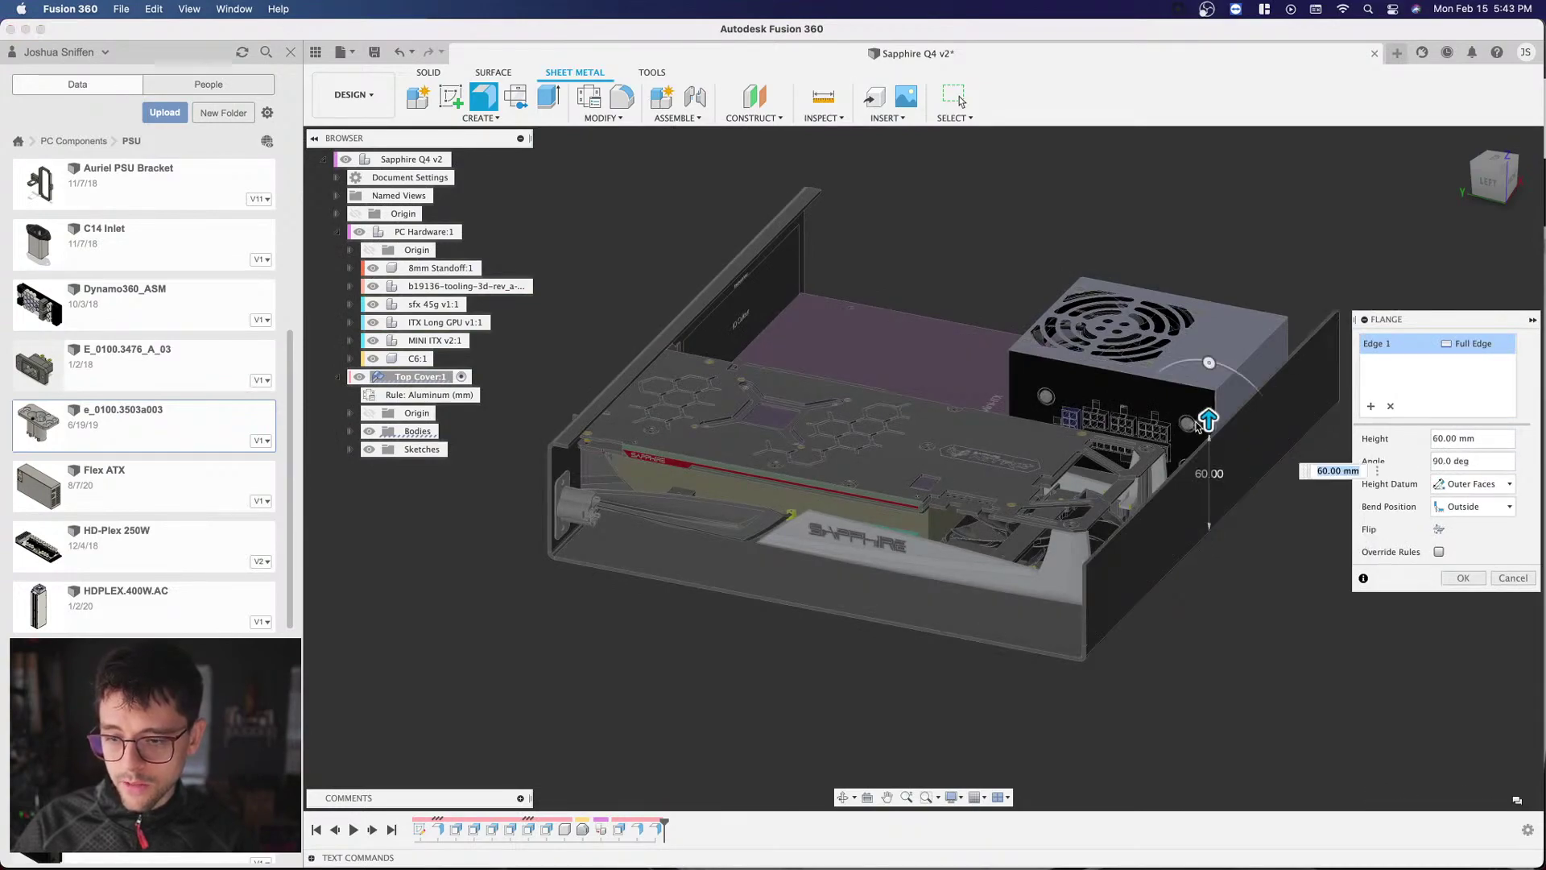
{"action": "type", "text": "70"}
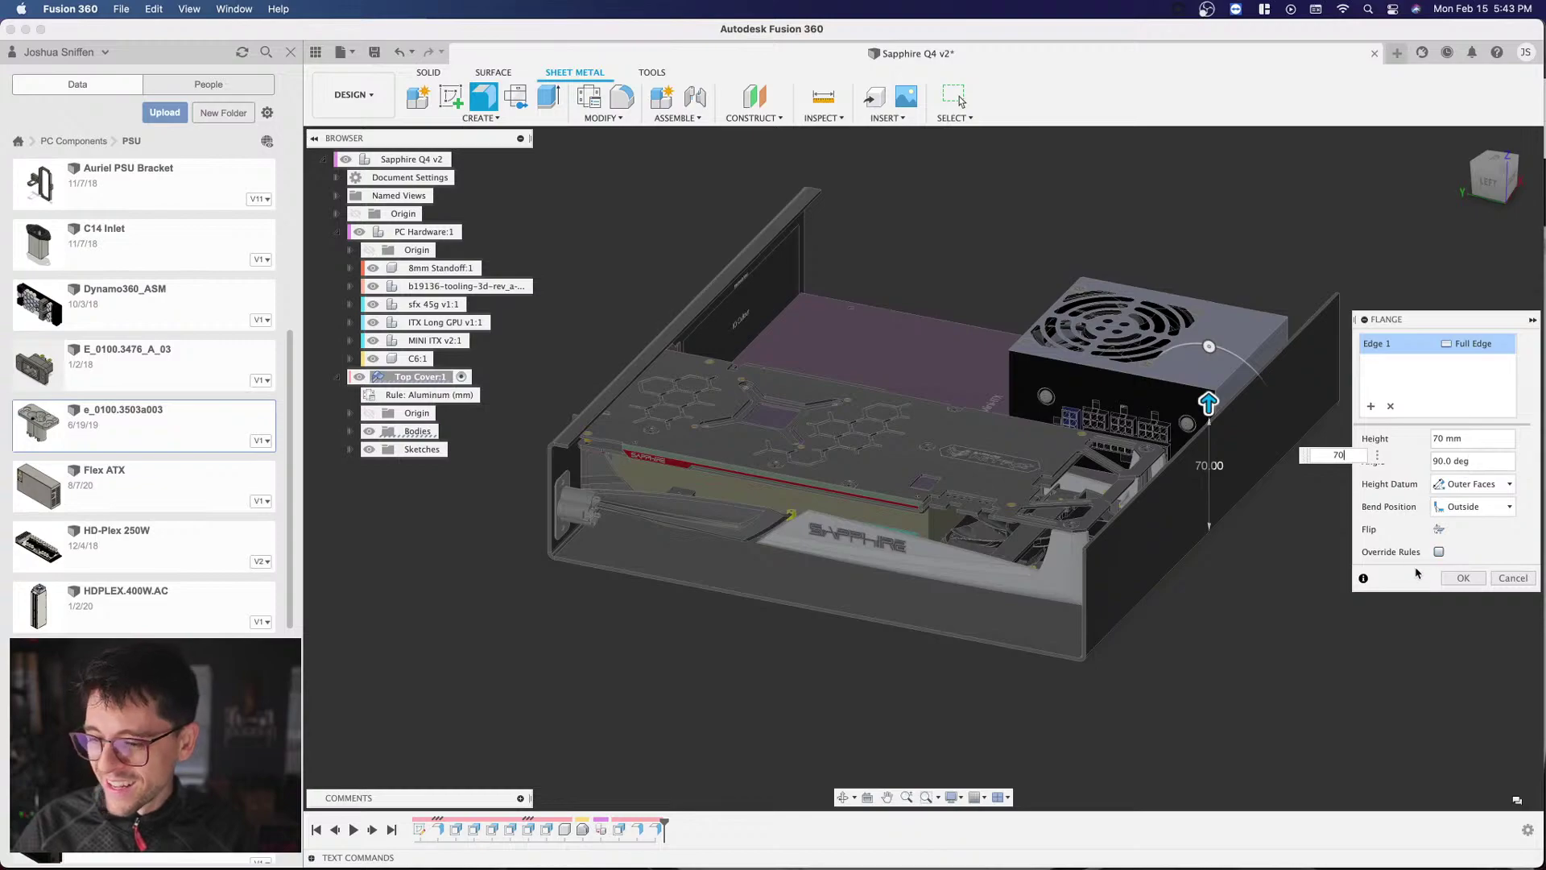
Step: Finish the 70 mm side wall flange and add a full-edge 12 mm return flange at 90° along its upper inner edge
{"action": "left_click", "coordinate": [1461, 578]}
{"action": "scroll", "coordinate": [1405, 541], "scroll_direction": "up", "scroll_amount": 5}
{"action": "scroll", "coordinate": [1405, 541], "scroll_direction": "up", "scroll_amount": 3}
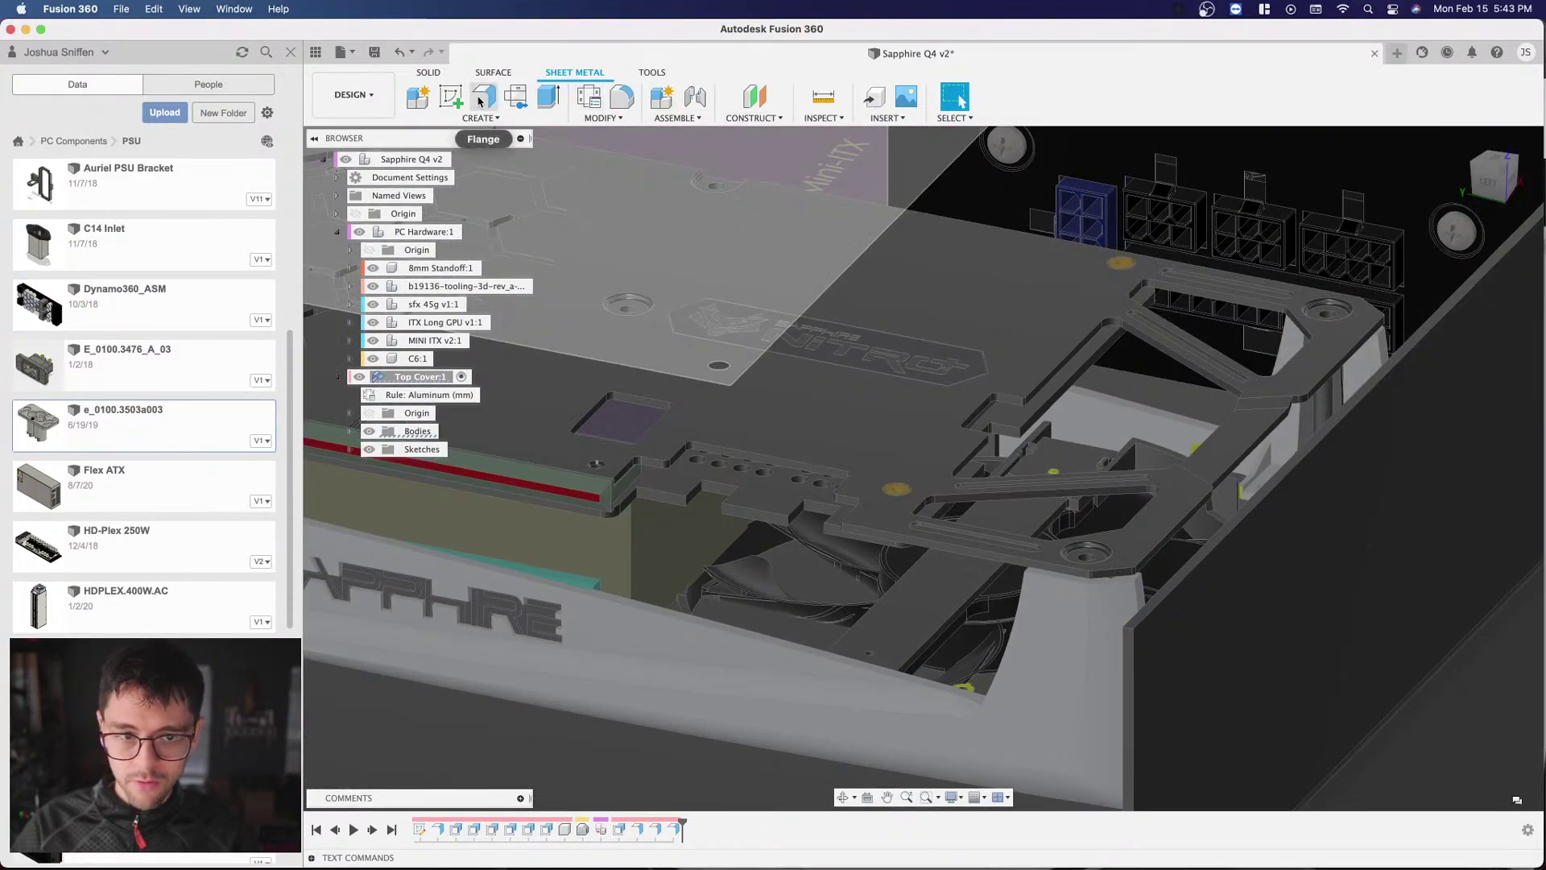
{"action": "left_click", "coordinate": [480, 100]}
{"action": "left_click", "coordinate": [1206, 580]}
{"action": "scroll", "coordinate": [1167, 520], "scroll_direction": "down", "scroll_amount": 1}
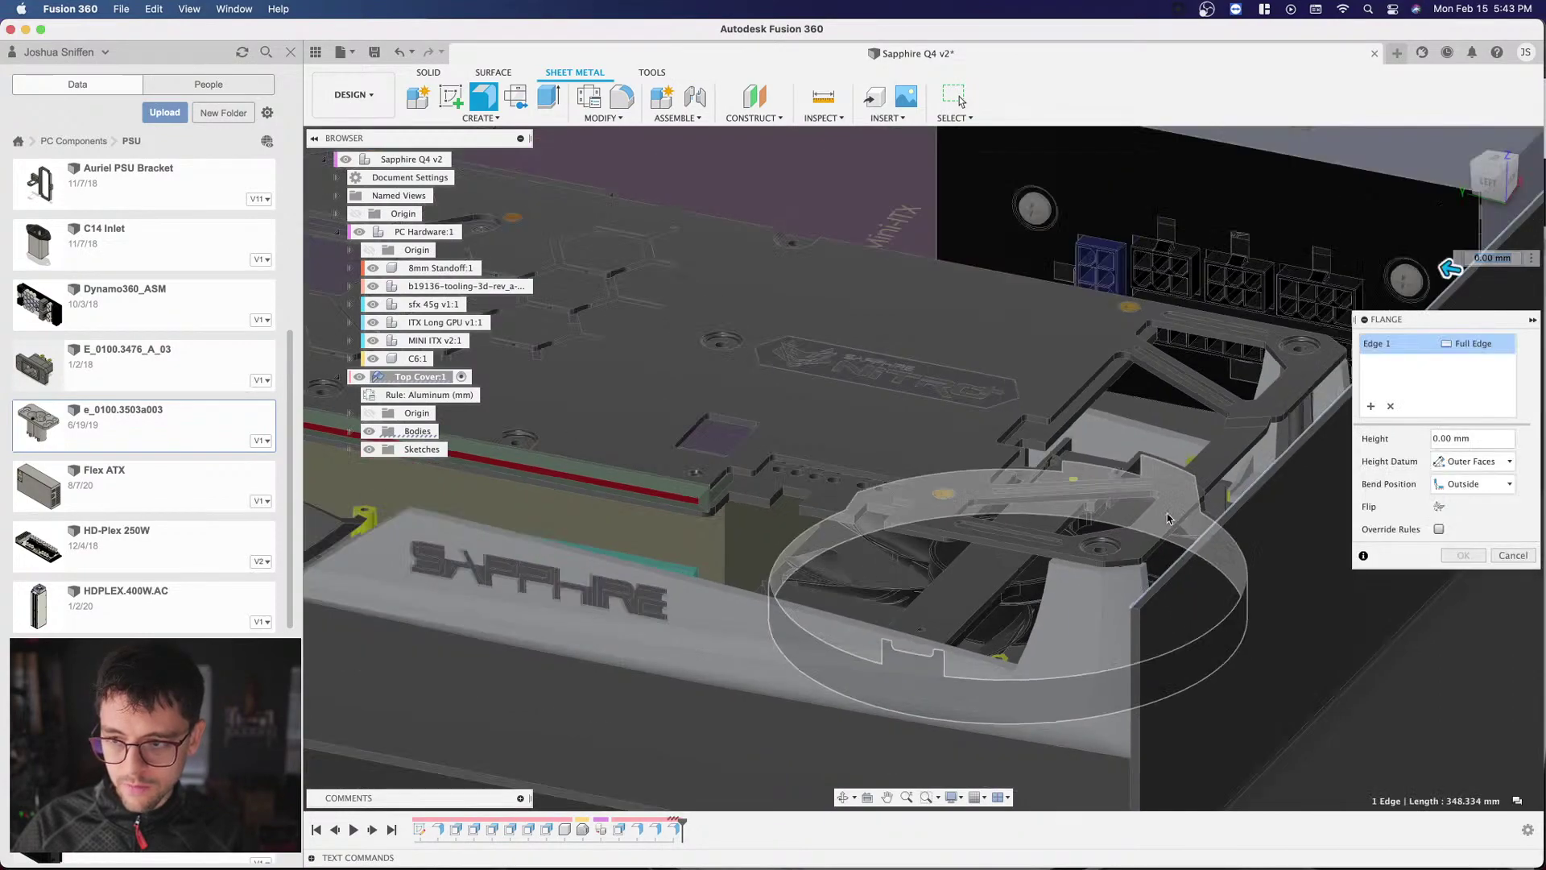
{"action": "scroll", "coordinate": [1167, 519], "scroll_direction": "down", "scroll_amount": 4}
{"action": "left_click_drag", "start_coordinate": [1292, 354], "coordinate": [1321, 365]}
{"action": "key", "text": "Return"}
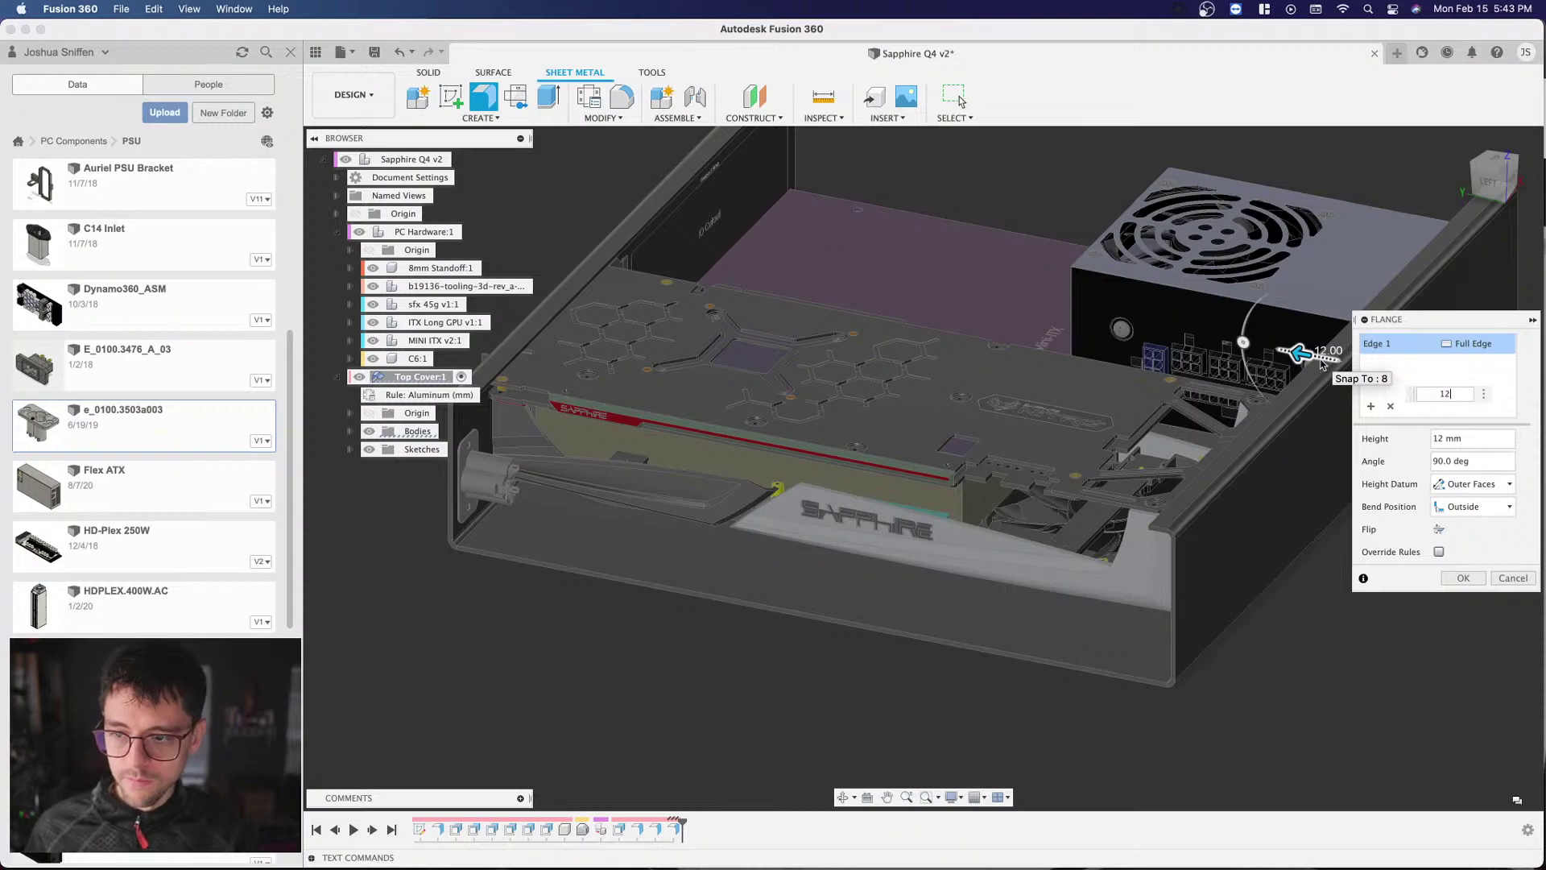
{"action": "left_click", "coordinate": [1463, 577]}
Step: Examine the bend profiles of both side walls and their return lips in the left side view
{"action": "scroll", "coordinate": [1142, 222], "scroll_direction": "down", "scroll_amount": 3}
{"action": "left_click", "coordinate": [1487, 182]}
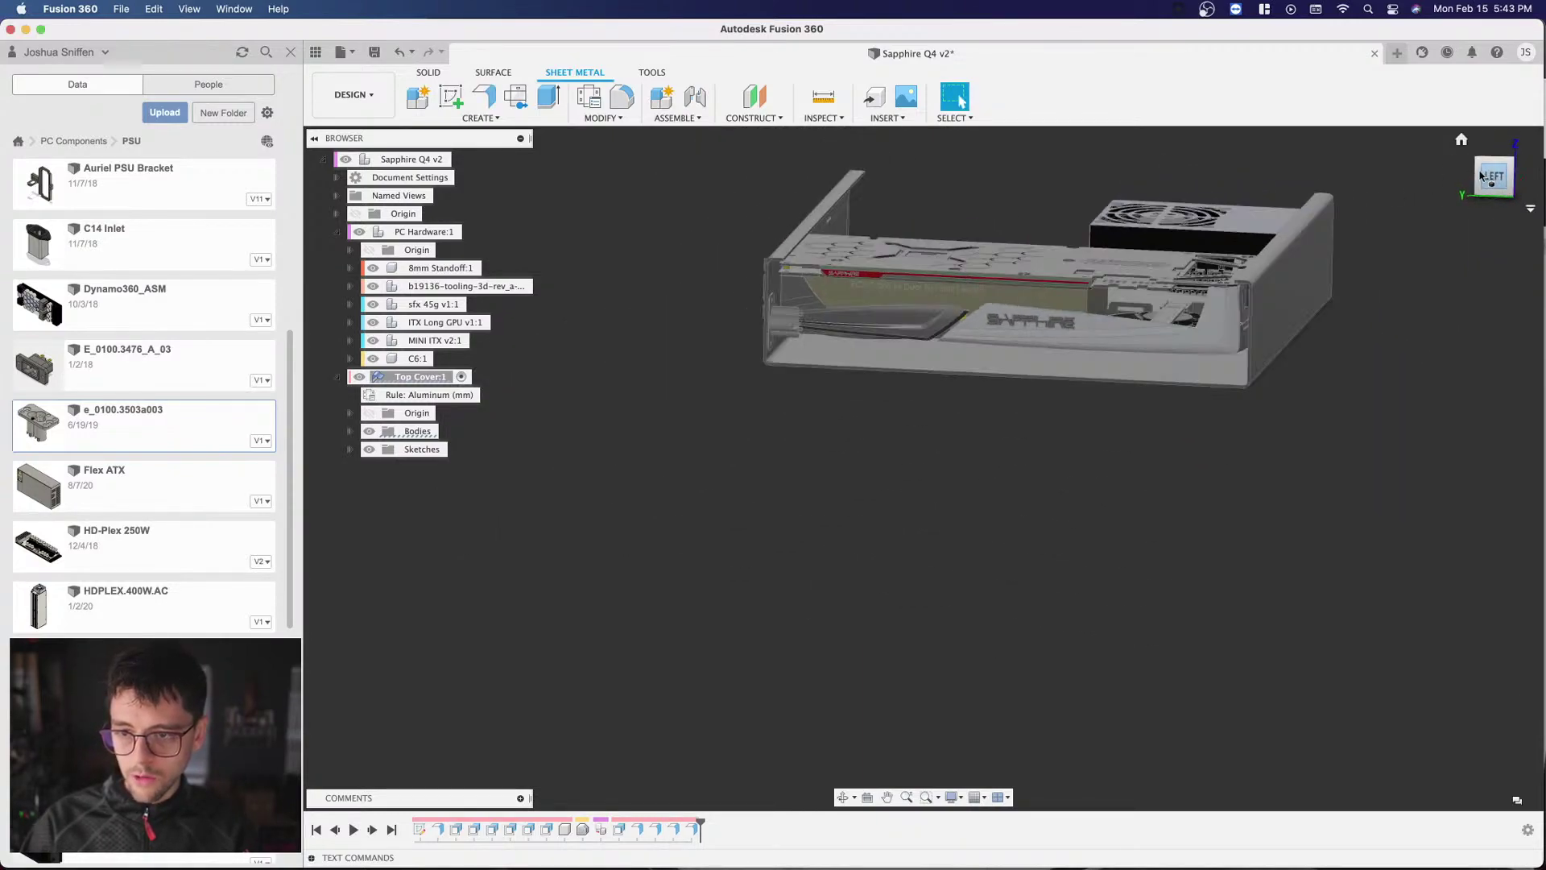
{"action": "scroll", "coordinate": [1238, 262], "scroll_direction": "up", "scroll_amount": 5}
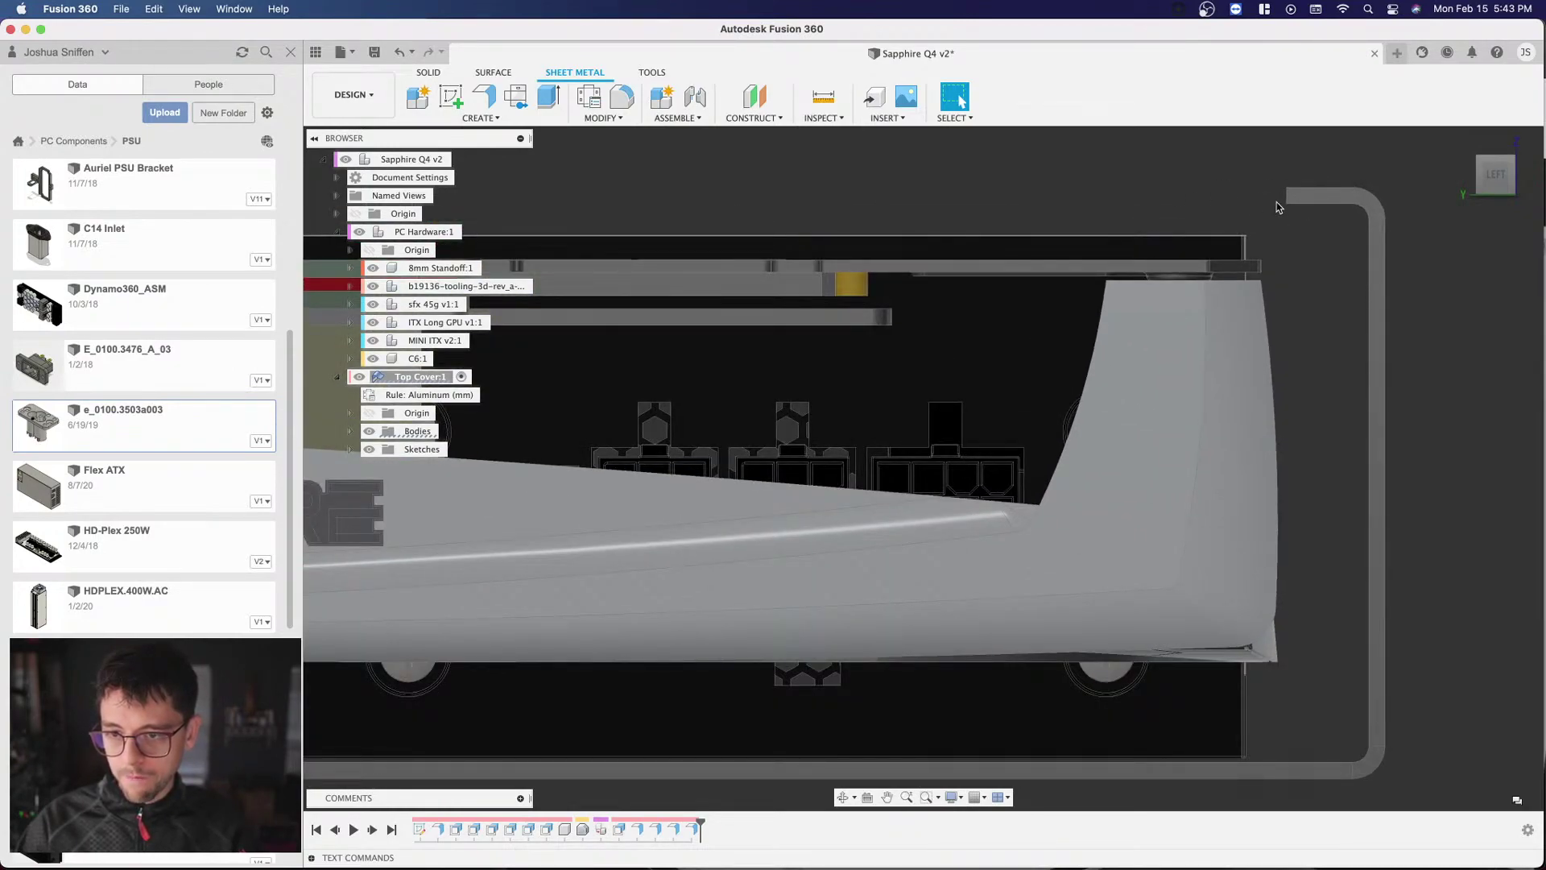
{"action": "scroll", "coordinate": [1278, 208], "scroll_direction": "down", "scroll_amount": 5}
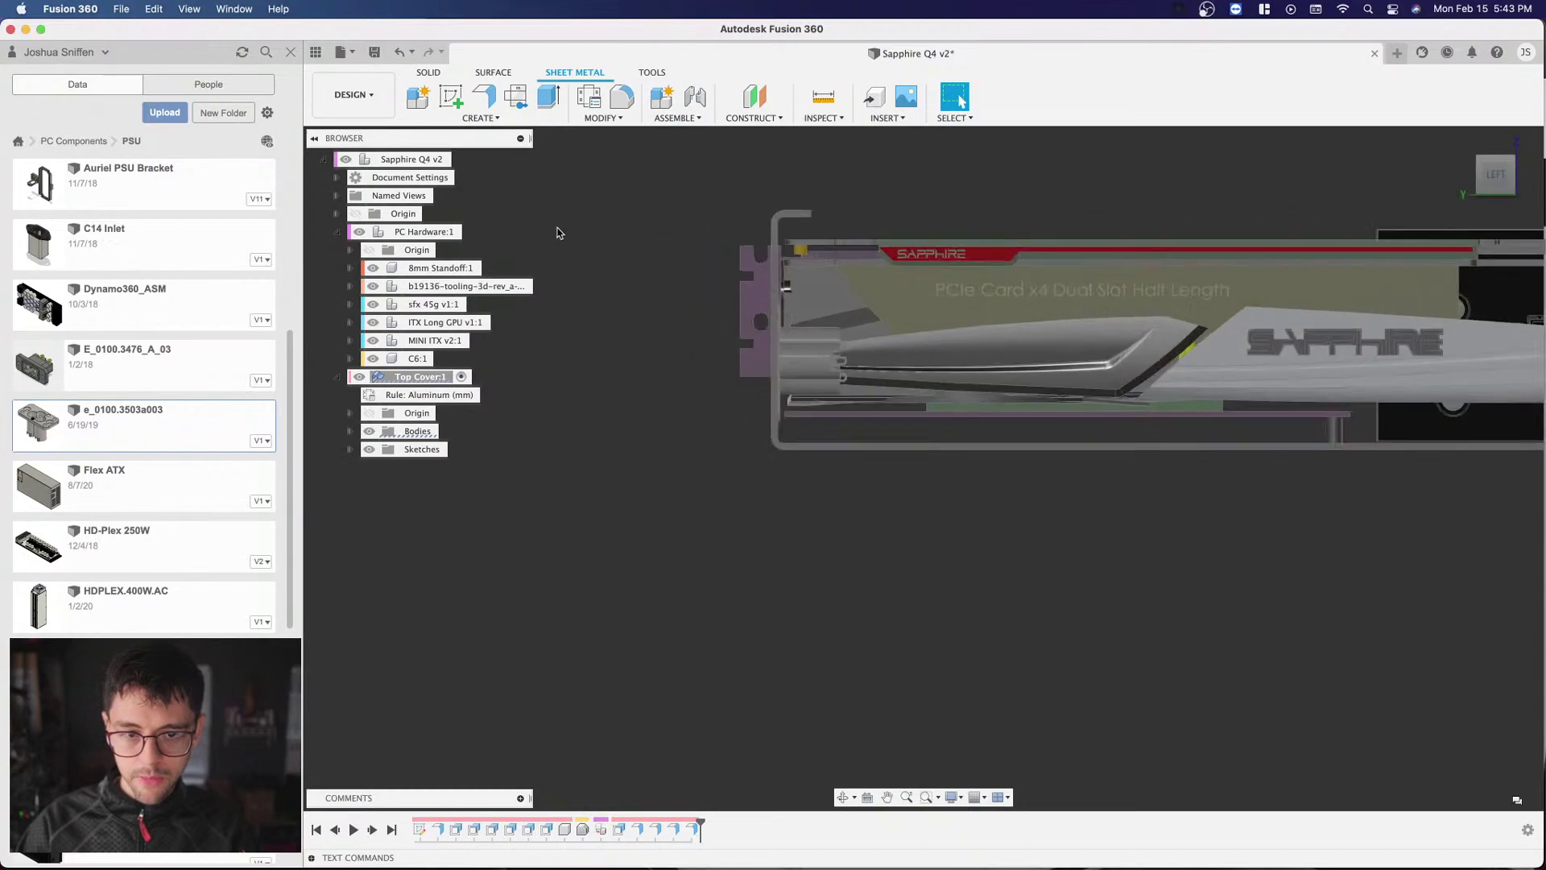
{"action": "scroll", "coordinate": [785, 225], "scroll_direction": "up", "scroll_amount": 2}
{"action": "scroll", "coordinate": [766, 226], "scroll_direction": "down", "scroll_amount": 3}
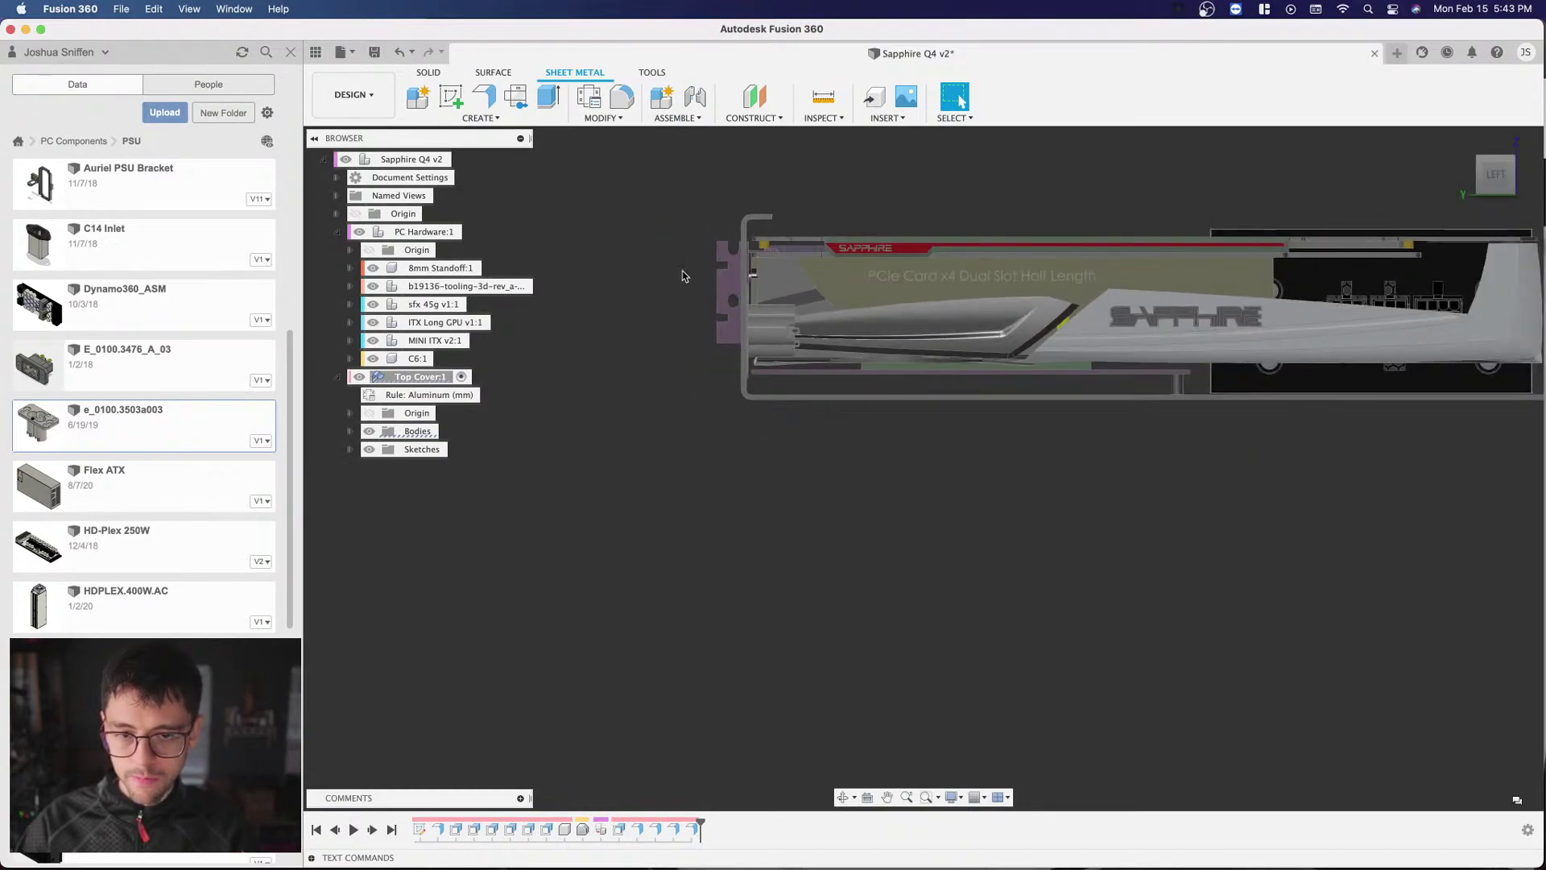
{"action": "scroll", "coordinate": [1253, 169], "scroll_direction": "up", "scroll_amount": 8}
{"action": "scroll", "coordinate": [1323, 273], "scroll_direction": "up", "scroll_amount": 3}
Step: Measure the flat length of the return lip past the graphics card's fan end, from its bend line to its free edge
{"action": "key", "text": "i"}
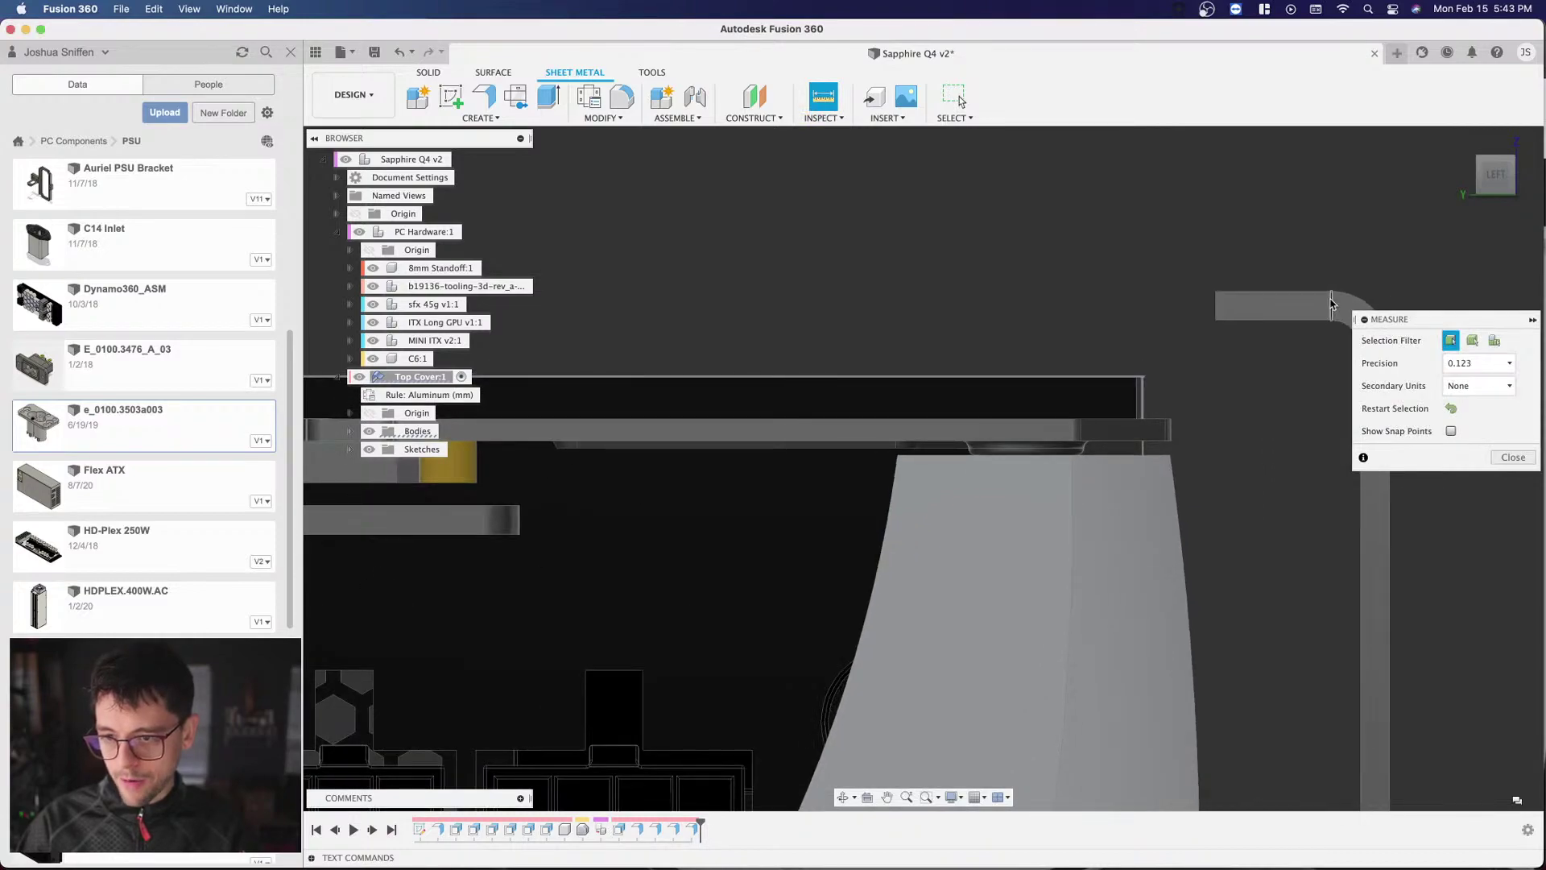
{"action": "left_click", "coordinate": [1333, 305]}
{"action": "left_click", "coordinate": [1214, 304]}
{"action": "scroll", "coordinate": [1131, 244], "scroll_direction": "down", "scroll_amount": 3}
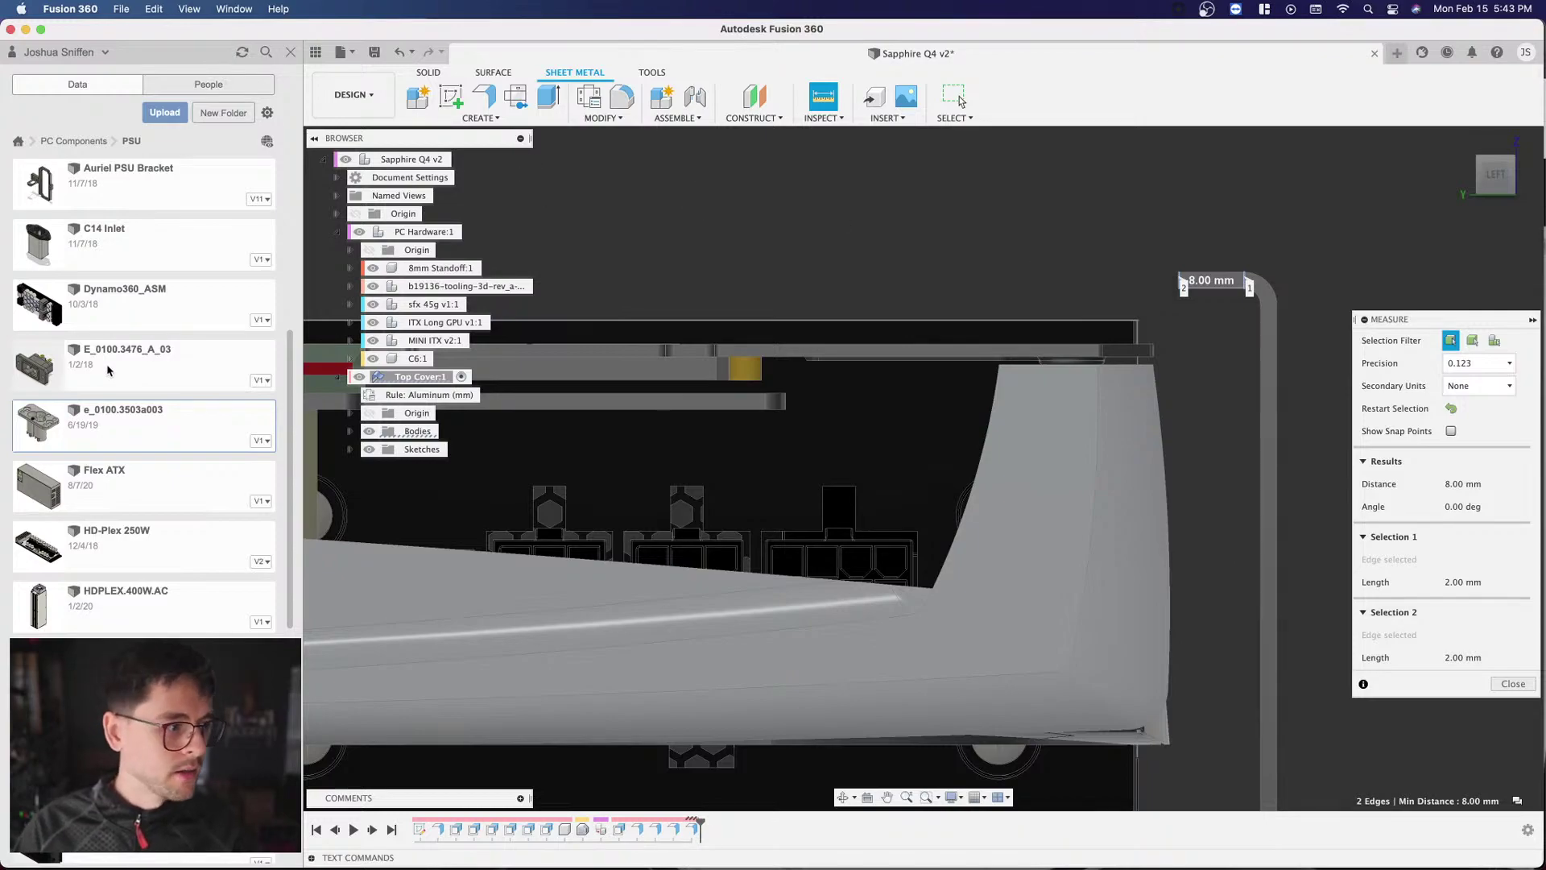
{"action": "key", "text": "super+shift+4"}
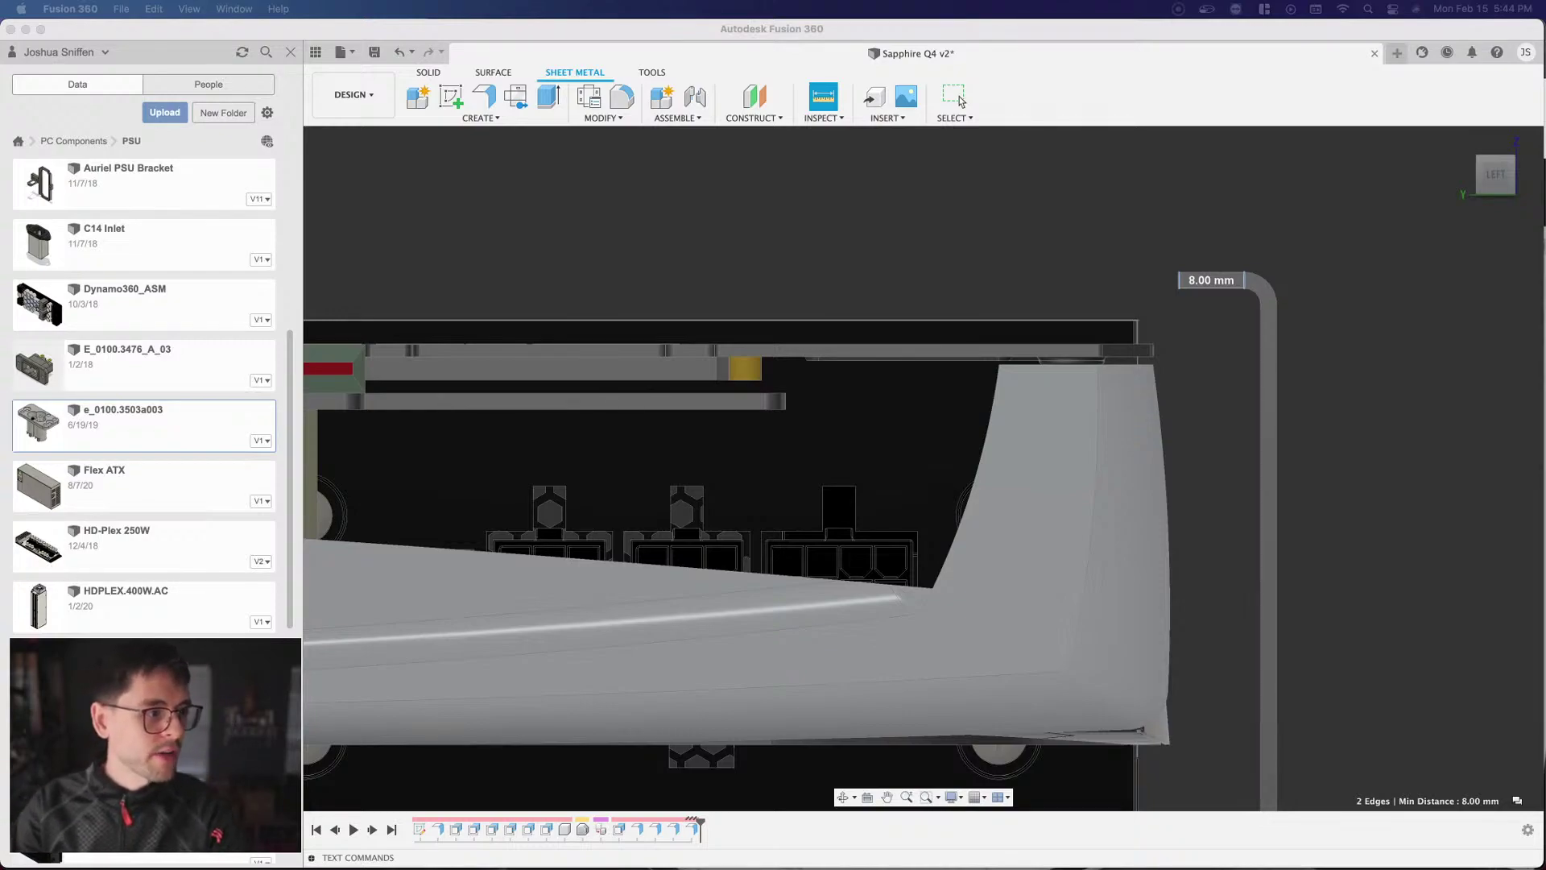
{"action": "left_click", "coordinate": [1229, 225]}
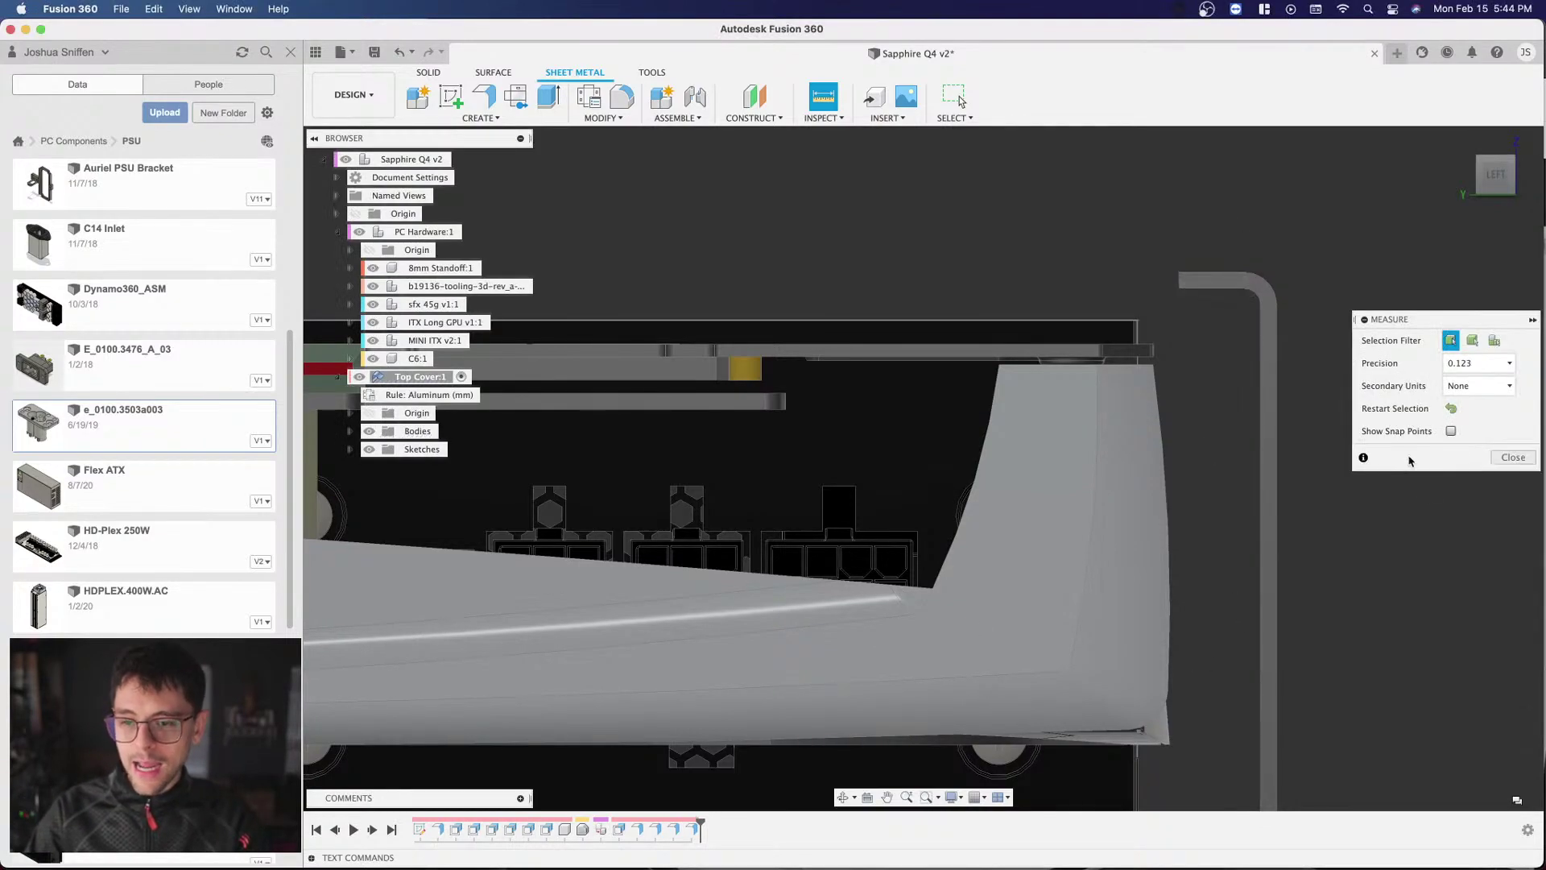
{"action": "left_click", "coordinate": [1512, 452]}
Step: Examine the hardware layout from above, checking the spacing between the graphics card, motherboard, power supply and cover walls
{"action": "scroll", "coordinate": [1385, 390], "scroll_direction": "down", "scroll_amount": 10}
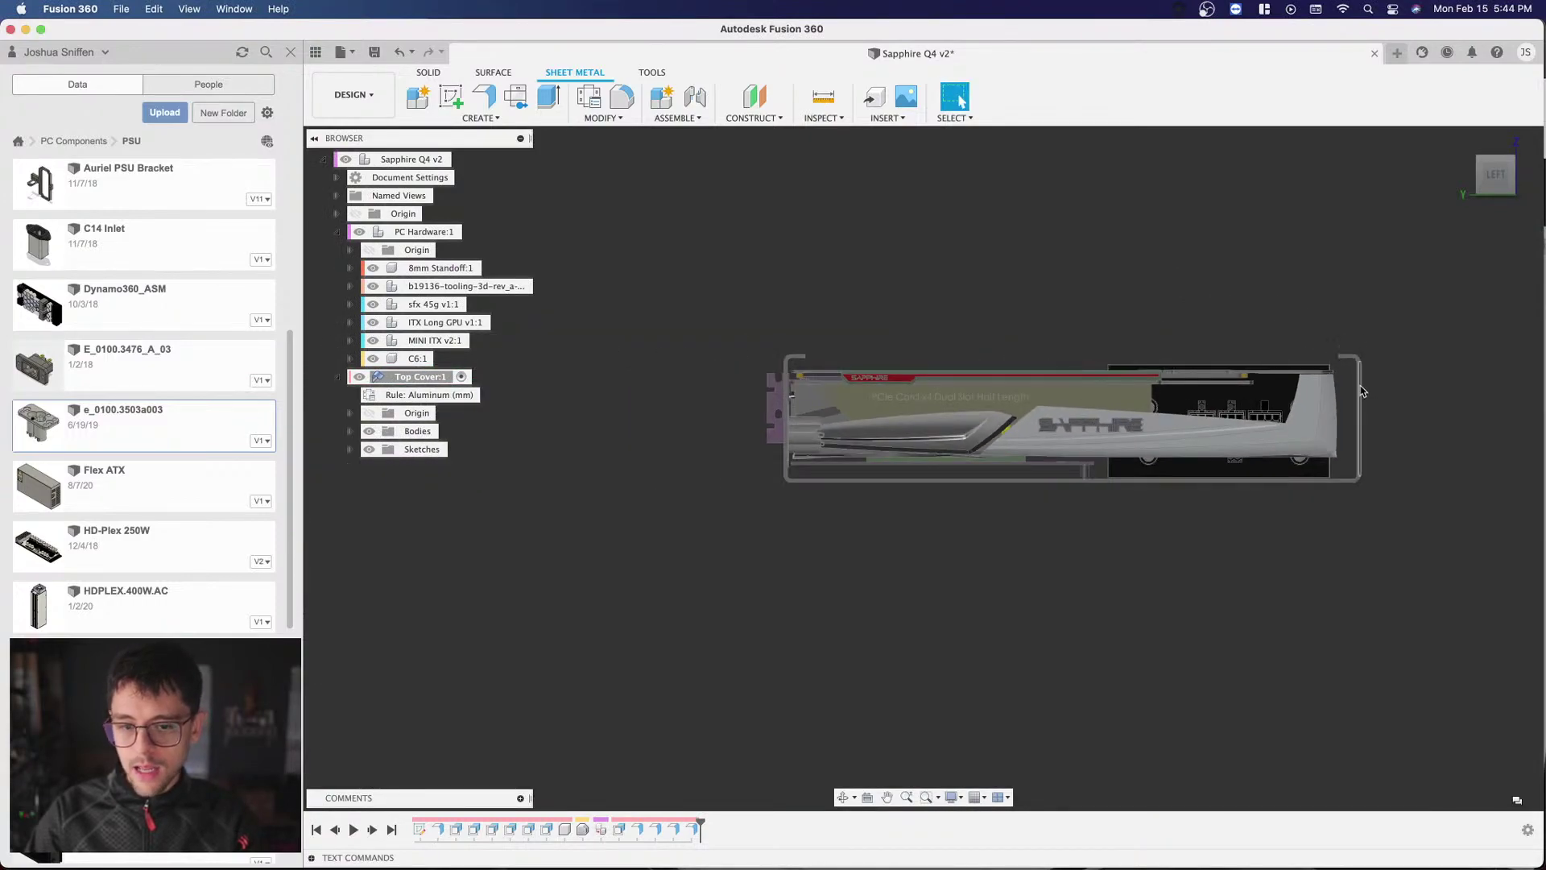
{"action": "mouse_move", "coordinate": [1481, 187]}
{"action": "left_mouse_down"}
{"action": "mouse_move", "coordinate": [1488, 227]}
{"action": "mouse_move", "coordinate": [1476, 214]}
{"action": "left_mouse_up"}
{"action": "middle_click_drag", "start_coordinate": [1477, 214], "coordinate": [1308, 254], "text": "shift"}
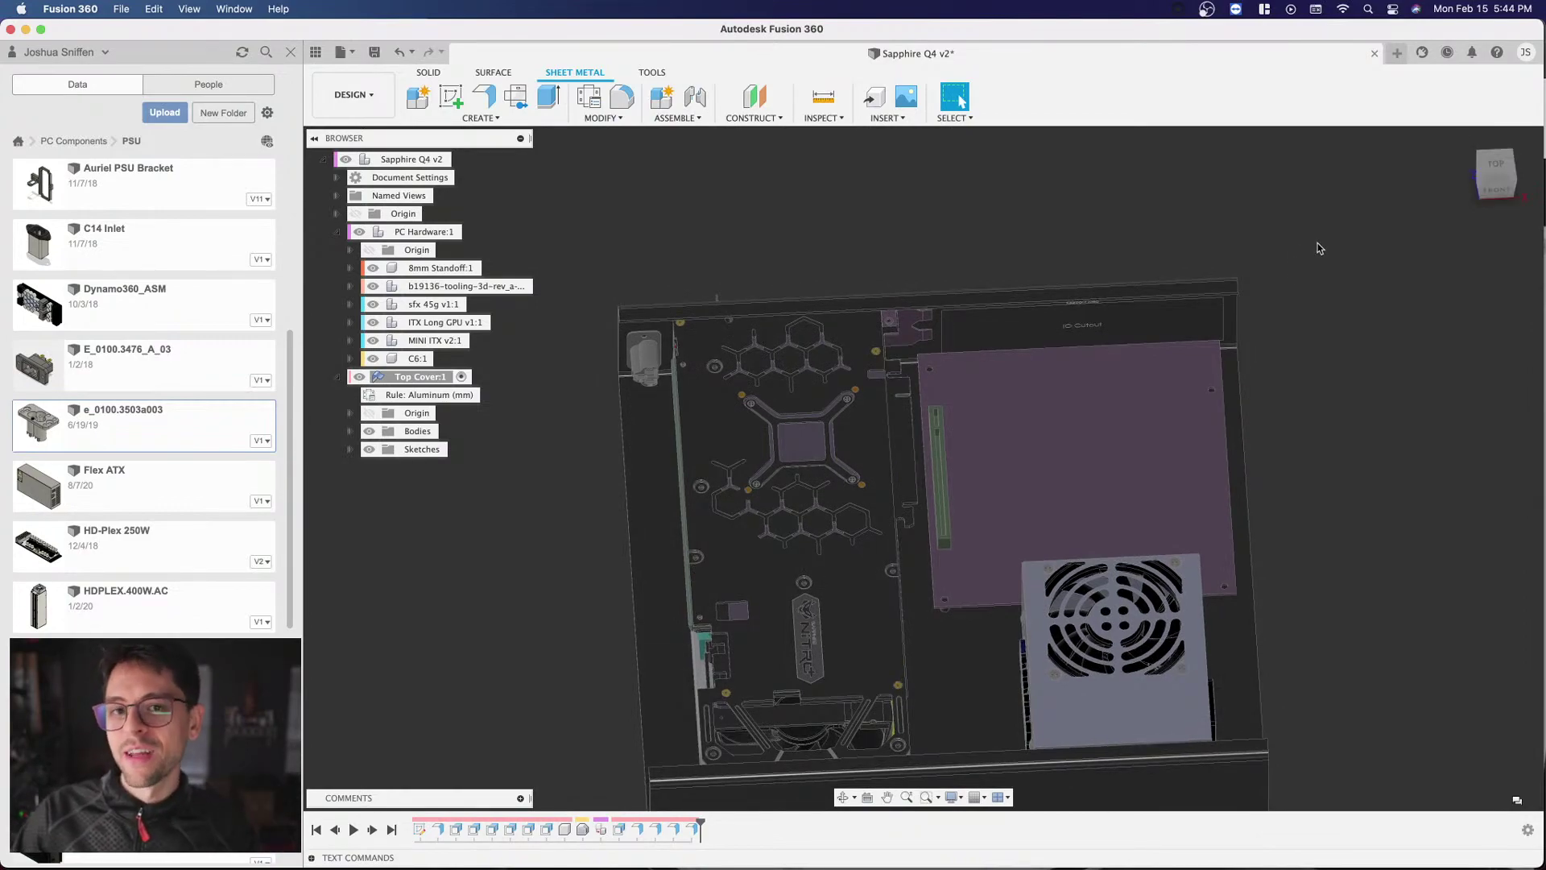
{"action": "scroll", "coordinate": [972, 424], "scroll_direction": "down", "scroll_amount": 3}
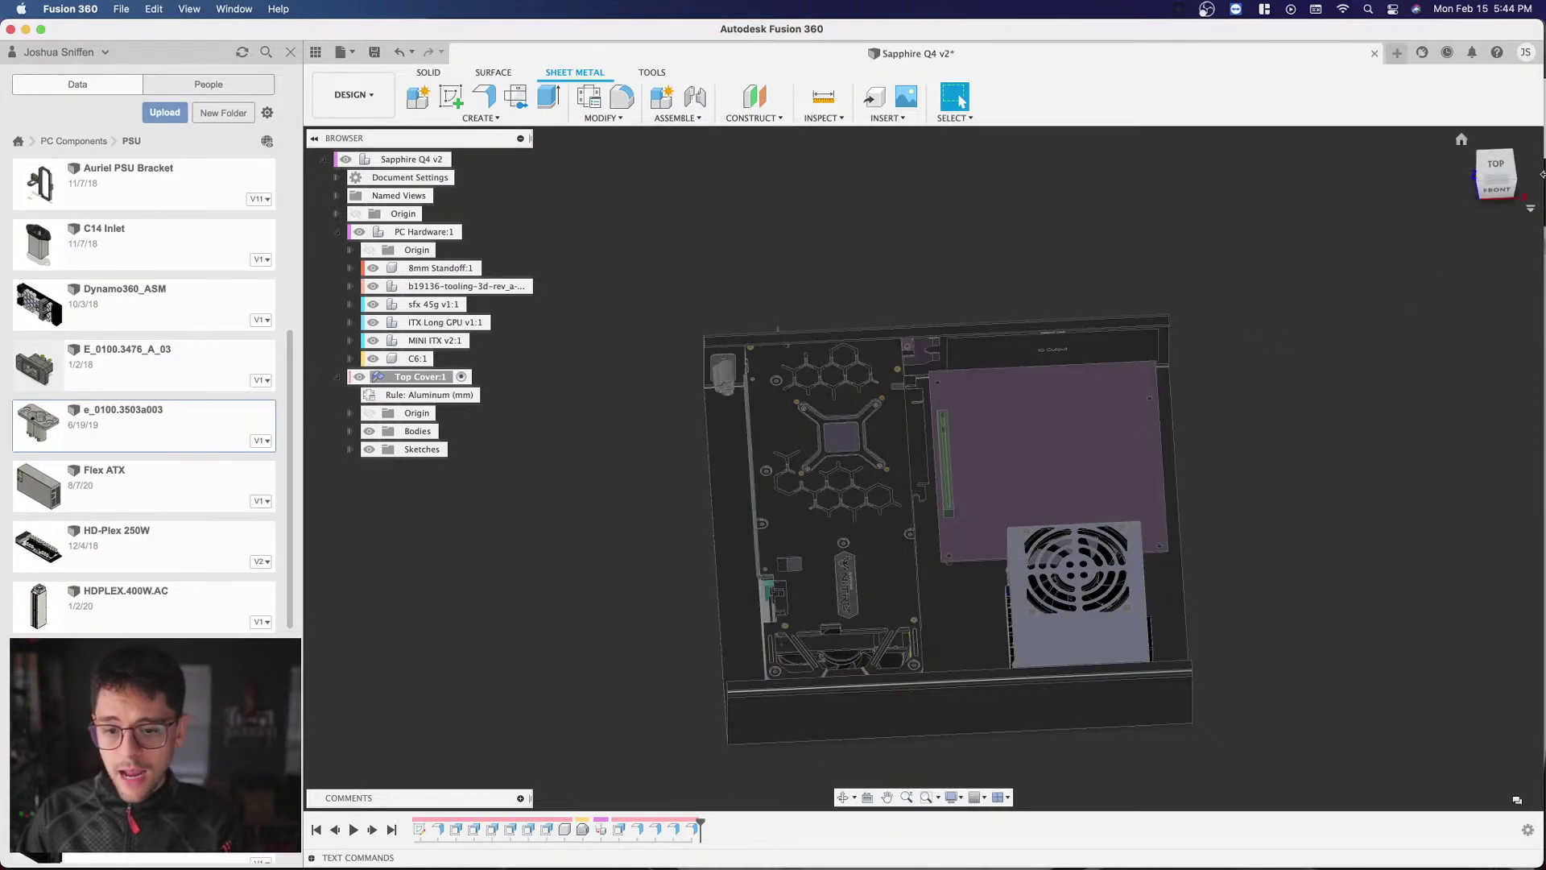
{"action": "left_click", "coordinate": [1495, 166]}
{"action": "scroll", "coordinate": [620, 460], "scroll_direction": "up", "scroll_amount": 5}
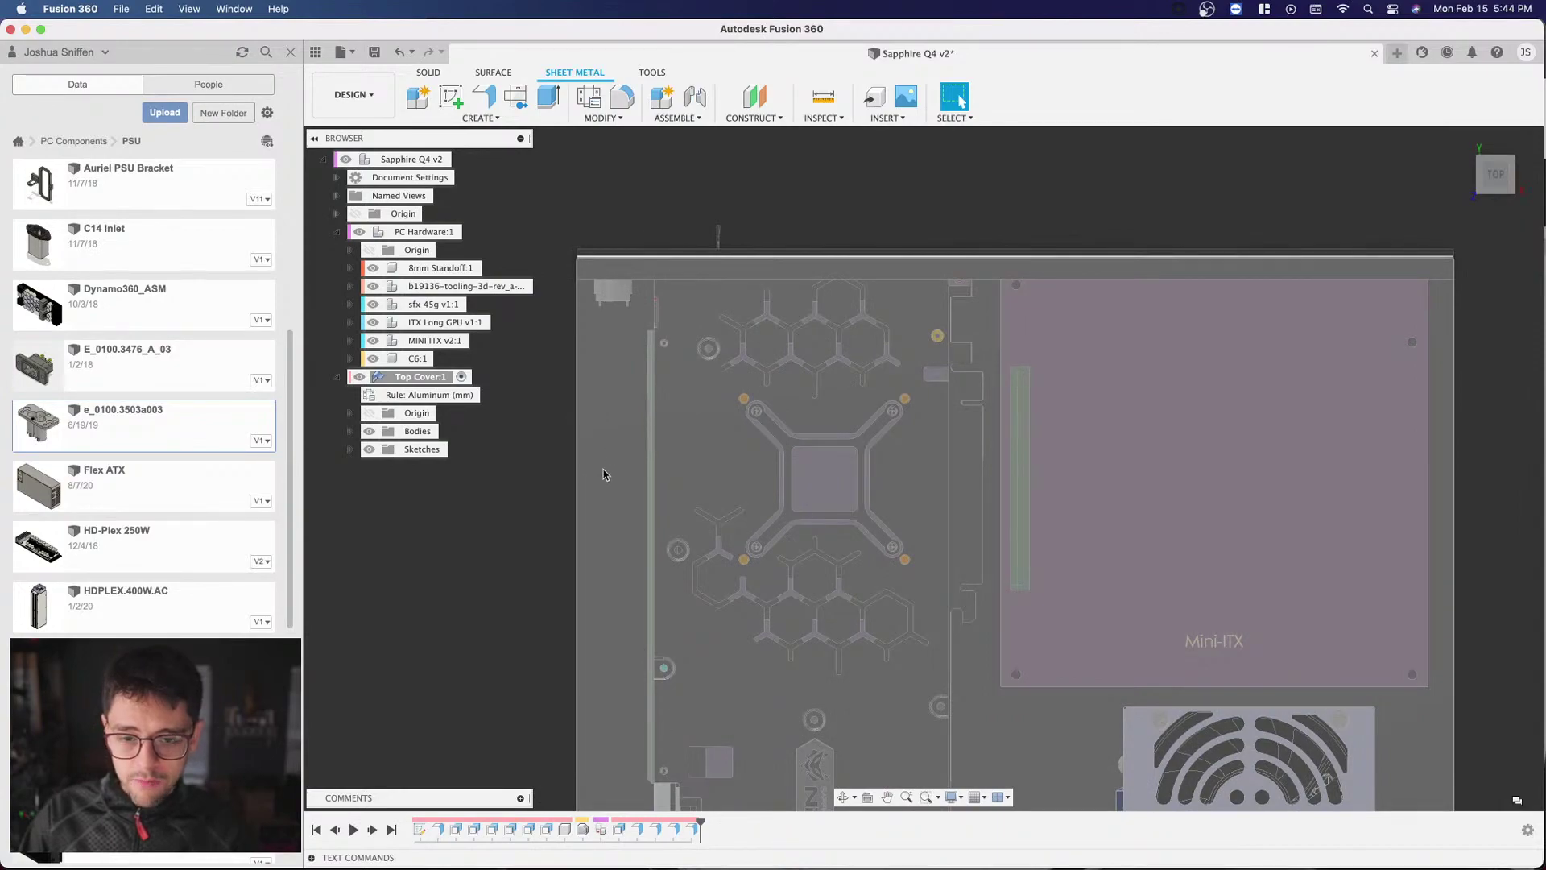
{"action": "scroll", "coordinate": [580, 457], "scroll_direction": "down", "scroll_amount": 5}
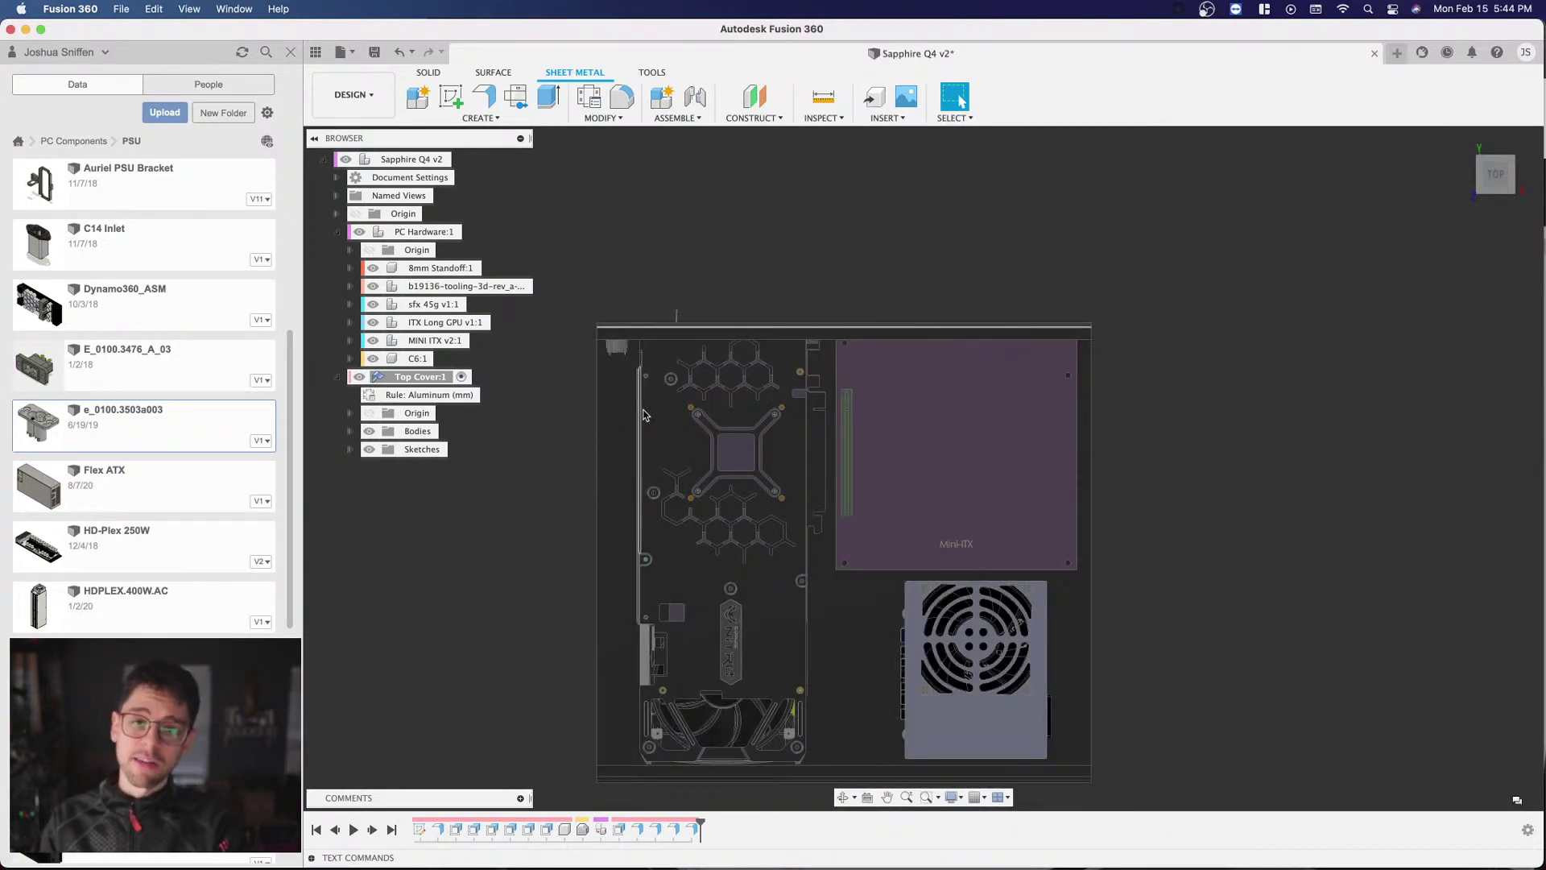
{"action": "middle_click_drag", "start_coordinate": [922, 466], "coordinate": [770, 346], "text": "shift"}
Step: Measure the distance between the IO cutout's vertical edge near the PCIe bracket and the motherboard's adjacent side edge
{"action": "scroll", "coordinate": [770, 346], "scroll_direction": "up", "scroll_amount": 10}
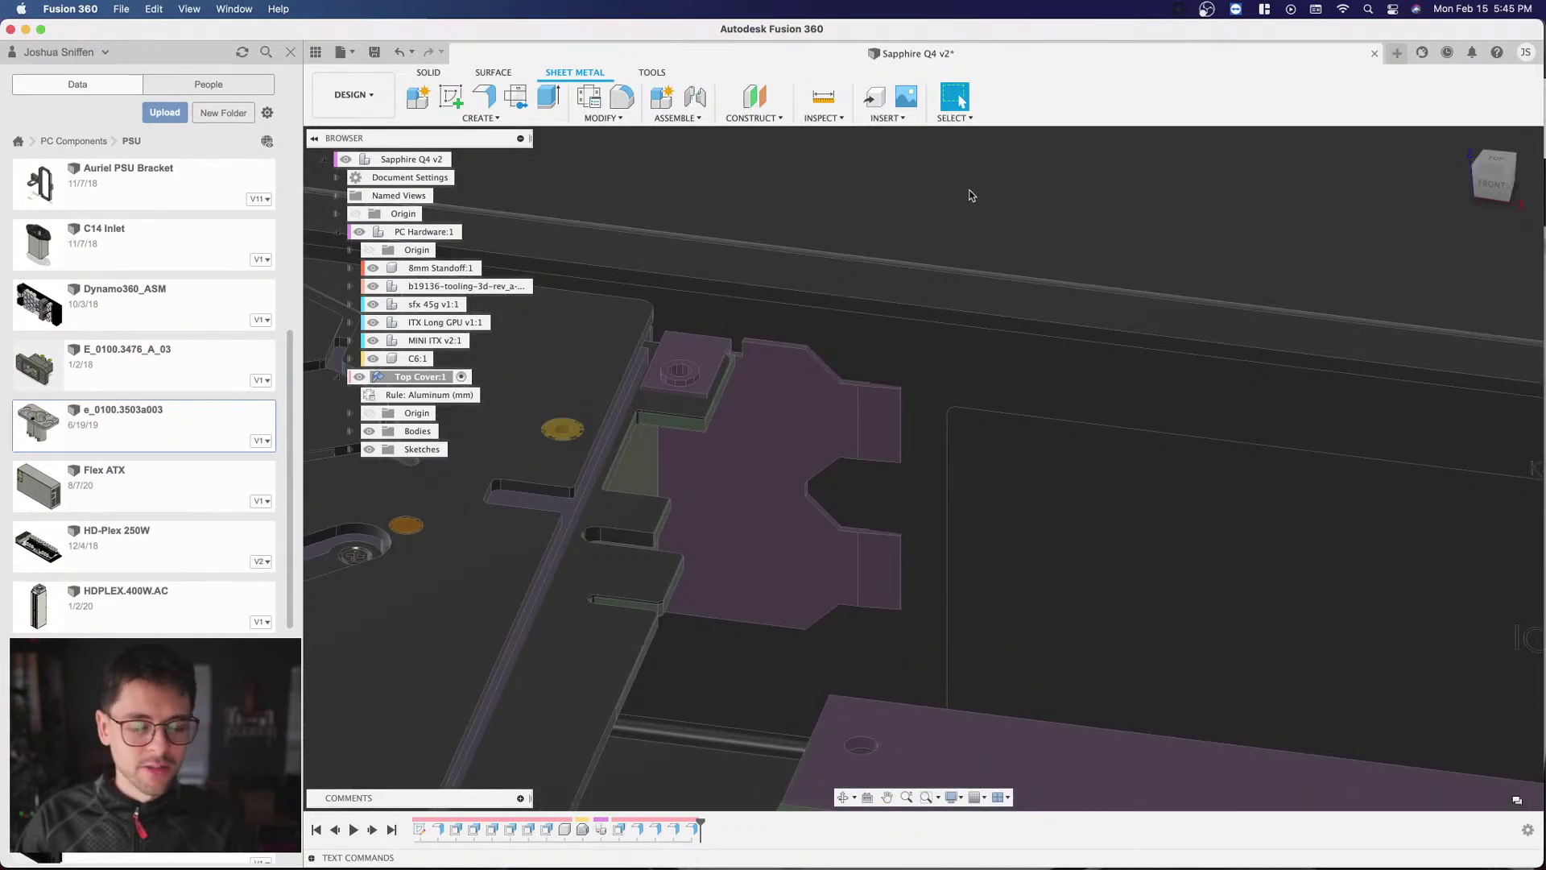
{"action": "scroll", "coordinate": [960, 206], "scroll_direction": "down", "scroll_amount": 4}
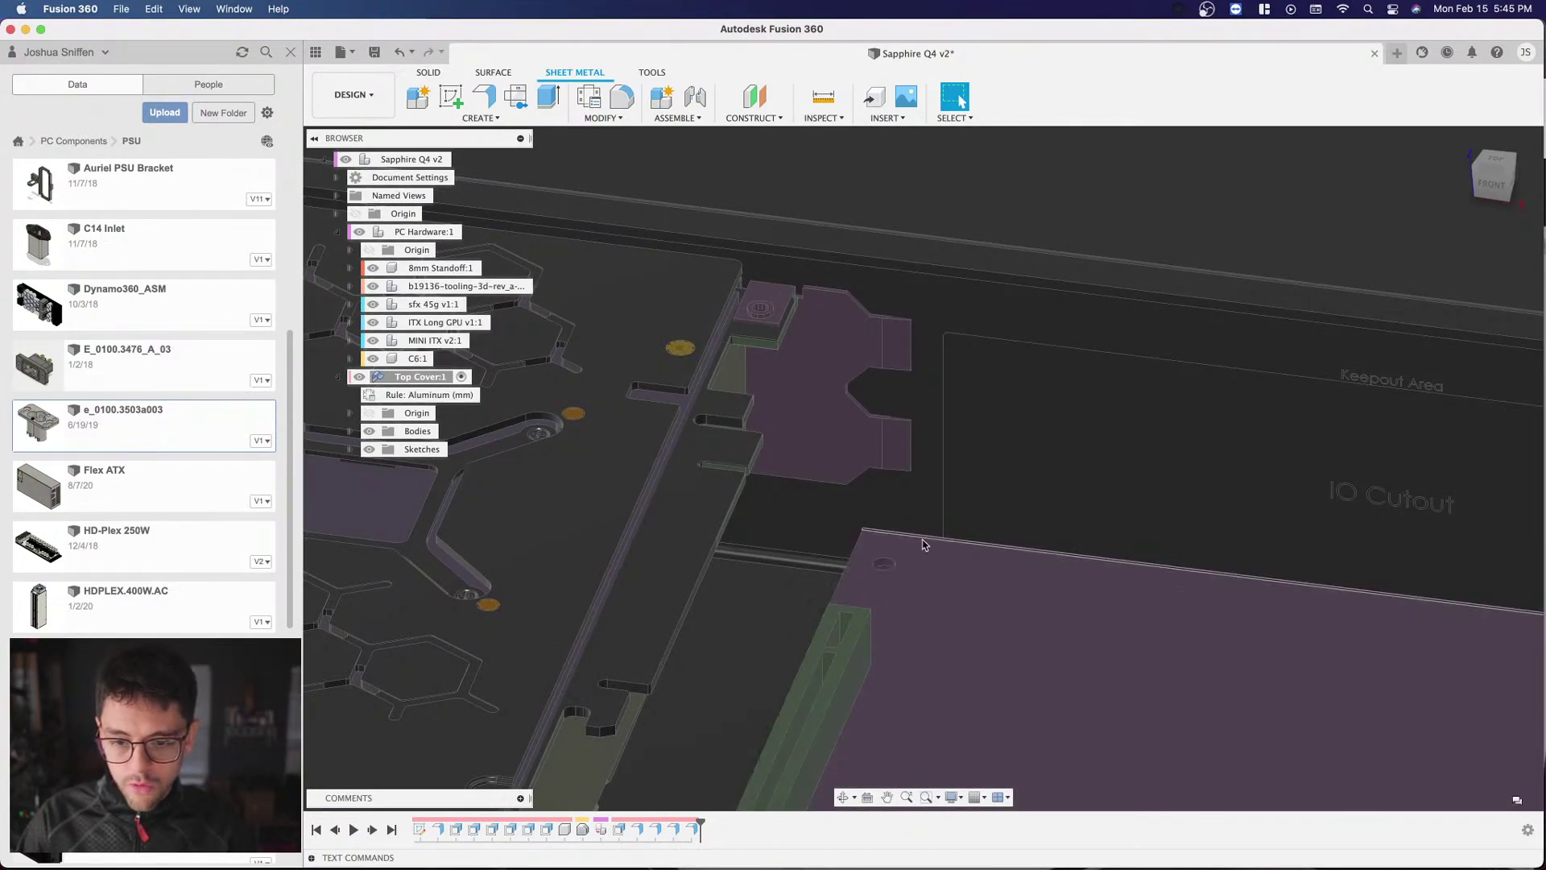
{"action": "left_click", "coordinate": [823, 97]}
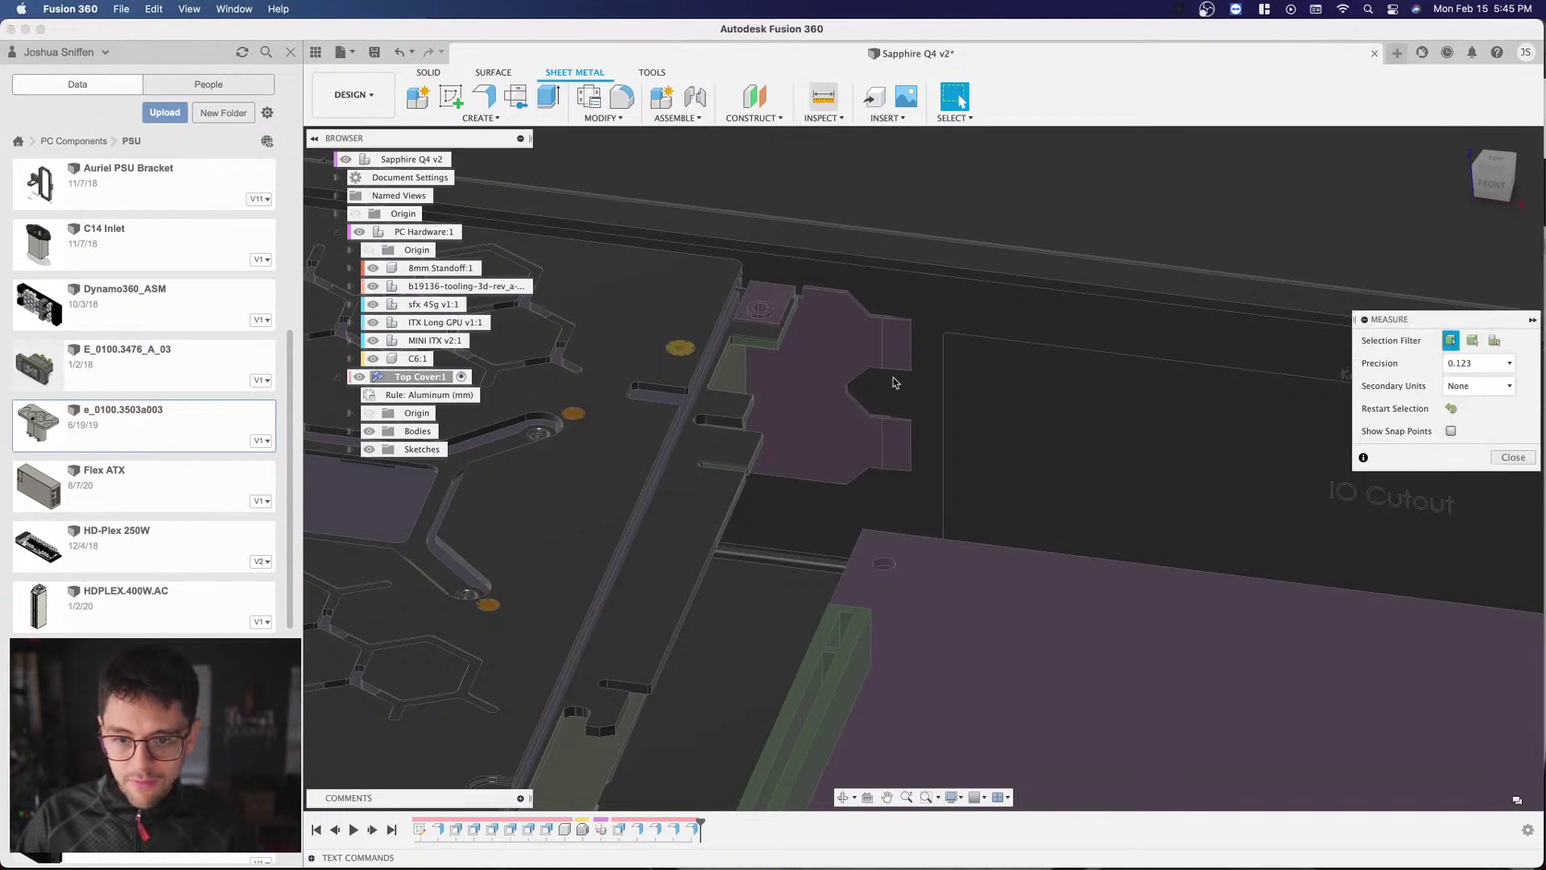
{"action": "left_click", "coordinate": [944, 451]}
{"action": "left_click", "coordinate": [858, 554]}
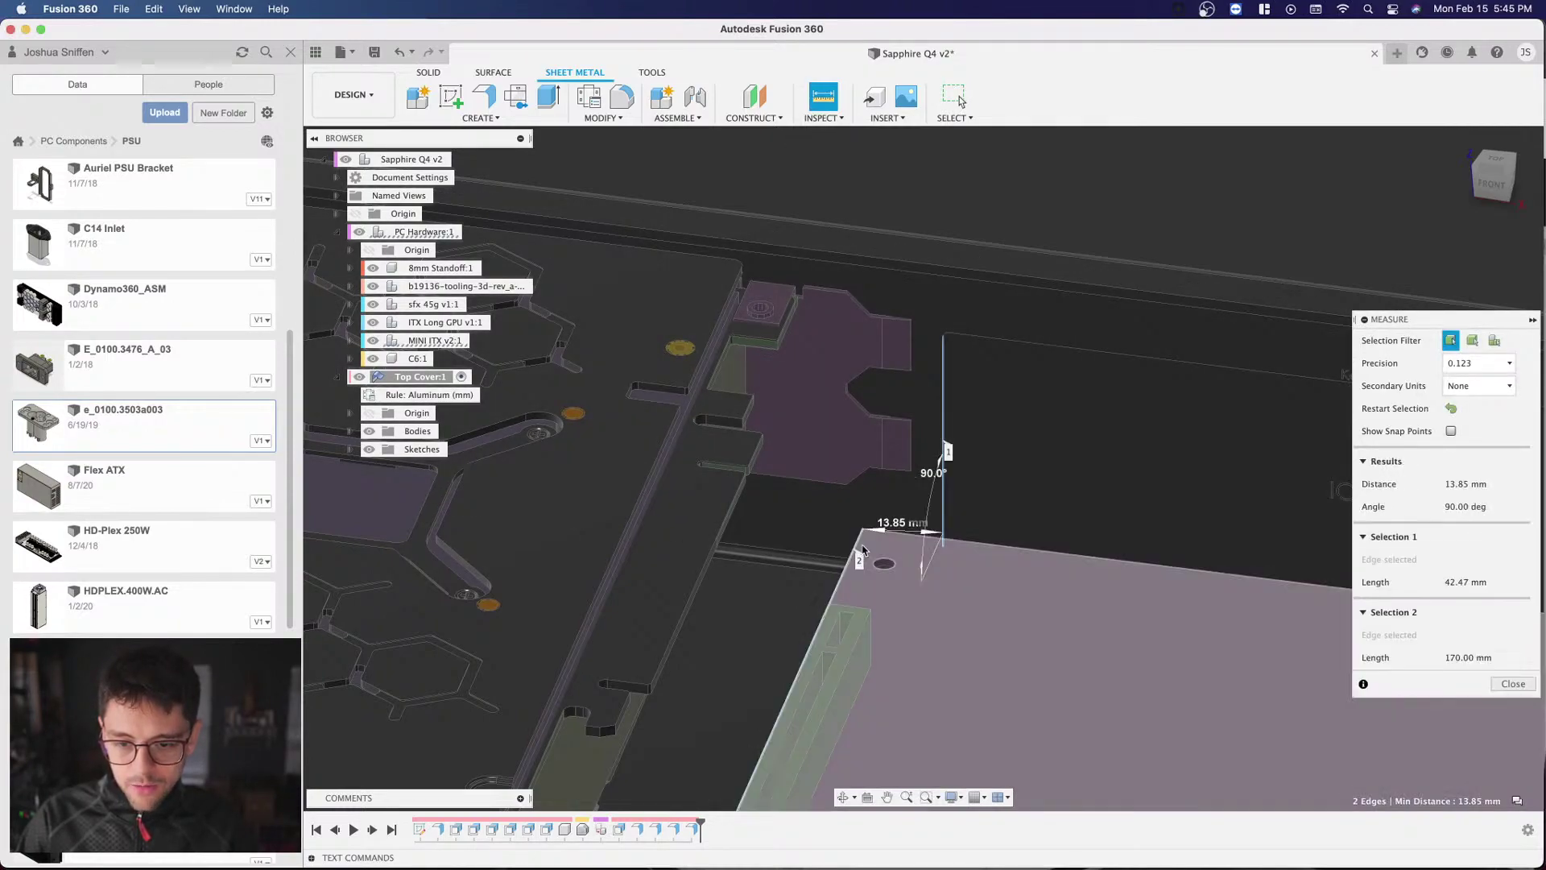
{"action": "scroll", "coordinate": [944, 329], "scroll_direction": "down", "scroll_amount": 5}
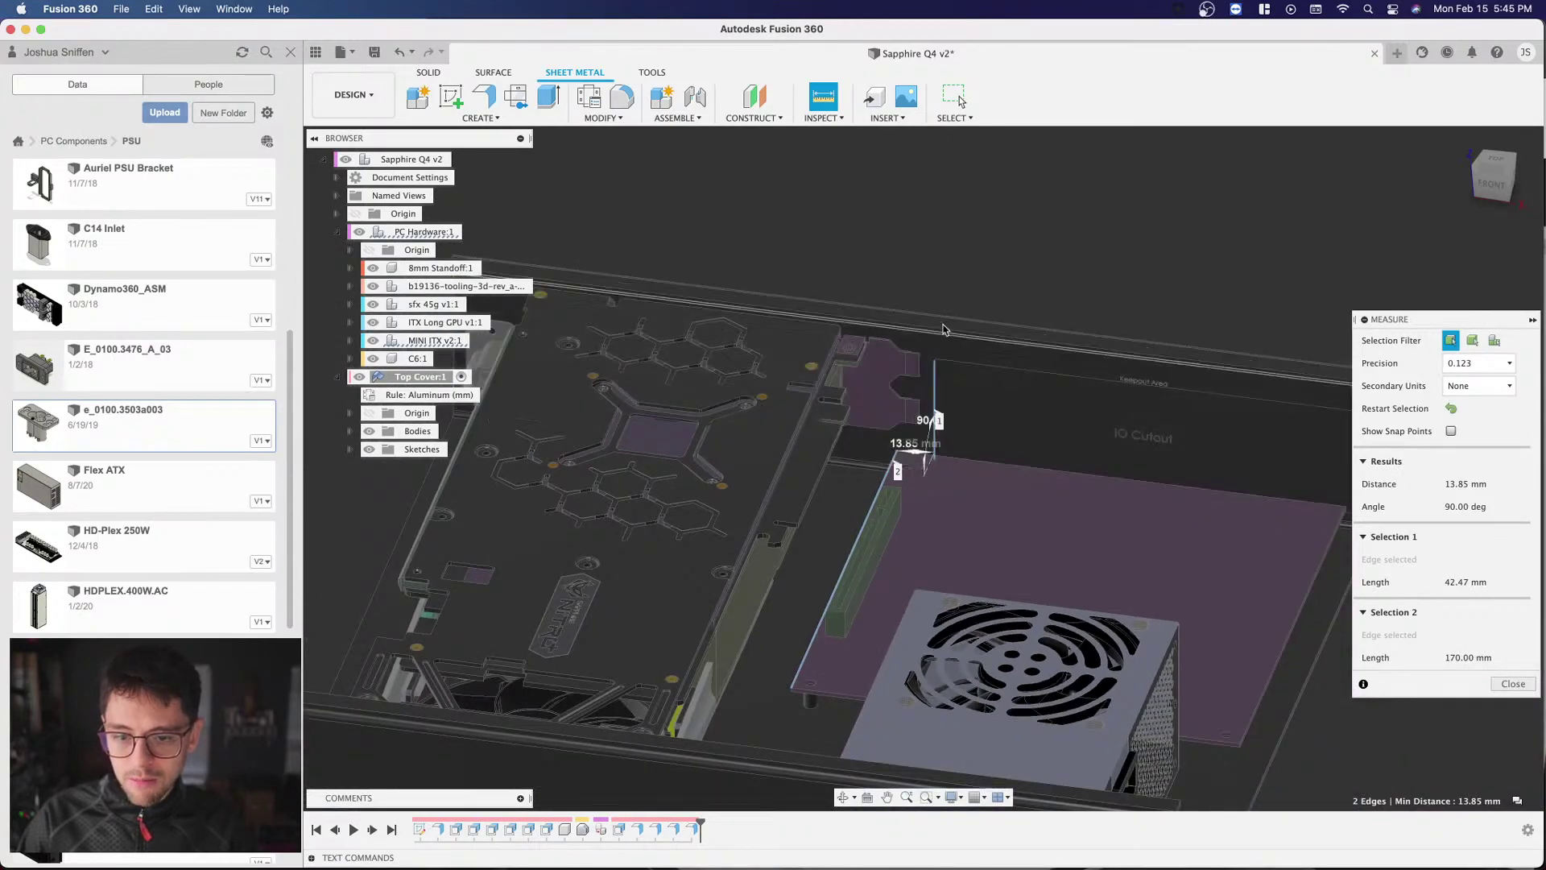
{"action": "left_click", "coordinate": [952, 232]}
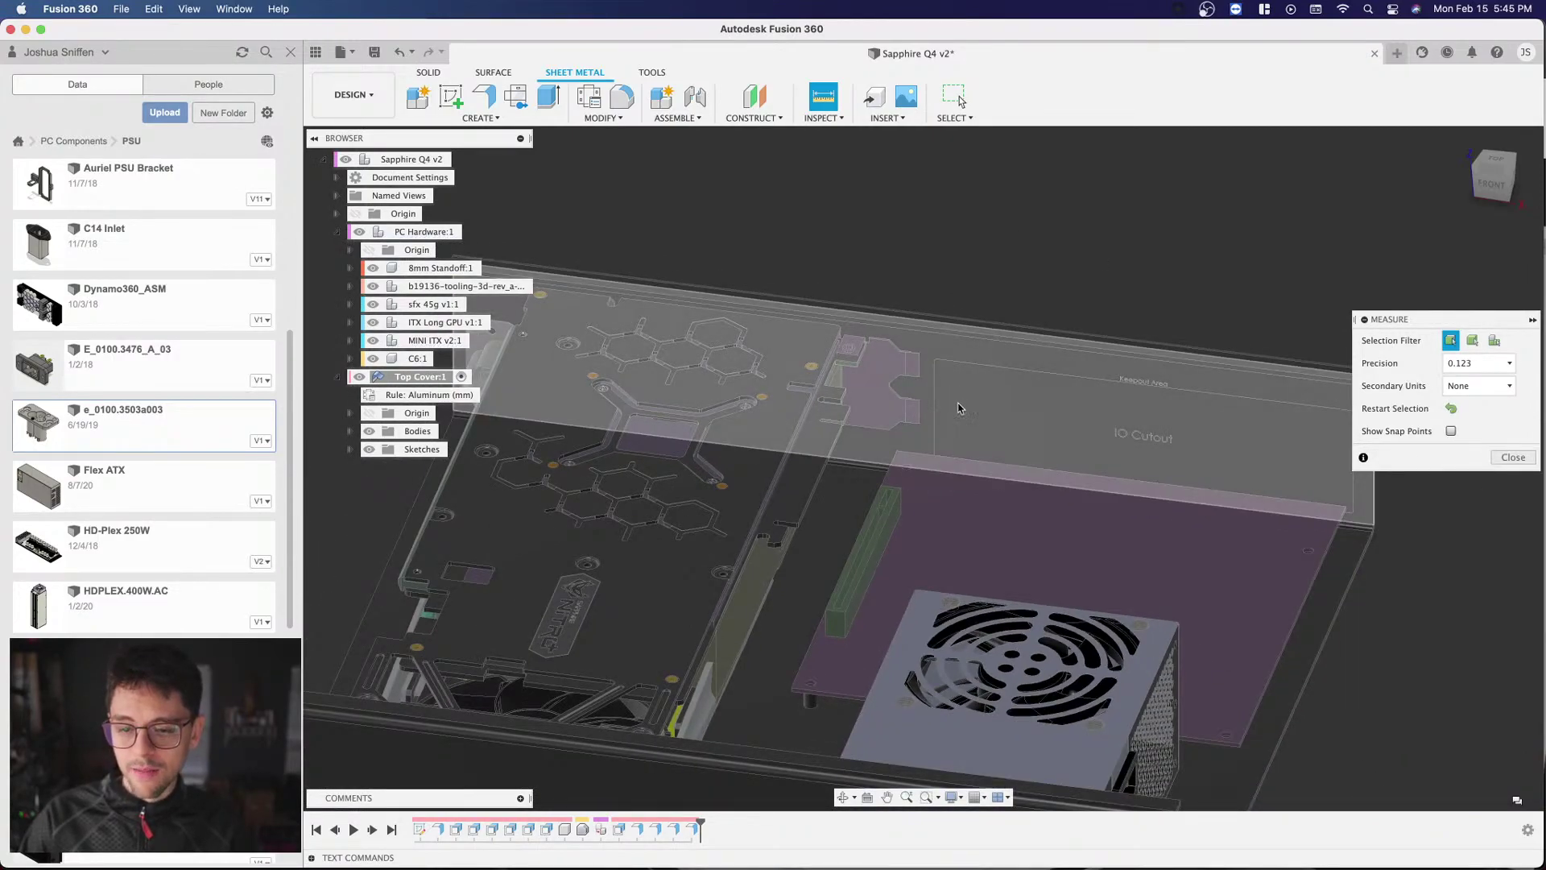
Step: Inspect the IO cutout and the return lip above the motherboard from the front and top
{"action": "left_click", "coordinate": [1495, 191]}
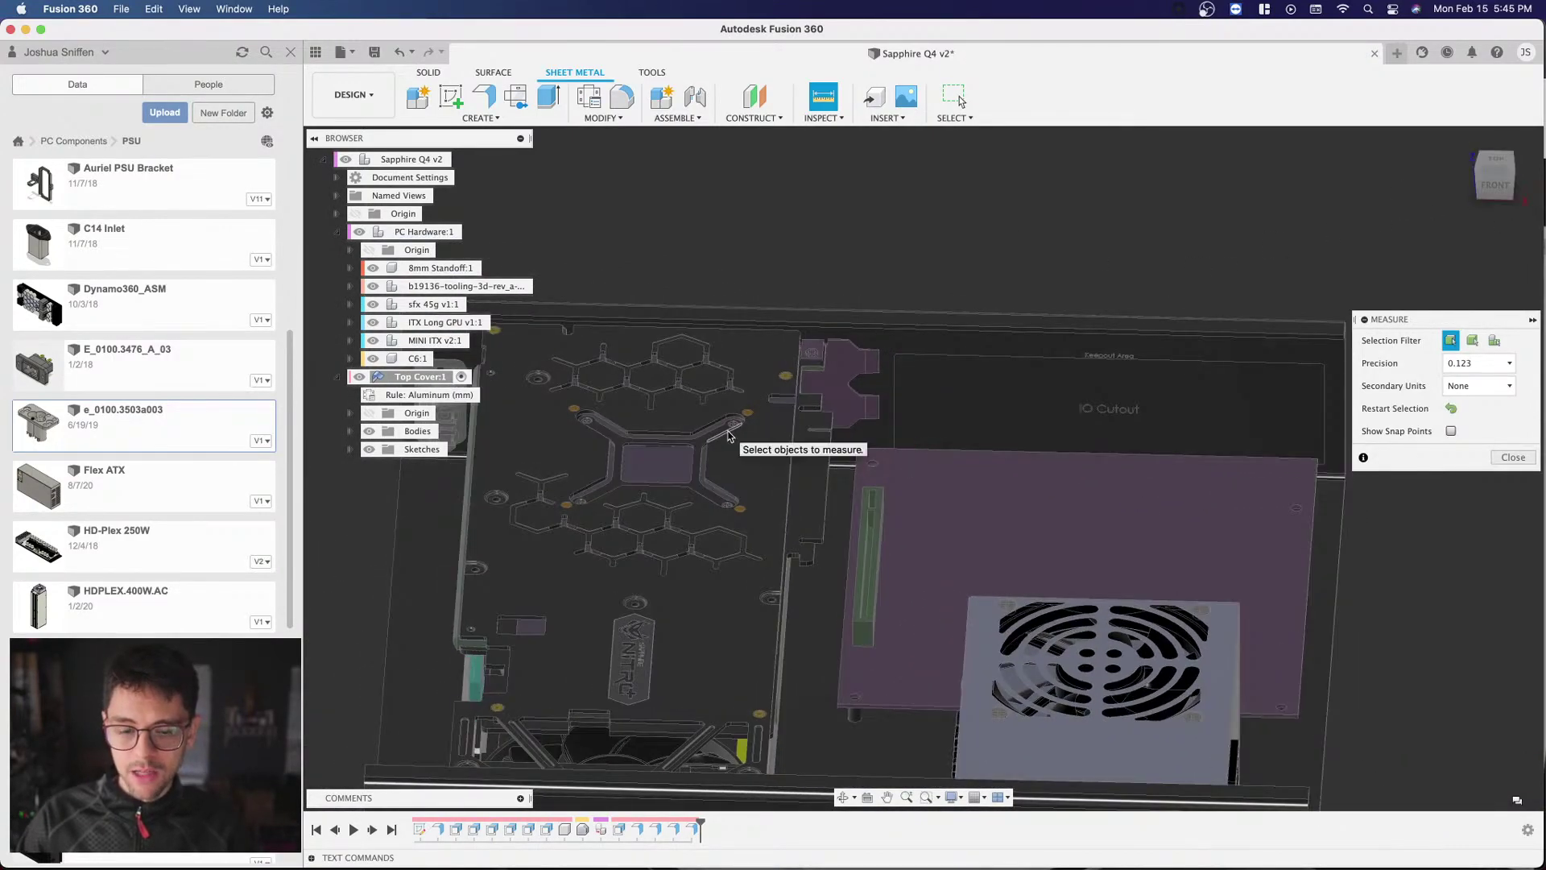
{"action": "scroll", "coordinate": [799, 397], "scroll_direction": "down", "scroll_amount": 3}
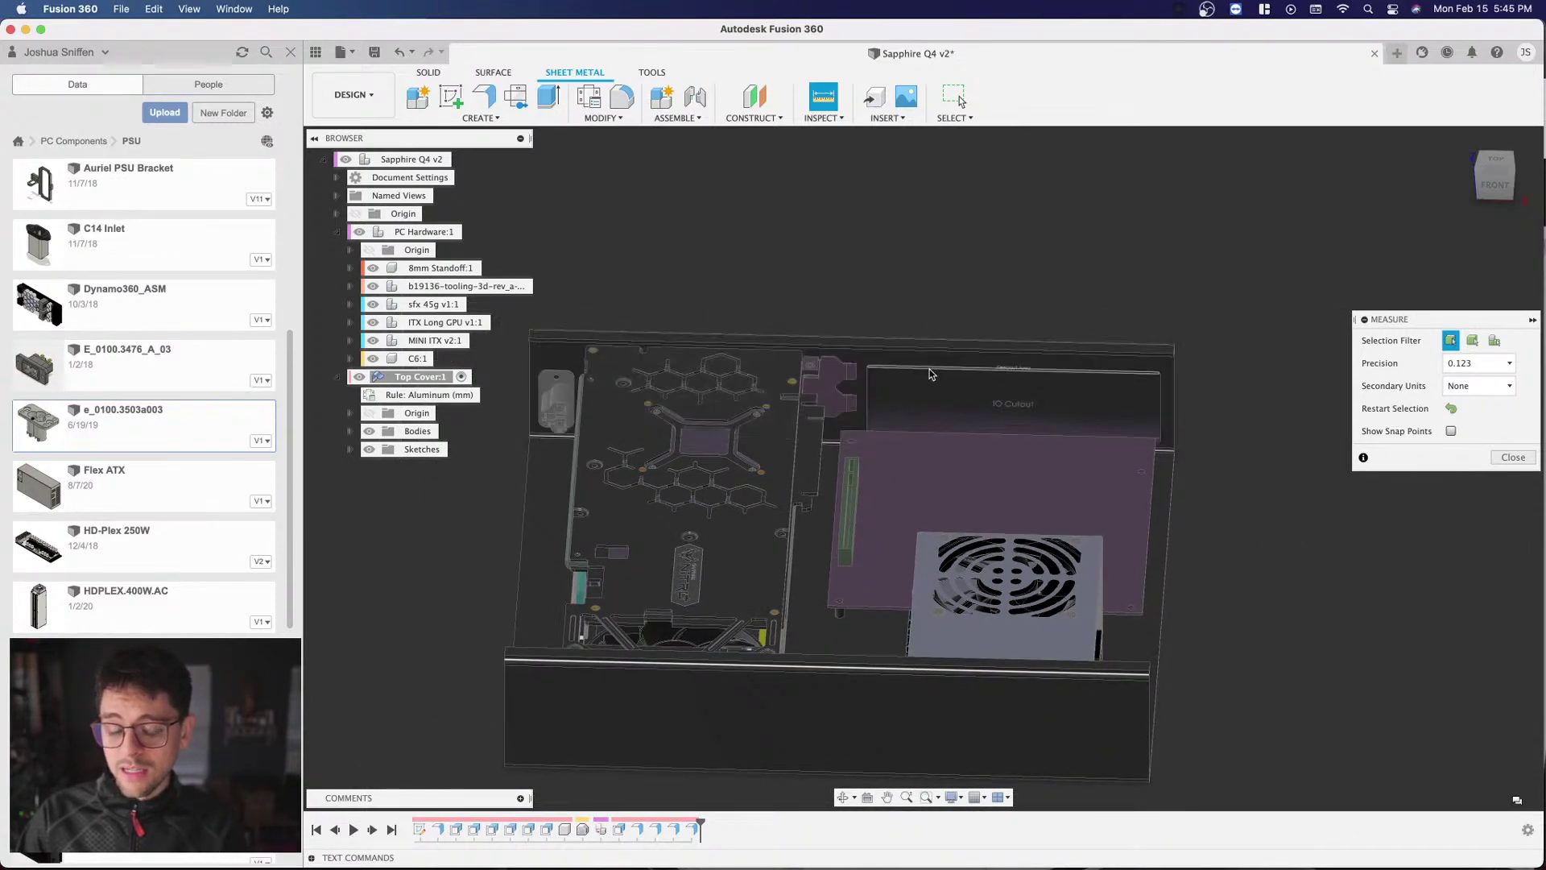
{"action": "left_click", "coordinate": [1495, 165]}
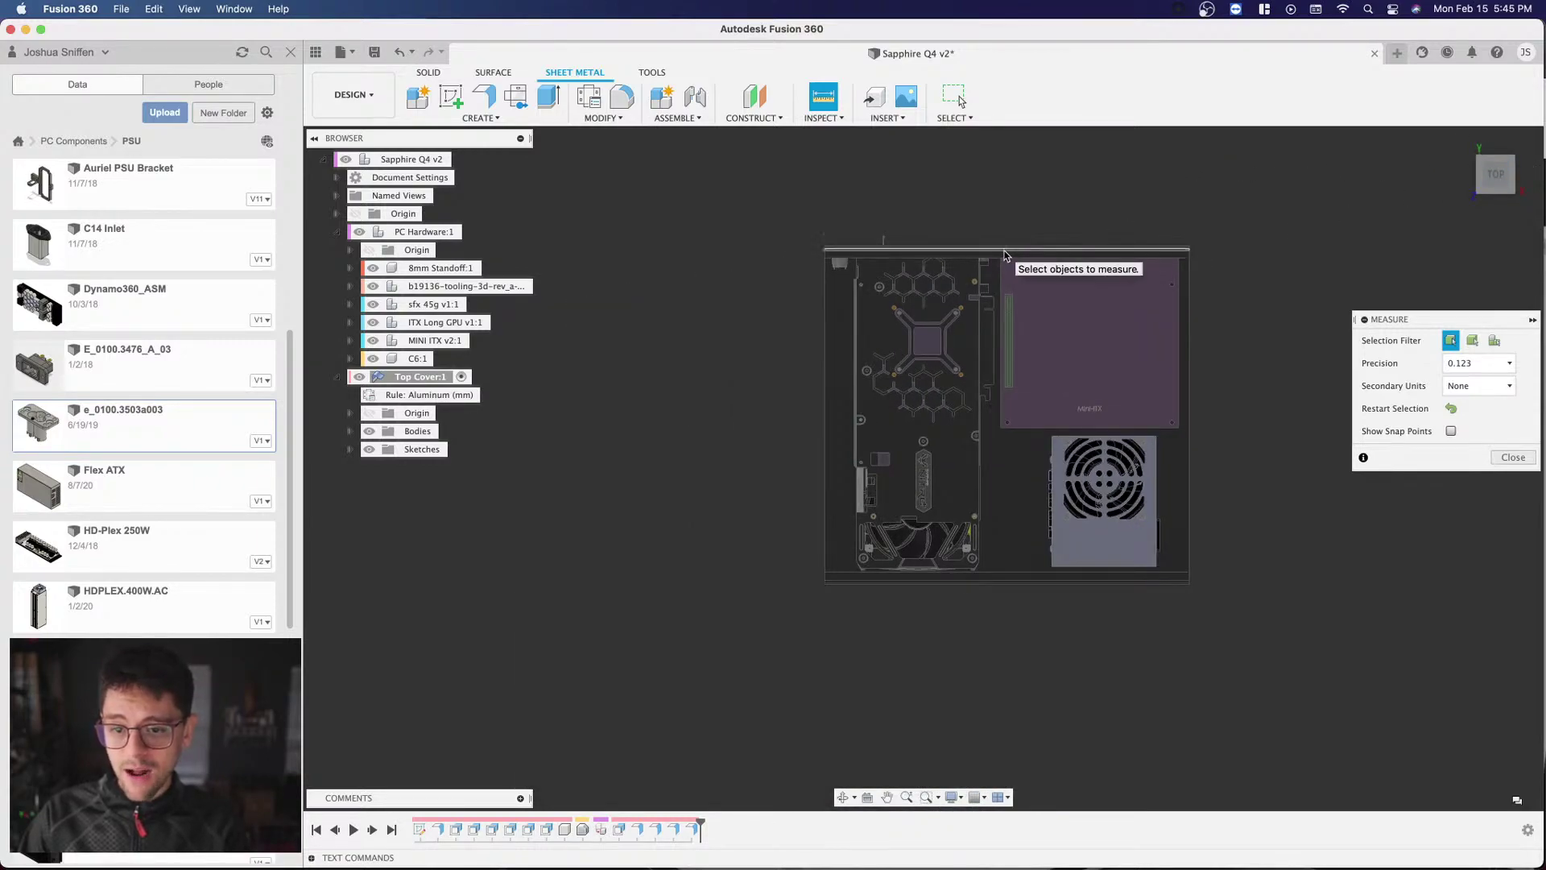
{"action": "left_click", "coordinate": [1010, 256]}
{"action": "left_click", "coordinate": [984, 635]}
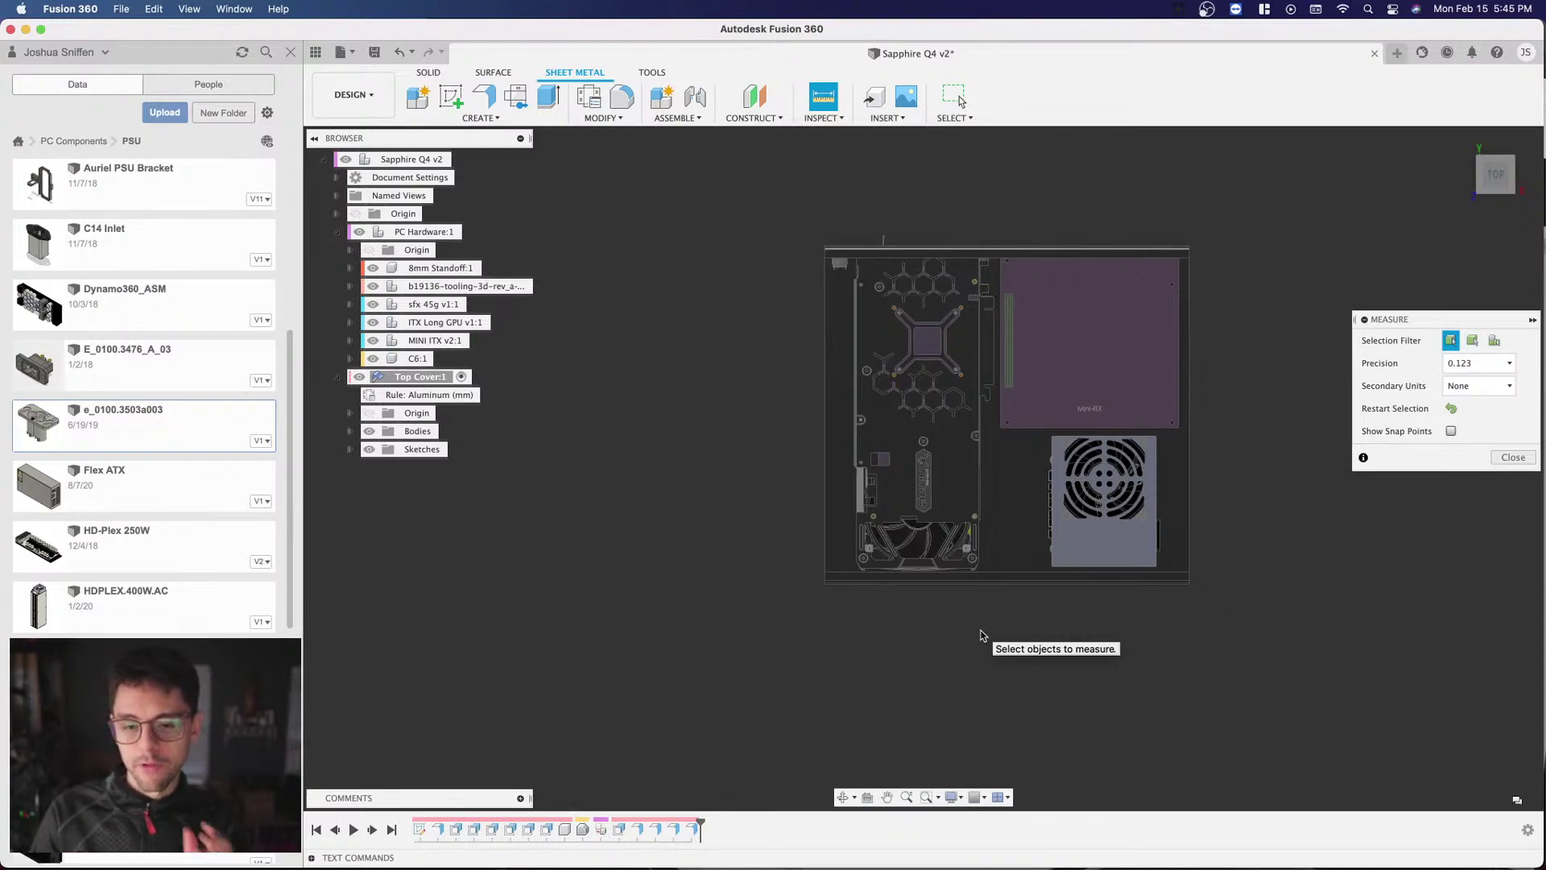
{"action": "scroll", "coordinate": [1023, 483], "scroll_direction": "down", "scroll_amount": 2}
{"action": "scroll", "coordinate": [1015, 518], "scroll_direction": "up", "scroll_amount": 3}
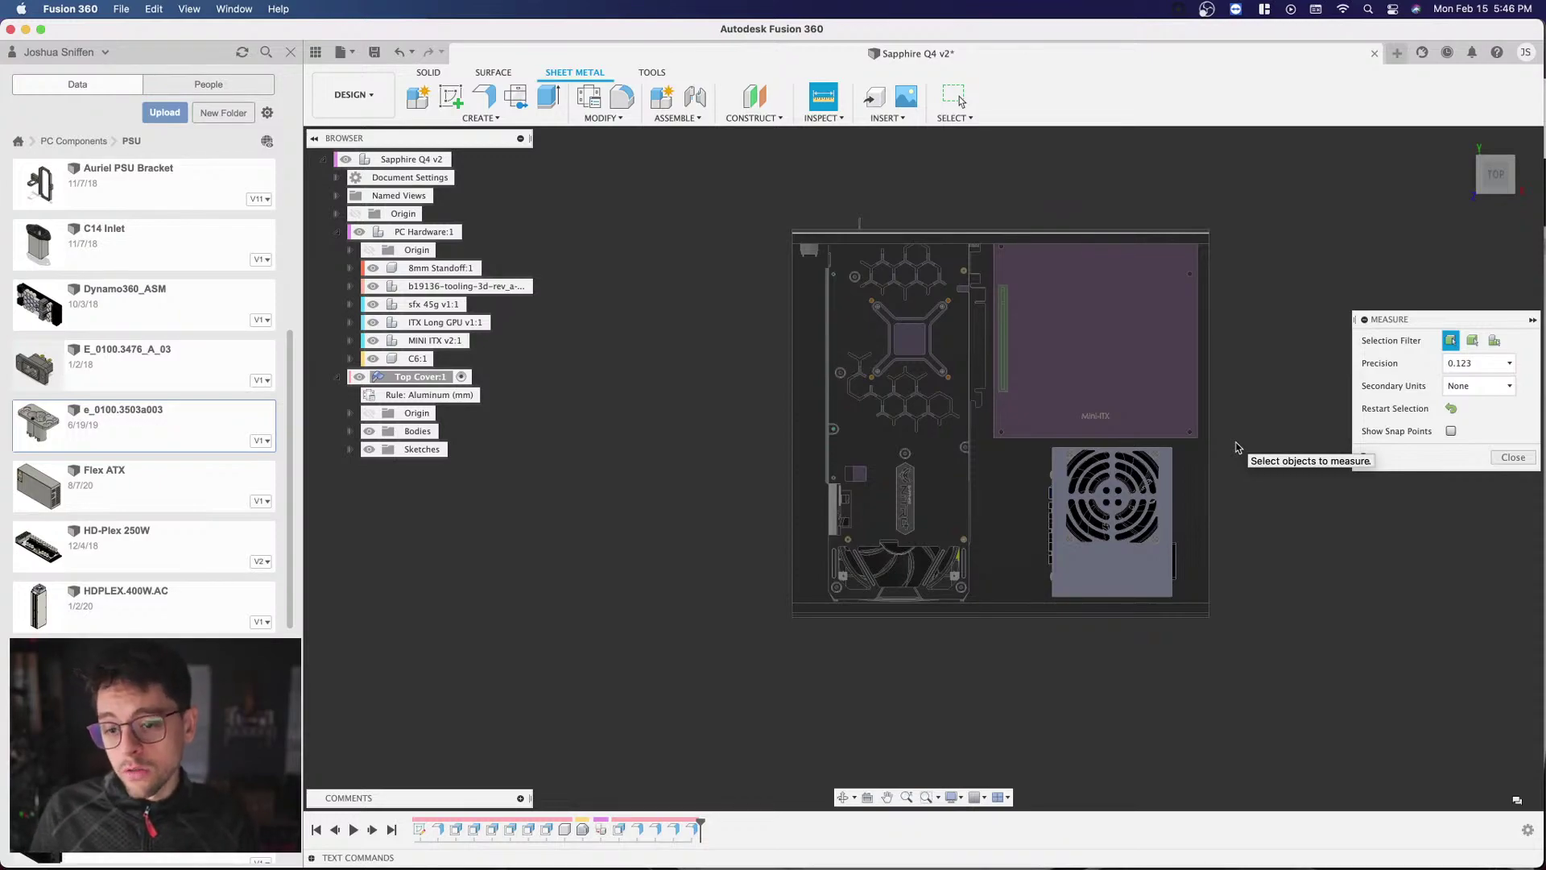
Step: Examine the top cover's walls and its open side beside the power supply and motherboard from several angles
{"action": "left_click", "coordinate": [1462, 140]}
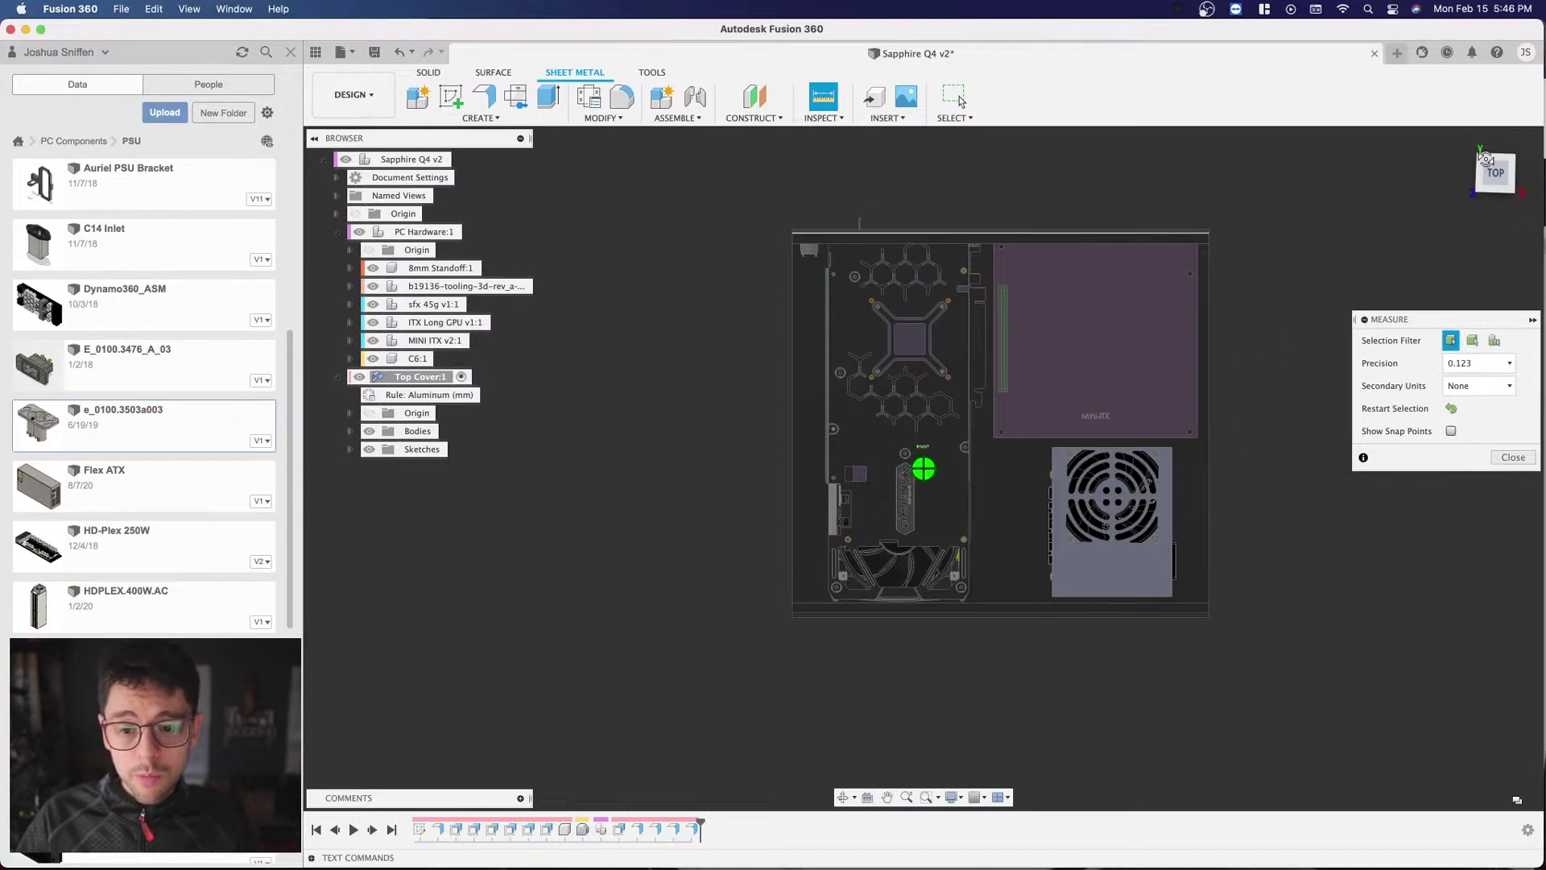
{"action": "scroll", "coordinate": [960, 268], "scroll_direction": "up", "scroll_amount": 5}
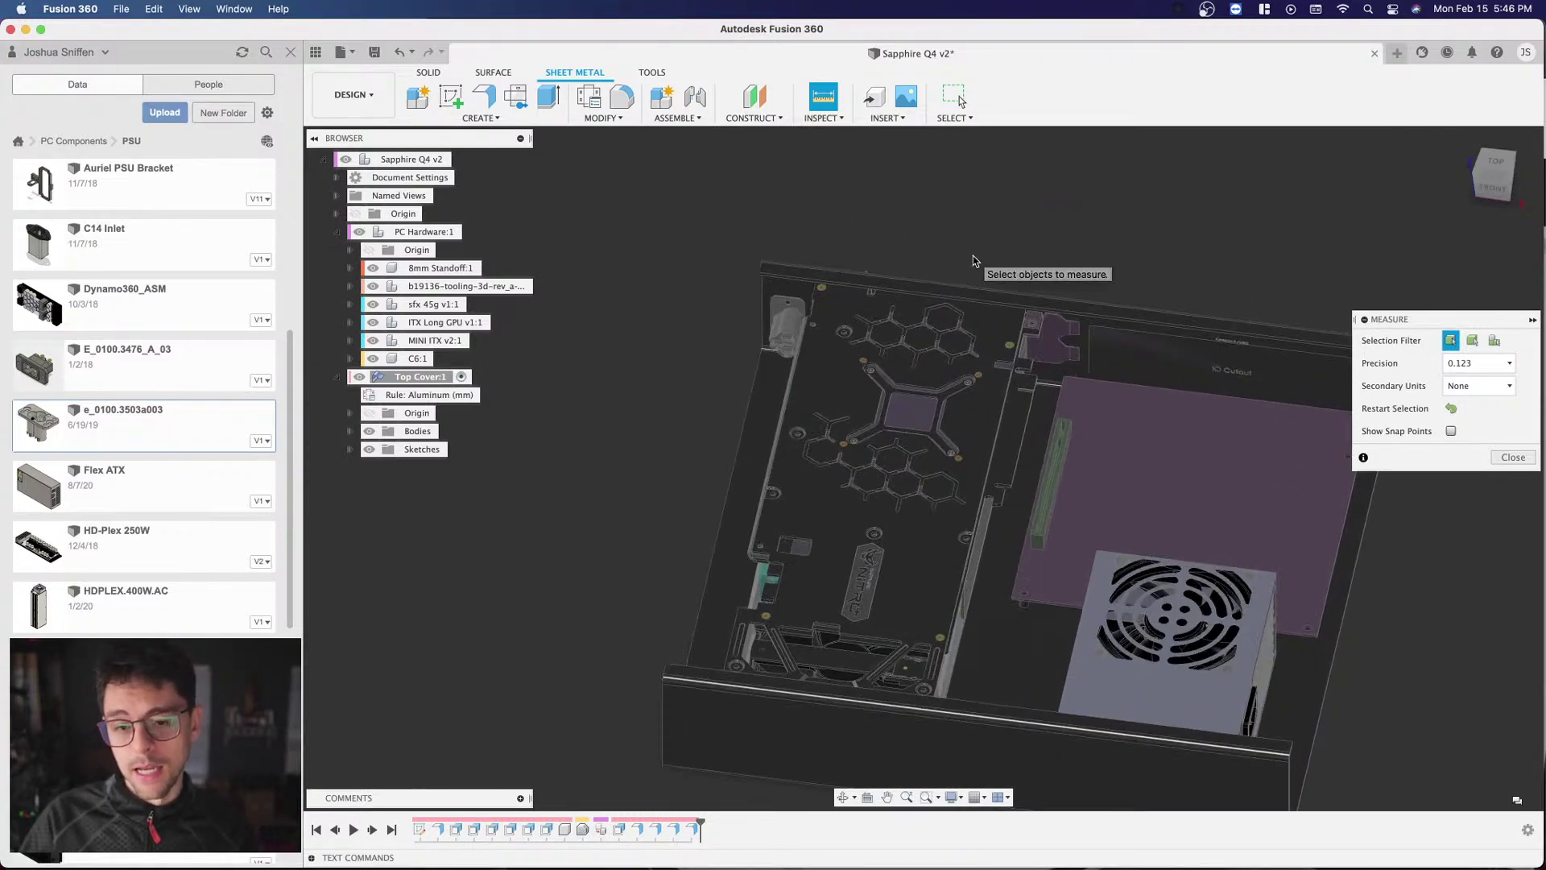
{"action": "scroll", "coordinate": [959, 268], "scroll_direction": "down", "scroll_amount": 2}
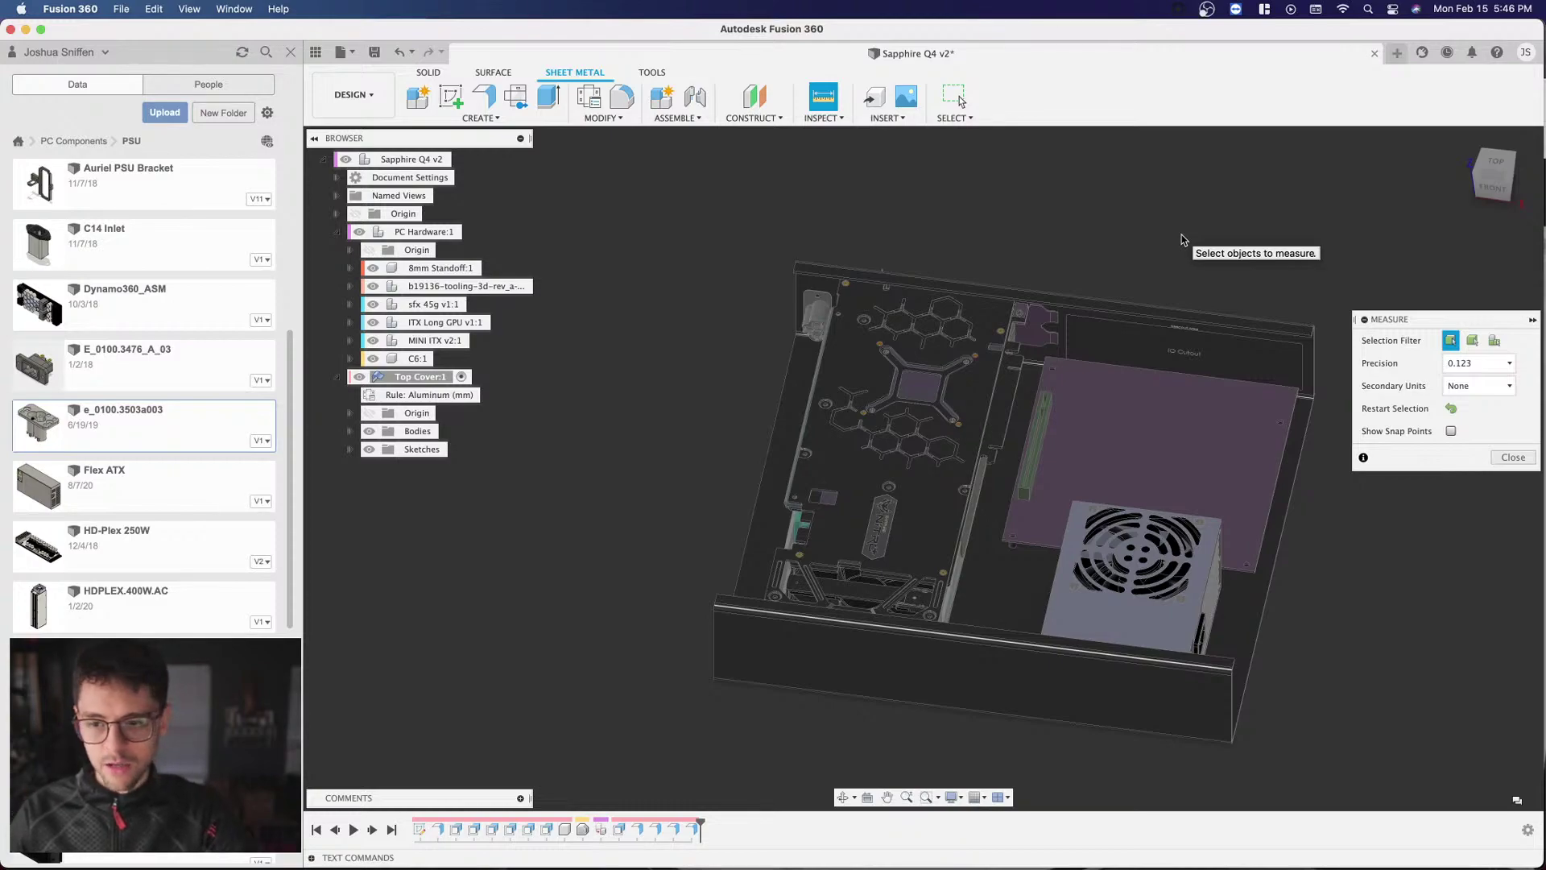
{"action": "left_click", "coordinate": [1502, 186]}
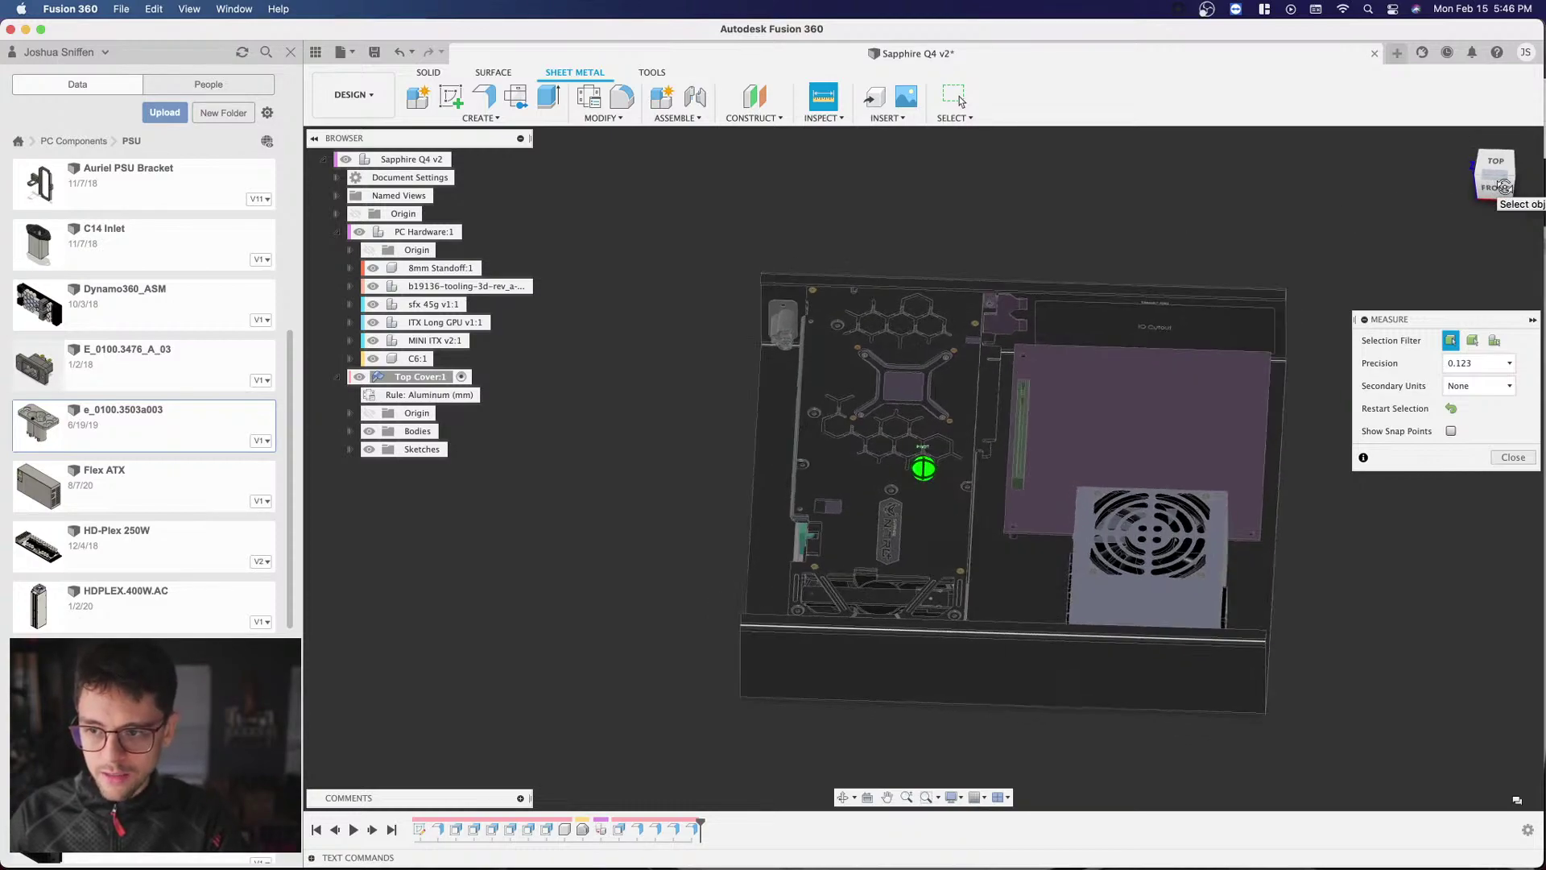
{"action": "scroll", "coordinate": [1159, 213], "scroll_direction": "up", "scroll_amount": 2}
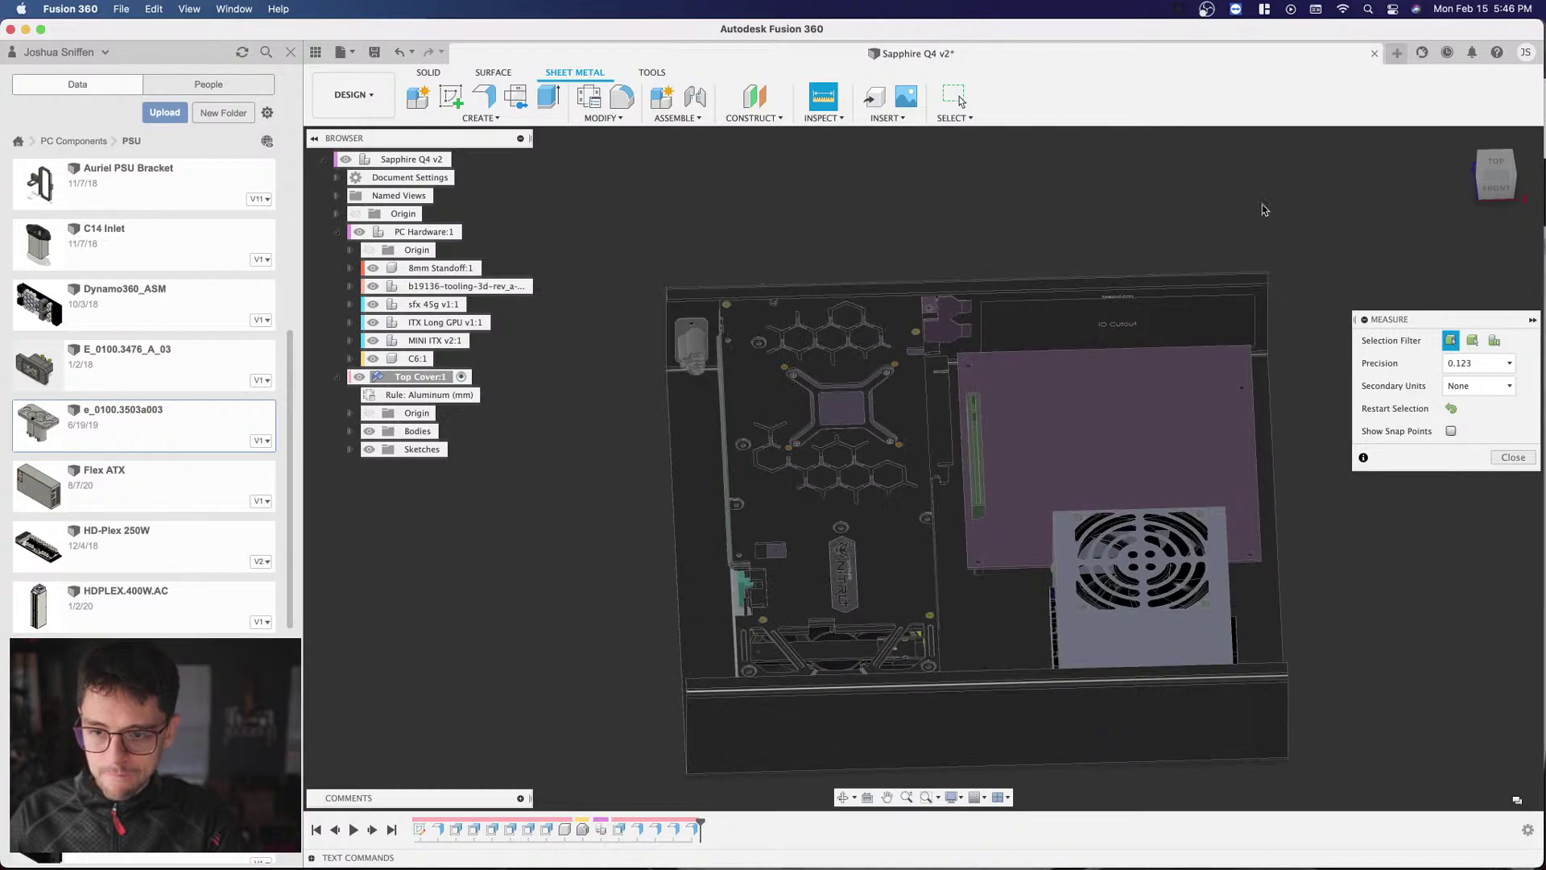
{"action": "left_click", "coordinate": [1488, 187]}
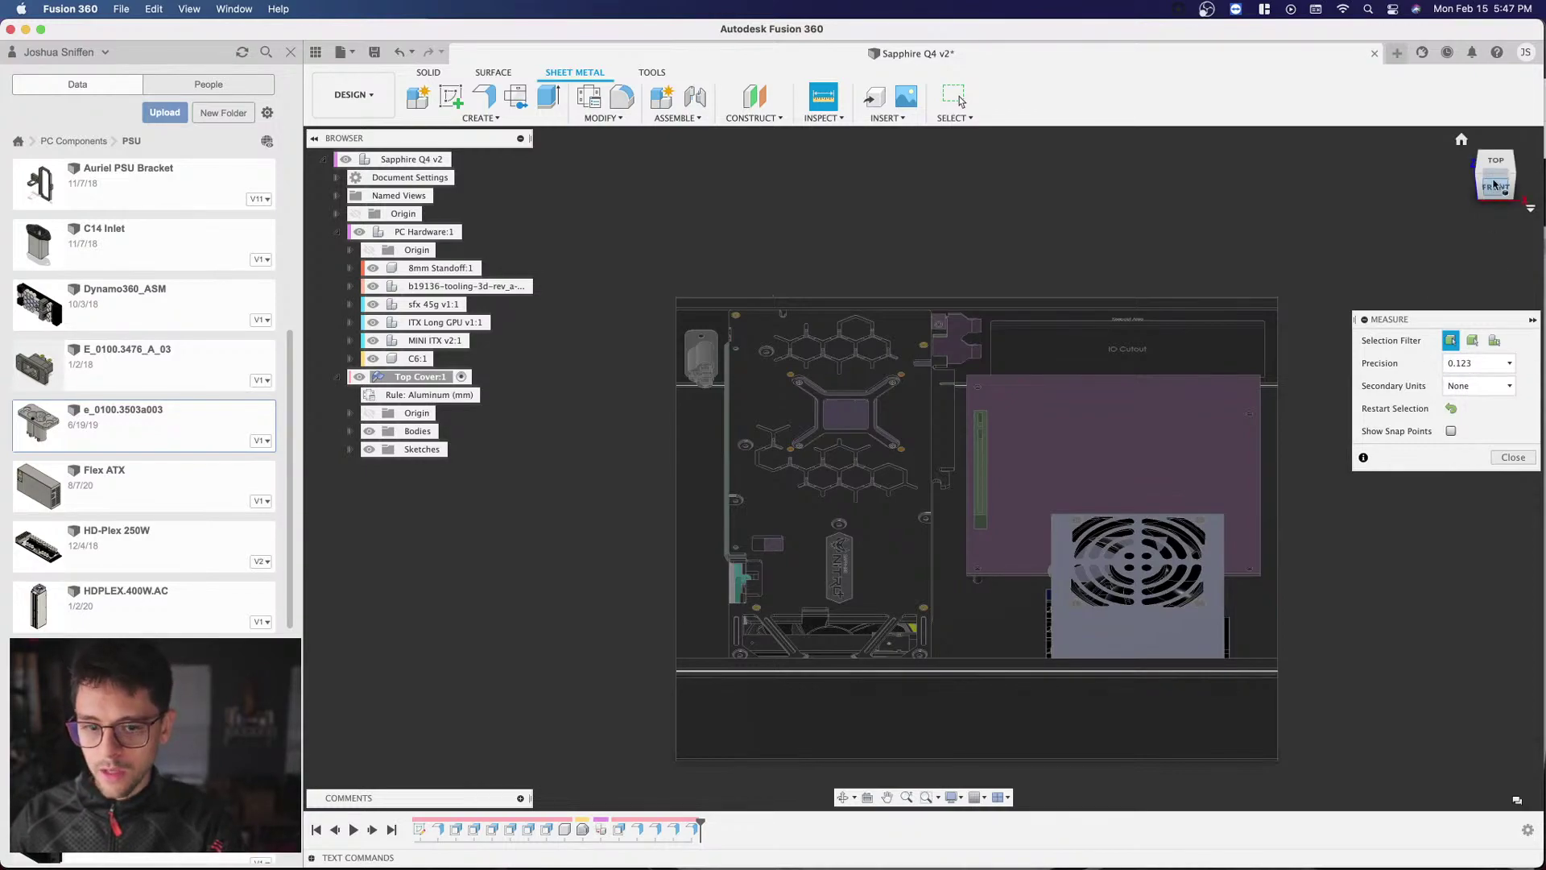
{"action": "left_click", "coordinate": [1496, 201]}
{"action": "left_click_drag", "start_coordinate": [1502, 199], "coordinate": [1330, 221]}
{"action": "middle_click_drag", "start_coordinate": [1315, 210], "coordinate": [1207, 213], "text": "shift"}
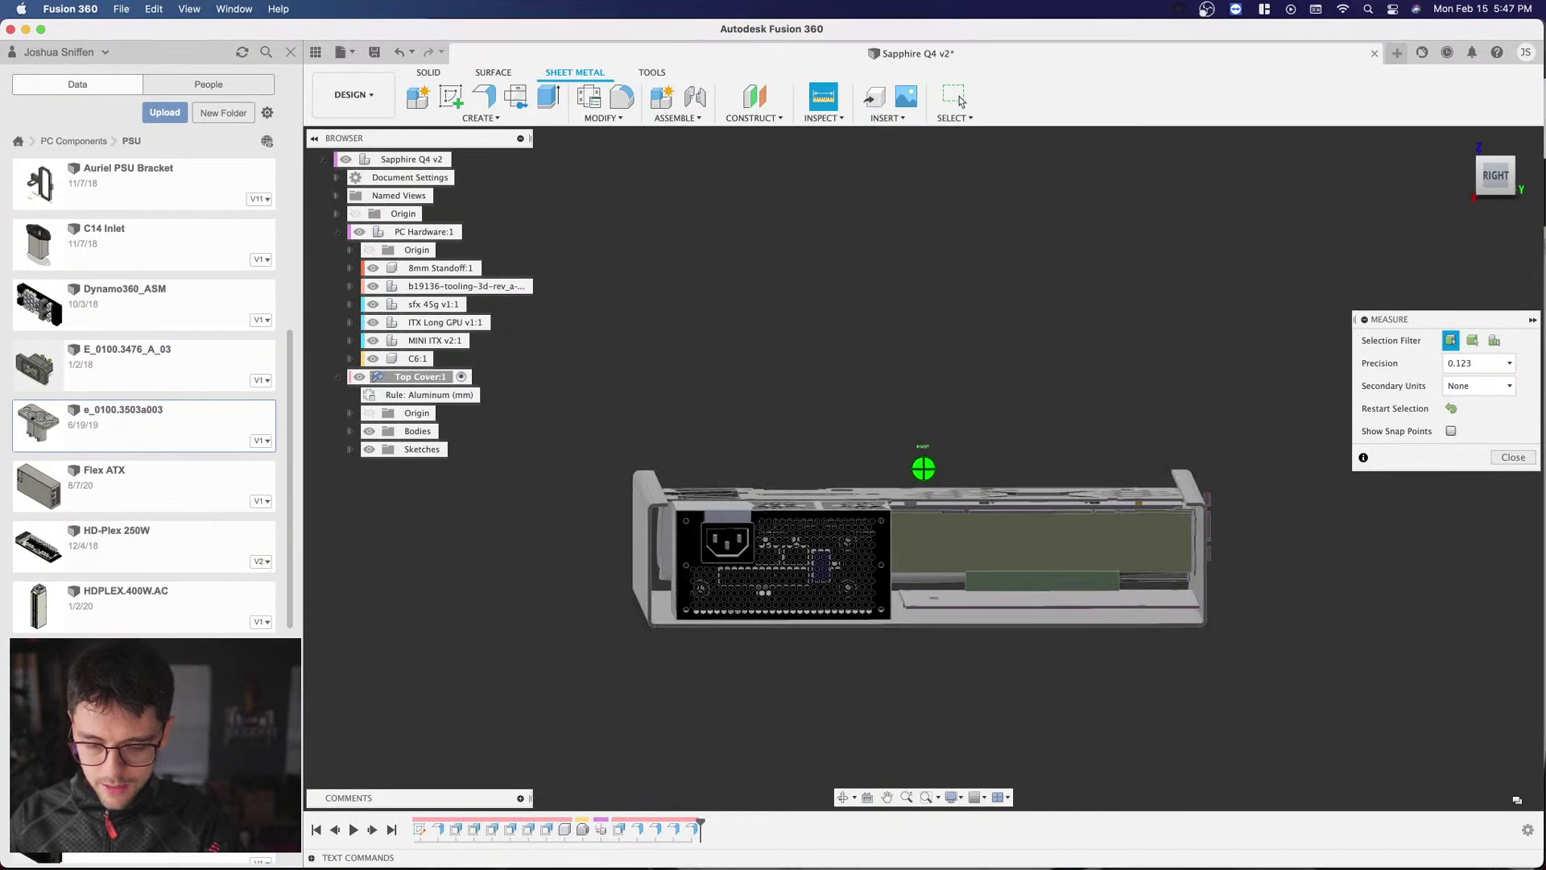
{"action": "left_click", "coordinate": [1513, 199]}
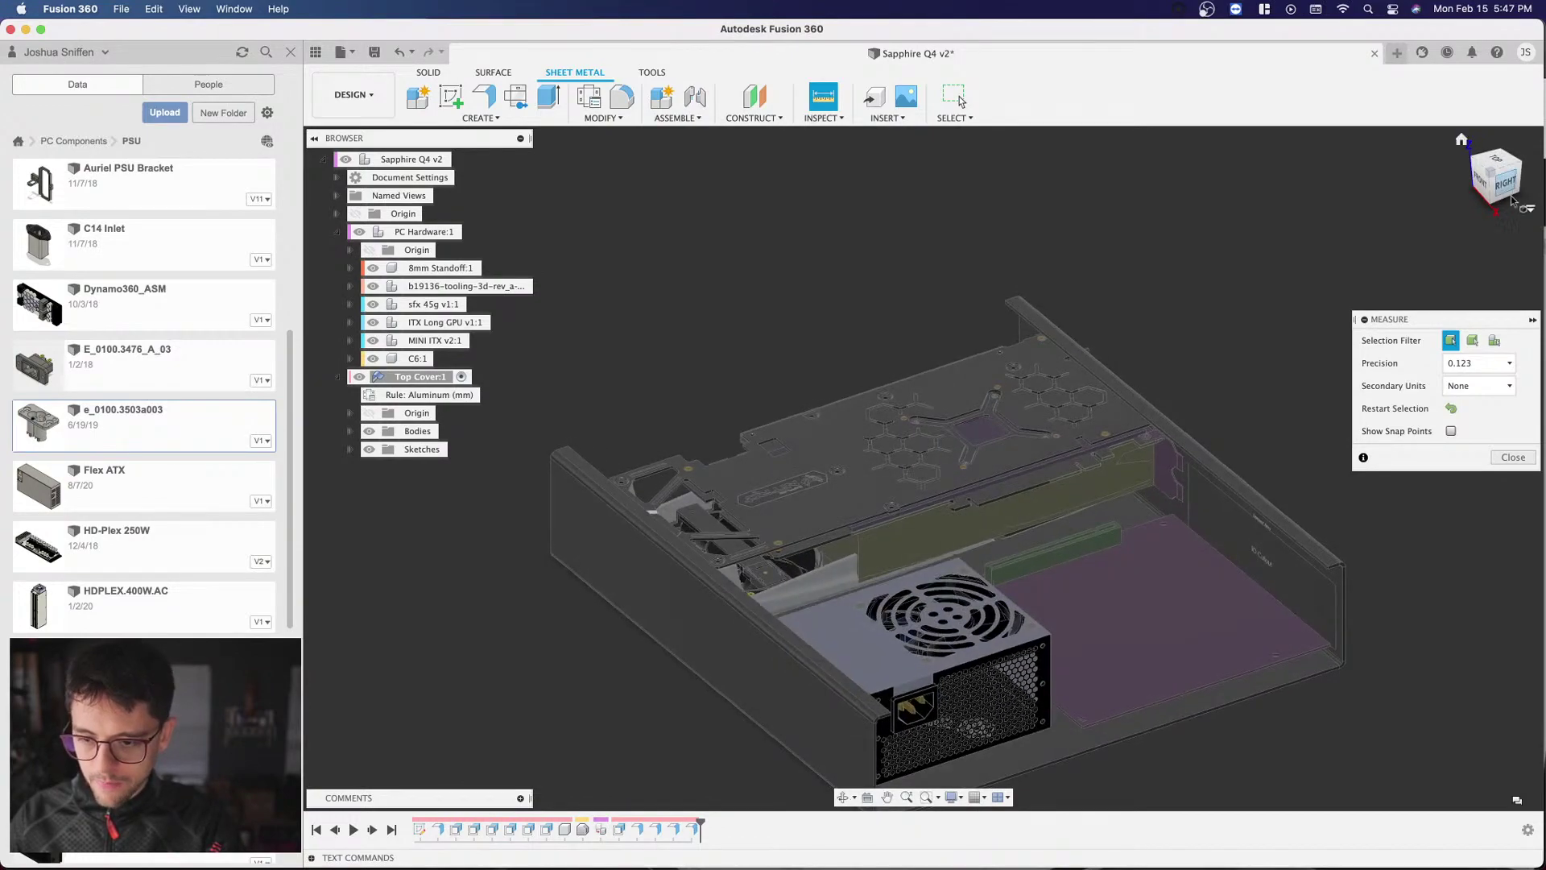
Step: Finish measuring and rename the Top Cover component to Tray
{"action": "left_click", "coordinate": [1513, 456]}
{"action": "scroll", "coordinate": [890, 266], "scroll_direction": "down", "scroll_amount": 4}
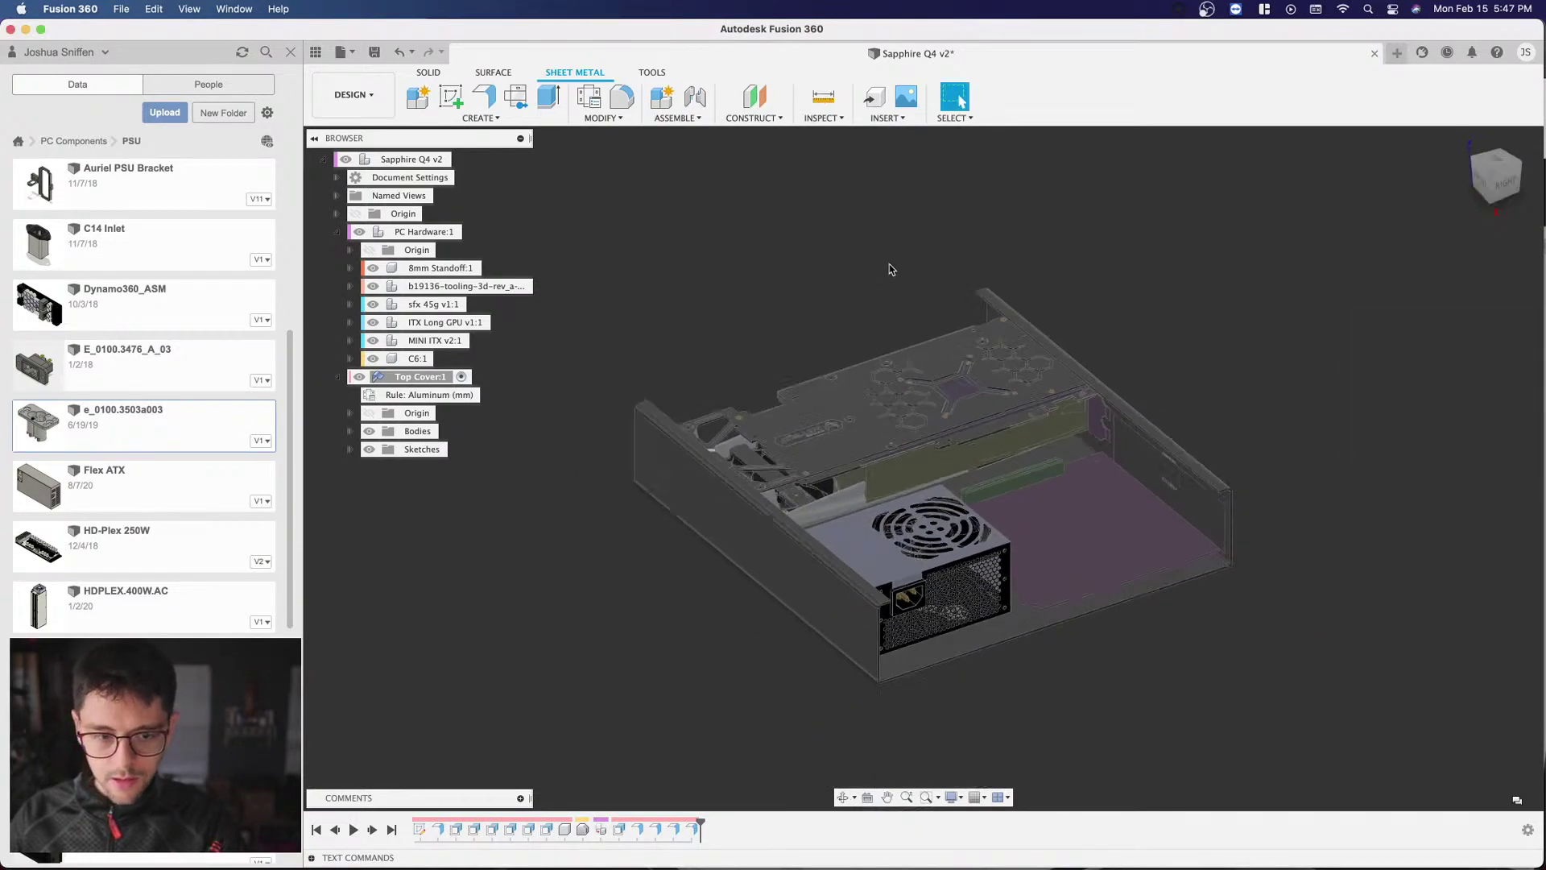
{"action": "left_click", "coordinate": [337, 377]}
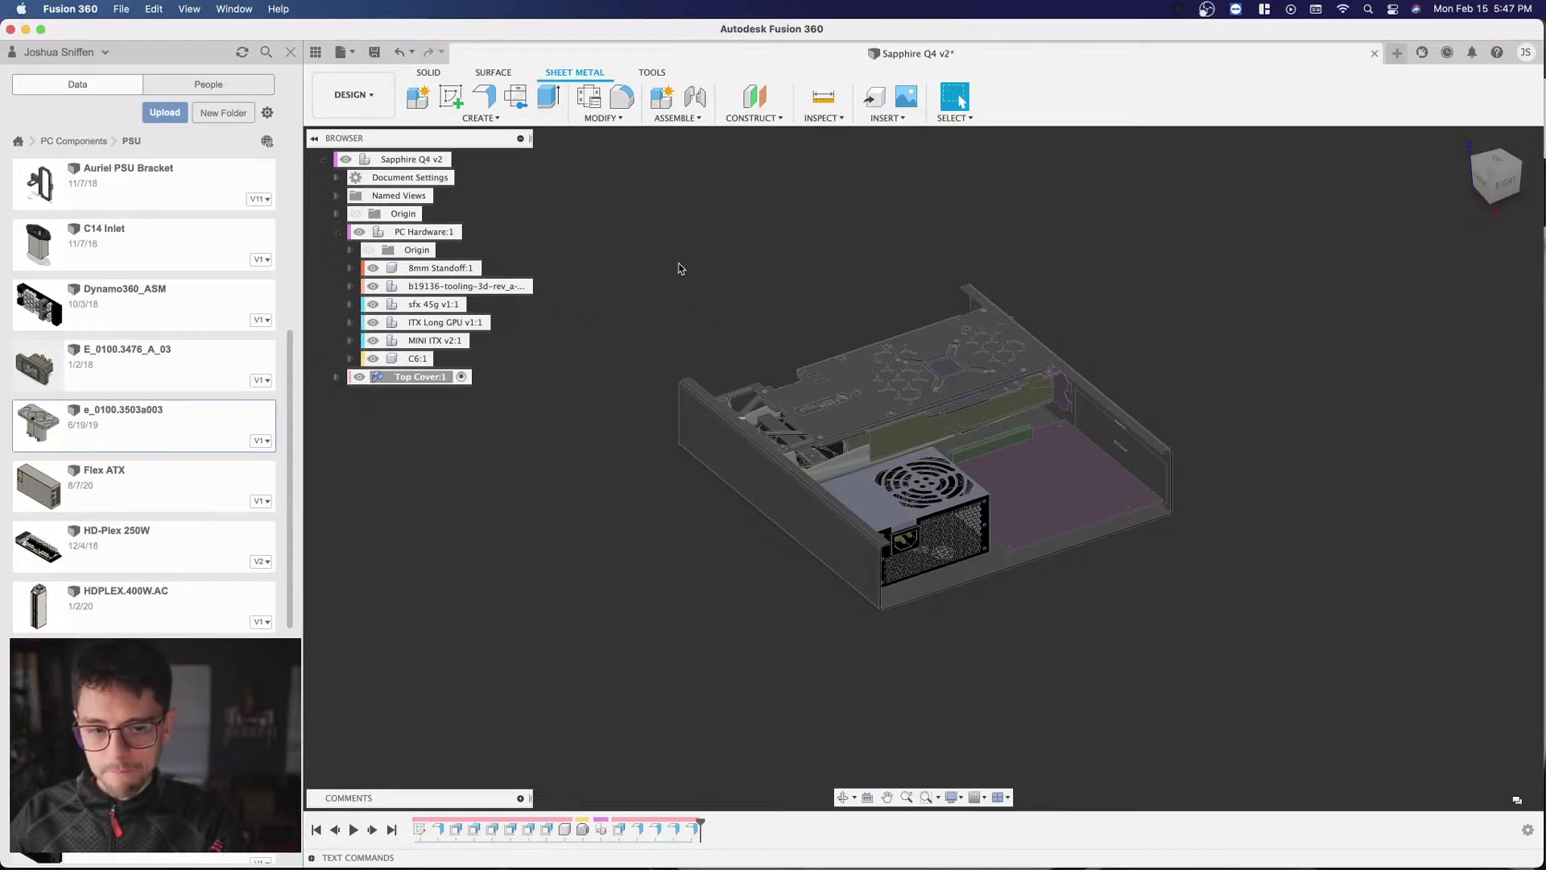
{"action": "double_click", "coordinate": [419, 377]}
{"action": "type", "text": "Bottom"}
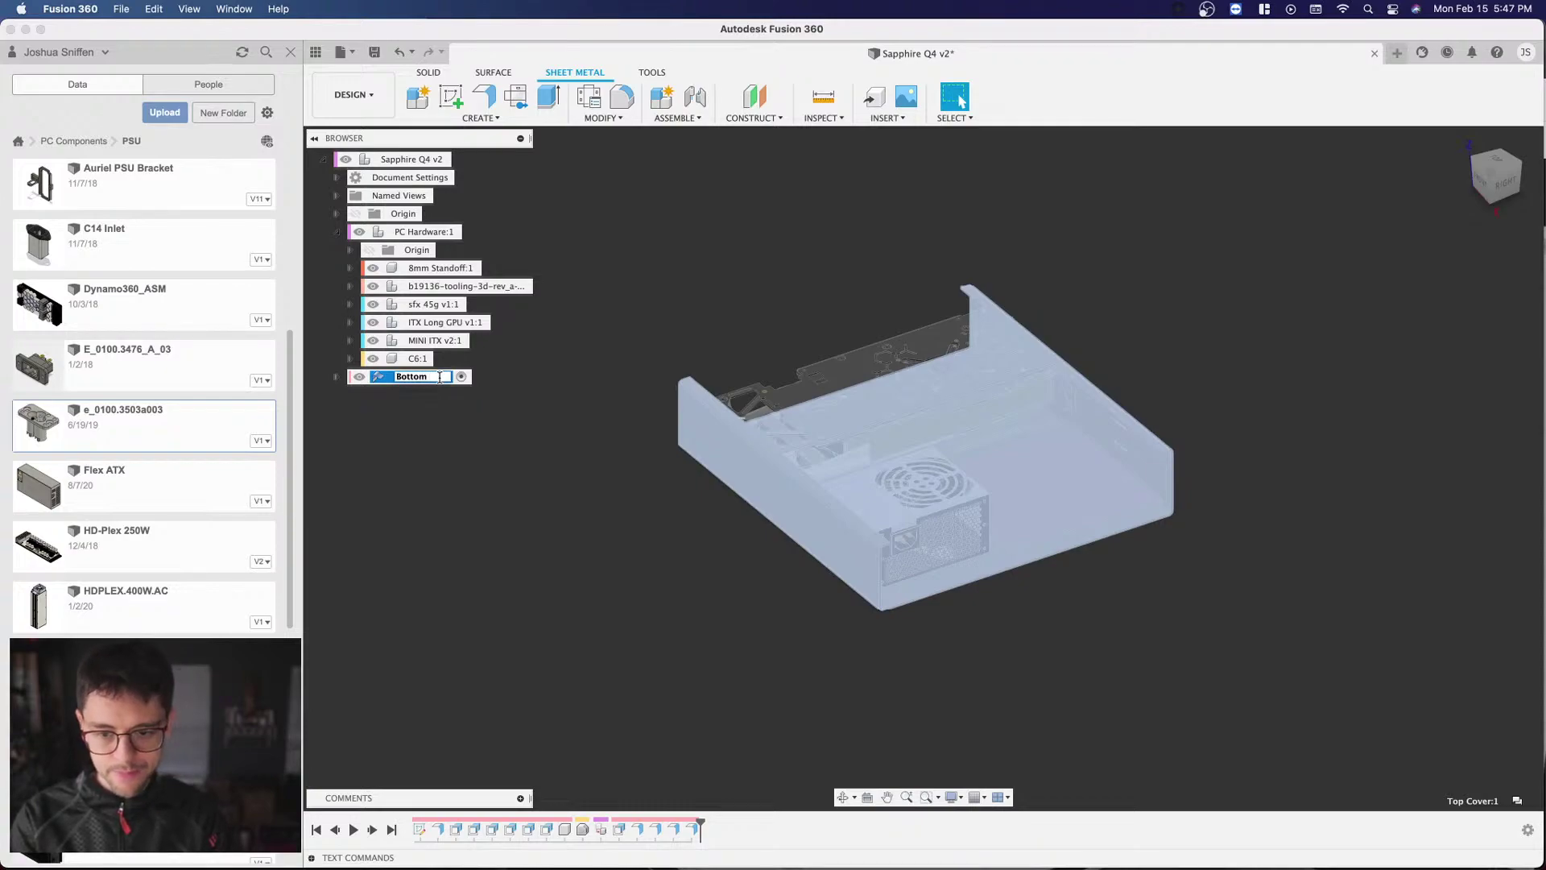
{"action": "type", "text": " Tra"}
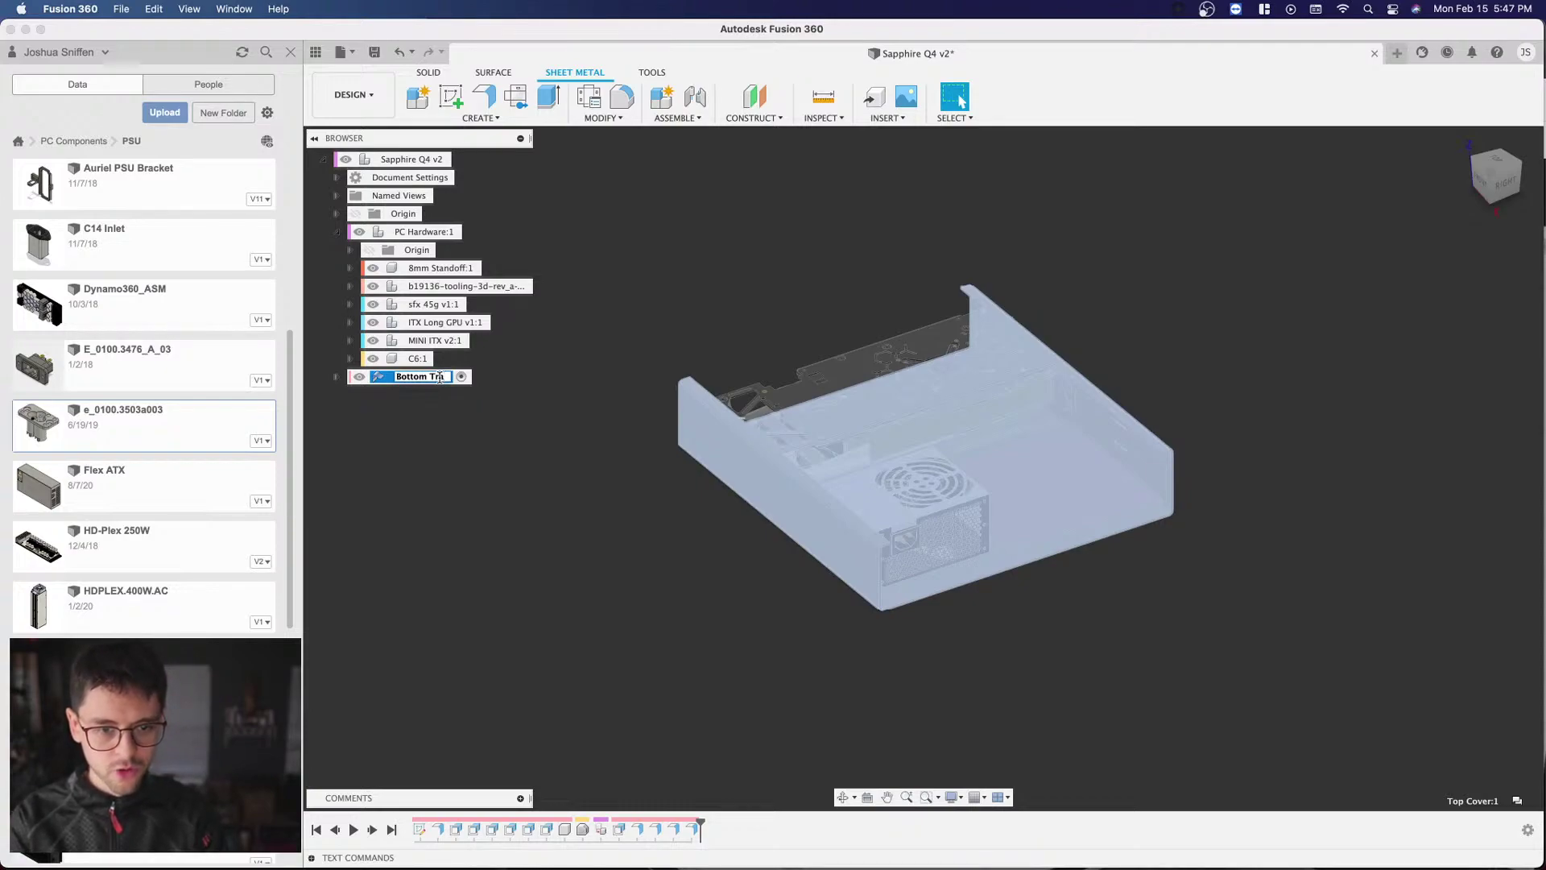
{"action": "key", "text": "BackSpace"}
{"action": "key", "text": "BackSpace"}
{"action": "key", "text": "BackSpace"}
{"action": "key", "text": "BackSpace"}
{"action": "key", "text": "BackSpace"}
{"action": "key", "text": "BackSpace"}
{"action": "type", "text": "Tray"}
{"action": "key", "text": "Return"}
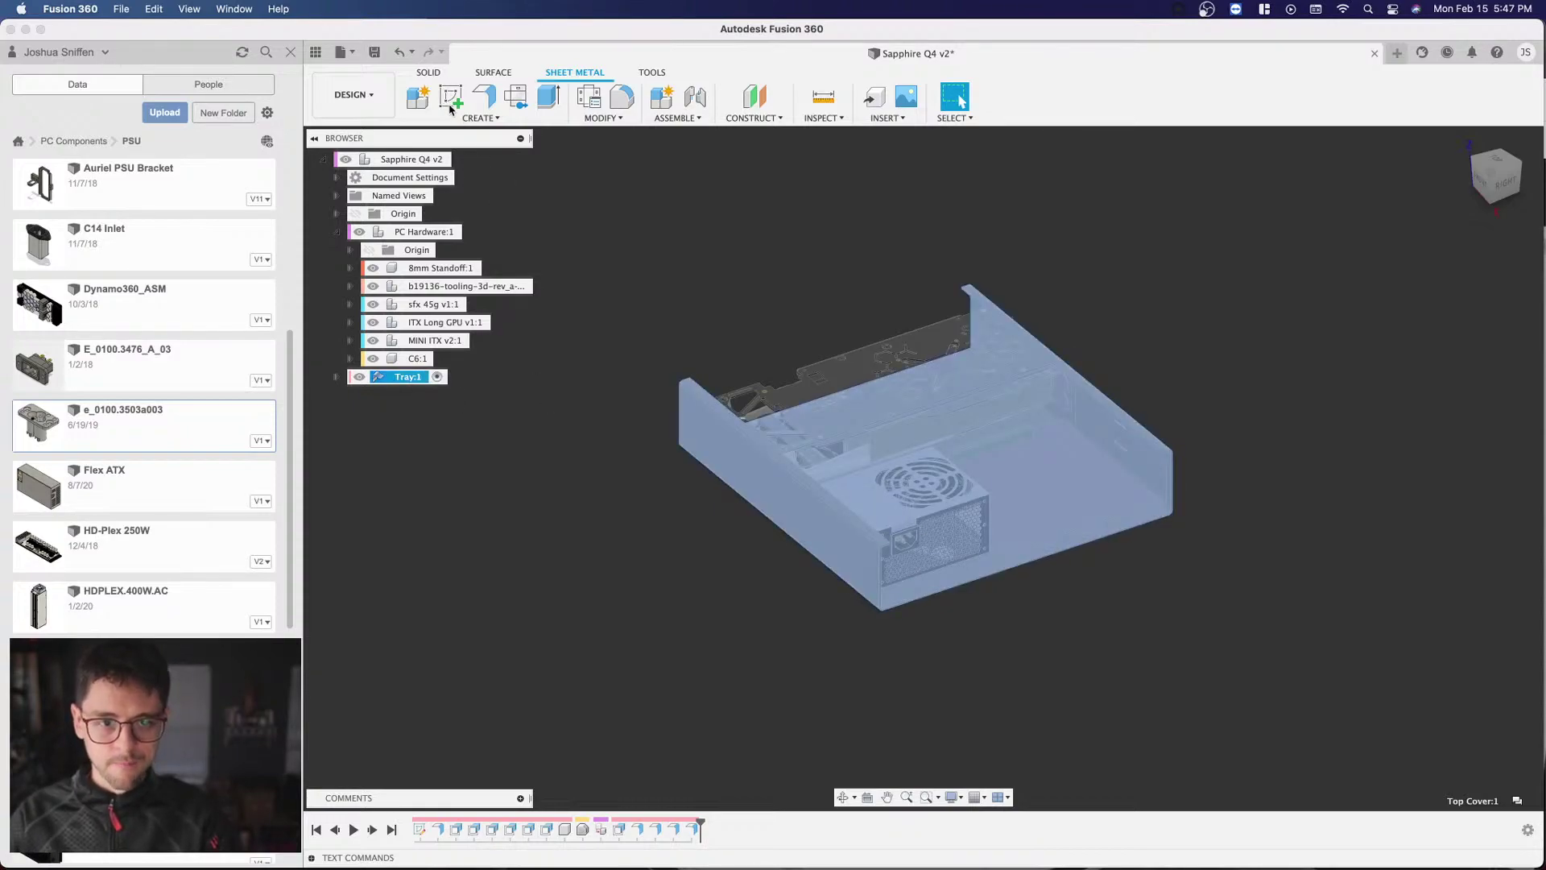
Step: Activate the top-level Sapphire Q4 assembly and save a new version with the description "User Saved"
{"action": "left_click", "coordinate": [475, 117]}
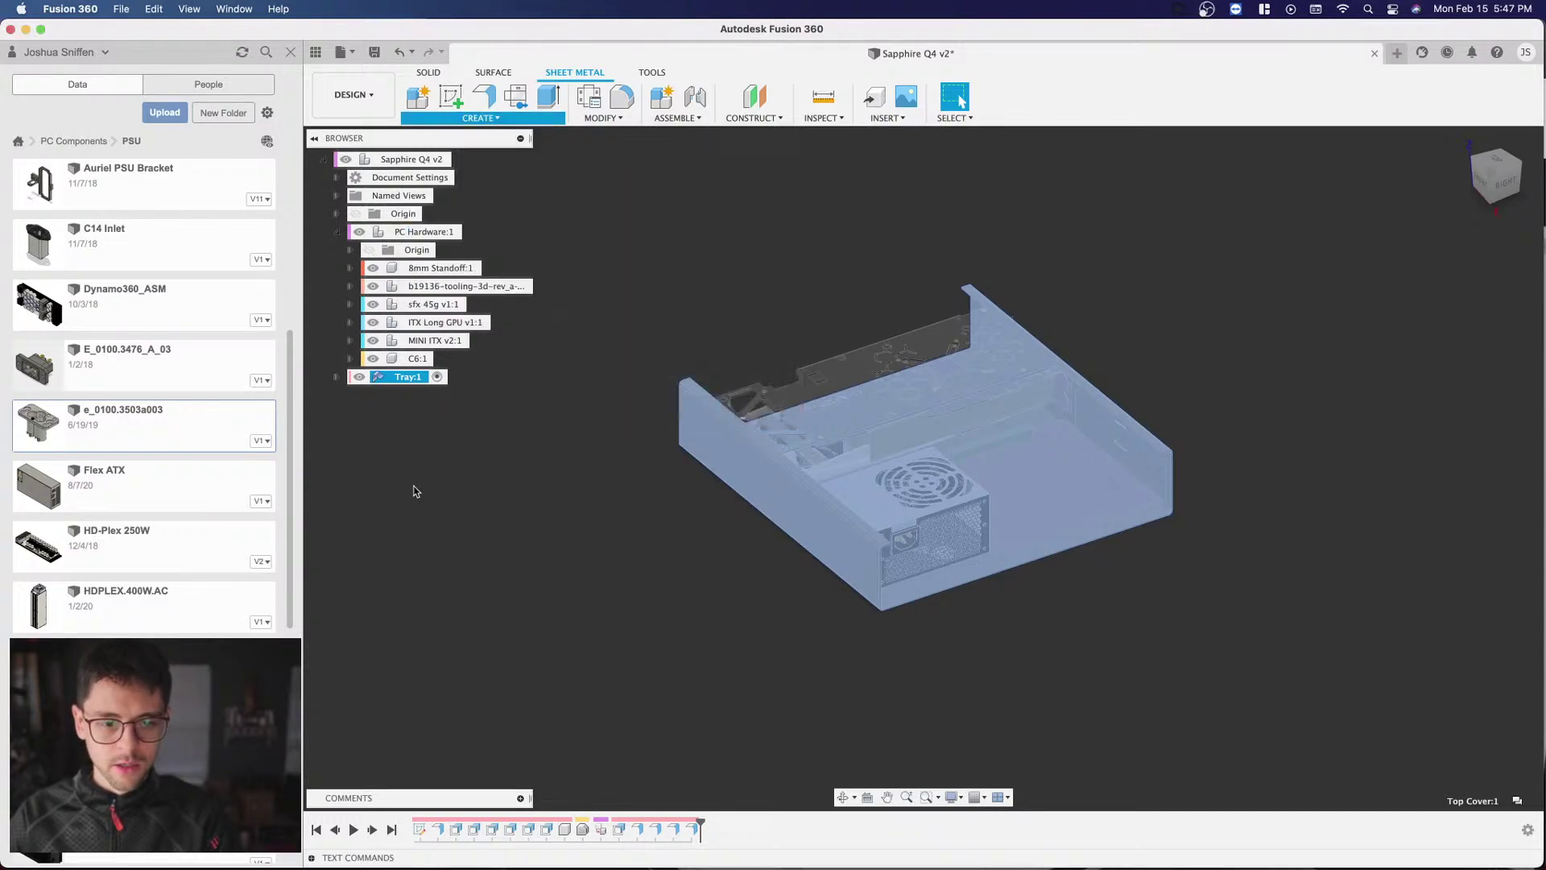
{"action": "left_click", "coordinate": [461, 161]}
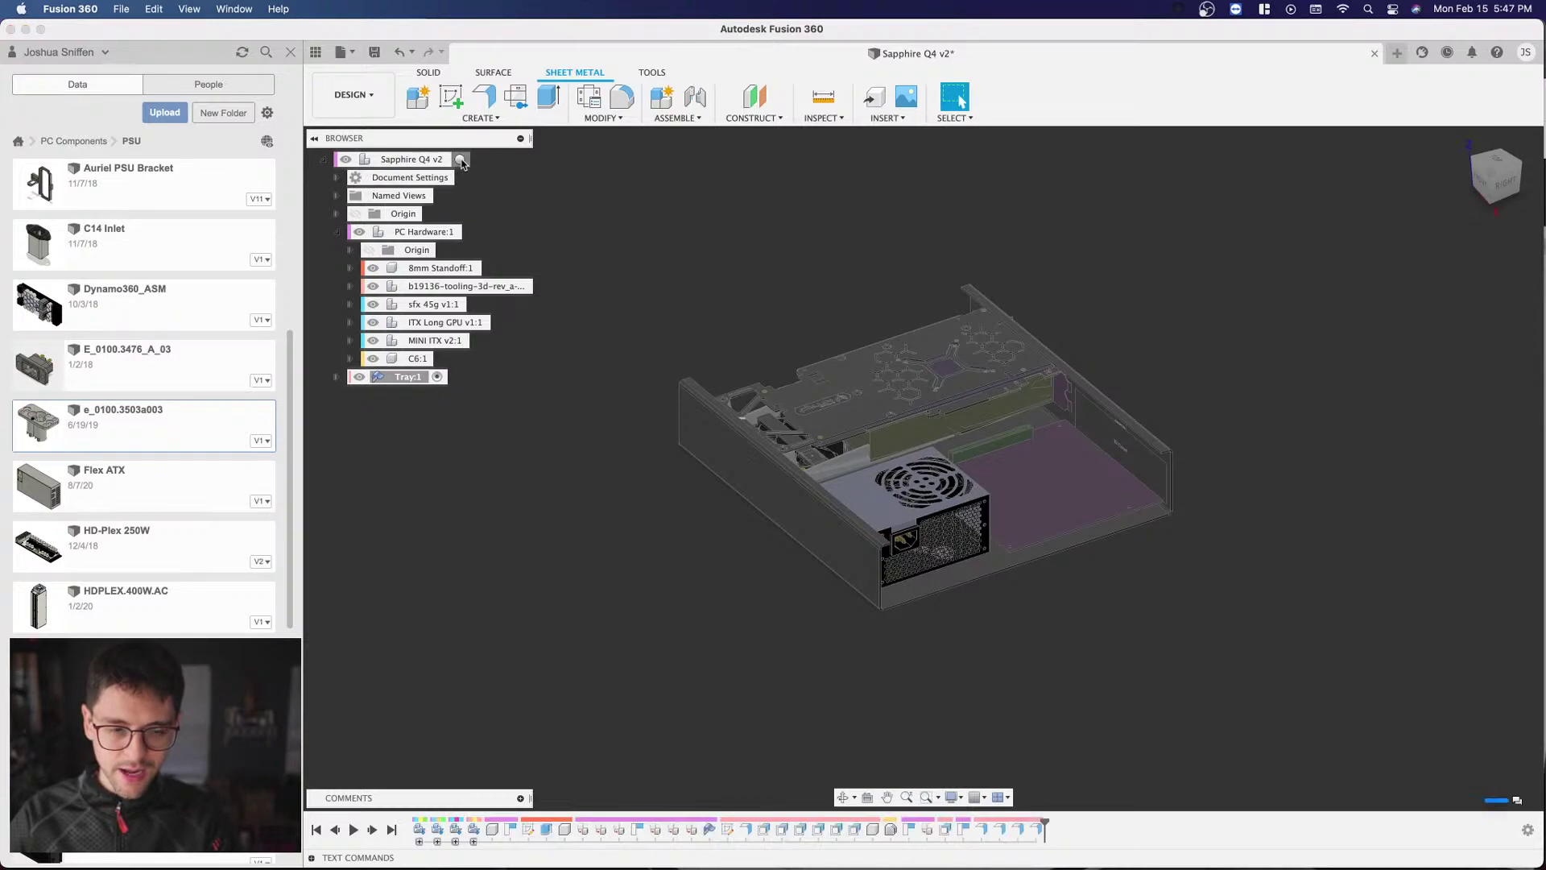
{"action": "key", "text": "super+s"}
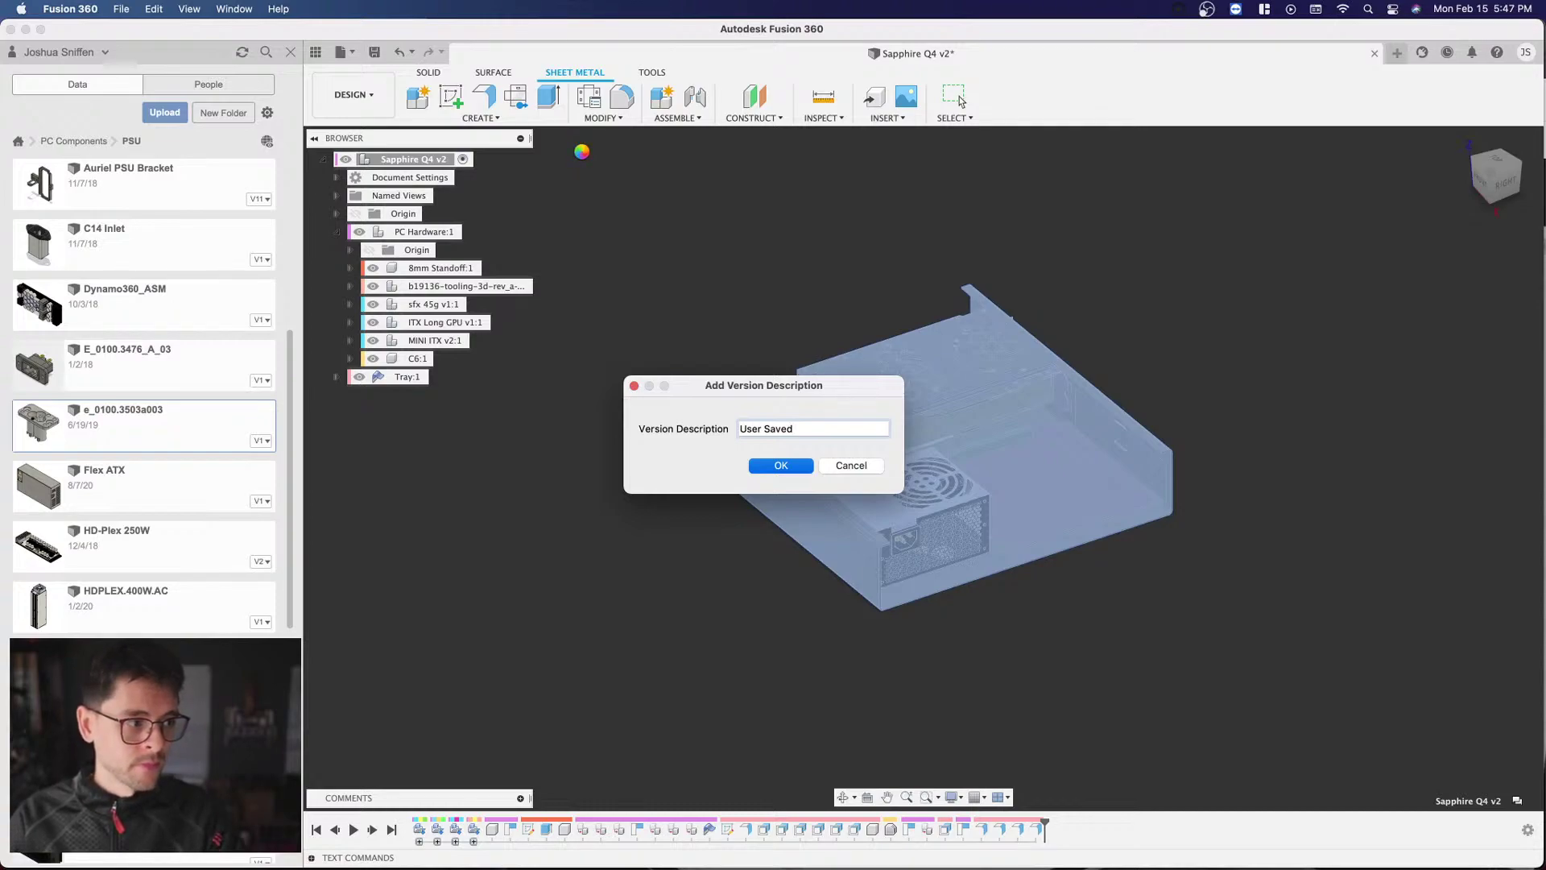
{"action": "key", "text": "Return"}
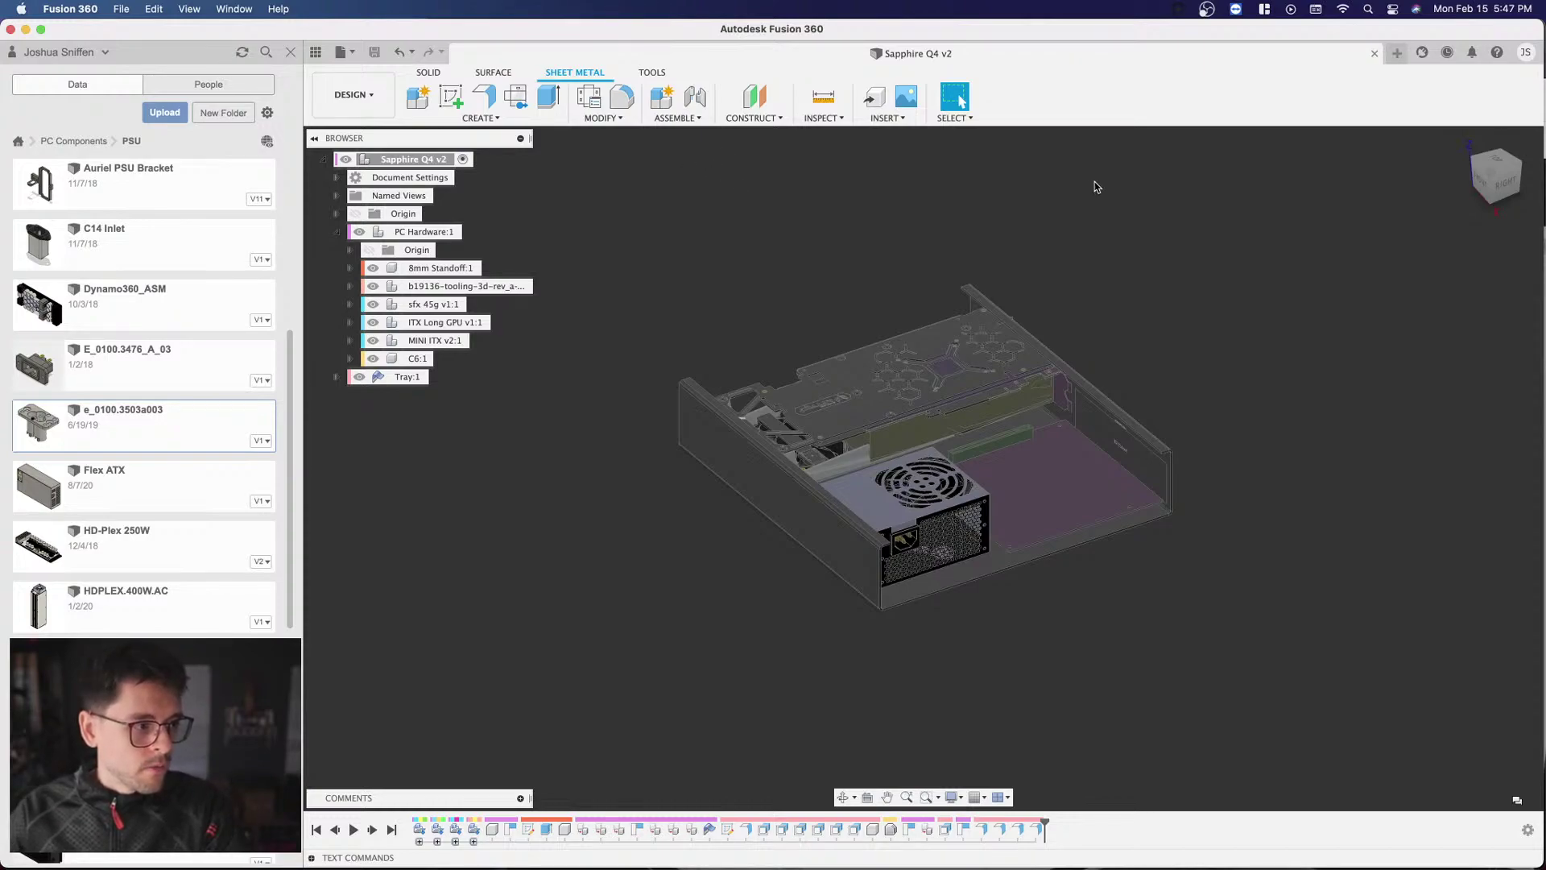
Step: Examine the tray walls, graphics card and the connector beside it from the front and from above
{"action": "left_click_drag", "start_coordinate": [1491, 173], "coordinate": [1540, 179]}
{"action": "scroll", "coordinate": [1186, 342], "scroll_direction": "up", "scroll_amount": 4}
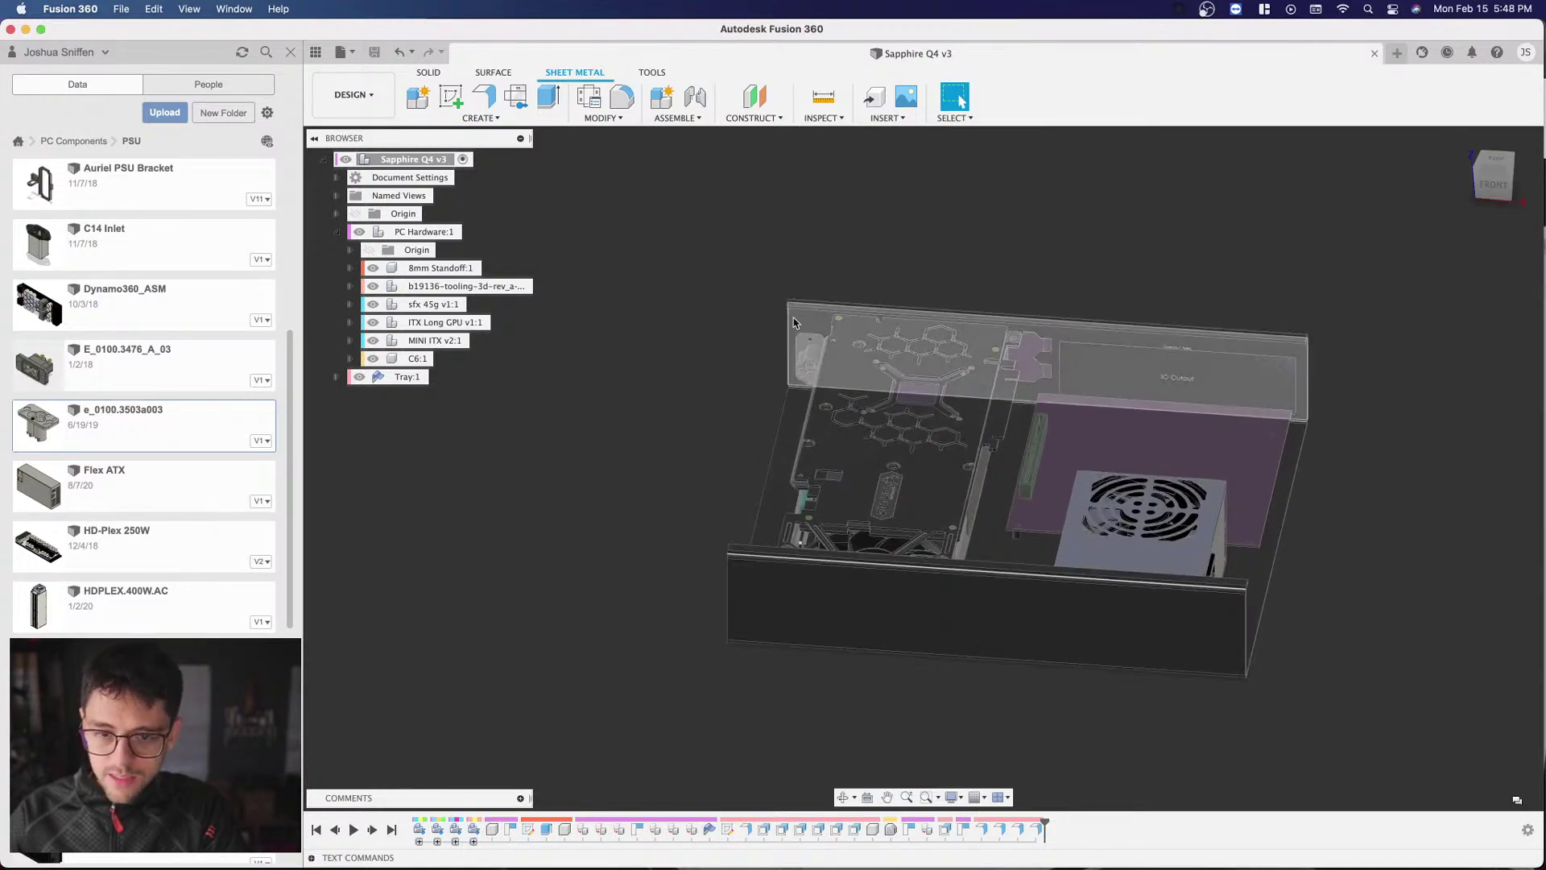
{"action": "scroll", "coordinate": [1185, 342], "scroll_direction": "up", "scroll_amount": 3}
{"action": "left_click_drag", "start_coordinate": [1504, 168], "coordinate": [1515, 156]}
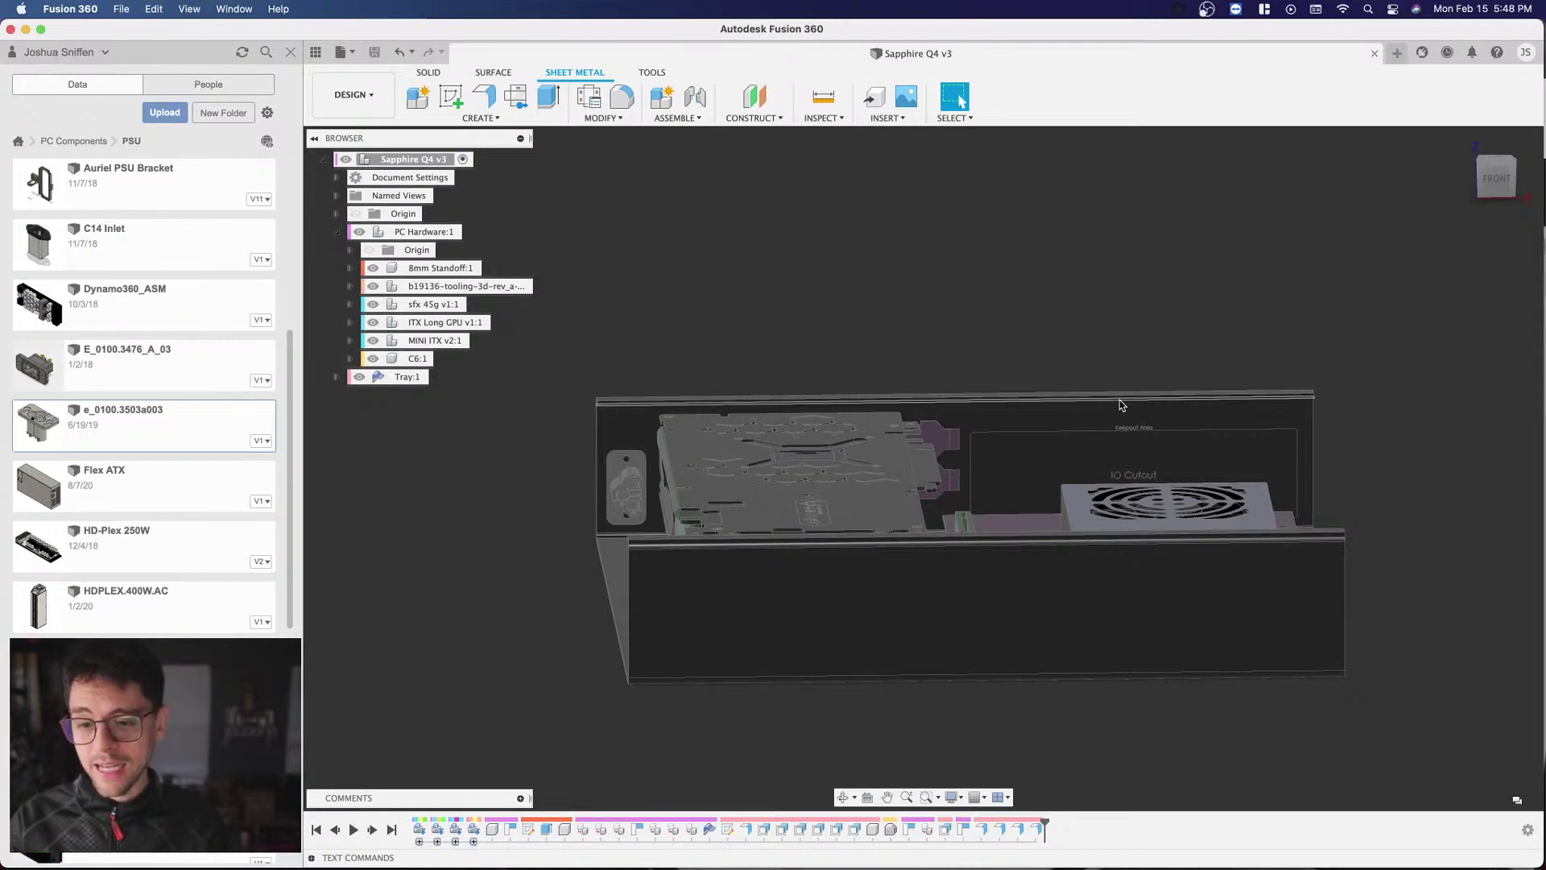
{"action": "left_click_drag", "start_coordinate": [1497, 179], "coordinate": [1535, 231]}
{"action": "scroll", "coordinate": [749, 644], "scroll_direction": "up", "scroll_amount": 8}
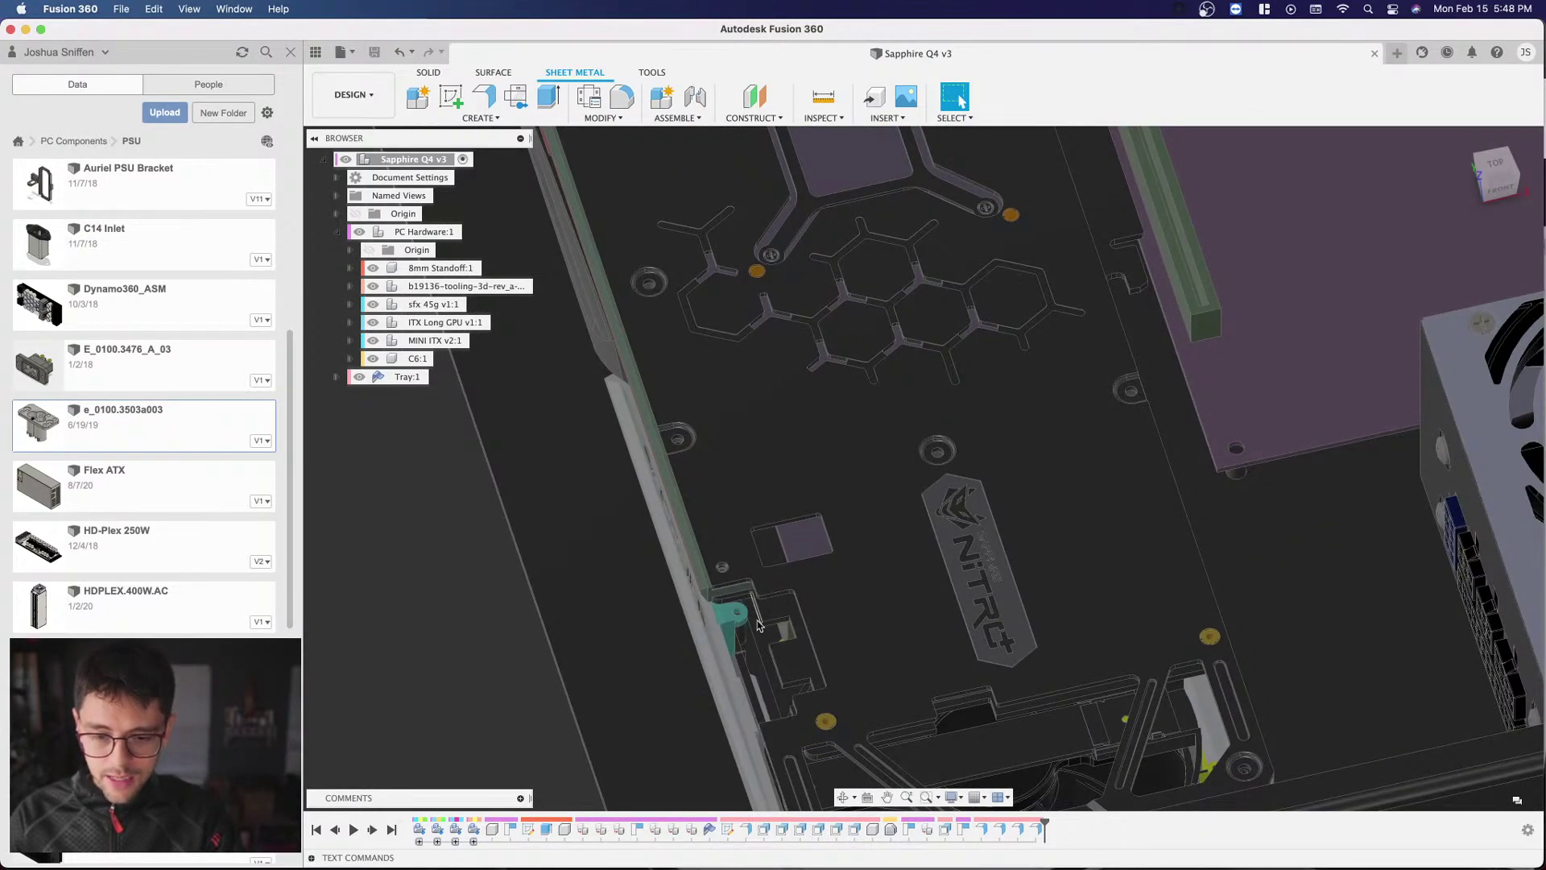
{"action": "scroll", "coordinate": [760, 672], "scroll_direction": "down", "scroll_amount": 10}
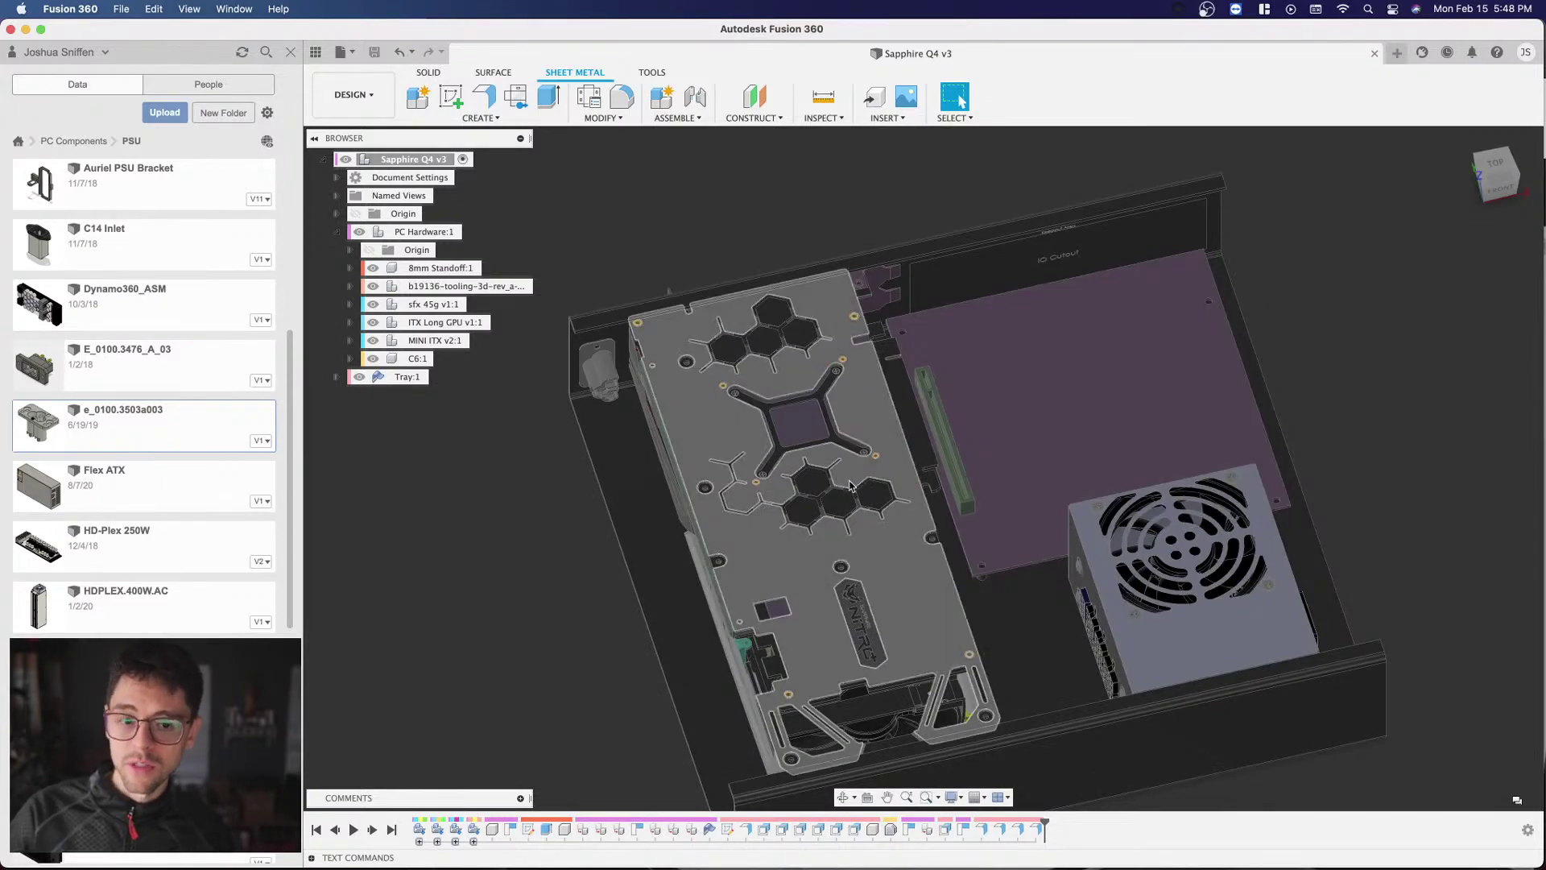
{"action": "scroll", "coordinate": [573, 359], "scroll_direction": "up", "scroll_amount": 2}
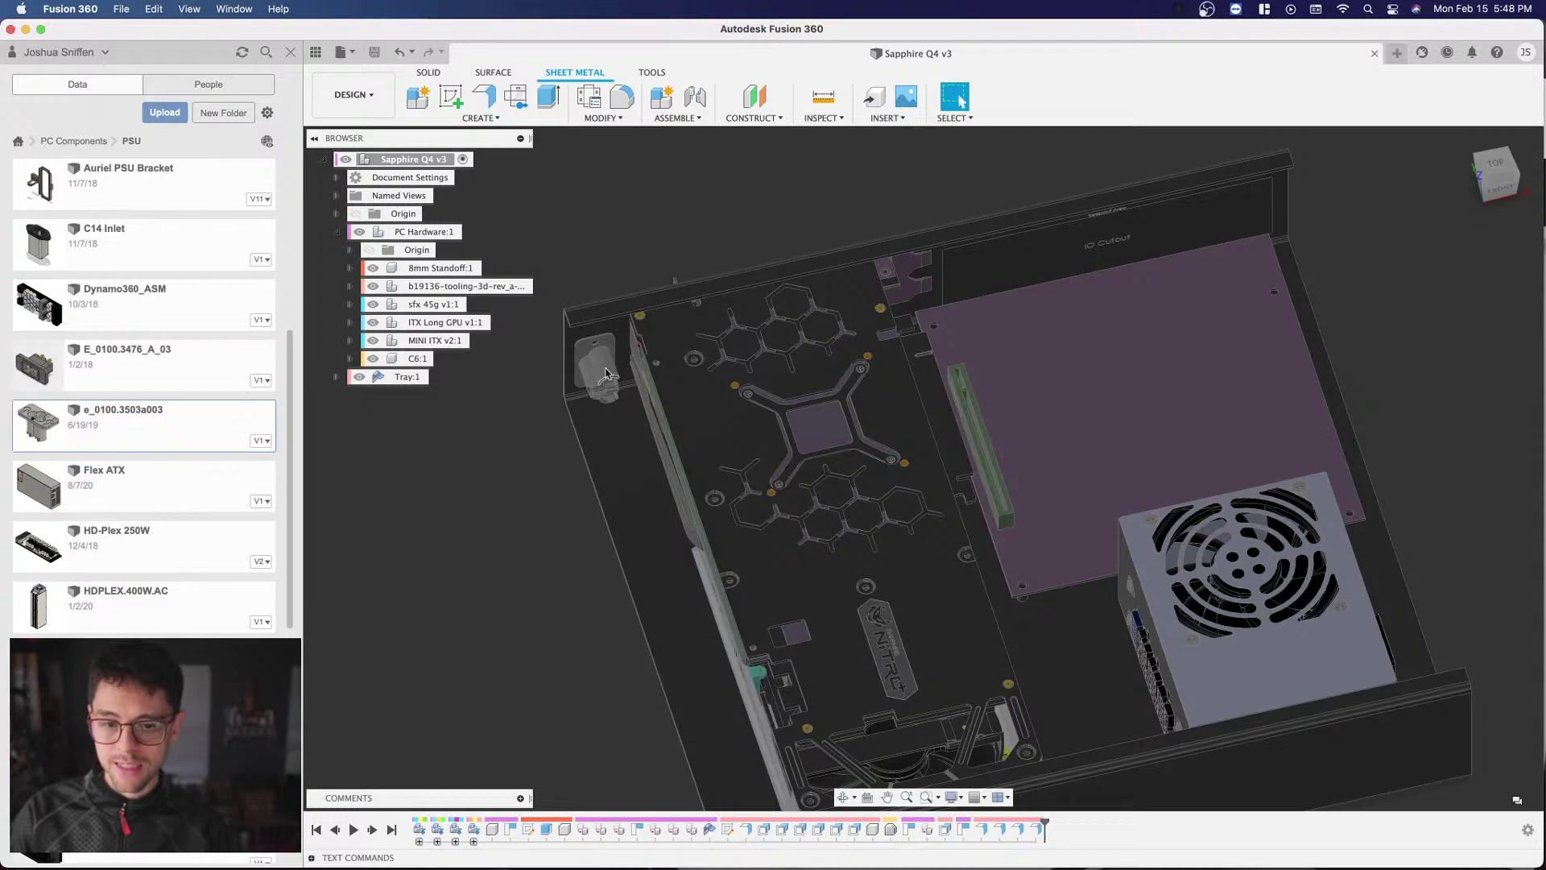
{"action": "middle_click_drag", "start_coordinate": [924, 465], "coordinate": [924, 475], "text": "shift"}
{"action": "scroll", "coordinate": [924, 475], "scroll_direction": "up", "scroll_amount": 3}
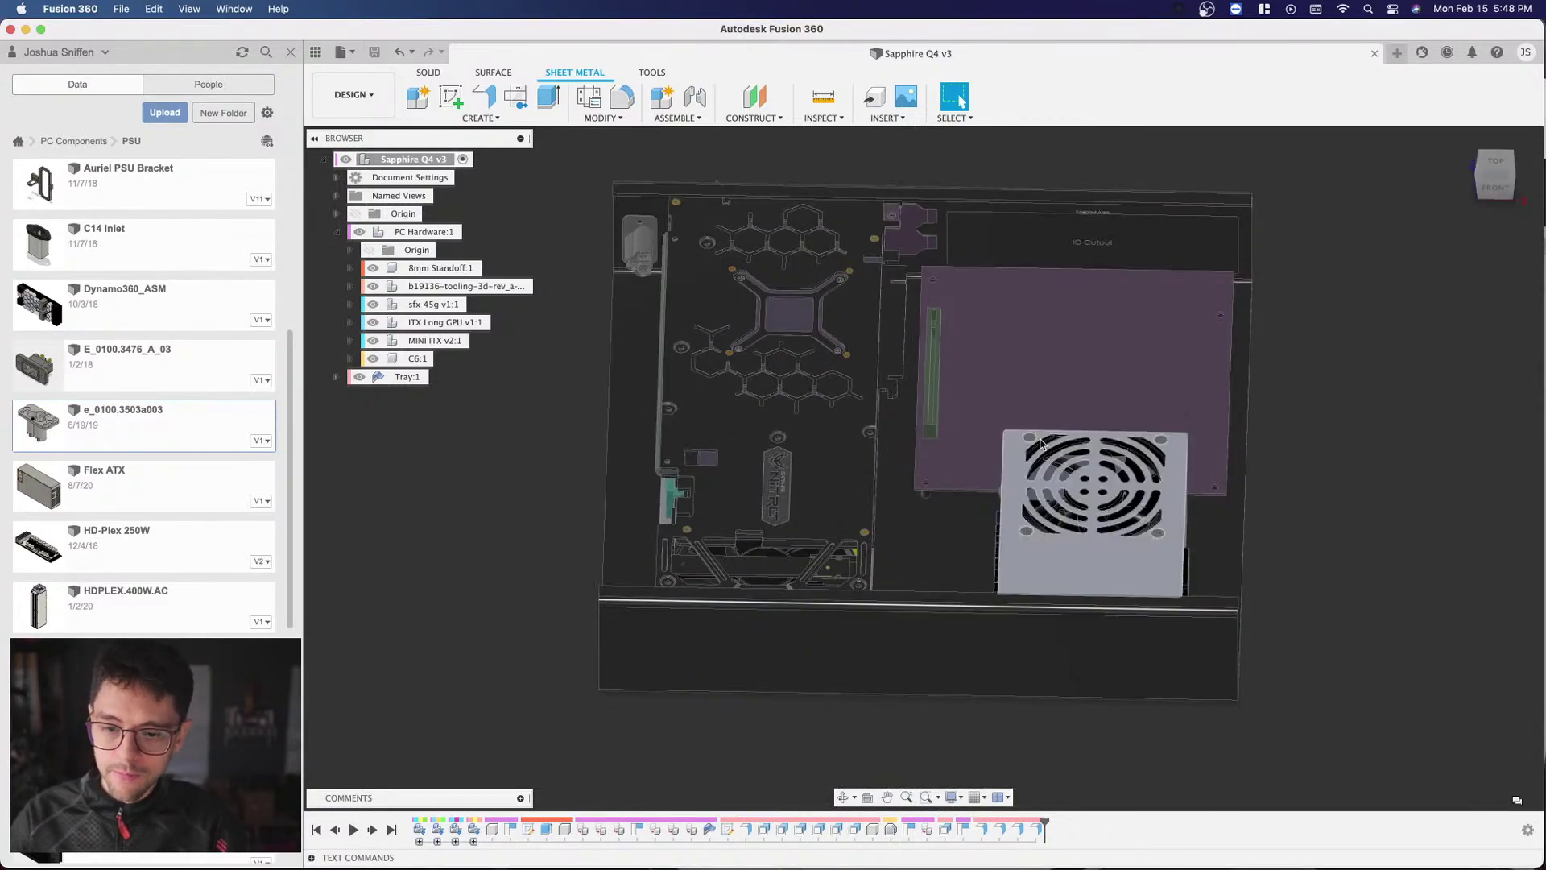
Step: Examine the tray's open side, return lips and the space around the power supply and motherboard from angled views
{"action": "left_click", "coordinate": [1498, 192]}
{"action": "middle_click_drag", "start_coordinate": [922, 466], "coordinate": [1298, 304], "text": "shift"}
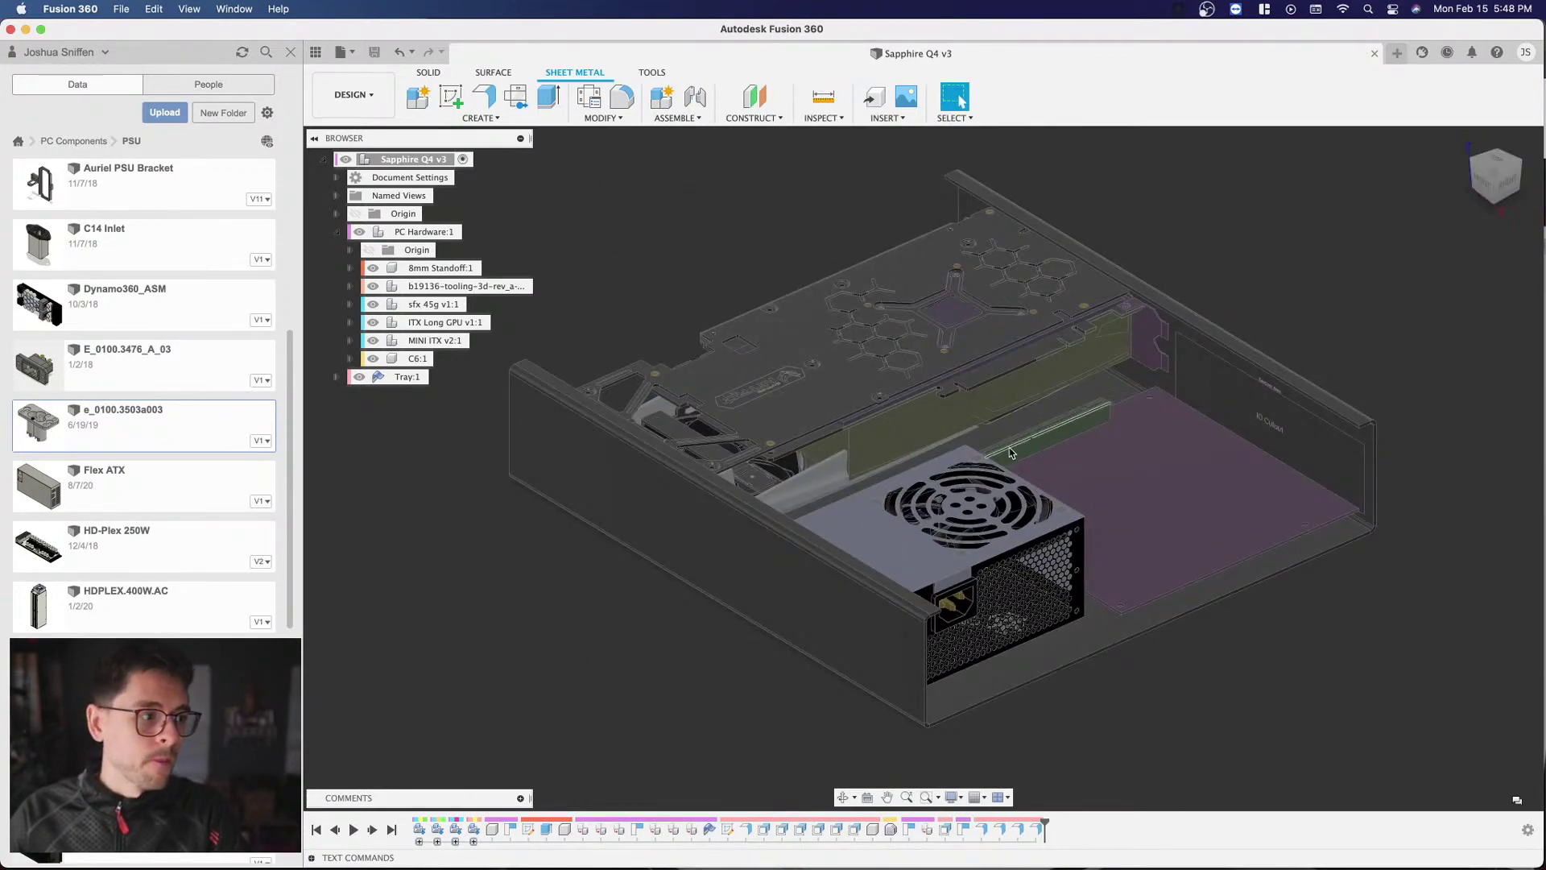
{"action": "scroll", "coordinate": [644, 378], "scroll_direction": "down", "scroll_amount": 3}
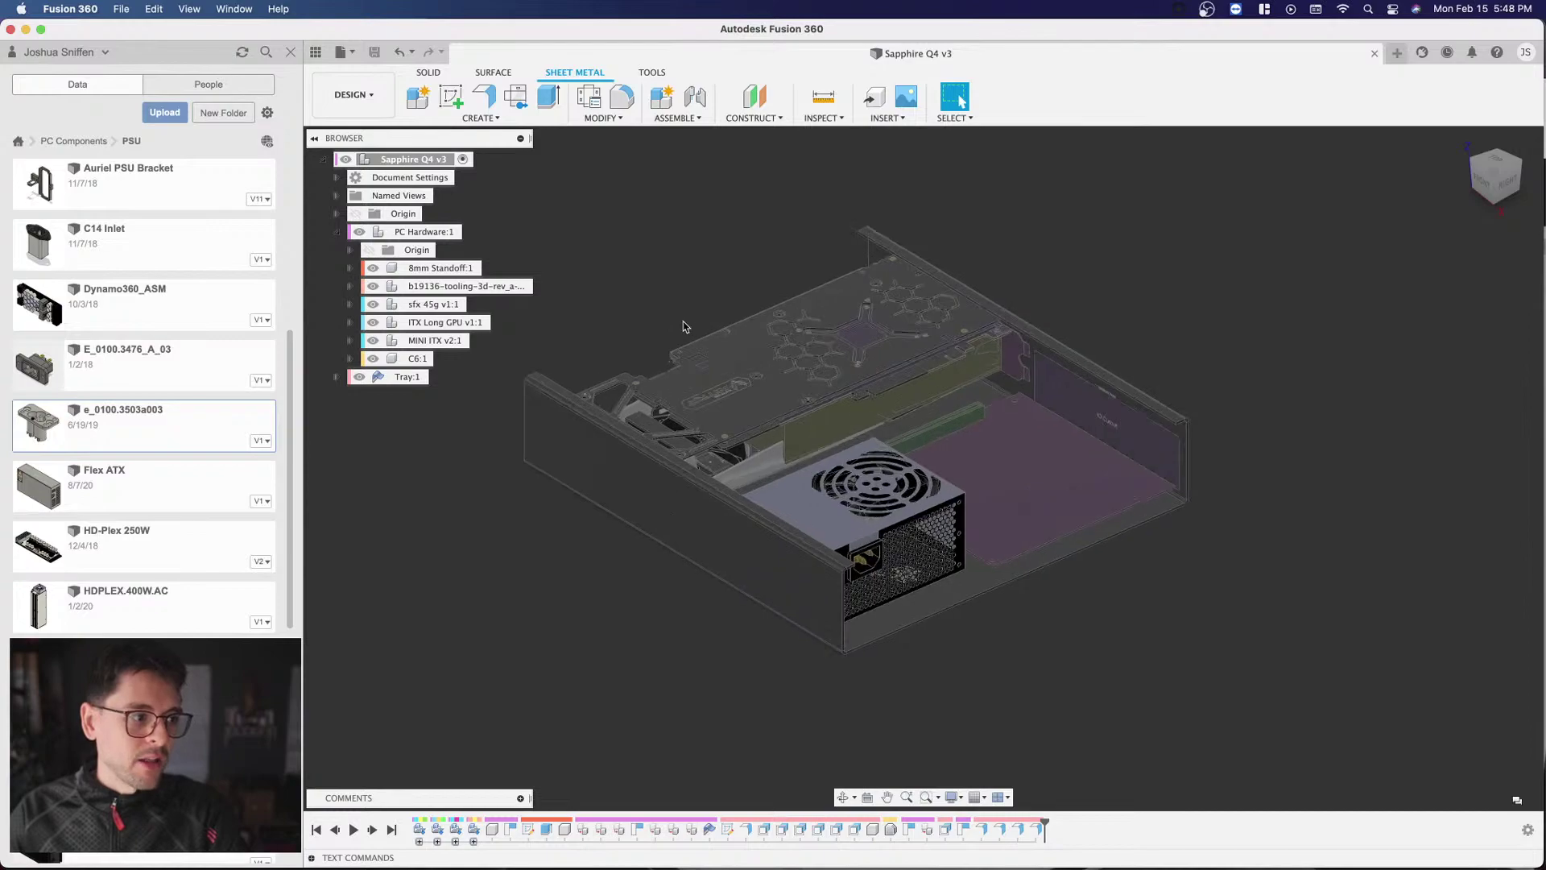
{"action": "scroll", "coordinate": [684, 326], "scroll_direction": "up", "scroll_amount": 1}
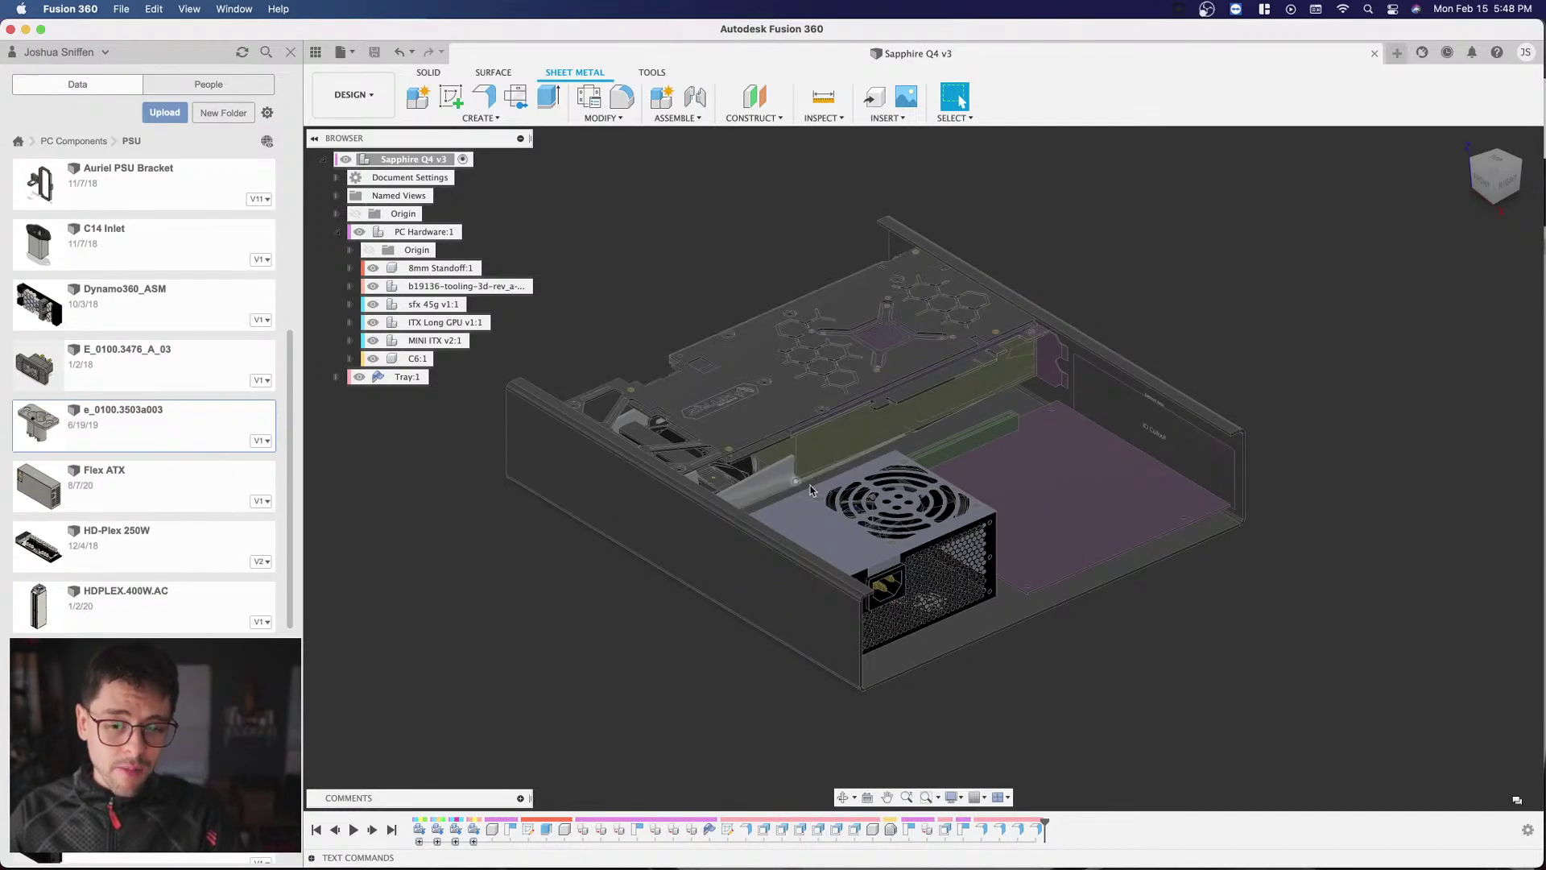
{"action": "middle_click_drag", "start_coordinate": [797, 342], "coordinate": [653, 285]}
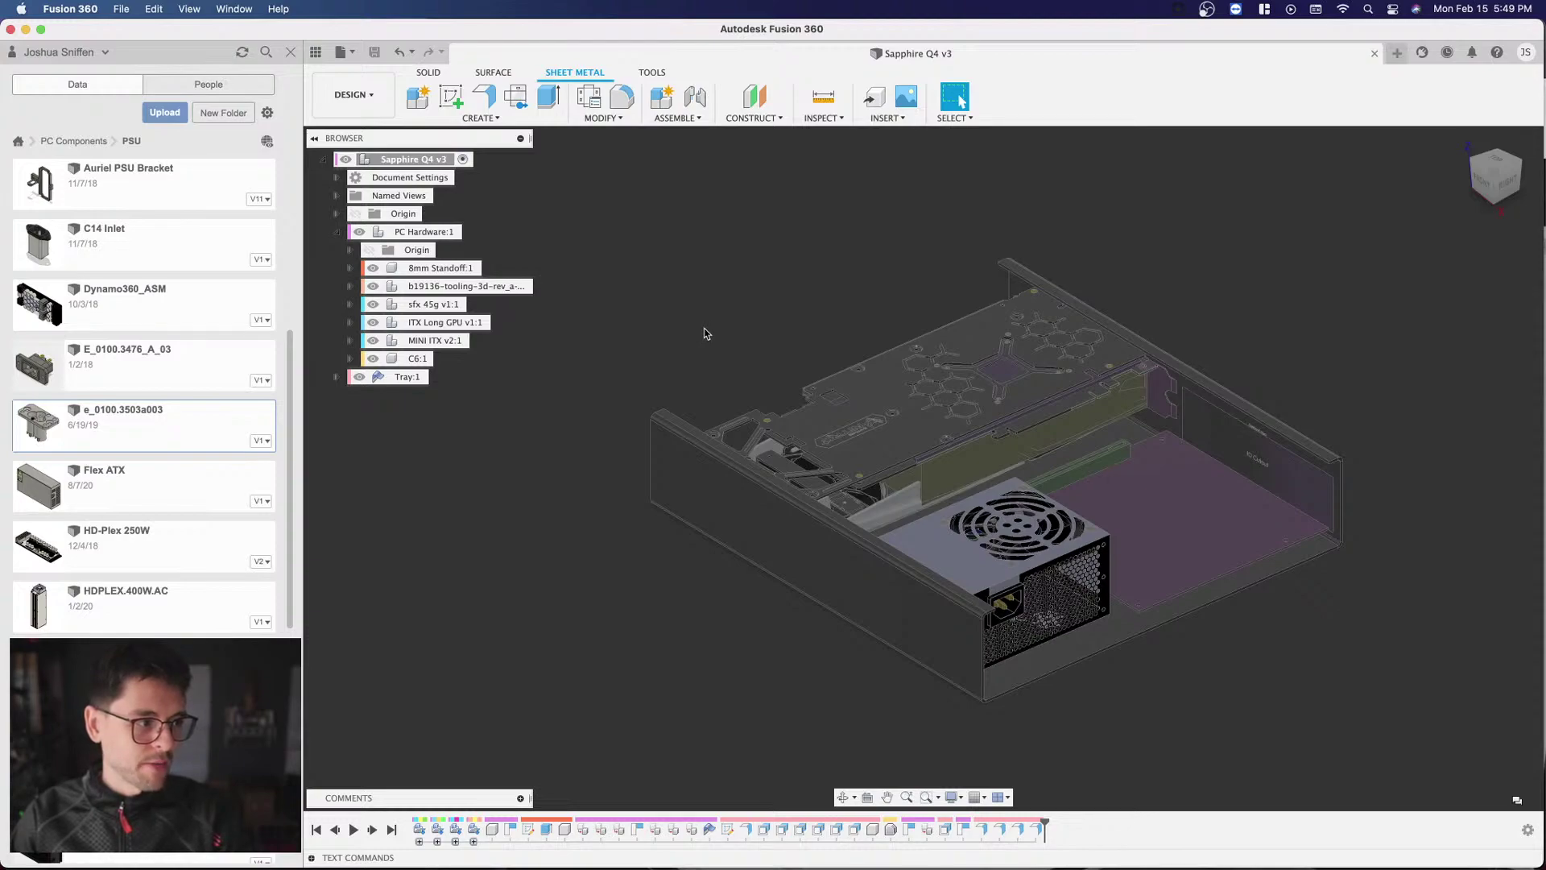
{"action": "middle_click_drag", "start_coordinate": [698, 338], "coordinate": [780, 293], "text": "shift"}
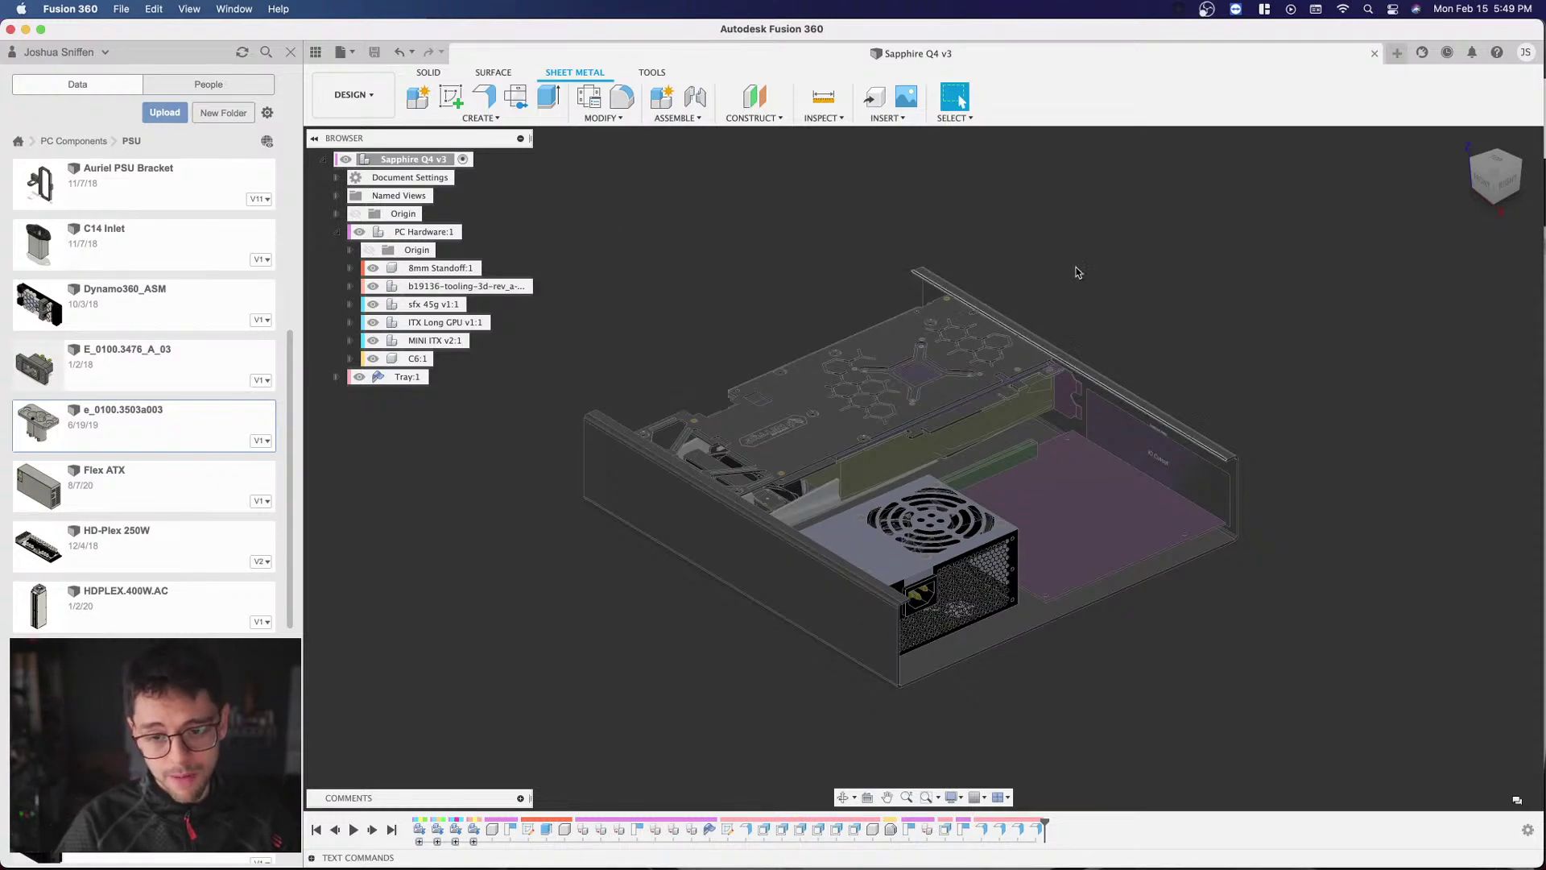
{"action": "middle_click_drag", "start_coordinate": [923, 469], "coordinate": [1099, 335], "text": "shift"}
{"action": "scroll", "coordinate": [1099, 334], "scroll_direction": "up", "scroll_amount": 3}
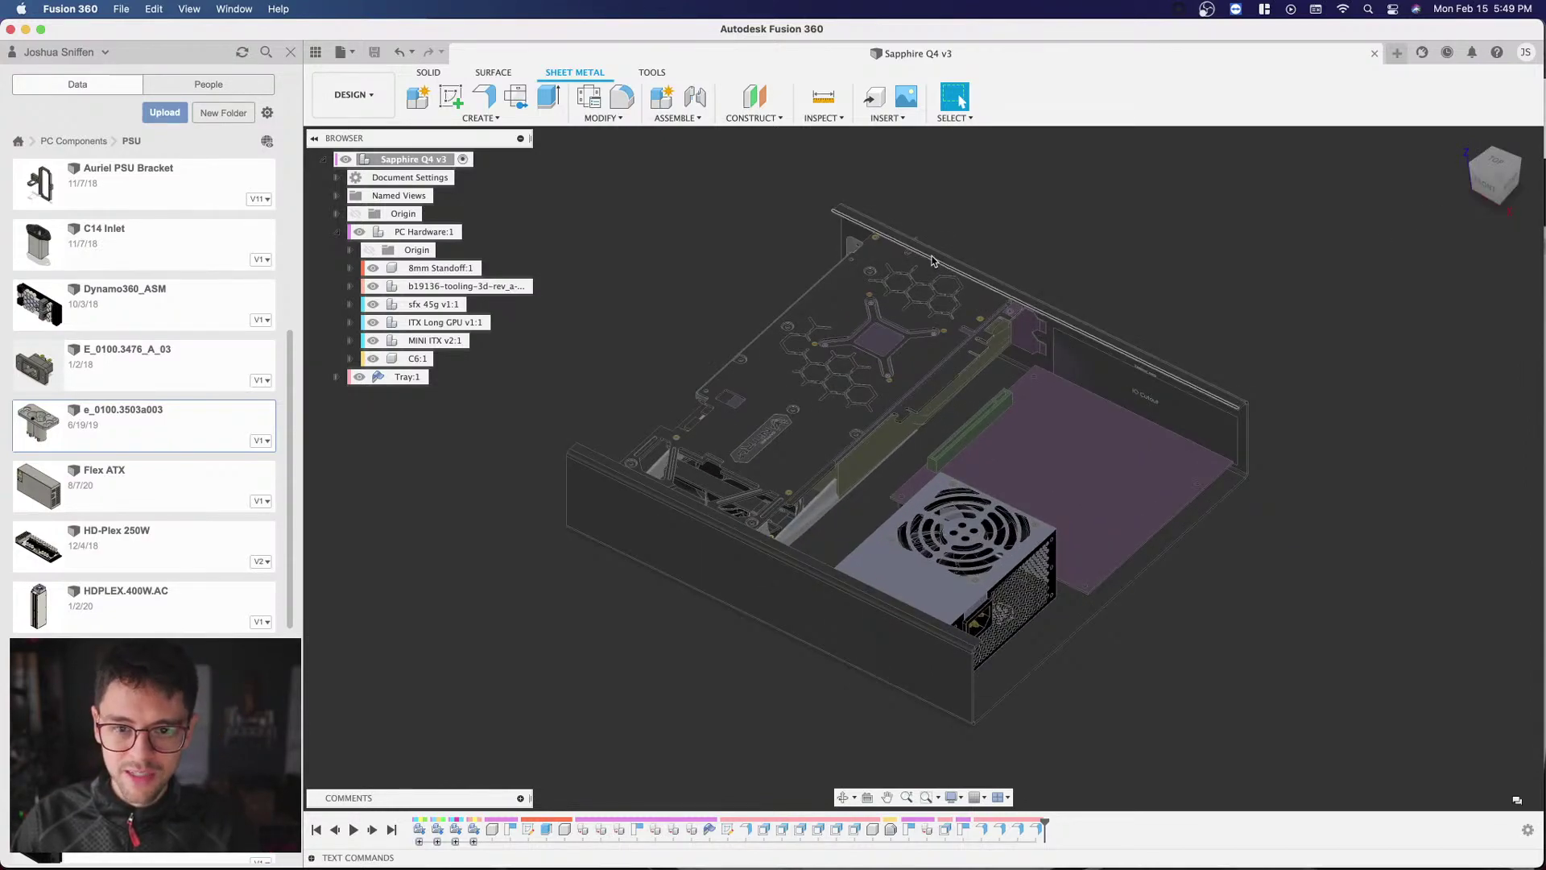
{"action": "scroll", "coordinate": [929, 262], "scroll_direction": "down", "scroll_amount": 3}
{"action": "scroll", "coordinate": [922, 268], "scroll_direction": "up", "scroll_amount": 5}
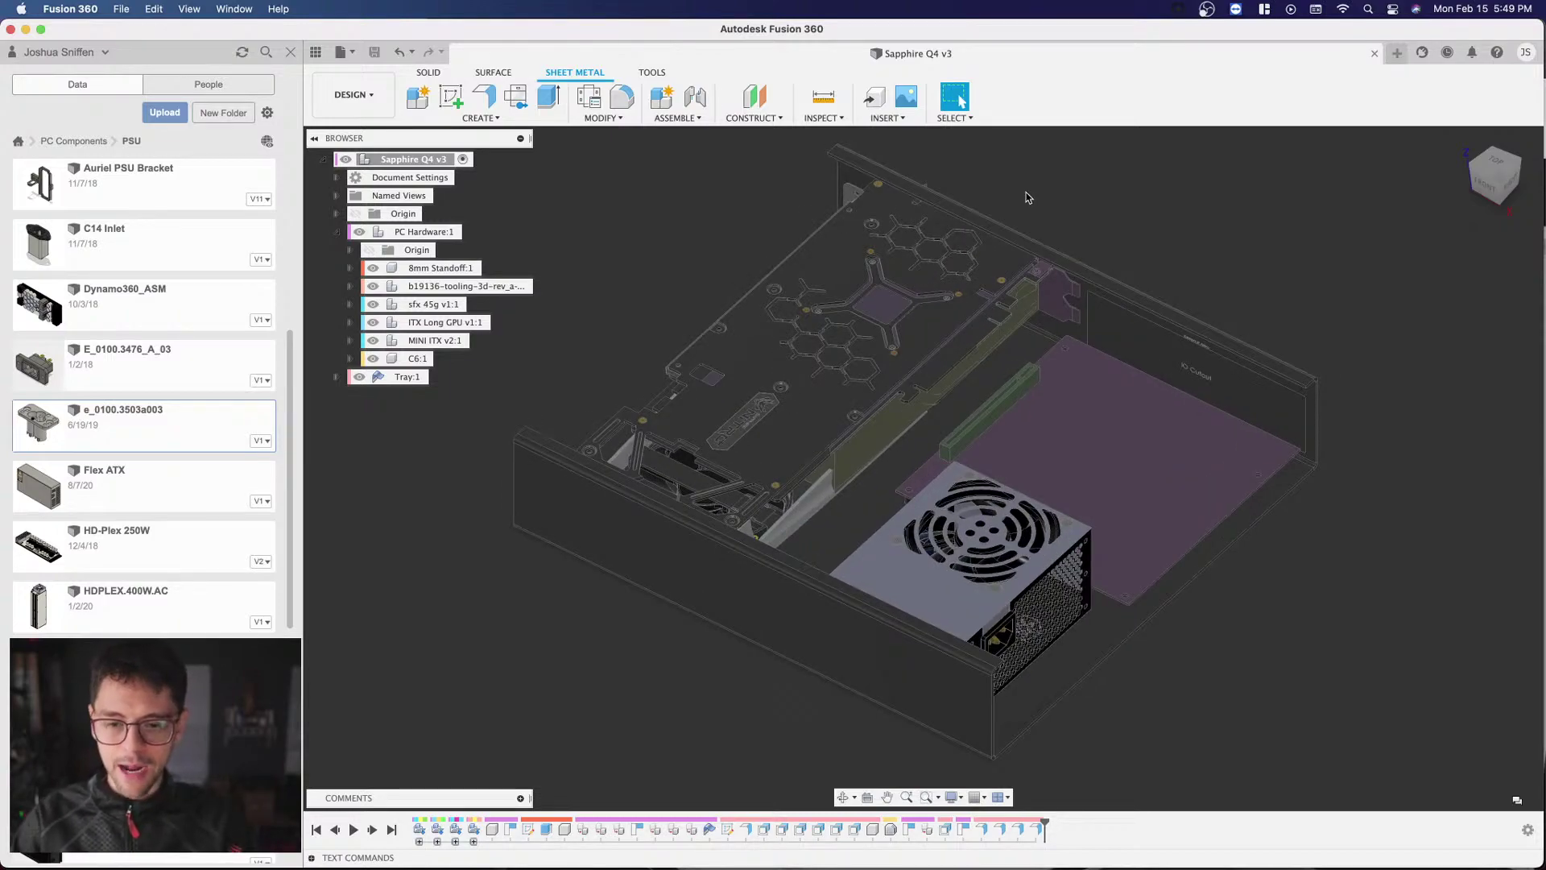
{"action": "left_click_drag", "start_coordinate": [1494, 177], "coordinate": [1467, 160]}
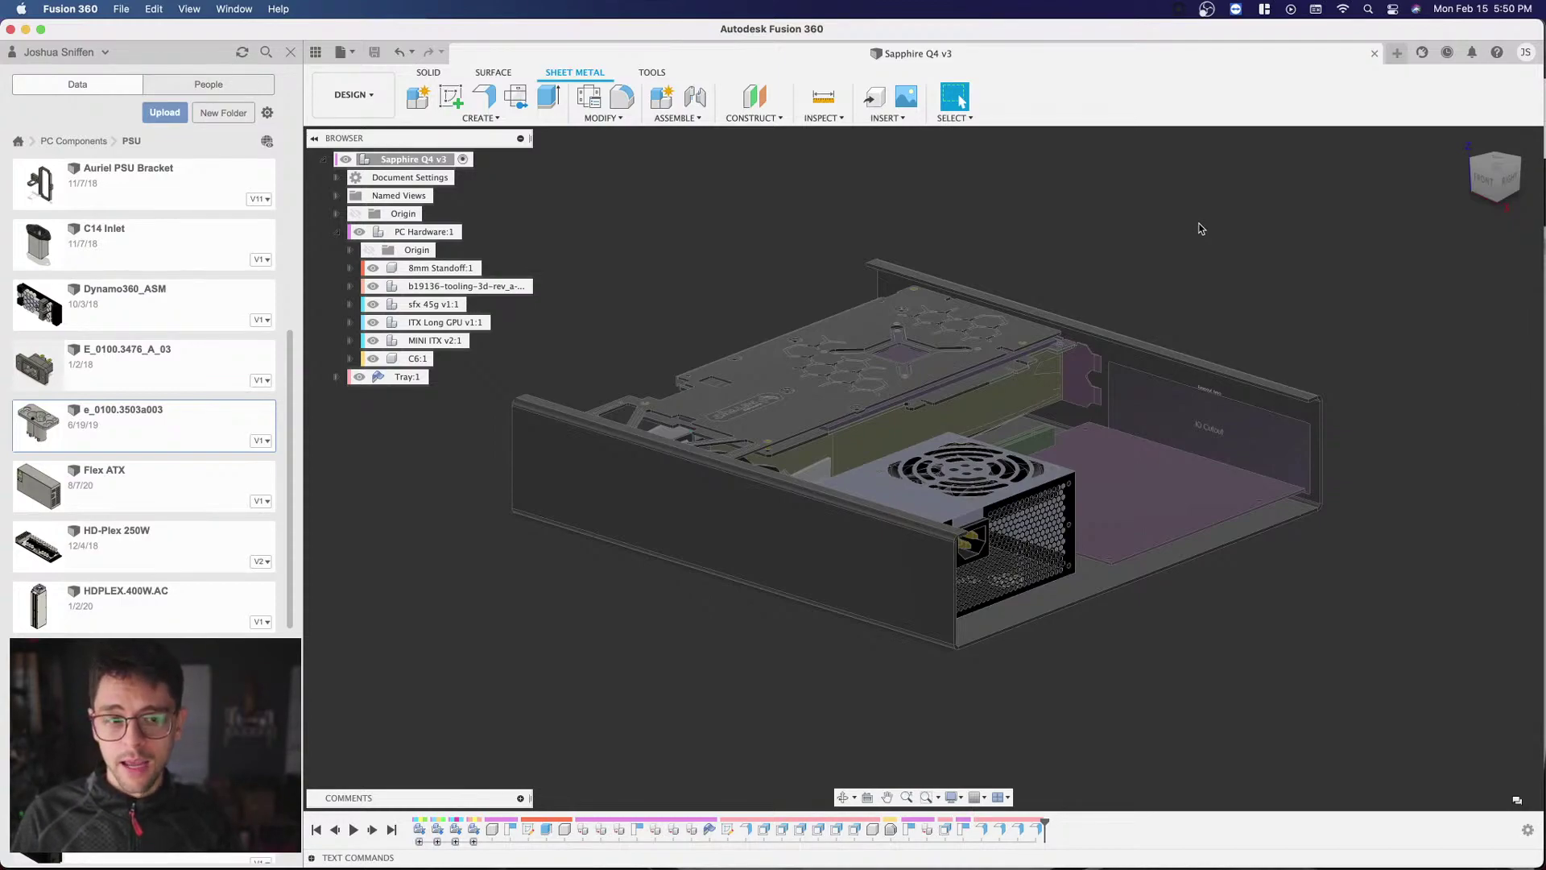
{"action": "left_click", "coordinate": [352, 102]}
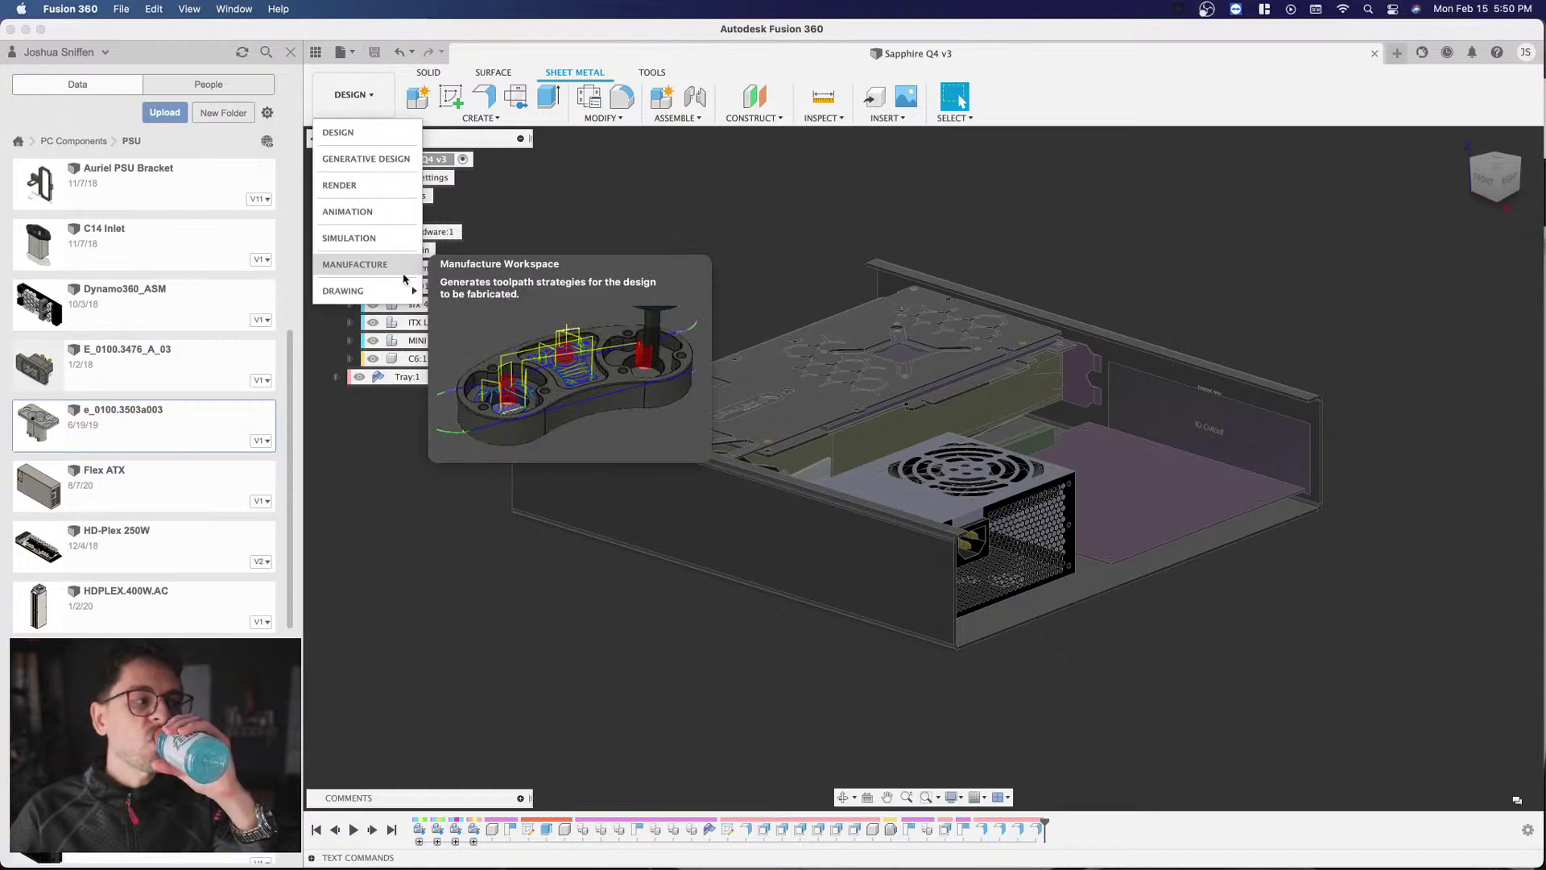
{"action": "left_click", "coordinate": [880, 287]}
{"action": "scroll", "coordinate": [813, 280], "scroll_direction": "down", "scroll_amount": 2}
{"action": "scroll", "coordinate": [729, 270], "scroll_direction": "up", "scroll_amount": 2}
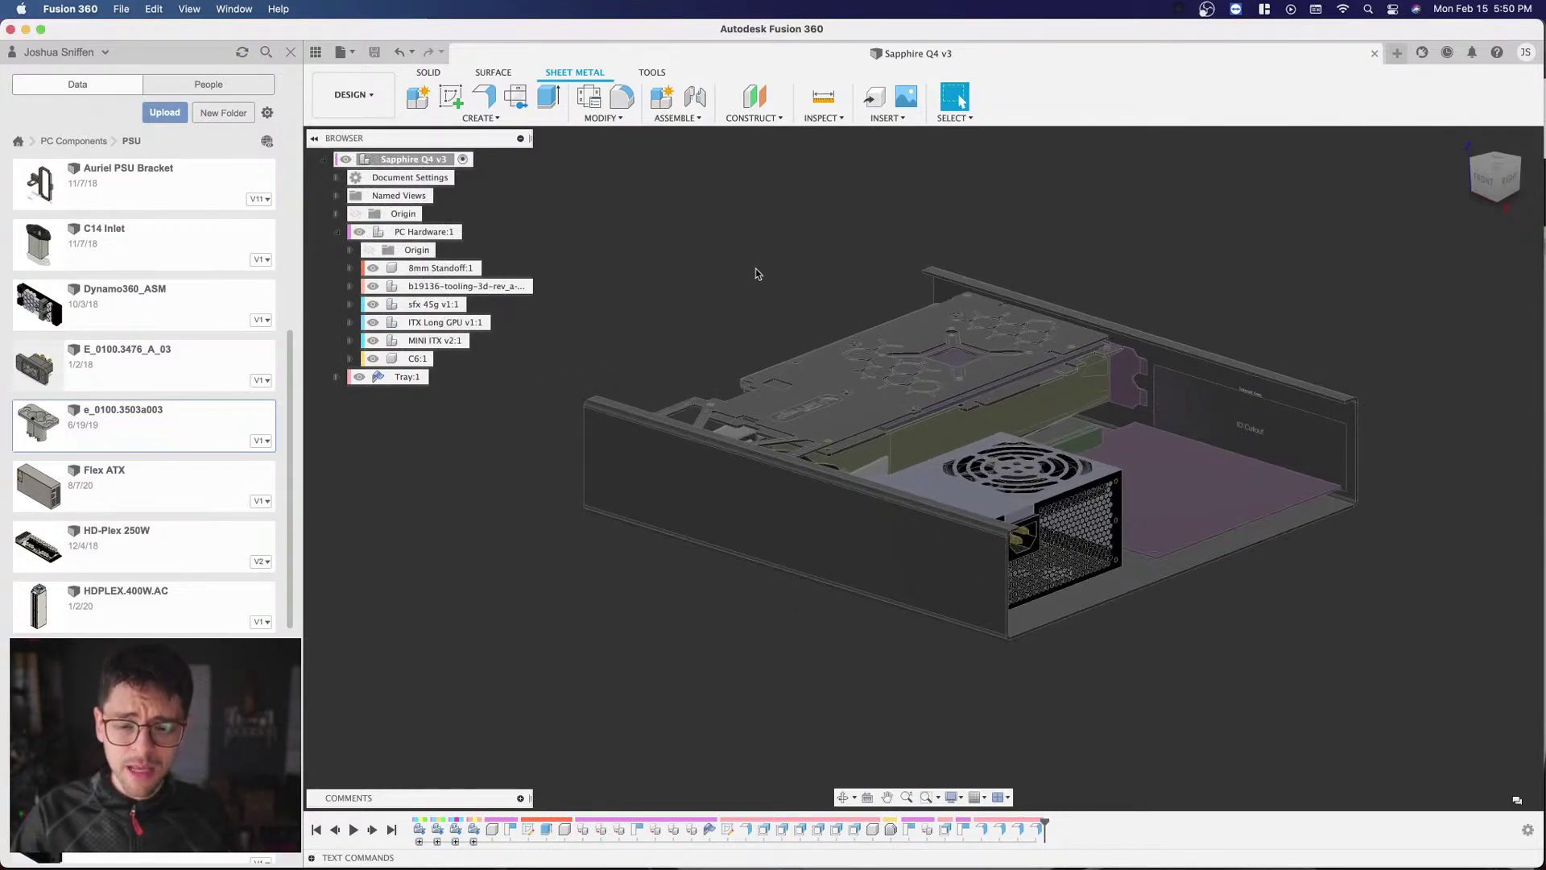
{"action": "scroll", "coordinate": [766, 274], "scroll_direction": "down", "scroll_amount": 2}
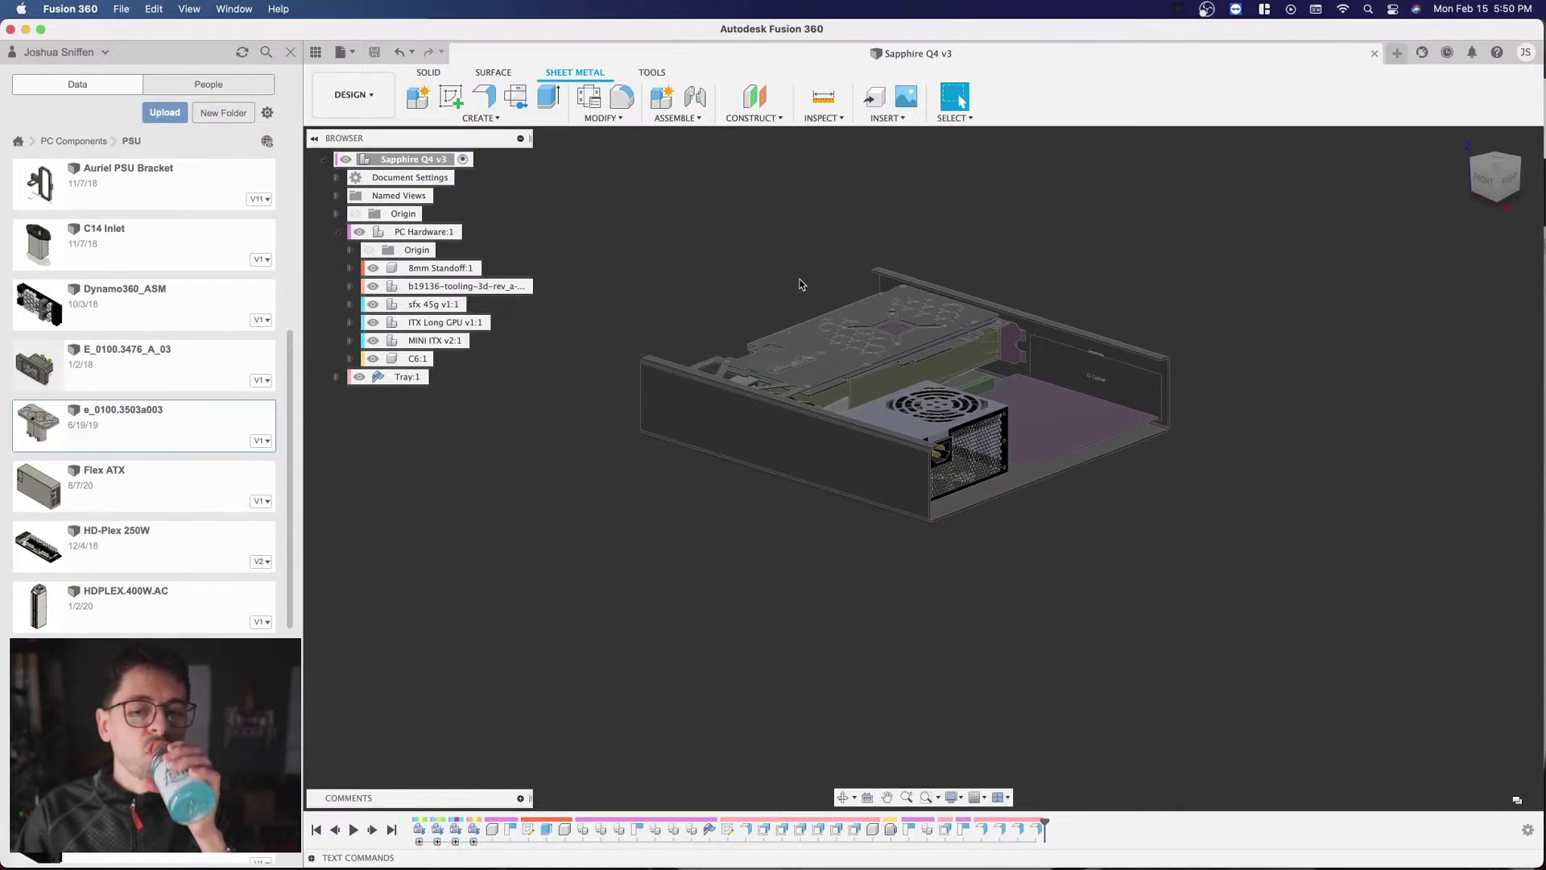
{"action": "scroll", "coordinate": [893, 302], "scroll_direction": "up", "scroll_amount": 2}
{"action": "scroll", "coordinate": [966, 301], "scroll_direction": "down", "scroll_amount": 1}
{"action": "scroll", "coordinate": [1020, 300], "scroll_direction": "up", "scroll_amount": 2}
{"action": "scroll", "coordinate": [1057, 272], "scroll_direction": "down", "scroll_amount": 1}
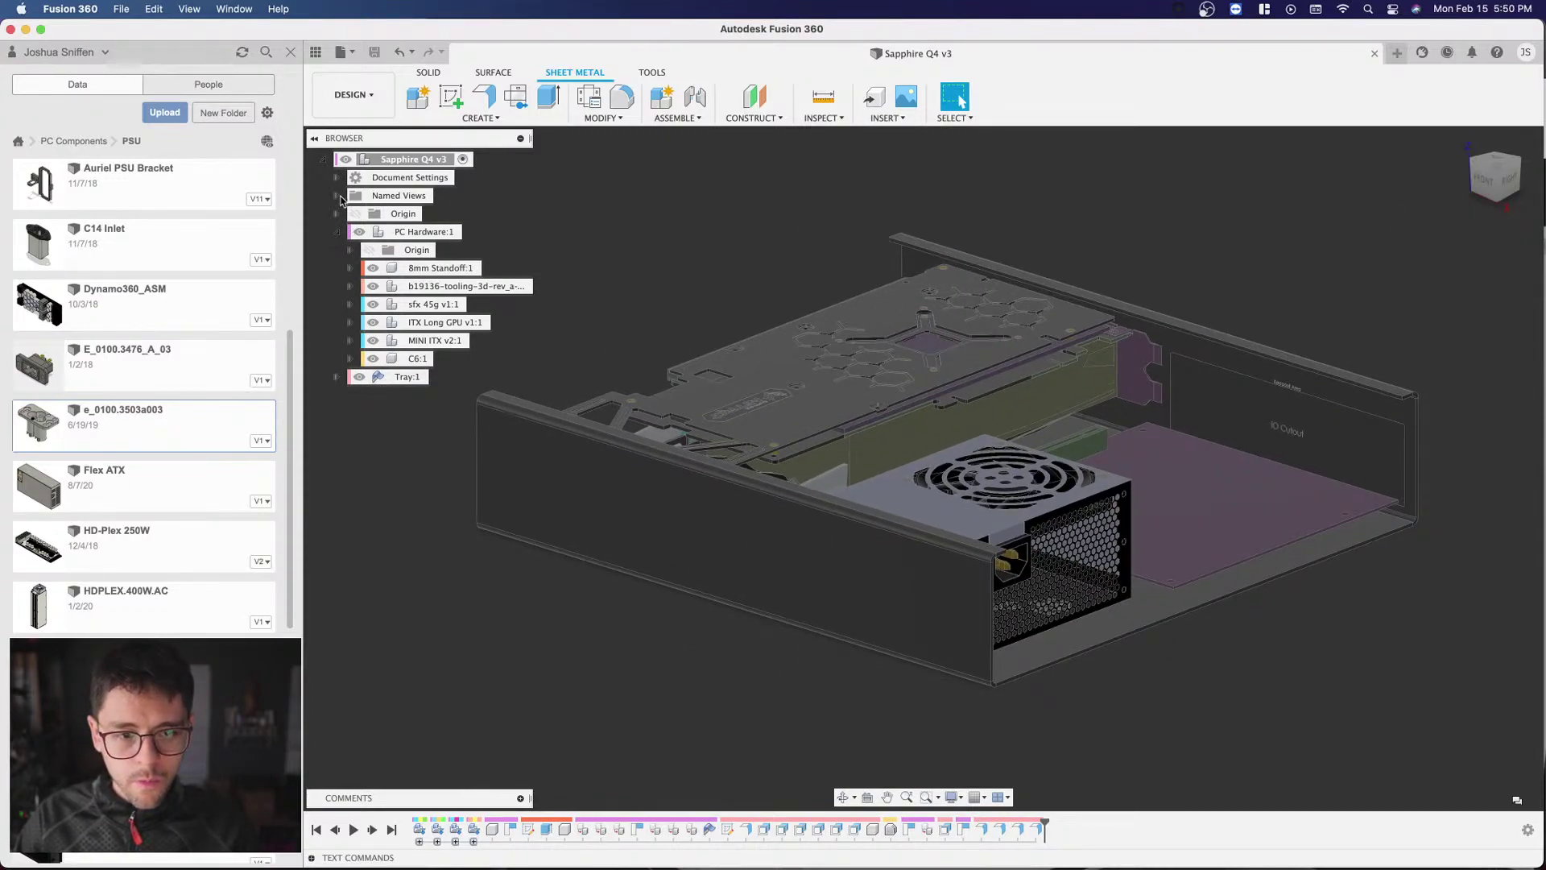
Step: Create an internal sheet metal component with the Aluminum (mm) rule, activate it and name it Cover
{"action": "left_click", "coordinate": [480, 119]}
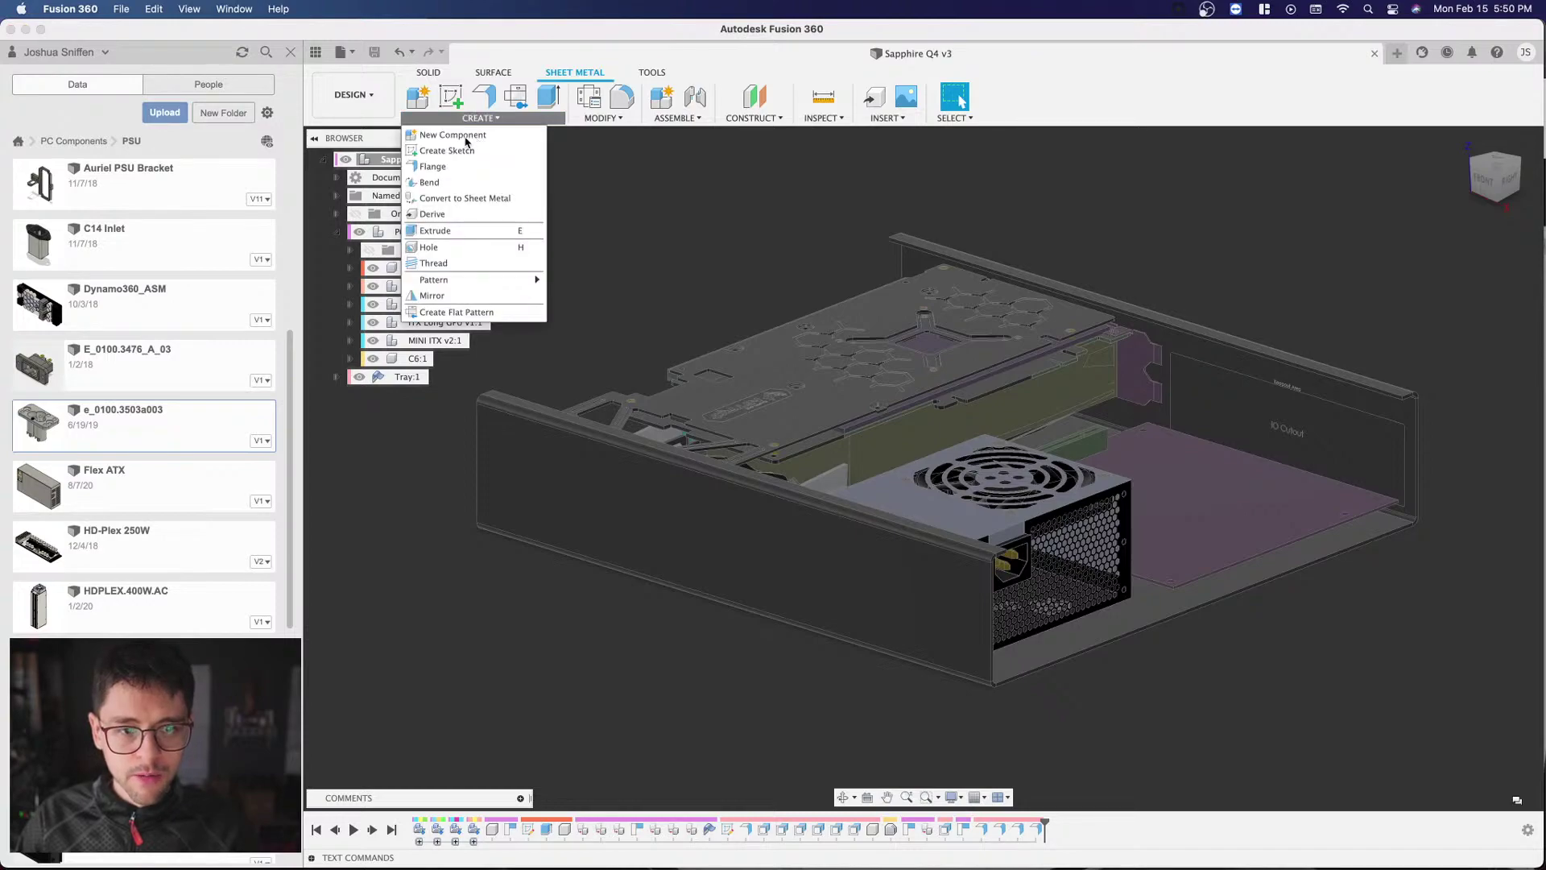
{"action": "left_click", "coordinate": [452, 135]}
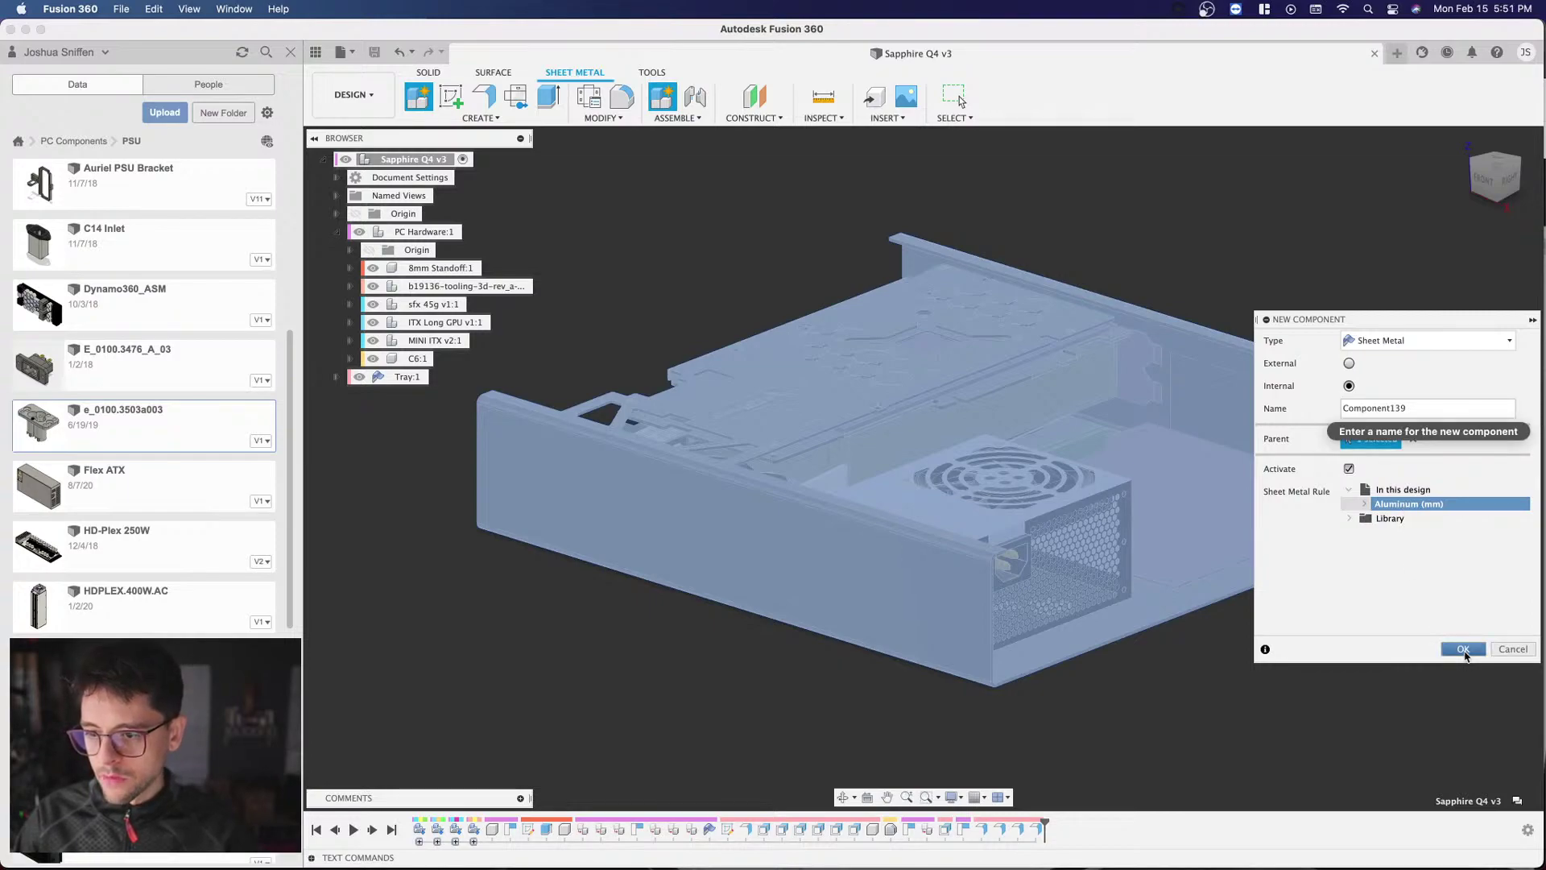
{"action": "key", "text": "Return"}
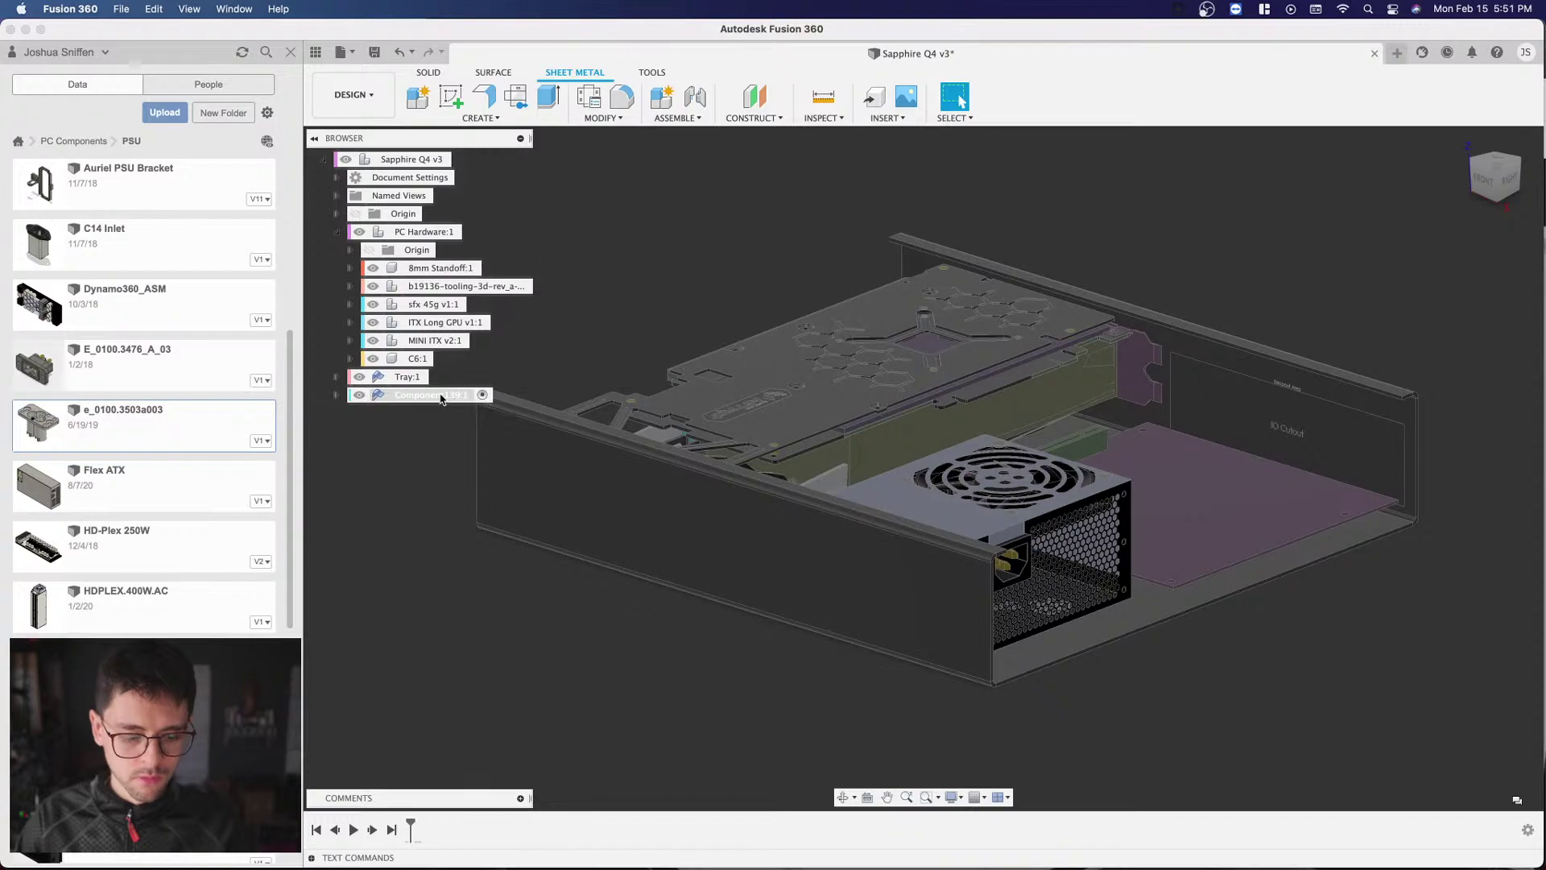
{"action": "double_click", "coordinate": [434, 395]}
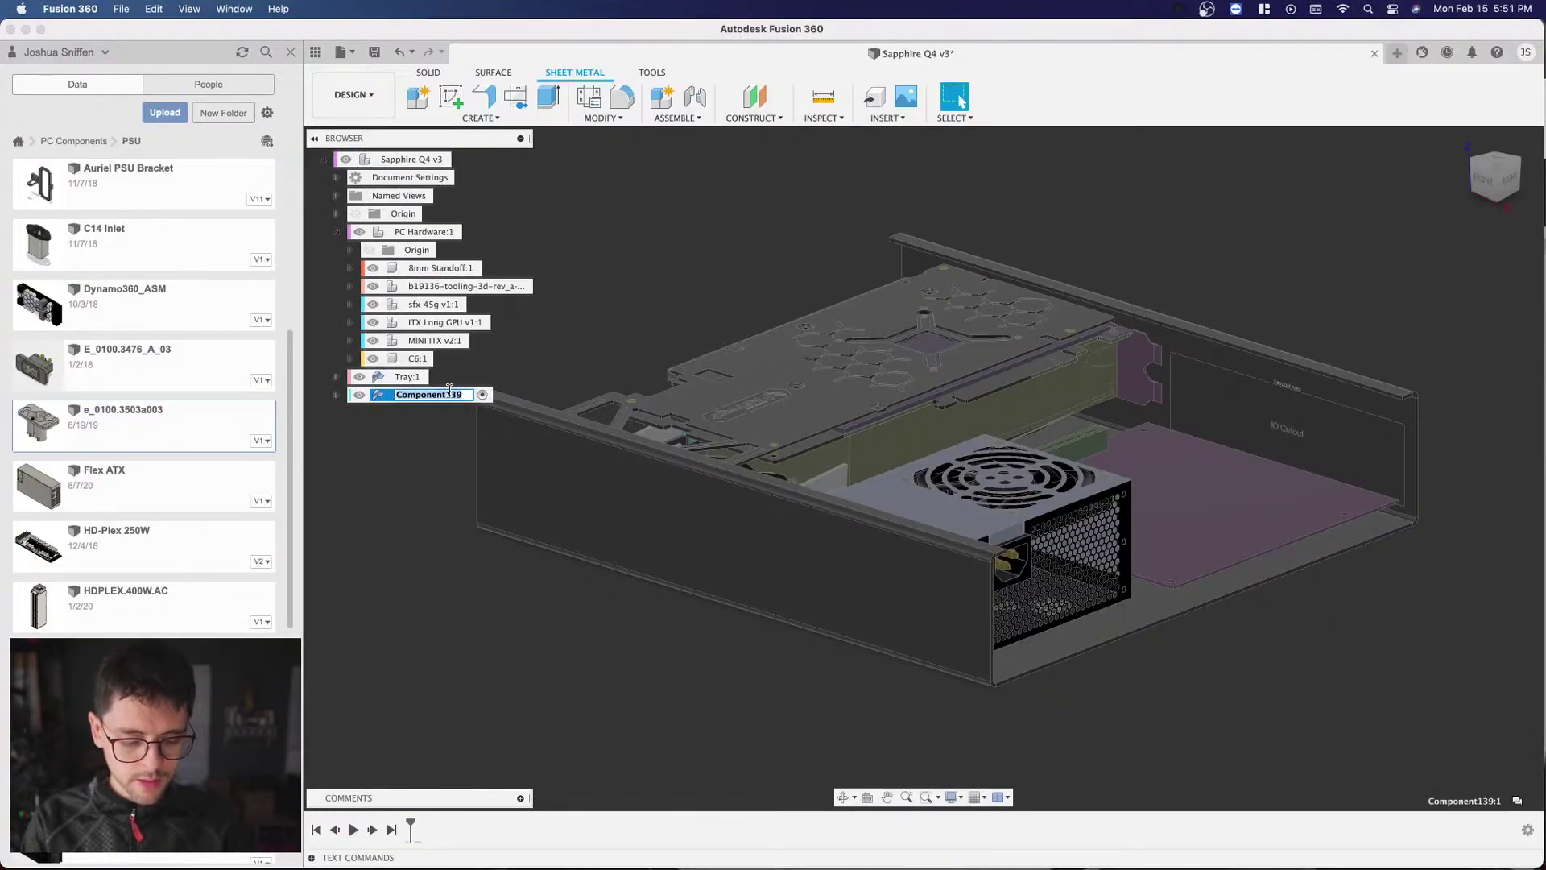
{"action": "key", "text": "Return"}
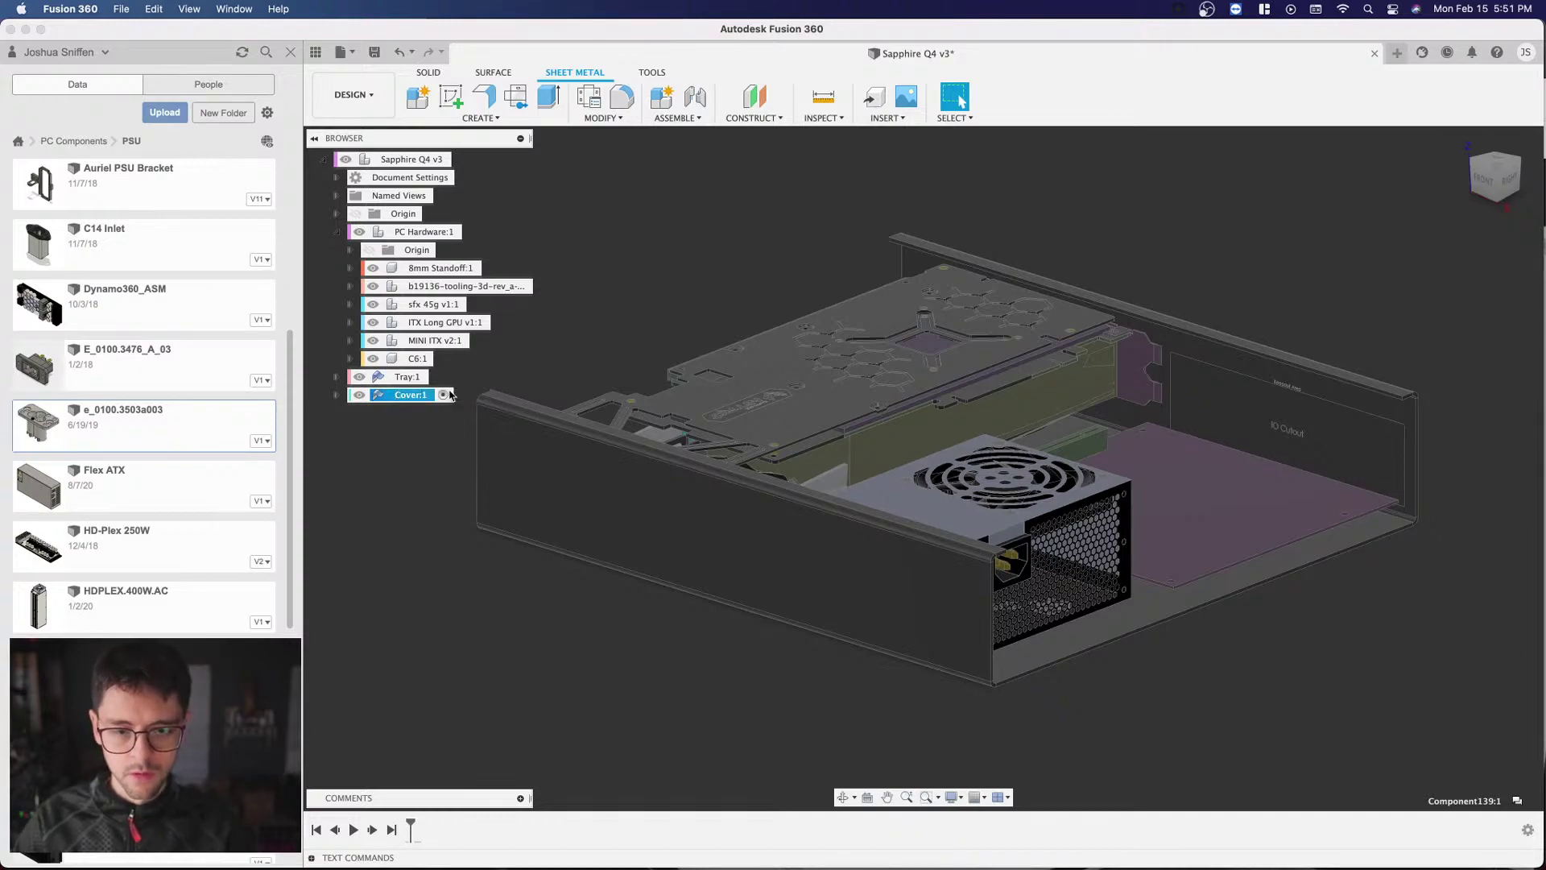
Step: Orient the model to a straight top view with the Cover component active
{"action": "scroll", "coordinate": [1091, 259], "scroll_direction": "down", "scroll_amount": 3}
{"action": "scroll", "coordinate": [1095, 257], "scroll_direction": "up", "scroll_amount": 2}
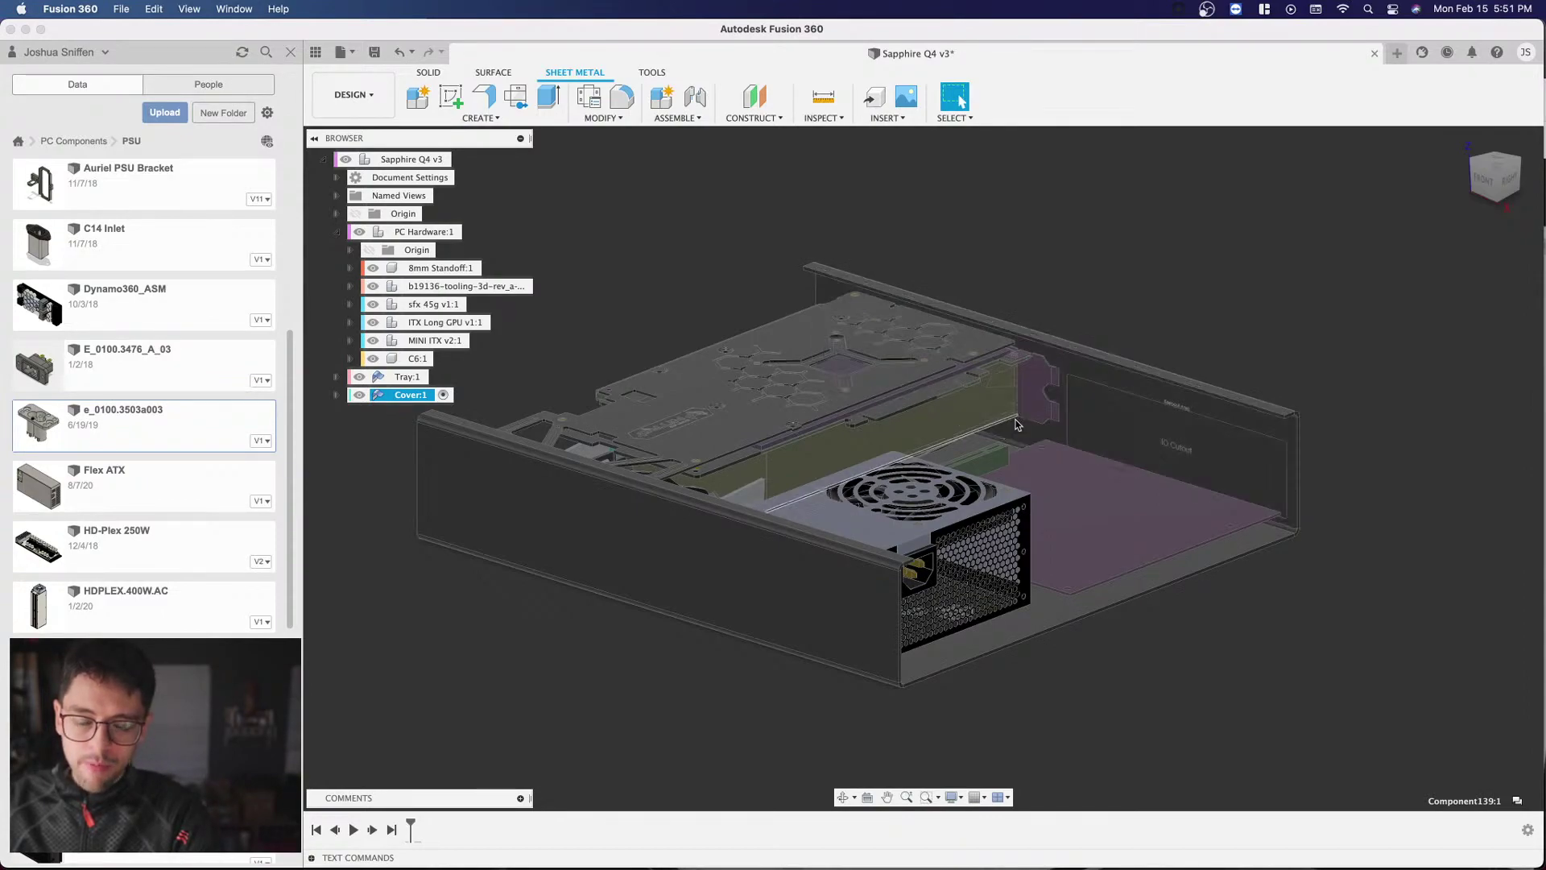
{"action": "left_click", "coordinate": [1497, 171]}
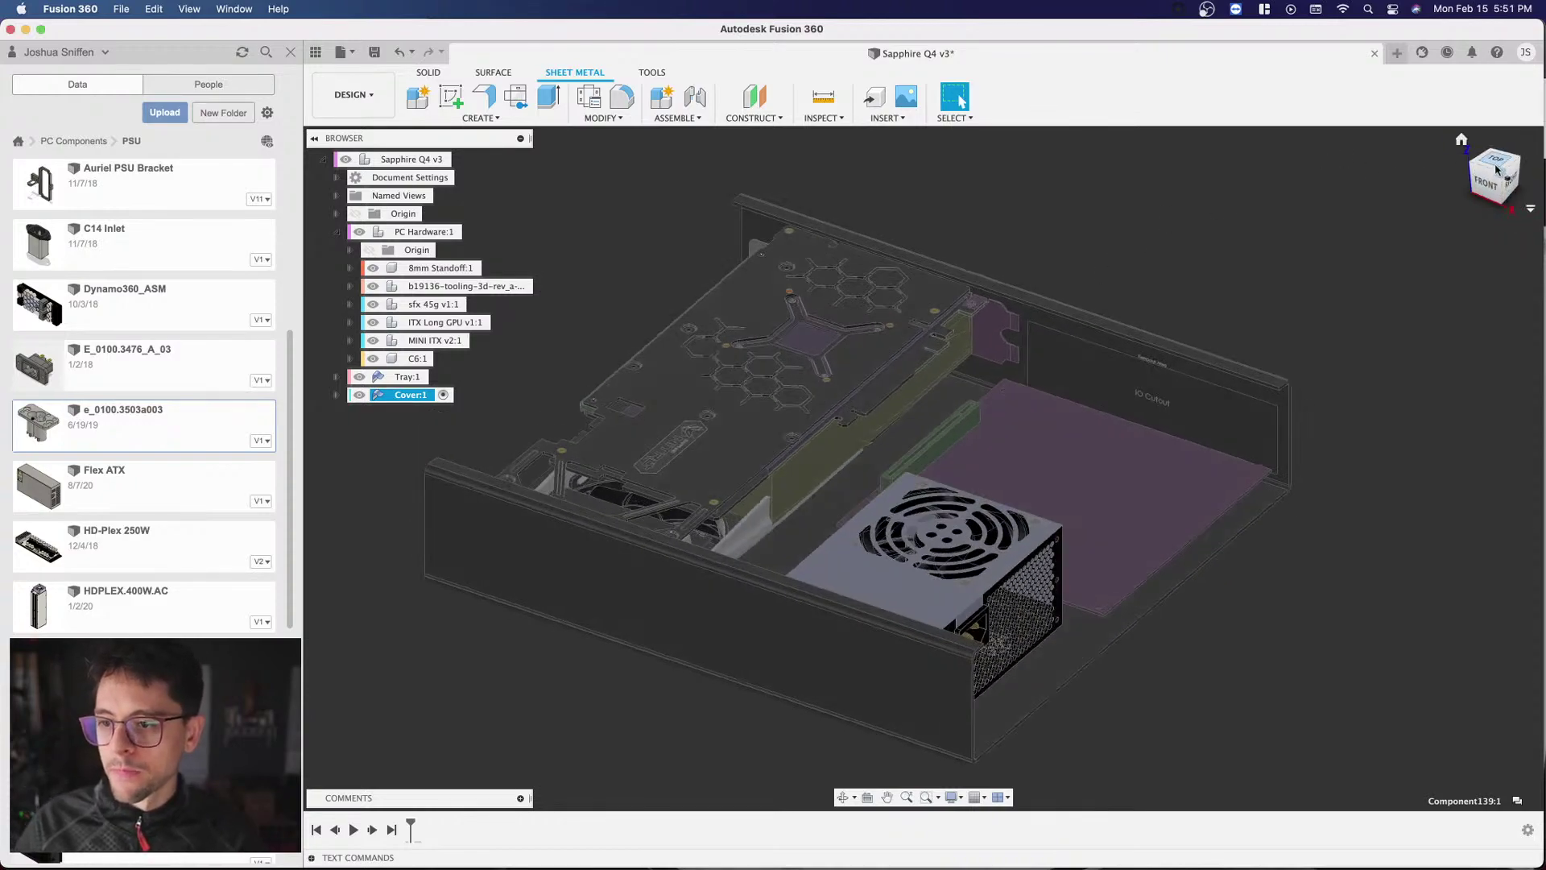
{"action": "left_click", "coordinate": [1492, 161]}
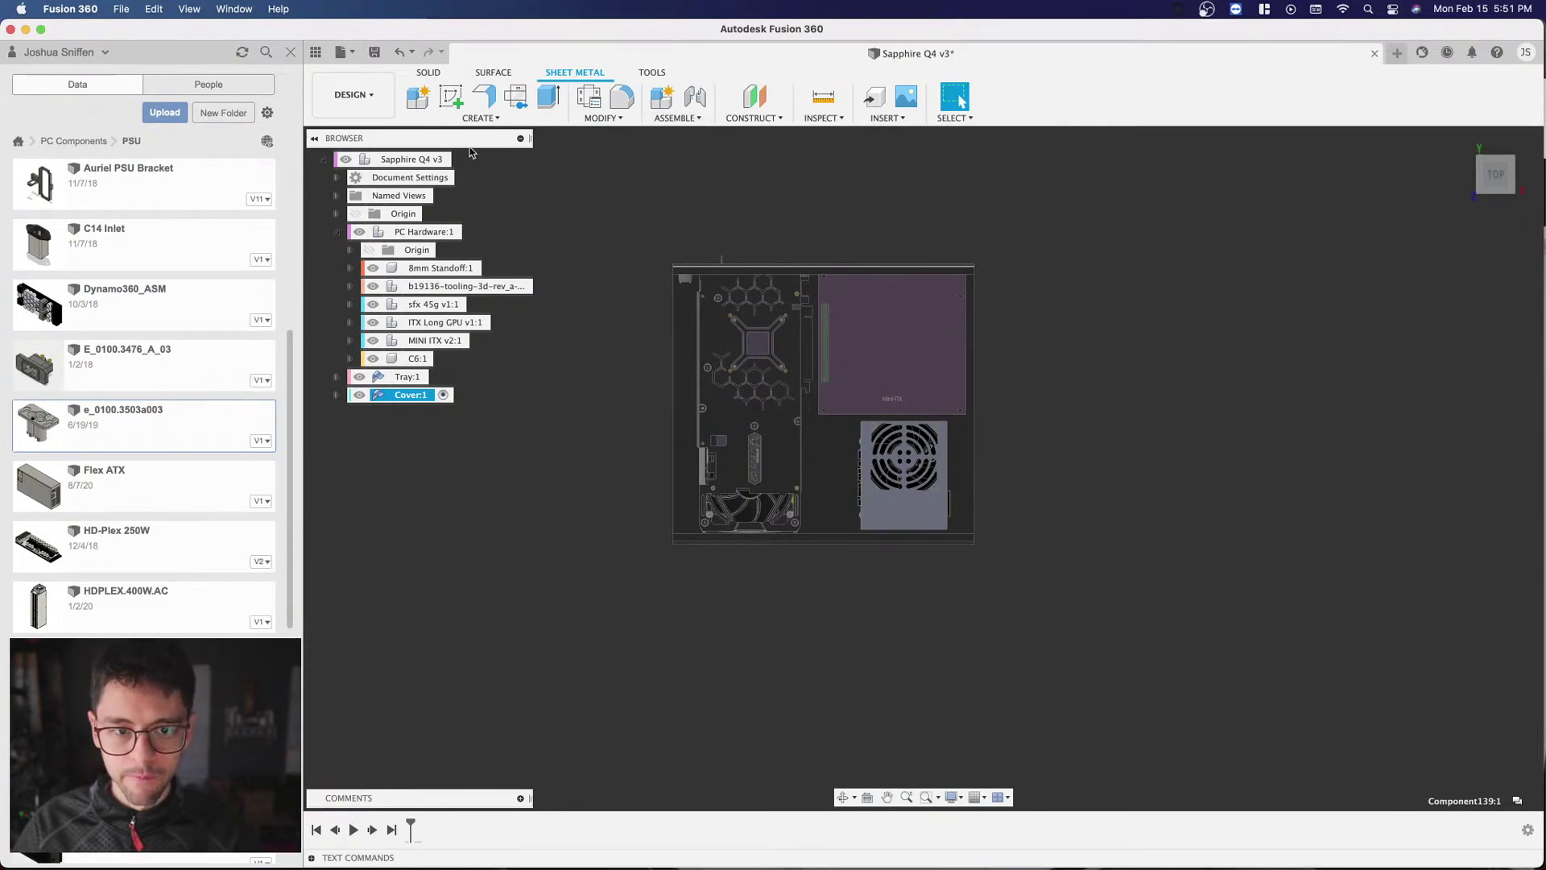
Step: Sketch a rectangle on the Cover's horizontal origin plane, extending past the tray outline on all sides, and finish the sketch
{"action": "left_click", "coordinate": [446, 105]}
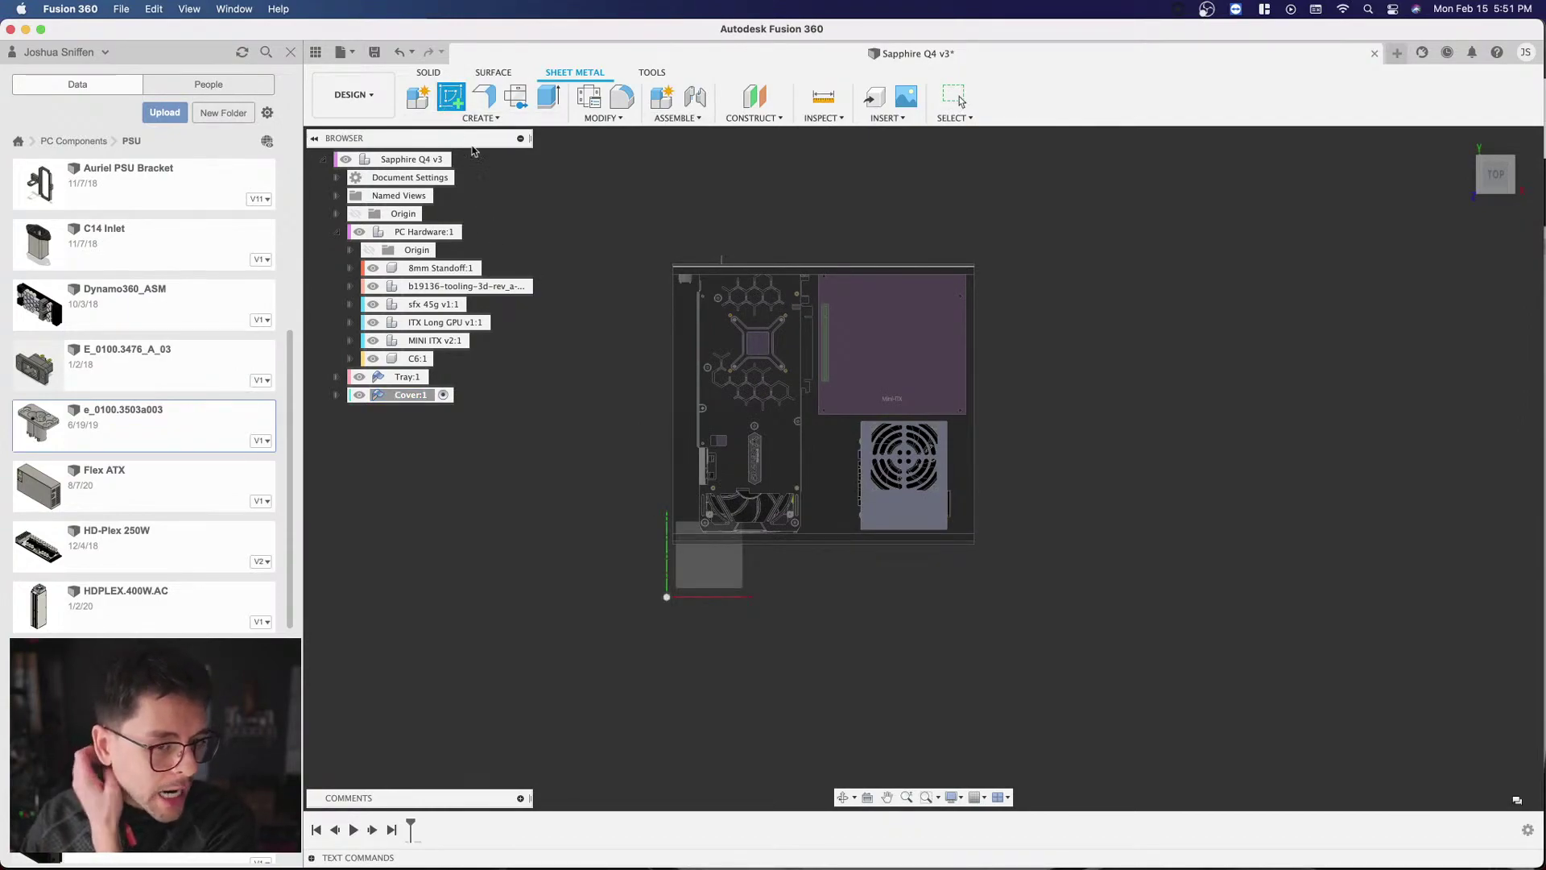
{"action": "scroll", "coordinate": [729, 628], "scroll_direction": "up", "scroll_amount": 5}
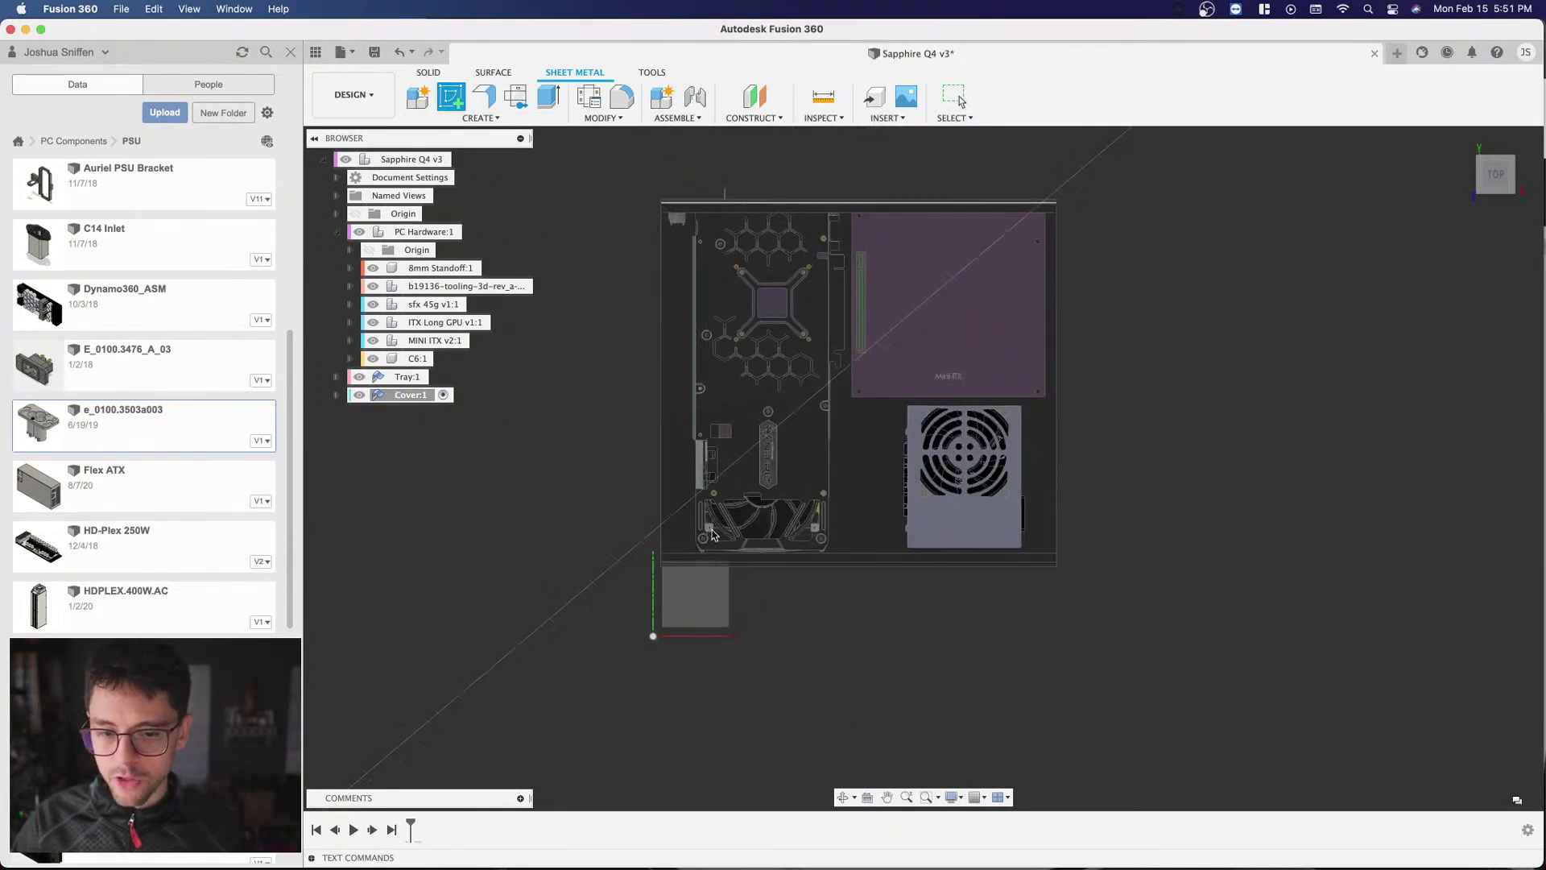
{"action": "scroll", "coordinate": [712, 527], "scroll_direction": "up", "scroll_amount": 2}
{"action": "left_click", "coordinate": [640, 491]}
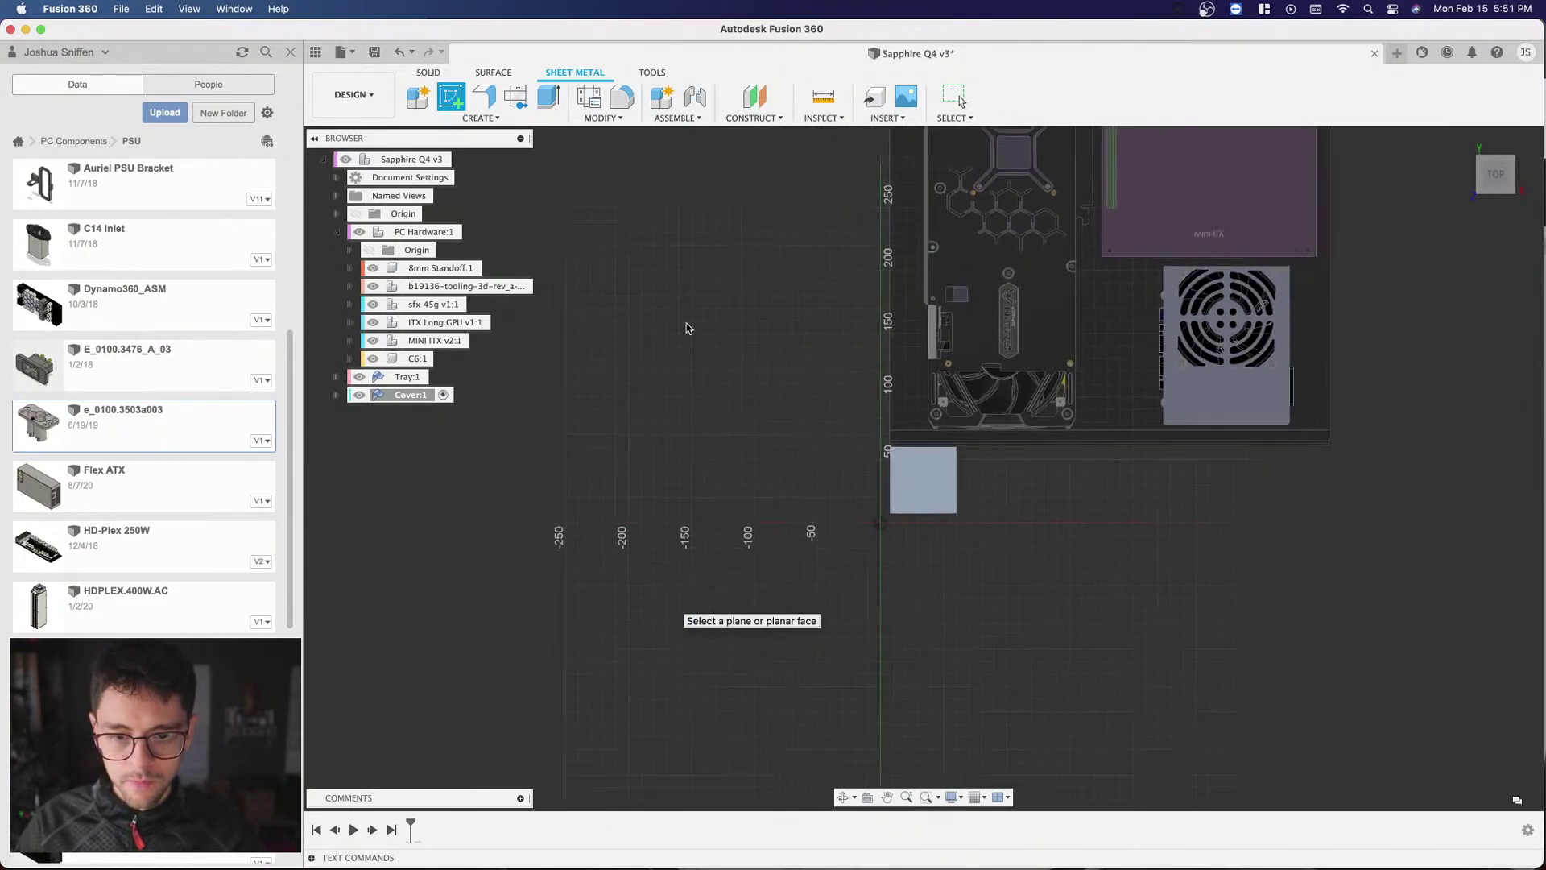
{"action": "left_click", "coordinate": [451, 96]}
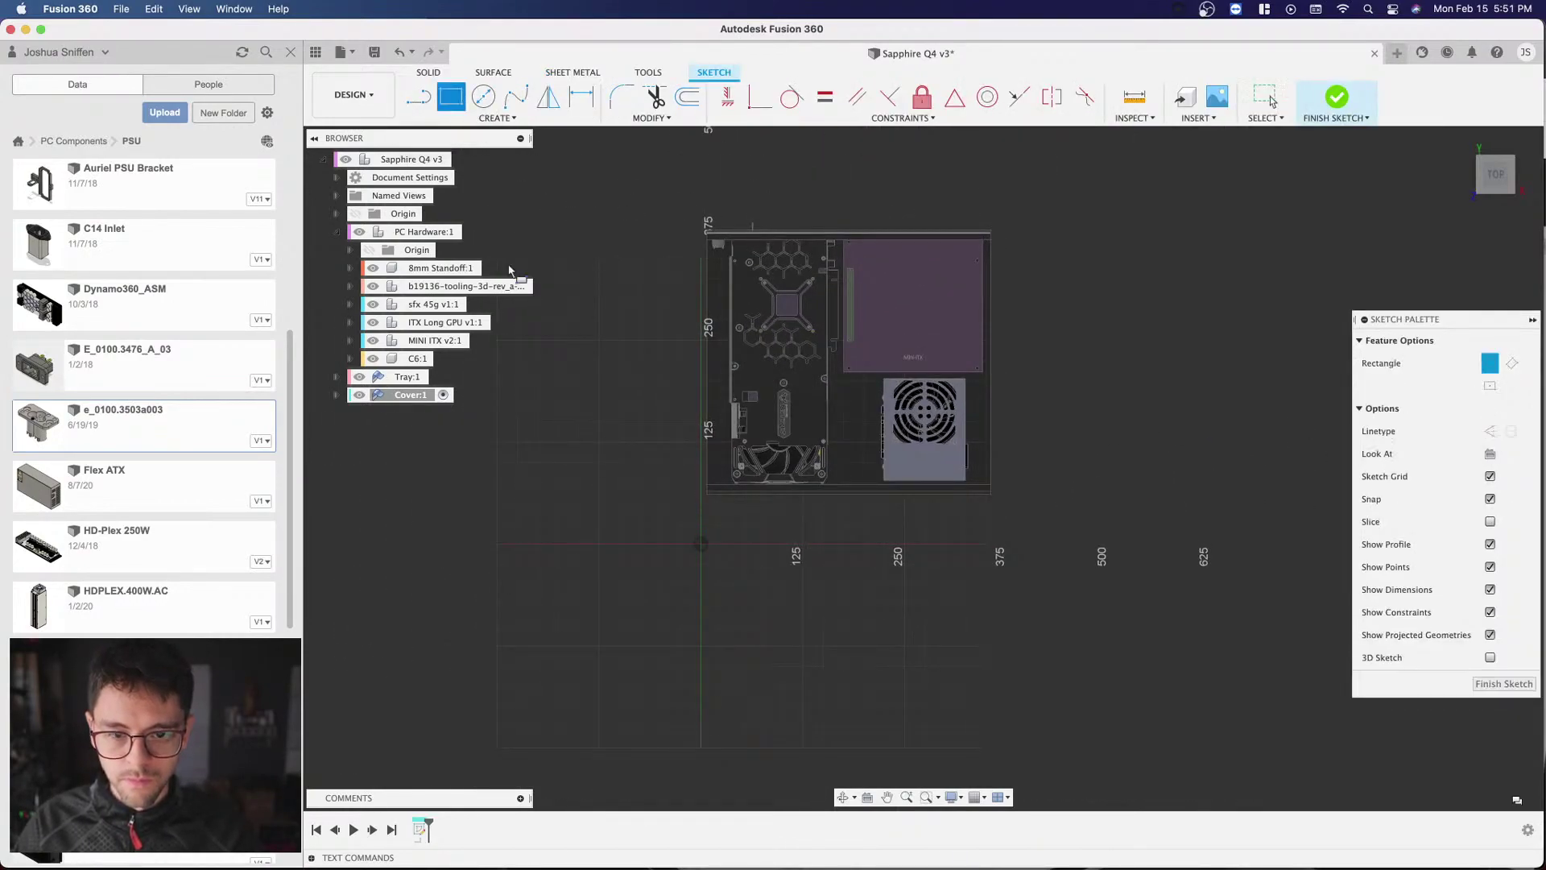
{"action": "left_click", "coordinate": [643, 277]}
{"action": "left_click", "coordinate": [1016, 598]}
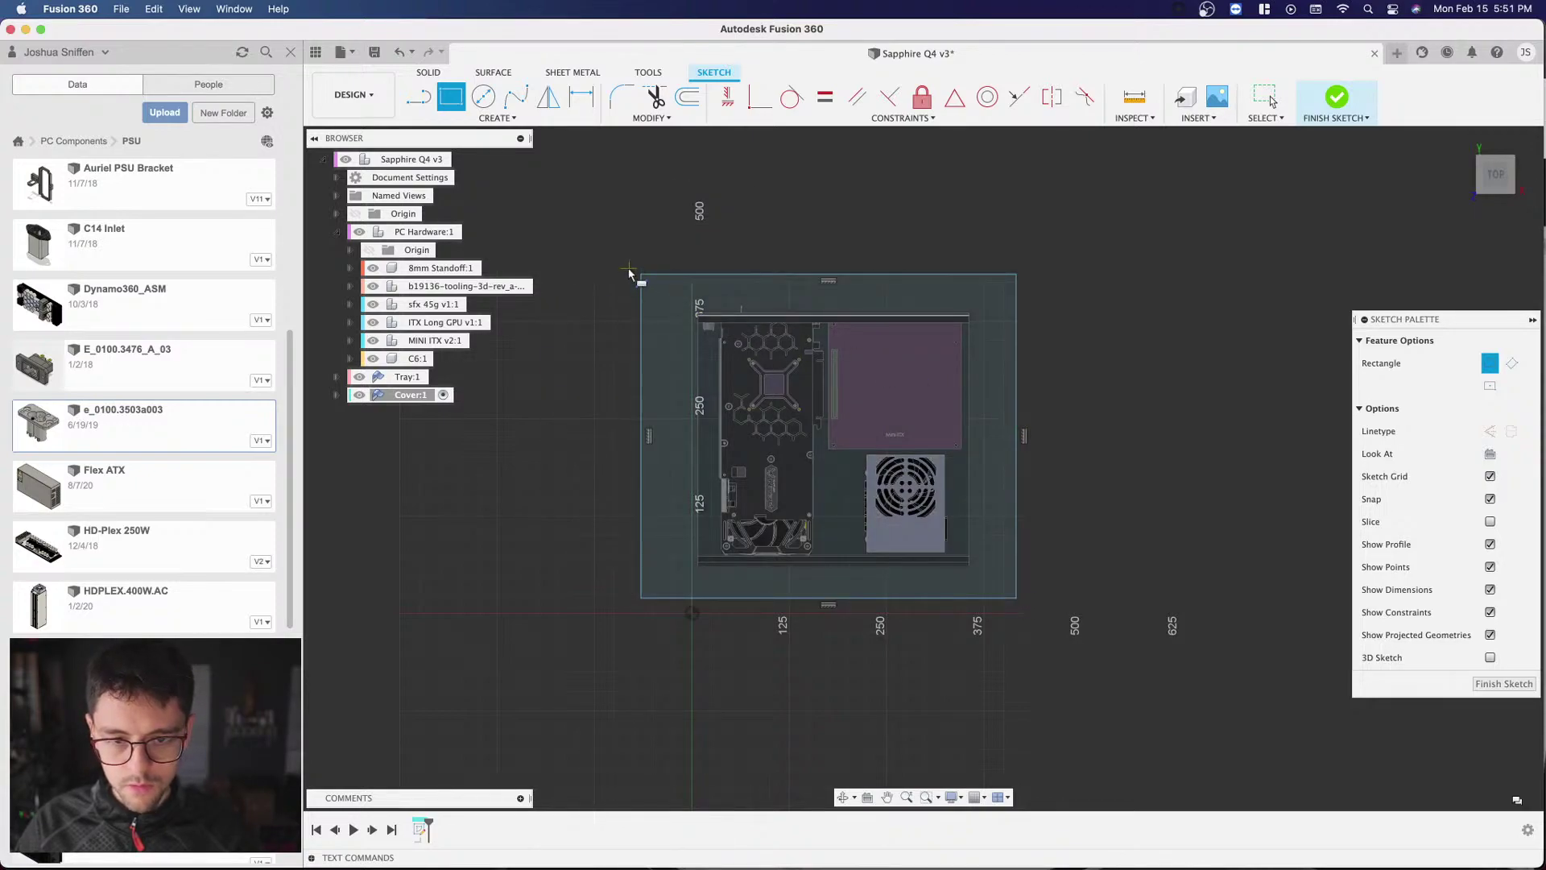
{"action": "left_click", "coordinate": [1513, 191]}
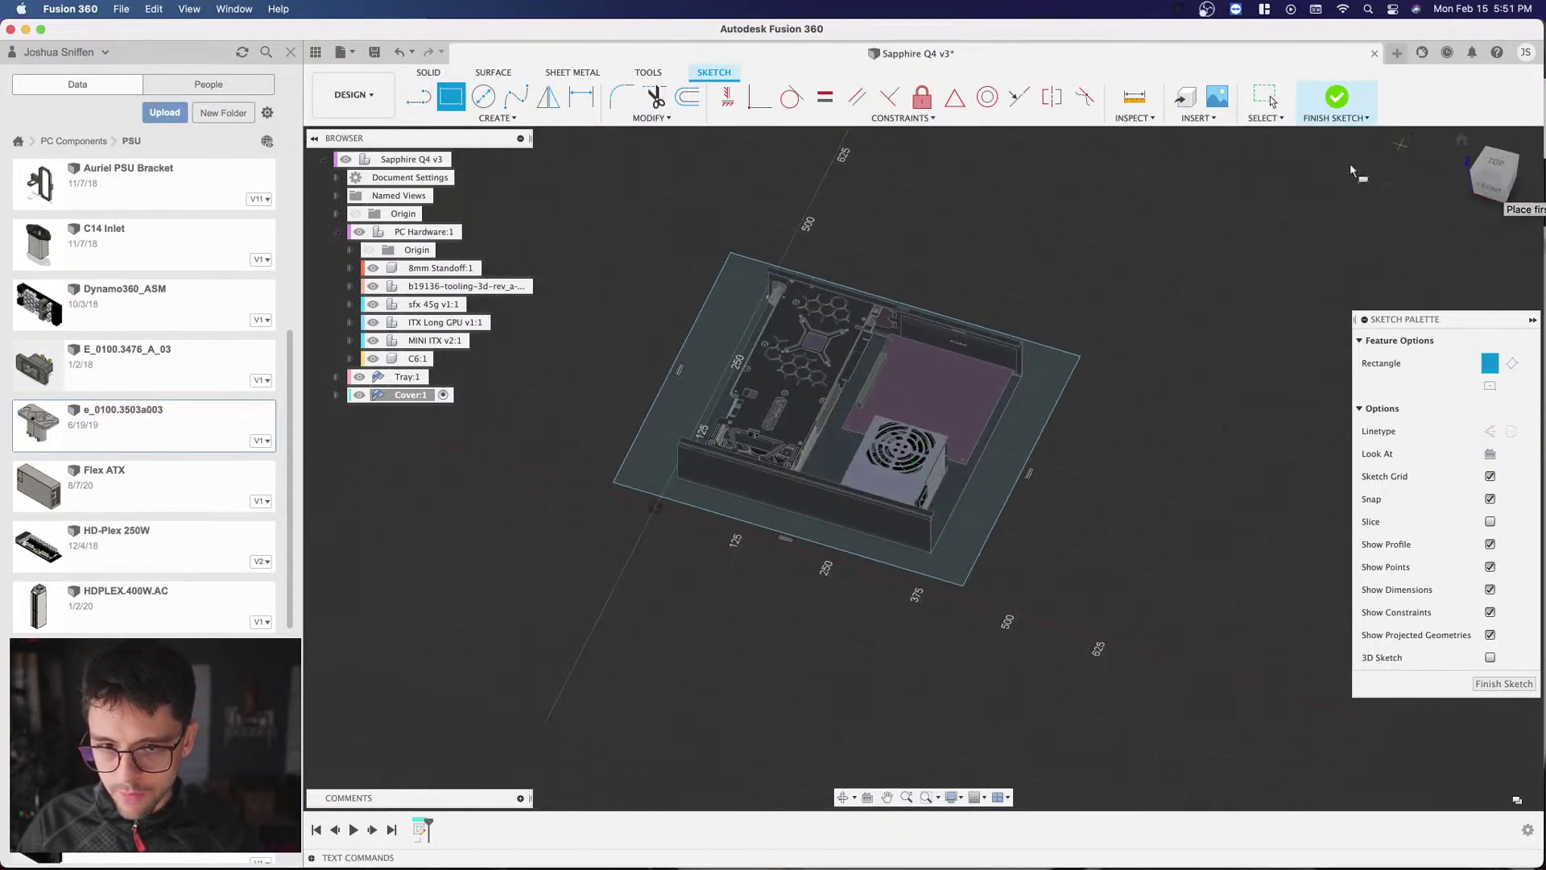
{"action": "left_click", "coordinate": [1493, 683]}
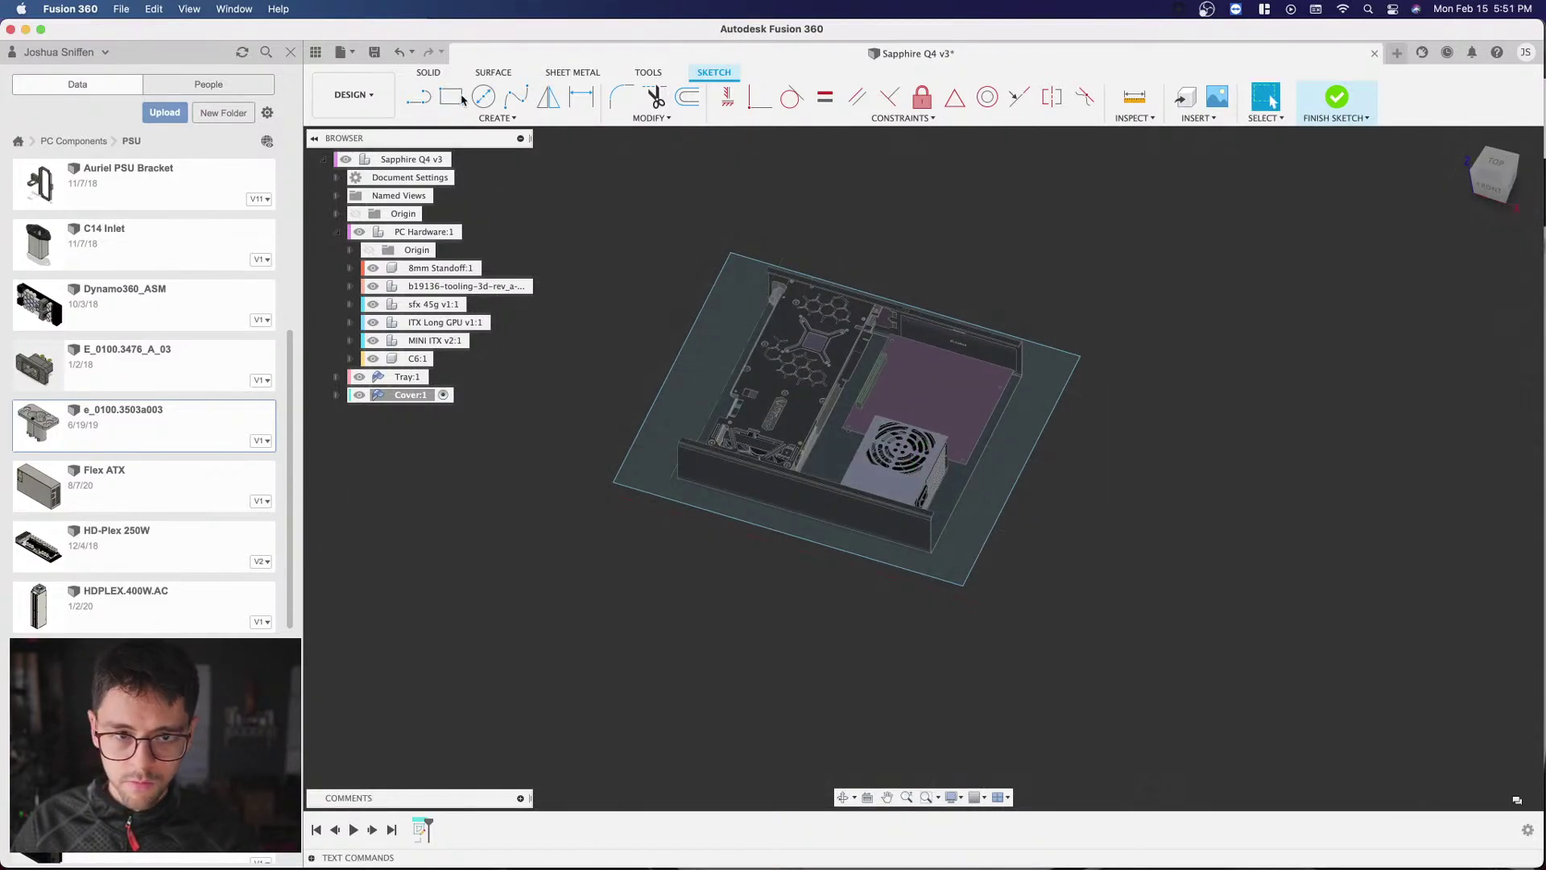
Step: Create a flat sheet metal plate from the rectangle profile with Flange, using Side 1 thickness and the New Body operation
{"action": "left_click", "coordinate": [483, 96]}
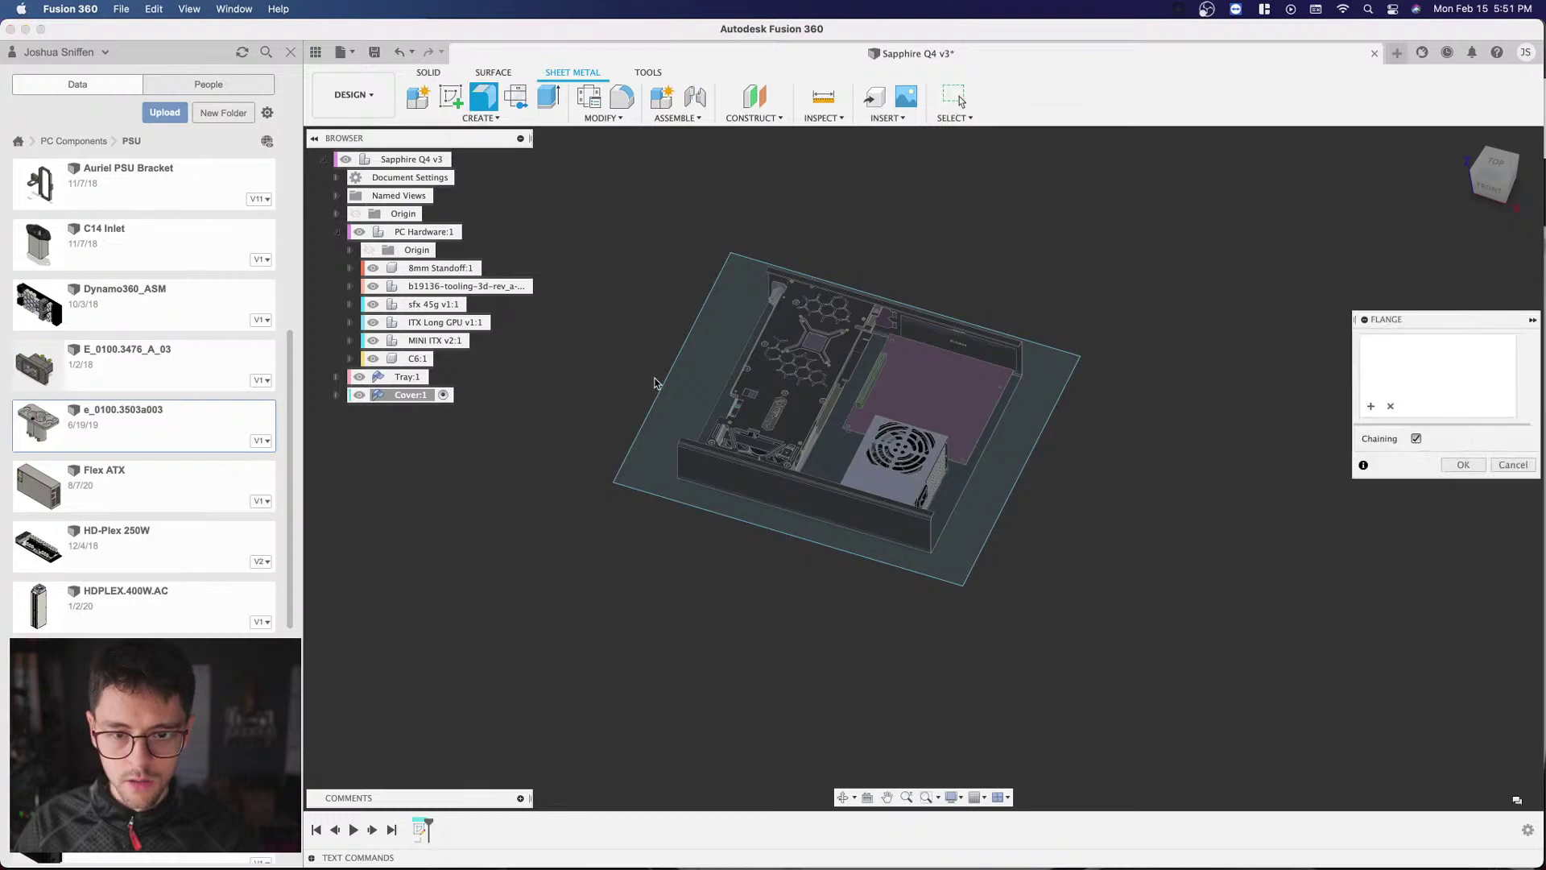
{"action": "left_click", "coordinate": [686, 379]}
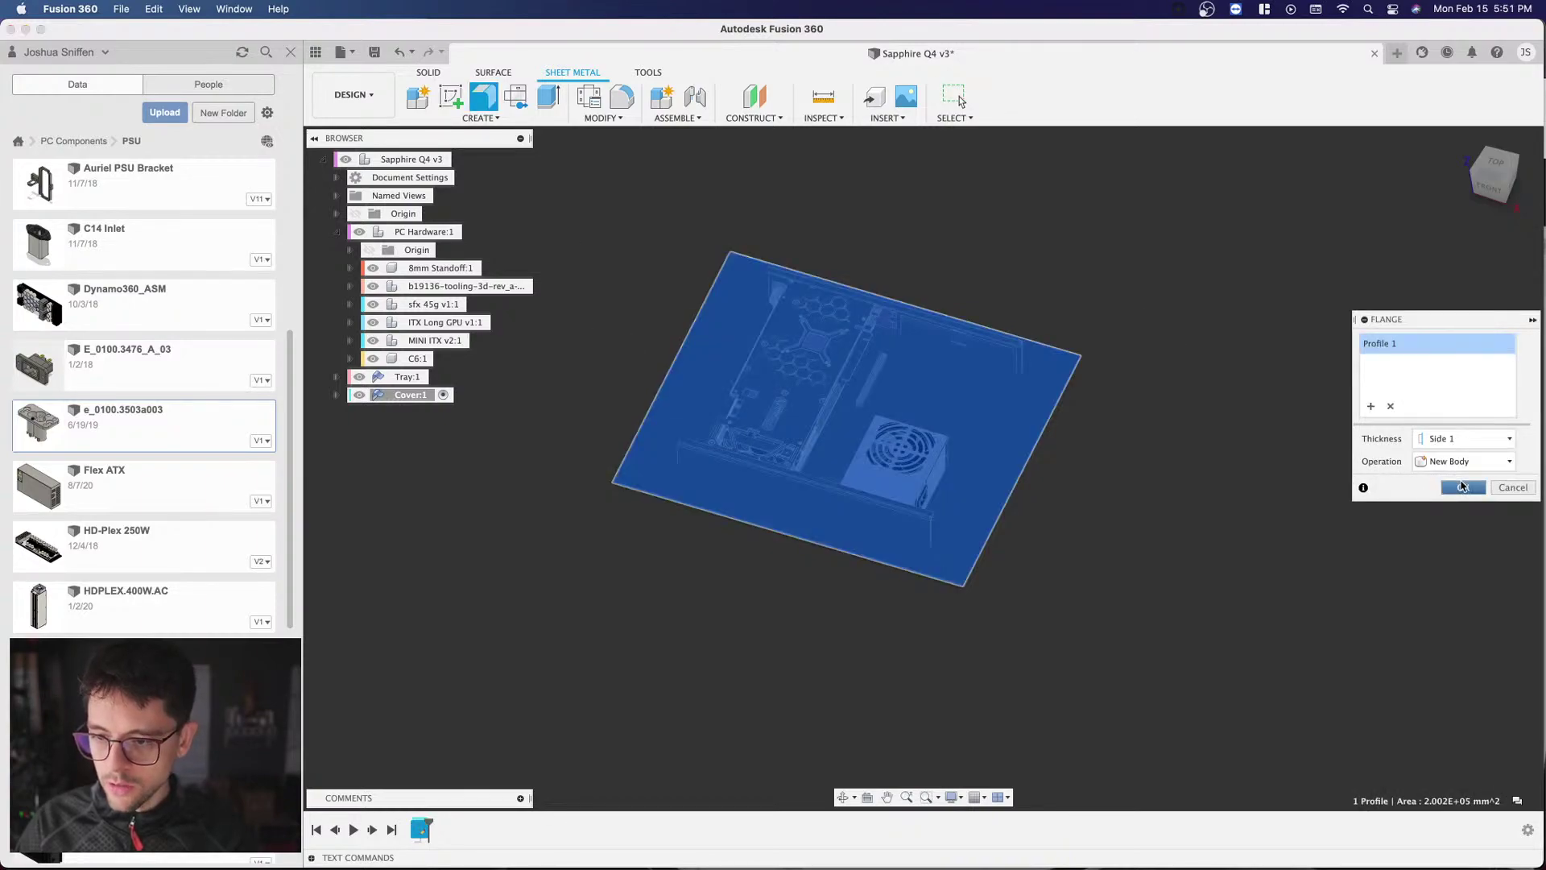
{"action": "key", "text": "Return"}
{"action": "left_click", "coordinate": [1488, 186]}
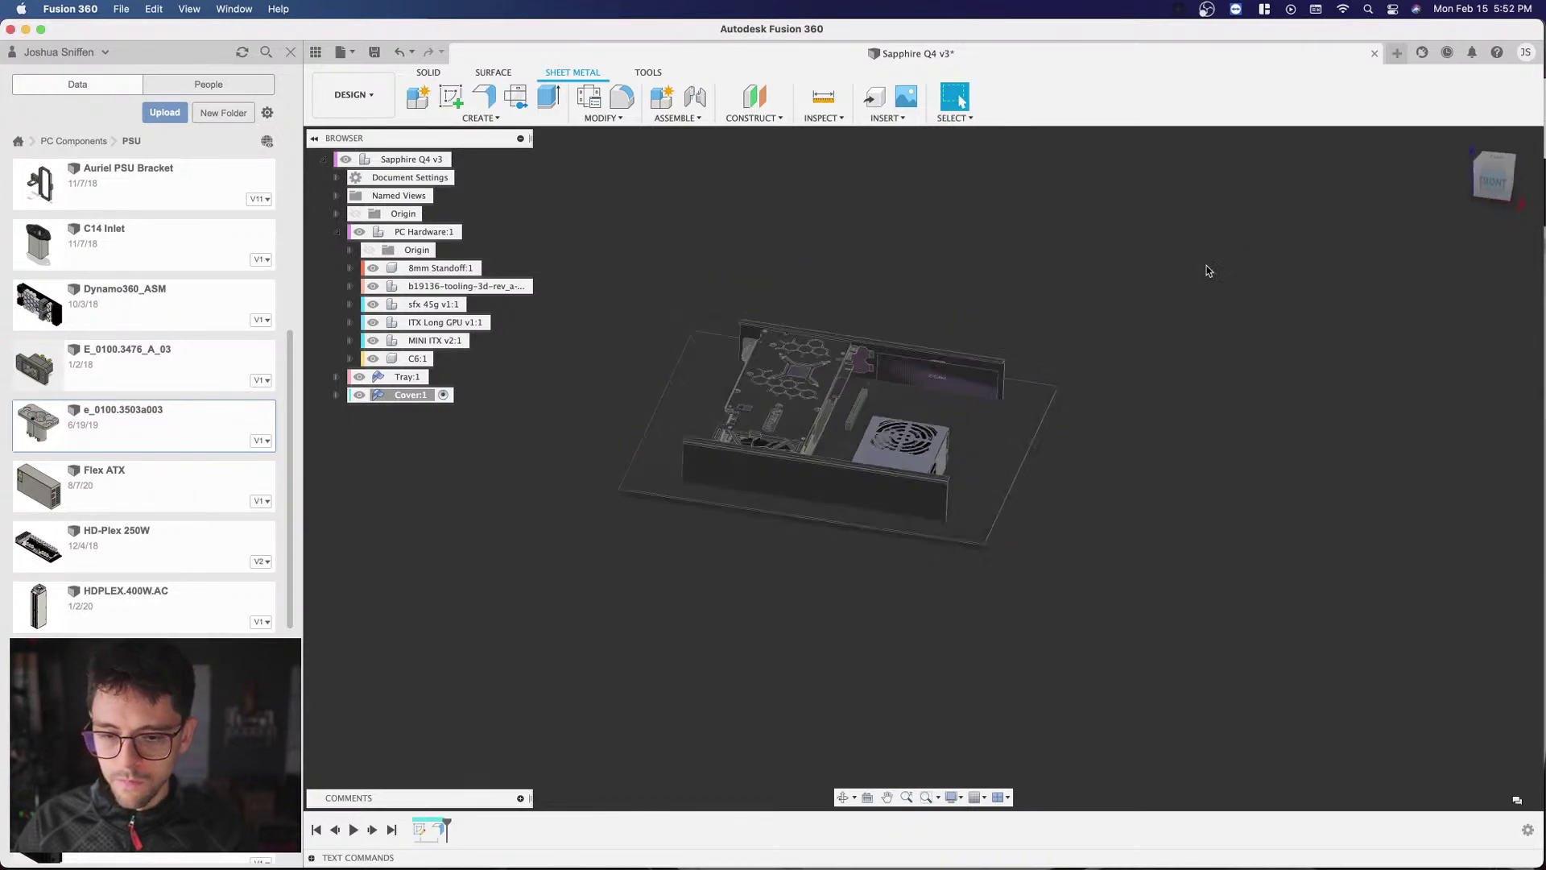
Step: Move the Cover component freely above the tray, by 27.006 mm in X and 78.39 mm in Z
{"action": "left_click", "coordinate": [409, 395]}
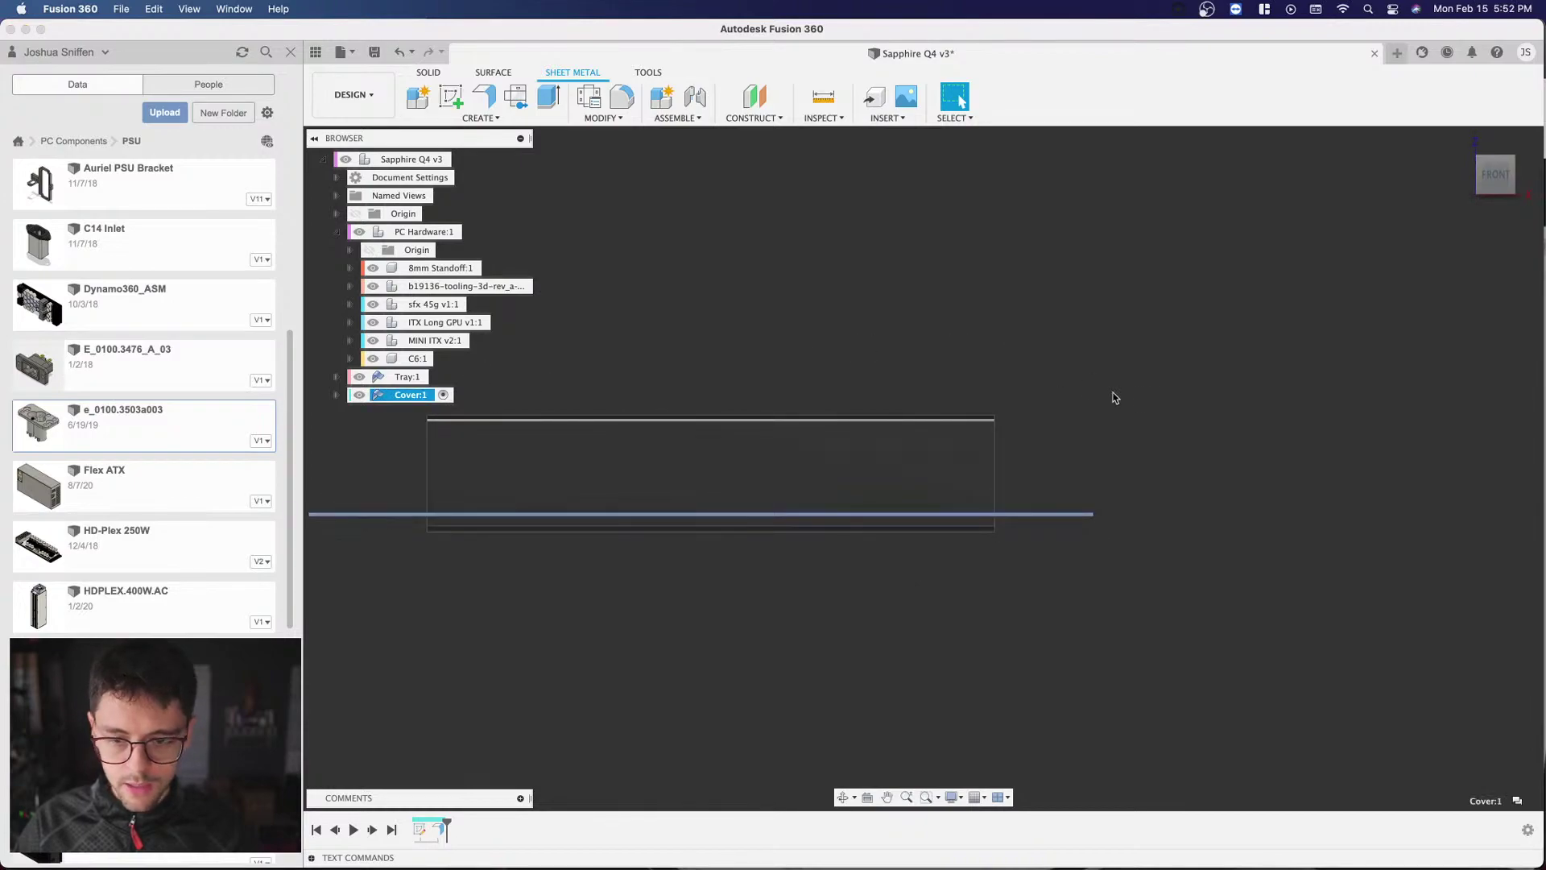
{"action": "scroll", "coordinate": [1162, 479], "scroll_direction": "up", "scroll_amount": 3}
{"action": "key", "text": "m"}
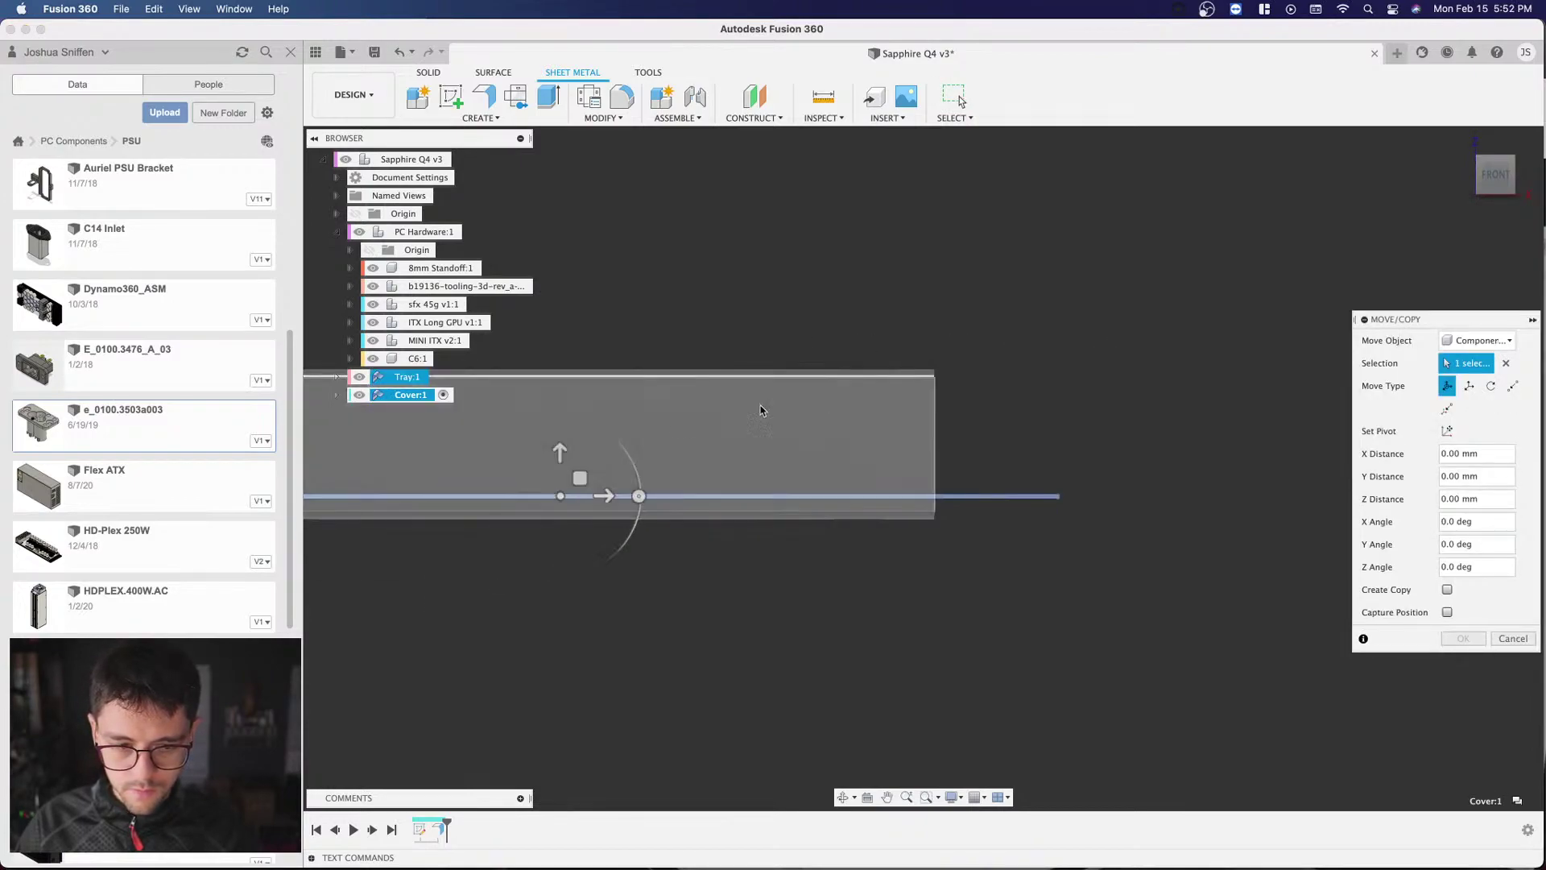
{"action": "left_click_drag", "start_coordinate": [585, 541], "coordinate": [666, 294]}
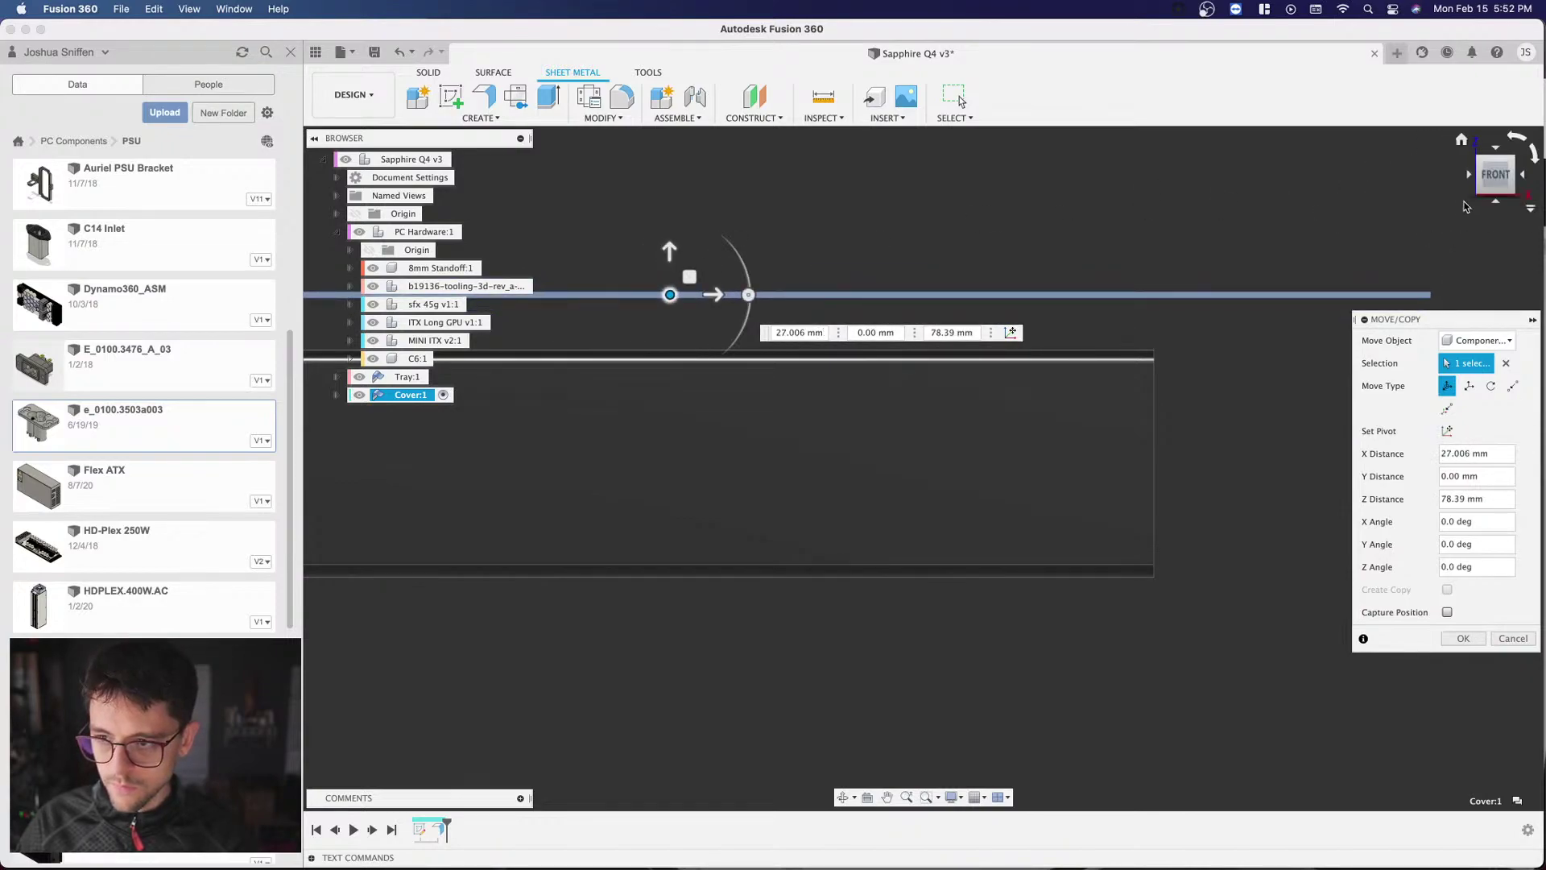
{"action": "left_click", "coordinate": [1484, 172]}
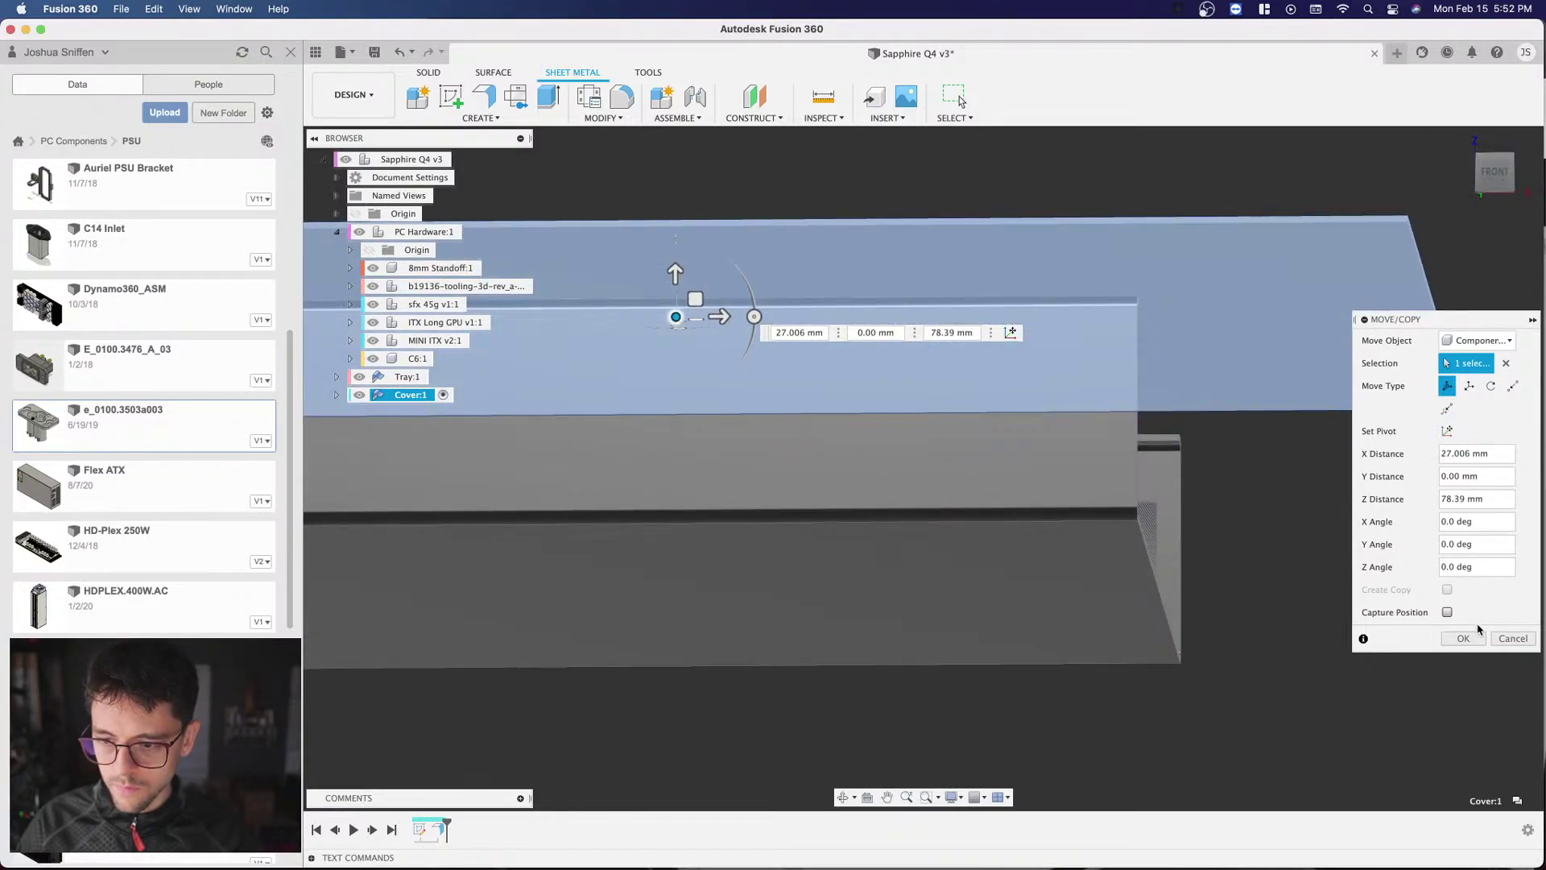
Step: Try to lower the Cover onto the tray's front lip with a point-to-point move
{"action": "left_click", "coordinate": [1512, 385]}
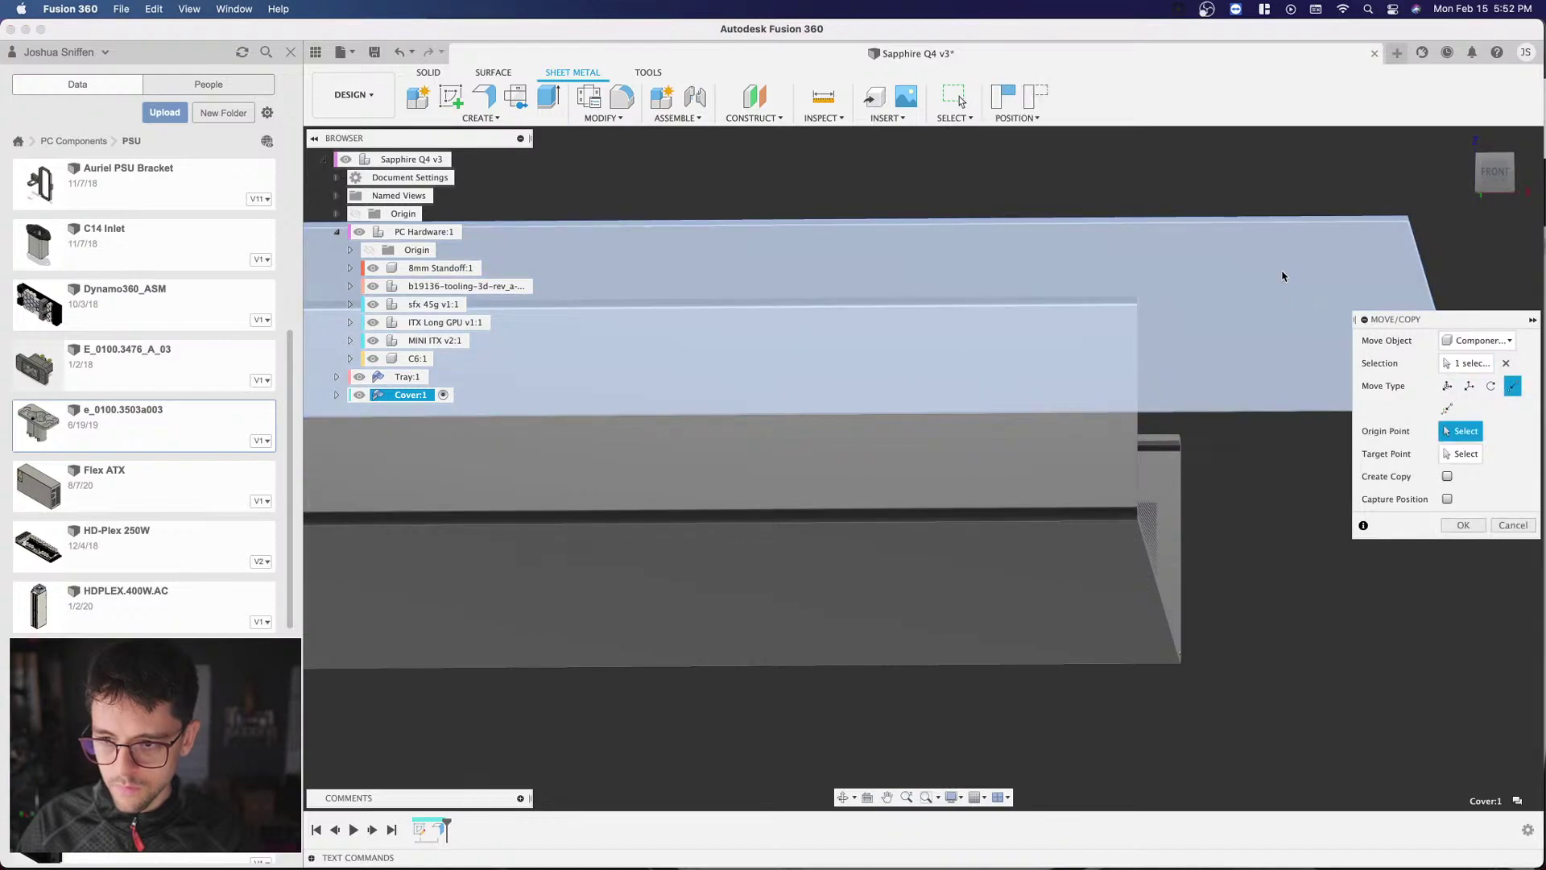
{"action": "left_click_drag", "start_coordinate": [1489, 176], "coordinate": [1450, 238]}
{"action": "left_click_drag", "start_coordinate": [1499, 184], "coordinate": [1496, 189]}
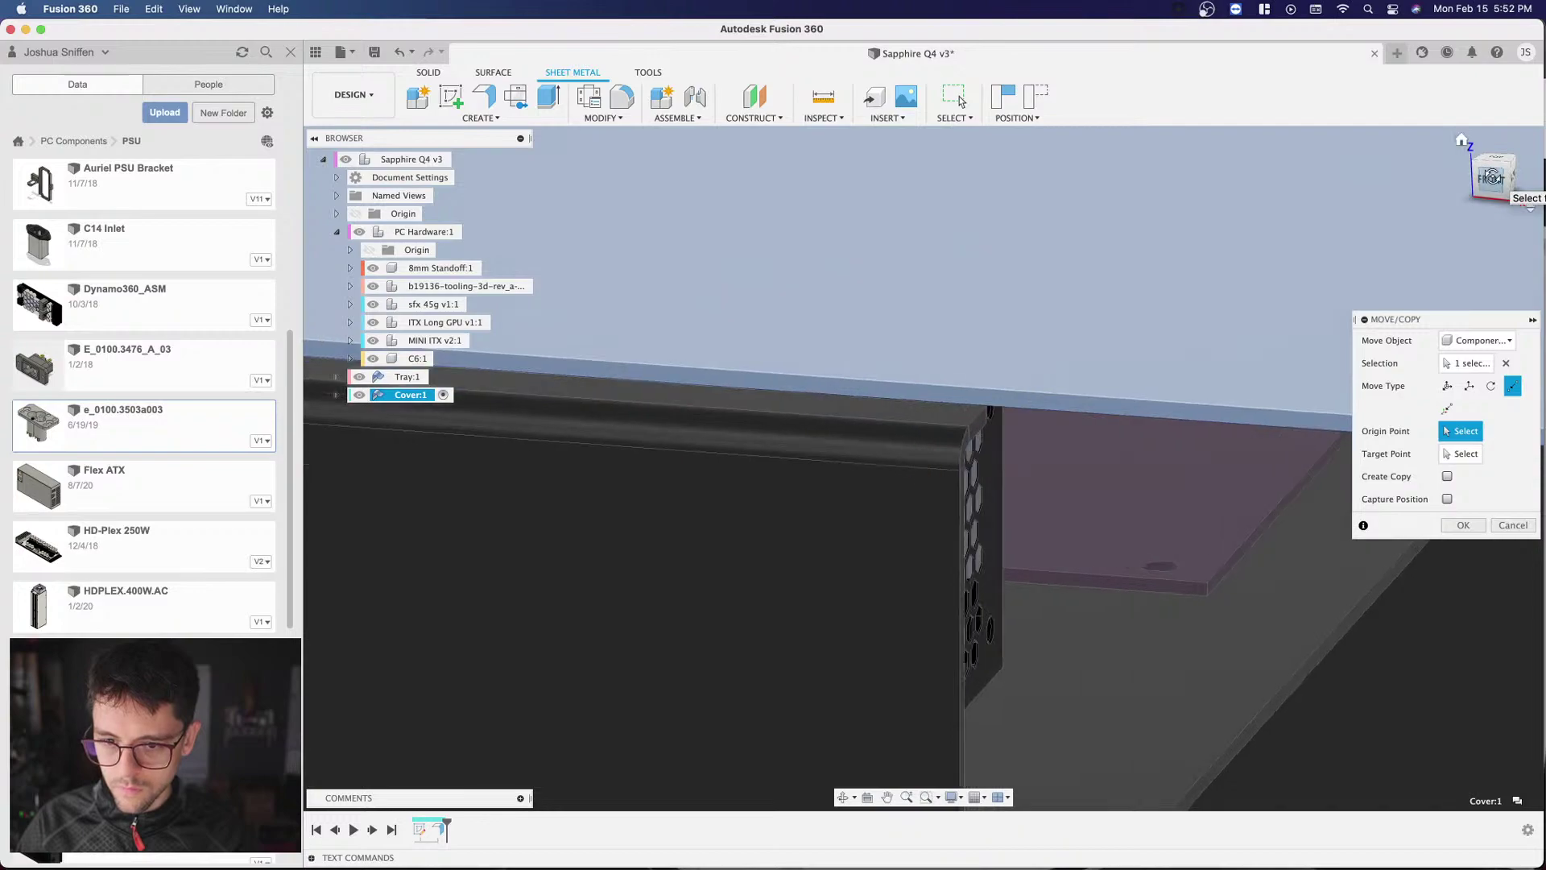
{"action": "left_click", "coordinate": [961, 425]}
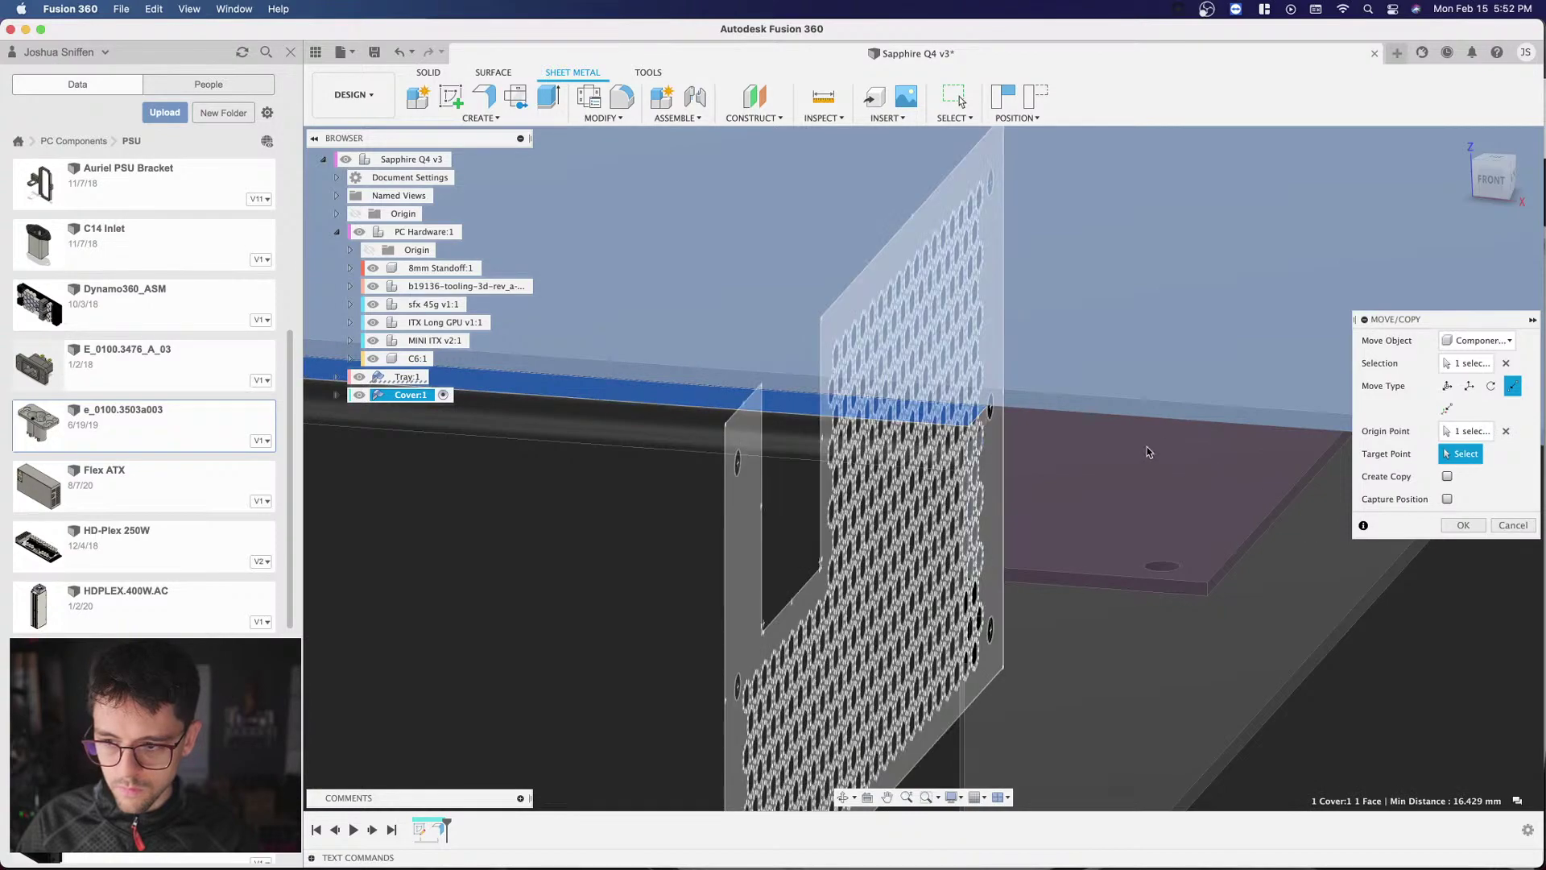
{"action": "left_click", "coordinate": [1071, 401]}
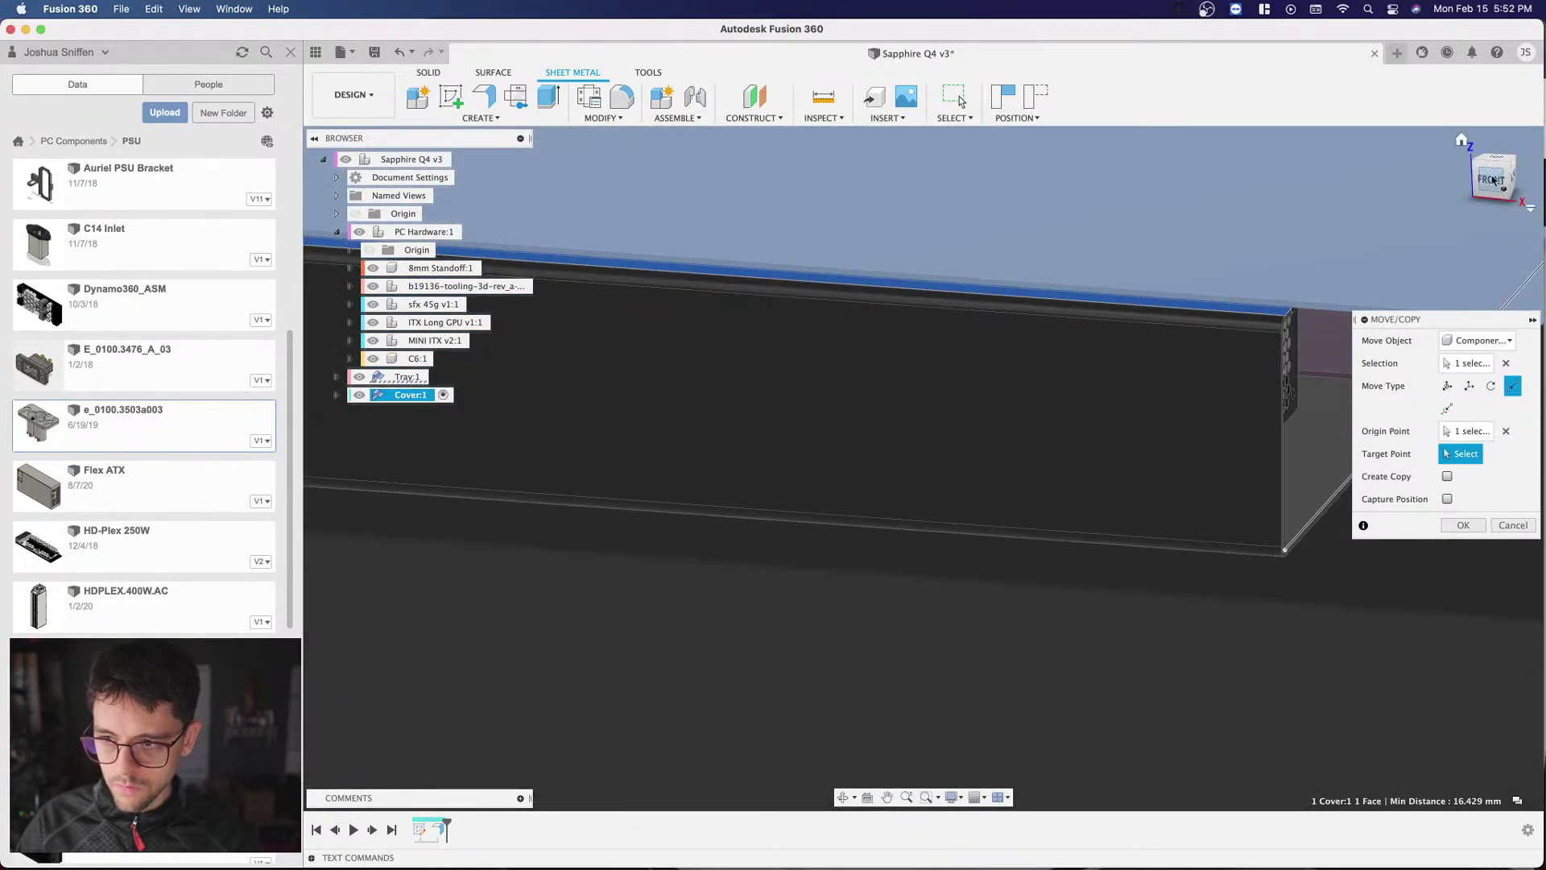
{"action": "key", "text": "Return"}
{"action": "scroll", "coordinate": [1207, 430], "scroll_direction": "down", "scroll_amount": 5}
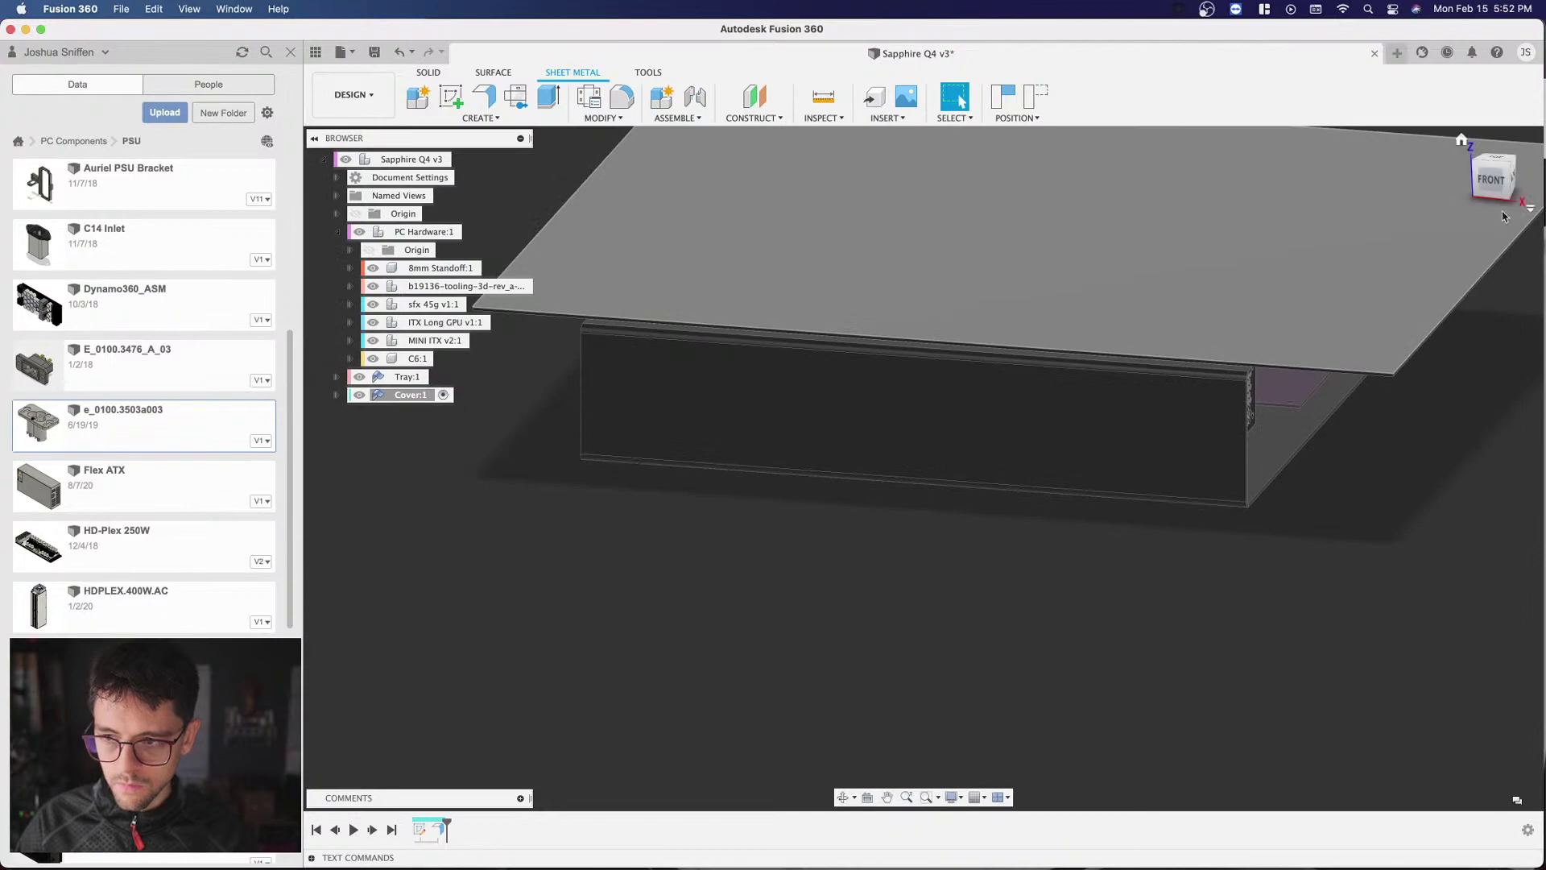
Step: Move the Cover point to point, placing its front right corner on the upper front right corner of the tray
{"action": "left_click", "coordinate": [420, 394]}
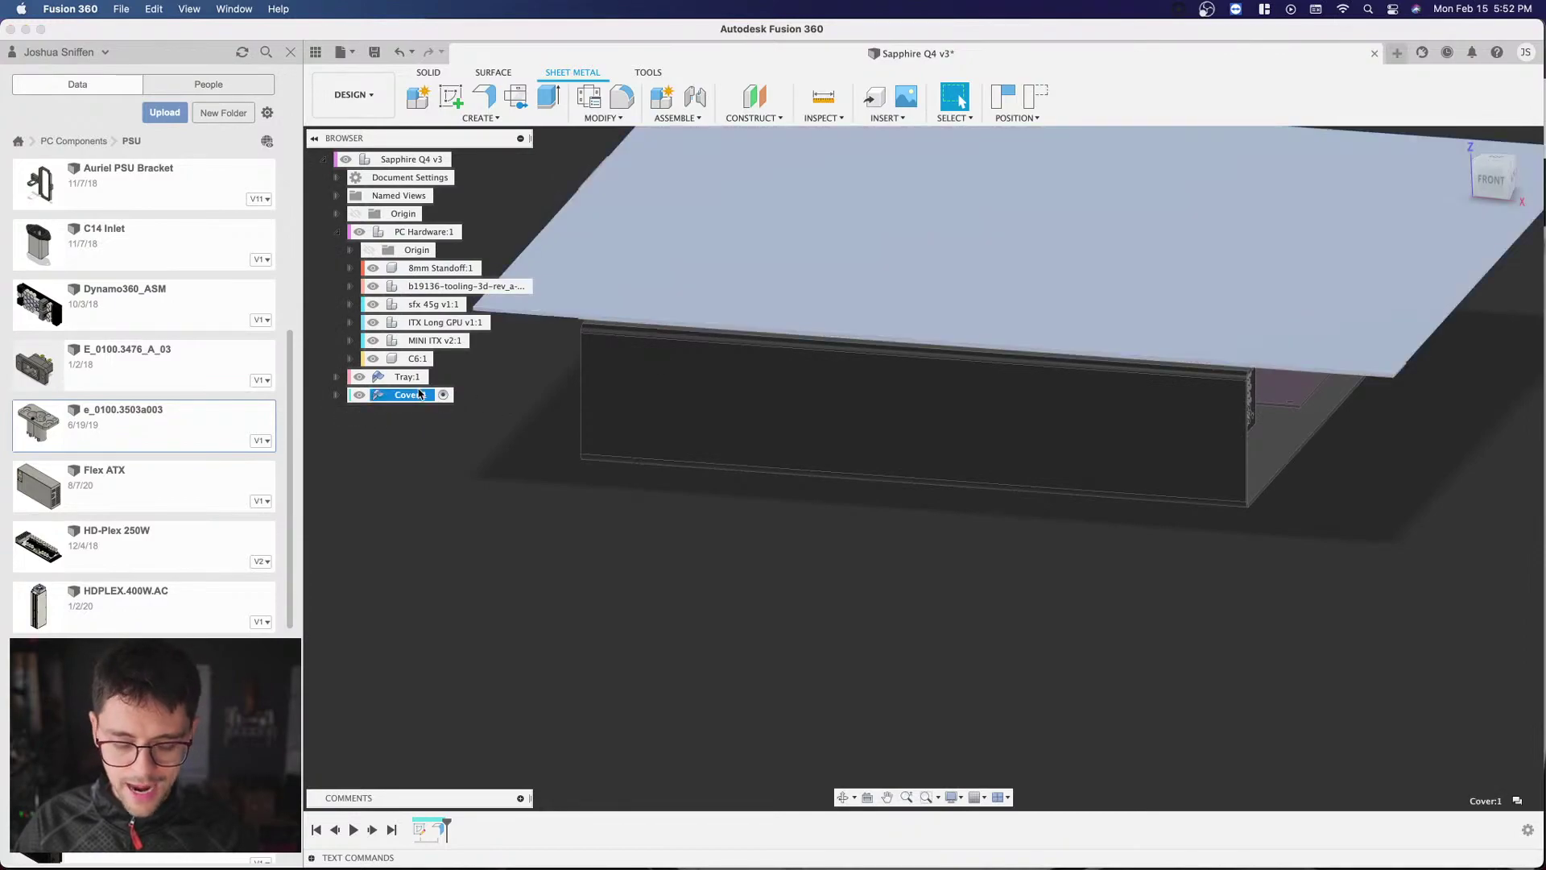
{"action": "key", "text": "m"}
{"action": "left_click", "coordinate": [1512, 385]}
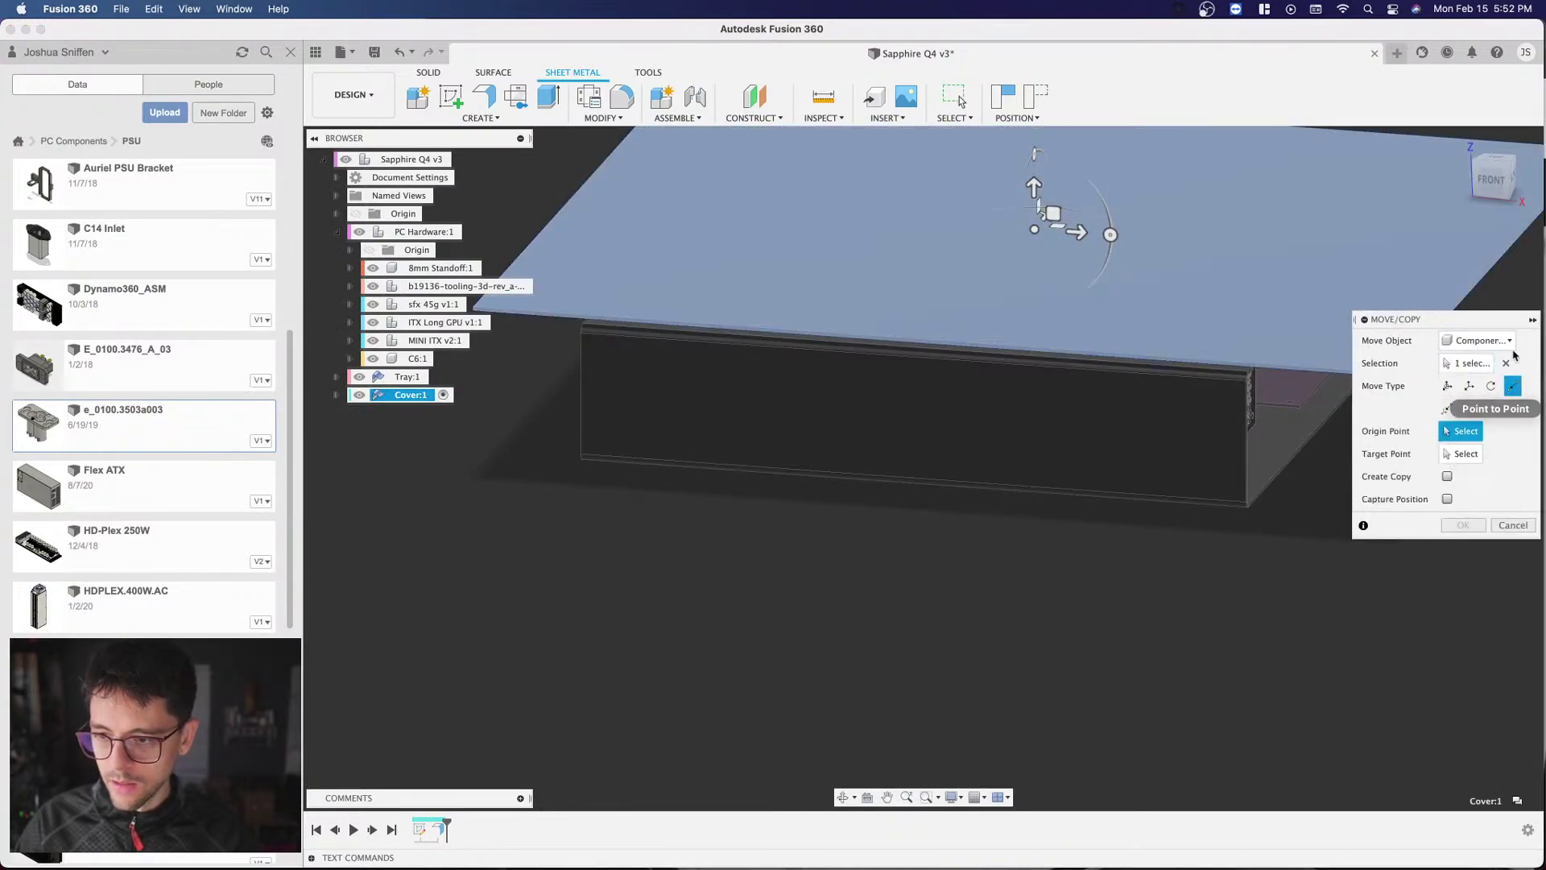
{"action": "scroll", "coordinate": [1208, 289], "scroll_direction": "down", "scroll_amount": 3}
{"action": "scroll", "coordinate": [1309, 352], "scroll_direction": "up", "scroll_amount": 5}
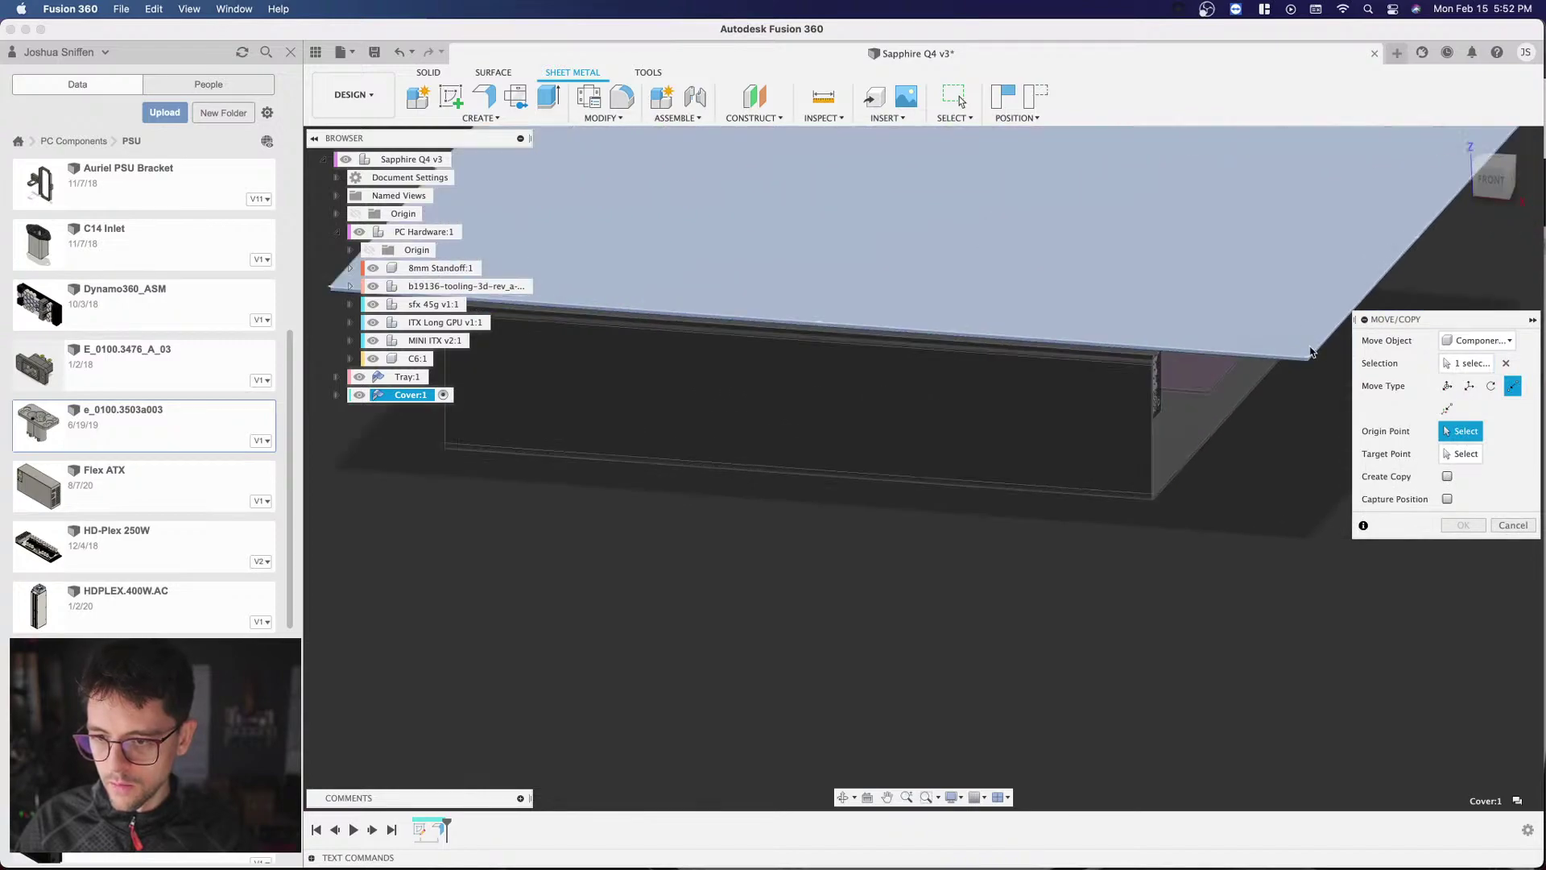
{"action": "scroll", "coordinate": [1309, 352], "scroll_direction": "up", "scroll_amount": 3}
{"action": "left_click", "coordinate": [1302, 362]}
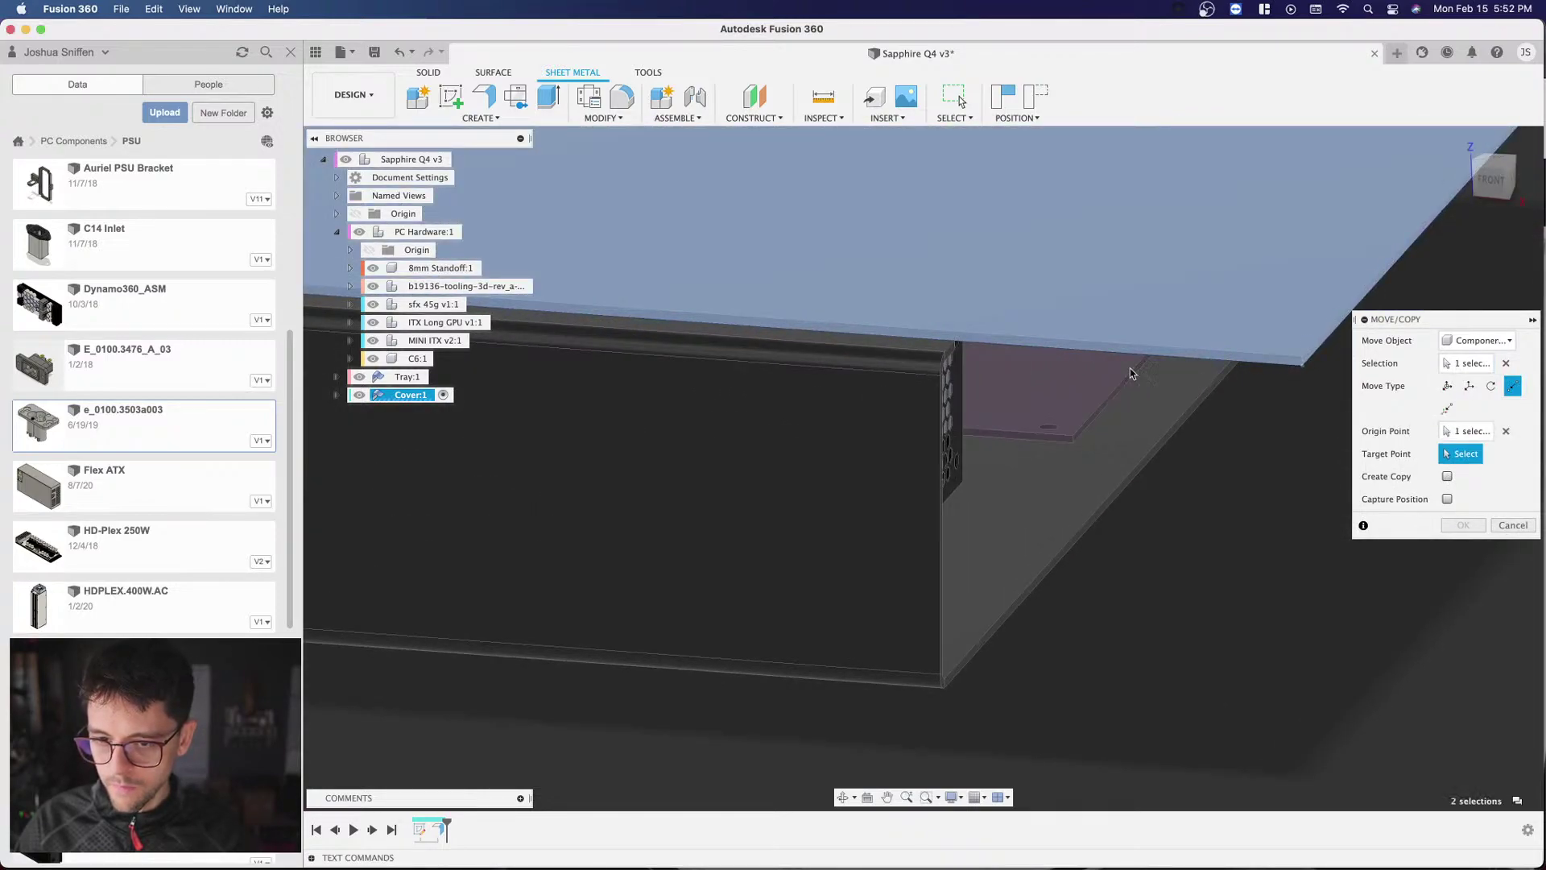
{"action": "left_click", "coordinate": [945, 354]}
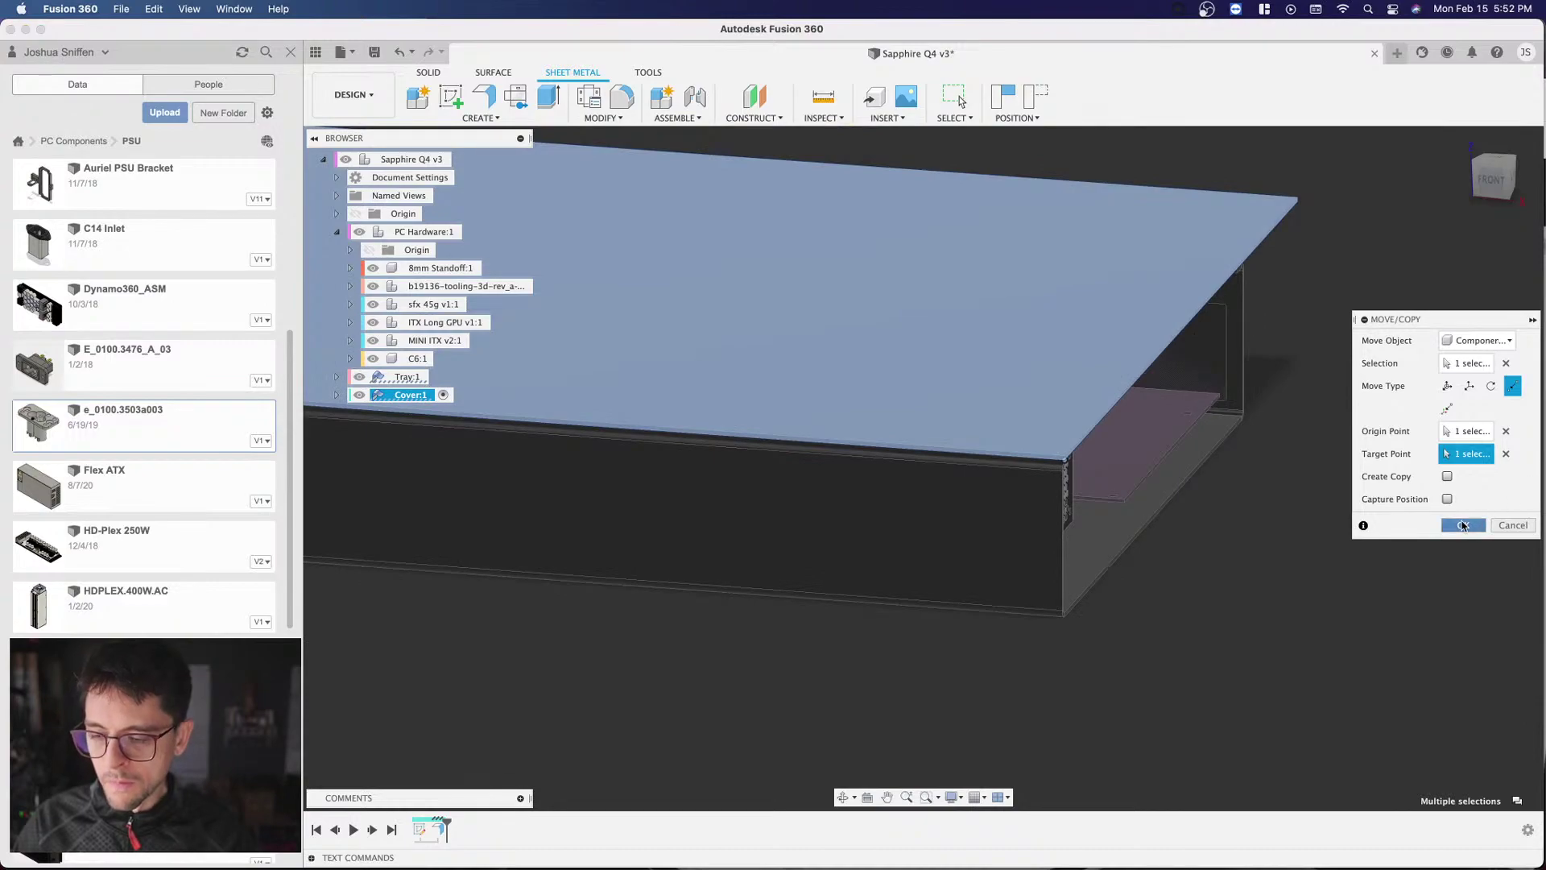
{"action": "key", "text": "Return"}
Step: Offset the Cover's rear edge face by -100 mm to trim the overhang behind the tray
{"action": "scroll", "coordinate": [1350, 262], "scroll_direction": "down", "scroll_amount": 3}
{"action": "scroll", "coordinate": [1264, 276], "scroll_direction": "up", "scroll_amount": 3}
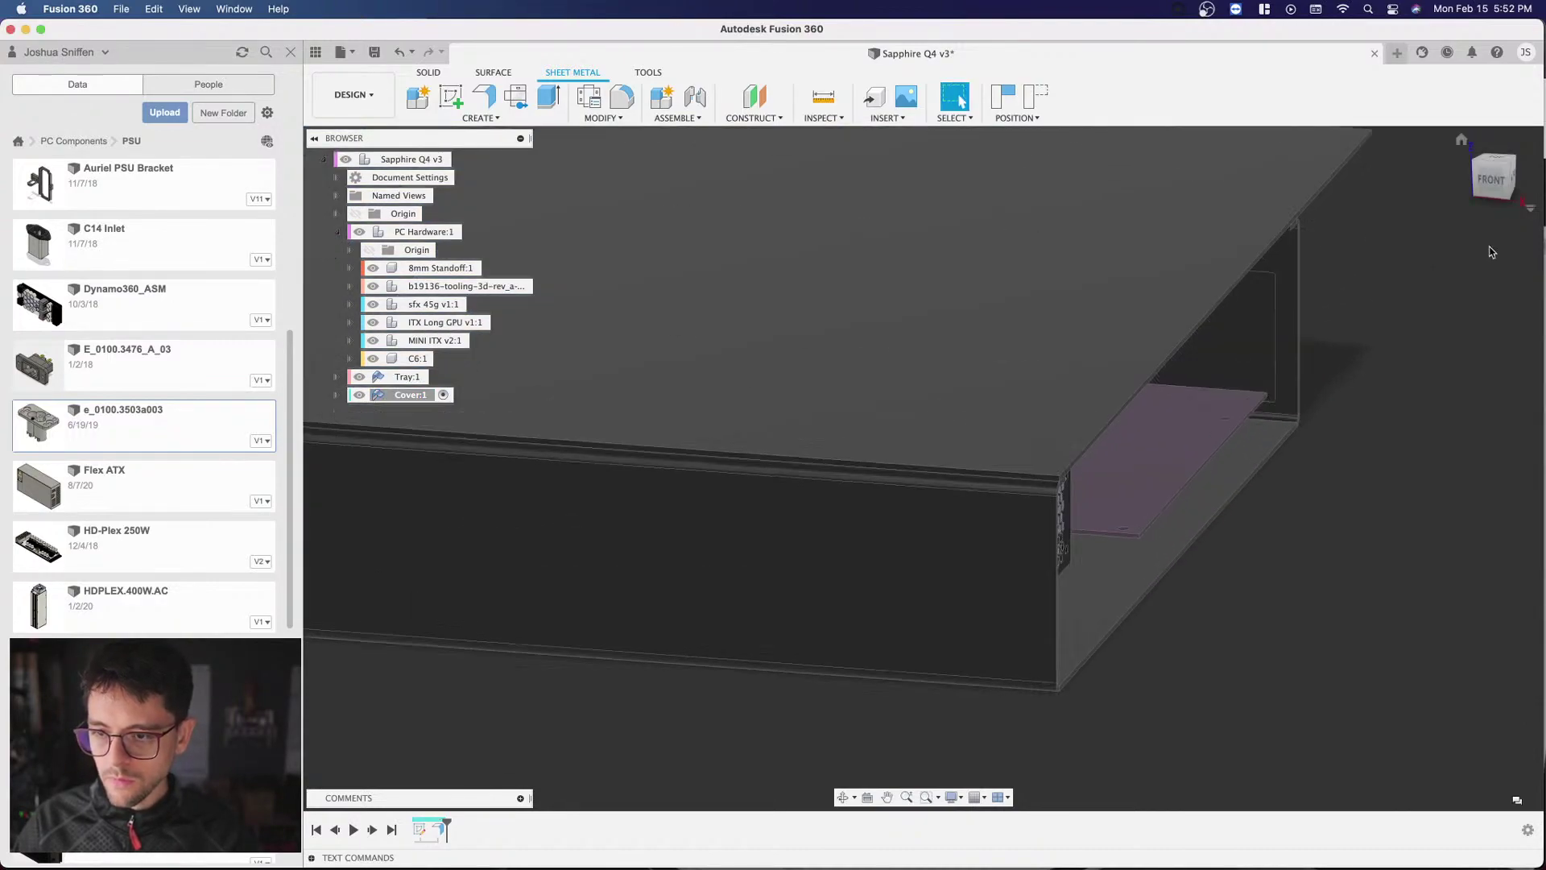
{"action": "scroll", "coordinate": [1035, 404], "scroll_direction": "down", "scroll_amount": 3}
{"action": "scroll", "coordinate": [1038, 395], "scroll_direction": "up", "scroll_amount": 3}
{"action": "scroll", "coordinate": [1289, 322], "scroll_direction": "down", "scroll_amount": 5}
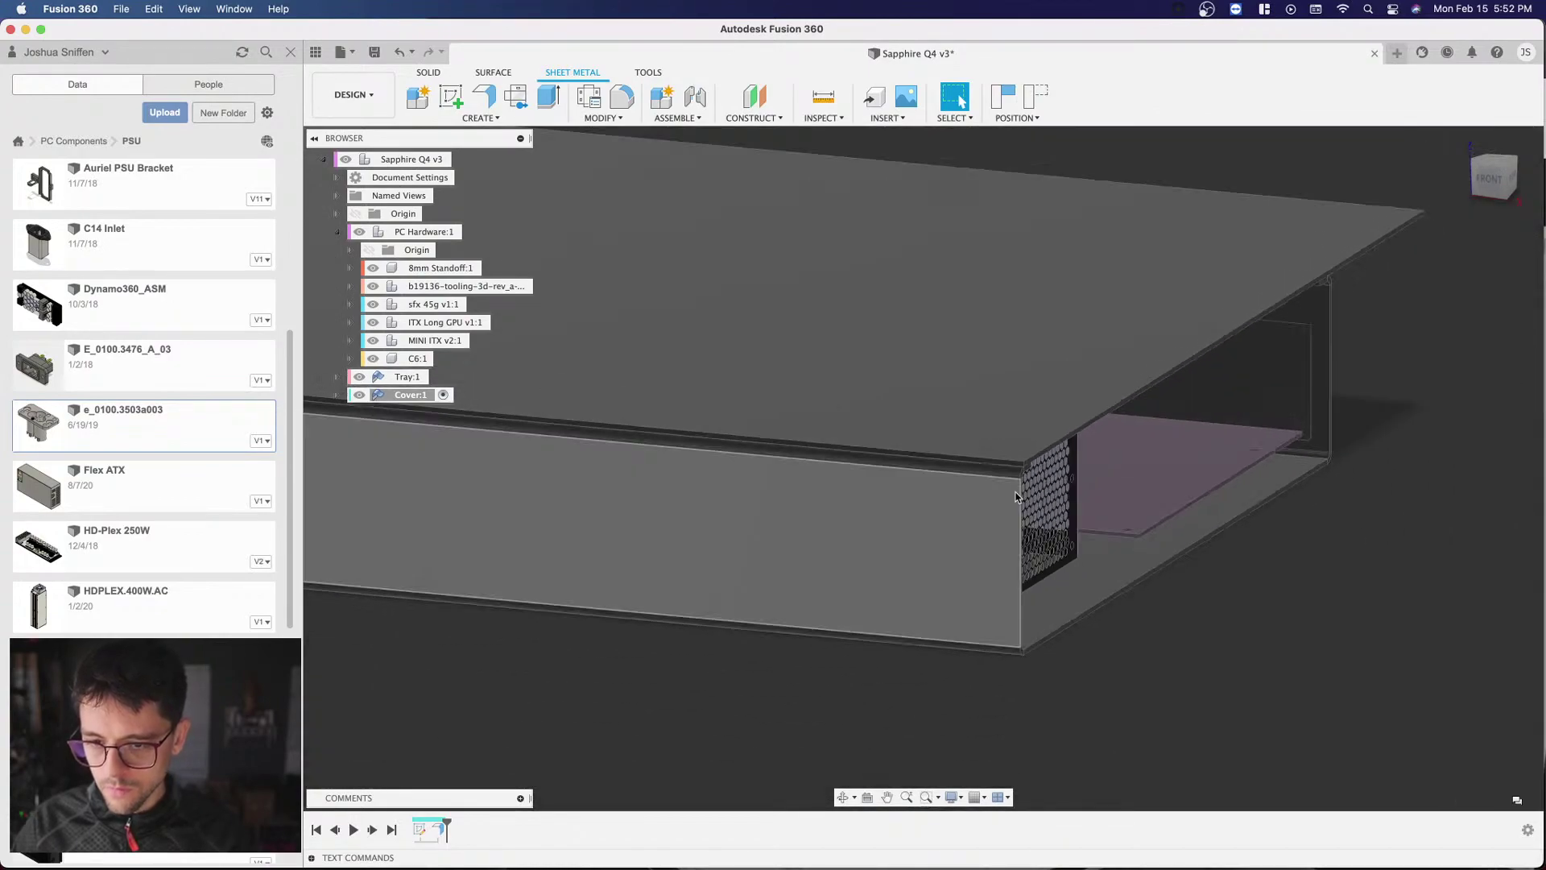
{"action": "left_click", "coordinate": [1482, 191]}
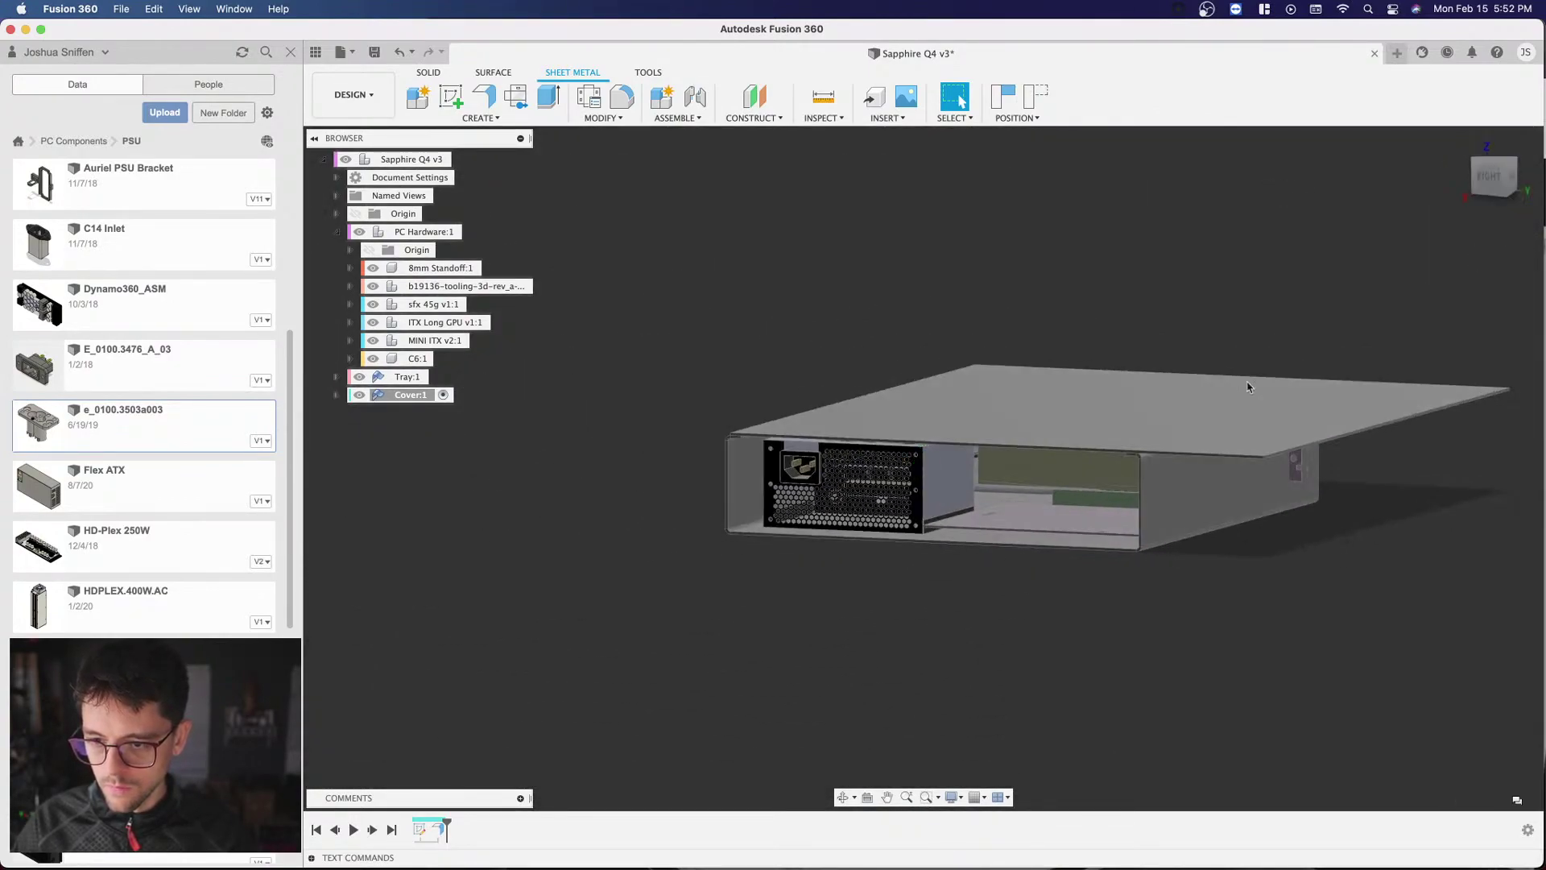
{"action": "scroll", "coordinate": [1272, 379], "scroll_direction": "up", "scroll_amount": 5}
{"action": "key", "text": "q"}
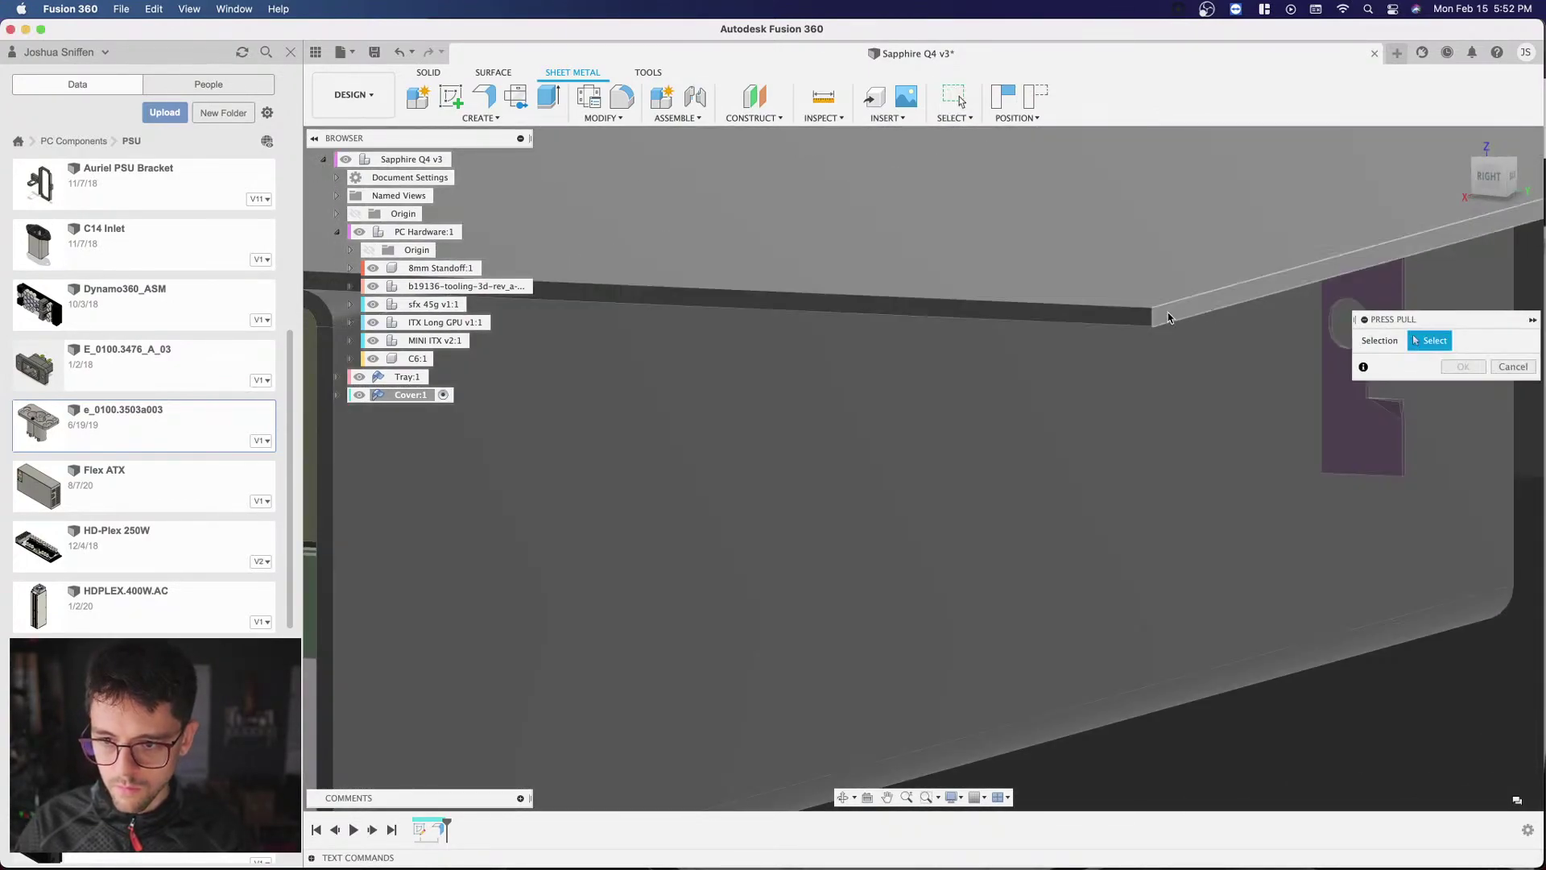
{"action": "left_click", "coordinate": [1196, 322]}
{"action": "scroll", "coordinate": [632, 301], "scroll_direction": "down", "scroll_amount": 2}
{"action": "left_click_drag", "start_coordinate": [1196, 322], "coordinate": [588, 334]}
{"action": "scroll", "coordinate": [535, 304], "scroll_direction": "up", "scroll_amount": 3}
{"action": "middle_click_drag", "start_coordinate": [588, 334], "coordinate": [701, 372], "text": "shift"}
{"action": "left_click_drag", "start_coordinate": [703, 376], "coordinate": [930, 417]}
{"action": "middle_click_drag", "start_coordinate": [940, 415], "coordinate": [969, 442], "text": "shift"}
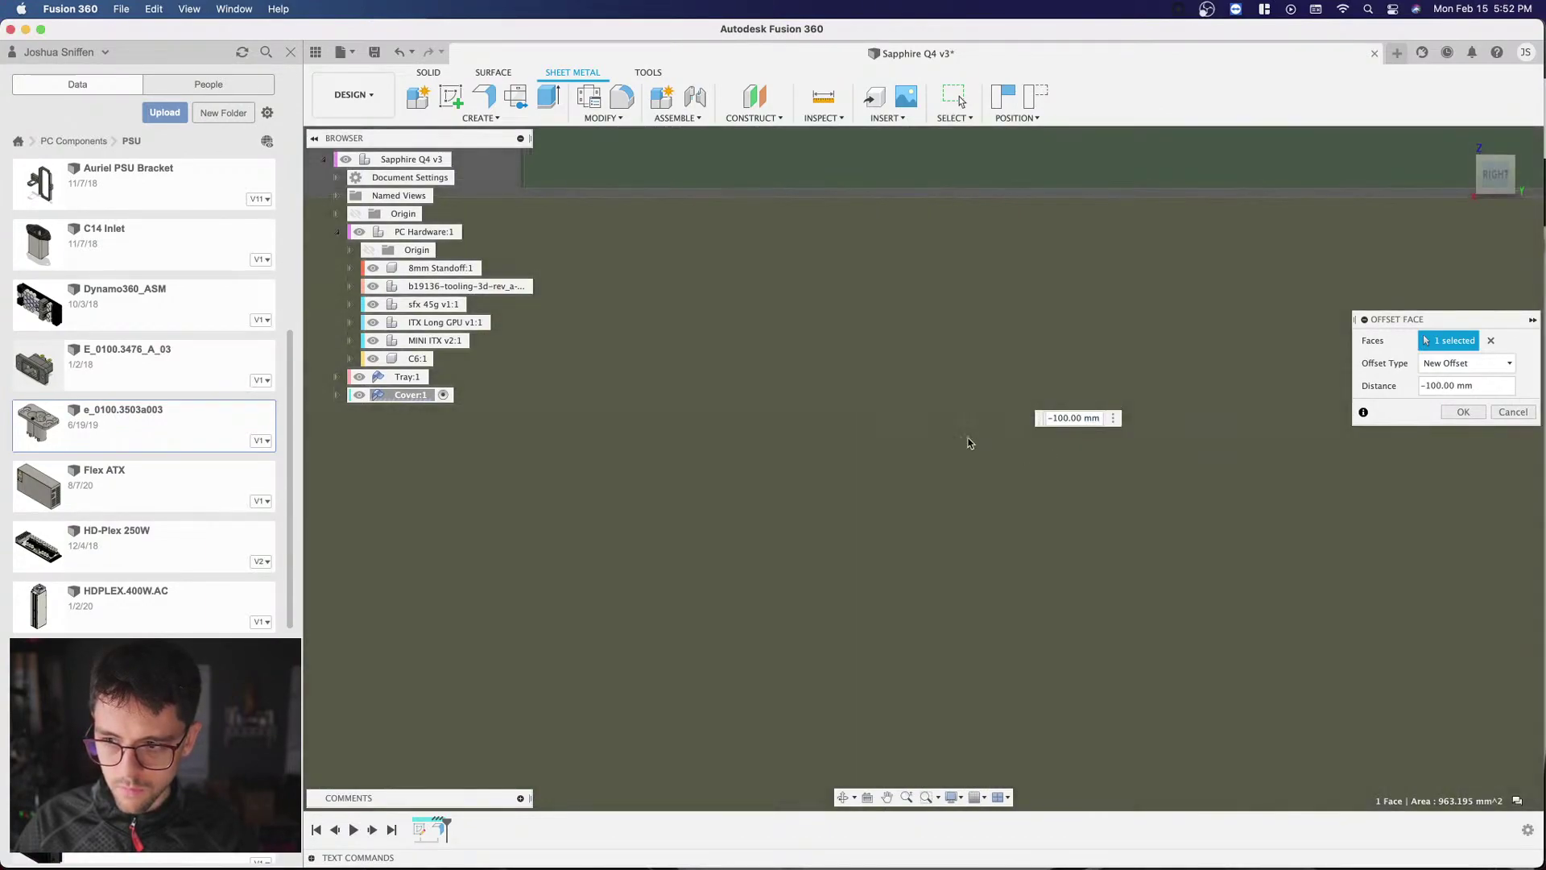
{"action": "scroll", "coordinate": [897, 427], "scroll_direction": "down", "scroll_amount": 6}
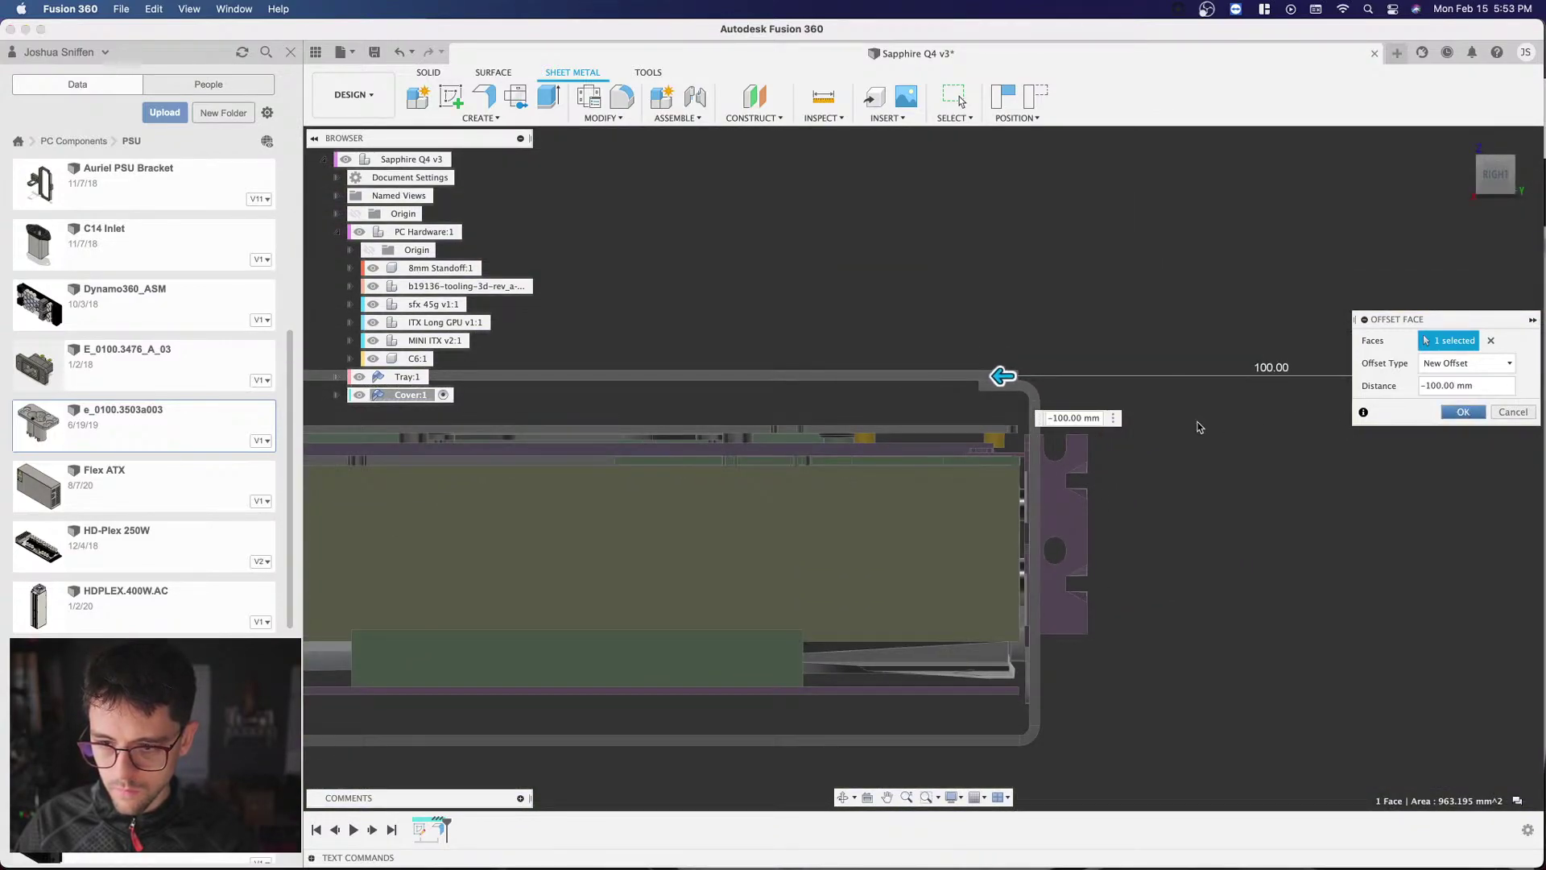
{"action": "key", "text": "Return"}
Step: Offset the Cover's left edge face by -133.264 mm to trim the overhang at the tray's graphics card side
{"action": "scroll", "coordinate": [1205, 391], "scroll_direction": "down", "scroll_amount": 3}
{"action": "left_click", "coordinate": [1517, 156]}
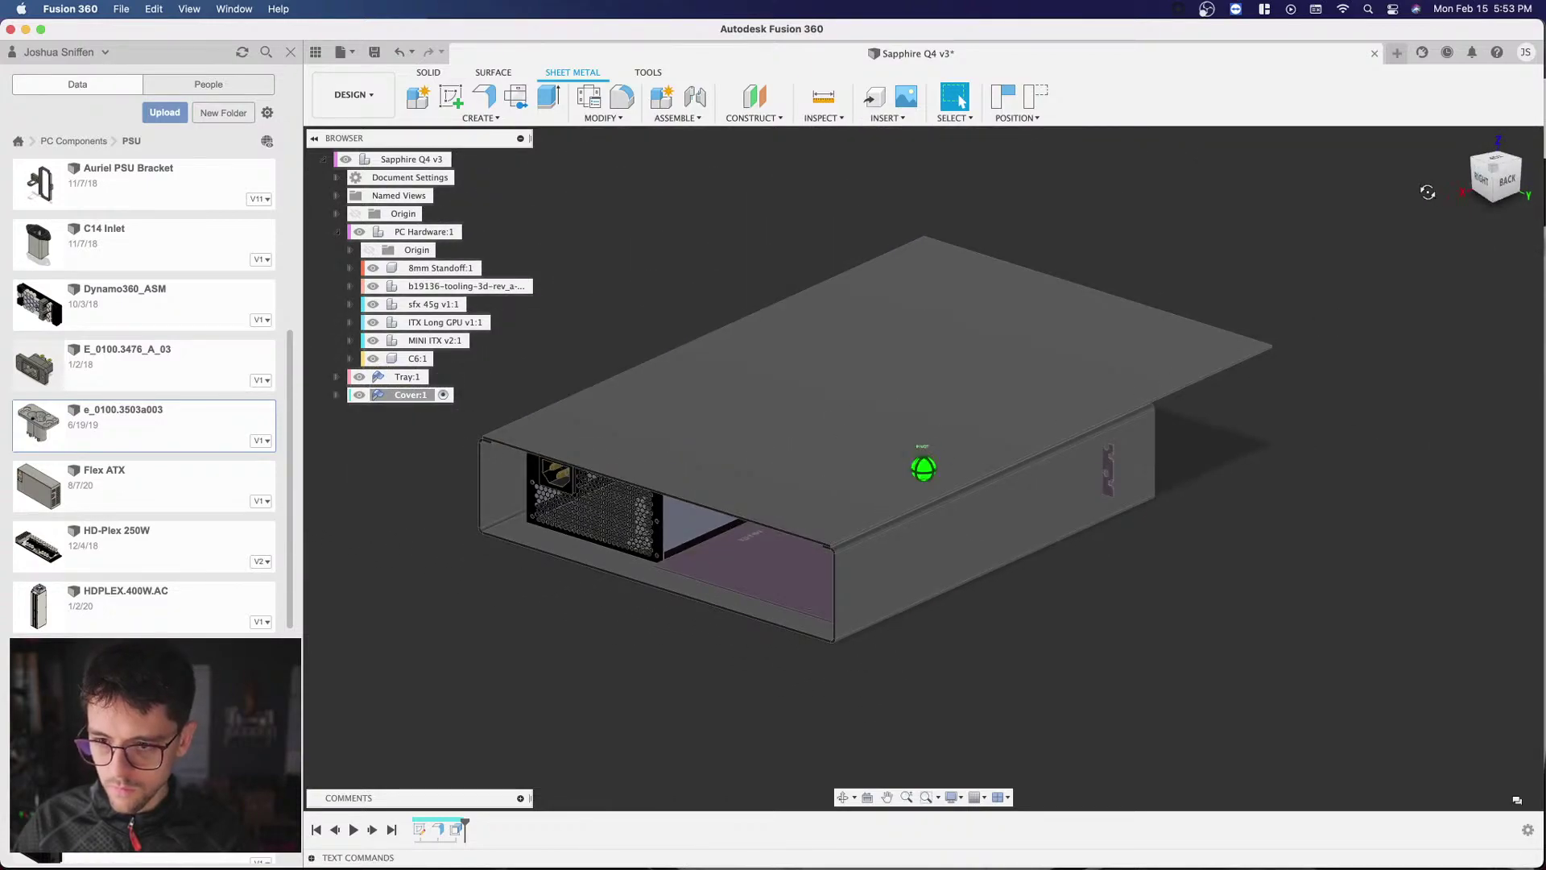
{"action": "middle_click_drag", "start_coordinate": [1427, 192], "coordinate": [1405, 459], "text": "shift"}
{"action": "scroll", "coordinate": [1150, 539], "scroll_direction": "up", "scroll_amount": 10}
{"action": "left_click", "coordinate": [1135, 548]}
{"action": "key", "text": "q"}
{"action": "scroll", "coordinate": [1197, 542], "scroll_direction": "down", "scroll_amount": 1}
{"action": "left_click_drag", "start_coordinate": [1189, 542], "coordinate": [725, 522]}
{"action": "scroll", "coordinate": [1245, 592], "scroll_direction": "down", "scroll_amount": 4}
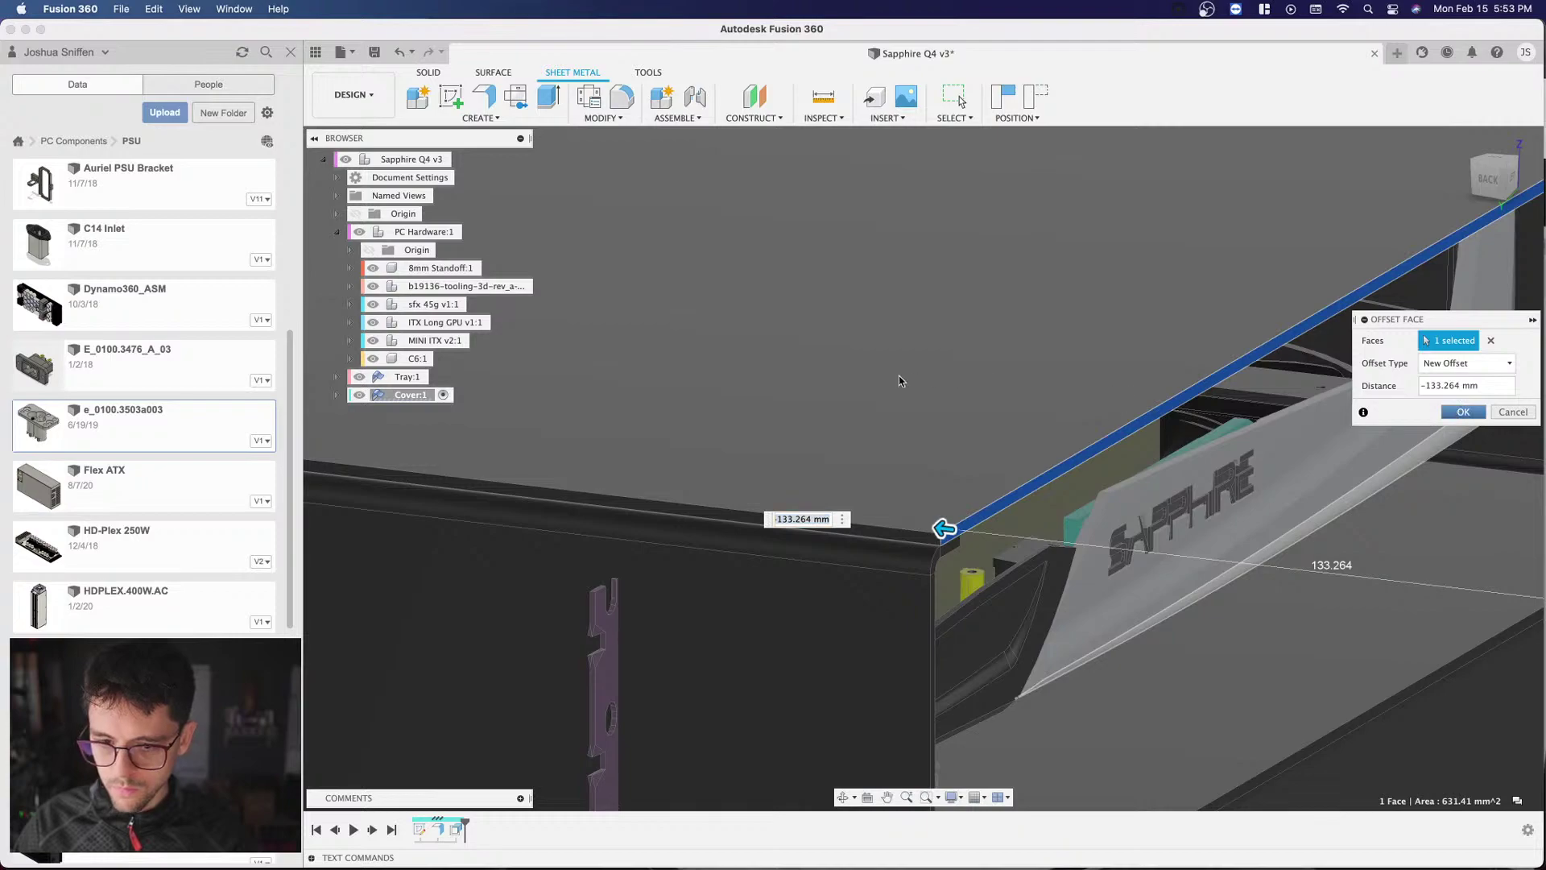
{"action": "key", "text": "Return"}
Step: Start a flange along the Cover's left edge at the graphics card side, folded down with a height of 60 mm
{"action": "scroll", "coordinate": [891, 372], "scroll_direction": "down", "scroll_amount": 5}
{"action": "scroll", "coordinate": [806, 282], "scroll_direction": "up", "scroll_amount": 3}
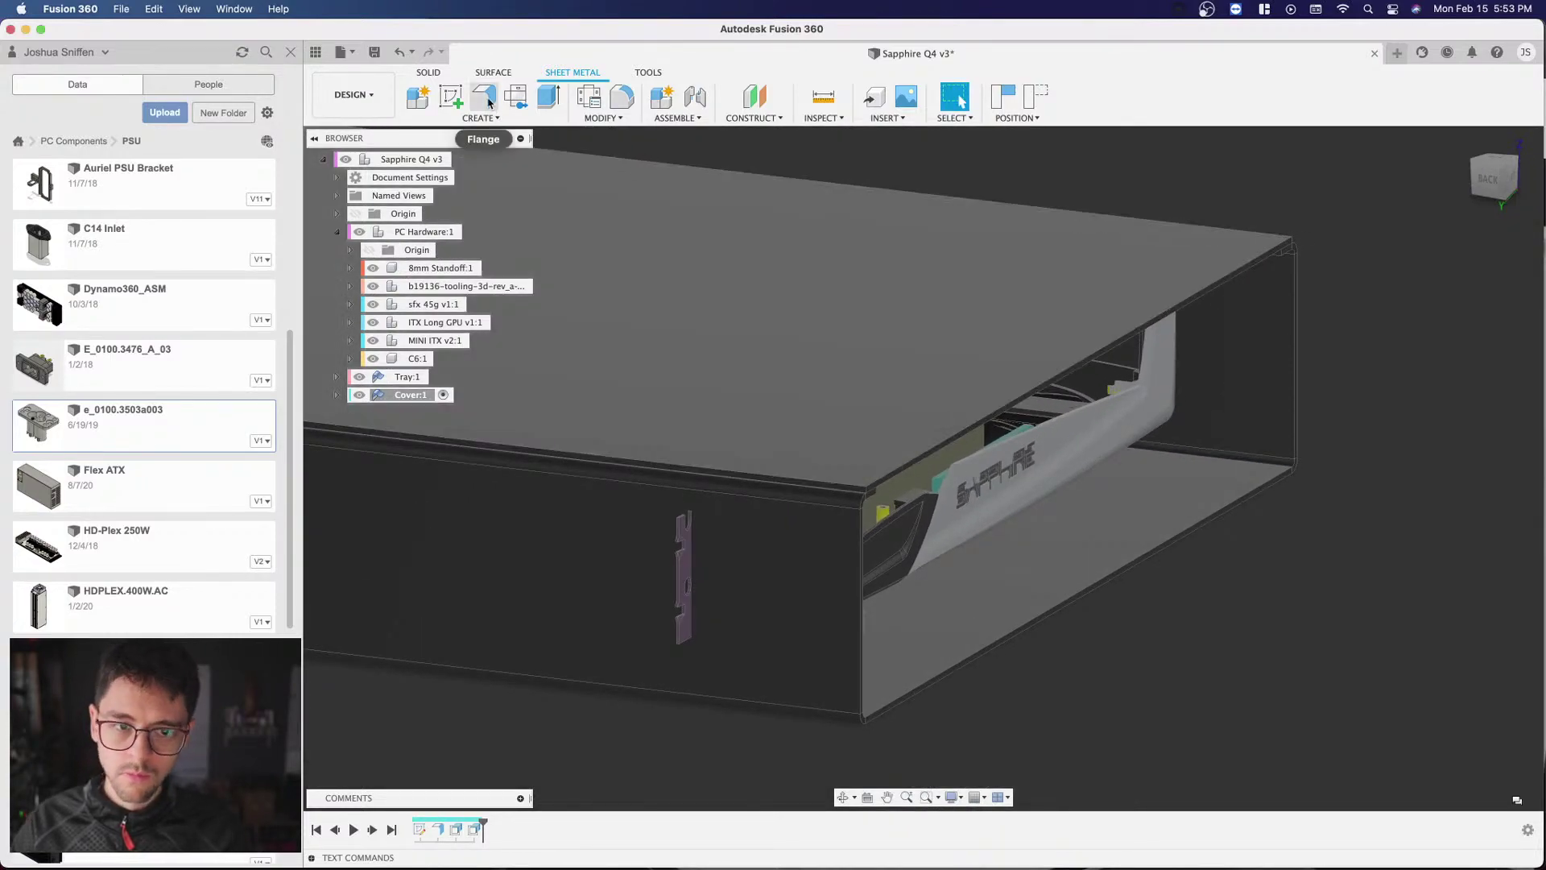
{"action": "left_click", "coordinate": [490, 103]}
{"action": "left_click", "coordinate": [795, 464]}
{"action": "key", "text": "f"}
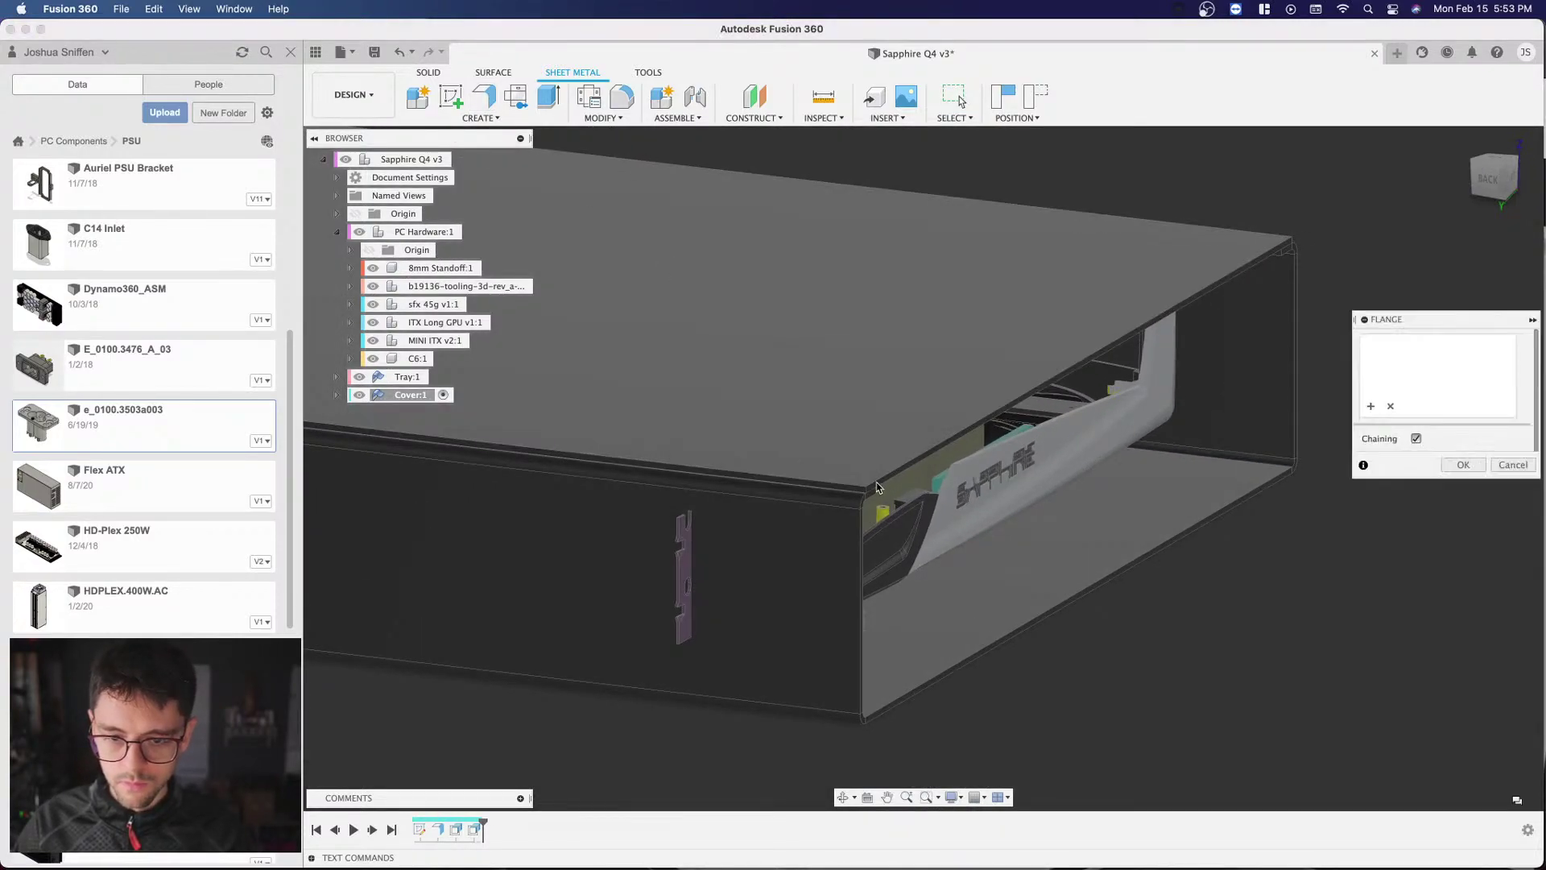
{"action": "scroll", "coordinate": [894, 482], "scroll_direction": "up", "scroll_amount": 3}
{"action": "left_click", "coordinate": [894, 481]}
{"action": "scroll", "coordinate": [1022, 379], "scroll_direction": "down", "scroll_amount": 3}
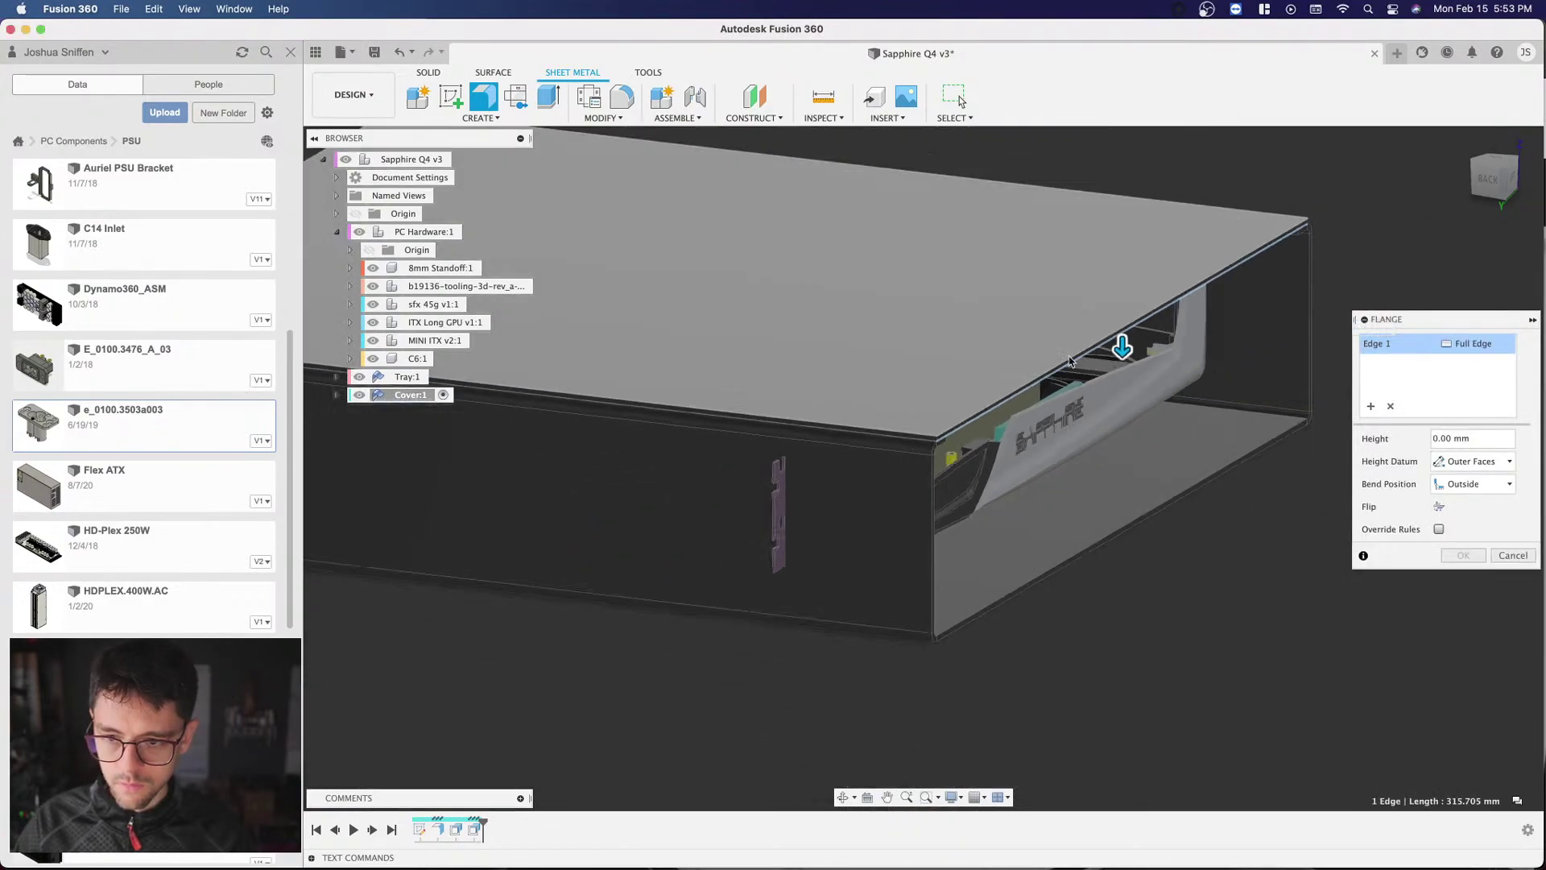
{"action": "left_click", "coordinate": [1488, 179]}
{"action": "left_click_drag", "start_coordinate": [1104, 342], "coordinate": [1104, 510]}
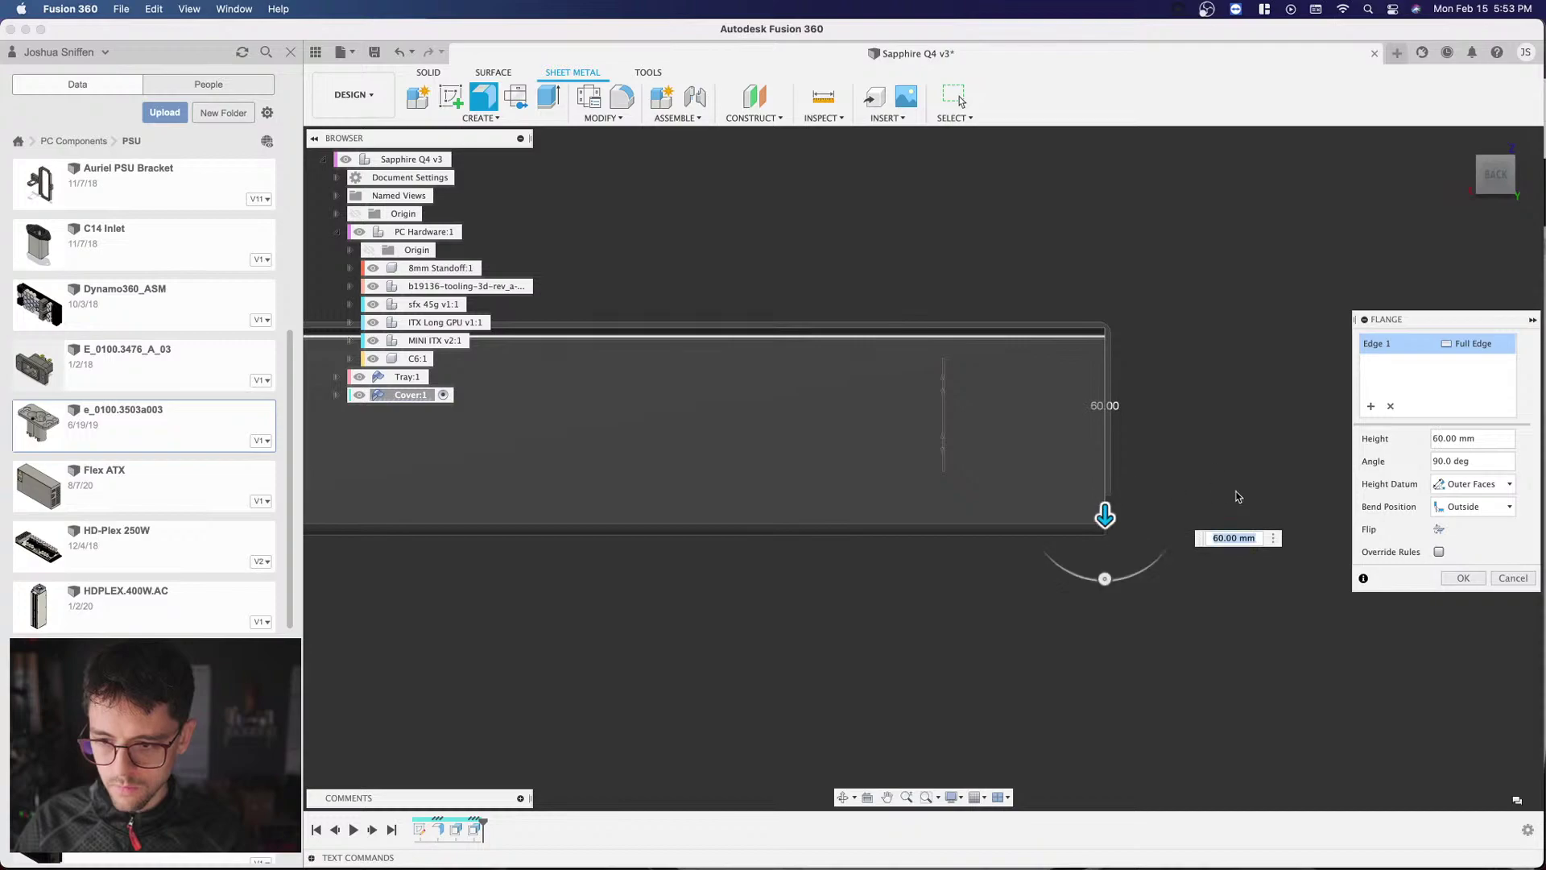
{"action": "type", "text": "60"}
{"action": "key", "text": "Return"}
Step: Set the left side flange's height to 70 mm
{"action": "scroll", "coordinate": [964, 390], "scroll_direction": "down", "scroll_amount": 1}
{"action": "scroll", "coordinate": [964, 390], "scroll_direction": "up", "scroll_amount": 1}
{"action": "left_click_drag", "start_coordinate": [1483, 171], "coordinate": [1094, 288]}
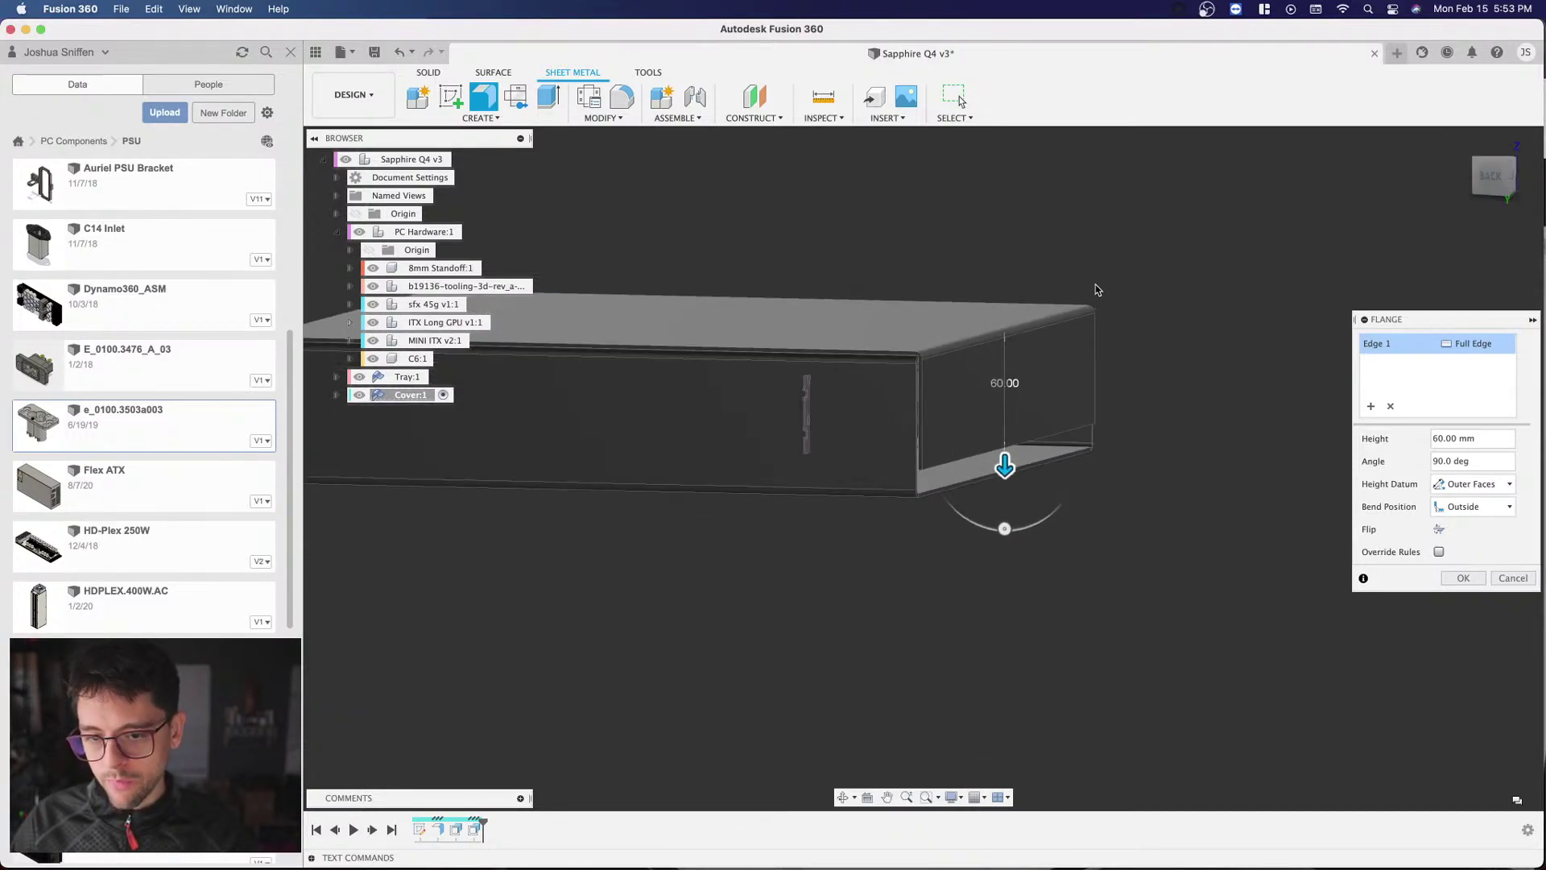
{"action": "left_click", "coordinate": [1499, 179]}
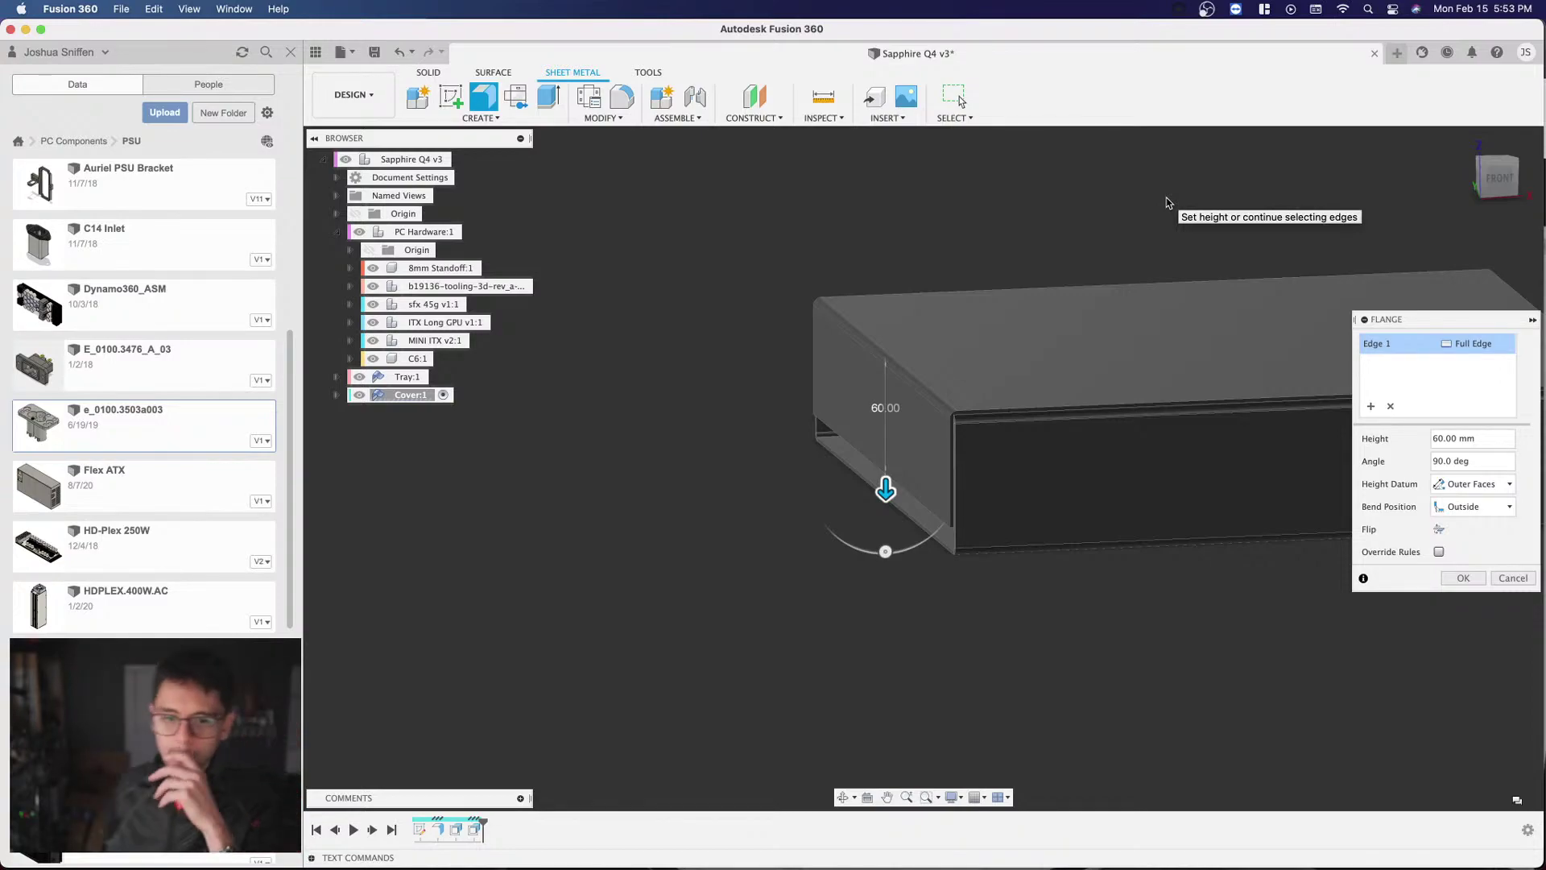
{"action": "left_click", "coordinate": [1498, 177]}
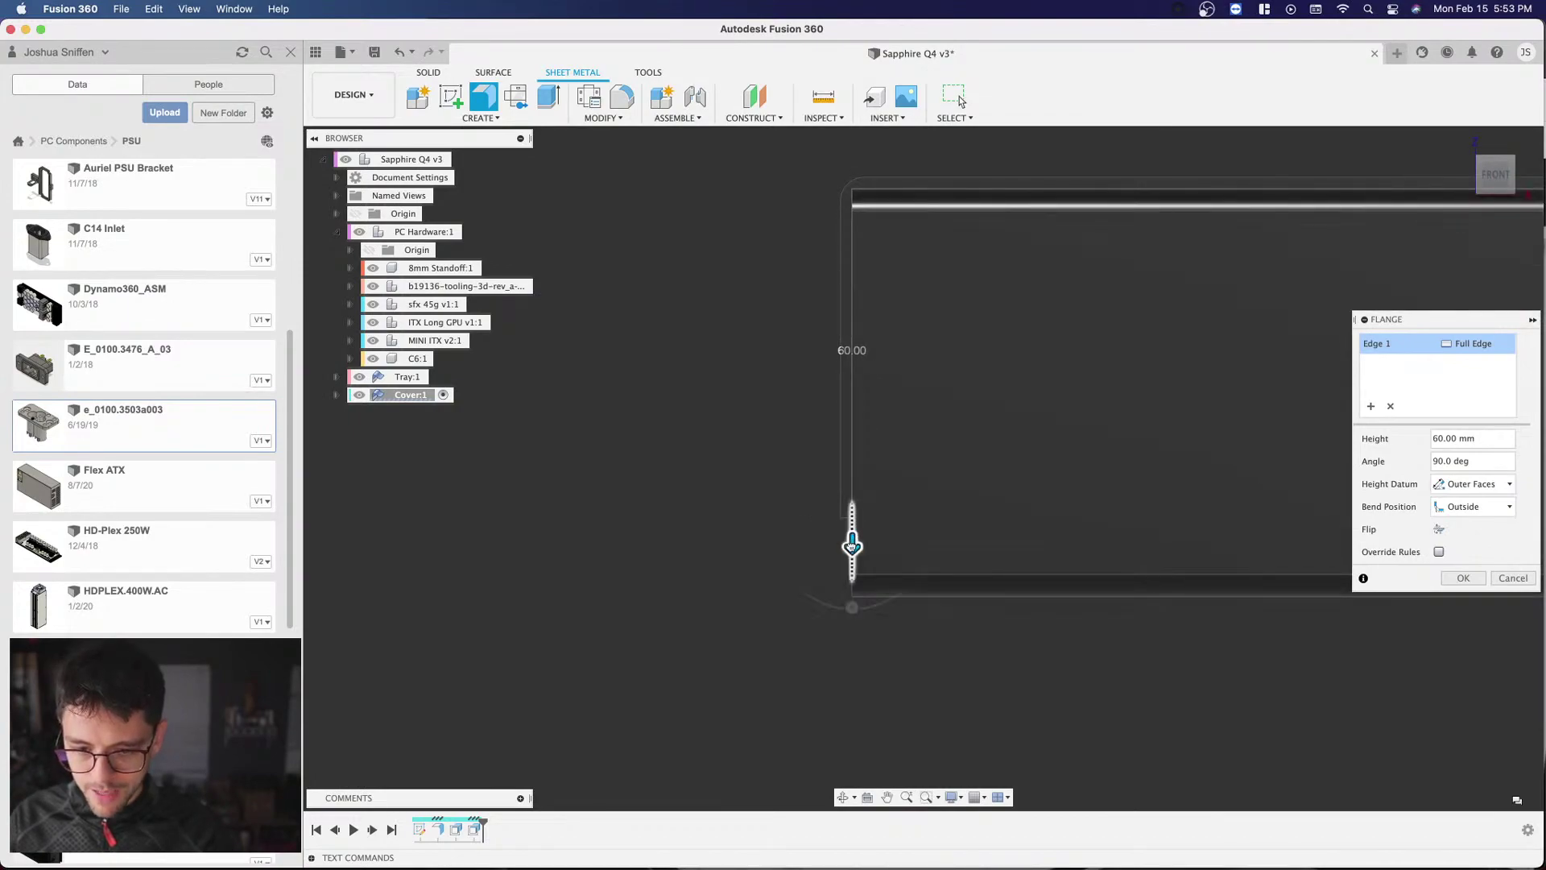
{"action": "left_click_drag", "start_coordinate": [852, 542], "coordinate": [852, 572]}
{"action": "type", "text": "70"}
{"action": "middle_click_drag", "start_coordinate": [921, 462], "coordinate": [917, 601], "text": "shift"}
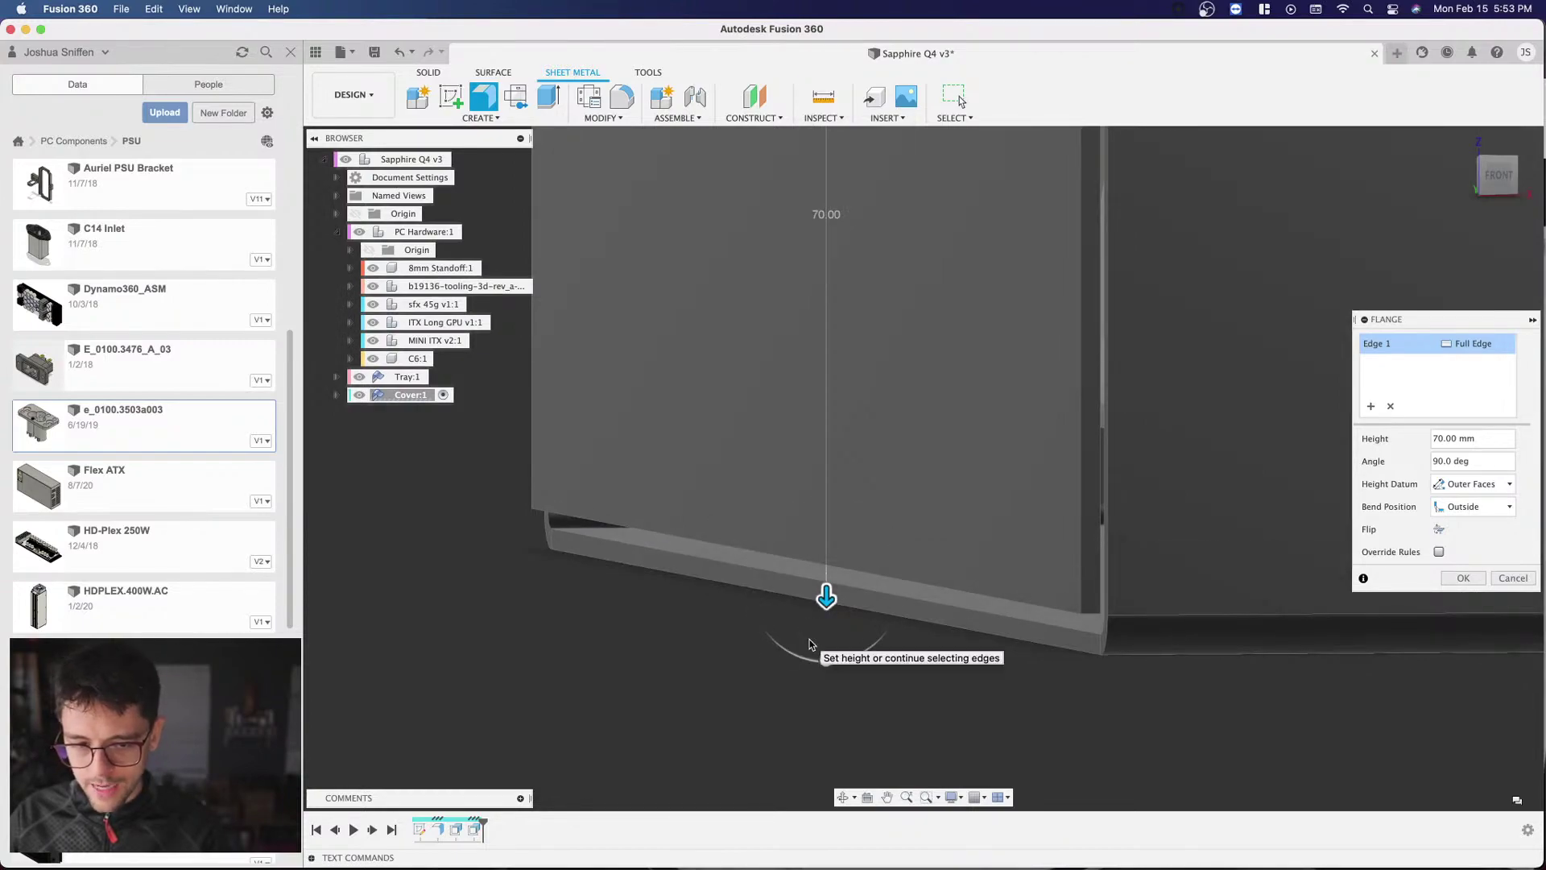
Step: Set the left side flange's height to 72 mm and create it with an outside bend position
{"action": "left_click_drag", "start_coordinate": [1494, 174], "coordinate": [1103, 325]}
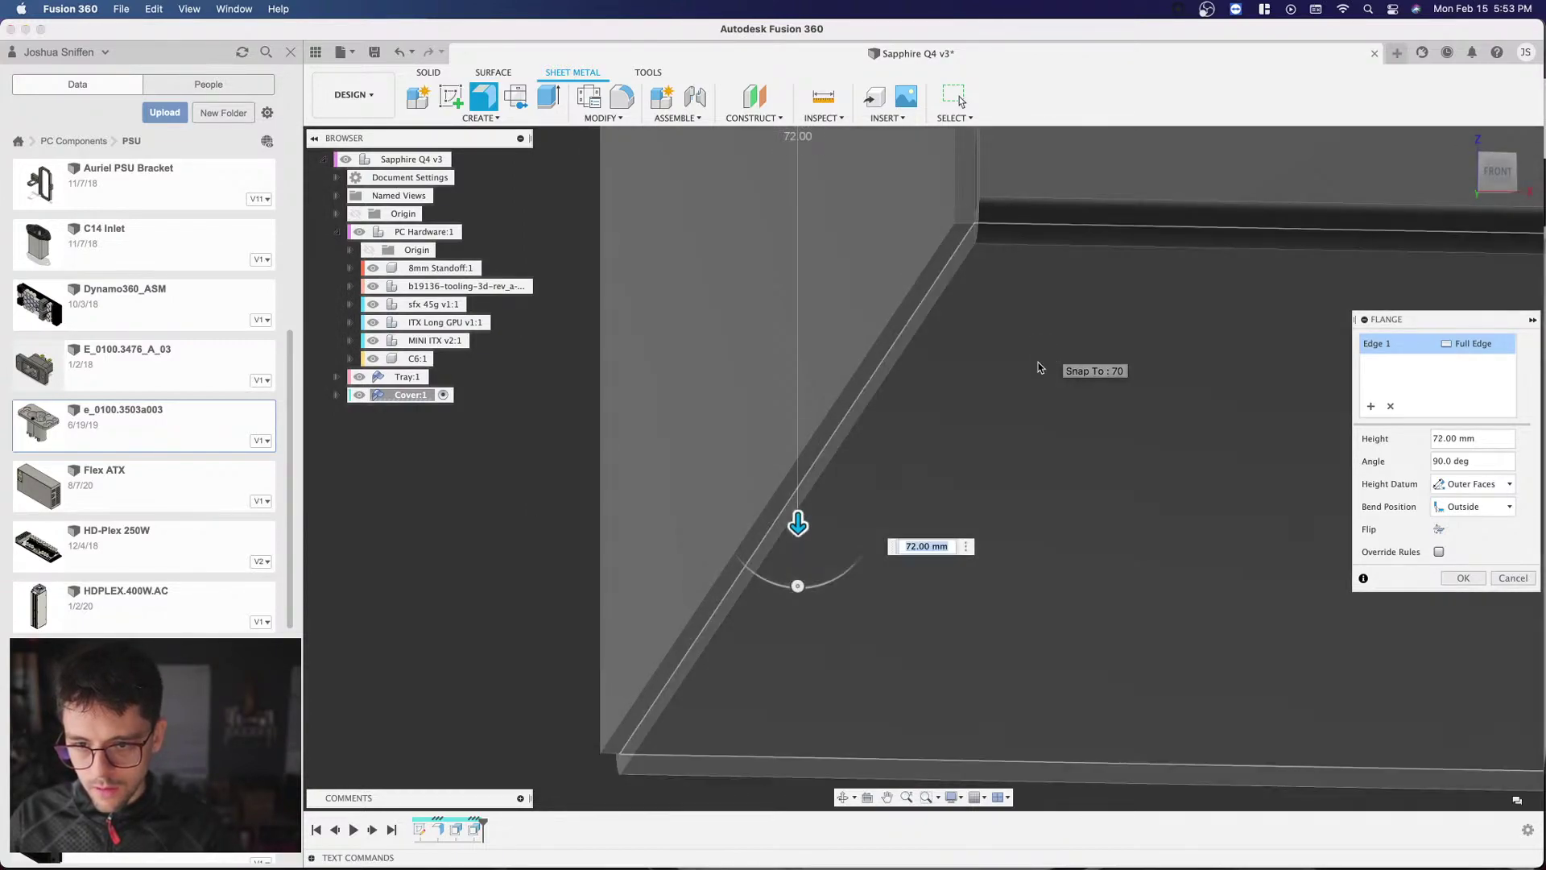
{"action": "type", "text": "72"}
{"action": "key", "text": "Return"}
{"action": "middle_click_drag", "start_coordinate": [1036, 362], "coordinate": [726, 338], "text": "shift"}
{"action": "middle_click_drag", "start_coordinate": [904, 579], "coordinate": [973, 452], "text": "shift"}
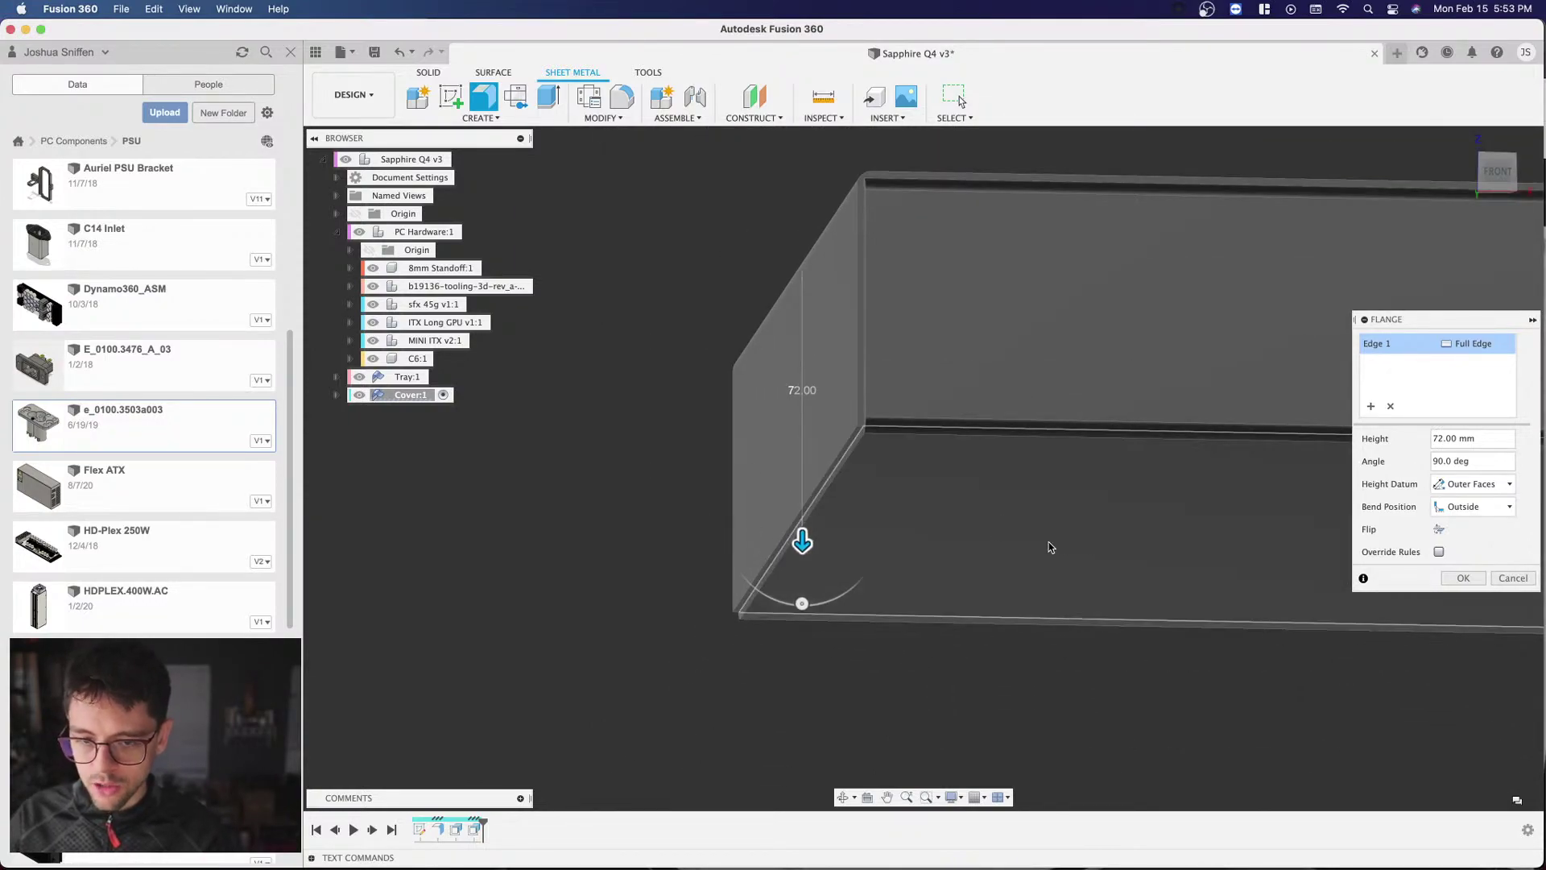
{"action": "mouse_move", "coordinate": [1127, 516]}
{"action": "middle_mouse_down", "text": "shift"}
{"action": "mouse_move", "coordinate": [1464, 206]}
{"action": "mouse_move", "coordinate": [1538, 161]}
{"action": "mouse_move", "coordinate": [1441, 207]}
{"action": "middle_mouse_up", "text": "shift"}
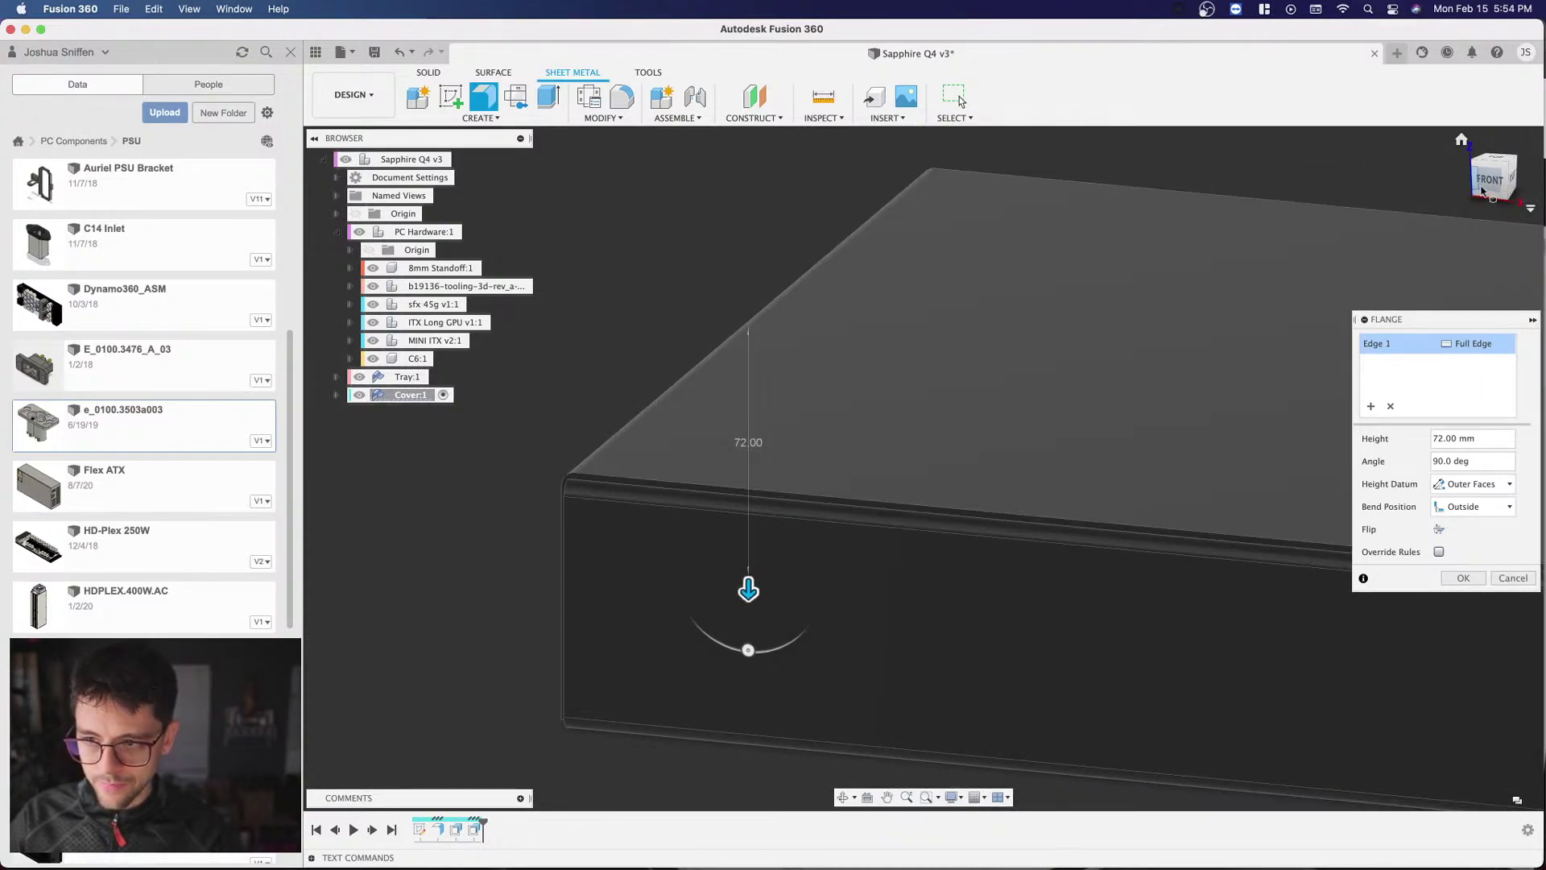
{"action": "left_click", "coordinate": [1462, 579]}
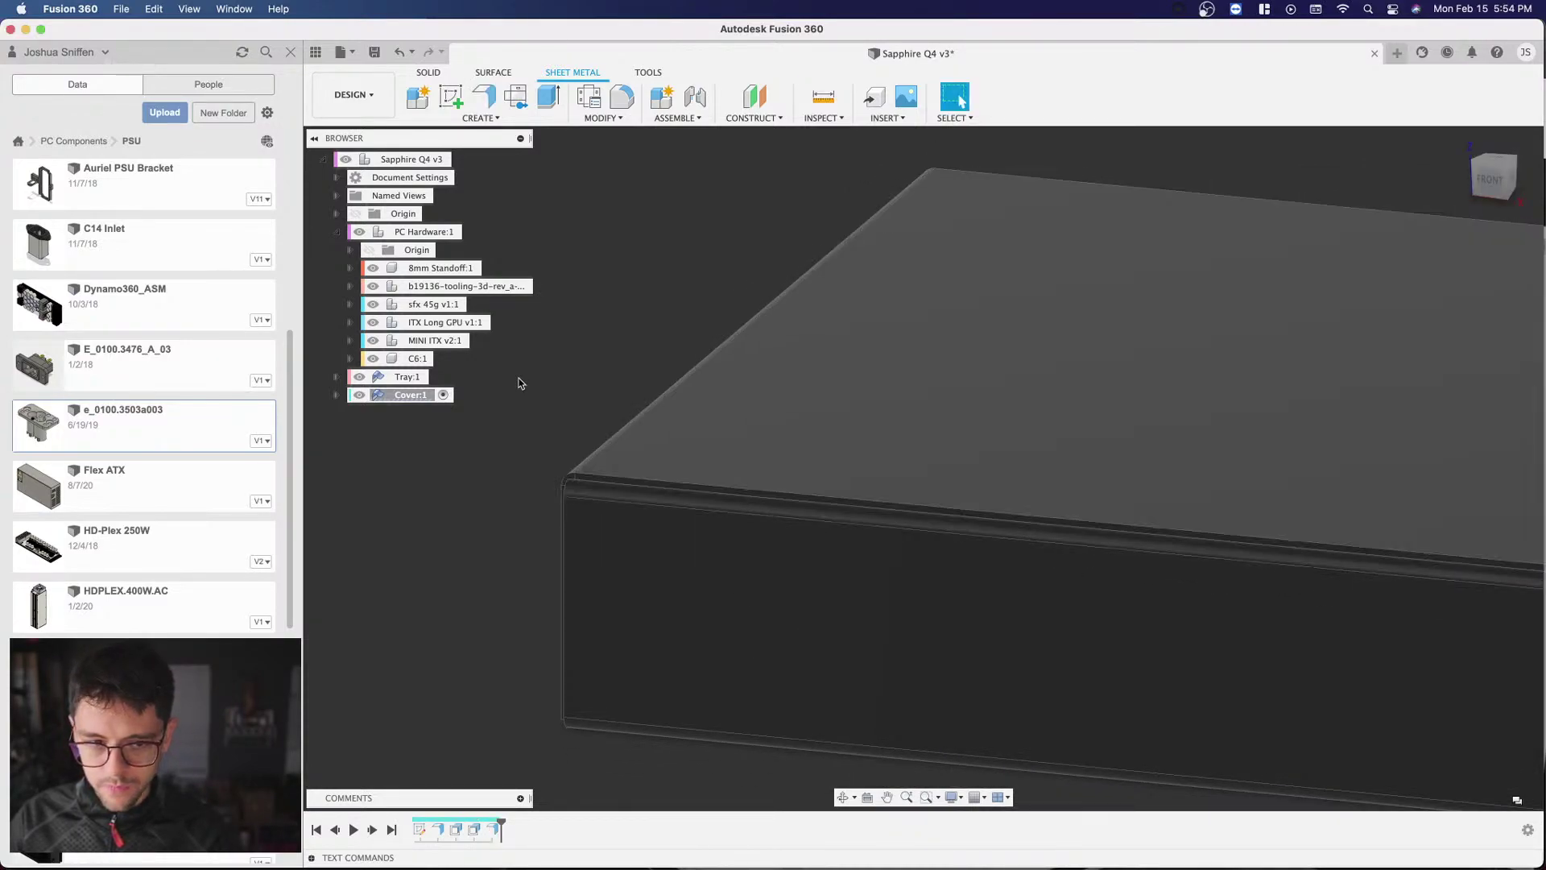
Step: Hide the Tray and add a 12 mm inward flange along the left side flange's lower edge, using the Inside bend position
{"action": "left_click", "coordinate": [358, 376]}
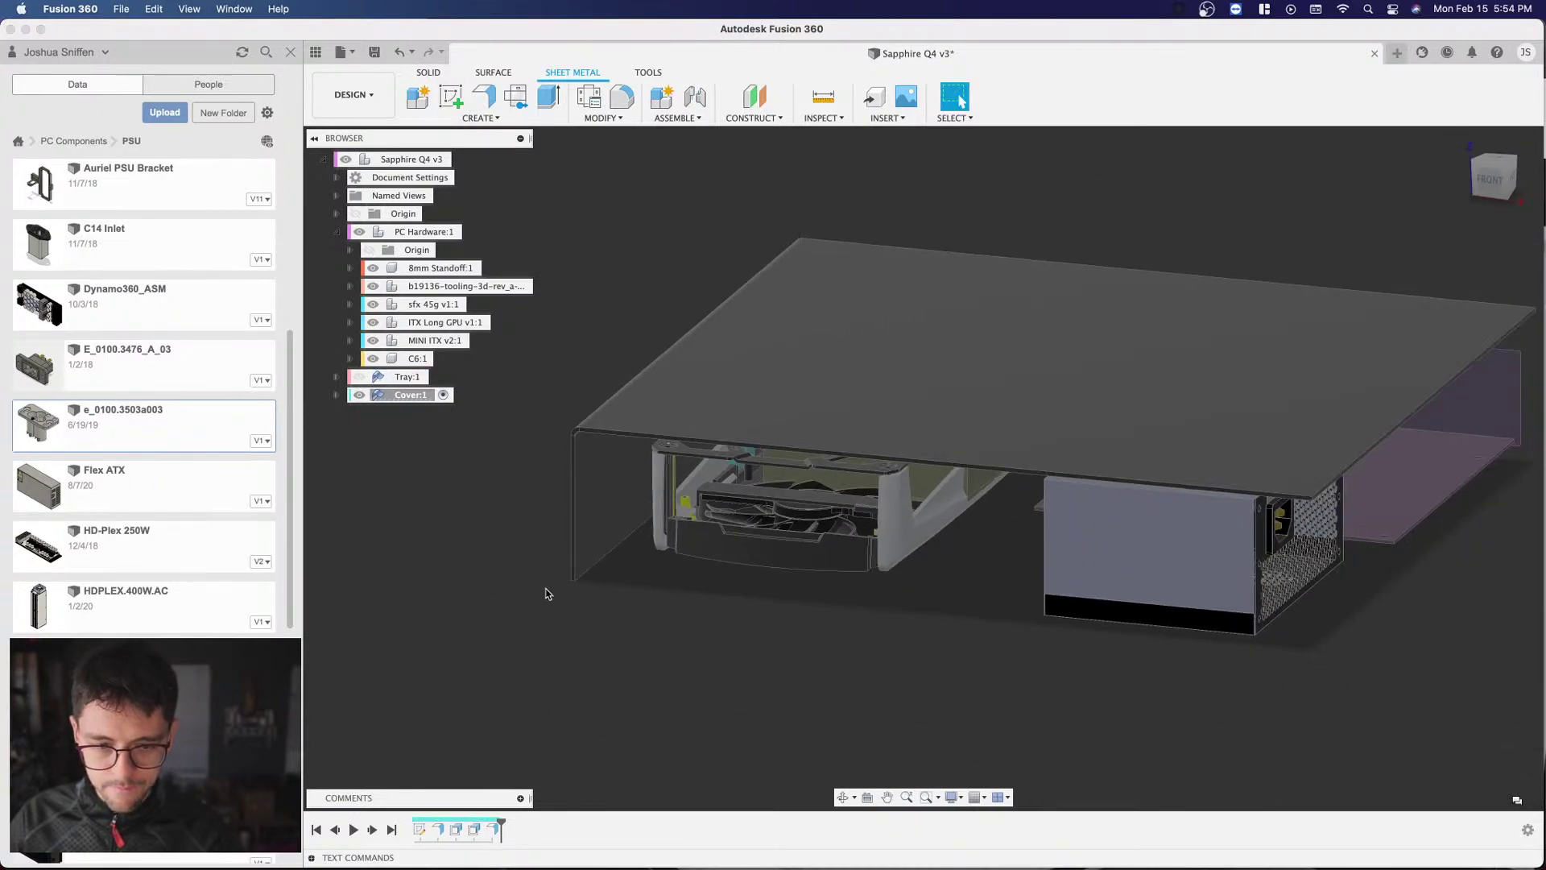
{"action": "left_click", "coordinate": [483, 97]}
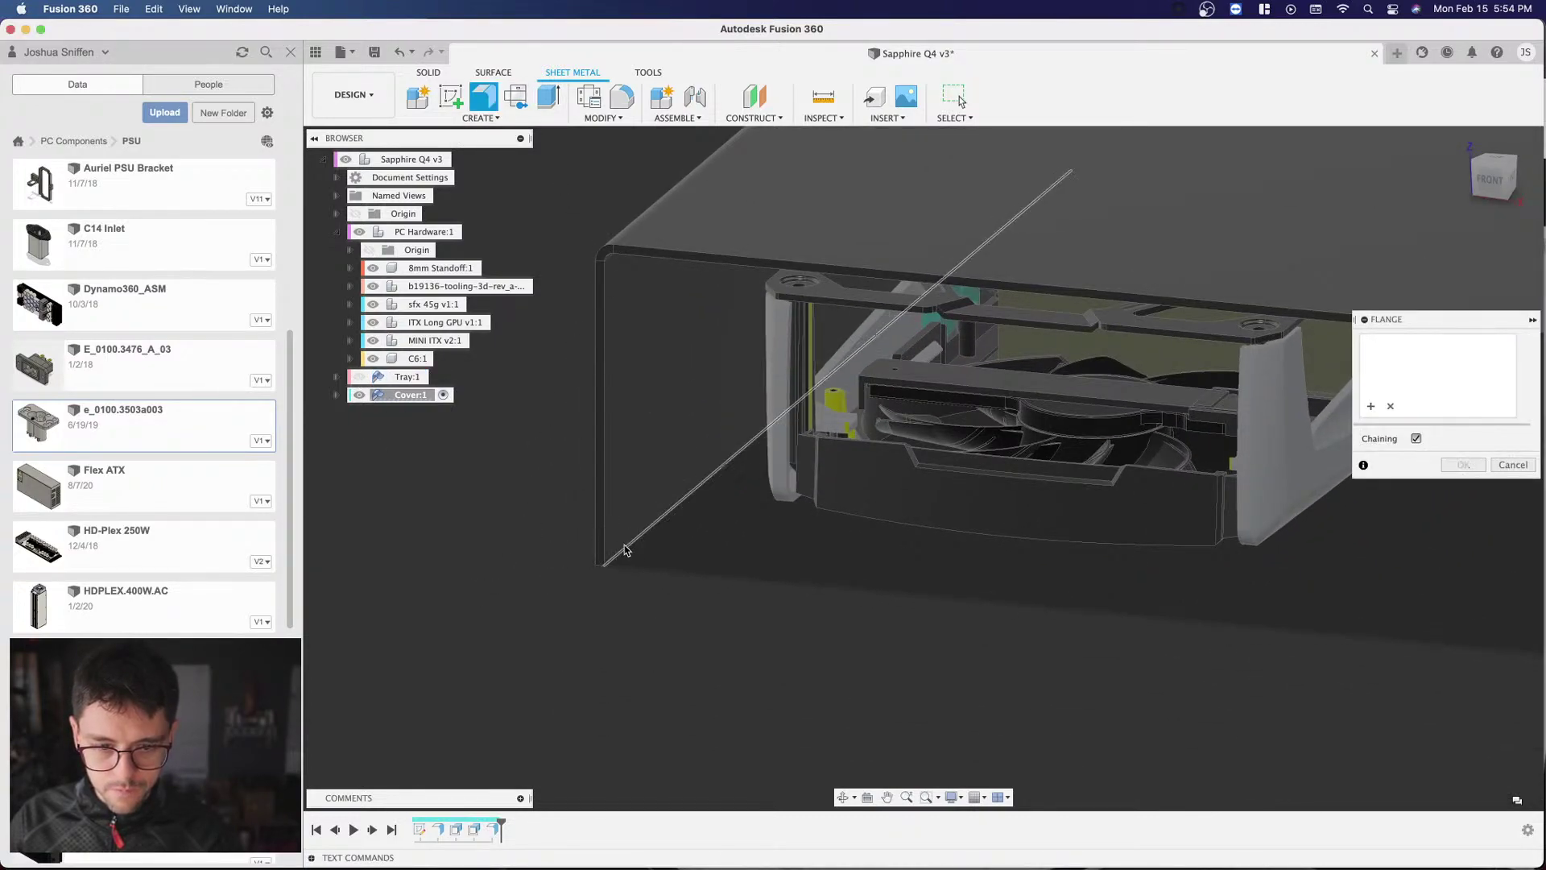
{"action": "left_click", "coordinate": [621, 550]}
{"action": "mouse_move", "coordinate": [855, 368]}
{"action": "left_mouse_down"}
{"action": "mouse_move", "coordinate": [876, 370]}
{"action": "mouse_move", "coordinate": [842, 367]}
{"action": "mouse_move", "coordinate": [876, 376]}
{"action": "left_mouse_up"}
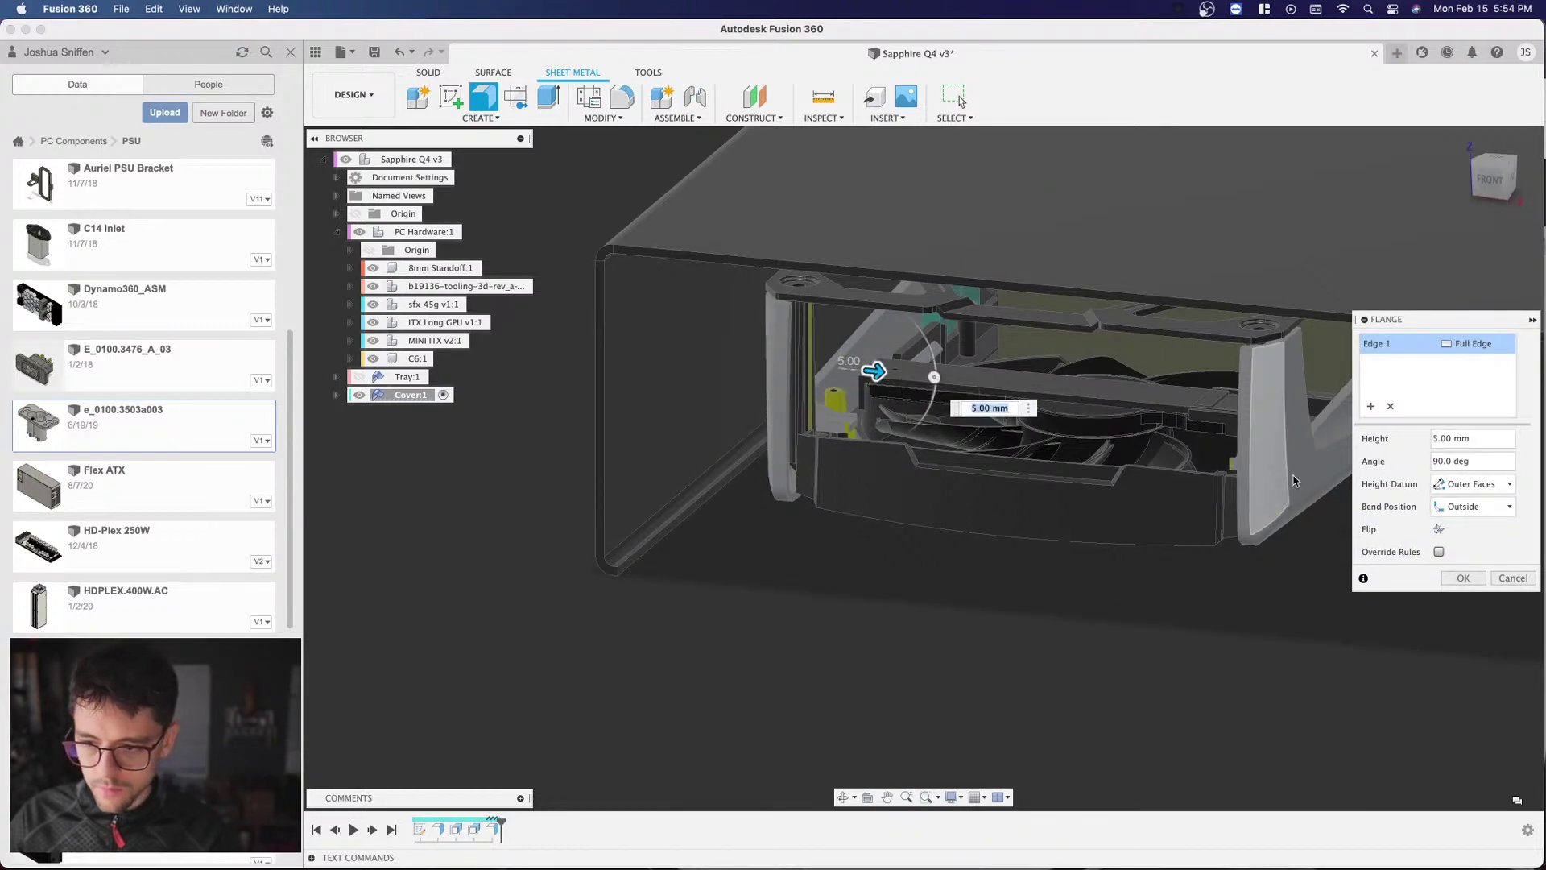
{"action": "left_click", "coordinate": [1472, 505]}
{"action": "left_click", "coordinate": [1461, 524]}
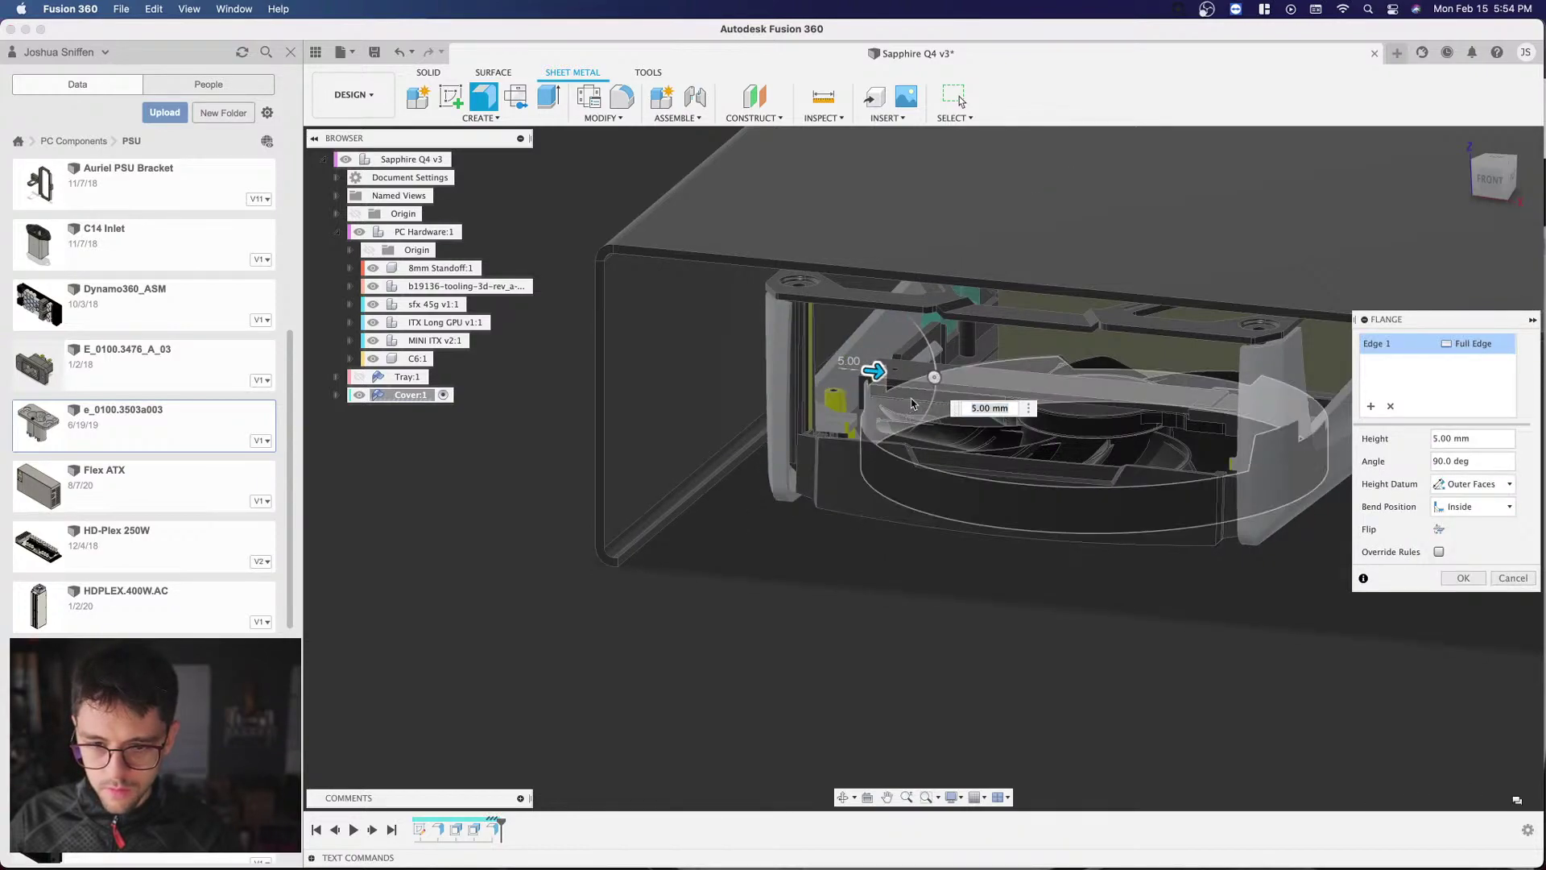
{"action": "left_click", "coordinate": [984, 408]}
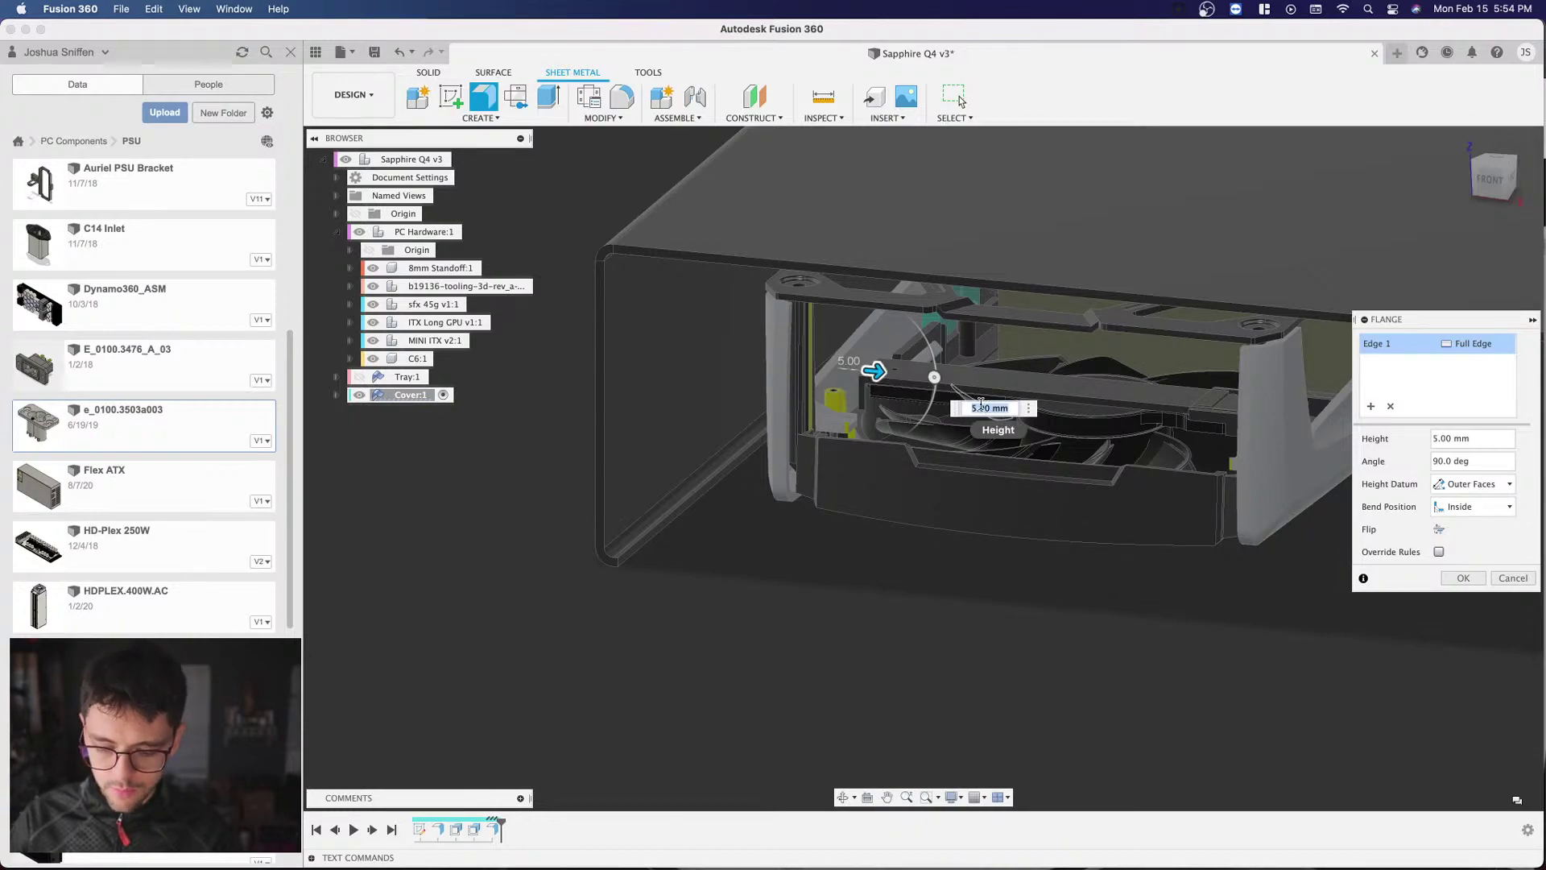
{"action": "type", "text": "12"}
{"action": "key", "text": "Return"}
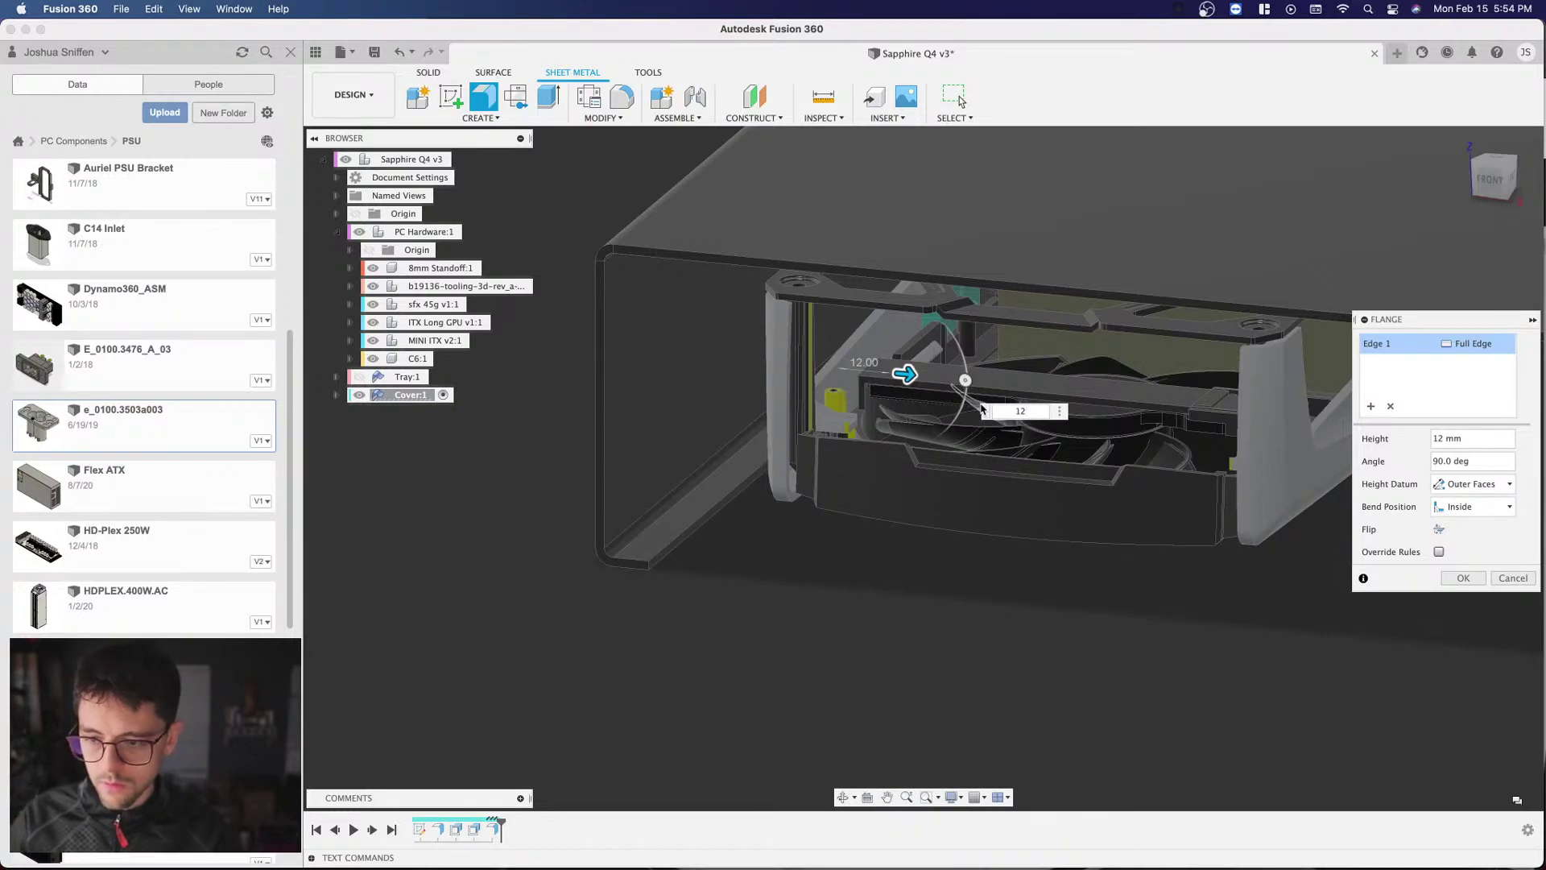
{"action": "left_click", "coordinate": [1458, 578]}
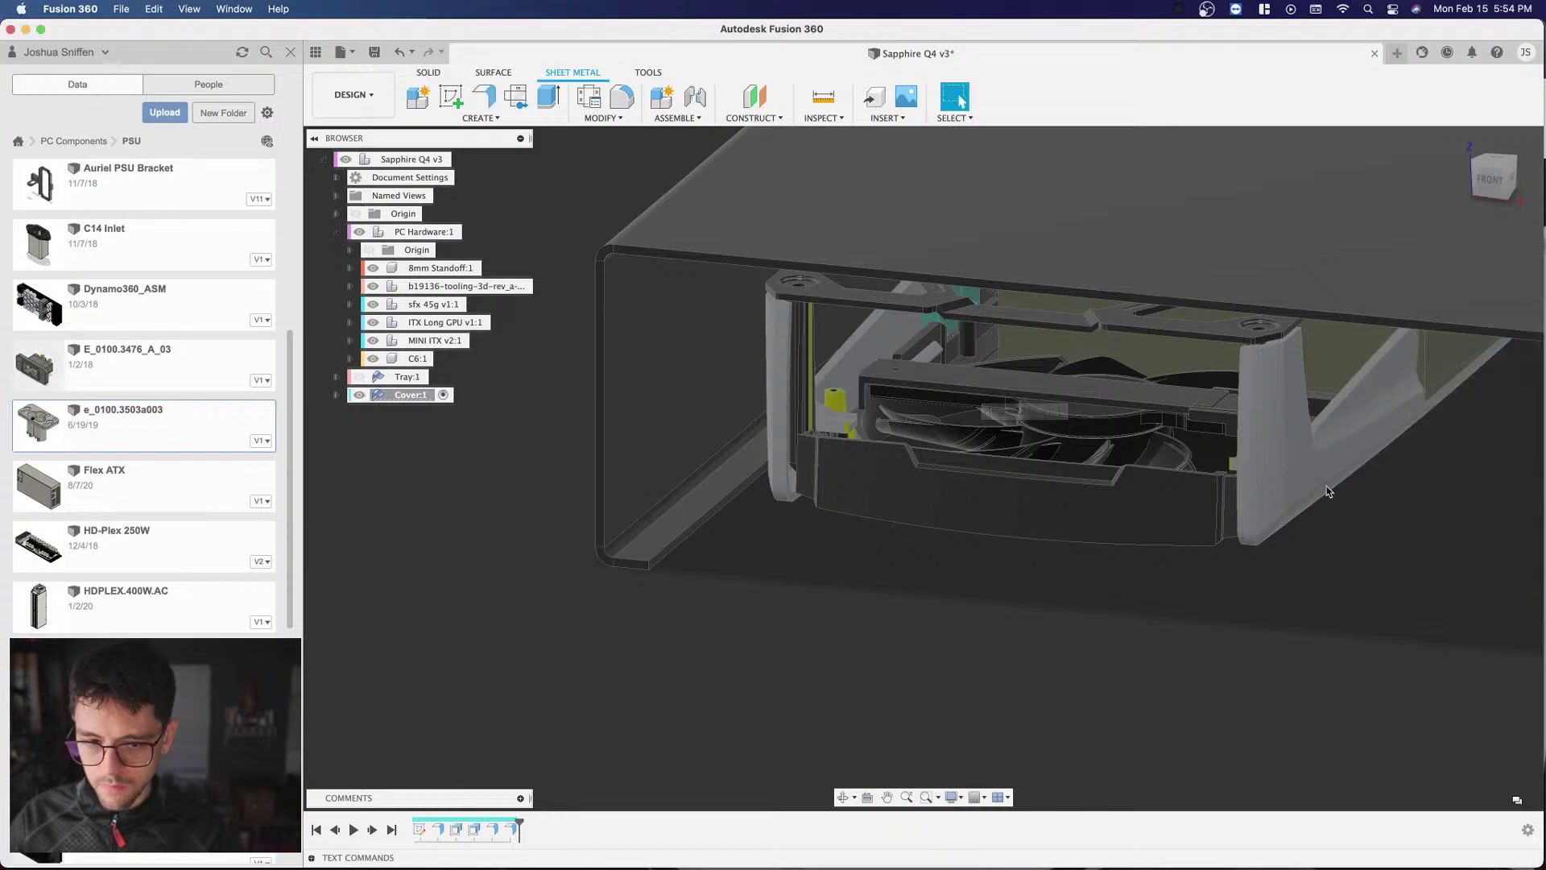
Step: Show the Tray and examine how the Cover's lower left lip meets the tray's bottom
{"action": "left_click", "coordinate": [359, 376]}
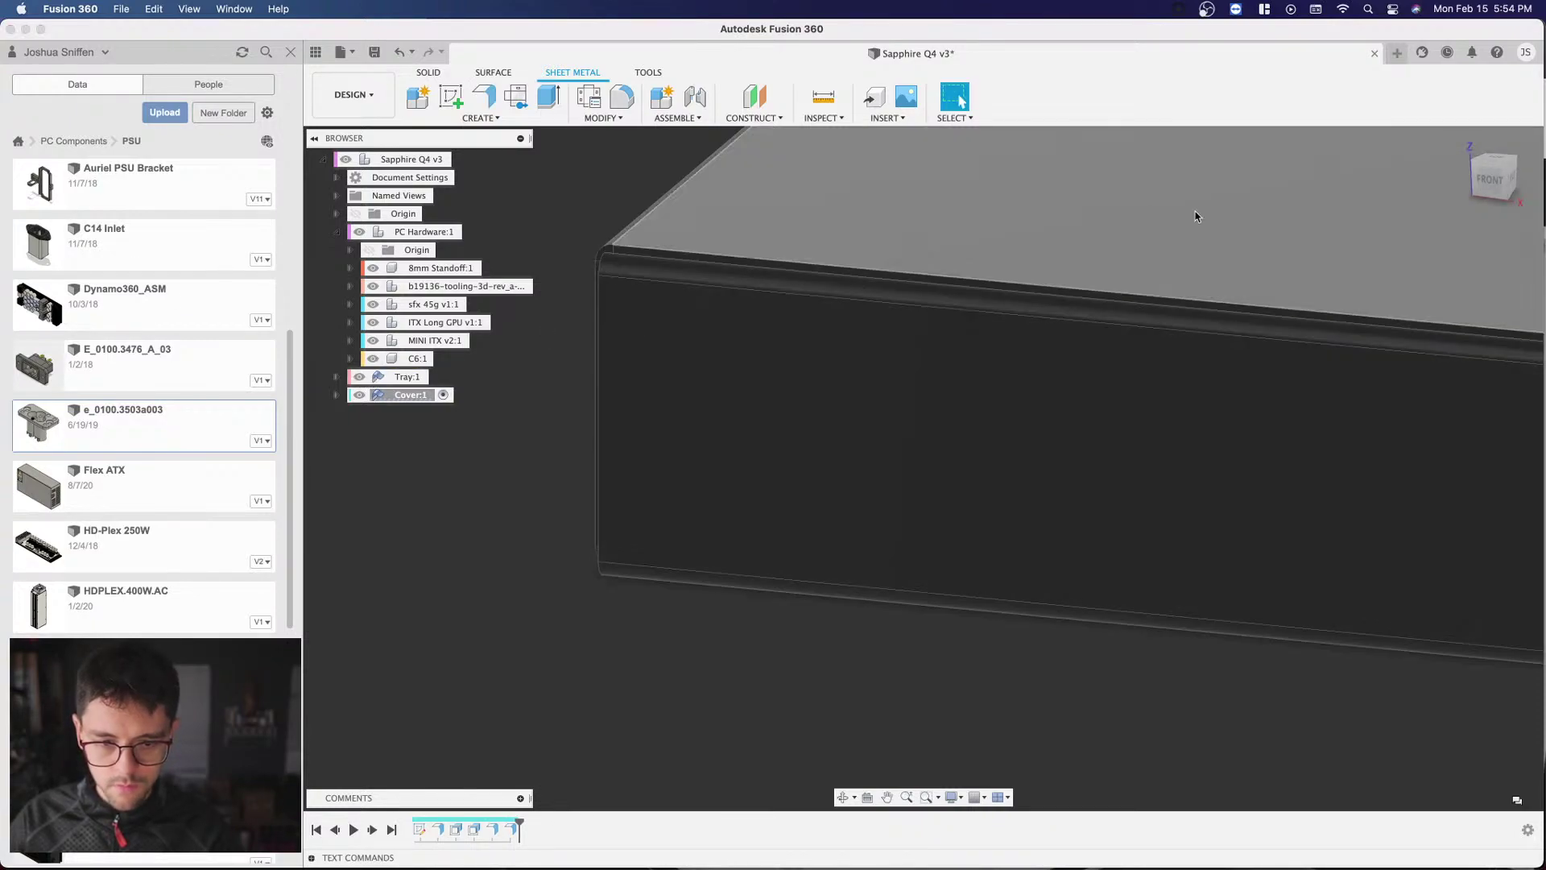
{"action": "left_click", "coordinate": [1508, 176]}
{"action": "left_click_drag", "start_coordinate": [1514, 172], "coordinate": [915, 433]}
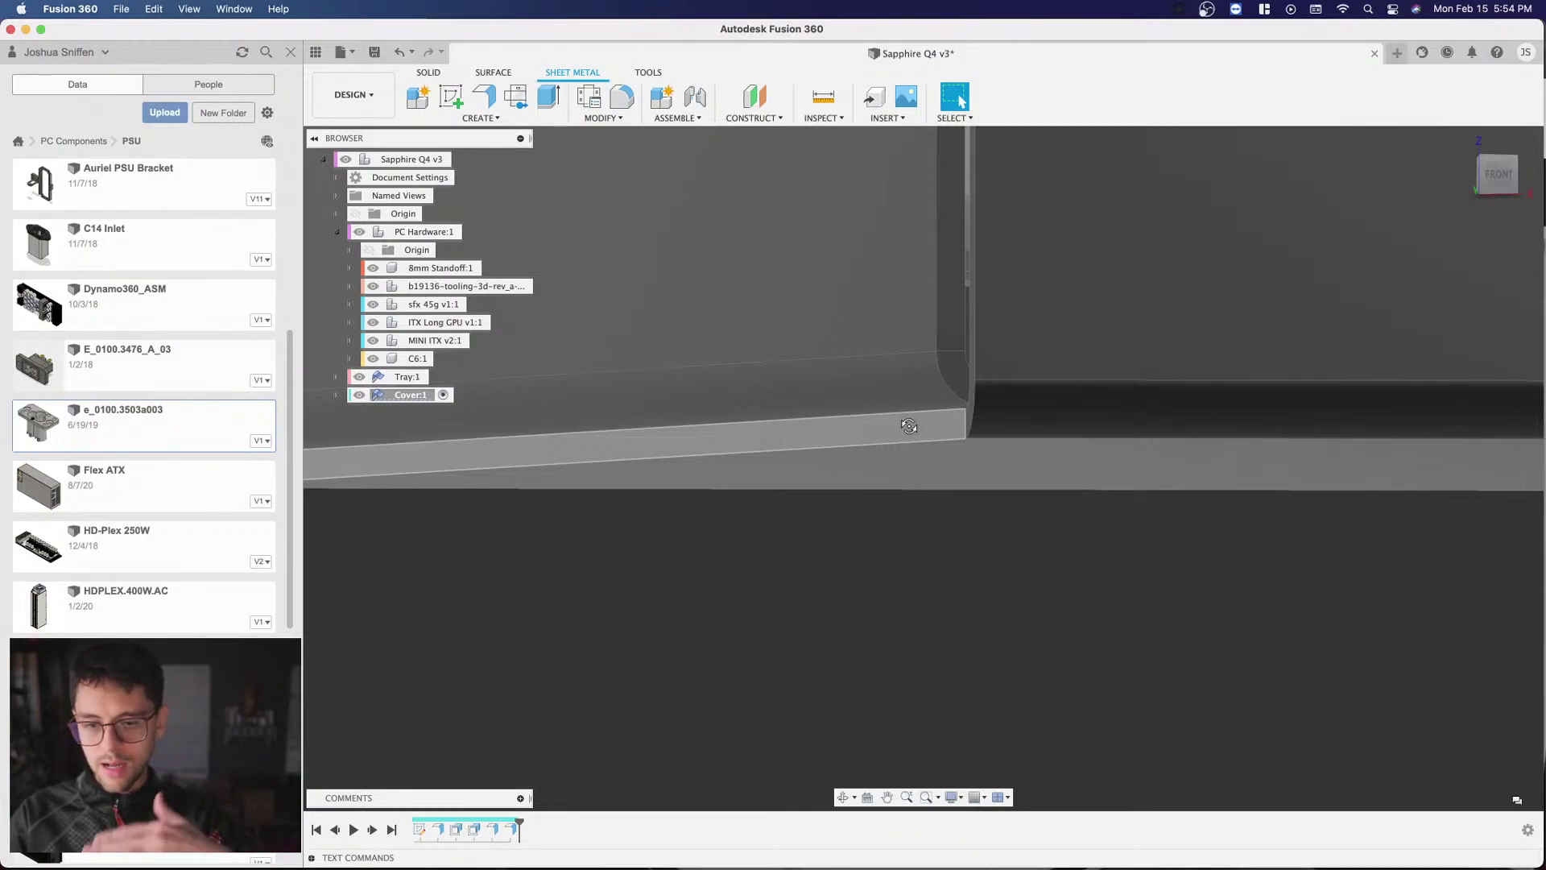
{"action": "left_click_drag", "start_coordinate": [891, 421], "coordinate": [1087, 306]}
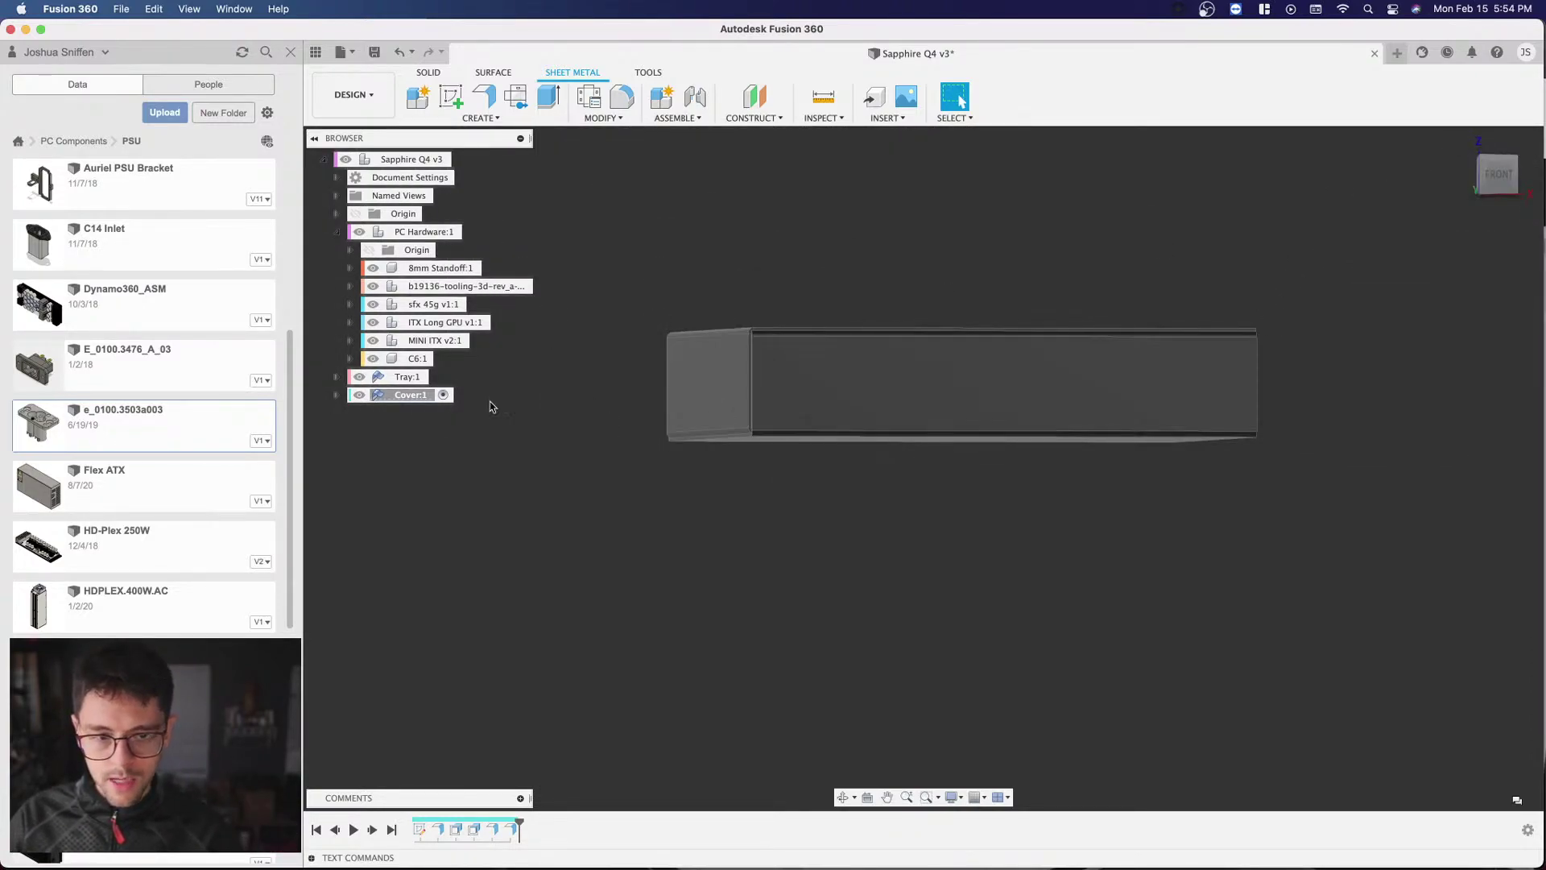
Step: Hide the Tray and add a 72 mm downward flange along the Cover's right edge beside the power supply, with an inside bend position
{"action": "left_click", "coordinate": [359, 376]}
{"action": "middle_click_drag", "start_coordinate": [1385, 301], "coordinate": [966, 226], "text": "shift"}
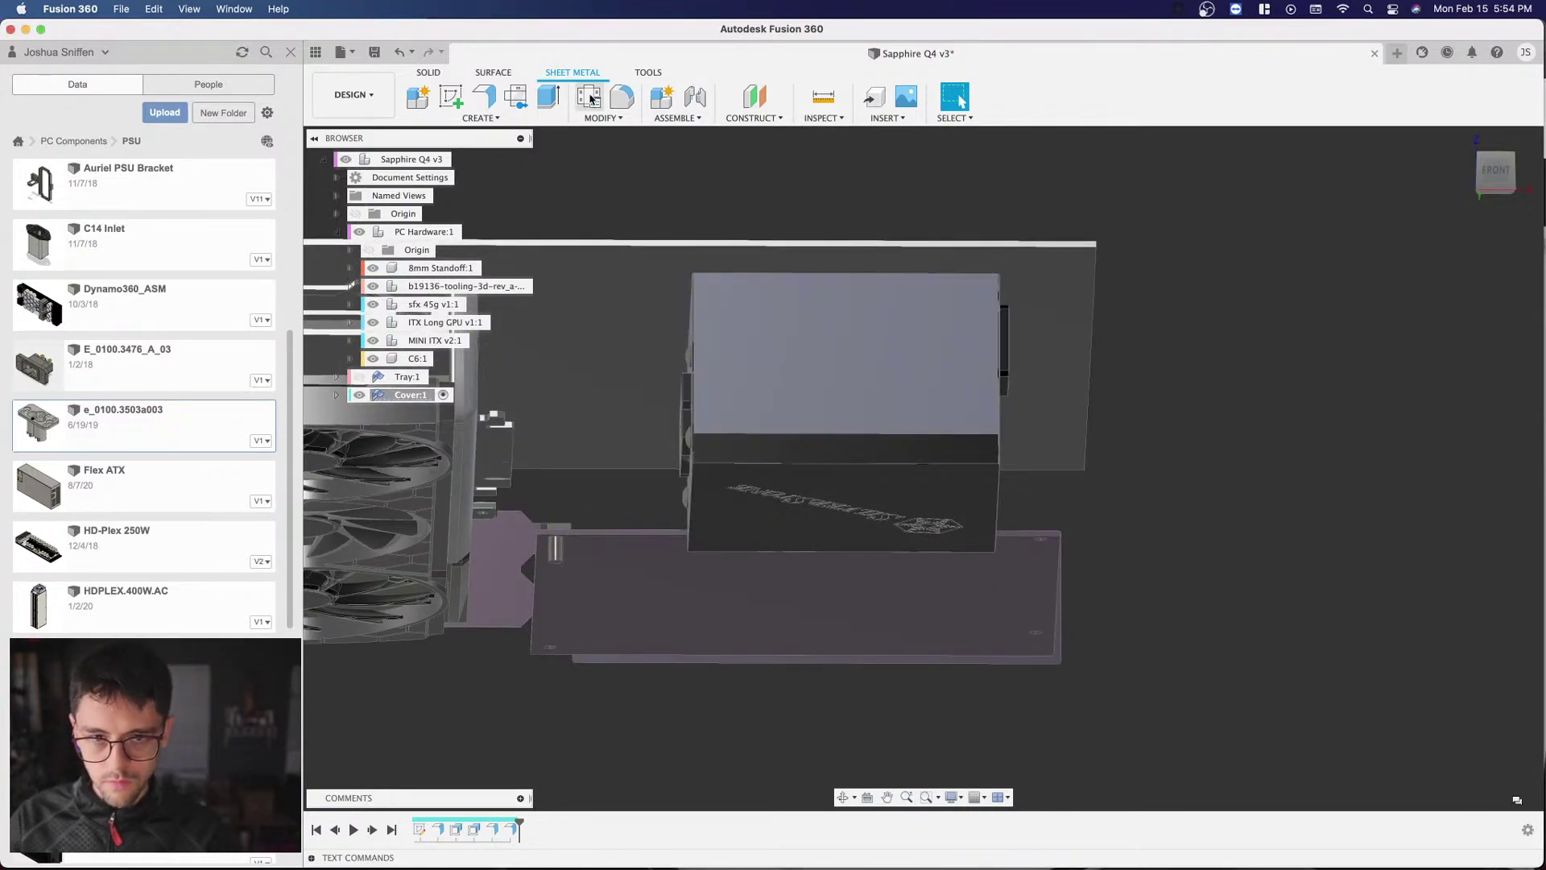
{"action": "left_click", "coordinate": [484, 96]}
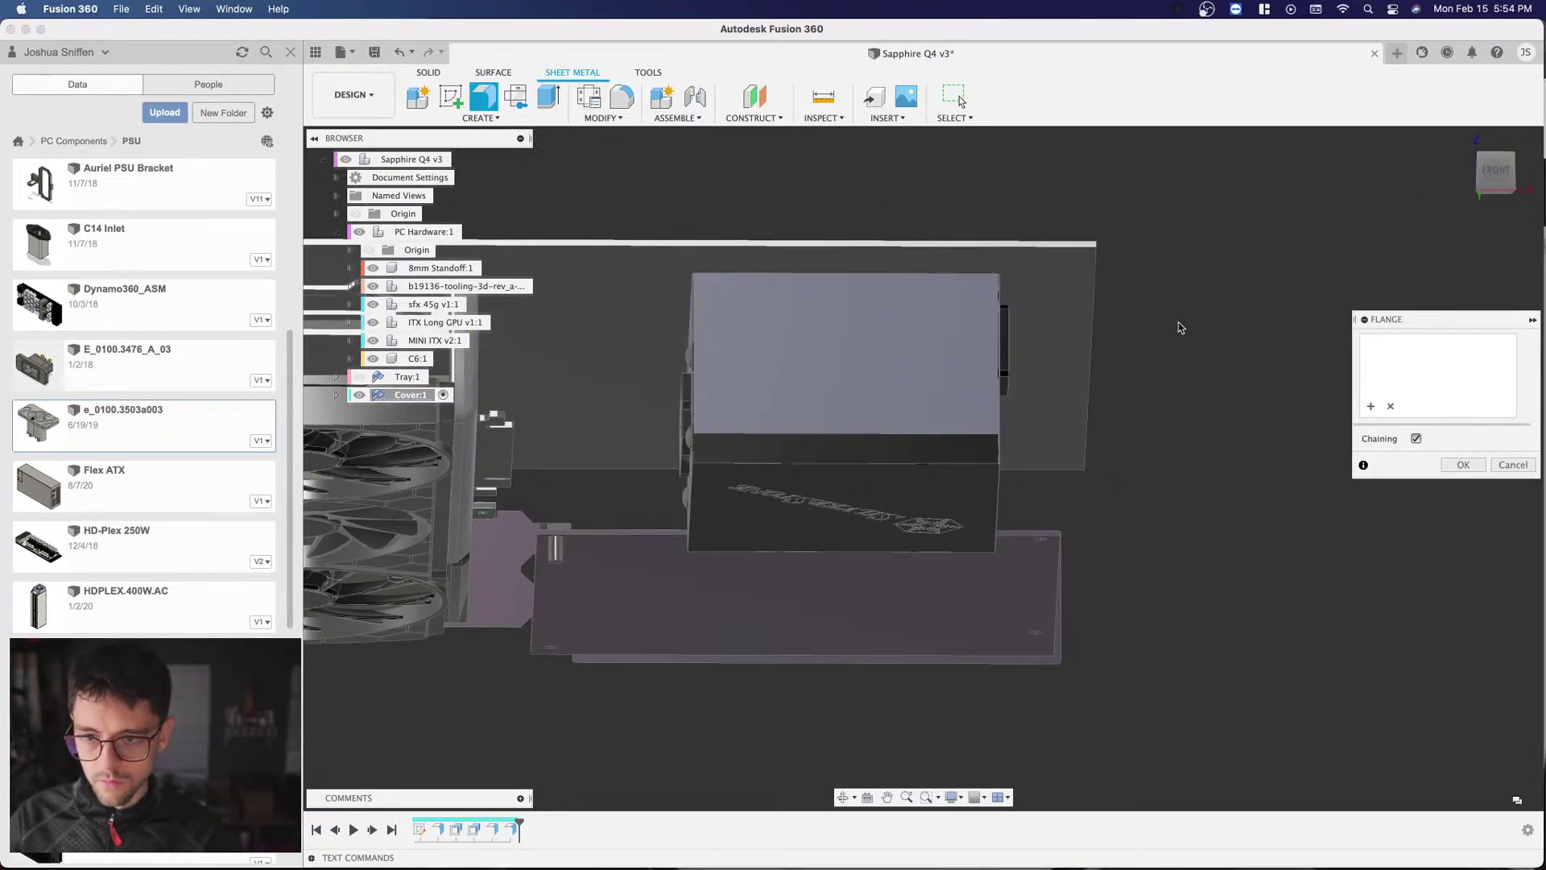
{"action": "left_click", "coordinate": [1092, 295]}
{"action": "left_click_drag", "start_coordinate": [1089, 374], "coordinate": [1090, 483]}
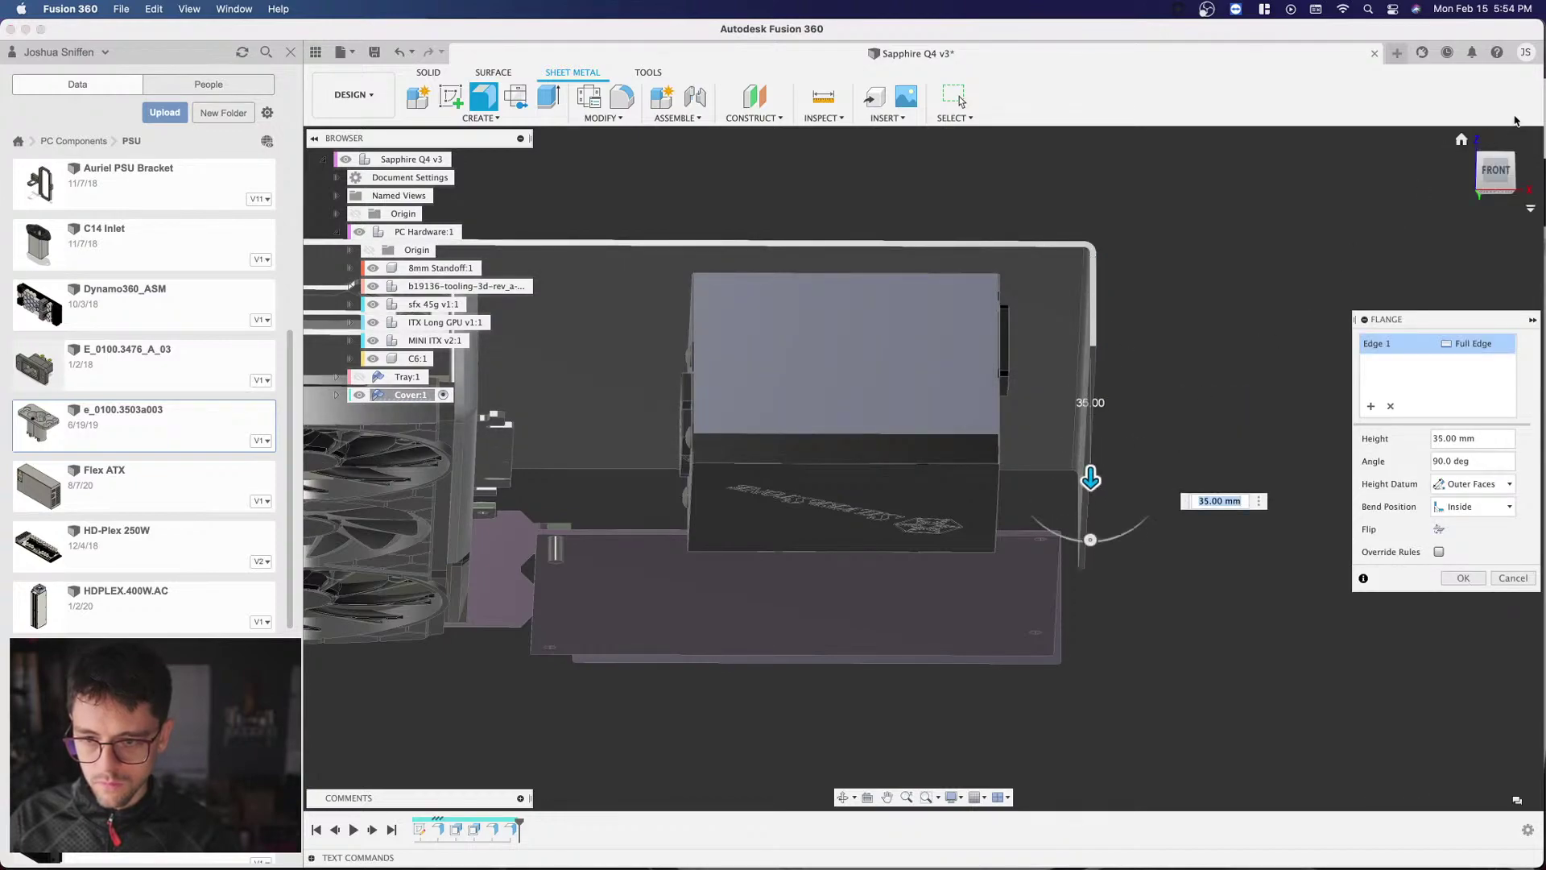
{"action": "left_click", "coordinate": [1516, 123]}
{"action": "scroll", "coordinate": [1215, 394], "scroll_direction": "up", "scroll_amount": 3}
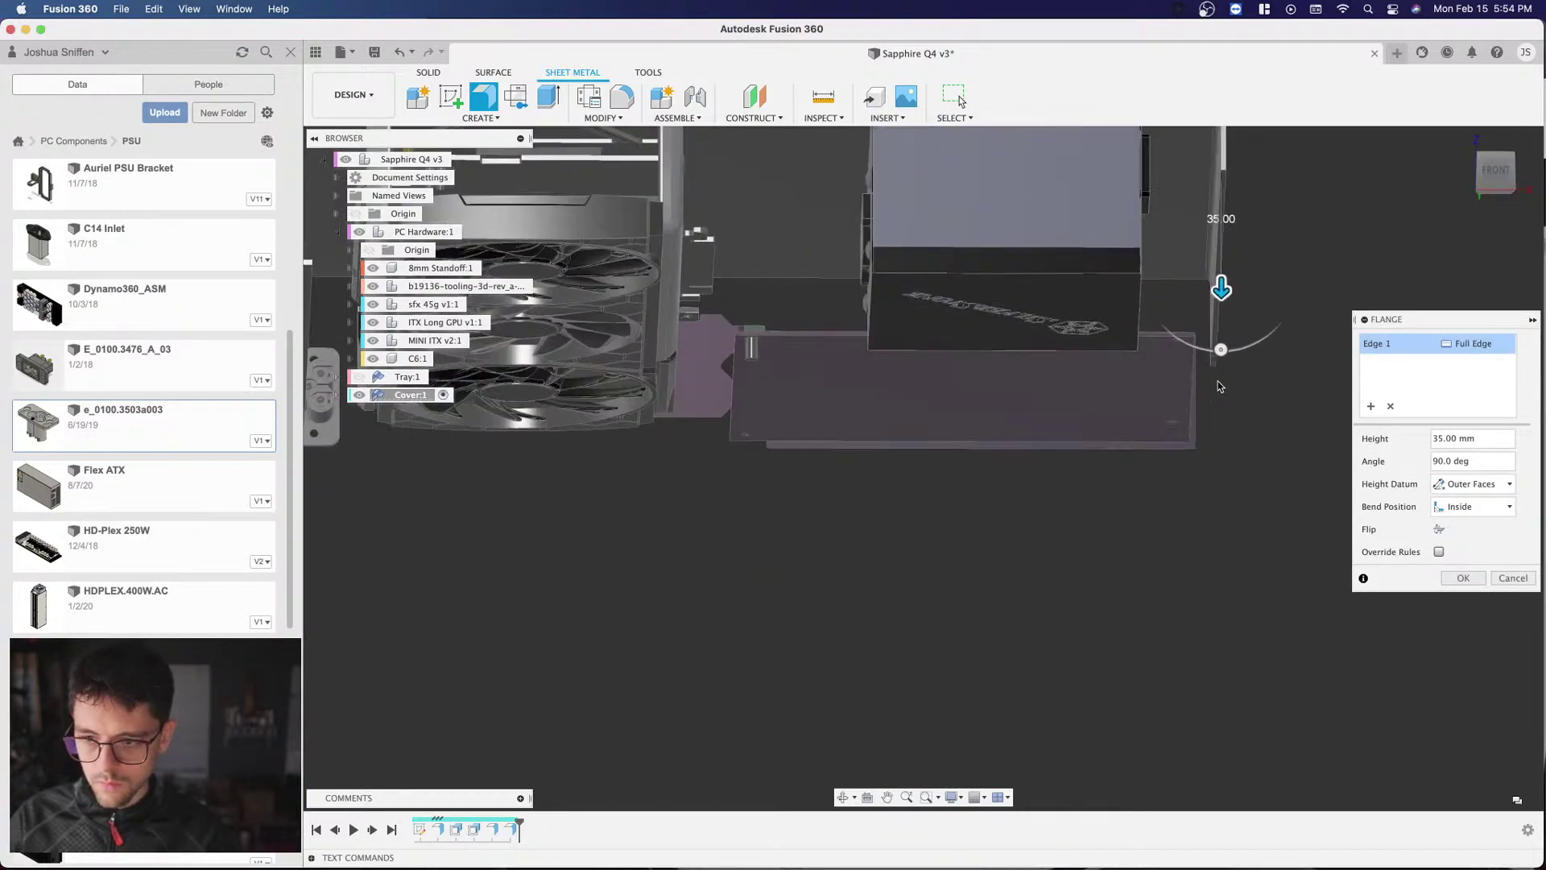
{"action": "scroll", "coordinate": [1278, 594], "scroll_direction": "down", "scroll_amount": 3}
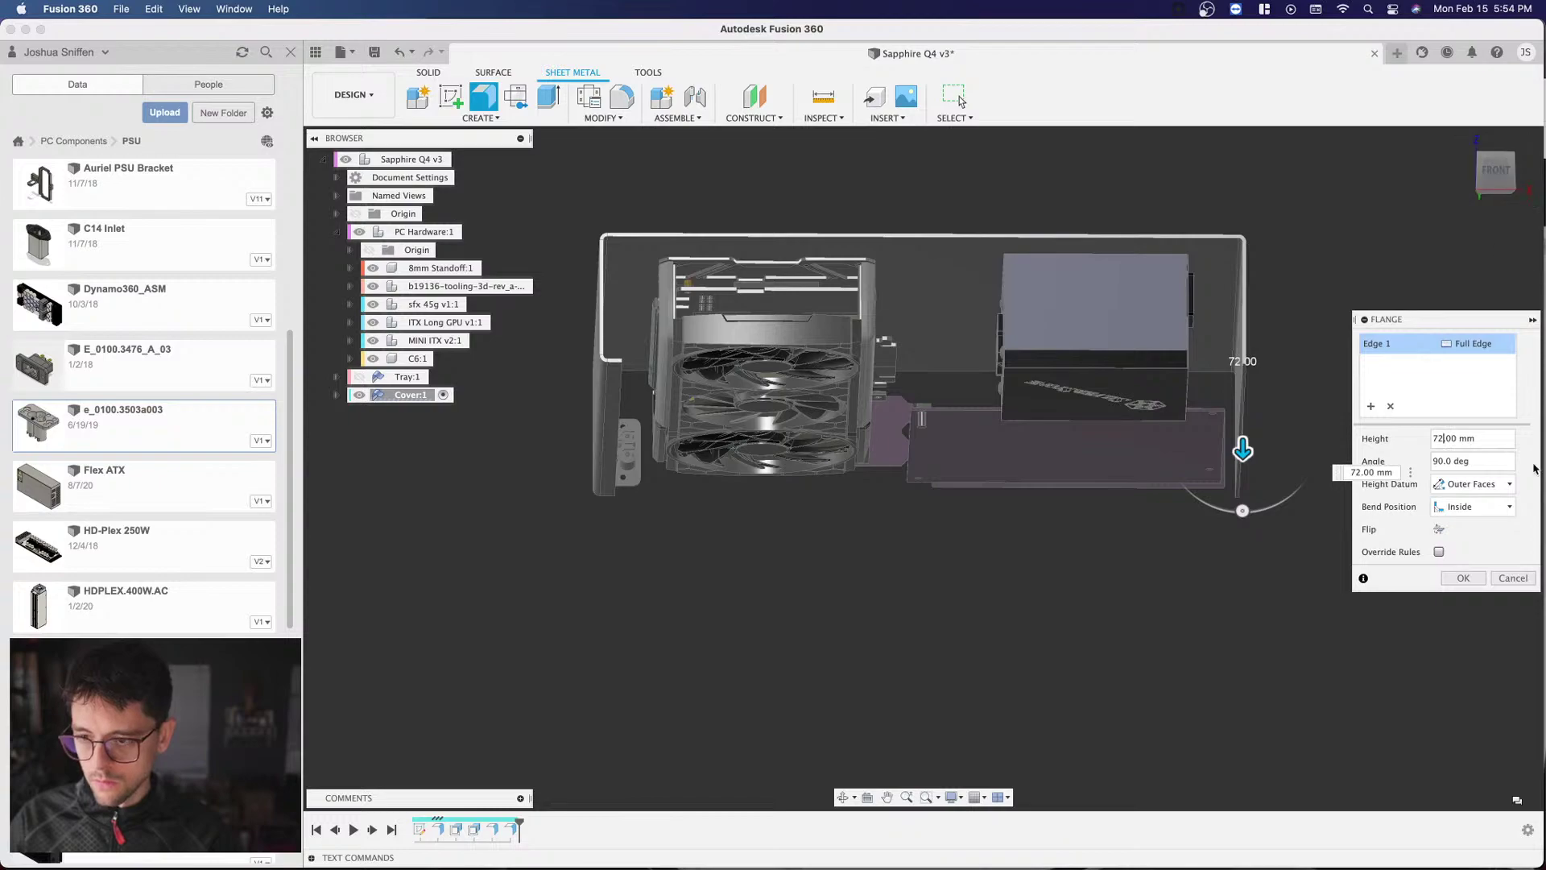
{"action": "key", "text": "Return"}
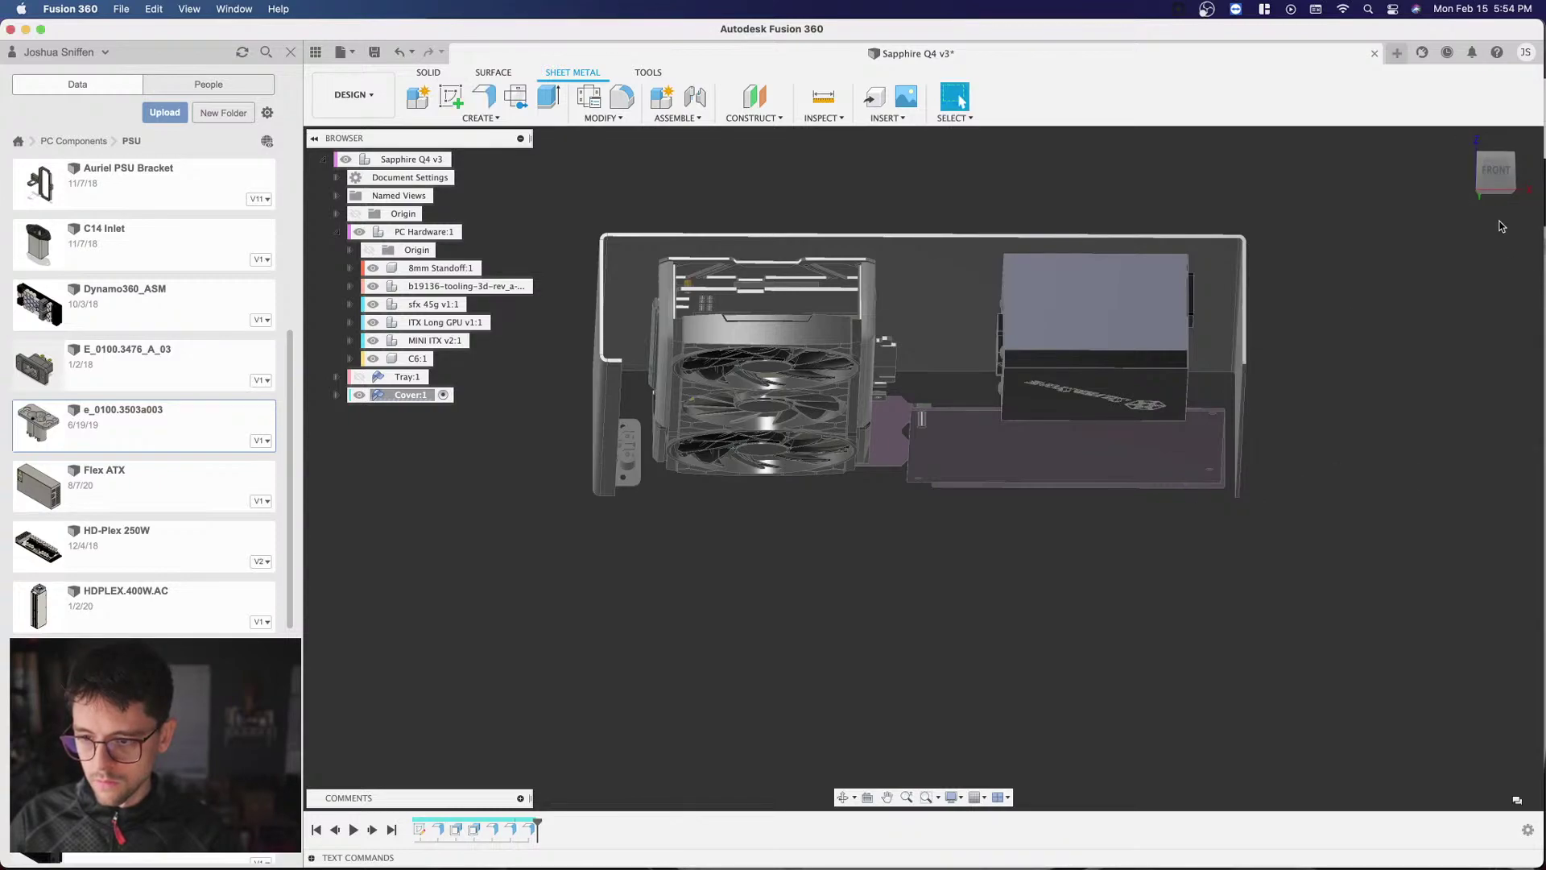
Step: Show the Tray and check the right side flange's alignment with it from the front
{"action": "left_click", "coordinate": [1493, 189]}
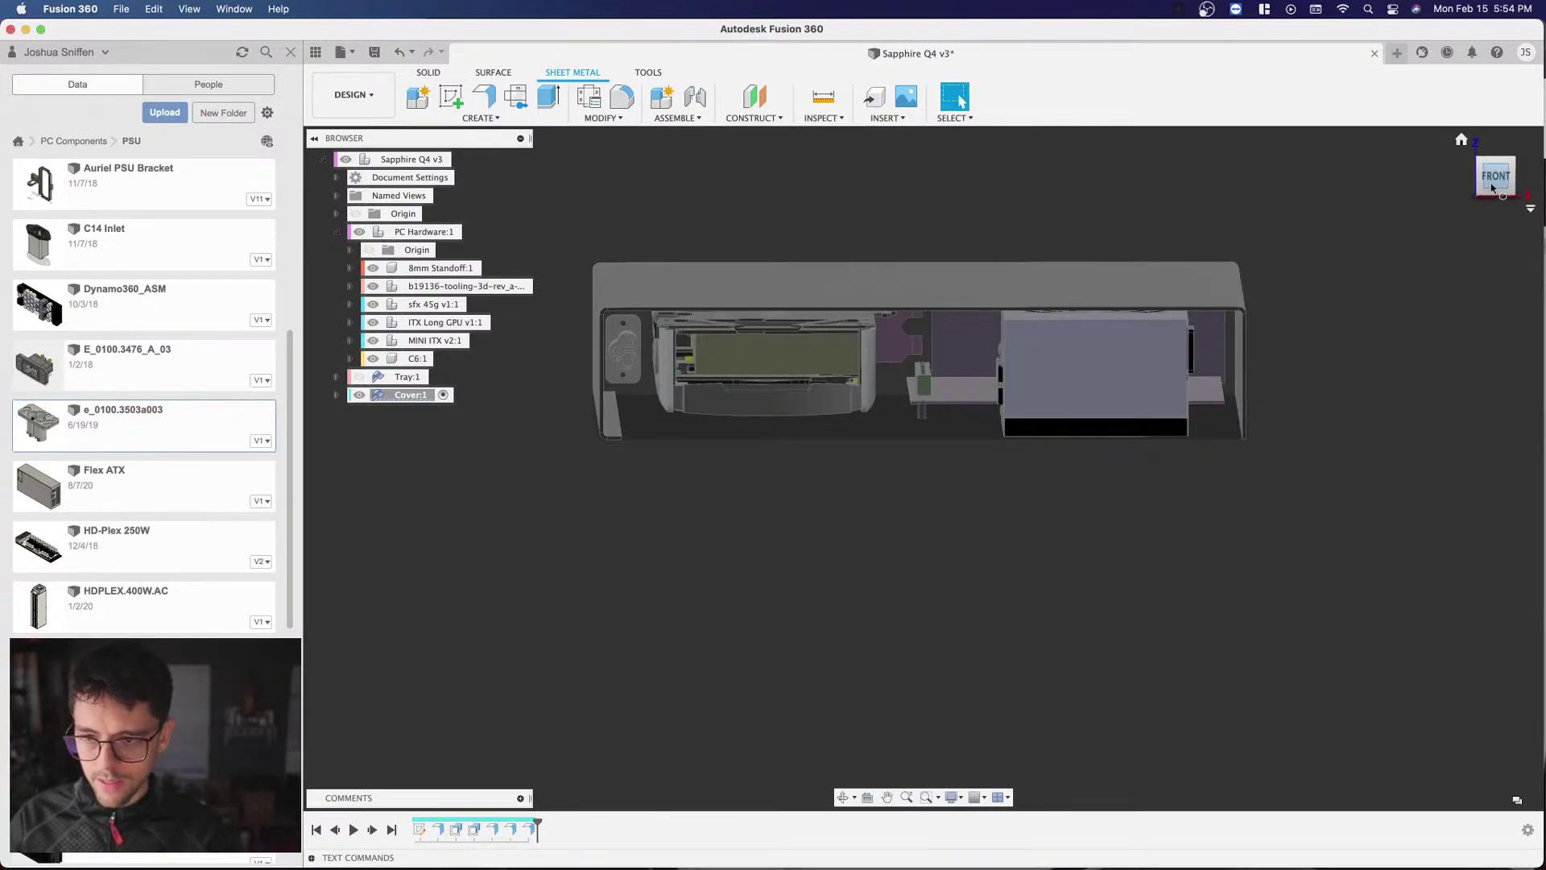
{"action": "left_click", "coordinate": [1488, 180]}
{"action": "left_click", "coordinate": [405, 395]}
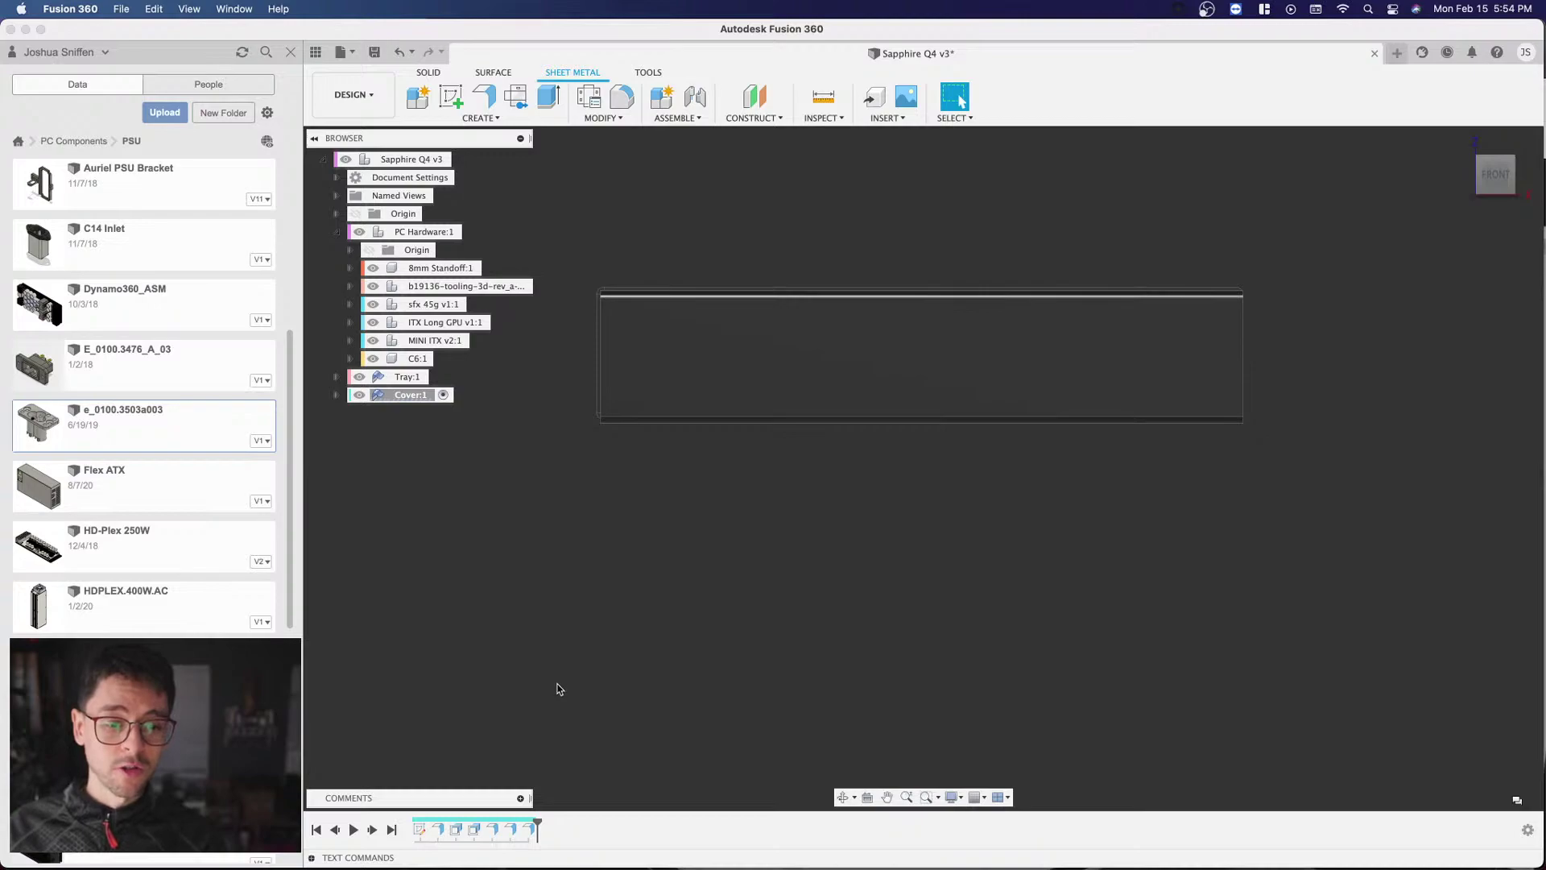
{"action": "scroll", "coordinate": [1312, 290], "scroll_direction": "up", "scroll_amount": 5}
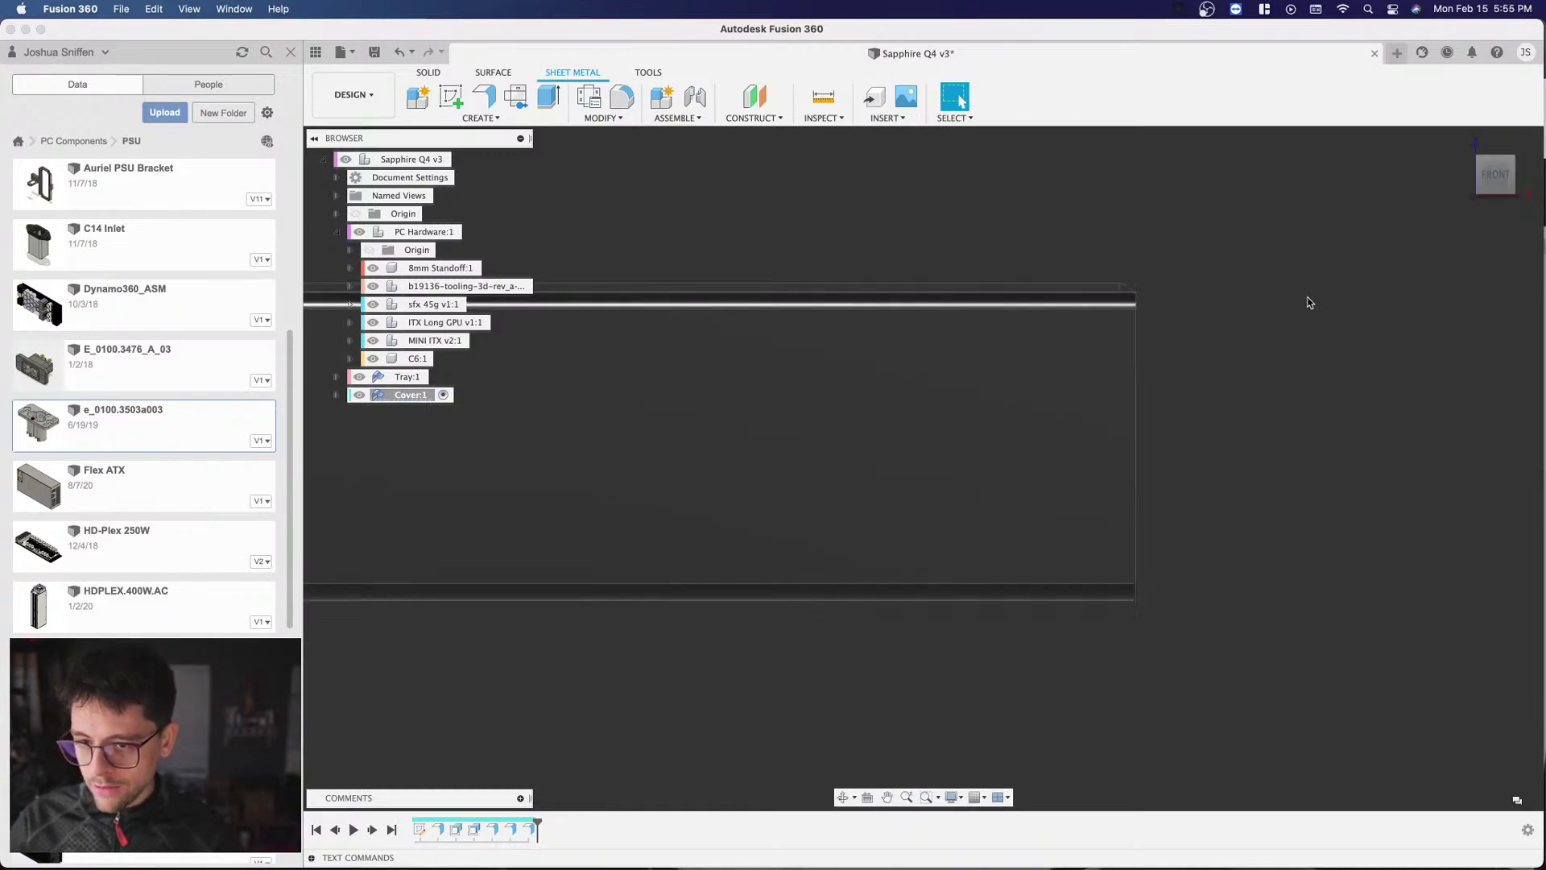
{"action": "scroll", "coordinate": [1133, 268], "scroll_direction": "up", "scroll_amount": 4}
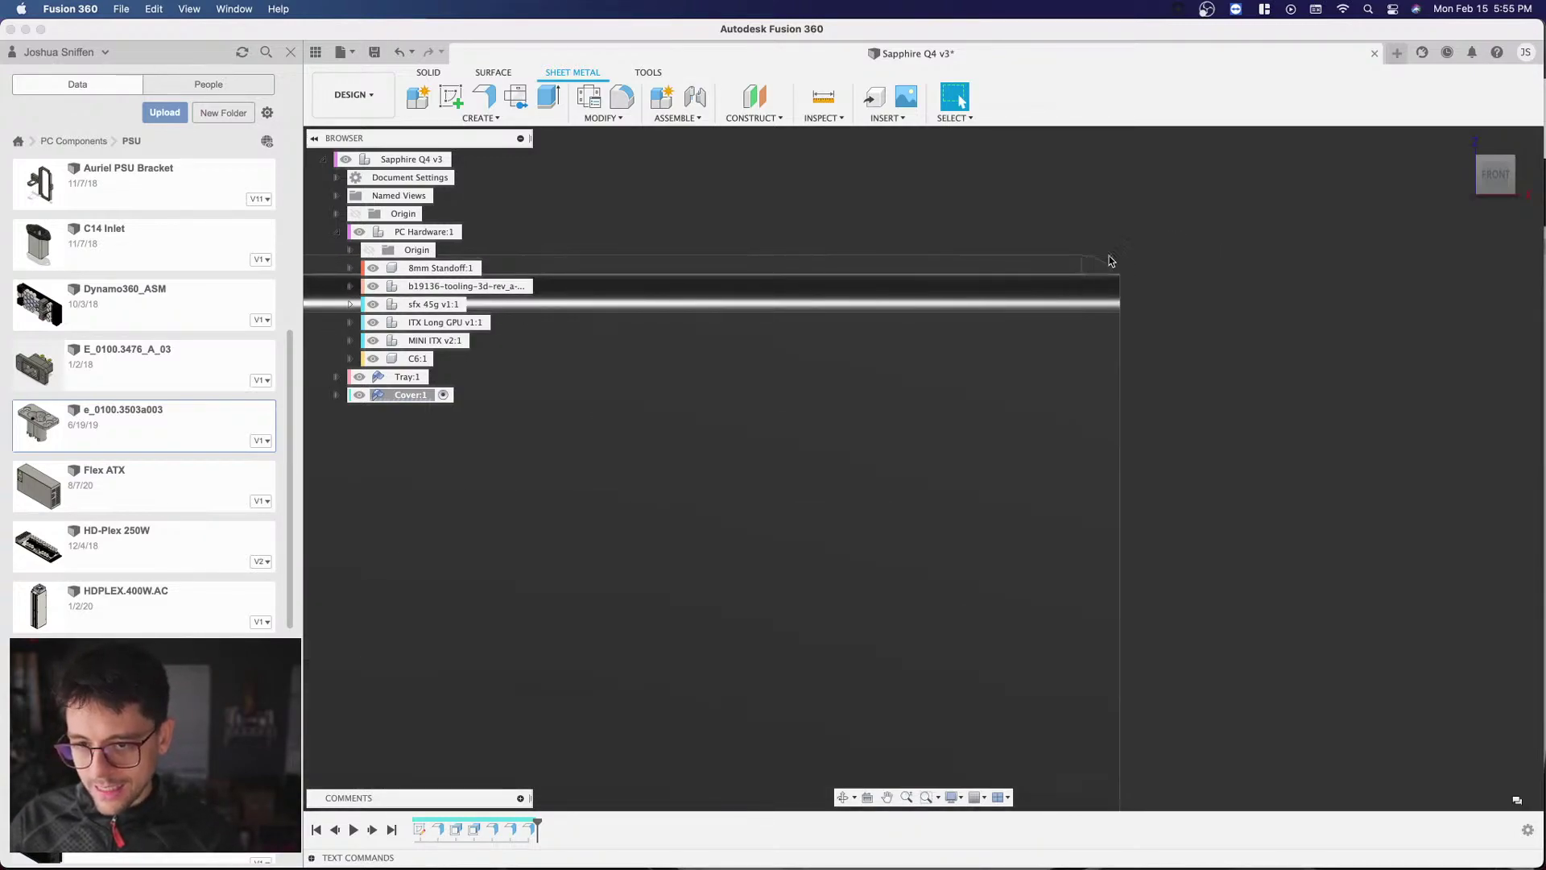
{"action": "scroll", "coordinate": [1064, 148], "scroll_direction": "down", "scroll_amount": 3}
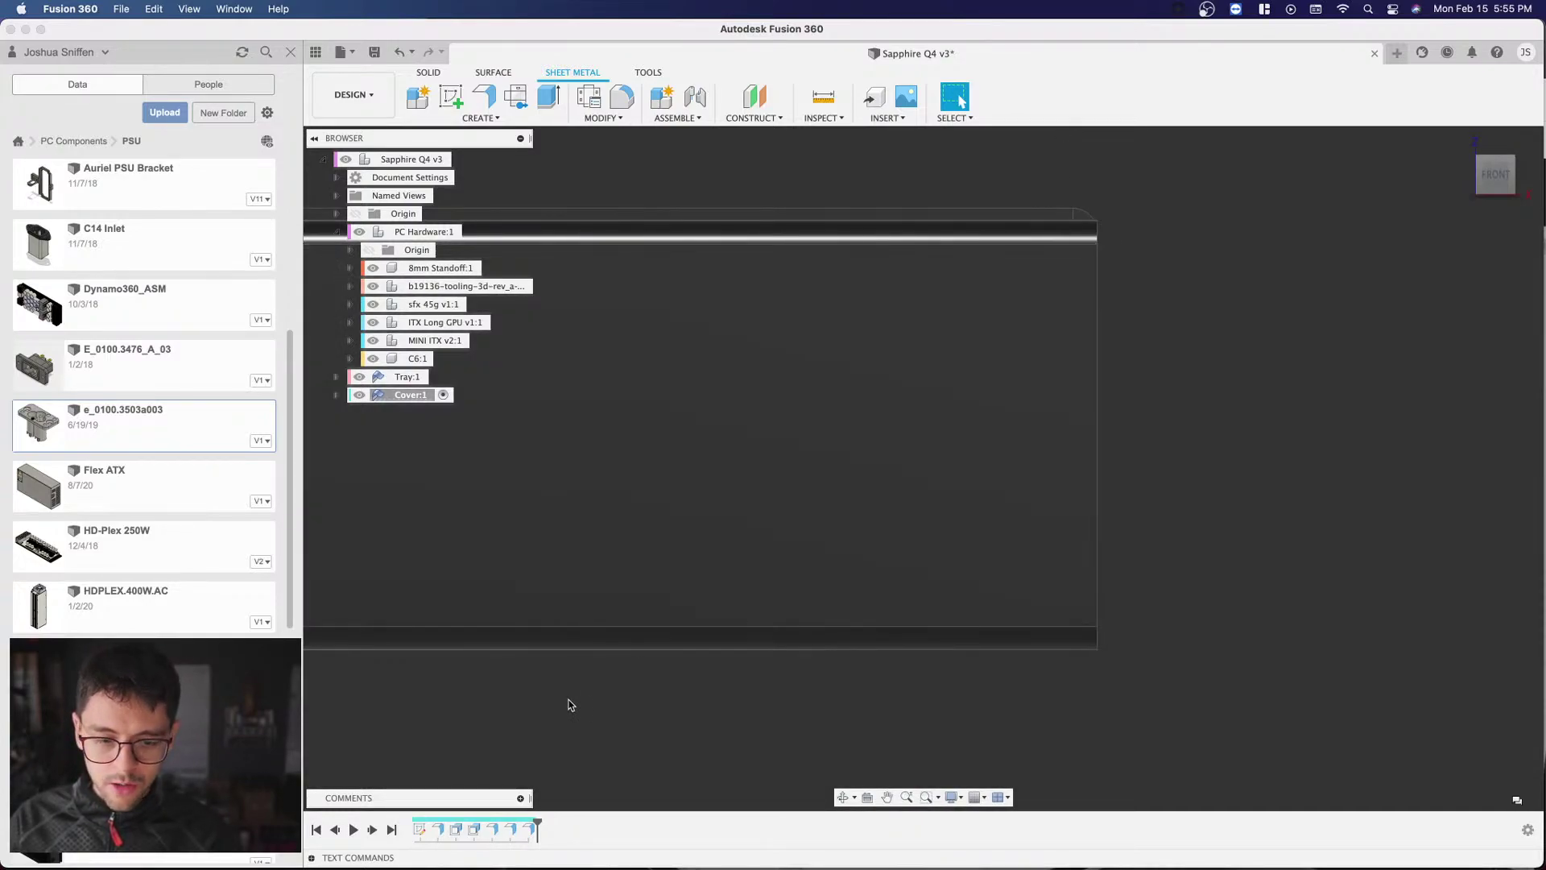
Step: Edit the Cover's right side flange to use the Outside bend position
{"action": "right_click", "coordinate": [528, 835]}
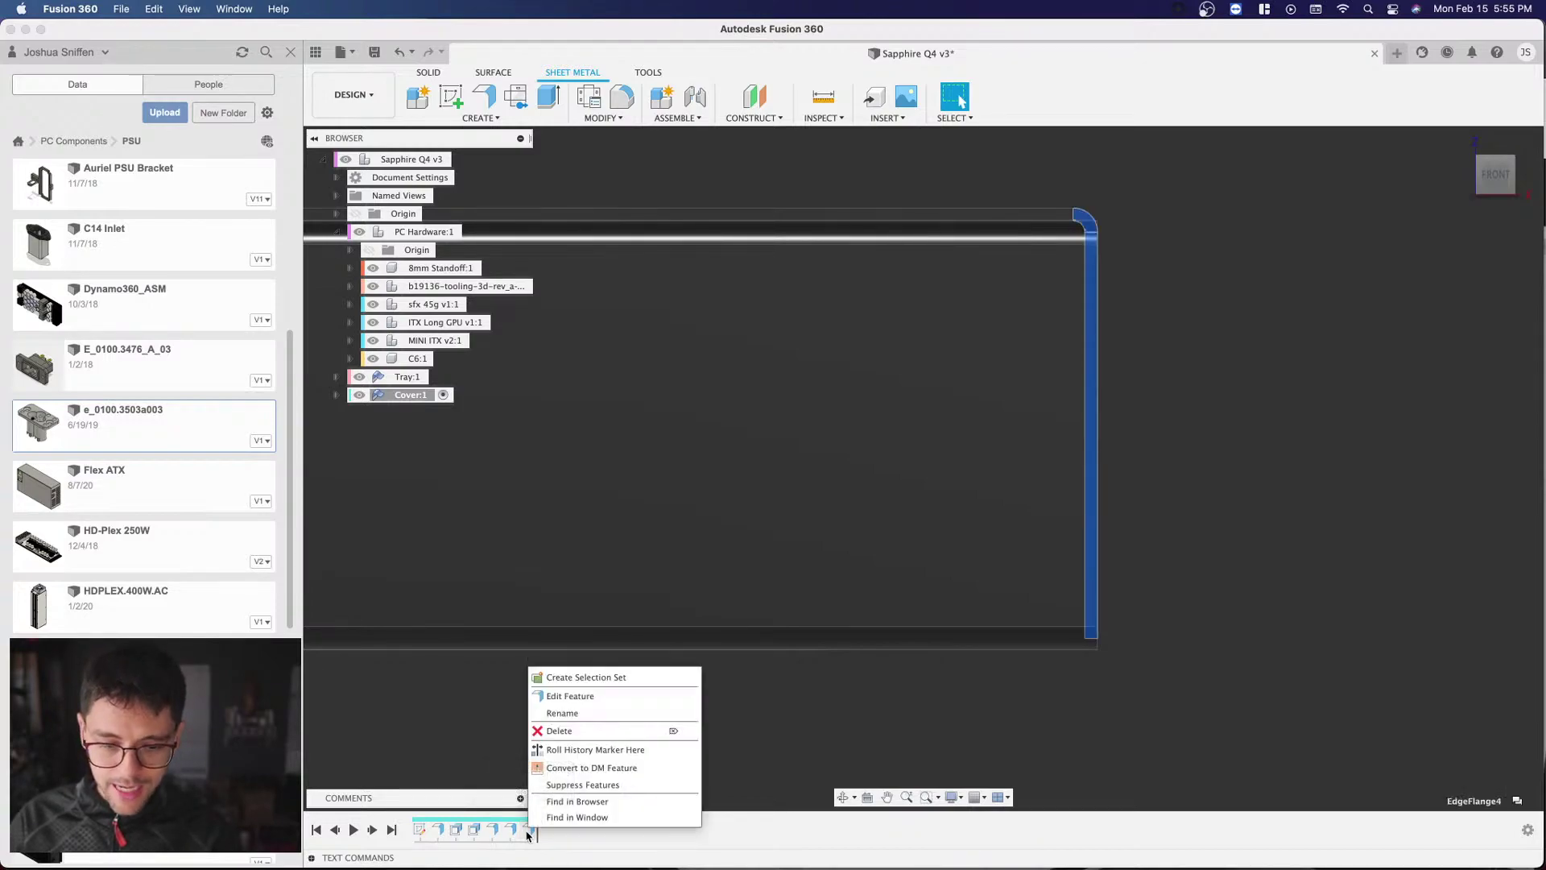
{"action": "left_click", "coordinate": [565, 704]}
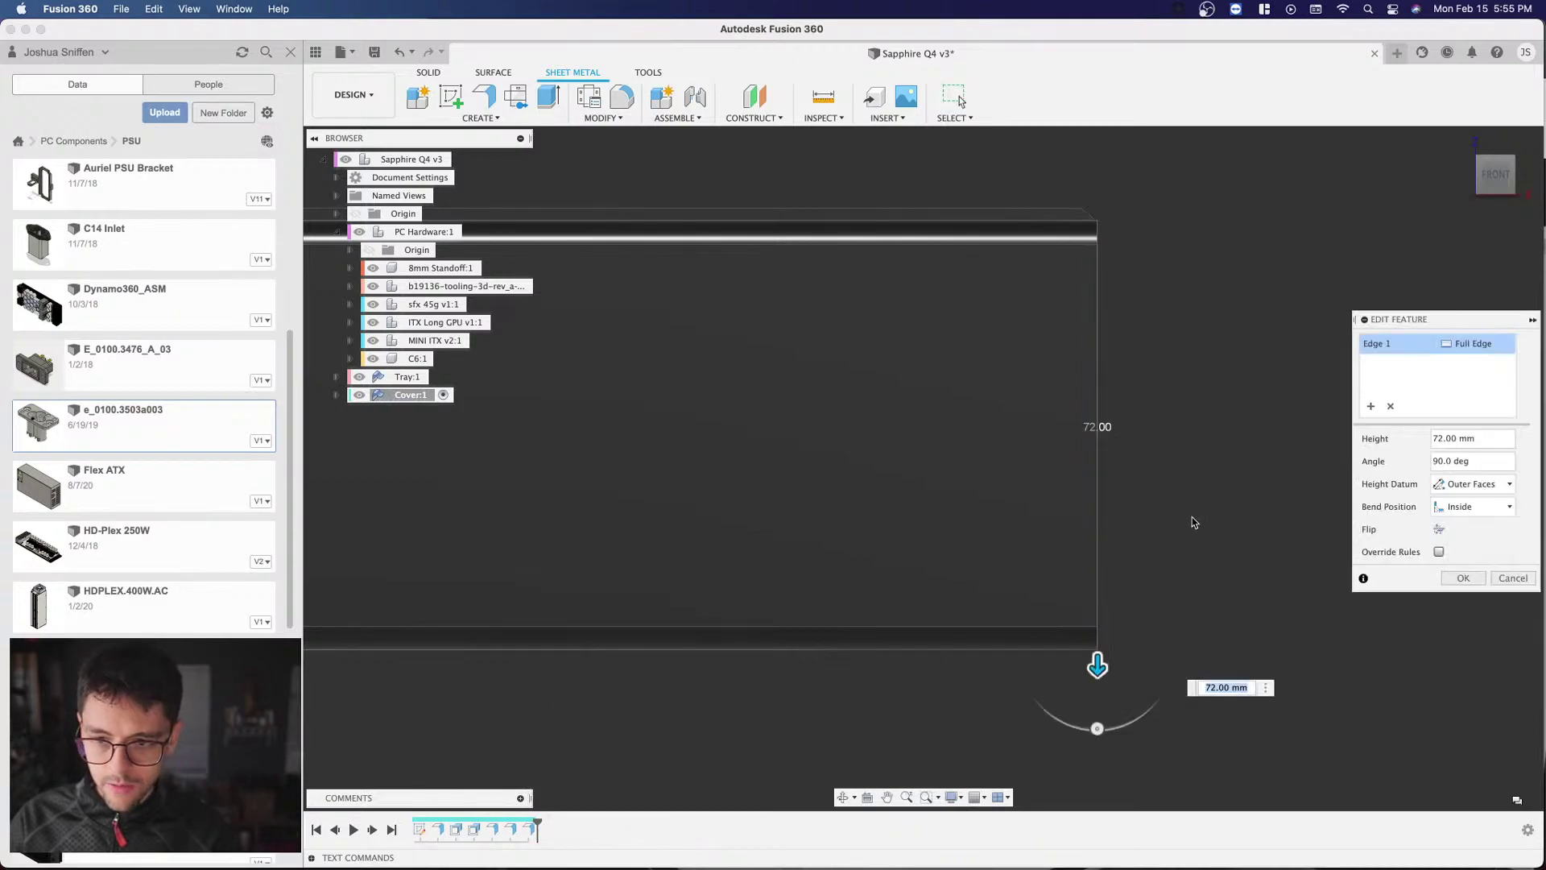
{"action": "left_click", "coordinate": [1478, 508]}
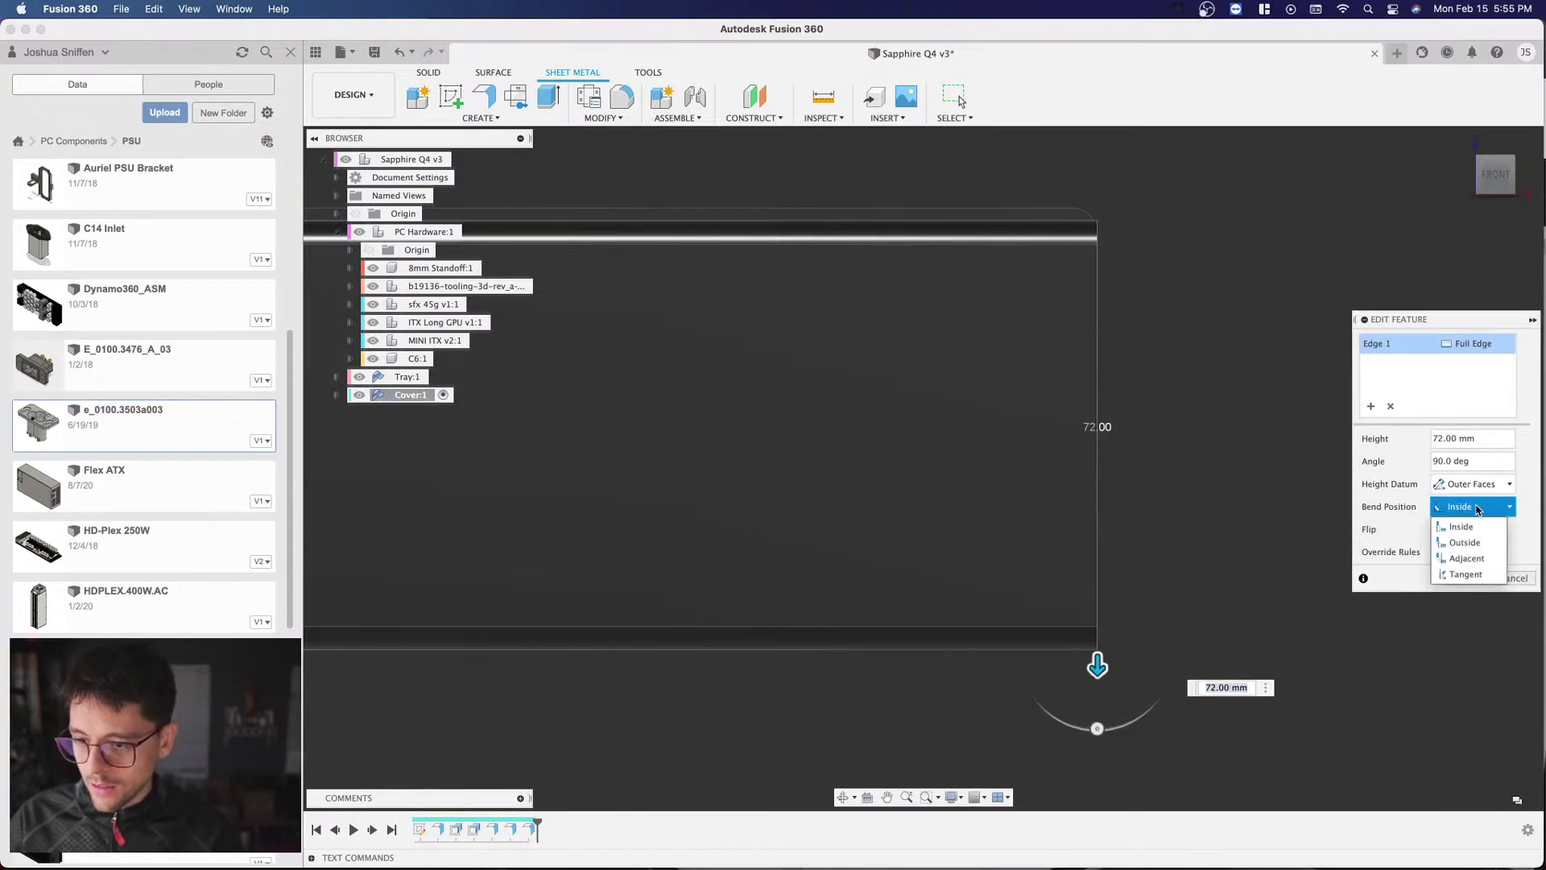
{"action": "left_click", "coordinate": [1462, 546]}
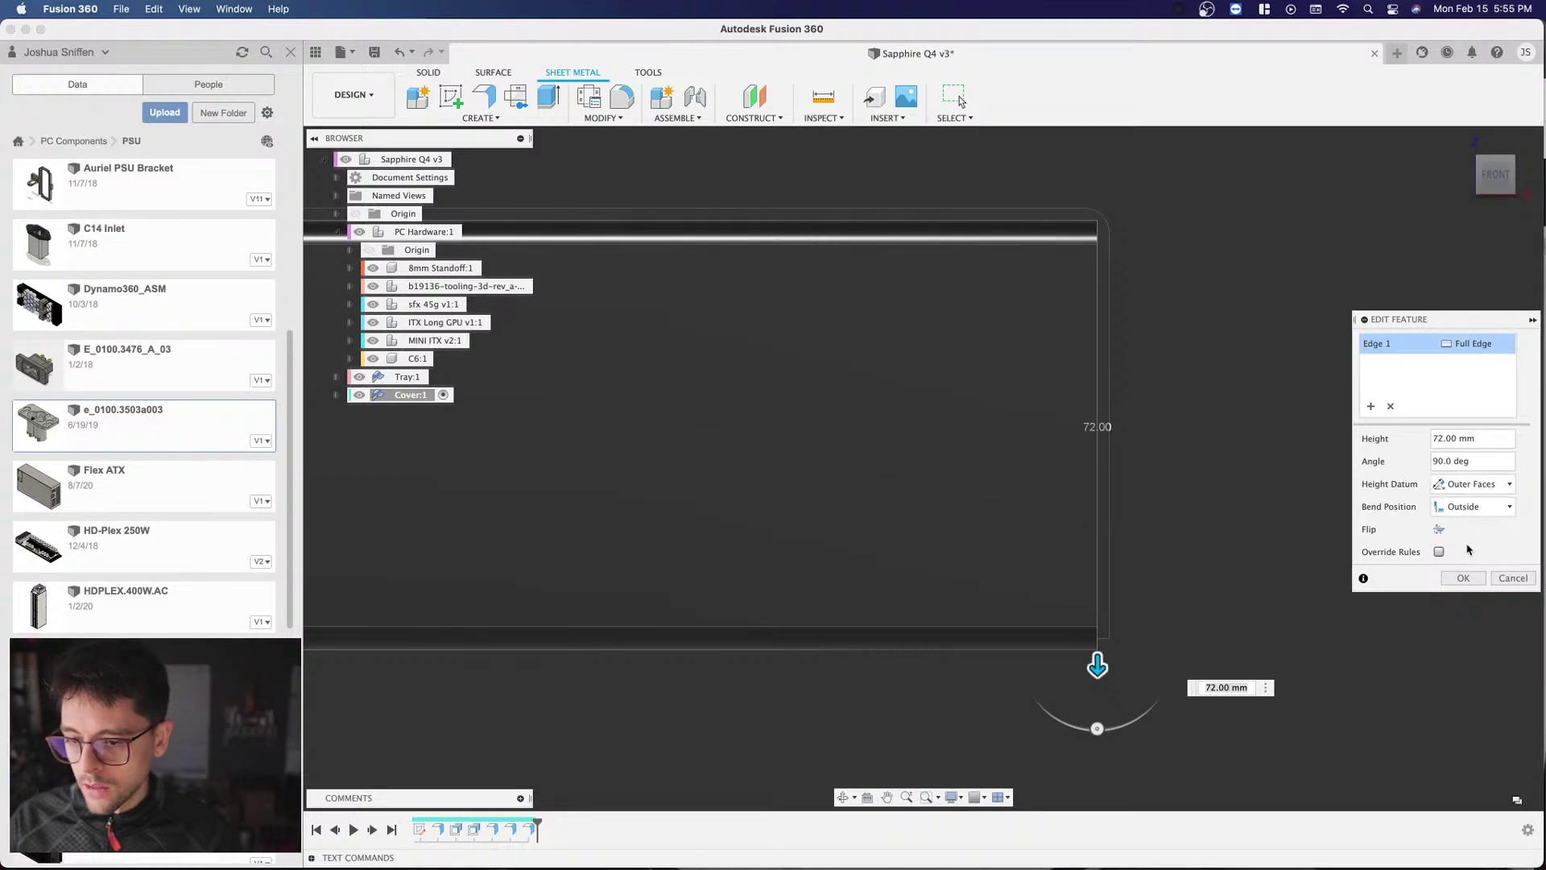
{"action": "left_click", "coordinate": [1464, 578]}
Step: Hide the Tray and add a 12 mm inward flange along the right side flange's lower edge, using the Inside bend position
{"action": "left_click_drag", "start_coordinate": [1495, 170], "coordinate": [1493, 161]}
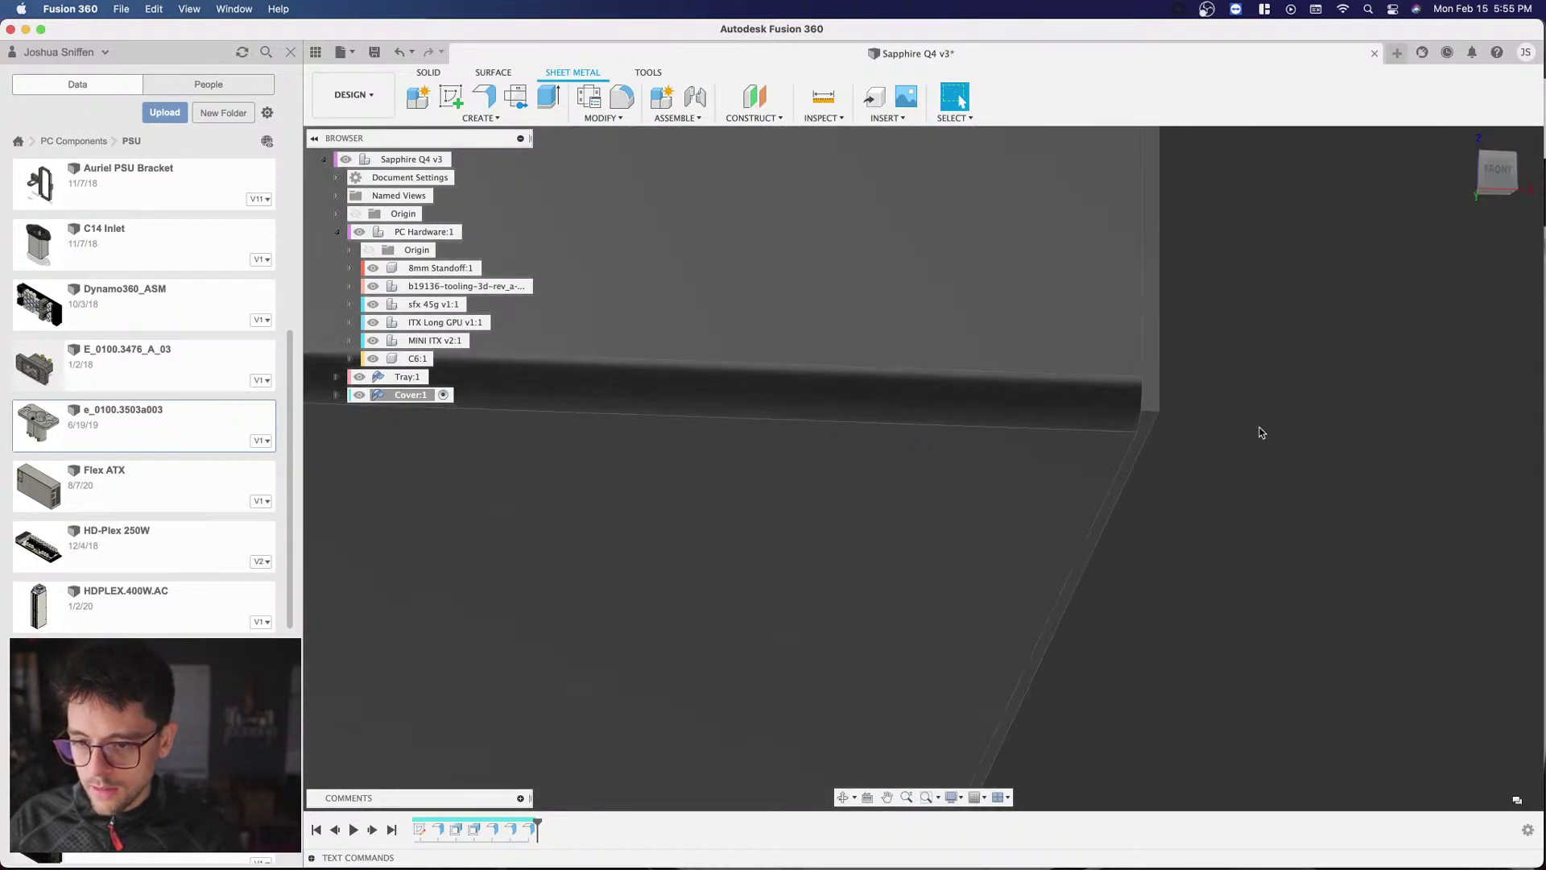
{"action": "left_click", "coordinate": [484, 97]}
{"action": "middle_click_drag", "start_coordinate": [1115, 486], "coordinate": [1276, 262], "text": "shift"}
{"action": "left_click_drag", "start_coordinate": [1479, 167], "coordinate": [1480, 167]}
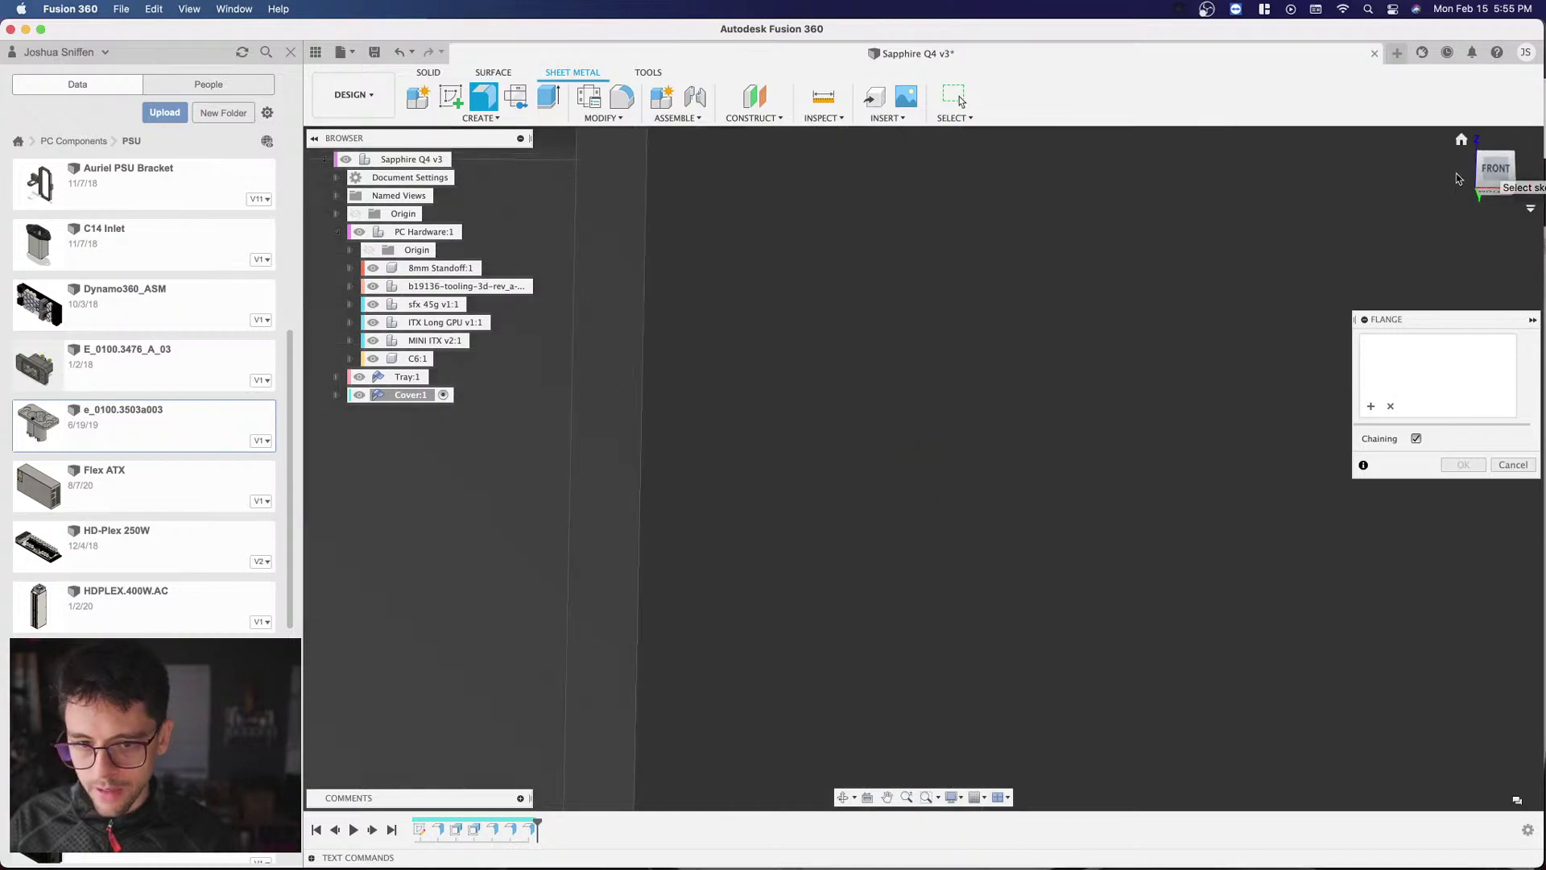
{"action": "left_click", "coordinate": [359, 378]}
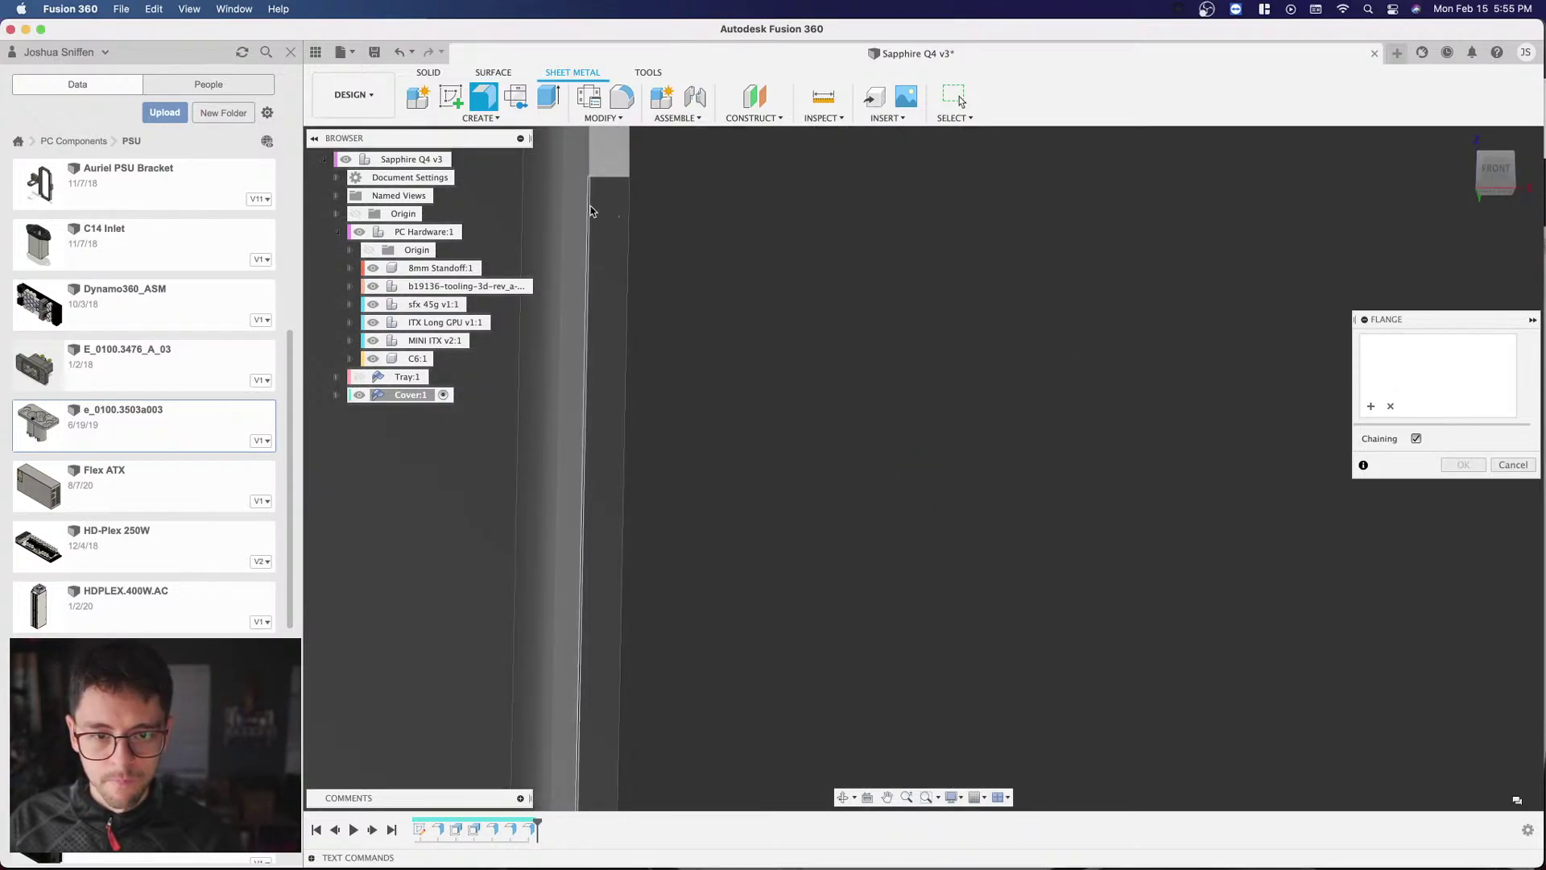
{"action": "left_click", "coordinate": [606, 212]}
{"action": "scroll", "coordinate": [880, 551], "scroll_direction": "down", "scroll_amount": 3}
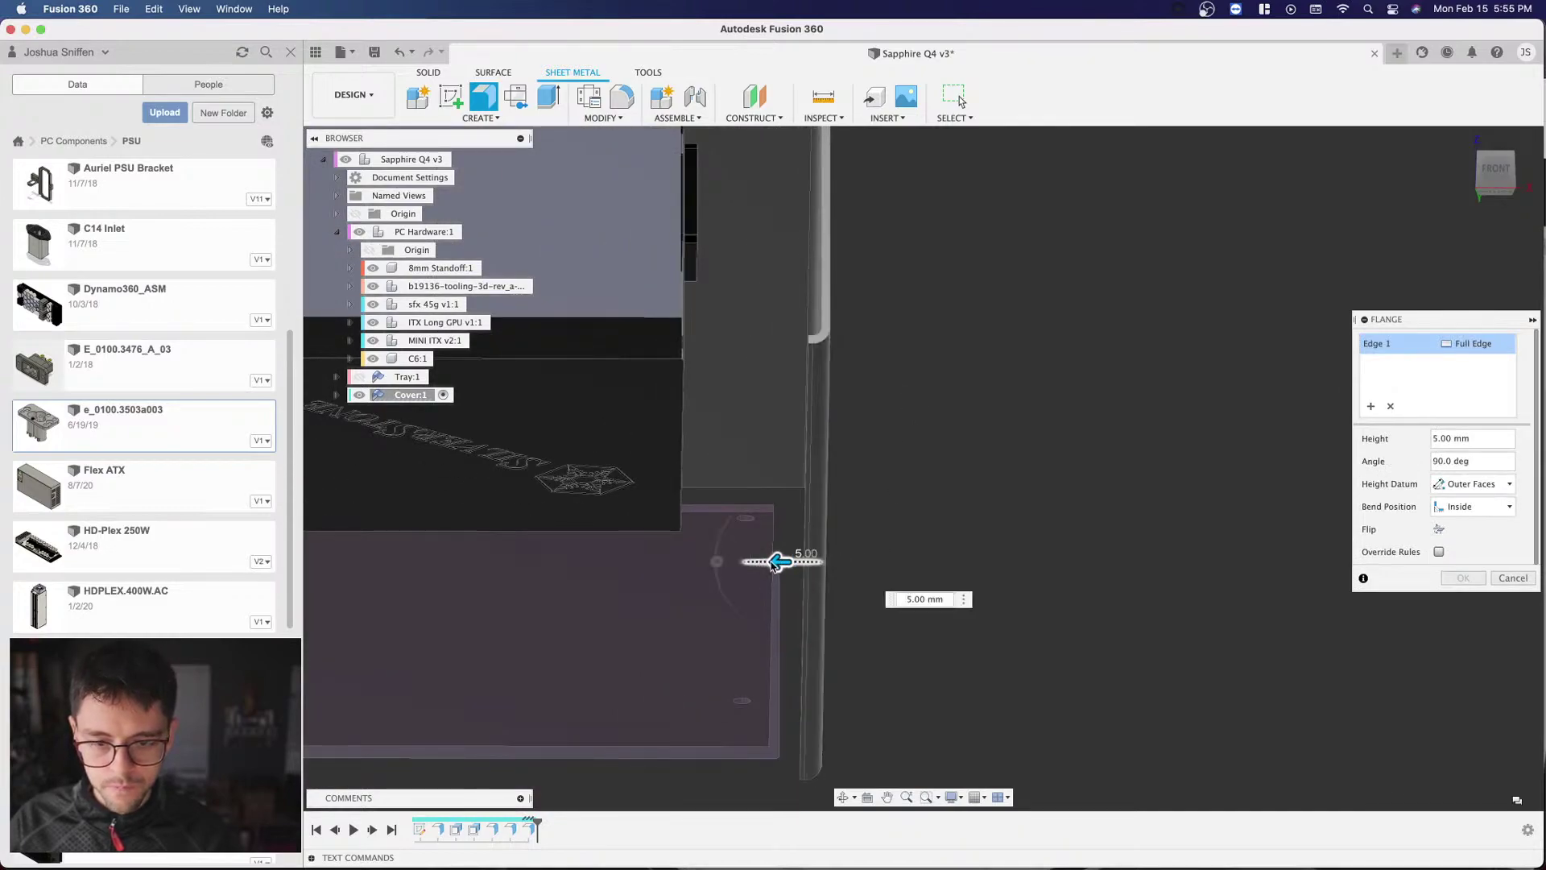
{"action": "key", "text": "Return"}
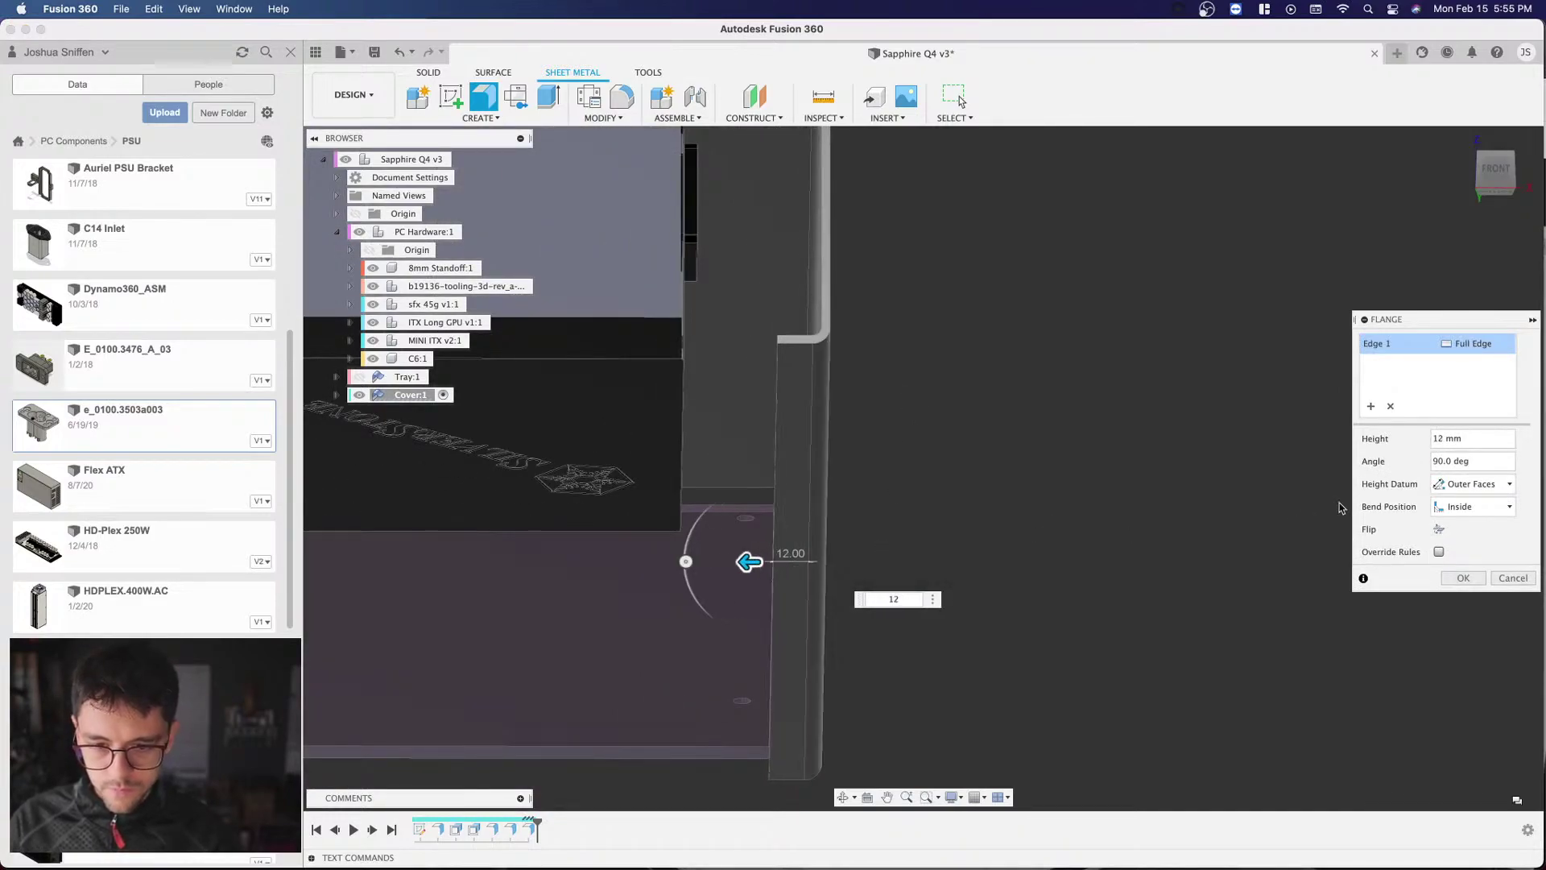
{"action": "left_click", "coordinate": [1461, 577]}
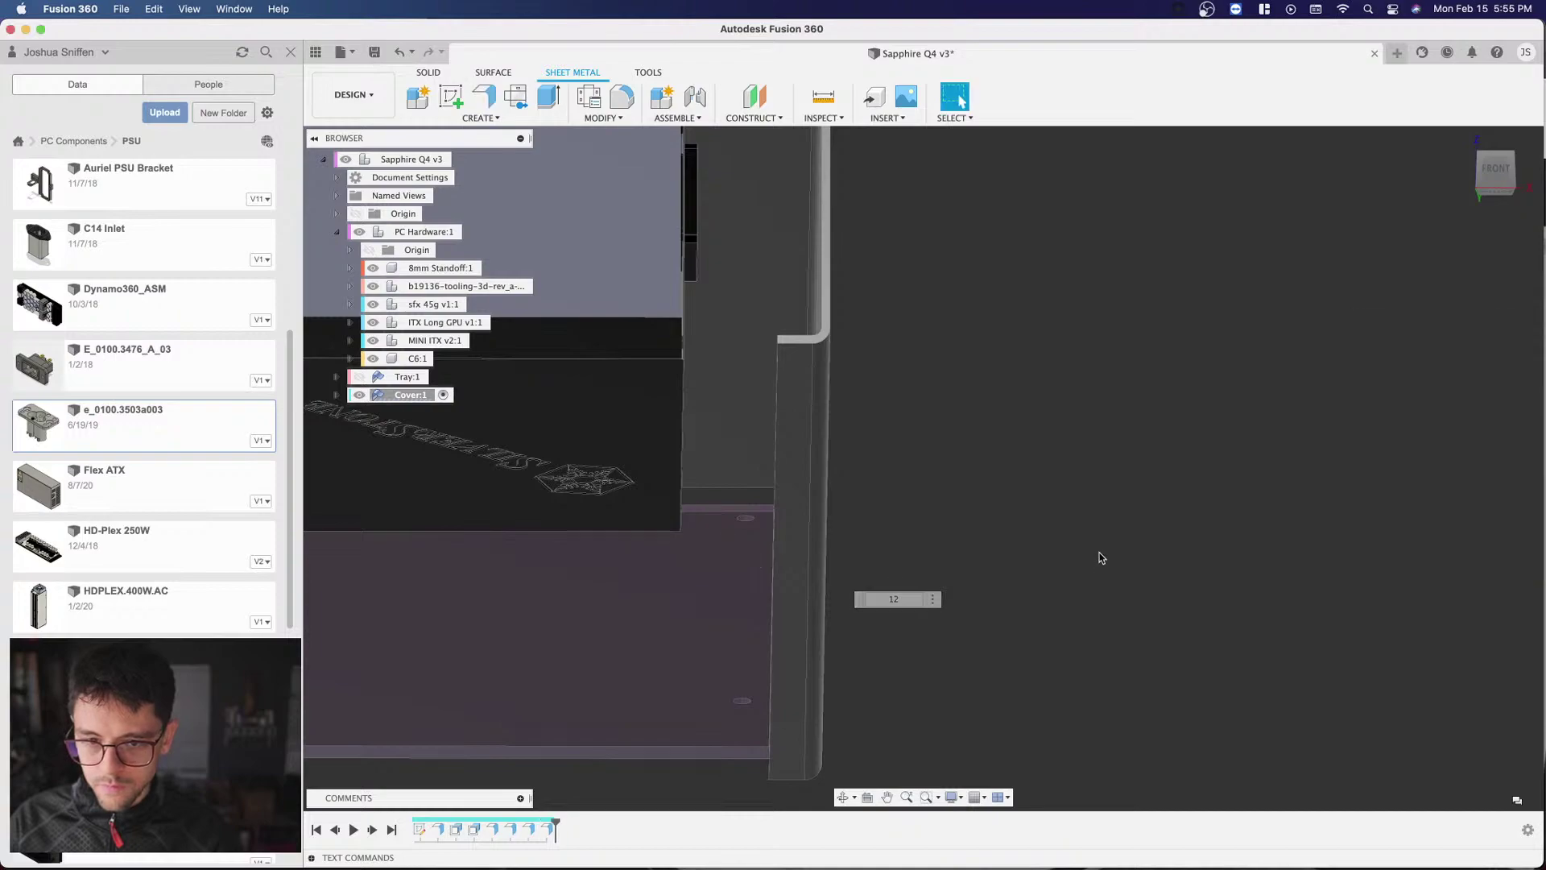
Step: Show the Tray and examine how the Cover's side flanges and lower lips enclose it from the front and underneath
{"action": "scroll", "coordinate": [1192, 401], "scroll_direction": "down", "scroll_amount": 5}
{"action": "left_click", "coordinate": [1496, 173]}
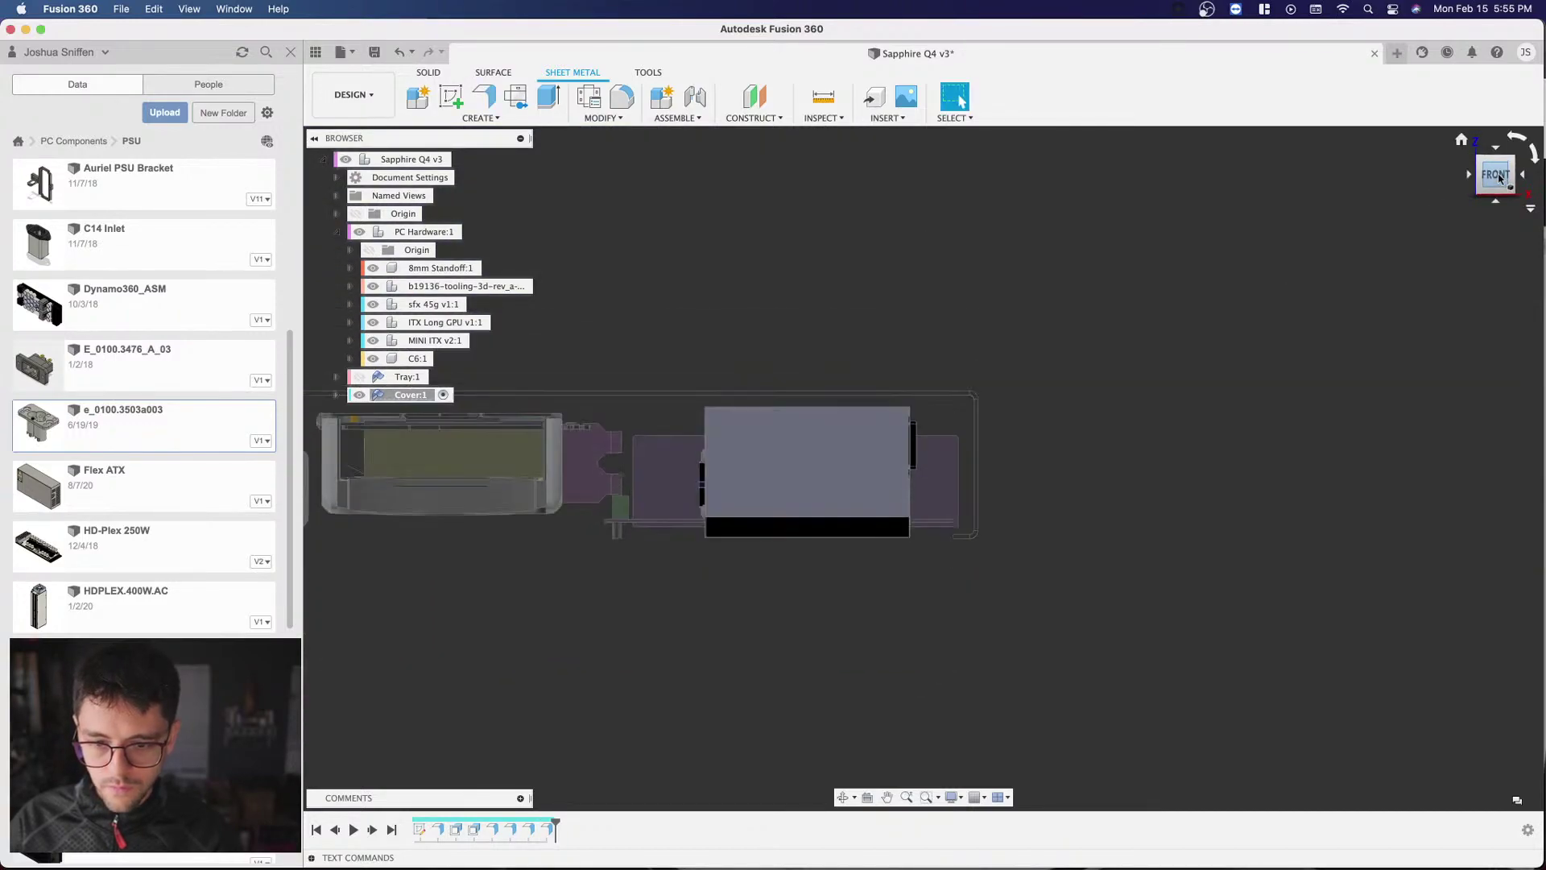
{"action": "scroll", "coordinate": [1459, 234], "scroll_direction": "down", "scroll_amount": 2}
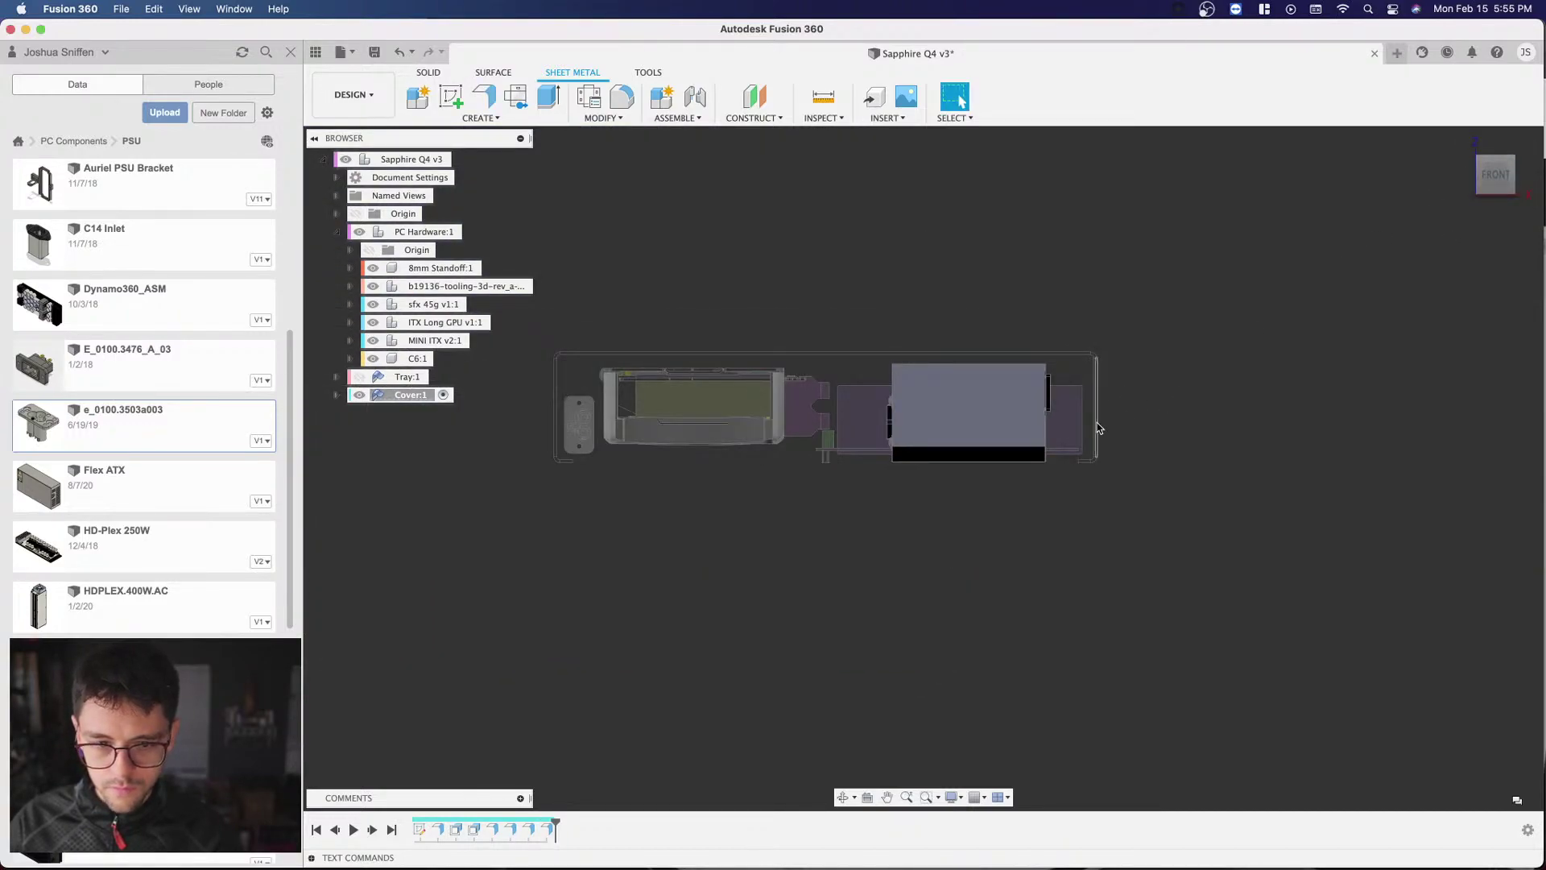
{"action": "left_click", "coordinate": [360, 377]}
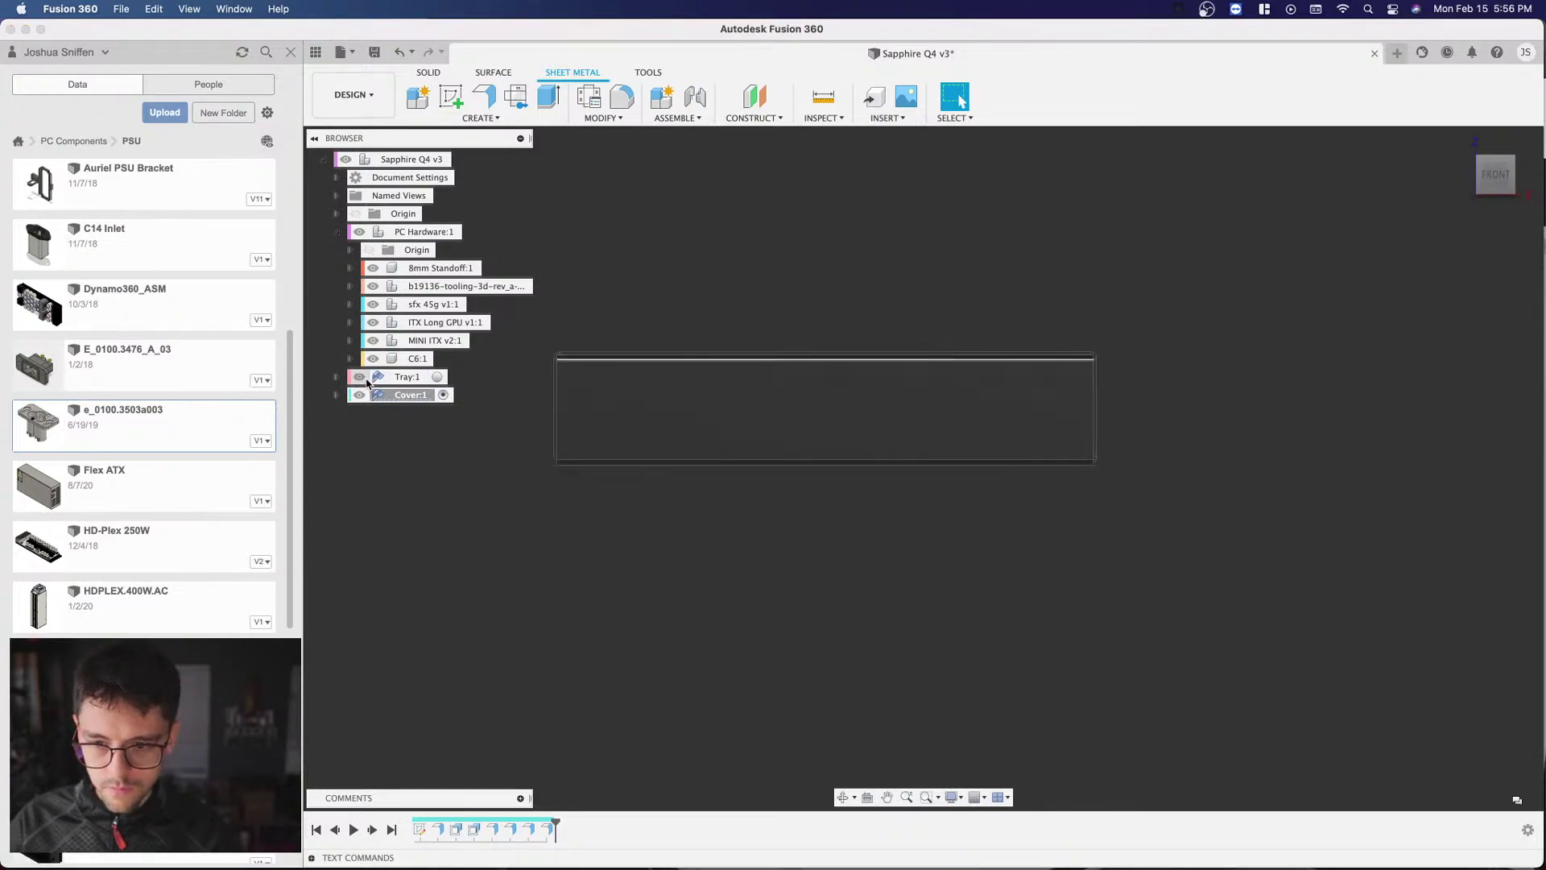
{"action": "scroll", "coordinate": [728, 527], "scroll_direction": "up", "scroll_amount": 5}
{"action": "scroll", "coordinate": [442, 459], "scroll_direction": "down", "scroll_amount": 3}
{"action": "middle_click_drag", "start_coordinate": [921, 466], "coordinate": [1099, 363], "text": "shift"}
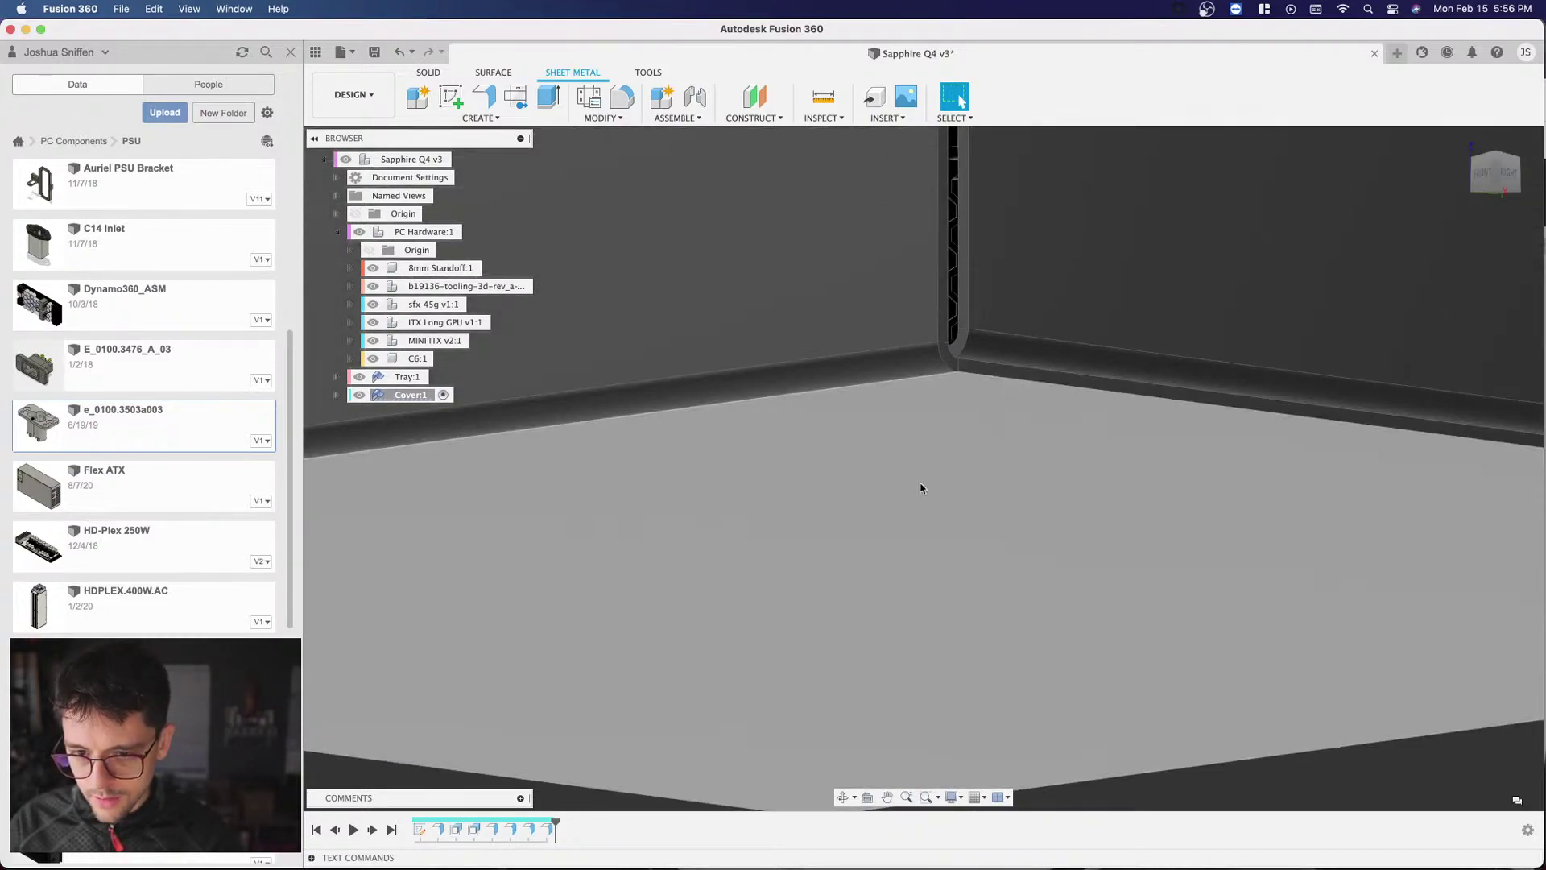
{"action": "scroll", "coordinate": [921, 487], "scroll_direction": "down", "scroll_amount": 5}
Step: Save the design as a new version with the description "User Saved"
{"action": "mouse_move", "coordinate": [1446, 197]}
{"action": "middle_mouse_down", "text": "shift"}
{"action": "mouse_move", "coordinate": [1447, 241]}
{"action": "mouse_move", "coordinate": [1447, 201]}
{"action": "mouse_move", "coordinate": [1409, 266]}
{"action": "mouse_move", "coordinate": [925, 228]}
{"action": "middle_mouse_up", "text": "shift"}
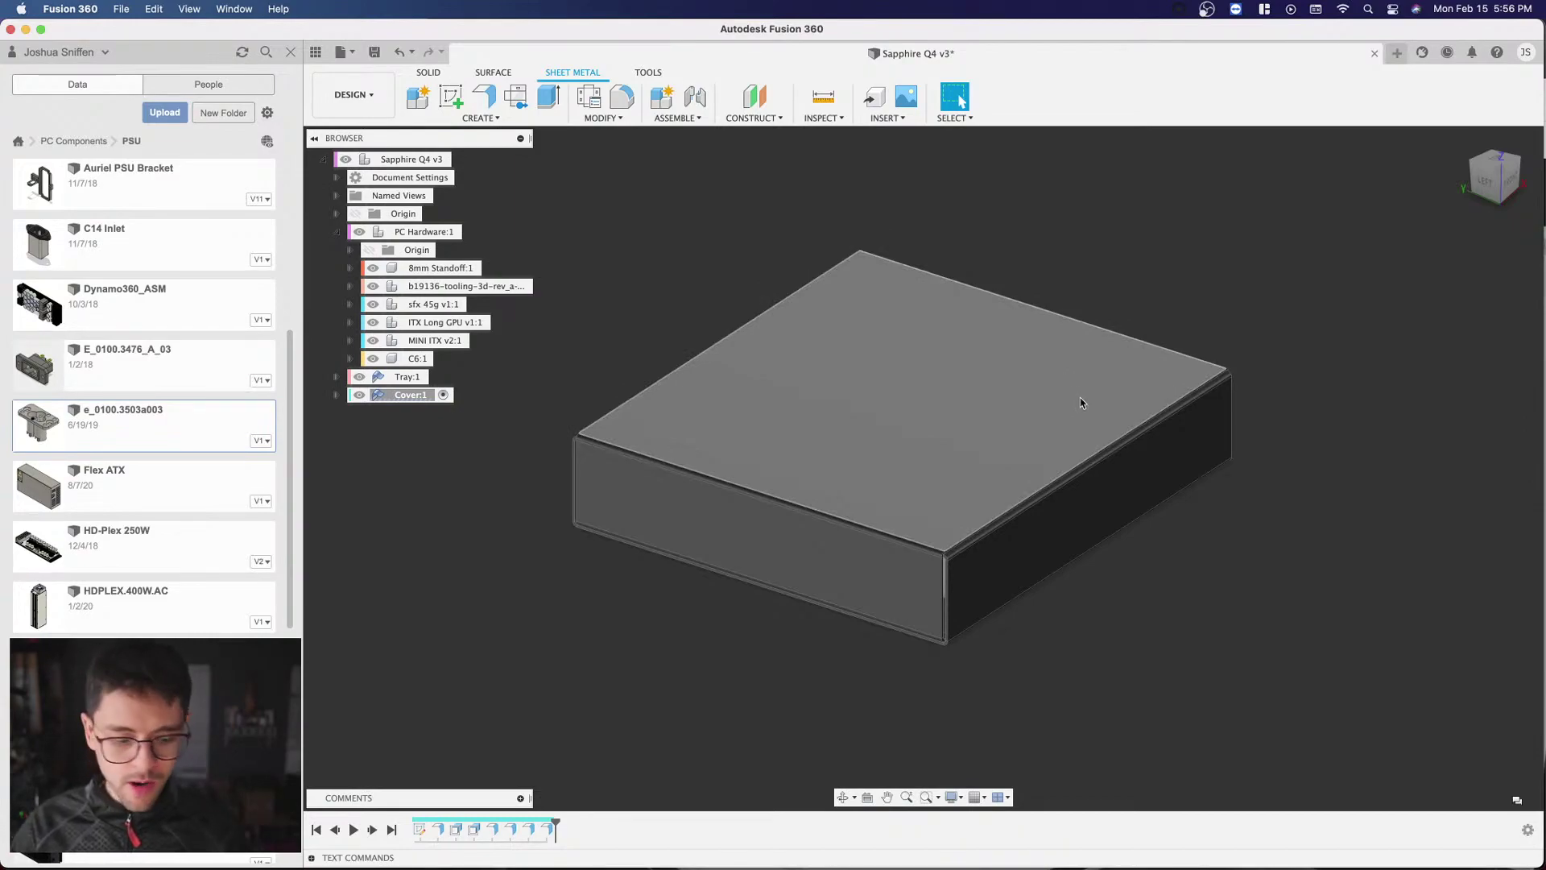
{"action": "key", "text": "super+s"}
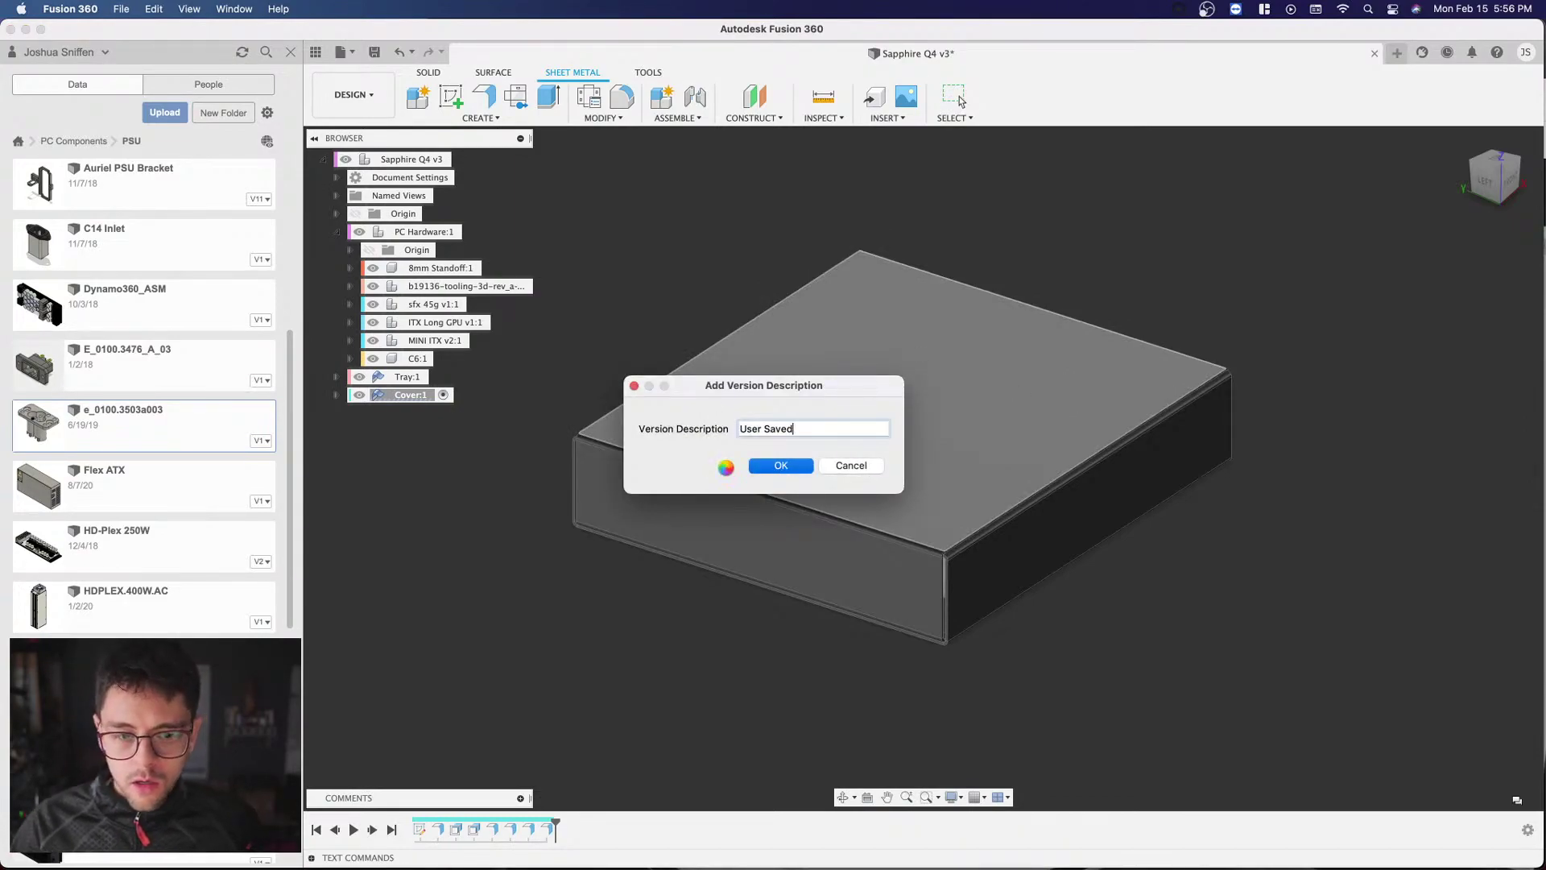
{"action": "left_click", "coordinate": [763, 465]}
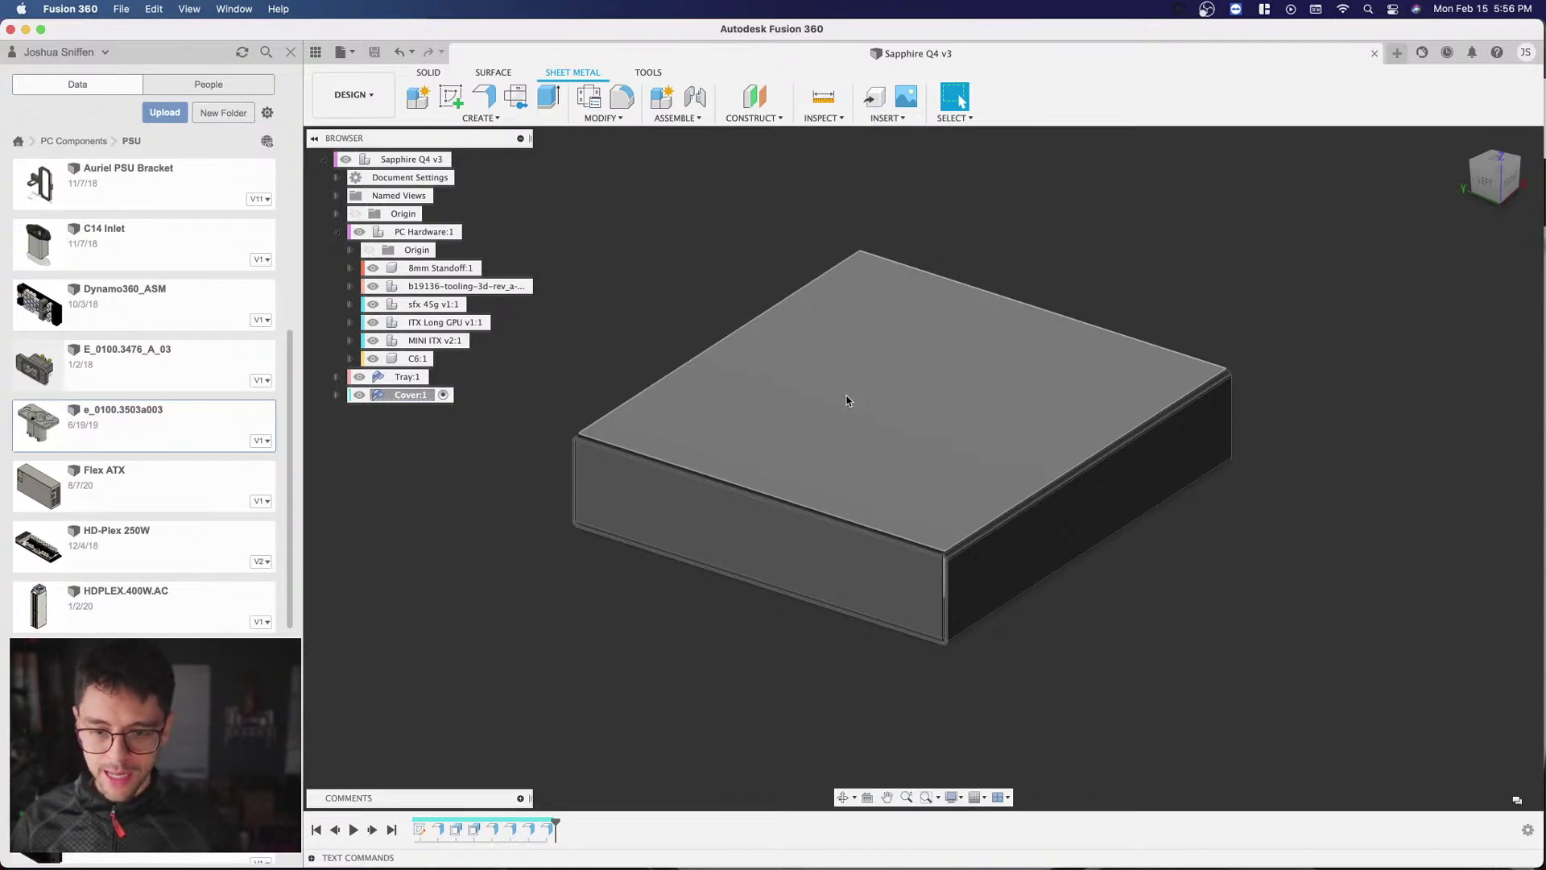
Step: Set the Tray's opacity to 50% and make the Cover semi-transparent as well
{"action": "middle_click_drag", "start_coordinate": [847, 413], "coordinate": [925, 462], "text": "shift"}
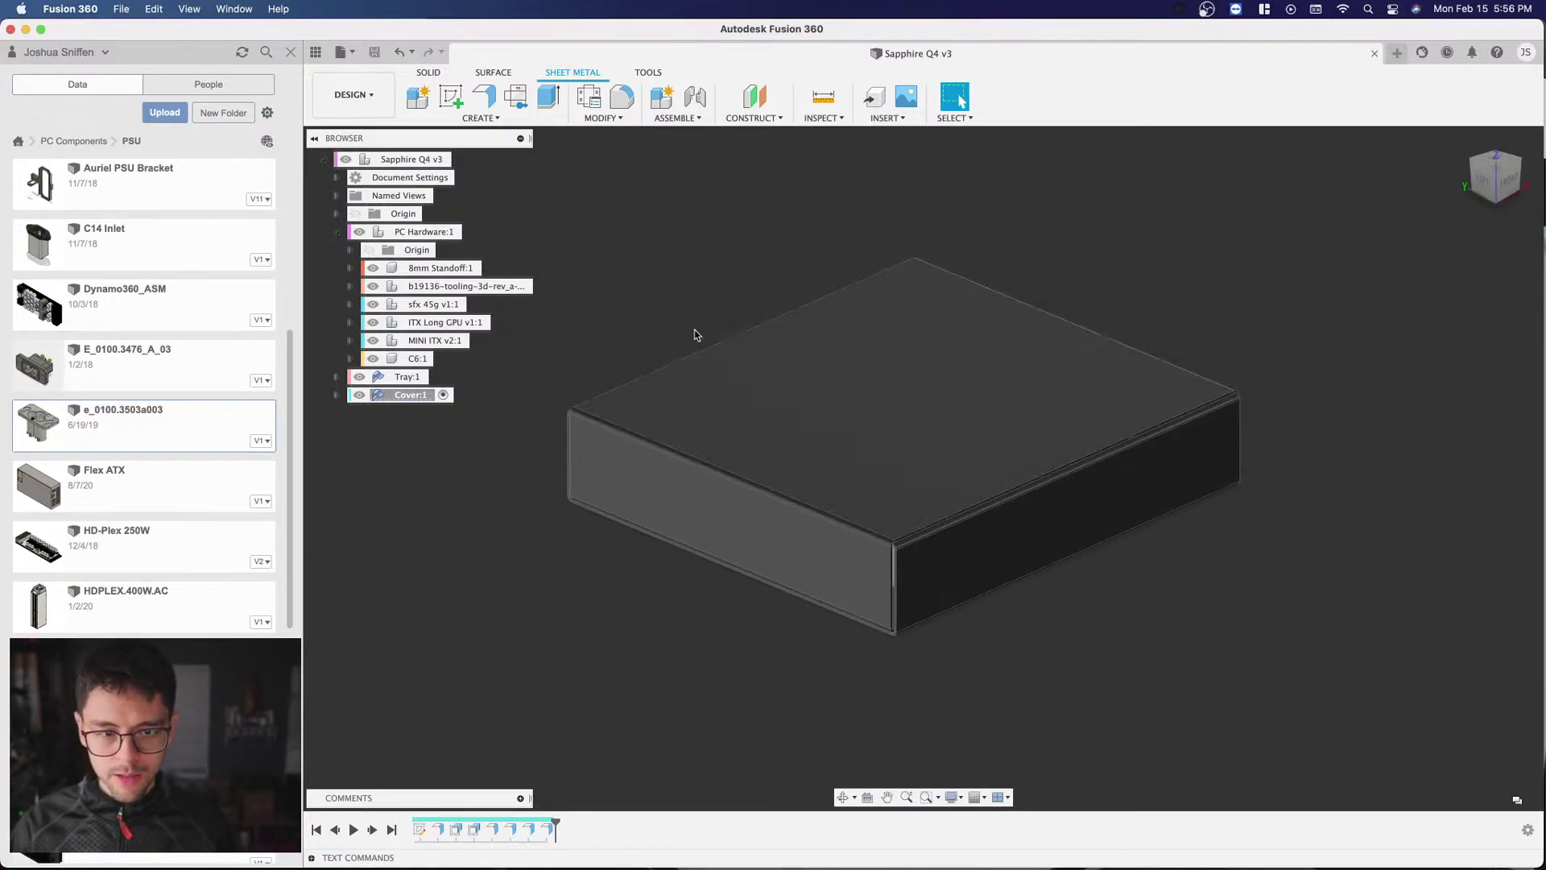
{"action": "right_click", "coordinate": [404, 380]}
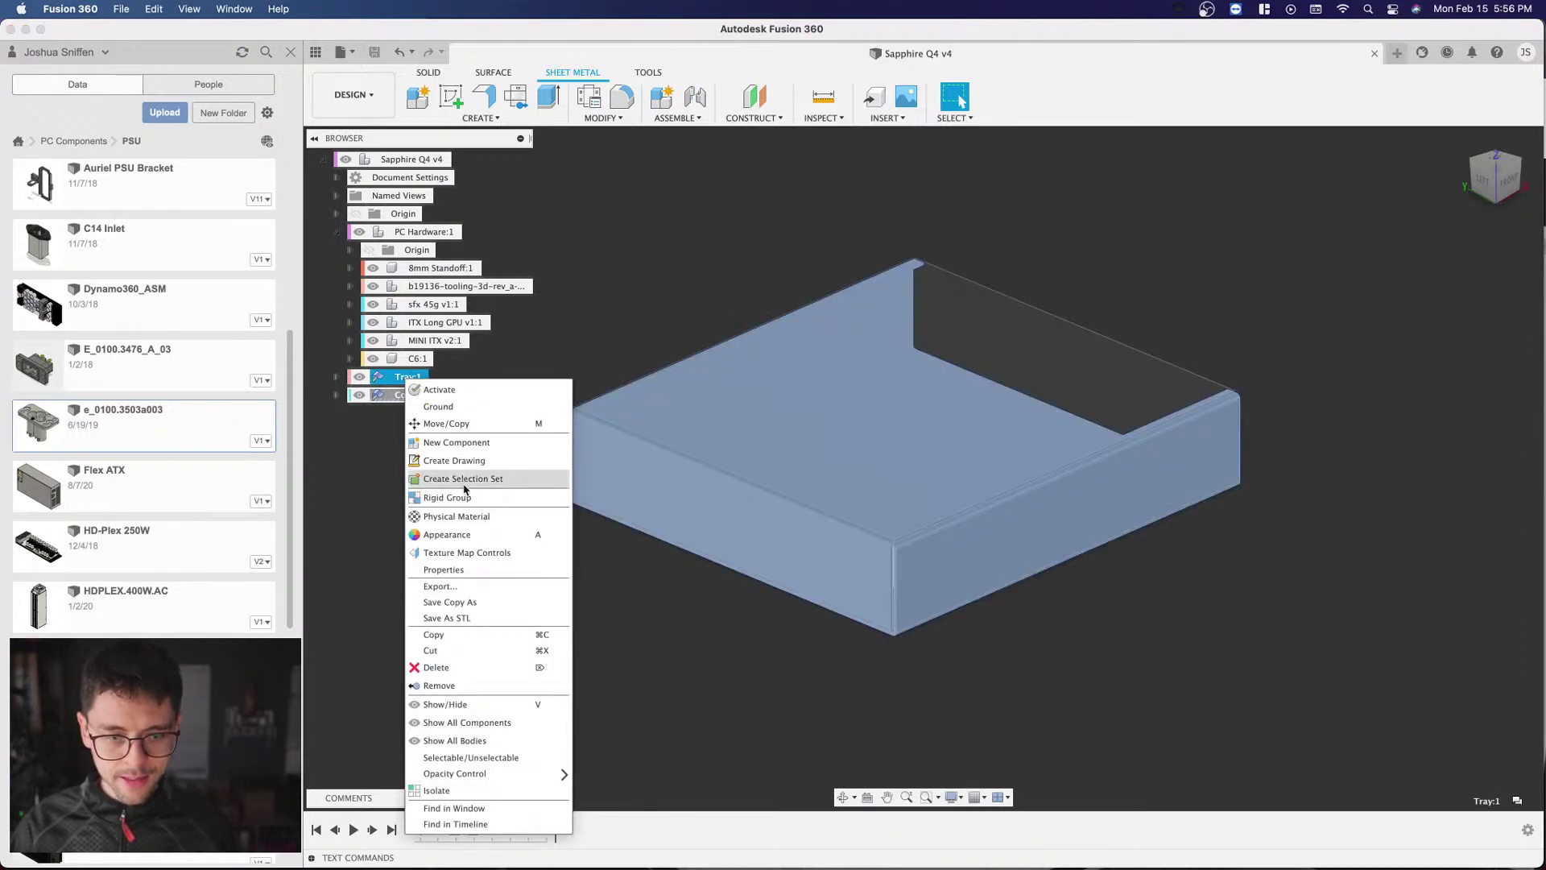
{"action": "mouse_move", "coordinate": [519, 773]}
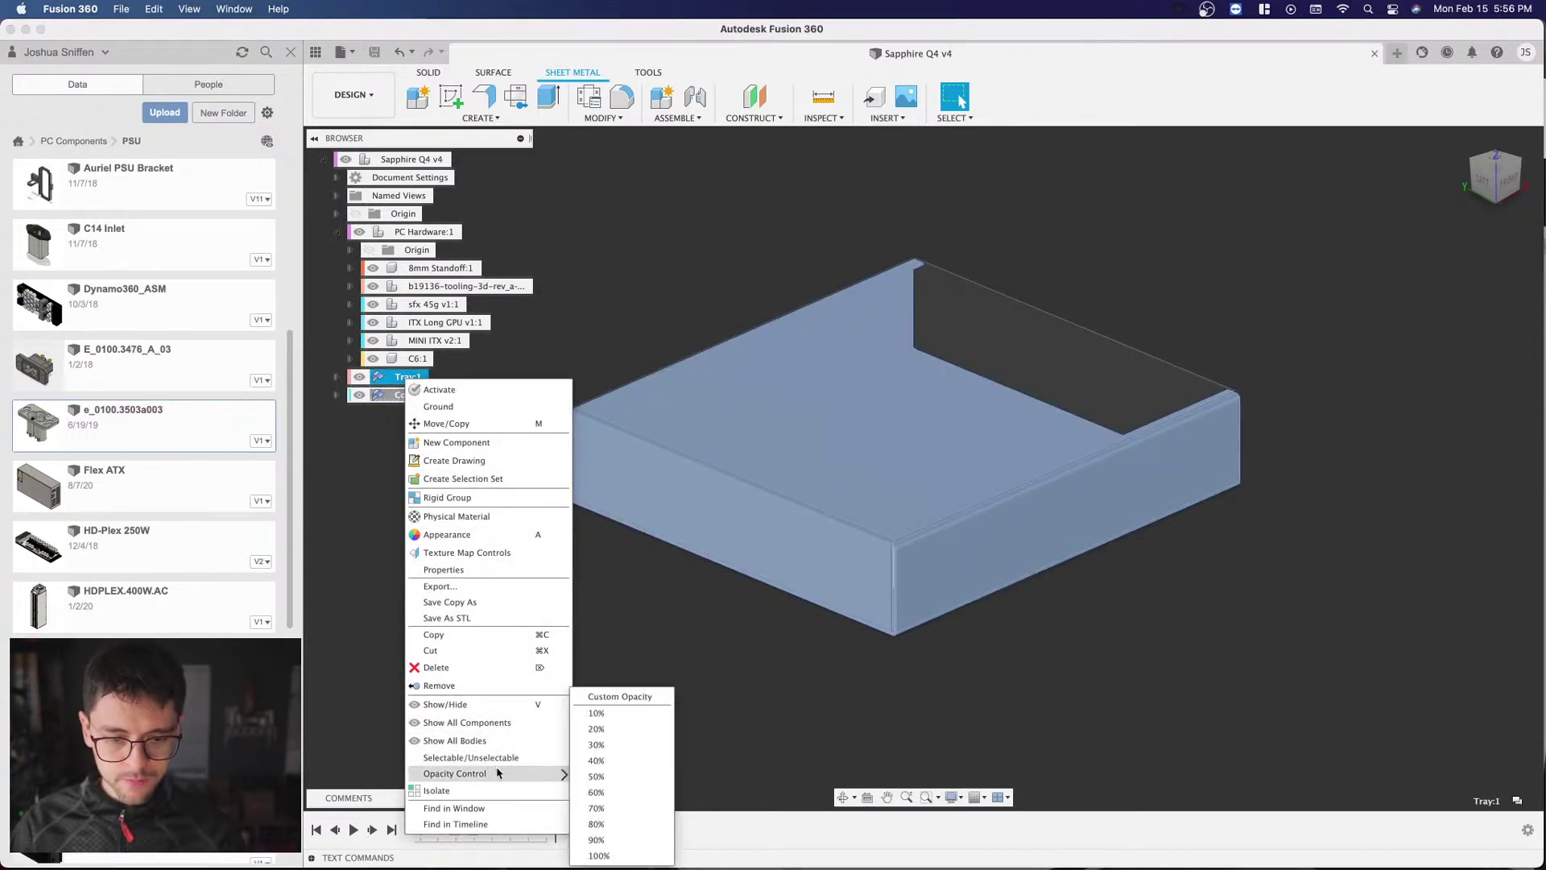
{"action": "left_click", "coordinate": [609, 782]}
{"action": "left_click", "coordinate": [667, 710]}
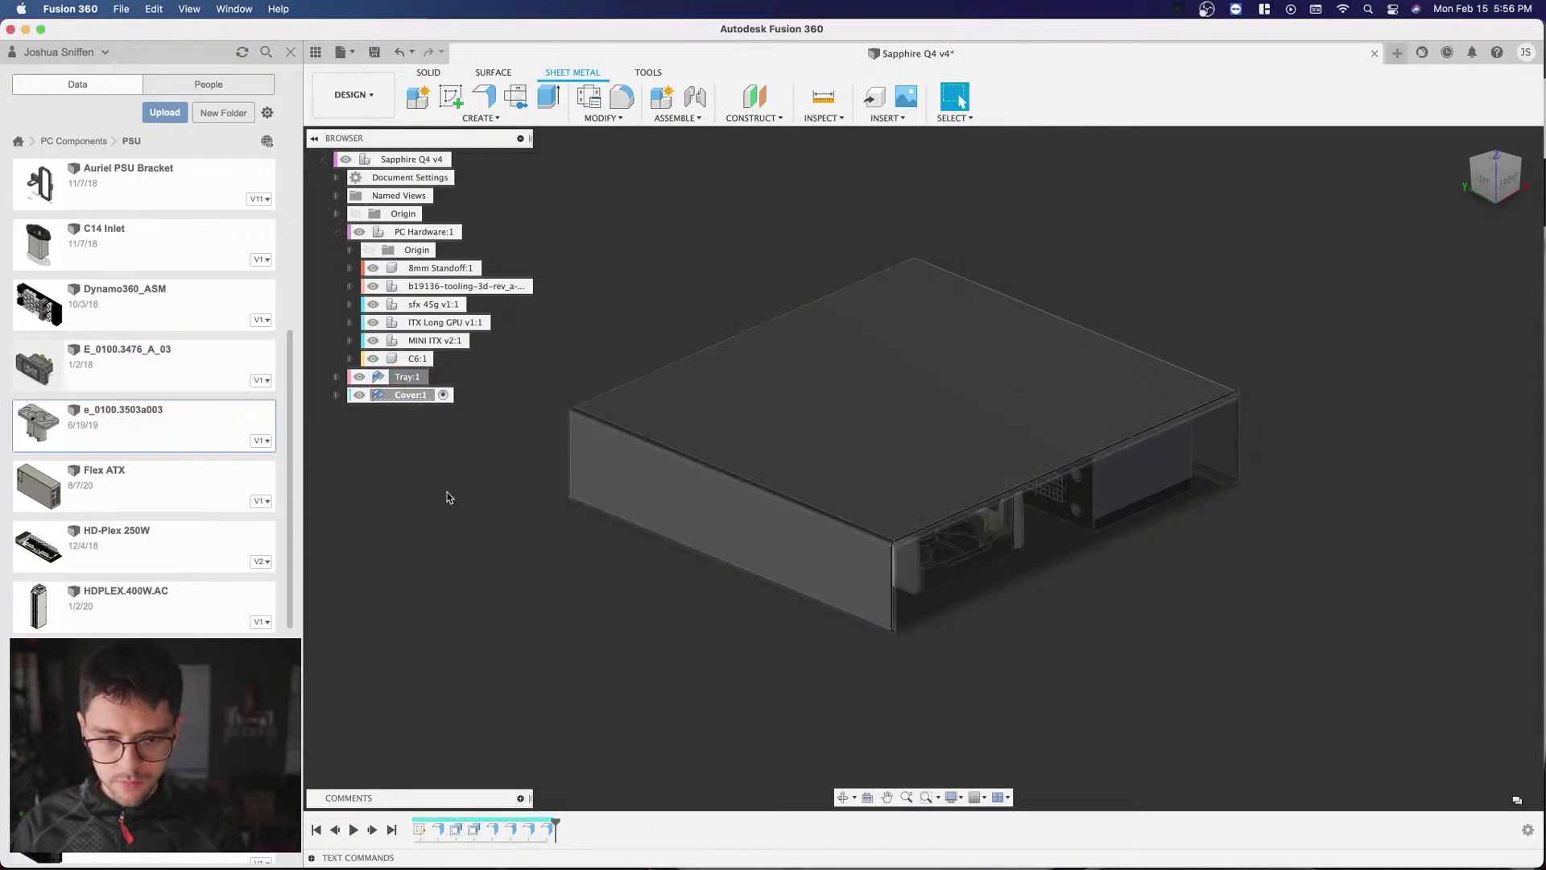
{"action": "right_click", "coordinate": [409, 394]}
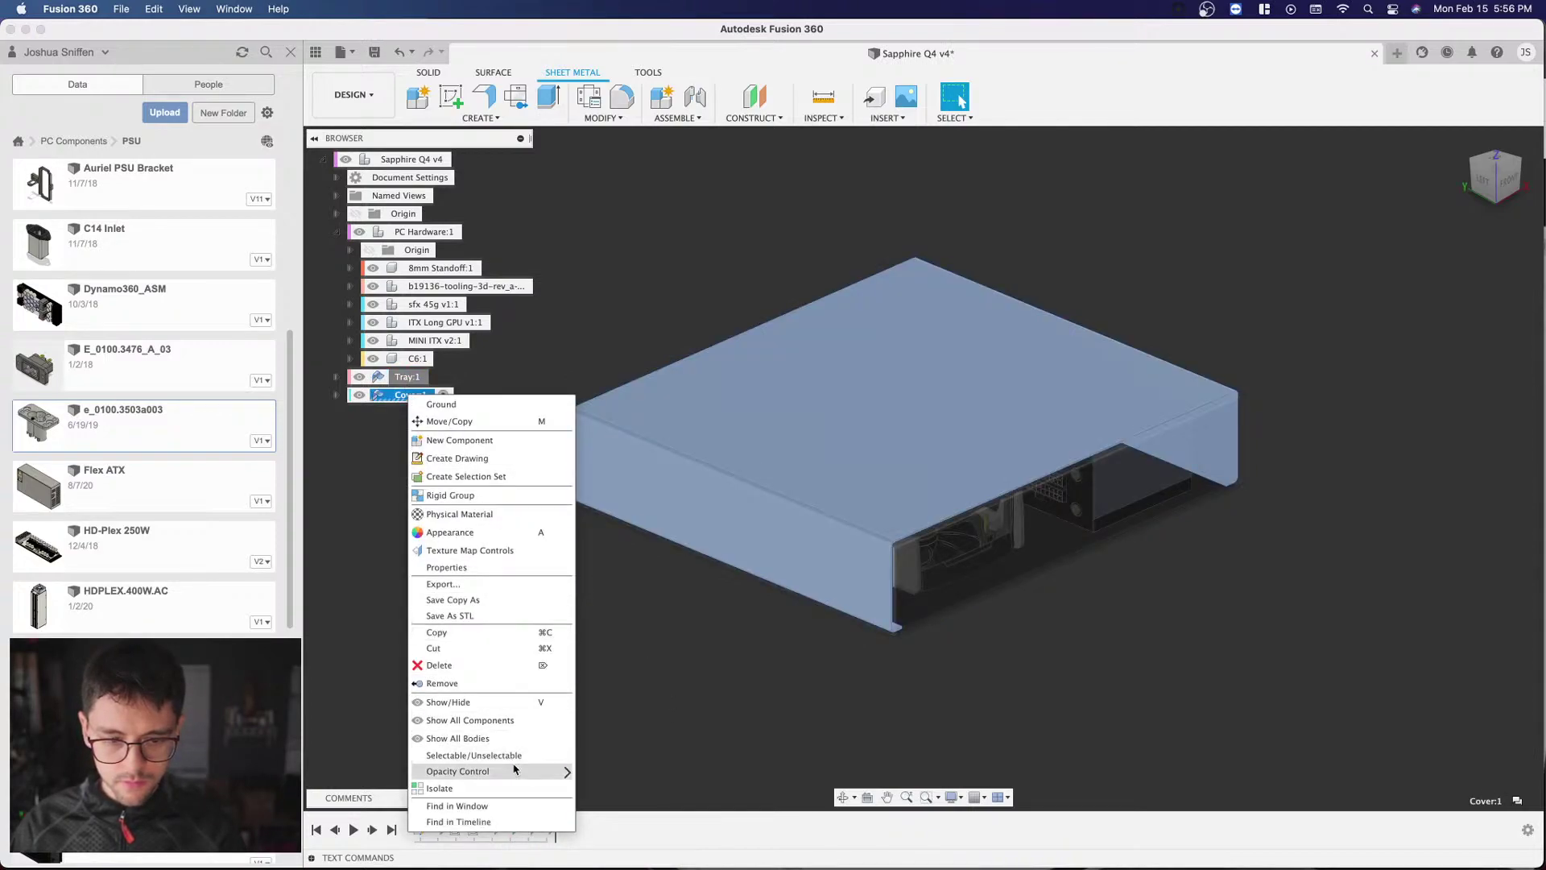
{"action": "mouse_move", "coordinate": [552, 774]}
{"action": "left_click", "coordinate": [632, 786]}
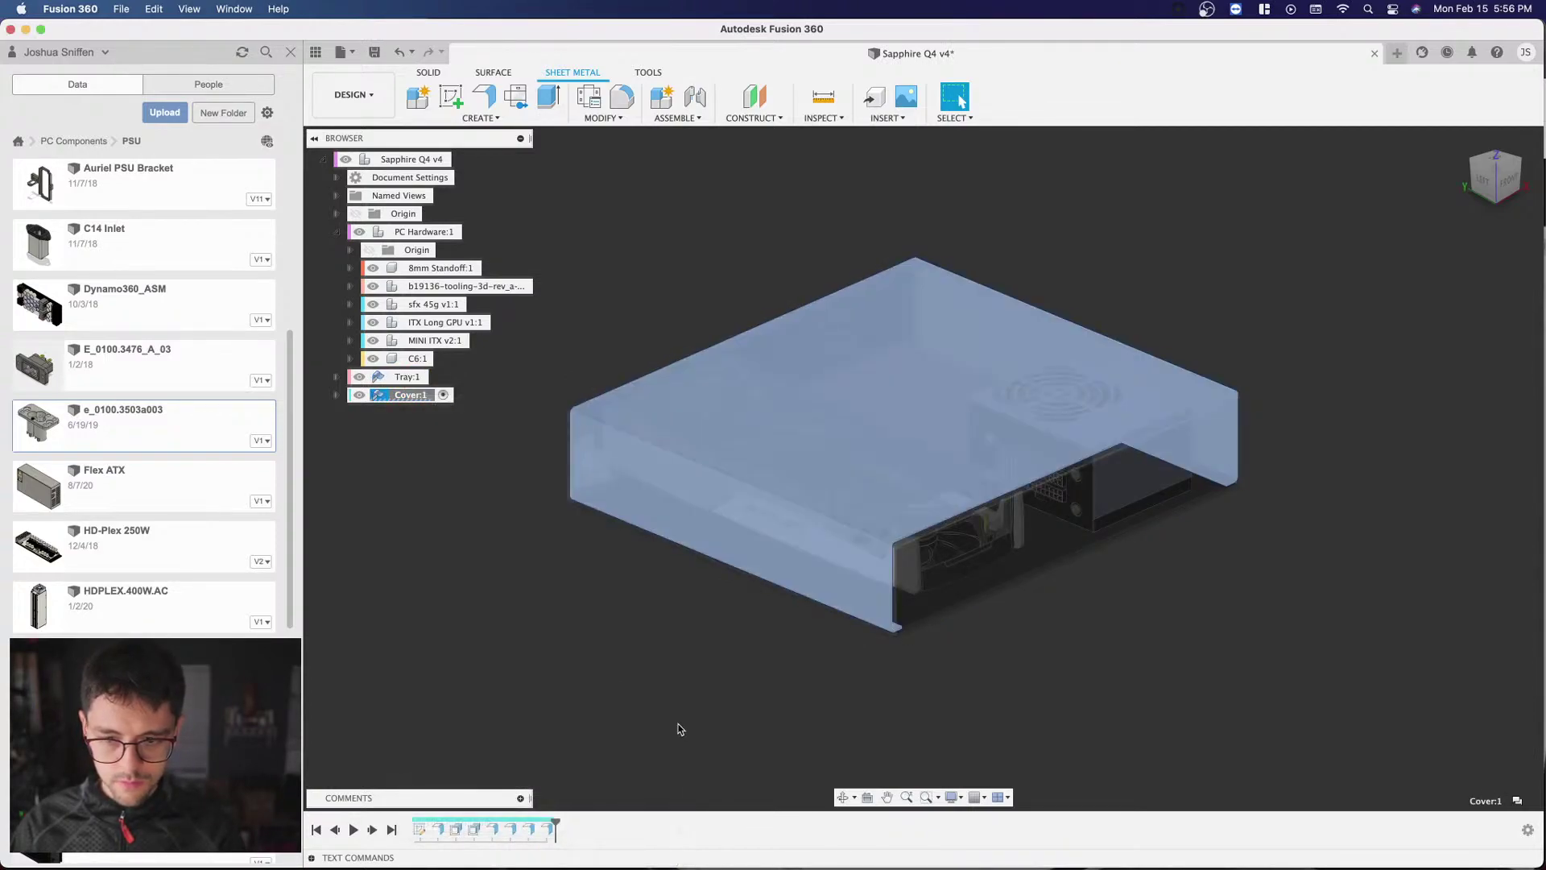
Step: Highlight the Cover and examine its side flanges and lower lips against the Tray and hardware from the top and front
{"action": "middle_click_drag", "start_coordinate": [923, 468], "coordinate": [934, 591], "text": "shift"}
{"action": "scroll", "coordinate": [1290, 203], "scroll_direction": "up", "scroll_amount": 5}
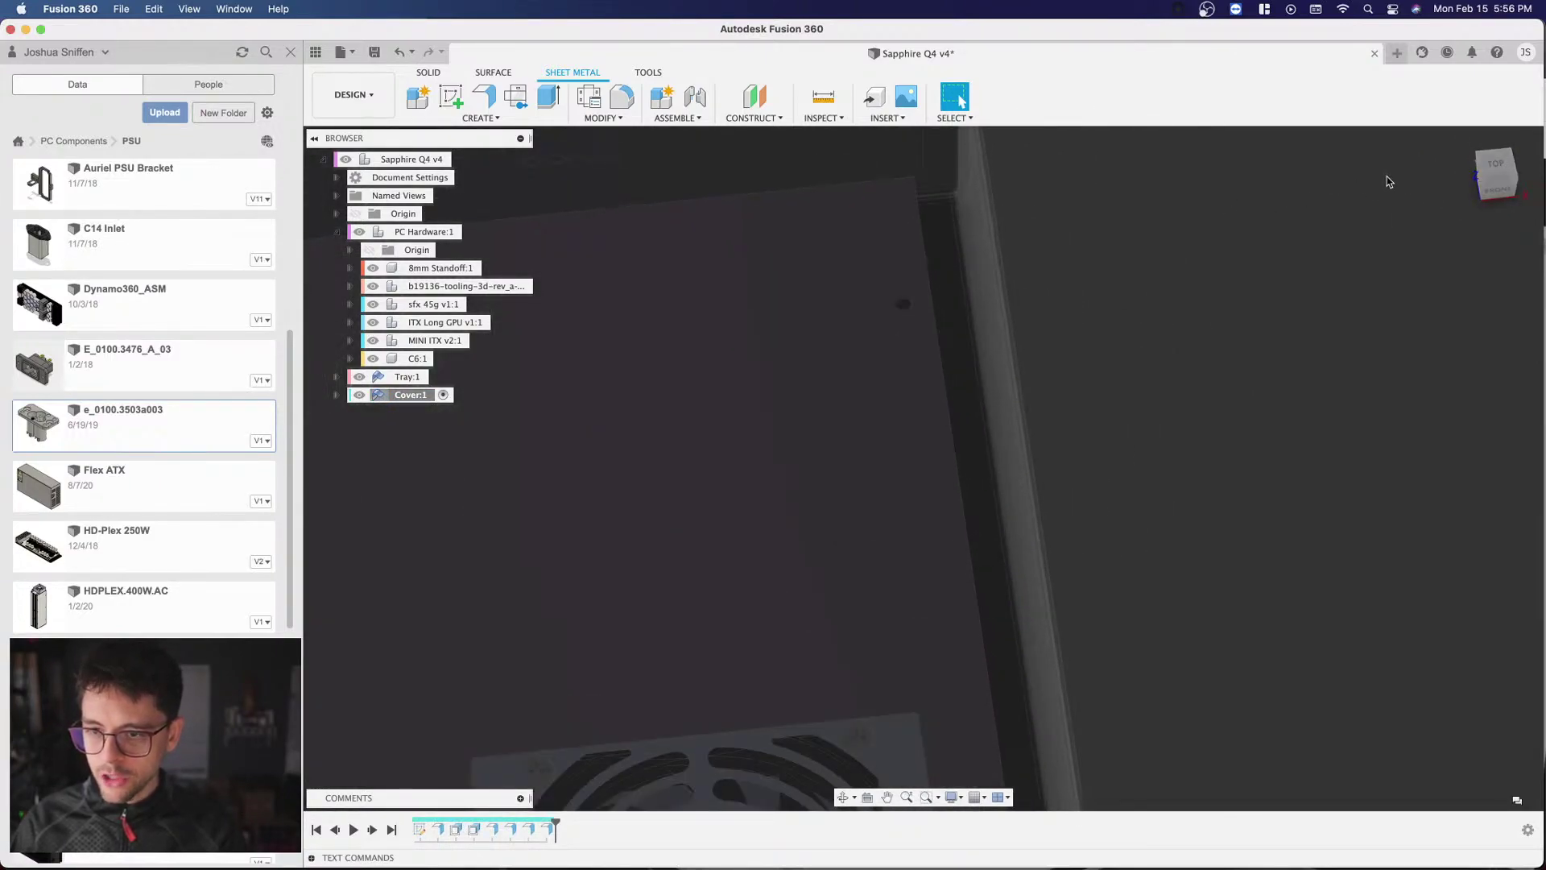
{"action": "left_click", "coordinate": [1495, 171]}
{"action": "scroll", "coordinate": [957, 286], "scroll_direction": "up", "scroll_amount": 5}
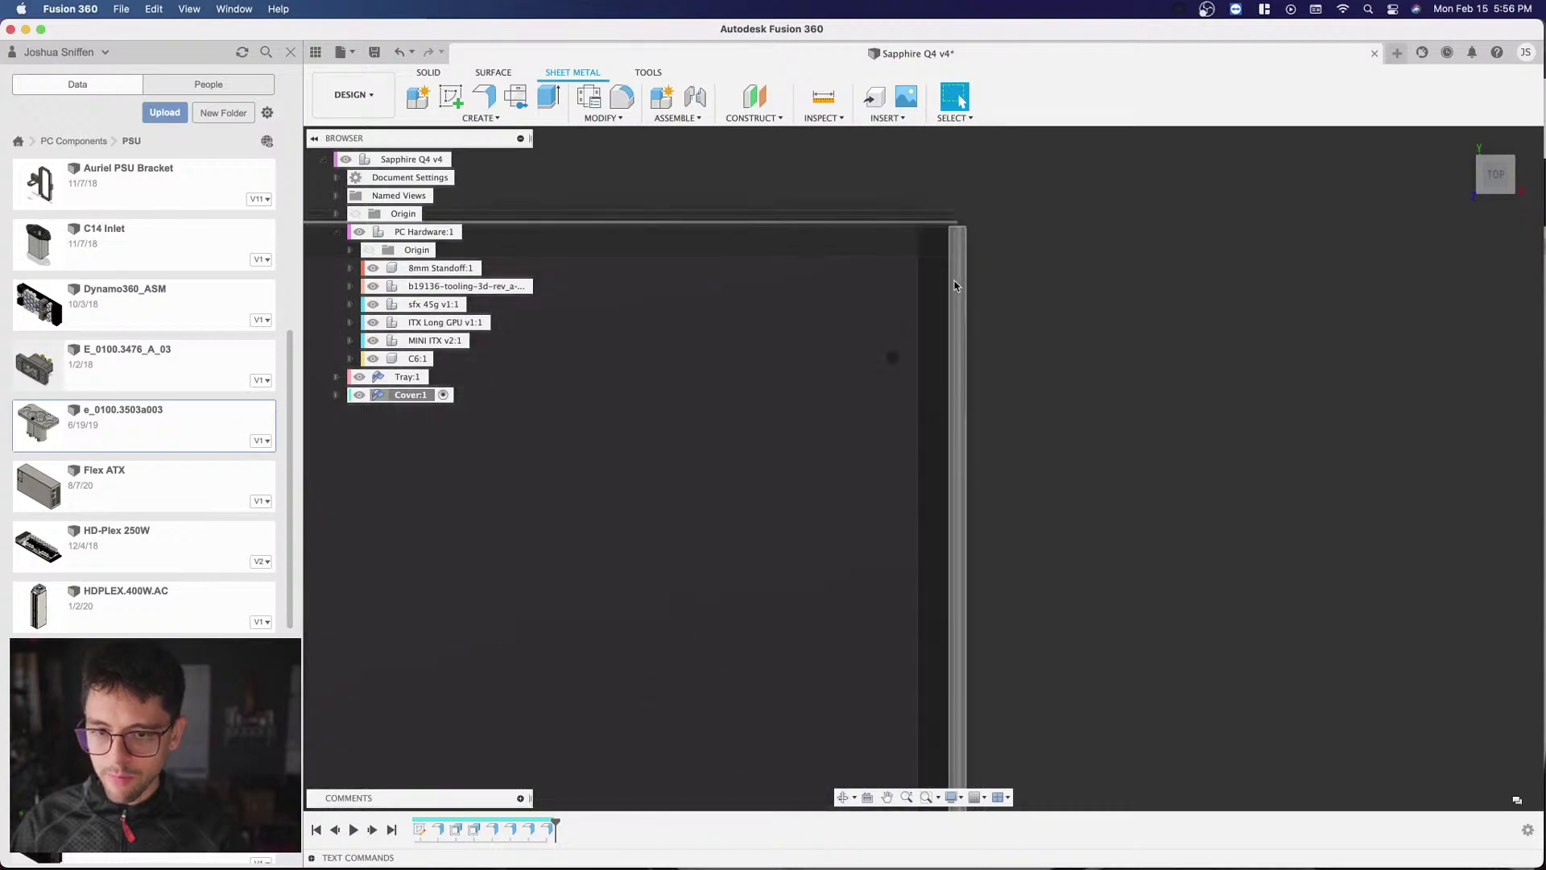
{"action": "left_click", "coordinate": [407, 398]}
{"action": "middle_click_drag", "start_coordinate": [1062, 193], "coordinate": [1063, 489], "text": "shift"}
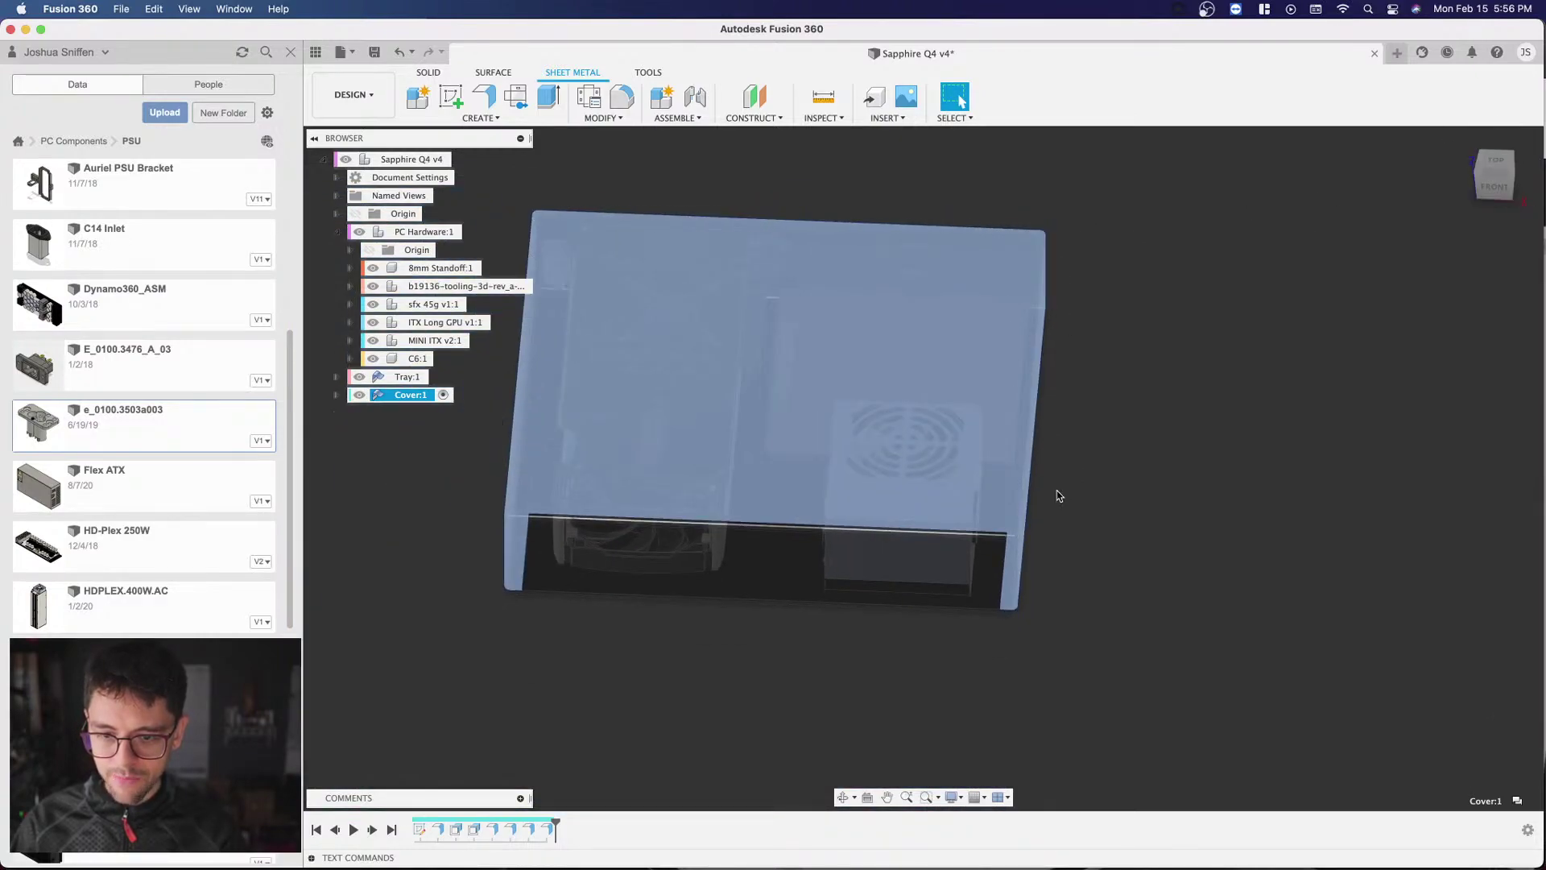
{"action": "scroll", "coordinate": [1061, 489], "scroll_direction": "up", "scroll_amount": 2}
{"action": "left_click", "coordinate": [1495, 178]}
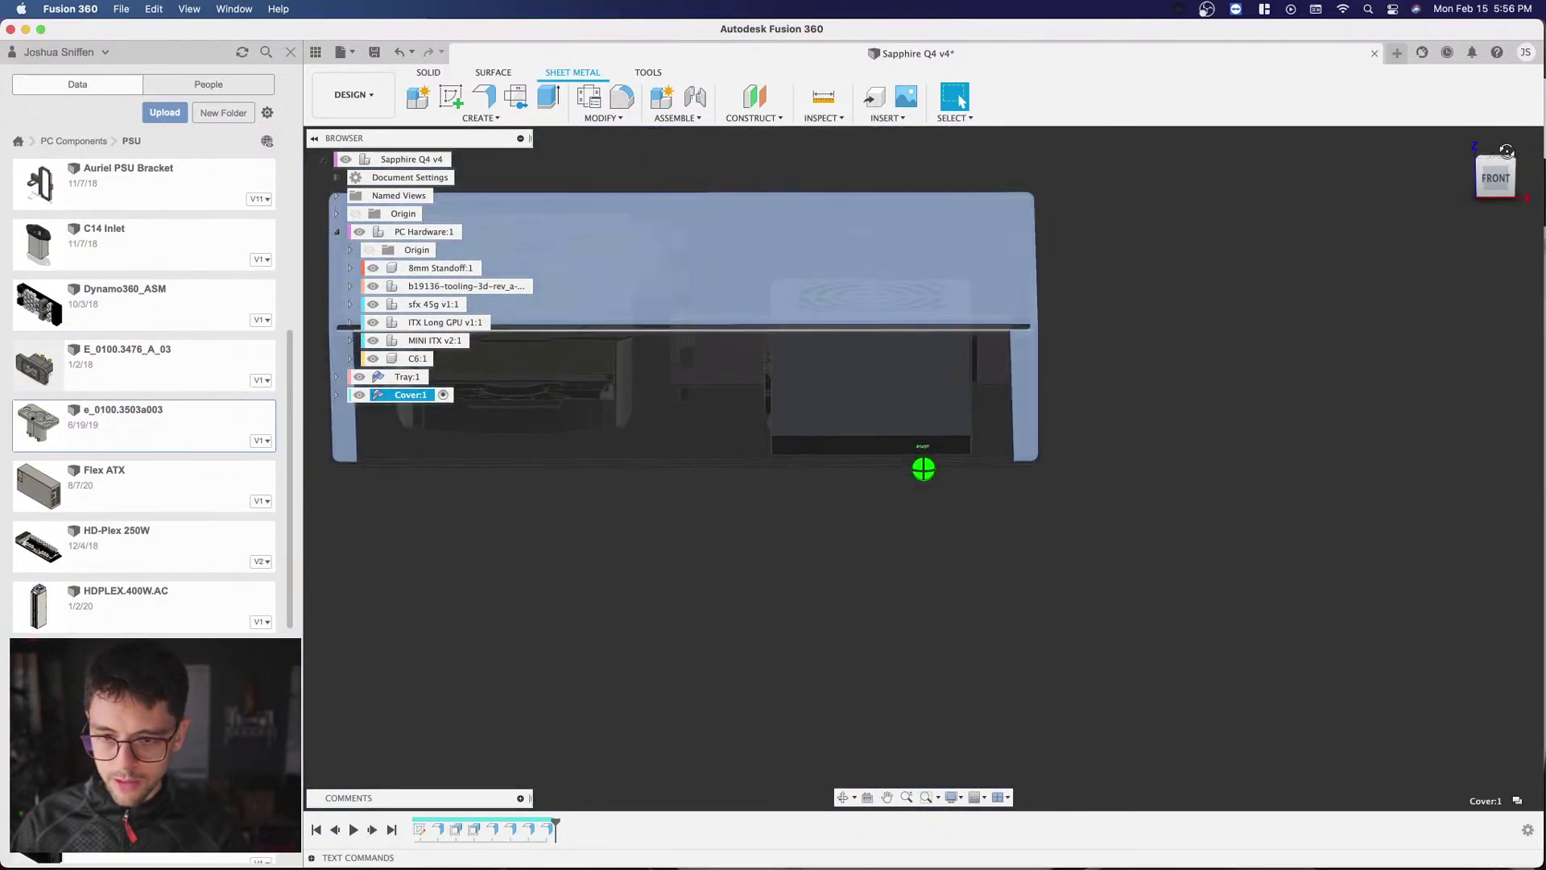
{"action": "scroll", "coordinate": [1011, 355], "scroll_direction": "up", "scroll_amount": 5}
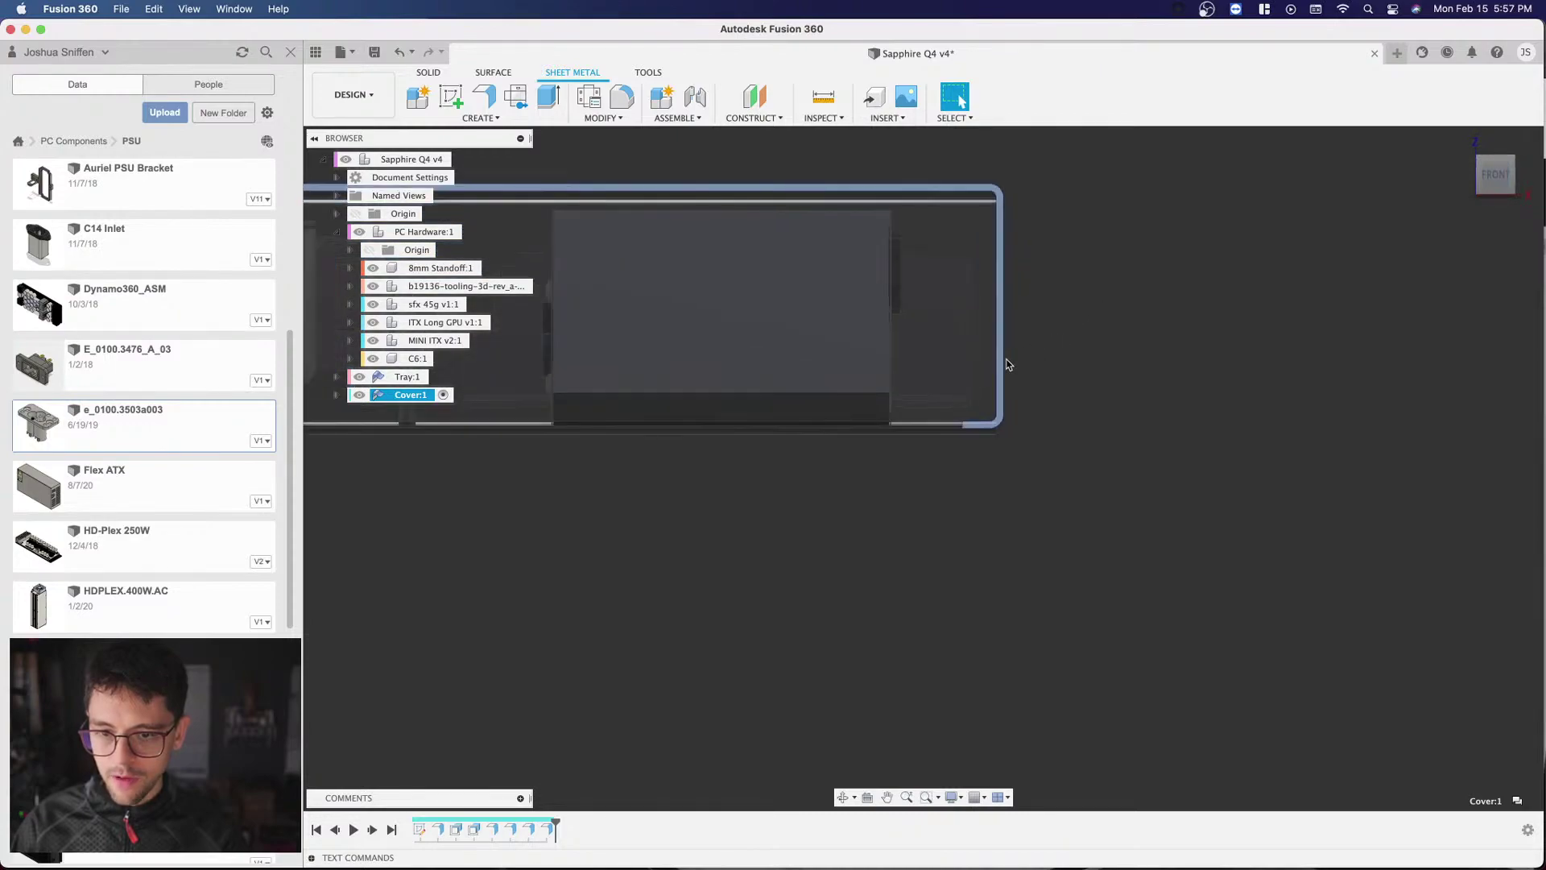
{"action": "scroll", "coordinate": [1226, 407], "scroll_direction": "down", "scroll_amount": 2}
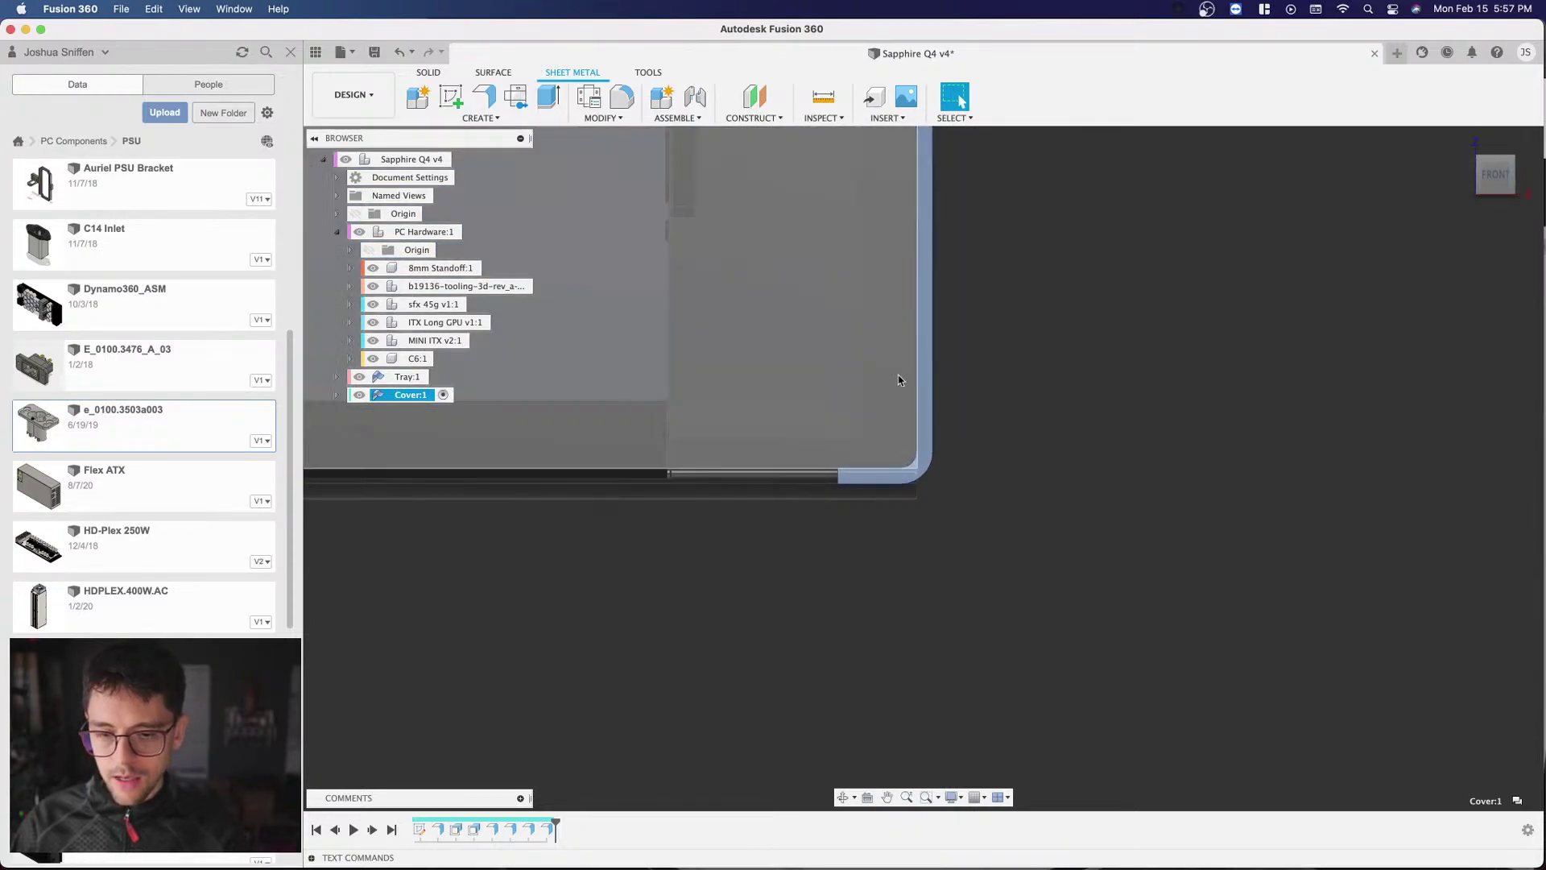
{"action": "scroll", "coordinate": [921, 379], "scroll_direction": "down", "scroll_amount": 3}
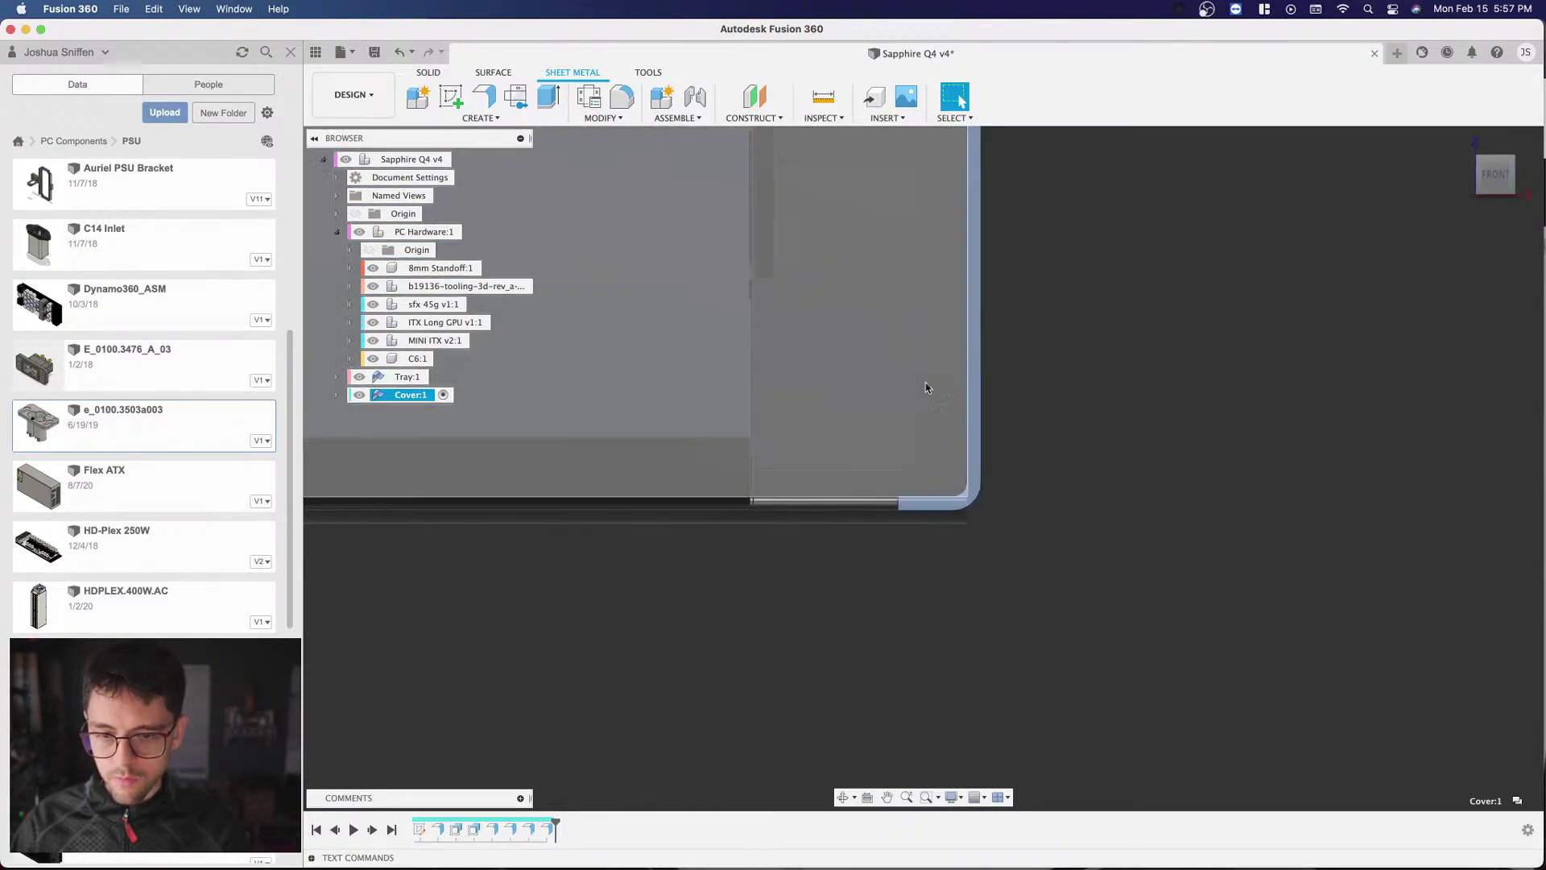
{"action": "scroll", "coordinate": [983, 584], "scroll_direction": "up", "scroll_amount": 4}
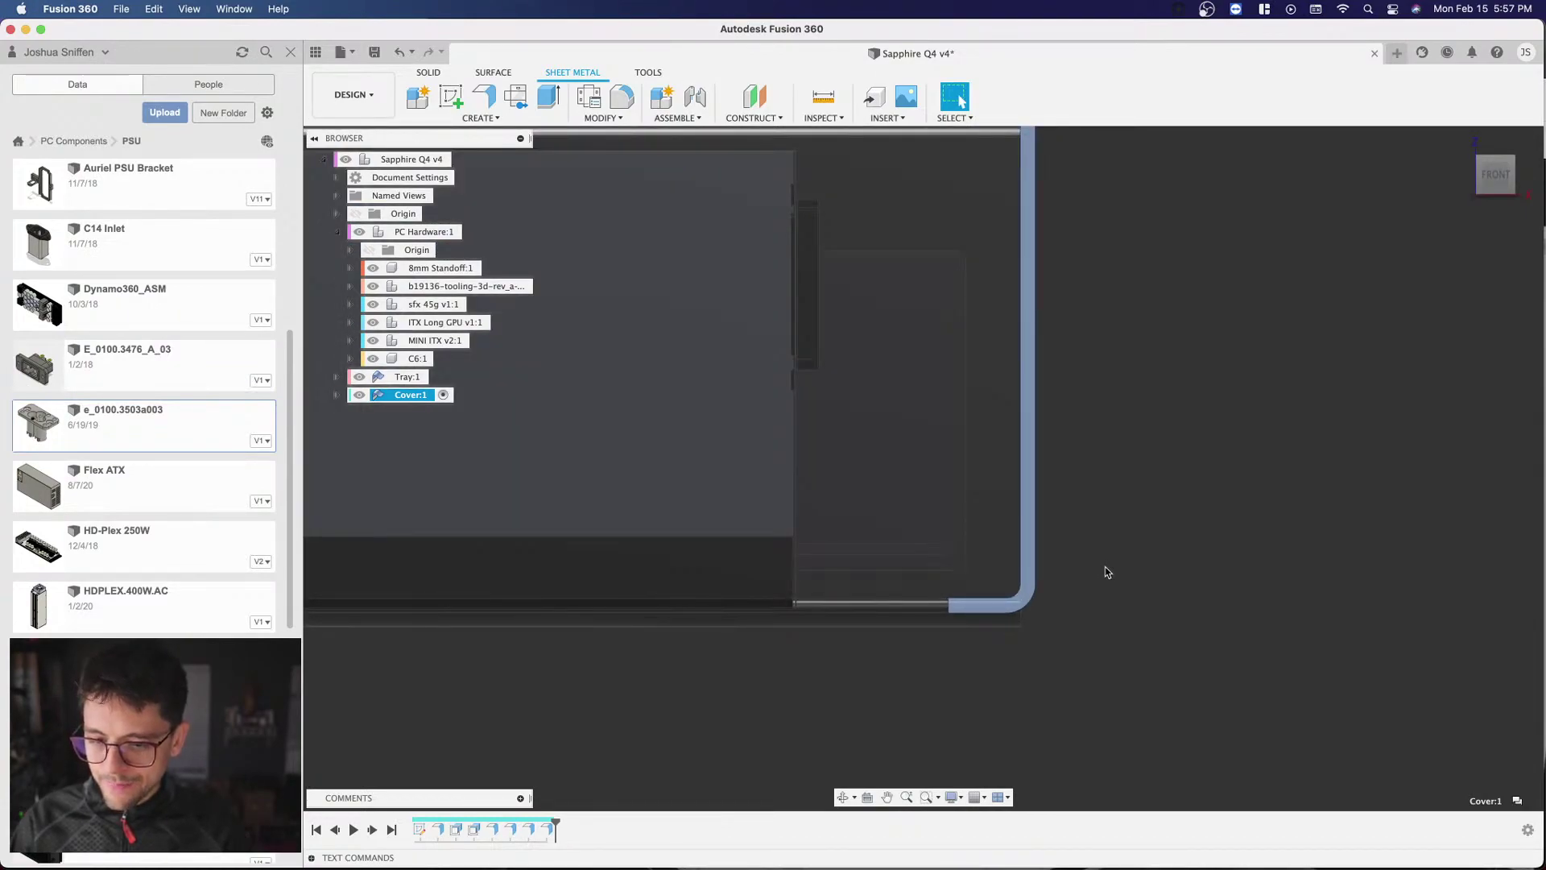
{"action": "scroll", "coordinate": [1104, 567], "scroll_direction": "down", "scroll_amount": 5}
{"action": "scroll", "coordinate": [507, 524], "scroll_direction": "up", "scroll_amount": 3}
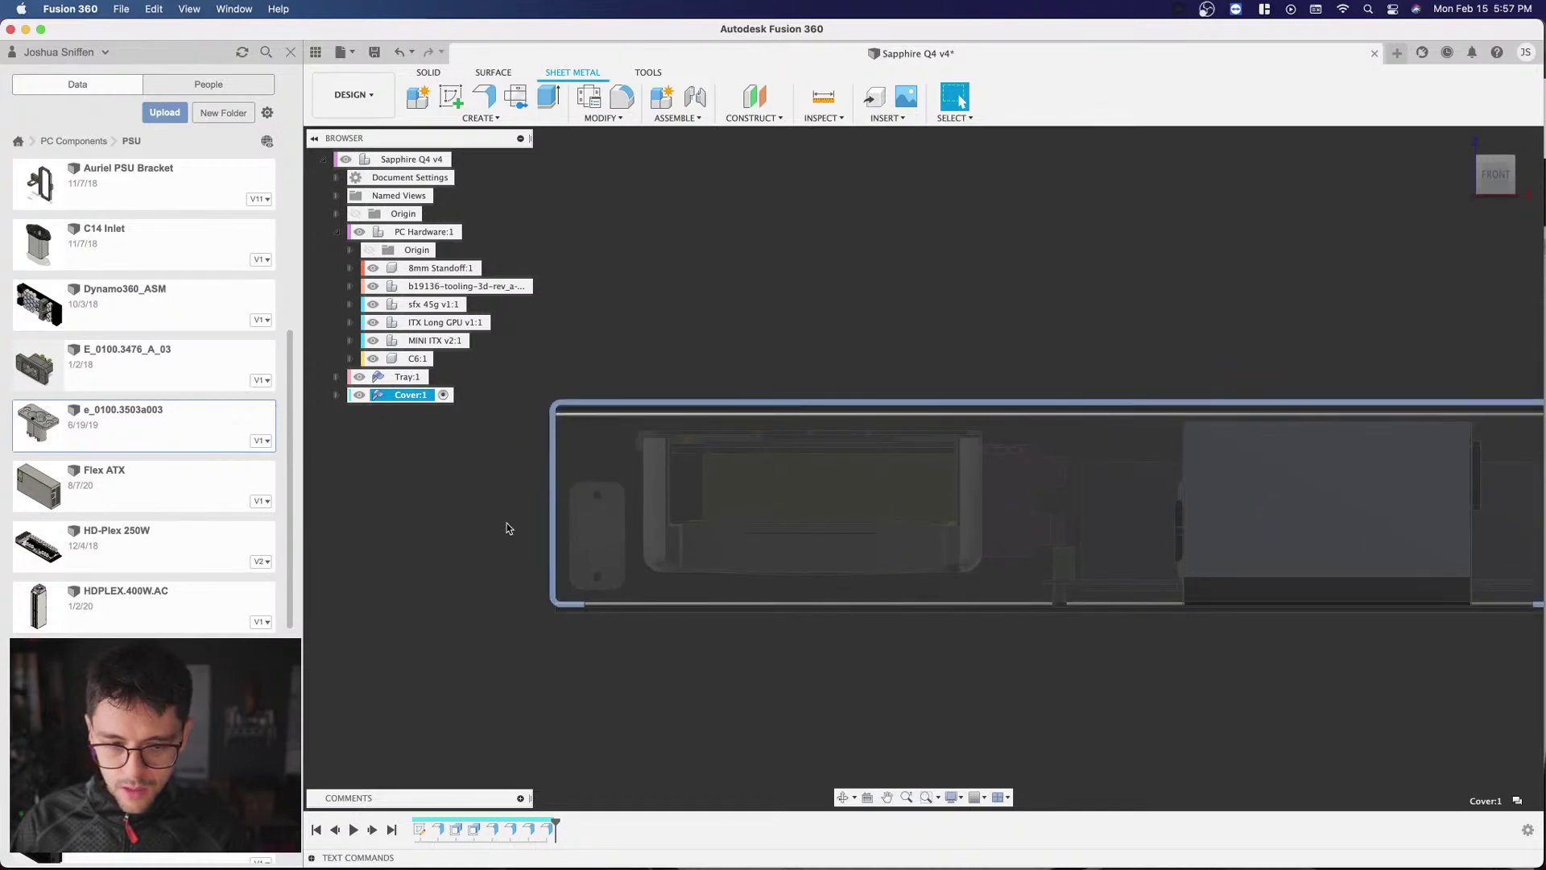
{"action": "scroll", "coordinate": [523, 576], "scroll_direction": "down", "scroll_amount": 3}
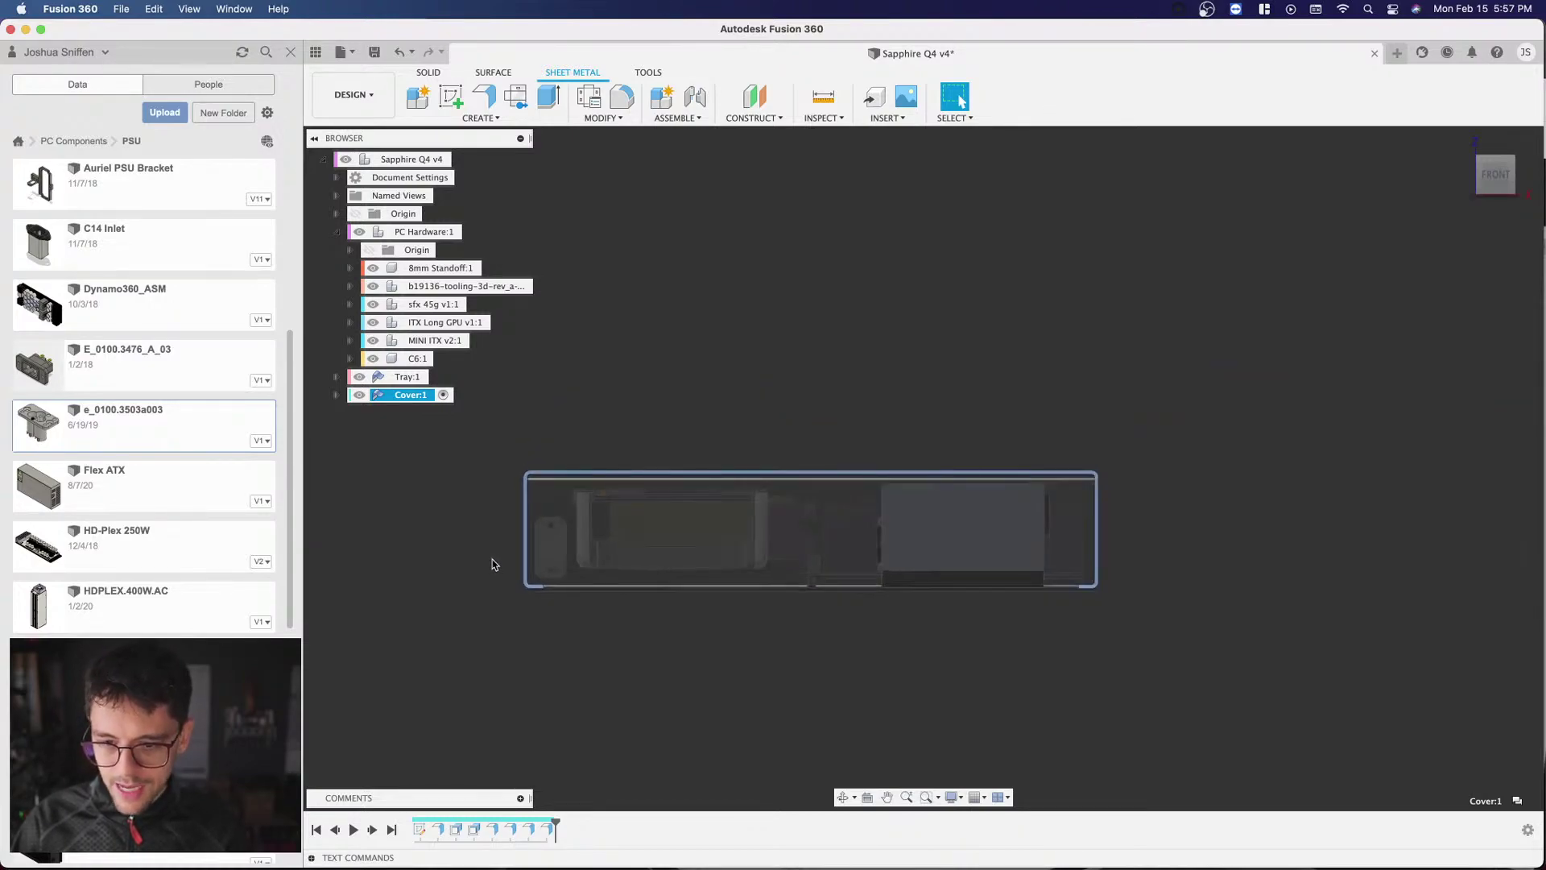
{"action": "scroll", "coordinate": [1100, 594], "scroll_direction": "up", "scroll_amount": 4}
{"action": "scroll", "coordinate": [1093, 612], "scroll_direction": "down", "scroll_amount": 1}
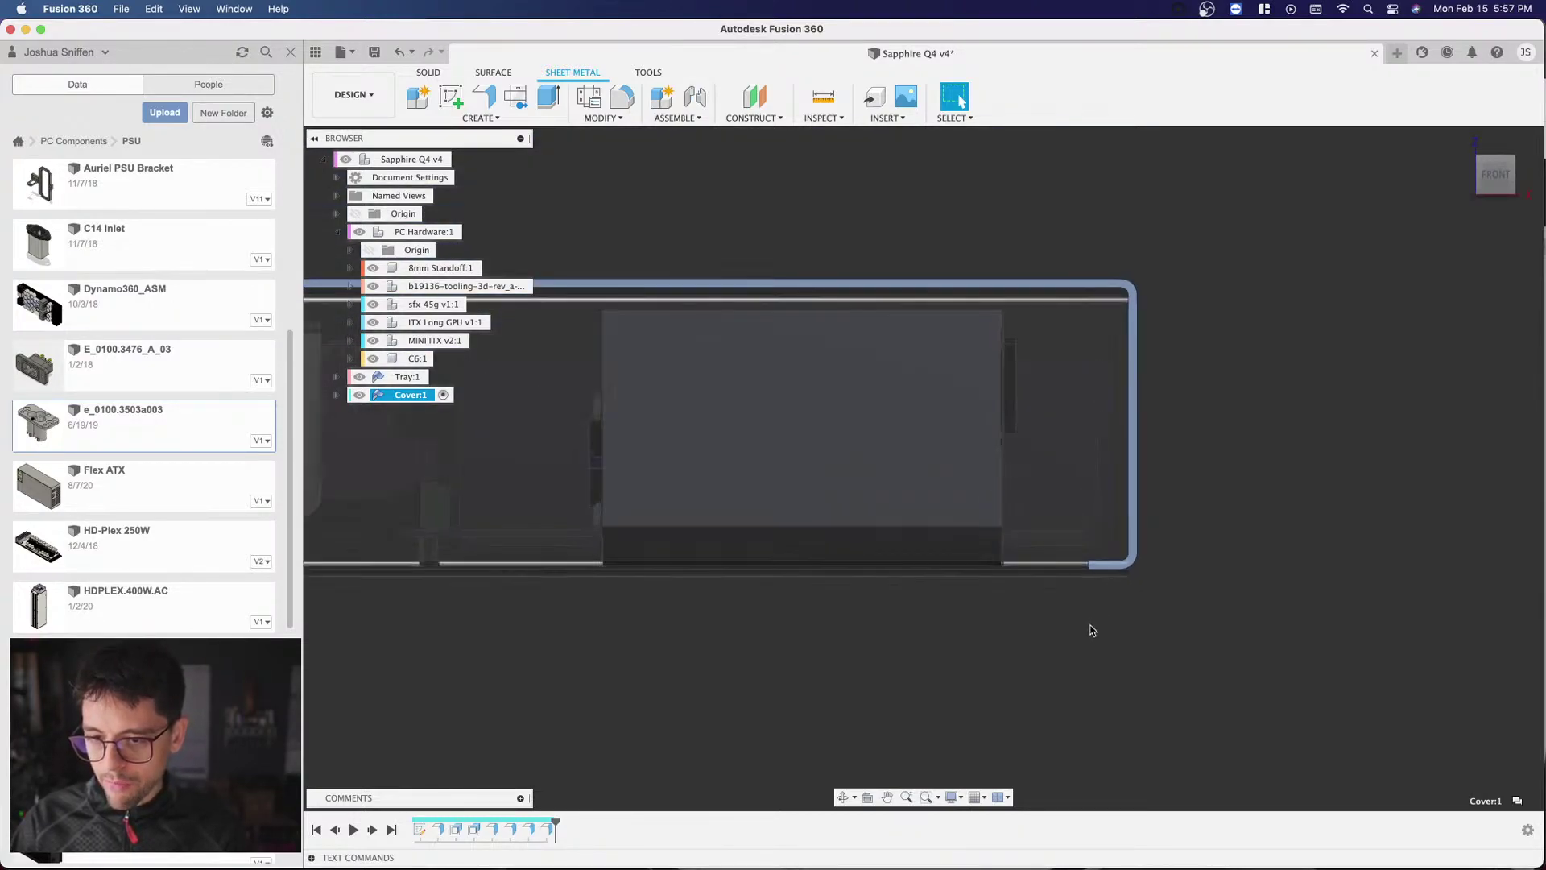
{"action": "scroll", "coordinate": [1160, 515], "scroll_direction": "up", "scroll_amount": 2}
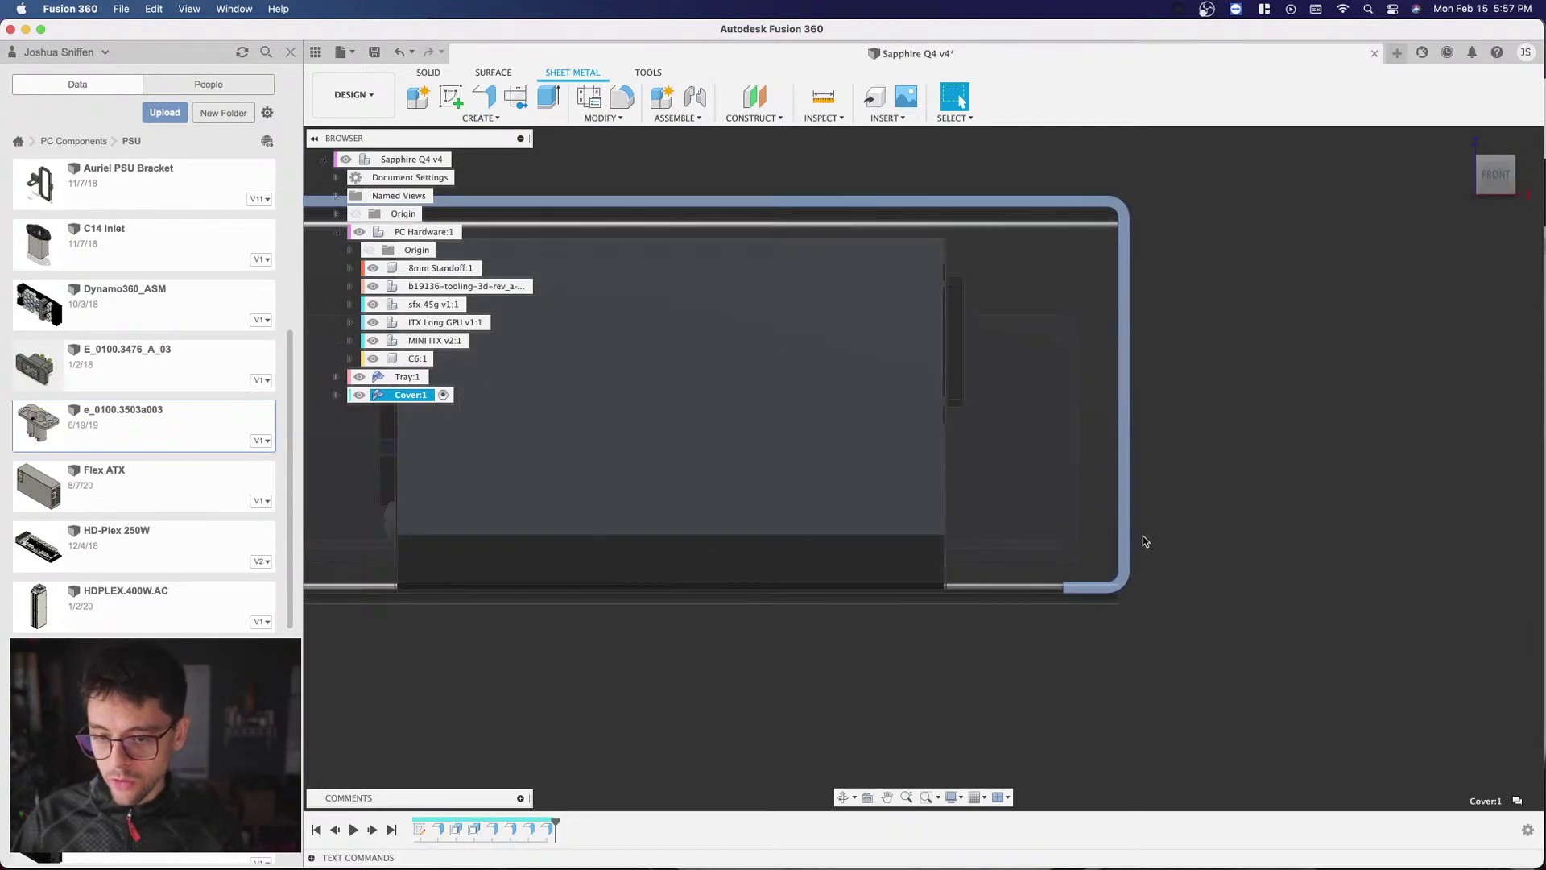
Step: Hide the Tray and examine from underneath the clearance between the motherboard, the power supply and the Cover's side flange
{"action": "left_click", "coordinate": [1487, 159]}
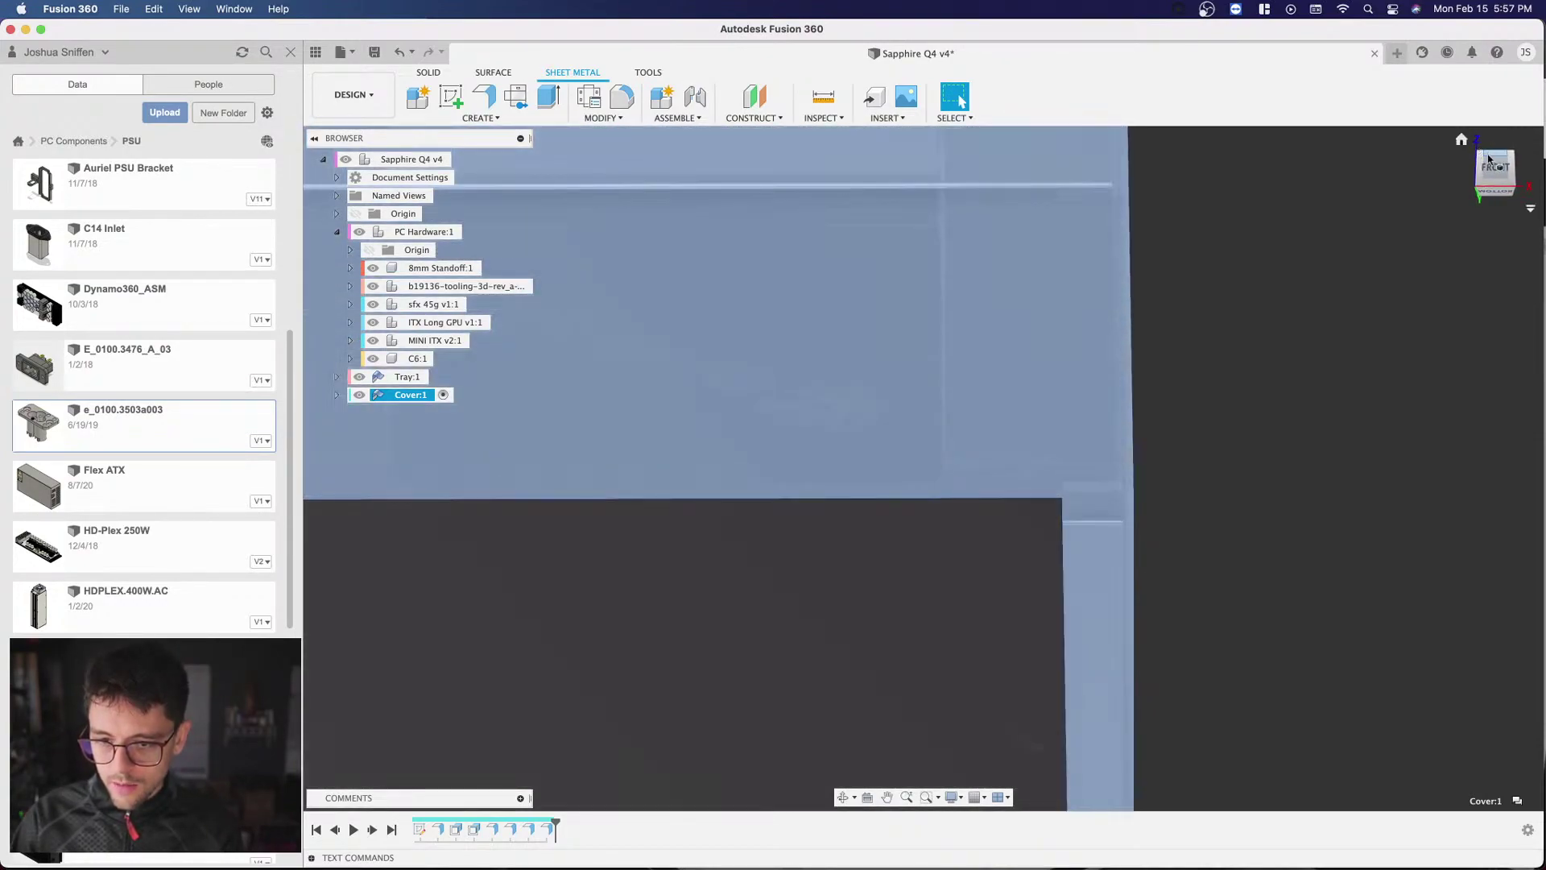
{"action": "left_click", "coordinate": [1495, 192]}
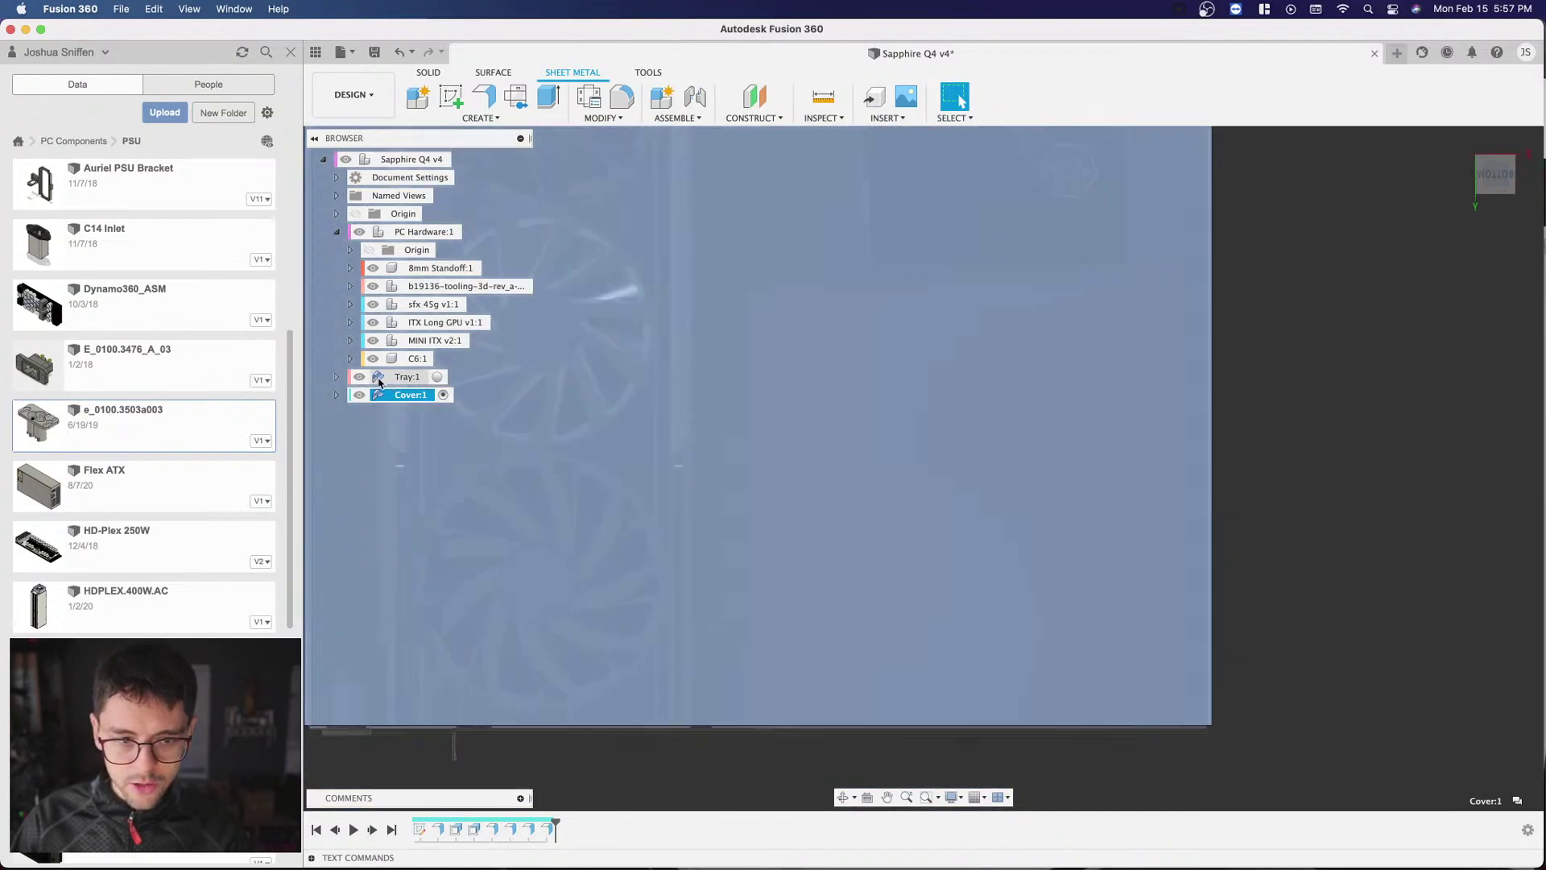
{"action": "left_click", "coordinate": [359, 376]}
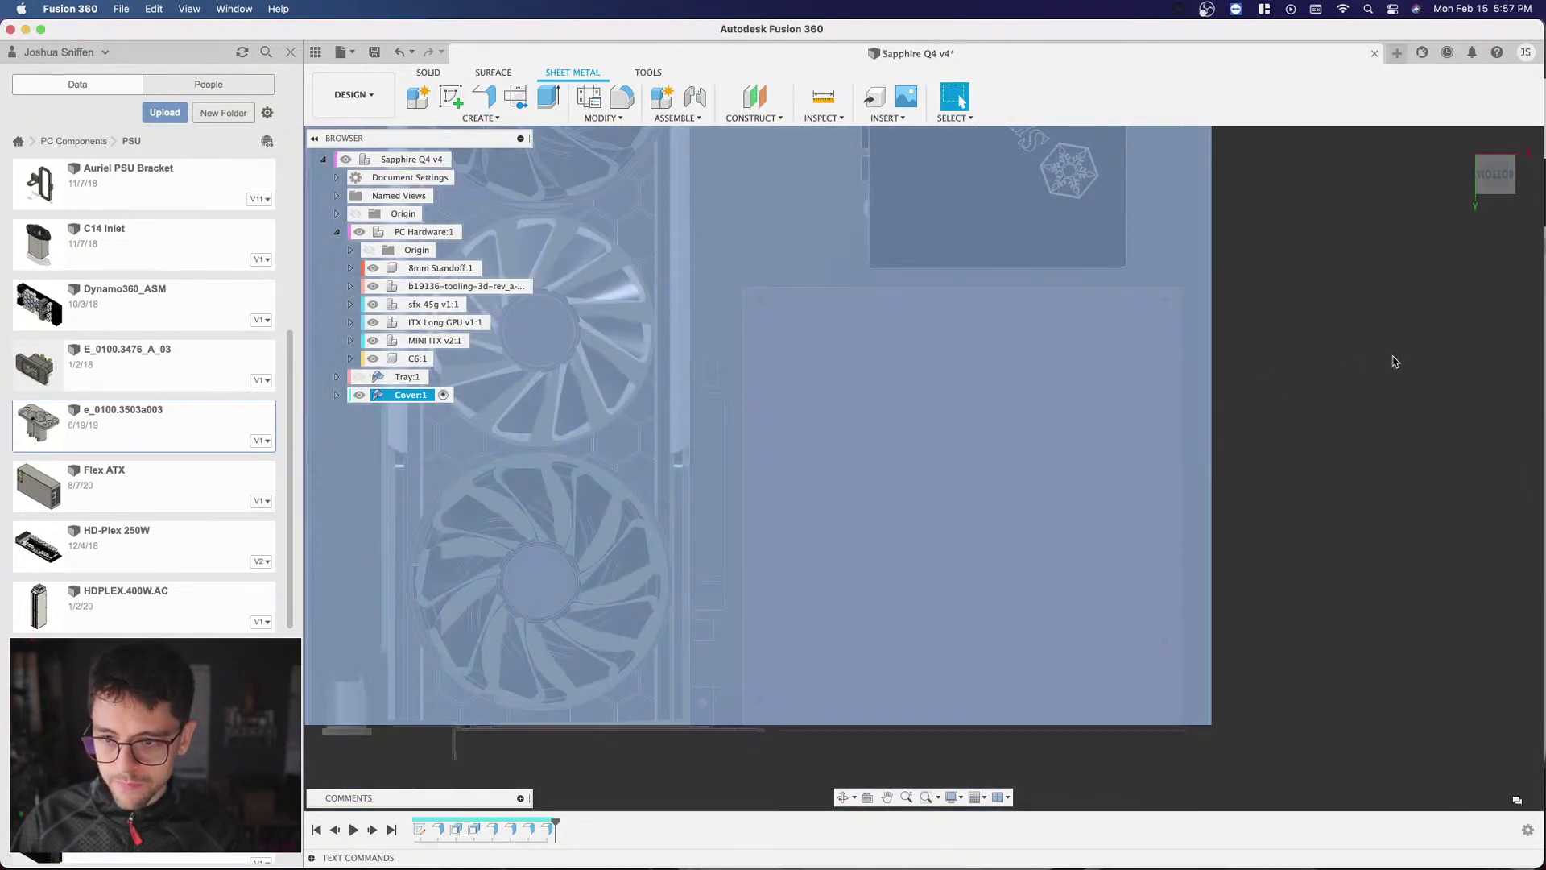
{"action": "scroll", "coordinate": [1056, 337], "scroll_direction": "up", "scroll_amount": 5}
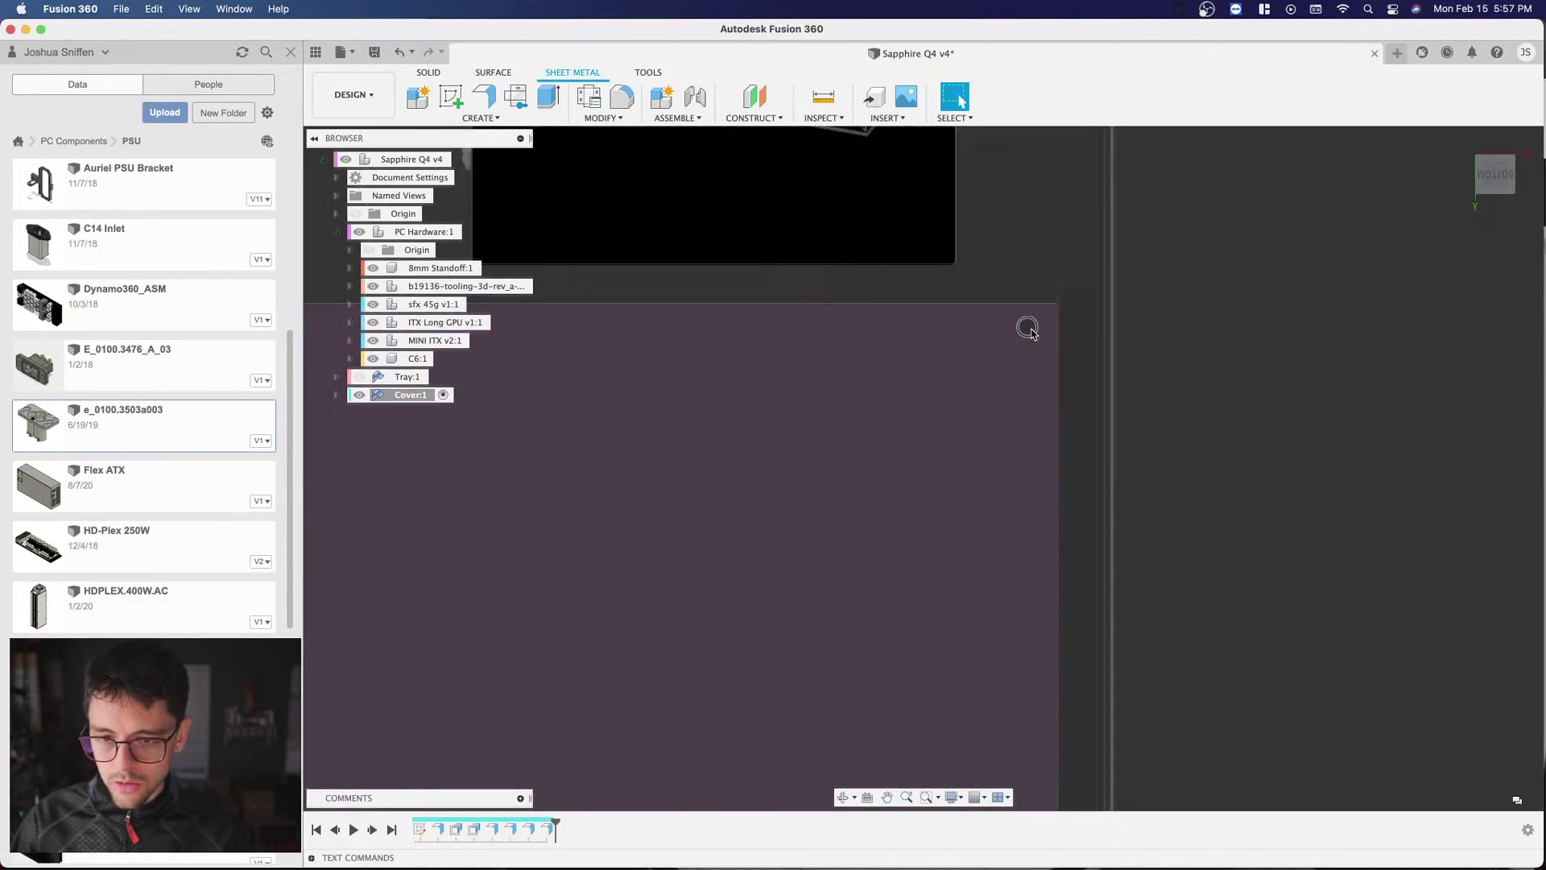
{"action": "scroll", "coordinate": [1028, 328], "scroll_direction": "down", "scroll_amount": 5}
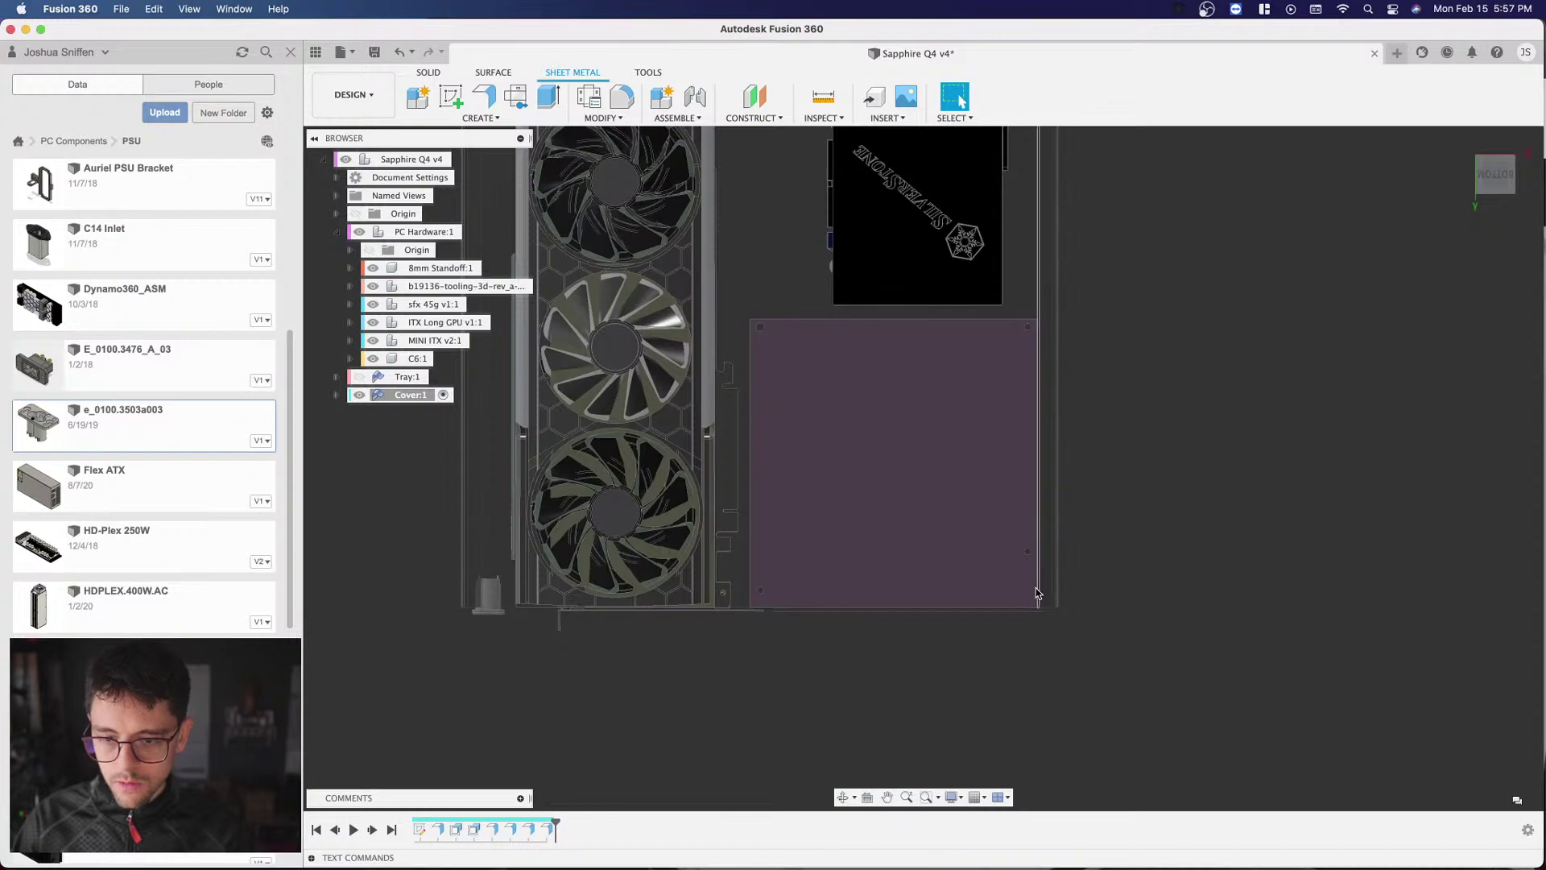
{"action": "scroll", "coordinate": [983, 368], "scroll_direction": "down", "scroll_amount": 5}
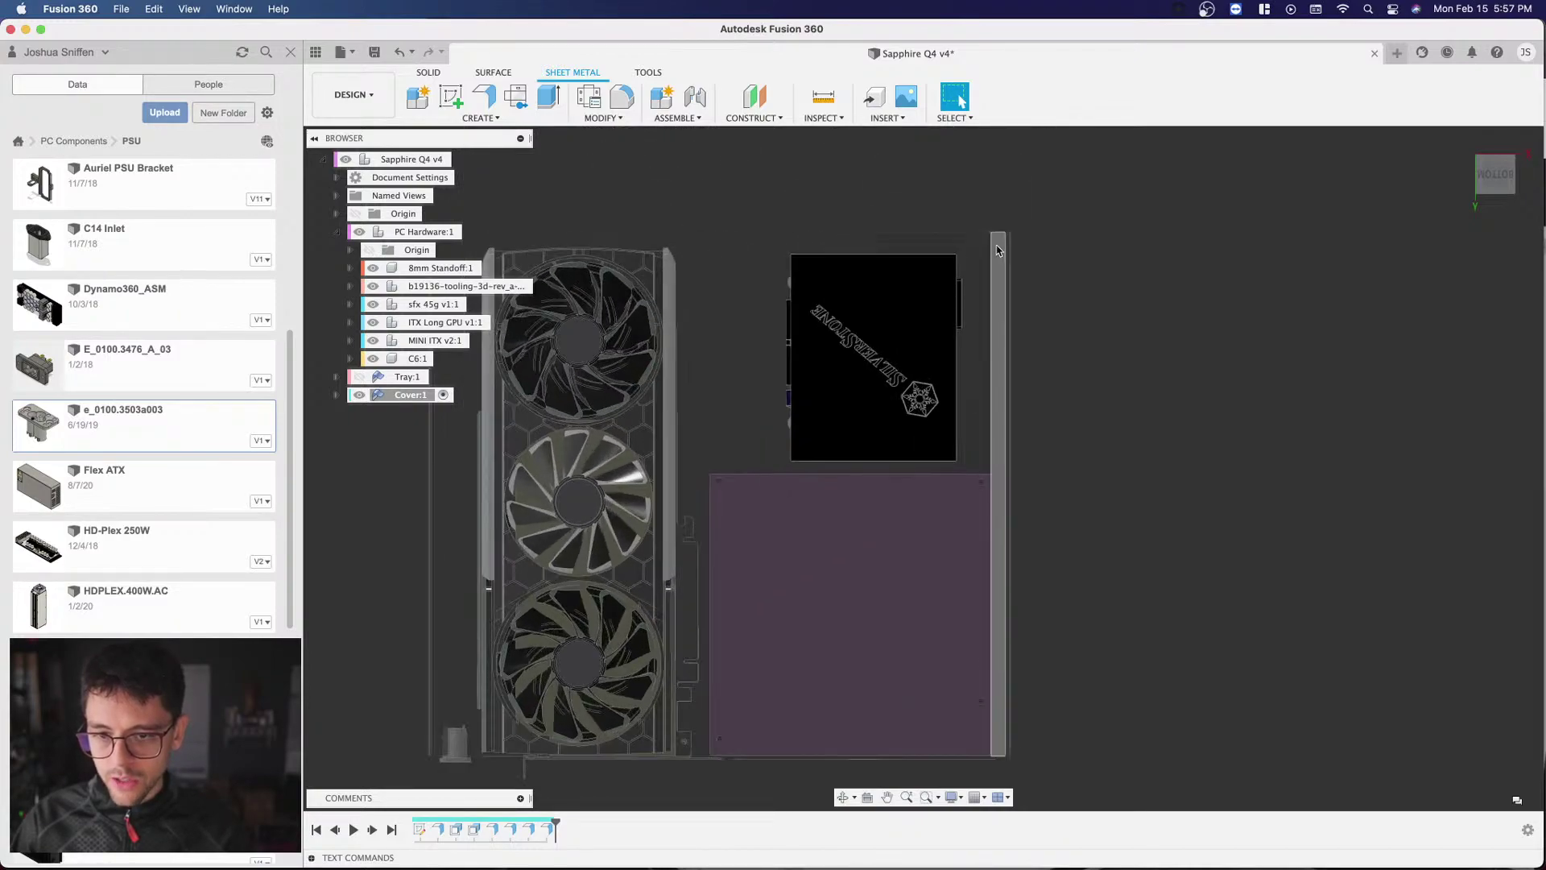
{"action": "scroll", "coordinate": [994, 428], "scroll_direction": "up", "scroll_amount": 5}
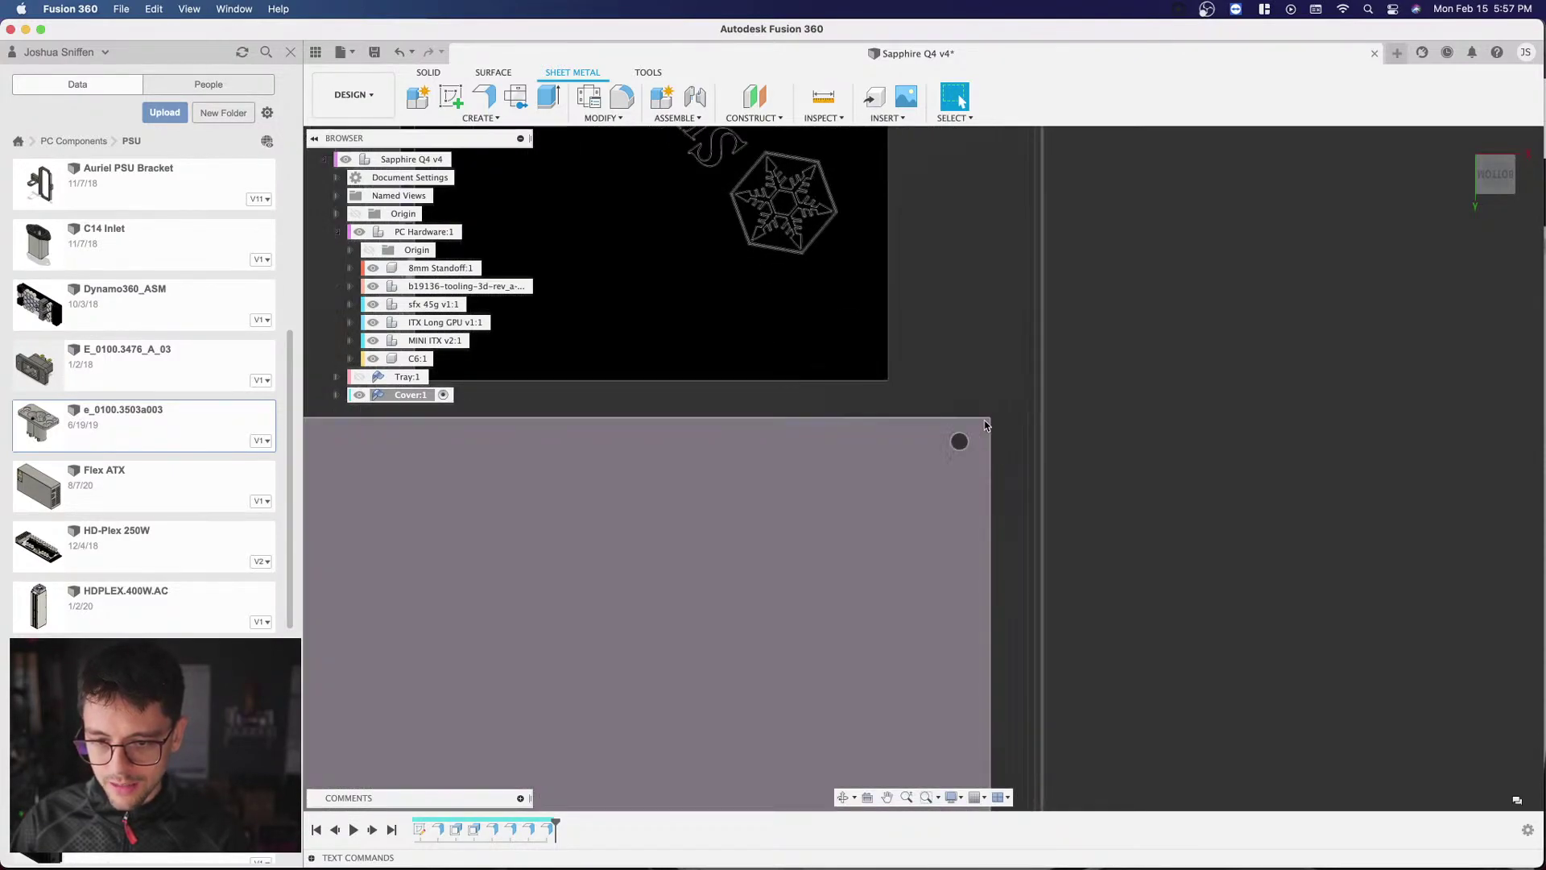
{"action": "scroll", "coordinate": [994, 428], "scroll_direction": "down", "scroll_amount": 5}
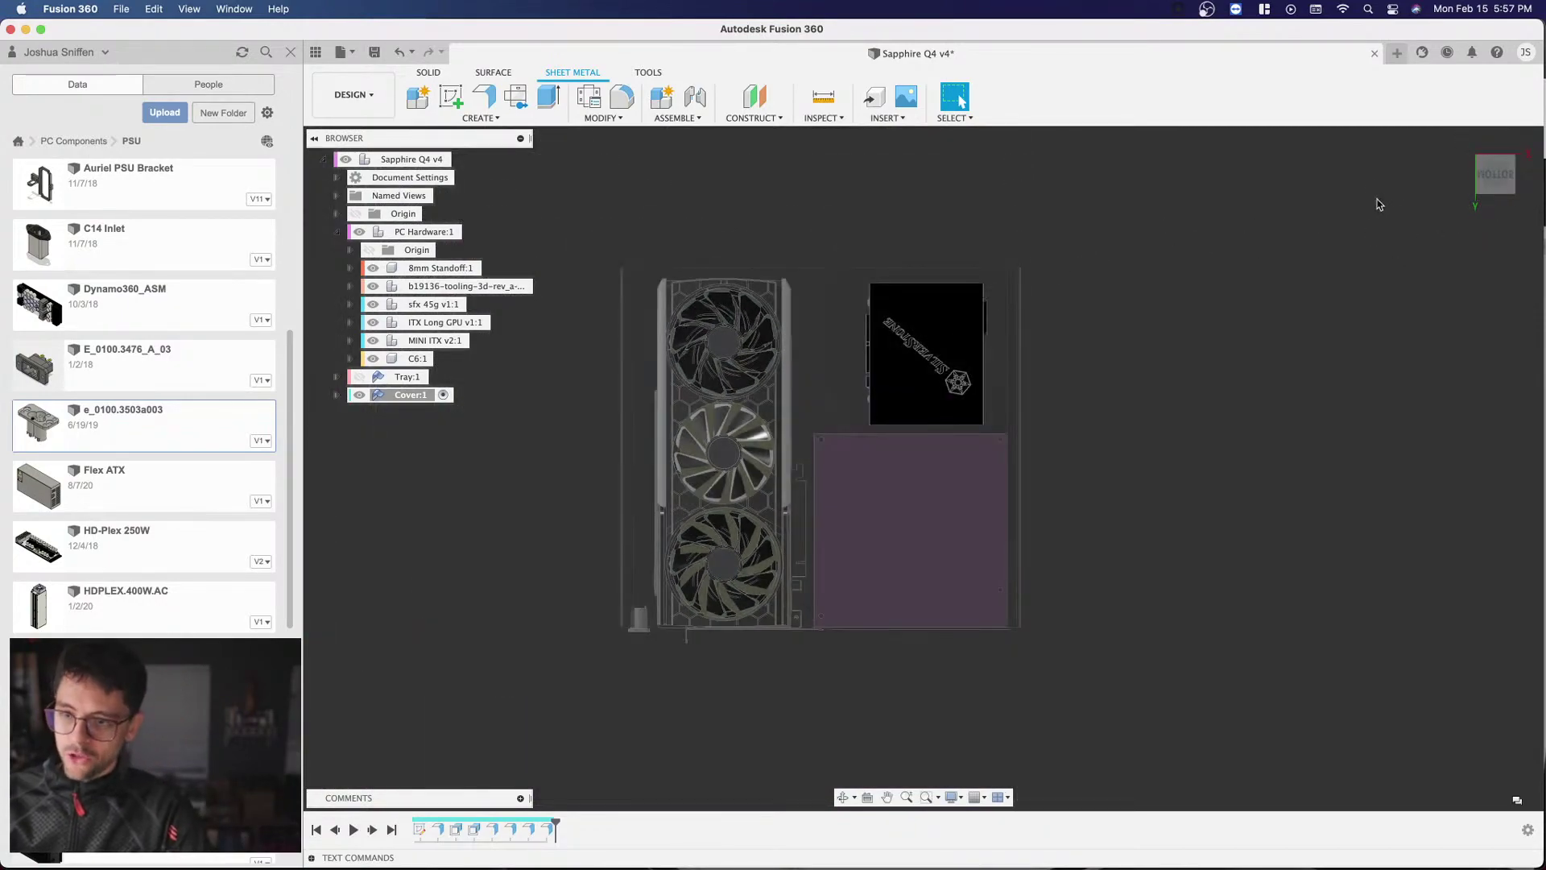
{"action": "scroll", "coordinate": [1014, 427], "scroll_direction": "up", "scroll_amount": 5}
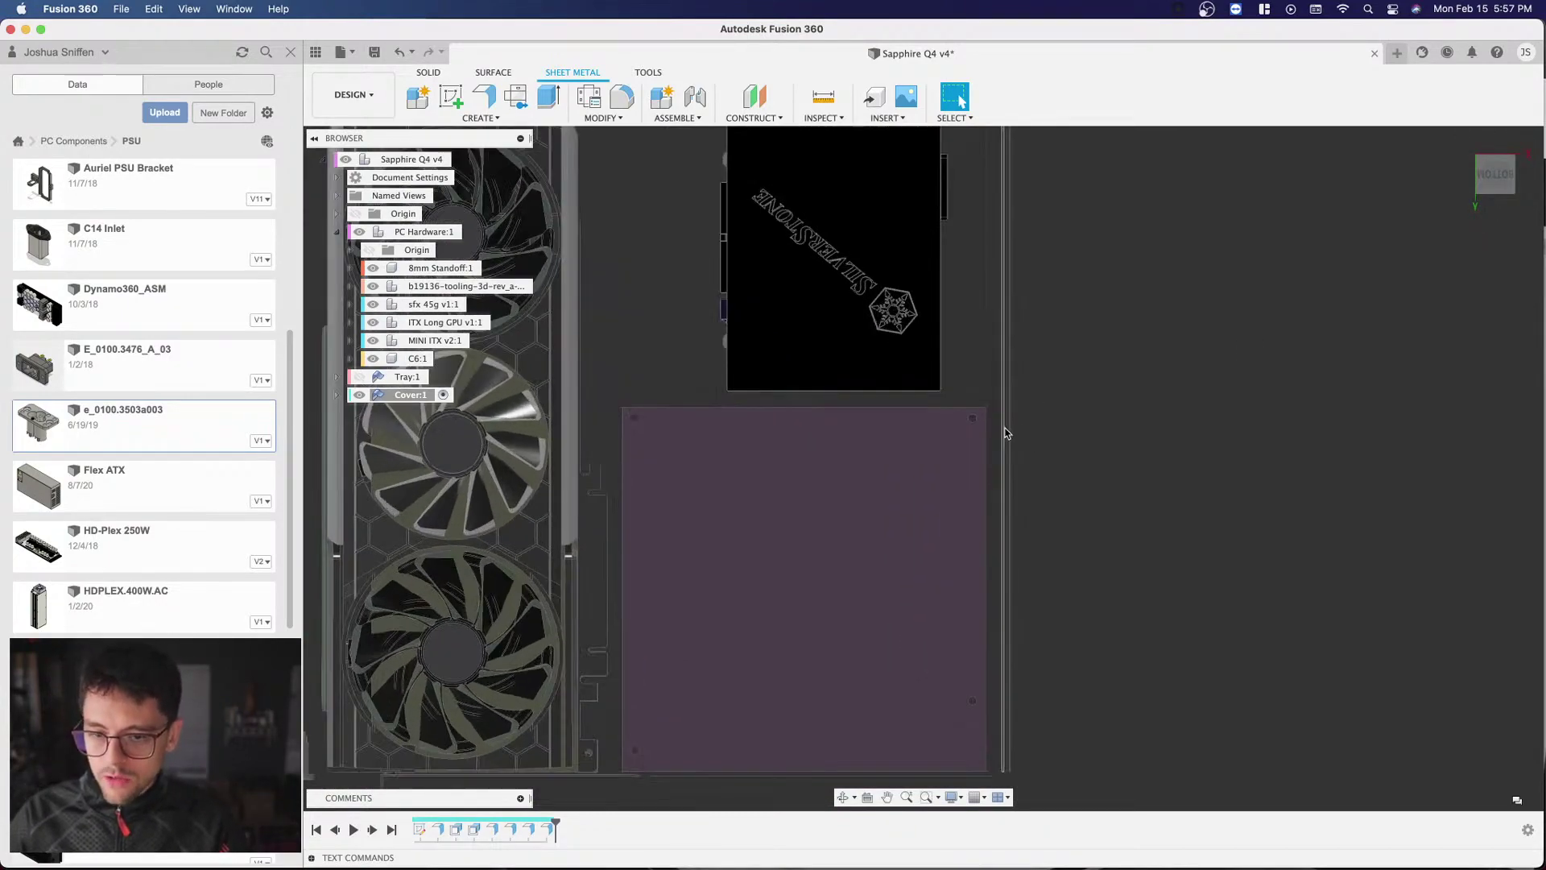
{"action": "scroll", "coordinate": [1010, 431], "scroll_direction": "down", "scroll_amount": 5}
Step: Examine from the front and top how the hardware and its rear connectors sit inside the Cover's outline
{"action": "left_click_drag", "start_coordinate": [1499, 167], "coordinate": [1495, 175]}
{"action": "left_click", "coordinate": [1495, 175]}
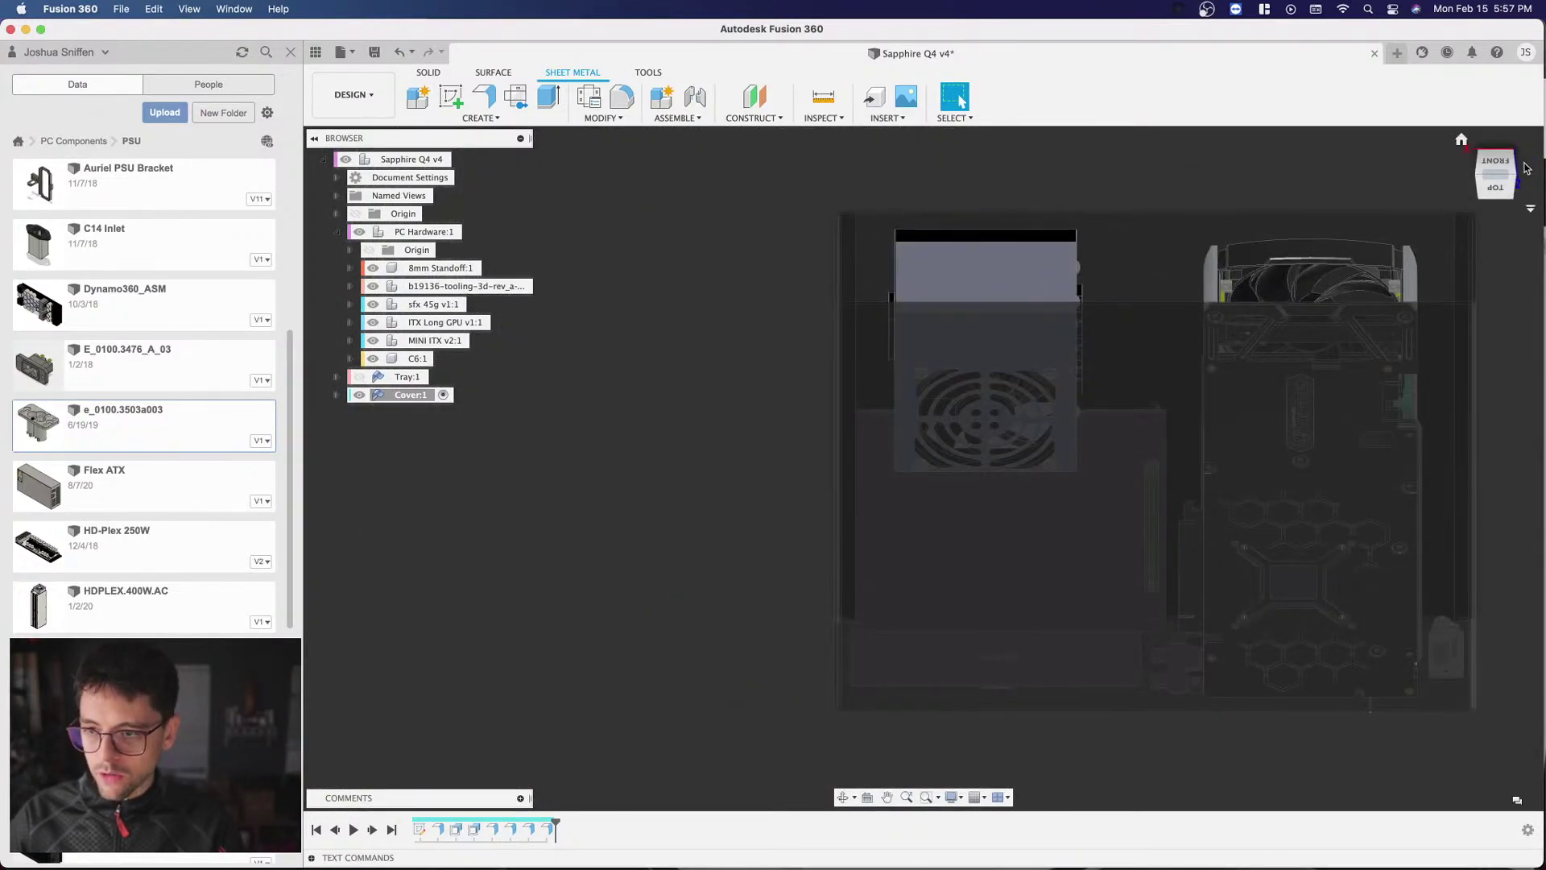
{"action": "left_click", "coordinate": [1506, 163]}
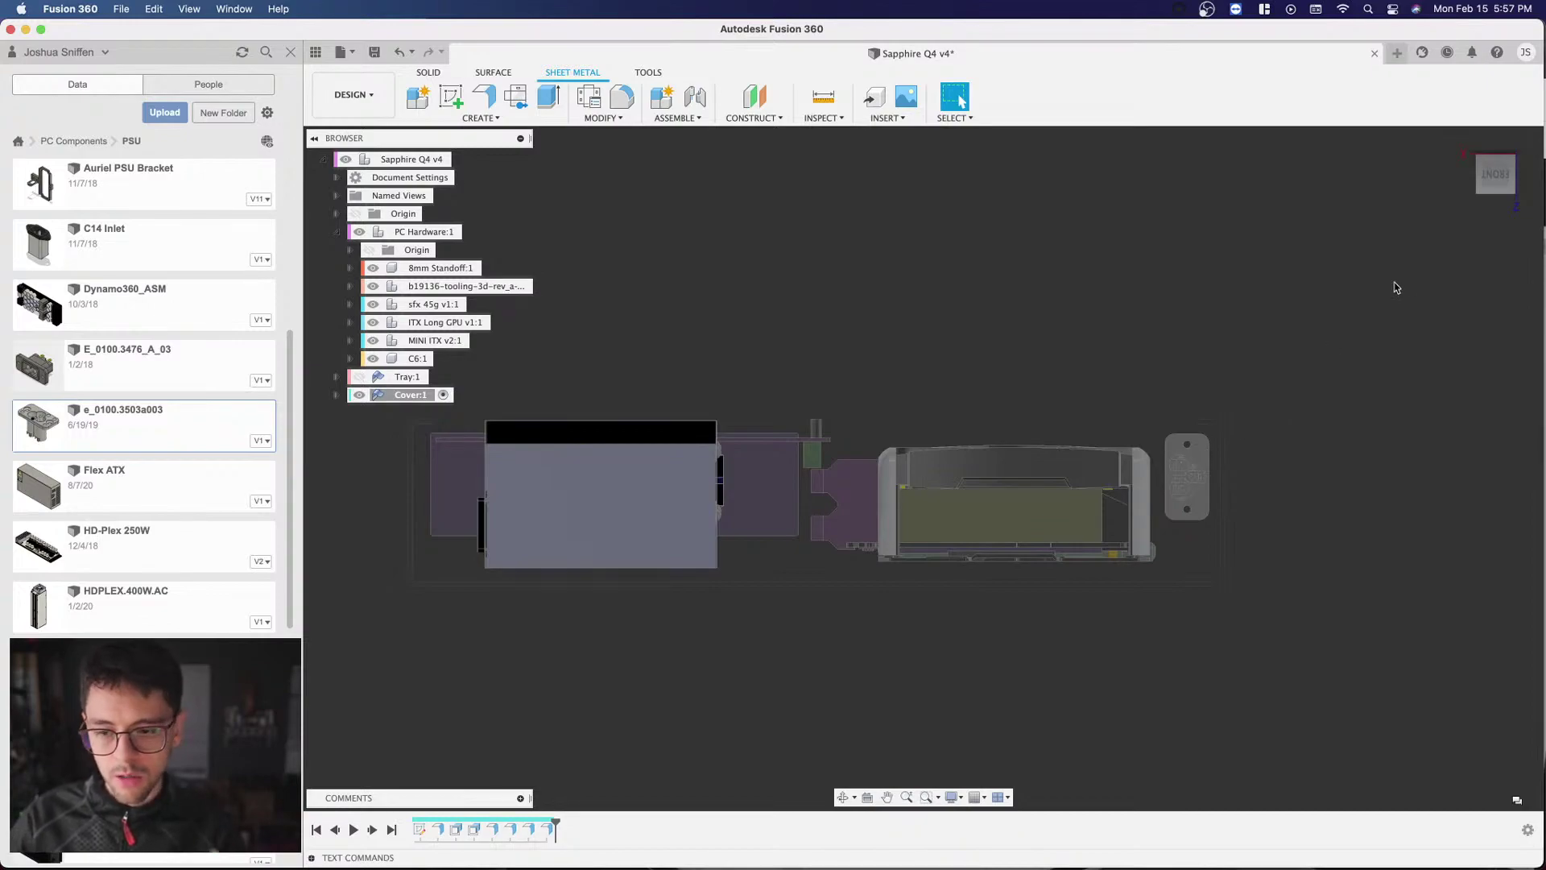
{"action": "left_click_drag", "start_coordinate": [1484, 173], "coordinate": [1462, 198]}
{"action": "scroll", "coordinate": [1215, 278], "scroll_direction": "down", "scroll_amount": 5}
{"action": "scroll", "coordinate": [1183, 258], "scroll_direction": "up", "scroll_amount": 4}
{"action": "scroll", "coordinate": [1232, 193], "scroll_direction": "down", "scroll_amount": 3}
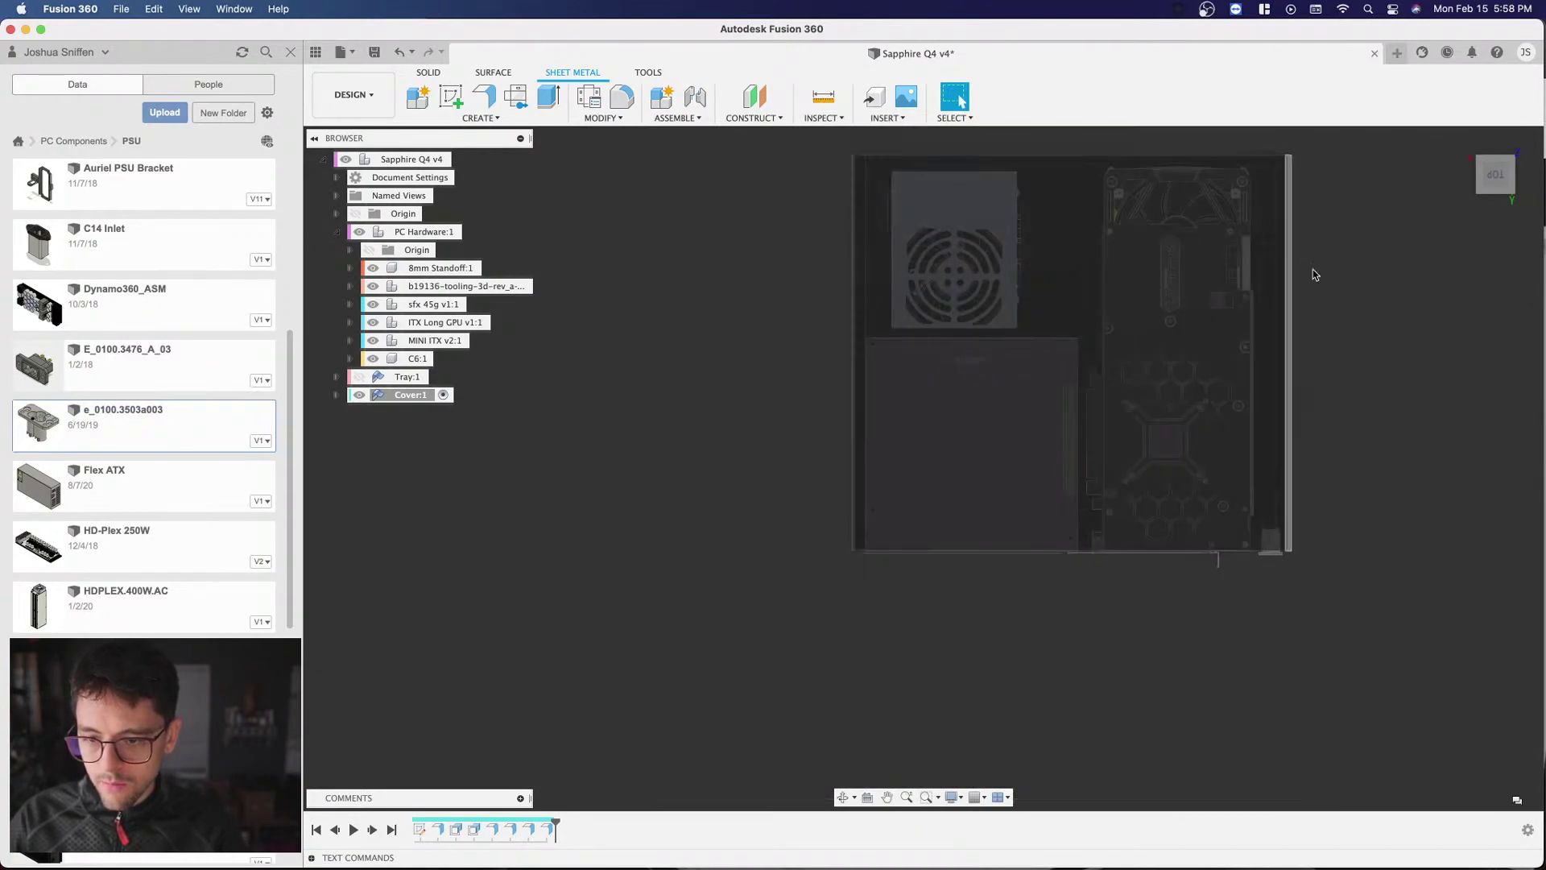
{"action": "scroll", "coordinate": [1208, 572], "scroll_direction": "up", "scroll_amount": 5}
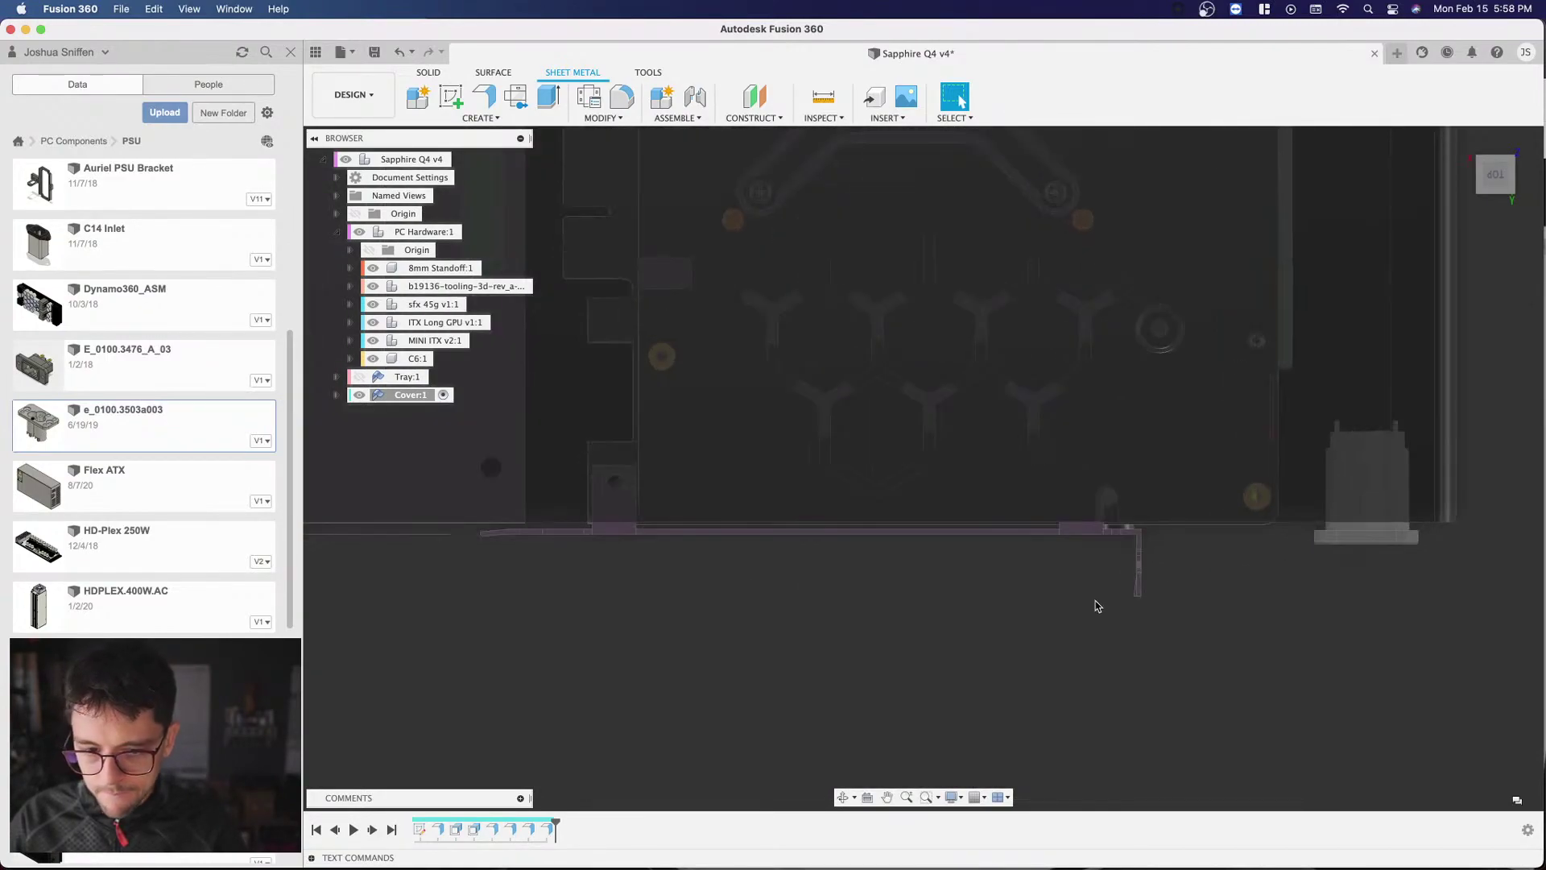
{"action": "scroll", "coordinate": [882, 616], "scroll_direction": "down", "scroll_amount": 5}
{"action": "scroll", "coordinate": [666, 579], "scroll_direction": "up", "scroll_amount": 5}
{"action": "left_click_drag", "start_coordinate": [1481, 196], "coordinate": [1472, 160]}
{"action": "left_click", "coordinate": [1491, 168]}
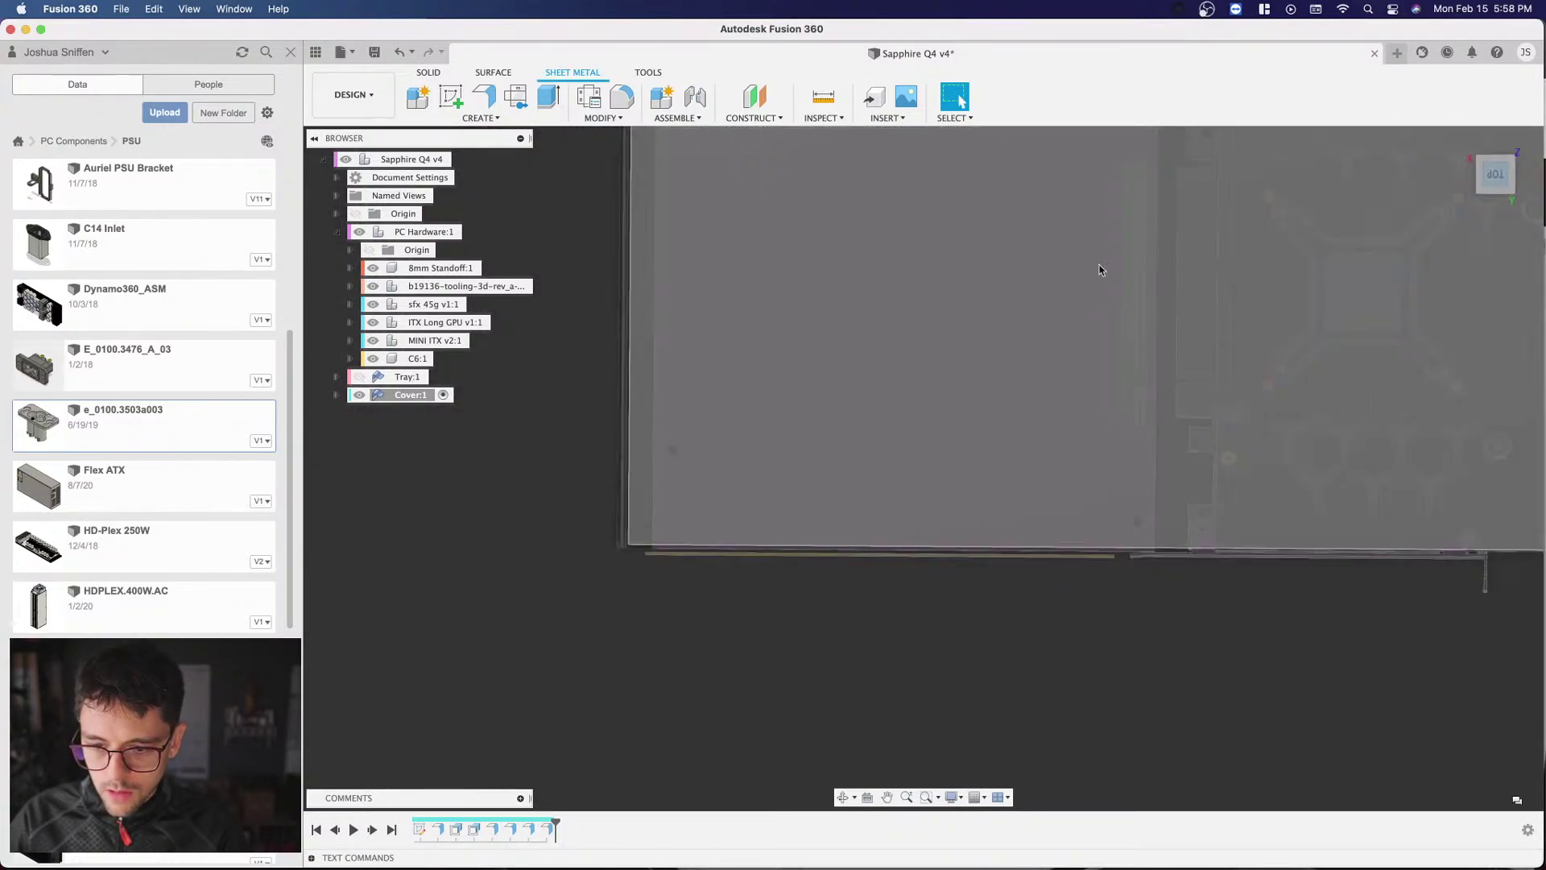
Step: Hide the Cover, show the Tray, and inspect the C6 inlet and GPU bracket against the Tray's rear wall
{"action": "key", "text": "v"}
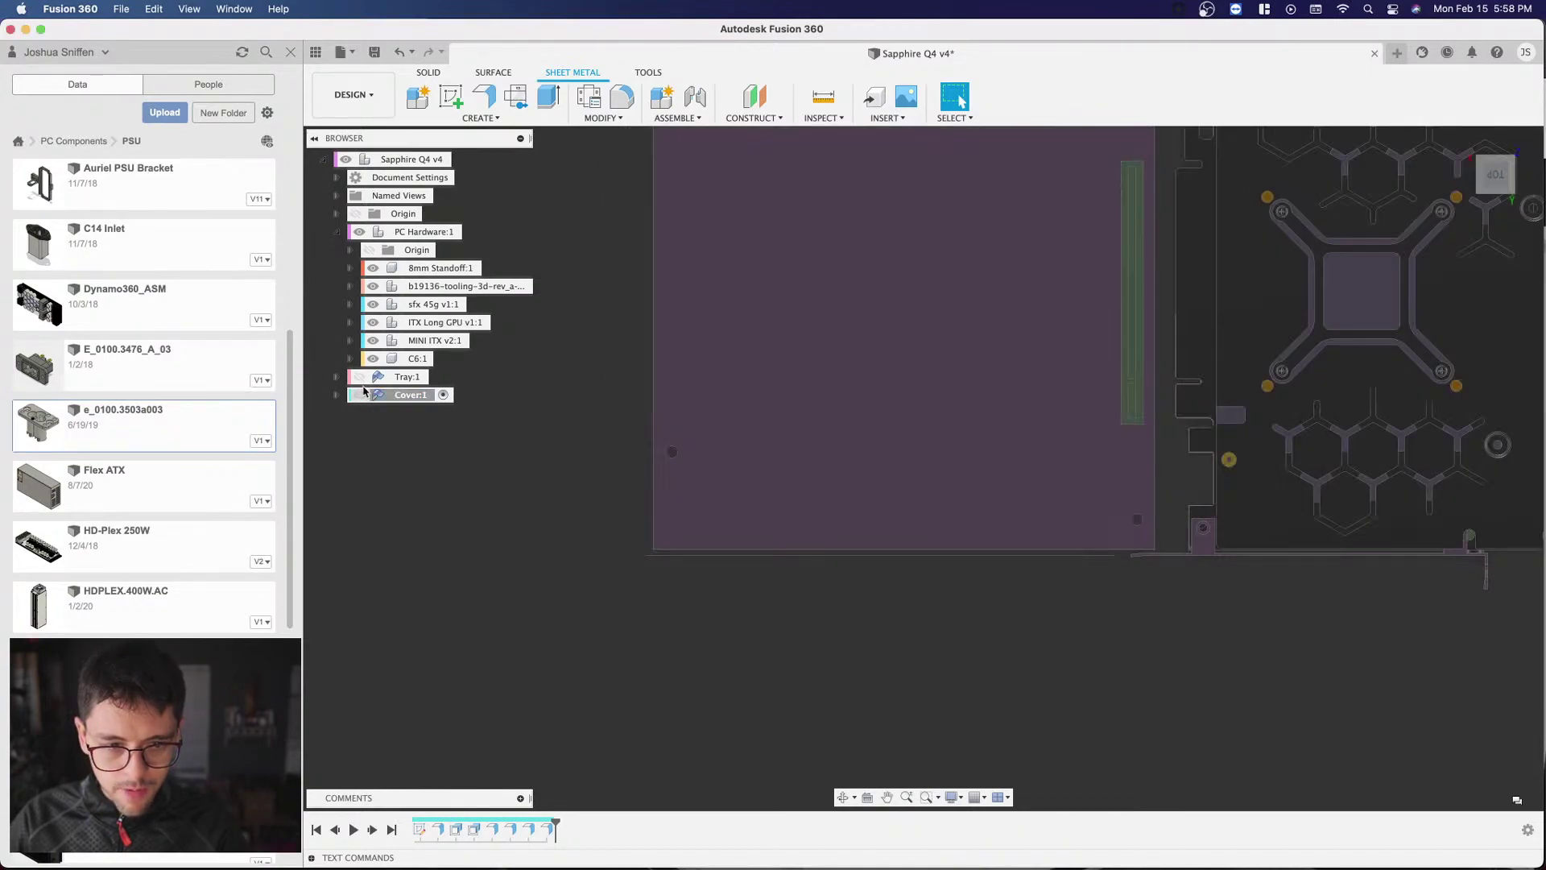
{"action": "left_click", "coordinate": [359, 376]}
{"action": "middle_click_drag", "start_coordinate": [956, 683], "coordinate": [1216, 590]}
{"action": "scroll", "coordinate": [1105, 557], "scroll_direction": "up", "scroll_amount": 10}
{"action": "scroll", "coordinate": [1021, 543], "scroll_direction": "down", "scroll_amount": 10}
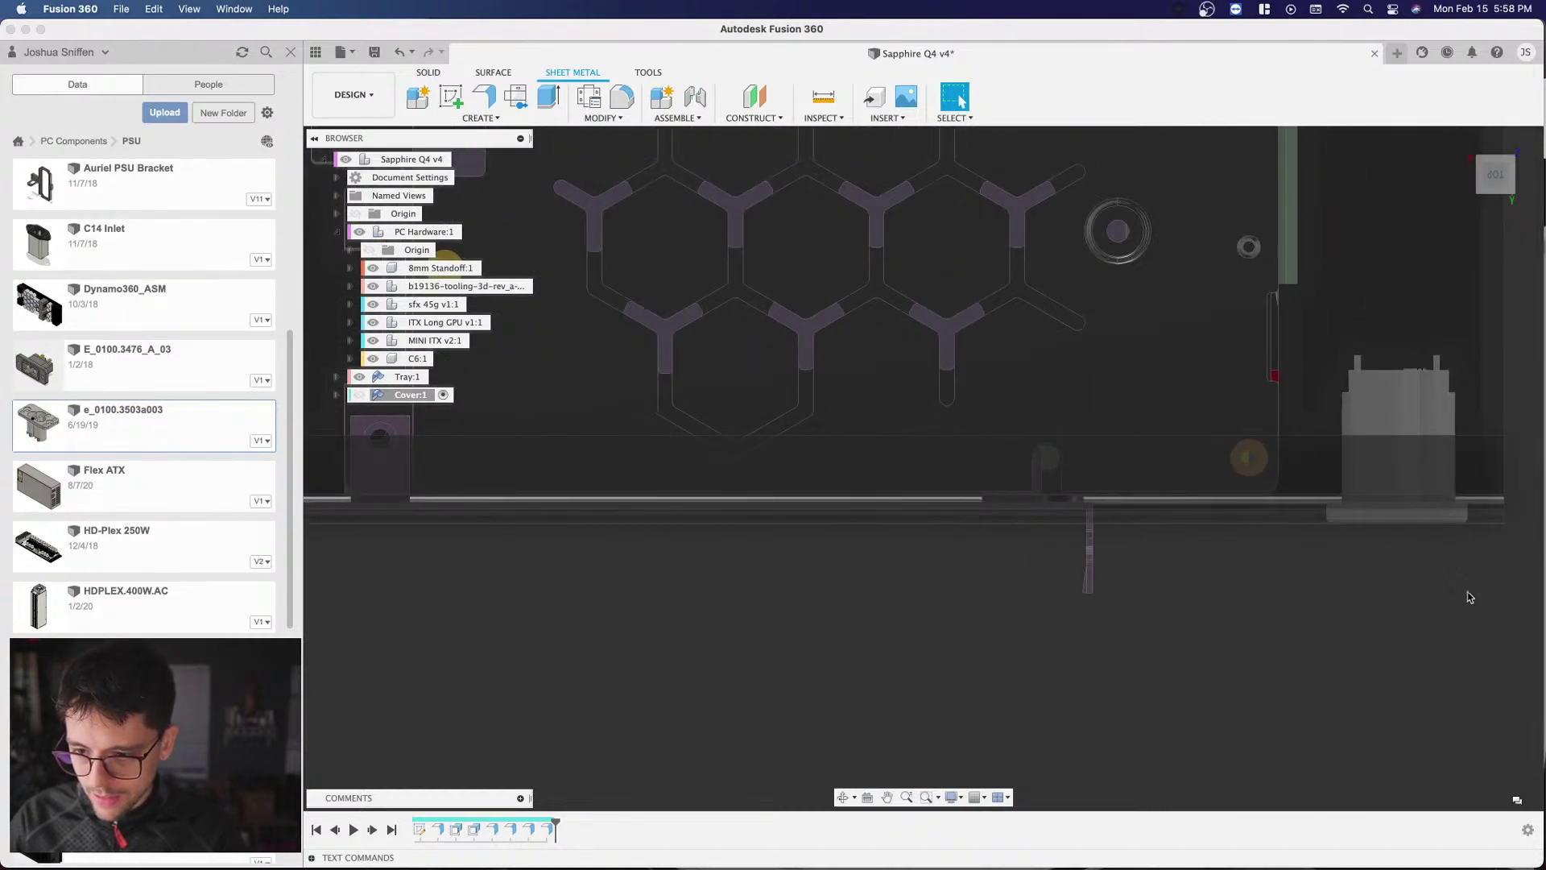
{"action": "scroll", "coordinate": [1463, 571], "scroll_direction": "down", "scroll_amount": 4}
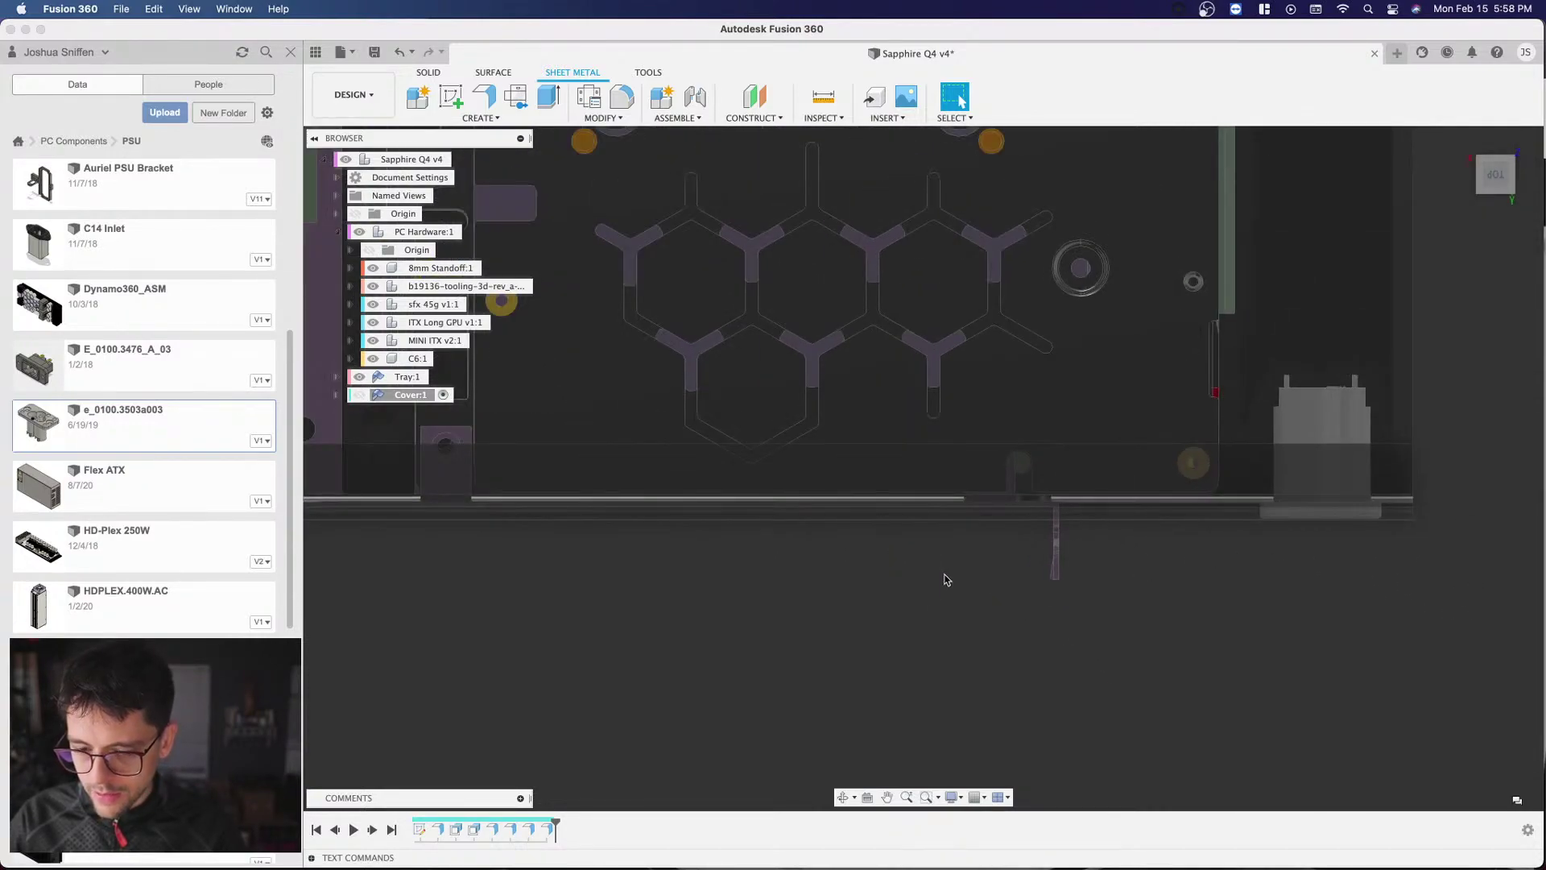
{"action": "scroll", "coordinate": [1342, 529], "scroll_direction": "down", "scroll_amount": 3}
{"action": "middle_click_drag", "start_coordinate": [1485, 473], "coordinate": [1338, 501]}
{"action": "scroll", "coordinate": [1338, 501], "scroll_direction": "up", "scroll_amount": 3}
Step: Activate the PC Hardware component and move the C6 inlet 3 mm outward along Z from the Tray's rear wall
{"action": "left_click", "coordinate": [418, 360]}
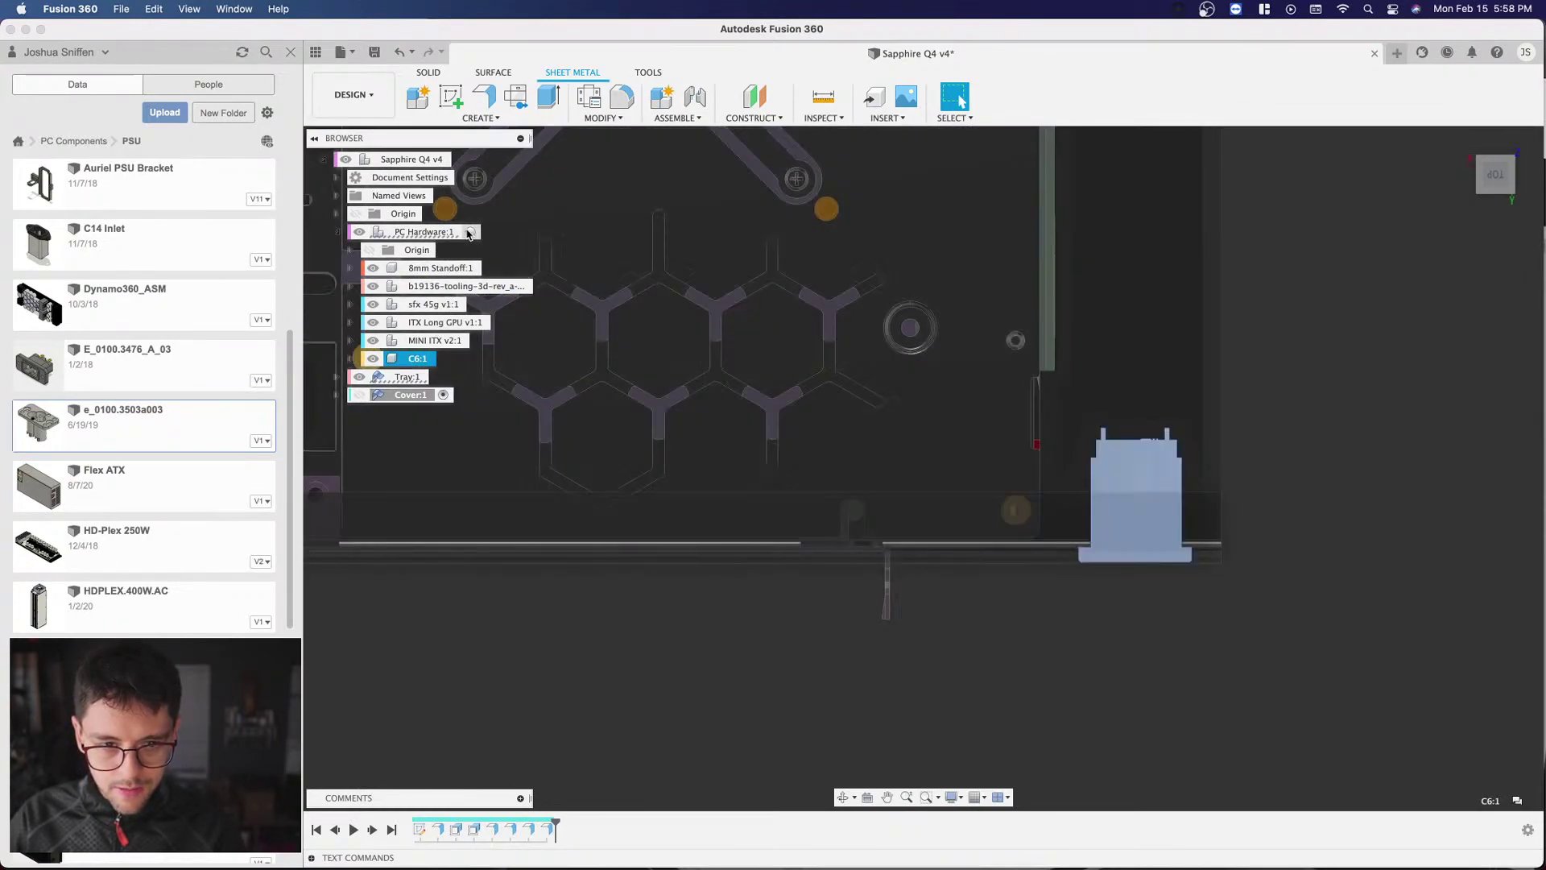
{"action": "left_click", "coordinate": [470, 233]}
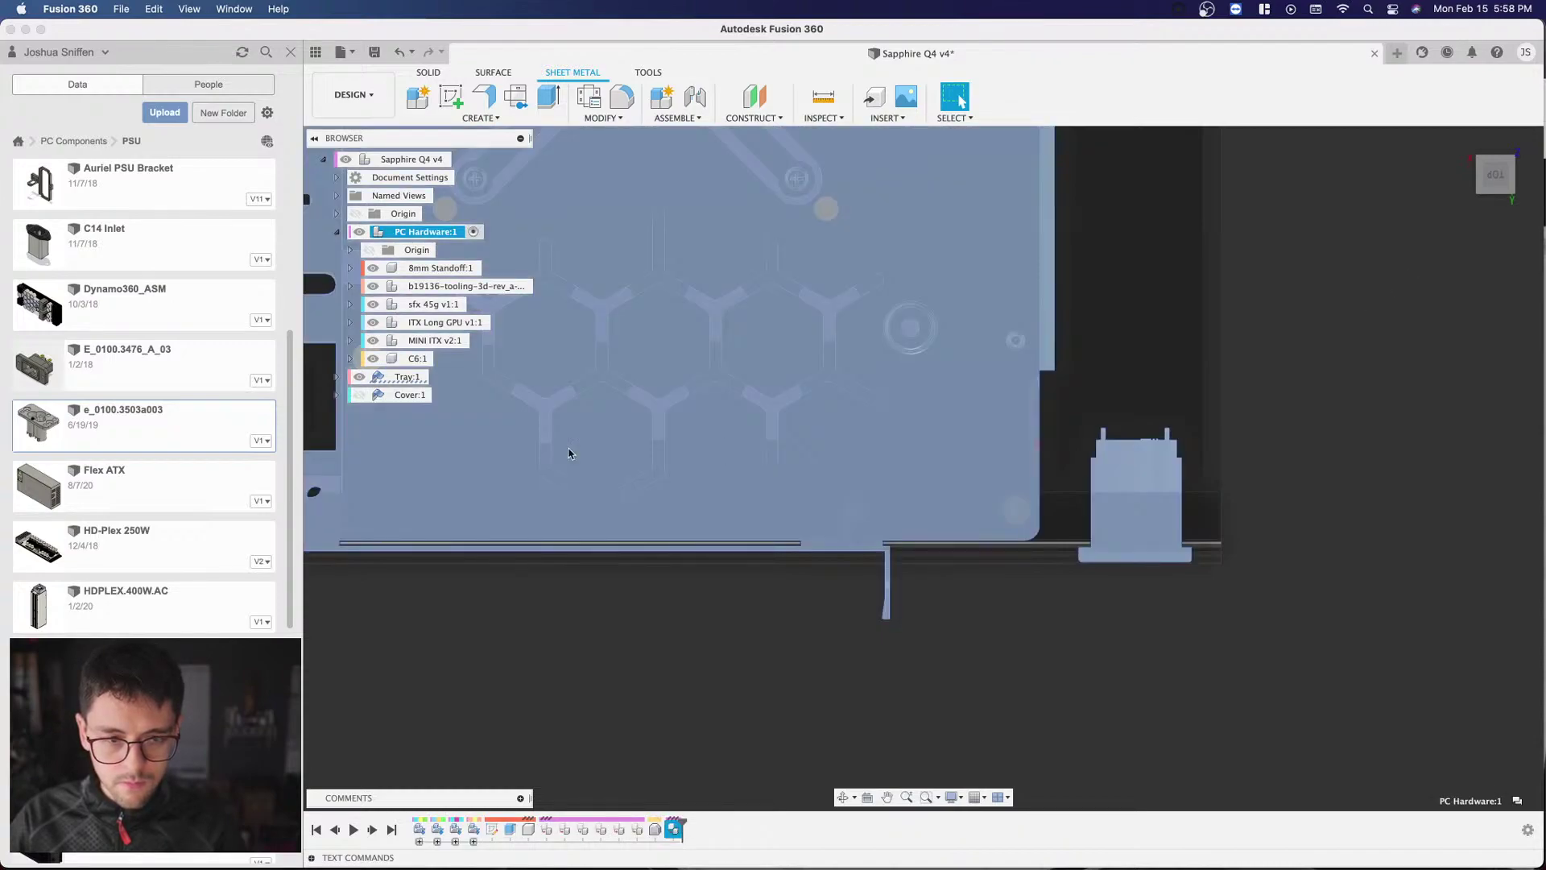
{"action": "left_click", "coordinate": [417, 358]}
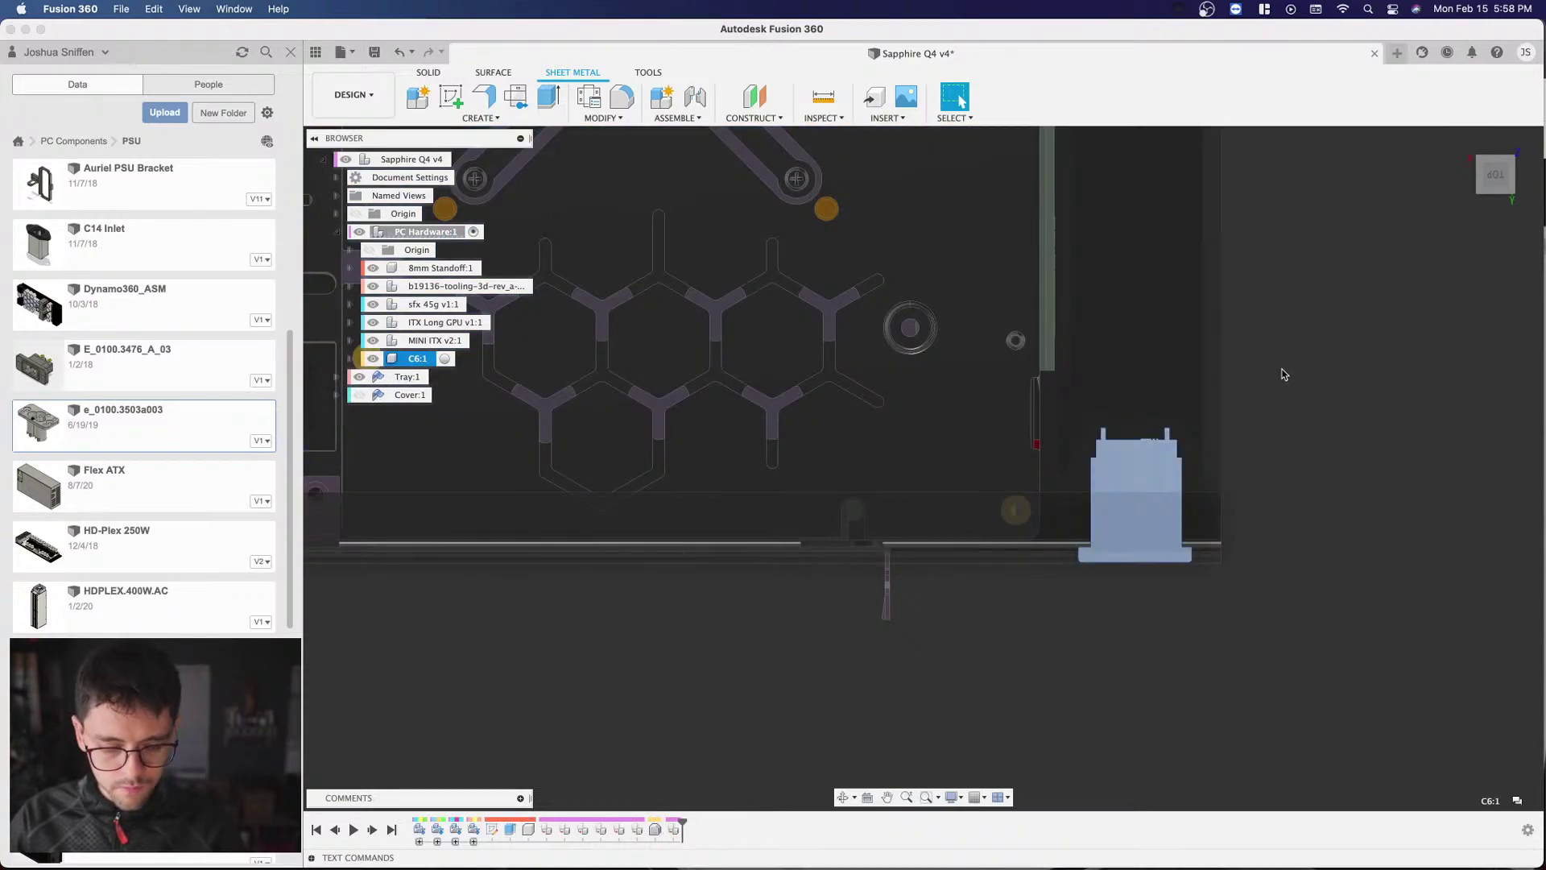
{"action": "key", "text": "m"}
{"action": "scroll", "coordinate": [958, 515], "scroll_direction": "down", "scroll_amount": 3}
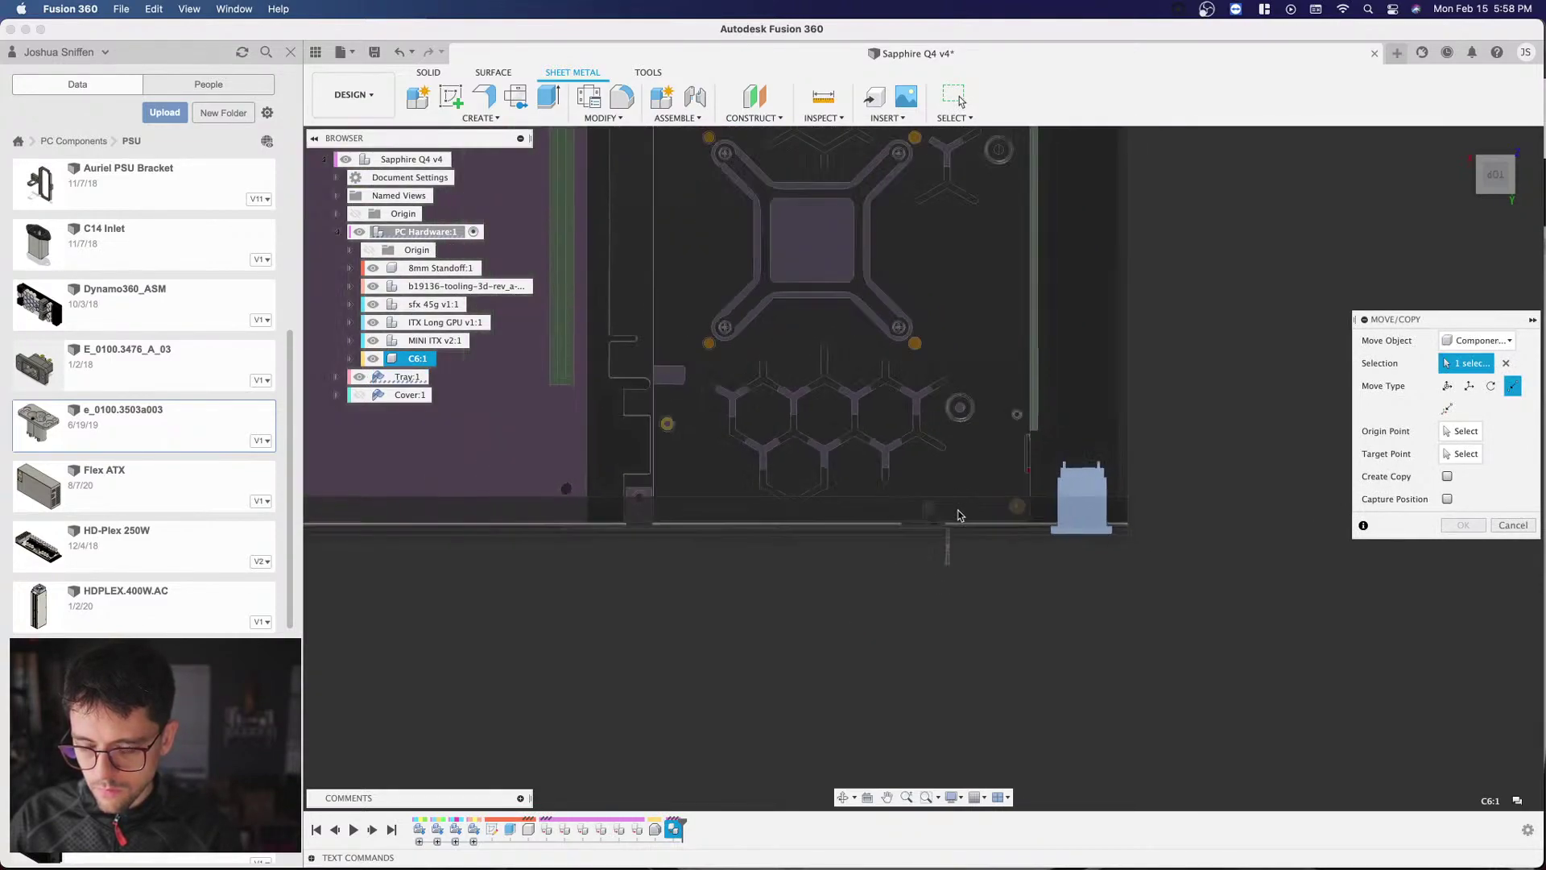
{"action": "left_click", "coordinate": [1447, 386]}
{"action": "scroll", "coordinate": [1047, 524], "scroll_direction": "up", "scroll_amount": 3}
{"action": "scroll", "coordinate": [1015, 507], "scroll_direction": "up", "scroll_amount": 2}
{"action": "left_click", "coordinate": [926, 456]}
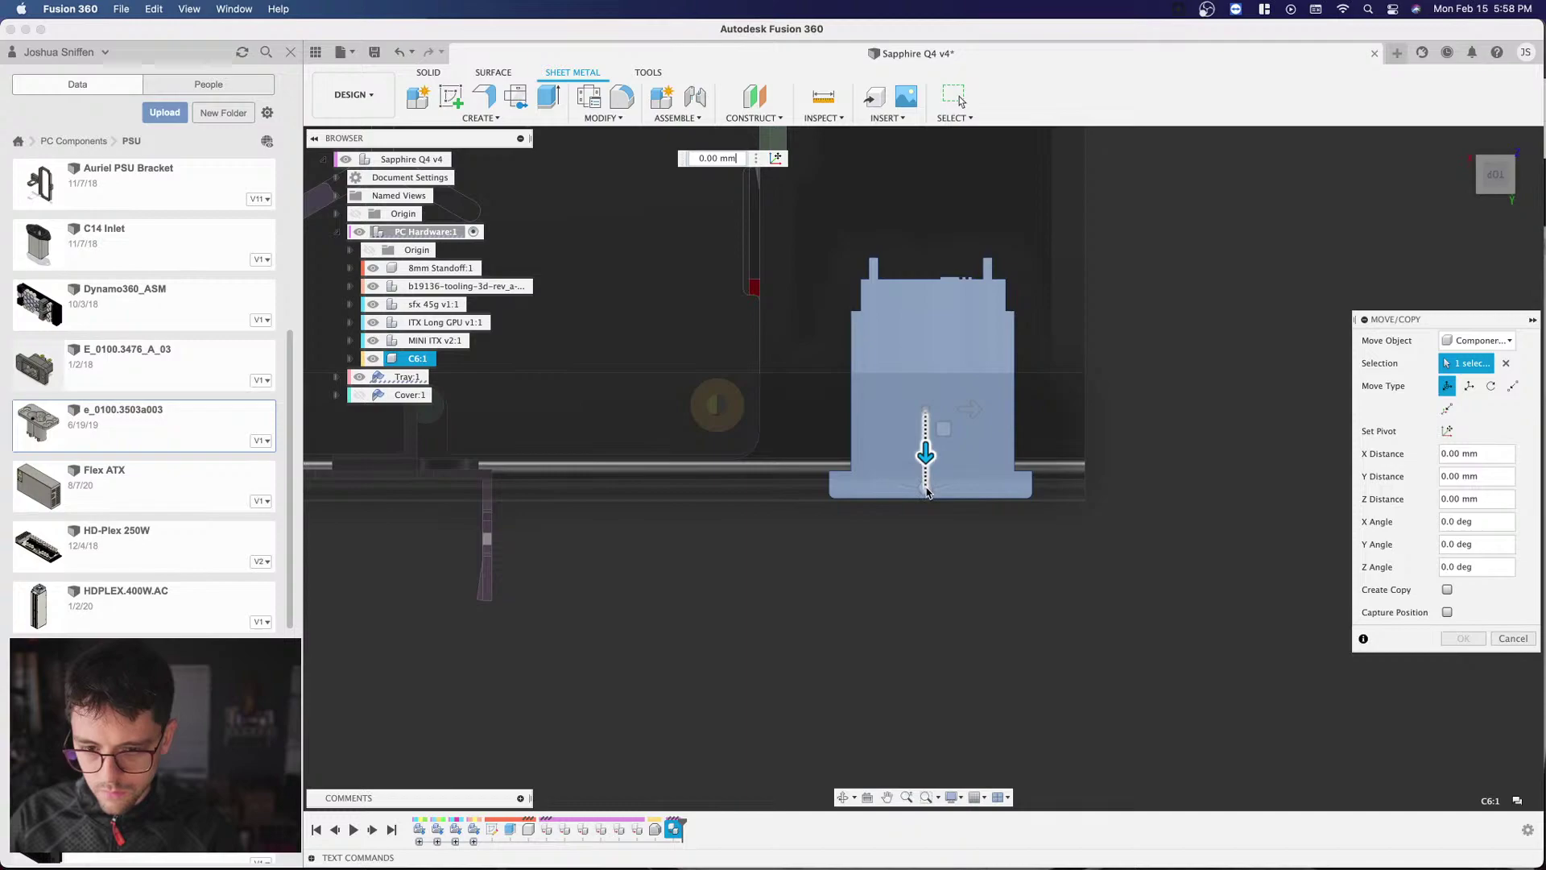
{"action": "left_click_drag", "start_coordinate": [925, 456], "coordinate": [926, 497]}
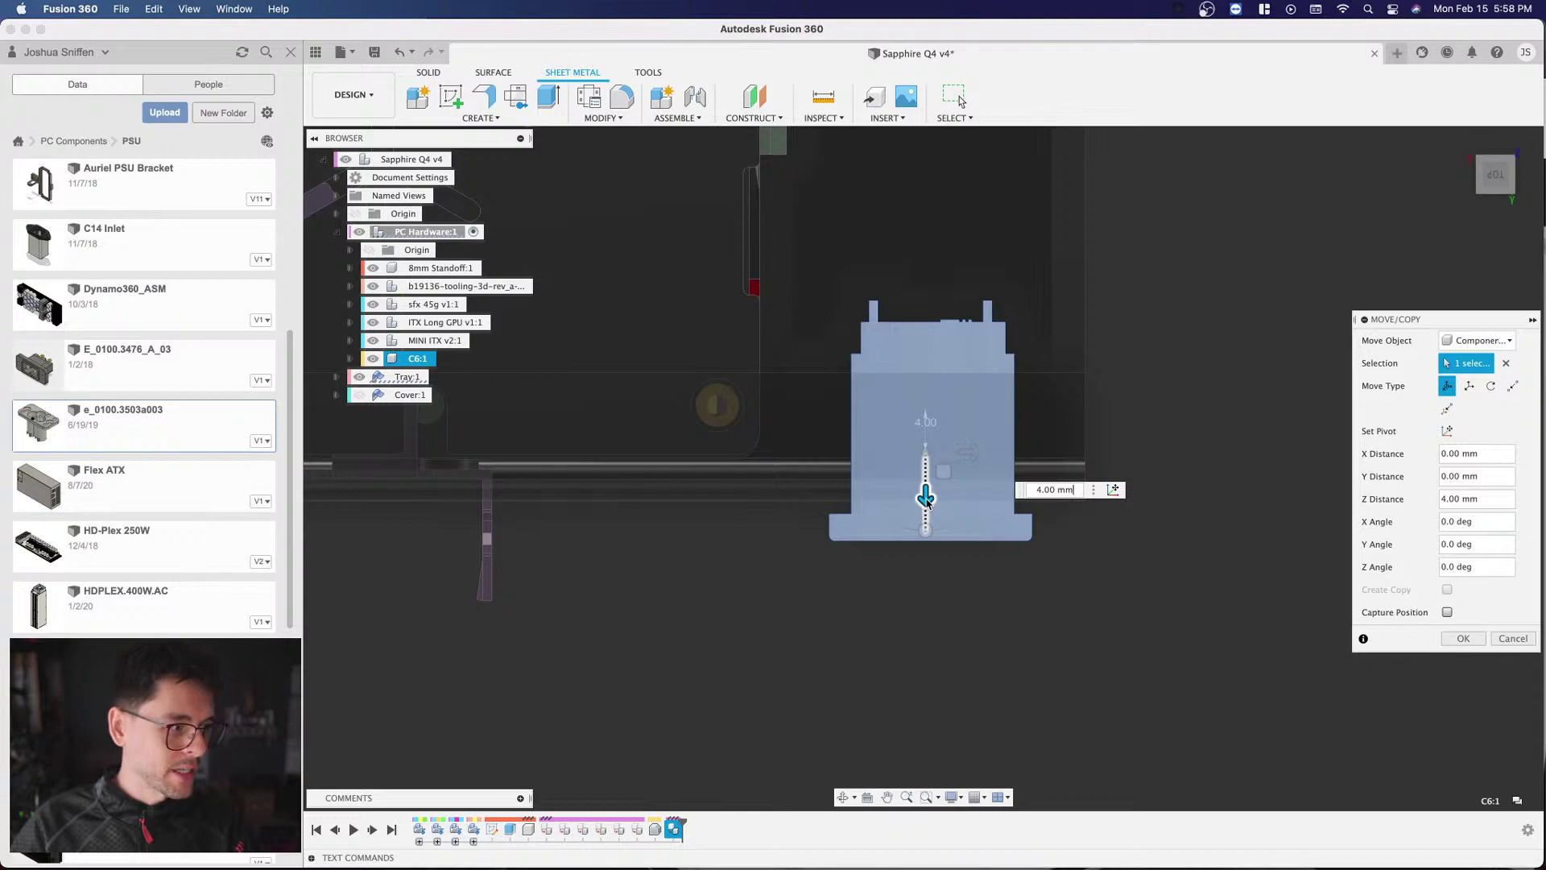
{"action": "left_click_drag", "start_coordinate": [926, 499], "coordinate": [926, 487]}
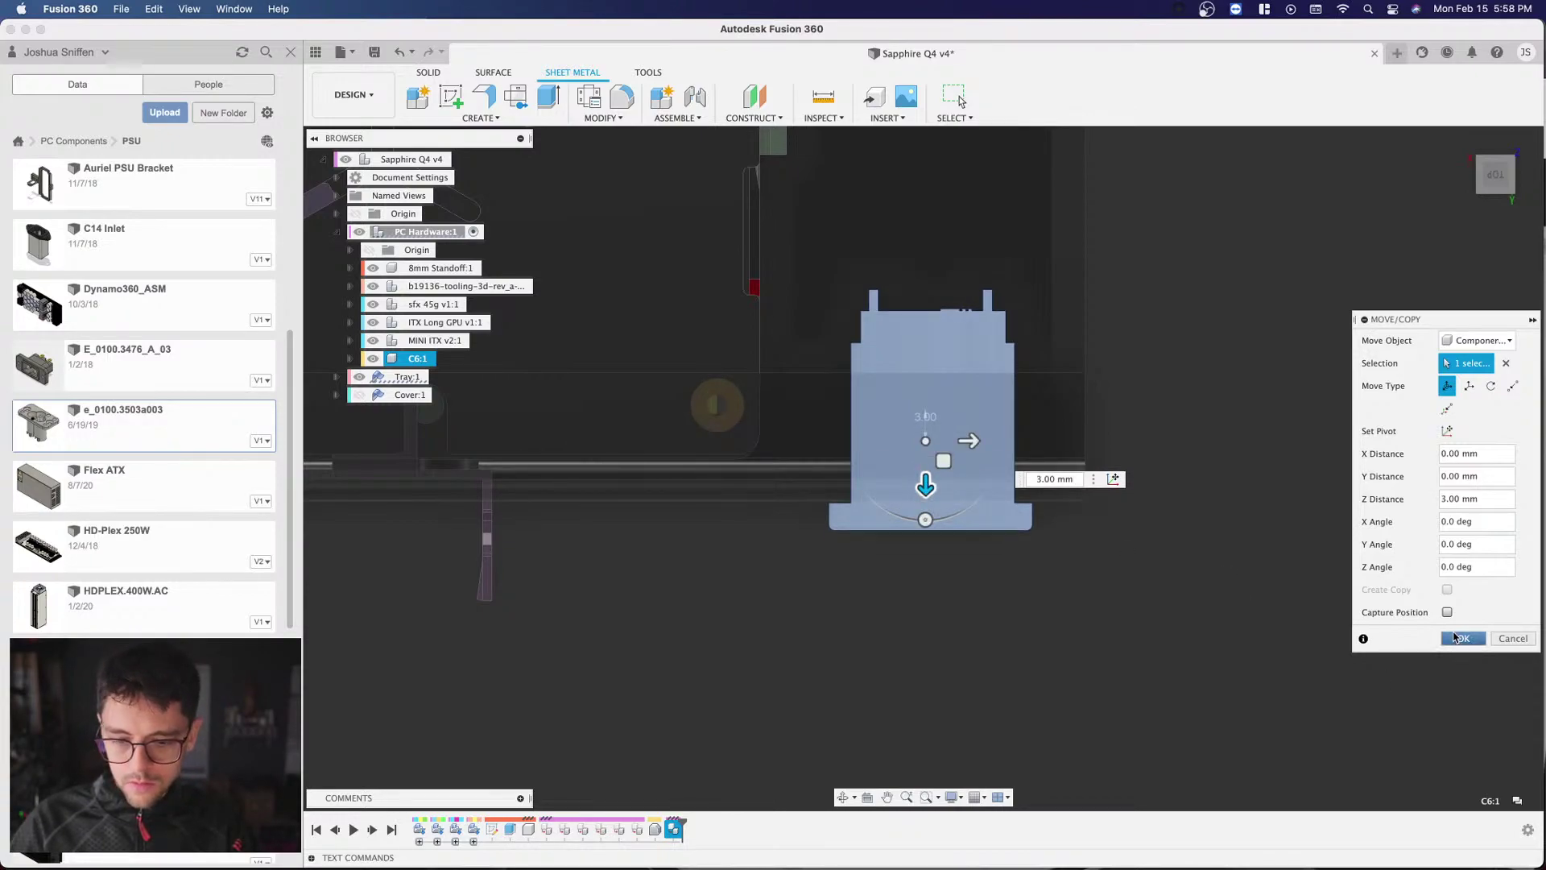
{"action": "key", "text": "Return"}
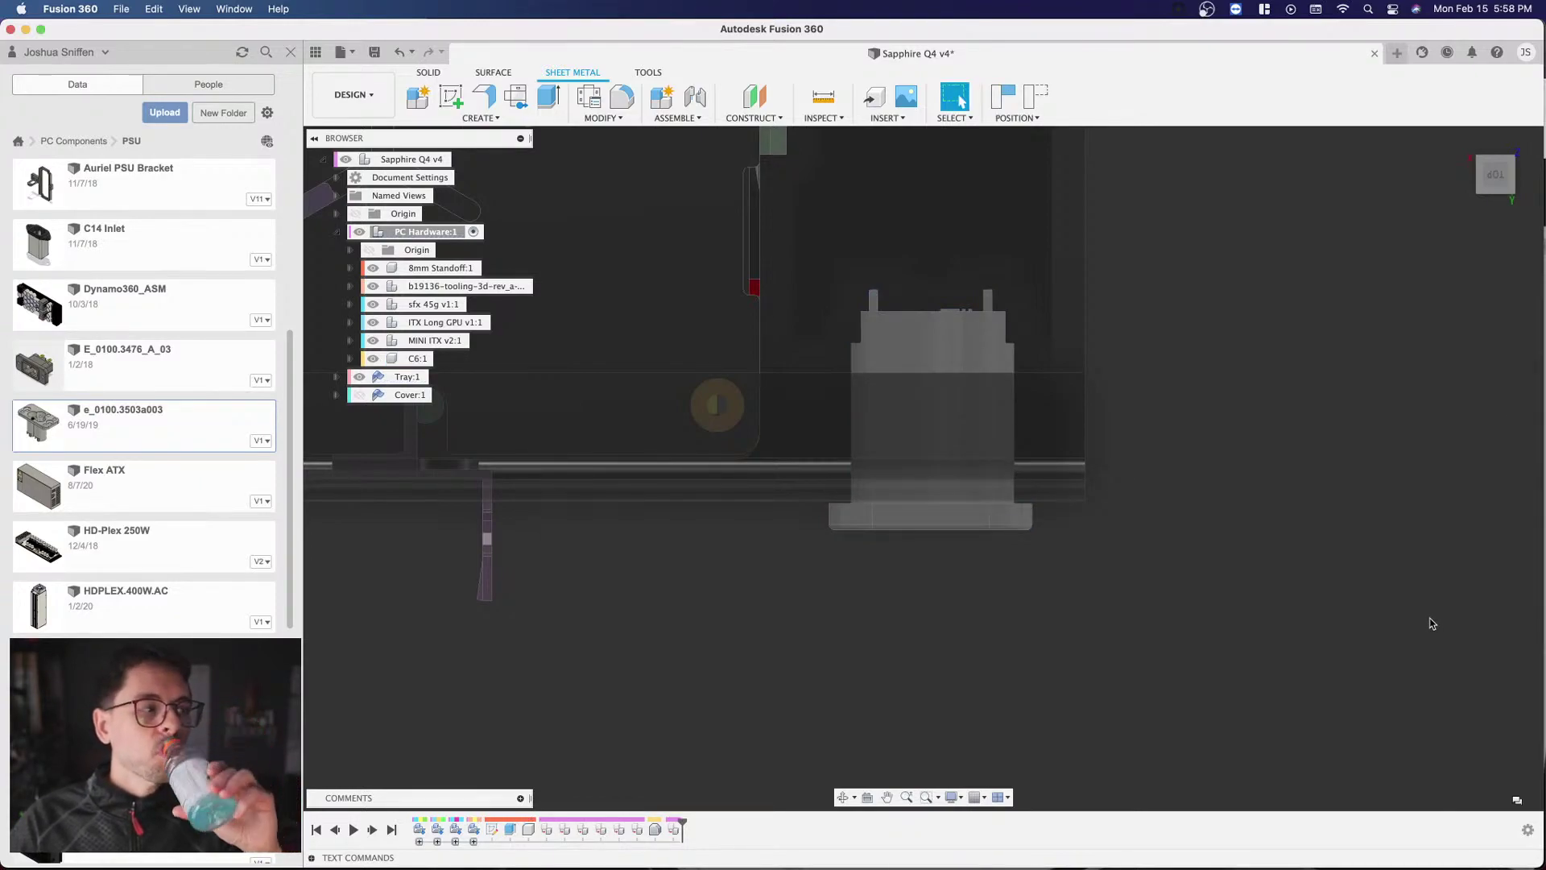
Step: Check the thickness and bend conditions of the Tray's Aluminum (mm) sheet metal rule without switching the rule
{"action": "scroll", "coordinate": [1071, 657], "scroll_direction": "down", "scroll_amount": 3}
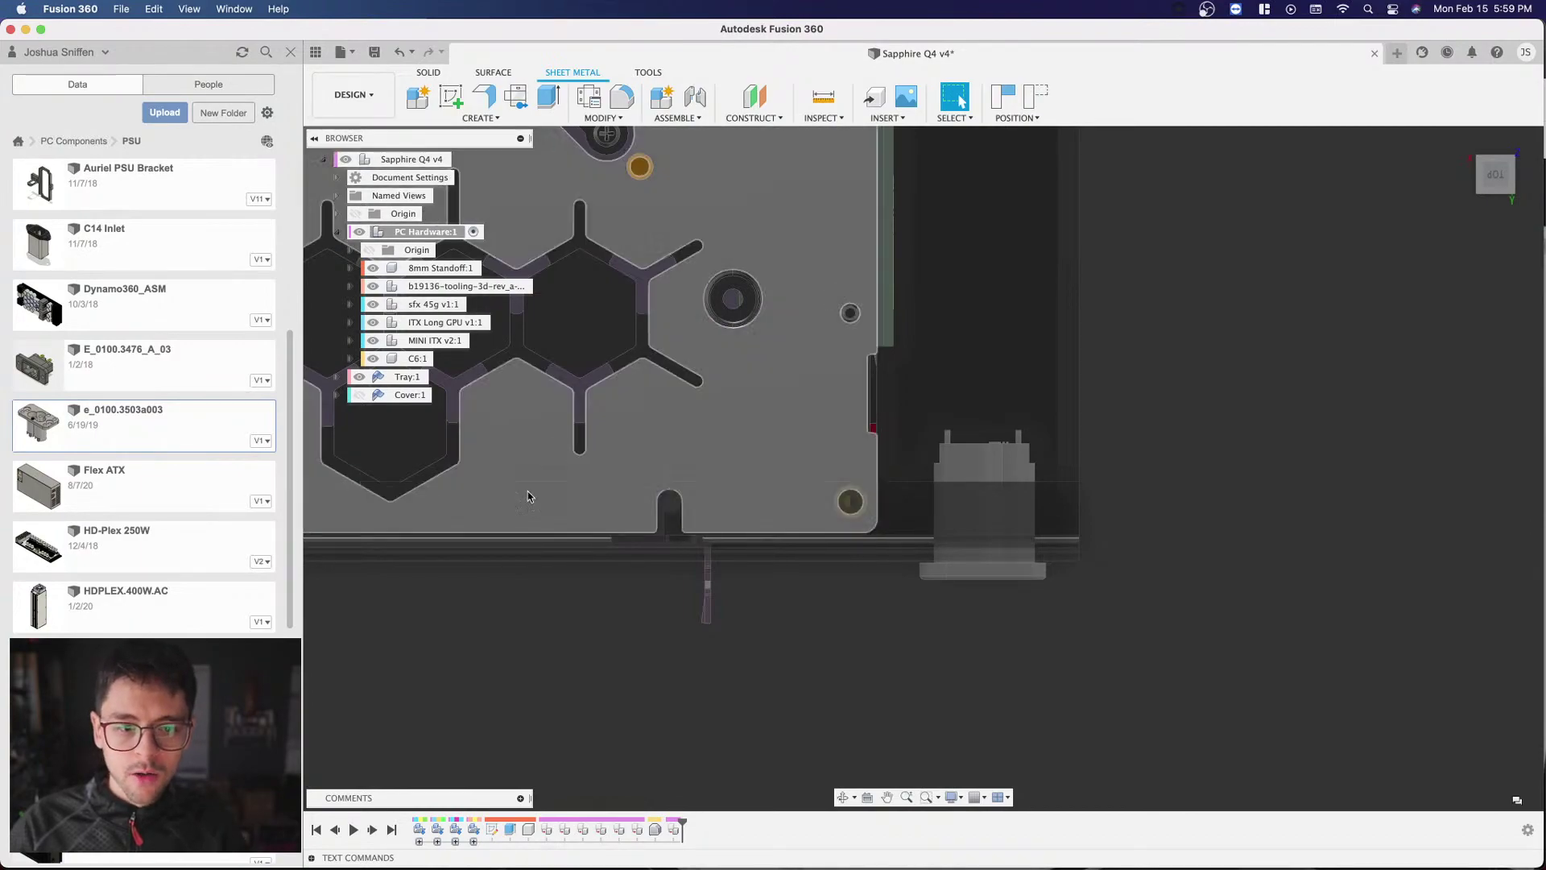
{"action": "right_click", "coordinate": [400, 389]}
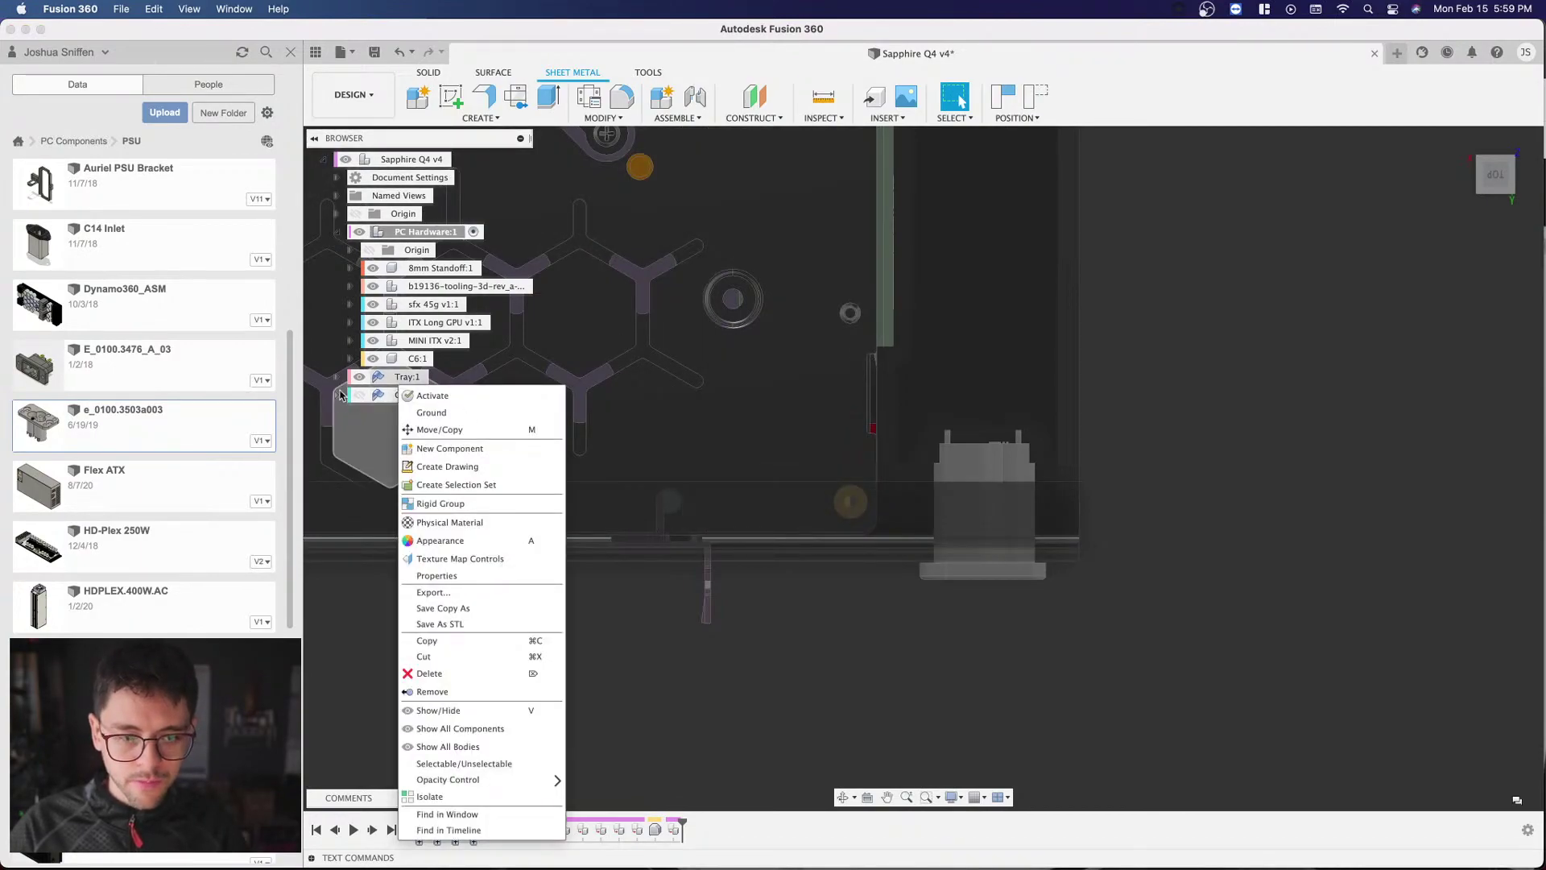
{"action": "left_click", "coordinate": [338, 379]}
{"action": "left_click", "coordinate": [335, 379]}
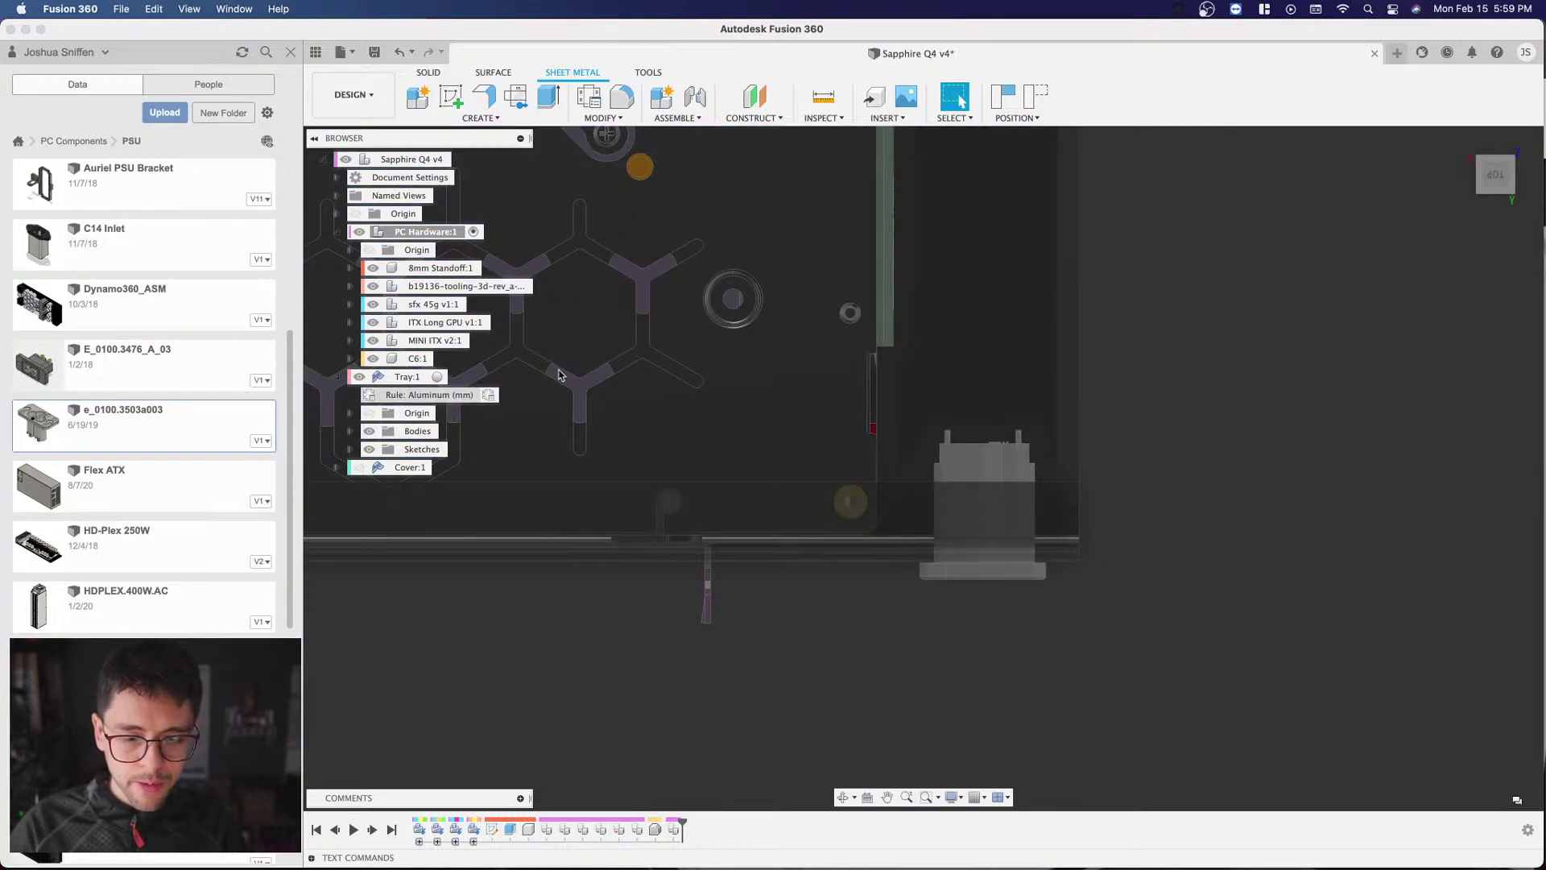
{"action": "left_click", "coordinate": [489, 395]}
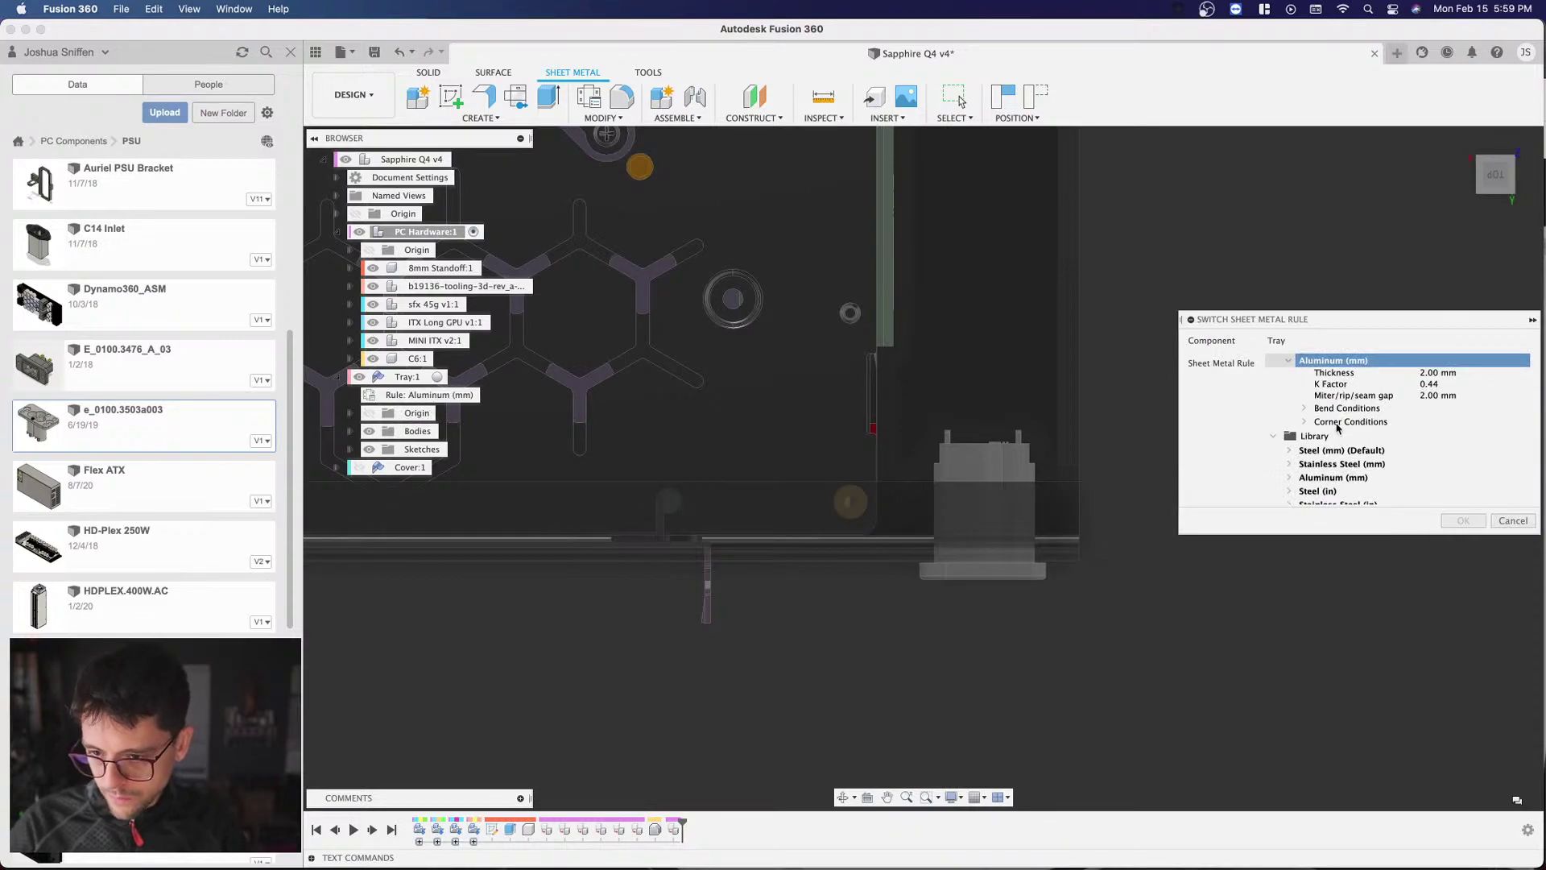
{"action": "left_click", "coordinate": [1304, 409]}
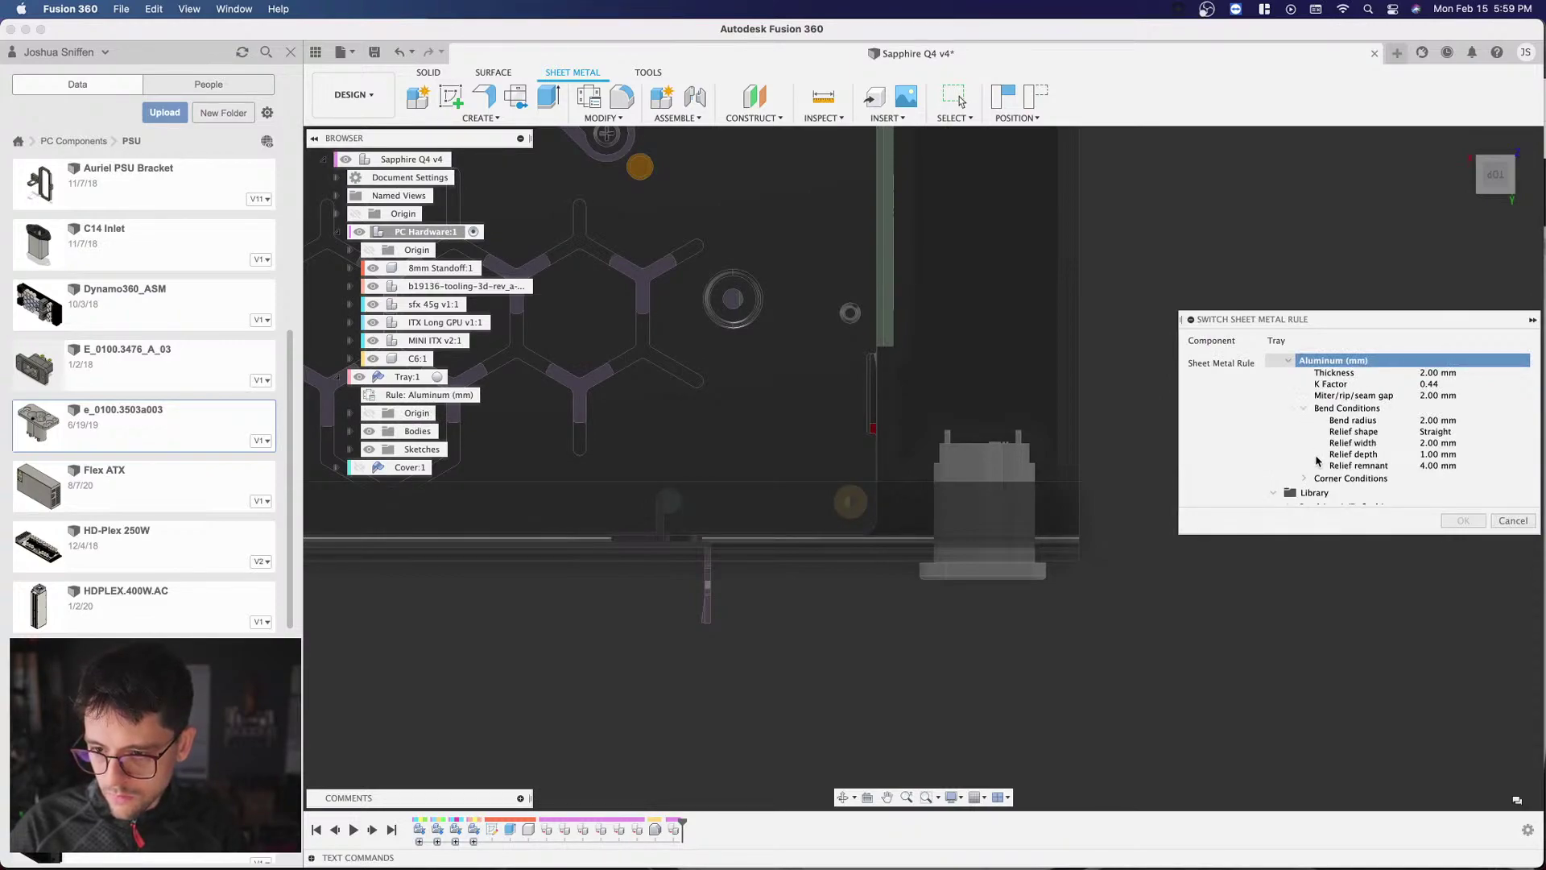
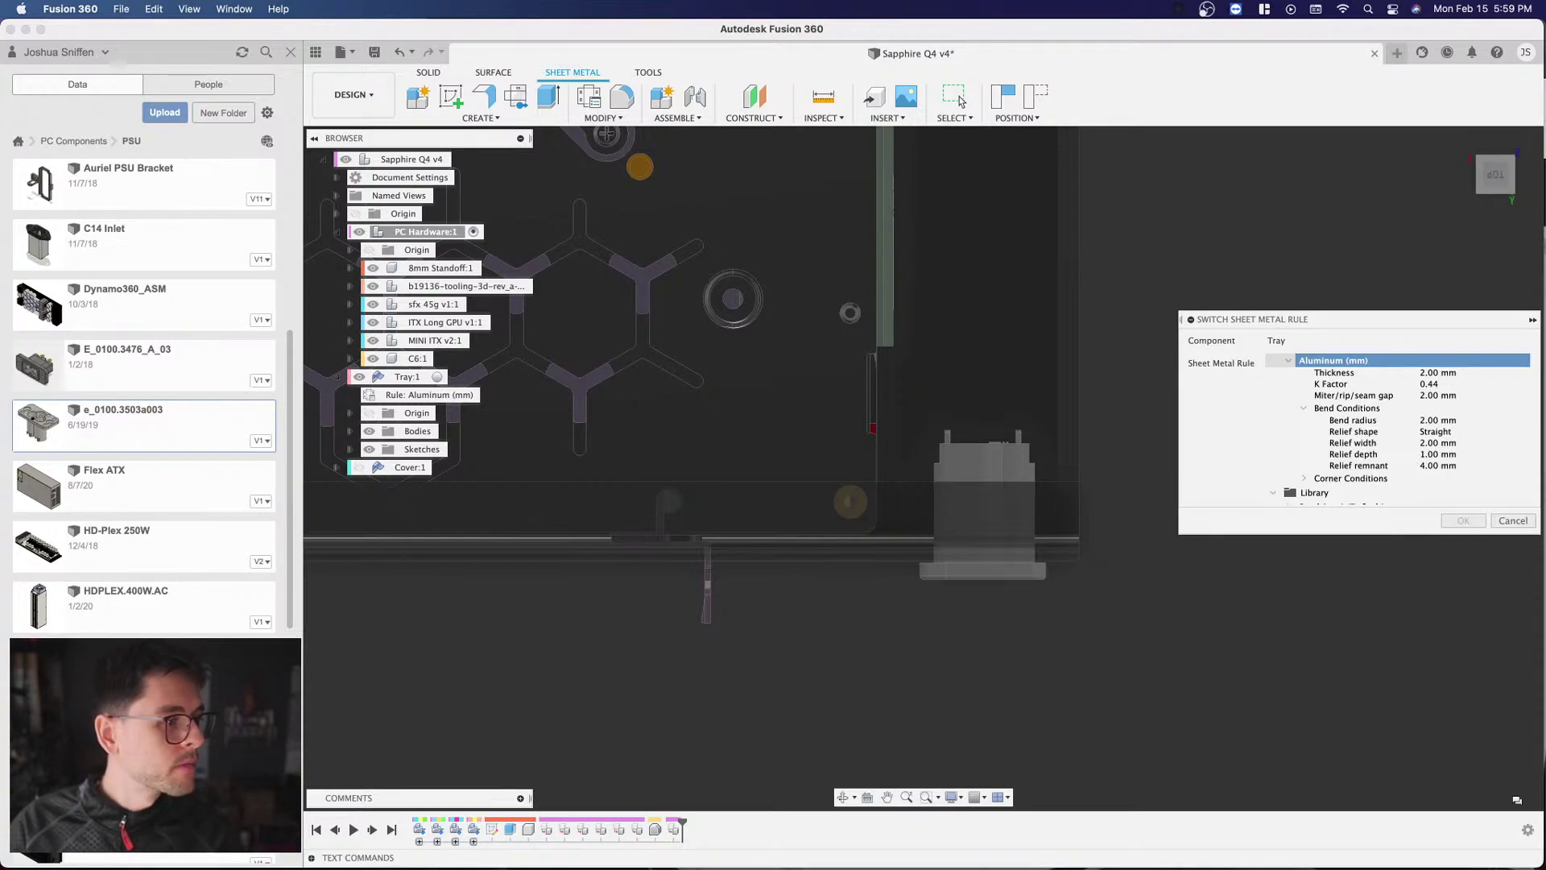
{"action": "left_click", "coordinate": [1515, 523]}
Step: Set the Tray's opacity to 100% and bring up the opacity options for the Cover
{"action": "scroll", "coordinate": [1263, 557], "scroll_direction": "down", "scroll_amount": 10}
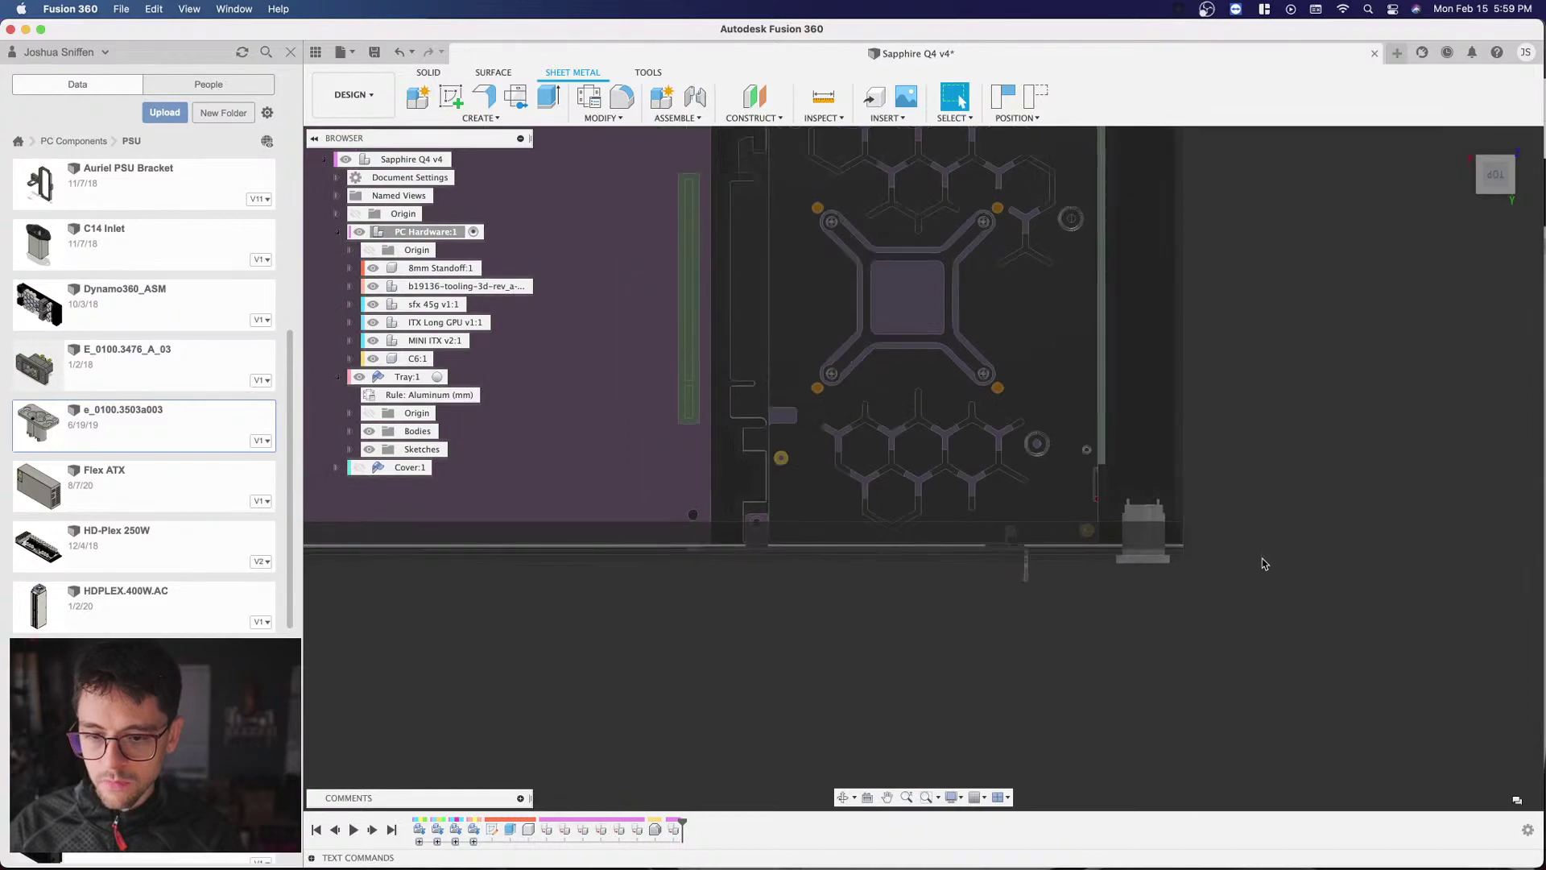
{"action": "scroll", "coordinate": [1262, 557], "scroll_direction": "up", "scroll_amount": 3}
{"action": "left_click", "coordinate": [1501, 191]}
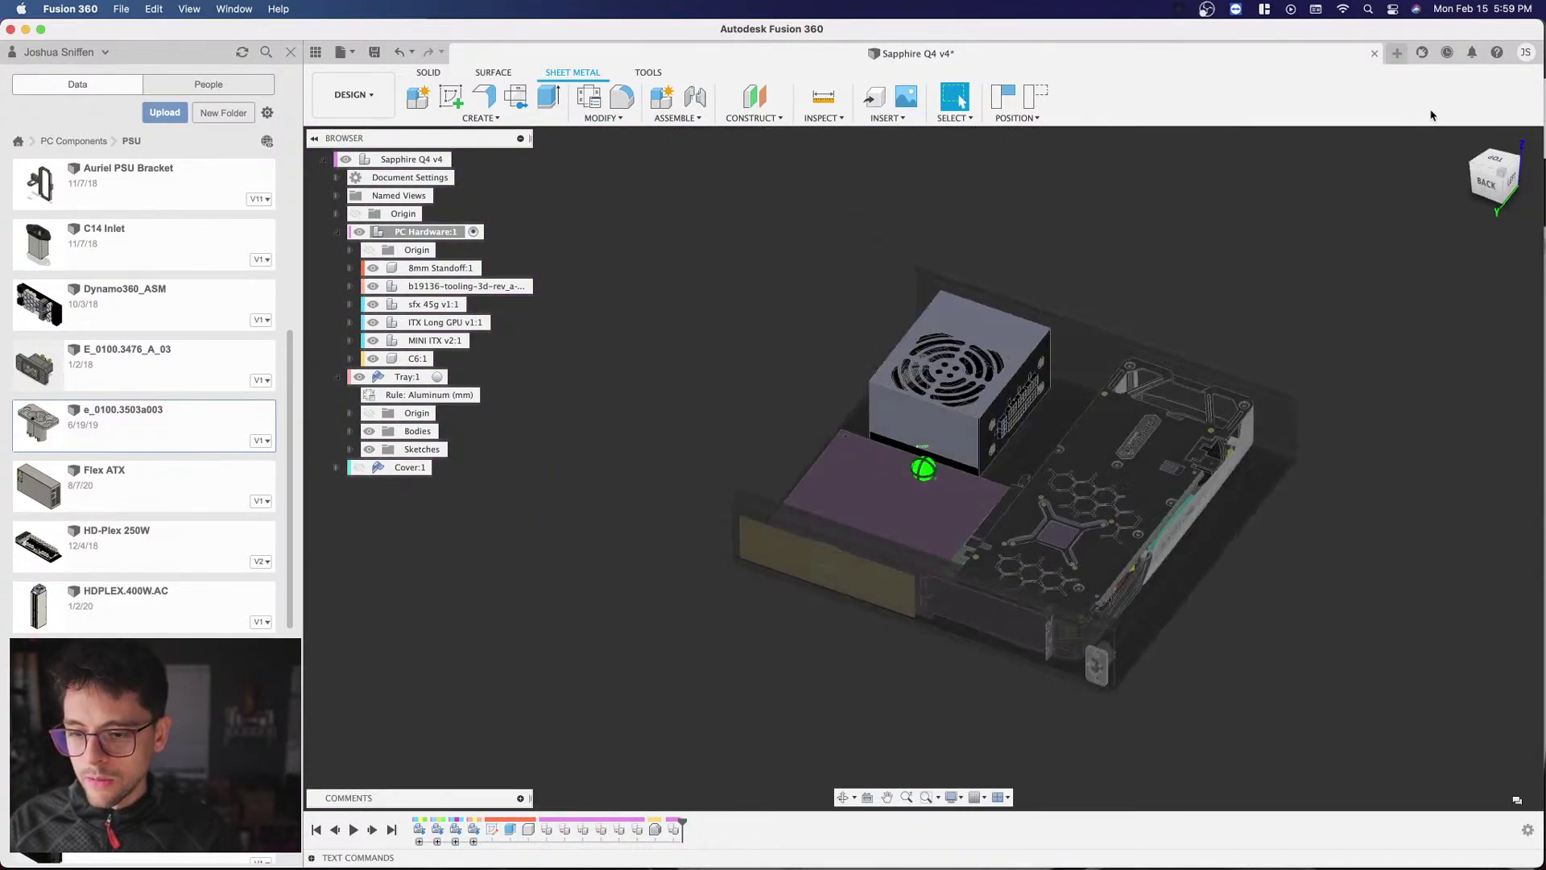
{"action": "right_click", "coordinate": [419, 385]}
{"action": "mouse_move", "coordinate": [517, 780]}
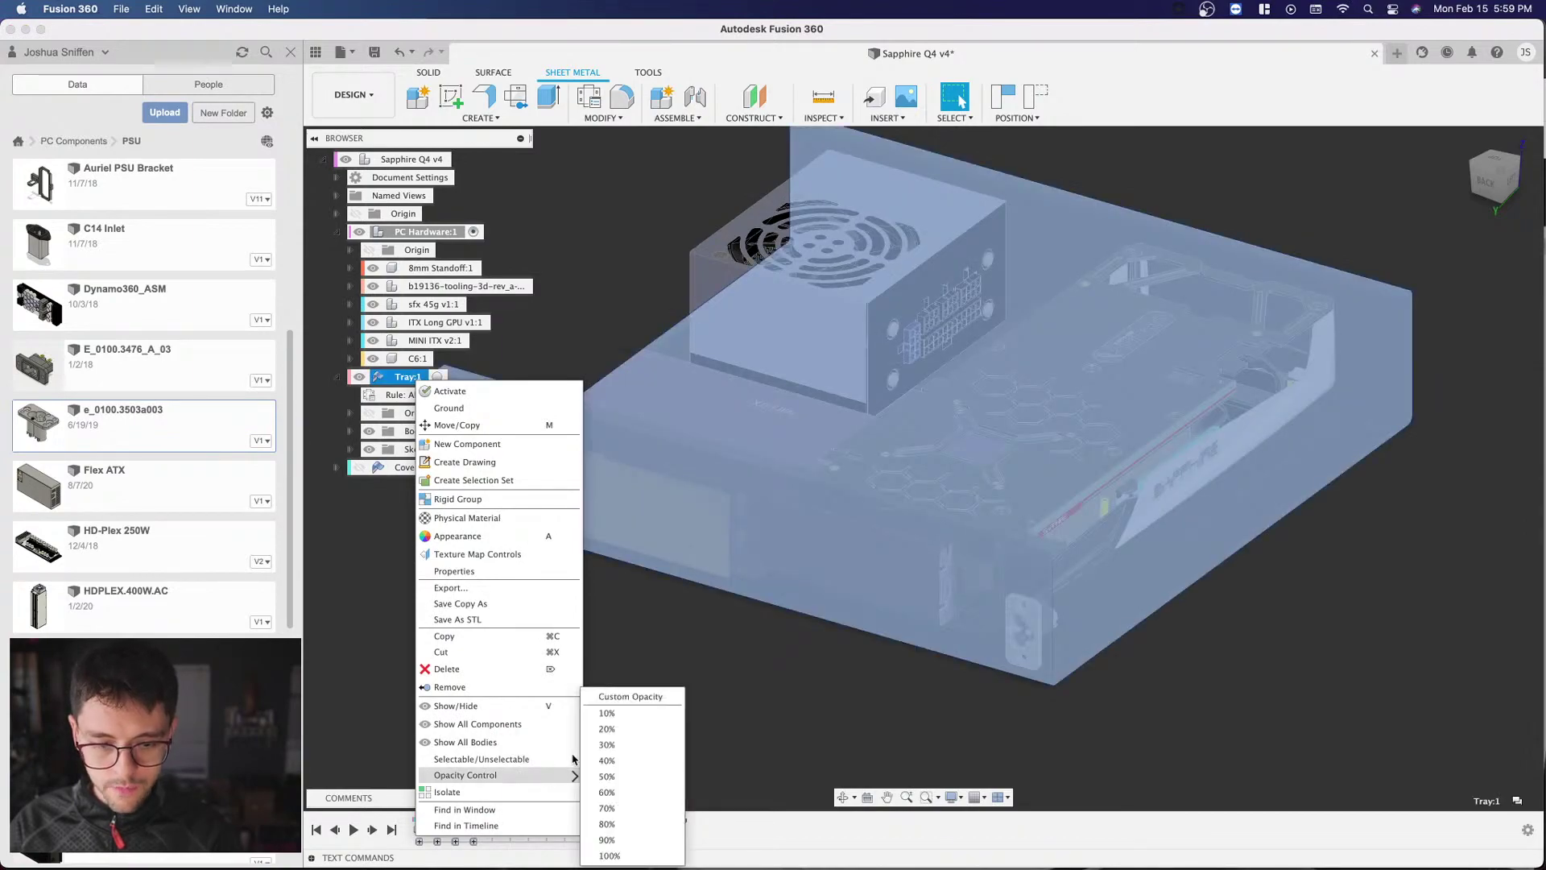
{"action": "left_click", "coordinate": [606, 855]}
{"action": "right_click", "coordinate": [409, 469]}
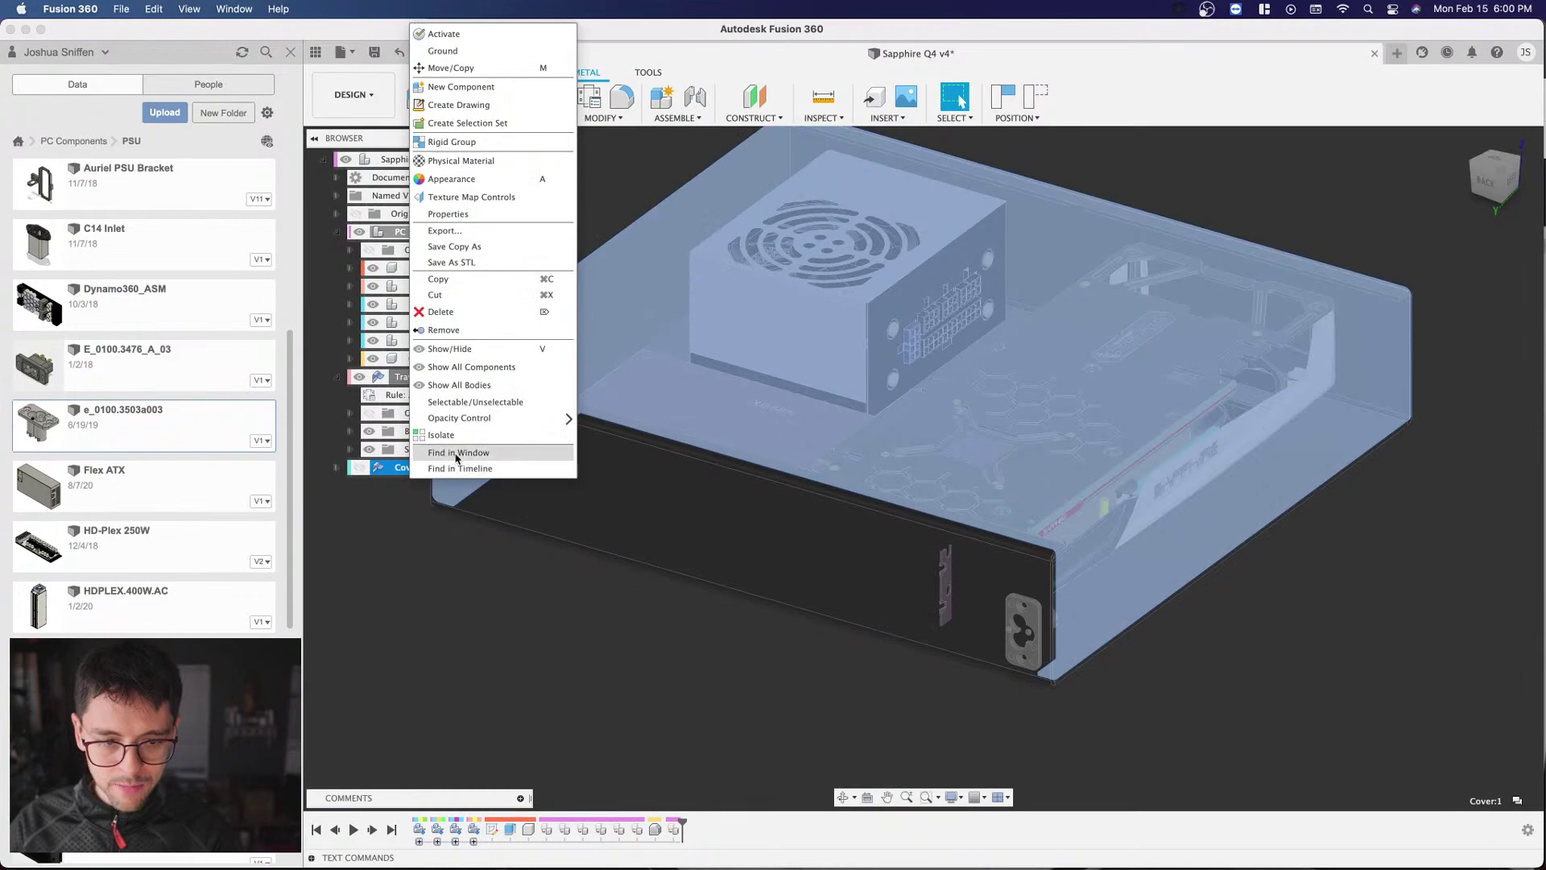
{"action": "mouse_move", "coordinate": [494, 427]}
{"action": "left_click", "coordinate": [672, 628]}
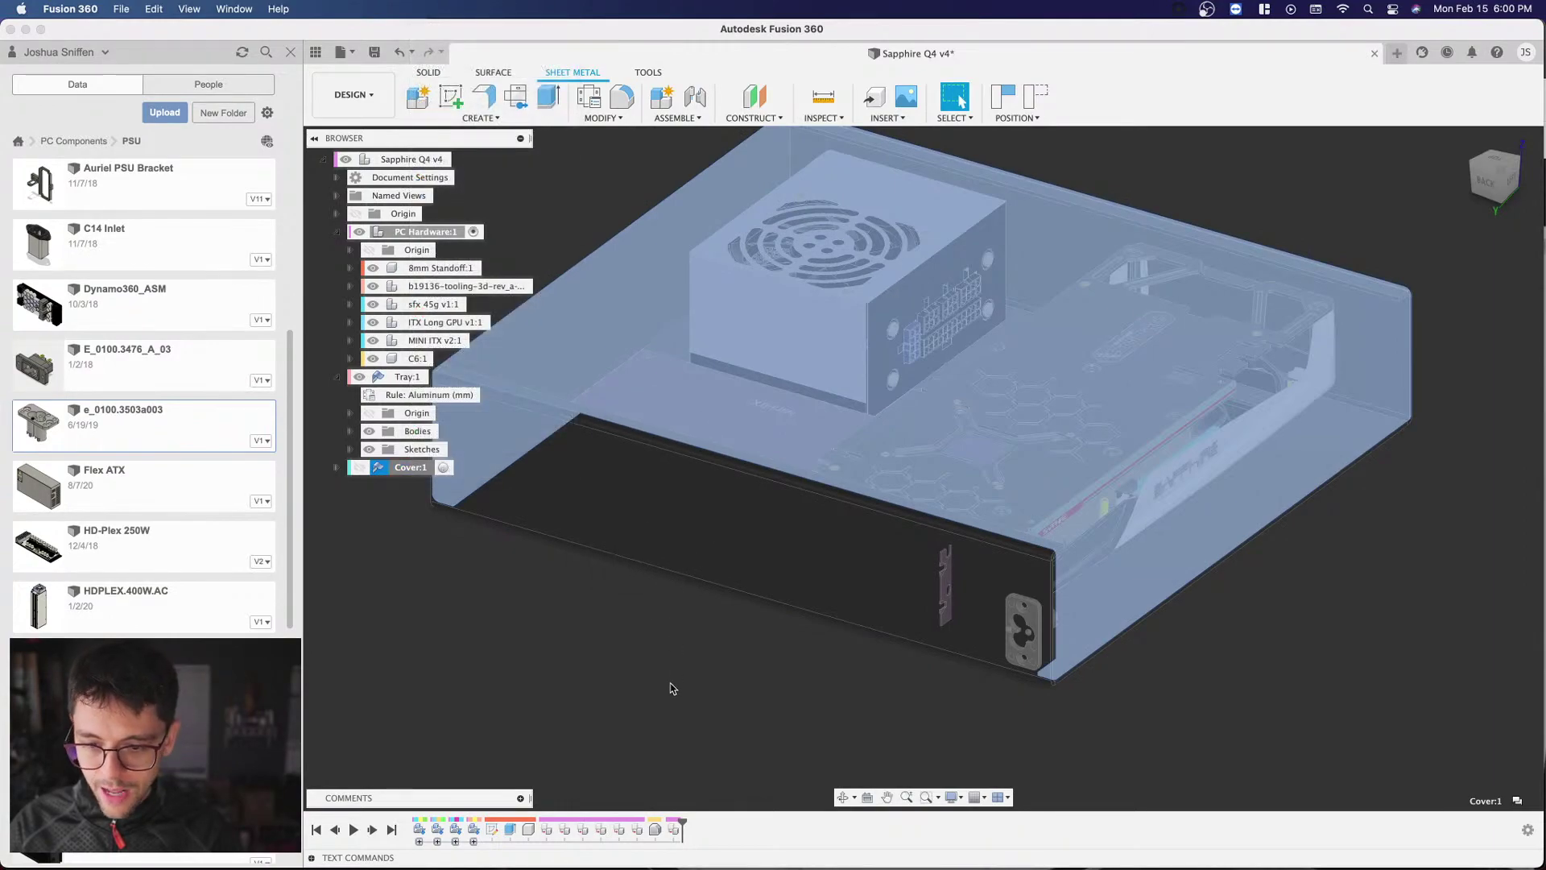
Step: Show the Cover component and collapse the Tray component's contents in the browser
{"action": "left_click", "coordinate": [673, 673]}
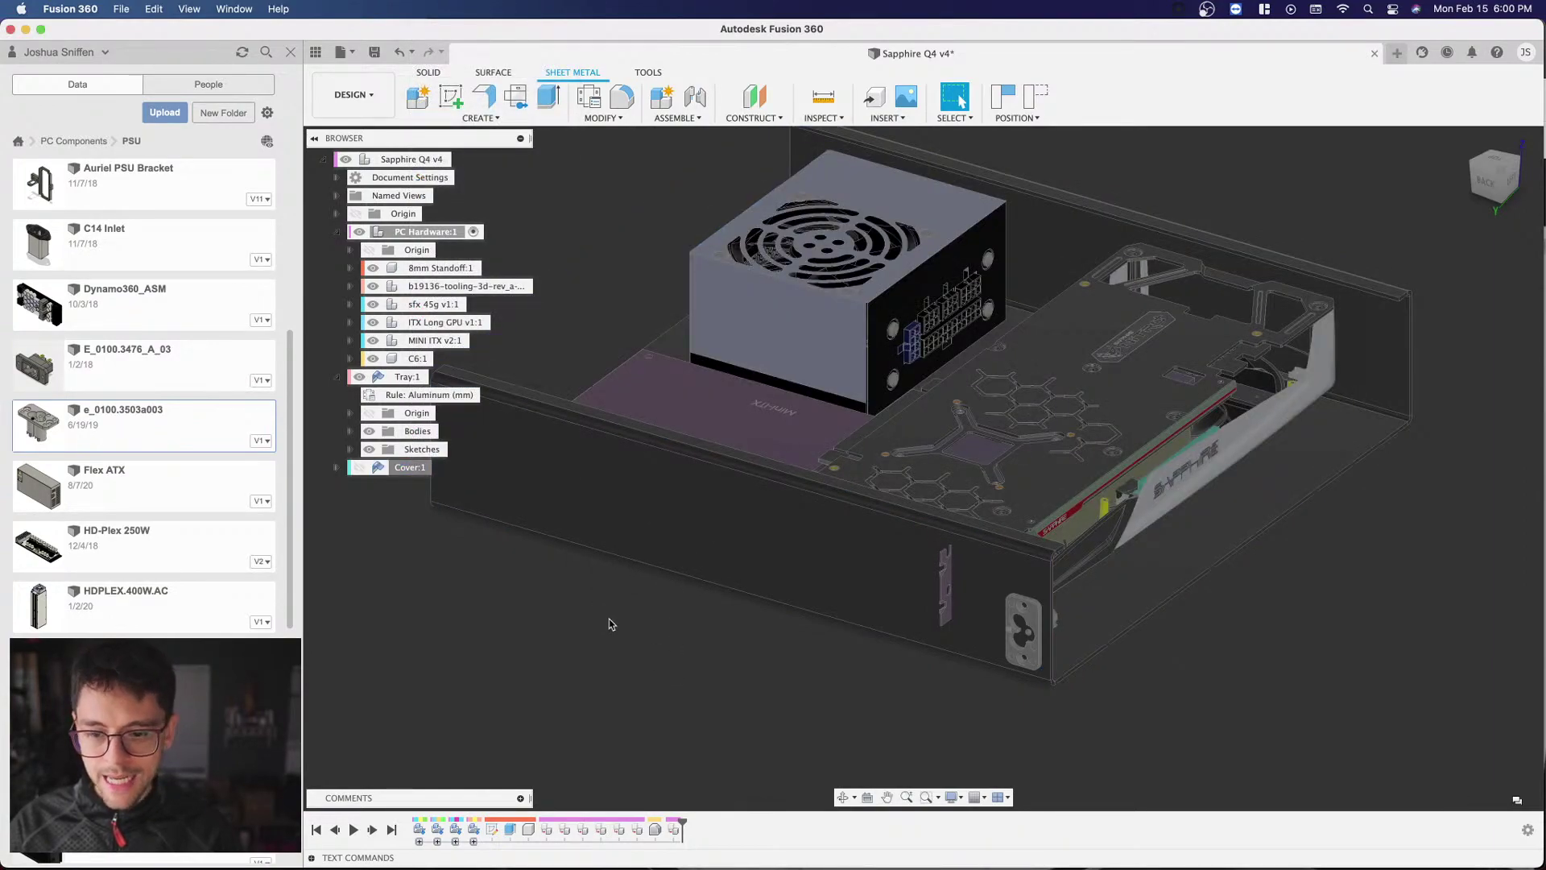
{"action": "left_click", "coordinate": [359, 469]}
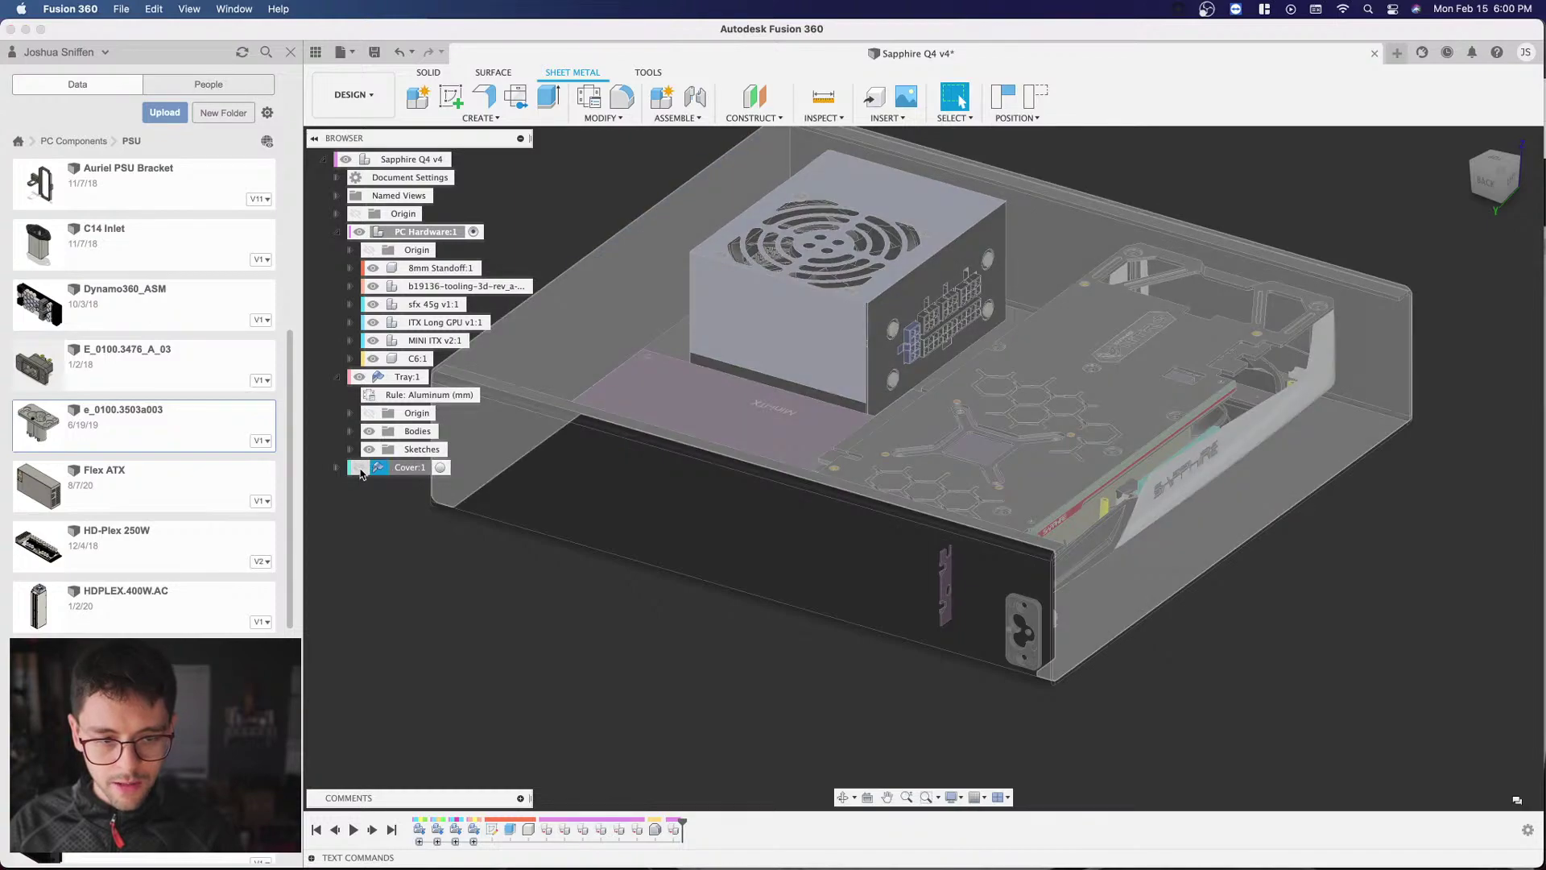
{"action": "left_click", "coordinate": [338, 378]}
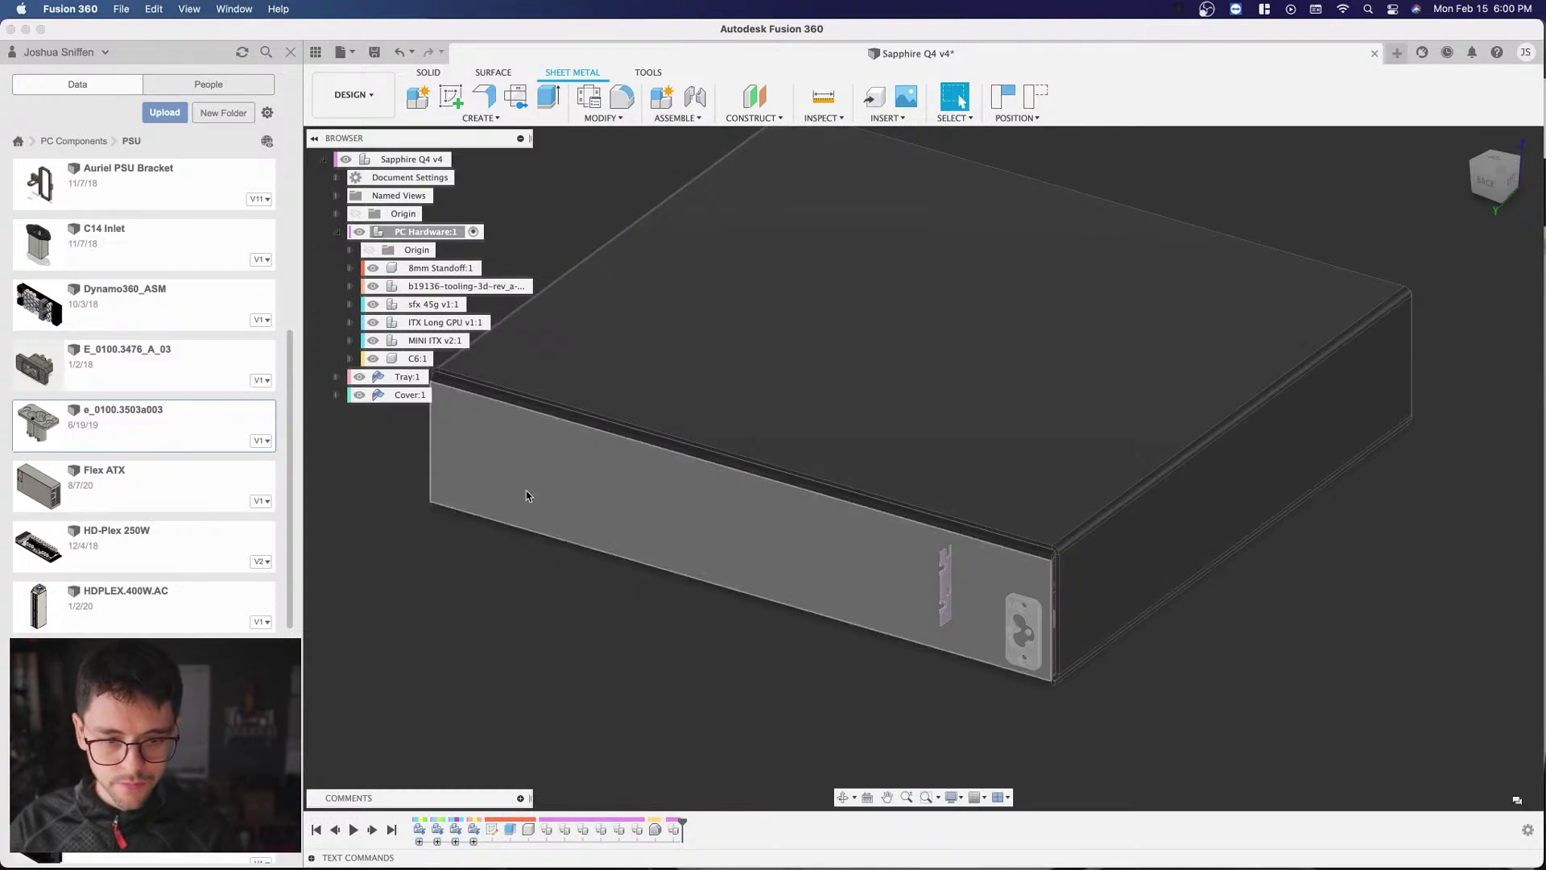
Step: Examine how the tray's back flange meets the cover at the rear corner beside the power inlet
{"action": "scroll", "coordinate": [1098, 655], "scroll_direction": "up", "scroll_amount": 6}
{"action": "mouse_move", "coordinate": [1046, 250]}
{"action": "middle_mouse_down", "text": "shift"}
{"action": "mouse_move", "coordinate": [996, 341]}
{"action": "mouse_move", "coordinate": [945, 344]}
{"action": "middle_mouse_up", "text": "shift"}
{"action": "scroll", "coordinate": [1023, 410], "scroll_direction": "up", "scroll_amount": 5}
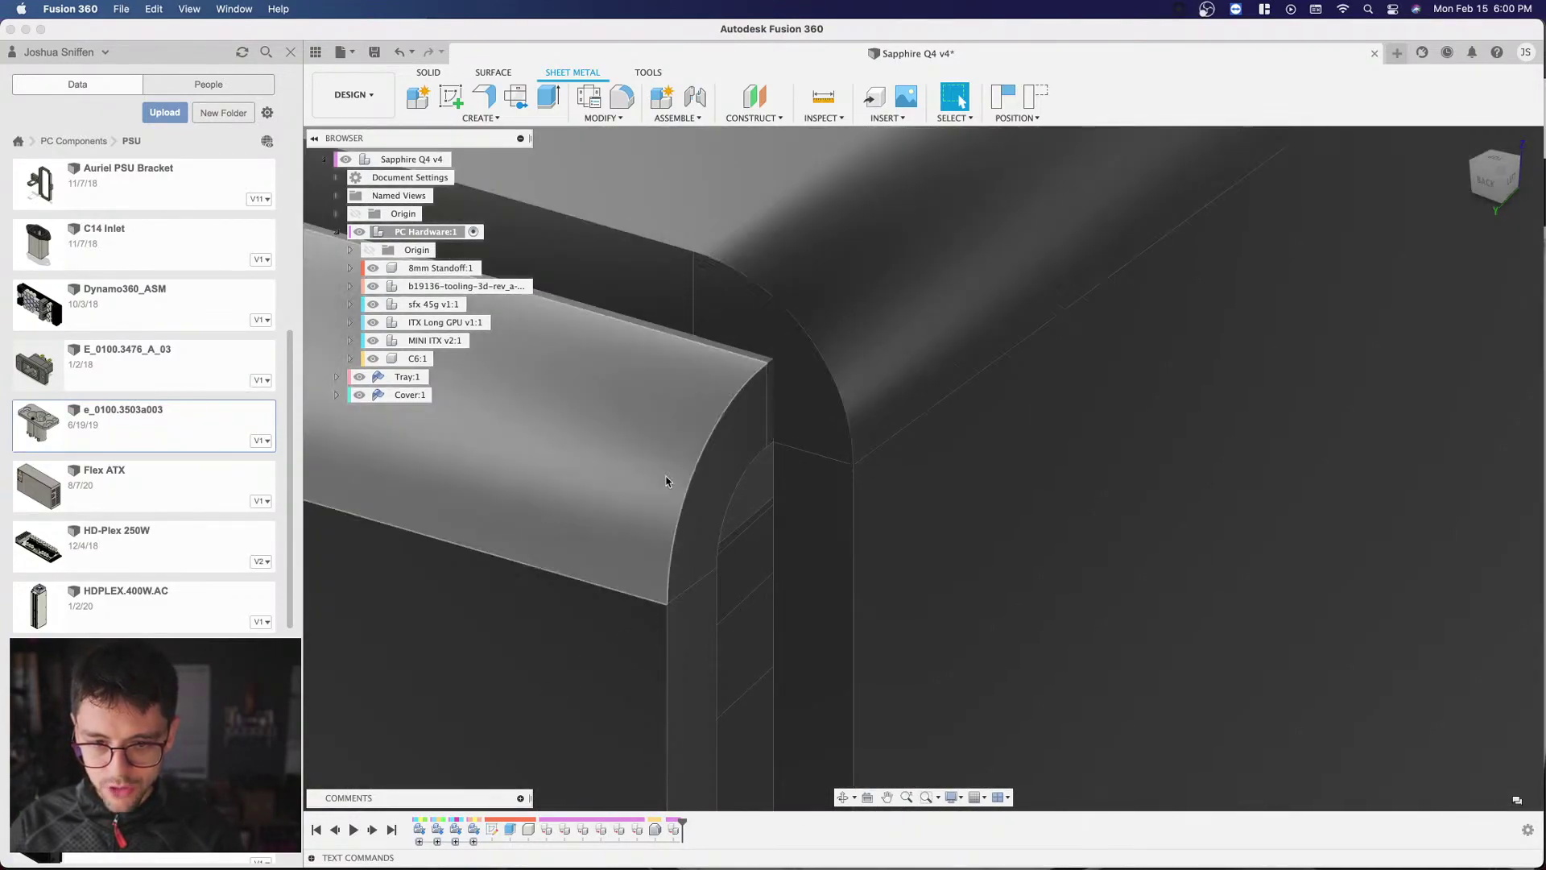
{"action": "scroll", "coordinate": [845, 475], "scroll_direction": "down", "scroll_amount": 8}
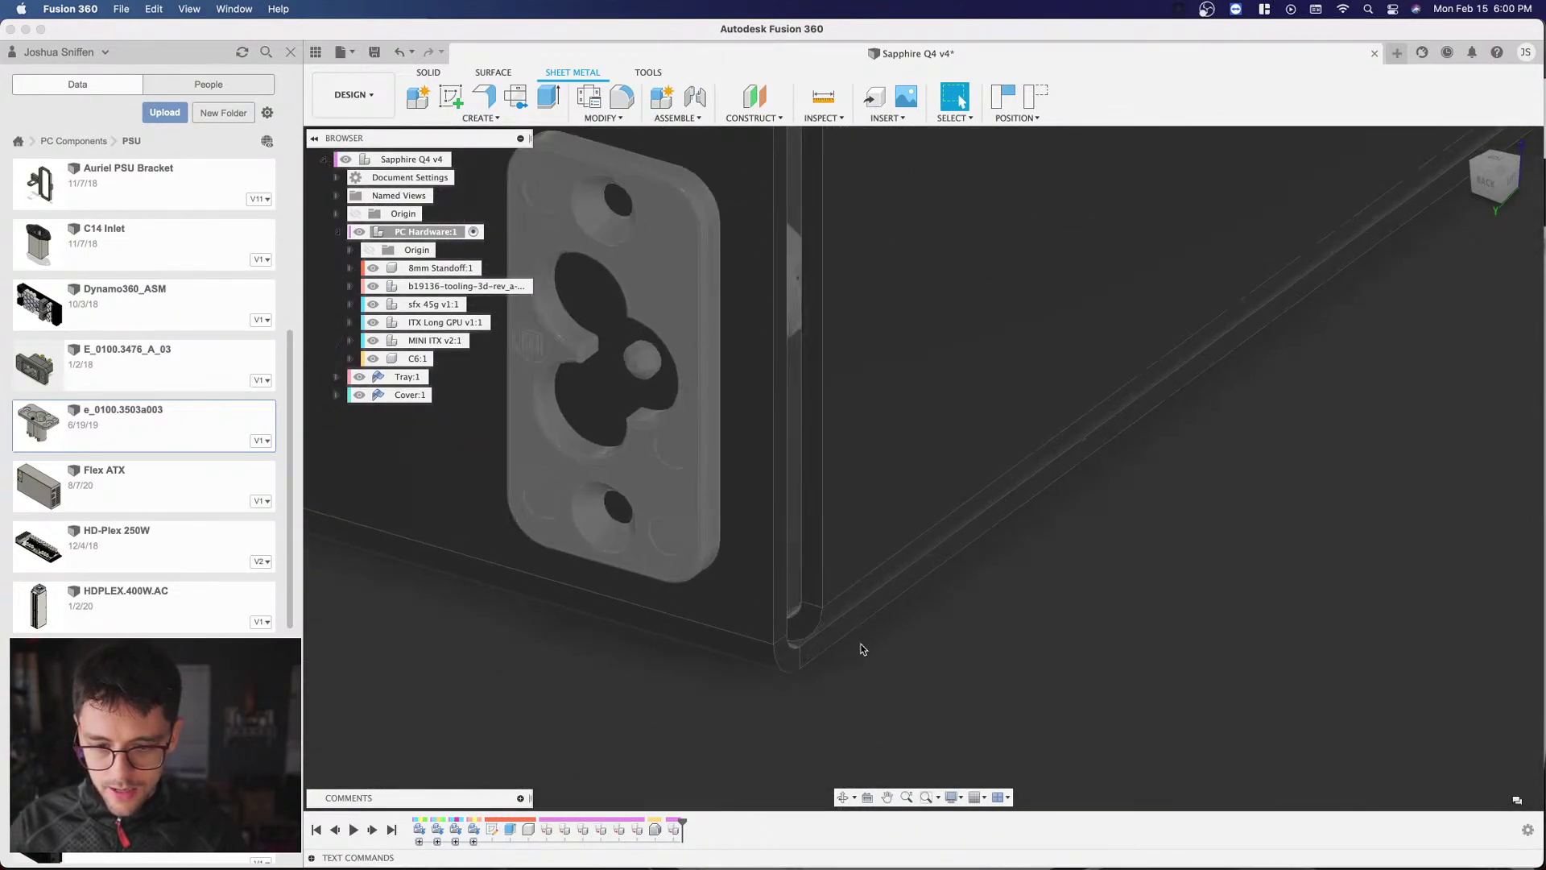
{"action": "scroll", "coordinate": [862, 644], "scroll_direction": "down", "scroll_amount": 5}
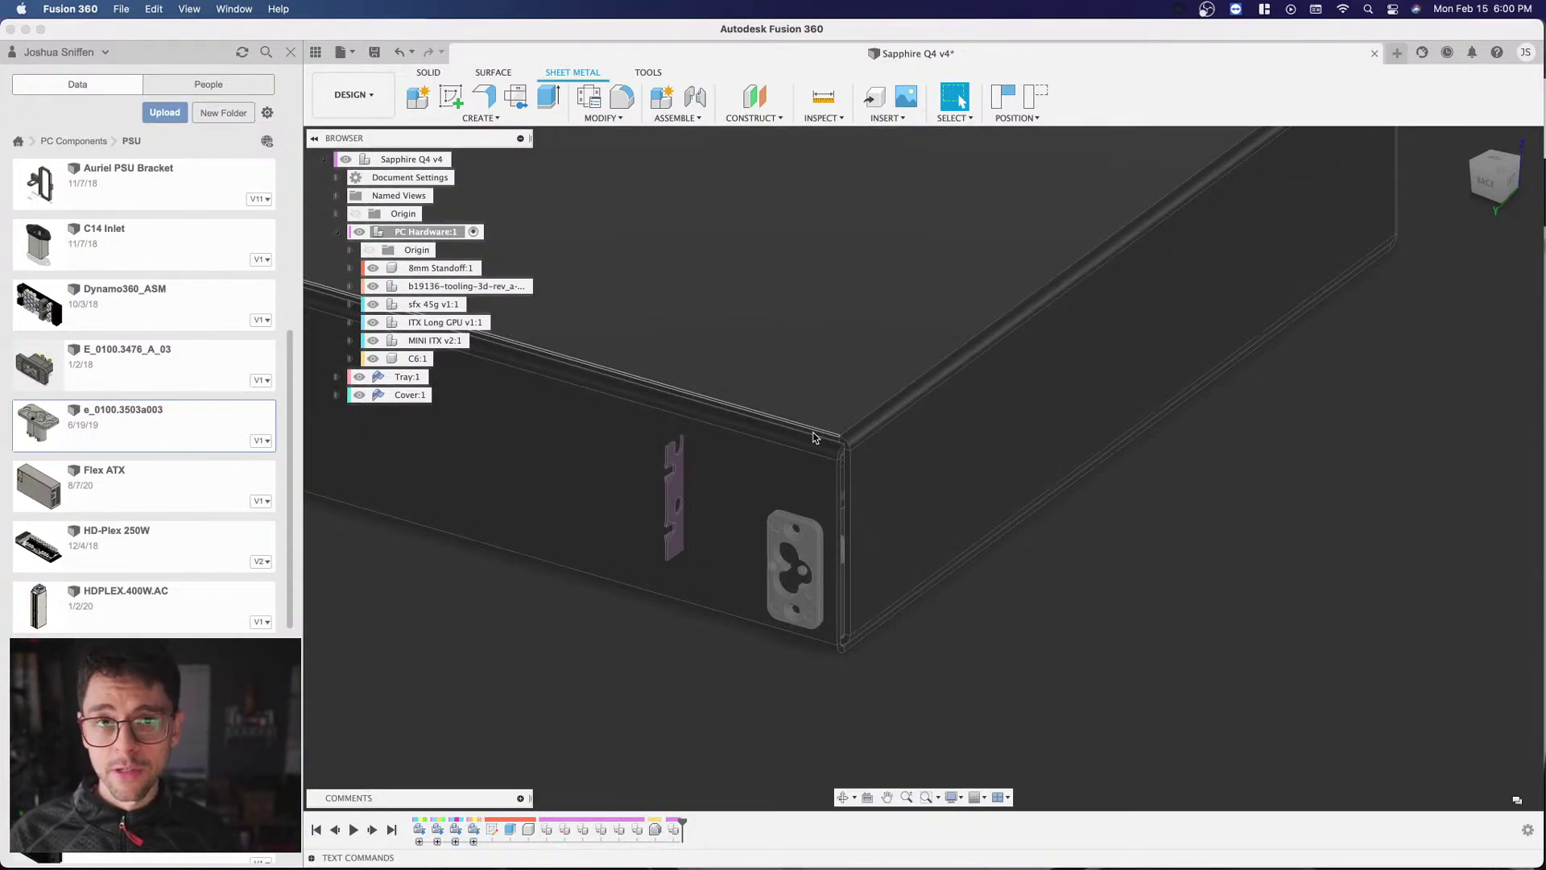
{"action": "scroll", "coordinate": [813, 438], "scroll_direction": "up", "scroll_amount": 6}
{"action": "left_click", "coordinate": [863, 429]}
{"action": "scroll", "coordinate": [881, 487], "scroll_direction": "down", "scroll_amount": 5}
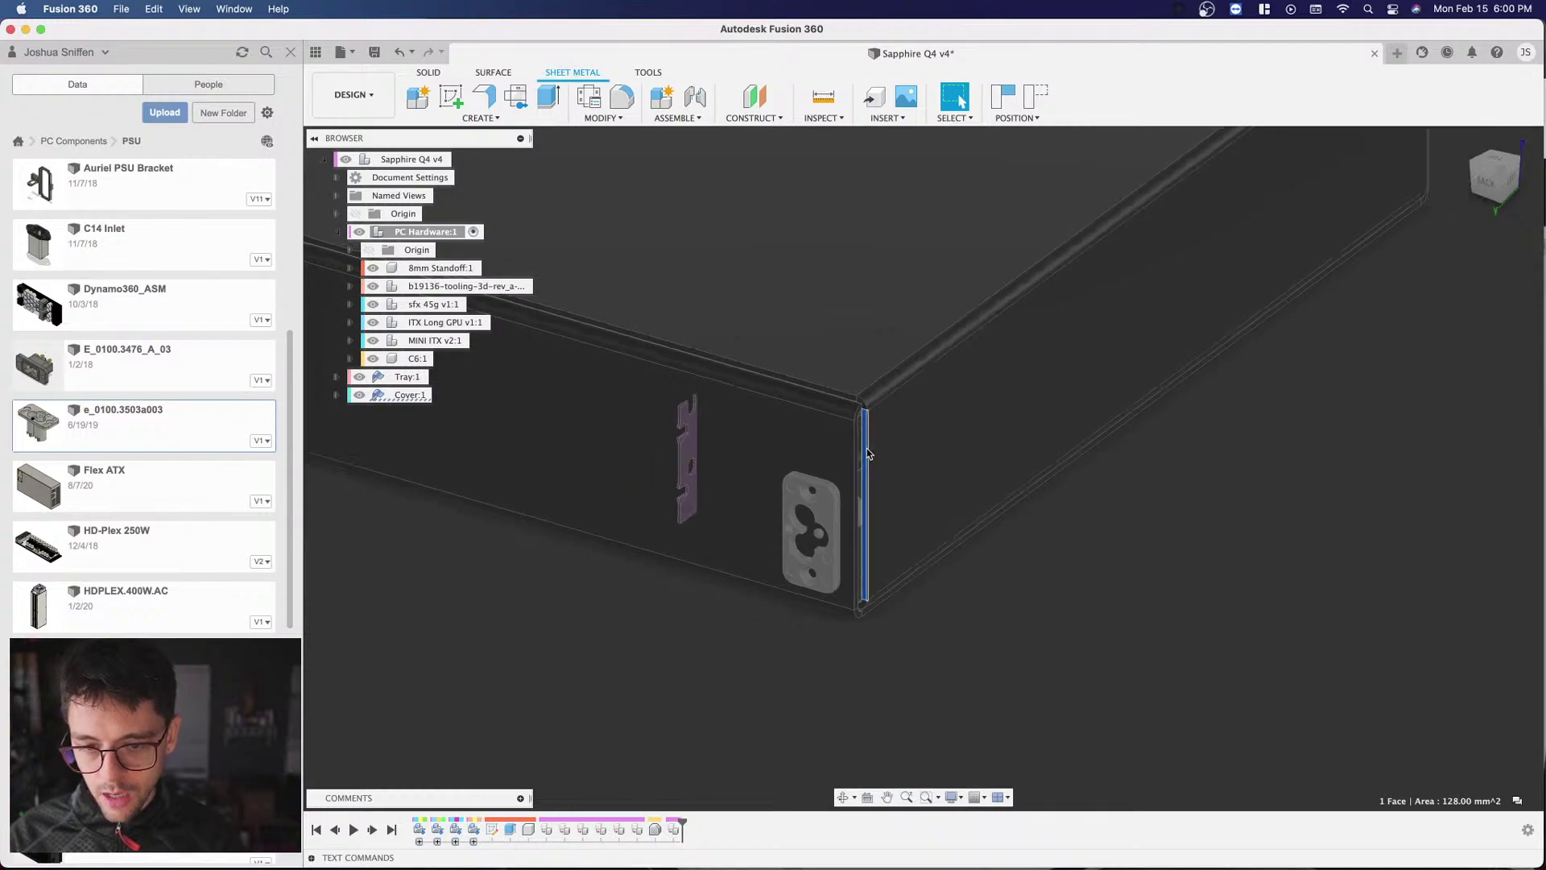
{"action": "scroll", "coordinate": [876, 457], "scroll_direction": "up", "scroll_amount": 3}
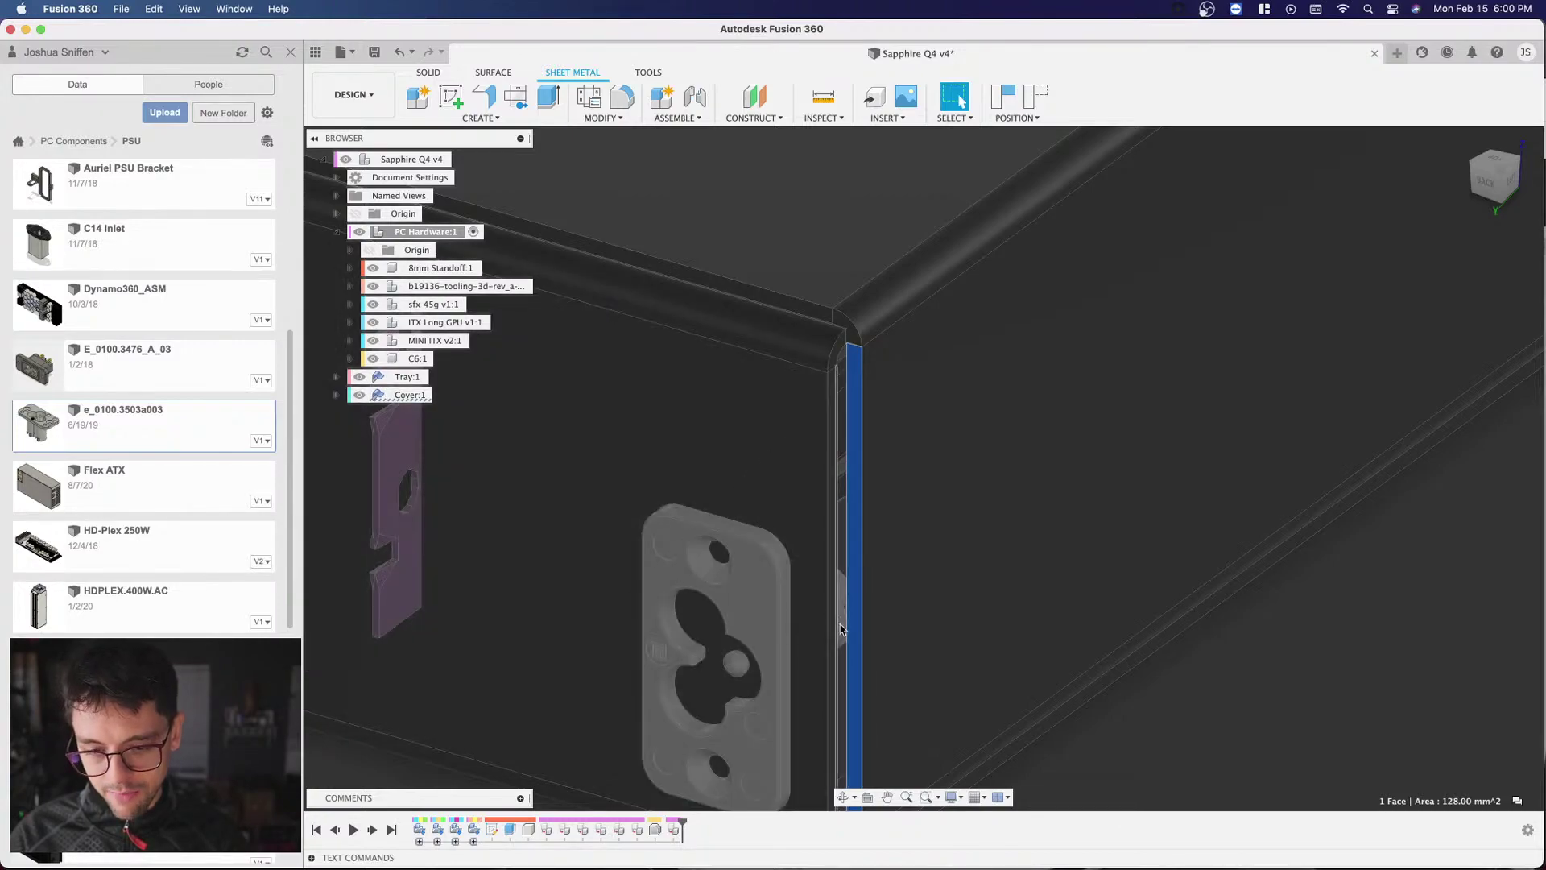
{"action": "scroll", "coordinate": [836, 346], "scroll_direction": "down", "scroll_amount": 3}
{"action": "scroll", "coordinate": [836, 340], "scroll_direction": "up", "scroll_amount": 5}
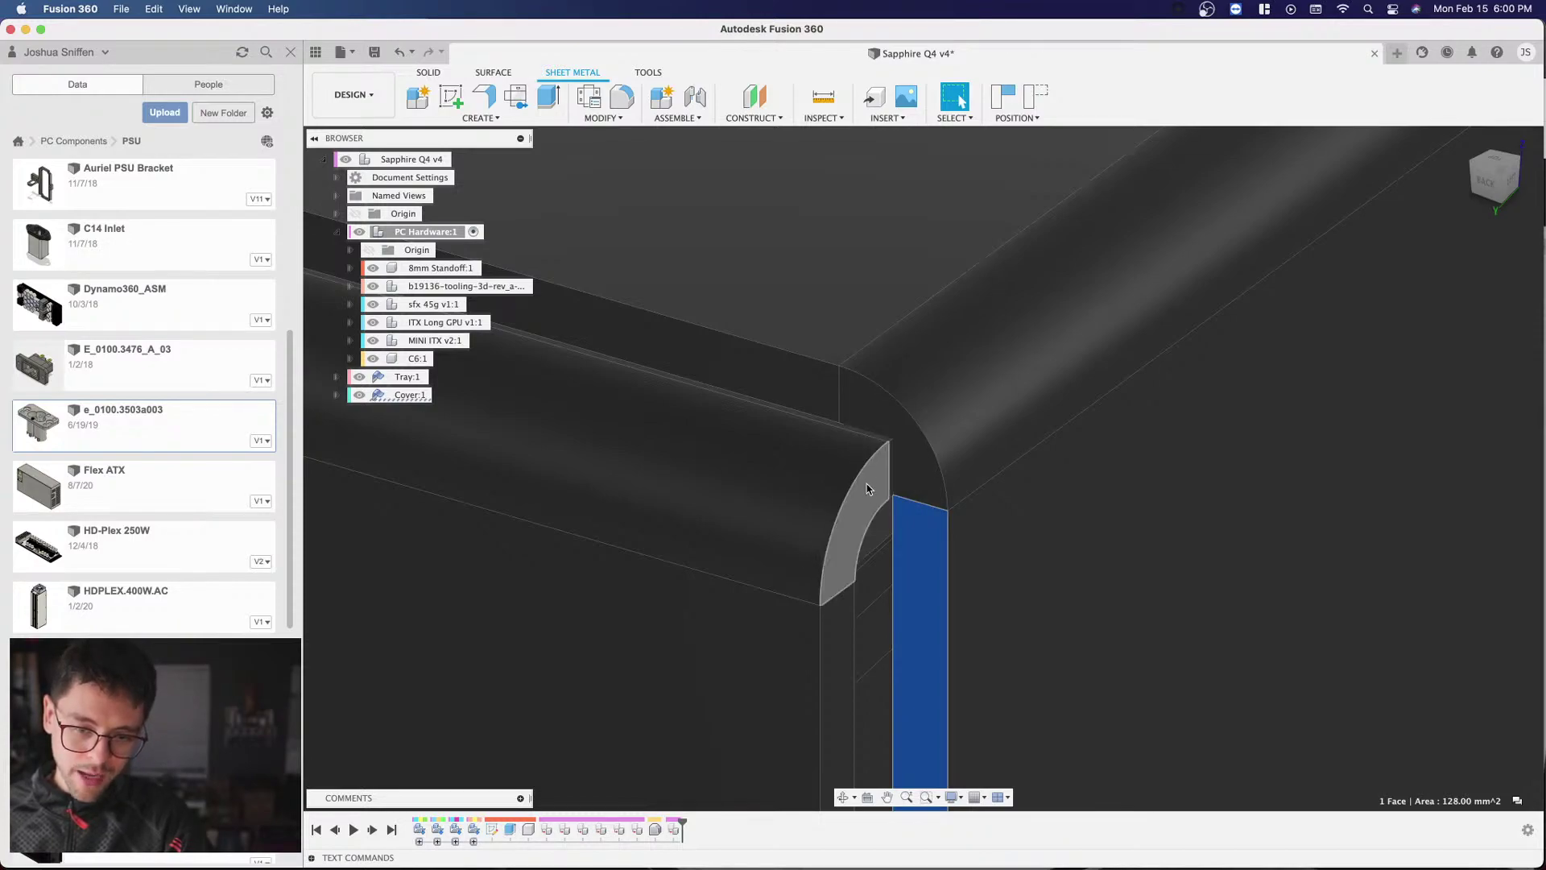
{"action": "scroll", "coordinate": [984, 395], "scroll_direction": "down", "scroll_amount": 5}
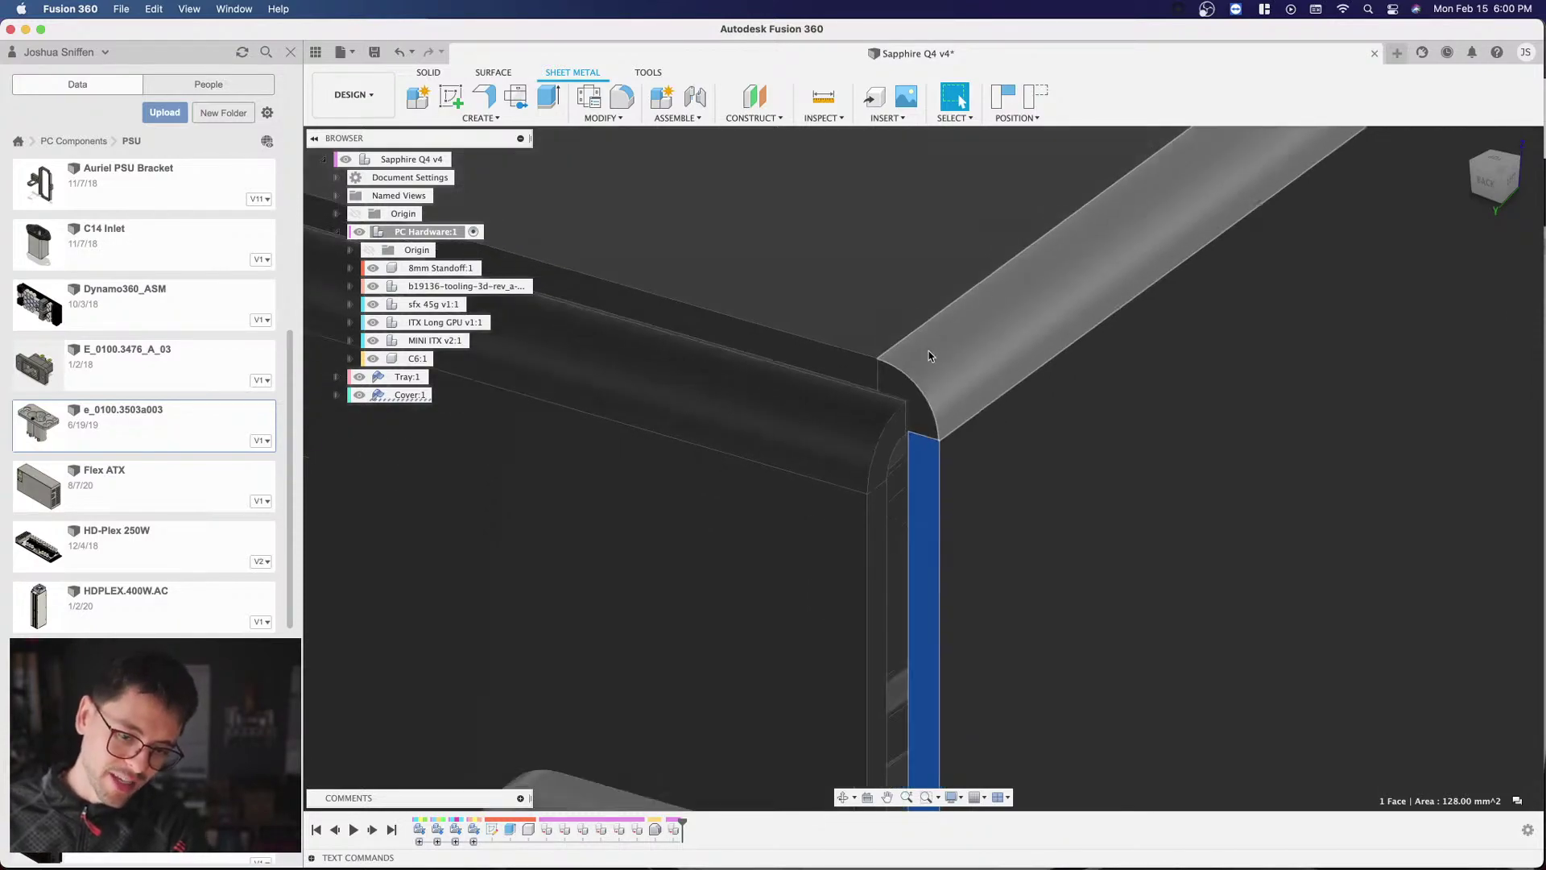
{"action": "scroll", "coordinate": [984, 396], "scroll_direction": "down", "scroll_amount": 5}
{"action": "left_click", "coordinate": [861, 610]}
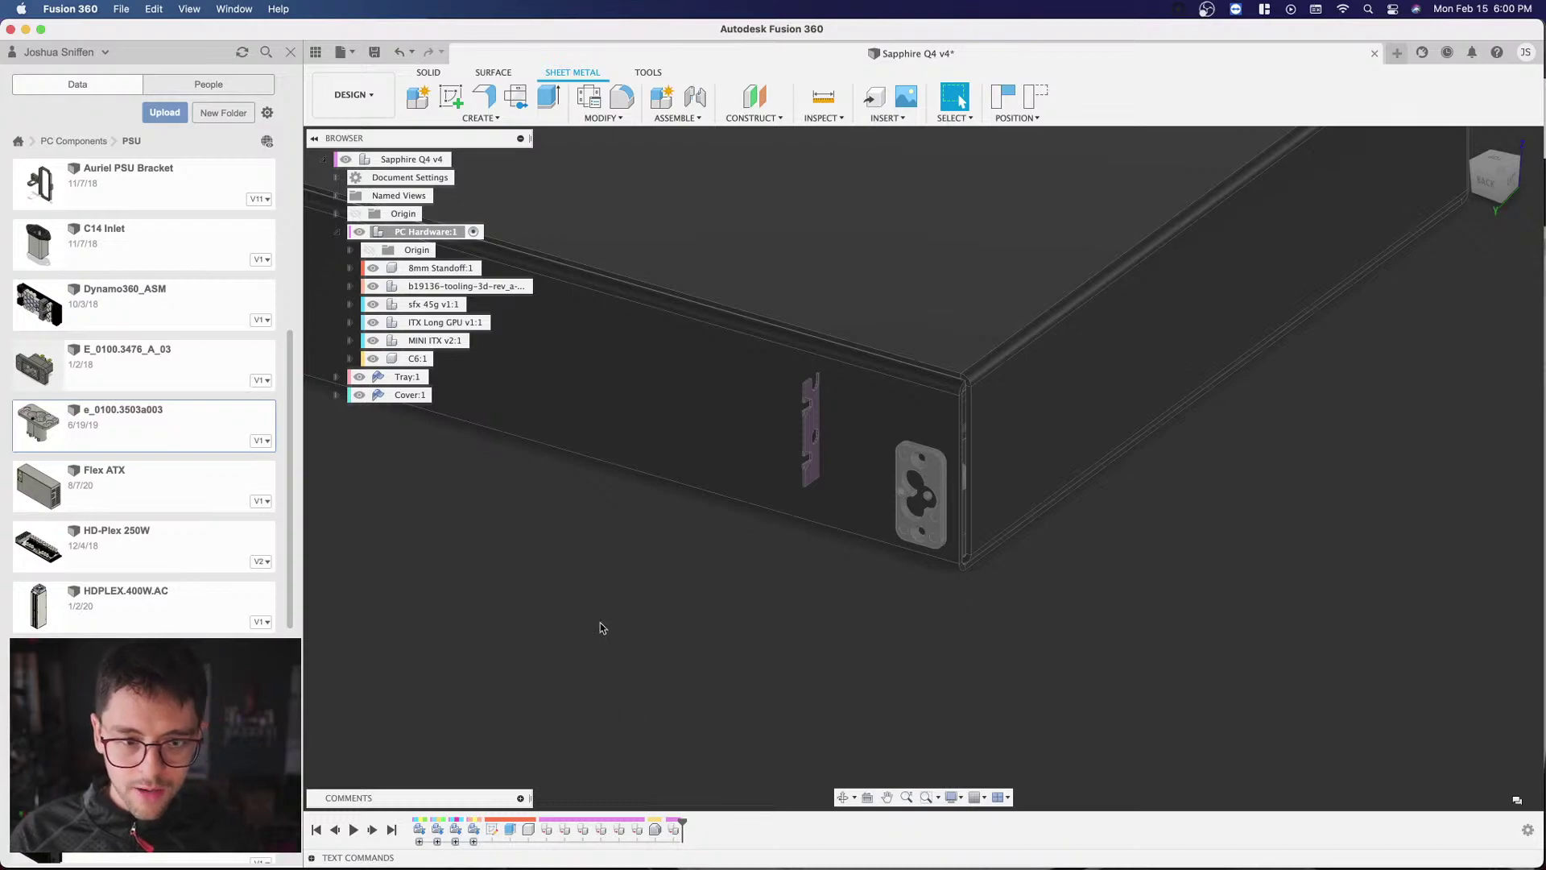
{"action": "middle_click_drag", "start_coordinate": [873, 435], "coordinate": [911, 365], "text": "shift"}
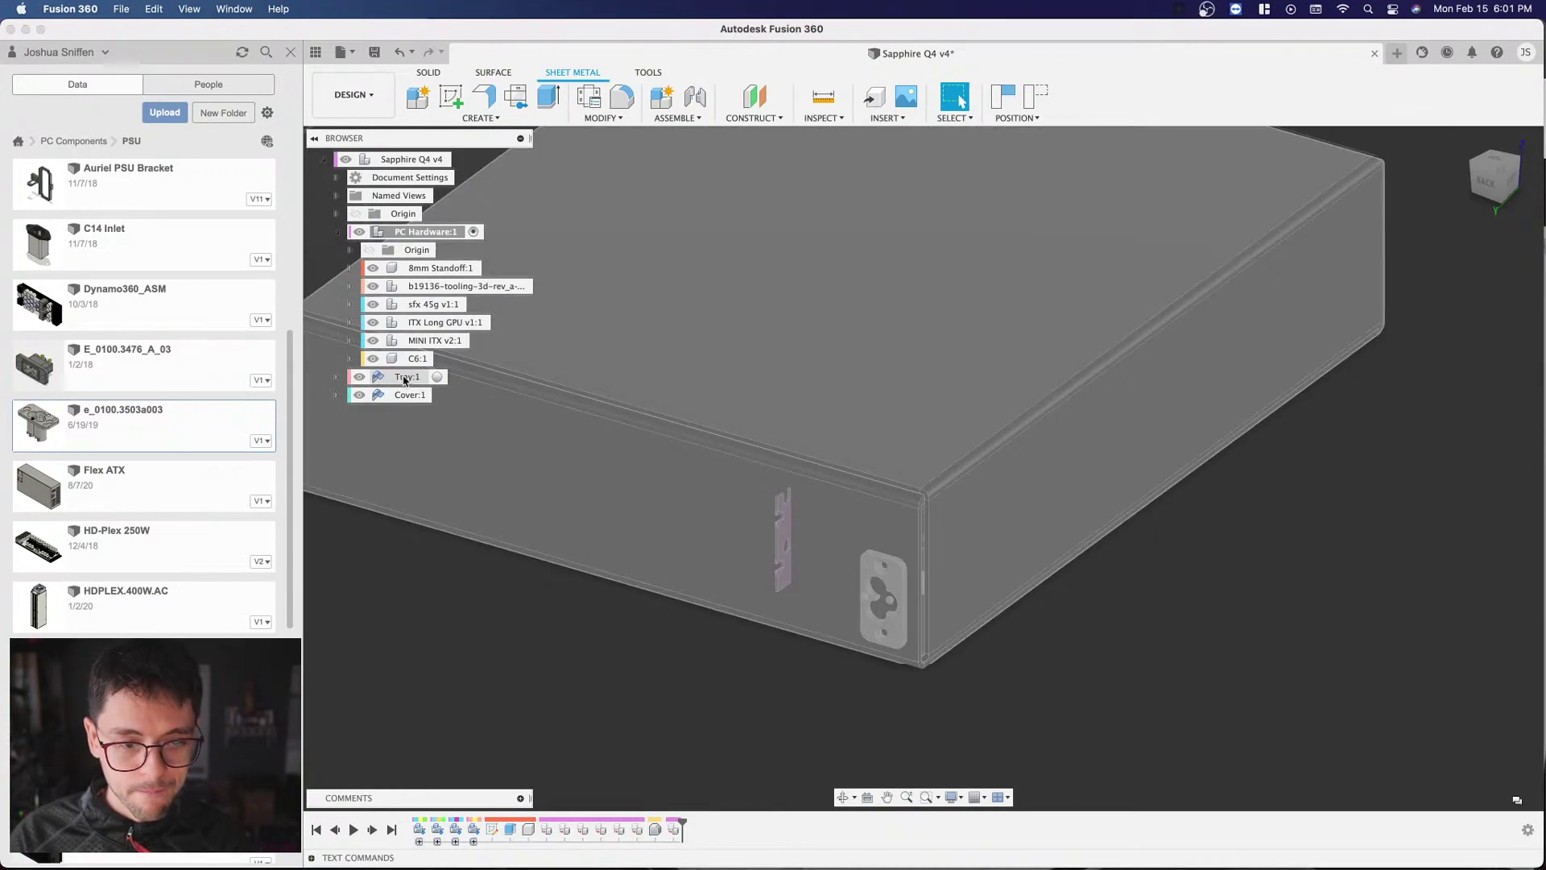
Step: Activate the Tray component for editing
{"action": "left_click", "coordinate": [405, 378]}
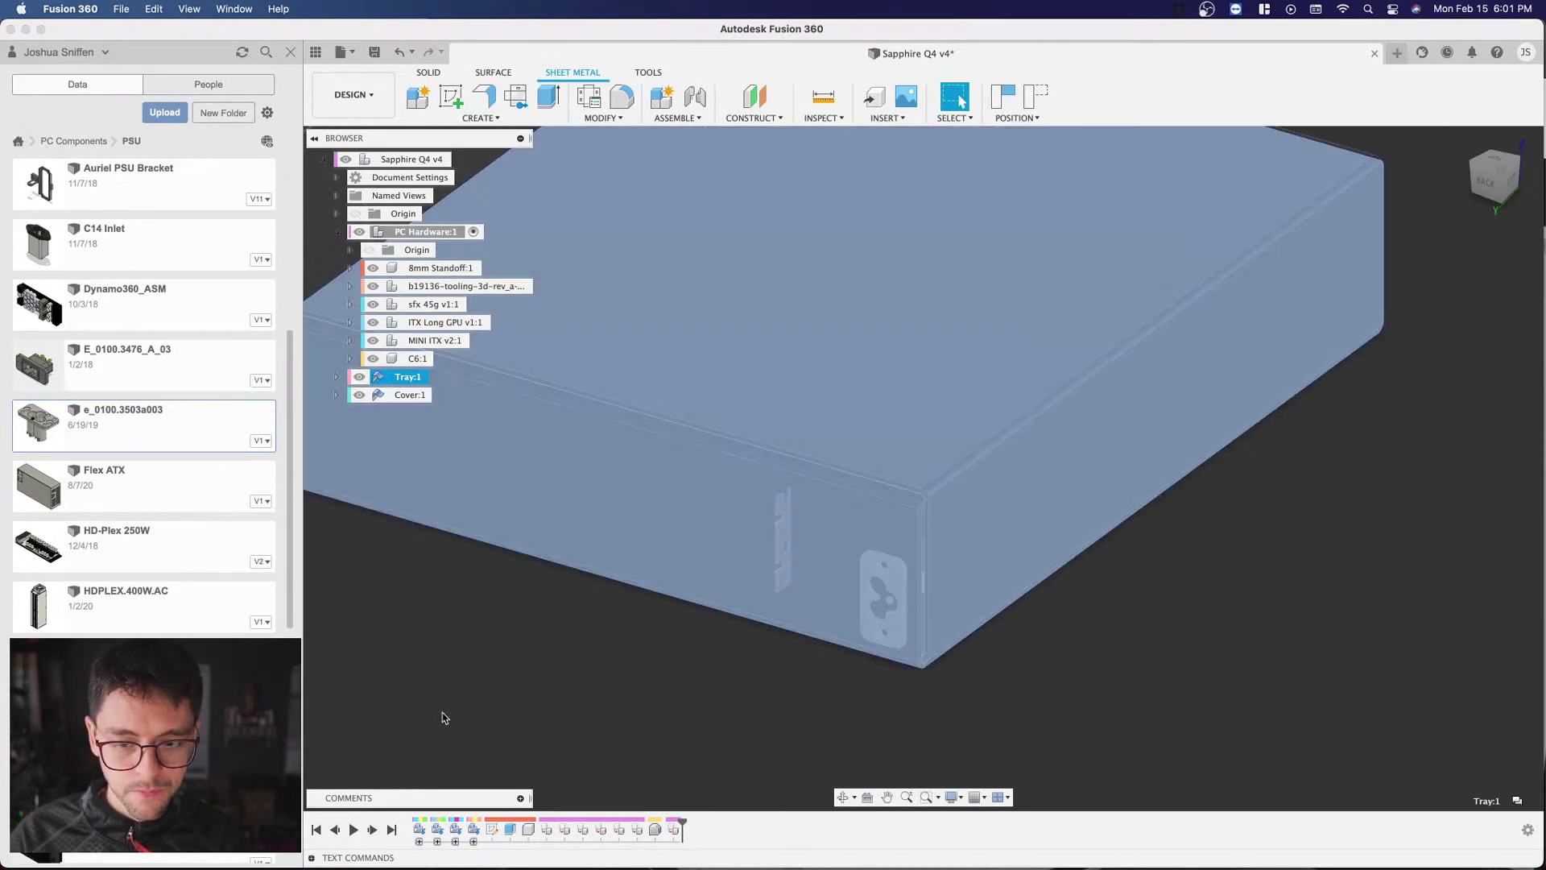
{"action": "left_click", "coordinate": [435, 672]}
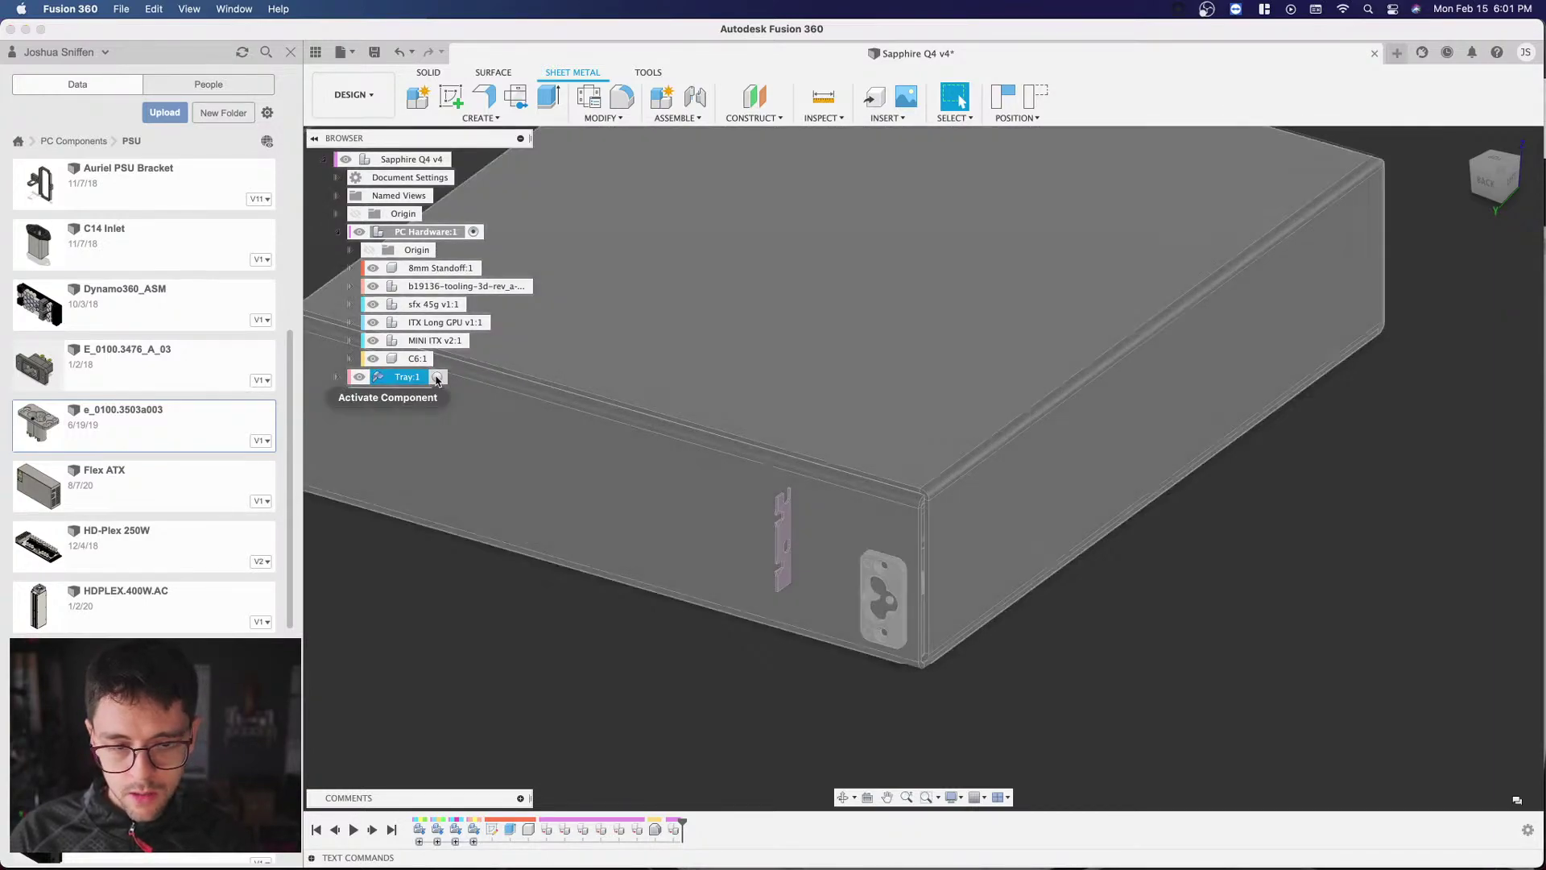
{"action": "left_click", "coordinate": [435, 378]}
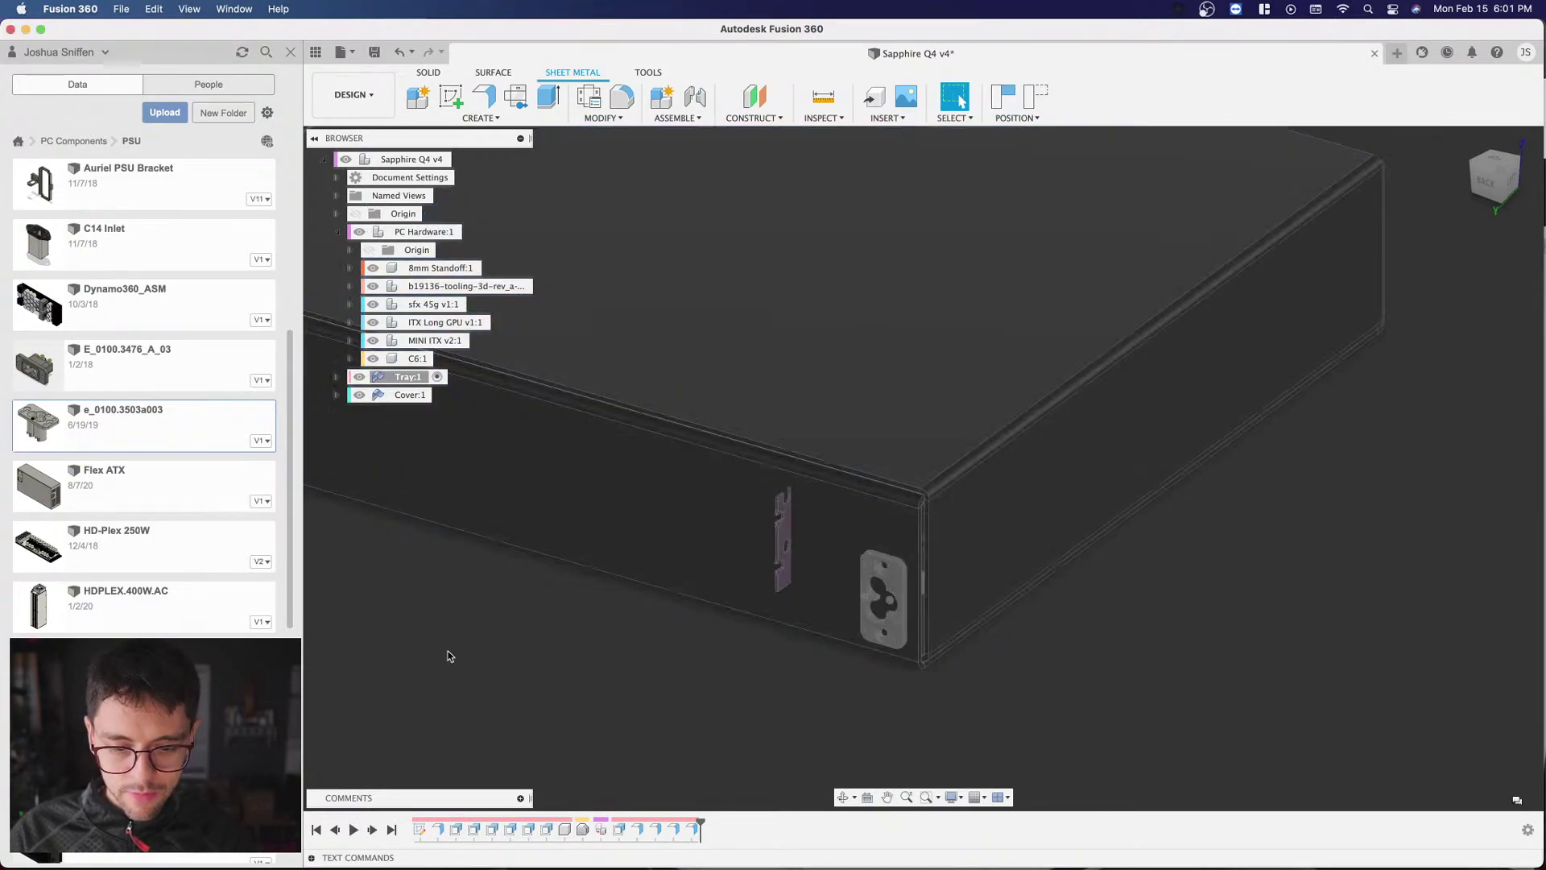
{"action": "left_click", "coordinate": [656, 830]}
{"action": "right_click", "coordinate": [656, 830]}
{"action": "key", "text": "Escape"}
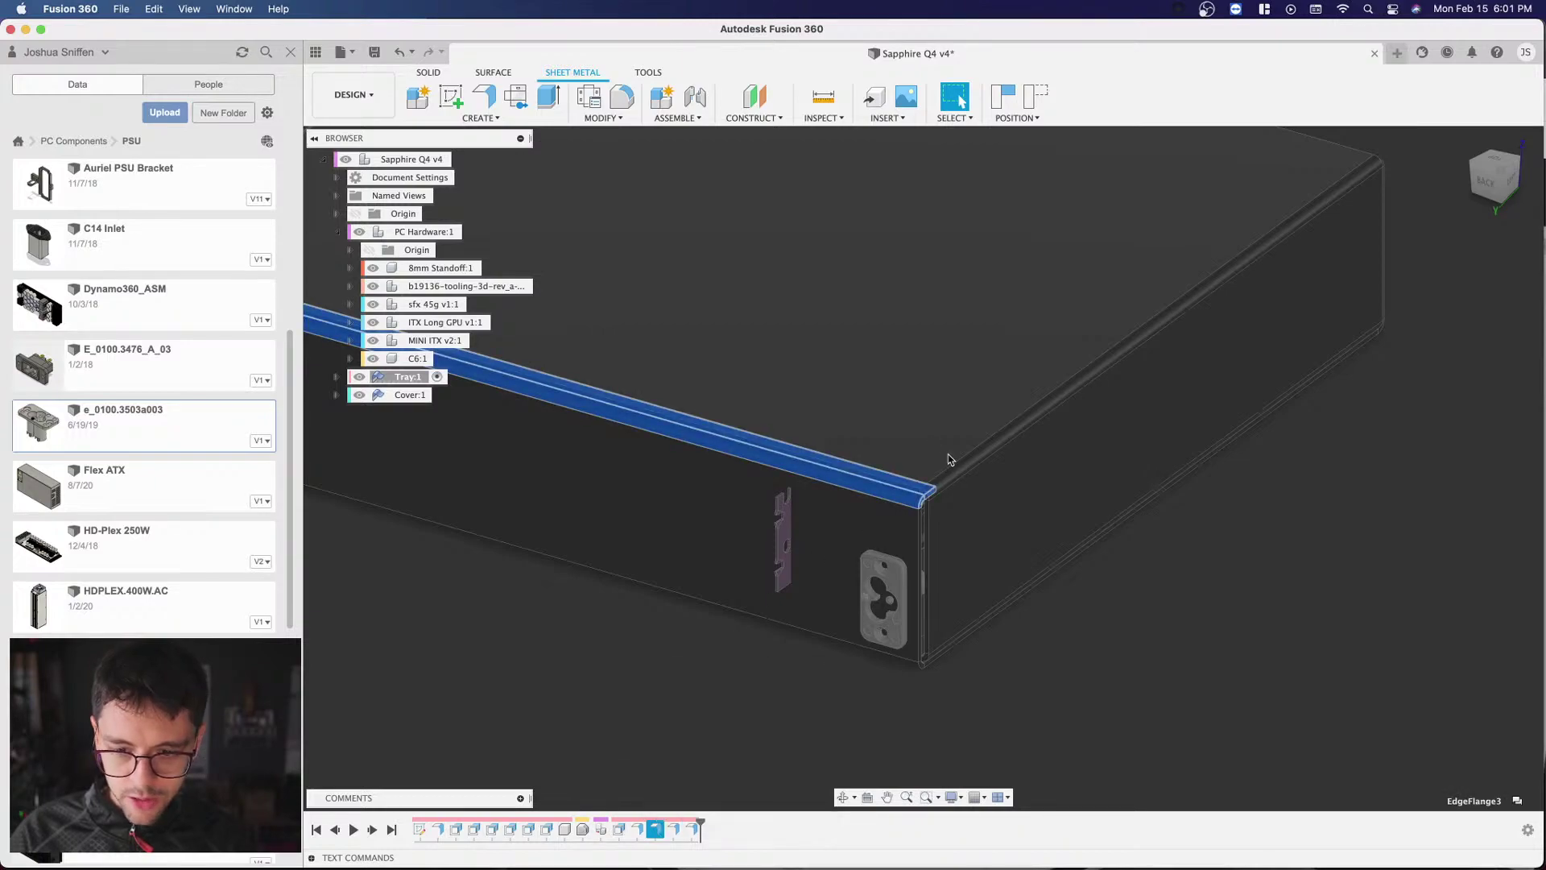
{"action": "scroll", "coordinate": [888, 449], "scroll_direction": "up", "scroll_amount": 2}
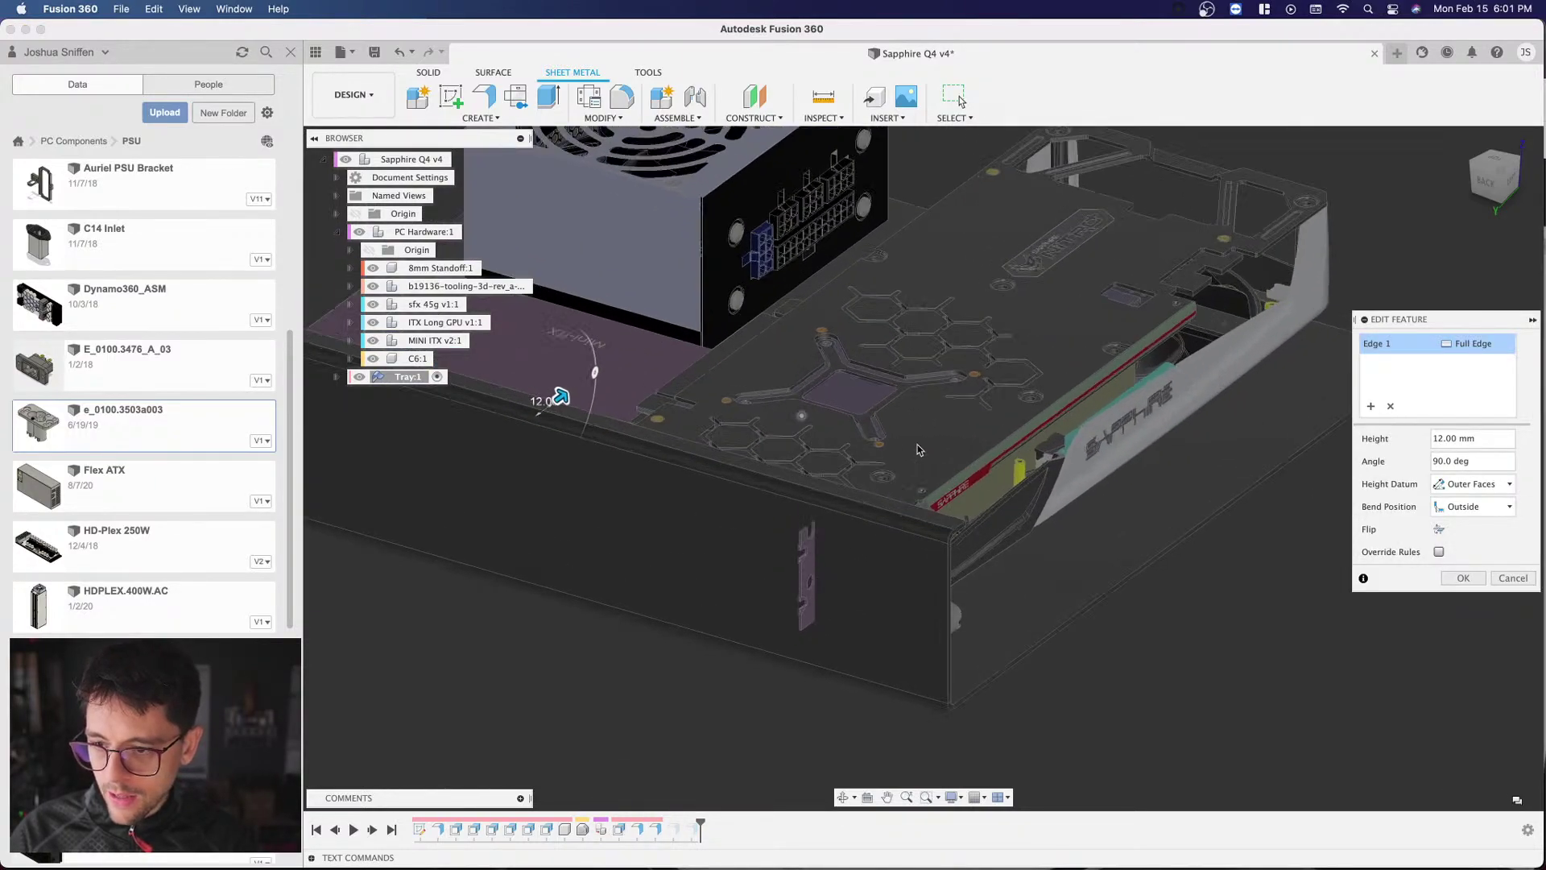
{"action": "left_click", "coordinate": [1504, 344]}
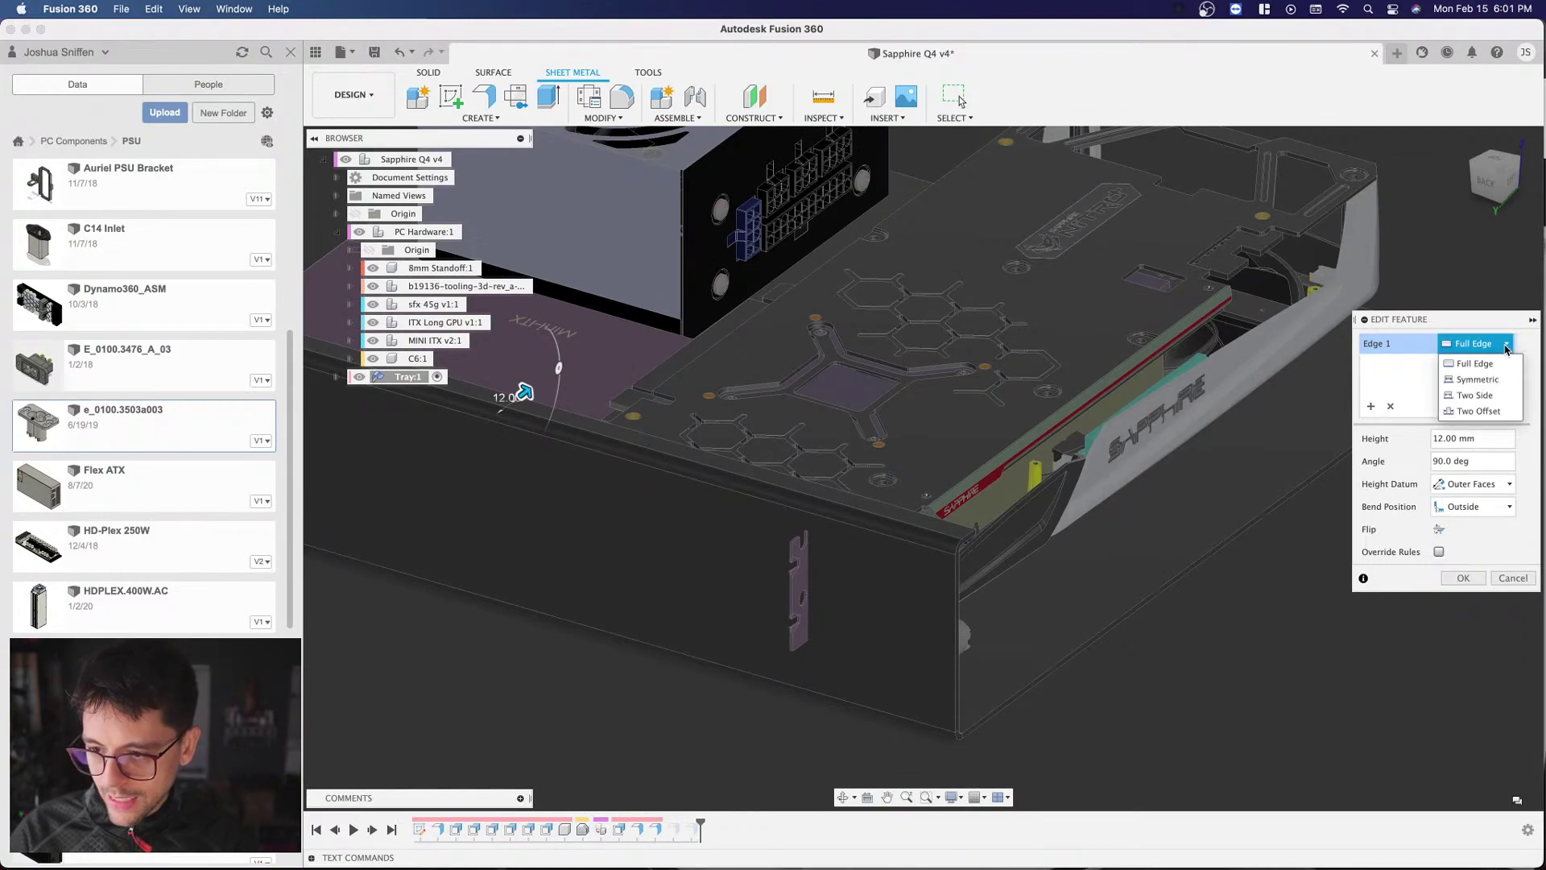
{"action": "left_click", "coordinate": [1489, 384]}
{"action": "scroll", "coordinate": [967, 551], "scroll_direction": "up", "scroll_amount": 5}
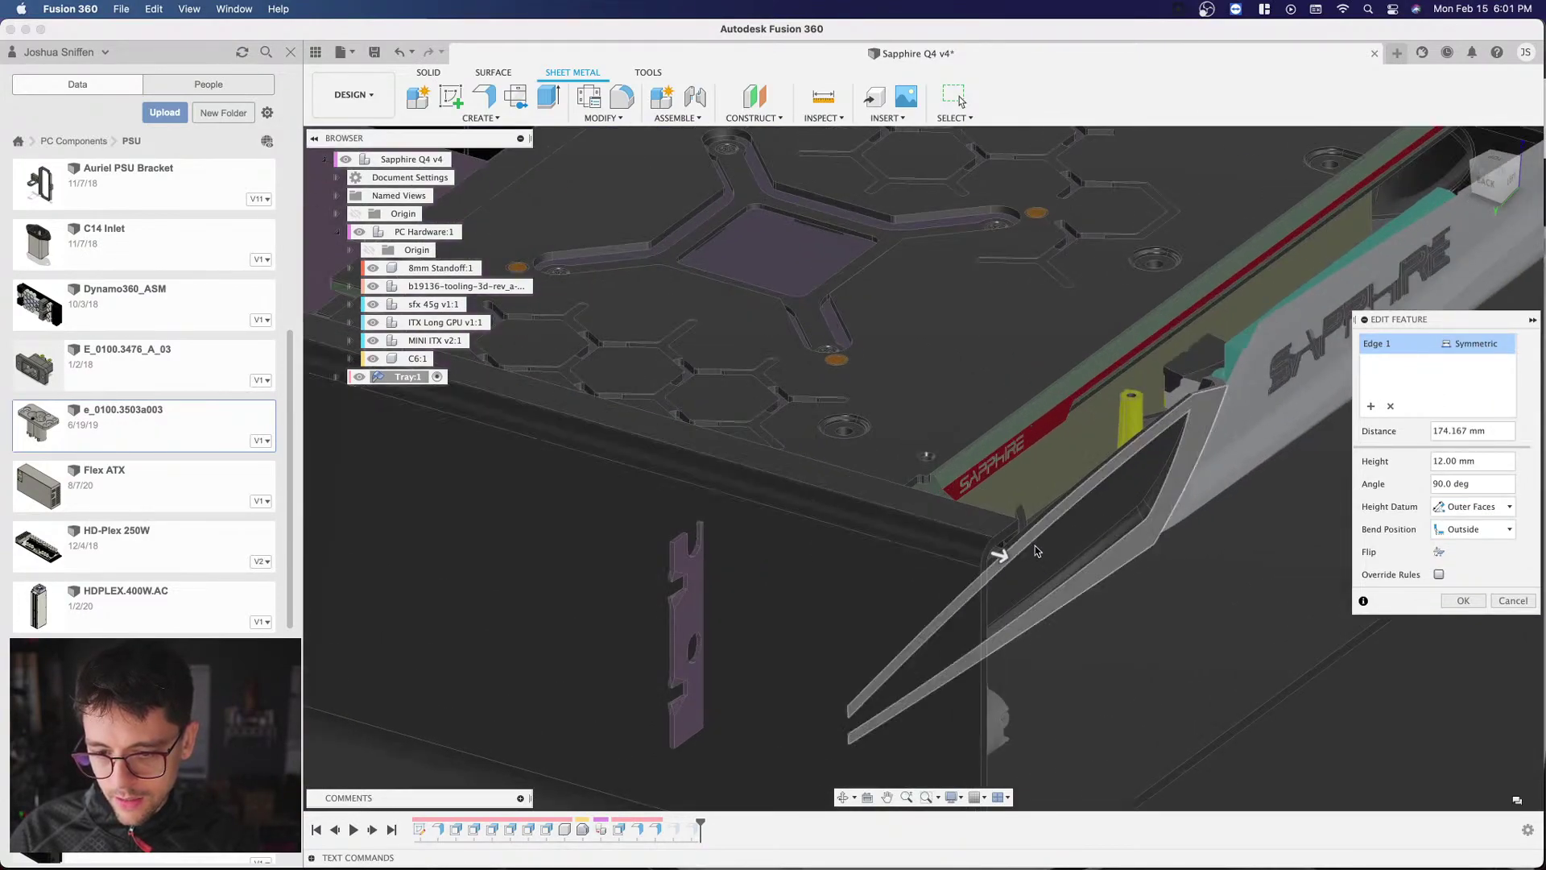
{"action": "left_click_drag", "start_coordinate": [976, 554], "coordinate": [915, 542]}
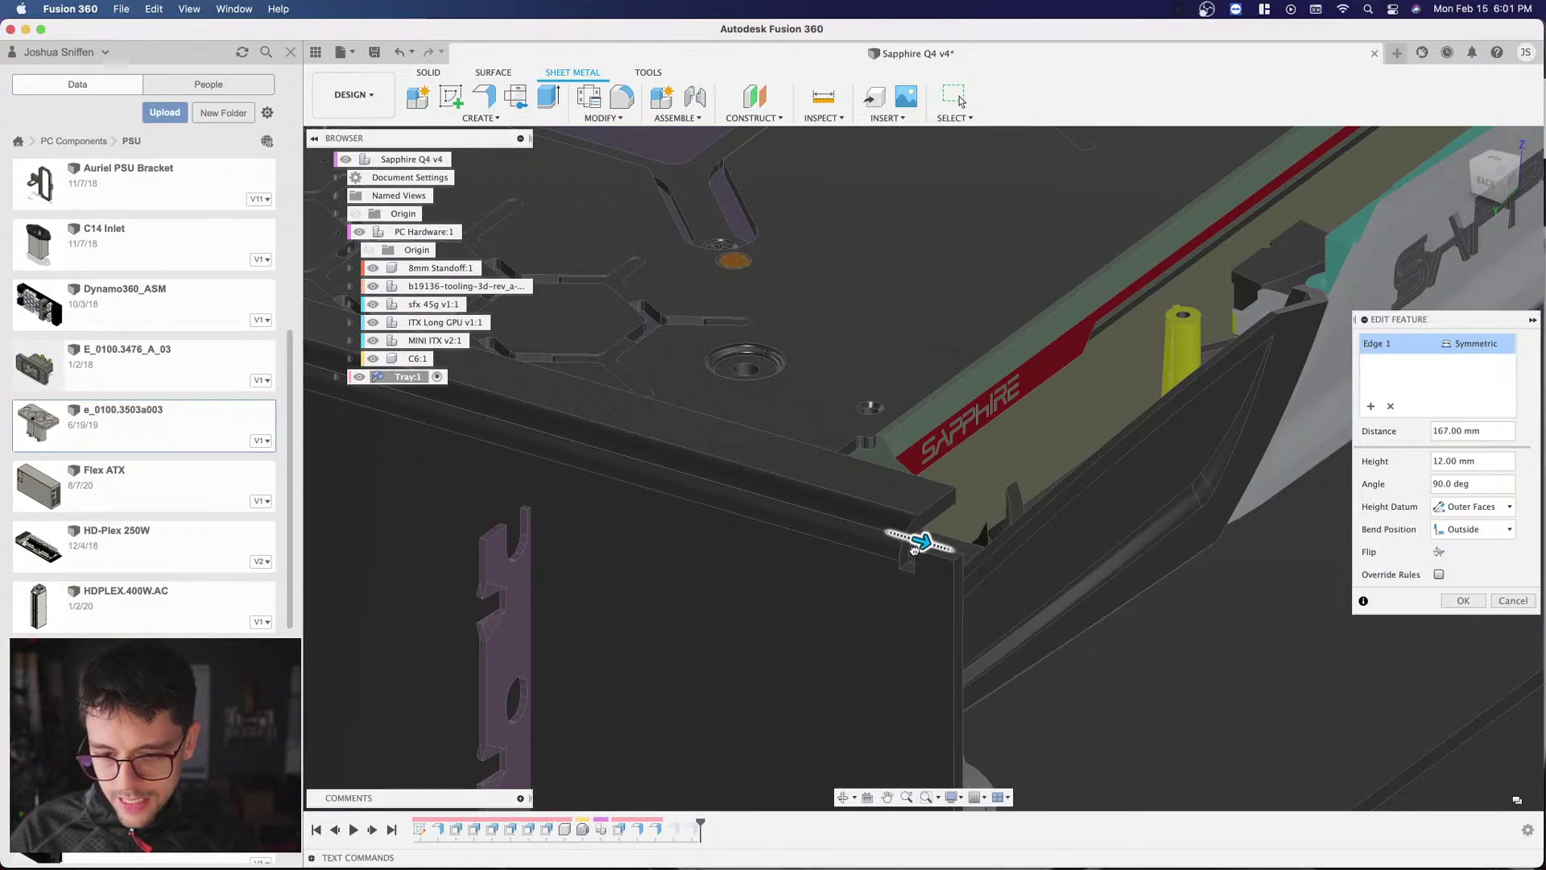
{"action": "scroll", "coordinate": [922, 537], "scroll_direction": "down", "scroll_amount": 5}
{"action": "scroll", "coordinate": [930, 528], "scroll_direction": "down", "scroll_amount": 3}
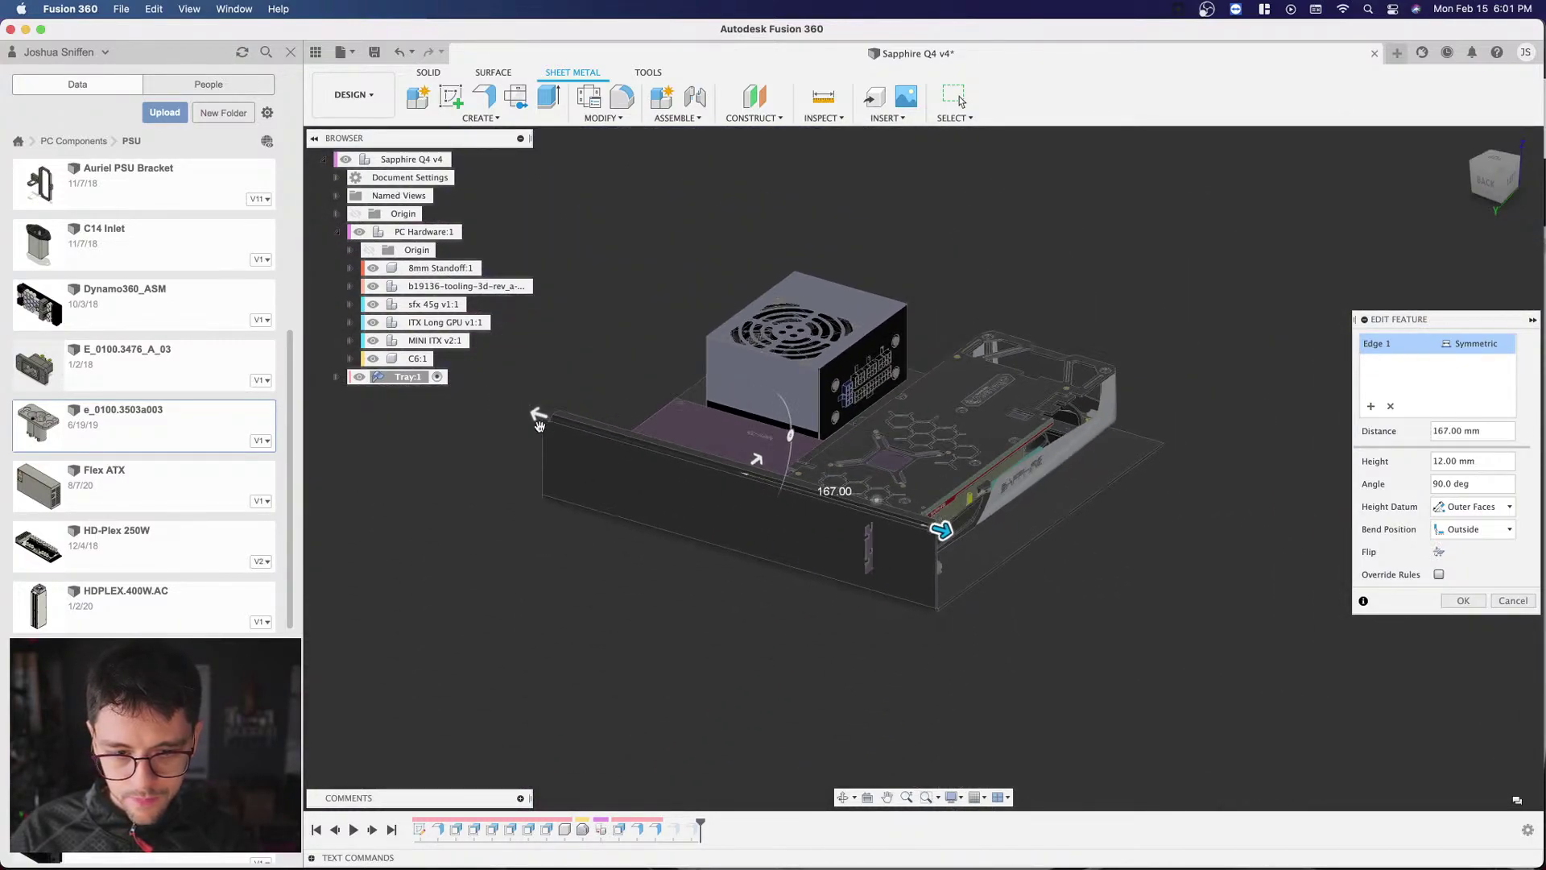
{"action": "scroll", "coordinate": [548, 412], "scroll_direction": "up", "scroll_amount": 8}
{"action": "scroll", "coordinate": [569, 400], "scroll_direction": "down", "scroll_amount": 8}
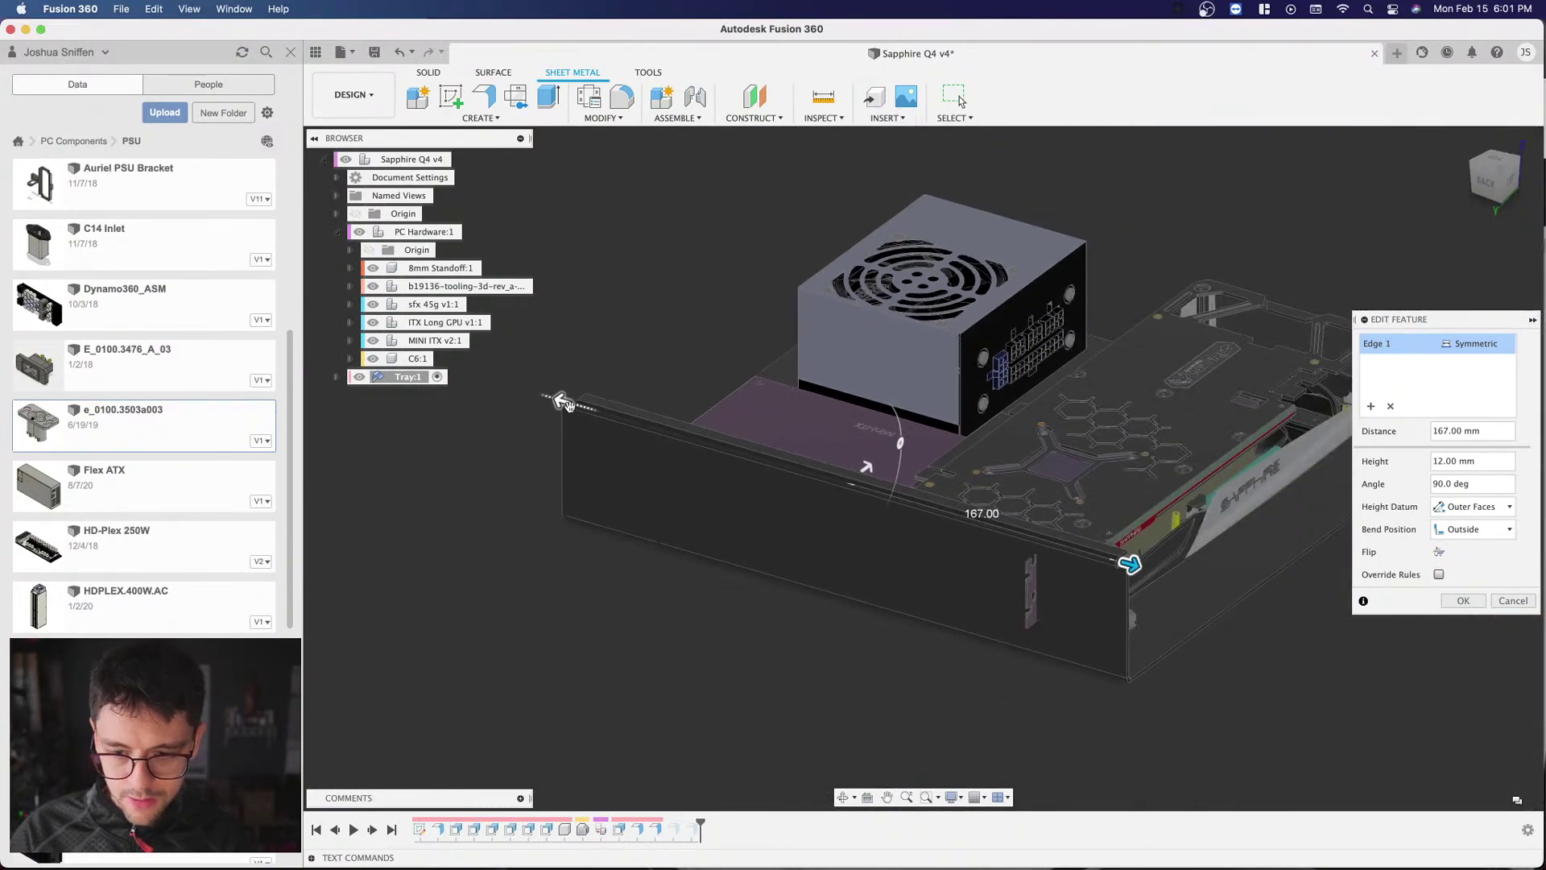
{"action": "scroll", "coordinate": [1006, 529], "scroll_direction": "up", "scroll_amount": 6}
{"action": "scroll", "coordinate": [932, 631], "scroll_direction": "up", "scroll_amount": 6}
{"action": "scroll", "coordinate": [932, 631], "scroll_direction": "down", "scroll_amount": 3}
{"action": "scroll", "coordinate": [936, 635], "scroll_direction": "up", "scroll_amount": 4}
{"action": "scroll", "coordinate": [936, 634], "scroll_direction": "up", "scroll_amount": 1}
{"action": "left_click_drag", "start_coordinate": [914, 630], "coordinate": [985, 649]}
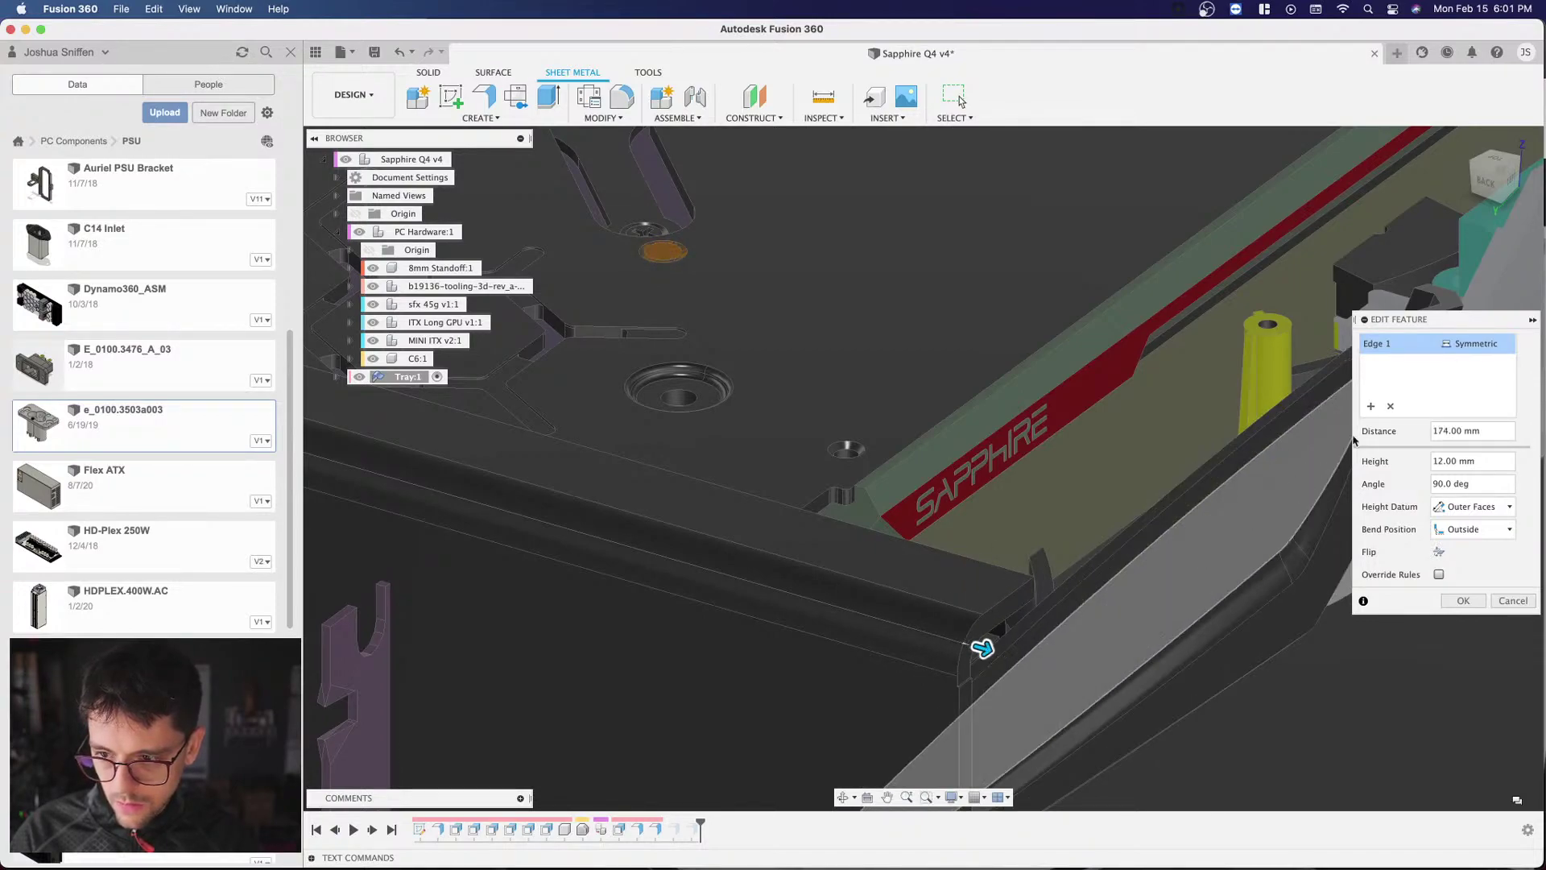
{"action": "left_click", "coordinate": [1510, 602]}
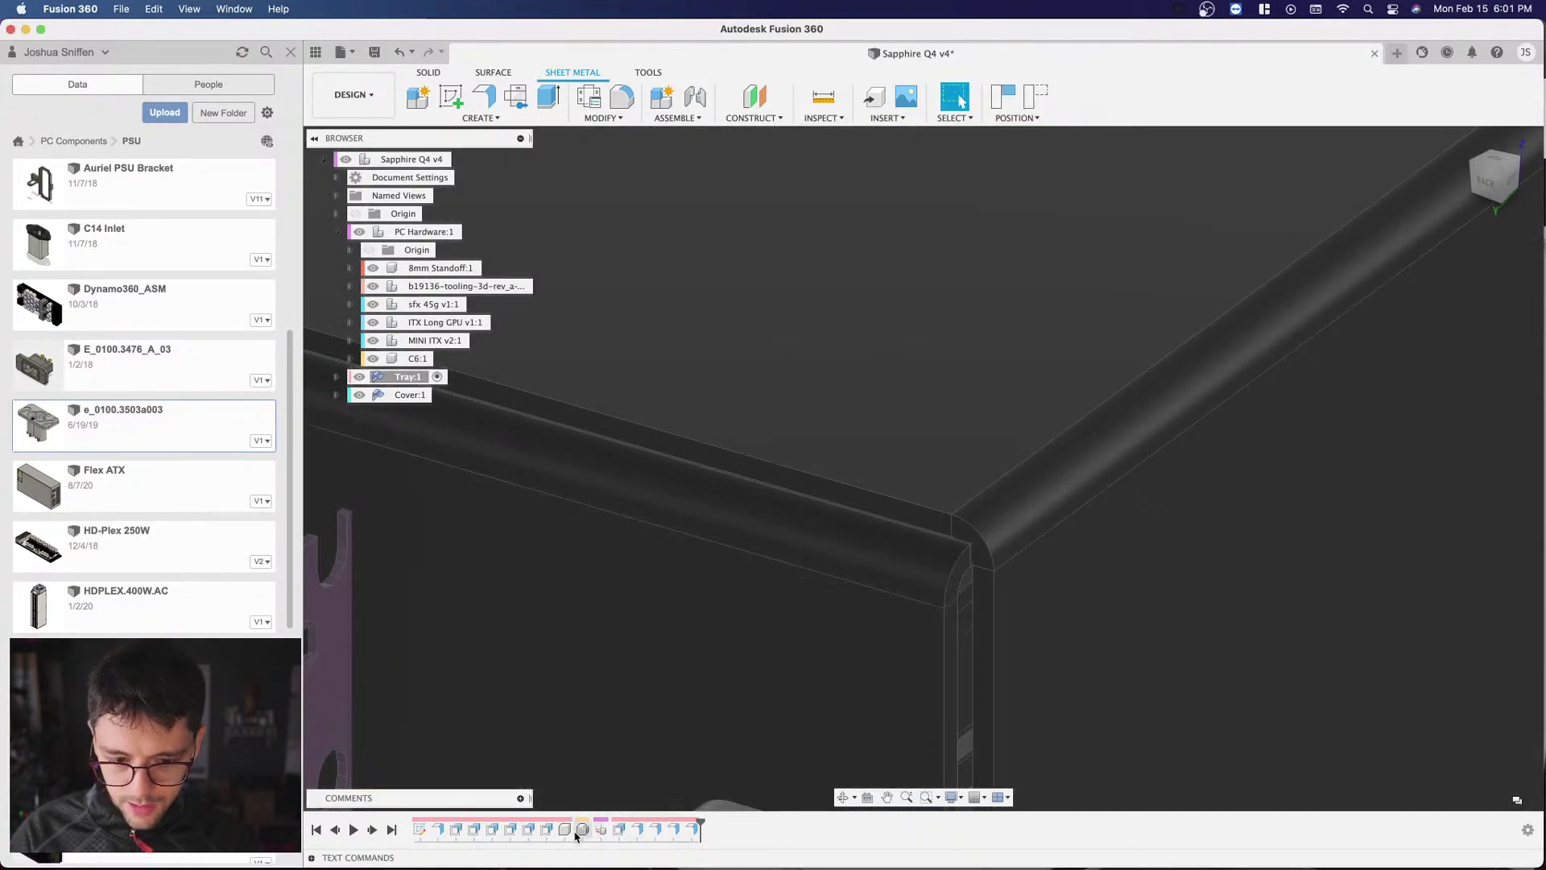
Step: Edit the edge flange along the top of the tray's back wall to a symmetric extent with a distance of 169 mm
{"action": "right_click", "coordinate": [656, 831]}
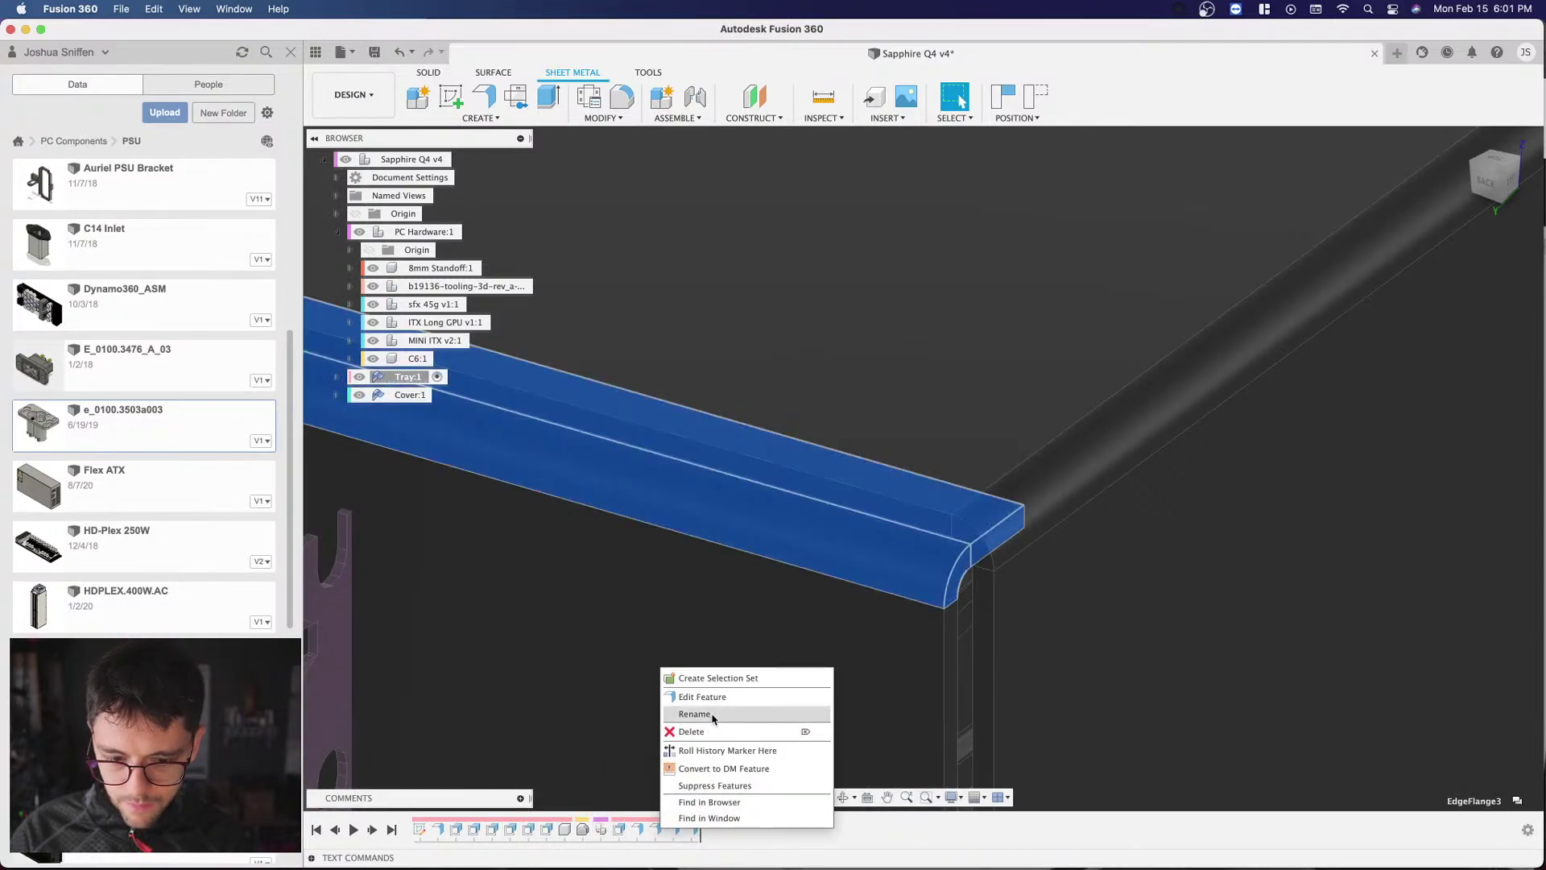
{"action": "left_click", "coordinate": [702, 697]}
{"action": "left_click", "coordinate": [1477, 344]}
{"action": "left_click", "coordinate": [1477, 379]}
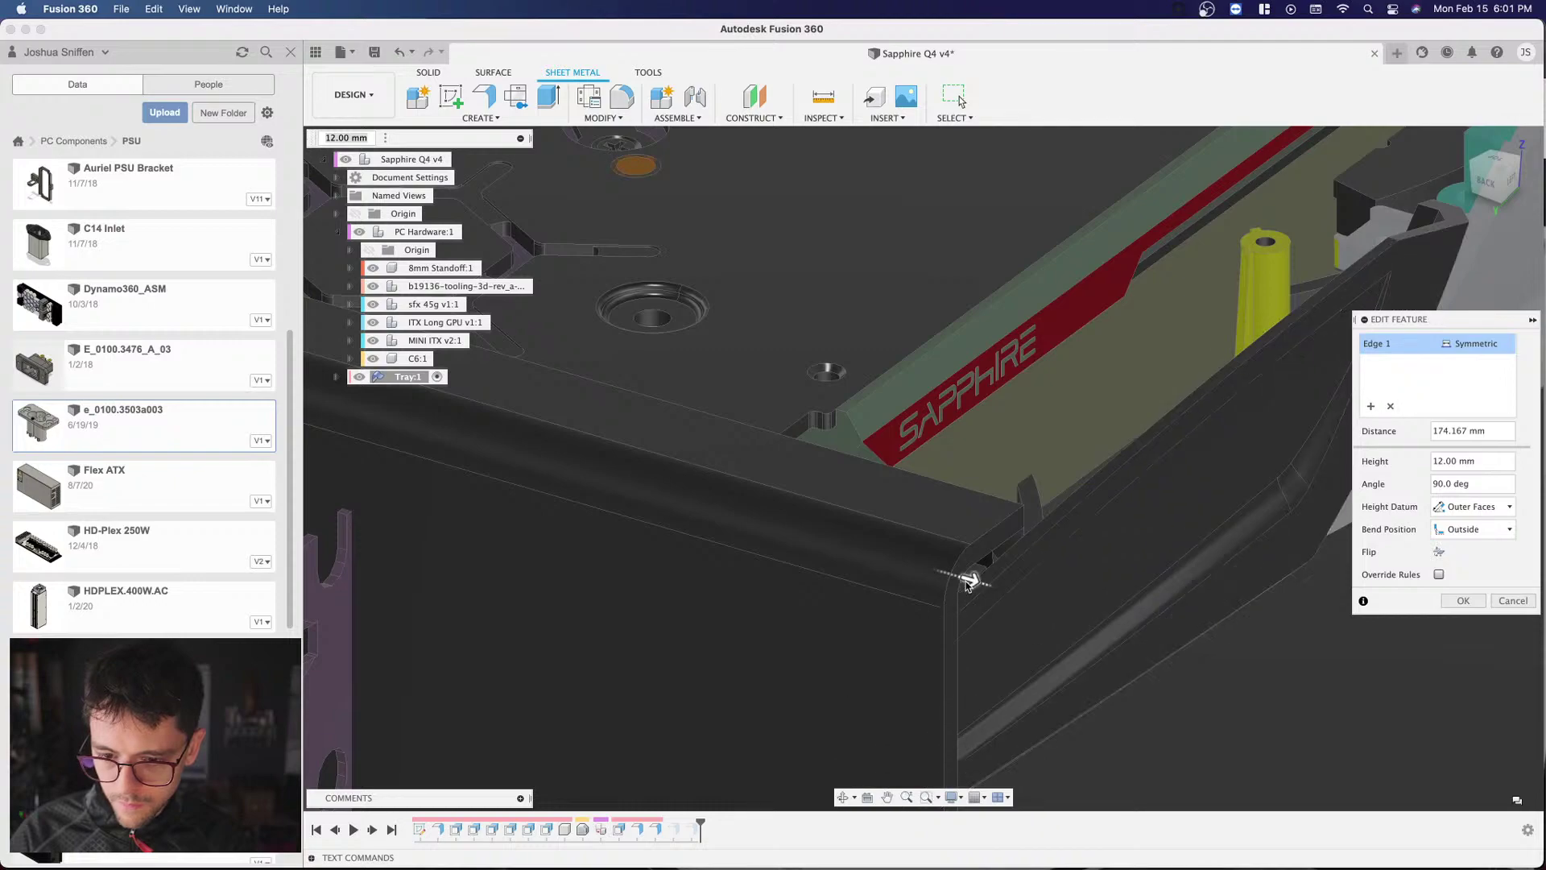
{"action": "left_click_drag", "start_coordinate": [964, 580], "coordinate": [916, 568]}
{"action": "scroll", "coordinate": [1102, 446], "scroll_direction": "down", "scroll_amount": 5}
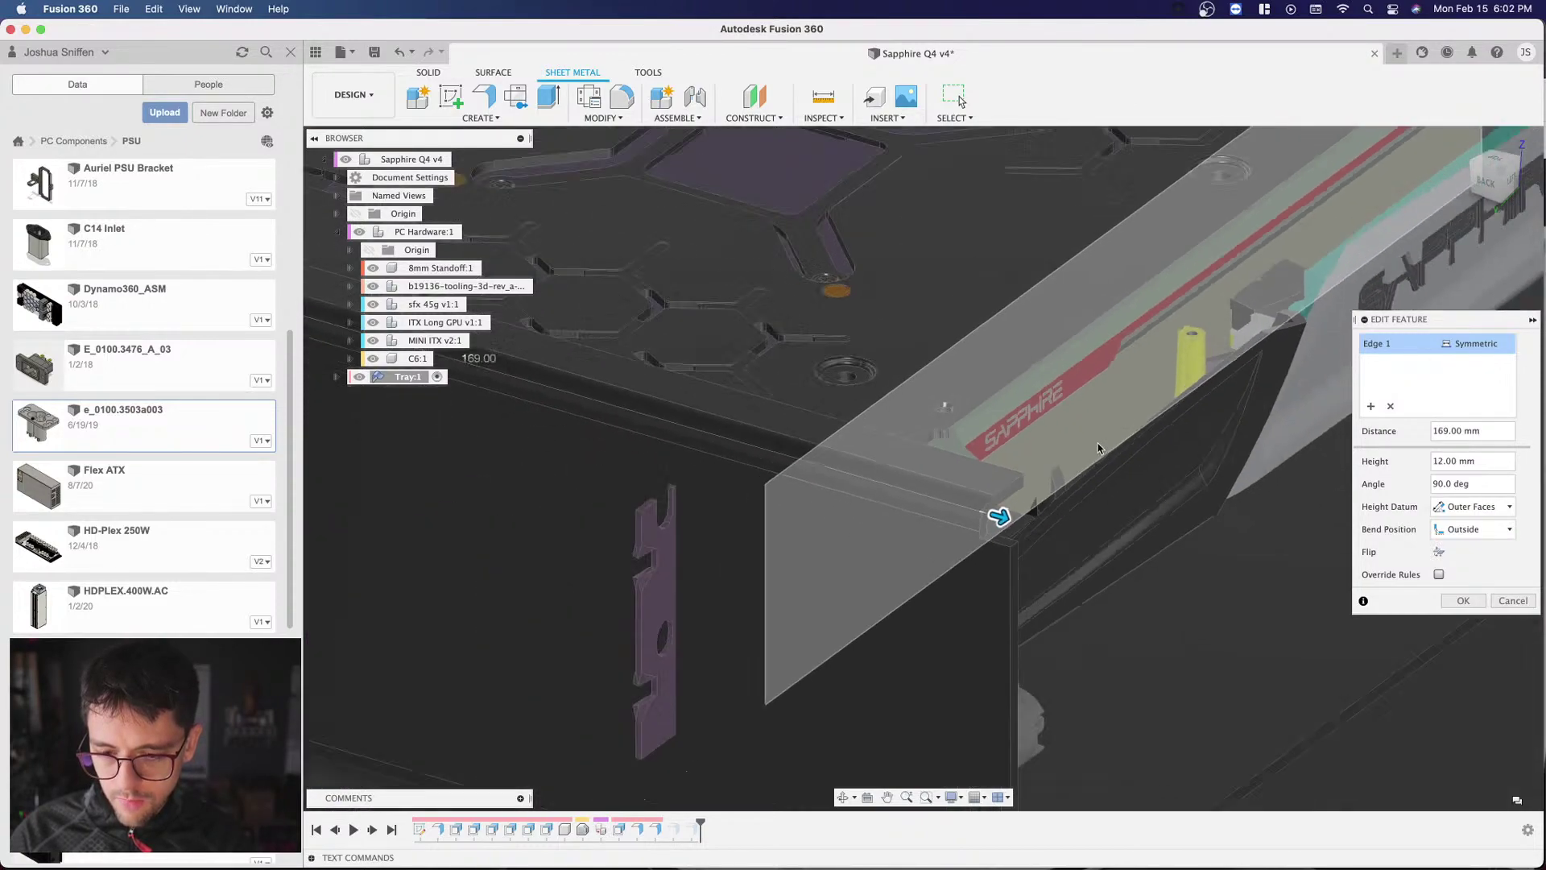
{"action": "left_click", "coordinate": [1461, 602]}
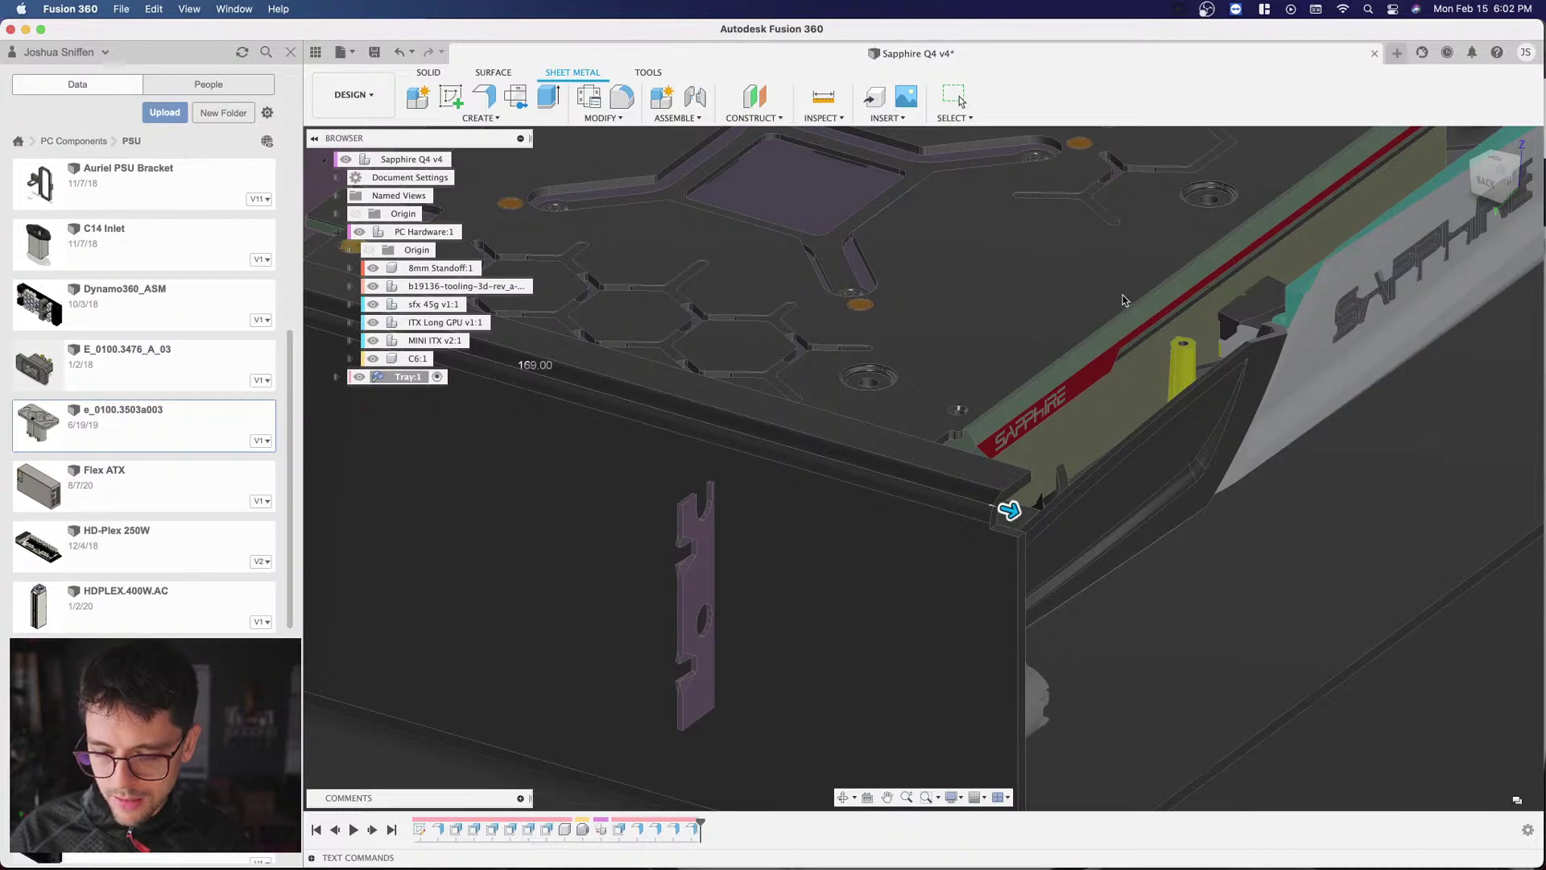
Step: Examine the clearance between both ends of the shortened flange and the cover's upper corners in the back view
{"action": "left_click", "coordinate": [1486, 185]}
{"action": "scroll", "coordinate": [1303, 213], "scroll_direction": "up", "scroll_amount": 5}
{"action": "scroll", "coordinate": [1293, 252], "scroll_direction": "down", "scroll_amount": 4}
{"action": "scroll", "coordinate": [1298, 264], "scroll_direction": "down", "scroll_amount": 3}
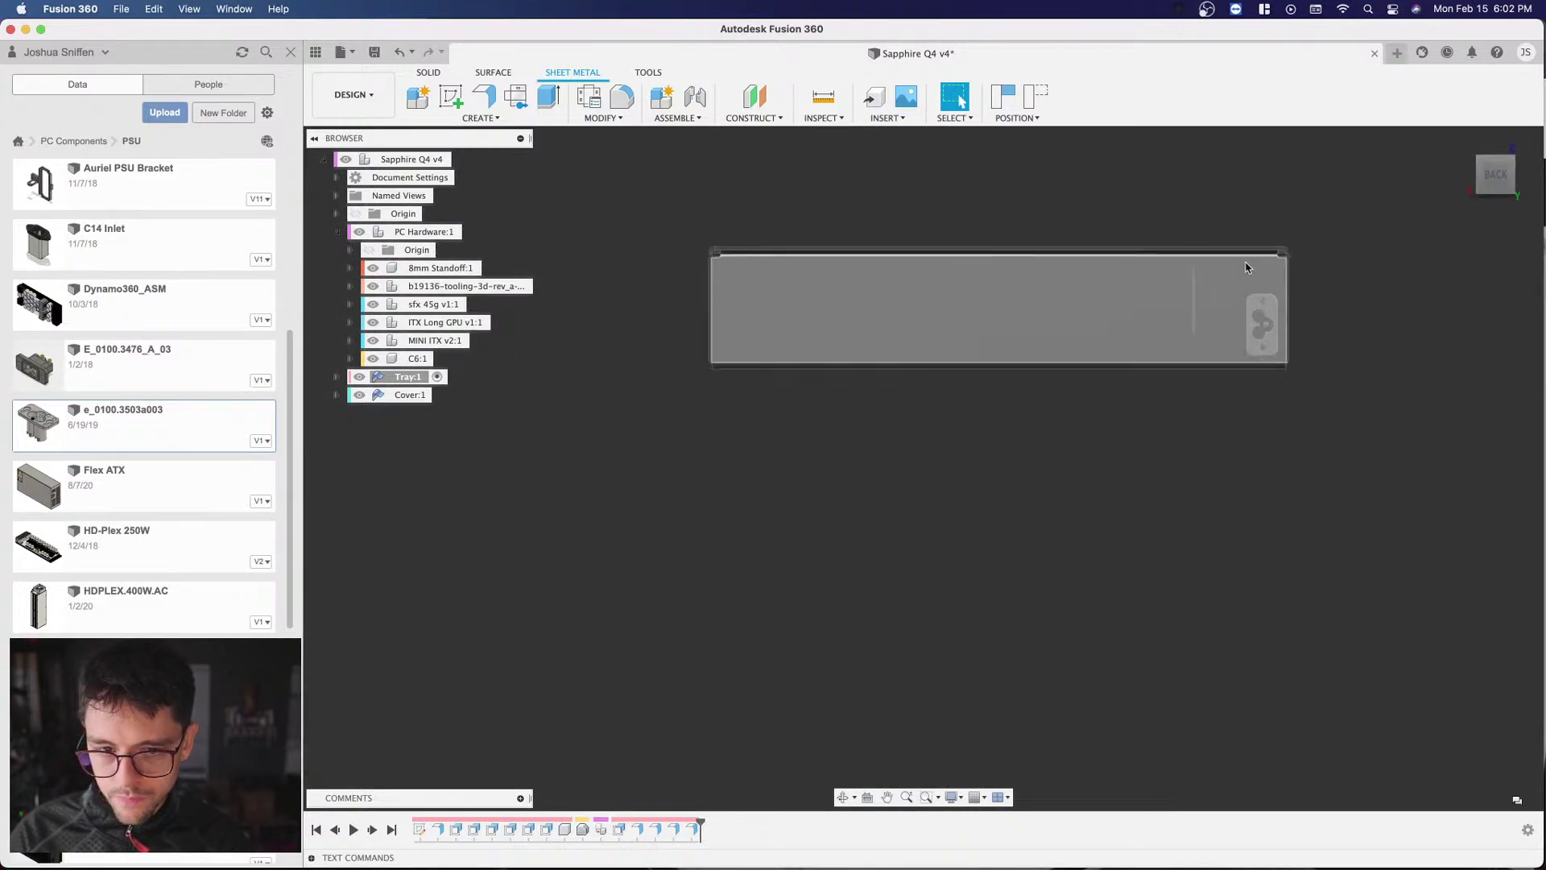
{"action": "scroll", "coordinate": [859, 359], "scroll_direction": "up", "scroll_amount": 8}
{"action": "scroll", "coordinate": [859, 360], "scroll_direction": "up", "scroll_amount": 1}
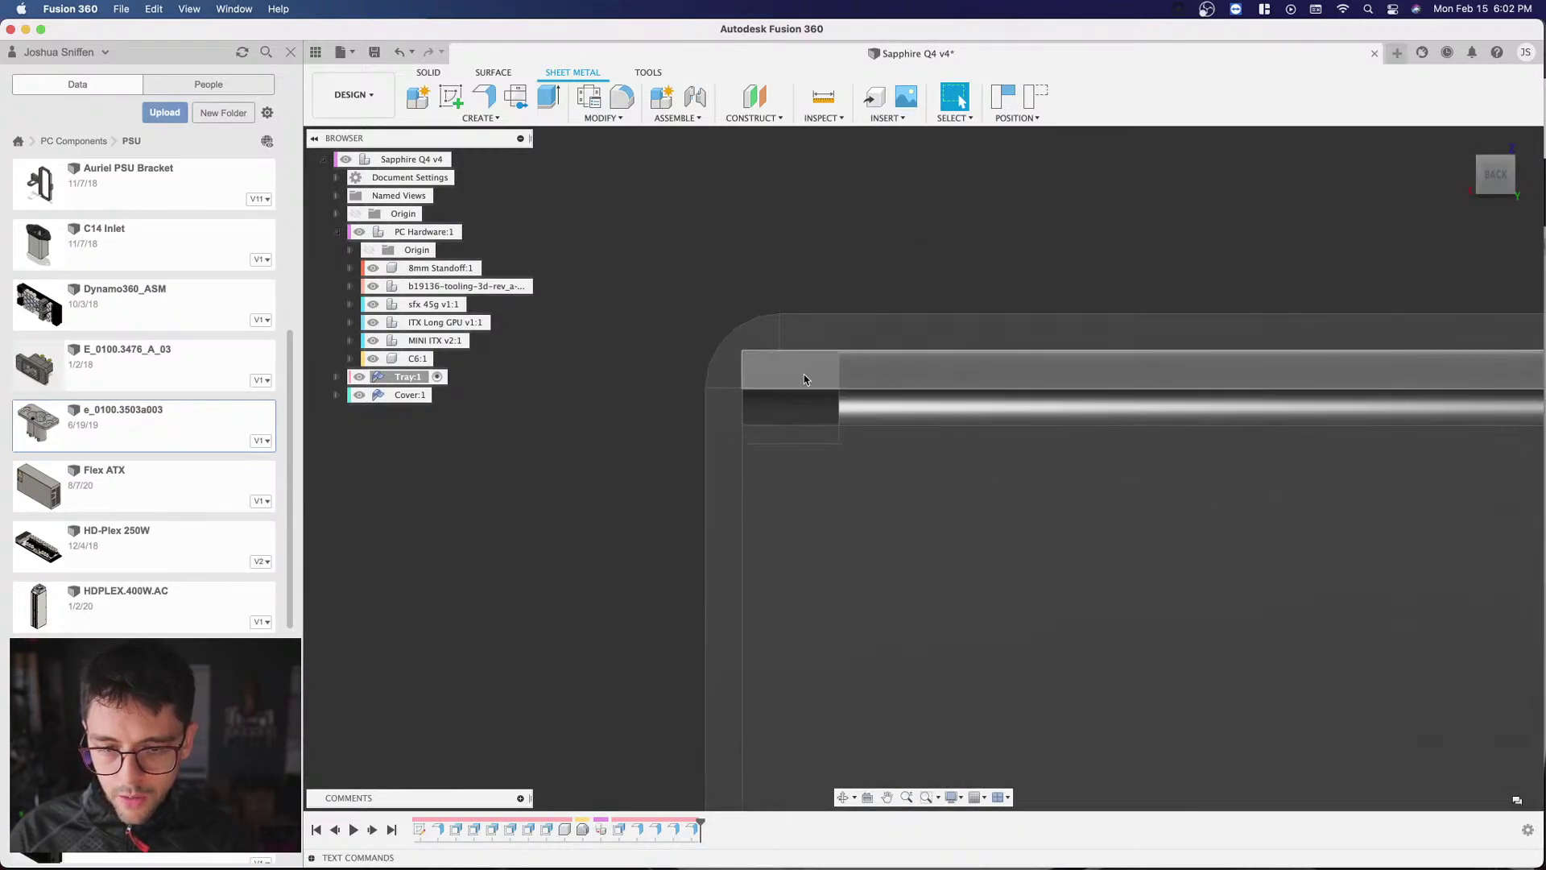
{"action": "scroll", "coordinate": [612, 359], "scroll_direction": "down", "scroll_amount": 3}
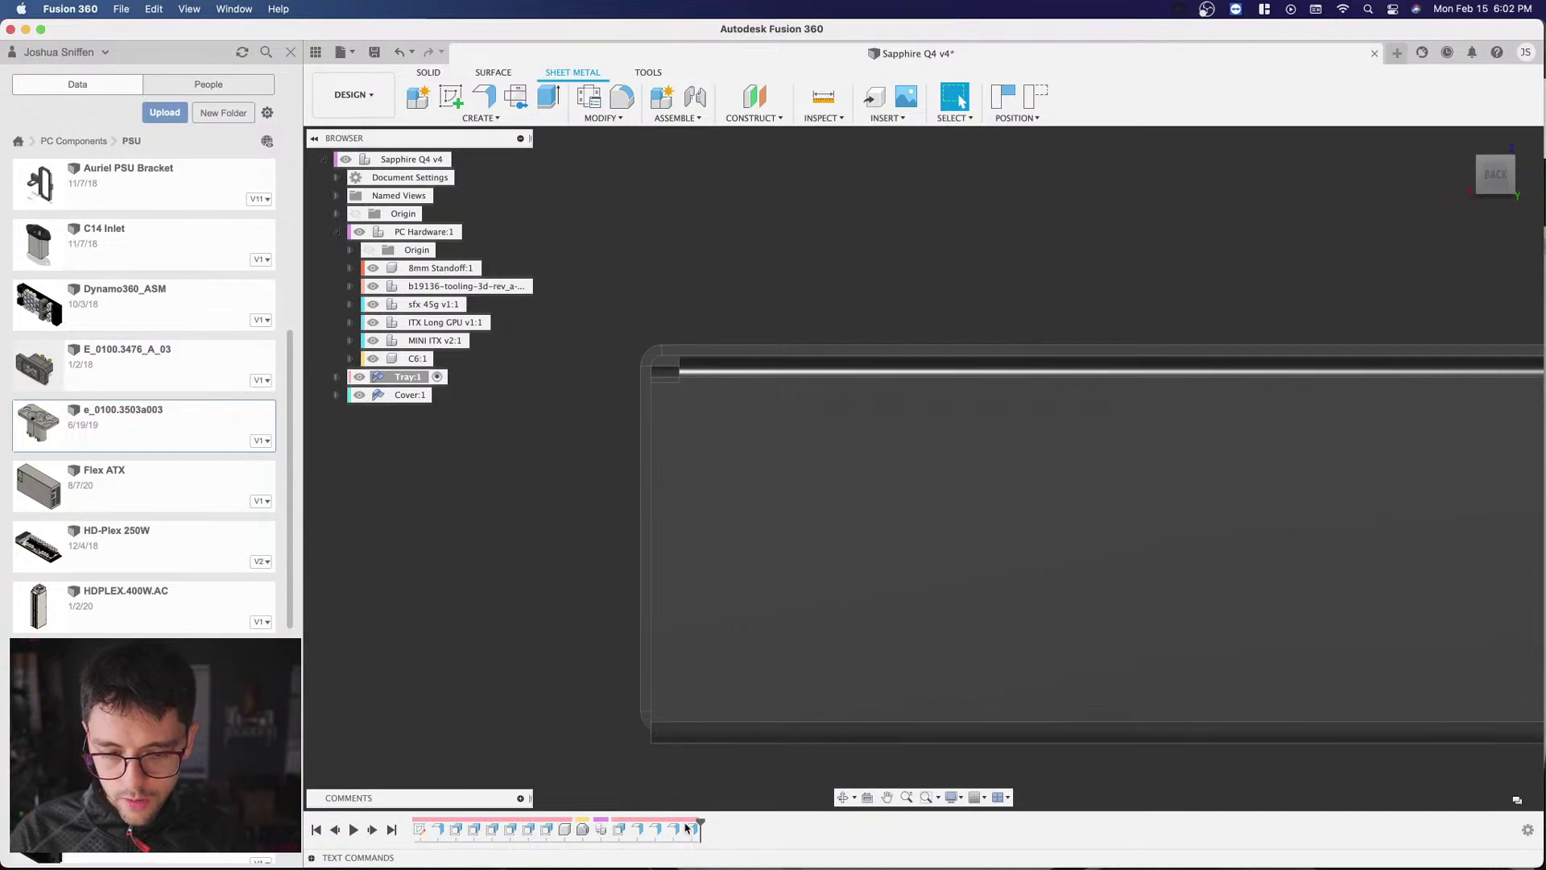
{"action": "scroll", "coordinate": [662, 375], "scroll_direction": "up", "scroll_amount": 5}
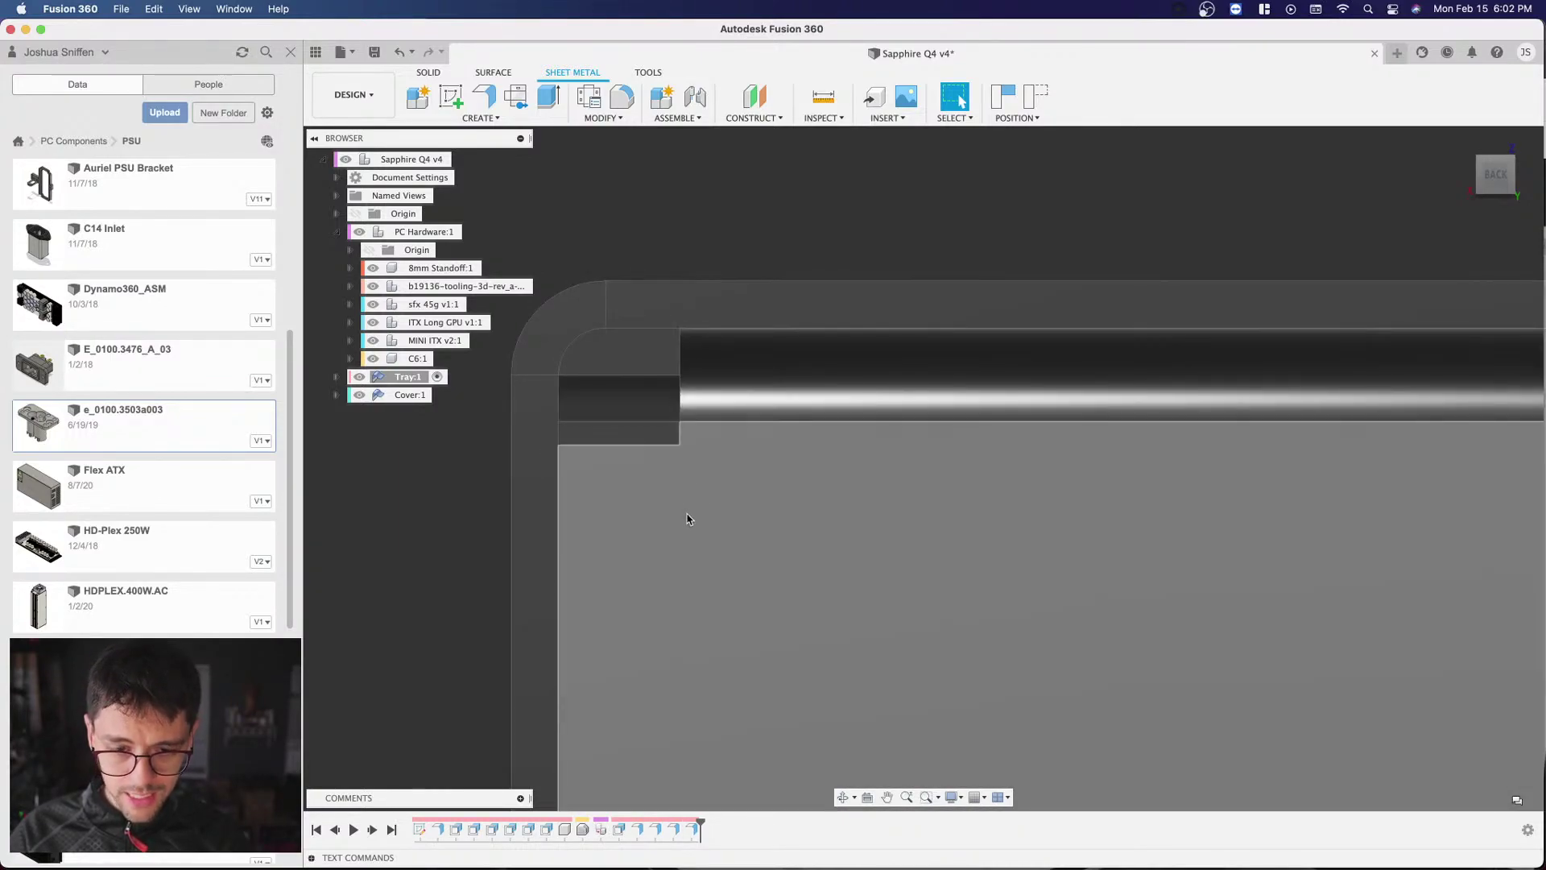
{"action": "scroll", "coordinate": [600, 439], "scroll_direction": "down", "scroll_amount": 4}
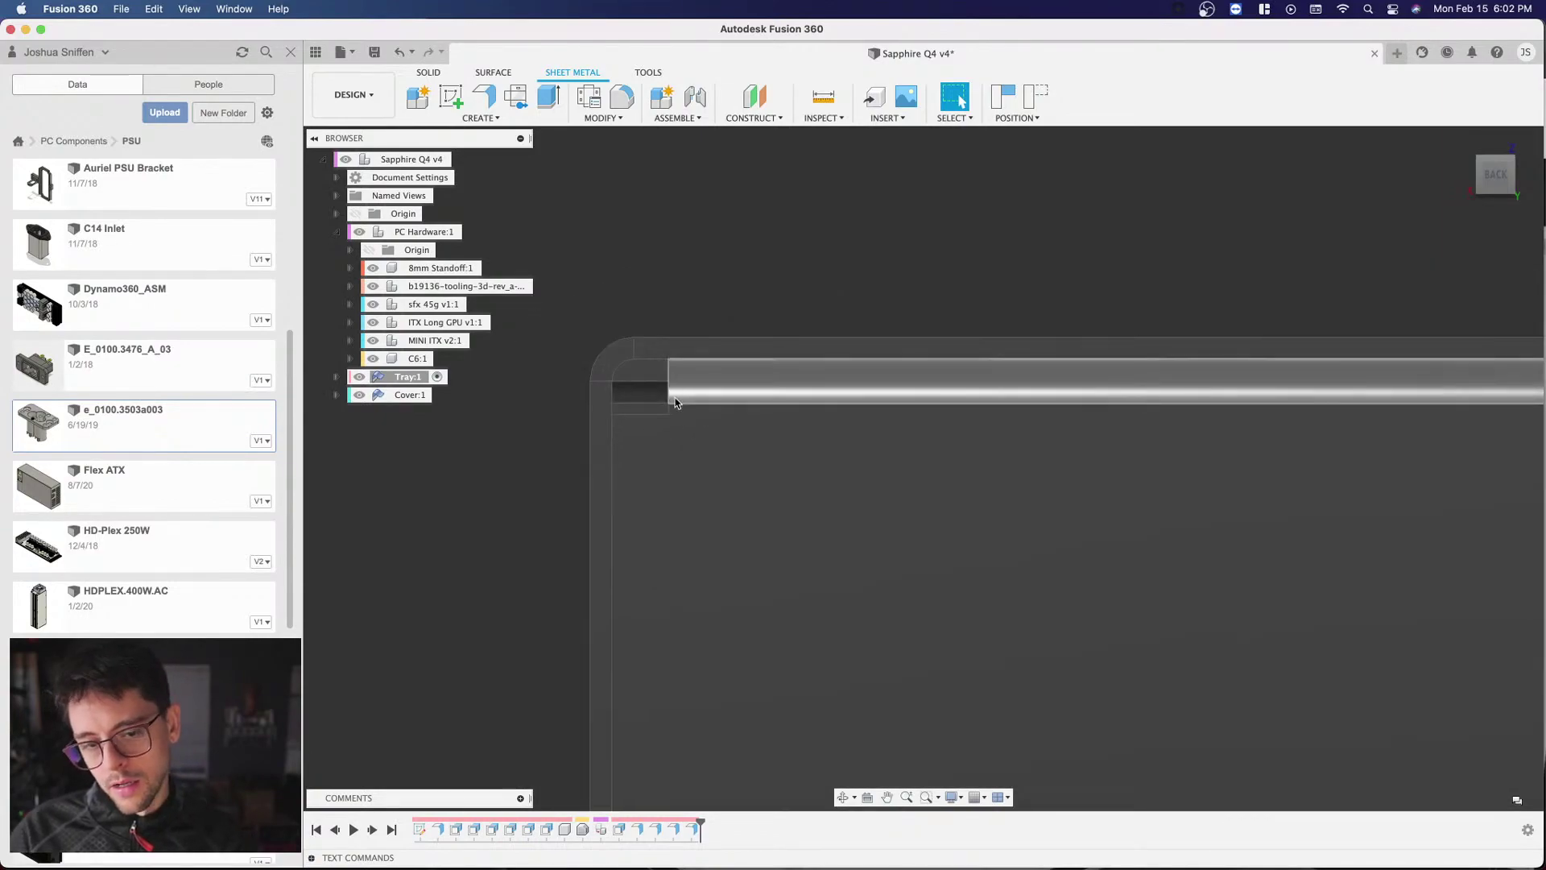
{"action": "scroll", "coordinate": [611, 414], "scroll_direction": "down", "scroll_amount": 3}
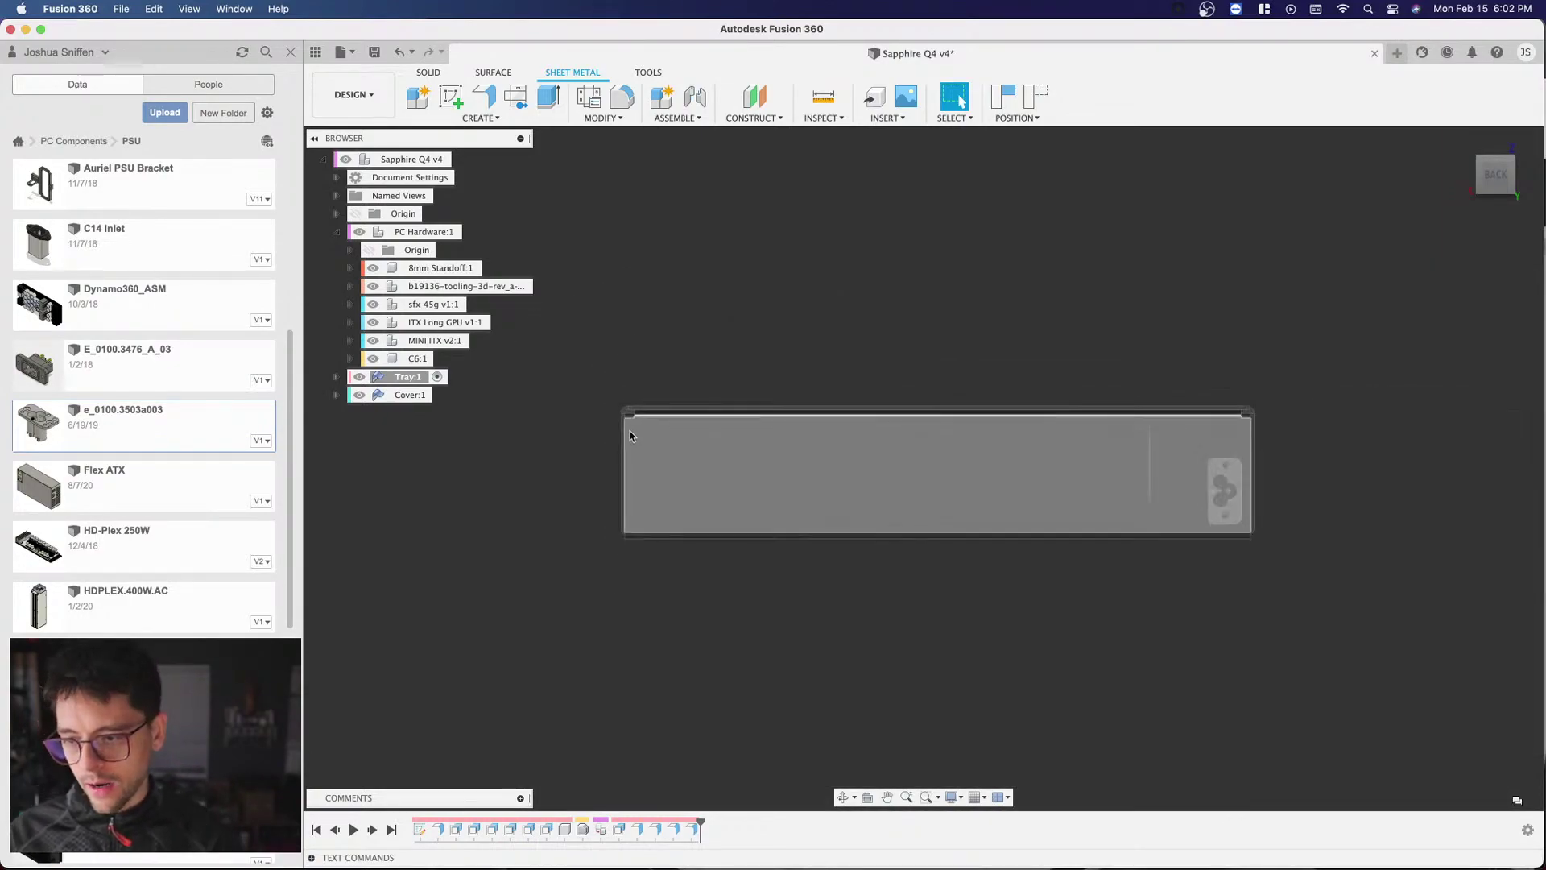
{"action": "scroll", "coordinate": [1172, 448], "scroll_direction": "right", "scroll_amount": 5}
{"action": "scroll", "coordinate": [1127, 411], "scroll_direction": "up", "scroll_amount": 5}
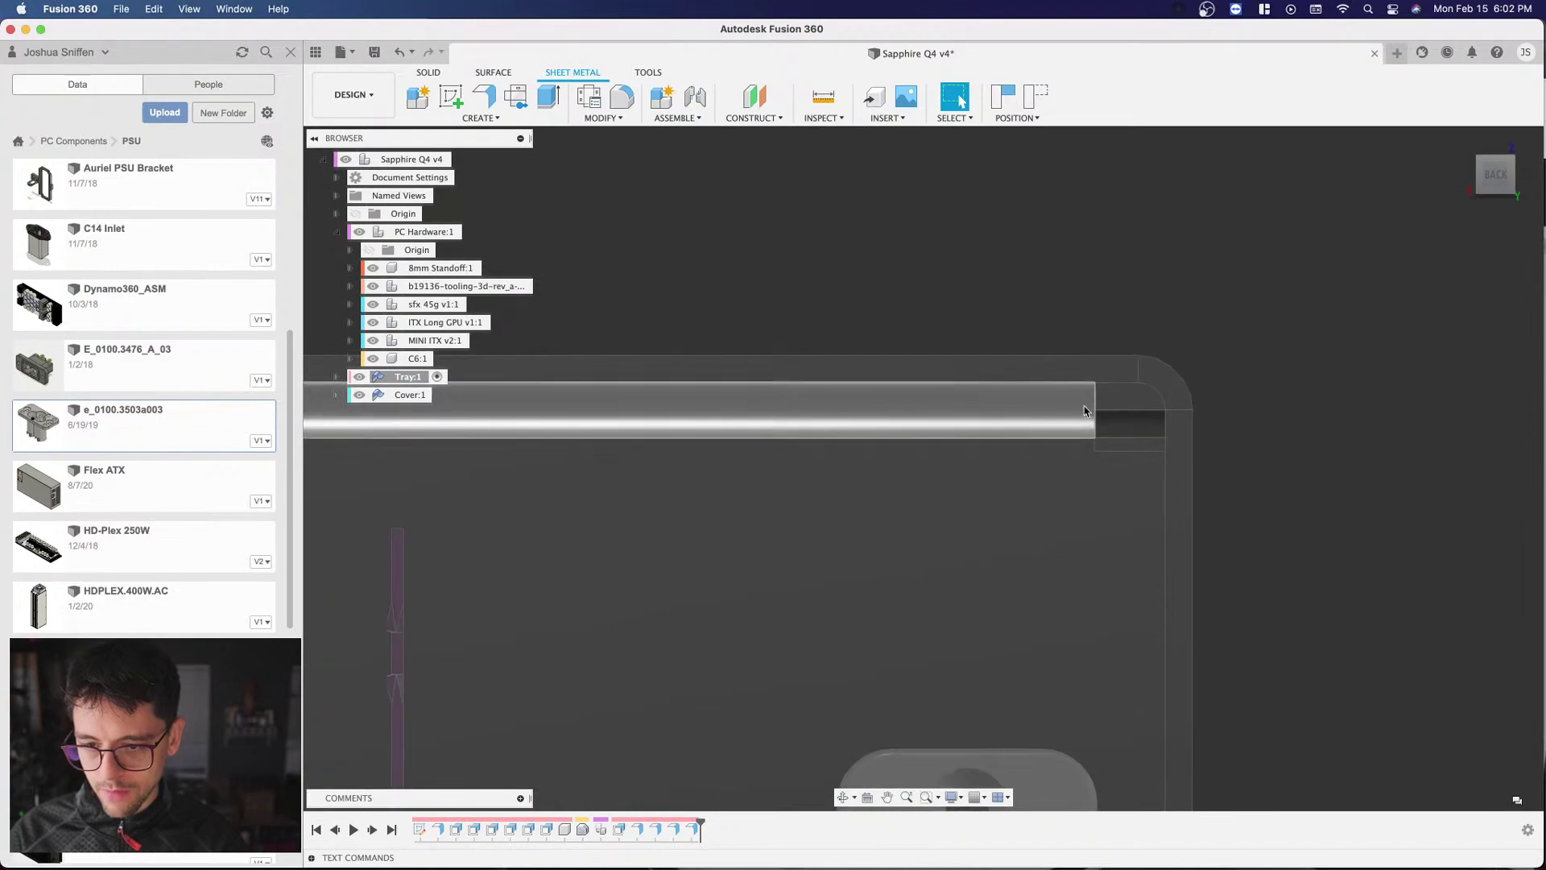
Step: Edit the edge flange along the top of the tray's front wall to a symmetric extent with a distance of 165 mm
{"action": "scroll", "coordinate": [1039, 384], "scroll_direction": "down", "scroll_amount": 5}
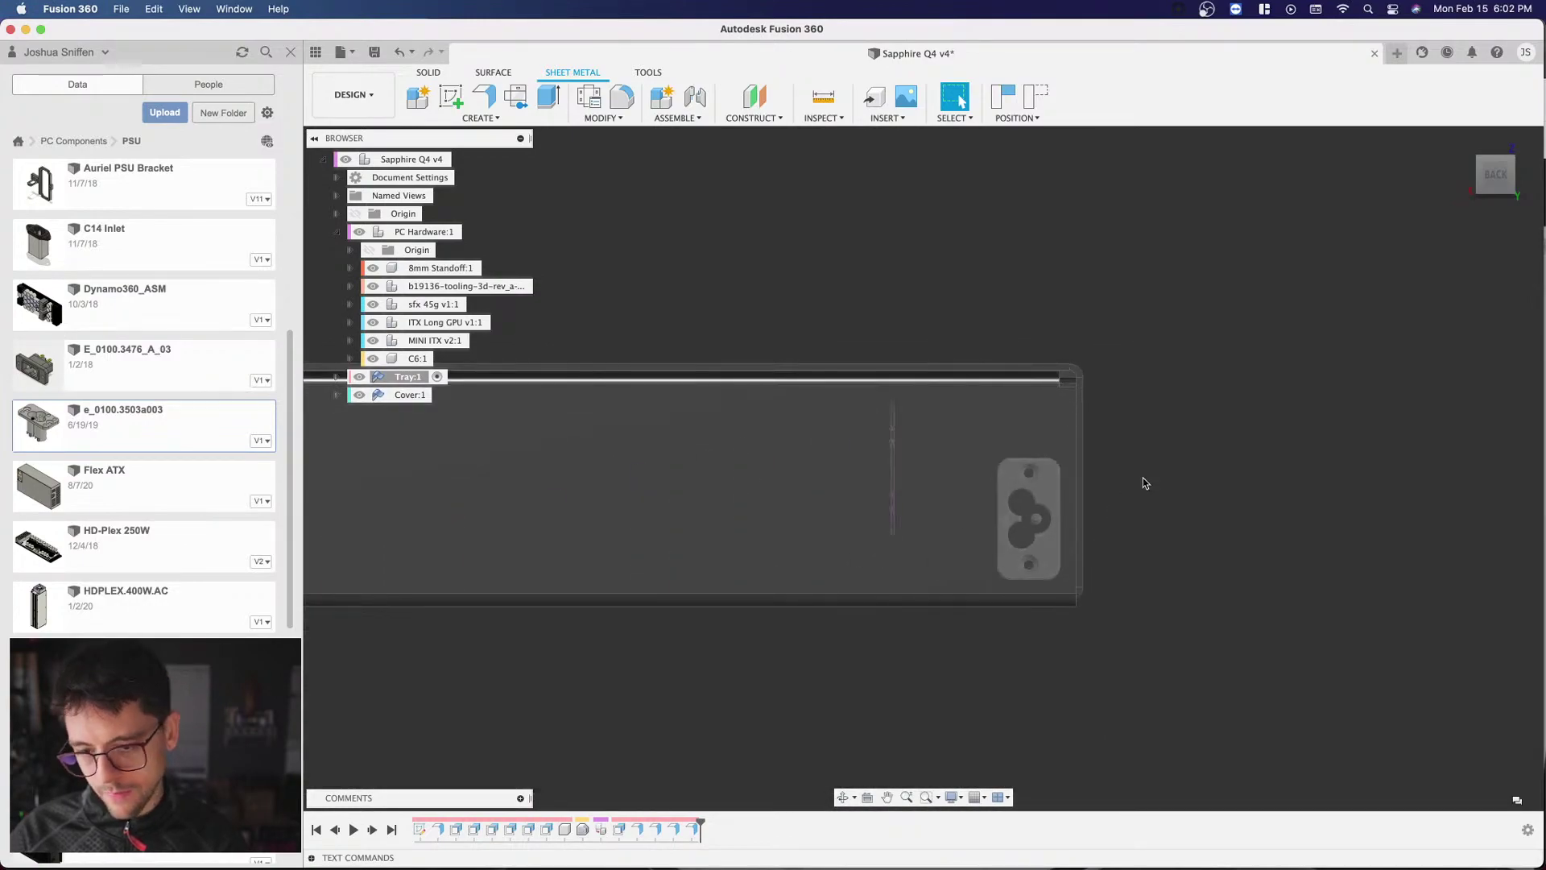
{"action": "mouse_move", "coordinate": [1447, 214]}
{"action": "middle_mouse_down", "text": "shift"}
{"action": "mouse_move", "coordinate": [1320, 306]}
{"action": "mouse_move", "coordinate": [863, 376]}
{"action": "mouse_move", "coordinate": [1293, 486]}
{"action": "middle_mouse_up", "text": "shift"}
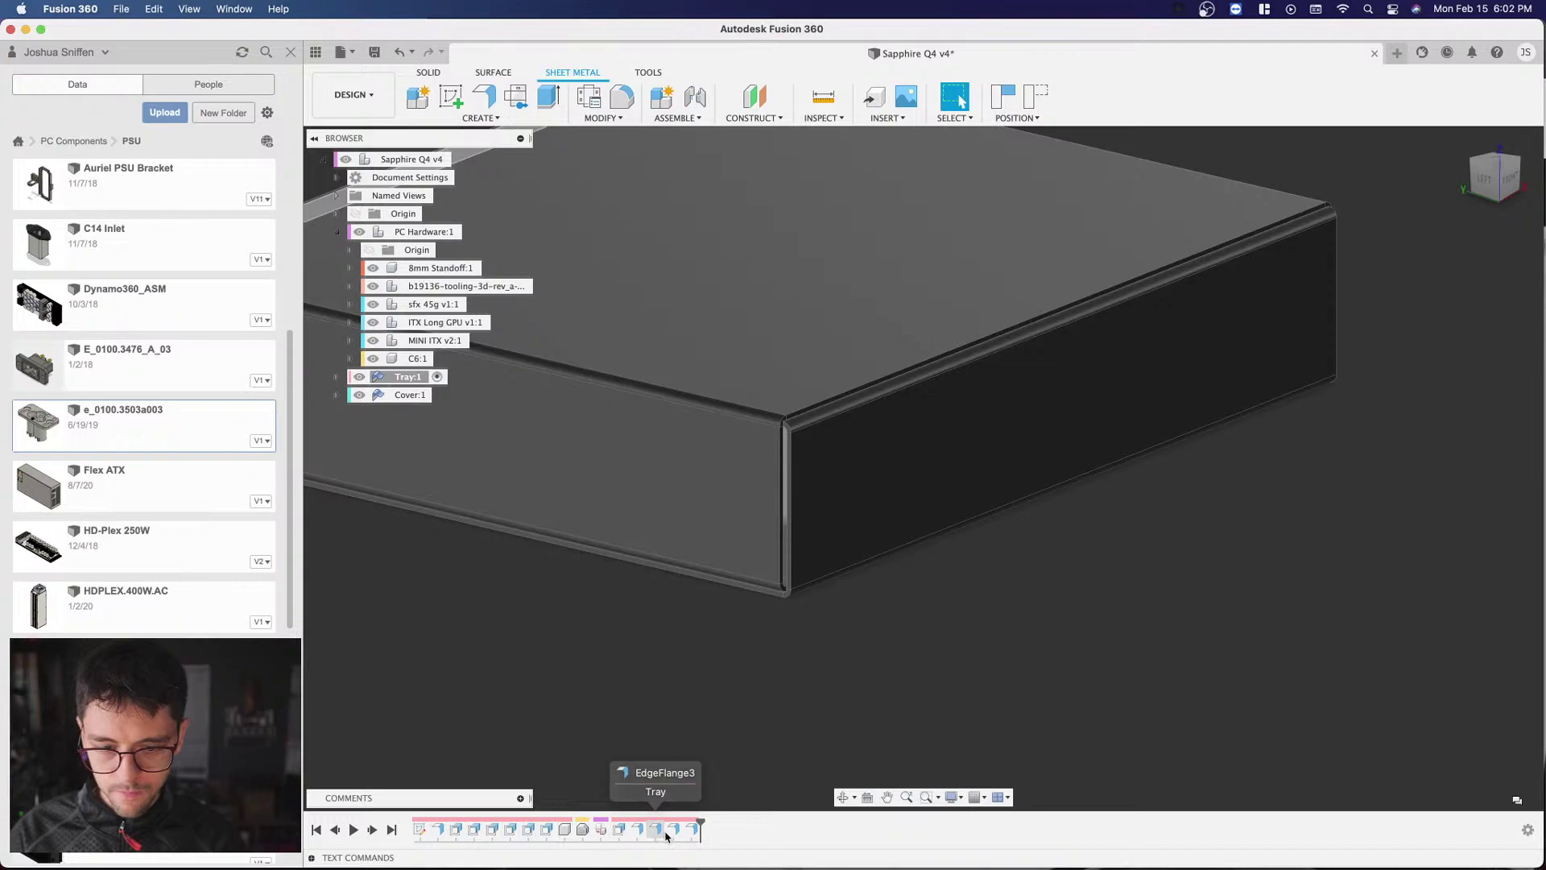
{"action": "right_click", "coordinate": [692, 829]}
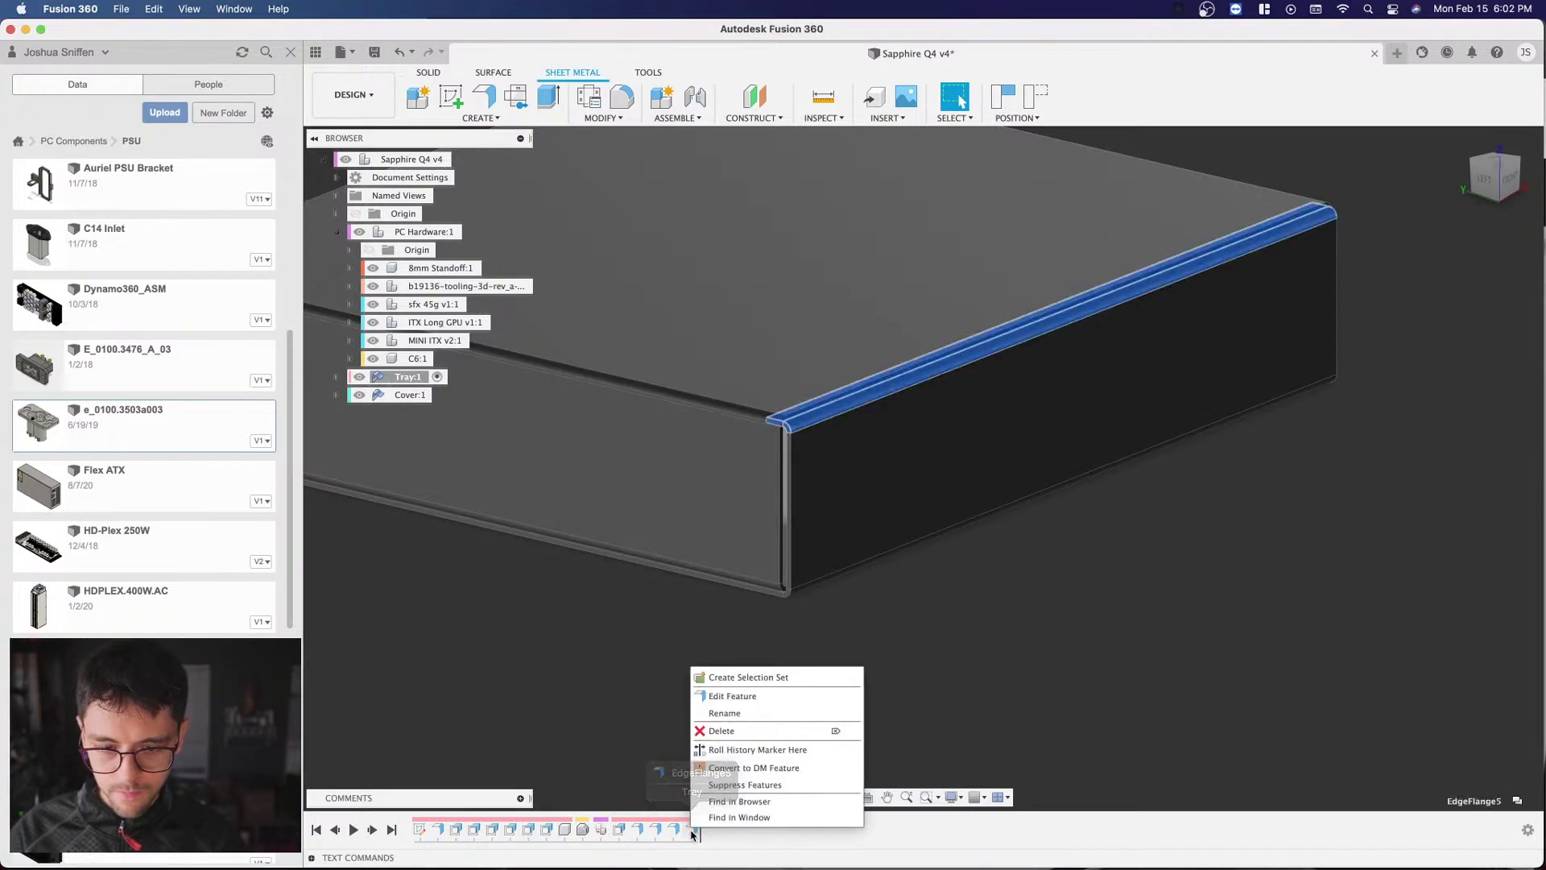
{"action": "left_click", "coordinate": [730, 698]}
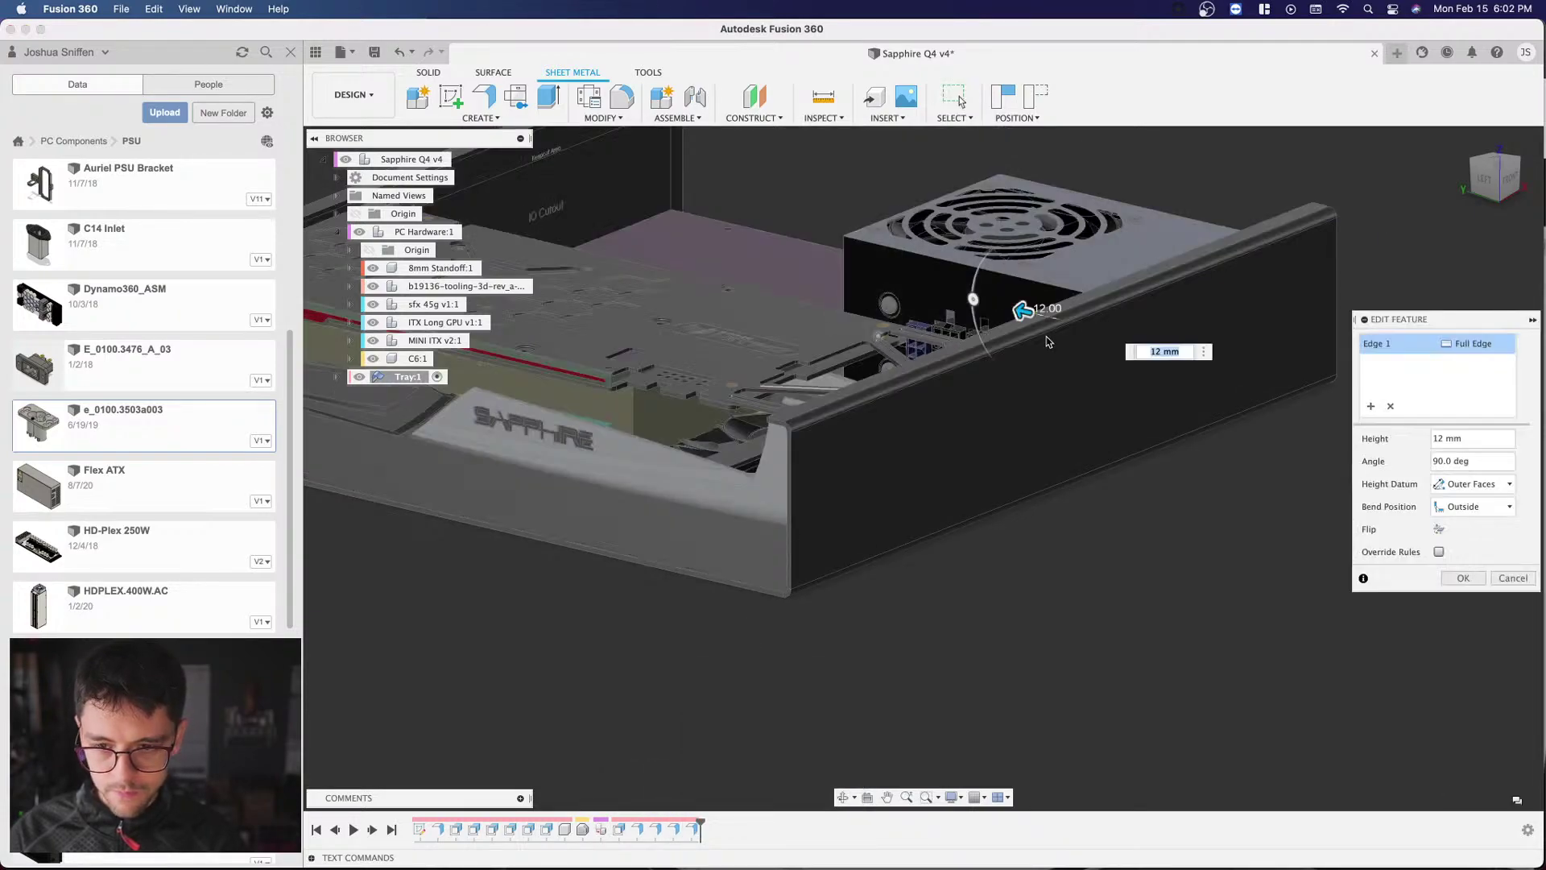
{"action": "left_click", "coordinate": [1483, 346]}
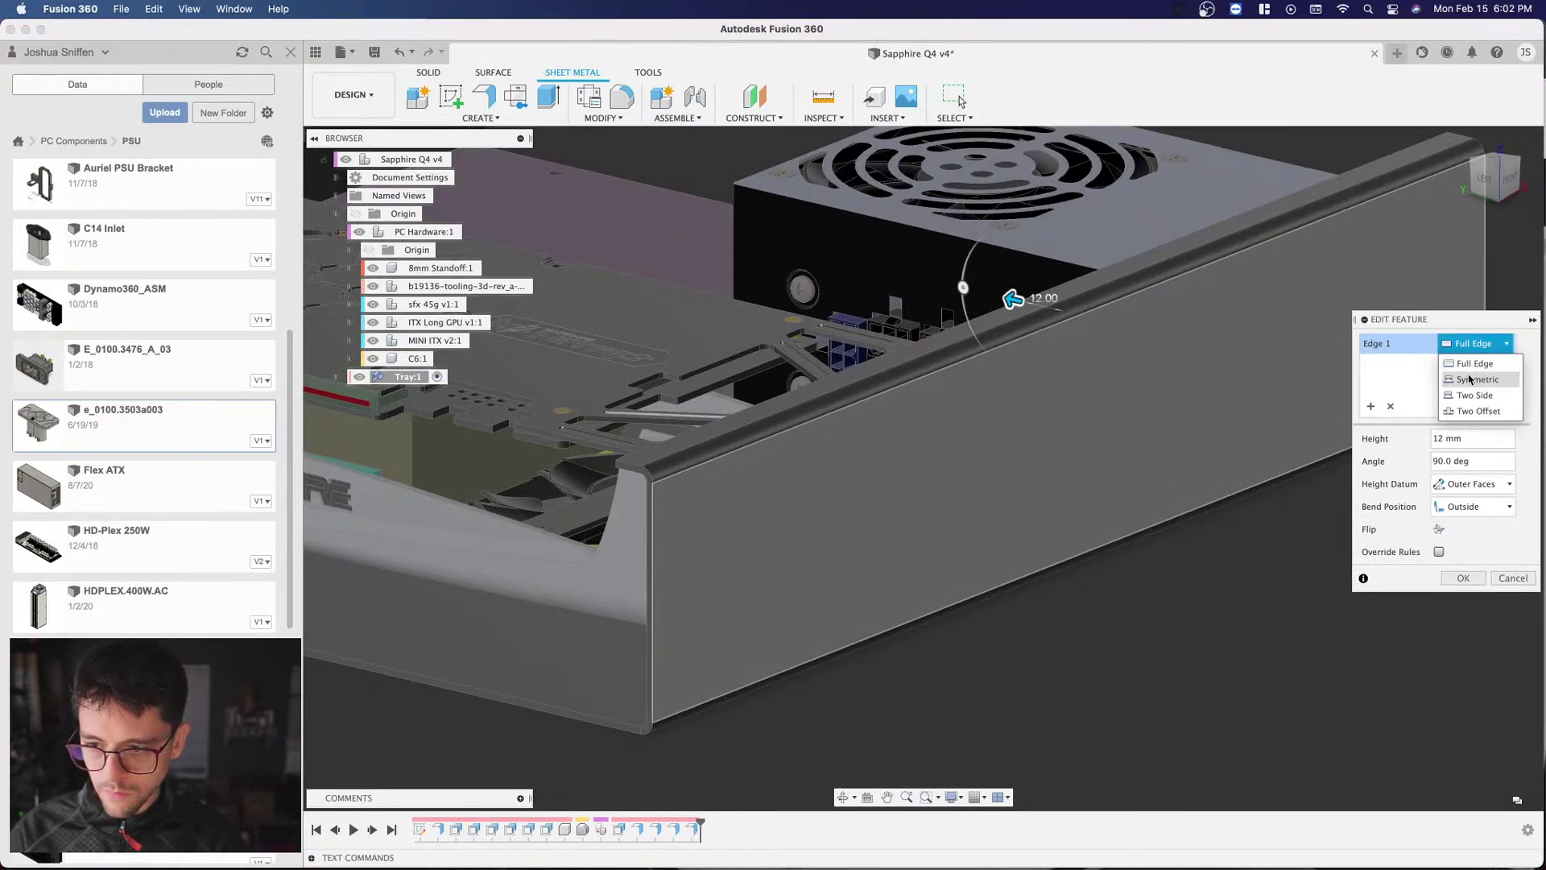
{"action": "left_click", "coordinate": [1474, 375]}
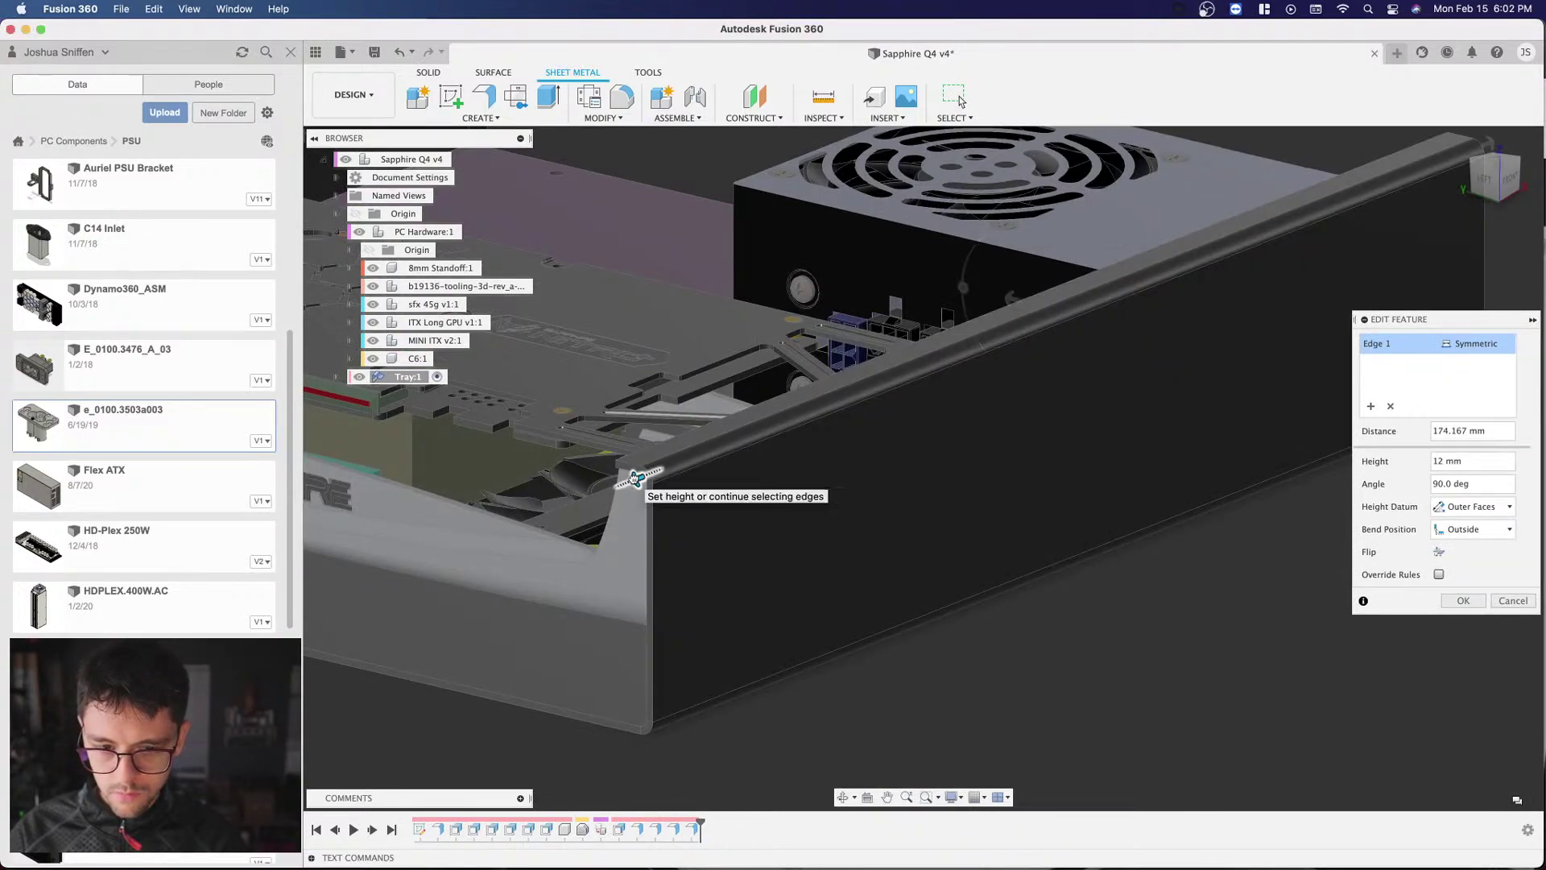
{"action": "left_click_drag", "start_coordinate": [635, 478], "coordinate": [655, 471]}
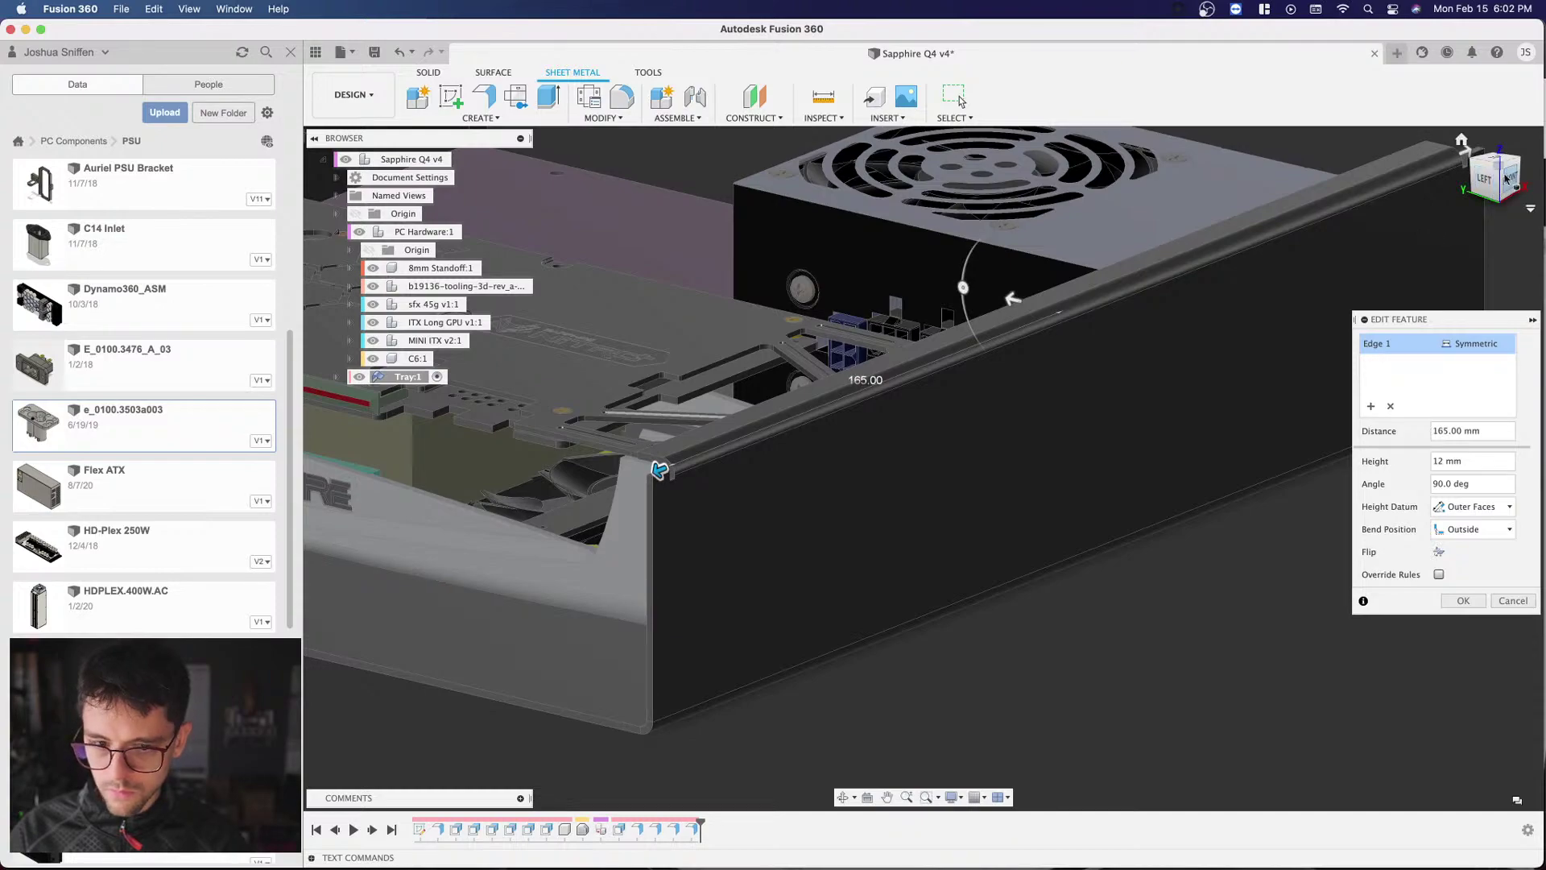
Step: Set the front flange's symmetric distance to 169 mm and apply the edit
{"action": "left_click", "coordinate": [1507, 175]}
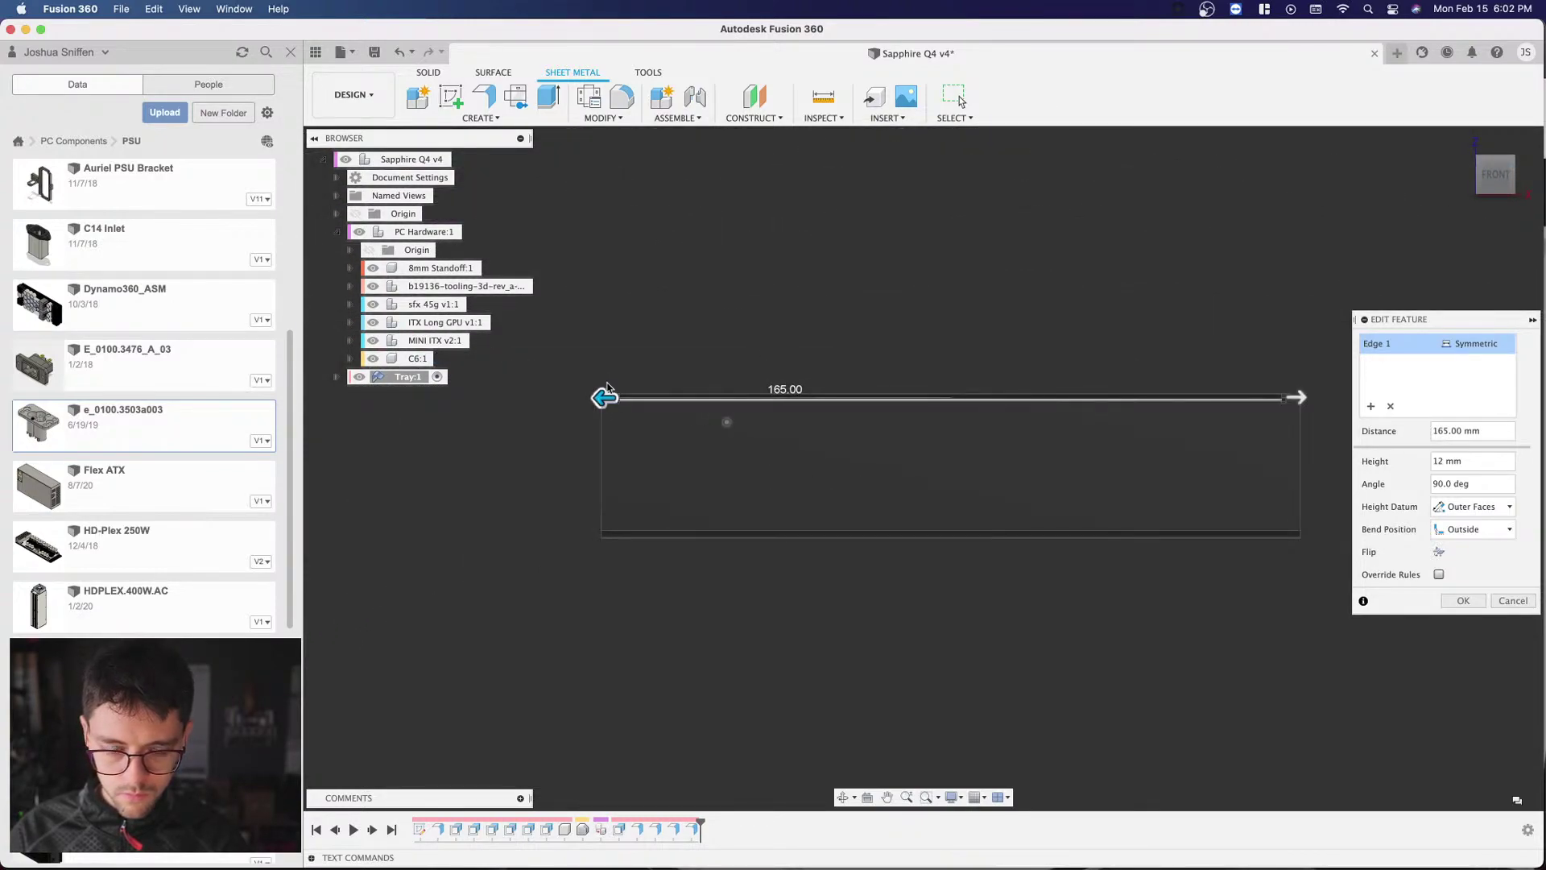
{"action": "middle_click_drag", "start_coordinate": [594, 378], "coordinate": [657, 435]}
{"action": "scroll", "coordinate": [657, 435], "scroll_direction": "up", "scroll_amount": 5}
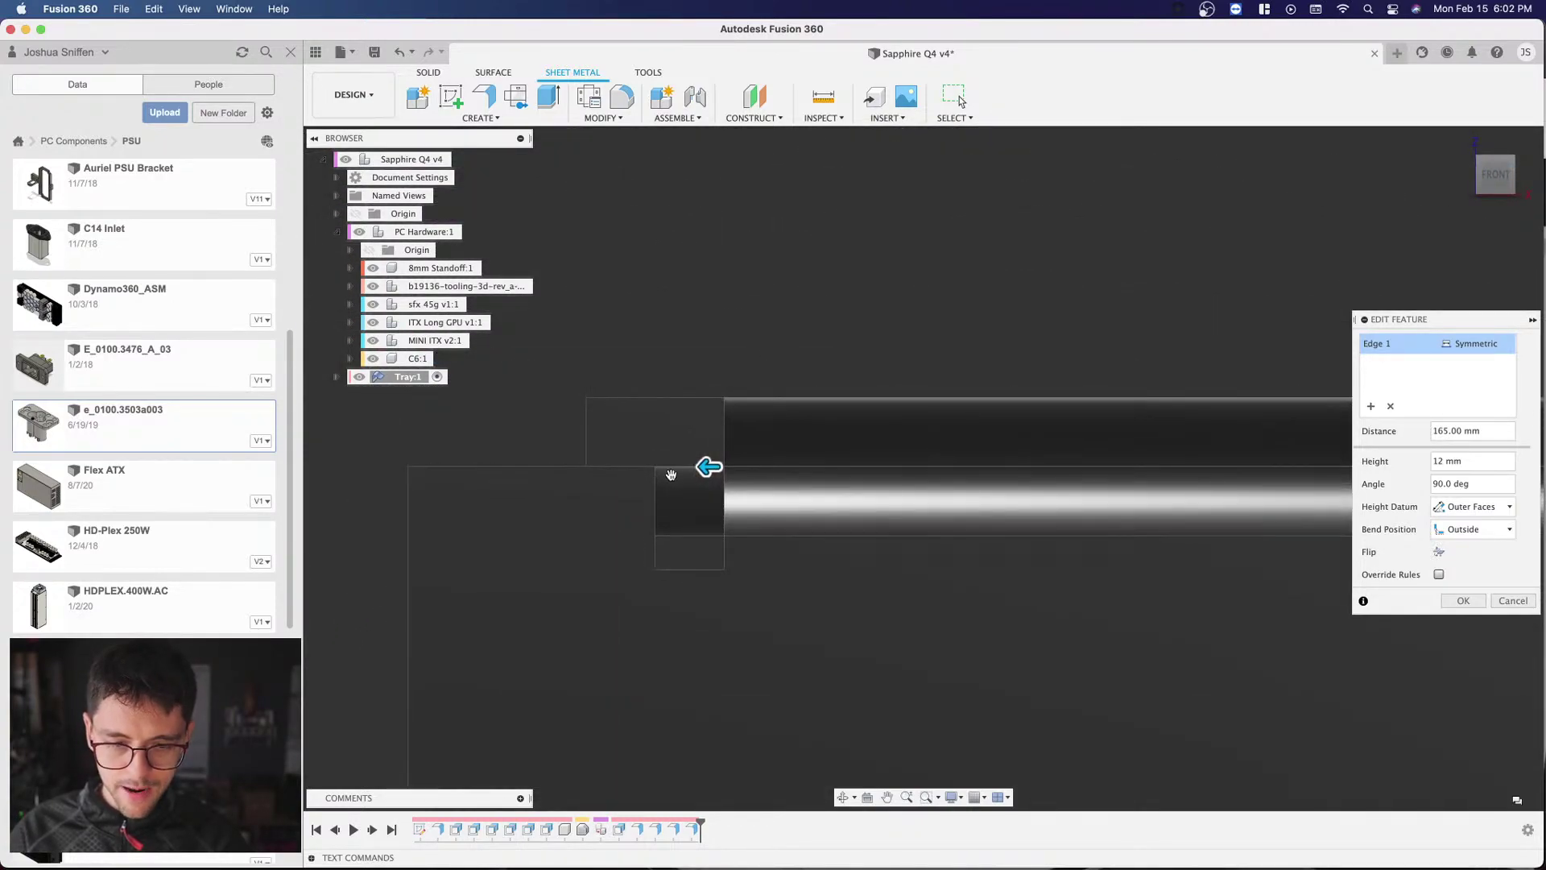
{"action": "left_click_drag", "start_coordinate": [705, 467], "coordinate": [583, 465]}
{"action": "scroll", "coordinate": [777, 497], "scroll_direction": "down", "scroll_amount": 1}
{"action": "scroll", "coordinate": [778, 497], "scroll_direction": "down", "scroll_amount": 3}
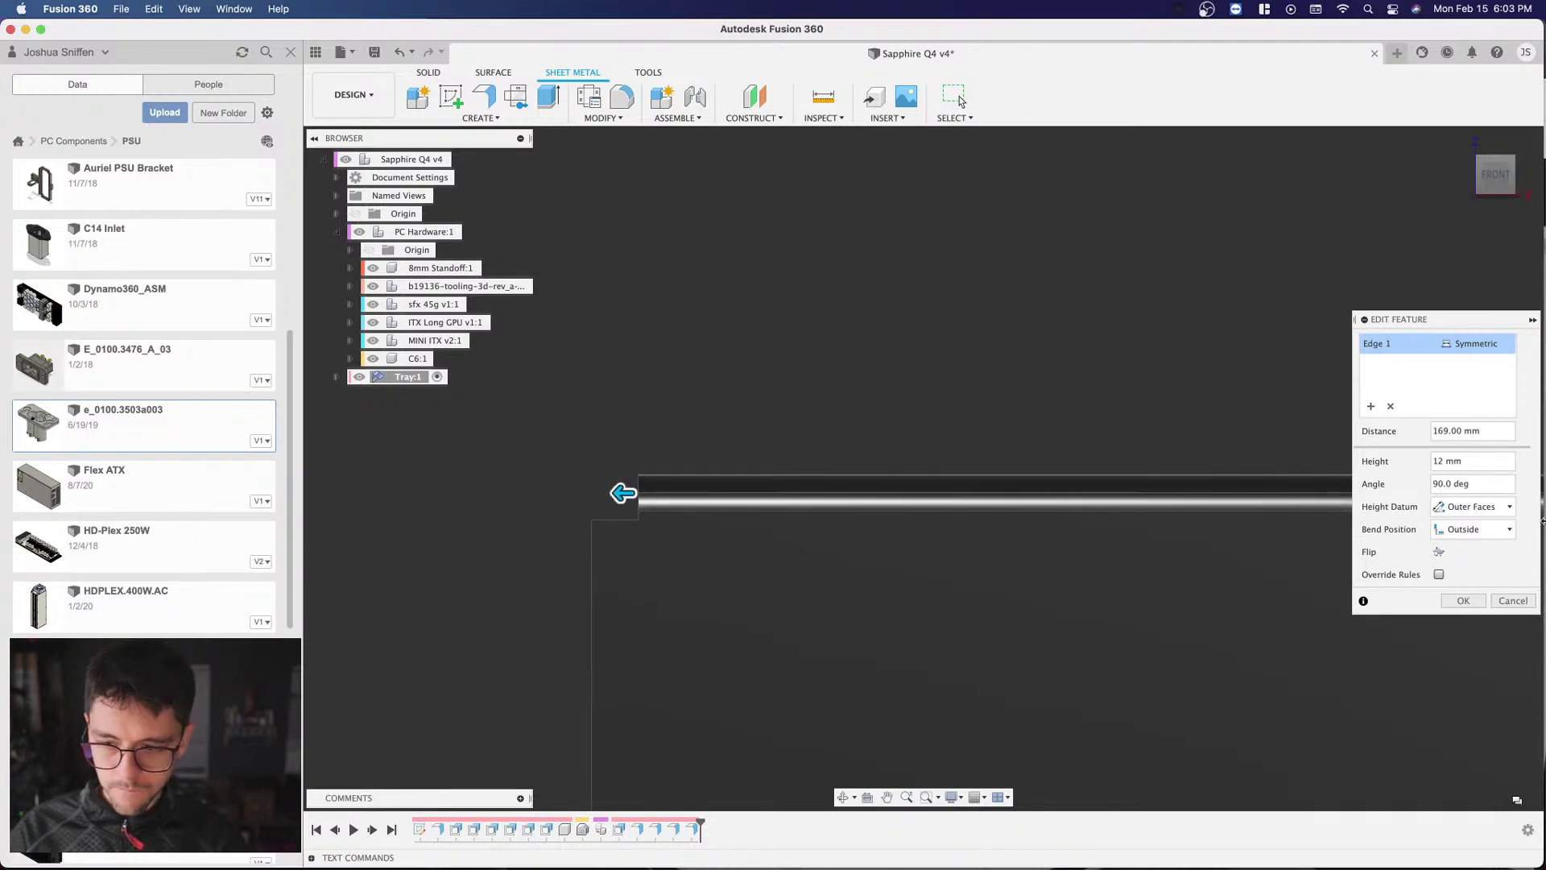
{"action": "scroll", "coordinate": [668, 529], "scroll_direction": "up", "scroll_amount": 3}
{"action": "scroll", "coordinate": [717, 420], "scroll_direction": "down", "scroll_amount": 2}
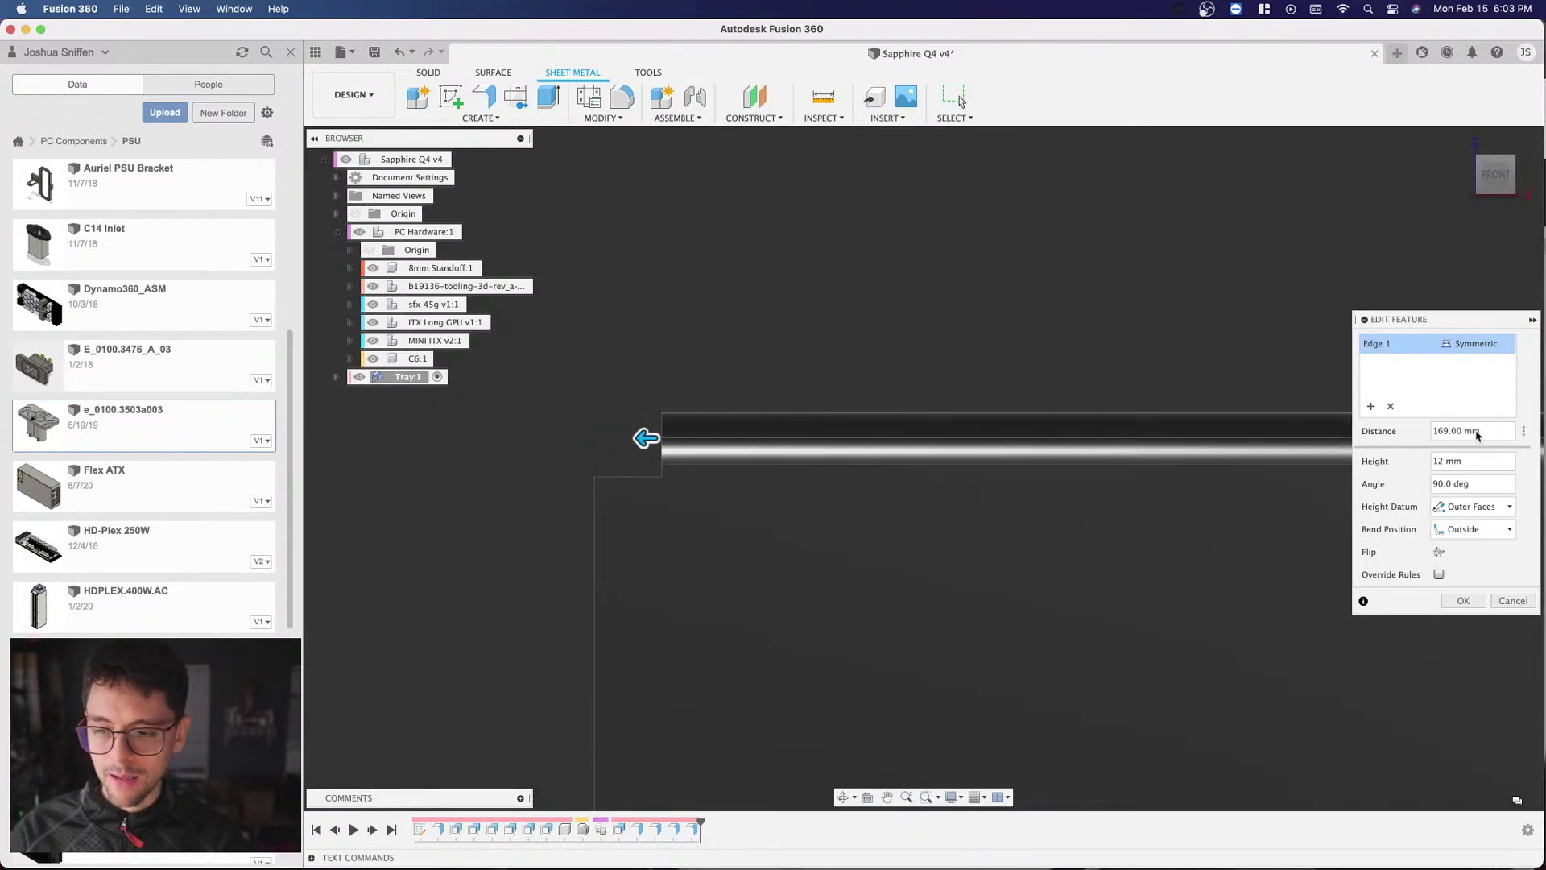
{"action": "mouse_move", "coordinate": [642, 438]}
{"action": "left_mouse_down"}
{"action": "mouse_move", "coordinate": [735, 438]}
{"action": "mouse_move", "coordinate": [654, 437]}
{"action": "left_mouse_up"}
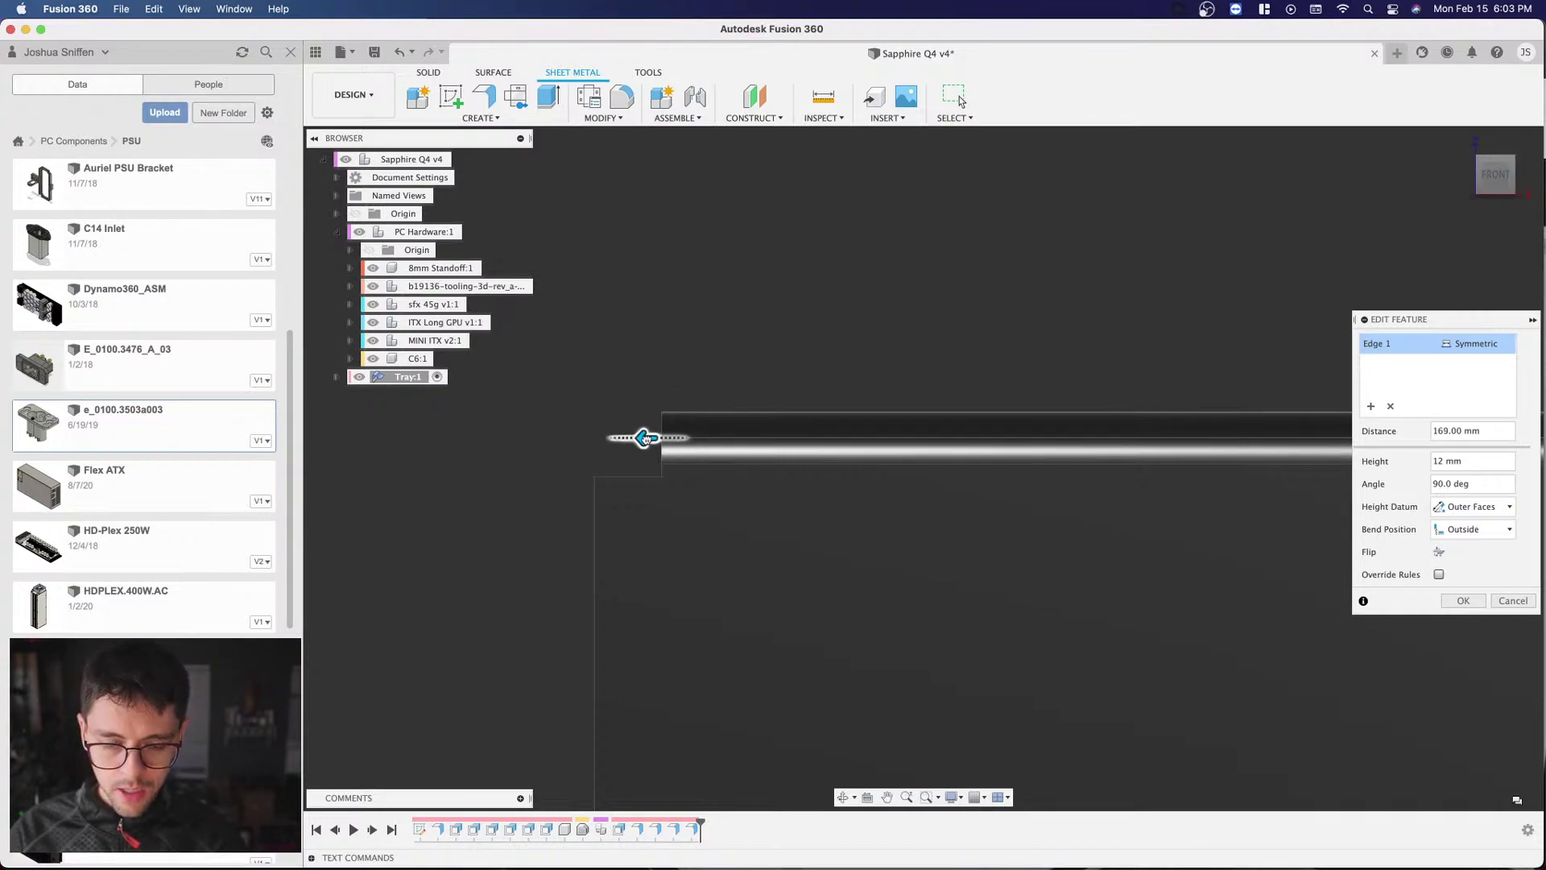
{"action": "scroll", "coordinate": [735, 418], "scroll_direction": "down", "scroll_amount": 2}
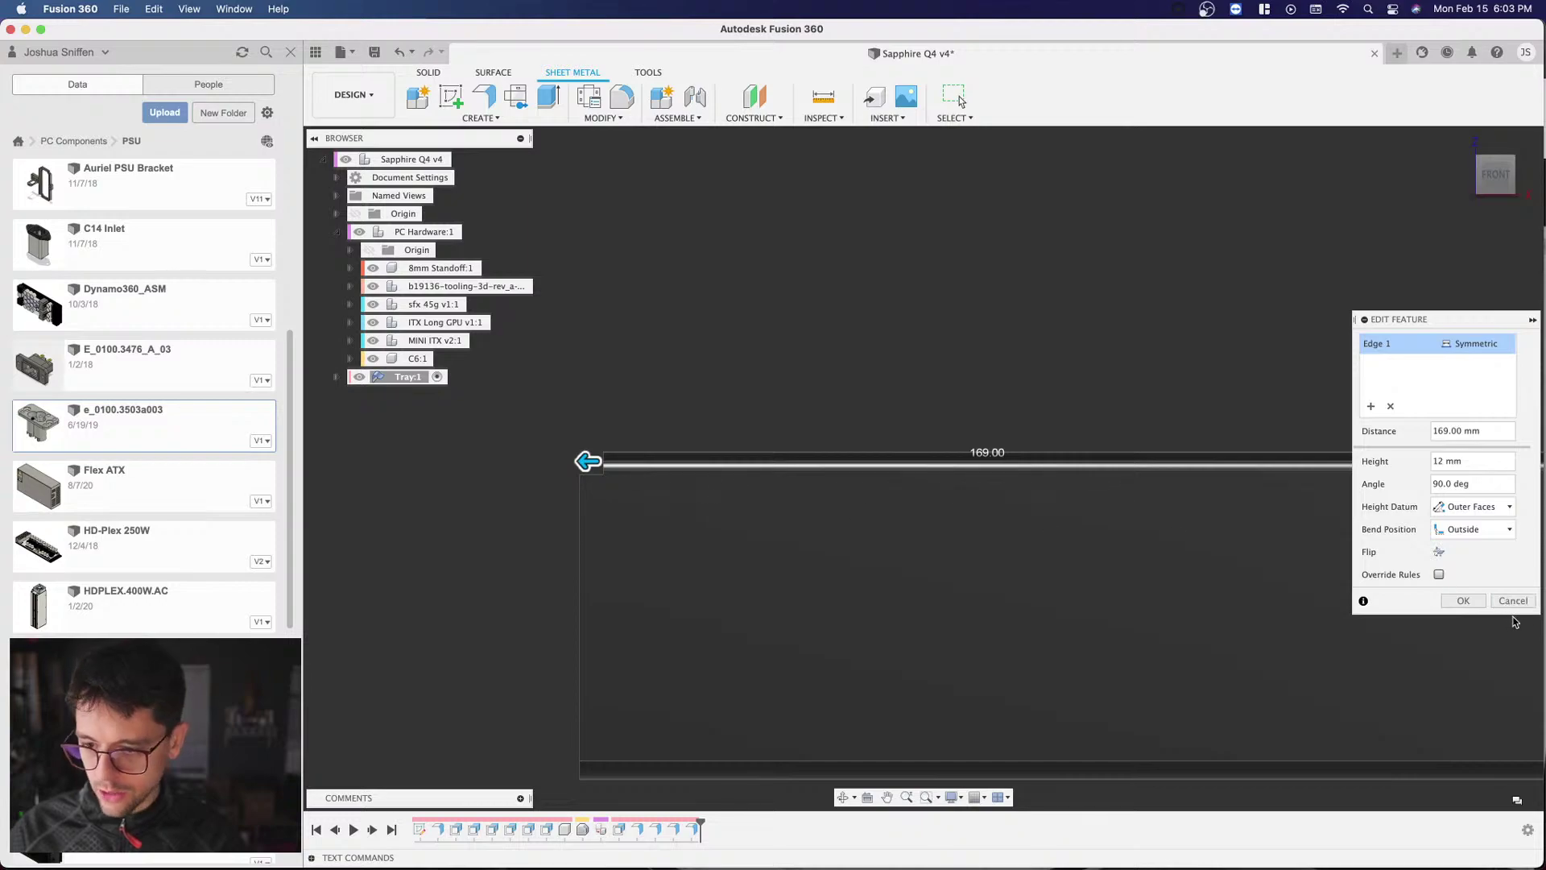
{"action": "left_click", "coordinate": [1463, 601]}
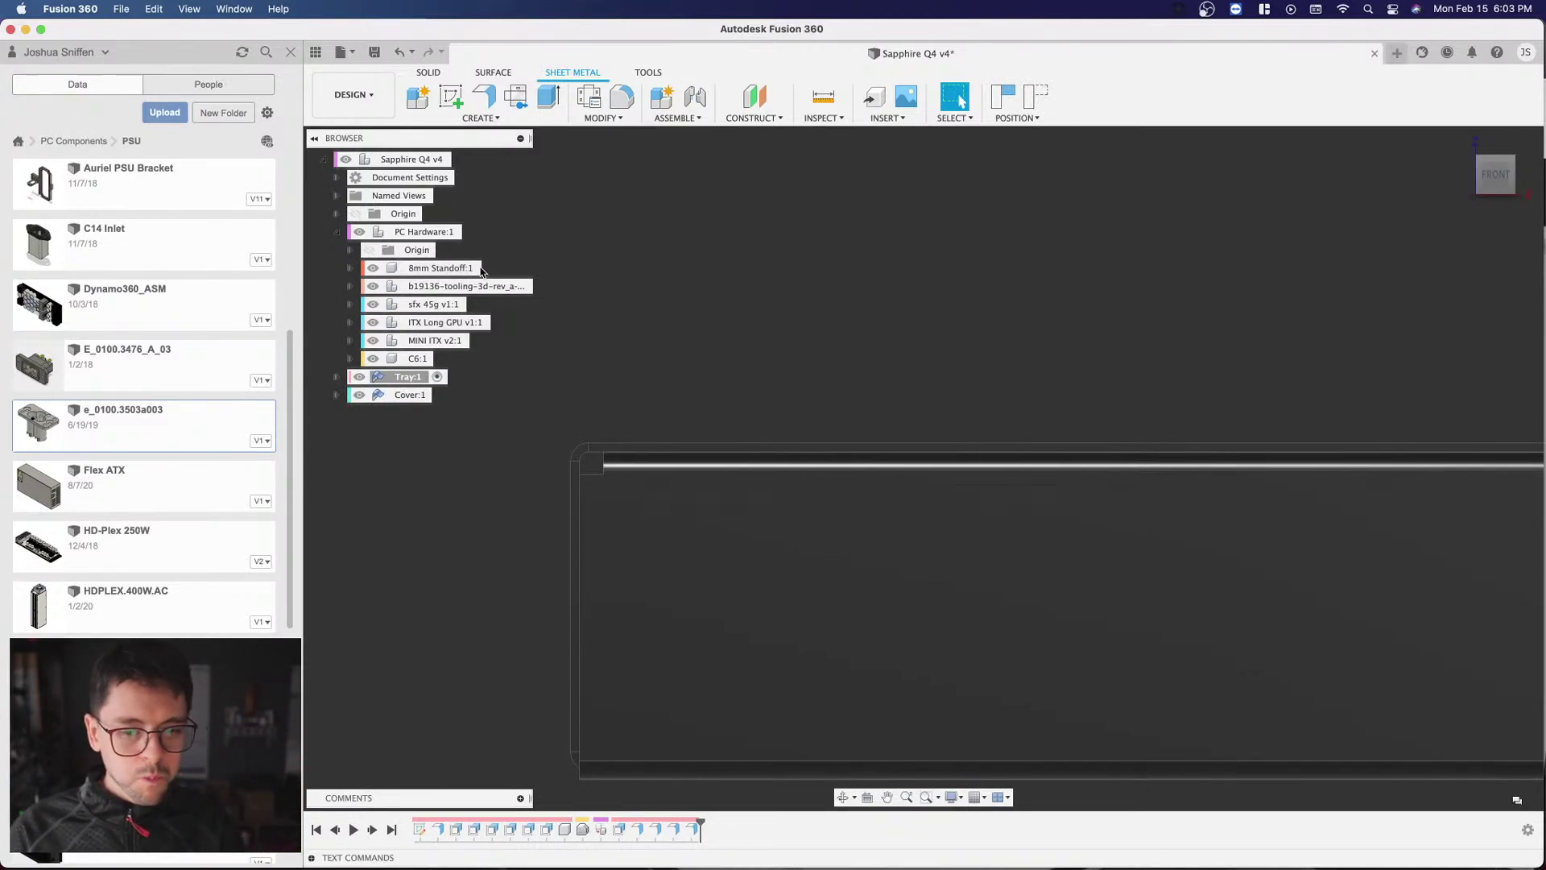
Step: Examine the gap between the end of the tray's front flange and the cover's upper right corner
{"action": "scroll", "coordinate": [660, 346], "scroll_direction": "down", "scroll_amount": 5}
{"action": "scroll", "coordinate": [1159, 404], "scroll_direction": "up", "scroll_amount": 3}
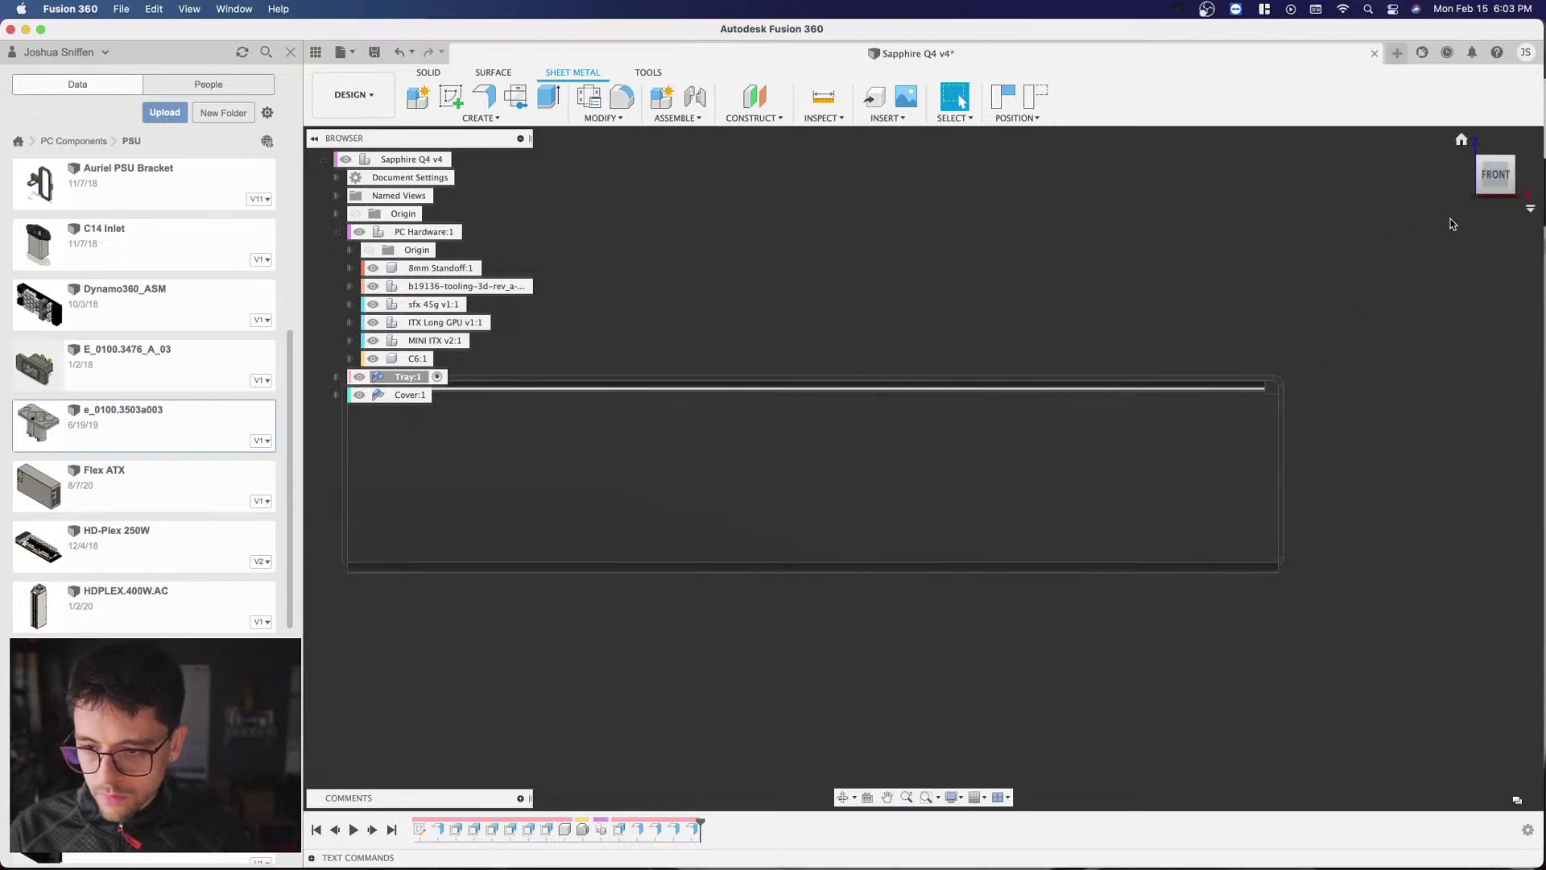
{"action": "left_click", "coordinate": [1473, 183]}
{"action": "scroll", "coordinate": [1229, 412], "scroll_direction": "up", "scroll_amount": 5}
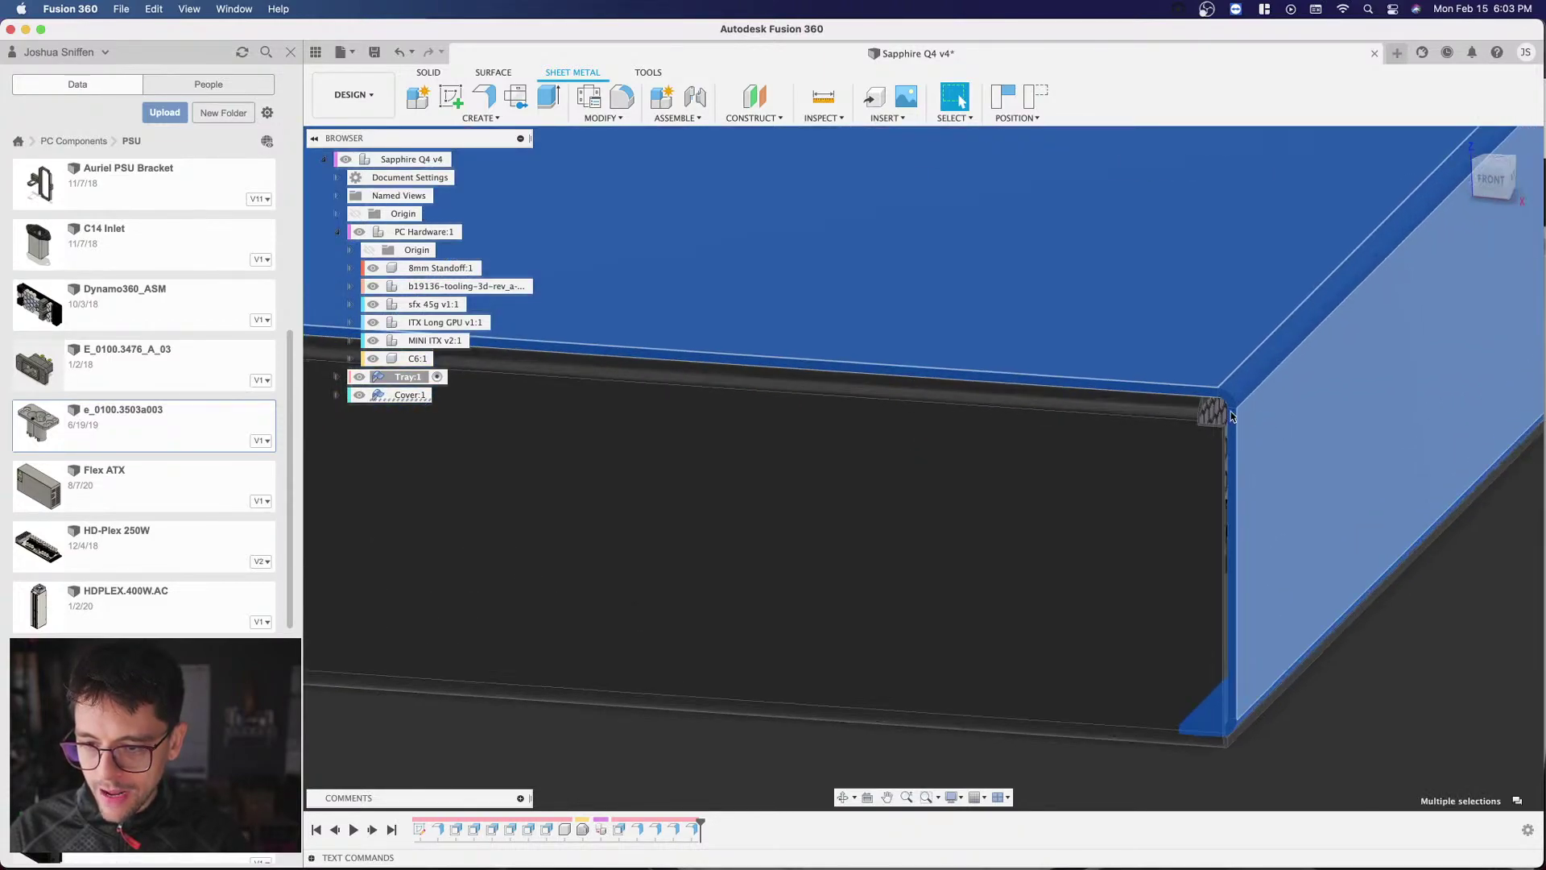
{"action": "scroll", "coordinate": [1228, 419], "scroll_direction": "up", "scroll_amount": 4}
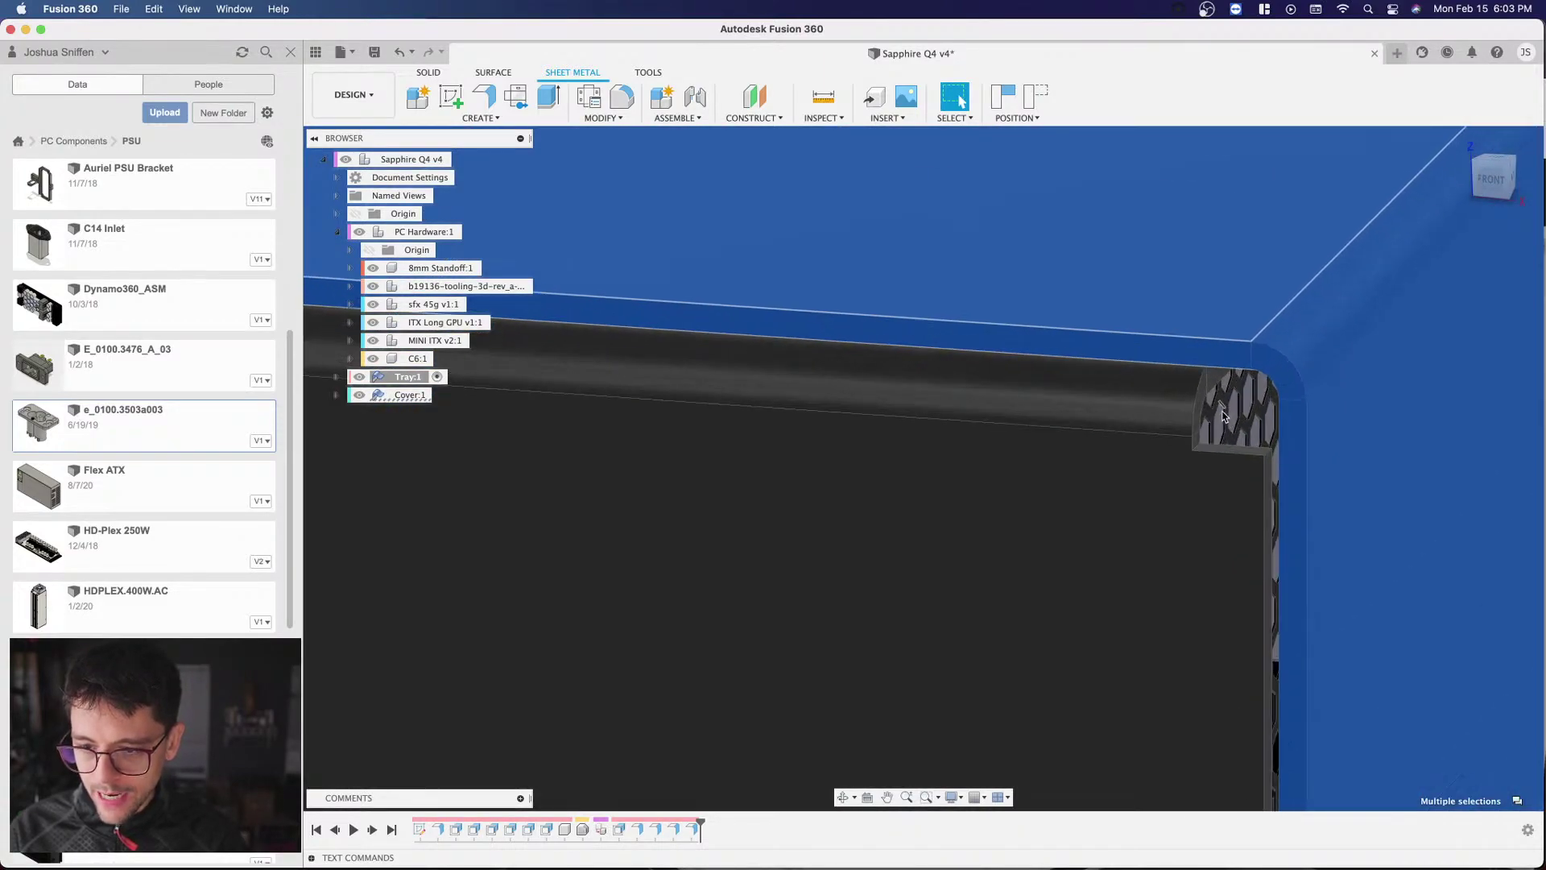
{"action": "scroll", "coordinate": [1186, 458], "scroll_direction": "down", "scroll_amount": 5}
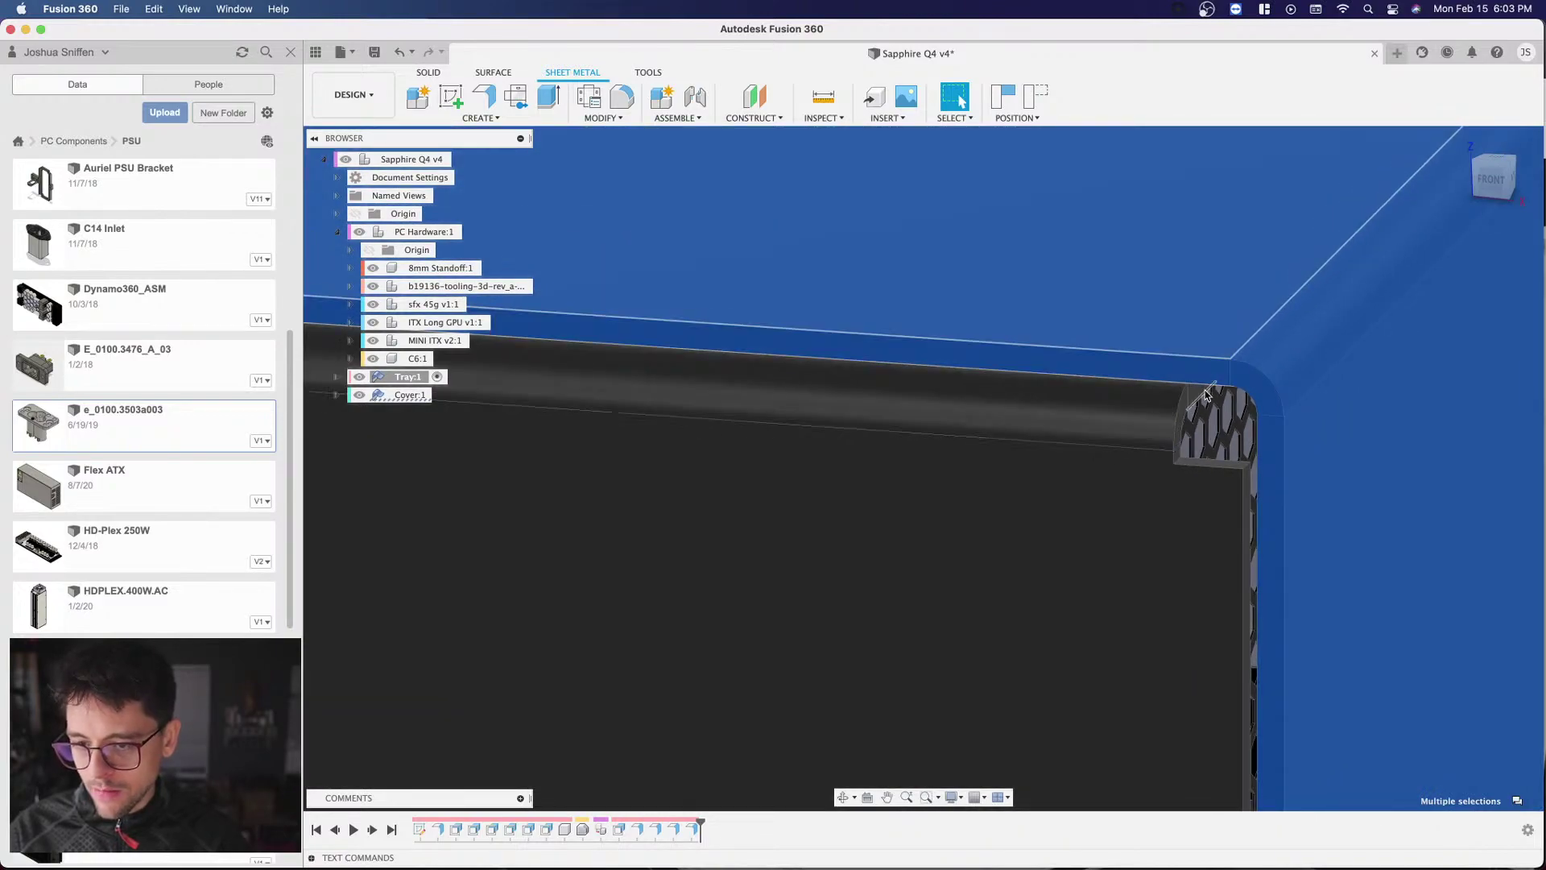
{"action": "scroll", "coordinate": [1195, 366], "scroll_direction": "up", "scroll_amount": 3}
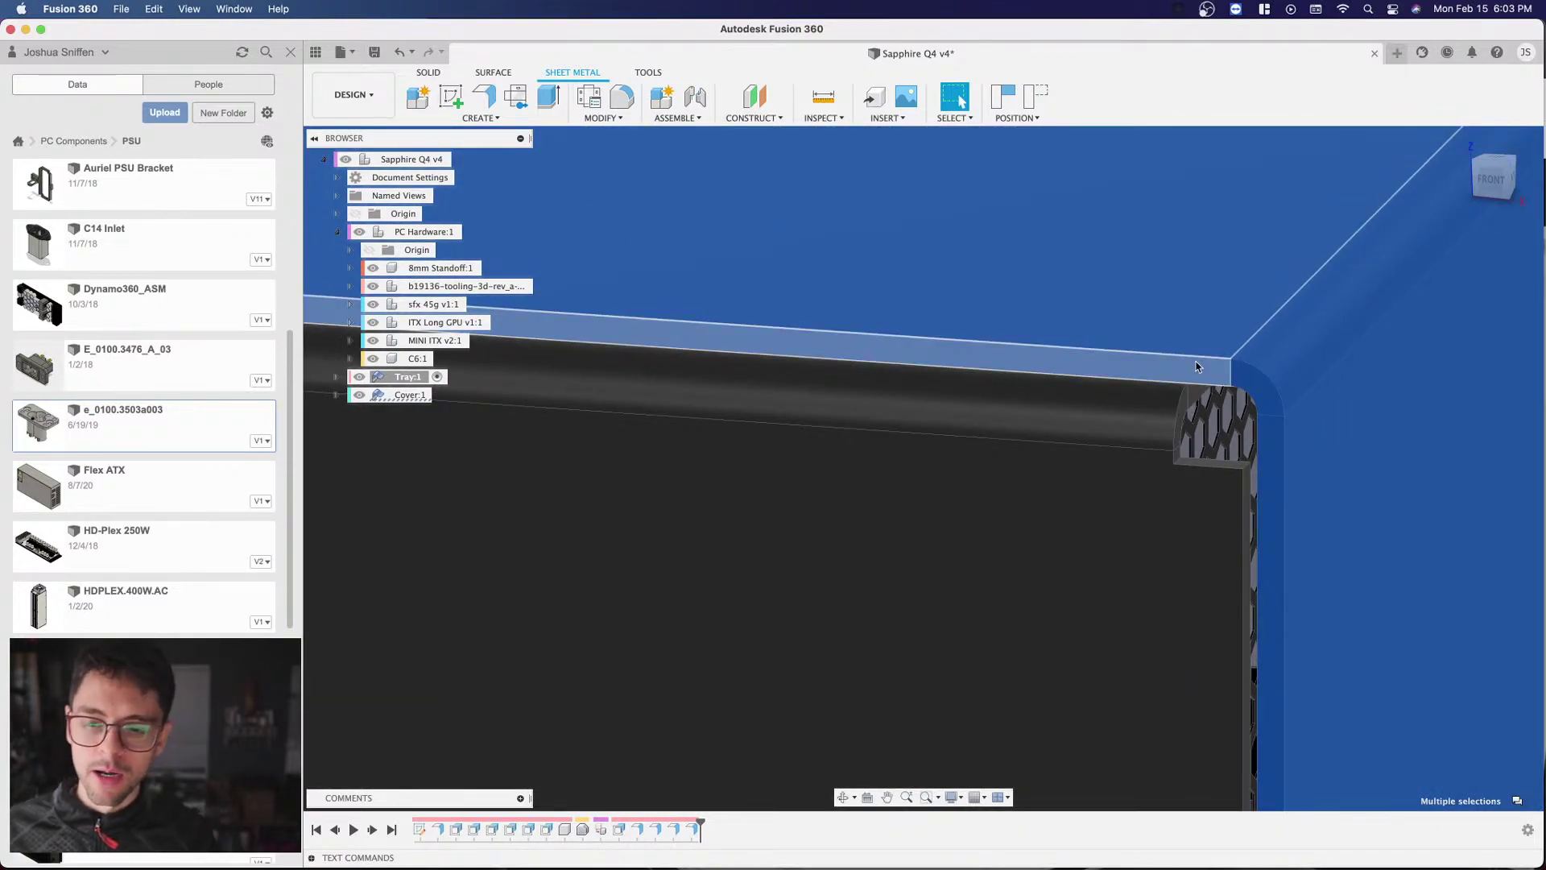
{"action": "scroll", "coordinate": [1192, 454], "scroll_direction": "down", "scroll_amount": 3}
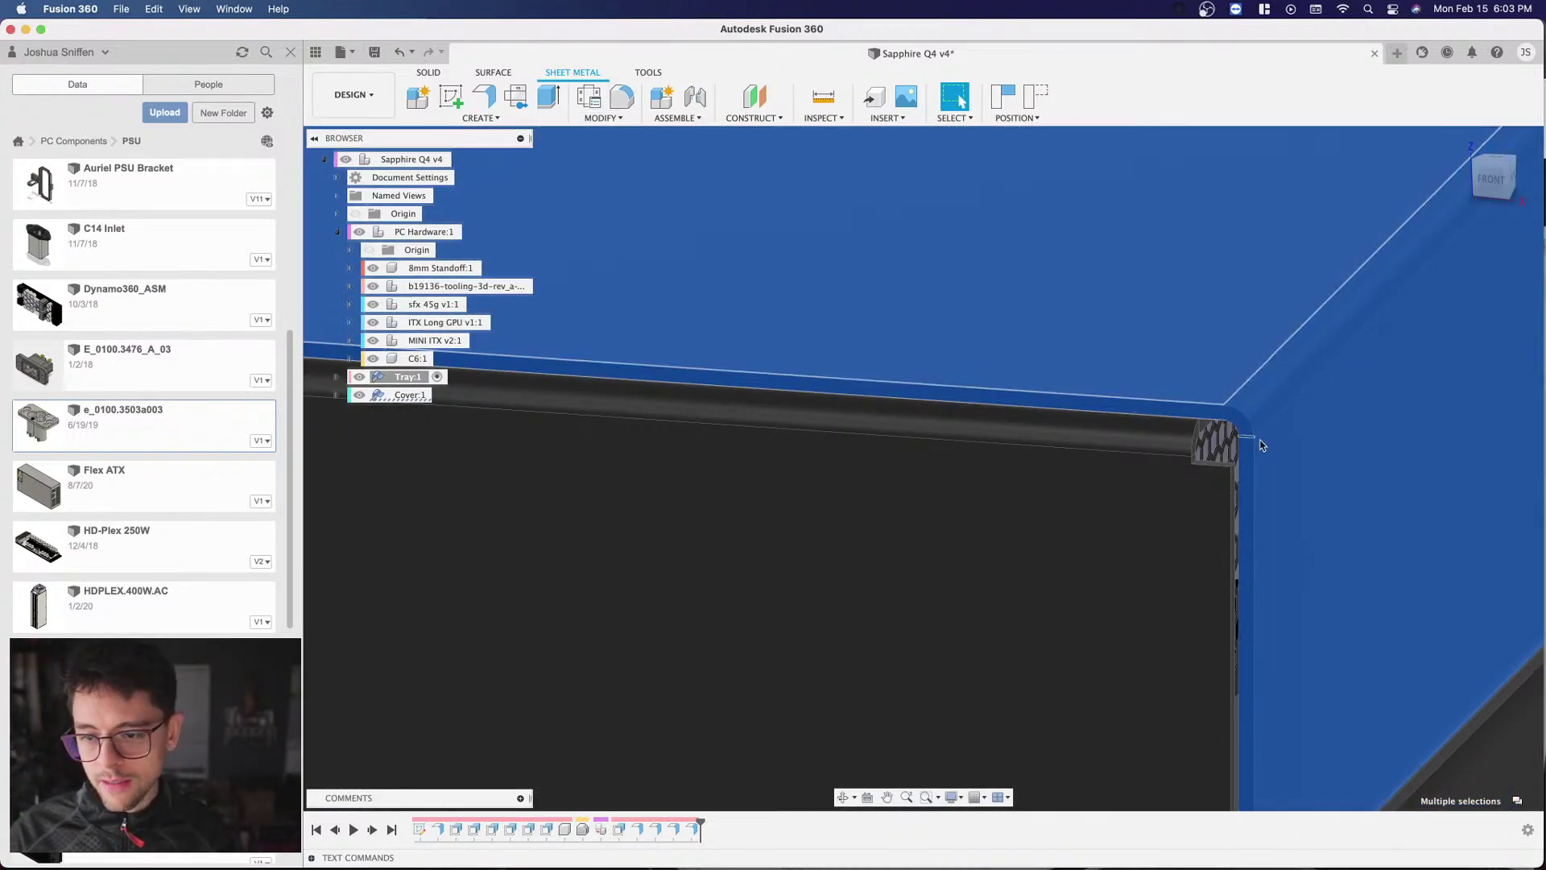
{"action": "scroll", "coordinate": [1254, 441], "scroll_direction": "up", "scroll_amount": 5}
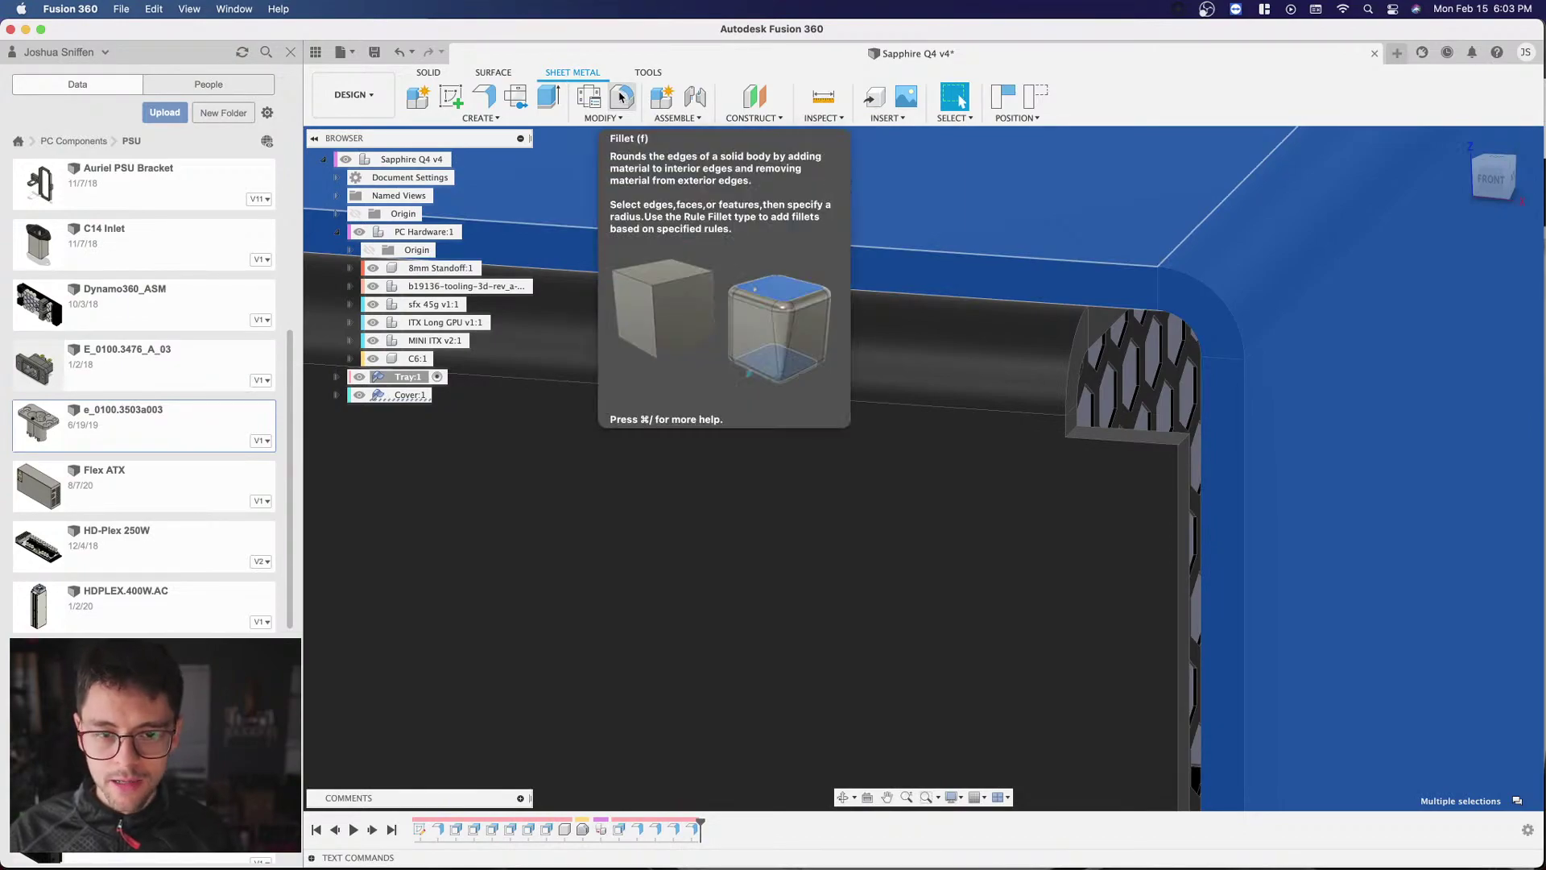
{"action": "mouse_move", "coordinate": [1127, 418]}
{"action": "middle_mouse_down", "text": "shift"}
{"action": "mouse_move", "coordinate": [1152, 418]}
{"action": "mouse_move", "coordinate": [1125, 425]}
{"action": "middle_mouse_up", "text": "shift"}
{"action": "middle_click_drag", "start_coordinate": [1096, 442], "coordinate": [1057, 456], "text": "shift"}
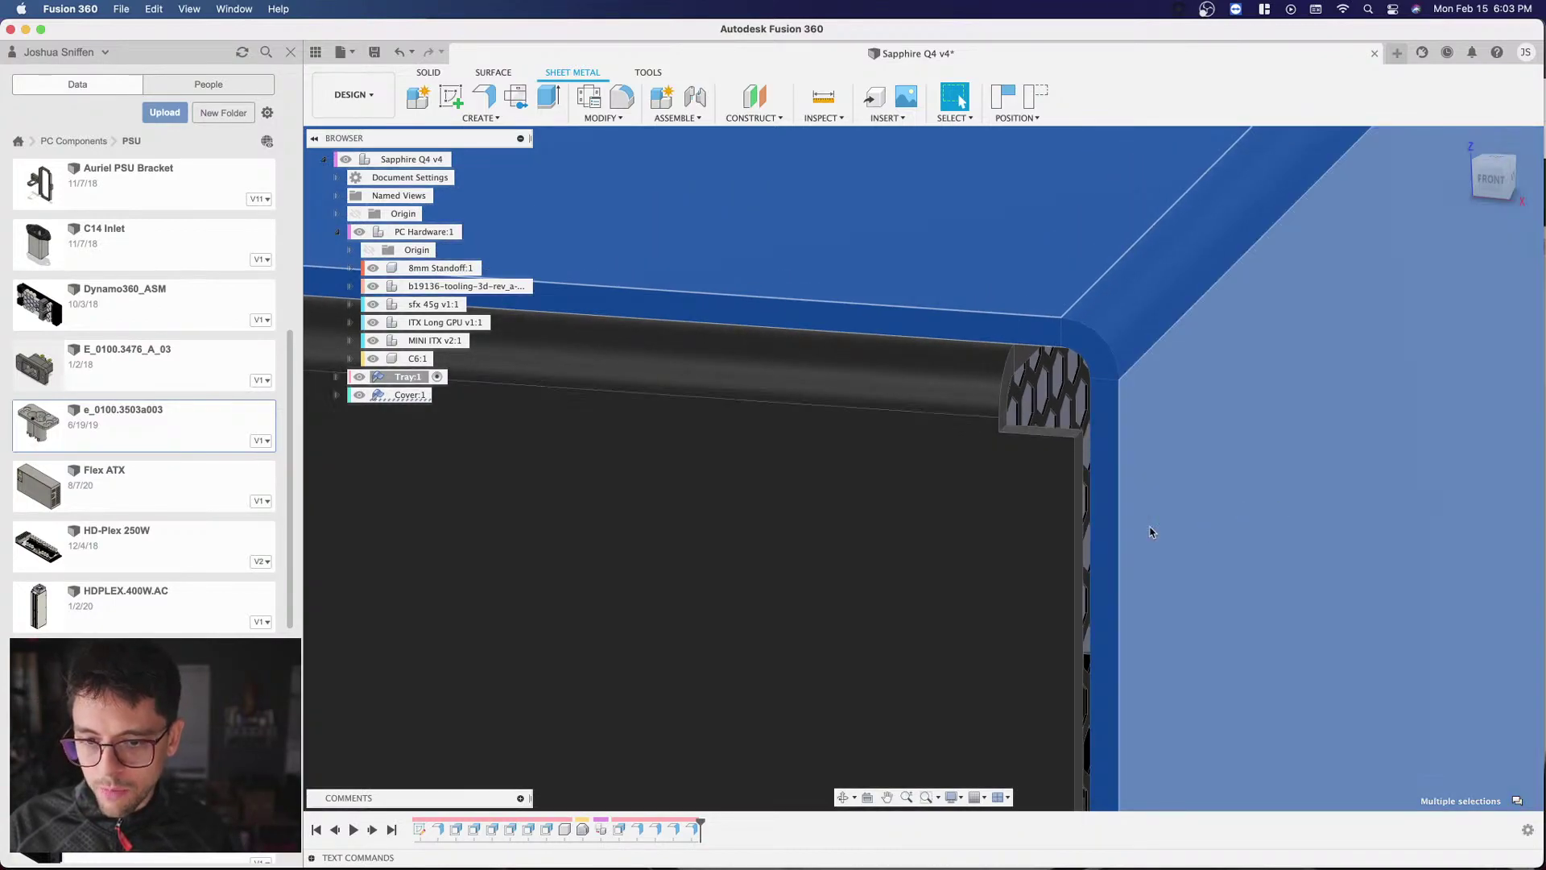
{"action": "scroll", "coordinate": [1201, 524], "scroll_direction": "down", "scroll_amount": 10}
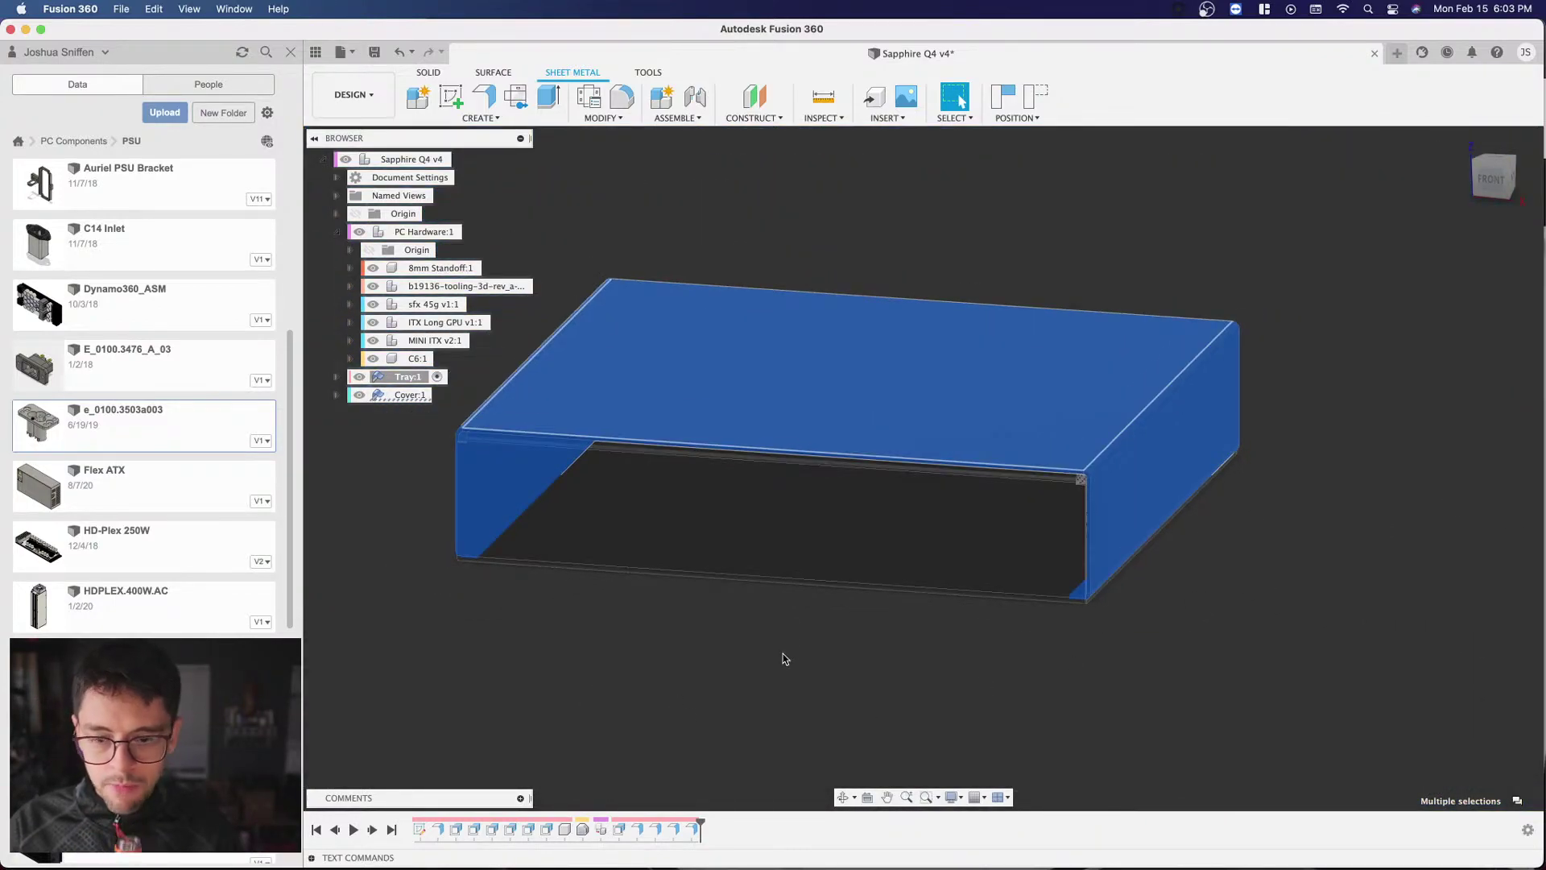
{"action": "left_click", "coordinate": [785, 657]}
{"action": "scroll", "coordinate": [969, 598], "scroll_direction": "up", "scroll_amount": 2}
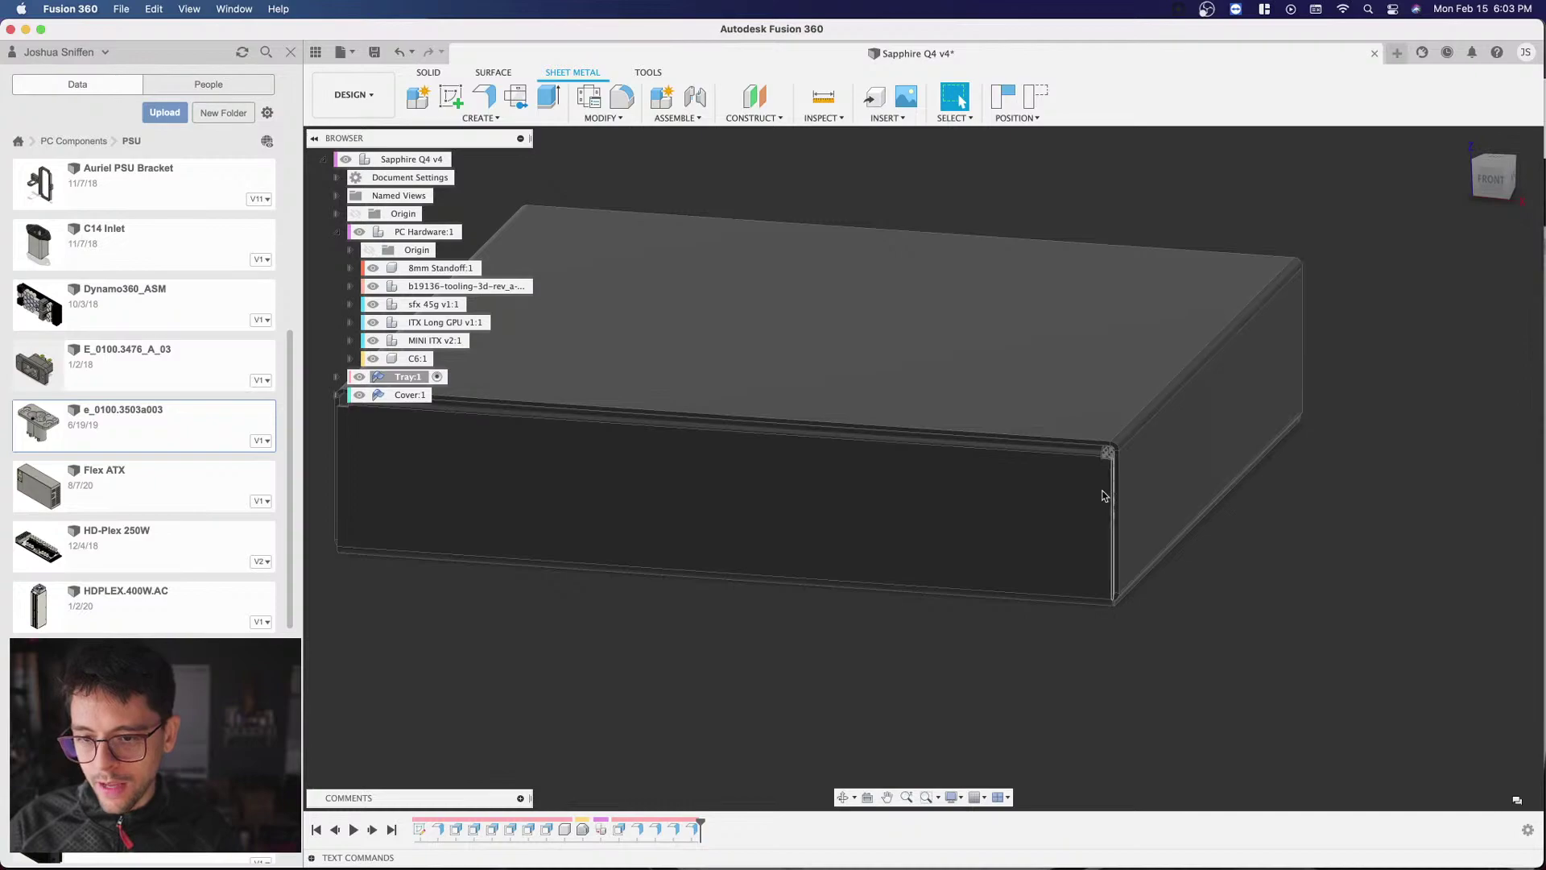
{"action": "scroll", "coordinate": [1096, 471], "scroll_direction": "up", "scroll_amount": 2}
{"action": "scroll", "coordinate": [1074, 620], "scroll_direction": "up", "scroll_amount": 1}
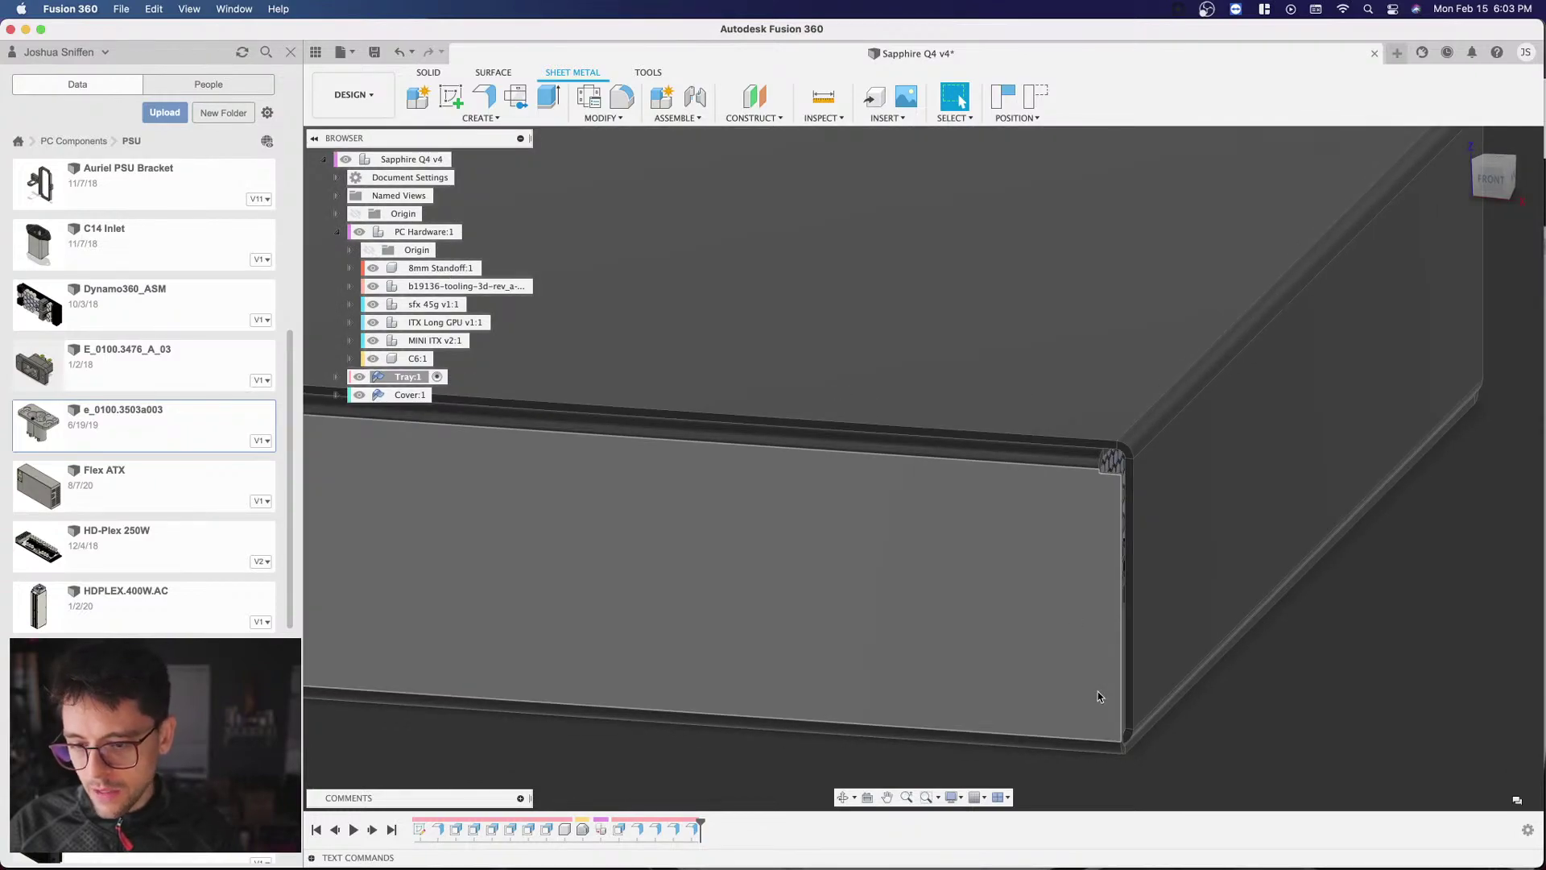
Step: Activate the Cover component for editing
{"action": "left_click", "coordinate": [1490, 177]}
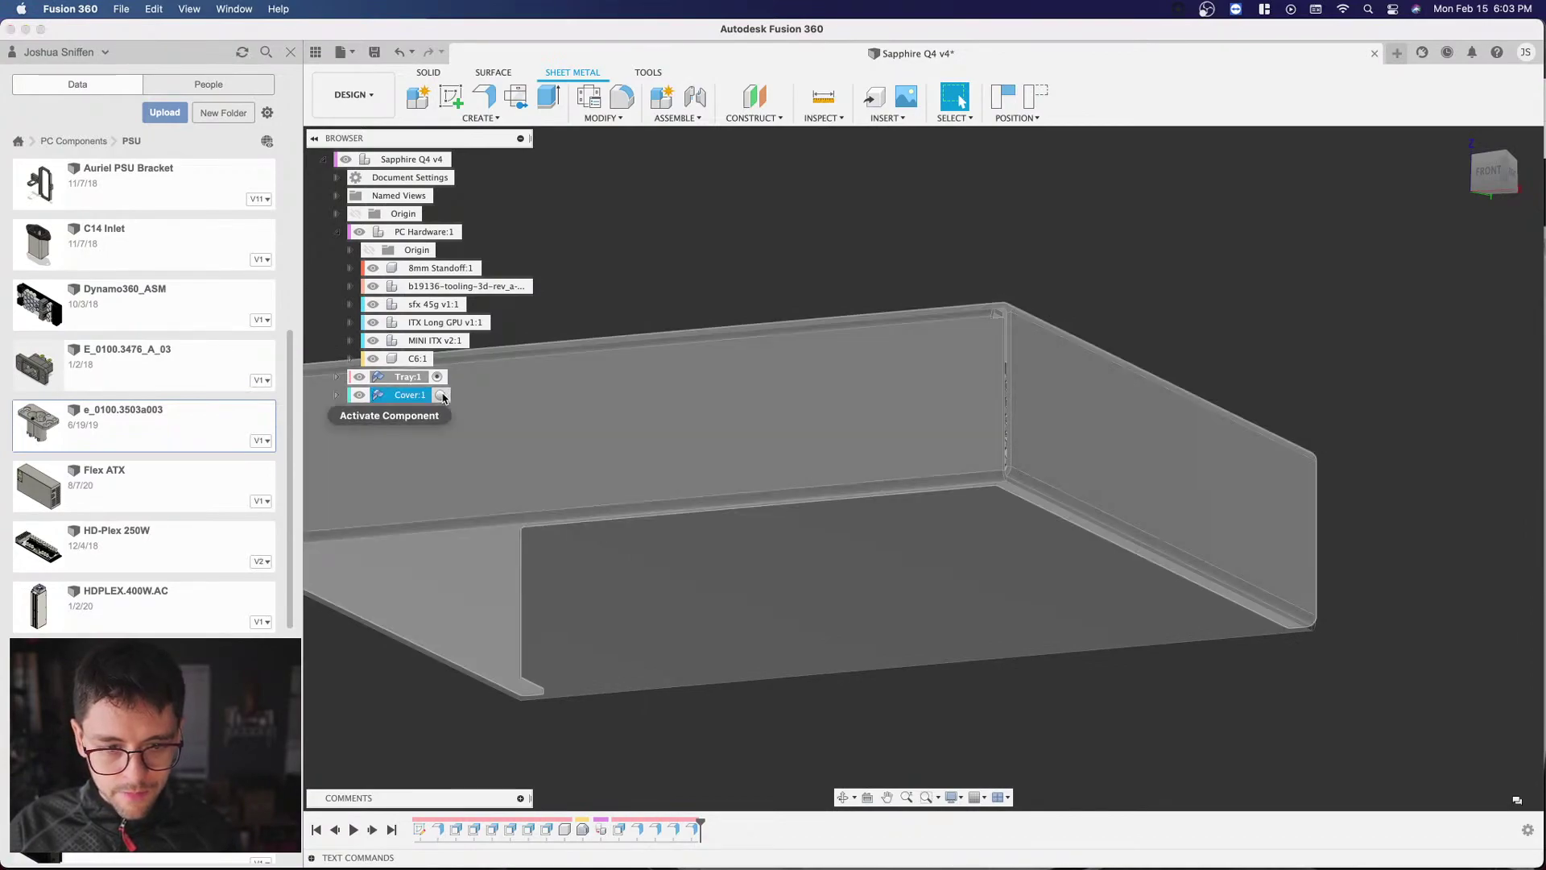
{"action": "left_click", "coordinate": [443, 395]}
{"action": "scroll", "coordinate": [939, 335], "scroll_direction": "up", "scroll_amount": 5}
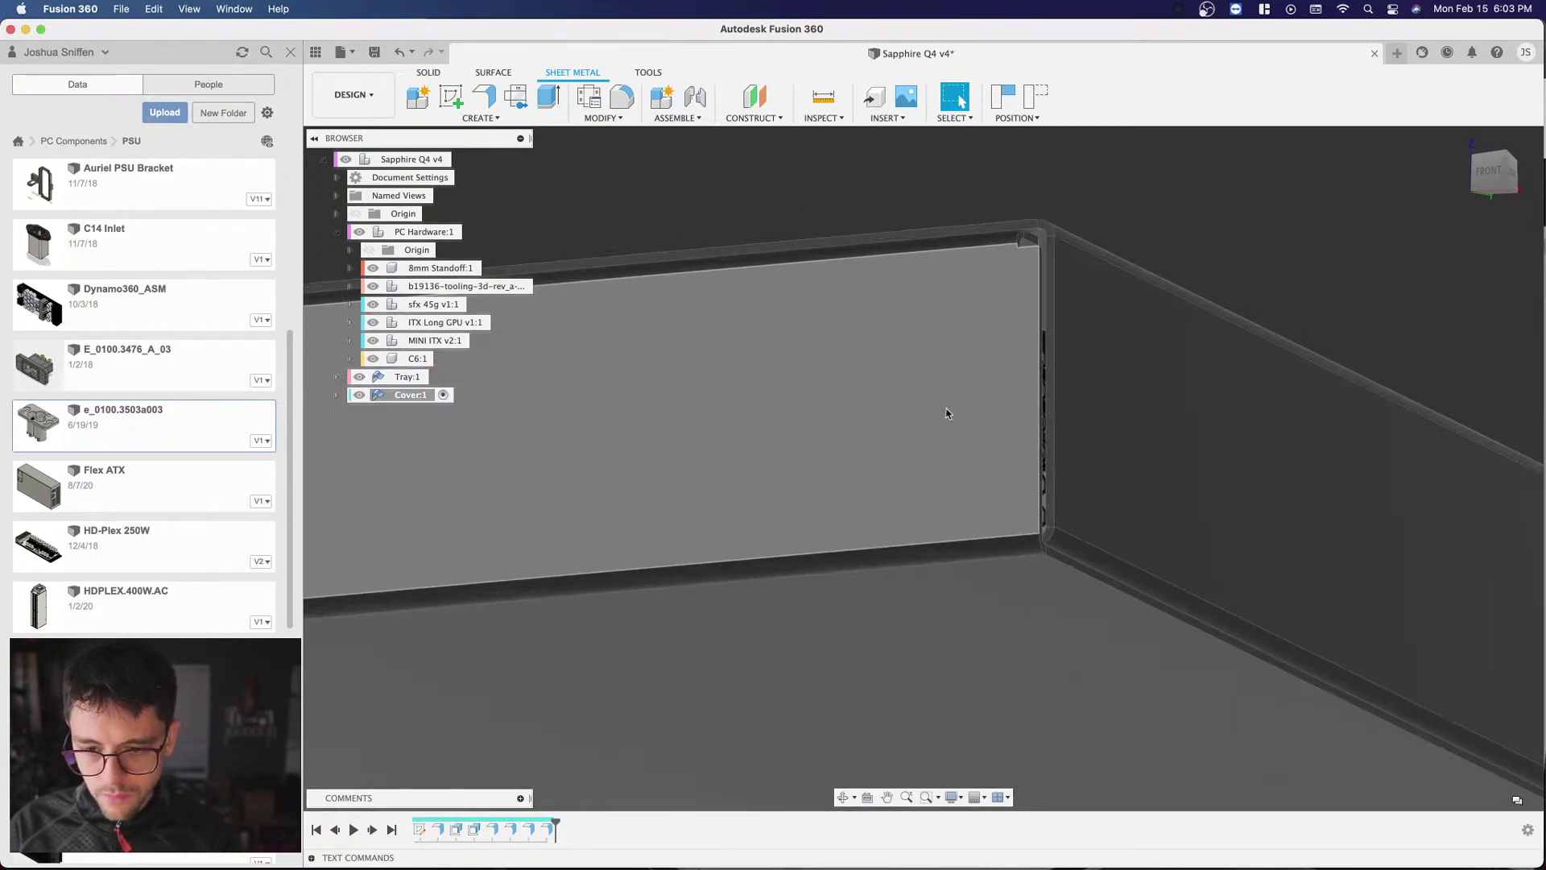
{"action": "middle_click_drag", "start_coordinate": [998, 515], "coordinate": [915, 463], "text": "shift"}
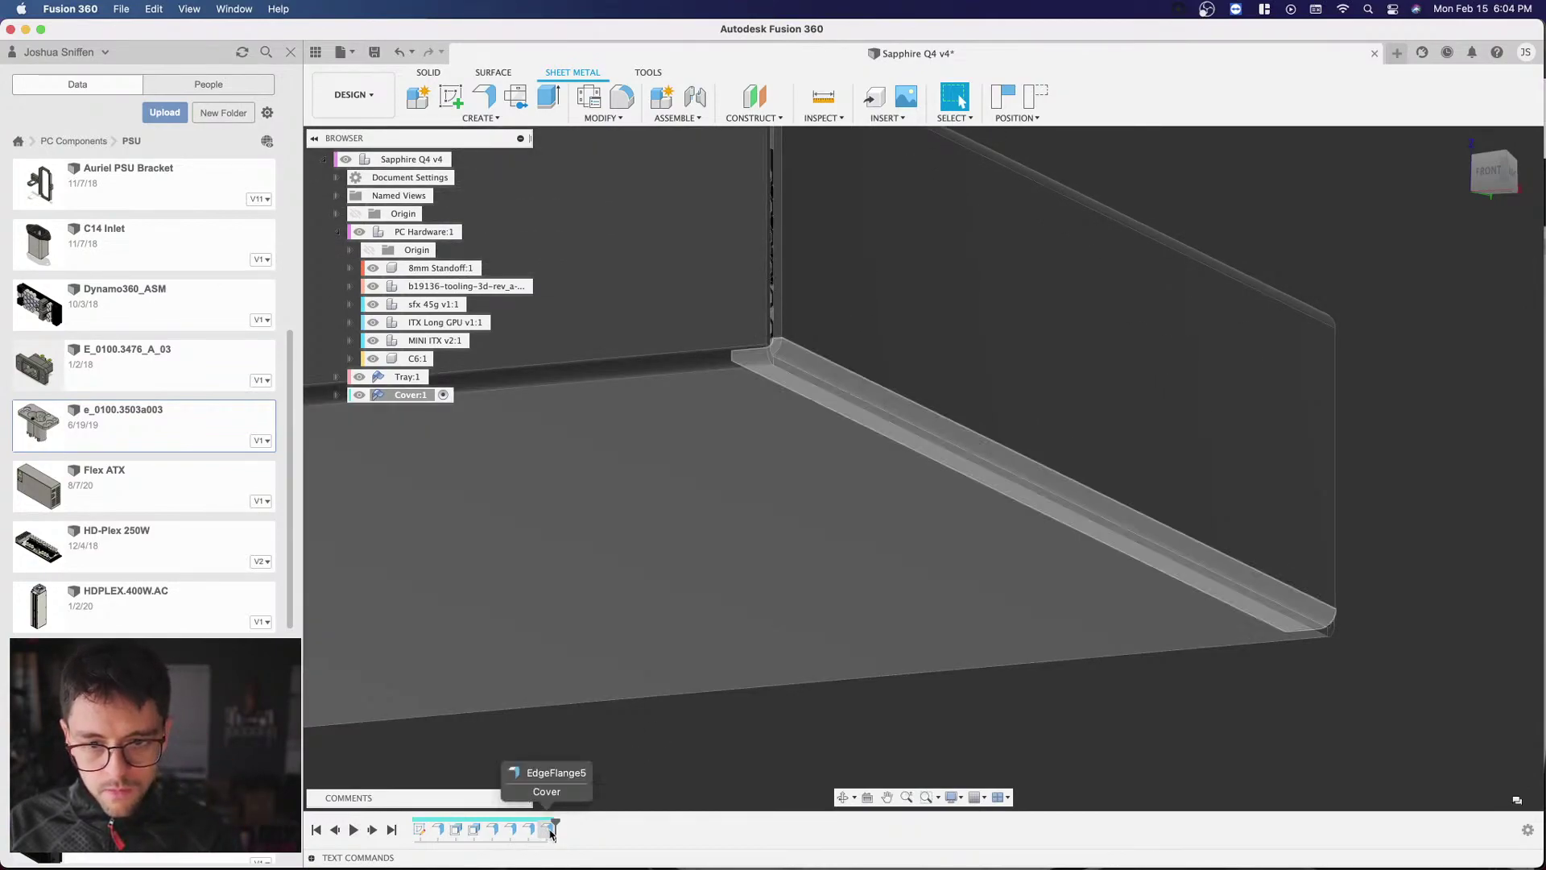
Step: Edit the edge flange along the bottom of the cover's right wall to a symmetric extent with a distance of 155 mm
{"action": "right_click", "coordinate": [549, 832]}
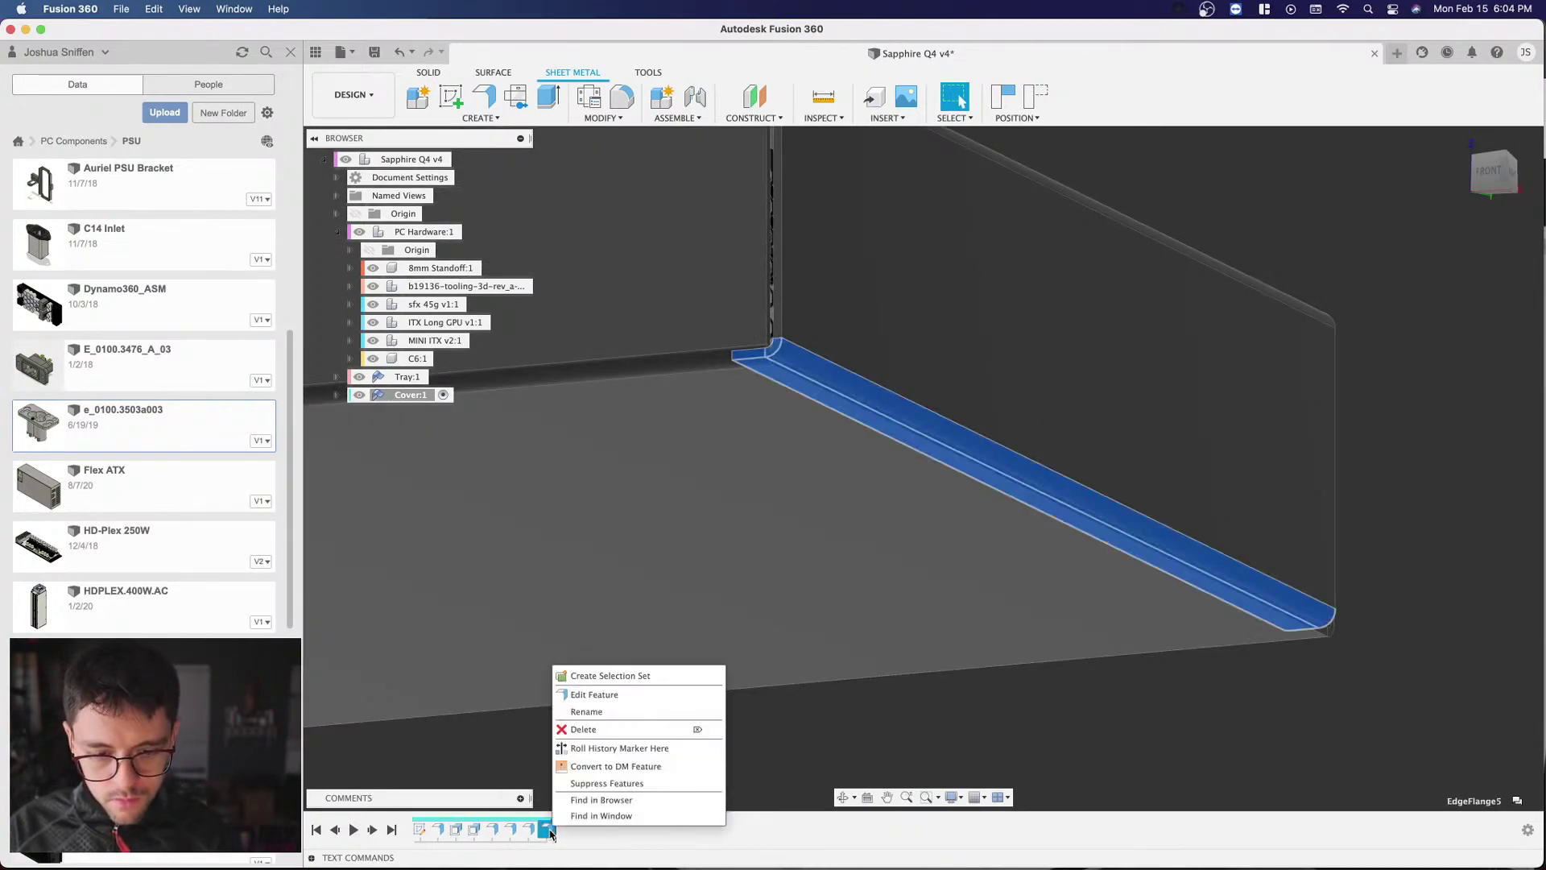
{"action": "left_click", "coordinate": [594, 694]}
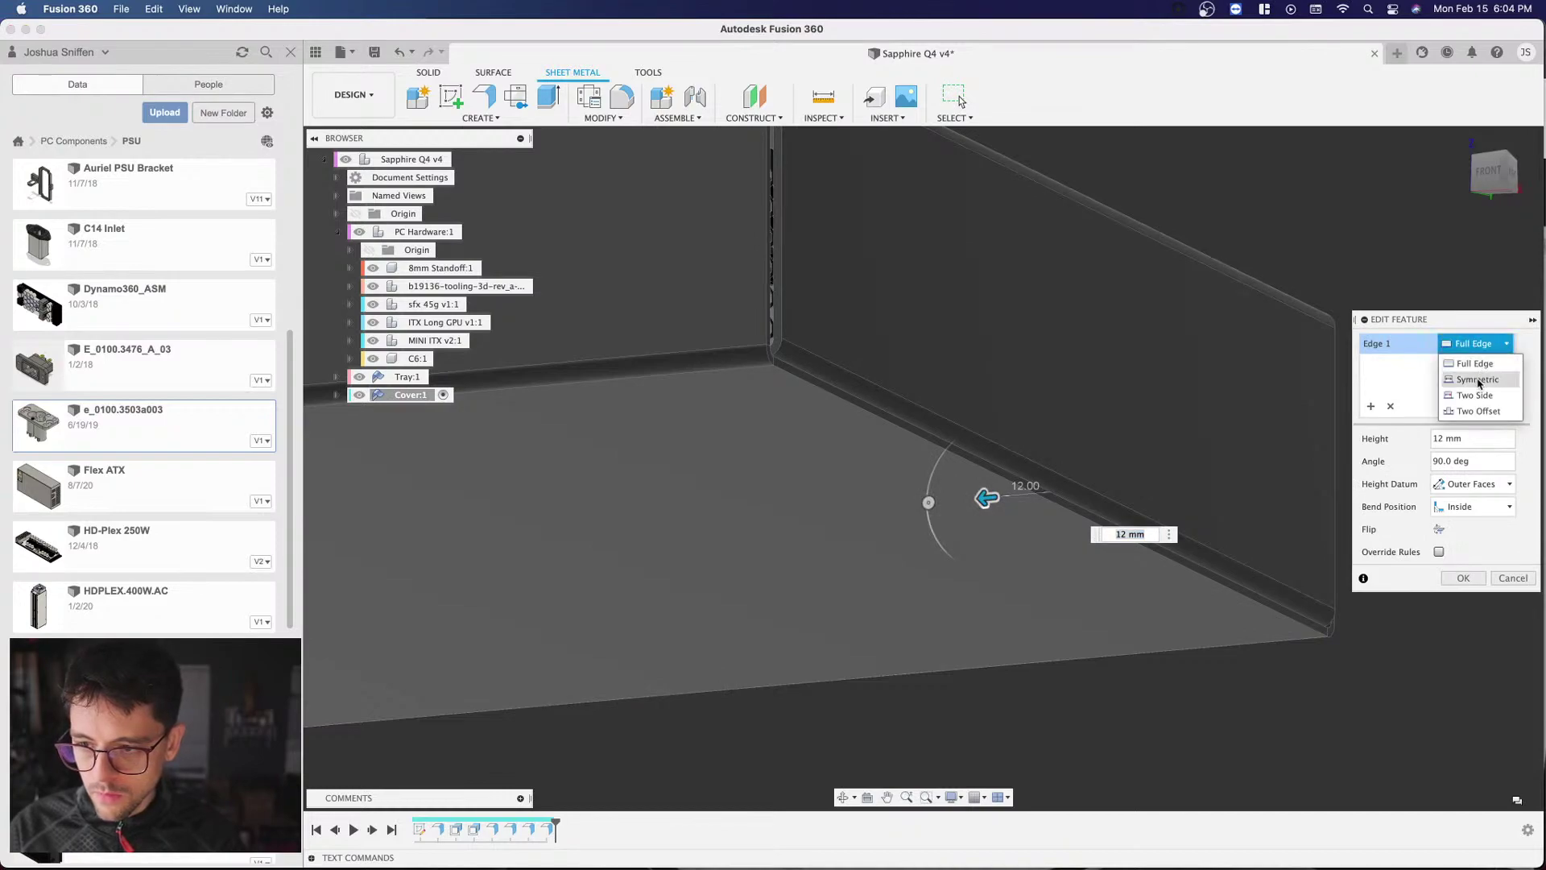
{"action": "left_click", "coordinate": [1478, 380]}
{"action": "middle_click_drag", "start_coordinate": [986, 498], "coordinate": [1262, 462], "text": "shift"}
{"action": "scroll", "coordinate": [589, 412], "scroll_direction": "up", "scroll_amount": 5}
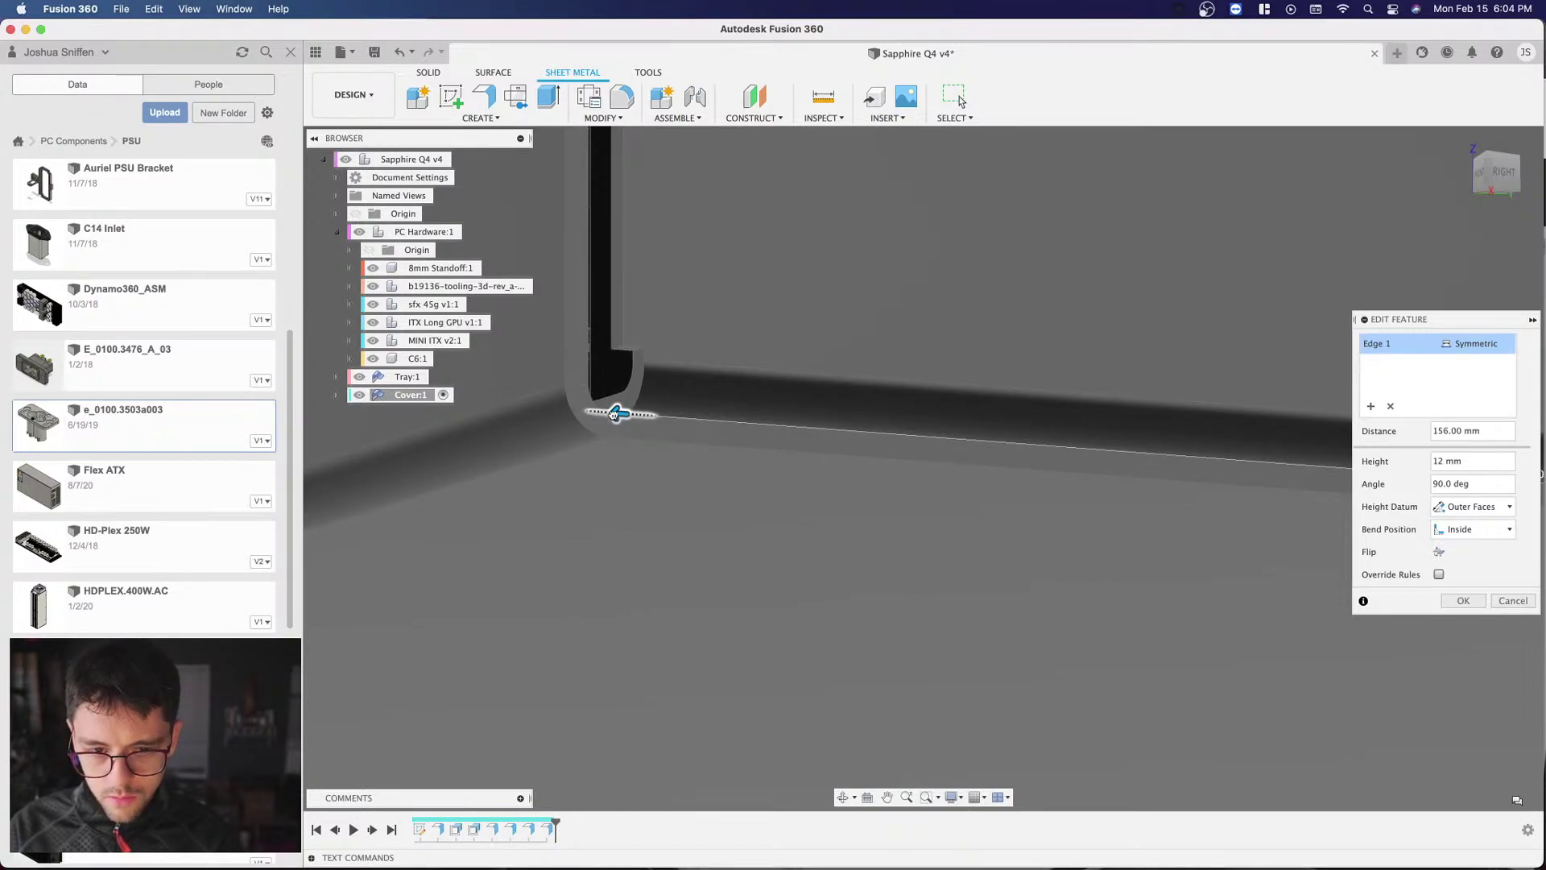
{"action": "scroll", "coordinate": [627, 414], "scroll_direction": "down", "scroll_amount": 5}
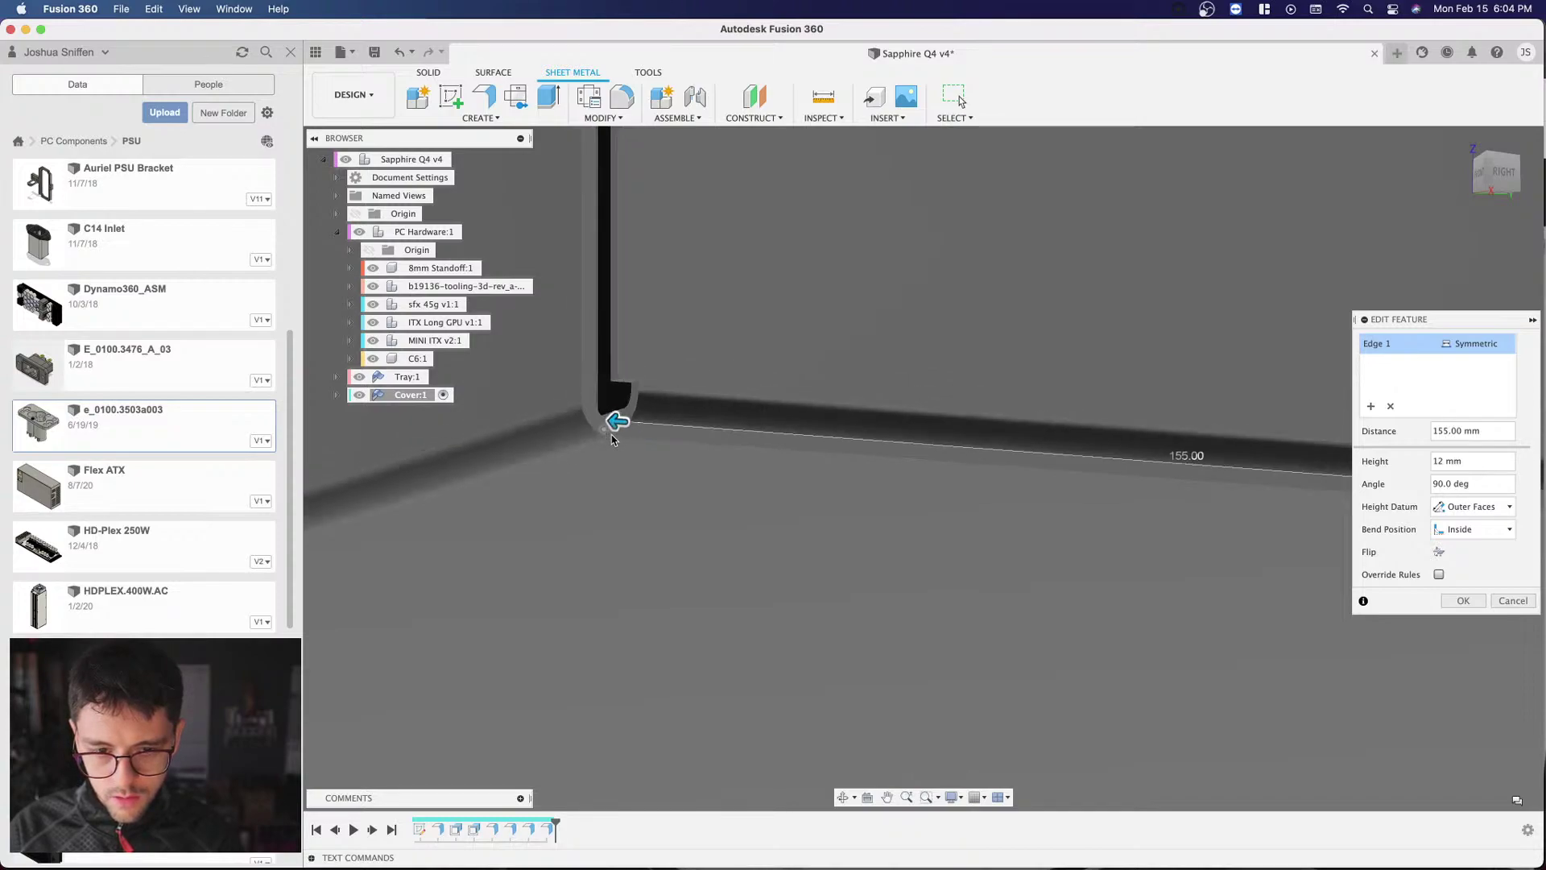
{"action": "left_click", "coordinate": [1502, 172]}
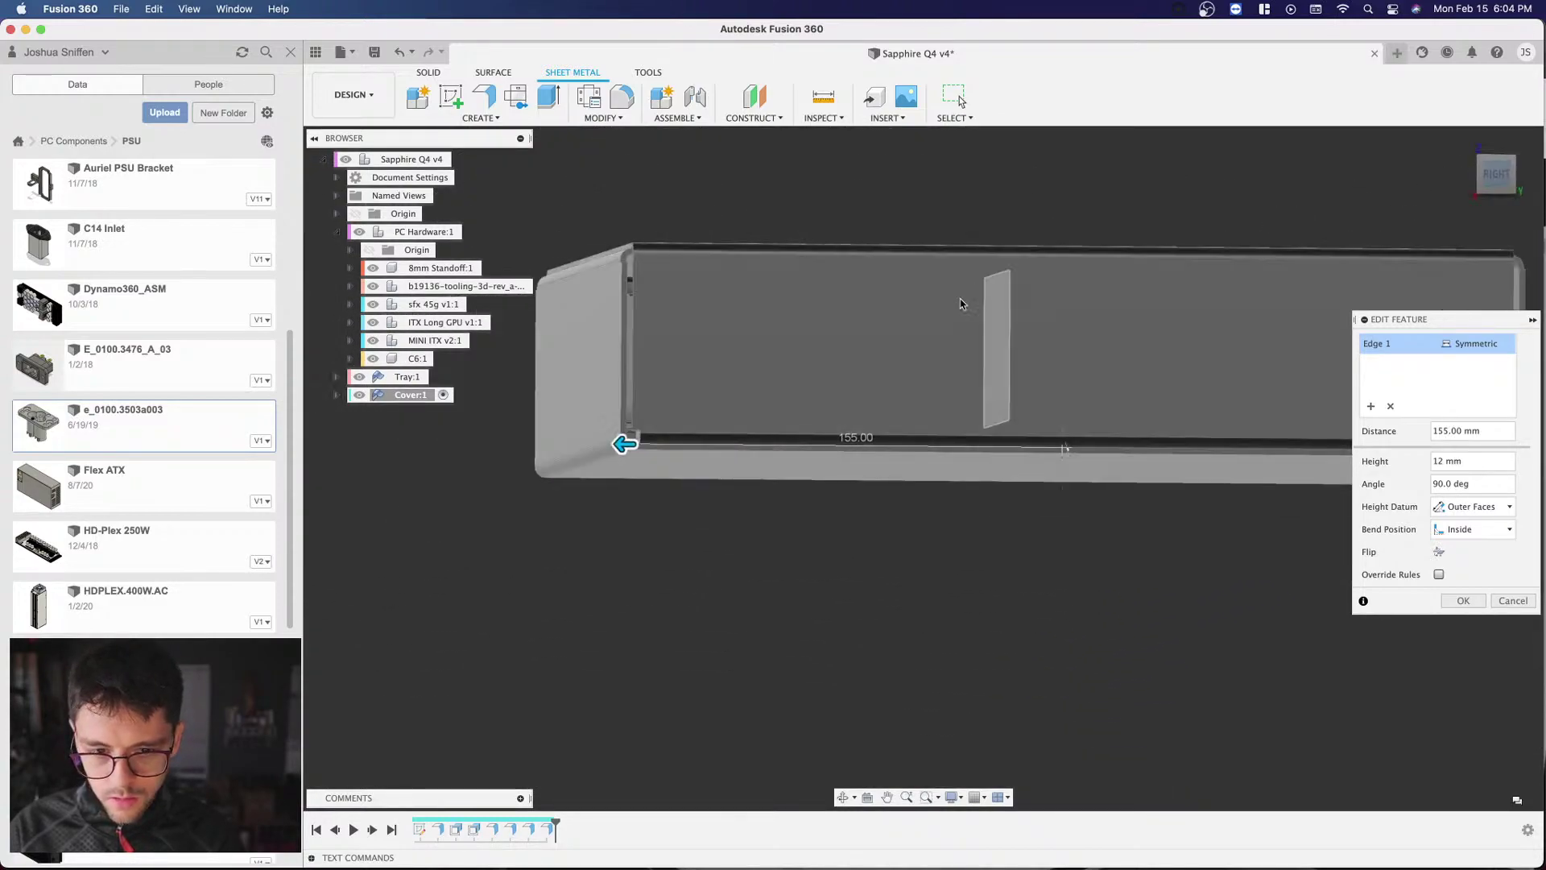
{"action": "scroll", "coordinate": [699, 434], "scroll_direction": "up", "scroll_amount": 5}
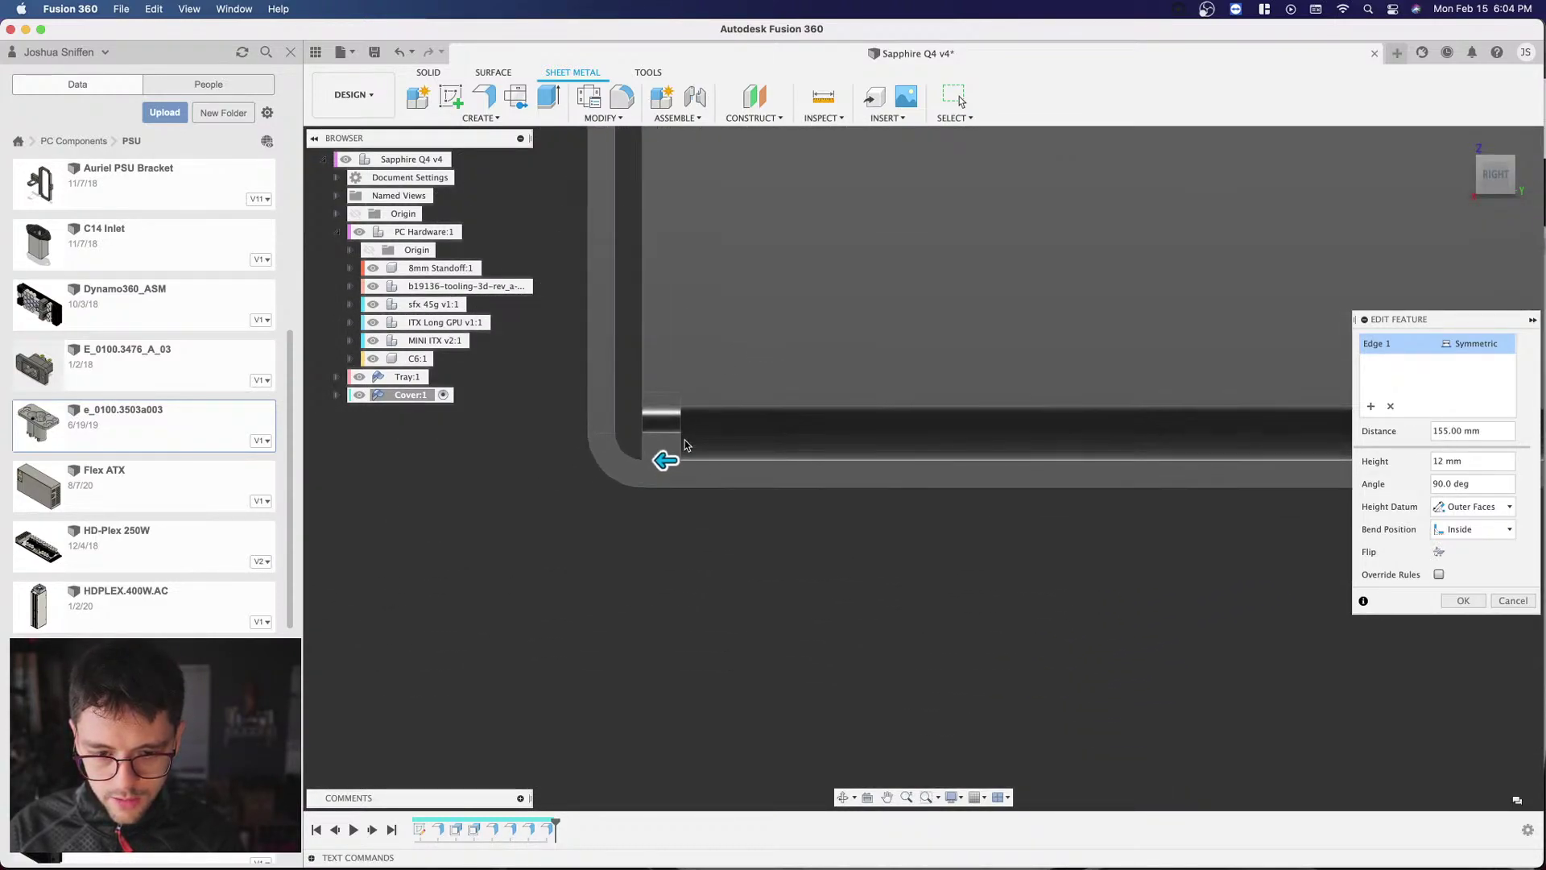
{"action": "scroll", "coordinate": [690, 508], "scroll_direction": "down", "scroll_amount": 3}
{"action": "left_click", "coordinate": [1457, 601]}
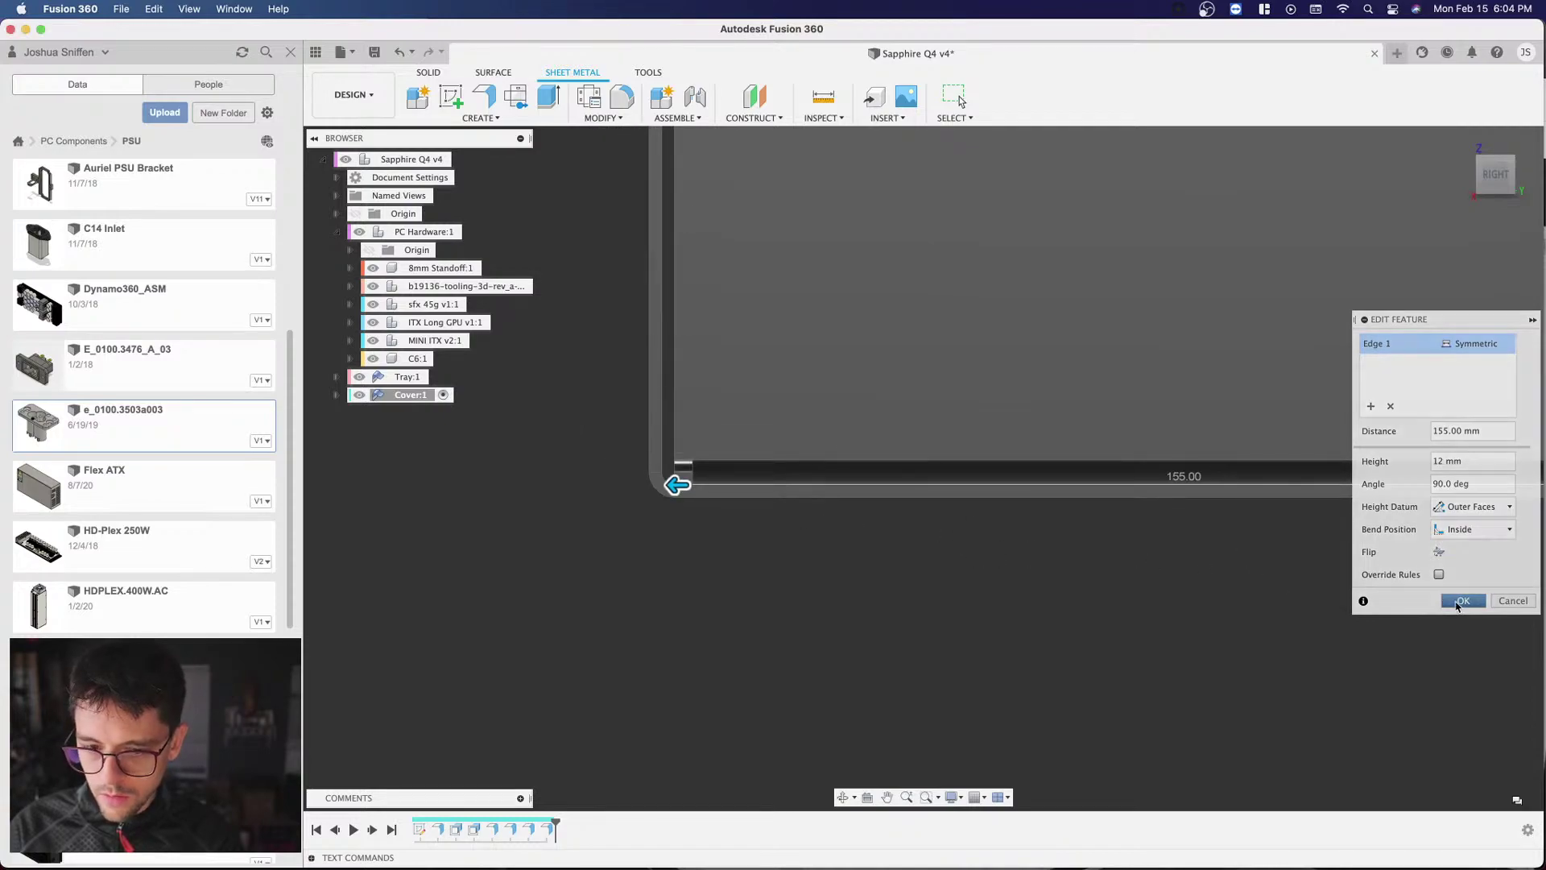
Step: Edit the cover's other bottom edge flange, on the opposite side wall, to a symmetric extent with a distance of 155 mm
{"action": "scroll", "coordinate": [572, 531], "scroll_direction": "down", "scroll_amount": 3}
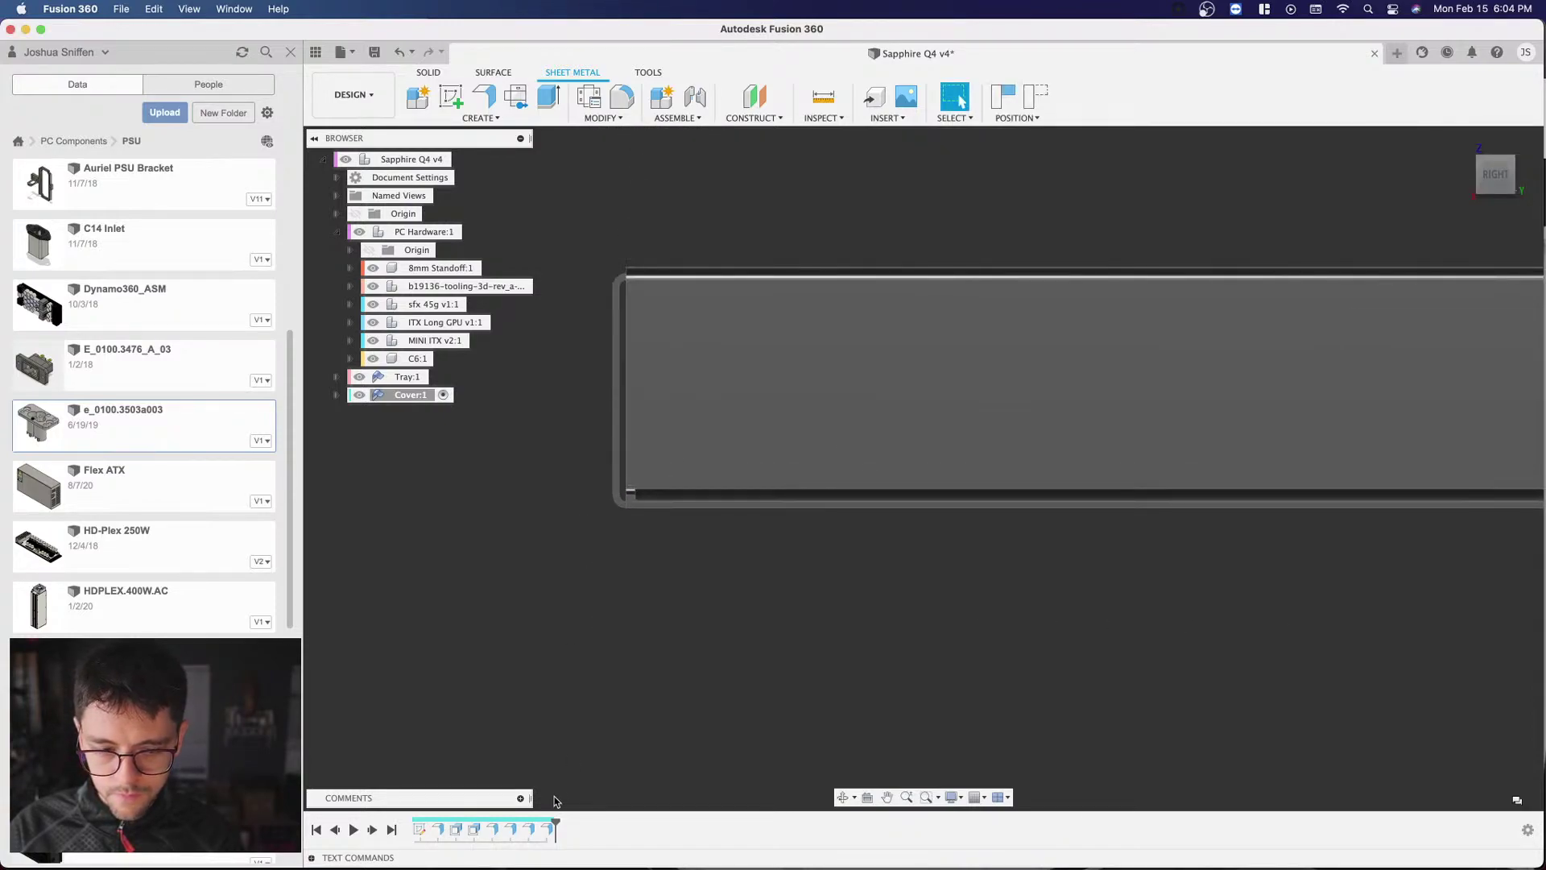
{"action": "right_click", "coordinate": [508, 830]}
{"action": "left_click", "coordinate": [543, 694]}
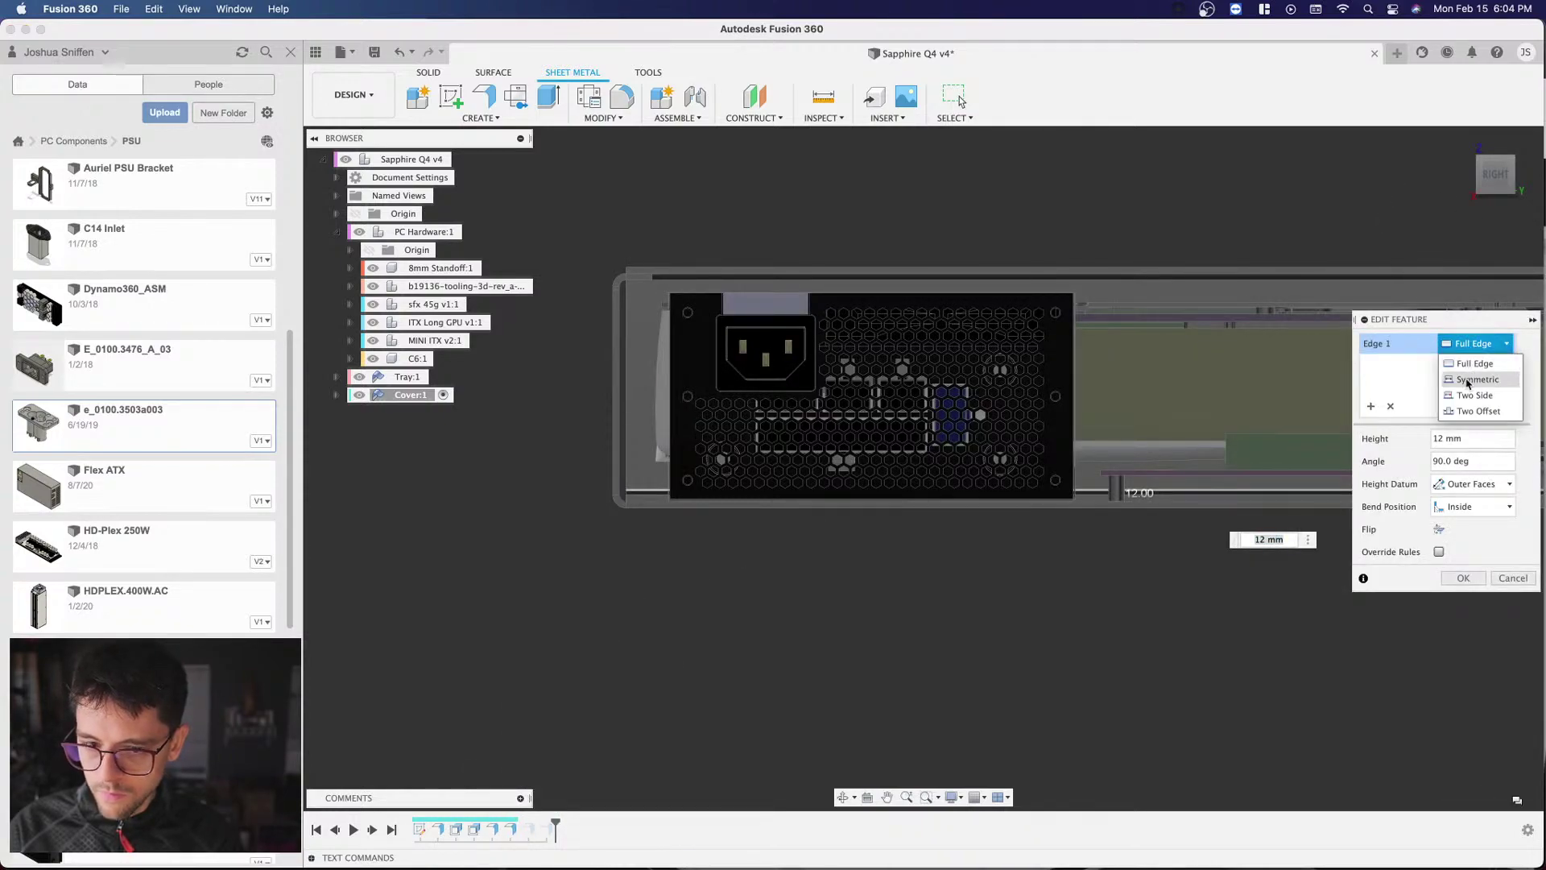
{"action": "left_click", "coordinate": [1477, 379]}
{"action": "scroll", "coordinate": [636, 500], "scroll_direction": "up", "scroll_amount": 5}
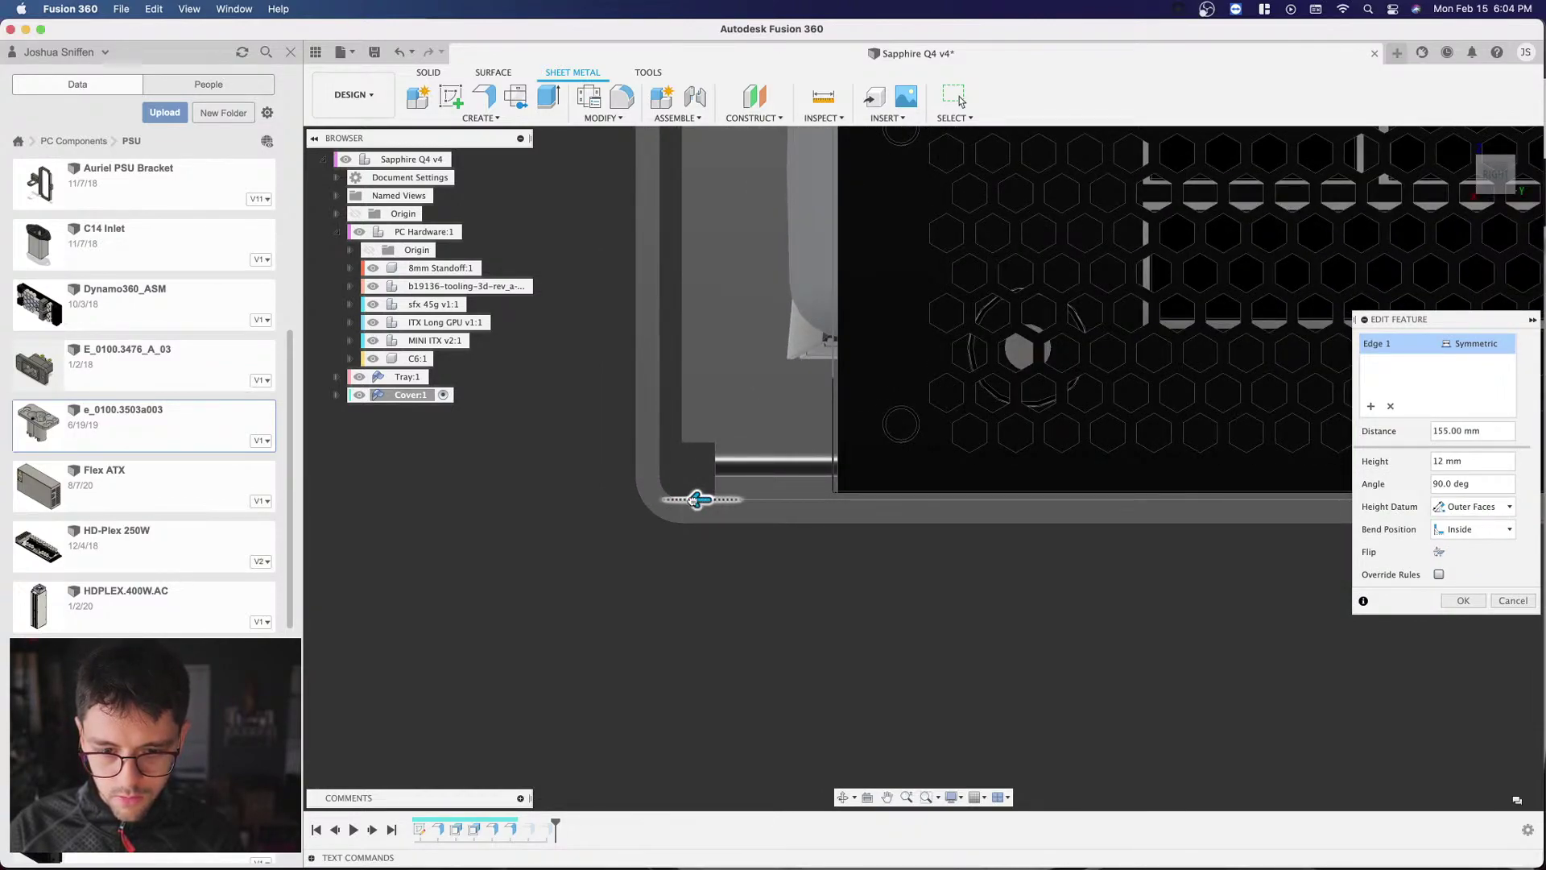
{"action": "left_click", "coordinate": [1463, 601]}
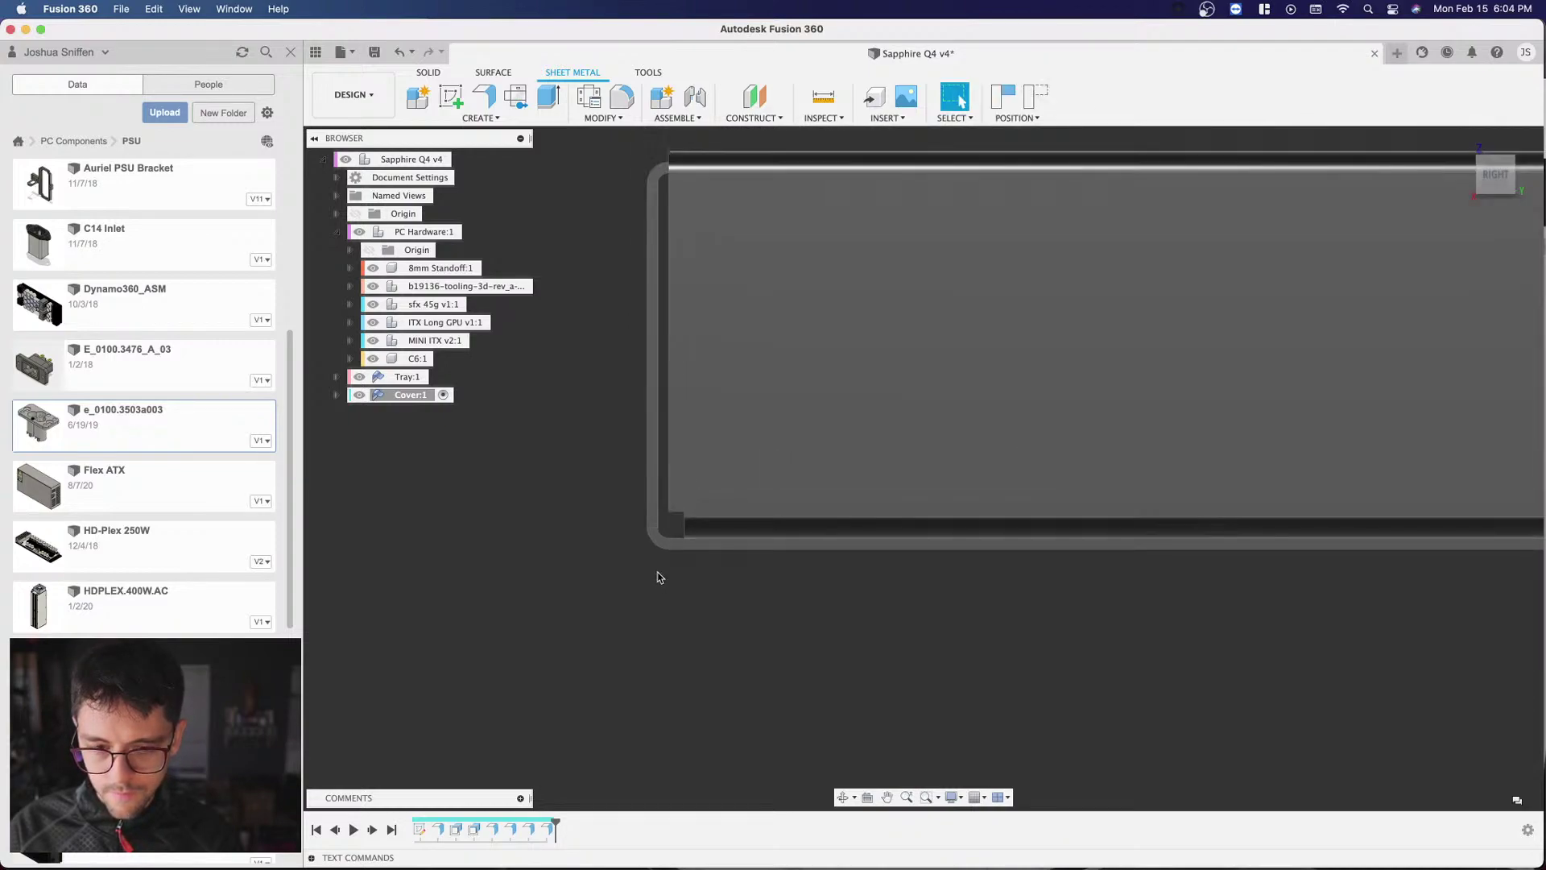
Step: Examine the case corners on the right side, including the vertical gap beside the end of the cover's right wall
{"action": "scroll", "coordinate": [649, 572], "scroll_direction": "down", "scroll_amount": 3}
{"action": "scroll", "coordinate": [1378, 568], "scroll_direction": "up", "scroll_amount": 2}
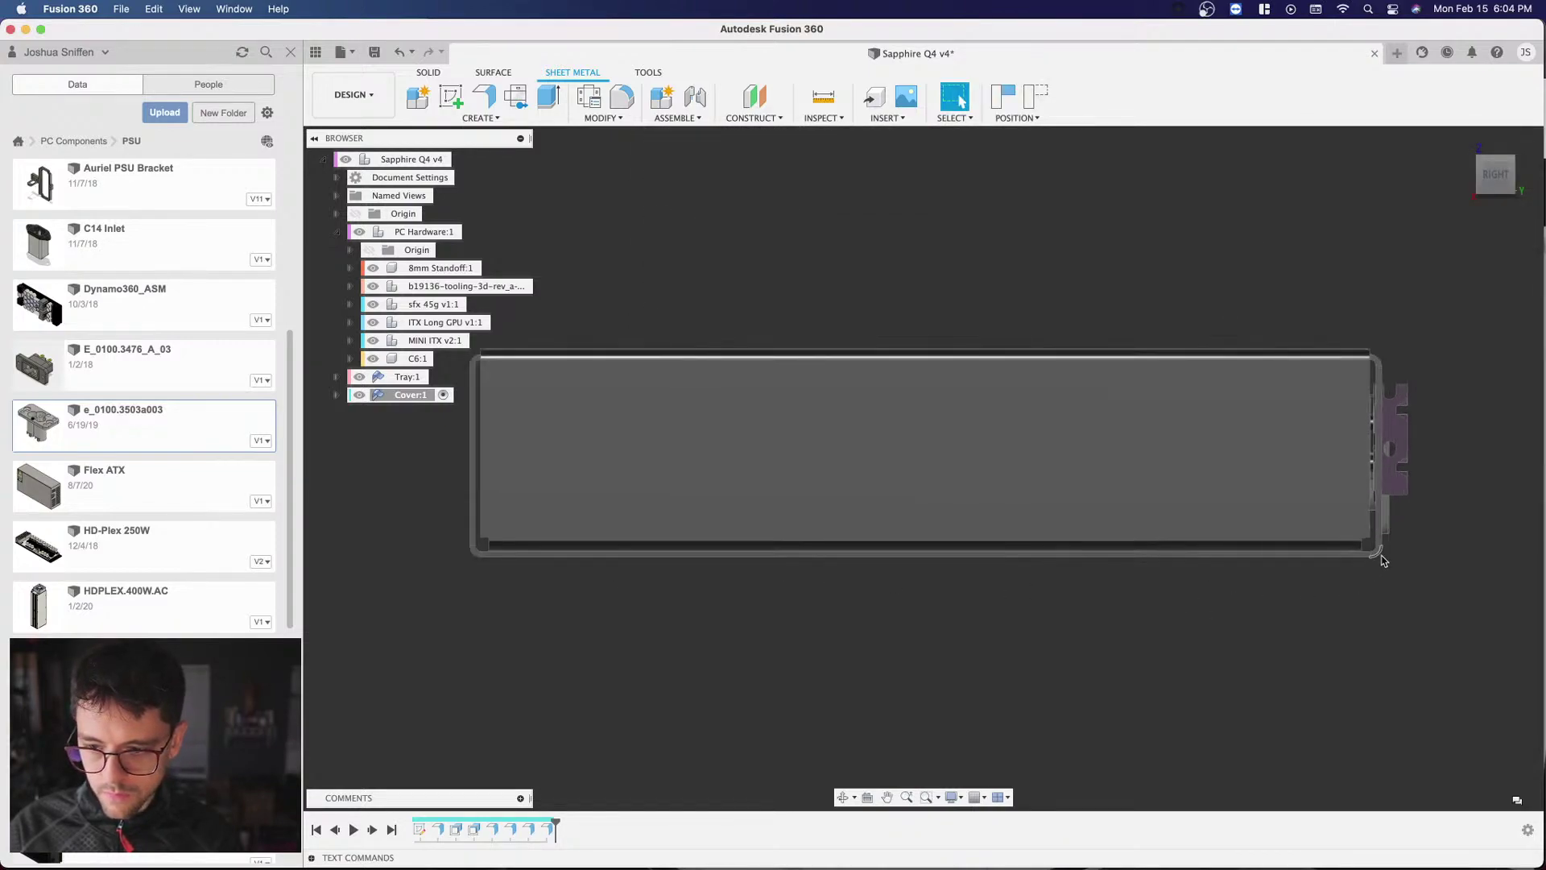
{"action": "left_click_drag", "start_coordinate": [1496, 184], "coordinate": [1466, 190]}
{"action": "scroll", "coordinate": [970, 631], "scroll_direction": "down", "scroll_amount": 3}
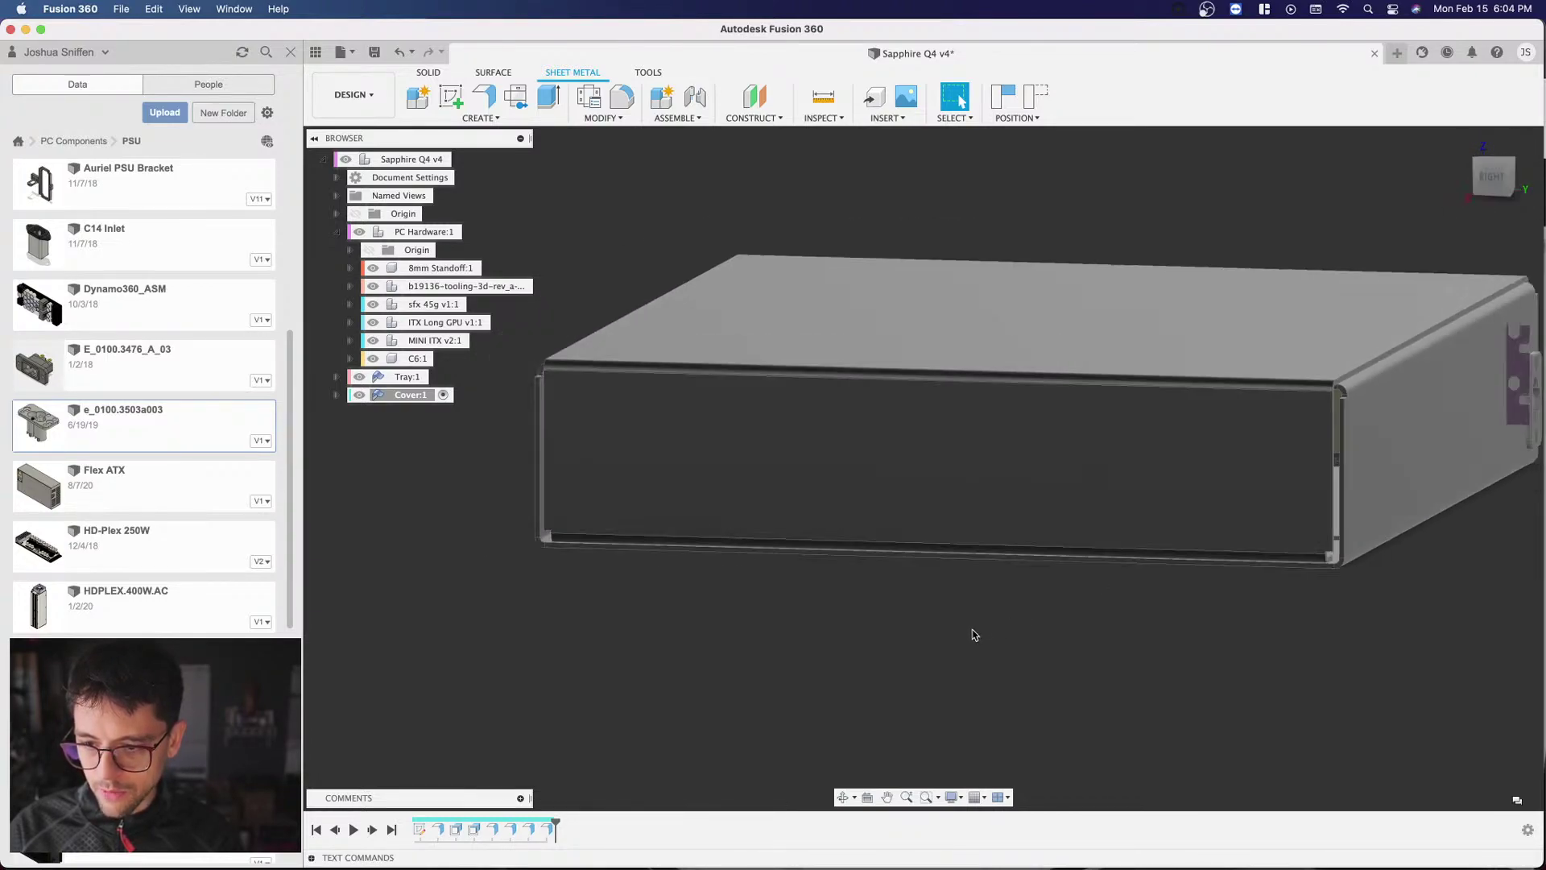
{"action": "scroll", "coordinate": [1235, 480], "scroll_direction": "up", "scroll_amount": 2}
{"action": "scroll", "coordinate": [1037, 520], "scroll_direction": "down", "scroll_amount": 2}
{"action": "scroll", "coordinate": [1039, 519], "scroll_direction": "up", "scroll_amount": 6}
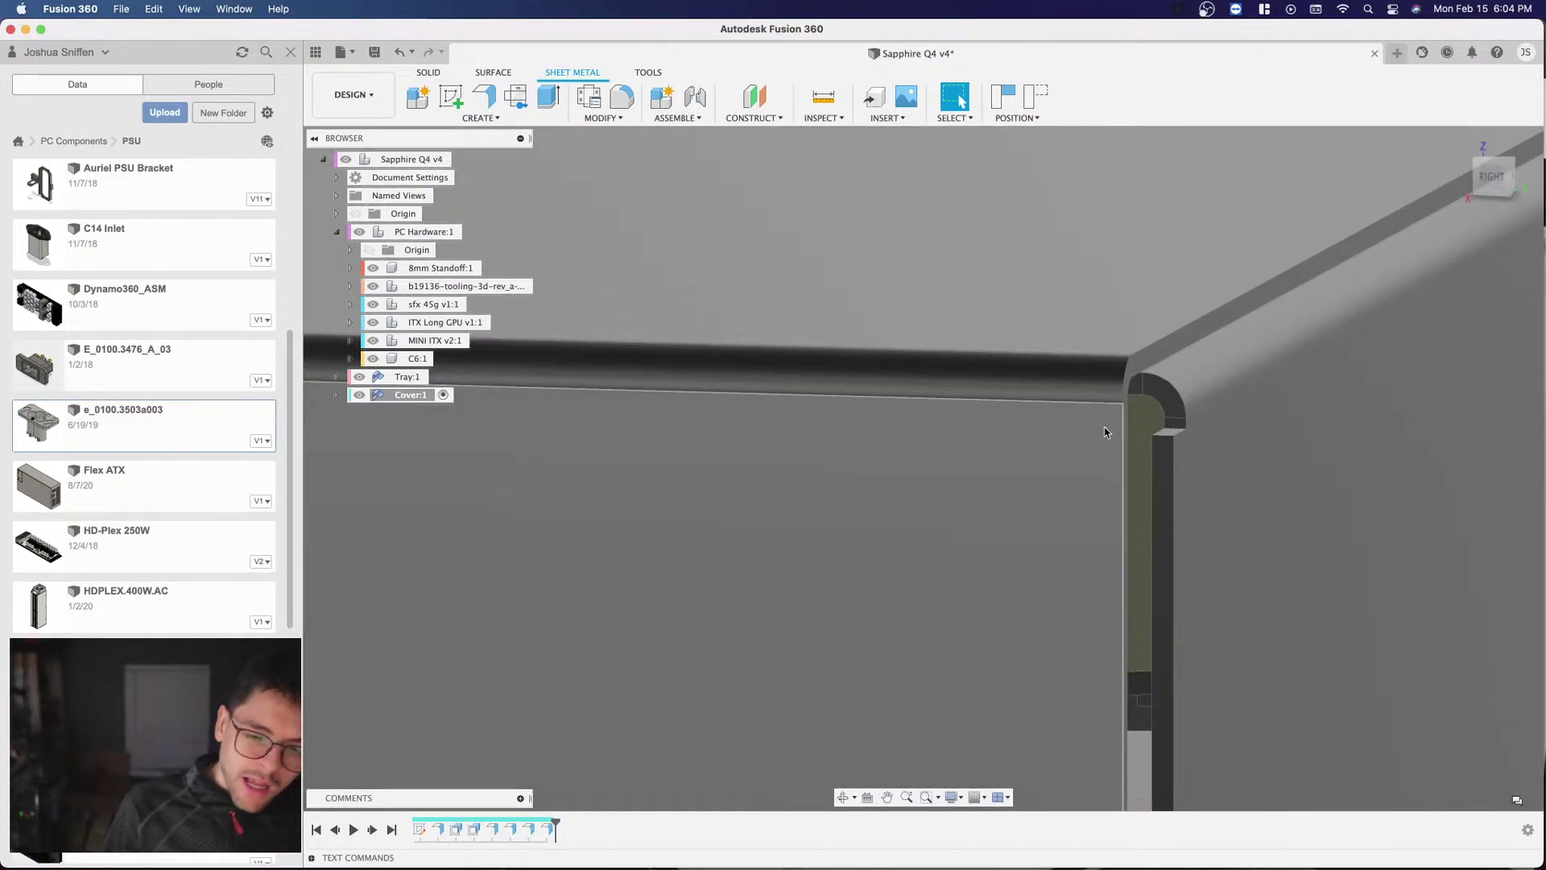
{"action": "middle_click_drag", "start_coordinate": [1105, 433], "coordinate": [1374, 231], "text": "shift"}
{"action": "middle_click_drag", "start_coordinate": [923, 468], "coordinate": [993, 385], "text": "shift"}
{"action": "scroll", "coordinate": [996, 379], "scroll_direction": "up", "scroll_amount": 3}
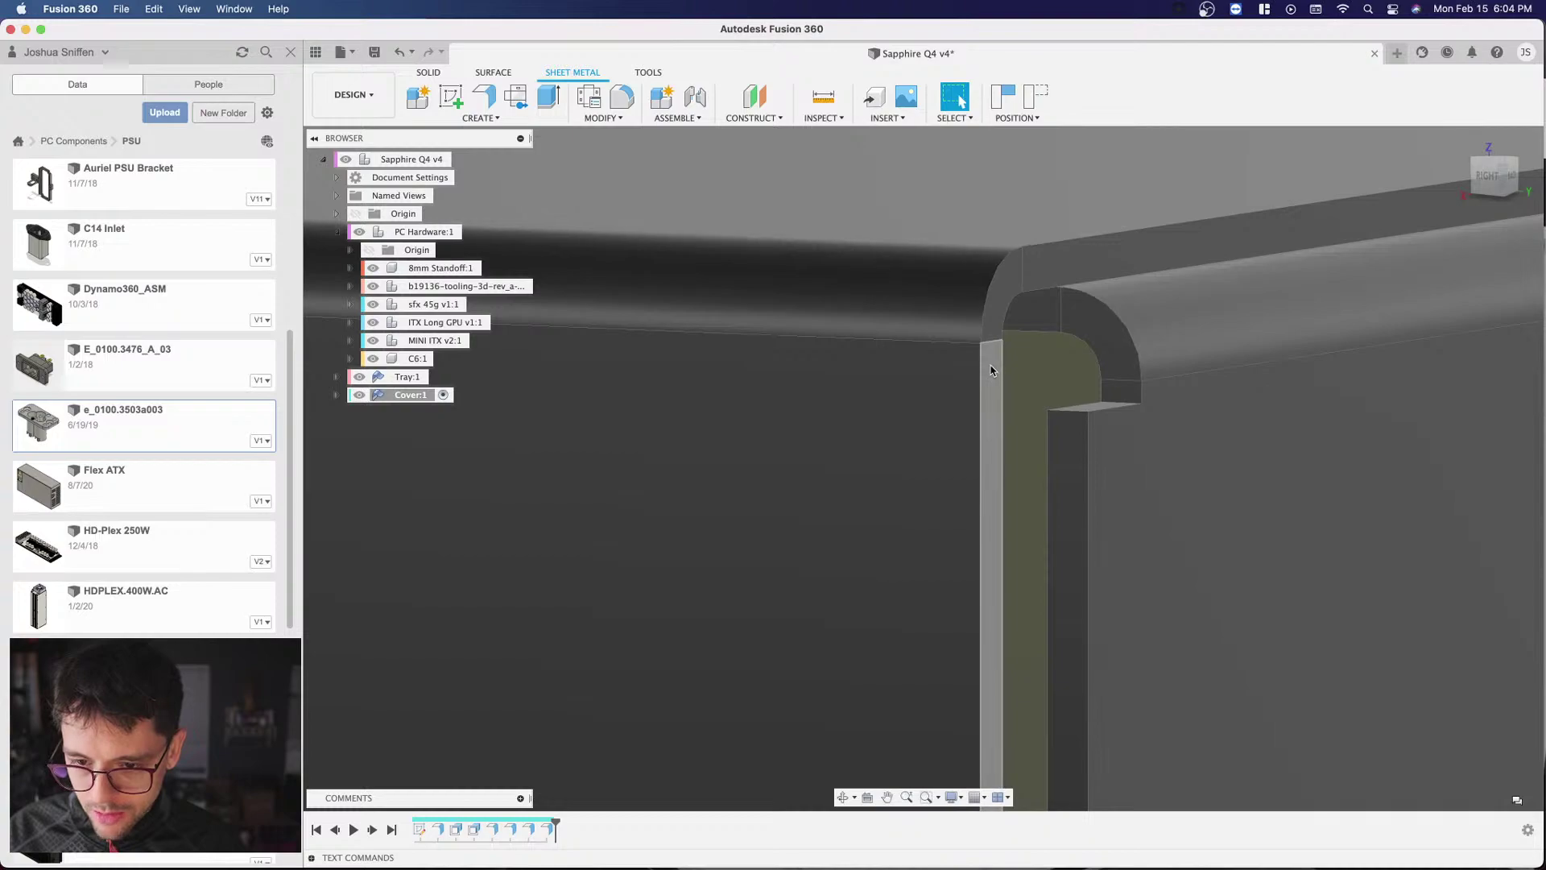
{"action": "scroll", "coordinate": [991, 371], "scroll_direction": "down", "scroll_amount": 5}
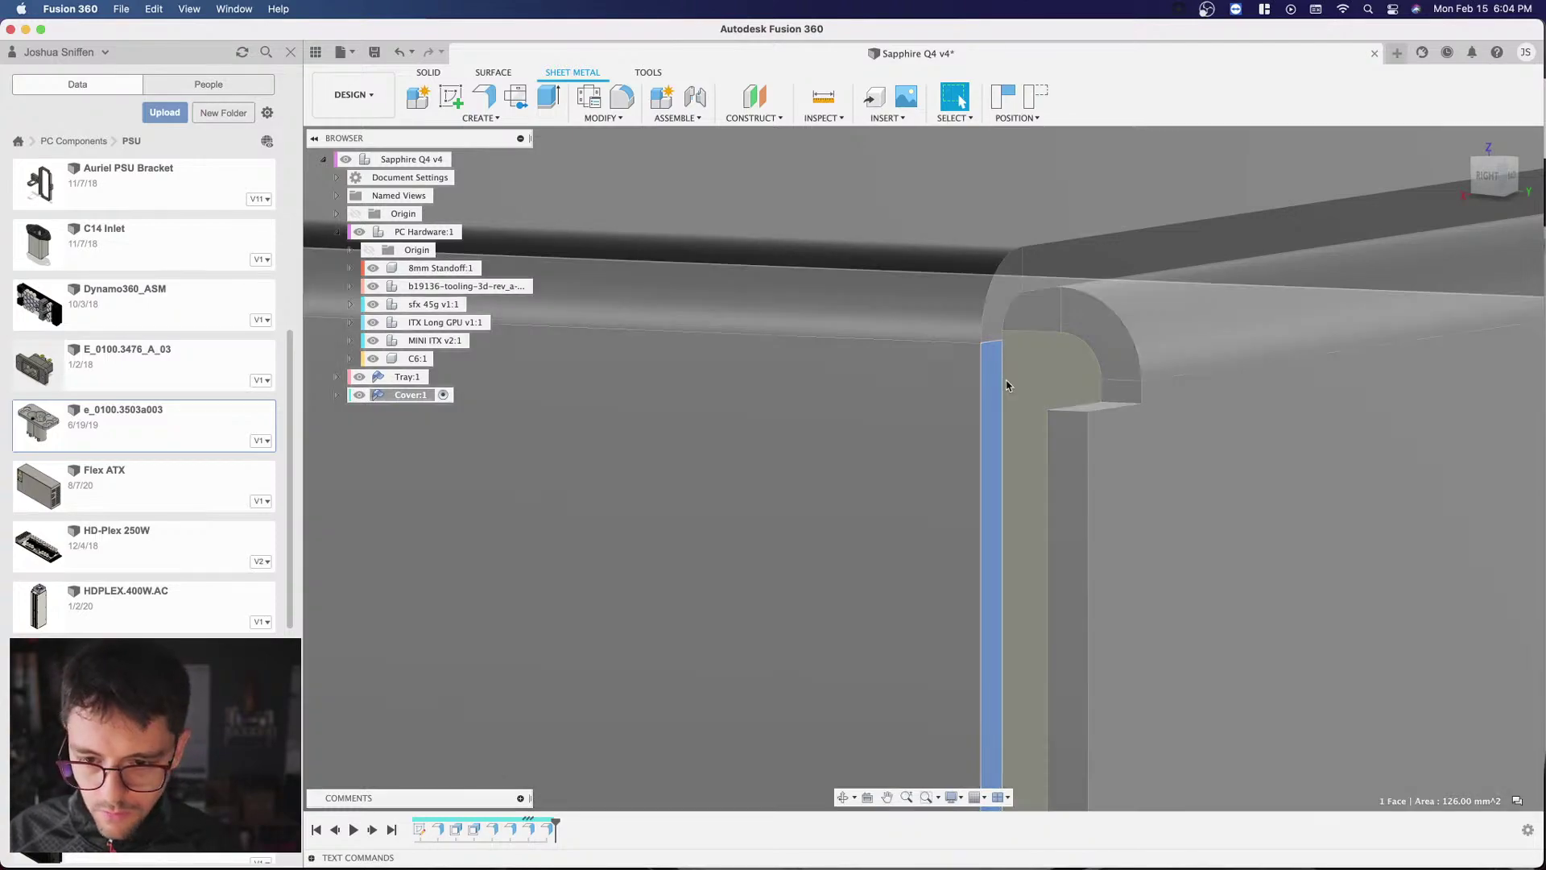
{"action": "key", "text": "q"}
{"action": "scroll", "coordinate": [992, 336], "scroll_direction": "up", "scroll_amount": 2}
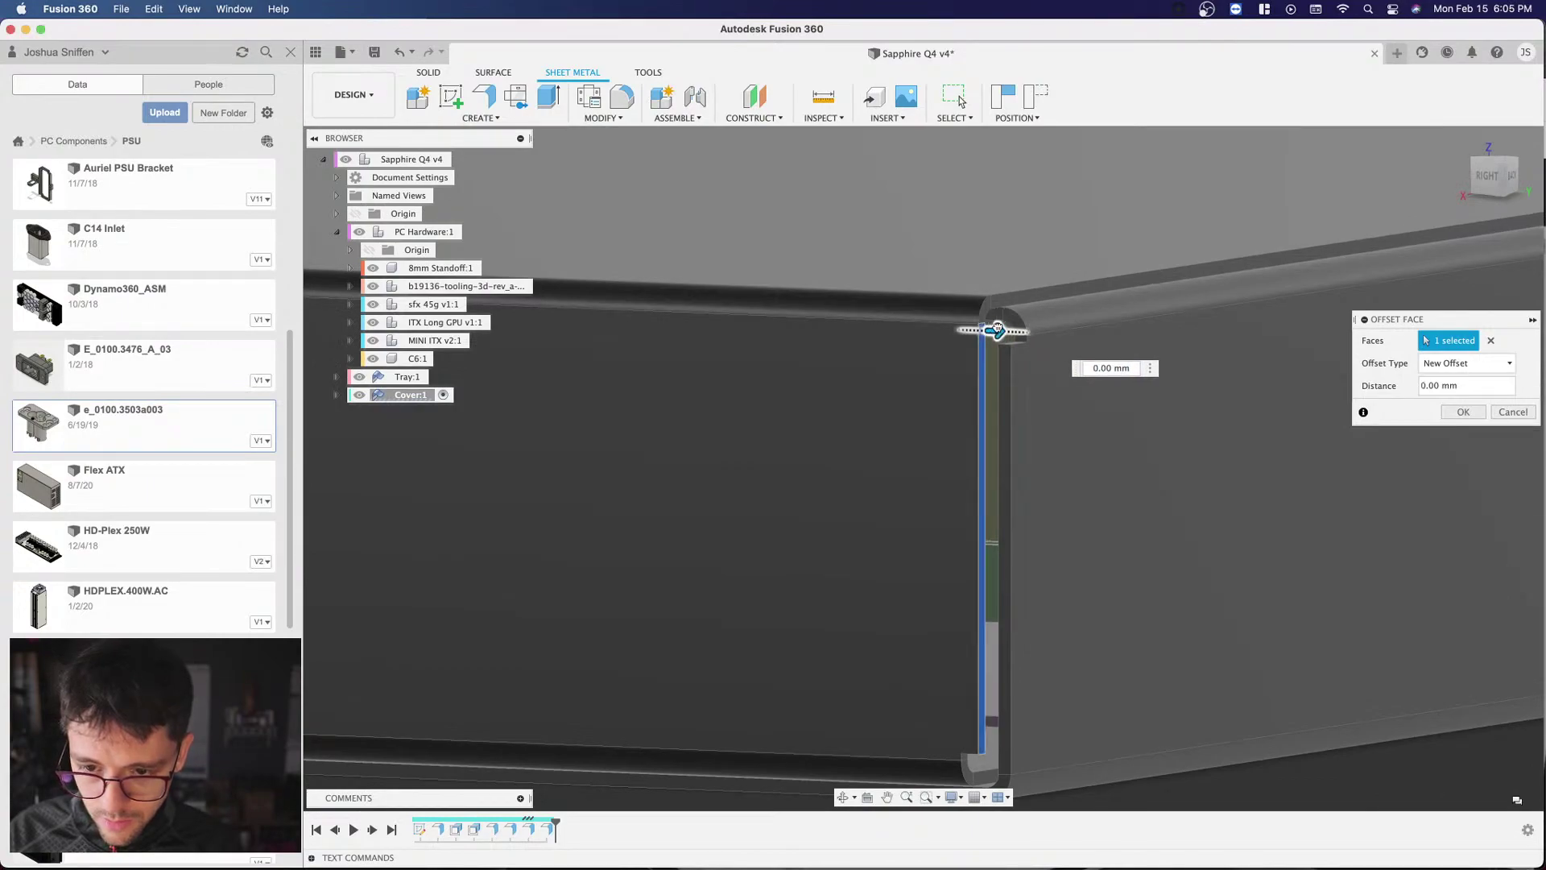
{"action": "left_click", "coordinate": [1511, 410]}
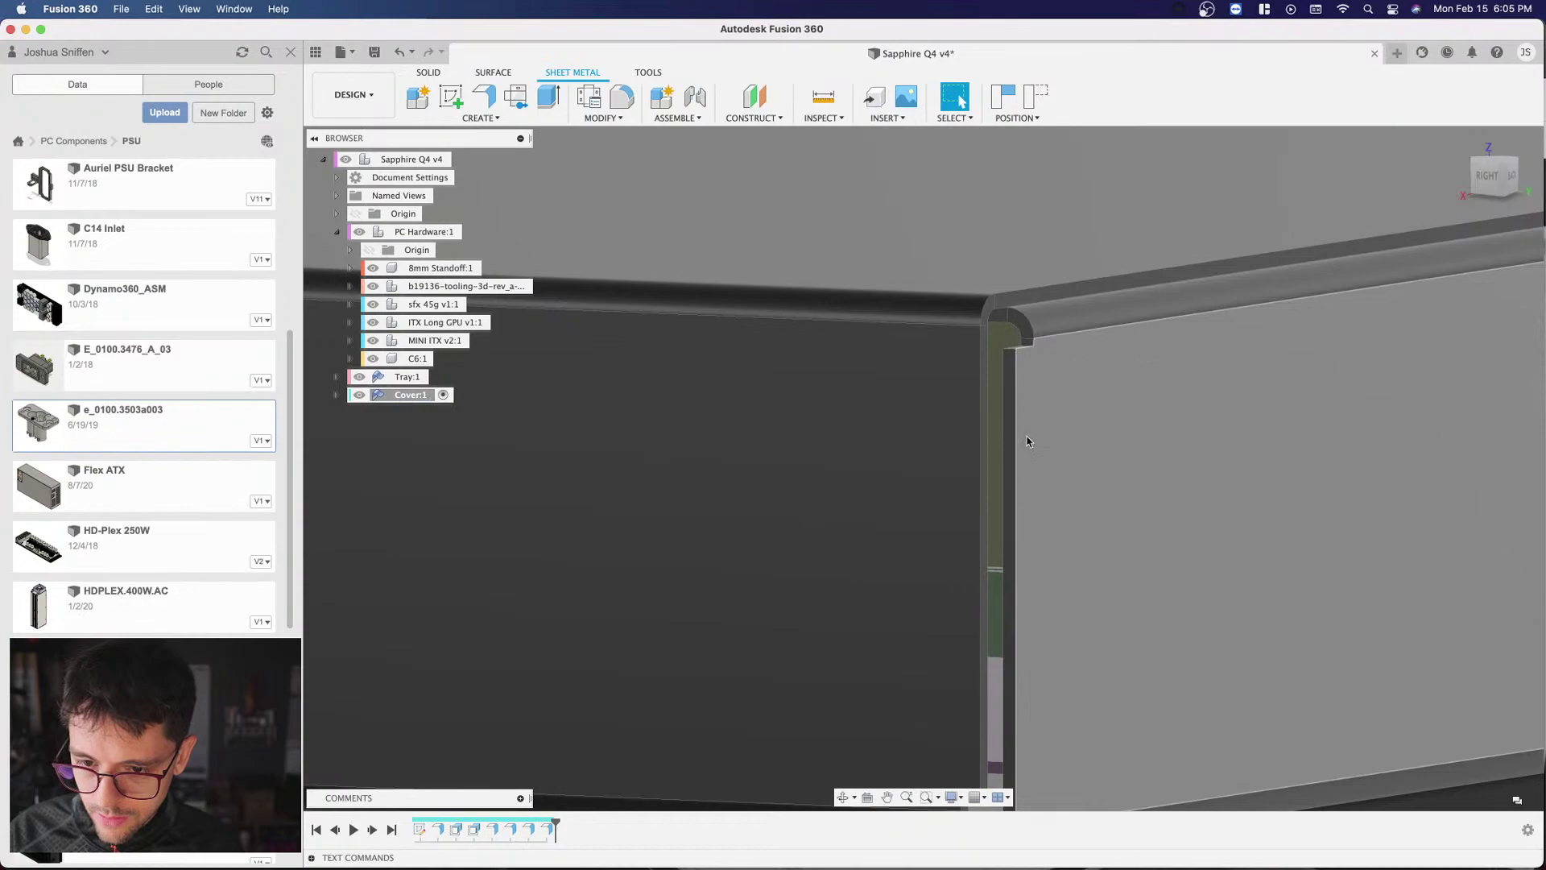
Step: Examine the rear left corner near the power inlet for the gap between the tray's back wall and the cover's left wall
{"action": "scroll", "coordinate": [1459, 190], "scroll_direction": "down", "scroll_amount": 3}
{"action": "left_click", "coordinate": [1509, 181]}
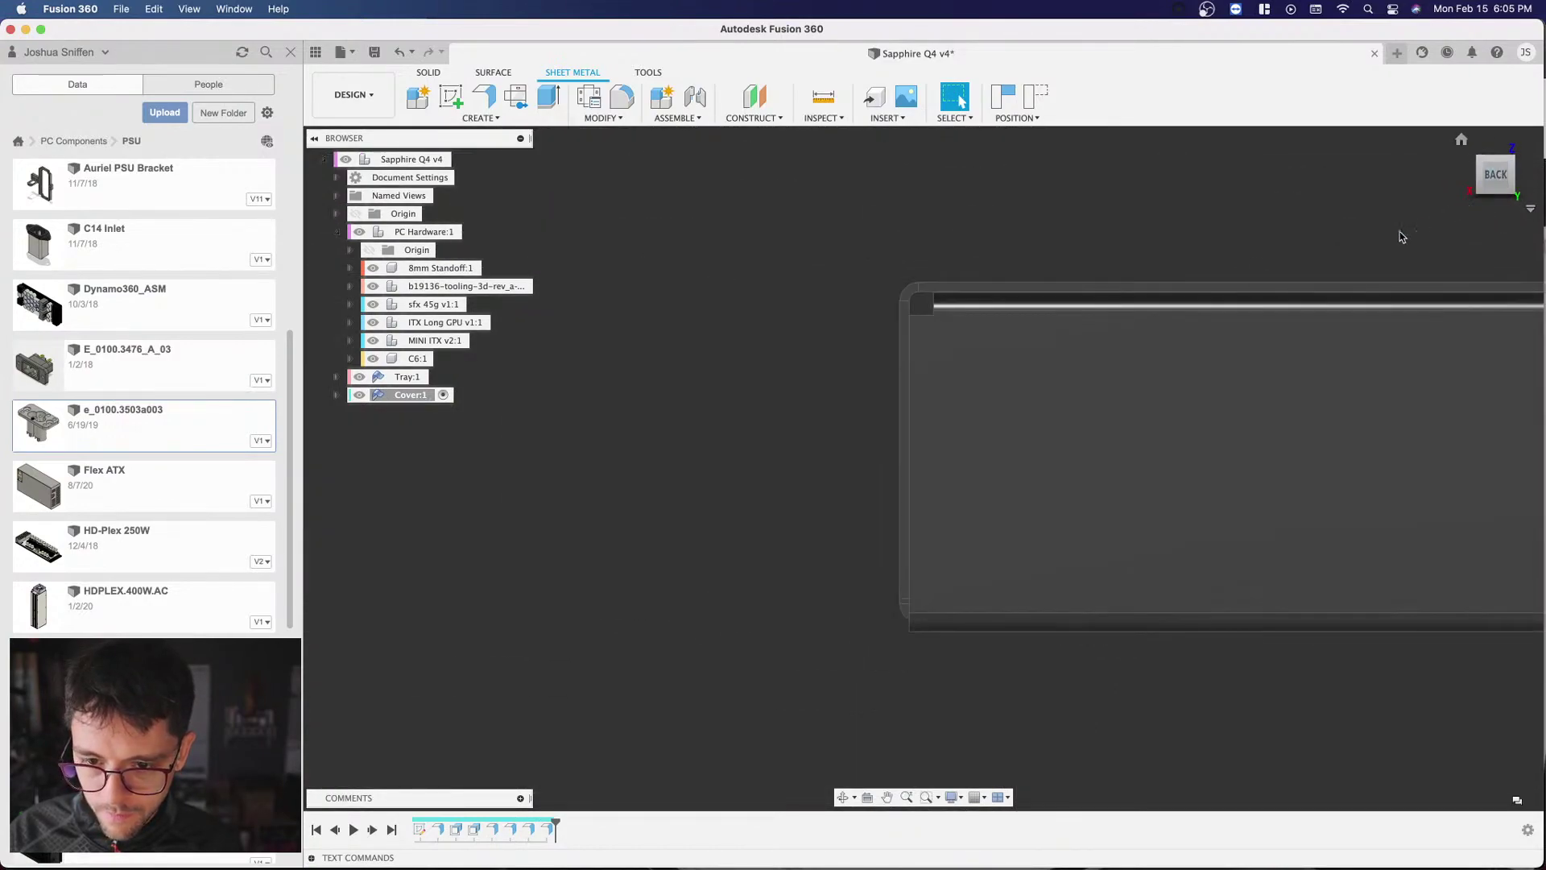
{"action": "left_click", "coordinate": [1503, 174]}
{"action": "scroll", "coordinate": [1052, 354], "scroll_direction": "up", "scroll_amount": 5}
{"action": "scroll", "coordinate": [1047, 352], "scroll_direction": "down", "scroll_amount": 2}
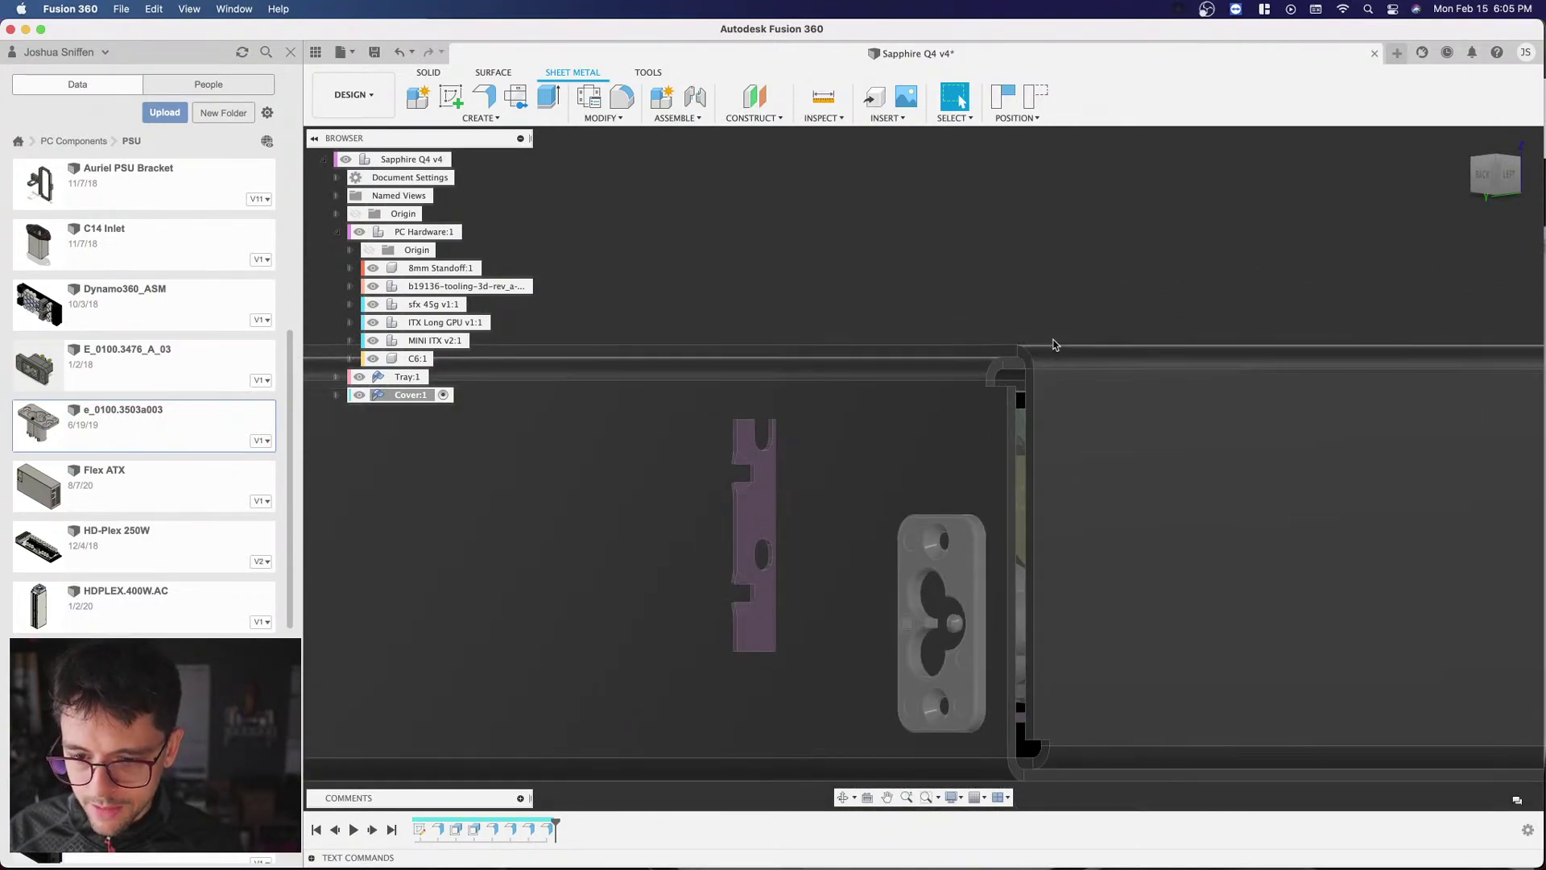
{"action": "scroll", "coordinate": [135, 405], "scroll_direction": "up", "scroll_amount": 5}
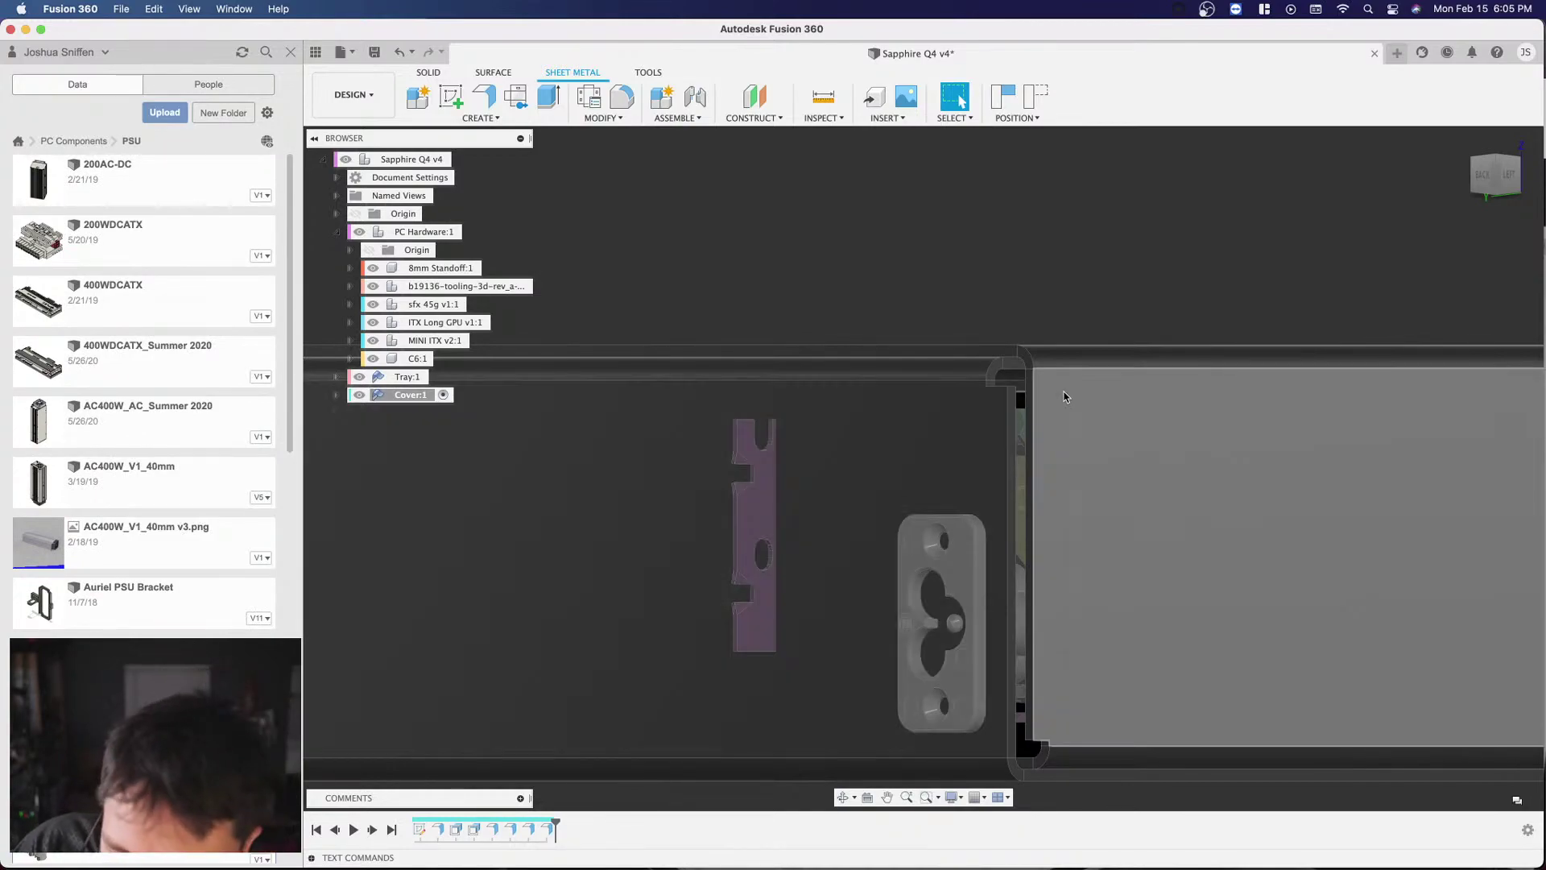
{"action": "scroll", "coordinate": [1442, 296], "scroll_direction": "up", "scroll_amount": 1}
{"action": "left_click", "coordinate": [1489, 188]}
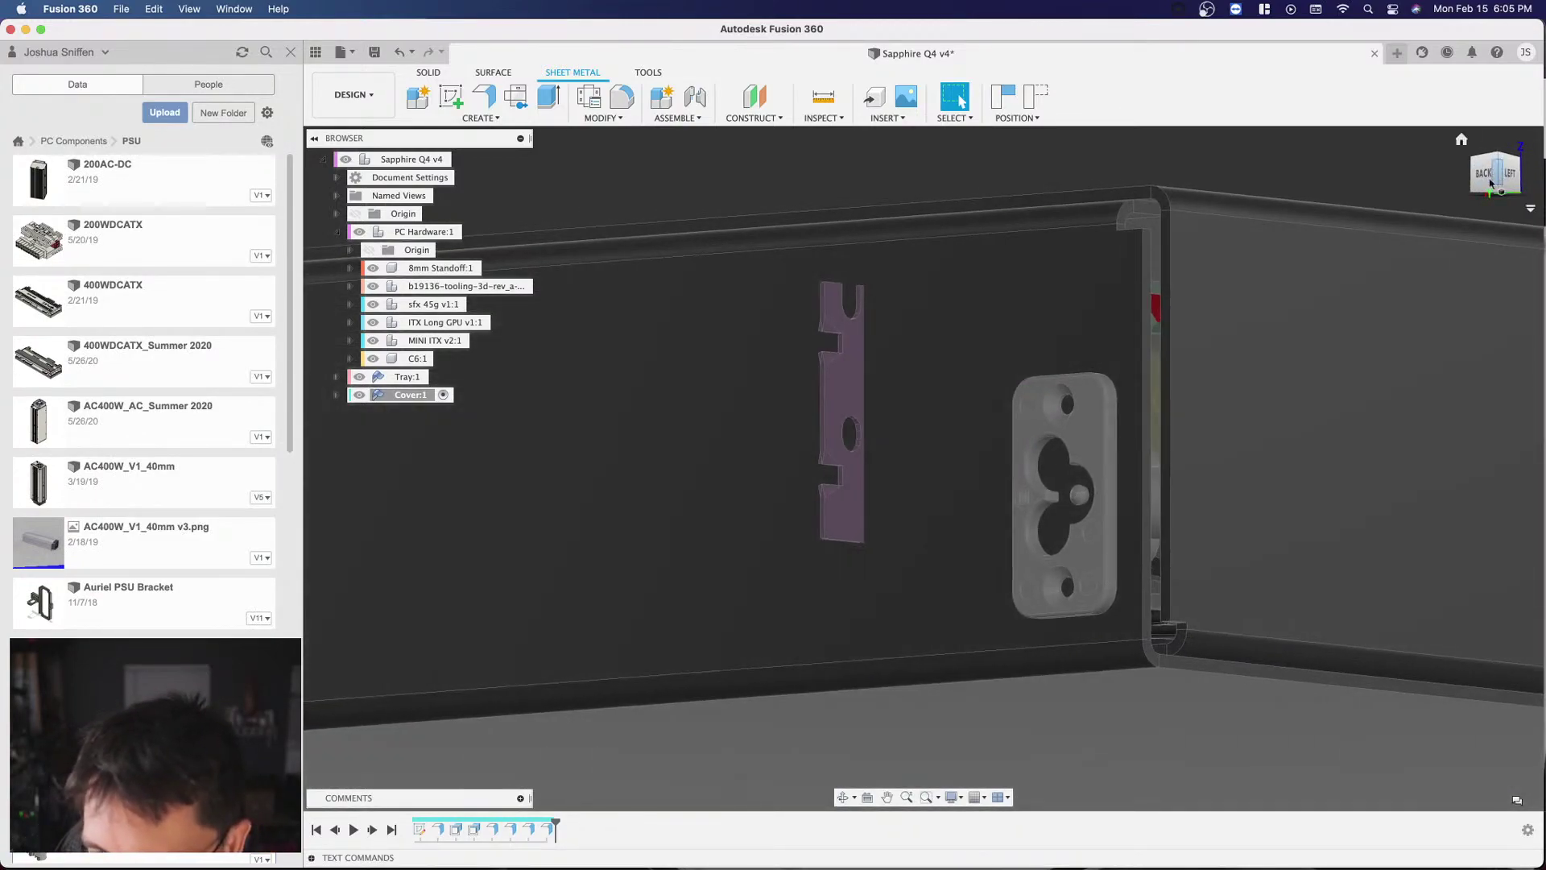
{"action": "left_click", "coordinate": [1487, 184]}
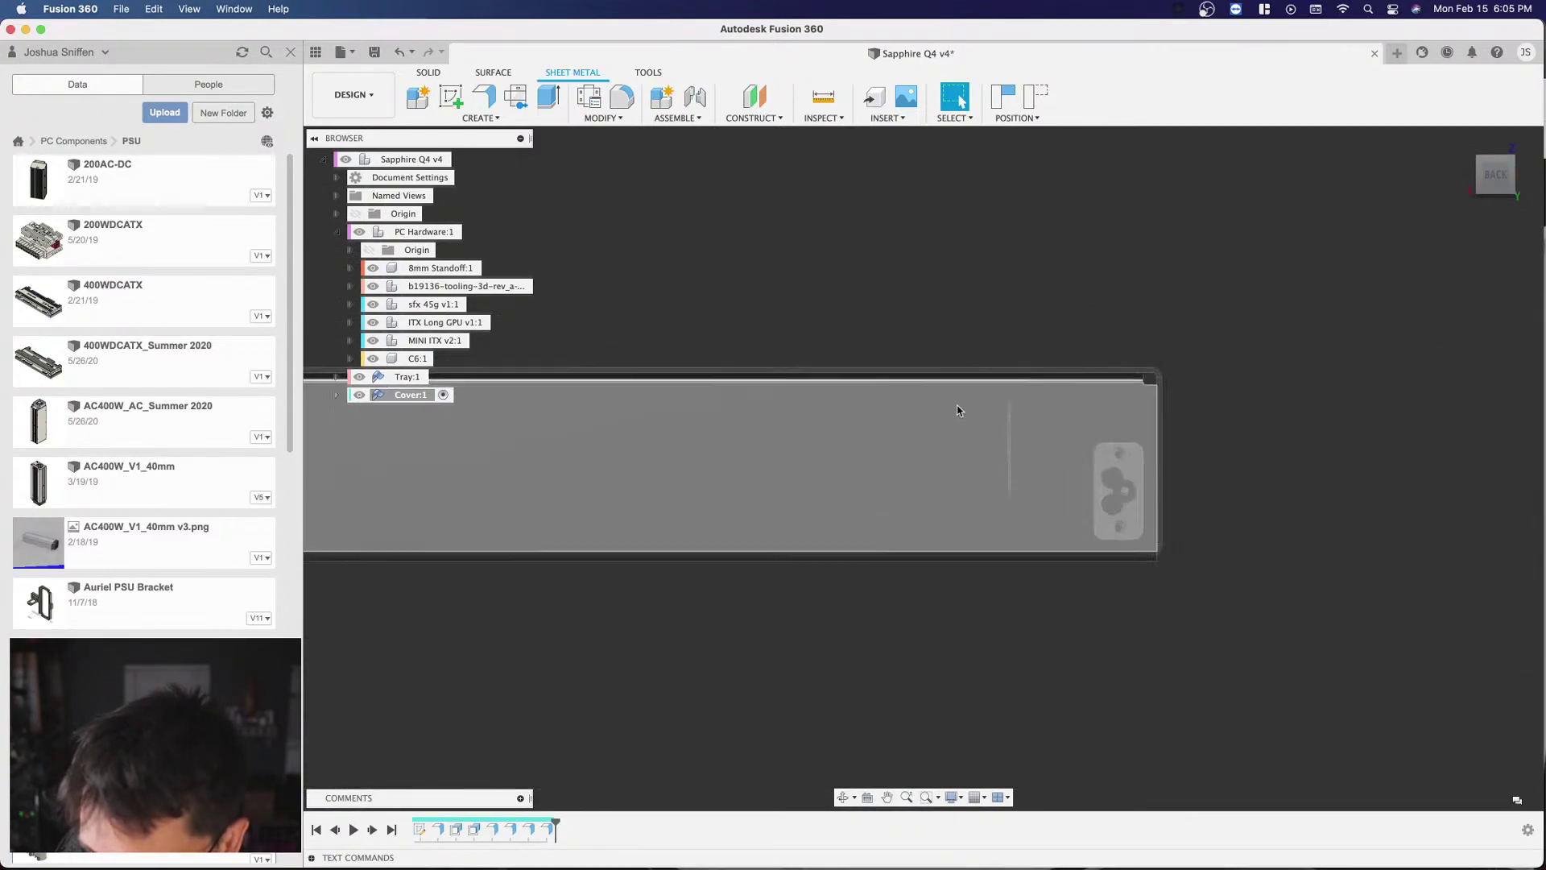
{"action": "scroll", "coordinate": [1383, 475], "scroll_direction": "up", "scroll_amount": 3}
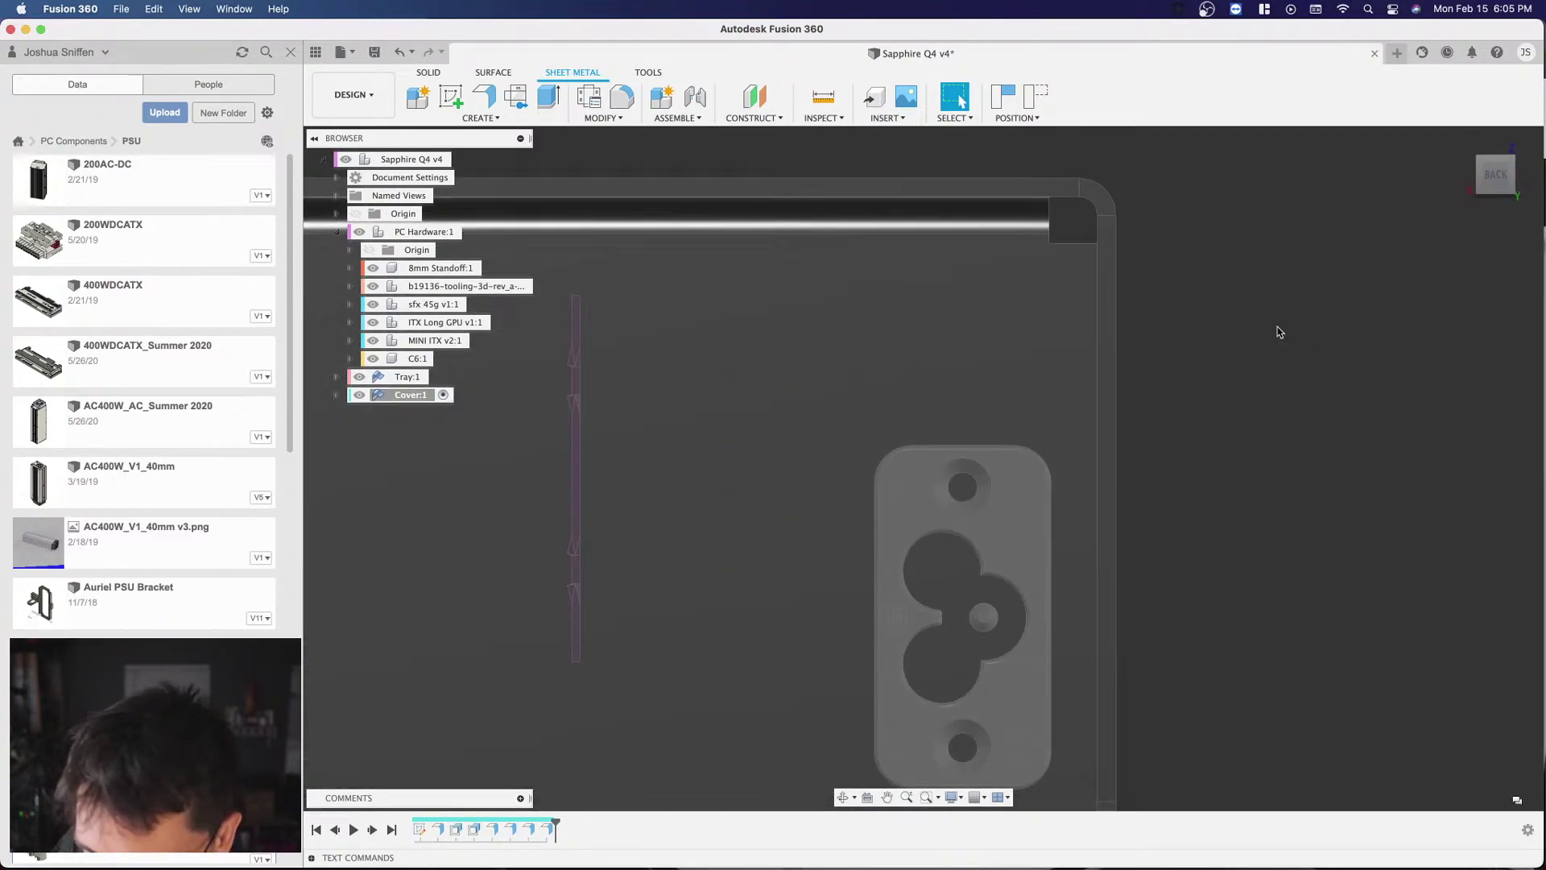
{"action": "scroll", "coordinate": [1212, 243], "scroll_direction": "up", "scroll_amount": 2}
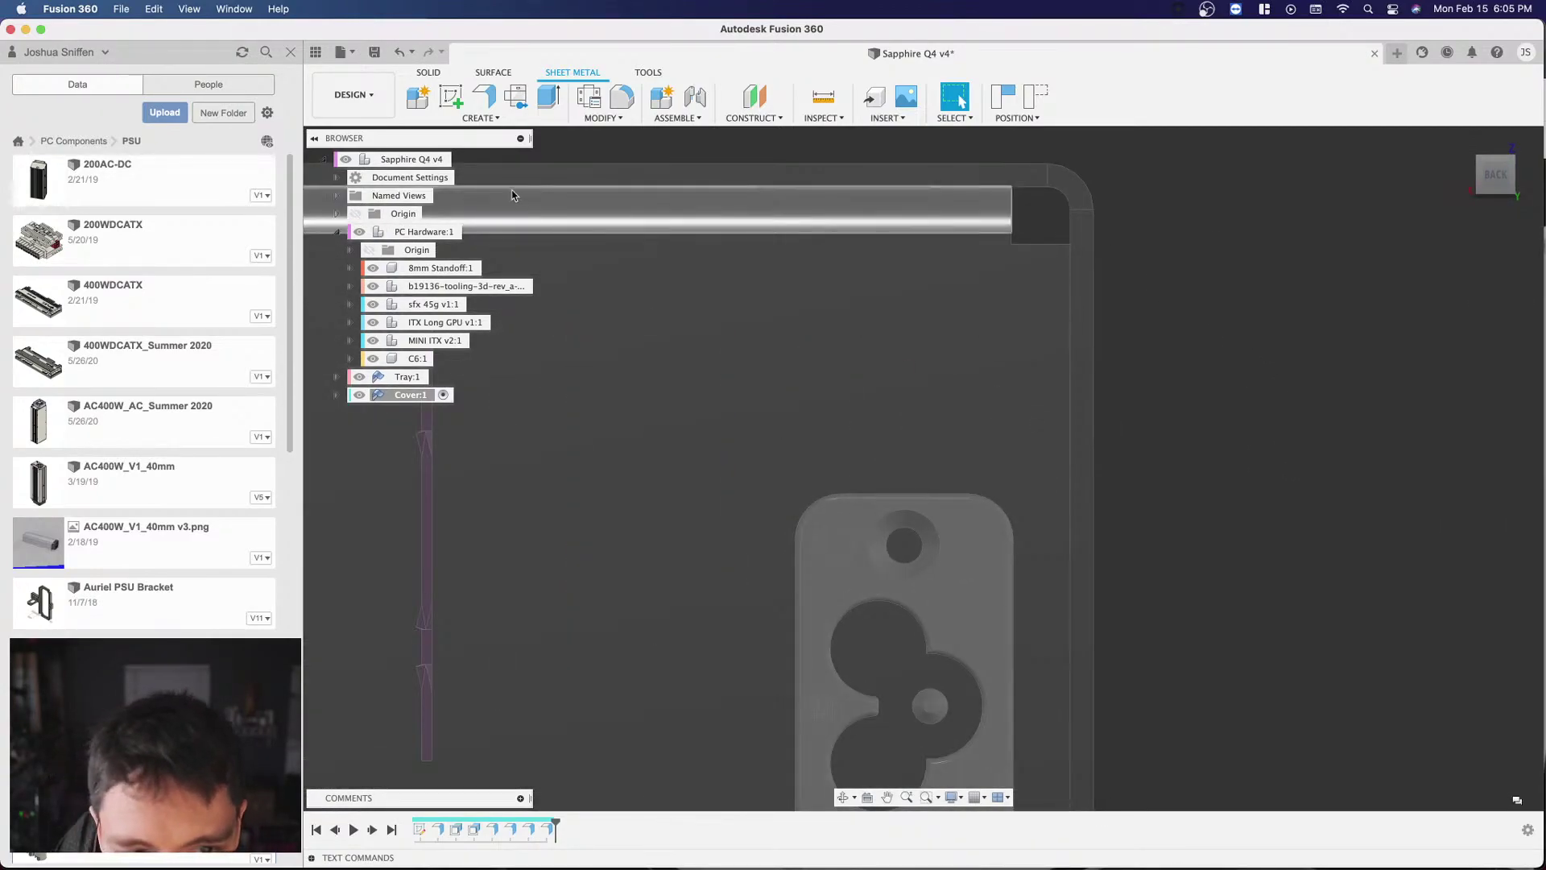
Step: Sketch on the rear end face of the cover's left wall and extrude the profile 4.27 mm, joined to the cover
{"action": "left_click", "coordinate": [1085, 233]}
{"action": "left_click", "coordinate": [799, 459]}
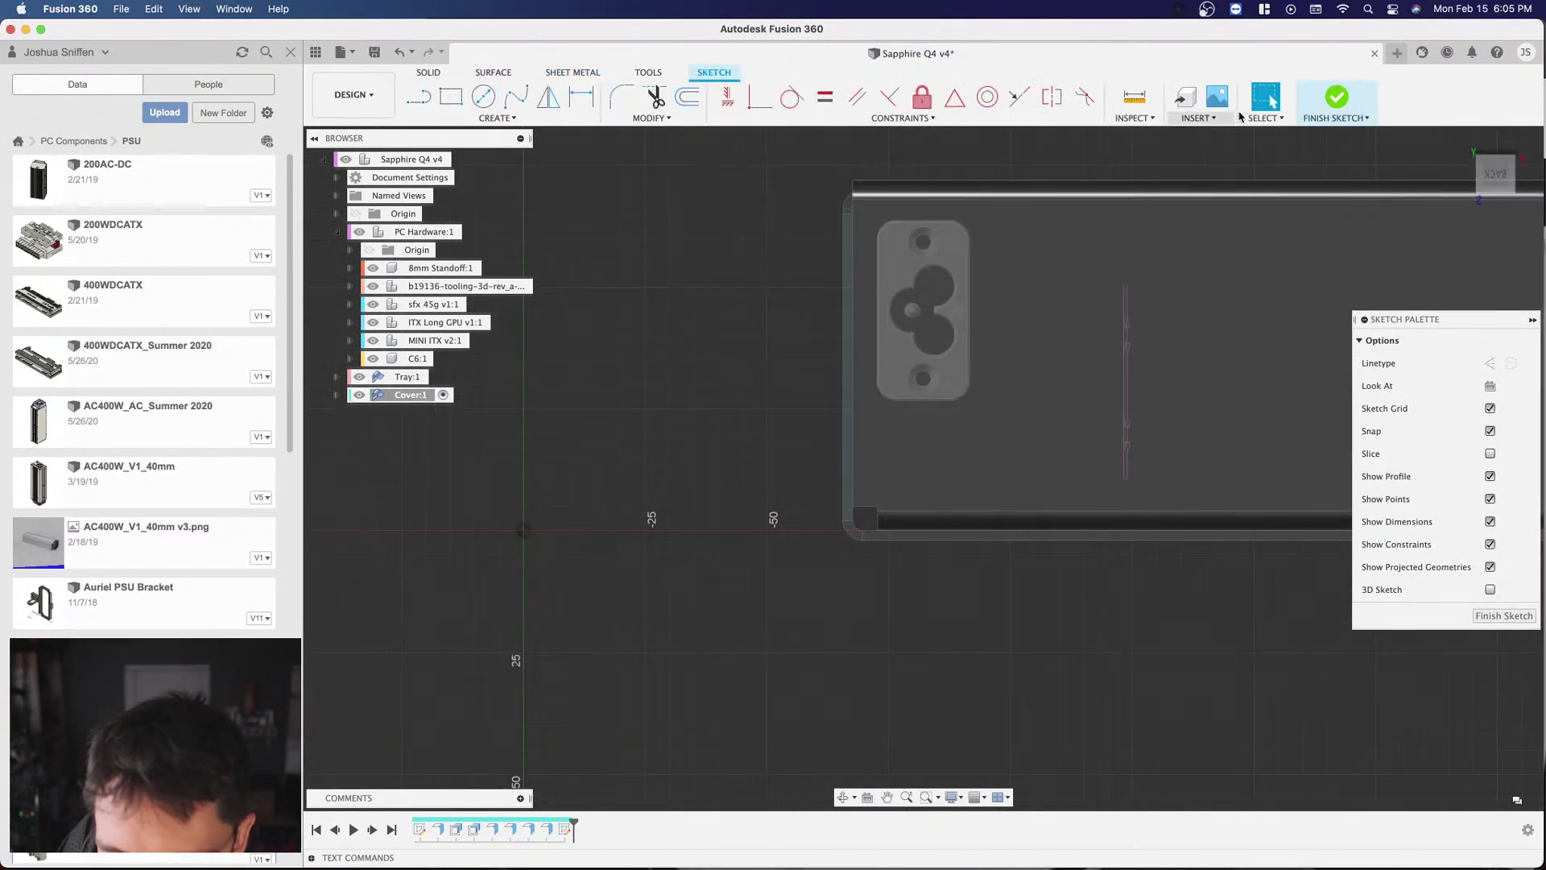
{"action": "left_click_drag", "start_coordinate": [1462, 174], "coordinate": [901, 210]}
{"action": "scroll", "coordinate": [930, 280], "scroll_direction": "up", "scroll_amount": 4}
{"action": "key", "text": "e"}
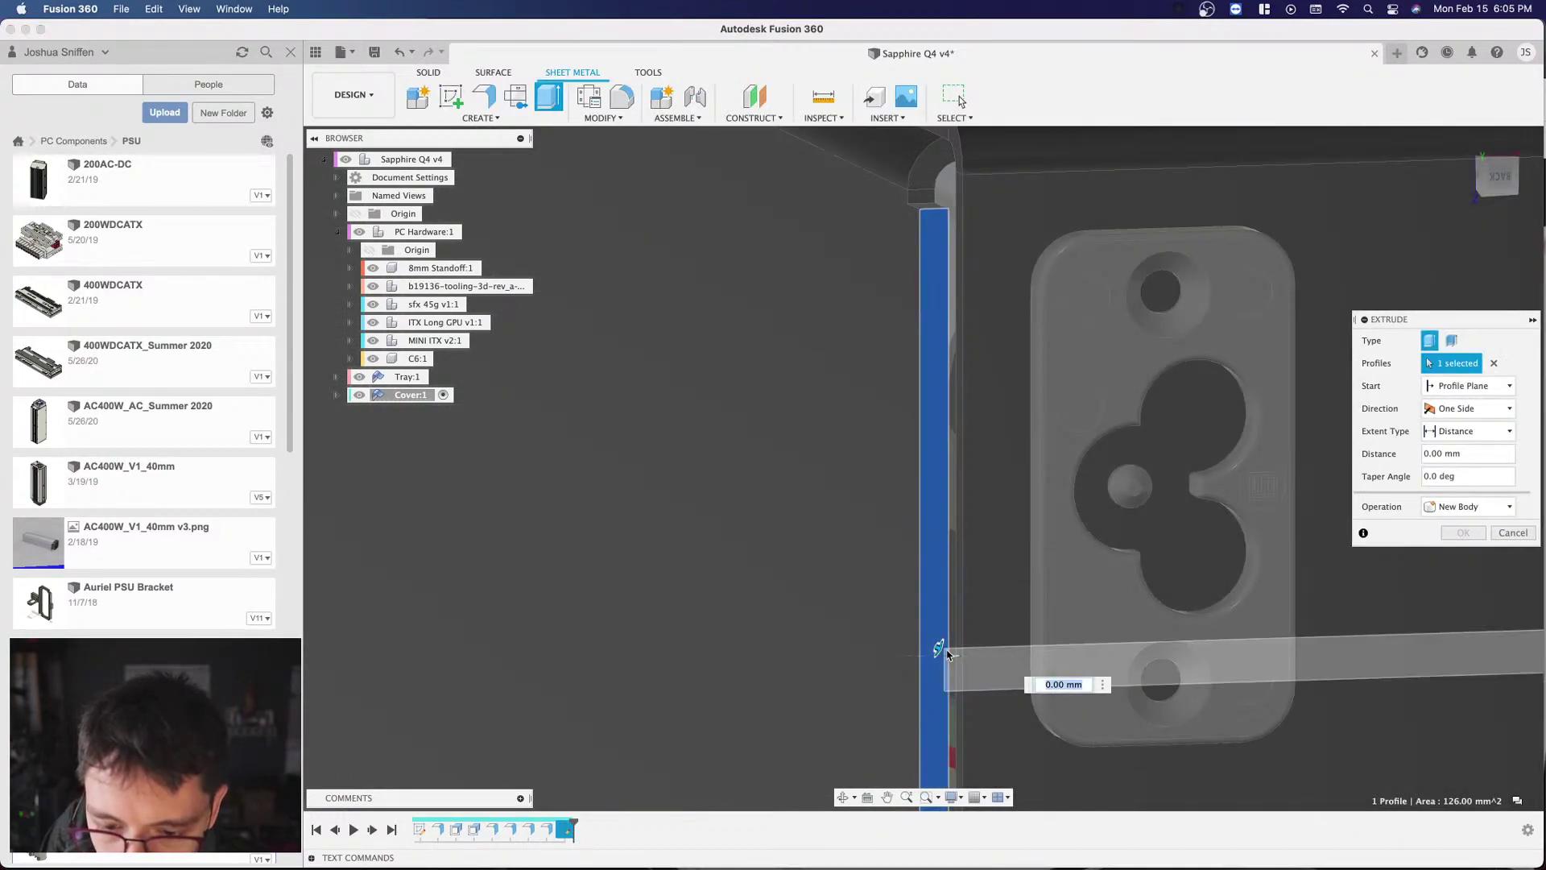
{"action": "left_click_drag", "start_coordinate": [949, 646], "coordinate": [1007, 331]}
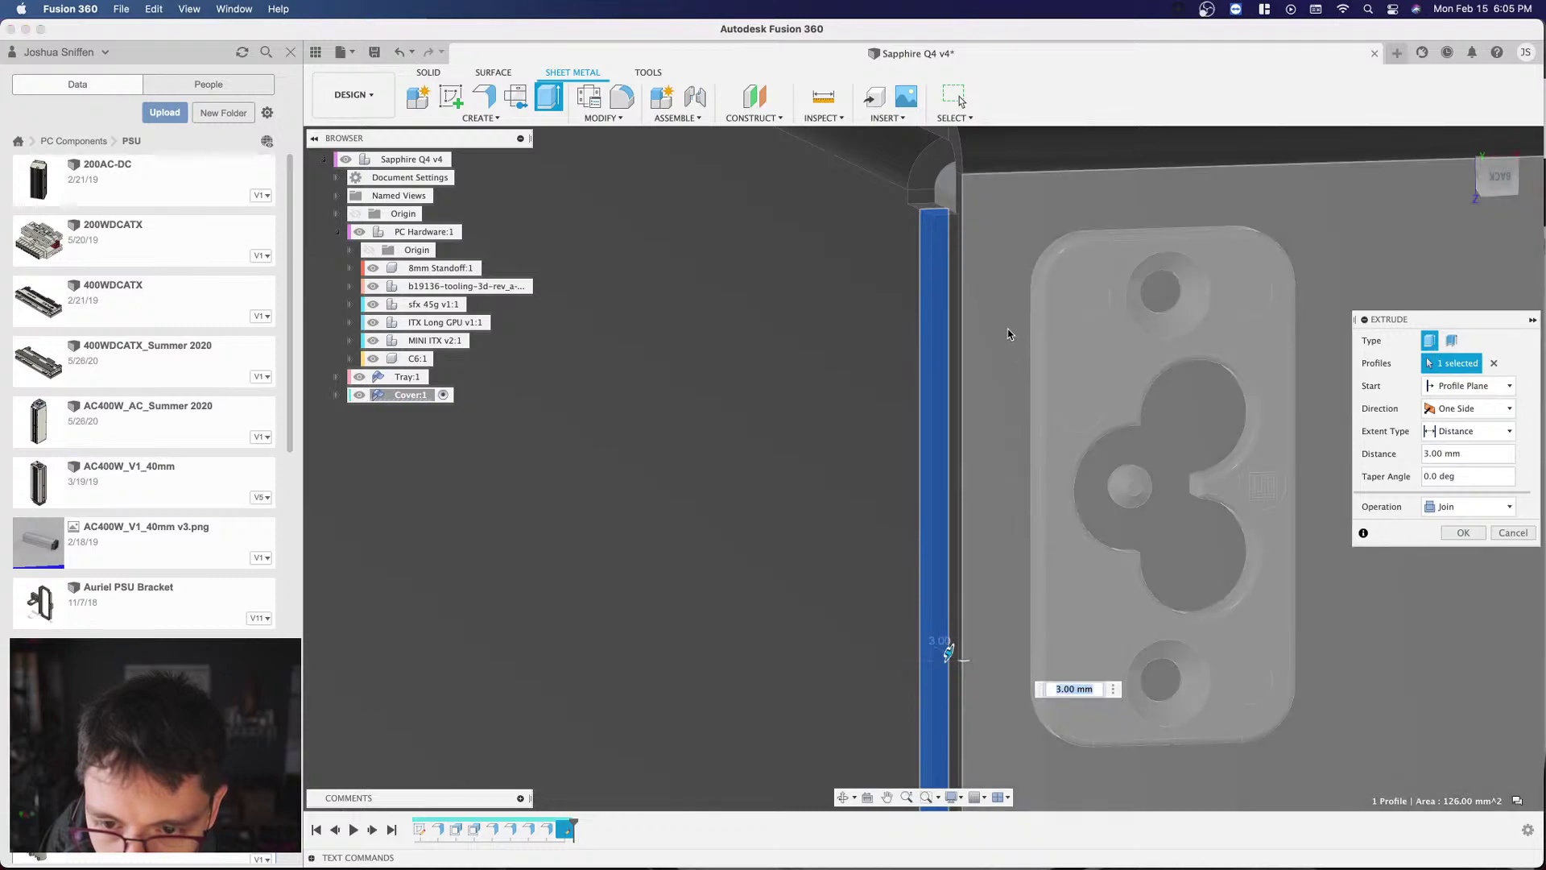
{"action": "scroll", "coordinate": [892, 264], "scroll_direction": "down", "scroll_amount": 3}
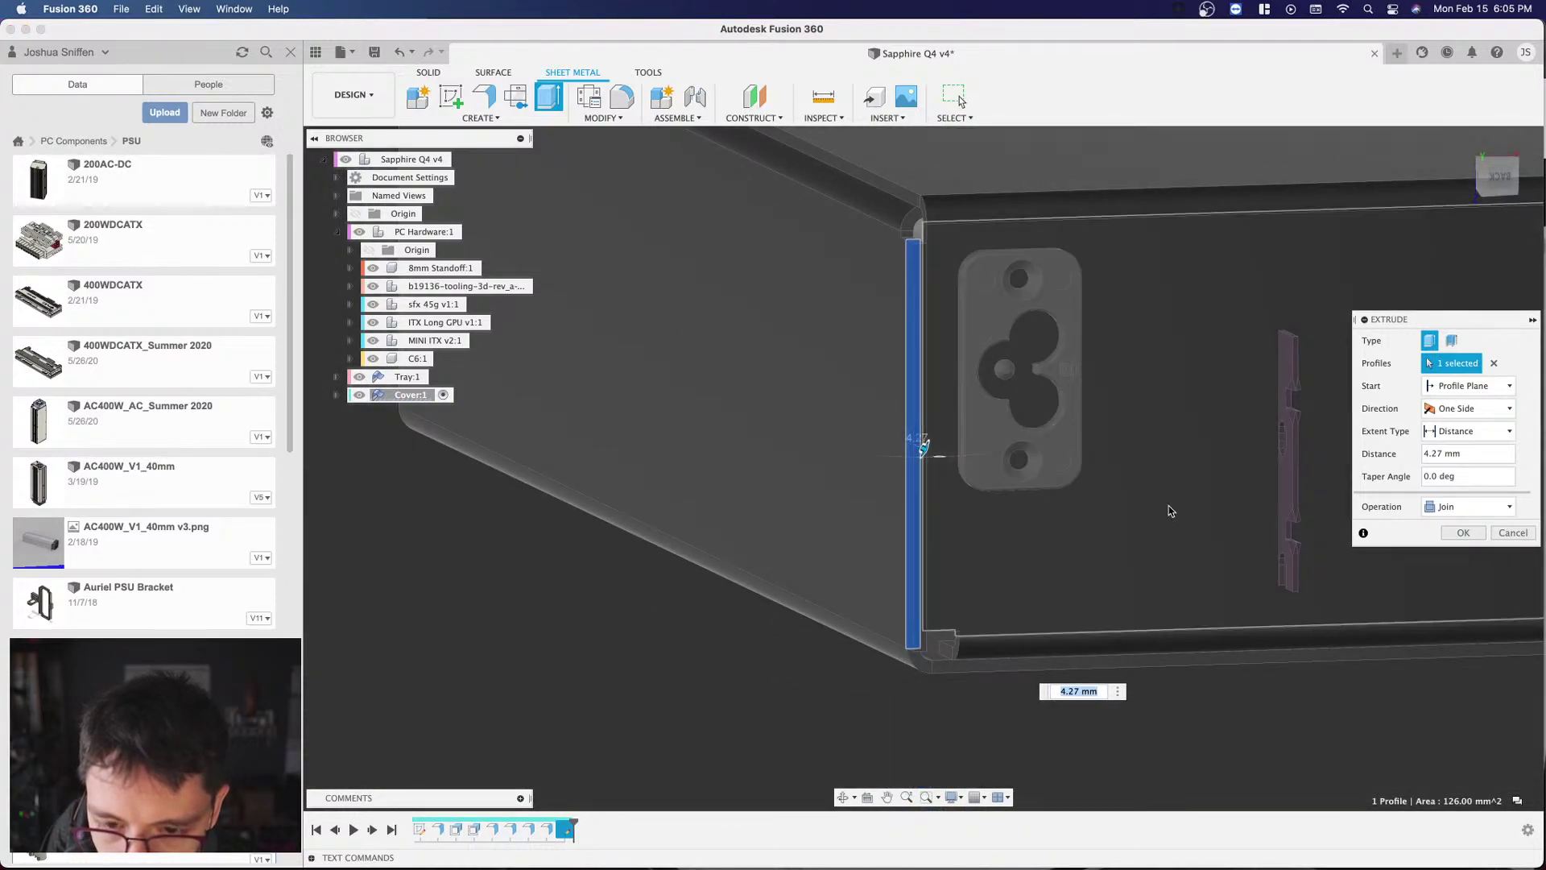
{"action": "left_click", "coordinate": [1460, 533]}
{"action": "mouse_move", "coordinate": [667, 602]}
{"action": "middle_mouse_down", "text": "shift"}
{"action": "mouse_move", "coordinate": [1149, 414]}
{"action": "mouse_move", "coordinate": [1200, 365]}
{"action": "mouse_move", "coordinate": [1513, 190]}
{"action": "mouse_move", "coordinate": [1450, 209]}
{"action": "mouse_move", "coordinate": [1329, 322]}
{"action": "mouse_move", "coordinate": [1216, 367]}
{"action": "mouse_move", "coordinate": [1167, 419]}
{"action": "mouse_move", "coordinate": [1143, 402]}
{"action": "mouse_move", "coordinate": [1143, 435]}
{"action": "mouse_move", "coordinate": [1144, 407]}
{"action": "mouse_move", "coordinate": [1151, 419]}
{"action": "mouse_move", "coordinate": [1046, 322]}
{"action": "mouse_move", "coordinate": [849, 186]}
{"action": "middle_mouse_up", "text": "shift"}
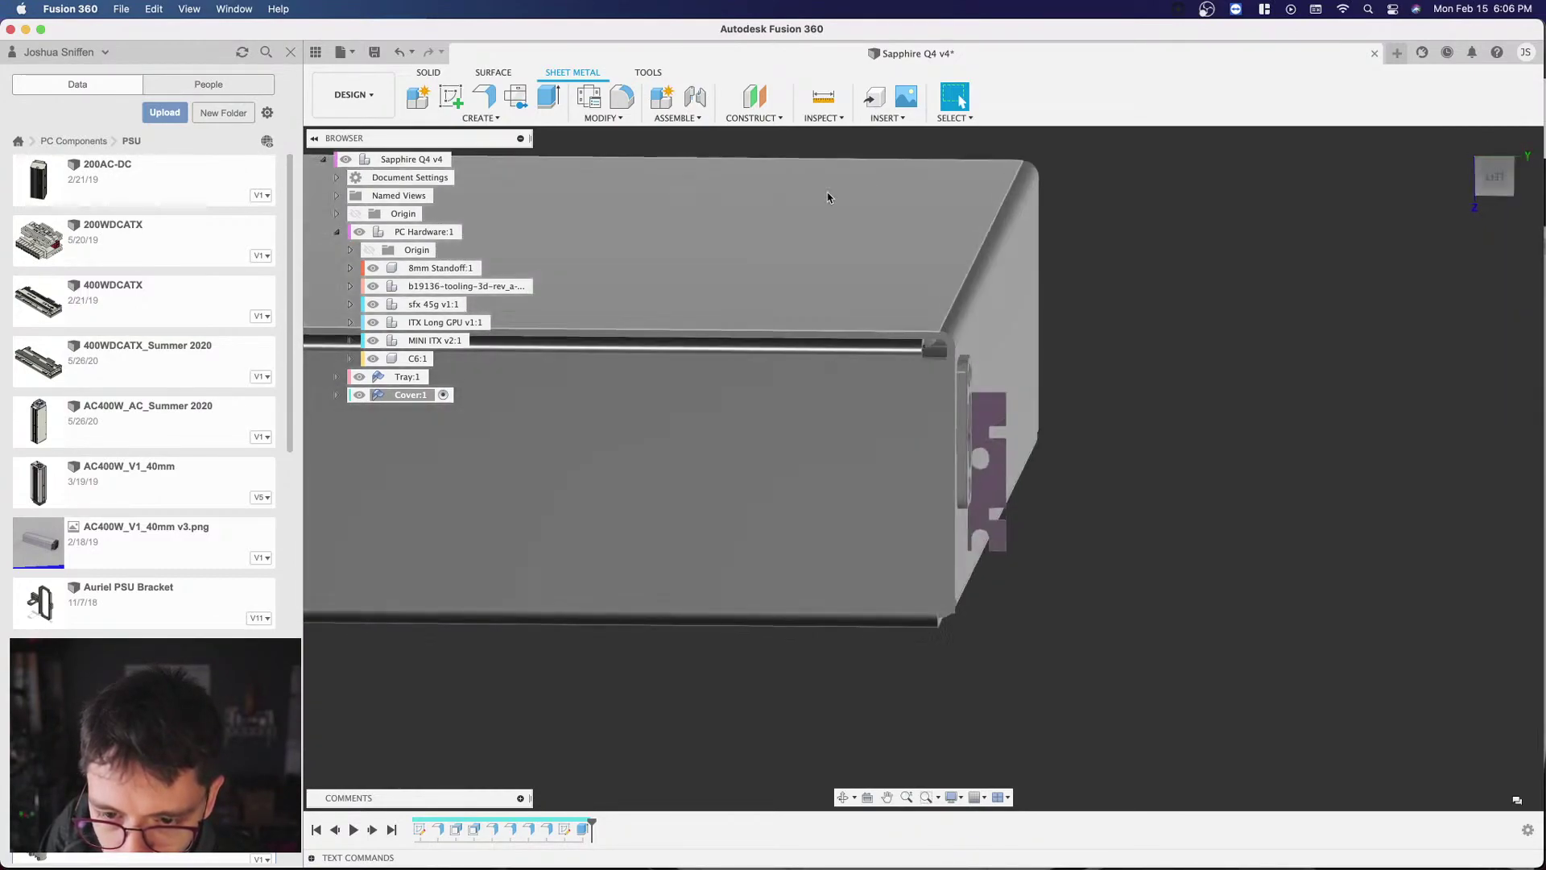
{"action": "scroll", "coordinate": [937, 349], "scroll_direction": "up", "scroll_amount": 2}
{"action": "scroll", "coordinate": [937, 349], "scroll_direction": "down", "scroll_amount": 2}
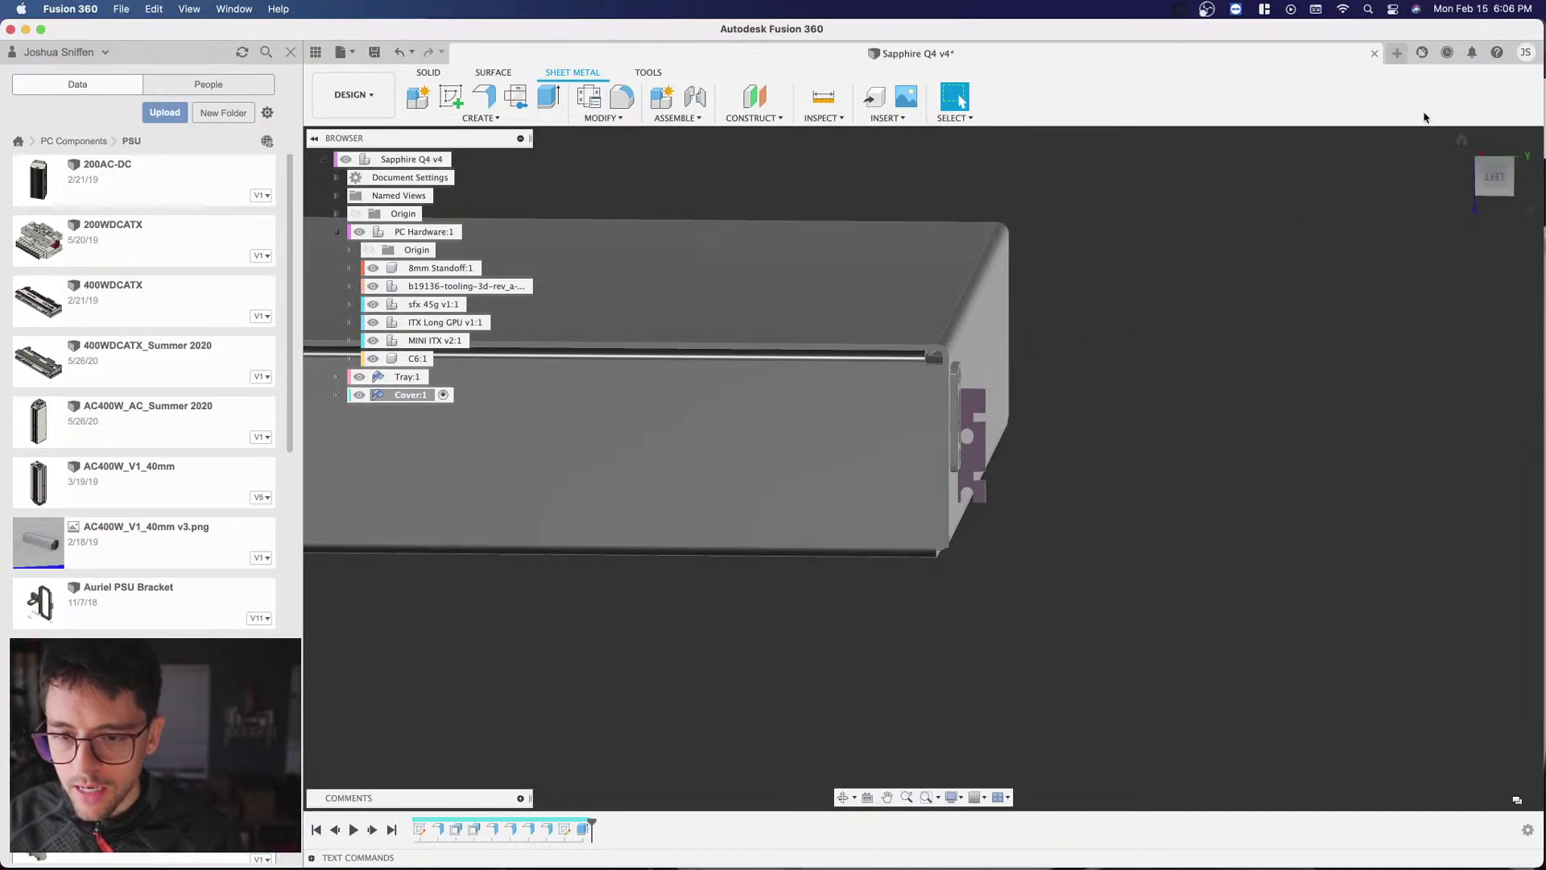
Step: Sketch on the rear end face of the cover's right wall and extrude the profile 4.27 mm, joined to the cover
{"action": "middle_click_drag", "start_coordinate": [1486, 175], "coordinate": [689, 253], "text": "shift"}
{"action": "scroll", "coordinate": [1022, 370], "scroll_direction": "down", "scroll_amount": 2}
{"action": "scroll", "coordinate": [1025, 370], "scroll_direction": "up", "scroll_amount": 5}
{"action": "scroll", "coordinate": [807, 228], "scroll_direction": "up", "scroll_amount": 3}
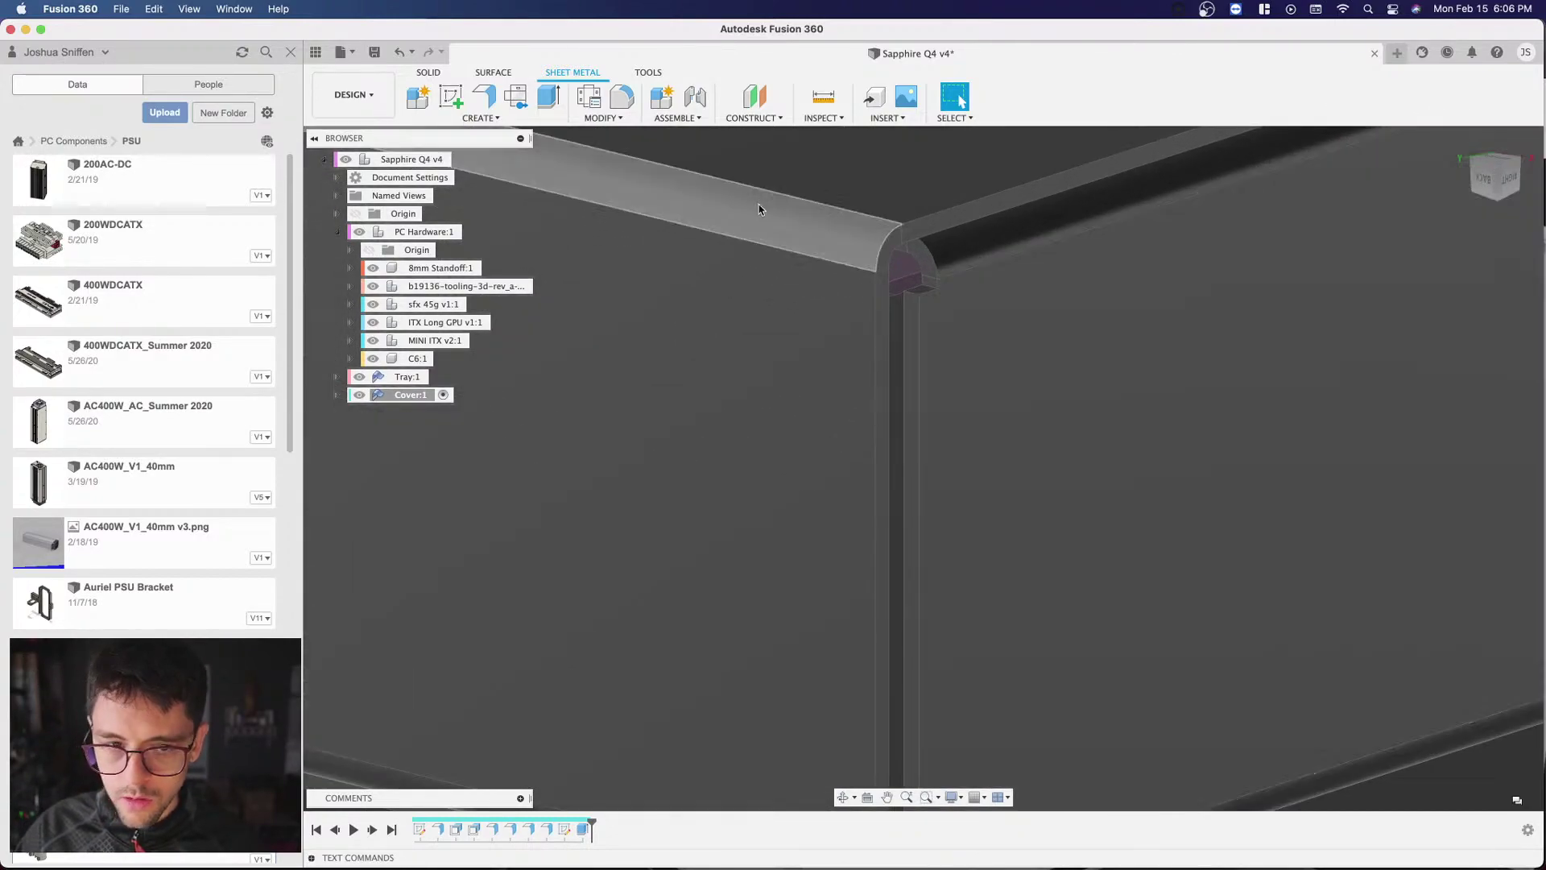
{"action": "scroll", "coordinate": [814, 269], "scroll_direction": "up", "scroll_amount": 3}
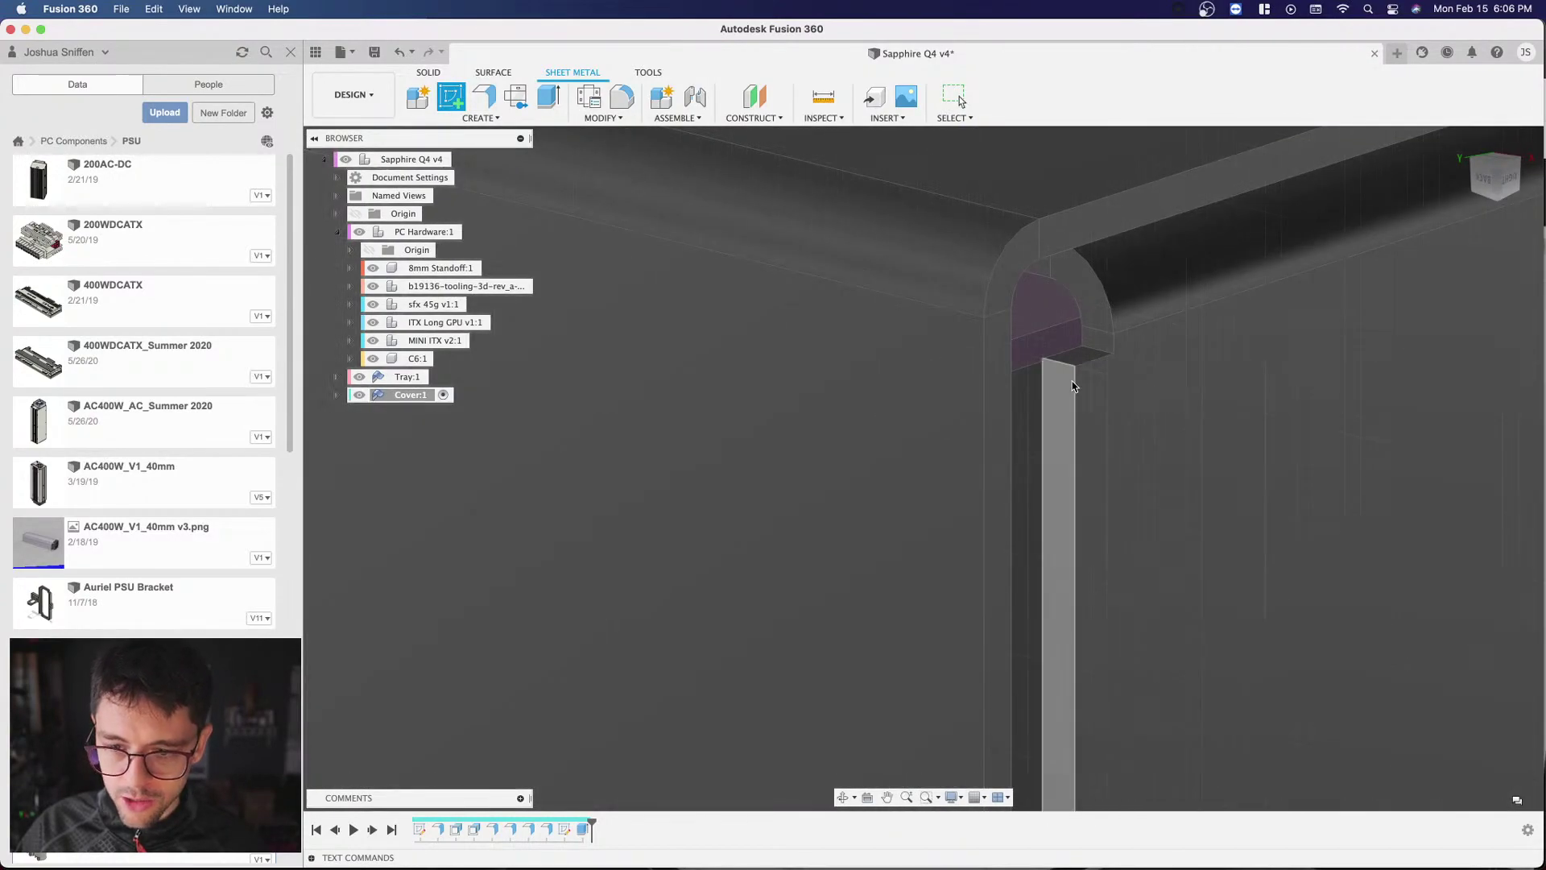
{"action": "left_click", "coordinate": [1041, 290]}
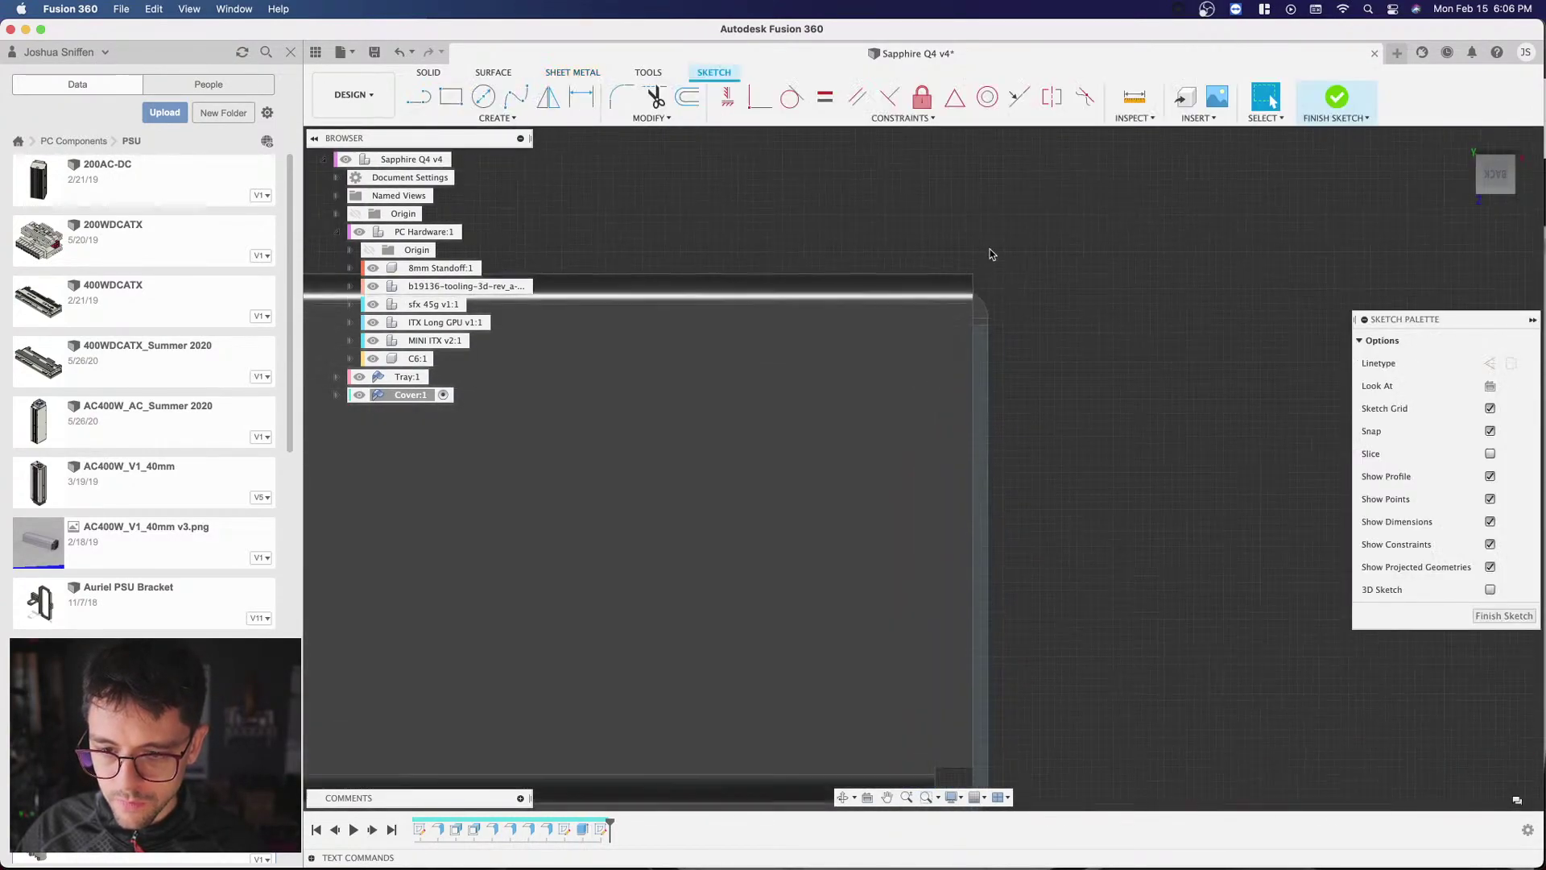
{"action": "middle_click_drag", "start_coordinate": [923, 467], "coordinate": [987, 290], "text": "shift"}
{"action": "key", "text": "e"}
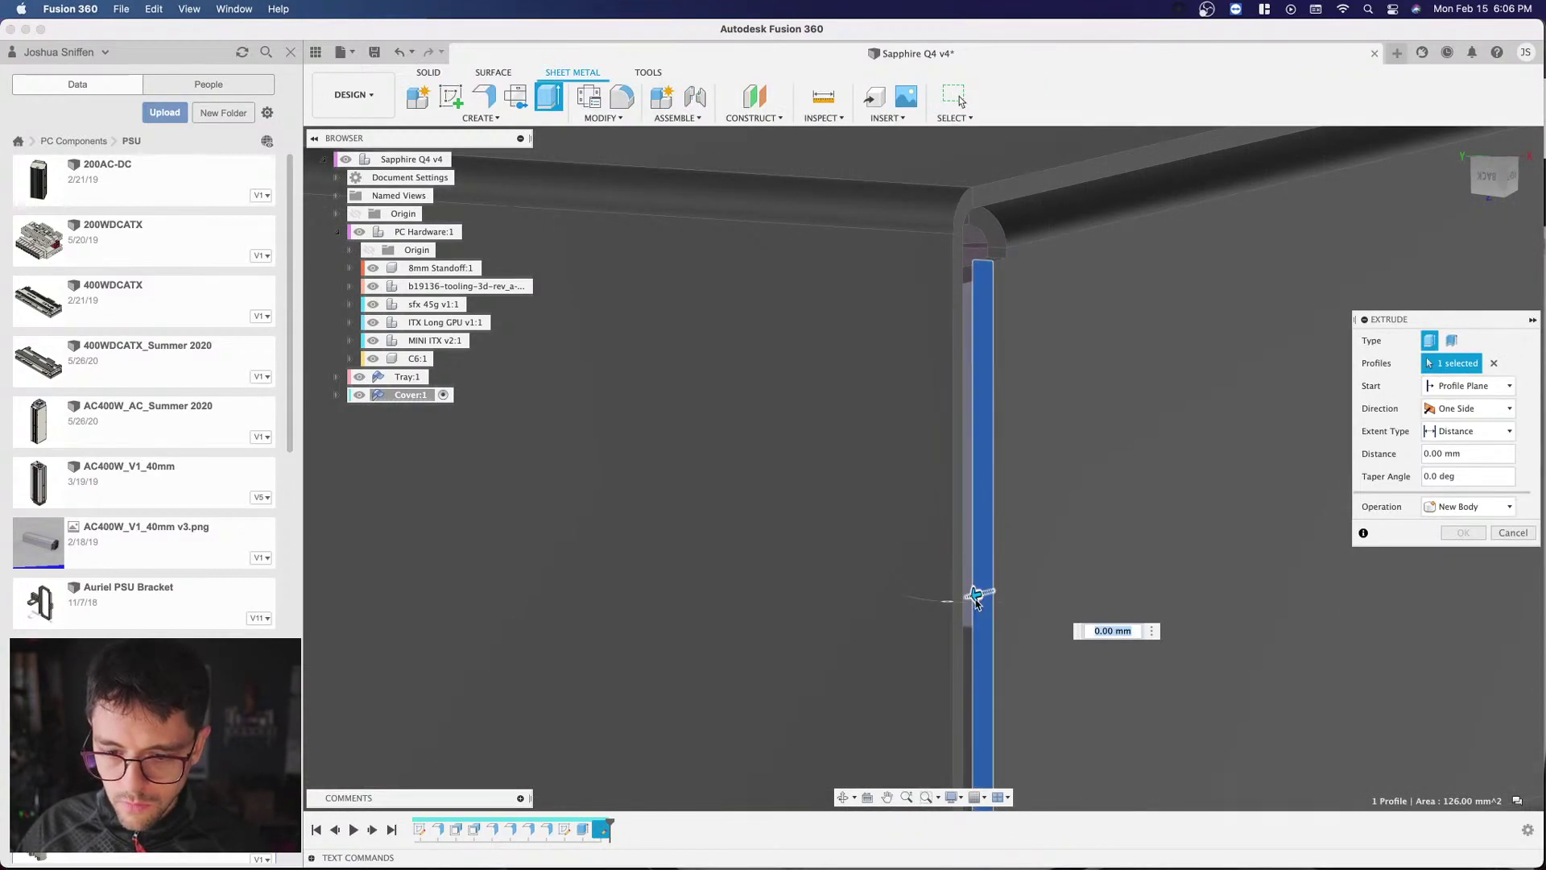
{"action": "scroll", "coordinate": [911, 369], "scroll_direction": "down", "scroll_amount": 3}
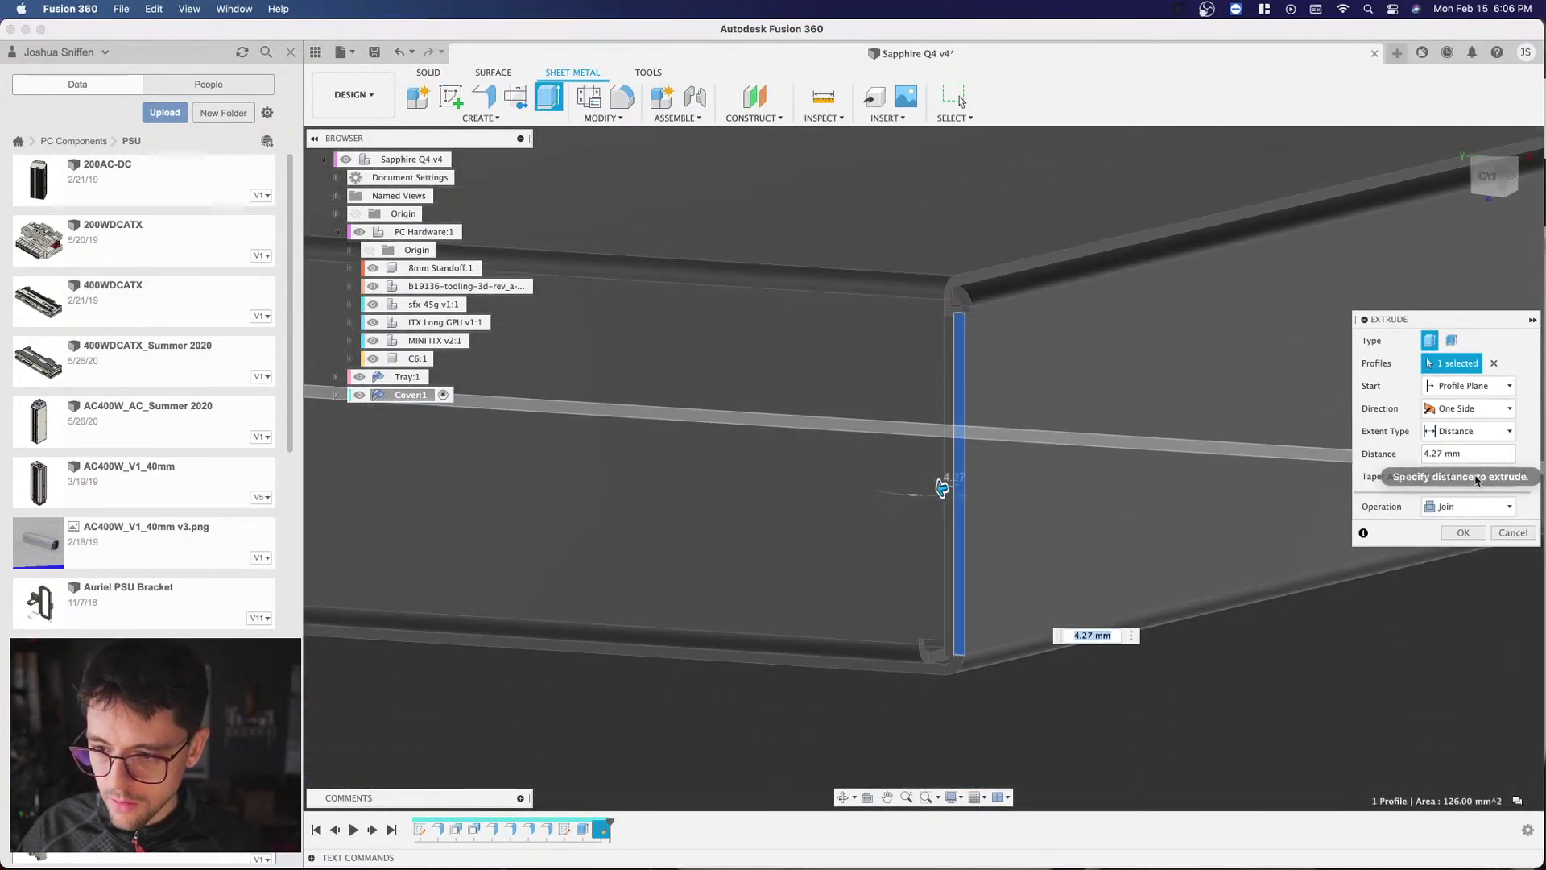
{"action": "key", "text": "Return"}
Step: Create a sketch on the front end face of the cover's right wall, beside the vertical corner gap
{"action": "scroll", "coordinate": [686, 370], "scroll_direction": "down", "scroll_amount": 3}
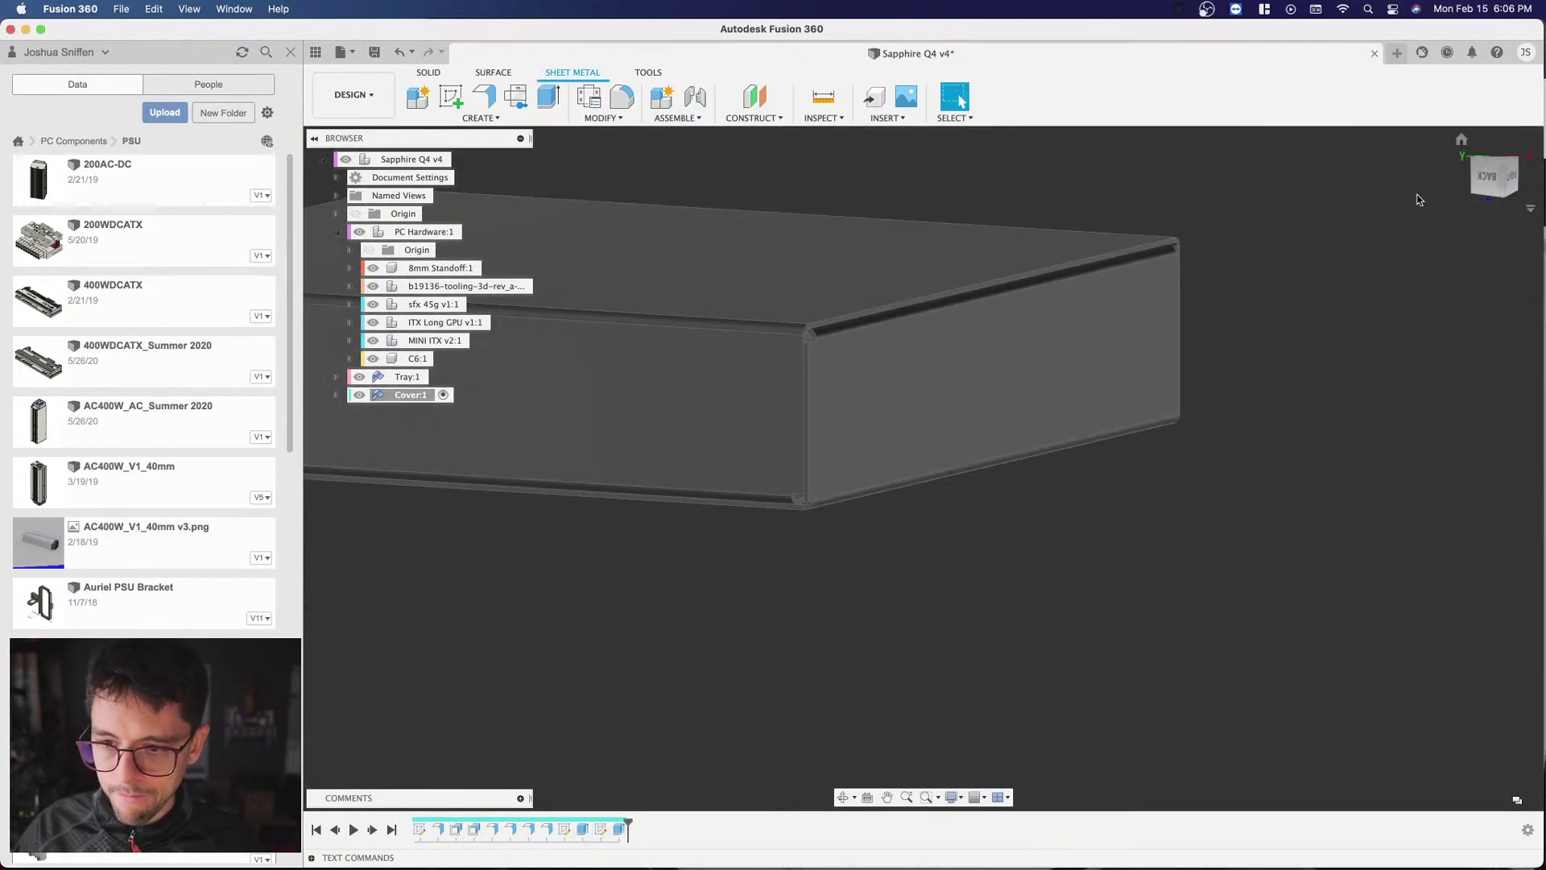
{"action": "middle_click_drag", "start_coordinate": [921, 465], "coordinate": [1201, 407], "text": "shift"}
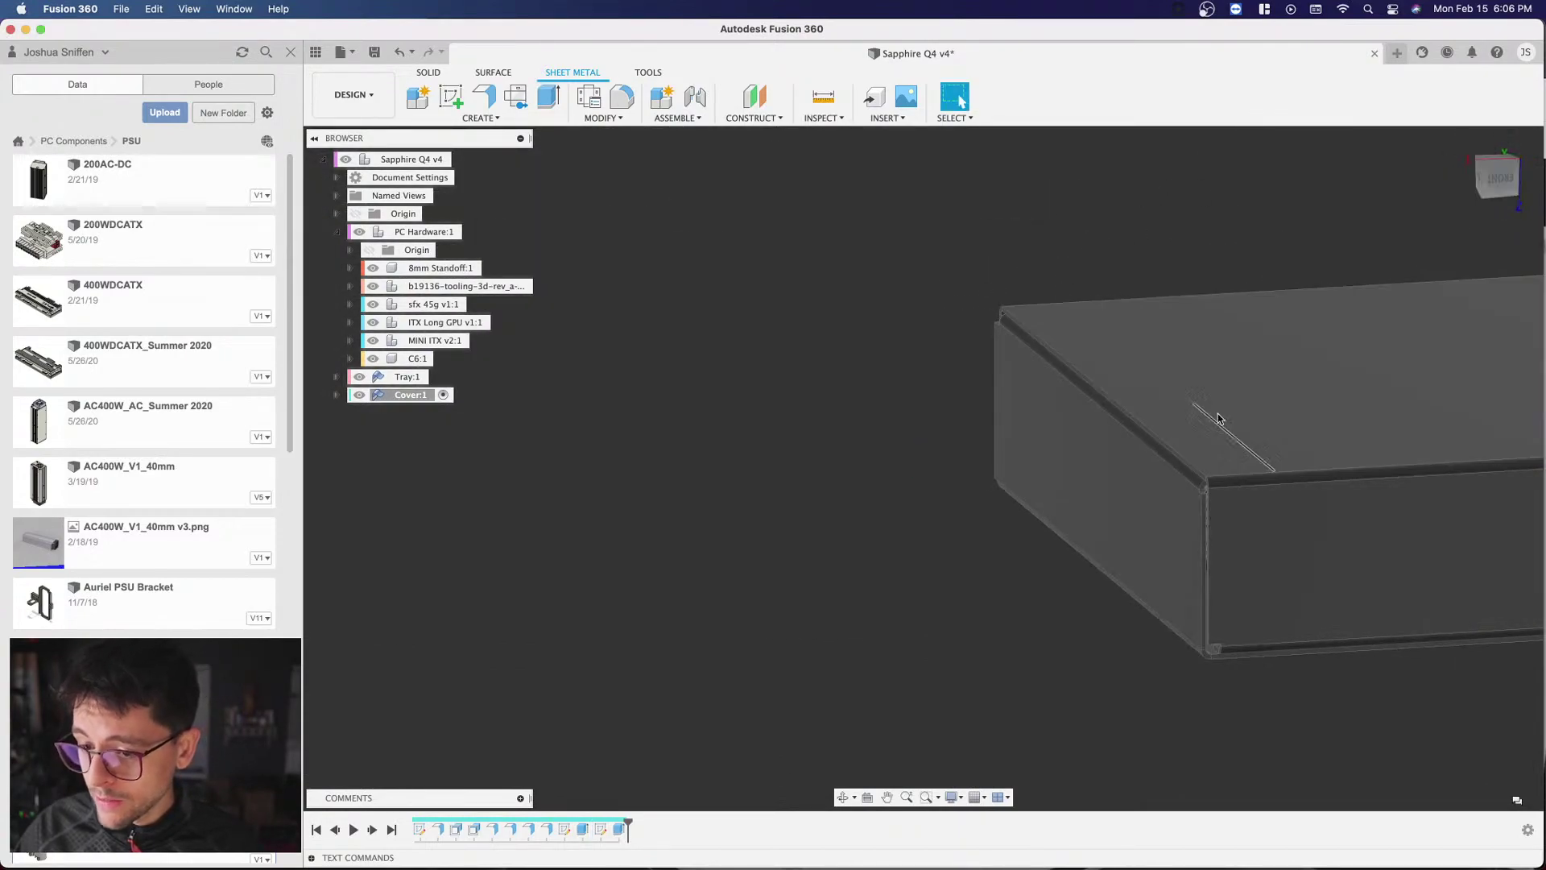
{"action": "scroll", "coordinate": [1069, 253], "scroll_direction": "up", "scroll_amount": 3}
{"action": "scroll", "coordinate": [1068, 253], "scroll_direction": "down", "scroll_amount": 3}
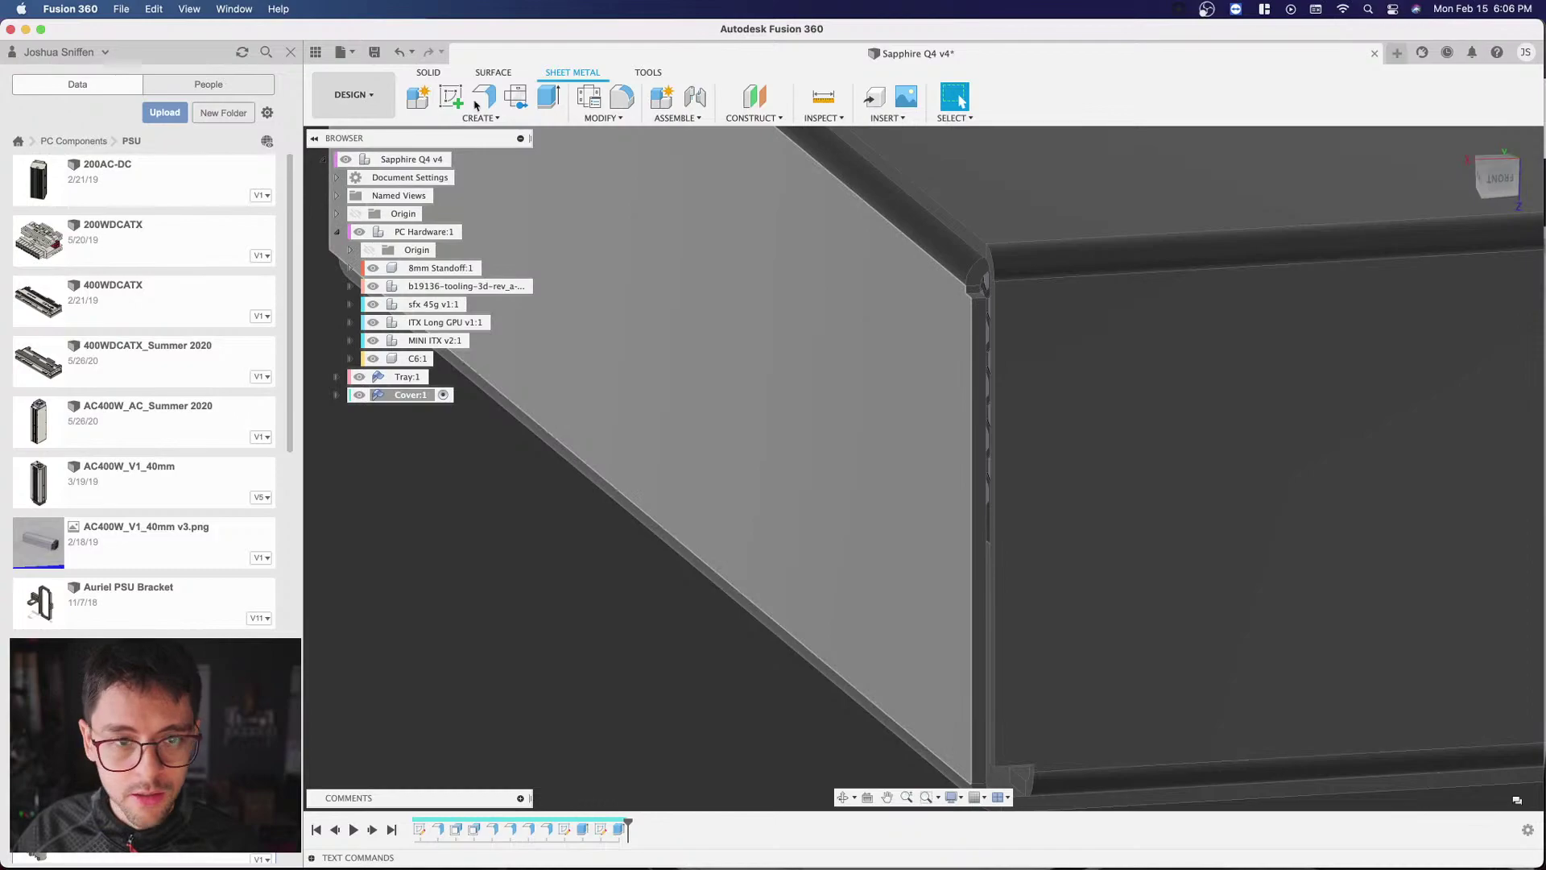
{"action": "left_click", "coordinate": [452, 96]}
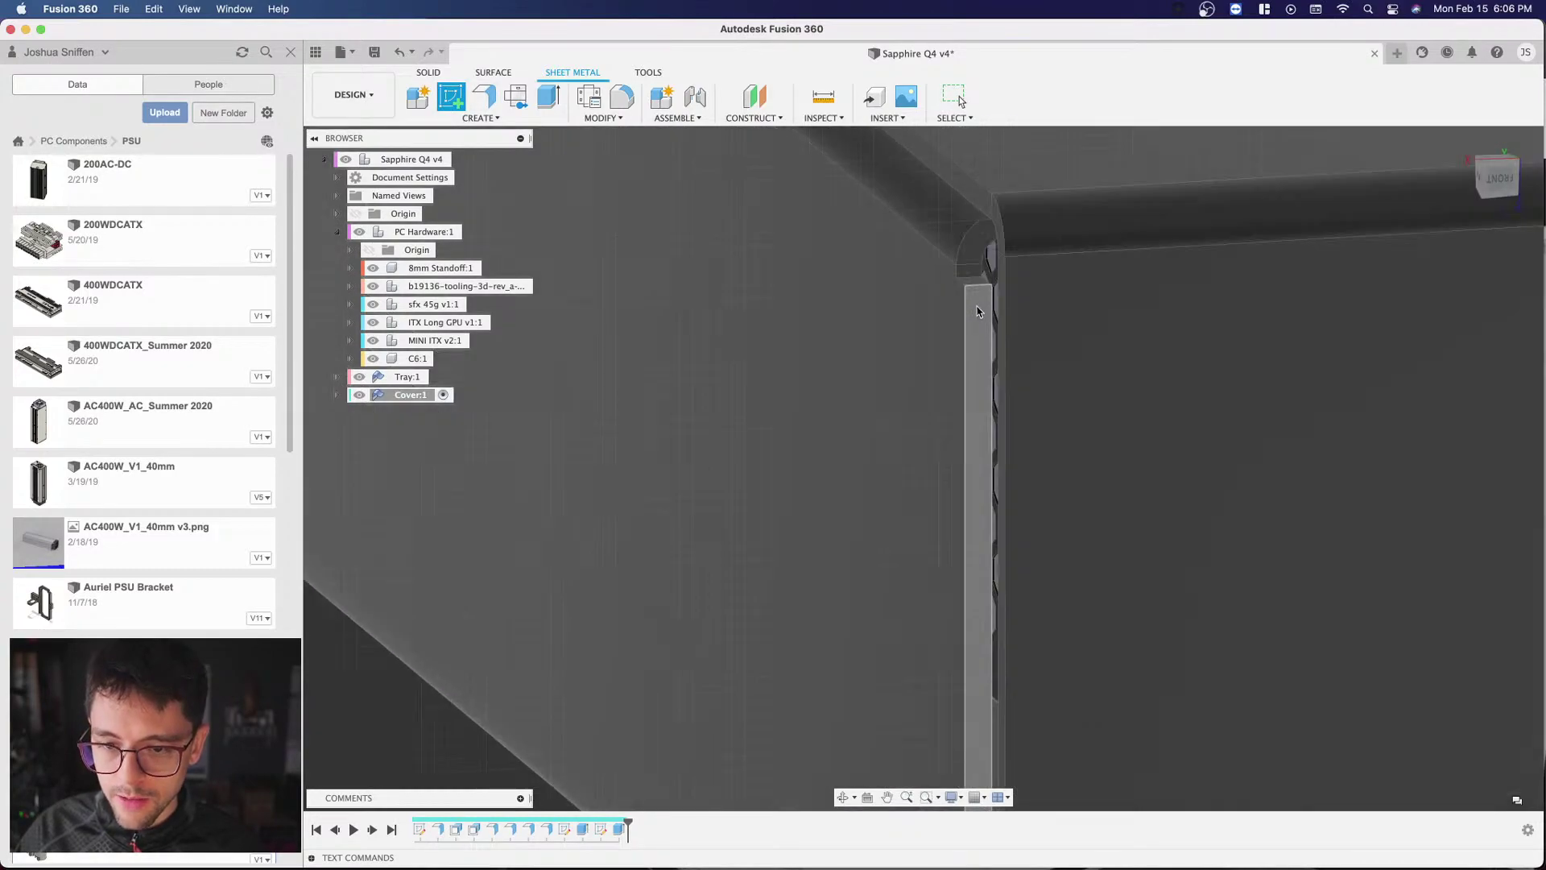
{"action": "left_click", "coordinate": [954, 250]}
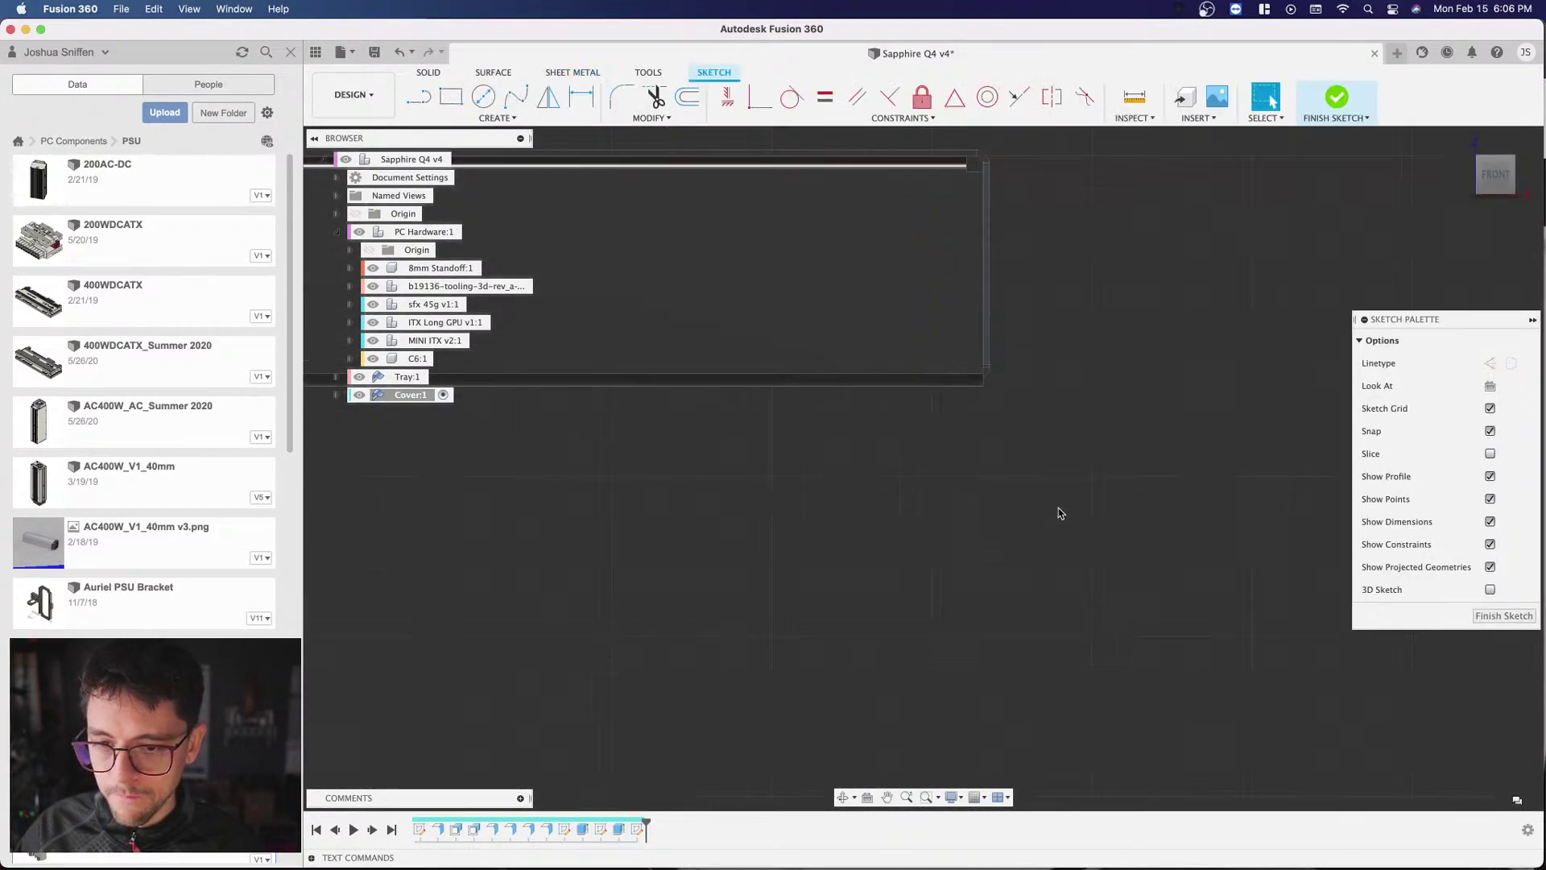
{"action": "left_click", "coordinate": [1490, 166]}
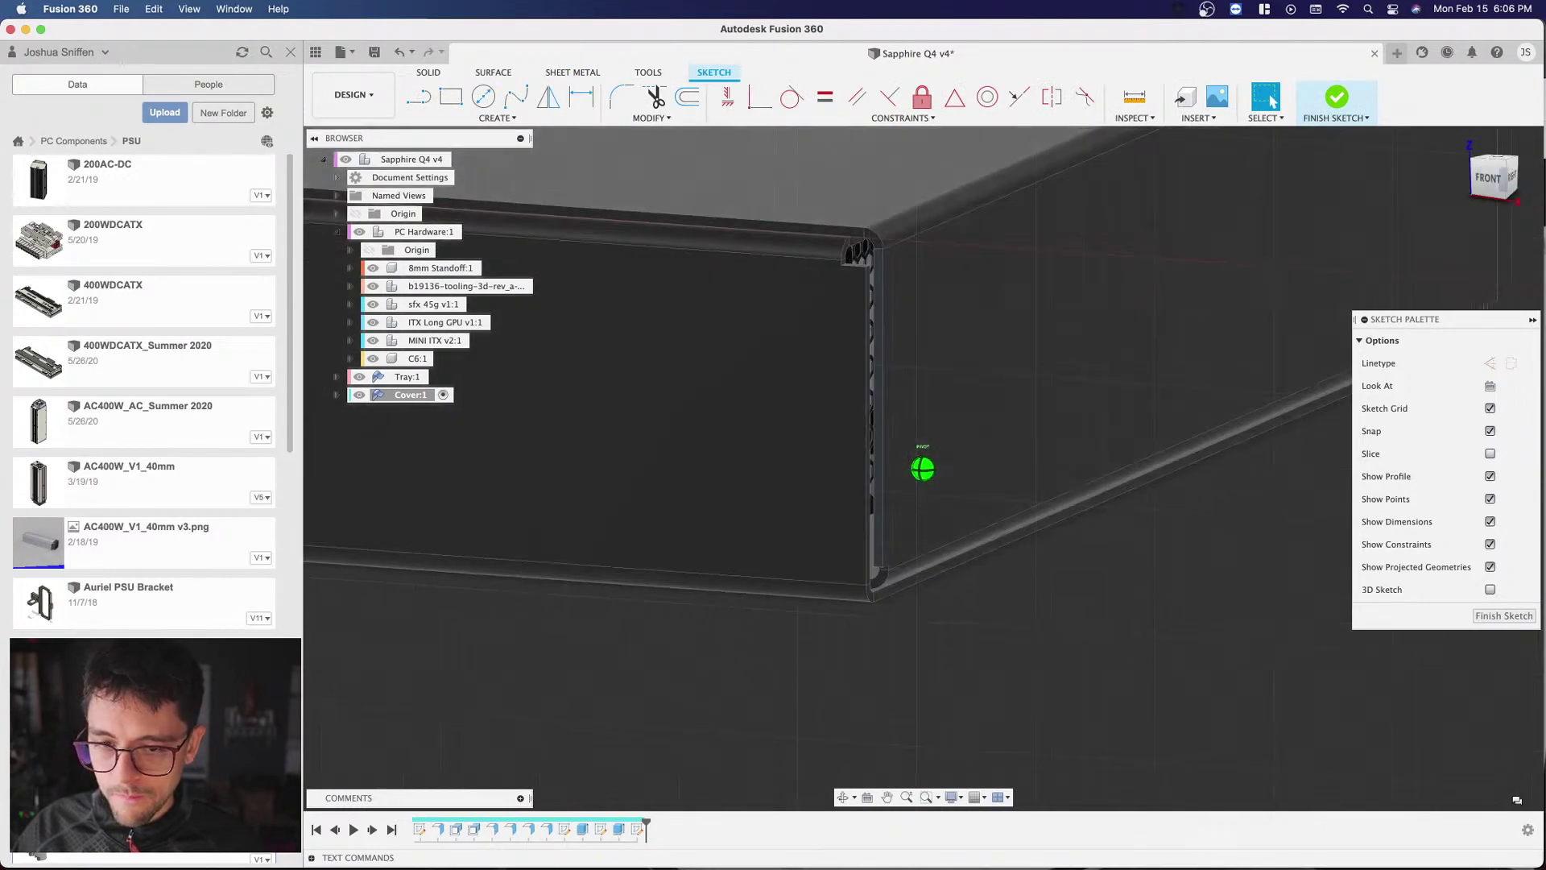
{"action": "scroll", "coordinate": [914, 288], "scroll_direction": "down", "scroll_amount": 5}
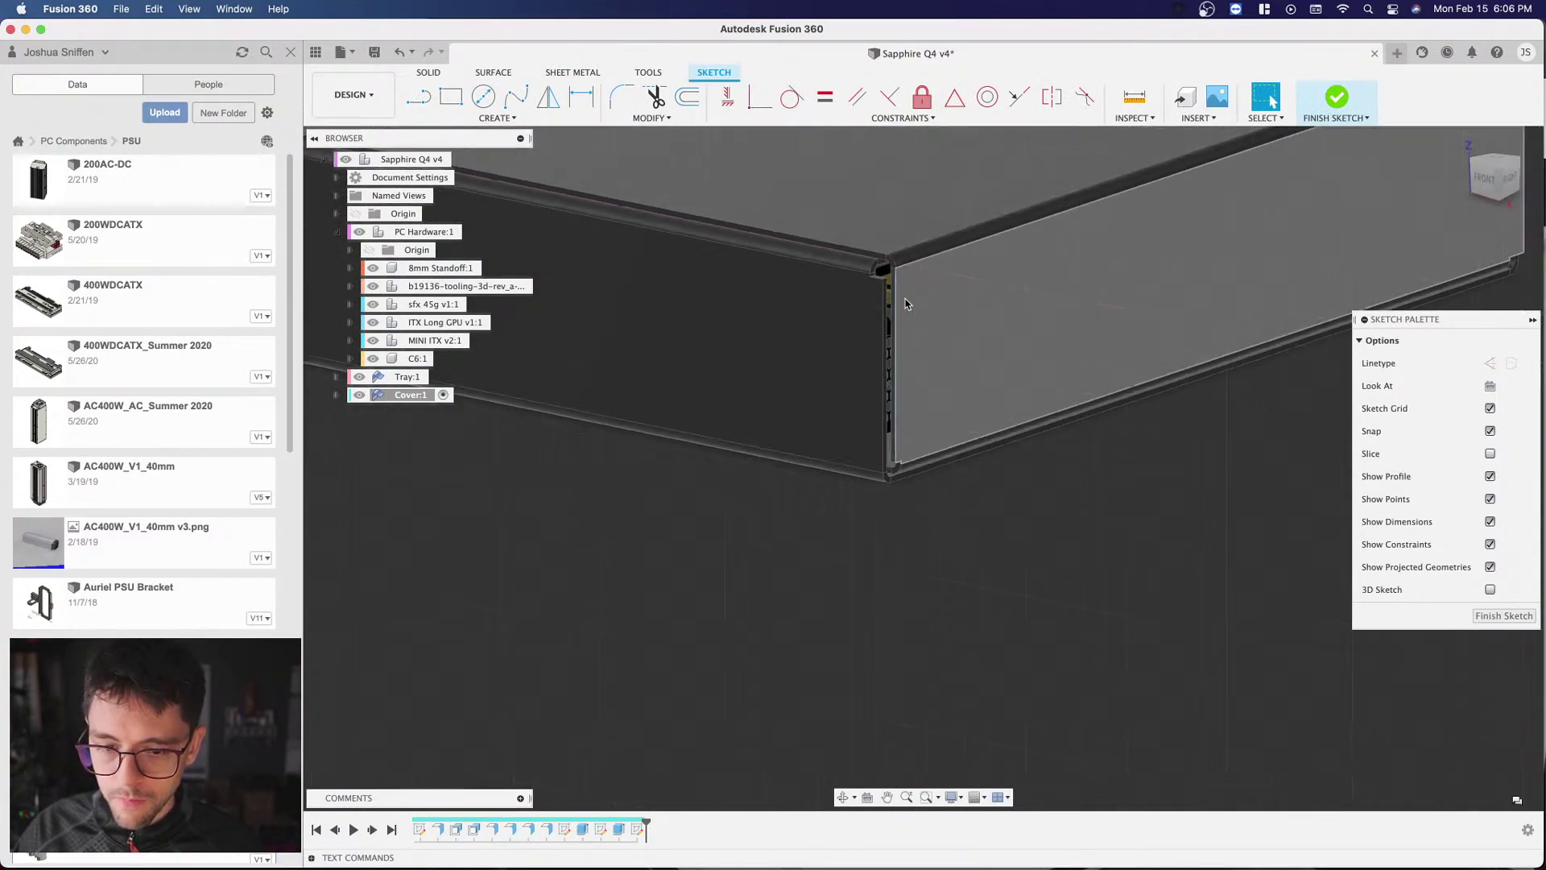
{"action": "scroll", "coordinate": [900, 323], "scroll_direction": "up", "scroll_amount": 5}
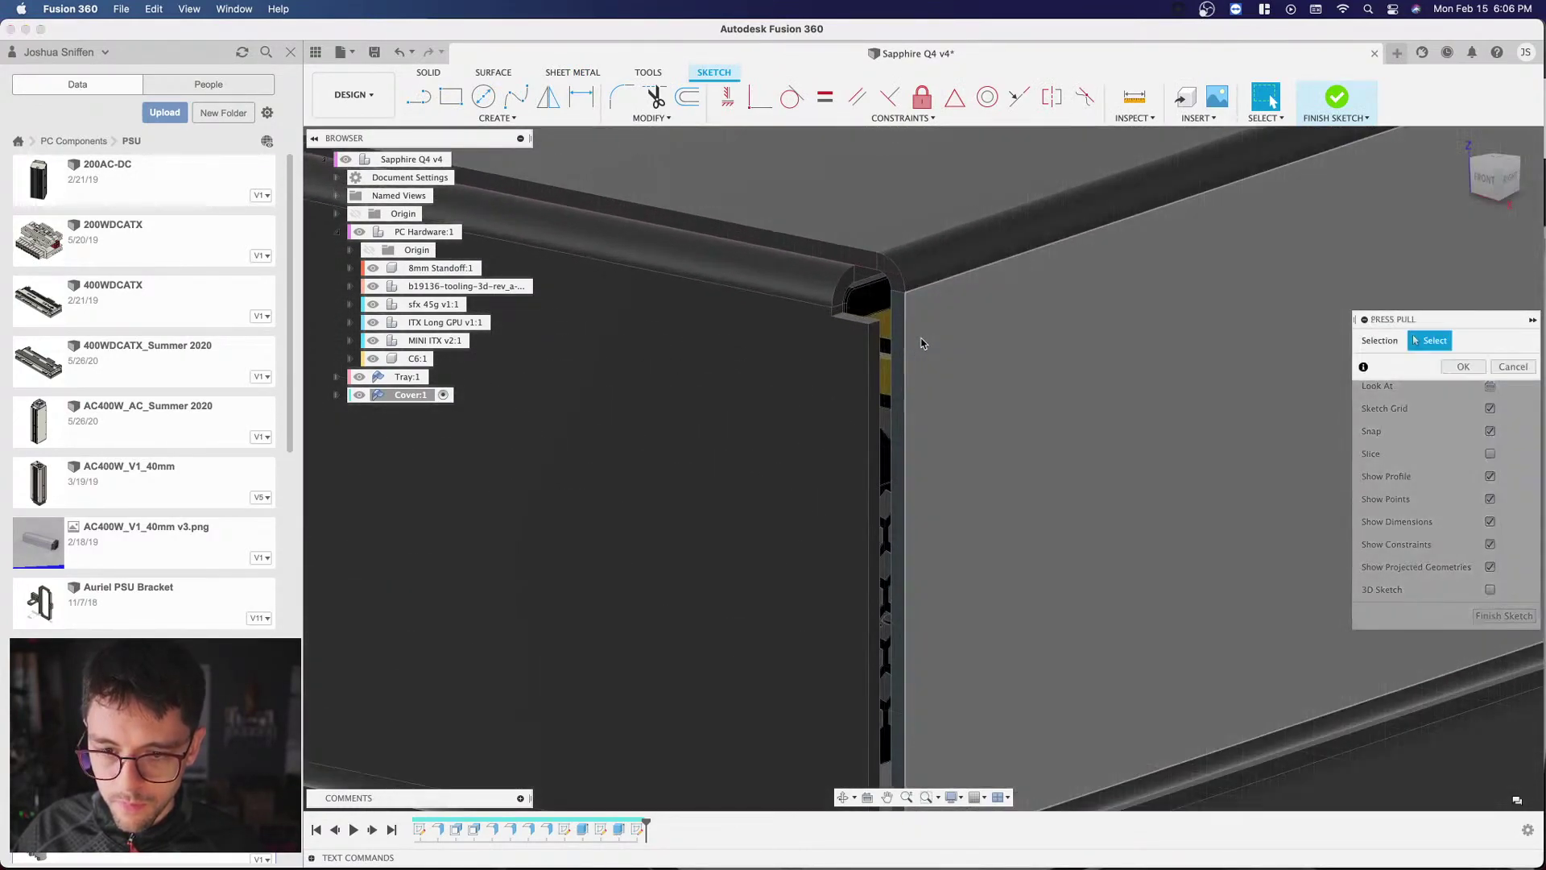
Step: Extrude the front end profile of the cover's right wall 4 mm towards the front, joined to the cover
{"action": "key", "text": "q"}
{"action": "scroll", "coordinate": [918, 387], "scroll_direction": "up", "scroll_amount": 3}
{"action": "scroll", "coordinate": [910, 386], "scroll_direction": "down", "scroll_amount": 3}
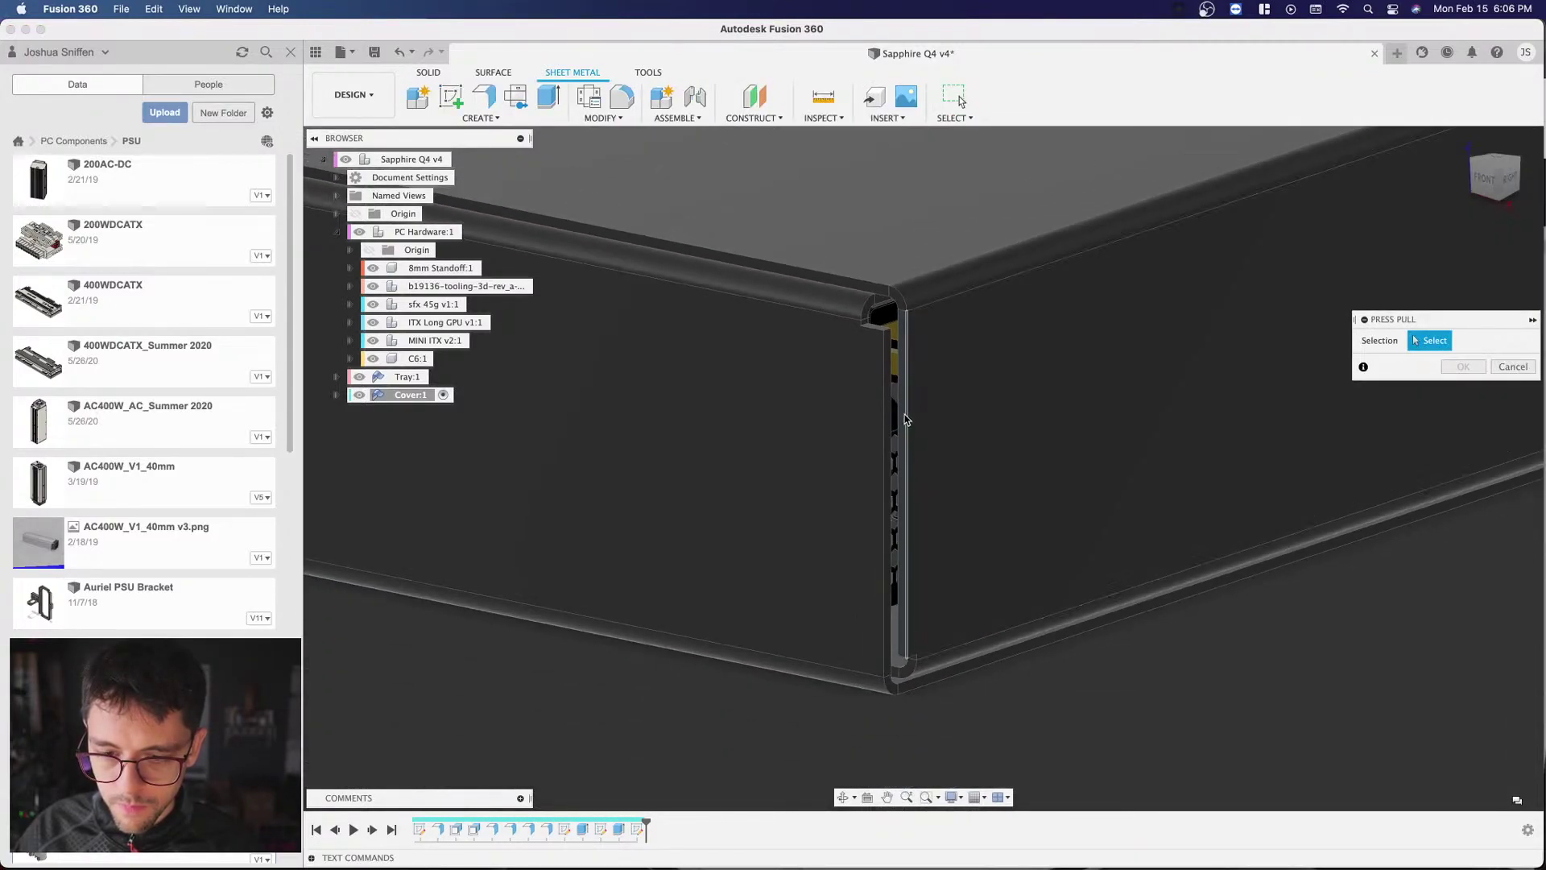
{"action": "scroll", "coordinate": [903, 433], "scroll_direction": "up", "scroll_amount": 5}
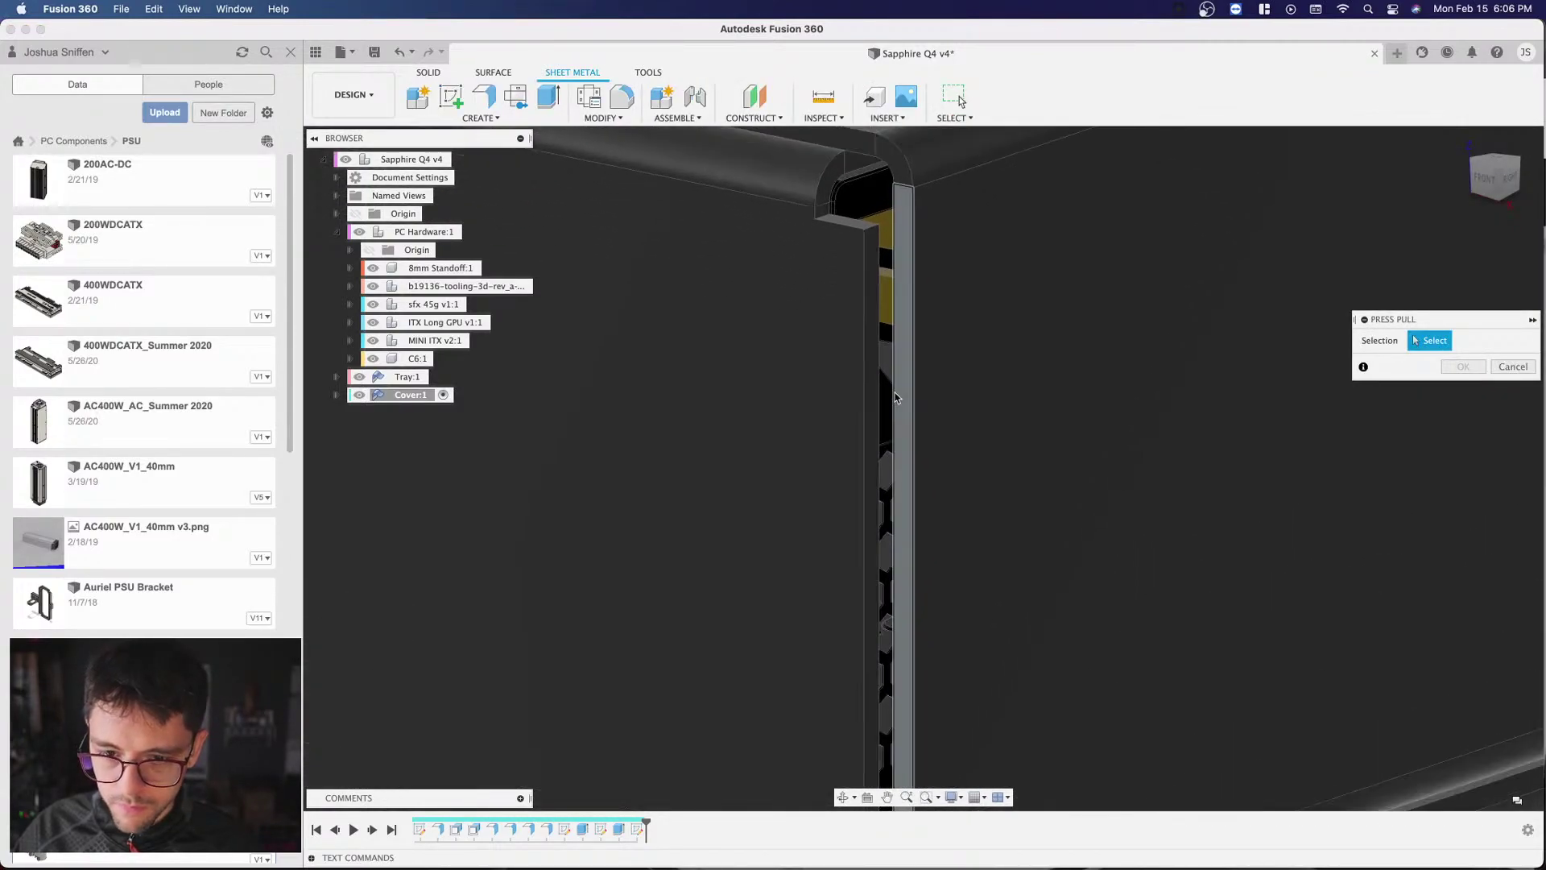
{"action": "scroll", "coordinate": [898, 398], "scroll_direction": "down", "scroll_amount": 5}
{"action": "scroll", "coordinate": [905, 399], "scroll_direction": "up", "scroll_amount": 3}
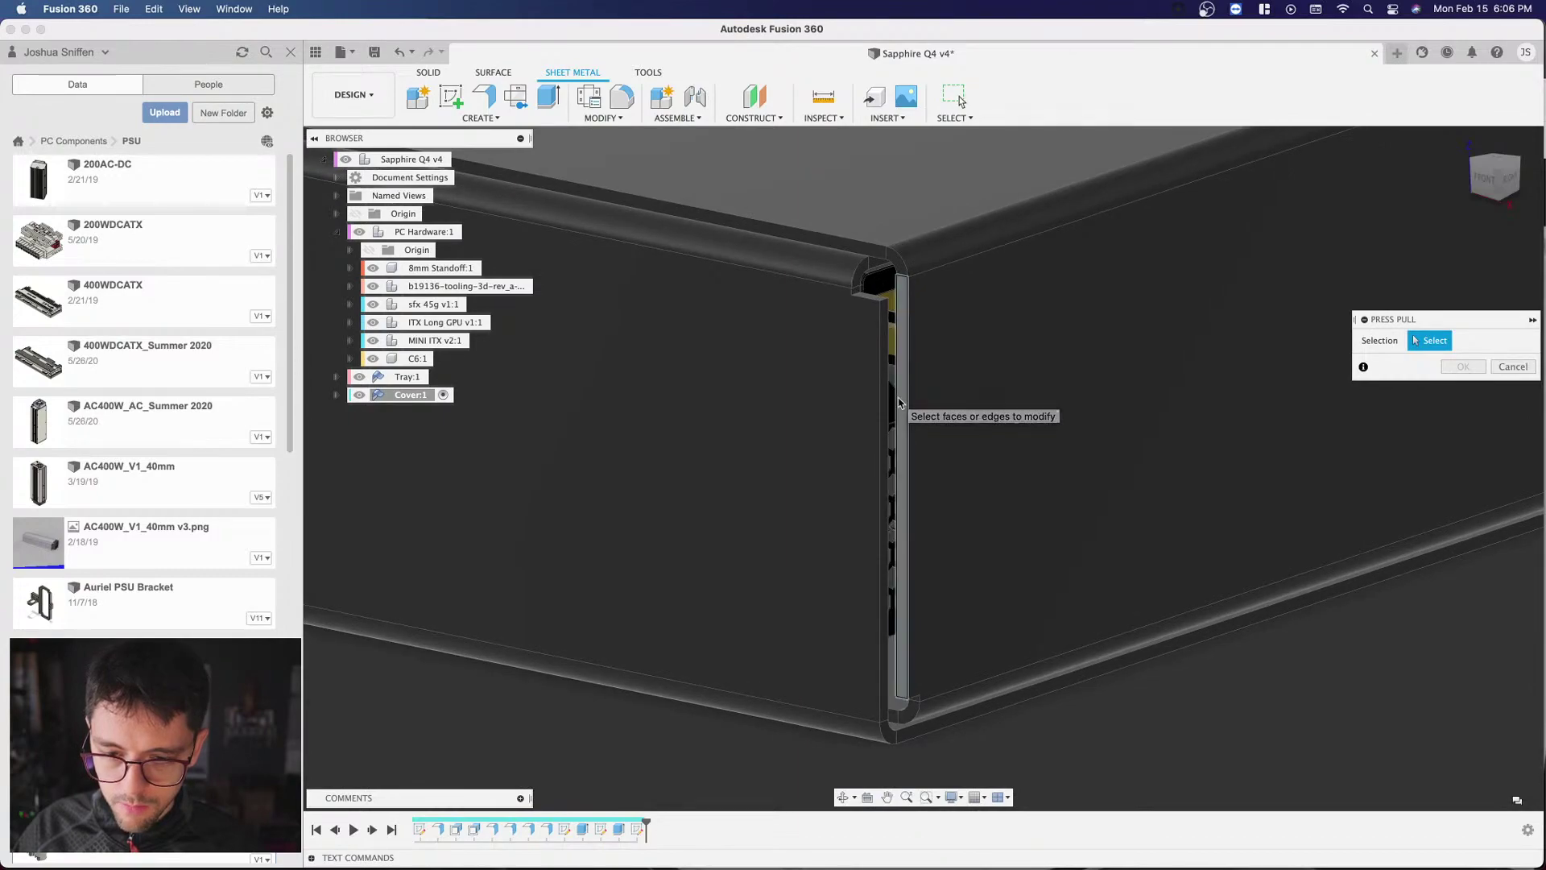
{"action": "left_click", "coordinate": [900, 402]}
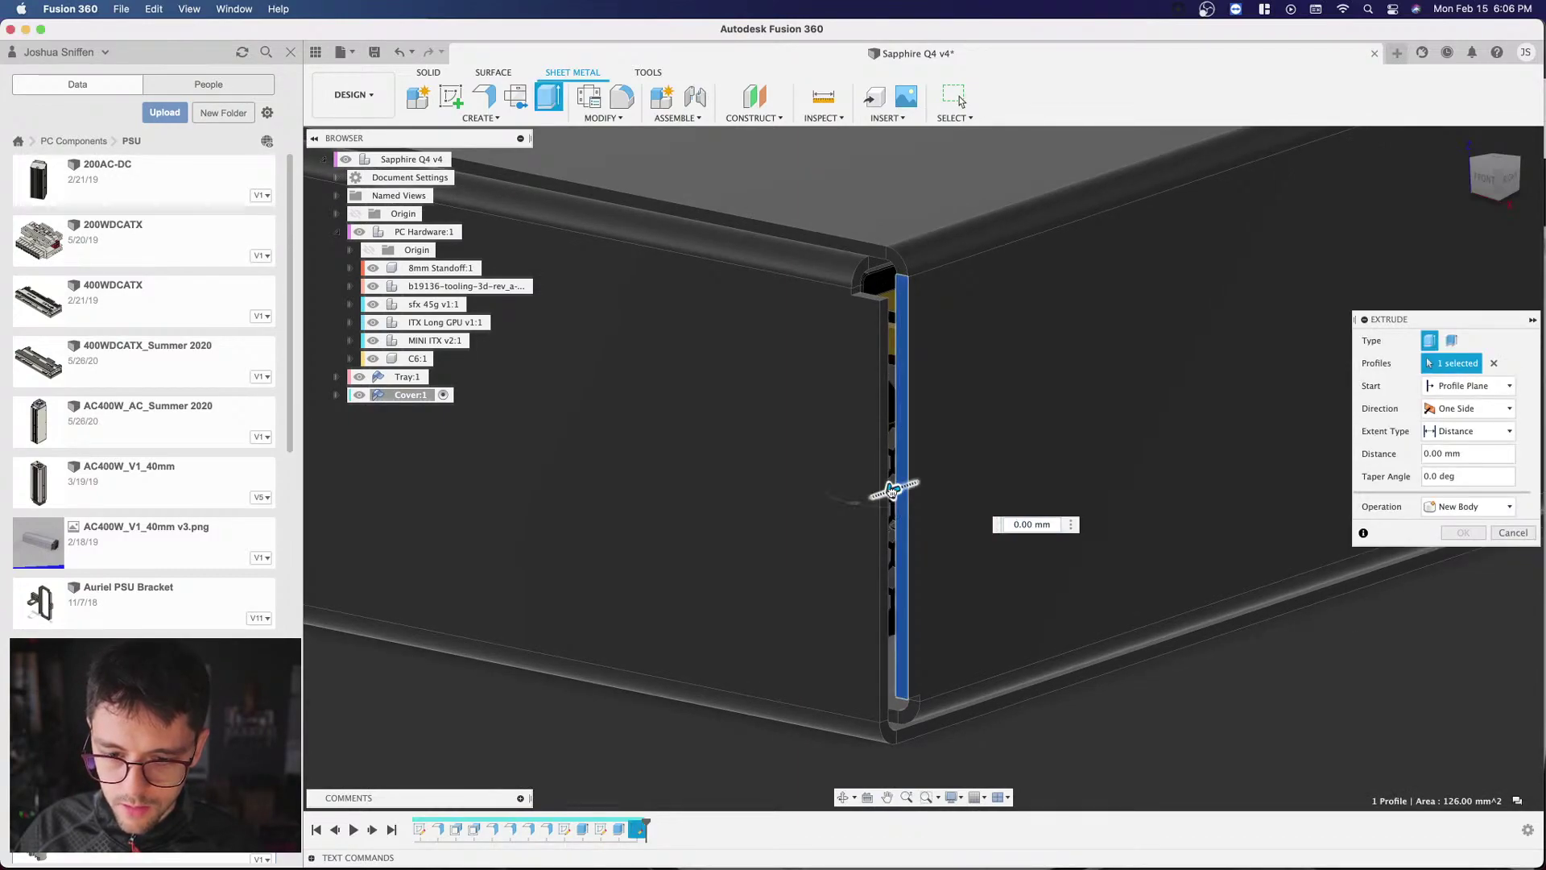
{"action": "left_click_drag", "start_coordinate": [825, 485], "coordinate": [829, 486]}
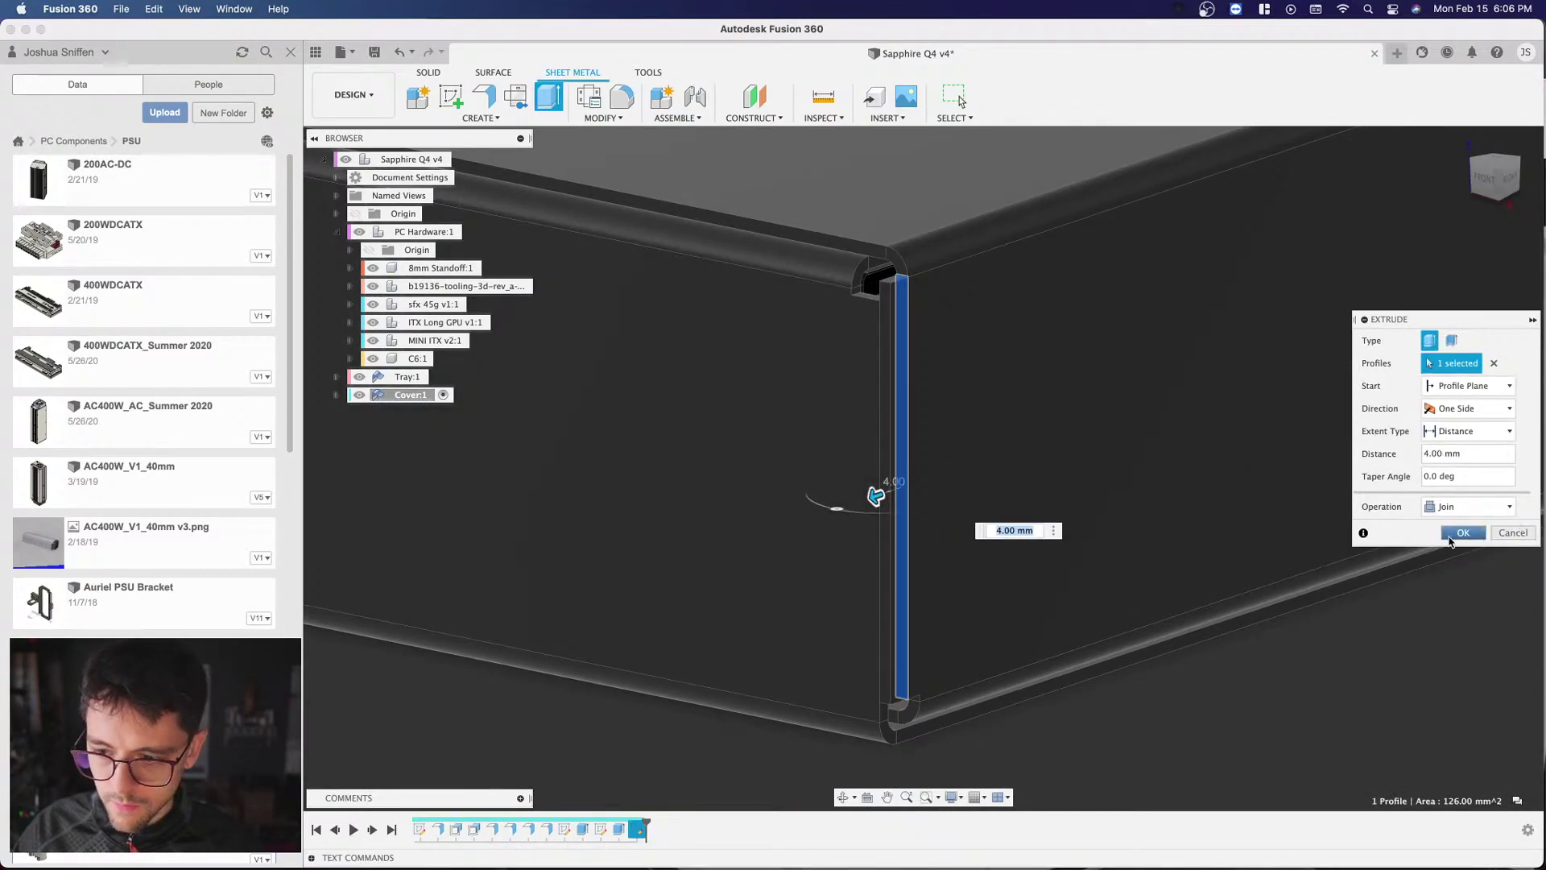
{"action": "left_click", "coordinate": [1463, 532]}
{"action": "scroll", "coordinate": [1104, 483], "scroll_direction": "down", "scroll_amount": 5}
{"action": "middle_click_drag", "start_coordinate": [1104, 483], "coordinate": [1383, 325], "text": "shift"}
{"action": "left_click_drag", "start_coordinate": [1472, 186], "coordinate": [970, 234]}
{"action": "scroll", "coordinate": [625, 407], "scroll_direction": "up", "scroll_amount": 5}
{"action": "scroll", "coordinate": [579, 570], "scroll_direction": "up", "scroll_amount": 8}
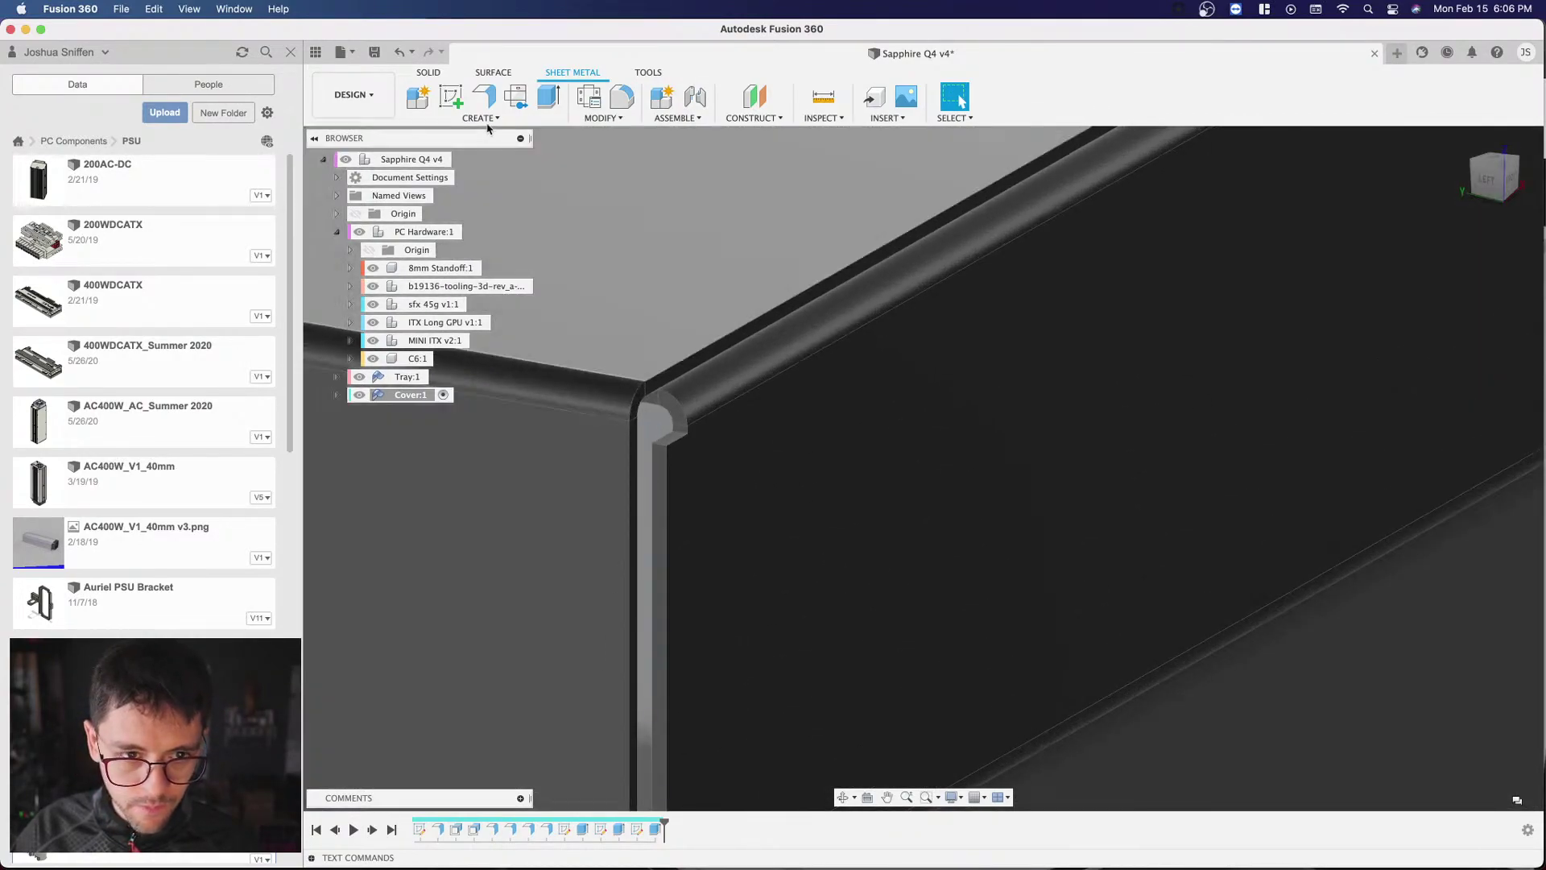
{"action": "scroll", "coordinate": [656, 476], "scroll_direction": "up", "scroll_amount": 5}
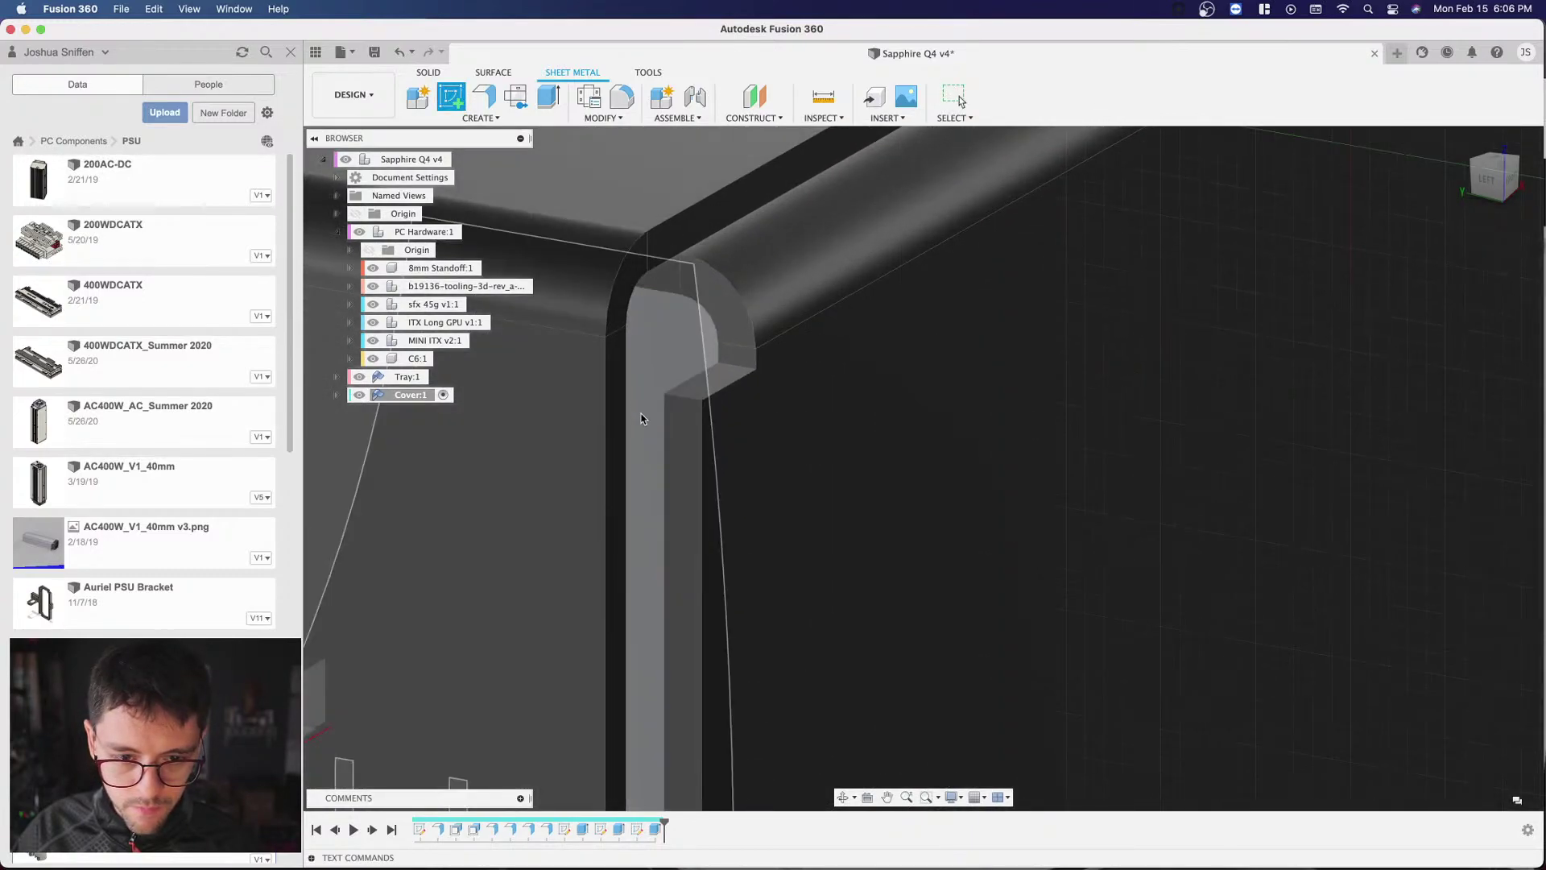
{"action": "scroll", "coordinate": [673, 442], "scroll_direction": "up", "scroll_amount": 4}
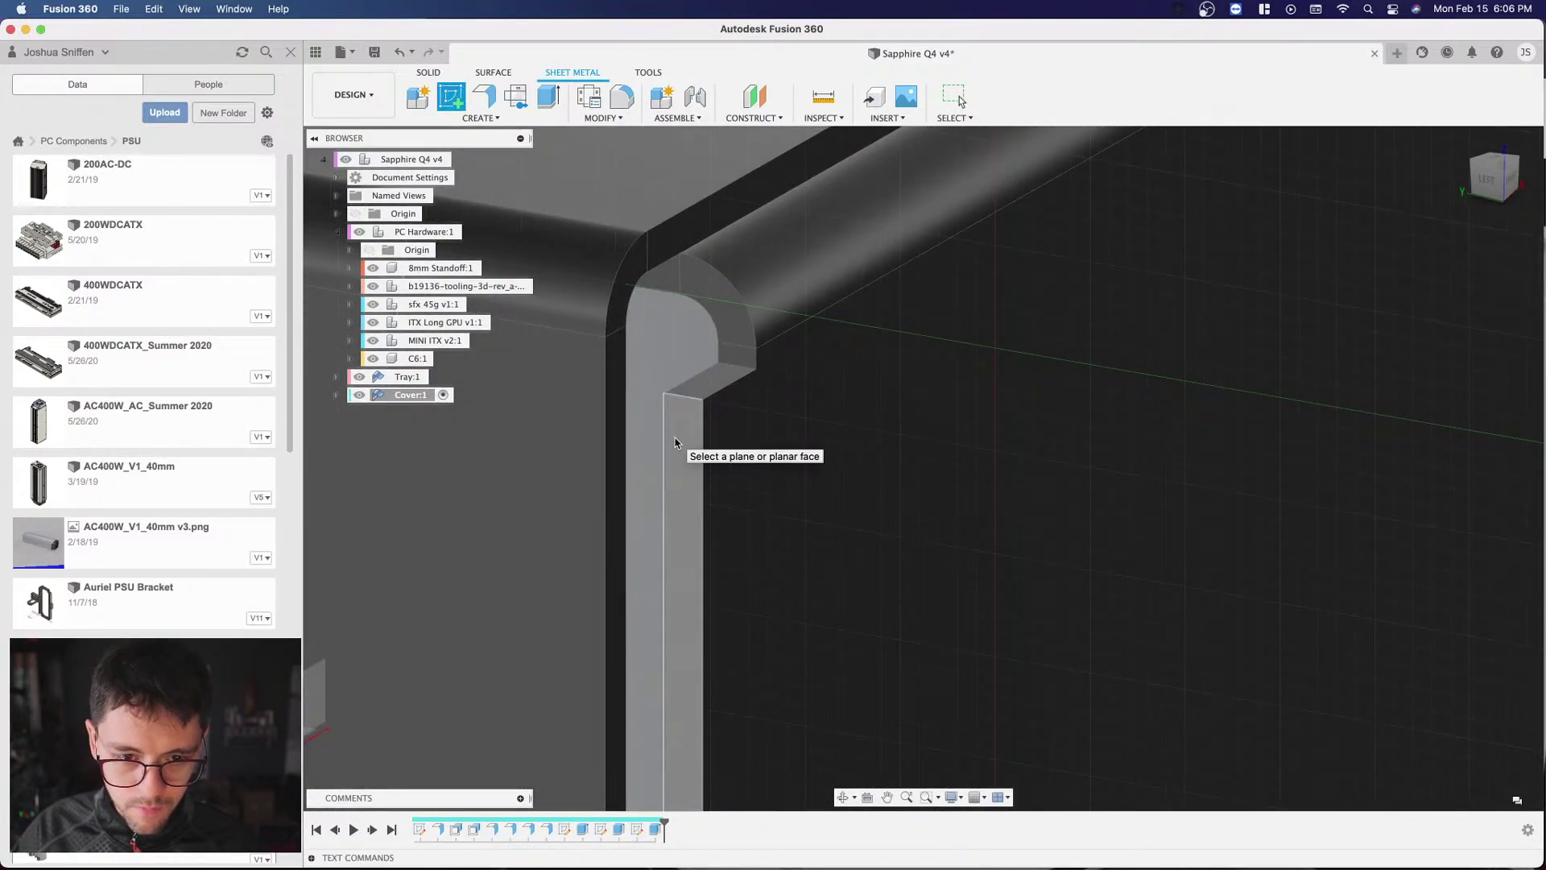
{"action": "left_click", "coordinate": [742, 391]}
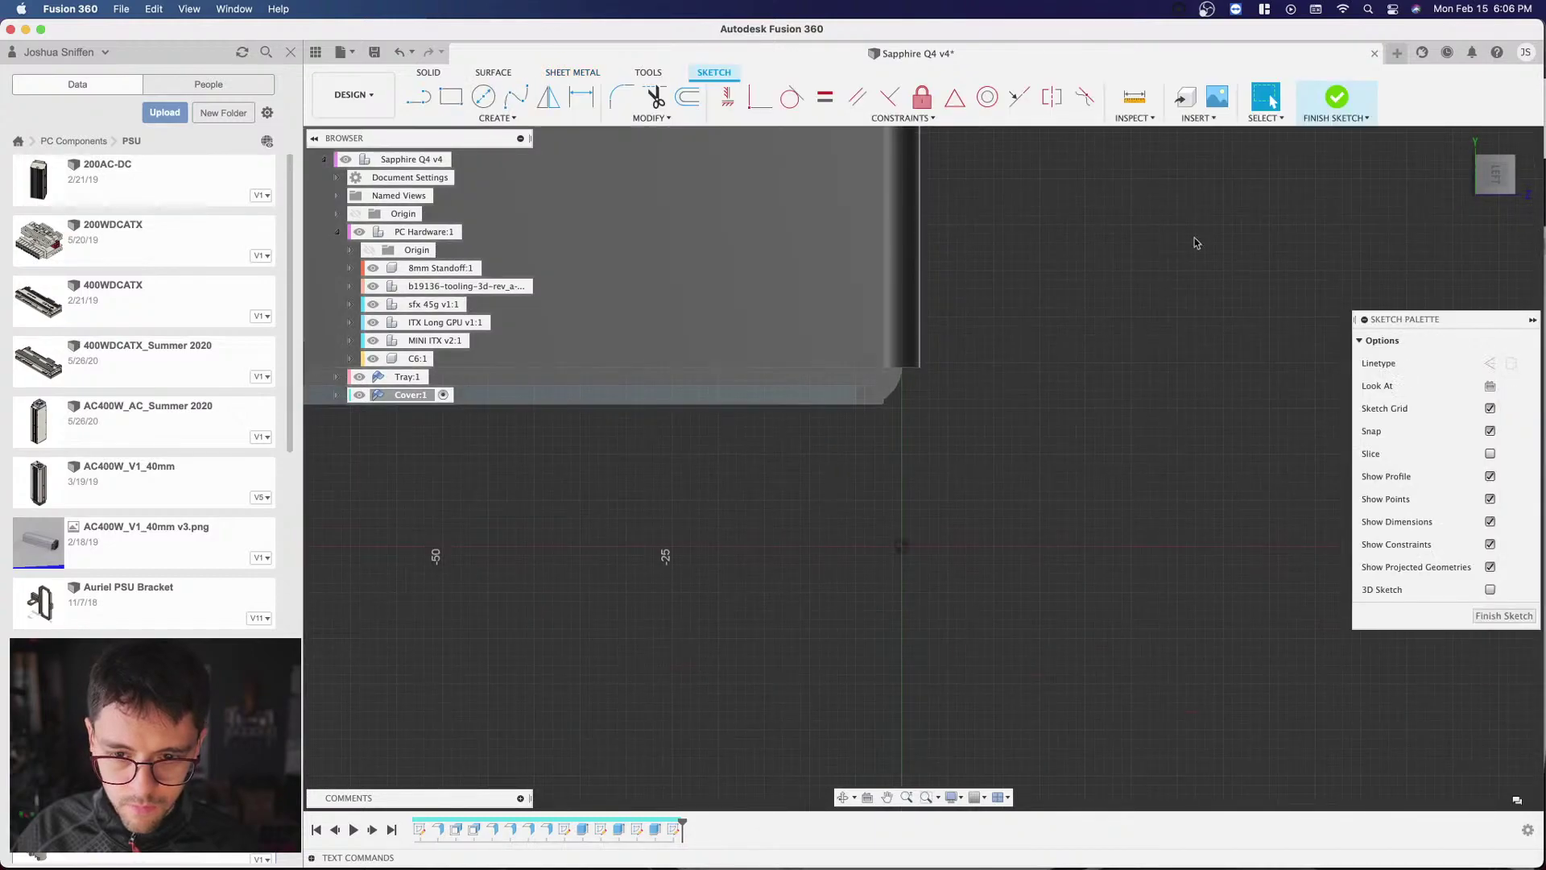
{"action": "left_click", "coordinate": [1502, 173]}
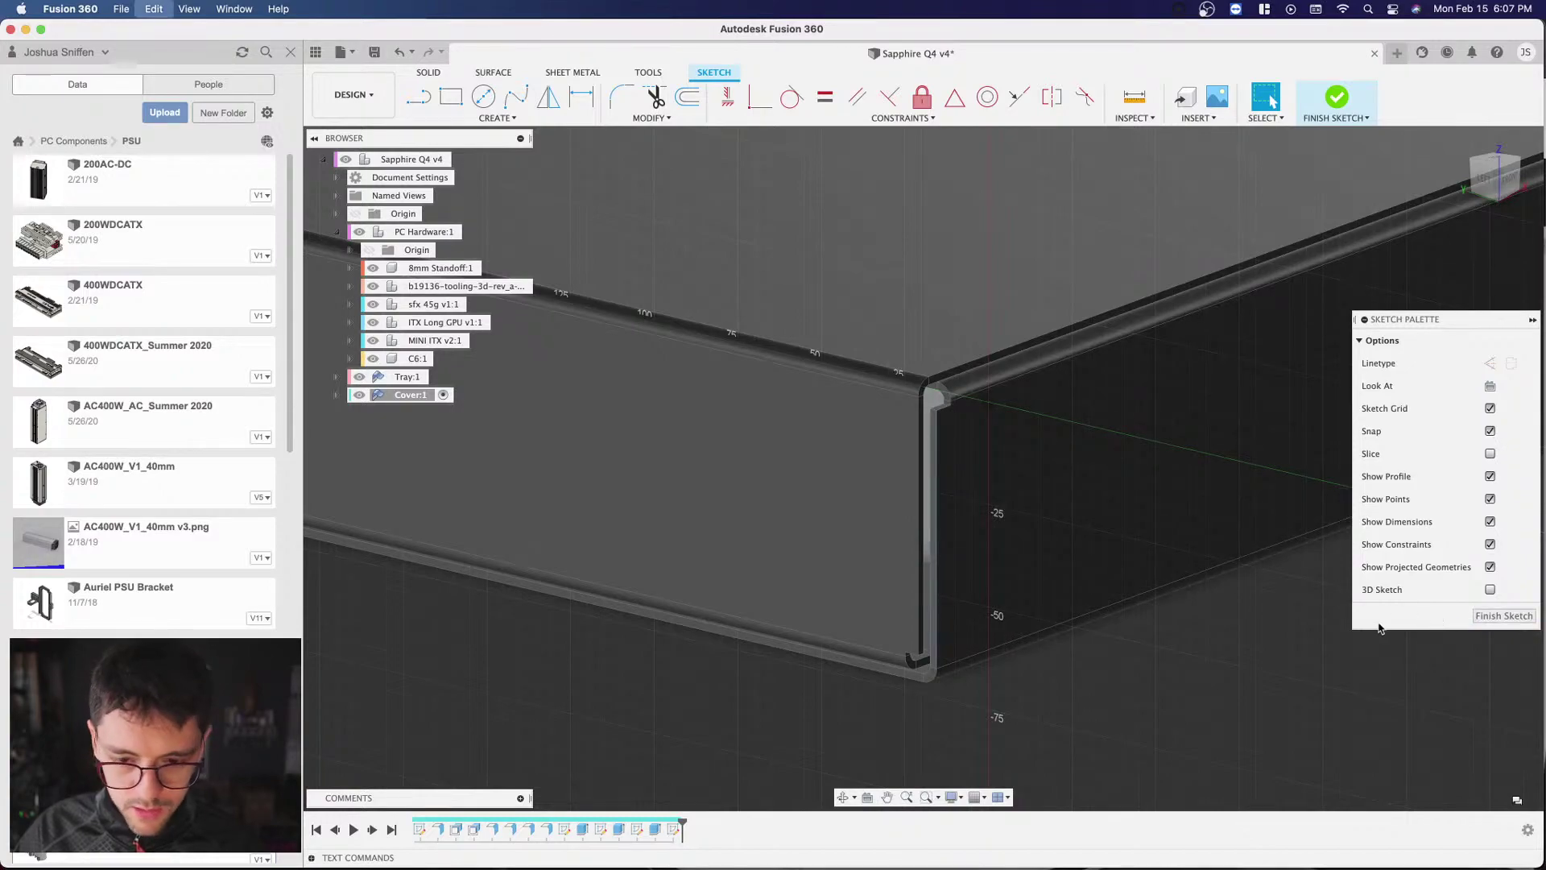
{"action": "left_click", "coordinate": [1336, 97]}
Step: Sketch on the front end face of the cover's left wall and extrude the profile 4 mm, joined to the cover
{"action": "scroll", "coordinate": [910, 439], "scroll_direction": "up", "scroll_amount": 5}
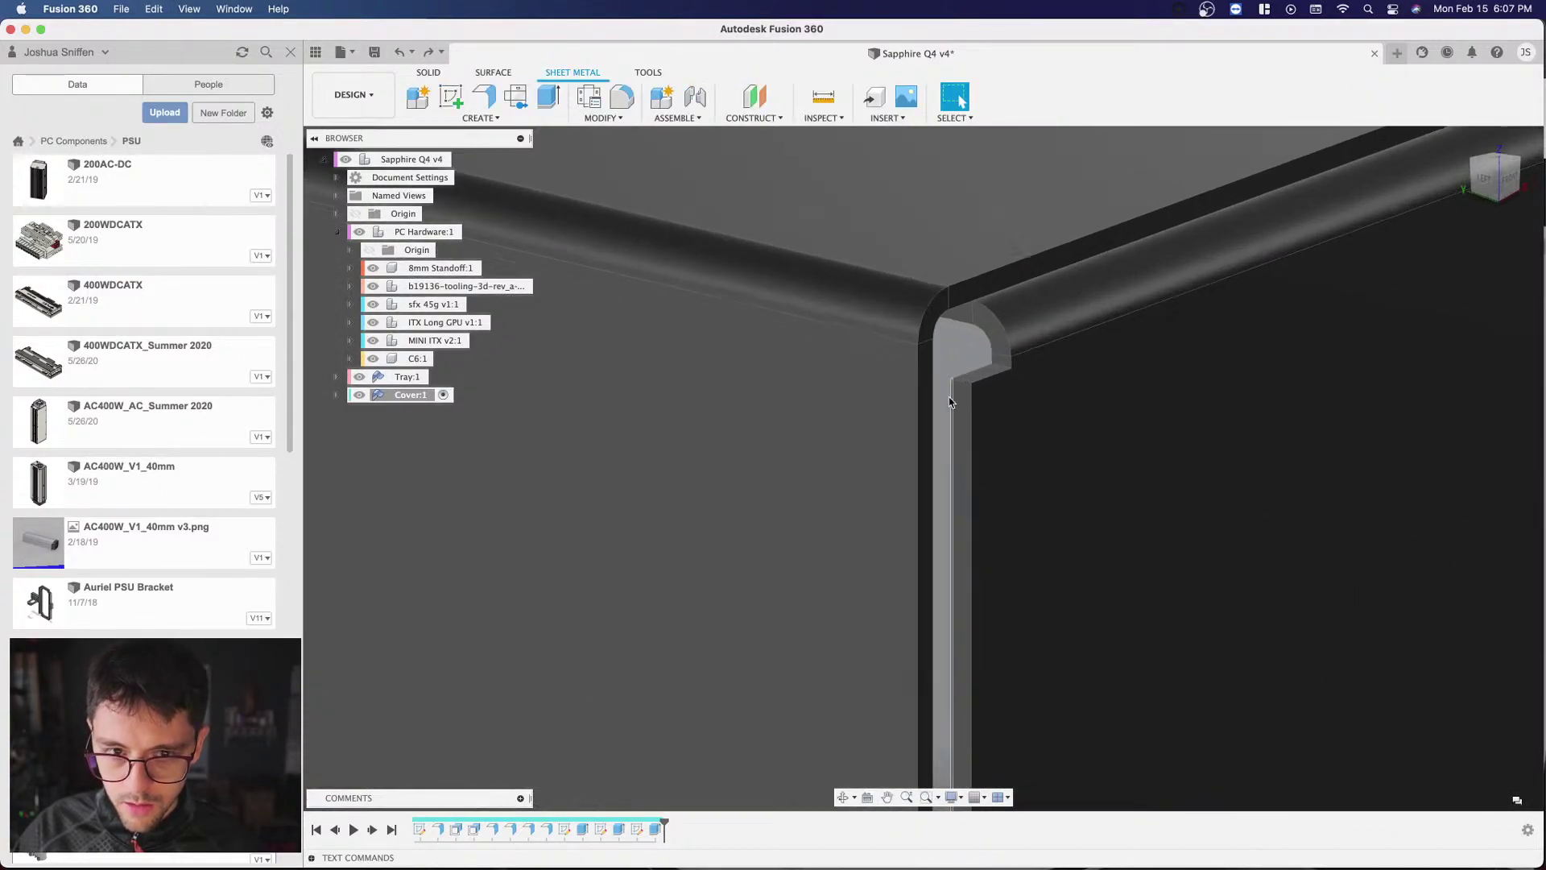
{"action": "left_click", "coordinate": [464, 101]}
{"action": "scroll", "coordinate": [883, 325], "scroll_direction": "up", "scroll_amount": 3}
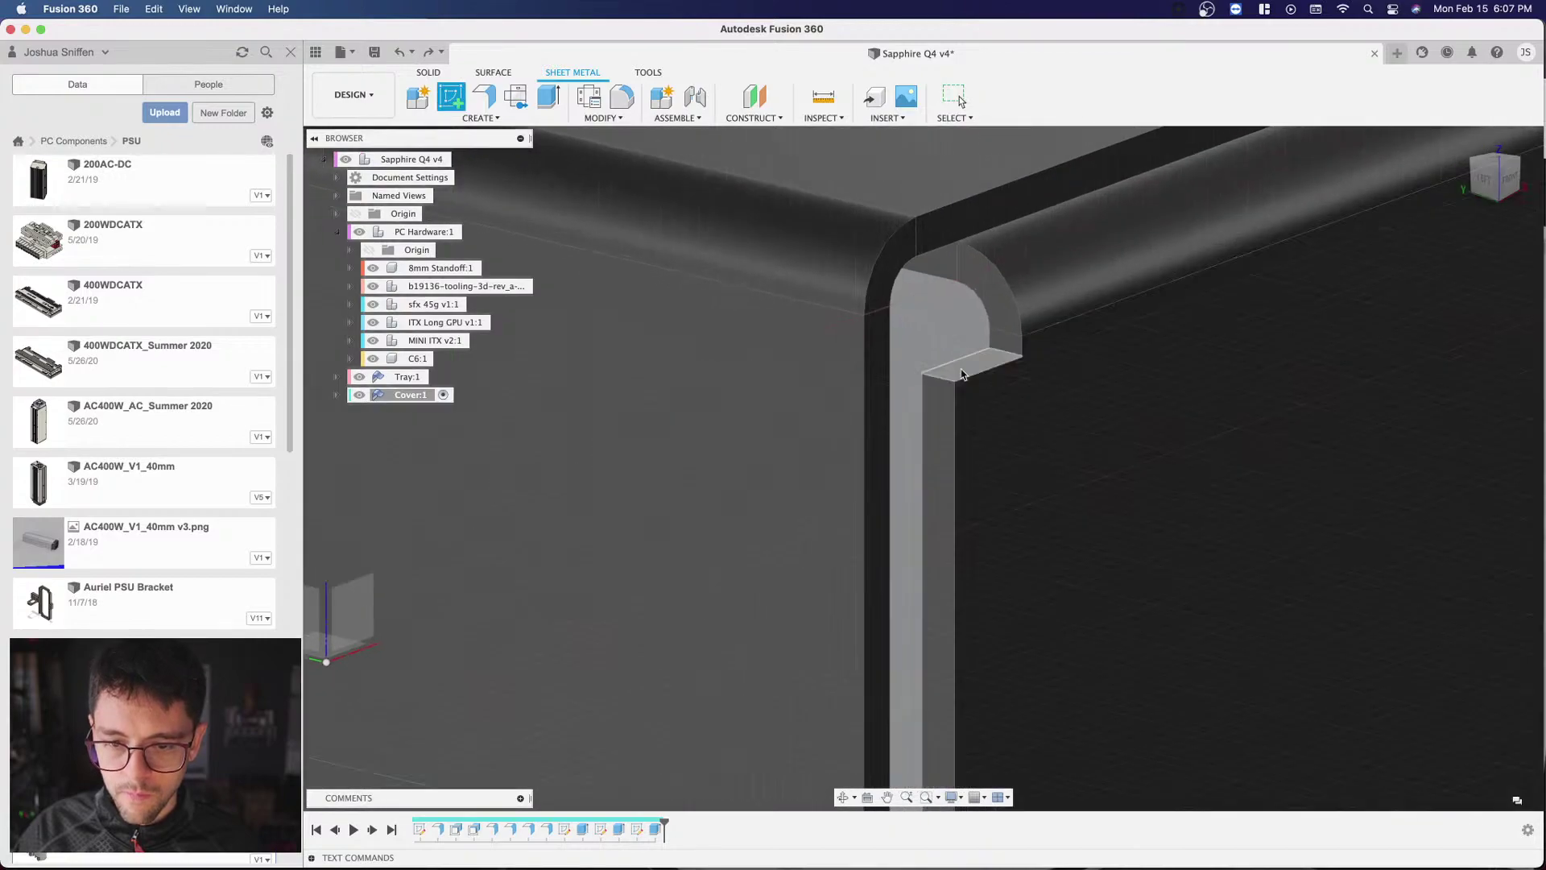
{"action": "left_click", "coordinate": [885, 328]}
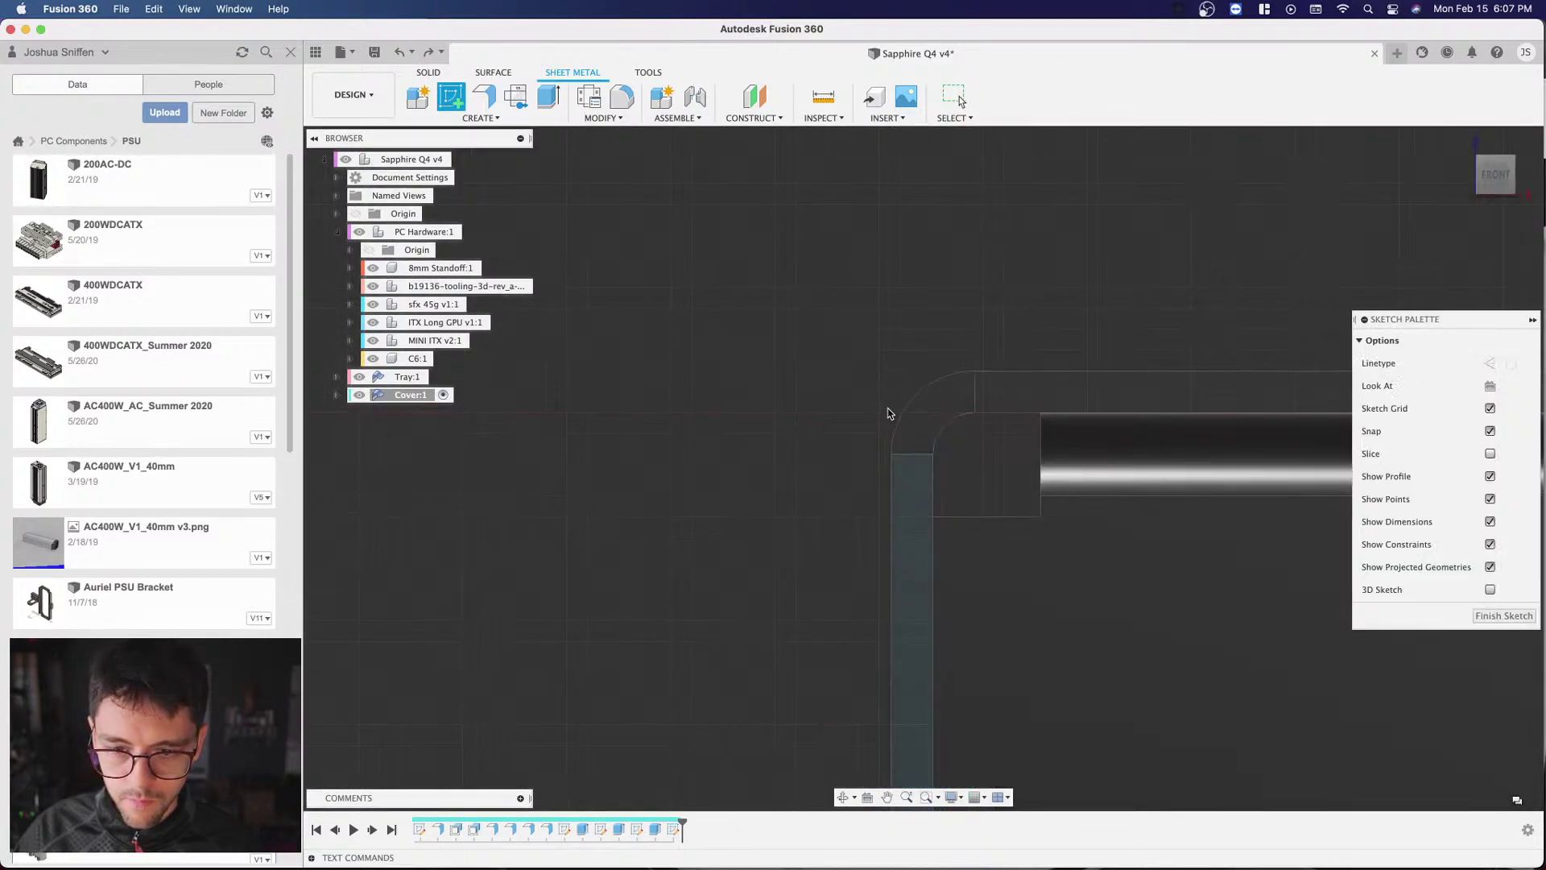
{"action": "key", "text": "q"}
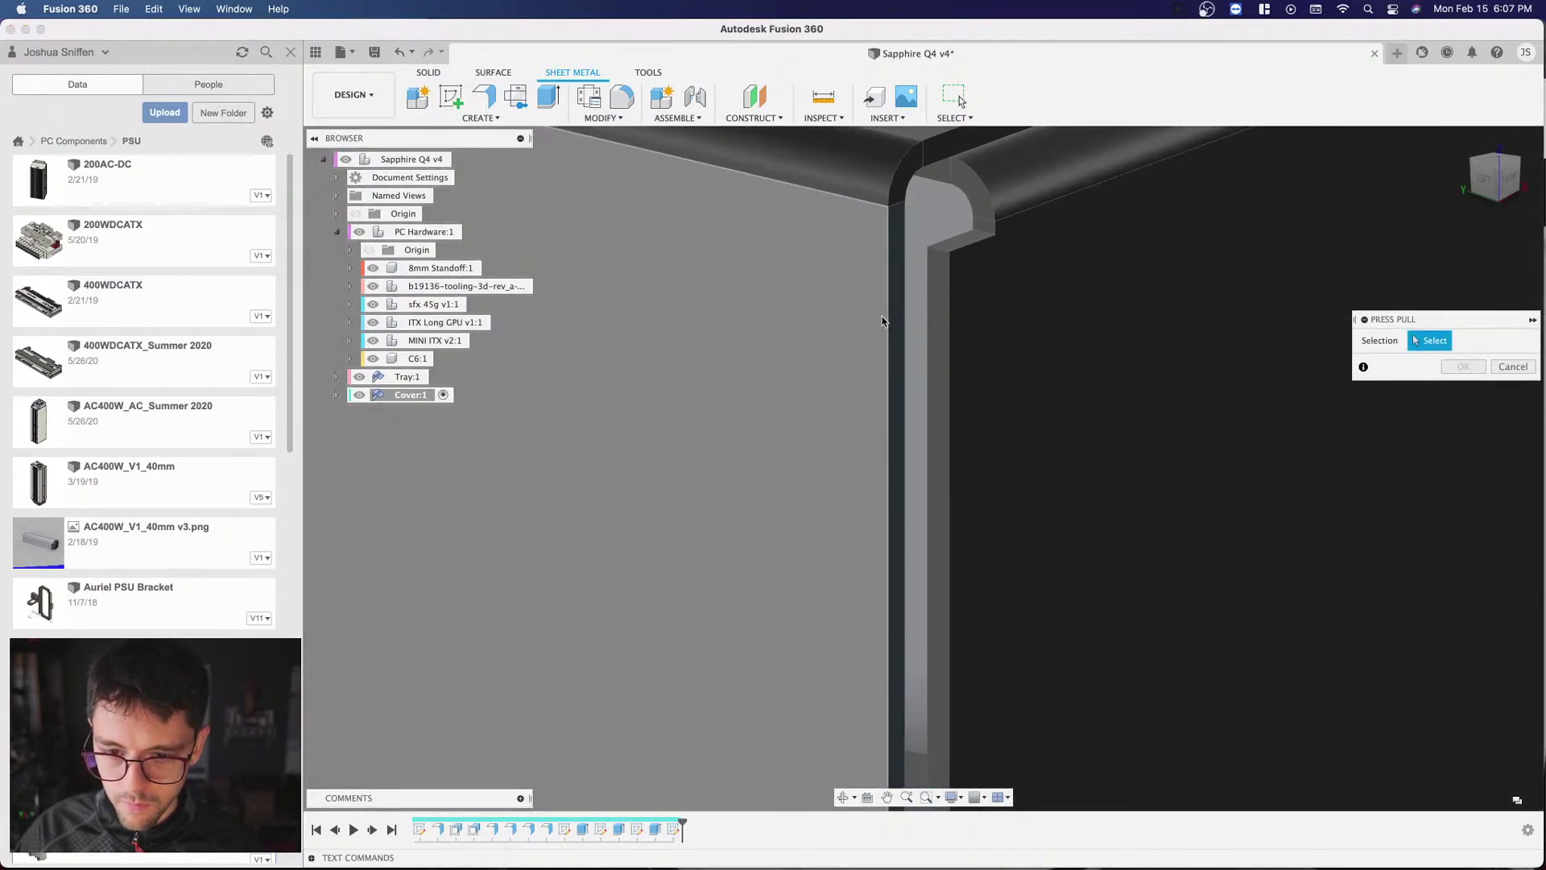
{"action": "left_click", "coordinate": [900, 323]}
{"action": "scroll", "coordinate": [899, 323], "scroll_direction": "down", "scroll_amount": 3}
{"action": "type", "text": "4"}
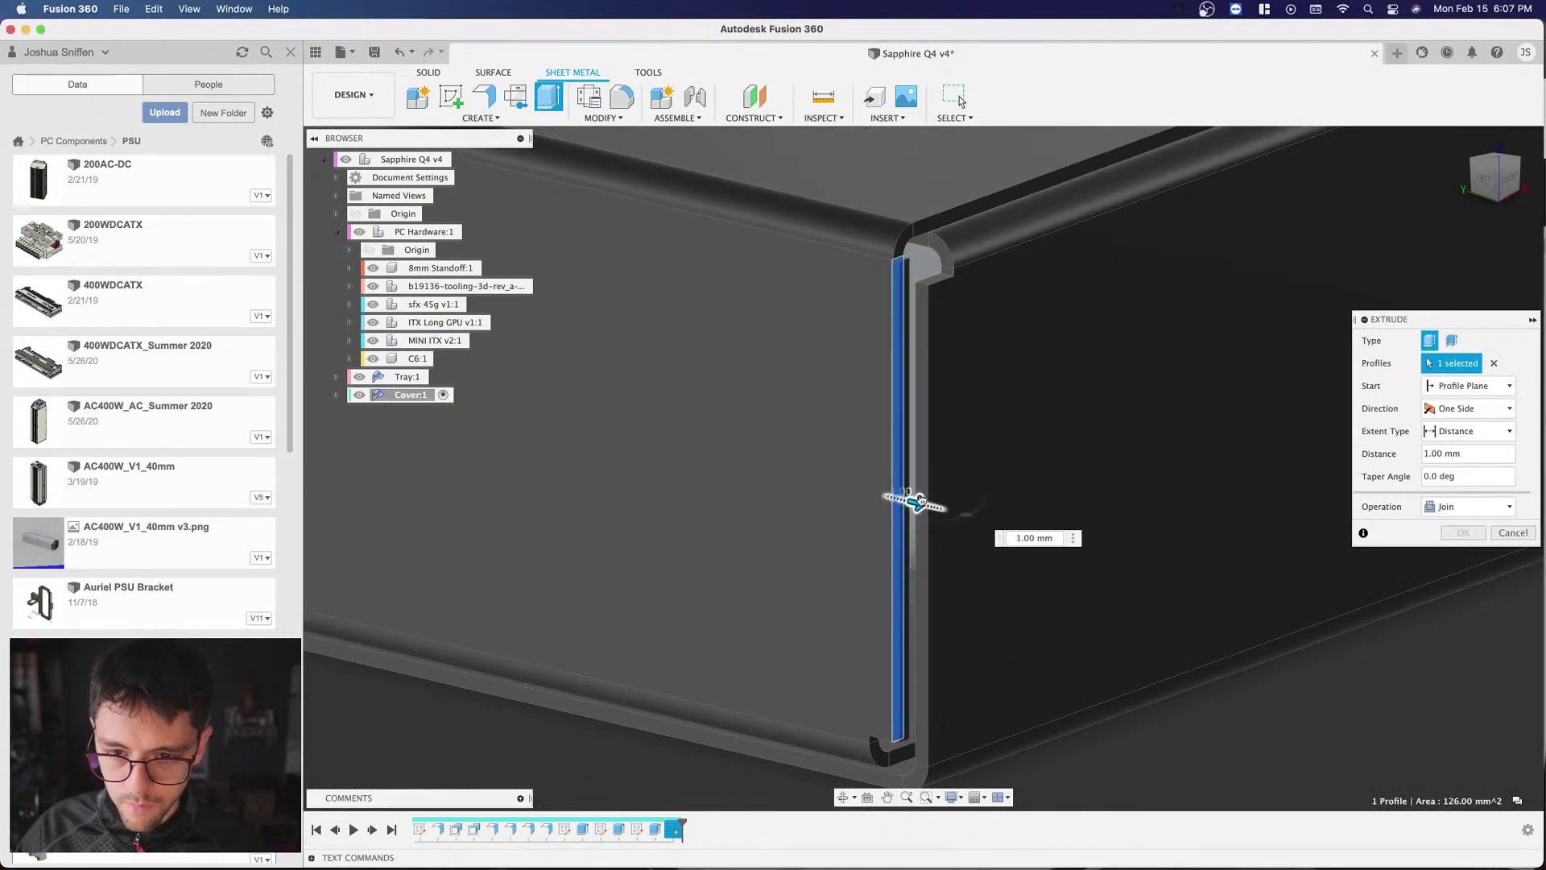
{"action": "left_click", "coordinate": [1459, 533]}
Step: Examine the front left corner from the side and at an angle, including the opening beside the end of the cover's lower flange
{"action": "middle_click_drag", "start_coordinate": [1460, 532], "coordinate": [1025, 508], "text": "shift"}
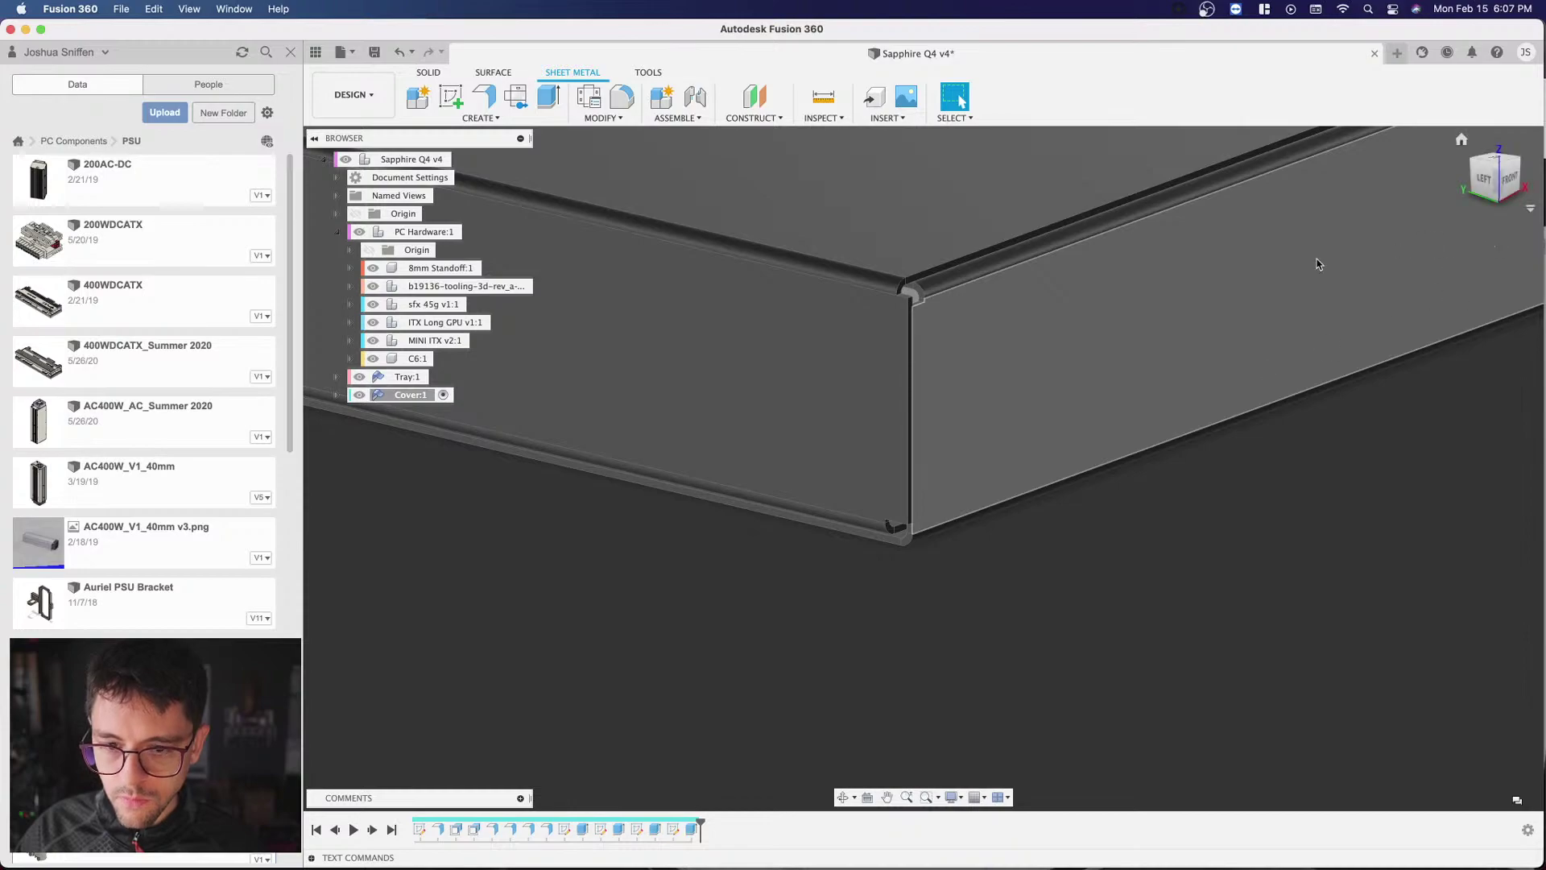
{"action": "middle_click_drag", "start_coordinate": [1343, 260], "coordinate": [1253, 373], "text": "shift"}
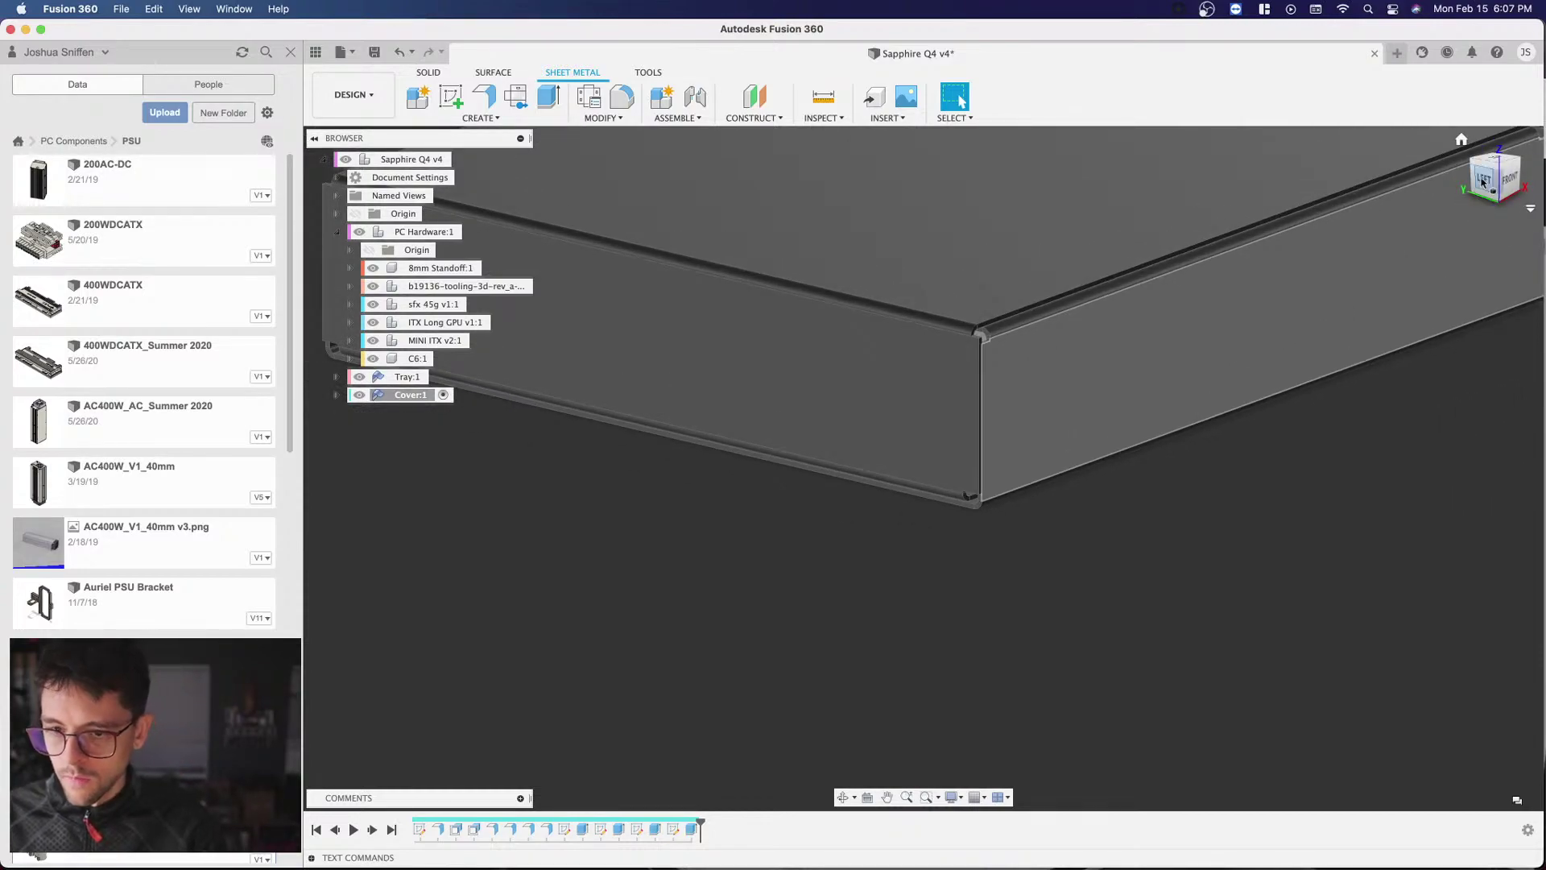
{"action": "left_click", "coordinate": [1482, 182]}
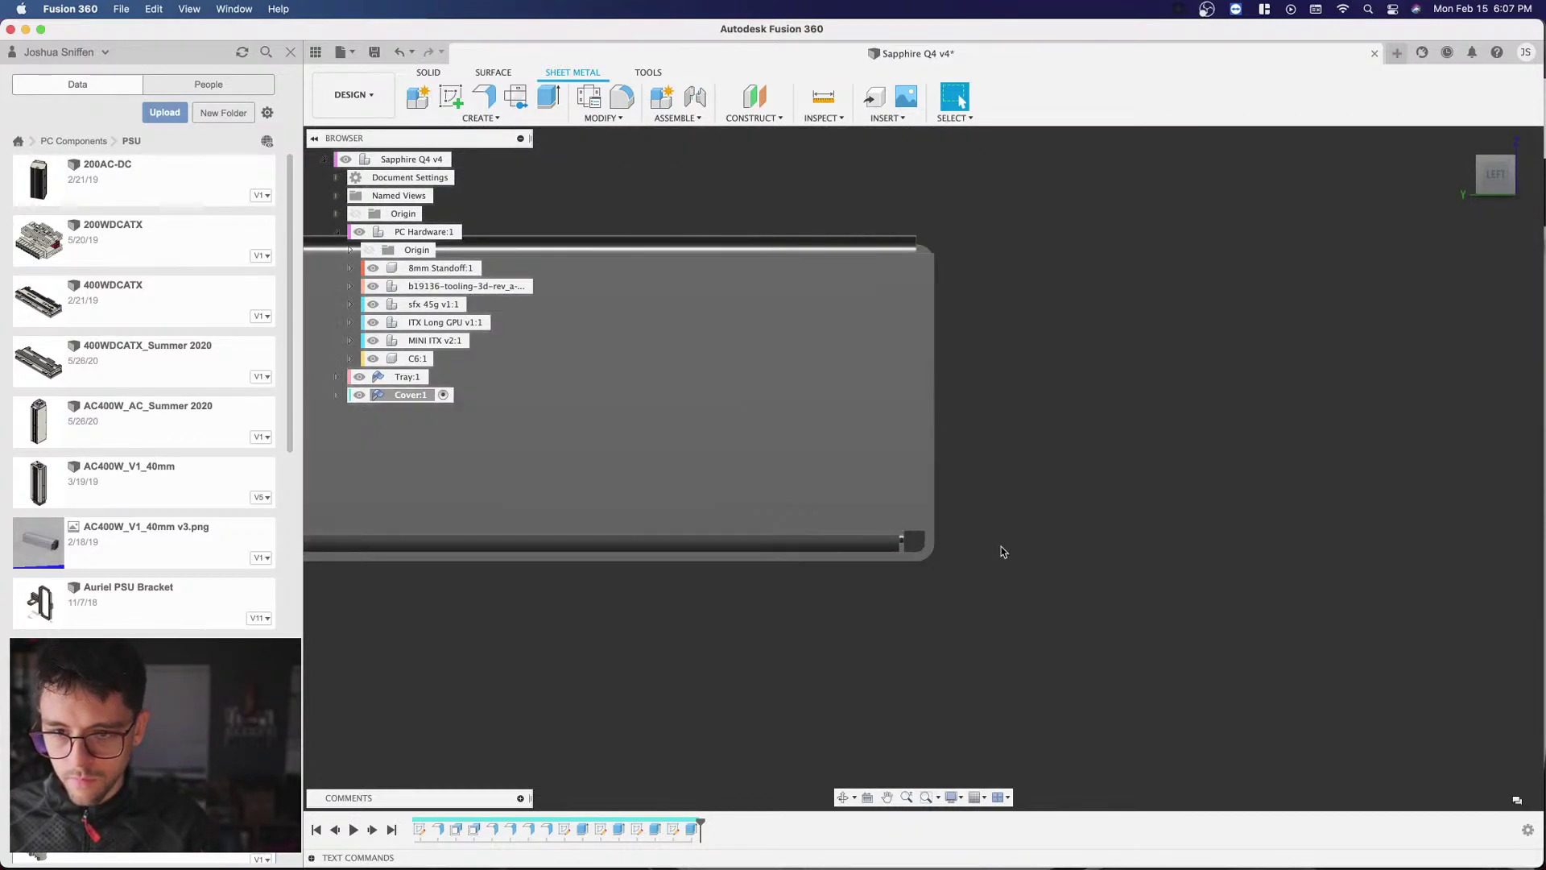
{"action": "scroll", "coordinate": [1011, 511], "scroll_direction": "down", "scroll_amount": 2}
{"action": "scroll", "coordinate": [1011, 510], "scroll_direction": "up", "scroll_amount": 5}
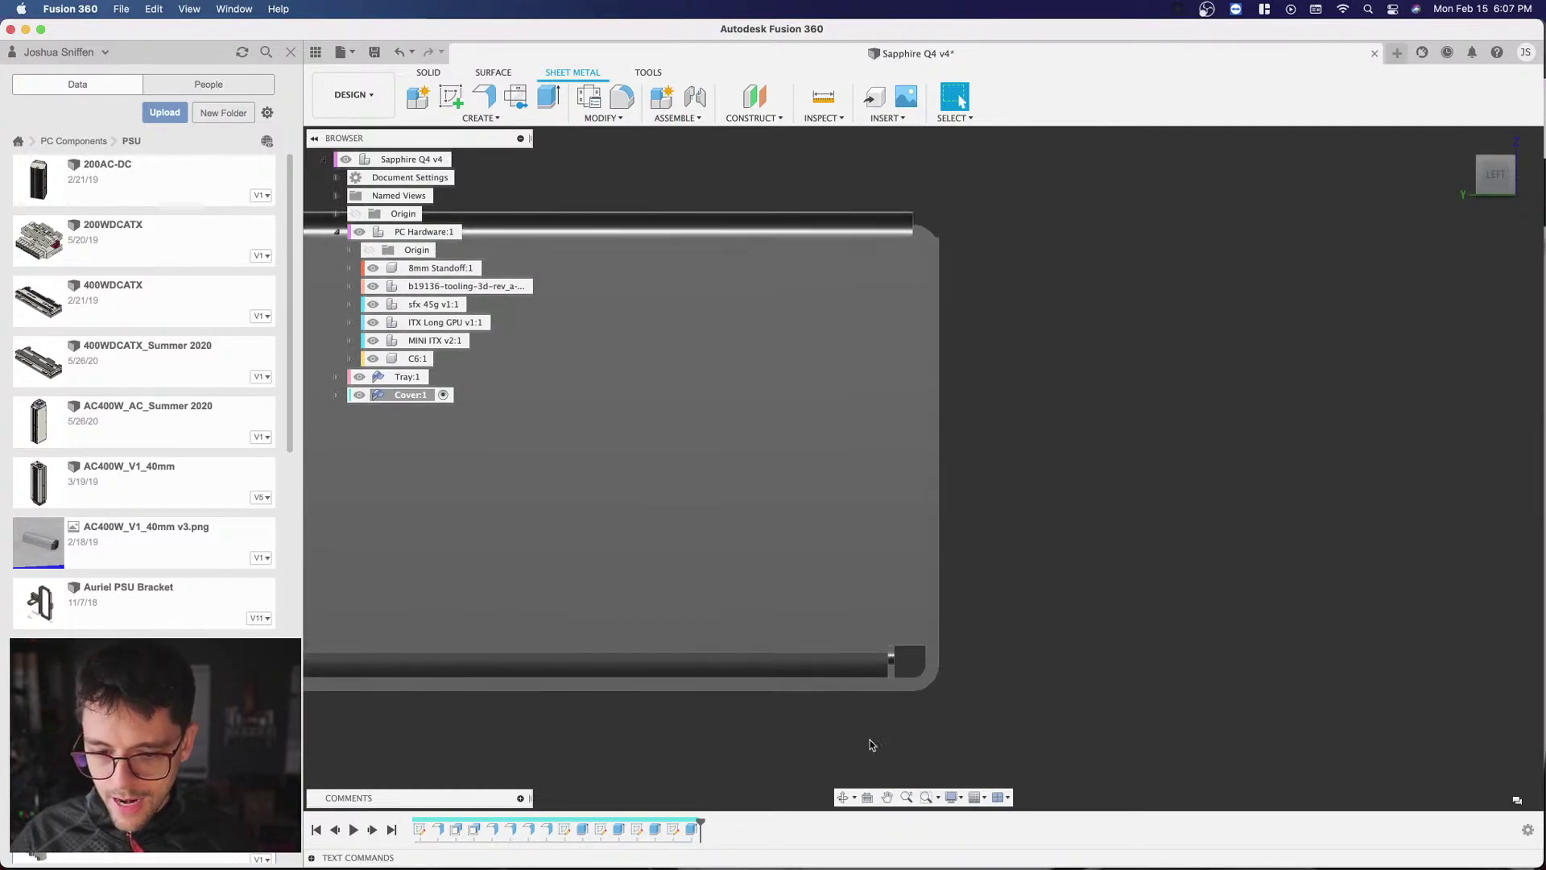
{"action": "scroll", "coordinate": [874, 743], "scroll_direction": "up", "scroll_amount": 3}
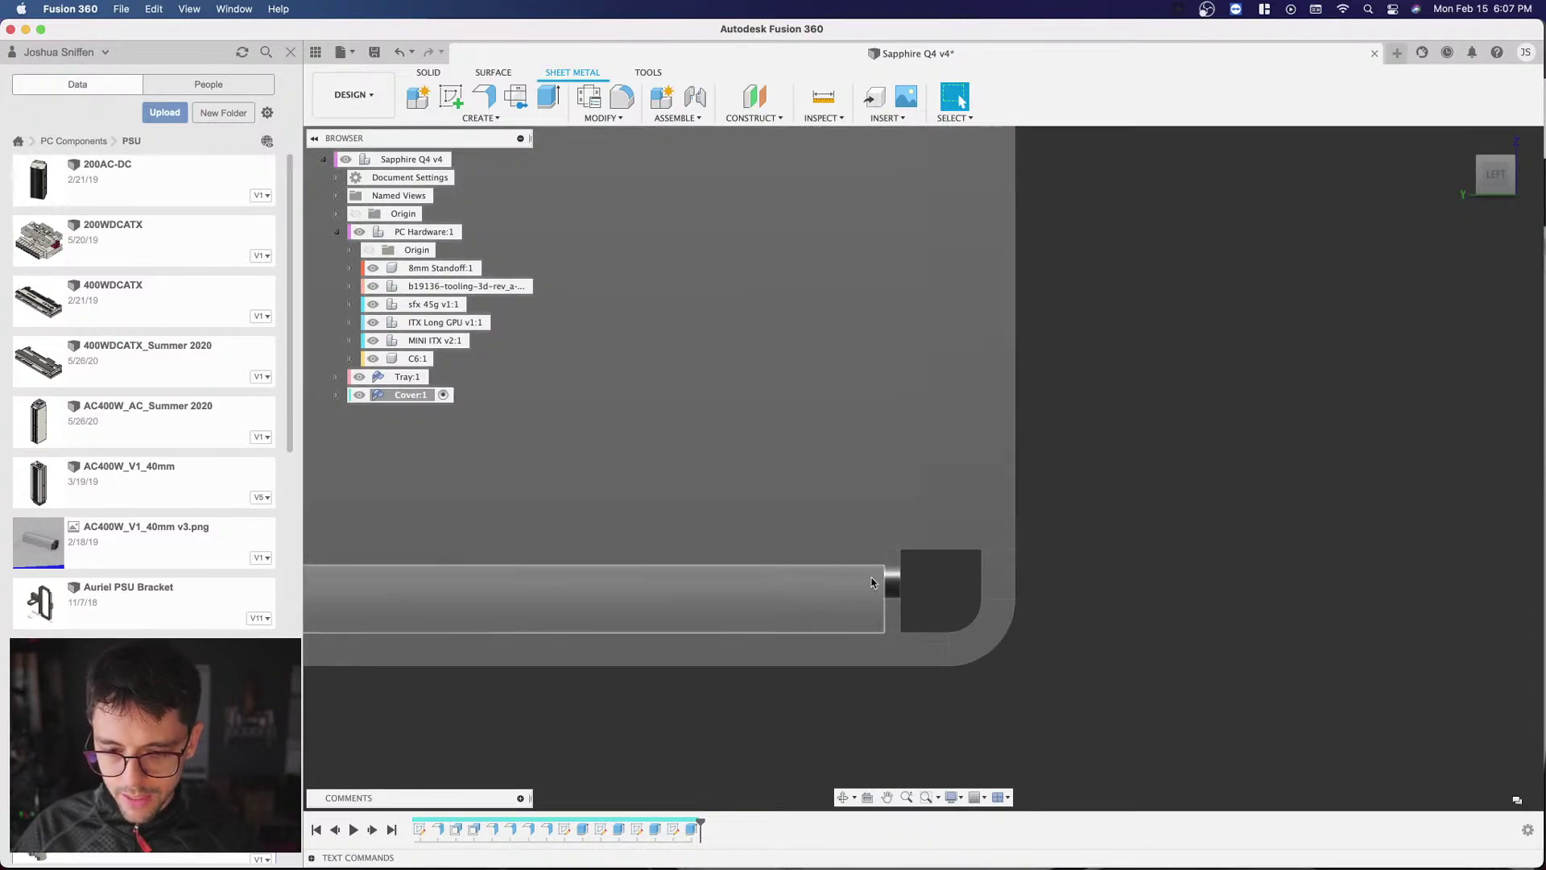
{"action": "scroll", "coordinate": [976, 690], "scroll_direction": "down", "scroll_amount": 3}
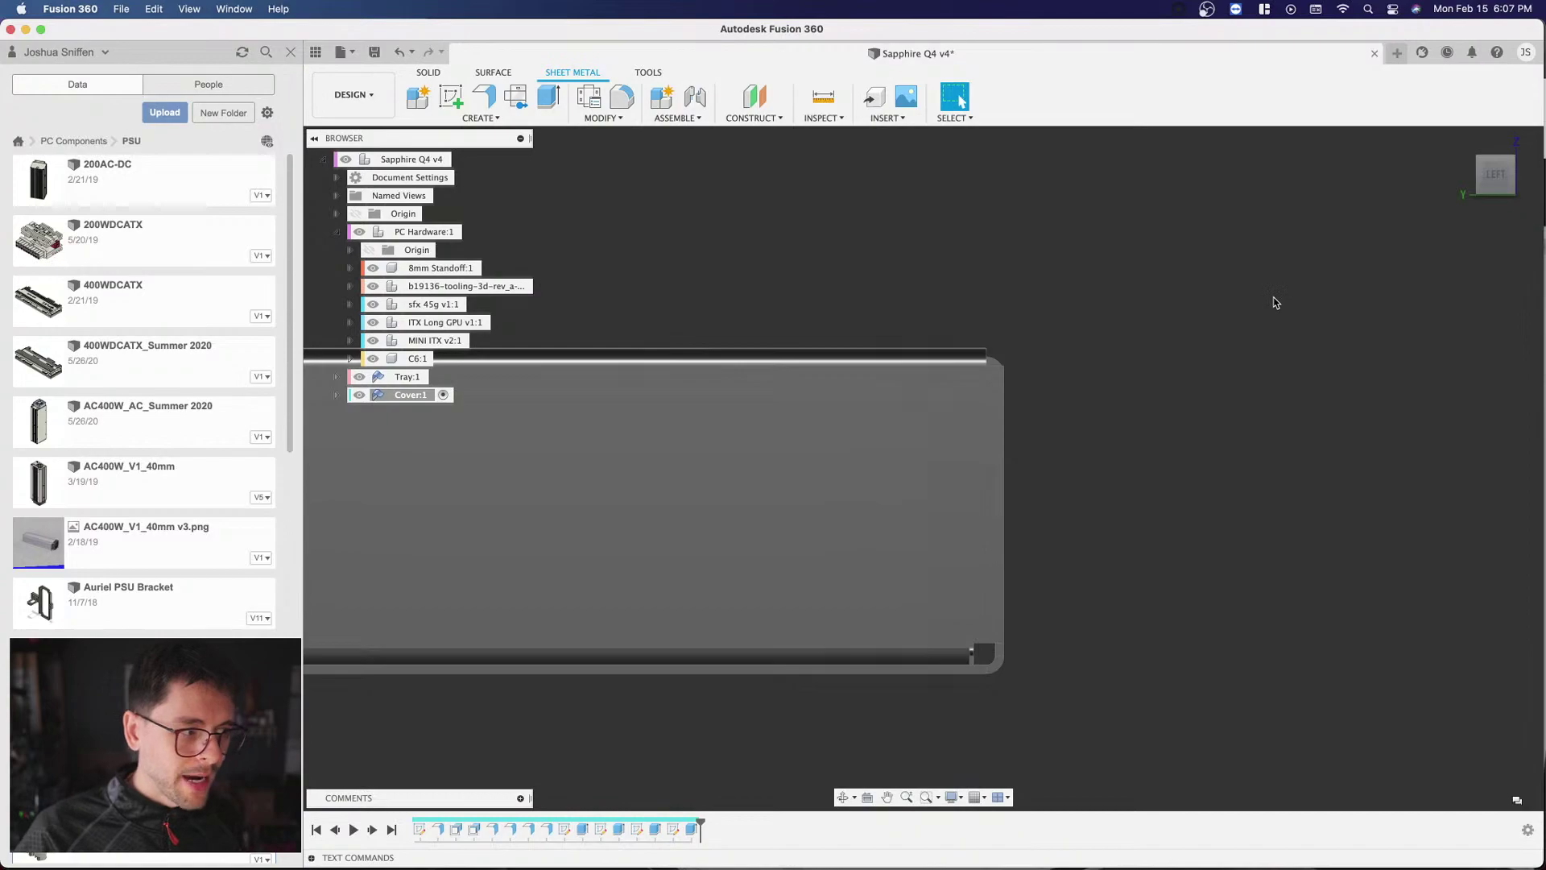
{"action": "left_click_drag", "start_coordinate": [1495, 182], "coordinate": [1204, 280]}
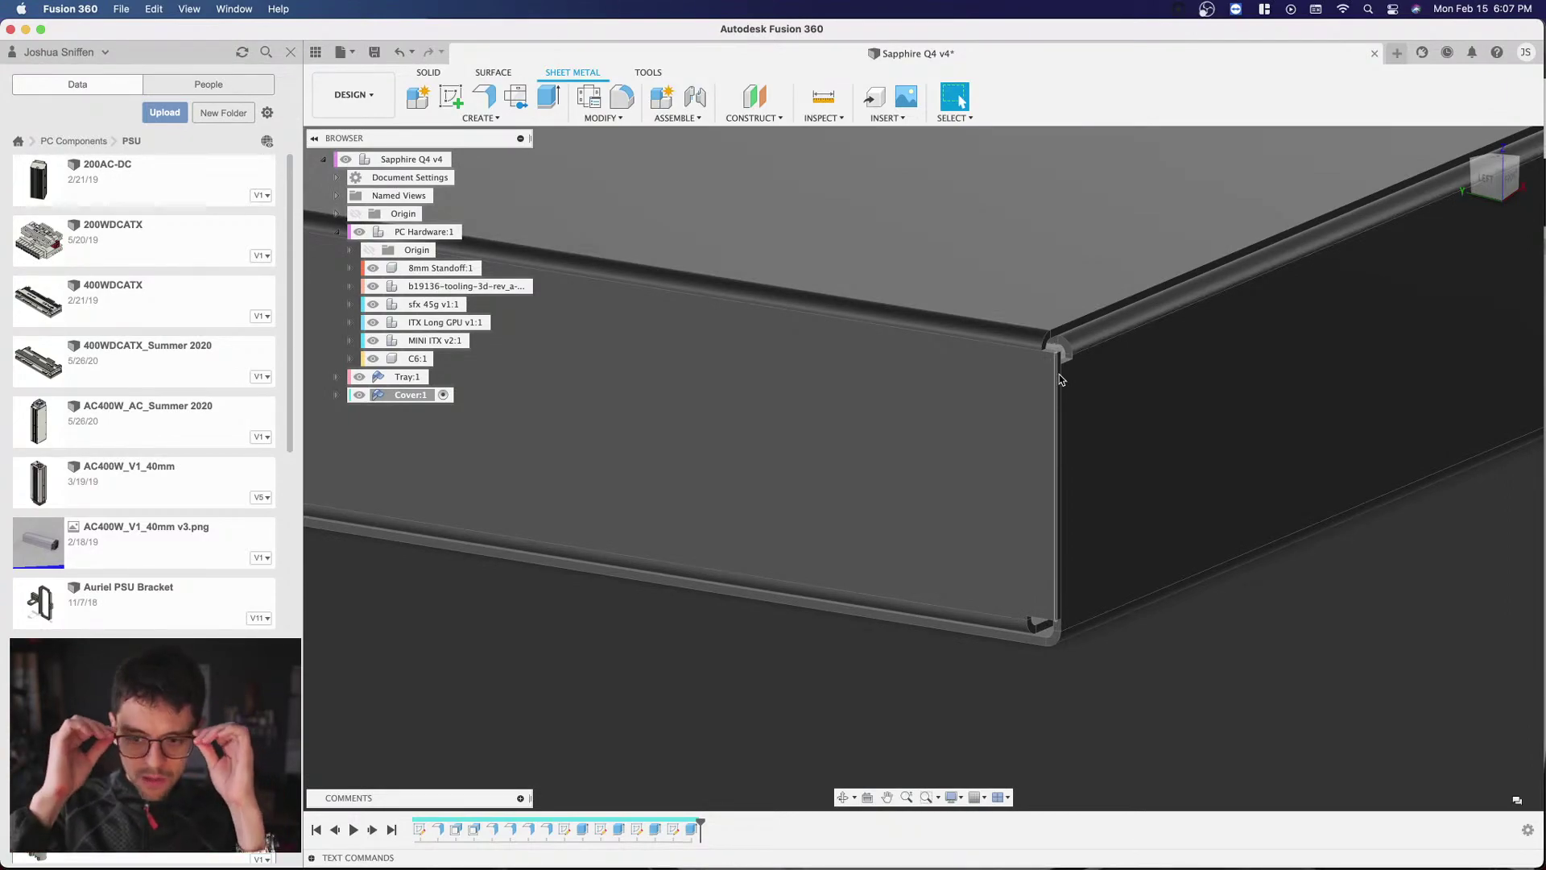
{"action": "scroll", "coordinate": [1107, 451], "scroll_direction": "up", "scroll_amount": 3}
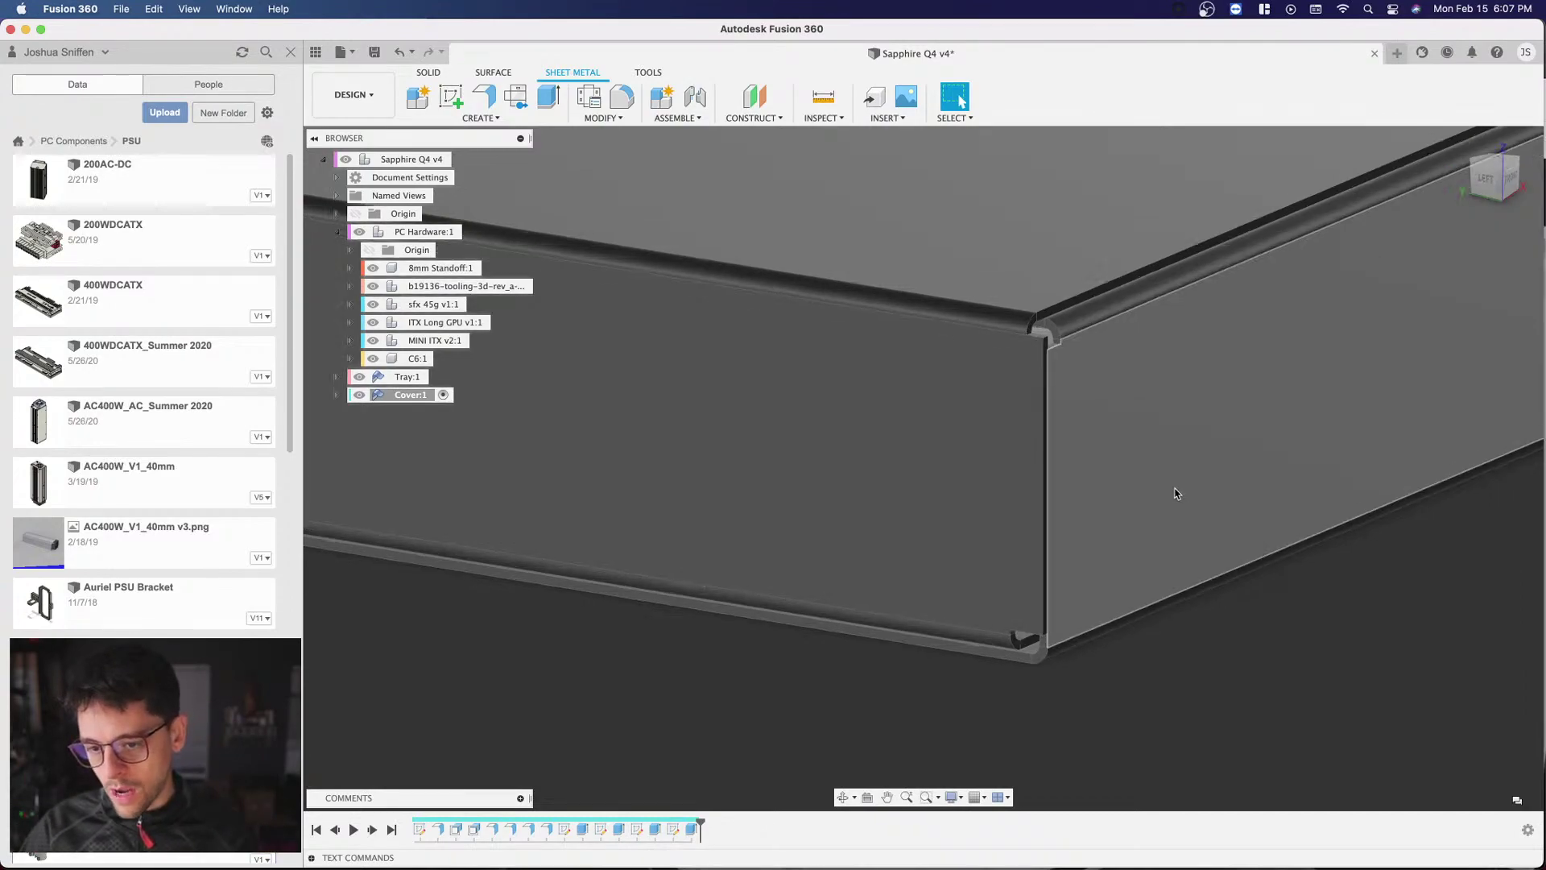
{"action": "scroll", "coordinate": [1017, 741], "scroll_direction": "up", "scroll_amount": 3}
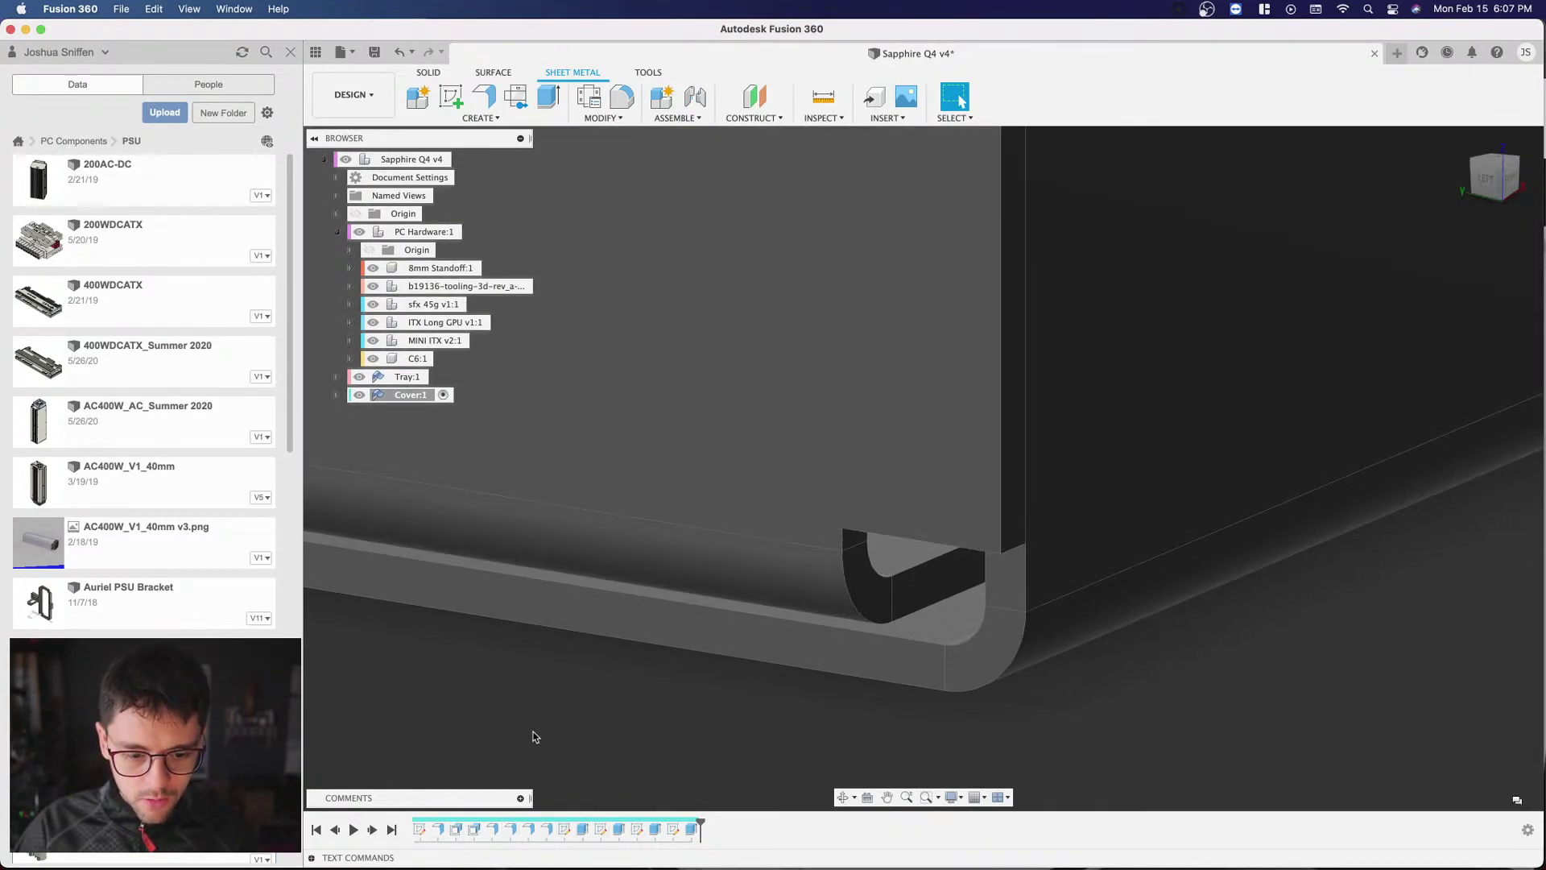
Step: Edit the edge flange along the cover's lower left side and widen it symmetrically to 158 mm
{"action": "left_click", "coordinate": [544, 830]}
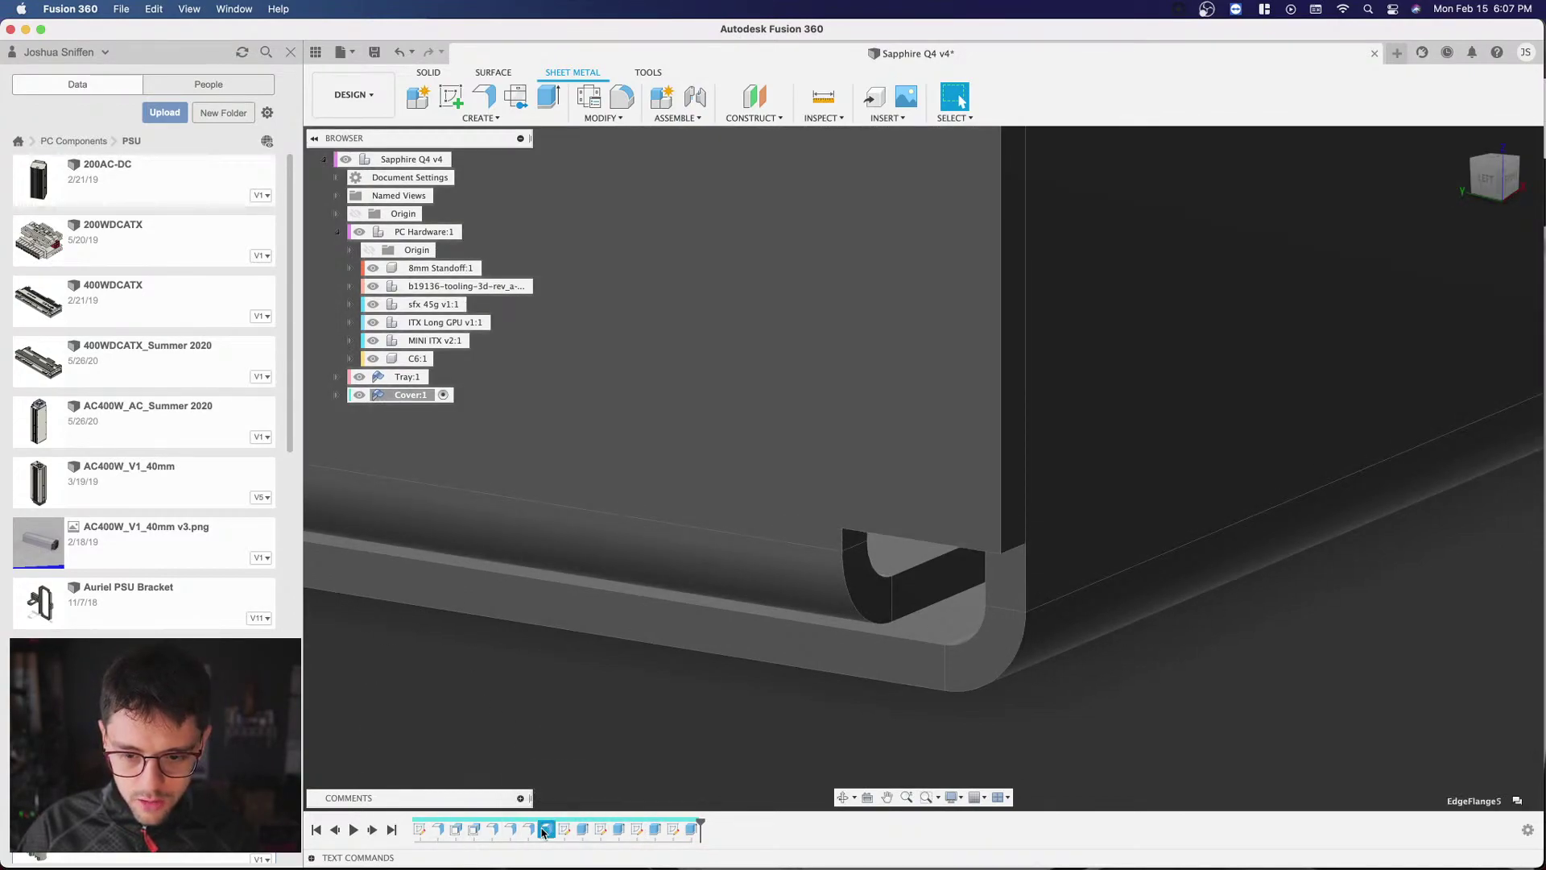
{"action": "left_click", "coordinate": [508, 830]}
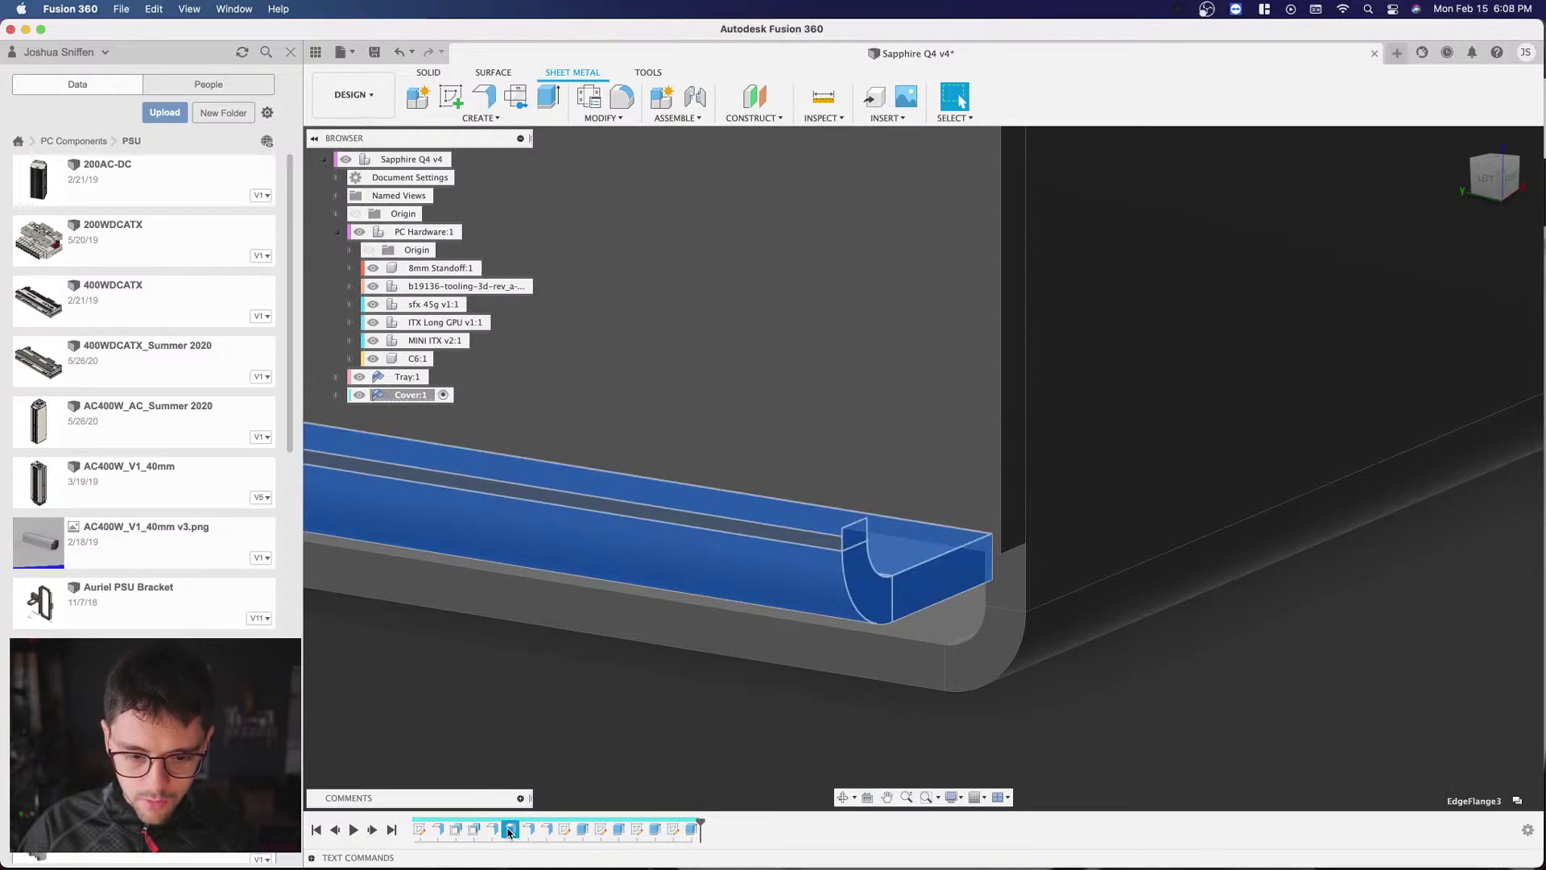
{"action": "right_click", "coordinate": [508, 831]}
{"action": "left_click", "coordinate": [534, 694]}
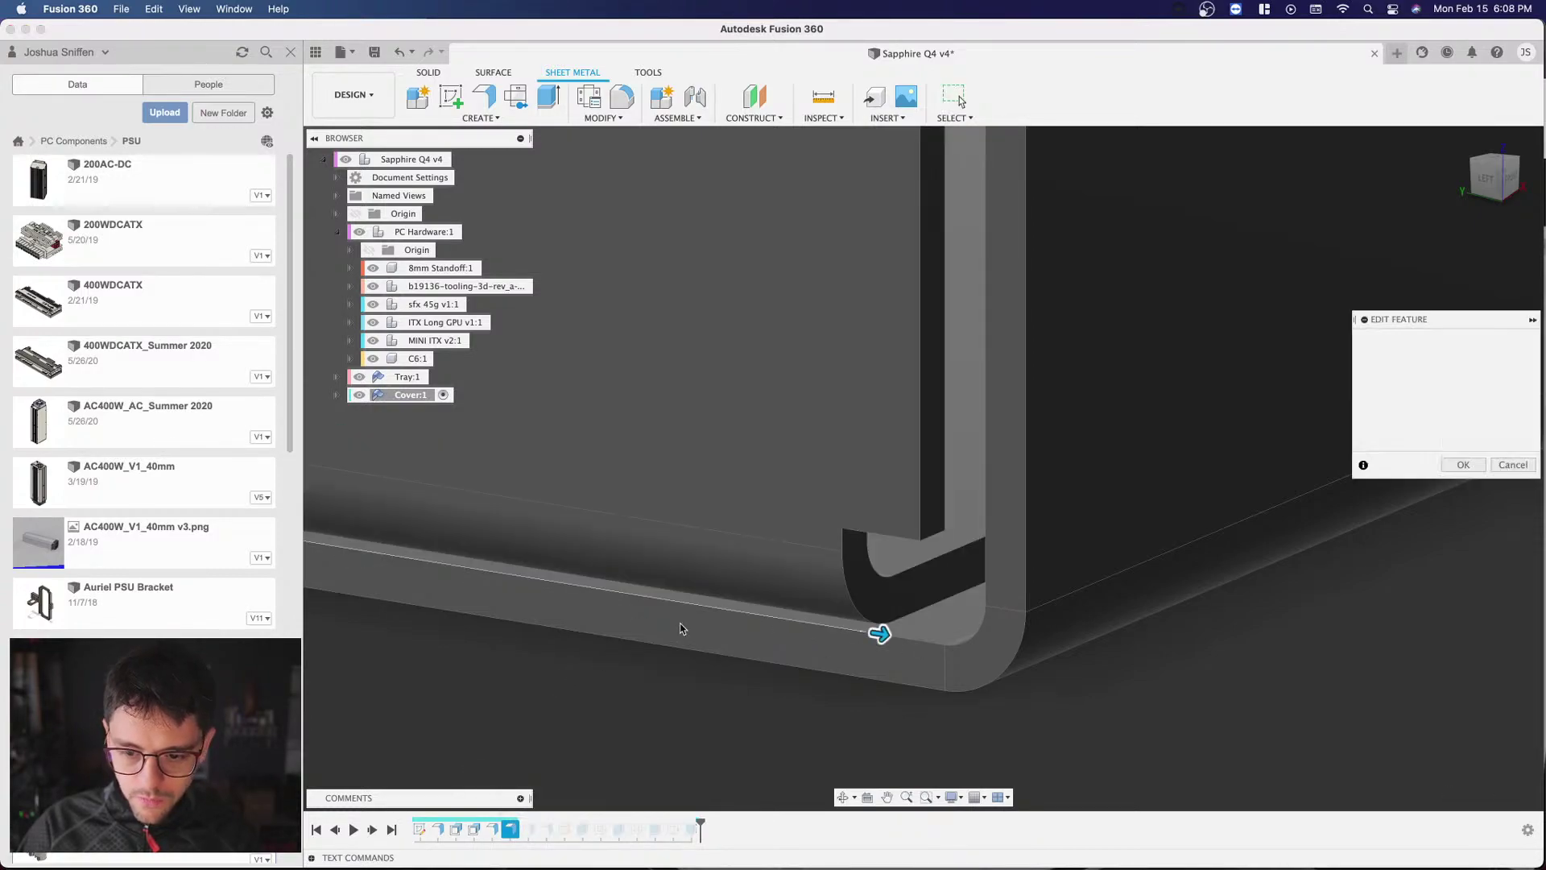
{"action": "left_click", "coordinate": [1482, 190]}
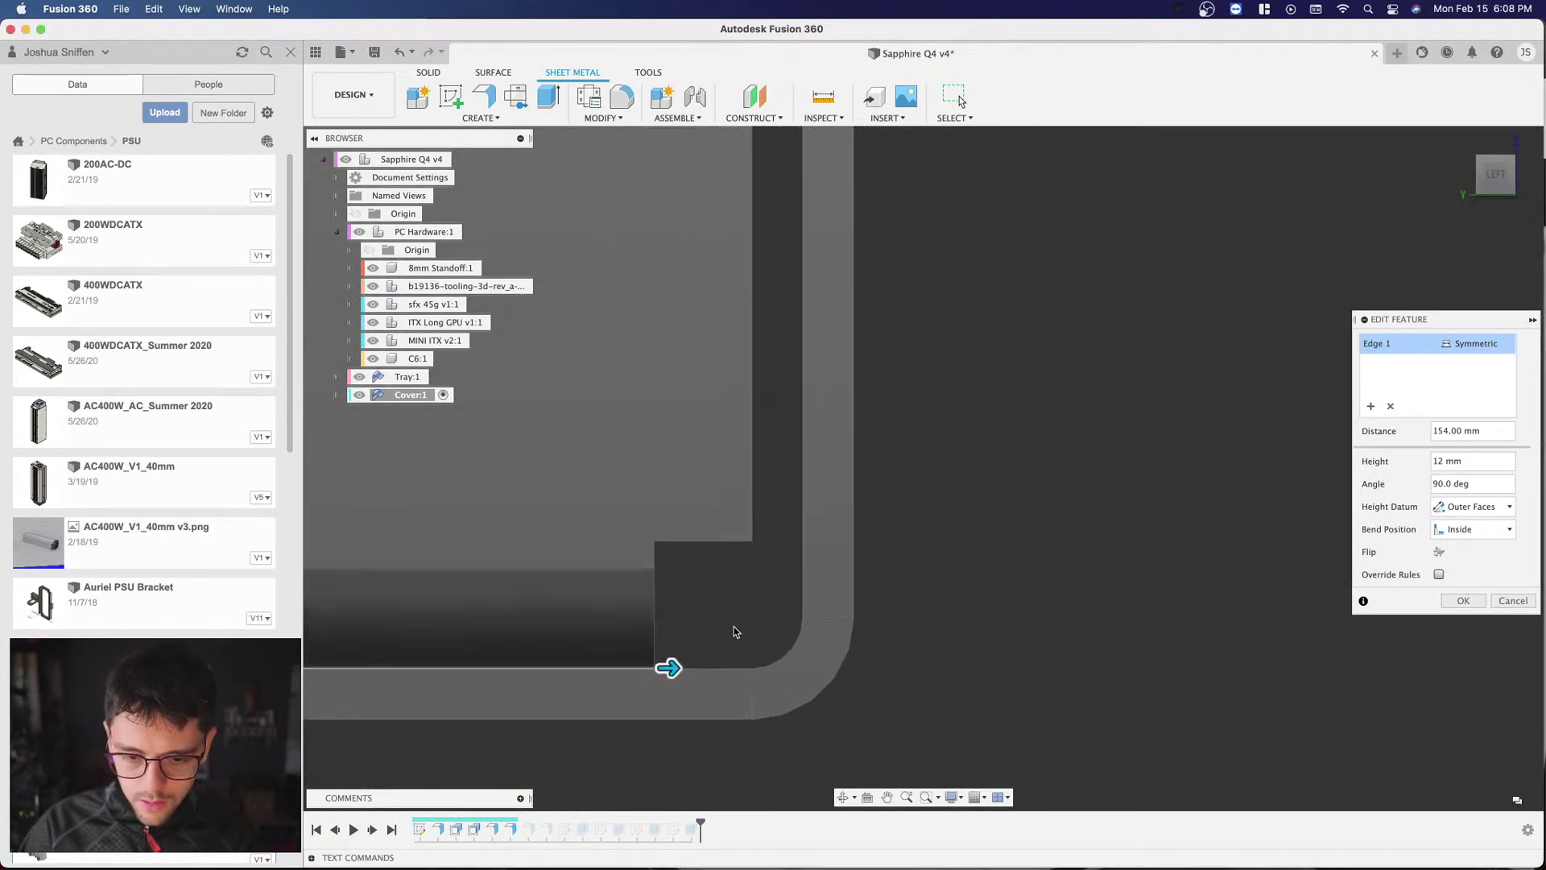
{"action": "scroll", "coordinate": [734, 632], "scroll_direction": "up", "scroll_amount": 2}
{"action": "left_click_drag", "start_coordinate": [633, 677], "coordinate": [787, 659]}
{"action": "scroll", "coordinate": [757, 542], "scroll_direction": "down", "scroll_amount": 3}
{"action": "left_click", "coordinate": [1463, 600]}
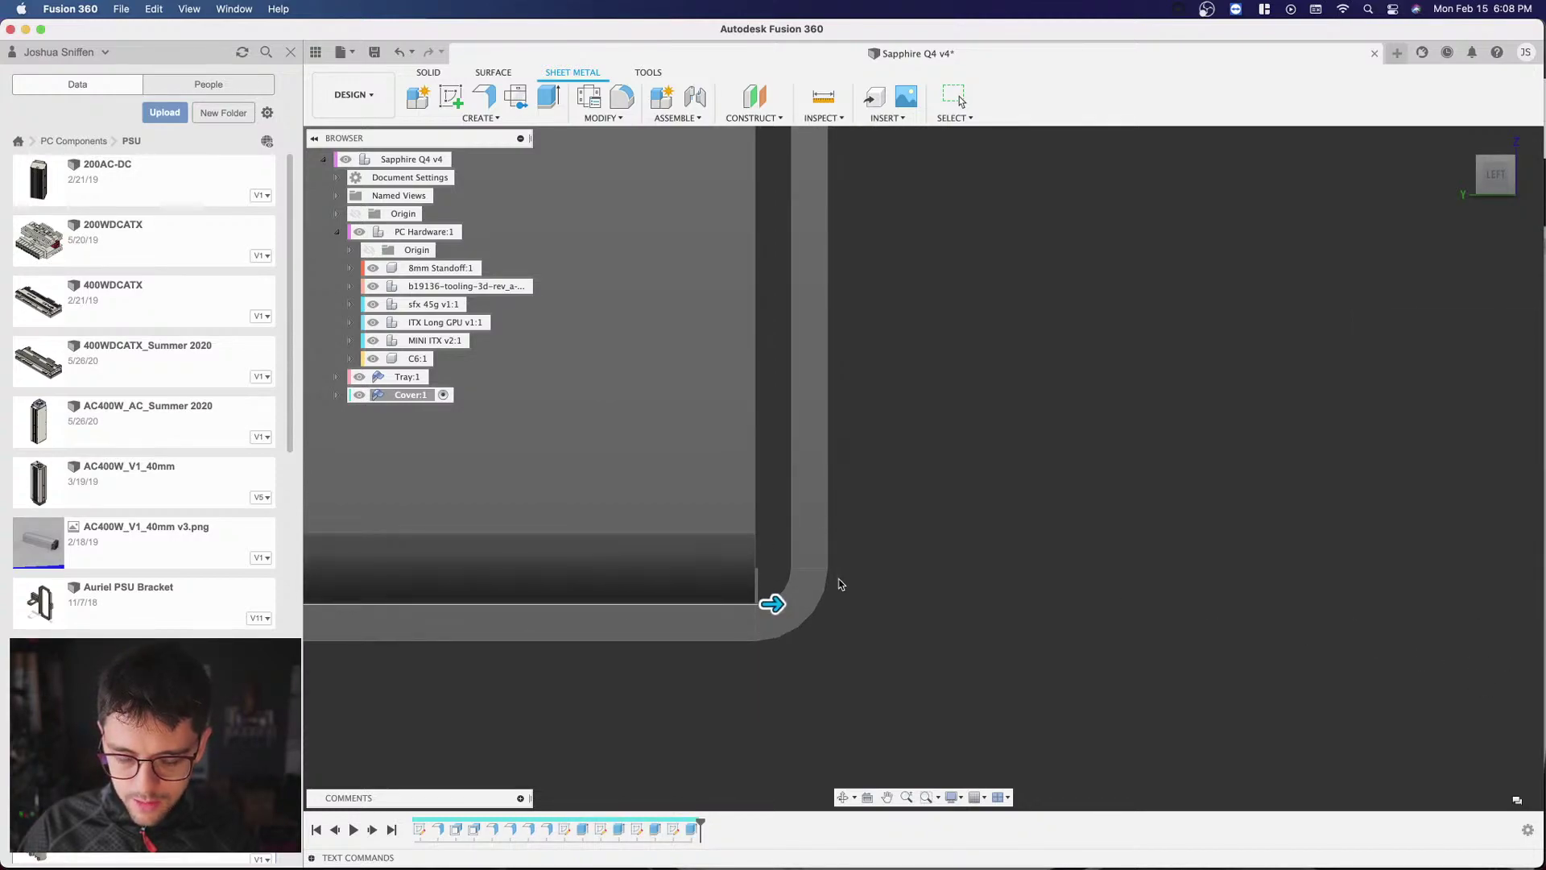
Step: Offset the small end face beside the cover's lower left flange, at the front corner, by -0.147 mm
{"action": "scroll", "coordinate": [934, 592], "scroll_direction": "down", "scroll_amount": 5}
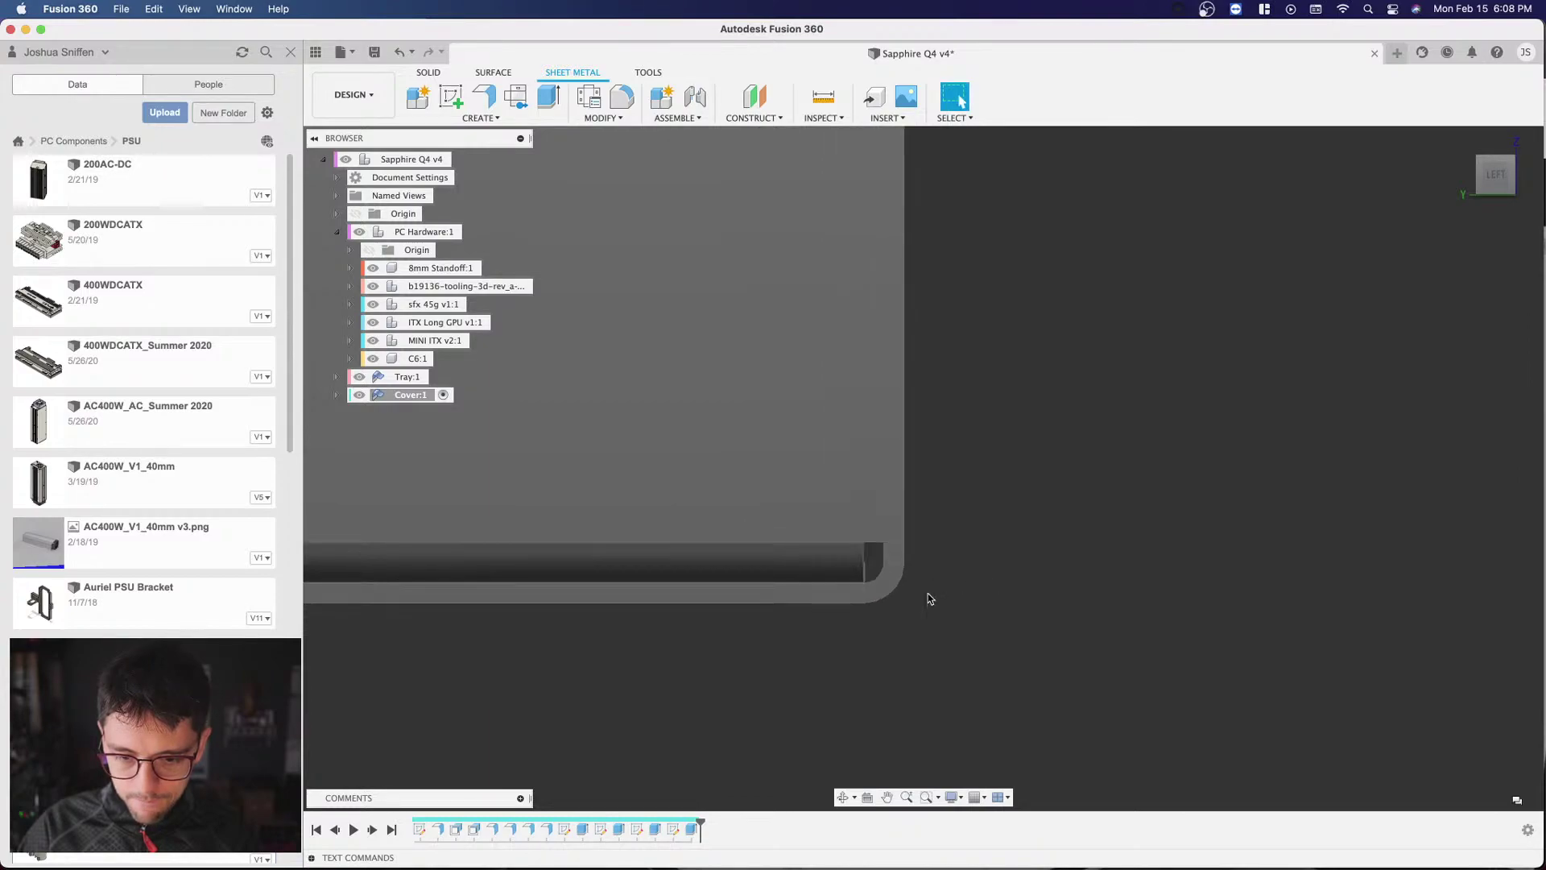
{"action": "scroll", "coordinate": [870, 615], "scroll_direction": "up", "scroll_amount": 3}
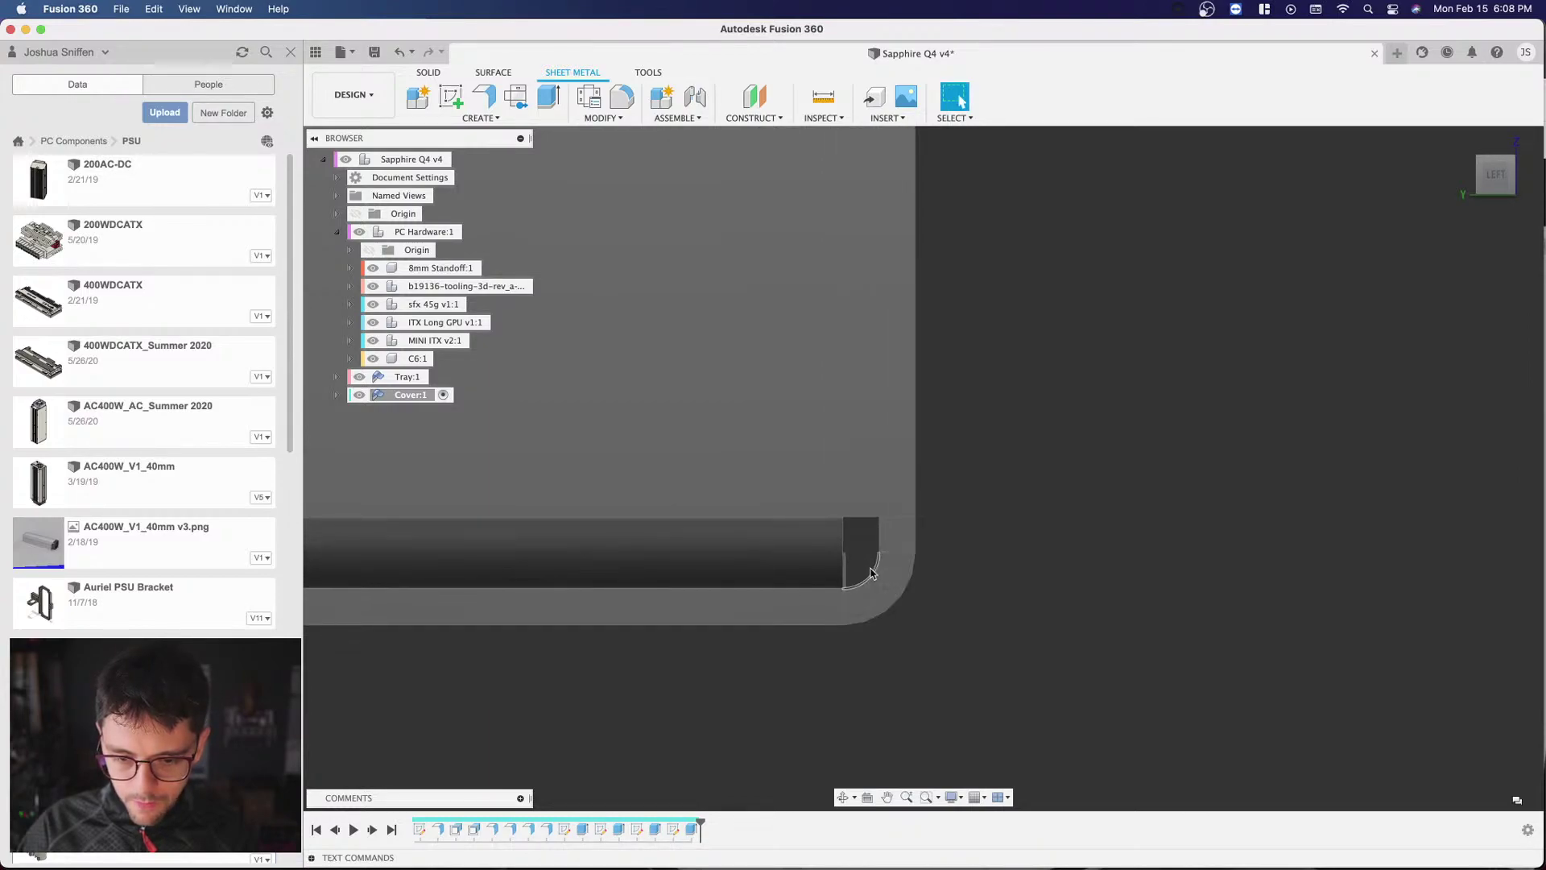
{"action": "left_click_drag", "start_coordinate": [1483, 184], "coordinate": [1469, 181]}
{"action": "scroll", "coordinate": [908, 483], "scroll_direction": "up", "scroll_amount": 5}
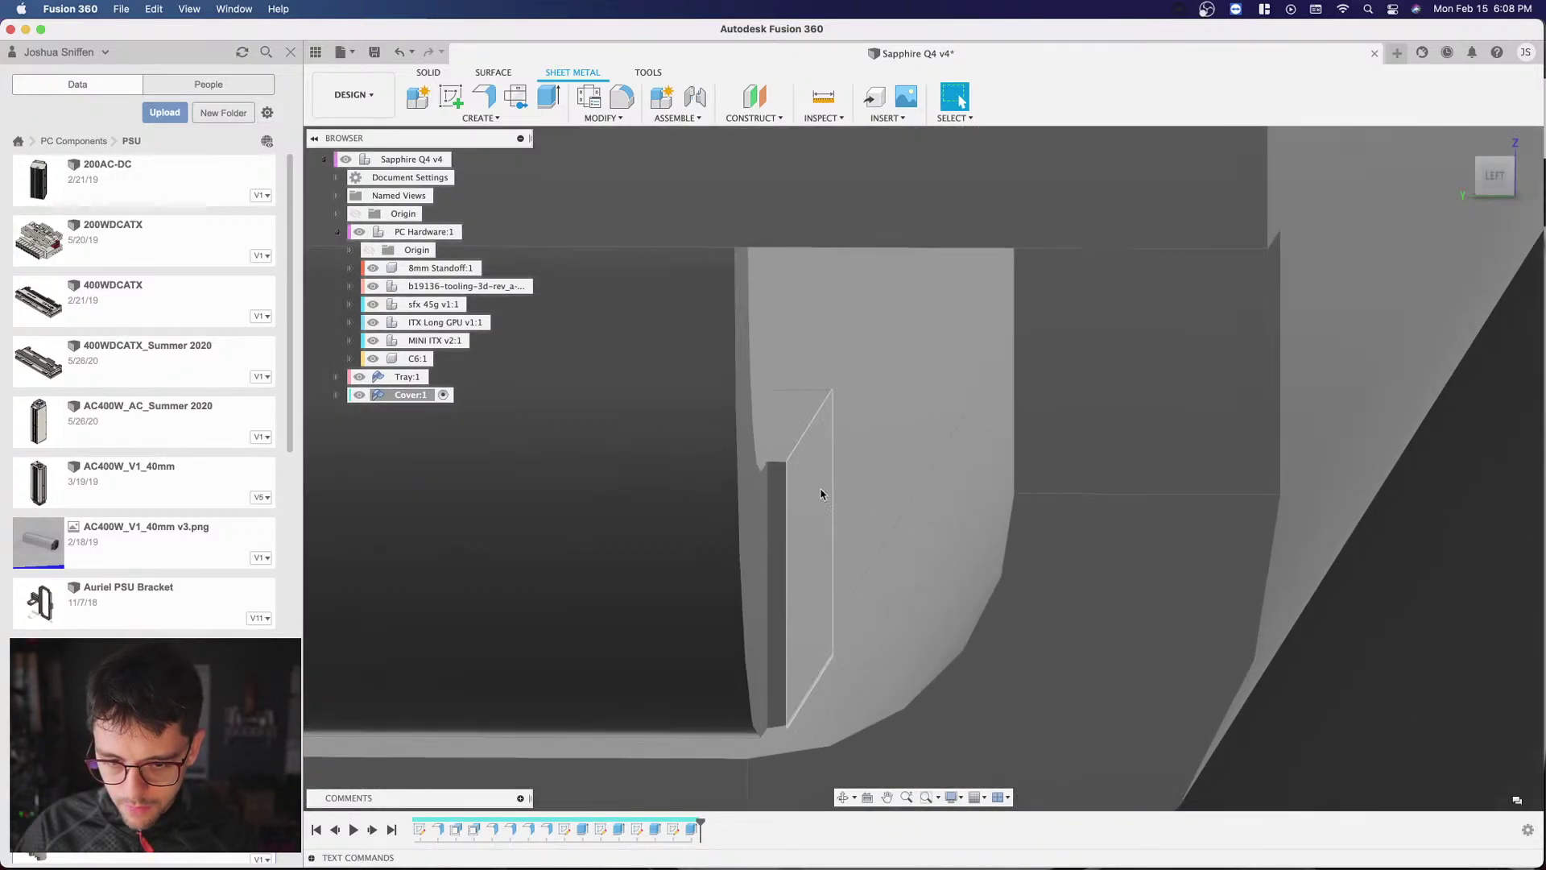
{"action": "key", "text": "q"}
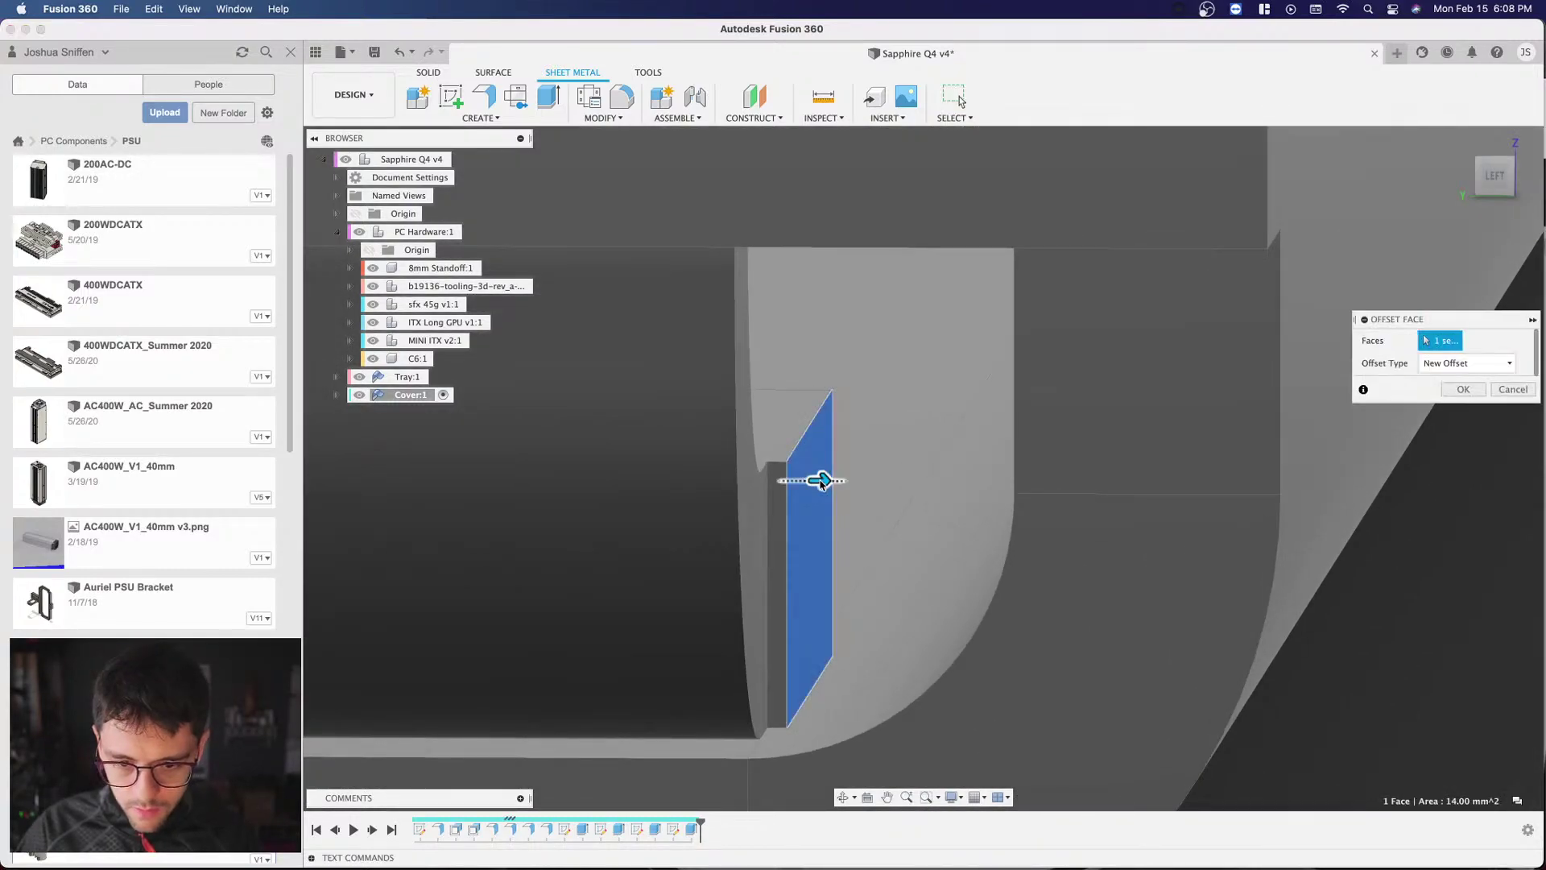
{"action": "left_click_drag", "start_coordinate": [816, 479], "coordinate": [769, 482]}
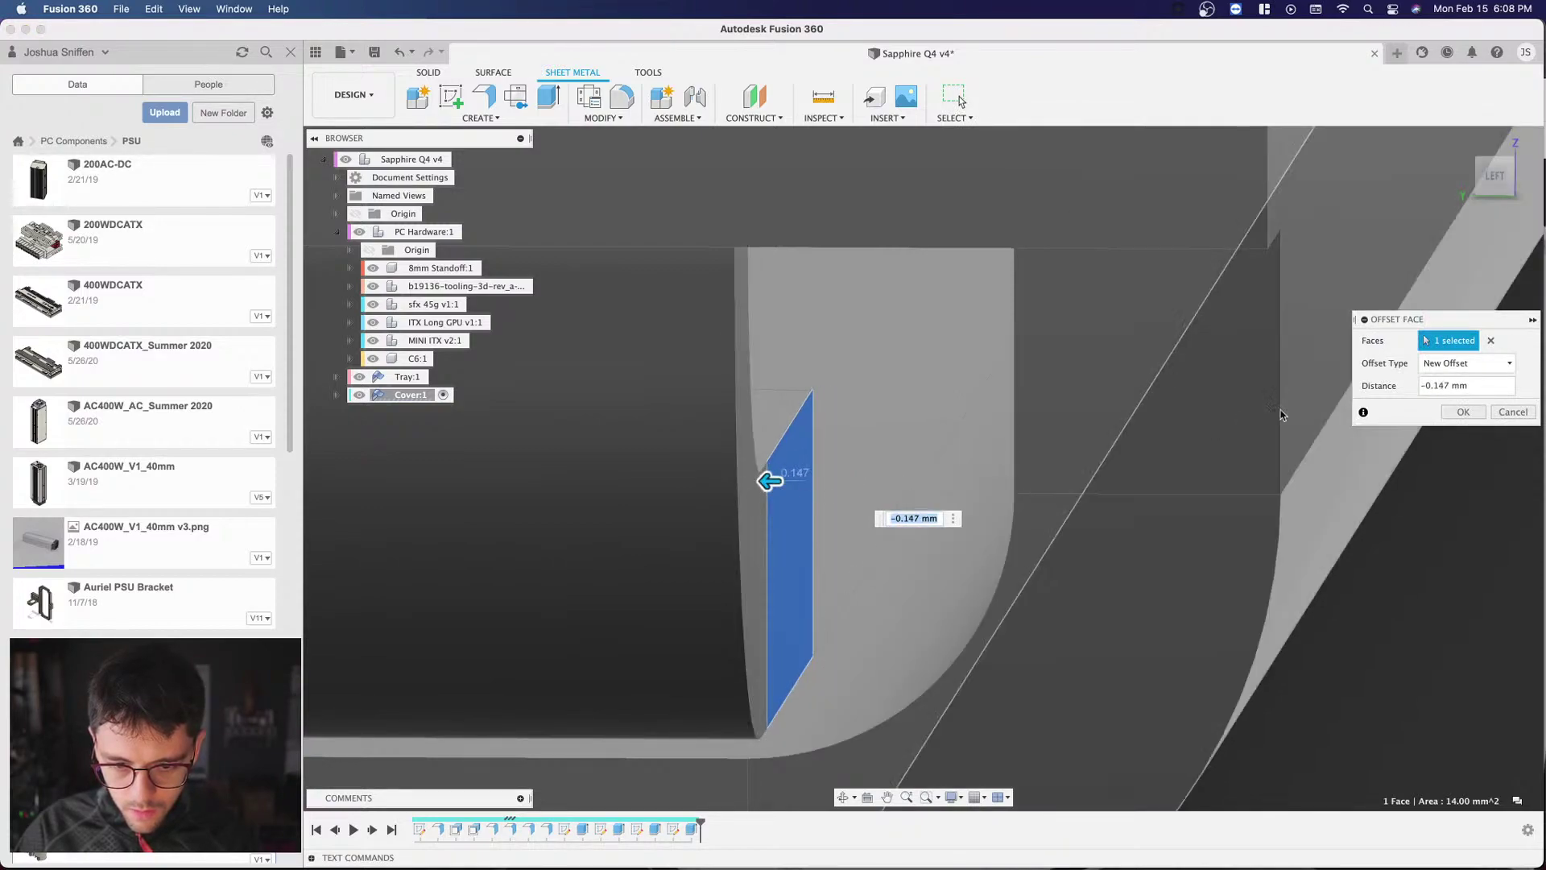
{"action": "key", "text": "Return"}
{"action": "scroll", "coordinate": [970, 459], "scroll_direction": "down", "scroll_amount": 10}
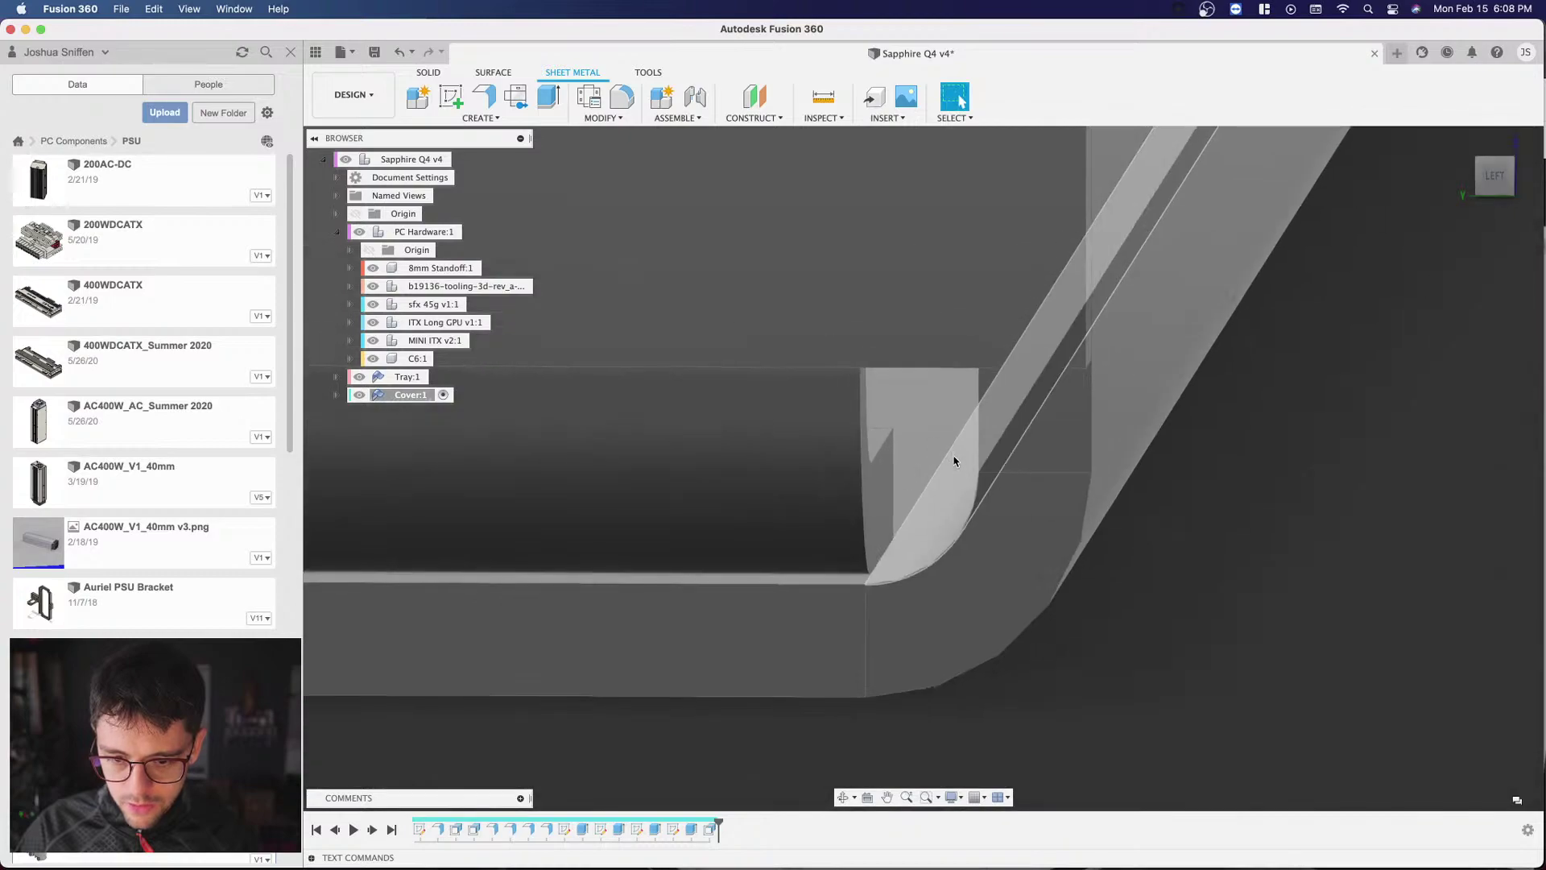
Step: Inspect both ends of the cover's lower left flange from the side and the front corner opening at an angle
{"action": "left_click", "coordinate": [1500, 179]}
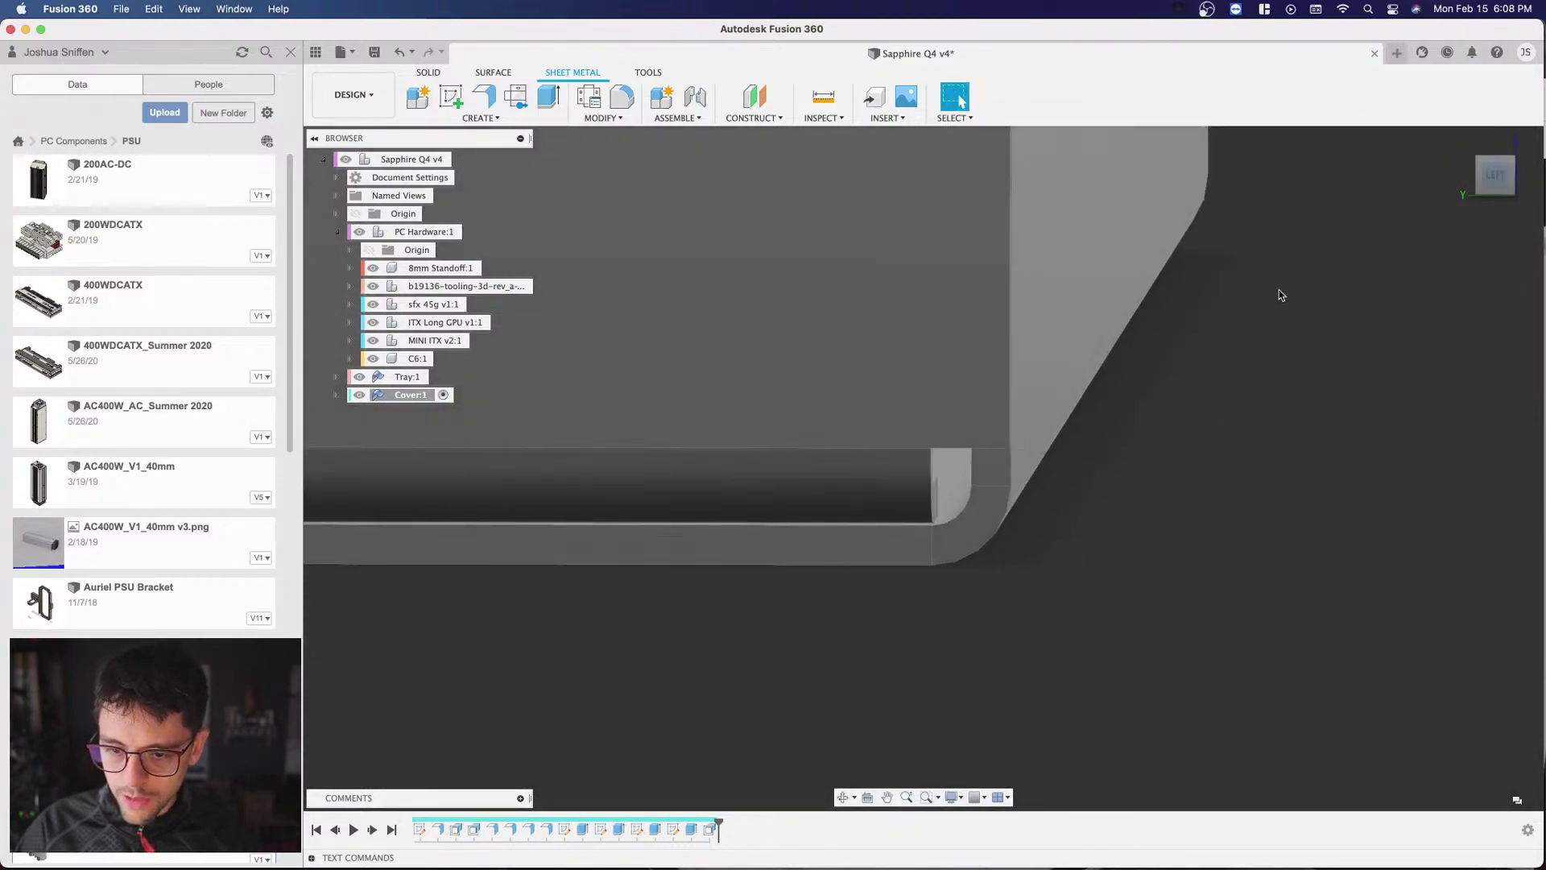
{"action": "scroll", "coordinate": [1250, 381], "scroll_direction": "down", "scroll_amount": 5}
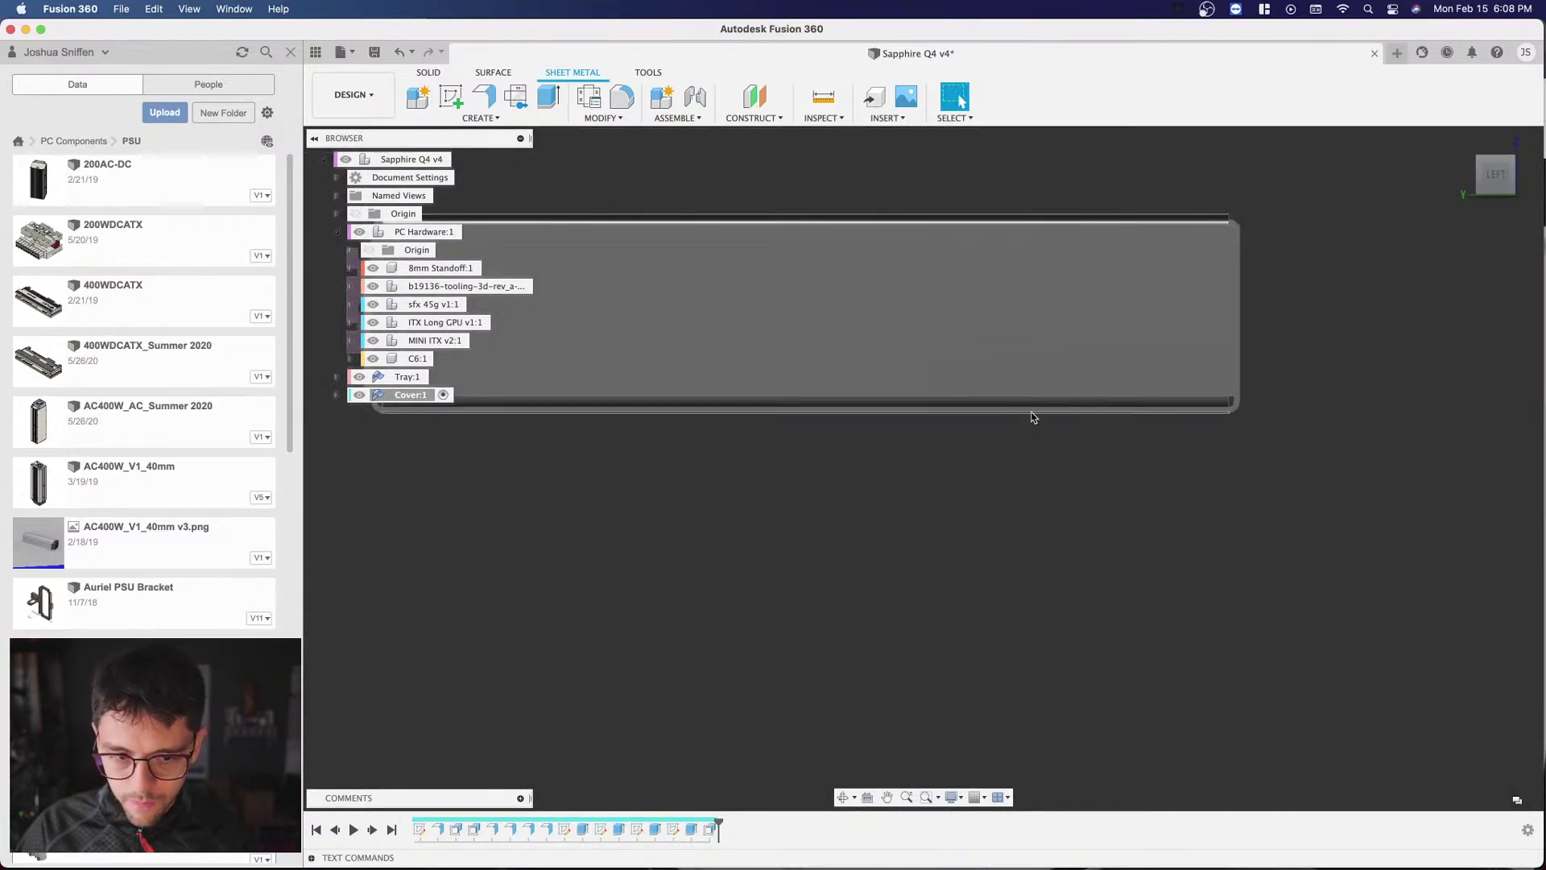
{"action": "scroll", "coordinate": [566, 417], "scroll_direction": "up", "scroll_amount": 8}
{"action": "scroll", "coordinate": [665, 552], "scroll_direction": "down", "scroll_amount": 5}
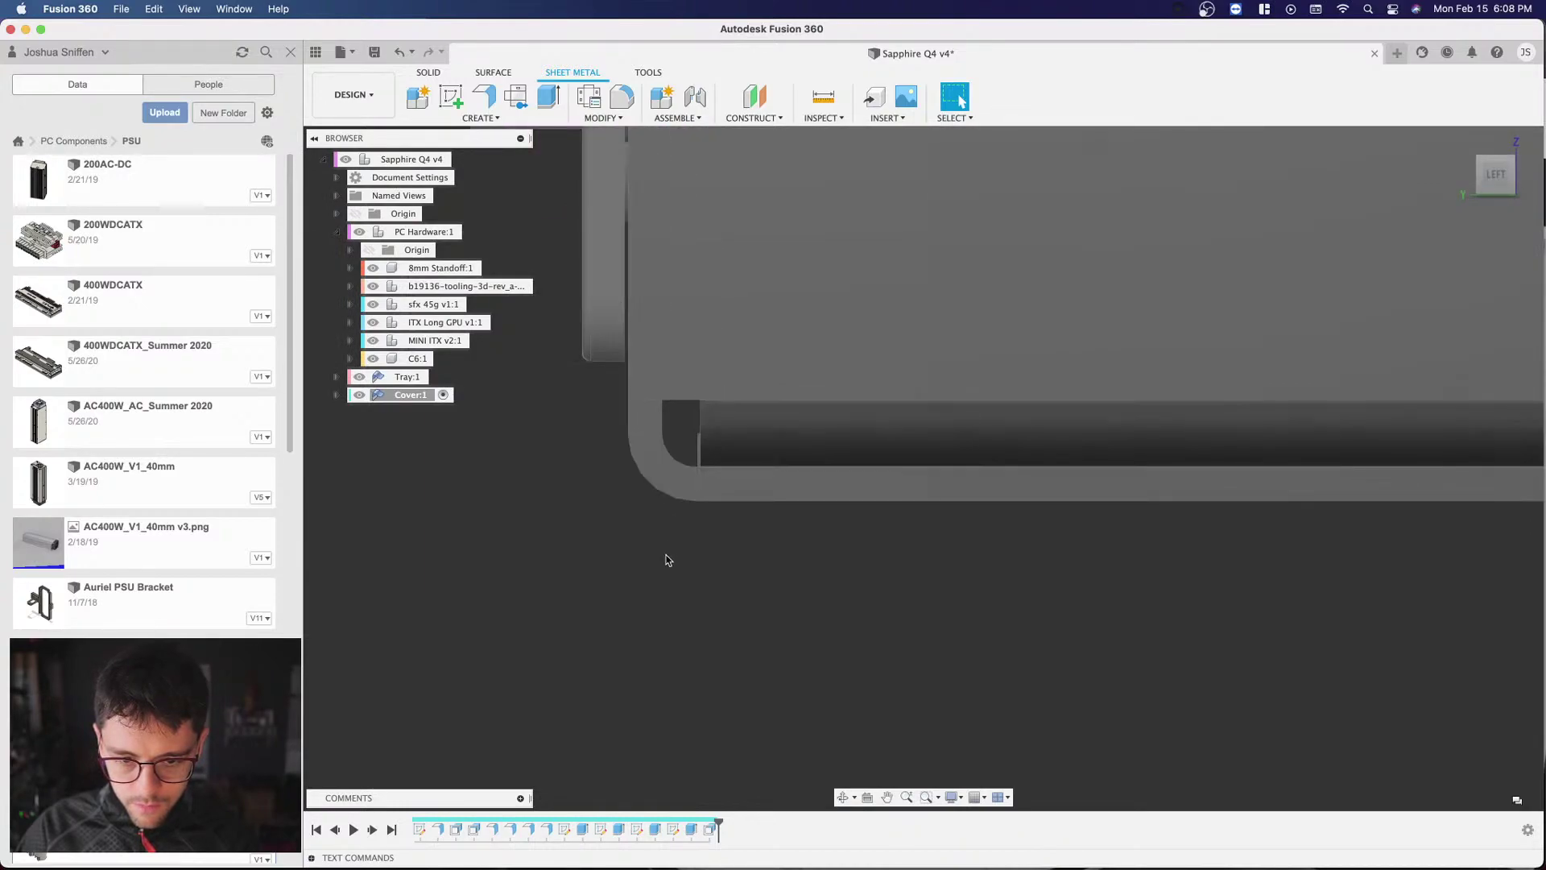
{"action": "scroll", "coordinate": [1200, 636], "scroll_direction": "down", "scroll_amount": 2}
{"action": "scroll", "coordinate": [1267, 535], "scroll_direction": "up", "scroll_amount": 8}
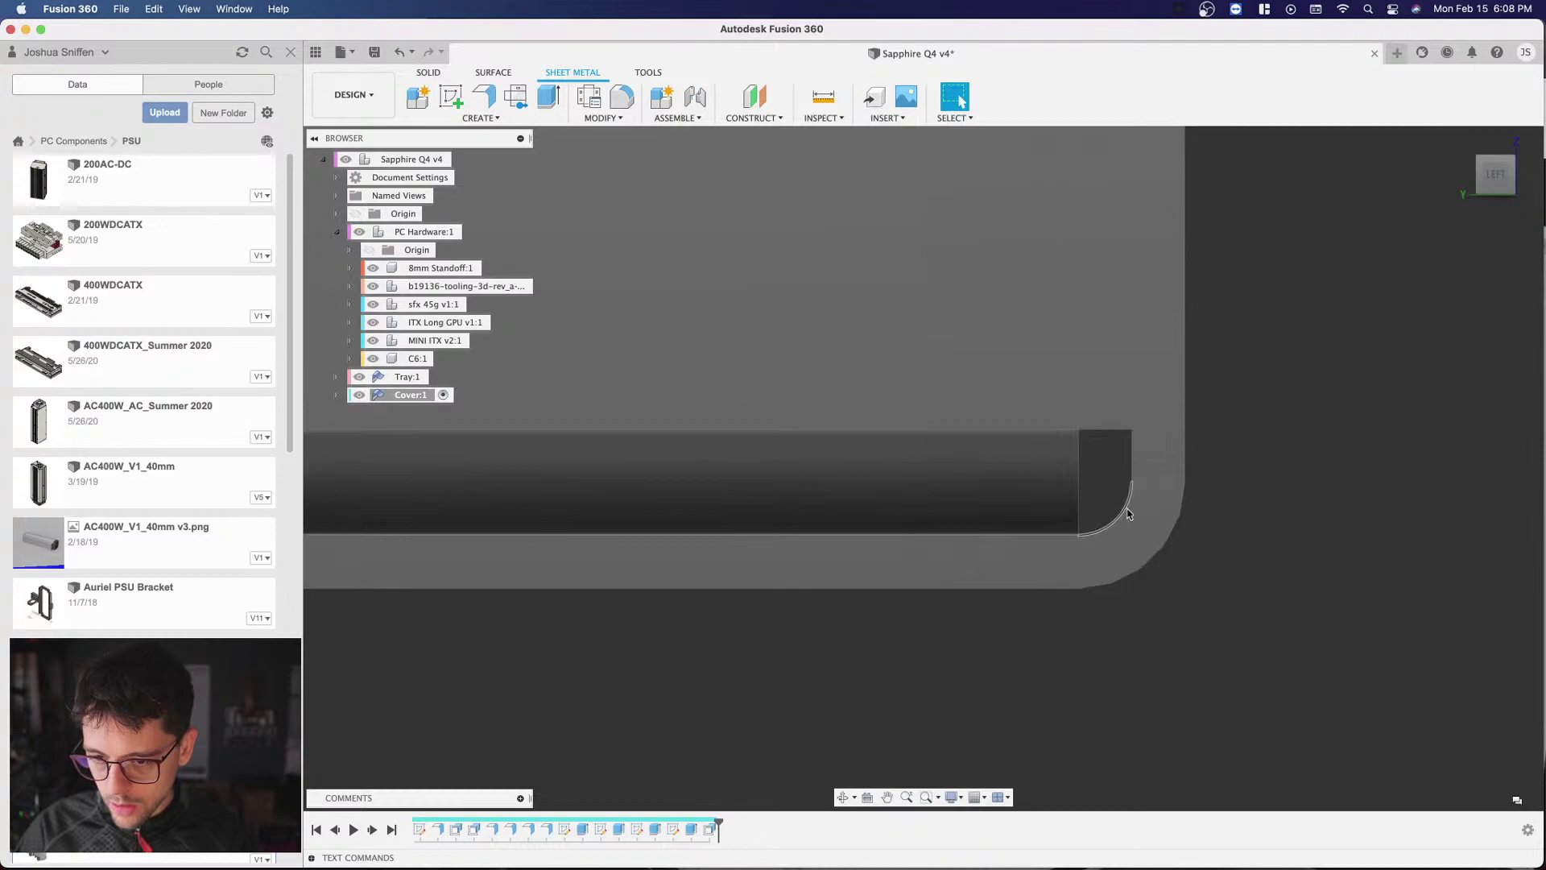
{"action": "scroll", "coordinate": [1132, 510], "scroll_direction": "down", "scroll_amount": 2}
{"action": "mouse_move", "coordinate": [1518, 155]}
{"action": "left_mouse_down"}
{"action": "mouse_move", "coordinate": [1467, 172]}
{"action": "mouse_move", "coordinate": [1479, 190]}
{"action": "left_mouse_up"}
{"action": "left_click", "coordinate": [1487, 175]}
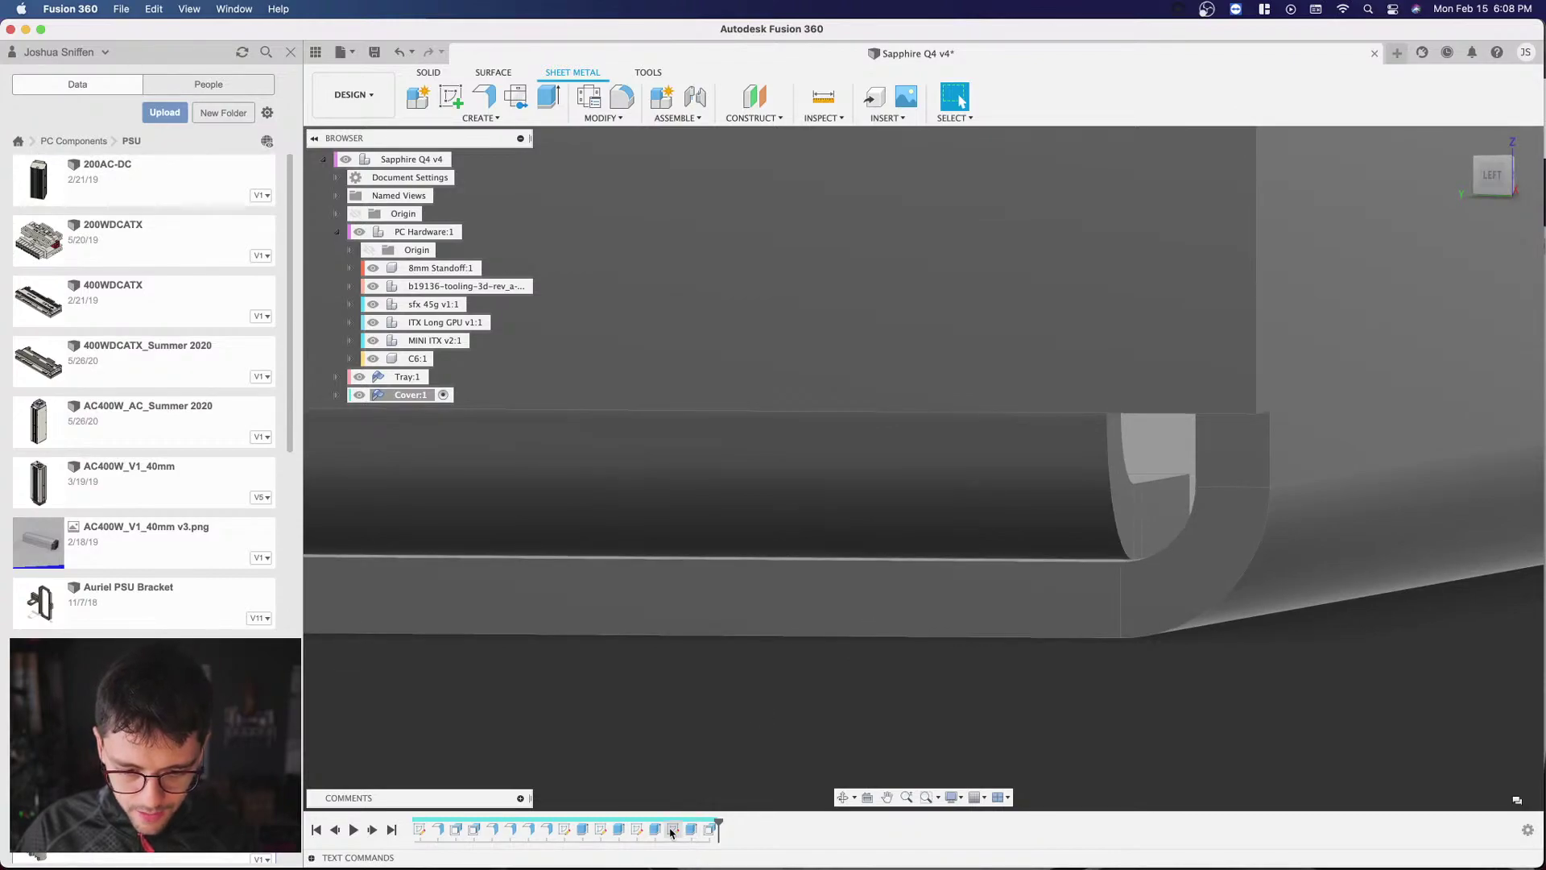
Step: Reduce the symmetric width of the cover's lower left edge flange to 157.2 mm
{"action": "right_click", "coordinate": [513, 832]}
{"action": "left_click", "coordinate": [559, 695]}
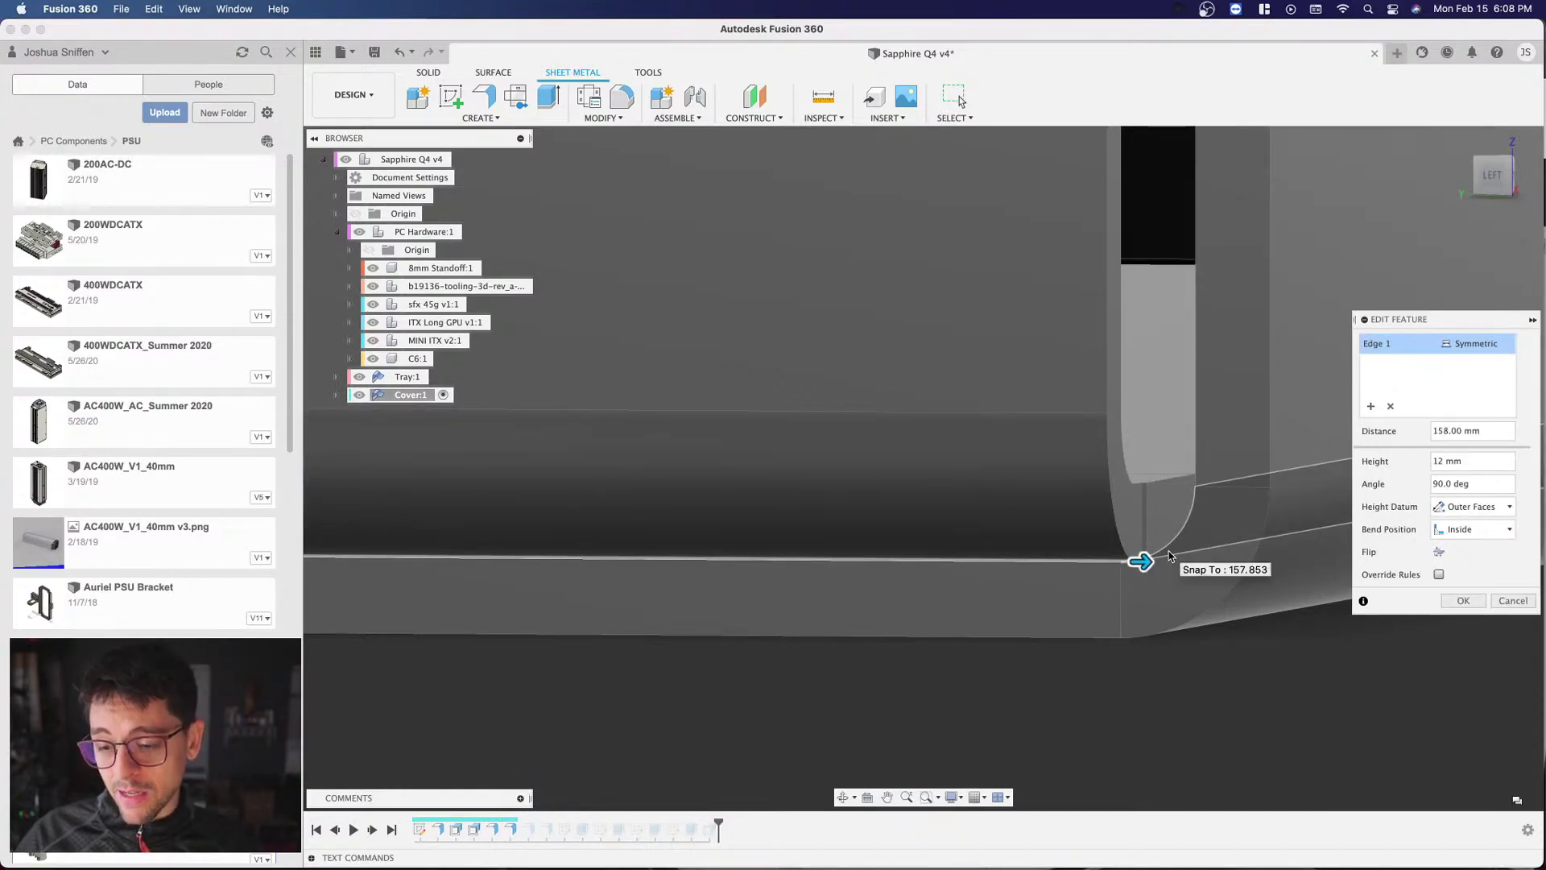
{"action": "scroll", "coordinate": [1142, 560], "scroll_direction": "up", "scroll_amount": 4}
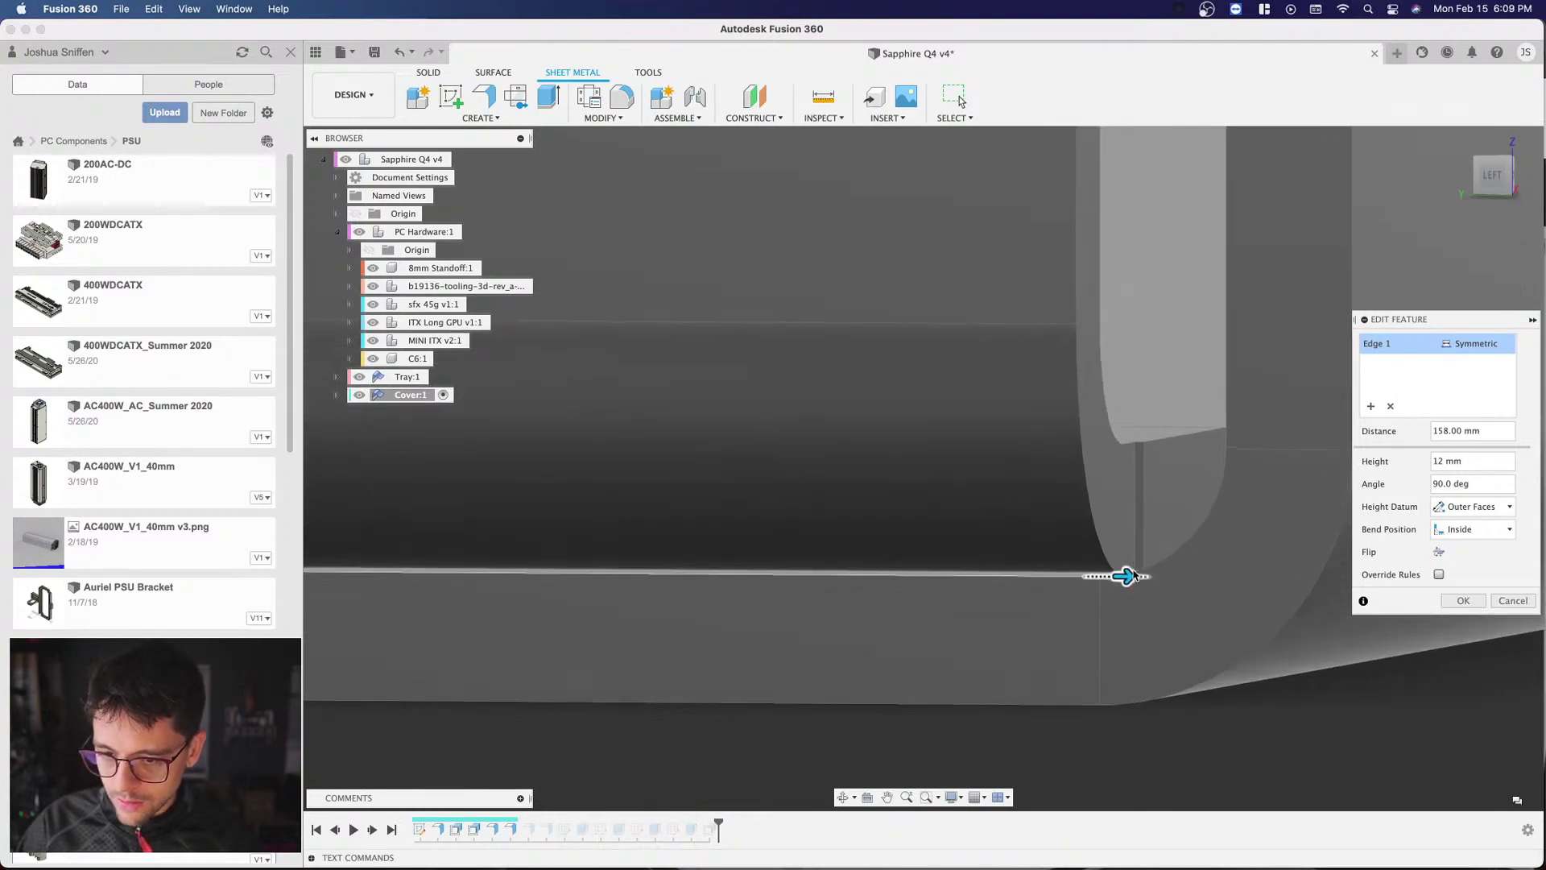
{"action": "left_click_drag", "start_coordinate": [1122, 575], "coordinate": [1068, 571]}
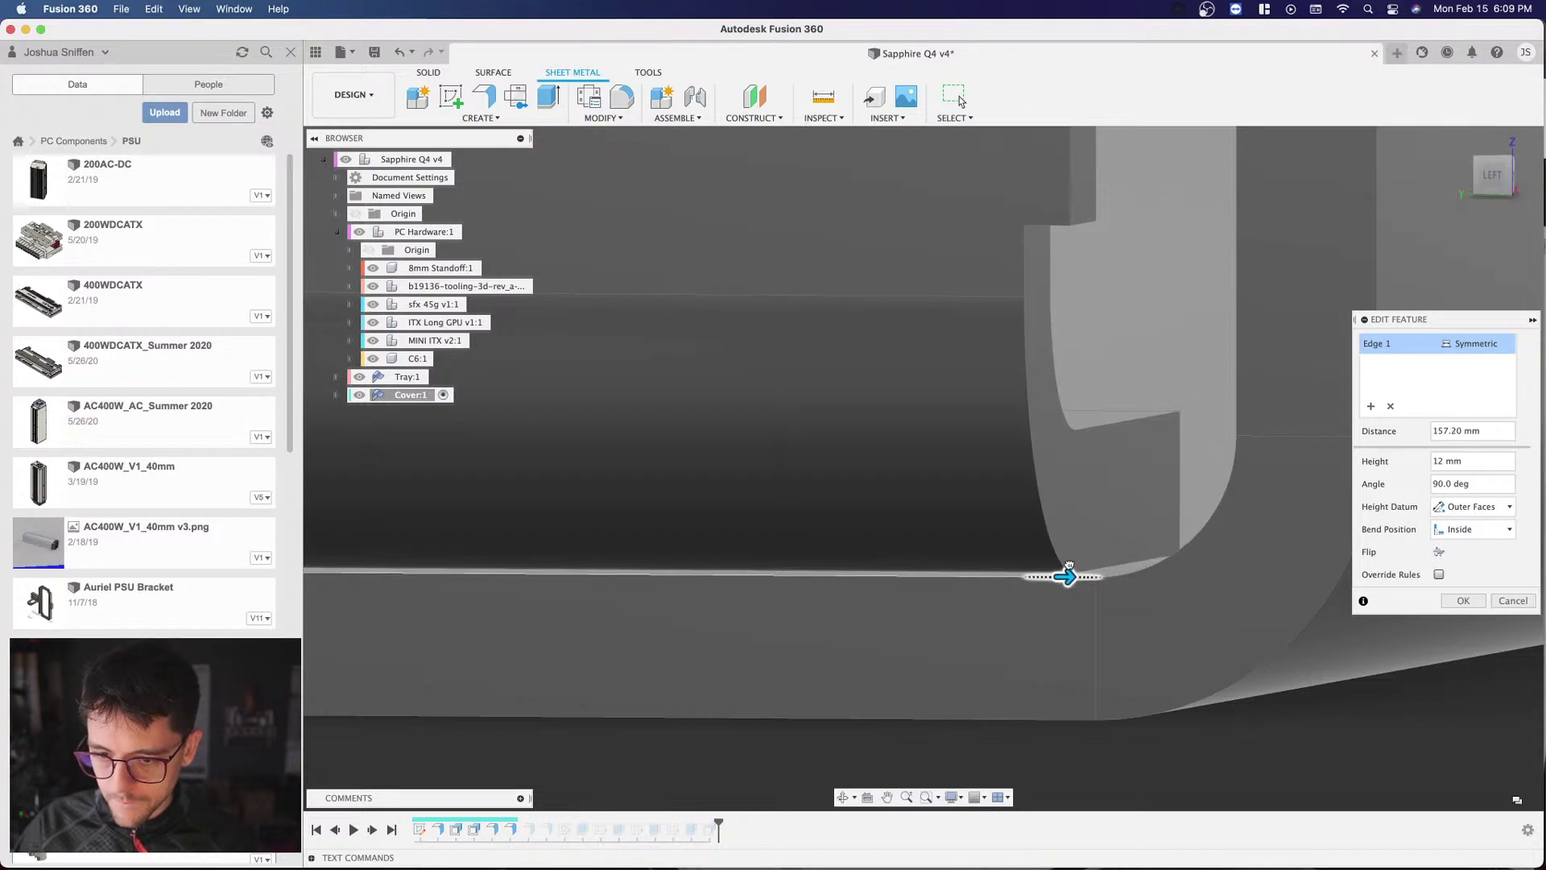
{"action": "scroll", "coordinate": [1264, 434], "scroll_direction": "down", "scroll_amount": 3}
{"action": "left_click", "coordinate": [1515, 172]}
{"action": "scroll", "coordinate": [996, 625], "scroll_direction": "down", "scroll_amount": 3}
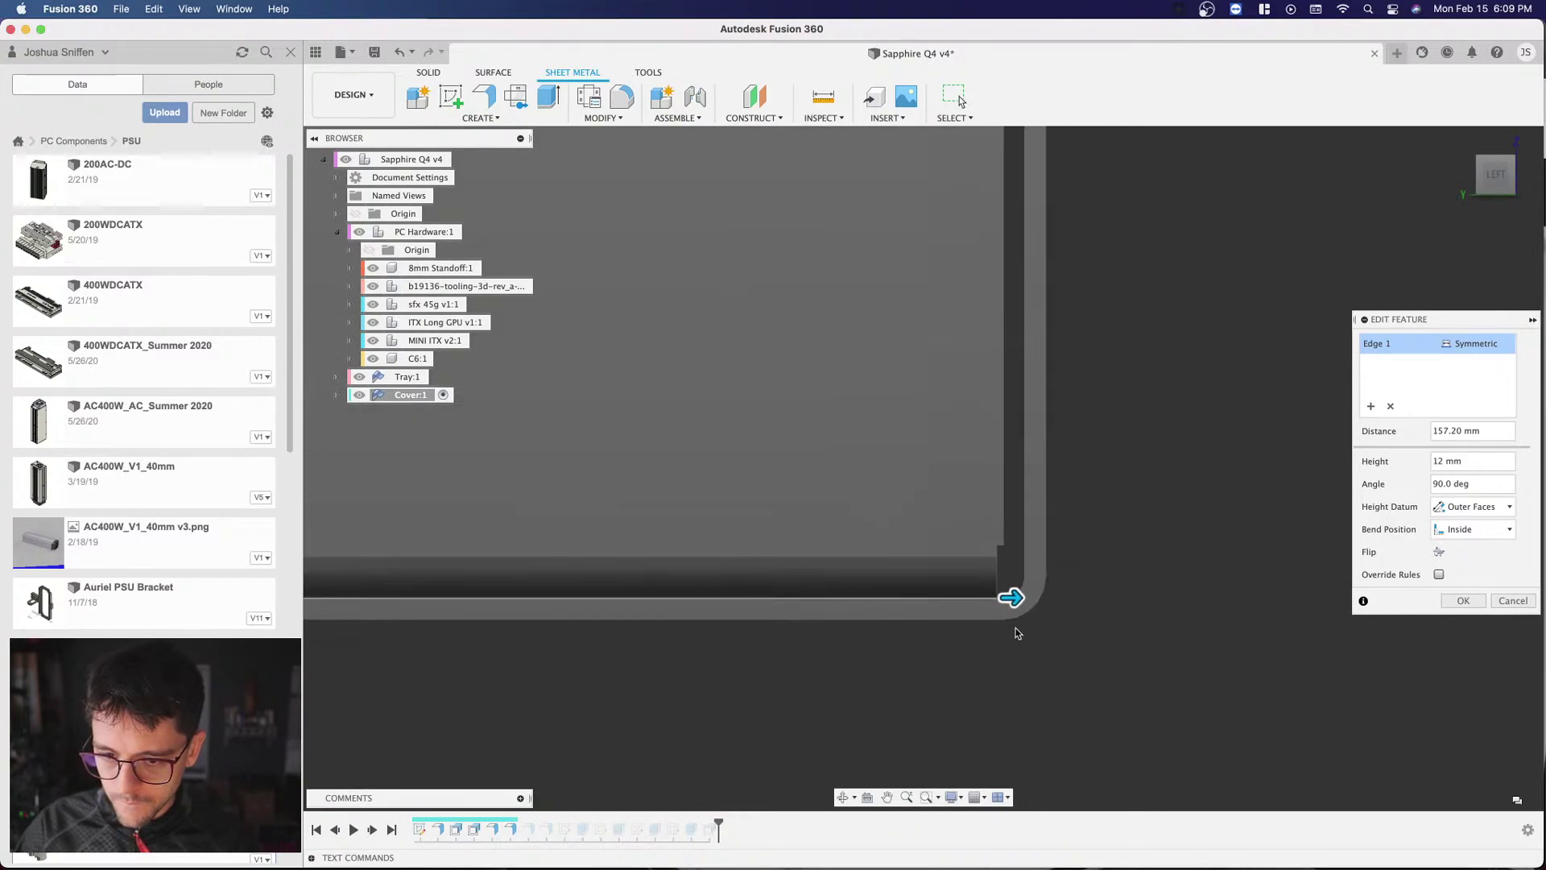
{"action": "left_click", "coordinate": [1463, 600]}
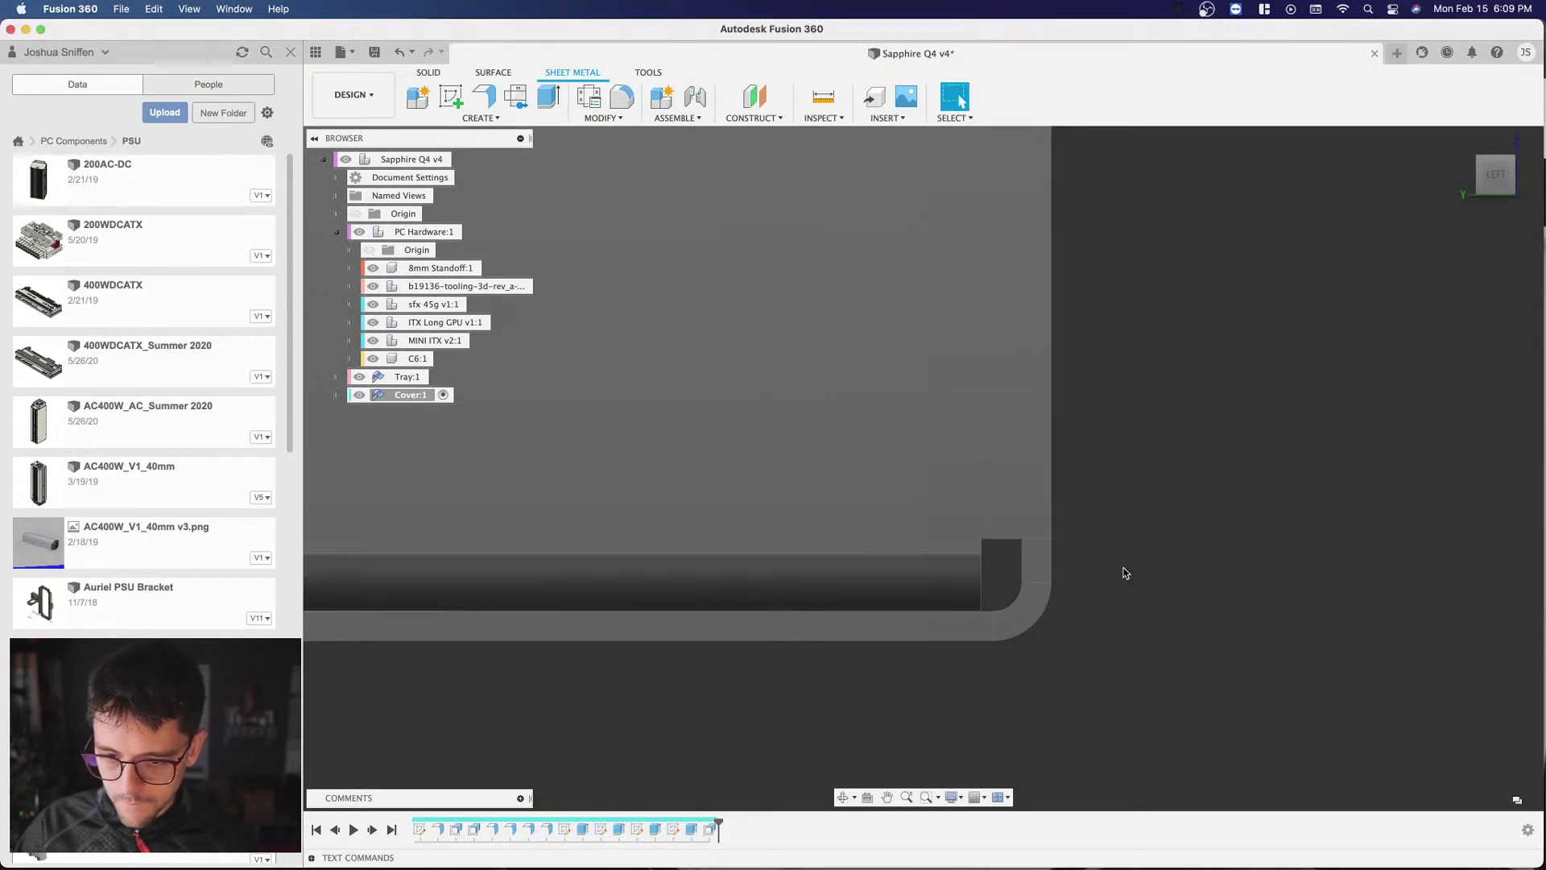
Step: Examine the lower left flange's corner opening, and compare it with the upper left corner in the front view
{"action": "scroll", "coordinate": [1127, 568], "scroll_direction": "down", "scroll_amount": 2}
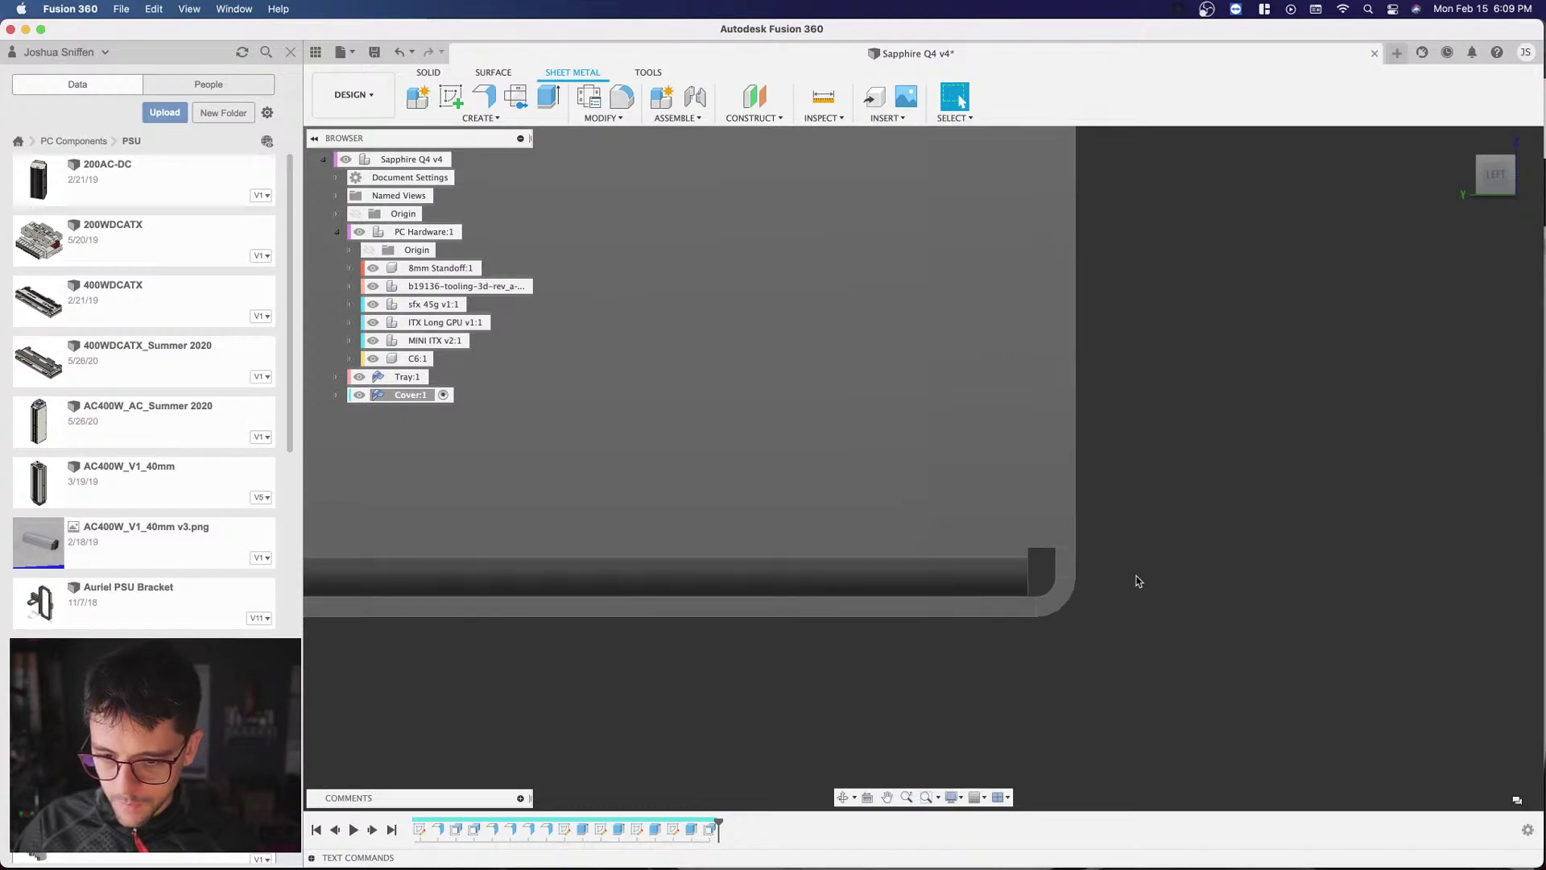
{"action": "scroll", "coordinate": [1137, 580], "scroll_direction": "up", "scroll_amount": 2}
{"action": "scroll", "coordinate": [1170, 636], "scroll_direction": "down", "scroll_amount": 2}
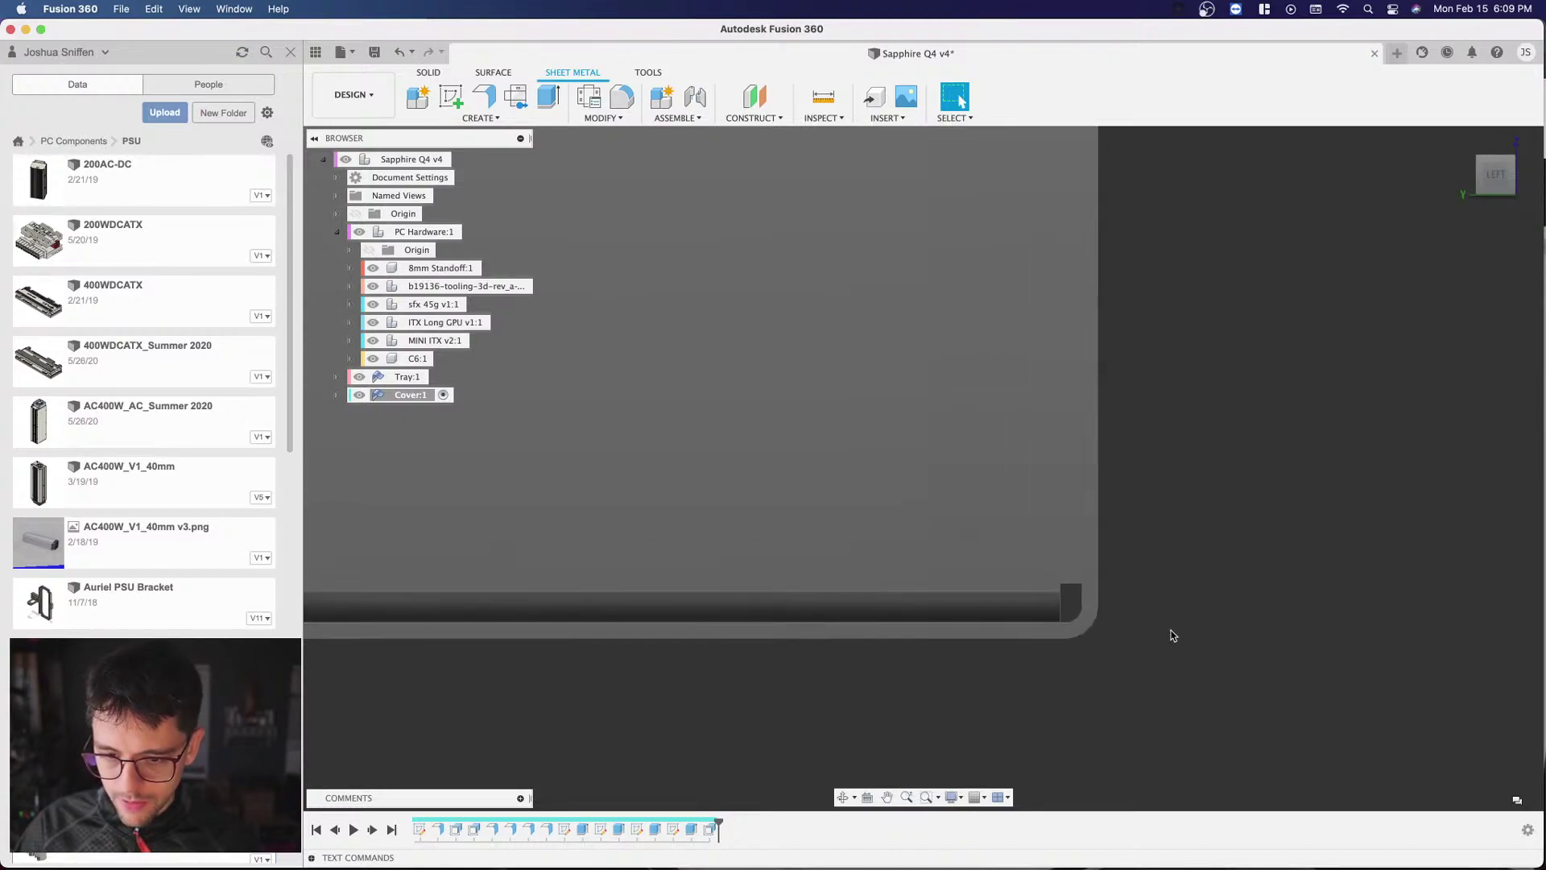
{"action": "scroll", "coordinate": [1301, 555], "scroll_direction": "down", "scroll_amount": 3}
{"action": "scroll", "coordinate": [587, 587], "scroll_direction": "up", "scroll_amount": 2}
{"action": "middle_click_drag", "start_coordinate": [924, 465], "coordinate": [997, 452], "text": "shift"}
{"action": "scroll", "coordinate": [1183, 428], "scroll_direction": "up", "scroll_amount": 5}
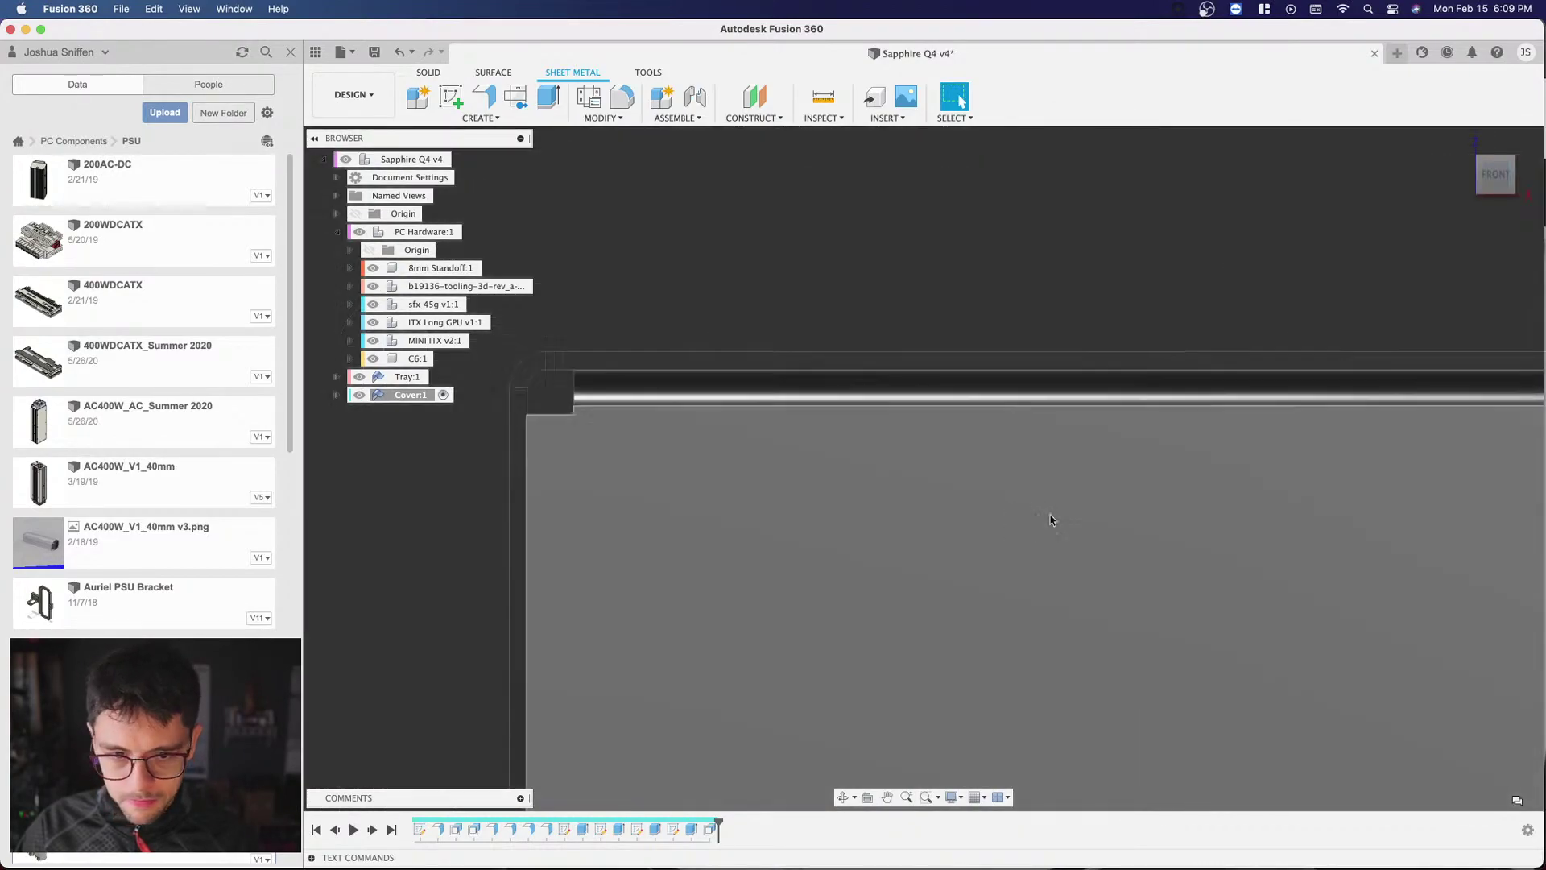
{"action": "scroll", "coordinate": [761, 439], "scroll_direction": "up", "scroll_amount": 5}
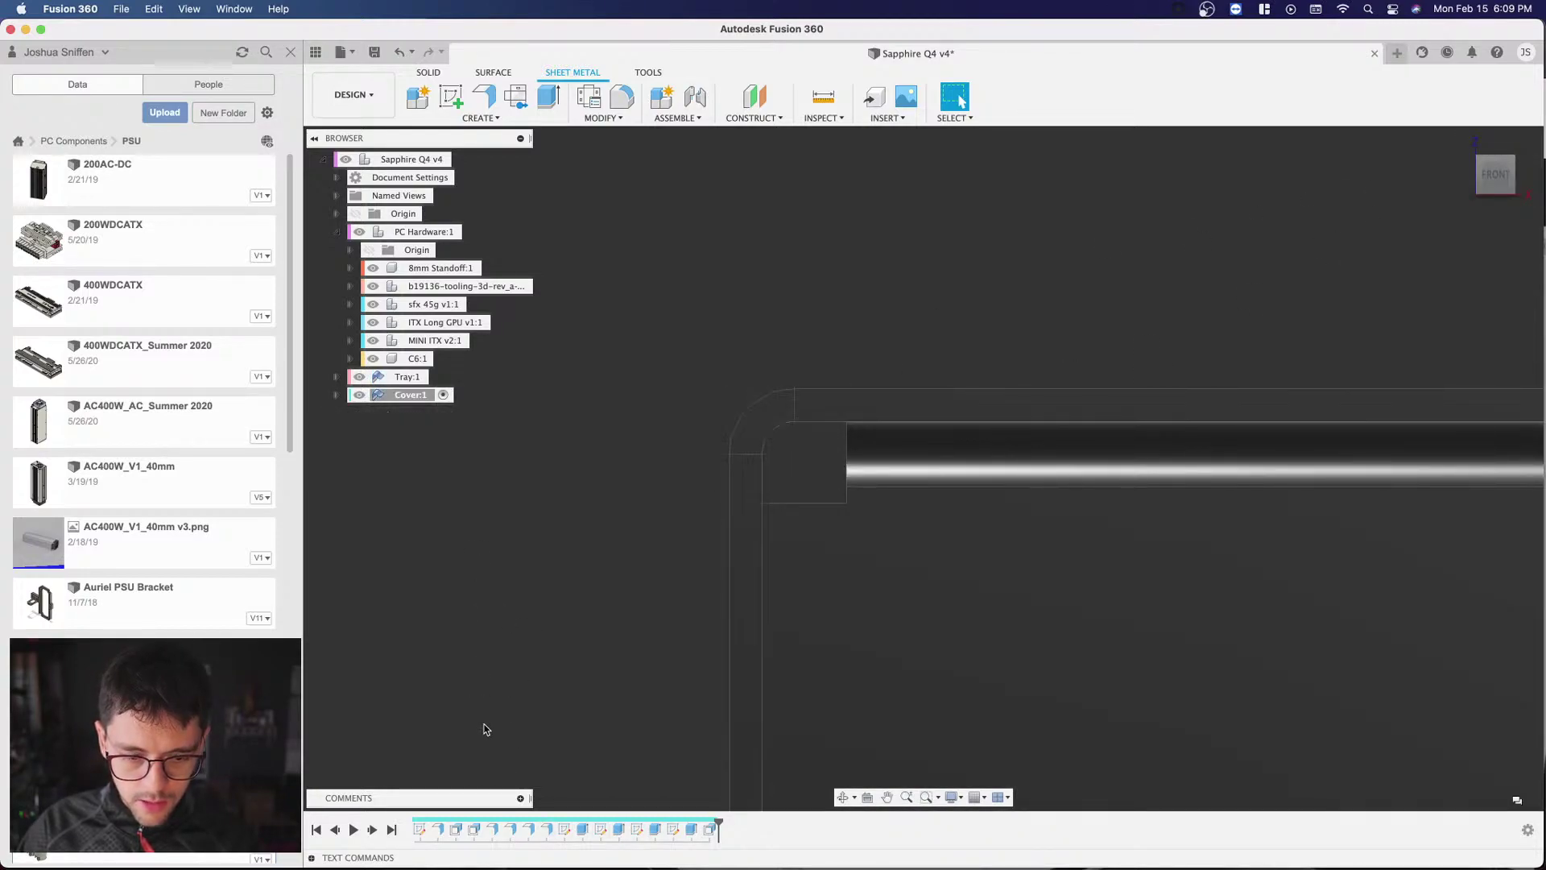
Step: Activate the Tray component for editing and bring its upper front left corner into view
{"action": "left_click", "coordinate": [437, 377]}
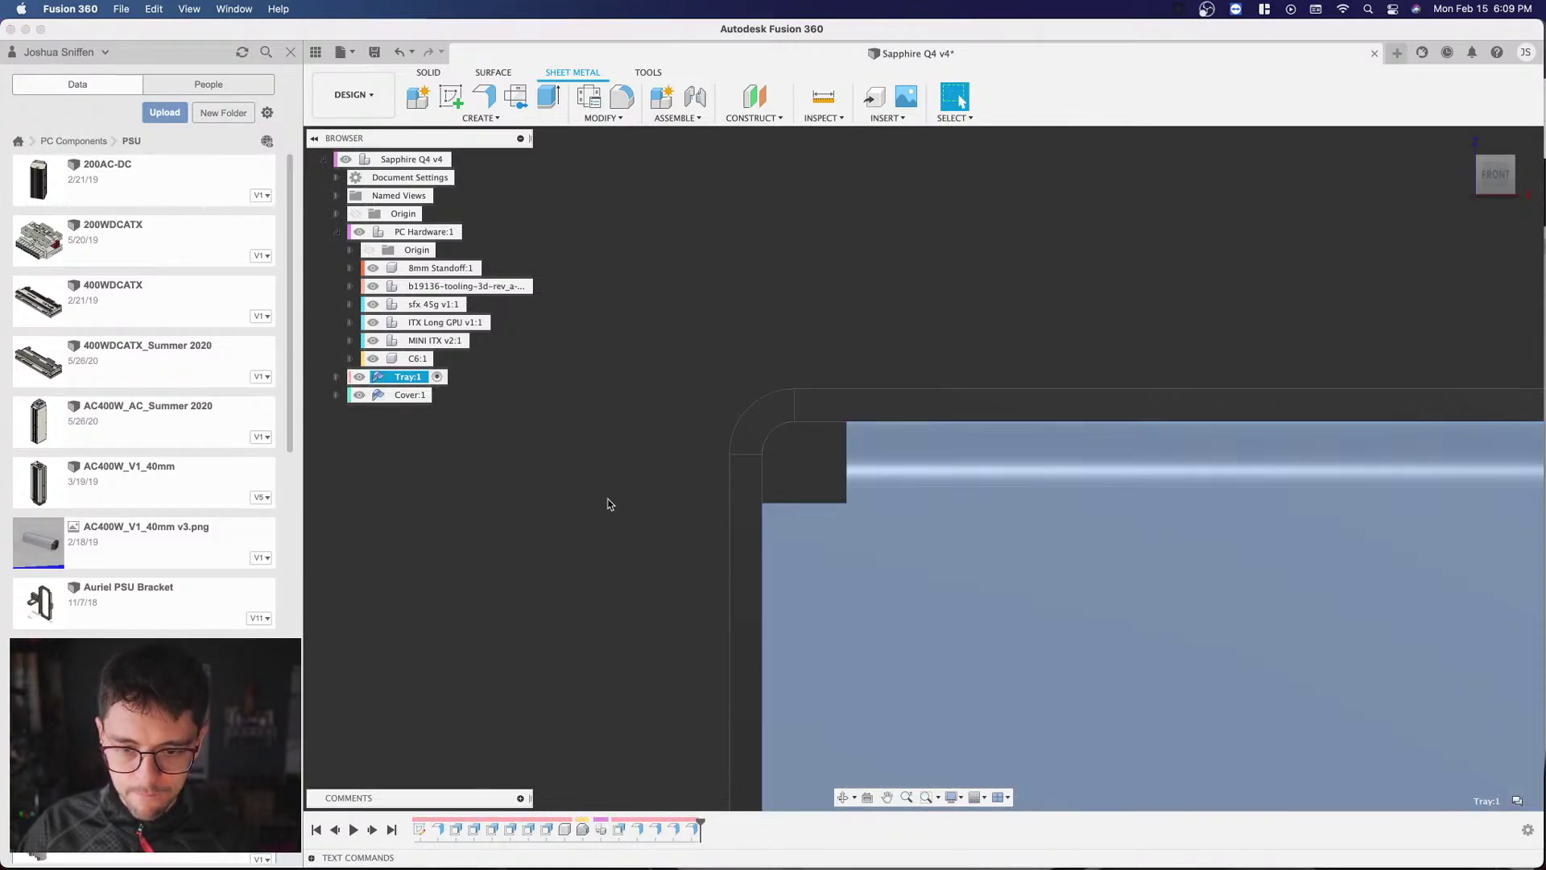
{"action": "left_click", "coordinate": [609, 503]}
{"action": "middle_click_drag", "start_coordinate": [921, 462], "coordinate": [1244, 342], "text": "shift"}
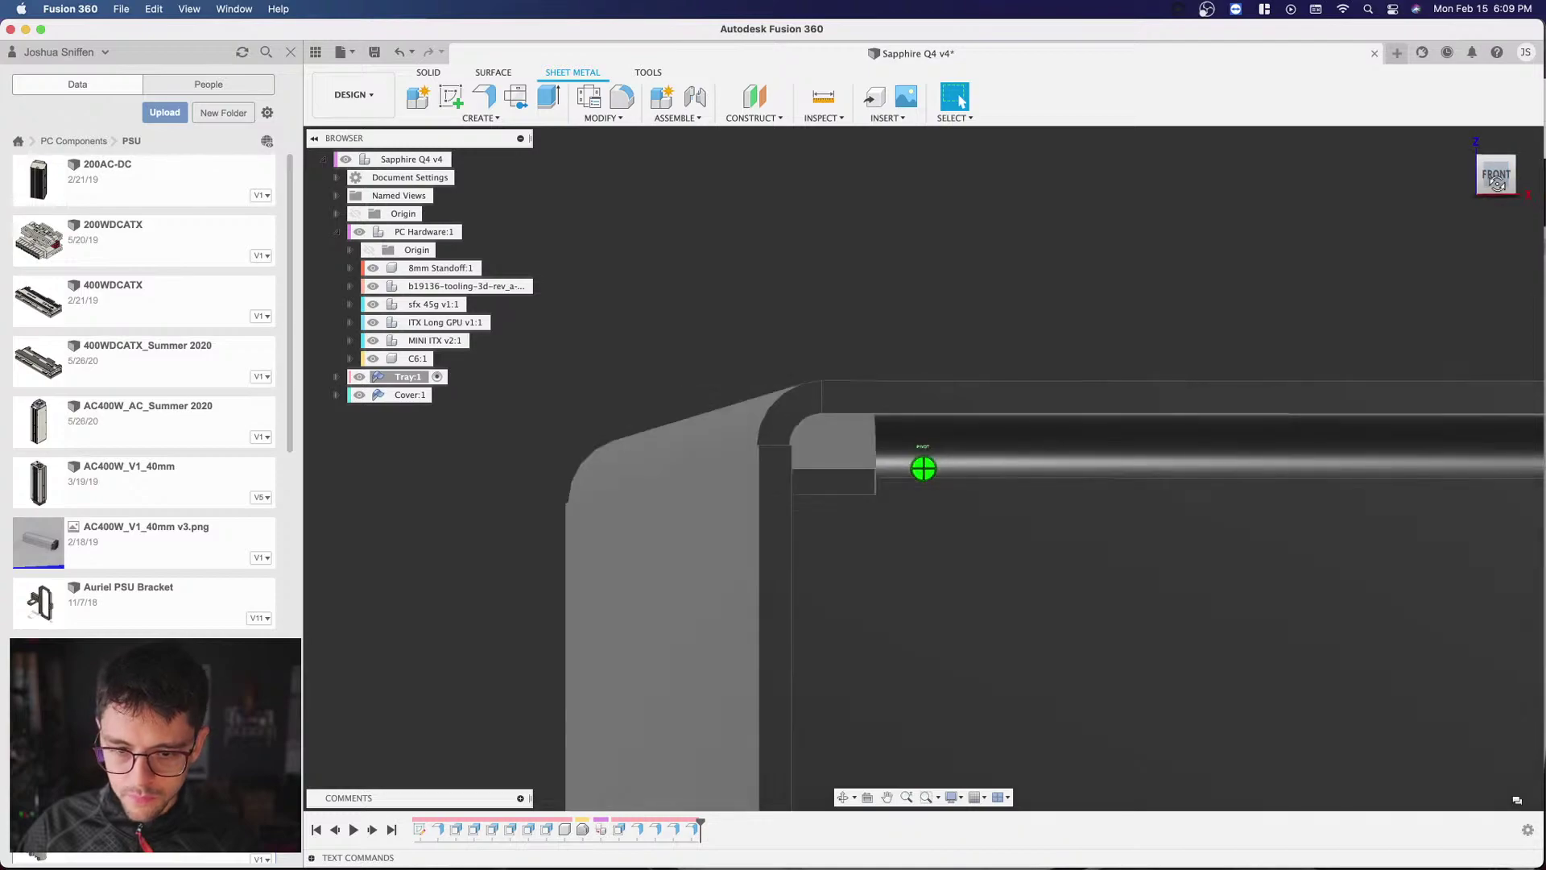
{"action": "middle_click_drag", "start_coordinate": [921, 465], "coordinate": [1047, 451], "text": "shift"}
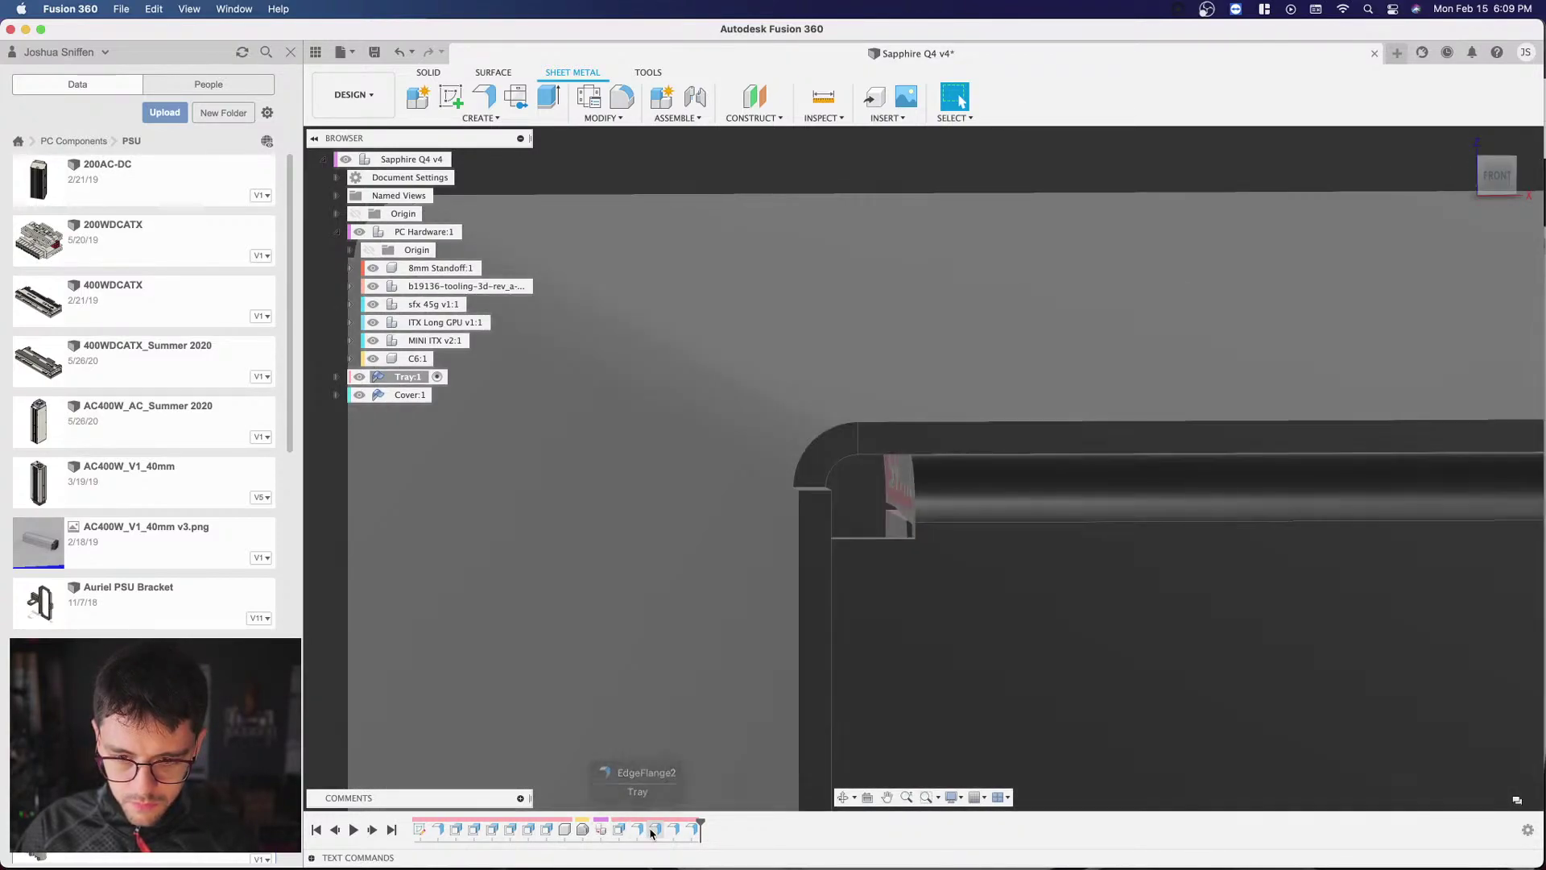
Step: Try widening the tray's upper front edge flange symmetrically to 171 mm
{"action": "left_click", "coordinate": [690, 837]}
{"action": "right_click", "coordinate": [690, 837]}
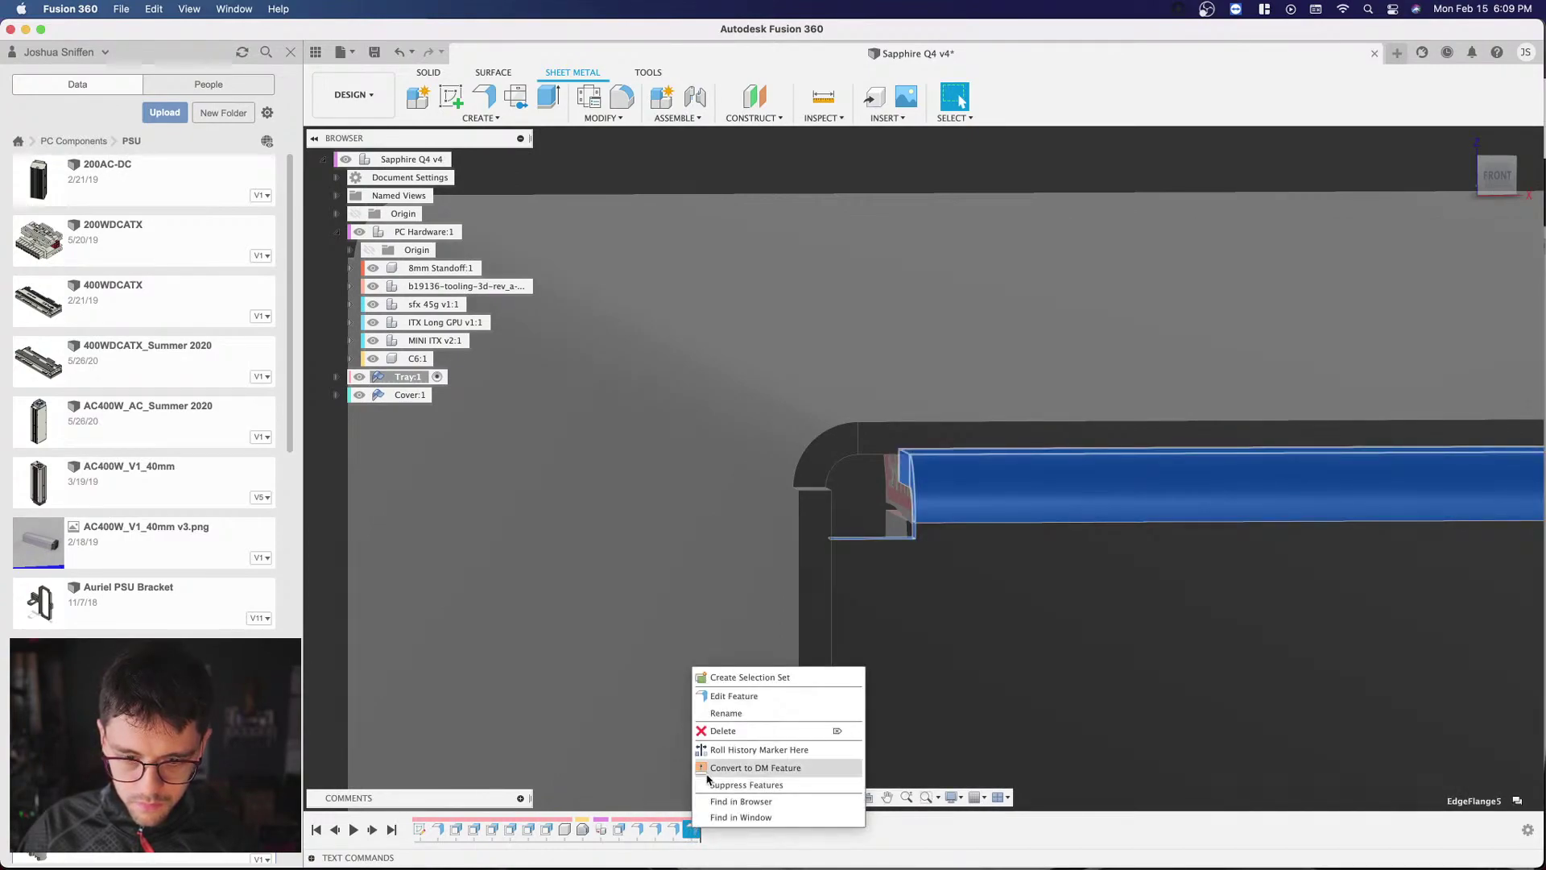
{"action": "left_click", "coordinate": [755, 697]}
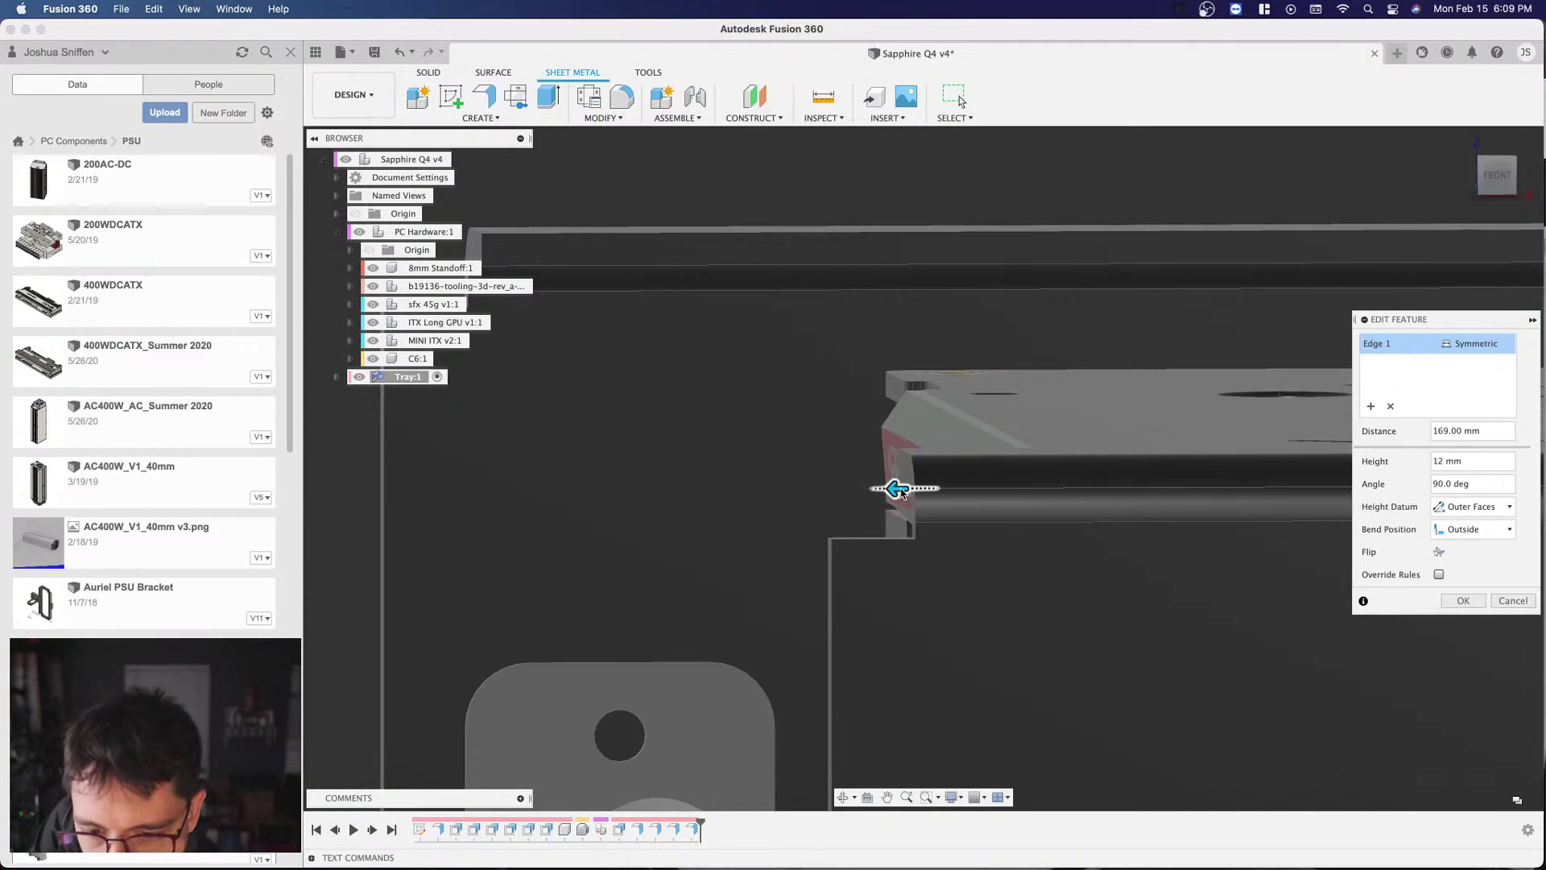
{"action": "left_click_drag", "start_coordinate": [900, 490], "coordinate": [870, 490]}
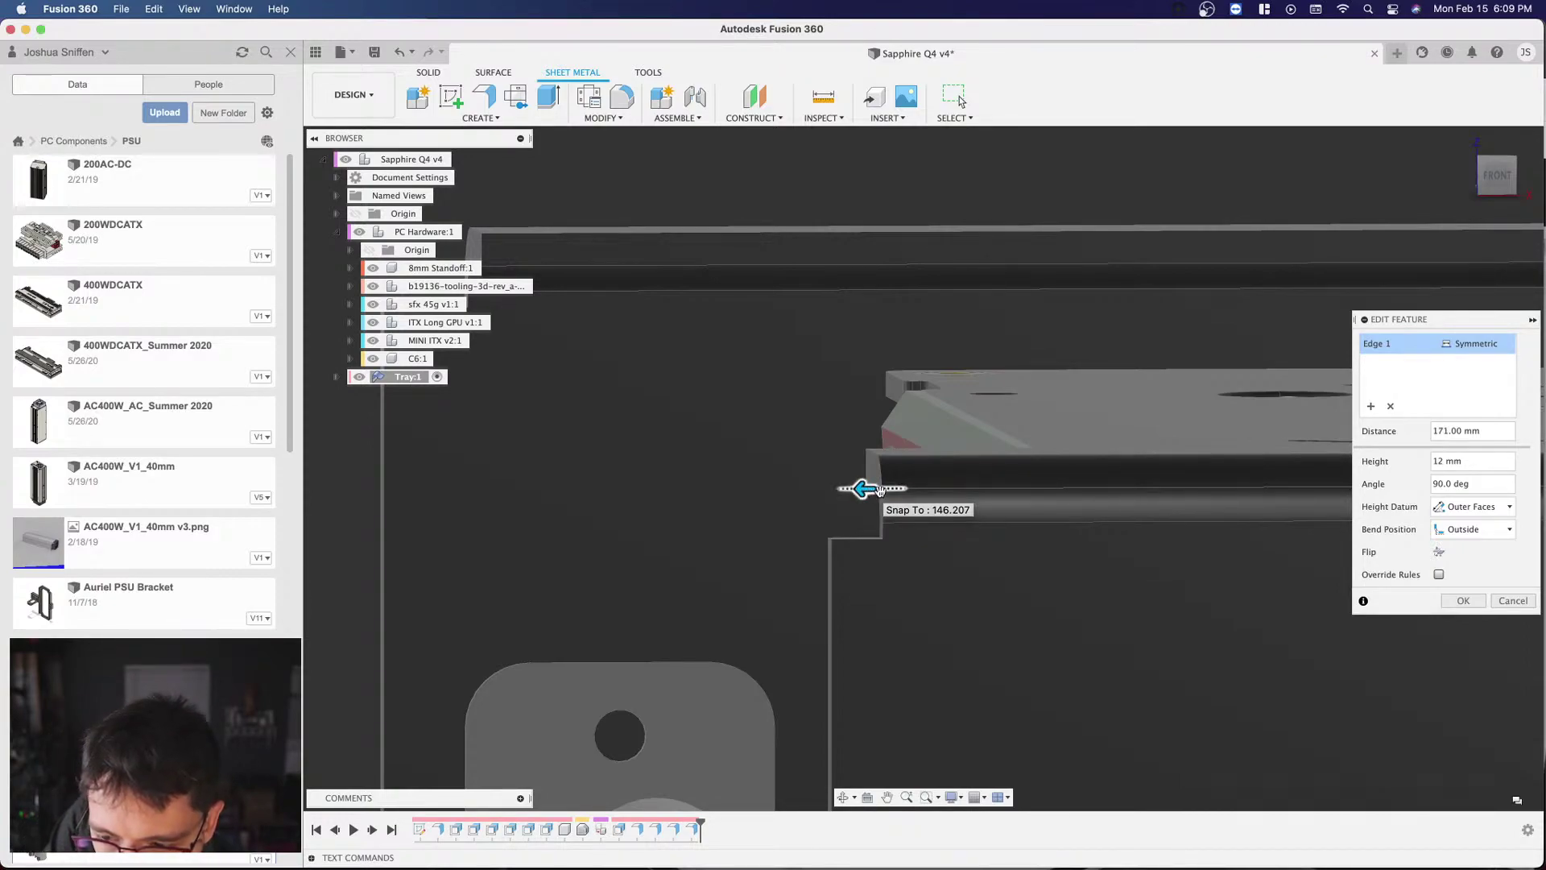
{"action": "left_click", "coordinate": [1473, 600]}
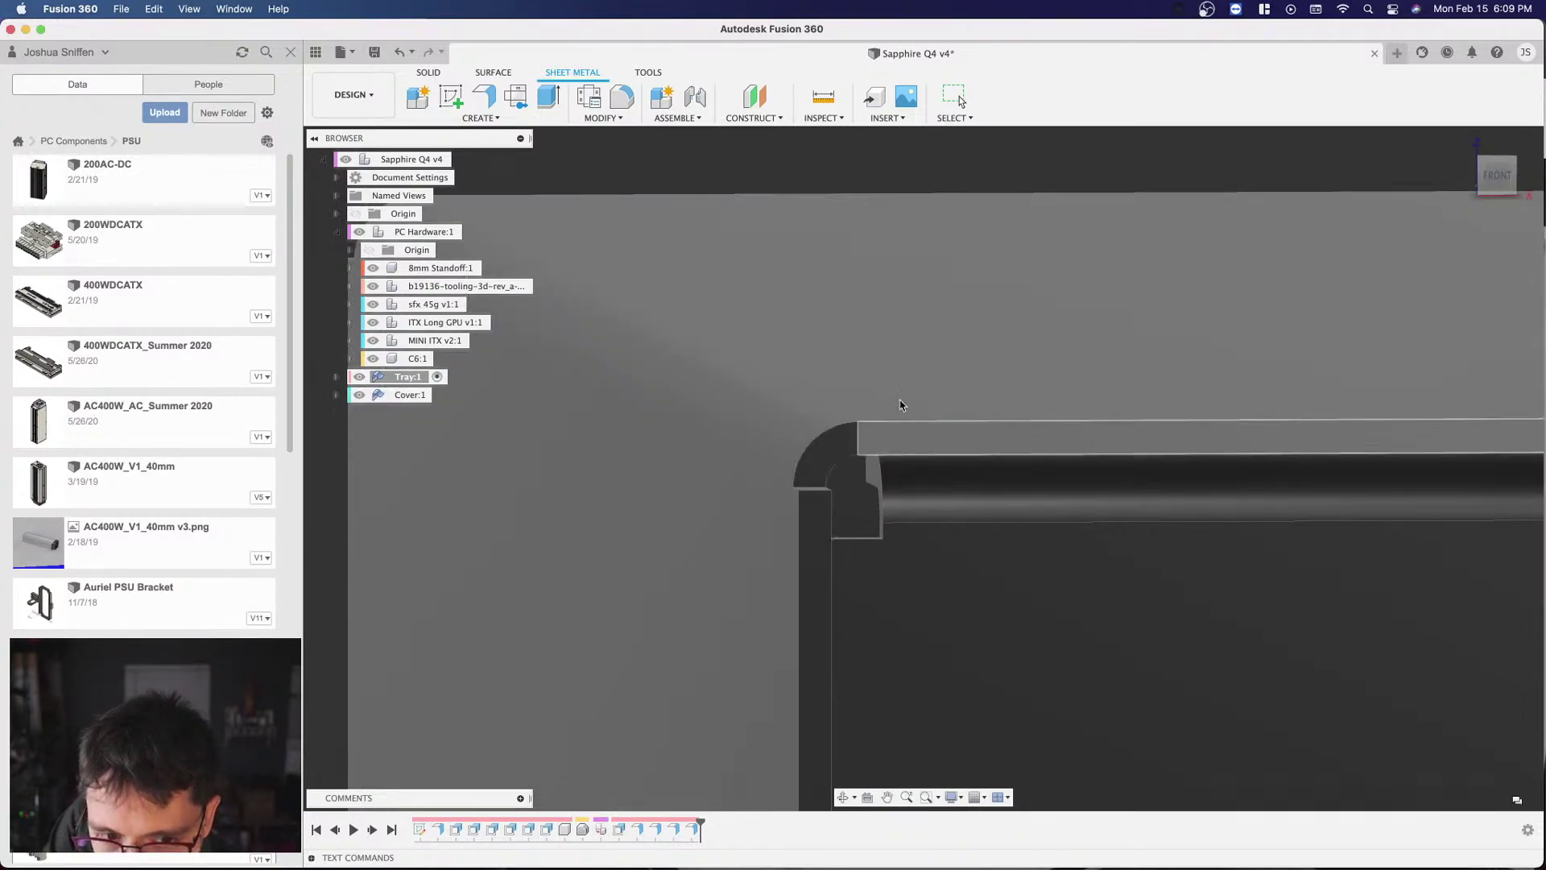
Step: Check the upper left corner from the front and undo the width change of the tray's upper flange
{"action": "scroll", "coordinate": [898, 398], "scroll_direction": "down", "scroll_amount": 5}
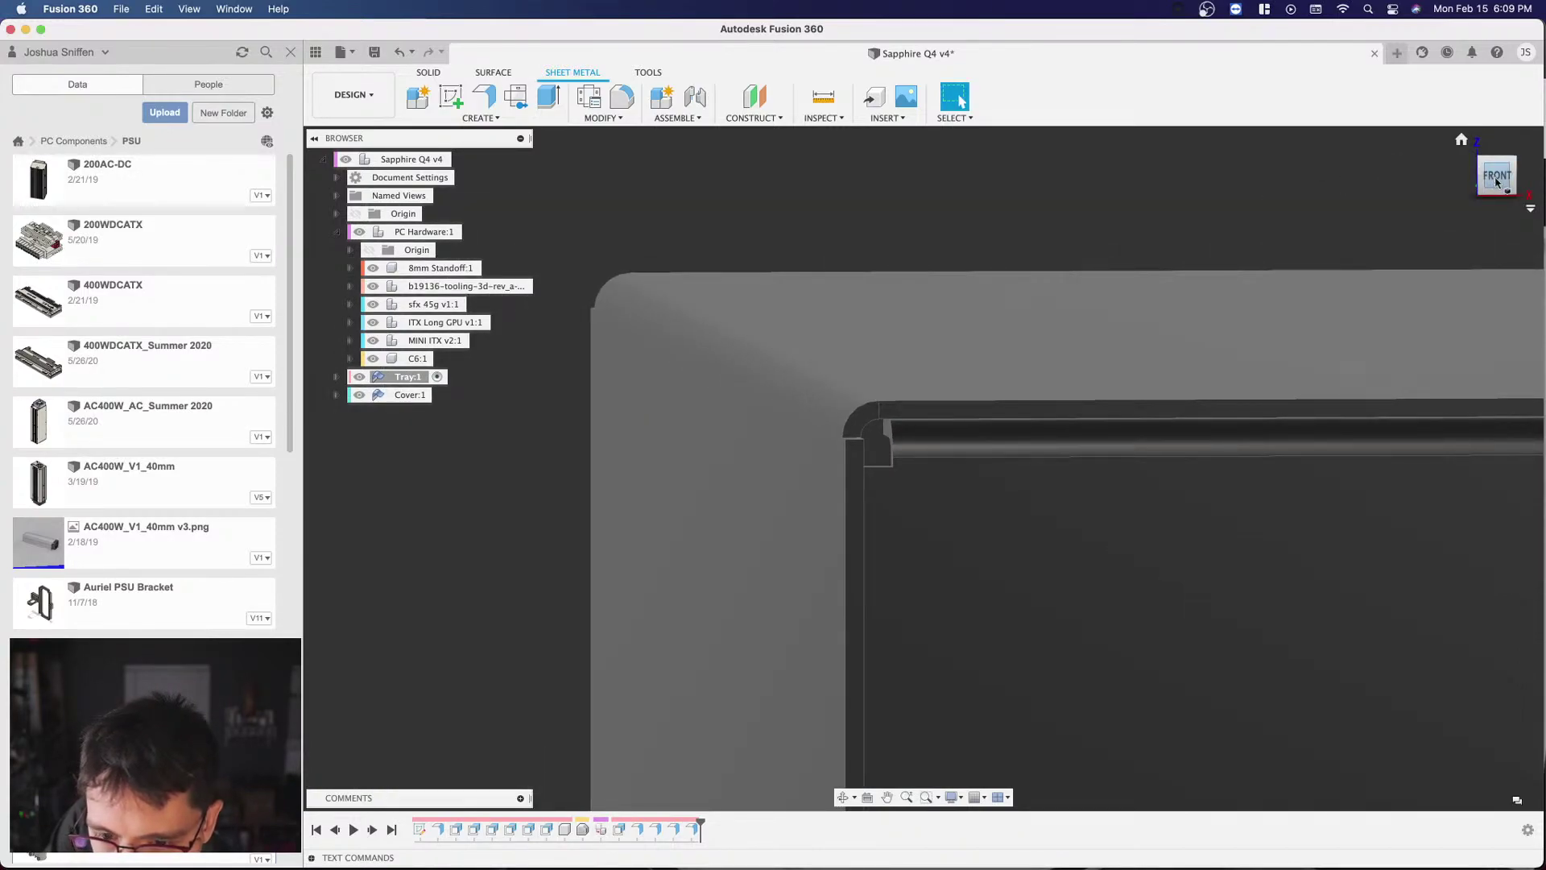
{"action": "left_click", "coordinate": [1495, 179]}
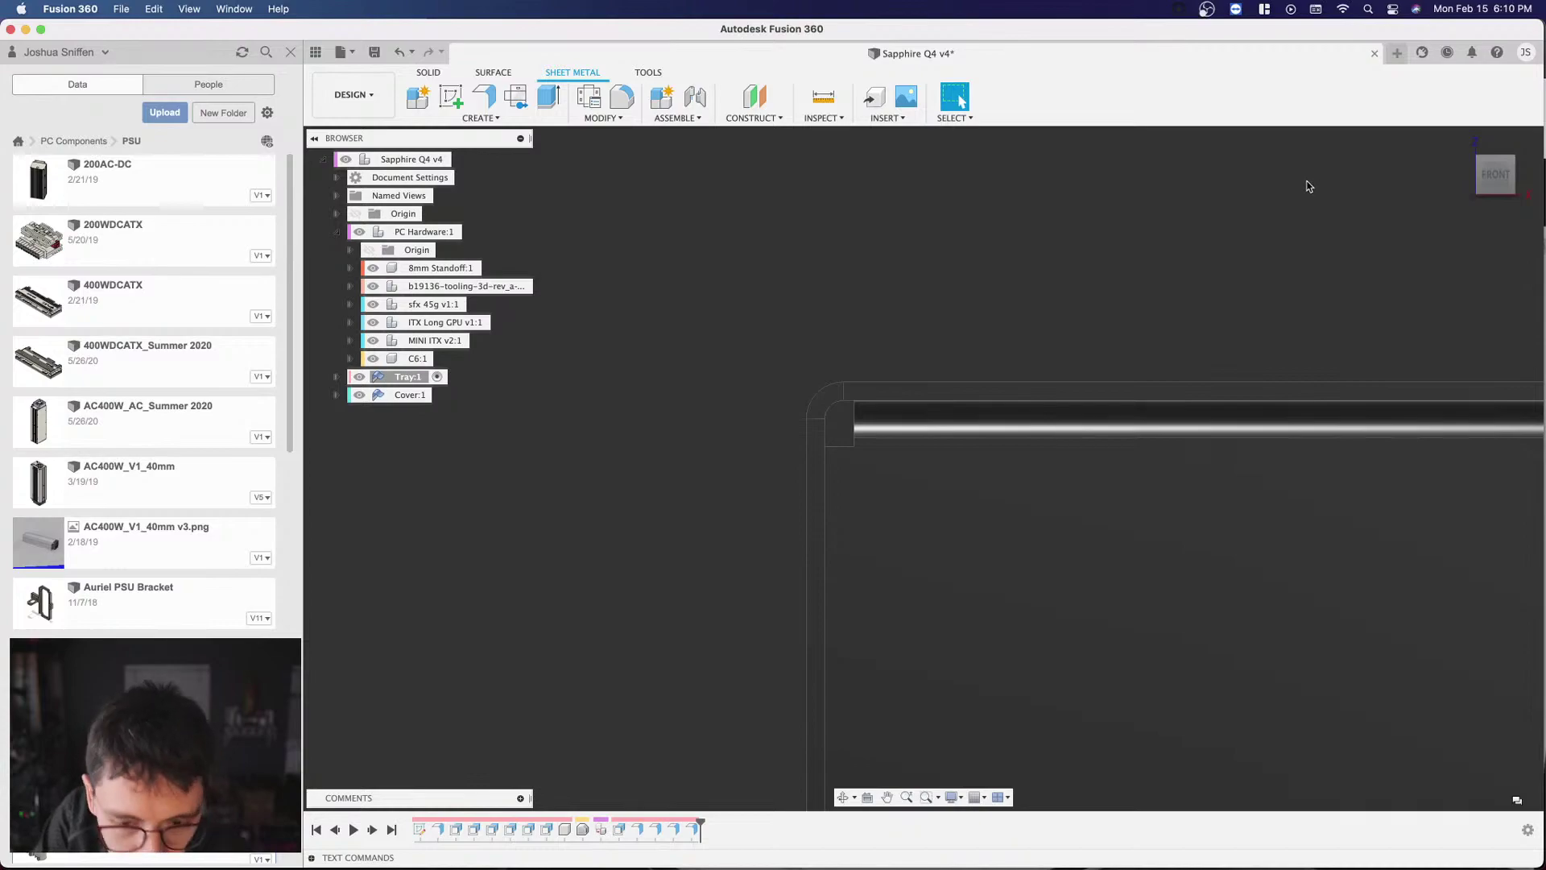
{"action": "scroll", "coordinate": [725, 380], "scroll_direction": "down", "scroll_amount": 5}
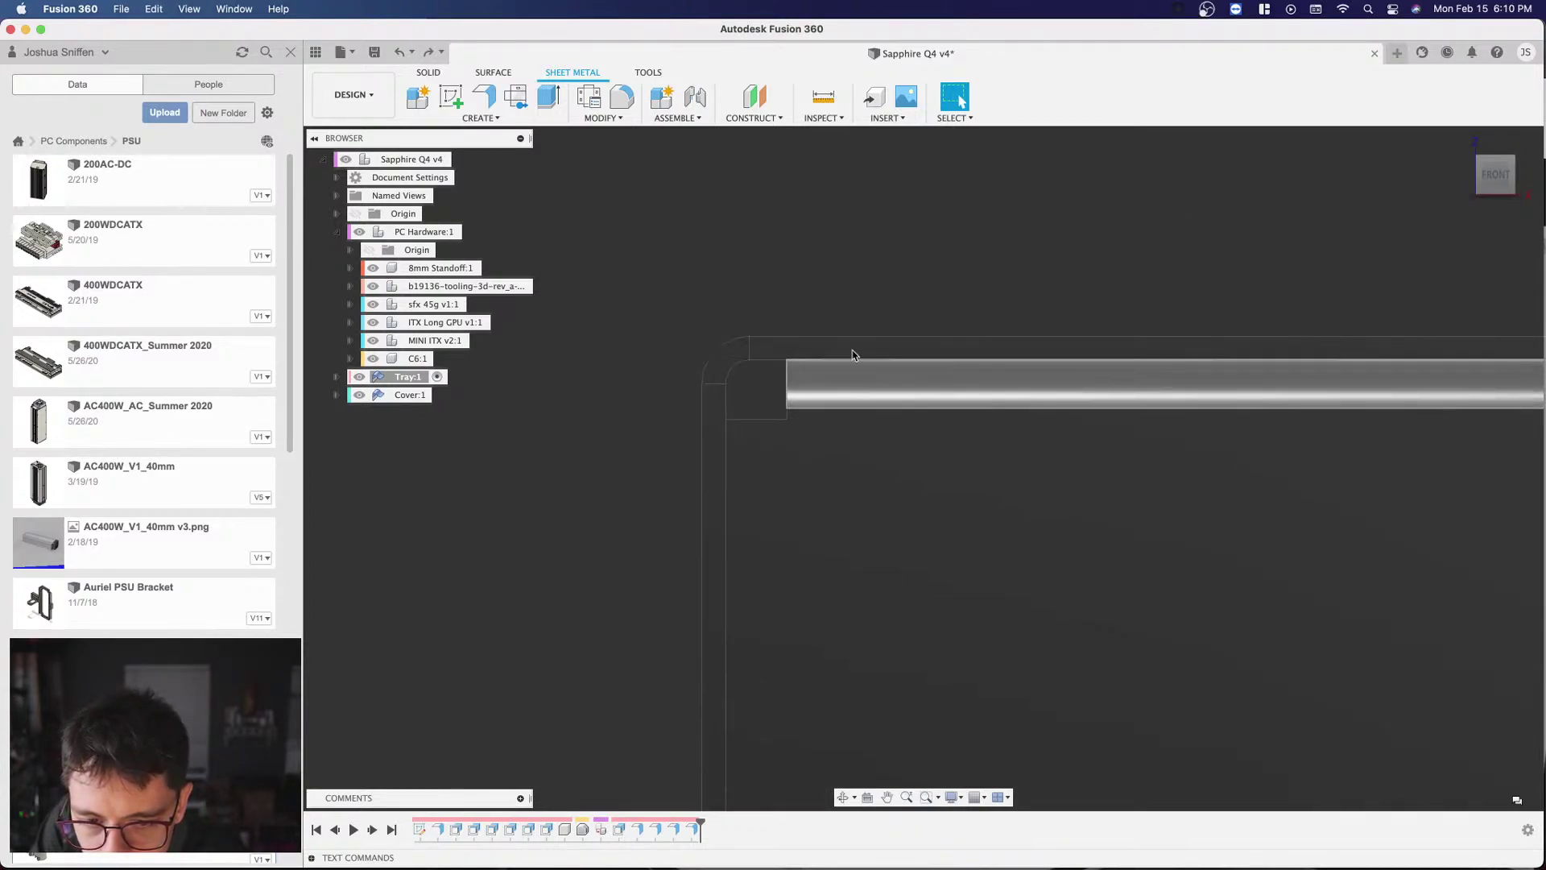
Step: Examine the case's upper front right corner at an angle and in the front view
{"action": "middle_click_drag", "start_coordinate": [1425, 190], "coordinate": [1466, 221], "text": "shift"}
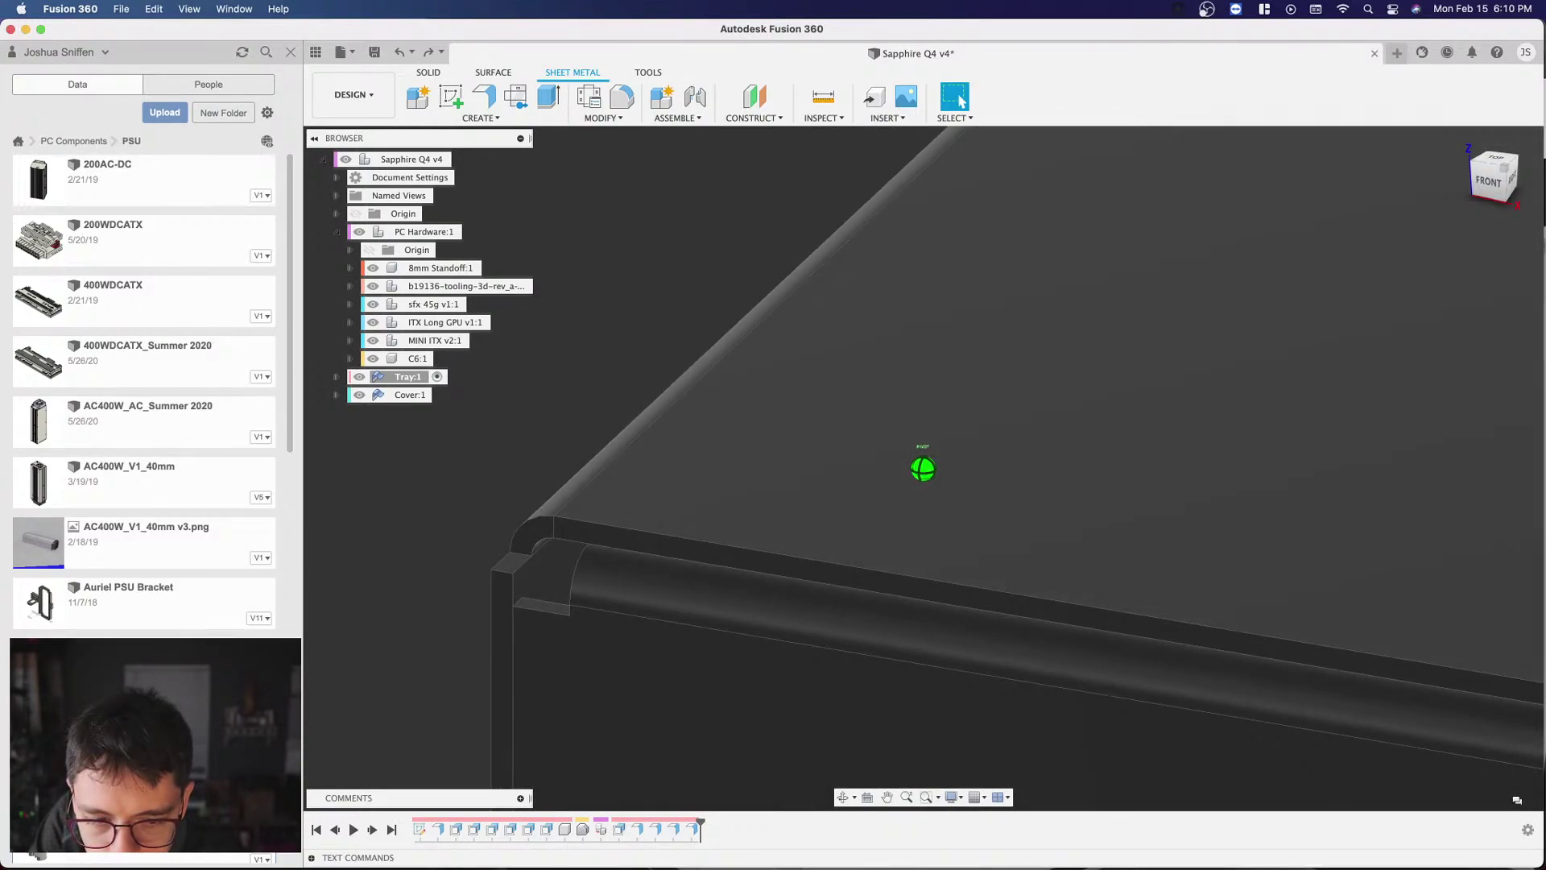
{"action": "left_click", "coordinate": [1031, 347]}
{"action": "key", "text": "F6"}
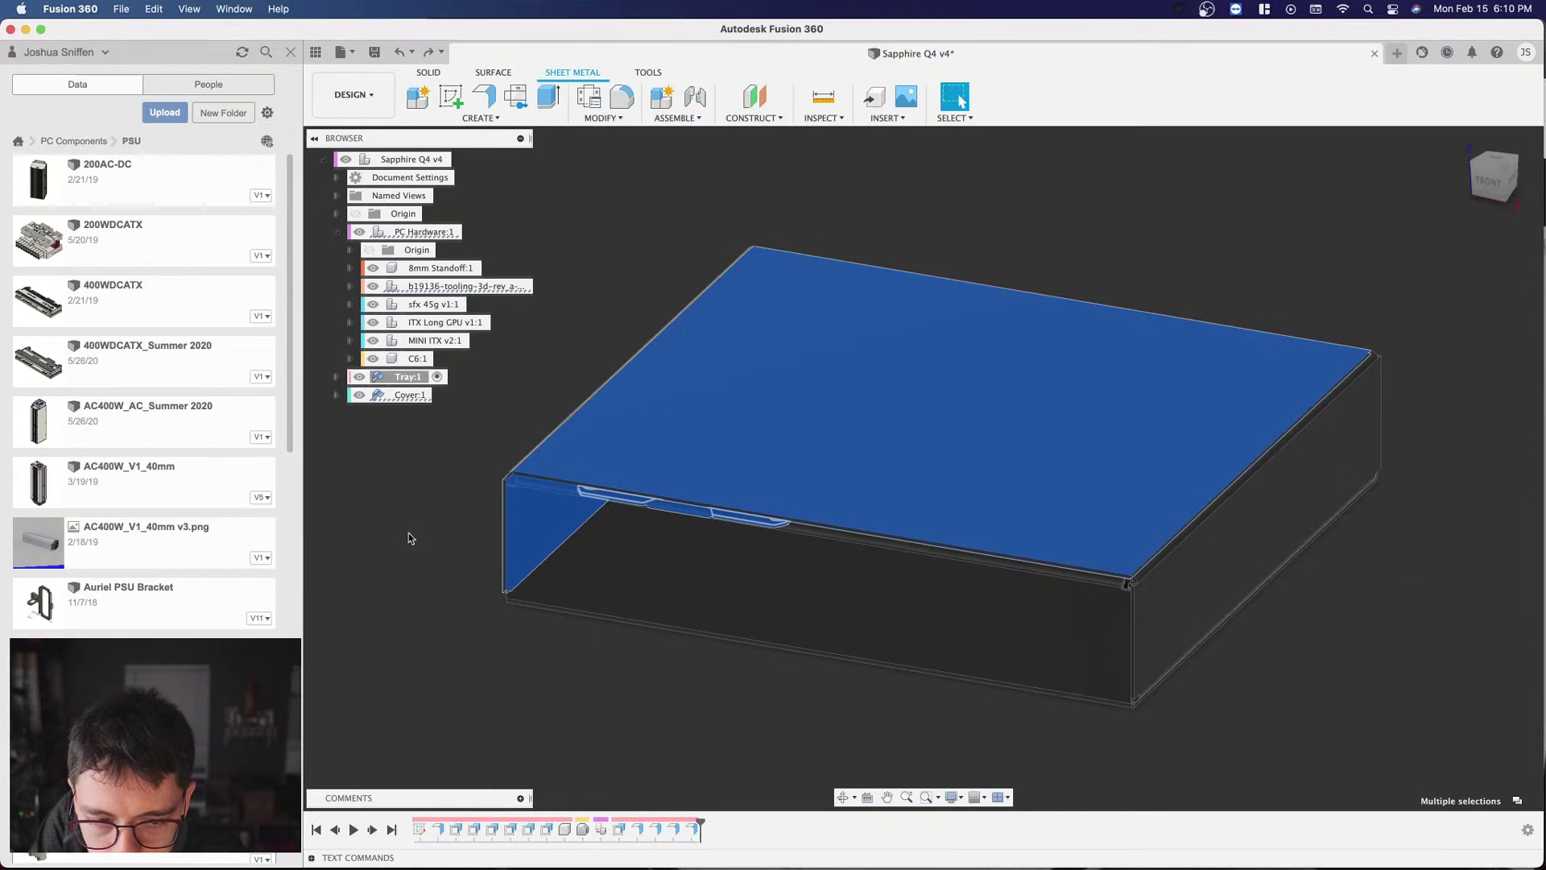
{"action": "scroll", "coordinate": [1259, 628], "scroll_direction": "up", "scroll_amount": 3}
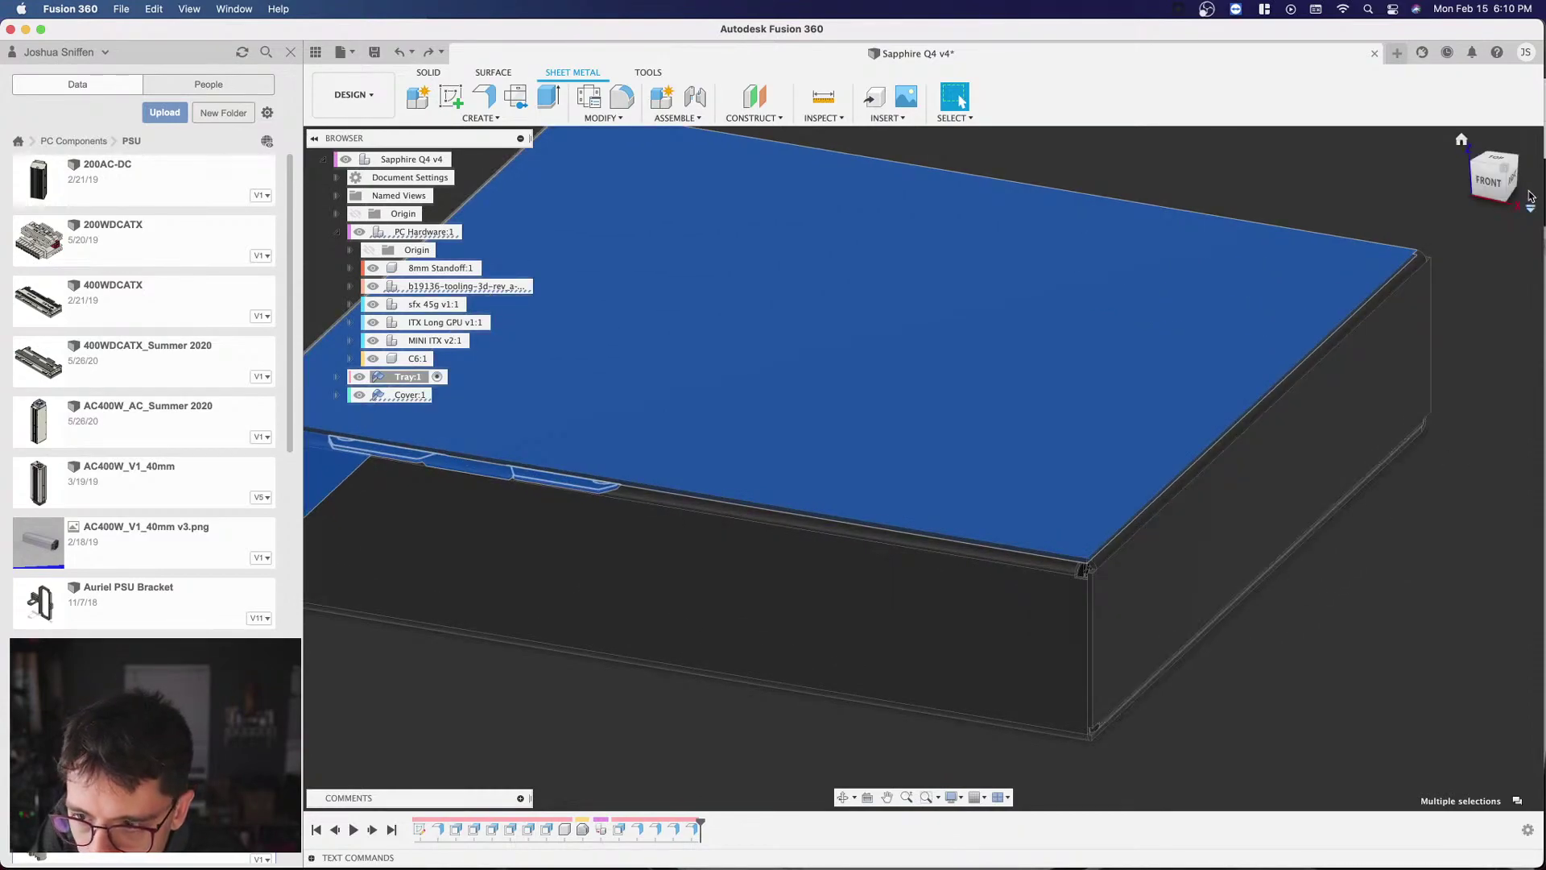
{"action": "middle_click_drag", "start_coordinate": [1496, 182], "coordinate": [1504, 198], "text": "shift"}
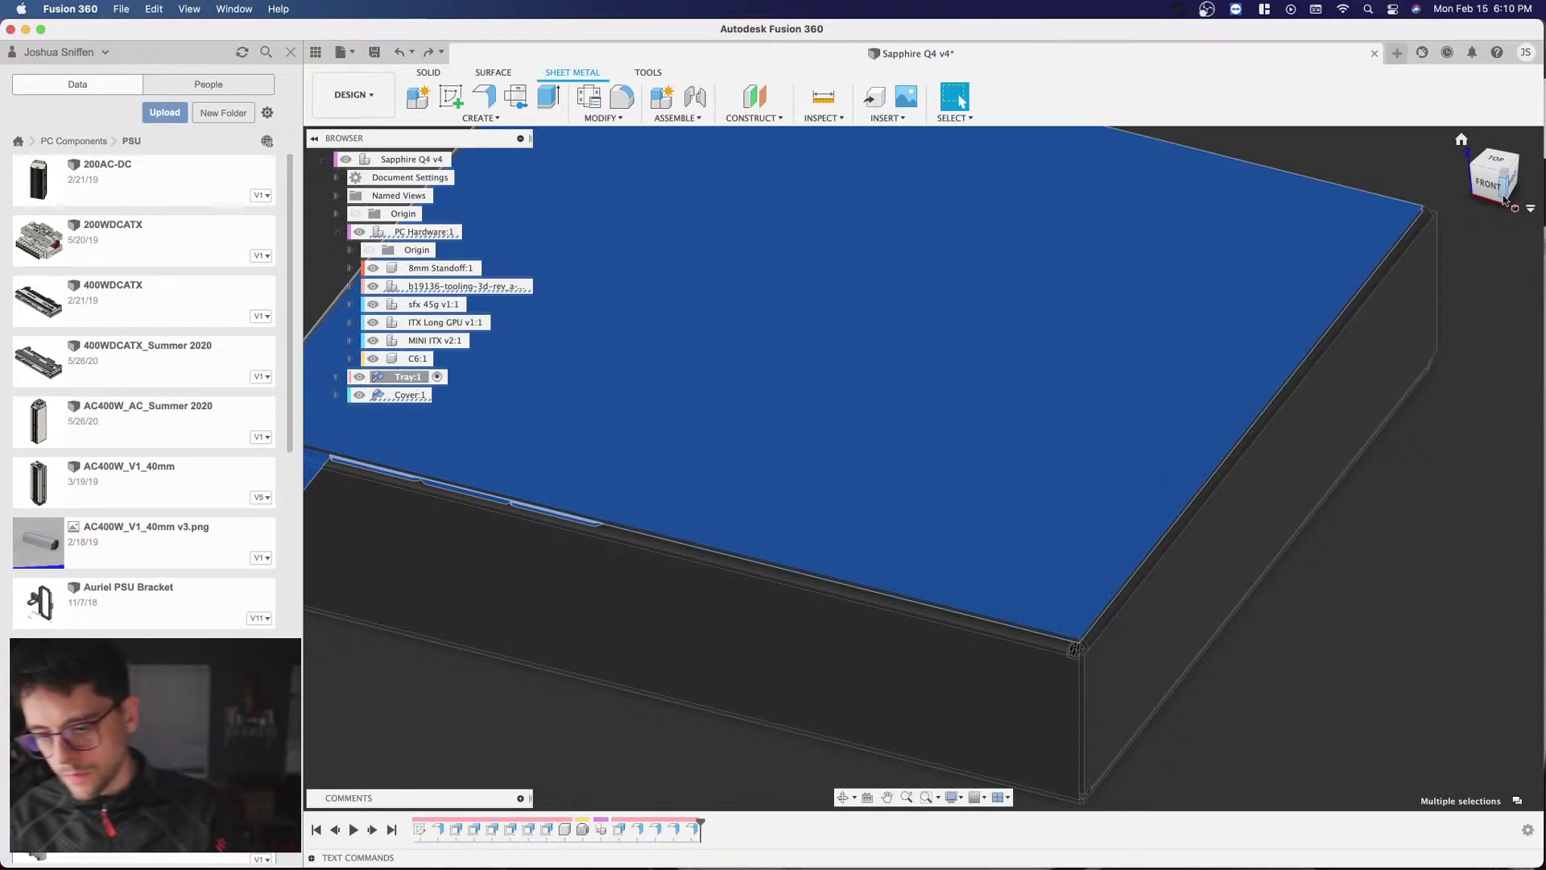
{"action": "left_click", "coordinate": [1348, 638]}
{"action": "scroll", "coordinate": [1346, 635], "scroll_direction": "down", "scroll_amount": 5}
{"action": "scroll", "coordinate": [1183, 569], "scroll_direction": "up", "scroll_amount": 8}
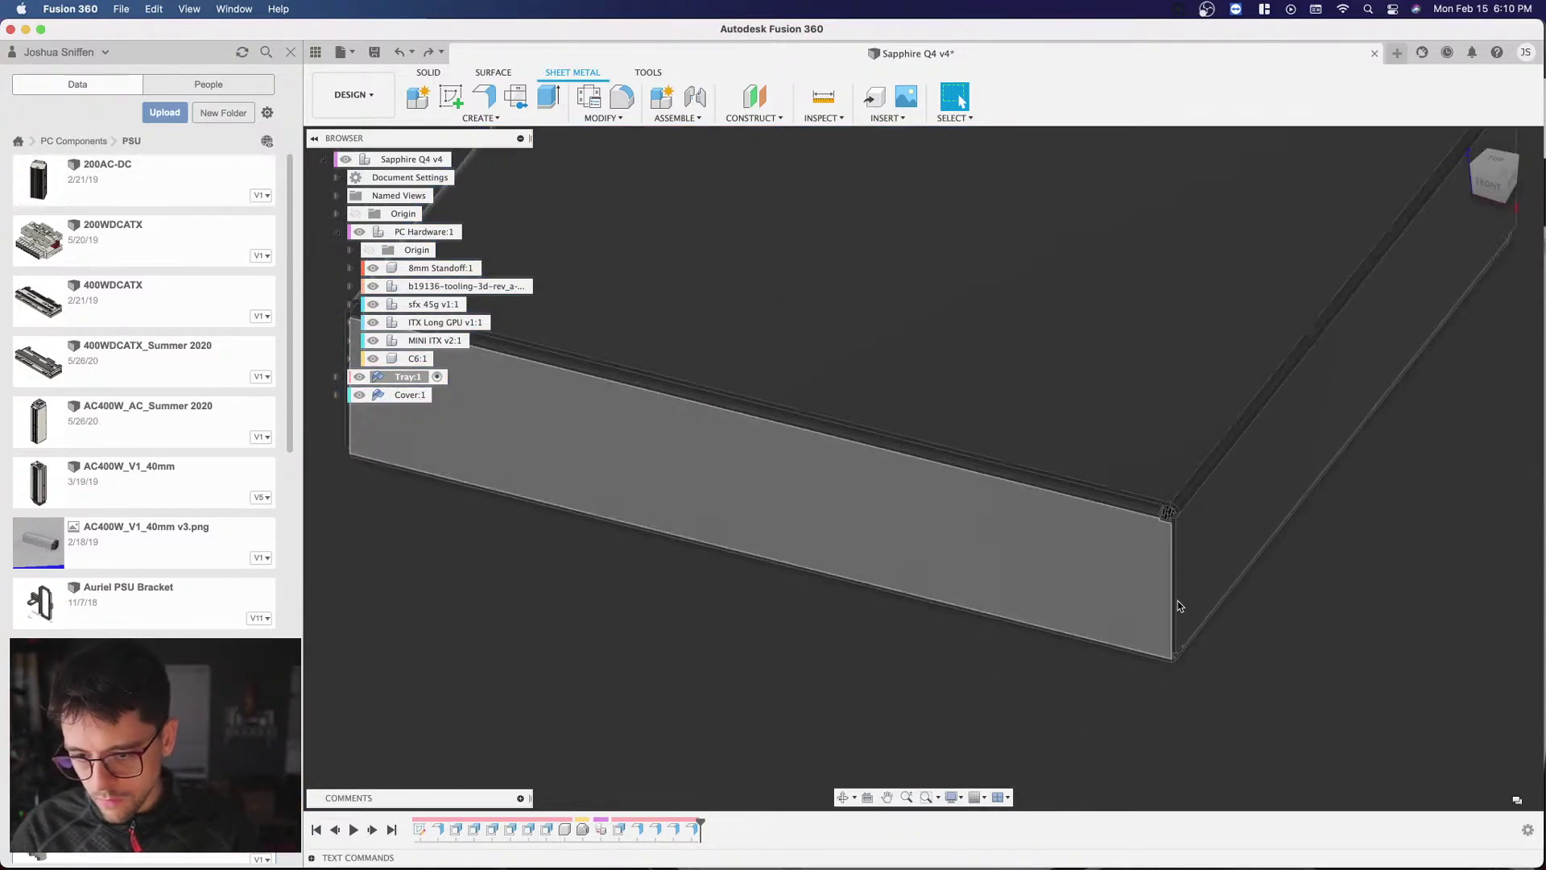
{"action": "scroll", "coordinate": [1196, 523], "scroll_direction": "up", "scroll_amount": 3}
{"action": "middle_click_drag", "start_coordinate": [1146, 535], "coordinate": [1372, 350], "text": "shift"}
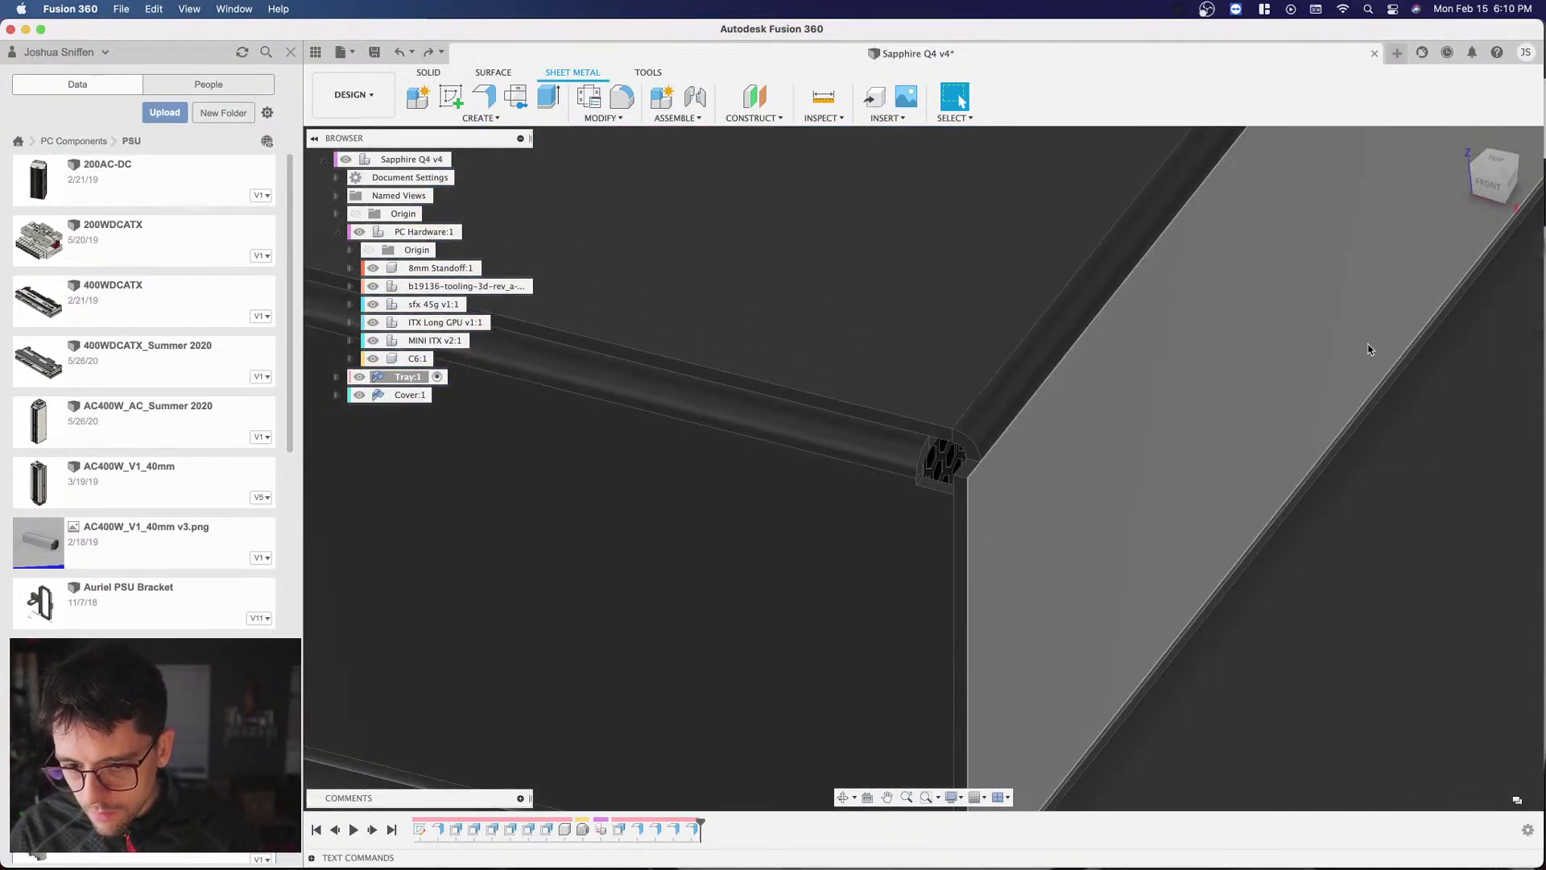
{"action": "left_click", "coordinate": [1490, 178]}
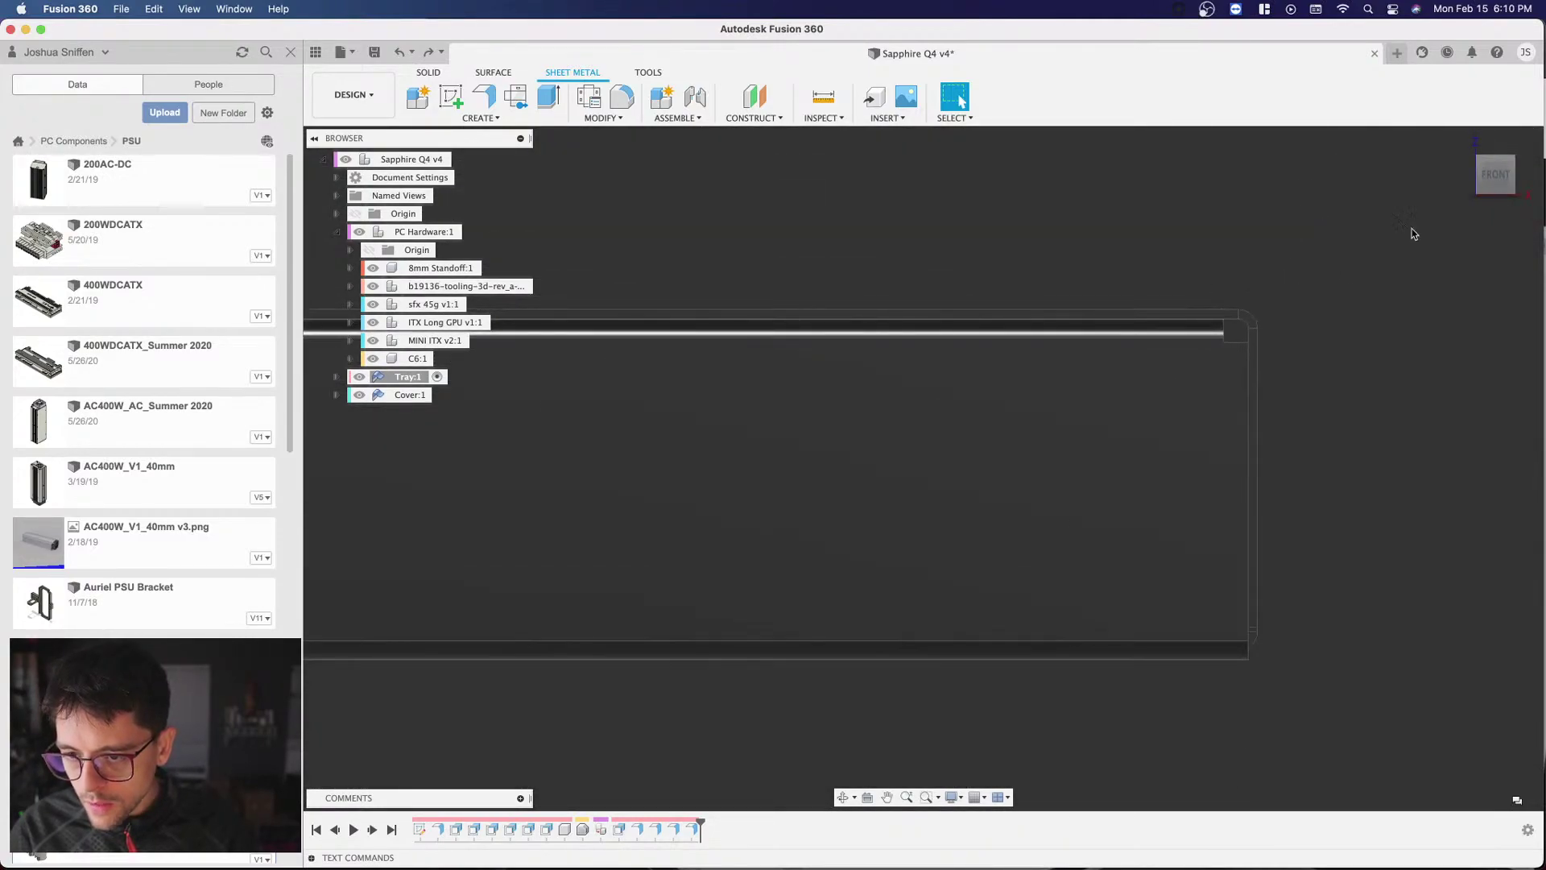
Step: Try rounding the two short edges at the right side wall's upper rear corner with a 2 mm fillet
{"action": "middle_click_drag", "start_coordinate": [924, 467], "coordinate": [828, 574], "text": "shift"}
{"action": "left_click", "coordinate": [1507, 174]}
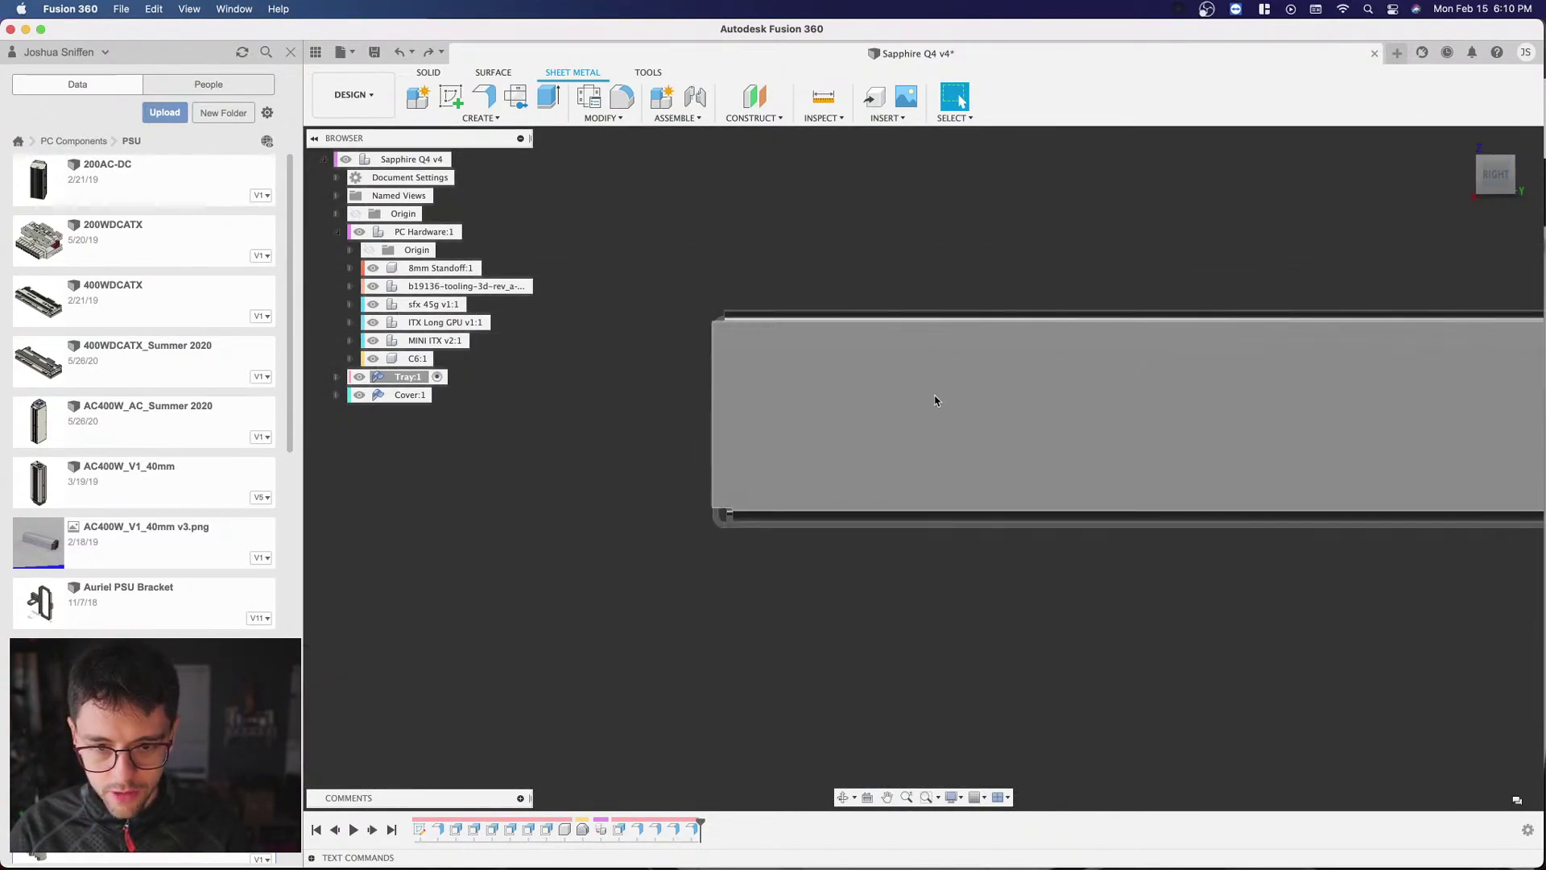
{"action": "middle_click_drag", "start_coordinate": [1242, 456], "coordinate": [1473, 310], "text": "shift"}
{"action": "middle_click_drag", "start_coordinate": [1539, 162], "coordinate": [1189, 394], "text": "shift"}
{"action": "scroll", "coordinate": [1207, 411], "scroll_direction": "up", "scroll_amount": 3}
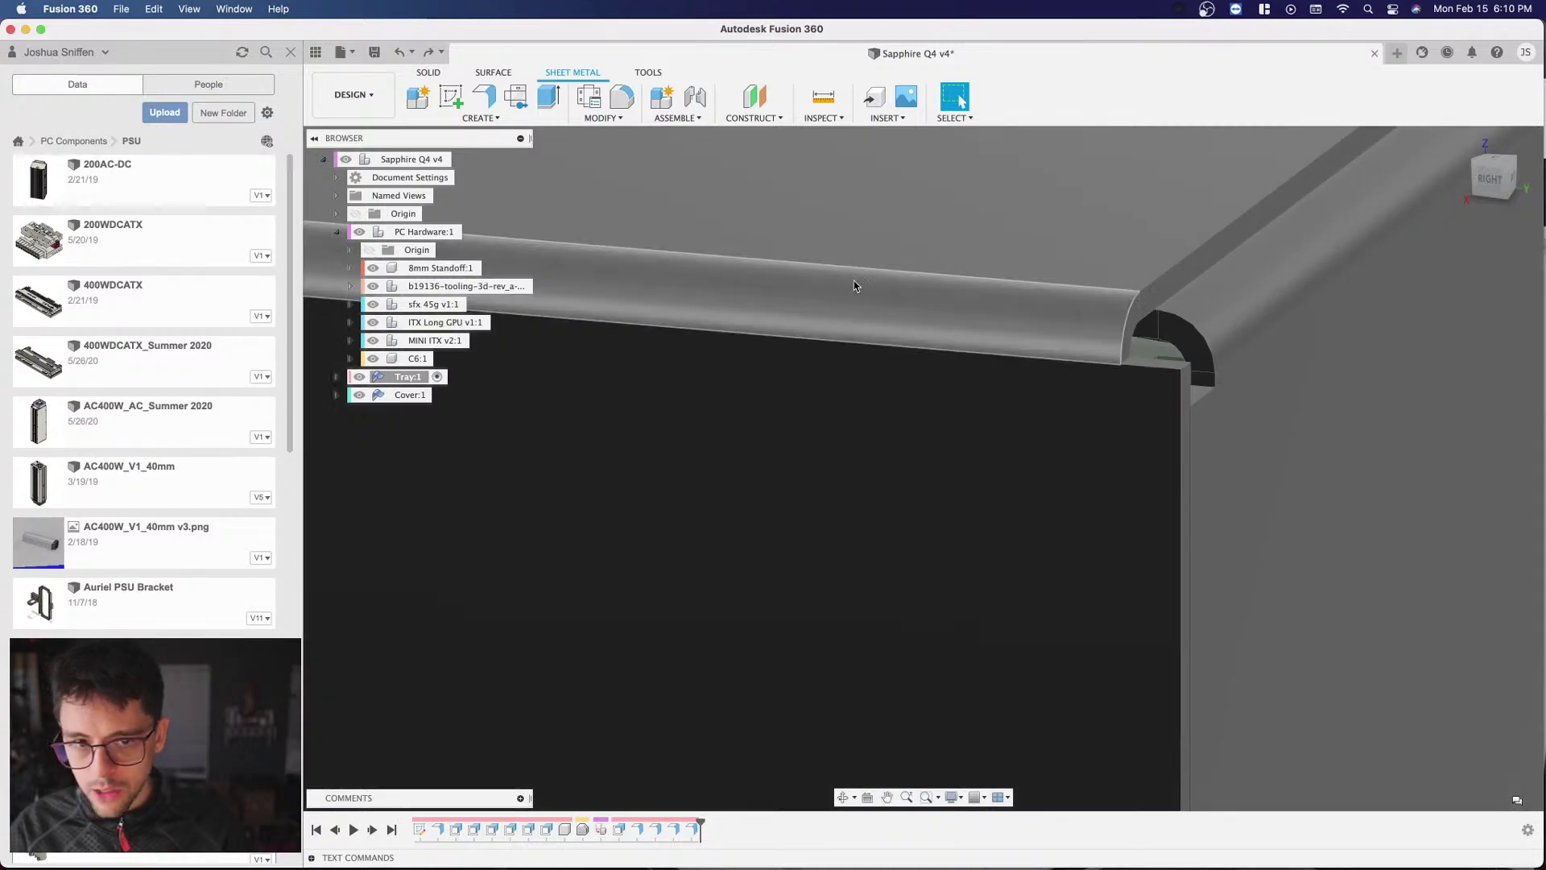
{"action": "left_click", "coordinate": [622, 97]}
{"action": "scroll", "coordinate": [978, 348], "scroll_direction": "down", "scroll_amount": 3}
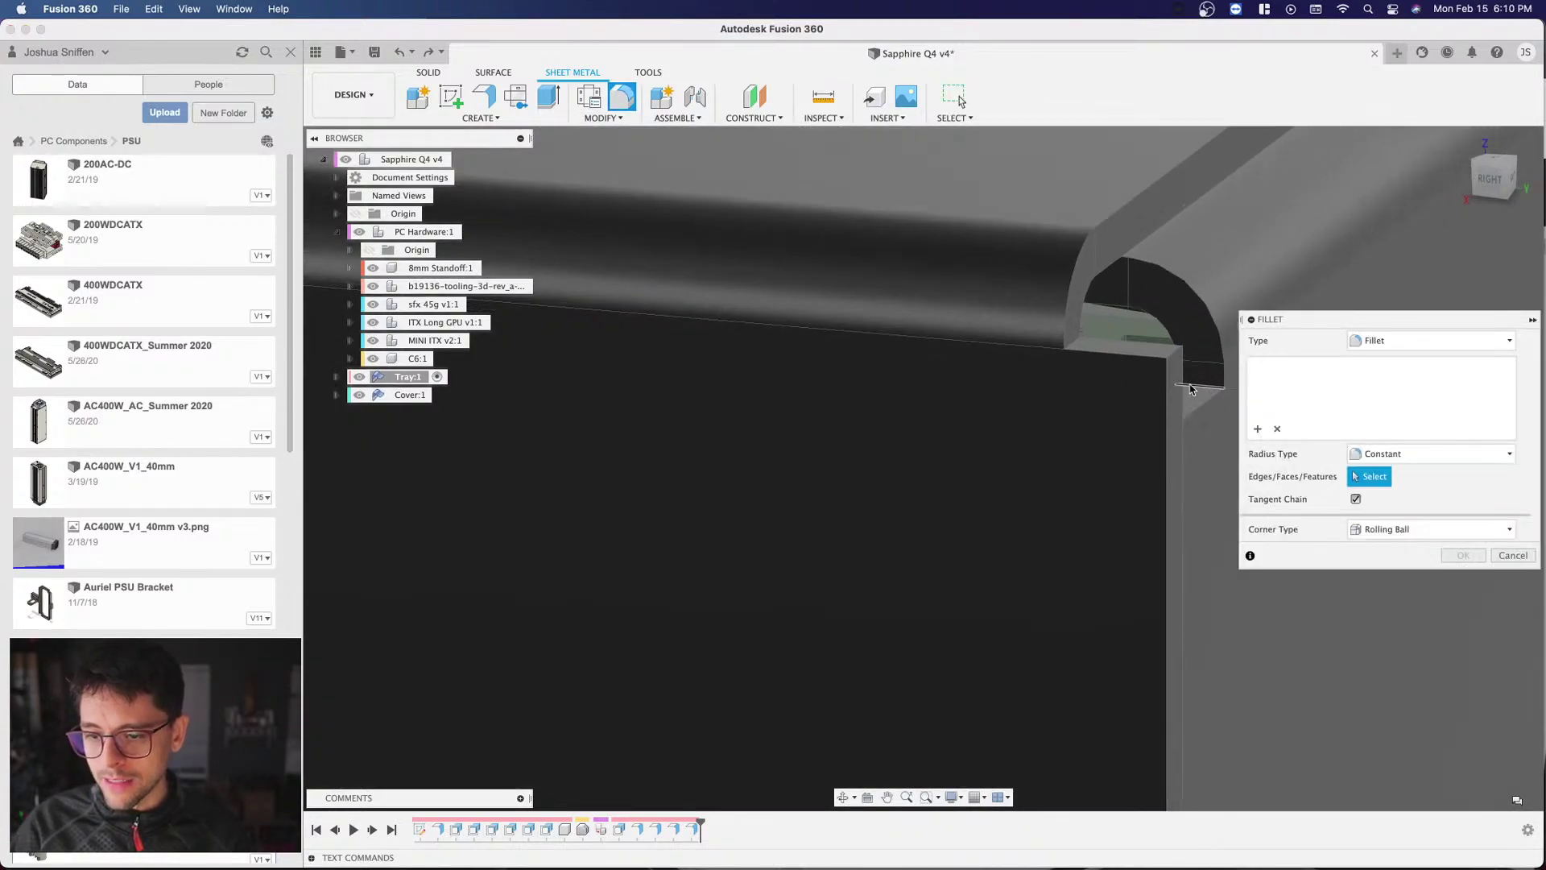
{"action": "scroll", "coordinate": [978, 348], "scroll_direction": "up", "scroll_amount": 5}
{"action": "left_click", "coordinate": [989, 495]}
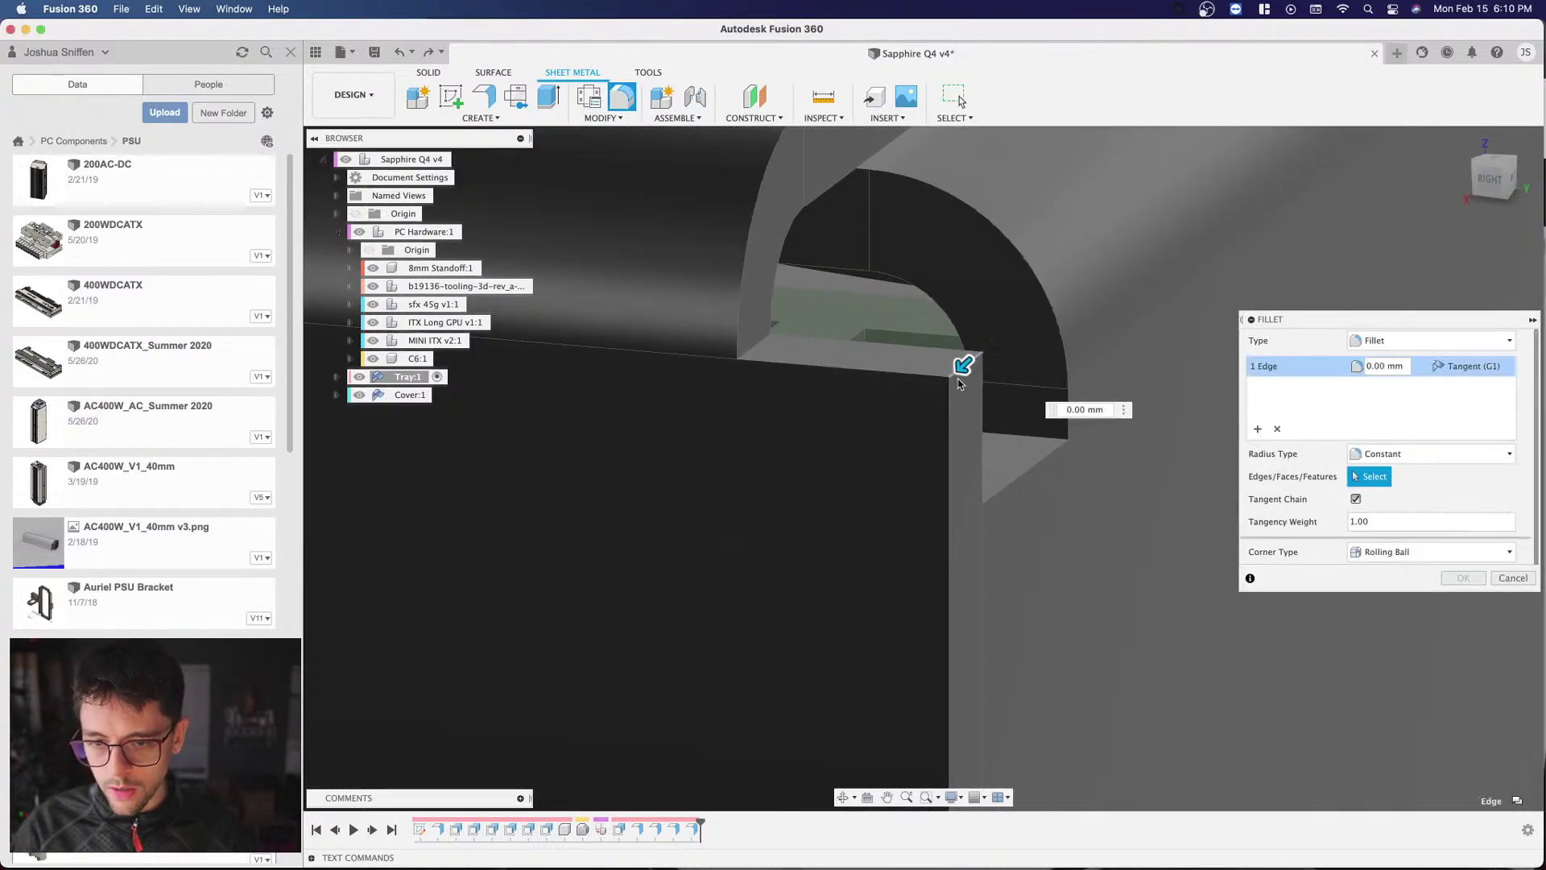
{"action": "scroll", "coordinate": [1024, 420], "scroll_direction": "up", "scroll_amount": 2}
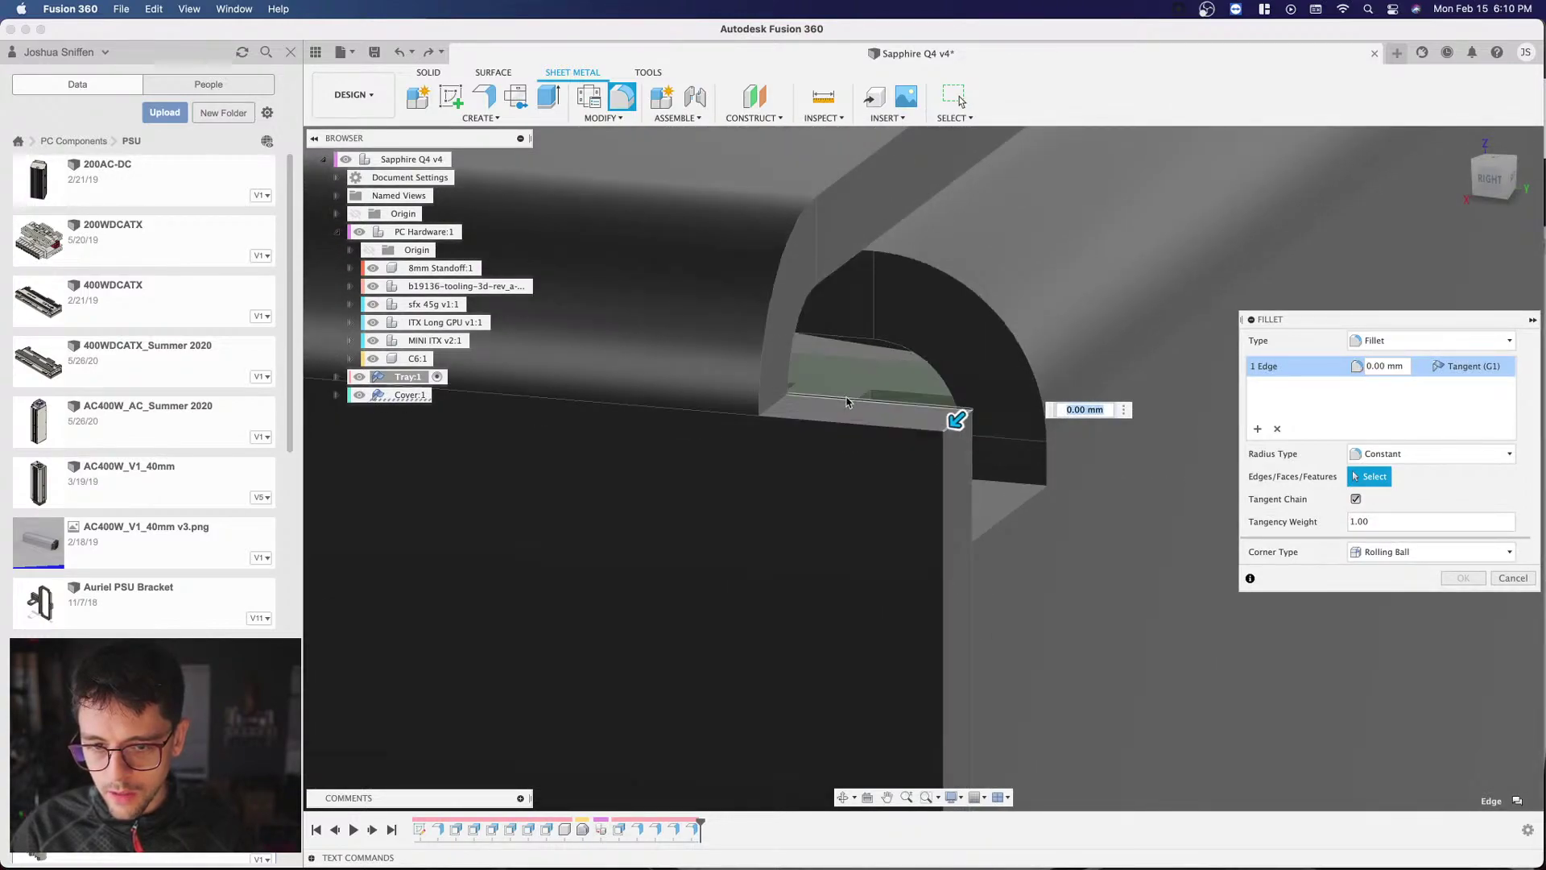
{"action": "left_click", "coordinate": [858, 411]}
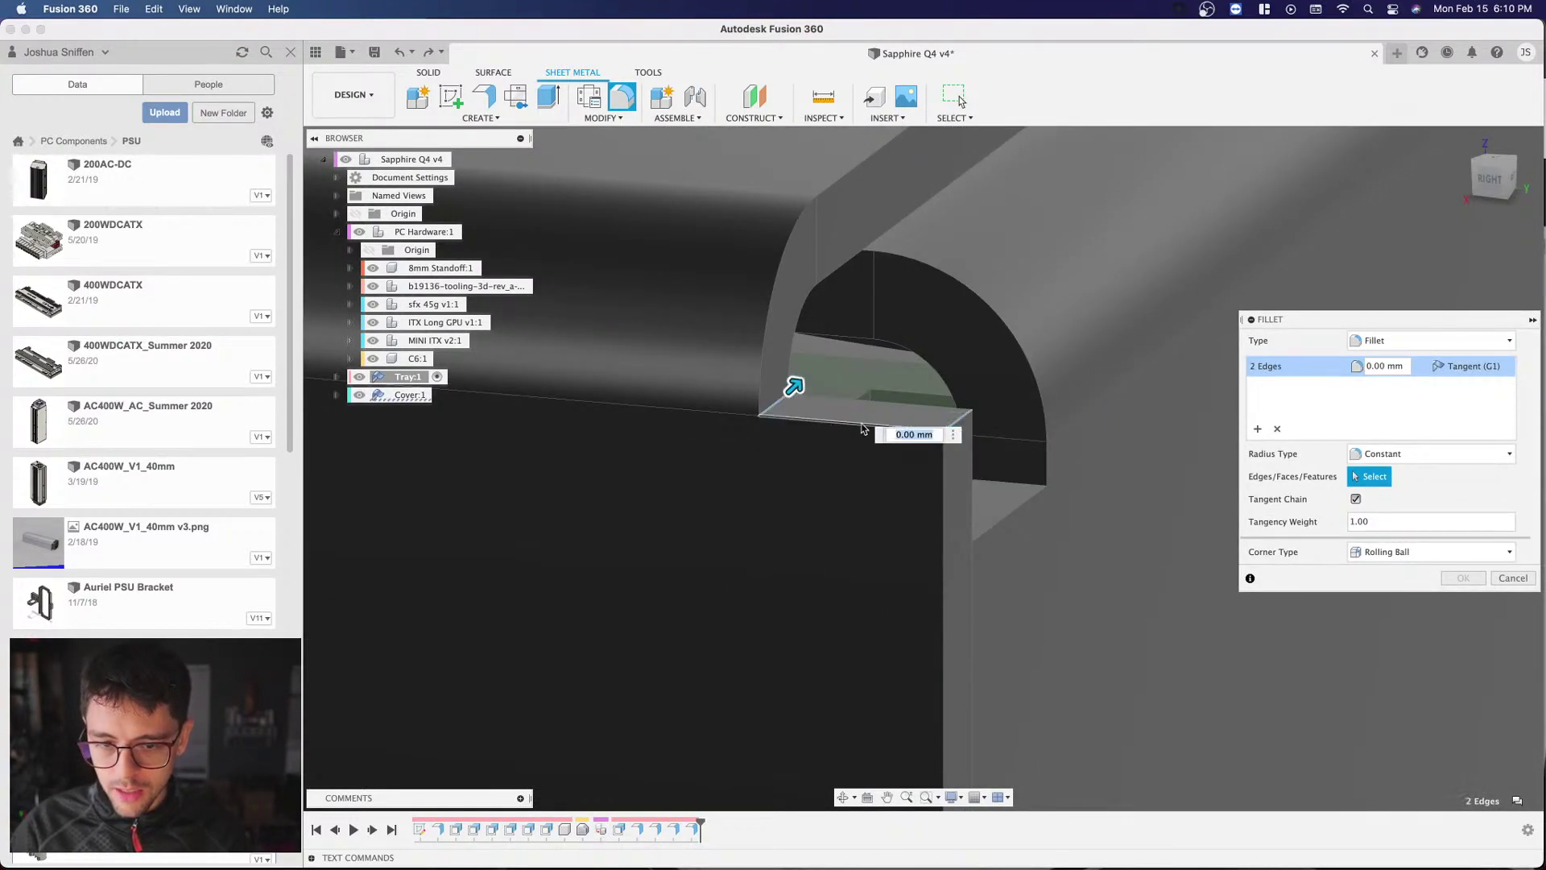
{"action": "left_click_drag", "start_coordinate": [794, 386], "coordinate": [834, 369]}
{"action": "scroll", "coordinate": [890, 371], "scroll_direction": "down", "scroll_amount": 3}
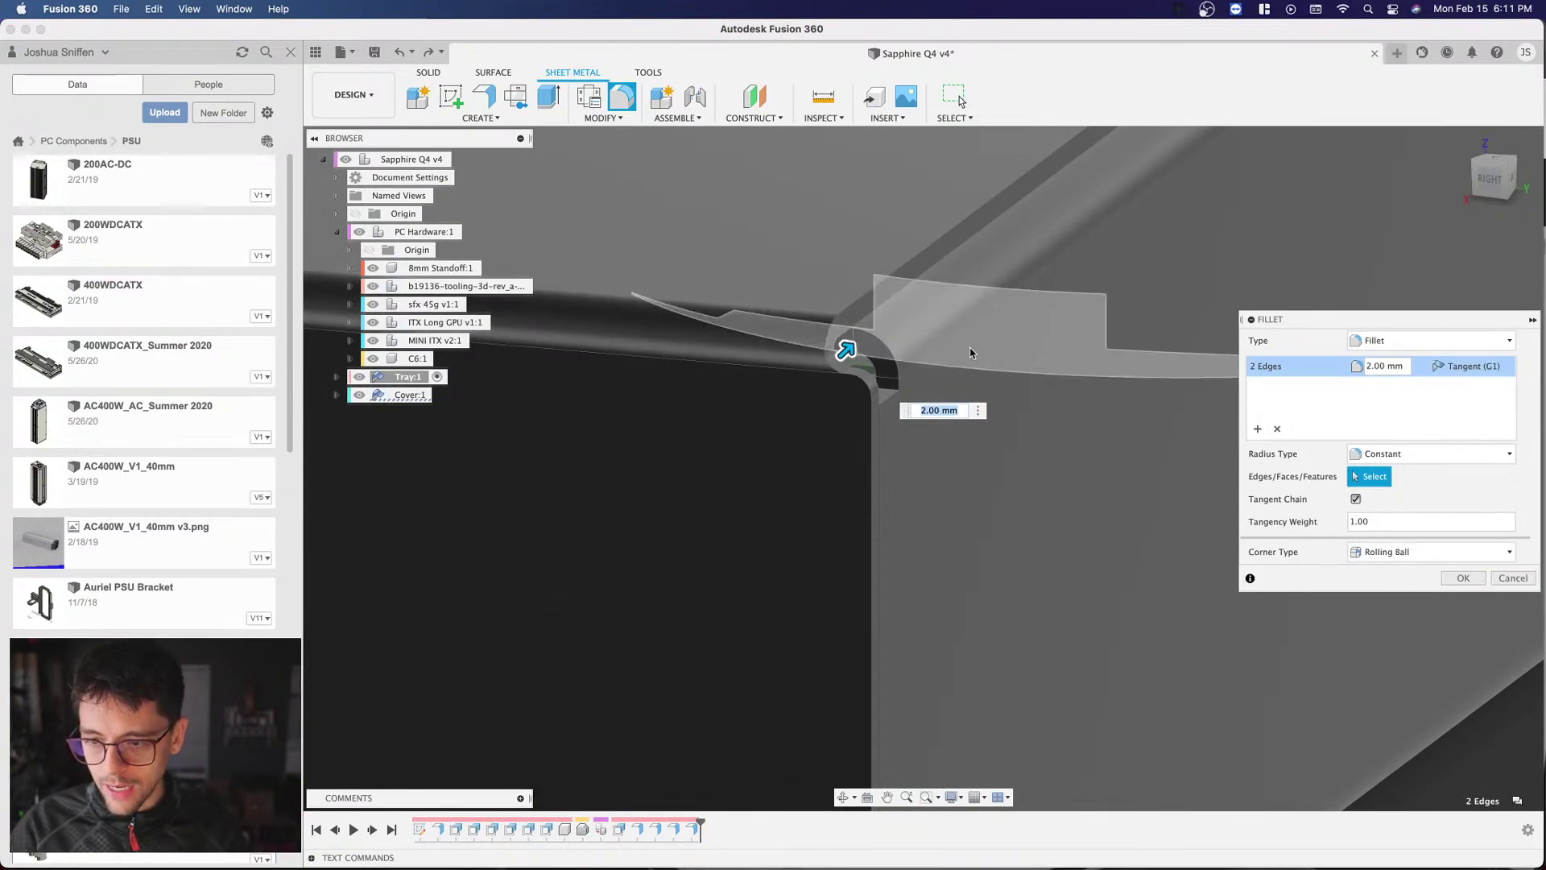
{"action": "scroll", "coordinate": [977, 398], "scroll_direction": "down", "scroll_amount": 2}
{"action": "scroll", "coordinate": [976, 397], "scroll_direction": "up", "scroll_amount": 1}
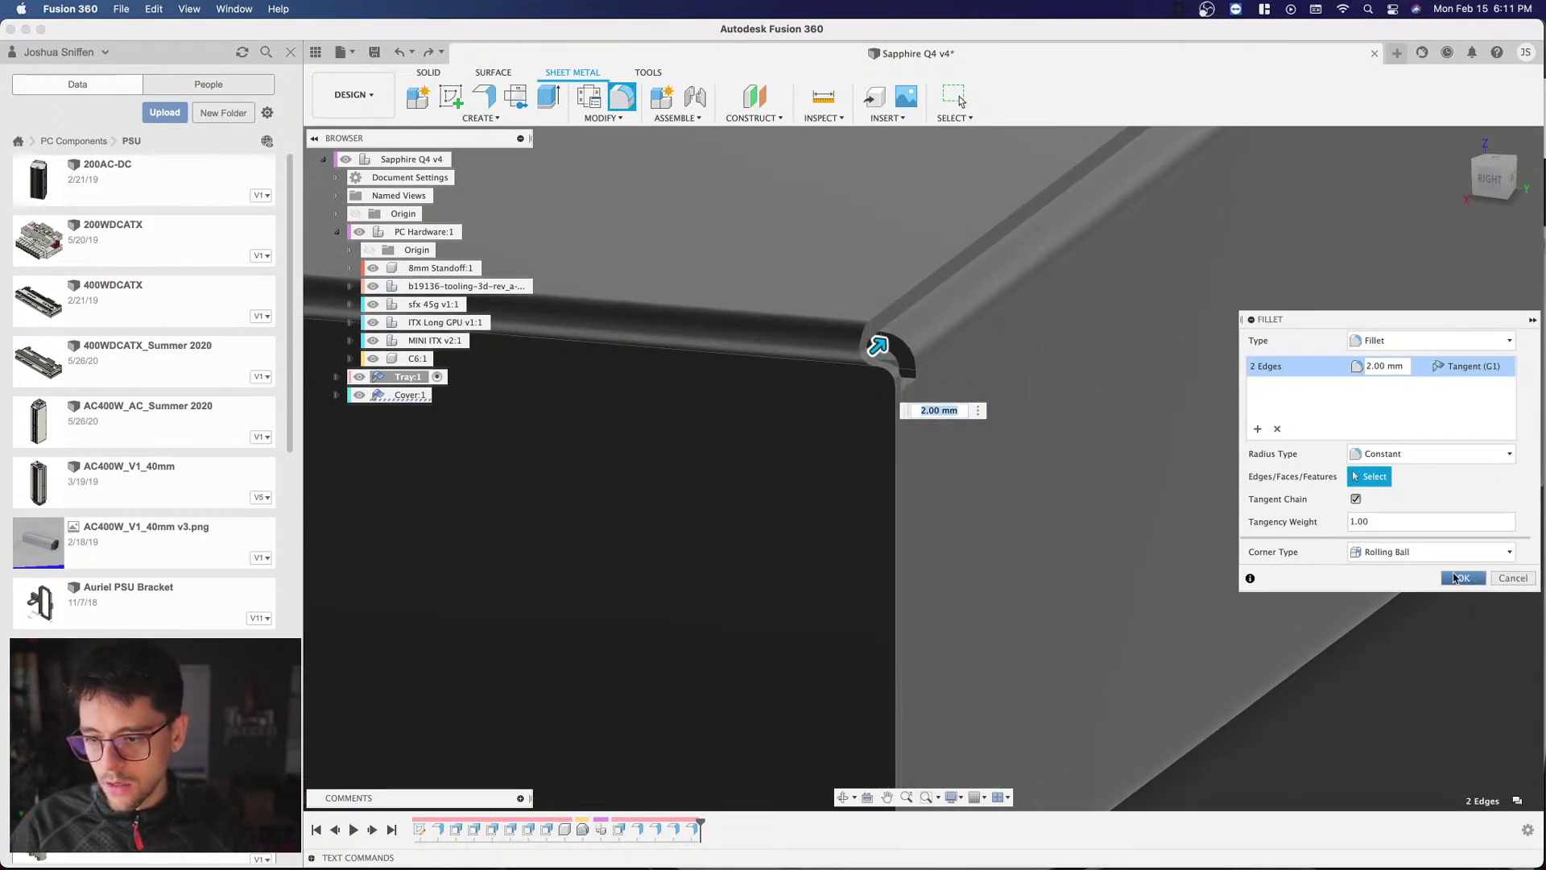
{"action": "key", "text": "Return"}
Step: Check the rounded rear corner and undo its fillet
{"action": "scroll", "coordinate": [1007, 466], "scroll_direction": "down", "scroll_amount": 2}
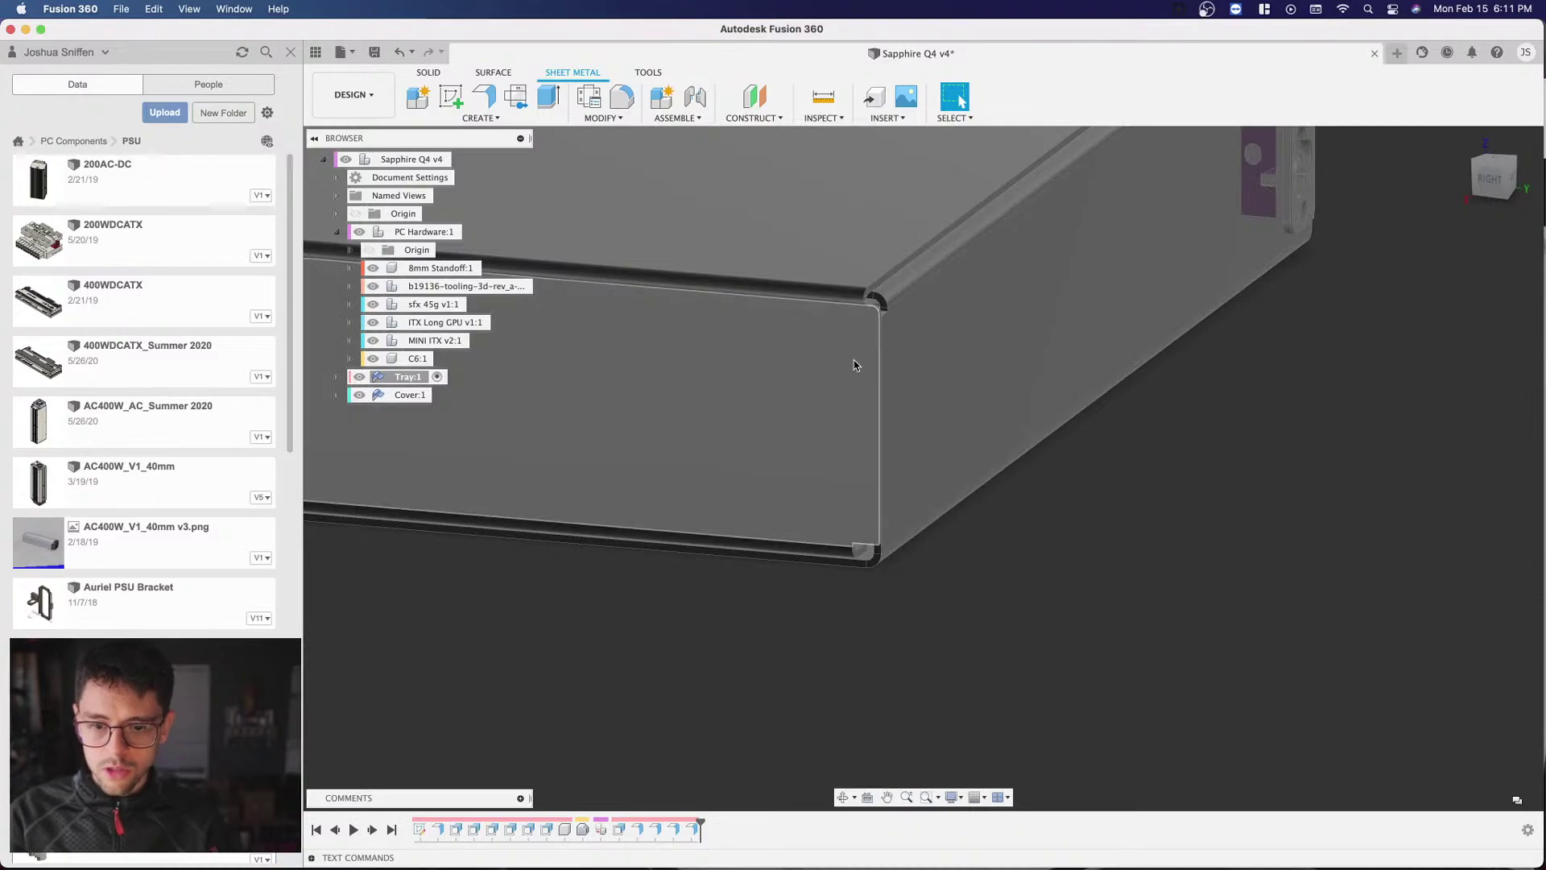
{"action": "scroll", "coordinate": [976, 314], "scroll_direction": "up", "scroll_amount": 1}
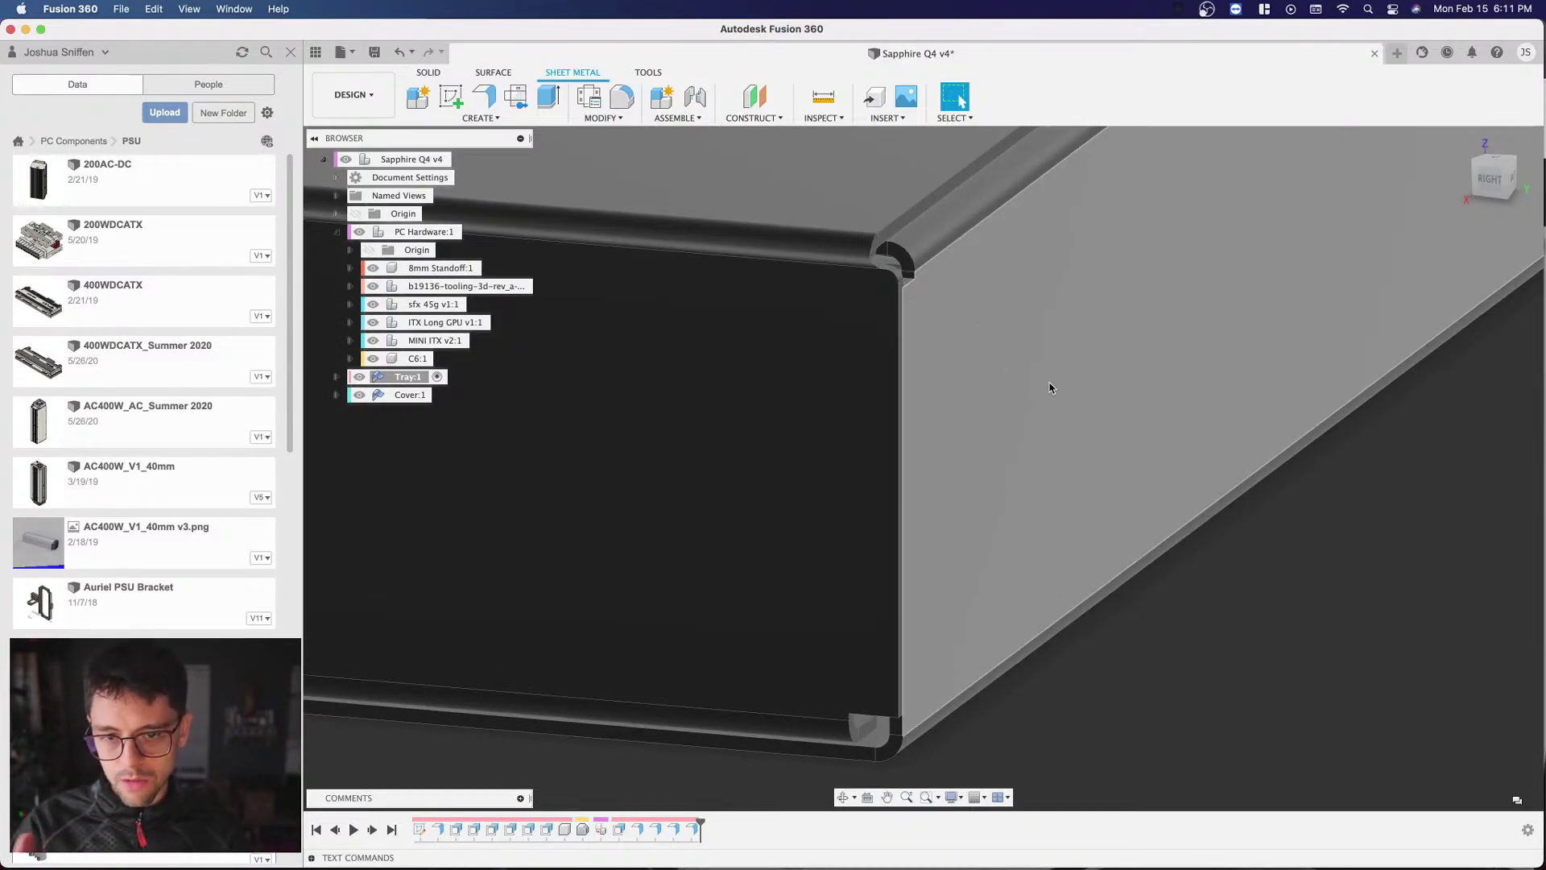
{"action": "key", "text": "super+z"}
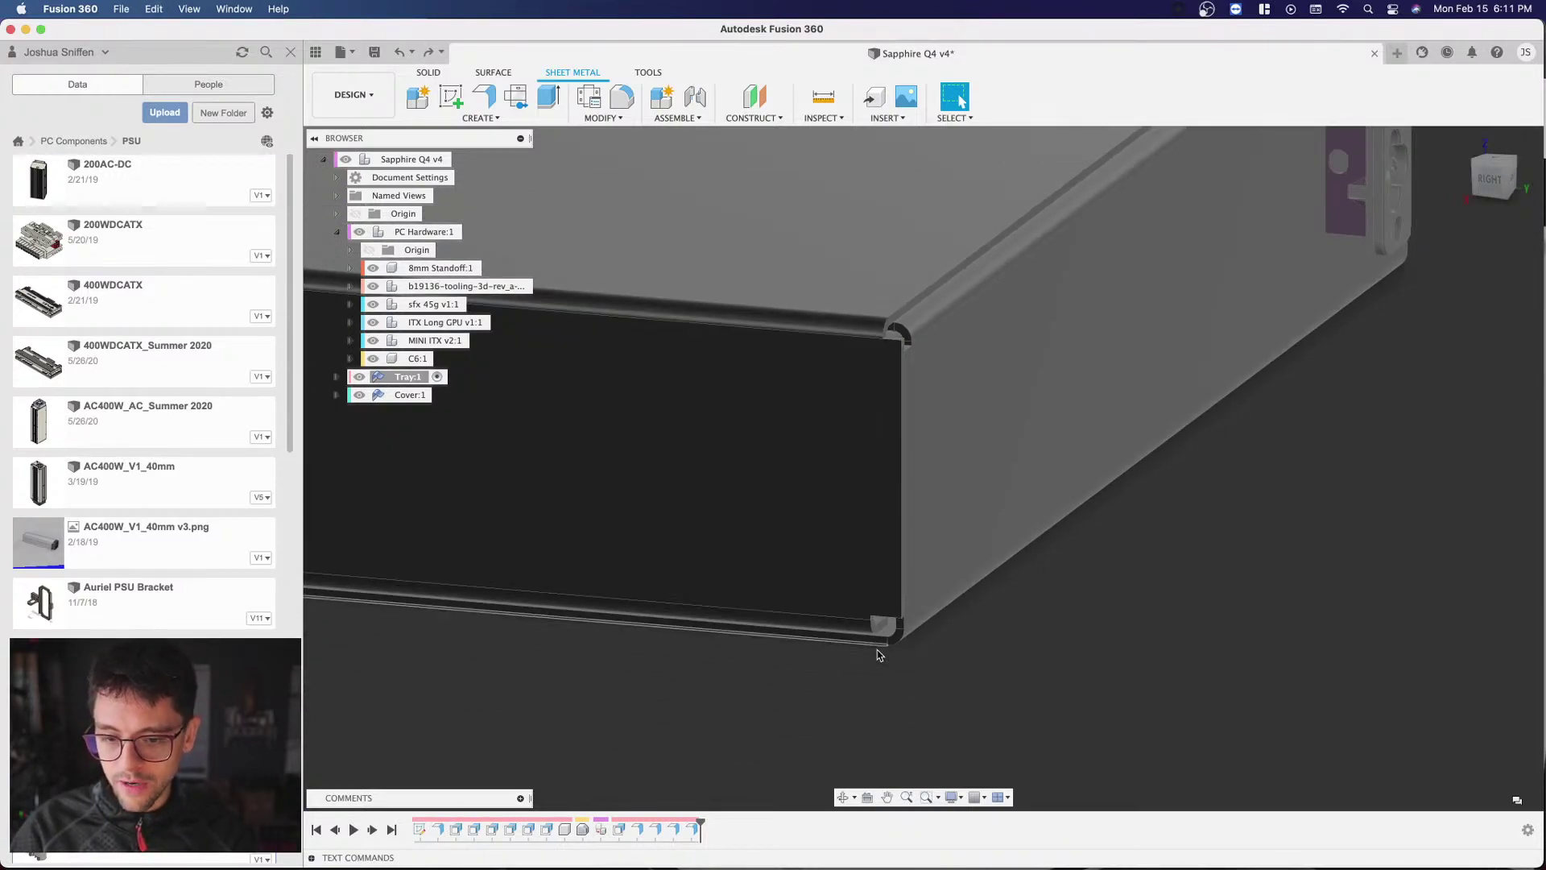
Step: Save the design as a new version with the description User Saved
{"action": "left_click", "coordinate": [1495, 176]}
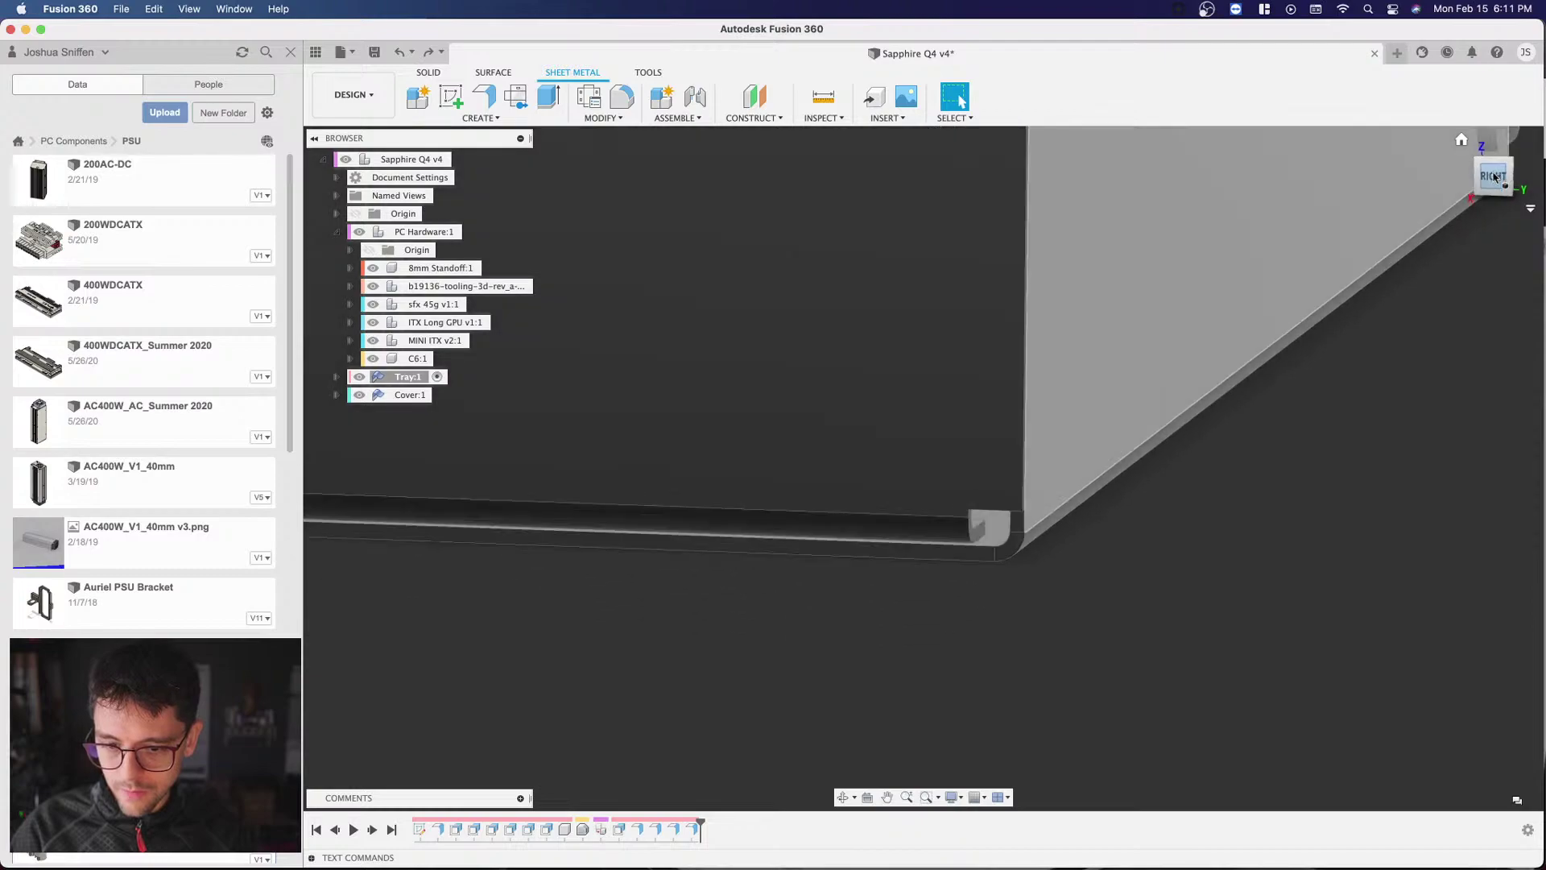
{"action": "middle_click_drag", "start_coordinate": [925, 466], "coordinate": [1095, 429], "text": "shift"}
{"action": "scroll", "coordinate": [1114, 305], "scroll_direction": "up", "scroll_amount": 5}
{"action": "middle_click_drag", "start_coordinate": [1290, 234], "coordinate": [744, 326], "text": "shift"}
{"action": "scroll", "coordinate": [744, 326], "scroll_direction": "down", "scroll_amount": 5}
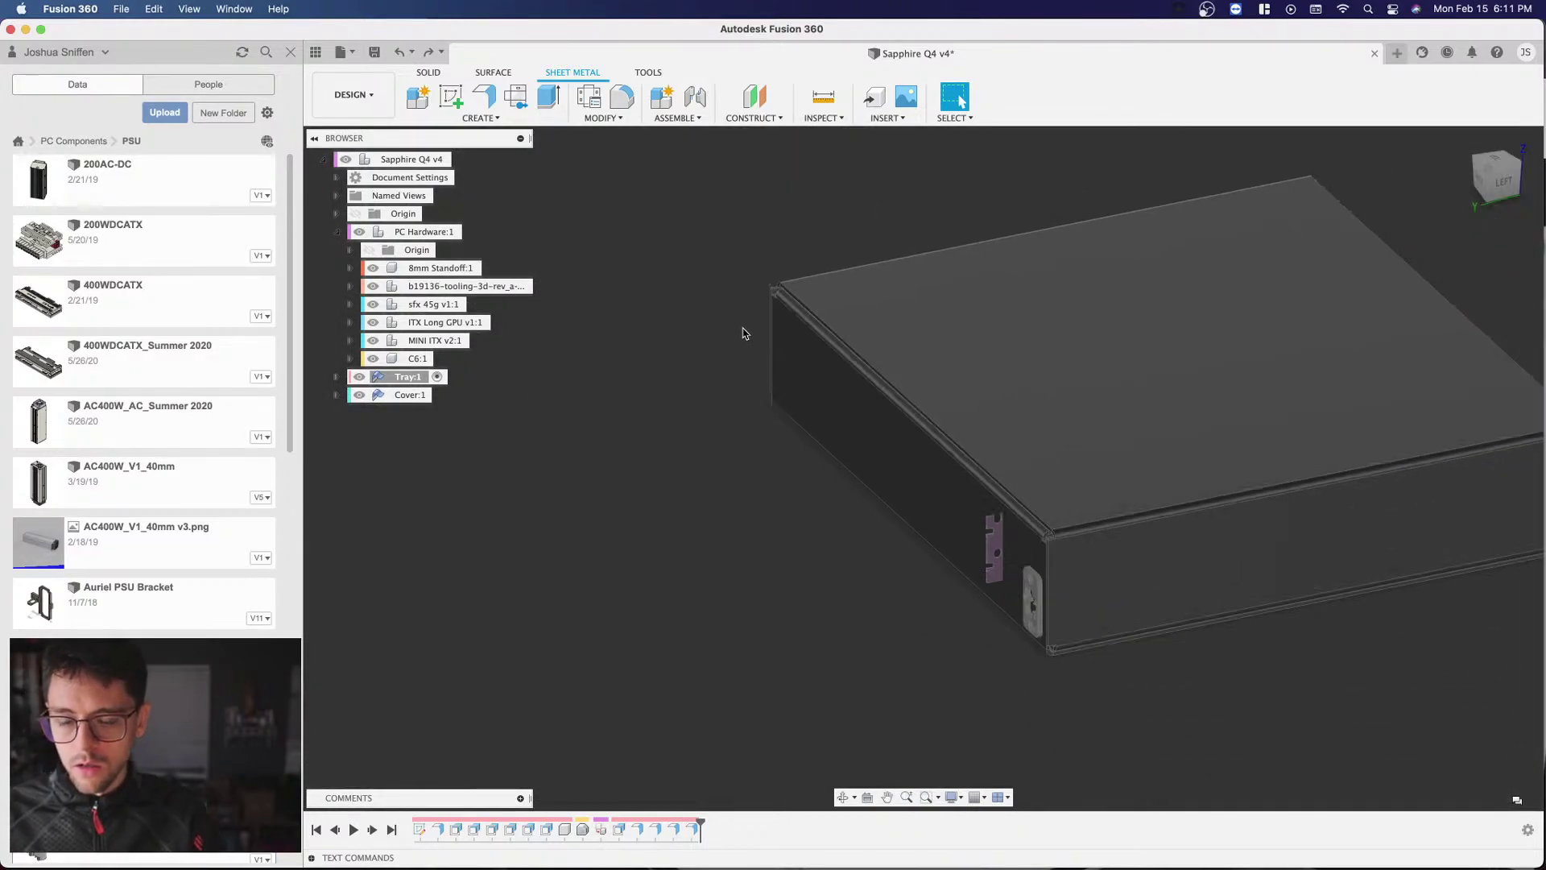
{"action": "key", "text": "super+s"}
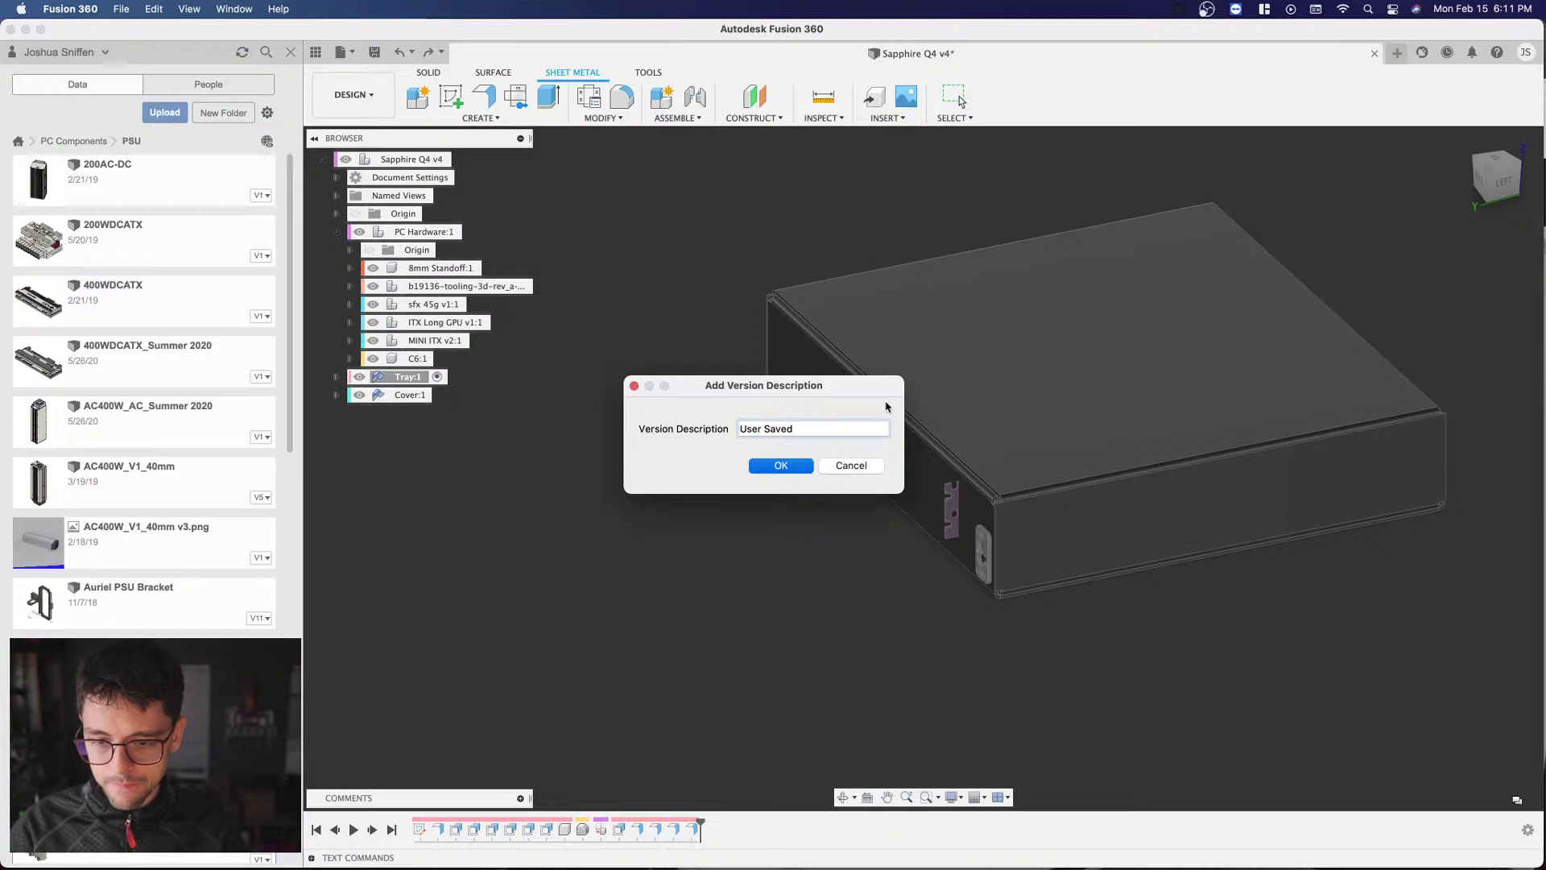
{"action": "left_click", "coordinate": [807, 462]}
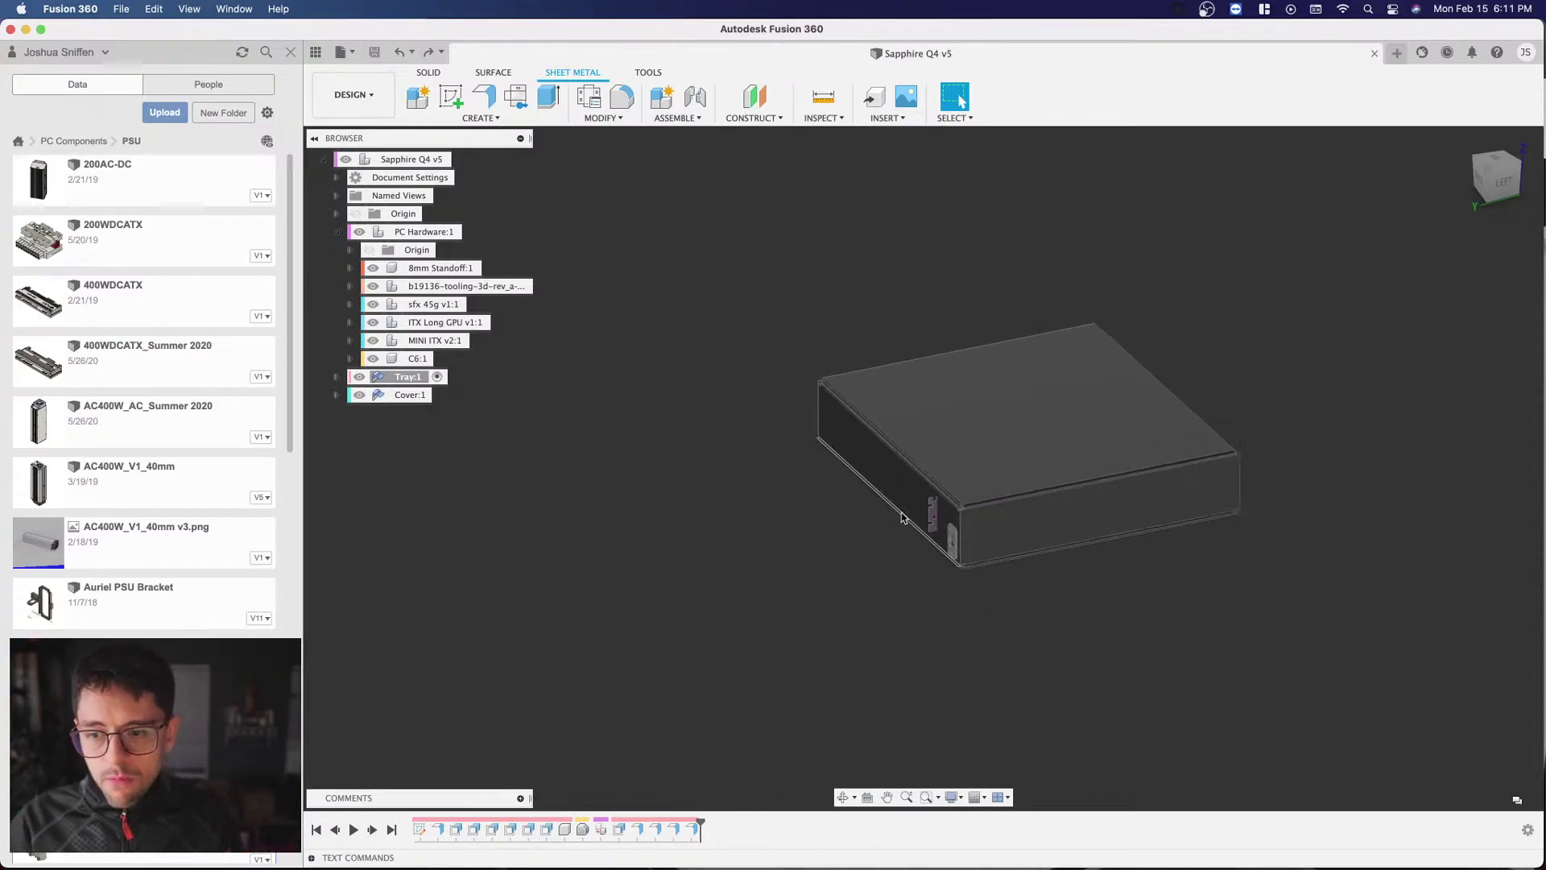
Step: Show the case from the back and hide the Cover component
{"action": "left_click", "coordinate": [1480, 181]}
{"action": "left_click", "coordinate": [1479, 180]}
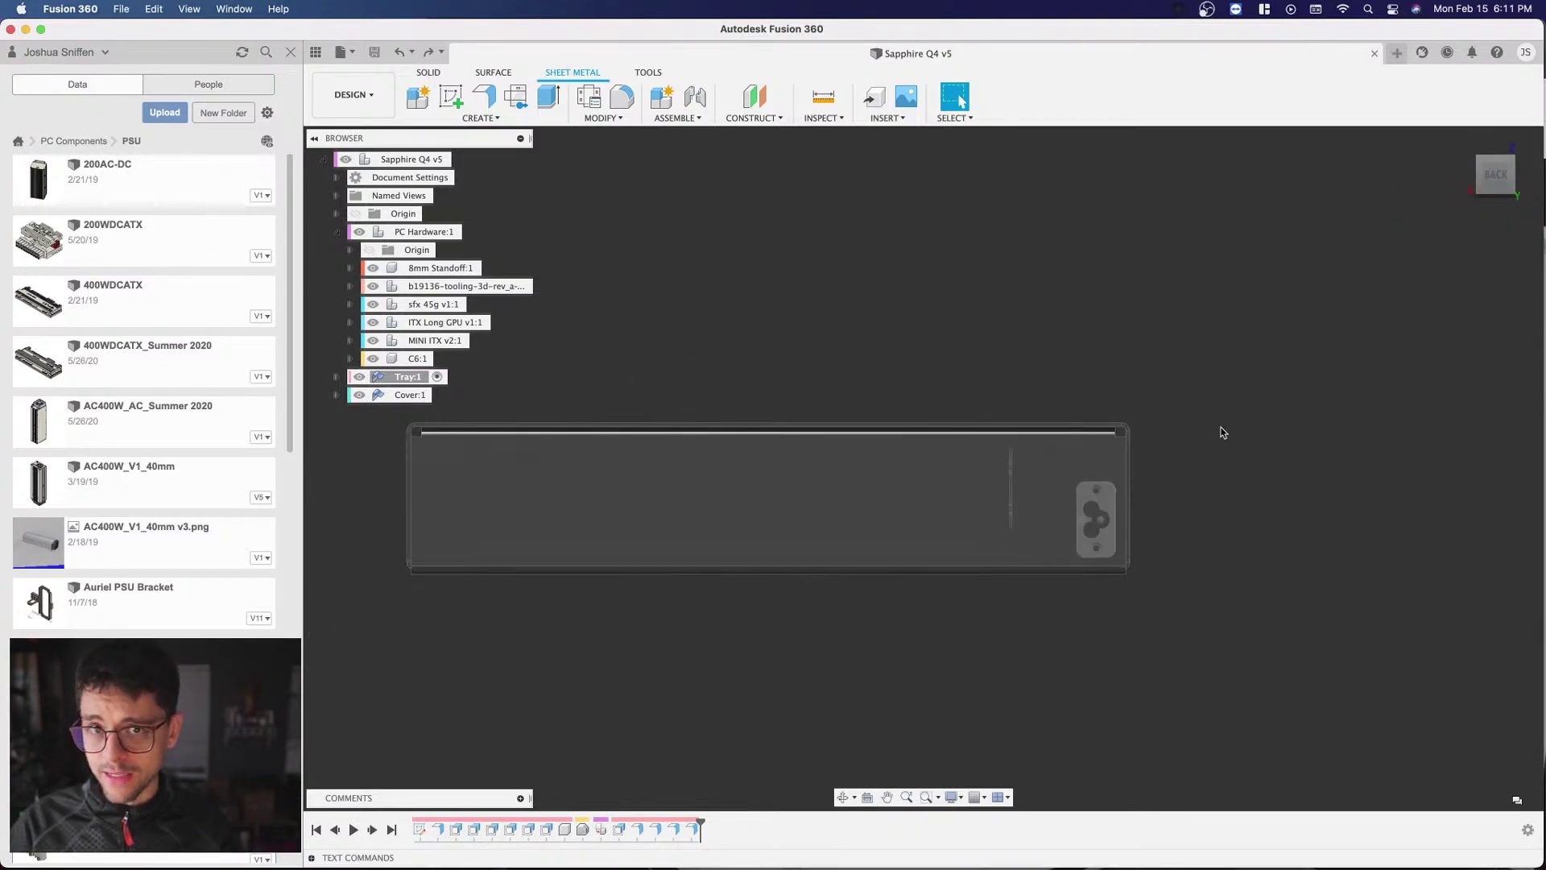
{"action": "left_click", "coordinate": [355, 396]}
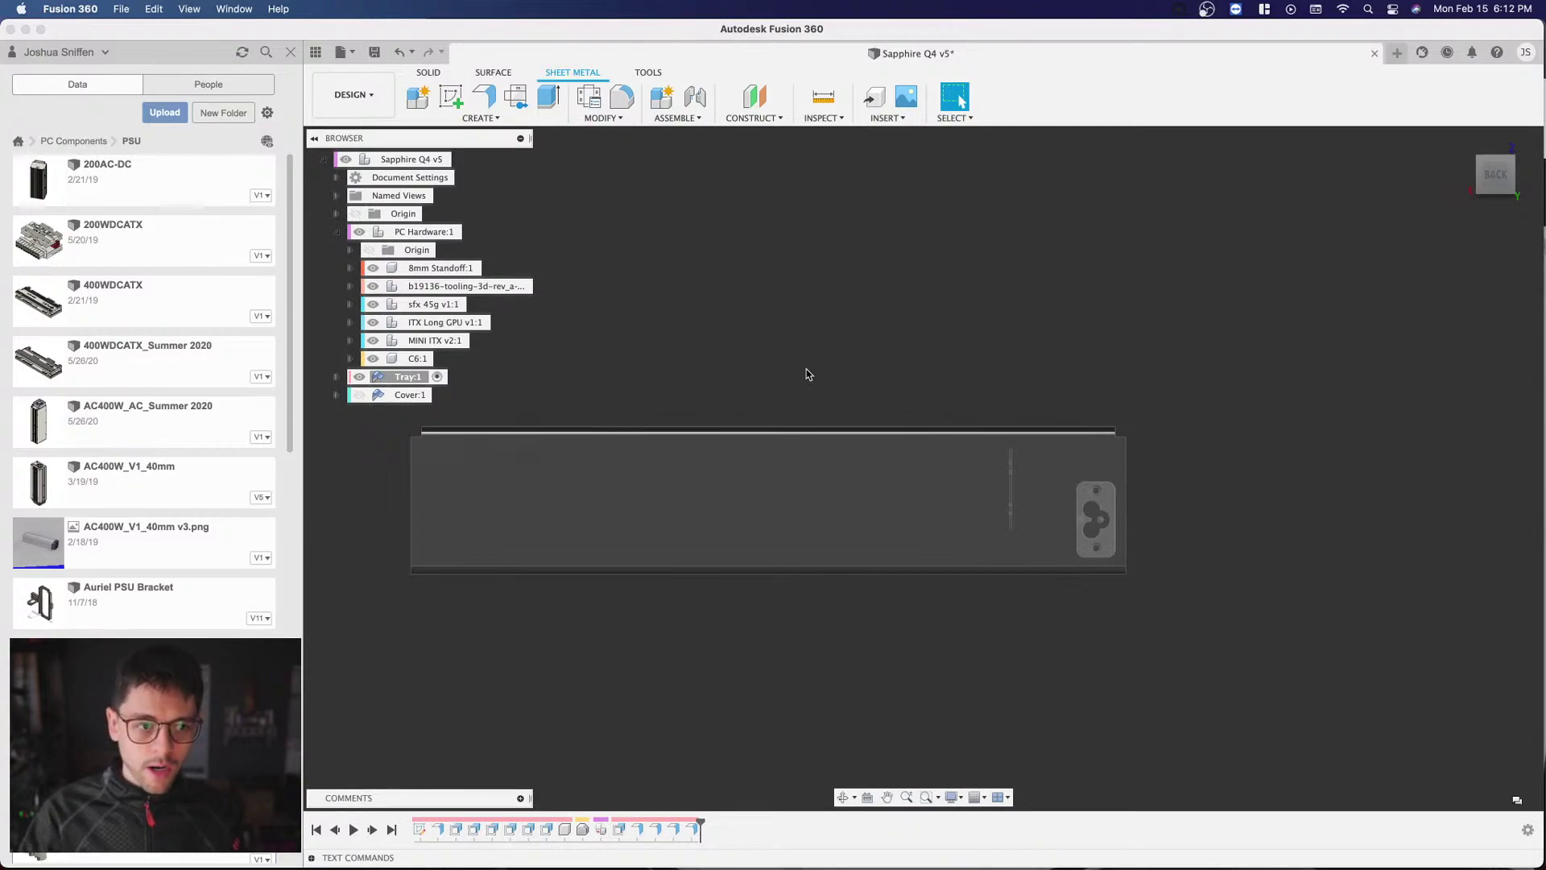
Step: Leave the PSU folder and open the NFC O5L project among all projects
{"action": "left_click", "coordinate": [17, 144]}
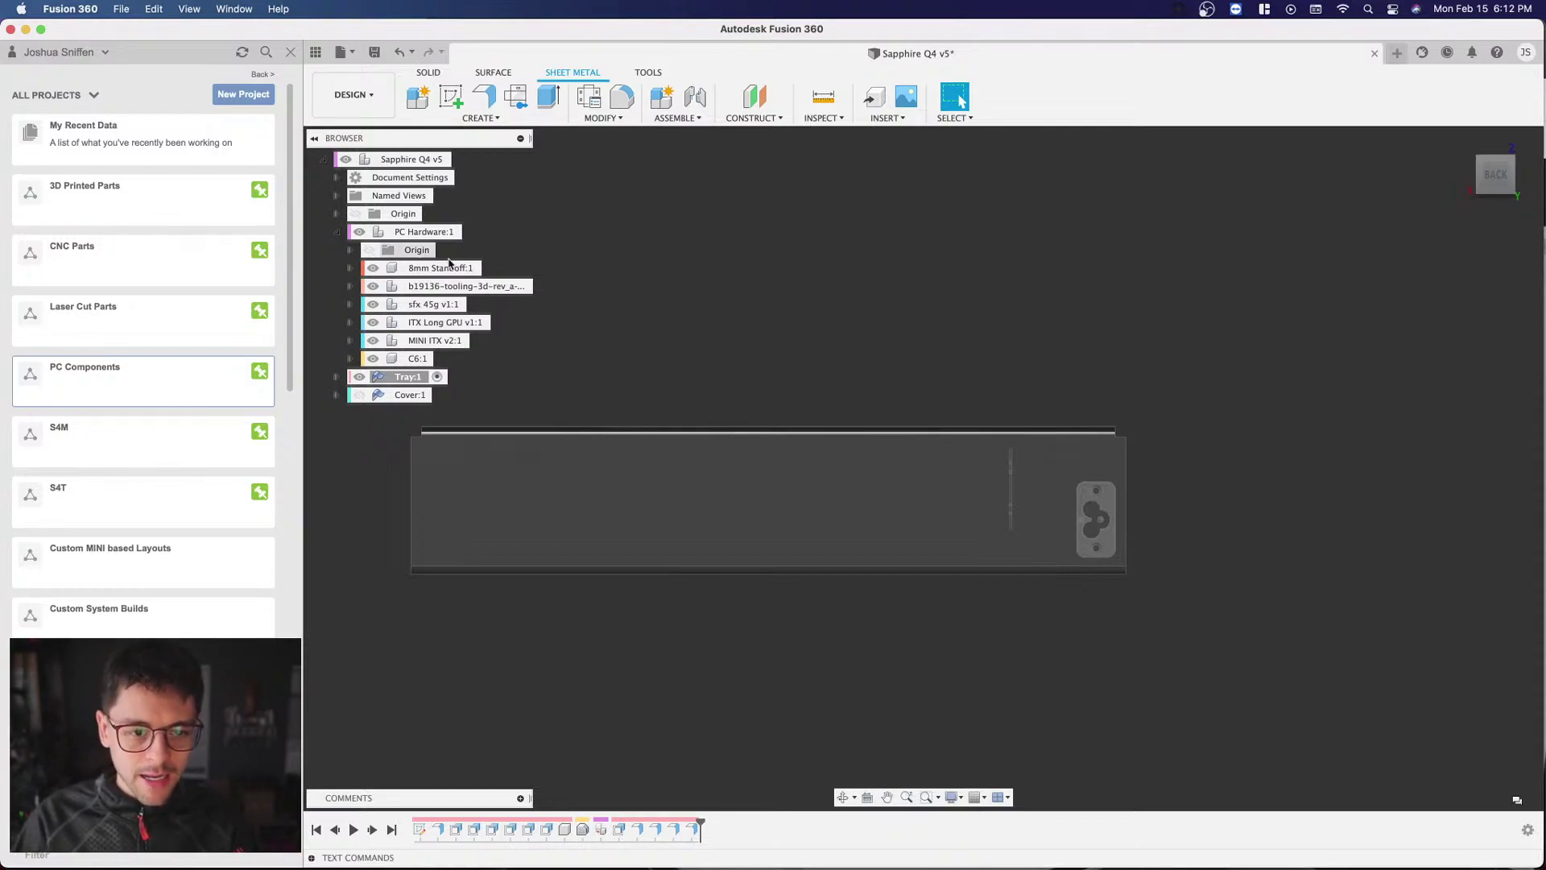
{"action": "scroll", "coordinate": [704, 417], "scroll_direction": "up", "scroll_amount": 3}
{"action": "scroll", "coordinate": [997, 393], "scroll_direction": "down", "scroll_amount": 2}
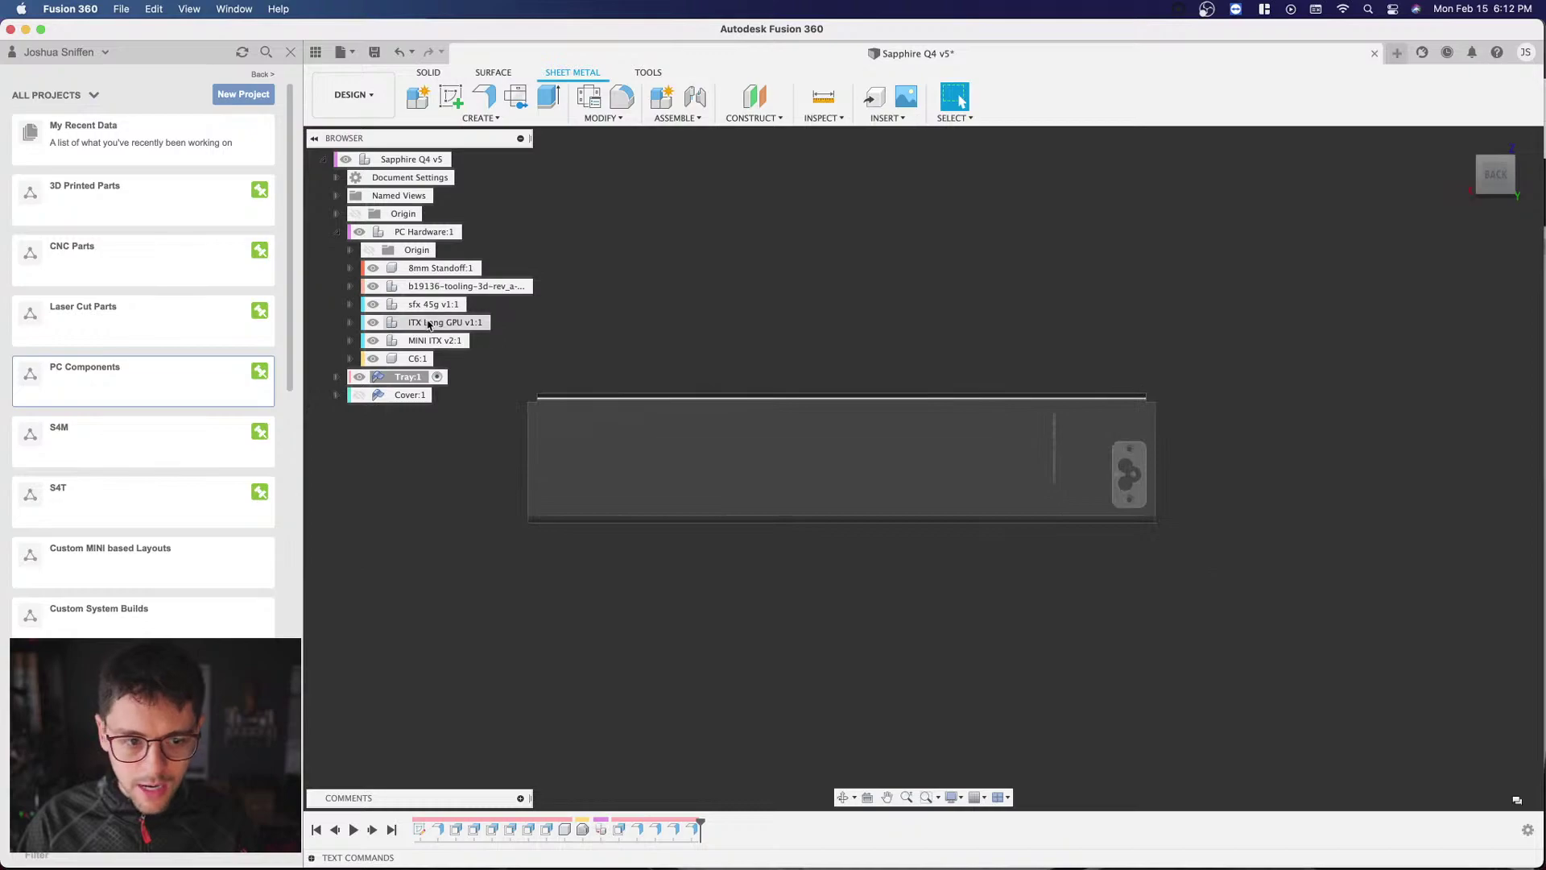
{"action": "scroll", "coordinate": [734, 351], "scroll_direction": "up", "scroll_amount": 2}
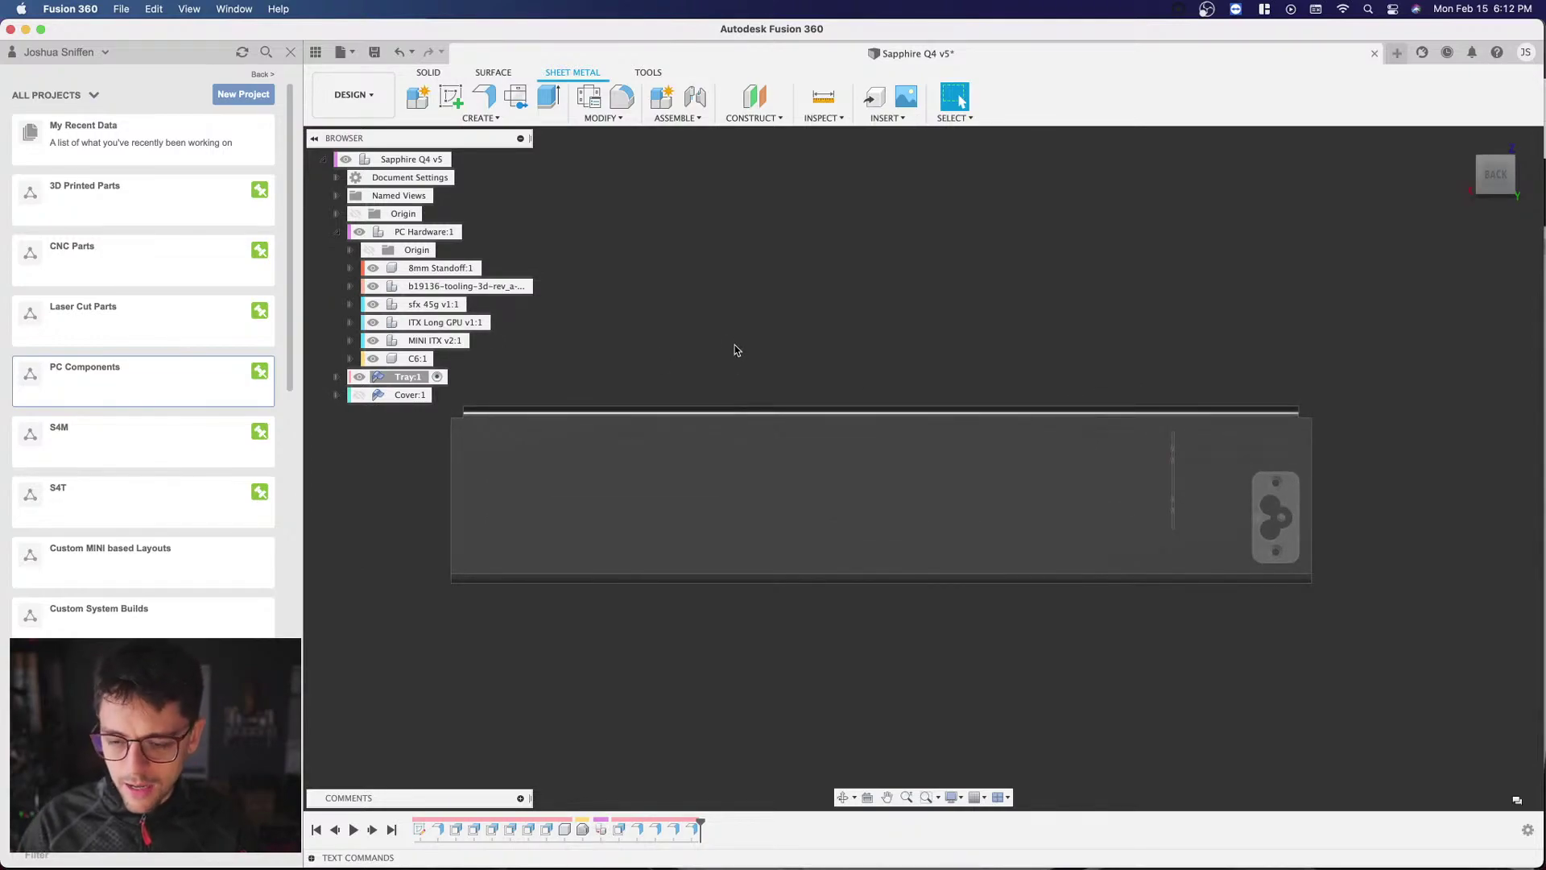
{"action": "scroll", "coordinate": [108, 455], "scroll_direction": "down", "scroll_amount": 5}
{"action": "scroll", "coordinate": [105, 379], "scroll_direction": "up", "scroll_amount": 5}
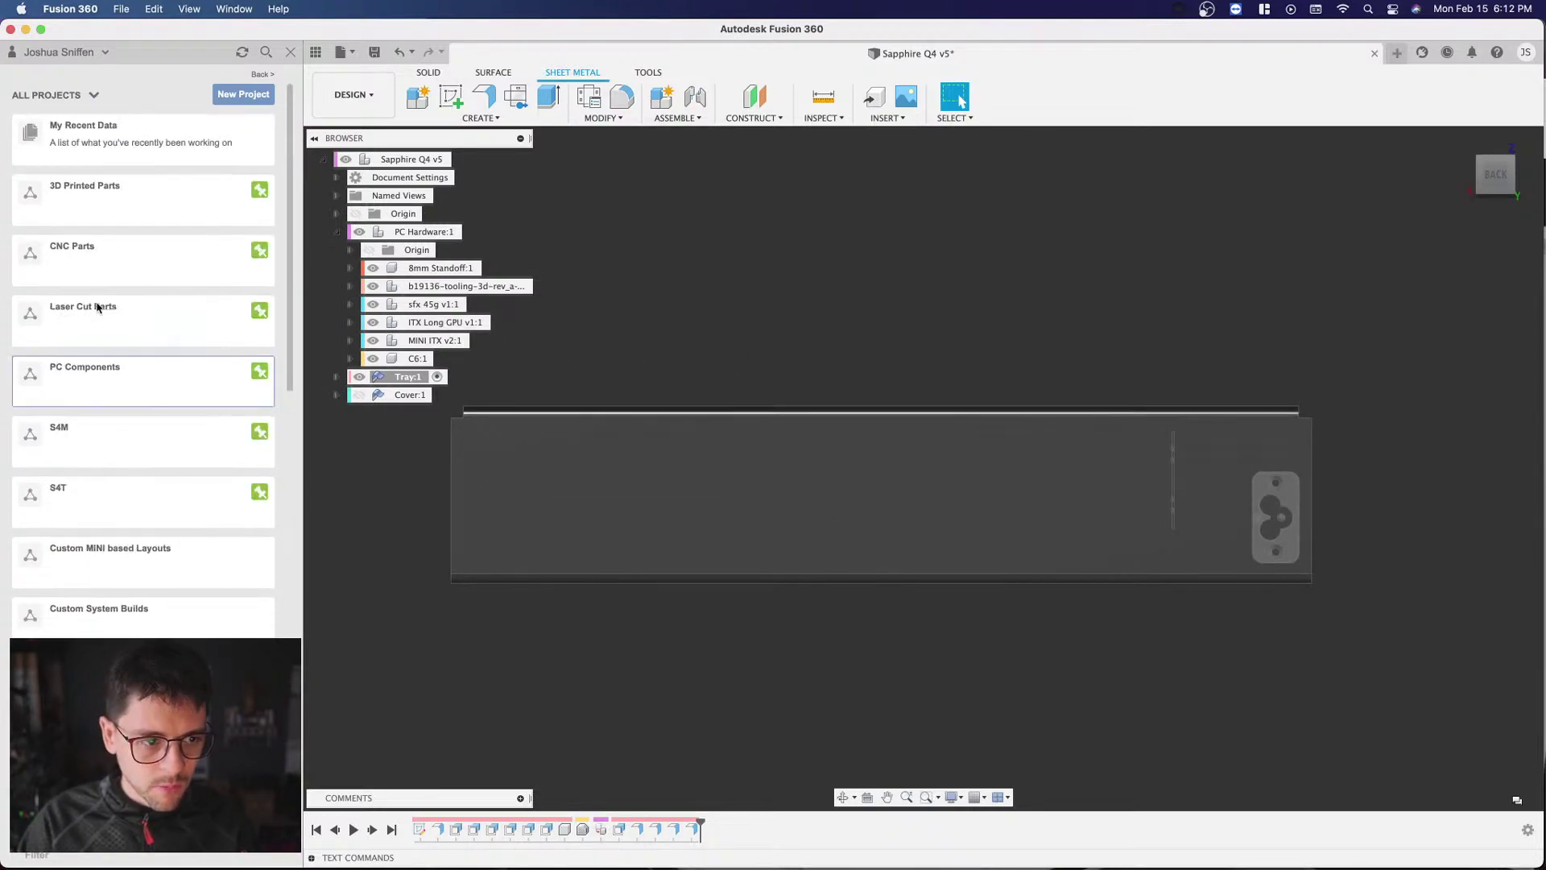
{"action": "left_click", "coordinate": [105, 213]}
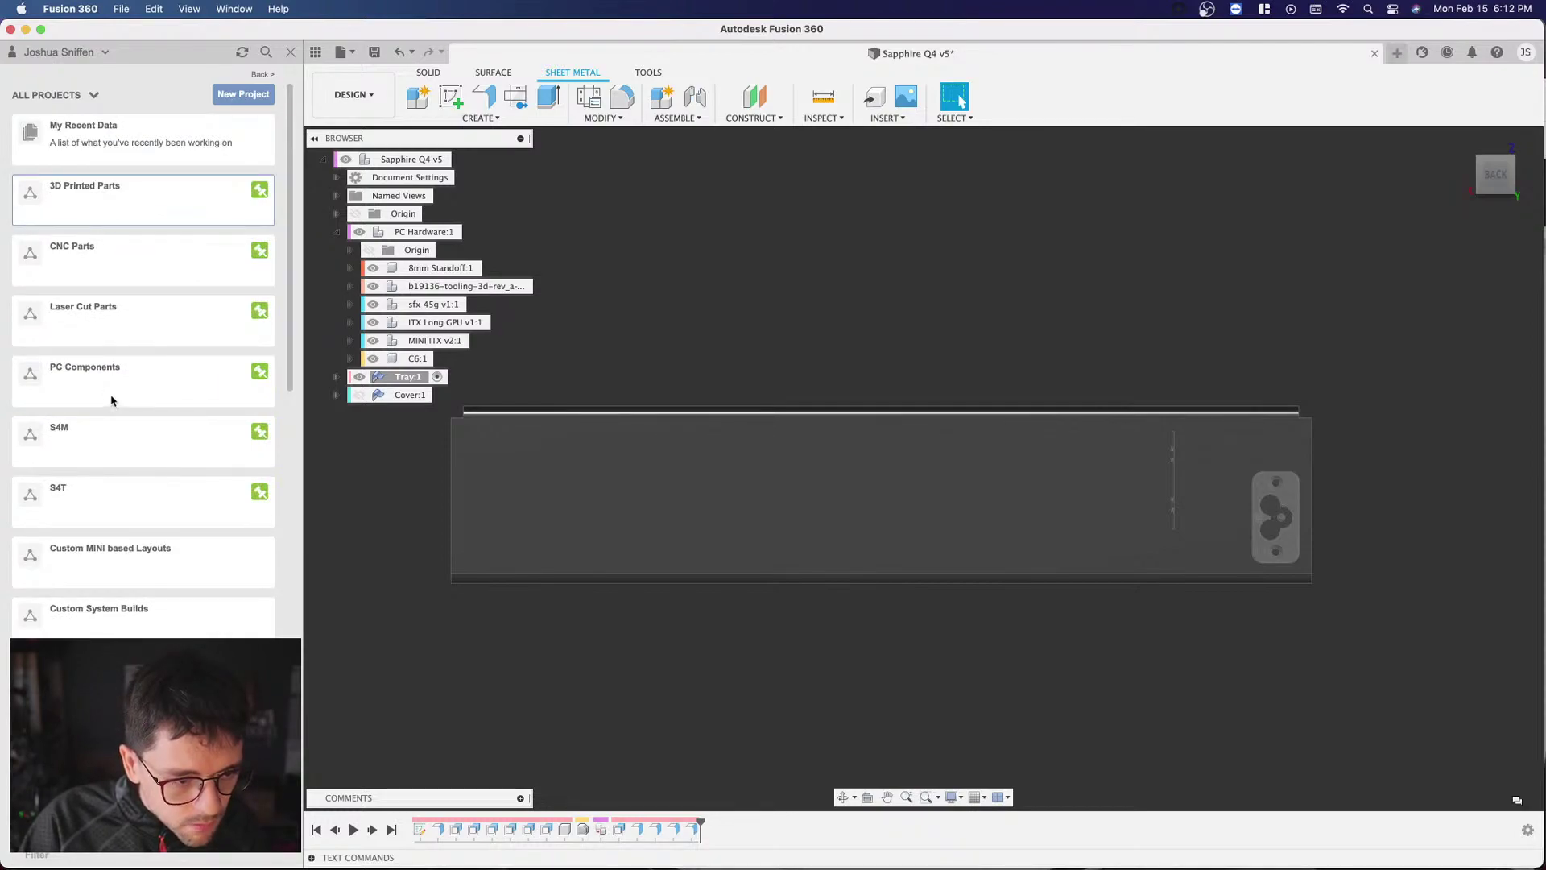
{"action": "scroll", "coordinate": [121, 379], "scroll_direction": "down", "scroll_amount": 5}
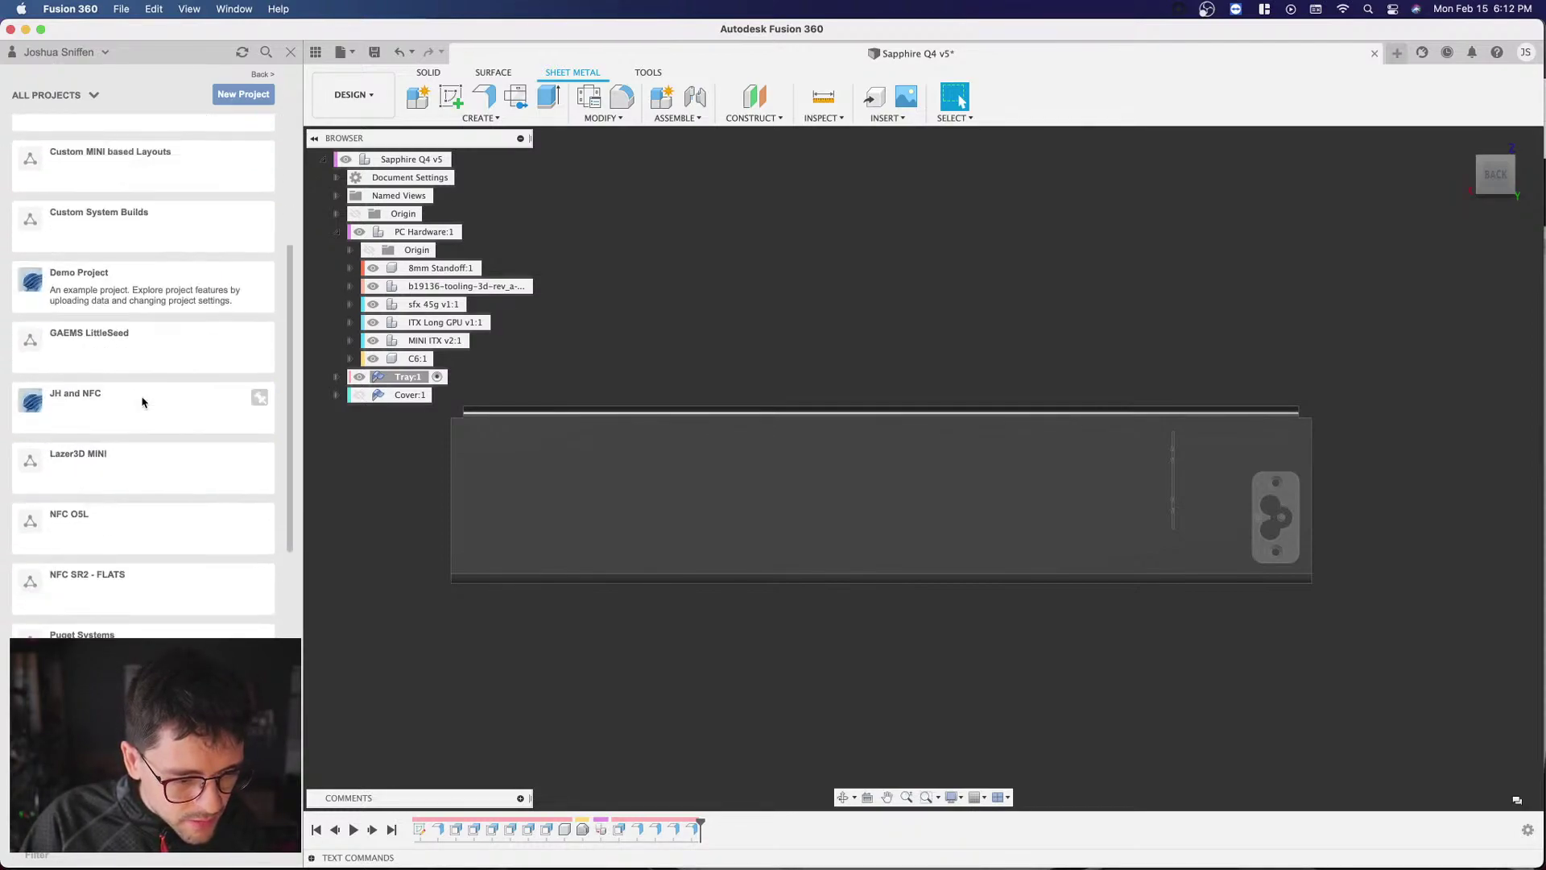
{"action": "left_click", "coordinate": [103, 521]}
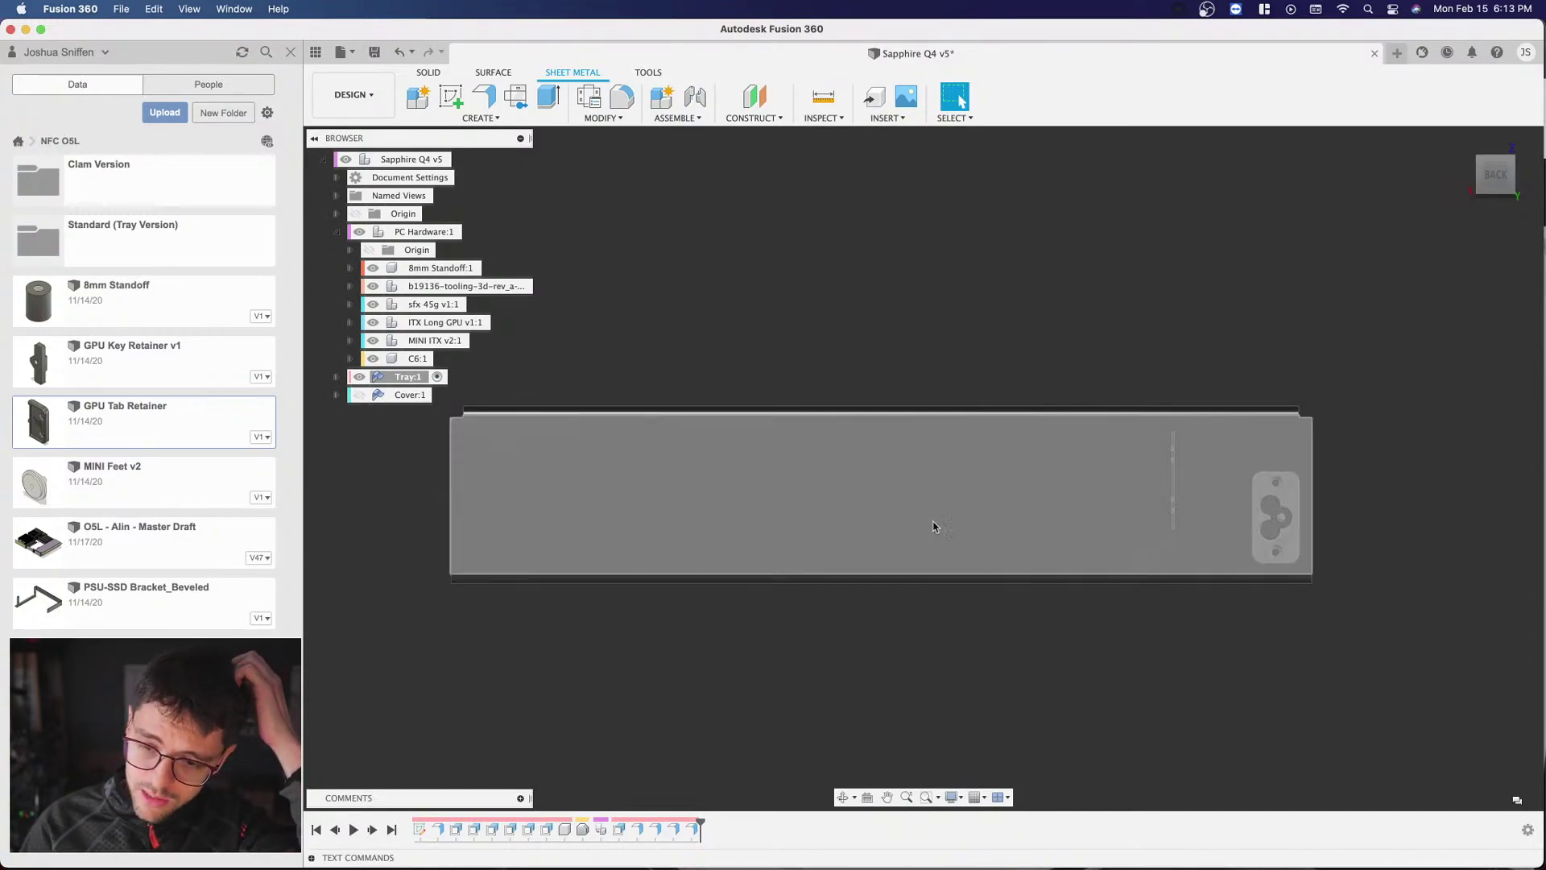
Step: Set the Tray component's opacity to 20% and inspect the hardware behind its back panel
{"action": "right_click", "coordinate": [415, 378]}
{"action": "mouse_move", "coordinate": [536, 754]}
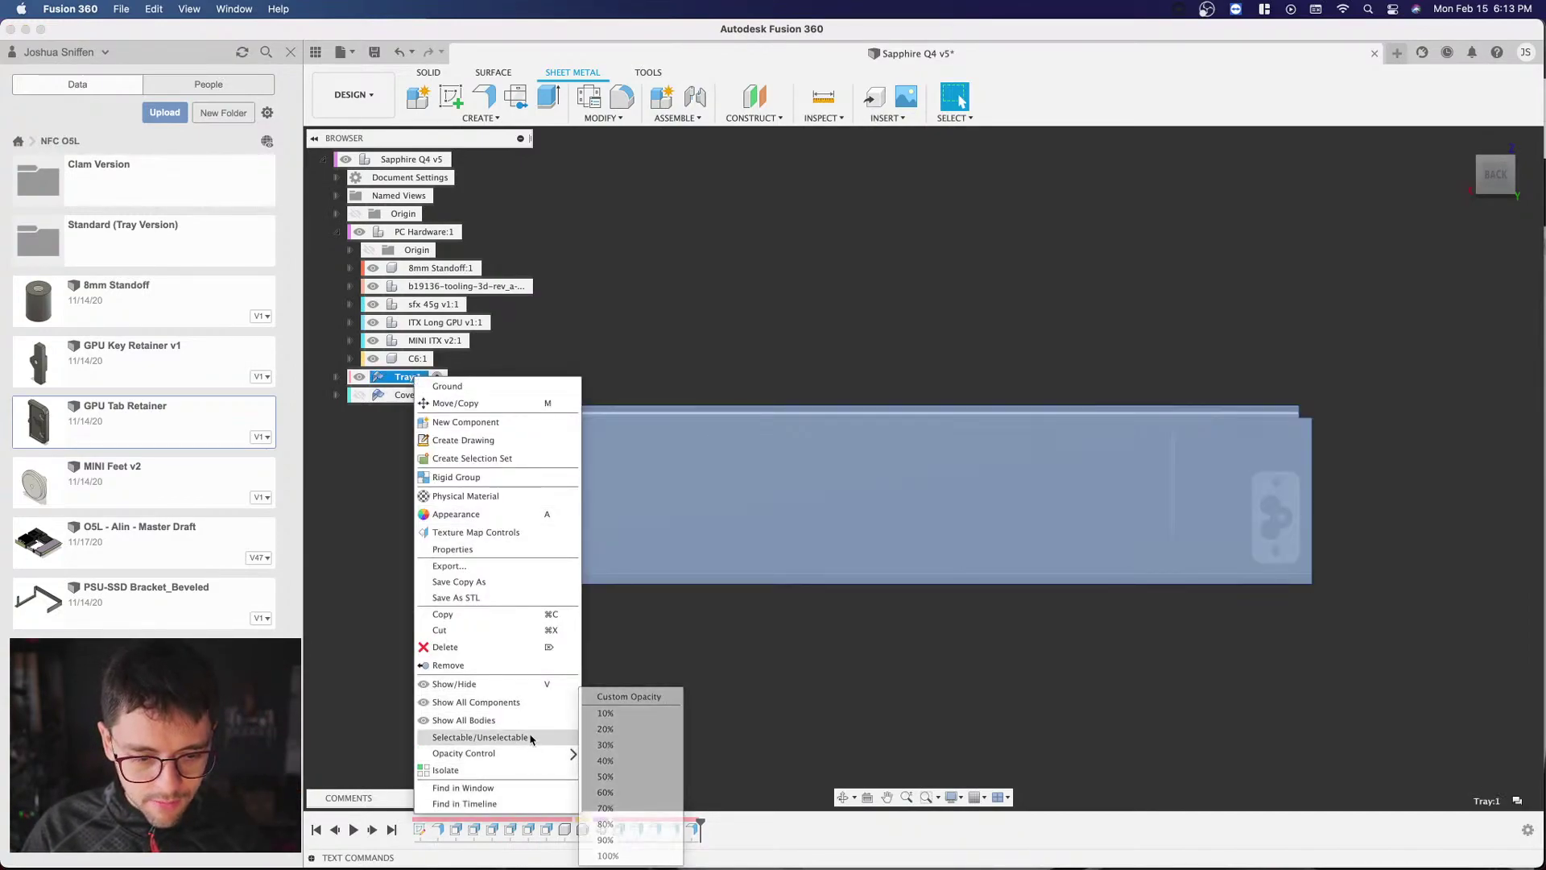
{"action": "left_click", "coordinate": [610, 729]}
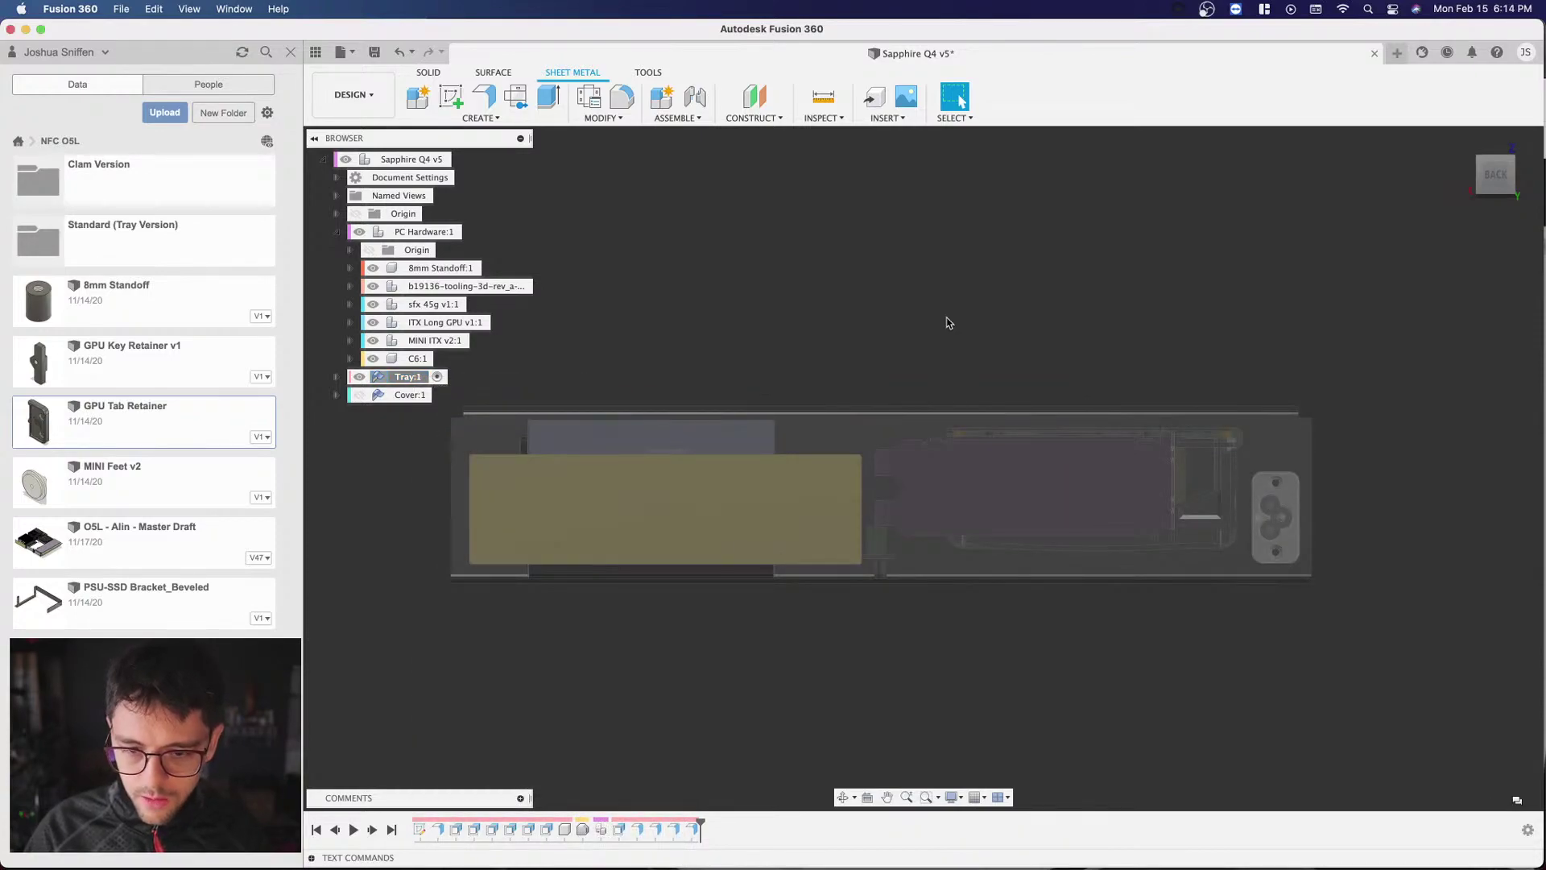
{"action": "scroll", "coordinate": [1054, 418], "scroll_direction": "up", "scroll_amount": 3}
{"action": "scroll", "coordinate": [552, 545], "scroll_direction": "down", "scroll_amount": 2}
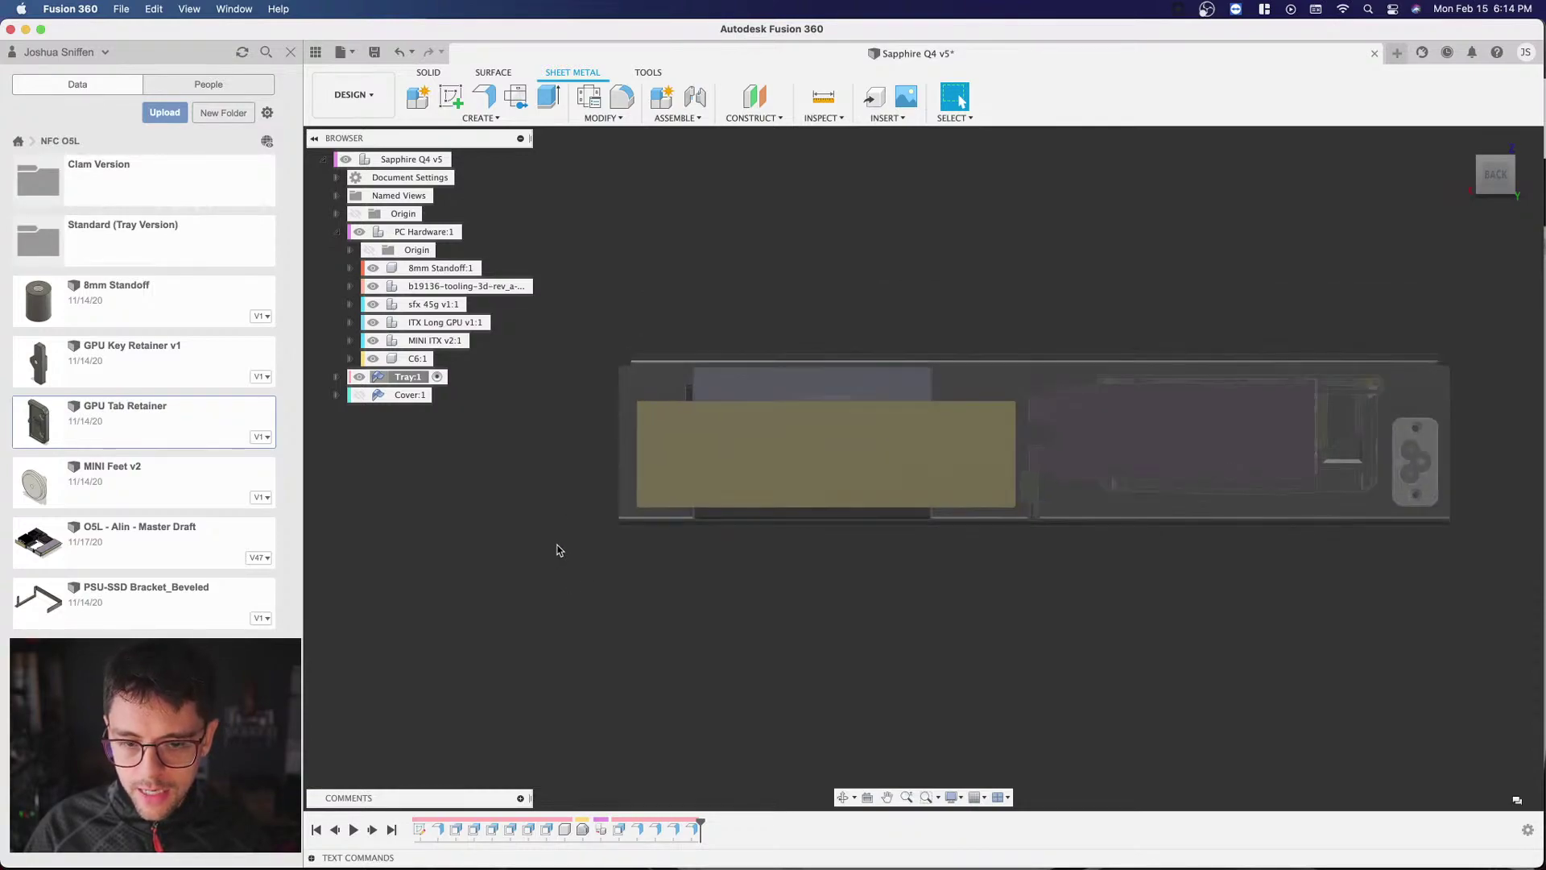
{"action": "scroll", "coordinate": [838, 449], "scroll_direction": "up", "scroll_amount": 4}
{"action": "scroll", "coordinate": [790, 369], "scroll_direction": "down", "scroll_amount": 2}
{"action": "scroll", "coordinate": [603, 464], "scroll_direction": "up", "scroll_amount": 3}
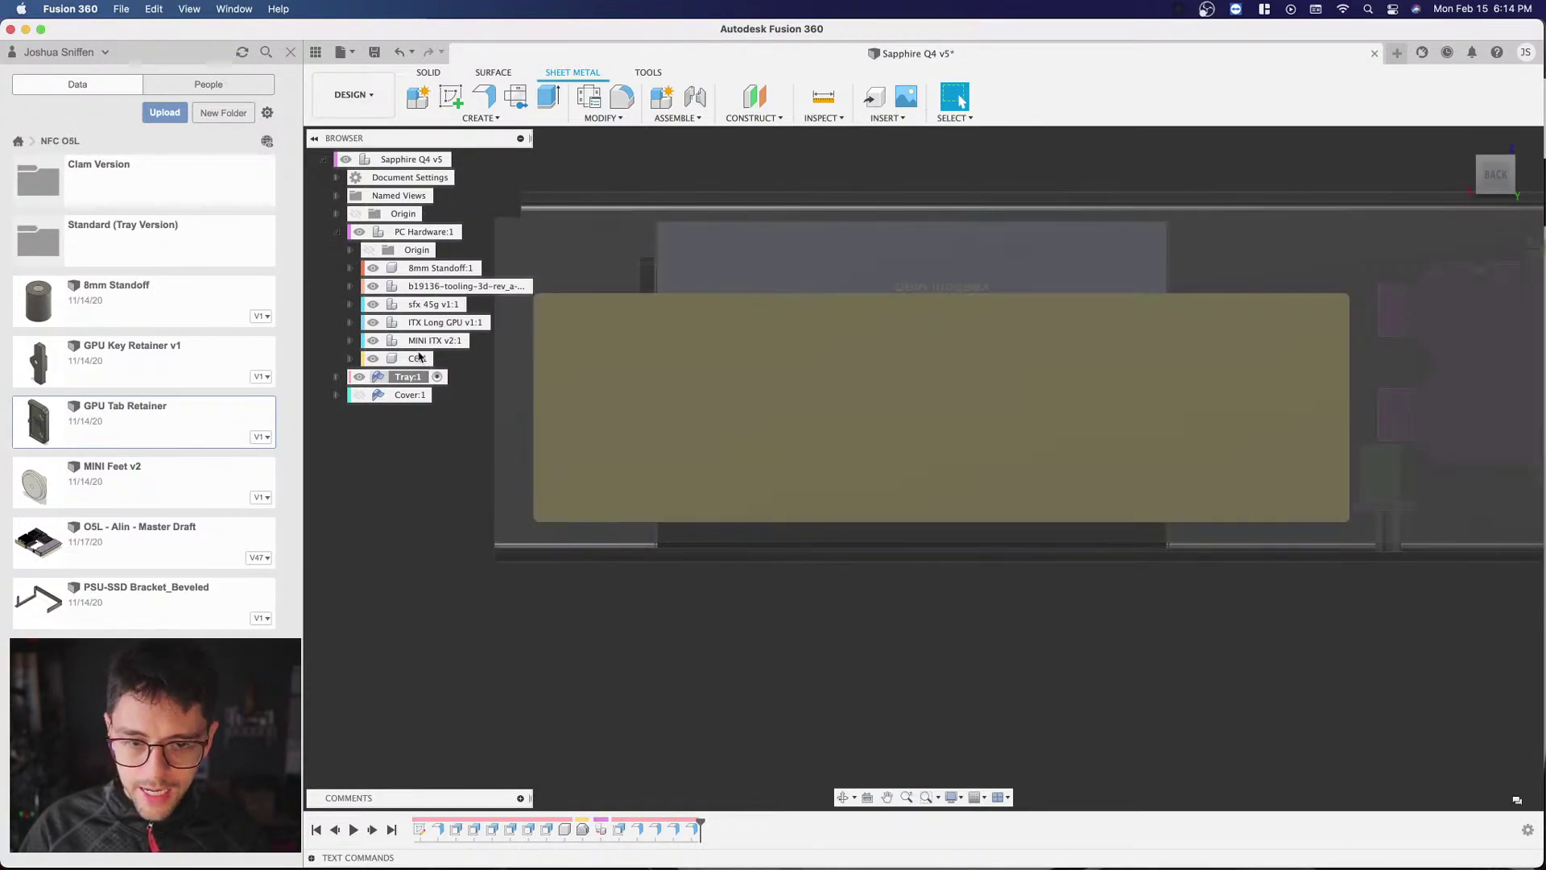
Step: Start a sketch on the tray's back panel and draw a rectangle about 159 by 44.6 mm around the motherboard's I/O shield
{"action": "left_click", "coordinate": [450, 96]}
{"action": "left_click", "coordinate": [603, 224]}
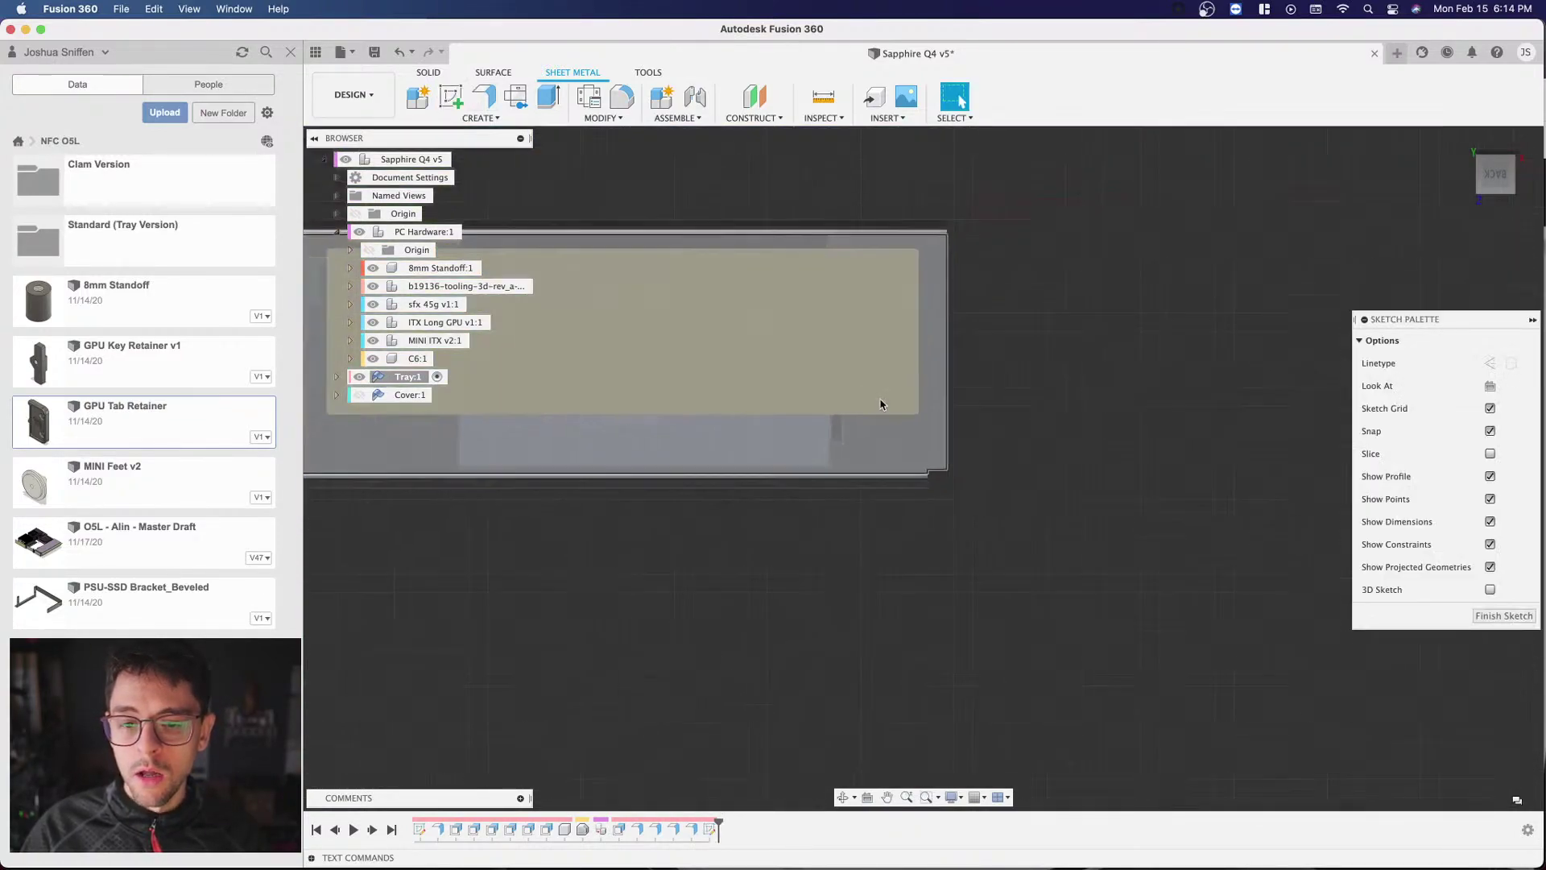
{"action": "scroll", "coordinate": [556, 292], "scroll_direction": "up", "scroll_amount": 3}
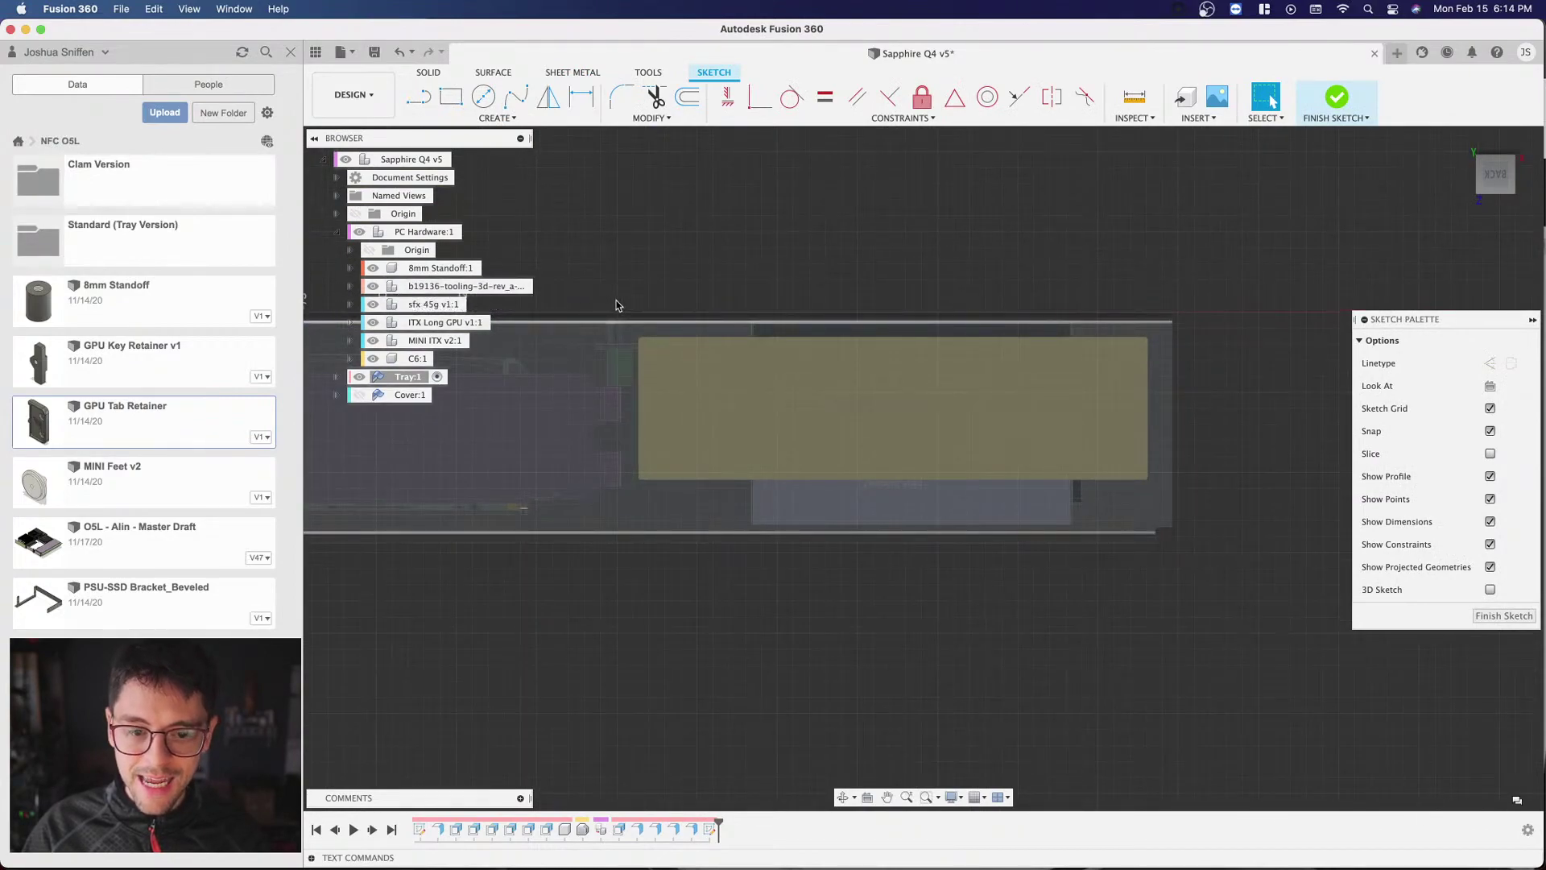
{"action": "scroll", "coordinate": [630, 302], "scroll_direction": "up", "scroll_amount": 3}
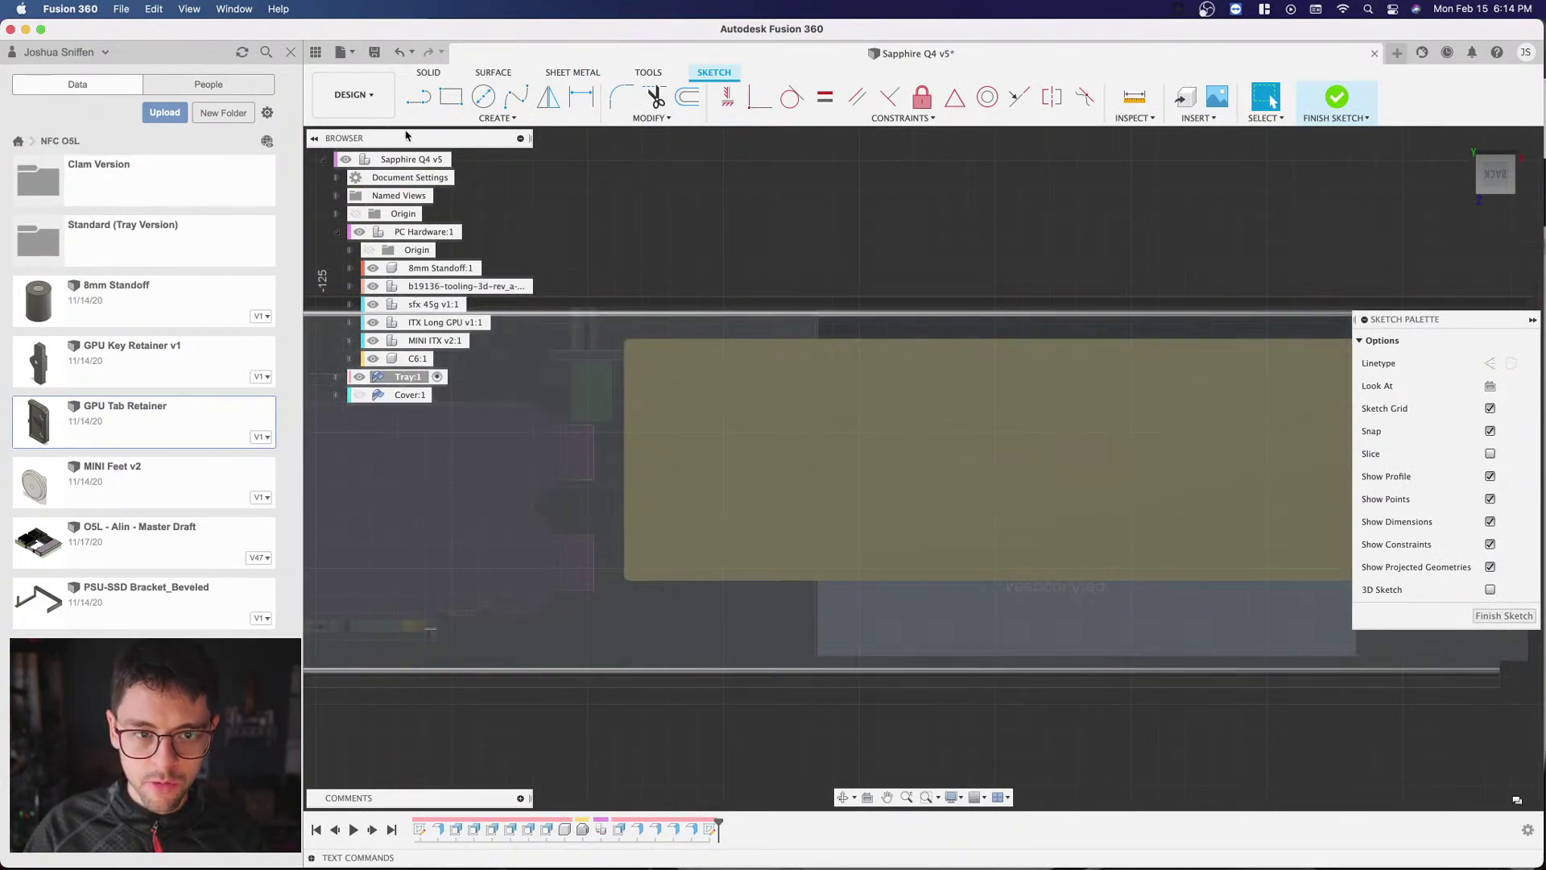
{"action": "left_click", "coordinate": [451, 96]}
{"action": "scroll", "coordinate": [672, 360], "scroll_direction": "up", "scroll_amount": 5}
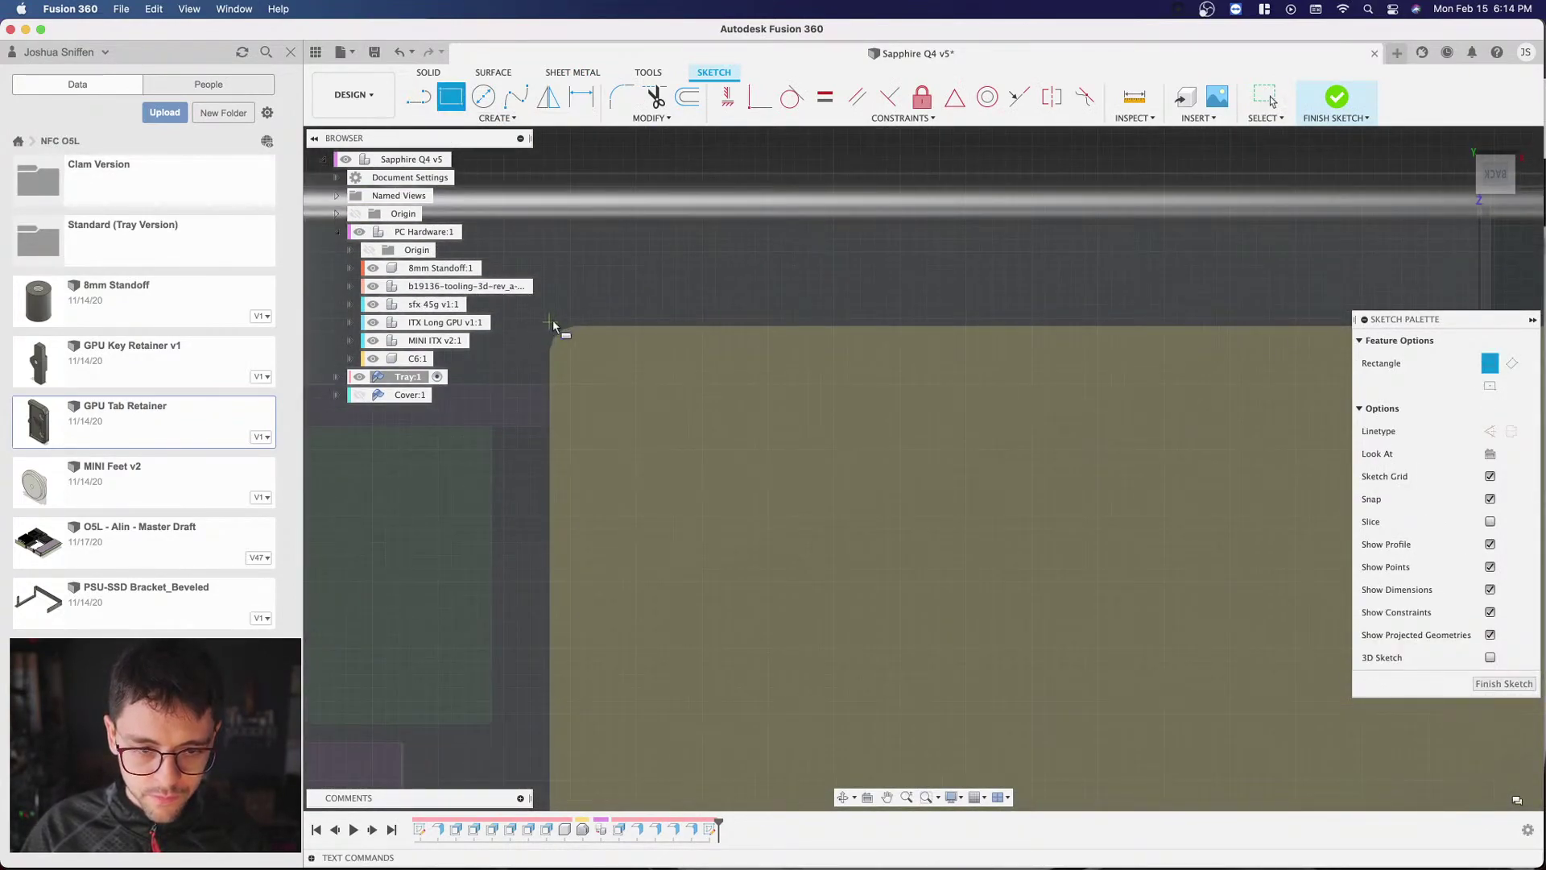
{"action": "scroll", "coordinate": [564, 318], "scroll_direction": "up", "scroll_amount": 3}
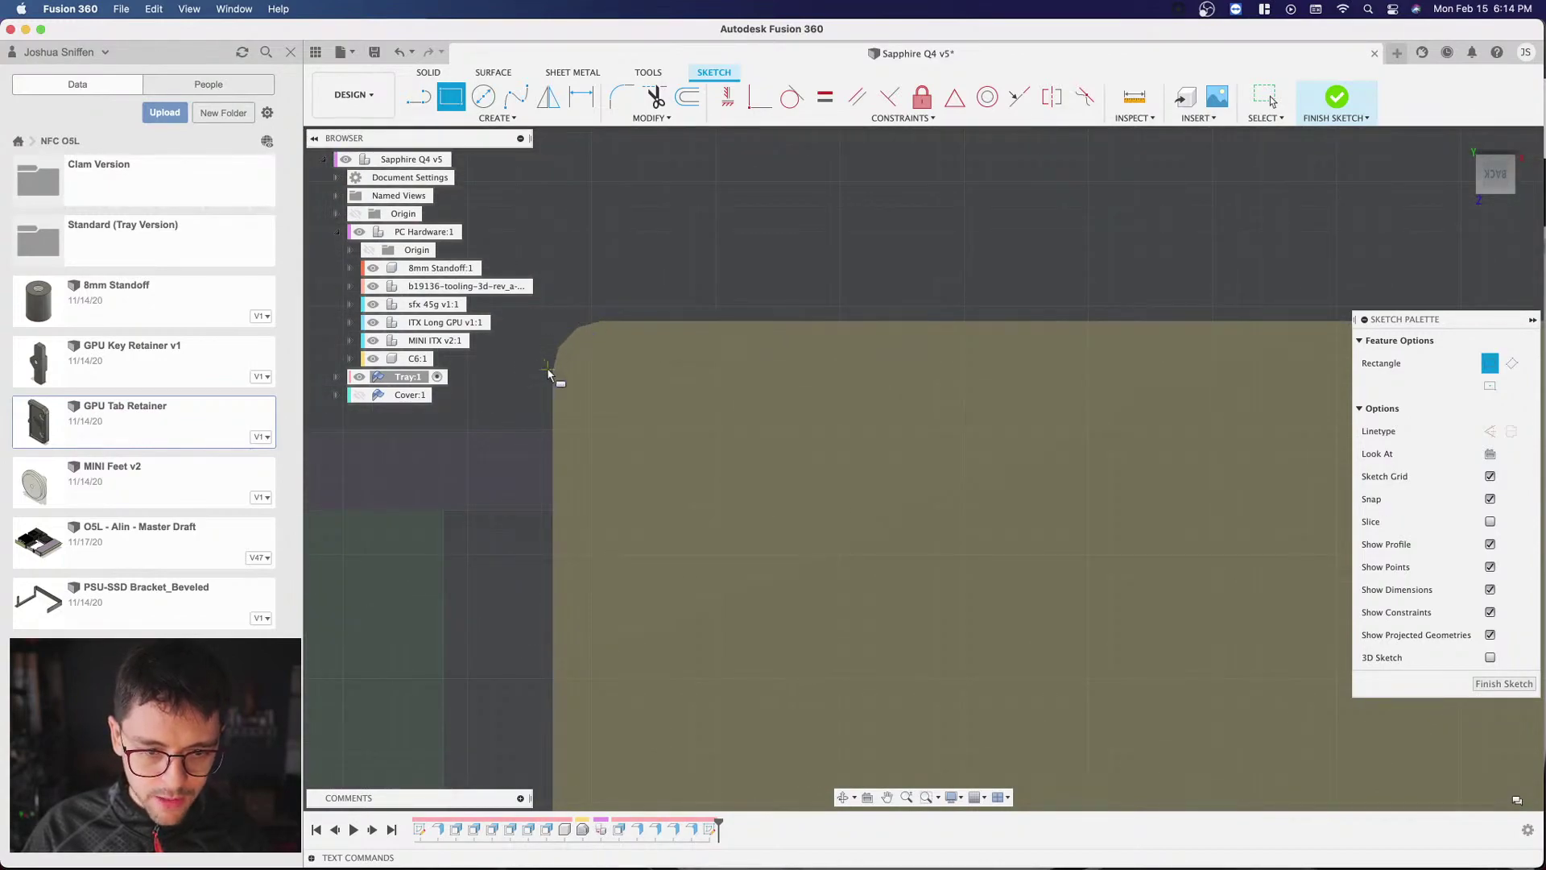
{"action": "left_click", "coordinate": [545, 319]}
{"action": "scroll", "coordinate": [579, 346], "scroll_direction": "down", "scroll_amount": 4}
{"action": "scroll", "coordinate": [554, 325], "scroll_direction": "down", "scroll_amount": 5}
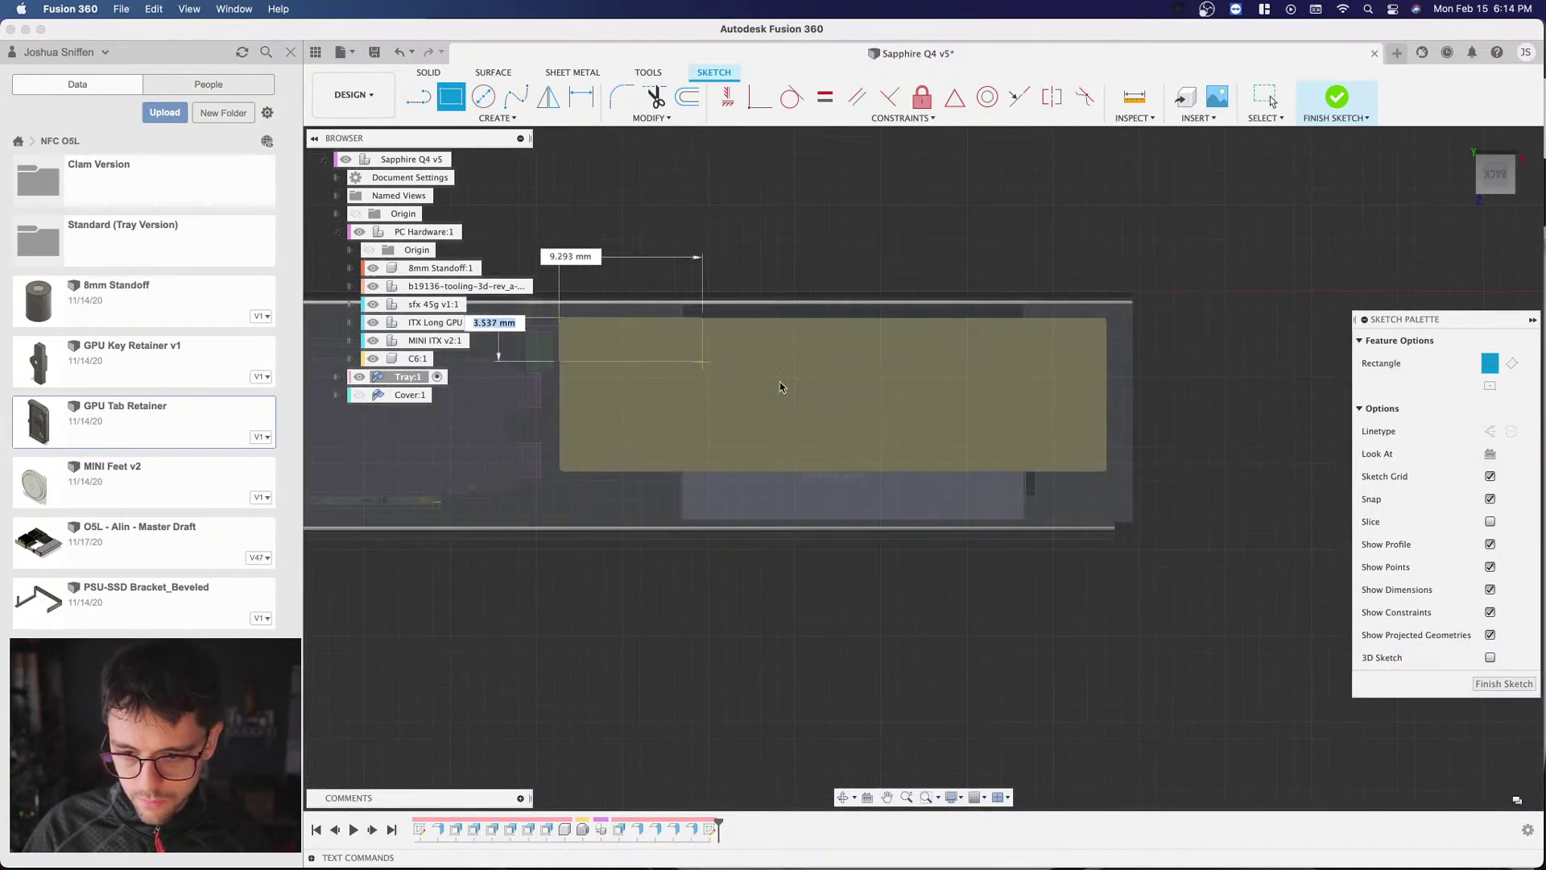
{"action": "scroll", "coordinate": [1110, 476], "scroll_direction": "up", "scroll_amount": 5}
{"action": "scroll", "coordinate": [1099, 486], "scroll_direction": "up", "scroll_amount": 3}
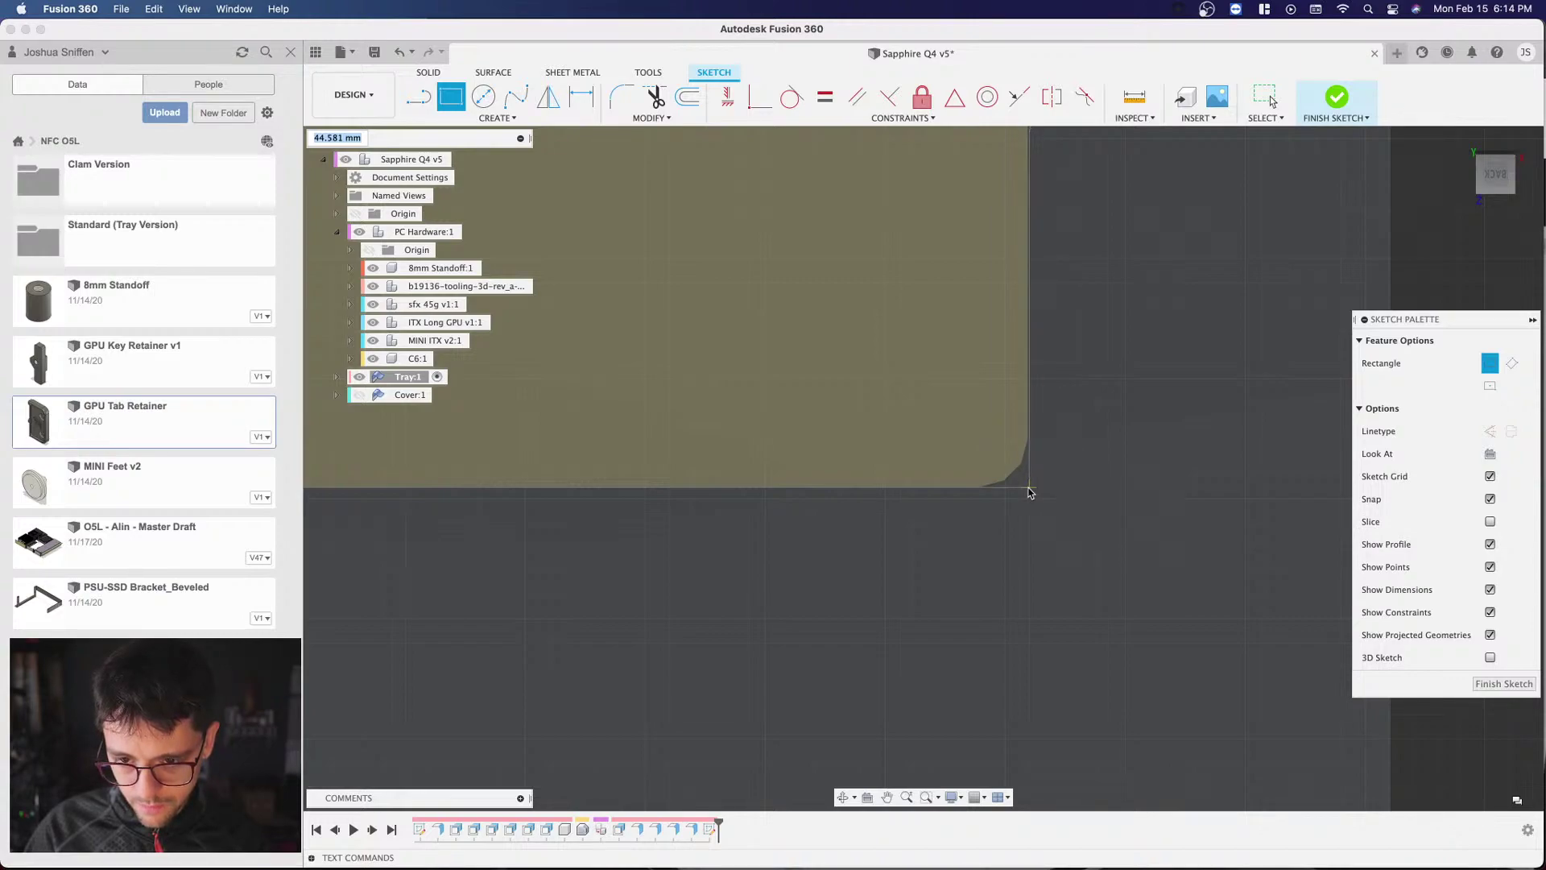
{"action": "left_click", "coordinate": [1029, 488]}
{"action": "scroll", "coordinate": [1090, 528], "scroll_direction": "down", "scroll_amount": 5}
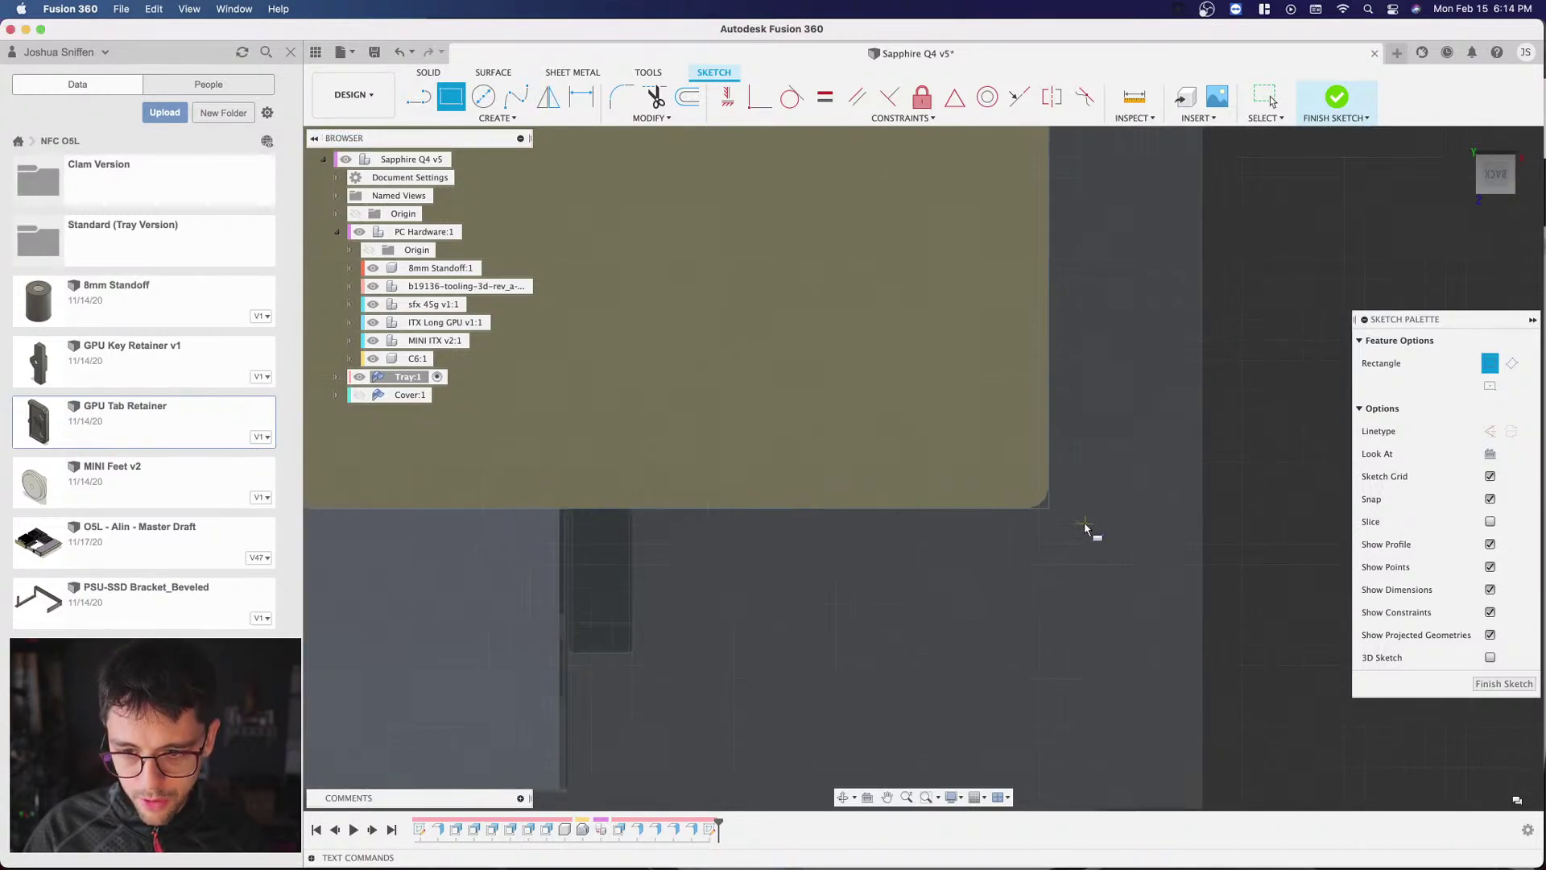
{"action": "scroll", "coordinate": [666, 383], "scroll_direction": "up", "scroll_amount": 4}
{"action": "scroll", "coordinate": [612, 387], "scroll_direction": "up", "scroll_amount": 3}
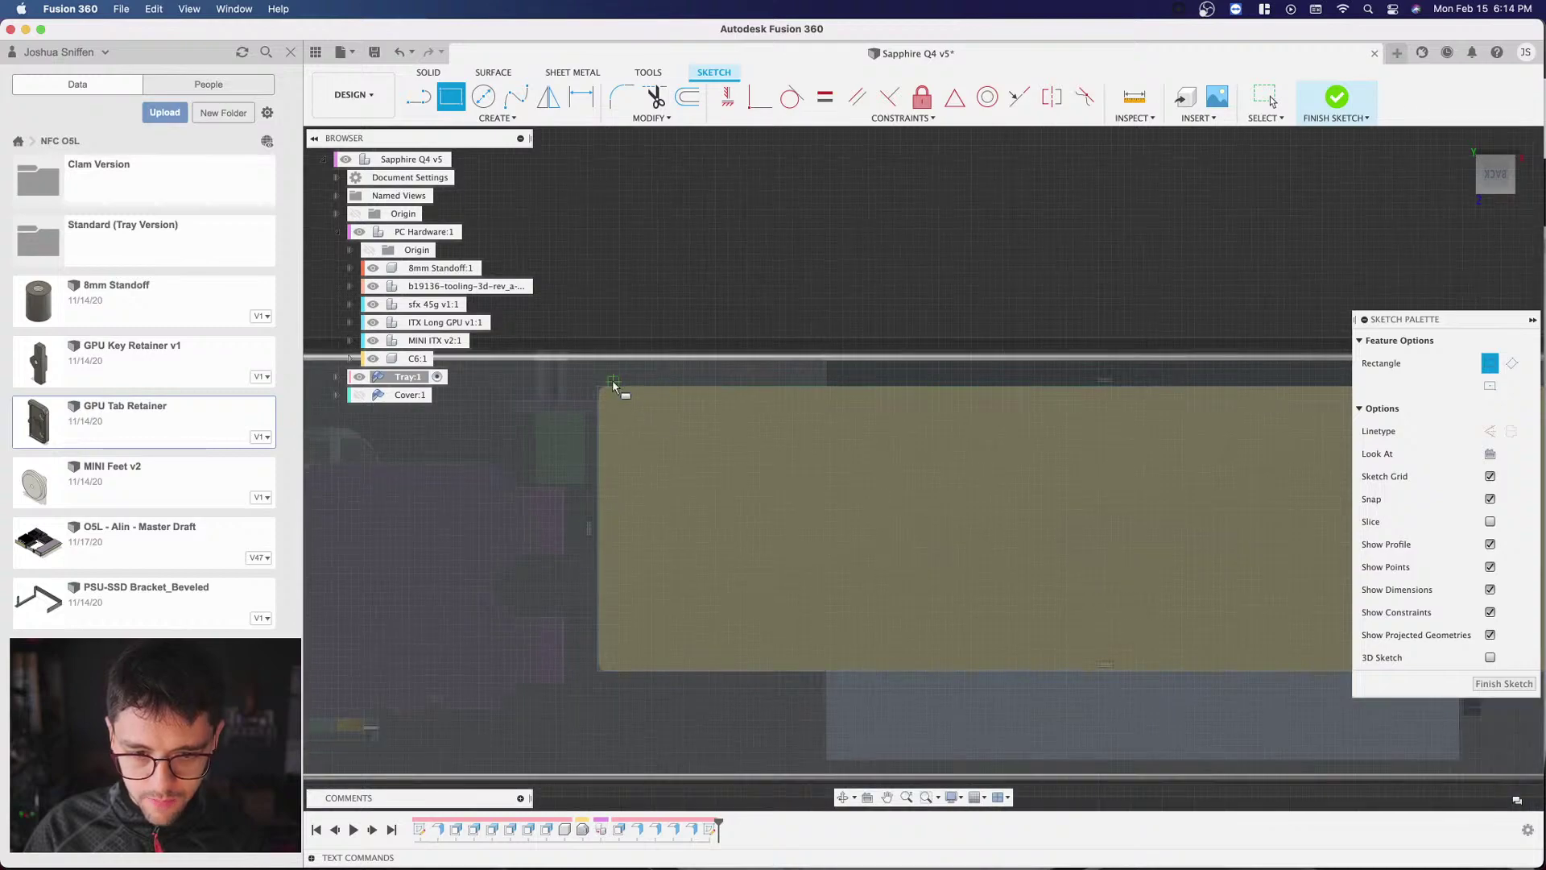
Step: Move the rectangle's short edge nearest the GPU -0.150 mm in X toward the I/O shield outline
{"action": "key", "text": "Escape"}
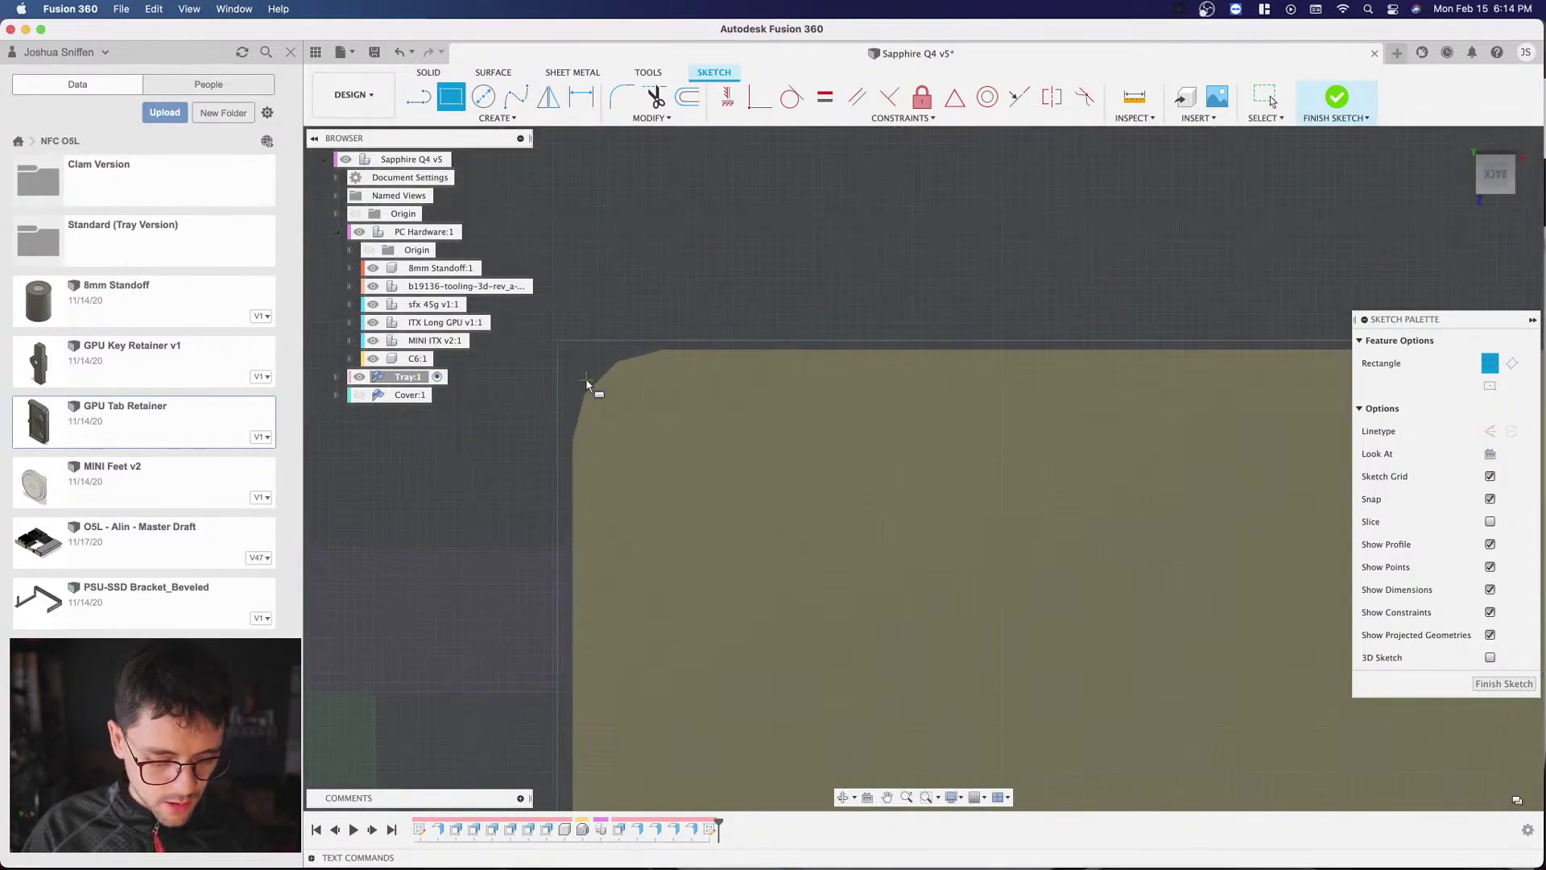
{"action": "left_click", "coordinate": [573, 368]}
{"action": "key", "text": "m"}
{"action": "left_click_drag", "start_coordinate": [511, 360], "coordinate": [531, 359]}
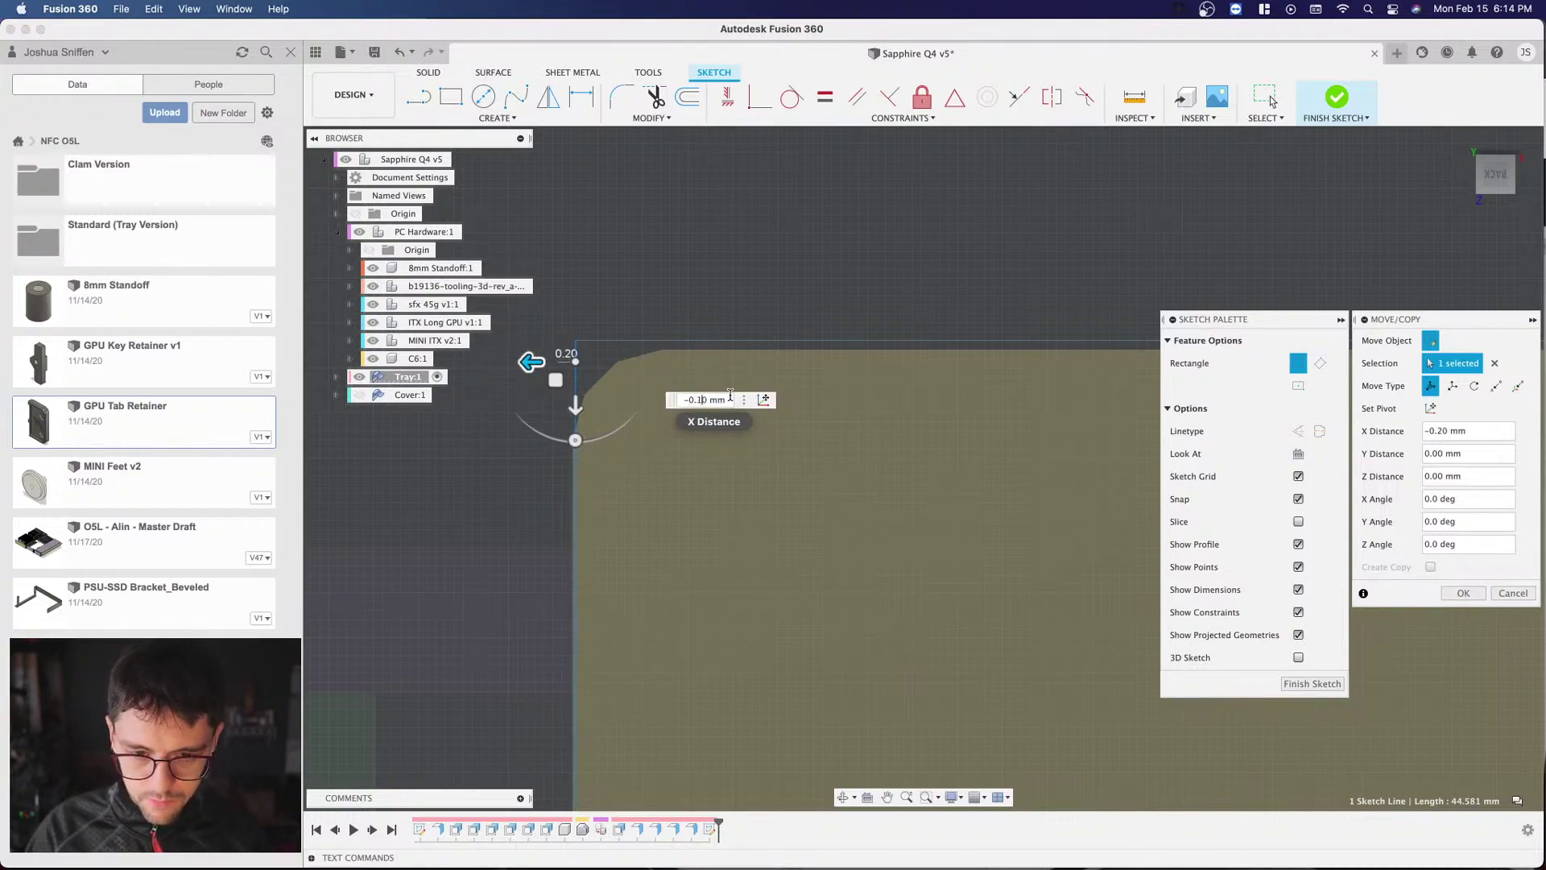
{"action": "key", "text": "Return"}
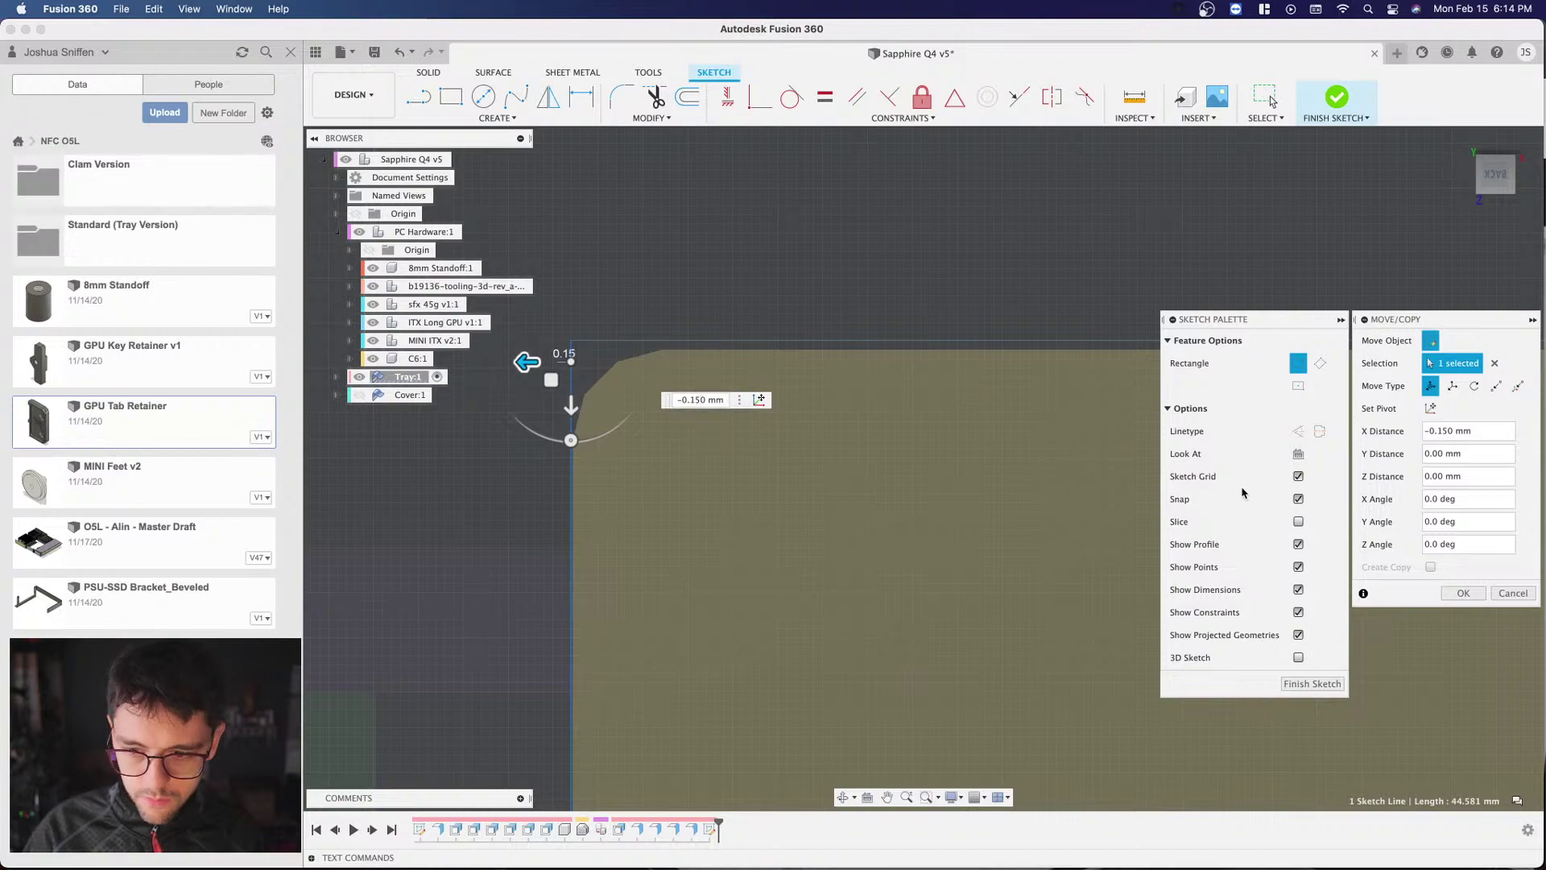
{"action": "left_click", "coordinate": [1463, 593]}
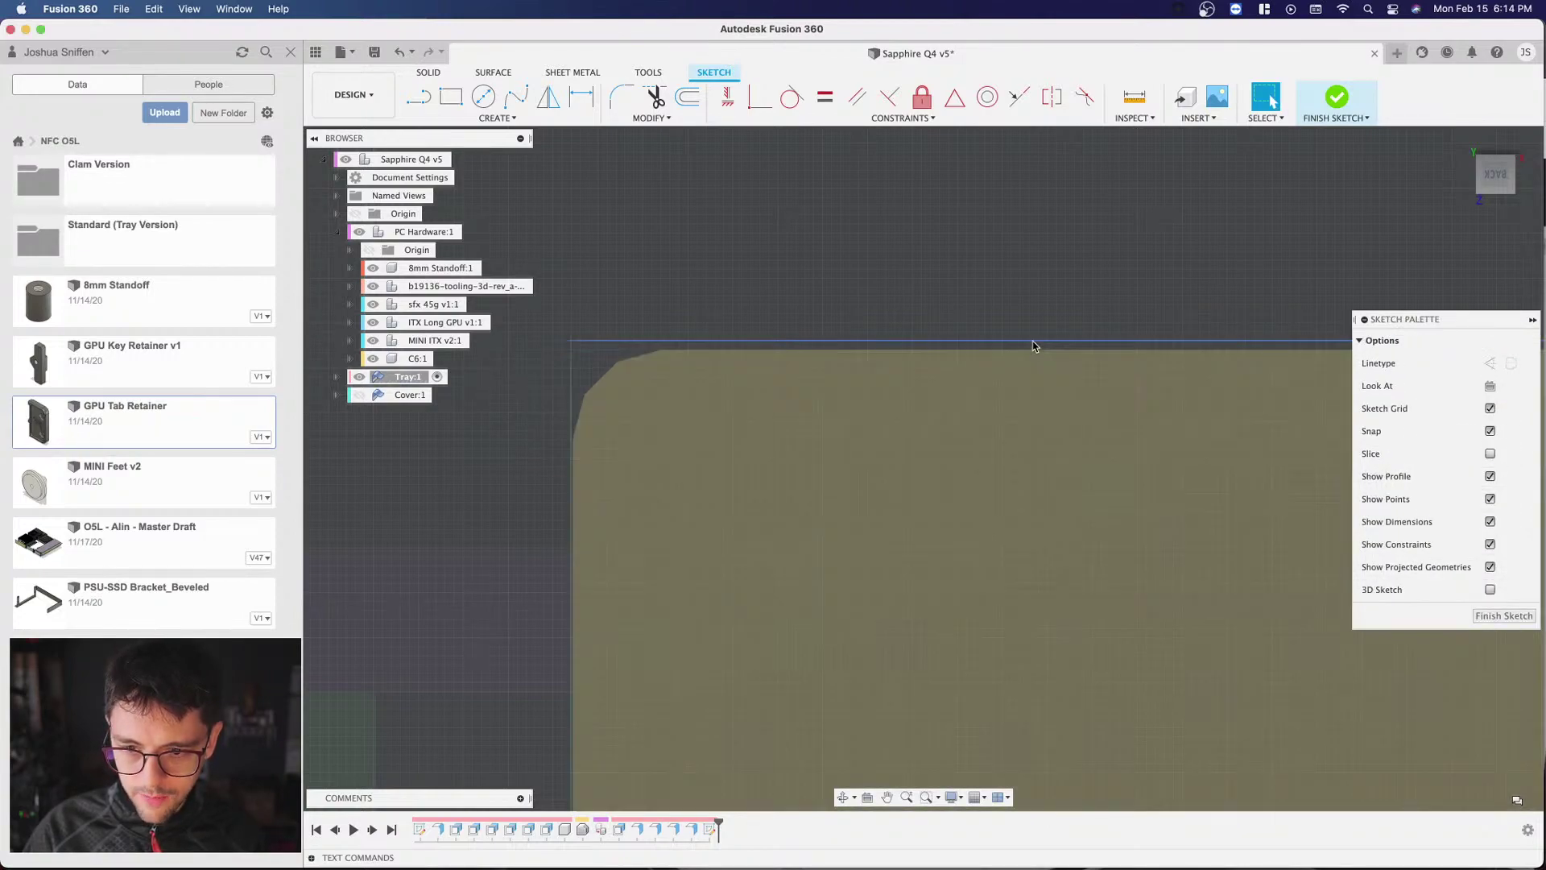
Step: Move the rectangle's upper long edge 0.10 mm in Y to align it with the I/O shield
{"action": "left_click", "coordinate": [1033, 341]}
{"action": "key", "text": "m"}
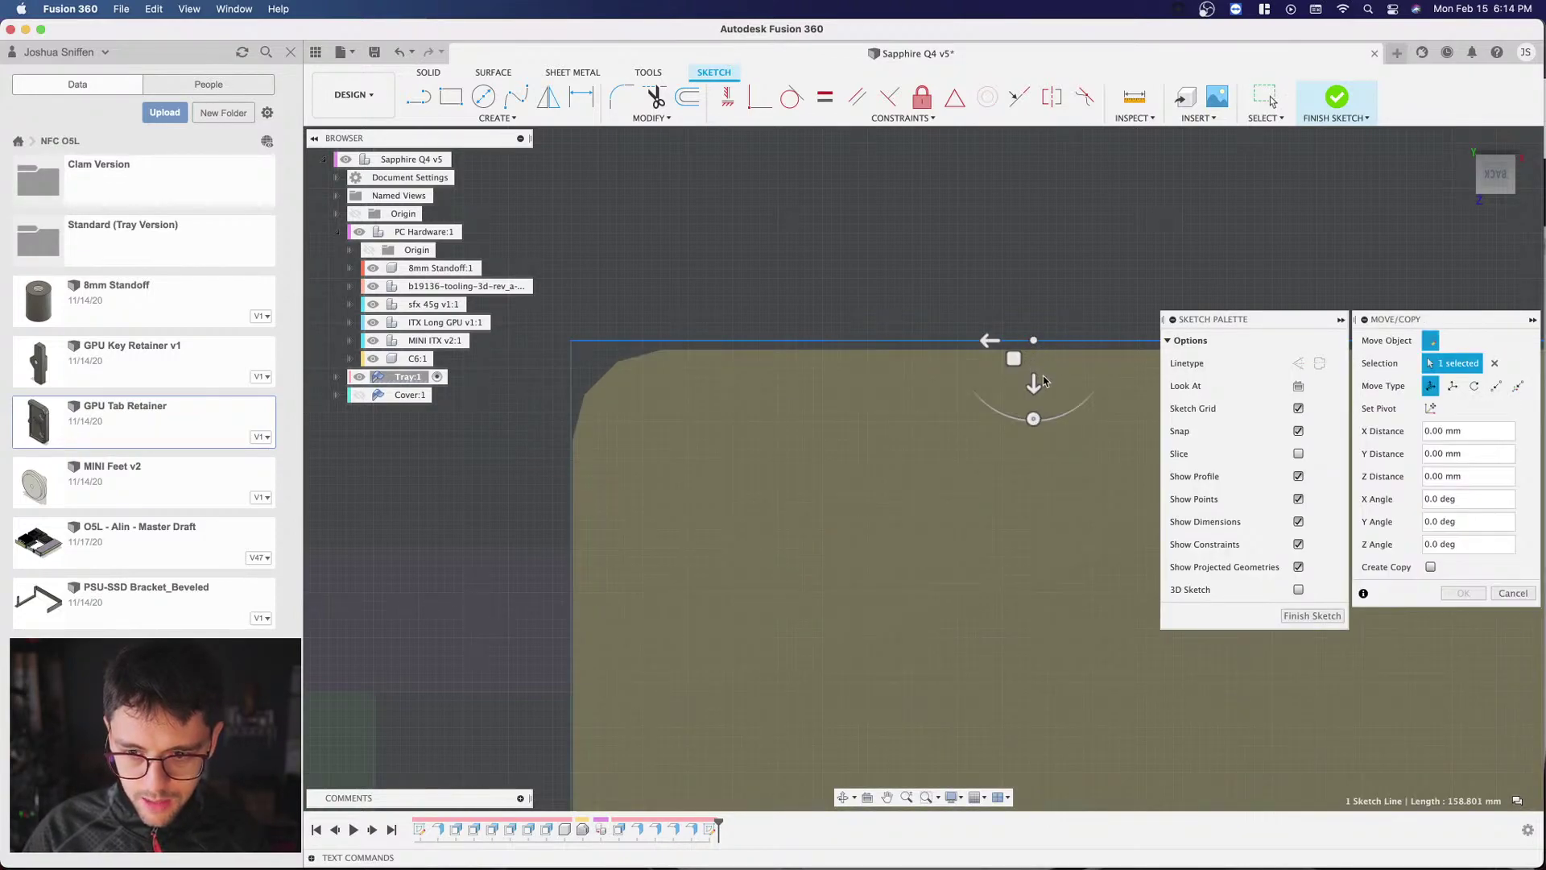
{"action": "left_click_drag", "start_coordinate": [1034, 386], "coordinate": [1033, 394]}
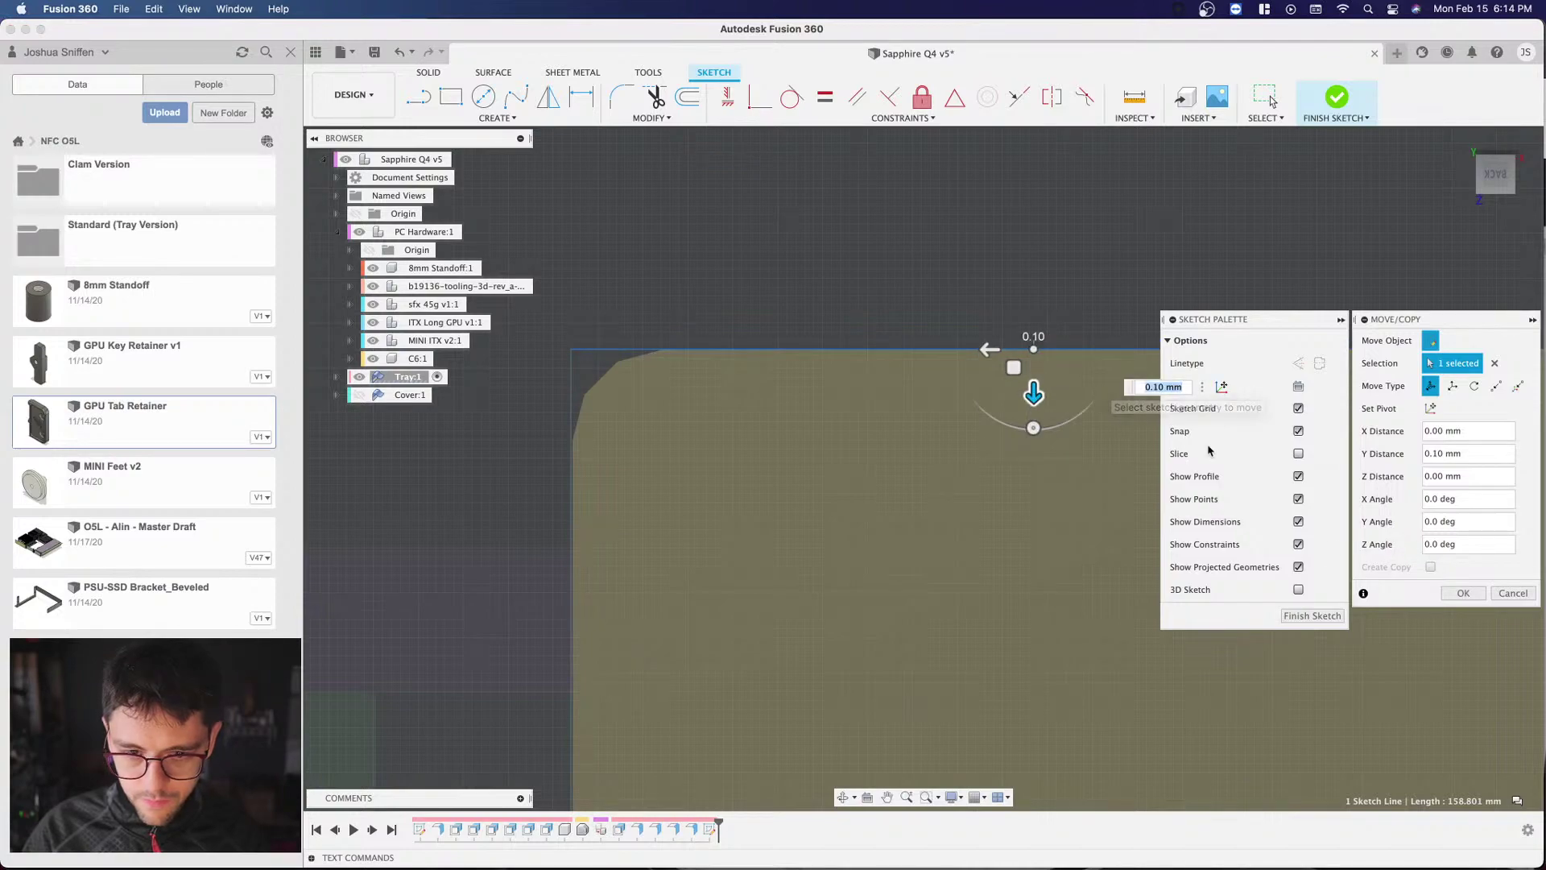
{"action": "left_click", "coordinate": [1477, 597]}
Step: Hide the PC Hardware component and extrude-cut the rectangle -2 mm through the tray's back panel
{"action": "scroll", "coordinate": [909, 292], "scroll_direction": "down", "scroll_amount": 2}
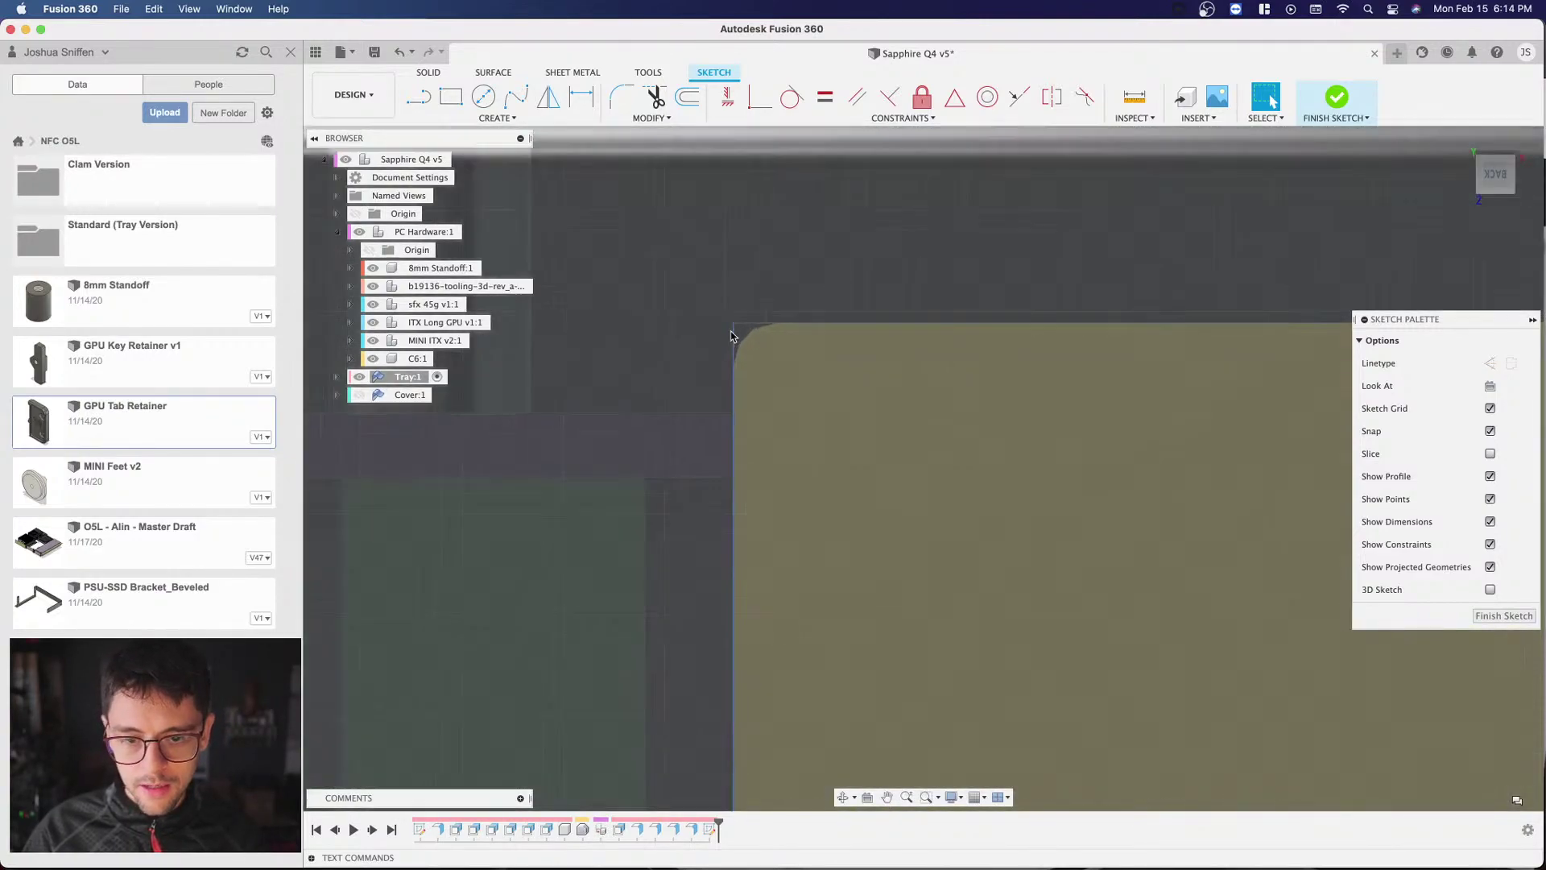
{"action": "scroll", "coordinate": [737, 322], "scroll_direction": "down", "scroll_amount": 2}
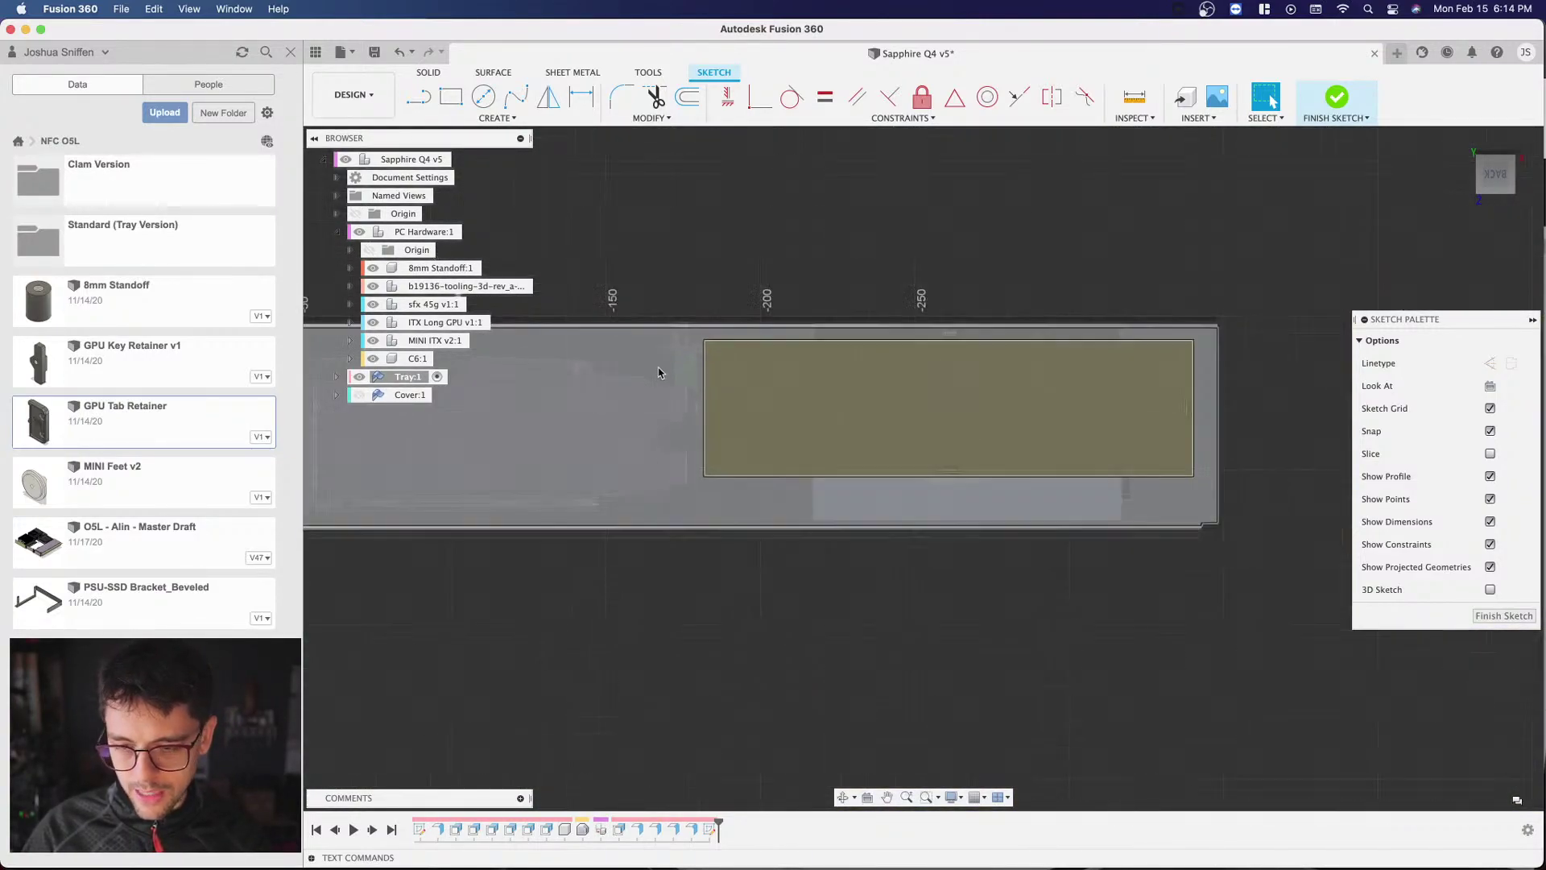
{"action": "scroll", "coordinate": [659, 370], "scroll_direction": "down", "scroll_amount": 3}
{"action": "scroll", "coordinate": [1014, 372], "scroll_direction": "up", "scroll_amount": 3}
{"action": "mouse_move", "coordinate": [1142, 291]}
{"action": "middle_mouse_down", "text": "shift"}
{"action": "mouse_move", "coordinate": [1285, 240]}
{"action": "mouse_move", "coordinate": [1336, 95]}
{"action": "mouse_move", "coordinate": [1222, 67]}
{"action": "mouse_move", "coordinate": [1128, 242]}
{"action": "mouse_move", "coordinate": [939, 456]}
{"action": "middle_mouse_up", "text": "shift"}
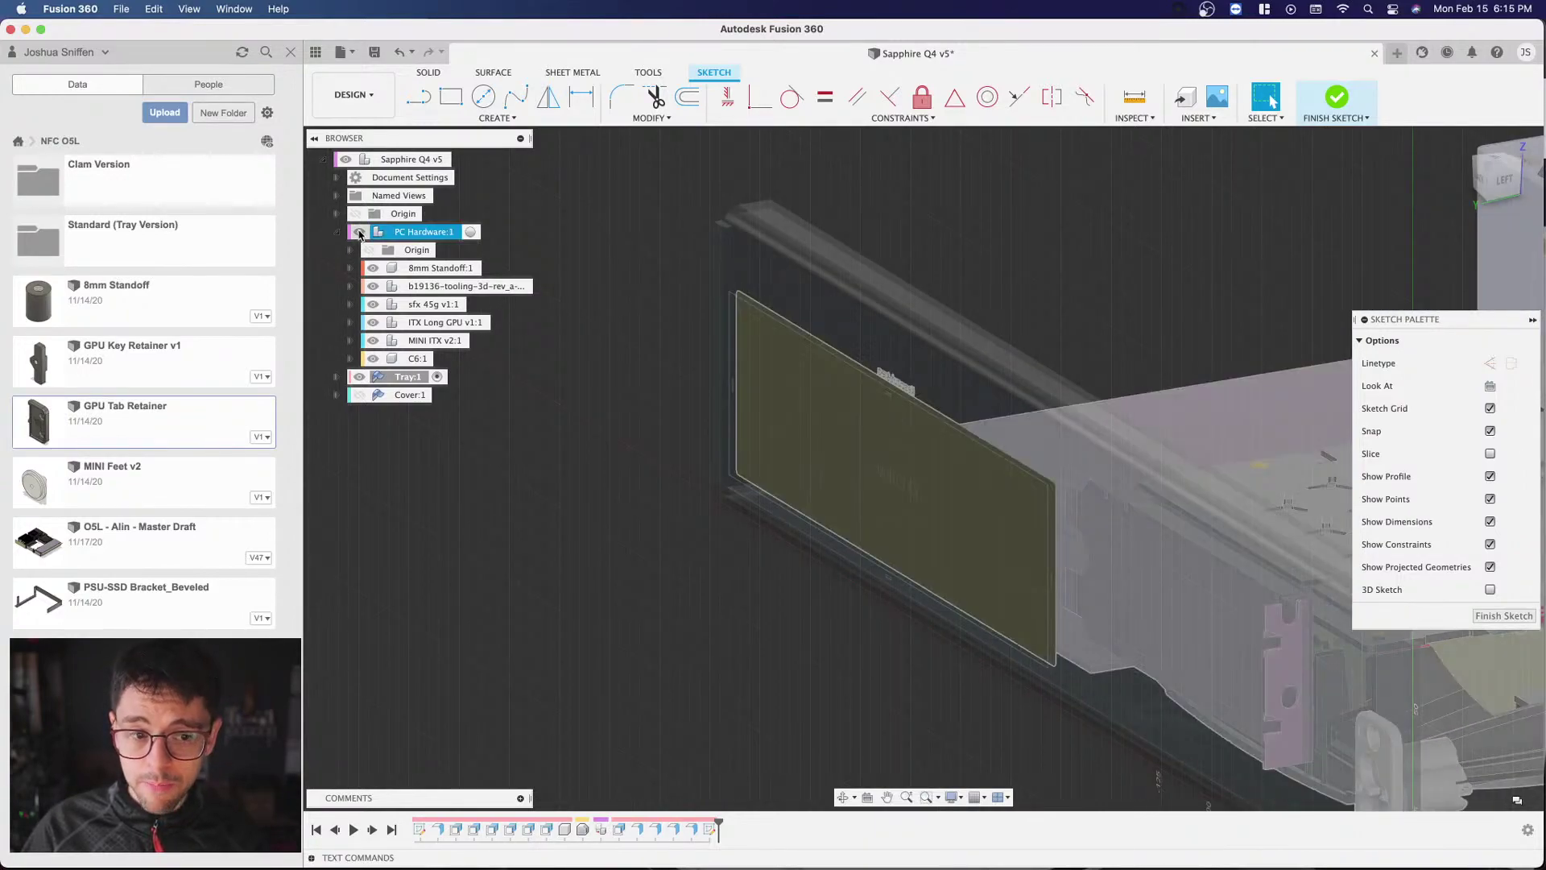
{"action": "left_click", "coordinate": [360, 232]}
{"action": "key", "text": "e"}
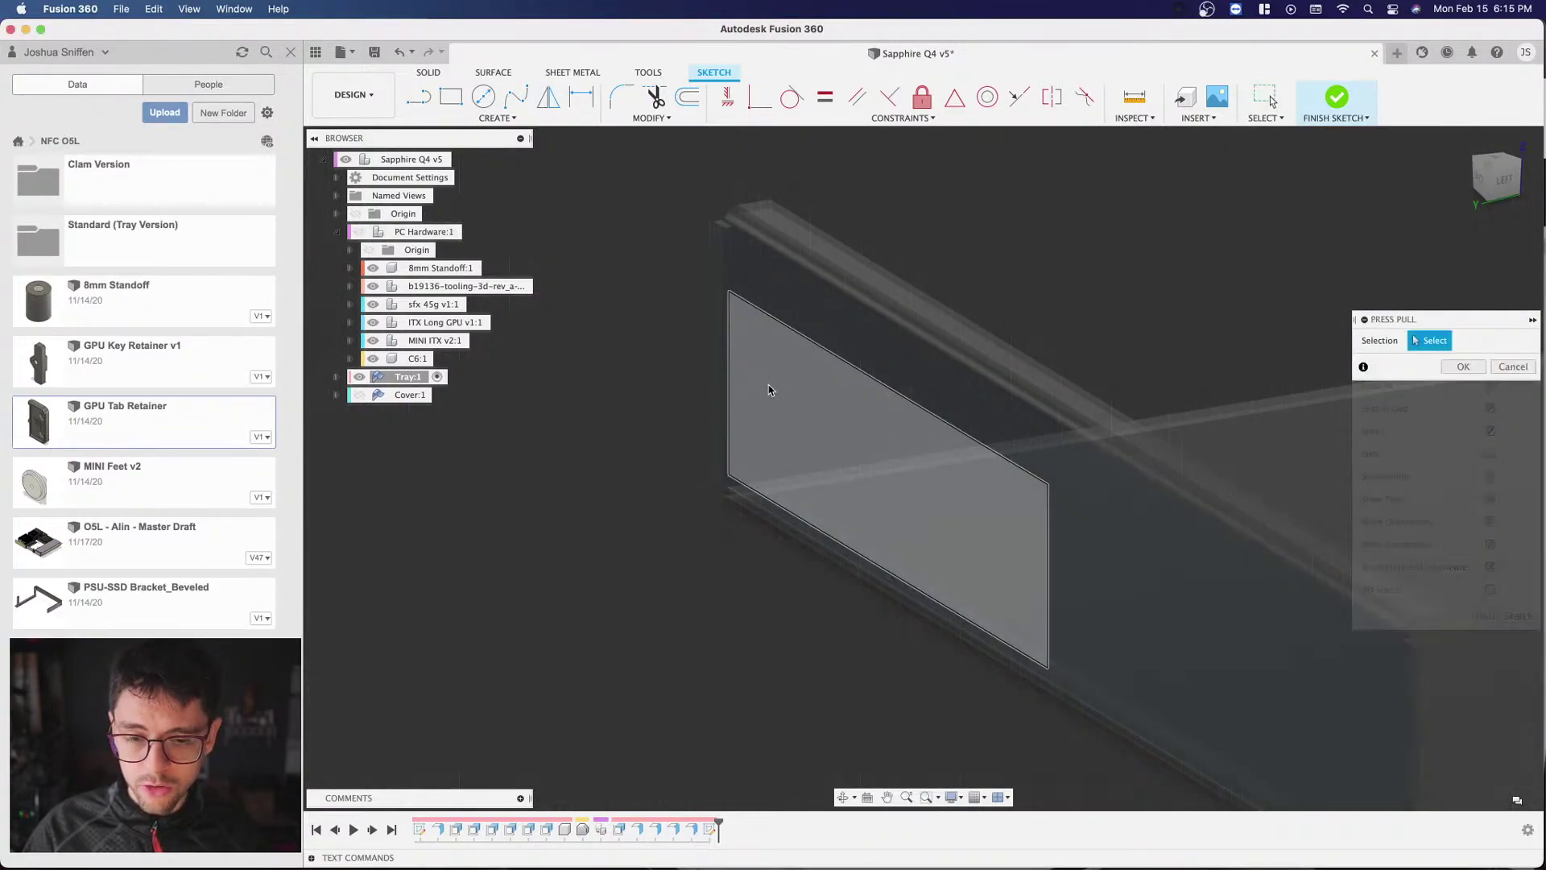
{"action": "left_click_drag", "start_coordinate": [875, 481], "coordinate": [1013, 429]}
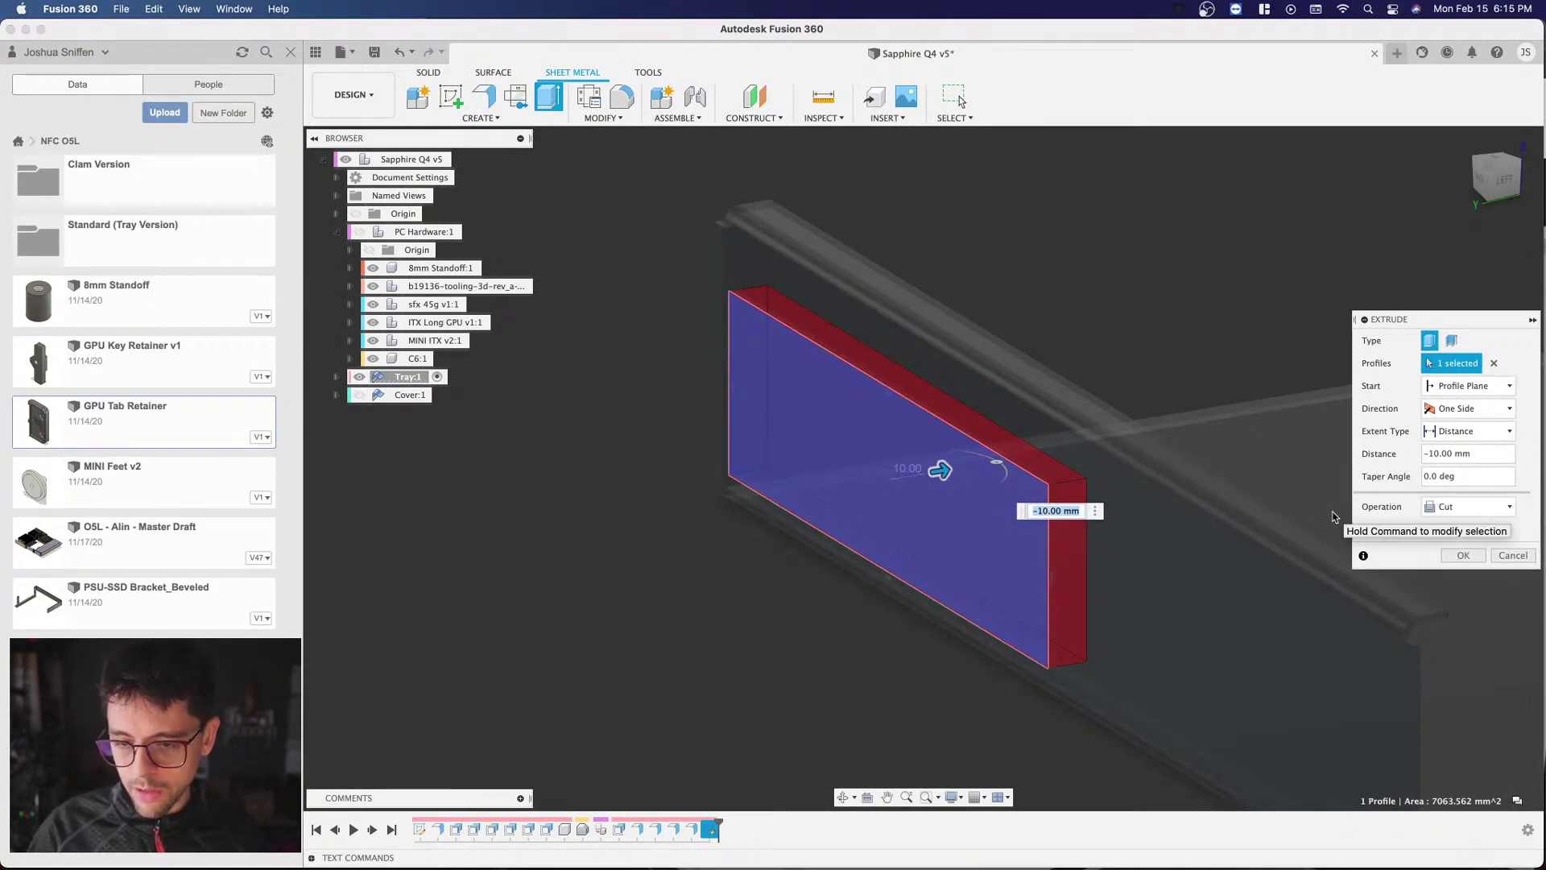
{"action": "type", "text": "-2"}
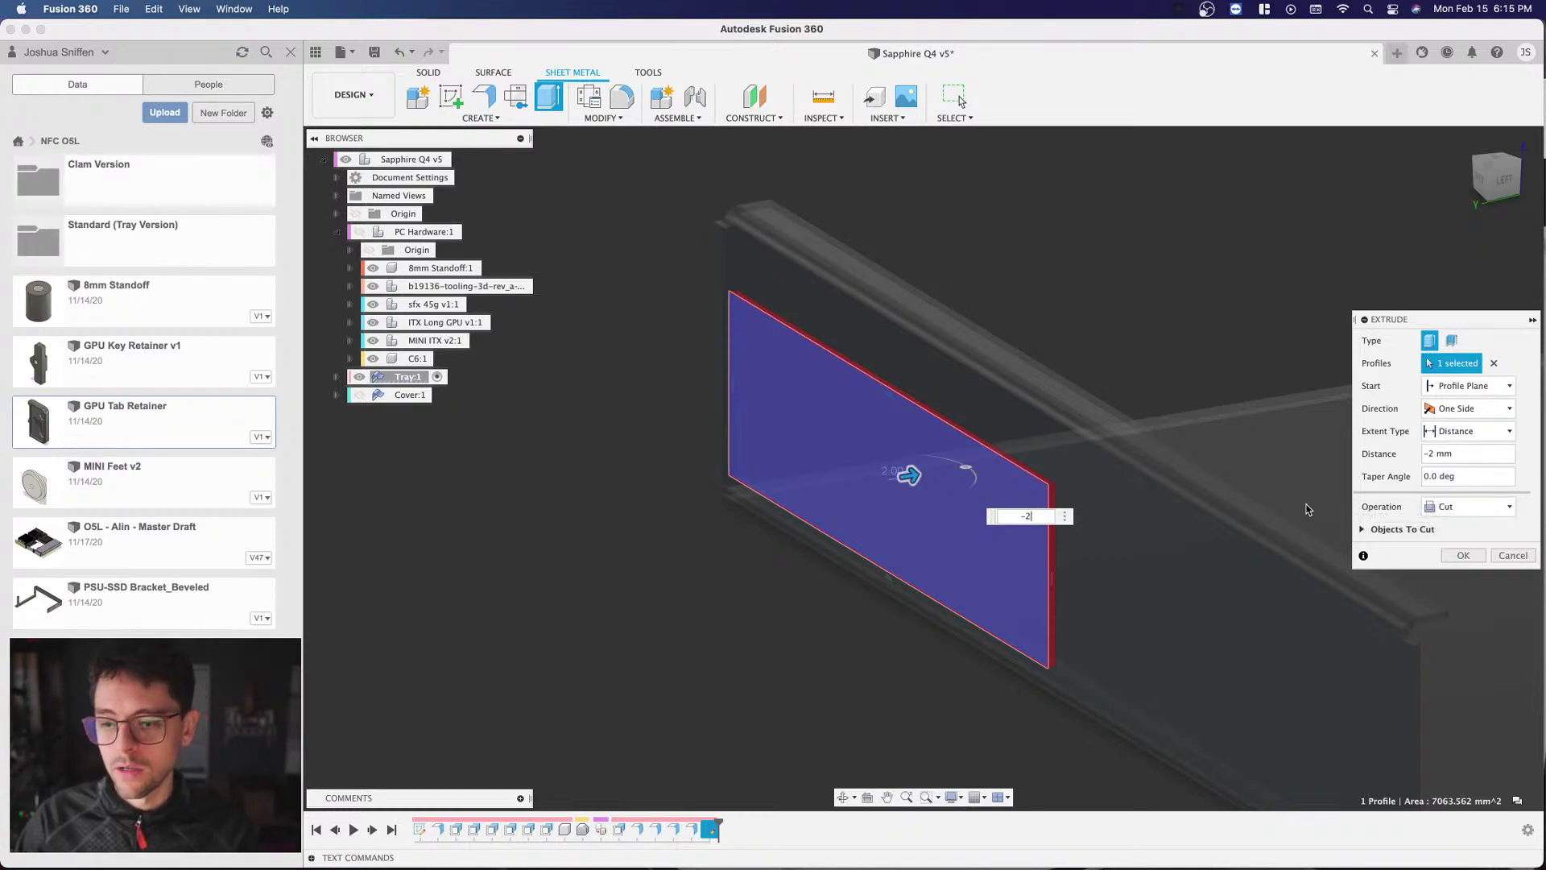
{"action": "left_click", "coordinate": [1461, 555]}
Step: Show the PC Hardware component again and check the I/O cutout's fit around the shield from the back
{"action": "scroll", "coordinate": [652, 241], "scroll_direction": "down", "scroll_amount": 3}
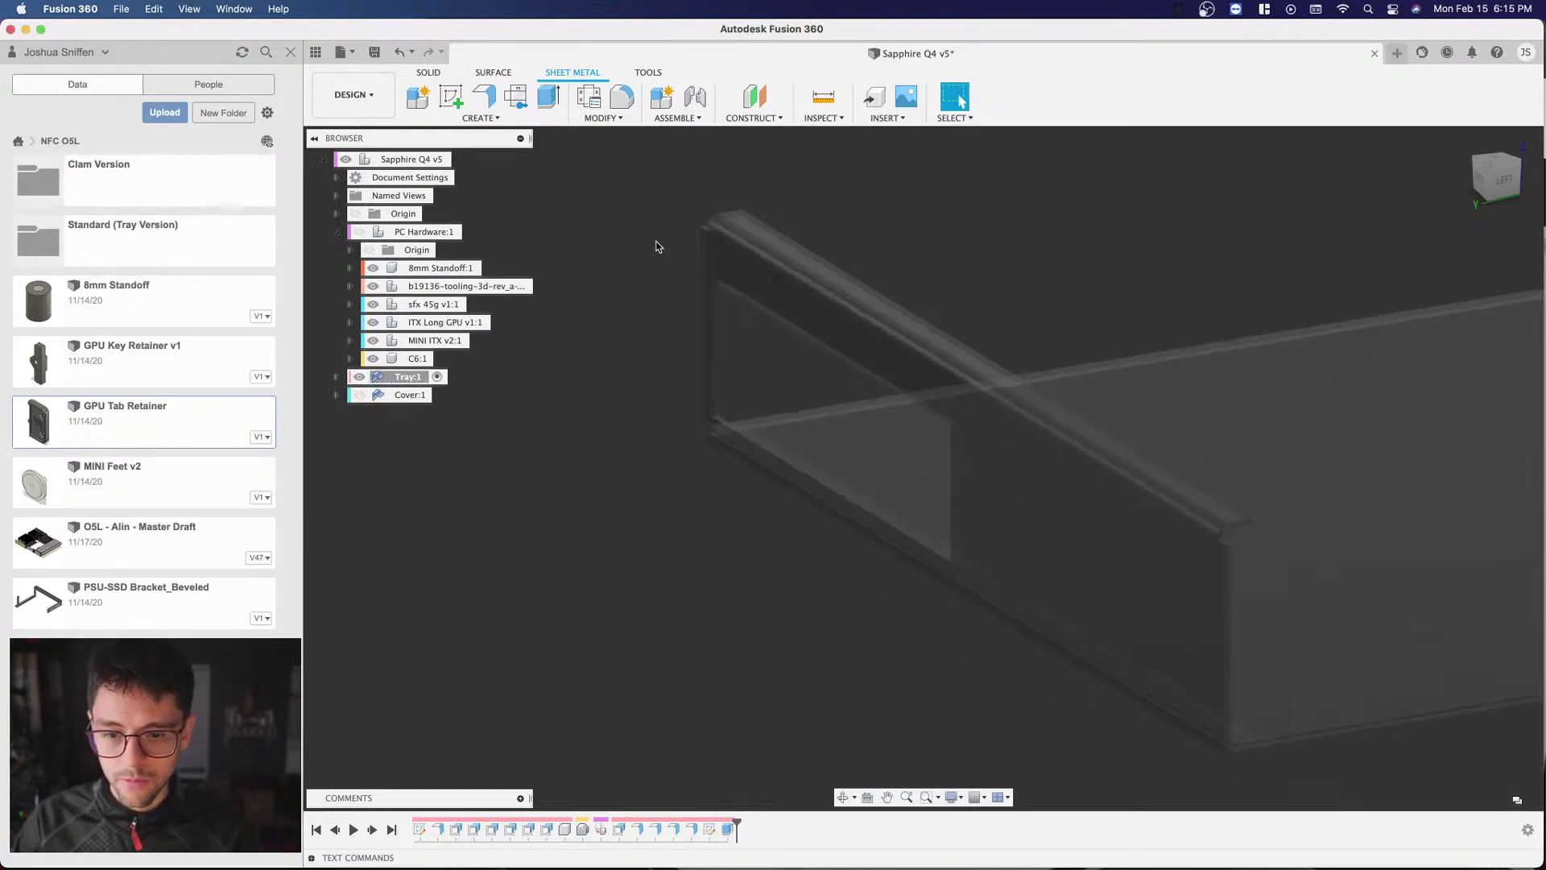
{"action": "left_click", "coordinate": [359, 231]}
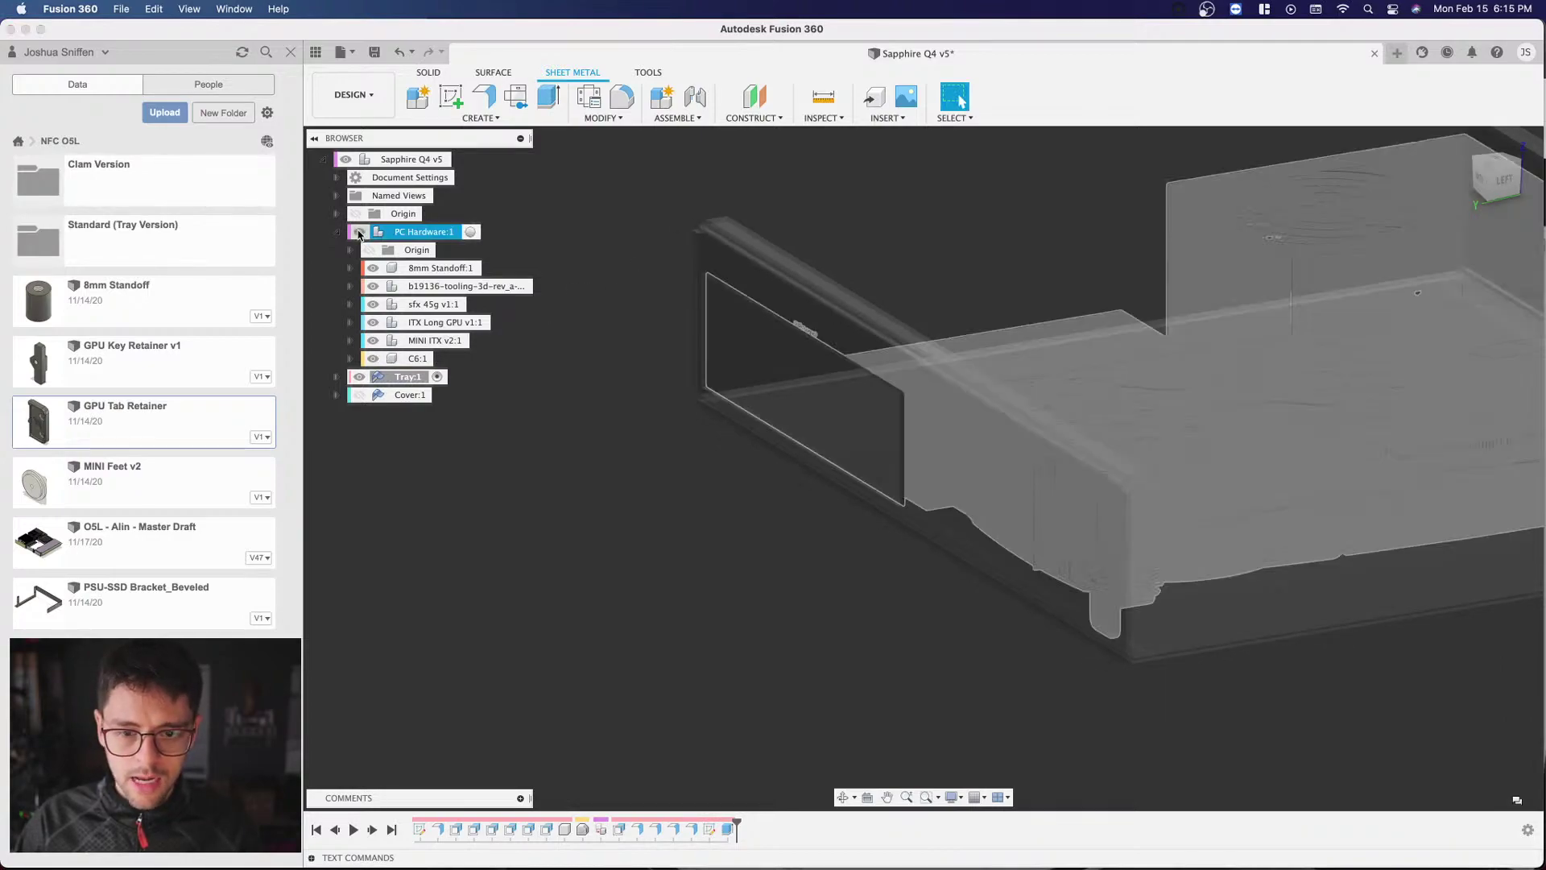
{"action": "scroll", "coordinate": [639, 385], "scroll_direction": "up", "scroll_amount": 3}
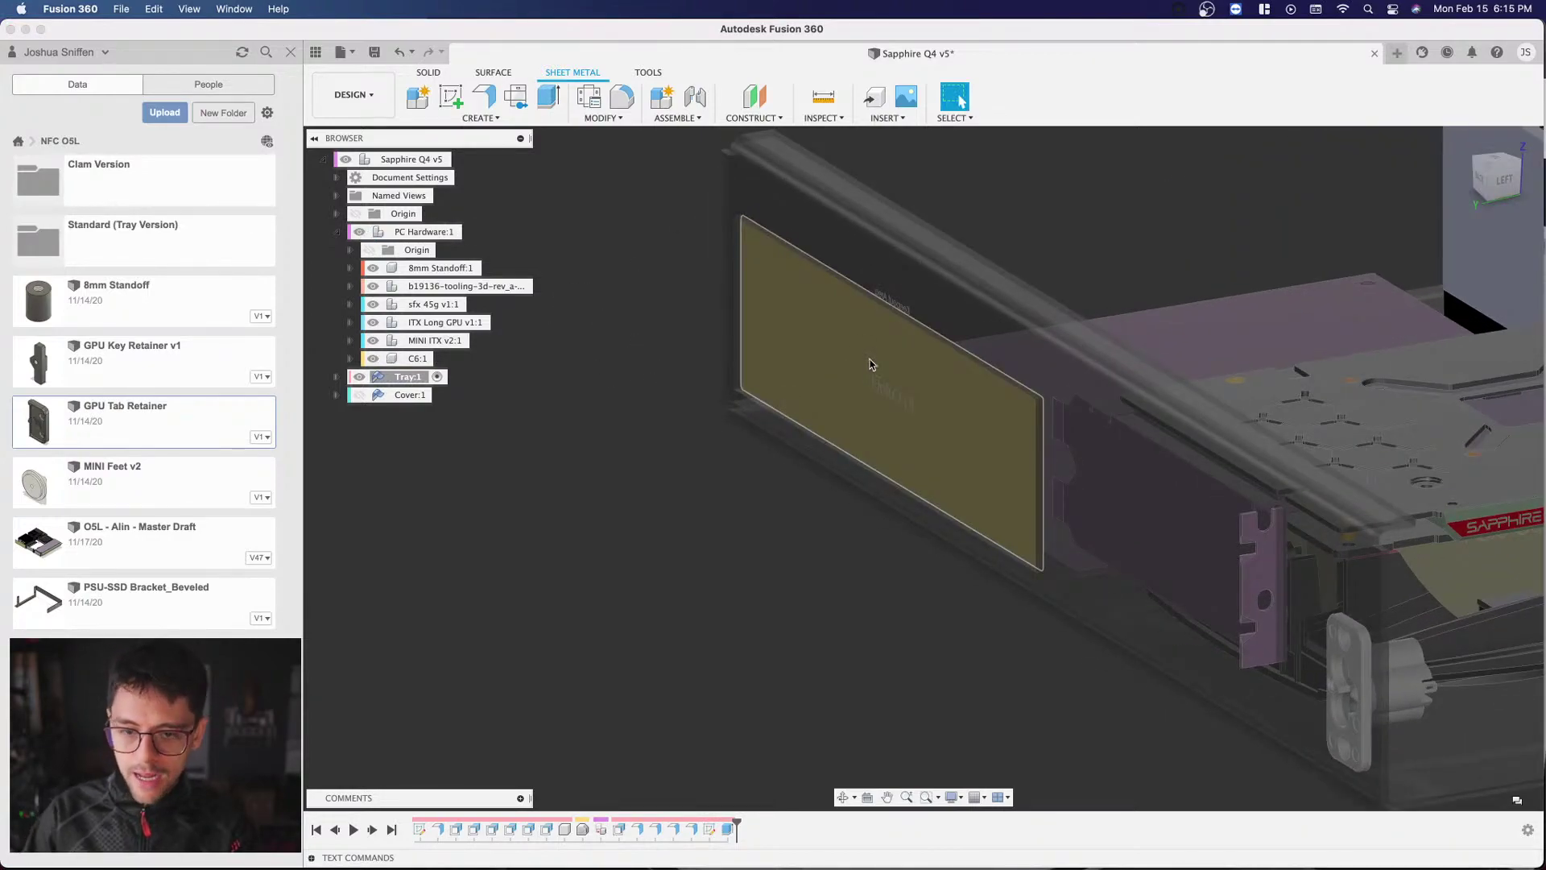
{"action": "left_click", "coordinate": [1483, 185]}
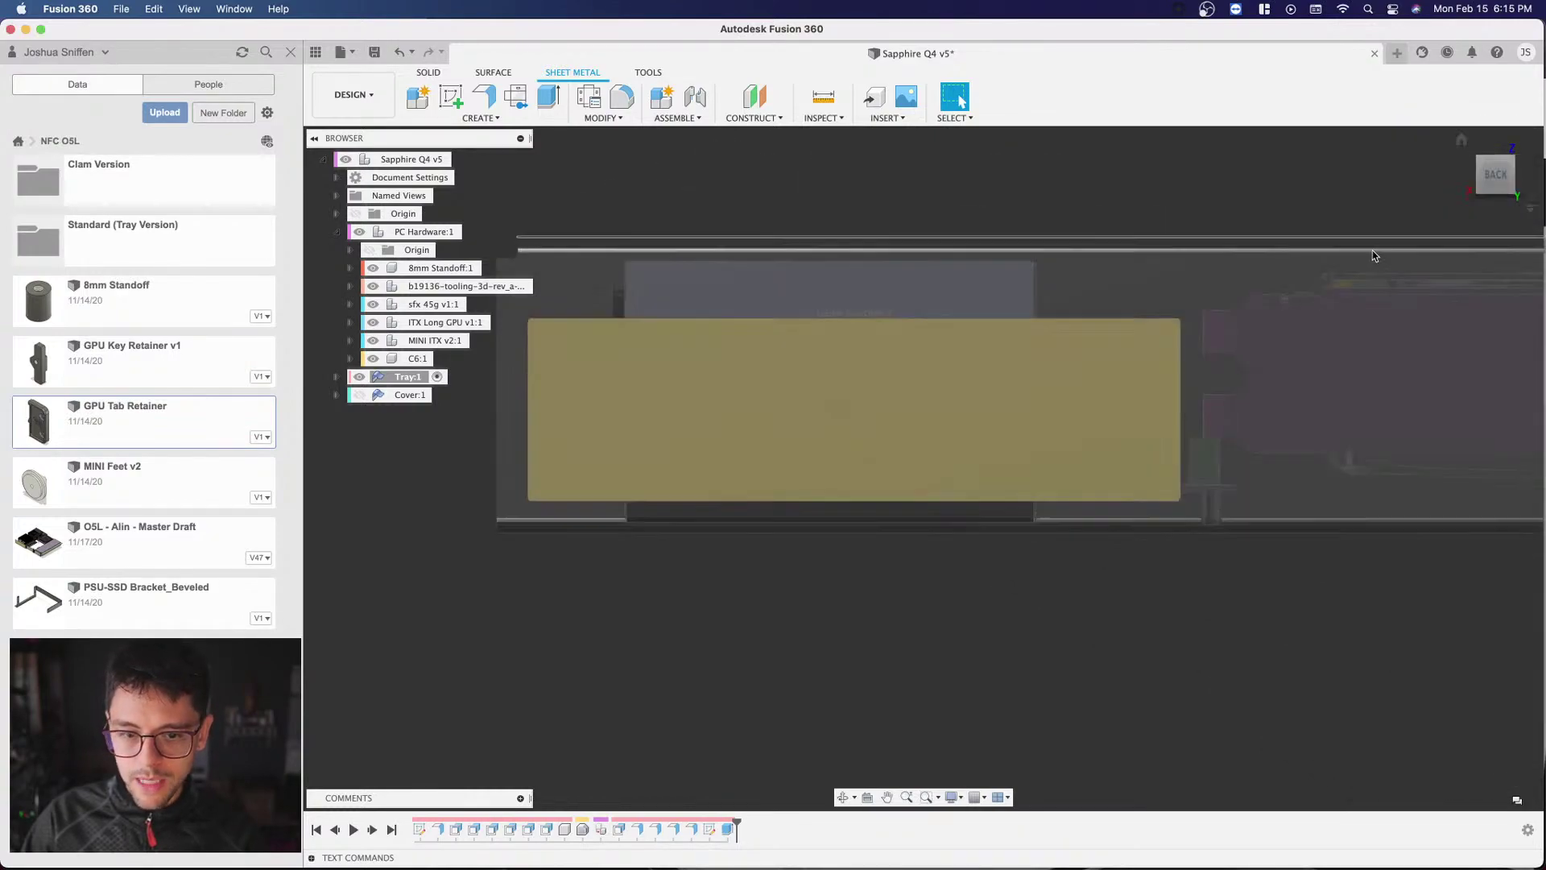
{"action": "middle_click_drag", "start_coordinate": [921, 466], "coordinate": [1092, 417], "text": "shift"}
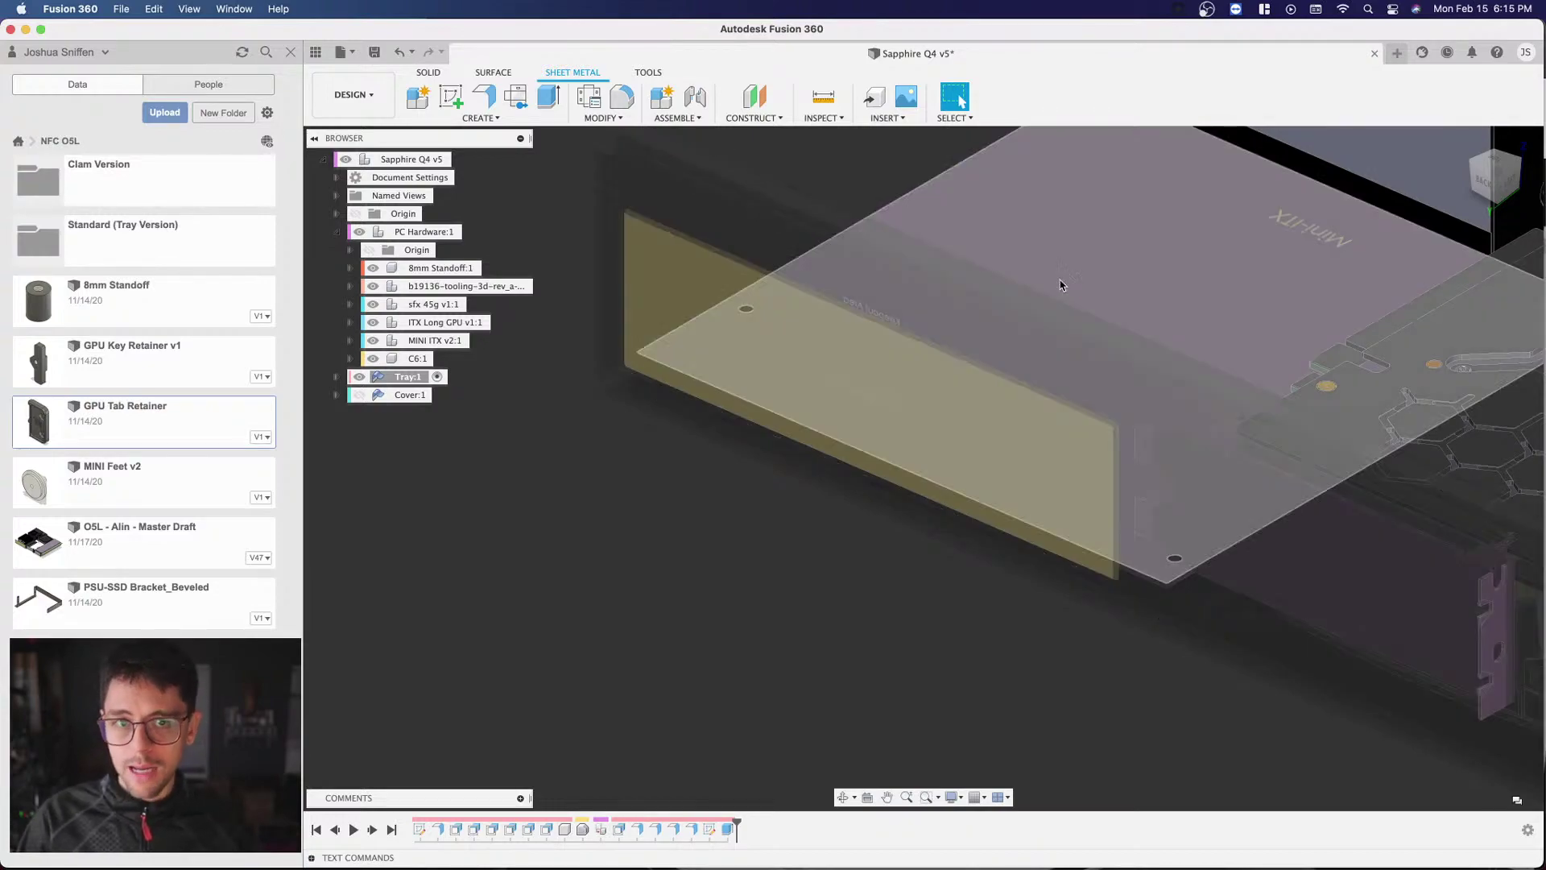
Step: Examine the GPU bracket, standoff and C6 power inlet positions behind the tray's back panel
{"action": "scroll", "coordinate": [1368, 219], "scroll_direction": "down", "scroll_amount": 5}
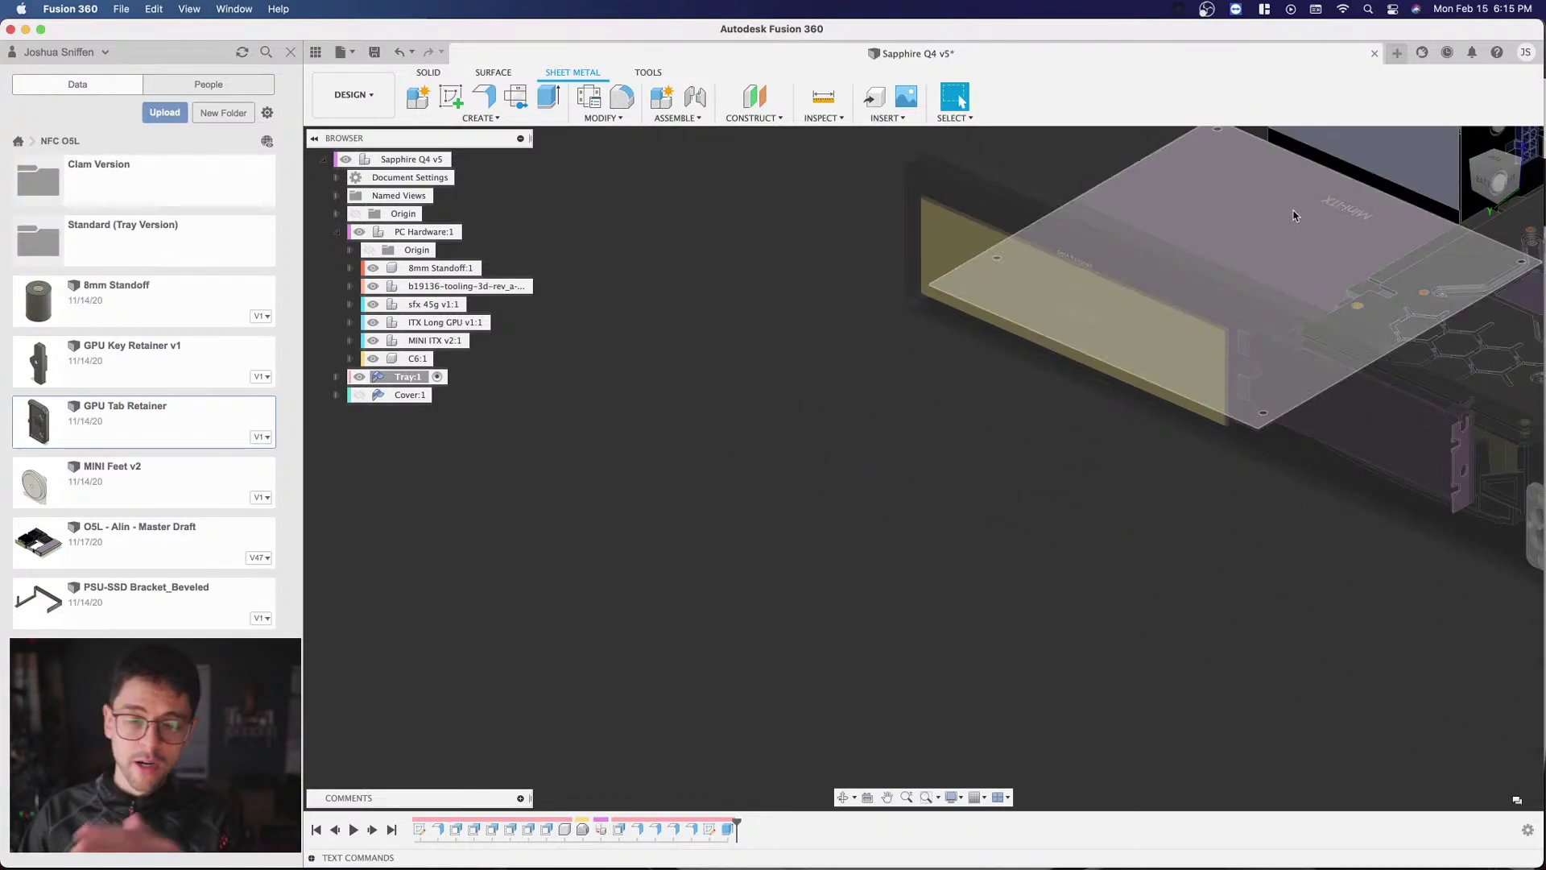
{"action": "scroll", "coordinate": [1116, 251], "scroll_direction": "down", "scroll_amount": 5}
{"action": "scroll", "coordinate": [1111, 248], "scroll_direction": "up", "scroll_amount": 5}
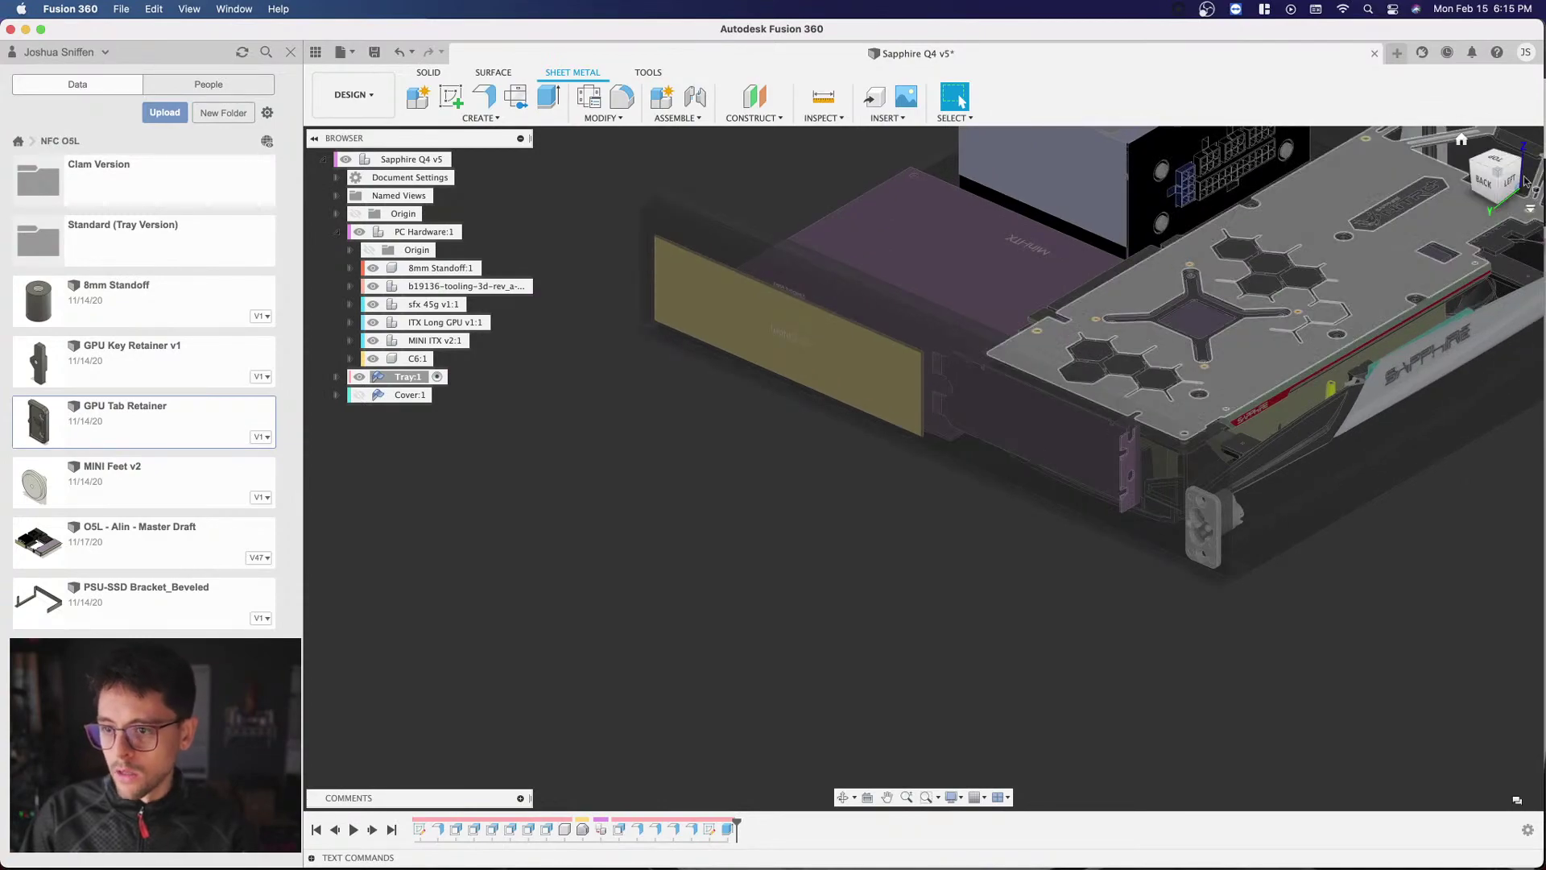
{"action": "left_click", "coordinate": [1482, 190]}
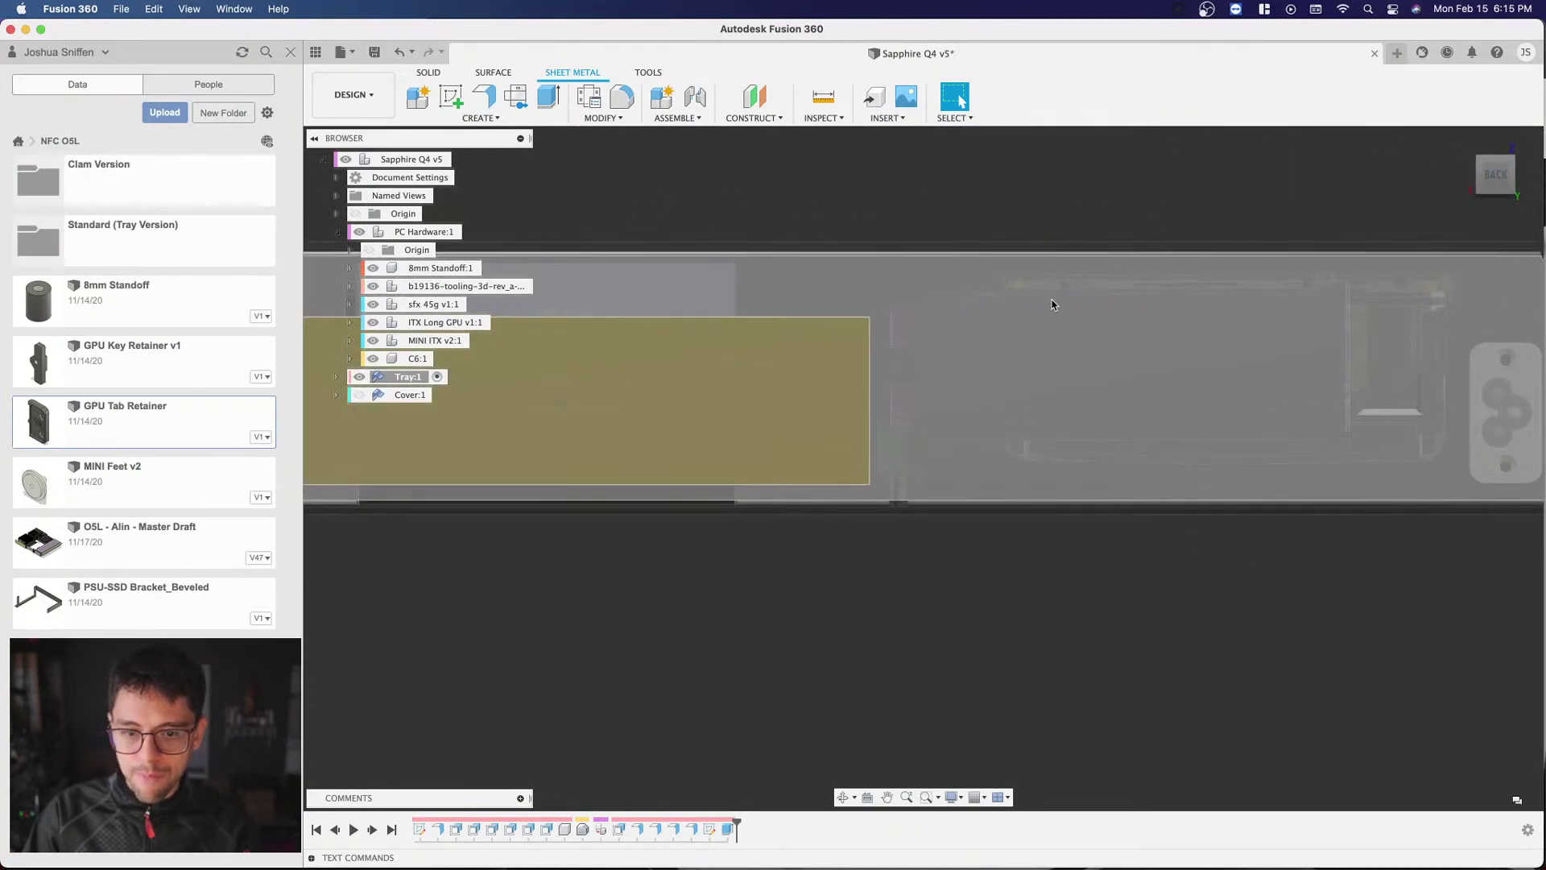
{"action": "scroll", "coordinate": [825, 301], "scroll_direction": "down", "scroll_amount": 3}
{"action": "scroll", "coordinate": [939, 248], "scroll_direction": "up", "scroll_amount": 5}
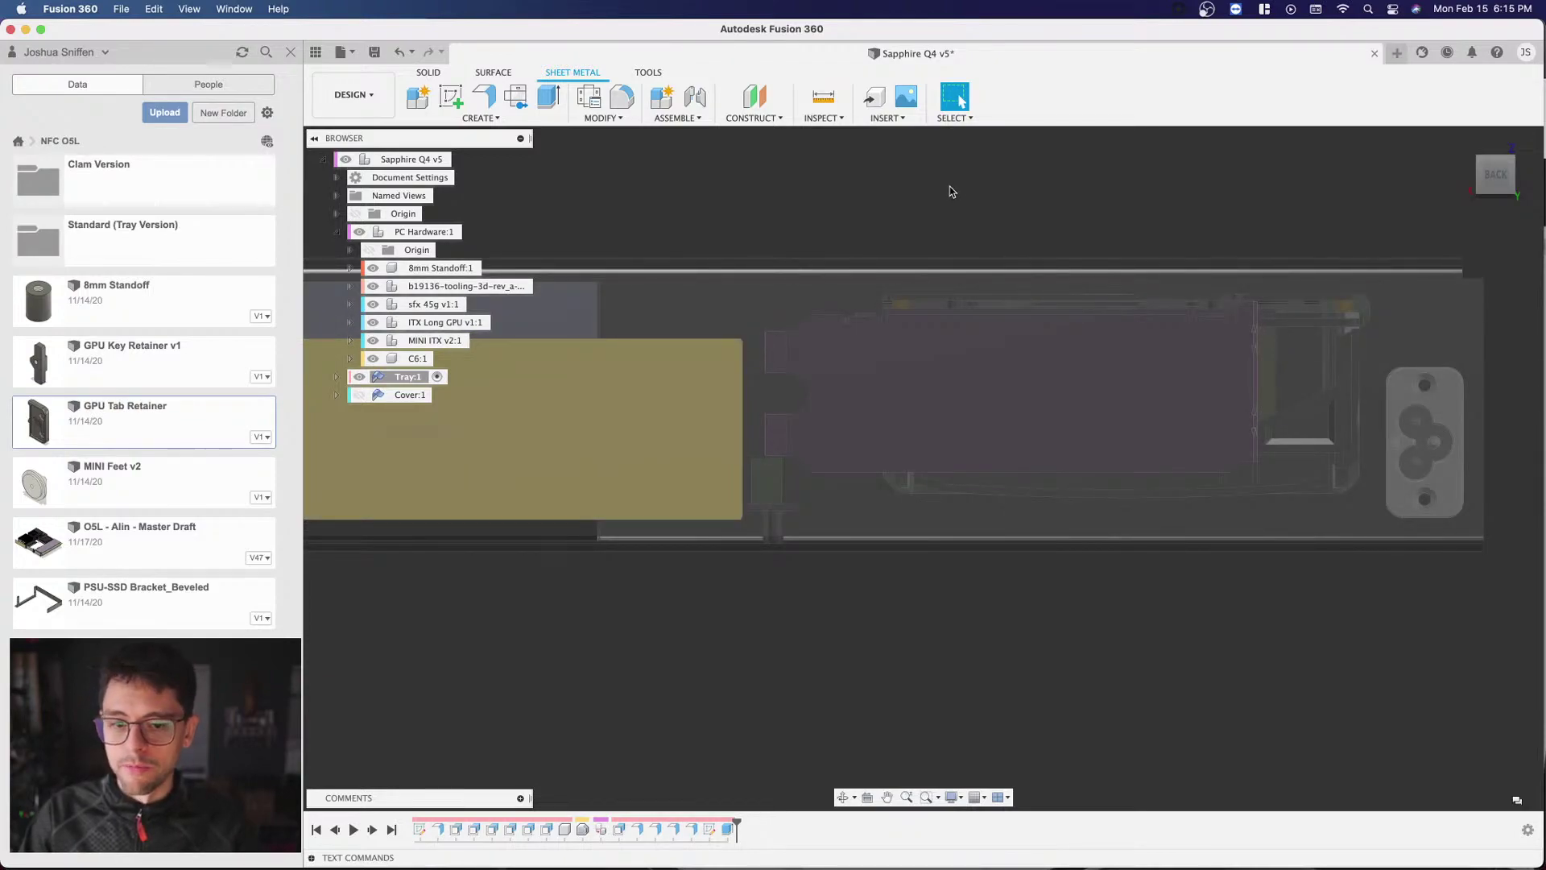
{"action": "scroll", "coordinate": [945, 189], "scroll_direction": "up", "scroll_amount": 1}
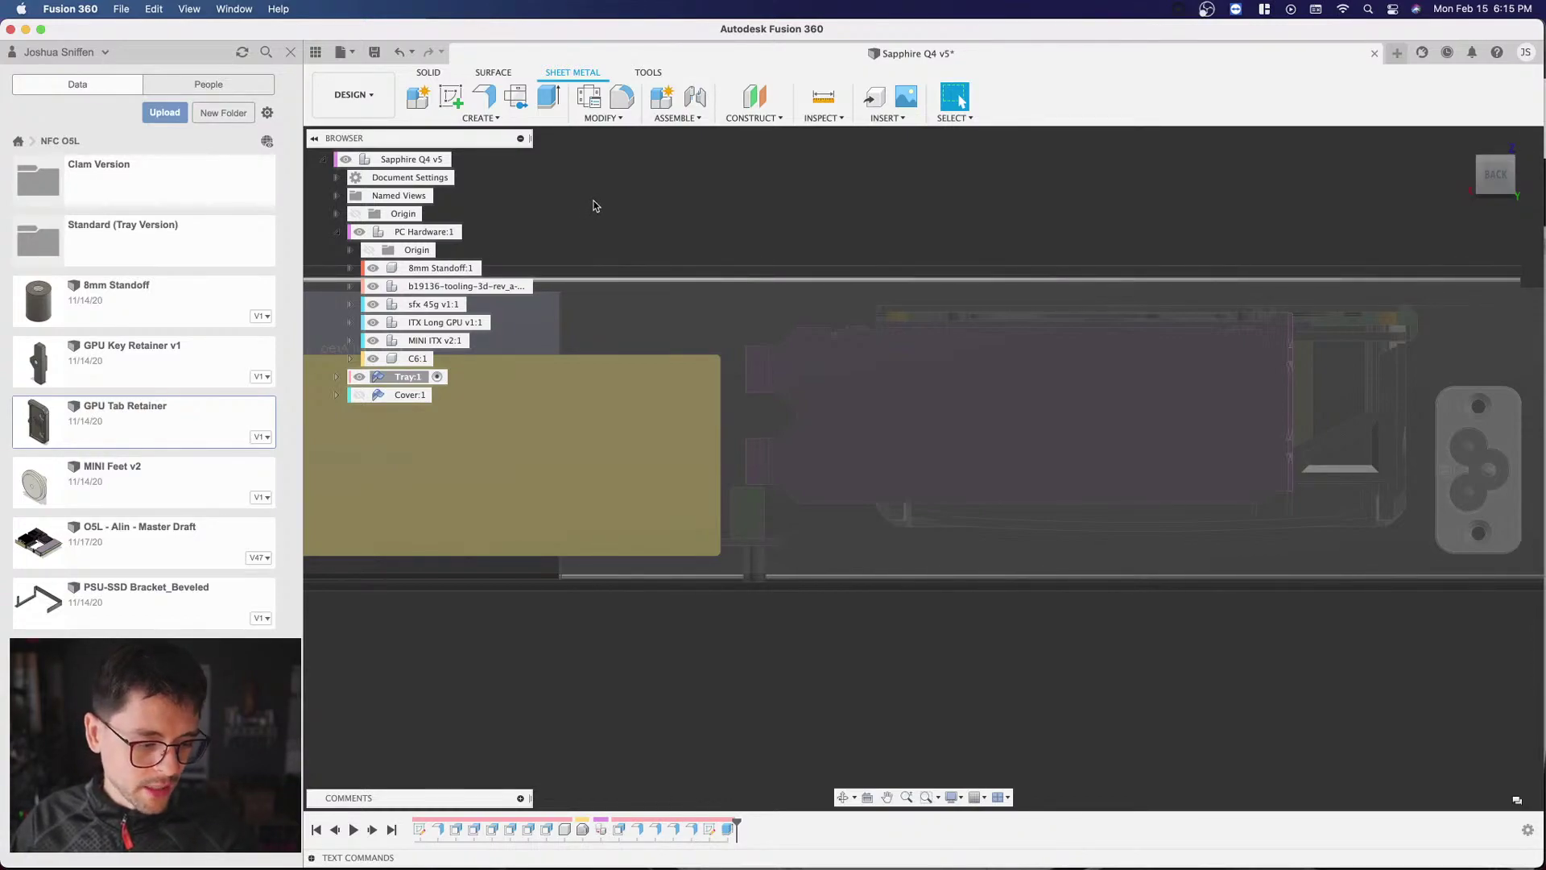
{"action": "scroll", "coordinate": [601, 208], "scroll_direction": "down", "scroll_amount": 3}
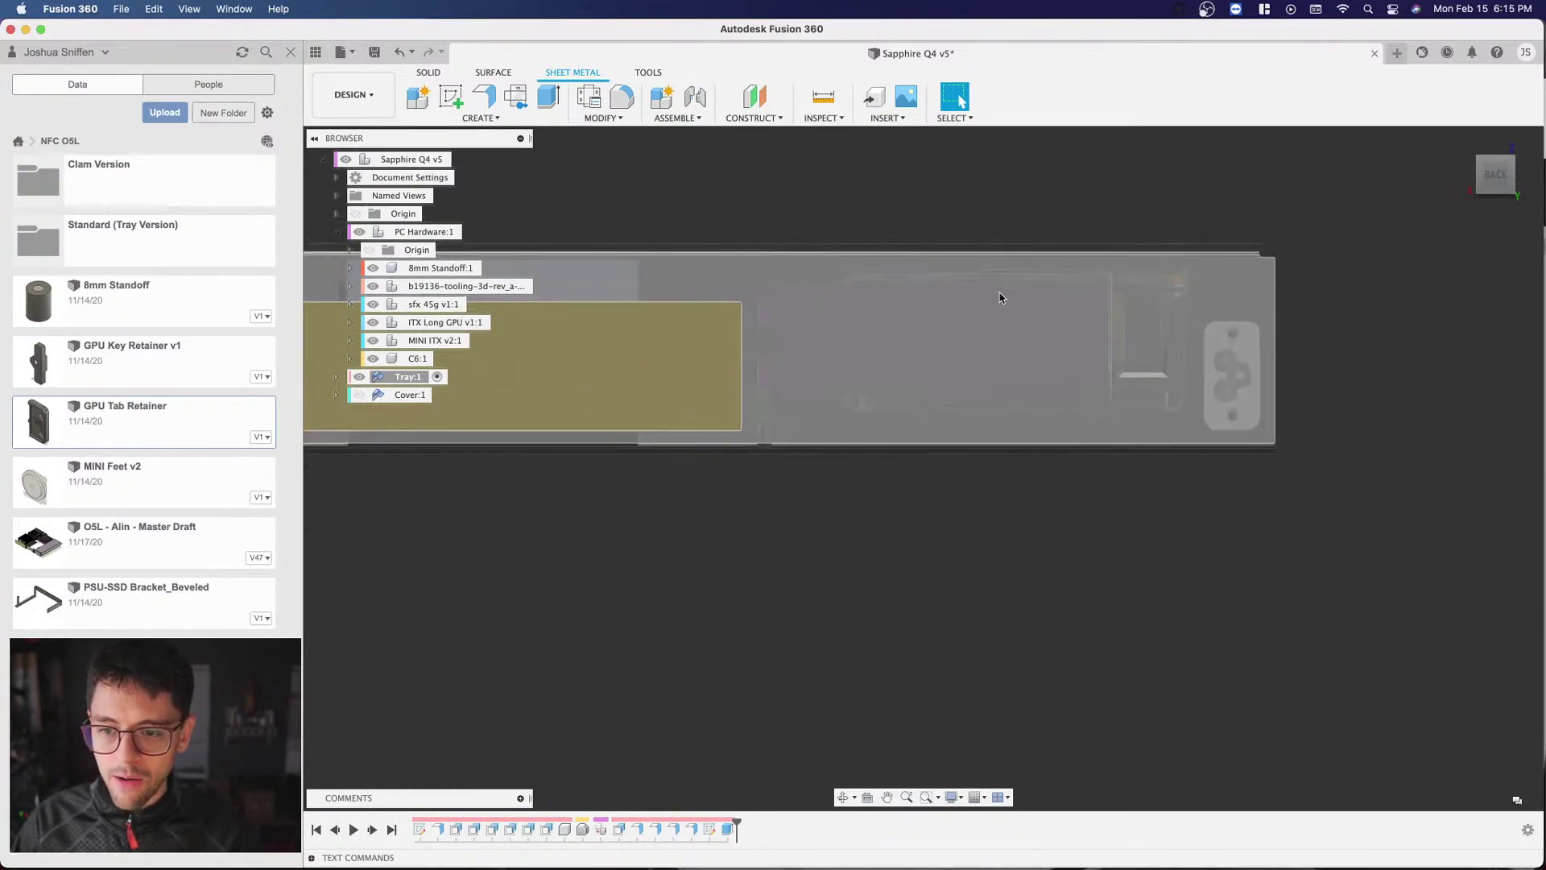
{"action": "scroll", "coordinate": [758, 189], "scroll_direction": "up", "scroll_amount": 3}
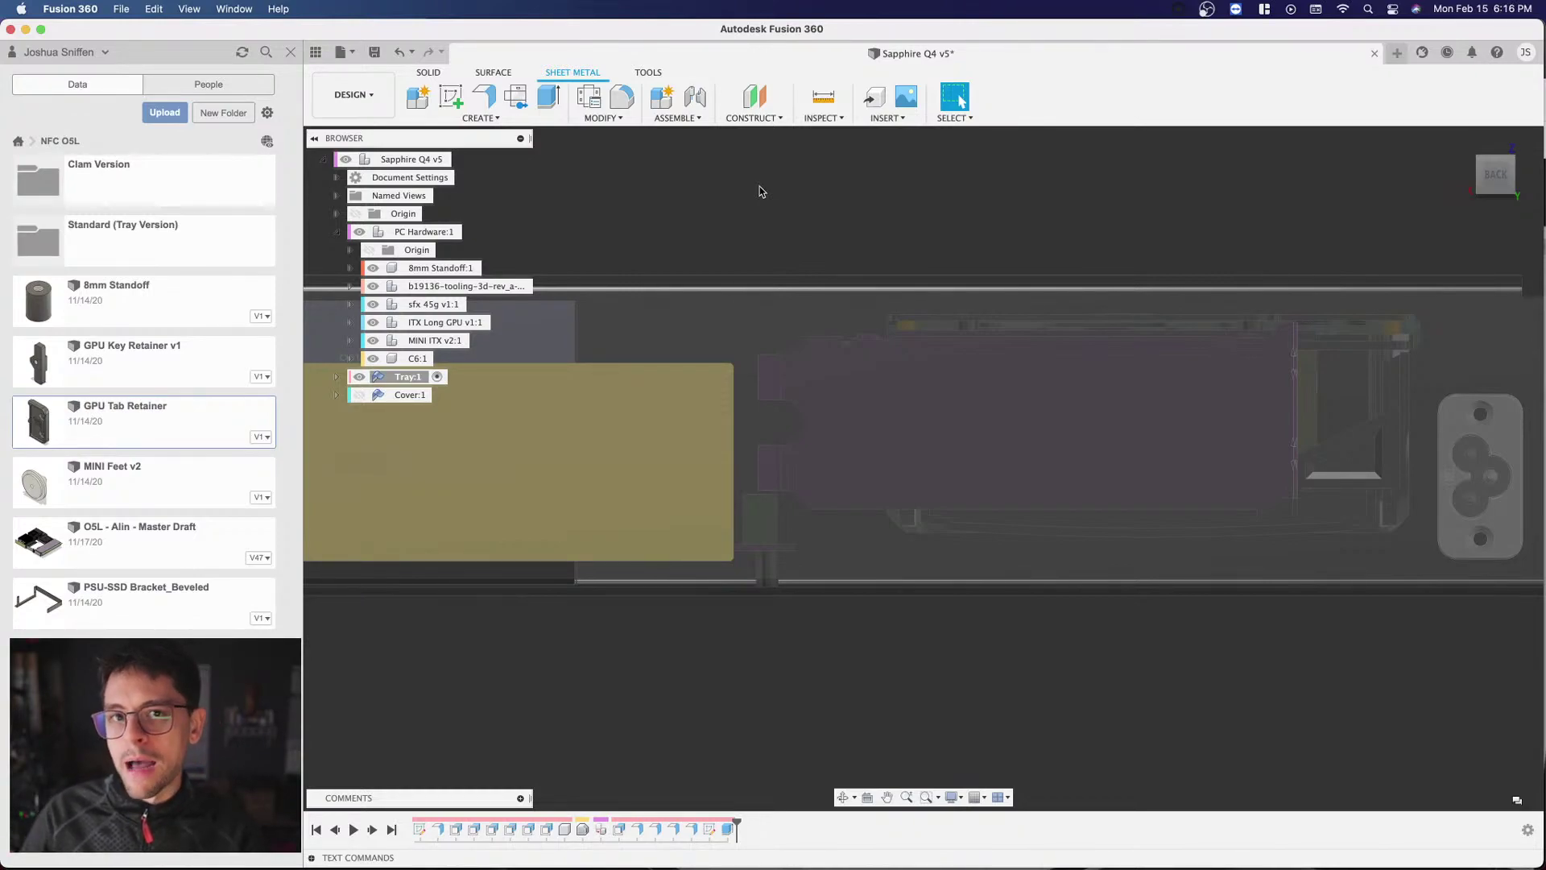
Step: Create a new sketch on the outer face of the tray's back panel, over the GPU bracket area
{"action": "left_click", "coordinate": [451, 96]}
{"action": "left_click", "coordinate": [780, 345]}
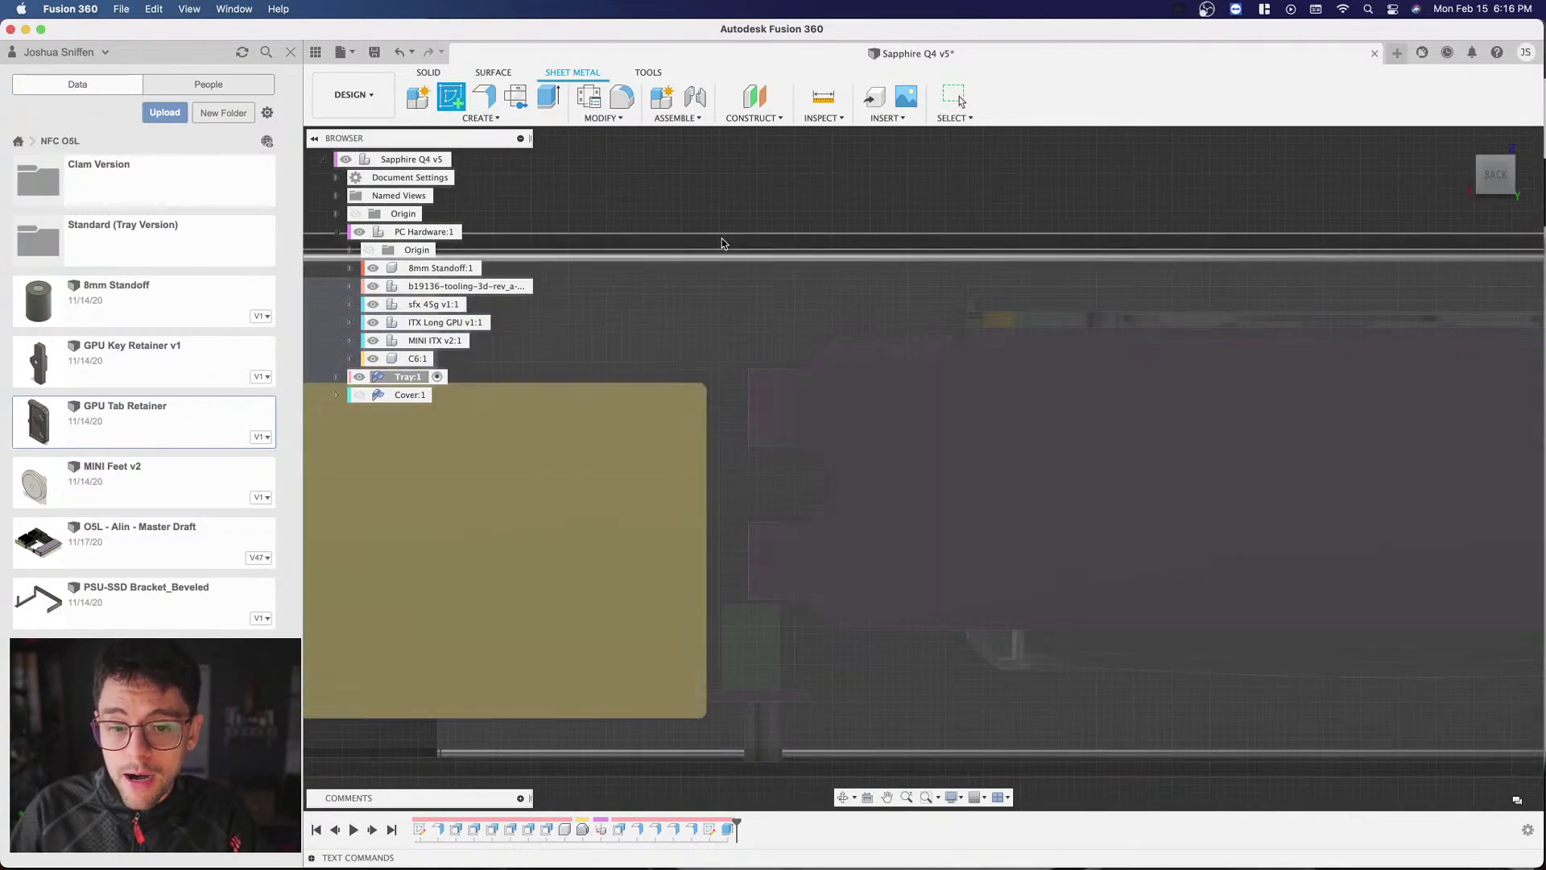
{"action": "scroll", "coordinate": [886, 314], "scroll_direction": "down", "scroll_amount": 3}
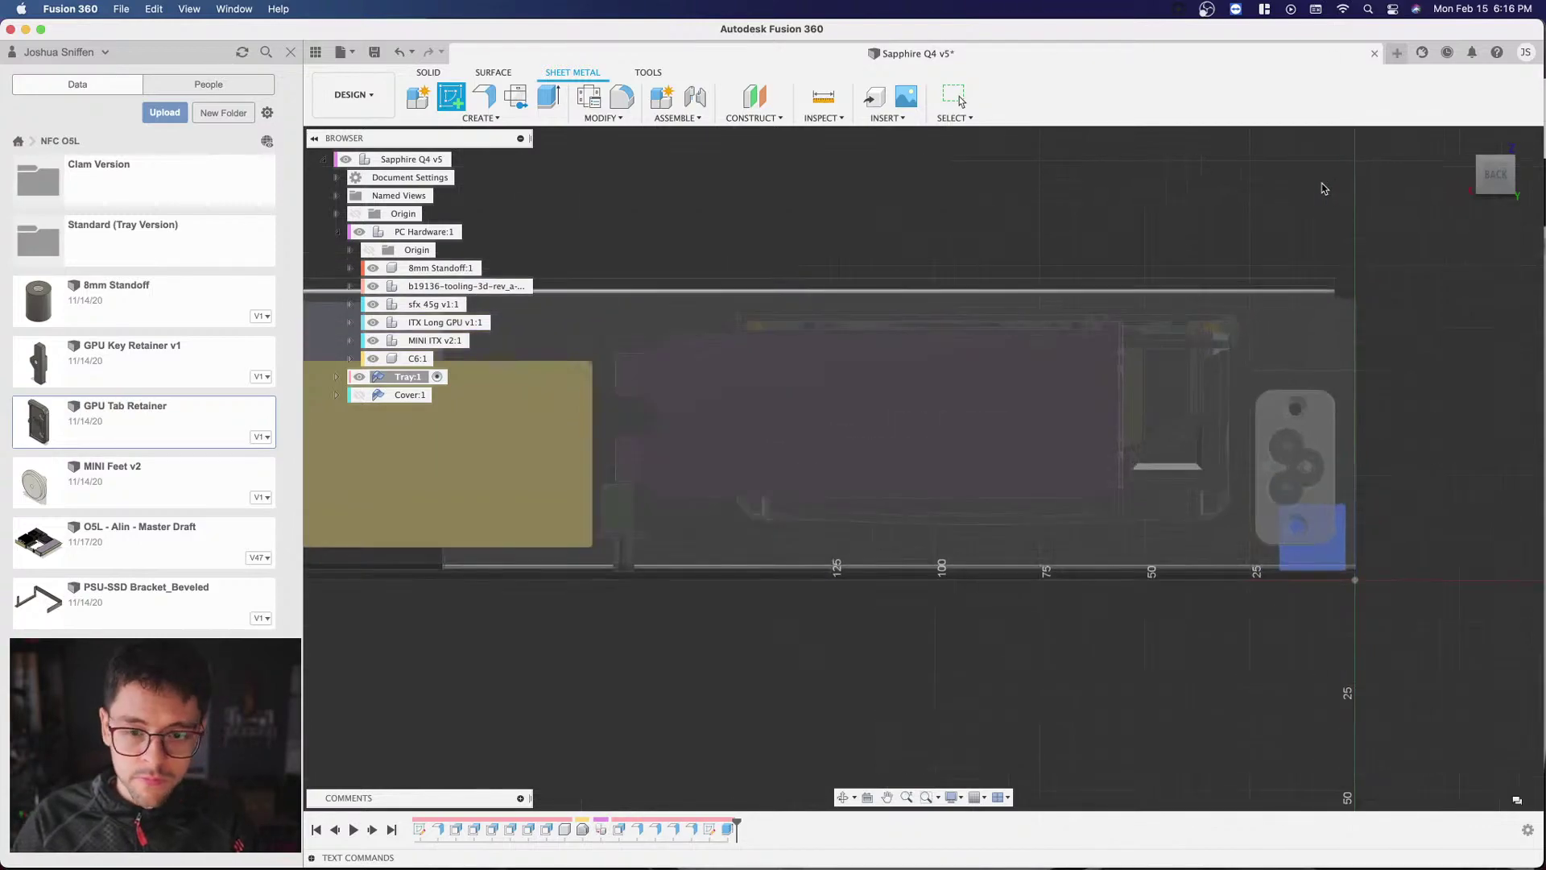
{"action": "scroll", "coordinate": [853, 273], "scroll_direction": "up", "scroll_amount": 3}
{"action": "scroll", "coordinate": [766, 295], "scroll_direction": "up", "scroll_amount": 1}
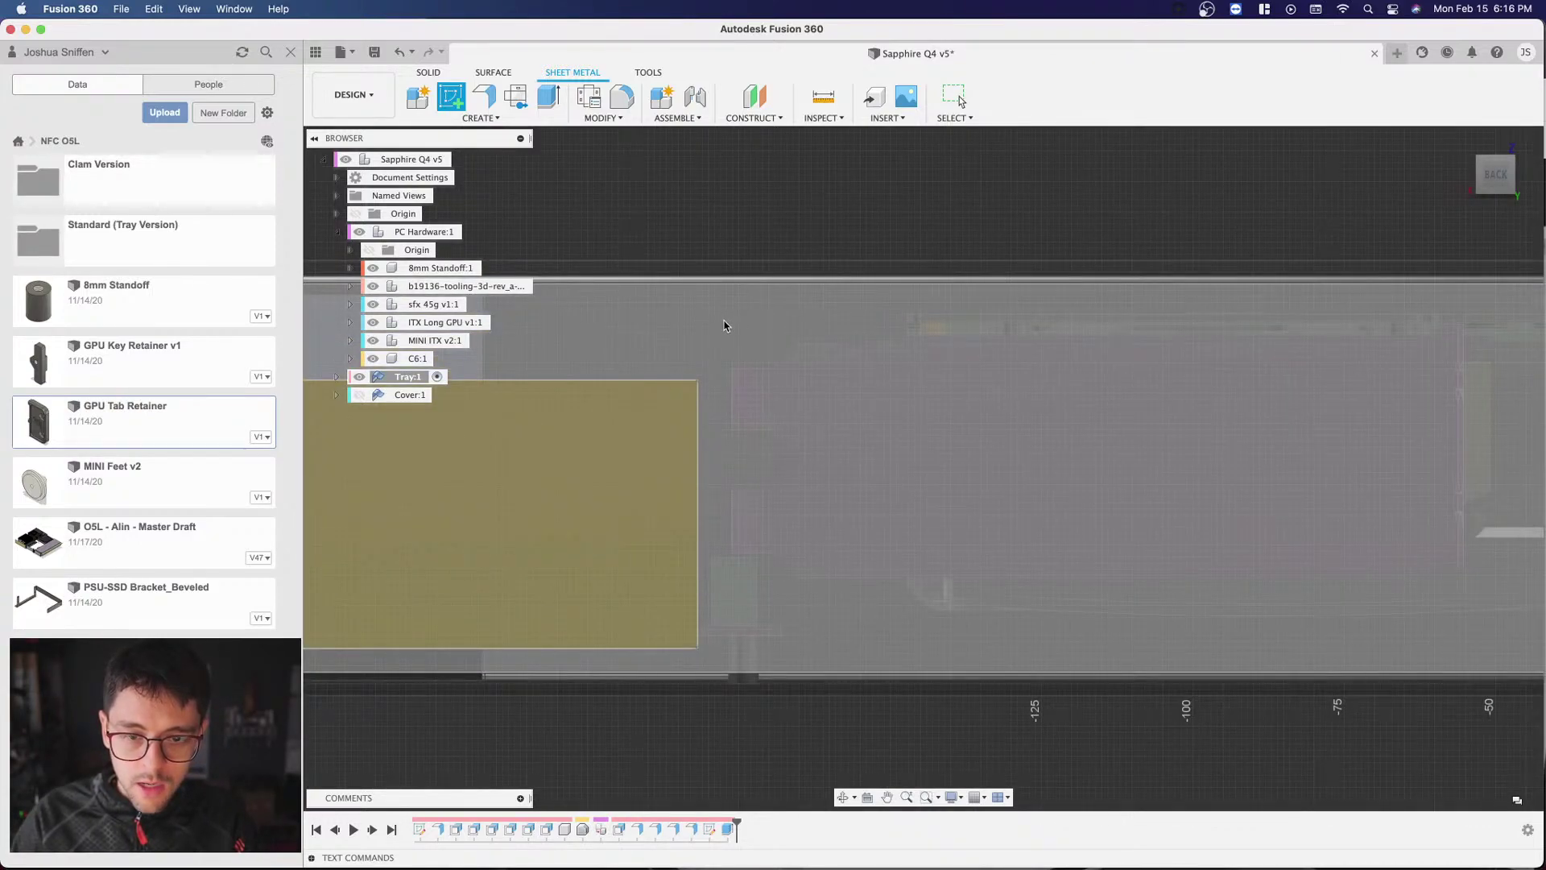
{"action": "left_click", "coordinate": [788, 297]}
{"action": "scroll", "coordinate": [746, 234], "scroll_direction": "up", "scroll_amount": 5}
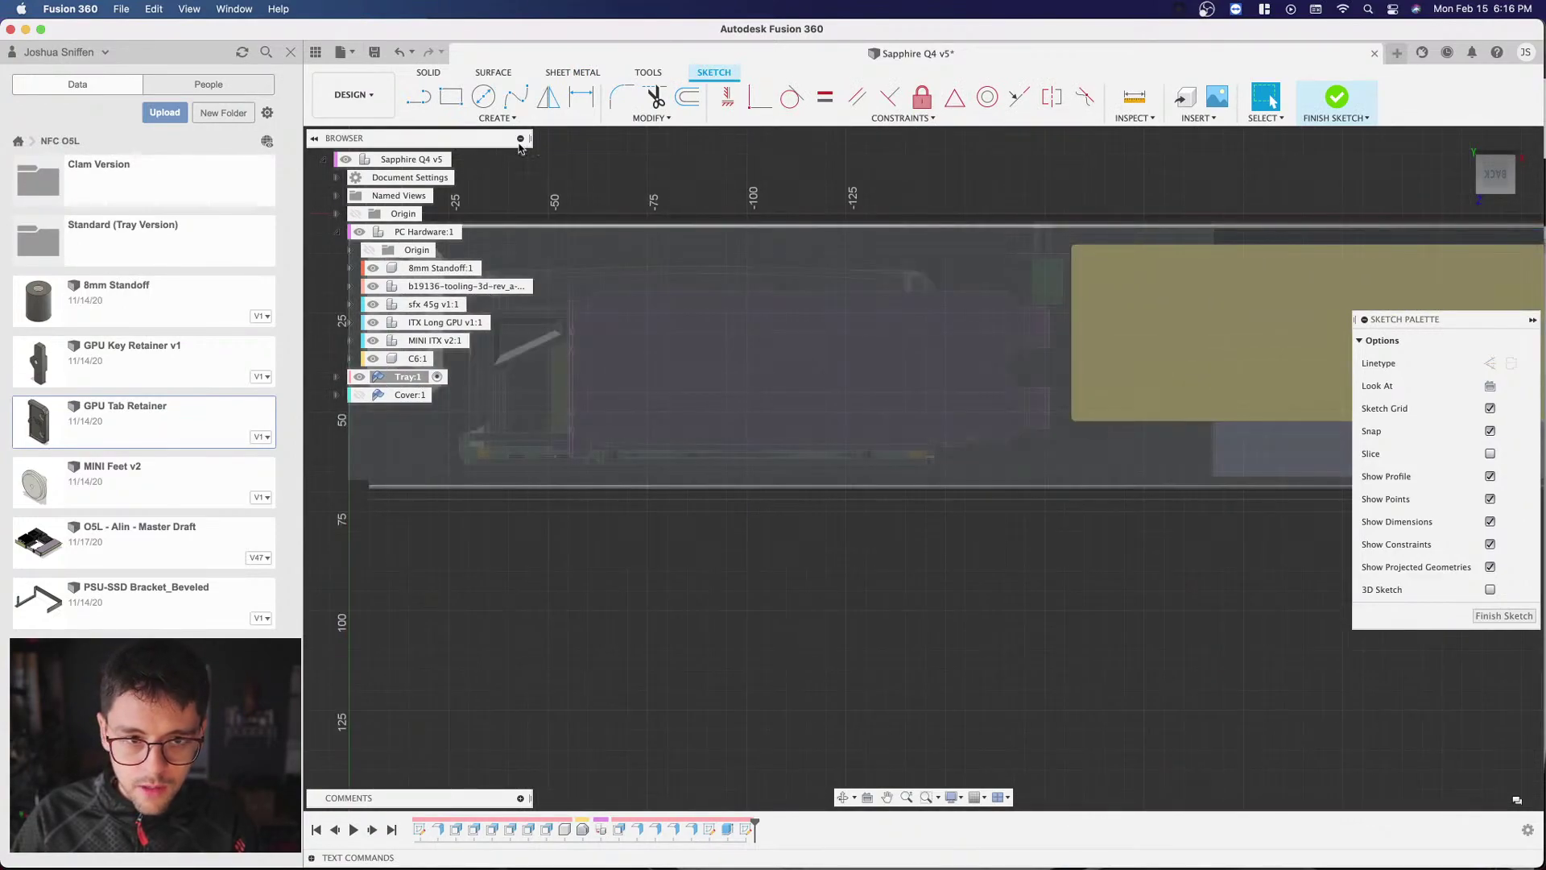
Step: Sketch a two-point rectangle 100 mm long and 14 mm high over the GPU bracket, starting near its chamfered corner beside the standoff
{"action": "left_click", "coordinate": [451, 97]}
{"action": "scroll", "coordinate": [939, 338], "scroll_direction": "up", "scroll_amount": 3}
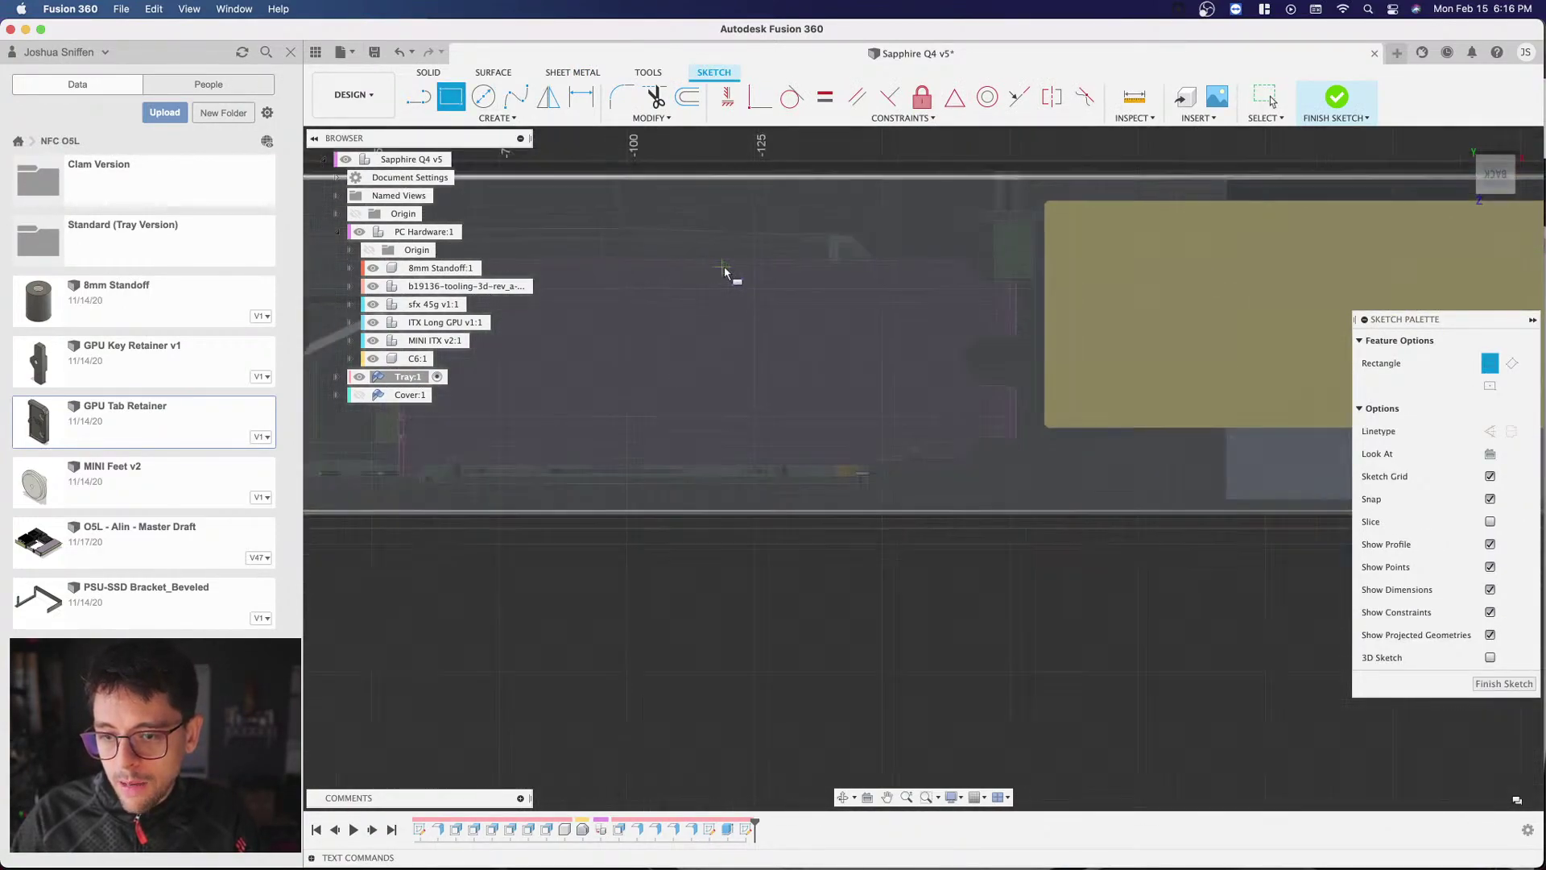
{"action": "scroll", "coordinate": [958, 282], "scroll_direction": "up", "scroll_amount": 4}
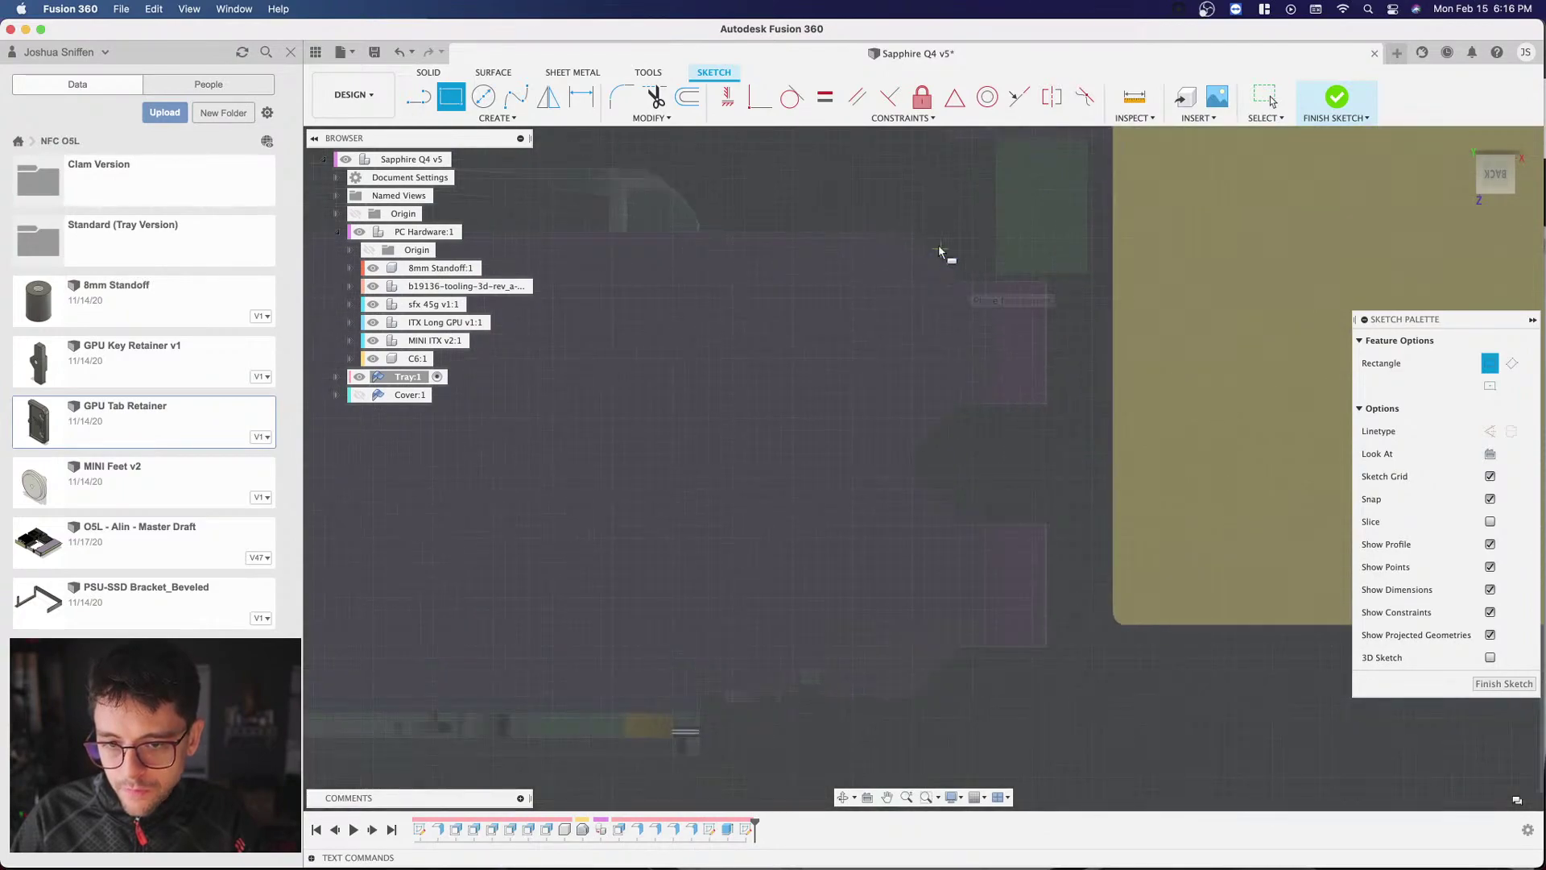
{"action": "scroll", "coordinate": [946, 242], "scroll_direction": "up", "scroll_amount": 2}
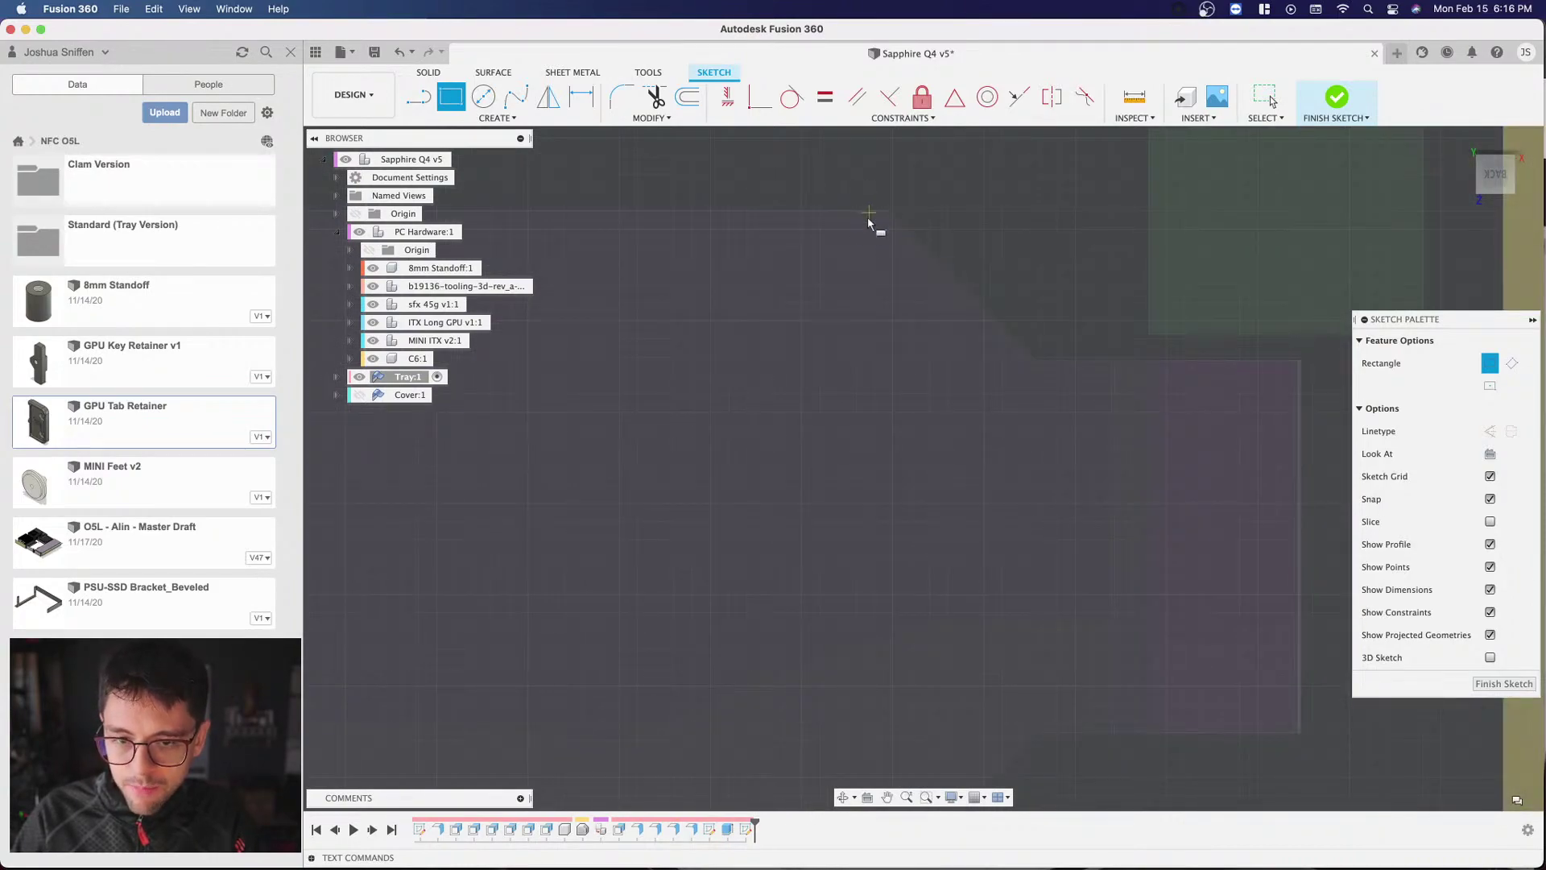
{"action": "scroll", "coordinate": [797, 246], "scroll_direction": "down", "scroll_amount": 3}
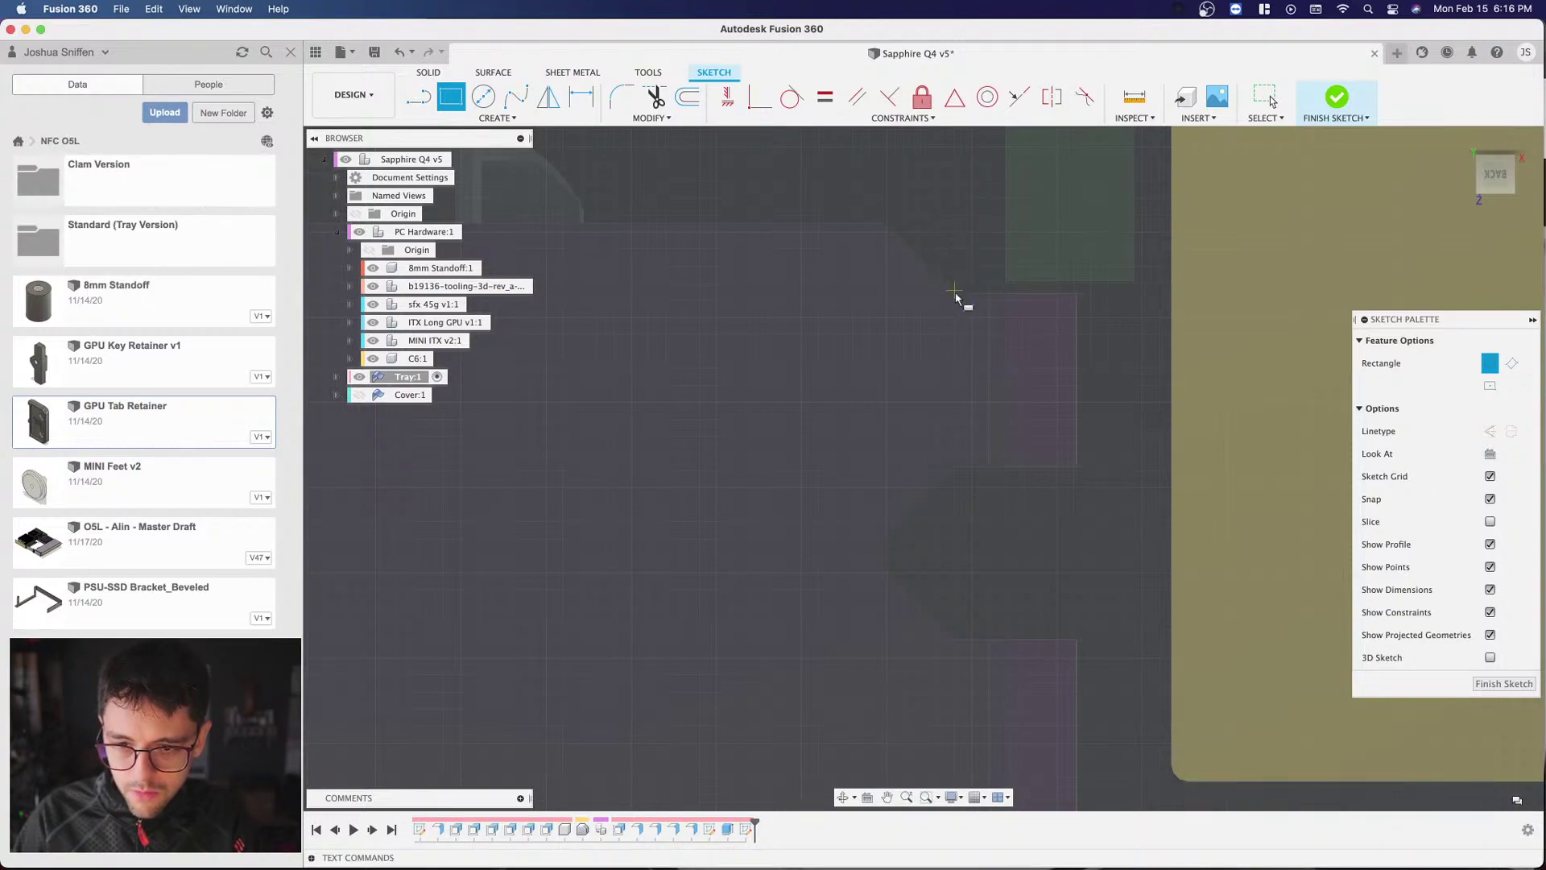
{"action": "left_click", "coordinate": [956, 238]}
{"action": "scroll", "coordinate": [838, 274], "scroll_direction": "down", "scroll_amount": 3}
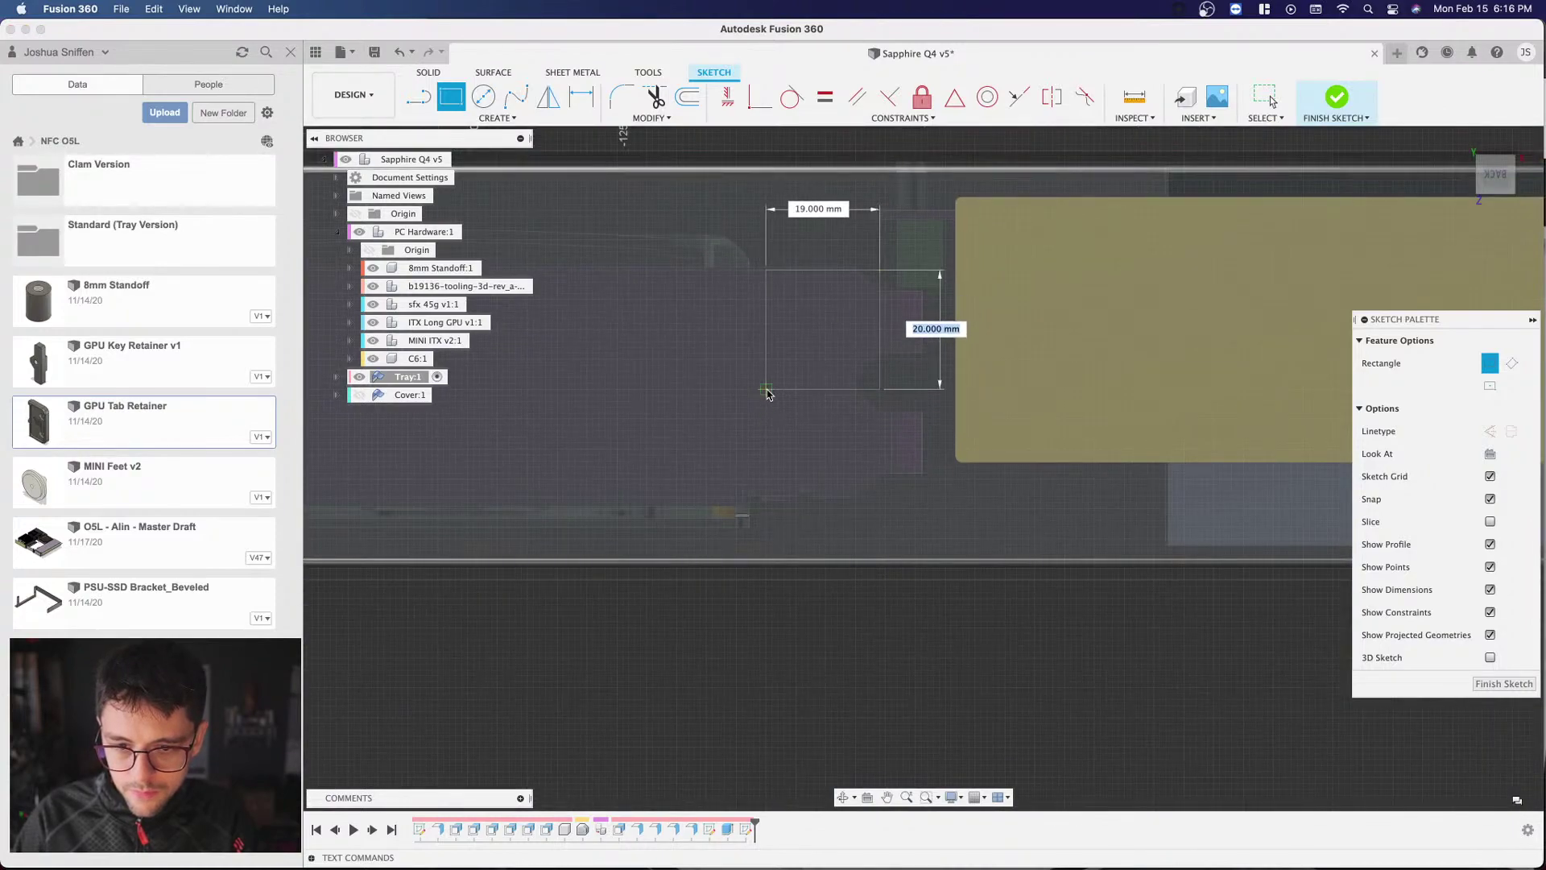
{"action": "scroll", "coordinate": [781, 386], "scroll_direction": "up", "scroll_amount": 3}
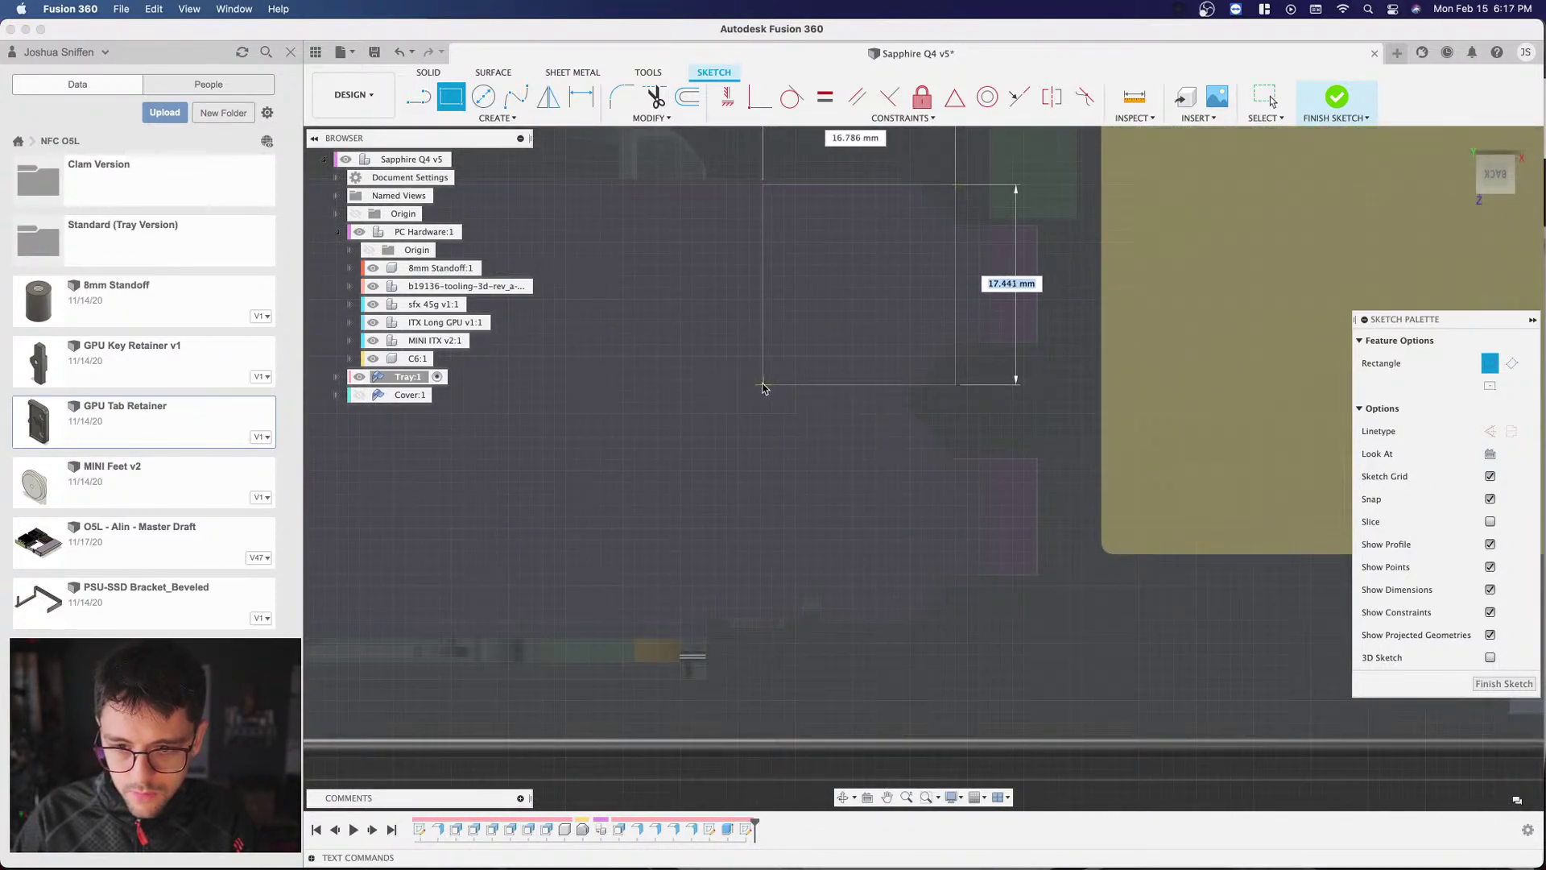
{"action": "scroll", "coordinate": [769, 386], "scroll_direction": "down", "scroll_amount": 10}
{"action": "scroll", "coordinate": [653, 391], "scroll_direction": "up", "scroll_amount": 10}
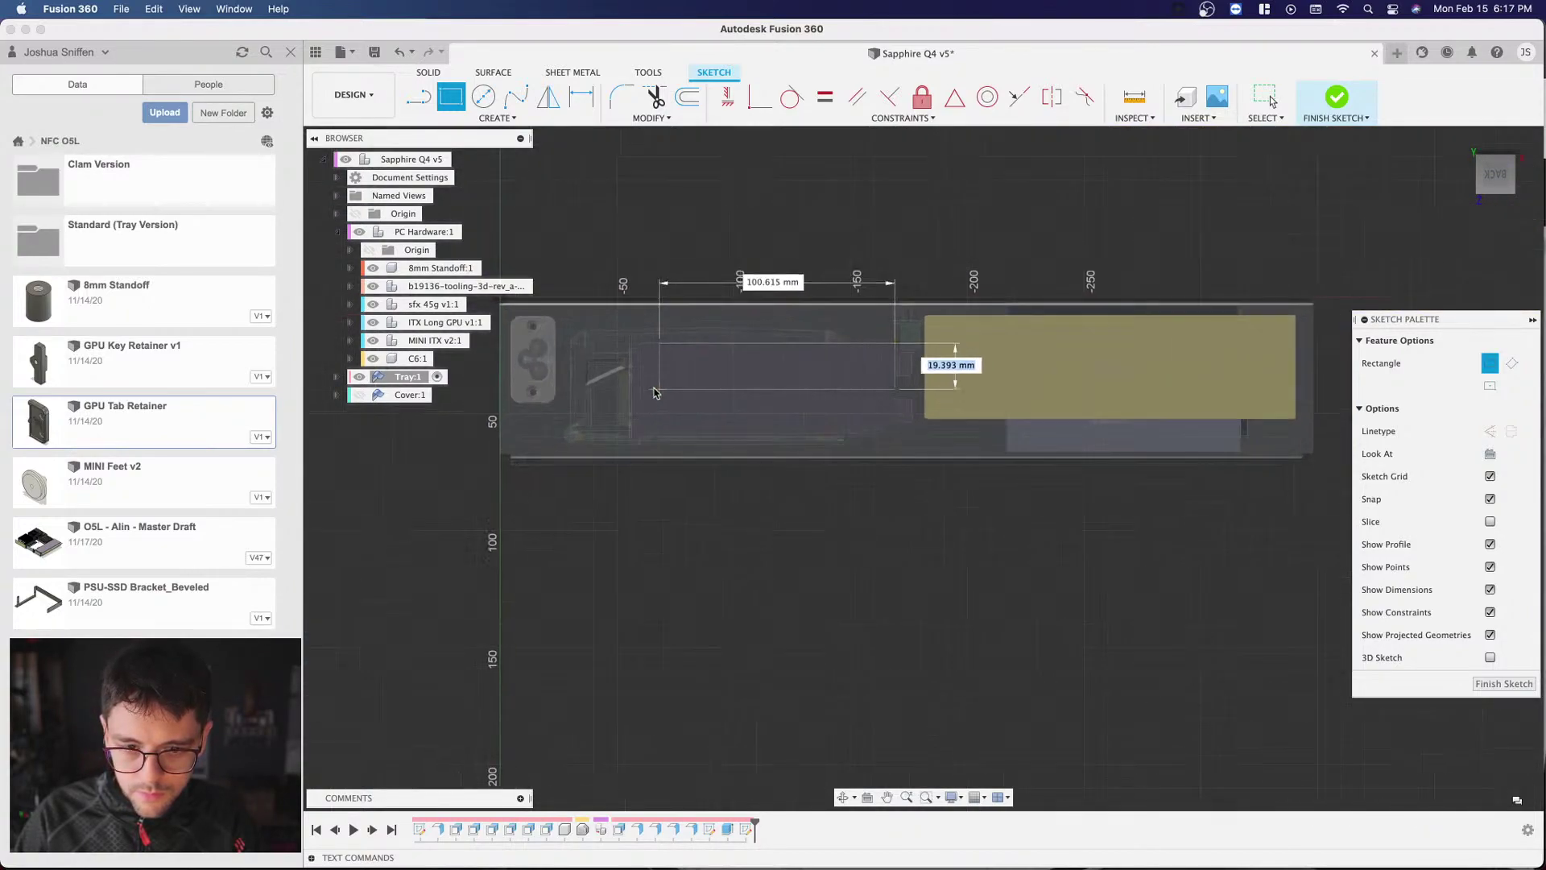
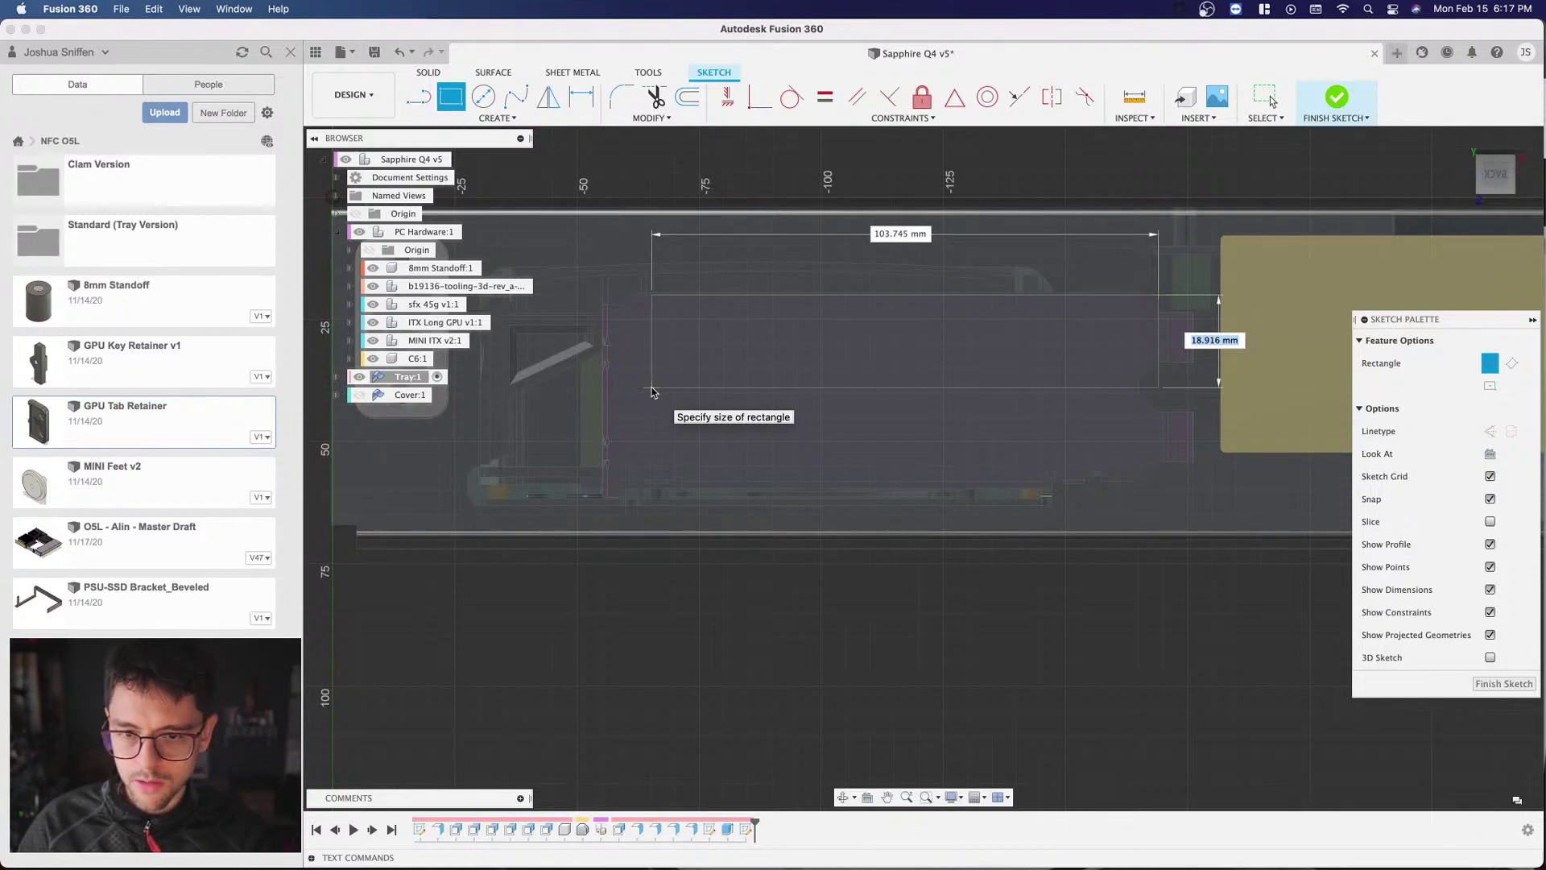
{"action": "type", "text": "1"}
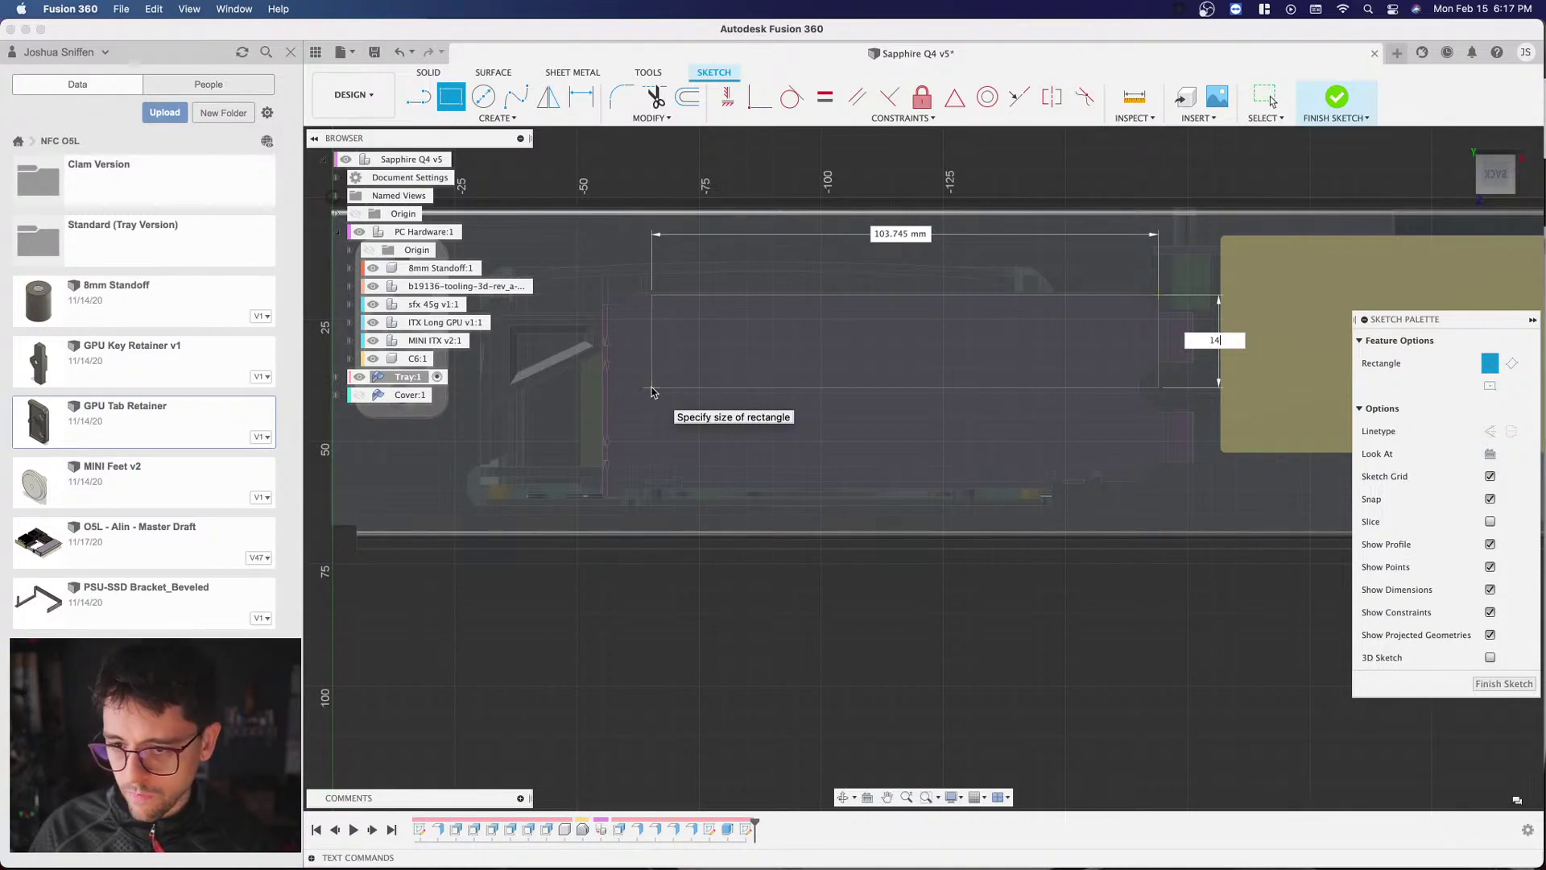
{"action": "type", "text": "4"}
{"action": "key", "text": "Tab"}
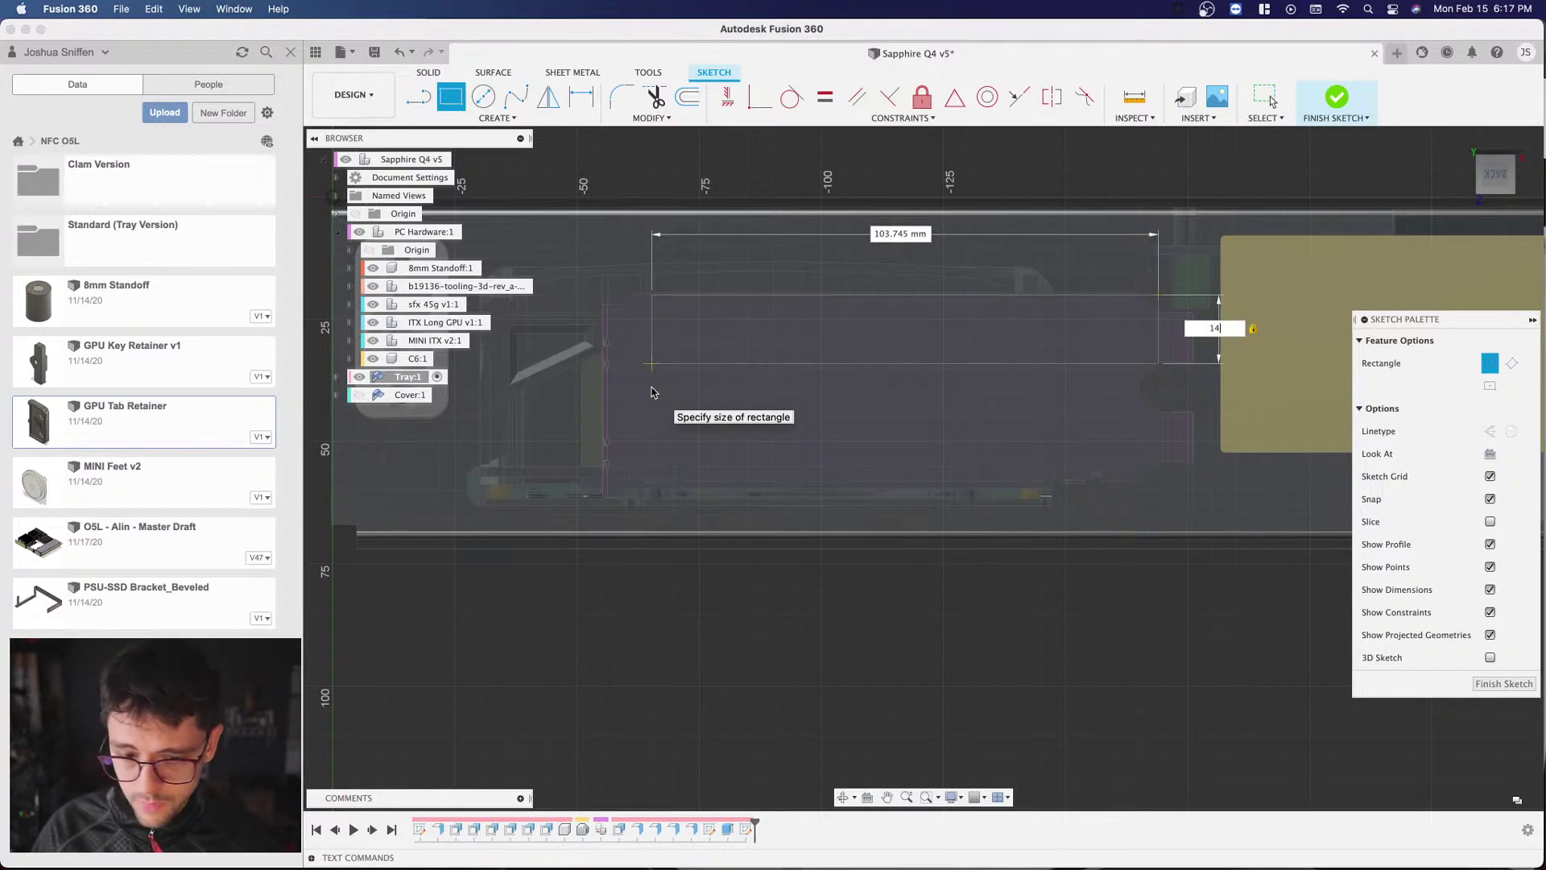
{"action": "type", "text": "100"}
{"action": "key", "text": "Tab"}
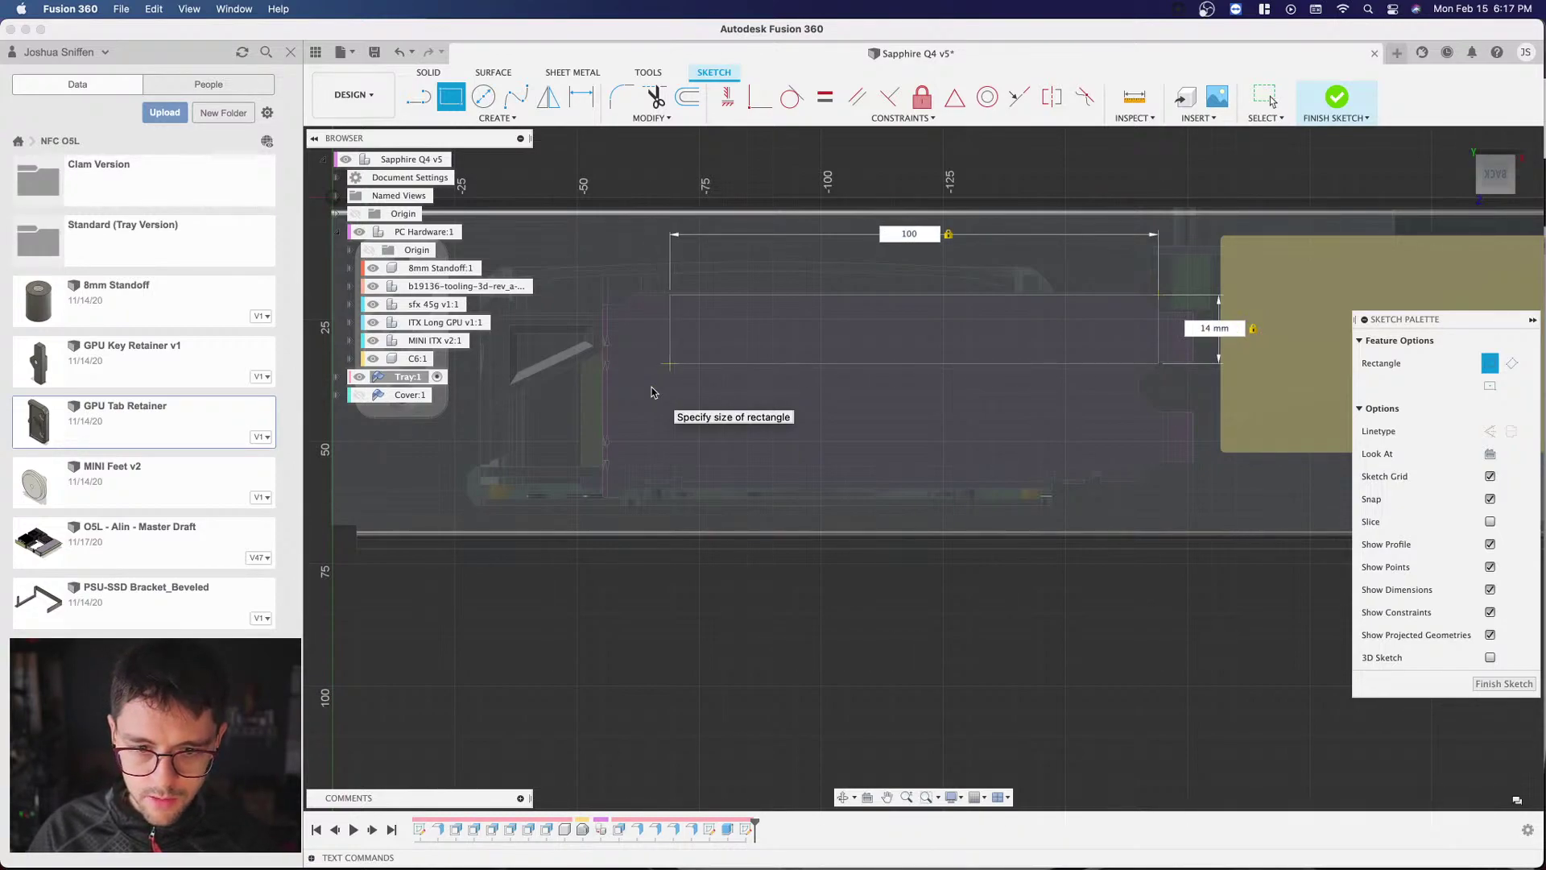
{"action": "key", "text": "Return"}
{"action": "key", "text": "Escape"}
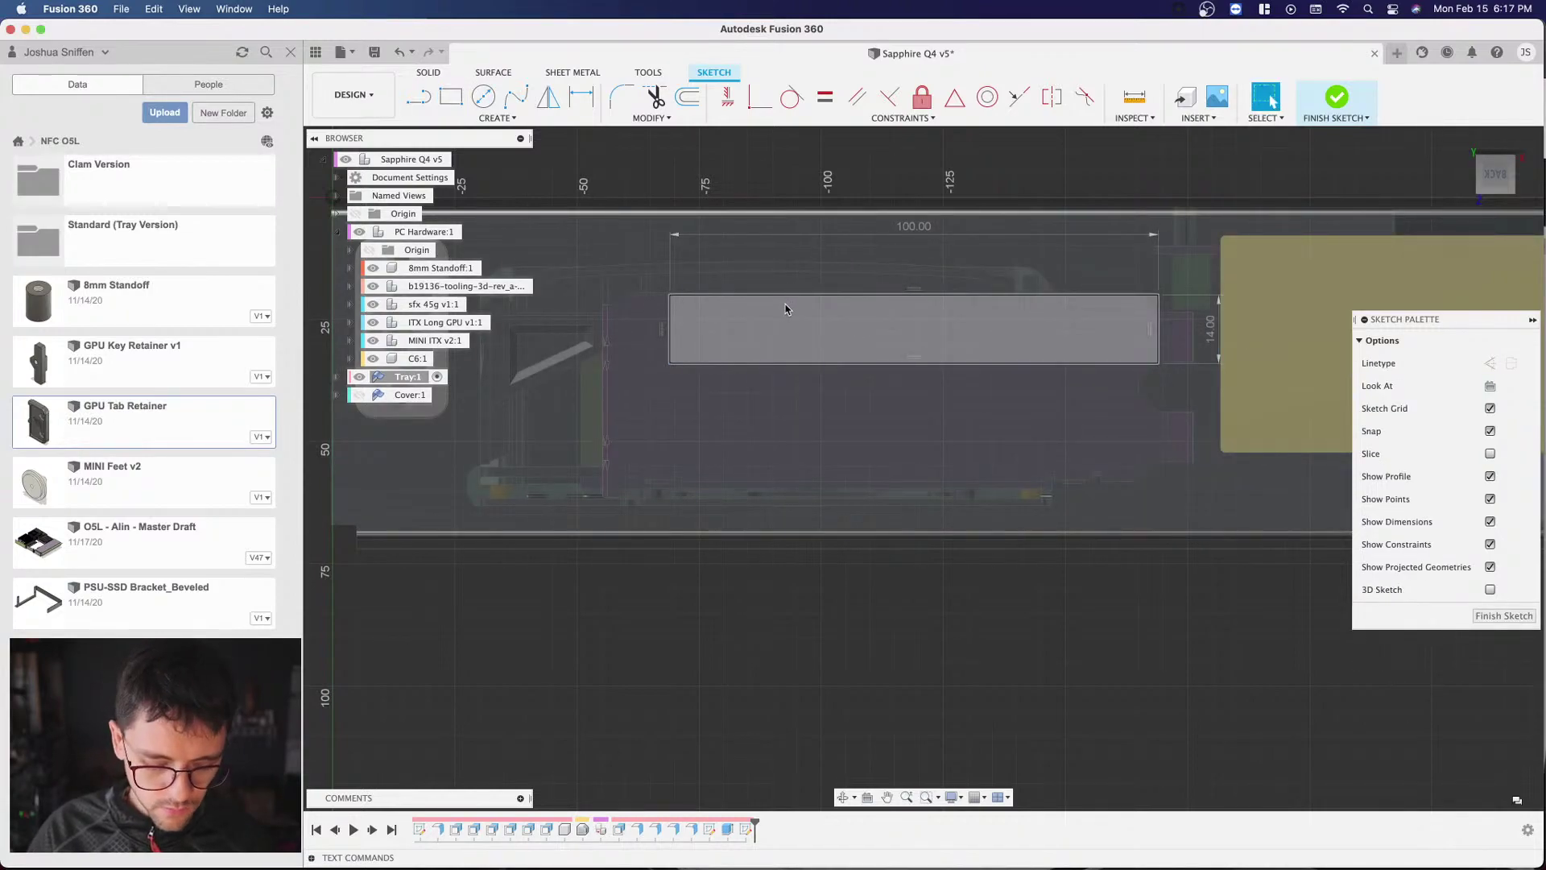
Step: Select the rectangle's four lines for moving and shift them 1.45 mm in Y, comparing their position with the GPU bracket
{"action": "scroll", "coordinate": [775, 297], "scroll_direction": "up", "scroll_amount": 2}
{"action": "key", "text": "m"}
{"action": "left_click", "coordinate": [771, 295]}
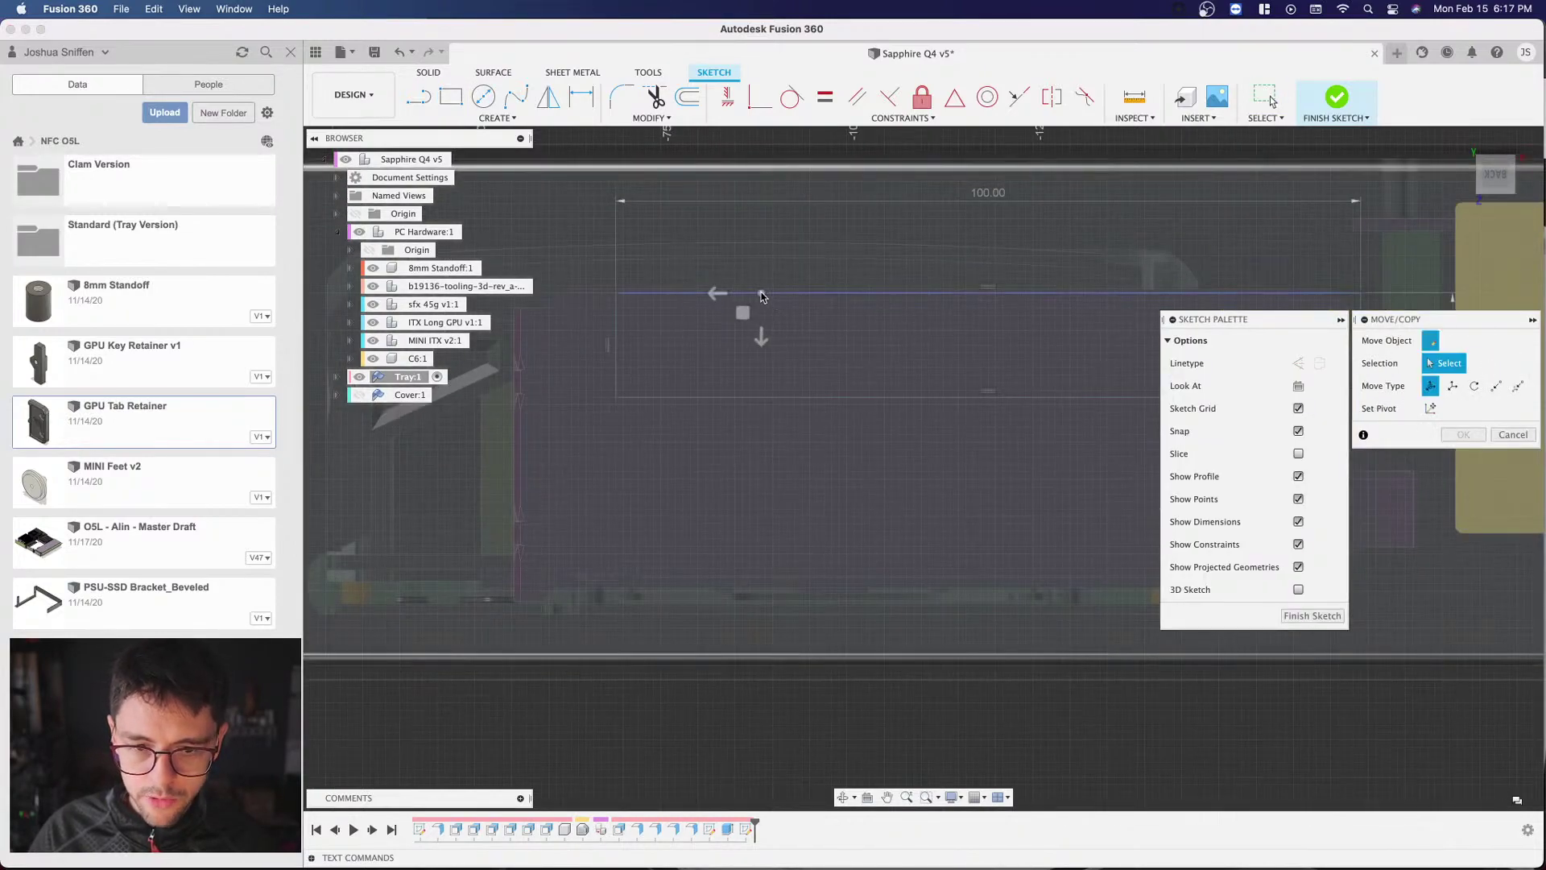
{"action": "left_click", "coordinate": [619, 316]}
{"action": "left_click", "coordinate": [652, 398]}
{"action": "scroll", "coordinate": [652, 398], "scroll_direction": "down", "scroll_amount": 2}
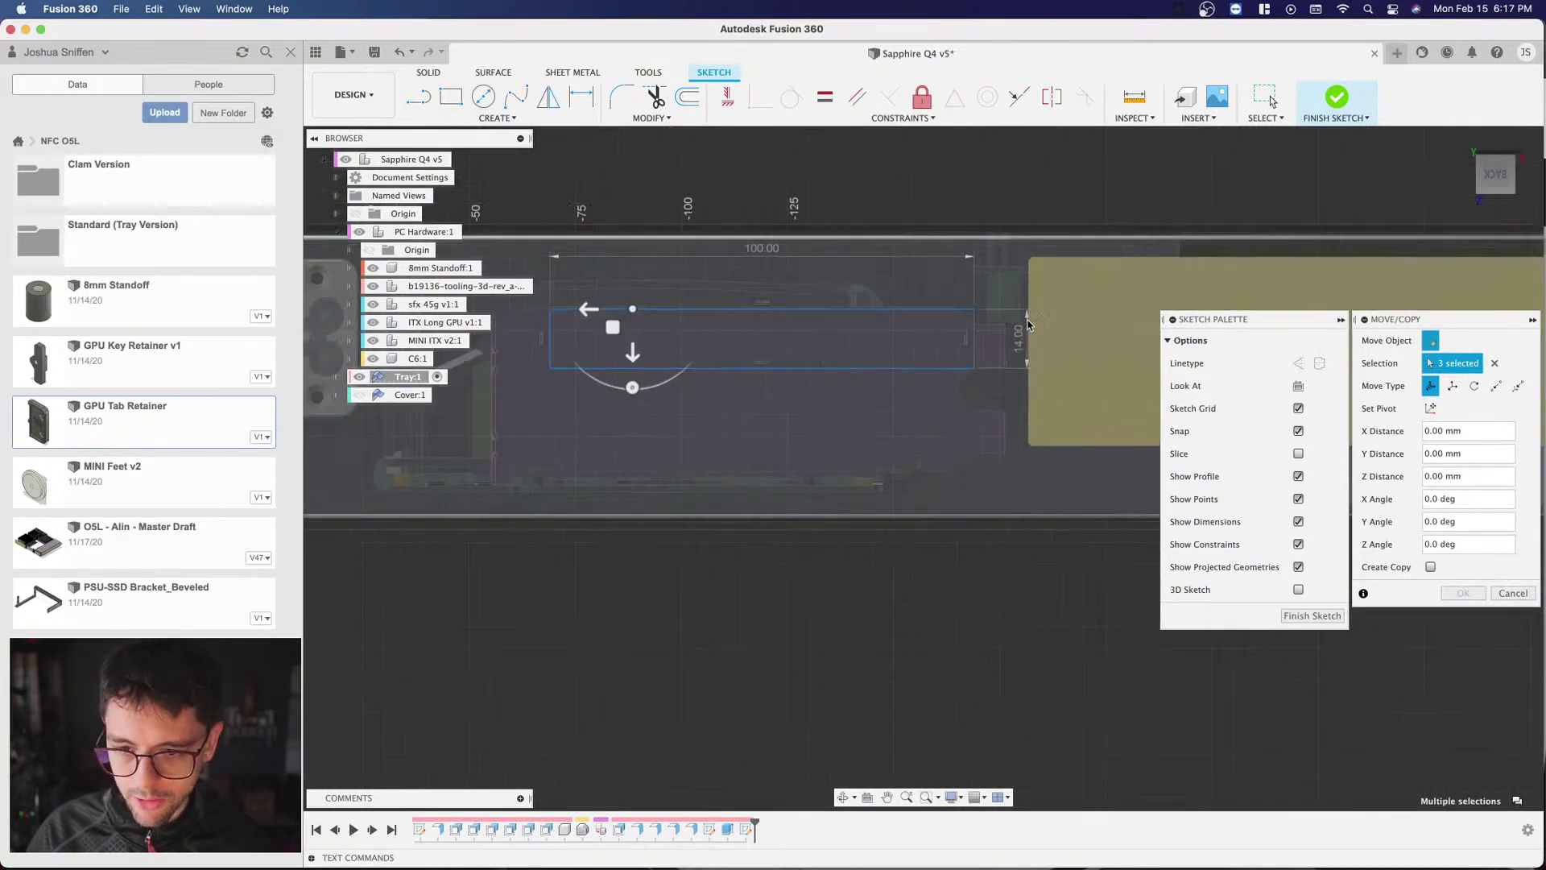
{"action": "scroll", "coordinate": [924, 346], "scroll_direction": "up", "scroll_amount": 3}
{"action": "left_click", "coordinate": [934, 326]}
{"action": "scroll", "coordinate": [620, 342], "scroll_direction": "down", "scroll_amount": 2}
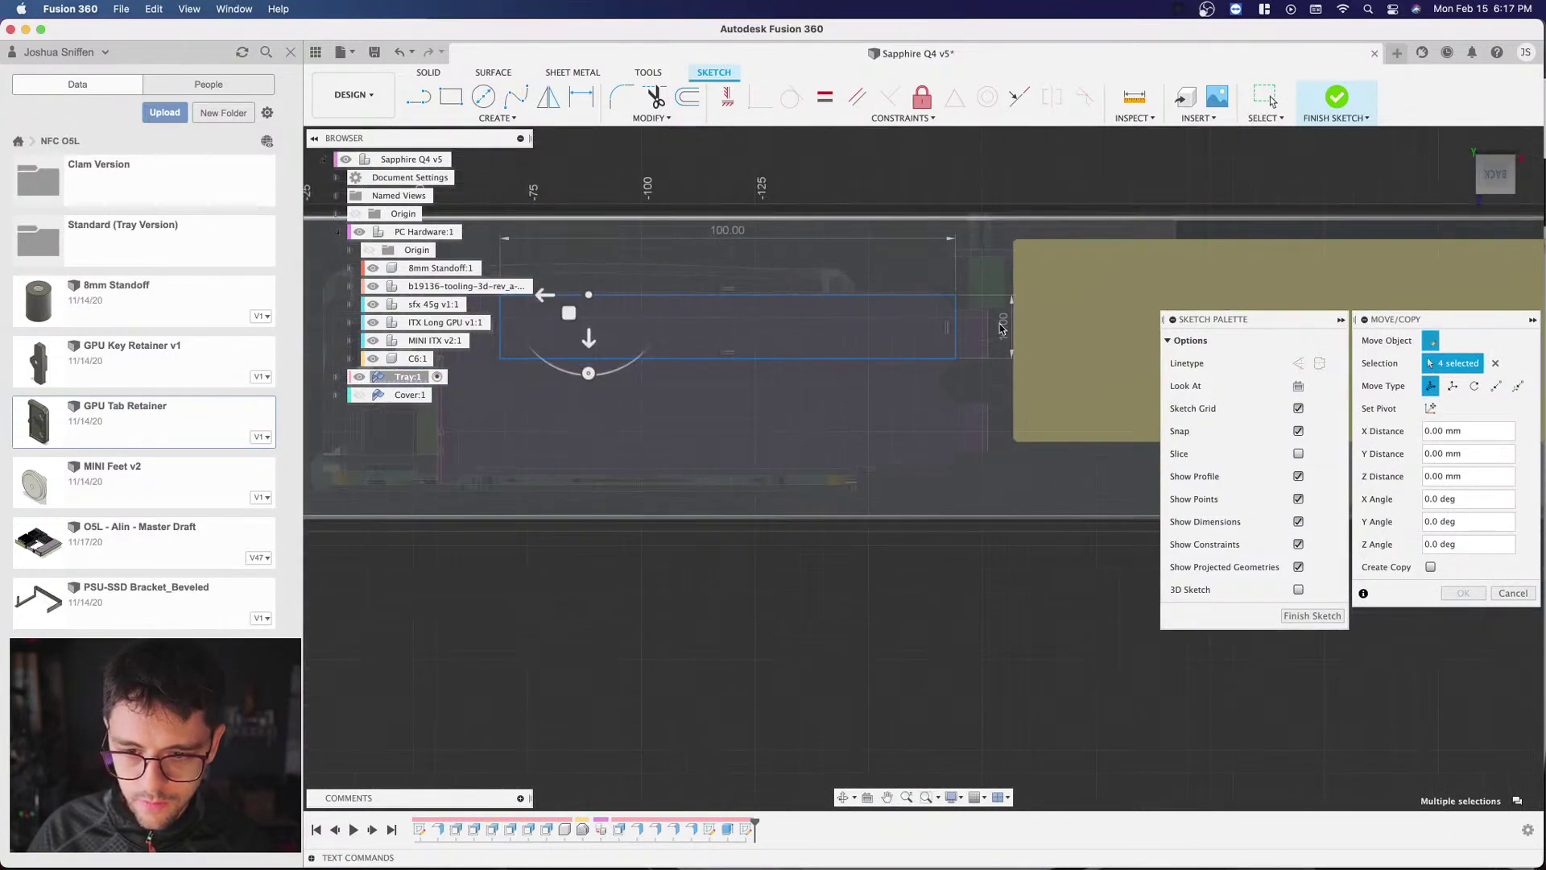
{"action": "left_click_drag", "start_coordinate": [575, 277], "coordinate": [576, 288]}
{"action": "type", "text": "0"}
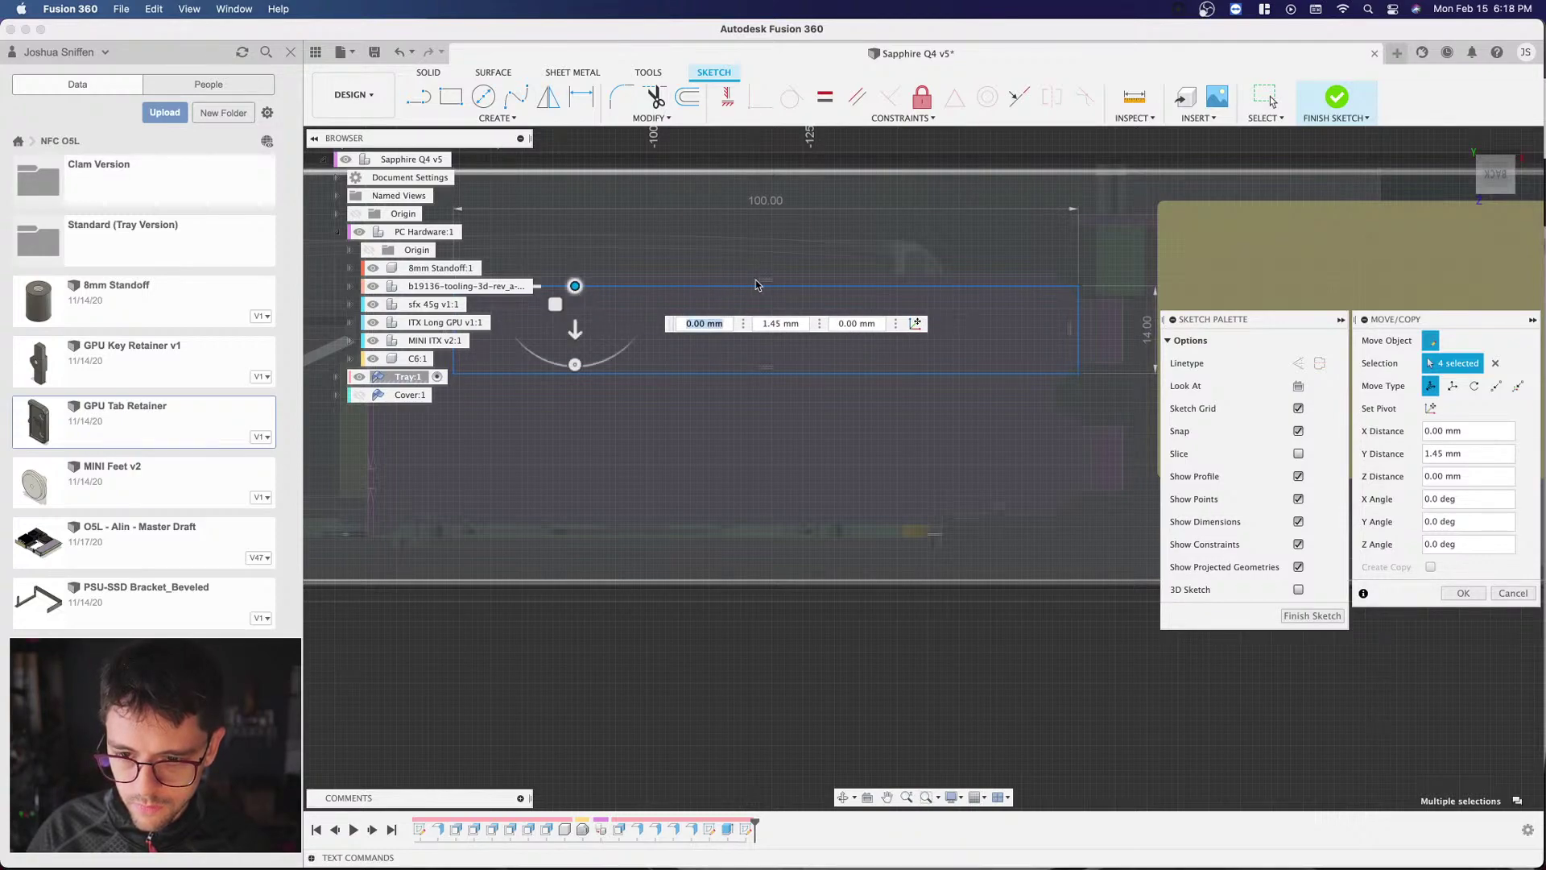
{"action": "scroll", "coordinate": [1094, 298], "scroll_direction": "up", "scroll_amount": 5}
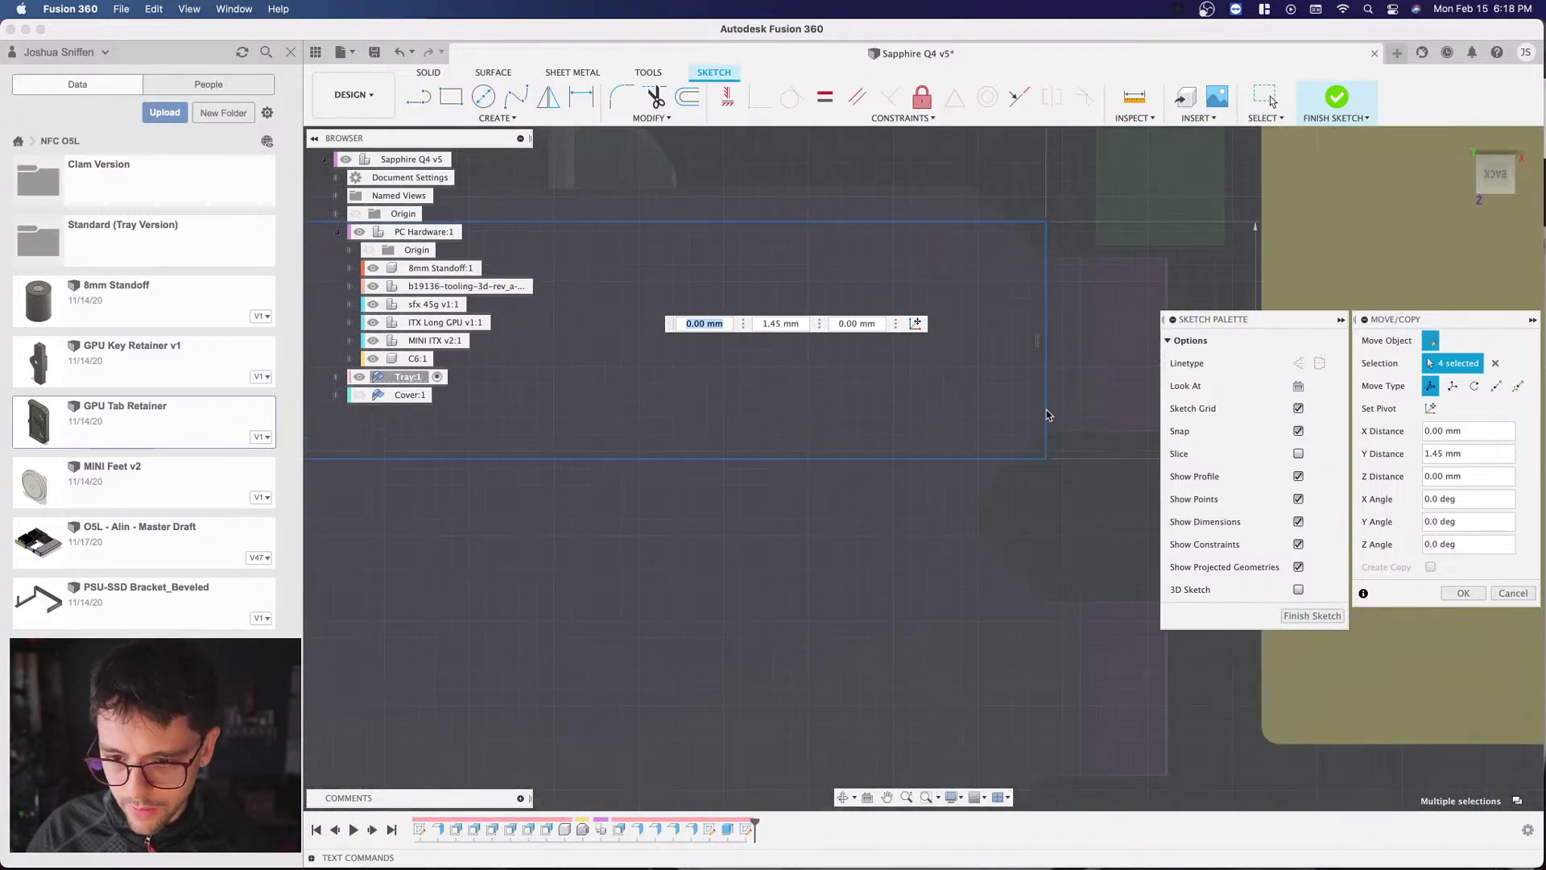
{"action": "scroll", "coordinate": [1076, 403], "scroll_direction": "down", "scroll_amount": 3}
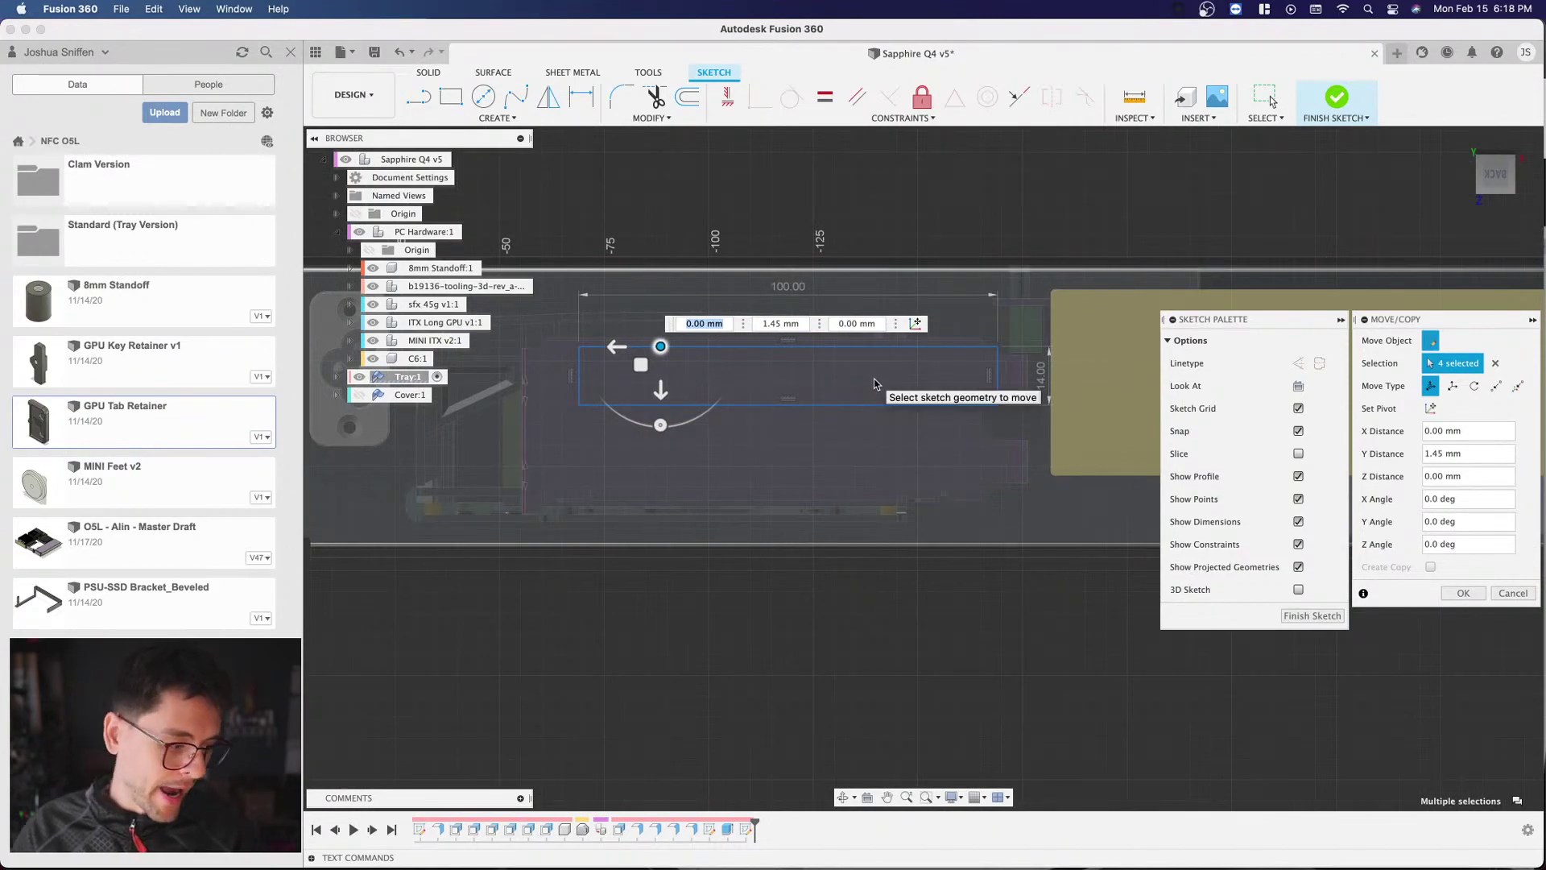
{"action": "scroll", "coordinate": [915, 365], "scroll_direction": "up", "scroll_amount": 2}
{"action": "scroll", "coordinate": [1013, 339], "scroll_direction": "up", "scroll_amount": 1}
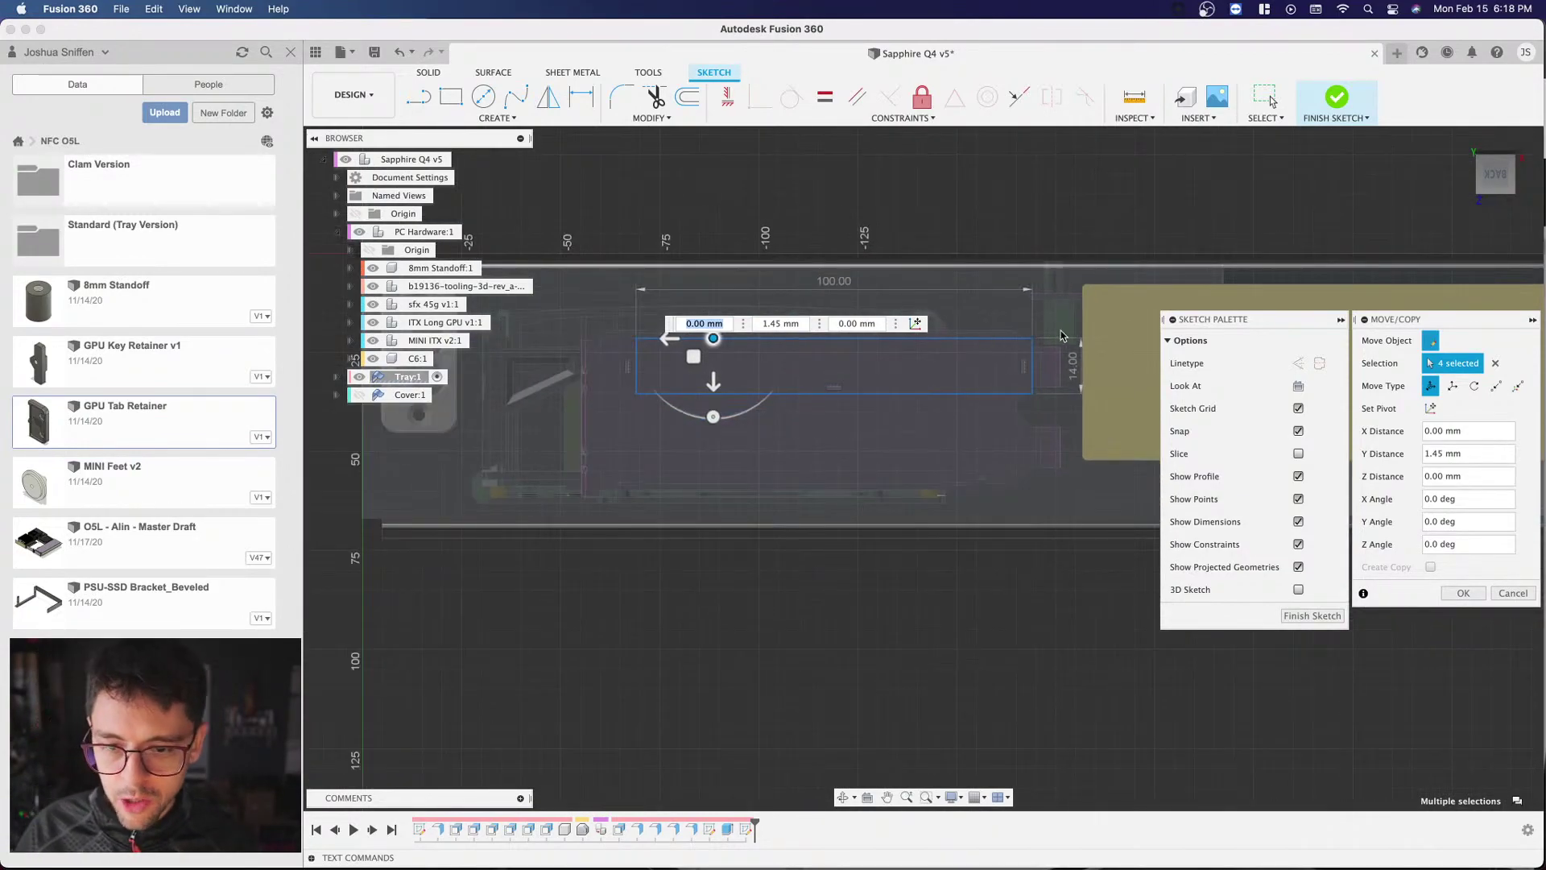
Step: Try a 20 mm X offset for the rectangle and compare its ends with the GPU bracket in the back view
{"action": "mouse_move", "coordinate": [1508, 164]}
{"action": "left_mouse_down"}
{"action": "mouse_move", "coordinate": [1229, 128]}
{"action": "mouse_move", "coordinate": [1071, 237]}
{"action": "mouse_move", "coordinate": [1098, 397]}
{"action": "mouse_move", "coordinate": [1036, 373]}
{"action": "mouse_move", "coordinate": [942, 408]}
{"action": "mouse_move", "coordinate": [1064, 414]}
{"action": "left_mouse_up"}
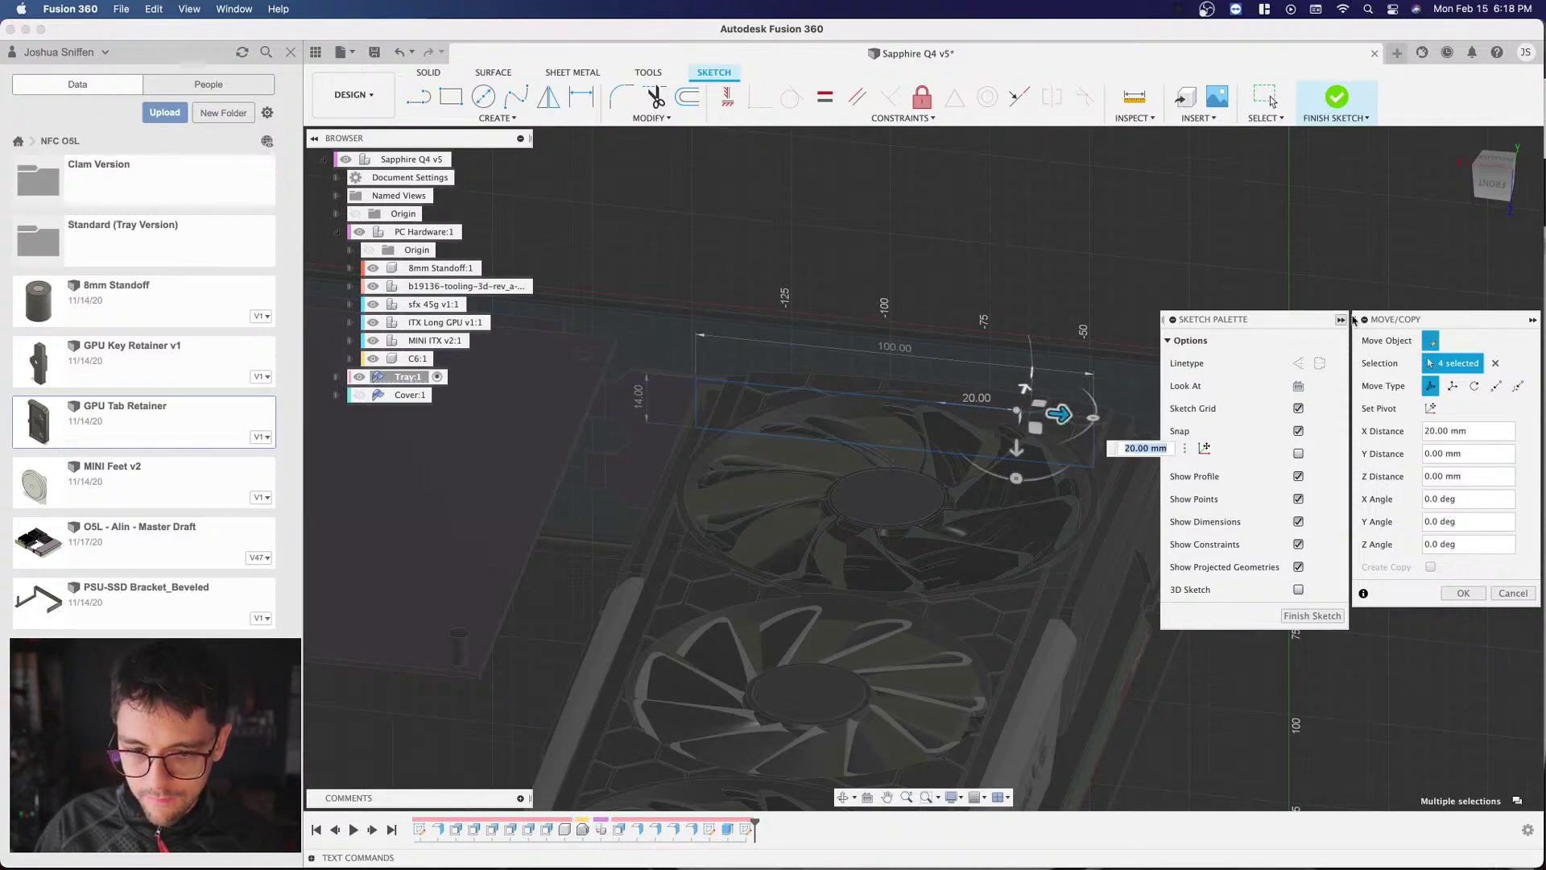
{"action": "left_click", "coordinate": [1490, 183]}
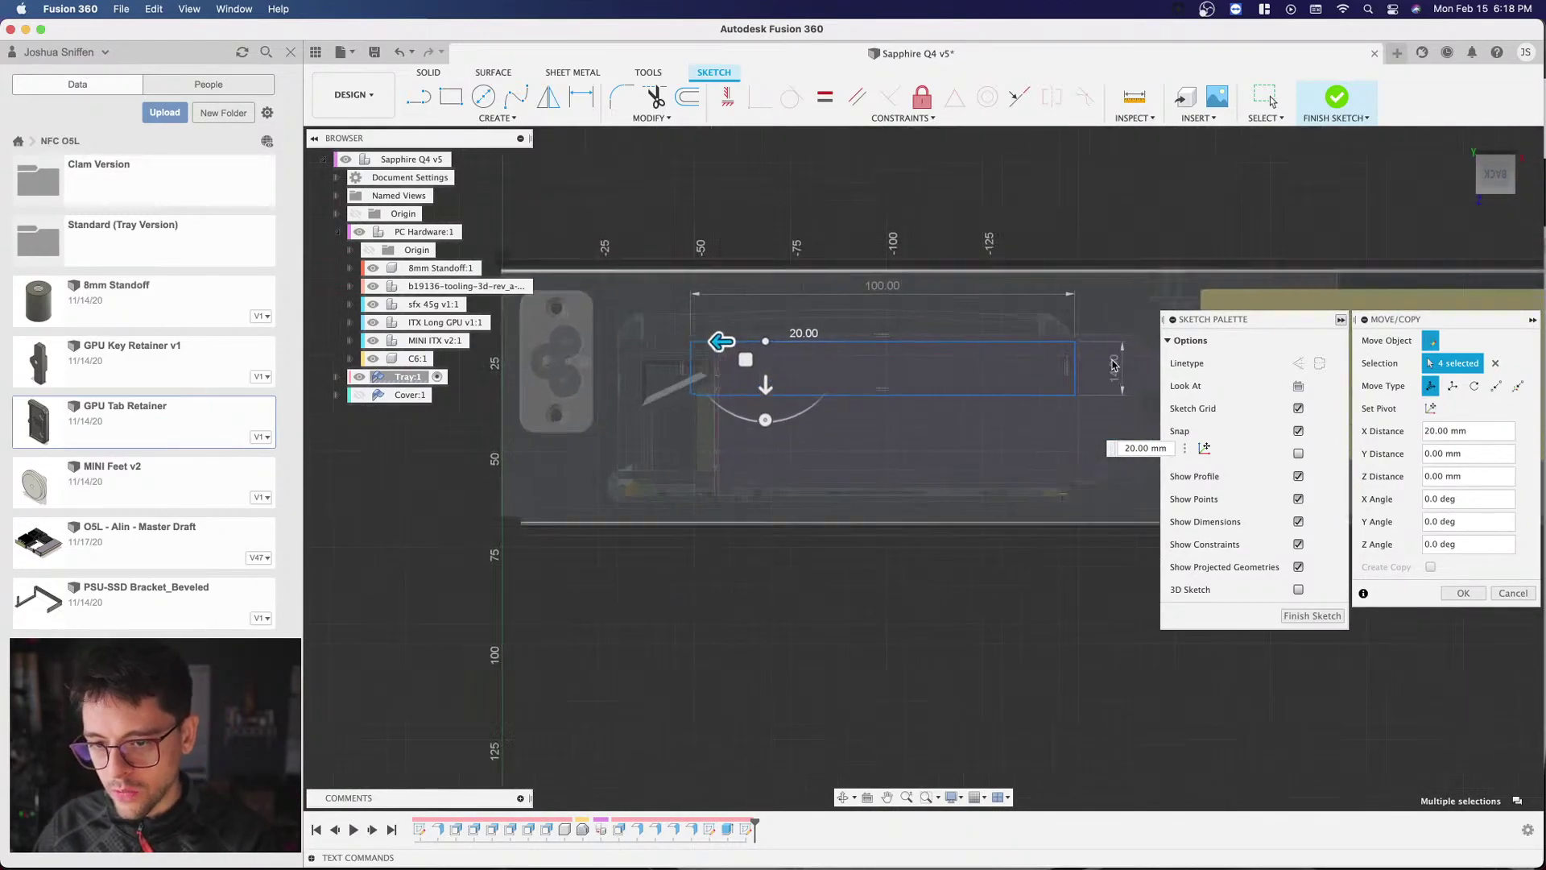
{"action": "scroll", "coordinate": [944, 339], "scroll_direction": "up", "scroll_amount": 3}
{"action": "scroll", "coordinate": [645, 330], "scroll_direction": "down", "scroll_amount": 3}
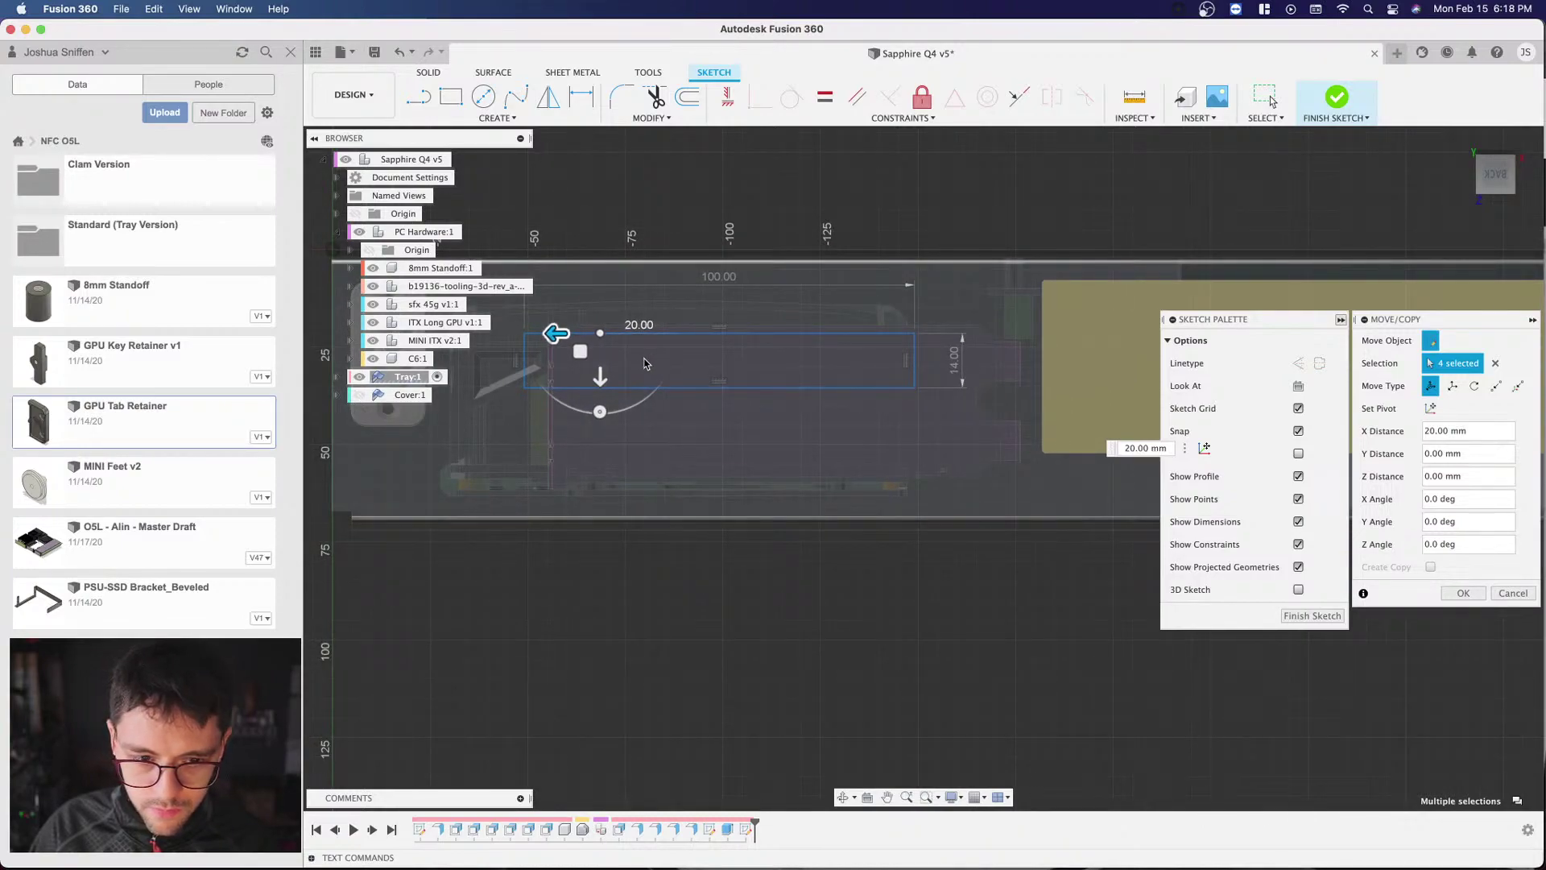
{"action": "scroll", "coordinate": [599, 366], "scroll_direction": "up", "scroll_amount": 2}
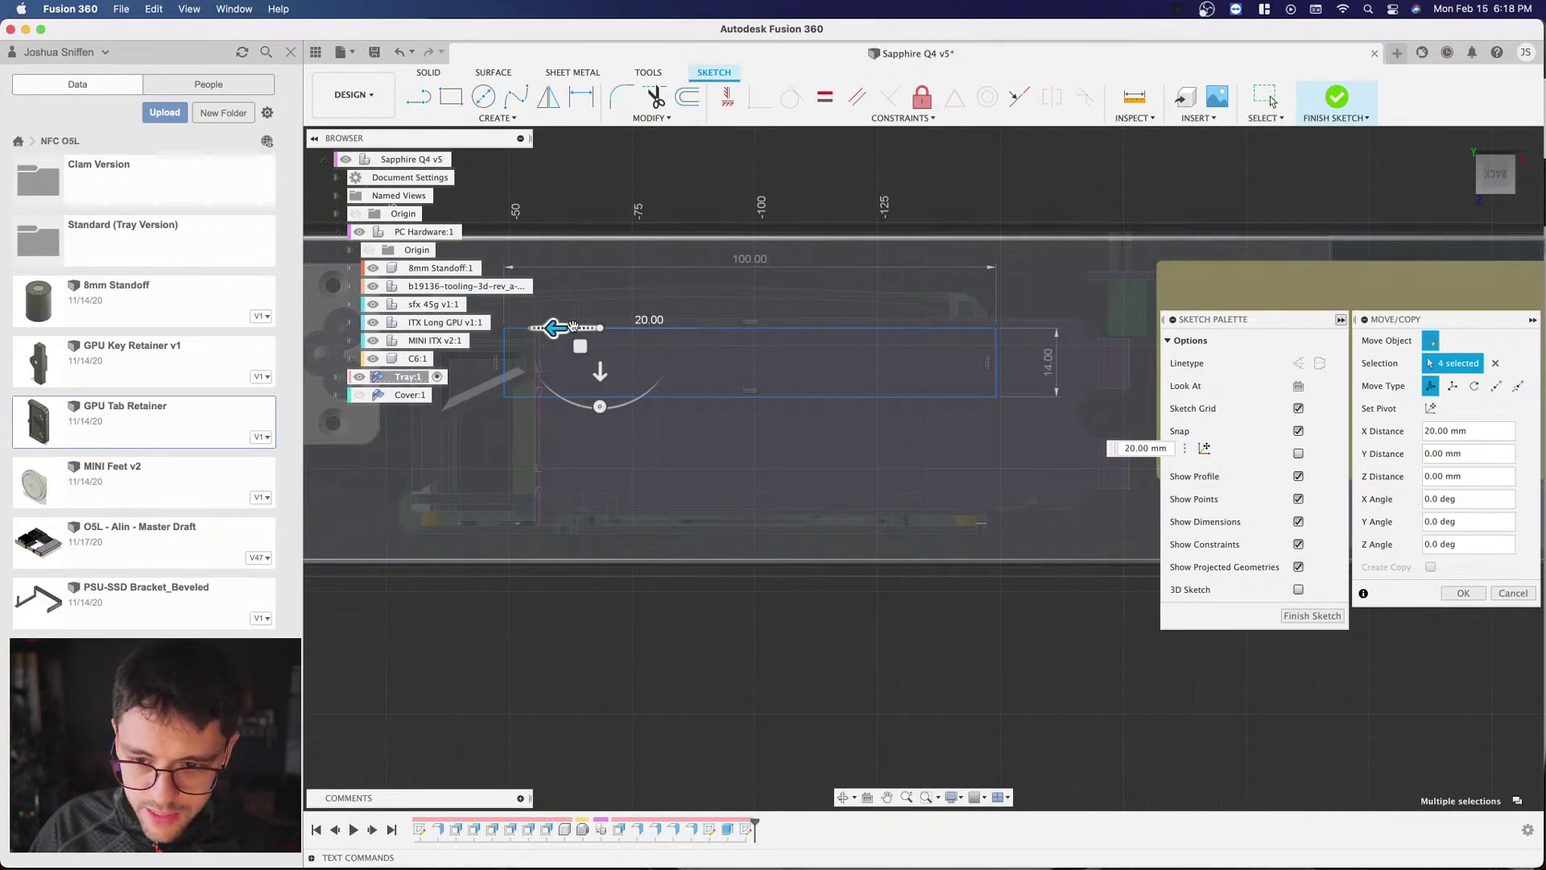
Step: Reduce the rectangle's X offset to 4 mm and apply the move
{"action": "left_click_drag", "start_coordinate": [556, 328], "coordinate": [599, 330]}
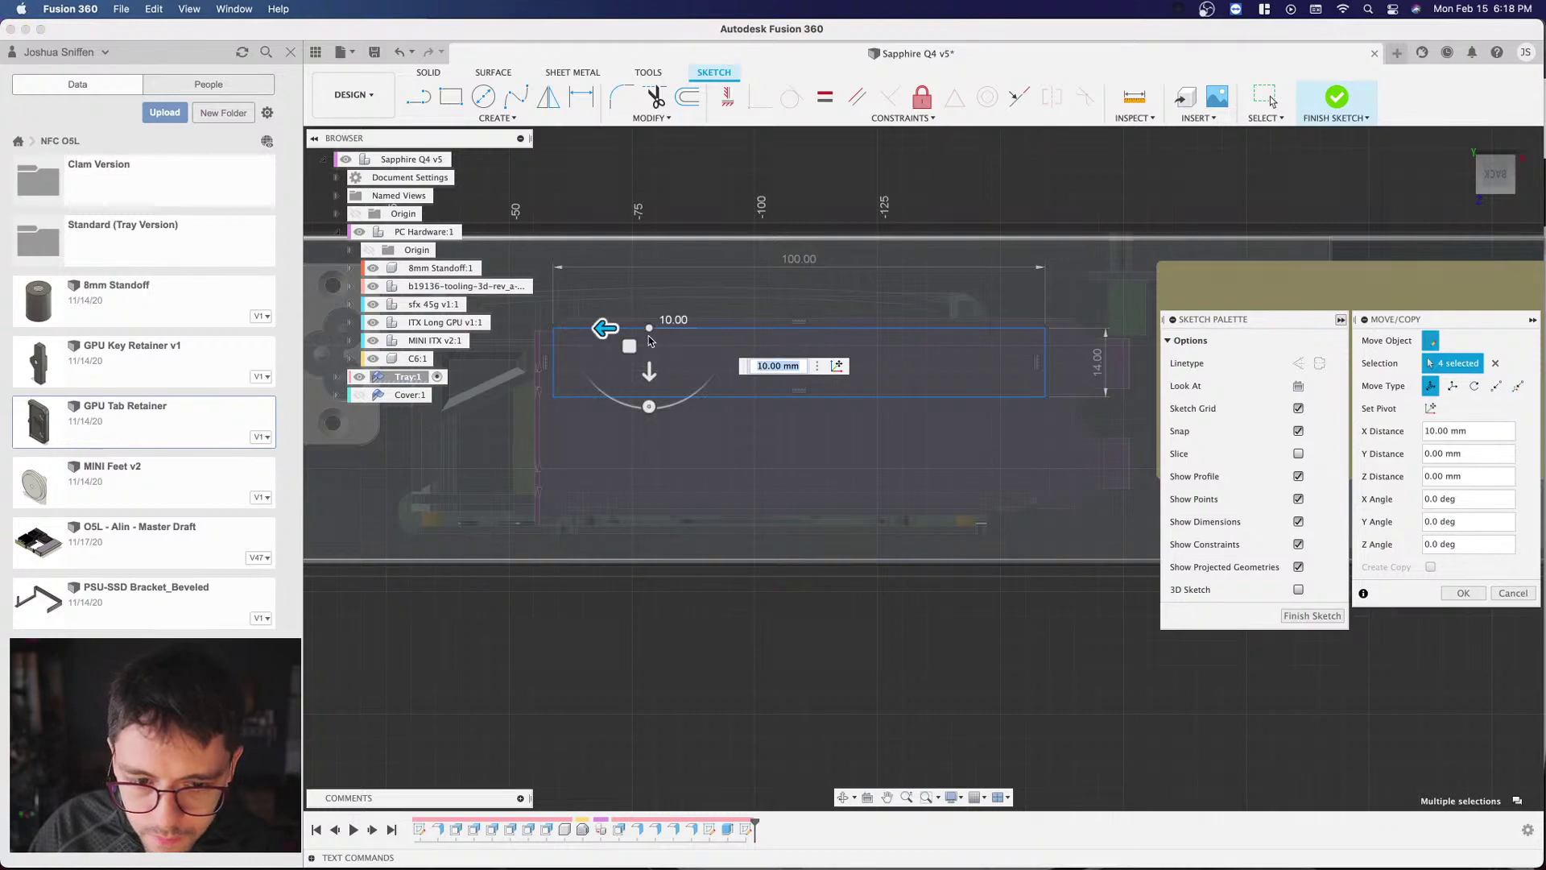
{"action": "left_click_drag", "start_coordinate": [612, 328], "coordinate": [613, 328]}
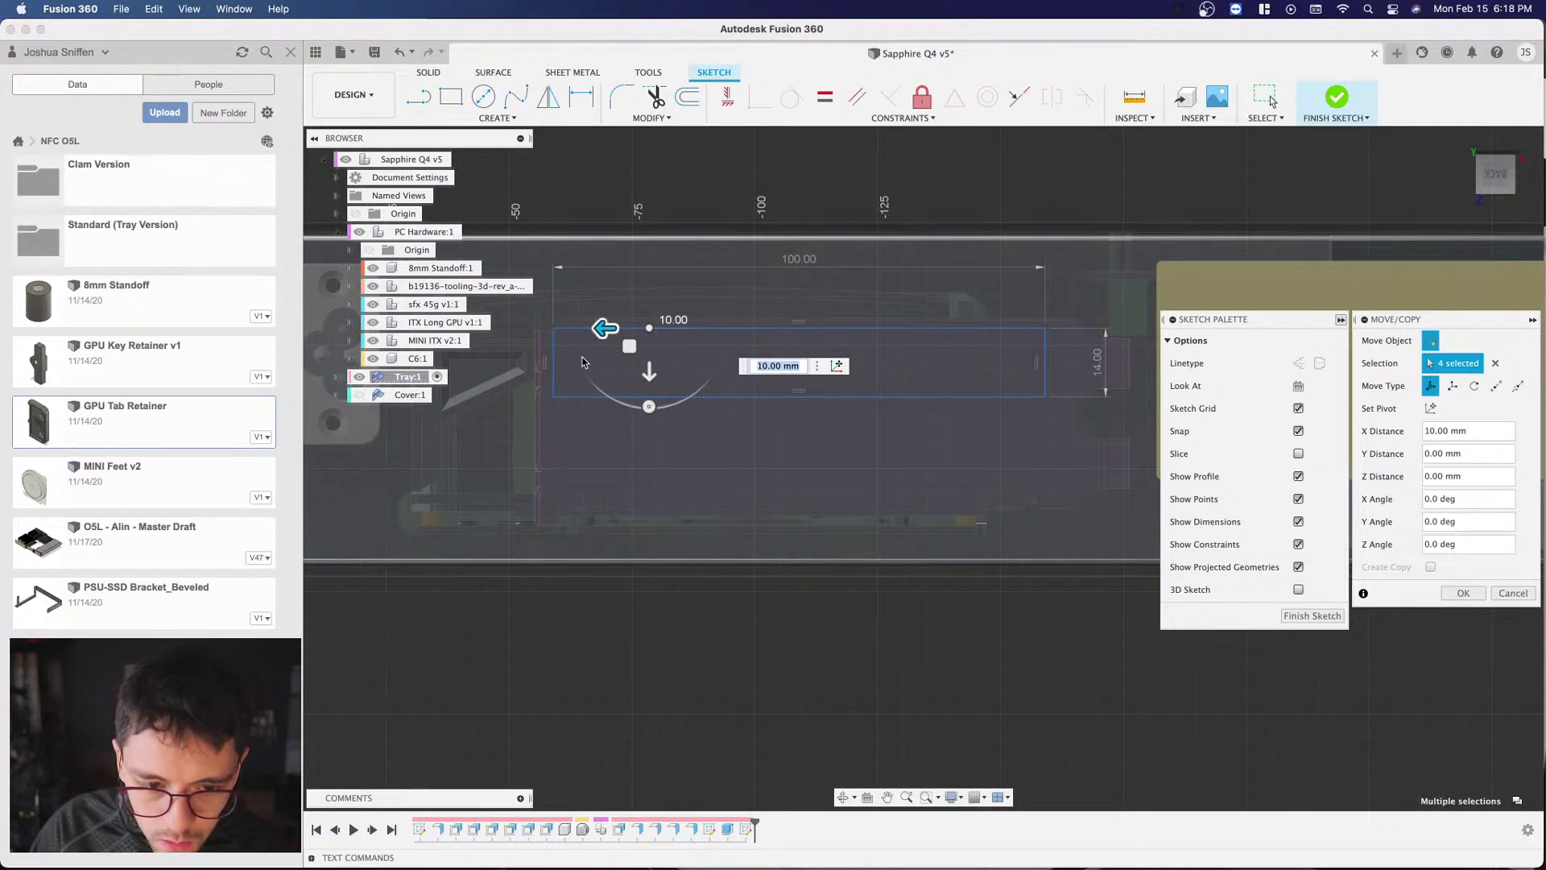
{"action": "left_click_drag", "start_coordinate": [617, 328], "coordinate": [641, 328]}
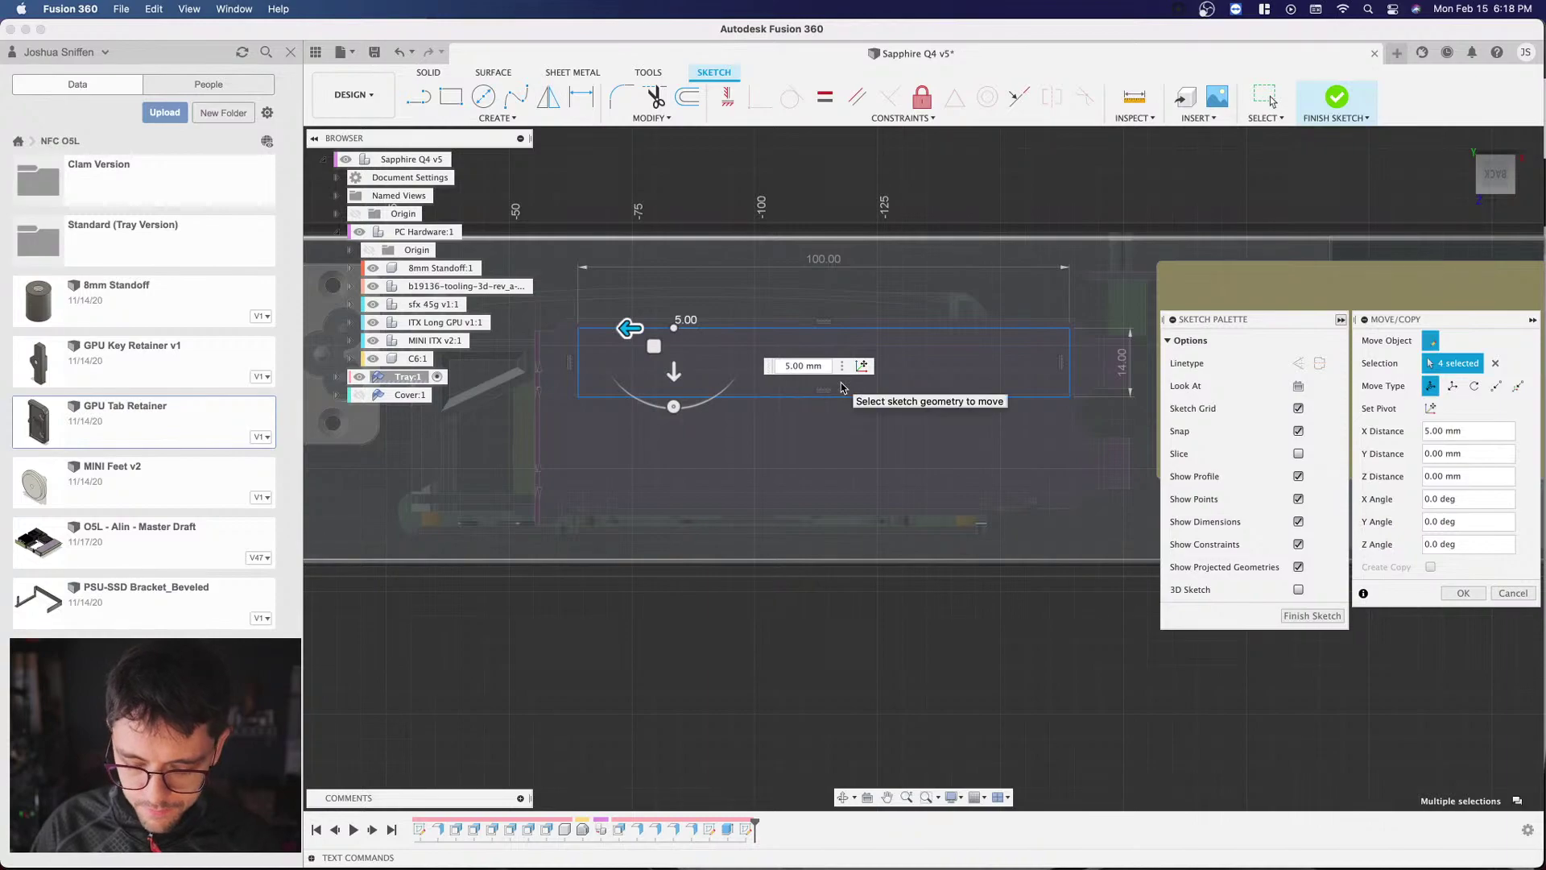
{"action": "key", "text": "BackSpace"}
{"action": "type", "text": "3"}
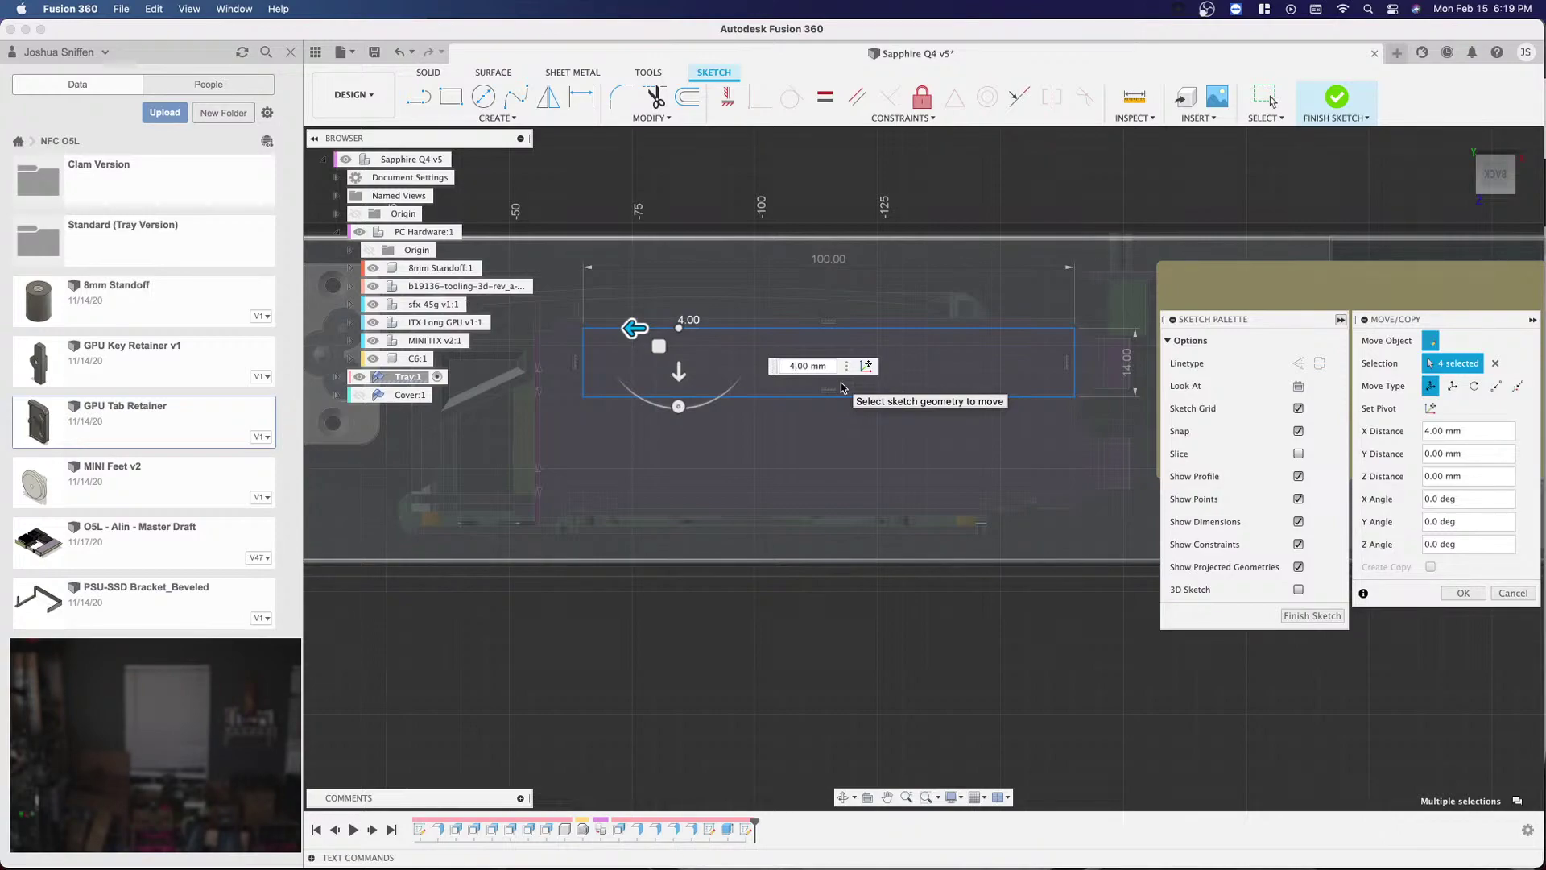
{"action": "left_click", "coordinate": [1463, 593]}
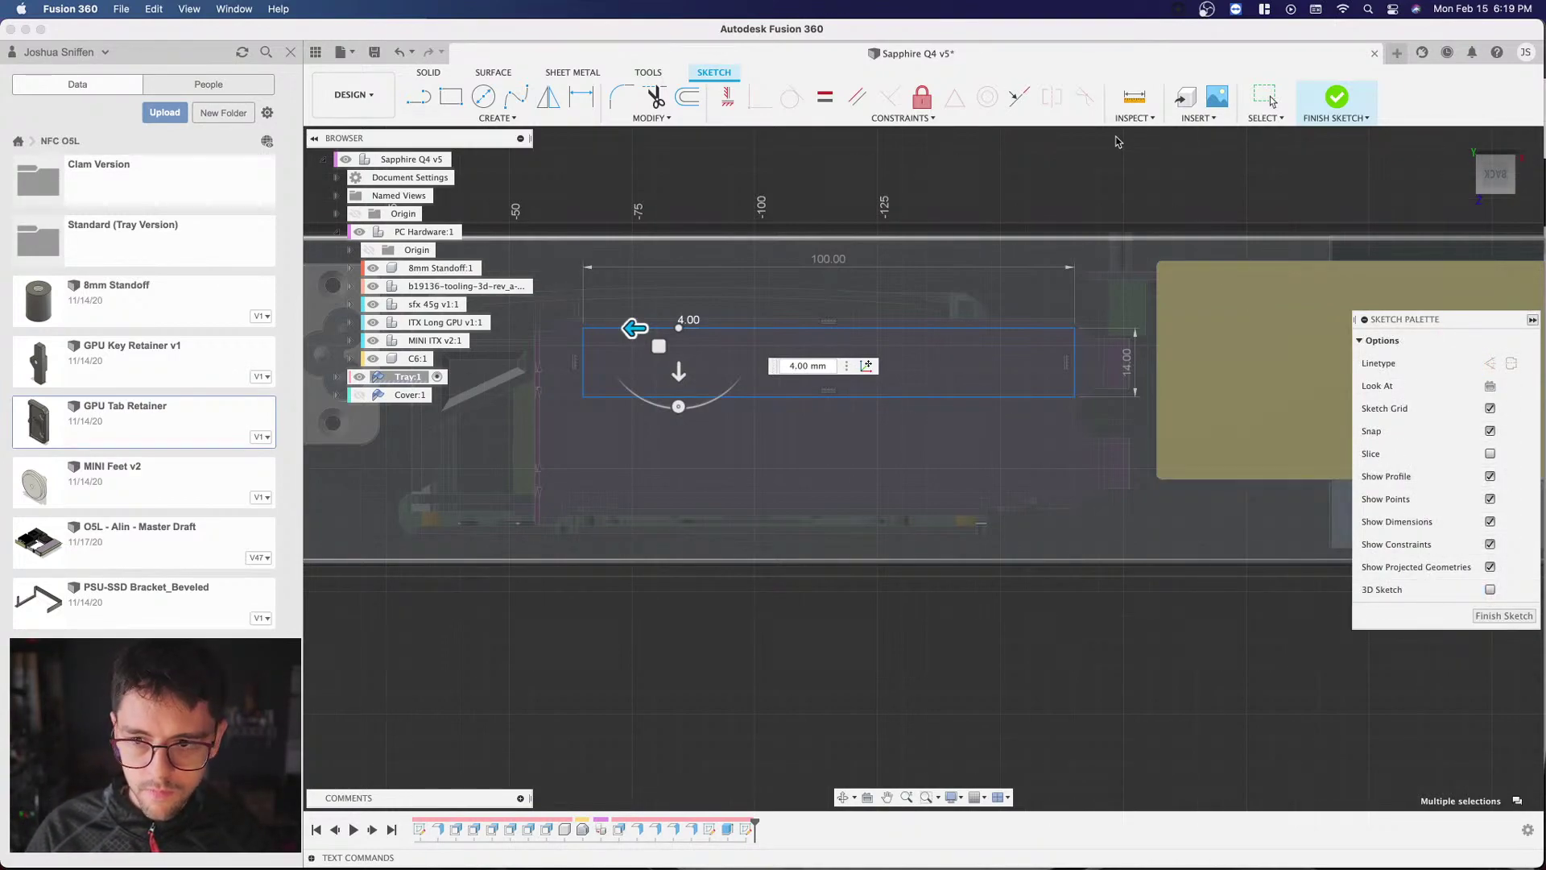
Step: Measure the distance from the rectangle's short edge near the C6 inlet to the adjacent end face of the GPU bracket
{"action": "left_click", "coordinate": [1135, 98]}
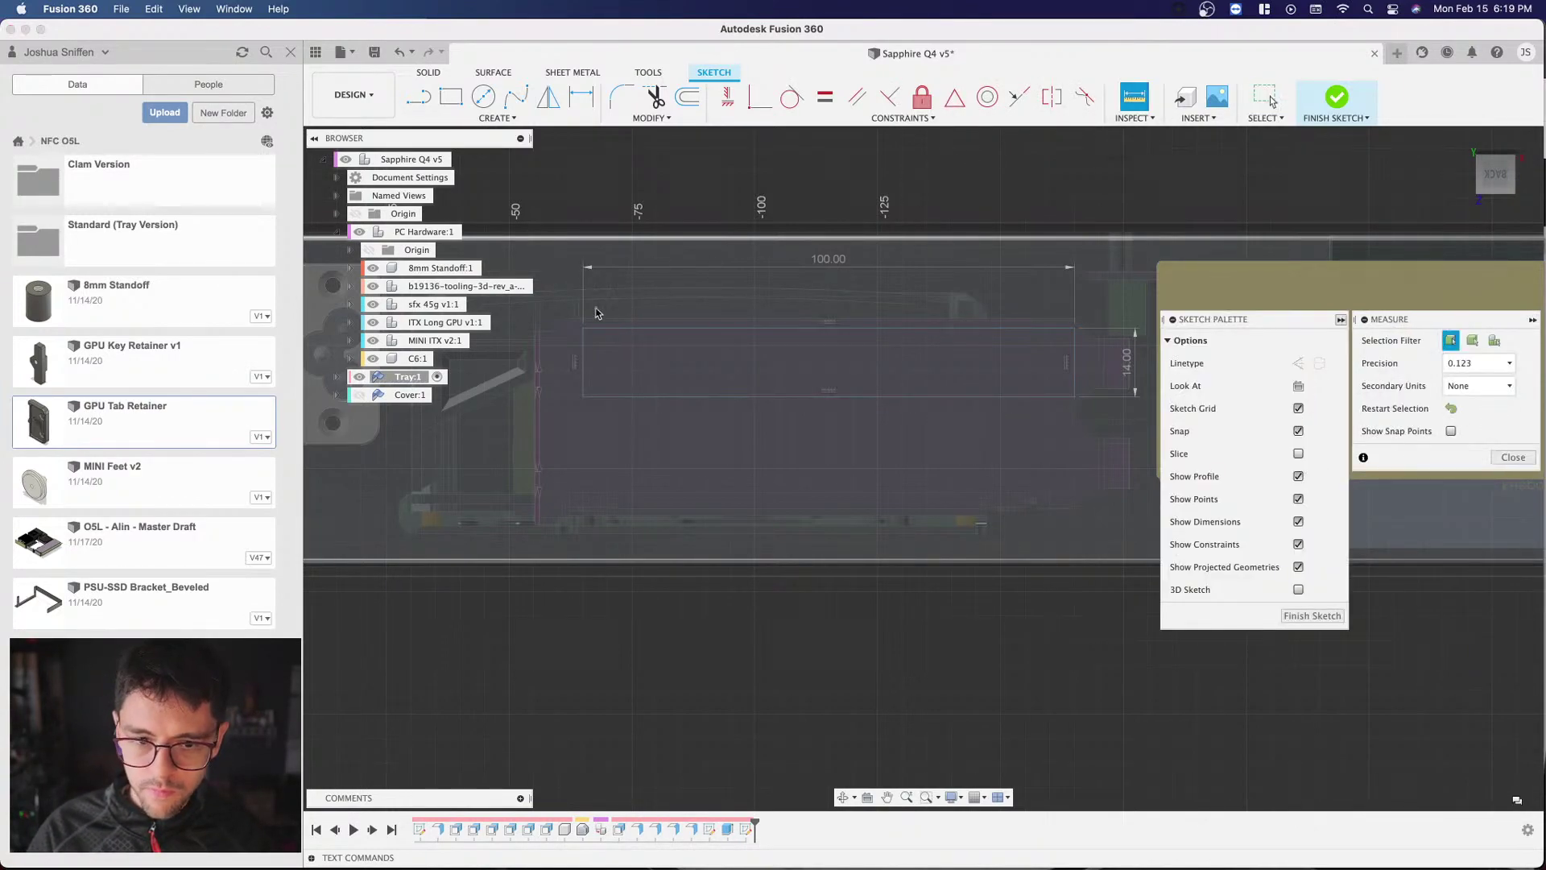
{"action": "left_click", "coordinate": [583, 344]}
{"action": "mouse_move", "coordinate": [587, 348]}
{"action": "middle_mouse_down", "text": "shift"}
{"action": "mouse_move", "coordinate": [1334, 196]}
{"action": "mouse_move", "coordinate": [516, 355]}
{"action": "mouse_move", "coordinate": [783, 275]}
{"action": "middle_mouse_up", "text": "shift"}
{"action": "left_click", "coordinate": [515, 355]}
{"action": "left_click", "coordinate": [1485, 175]}
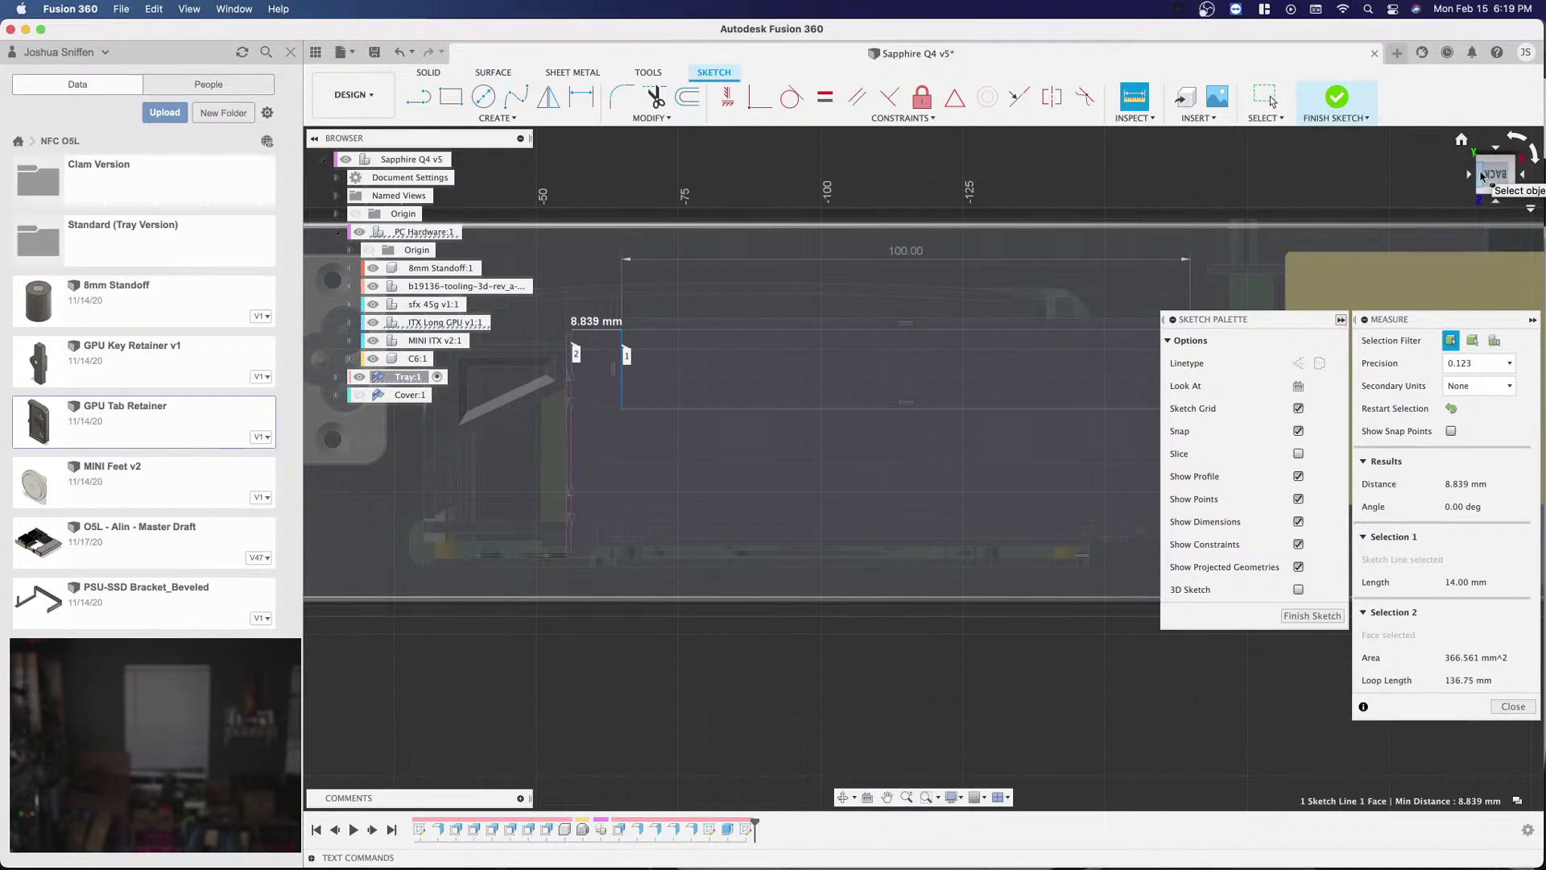
{"action": "scroll", "coordinate": [615, 243], "scroll_direction": "down", "scroll_amount": 3}
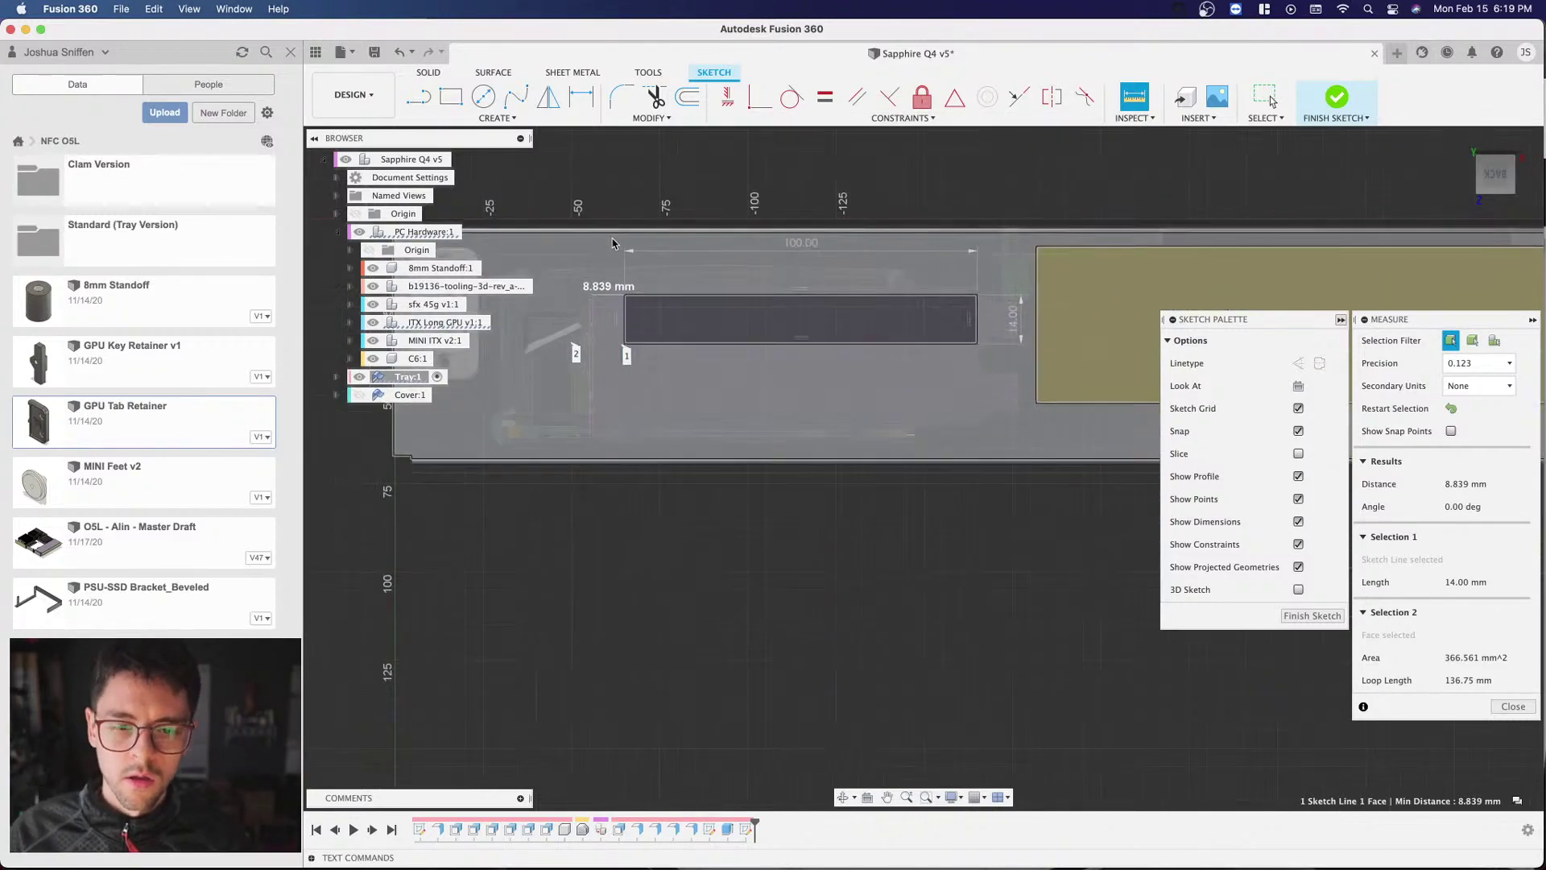
Step: Try a 6.5 mm vertical spacing line from the midpoint of the rectangle's long edge facing the tray's open side
{"action": "scroll", "coordinate": [950, 273], "scroll_direction": "up", "scroll_amount": 2}
{"action": "middle_click_drag", "start_coordinate": [804, 234], "coordinate": [857, 263]}
{"action": "key", "text": "Escape"}
{"action": "key", "text": "l"}
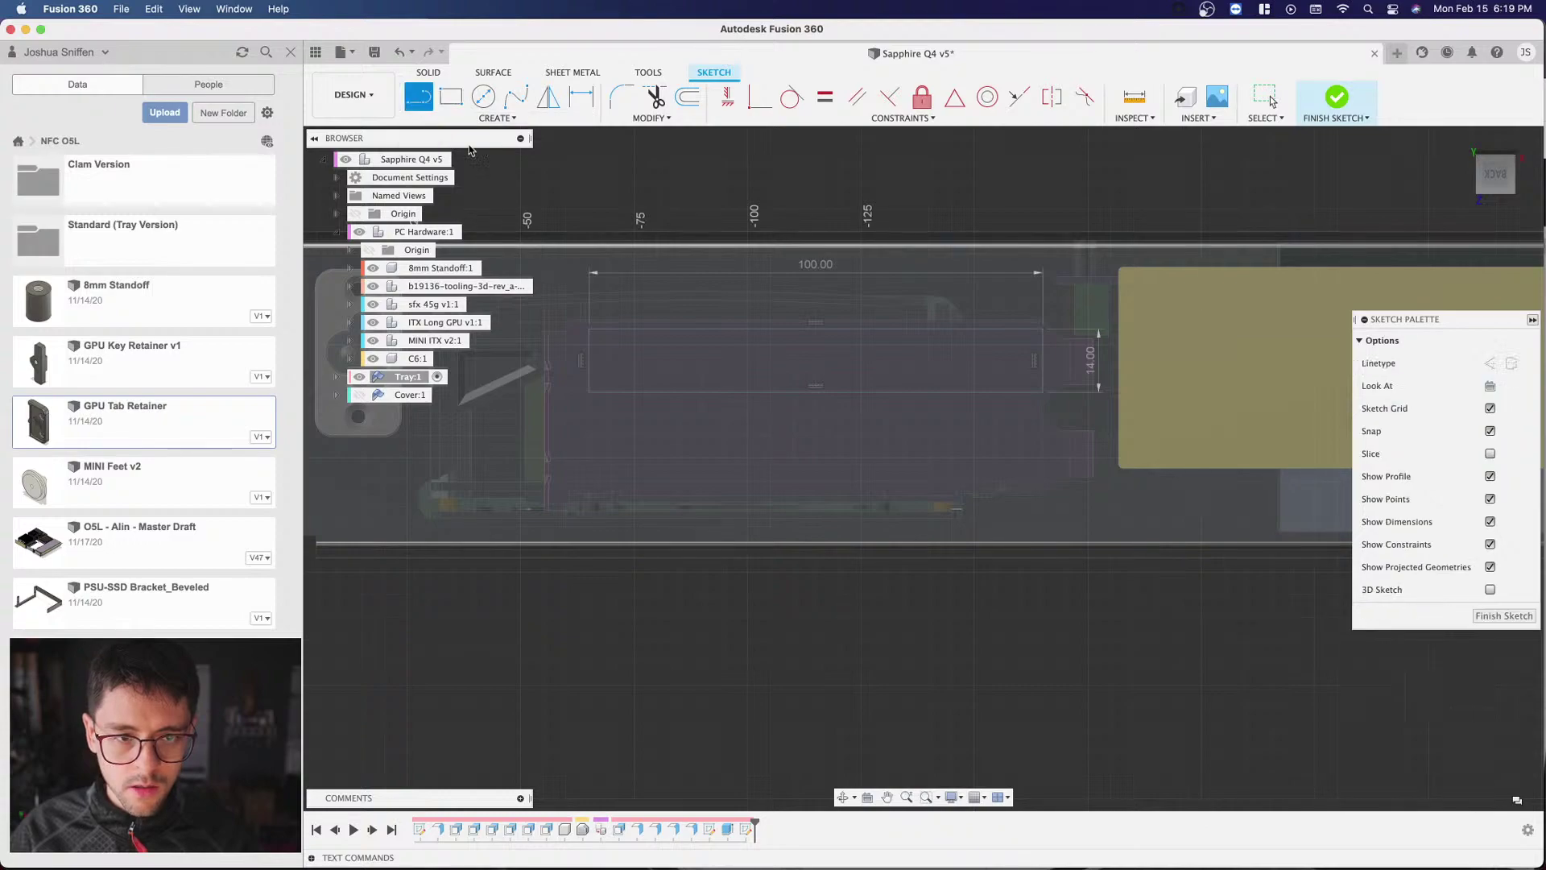
{"action": "left_click", "coordinate": [801, 395]}
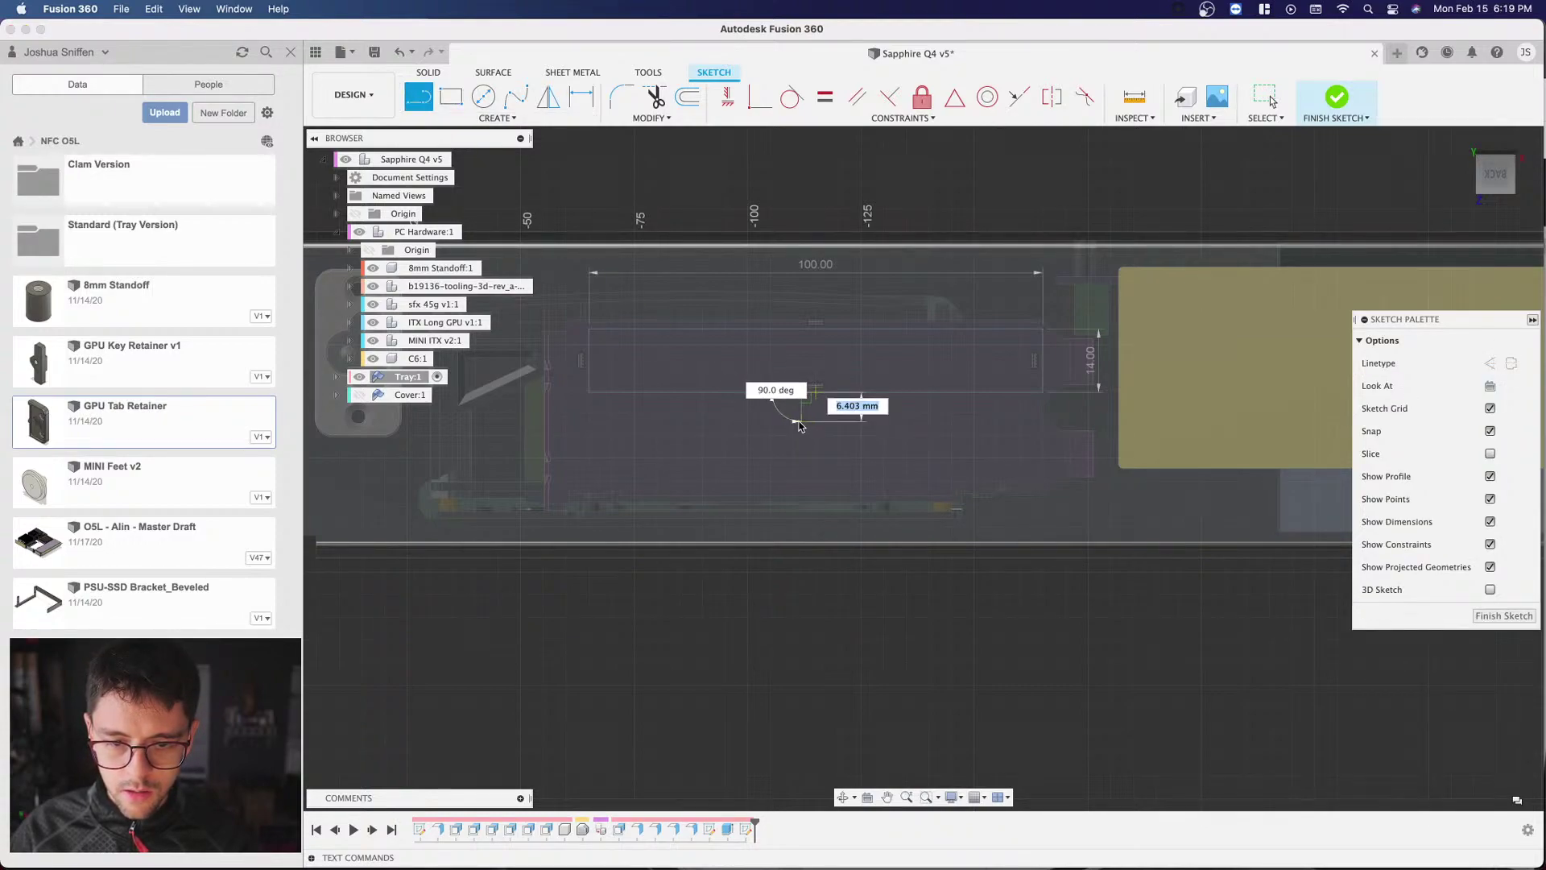
{"action": "type", "text": "6."}
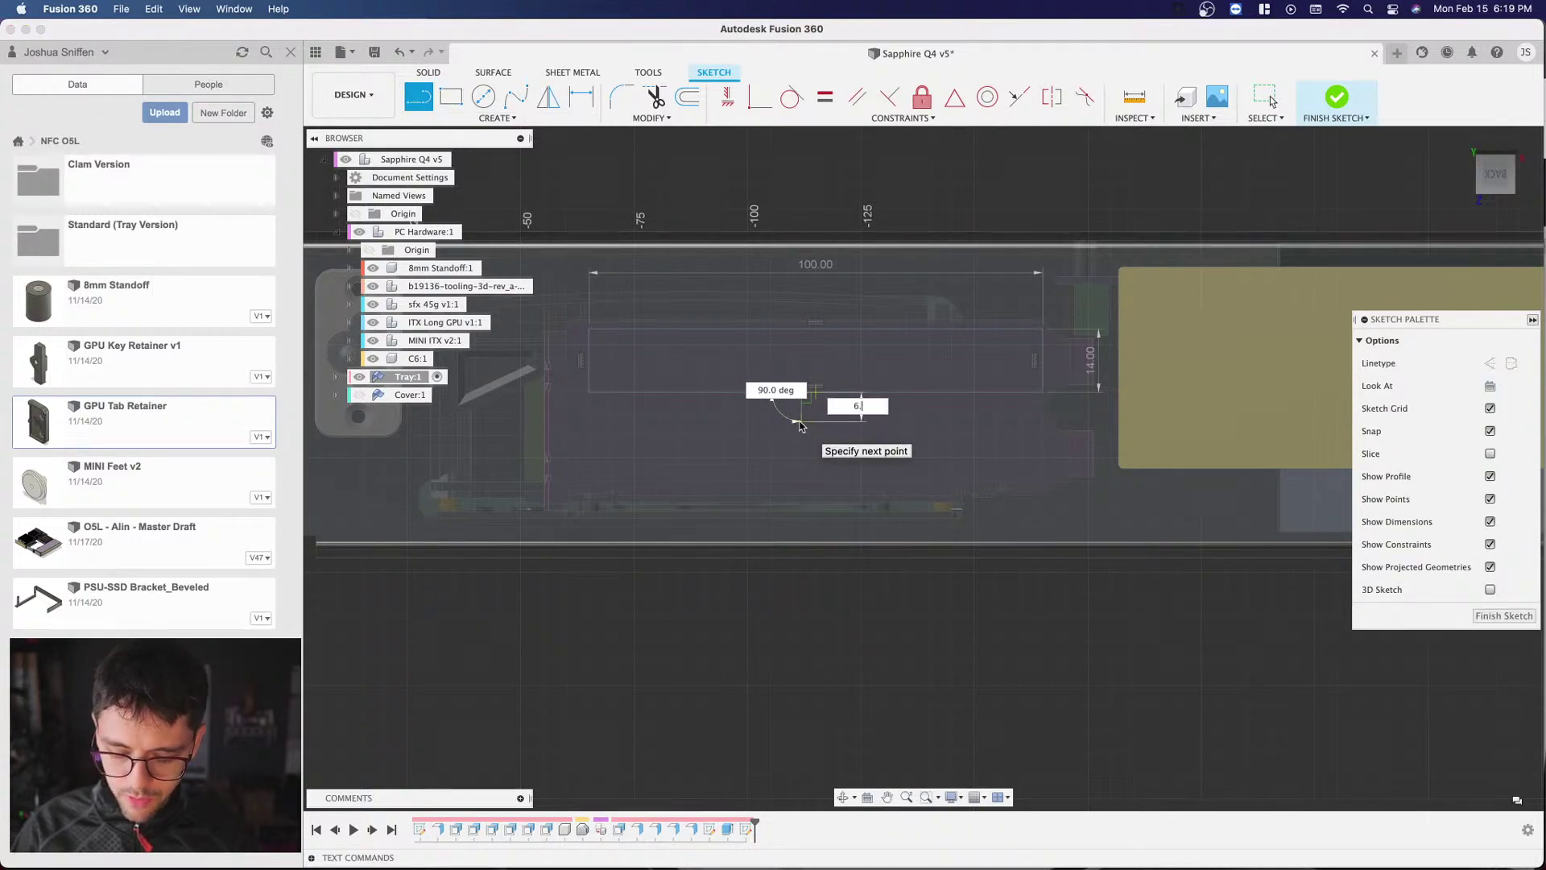
{"action": "type", "text": "5"}
{"action": "key", "text": "Return"}
{"action": "key", "text": "Escape"}
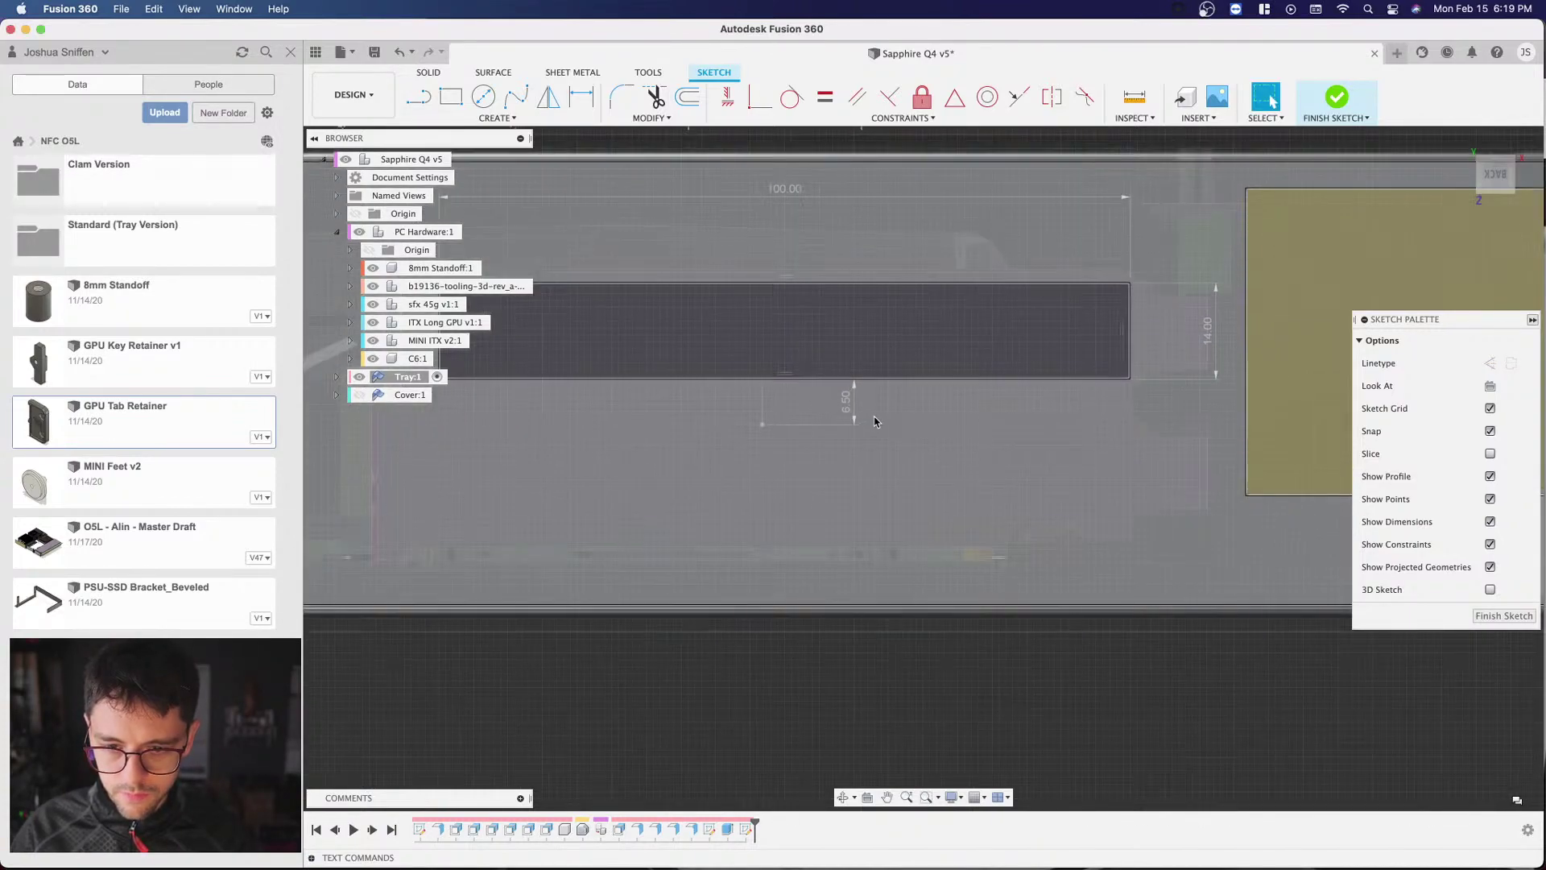
{"action": "scroll", "coordinate": [861, 415], "scroll_direction": "up", "scroll_amount": 3}
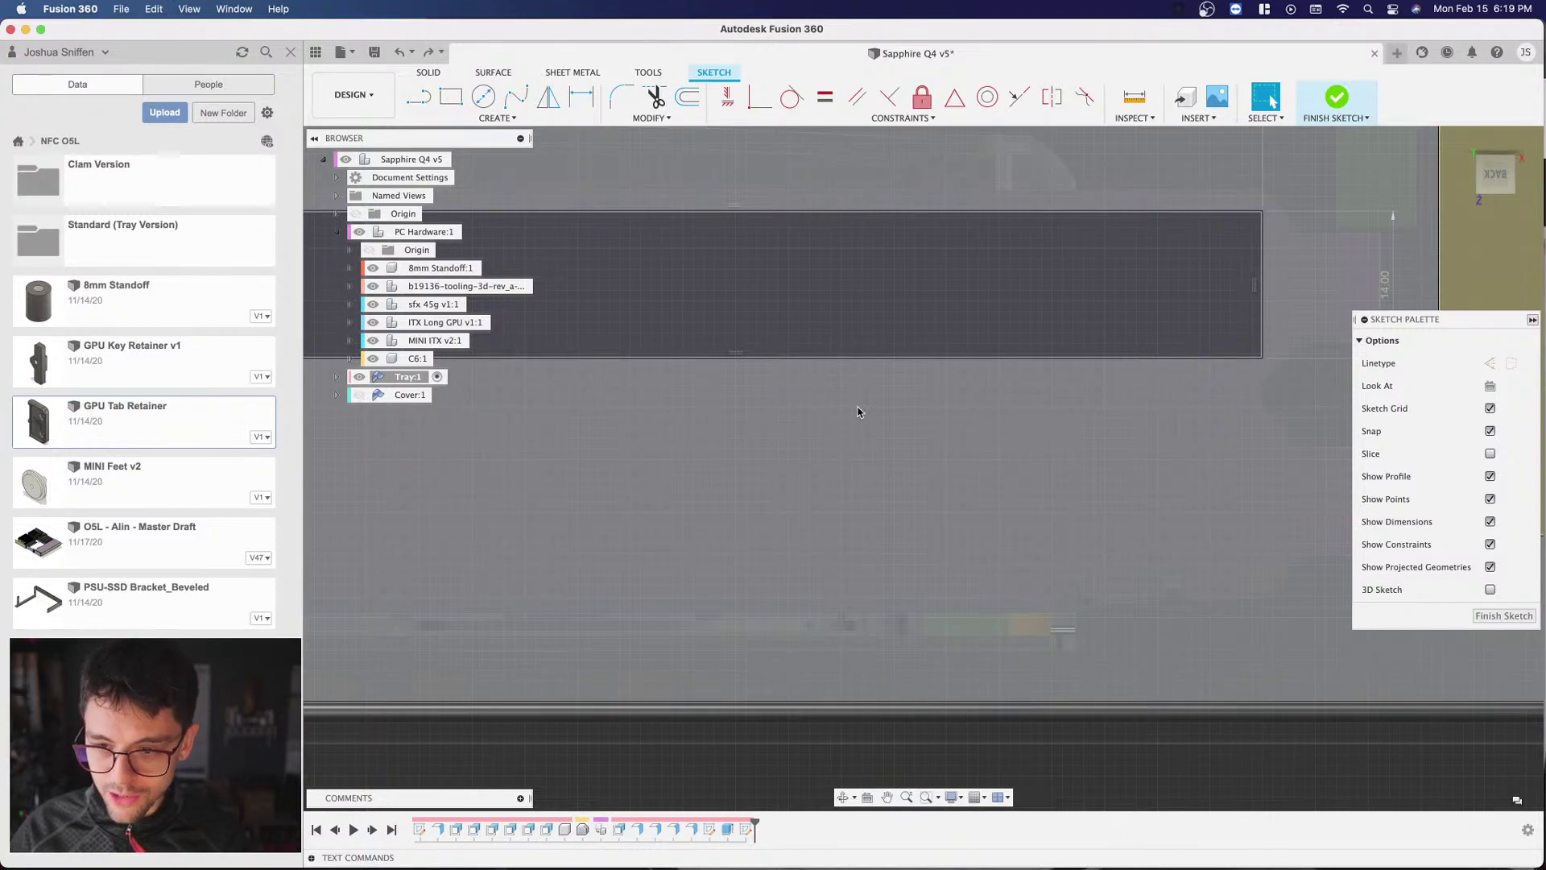
Step: Draw a 6.5 mm vertical spacing line from the rectangle's corner nearest the motherboard I/O opening, perpendicular to its long edge
{"action": "scroll", "coordinate": [853, 410], "scroll_direction": "down", "scroll_amount": 2}
{"action": "left_click", "coordinate": [418, 97]}
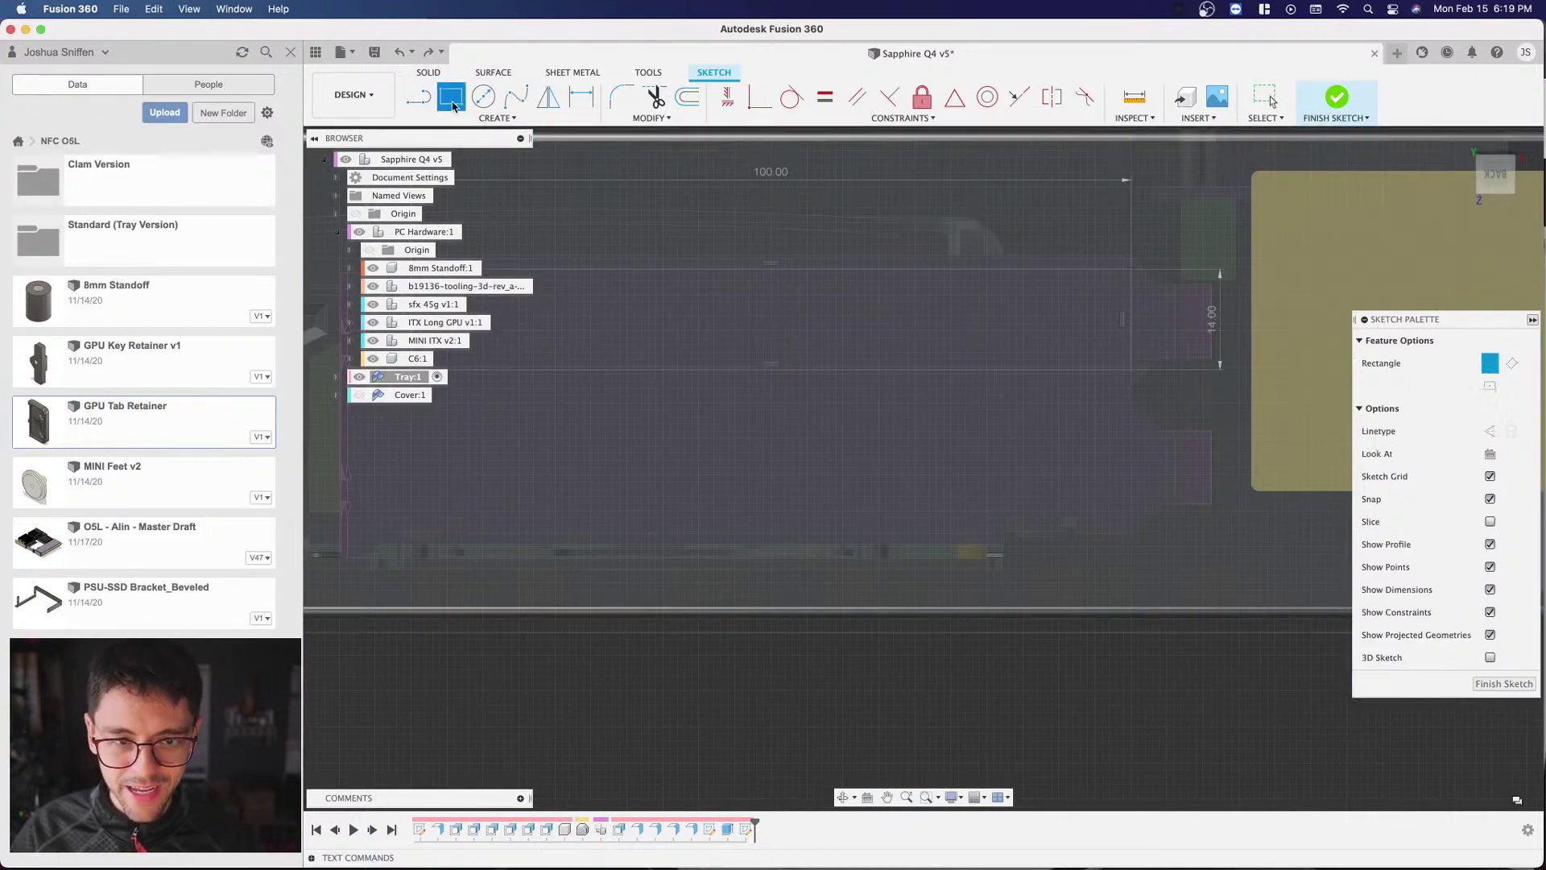
{"action": "left_click", "coordinate": [1131, 374]}
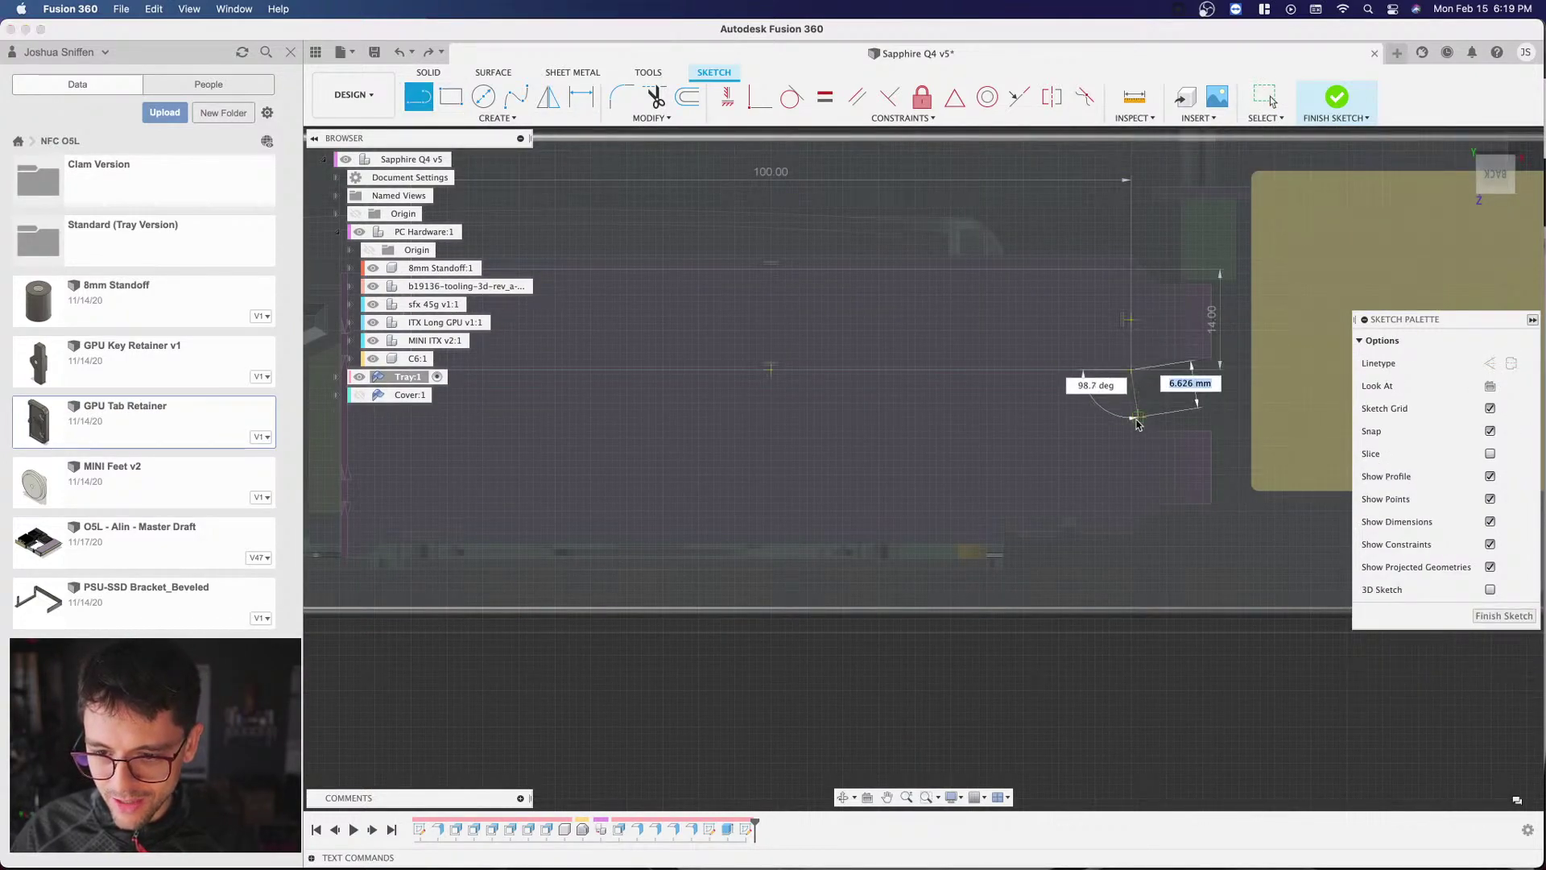
{"action": "type", "text": "6"}
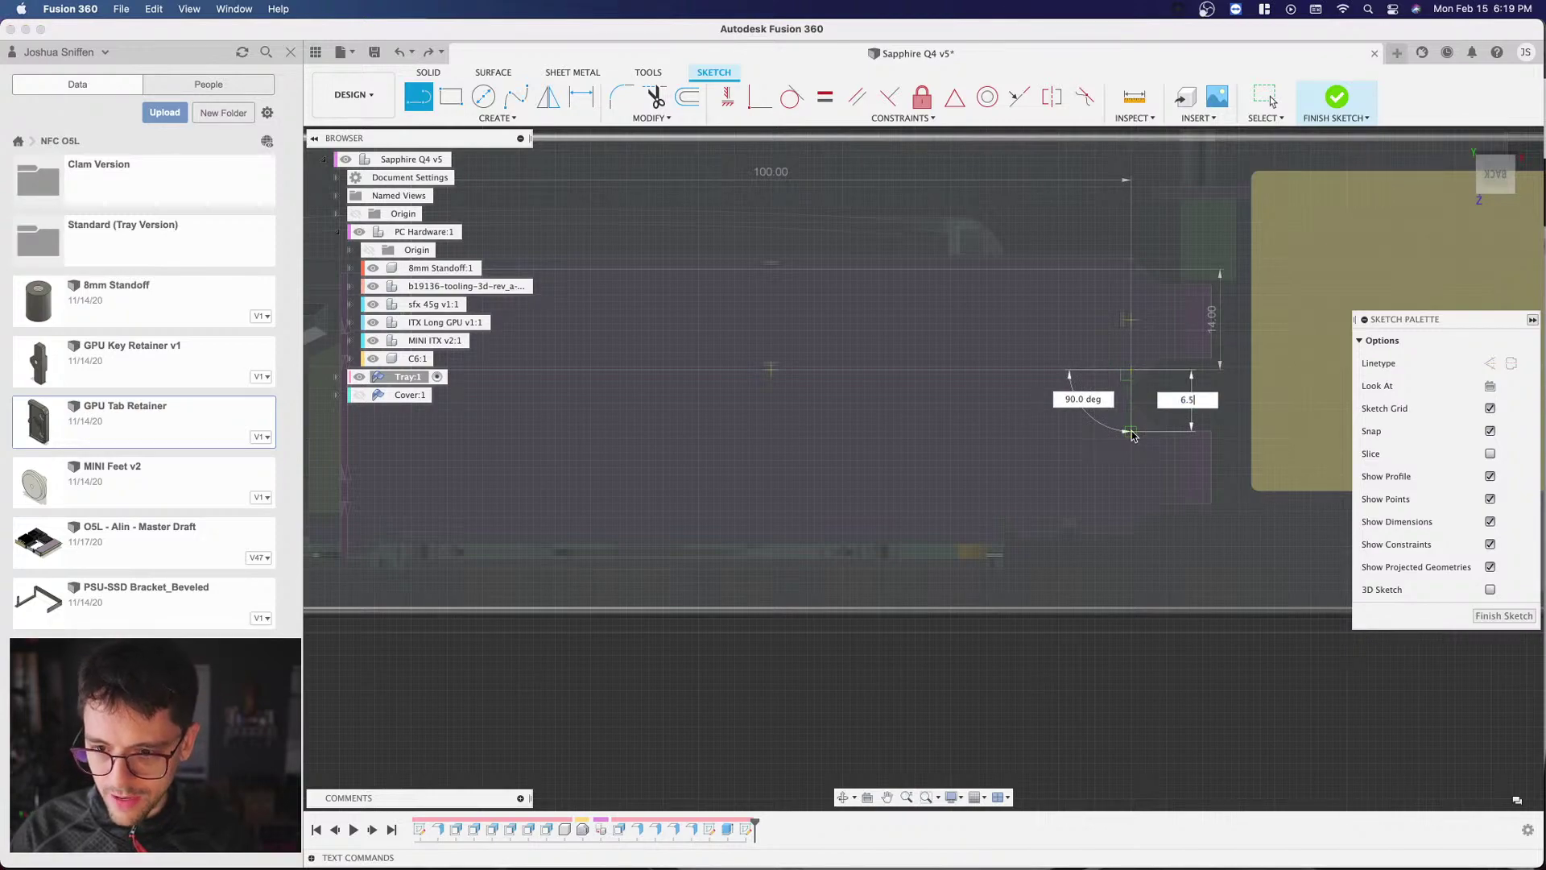
{"action": "type", "text": ".5"}
{"action": "key", "text": "Return"}
{"action": "key", "text": "Escape"}
Step: Sketch a second 100 × 14 mm rectangle starting at the spacing line's free end, aligned with the first rectangle
{"action": "scroll", "coordinate": [1046, 282], "scroll_direction": "down", "scroll_amount": 3}
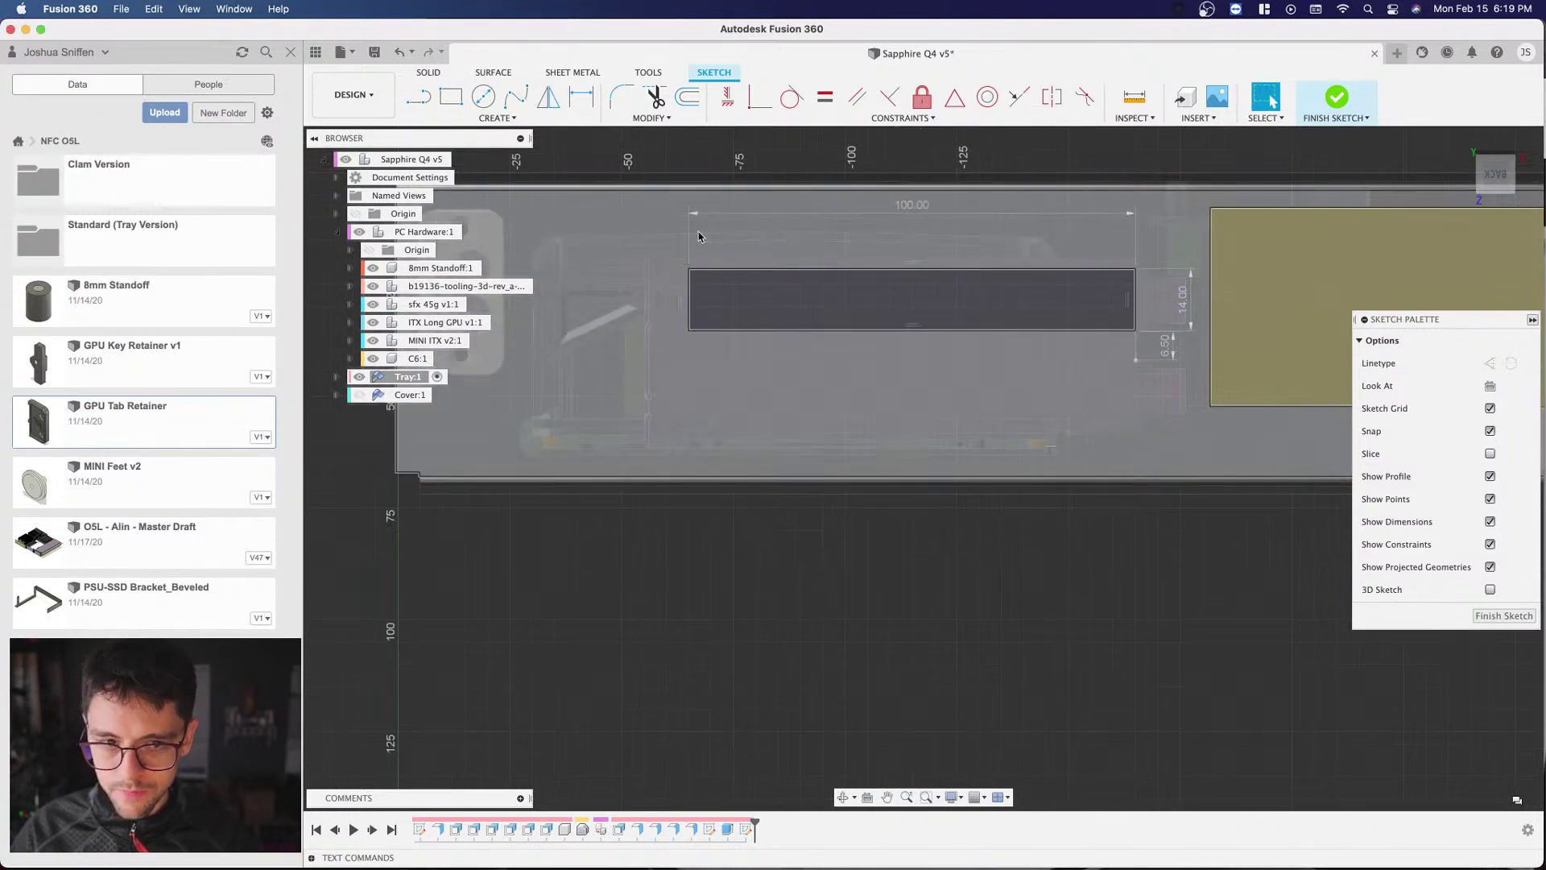
{"action": "left_click", "coordinate": [451, 96]}
{"action": "left_click", "coordinate": [1134, 359]}
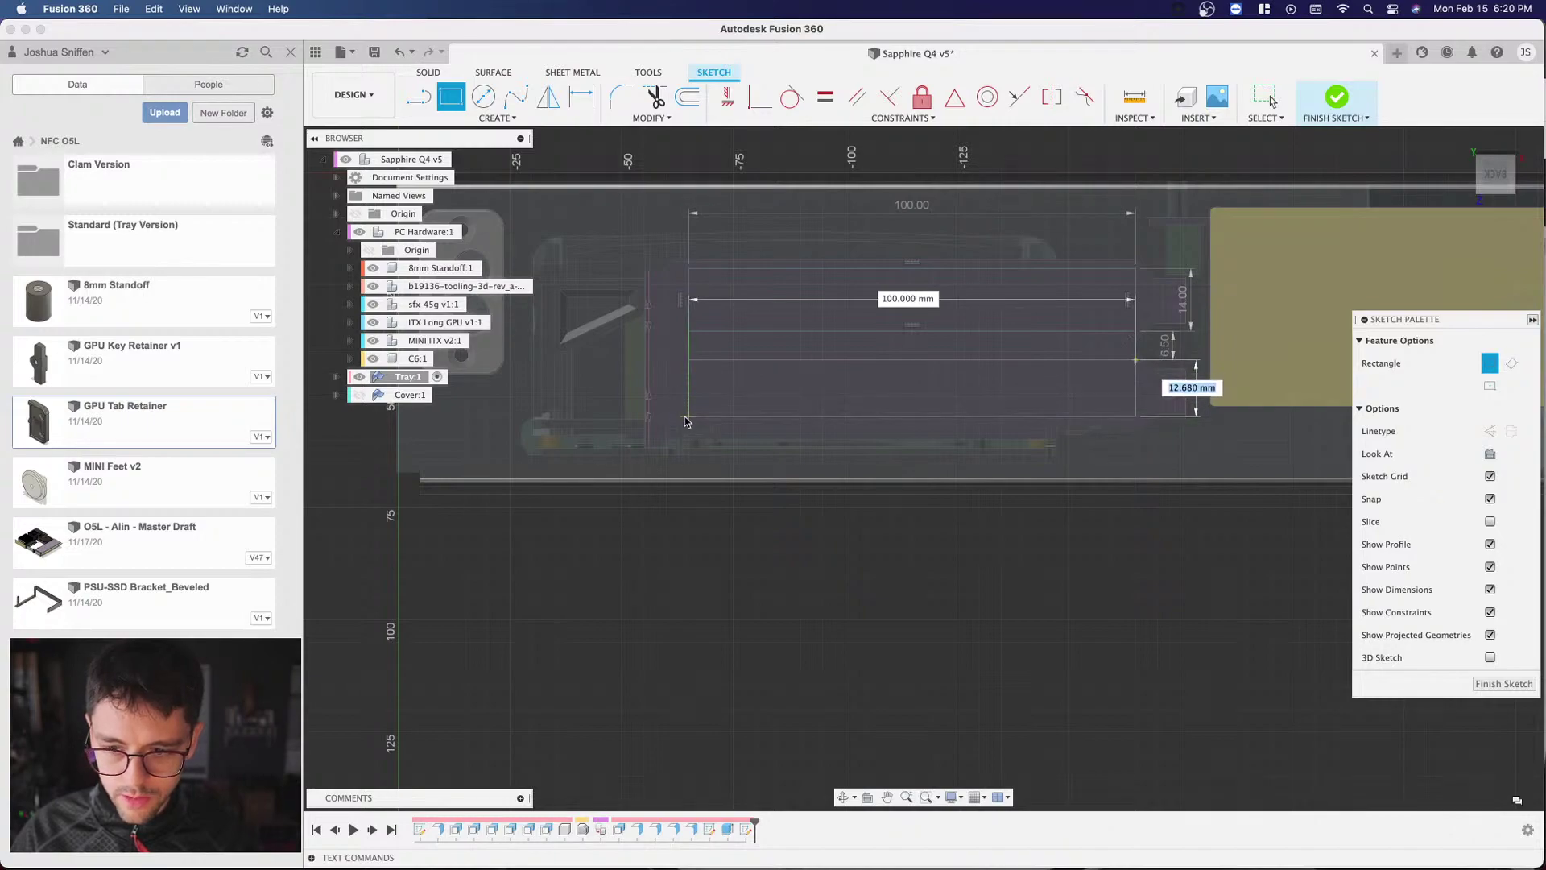
{"action": "type", "text": "14"}
{"action": "key", "text": "Tab"}
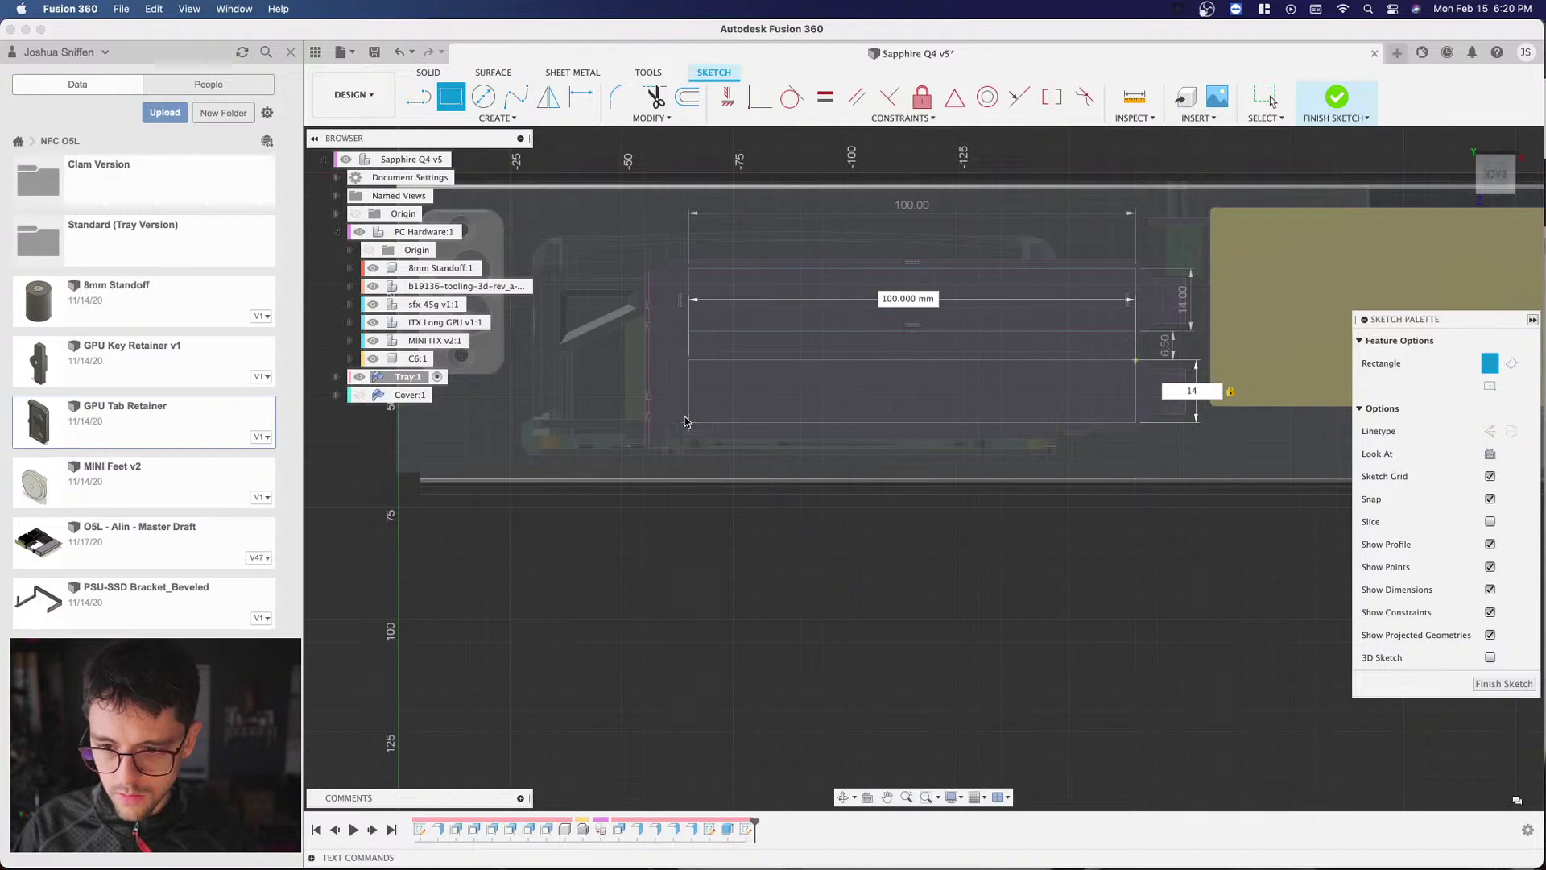
{"action": "key", "text": "Return"}
{"action": "key", "text": "Escape"}
Step: Trim away the 6.5 mm spacing line between the two rectangles
{"action": "scroll", "coordinate": [1014, 380], "scroll_direction": "up", "scroll_amount": 3}
{"action": "key", "text": "t"}
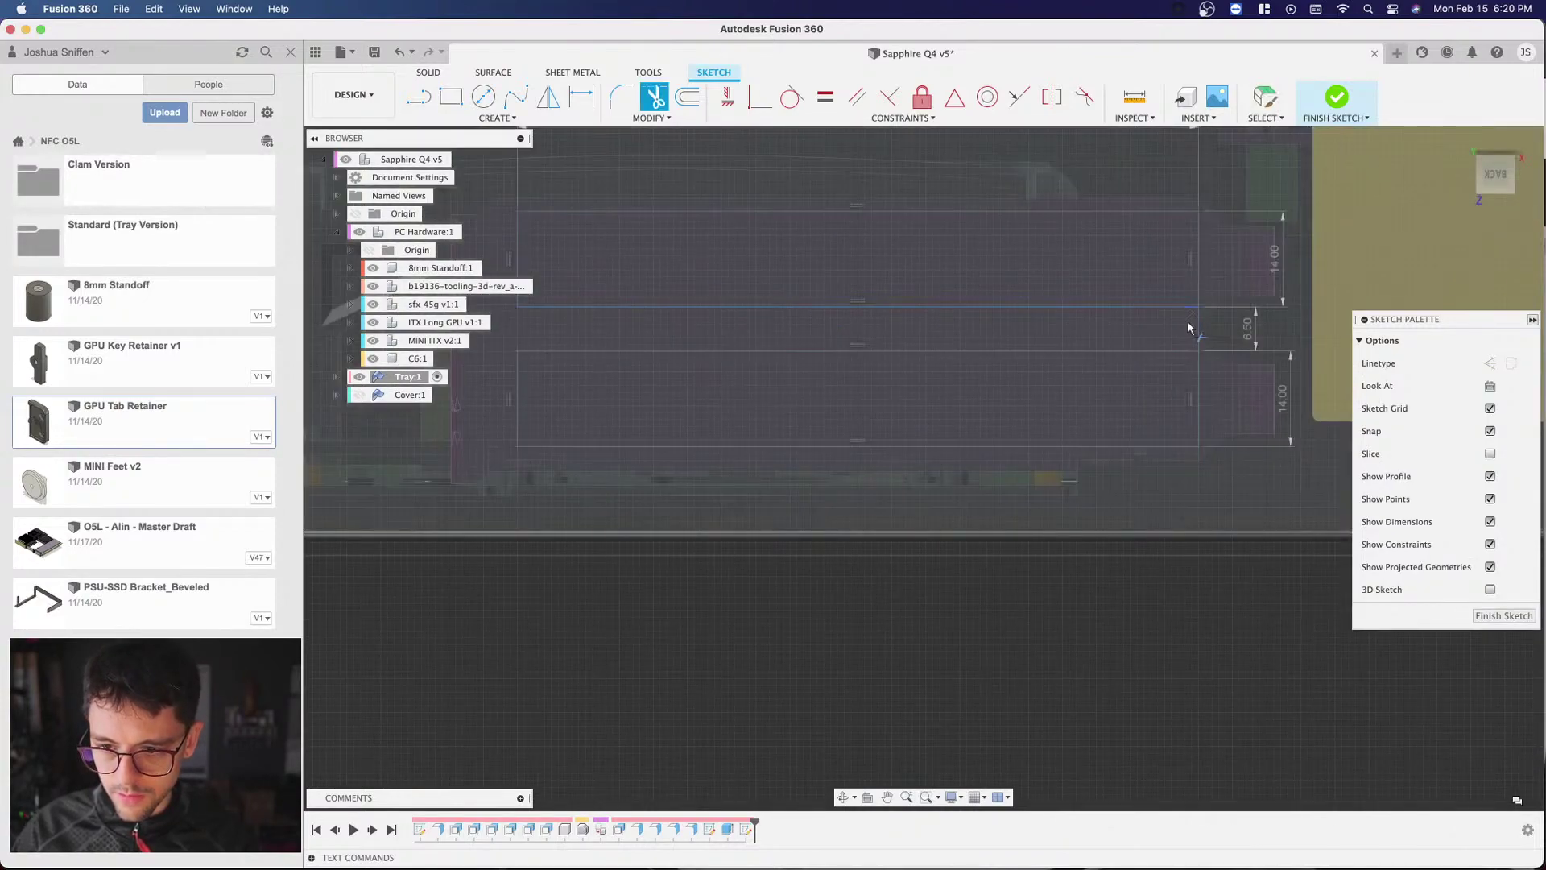
{"action": "left_click", "coordinate": [1155, 371]}
Step: Examine how the two sketched rectangles line up with the GPU bracket in the back view and at an angle
{"action": "scroll", "coordinate": [1119, 405], "scroll_direction": "down", "scroll_amount": 5}
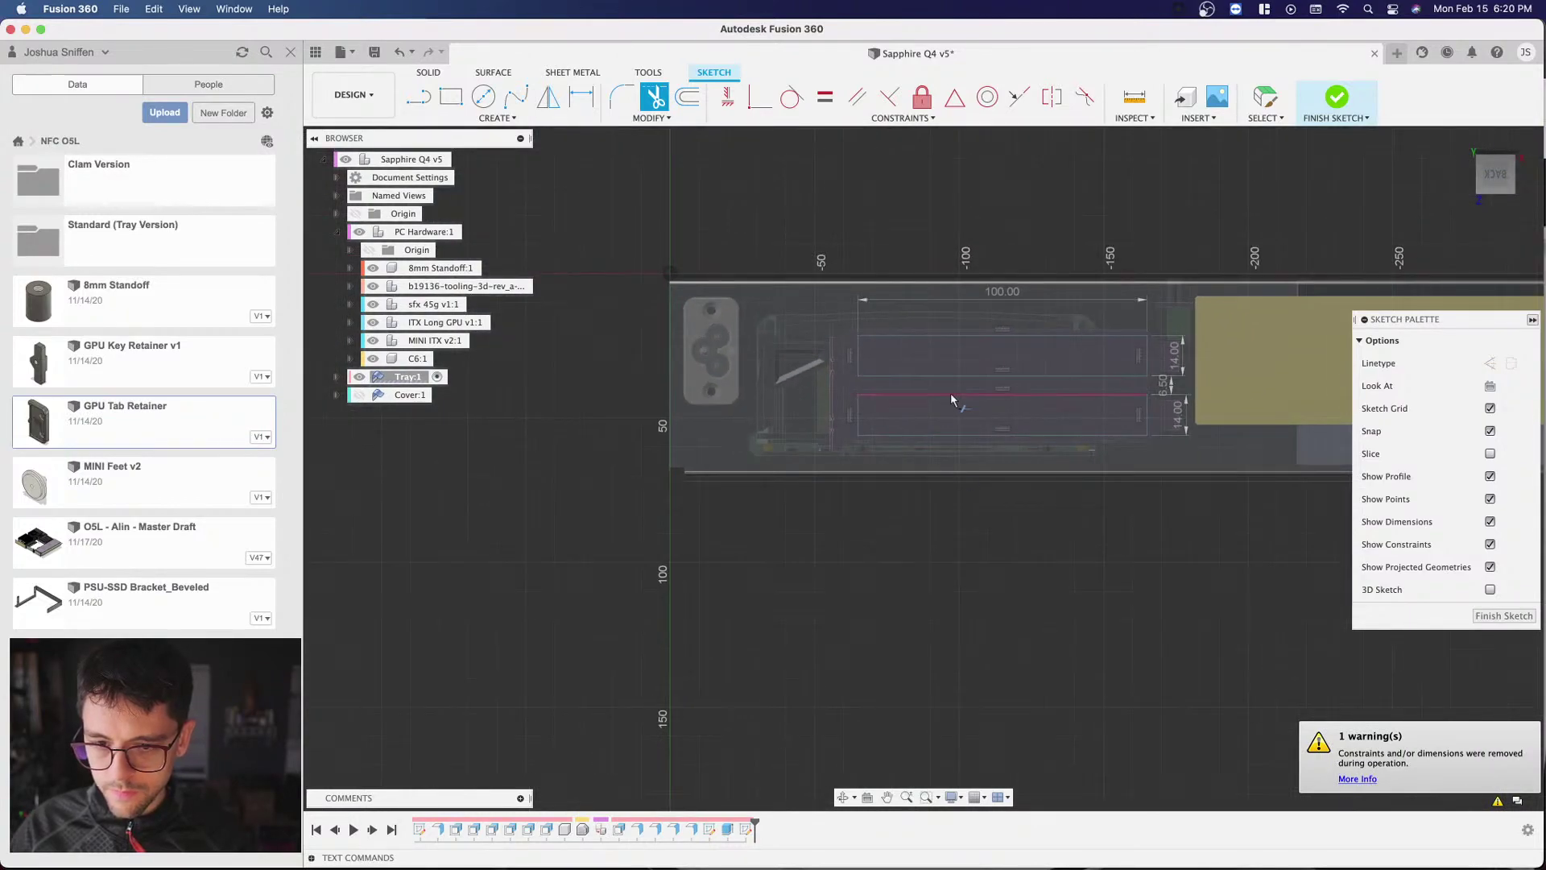
{"action": "scroll", "coordinate": [958, 382], "scroll_direction": "up", "scroll_amount": 2}
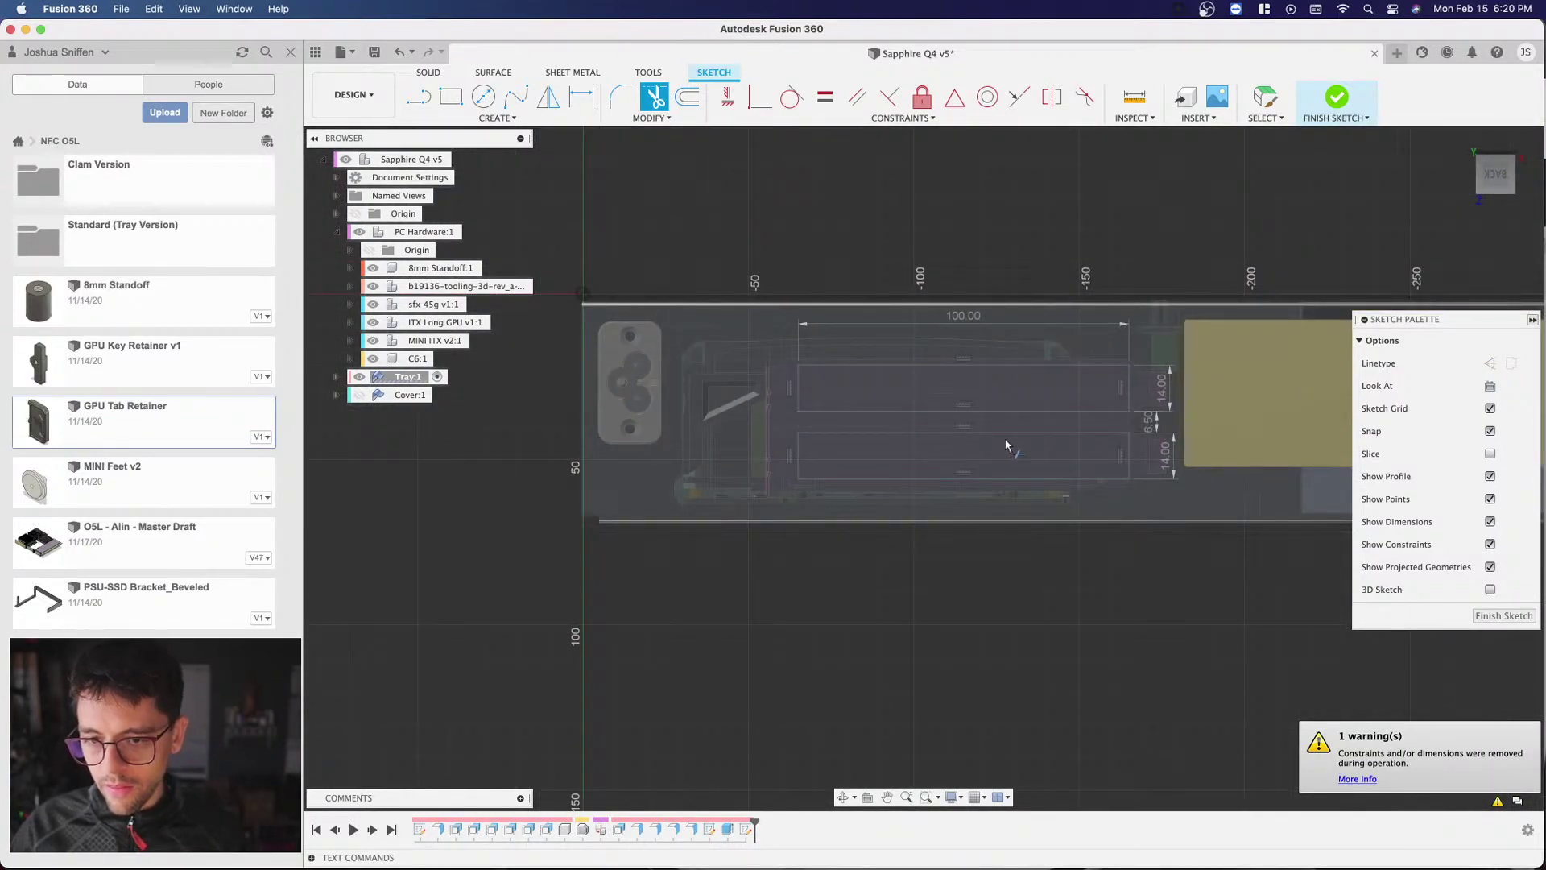
{"action": "scroll", "coordinate": [1043, 406], "scroll_direction": "up", "scroll_amount": 2}
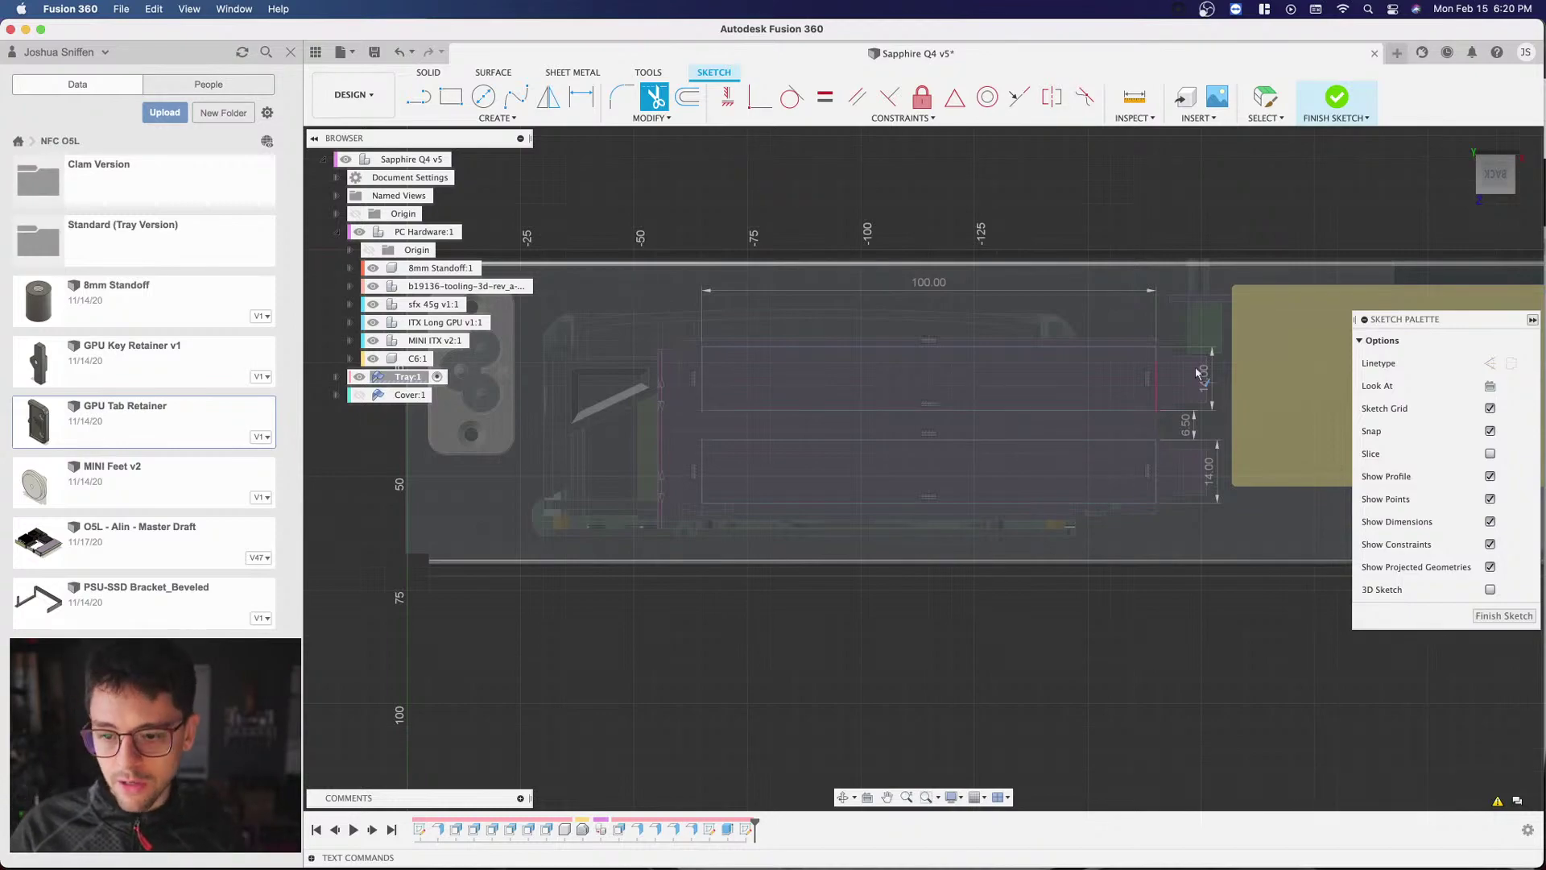
{"action": "middle_click_drag", "start_coordinate": [1494, 165], "coordinate": [1176, 376], "text": "shift"}
{"action": "scroll", "coordinate": [1176, 376], "scroll_direction": "up", "scroll_amount": 3}
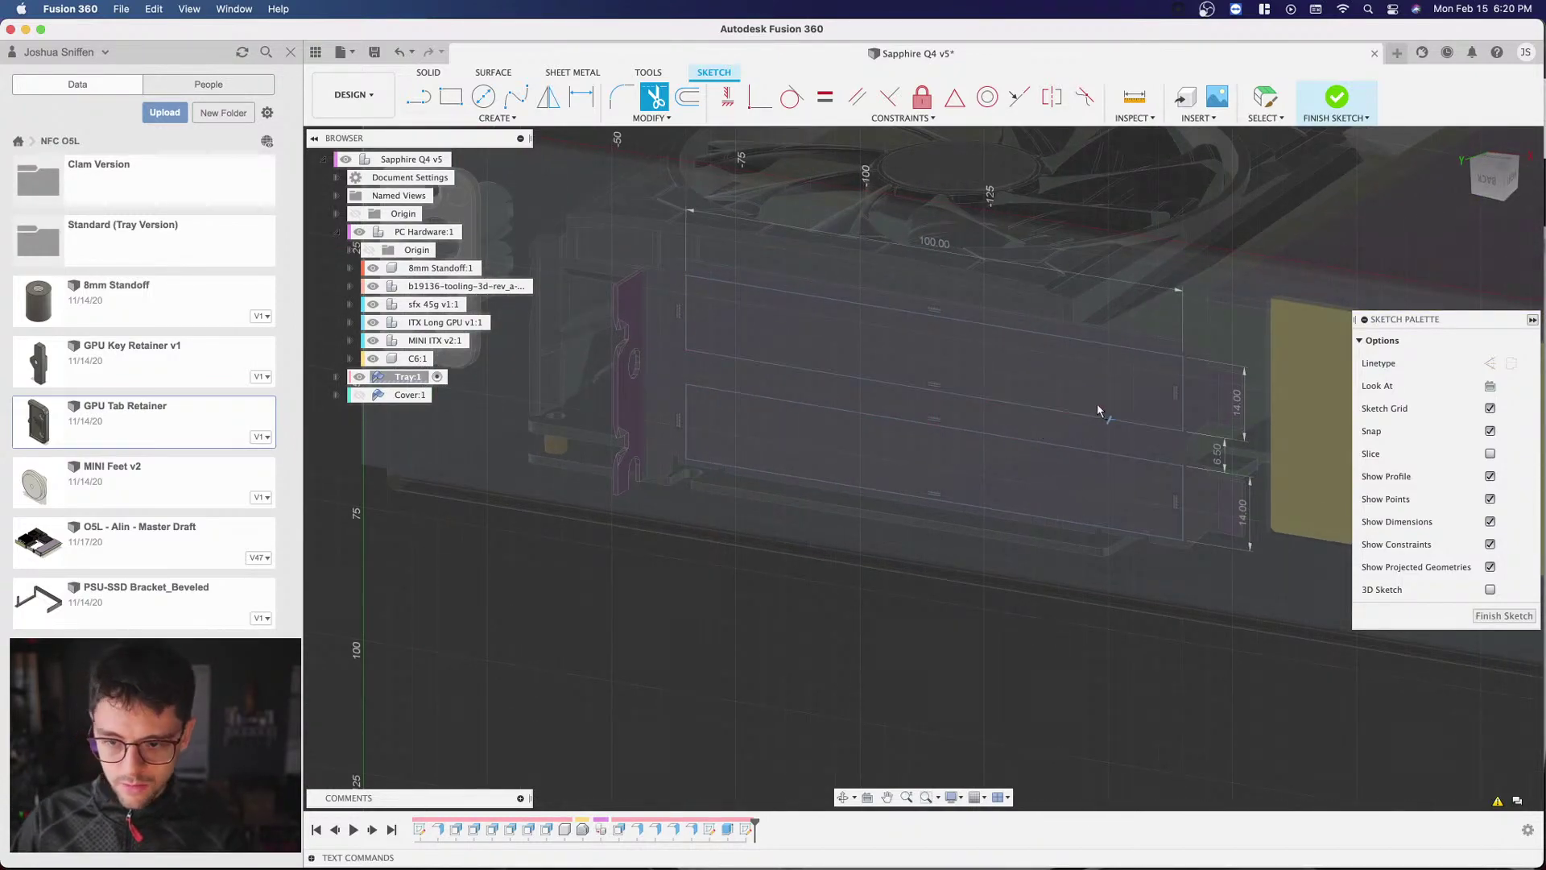
{"action": "scroll", "coordinate": [1108, 390], "scroll_direction": "down", "scroll_amount": 2}
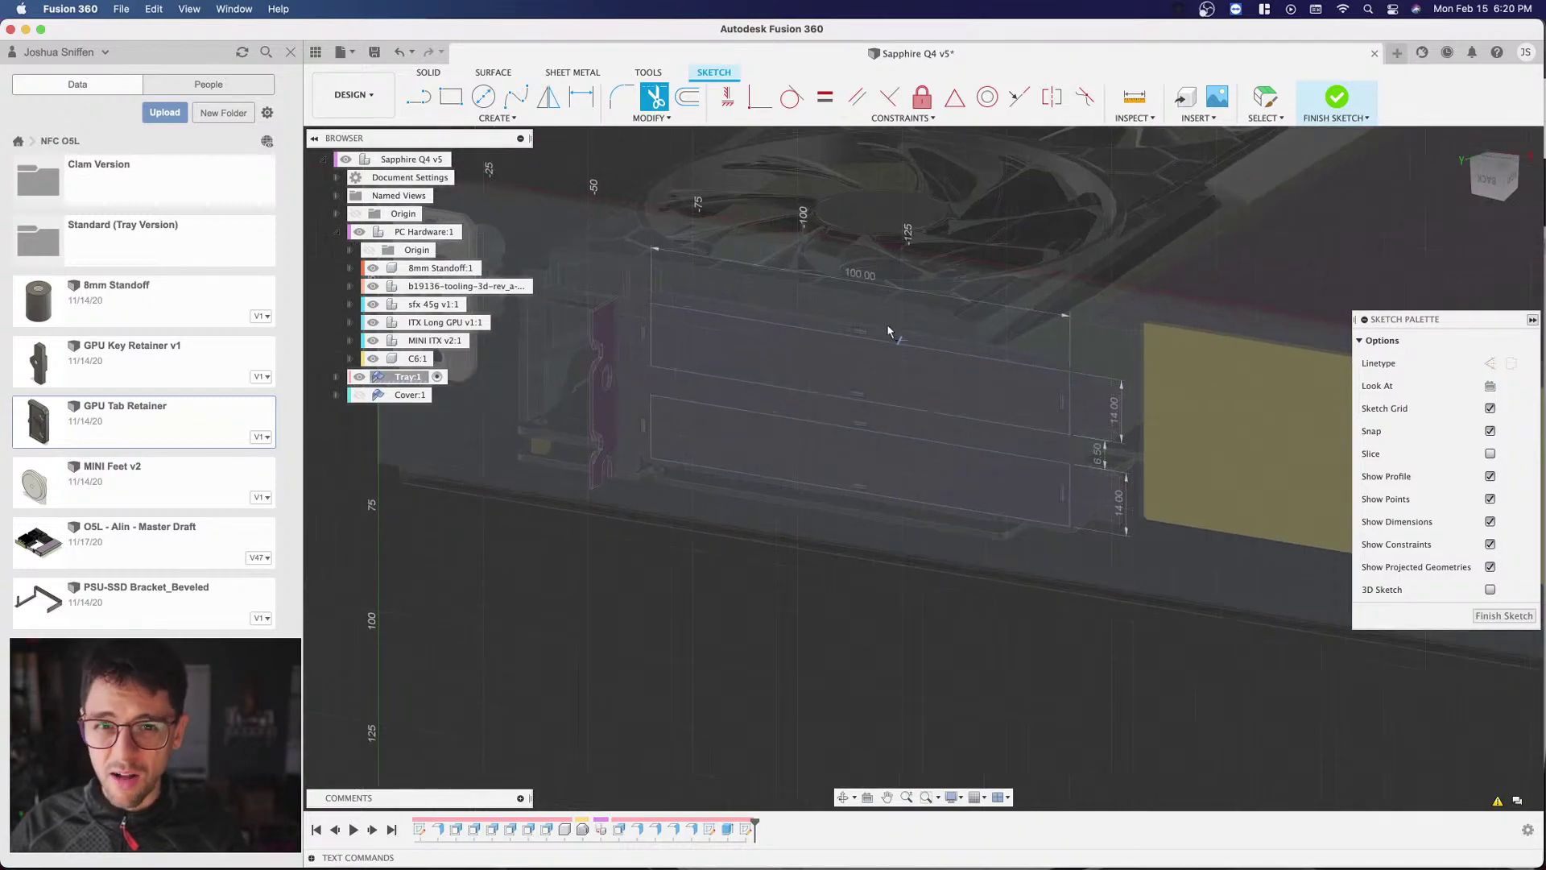
{"action": "scroll", "coordinate": [994, 360], "scroll_direction": "up", "scroll_amount": 1}
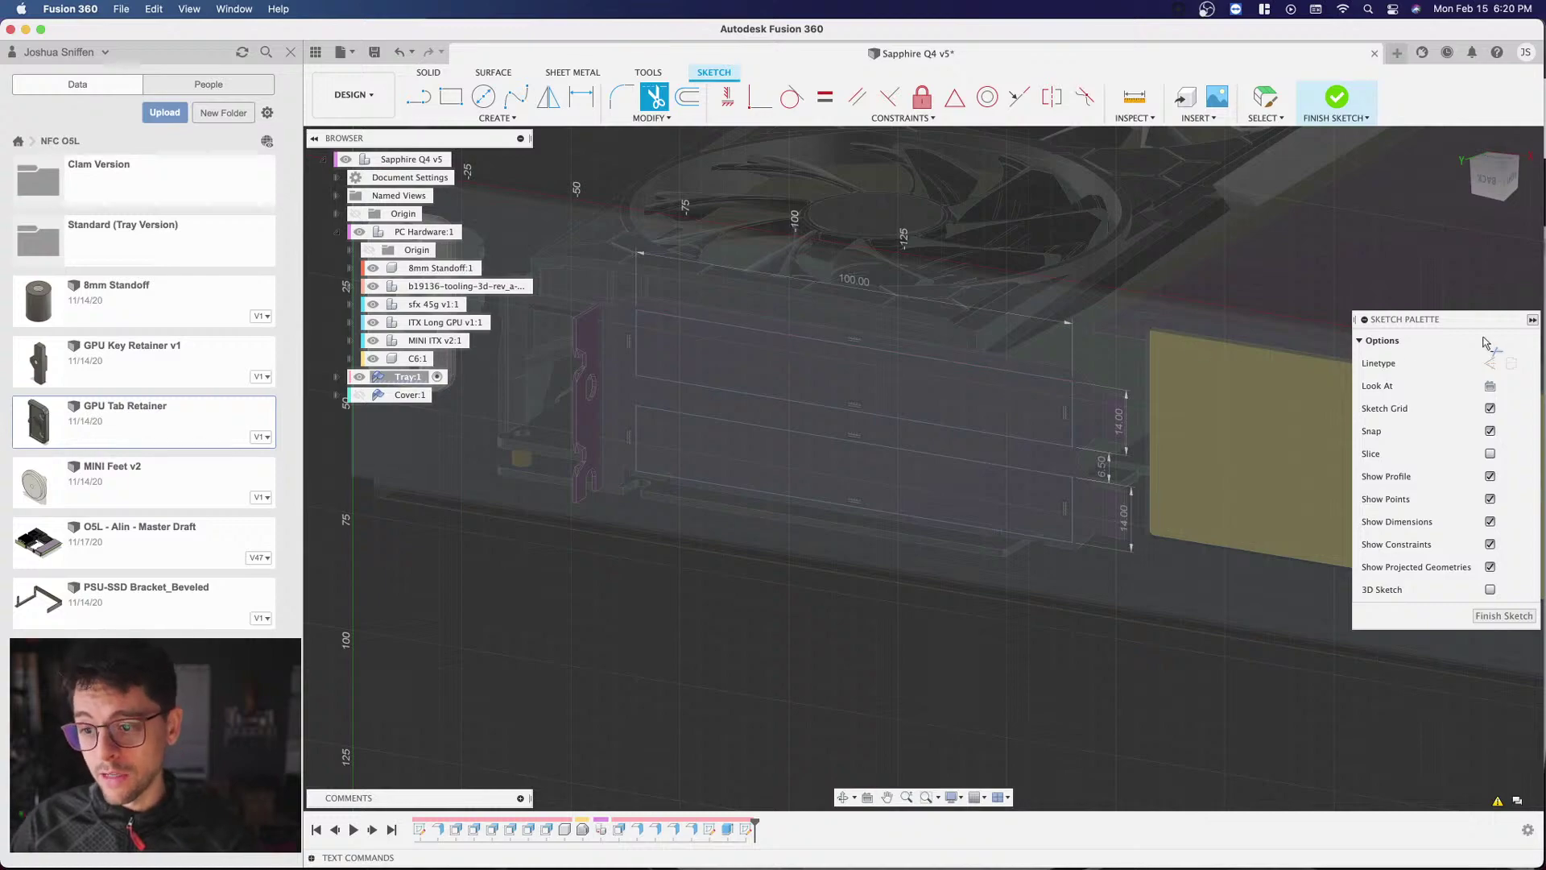
{"action": "scroll", "coordinate": [969, 301], "scroll_direction": "up", "scroll_amount": 1}
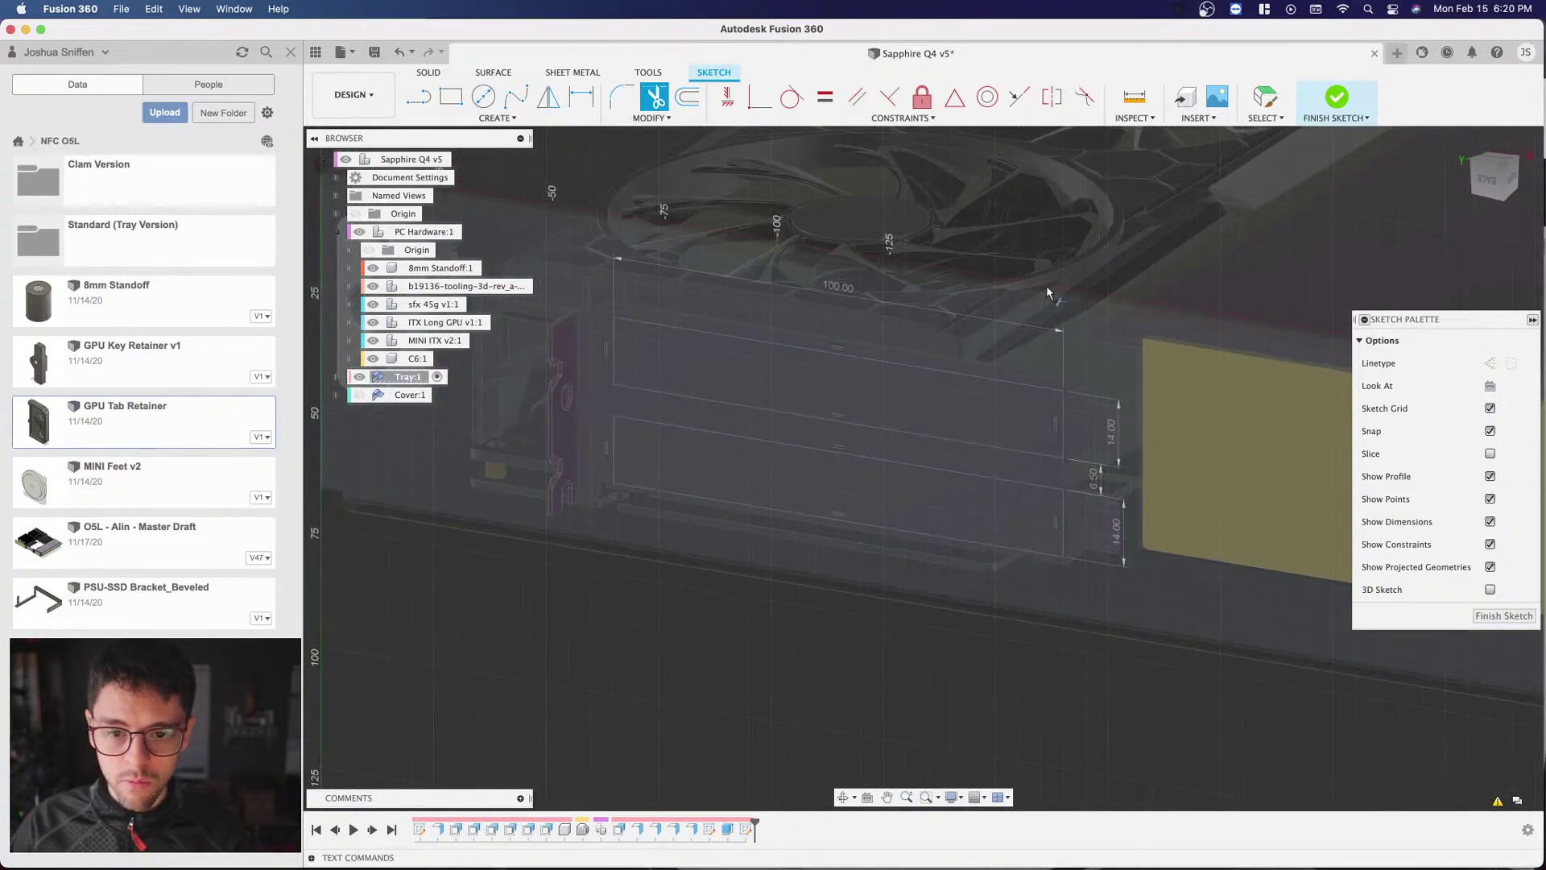
{"action": "scroll", "coordinate": [971, 304], "scroll_direction": "up", "scroll_amount": 1}
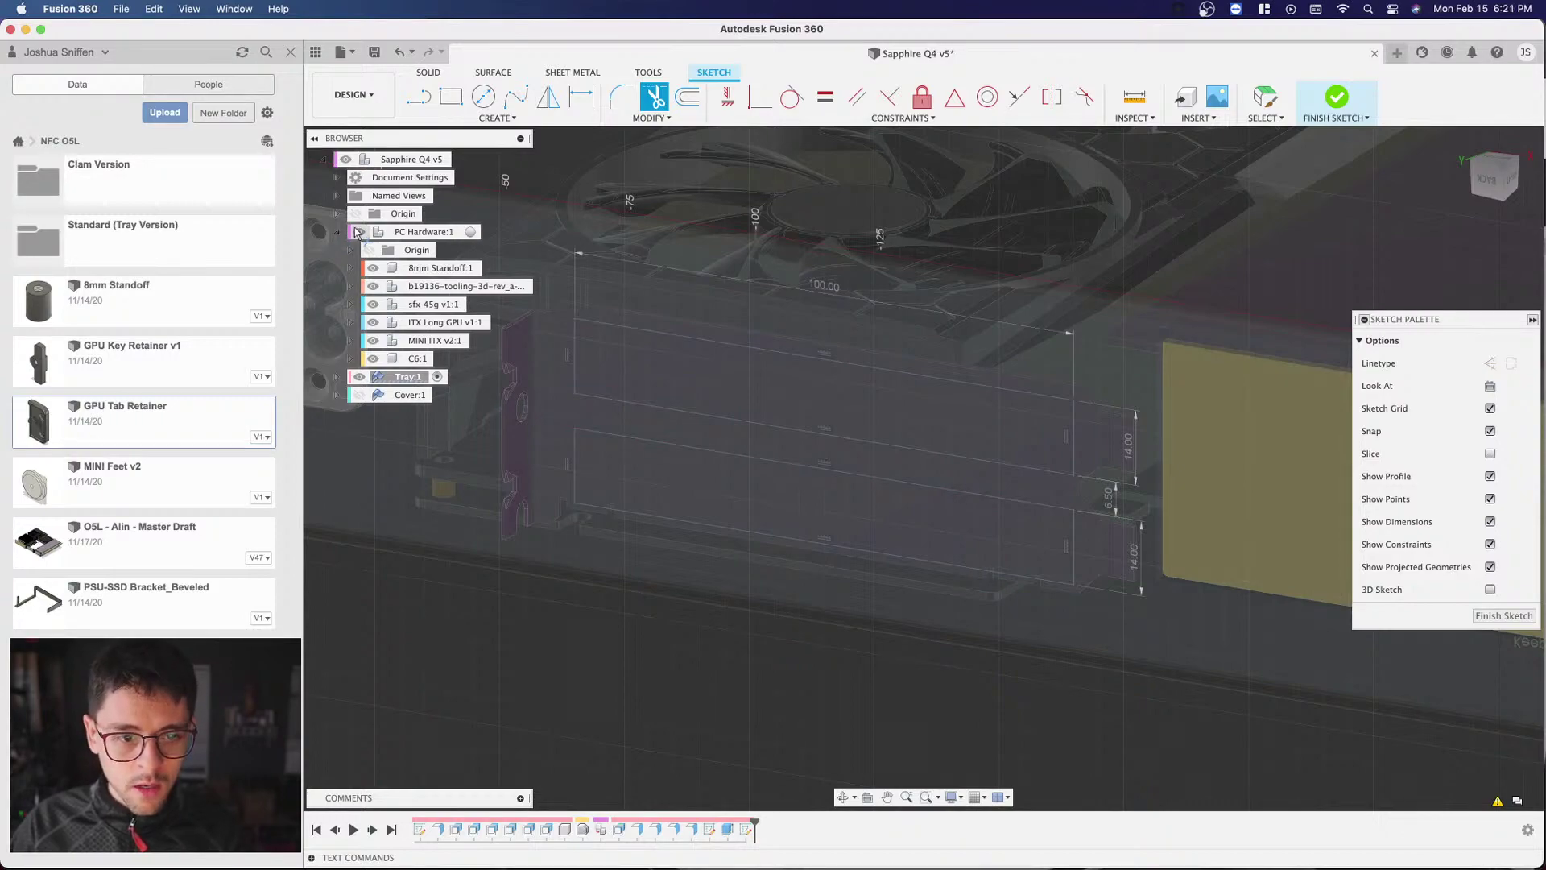
Step: Finish the sketch and, with PC Hardware hidden, extrude both 100 × 14 mm profiles by -2 mm as a cut in the tray's back panel
{"action": "left_click", "coordinate": [1487, 616]}
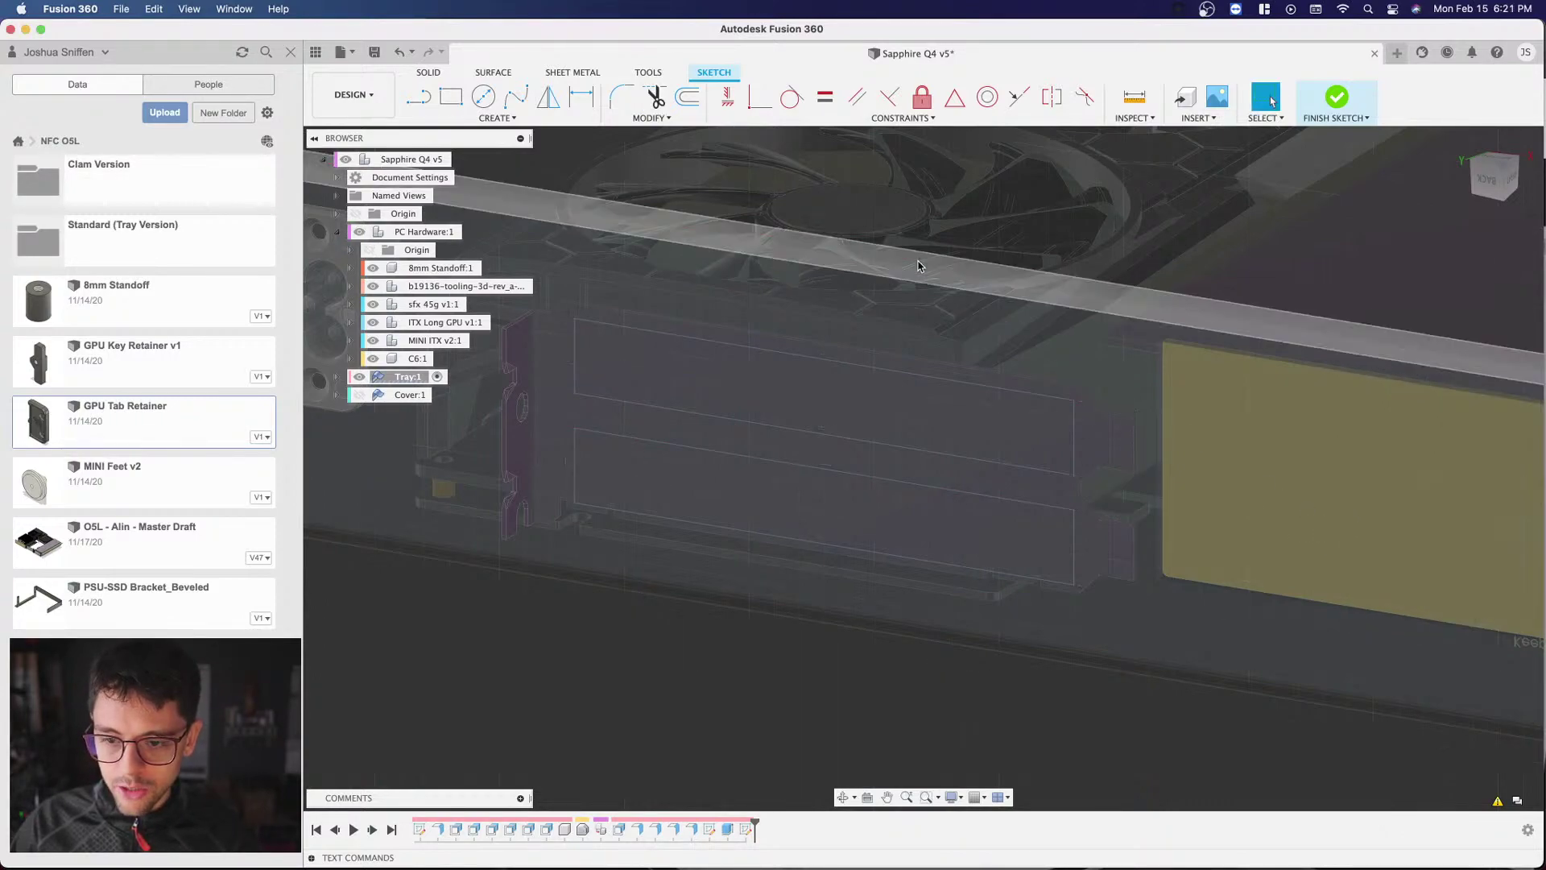
{"action": "left_click", "coordinate": [359, 231]}
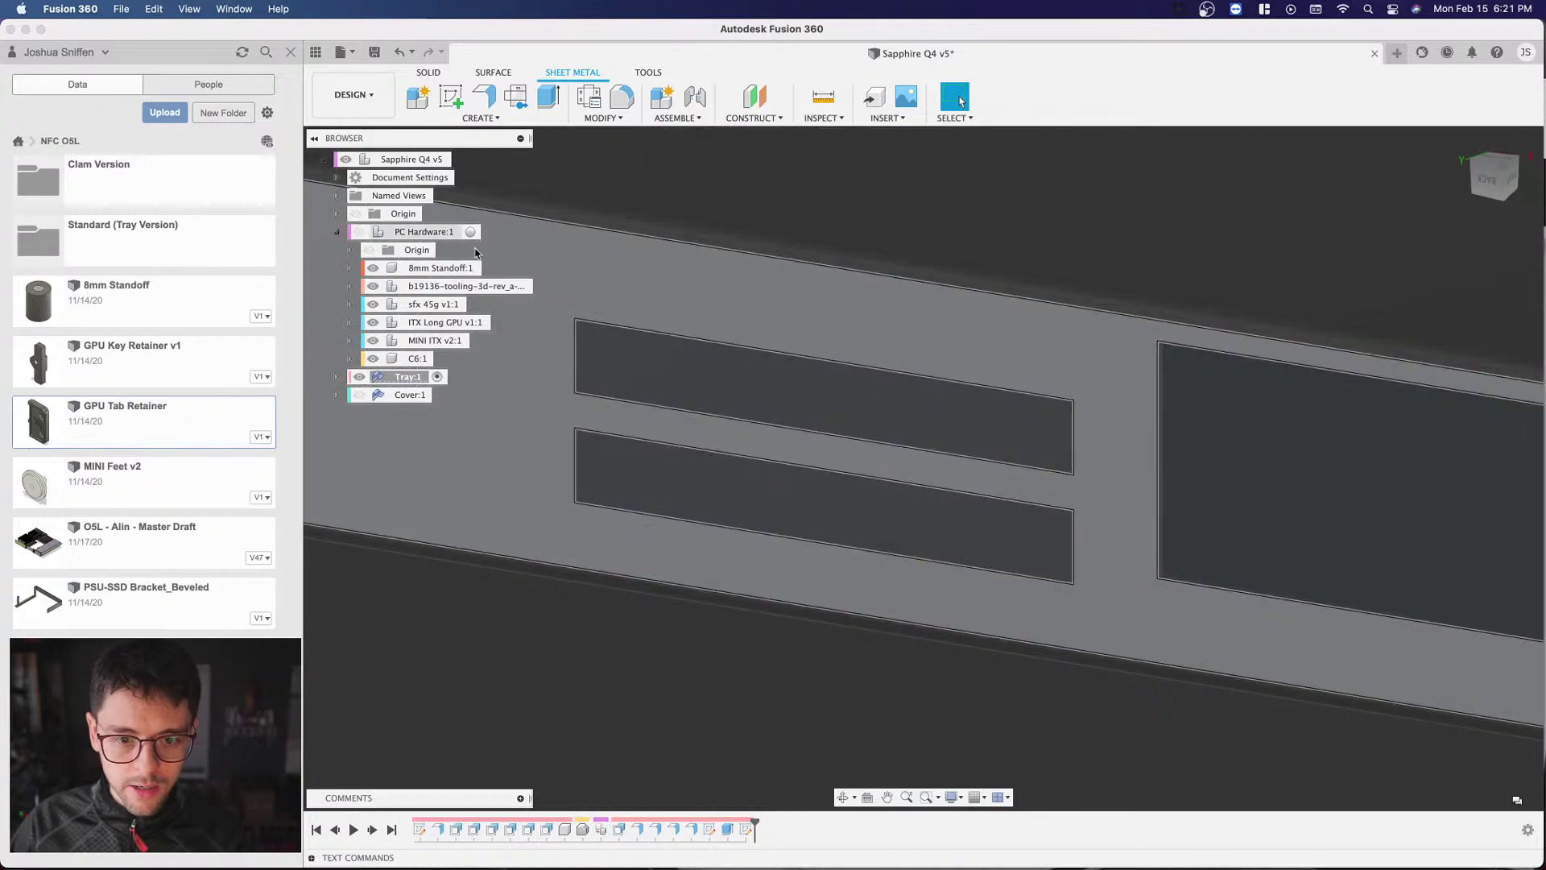
{"action": "left_click", "coordinate": [876, 417]}
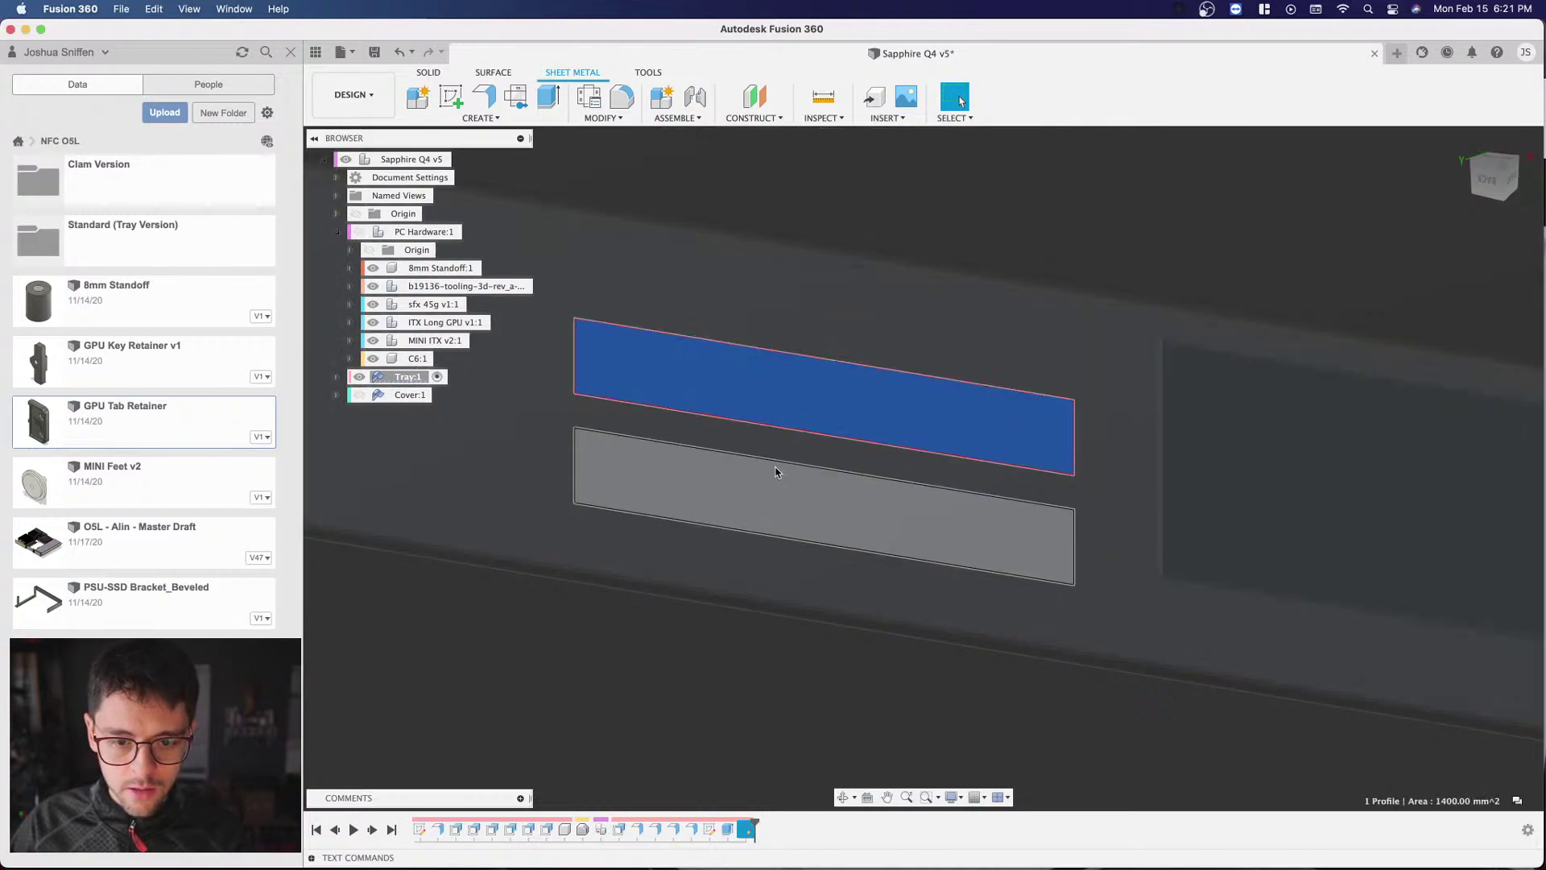
{"action": "left_click", "coordinate": [741, 489], "text": "shift"}
{"action": "type", "text": "e"}
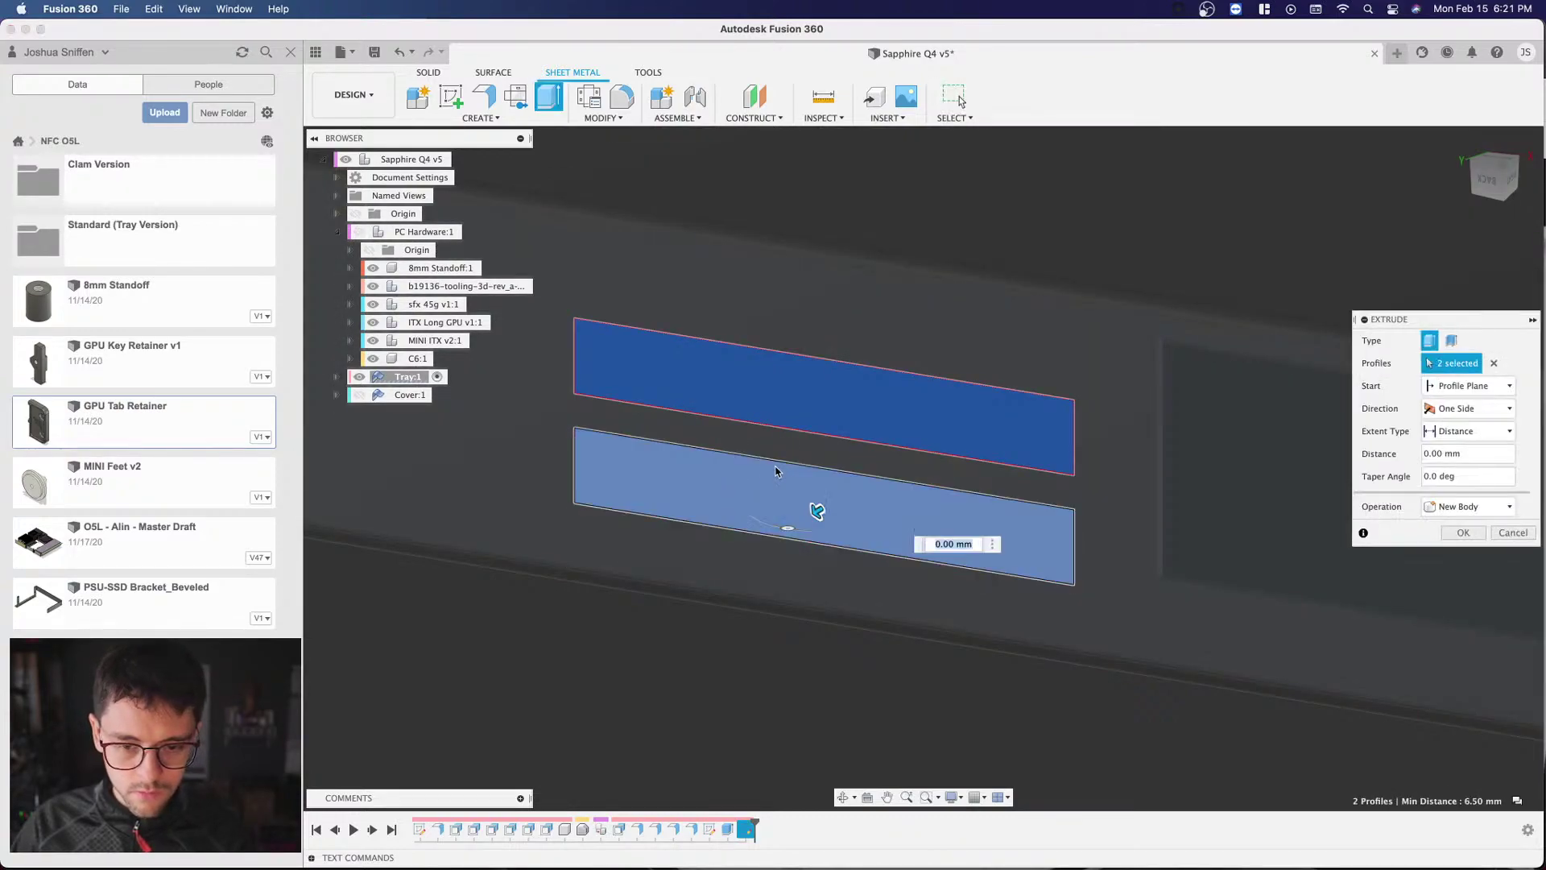
{"action": "type", "text": "-5"}
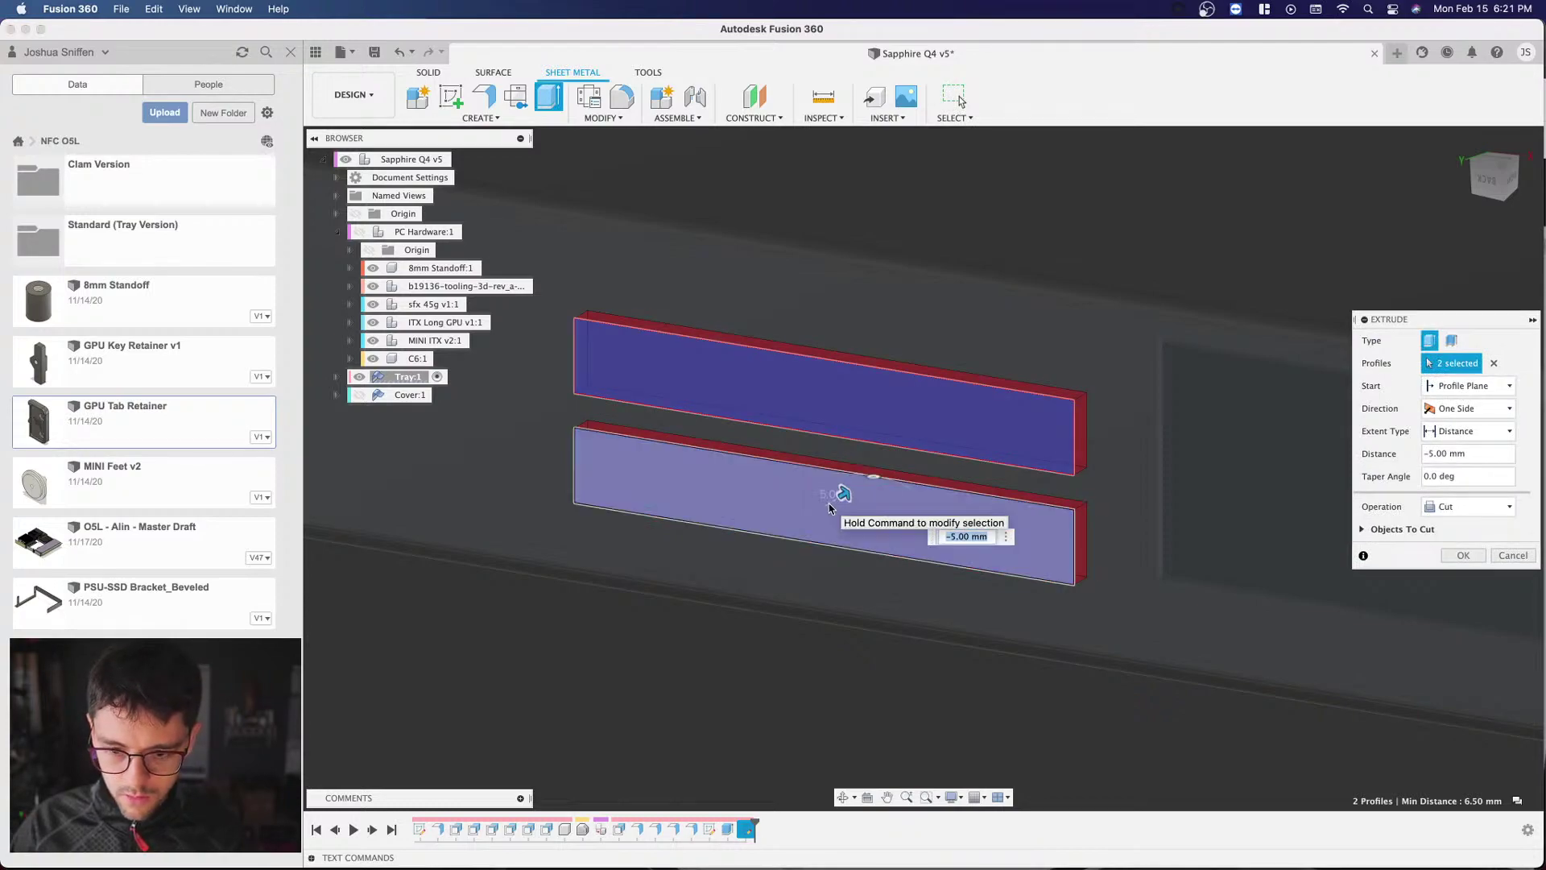
{"action": "type", "text": "-2"}
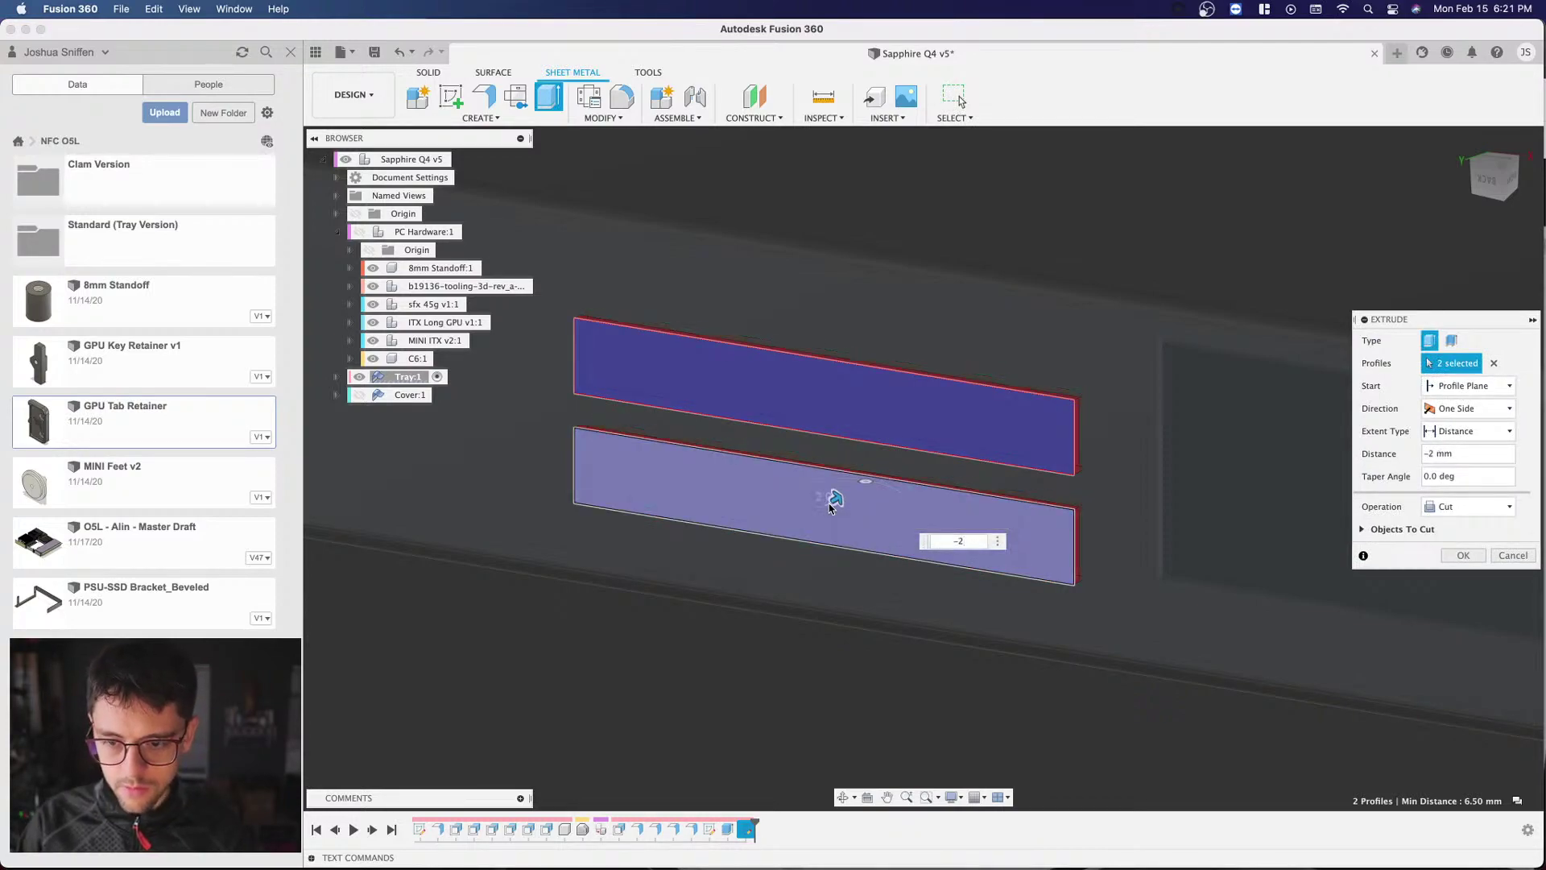
{"action": "key", "text": "Return"}
Step: Show the PC Hardware component together with the tray again
{"action": "middle_click_drag", "start_coordinate": [873, 414], "coordinate": [944, 522], "text": "shift"}
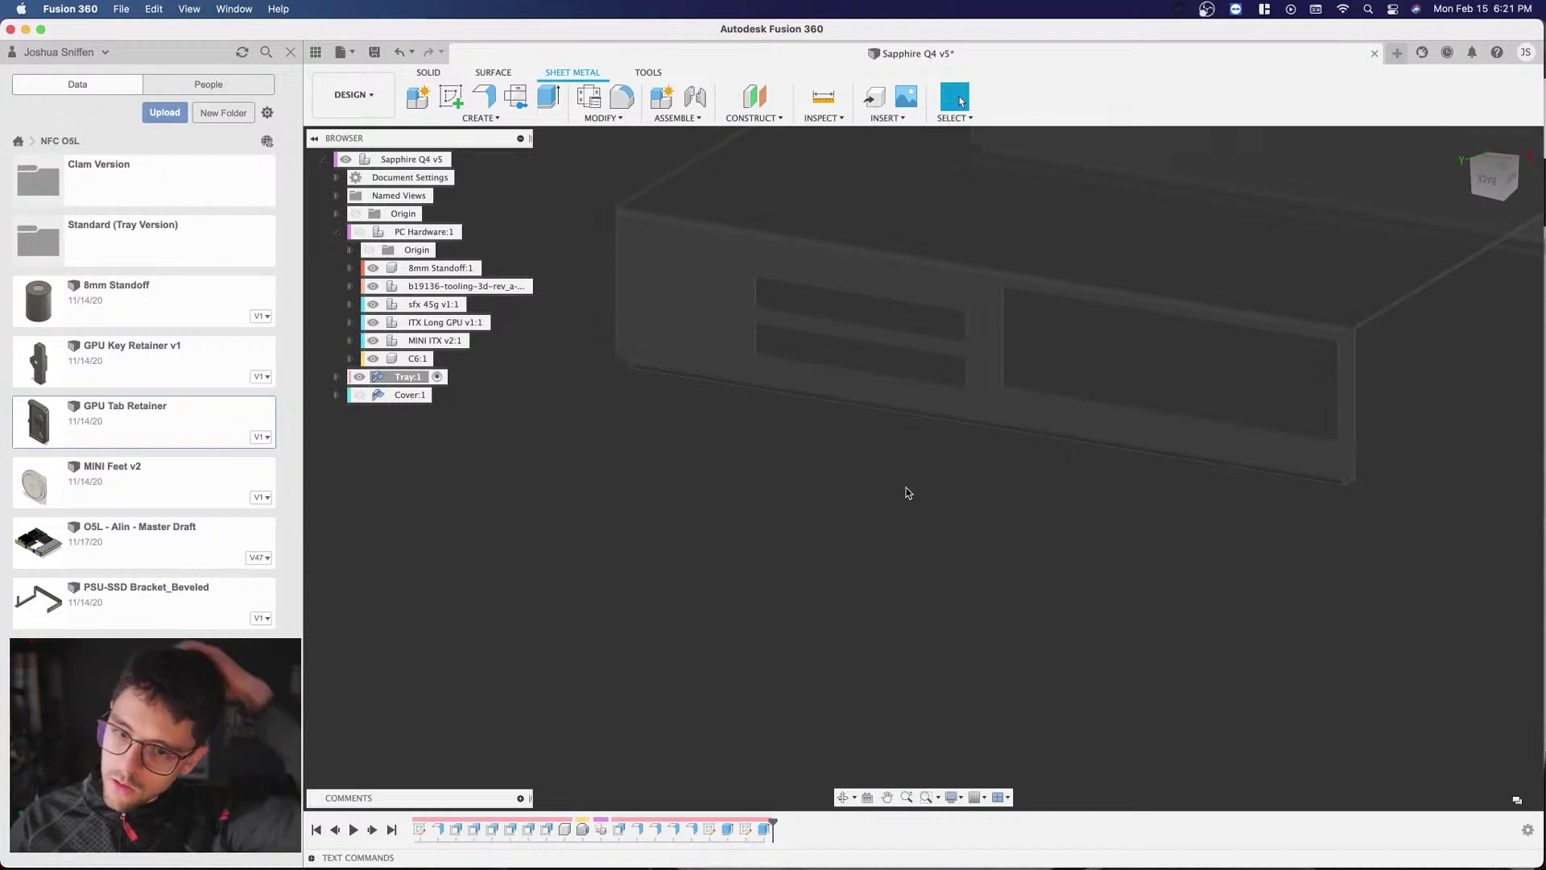
{"action": "left_click", "coordinate": [360, 233]}
{"action": "left_click", "coordinate": [821, 494]}
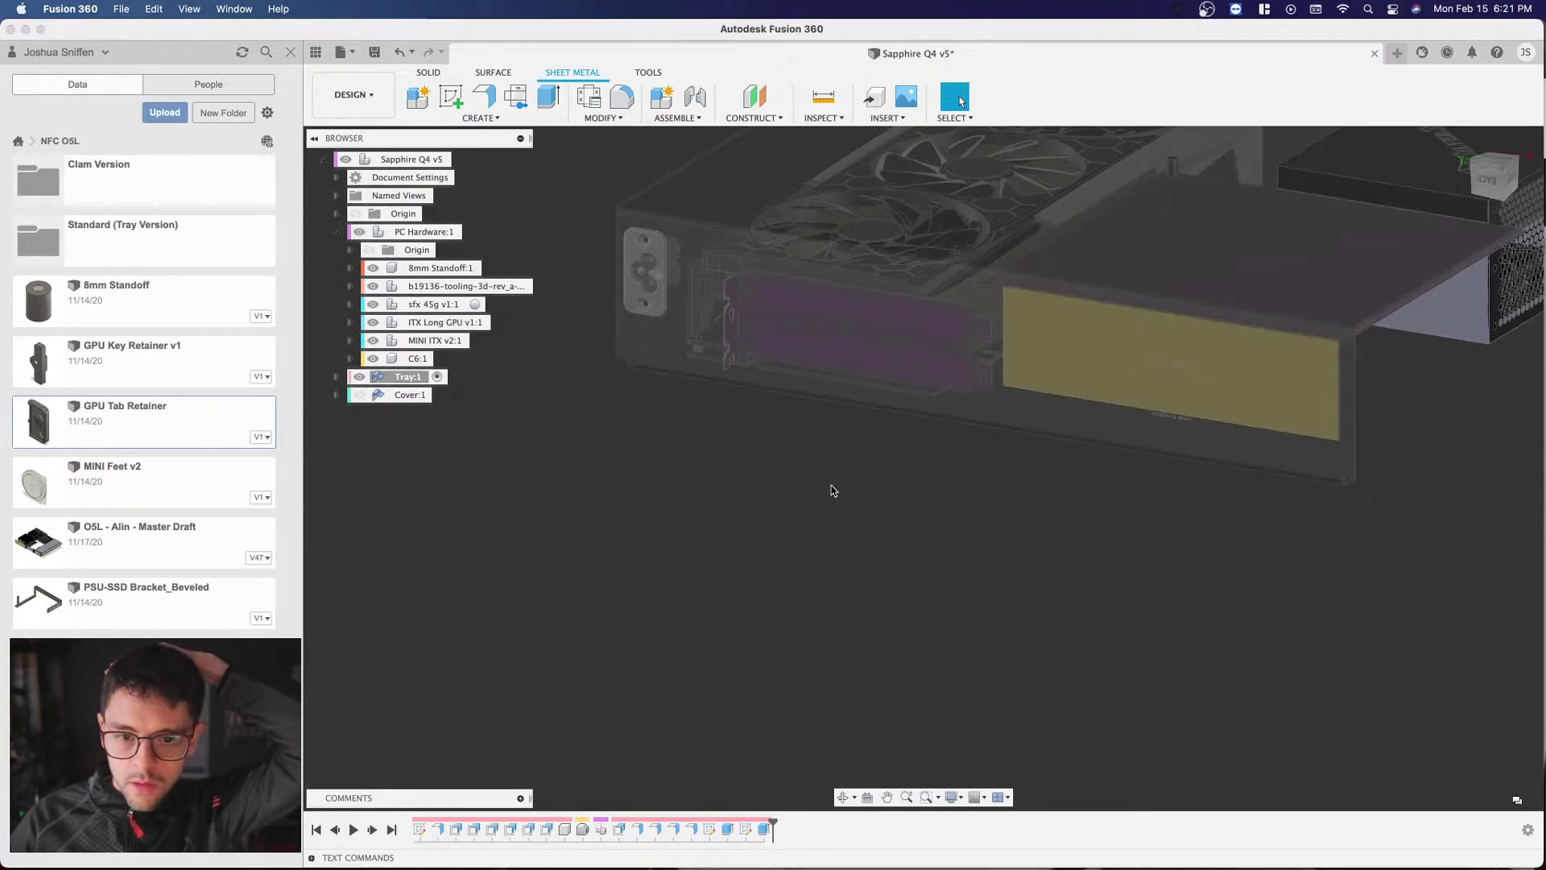
Step: Examine the two slot cutouts against the GPU bracket in the upright back view and from an oblique angle
{"action": "left_click", "coordinate": [1489, 183]}
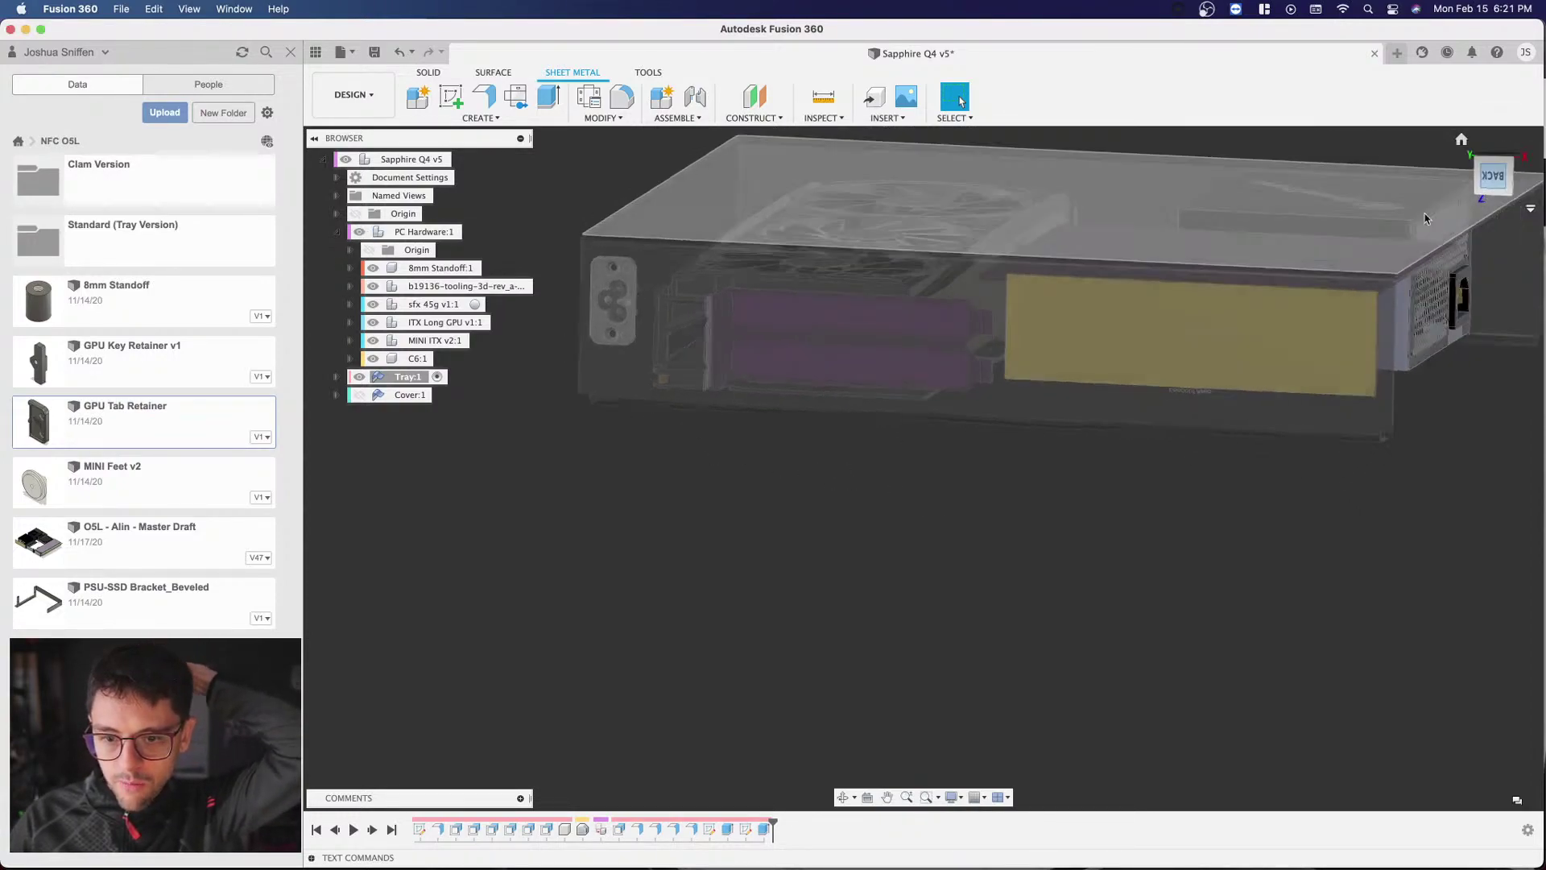
{"action": "scroll", "coordinate": [1062, 386], "scroll_direction": "up", "scroll_amount": 3}
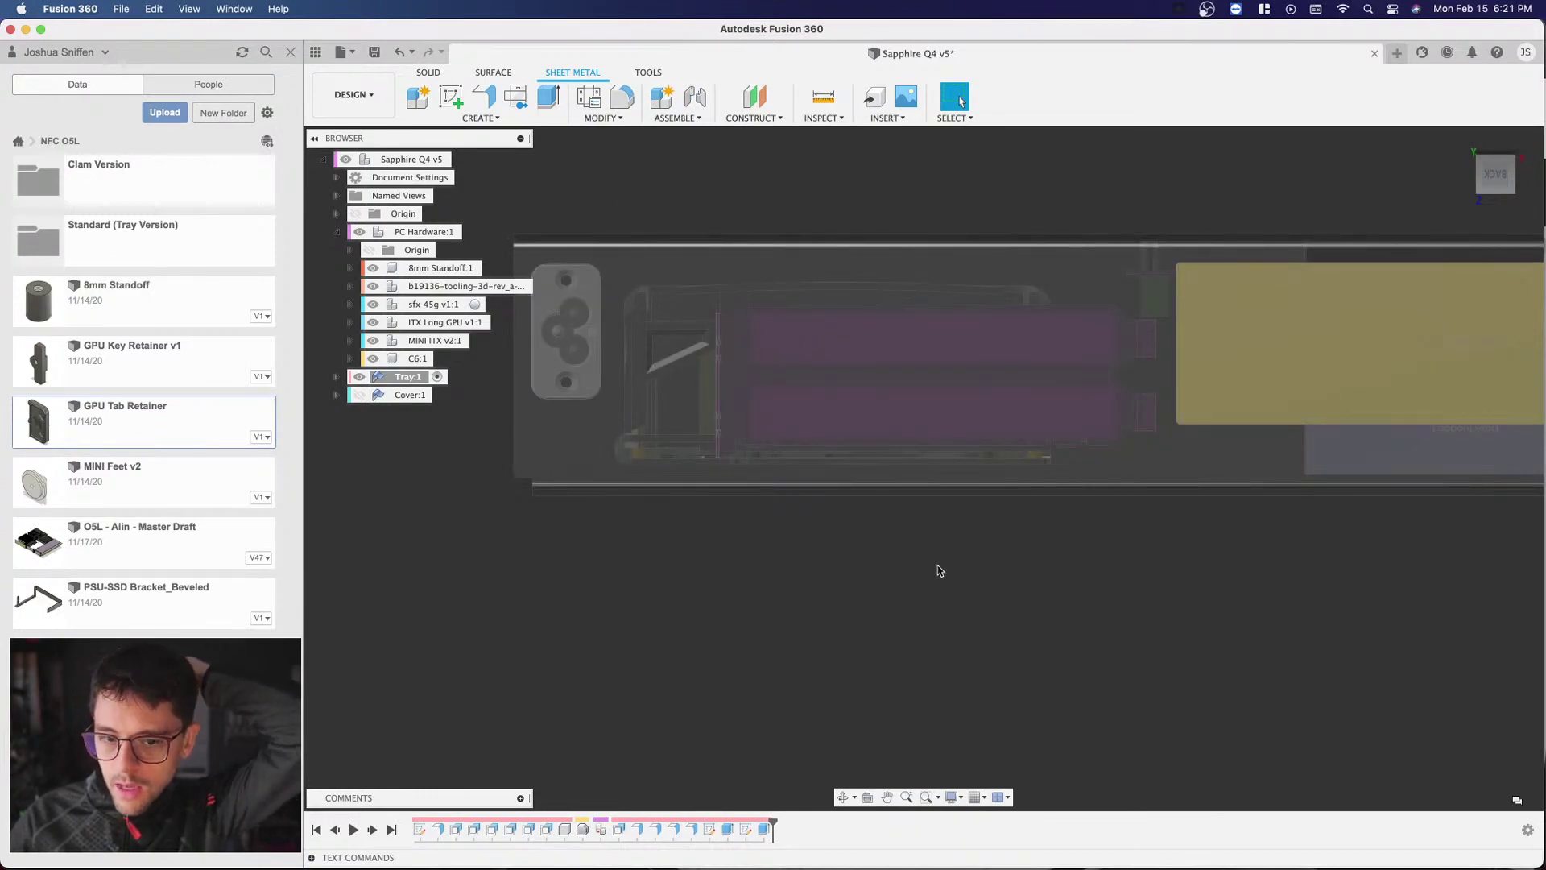
{"action": "scroll", "coordinate": [890, 552], "scroll_direction": "down", "scroll_amount": 3}
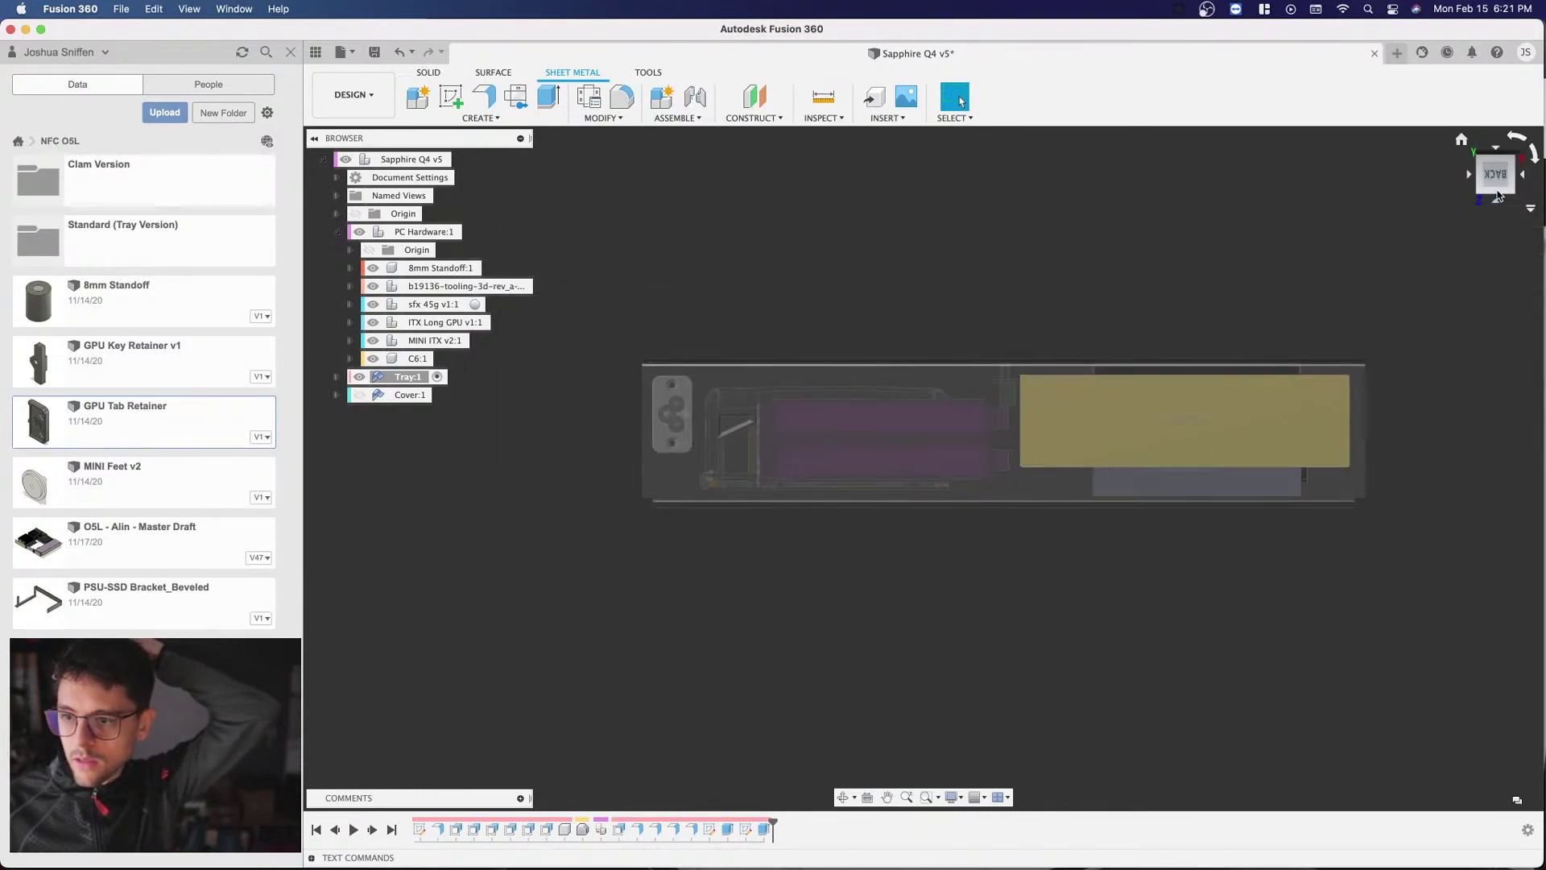
{"action": "left_click", "coordinate": [1534, 153]}
{"action": "left_click", "coordinate": [1533, 152]}
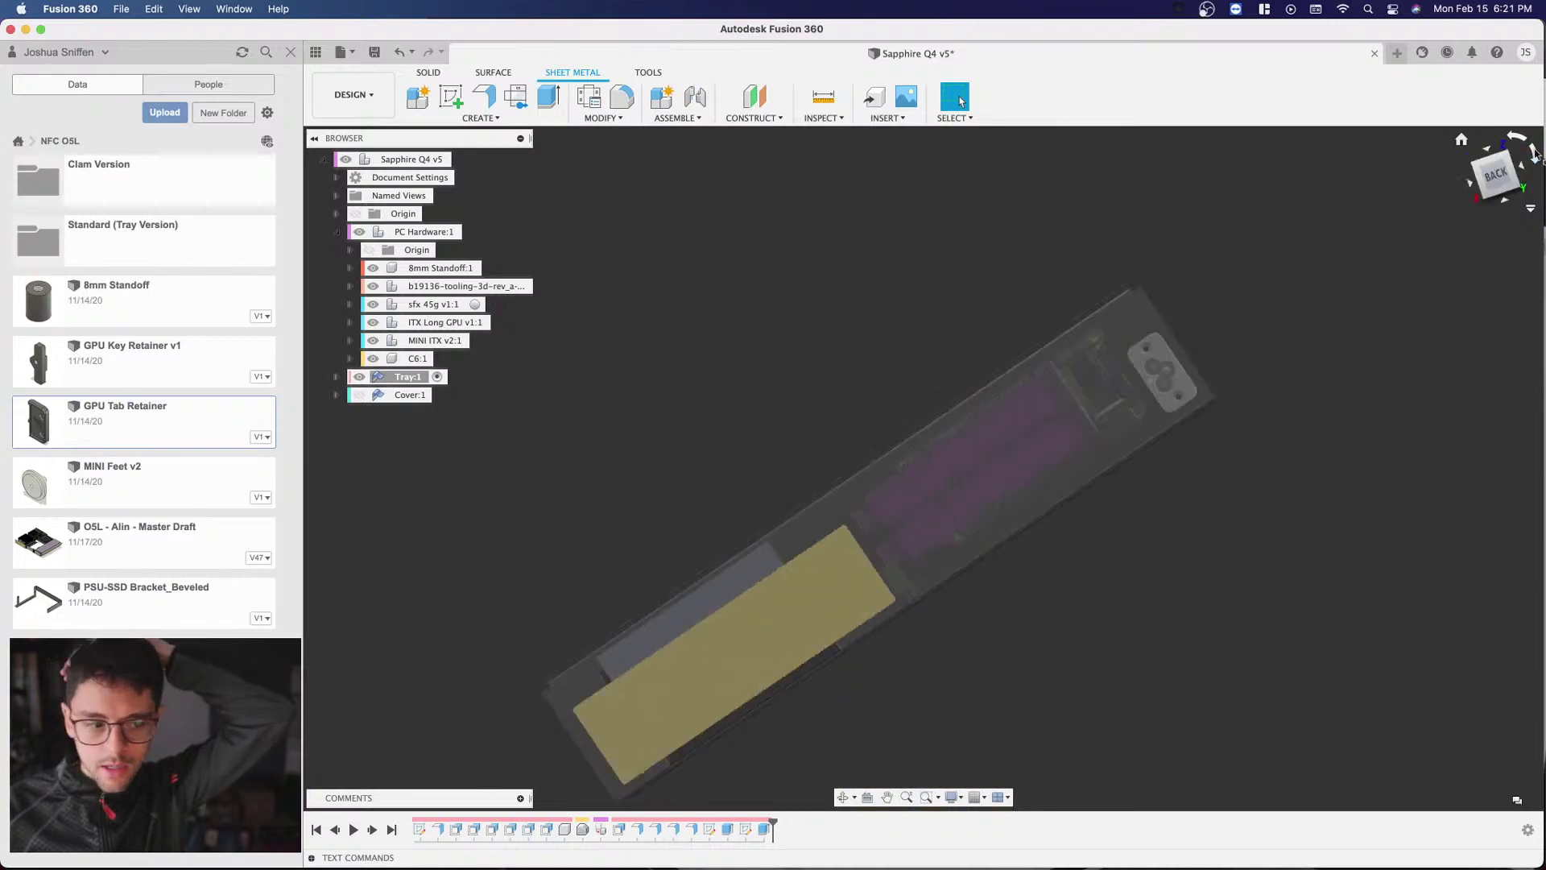
{"action": "scroll", "coordinate": [1228, 435], "scroll_direction": "up", "scroll_amount": 3}
{"action": "scroll", "coordinate": [1297, 404], "scroll_direction": "up", "scroll_amount": 3}
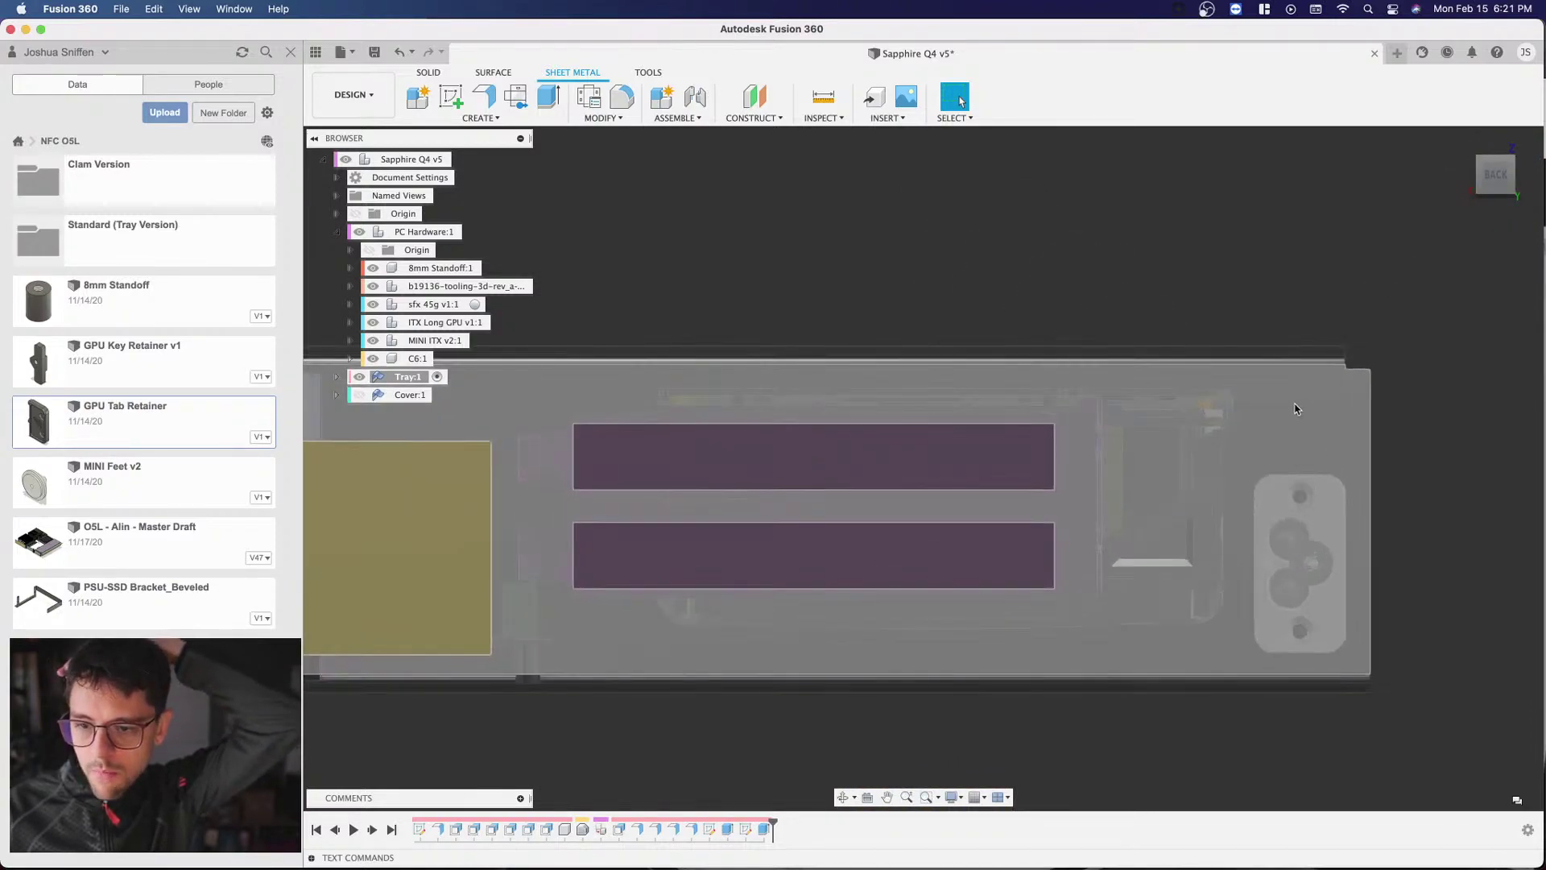
{"action": "middle_click_drag", "start_coordinate": [923, 467], "coordinate": [1079, 519], "text": "shift"}
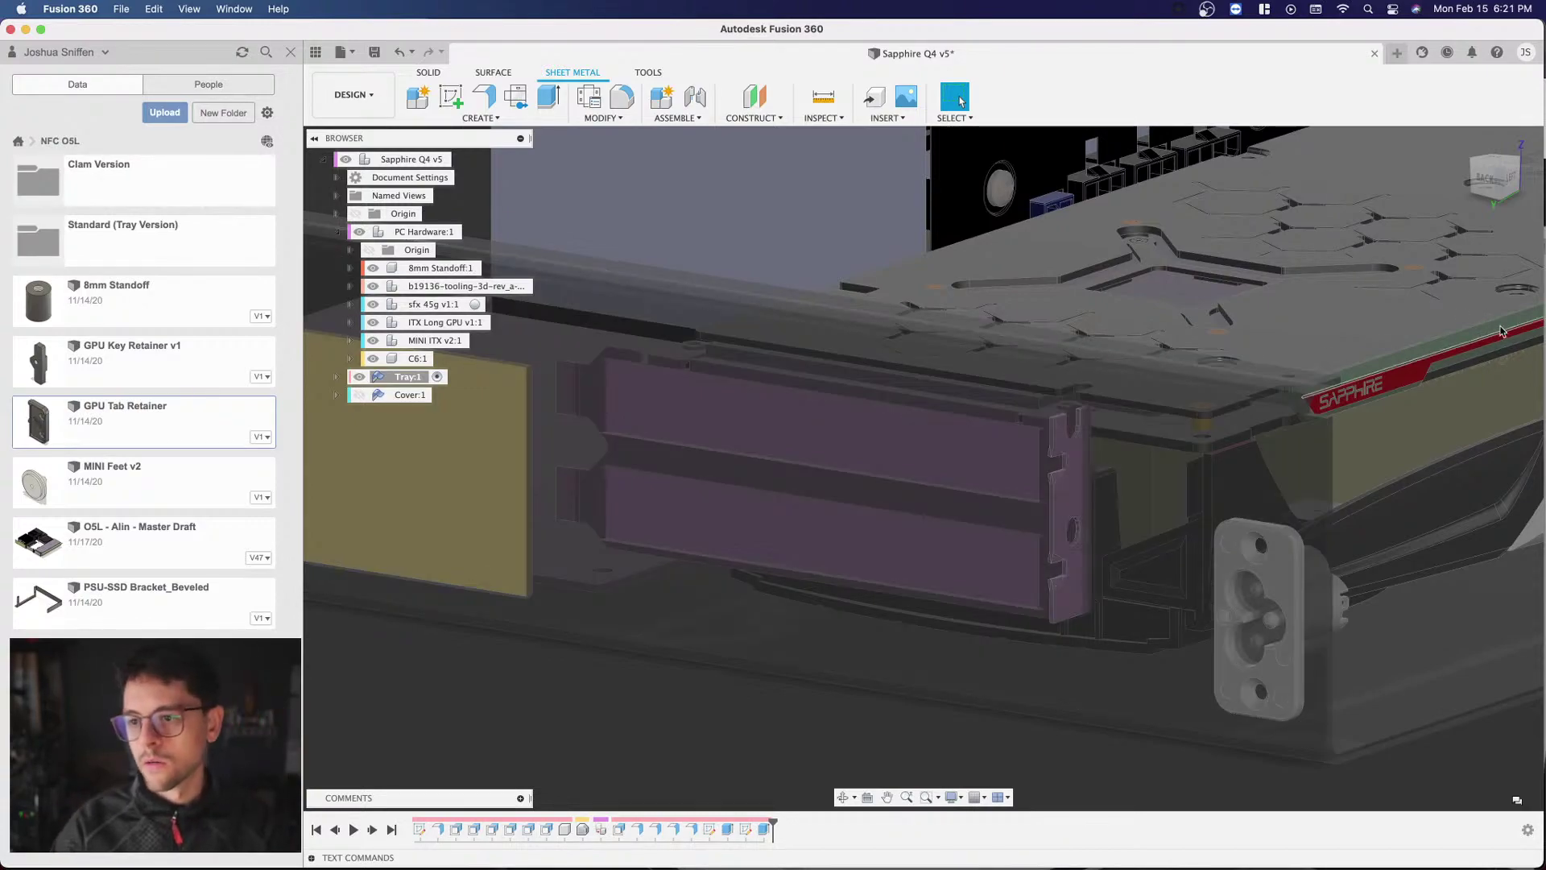
{"action": "left_click", "coordinate": [1487, 189]}
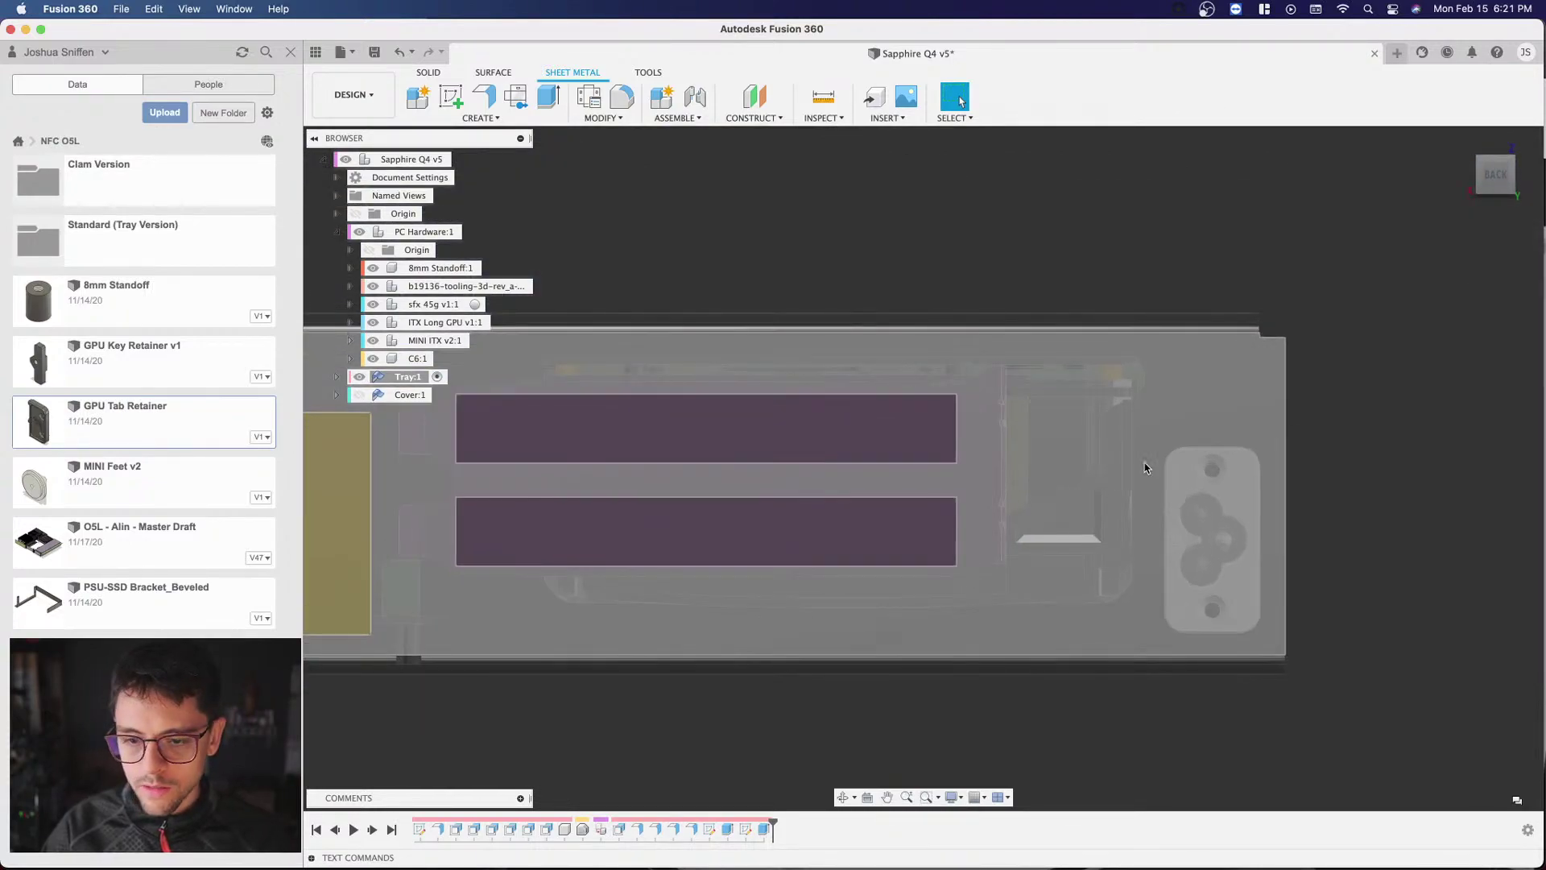
Step: Start a new sketch on the tray's back panel face, oriented upright at the GPU bracket's flange near the C6 power inlet
{"action": "scroll", "coordinate": [1162, 449], "scroll_direction": "up", "scroll_amount": 3}
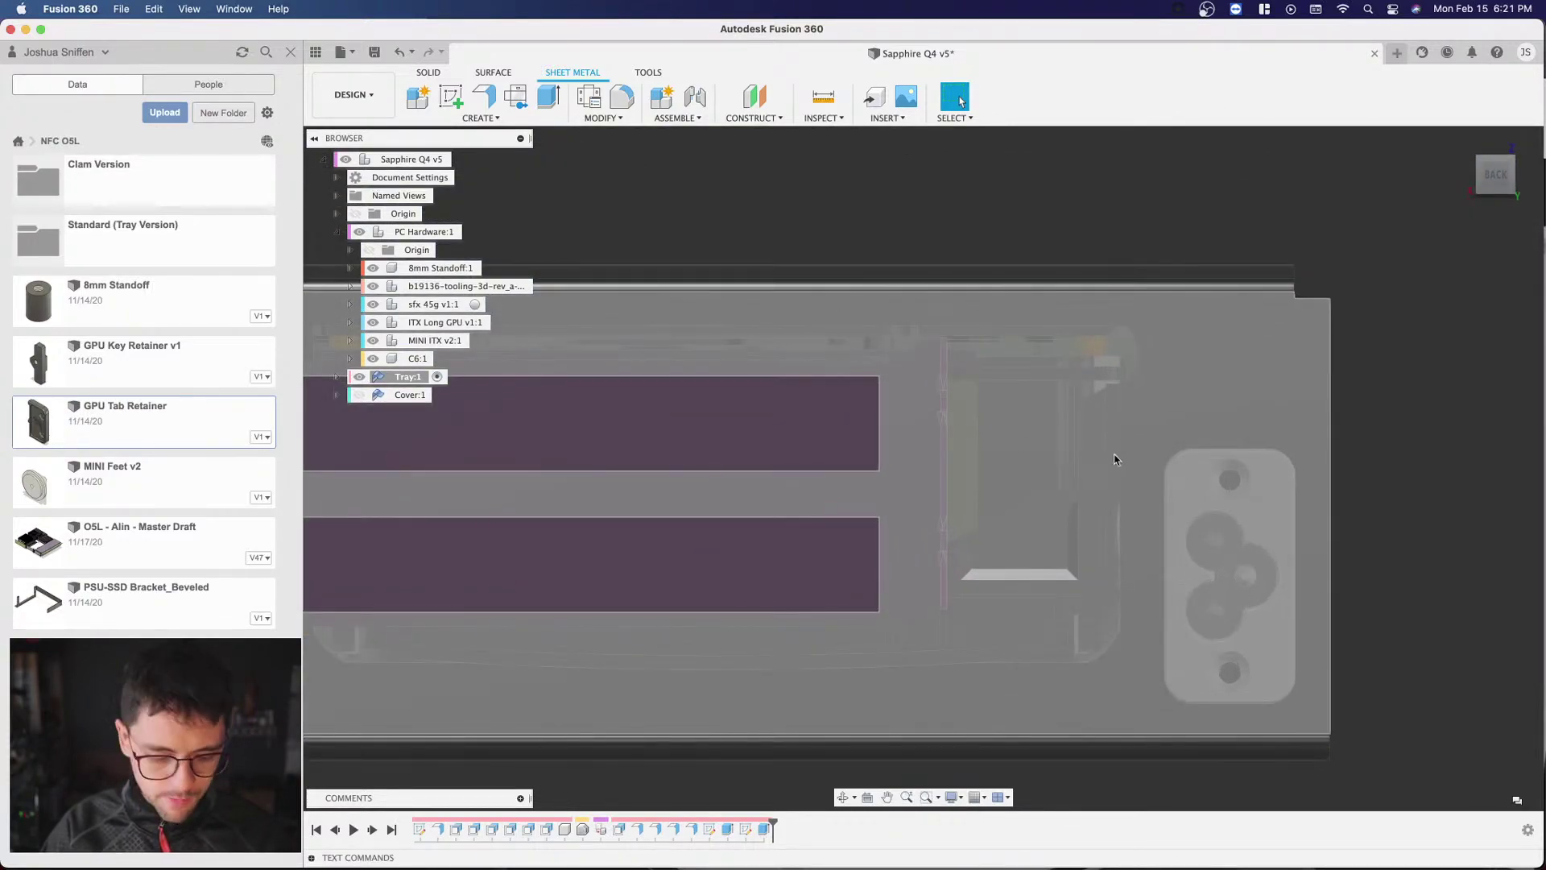
{"action": "left_click", "coordinate": [452, 97]}
{"action": "left_click", "coordinate": [1035, 459]}
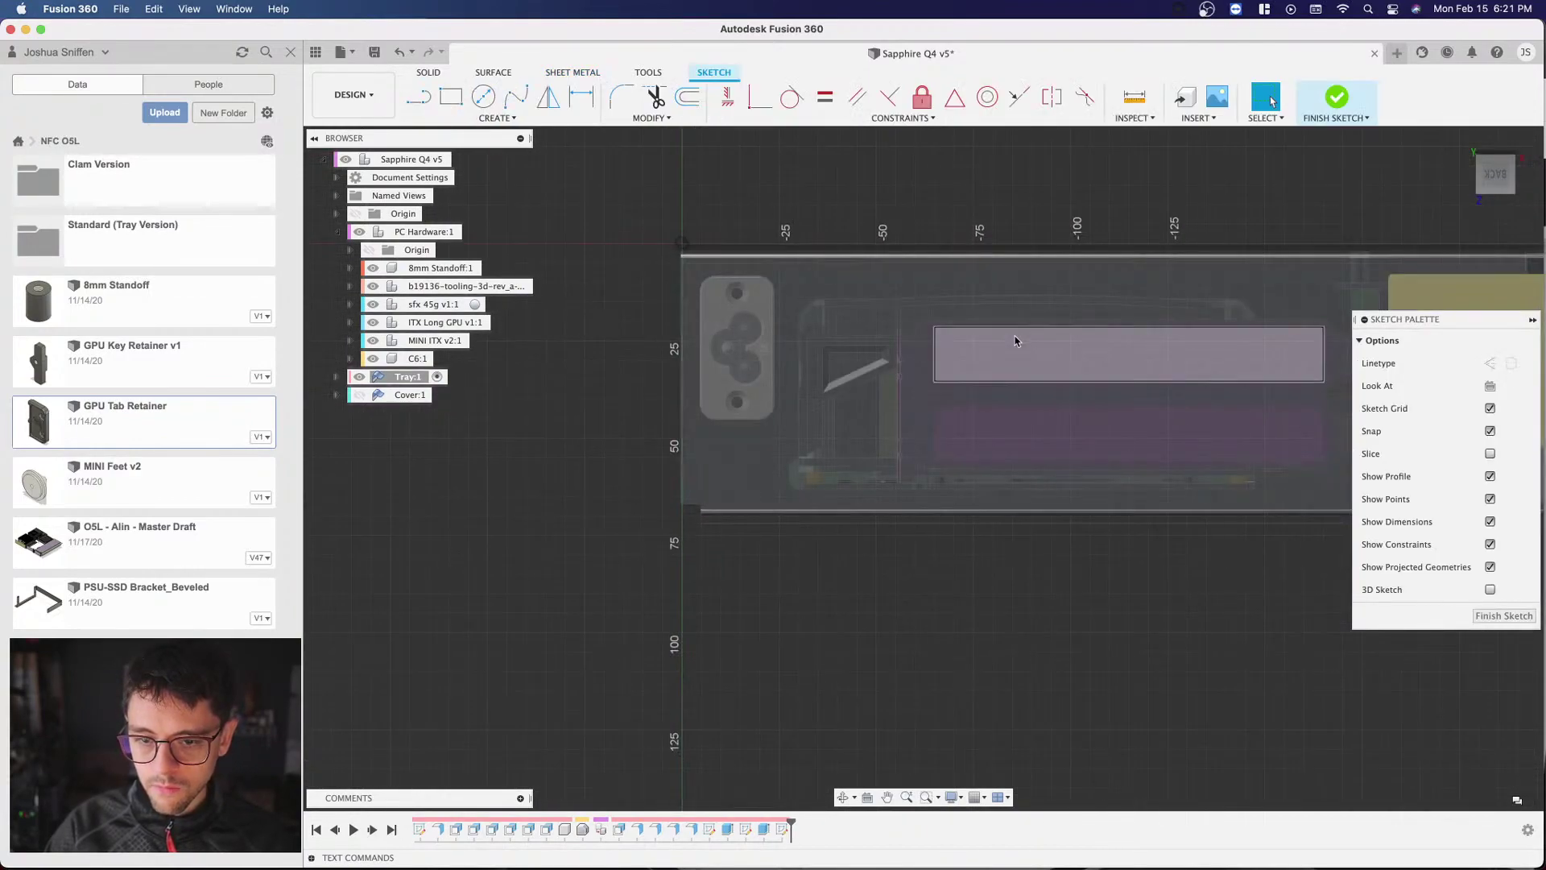
{"action": "left_click", "coordinate": [1529, 161]}
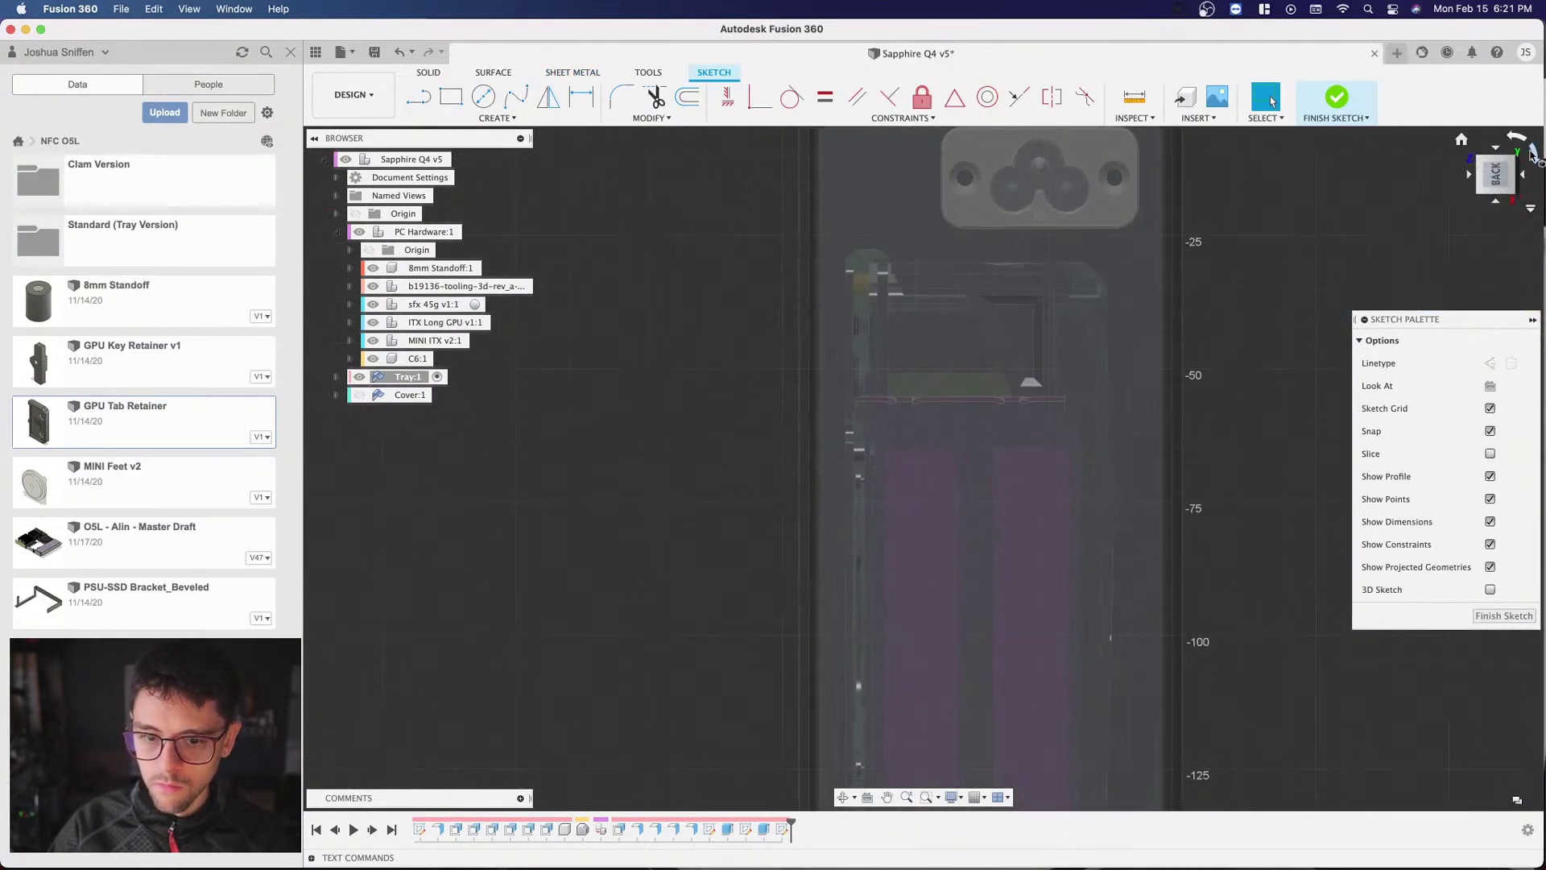
{"action": "left_click", "coordinate": [1528, 161]}
{"action": "scroll", "coordinate": [857, 322], "scroll_direction": "up", "scroll_amount": 5}
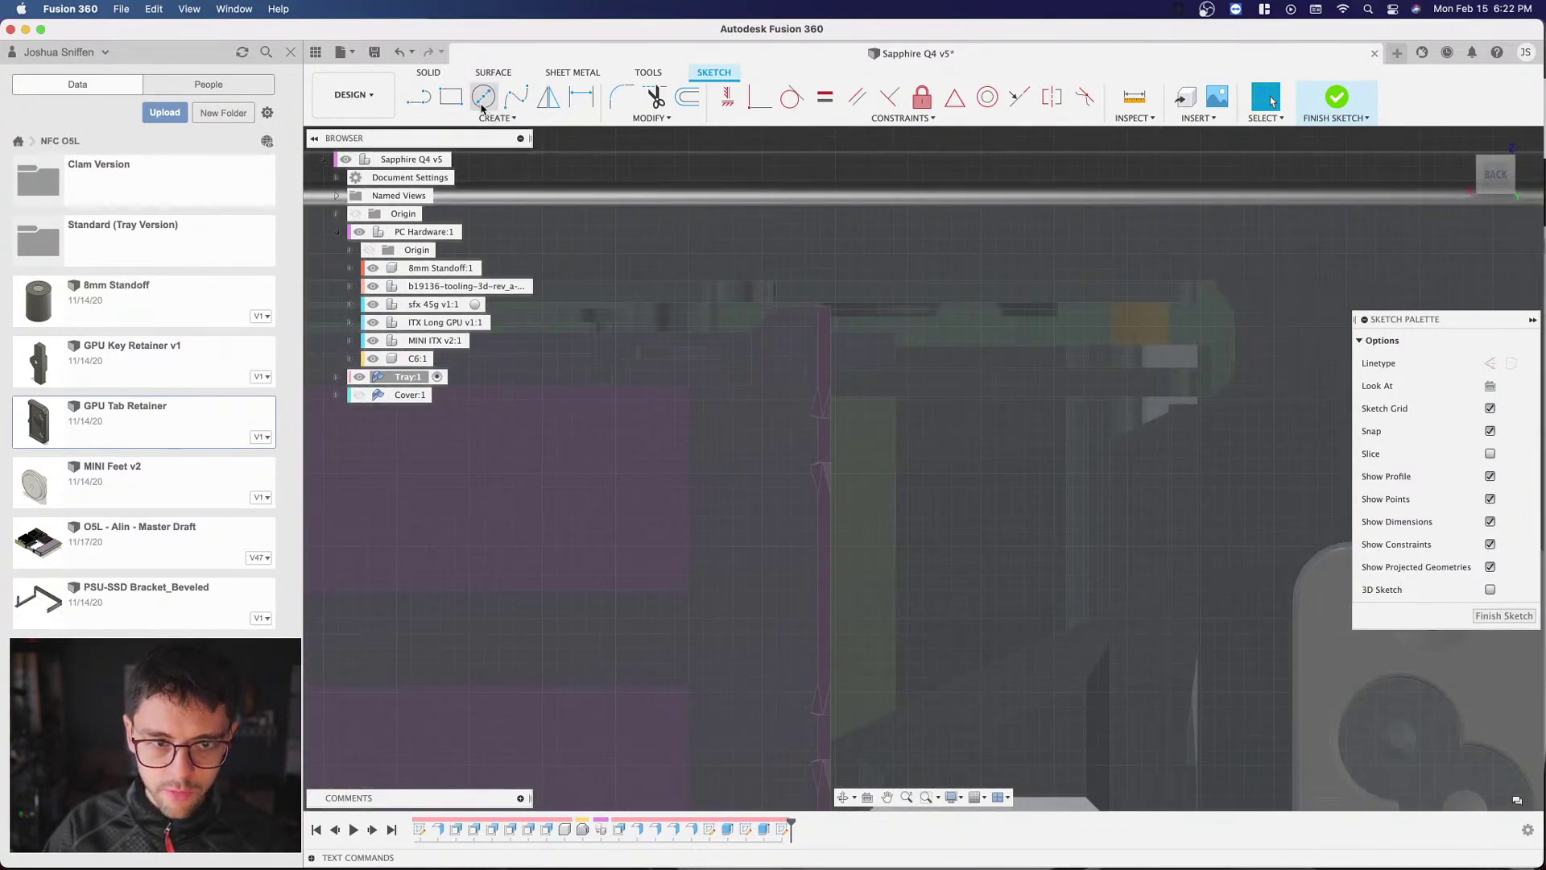
Step: Sketch a rectangle 44 mm high and 10 mm wide, starting just above the GPU bracket's bent flange and extending toward the power inlet
{"action": "left_click", "coordinate": [451, 97]}
{"action": "scroll", "coordinate": [885, 347], "scroll_direction": "up", "scroll_amount": 3}
{"action": "scroll", "coordinate": [774, 270], "scroll_direction": "up", "scroll_amount": 2}
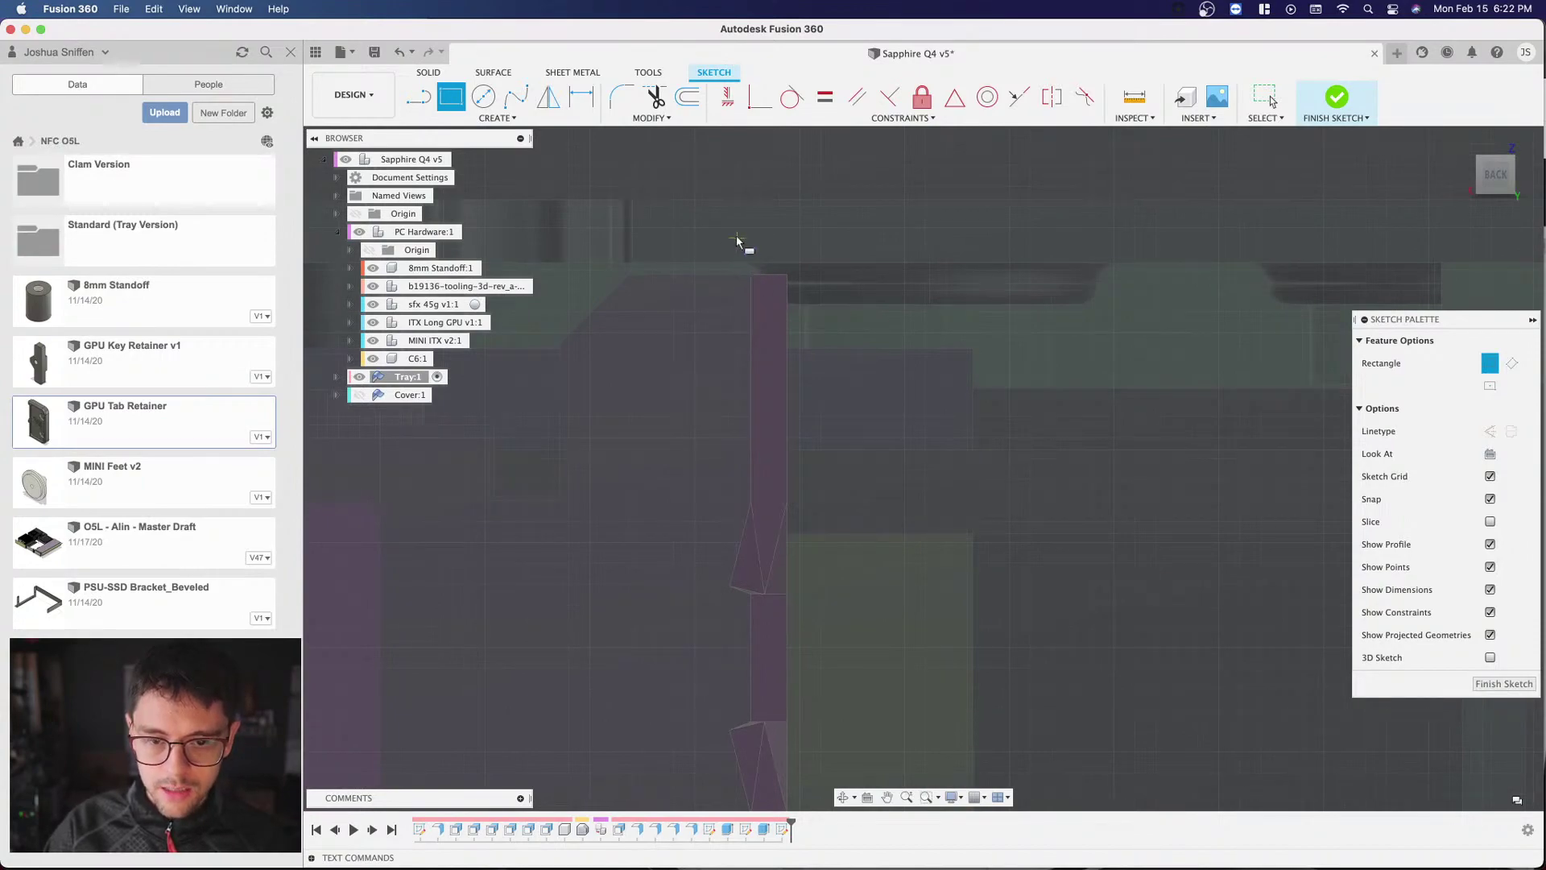
{"action": "left_click", "coordinate": [736, 228]}
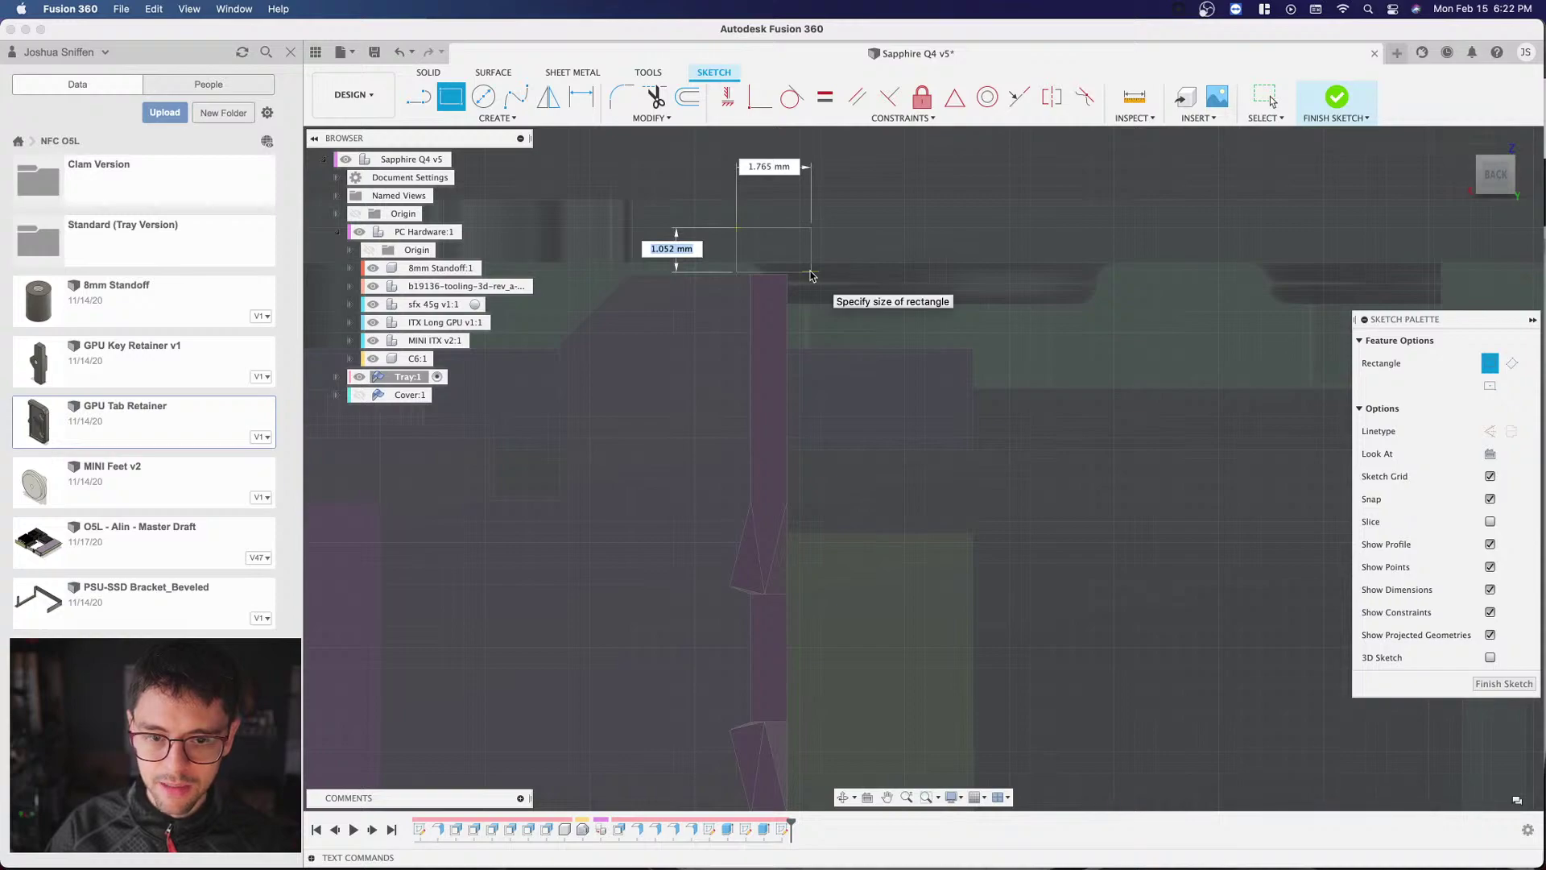
{"action": "scroll", "coordinate": [810, 278], "scroll_direction": "down", "scroll_amount": 3}
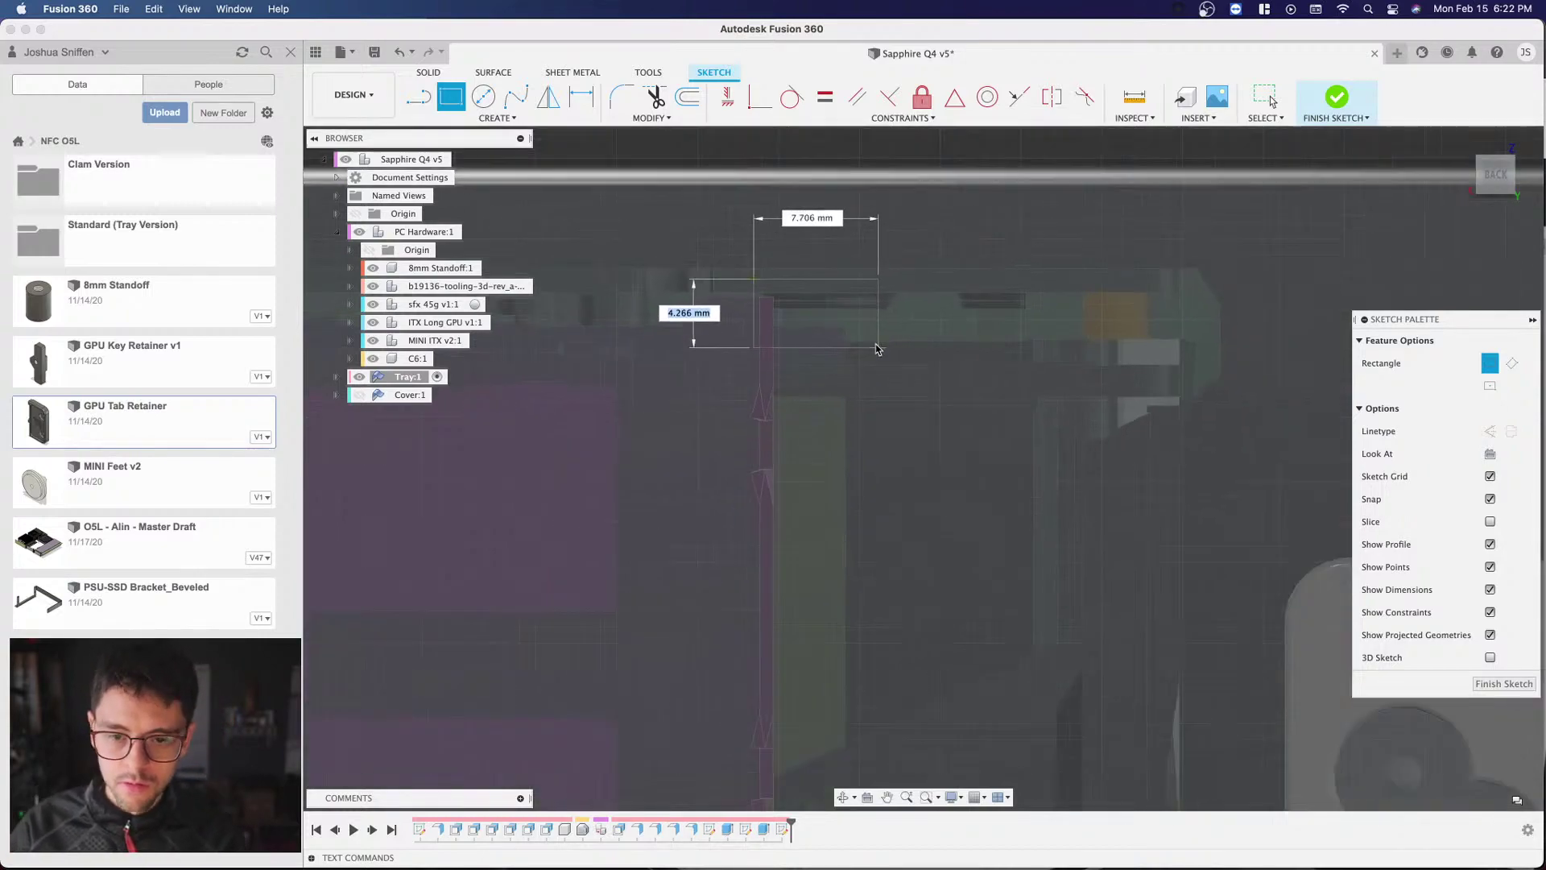
{"action": "scroll", "coordinate": [913, 363], "scroll_direction": "down", "scroll_amount": 2}
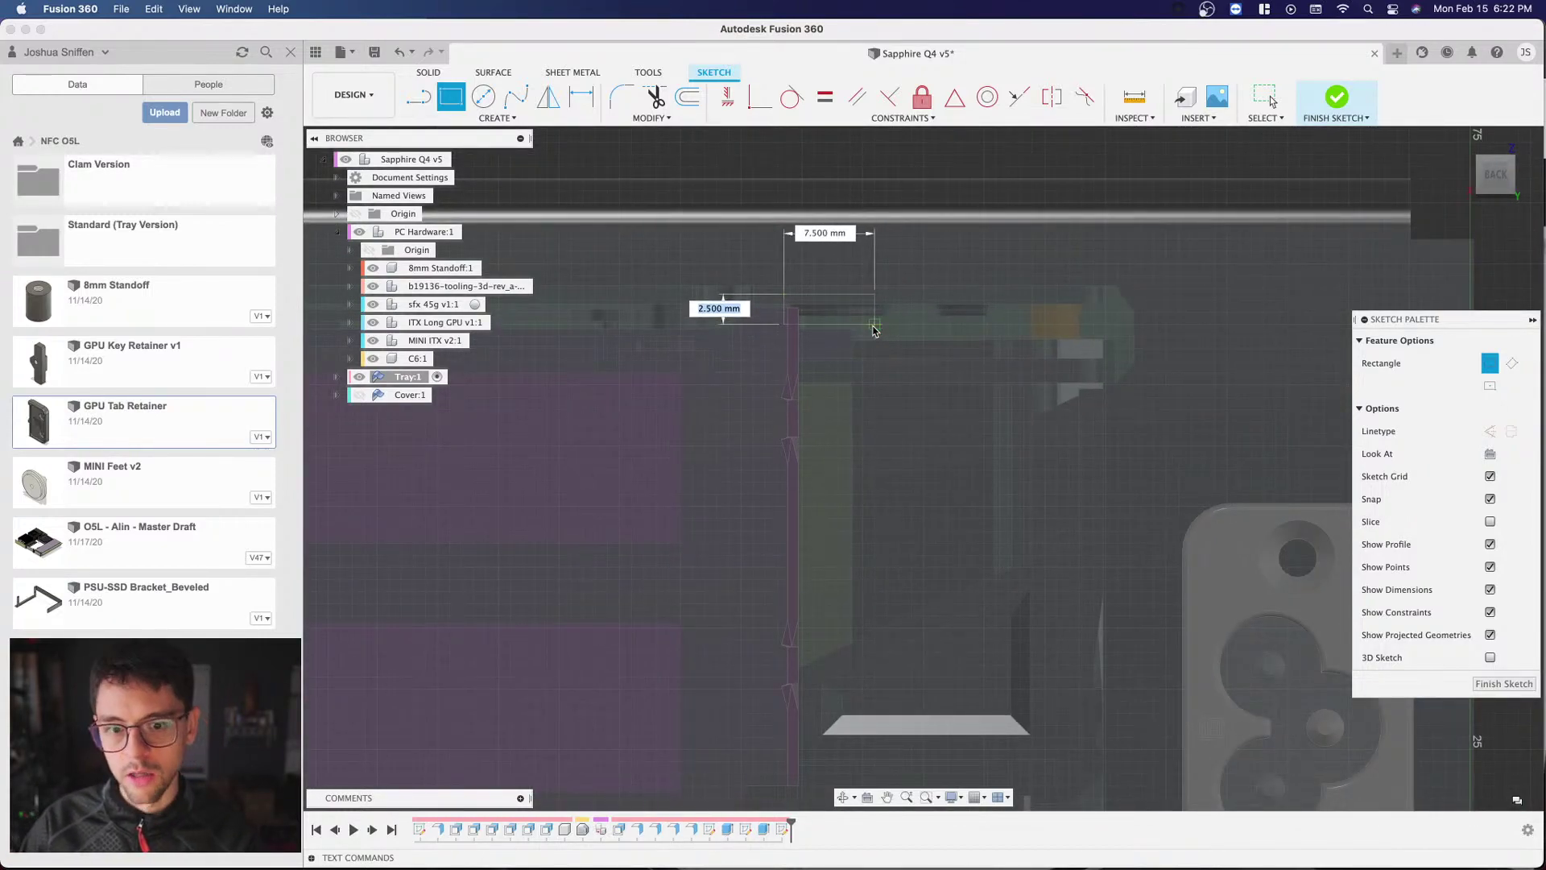
{"action": "scroll", "coordinate": [878, 483], "scroll_direction": "down", "scroll_amount": 2}
{"action": "scroll", "coordinate": [856, 608], "scroll_direction": "up", "scroll_amount": 3}
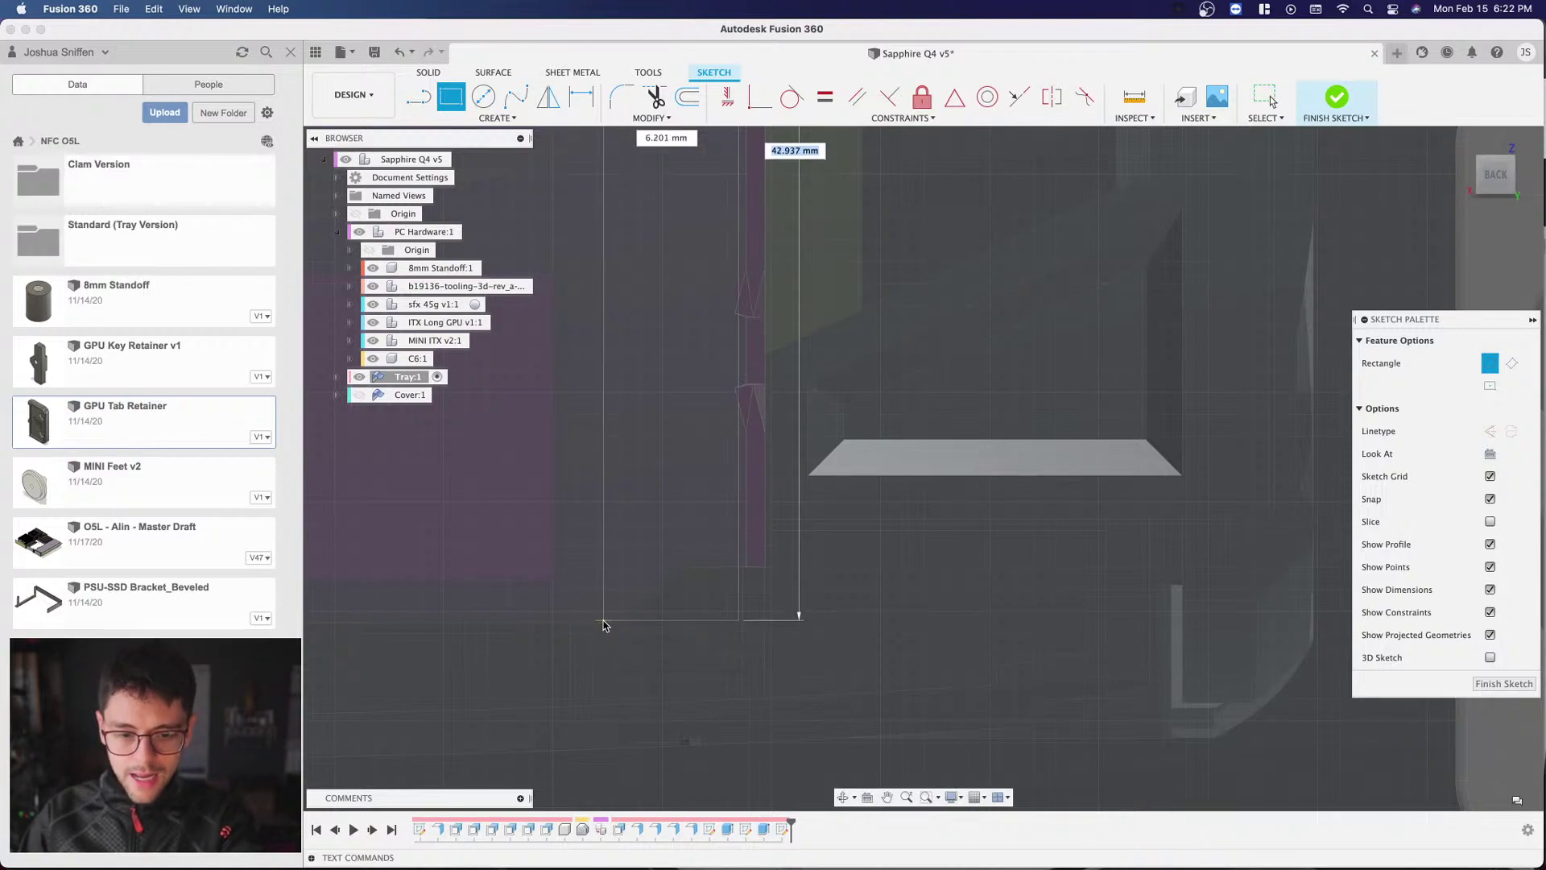
{"action": "scroll", "coordinate": [787, 617], "scroll_direction": "down", "scroll_amount": 6}
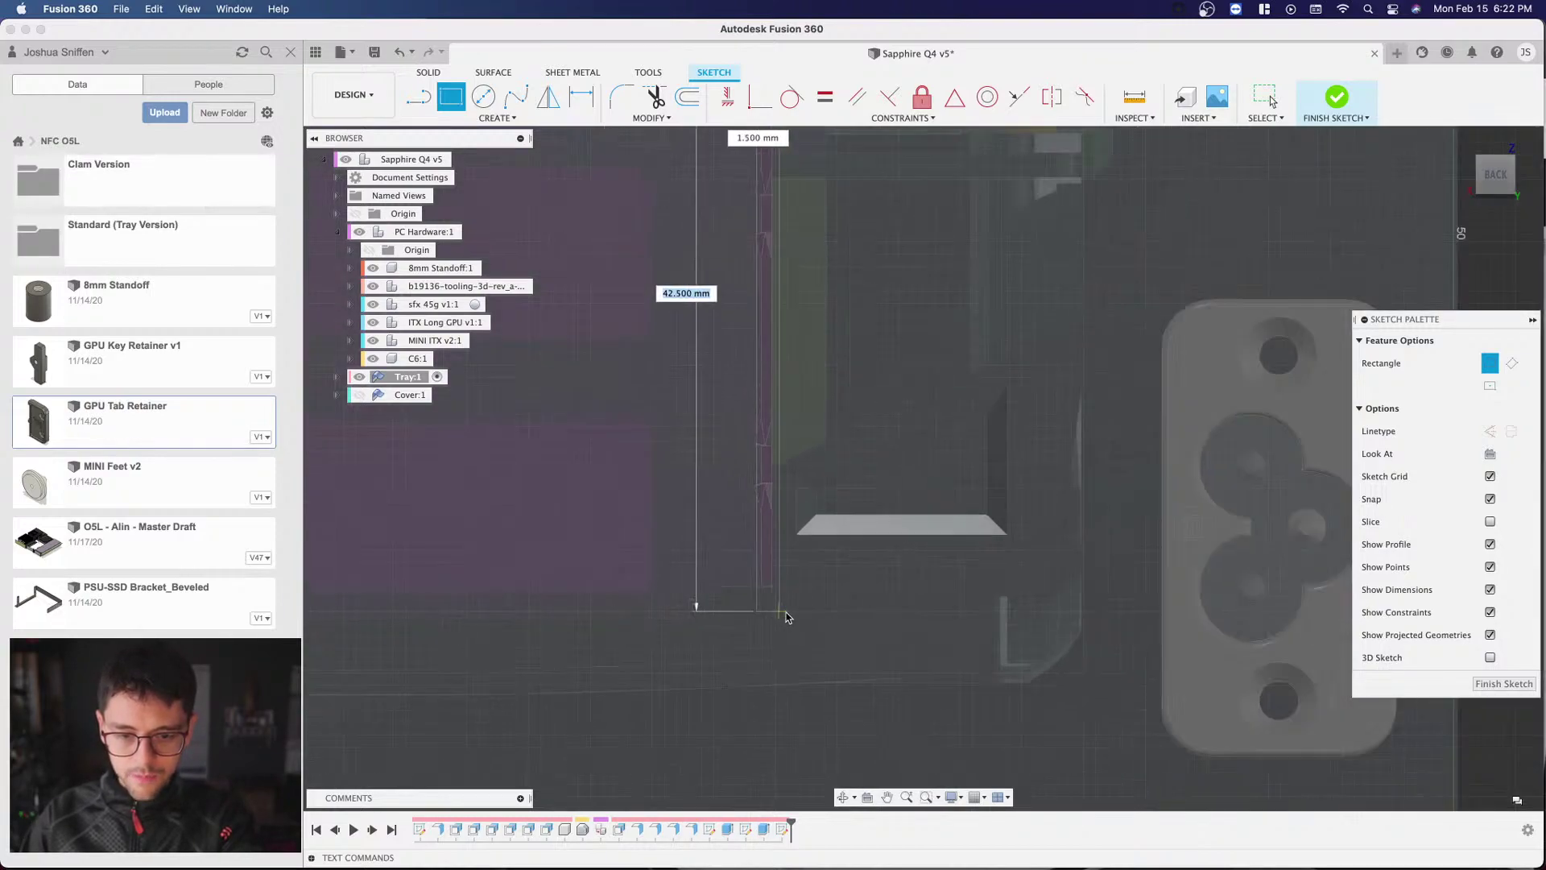
{"action": "scroll", "coordinate": [755, 615], "scroll_direction": "up", "scroll_amount": 3}
{"action": "scroll", "coordinate": [736, 607], "scroll_direction": "up", "scroll_amount": 2}
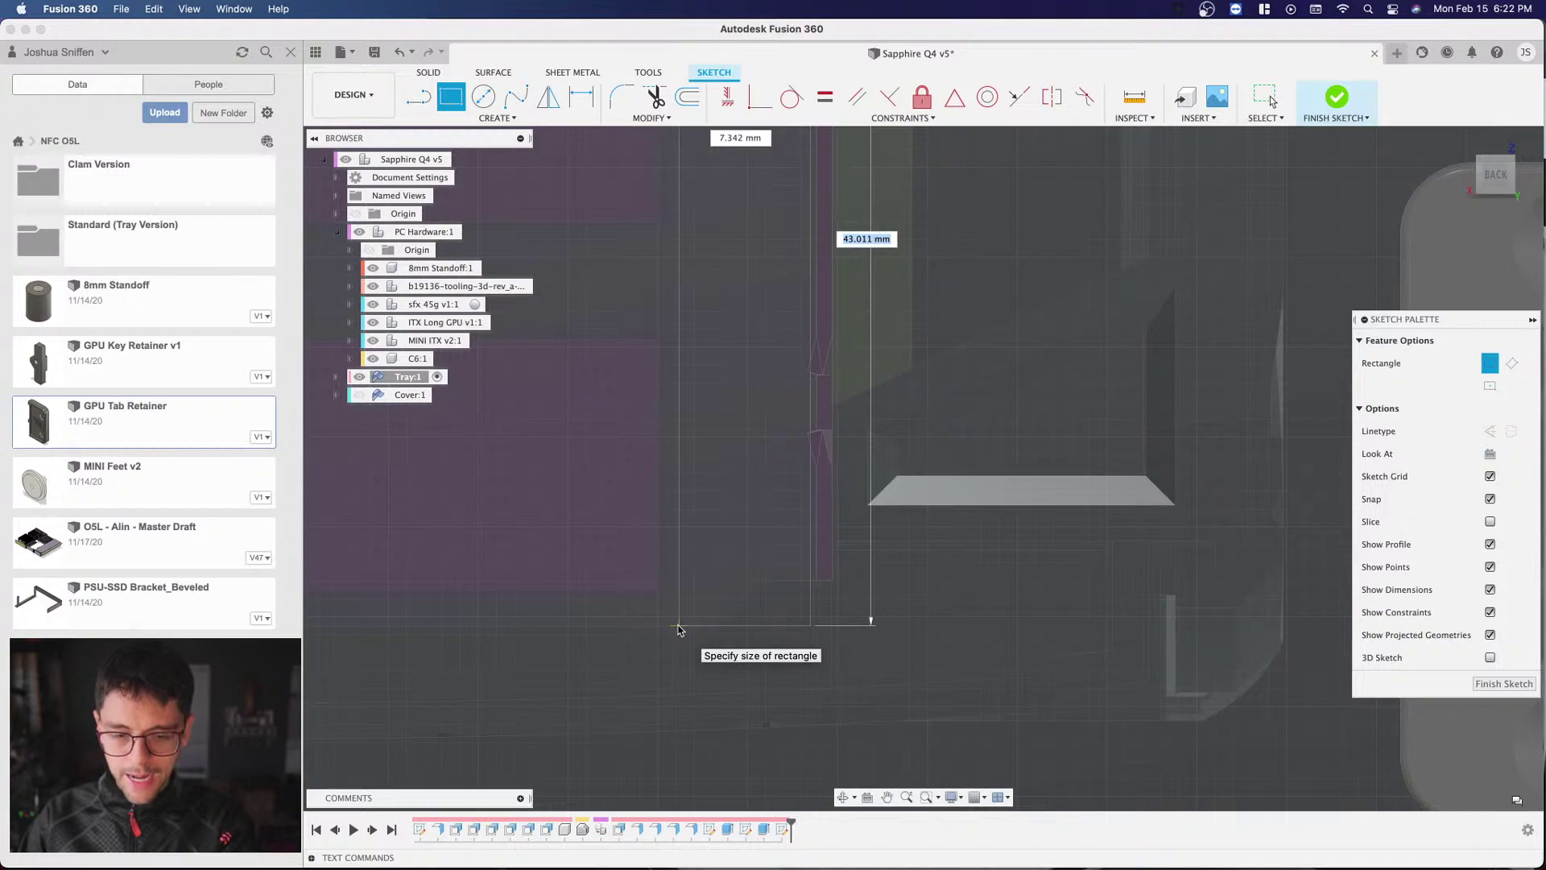
{"action": "scroll", "coordinate": [675, 633], "scroll_direction": "down", "scroll_amount": 2}
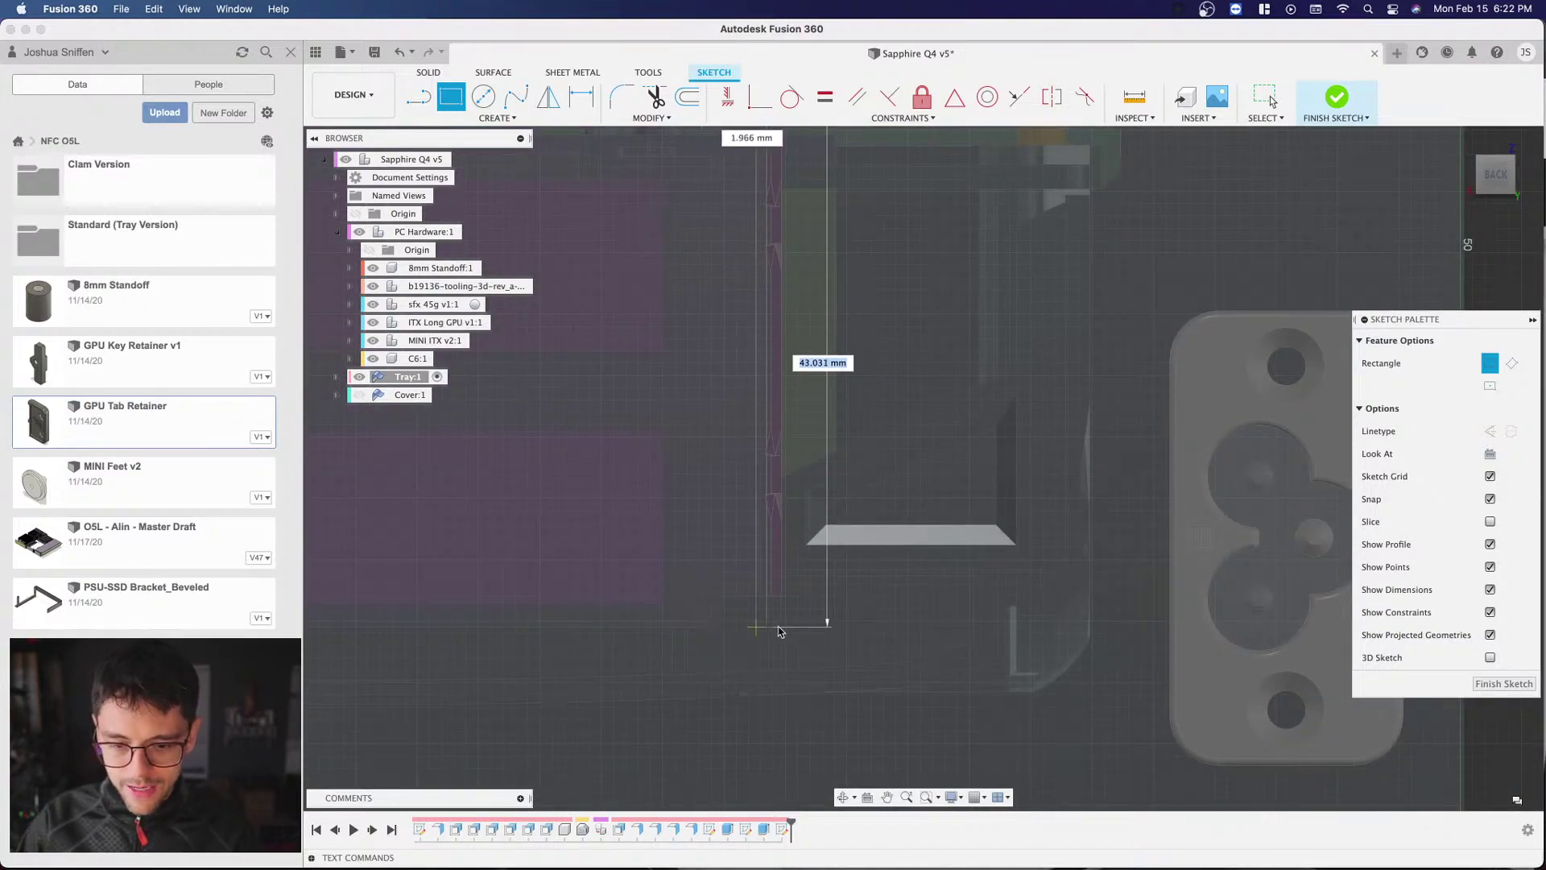
{"action": "scroll", "coordinate": [900, 629], "scroll_direction": "down", "scroll_amount": 2}
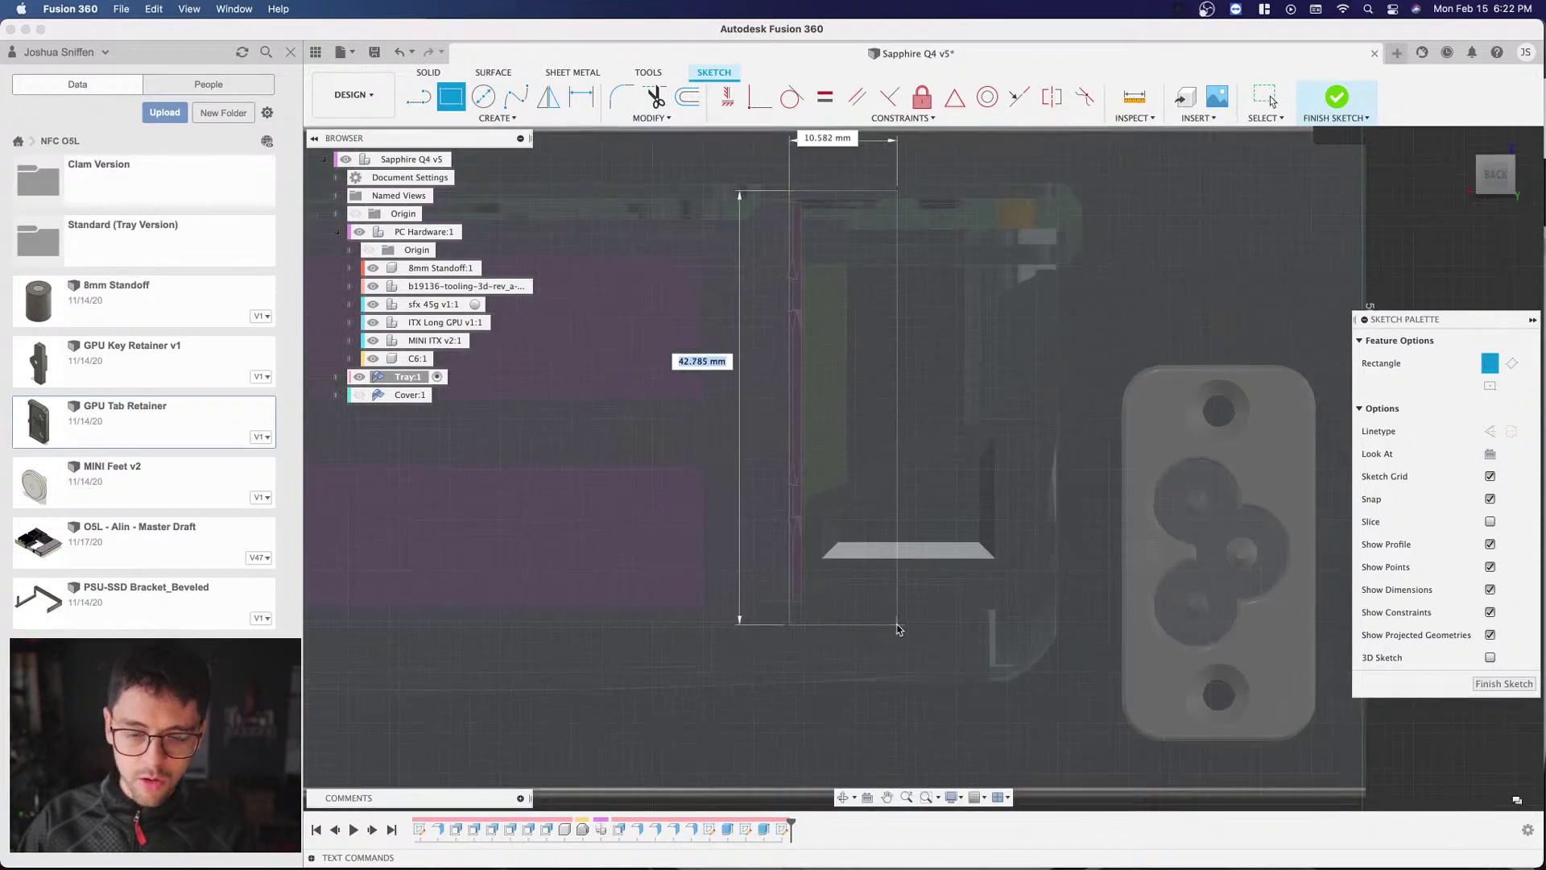
{"action": "scroll", "coordinate": [900, 629], "scroll_direction": "down", "scroll_amount": 1}
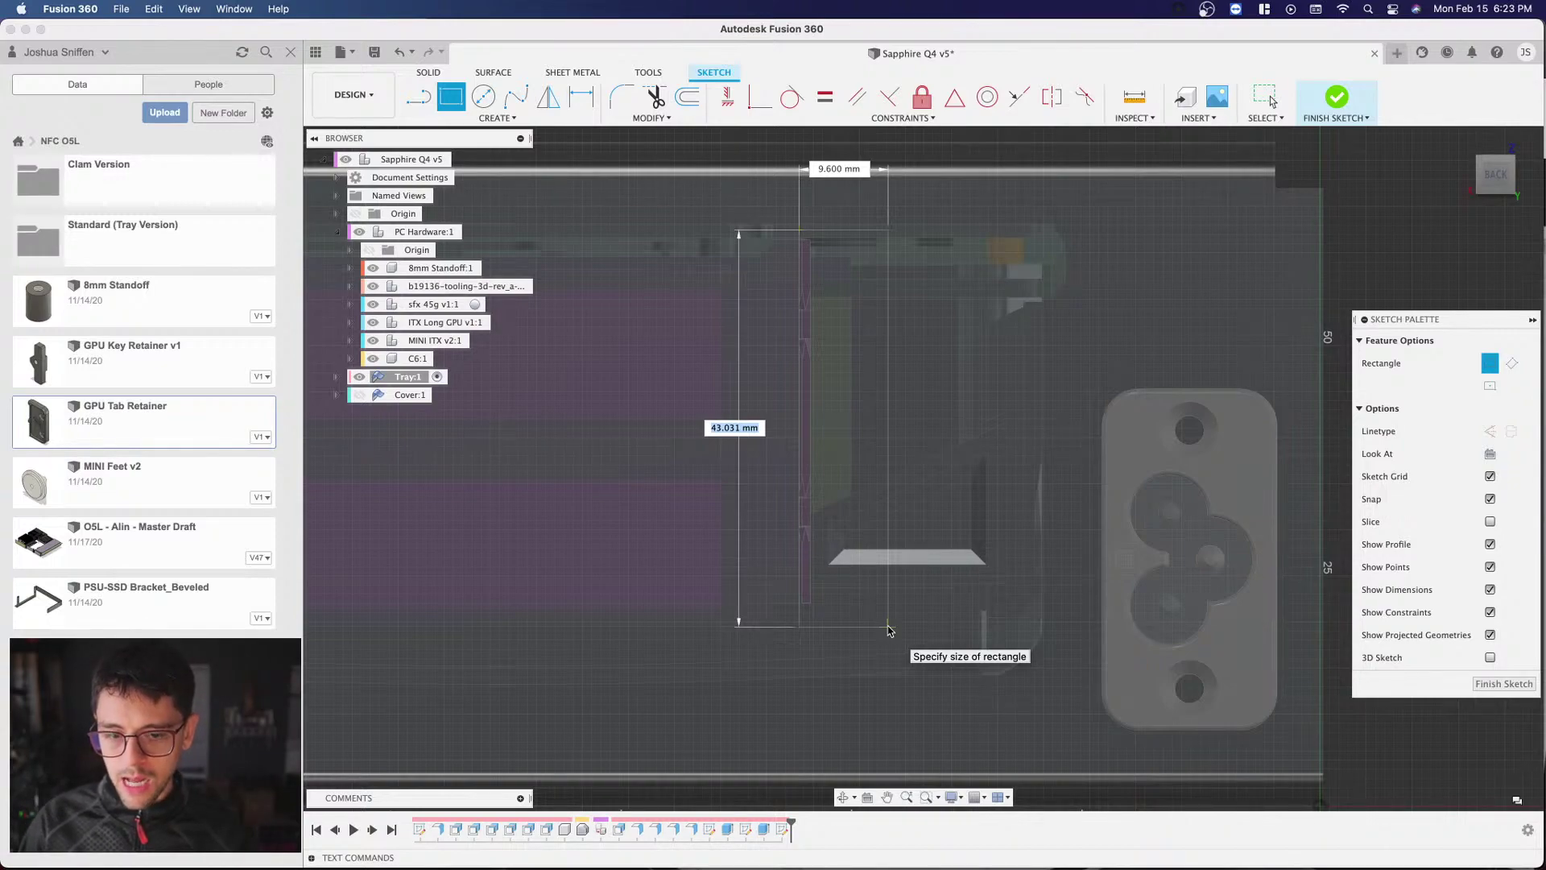
{"action": "type", "text": "44"}
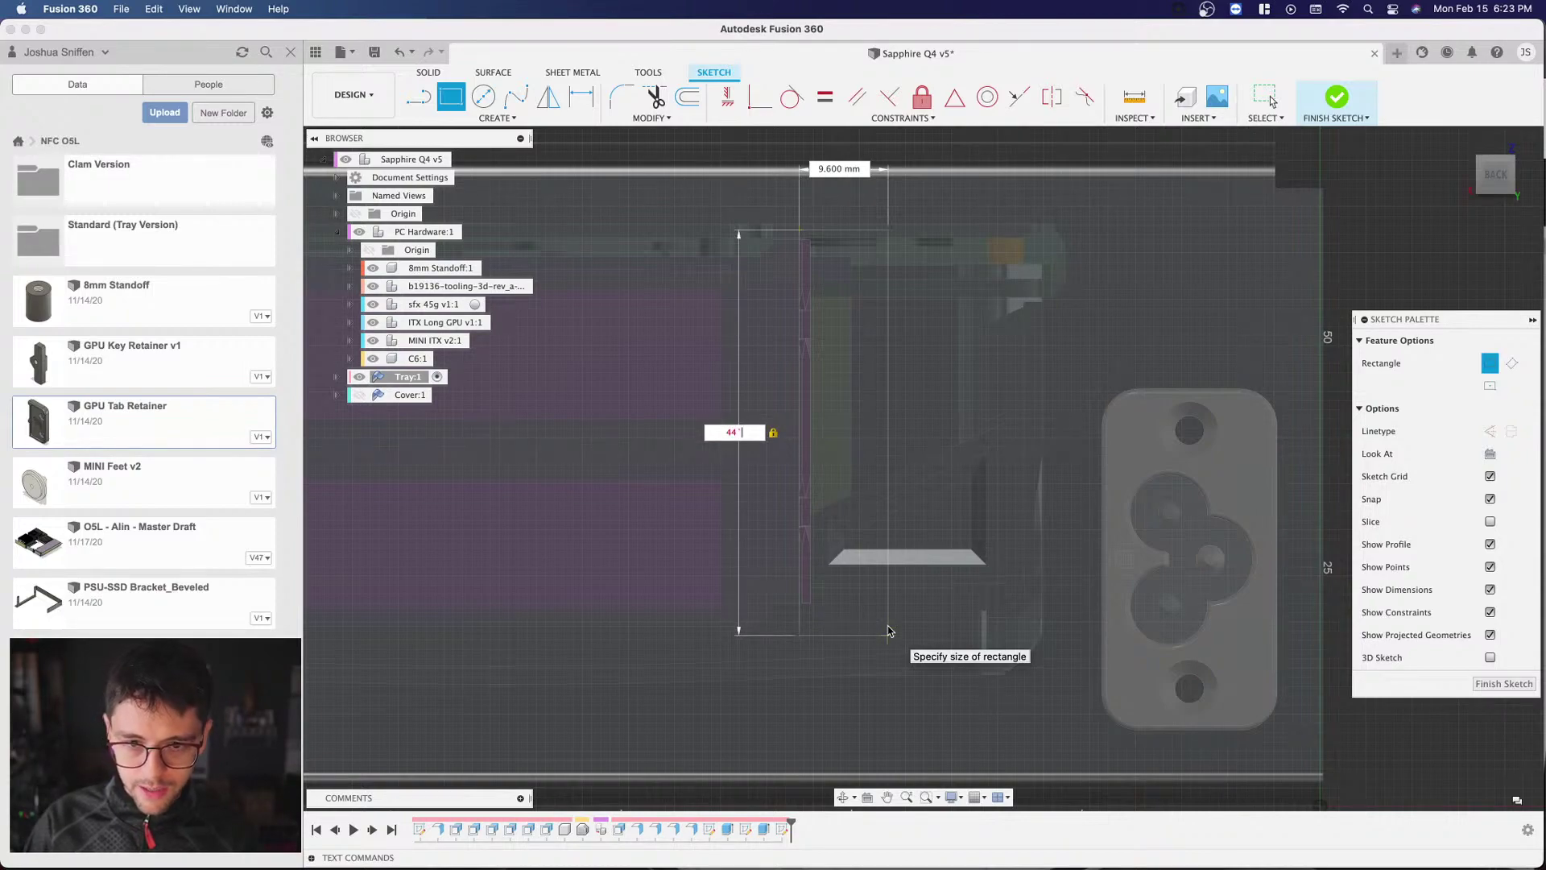
{"action": "key", "text": "Tab"}
{"action": "type", "text": "10"}
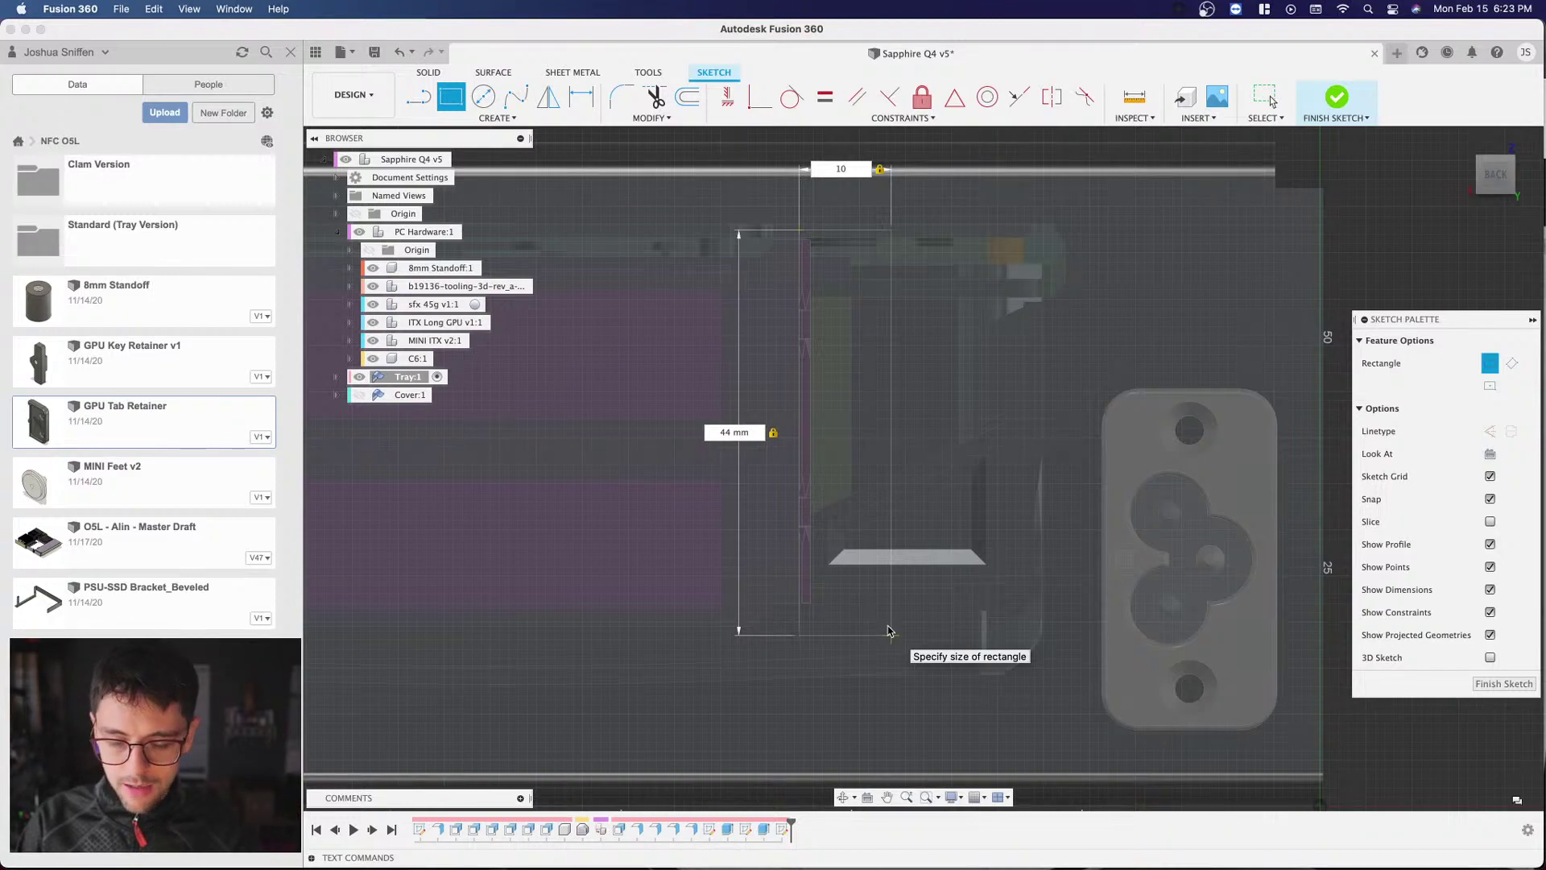
{"action": "key", "text": "Return"}
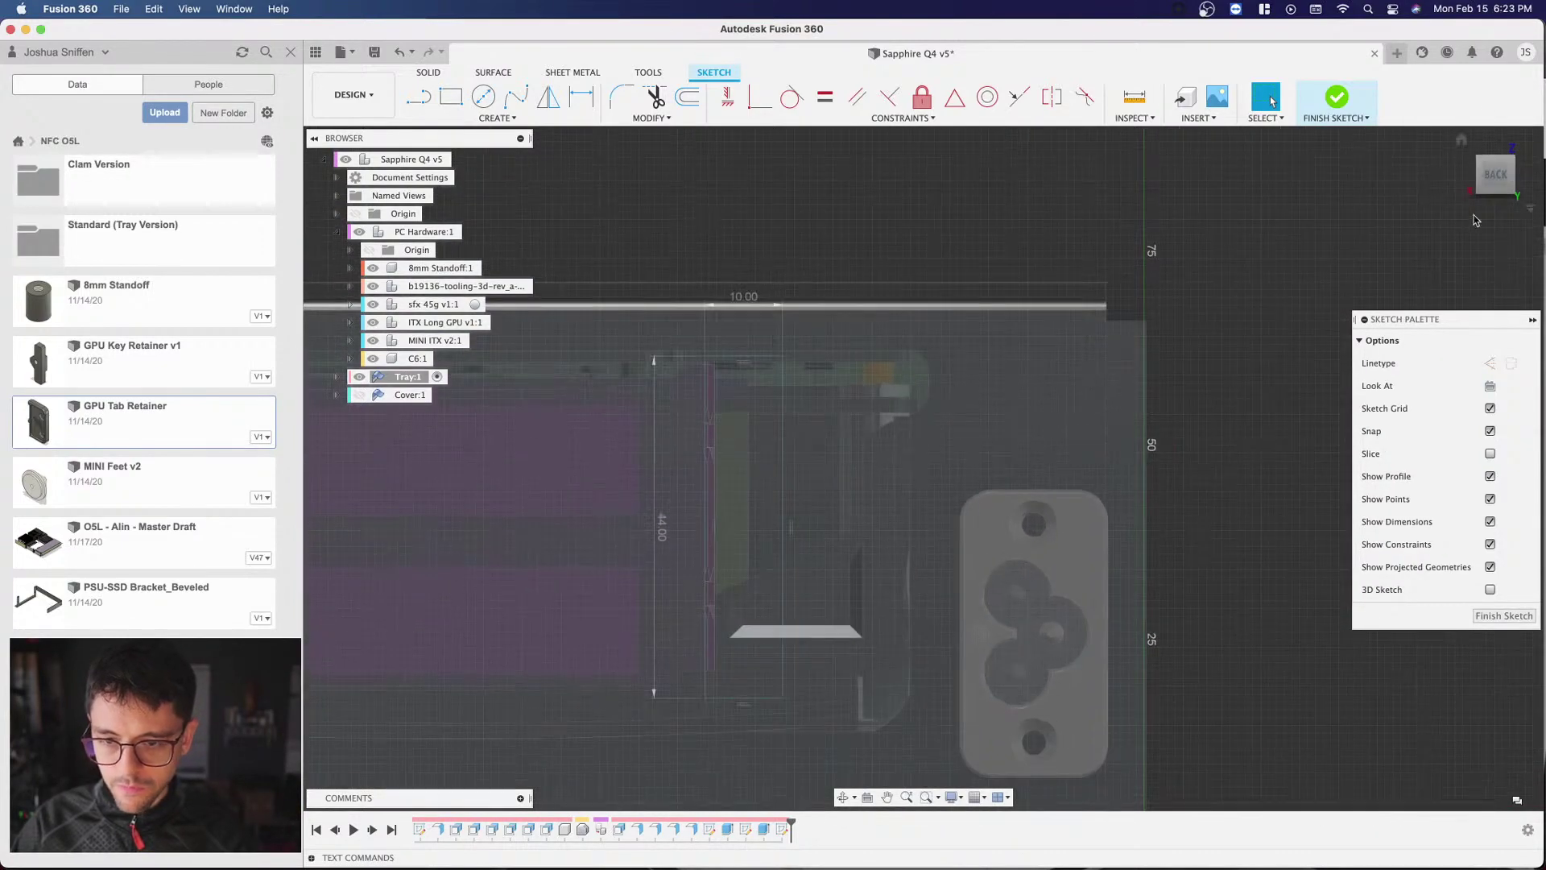
Step: Hide the PC Hardware component and extrude the 10 × 44 mm profile by -2 mm as a cut in the tray's back panel
{"action": "middle_click_drag", "start_coordinate": [886, 515], "coordinate": [1078, 253], "text": "shift"}
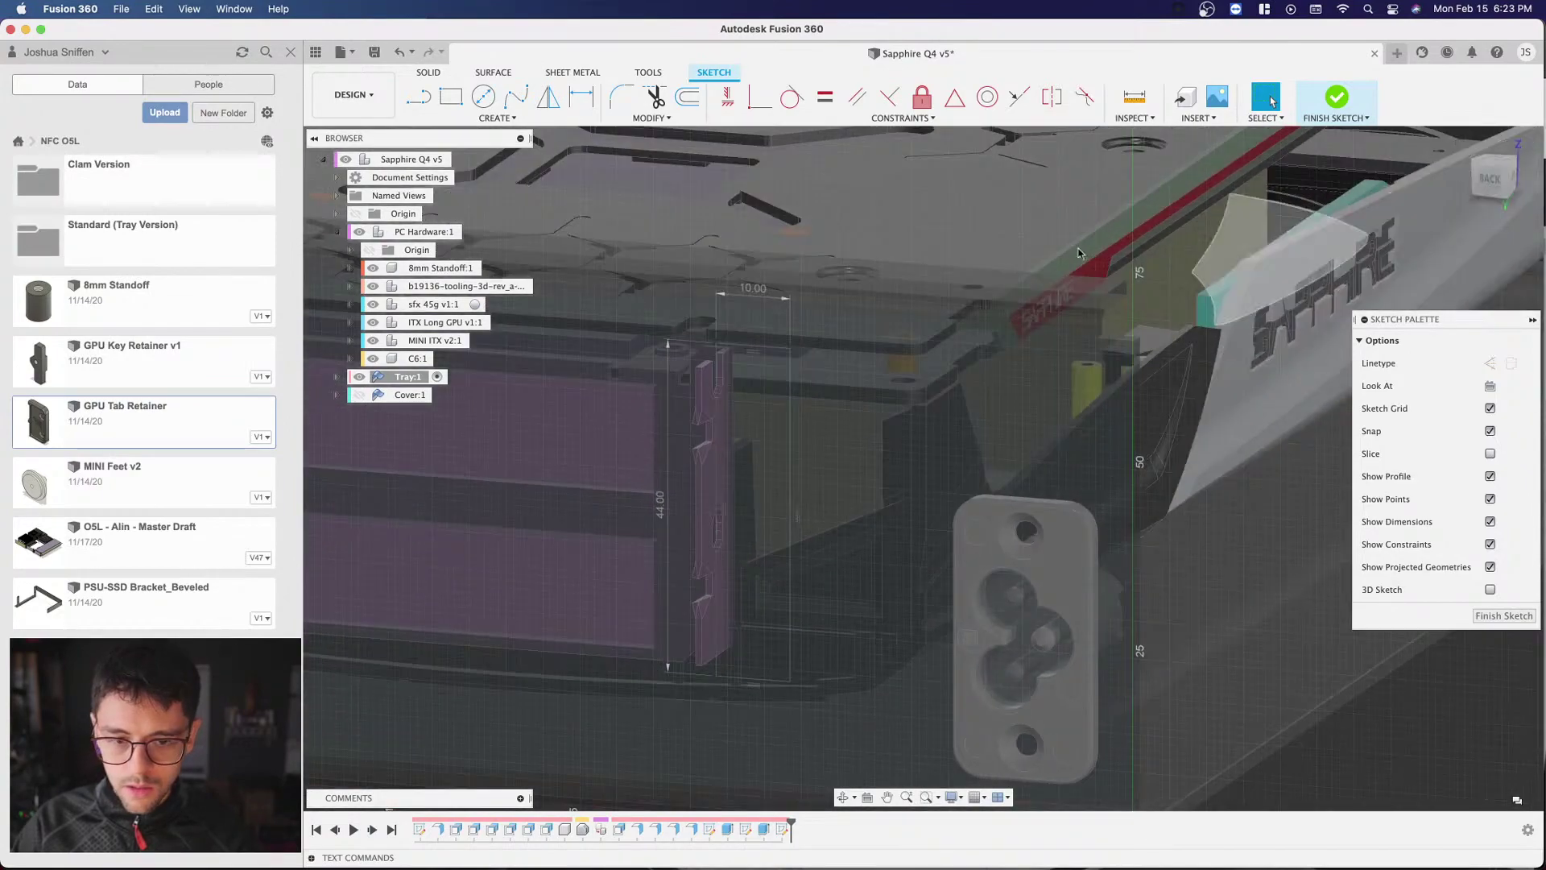
{"action": "left_click", "coordinate": [359, 232]}
{"action": "key", "text": "q"}
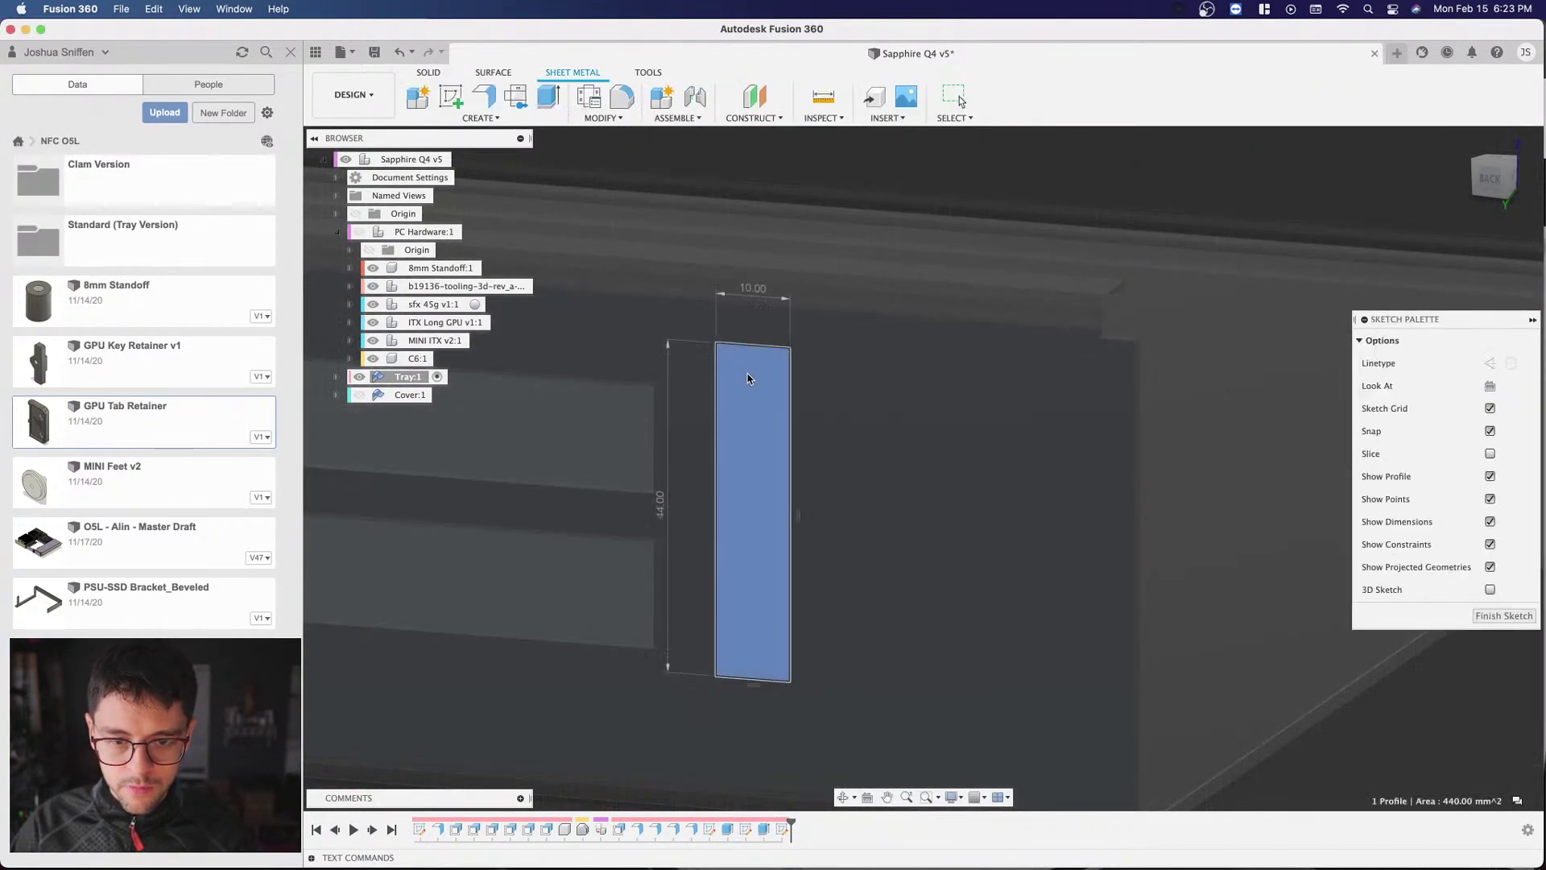
{"action": "left_click", "coordinate": [737, 386]}
{"action": "left_click_drag", "start_coordinate": [750, 509], "coordinate": [757, 507]}
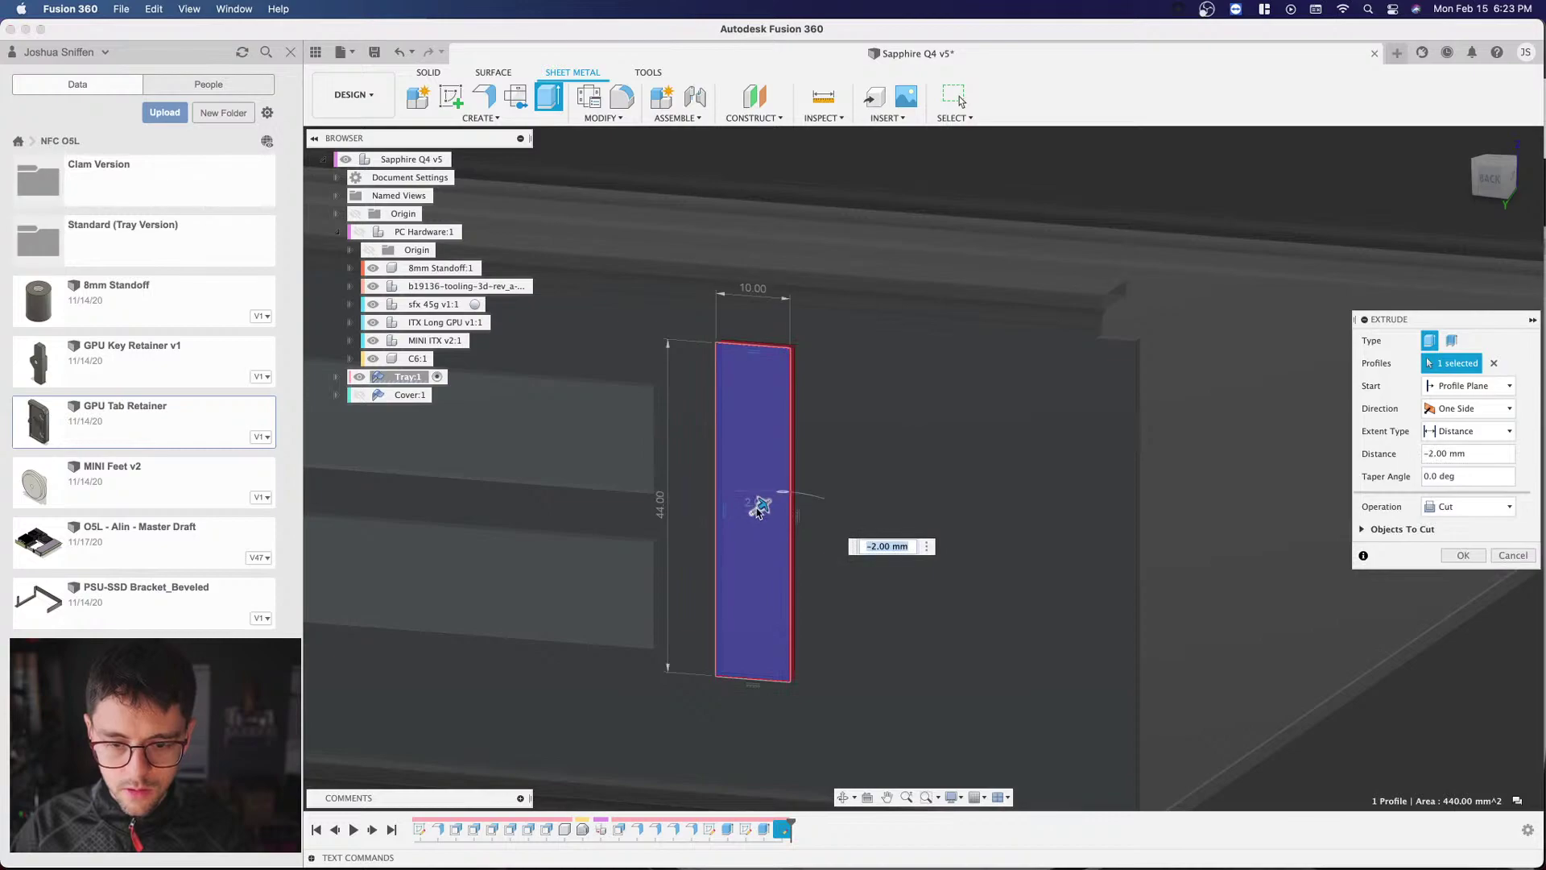
{"action": "key", "text": "Return"}
Step: Show the PC Hardware component again with the new vertical slot in view from the back and at an angle
{"action": "scroll", "coordinate": [1035, 462], "scroll_direction": "down", "scroll_amount": 5}
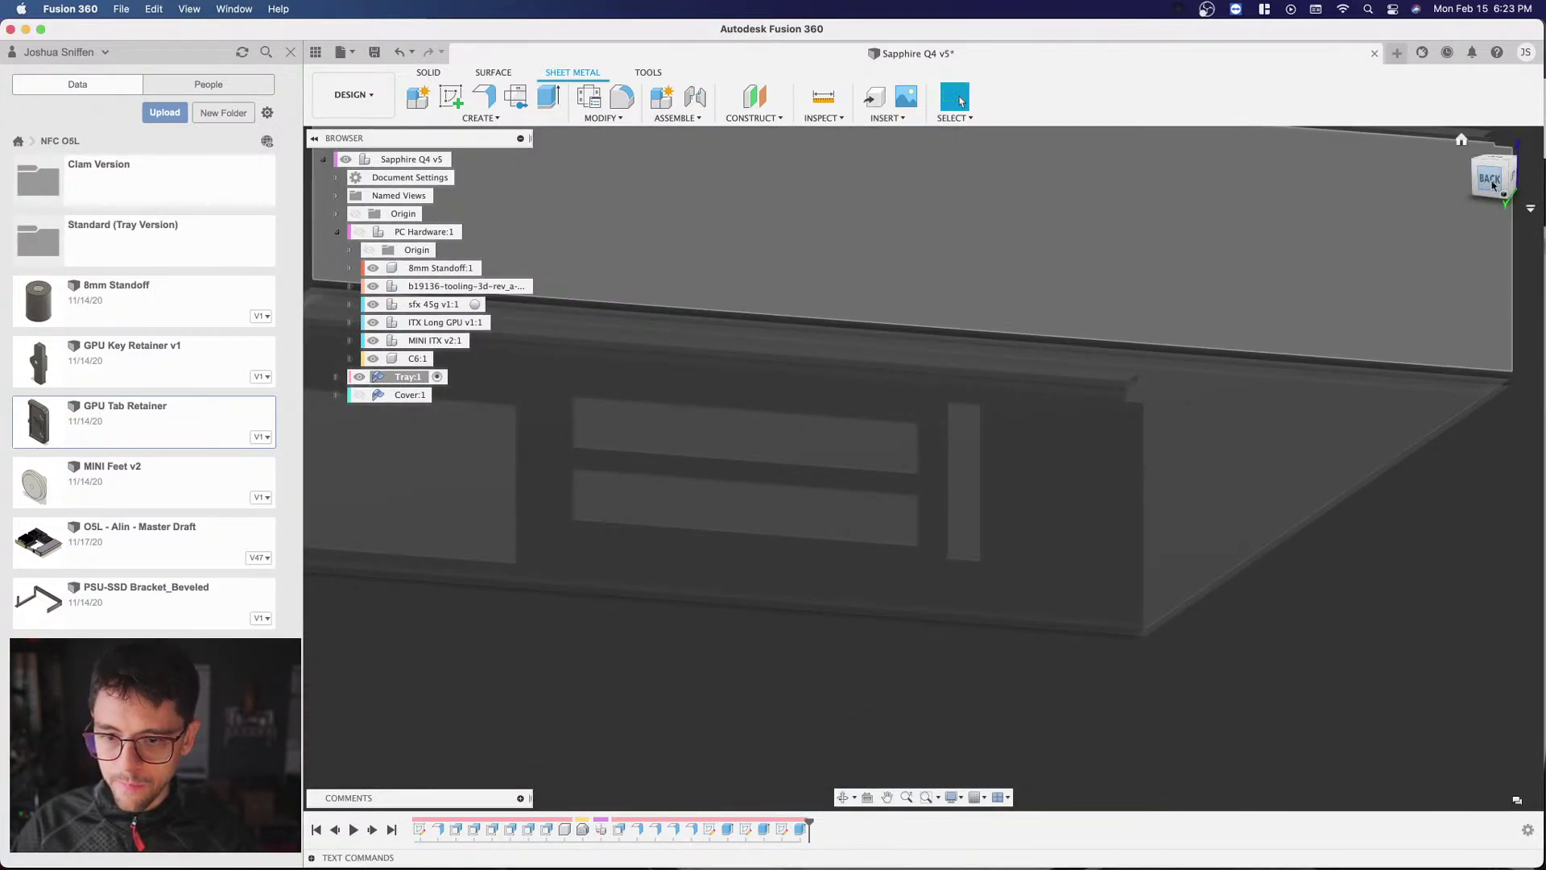
{"action": "left_click", "coordinate": [1491, 178]}
{"action": "left_click", "coordinate": [359, 232]}
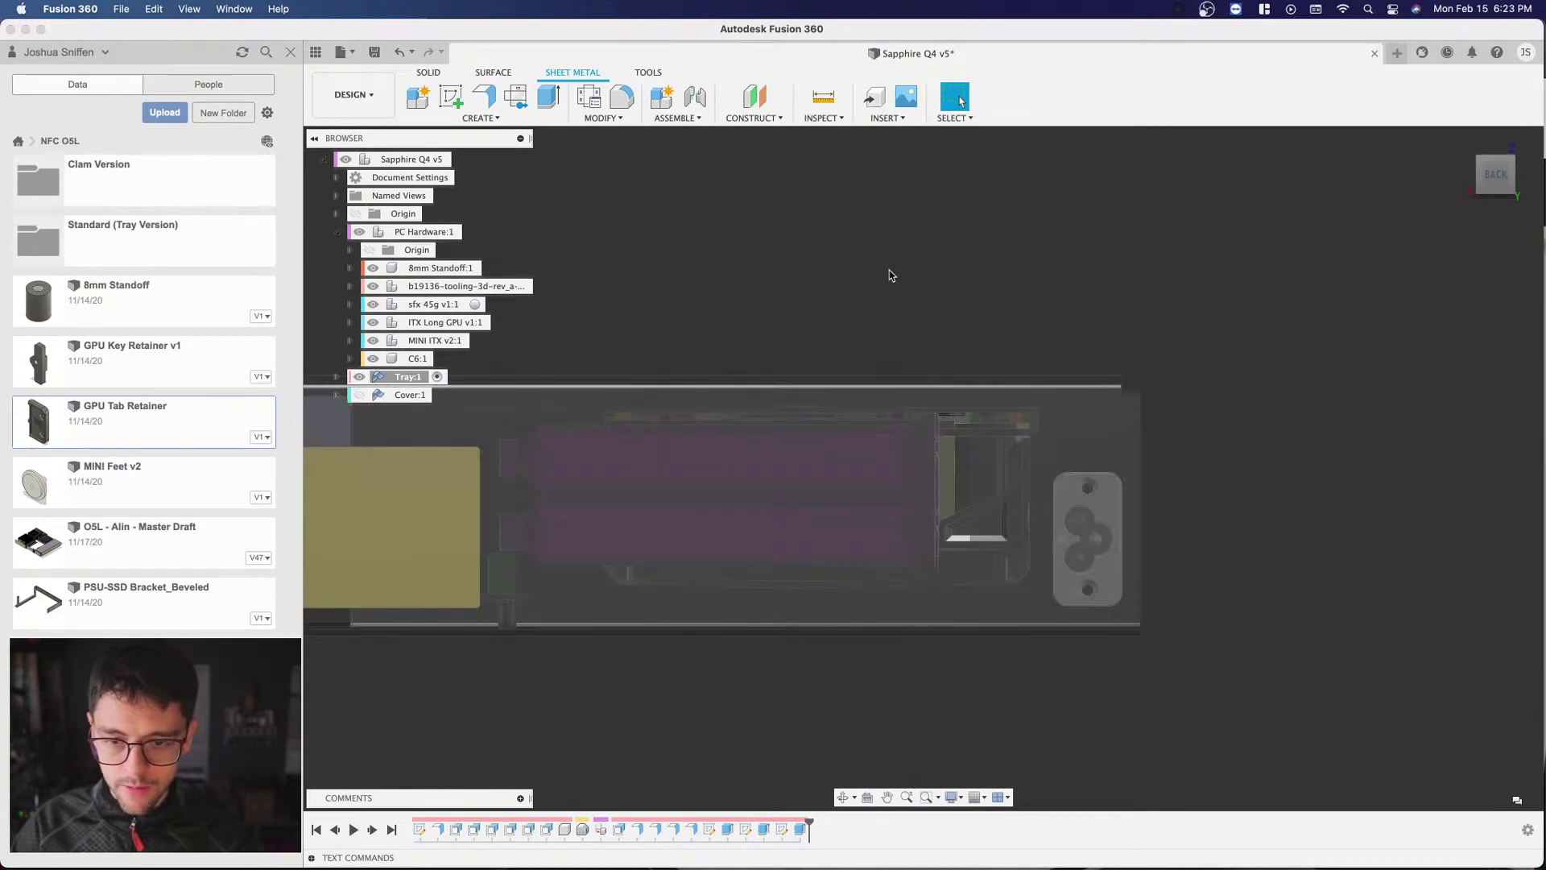
{"action": "middle_click_drag", "start_coordinate": [926, 466], "coordinate": [1134, 330], "text": "shift"}
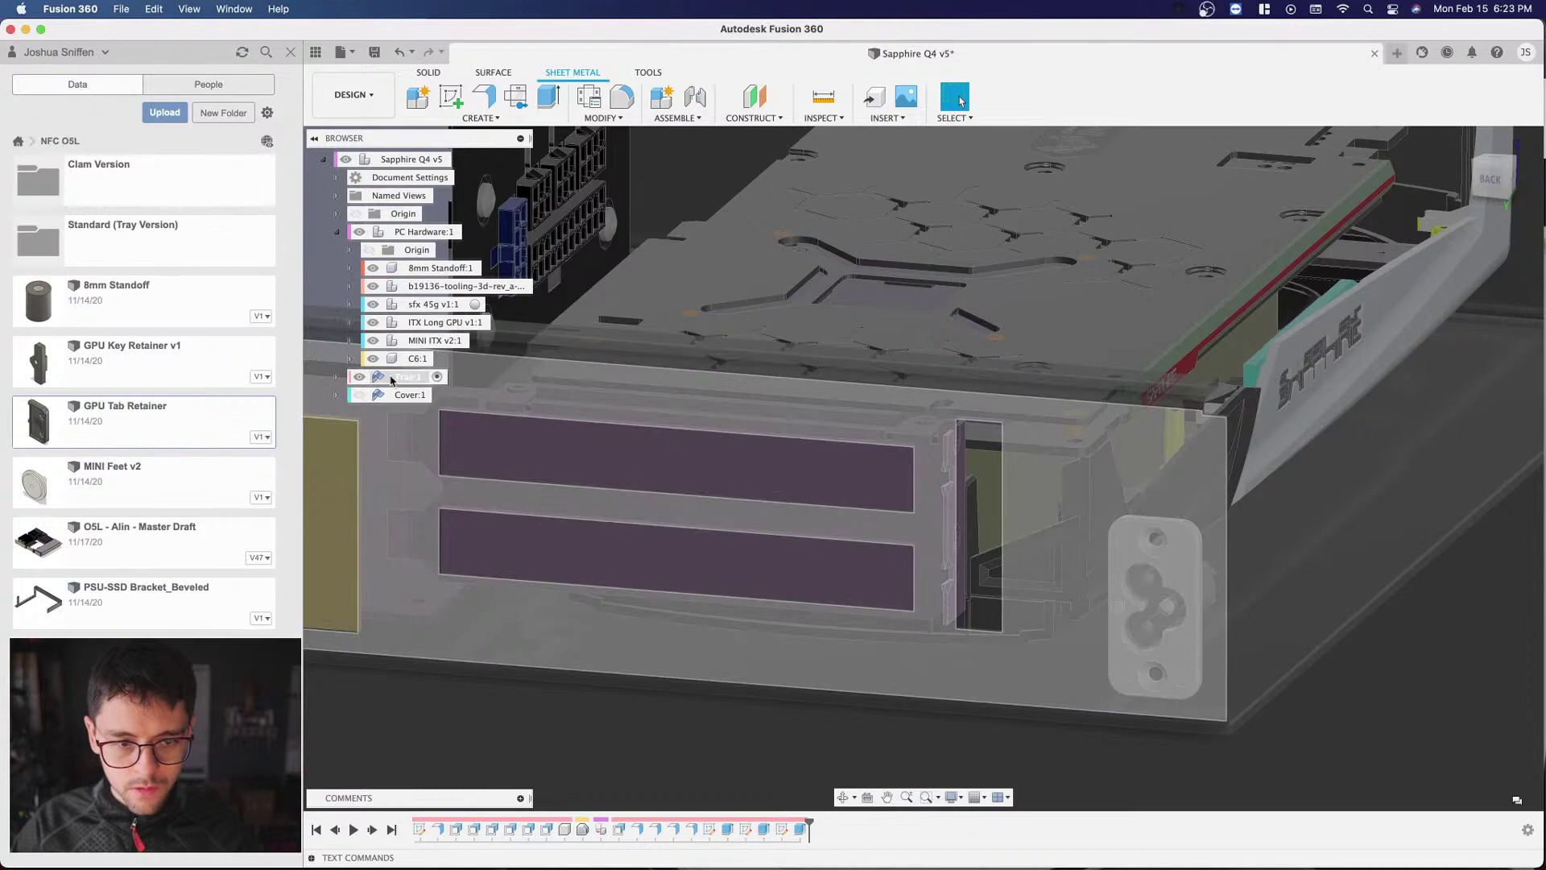
Step: Set the Tray component's opacity to 100%
{"action": "right_click", "coordinate": [402, 376]}
{"action": "mouse_move", "coordinate": [483, 755]}
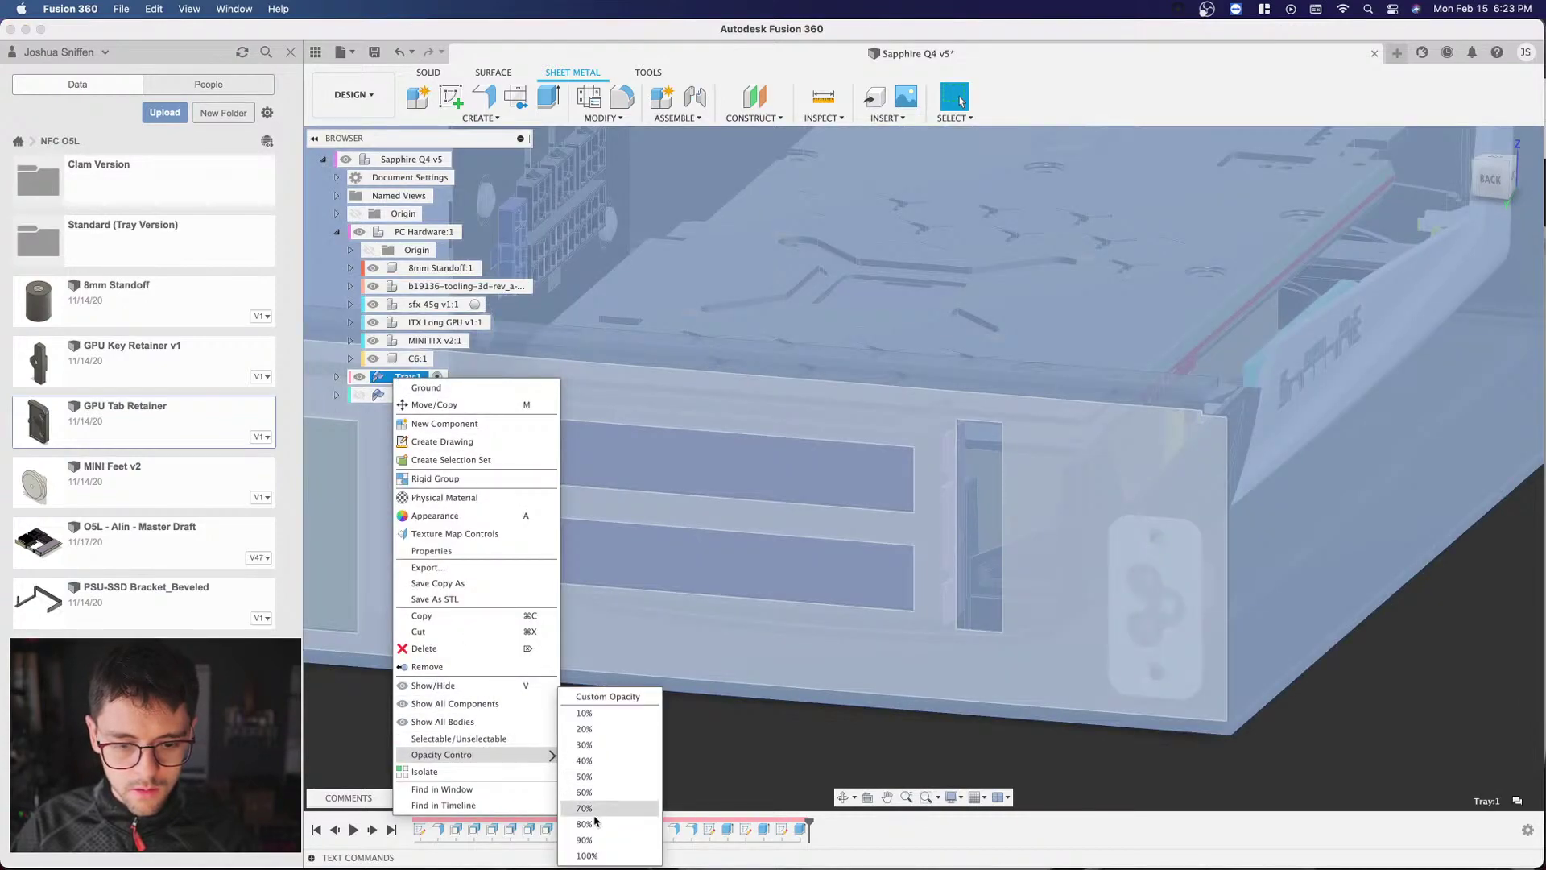
{"action": "left_click", "coordinate": [586, 856]}
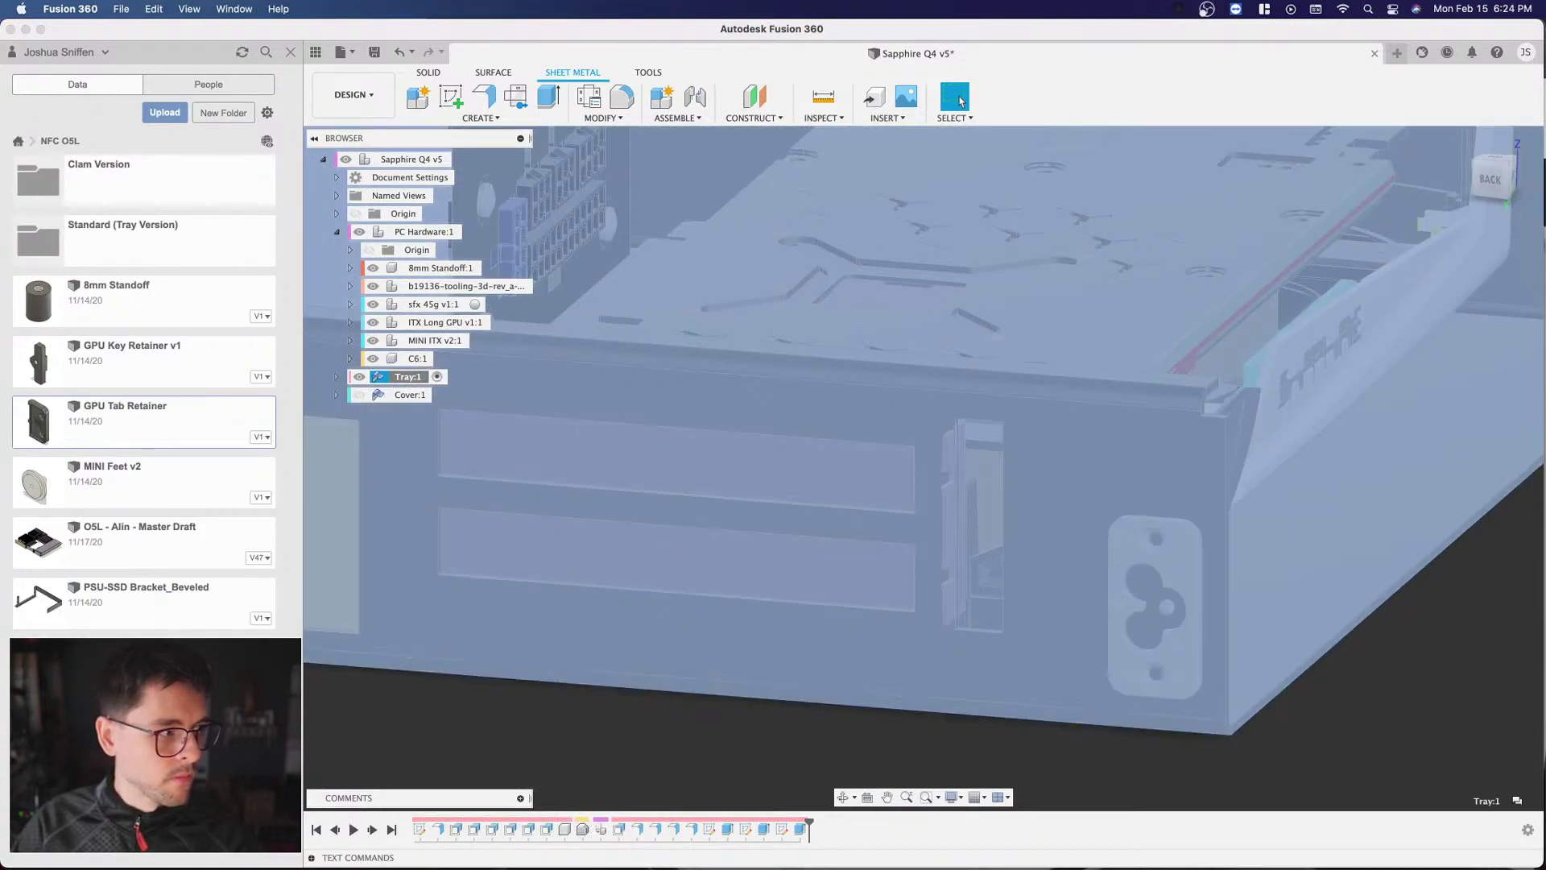
Step: Examine the back panel's openings against the PC hardware, especially the vertical slot beside the GPU bracket, from straight behind and oblique angles
{"action": "scroll", "coordinate": [894, 482], "scroll_direction": "down", "scroll_amount": 3}
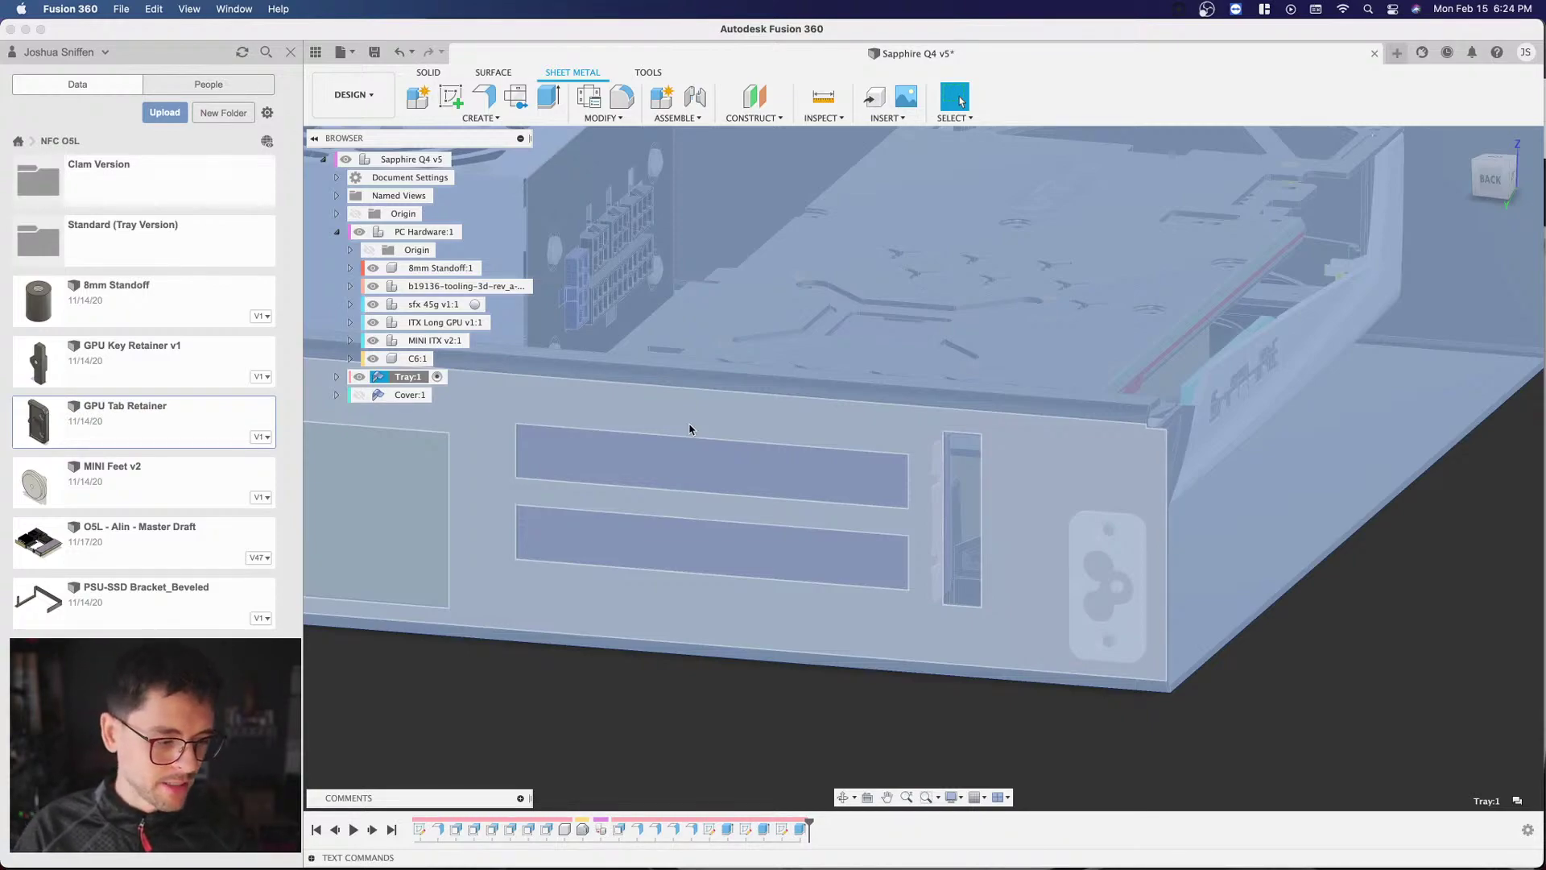
{"action": "scroll", "coordinate": [700, 434], "scroll_direction": "down", "scroll_amount": 10}
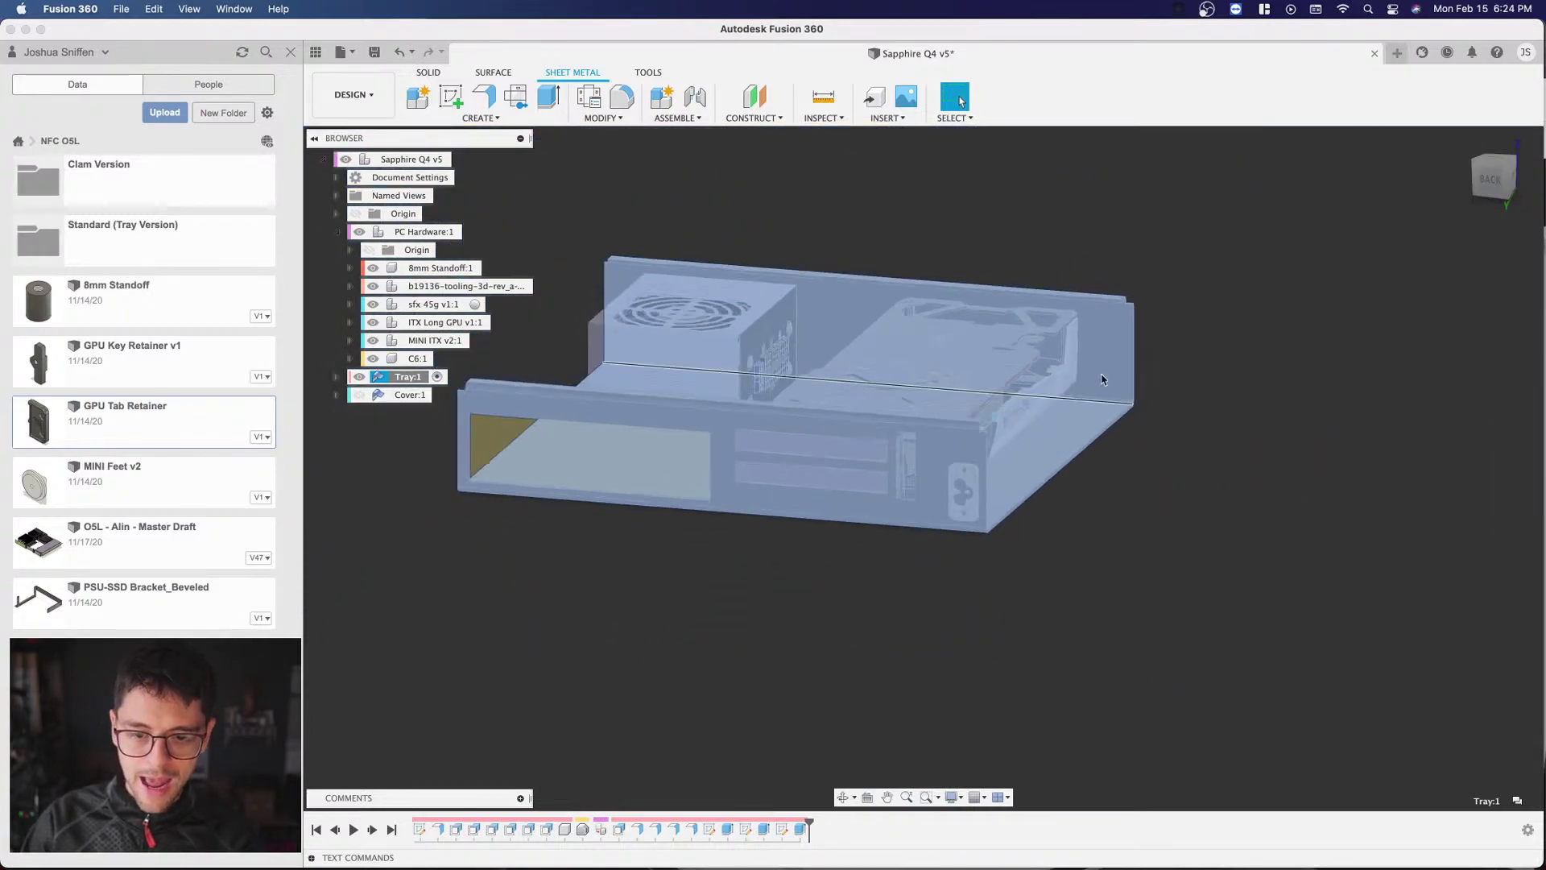
{"action": "middle_click_drag", "start_coordinate": [818, 248], "coordinate": [930, 284], "text": "shift"}
{"action": "left_click", "coordinate": [1491, 178]}
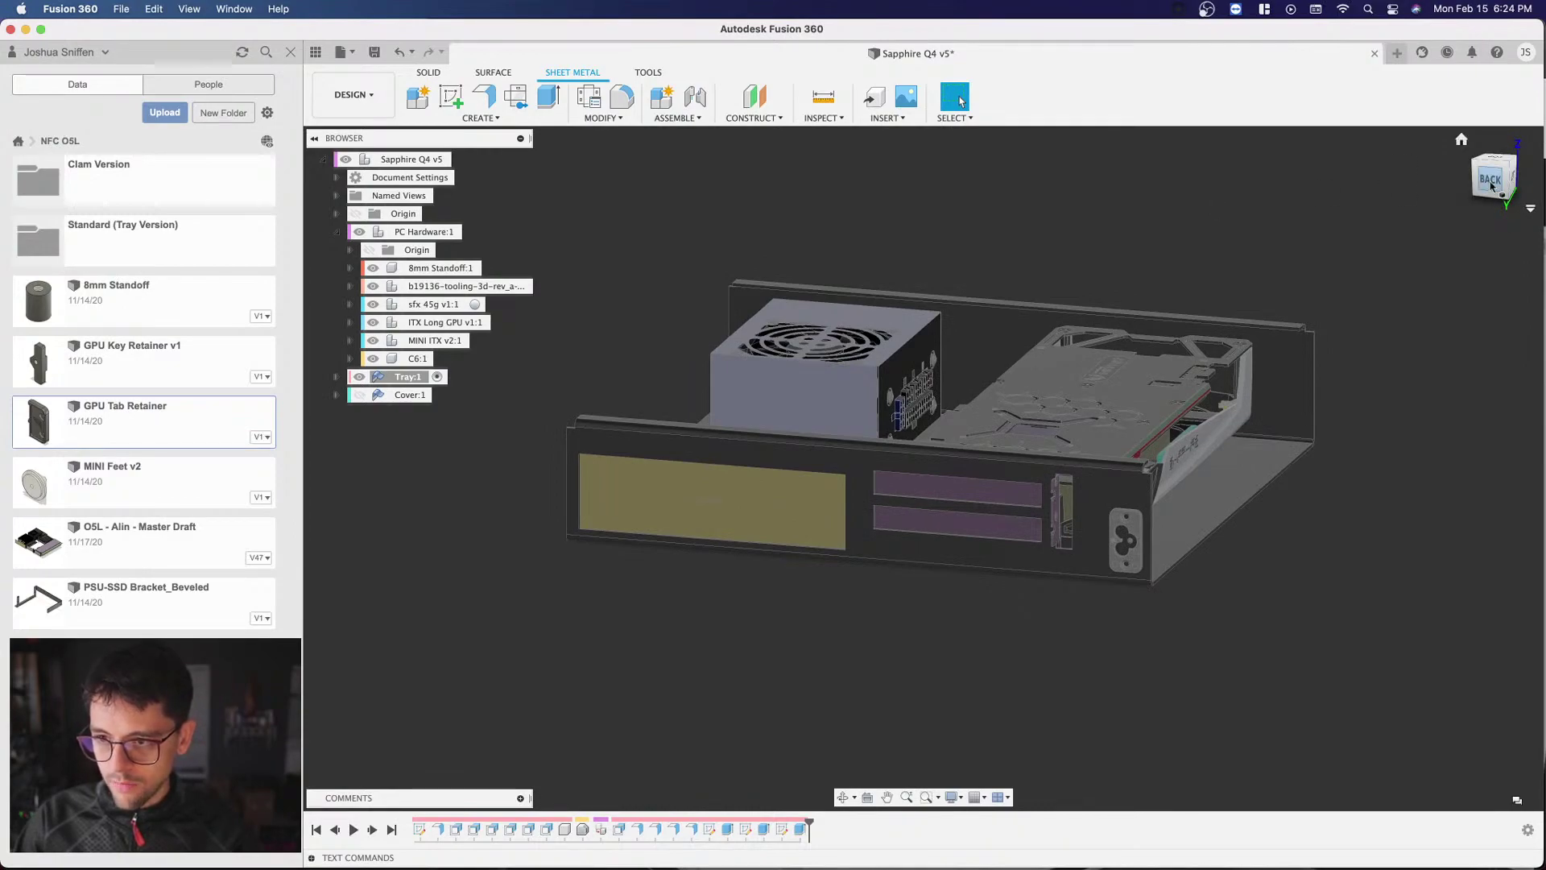
{"action": "scroll", "coordinate": [1060, 505], "scroll_direction": "up", "scroll_amount": 5}
{"action": "scroll", "coordinate": [1059, 505], "scroll_direction": "down", "scroll_amount": 3}
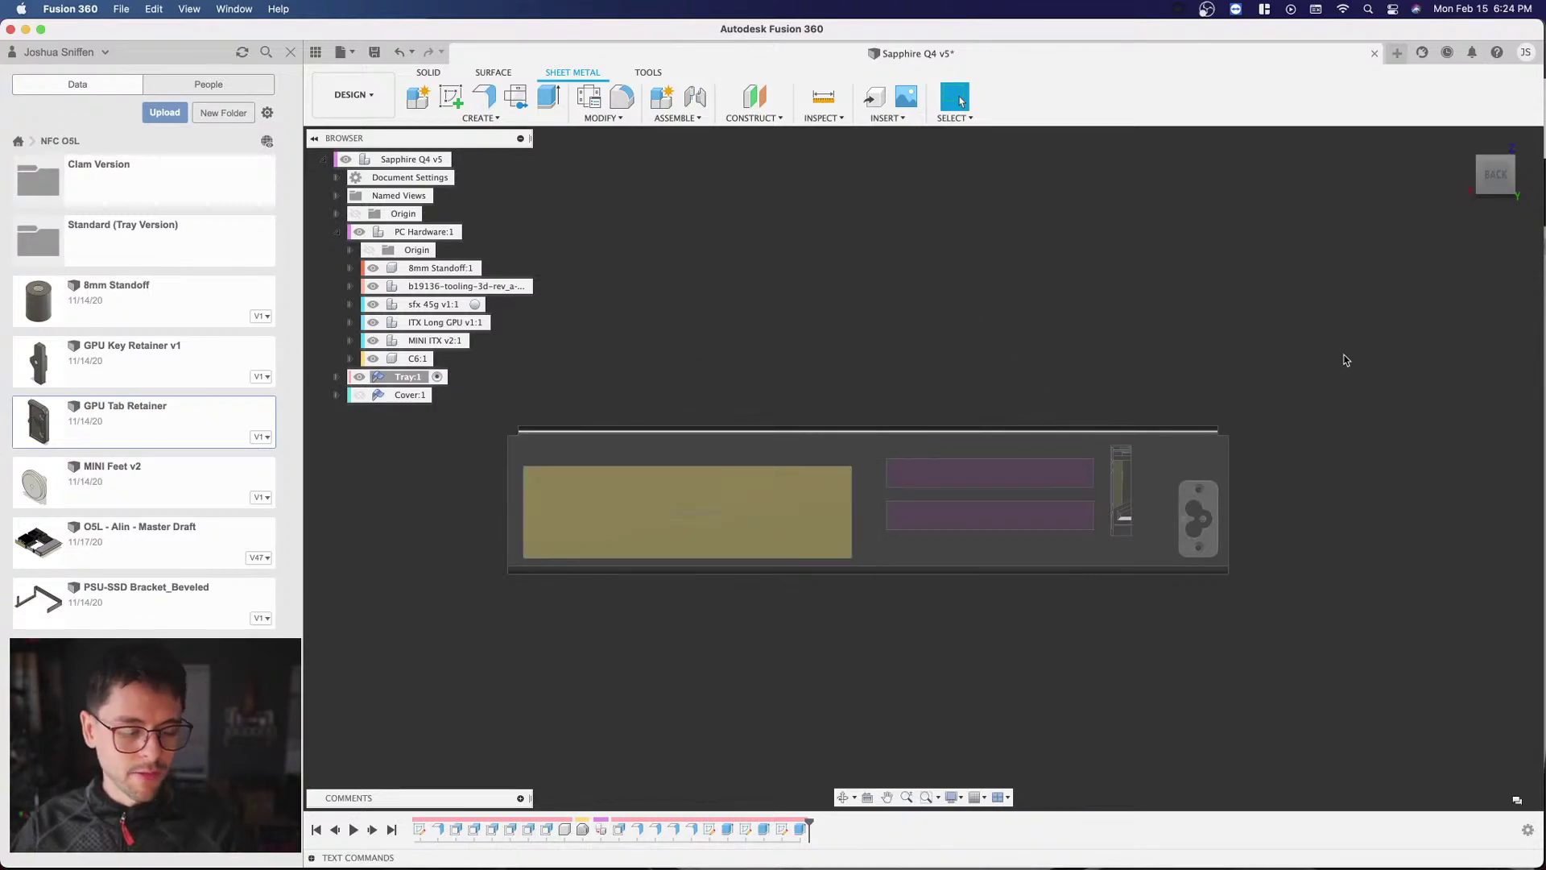
{"action": "scroll", "coordinate": [1047, 507], "scroll_direction": "up", "scroll_amount": 3}
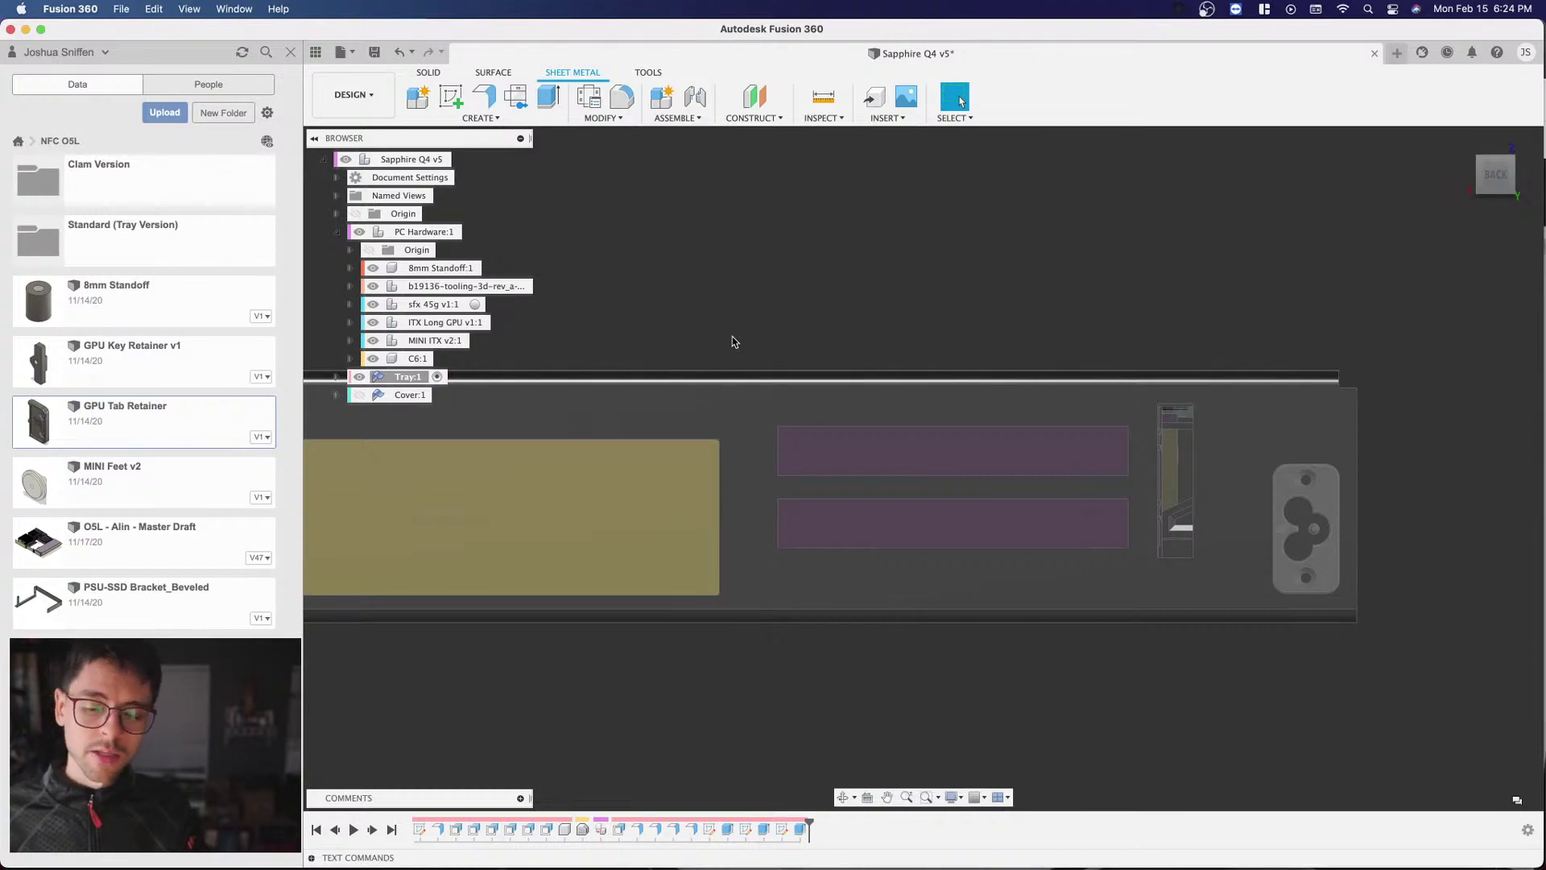
{"action": "middle_click_drag", "start_coordinate": [922, 468], "coordinate": [900, 493], "text": "shift"}
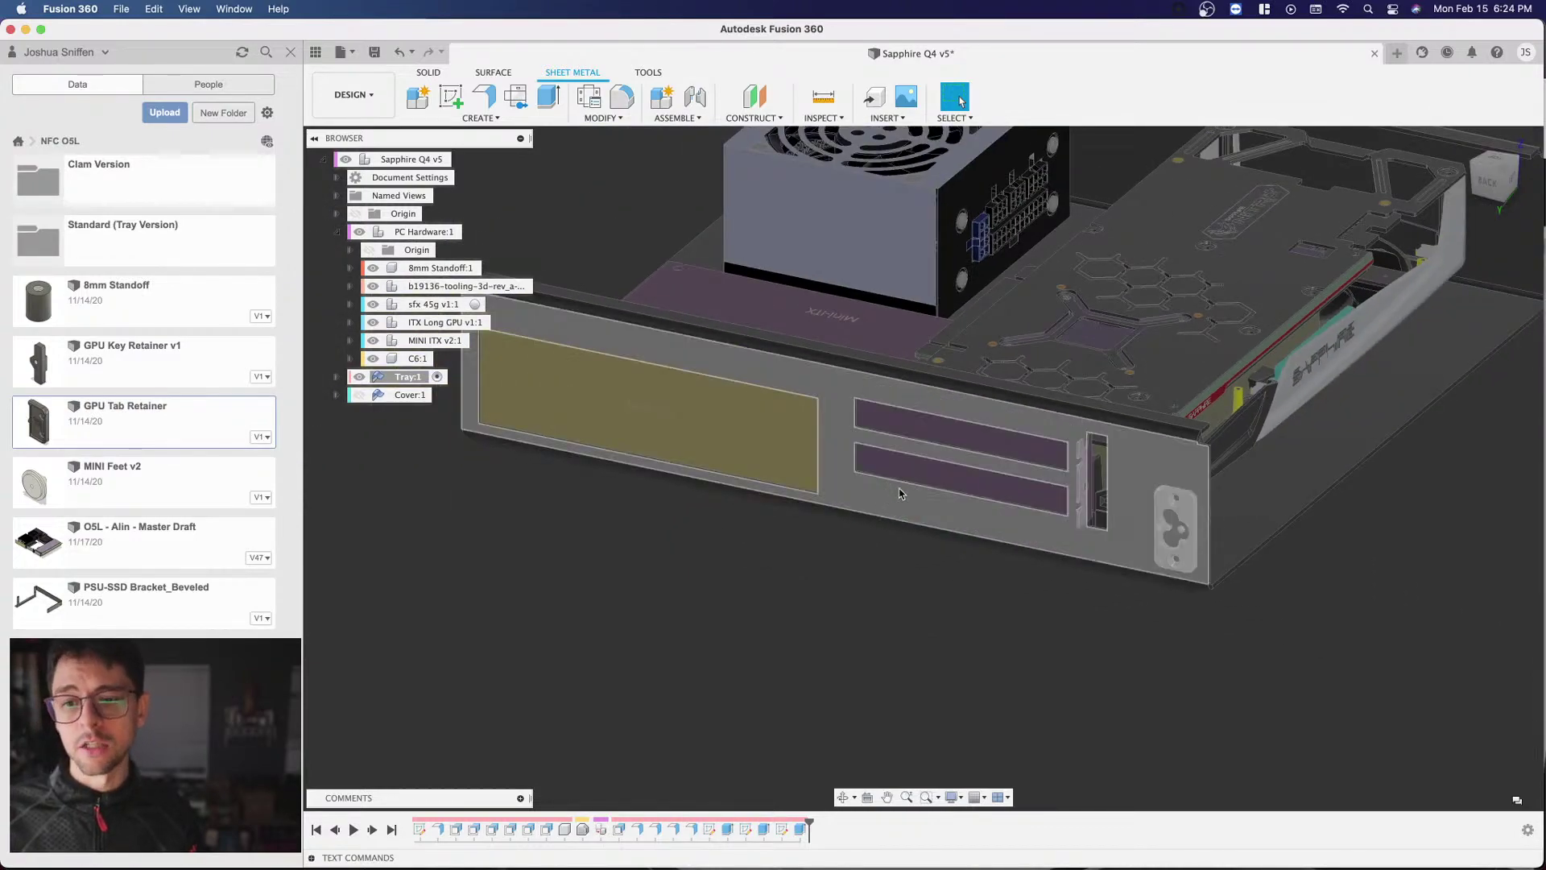
{"action": "left_click", "coordinate": [1489, 179]}
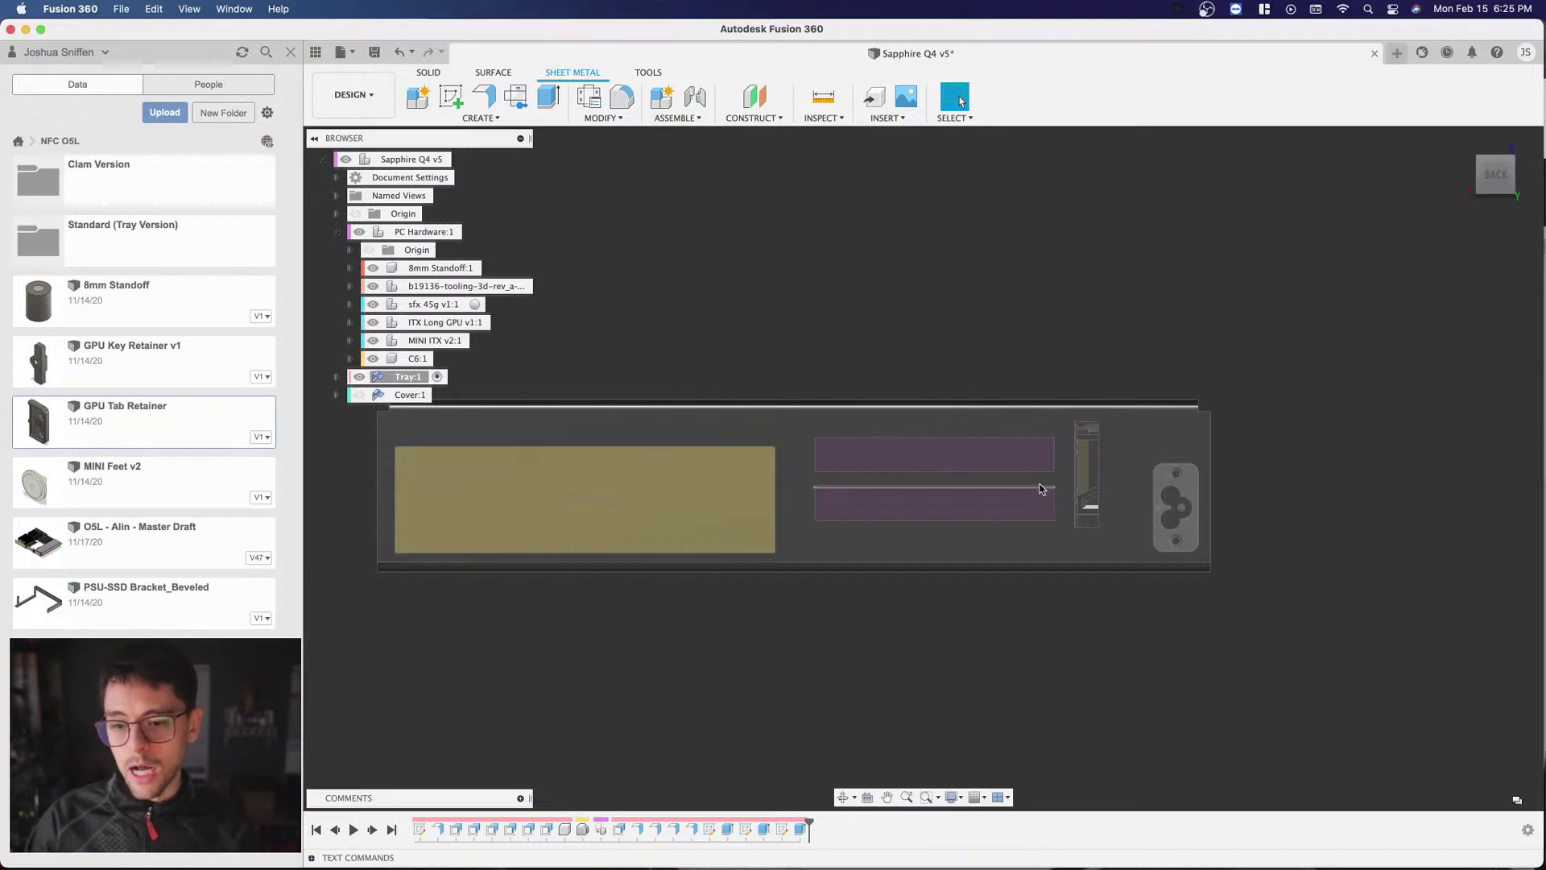
{"action": "scroll", "coordinate": [1061, 491], "scroll_direction": "down", "scroll_amount": 2}
{"action": "scroll", "coordinate": [1168, 439], "scroll_direction": "up", "scroll_amount": 3}
{"action": "scroll", "coordinate": [1072, 436], "scroll_direction": "down", "scroll_amount": 2}
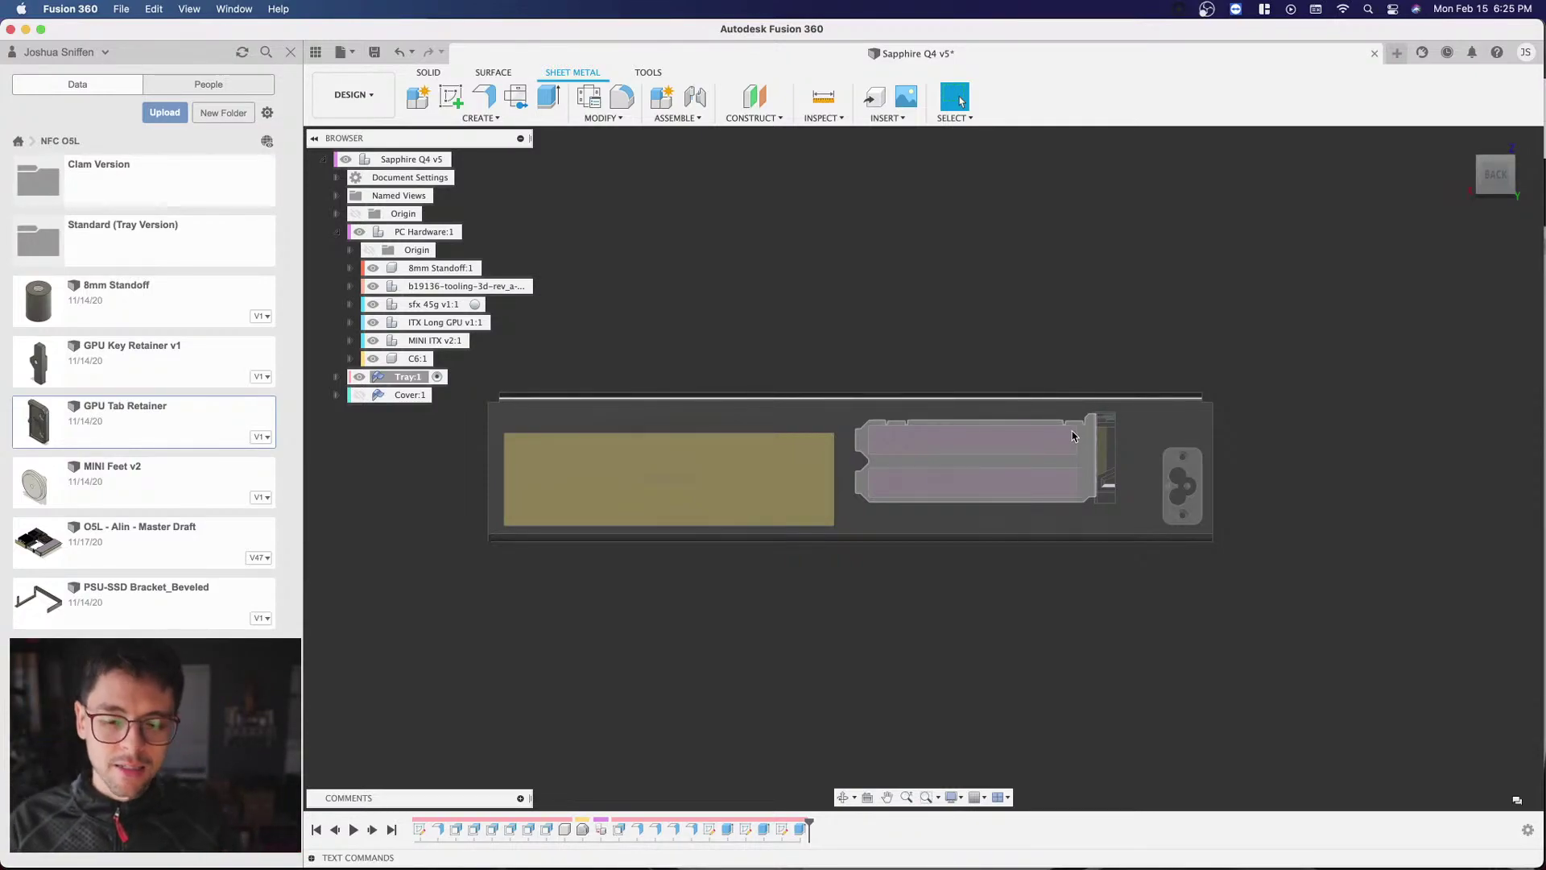
{"action": "scroll", "coordinate": [1137, 499], "scroll_direction": "up", "scroll_amount": 3}
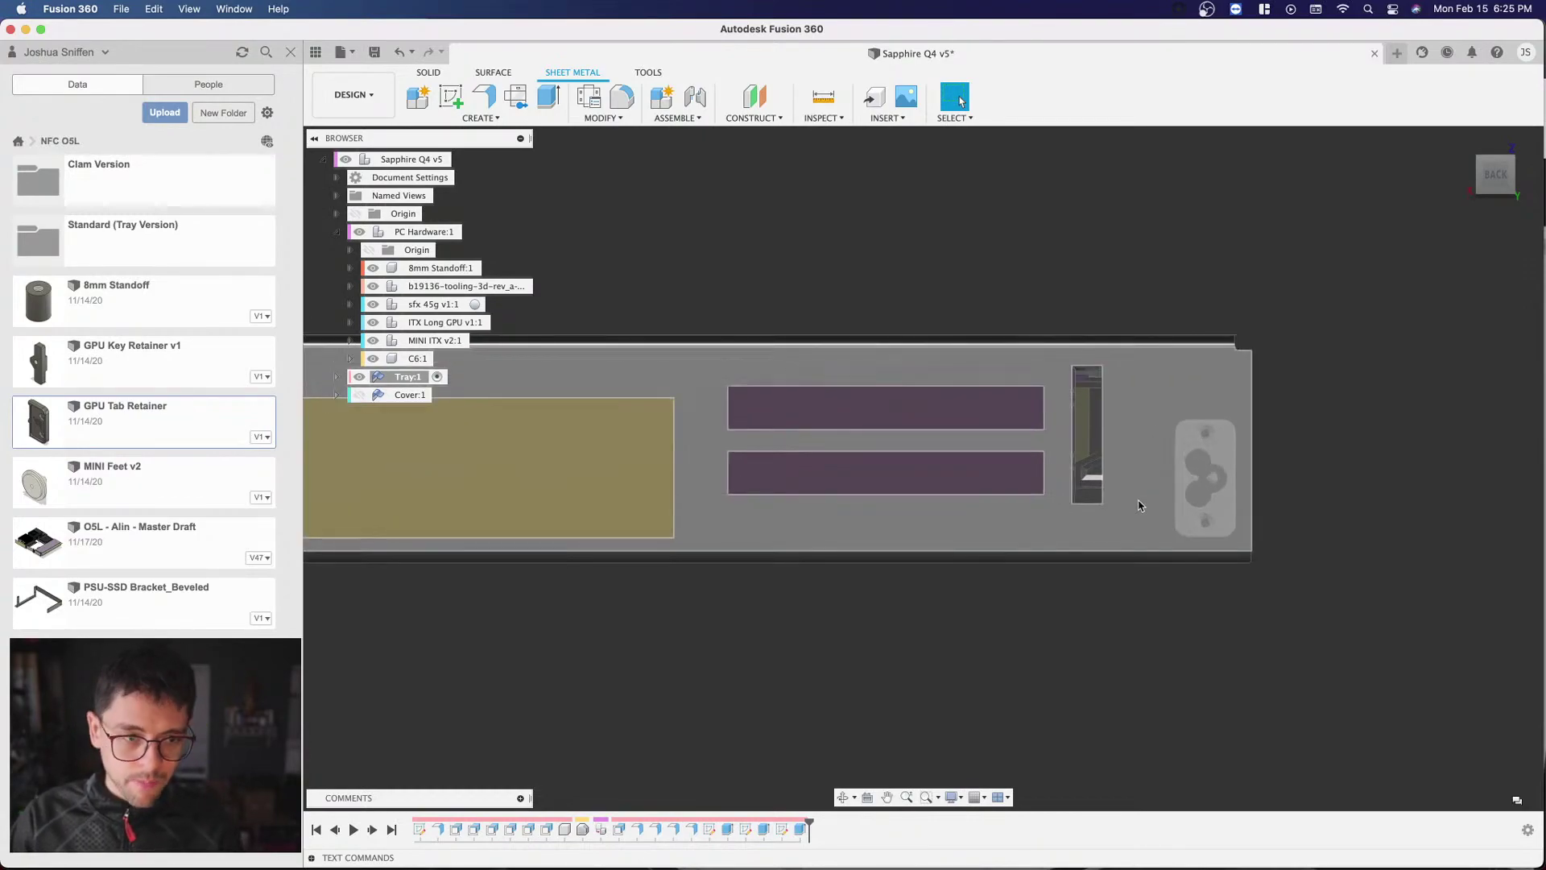
{"action": "left_click_drag", "start_coordinate": [1496, 176], "coordinate": [1459, 196]}
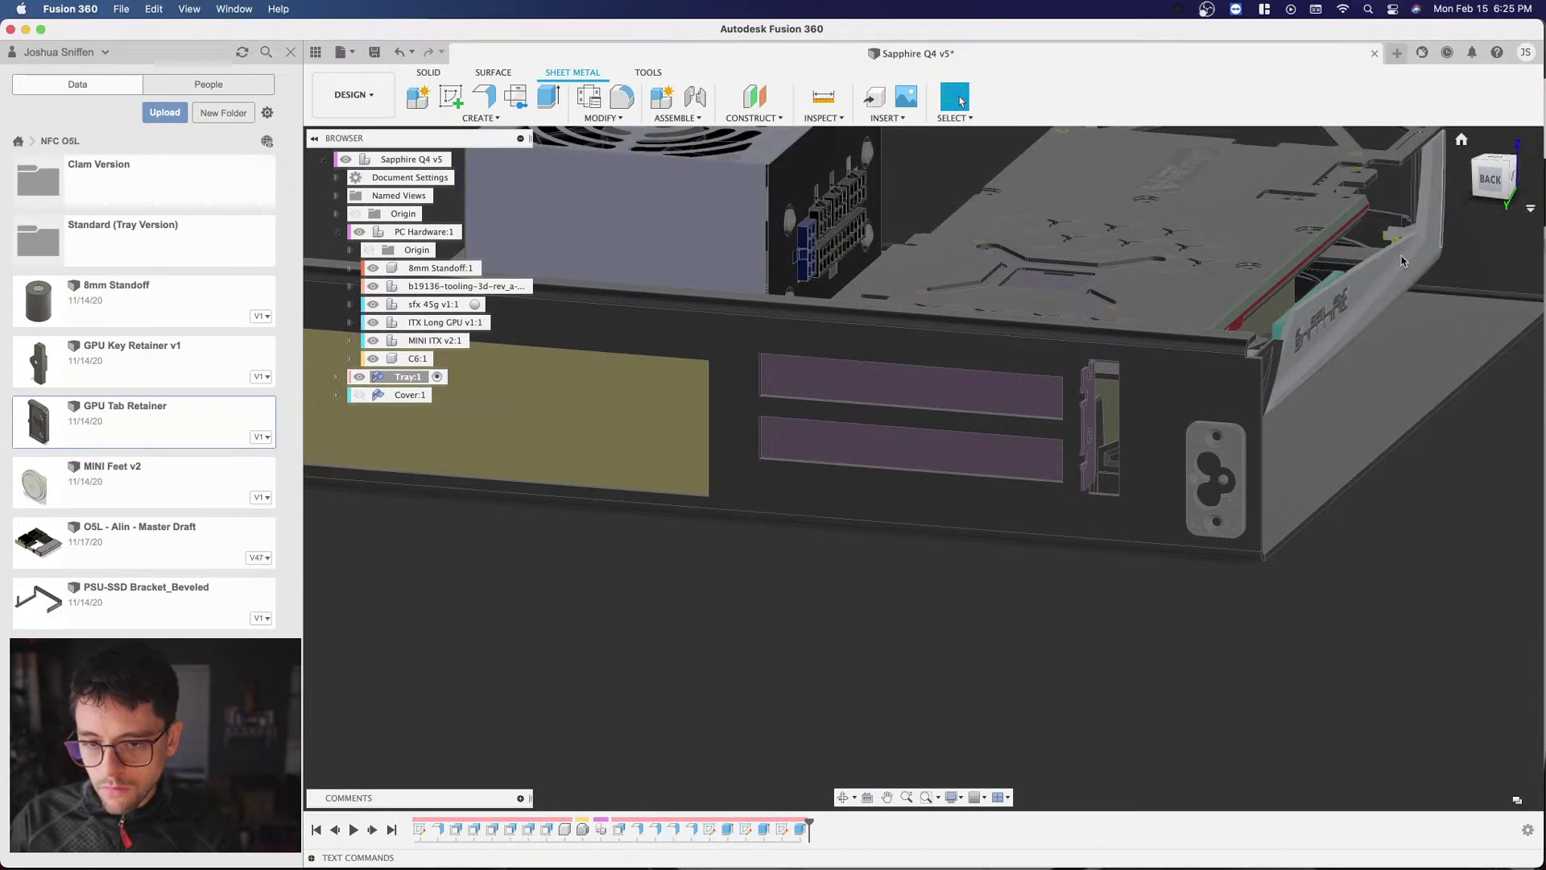
Step: Make the PC Hardware component active in place of the Tray
{"action": "scroll", "coordinate": [1023, 599], "scroll_direction": "down", "scroll_amount": 3}
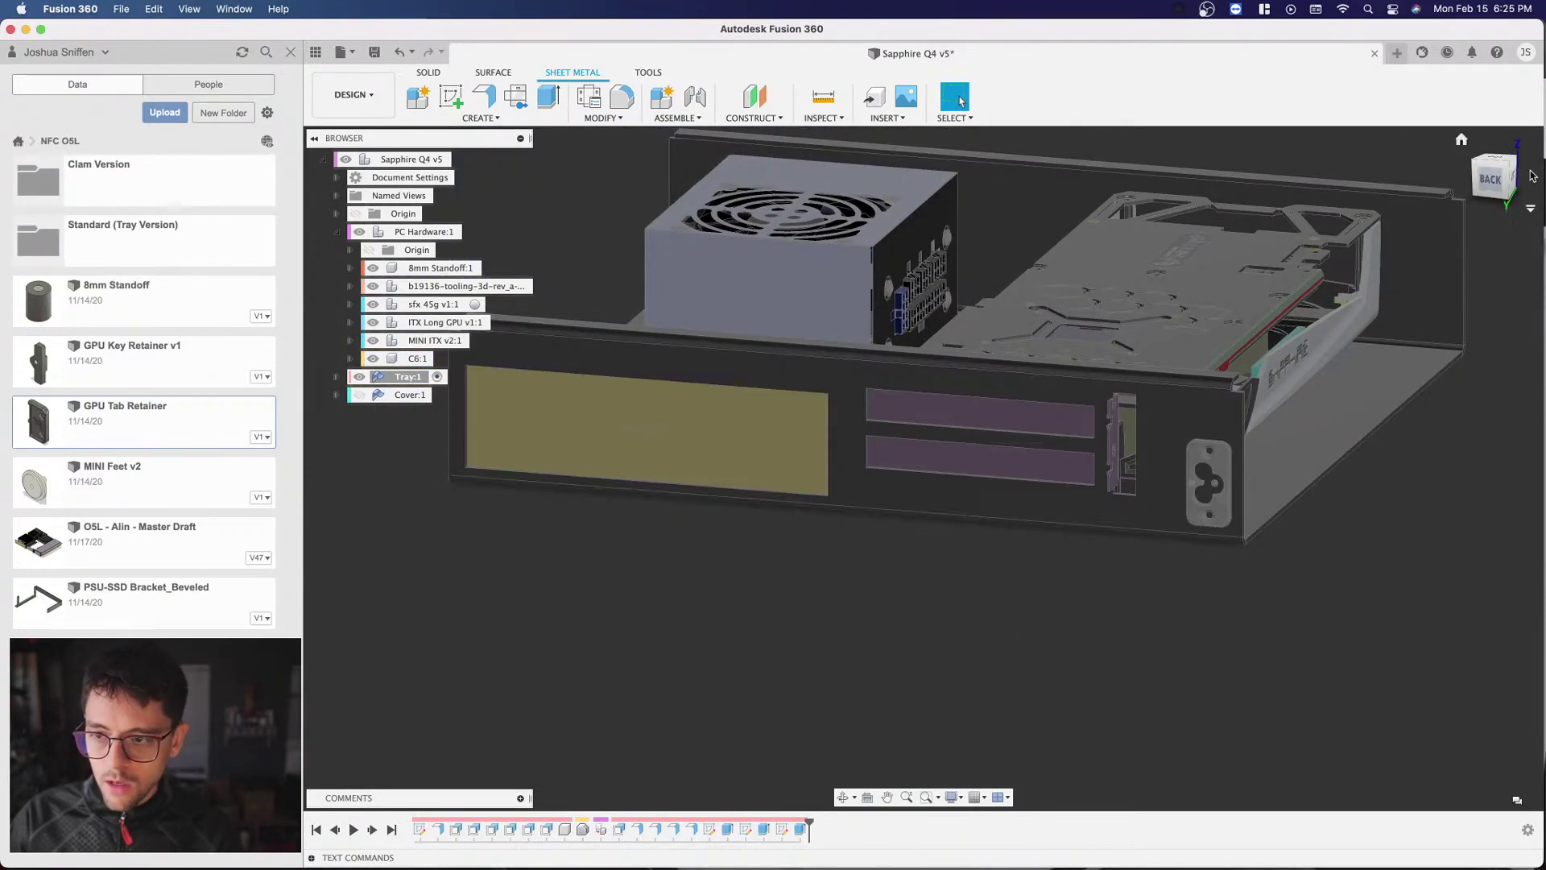
{"action": "left_click", "coordinate": [1492, 177]}
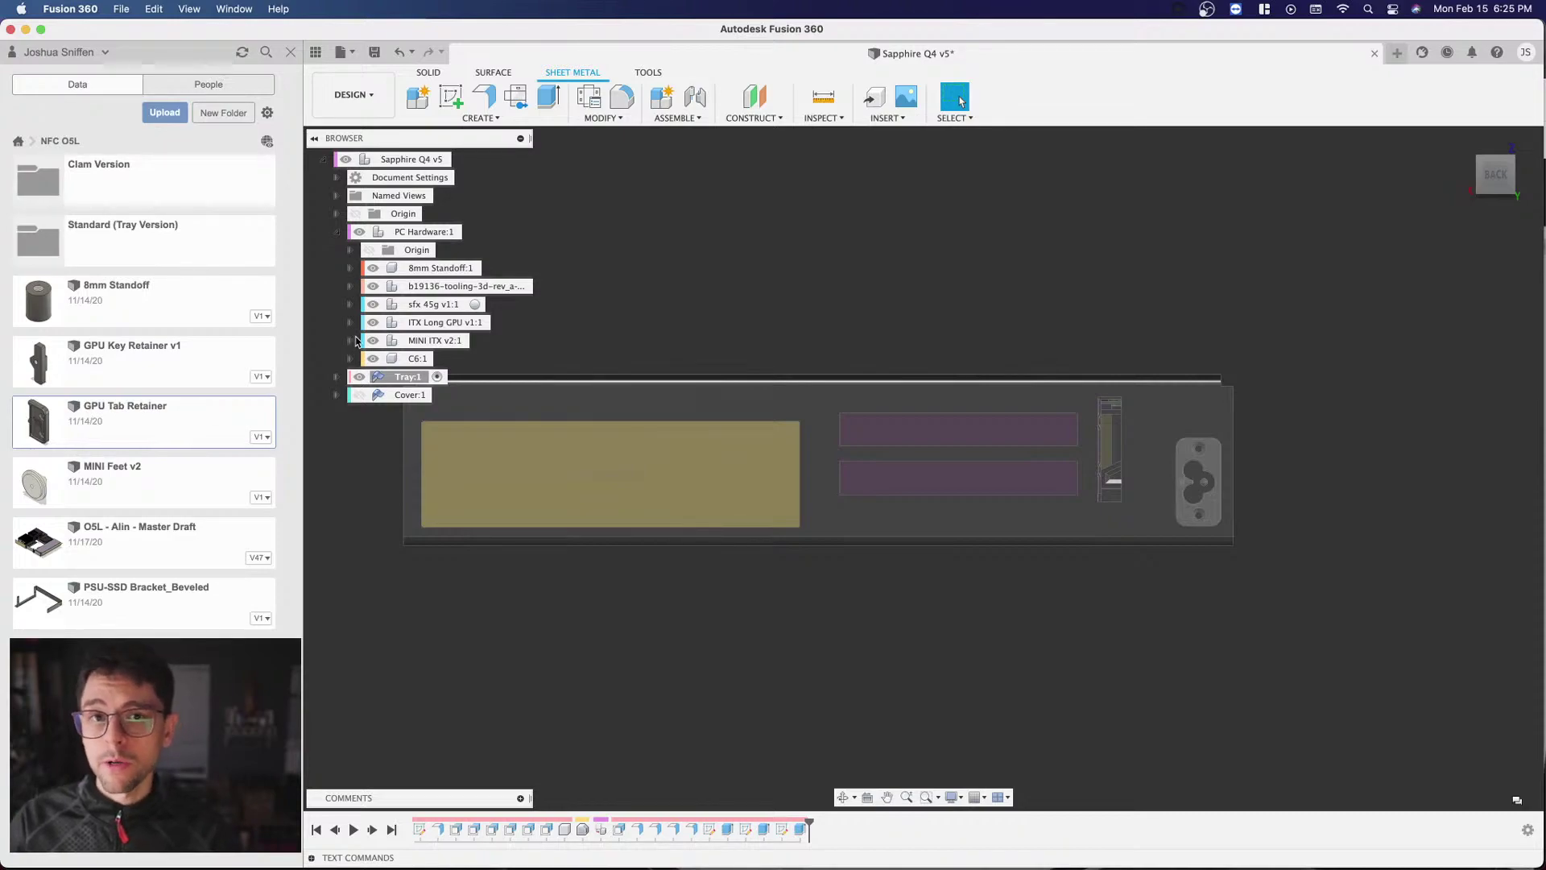
{"action": "right_click", "coordinate": [209, 418]}
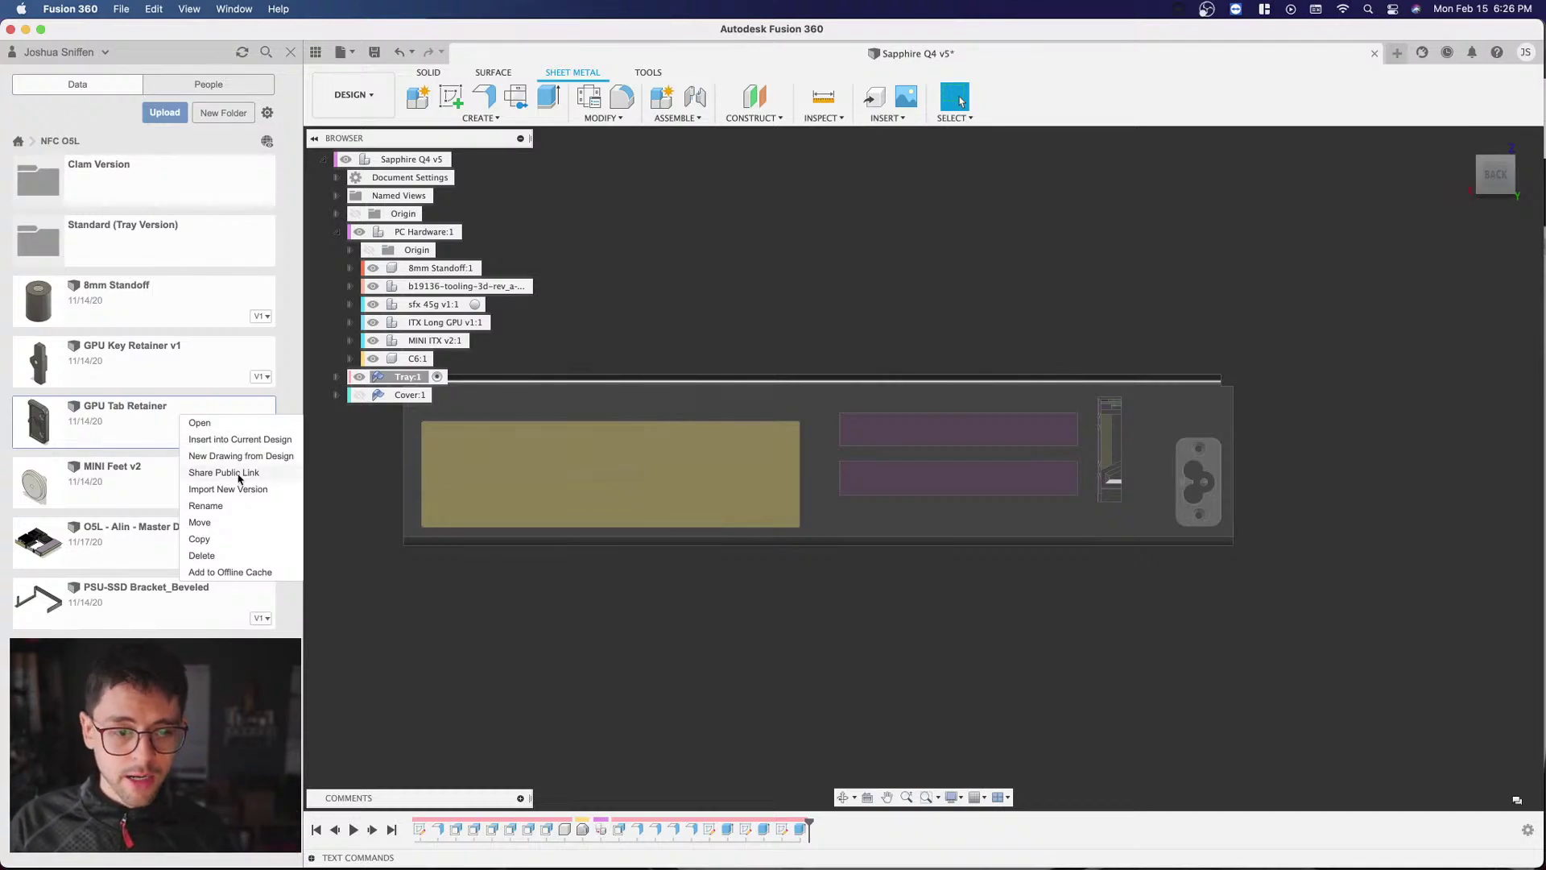
{"action": "left_click", "coordinate": [858, 274]}
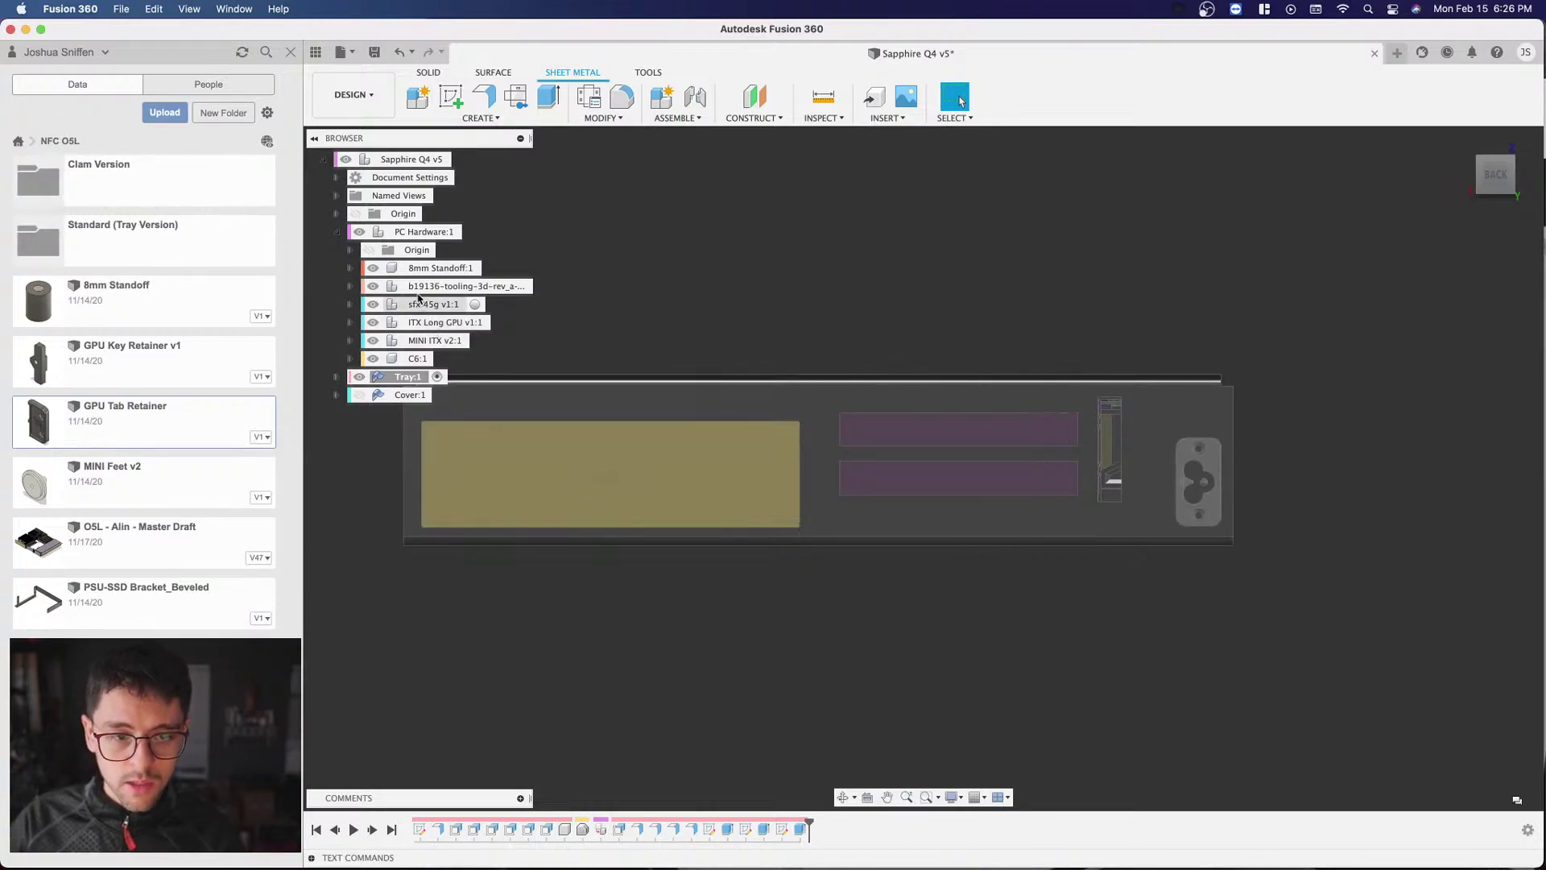
{"action": "left_click", "coordinate": [467, 232]}
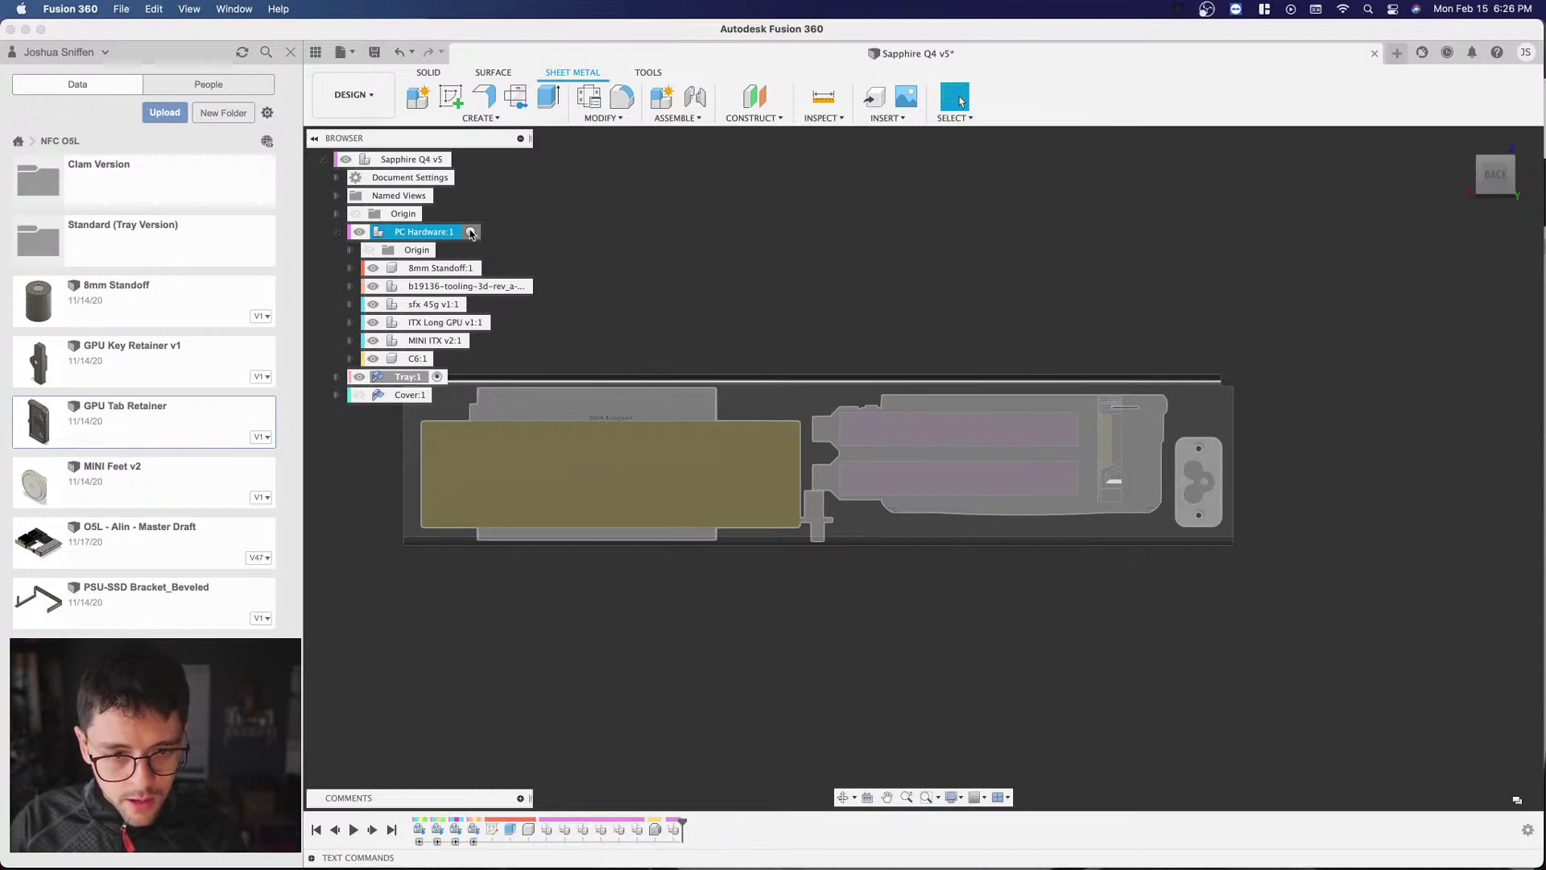
{"action": "left_click", "coordinate": [471, 232]}
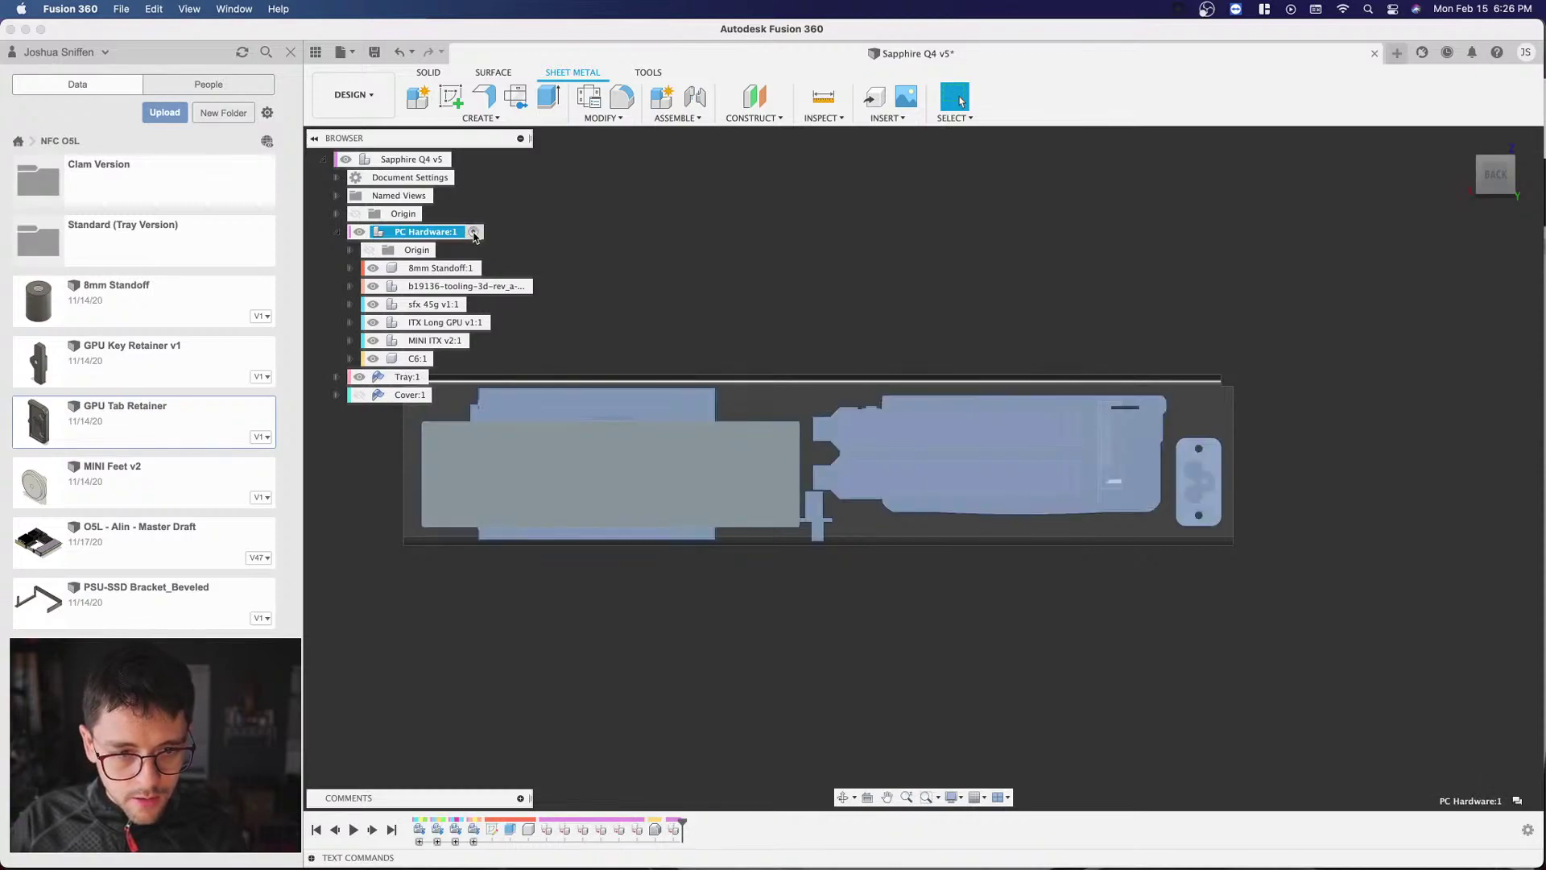
{"action": "left_click", "coordinate": [650, 259]}
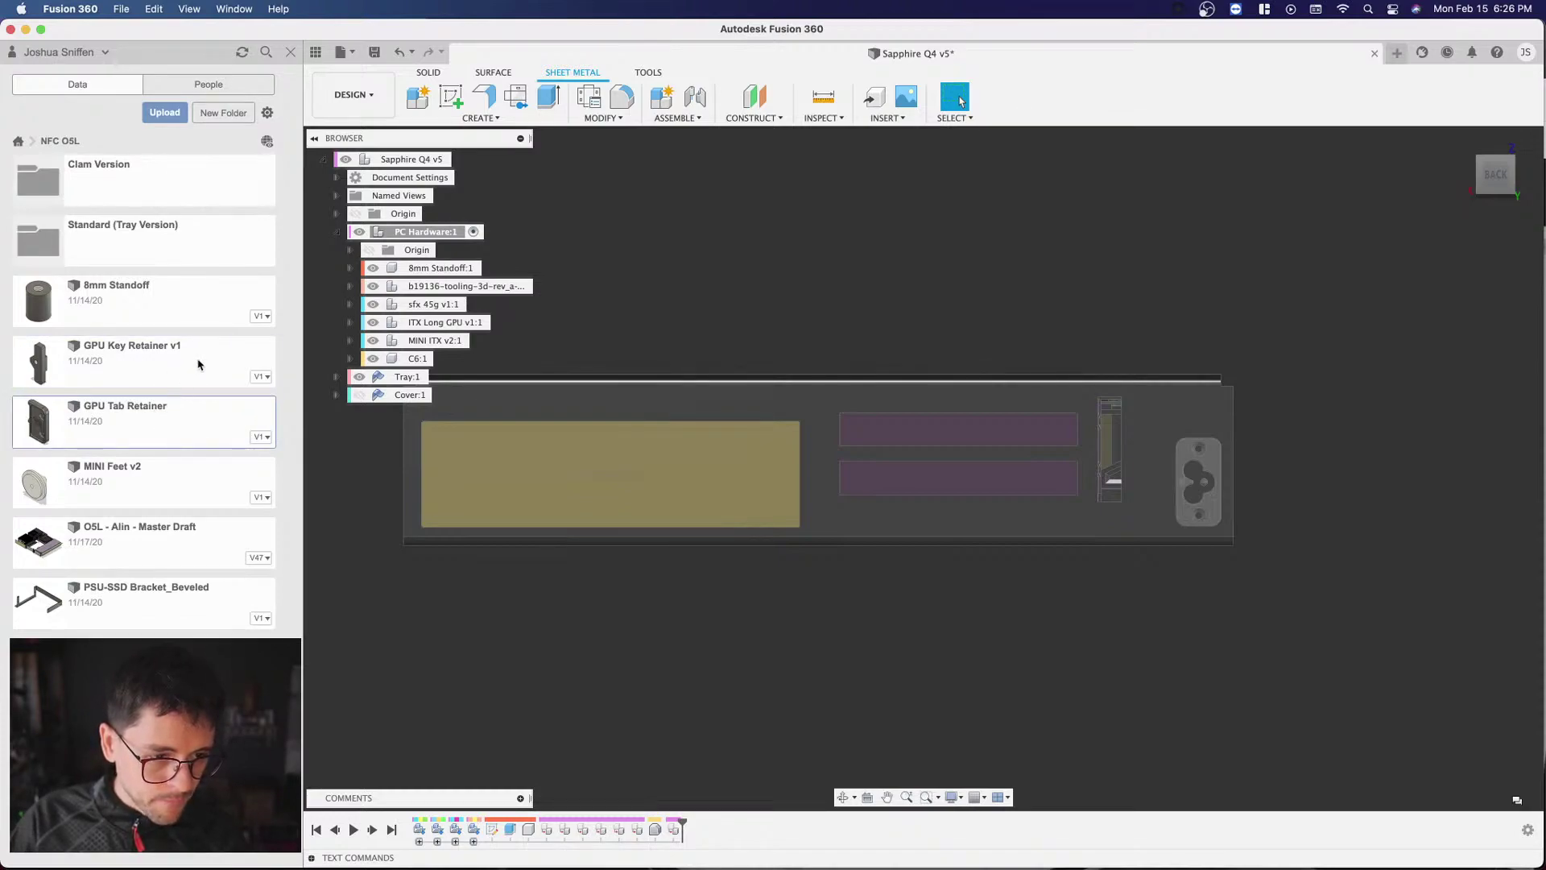
Step: Insert the GPU Tab Retainer design into the PC Hardware component
{"action": "right_click", "coordinate": [182, 428]}
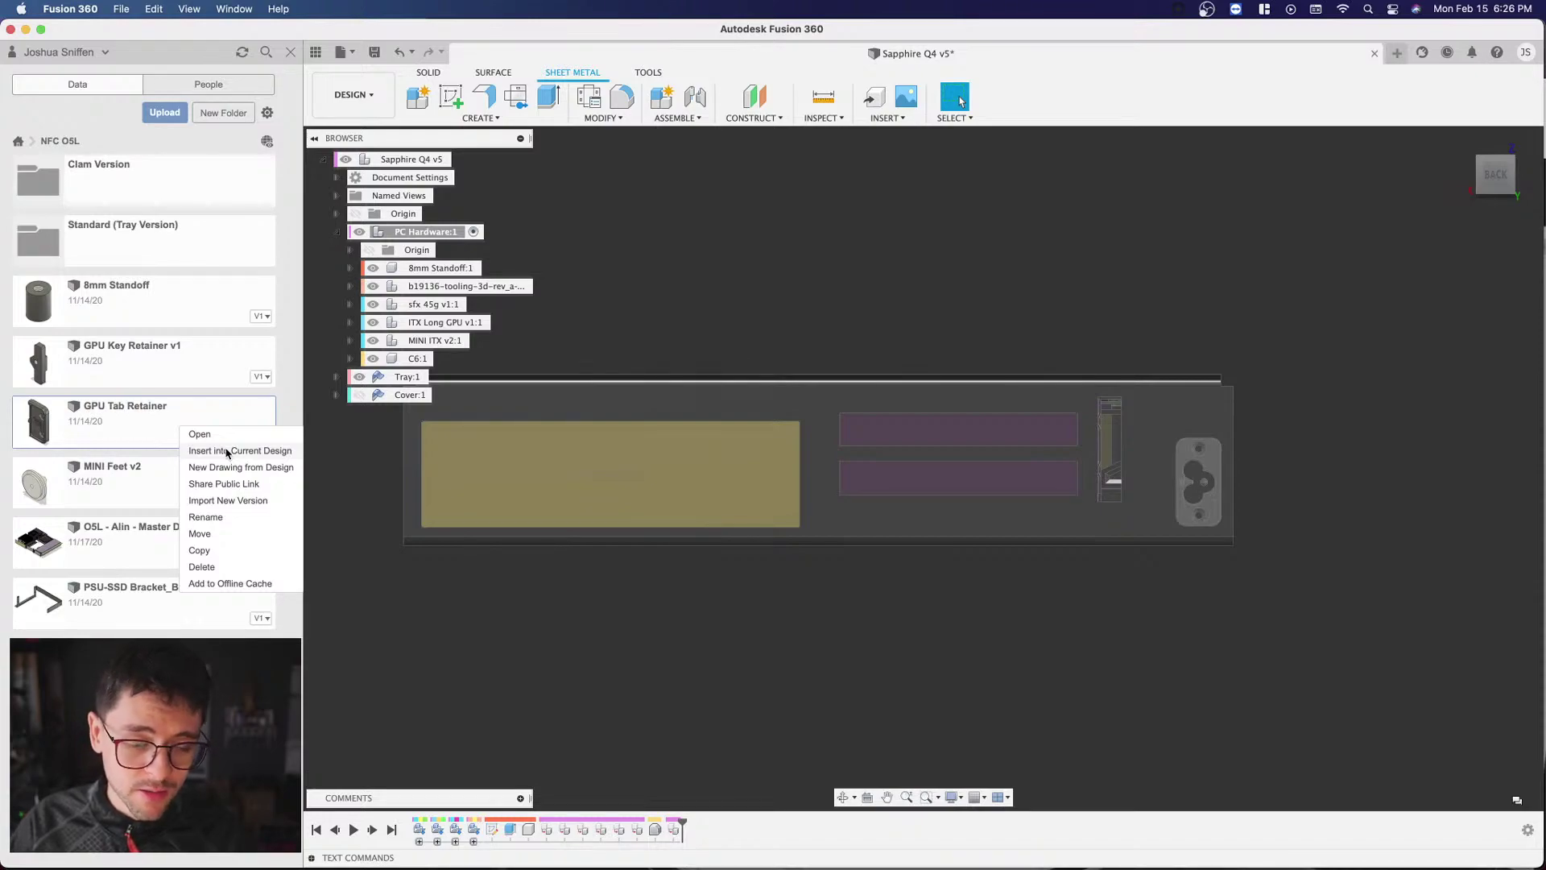
{"action": "left_click", "coordinate": [227, 453]}
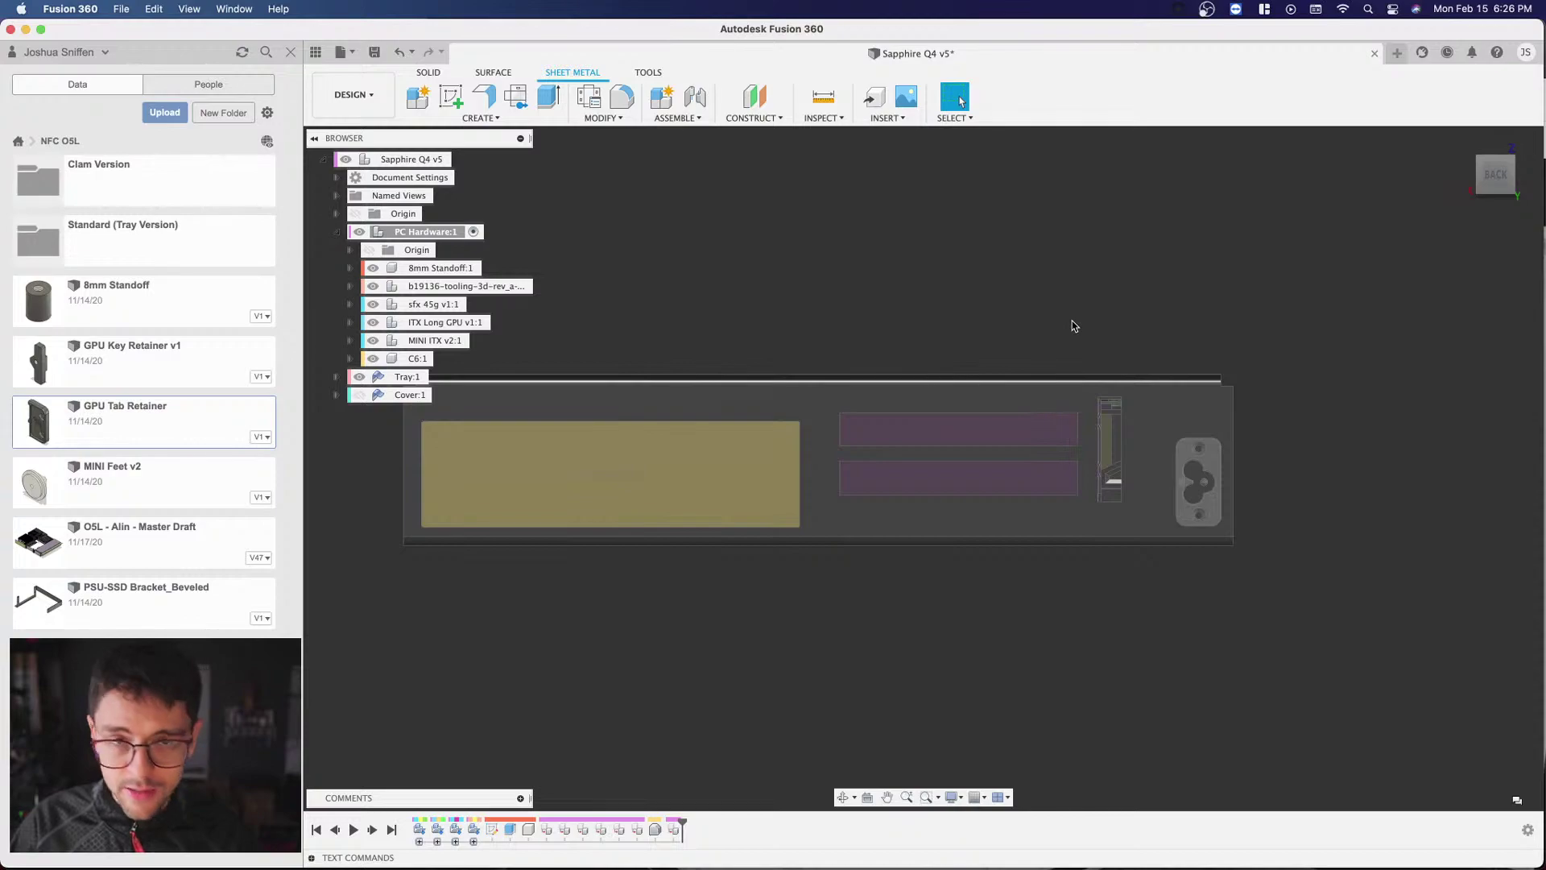
{"action": "mouse_move", "coordinate": [1495, 177]}
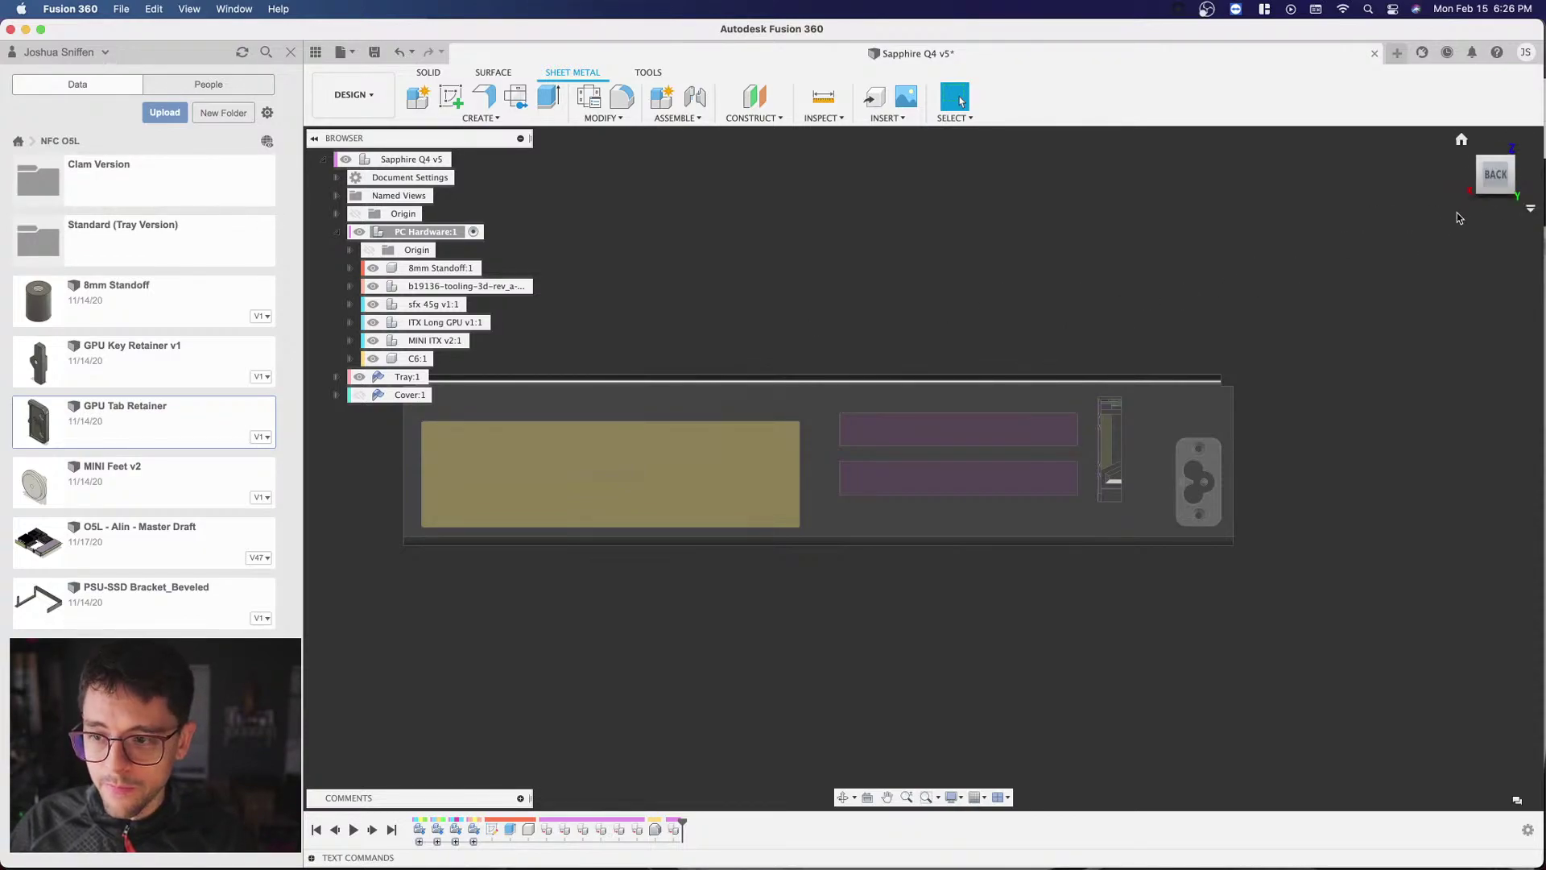
{"action": "middle_click_drag", "start_coordinate": [896, 478], "coordinate": [1454, 196], "text": "shift"}
{"action": "middle_click_drag", "start_coordinate": [475, 505], "coordinate": [642, 517], "text": "shift"}
{"action": "right_click", "coordinate": [183, 416]}
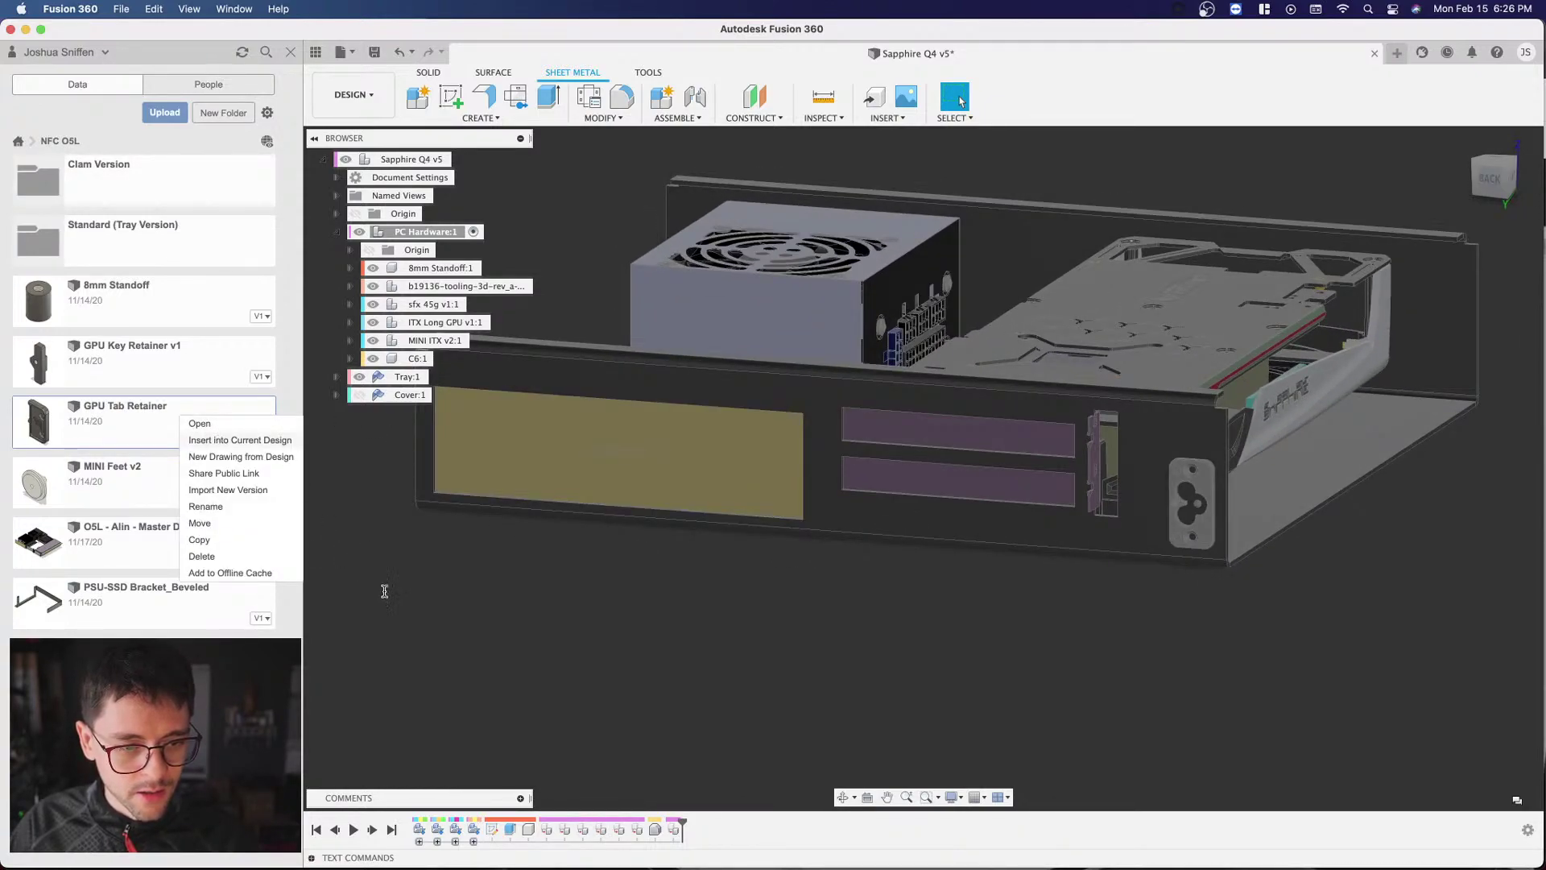
{"action": "left_click", "coordinate": [239, 440]}
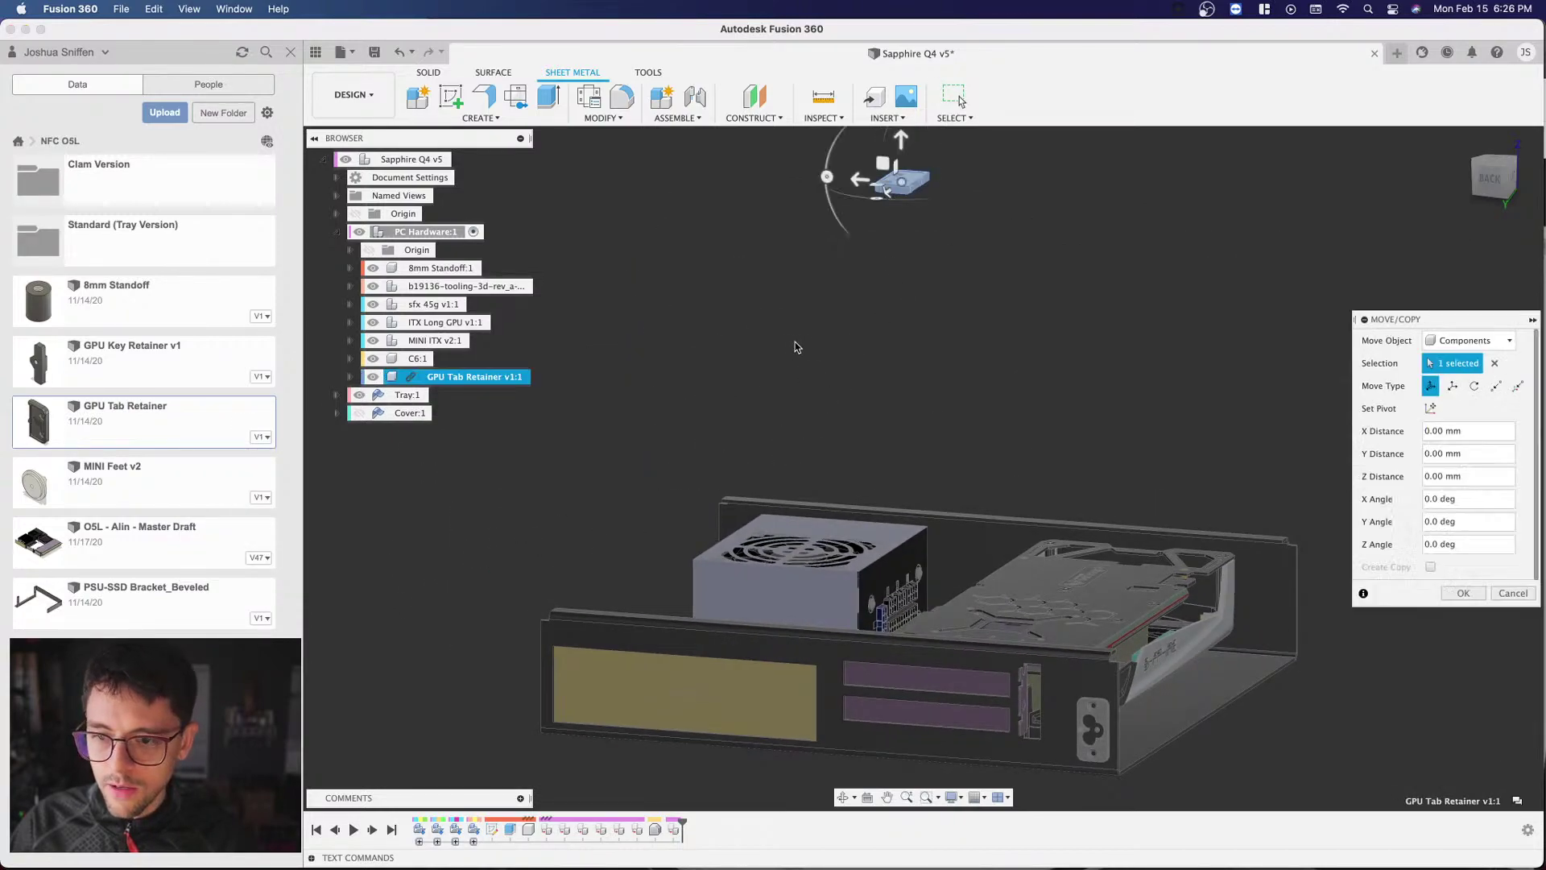
Step: Rotate the inserted GPU Tab Retainer 90 degrees about the X axis so it stands upright
{"action": "scroll", "coordinate": [870, 283], "scroll_direction": "down", "scroll_amount": 3}
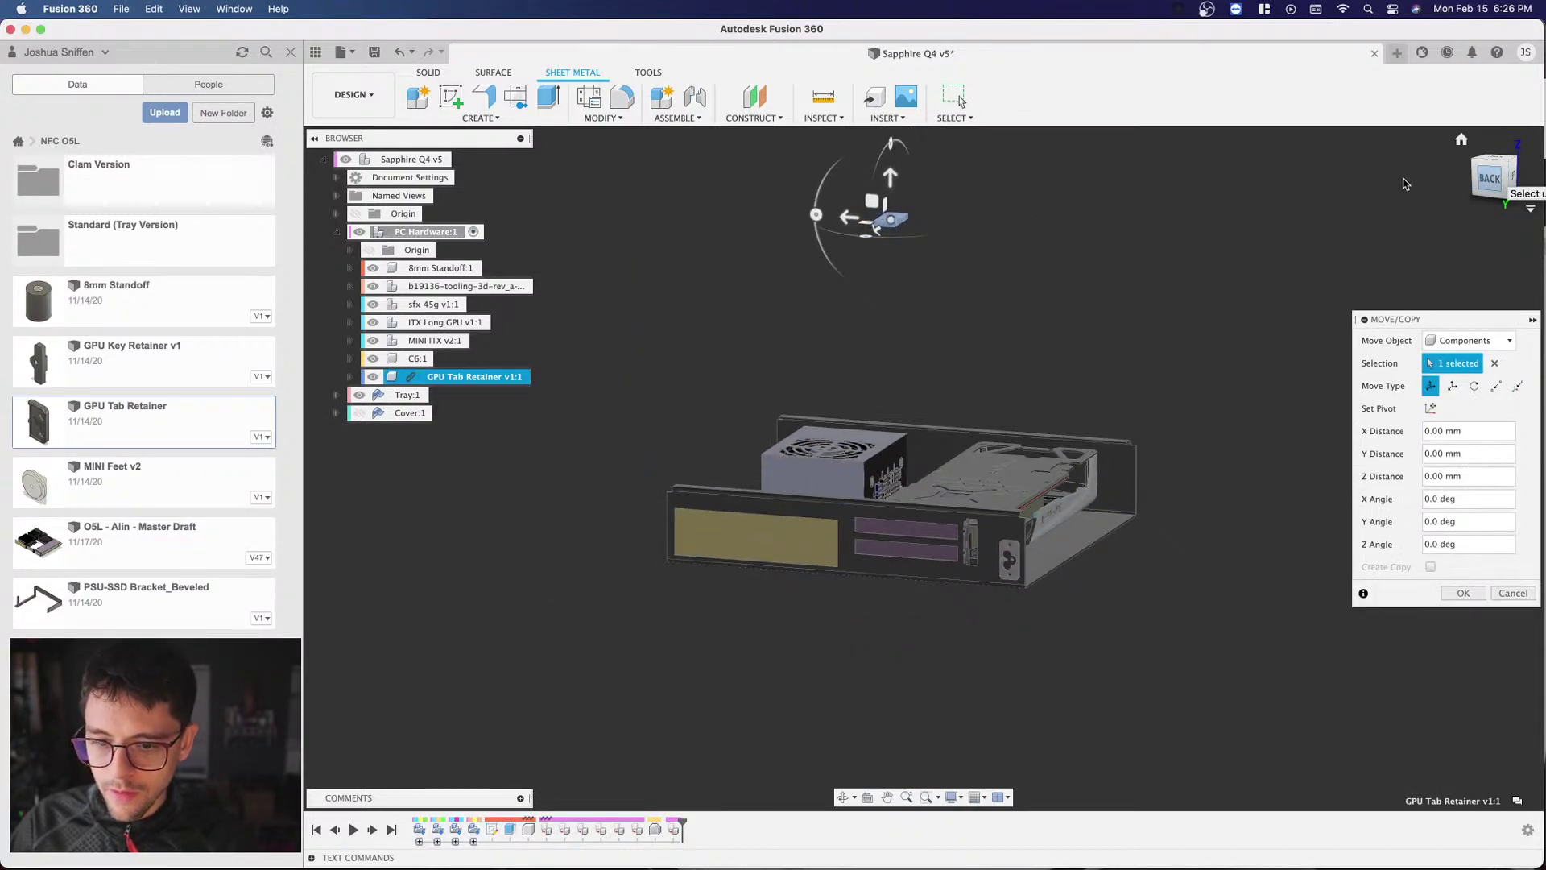
{"action": "left_click", "coordinate": [1502, 196]}
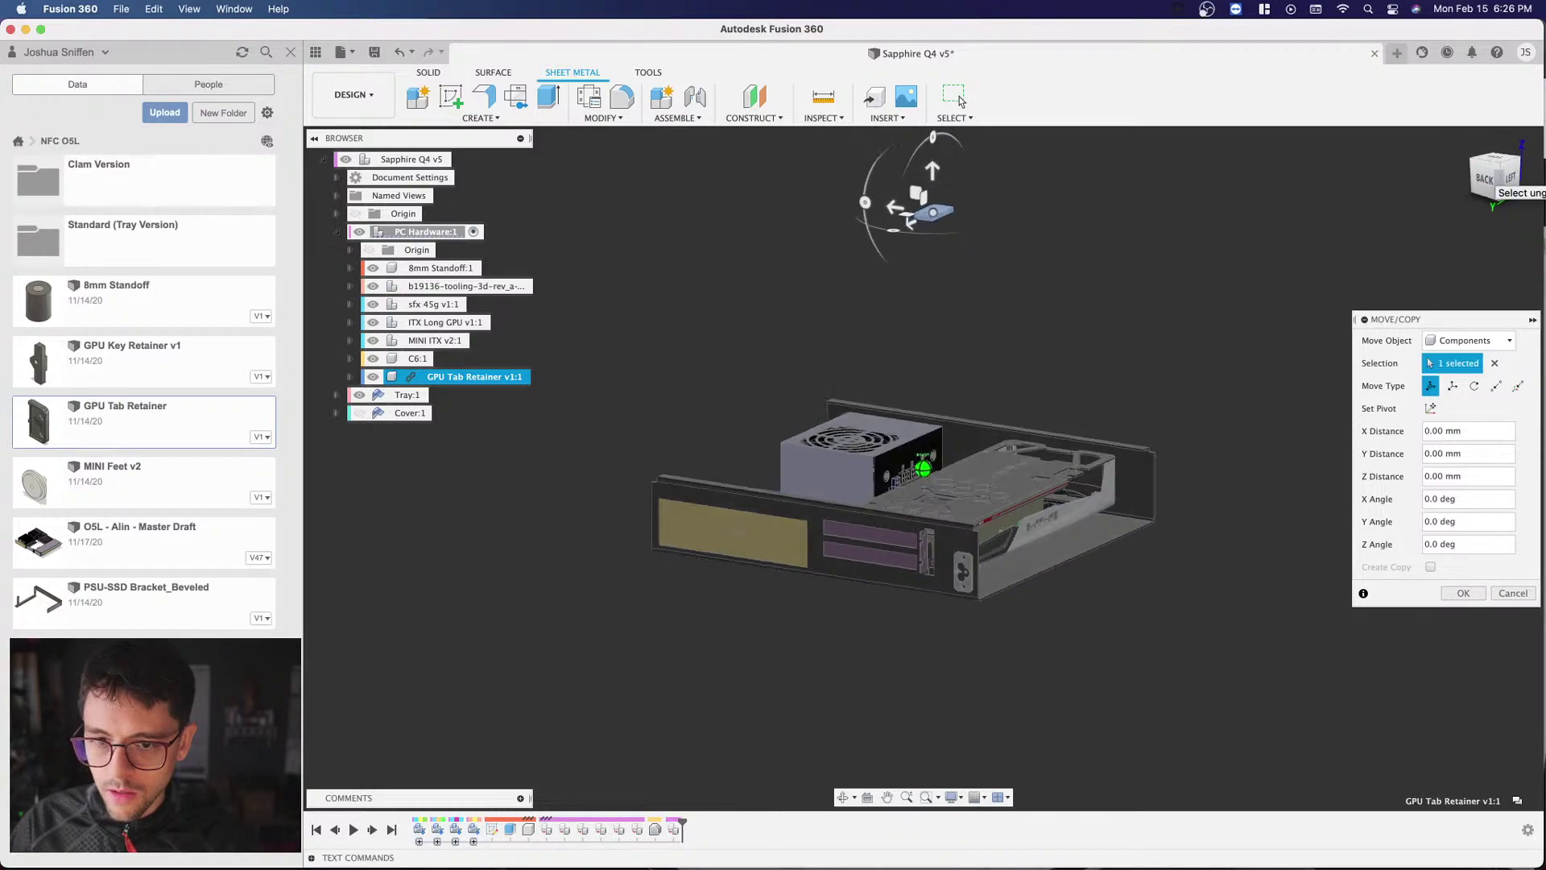
{"action": "left_click", "coordinate": [1508, 179]}
{"action": "left_click_drag", "start_coordinate": [1147, 206], "coordinate": [1189, 264]}
Step: Turn the upright GPU Tab Retainer about its vertical axis as seen from above the tray
{"action": "left_click", "coordinate": [1461, 139]}
{"action": "left_click", "coordinate": [1495, 165]}
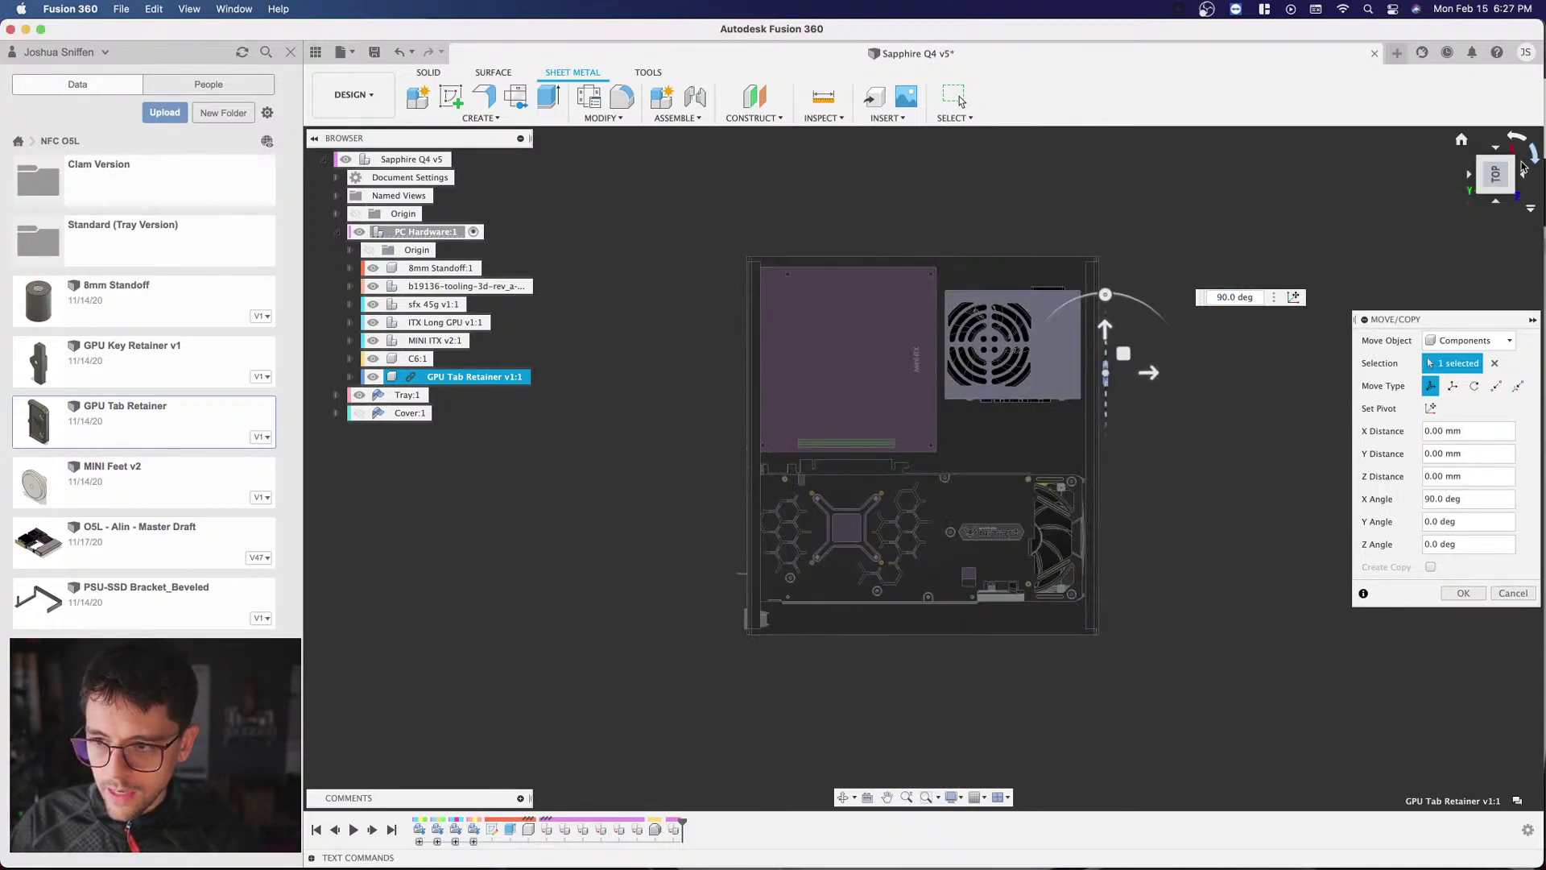
{"action": "left_click", "coordinate": [1514, 137]}
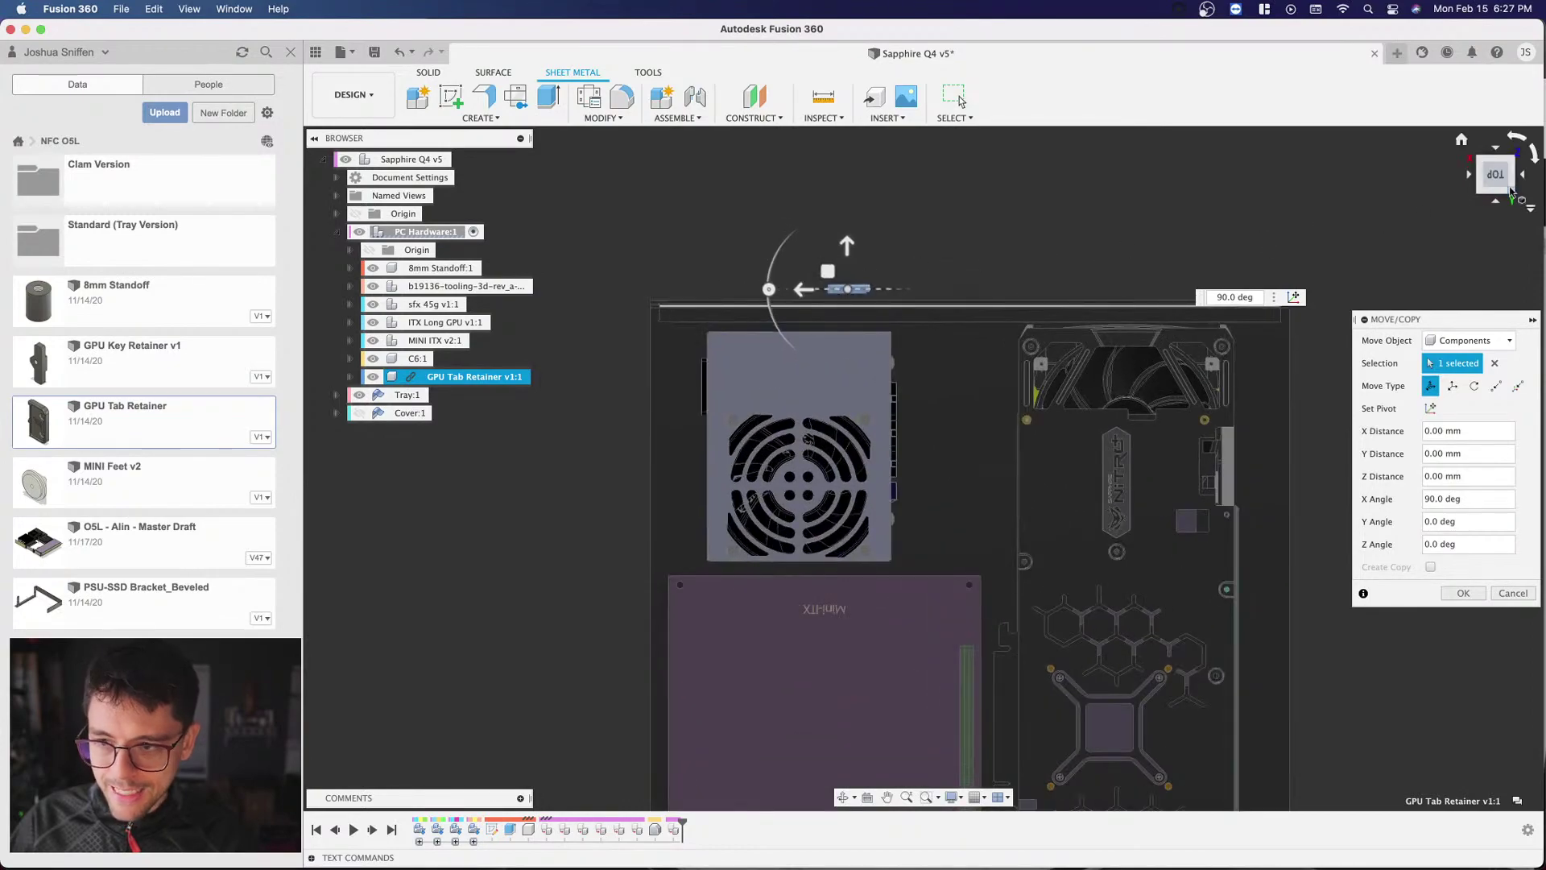
{"action": "left_click", "coordinate": [1500, 181]}
{"action": "scroll", "coordinate": [916, 248], "scroll_direction": "up", "scroll_amount": 5}
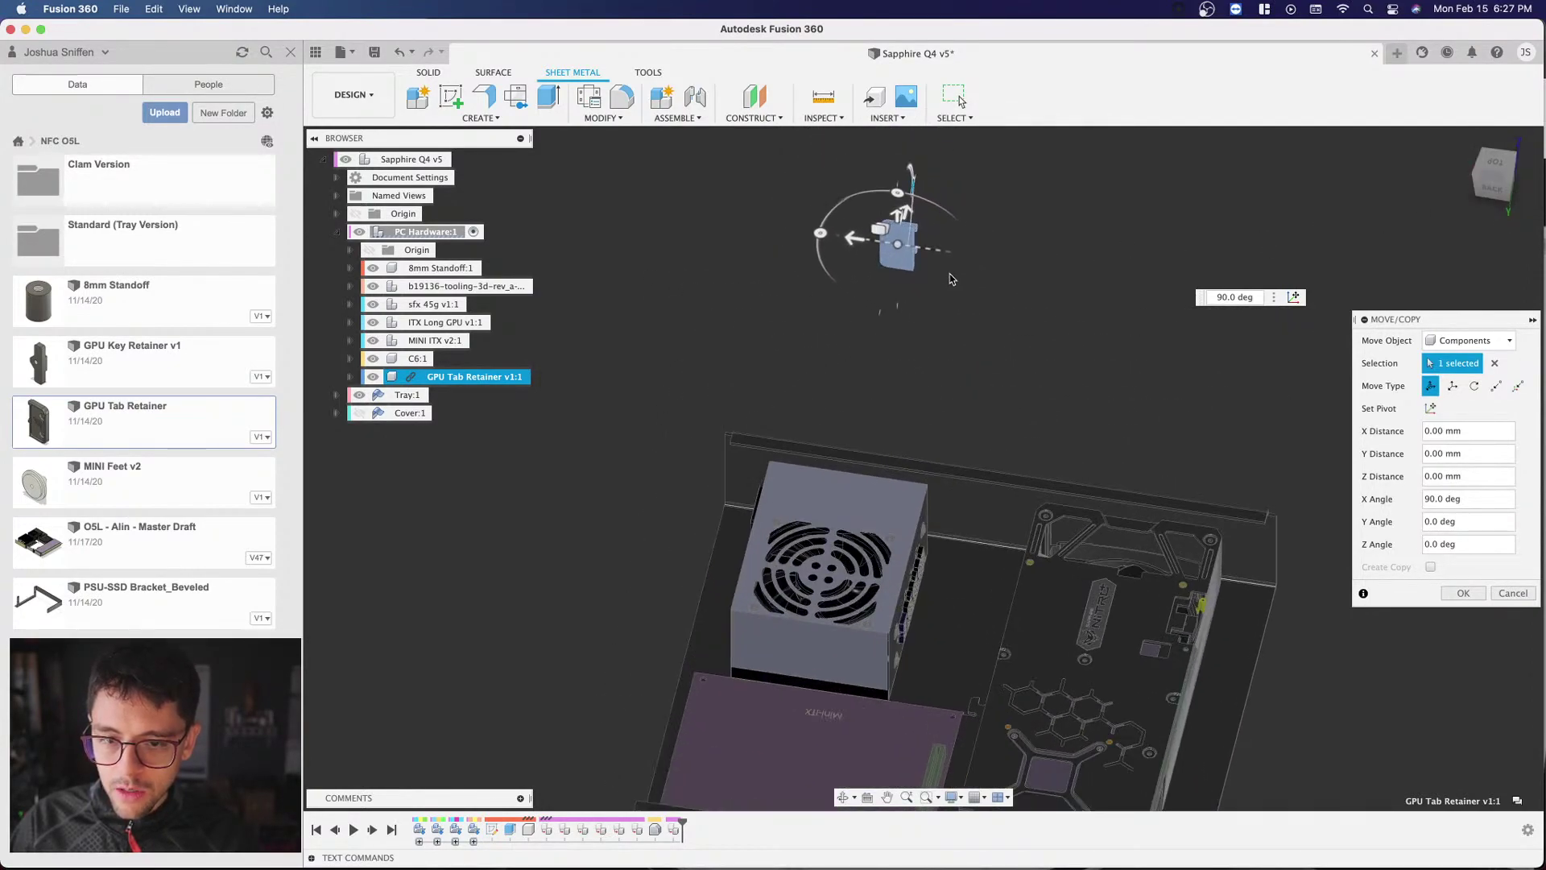
{"action": "left_click", "coordinate": [1494, 167]}
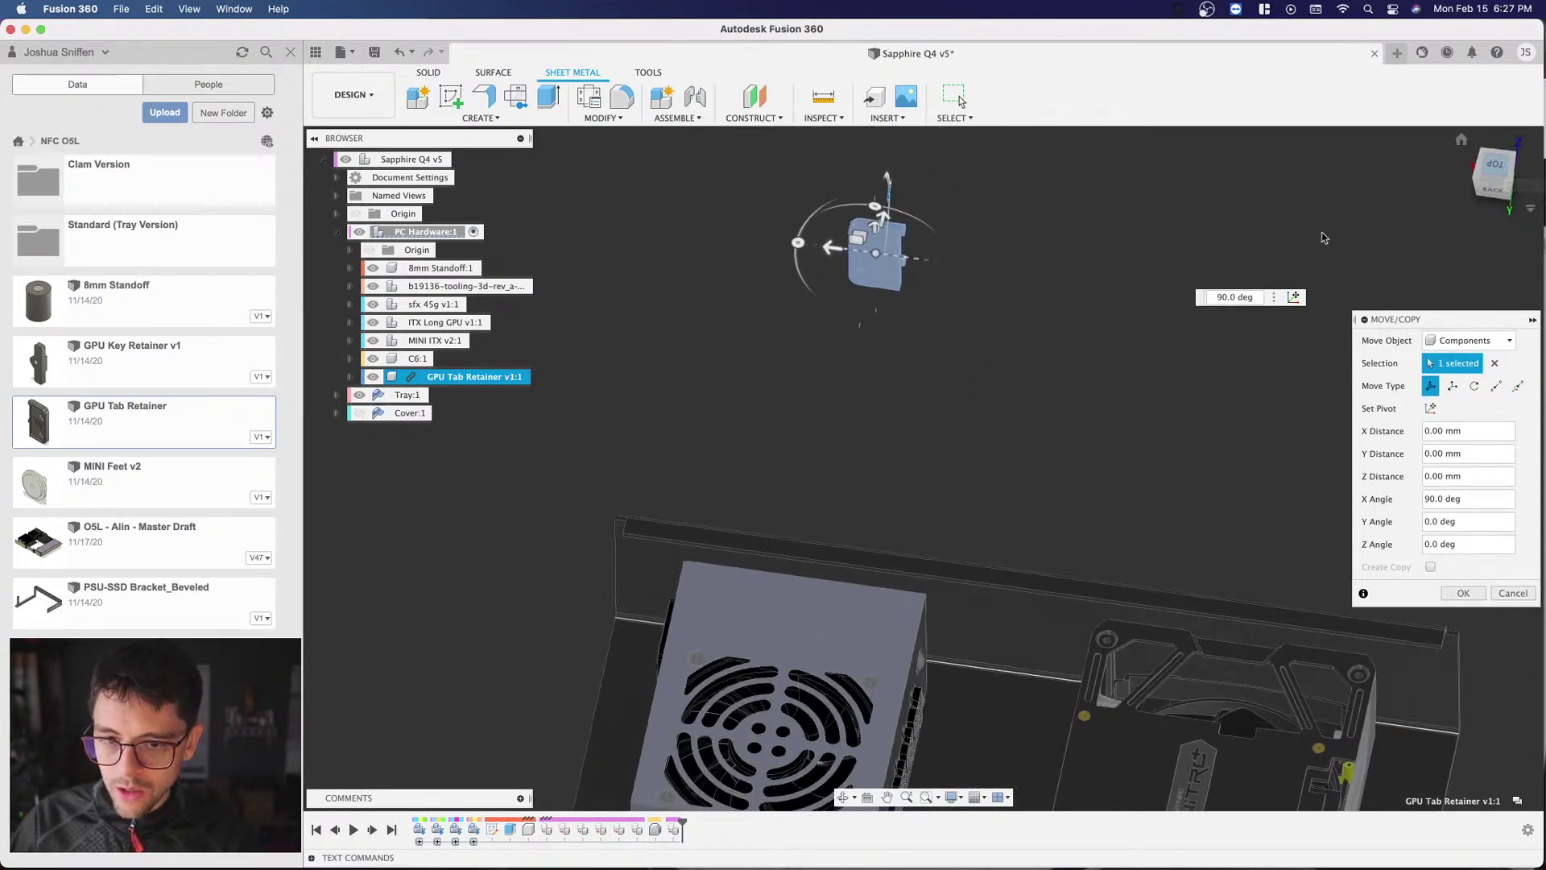
{"action": "scroll", "coordinate": [885, 362], "scroll_direction": "down", "scroll_amount": 3}
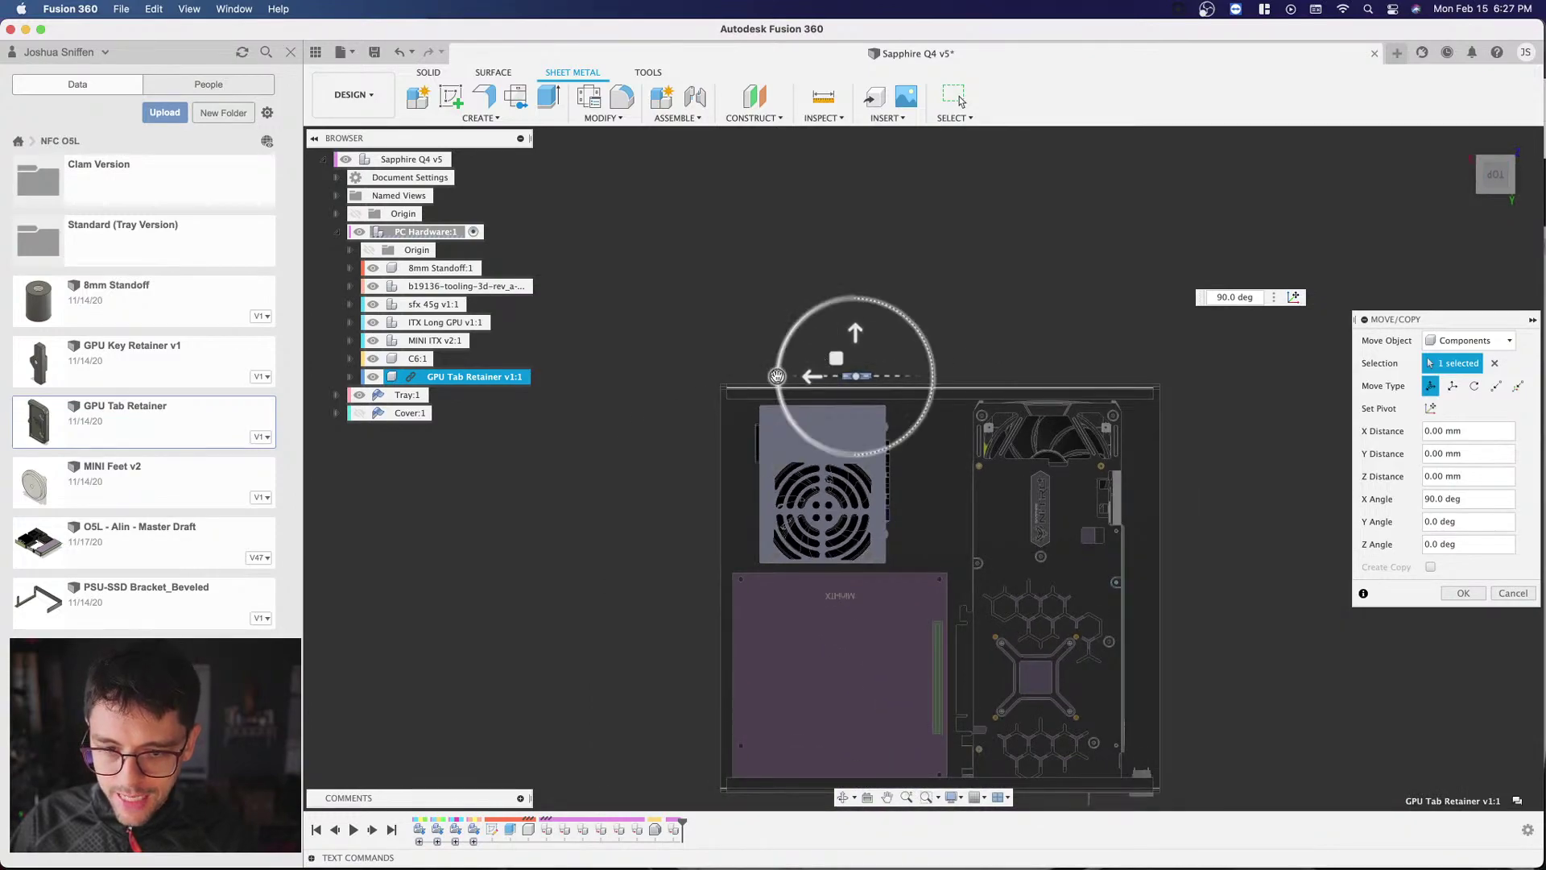
{"action": "left_click", "coordinate": [856, 461]}
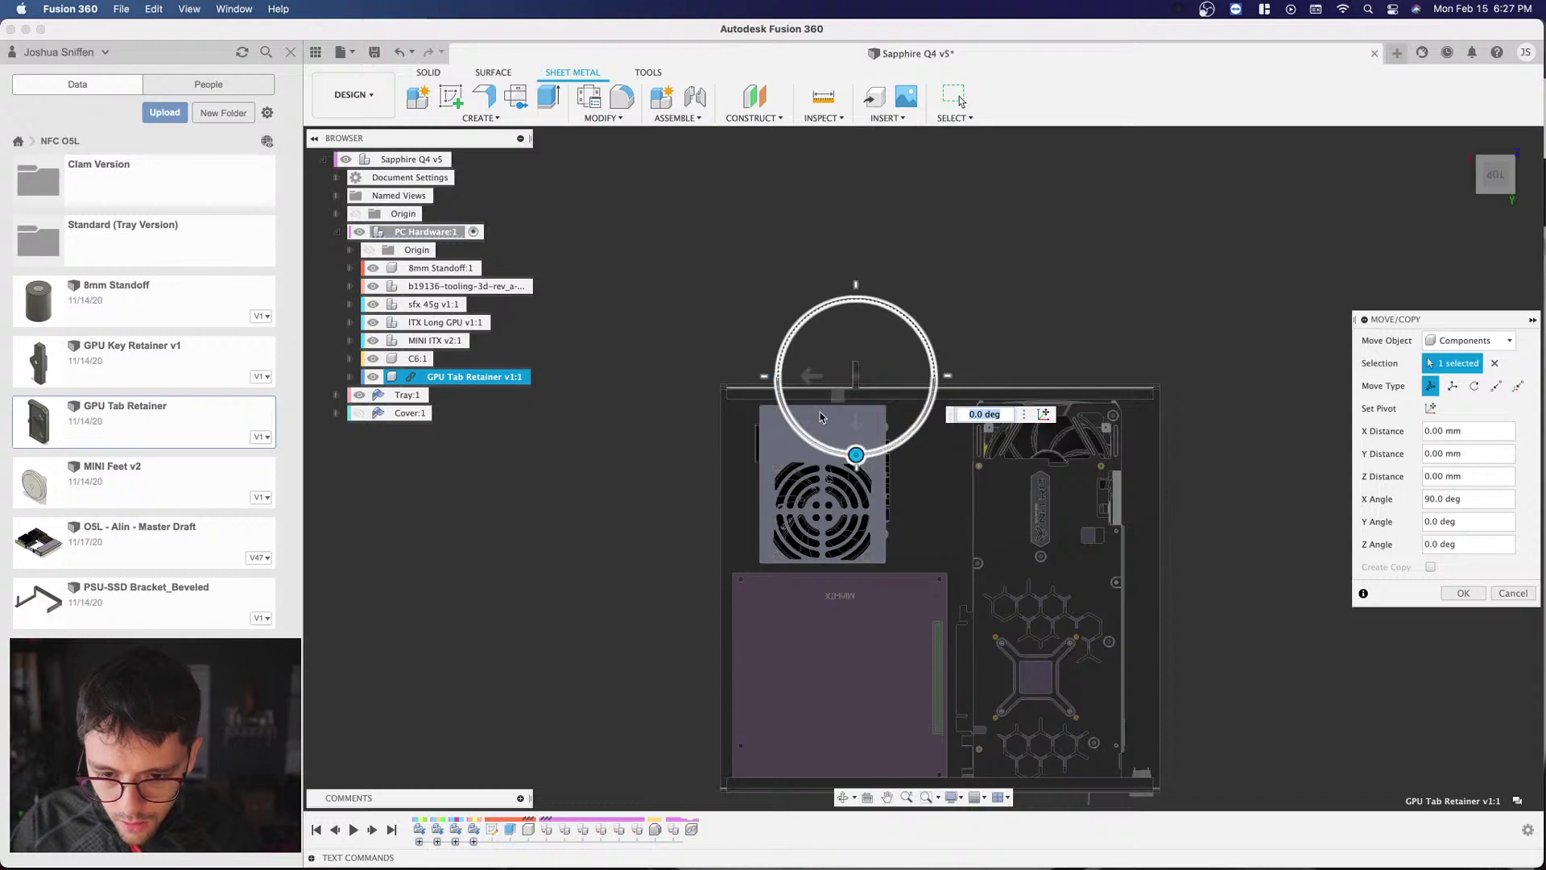
Step: Rotate the GPU Tab Retainer 180 degrees about Y and move it freely about 202 mm in X, -155 mm in Y and 15 mm in Z
{"action": "left_click_drag", "start_coordinate": [858, 453], "coordinate": [929, 378]}
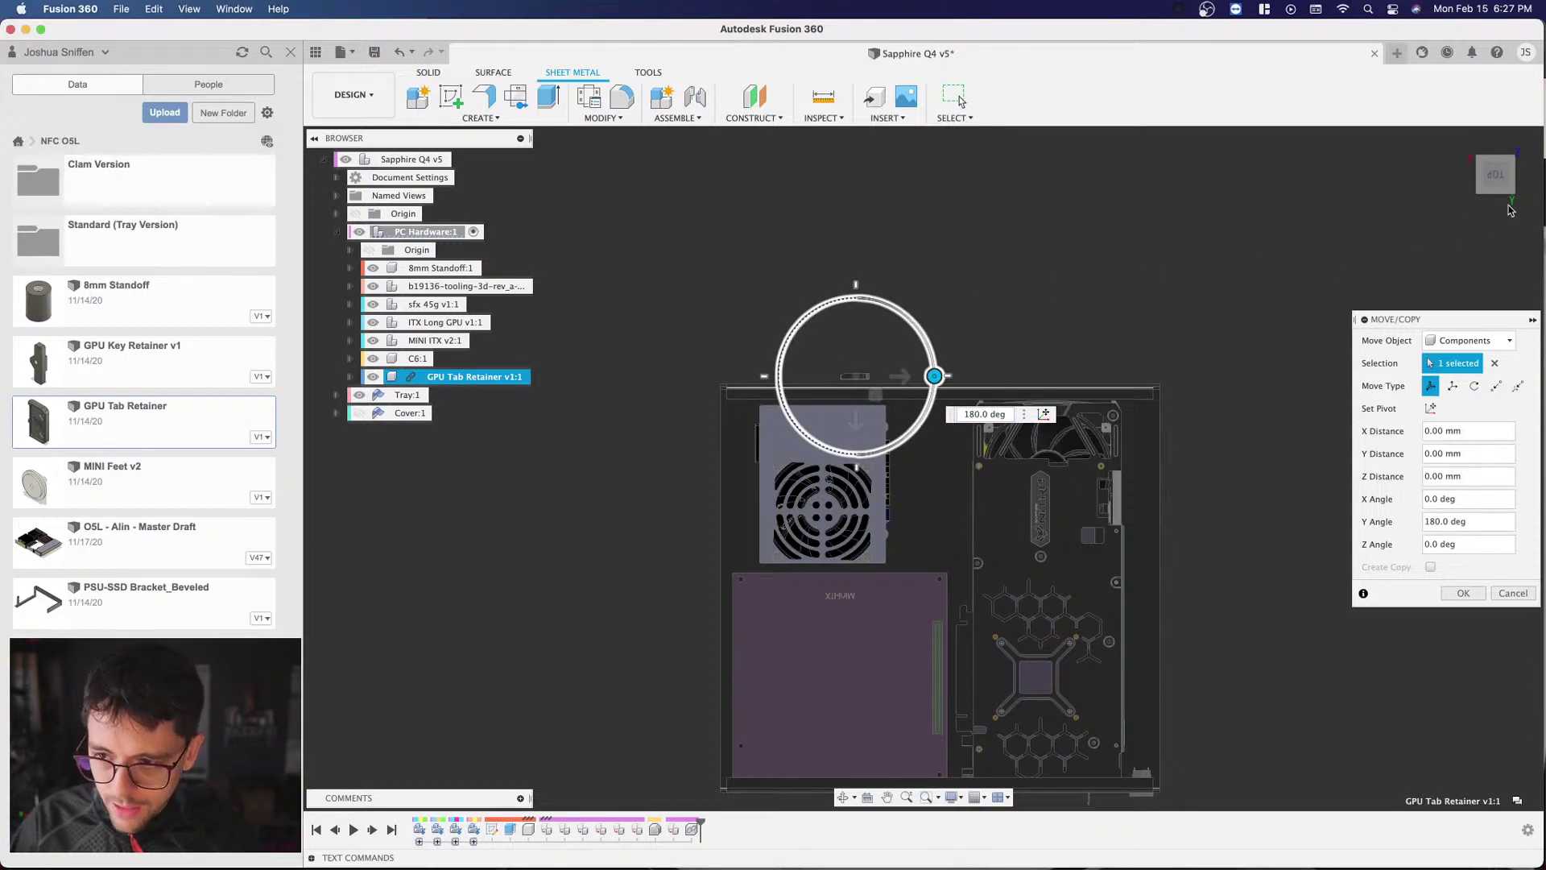
{"action": "left_click_drag", "start_coordinate": [1502, 183], "coordinate": [1195, 260]}
{"action": "scroll", "coordinate": [1143, 330], "scroll_direction": "up", "scroll_amount": 5}
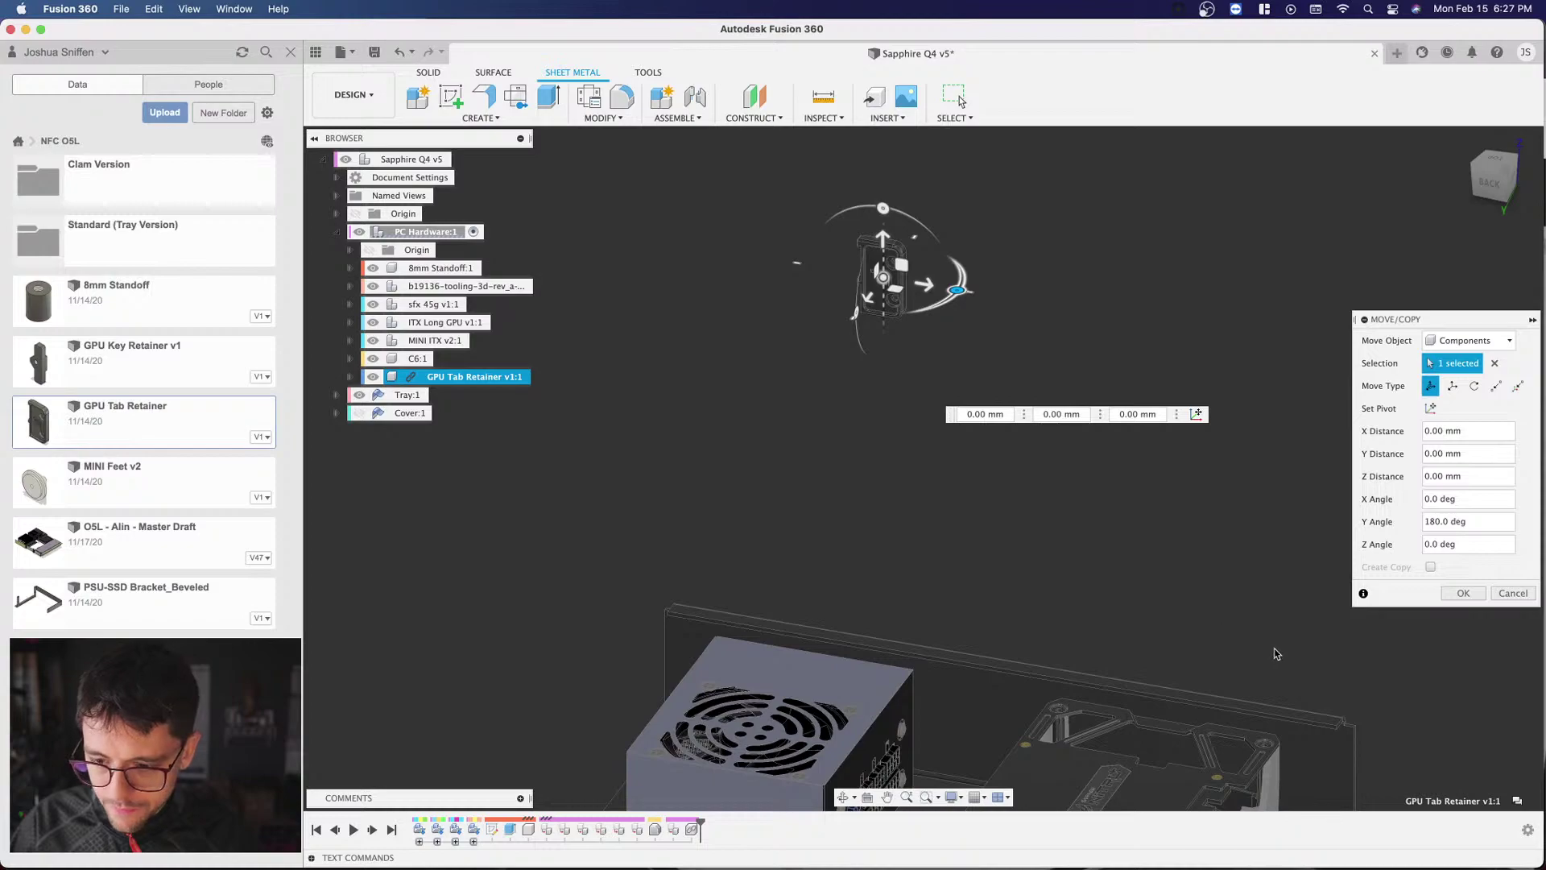
{"action": "key", "text": "Tab"}
{"action": "left_click_drag", "start_coordinate": [1273, 649], "coordinate": [1263, 638]}
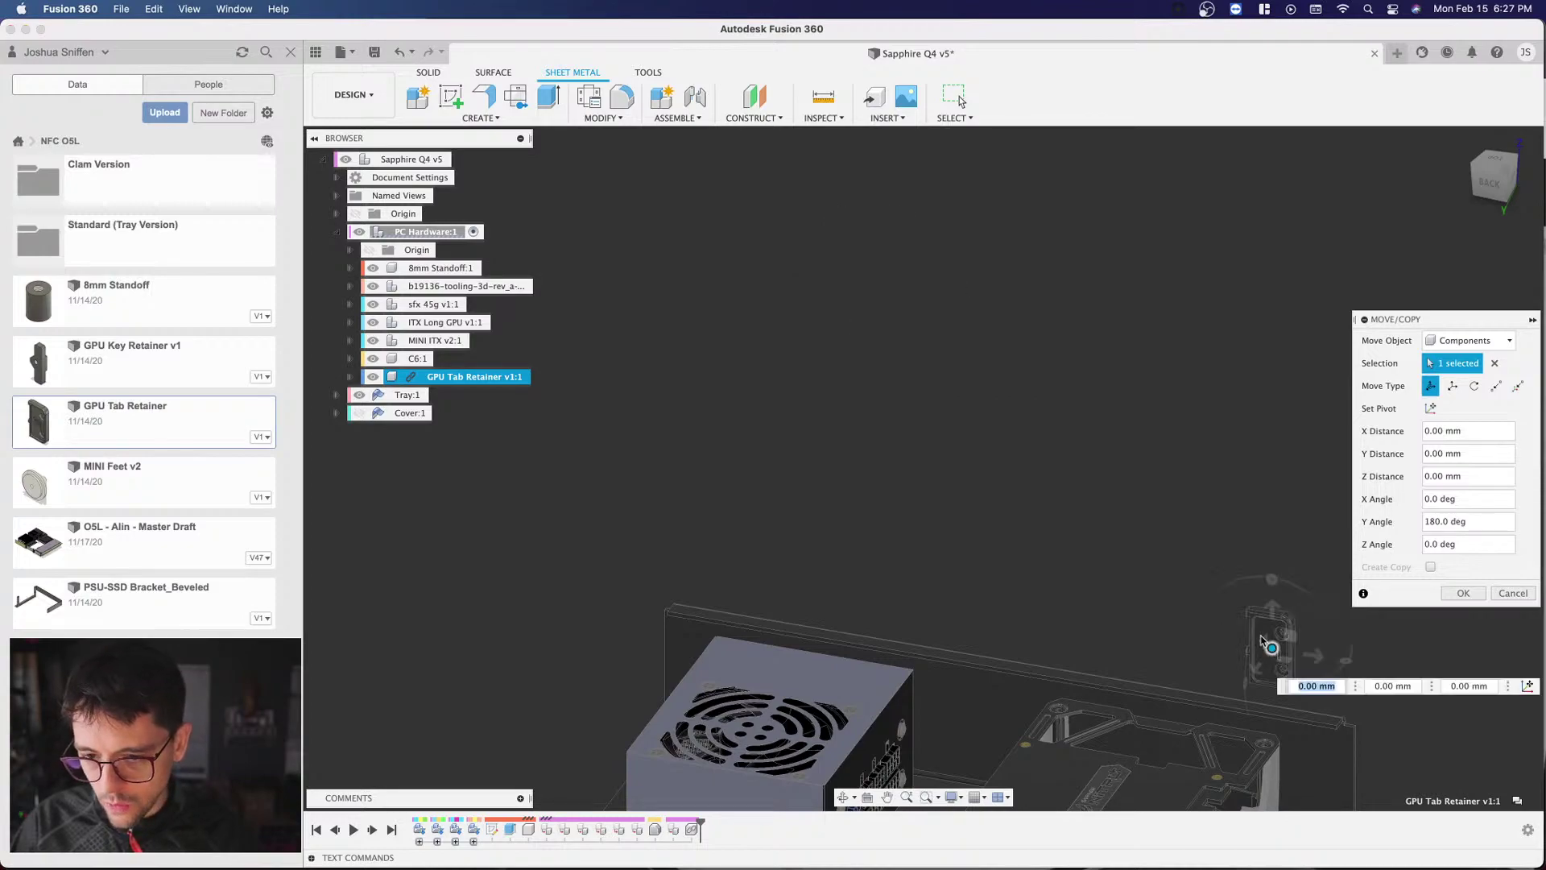
{"action": "scroll", "coordinate": [884, 298], "scroll_direction": "down", "scroll_amount": 5}
{"action": "scroll", "coordinate": [1065, 441], "scroll_direction": "up", "scroll_amount": 2}
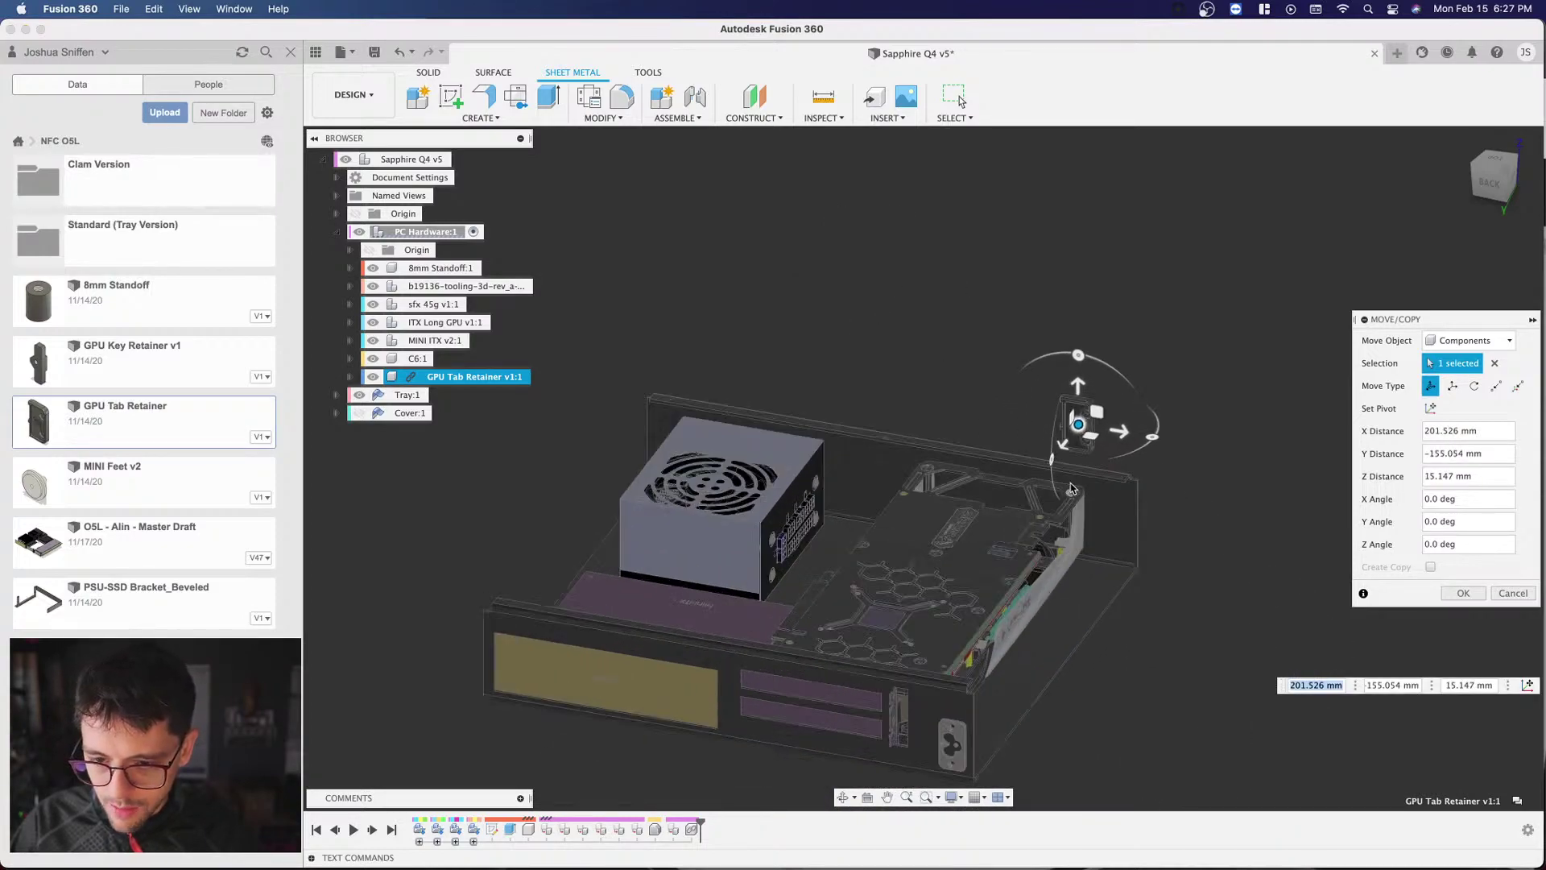
Step: Move the GPU Tab Retainer 370 mm along Z, past the tray's back panel
{"action": "left_click", "coordinate": [1064, 442]}
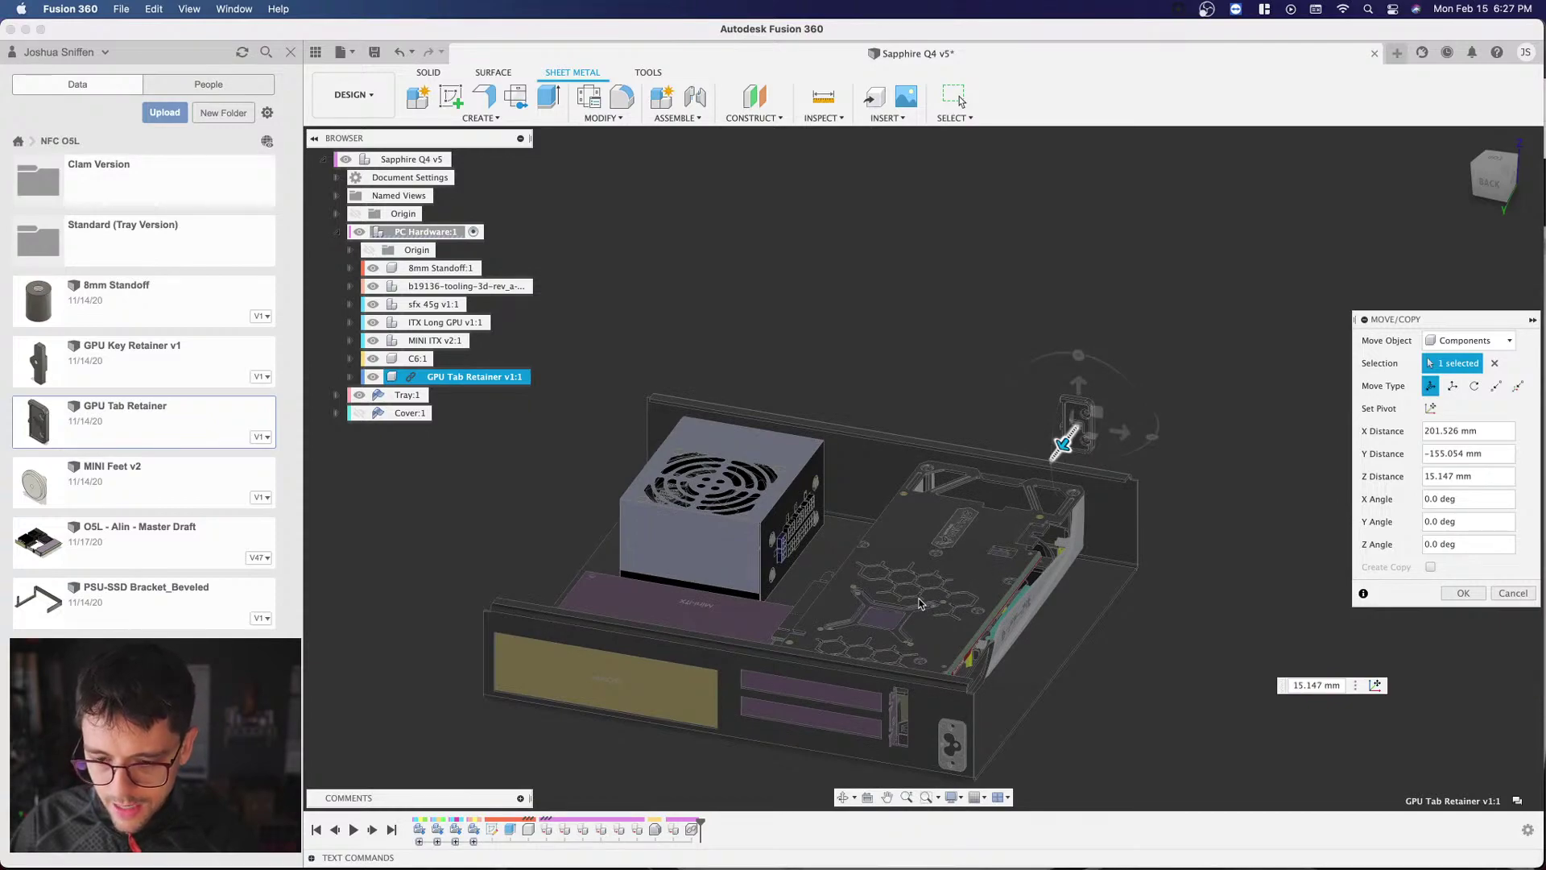
{"action": "key", "text": "Tab"}
{"action": "left_click_drag", "start_coordinate": [920, 609], "coordinate": [919, 608]}
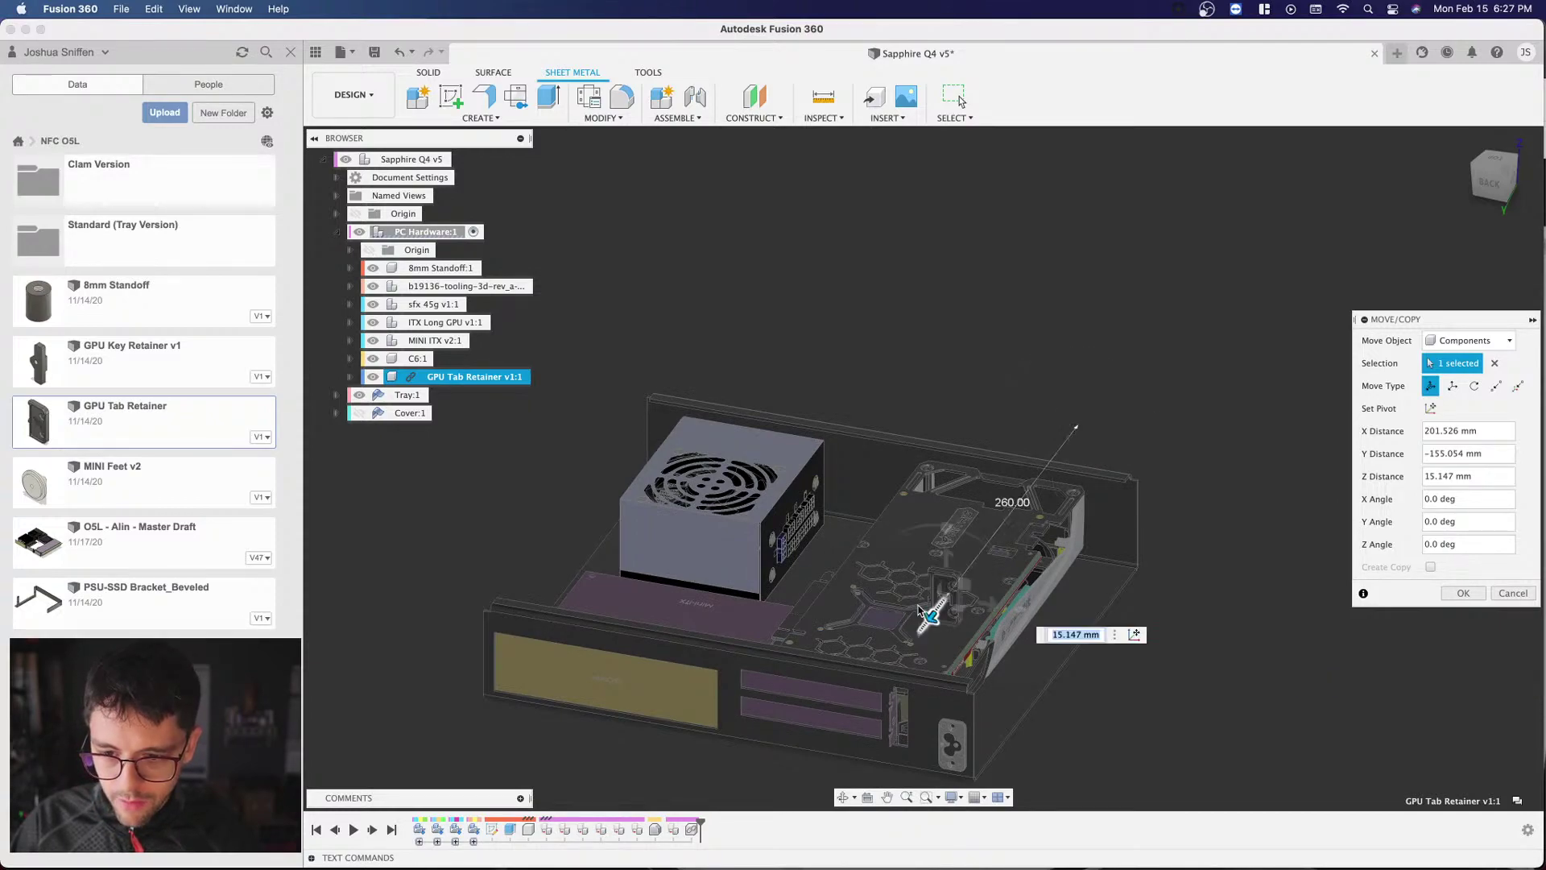
{"action": "type", "text": "370"}
{"action": "key", "text": "Return"}
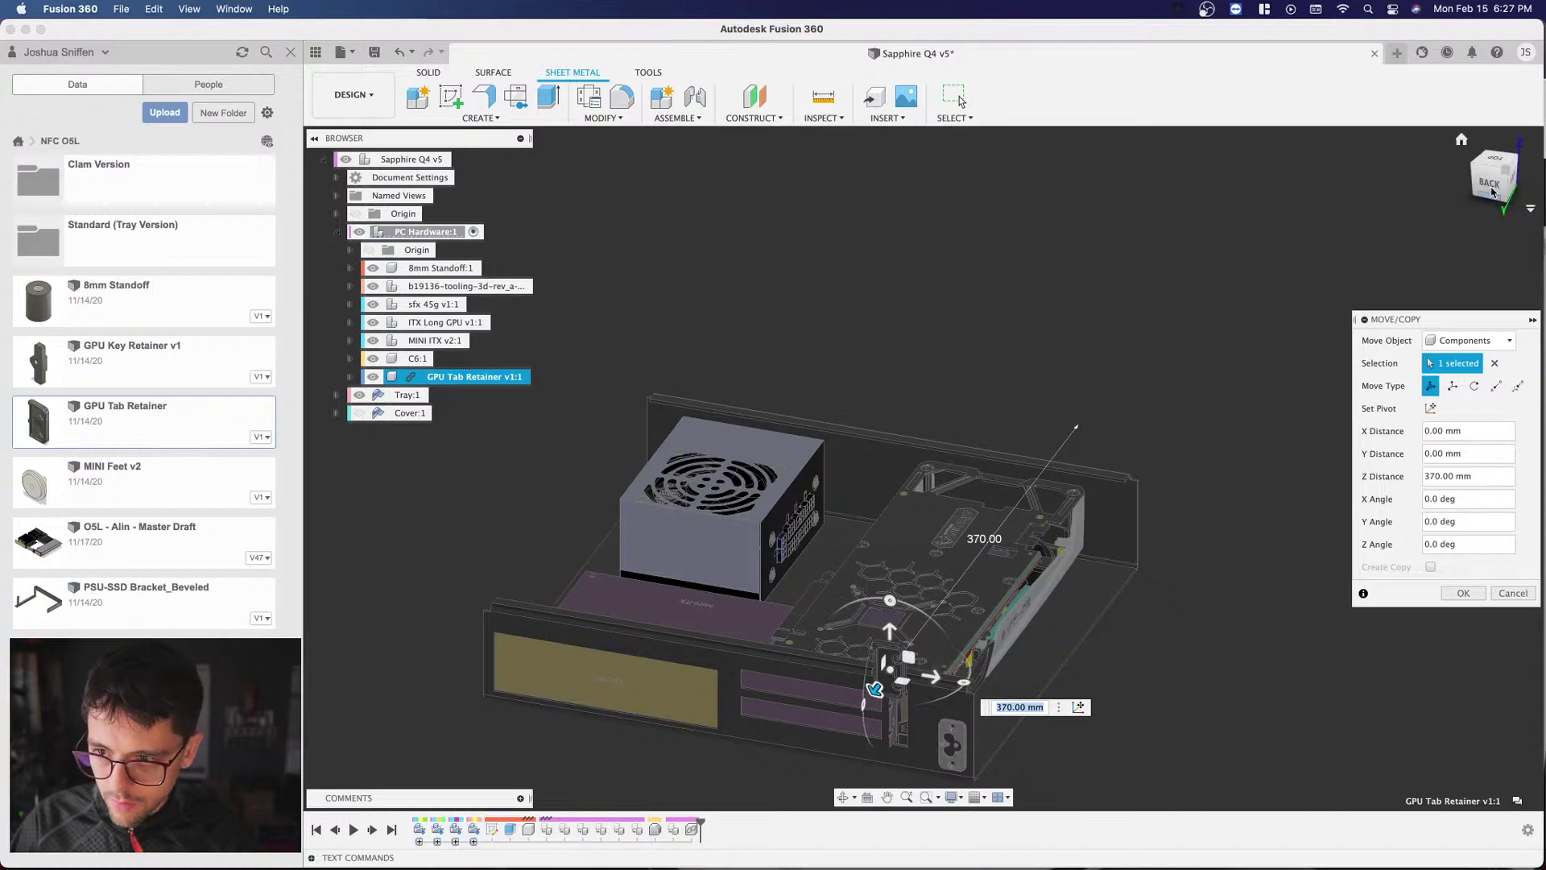
Step: Move the GPU Tab Retainer about -5.06 mm in X and -71.05 mm in Y to the GPU bracket opening in the back panel
{"action": "left_click", "coordinate": [1491, 179]}
{"action": "scroll", "coordinate": [1025, 532], "scroll_direction": "up", "scroll_amount": 5}
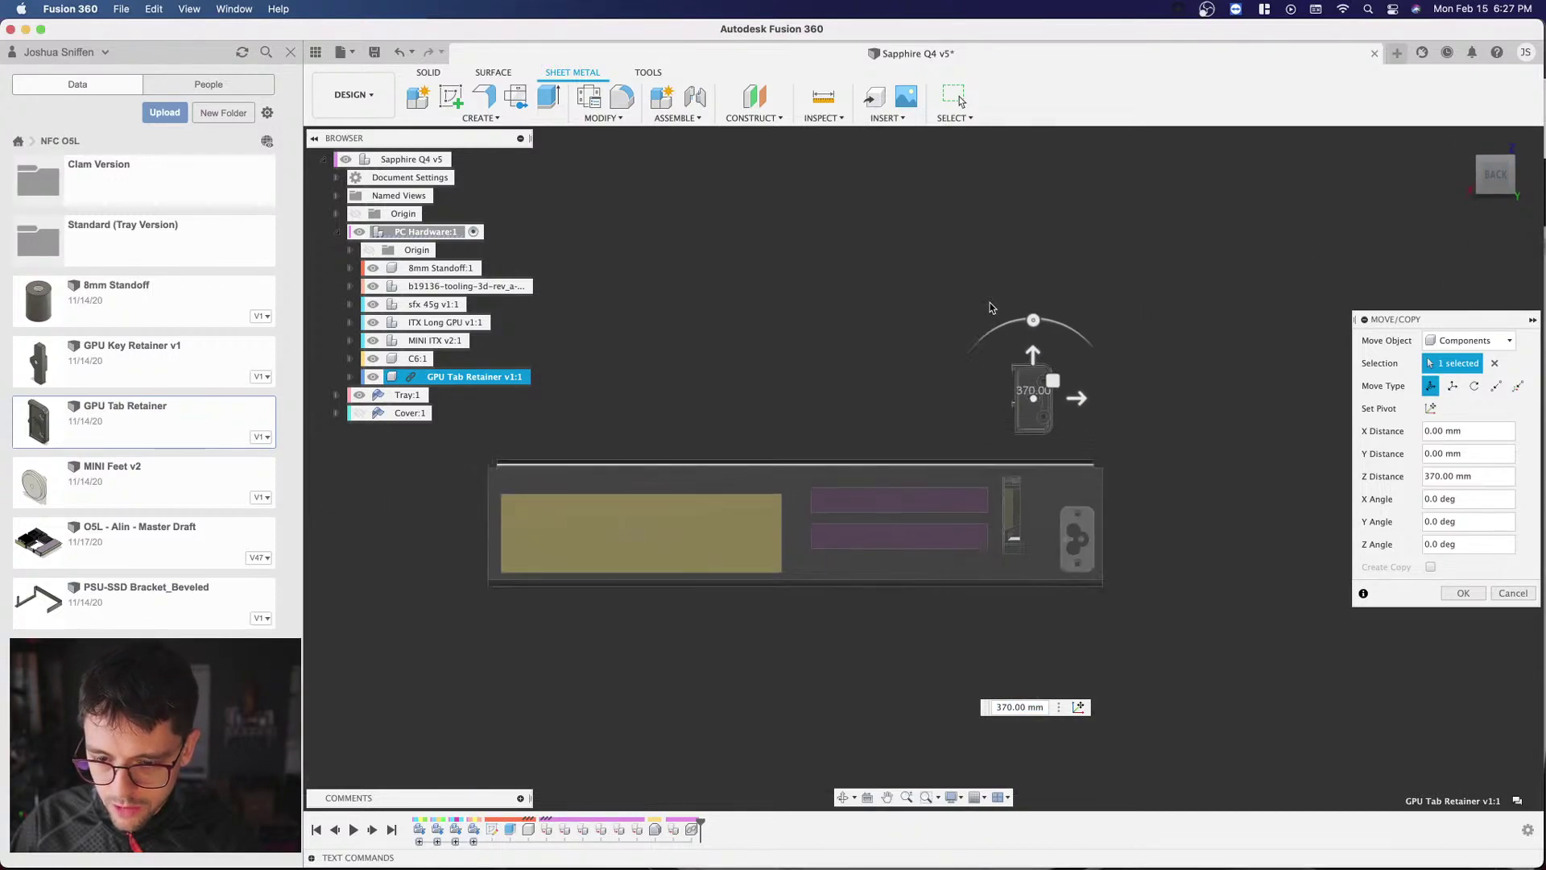
{"action": "scroll", "coordinate": [1043, 330], "scroll_direction": "up", "scroll_amount": 1}
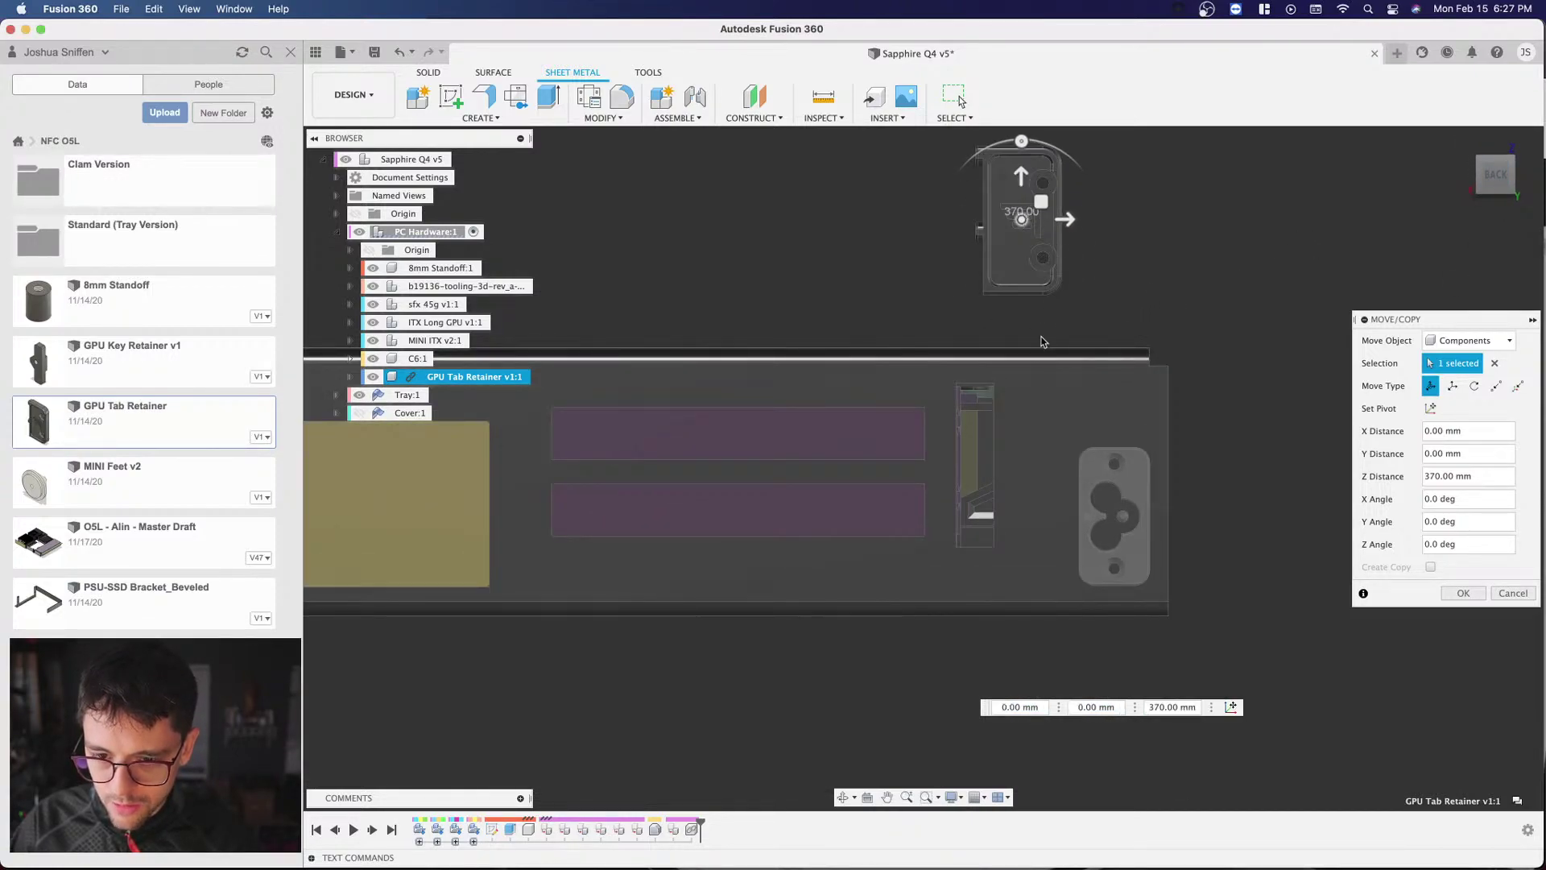
{"action": "key", "text": "Tab"}
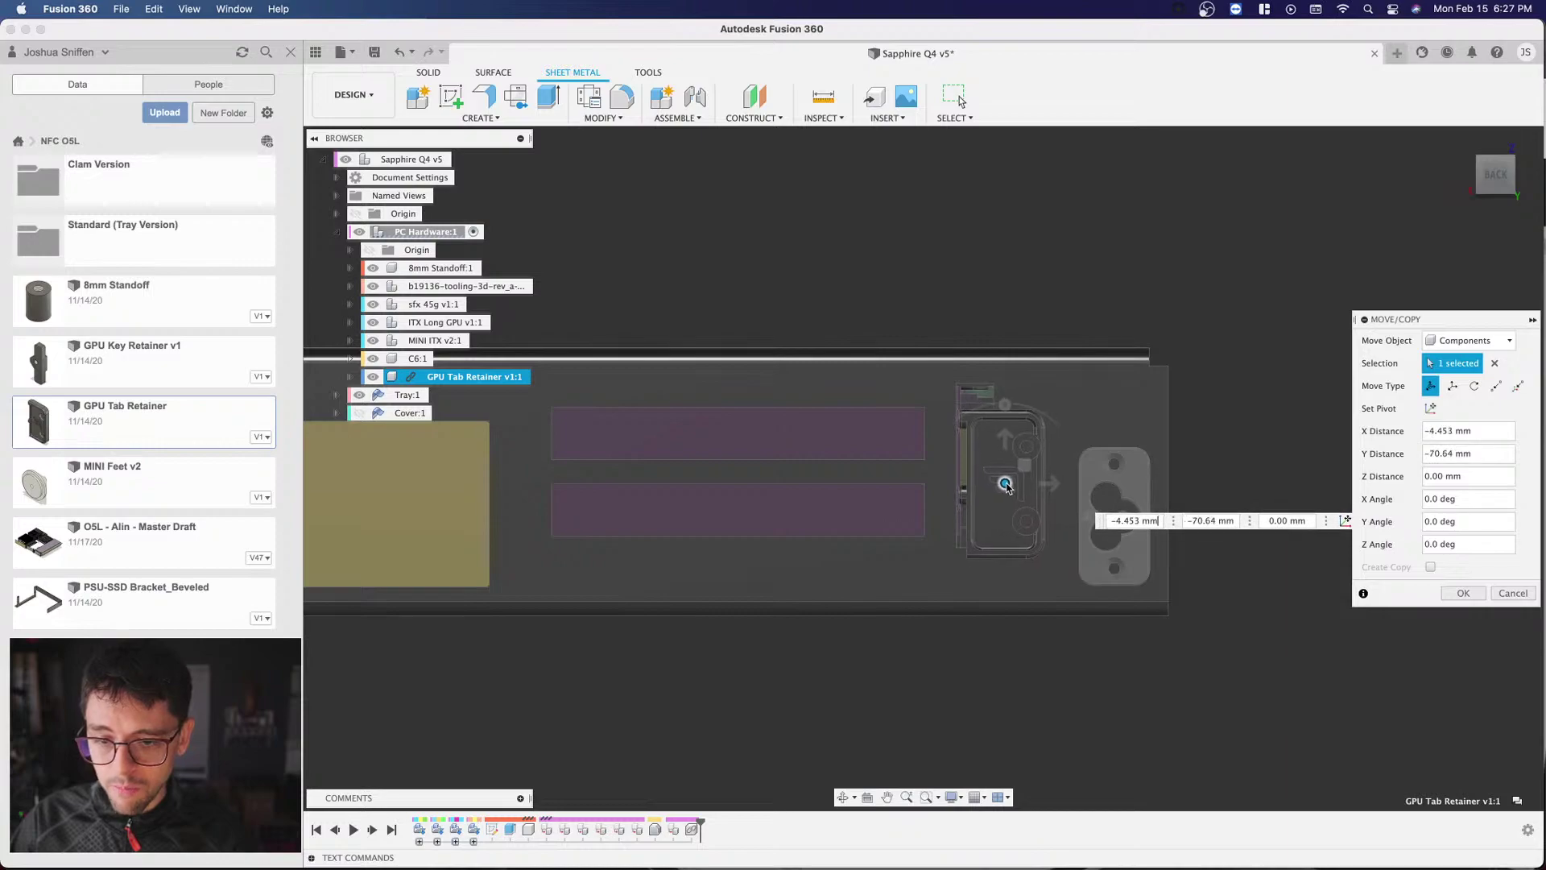
{"action": "left_click", "coordinate": [1005, 487]}
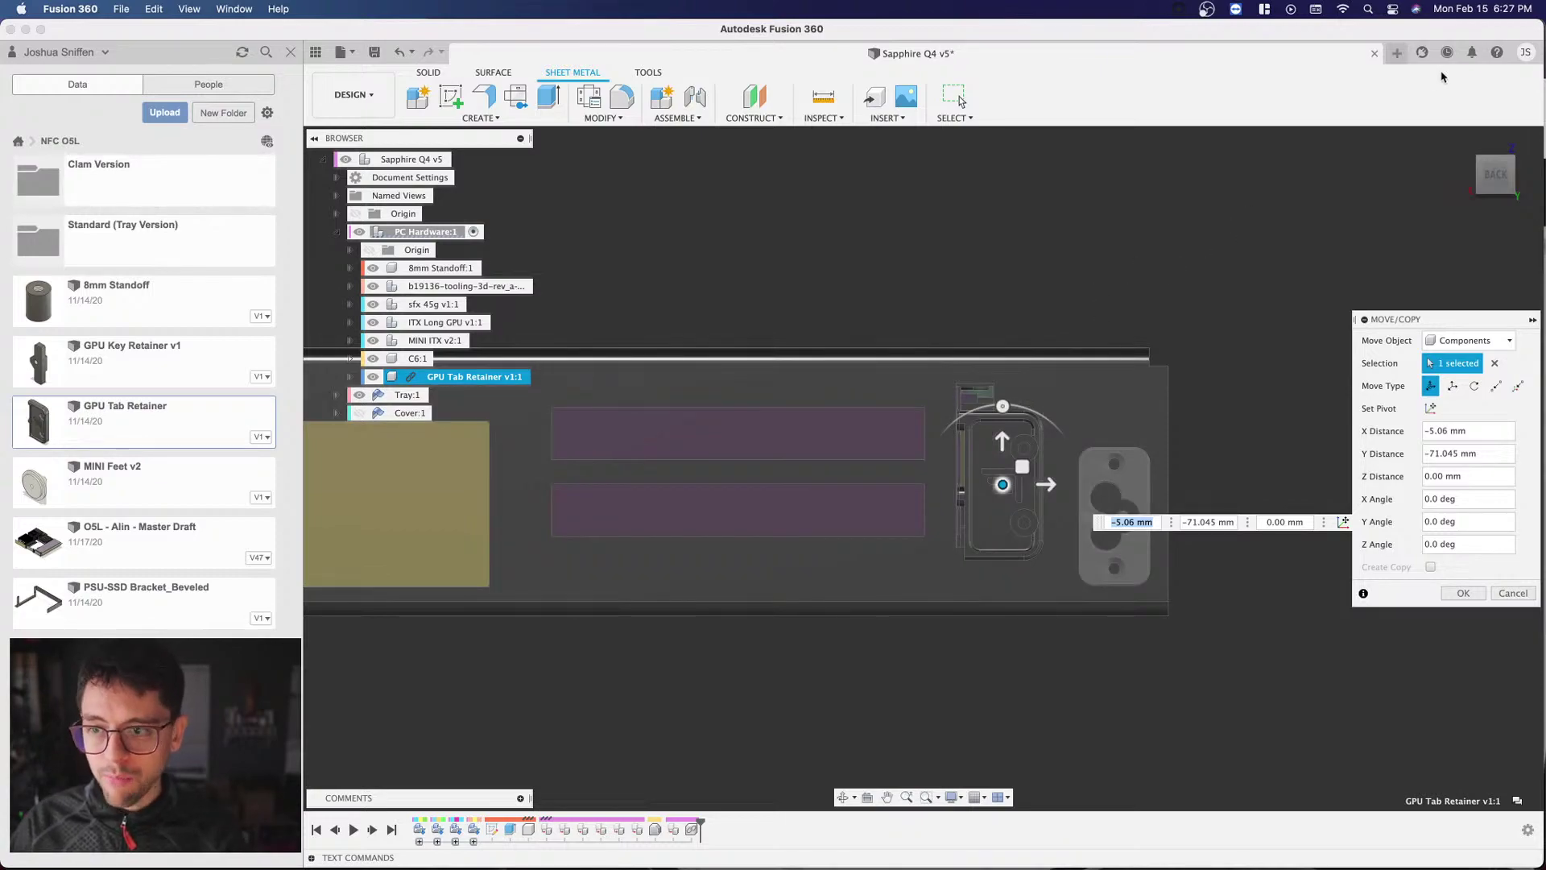
Step: Nudge the GPU Tab Retainer sideways to an X distance of about -5.96 mm so its pins meet the GPU bracket
{"action": "left_click_drag", "start_coordinate": [1498, 173], "coordinate": [1483, 191]}
{"action": "scroll", "coordinate": [998, 246], "scroll_direction": "down", "scroll_amount": 4}
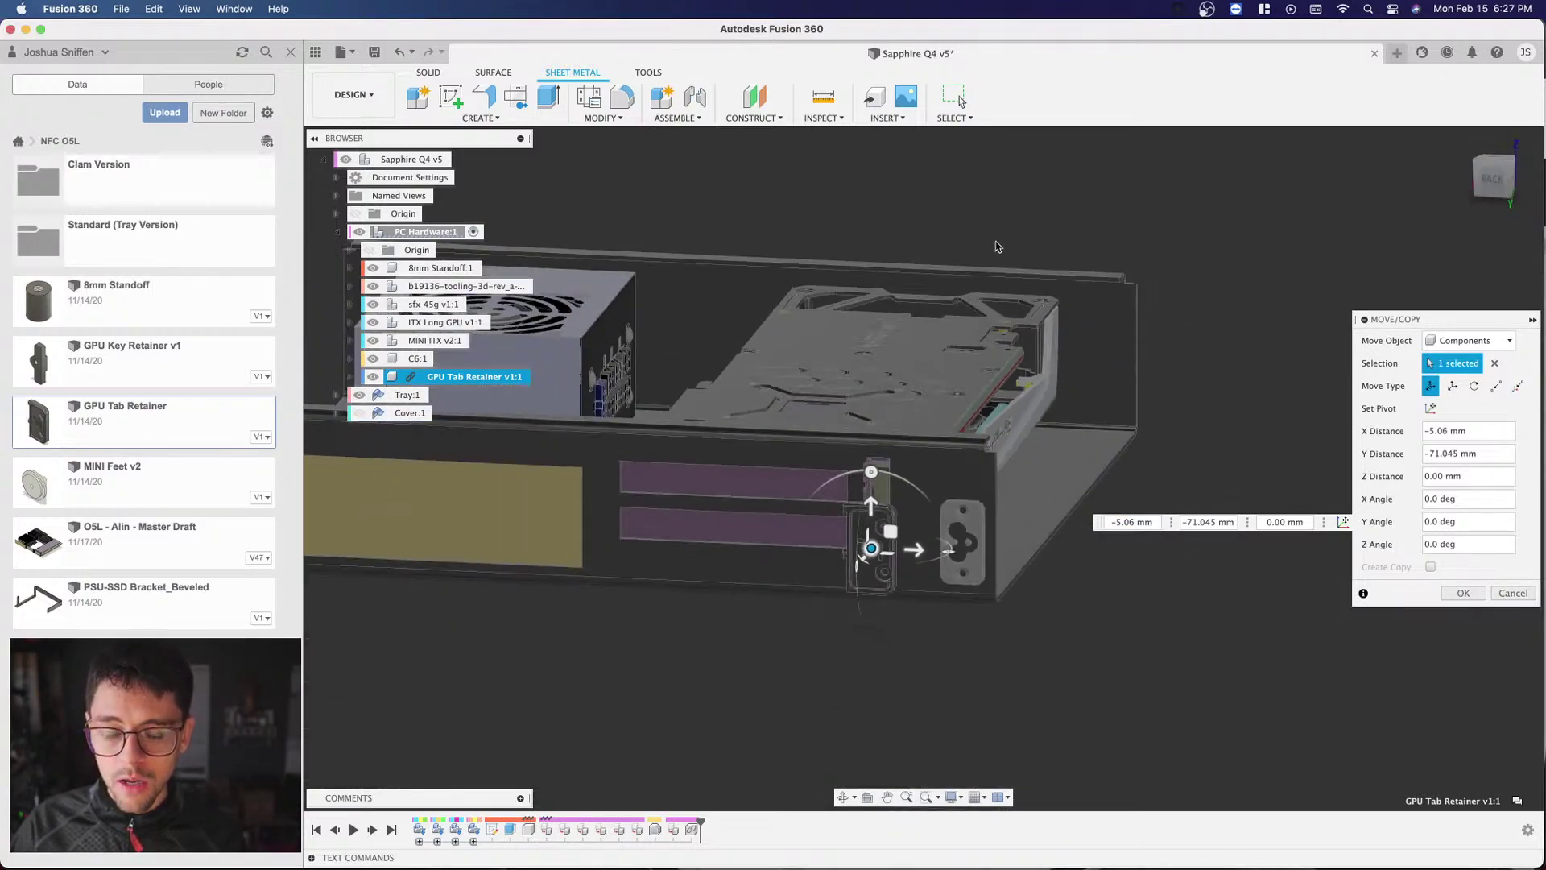
{"action": "scroll", "coordinate": [908, 533], "scroll_direction": "up", "scroll_amount": 3}
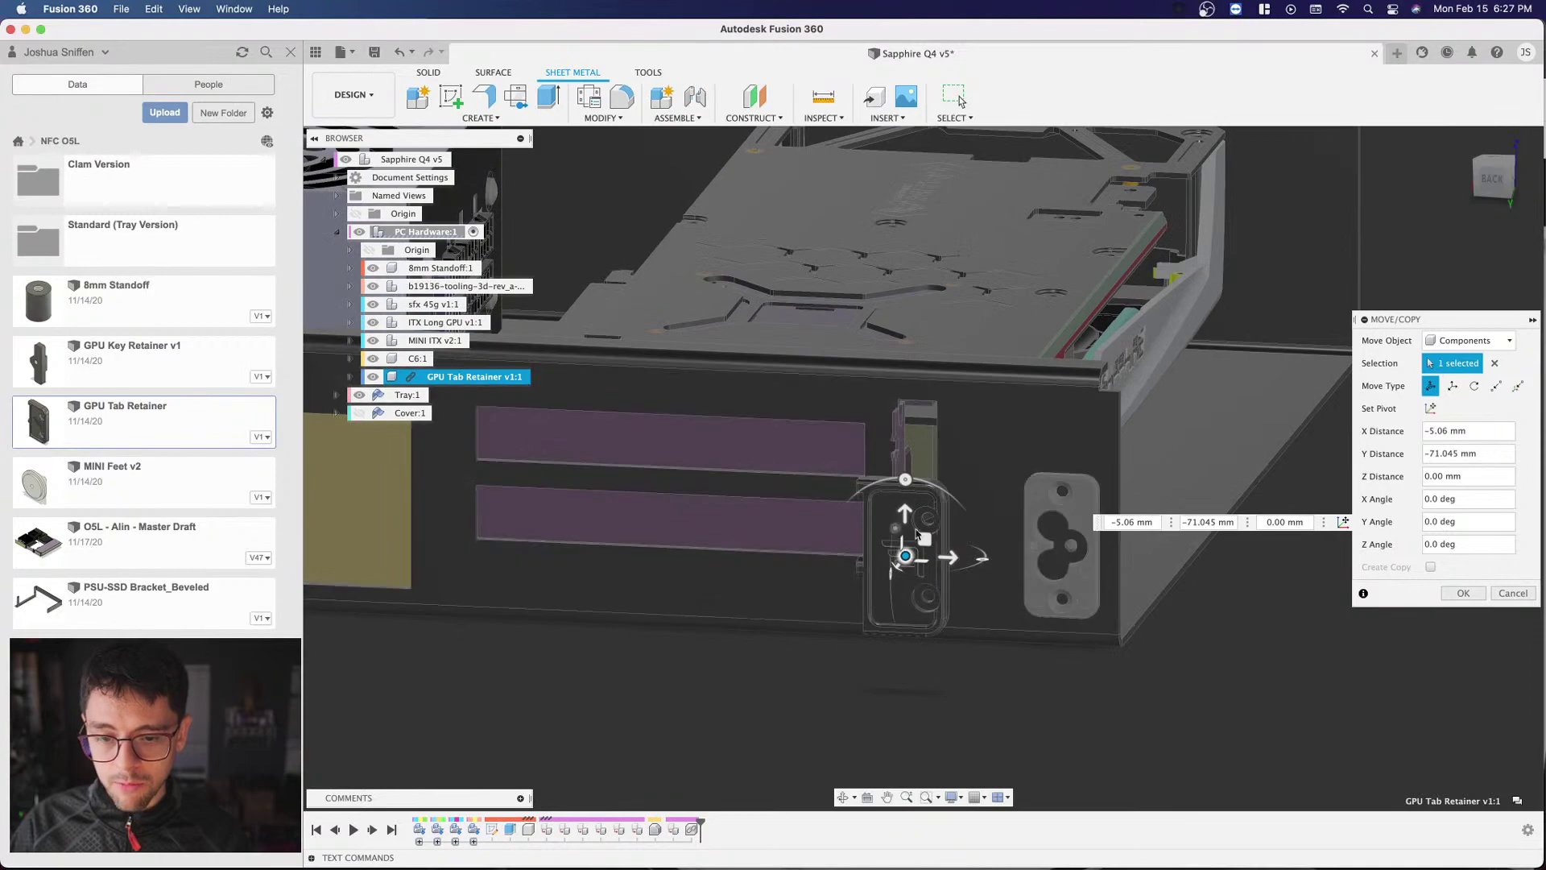
{"action": "left_click", "coordinate": [1492, 177]}
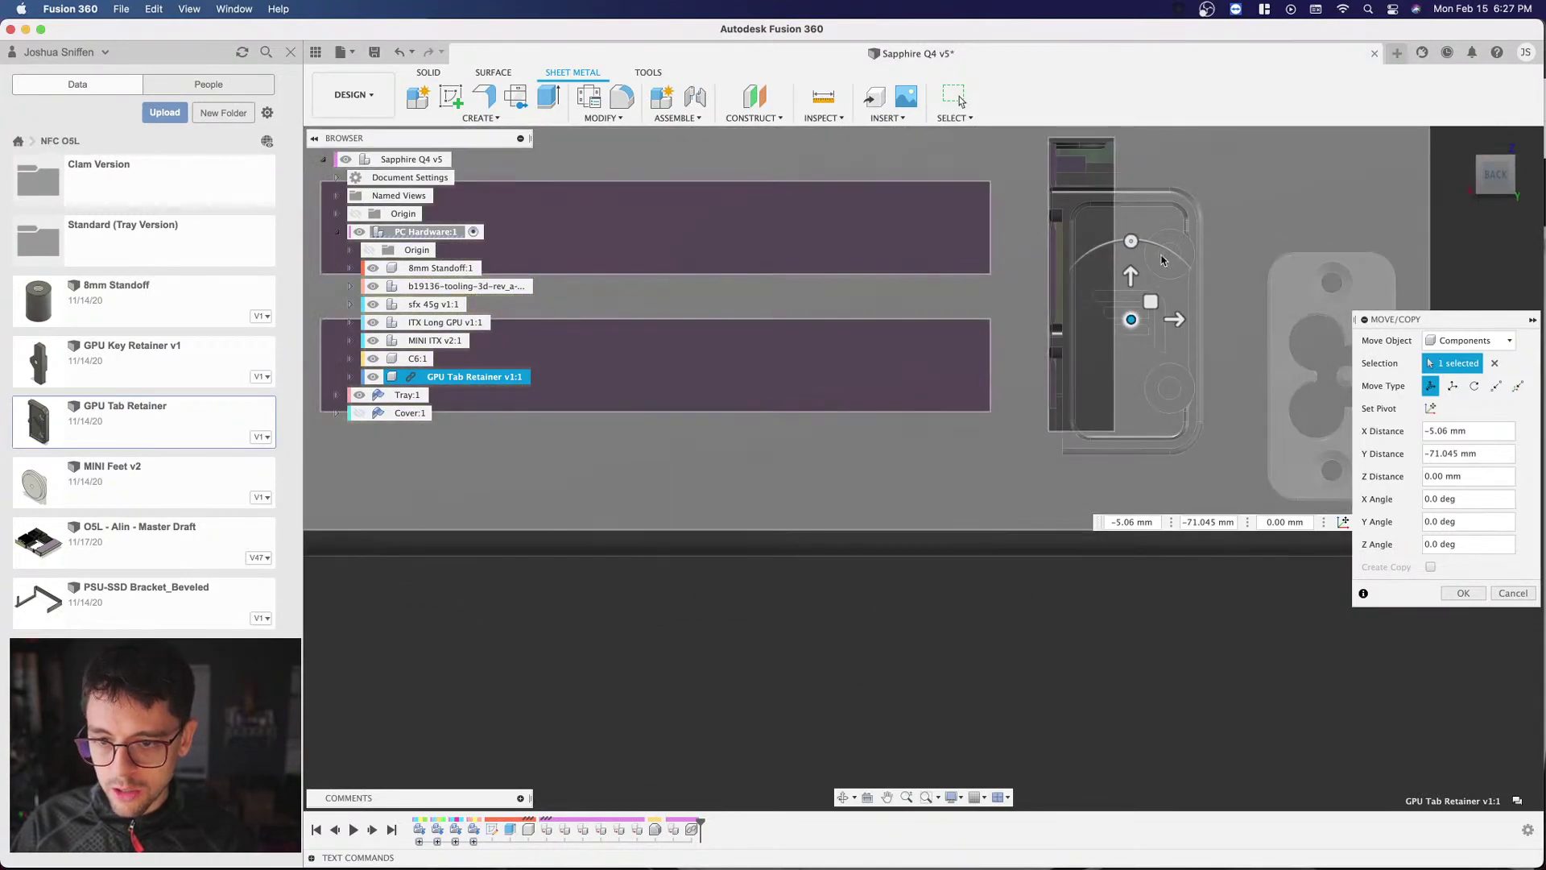
{"action": "scroll", "coordinate": [1164, 302], "scroll_direction": "up", "scroll_amount": 2}
{"action": "left_click_drag", "start_coordinate": [1119, 321], "coordinate": [1116, 325]}
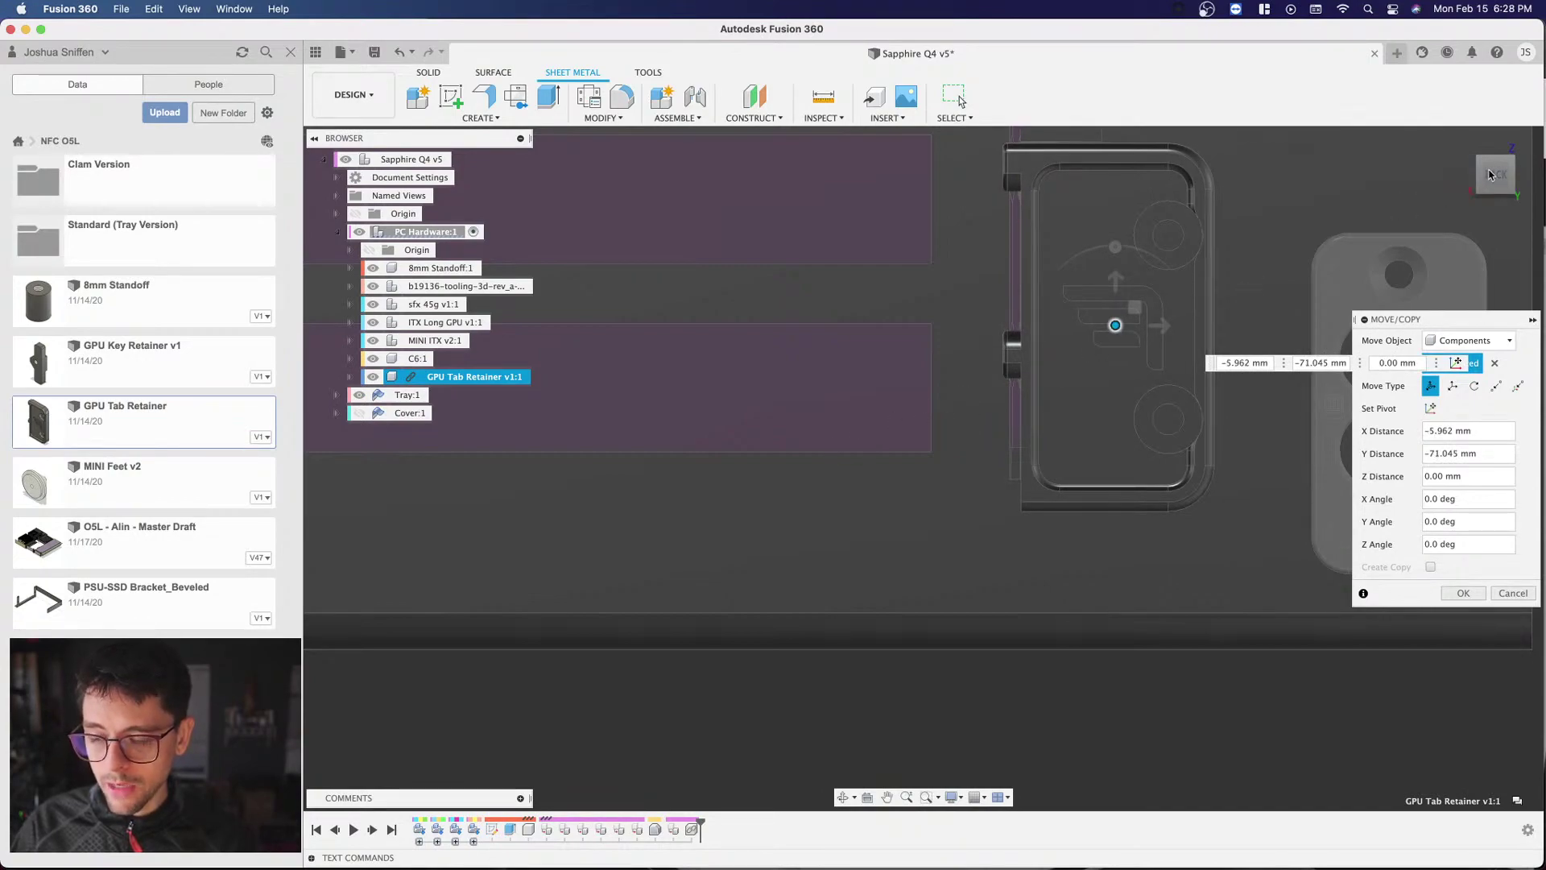
Step: Move the GPU Tab Retainer -50 mm along Z toward the protruding GPU bracket
{"action": "left_click", "coordinate": [1516, 186]}
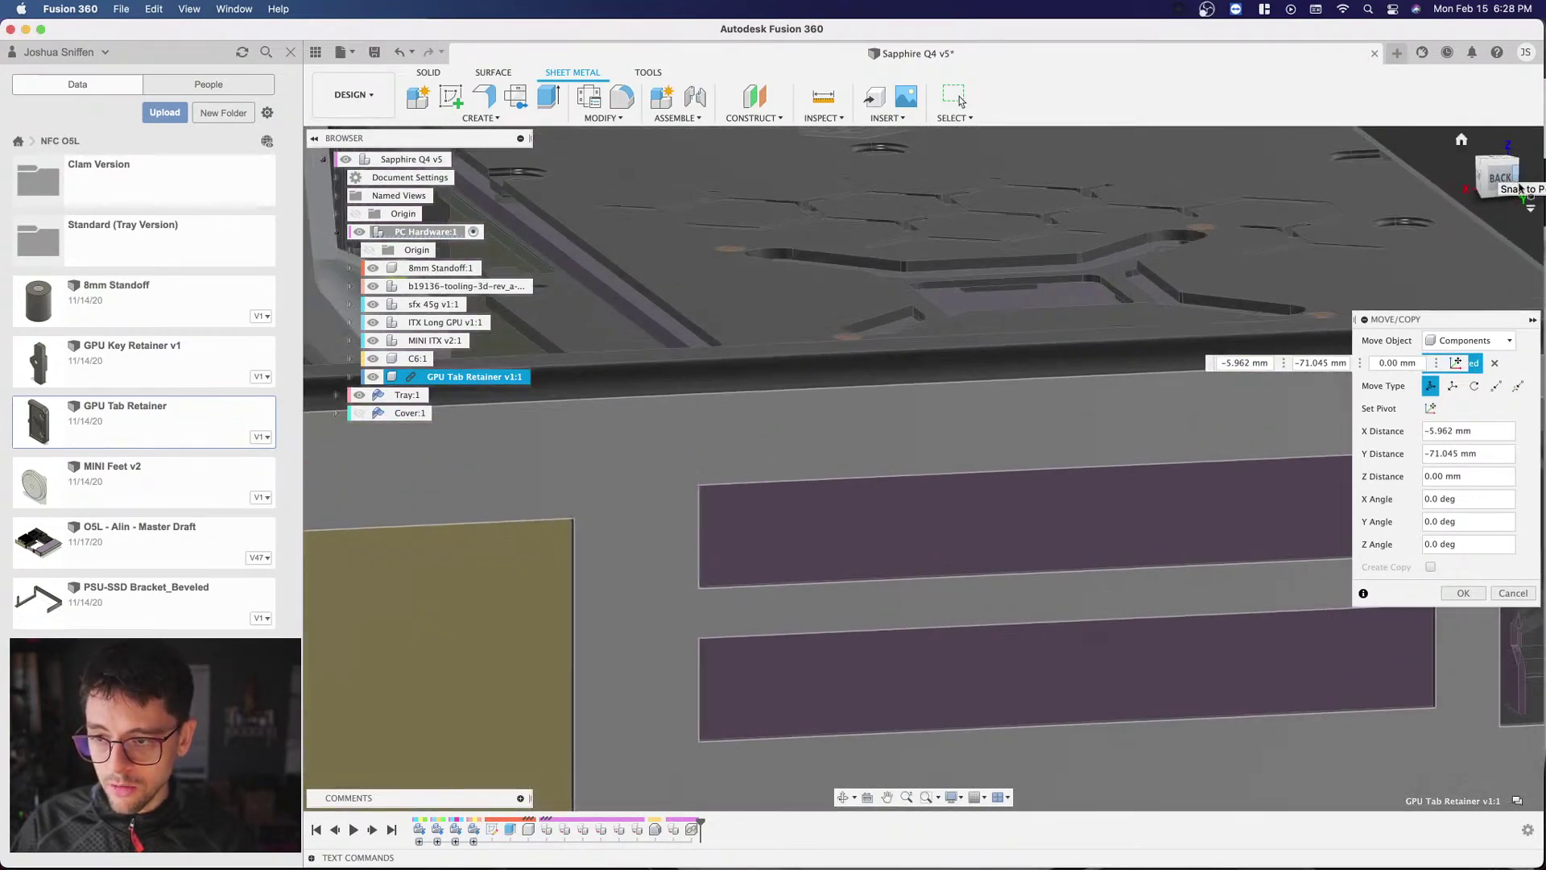
{"action": "left_click", "coordinate": [1499, 179]}
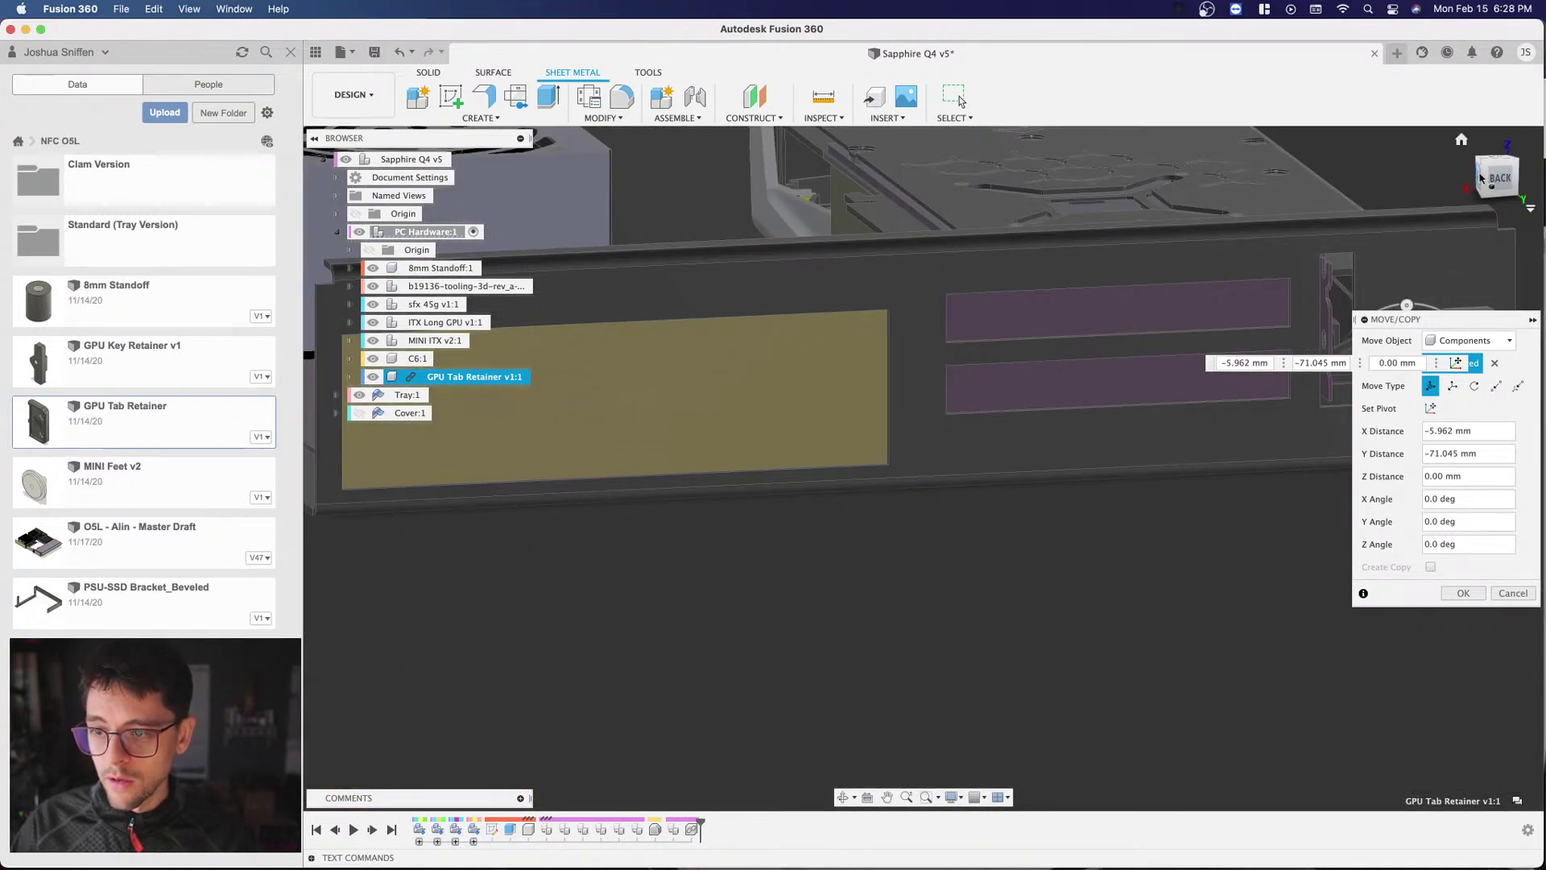
{"action": "left_click", "coordinate": [1480, 178]}
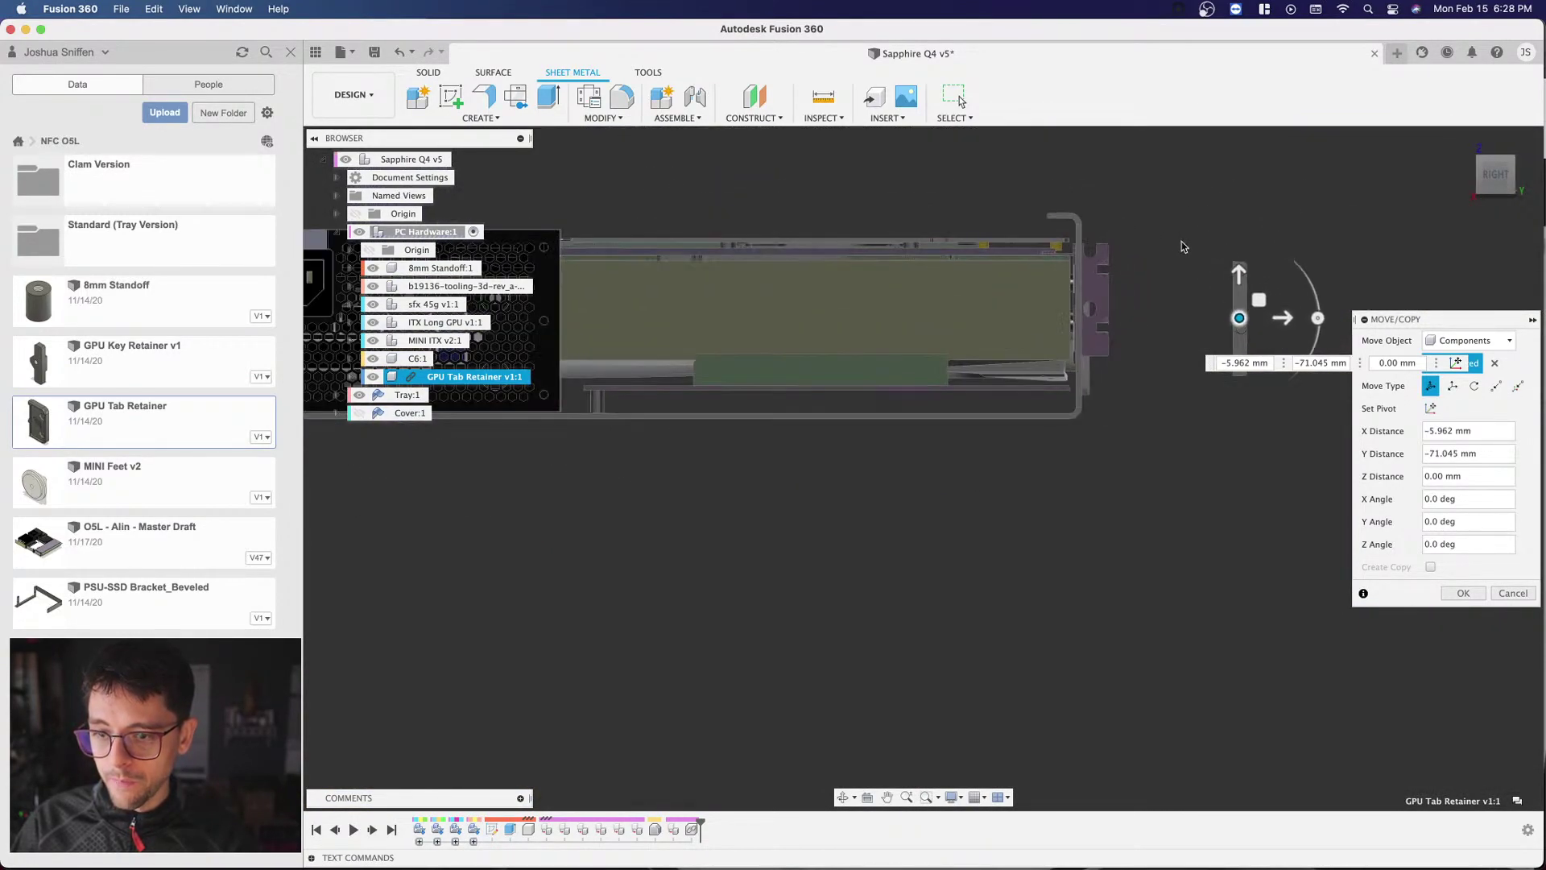
{"action": "scroll", "coordinate": [1240, 274], "scroll_direction": "right", "scroll_amount": 5}
{"action": "scroll", "coordinate": [837, 191], "scroll_direction": "up", "scroll_amount": 3}
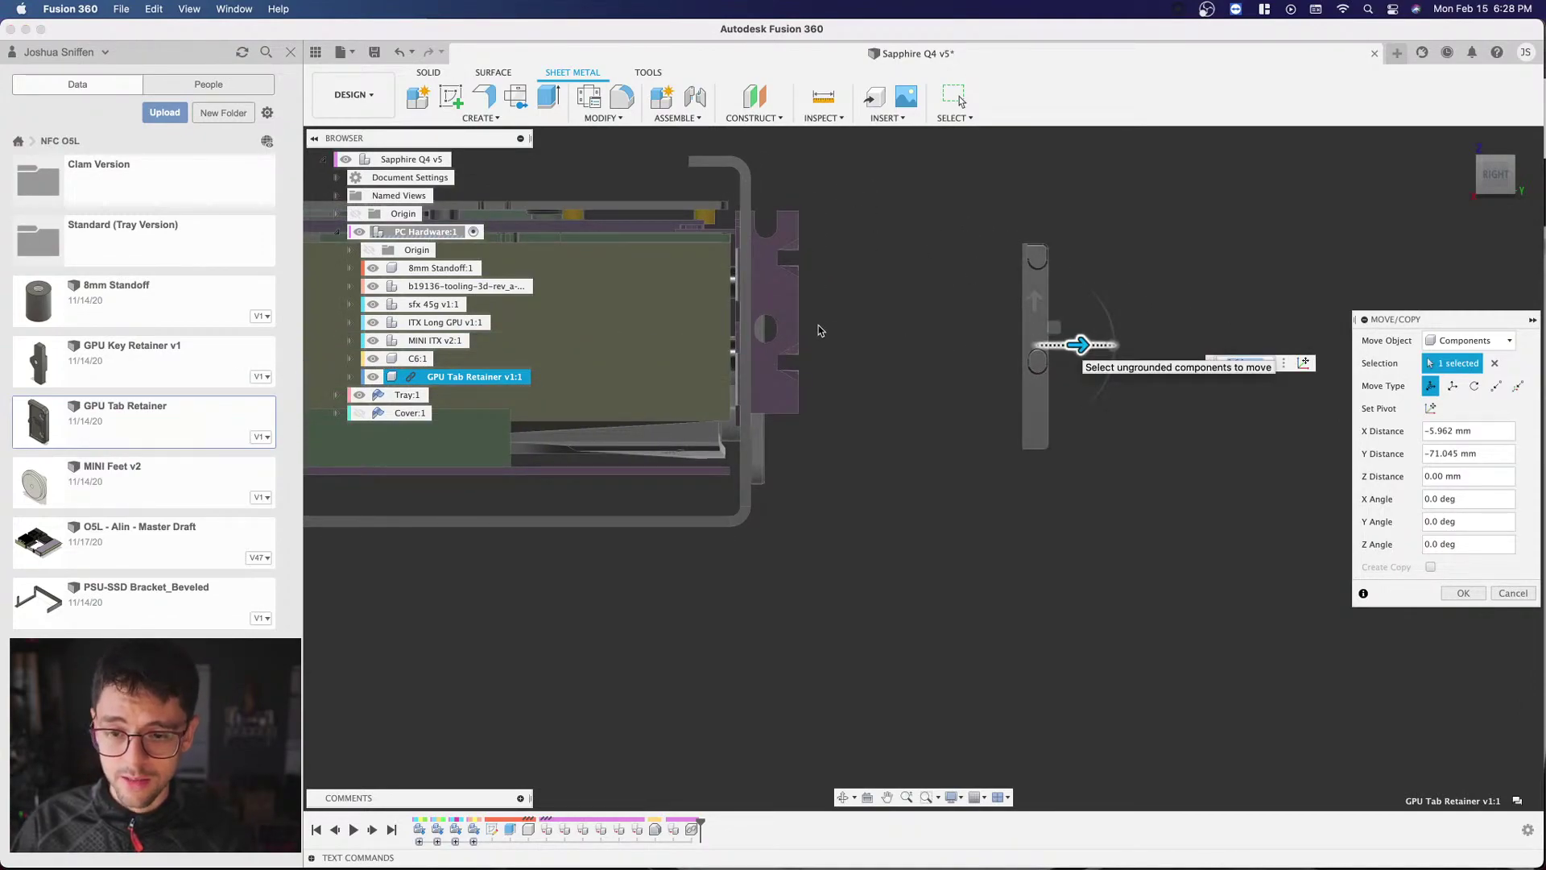
{"action": "left_click_drag", "start_coordinate": [819, 330], "coordinate": [842, 325]}
{"action": "type", "text": "-50"}
{"action": "key", "text": "Tab"}
{"action": "scroll", "coordinate": [808, 291], "scroll_direction": "up", "scroll_amount": 3}
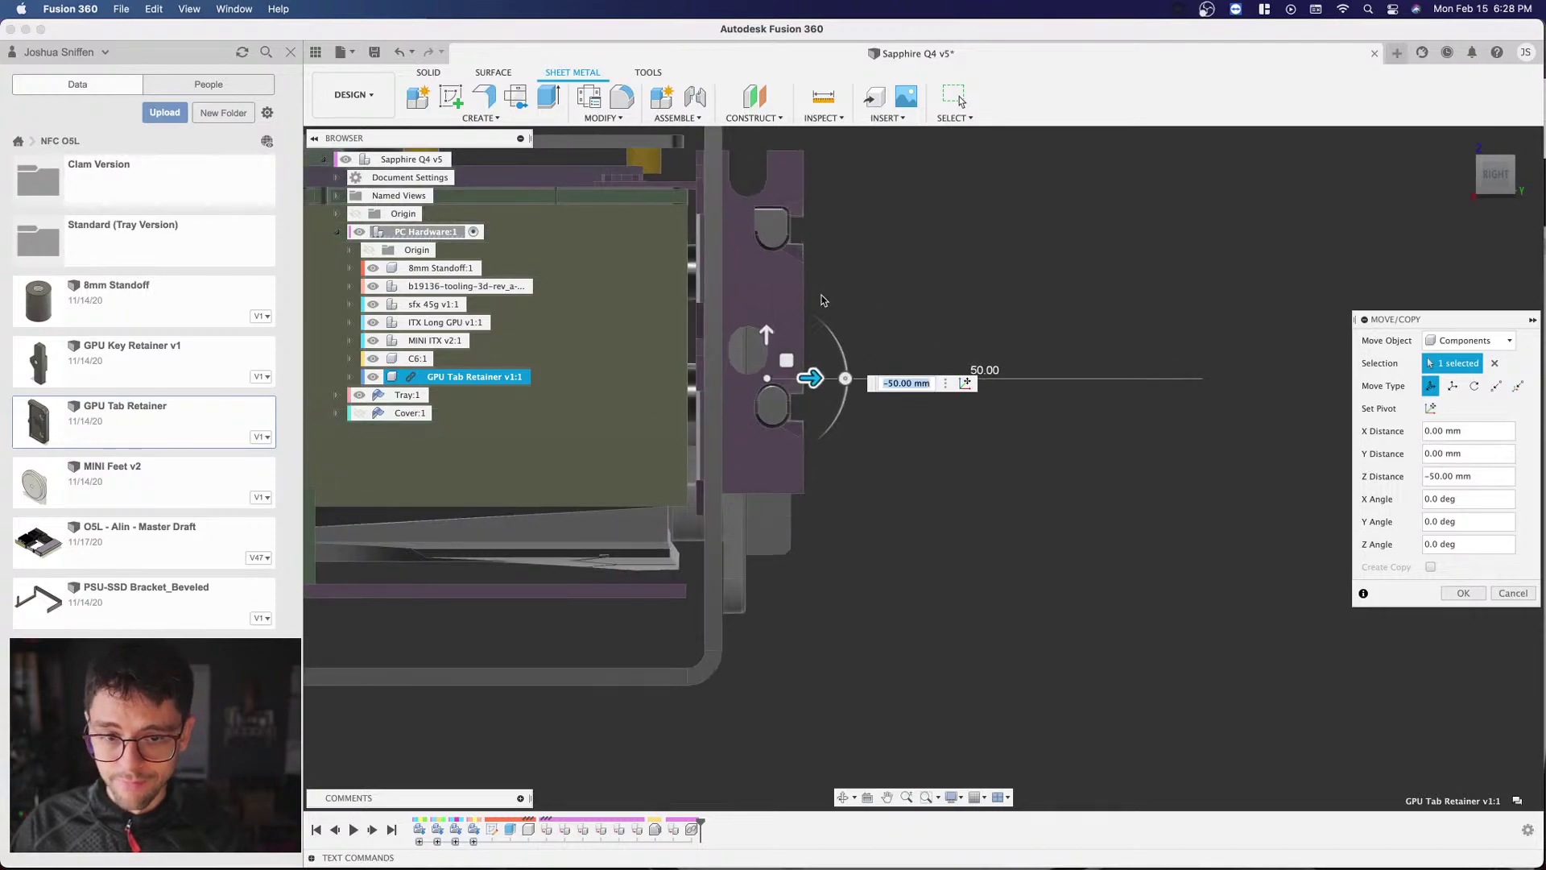
Step: Shift the GPU Tab Retainer about 6.39 mm in Y and -2.77 mm in Z to align its pins with the bracket slots, and finish the move
{"action": "scroll", "coordinate": [793, 300], "scroll_direction": "up", "scroll_amount": 1}
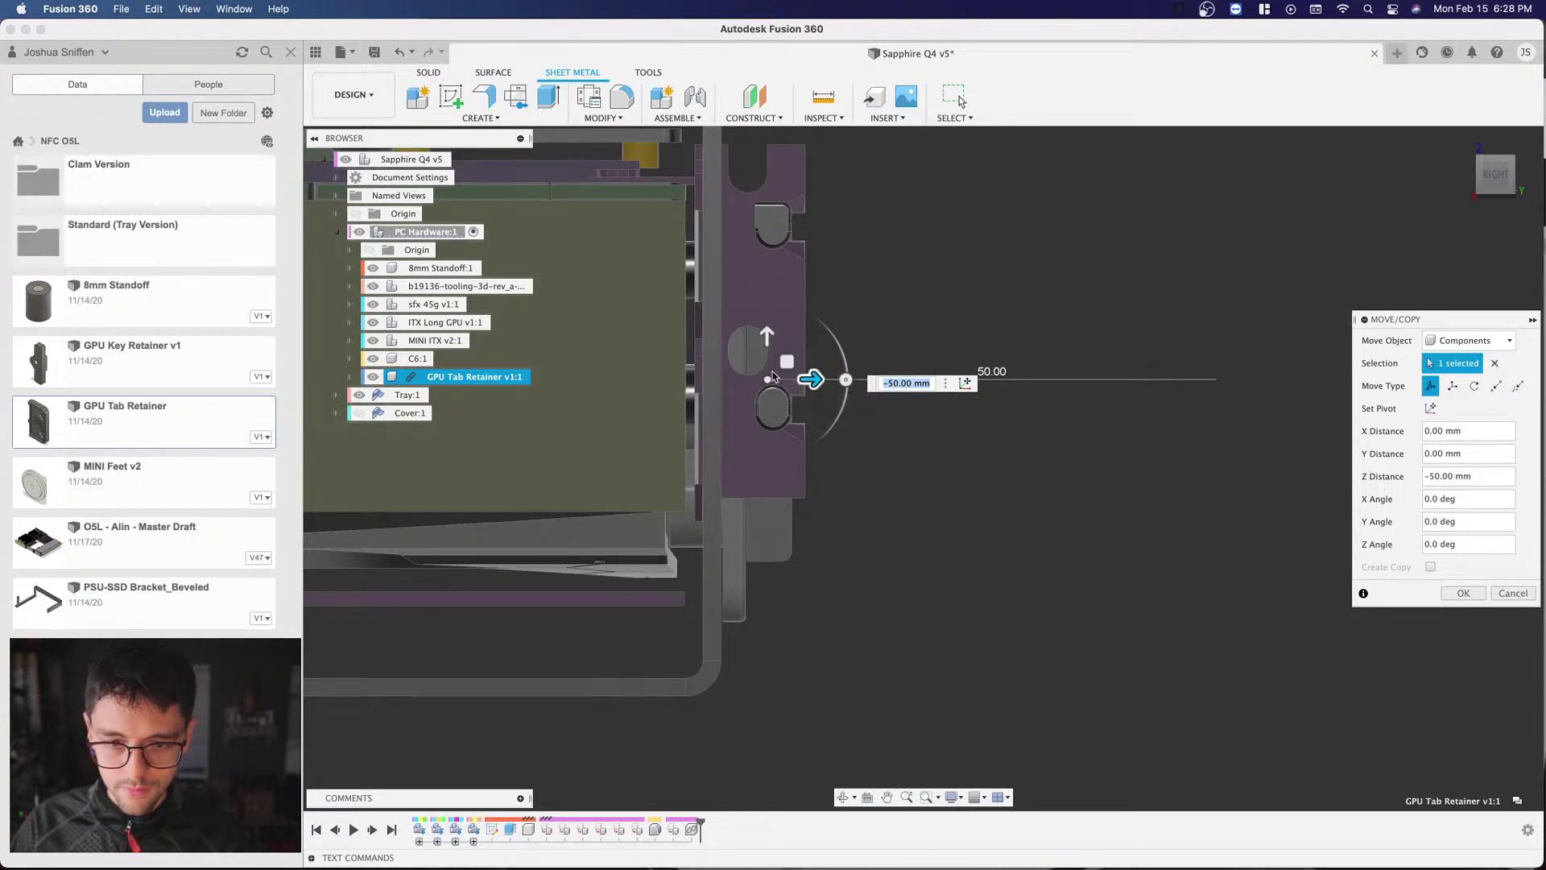
{"action": "key", "text": "Tab"}
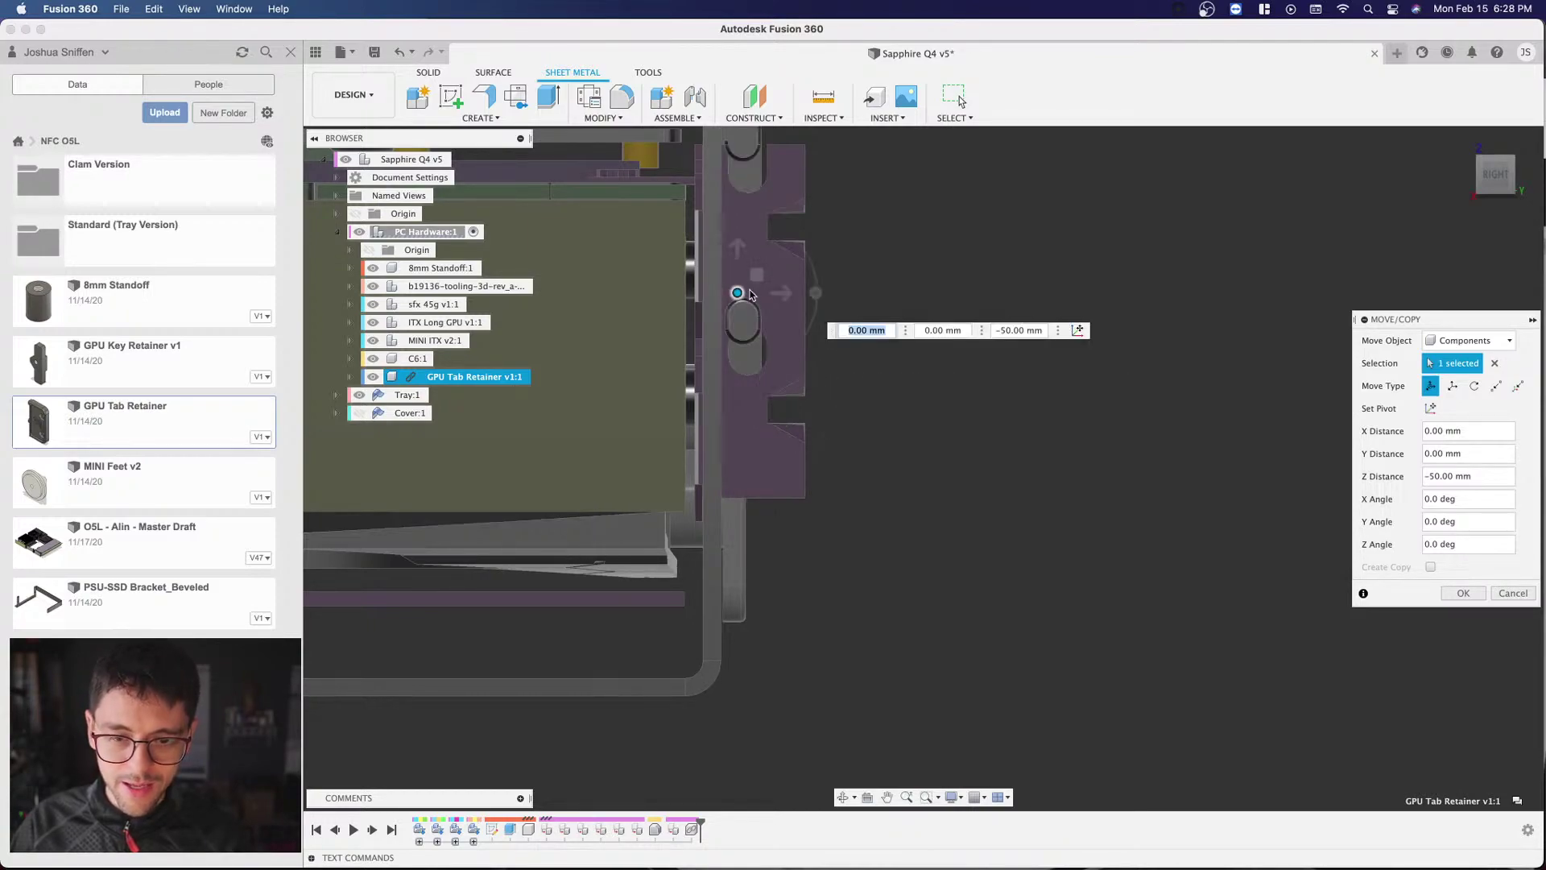
{"action": "left_click_drag", "start_coordinate": [749, 312], "coordinate": [742, 321]}
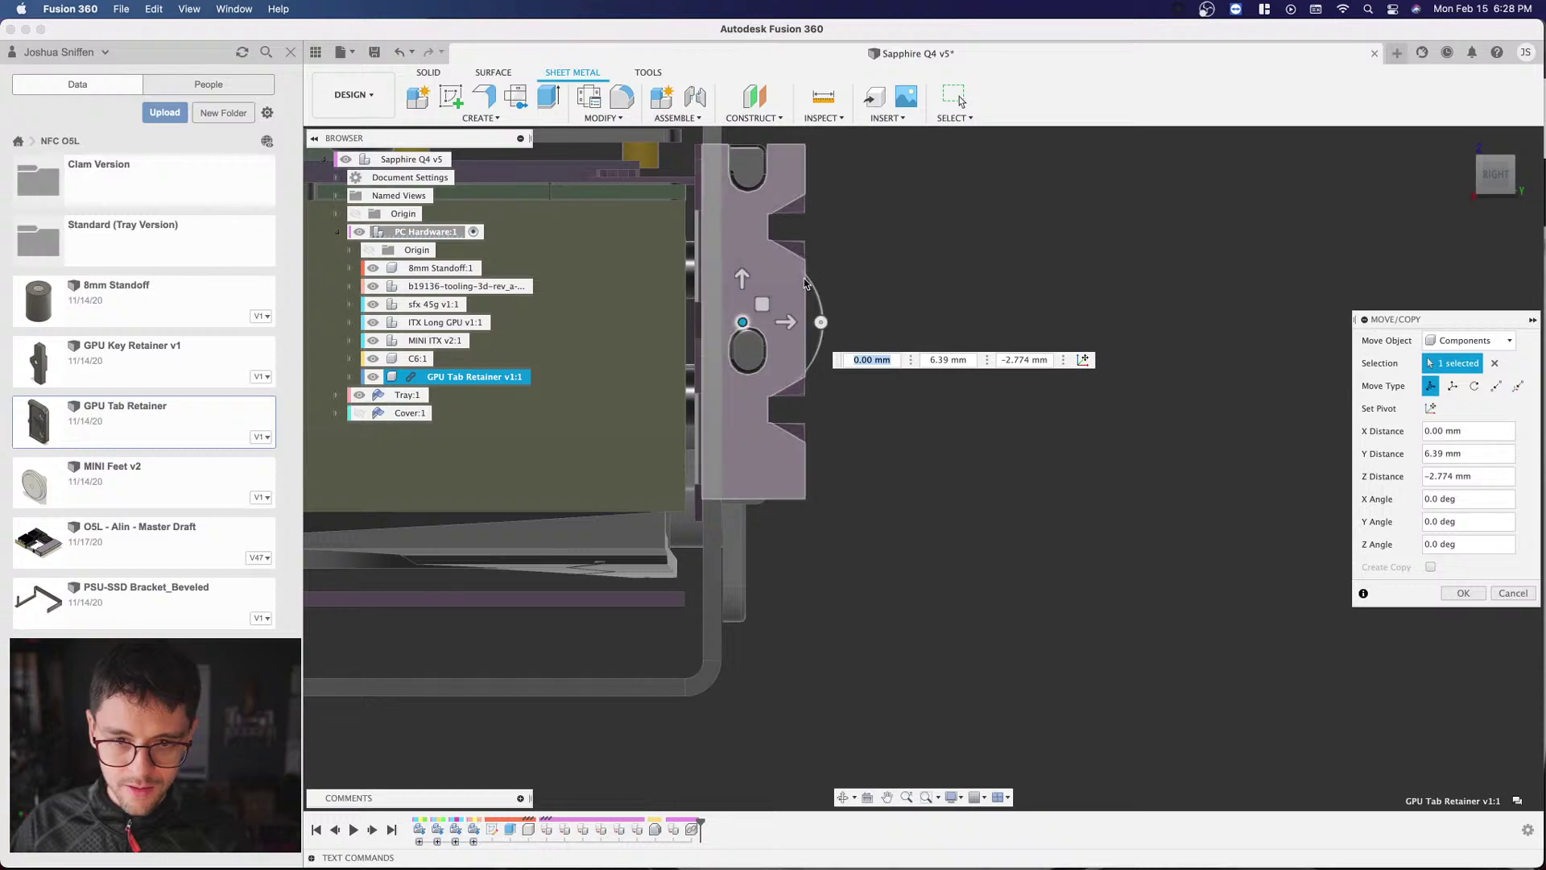
{"action": "scroll", "coordinate": [877, 288], "scroll_direction": "down", "scroll_amount": 4}
{"action": "mouse_move", "coordinate": [1507, 169]}
{"action": "left_mouse_down"}
{"action": "mouse_move", "coordinate": [1489, 178]}
{"action": "mouse_move", "coordinate": [1507, 179]}
{"action": "left_mouse_up"}
{"action": "left_click", "coordinate": [1506, 177]}
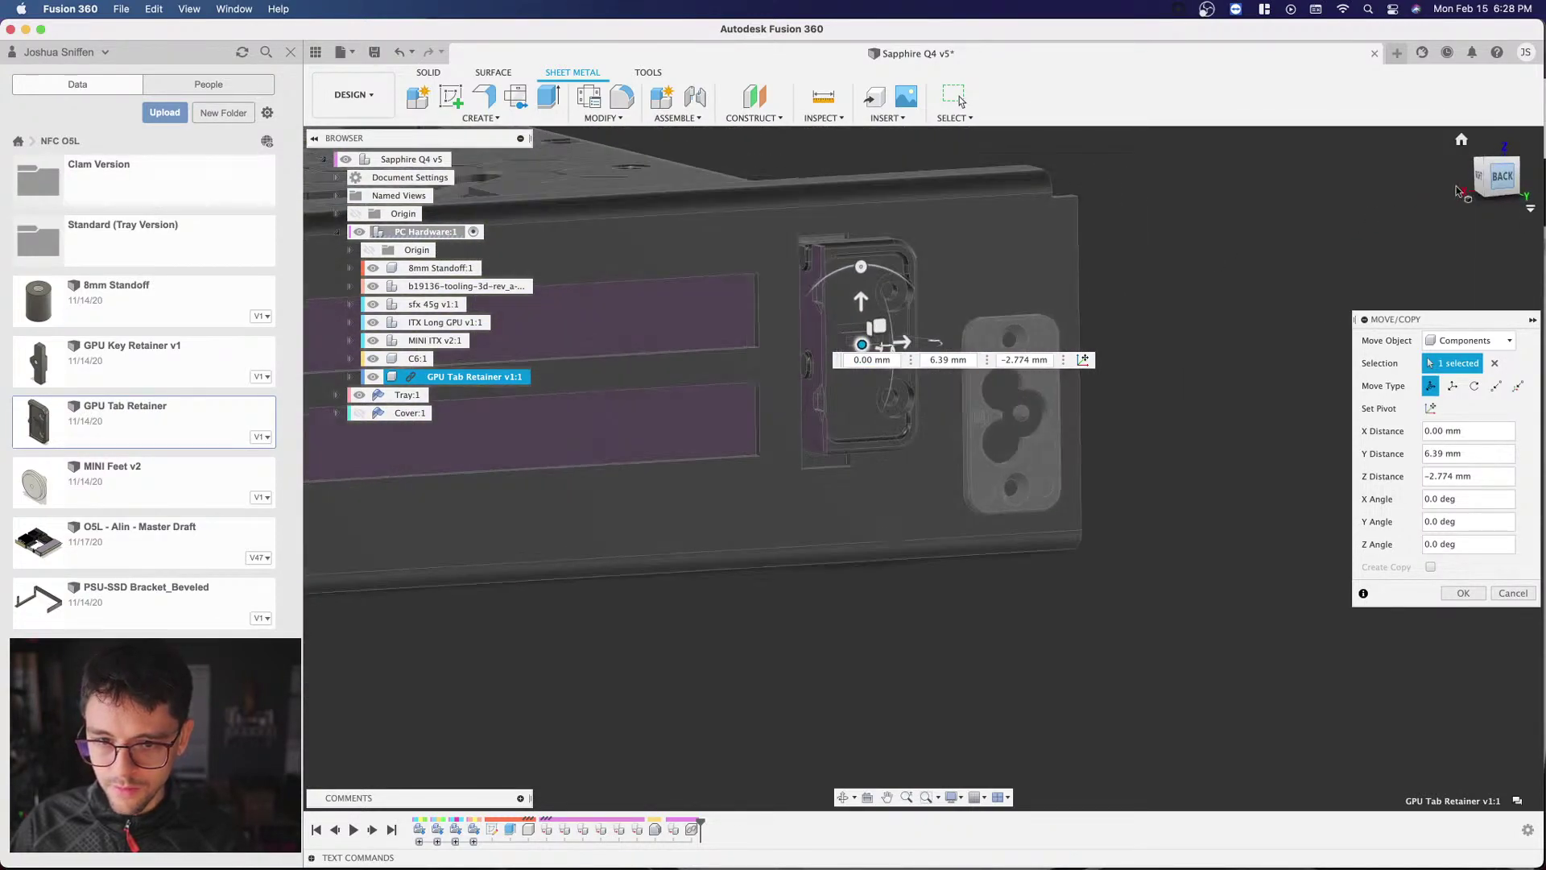
{"action": "scroll", "coordinate": [984, 317], "scroll_direction": "up", "scroll_amount": 5}
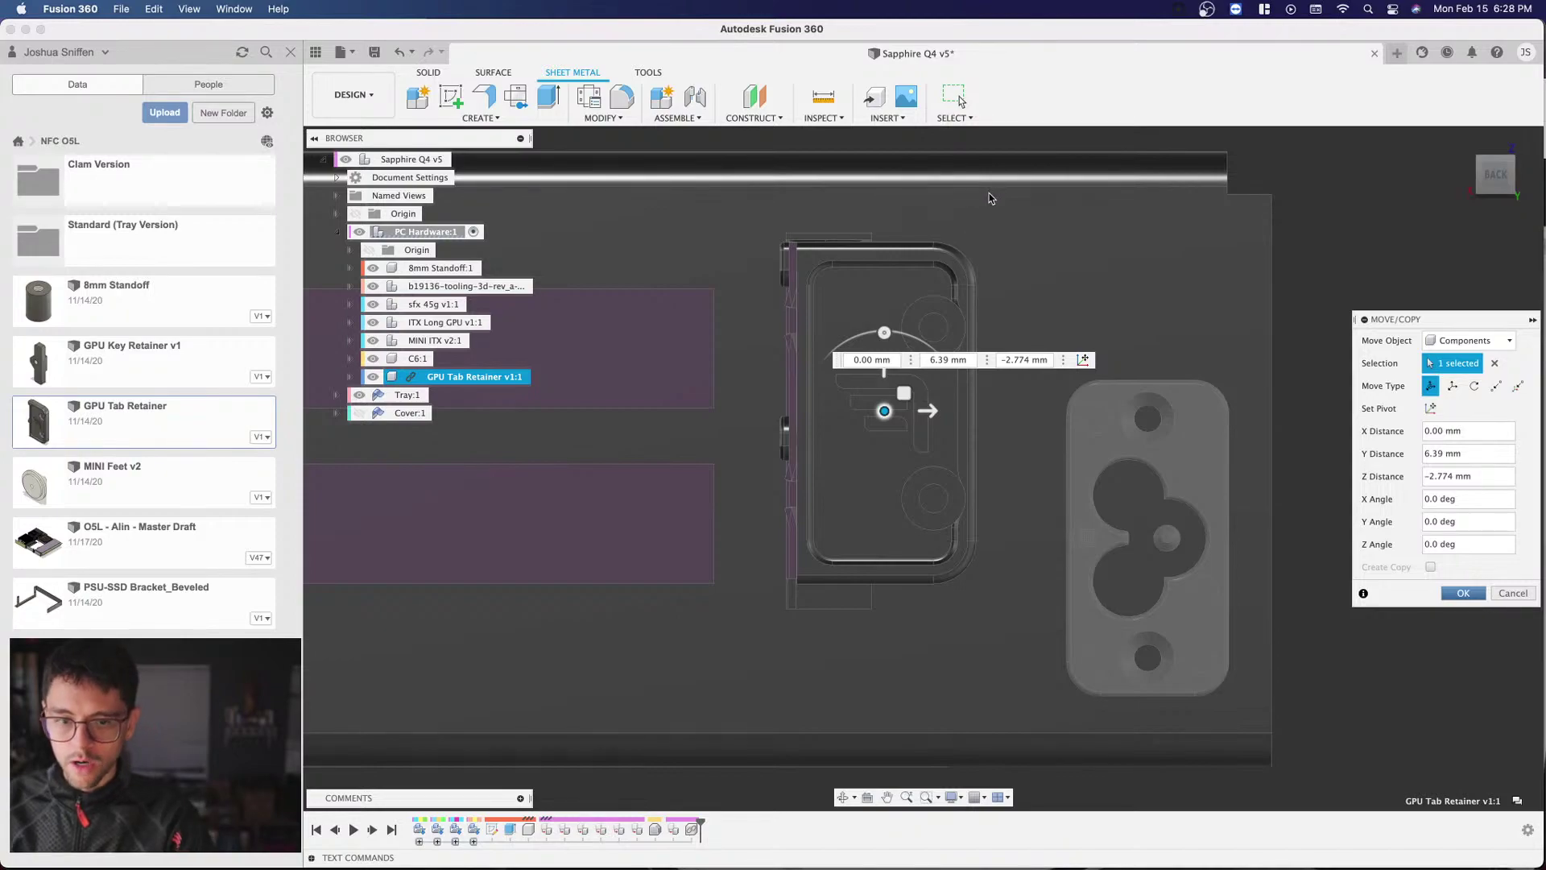
{"action": "key", "text": "Return"}
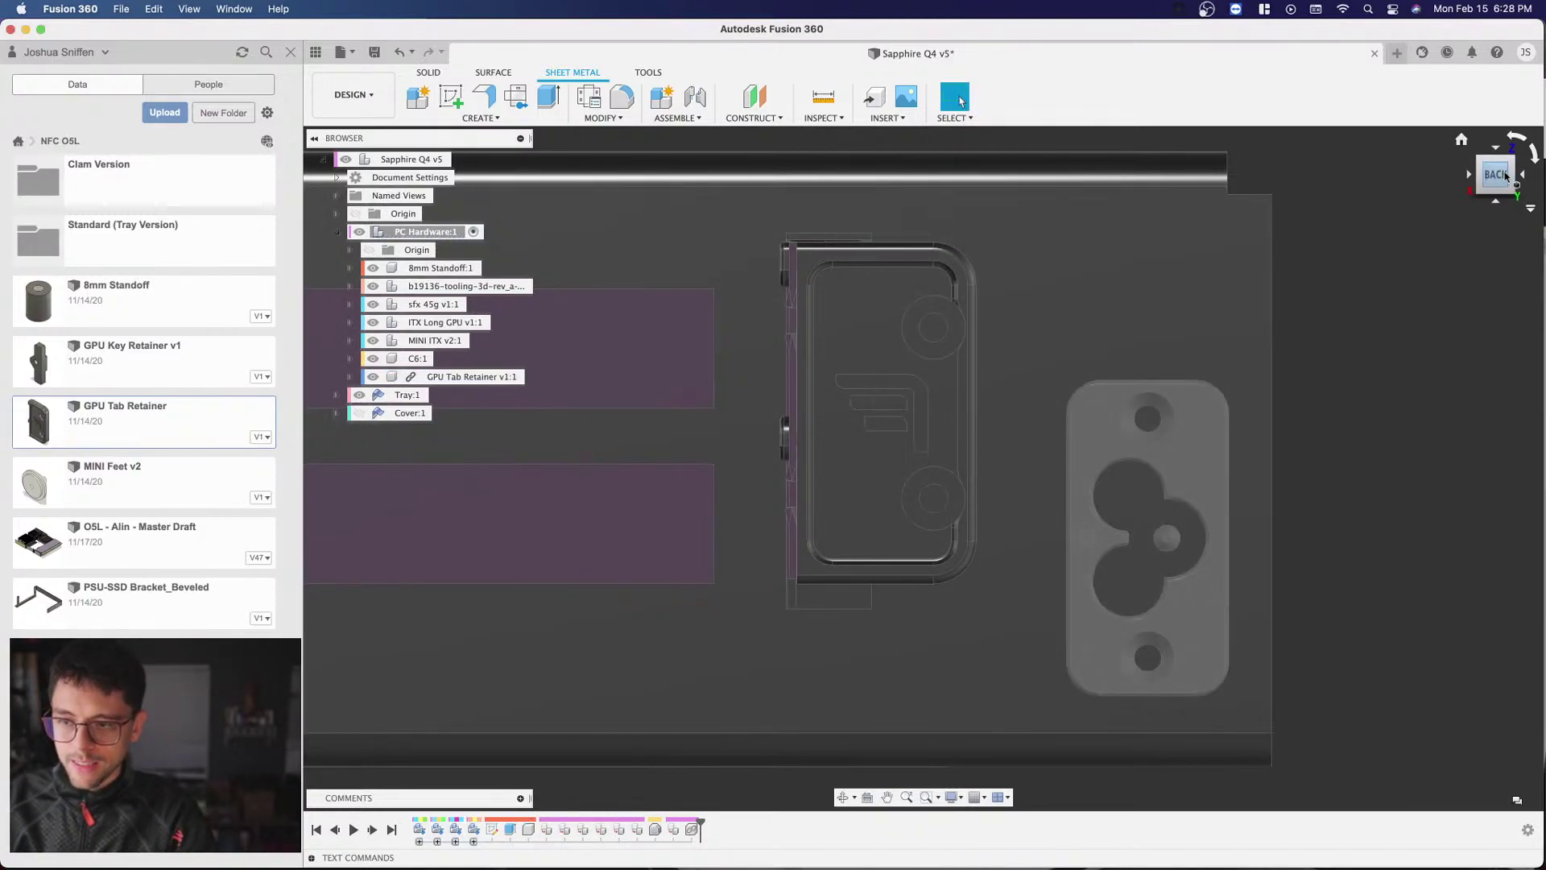
Step: Examine how the GPU Tab Retainer sits against the GPU bracket and the power inlet on the tray's back panel
{"action": "left_click", "coordinate": [1499, 176]}
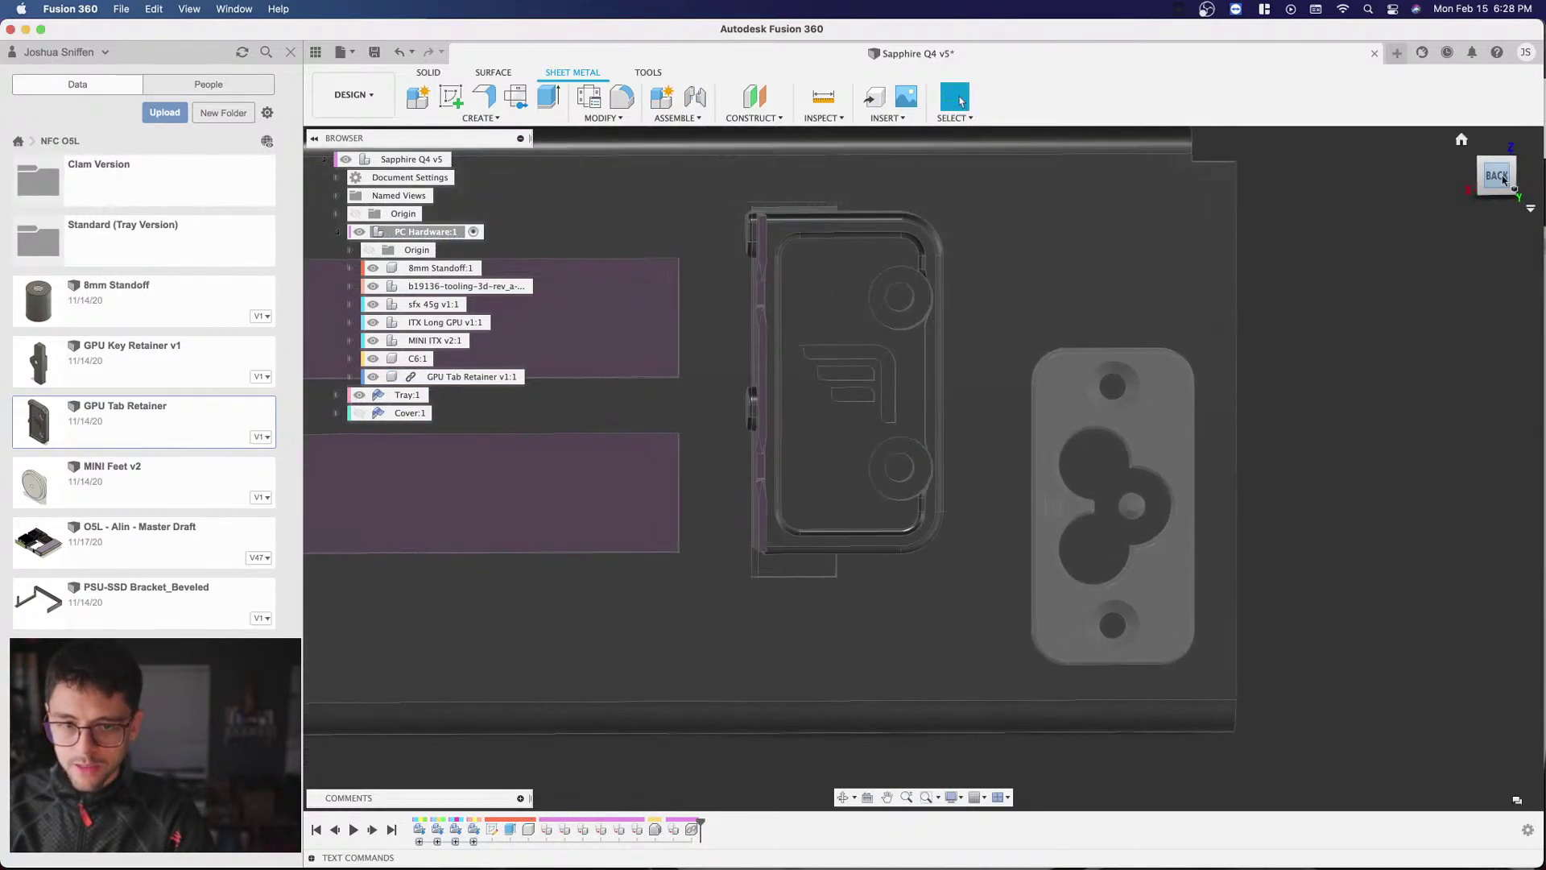
{"action": "scroll", "coordinate": [1262, 266], "scroll_direction": "down", "scroll_amount": 6}
{"action": "scroll", "coordinate": [1256, 258], "scroll_direction": "up", "scroll_amount": 7}
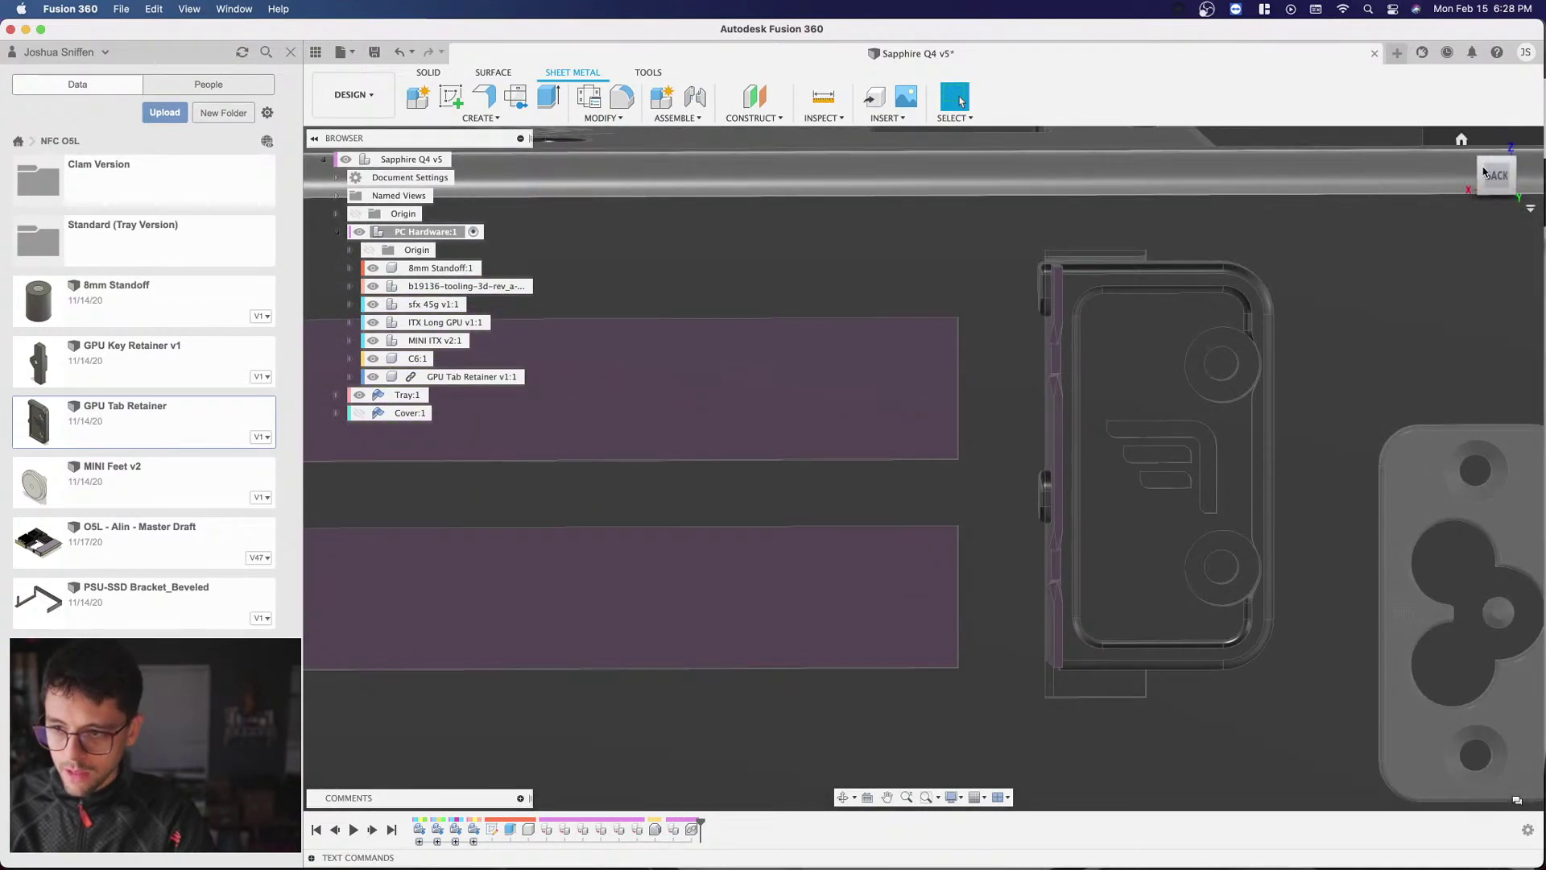
{"action": "middle_click_drag", "start_coordinate": [925, 469], "coordinate": [1372, 217], "text": "shift"}
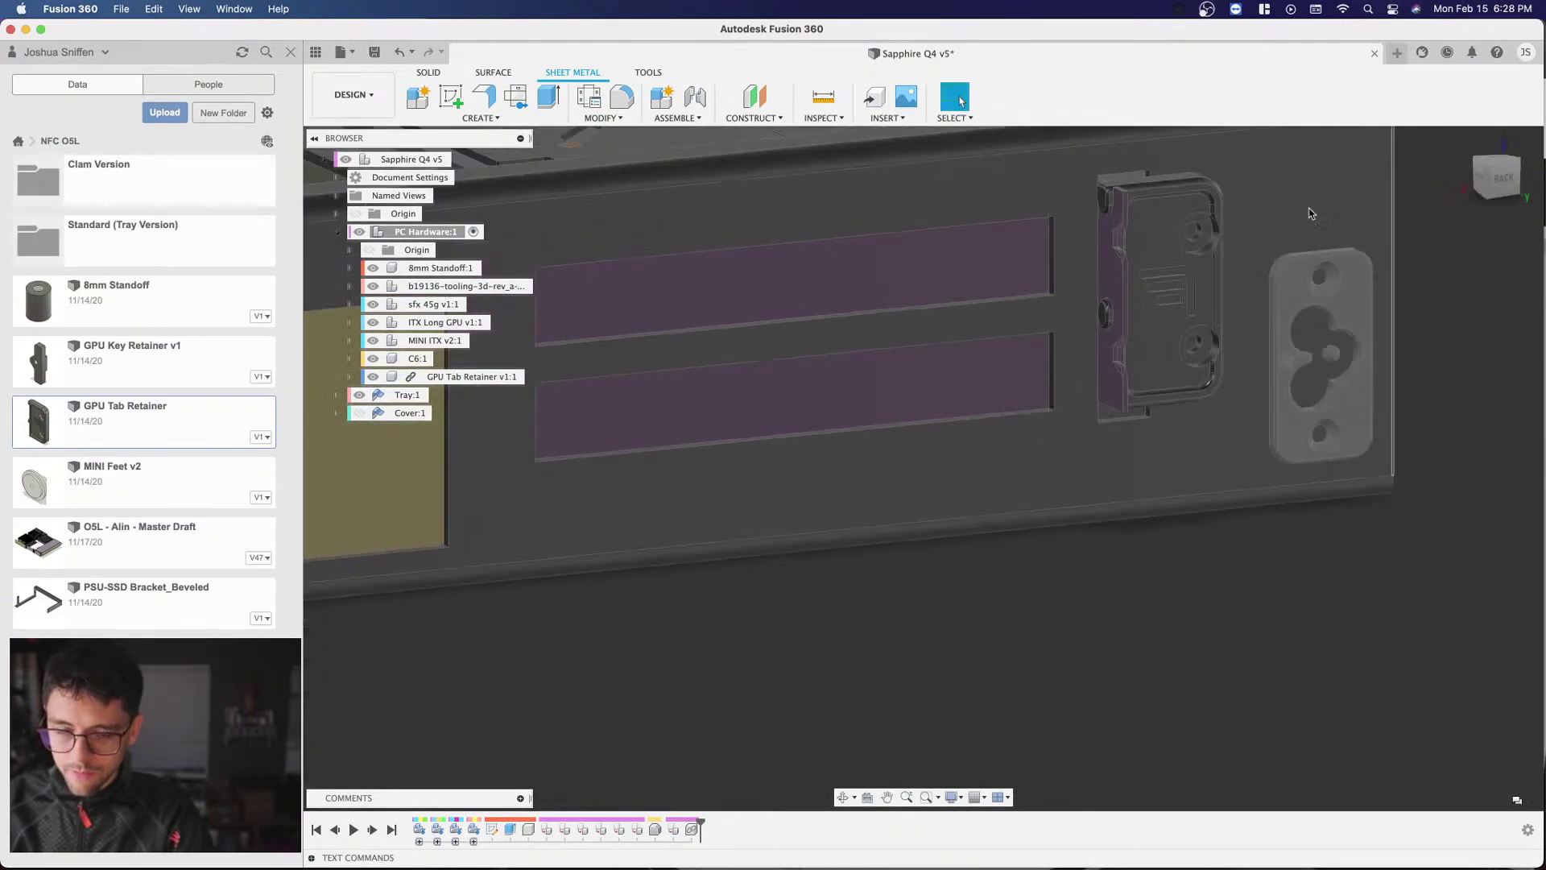
{"action": "scroll", "coordinate": [1079, 415], "scroll_direction": "up", "scroll_amount": 5}
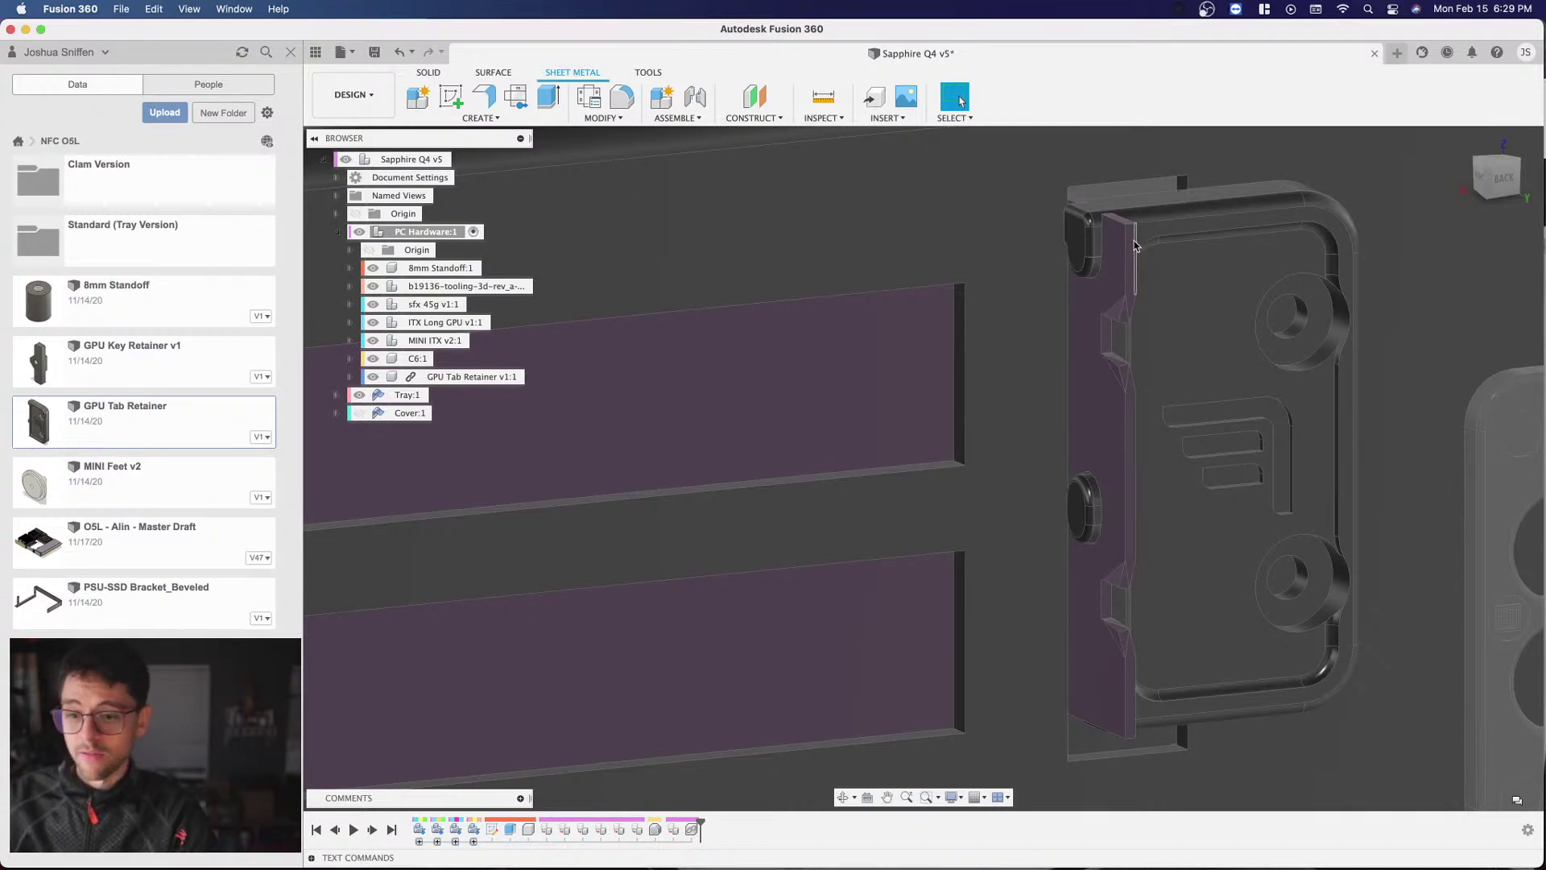
{"action": "middle_click_drag", "start_coordinate": [1132, 246], "coordinate": [1267, 247], "text": "shift"}
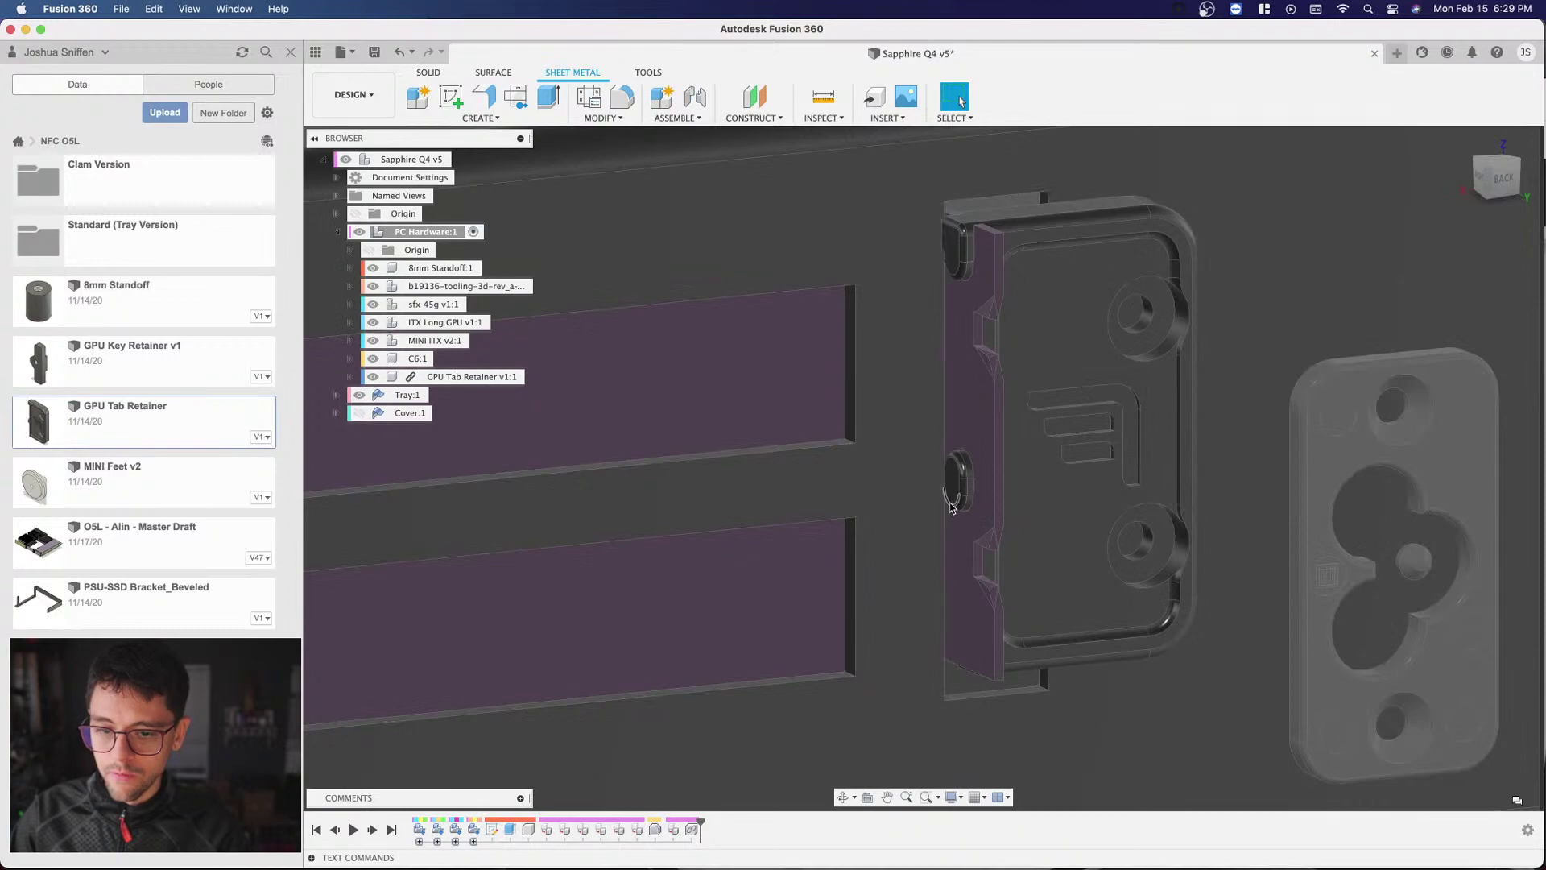
{"action": "middle_click_drag", "start_coordinate": [954, 500], "coordinate": [1131, 400], "text": "shift"}
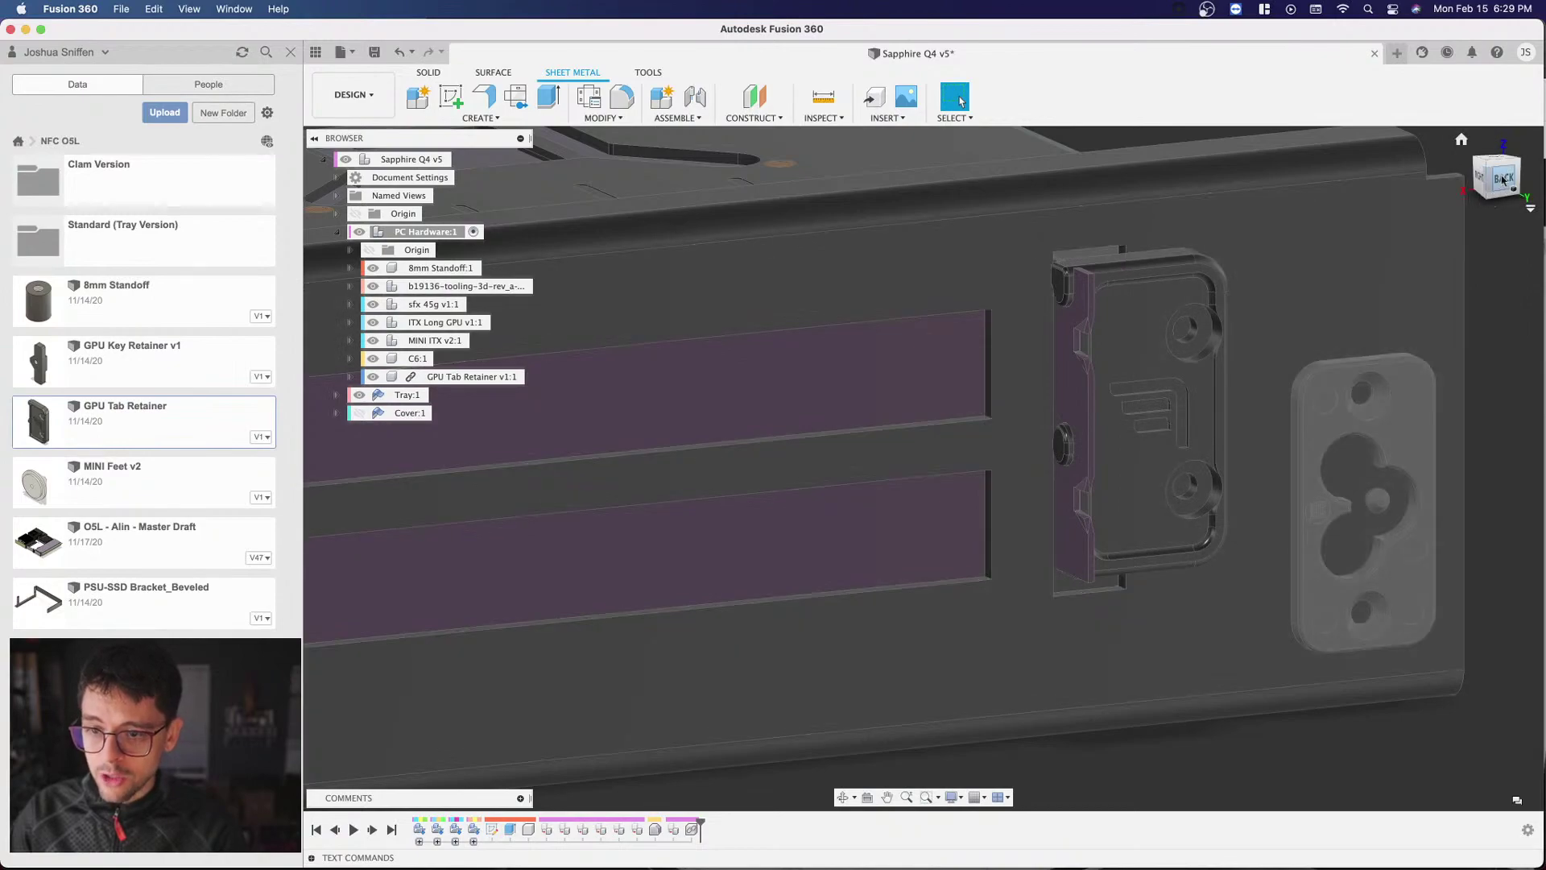
{"action": "left_click", "coordinate": [1500, 178]}
{"action": "scroll", "coordinate": [1168, 370], "scroll_direction": "up", "scroll_amount": 6}
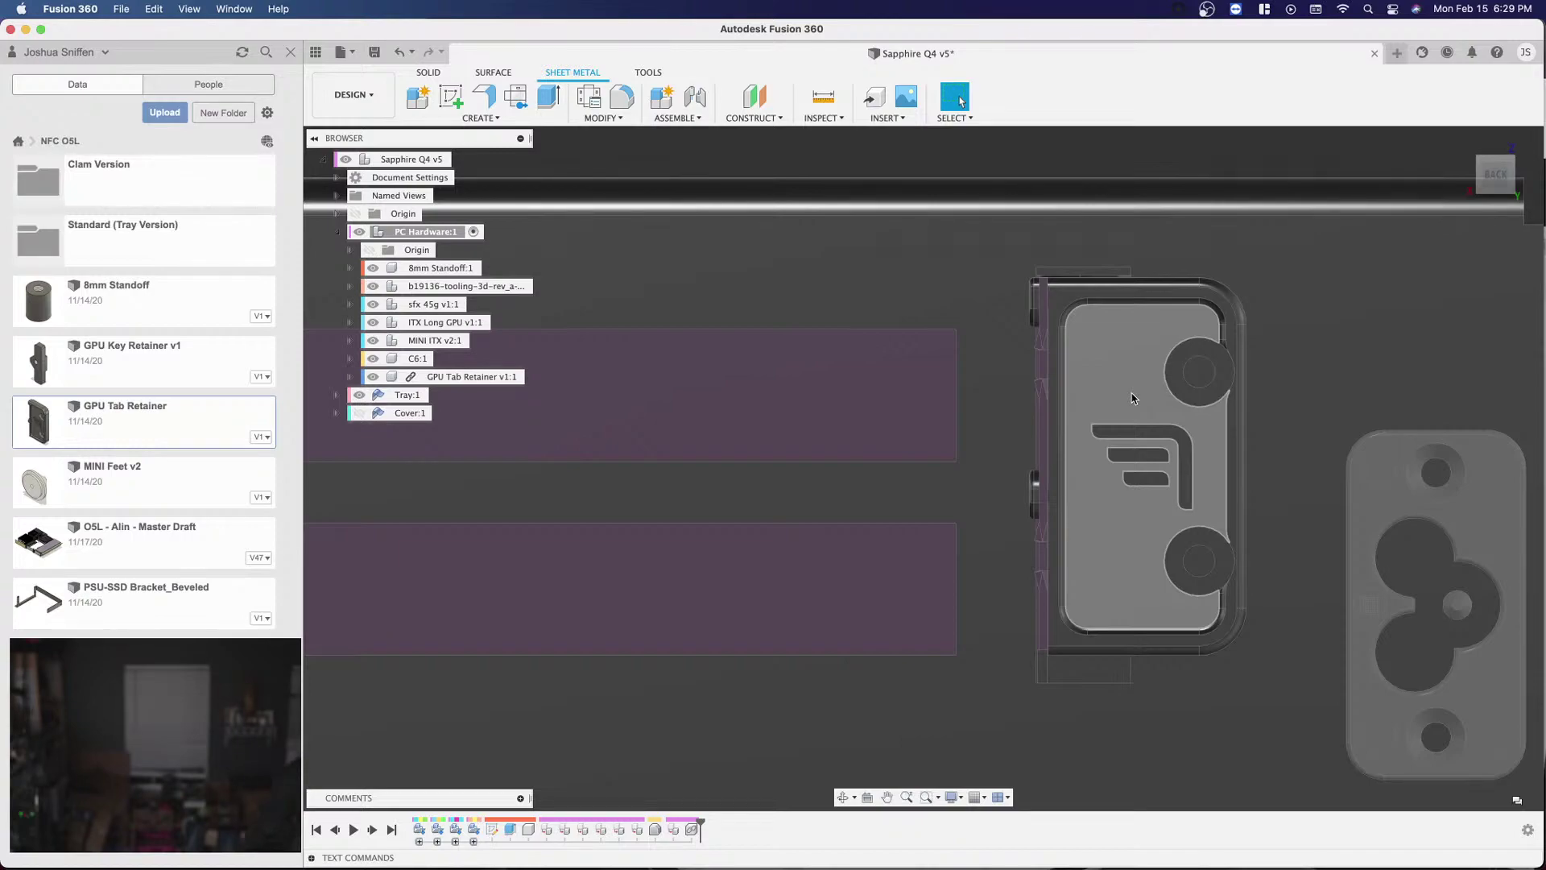
{"action": "left_click", "coordinate": [1487, 175]}
{"action": "middle_click_drag", "start_coordinate": [925, 463], "coordinate": [1006, 450], "text": "shift"}
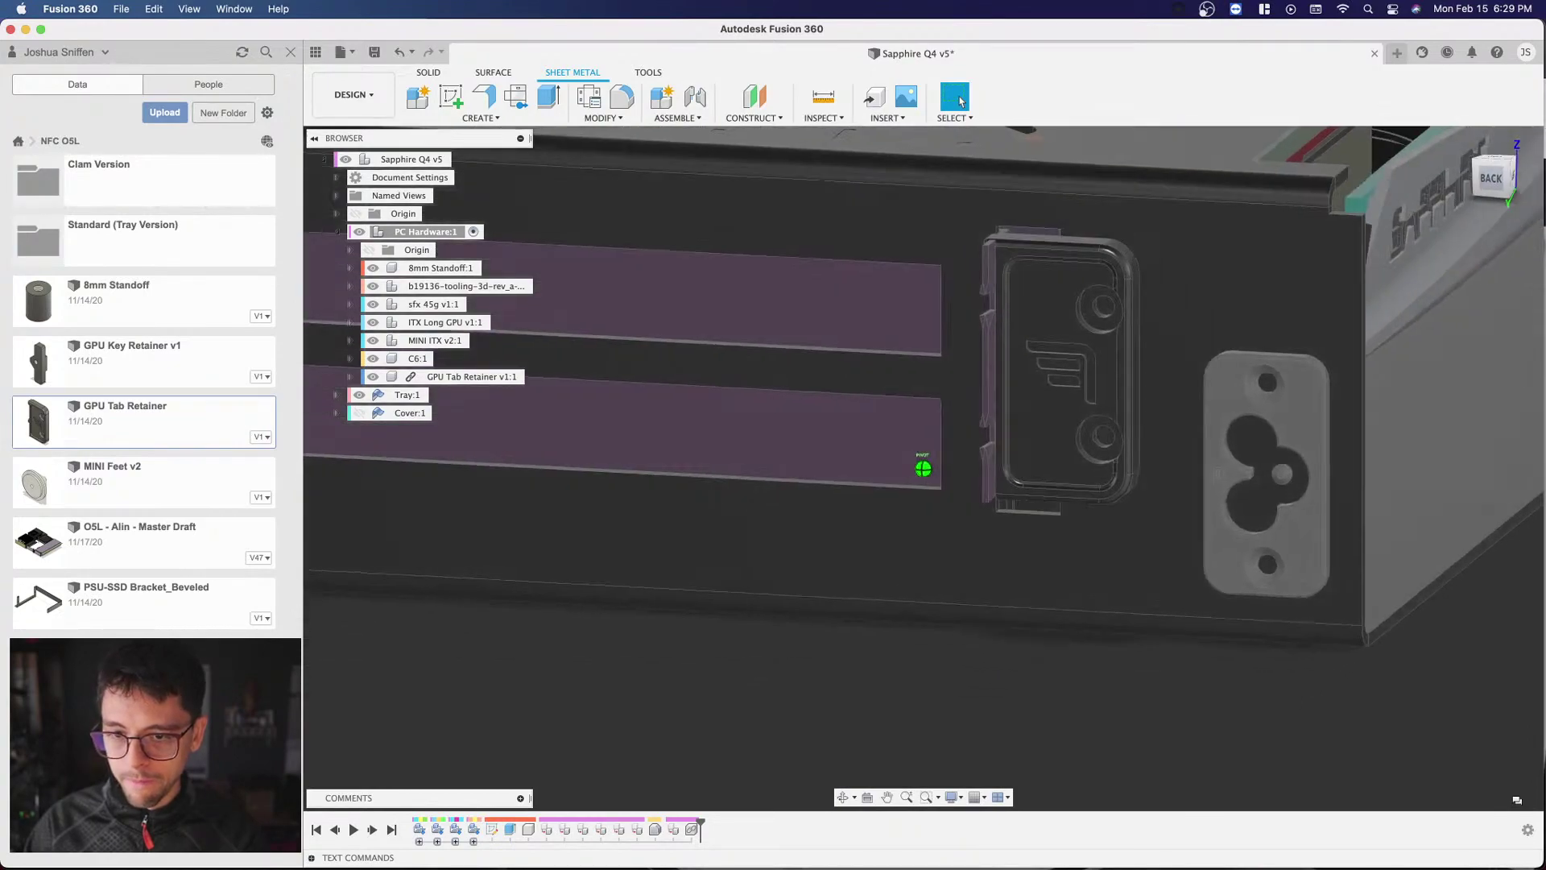
{"action": "middle_click_drag", "start_coordinate": [1180, 448], "coordinate": [773, 721], "text": "shift"}
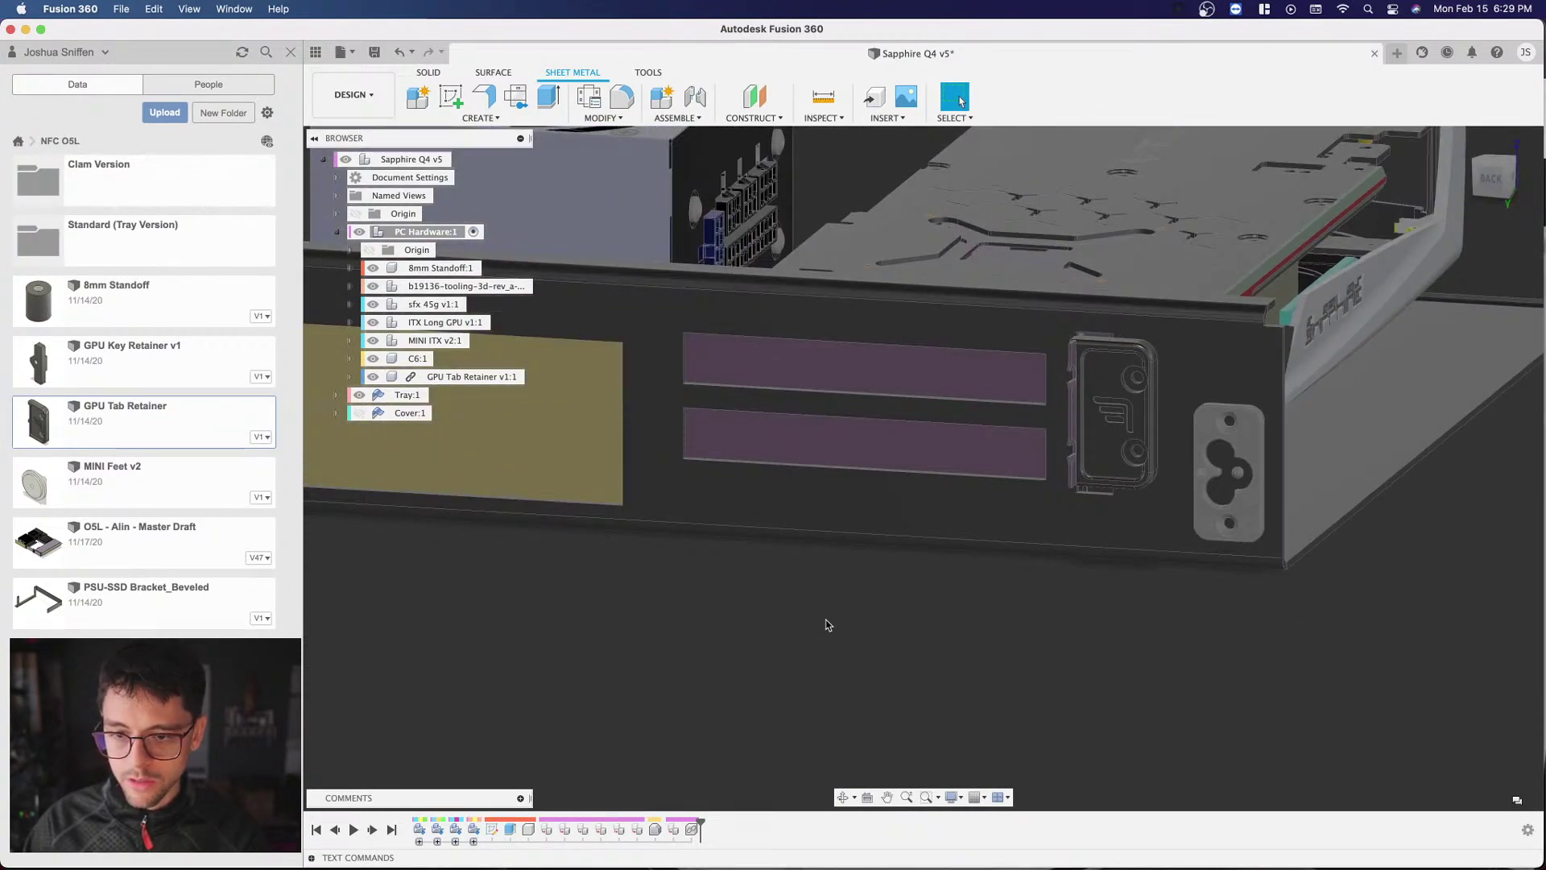
Step: Save the design as a new version described "User Saved", and insert GPU Key Retainer v1 into the PC Hardware component
{"action": "key", "text": "super+s"}
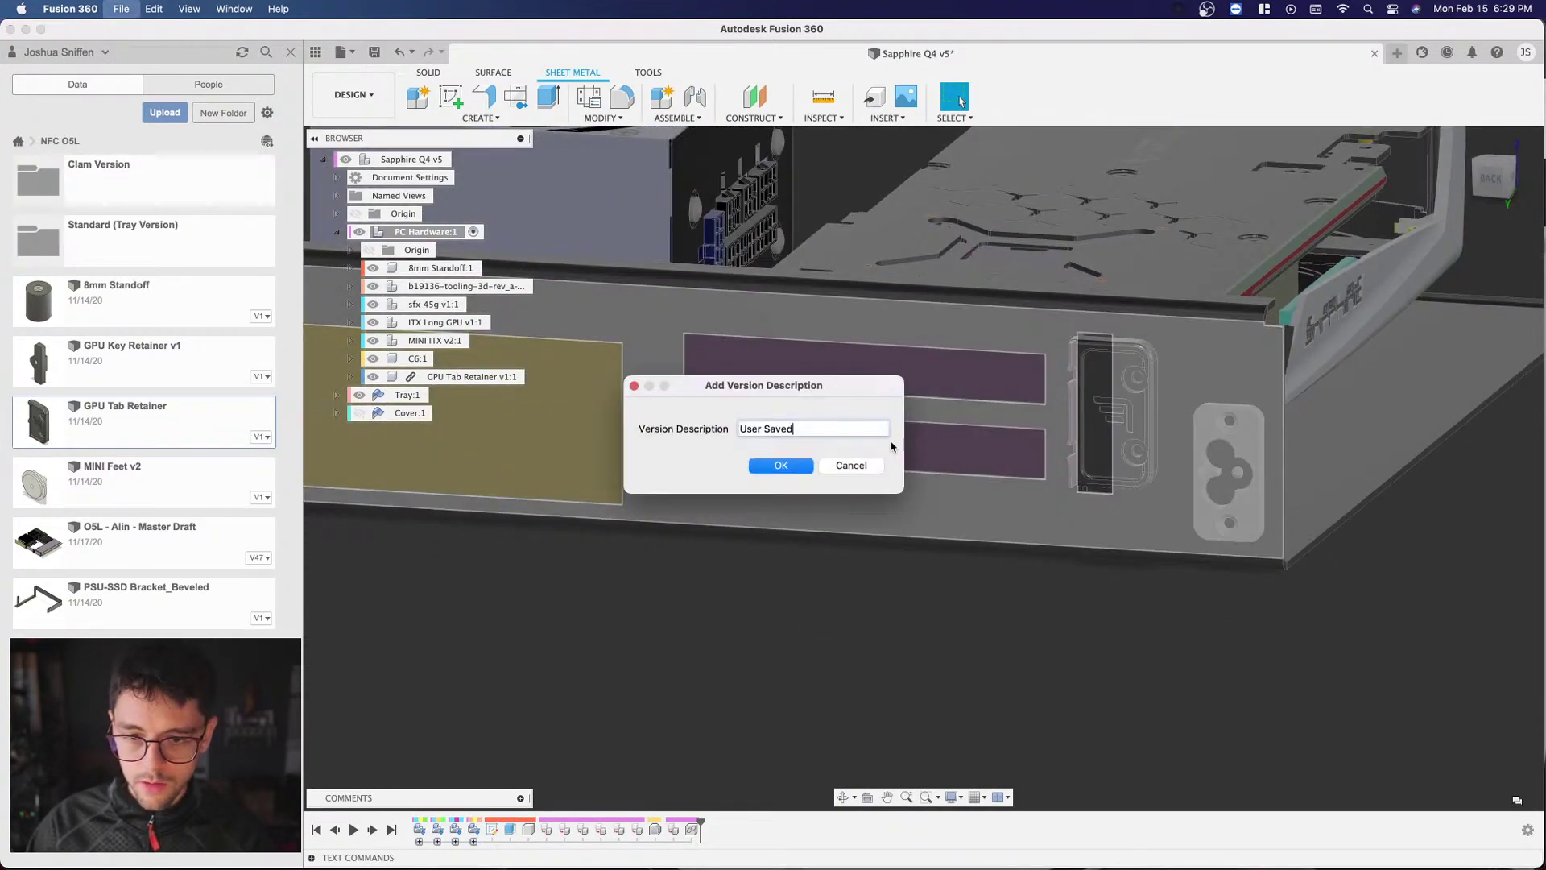
{"action": "left_click", "coordinate": [759, 469]}
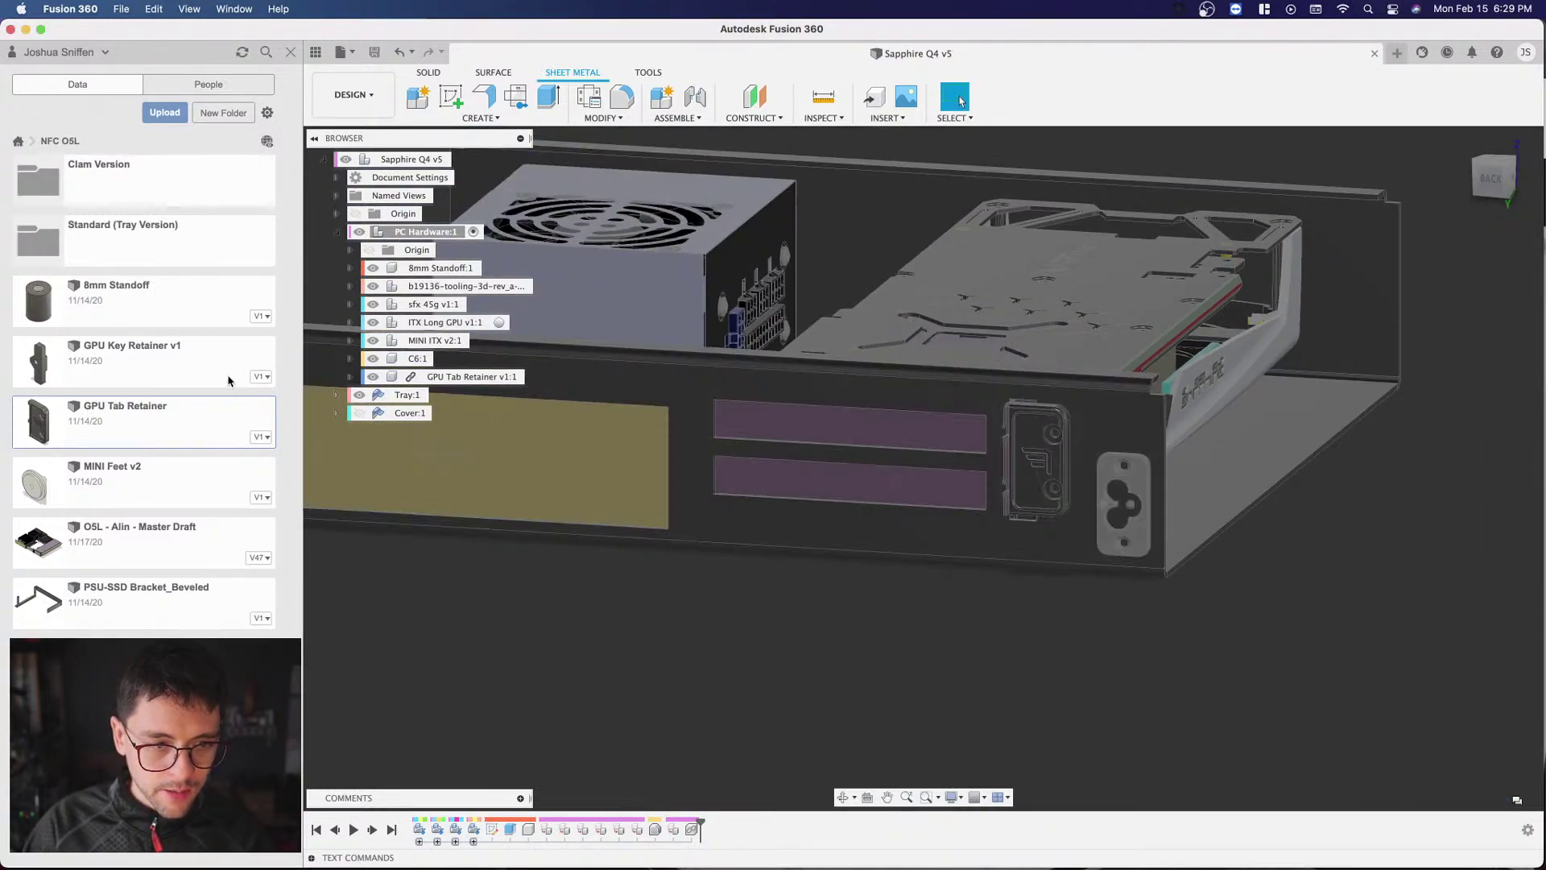
{"action": "right_click", "coordinate": [151, 359]}
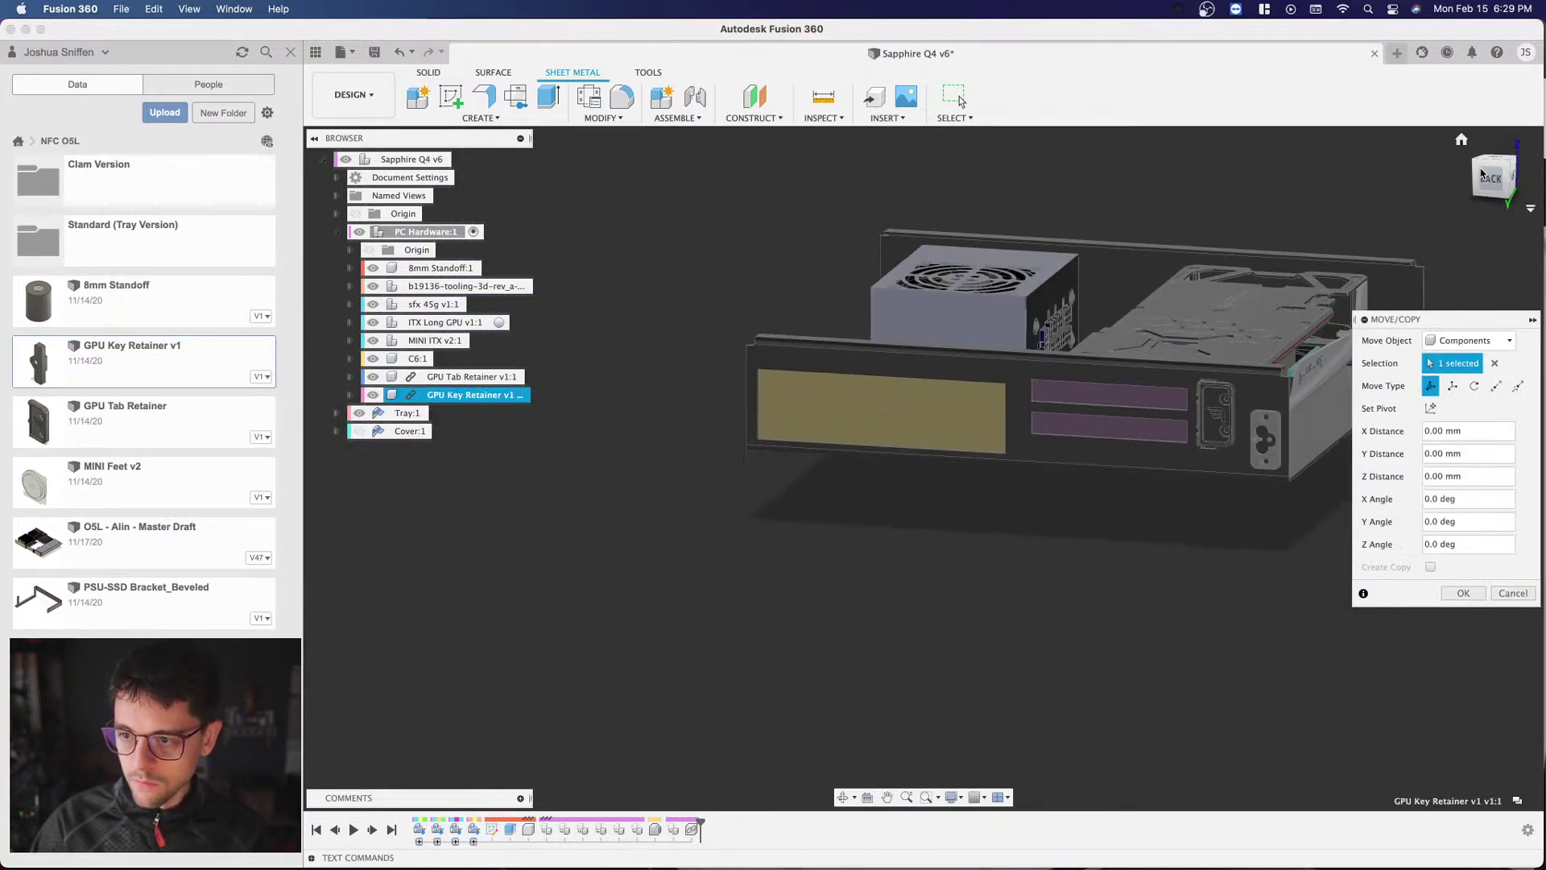
{"action": "scroll", "coordinate": [1119, 463], "scroll_direction": "up", "scroll_amount": 6}
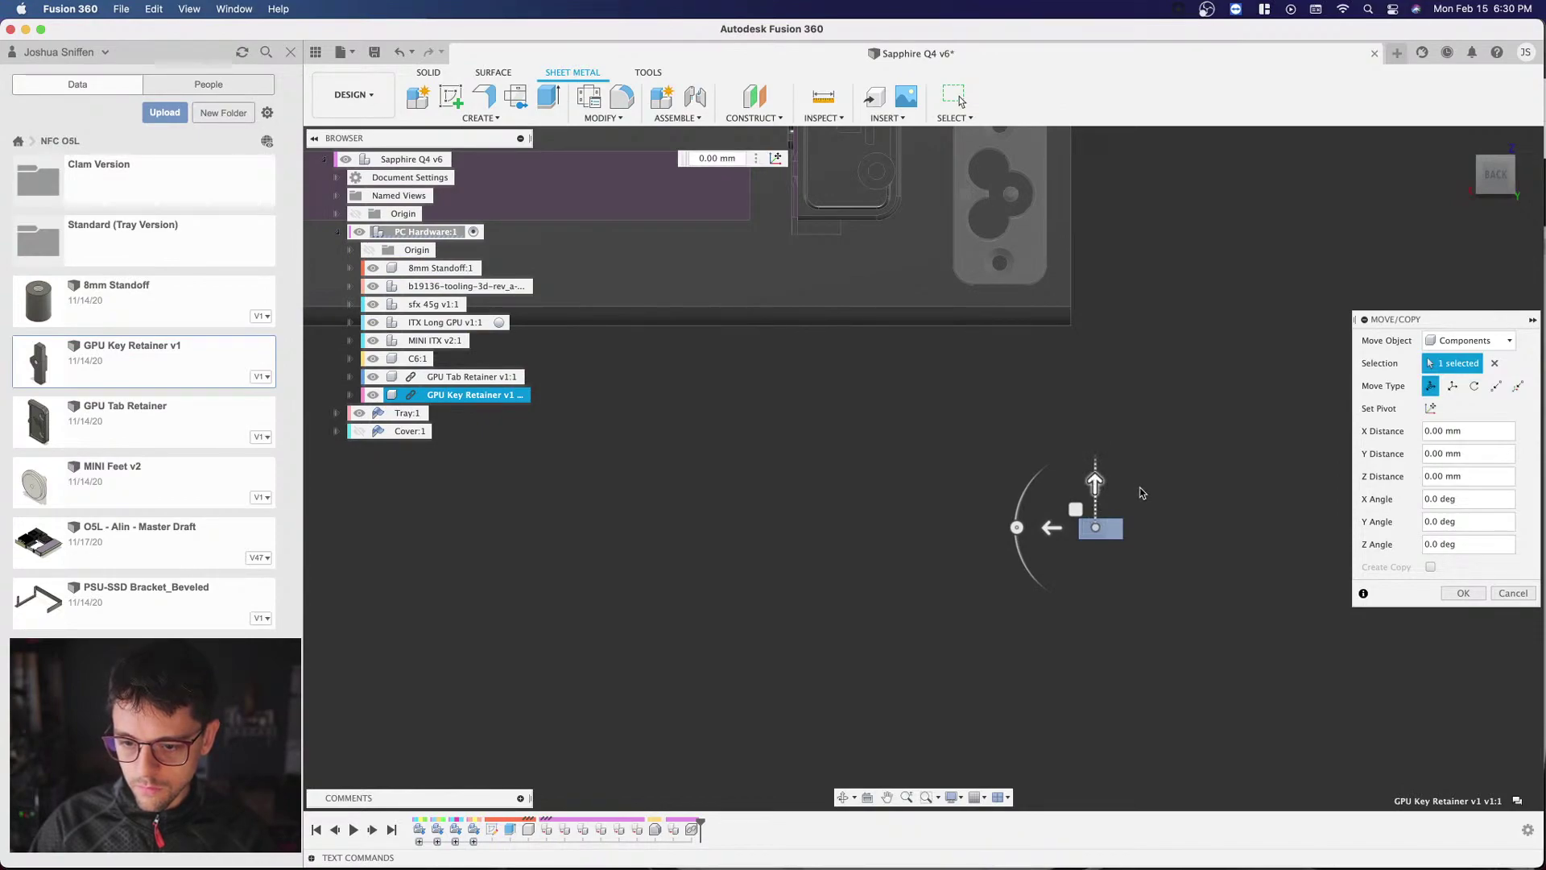
{"action": "type", "text": "-10"}
{"action": "key", "text": "Return"}
{"action": "key", "text": "ctrl+z"}
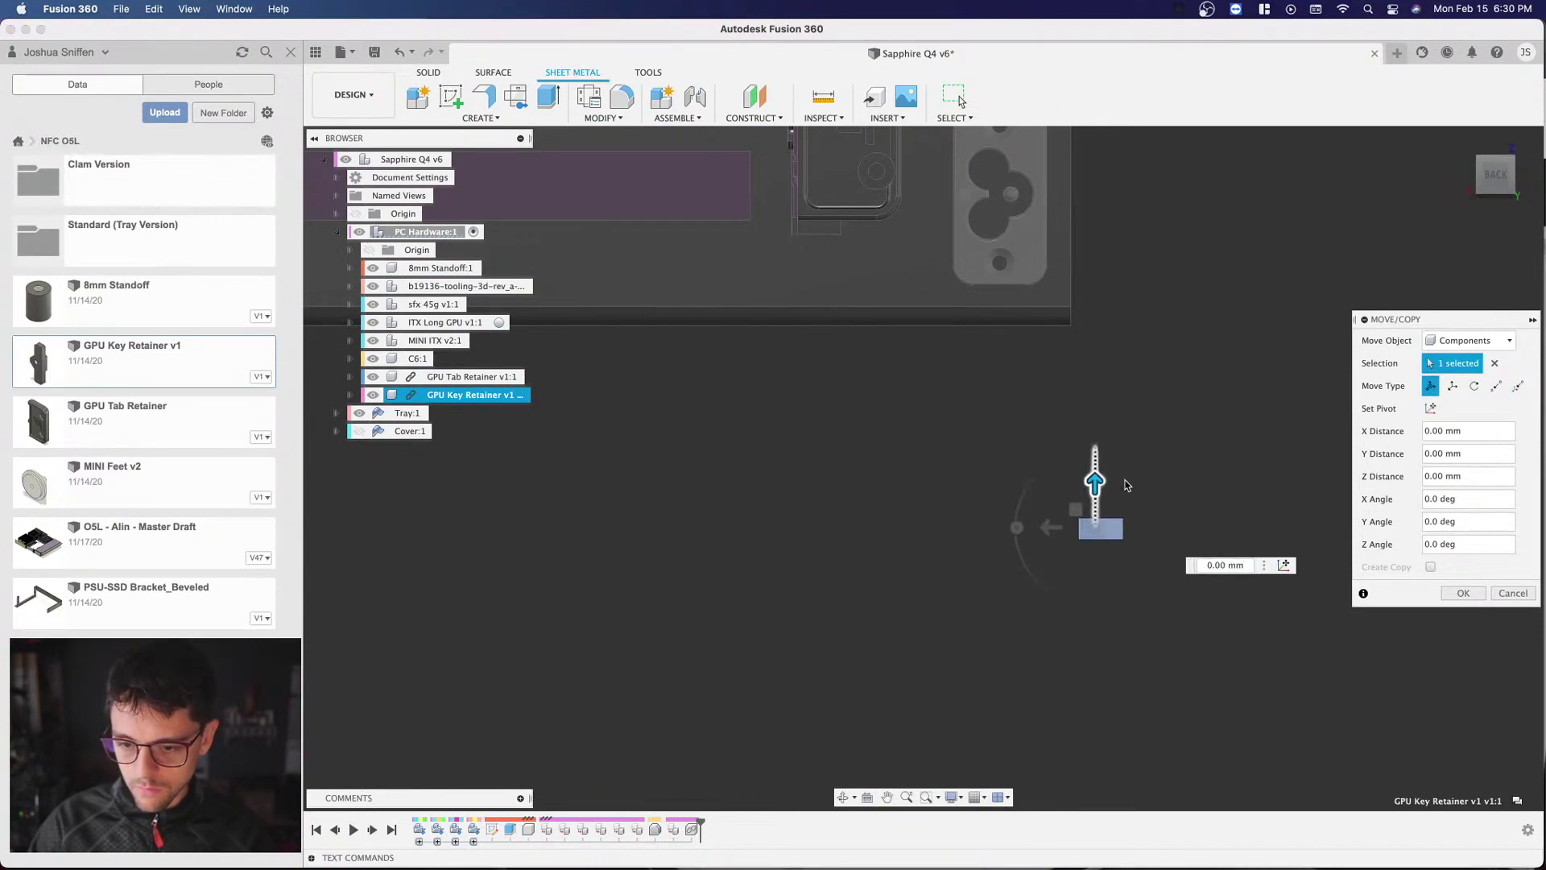
Step: Rotate the inserted GPU Key Retainer 270 degrees about the Y axis
{"action": "left_click", "coordinate": [1017, 527]}
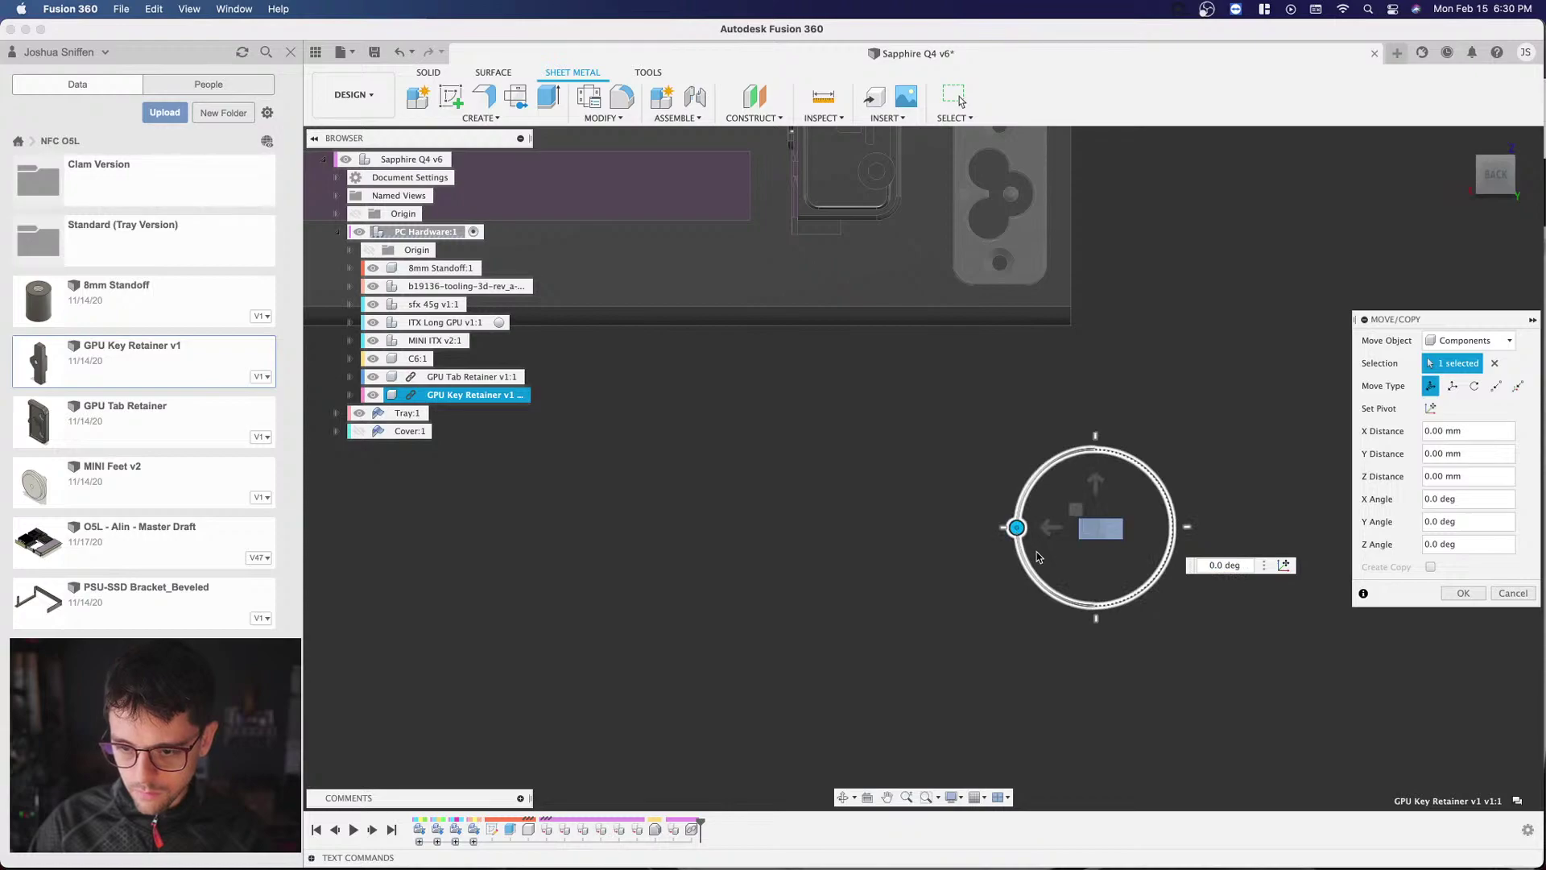
{"action": "type", "text": "270"}
{"action": "key", "text": "Return"}
Step: Rotate the GPU Key Retainer 90 degrees about the X axis
{"action": "left_click_drag", "start_coordinate": [1493, 176], "coordinate": [1479, 187]}
{"action": "left_click", "coordinate": [1479, 187]}
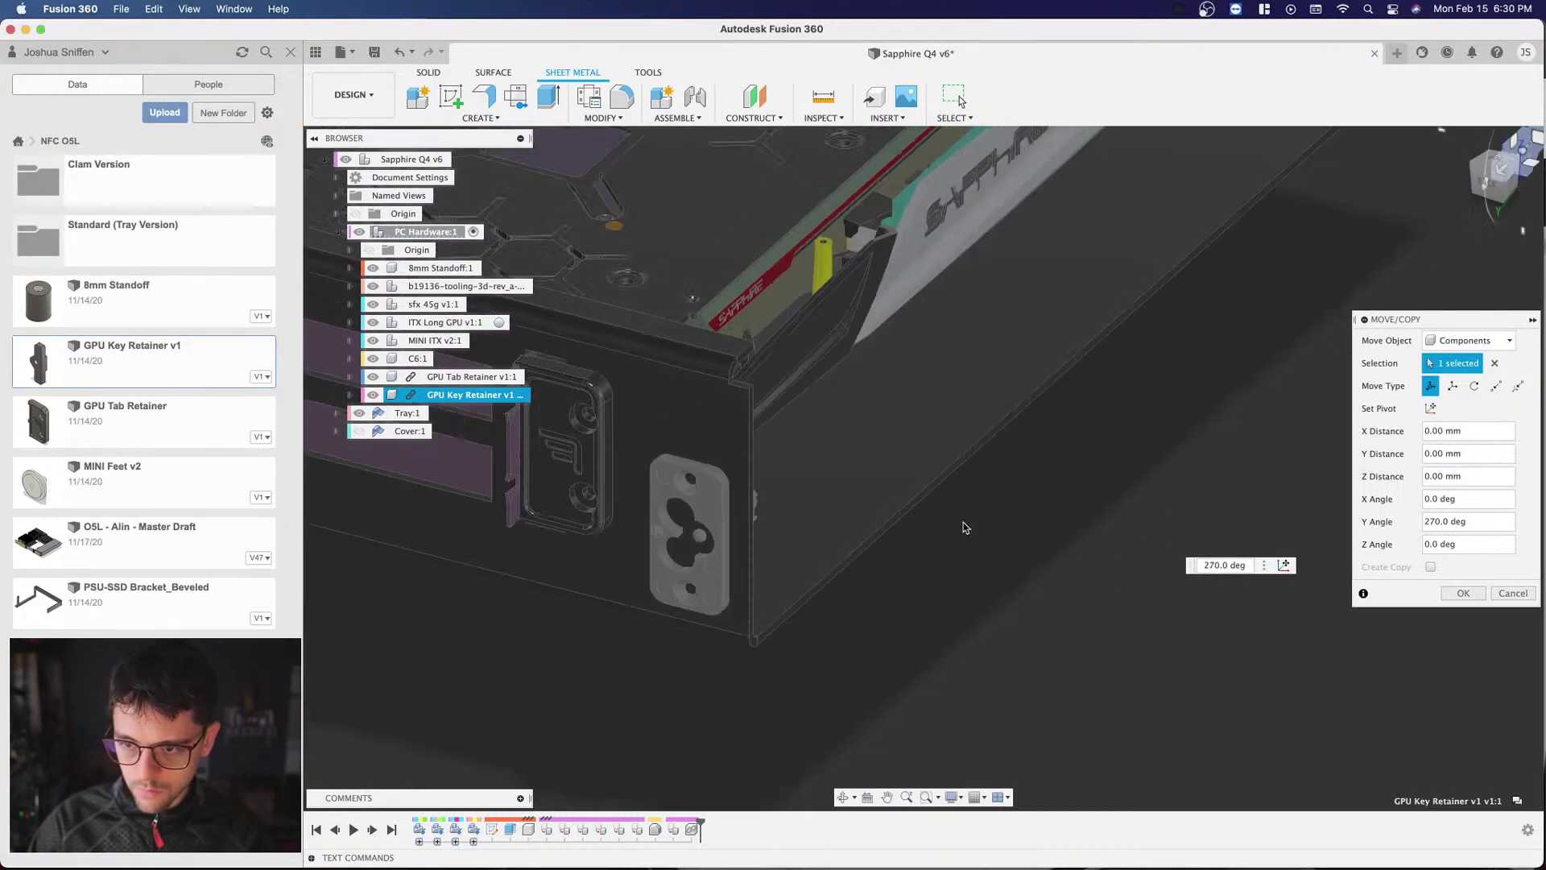
{"action": "left_click", "coordinate": [1490, 168]}
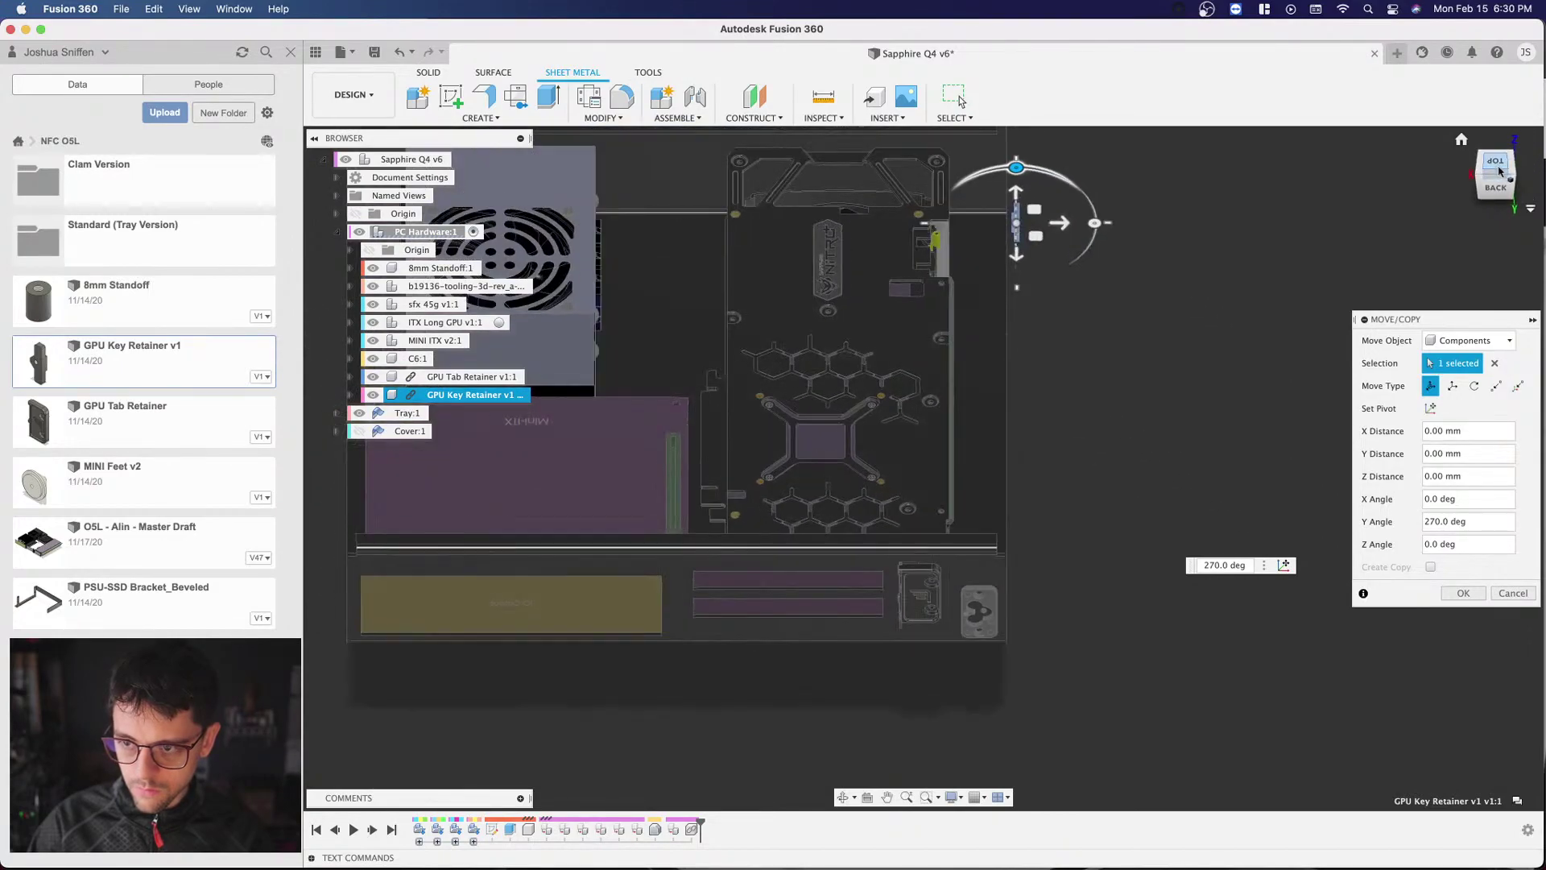
{"action": "scroll", "coordinate": [718, 301], "scroll_direction": "up", "scroll_amount": 4}
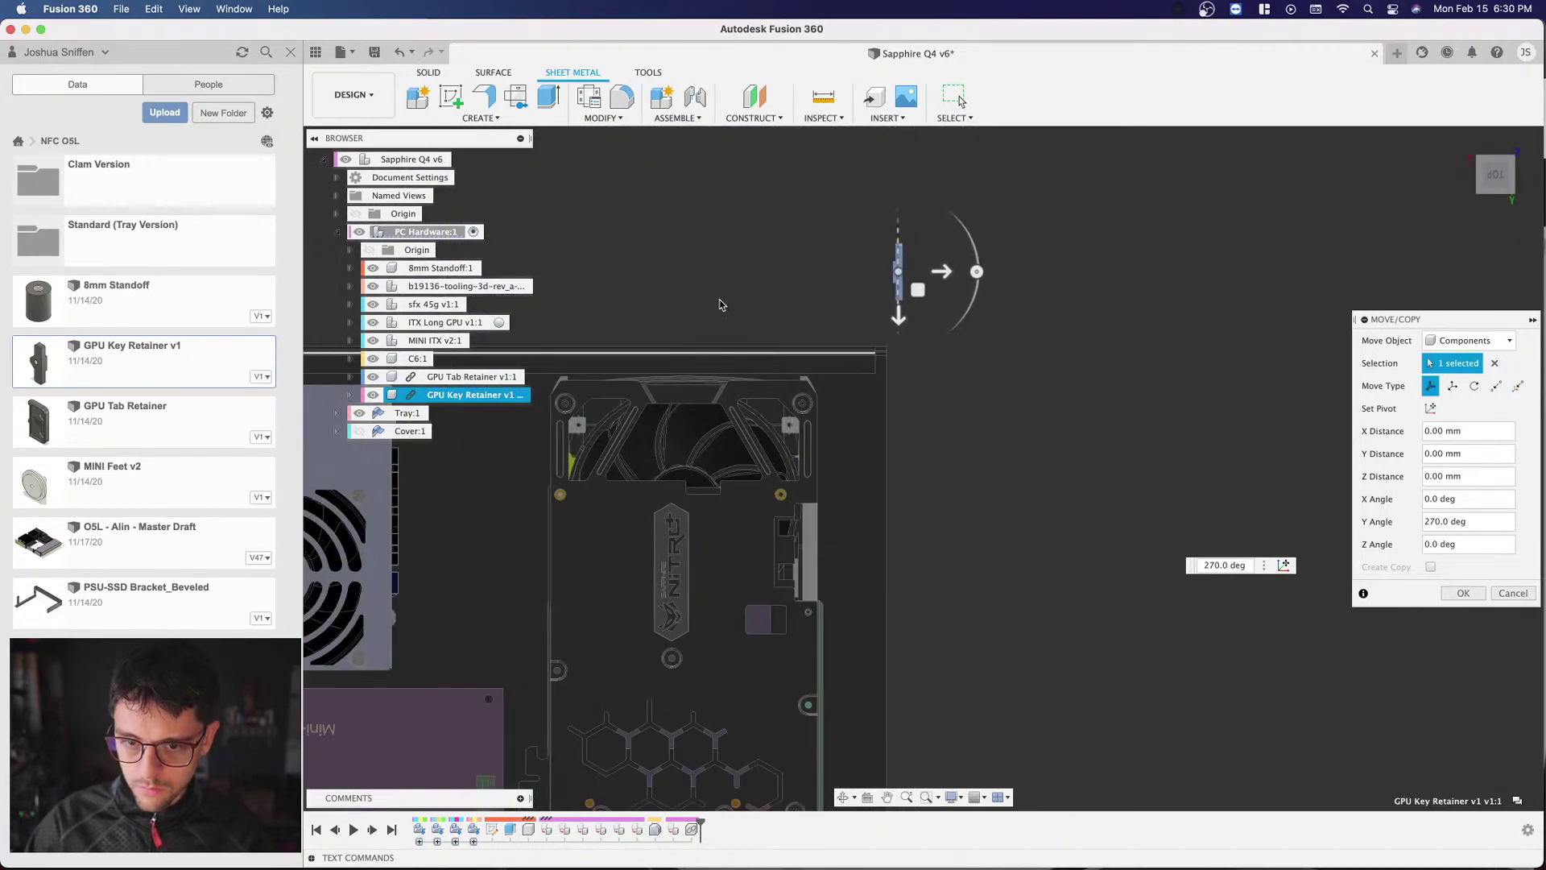
{"action": "left_click", "coordinate": [1085, 252]}
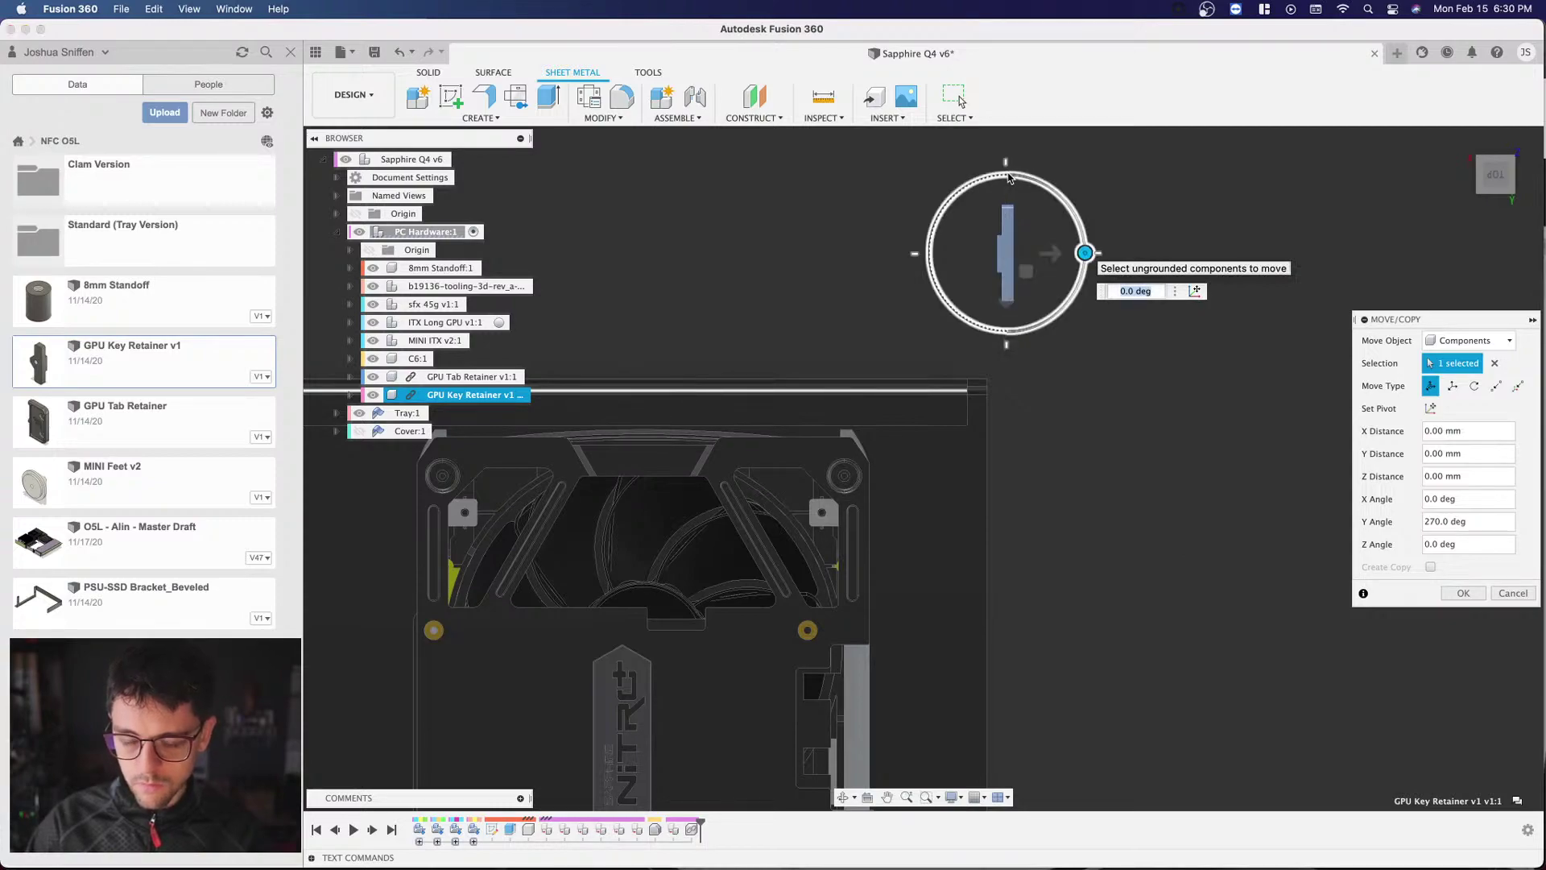
{"action": "left_click_drag", "start_coordinate": [1009, 178], "coordinate": [1011, 177]}
{"action": "left_click_drag", "start_coordinate": [1011, 176], "coordinate": [1004, 174]}
{"action": "middle_click_drag", "start_coordinate": [1441, 181], "coordinate": [1369, 188], "text": "shift"}
{"action": "left_click", "coordinate": [1493, 184]}
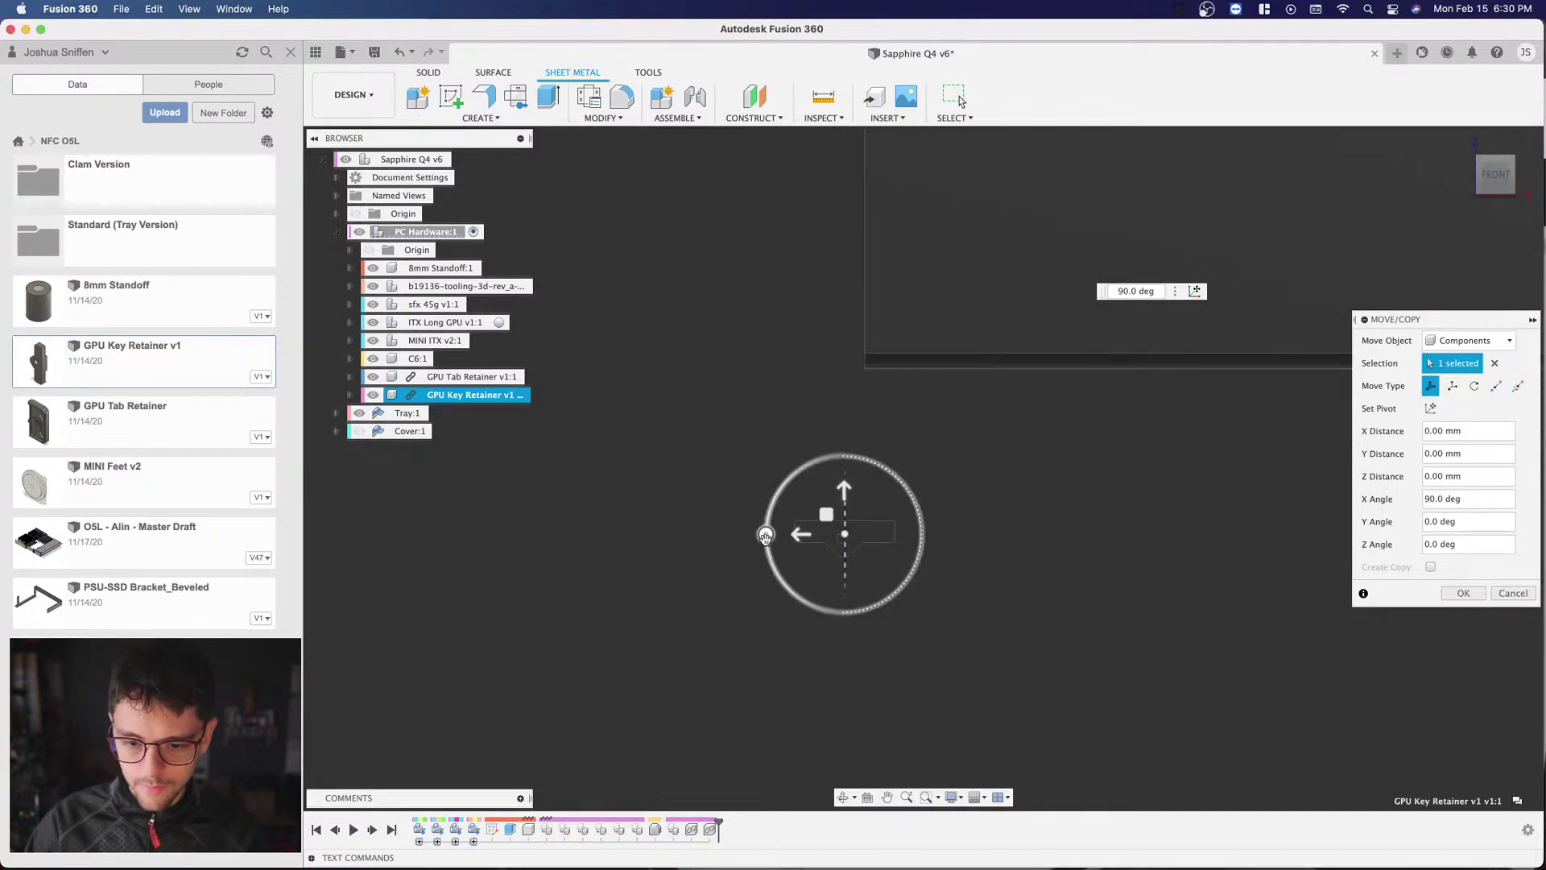
Step: Rotate the GPU Key Retainer 270 degrees about the Z axis
{"action": "left_click", "coordinate": [844, 458]}
{"action": "left_click_drag", "start_coordinate": [846, 449], "coordinate": [847, 451]}
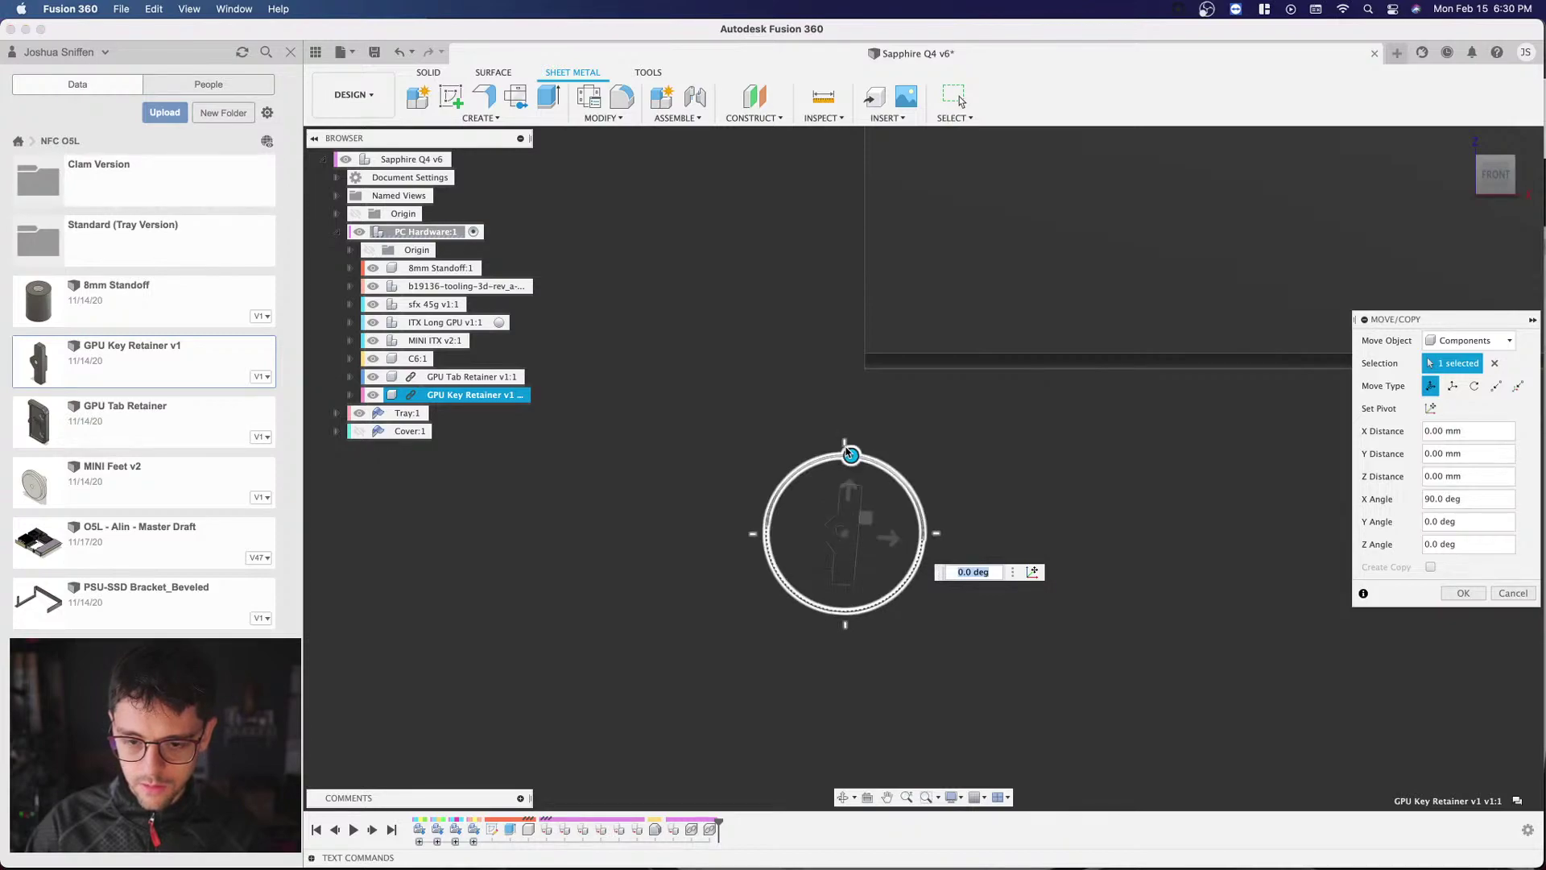
{"action": "type", "text": "270"}
{"action": "key", "text": "Return"}
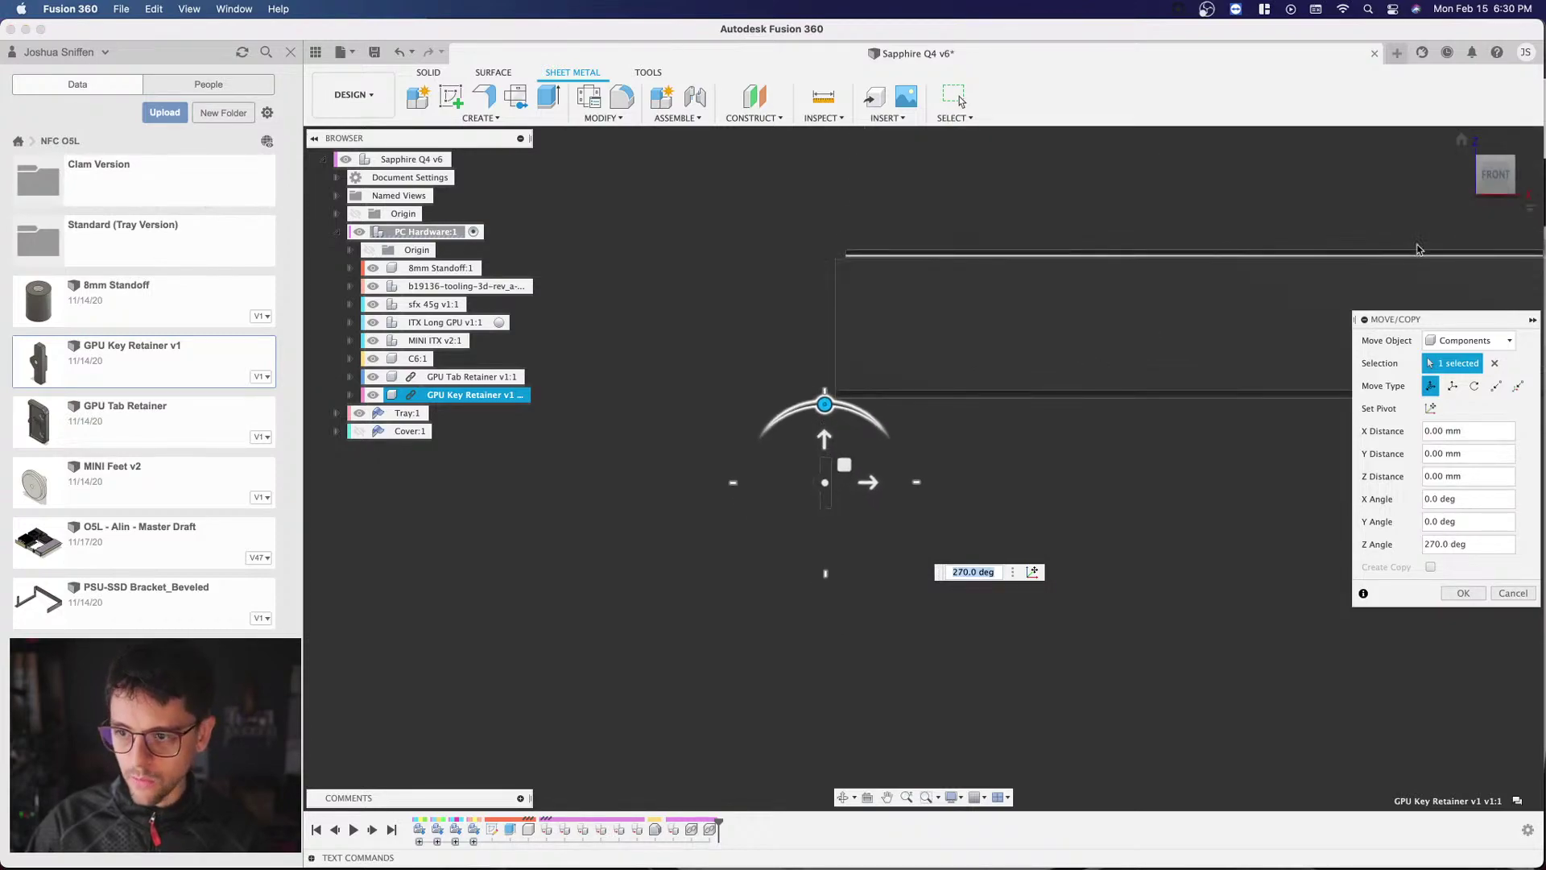
Step: Move the GPU Key Retainer freely to just outside the back panel, about 67 mm in X, 72 mm in Y and -397 mm in Z
{"action": "left_click_drag", "start_coordinate": [1486, 183], "coordinate": [706, 452]}
{"action": "scroll", "coordinate": [706, 453], "scroll_direction": "down", "scroll_amount": 5}
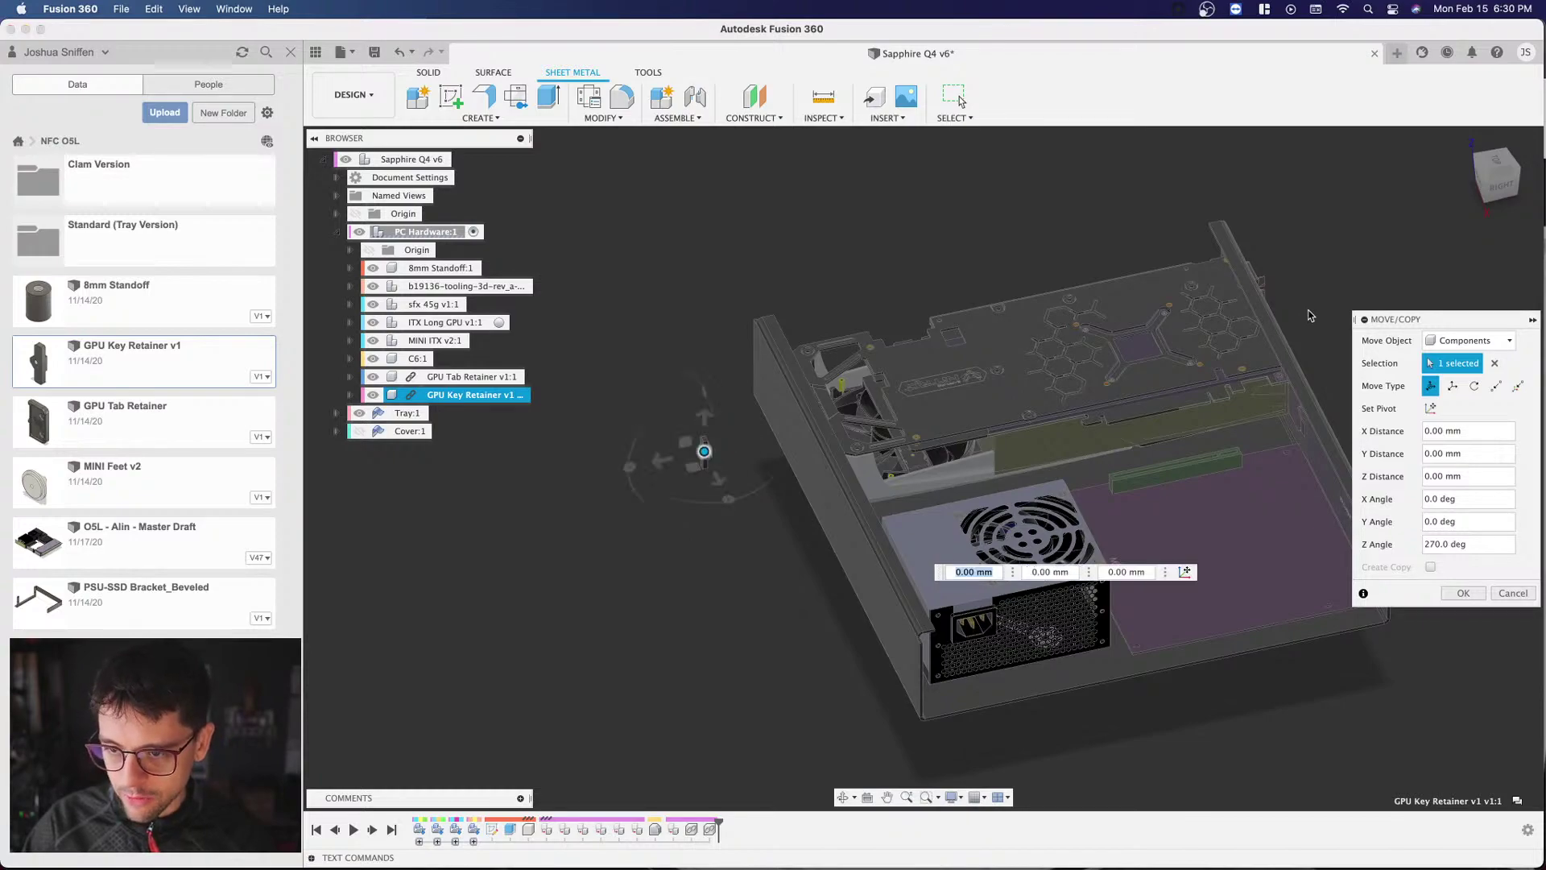
{"action": "scroll", "coordinate": [1245, 304], "scroll_direction": "down", "scroll_amount": 5}
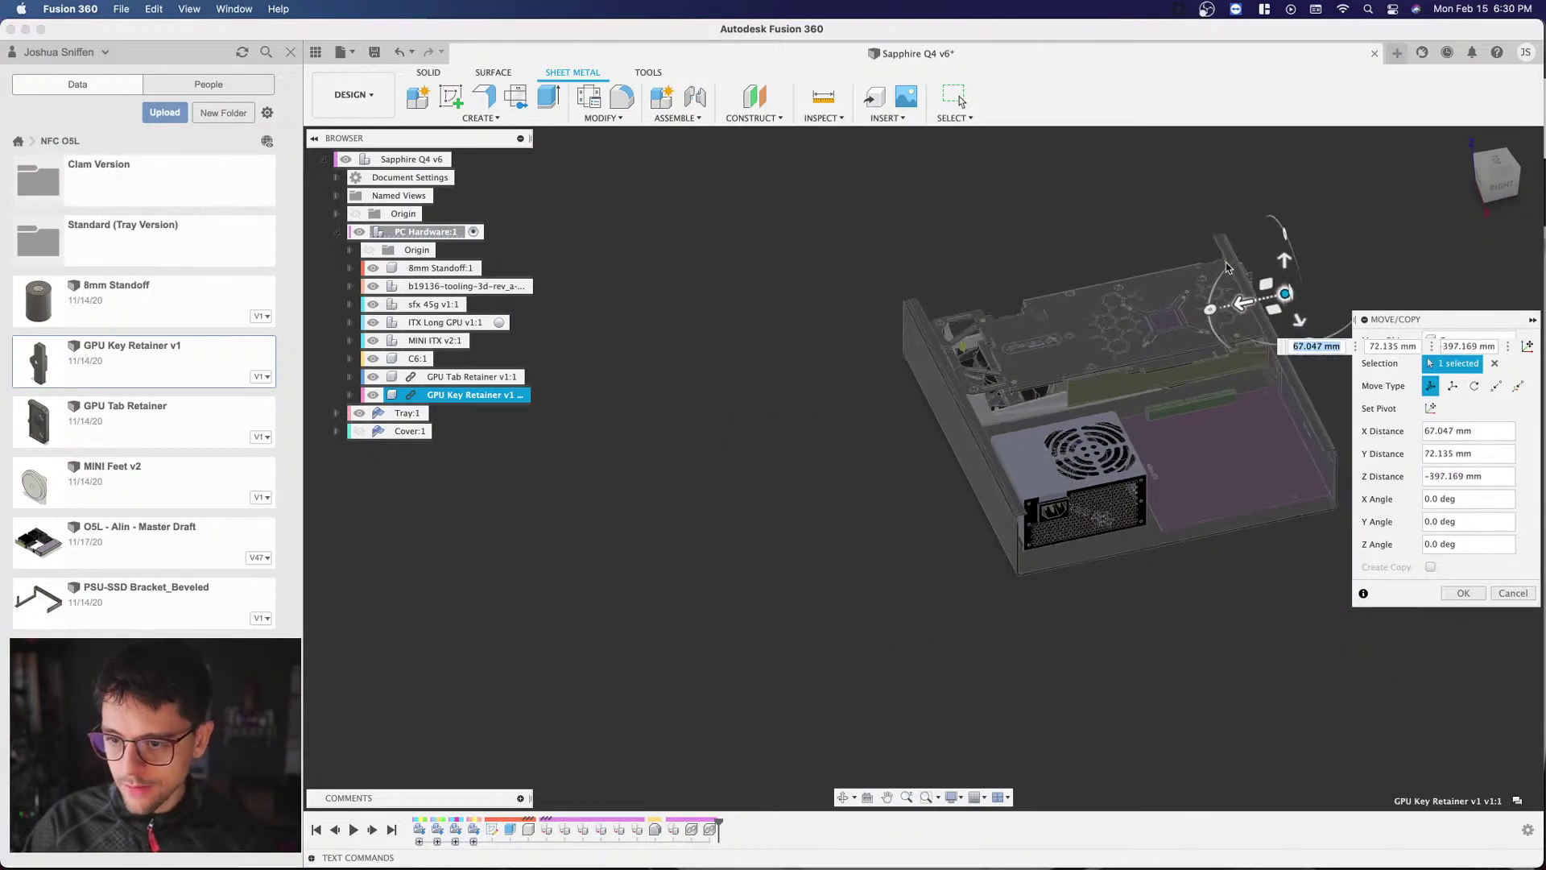
Step: Bring the GPU Key Retainer in to the tray's back wall, at about 52 mm Y distance and -352 mm Z distance
{"action": "left_click_drag", "start_coordinate": [1499, 196], "coordinate": [1493, 187]}
{"action": "scroll", "coordinate": [1224, 430], "scroll_direction": "up", "scroll_amount": 10}
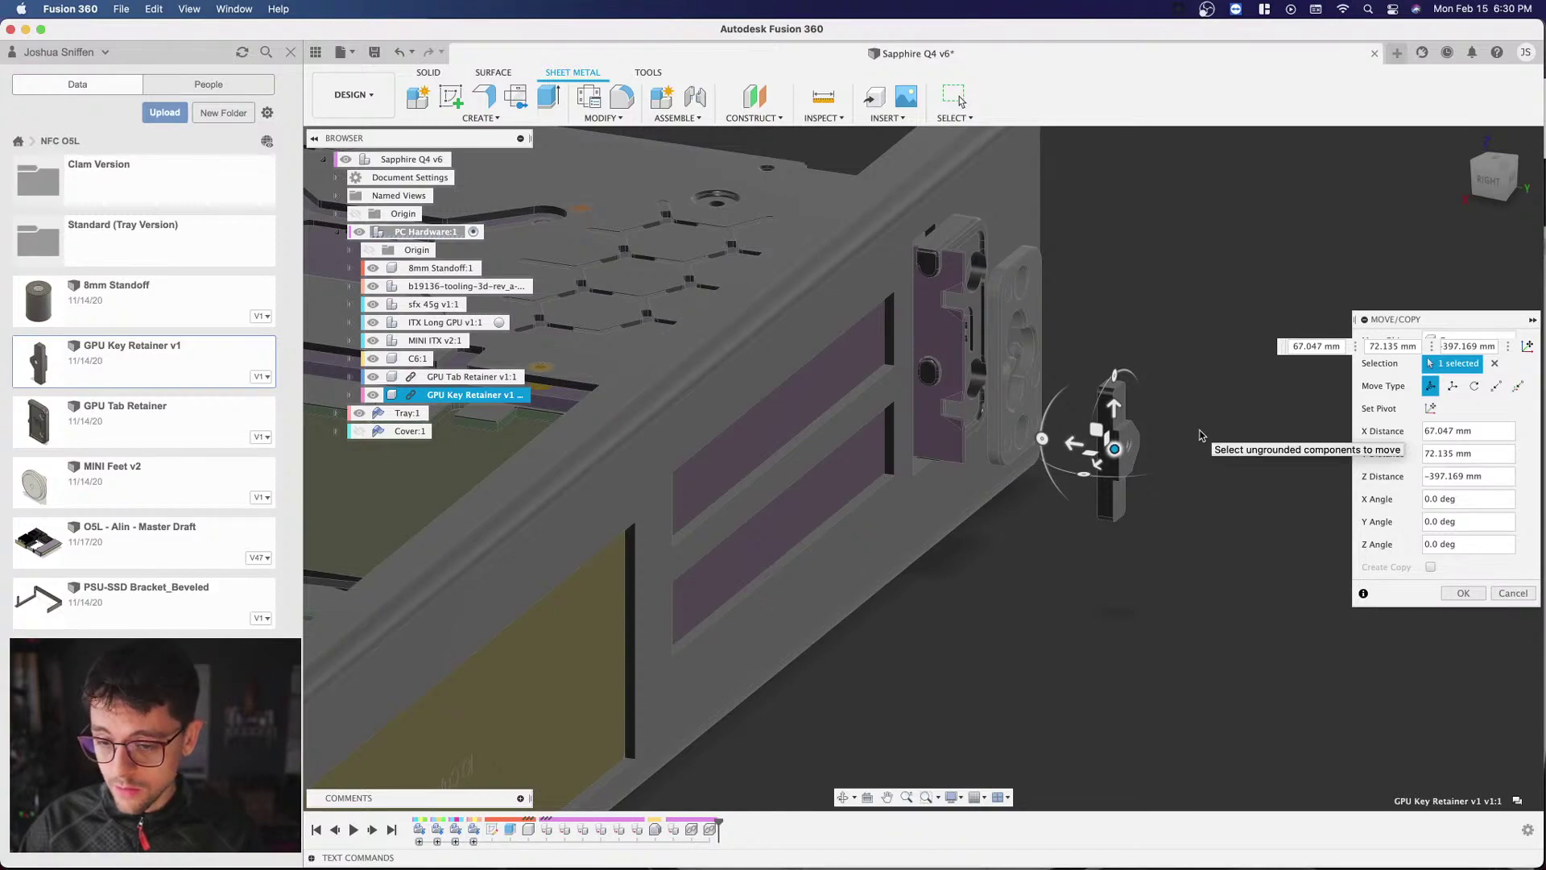
{"action": "scroll", "coordinate": [1197, 445], "scroll_direction": "down", "scroll_amount": 5}
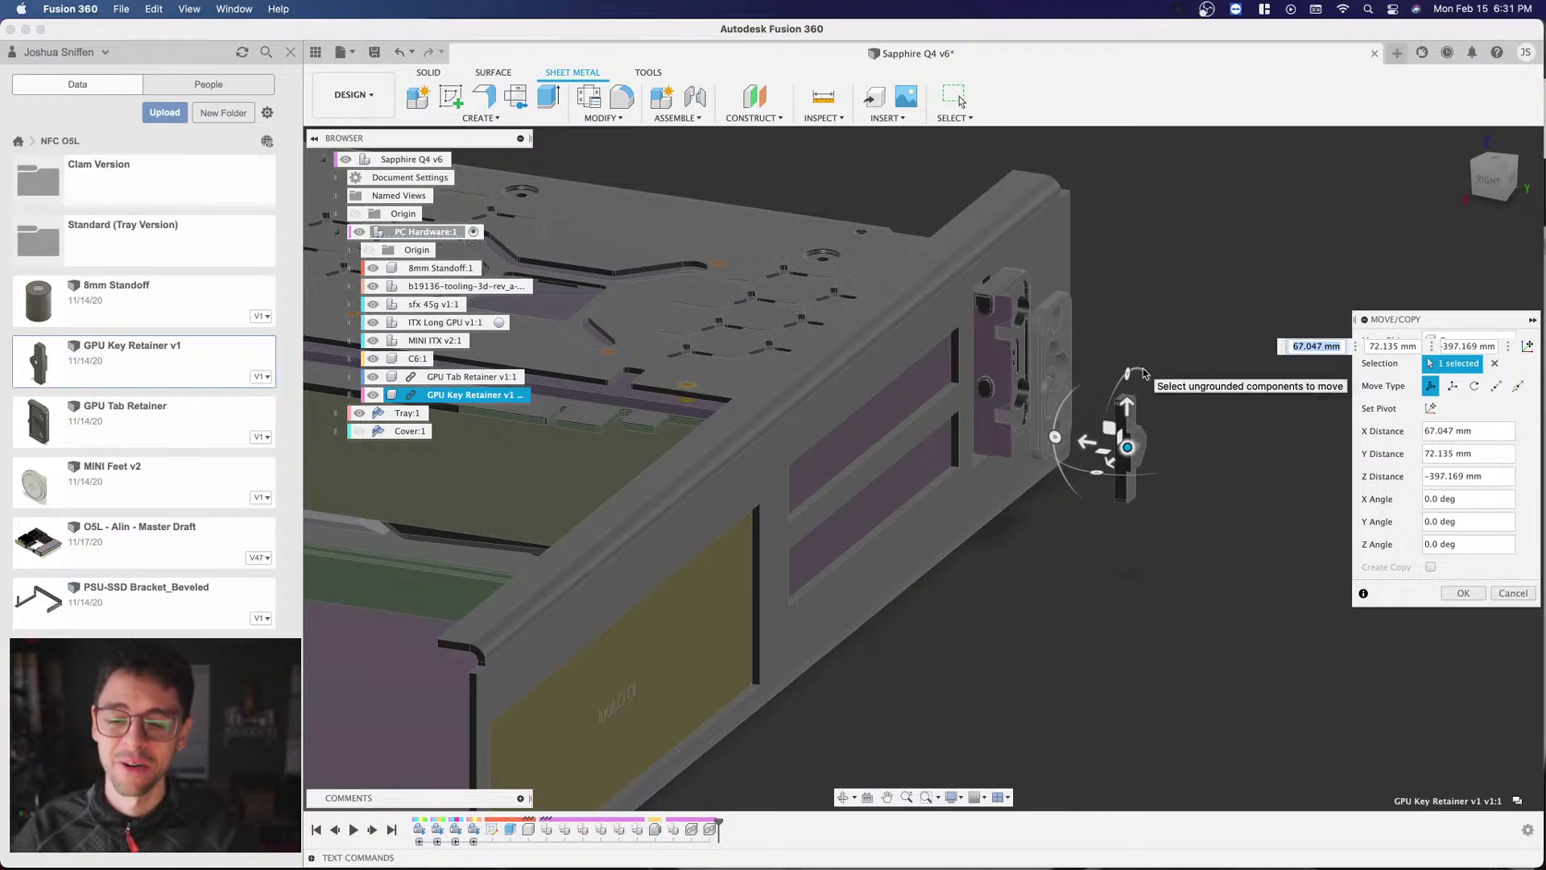
{"action": "scroll", "coordinate": [1253, 370], "scroll_direction": "down", "scroll_amount": 2}
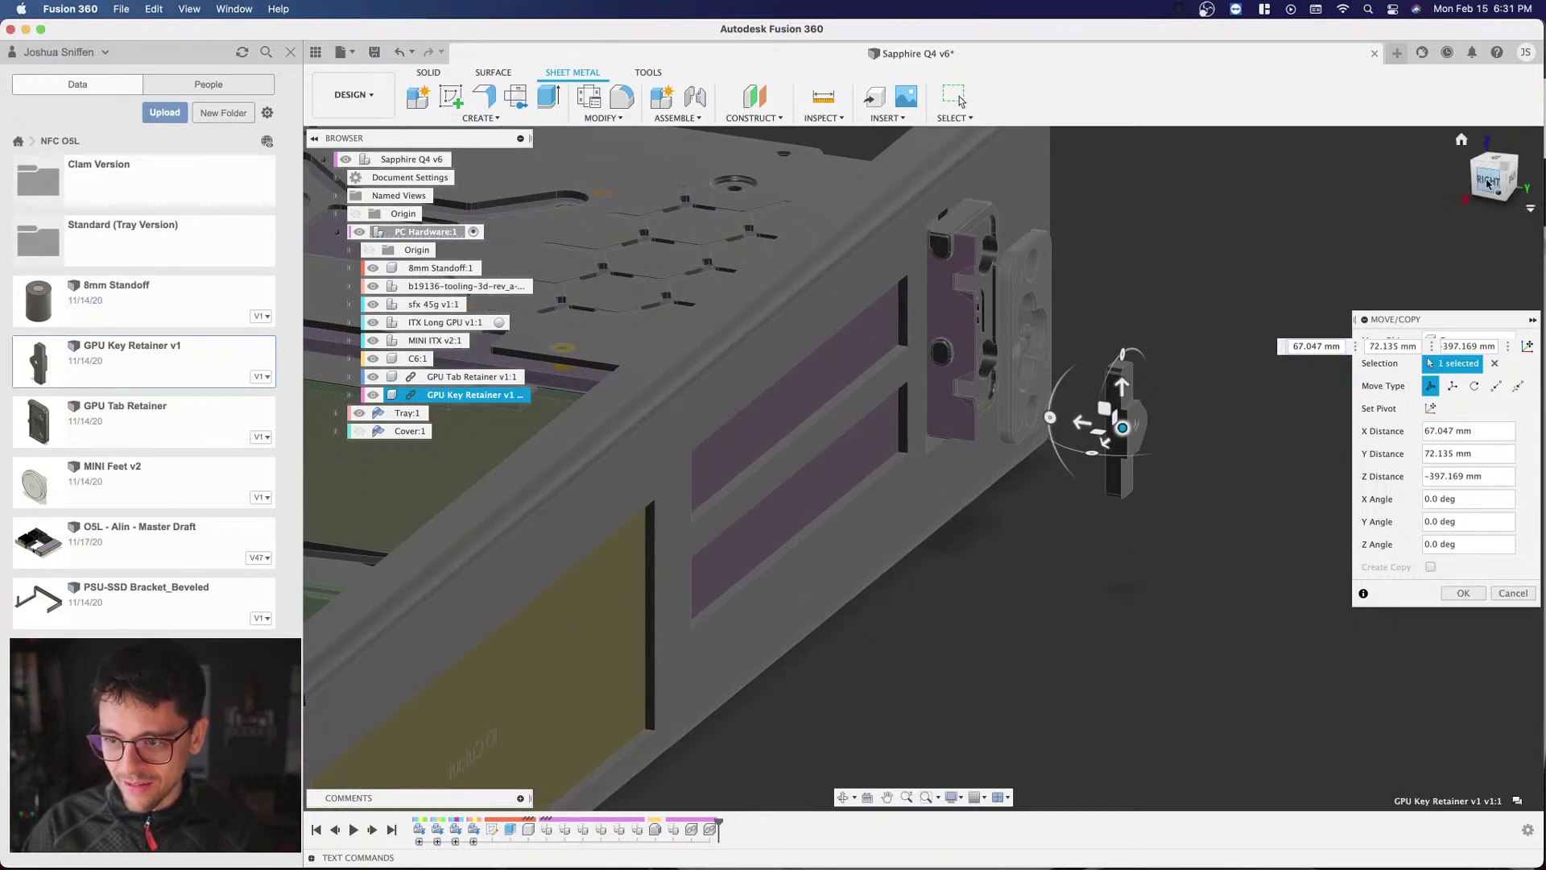
{"action": "scroll", "coordinate": [1133, 352], "scroll_direction": "up", "scroll_amount": 5}
{"action": "scroll", "coordinate": [1047, 403], "scroll_direction": "down", "scroll_amount": 3}
{"action": "scroll", "coordinate": [1183, 322], "scroll_direction": "up", "scroll_amount": 5}
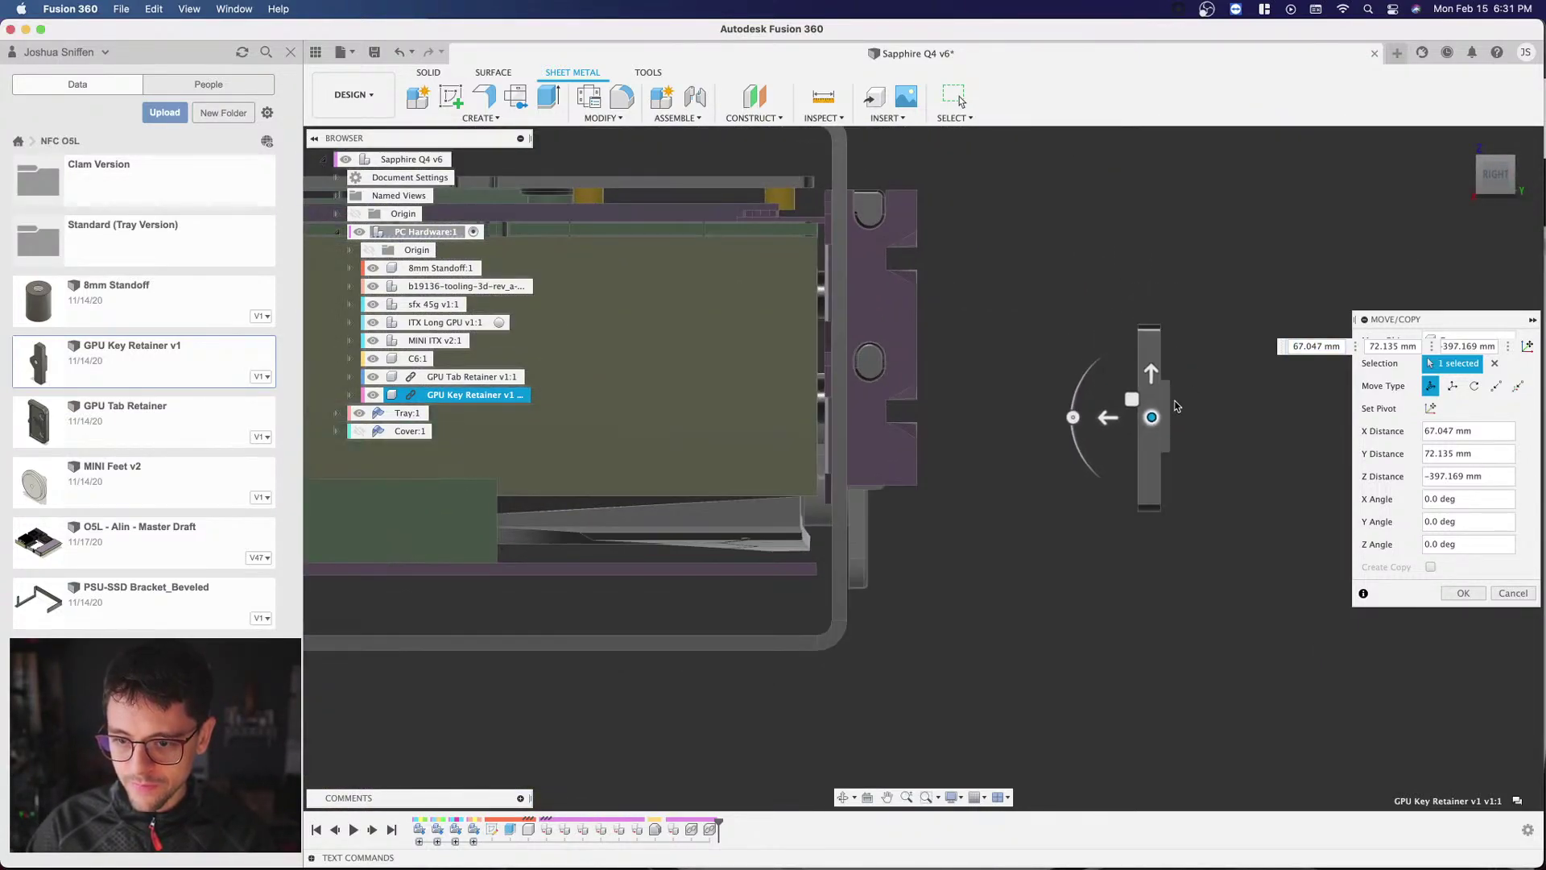
{"action": "left_click_drag", "start_coordinate": [1151, 417], "coordinate": [818, 711]}
{"action": "scroll", "coordinate": [813, 338], "scroll_direction": "up", "scroll_amount": 3}
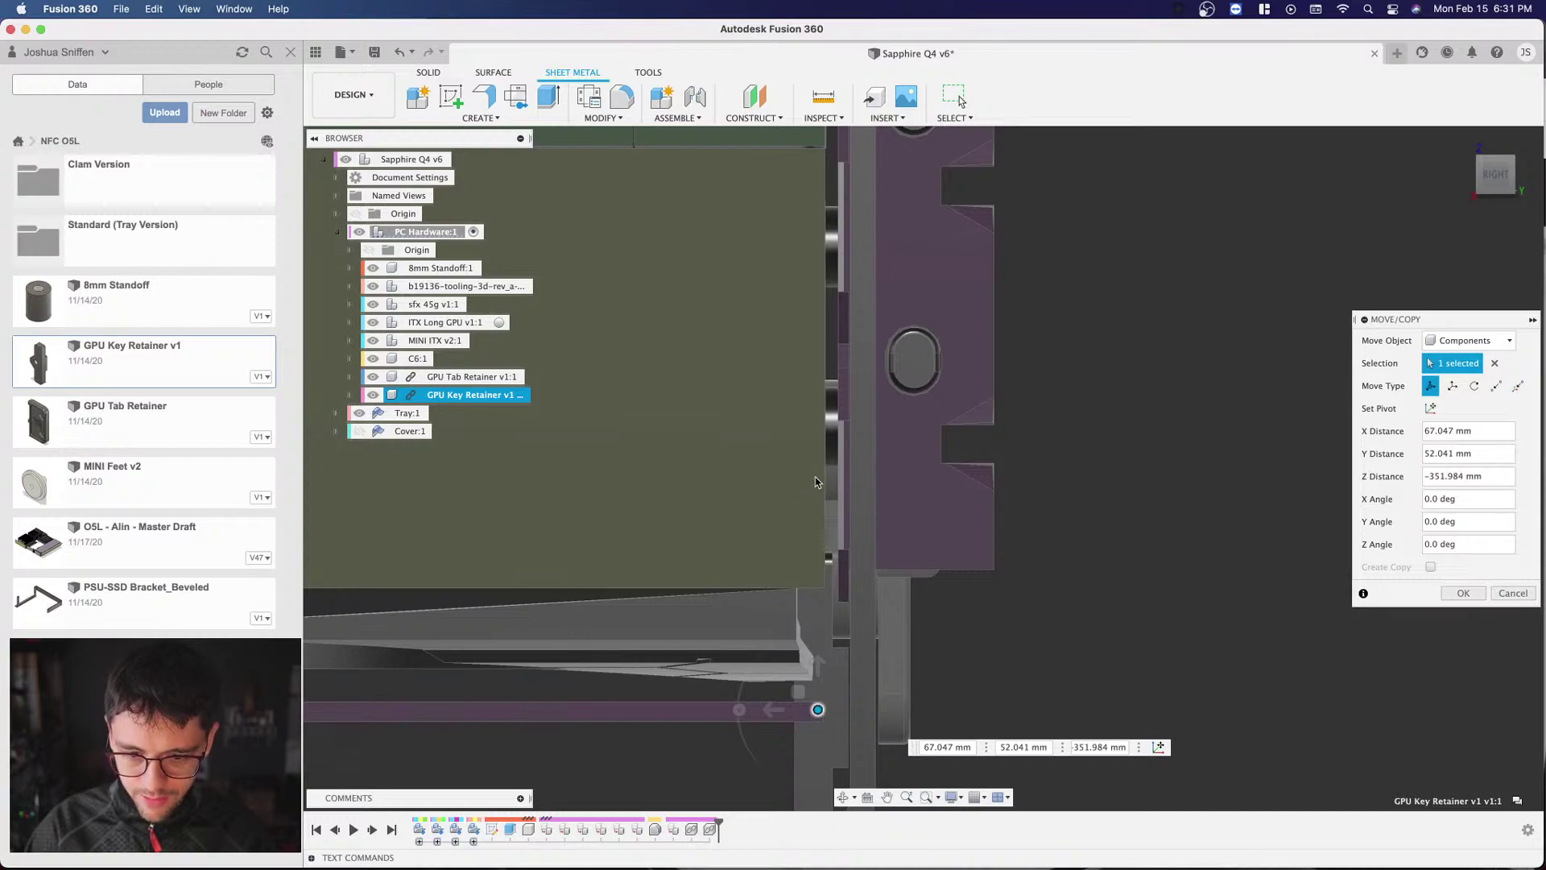
{"action": "scroll", "coordinate": [871, 459], "scroll_direction": "down", "scroll_amount": 4}
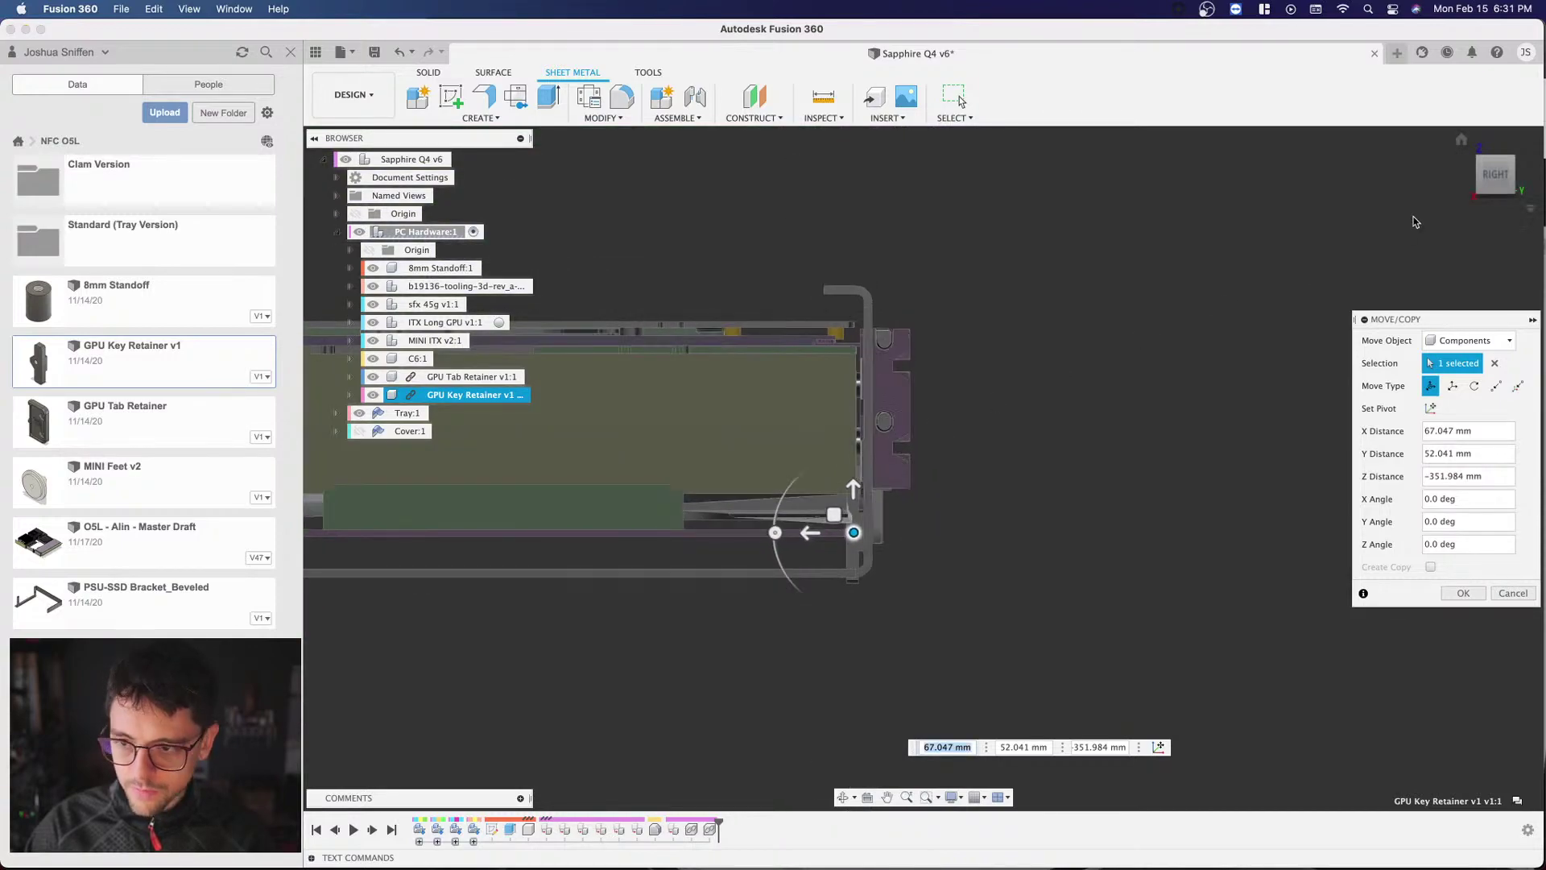
Step: Move the GPU Key Retainer 110 mm along X to the inner side of the GPU bracket, beside the IO cutout
{"action": "left_click_drag", "start_coordinate": [1494, 173], "coordinate": [1499, 187]}
{"action": "left_click", "coordinate": [1478, 173]}
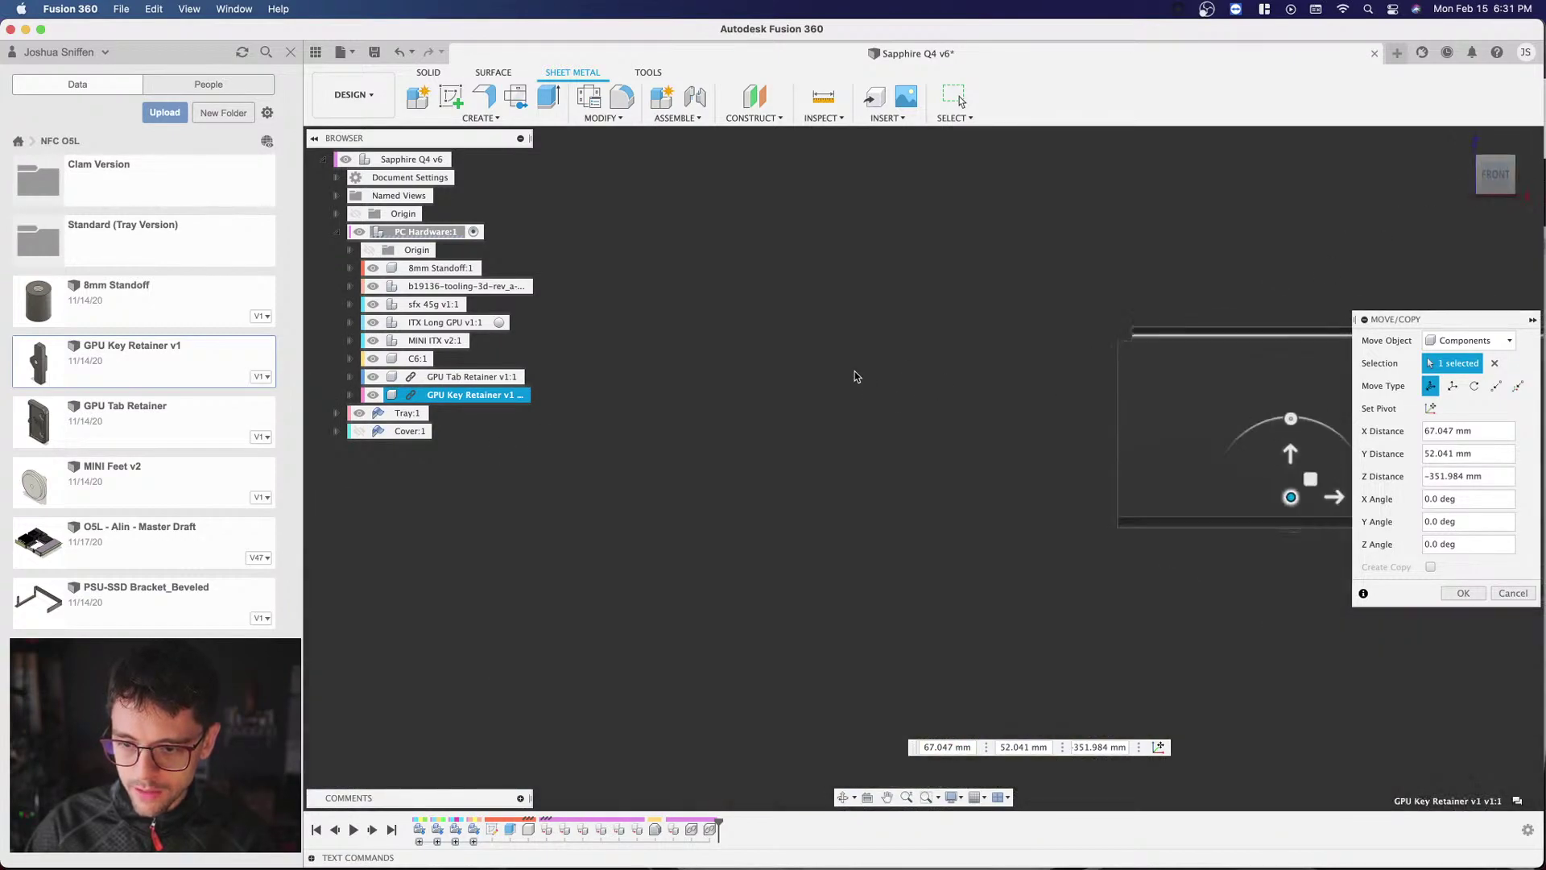
{"action": "left_click", "coordinate": [1507, 151]}
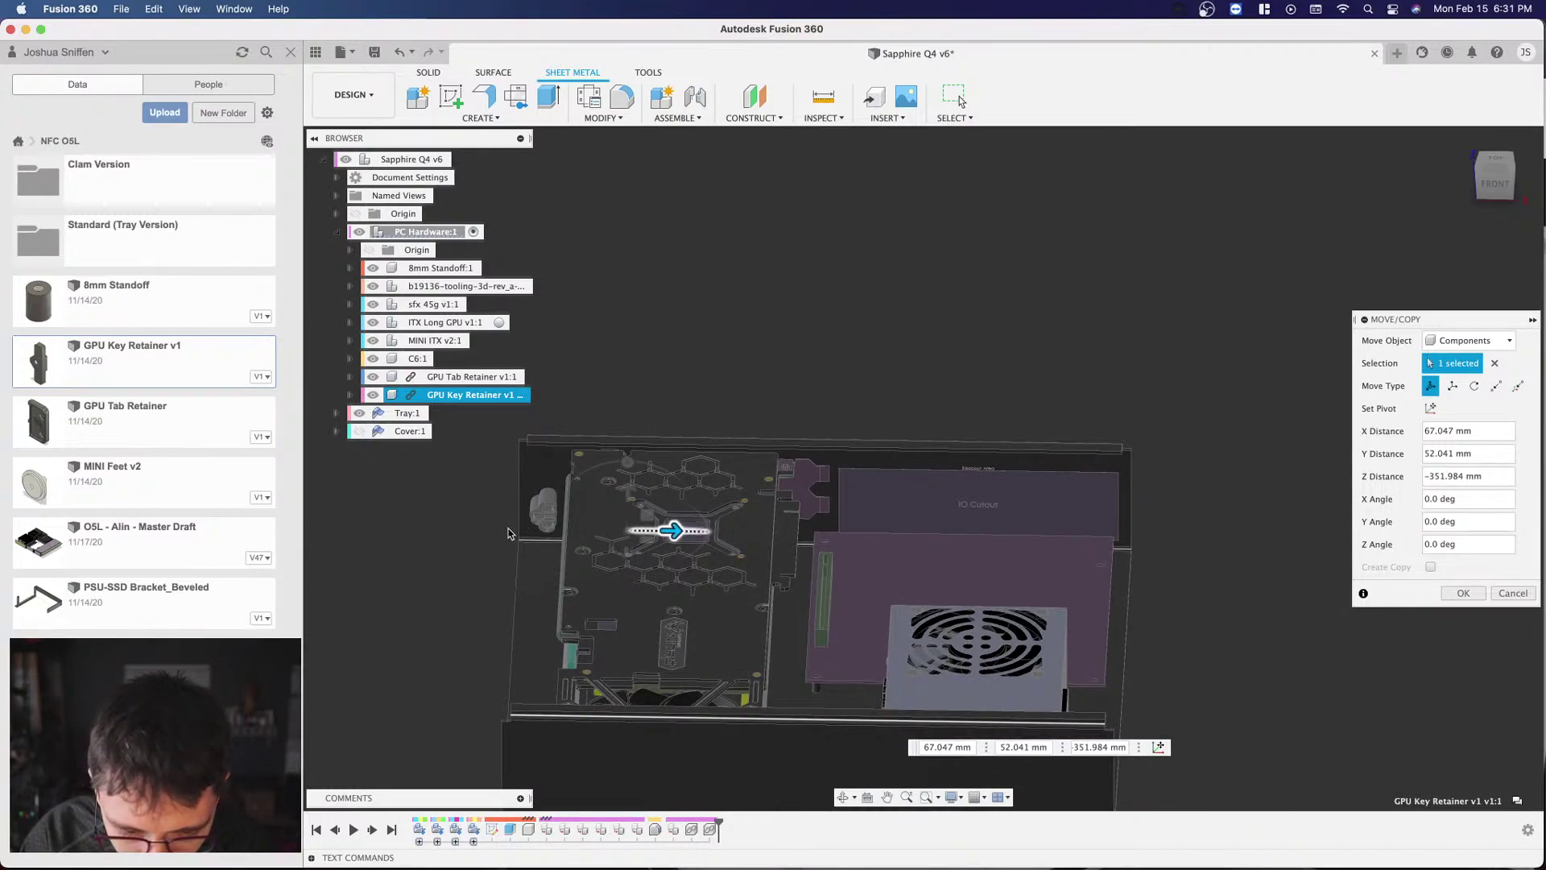
{"action": "key", "text": "Tab"}
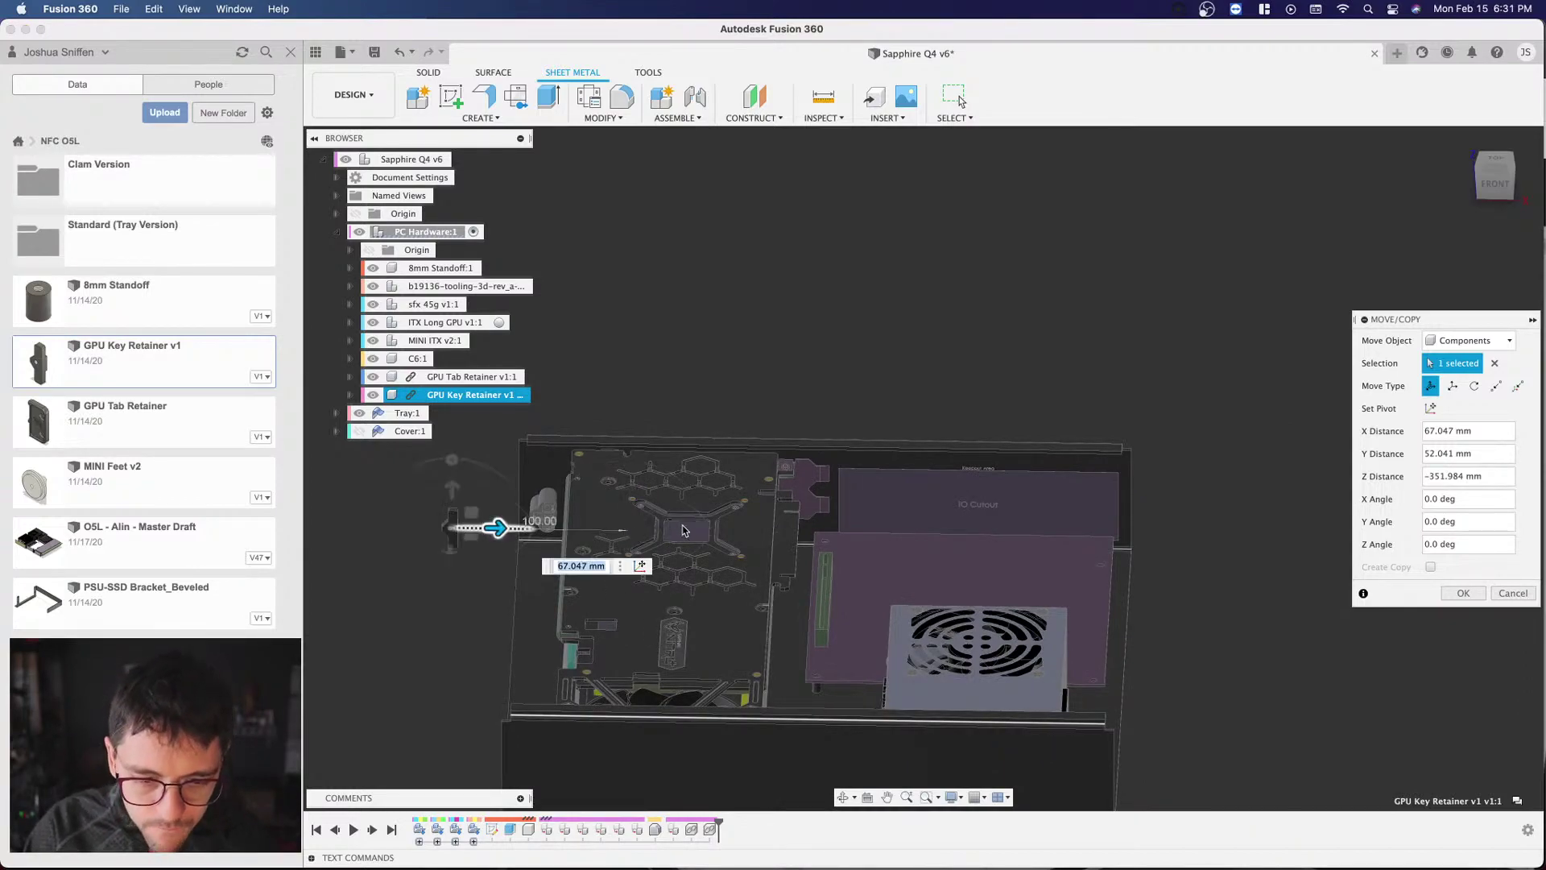
{"action": "left_click_drag", "start_coordinate": [810, 527], "coordinate": [836, 556]}
Step: Raise the GPU Key Retainer 26 mm in Y toward the notch of the GPU bracket, and finish the move
{"action": "scroll", "coordinate": [859, 533], "scroll_direction": "up", "scroll_amount": 5}
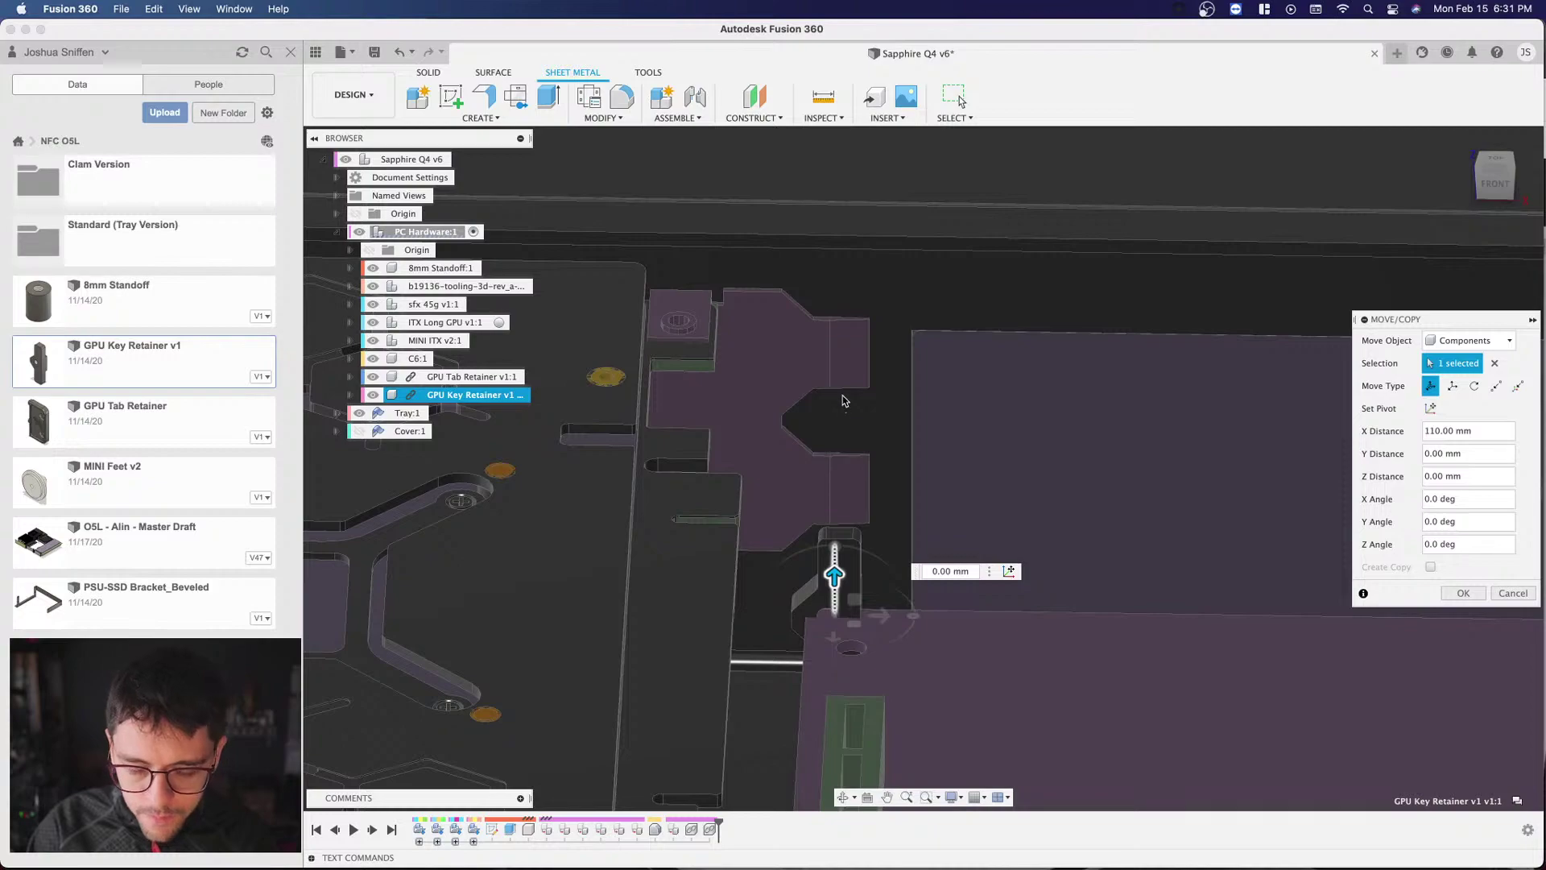
{"action": "left_click_drag", "start_coordinate": [843, 399], "coordinate": [845, 400]}
{"action": "scroll", "coordinate": [845, 400], "scroll_direction": "down", "scroll_amount": 3}
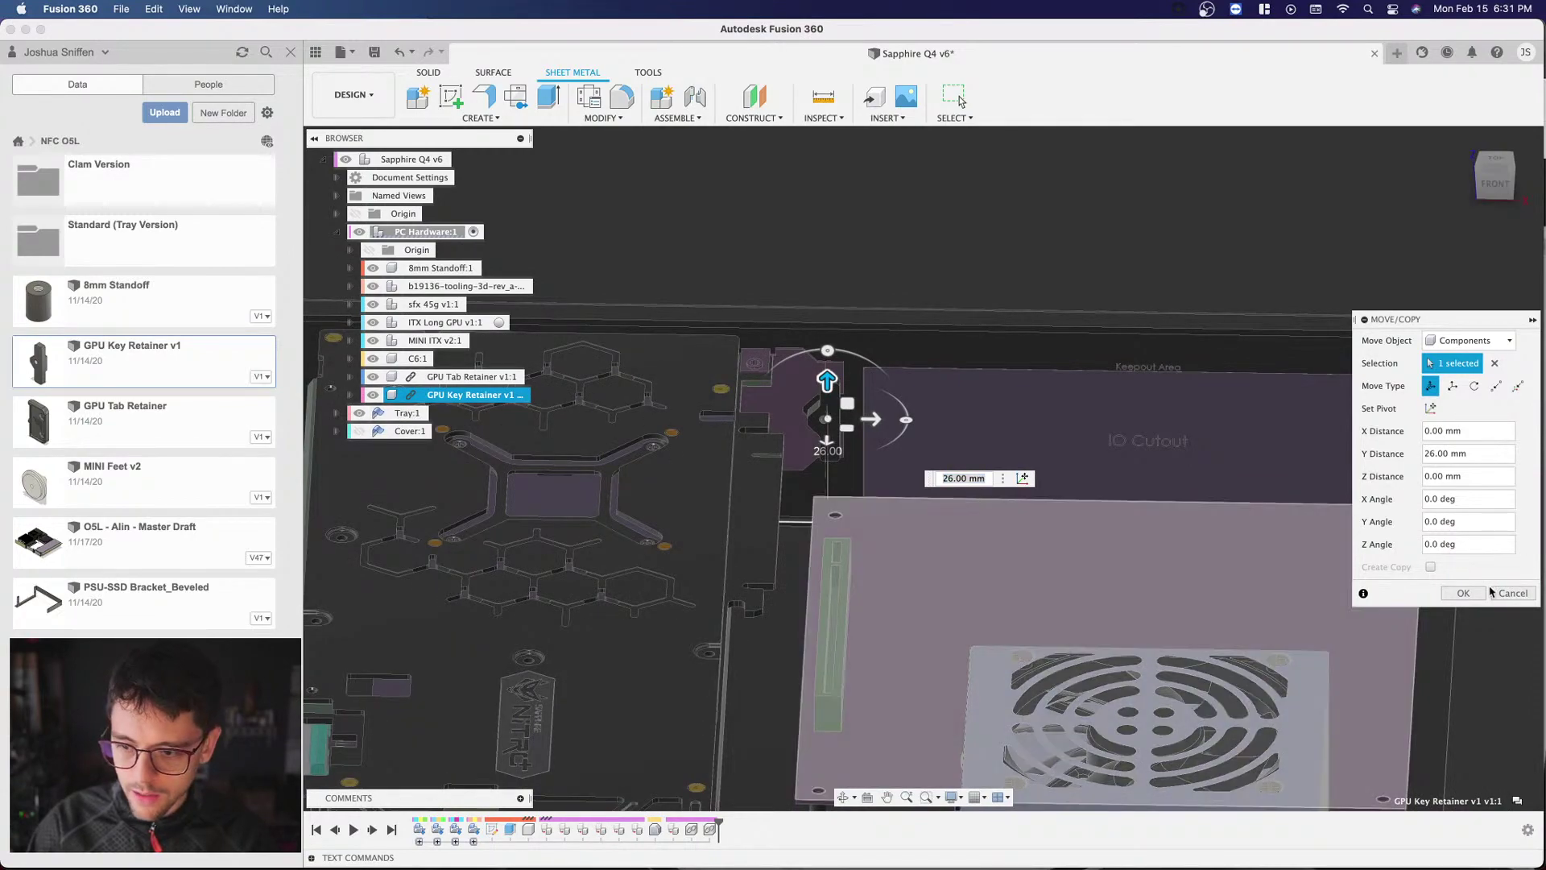
{"action": "key", "text": "Return"}
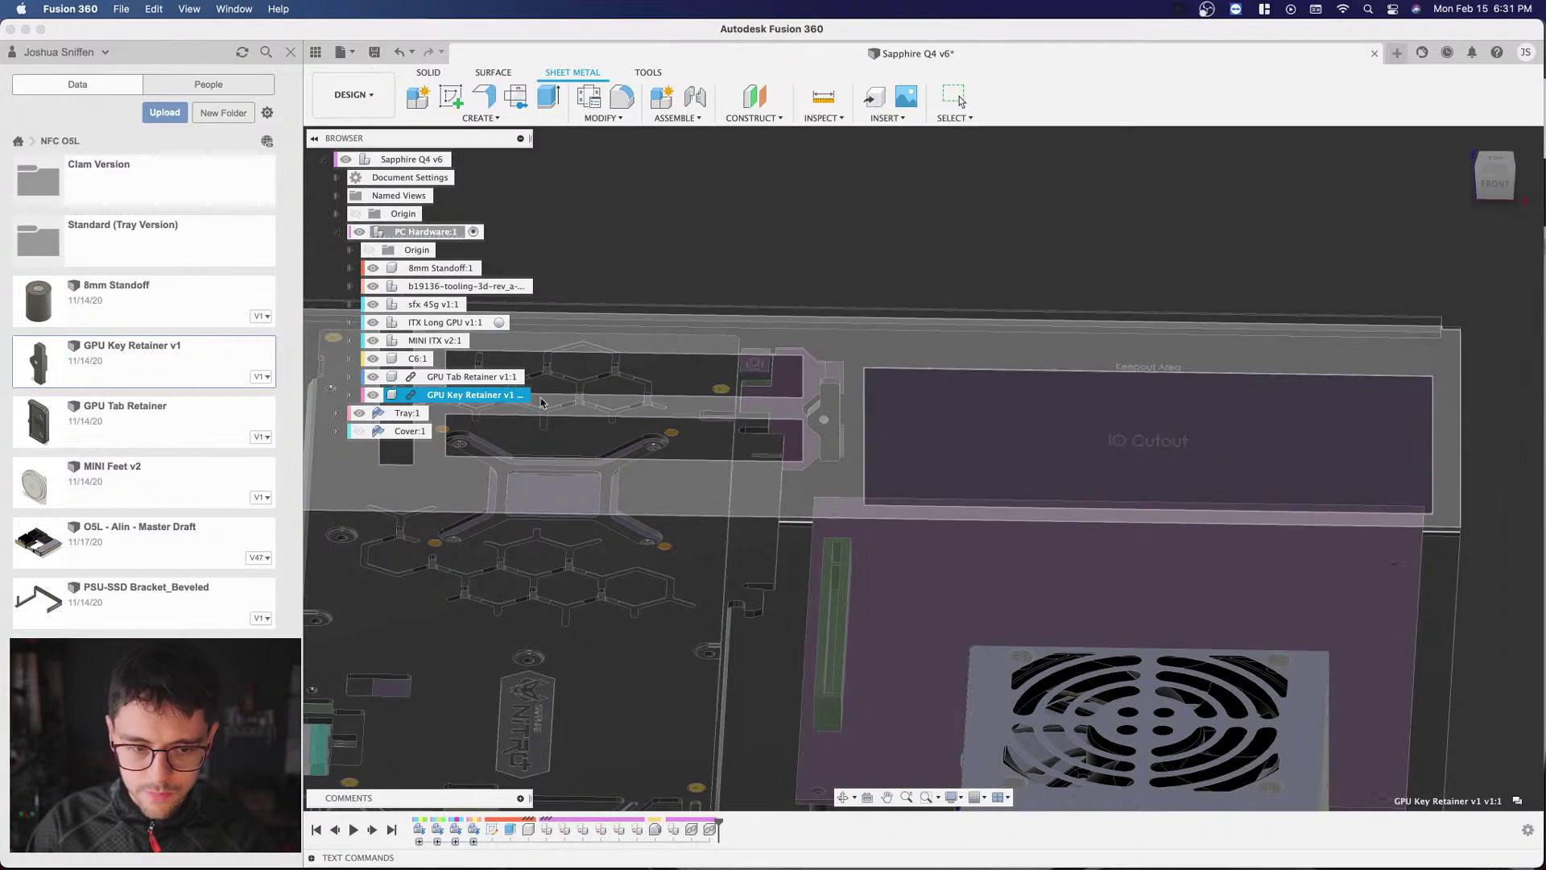
Step: Set the Tray component's opacity to 50% and clear the selection
{"action": "right_click", "coordinate": [409, 412]}
{"action": "mouse_move", "coordinate": [465, 419]}
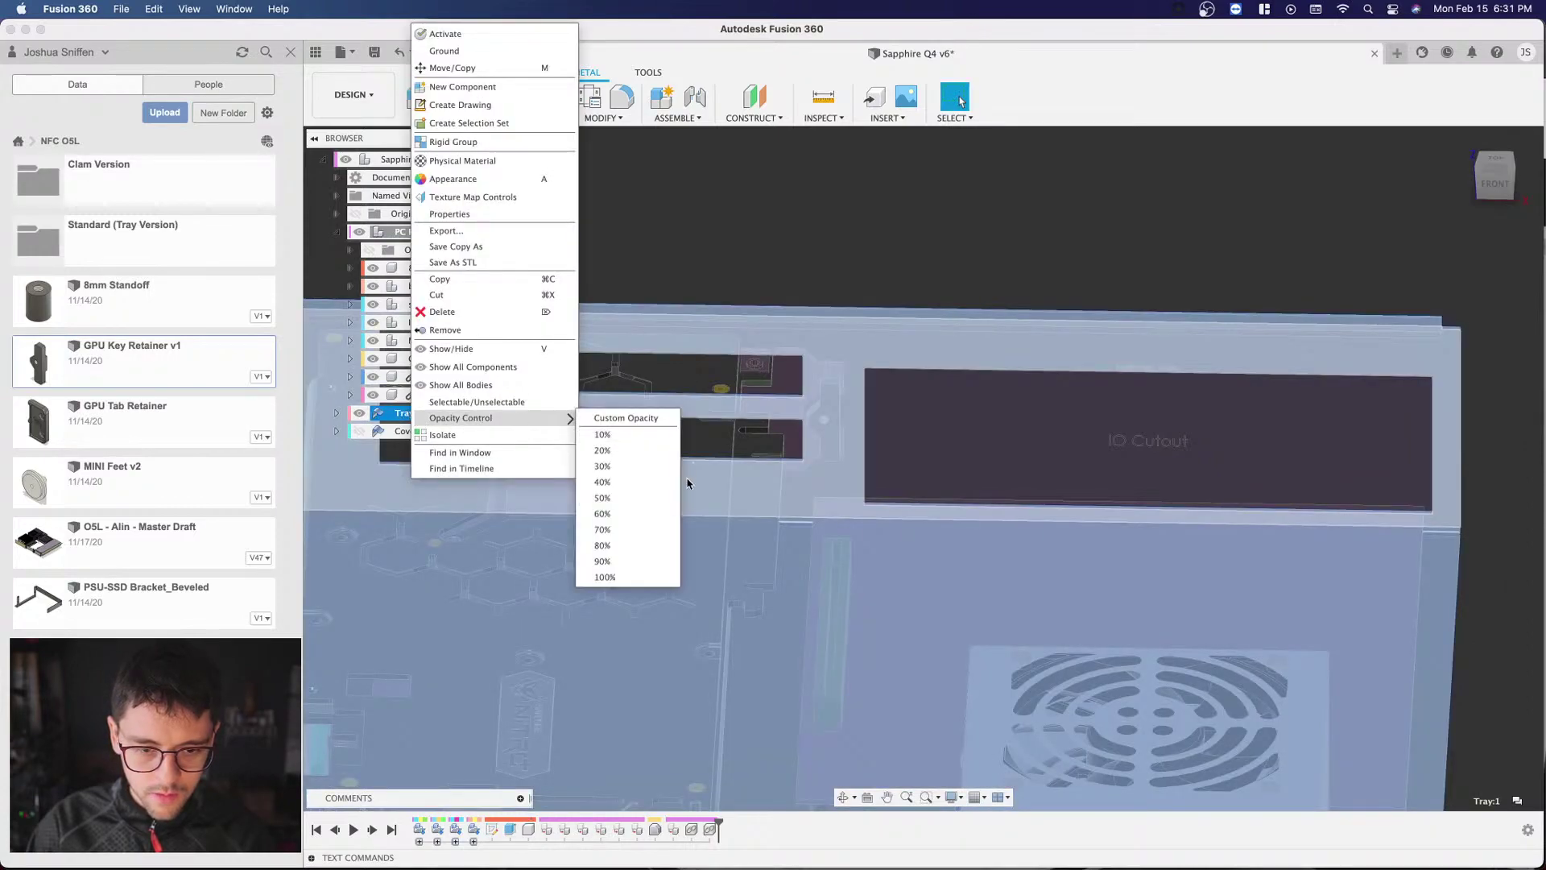
{"action": "left_click", "coordinate": [646, 498]}
{"action": "mouse_move", "coordinate": [1495, 198]}
{"action": "left_mouse_down"}
{"action": "mouse_move", "coordinate": [1149, 172]}
{"action": "mouse_move", "coordinate": [1504, 184]}
{"action": "left_mouse_up"}
{"action": "left_click", "coordinate": [1504, 184]}
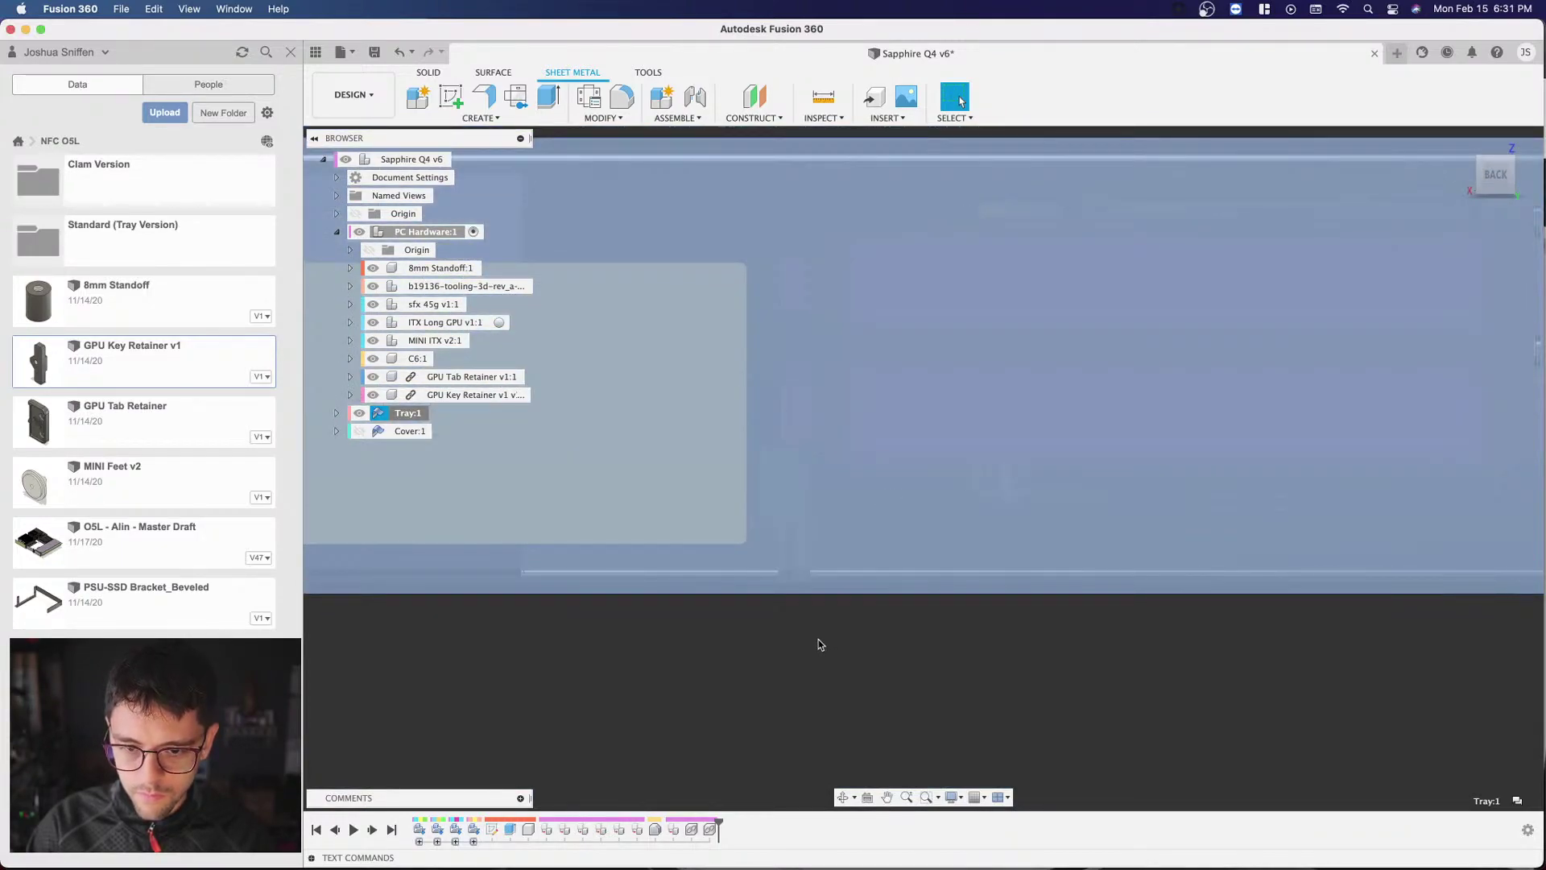
{"action": "left_click", "coordinate": [813, 651]}
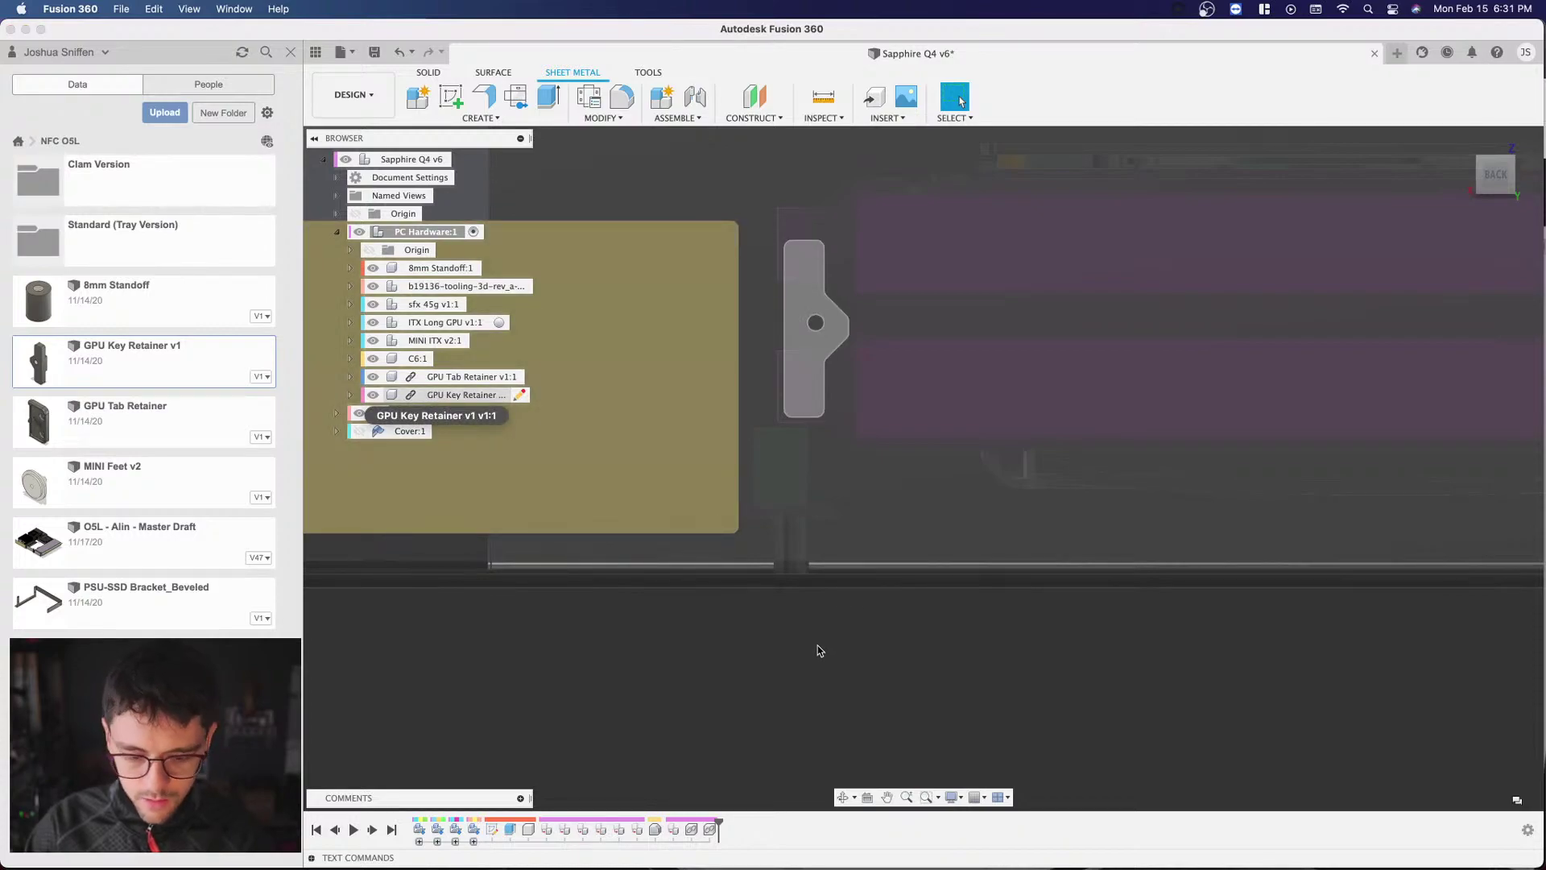
Step: Start a new move of the GPU Key Retainer and set its Y distance to 2 mm
{"action": "key", "text": "m"}
{"action": "left_click", "coordinate": [838, 298]}
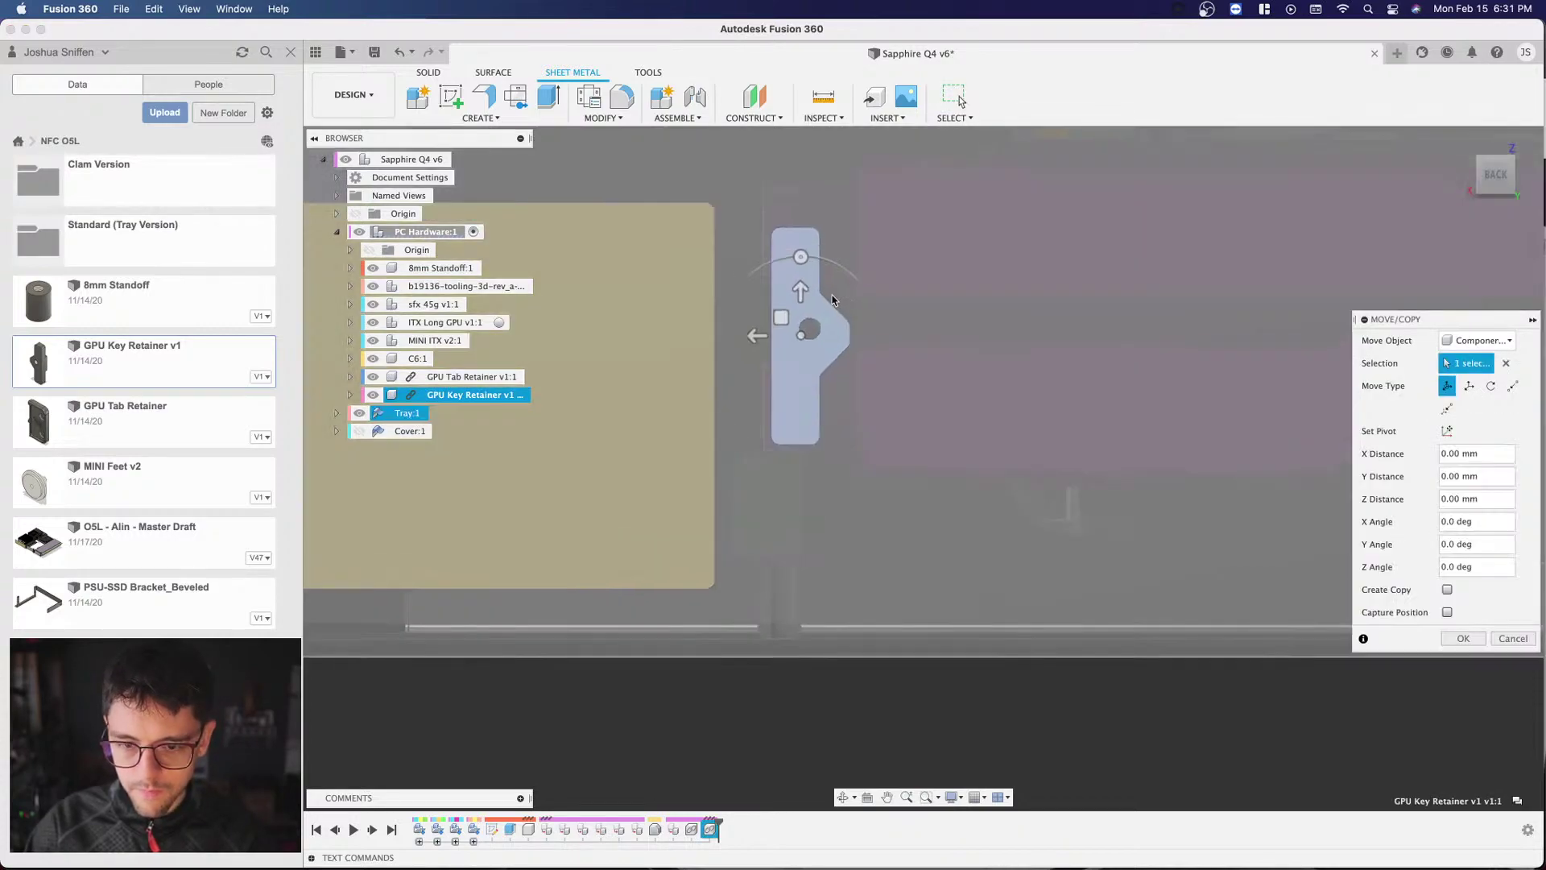
{"action": "scroll", "coordinate": [815, 283], "scroll_direction": "up", "scroll_amount": 2}
{"action": "left_click", "coordinate": [797, 309]}
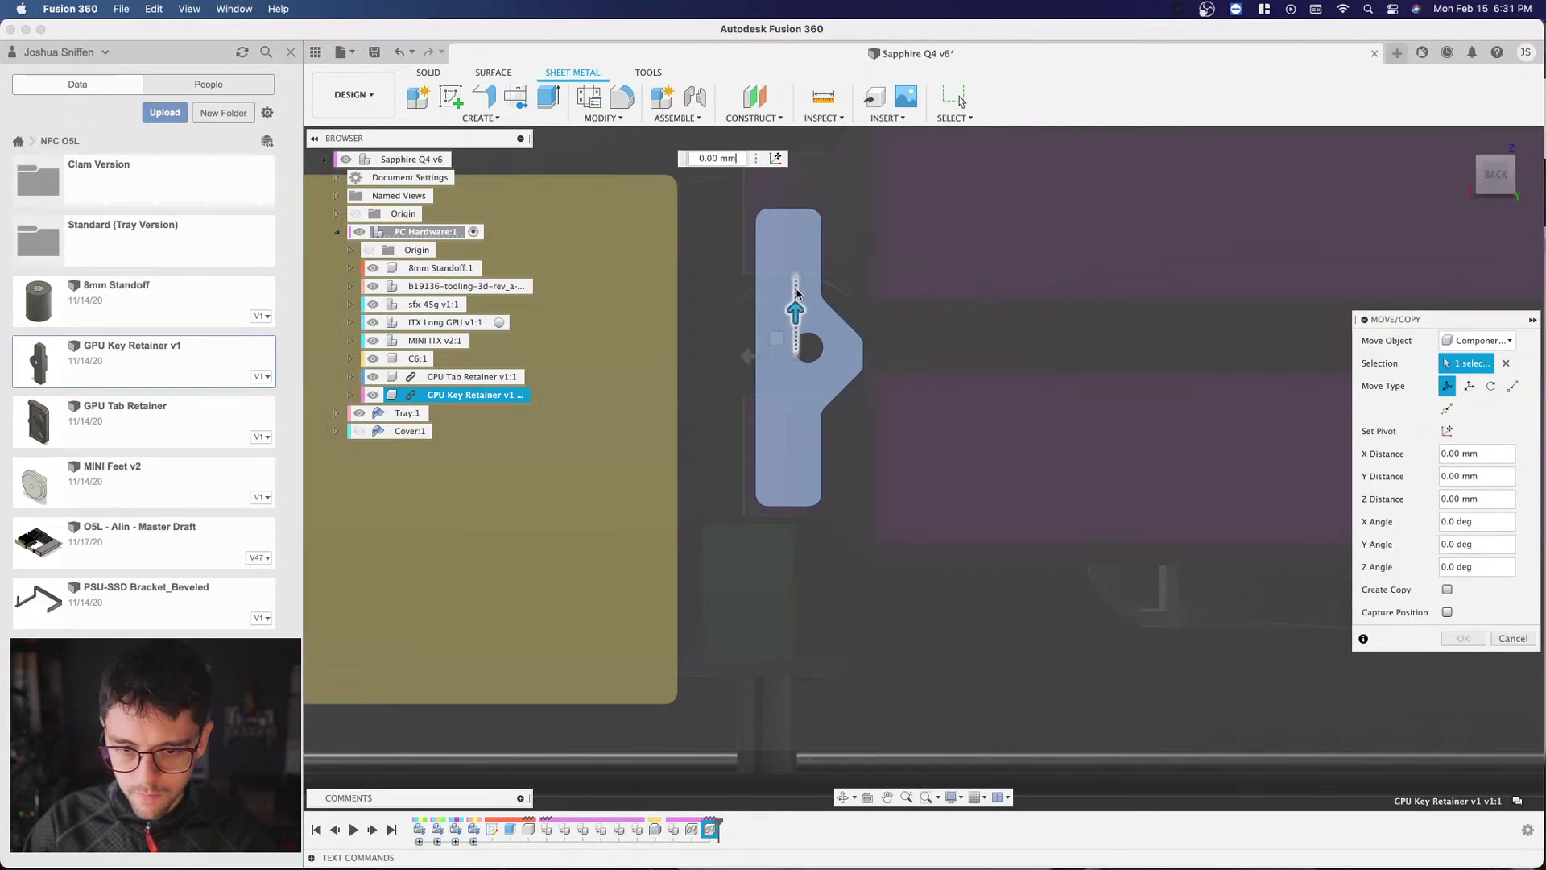
{"action": "left_click_drag", "start_coordinate": [796, 277], "coordinate": [796, 267]}
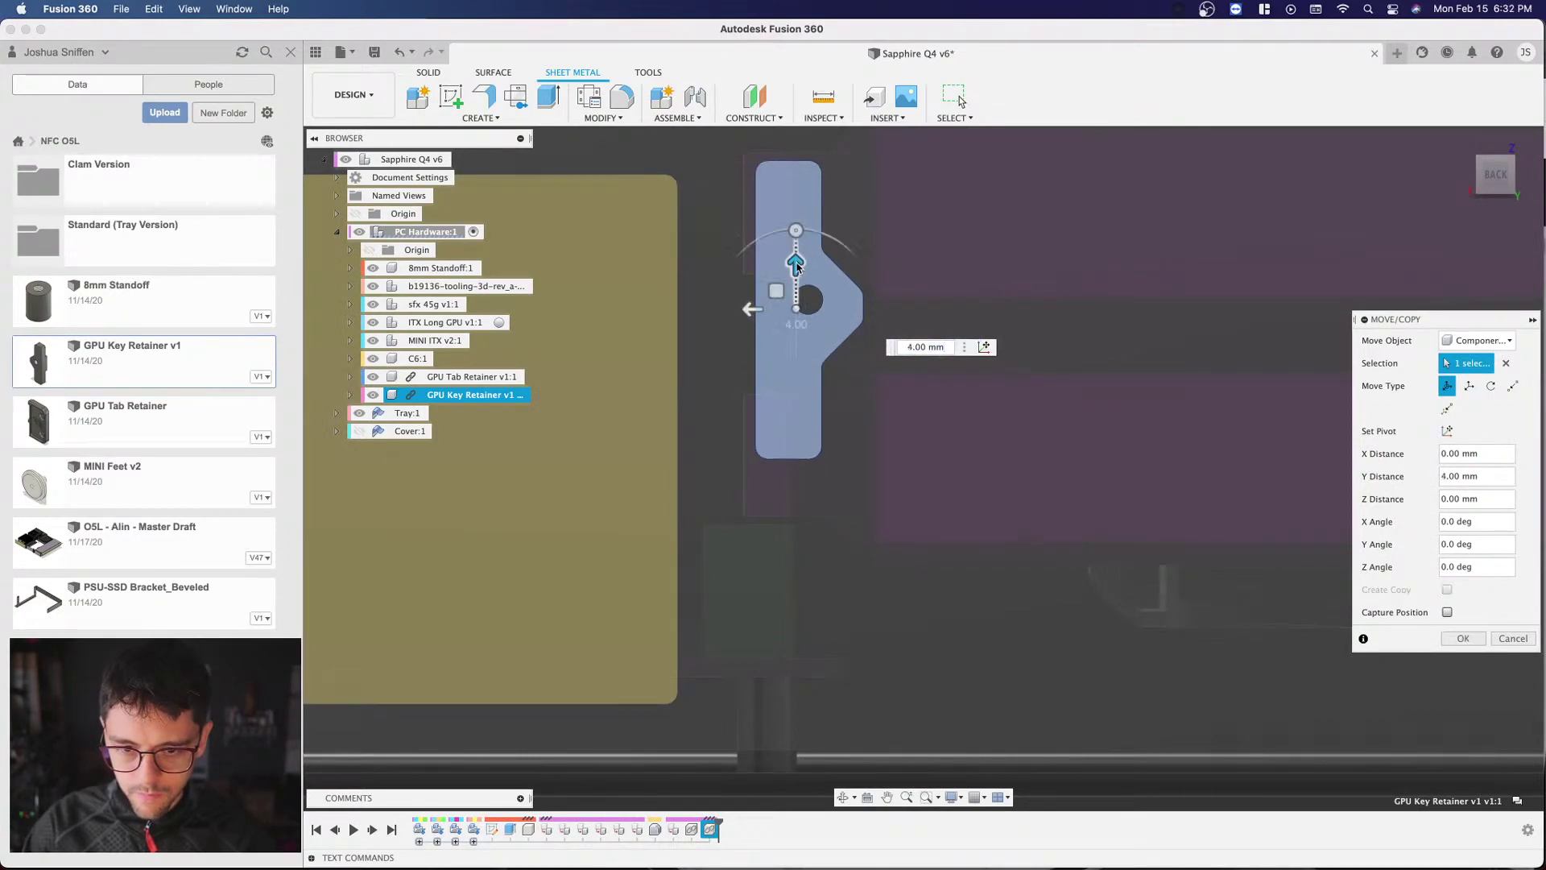
{"action": "left_click_drag", "start_coordinate": [913, 347], "coordinate": [899, 347]}
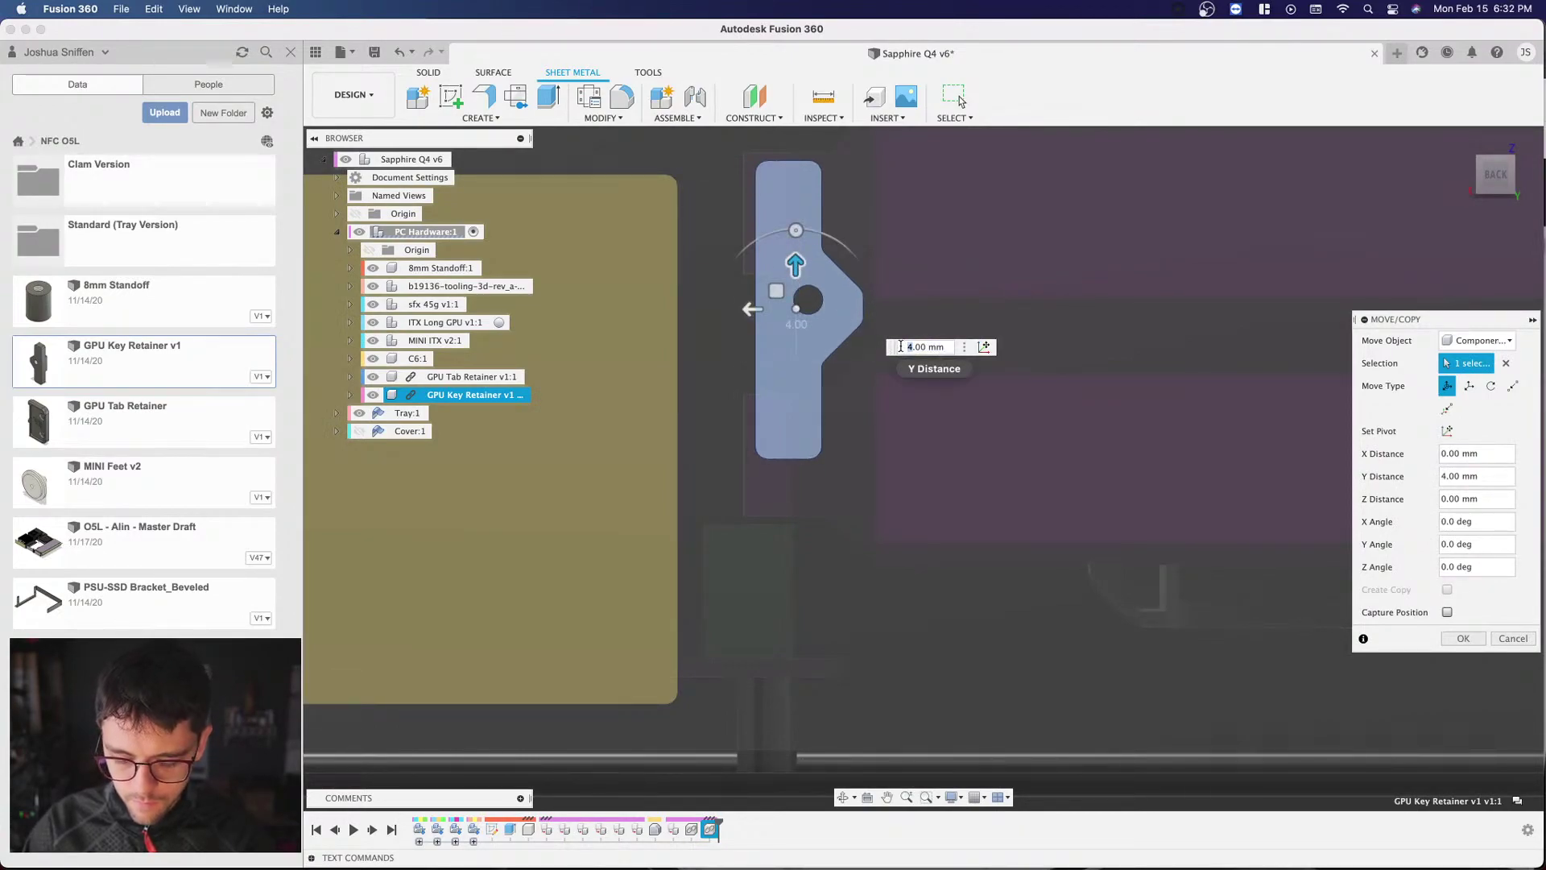
{"action": "type", "text": "2"}
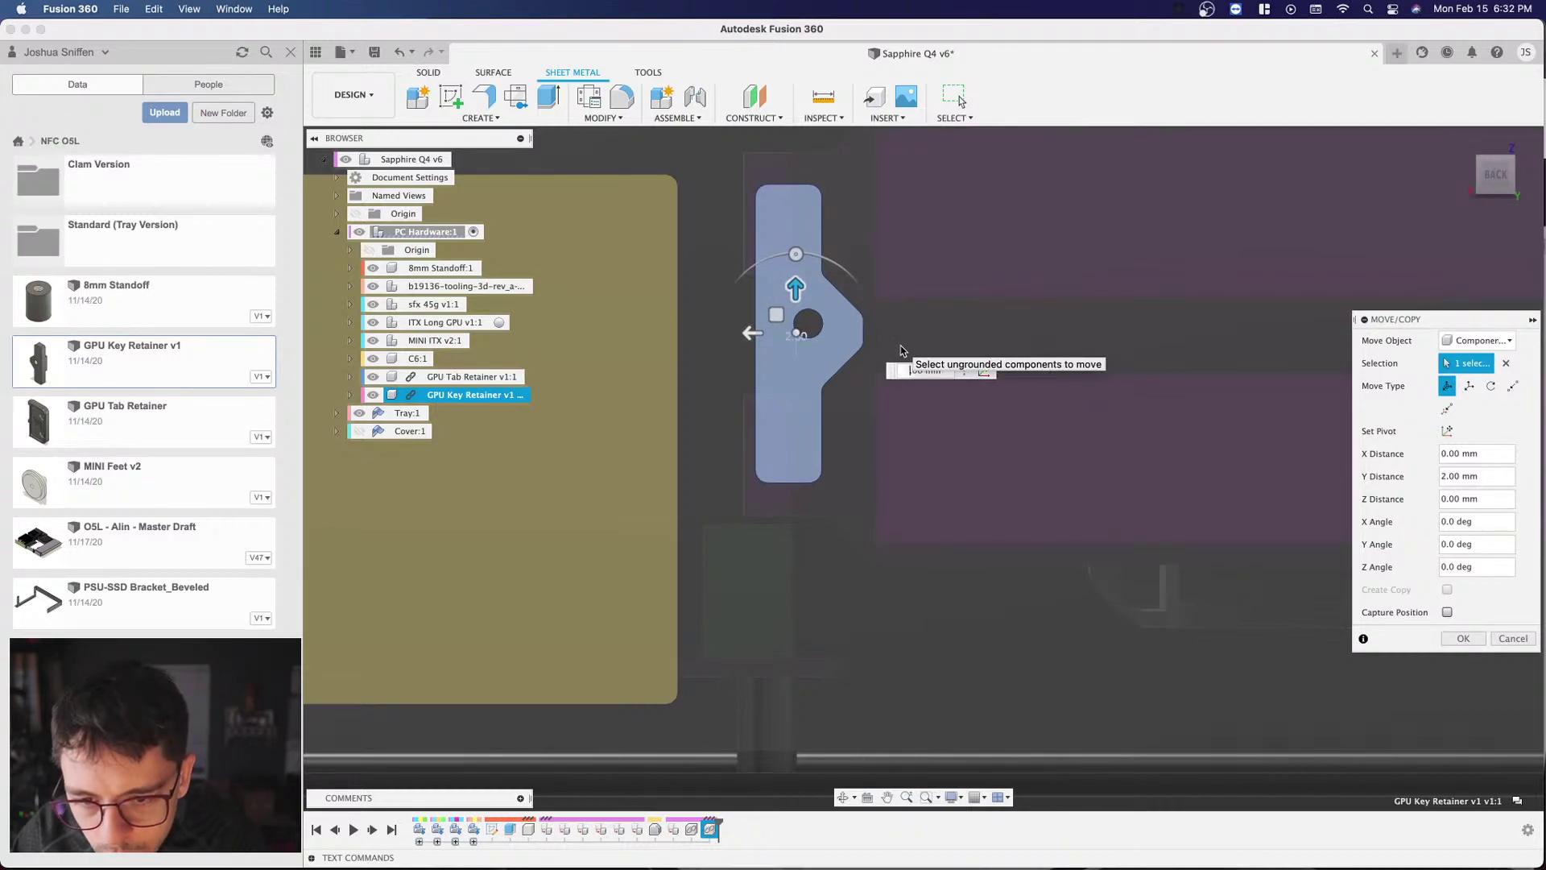
Step: Move the GPU Key Retainer 1.7 mm in Y and 1 mm in X to line it up with the GPU bracket, and finish the move
{"action": "type", "text": "1"}
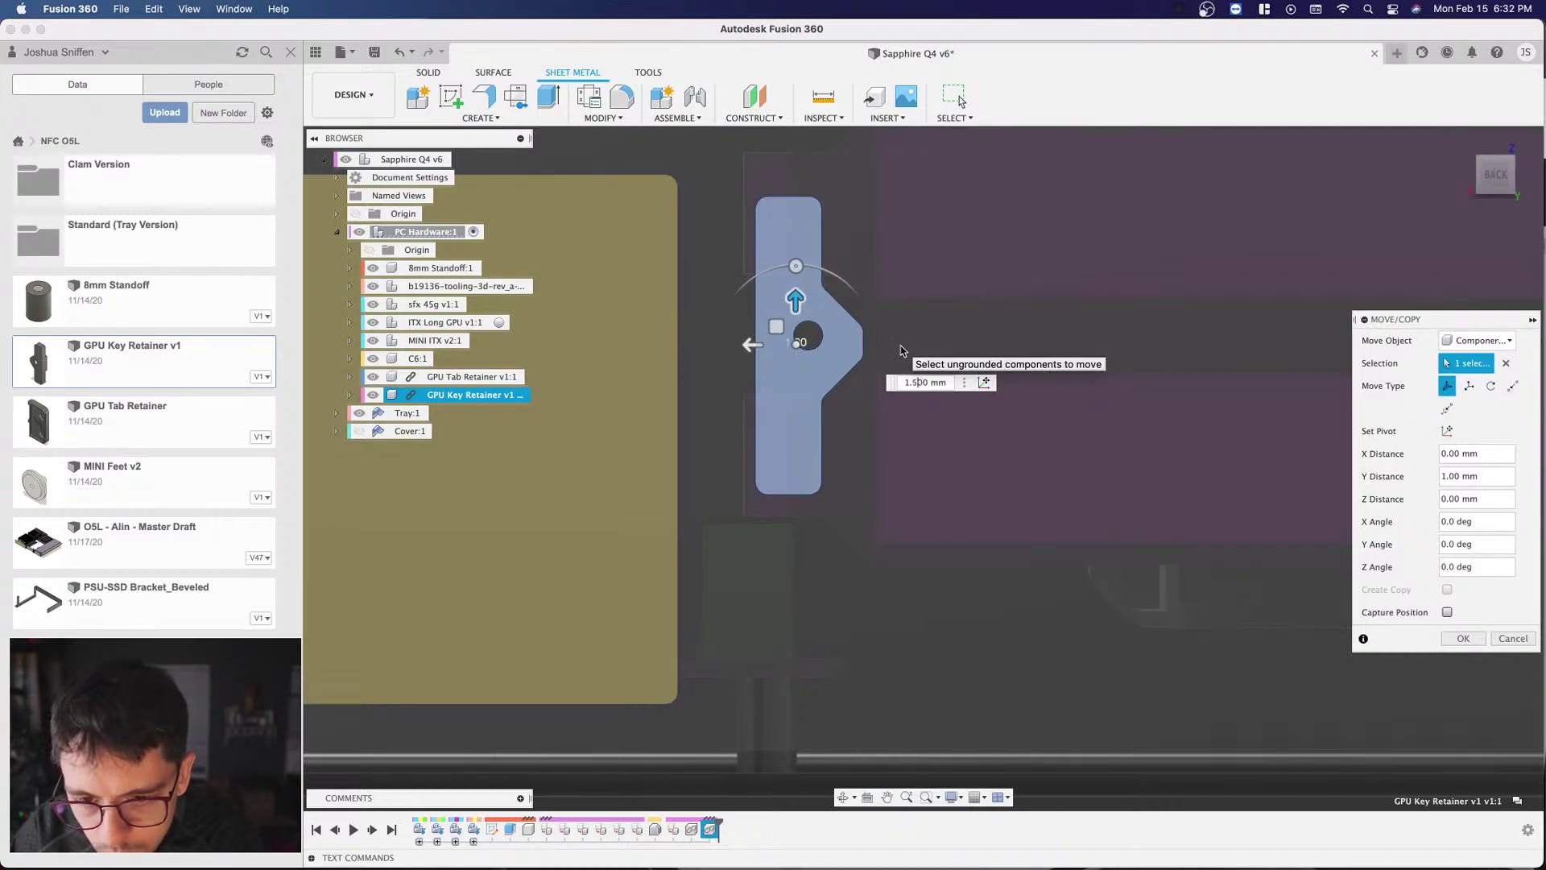
{"action": "type", "text": ".55"}
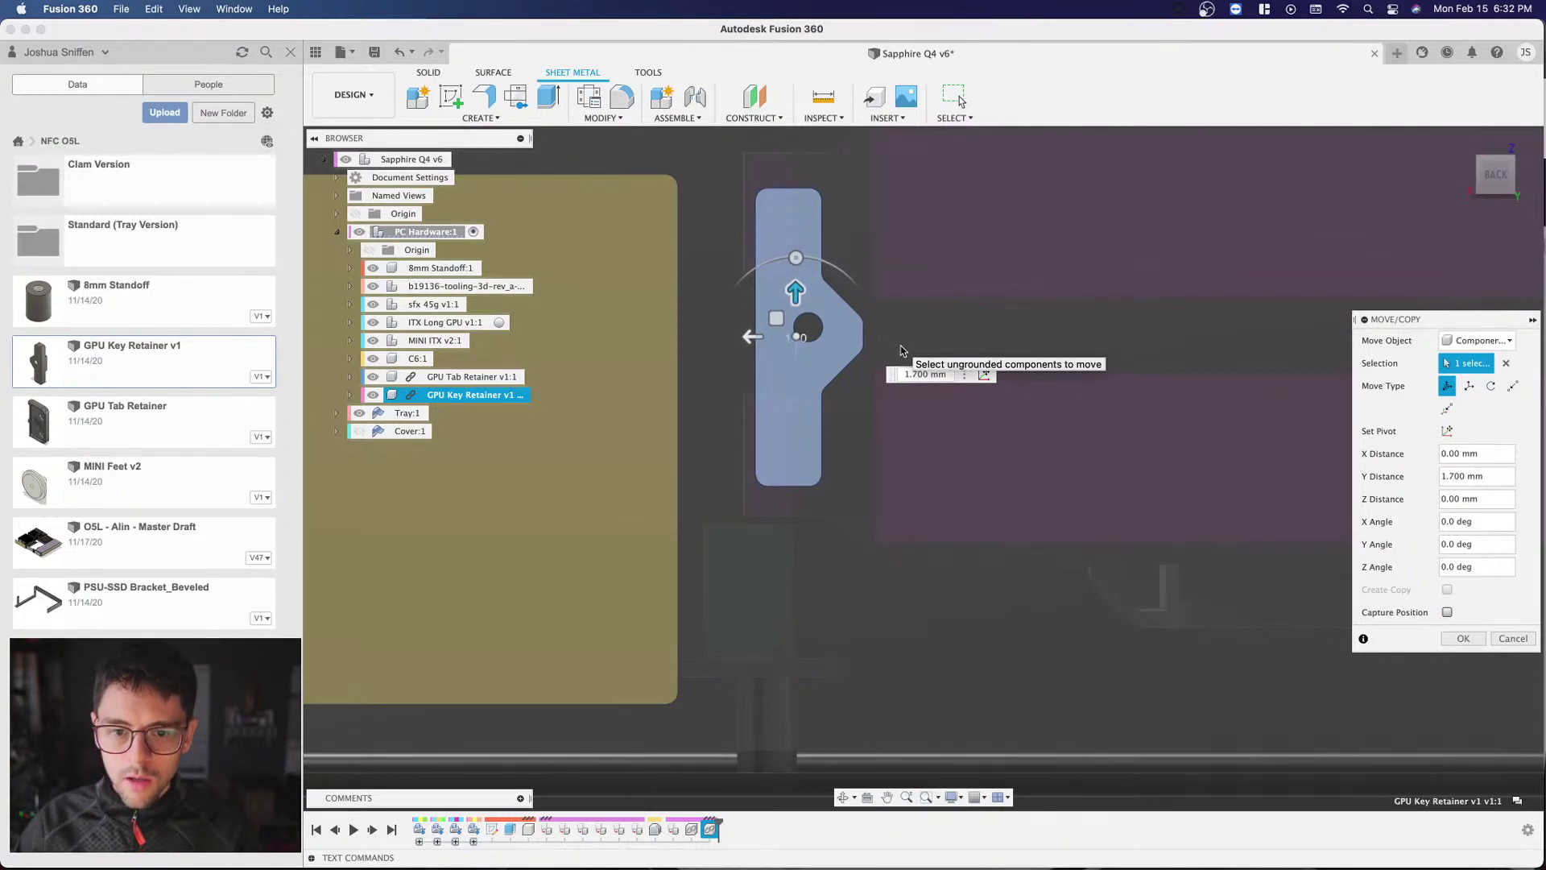
{"action": "left_click", "coordinate": [750, 336]}
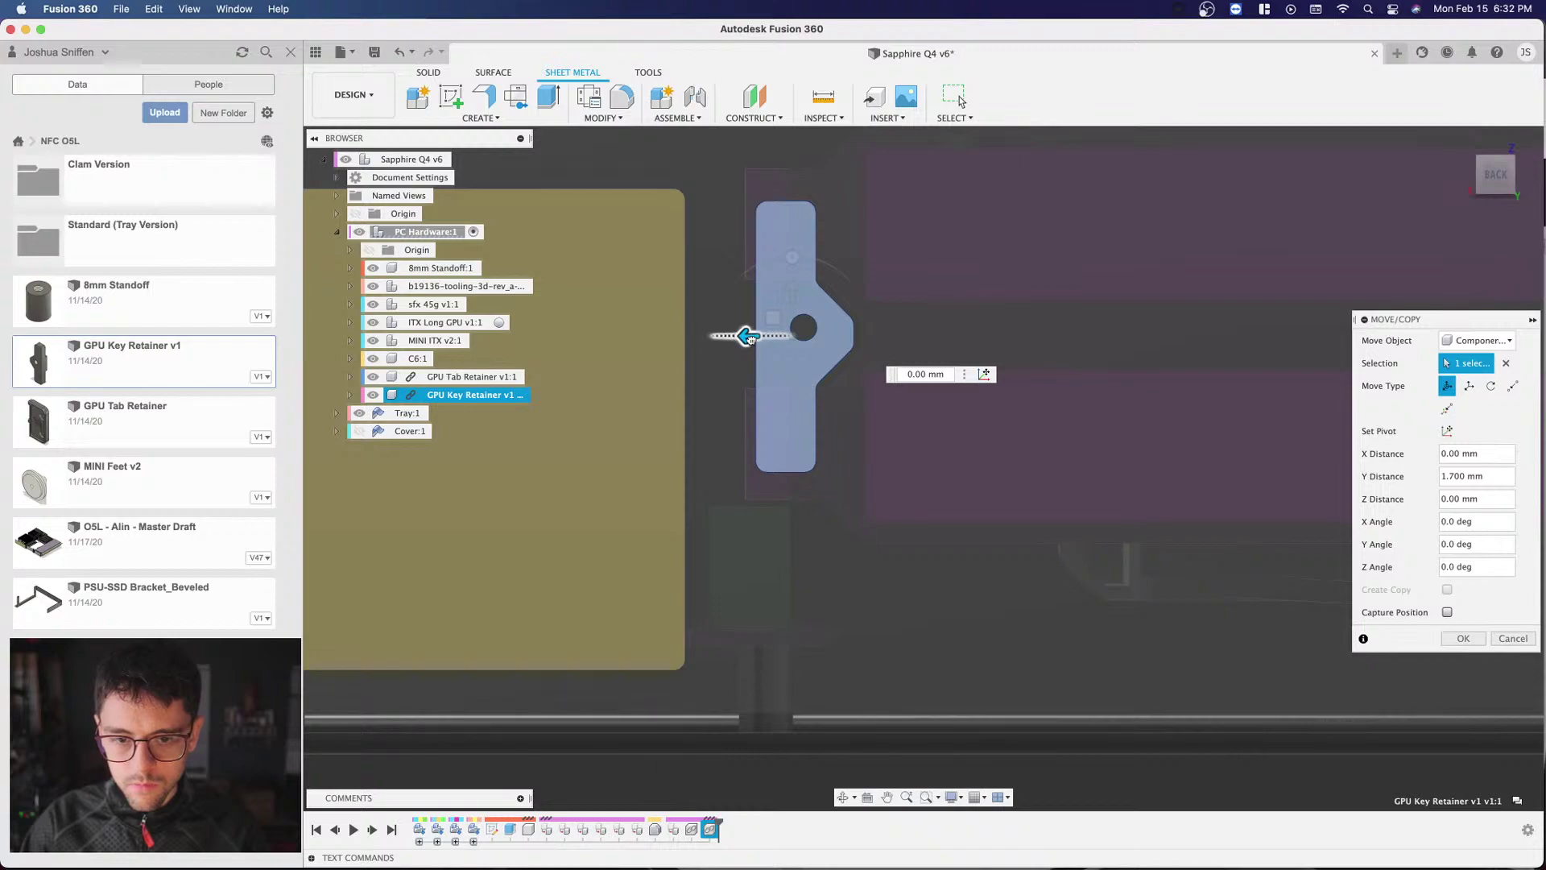
{"action": "type", "text": "2"}
{"action": "key", "text": "Return"}
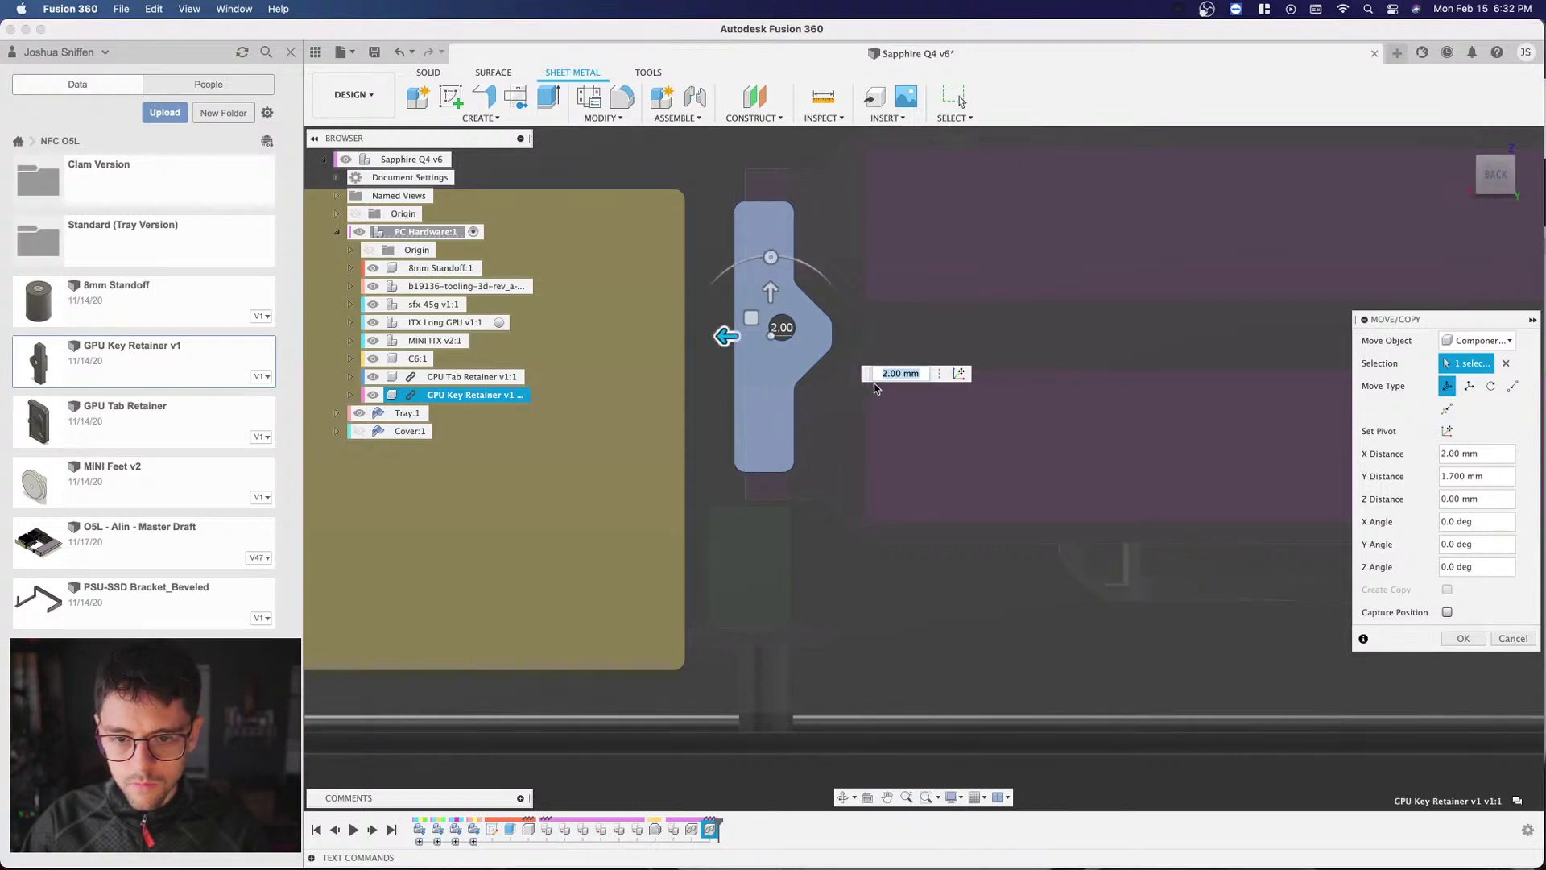
{"action": "type", "text": "1"}
{"action": "key", "text": "Return"}
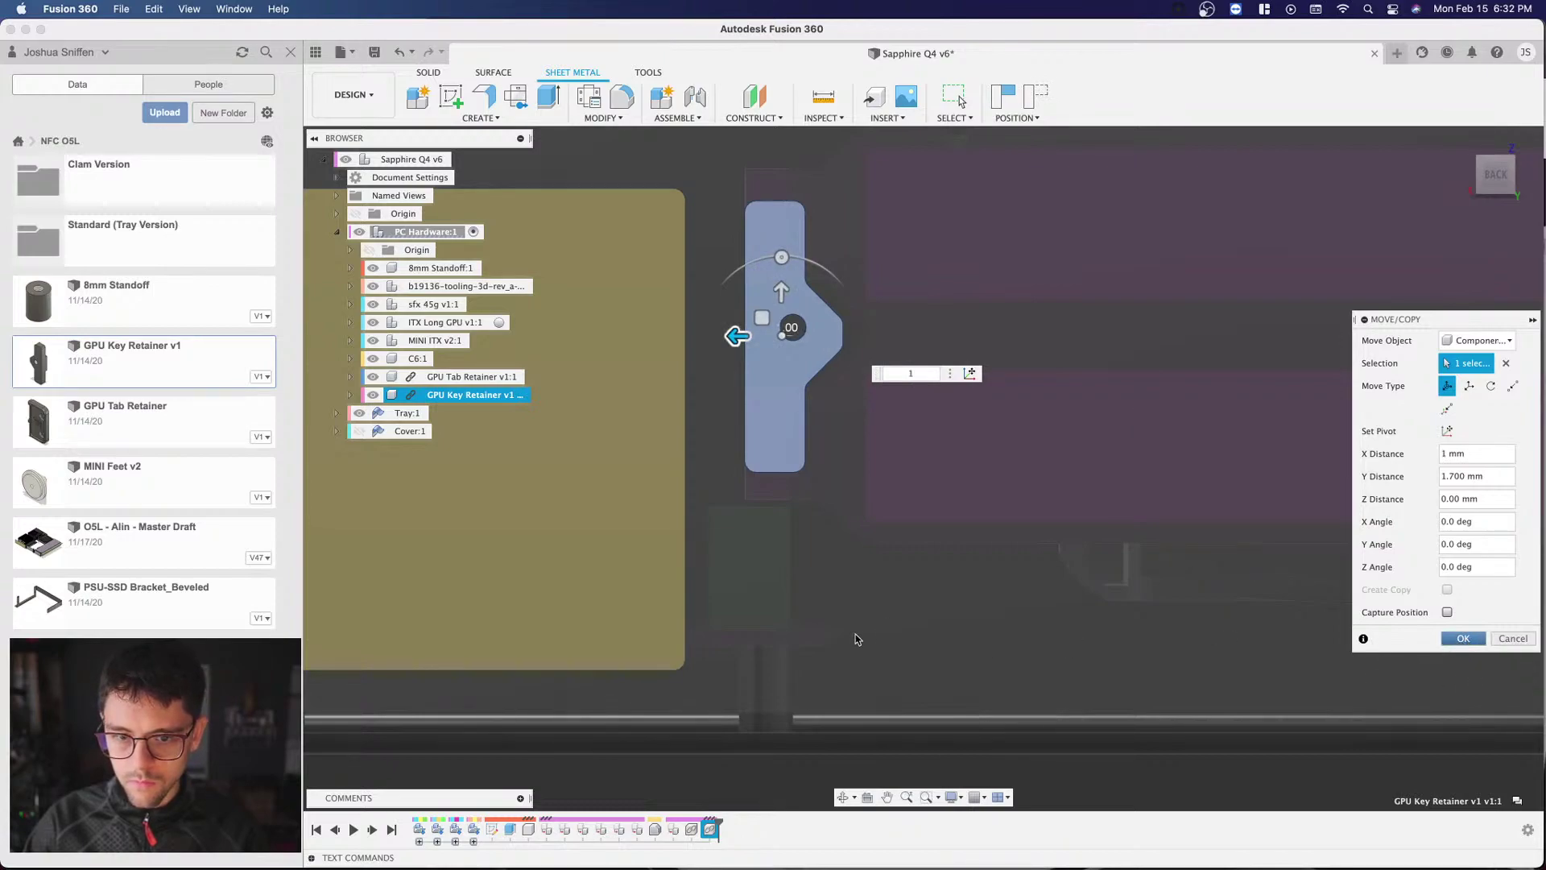
{"action": "key", "text": "Return"}
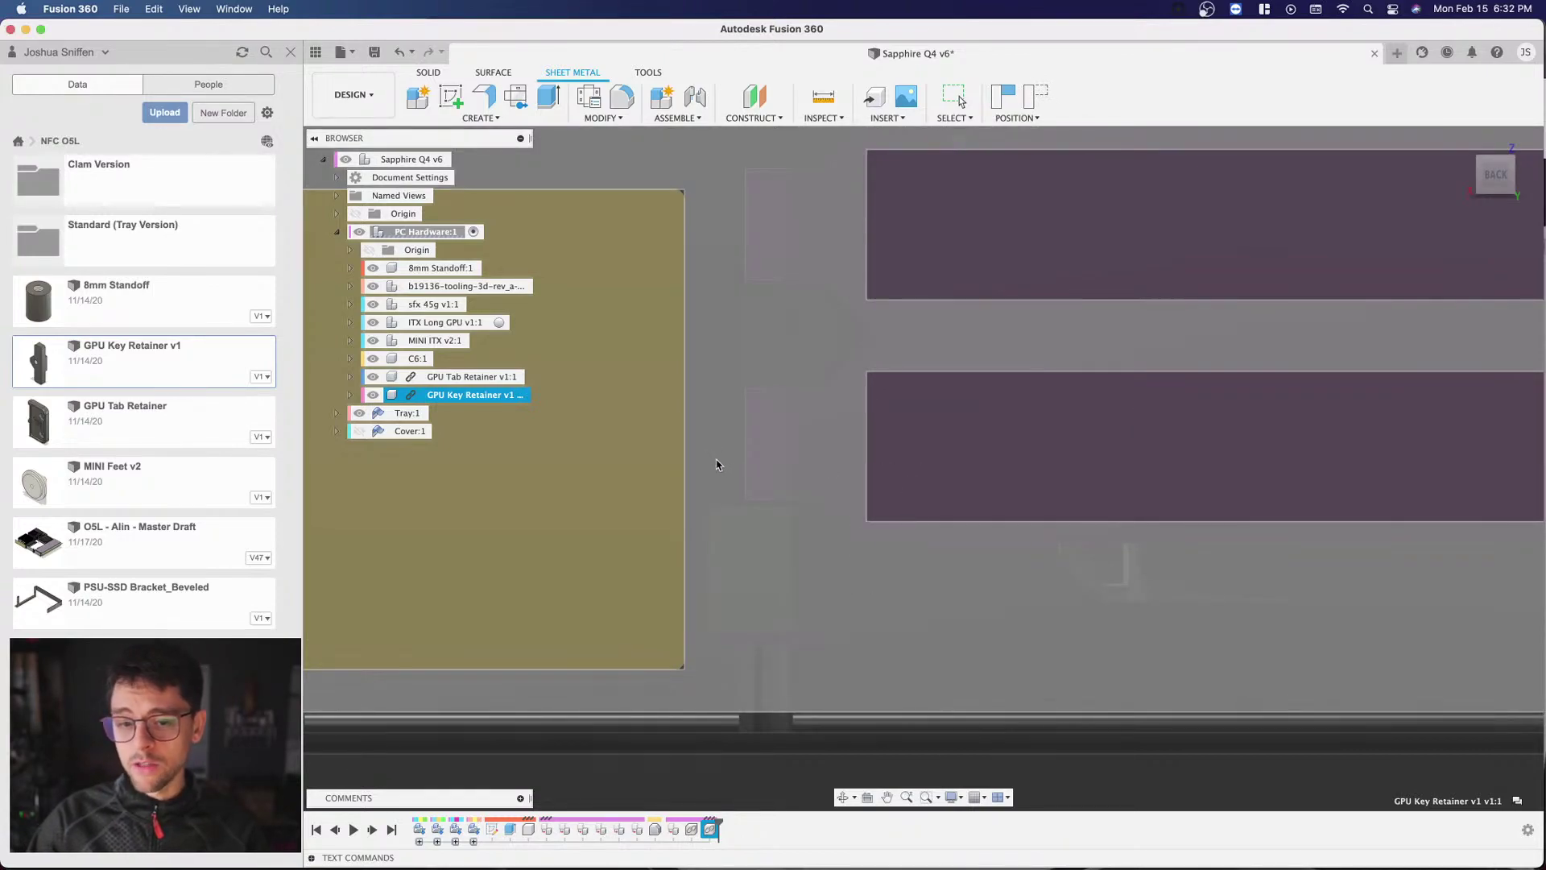
Step: Examine from inside the case how the GPU Key Retainer sits against the GPU bracket beside the IO cutout
{"action": "scroll", "coordinate": [717, 465], "scroll_direction": "down", "scroll_amount": 5}
{"action": "middle_click_drag", "start_coordinate": [921, 462], "coordinate": [1017, 239], "text": "shift"}
{"action": "scroll", "coordinate": [998, 604], "scroll_direction": "up", "scroll_amount": 6}
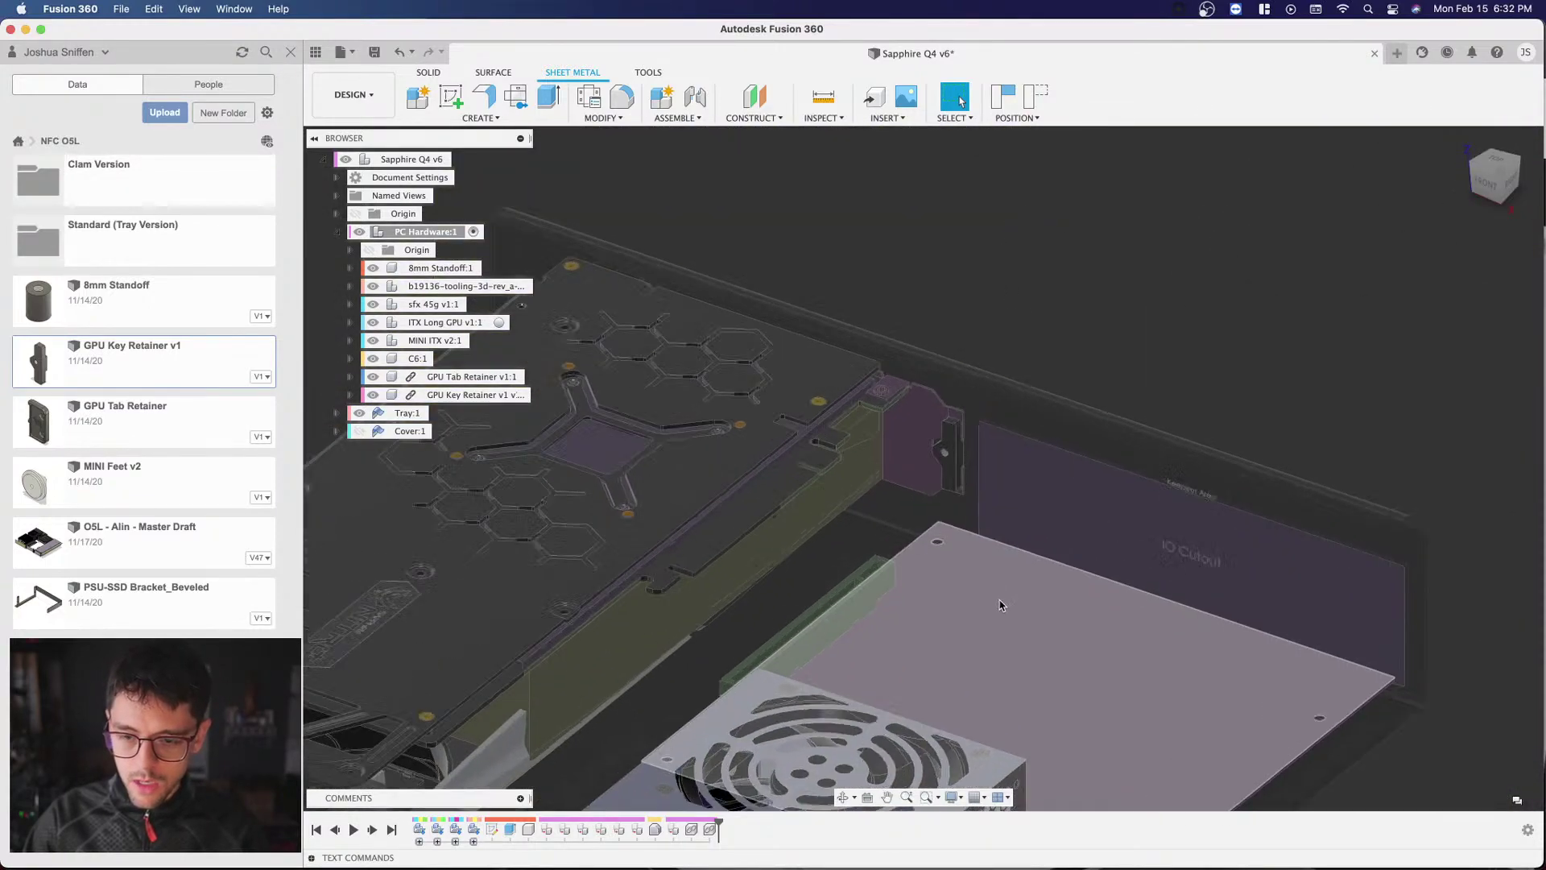
{"action": "scroll", "coordinate": [912, 425], "scroll_direction": "up", "scroll_amount": 3}
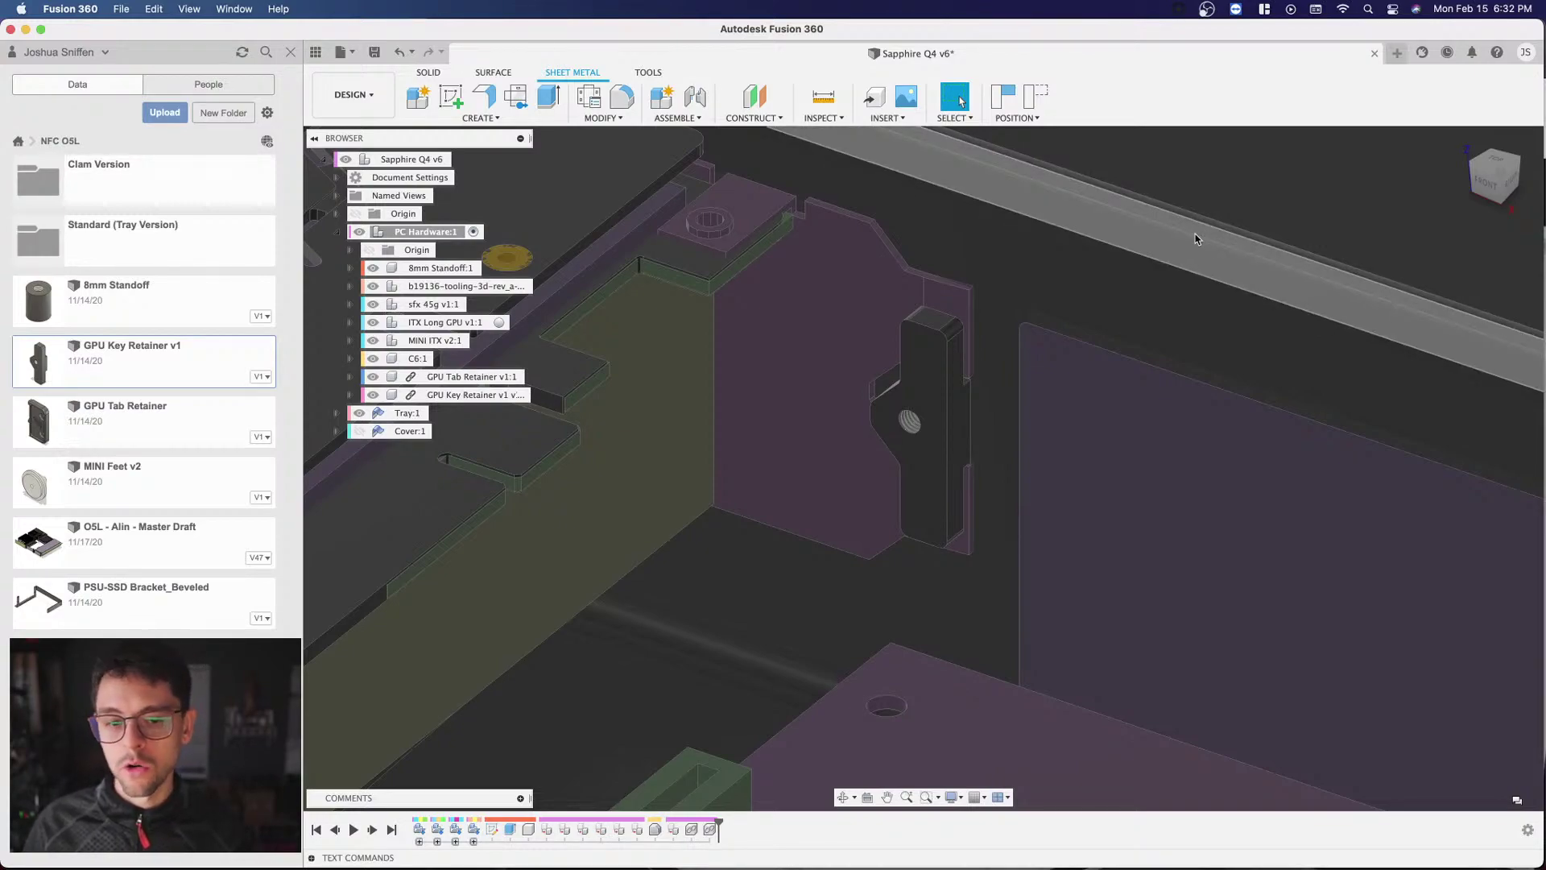
{"action": "scroll", "coordinate": [1195, 239], "scroll_direction": "down", "scroll_amount": 10}
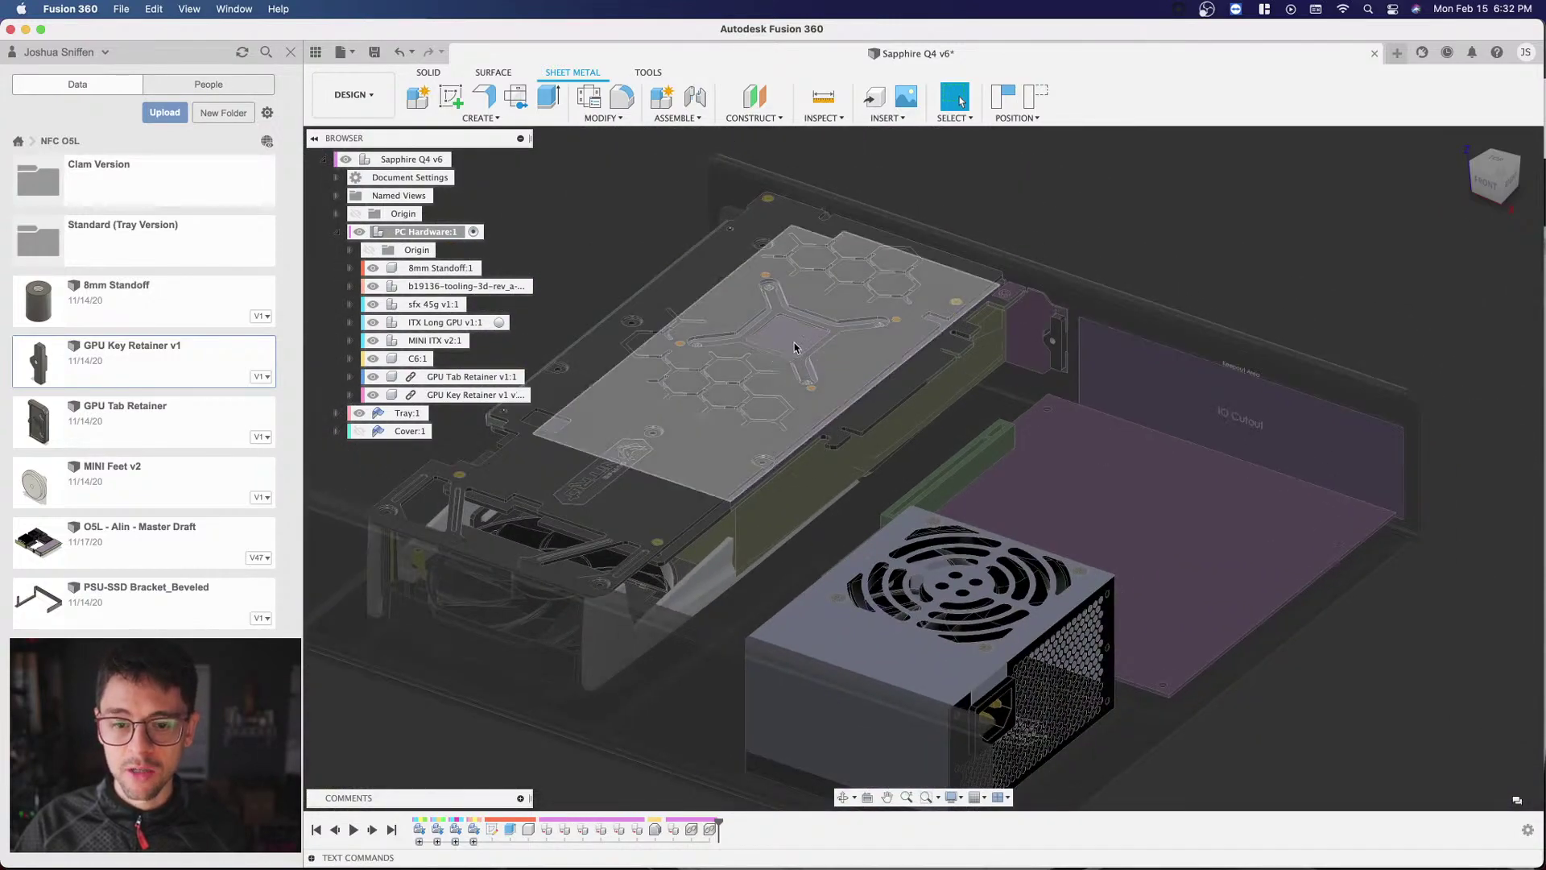
{"action": "scroll", "coordinate": [1070, 330], "scroll_direction": "up", "scroll_amount": 8}
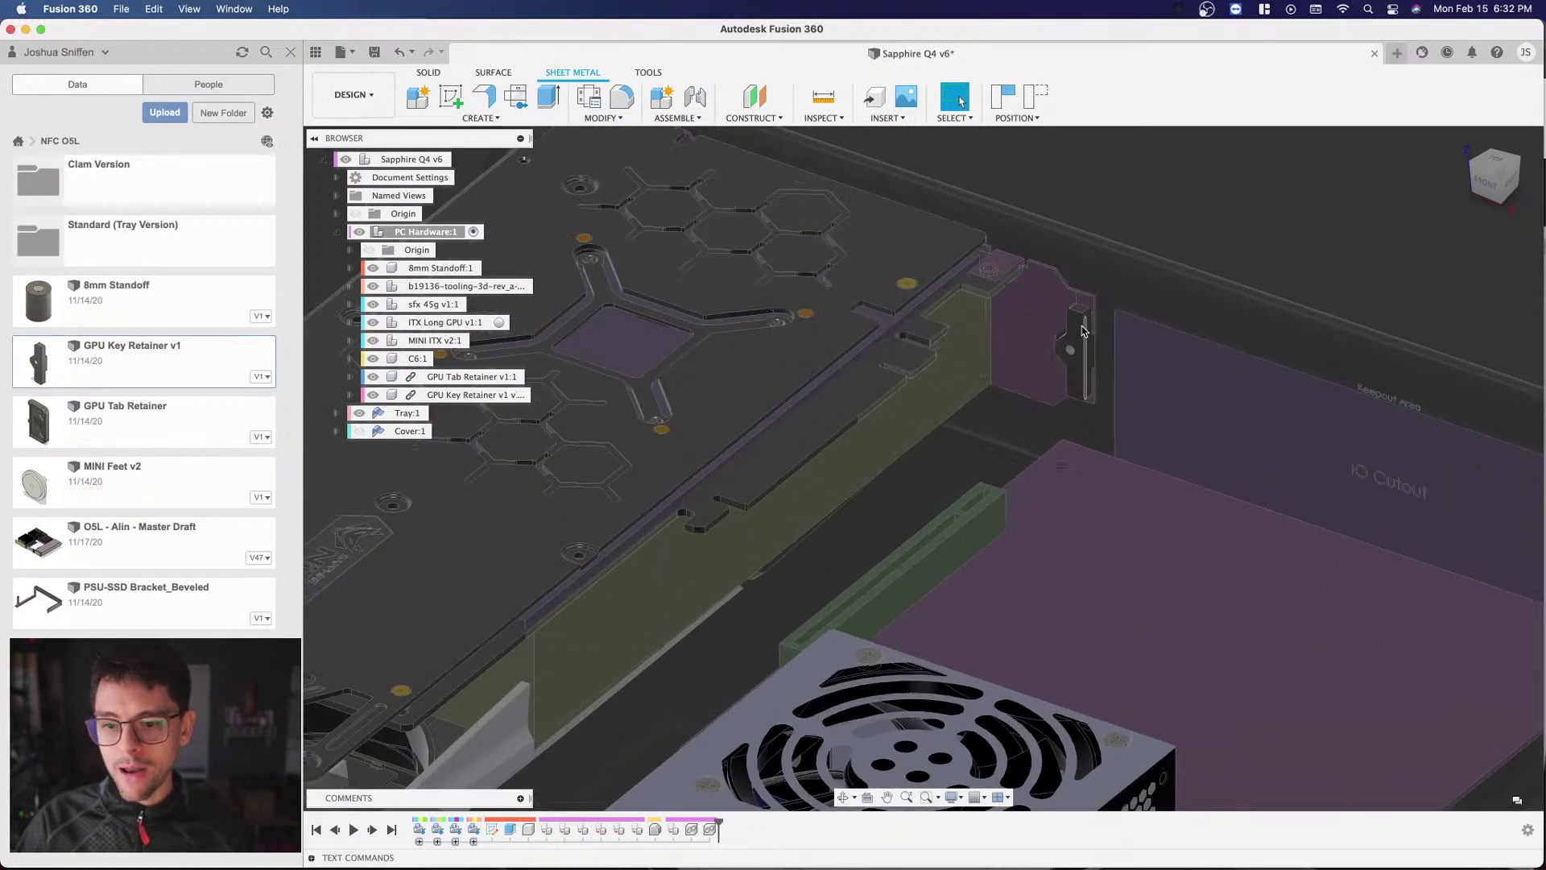
{"action": "scroll", "coordinate": [1088, 332], "scroll_direction": "up", "scroll_amount": 2}
{"action": "scroll", "coordinate": [1095, 394], "scroll_direction": "up", "scroll_amount": 4}
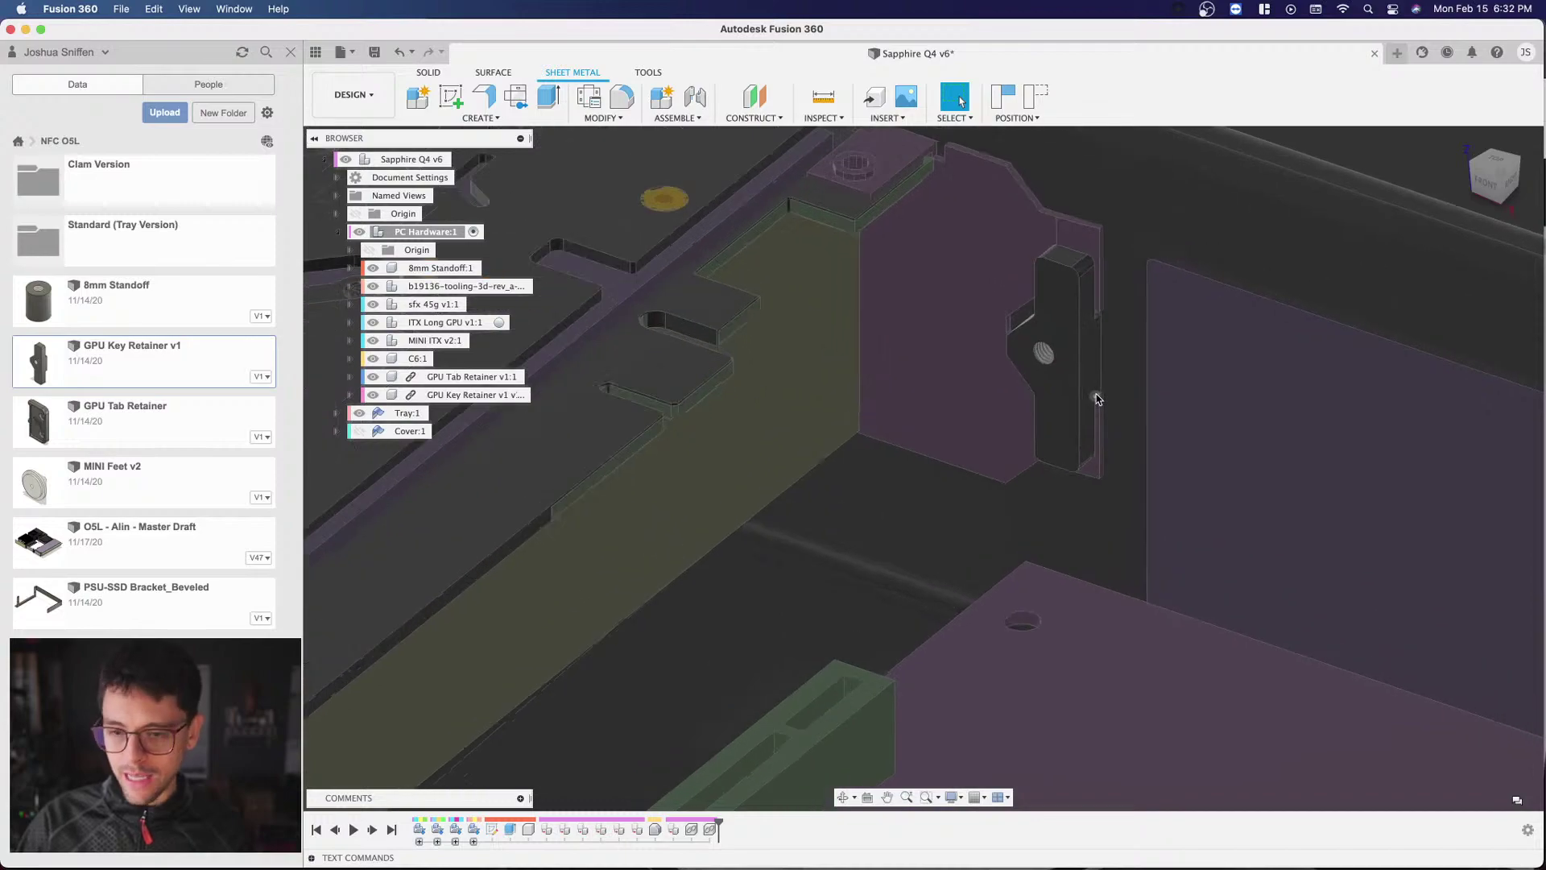
{"action": "scroll", "coordinate": [1095, 395], "scroll_direction": "down", "scroll_amount": 3}
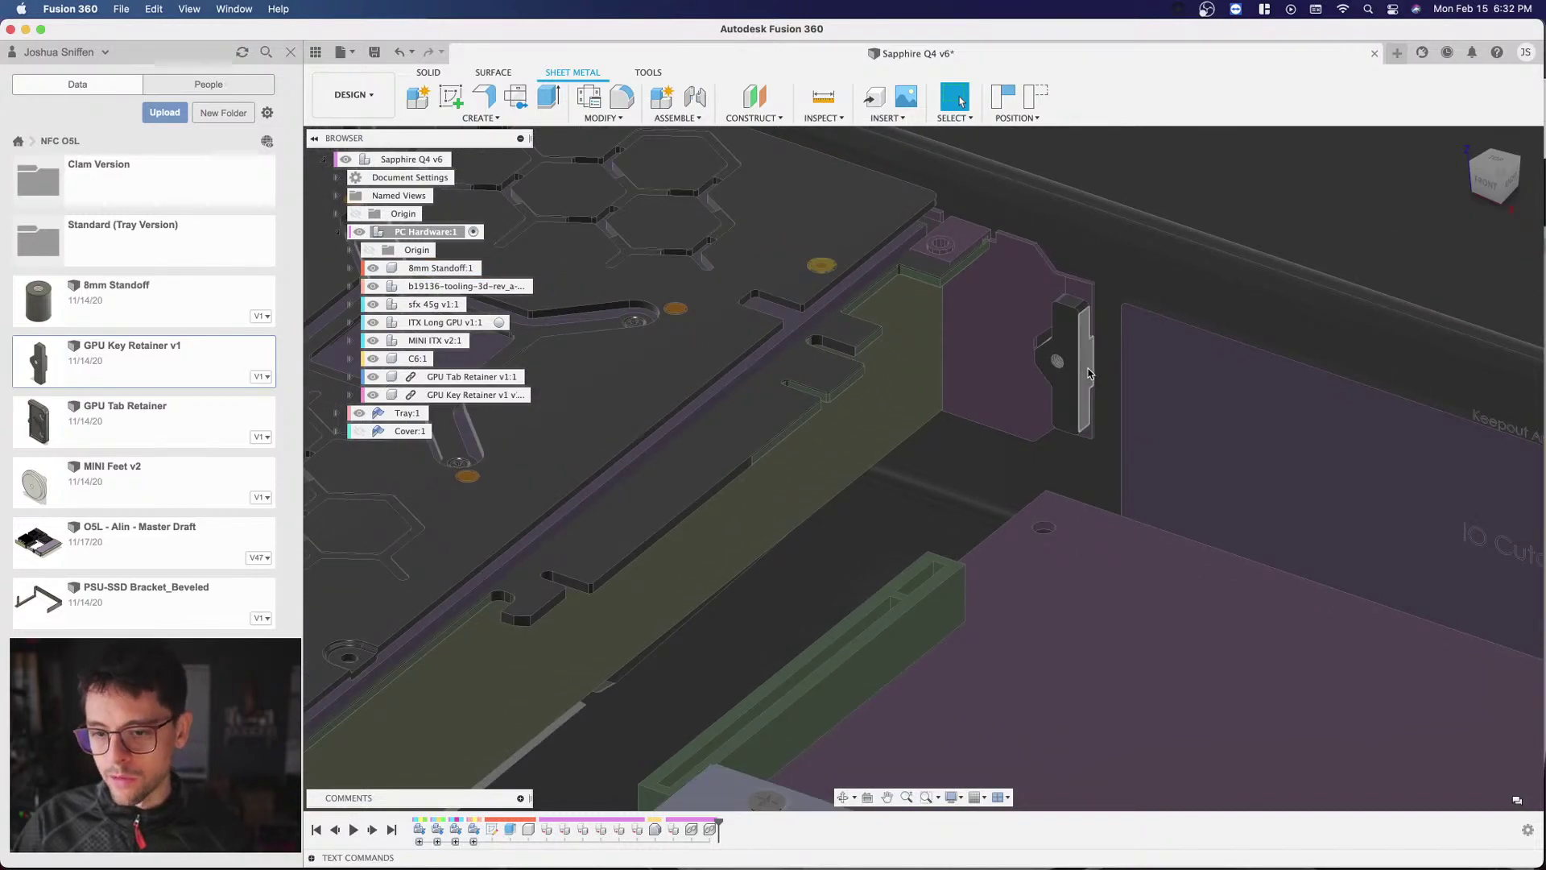
{"action": "scroll", "coordinate": [1092, 380], "scroll_direction": "down", "scroll_amount": 3}
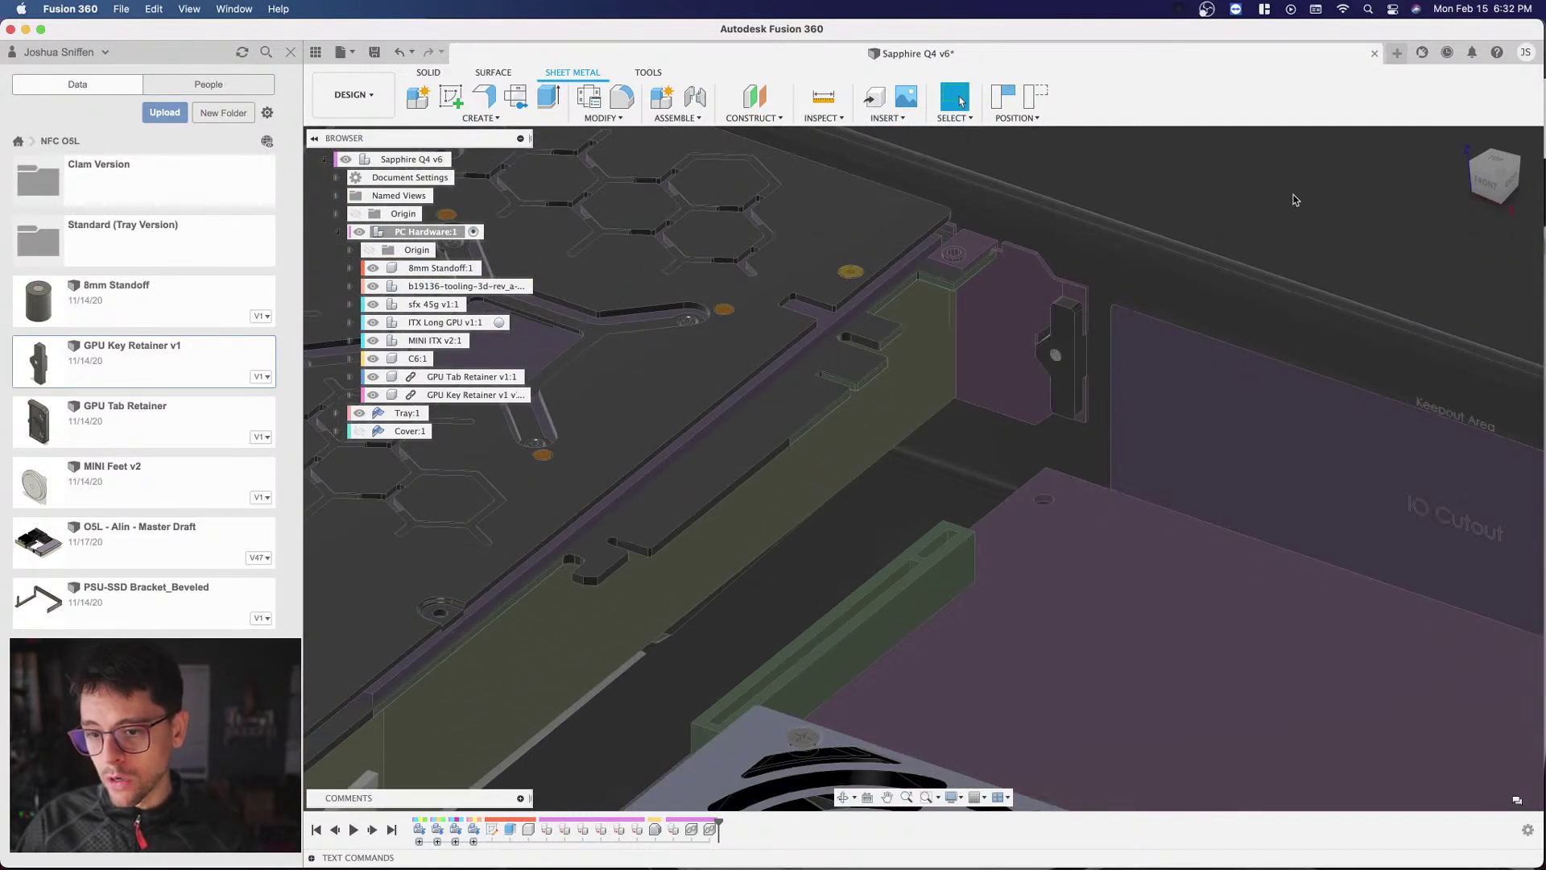
{"action": "scroll", "coordinate": [914, 363], "scroll_direction": "up", "scroll_amount": 4}
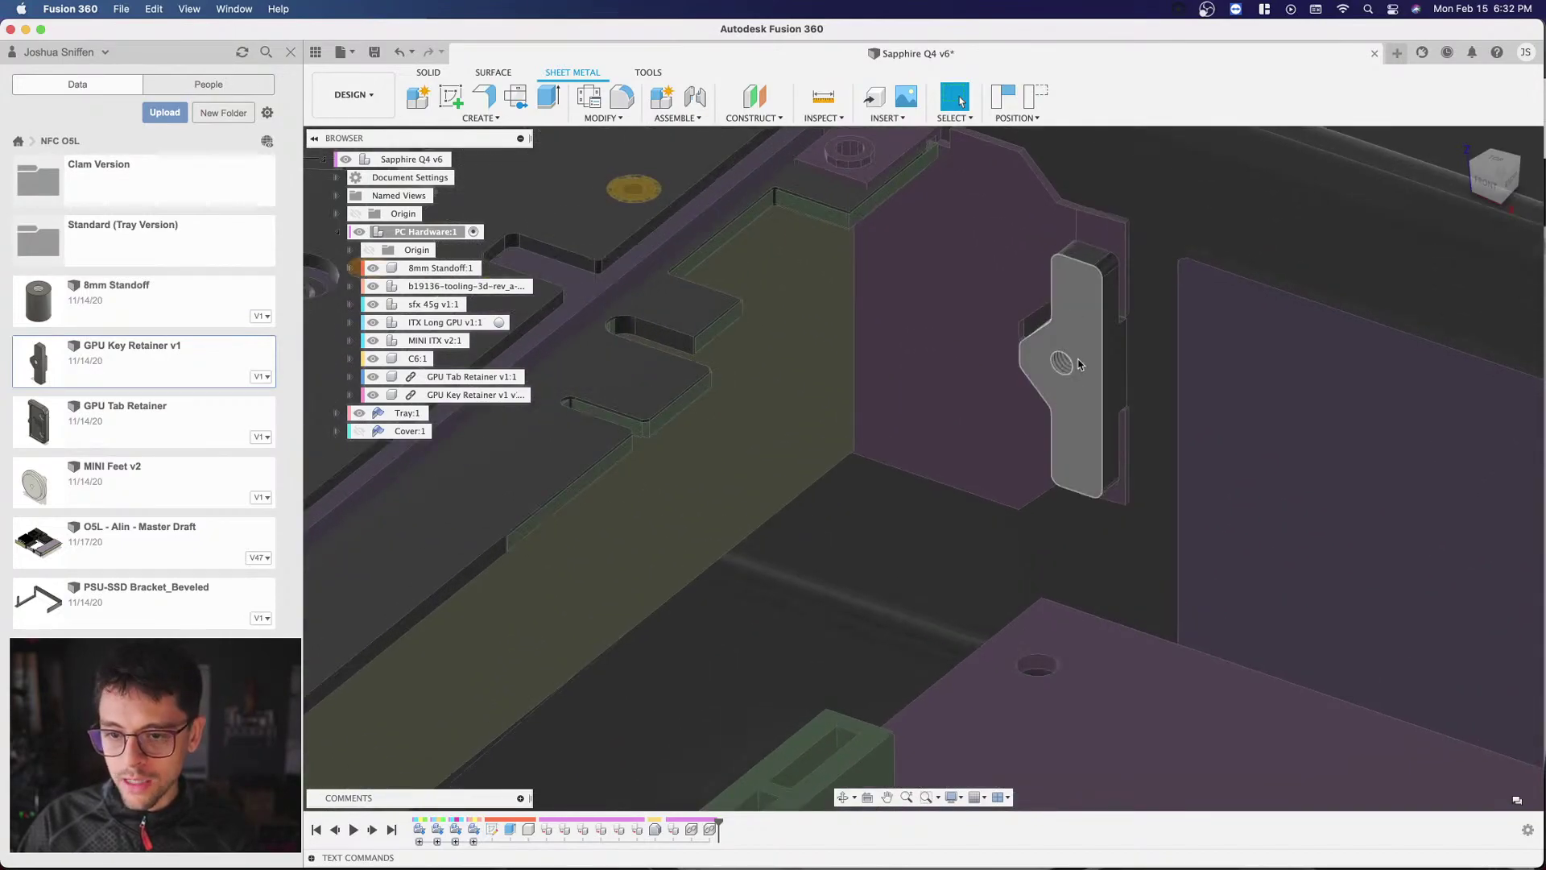
{"action": "scroll", "coordinate": [1019, 424], "scroll_direction": "down", "scroll_amount": 6}
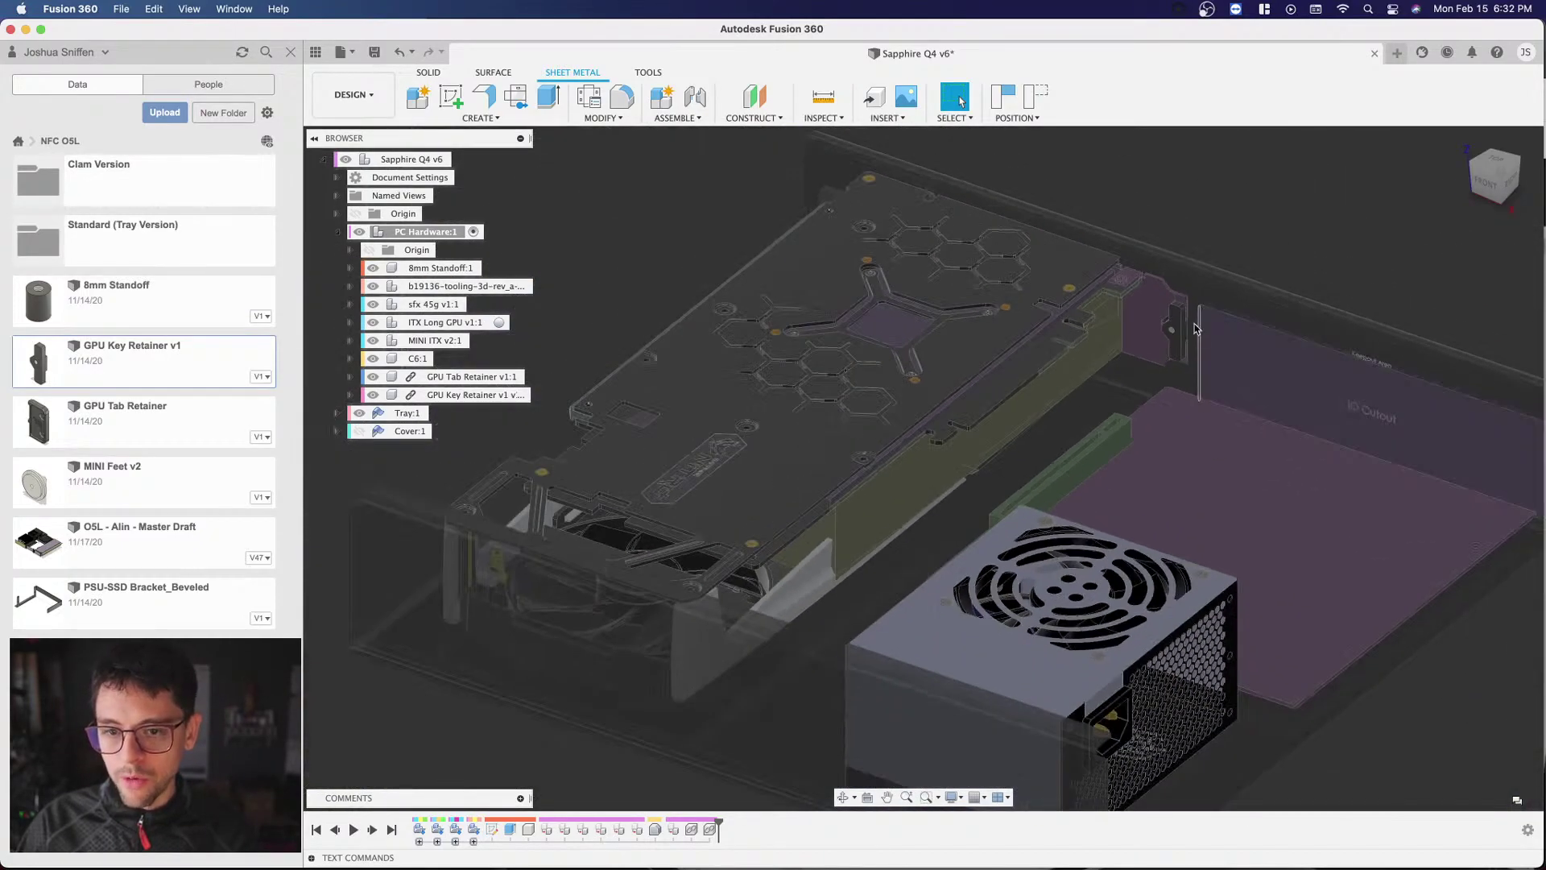
Step: Examine the whole hardware layout in the tray from several sides, including the GPU, power supply and motherboard
{"action": "left_click", "coordinate": [1491, 167]}
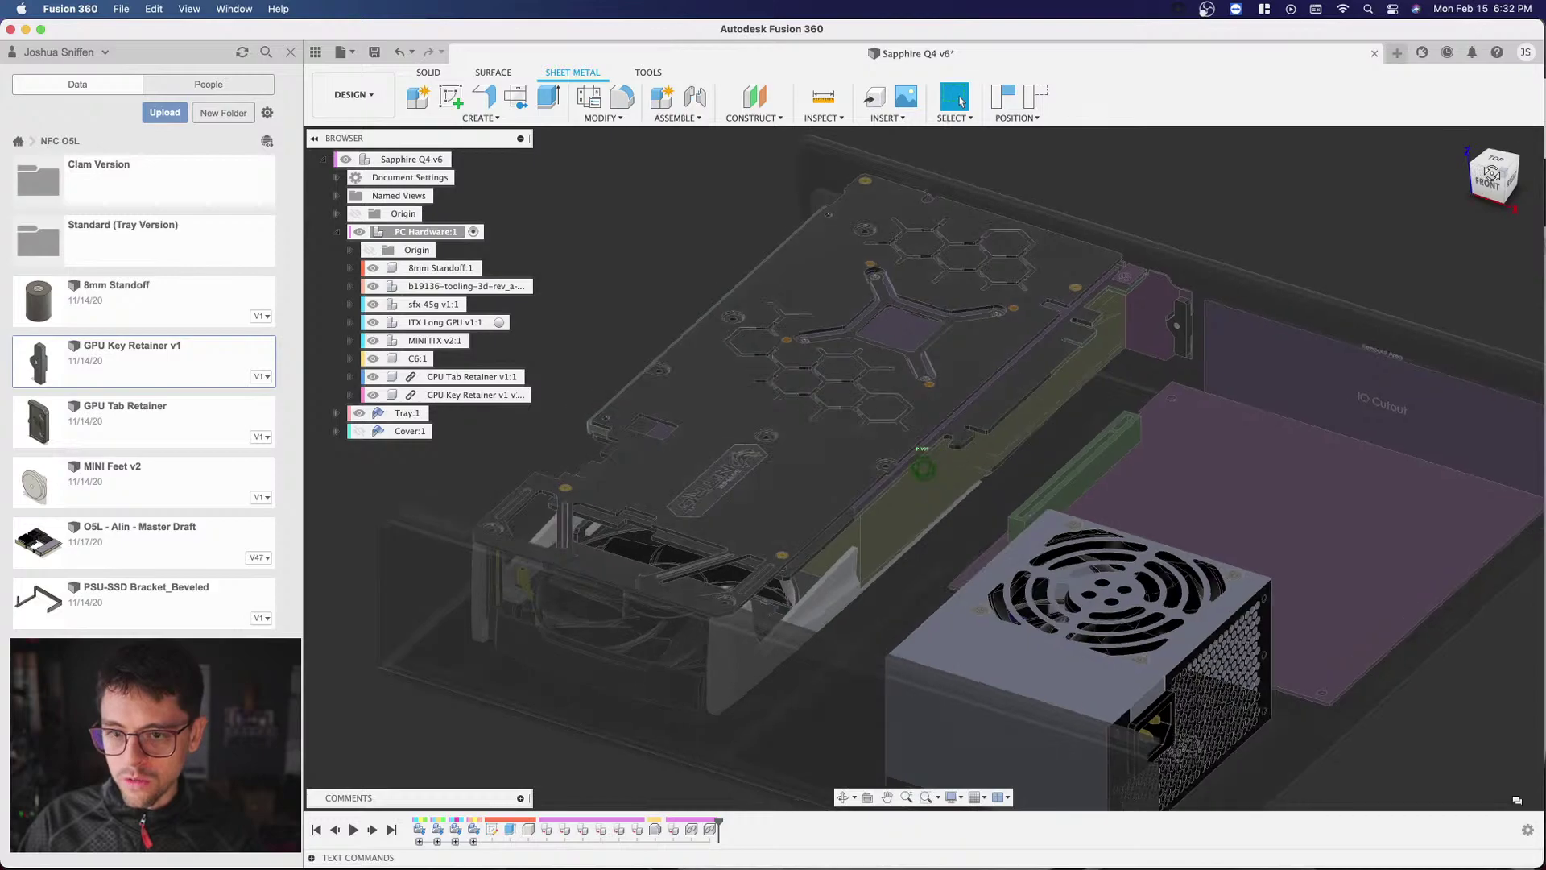
{"action": "mouse_move", "coordinate": [925, 467]}
{"action": "middle_mouse_down", "text": "shift"}
{"action": "mouse_move", "coordinate": [853, 419]}
{"action": "mouse_move", "coordinate": [924, 468]}
{"action": "mouse_move", "coordinate": [1168, 479]}
{"action": "middle_mouse_up", "text": "shift"}
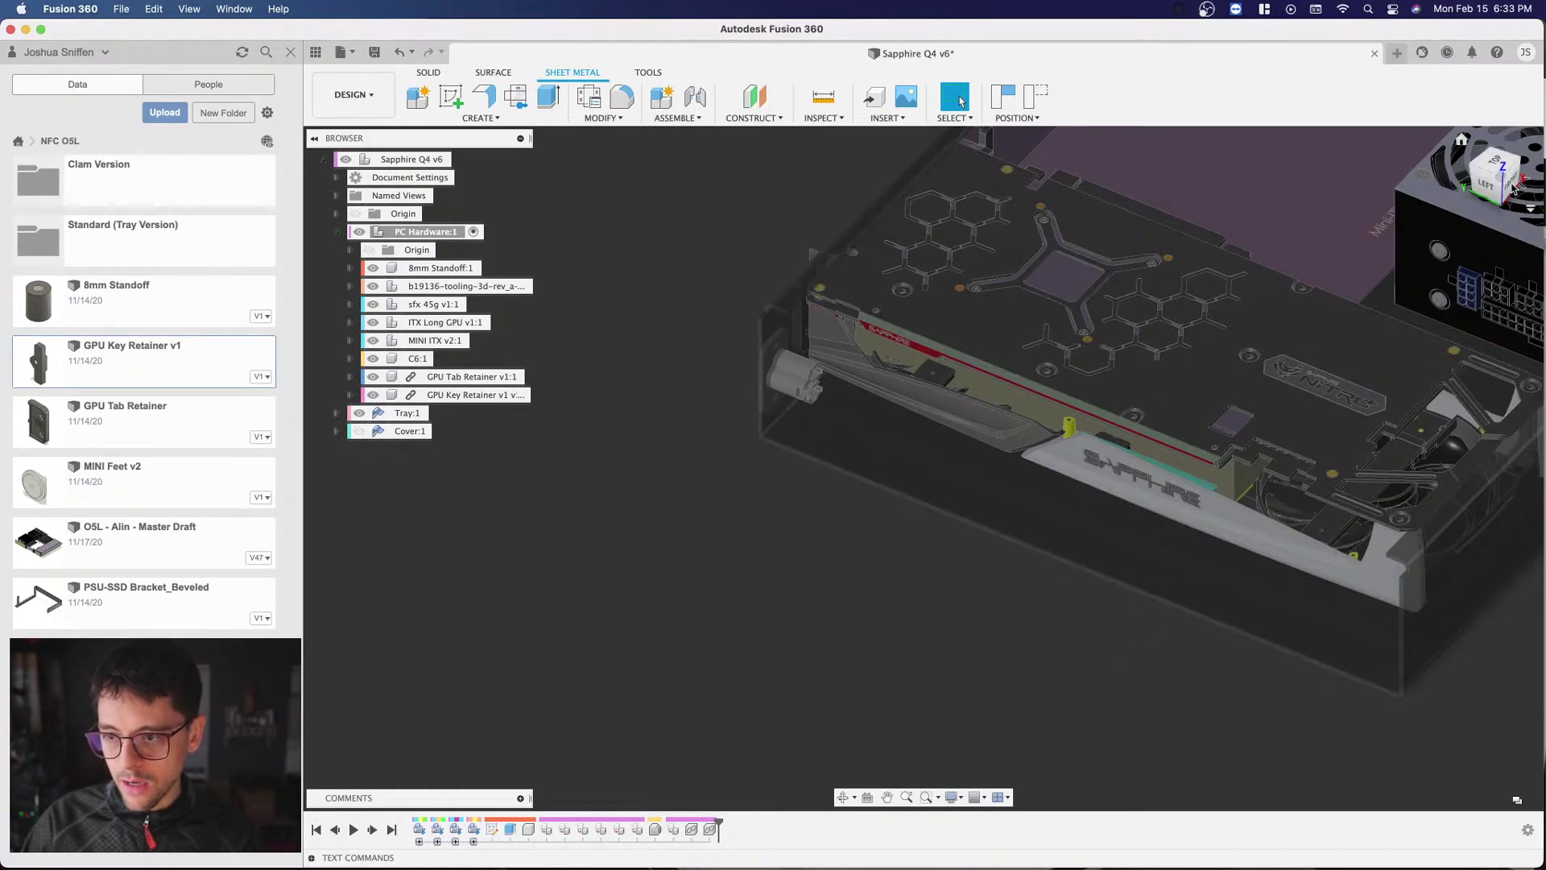
{"action": "left_click_drag", "start_coordinate": [1503, 179], "coordinate": [1518, 190]}
{"action": "middle_click_drag", "start_coordinate": [923, 468], "coordinate": [1111, 402], "text": "shift"}
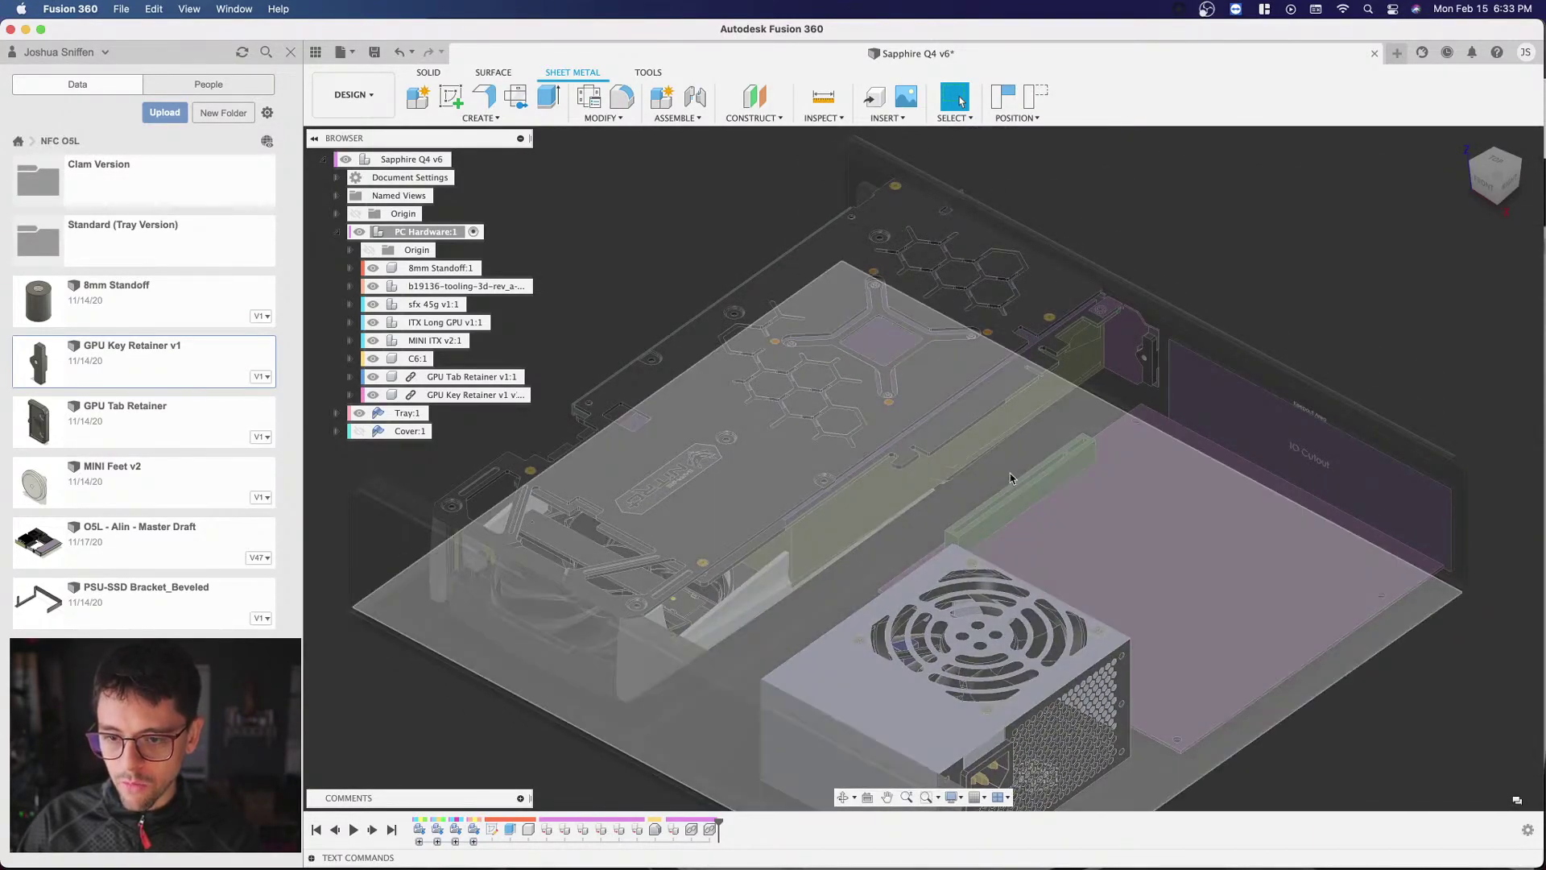
{"action": "middle_click_drag", "start_coordinate": [1282, 326], "coordinate": [886, 427], "text": "shift"}
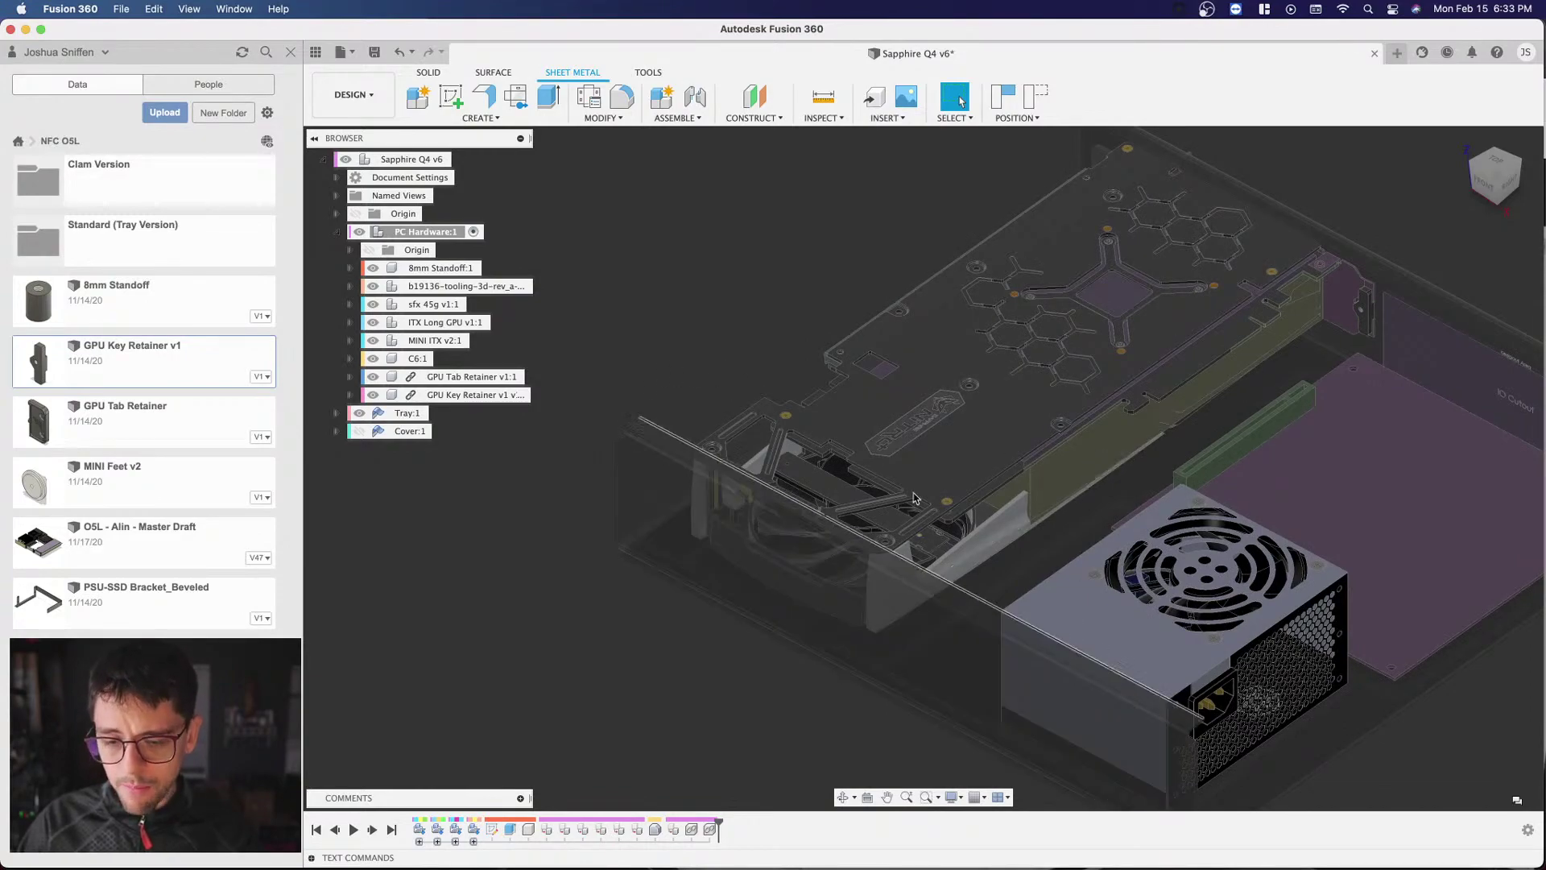
{"action": "scroll", "coordinate": [719, 425], "scroll_direction": "down", "scroll_amount": 3}
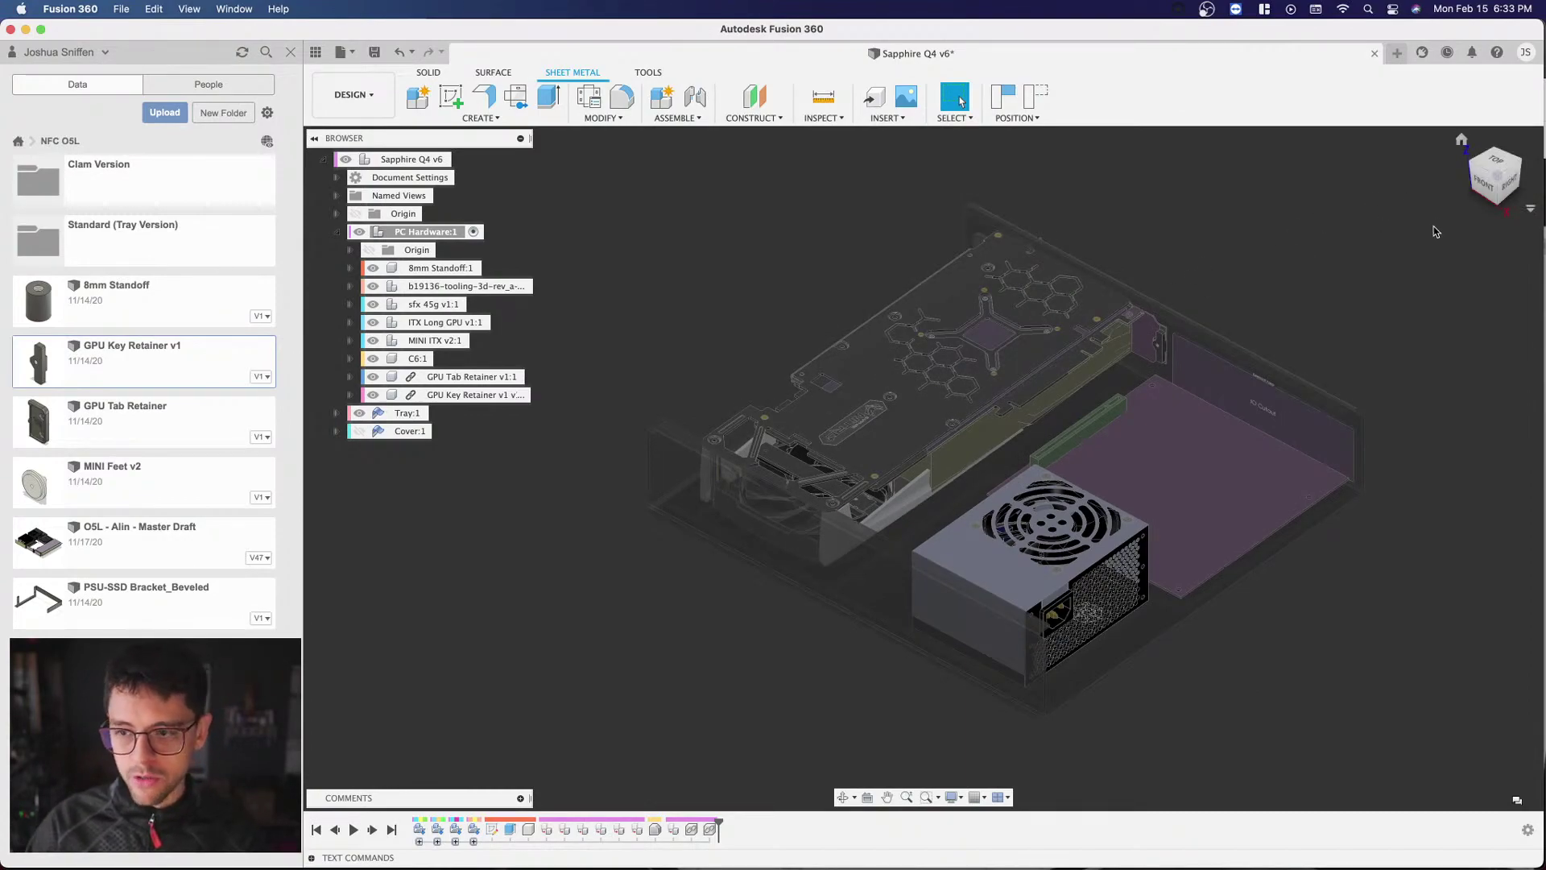
{"action": "left_click_drag", "start_coordinate": [1488, 185], "coordinate": [1295, 227]}
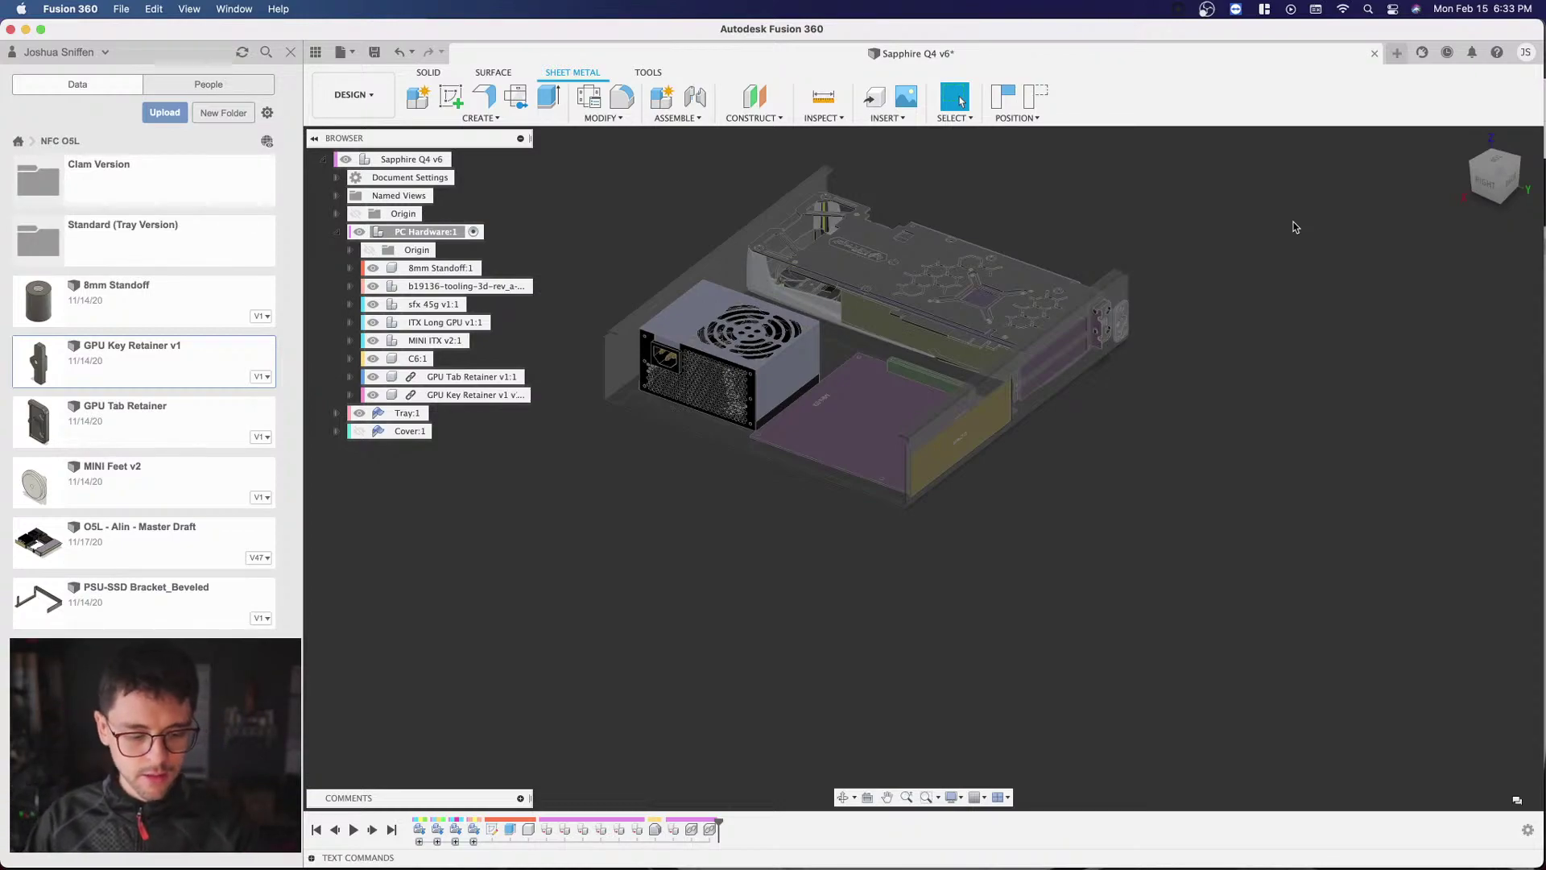
{"action": "scroll", "coordinate": [1001, 327], "scroll_direction": "up", "scroll_amount": 2}
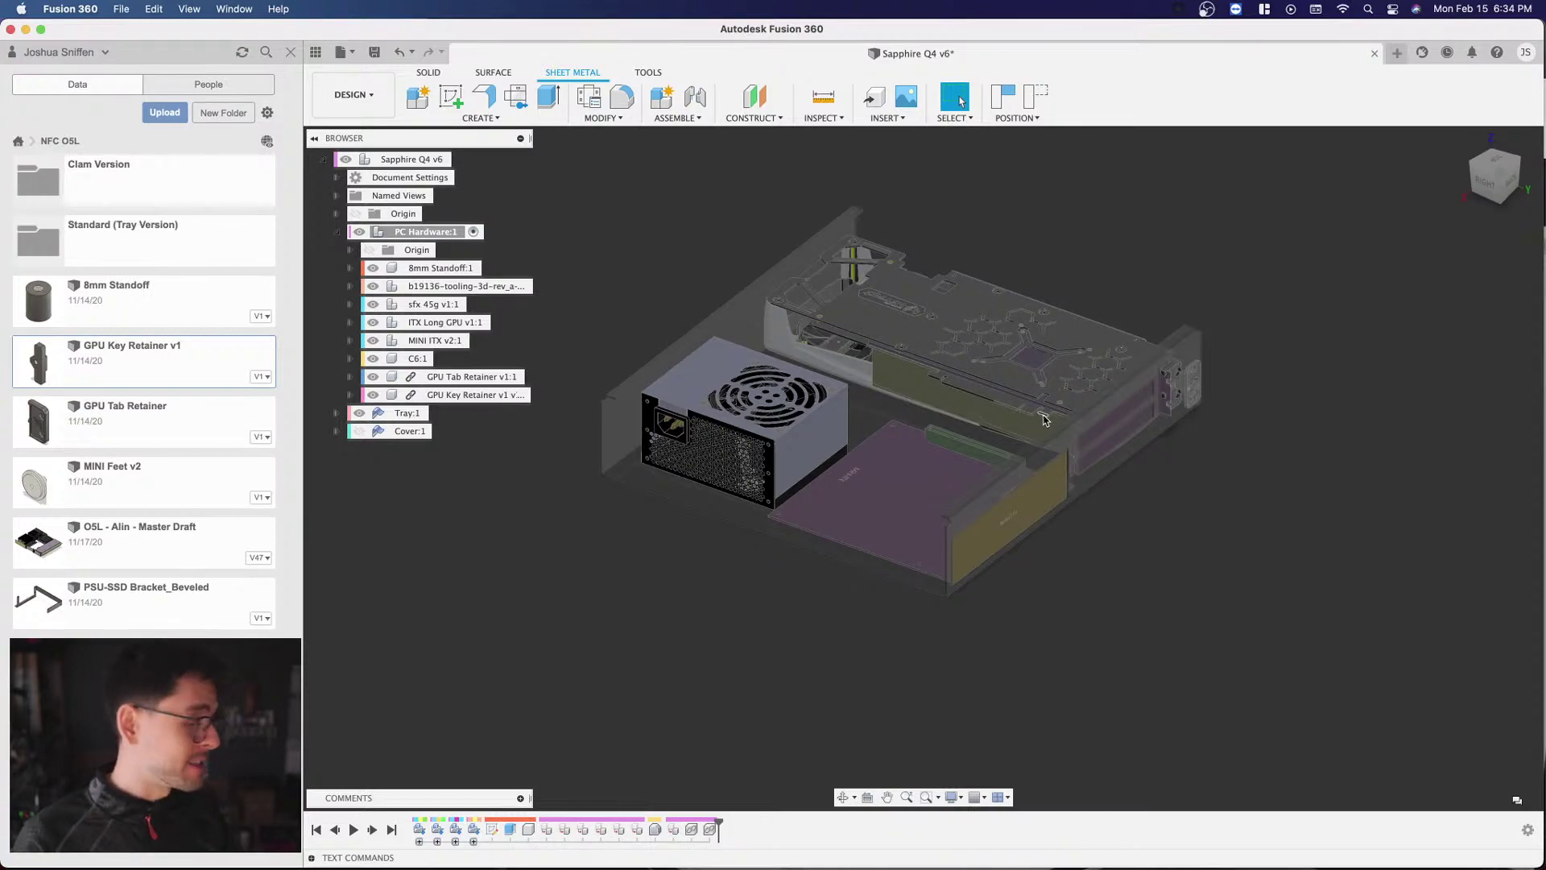
{"action": "middle_click_drag", "start_coordinate": [1044, 405], "coordinate": [993, 351], "text": "shift"}
{"action": "middle_click_drag", "start_coordinate": [1139, 295], "coordinate": [1079, 348], "text": "shift"}
Step: View the assembly from its back corner and save the design as a new version with the default version description
{"action": "left_click", "coordinate": [1490, 189]}
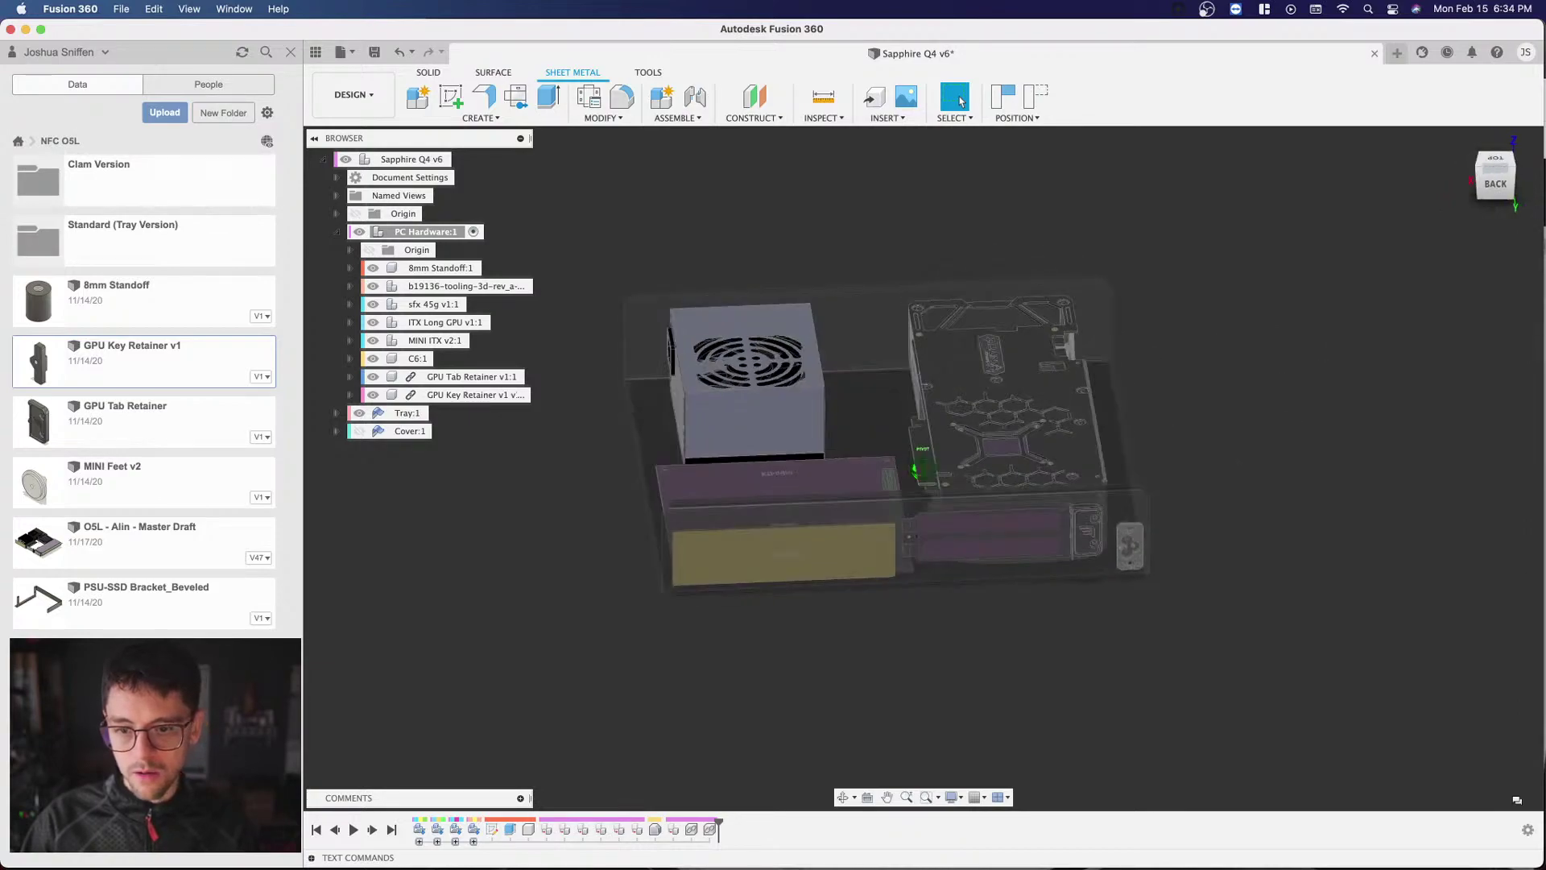
{"action": "middle_click_drag", "start_coordinate": [918, 471], "coordinate": [1273, 200], "text": "shift"}
{"action": "scroll", "coordinate": [1273, 200], "scroll_direction": "down", "scroll_amount": 3}
{"action": "scroll", "coordinate": [861, 396], "scroll_direction": "up", "scroll_amount": 2}
{"action": "key", "text": "super+s"}
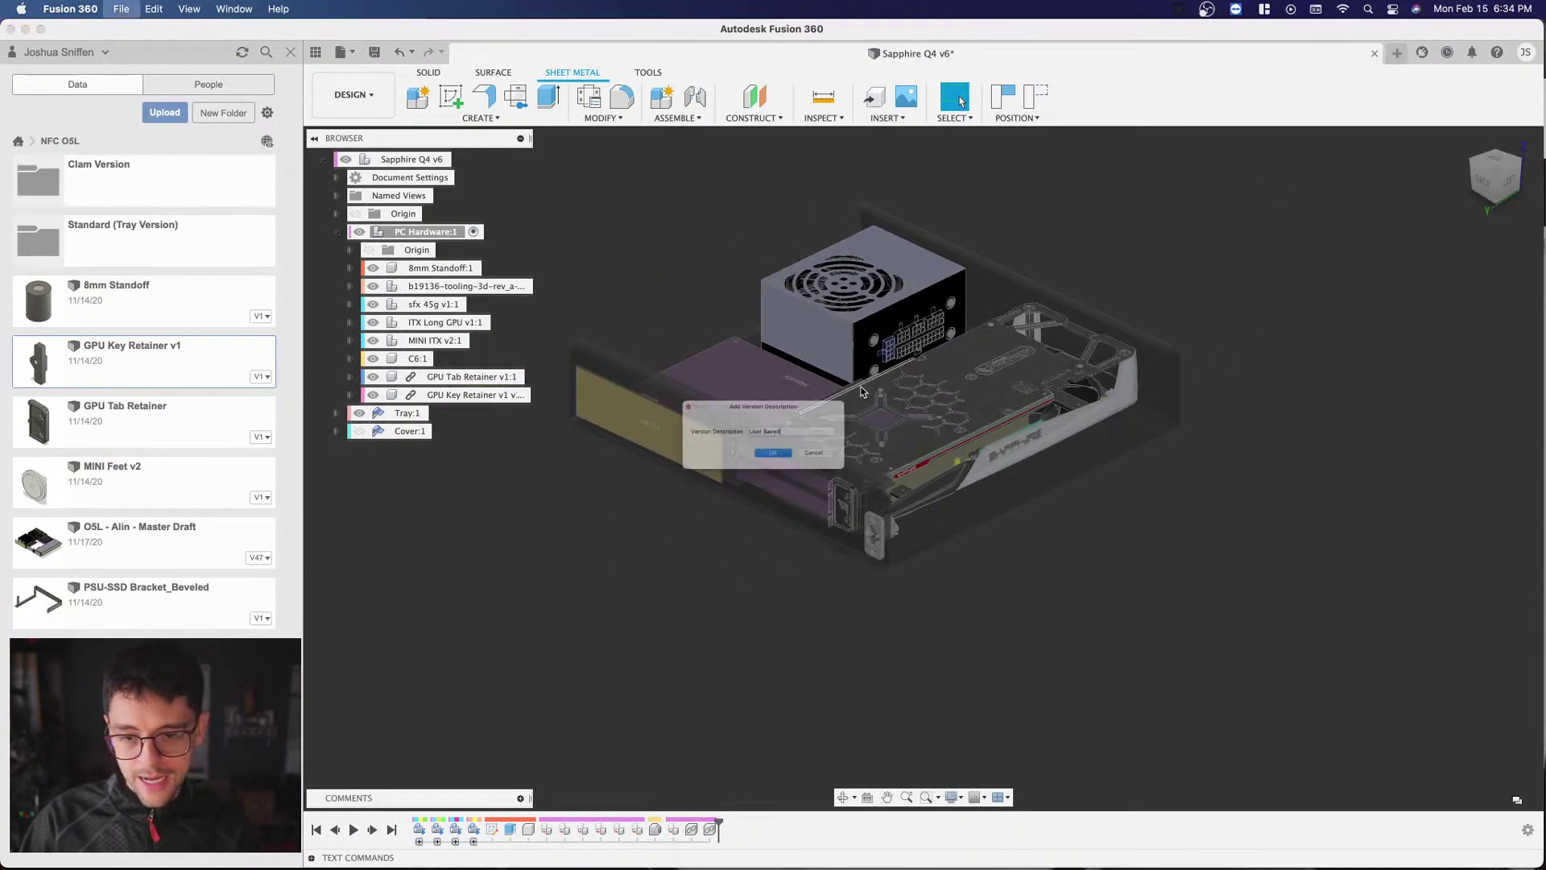
{"action": "left_click", "coordinate": [781, 466]}
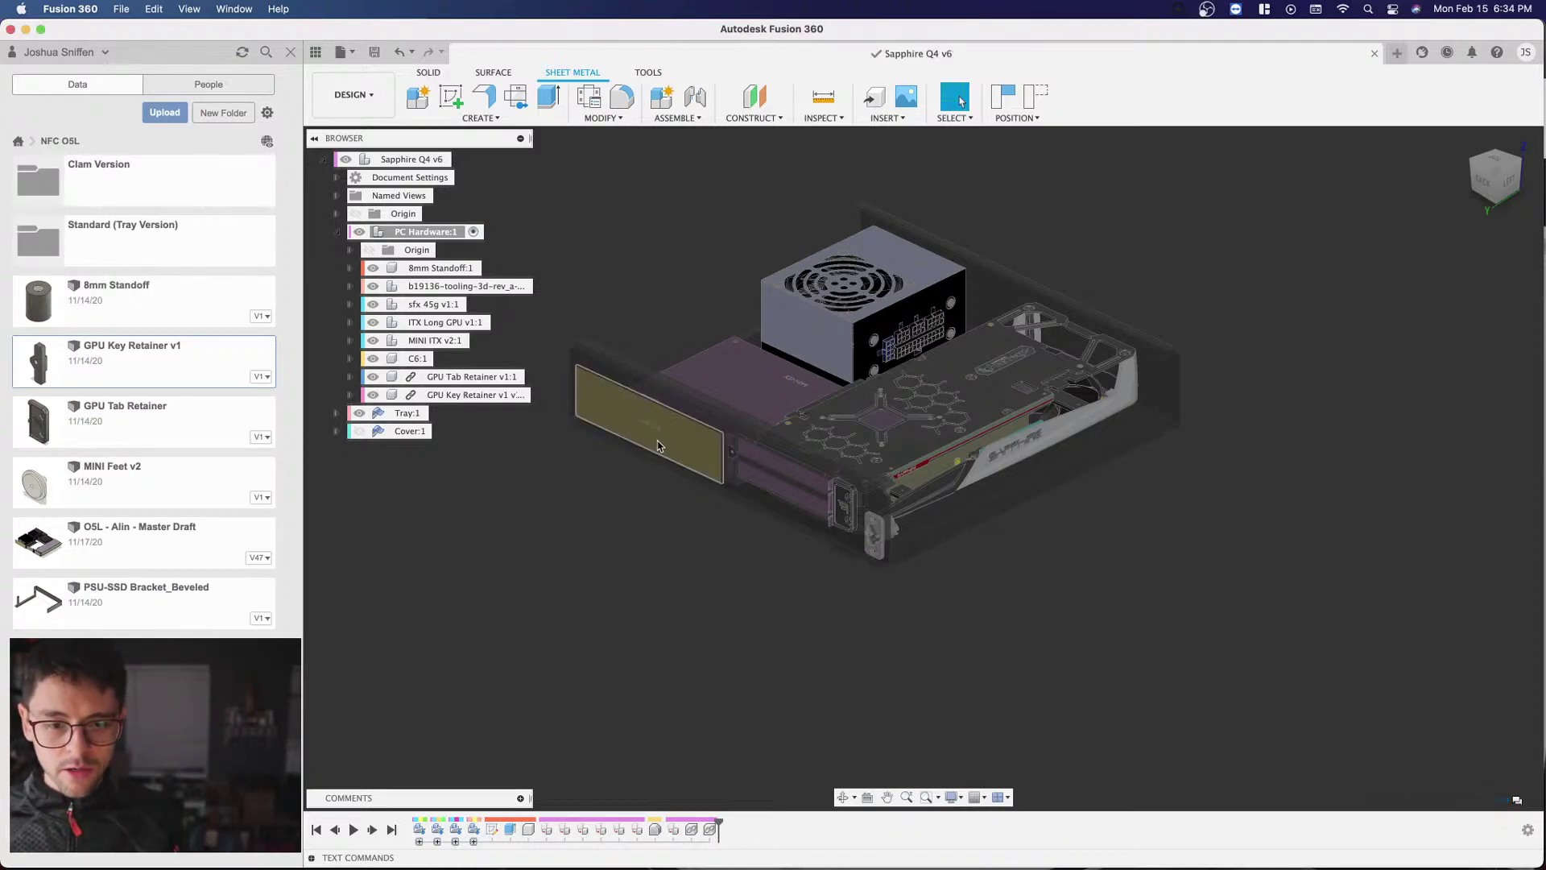
Step: Inspect the IO cutout face and the Mini-ITX board face by selecting each, and clear the selection
{"action": "scroll", "coordinate": [629, 411], "scroll_direction": "up", "scroll_amount": 2}
{"action": "scroll", "coordinate": [629, 411], "scroll_direction": "up", "scroll_amount": 4}
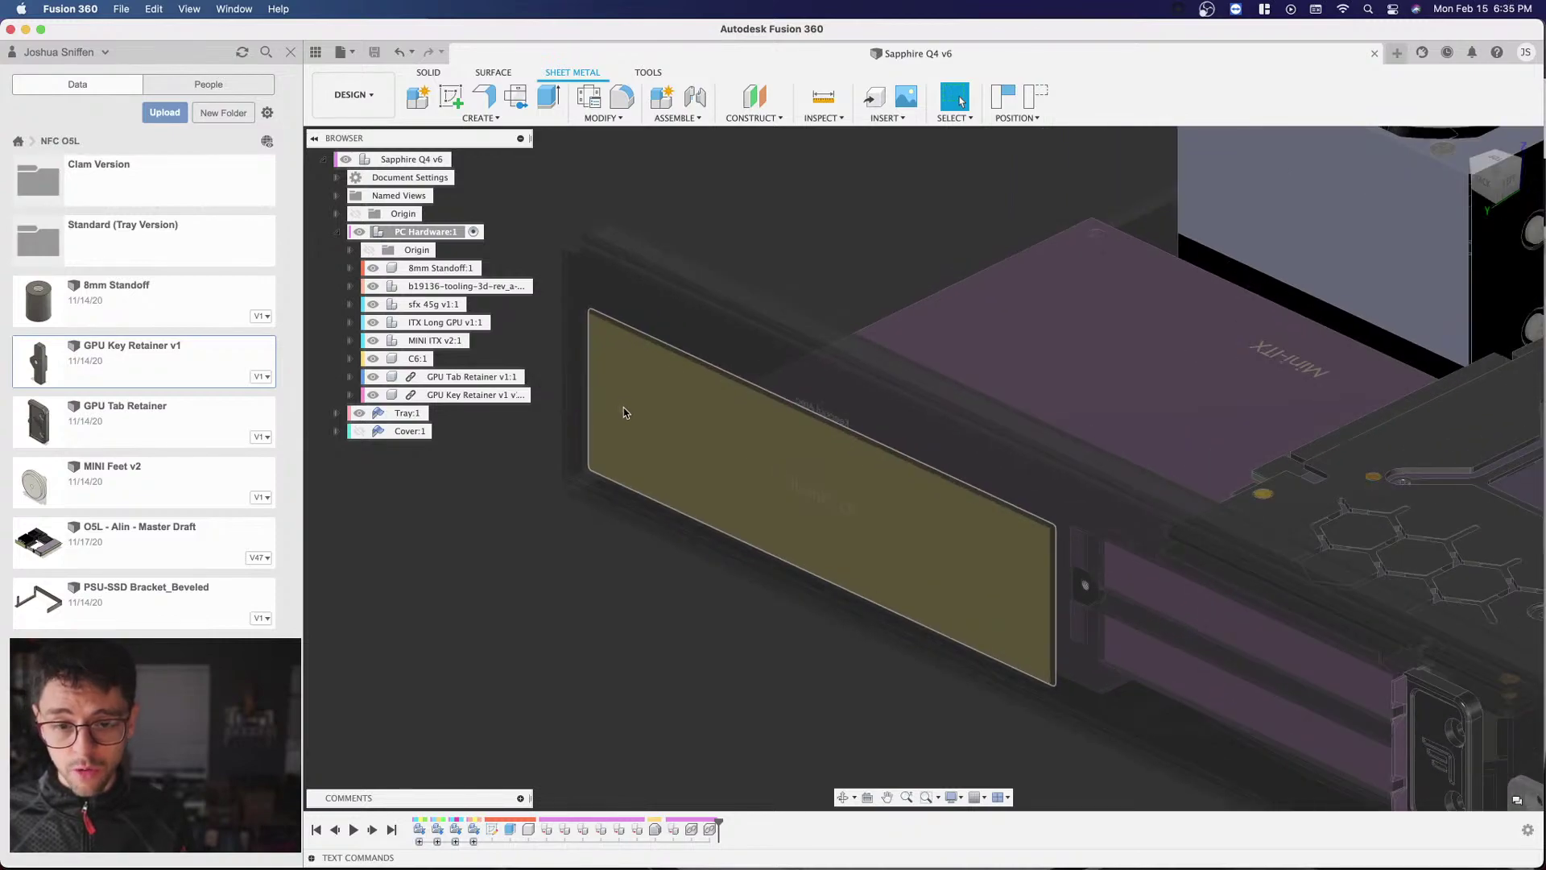
{"action": "left_click", "coordinate": [779, 479]}
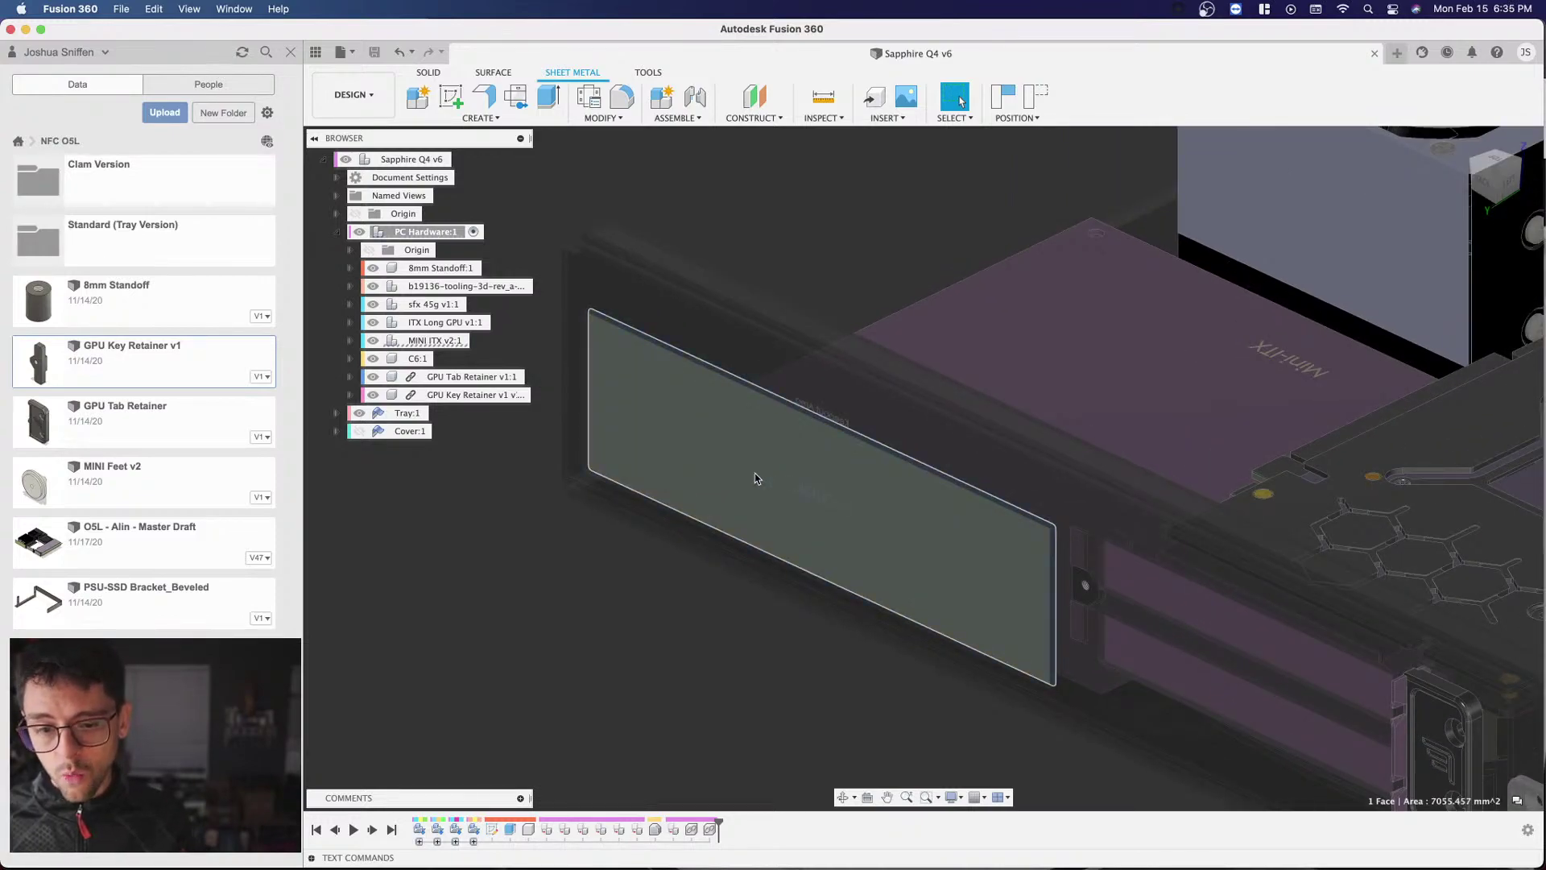
{"action": "scroll", "coordinate": [765, 481], "scroll_direction": "down", "scroll_amount": 1}
{"action": "left_click", "coordinate": [1052, 369]}
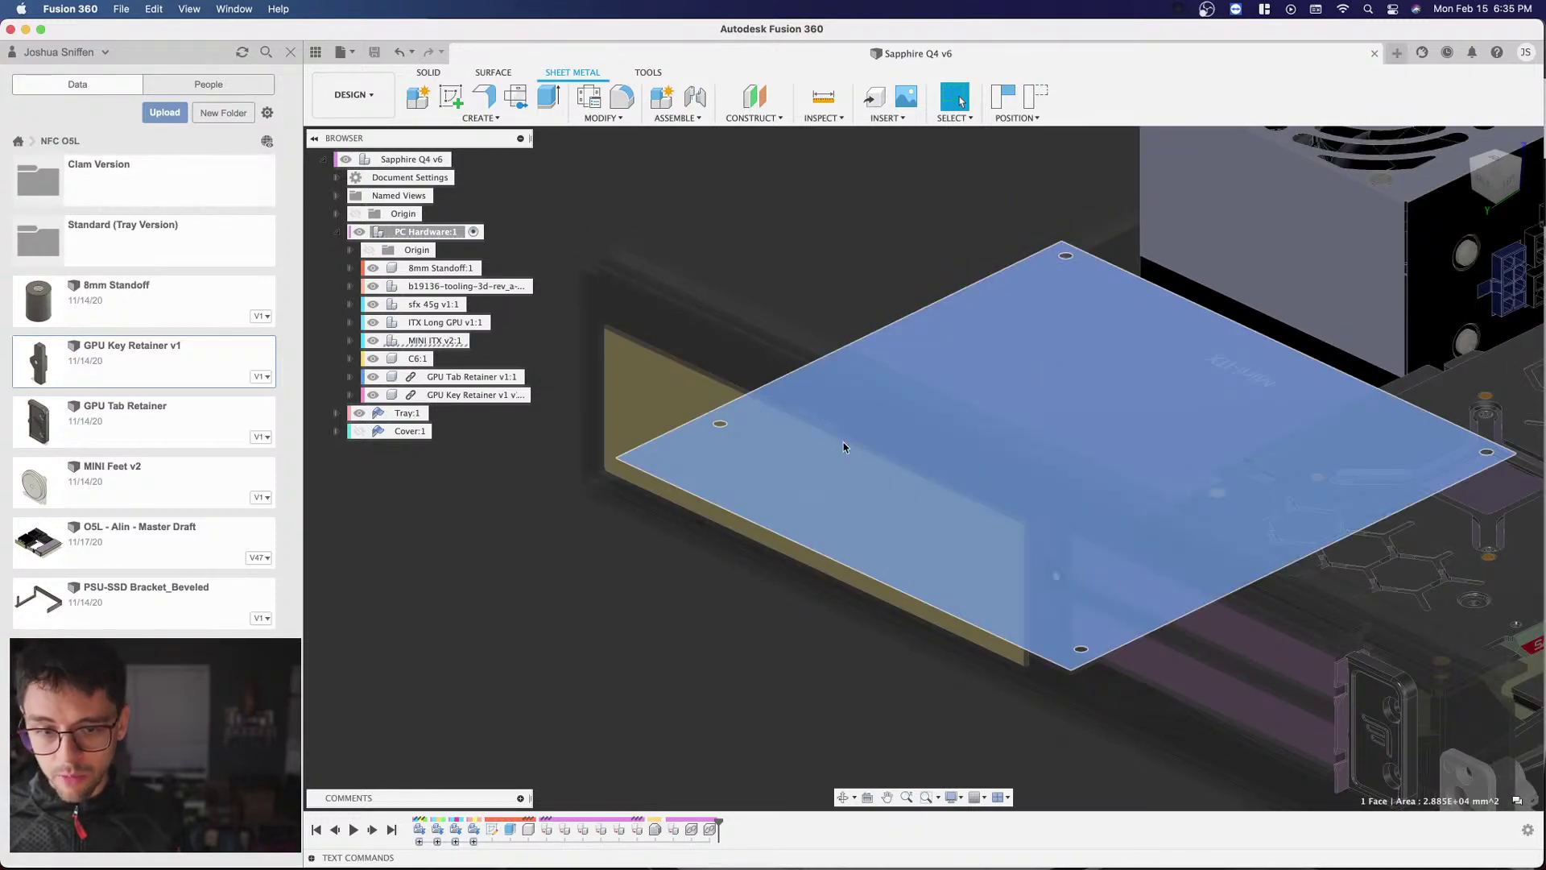
{"action": "scroll", "coordinate": [639, 634], "scroll_direction": "down", "scroll_amount": 3}
{"action": "left_click", "coordinate": [638, 636]}
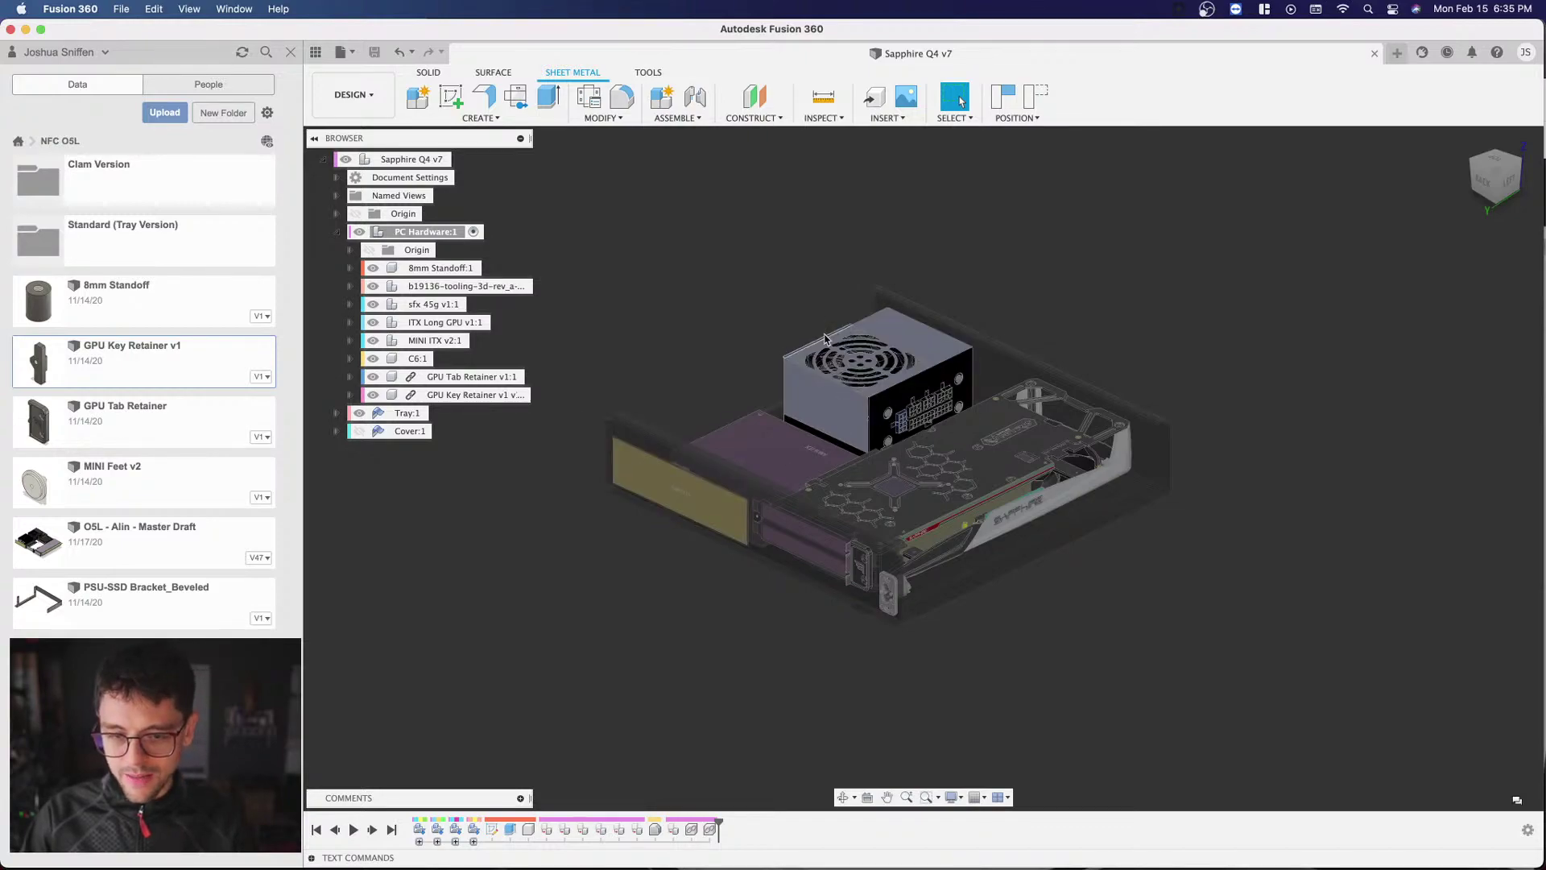
Step: Examine the rear of the case and orient the model to a straight-on back view
{"action": "scroll", "coordinate": [821, 362], "scroll_direction": "up", "scroll_amount": 3}
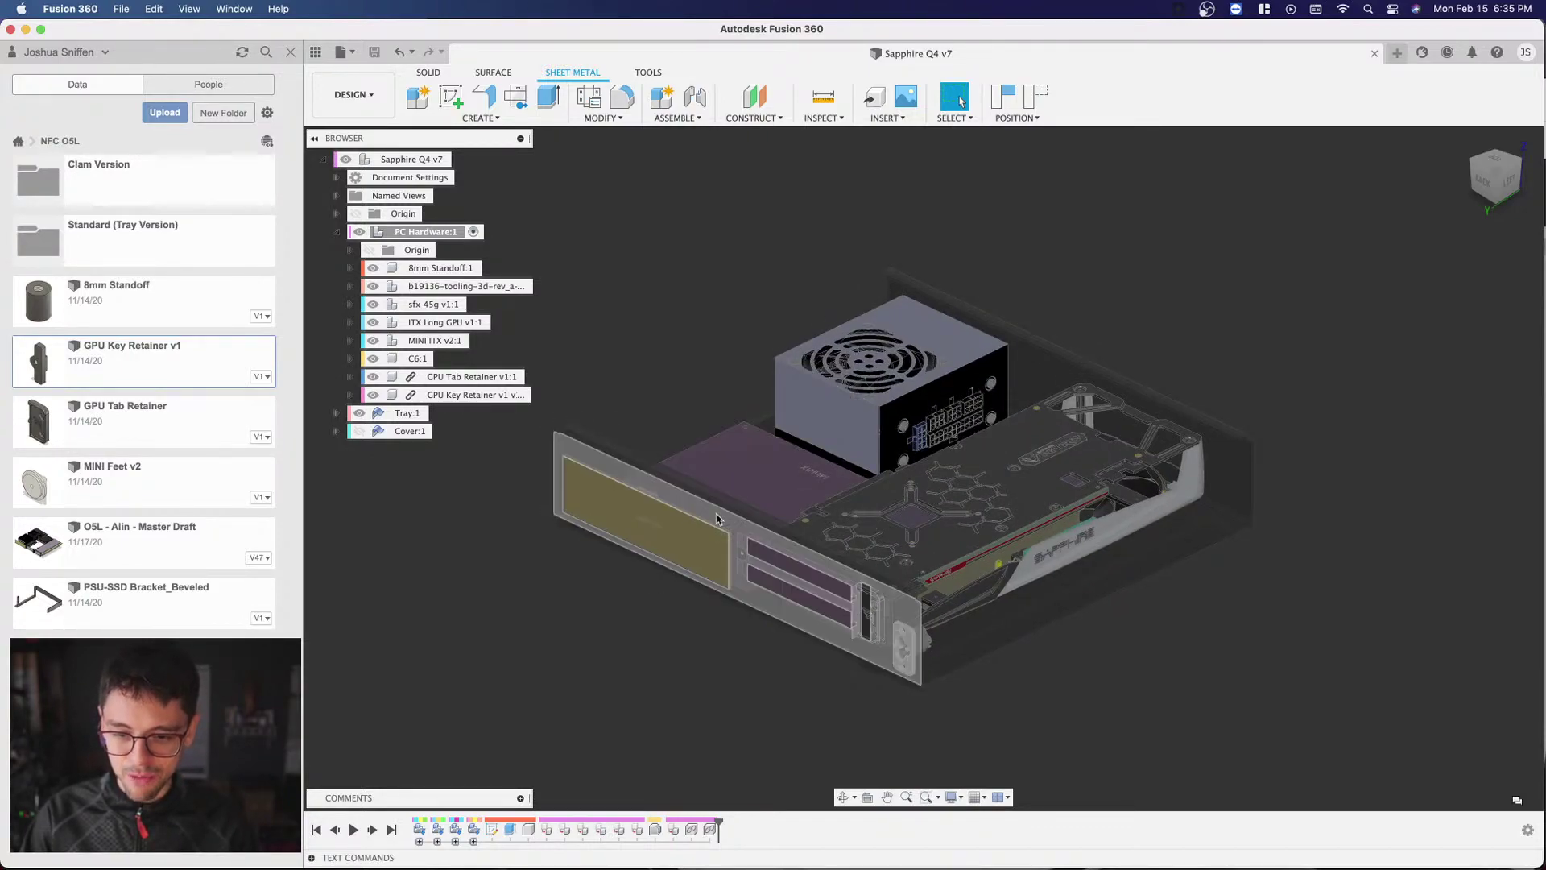
{"action": "scroll", "coordinate": [790, 509], "scroll_direction": "up", "scroll_amount": 3}
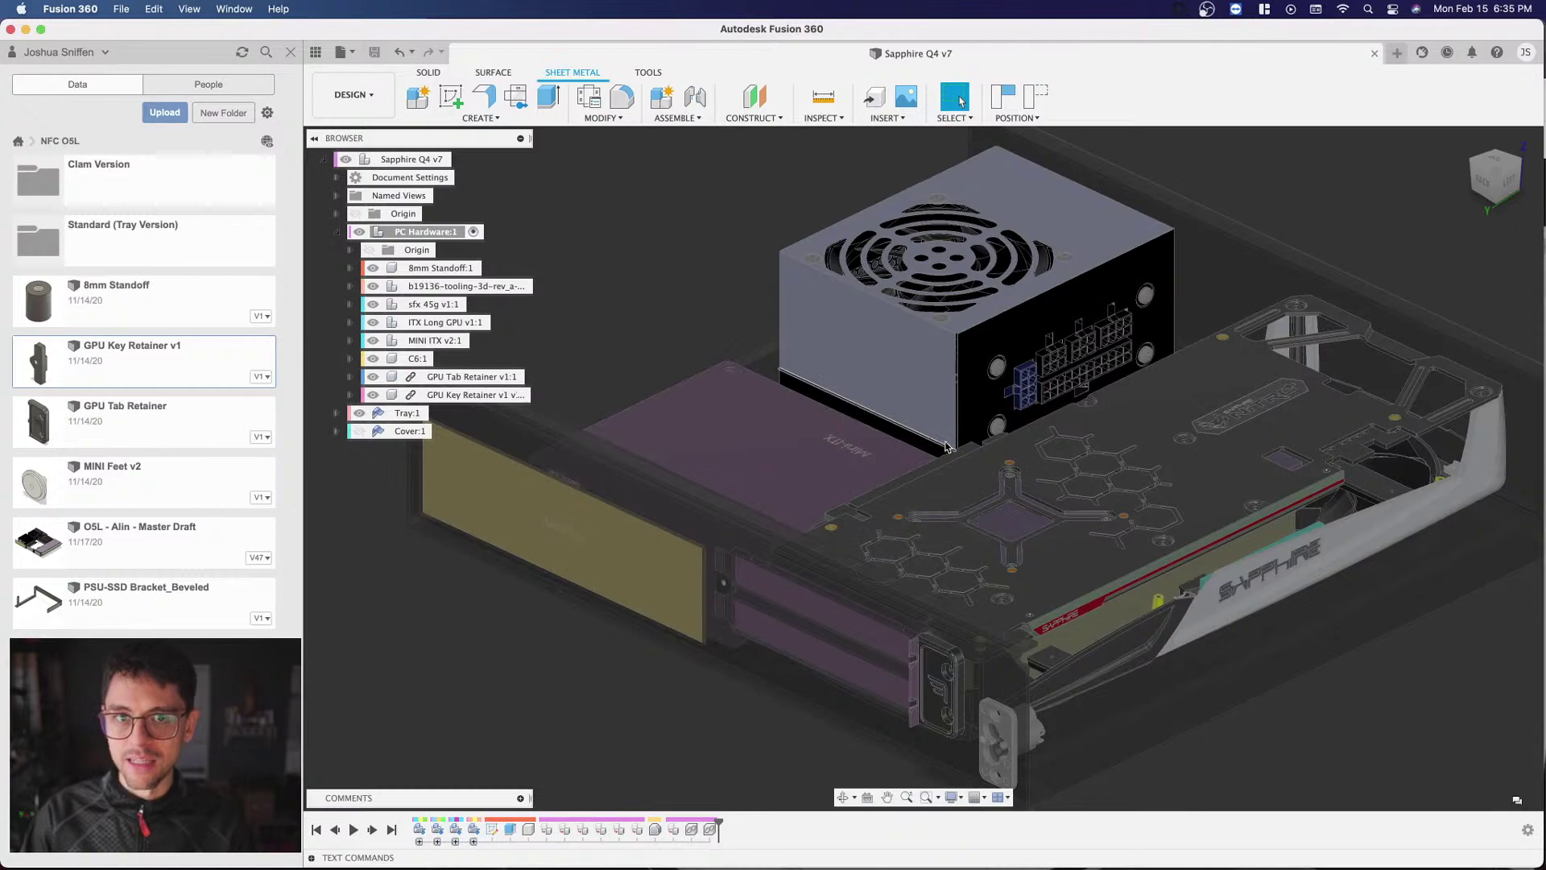
{"action": "scroll", "coordinate": [708, 507], "scroll_direction": "down", "scroll_amount": 3}
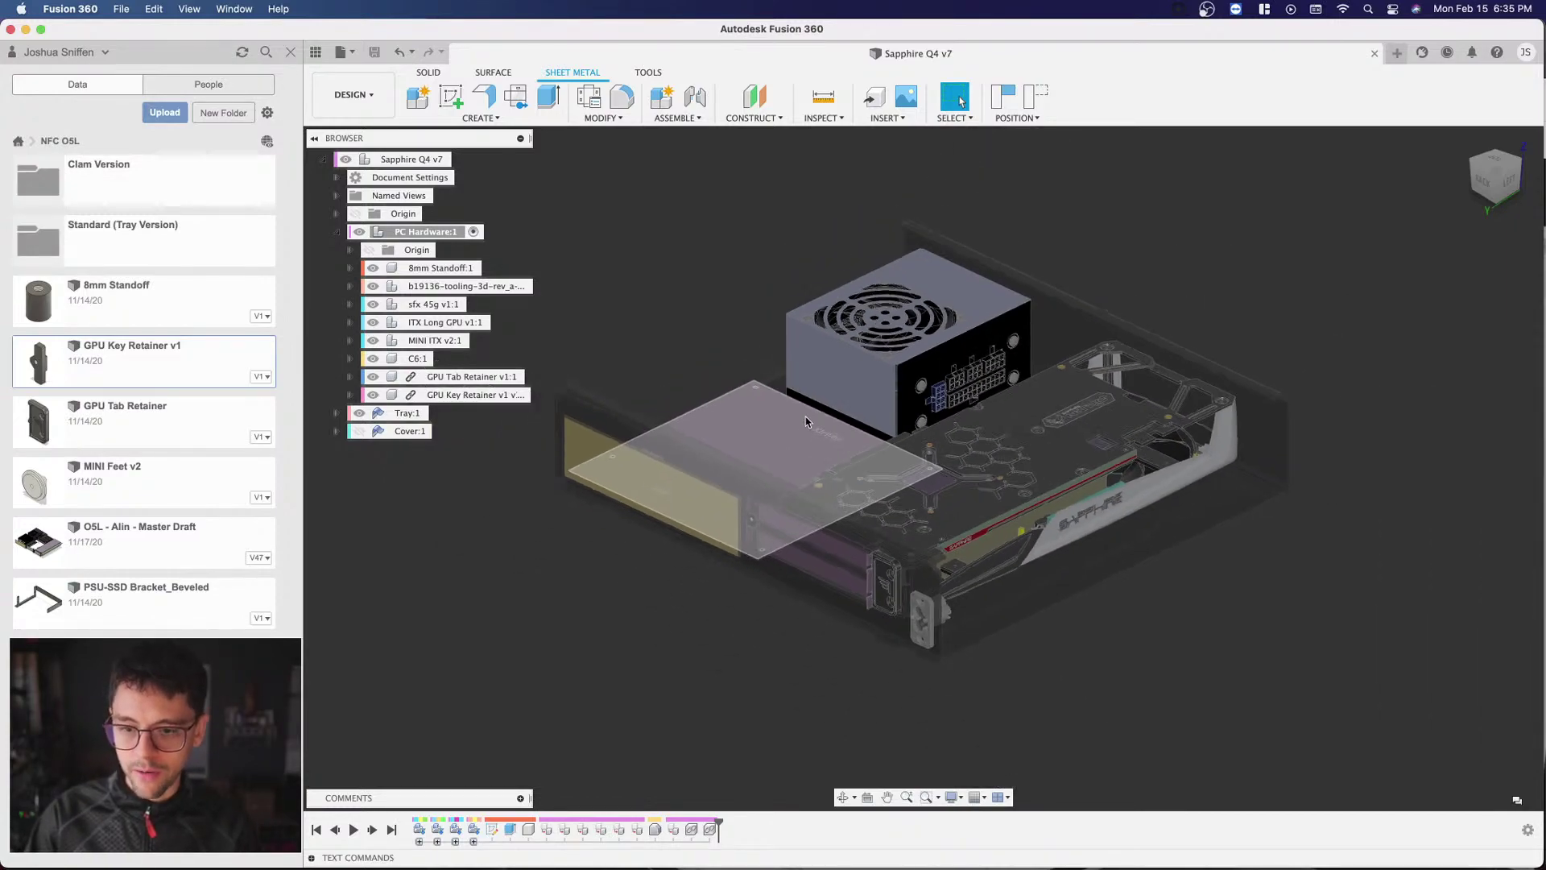
{"action": "scroll", "coordinate": [722, 502], "scroll_direction": "up", "scroll_amount": 3}
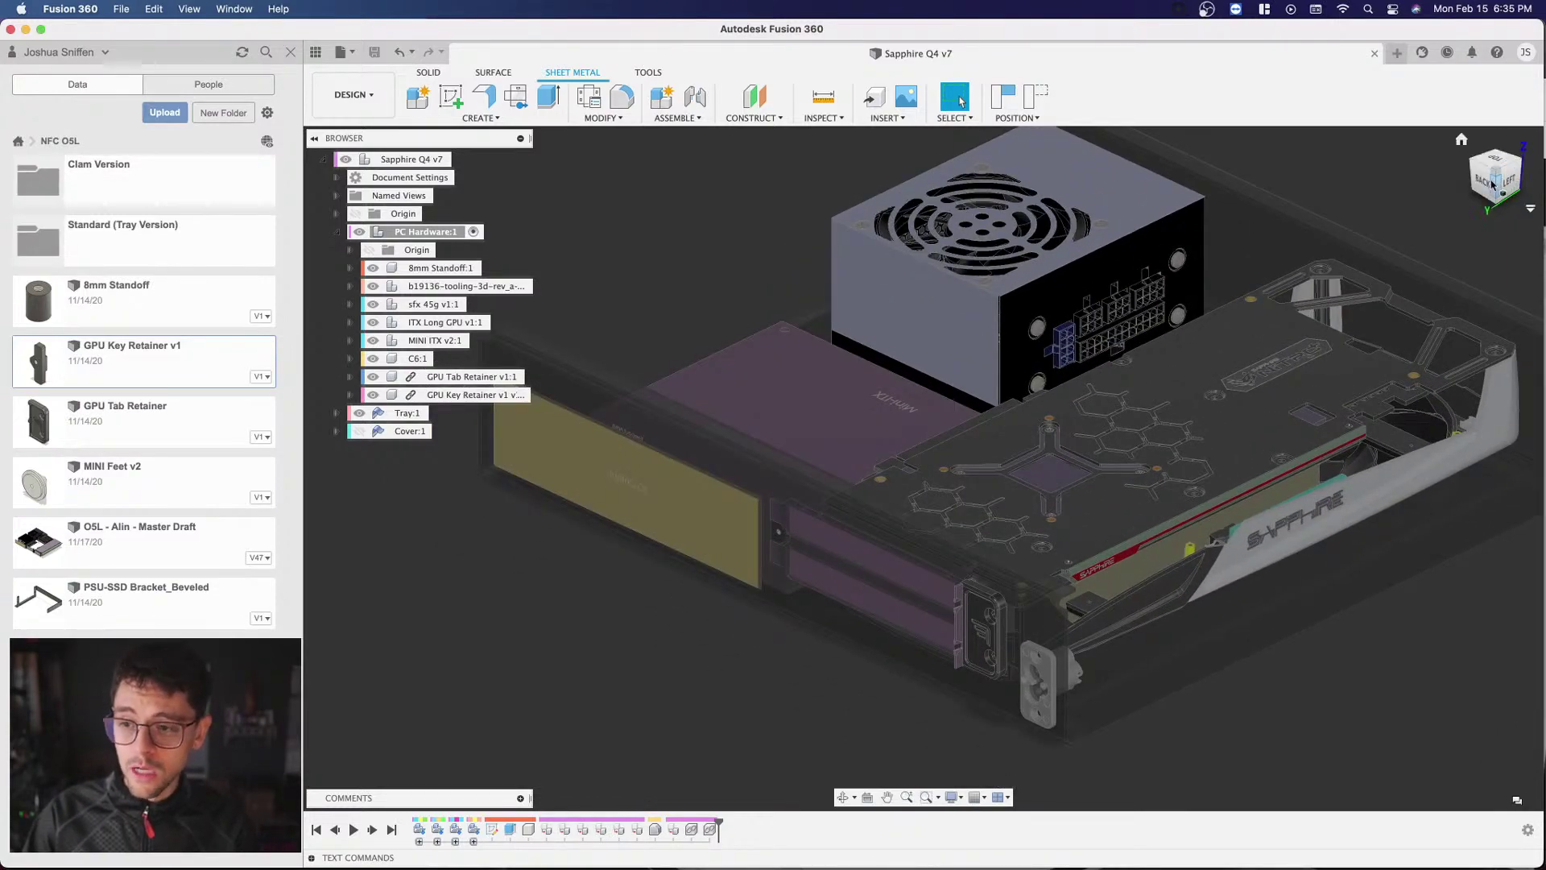
{"action": "left_click", "coordinate": [1496, 212]}
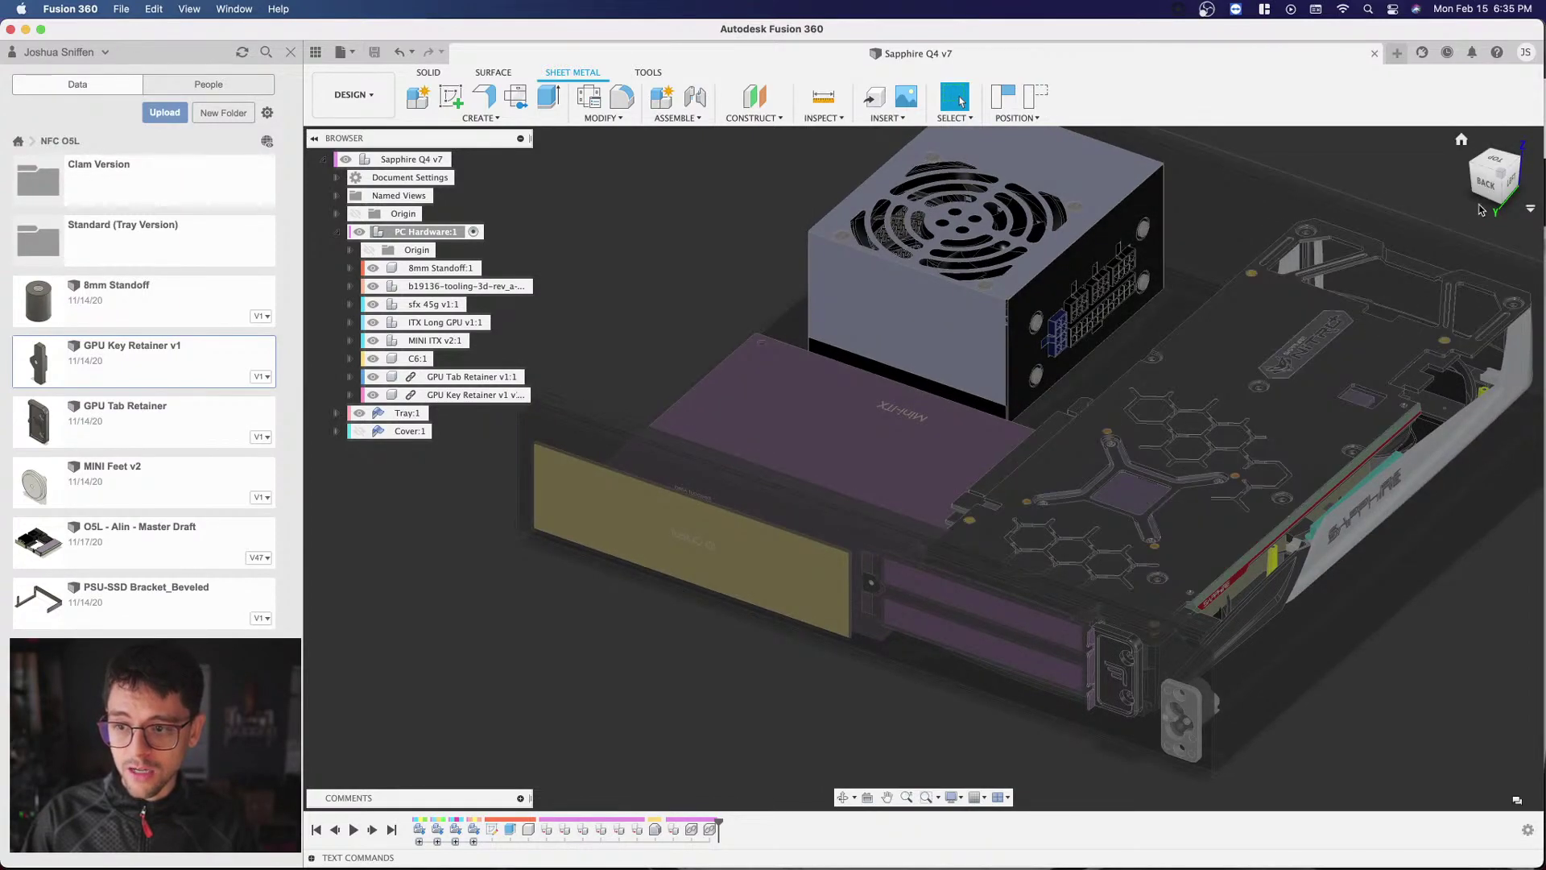
{"action": "left_click", "coordinate": [1486, 184]}
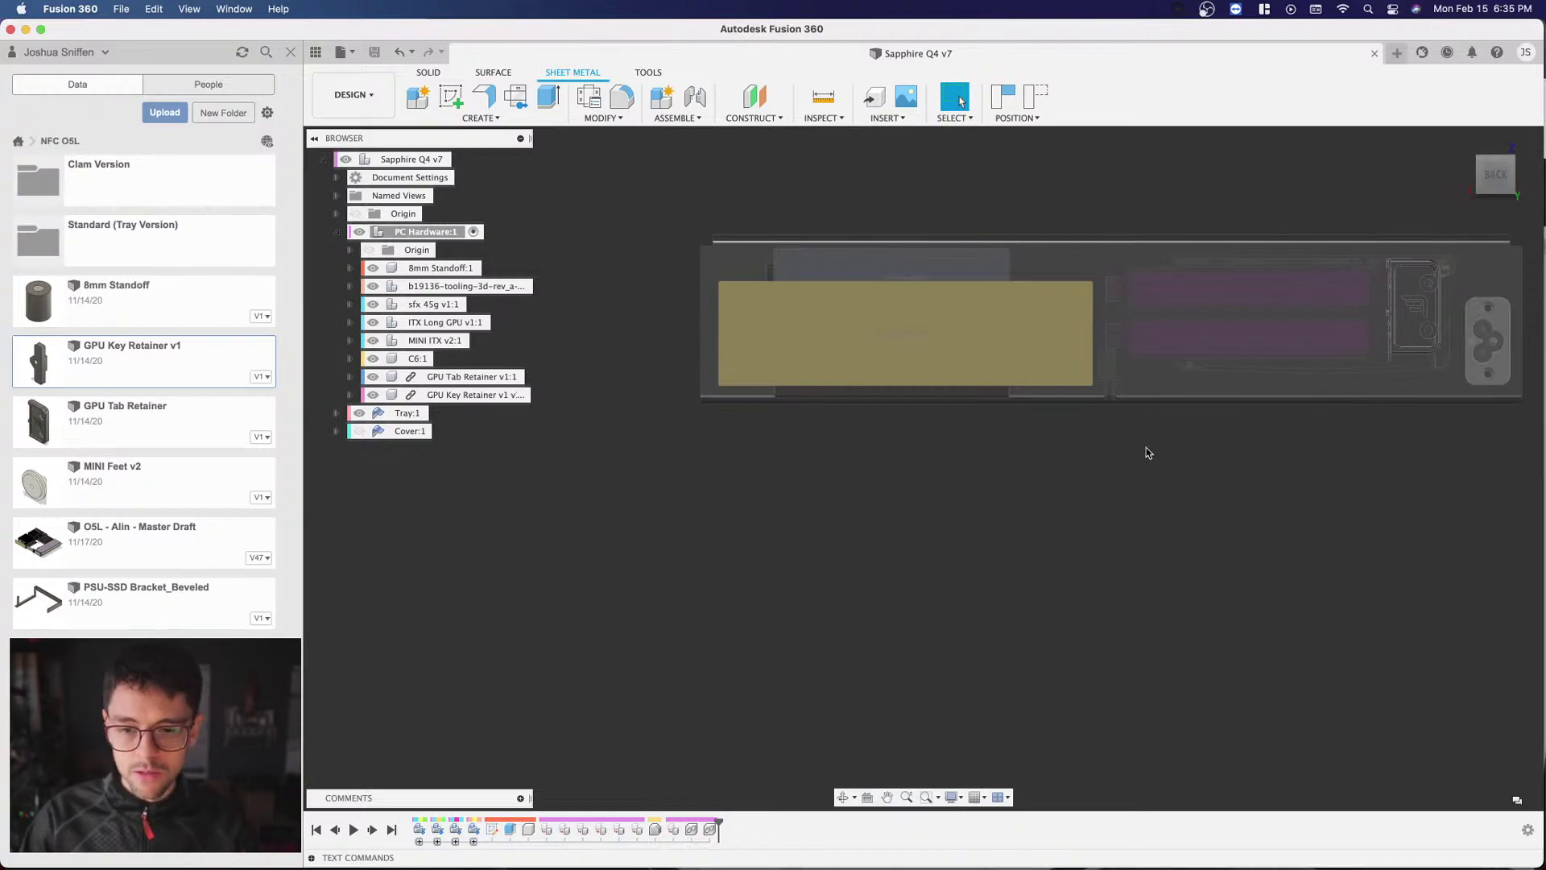
Step: Review the hardware layout from the back corner and show the Cover over the case
{"action": "key", "text": "F6"}
{"action": "left_click", "coordinate": [1501, 176]}
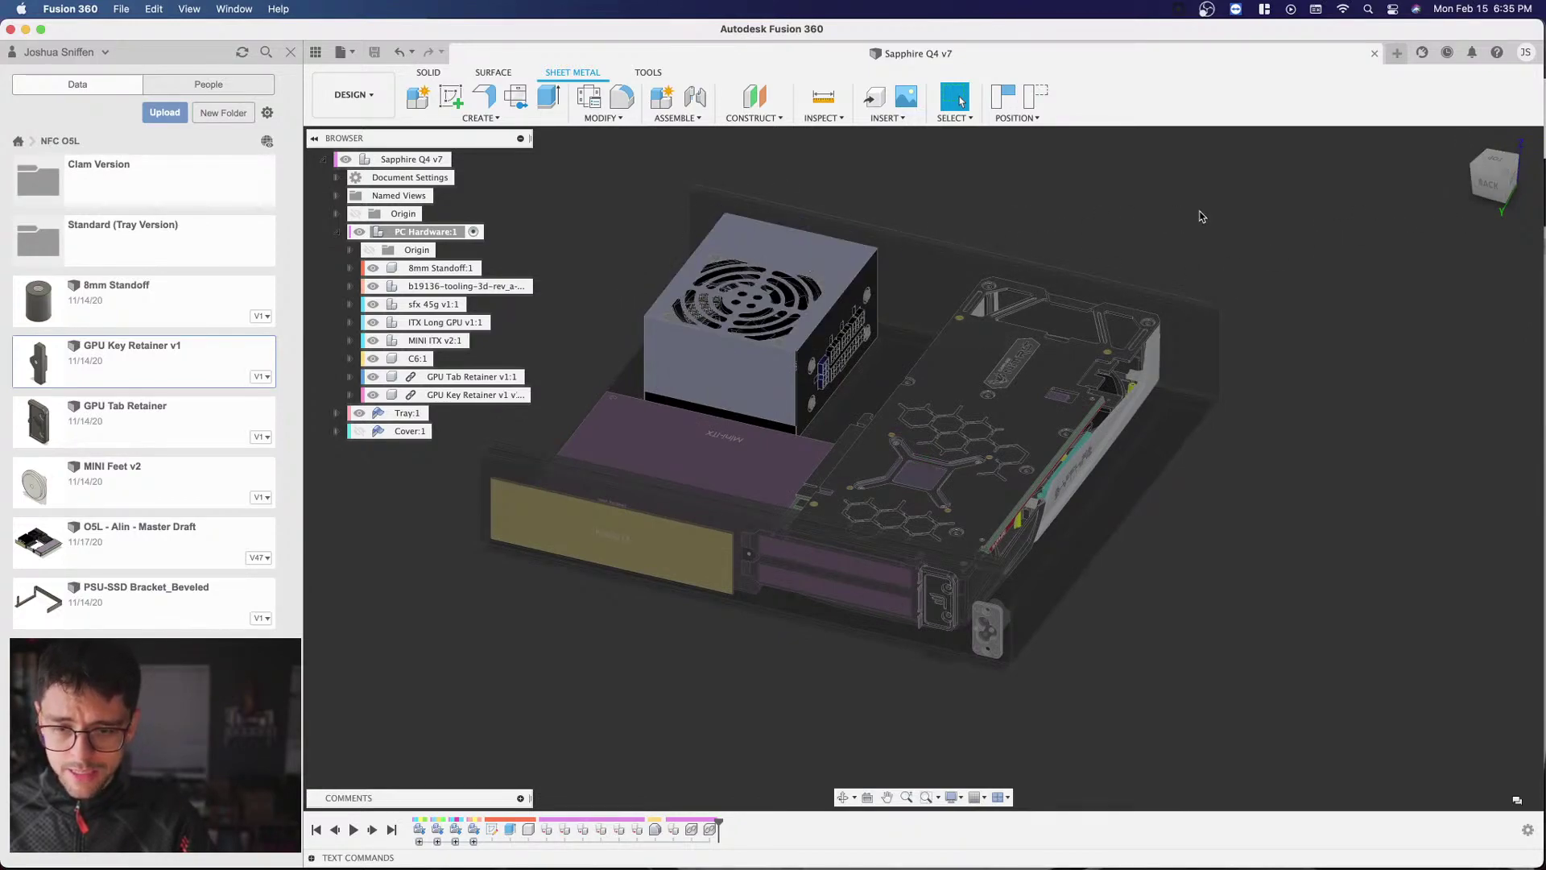
{"action": "scroll", "coordinate": [1405, 201], "scroll_direction": "down", "scroll_amount": 3}
{"action": "middle_click_drag", "start_coordinate": [1151, 166], "coordinate": [1093, 208]}
{"action": "scroll", "coordinate": [1074, 172], "scroll_direction": "up", "scroll_amount": 1}
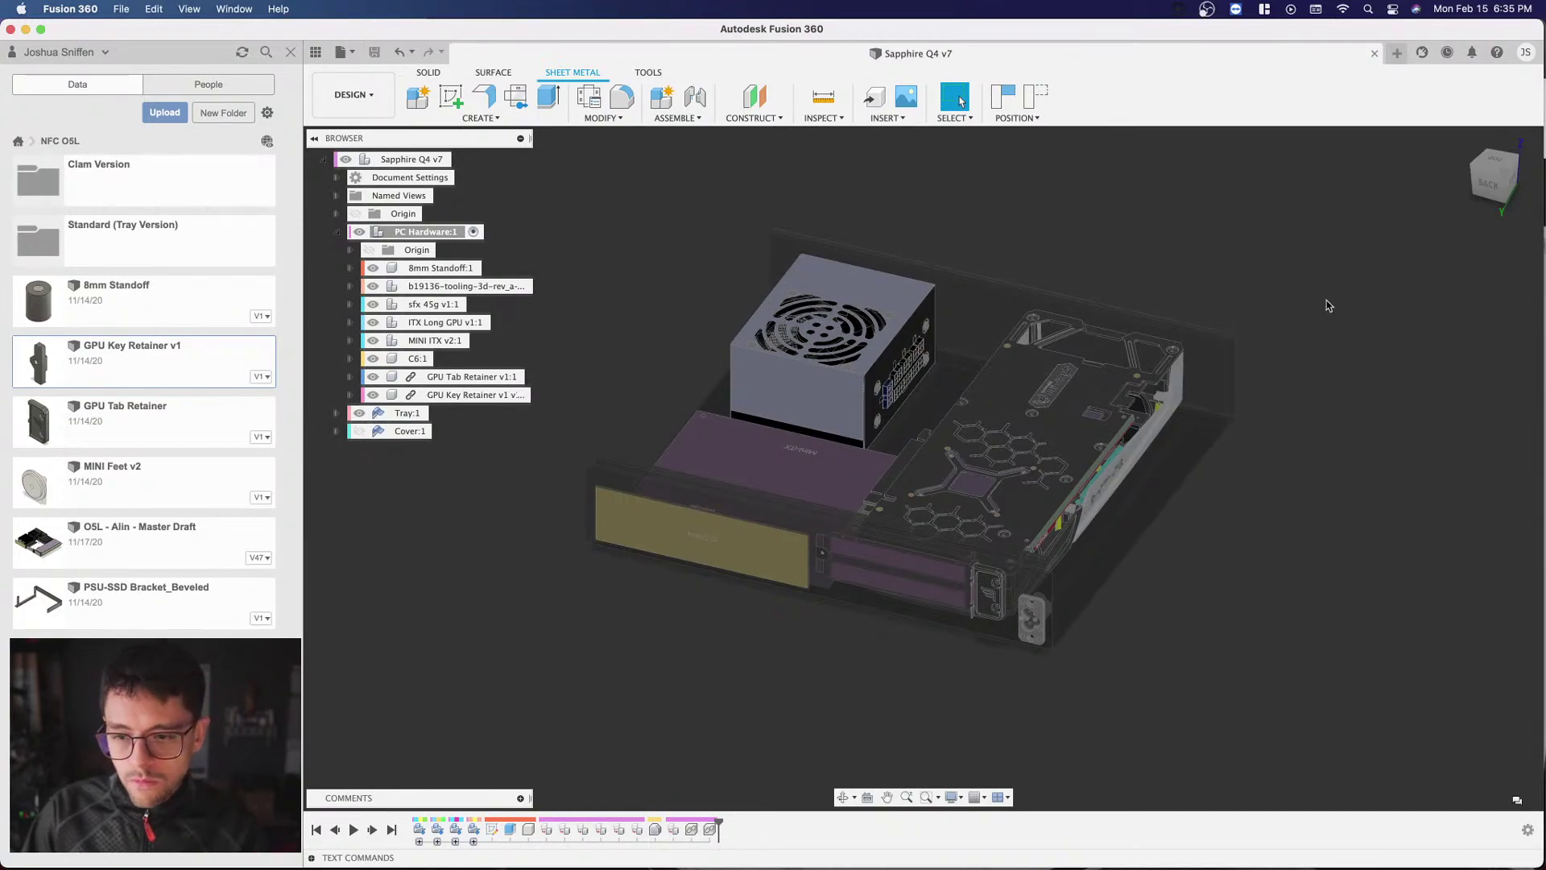
{"action": "left_click", "coordinate": [359, 431]}
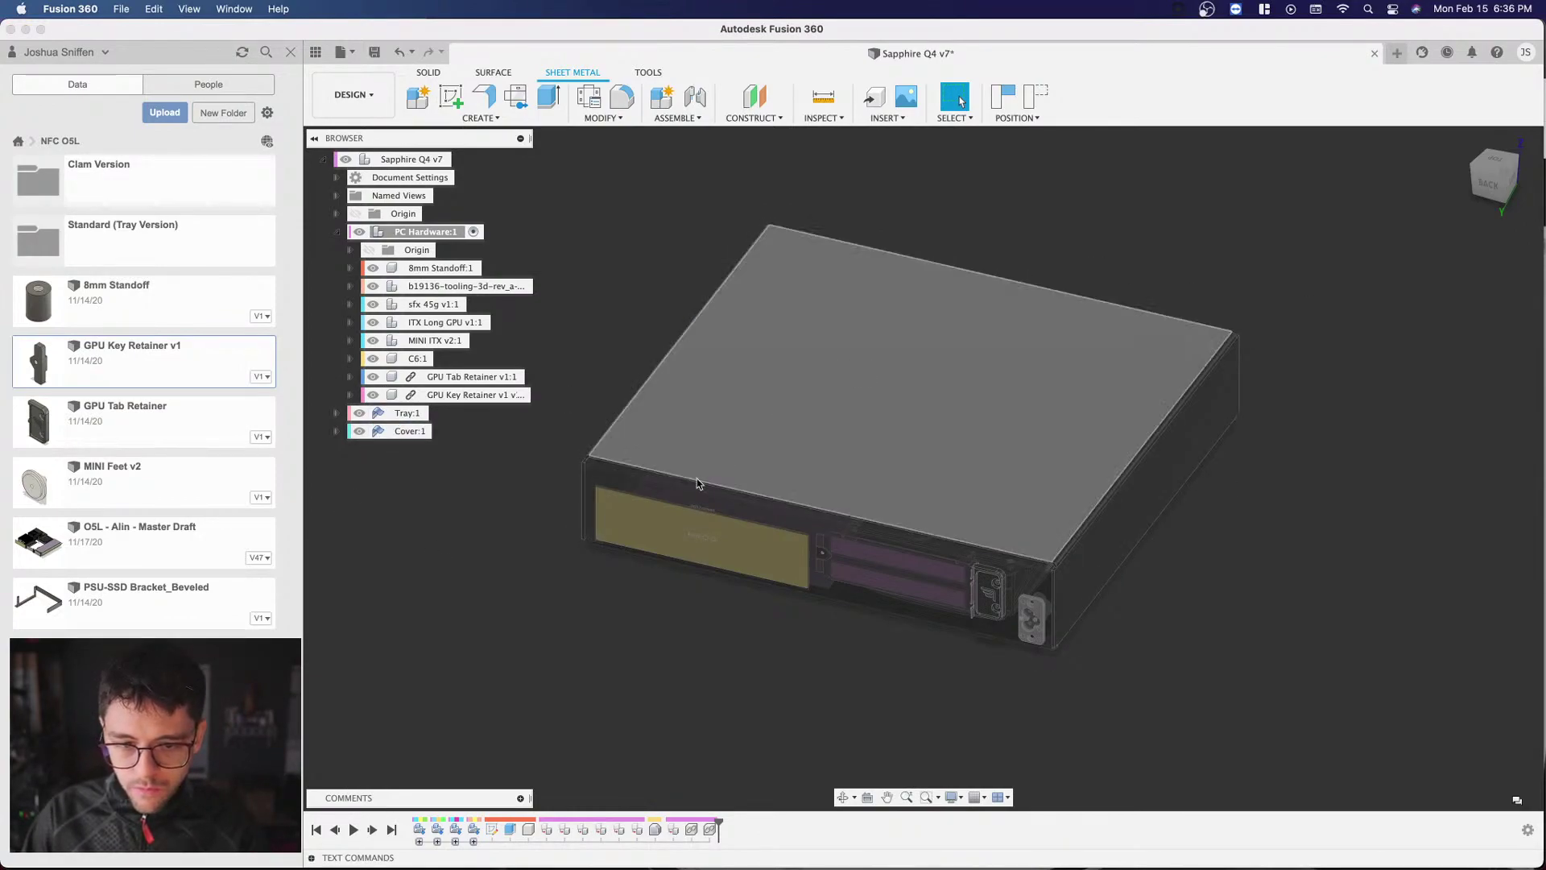
Step: Examine the closed case from the back, from a front corner and straight on from the front
{"action": "left_click", "coordinate": [1487, 178]}
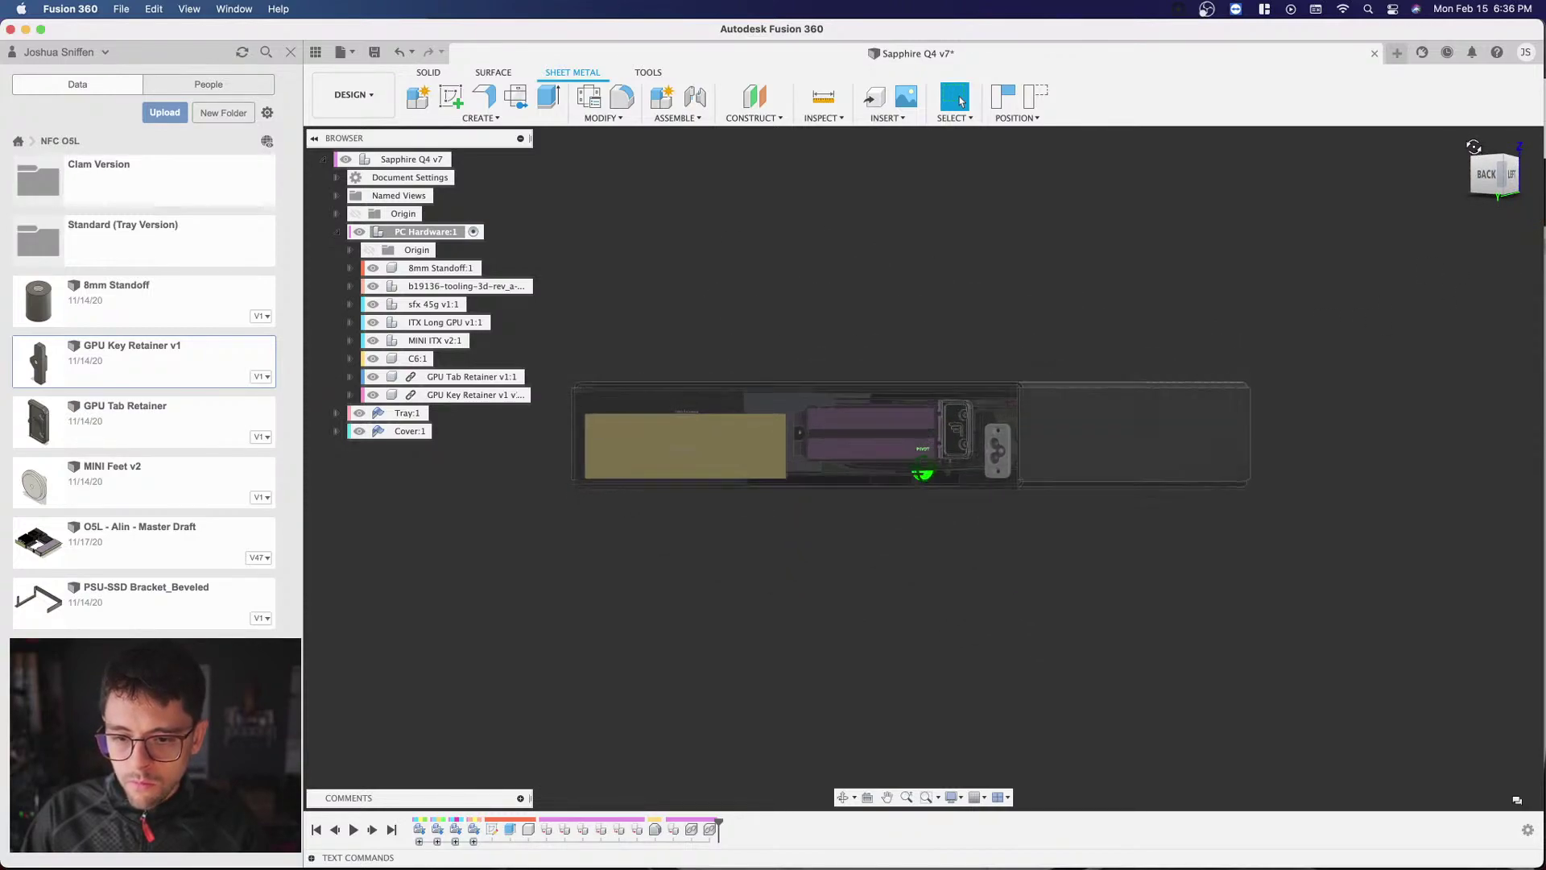
{"action": "mouse_move", "coordinate": [1463, 146]}
{"action": "middle_mouse_down", "text": "shift"}
{"action": "mouse_move", "coordinate": [1212, 230]}
{"action": "mouse_move", "coordinate": [1079, 236]}
{"action": "middle_mouse_up", "text": "shift"}
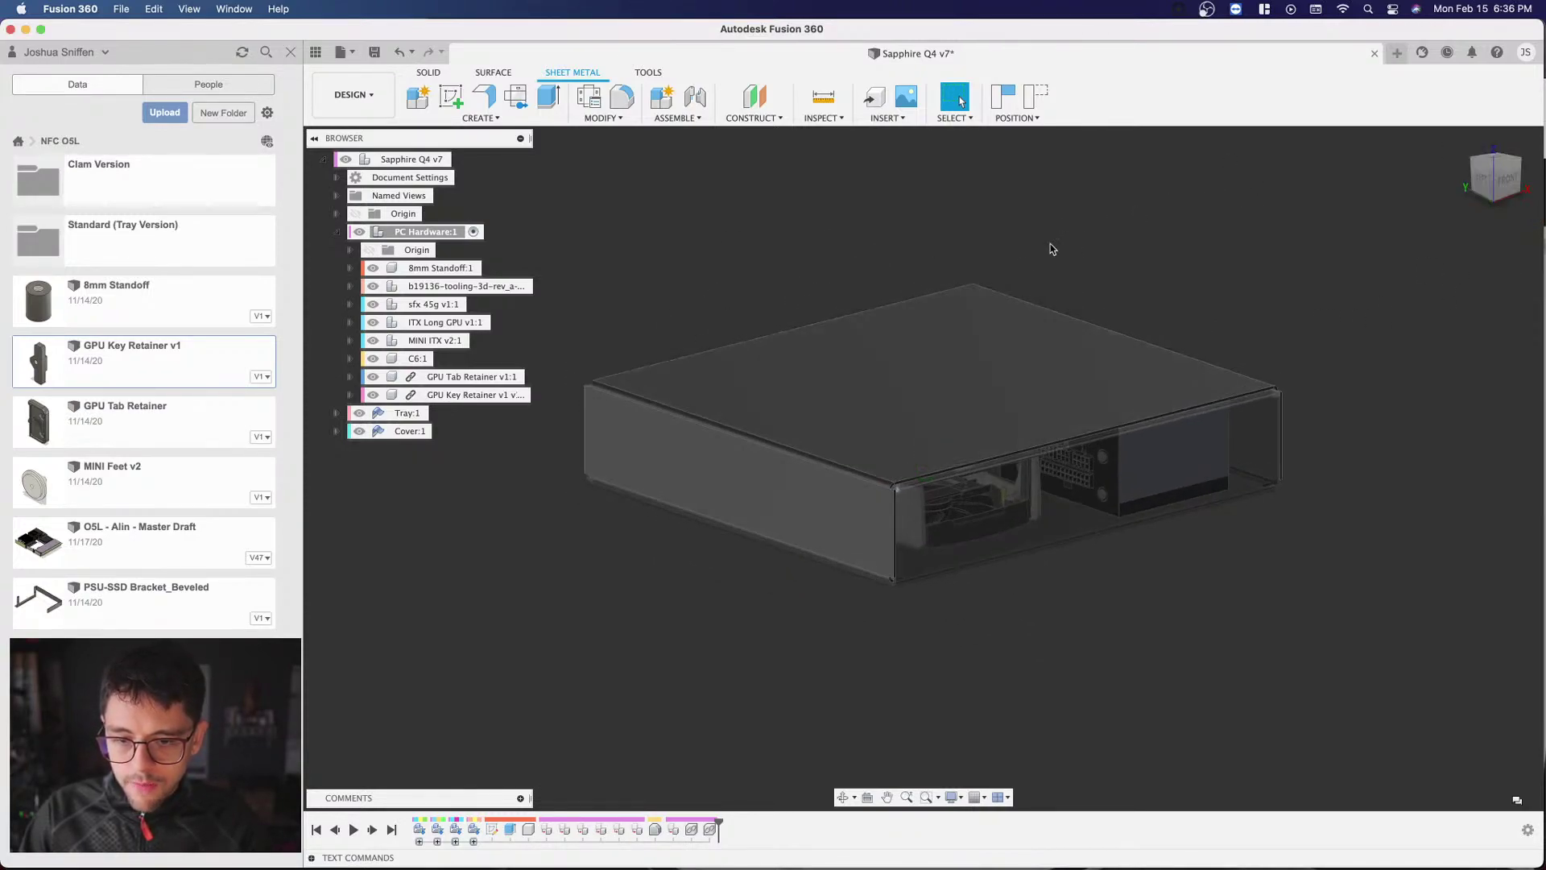
{"action": "left_click", "coordinate": [1504, 179]}
{"action": "middle_click_drag", "start_coordinate": [924, 468], "coordinate": [925, 471], "text": "shift"}
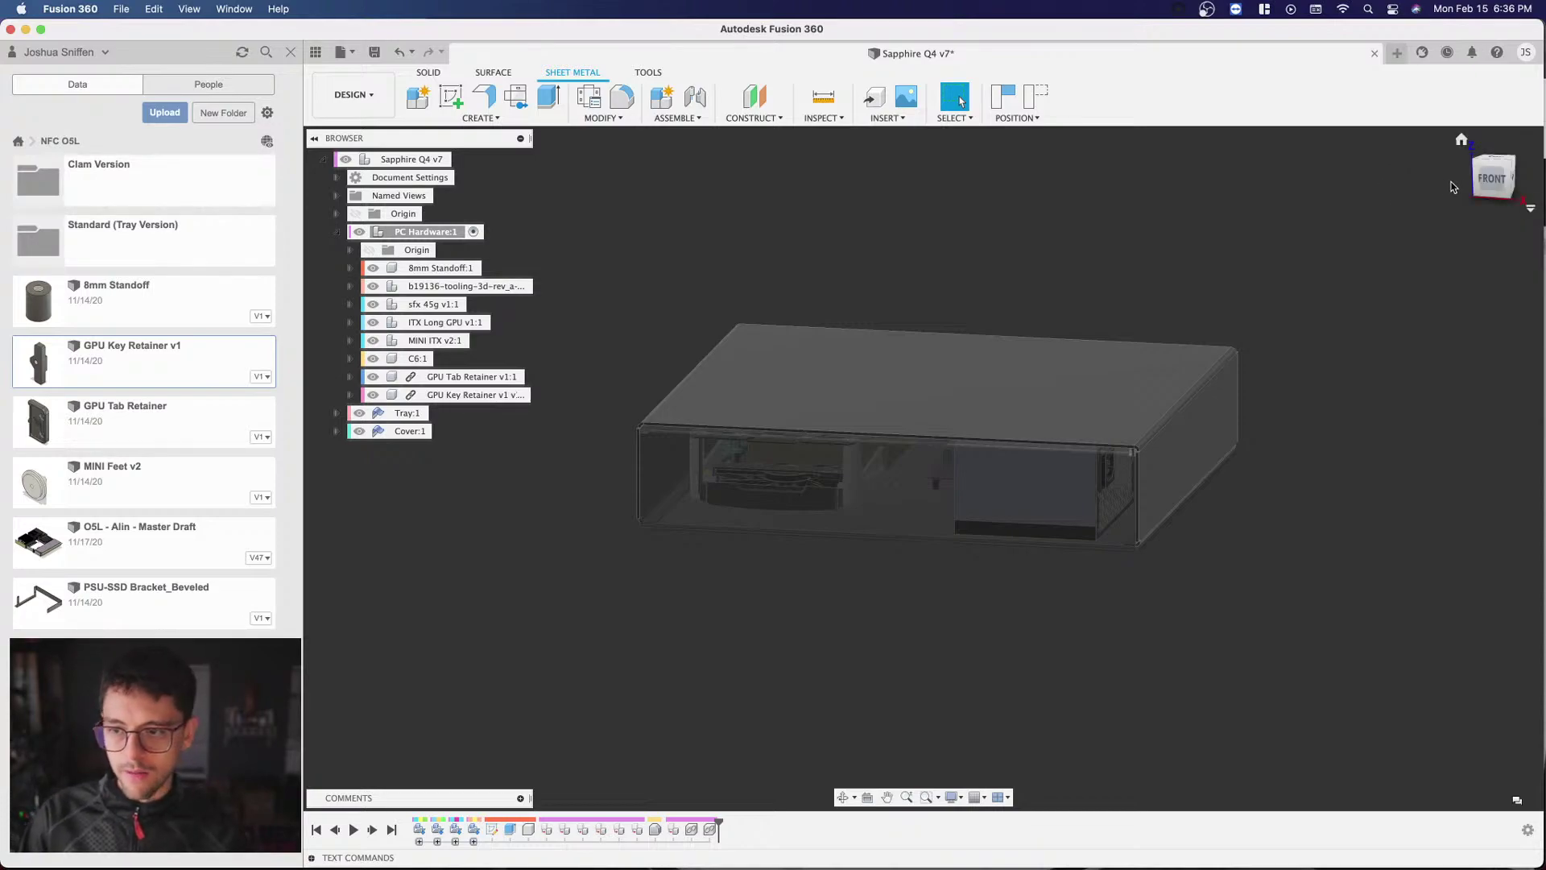
{"action": "left_click", "coordinate": [1491, 177]}
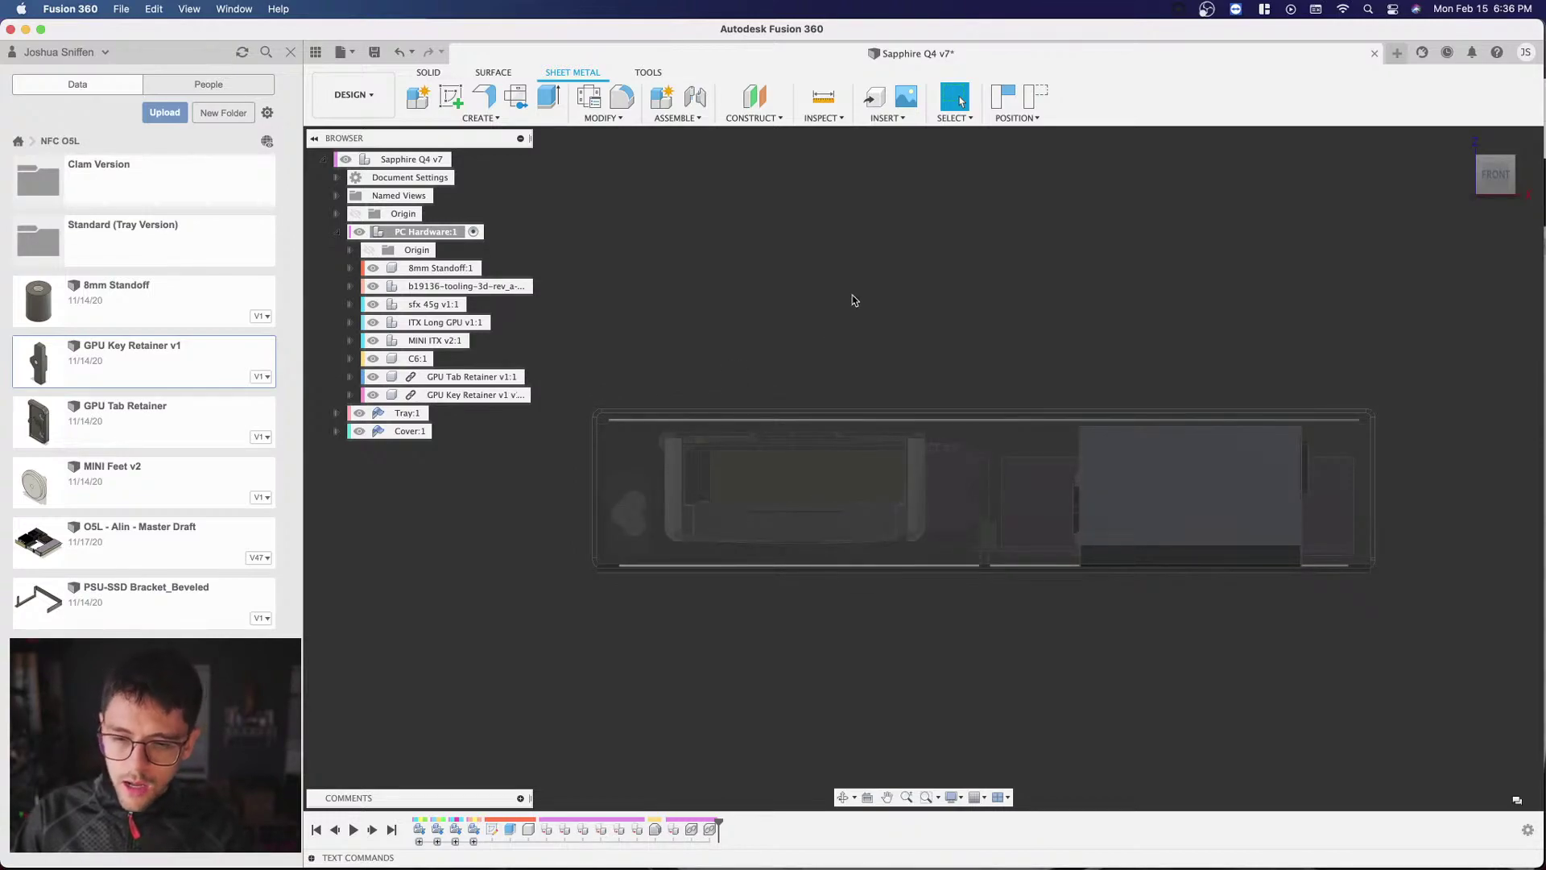
{"action": "scroll", "coordinate": [1232, 288], "scroll_direction": "up", "scroll_amount": 2}
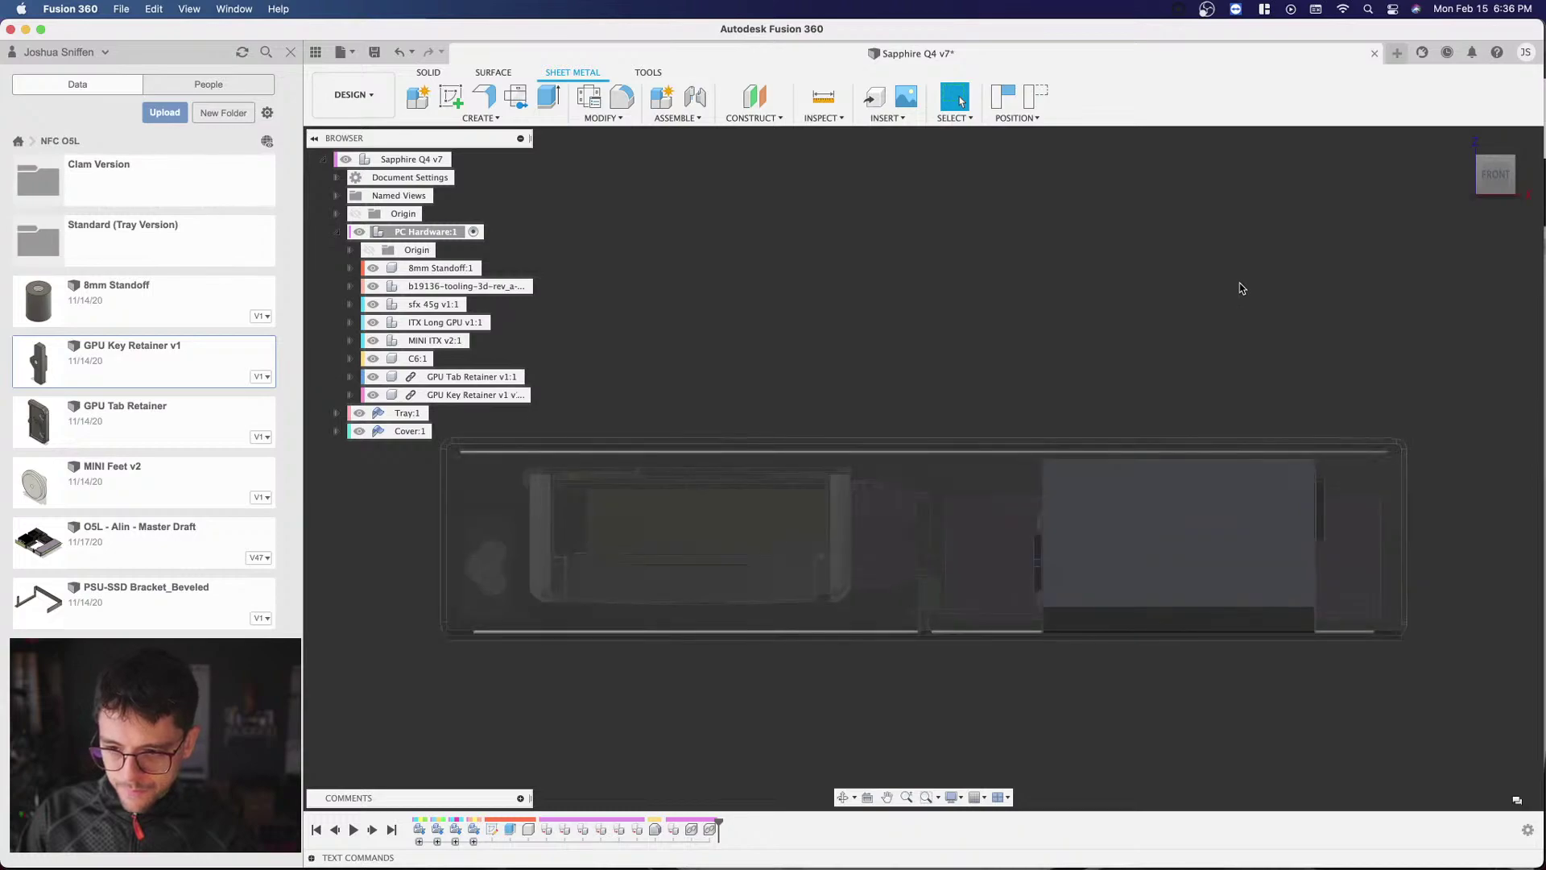
{"action": "scroll", "coordinate": [1280, 304], "scroll_direction": "down", "scroll_amount": 4}
{"action": "scroll", "coordinate": [1221, 335], "scroll_direction": "up", "scroll_amount": 2}
{"action": "scroll", "coordinate": [1222, 335], "scroll_direction": "down", "scroll_amount": 3}
{"action": "scroll", "coordinate": [1247, 330], "scroll_direction": "up", "scroll_amount": 2}
{"action": "scroll", "coordinate": [1277, 325], "scroll_direction": "down", "scroll_amount": 2}
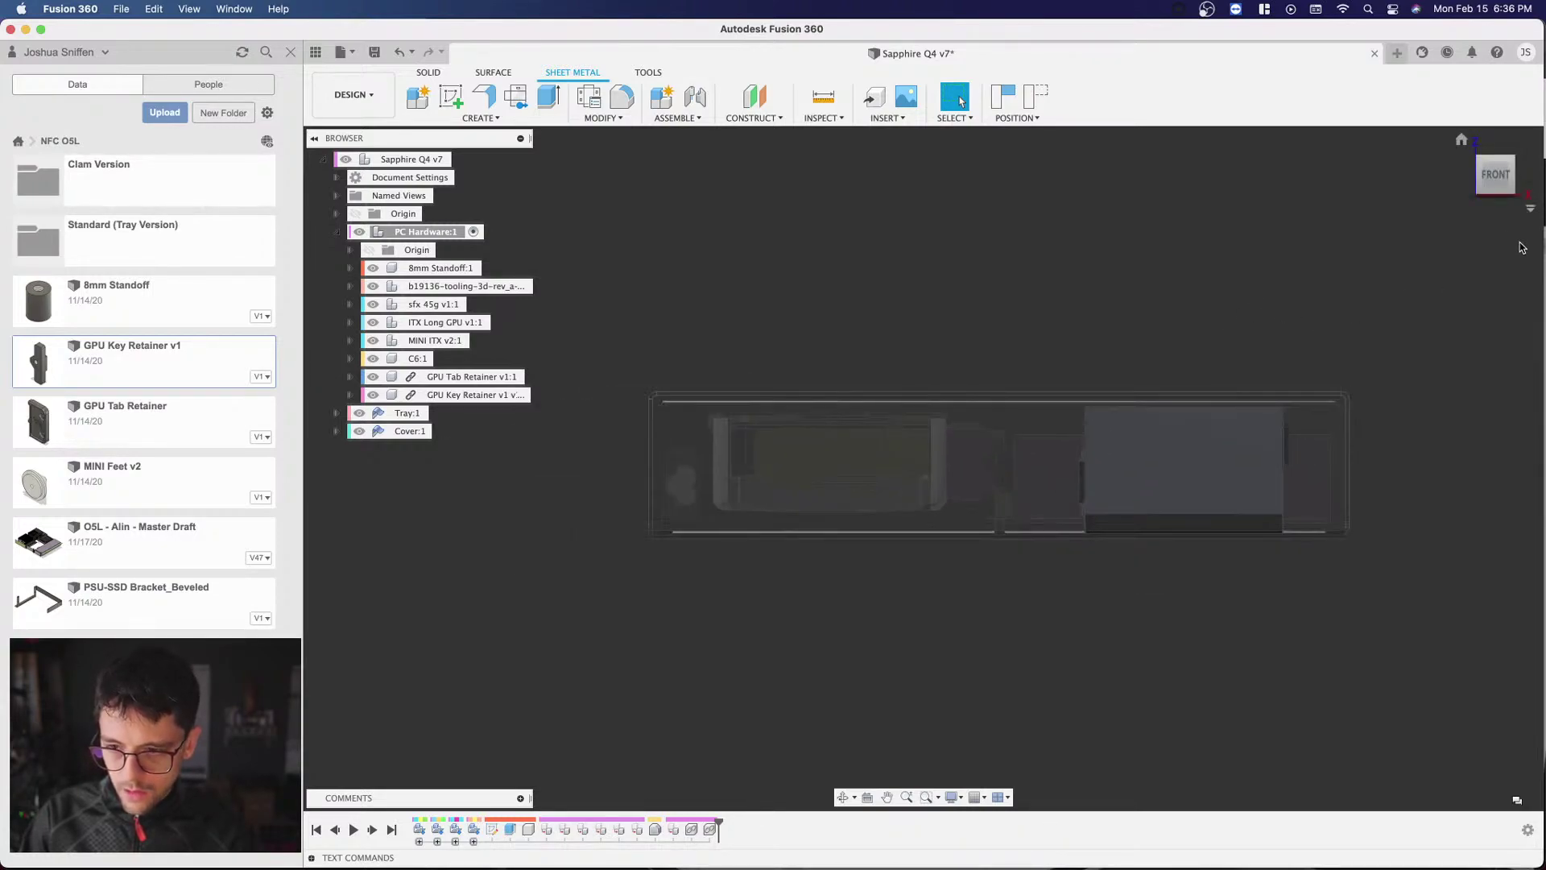
Step: Examine the closed case from above and beneath its front side, ending in a straight top view
{"action": "left_click", "coordinate": [1482, 161]}
{"action": "left_click_drag", "start_coordinate": [1482, 161], "coordinate": [1461, 218]}
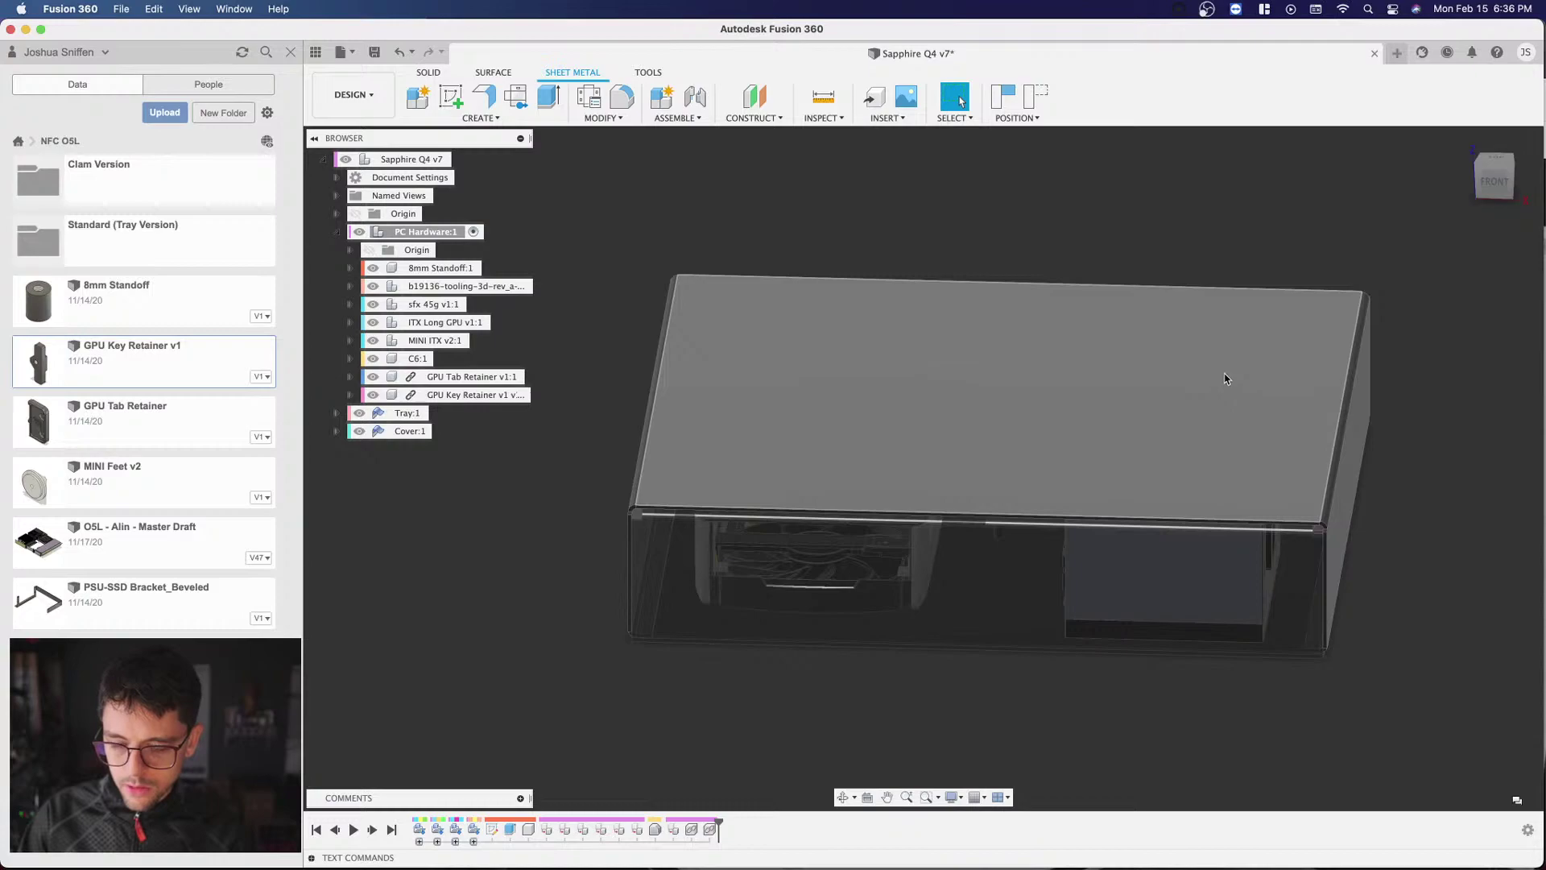
{"action": "mouse_move", "coordinate": [1403, 373]}
{"action": "middle_mouse_down", "text": "shift"}
{"action": "mouse_move", "coordinate": [1402, 352]}
{"action": "mouse_move", "coordinate": [1391, 379]}
{"action": "middle_mouse_up", "text": "shift"}
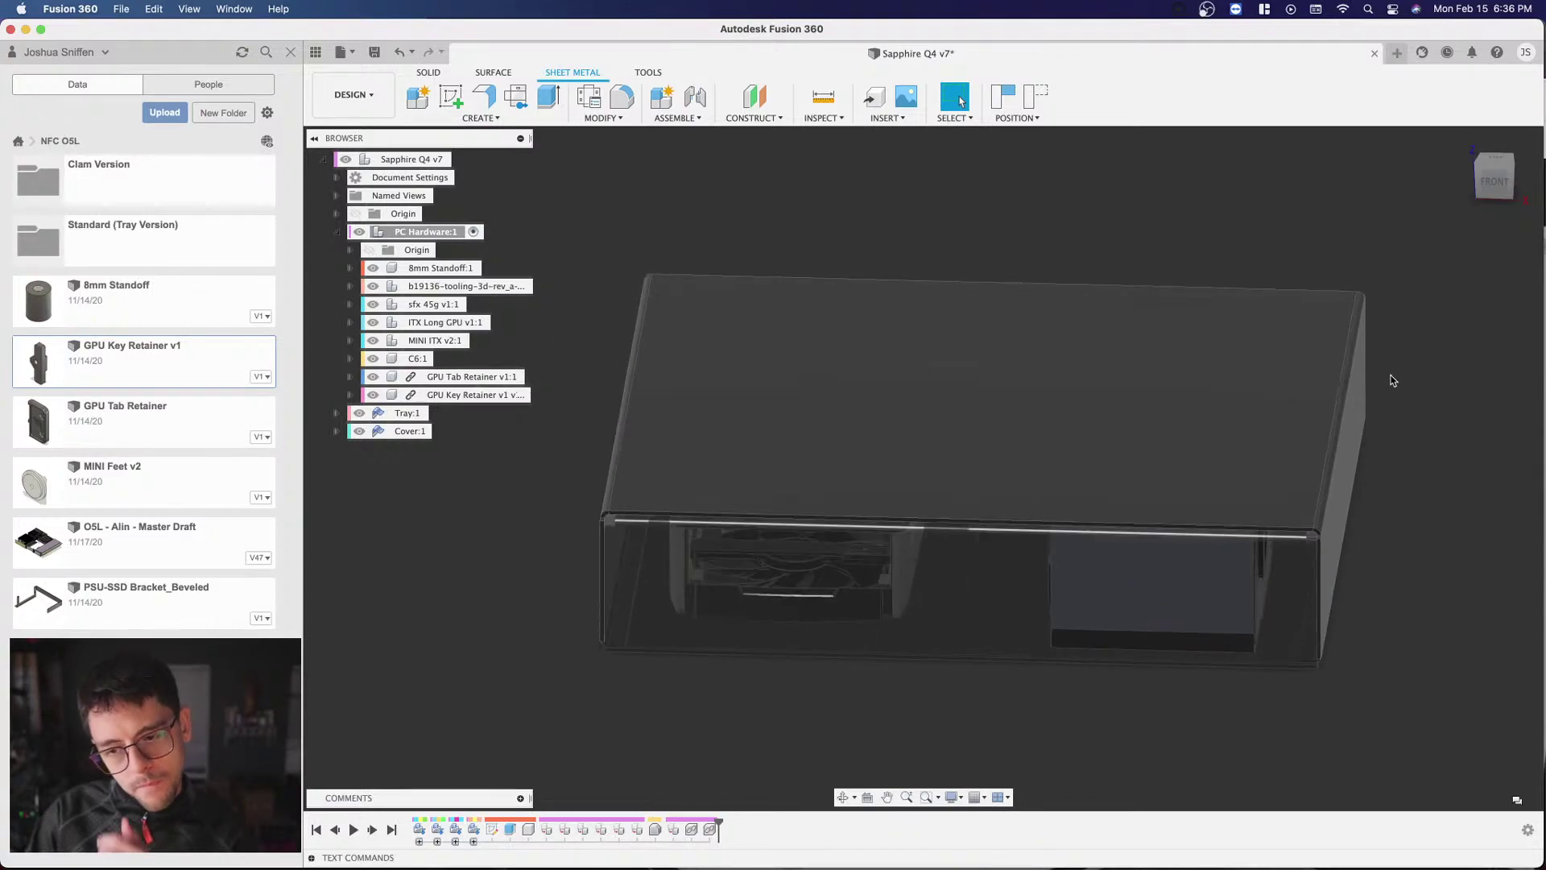
{"action": "left_click", "coordinate": [1493, 179]}
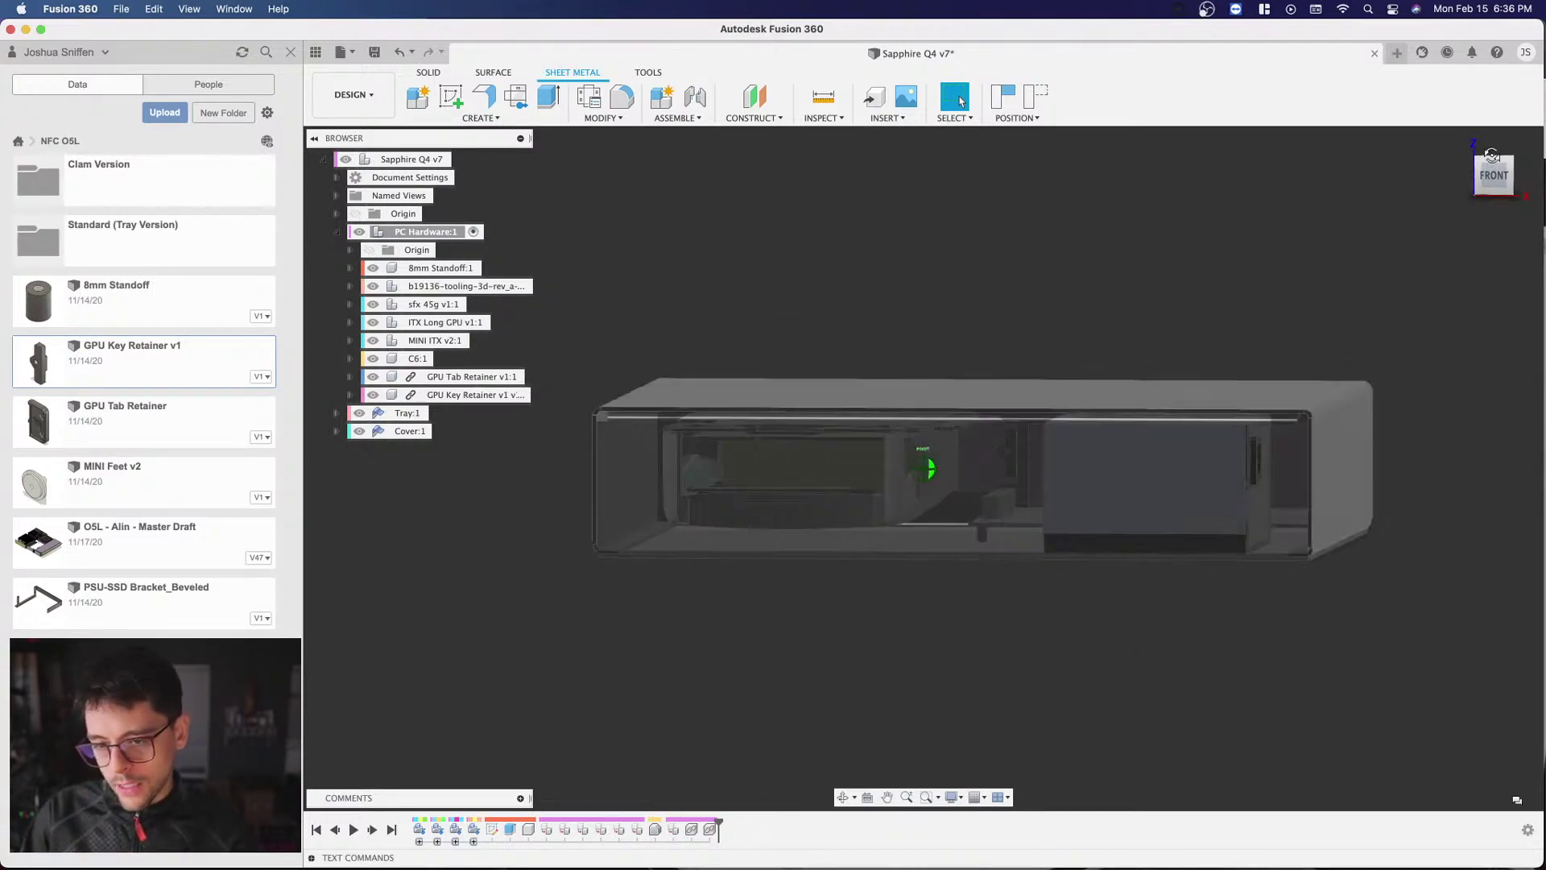
{"action": "left_click_drag", "start_coordinate": [1504, 153], "coordinate": [1498, 122]}
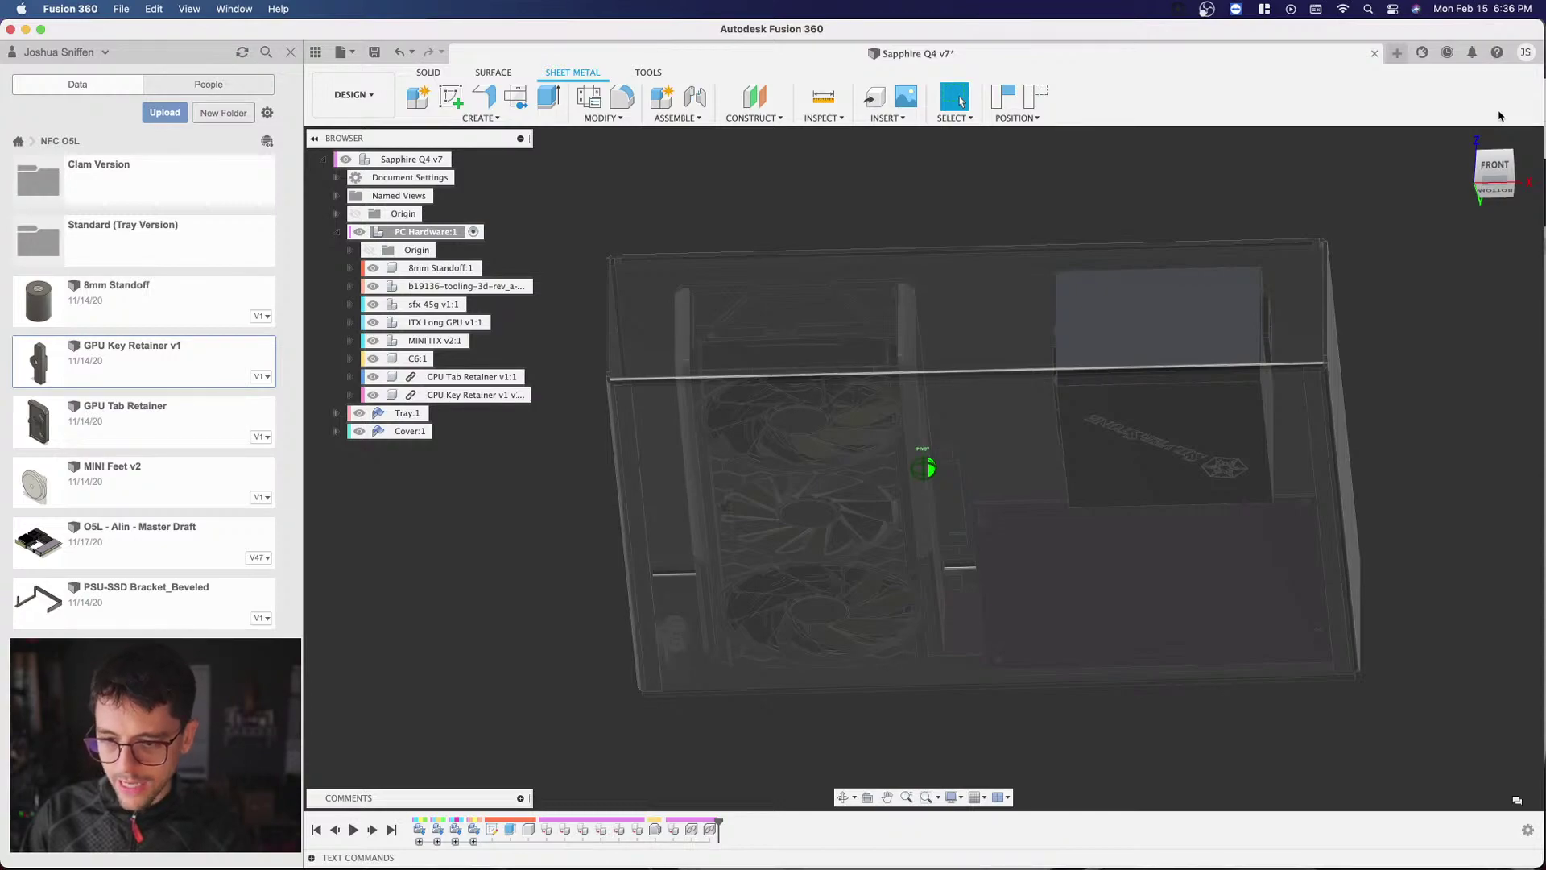
{"action": "left_click", "coordinate": [1508, 163]}
{"action": "mouse_move", "coordinate": [1508, 163]}
{"action": "left_mouse_down"}
{"action": "mouse_move", "coordinate": [1489, 163]}
{"action": "mouse_move", "coordinate": [1496, 187]}
{"action": "left_mouse_up"}
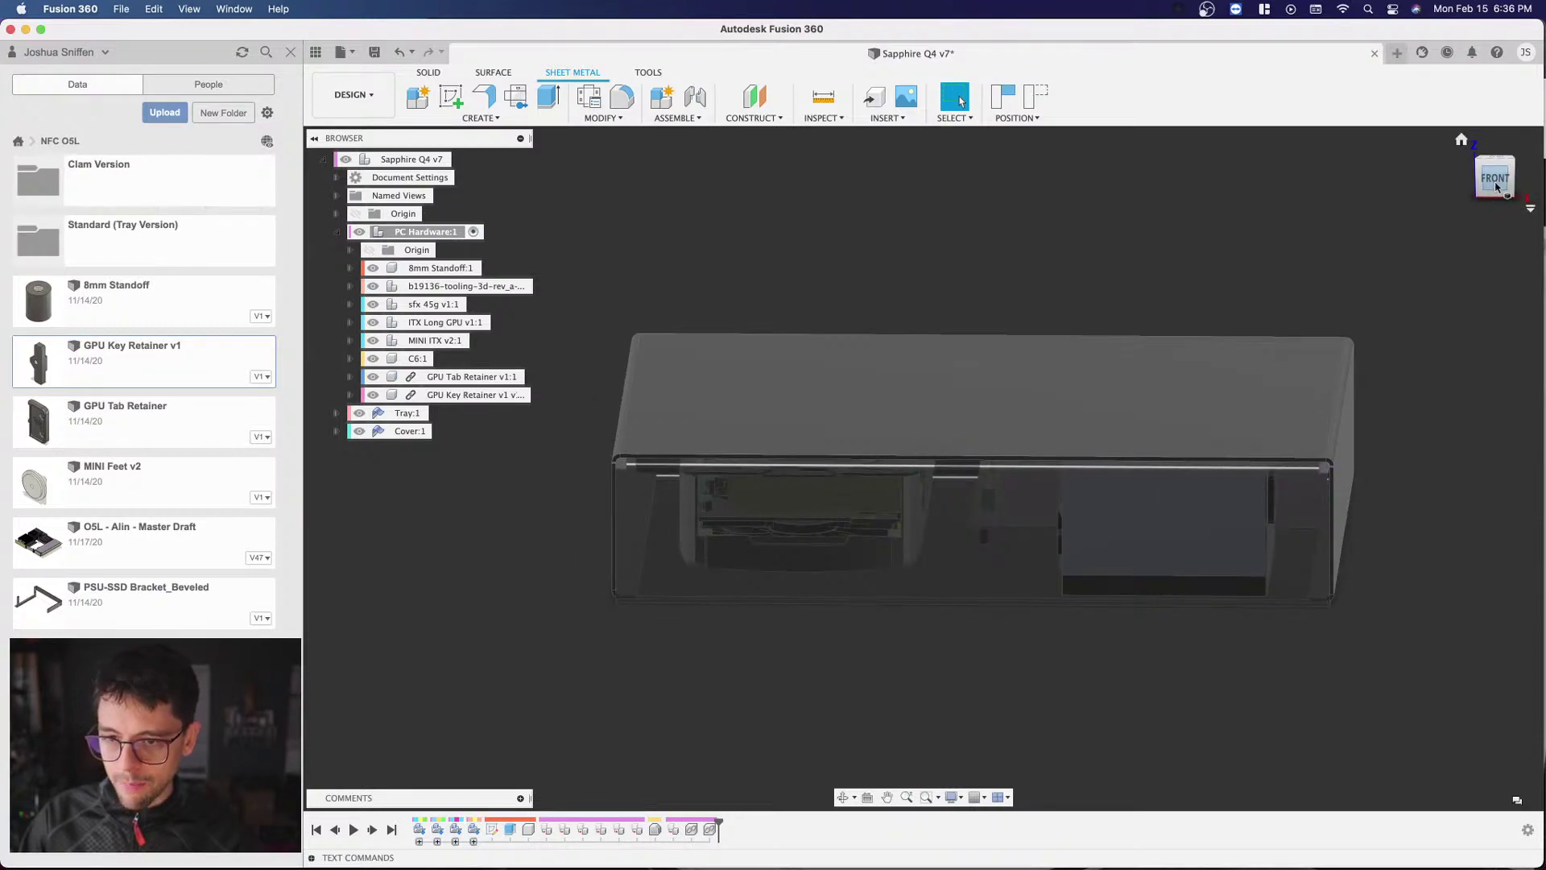
{"action": "middle_click_drag", "start_coordinate": [636, 411], "coordinate": [717, 390], "text": "shift"}
{"action": "left_click", "coordinate": [1493, 158]}
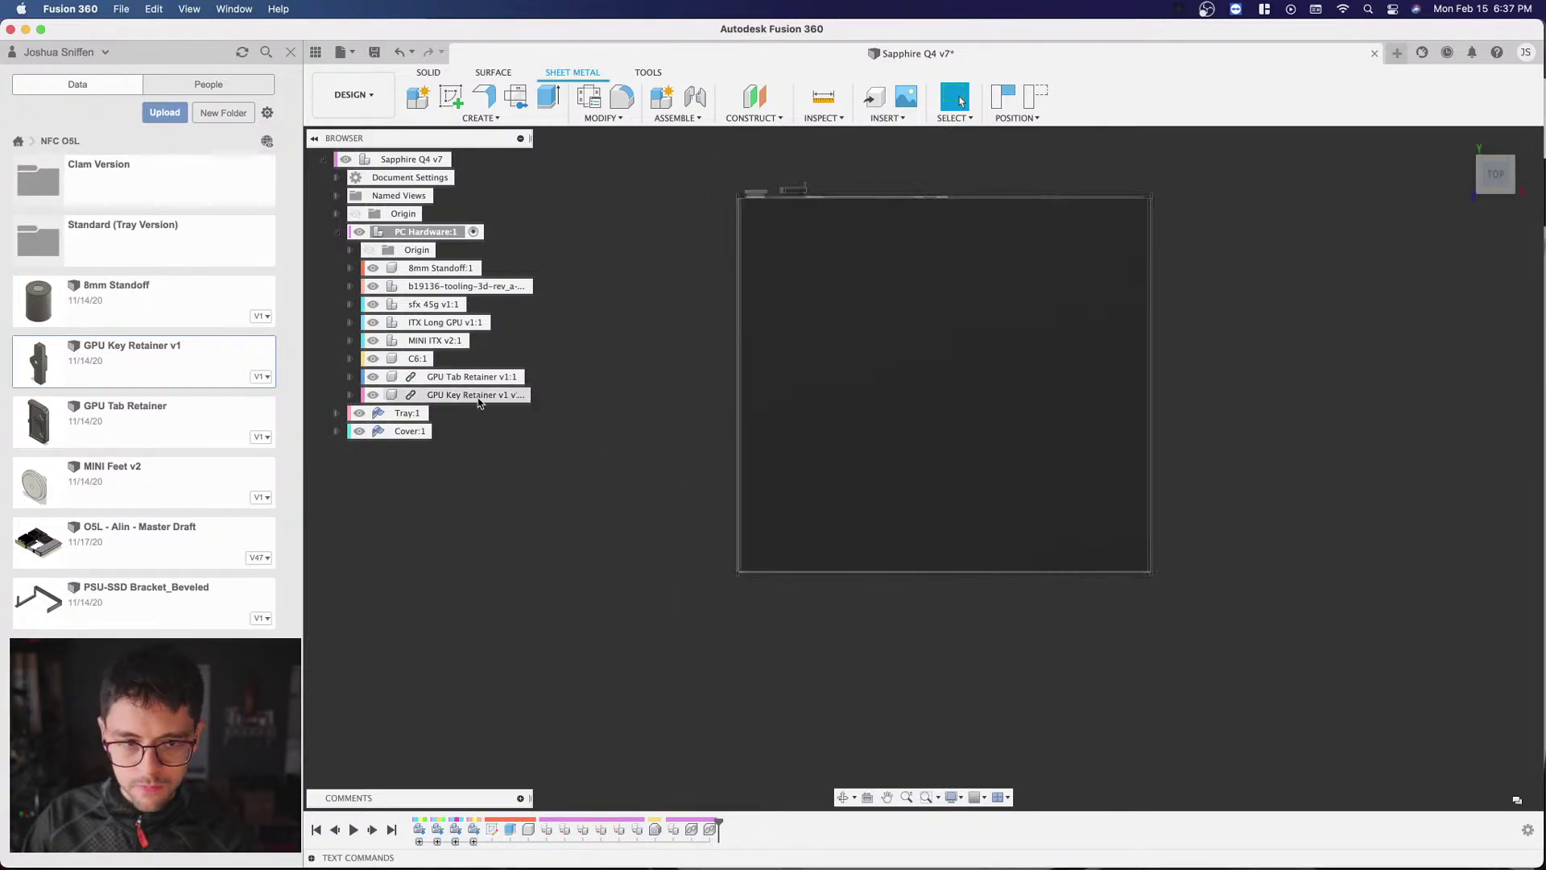
Step: Activate the top-level Sapphire Q4 component and collapse the PC Hardware component's contents
{"action": "left_click", "coordinate": [360, 233]}
{"action": "left_click", "coordinate": [360, 232]}
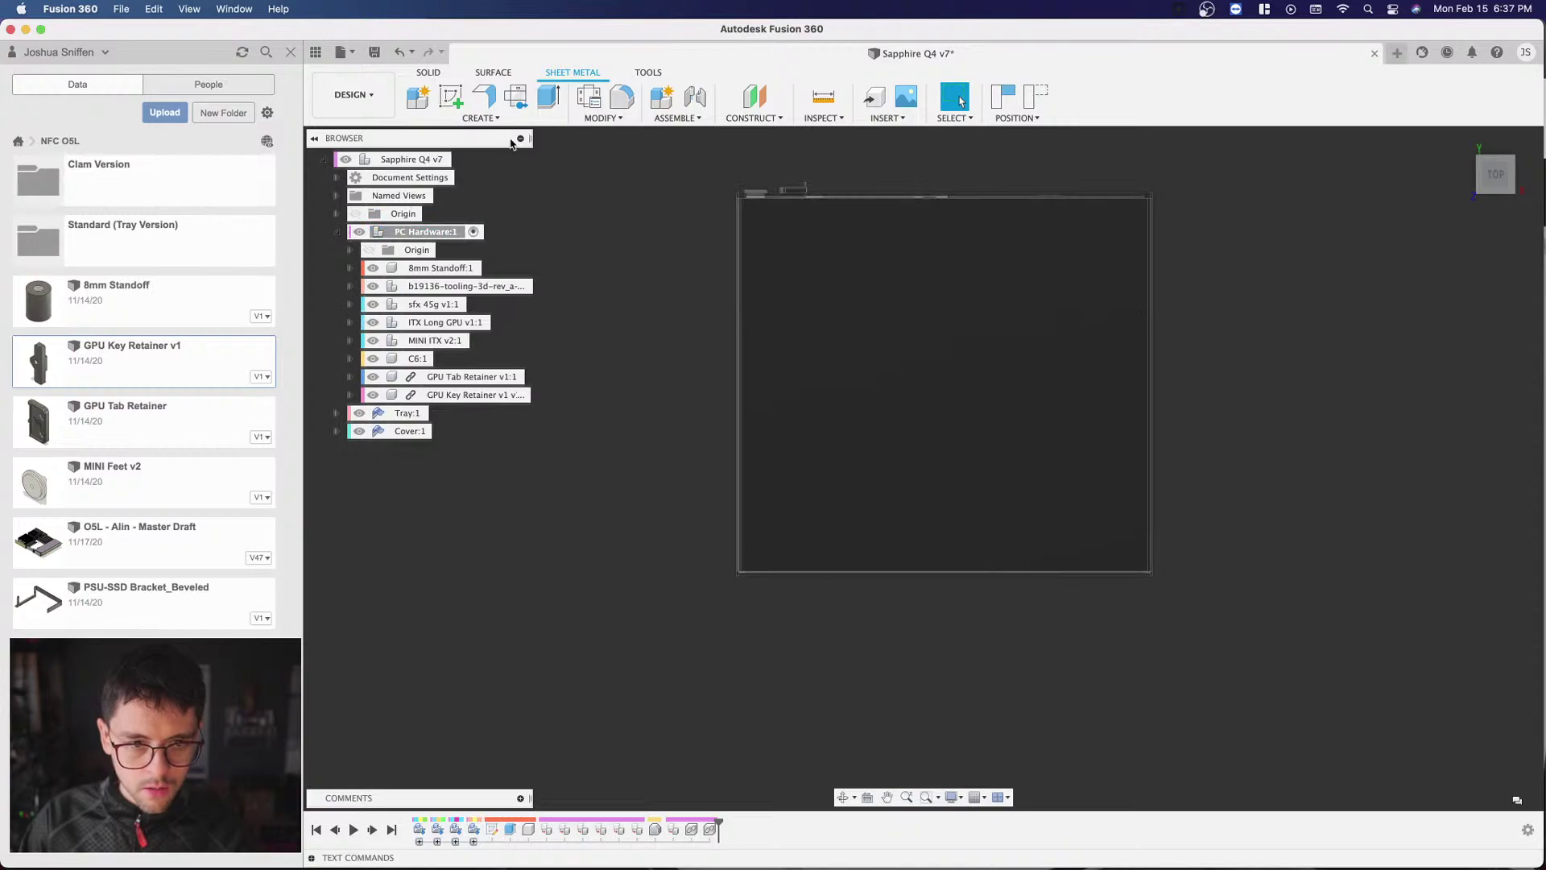
{"action": "left_click", "coordinate": [459, 161]}
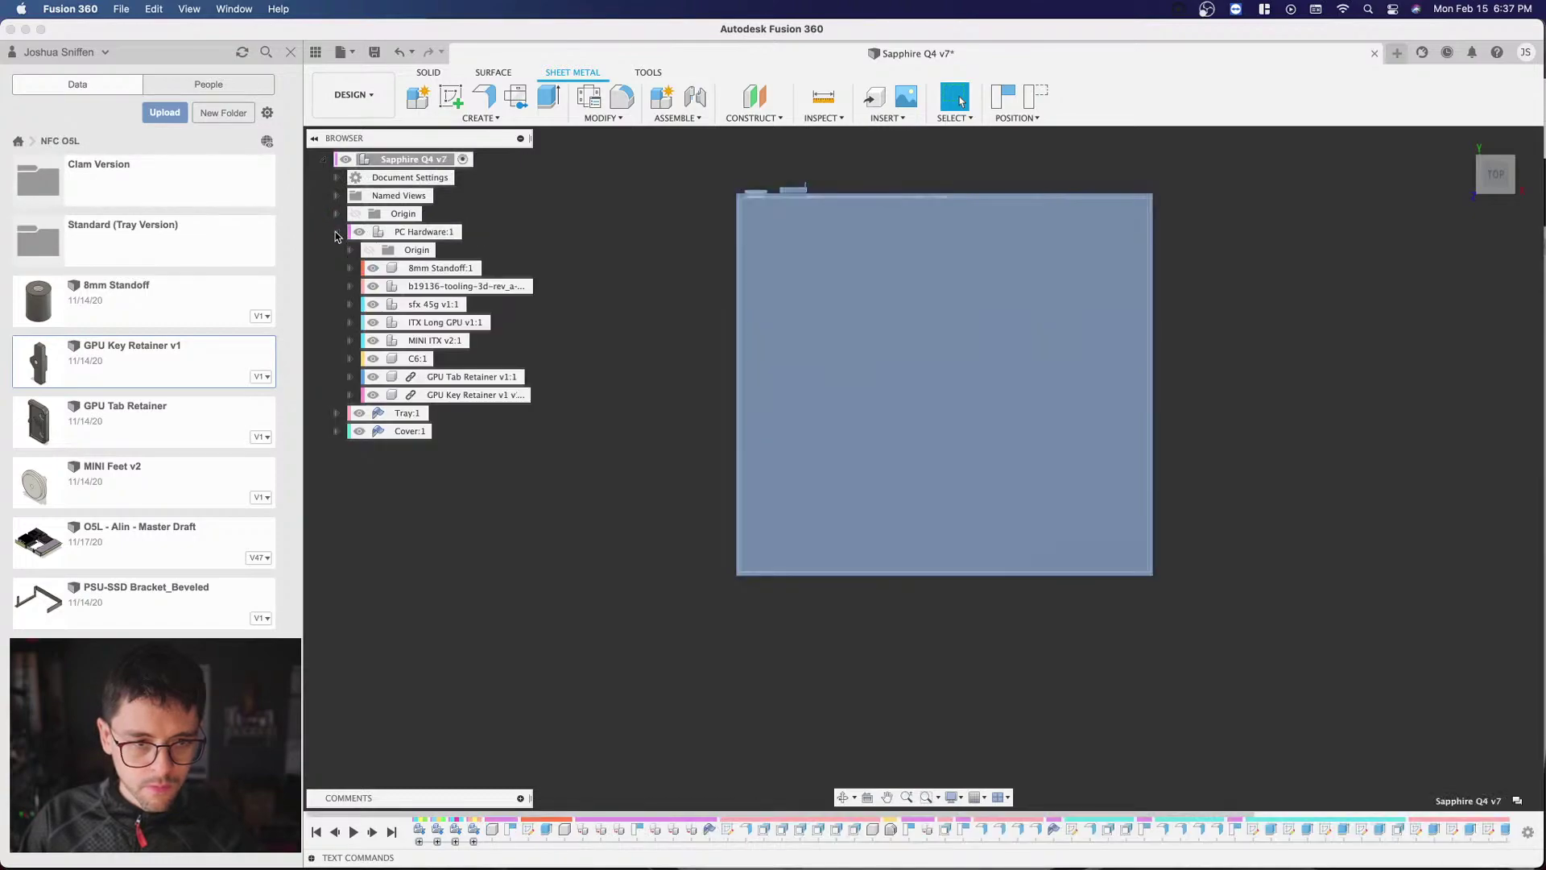
{"action": "left_click", "coordinate": [336, 234]}
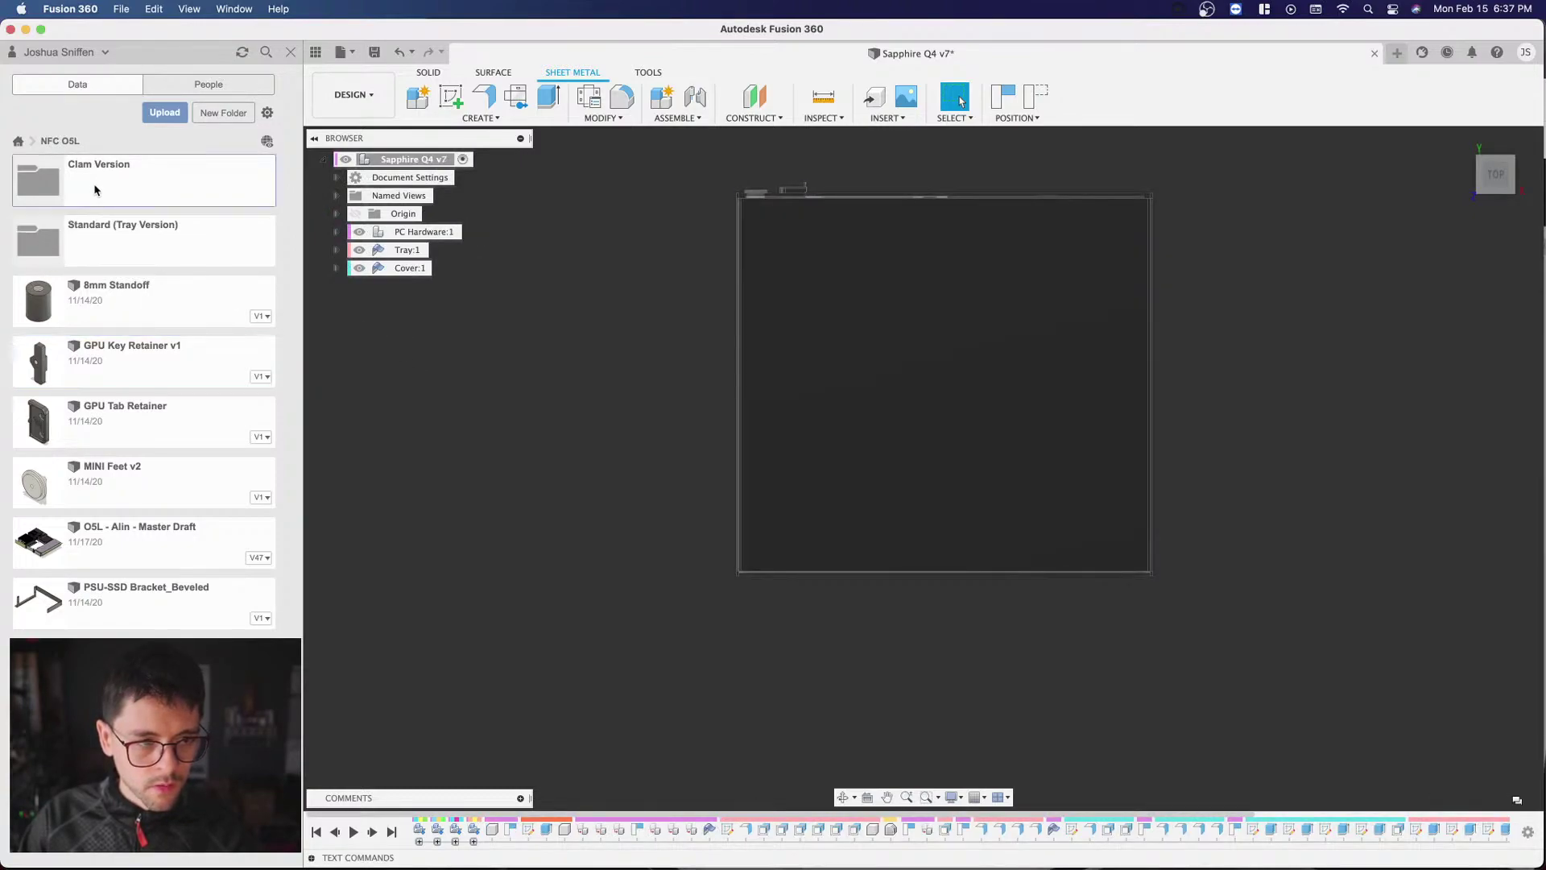
Step: Hide the Cover and insert PSU-SSD Bracket_Beveled into the current design
{"action": "right_click", "coordinate": [156, 610]}
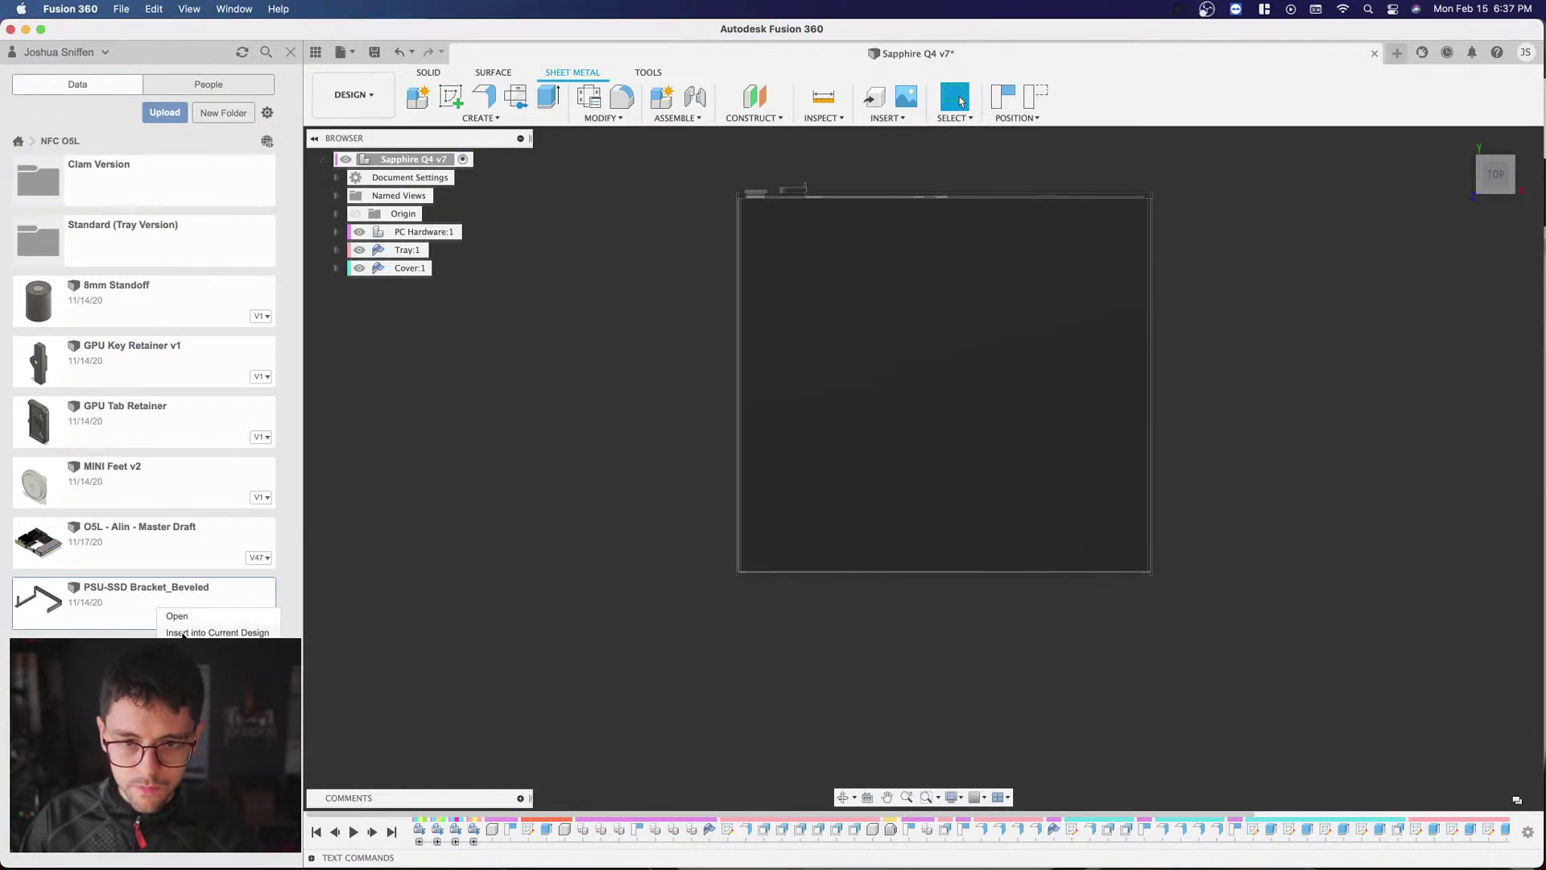
{"action": "left_click", "coordinate": [386, 269]}
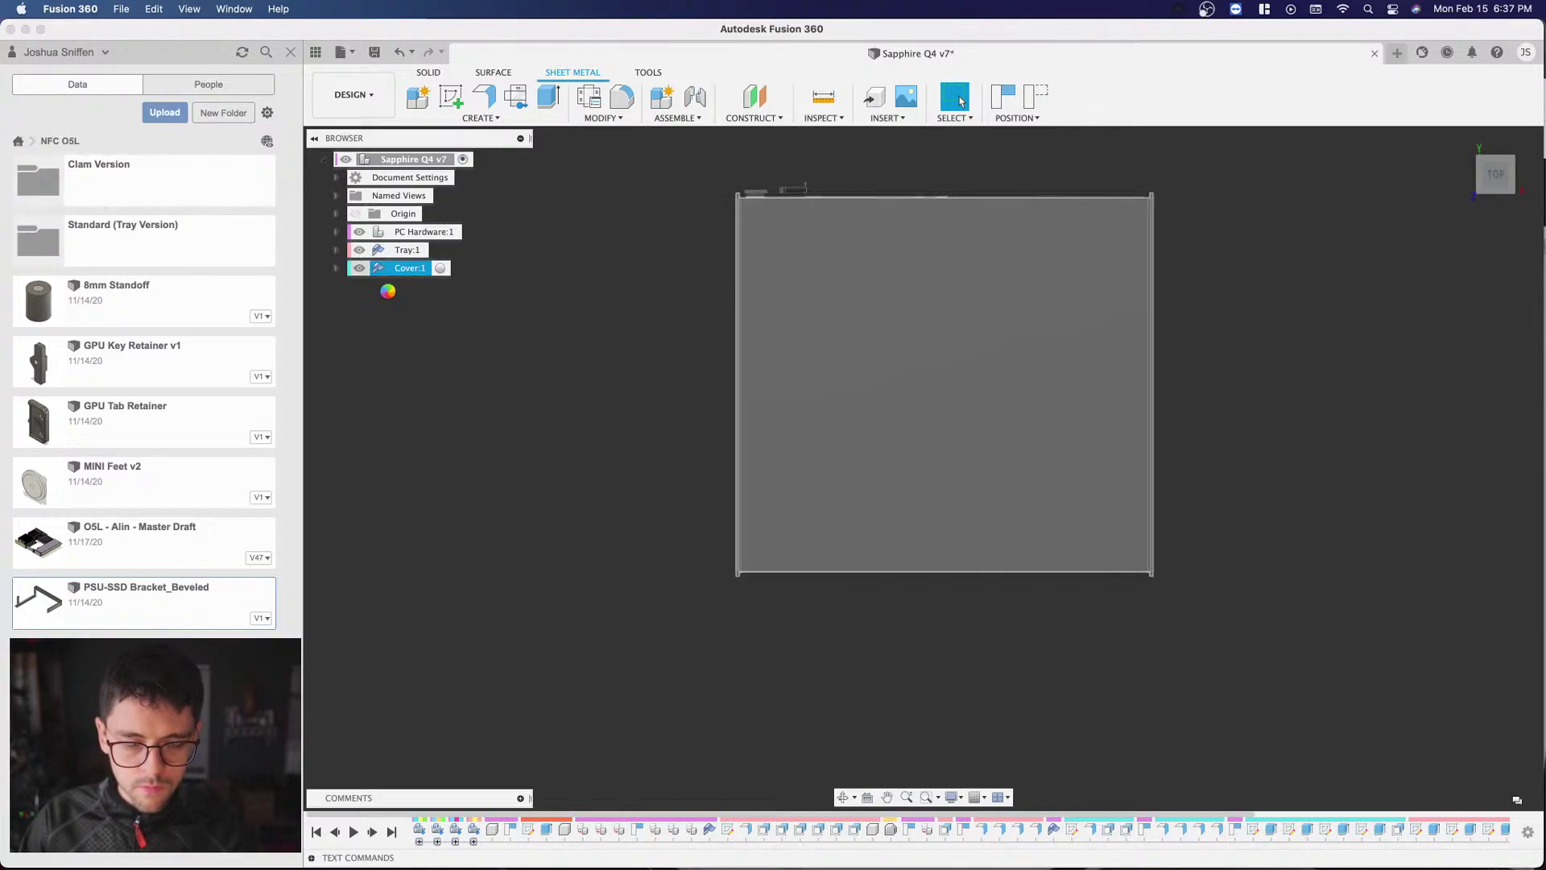
{"action": "right_click", "coordinate": [188, 604]}
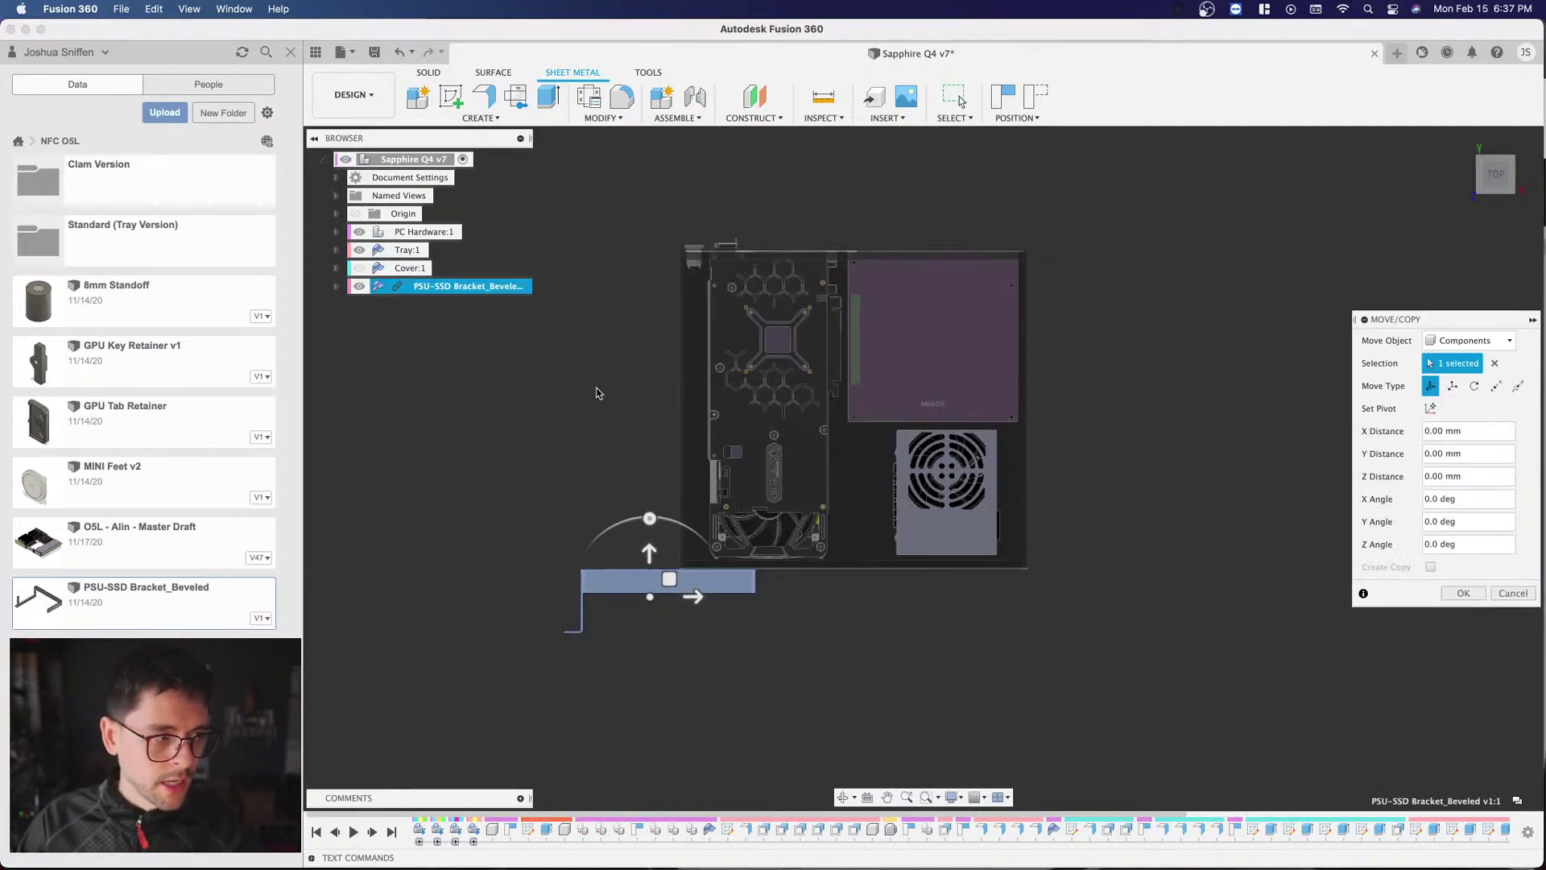
Step: Rotate the inserted PSU-SSD bracket 90 degrees about the Z axis
{"action": "scroll", "coordinate": [658, 439], "scroll_direction": "down", "scroll_amount": 3}
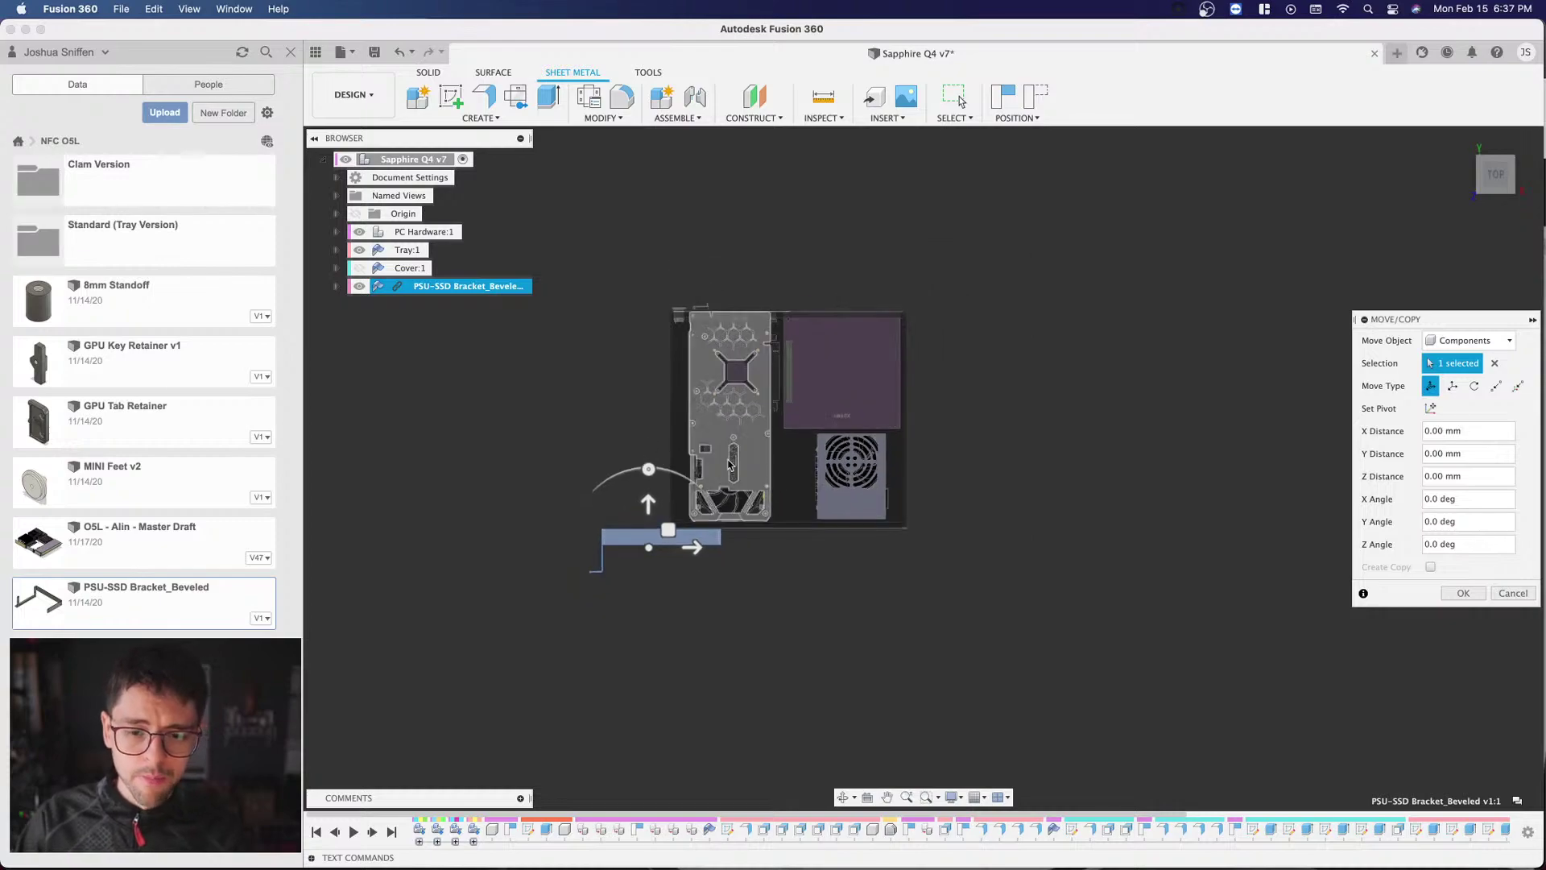
{"action": "scroll", "coordinate": [631, 416], "scroll_direction": "up", "scroll_amount": 3}
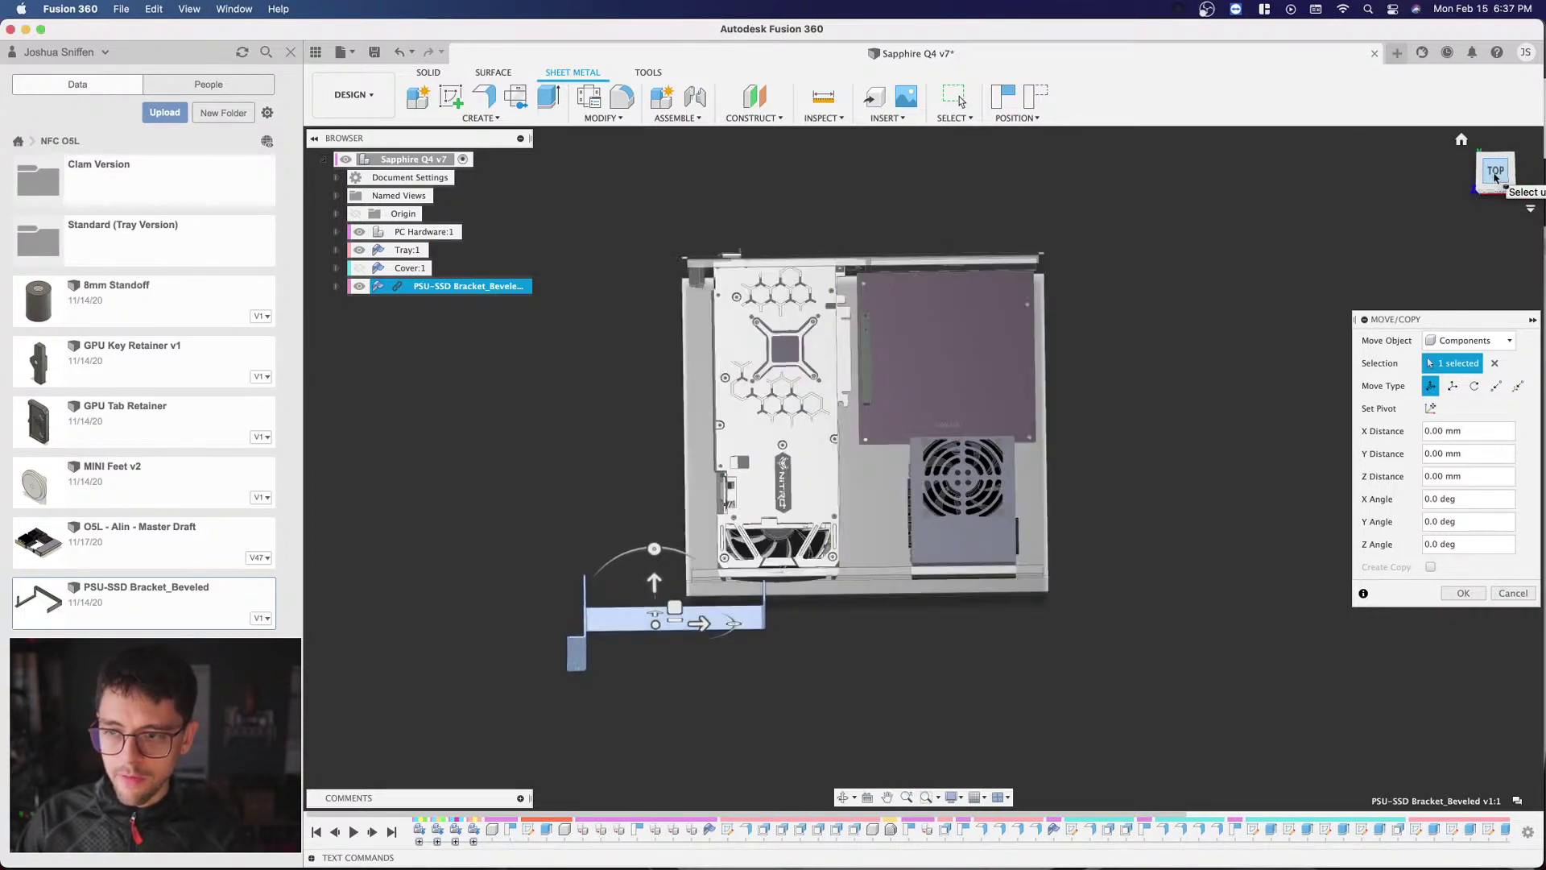
{"action": "scroll", "coordinate": [658, 573], "scroll_direction": "up", "scroll_amount": 3}
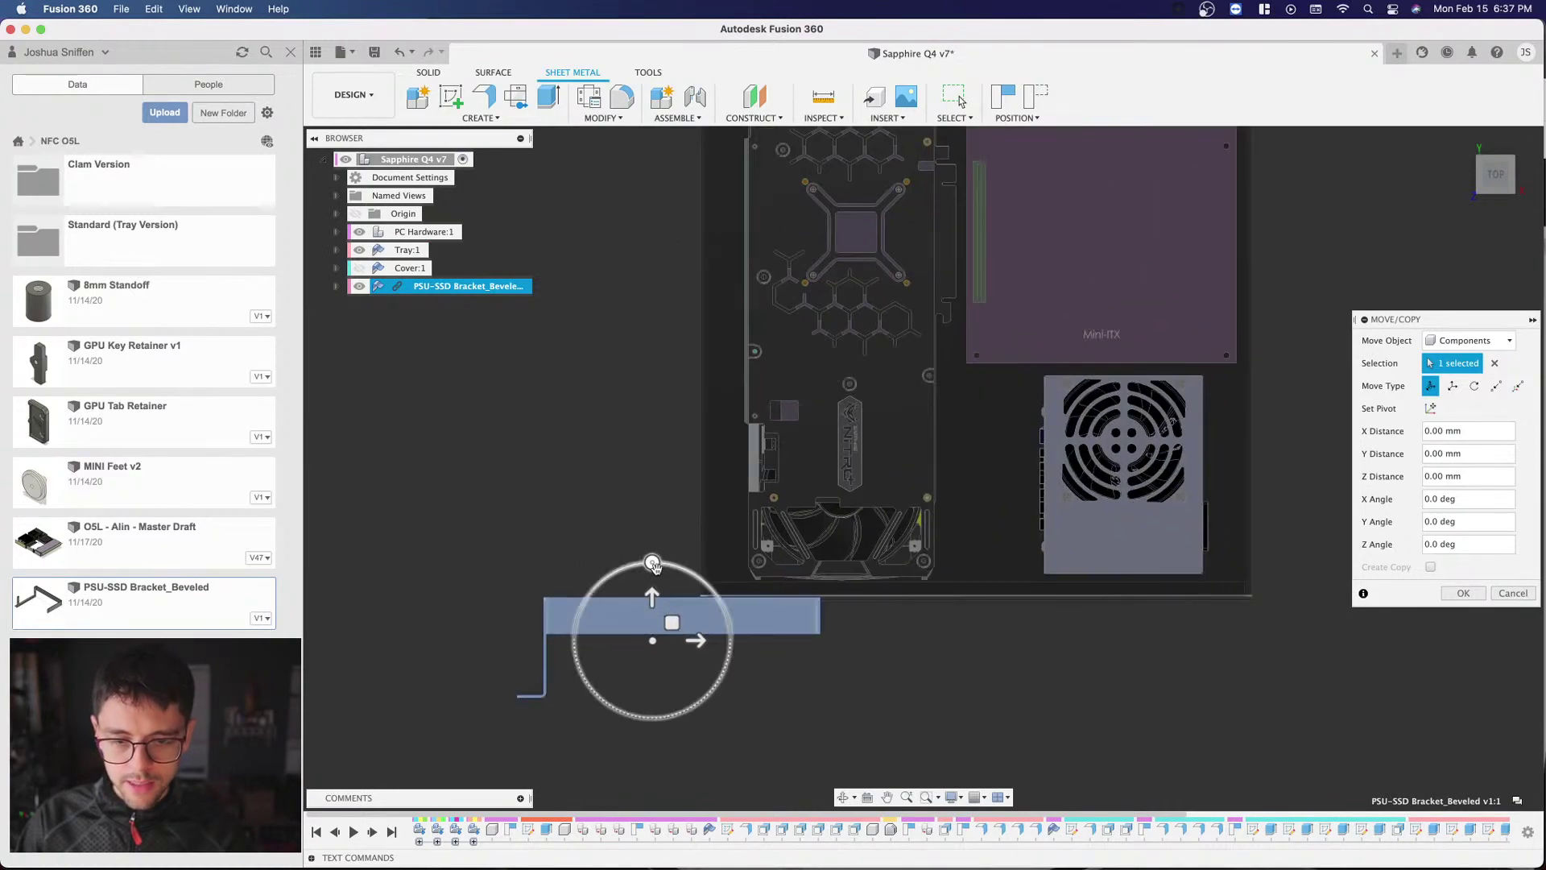
{"action": "left_click", "coordinate": [652, 563]}
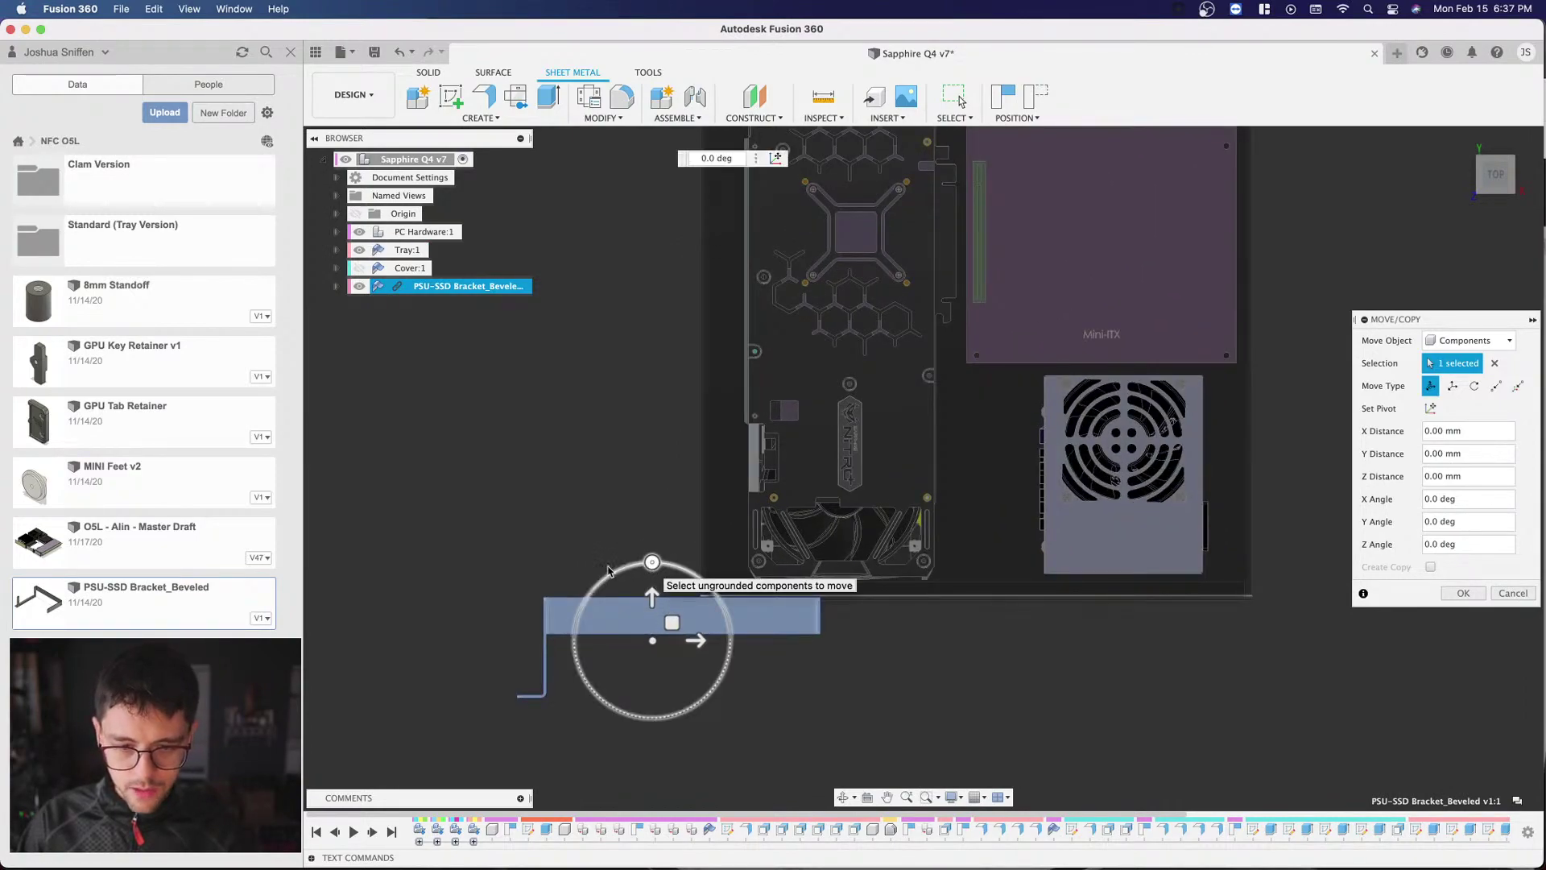
{"action": "left_click_drag", "start_coordinate": [565, 568], "coordinate": [583, 644]}
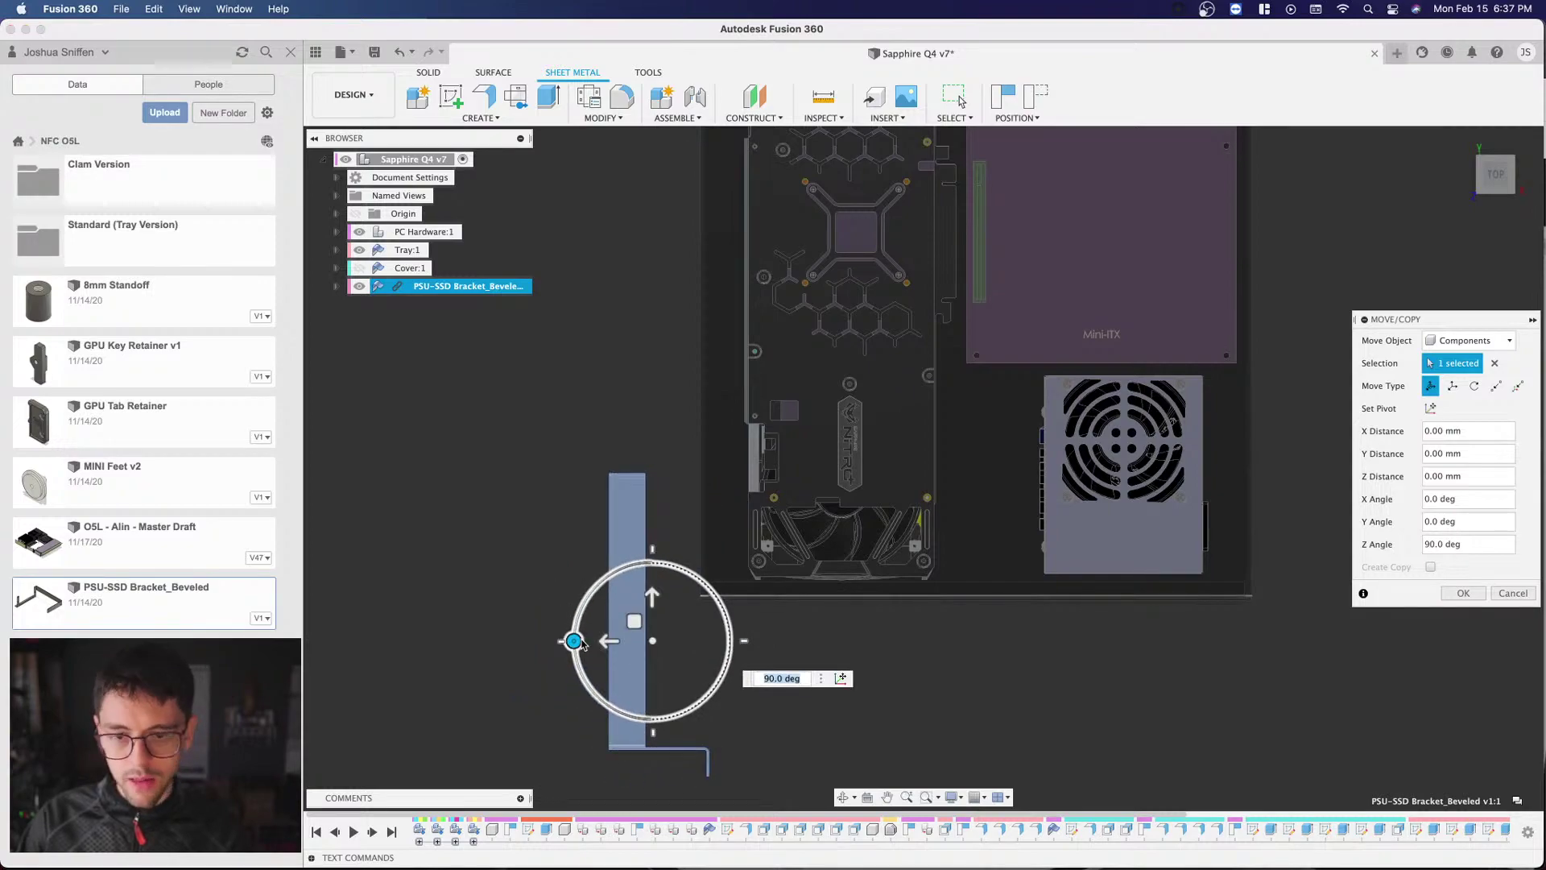
Step: Rotate the PSU-SSD bracket 90 degrees about the X axis, working from the front view
{"action": "scroll", "coordinate": [860, 451], "scroll_direction": "down", "scroll_amount": 2}
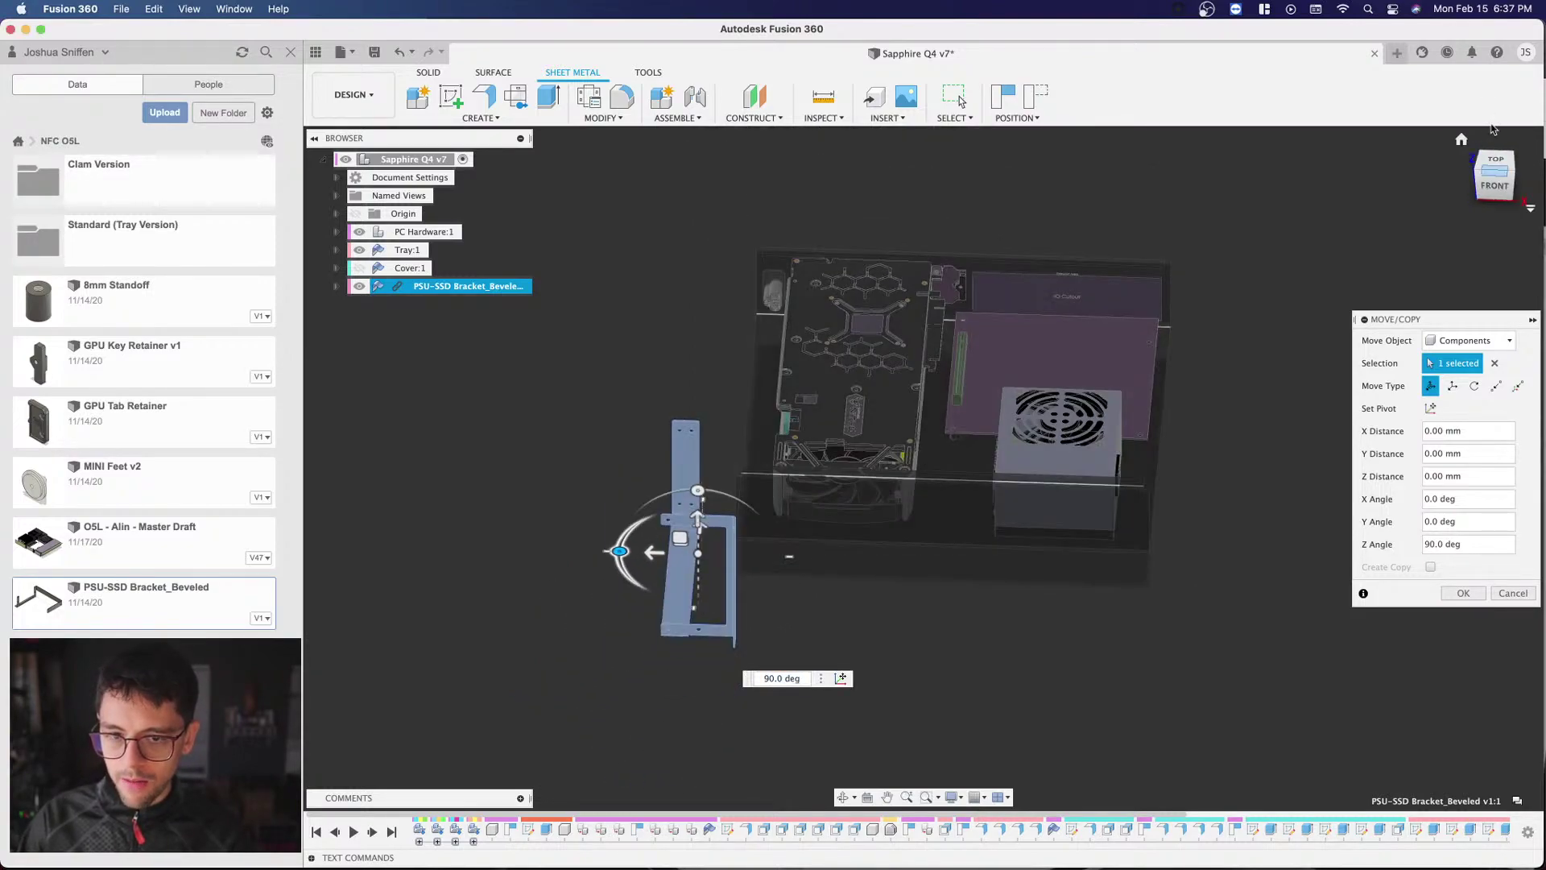
{"action": "left_click", "coordinate": [1495, 200]}
{"action": "scroll", "coordinate": [693, 480], "scroll_direction": "up", "scroll_amount": 2}
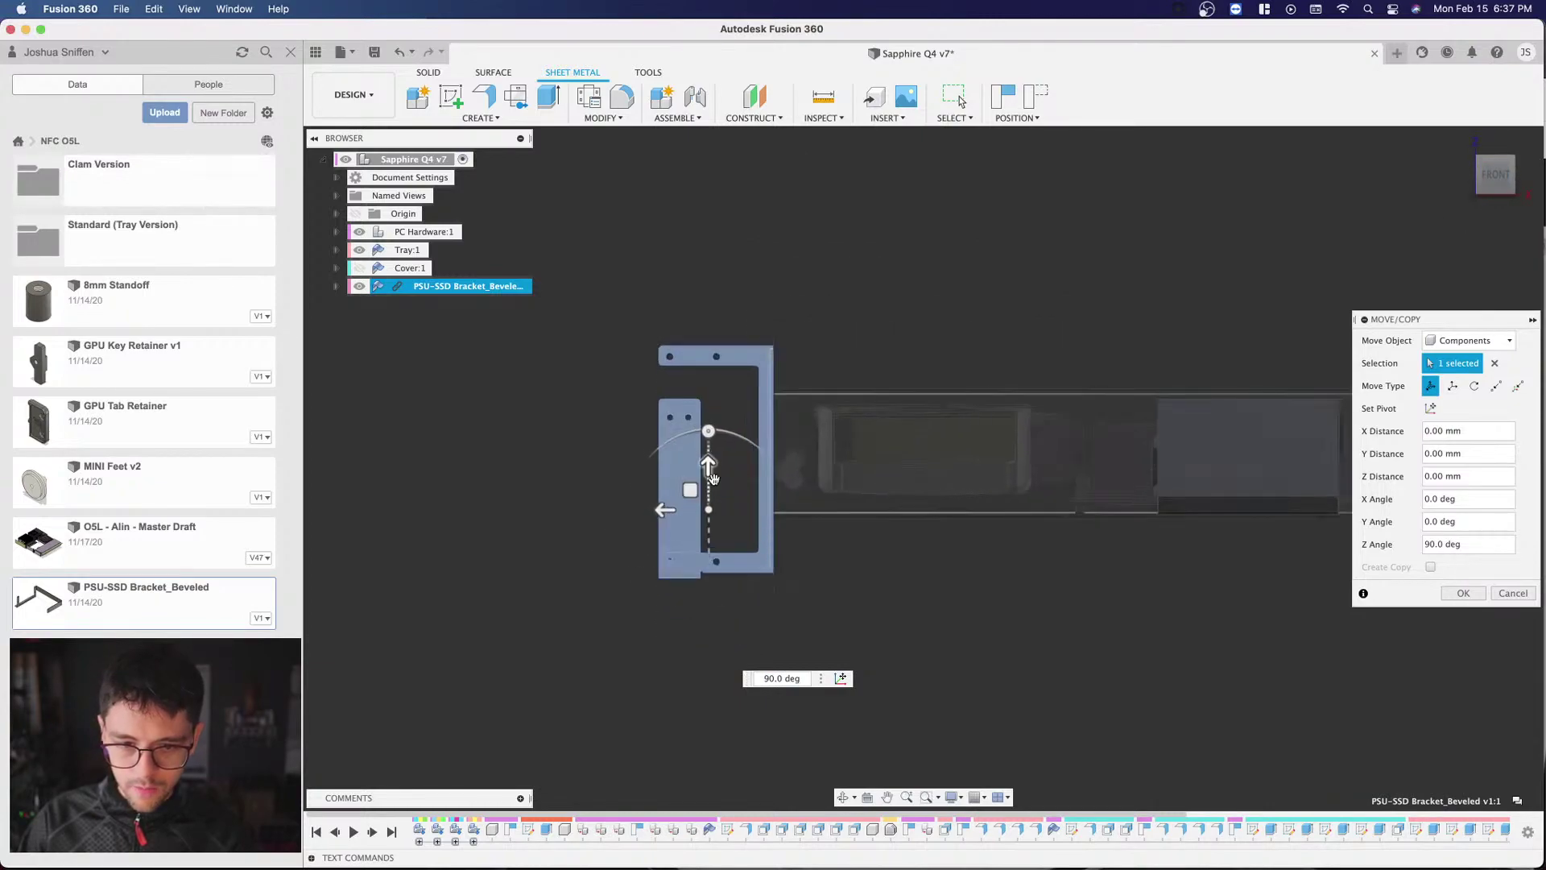
{"action": "left_click_drag", "start_coordinate": [1490, 165], "coordinate": [1005, 357]}
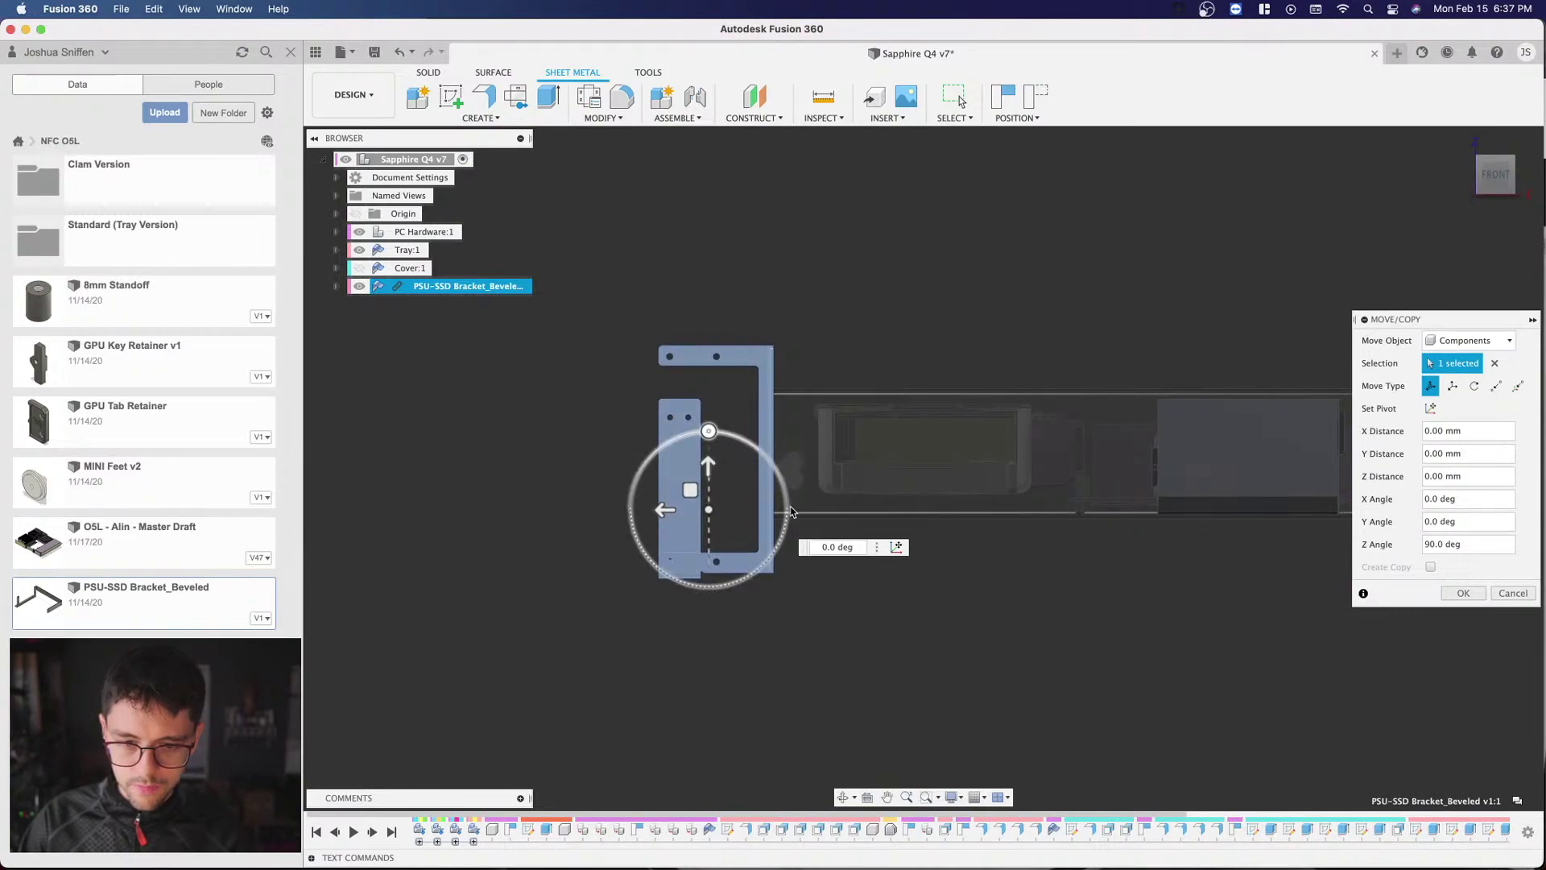
{"action": "left_click_drag", "start_coordinate": [792, 510], "coordinate": [788, 513]}
{"action": "type", "text": "90"}
{"action": "key", "text": "Return"}
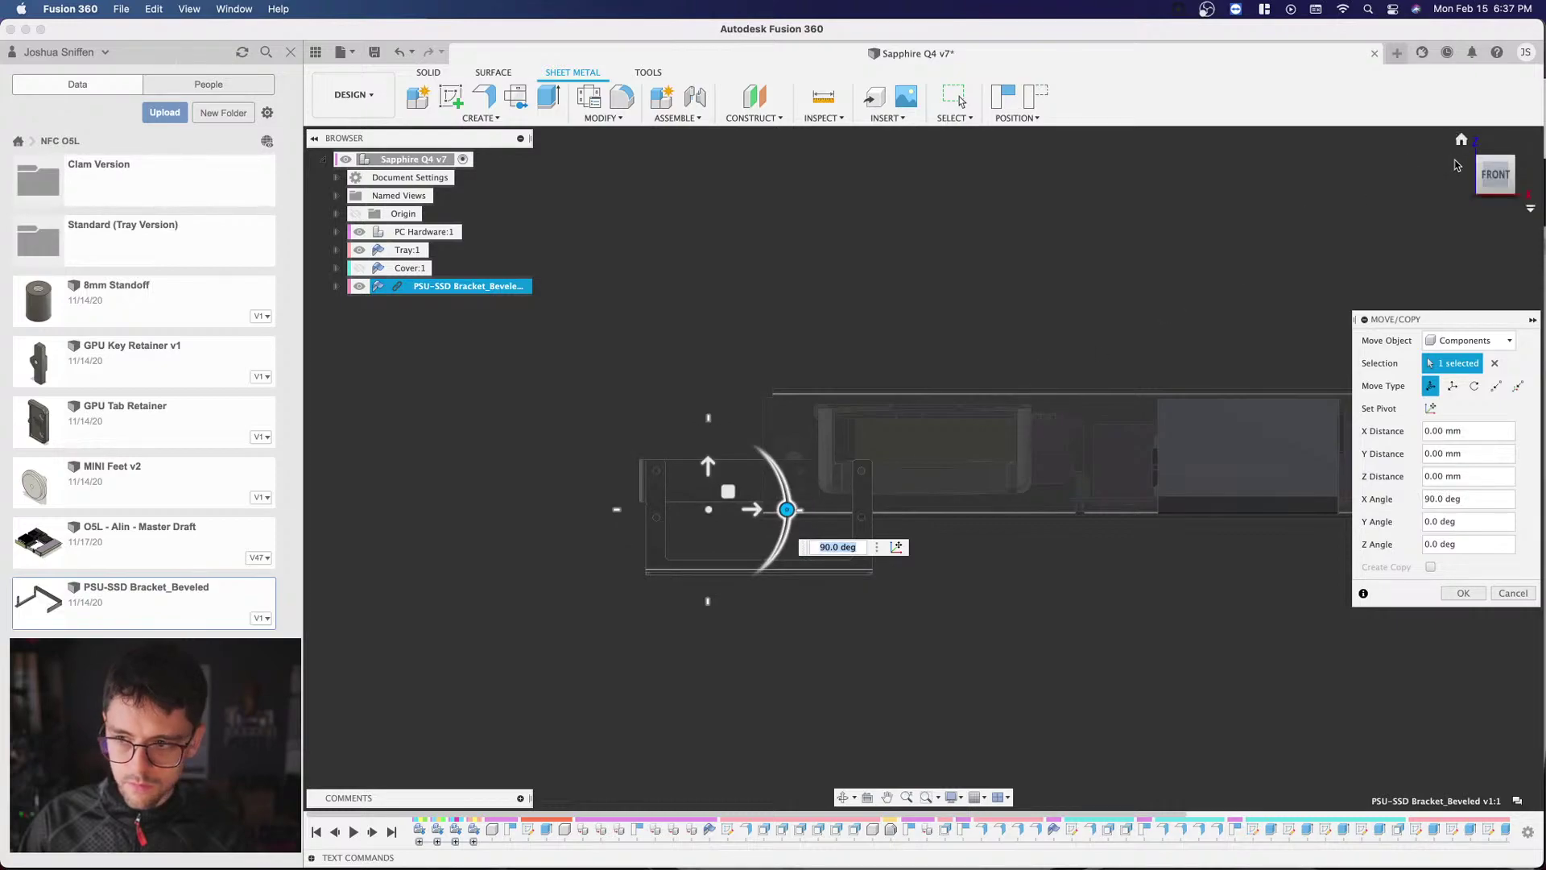
Step: From the top view, turn the PSU-SSD bracket 90 degrees about the Y axis
{"action": "left_click", "coordinate": [1495, 145]}
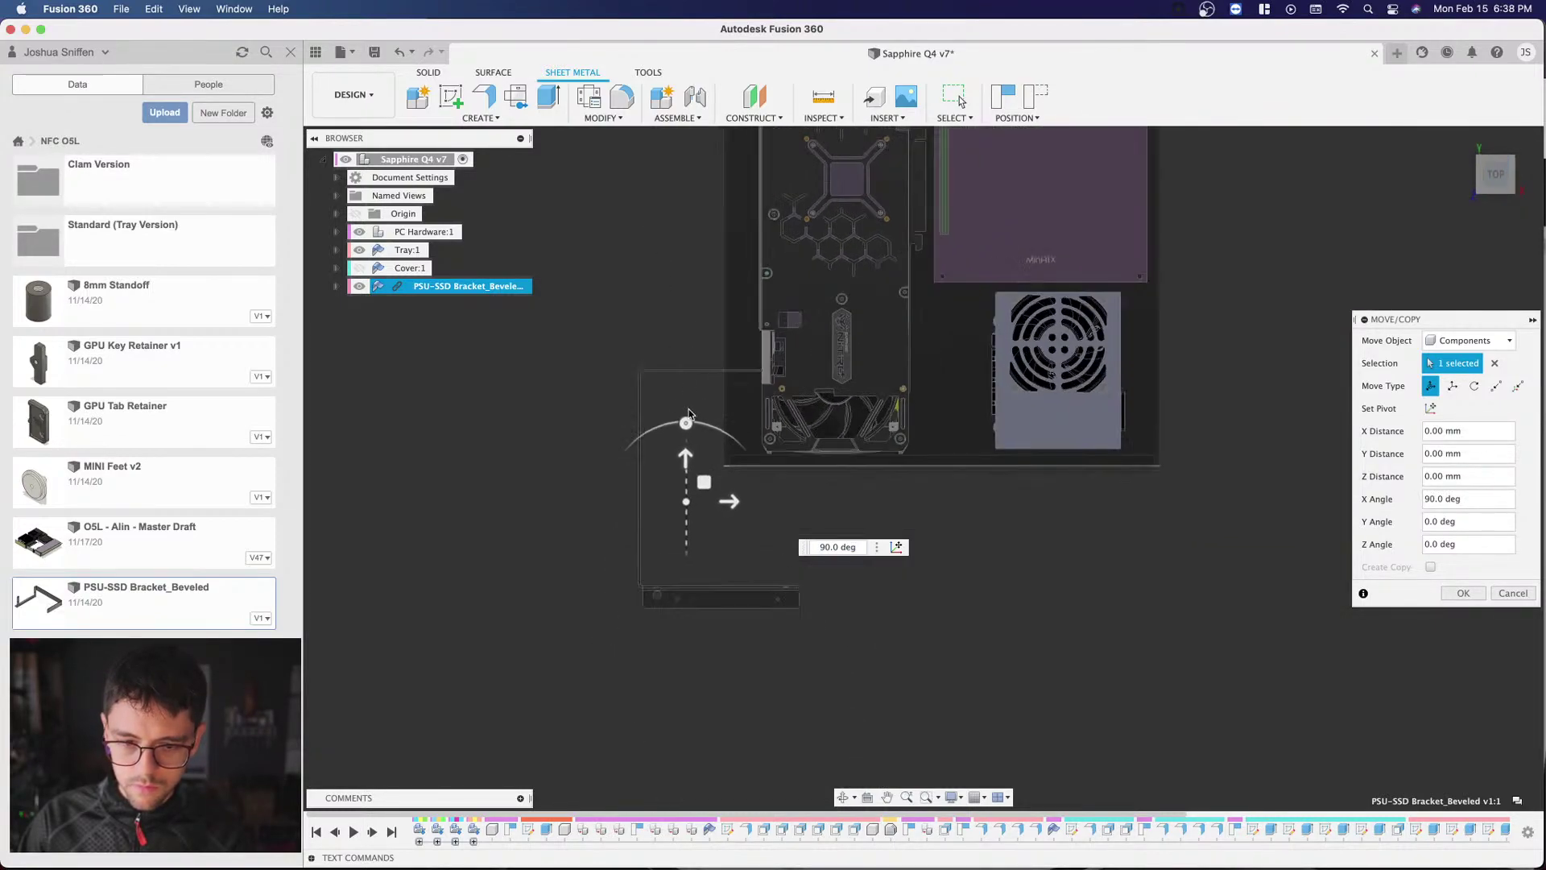
{"action": "left_click", "coordinate": [686, 423]}
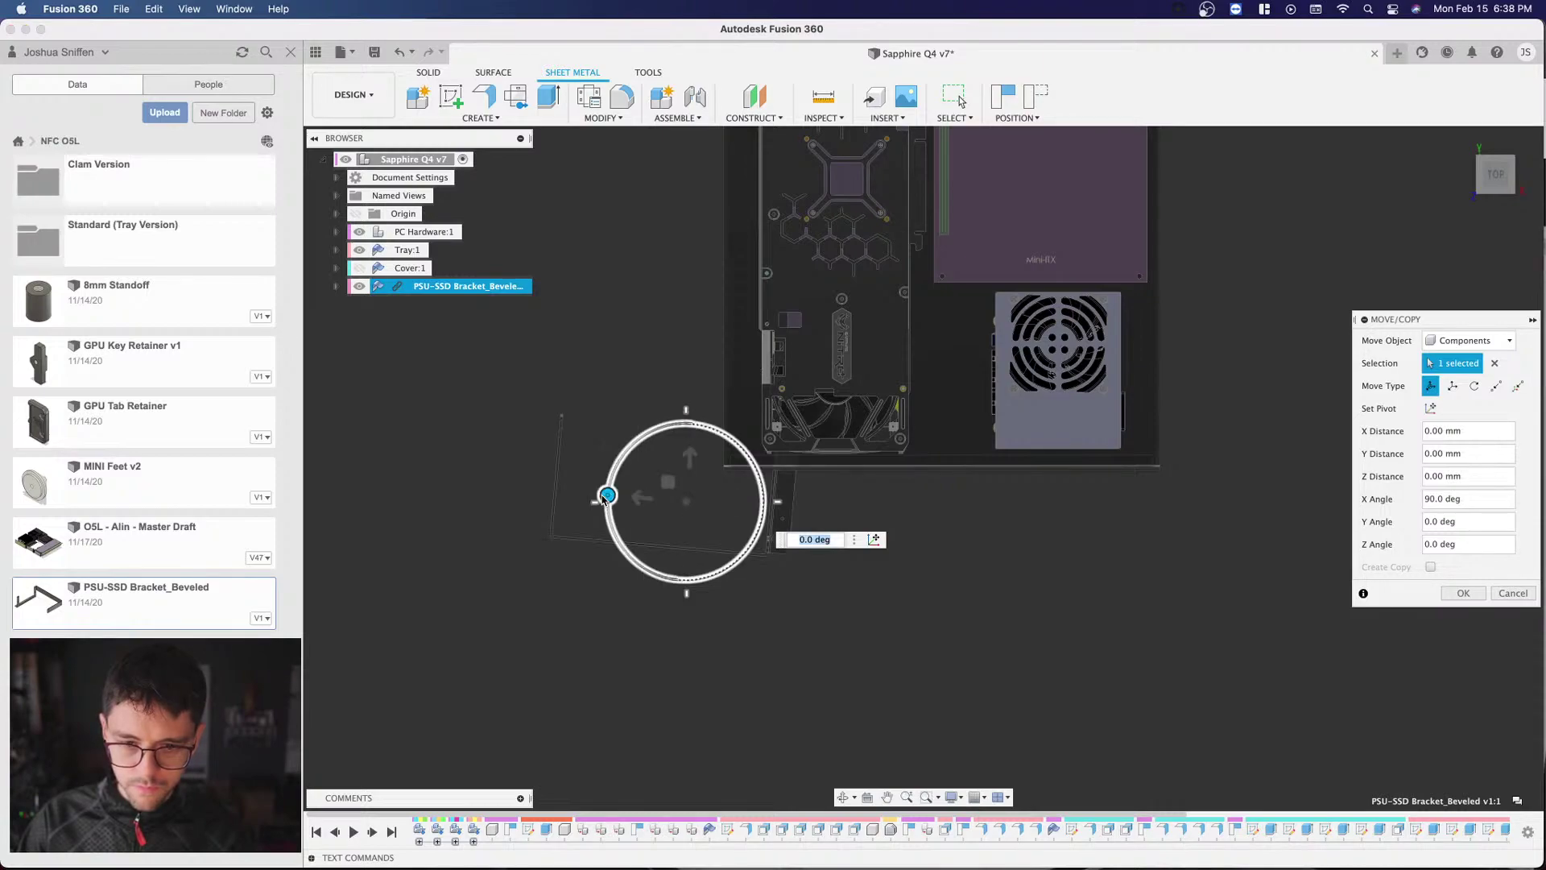
{"action": "left_click_drag", "start_coordinate": [607, 505], "coordinate": [607, 505]}
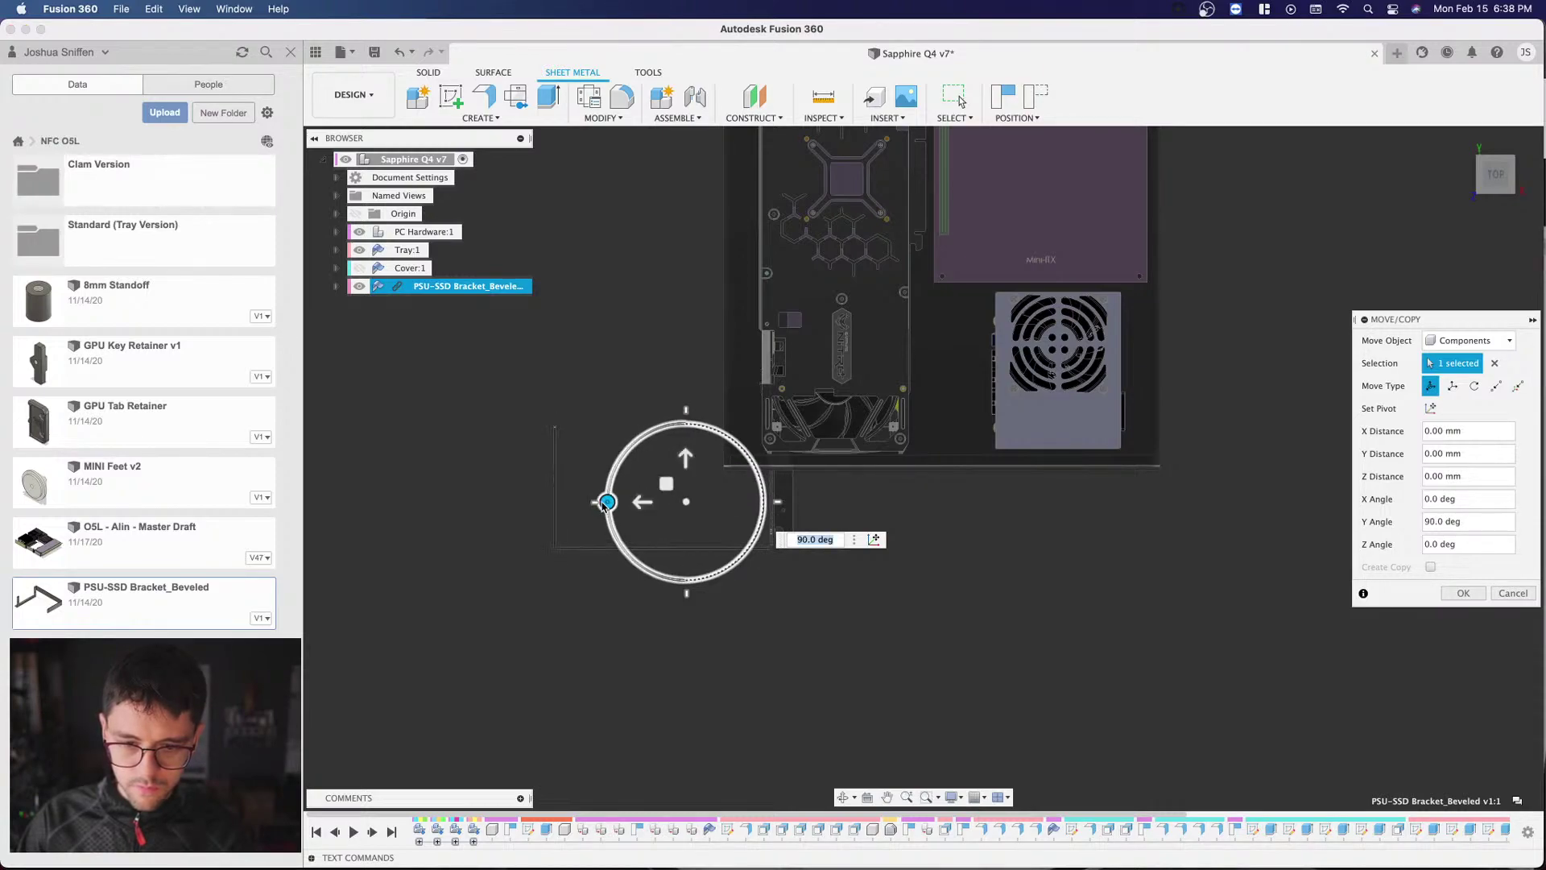
Step: Move the PSU-SSD bracket freely in the top view onto the power supply's outer side, about -281 mm in X and 76.6 mm in Z
{"action": "left_click", "coordinate": [686, 502]}
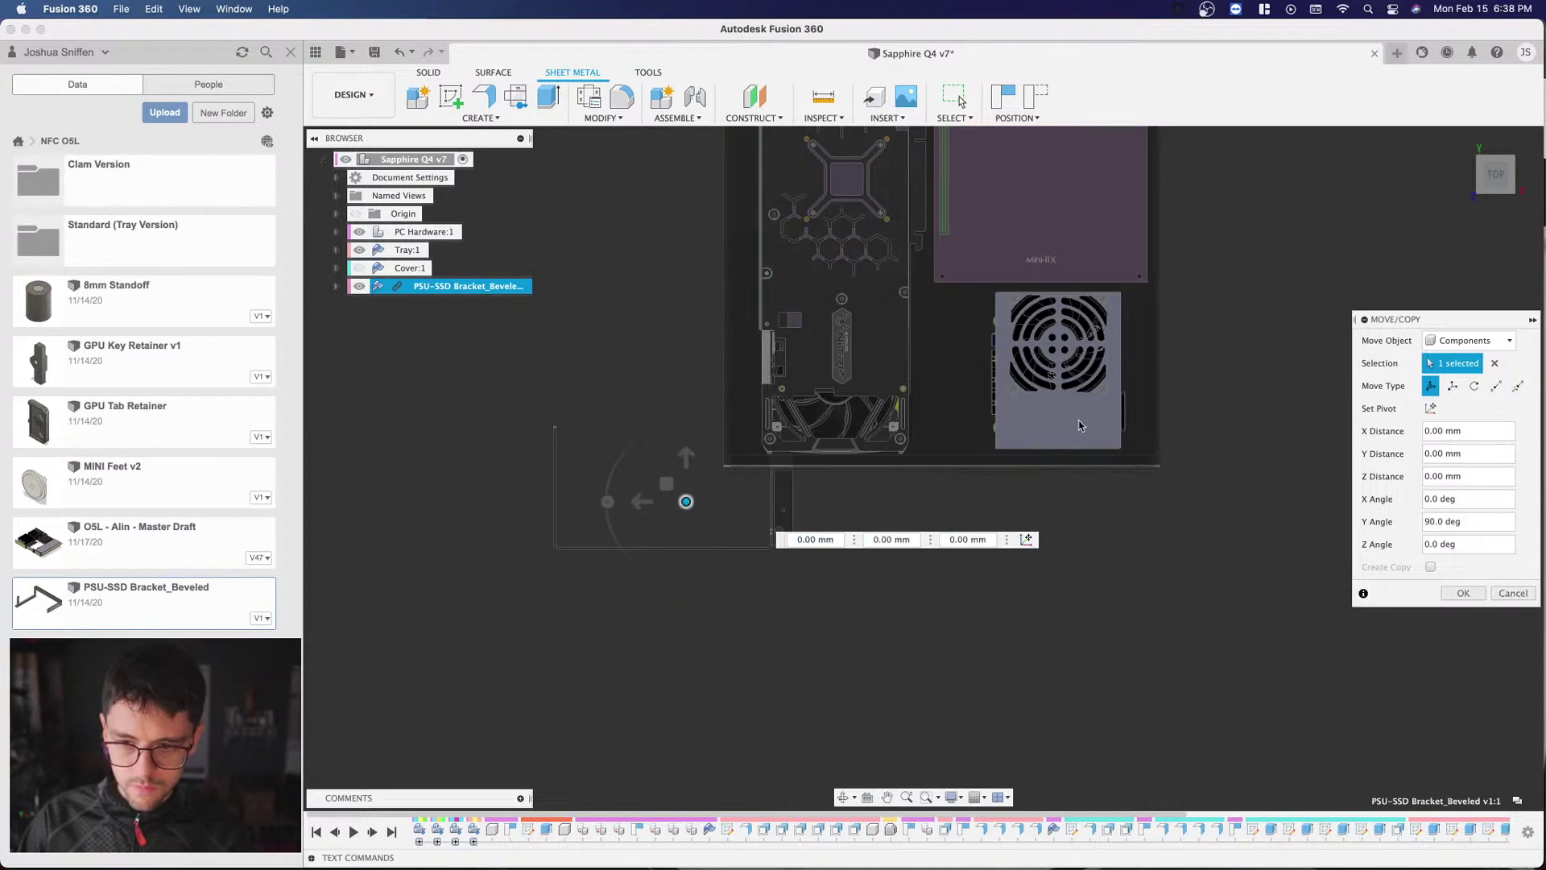
{"action": "left_click", "coordinate": [1121, 379]}
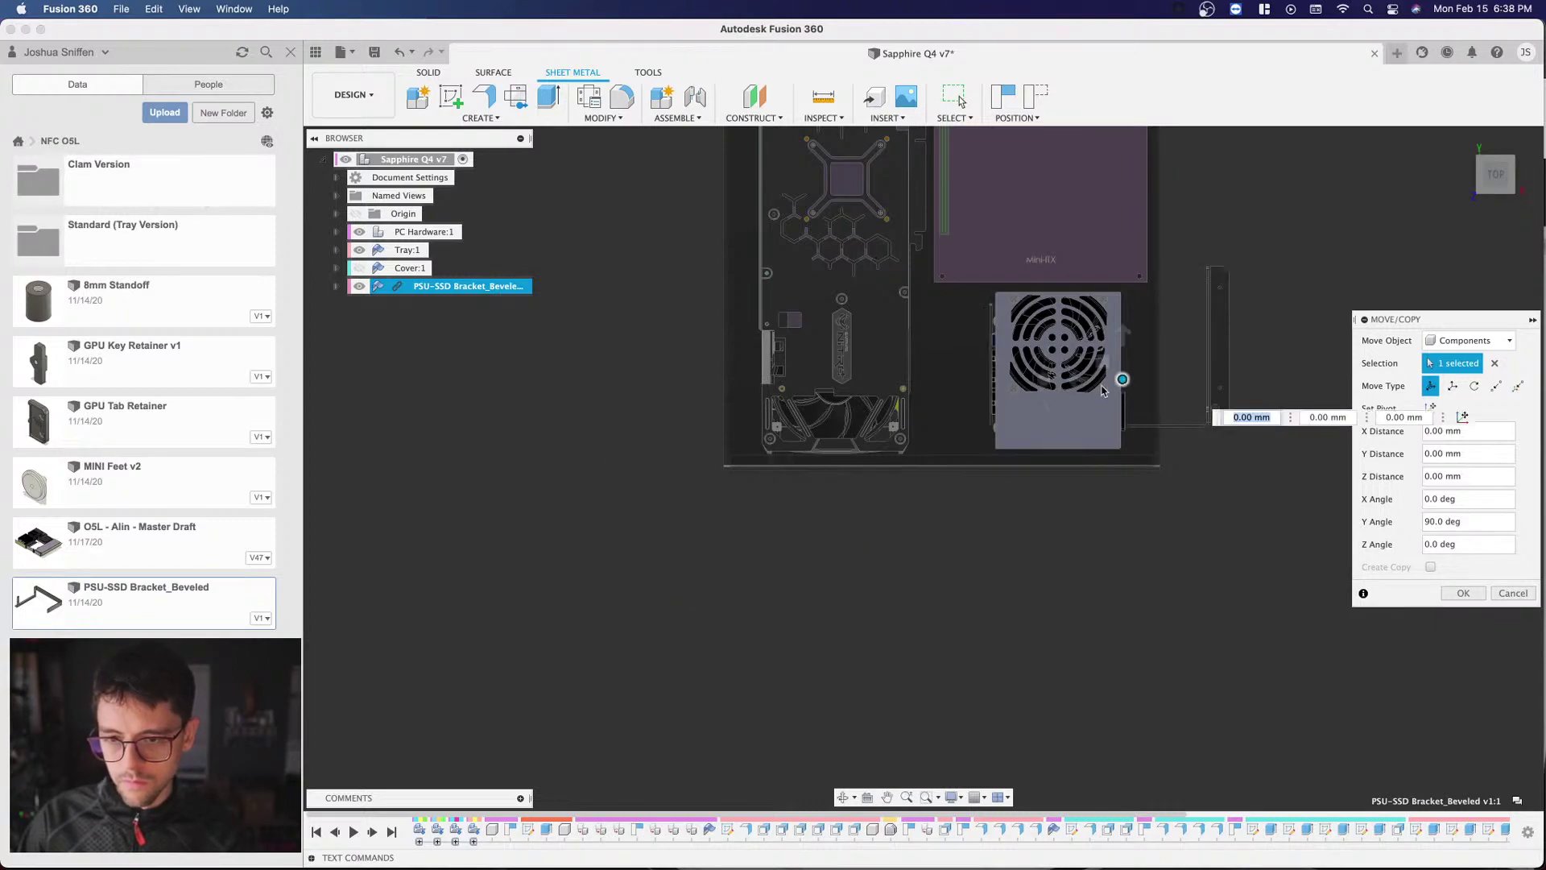
{"action": "left_click_drag", "start_coordinate": [1057, 401], "coordinate": [1037, 407]}
Step: From the right view, raise the PSU-SSD bracket 20 mm along the Y distance toward the power supply's screw holes
{"action": "left_click", "coordinate": [1462, 139]}
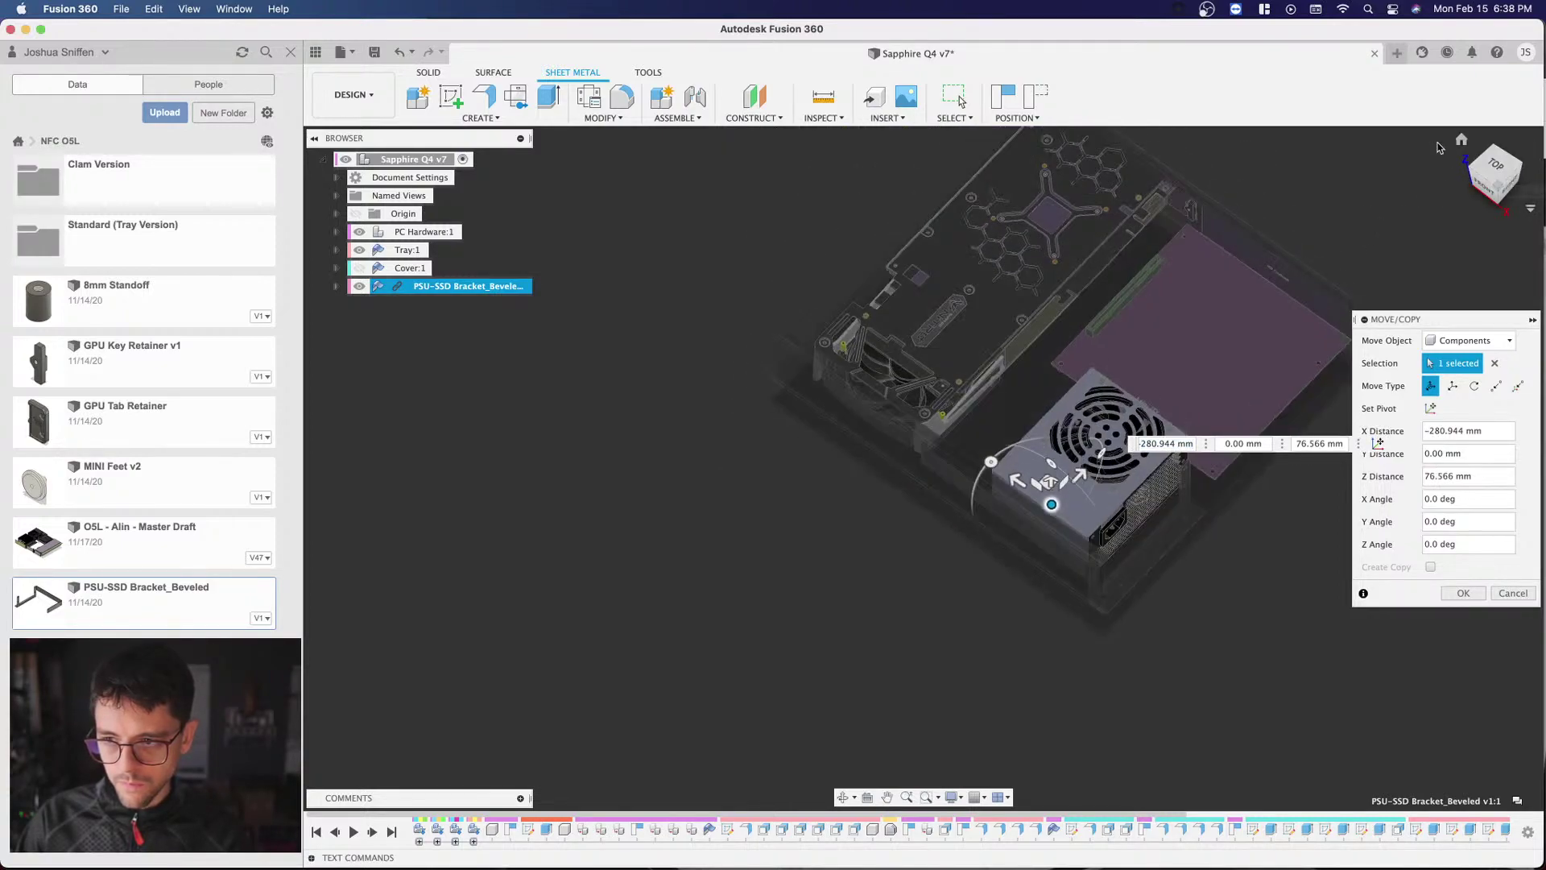
{"action": "left_click", "coordinate": [1508, 190]}
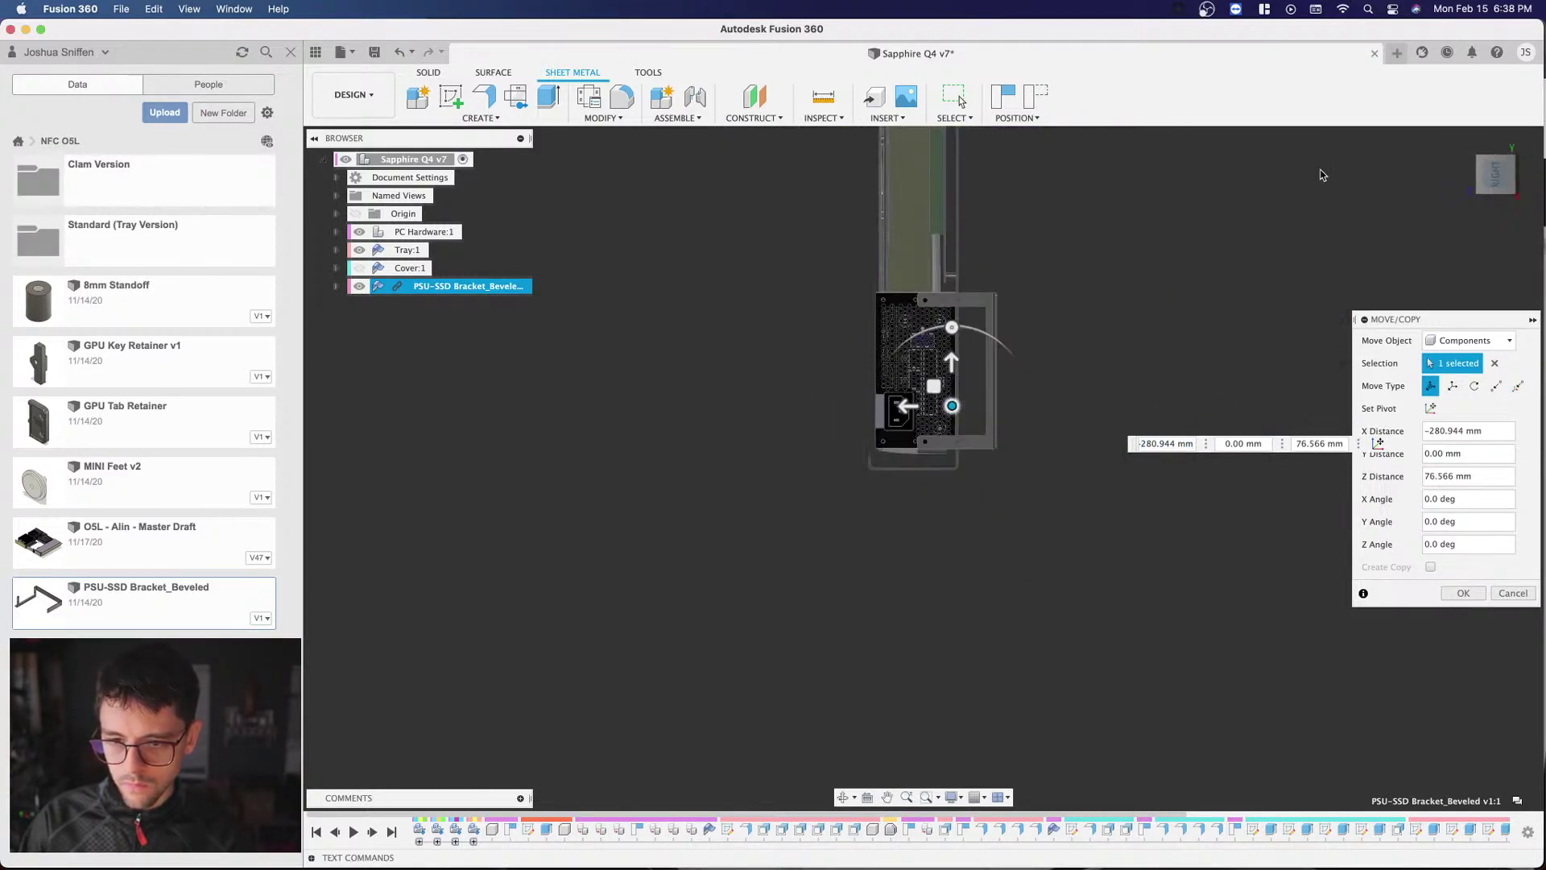
{"action": "left_click", "coordinate": [1533, 153]}
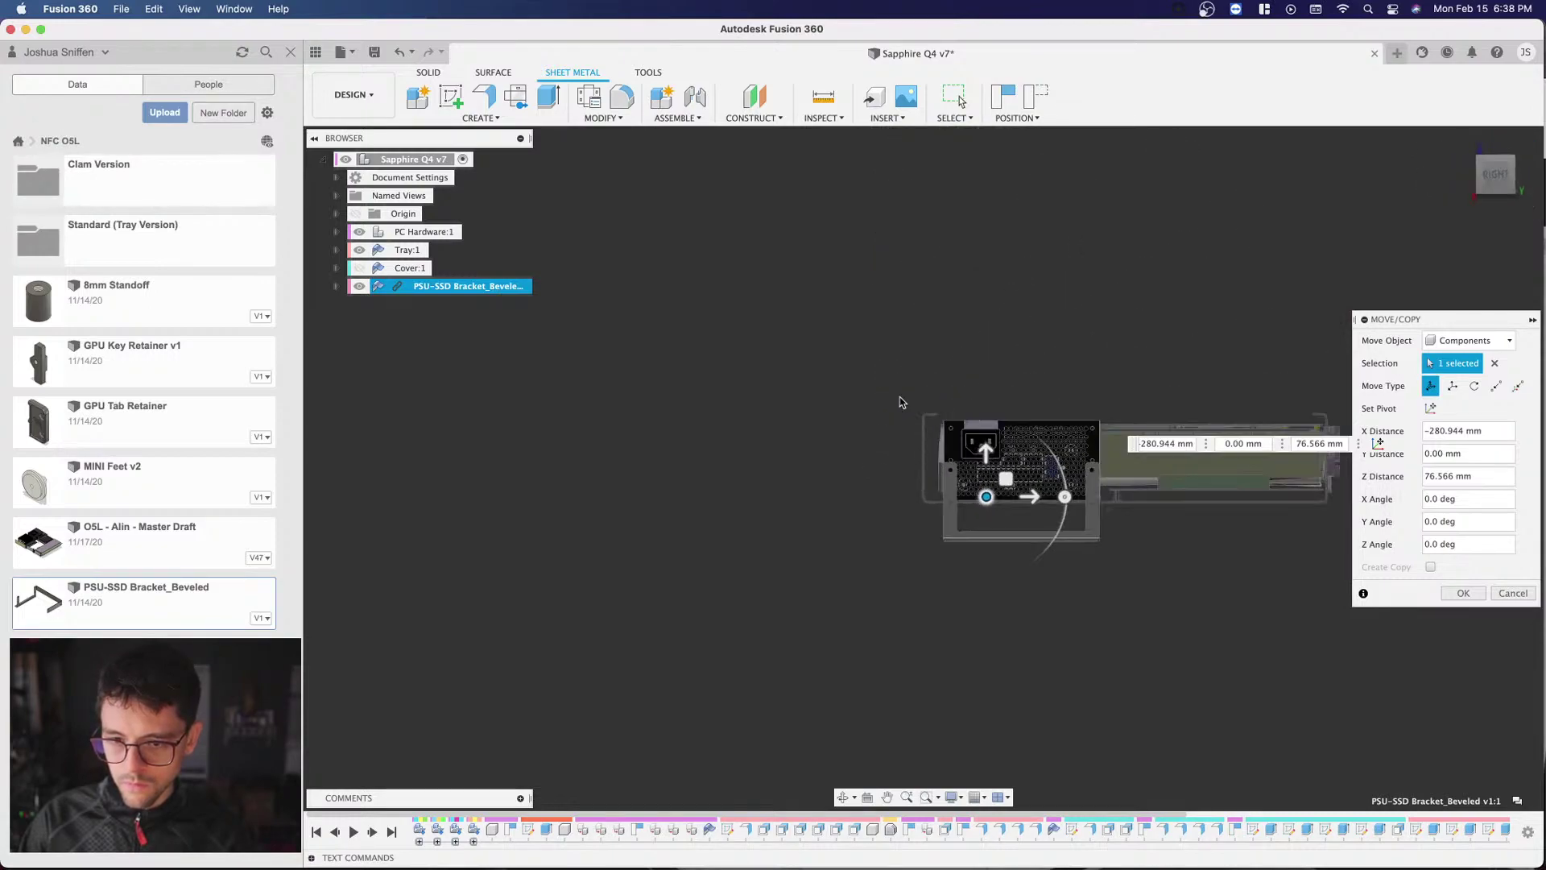
{"action": "scroll", "coordinate": [1038, 456], "scroll_direction": "up", "scroll_amount": 3}
{"action": "scroll", "coordinate": [1039, 456], "scroll_direction": "up", "scroll_amount": 2}
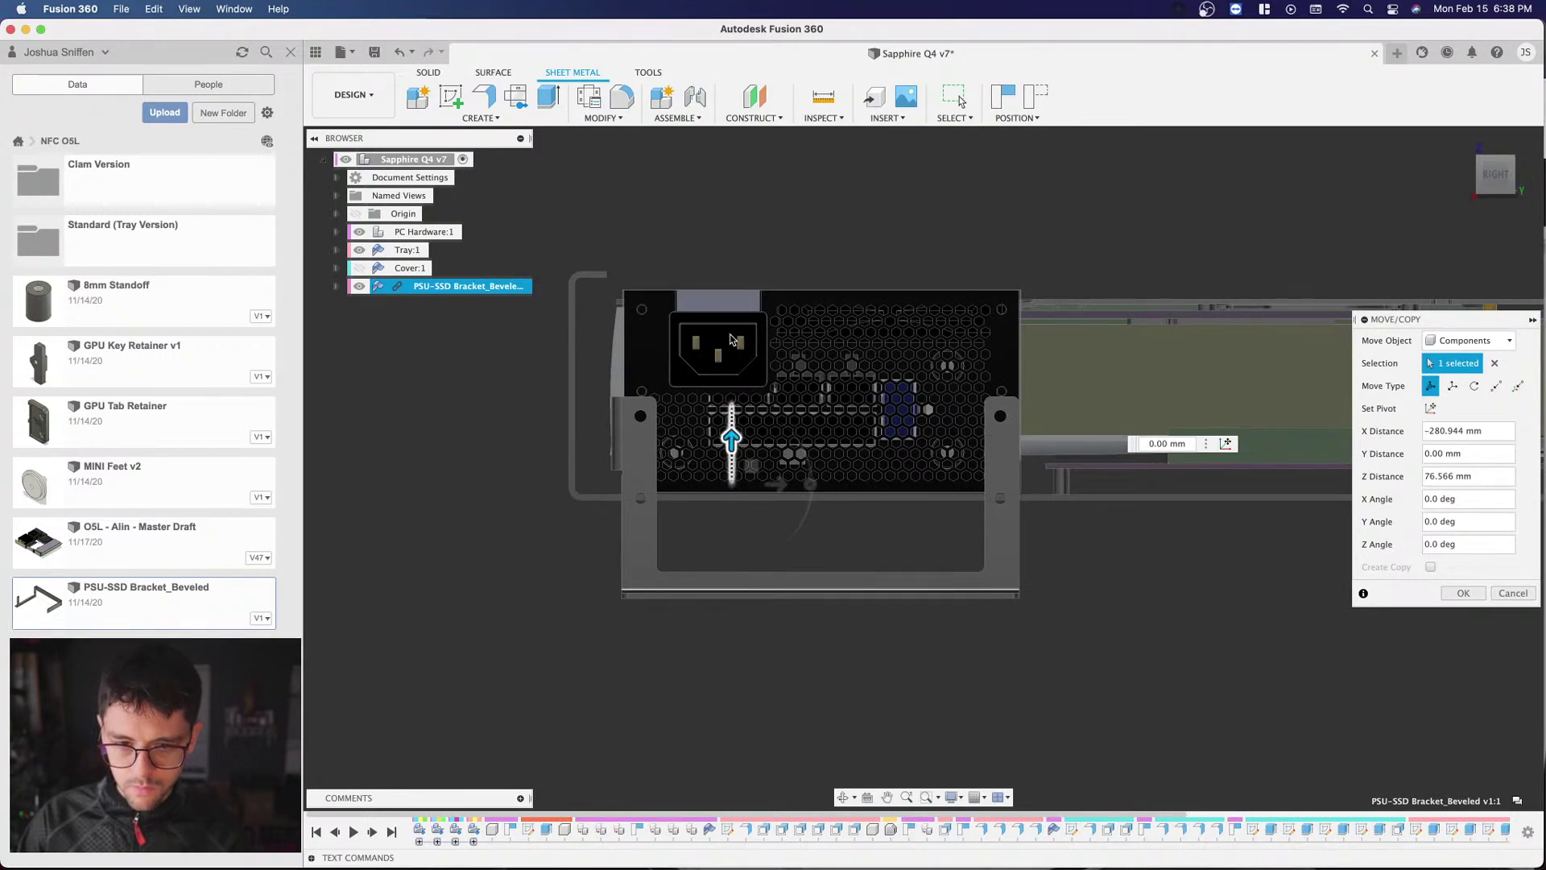
{"action": "left_click_drag", "start_coordinate": [732, 338], "coordinate": [731, 346]}
Step: Move the PSU-SSD bracket point to point, from its upper mounting hole to the power supply's matching corner screw hole
{"action": "left_click", "coordinate": [1476, 179]}
{"action": "scroll", "coordinate": [870, 370], "scroll_direction": "up", "scroll_amount": 5}
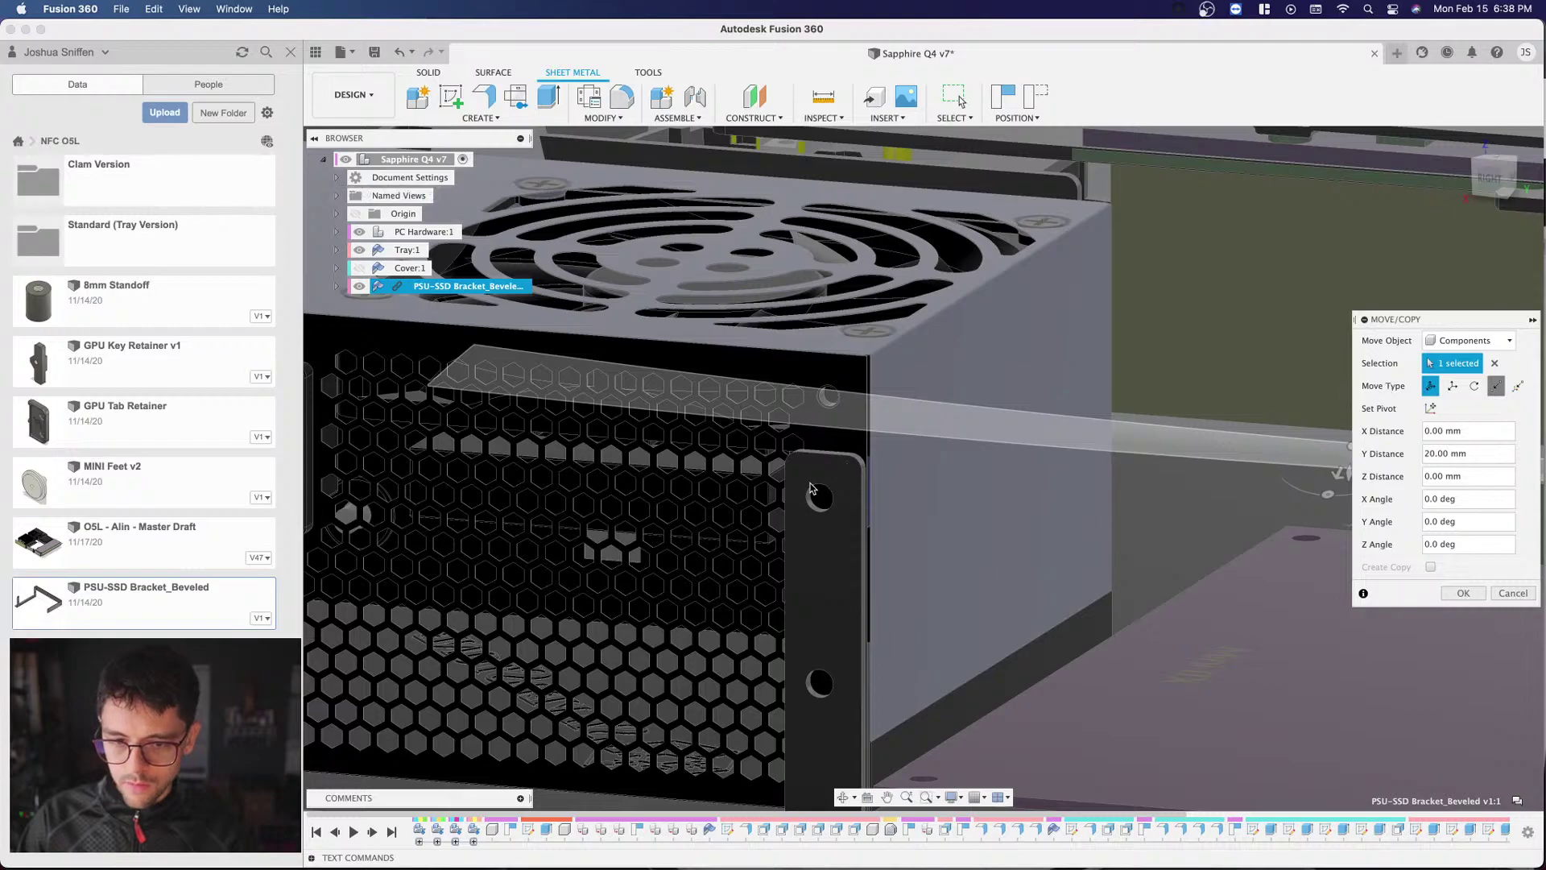
{"action": "scroll", "coordinate": [813, 513], "scroll_direction": "up", "scroll_amount": 4}
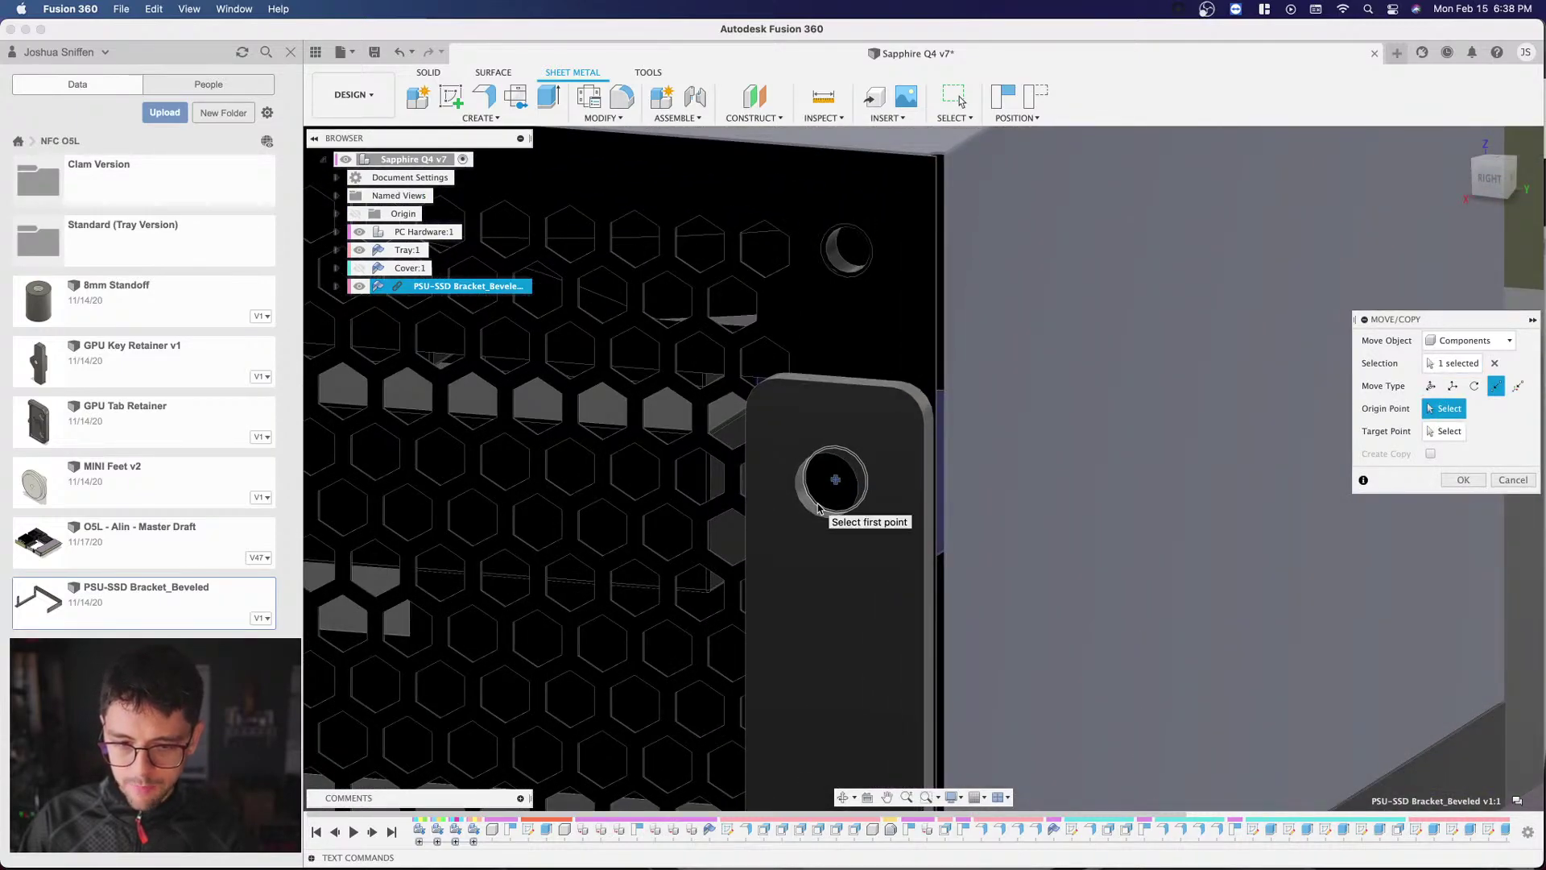
{"action": "left_click", "coordinate": [818, 508]}
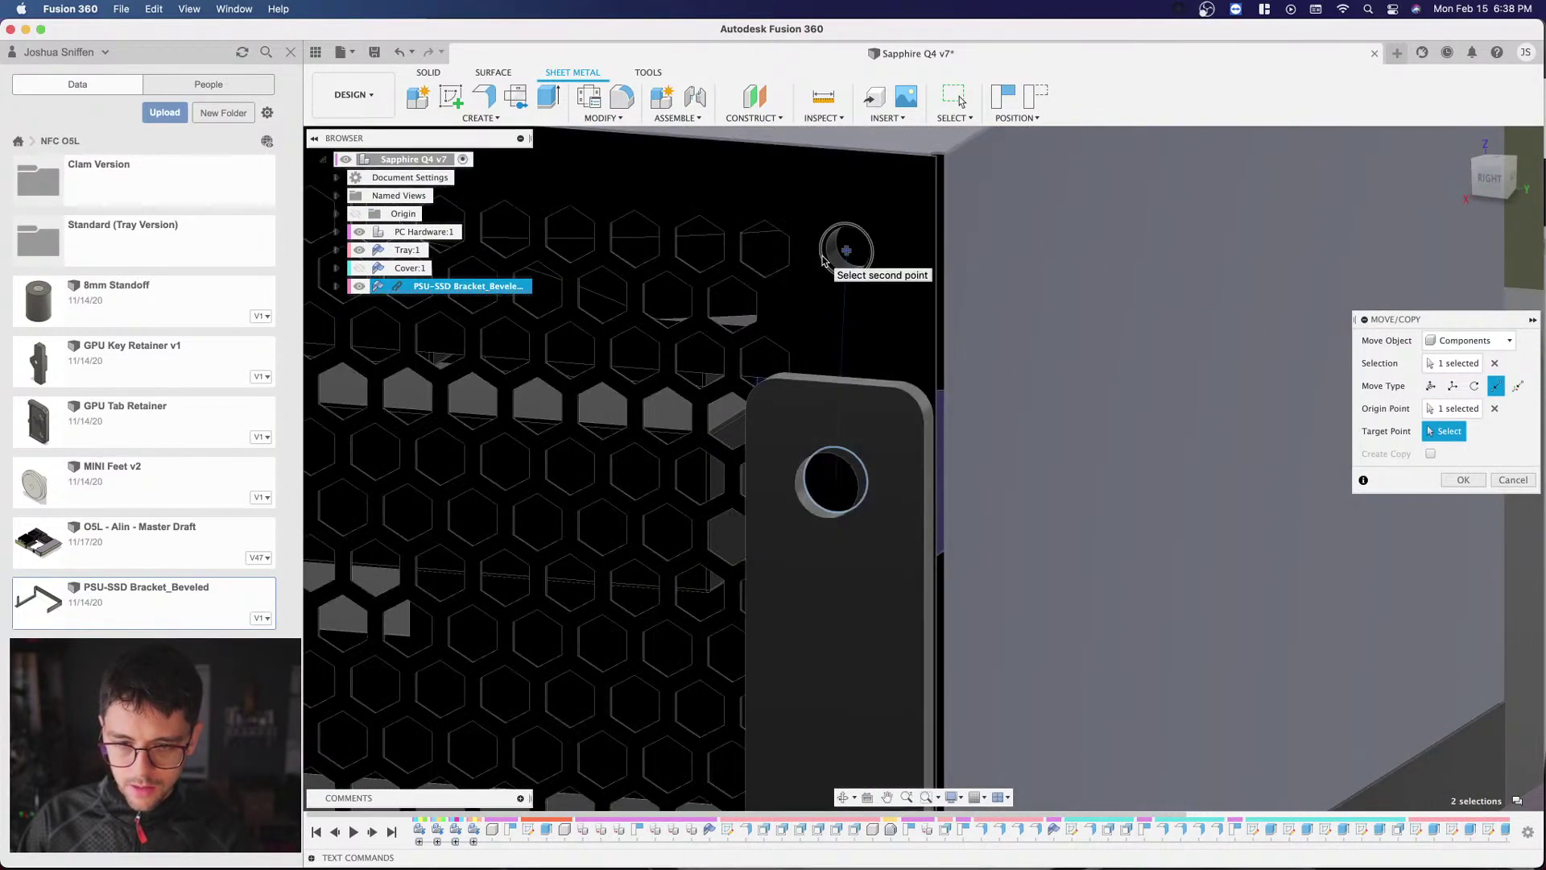
{"action": "left_click", "coordinate": [821, 258]}
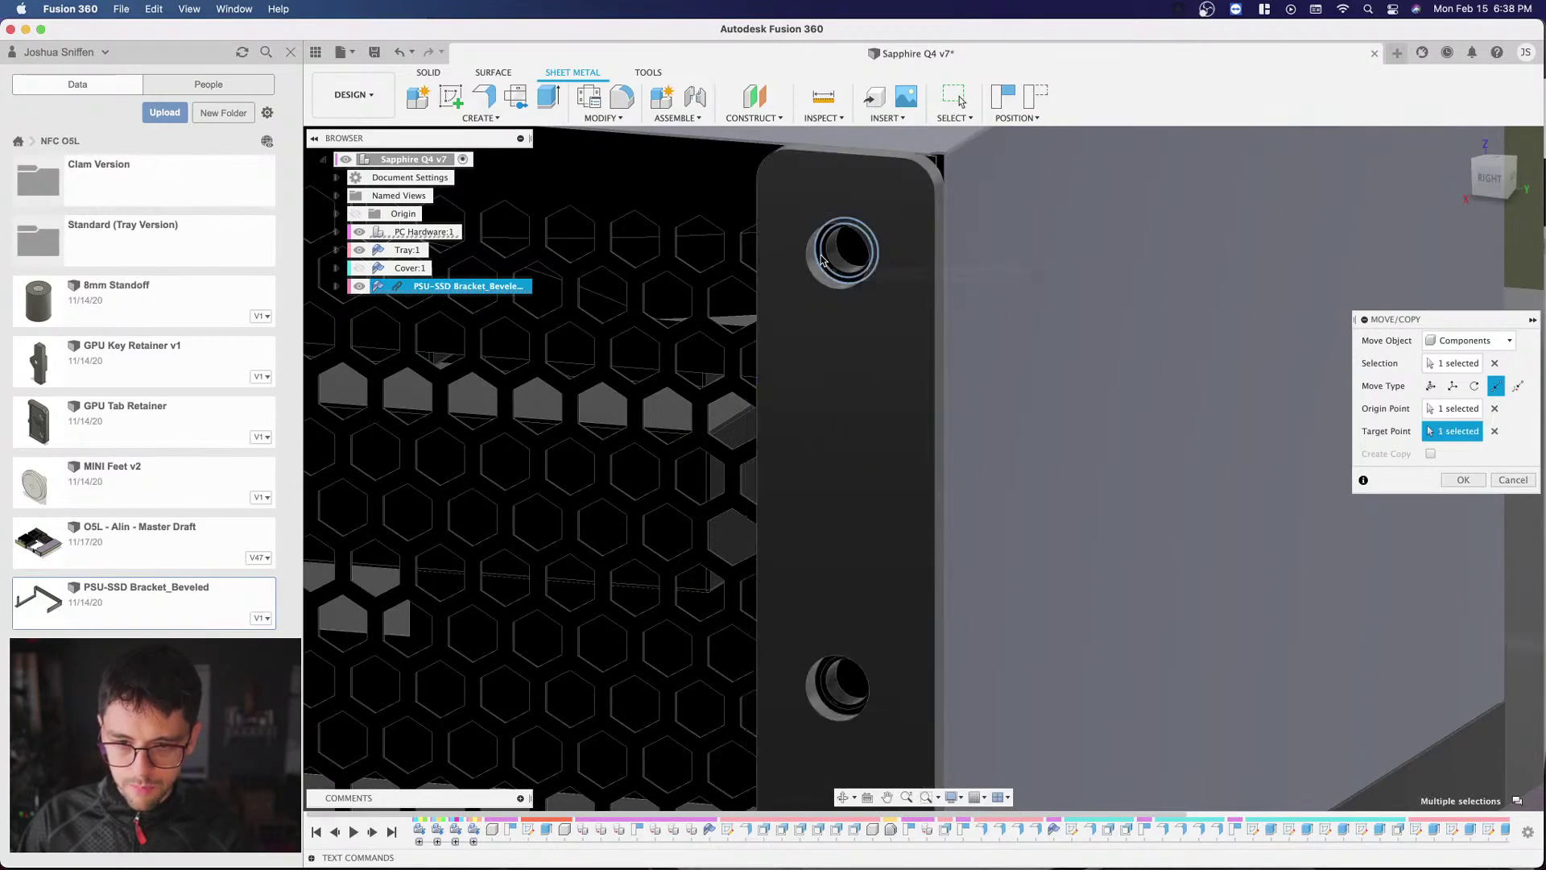
{"action": "scroll", "coordinate": [924, 400], "scroll_direction": "down", "scroll_amount": 10}
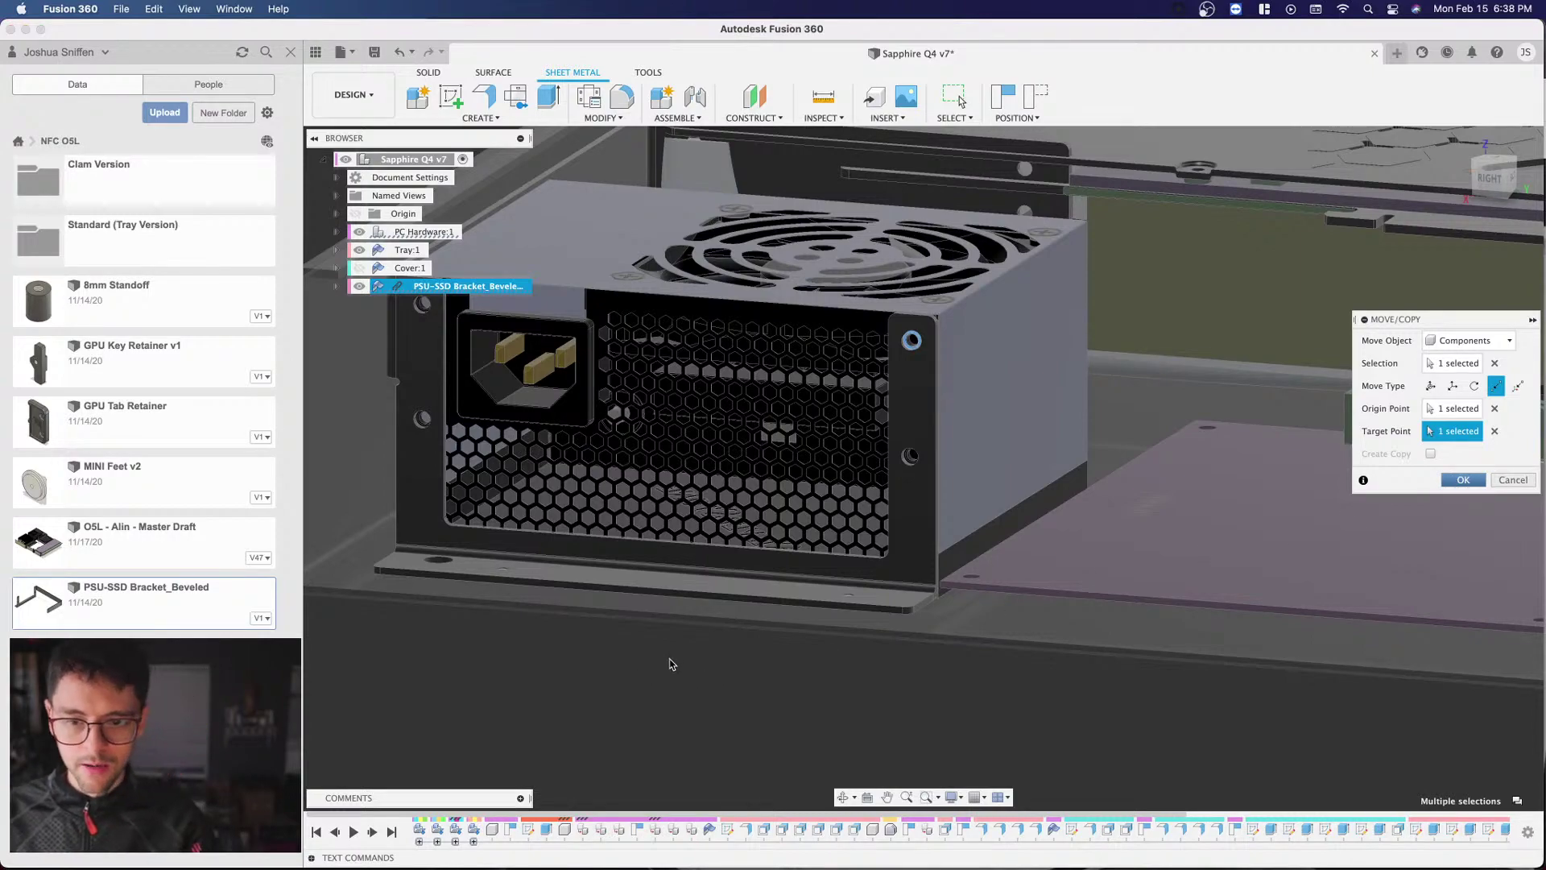
{"action": "key", "text": "Return"}
Step: Examine the hardware layout from the top and back, checking the spacing between the power supply, graphics card and case edges
{"action": "scroll", "coordinate": [684, 648], "scroll_direction": "down", "scroll_amount": 5}
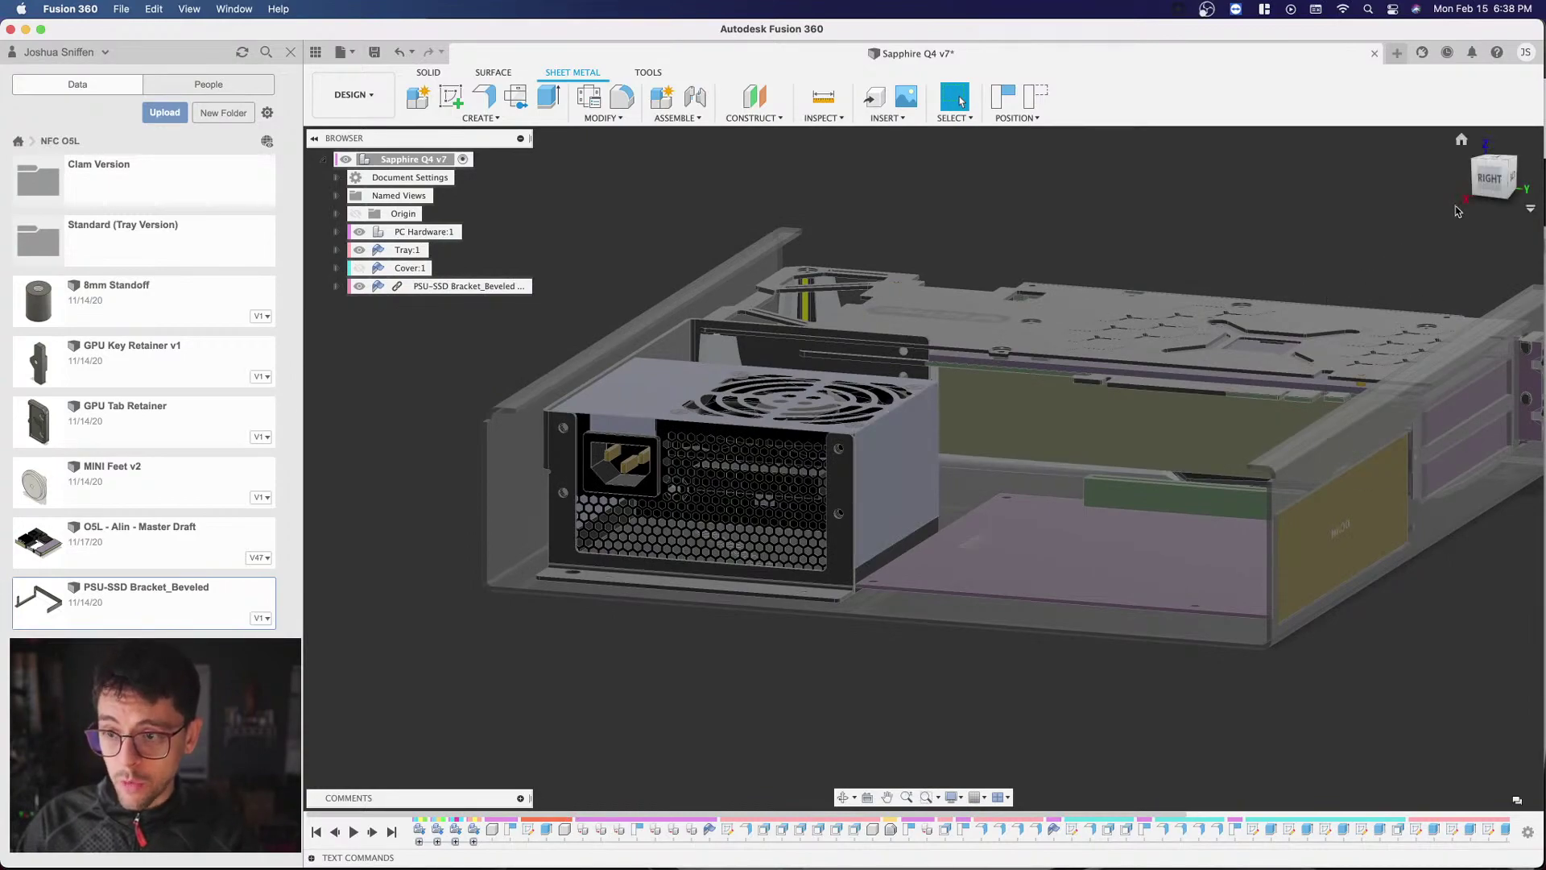
{"action": "middle_click_drag", "start_coordinate": [924, 463], "coordinate": [829, 492], "text": "shift"}
{"action": "left_click", "coordinate": [1495, 171]}
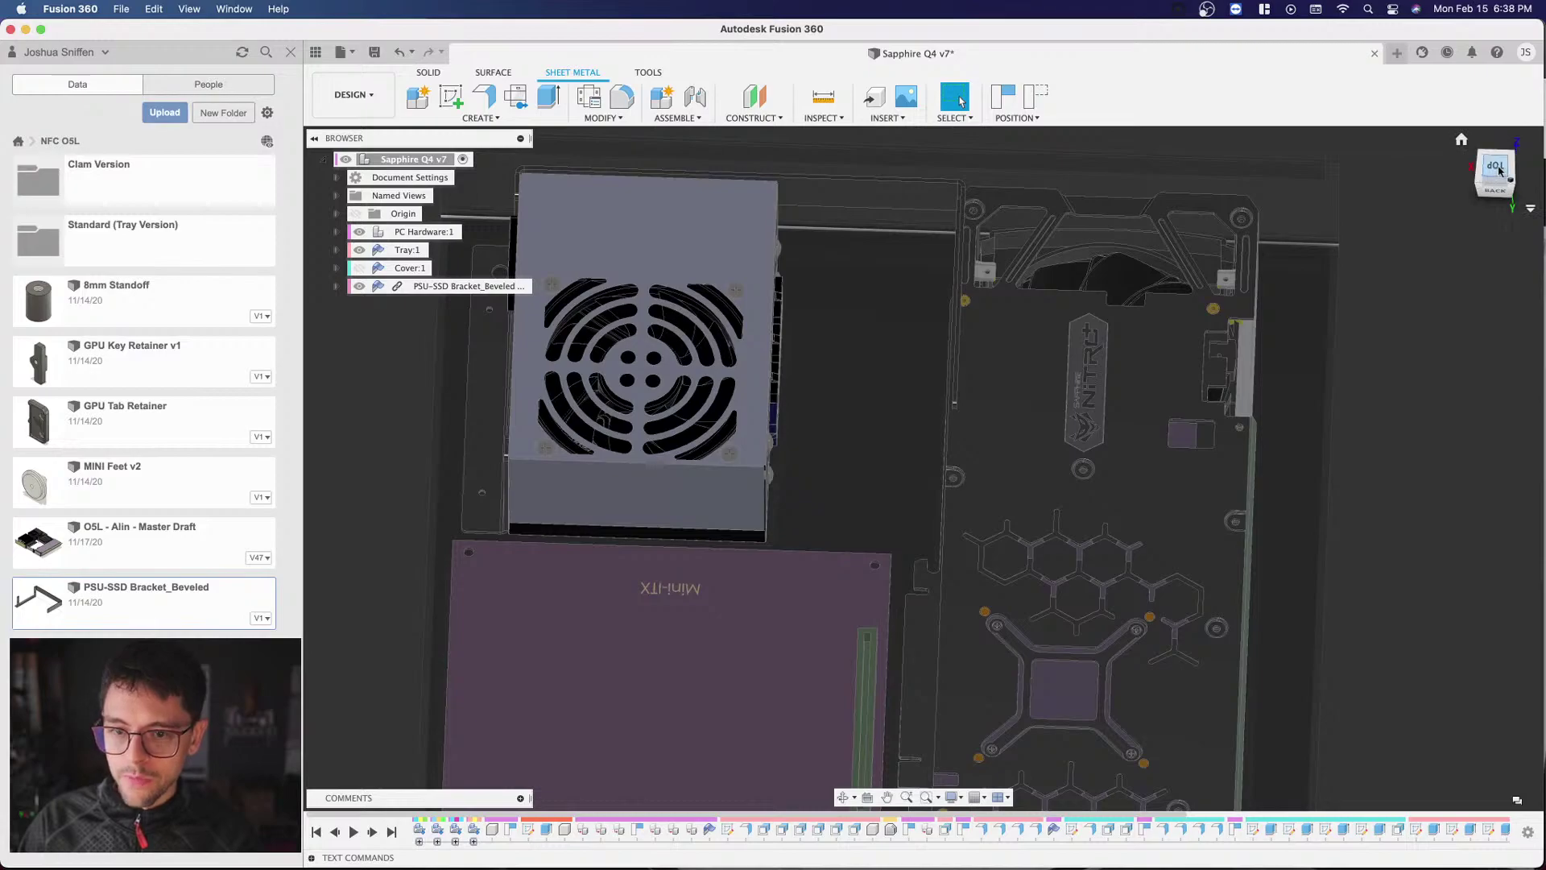
{"action": "scroll", "coordinate": [748, 214], "scroll_direction": "up", "scroll_amount": 3}
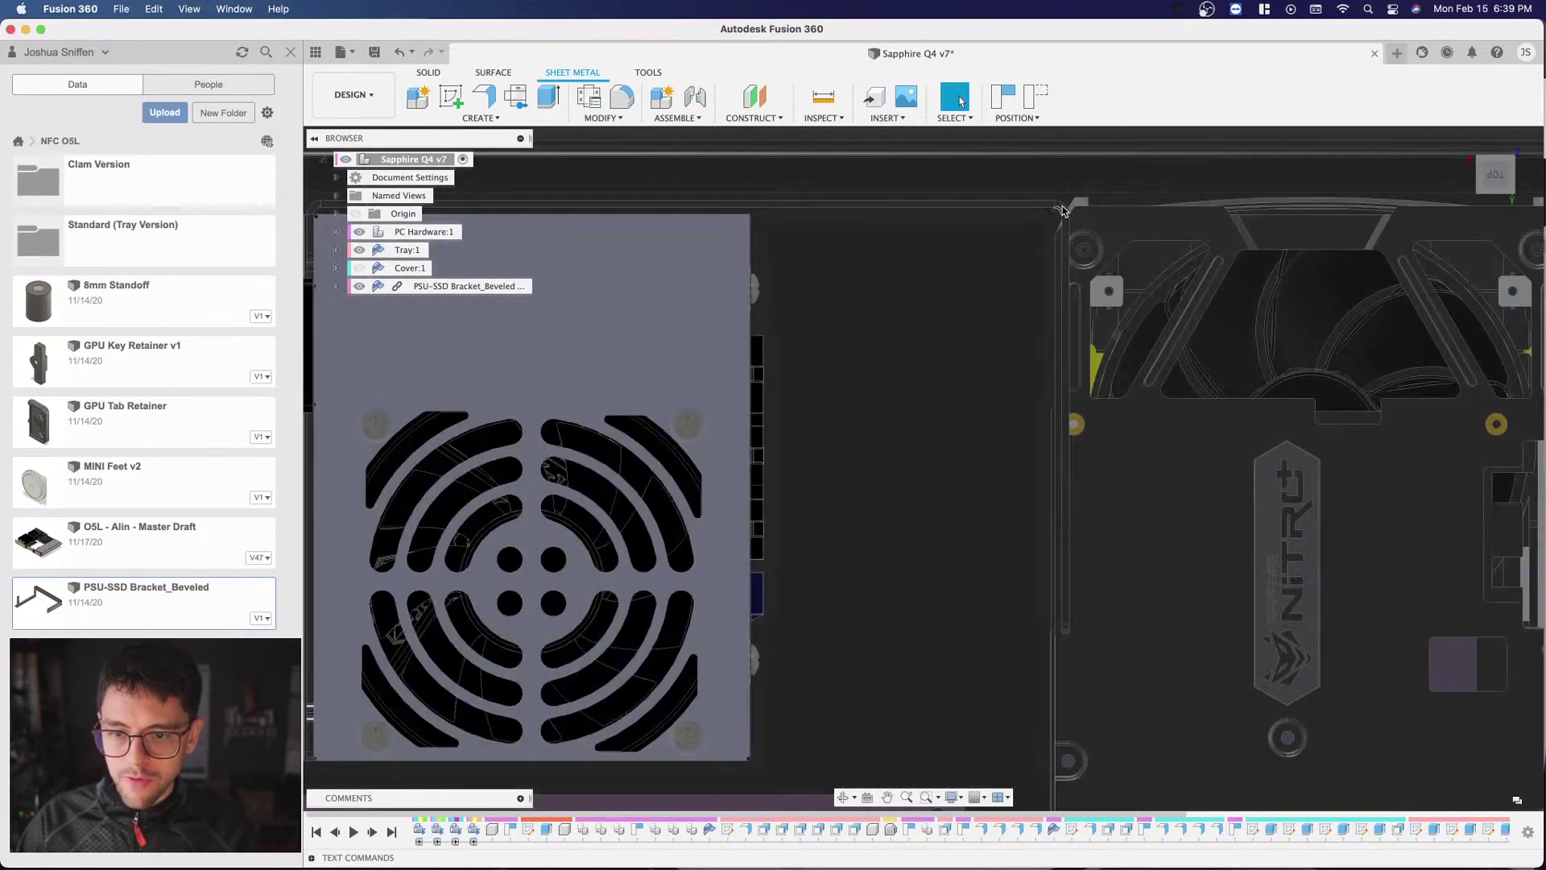
{"action": "scroll", "coordinate": [846, 217], "scroll_direction": "down", "scroll_amount": 3}
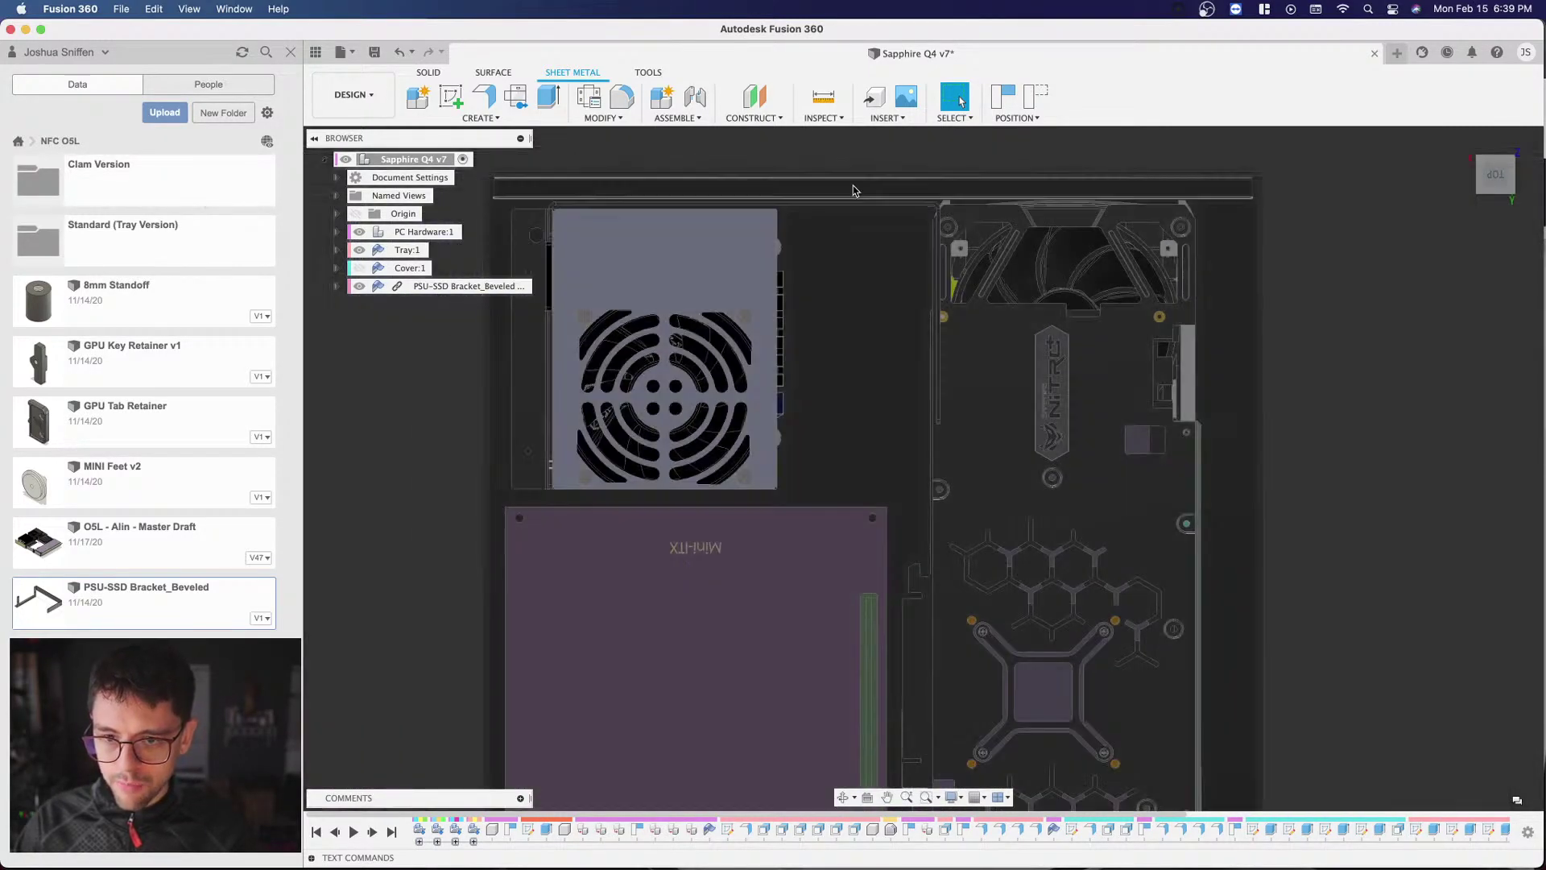
{"action": "scroll", "coordinate": [966, 233], "scroll_direction": "down", "scroll_amount": 3}
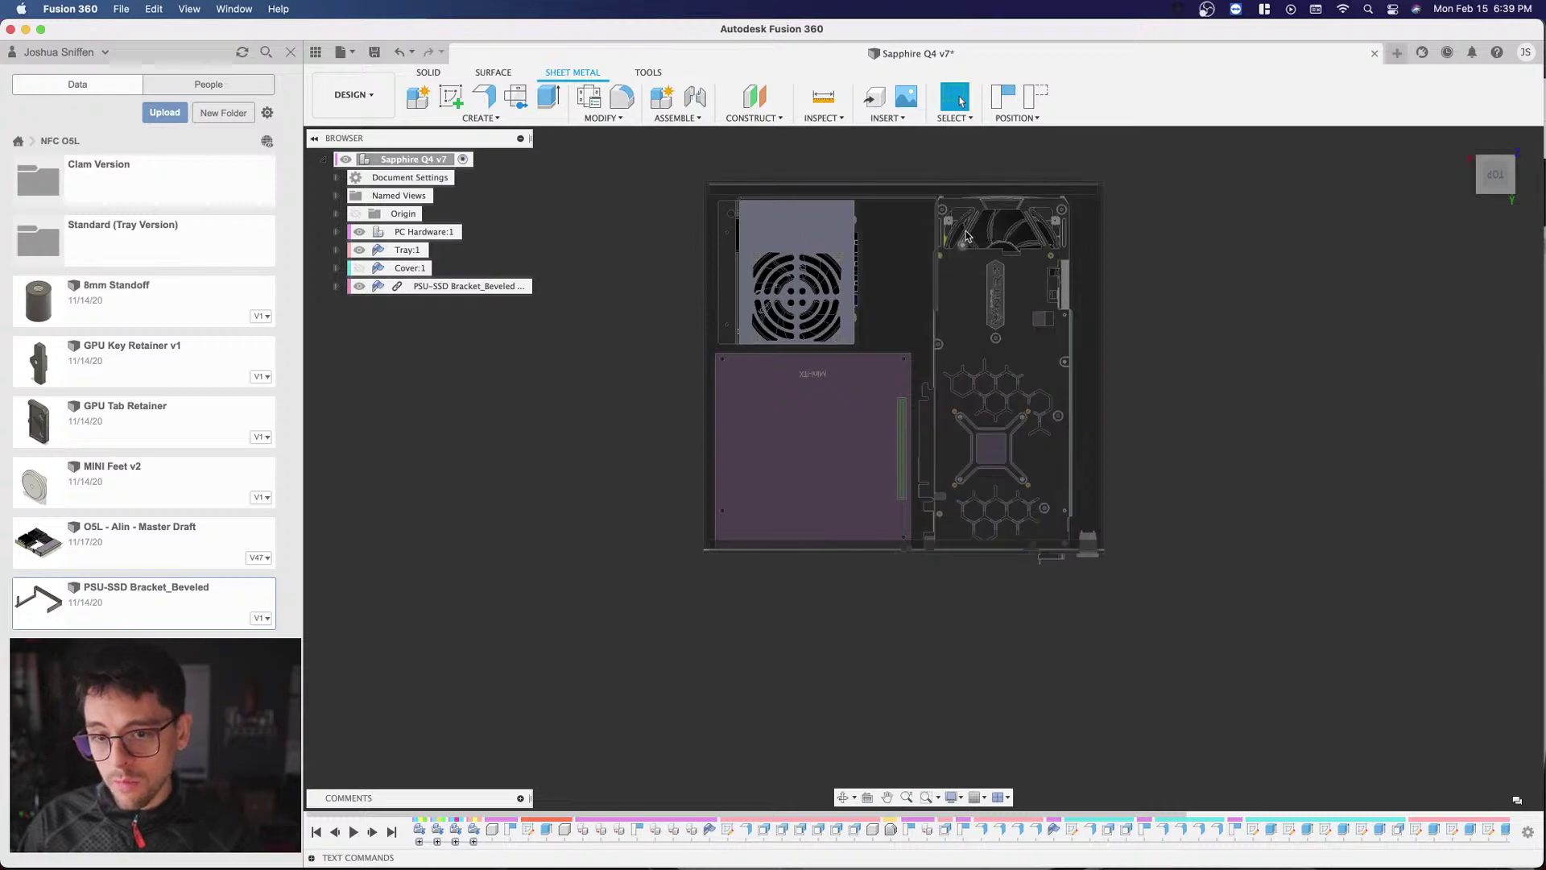
{"action": "scroll", "coordinate": [989, 176], "scroll_direction": "up", "scroll_amount": 3}
{"action": "scroll", "coordinate": [989, 176], "scroll_direction": "down", "scroll_amount": 2}
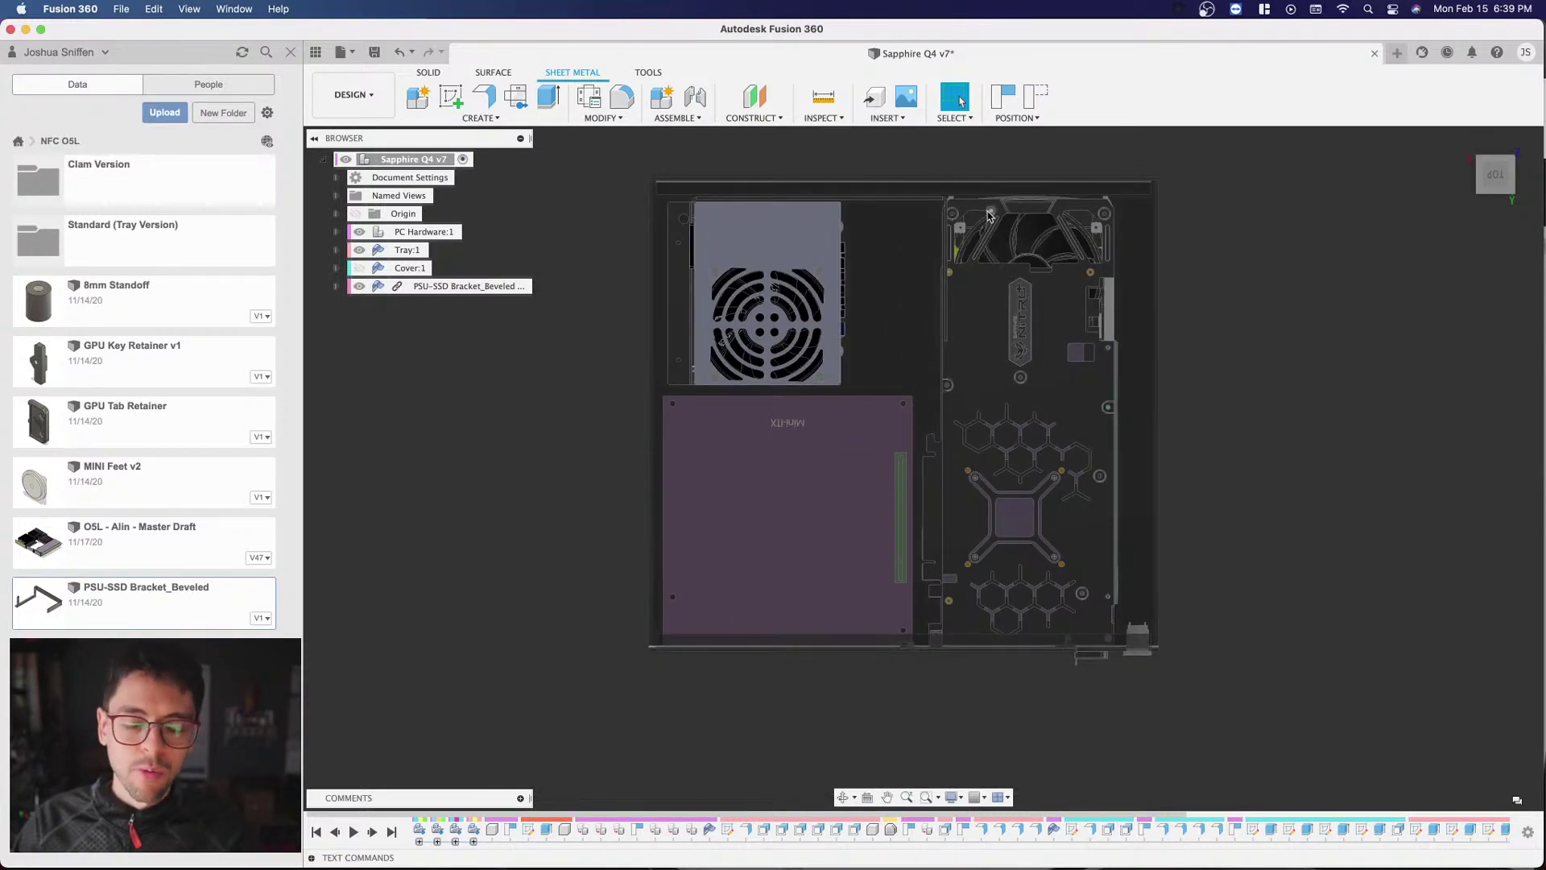
{"action": "scroll", "coordinate": [925, 191], "scroll_direction": "up", "scroll_amount": 2}
{"action": "scroll", "coordinate": [921, 250], "scroll_direction": "down", "scroll_amount": 3}
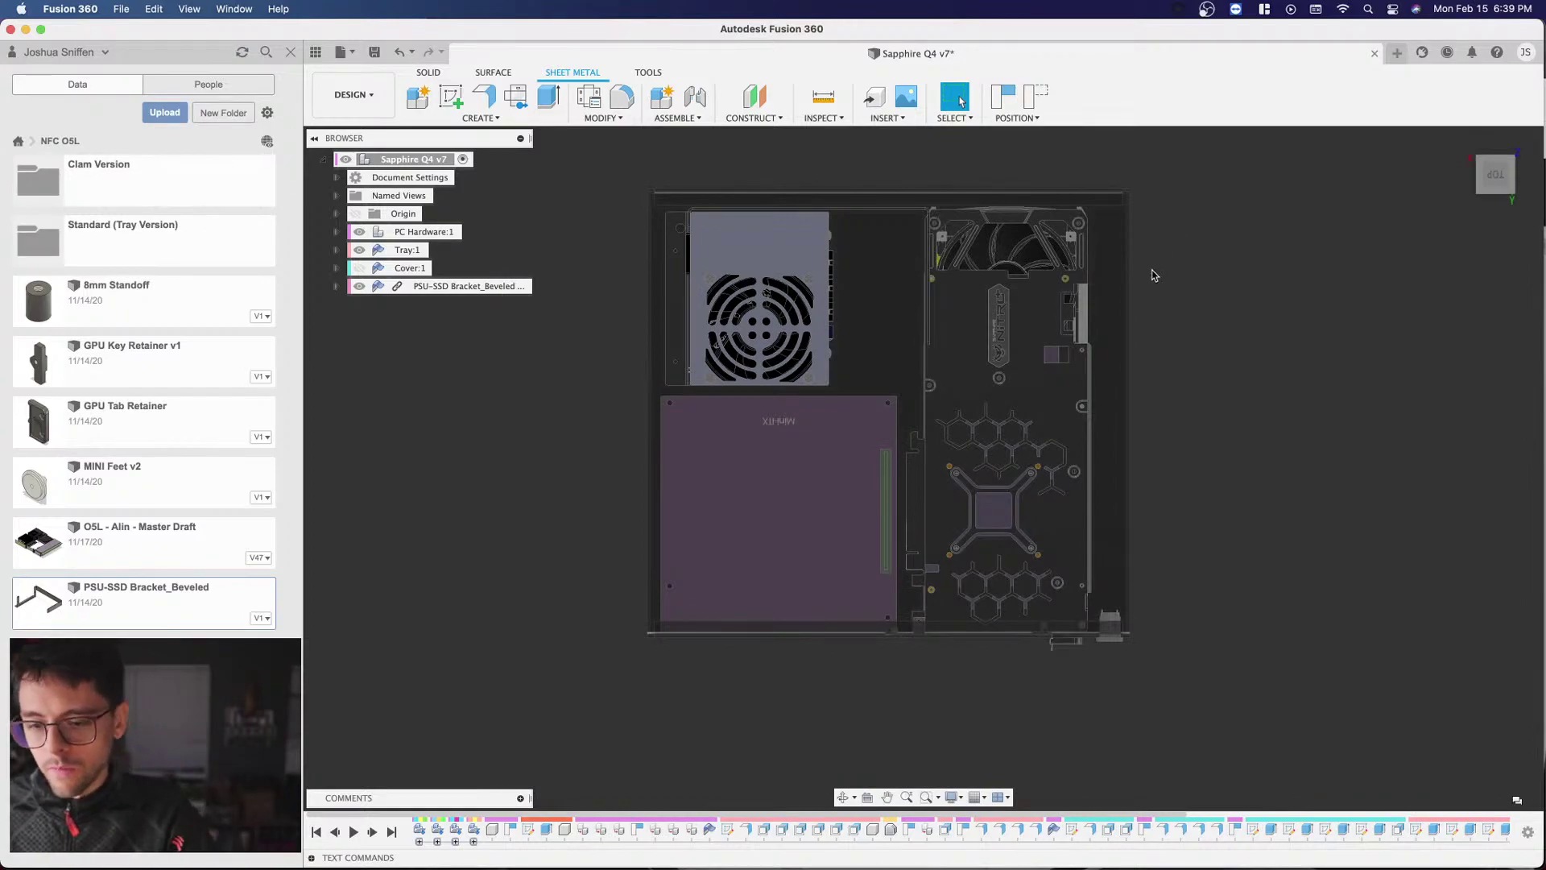
{"action": "scroll", "coordinate": [1059, 299], "scroll_direction": "up", "scroll_amount": 3}
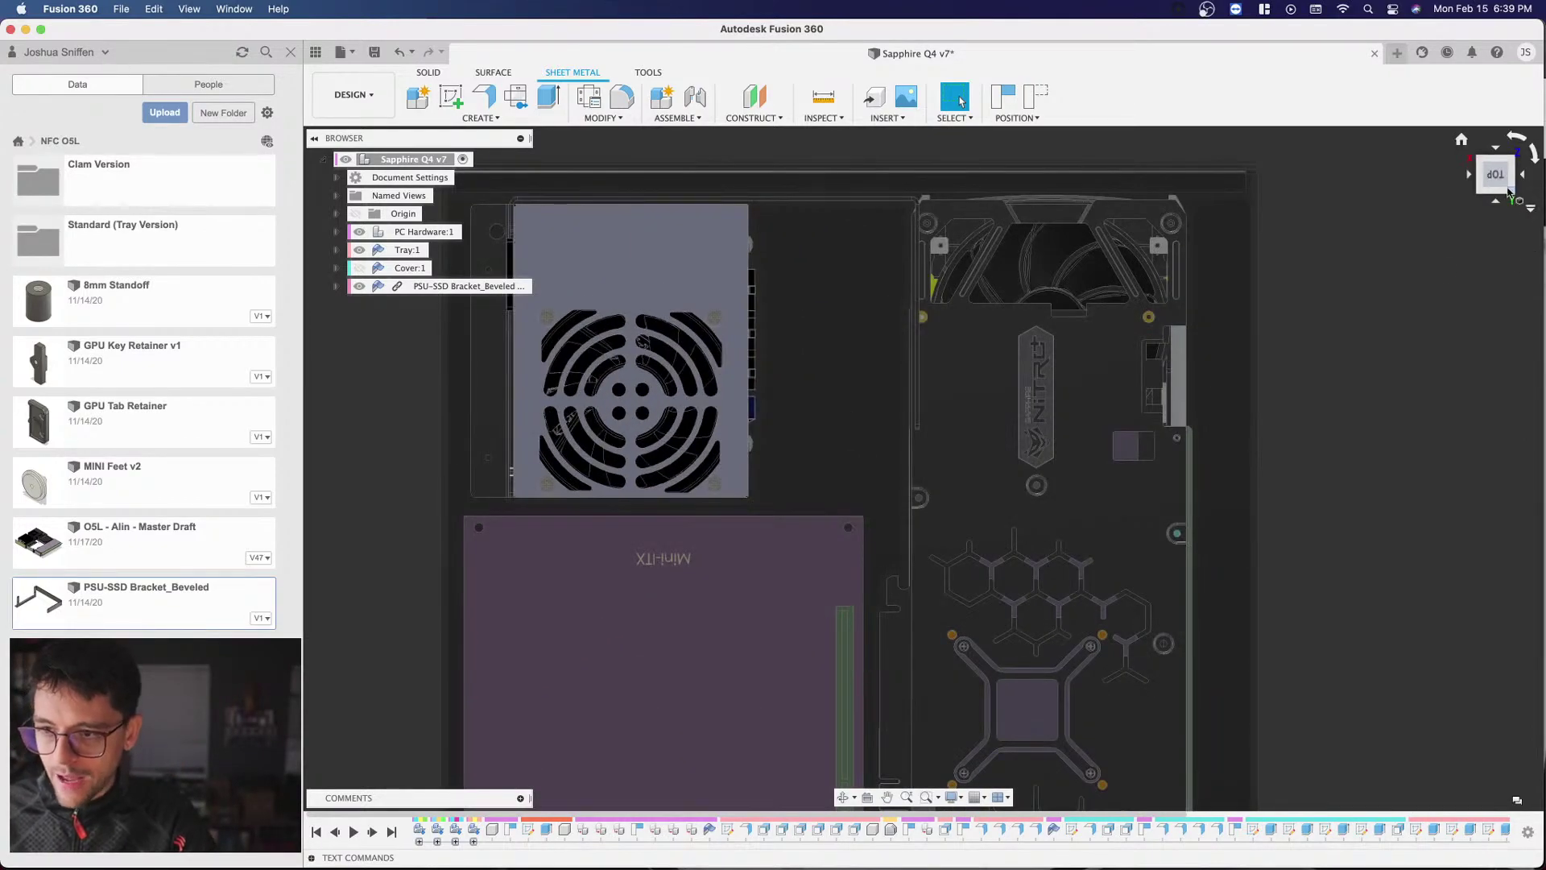
{"action": "left_click_drag", "start_coordinate": [1499, 153], "coordinate": [1508, 119]}
{"action": "left_click", "coordinate": [1496, 185]}
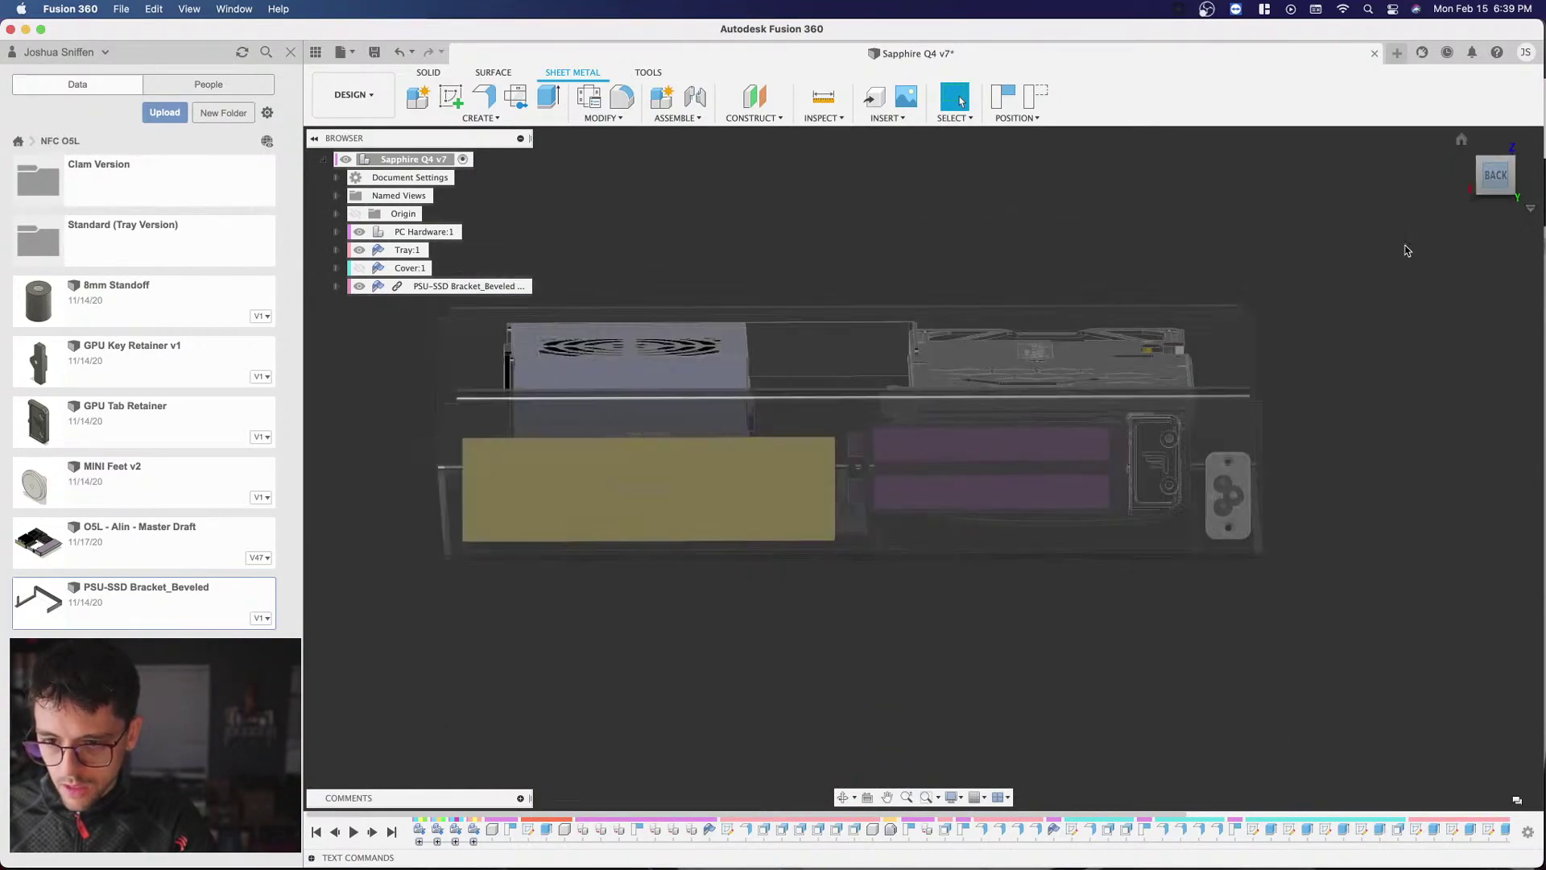
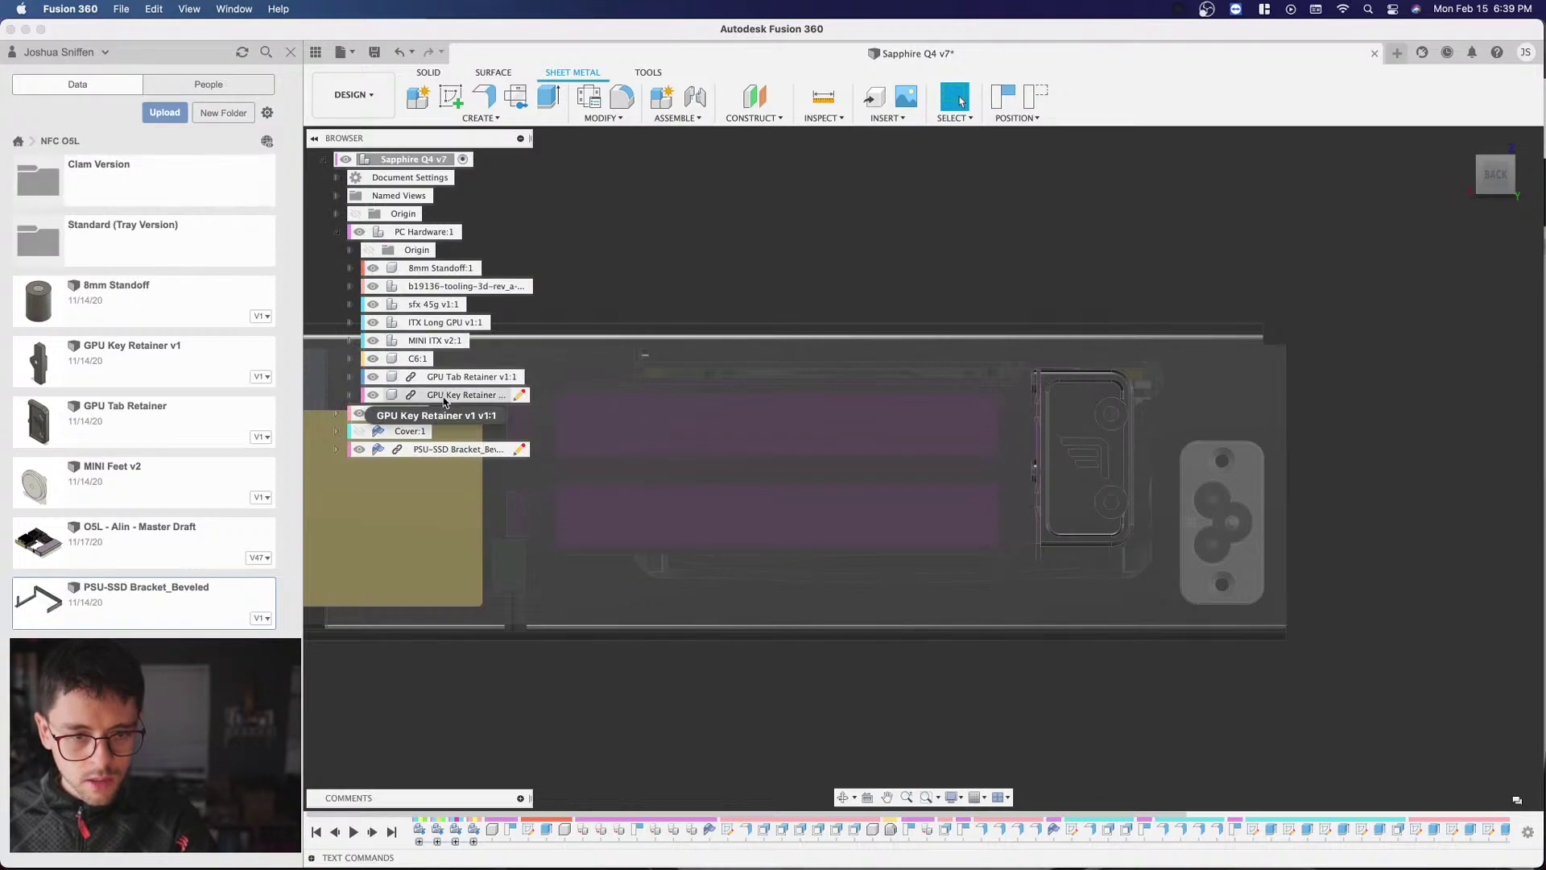
Step: Move the GPU Key Retainer, GPU Tab Retainer, ITX Long GPU and b19136-tooling graphics card together -5 mm in X
{"action": "left_click", "coordinate": [443, 396]}
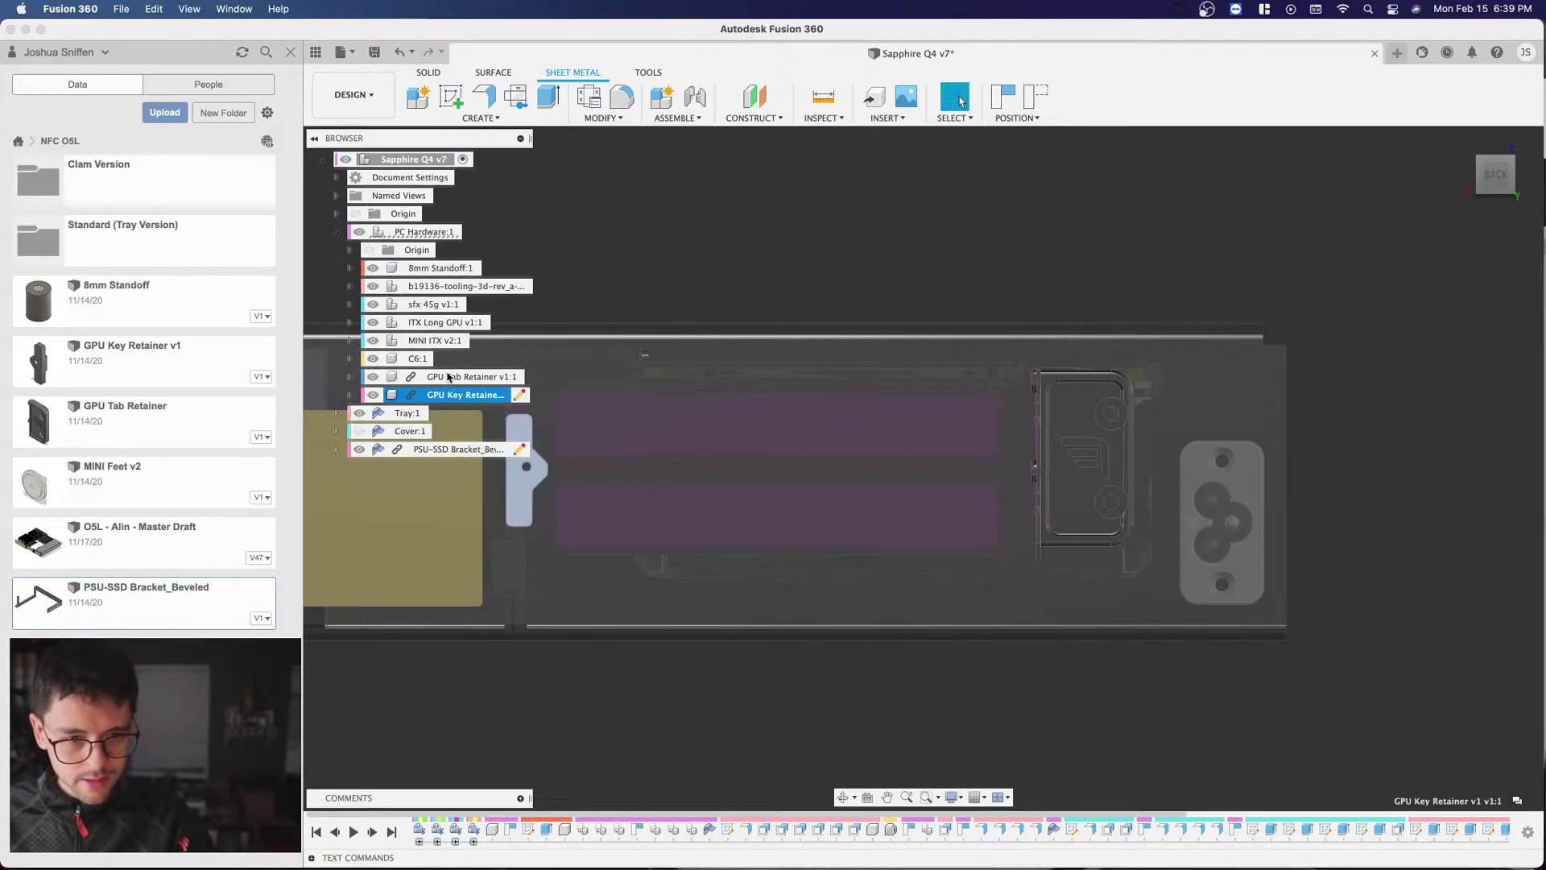
{"action": "left_click", "coordinate": [449, 377], "text": "shift"}
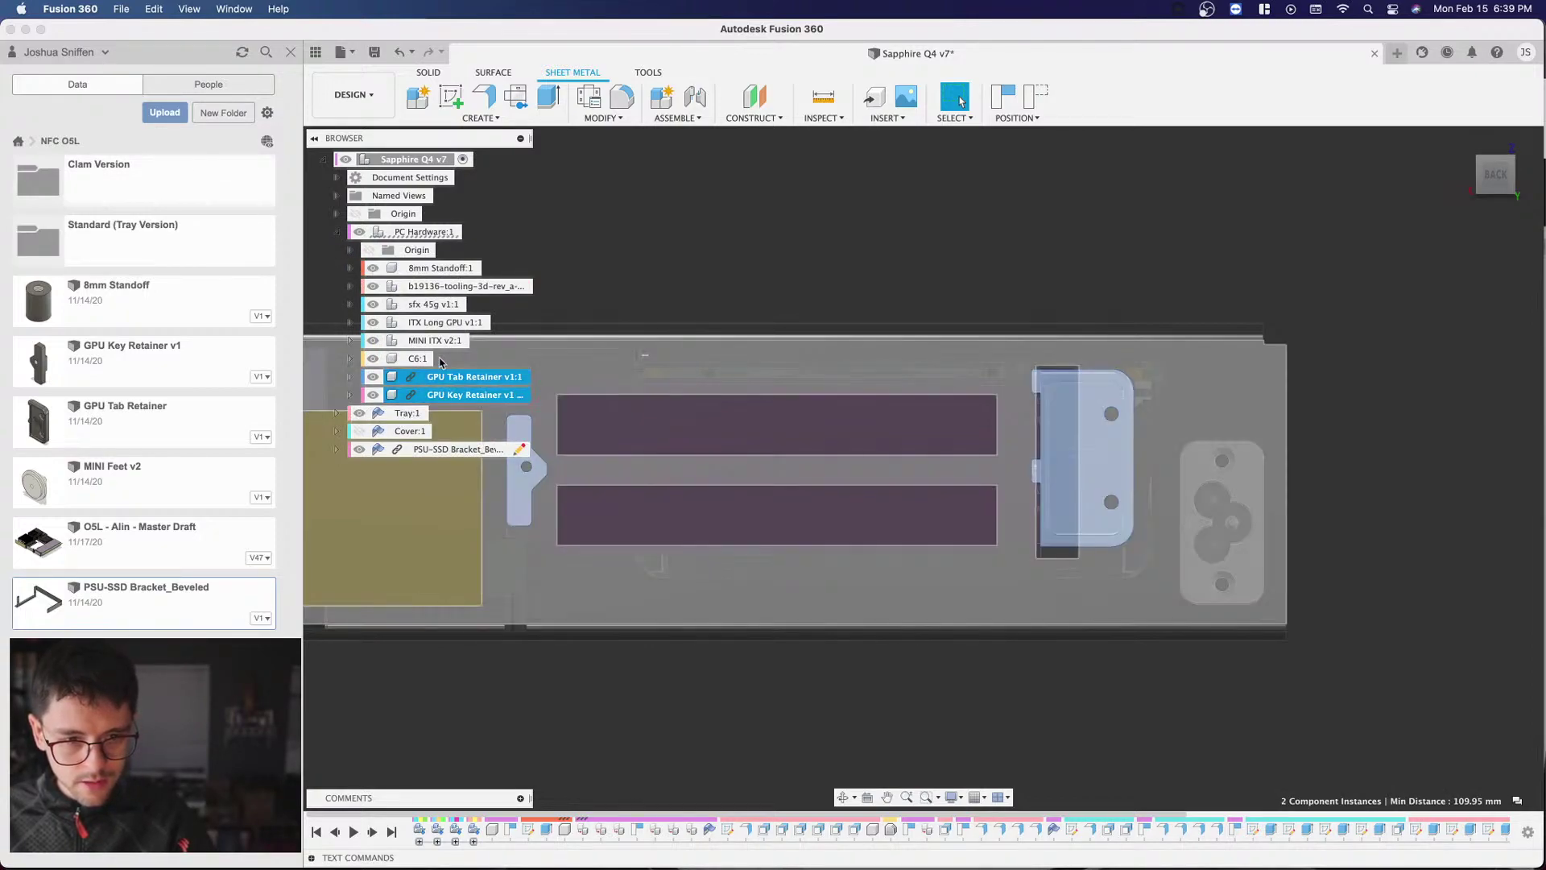
{"action": "left_click", "coordinate": [430, 323], "text": "shift"}
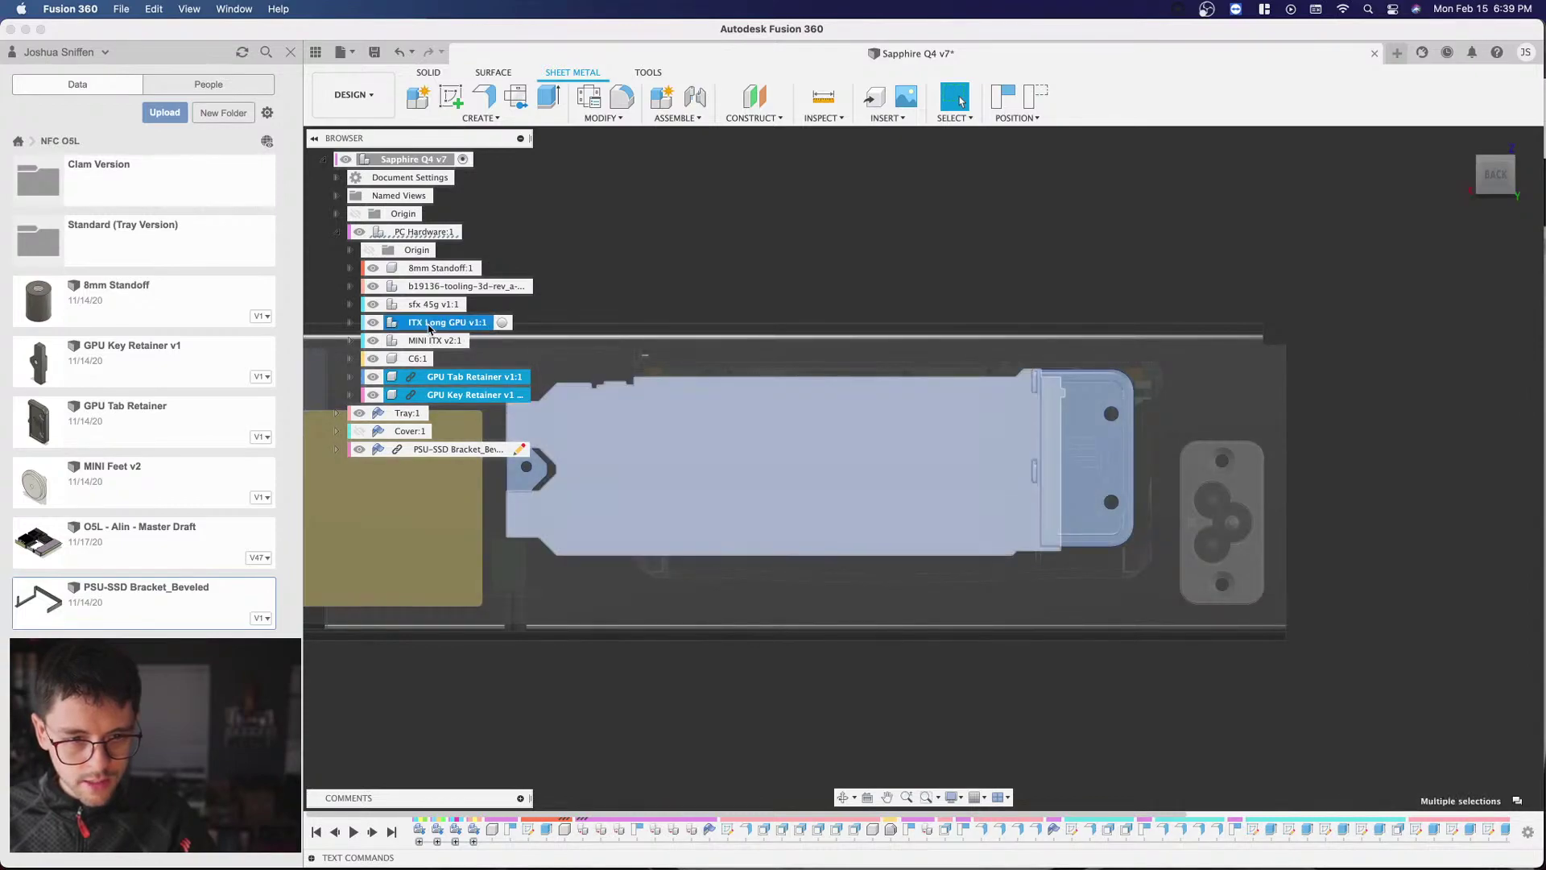
{"action": "left_click", "coordinate": [435, 286], "text": "shift"}
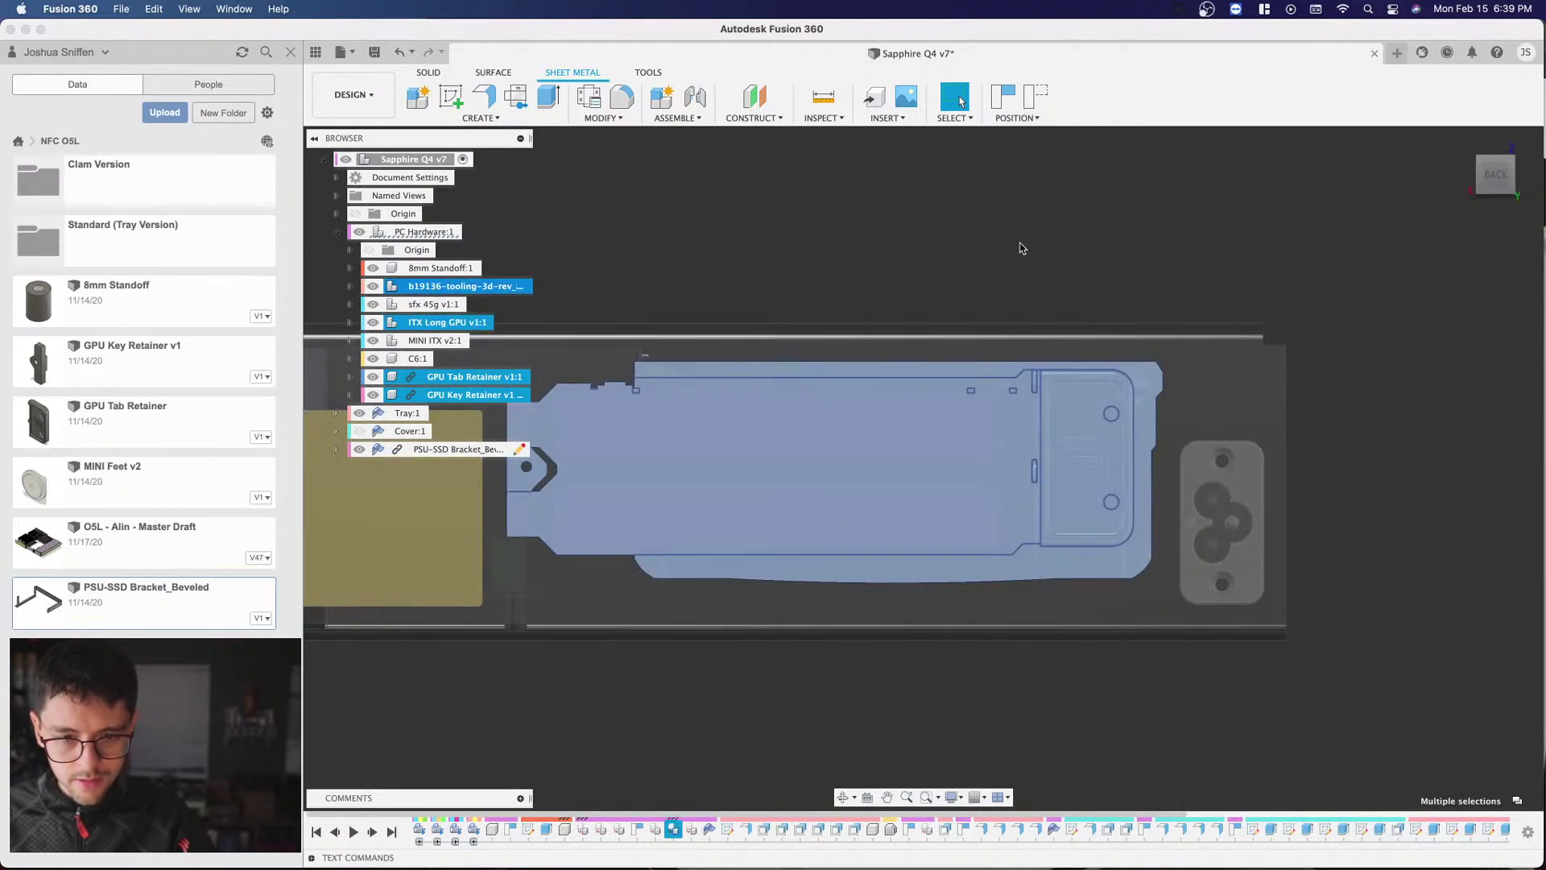
{"action": "key", "text": "m"}
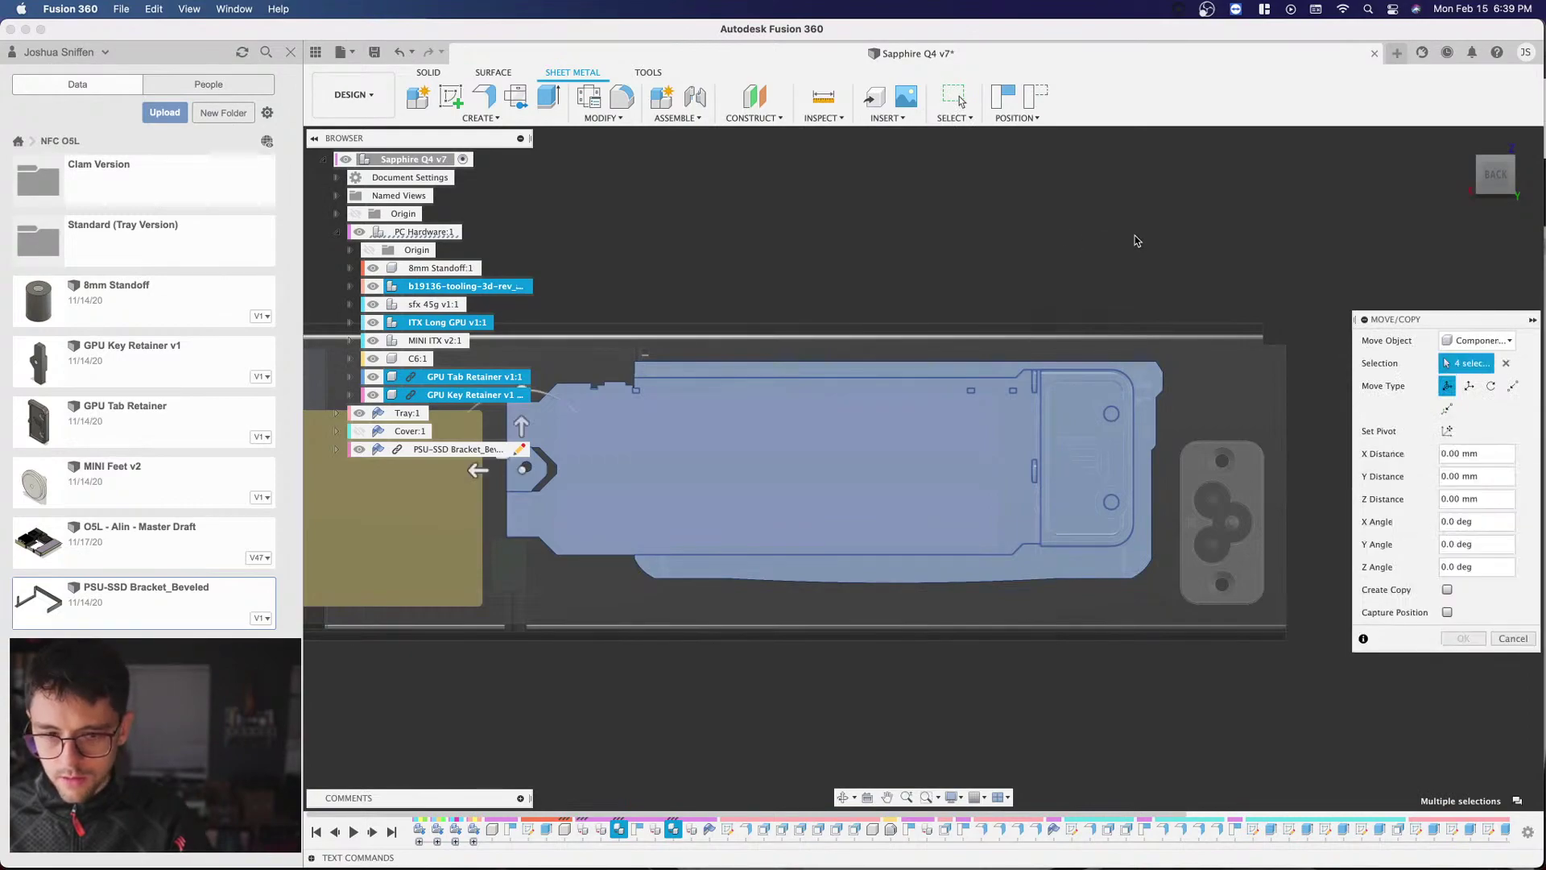
{"action": "left_click", "coordinate": [1501, 164]}
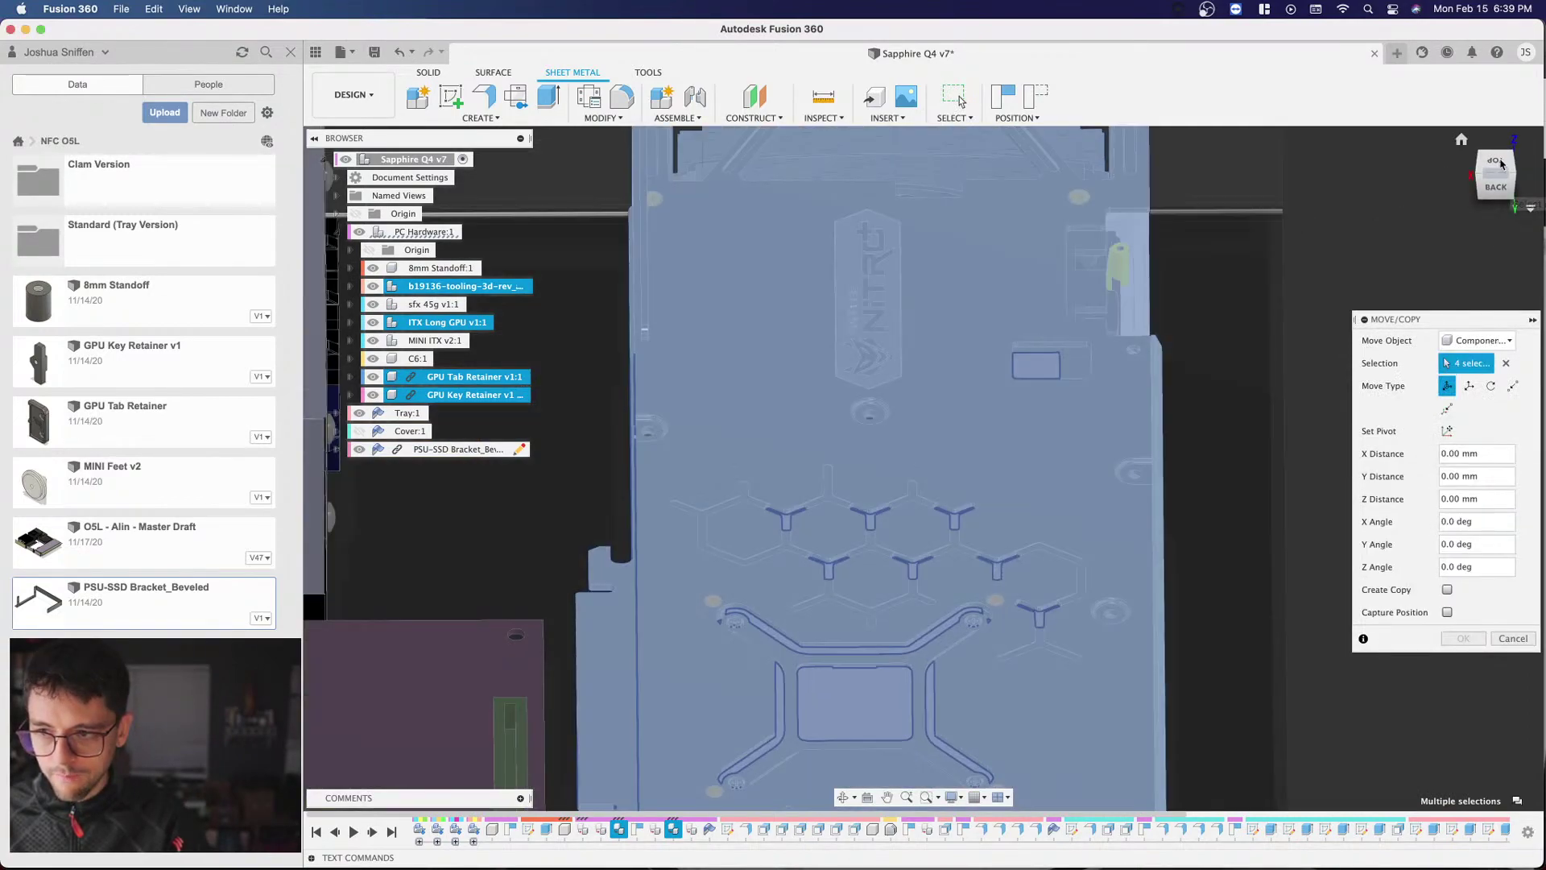
{"action": "left_click", "coordinate": [1497, 164]}
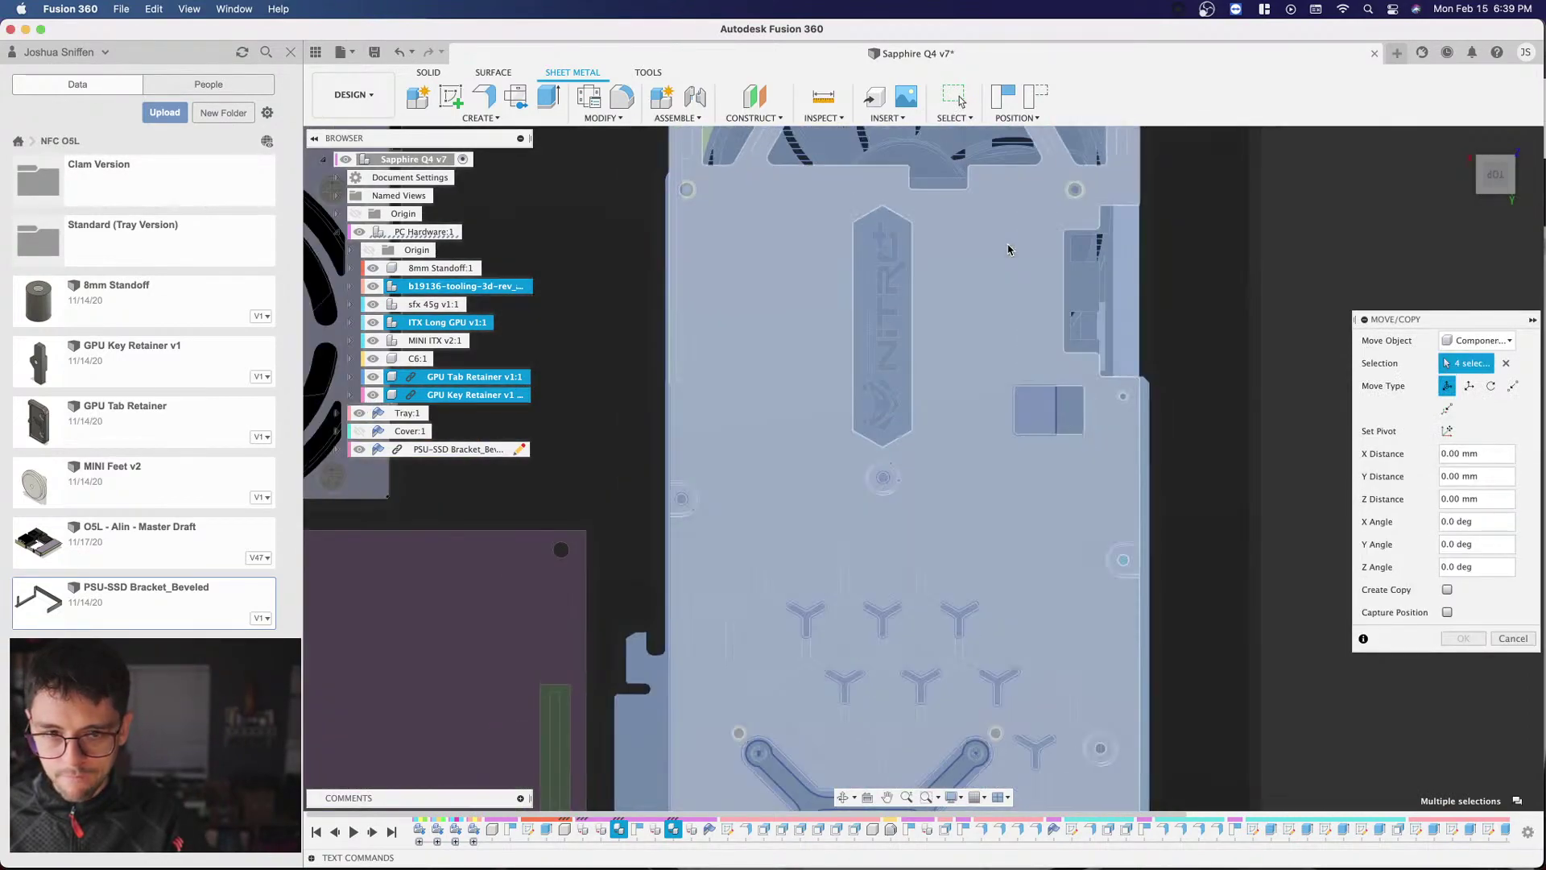
{"action": "scroll", "coordinate": [1008, 249], "scroll_direction": "down", "scroll_amount": 8}
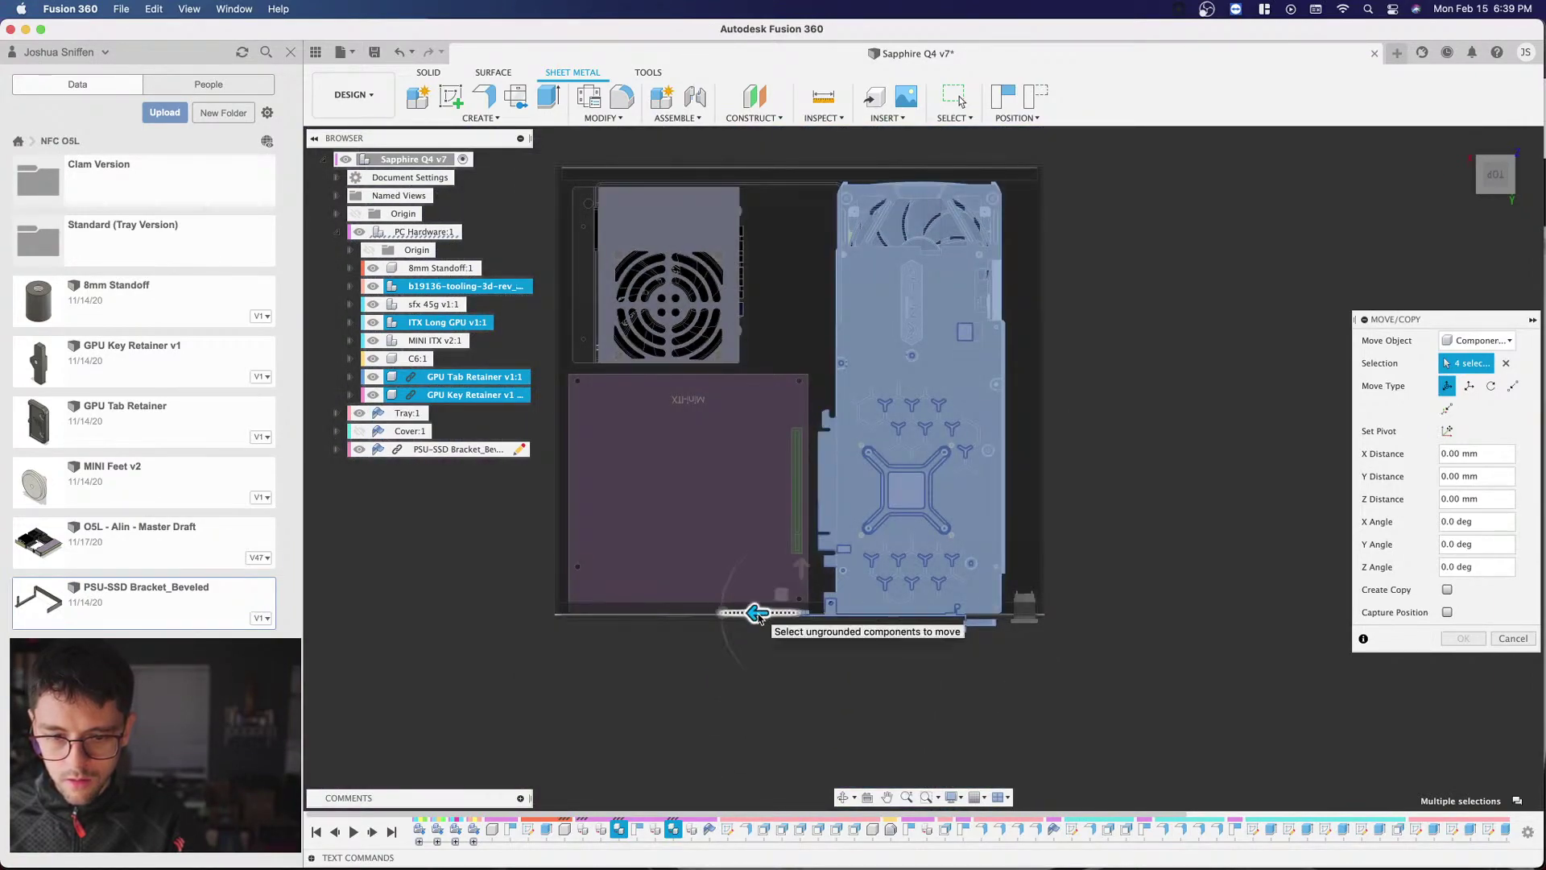
{"action": "left_click_drag", "start_coordinate": [802, 618], "coordinate": [1273, 650]}
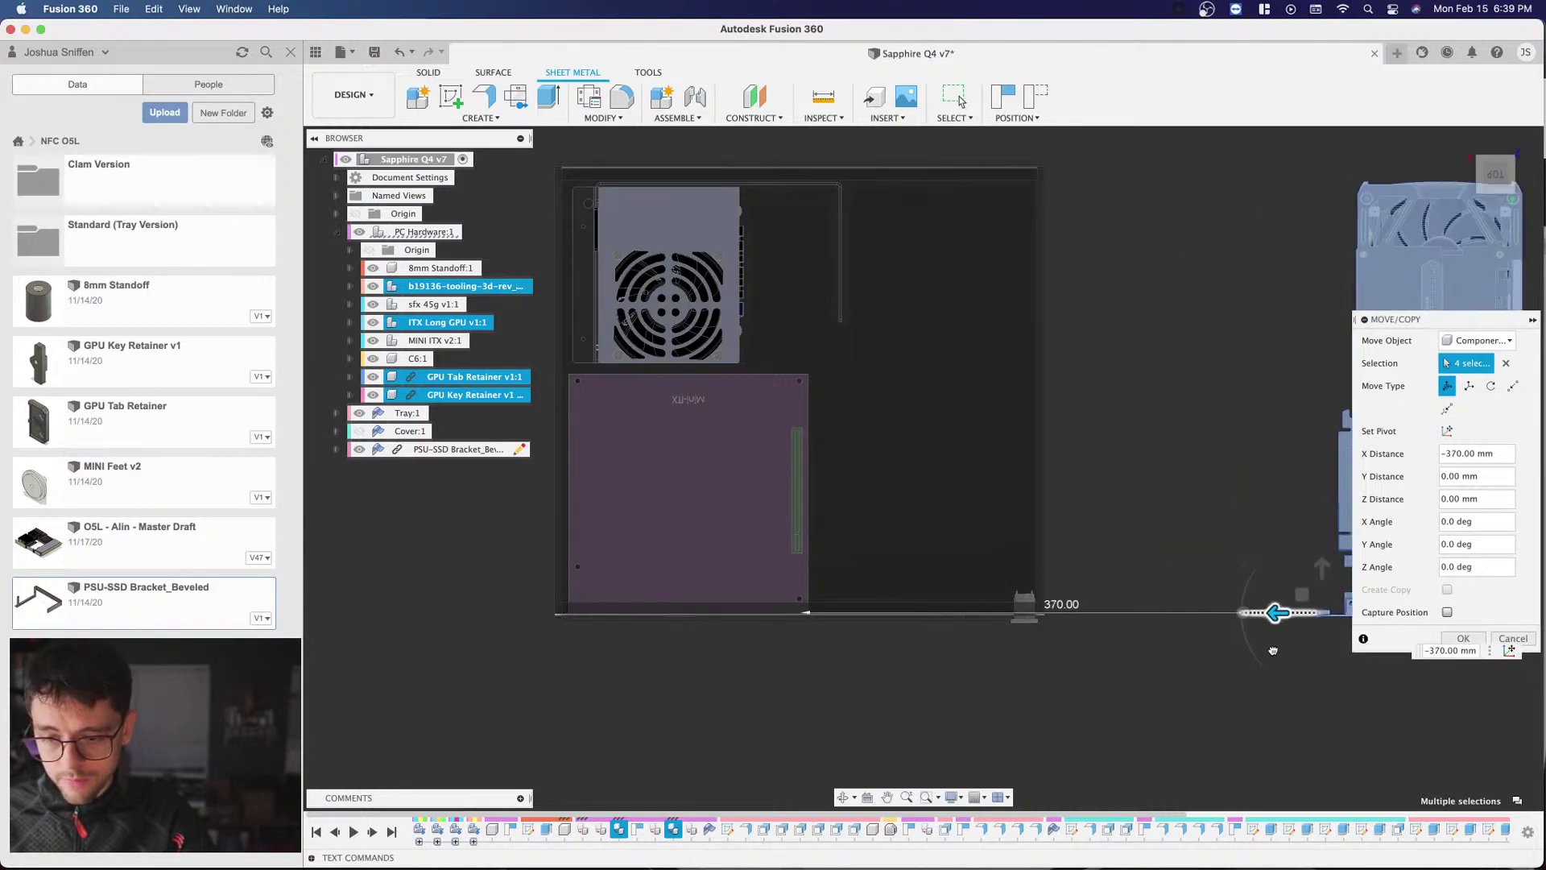
{"action": "left_click_drag", "start_coordinate": [1138, 588], "coordinate": [1121, 557]}
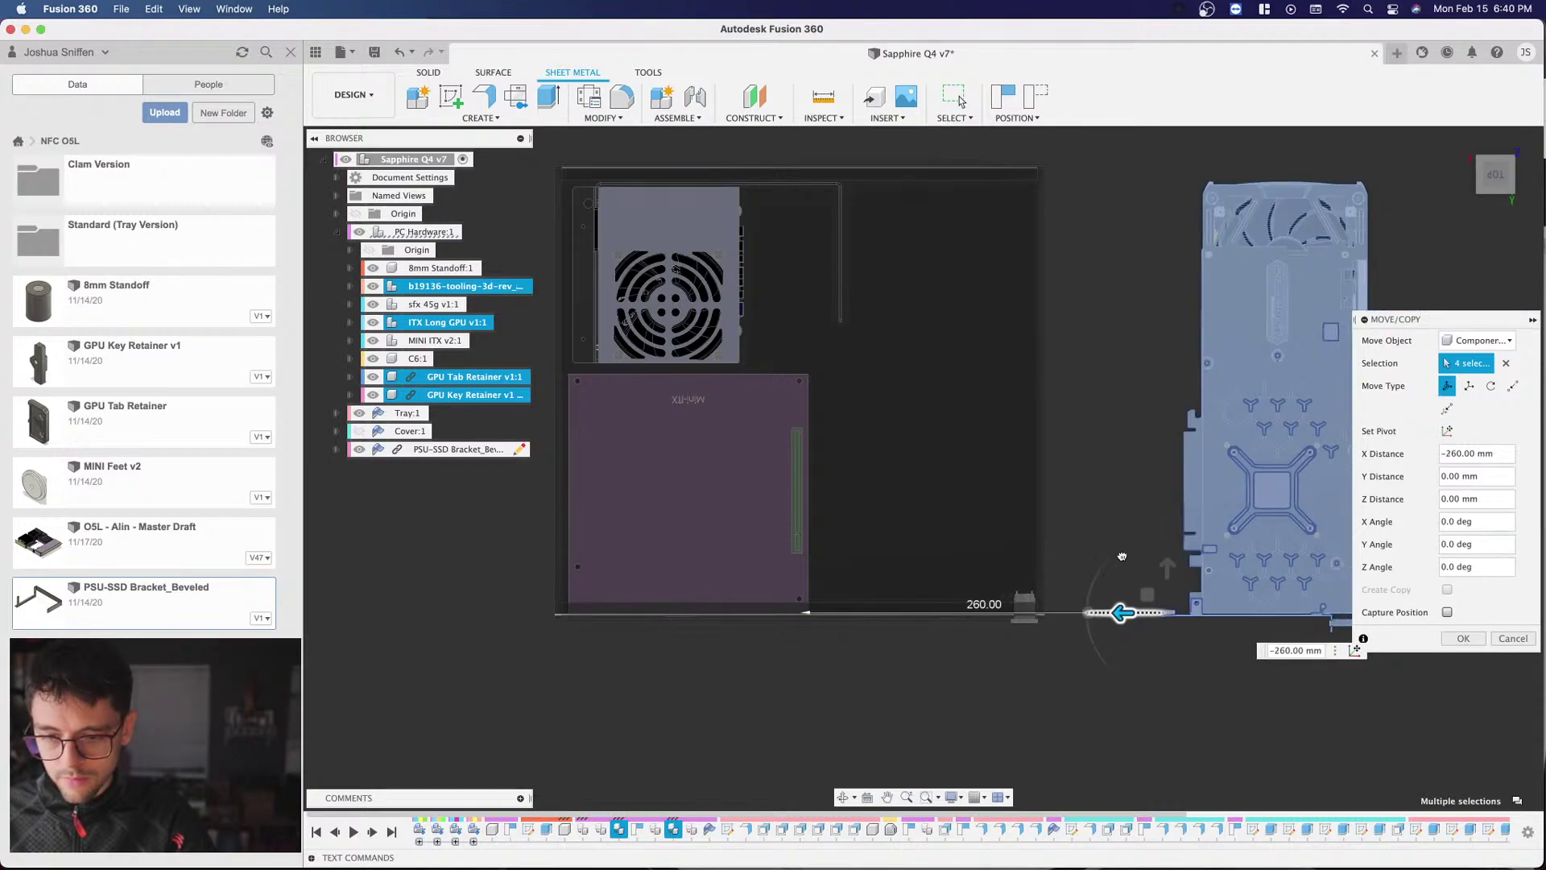
{"action": "left_click_drag", "start_coordinate": [1164, 633], "coordinate": [1111, 461]}
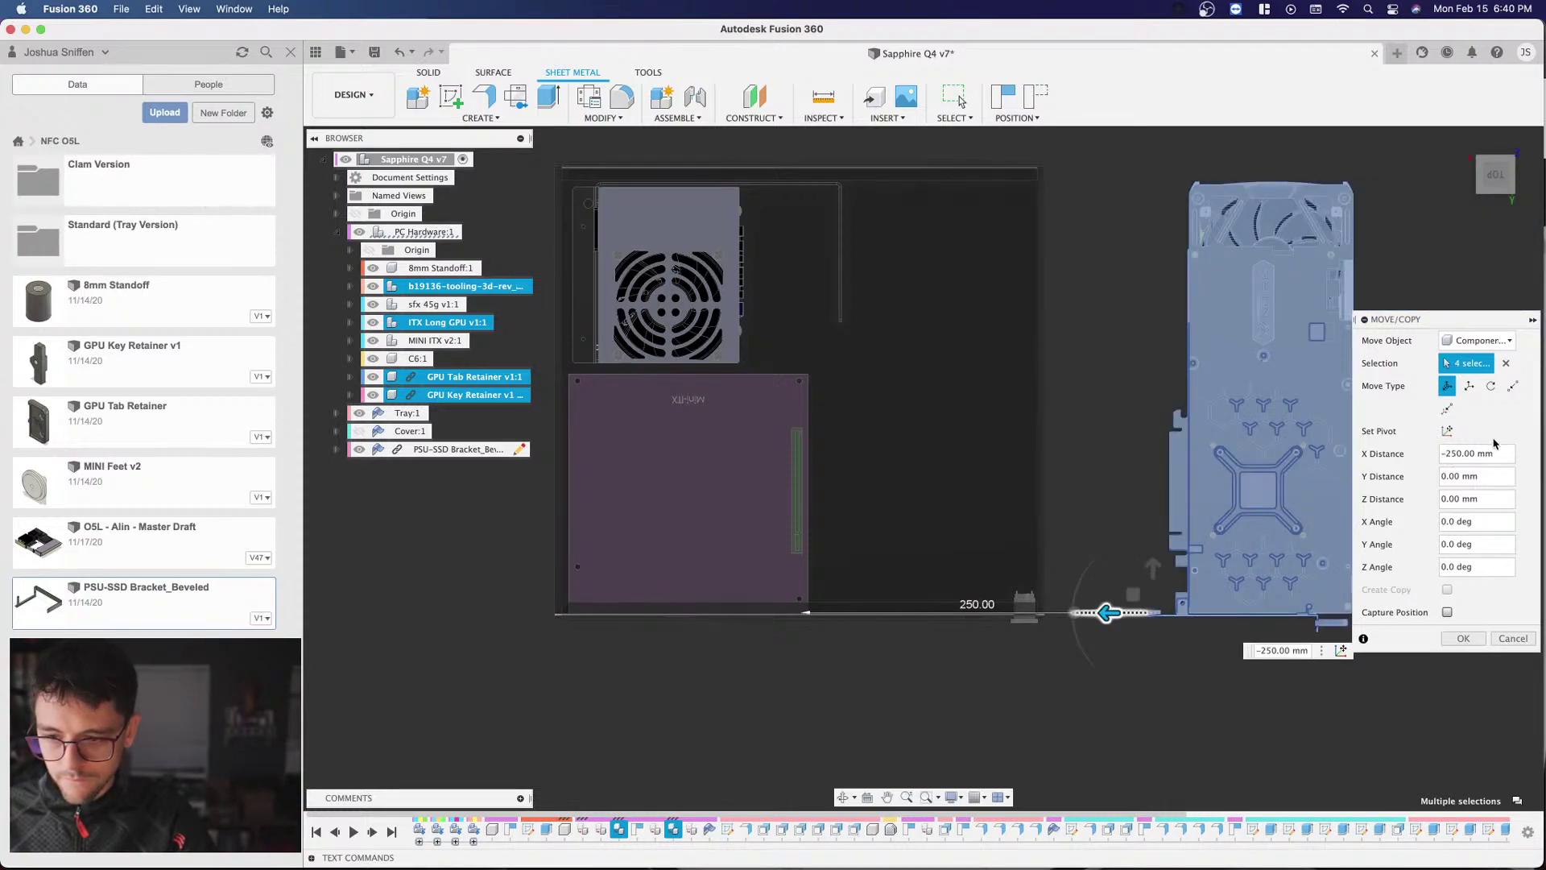
{"action": "left_click_drag", "start_coordinate": [1108, 612], "coordinate": [1110, 612]}
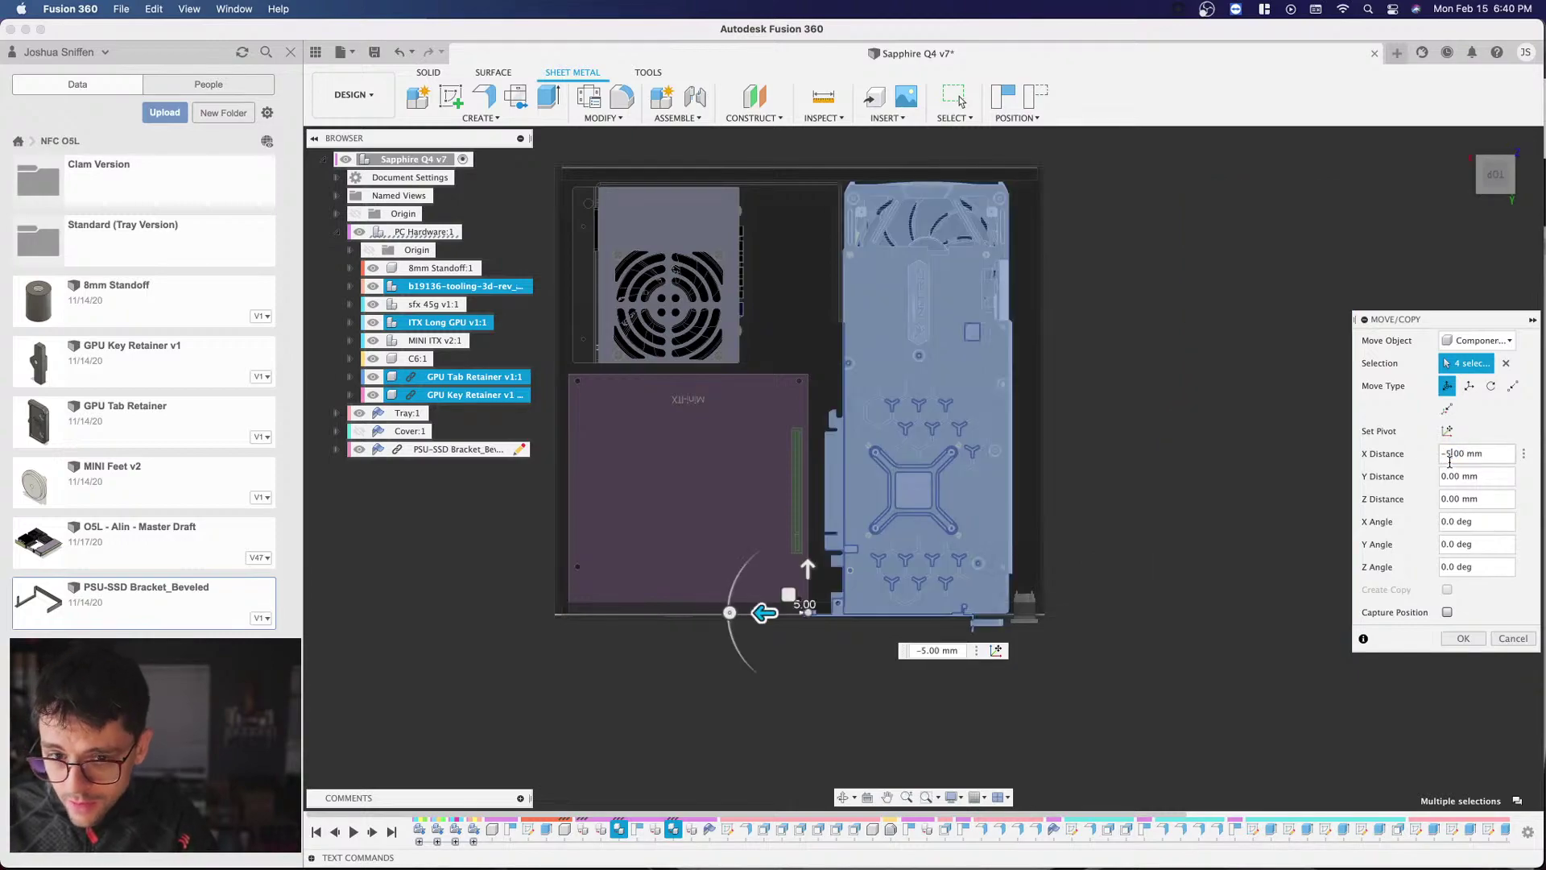
{"action": "scroll", "coordinate": [922, 212], "scroll_direction": "up", "scroll_amount": 5}
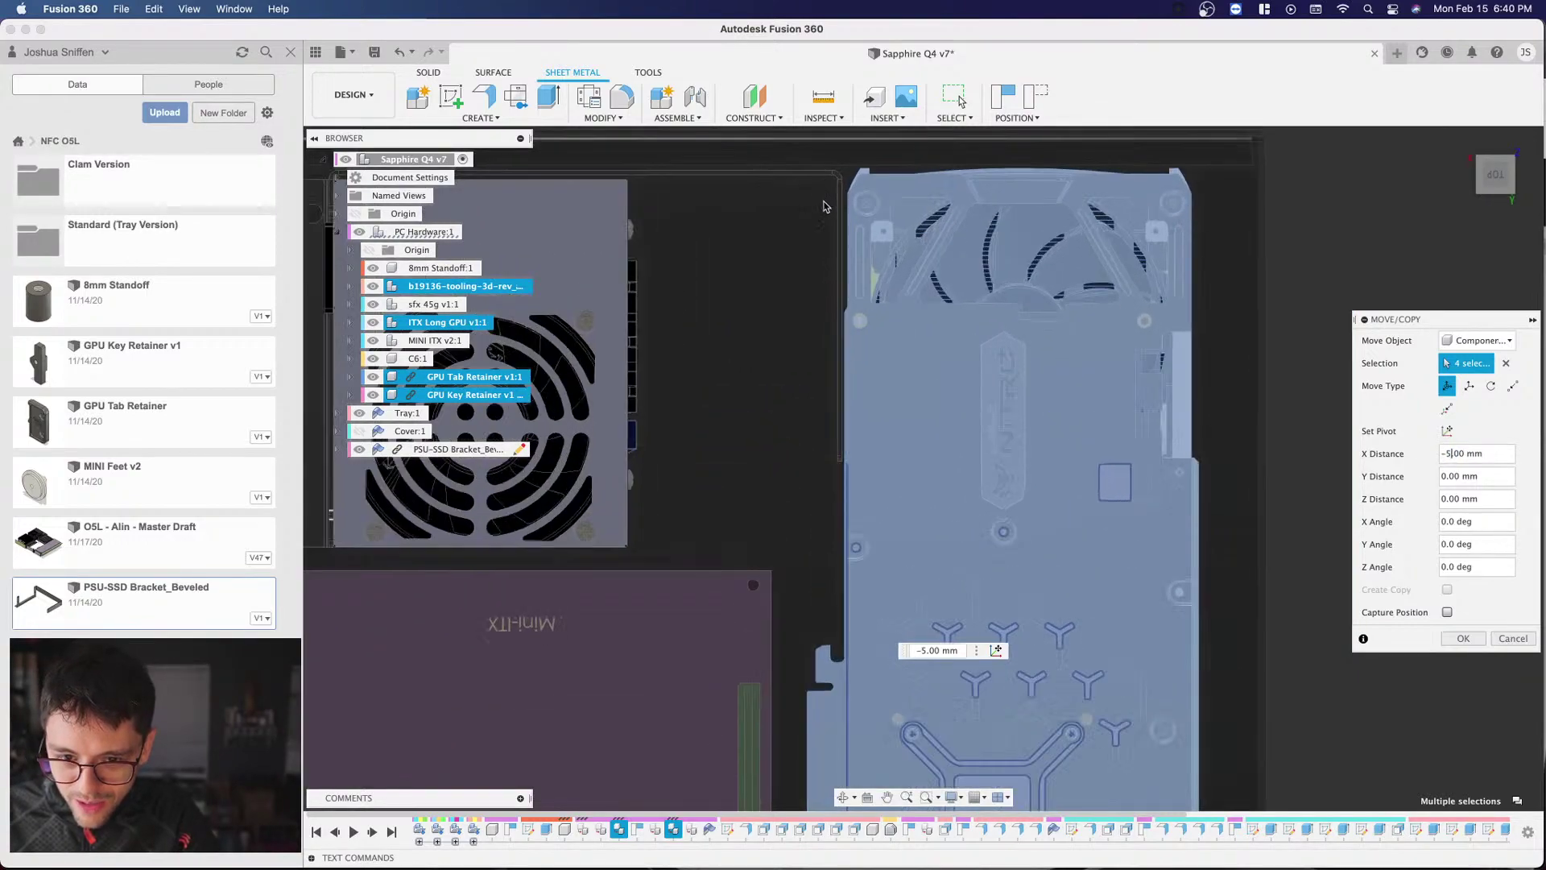
{"action": "scroll", "coordinate": [843, 263], "scroll_direction": "down", "scroll_amount": 2}
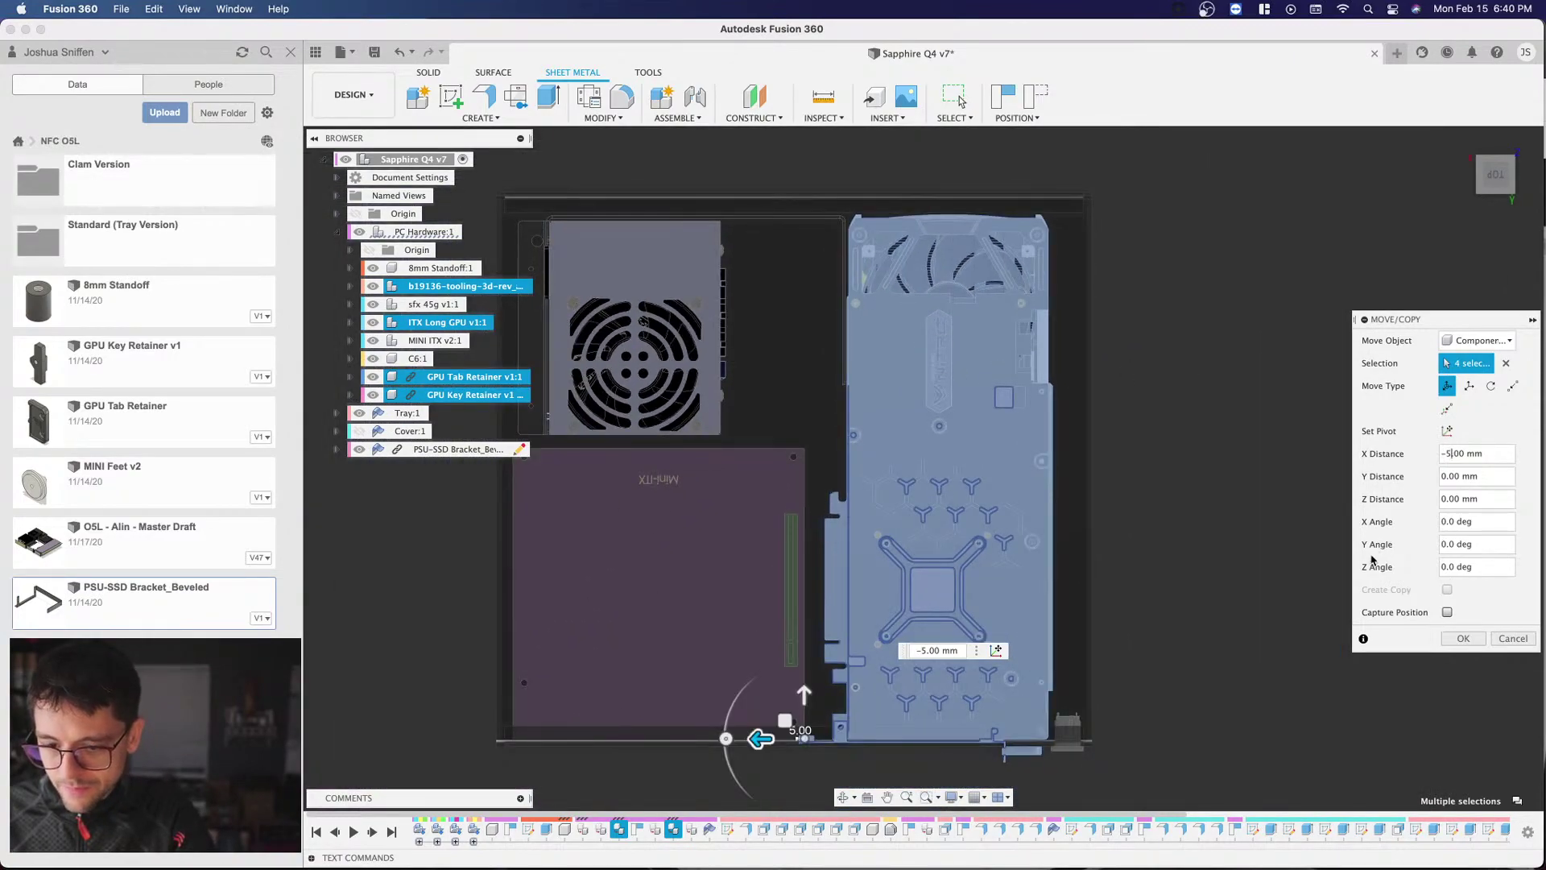
{"action": "left_click", "coordinate": [1467, 639]}
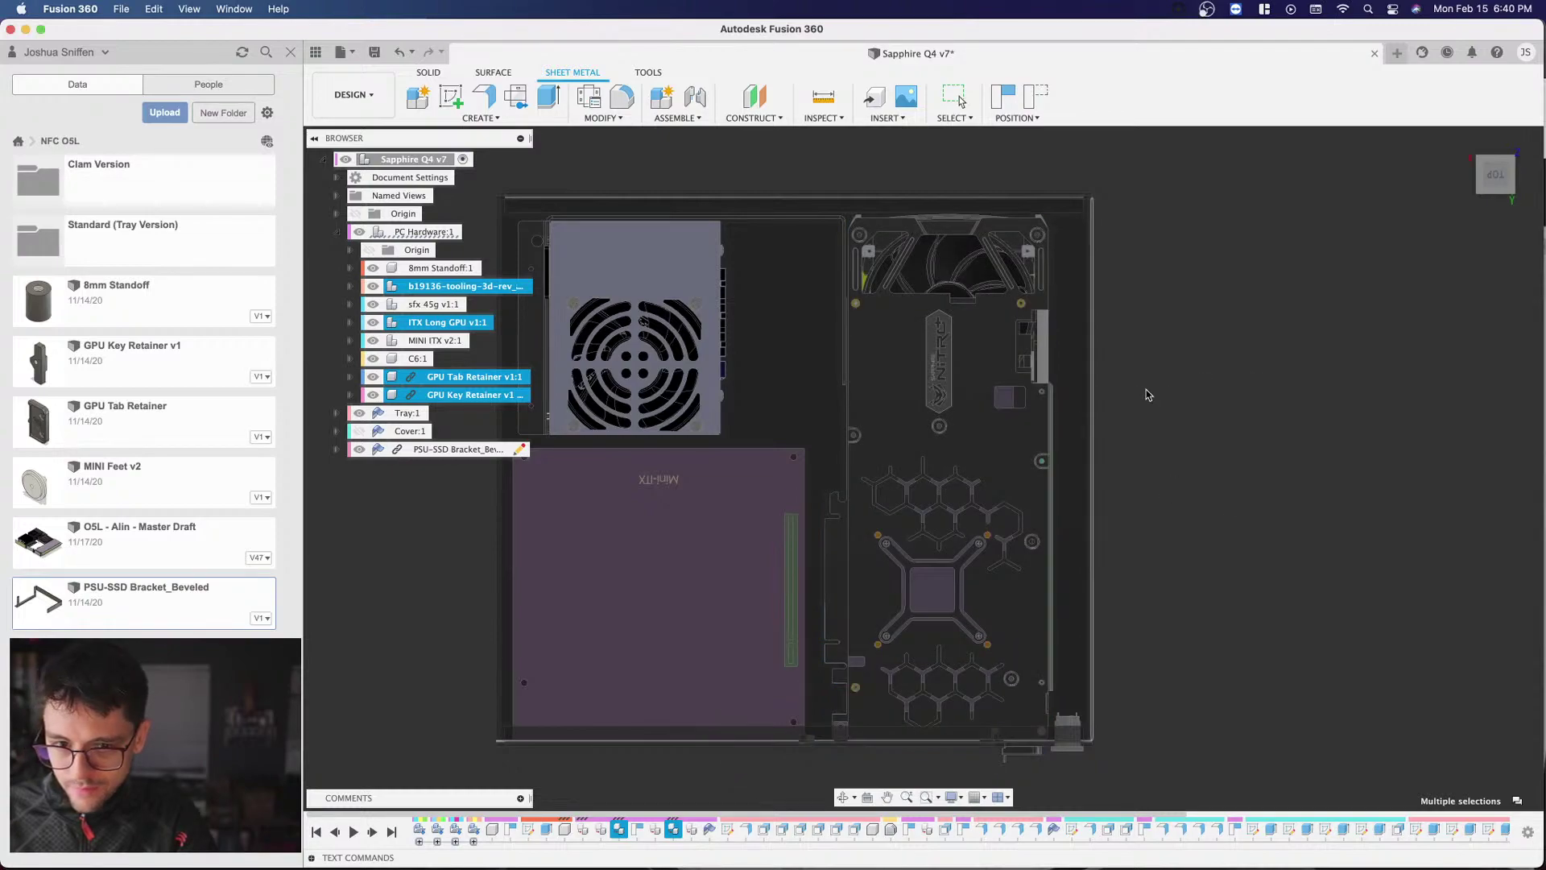
{"action": "left_click", "coordinate": [1171, 394]}
Step: Check the moved graphics card and retainers against the tray's rear cutouts from the back, with the cover shown and hidden
{"action": "left_click_drag", "start_coordinate": [1496, 176], "coordinate": [1501, 115]}
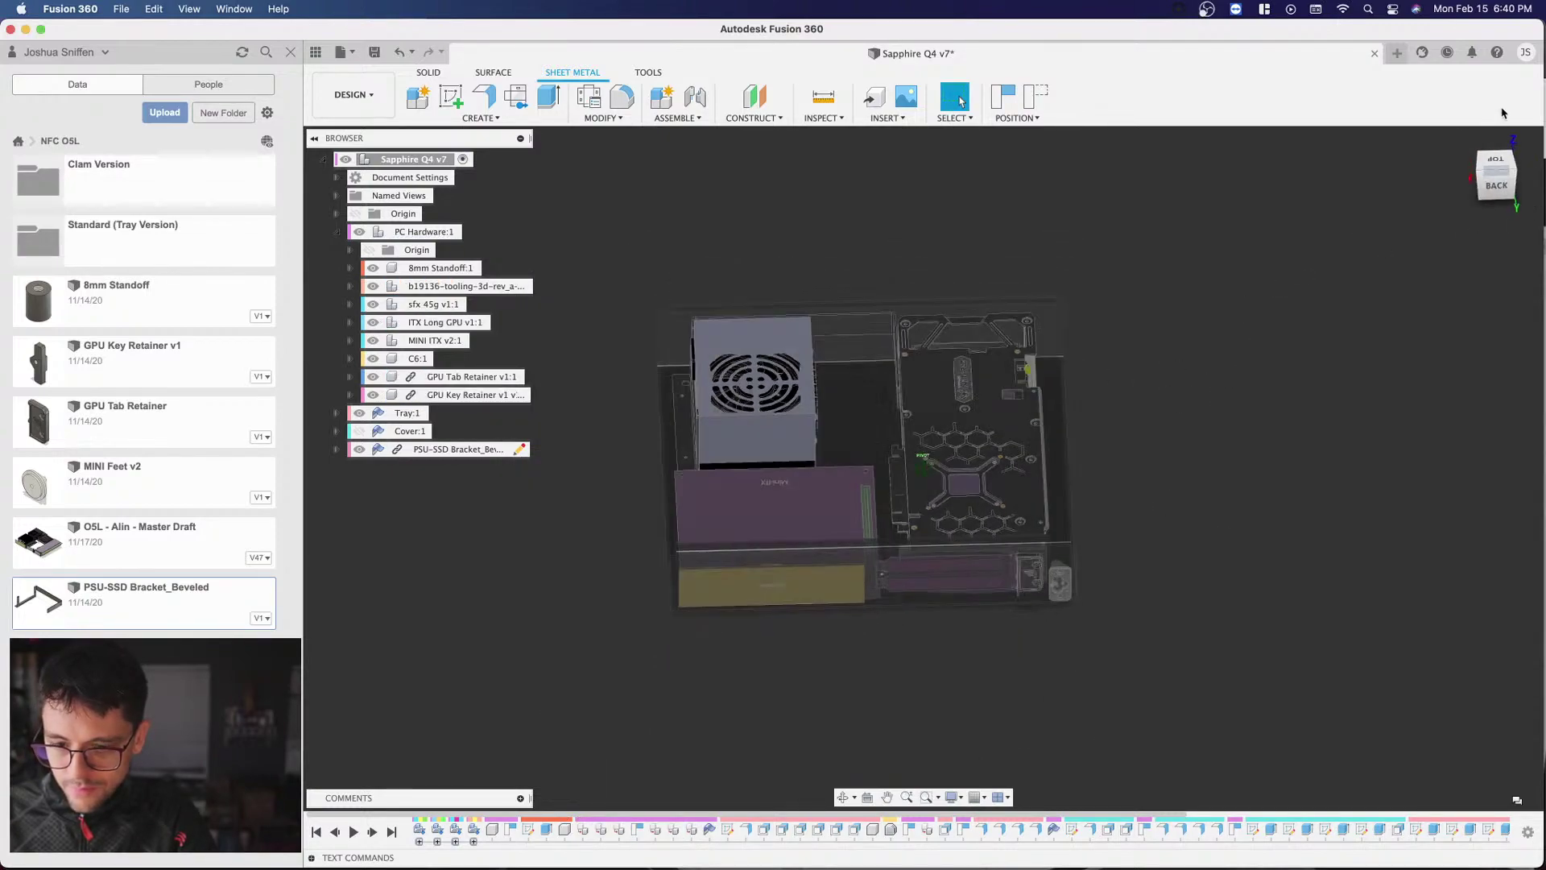
{"action": "left_click", "coordinate": [1496, 184]}
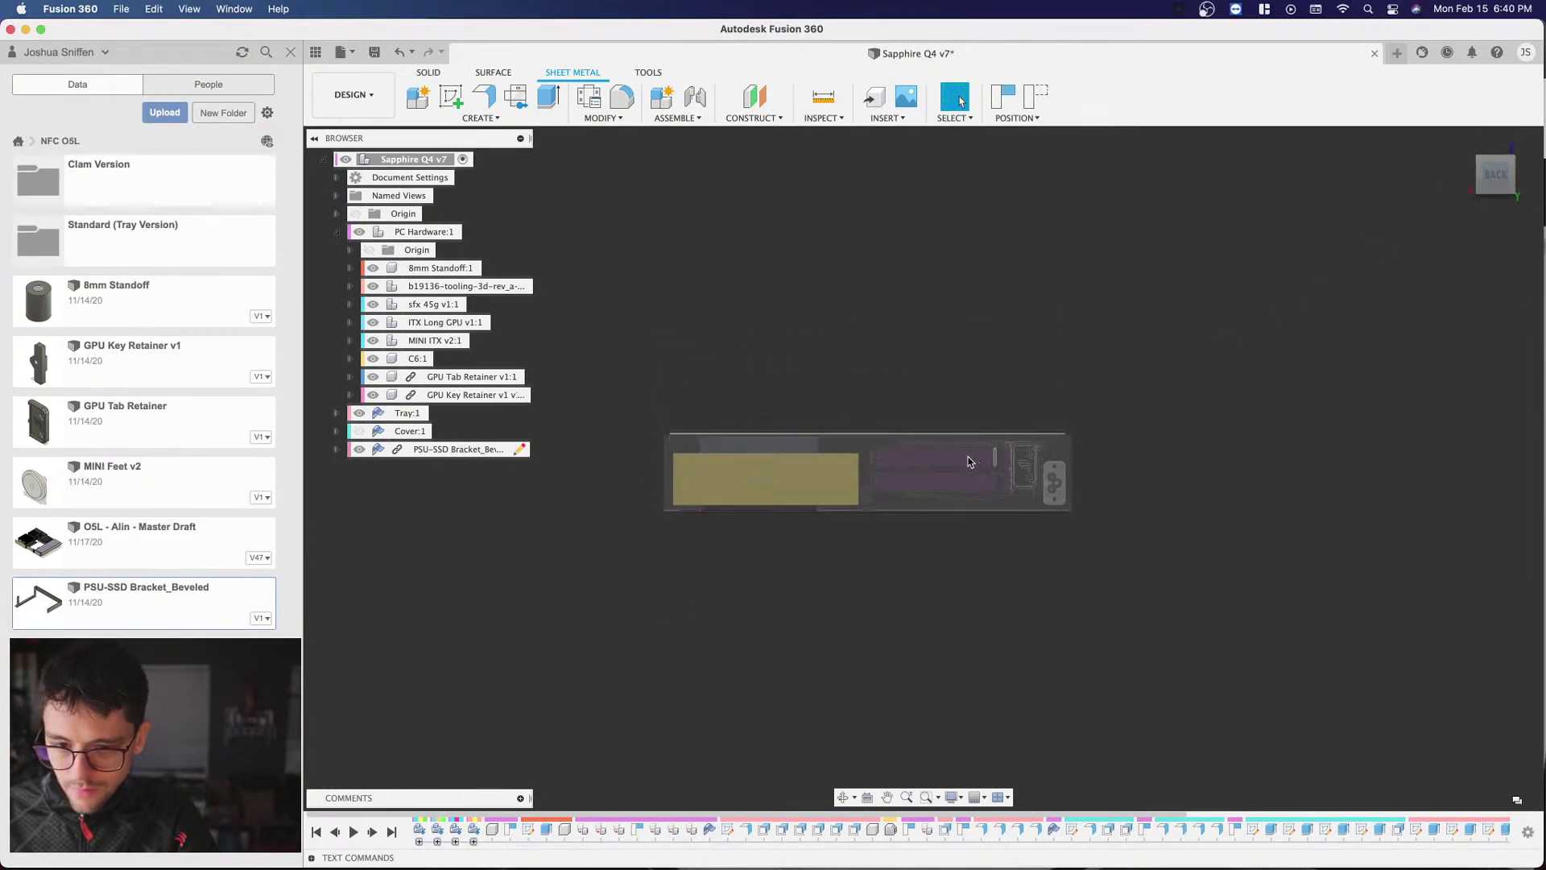
{"action": "scroll", "coordinate": [918, 462], "scroll_direction": "up", "scroll_amount": 5}
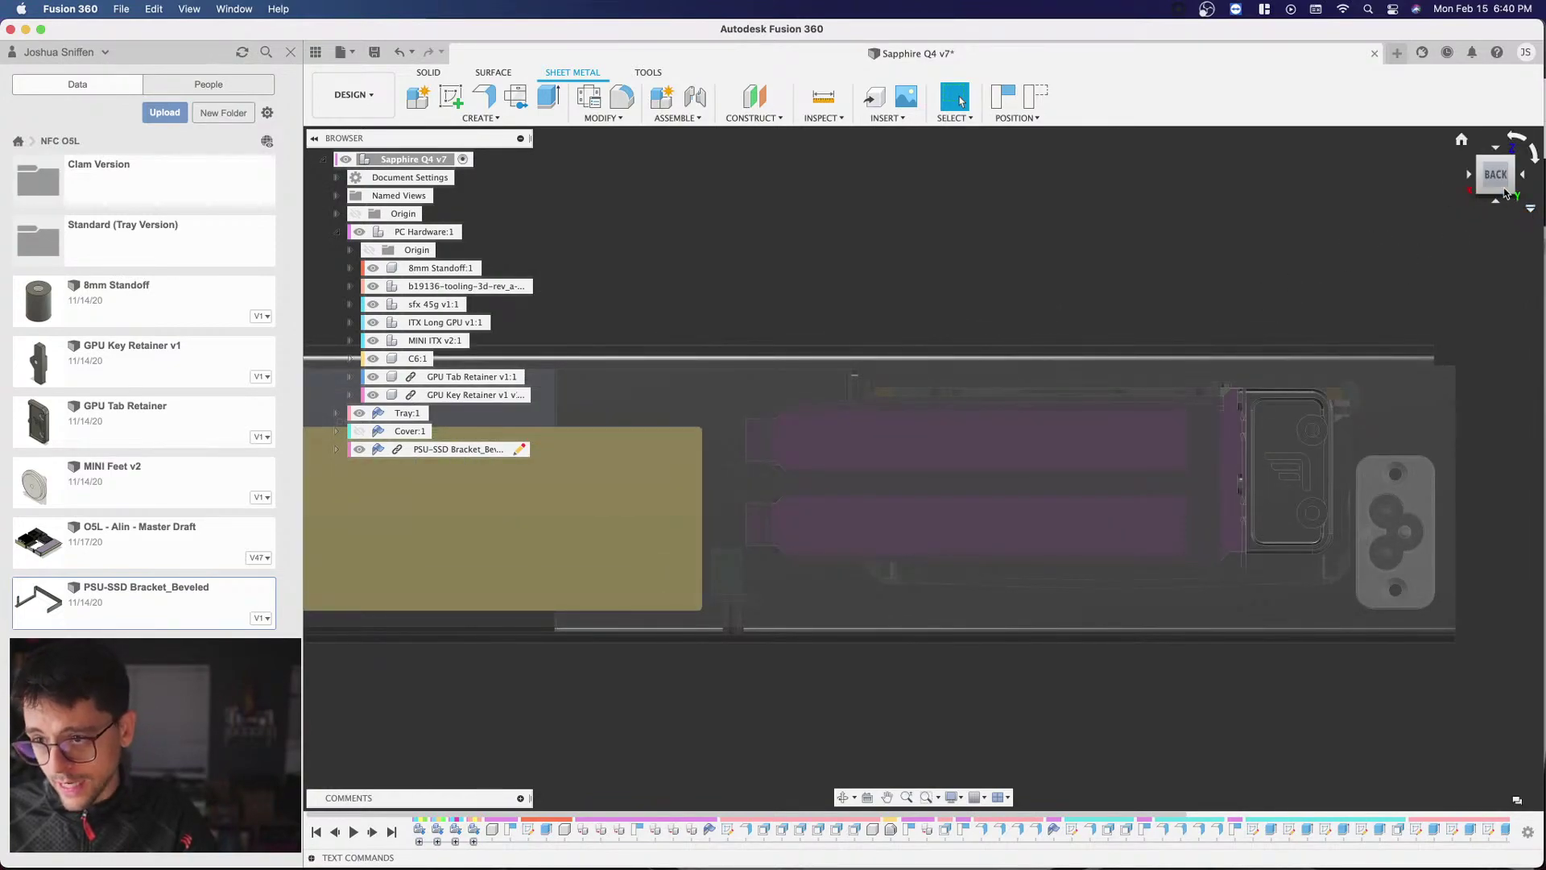
{"action": "middle_click_drag", "start_coordinate": [729, 354], "coordinate": [730, 422], "text": "shift"}
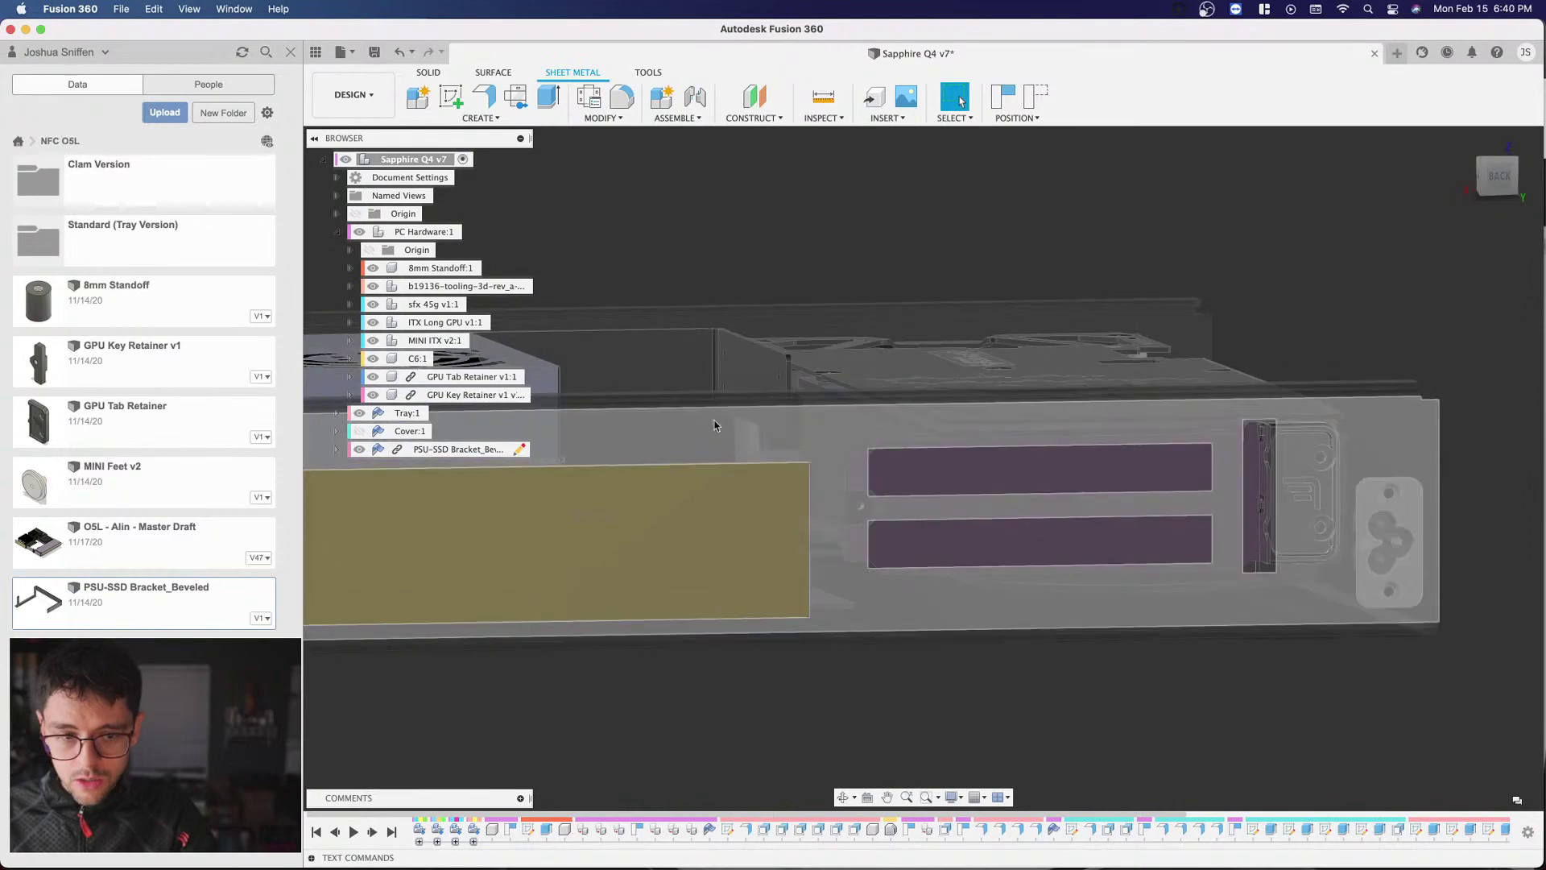
{"action": "left_click", "coordinate": [359, 431]}
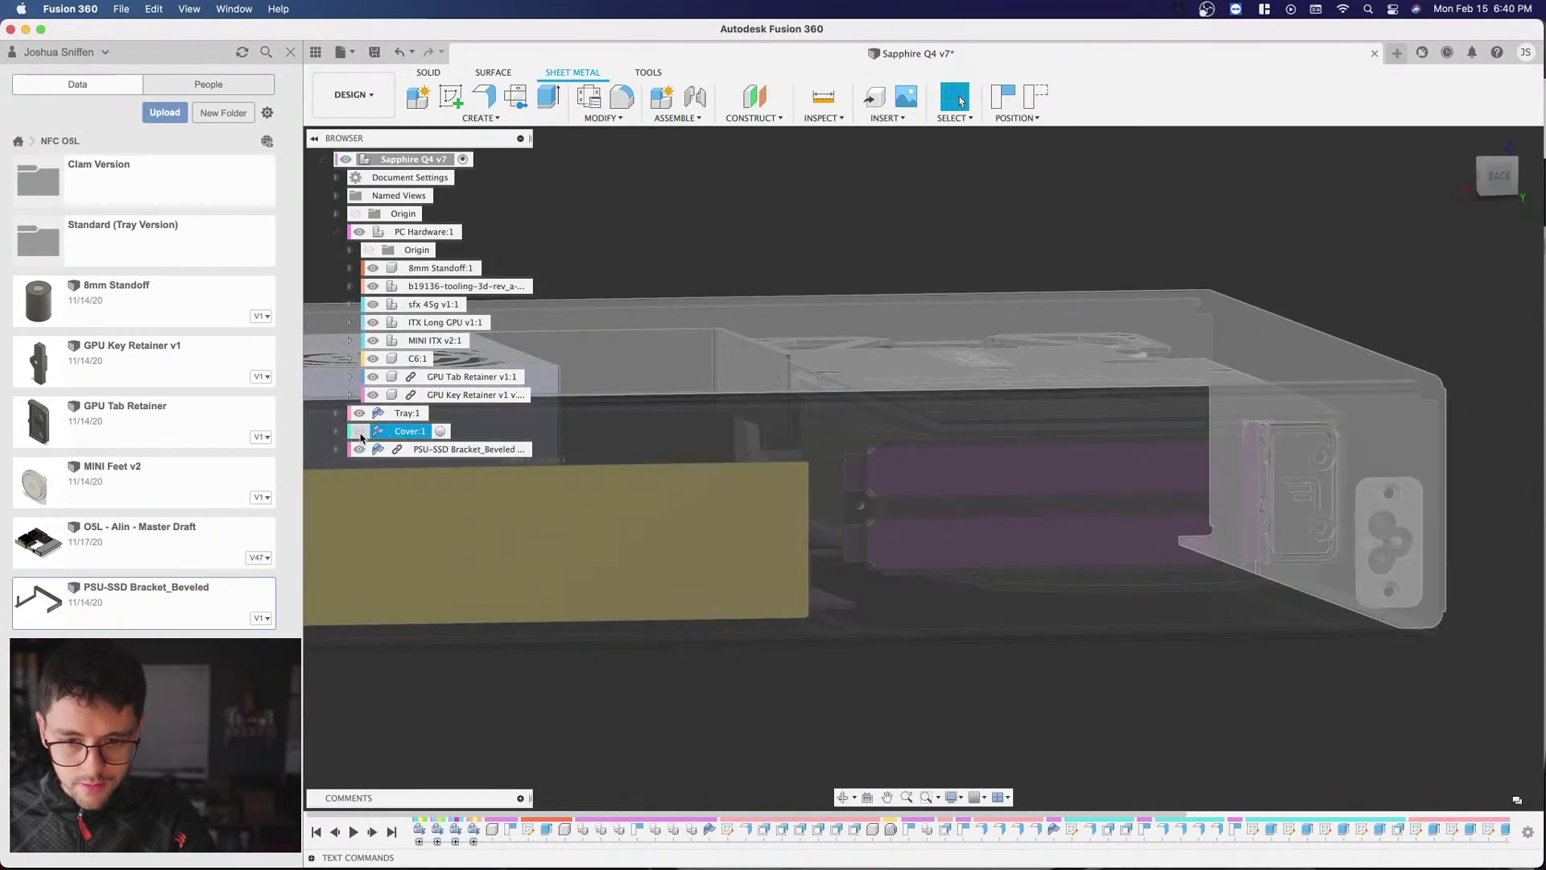
{"action": "left_click", "coordinate": [359, 430]}
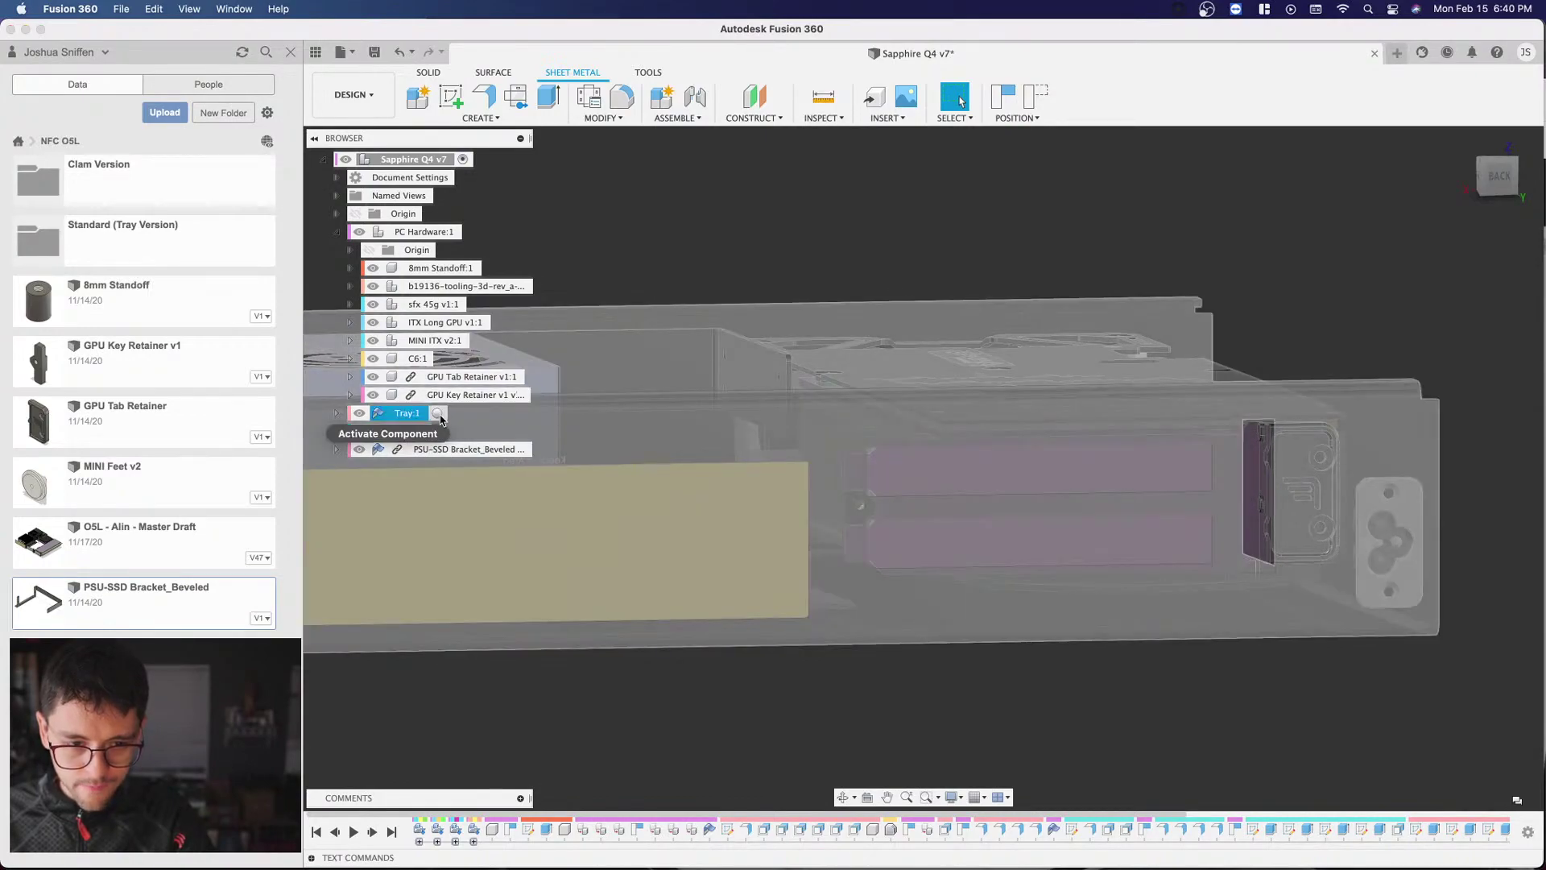
Step: Activate the Tray component and hide the PC Hardware group to expose the rear panel cutouts
{"action": "left_click", "coordinate": [438, 413]}
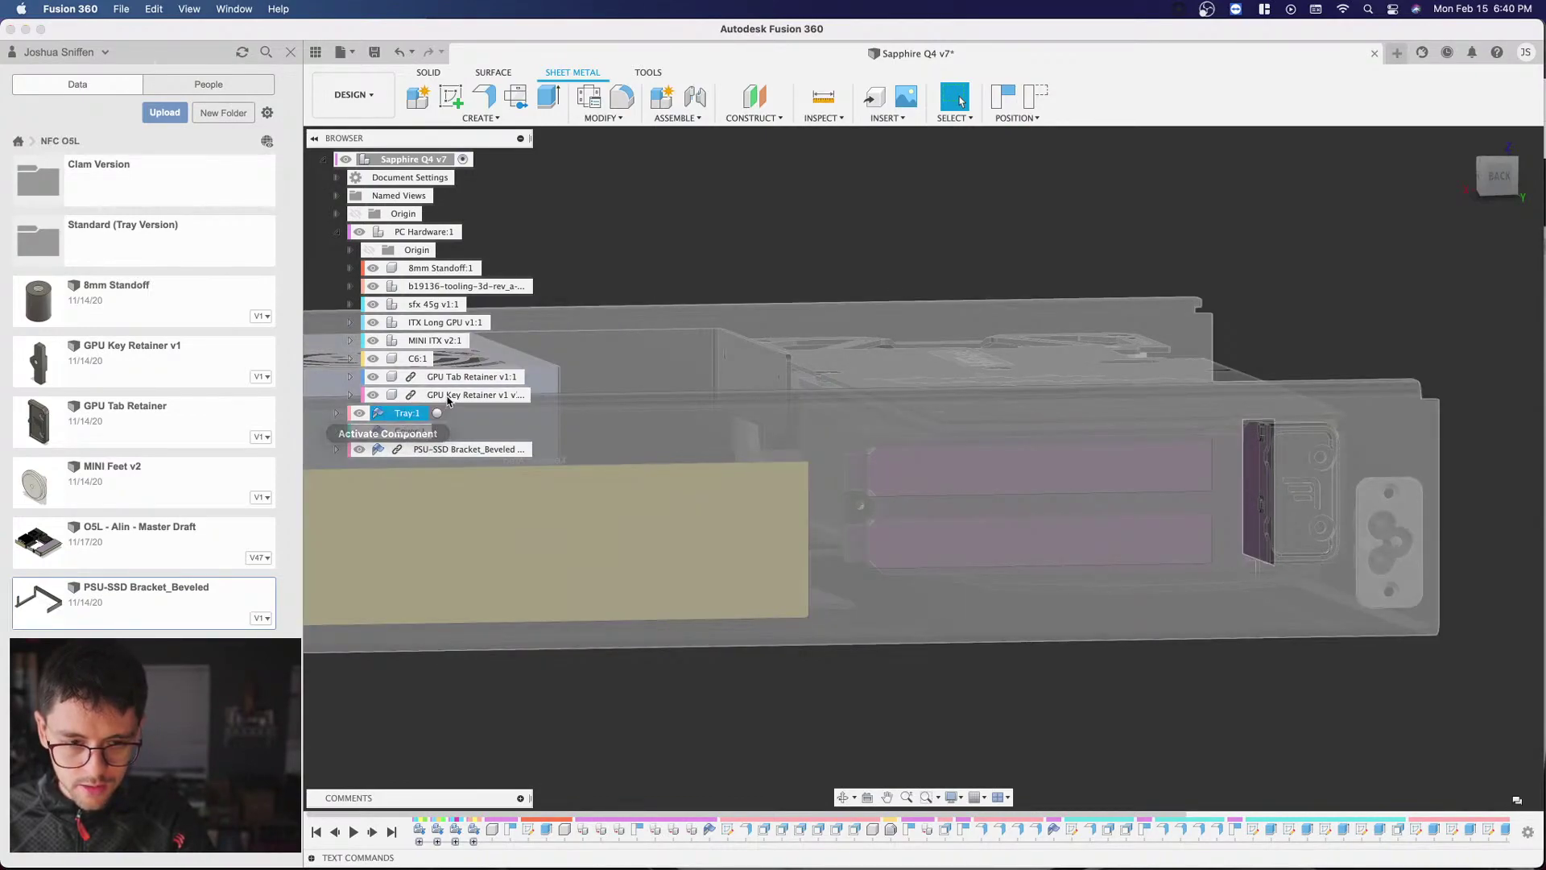
{"action": "left_click", "coordinate": [359, 232]}
{"action": "scroll", "coordinate": [1002, 587], "scroll_direction": "up", "scroll_amount": 5}
{"action": "mouse_move", "coordinate": [1002, 587]}
{"action": "middle_mouse_down", "text": "shift"}
{"action": "mouse_move", "coordinate": [1514, 193]}
{"action": "mouse_move", "coordinate": [1294, 569]}
{"action": "middle_mouse_up", "text": "shift"}
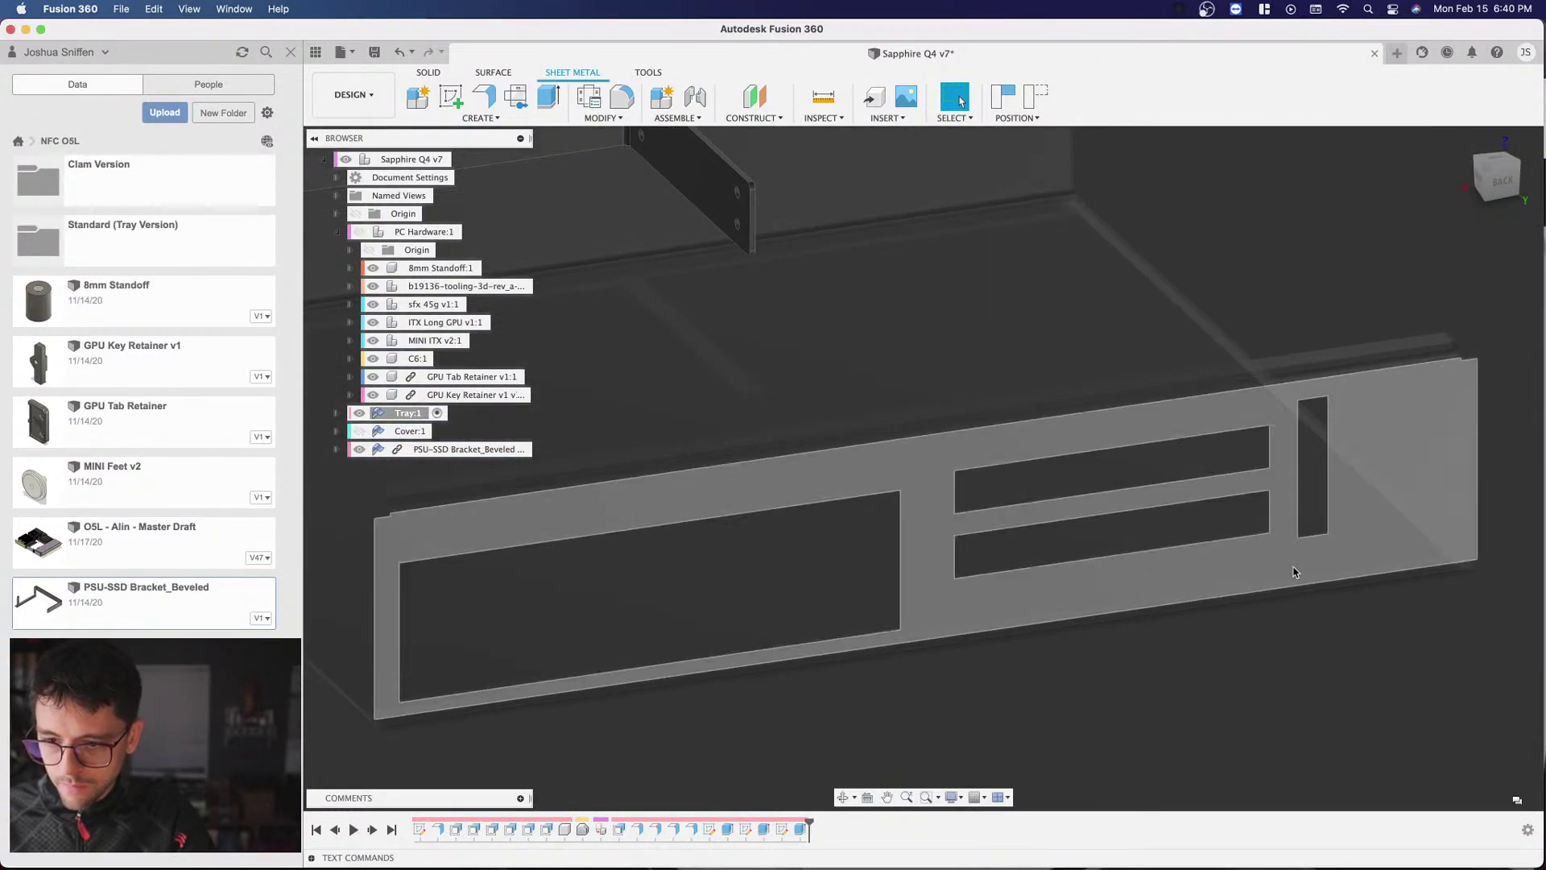
Step: Move all twelve inner faces of the tray's two horizontal GPU slots and adjacent vertical retainer slot -5 mm in X
{"action": "scroll", "coordinate": [1259, 518], "scroll_direction": "up", "scroll_amount": 8}
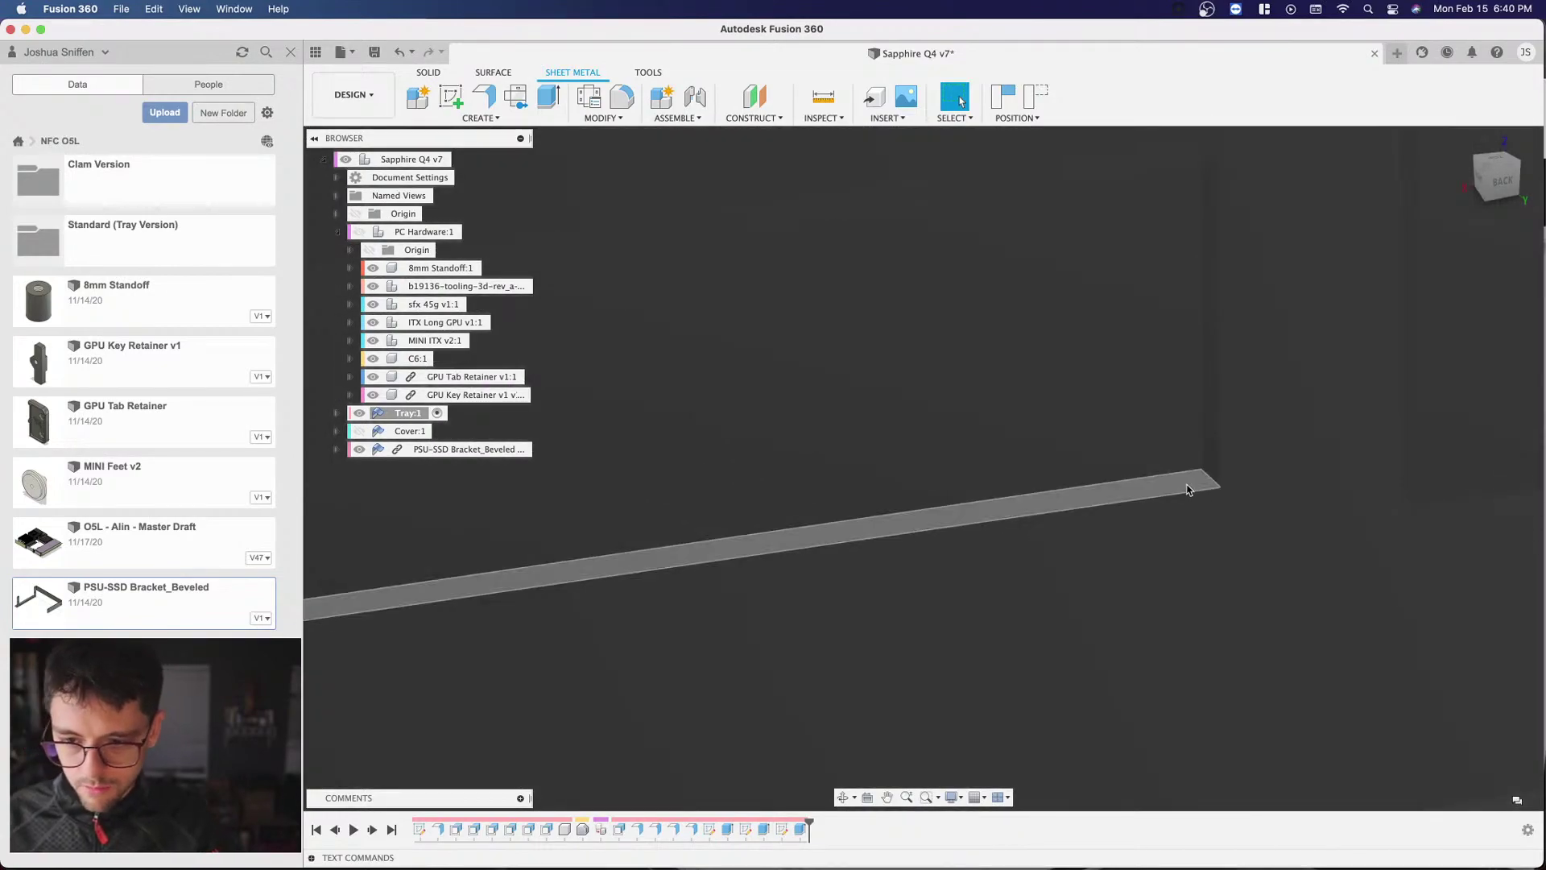
{"action": "left_click", "coordinate": [1198, 481]}
{"action": "left_click", "coordinate": [1205, 372], "text": "shift"}
{"action": "scroll", "coordinate": [1205, 371], "scroll_direction": "down", "scroll_amount": 4}
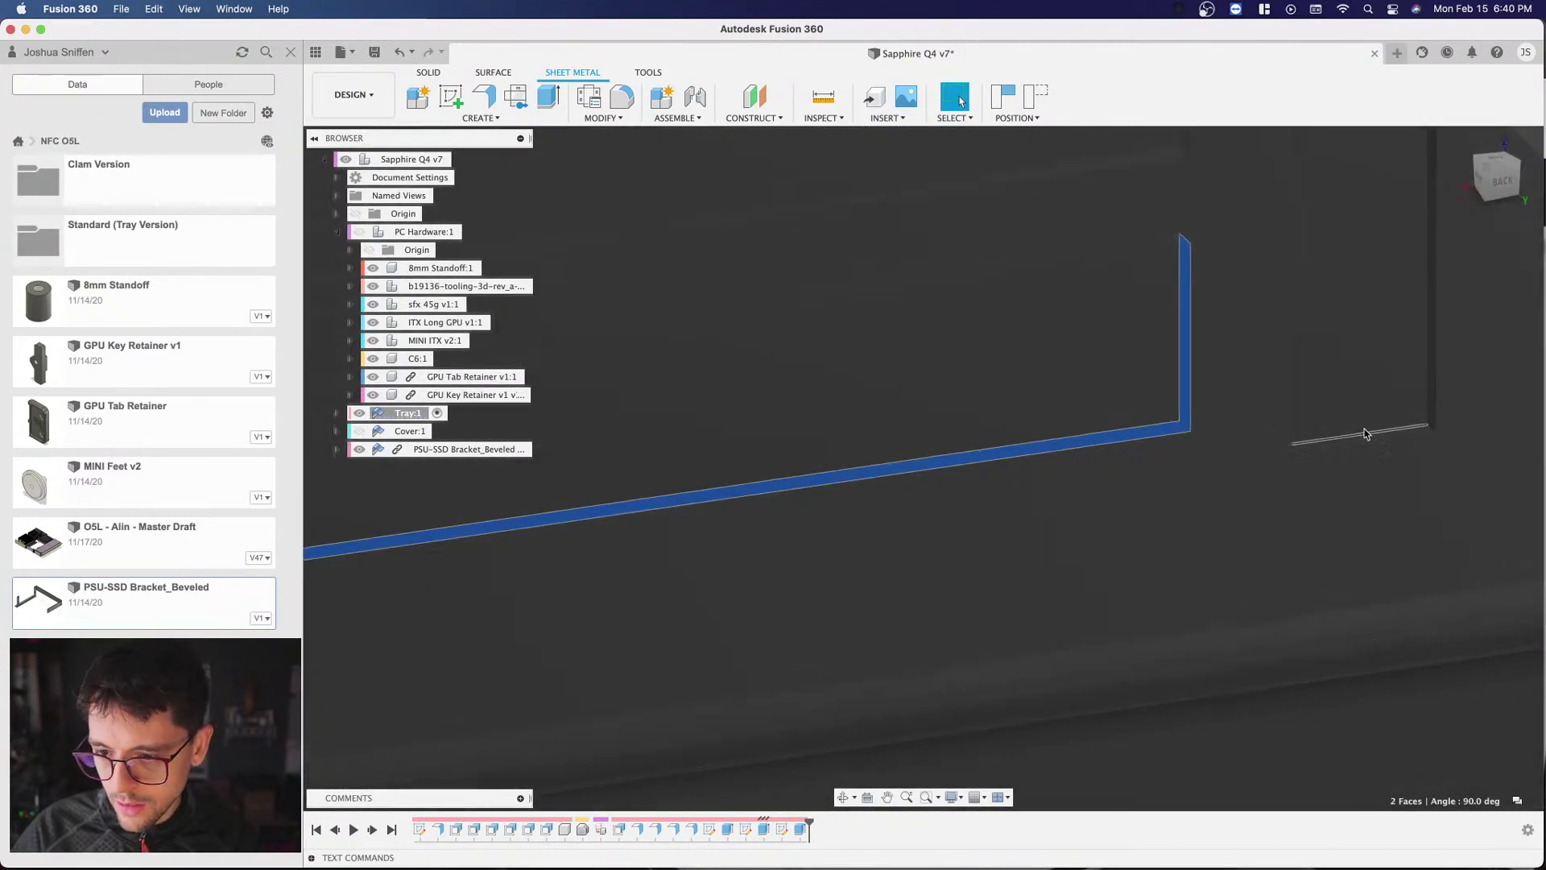
{"action": "scroll", "coordinate": [1437, 430], "scroll_direction": "up", "scroll_amount": 4}
{"action": "left_click", "coordinate": [1446, 429], "text": "shift"}
{"action": "scroll", "coordinate": [1384, 459], "scroll_direction": "down", "scroll_amount": 6}
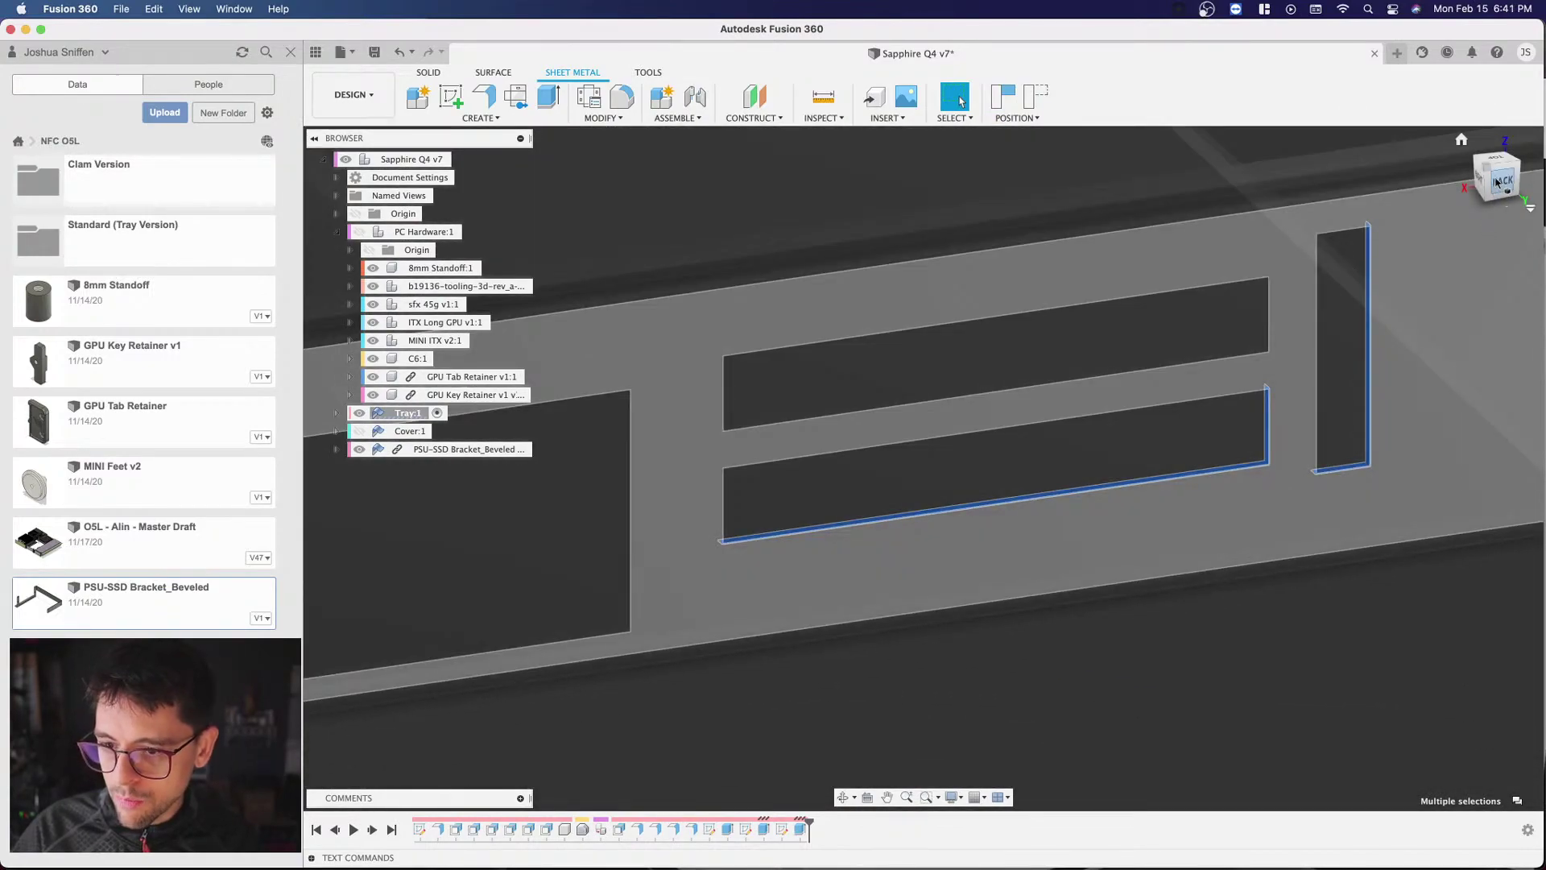
{"action": "mouse_move", "coordinate": [924, 466]}
{"action": "middle_mouse_down", "text": "shift"}
{"action": "mouse_move", "coordinate": [1167, 434]}
{"action": "mouse_move", "coordinate": [1170, 483]}
{"action": "mouse_move", "coordinate": [1167, 273]}
{"action": "middle_mouse_up", "text": "shift"}
{"action": "scroll", "coordinate": [1287, 316], "scroll_direction": "up", "scroll_amount": 8}
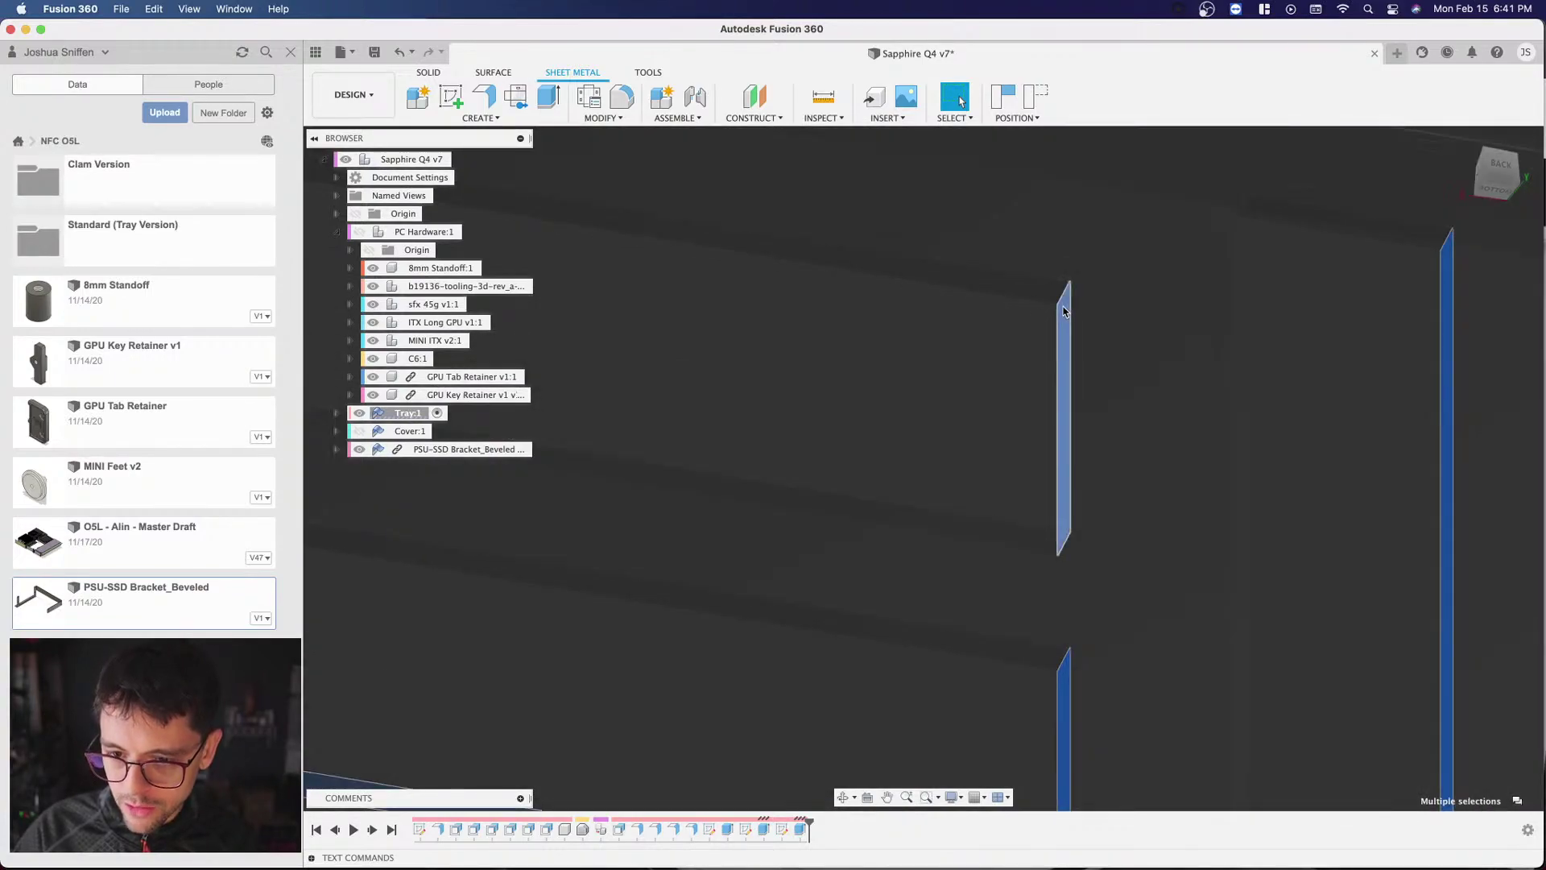
{"action": "scroll", "coordinate": [1221, 279], "scroll_direction": "down", "scroll_amount": 5}
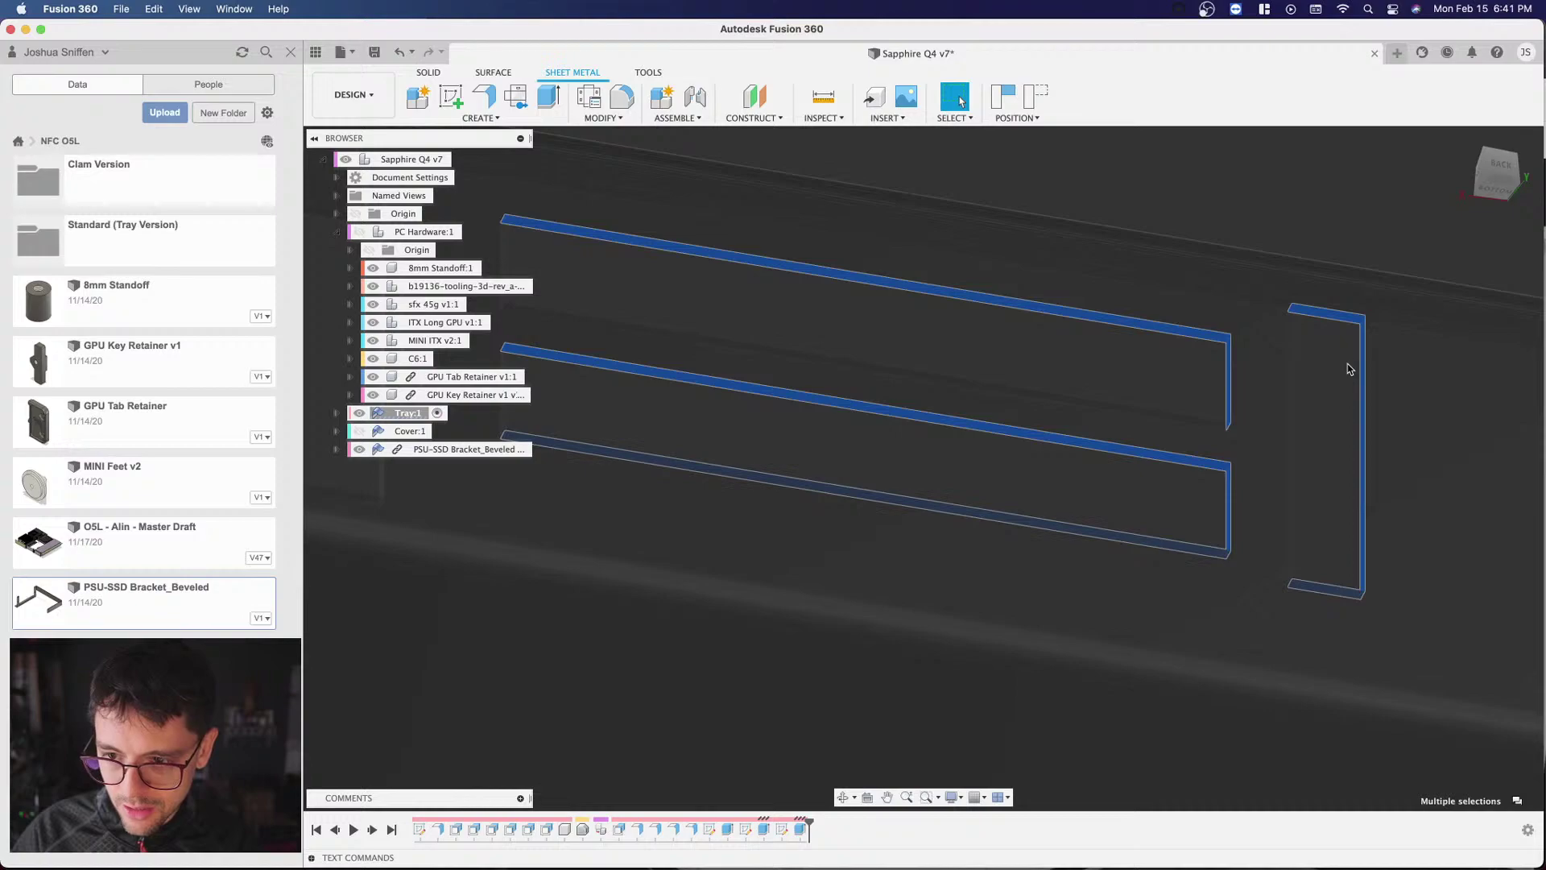
{"action": "middle_click_drag", "start_coordinate": [1349, 369], "coordinate": [998, 295], "text": "shift"}
{"action": "scroll", "coordinate": [998, 293], "scroll_direction": "up", "scroll_amount": 4}
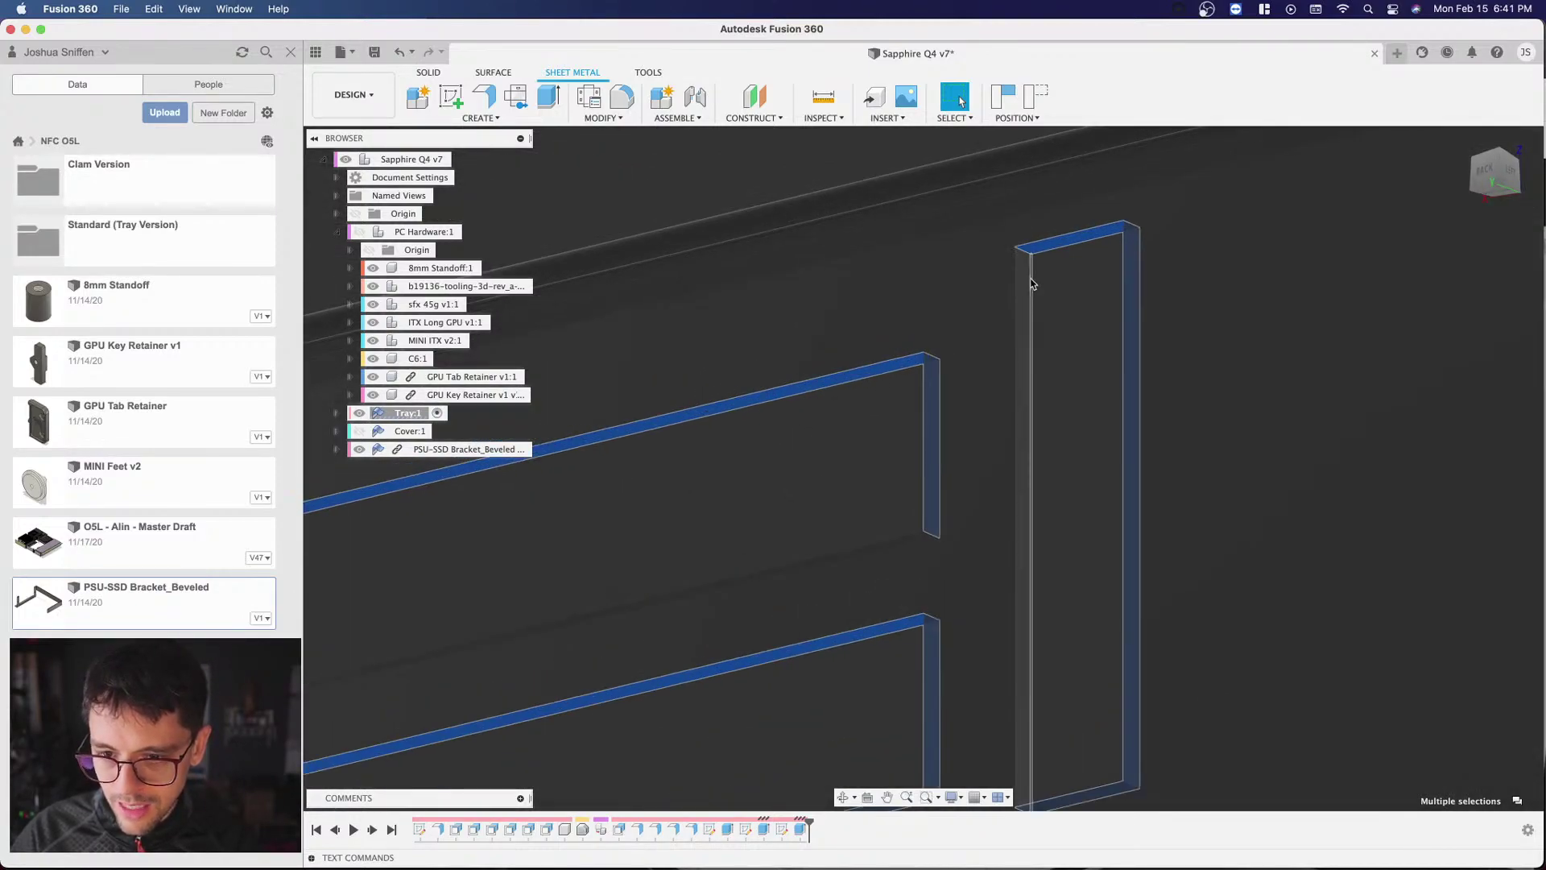
{"action": "left_click", "coordinate": [1030, 277], "text": "shift"}
{"action": "scroll", "coordinate": [1264, 342], "scroll_direction": "down", "scroll_amount": 6}
{"action": "scroll", "coordinate": [563, 485], "scroll_direction": "up", "scroll_amount": 5}
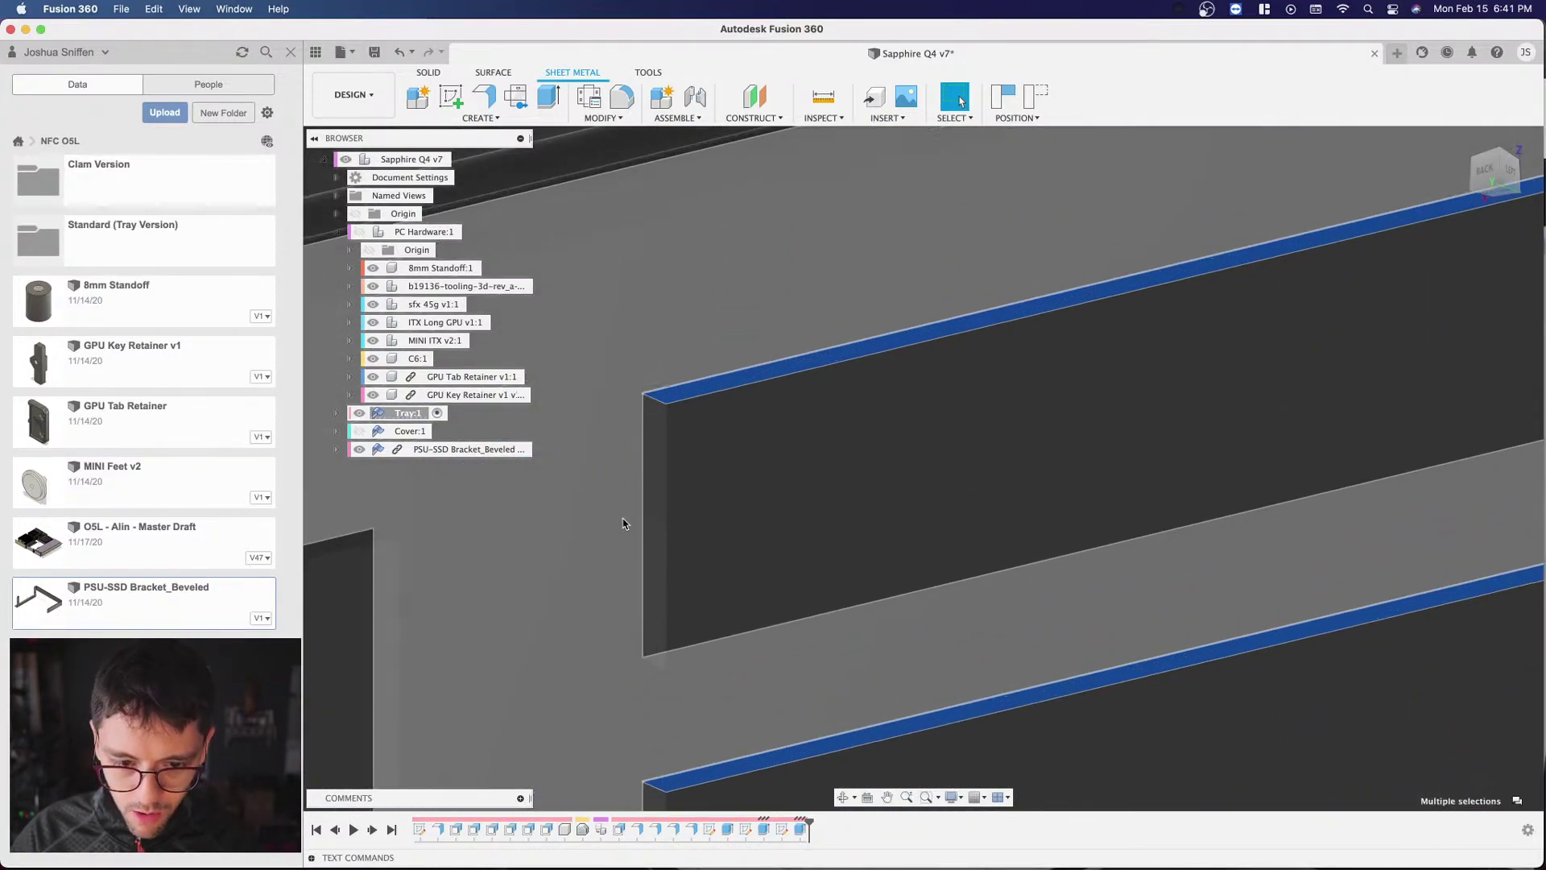
{"action": "left_click", "coordinate": [662, 451], "text": "shift"}
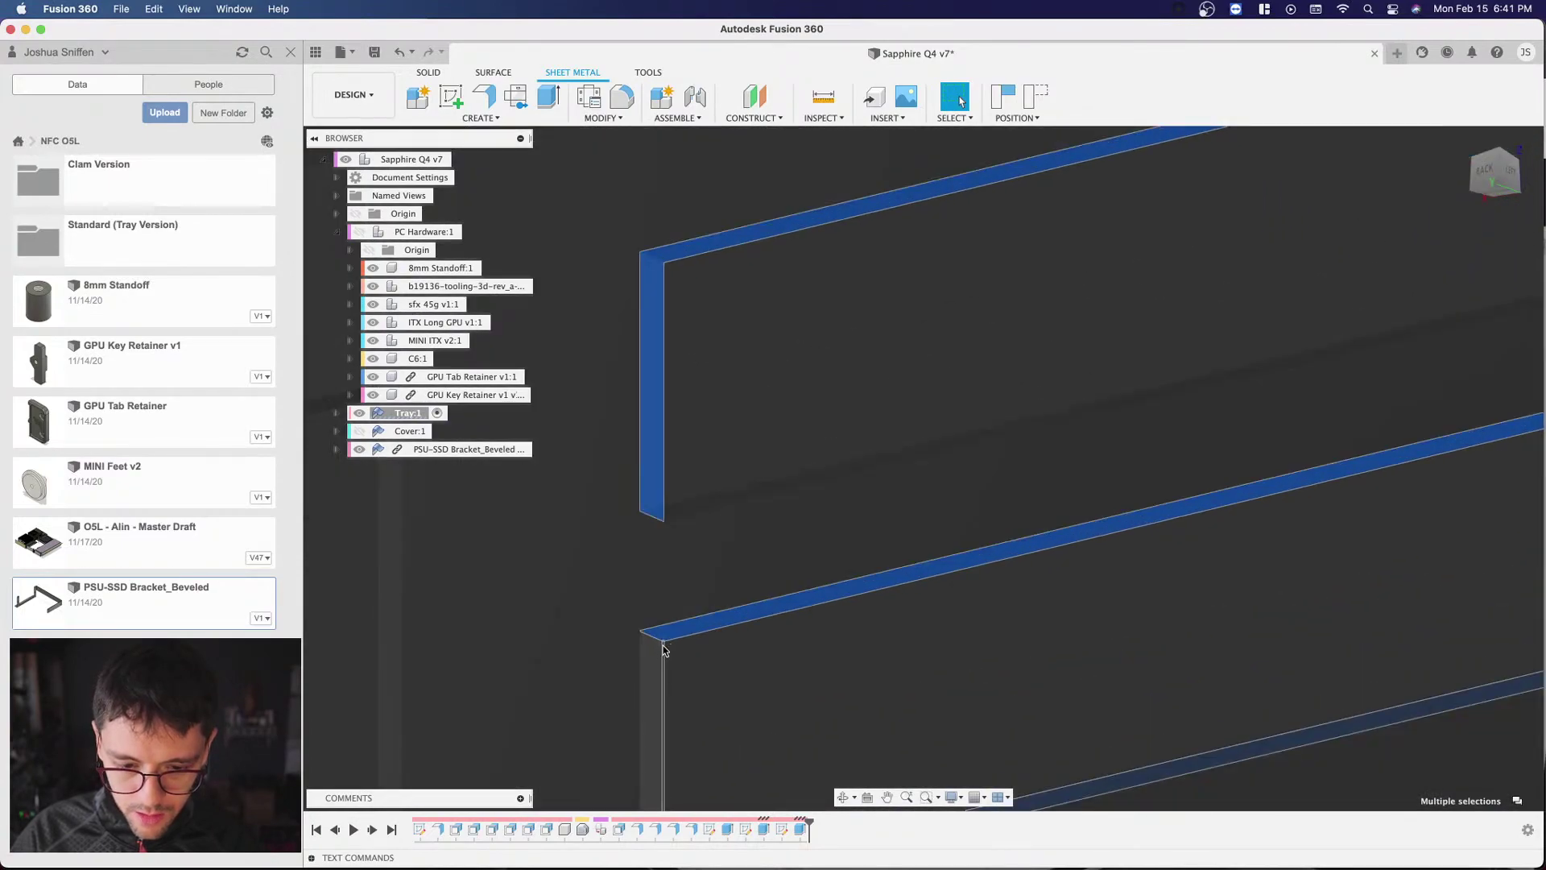
{"action": "left_click", "coordinate": [660, 669], "text": "shift"}
{"action": "scroll", "coordinate": [776, 427], "scroll_direction": "down", "scroll_amount": 5}
{"action": "middle_click_drag", "start_coordinate": [934, 451], "coordinate": [753, 548], "text": "shift"}
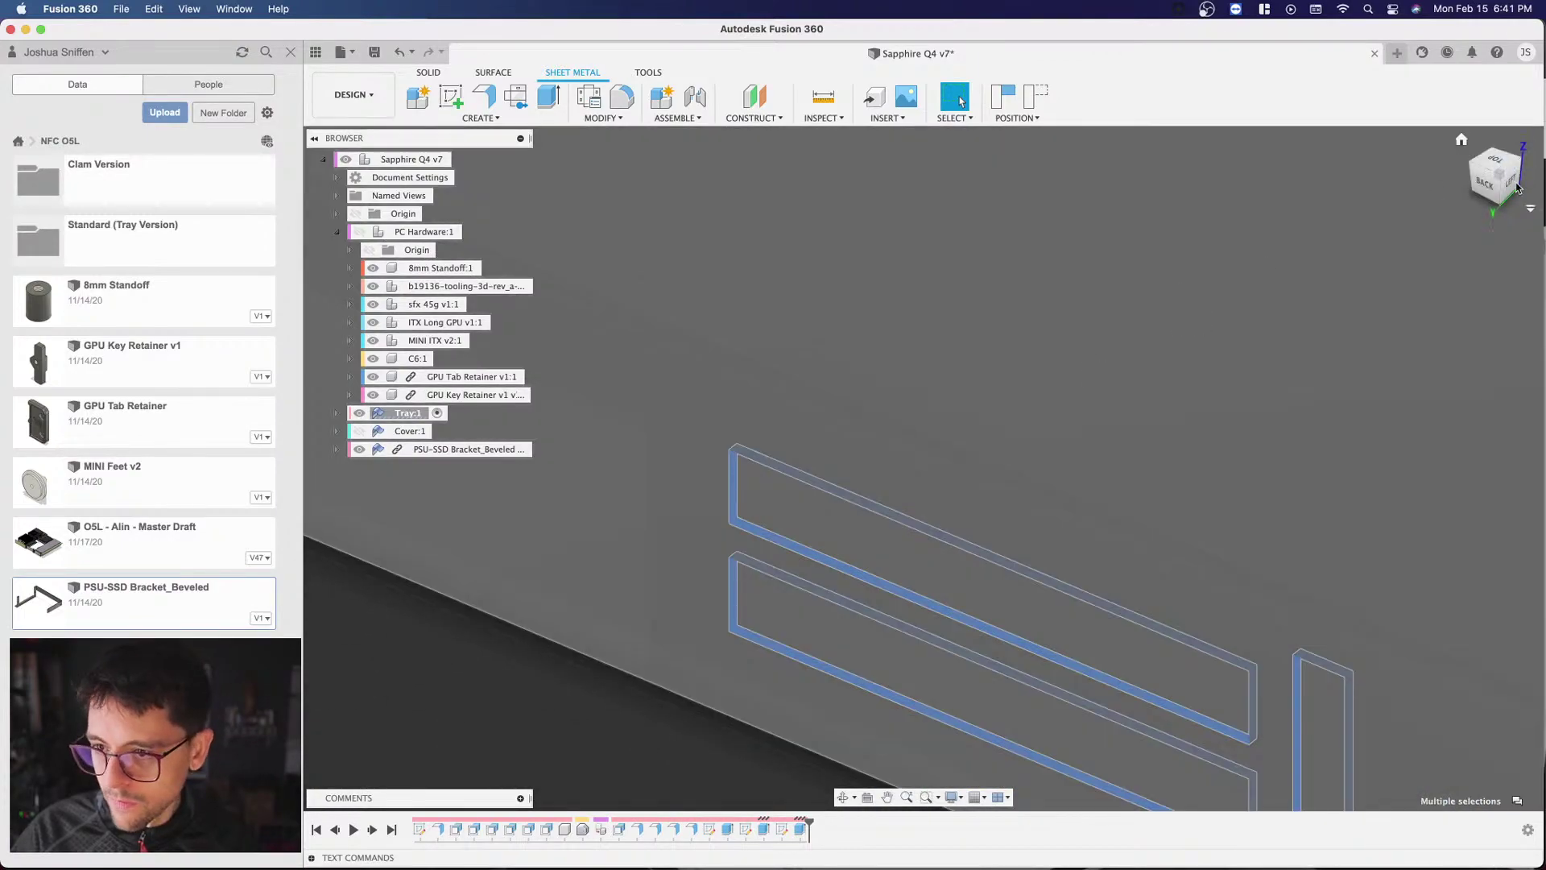
{"action": "left_click", "coordinate": [1485, 181]}
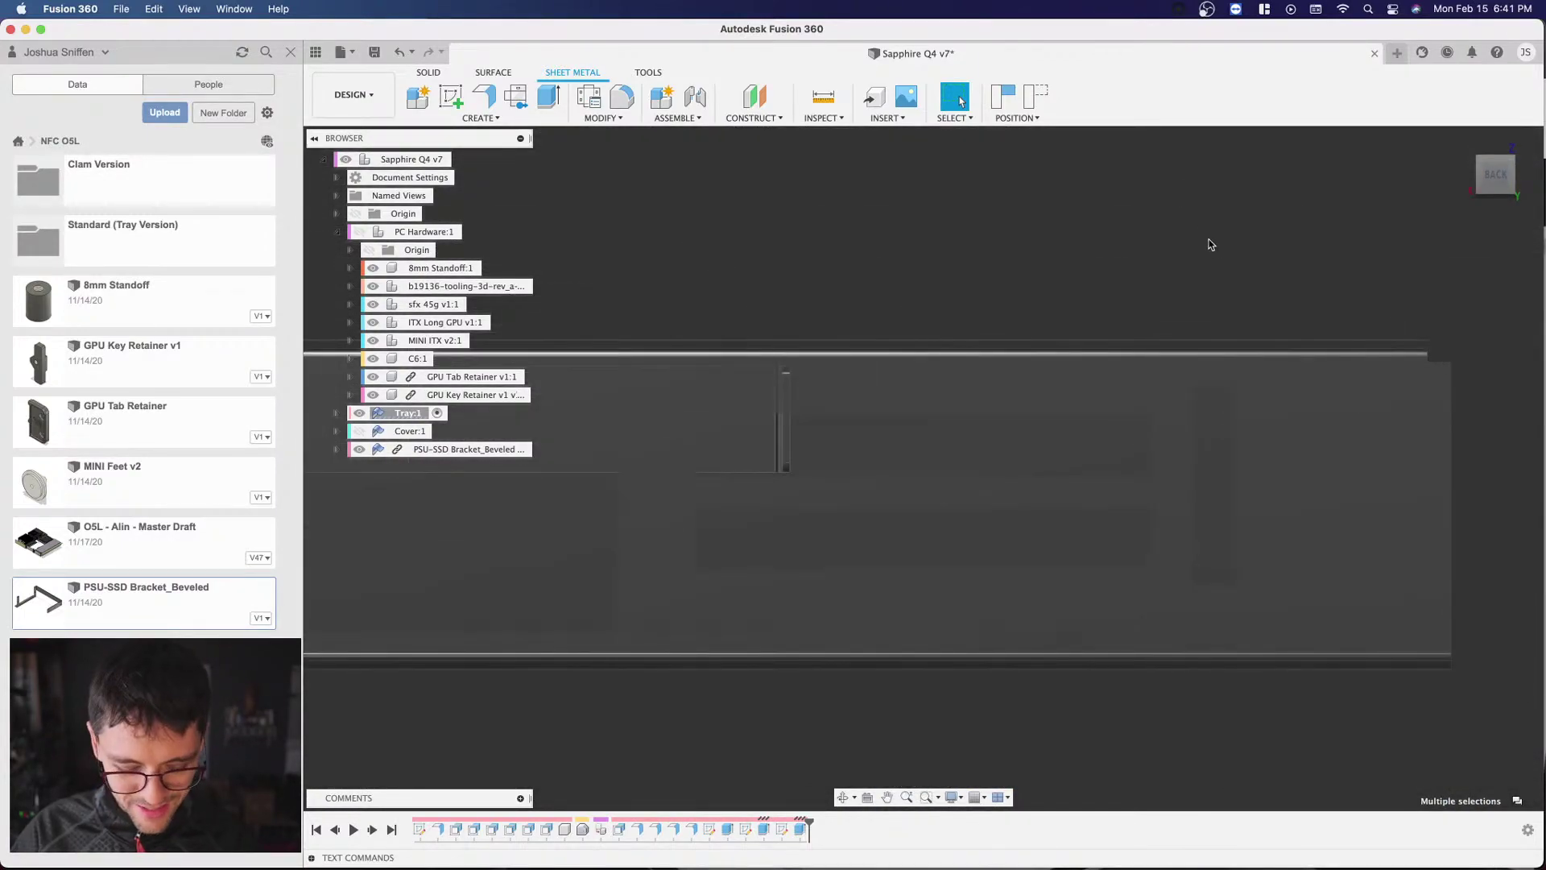
{"action": "key", "text": "m"}
{"action": "left_click_drag", "start_coordinate": [1113, 573], "coordinate": [1223, 578]}
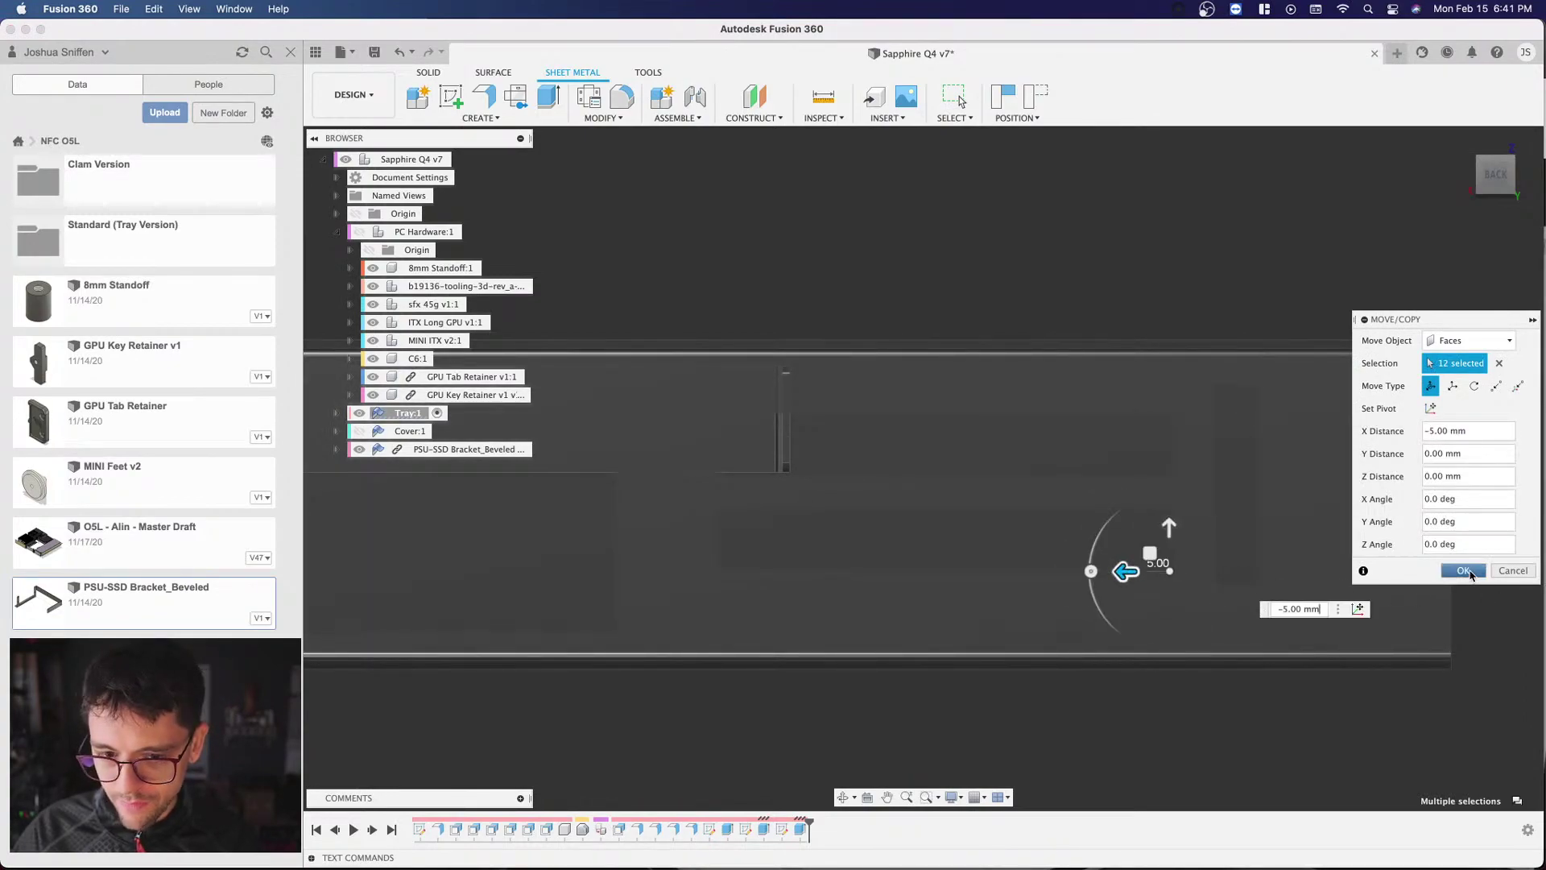
{"action": "key", "text": "Return"}
{"action": "scroll", "coordinate": [969, 290], "scroll_direction": "down", "scroll_amount": 5}
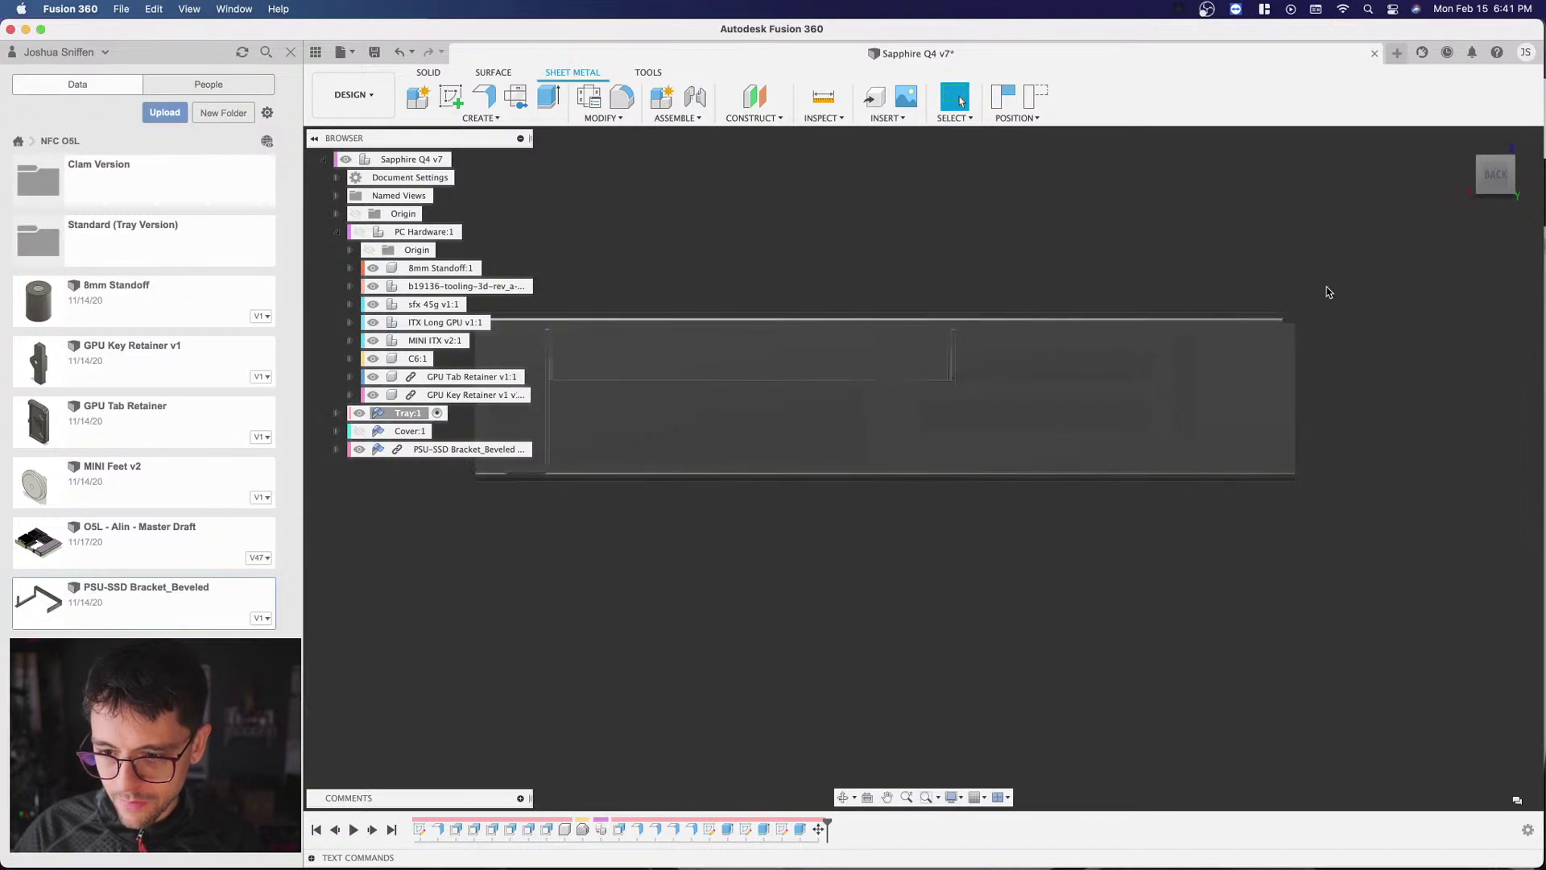
Step: Show the PC Hardware group and the Cover again, and collapse the PC Hardware group's component list
{"action": "scroll", "coordinate": [1408, 300], "scroll_direction": "down", "scroll_amount": 1}
{"action": "left_click_drag", "start_coordinate": [1493, 171], "coordinate": [1073, 394]}
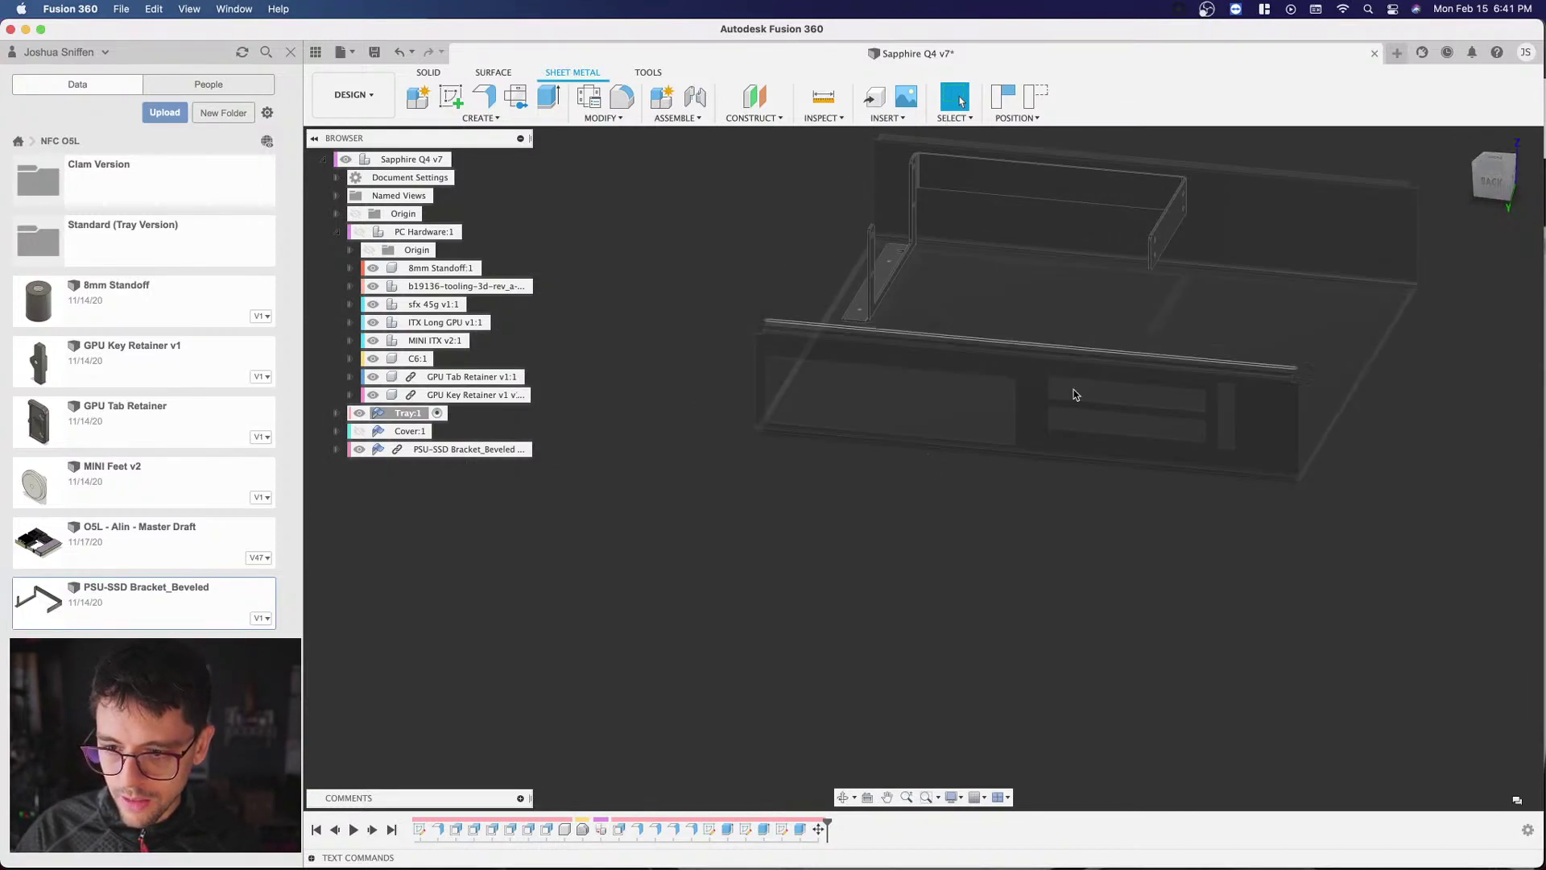
{"action": "left_click", "coordinate": [359, 232]}
{"action": "left_click", "coordinate": [337, 232]}
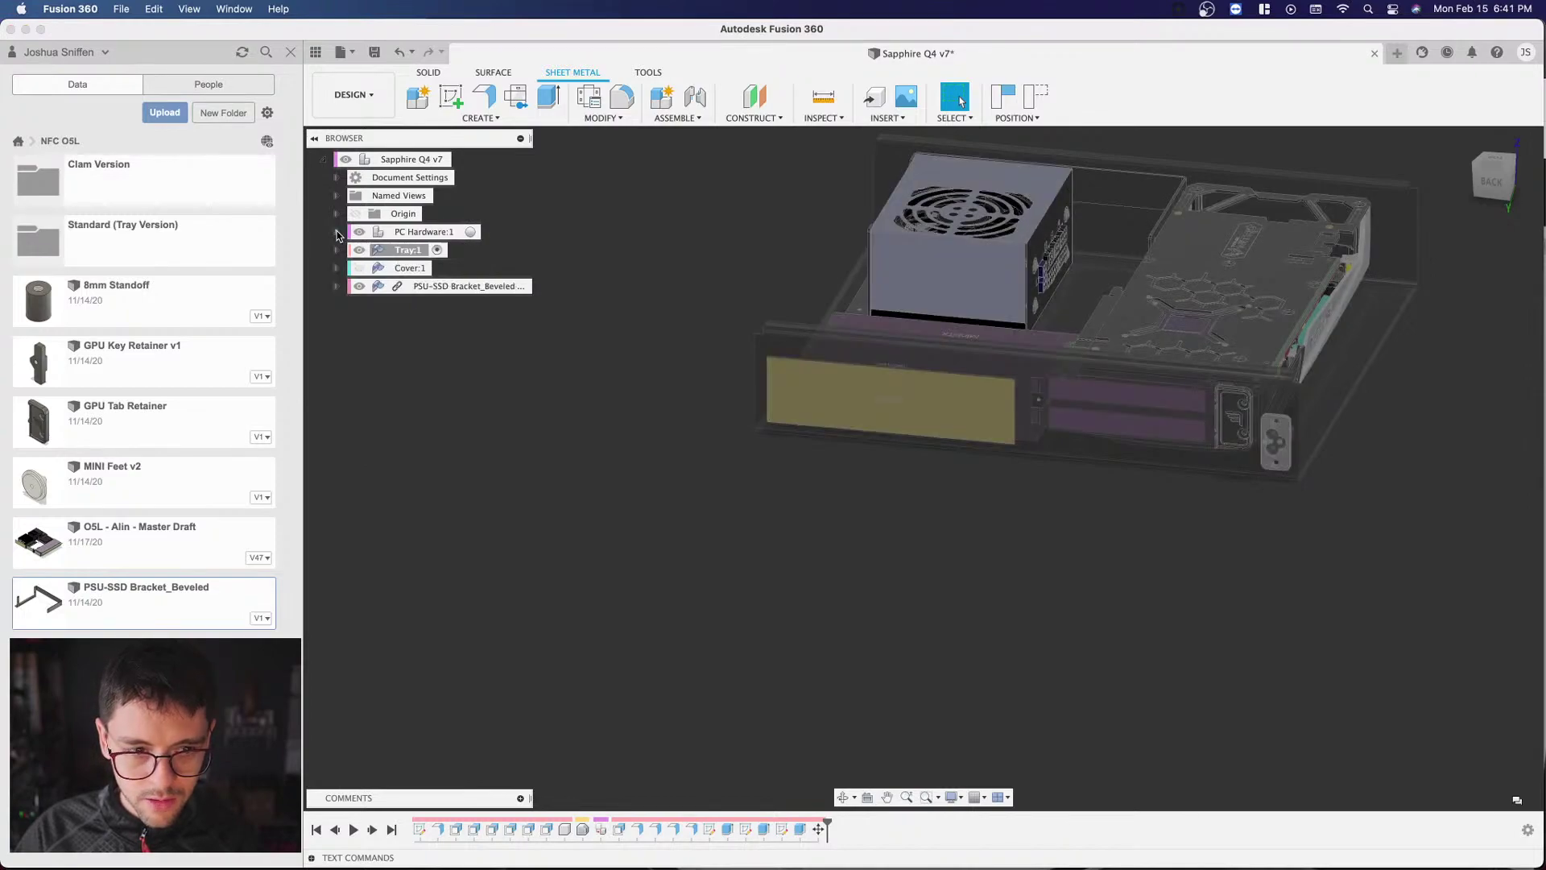
{"action": "left_click", "coordinate": [359, 268]}
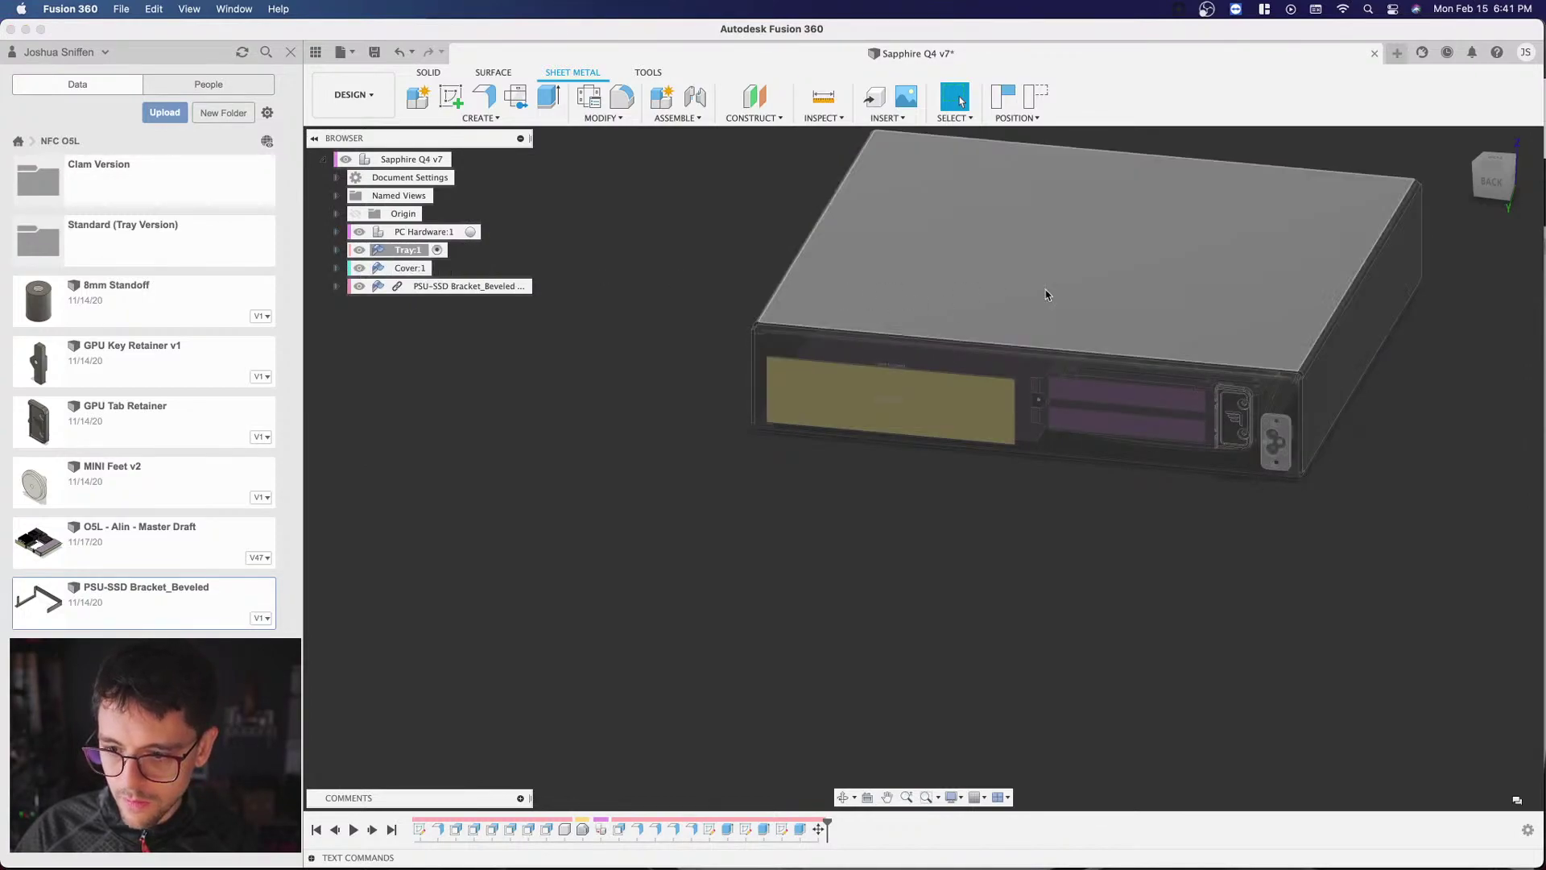
Step: Set the opacity of the Cover and Tray components to 100%
{"action": "right_click", "coordinate": [422, 271]}
{"action": "mouse_move", "coordinate": [517, 669]}
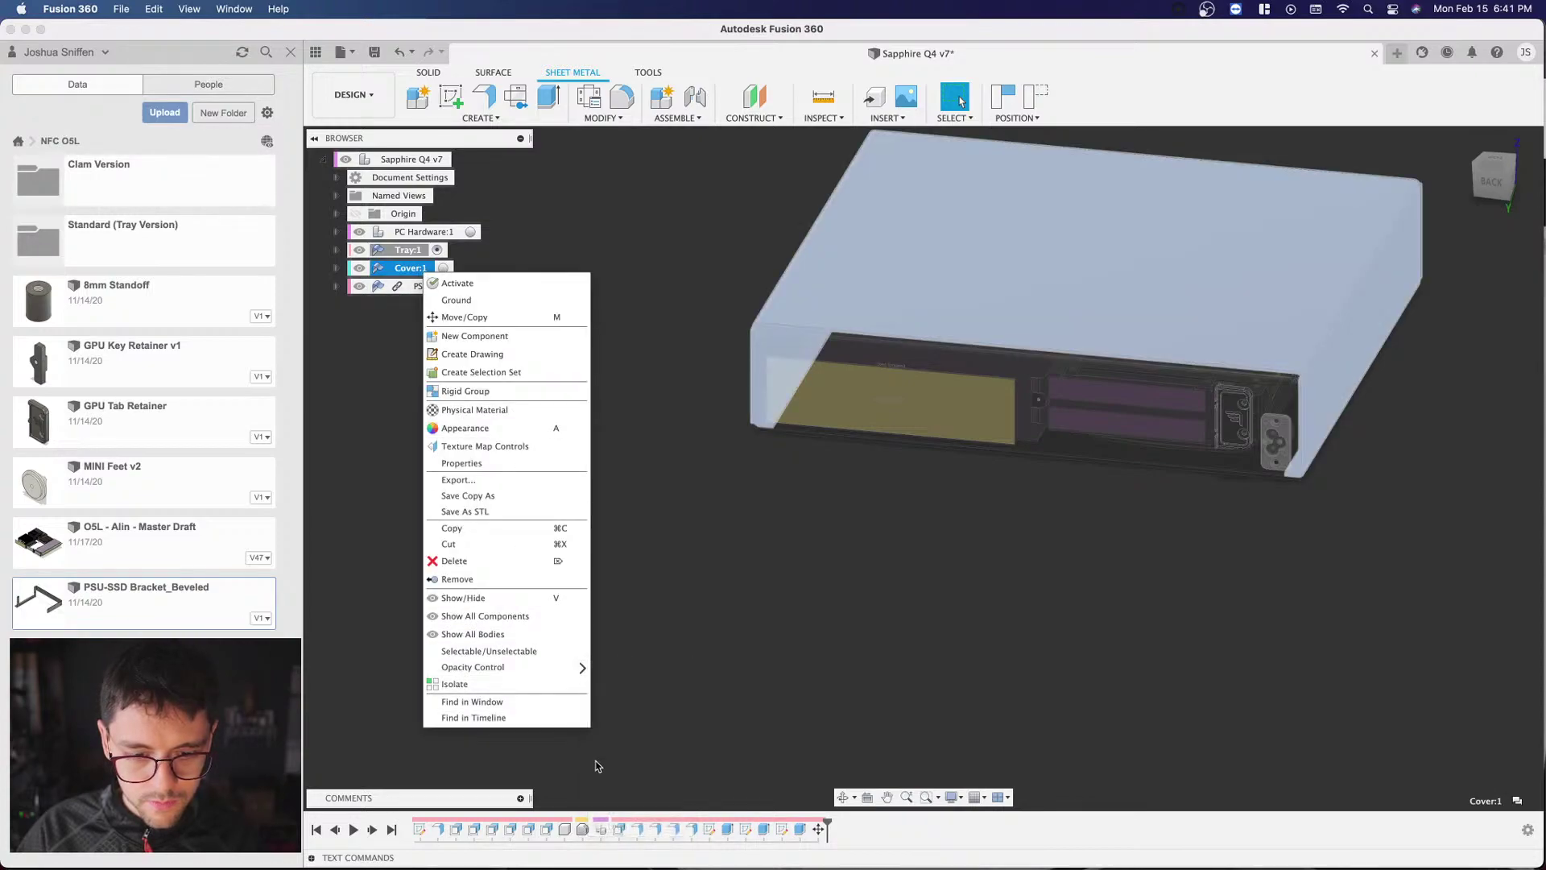
{"action": "left_click", "coordinate": [624, 823]}
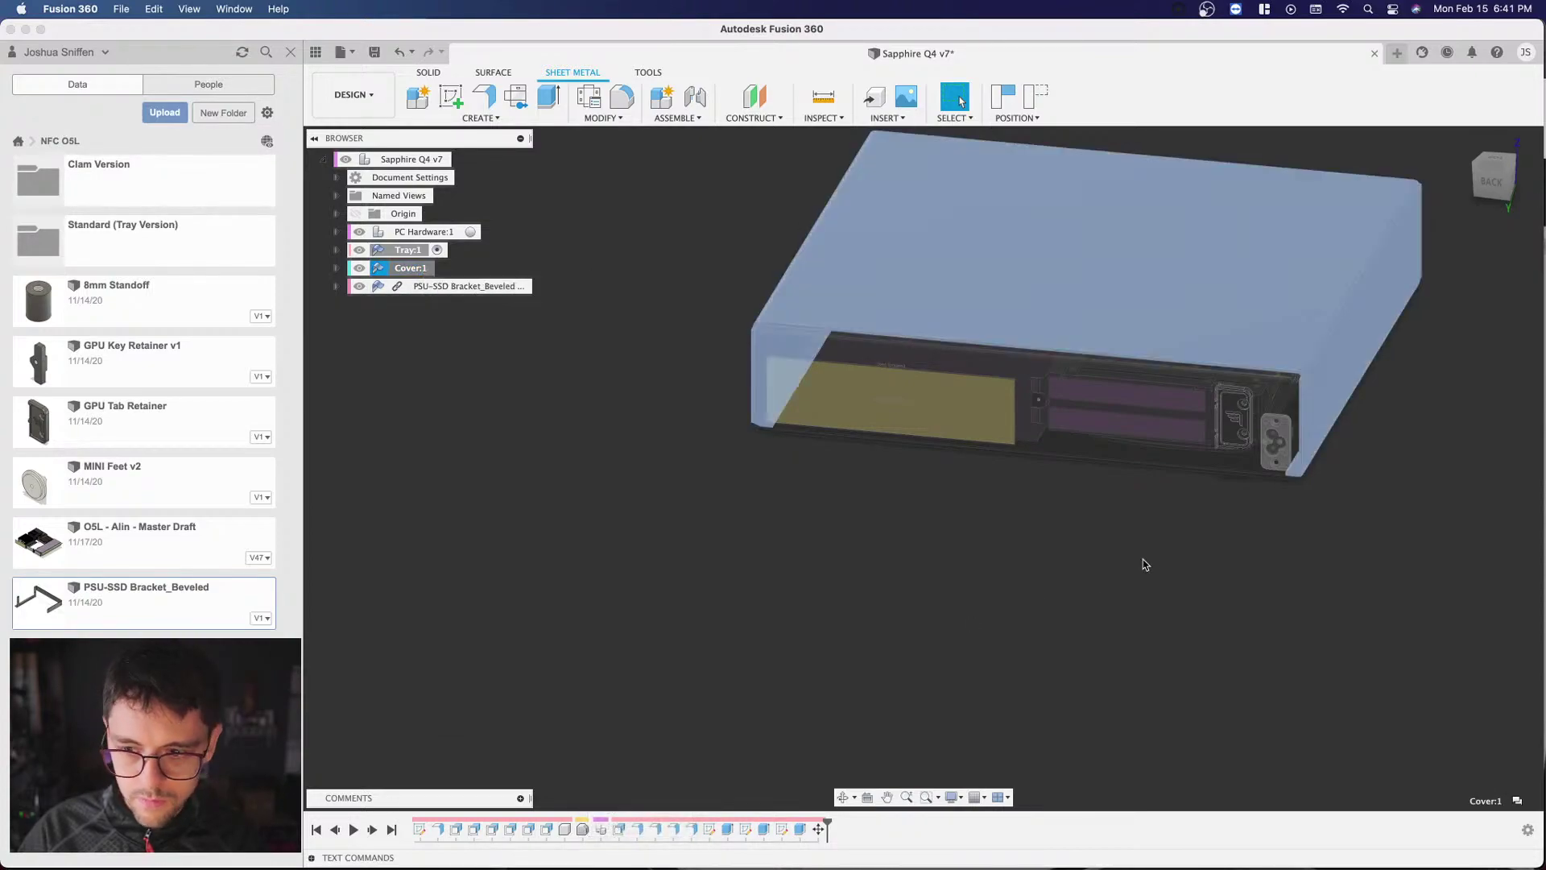
{"action": "scroll", "coordinate": [892, 405], "scroll_direction": "up", "scroll_amount": 5}
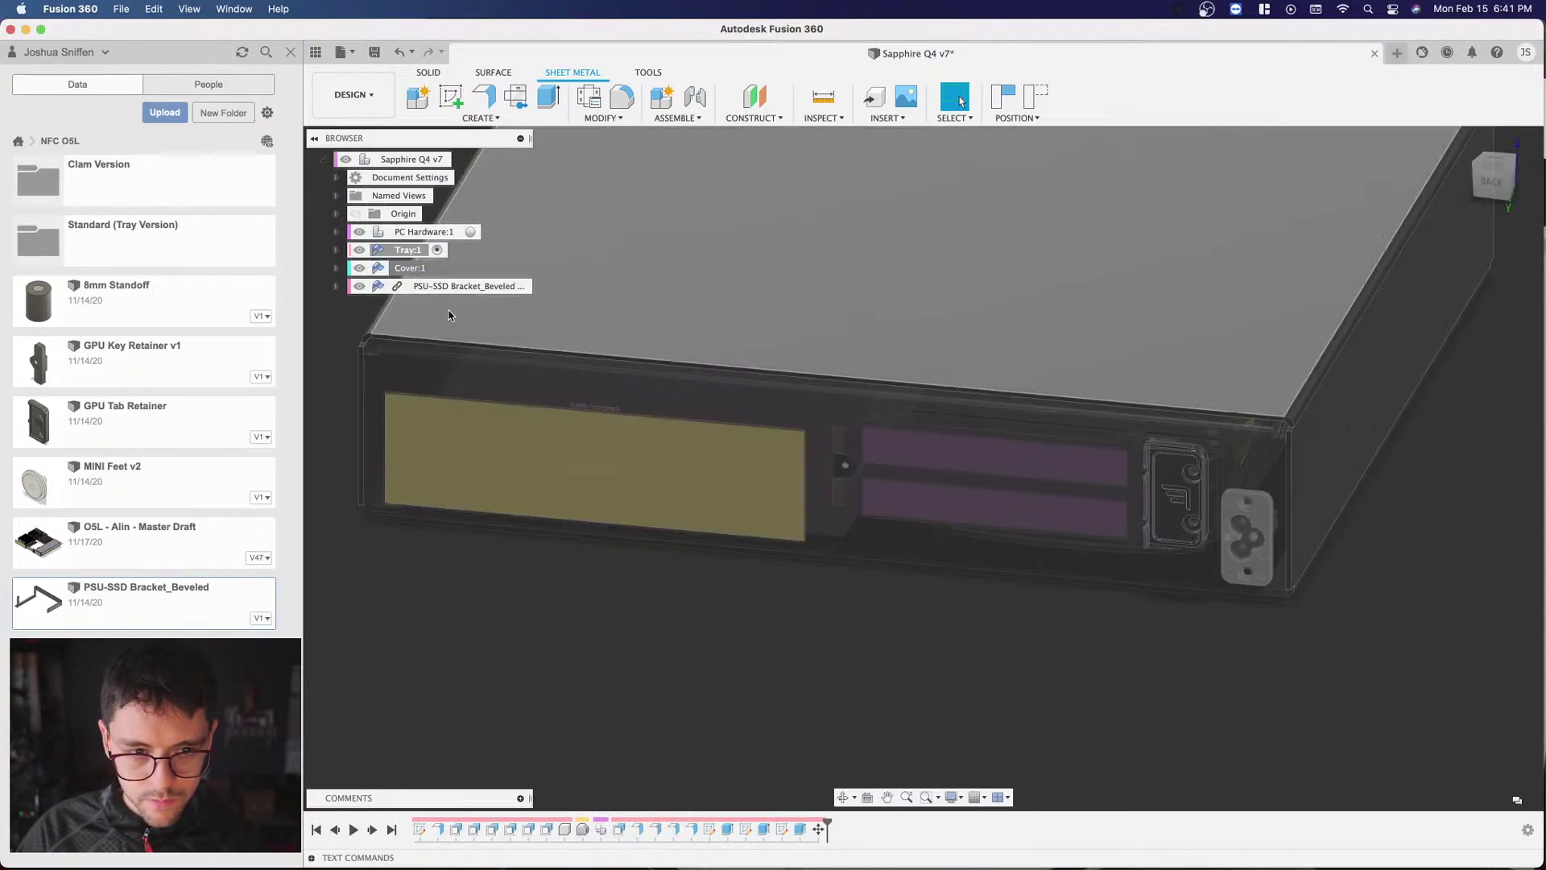
{"action": "right_click", "coordinate": [413, 269]}
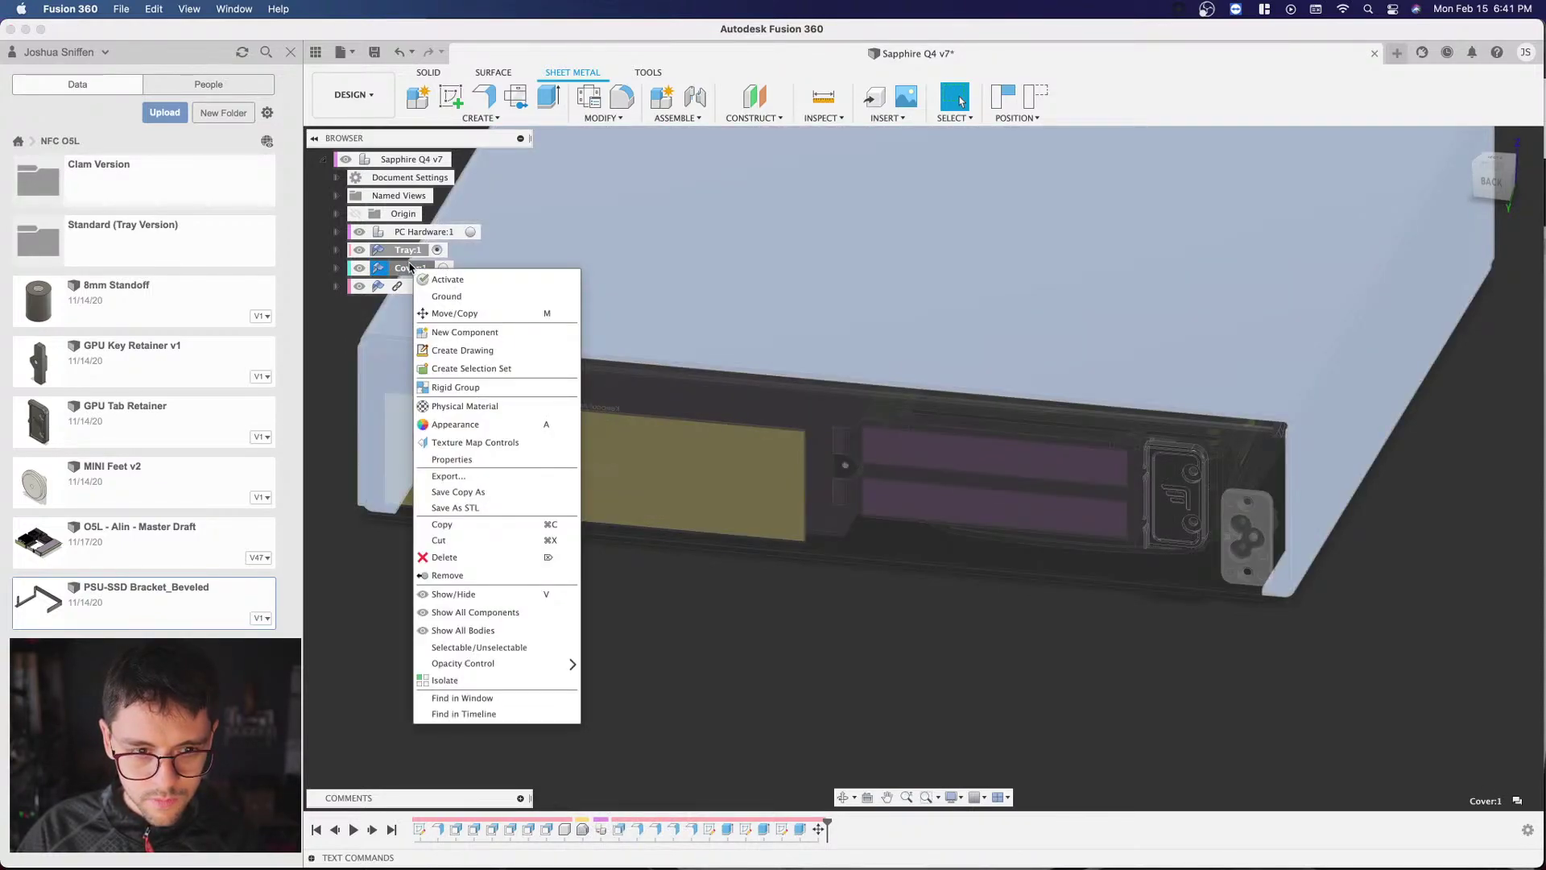
{"action": "right_click", "coordinate": [407, 252]}
{"action": "mouse_move", "coordinate": [505, 638]}
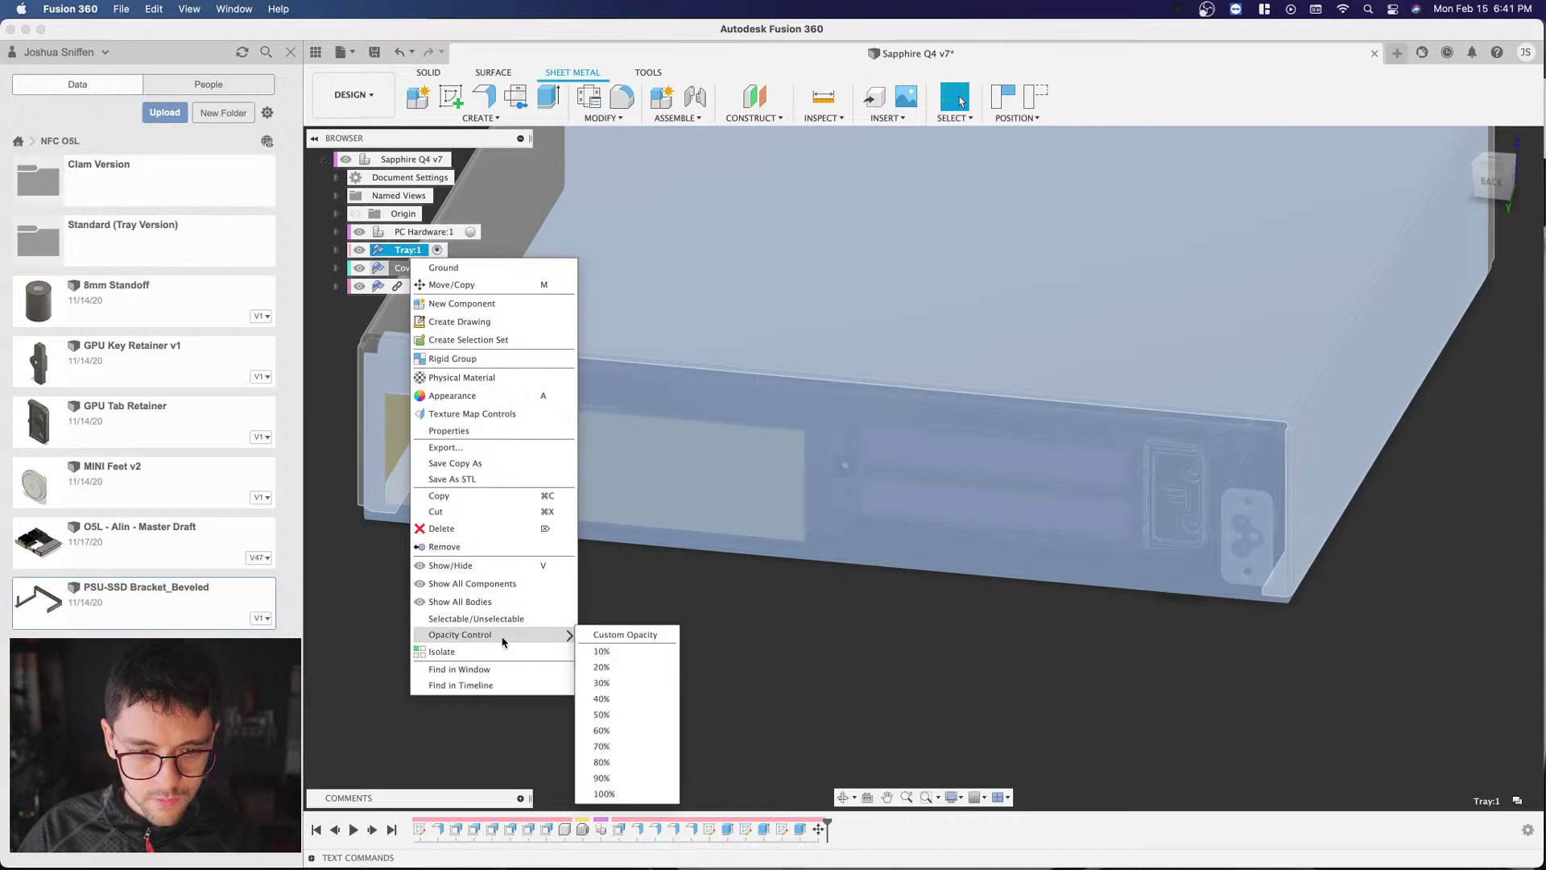
{"action": "left_click", "coordinate": [624, 793]}
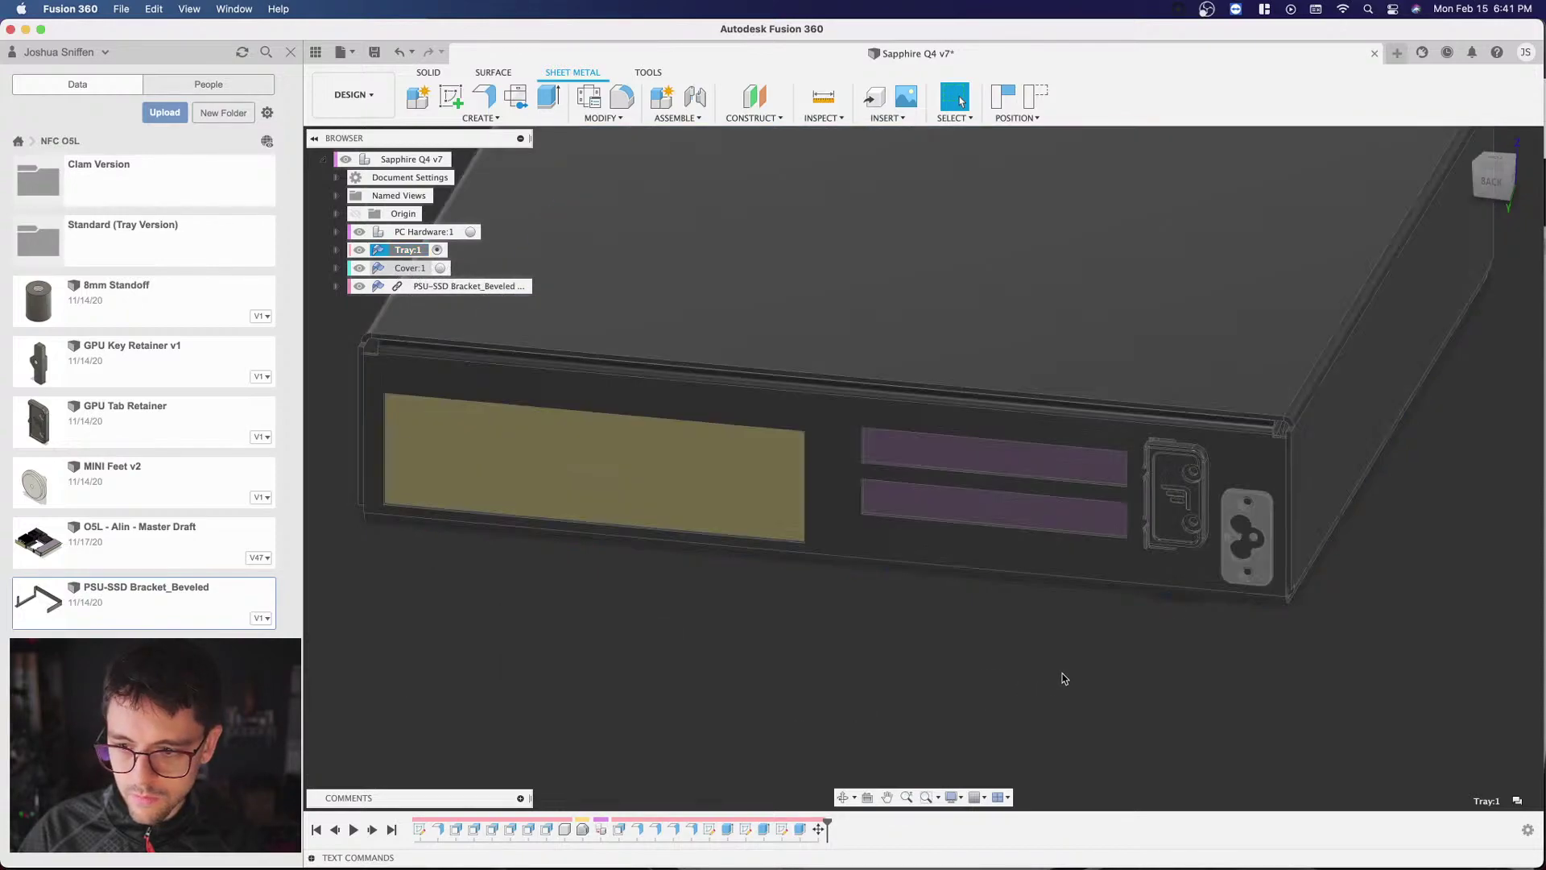
Step: Check the rear cutouts against the hardware straight from the back, and hide the Cover to expose the interior
{"action": "left_click_drag", "start_coordinate": [1508, 173], "coordinate": [1485, 188]}
{"action": "left_click", "coordinate": [1485, 187]}
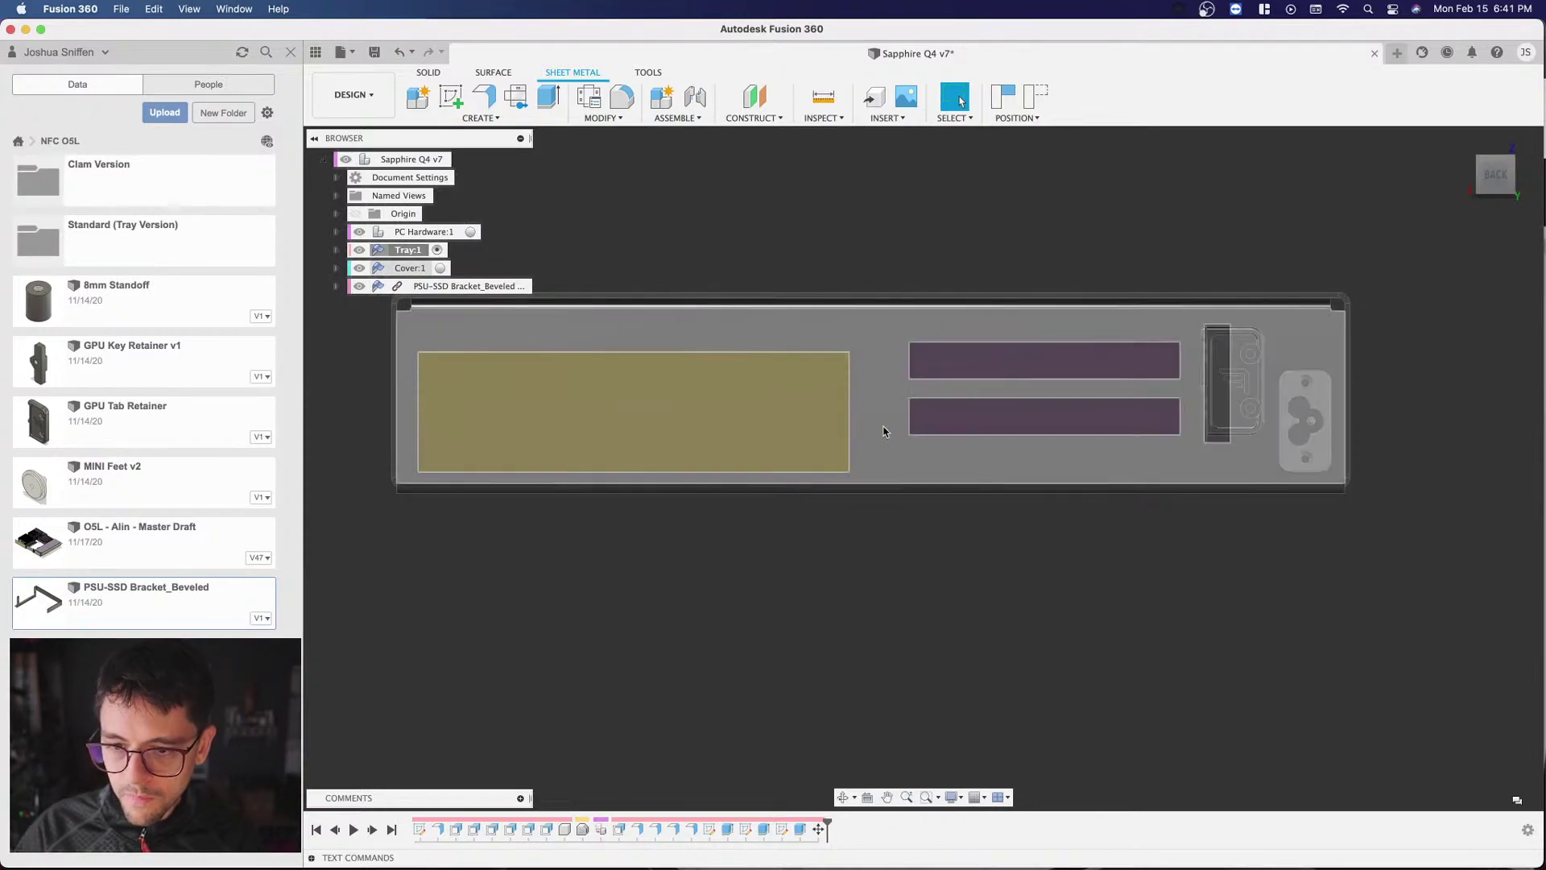
{"action": "scroll", "coordinate": [1180, 586], "scroll_direction": "down", "scroll_amount": 2}
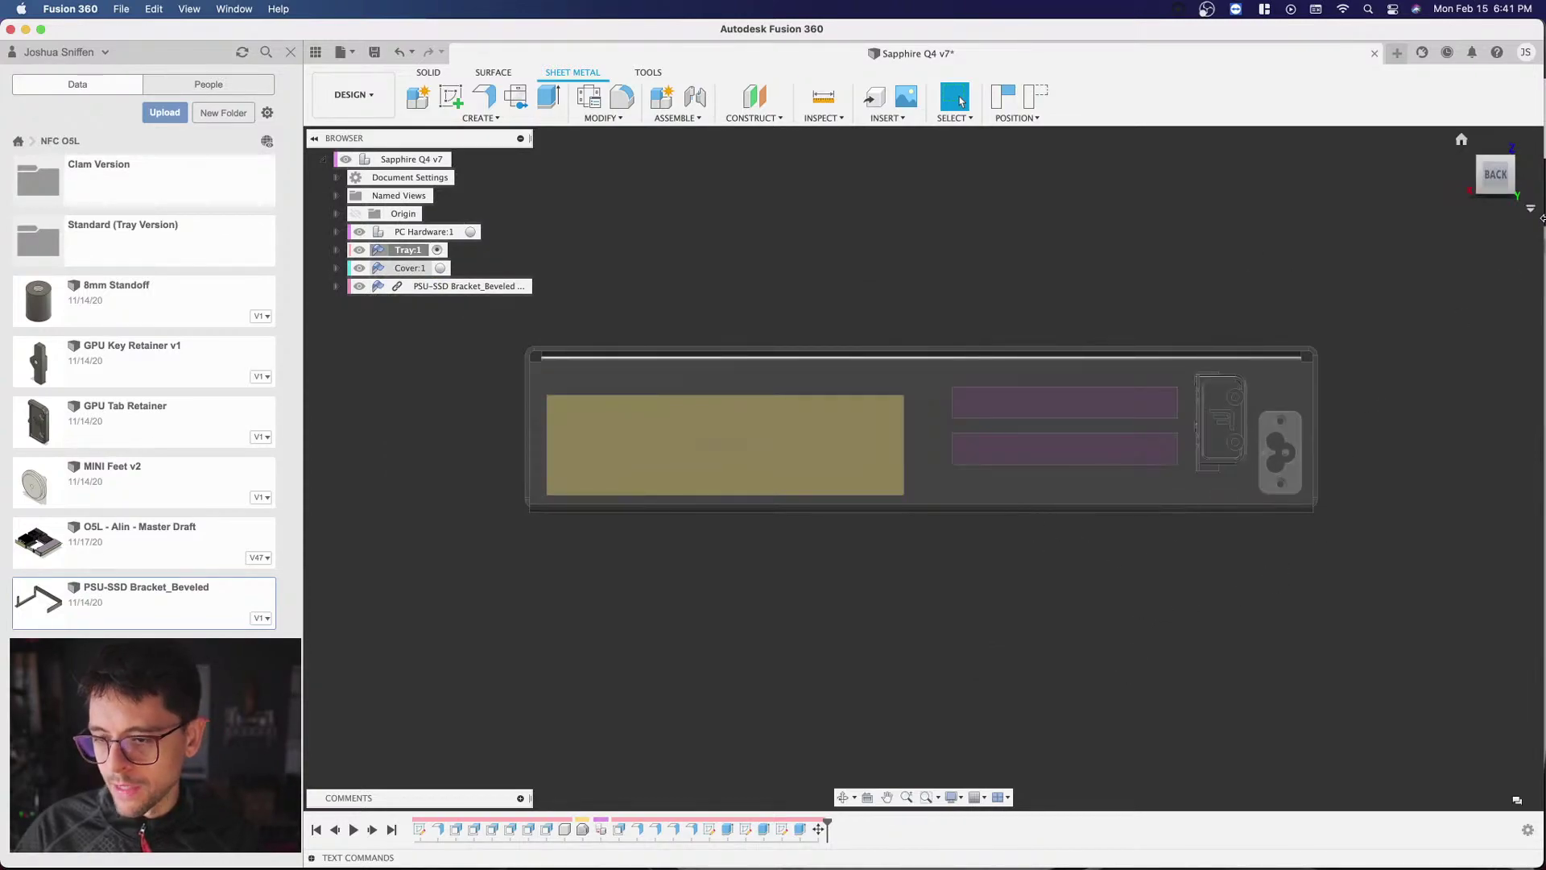
{"action": "mouse_move", "coordinate": [923, 451]}
{"action": "middle_mouse_down", "text": "shift"}
{"action": "mouse_move", "coordinate": [983, 418]}
{"action": "mouse_move", "coordinate": [990, 359]}
{"action": "mouse_move", "coordinate": [746, 446]}
{"action": "middle_mouse_up", "text": "shift"}
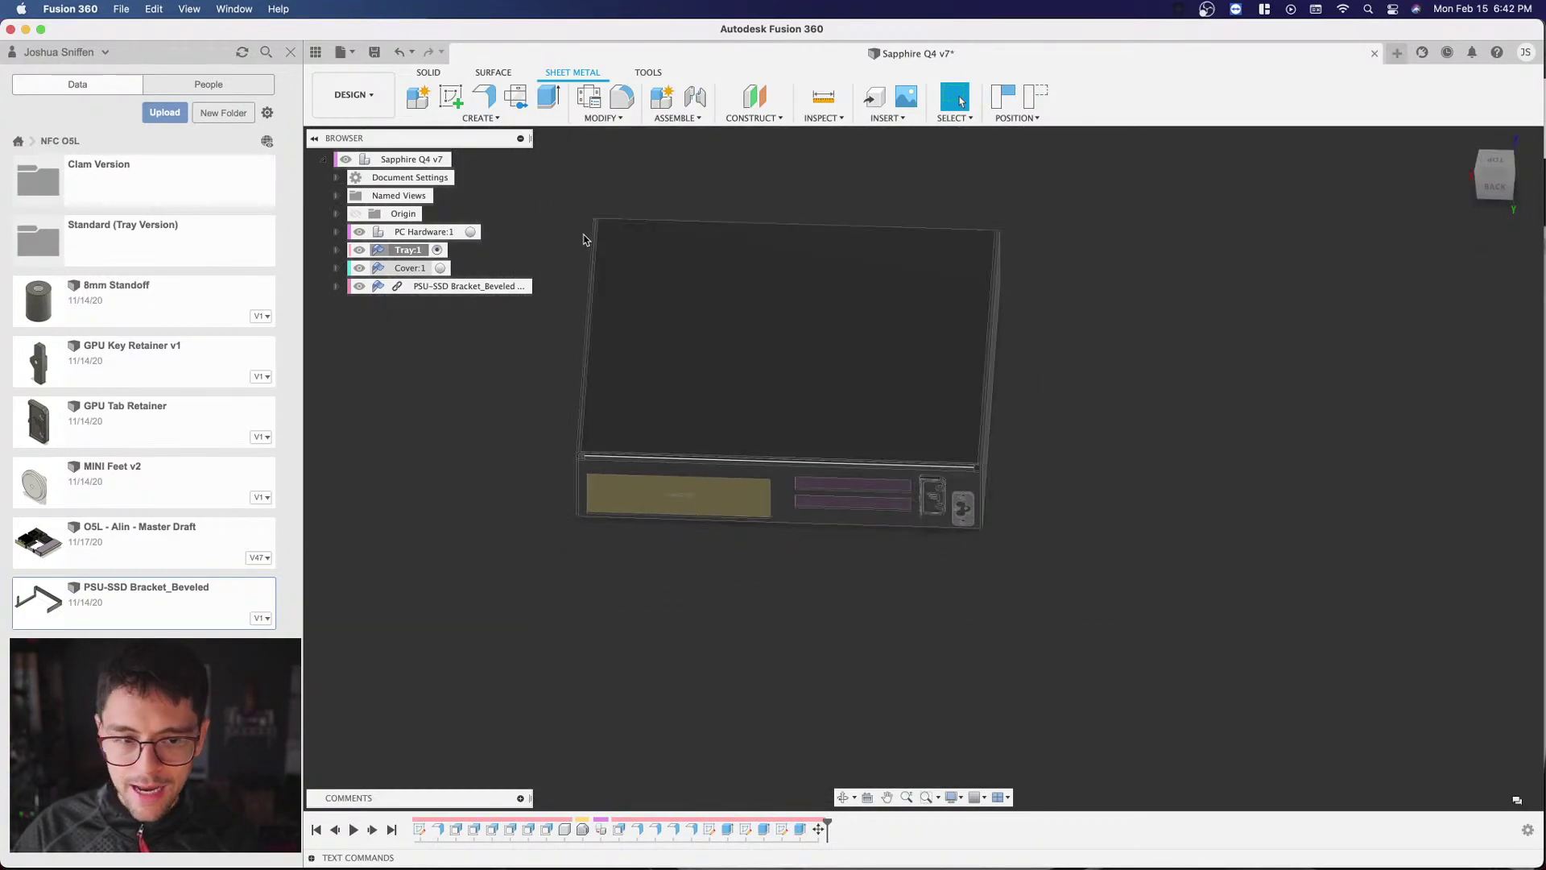
{"action": "scroll", "coordinate": [592, 238], "scroll_direction": "up", "scroll_amount": 3}
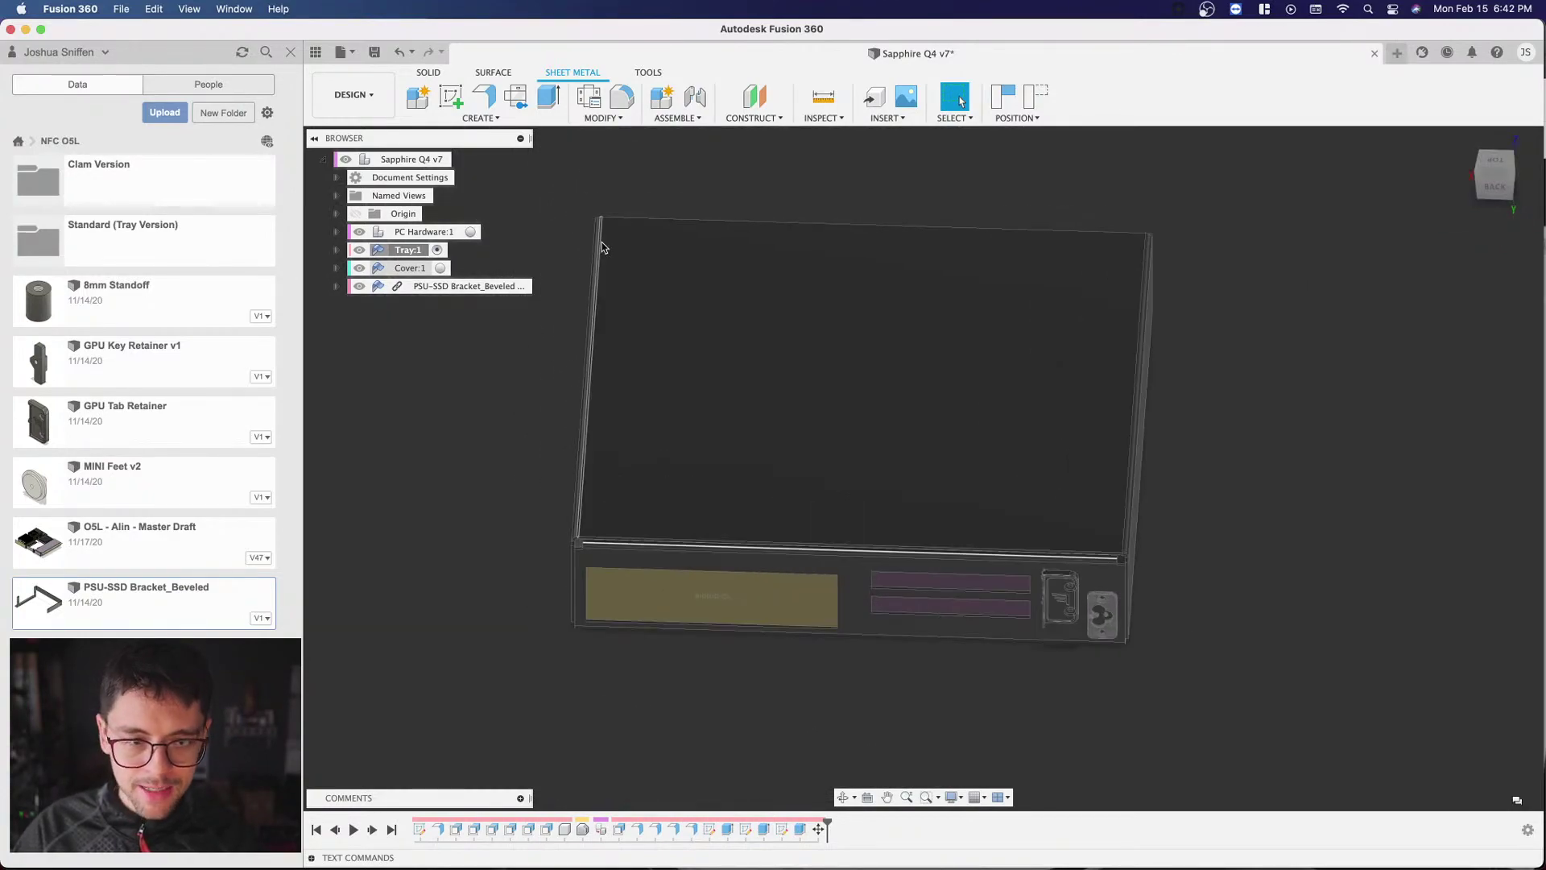
{"action": "left_click", "coordinate": [359, 267]}
{"action": "left_click", "coordinate": [359, 266]}
{"action": "left_click", "coordinate": [359, 268]}
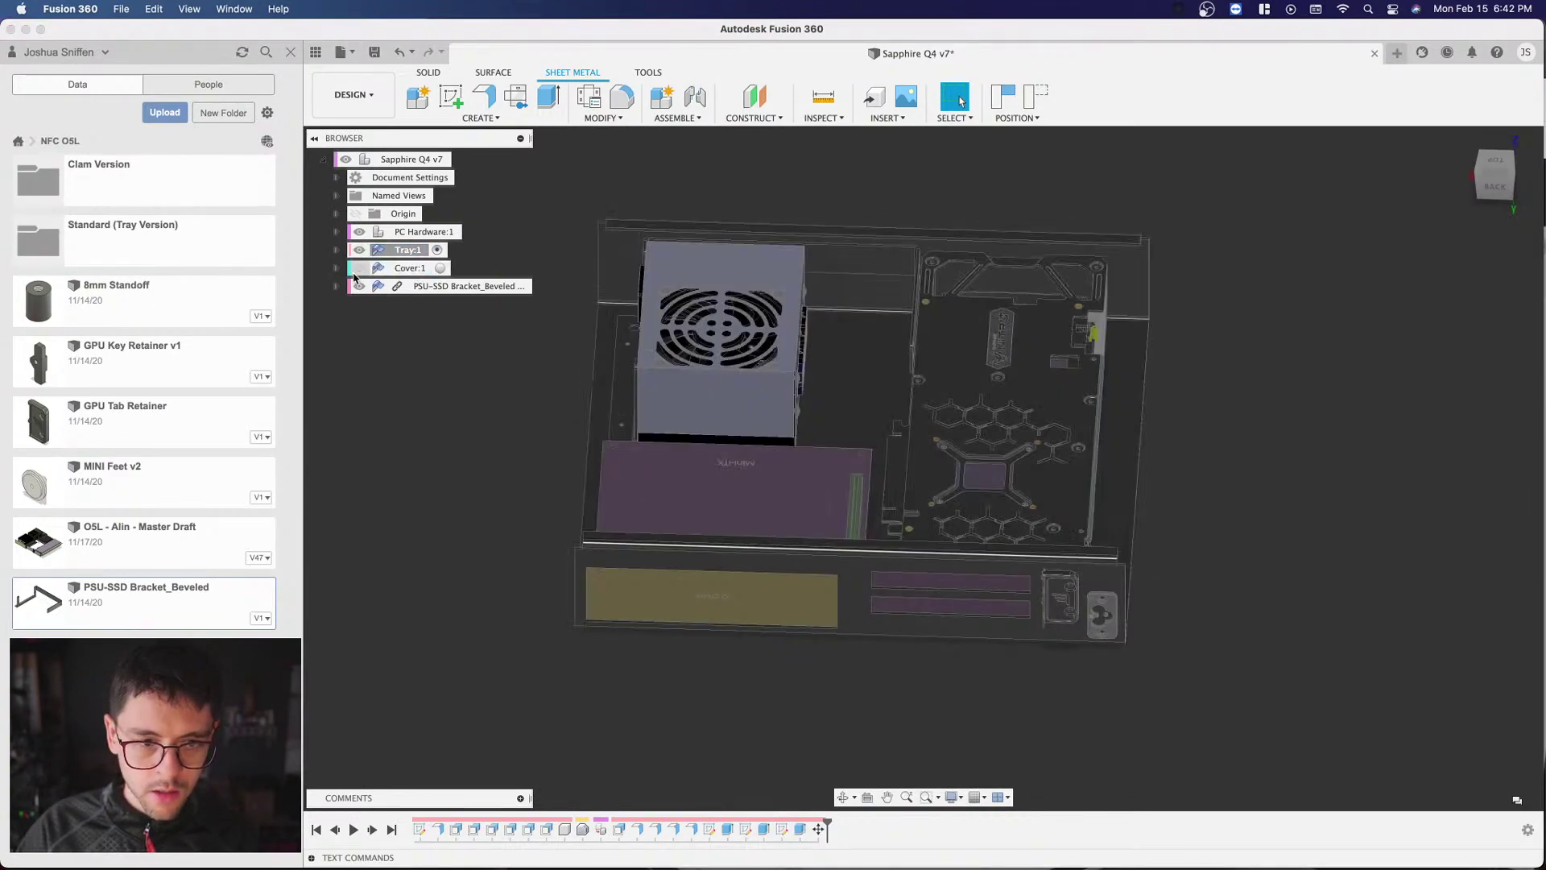
Step: Examine the power supply, motherboard, graphics card and rear panel layout inside the tray from above, the front and the back
{"action": "scroll", "coordinate": [763, 219], "scroll_direction": "up", "scroll_amount": 3}
{"action": "left_click", "coordinate": [1499, 171]}
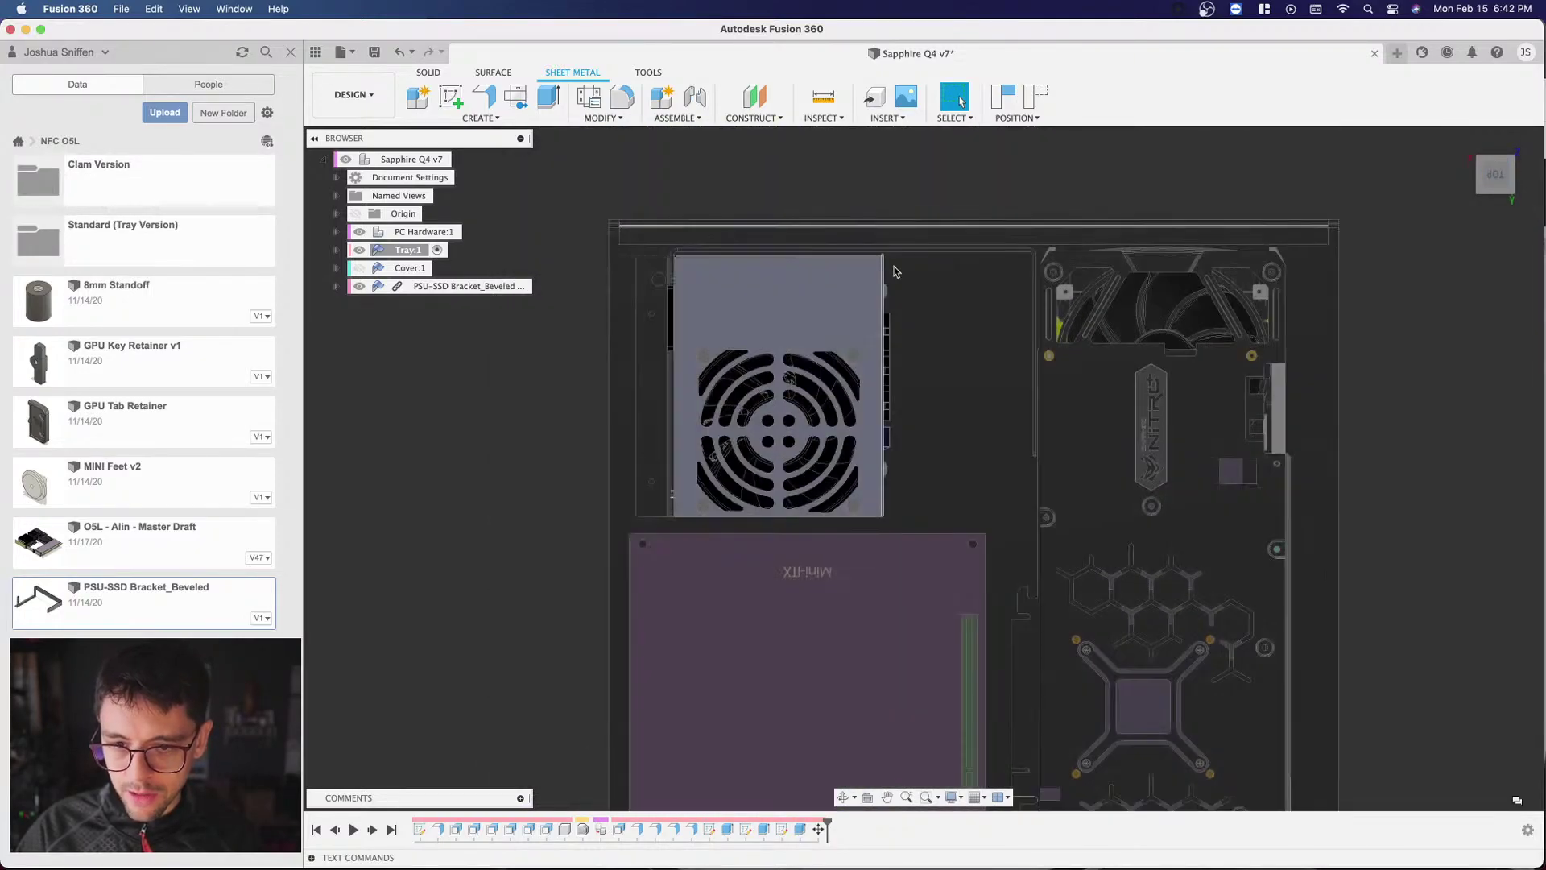
{"action": "middle_click_drag", "start_coordinate": [924, 468], "coordinate": [1079, 285], "text": "shift"}
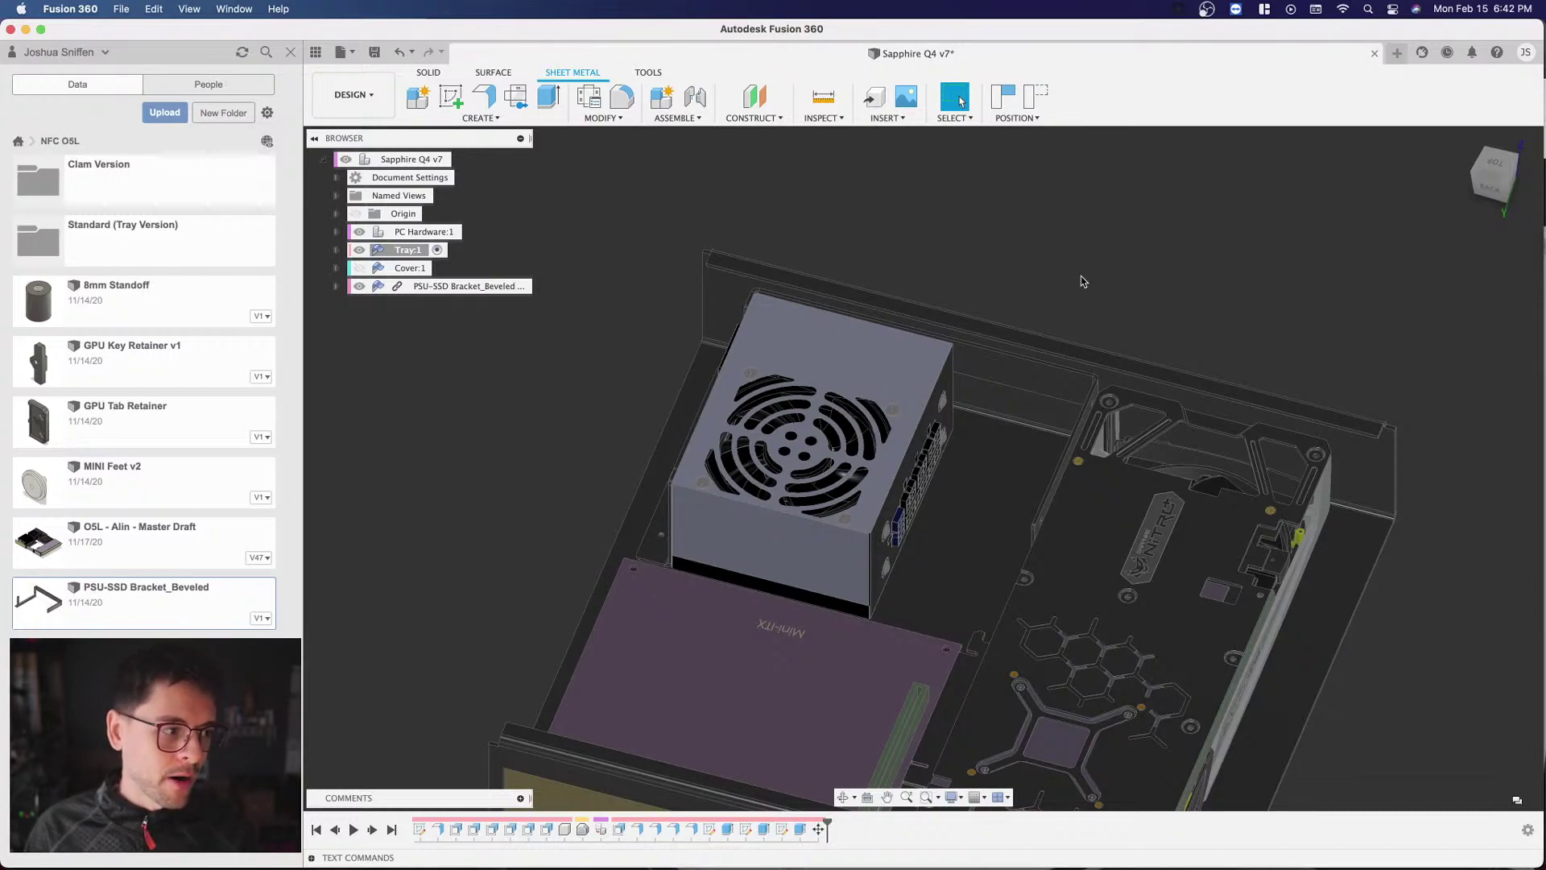
{"action": "scroll", "coordinate": [894, 193], "scroll_direction": "down", "scroll_amount": 3}
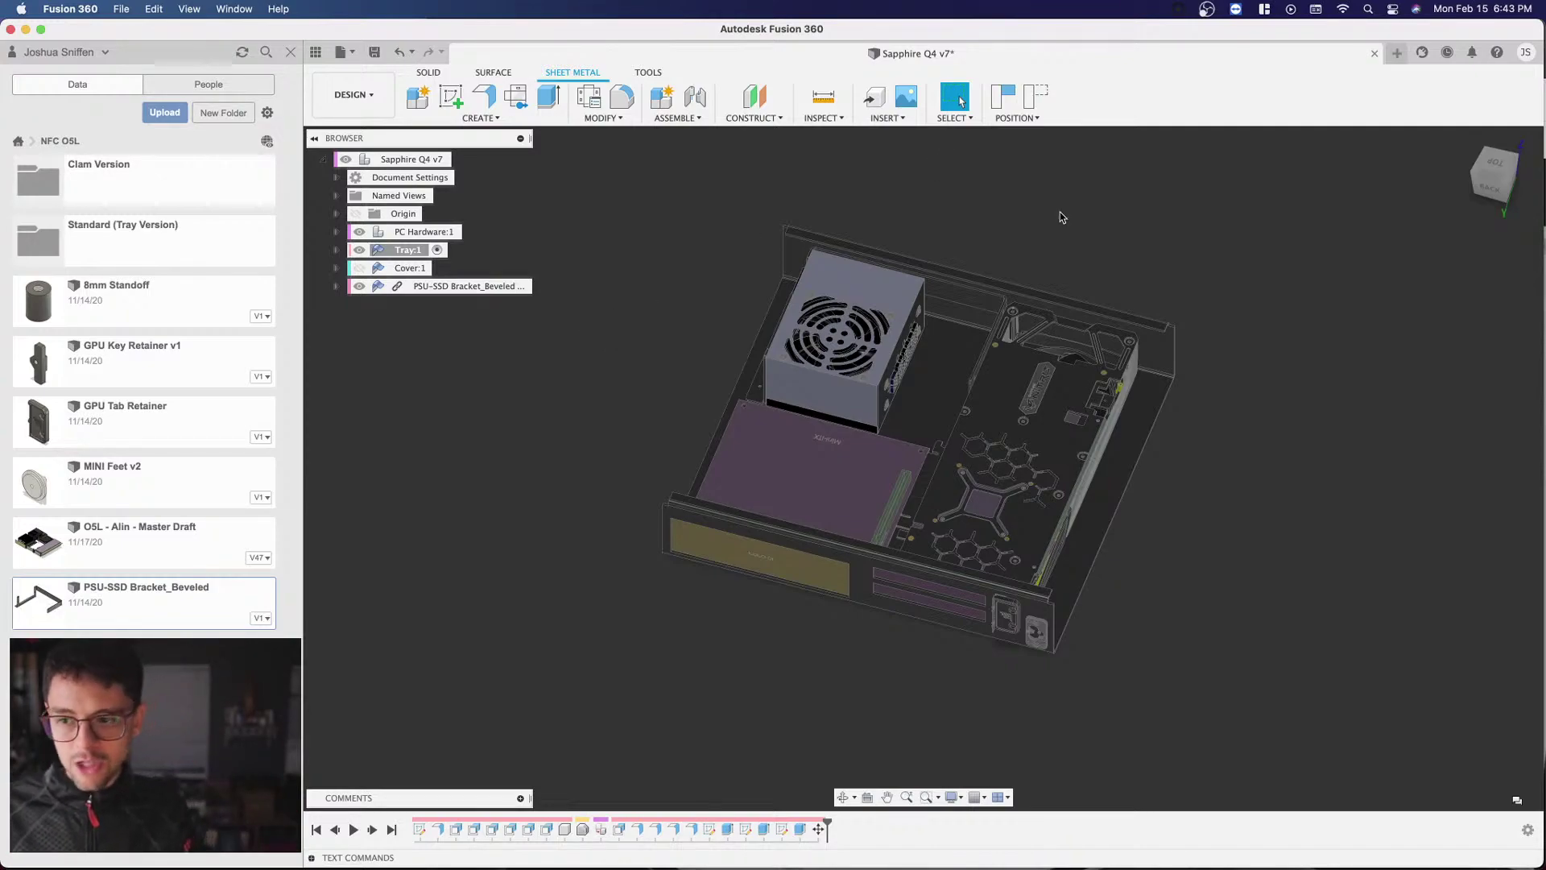
{"action": "mouse_move", "coordinate": [1488, 191]}
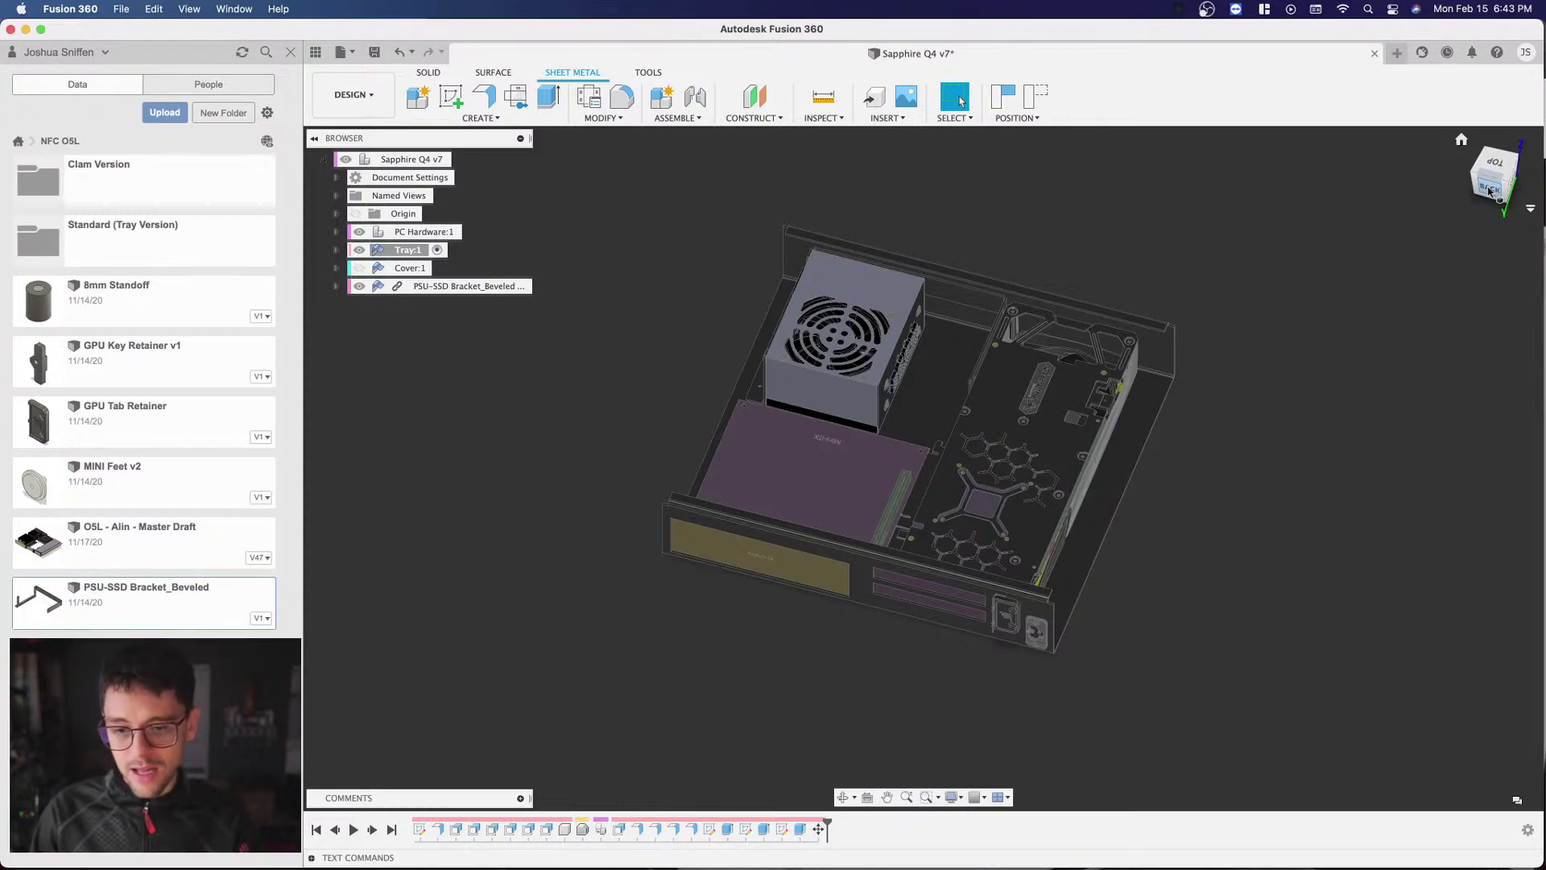
{"action": "mouse_move", "coordinate": [1488, 191]}
{"action": "left_mouse_down"}
{"action": "mouse_move", "coordinate": [1464, 144]}
{"action": "mouse_move", "coordinate": [1491, 206]}
{"action": "left_mouse_up"}
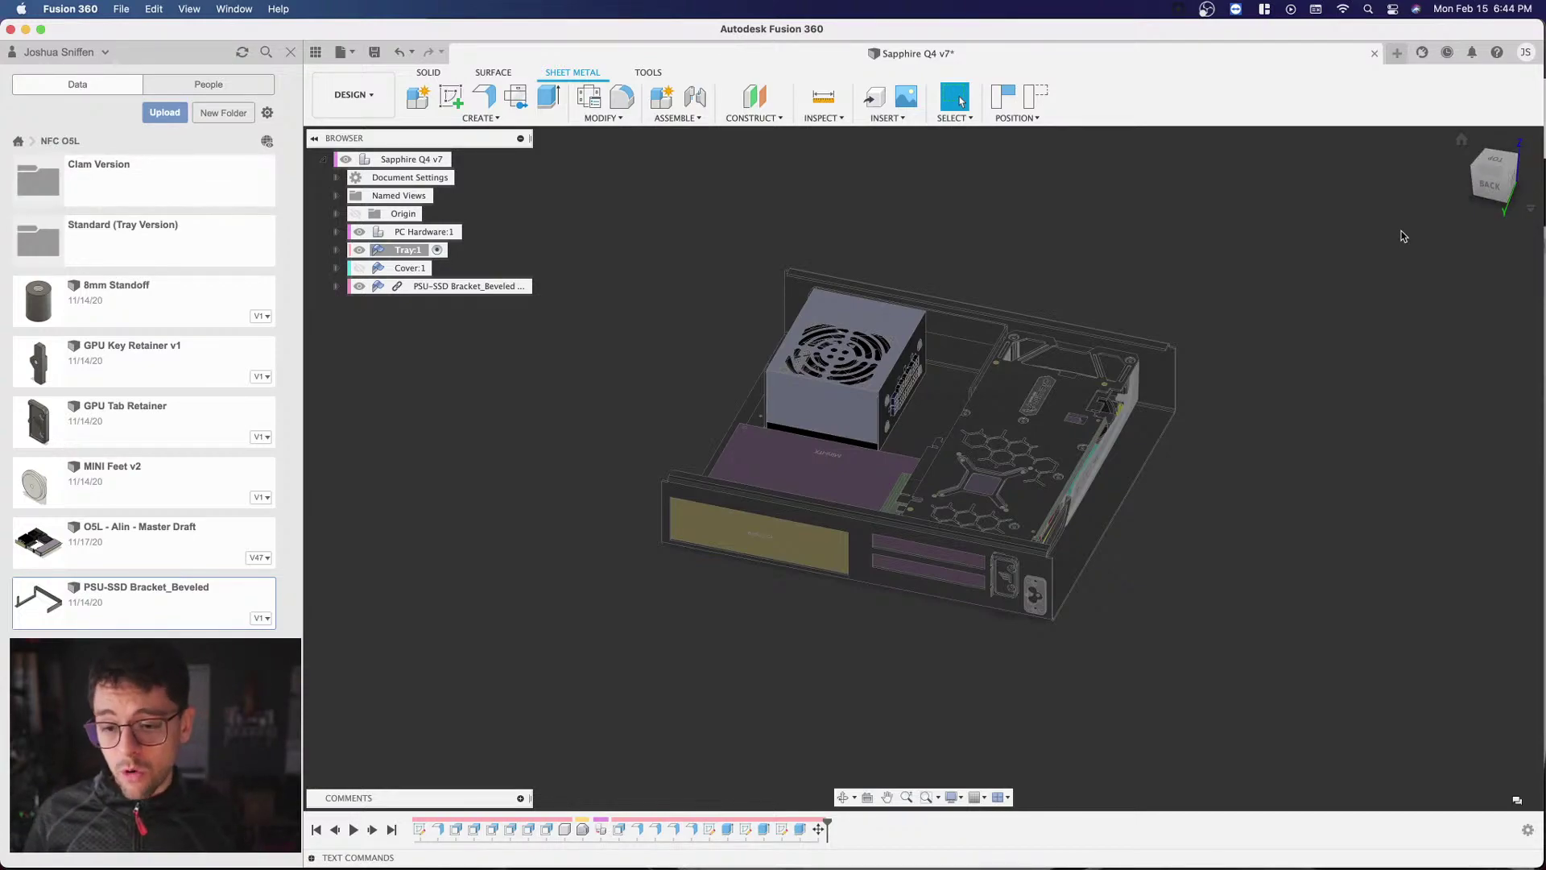
{"action": "key", "text": "F6"}
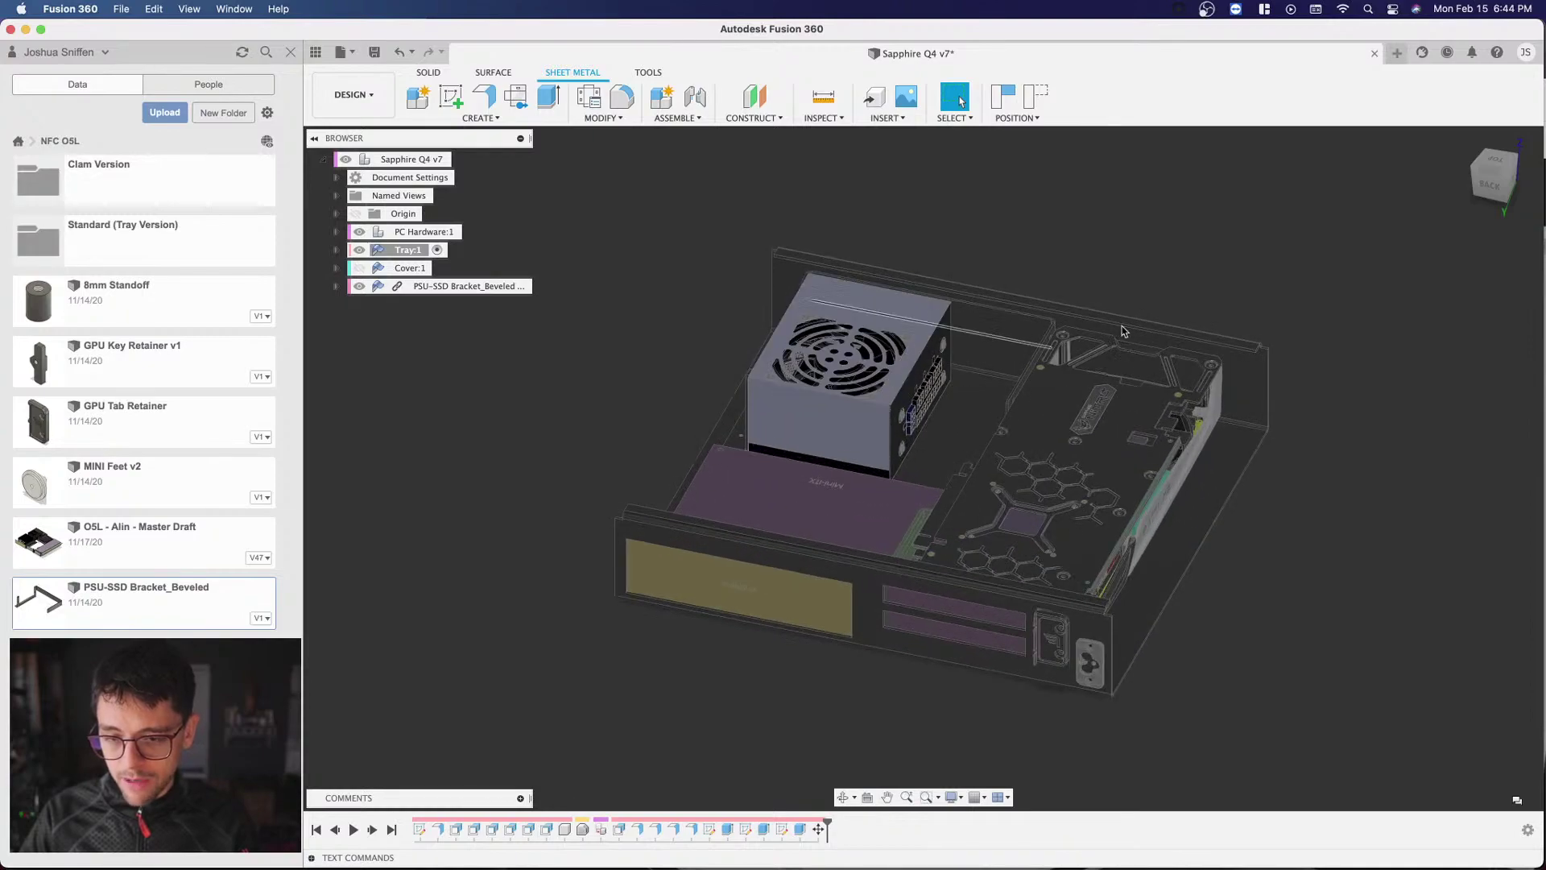
{"action": "left_click_drag", "start_coordinate": [1492, 179], "coordinate": [1509, 184]}
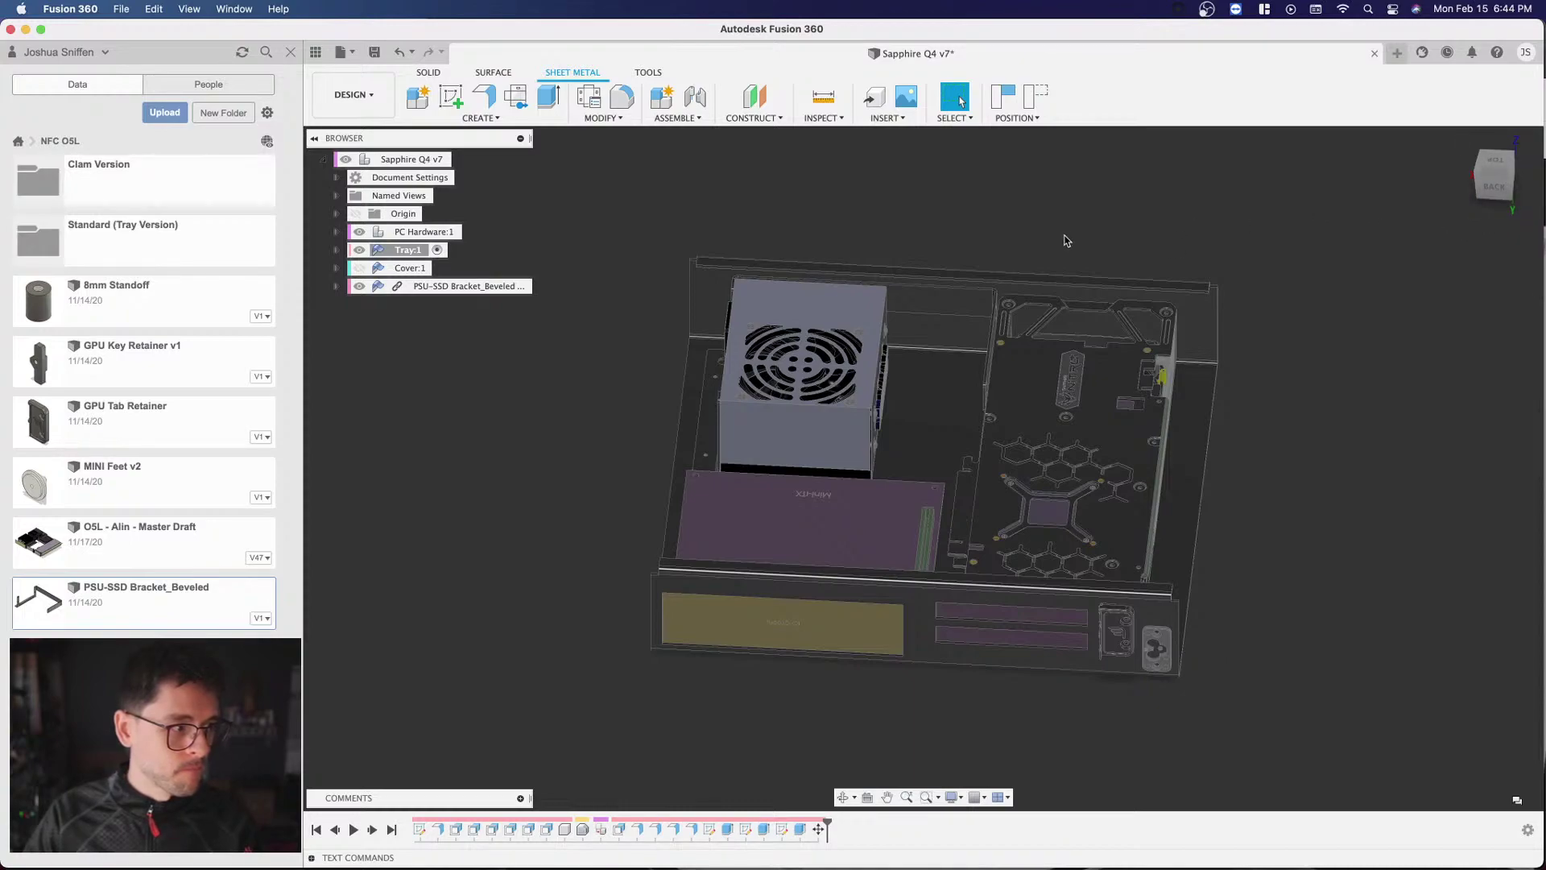
{"action": "left_click_drag", "start_coordinate": [1493, 181], "coordinate": [1494, 174]}
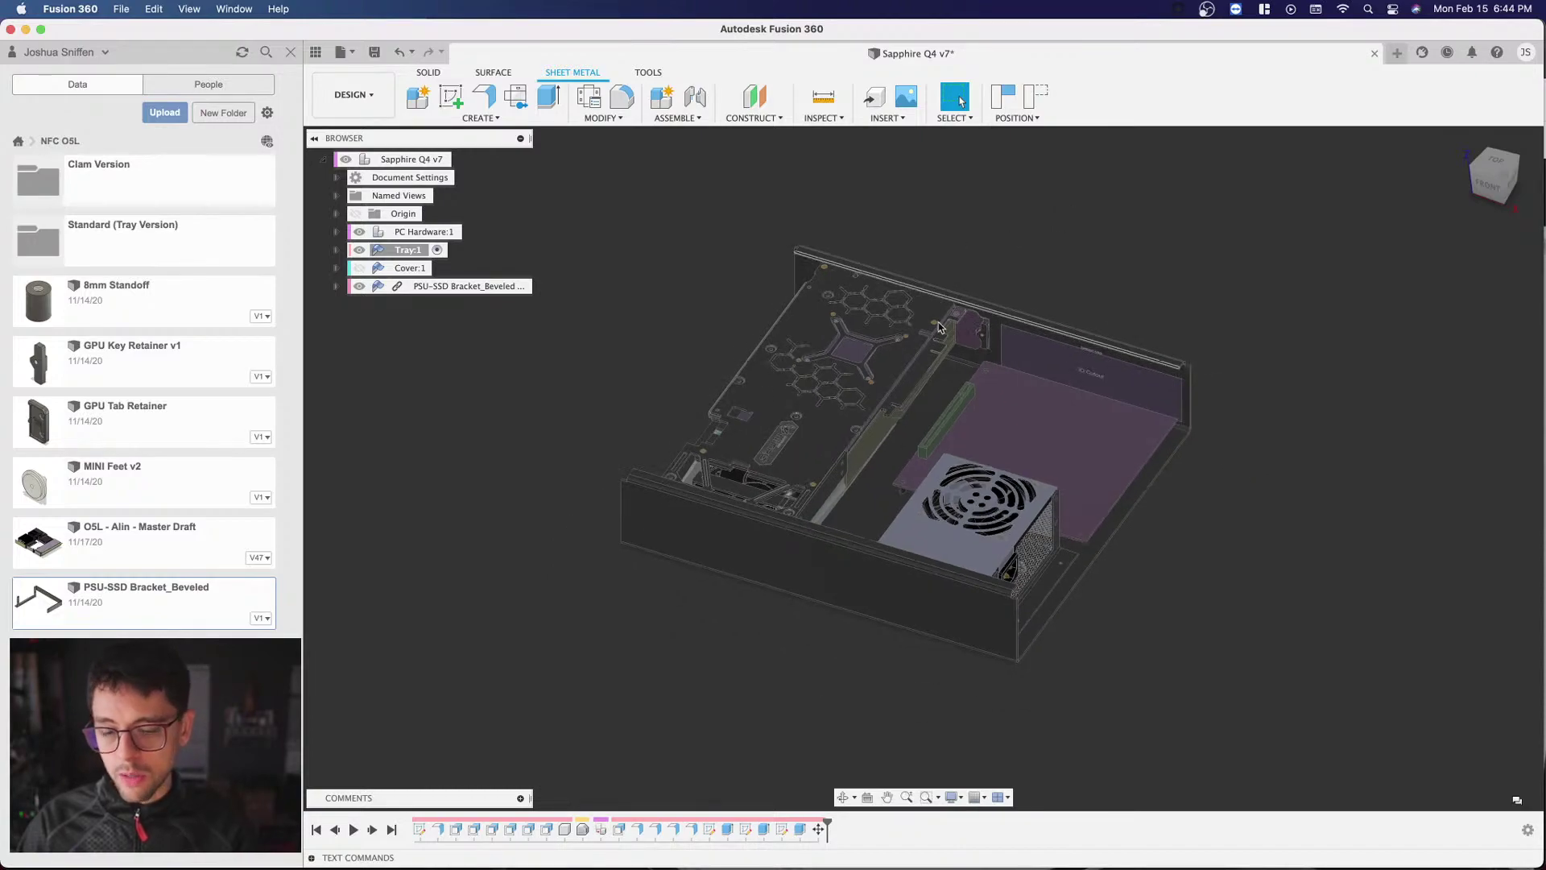
{"action": "scroll", "coordinate": [1127, 241], "scroll_direction": "up", "scroll_amount": 2}
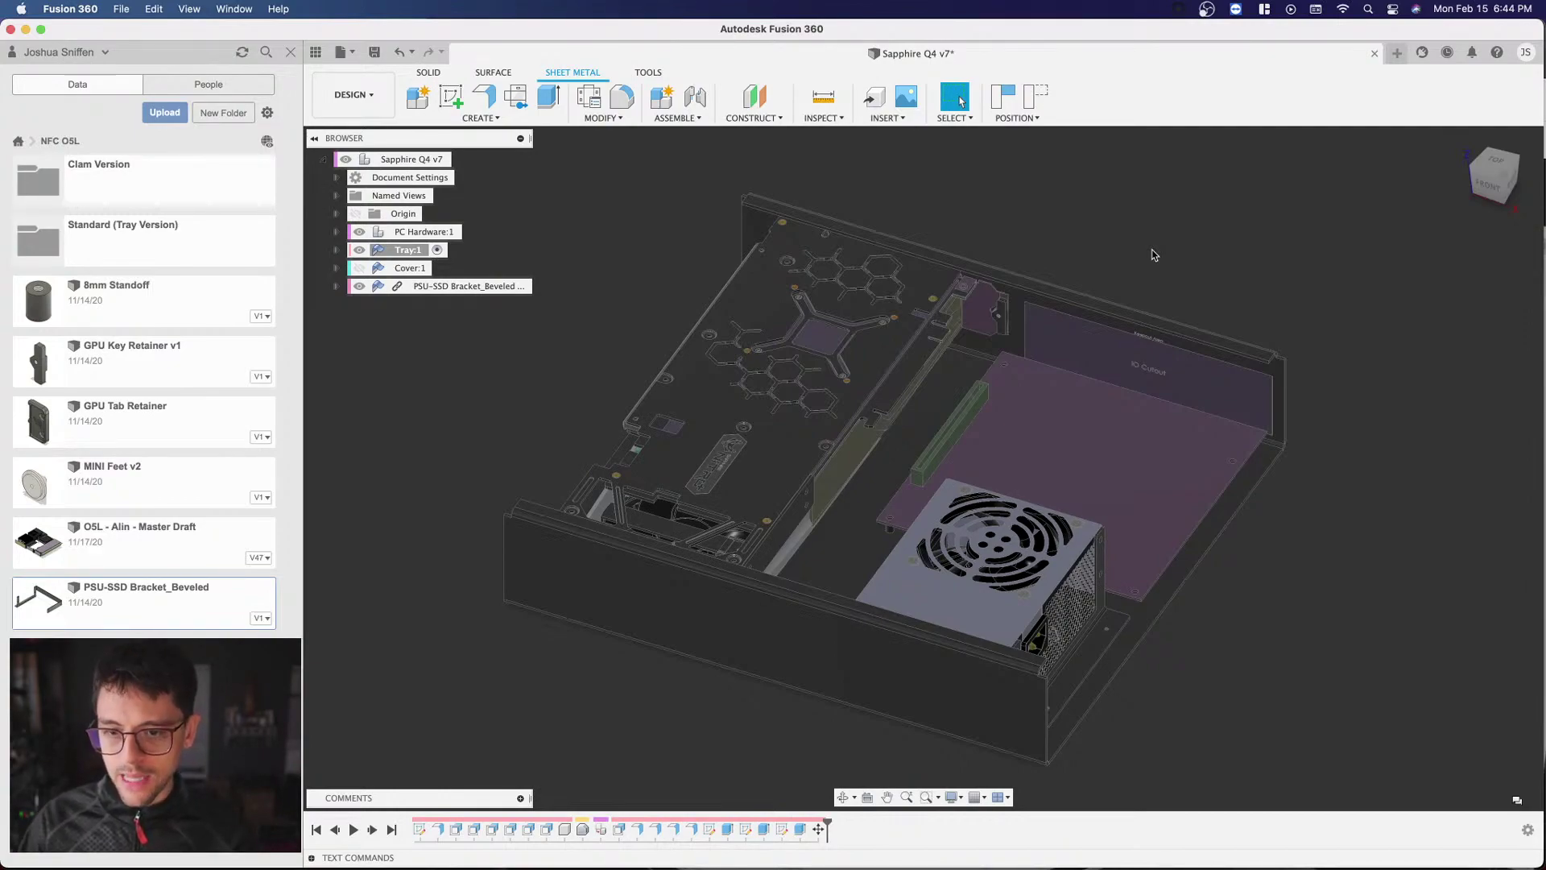
{"action": "middle_click_drag", "start_coordinate": [923, 468], "coordinate": [515, 480], "text": "shift"}
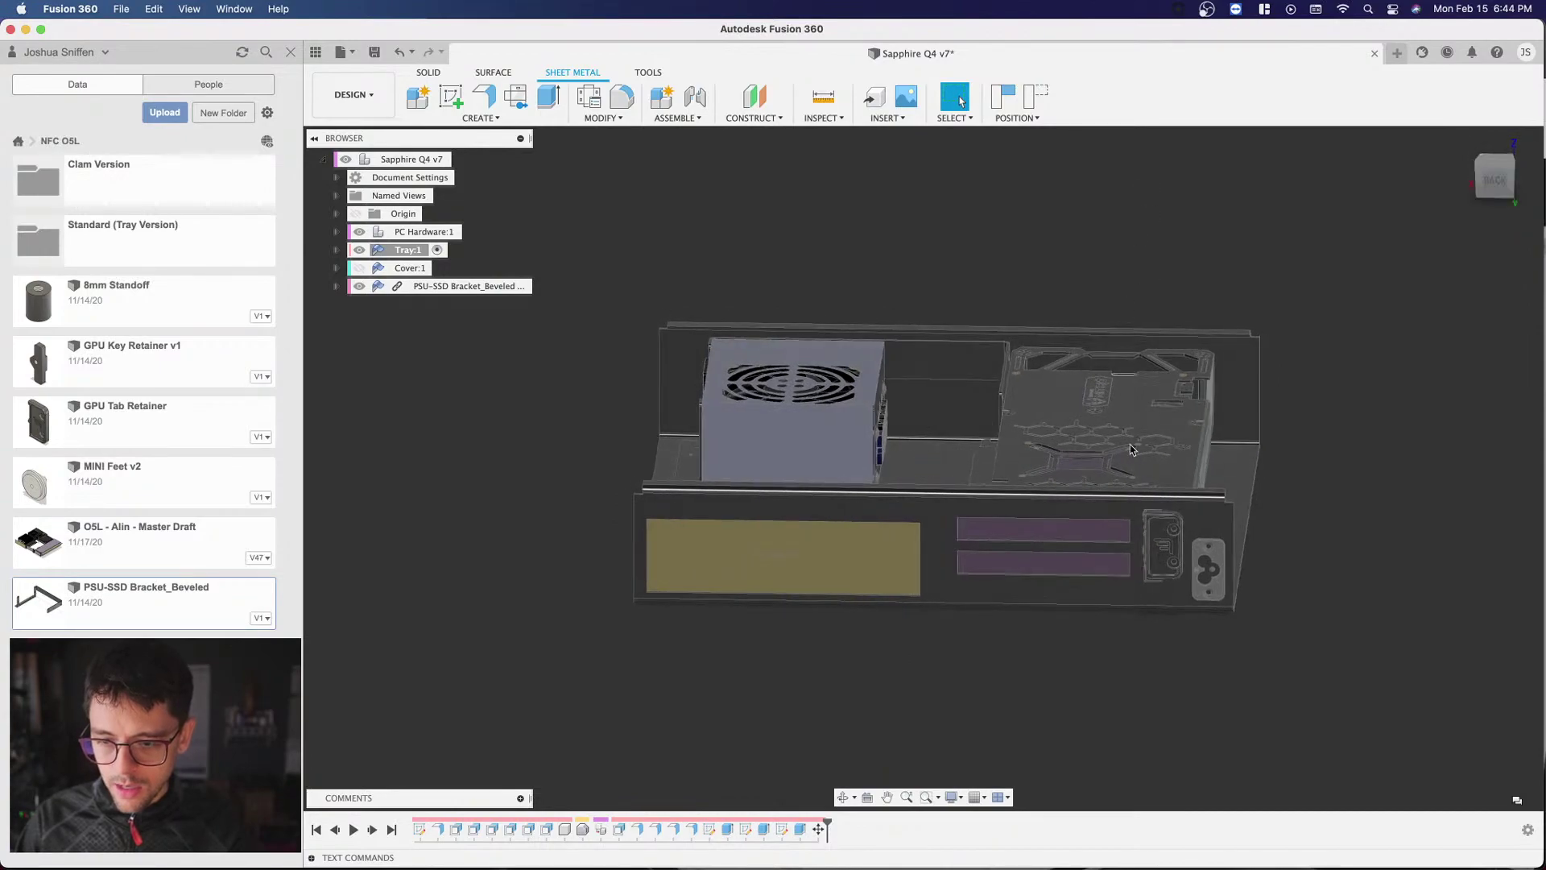
{"action": "scroll", "coordinate": [1127, 481], "scroll_direction": "up", "scroll_amount": 3}
{"action": "scroll", "coordinate": [1127, 481], "scroll_direction": "down", "scroll_amount": 1}
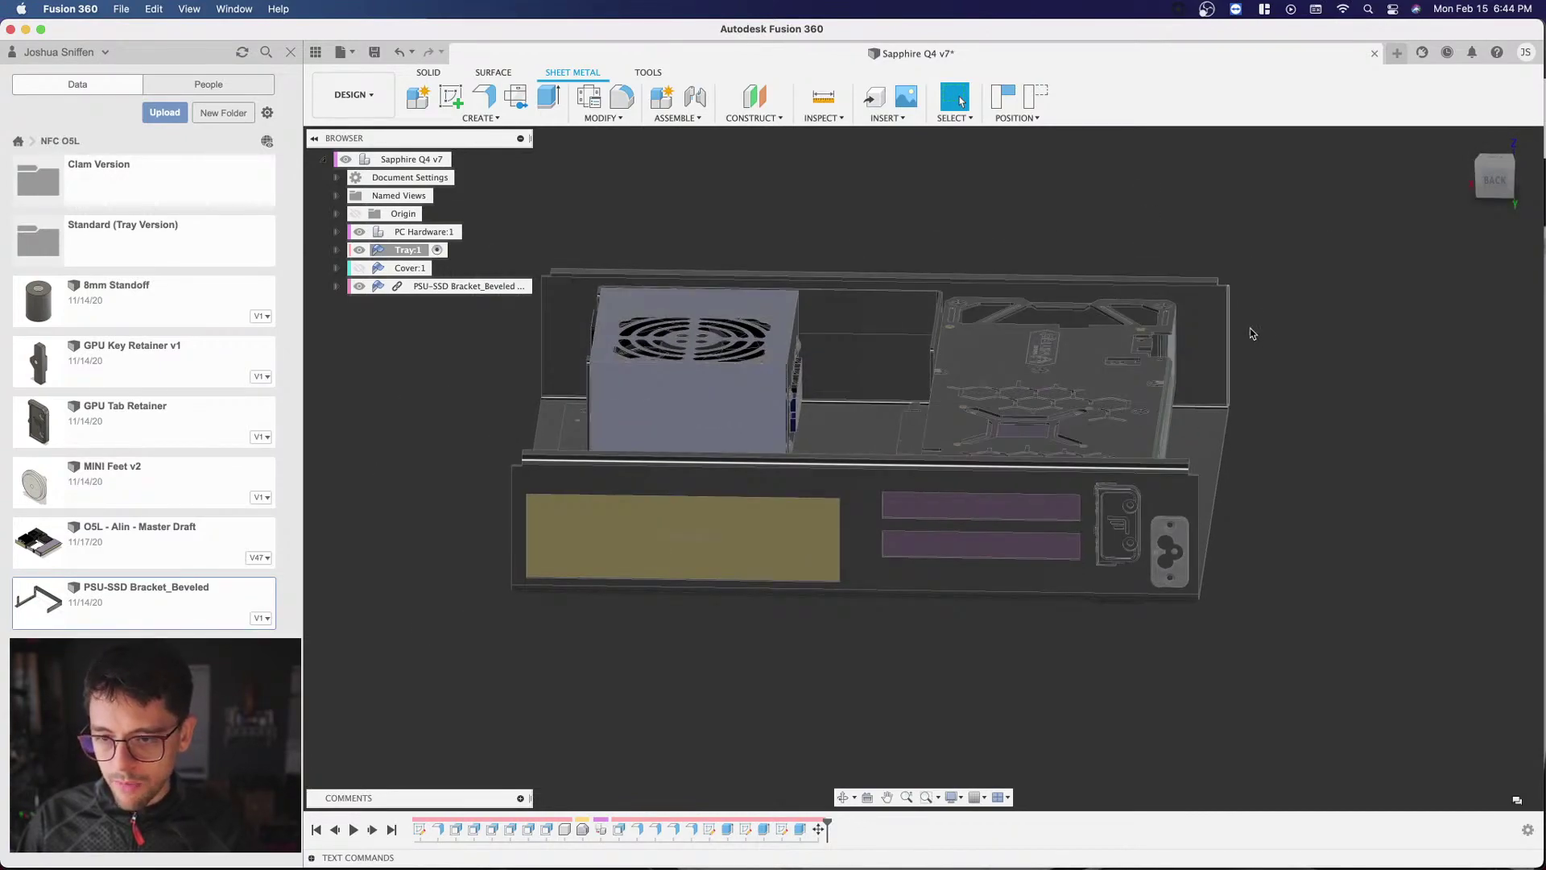
{"action": "scroll", "coordinate": [1220, 345], "scroll_direction": "up", "scroll_amount": 3}
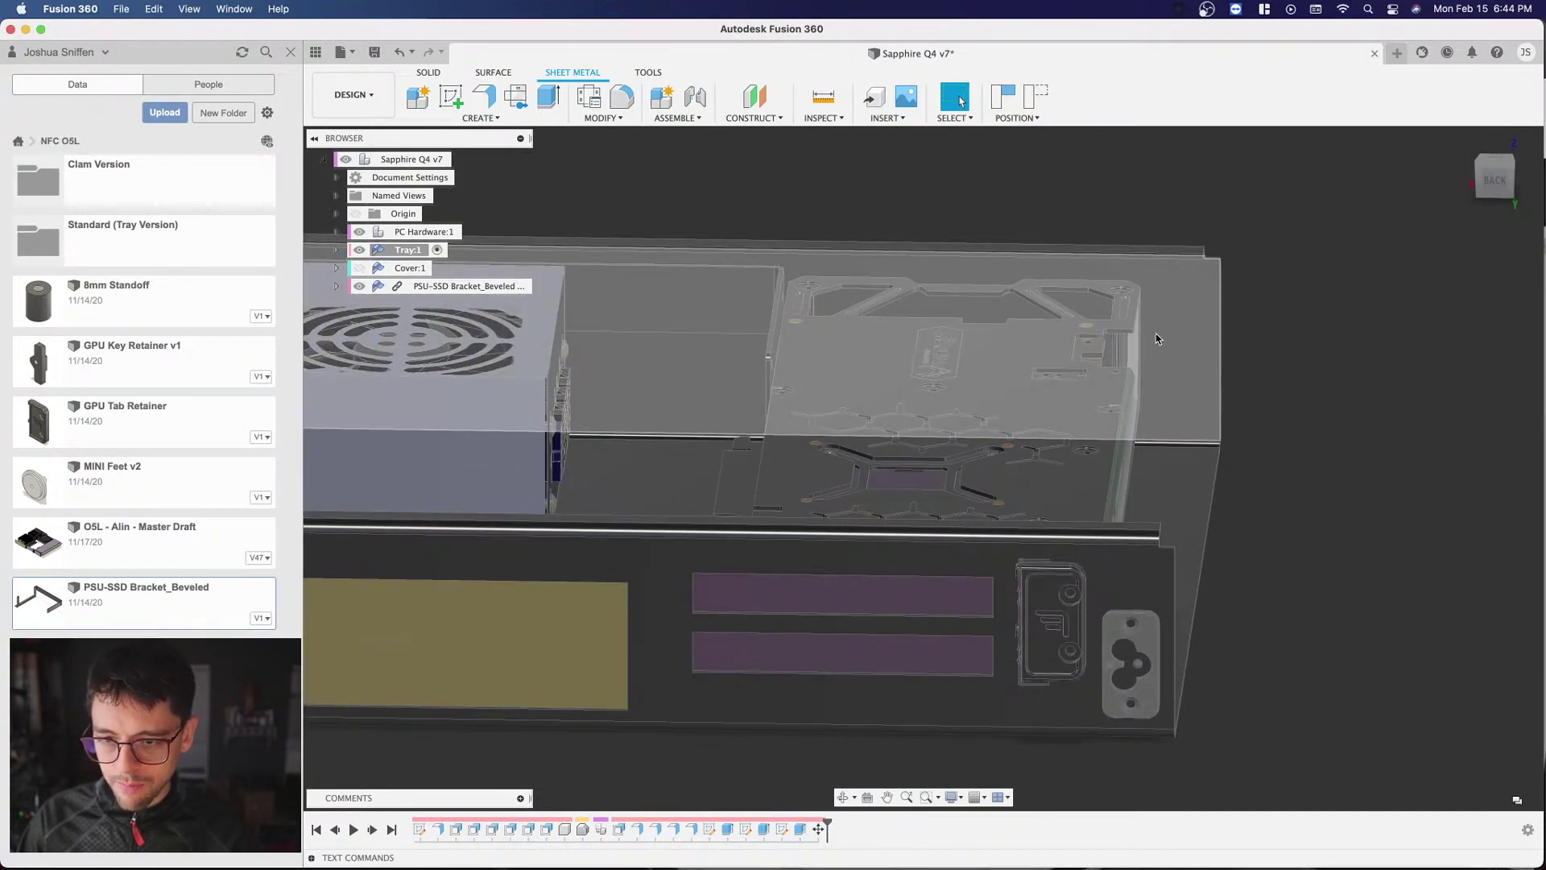
{"action": "scroll", "coordinate": [1178, 354], "scroll_direction": "down", "scroll_amount": 4}
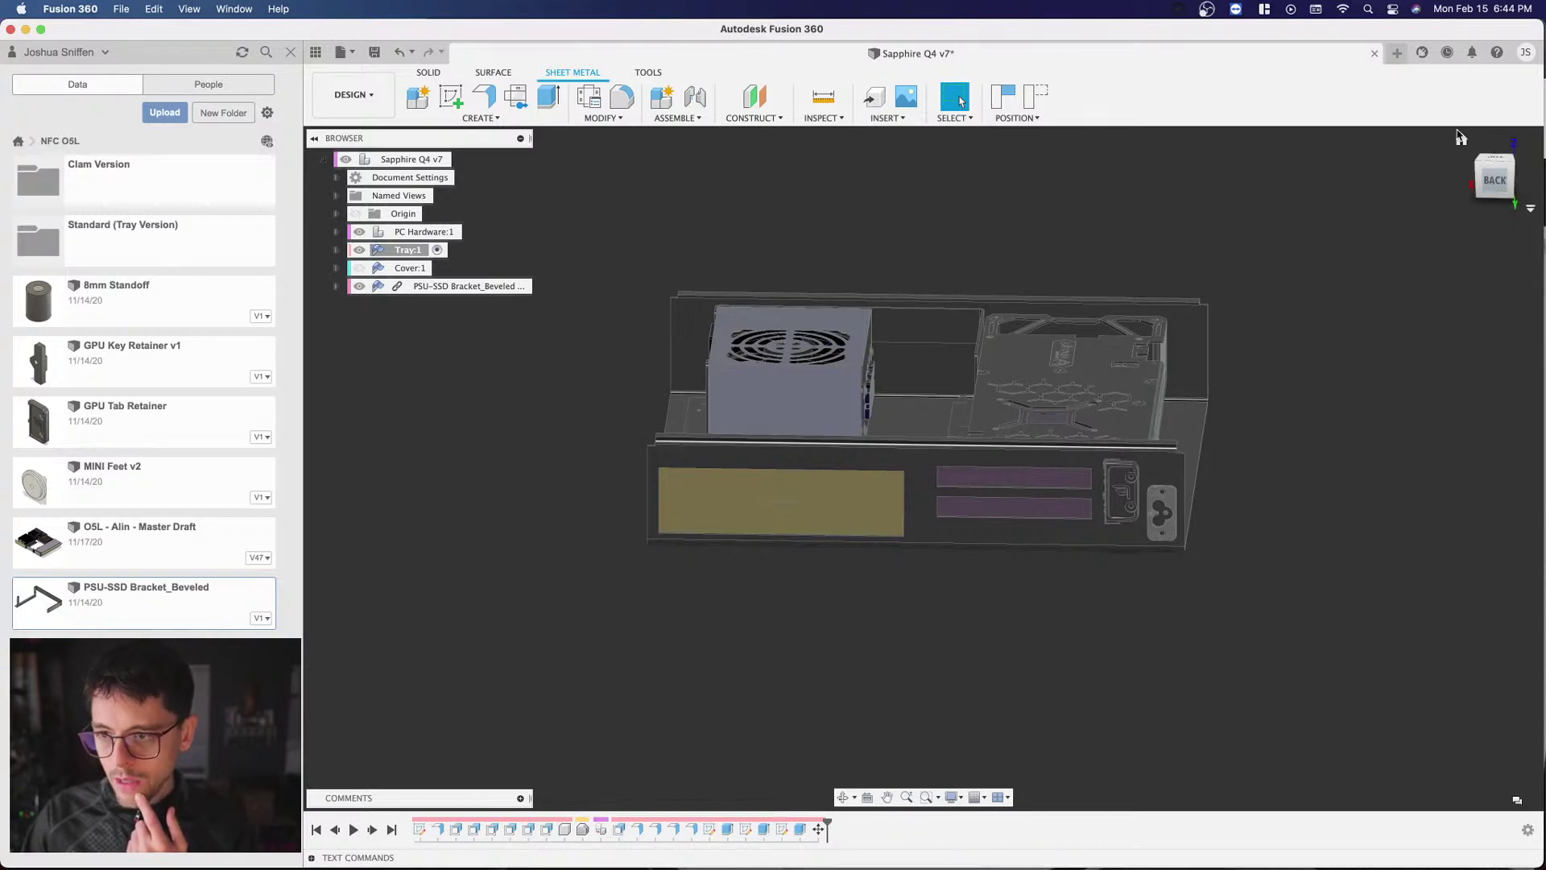
{"action": "left_click", "coordinate": [1511, 175]}
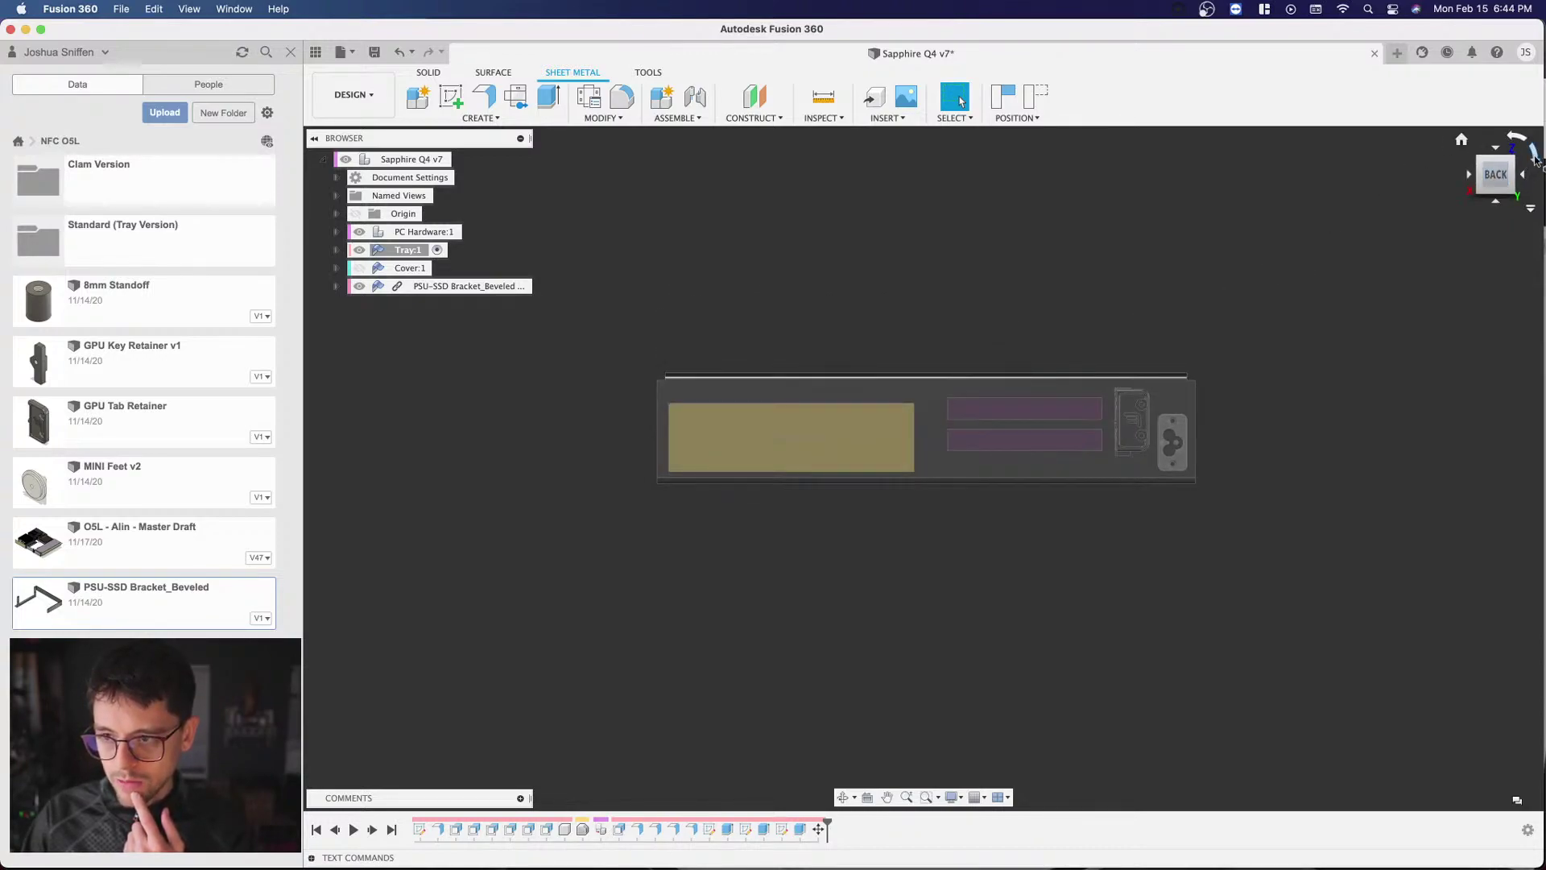
{"action": "left_click", "coordinate": [1533, 155]}
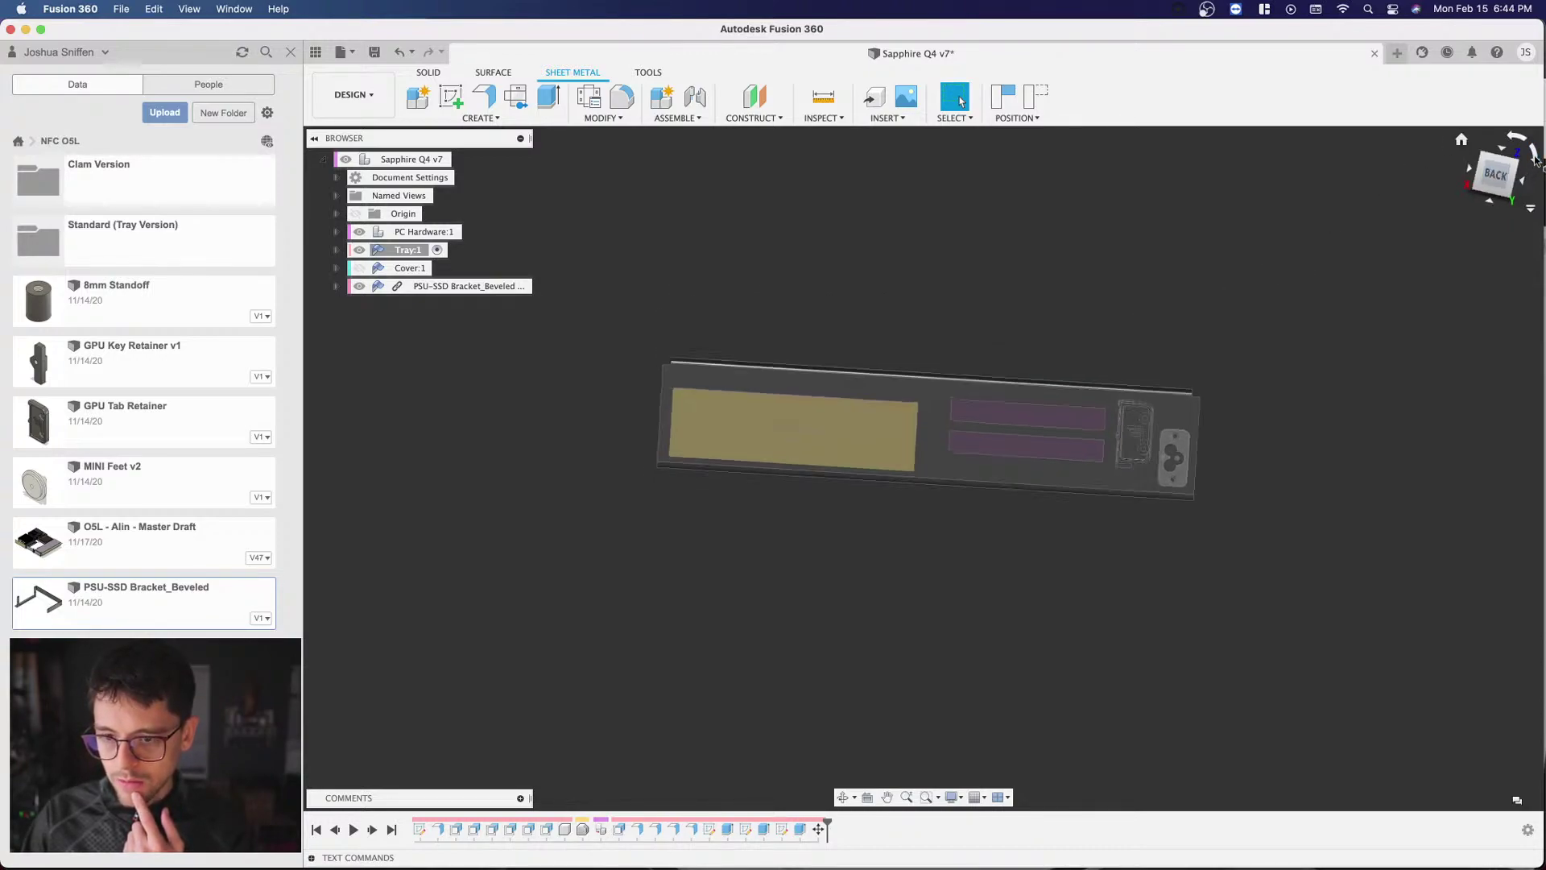
{"action": "right_click", "coordinate": [1486, 176]}
{"action": "mouse_move", "coordinate": [1463, 269]}
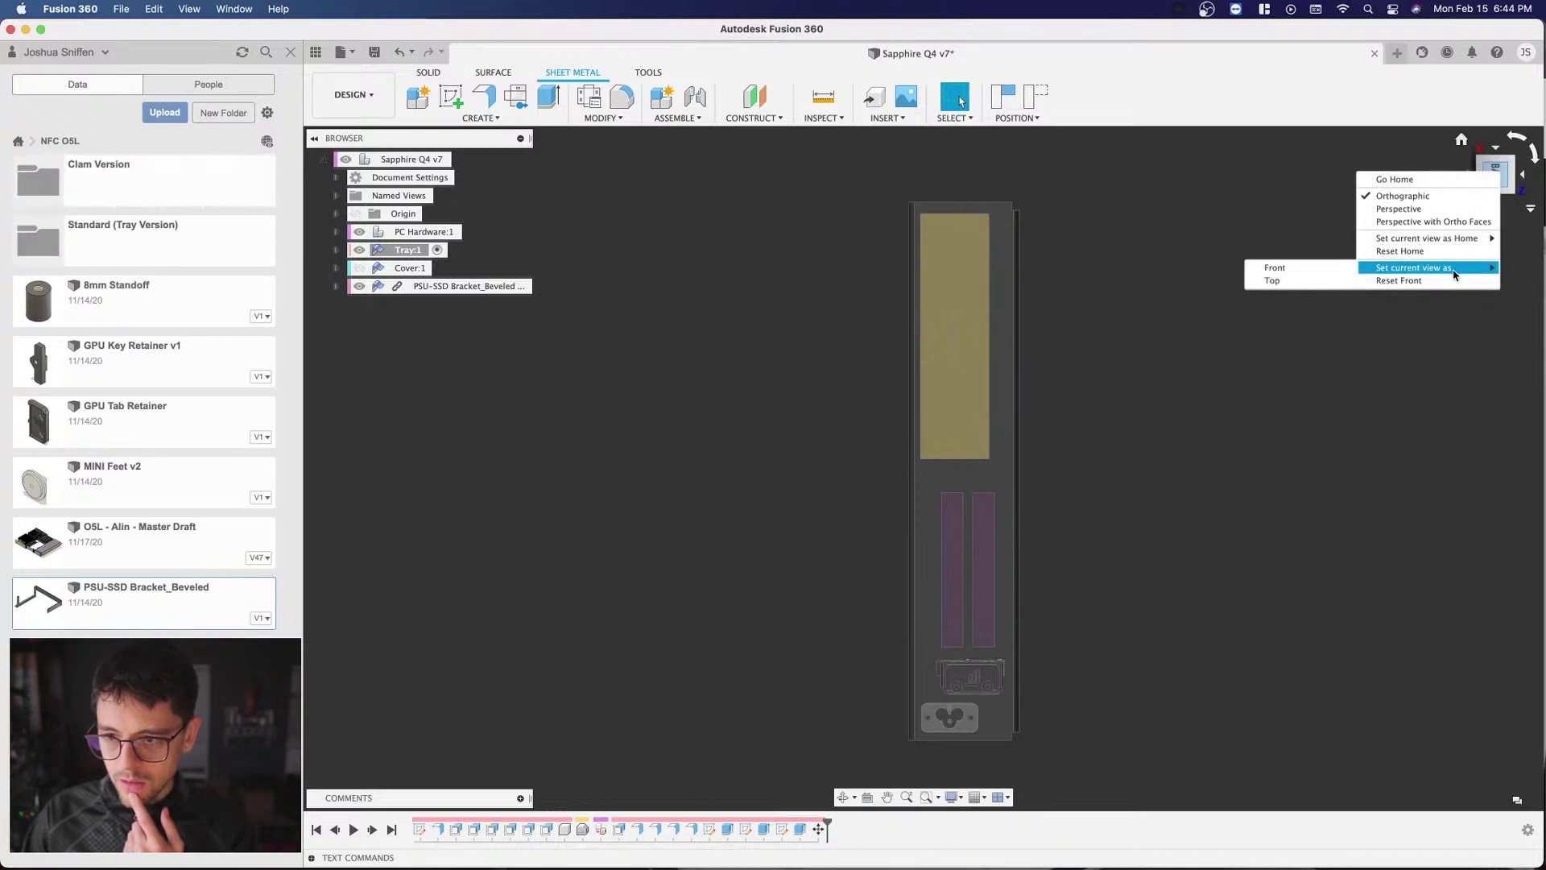
{"action": "middle_click_drag", "start_coordinate": [923, 467], "coordinate": [1336, 76], "text": "shift"}
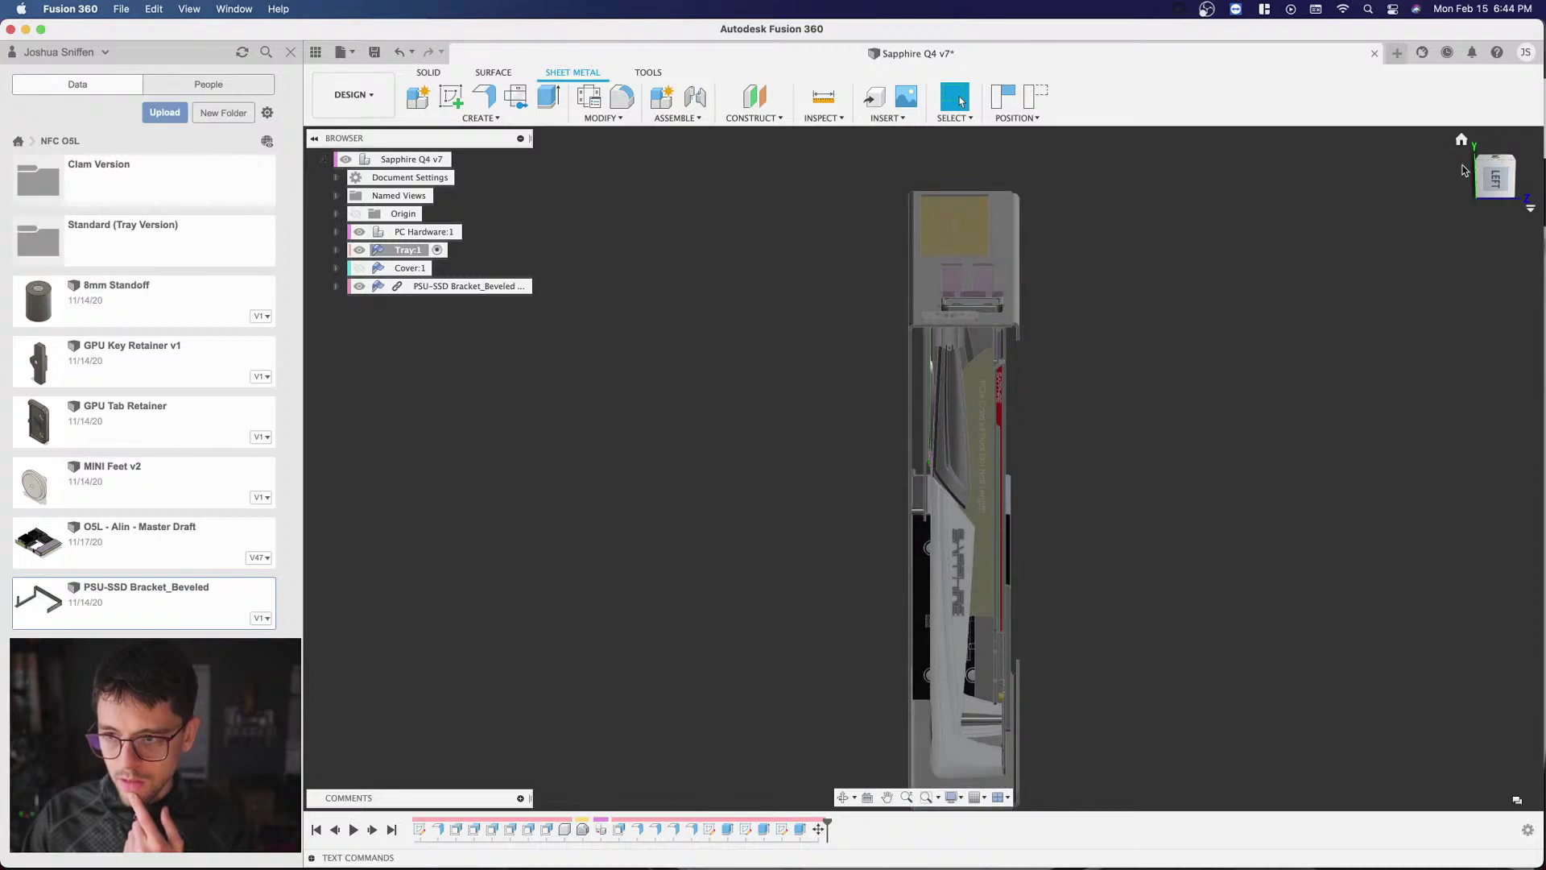
Step: Turn the front view of the case upright and set that orientation as the new Front view
{"action": "left_click", "coordinate": [1492, 184]}
{"action": "left_click", "coordinate": [1516, 138]}
{"action": "left_click_drag", "start_coordinate": [1497, 167], "coordinate": [1405, 172]}
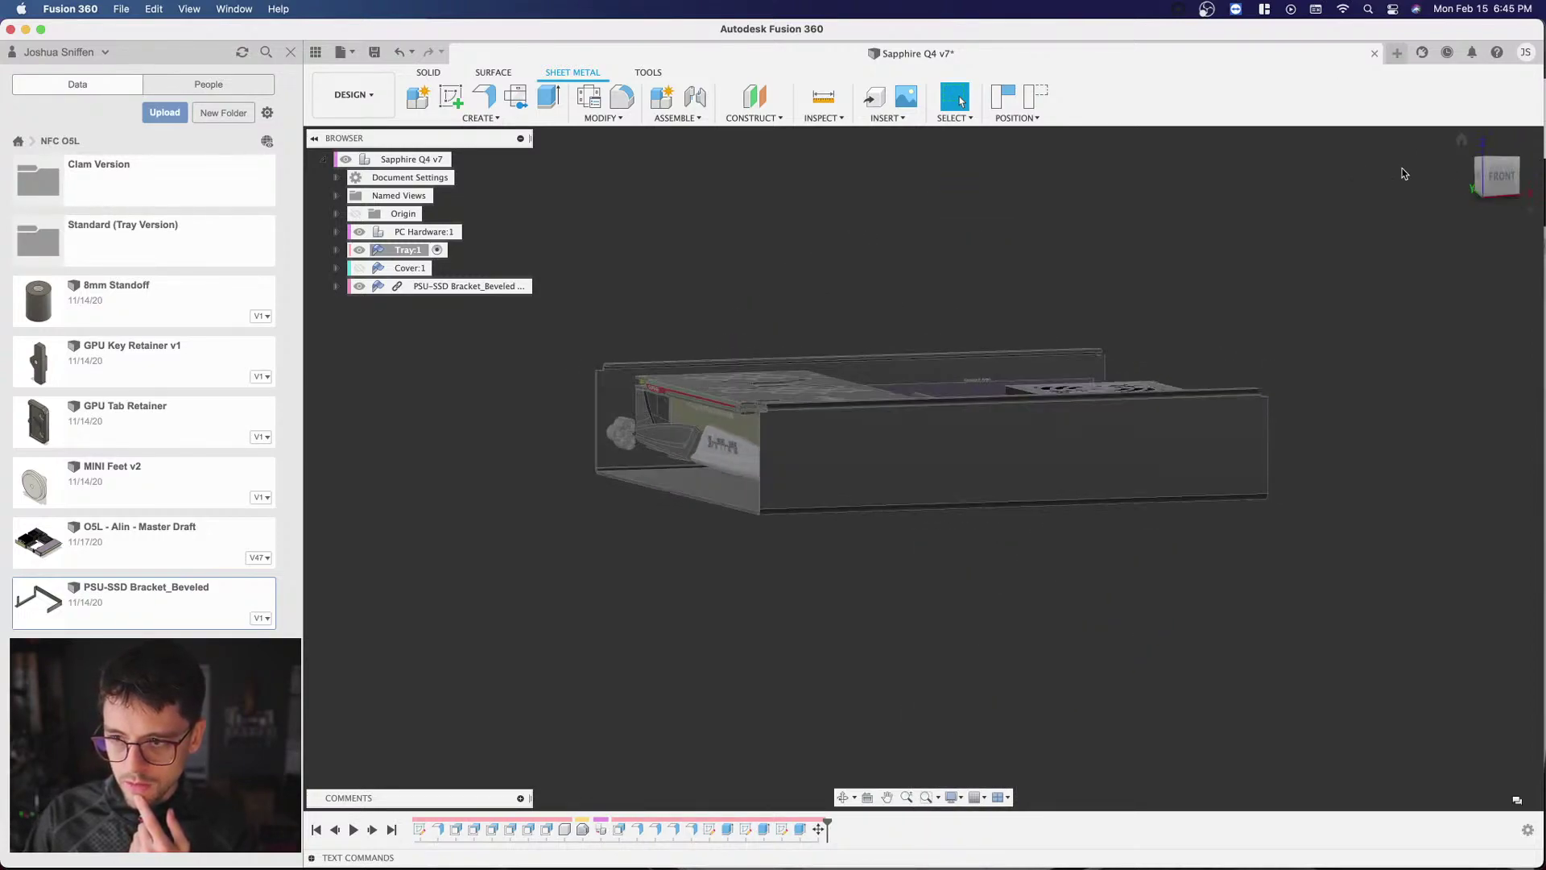
{"action": "left_click", "coordinate": [1487, 175]}
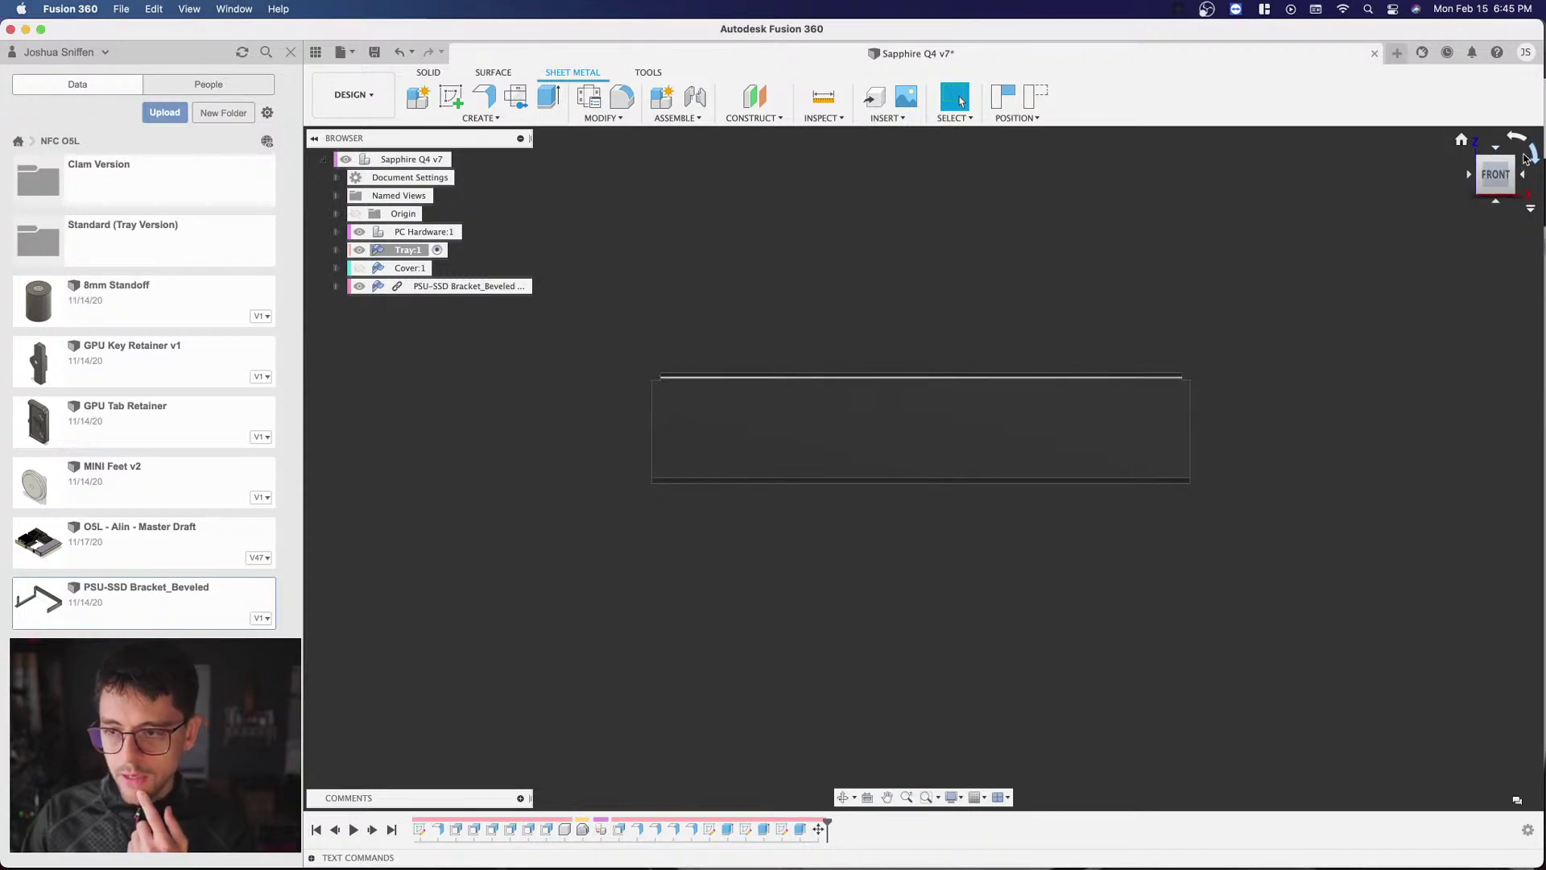
{"action": "left_click", "coordinate": [1534, 159]}
{"action": "right_click", "coordinate": [1495, 172]}
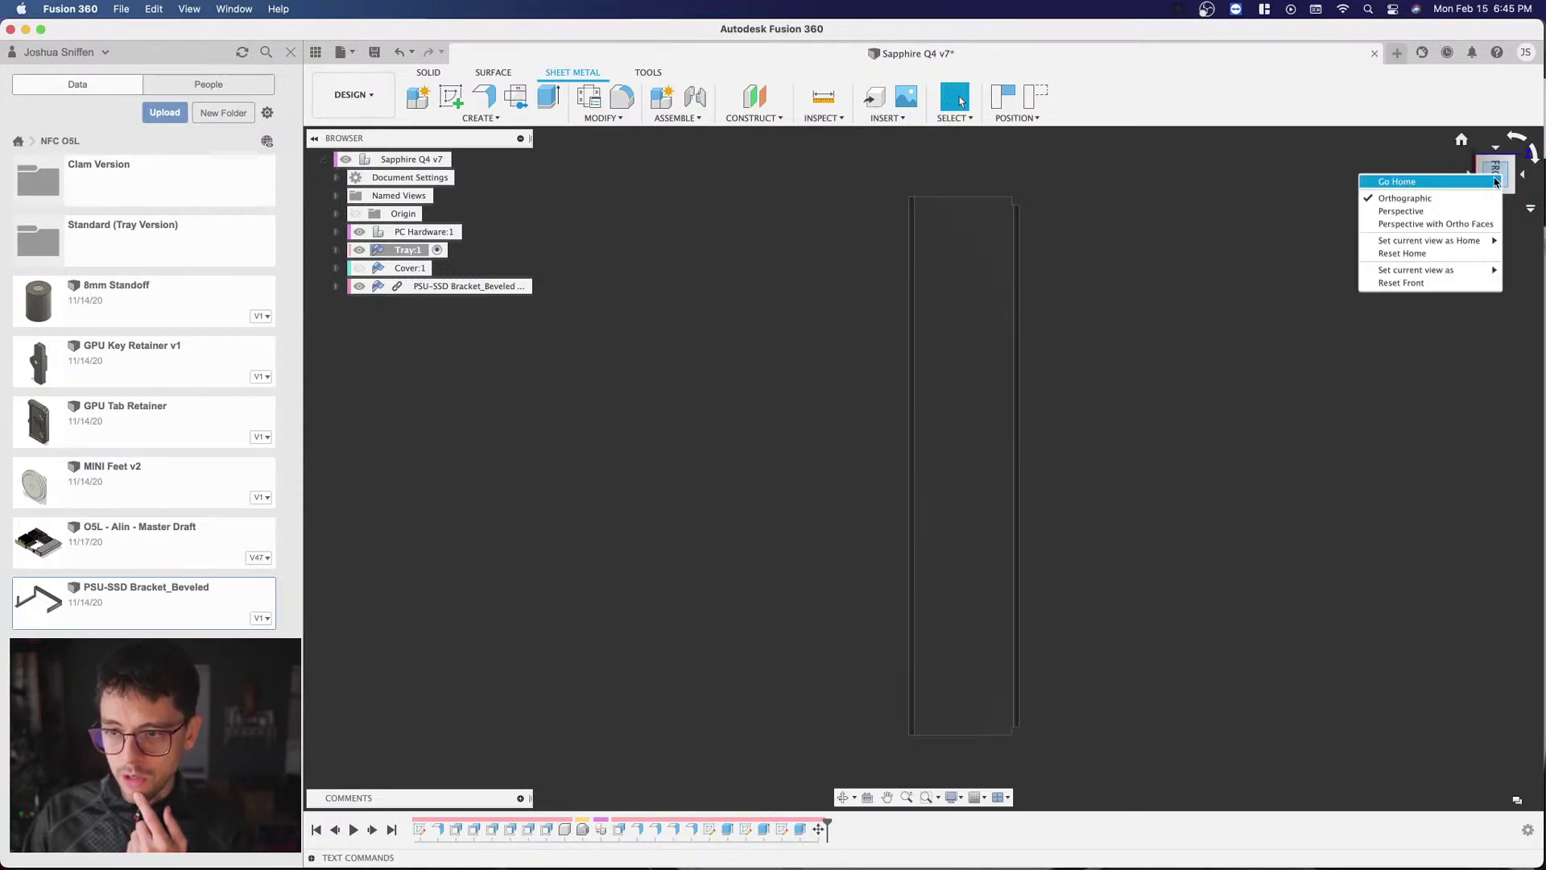
{"action": "mouse_move", "coordinate": [1463, 242]}
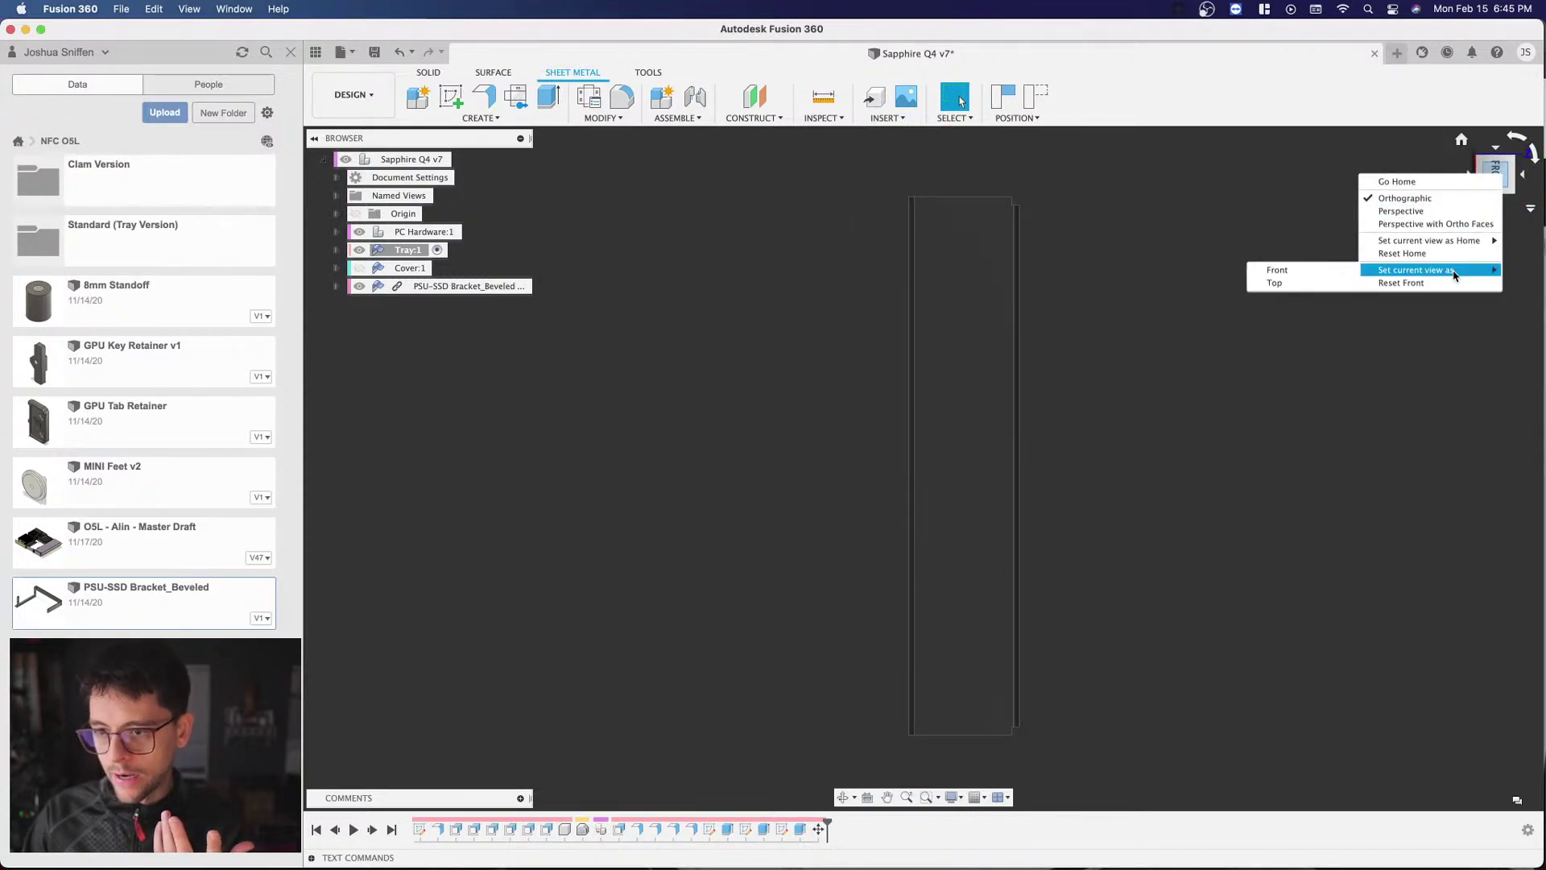
{"action": "left_click", "coordinate": [1333, 276]}
Step: Examine the upright case from the open side, the closed side and the back, including the rear cutouts and hardware layout
{"action": "middle_click_drag", "start_coordinate": [1333, 276], "coordinate": [1054, 281], "text": "shift"}
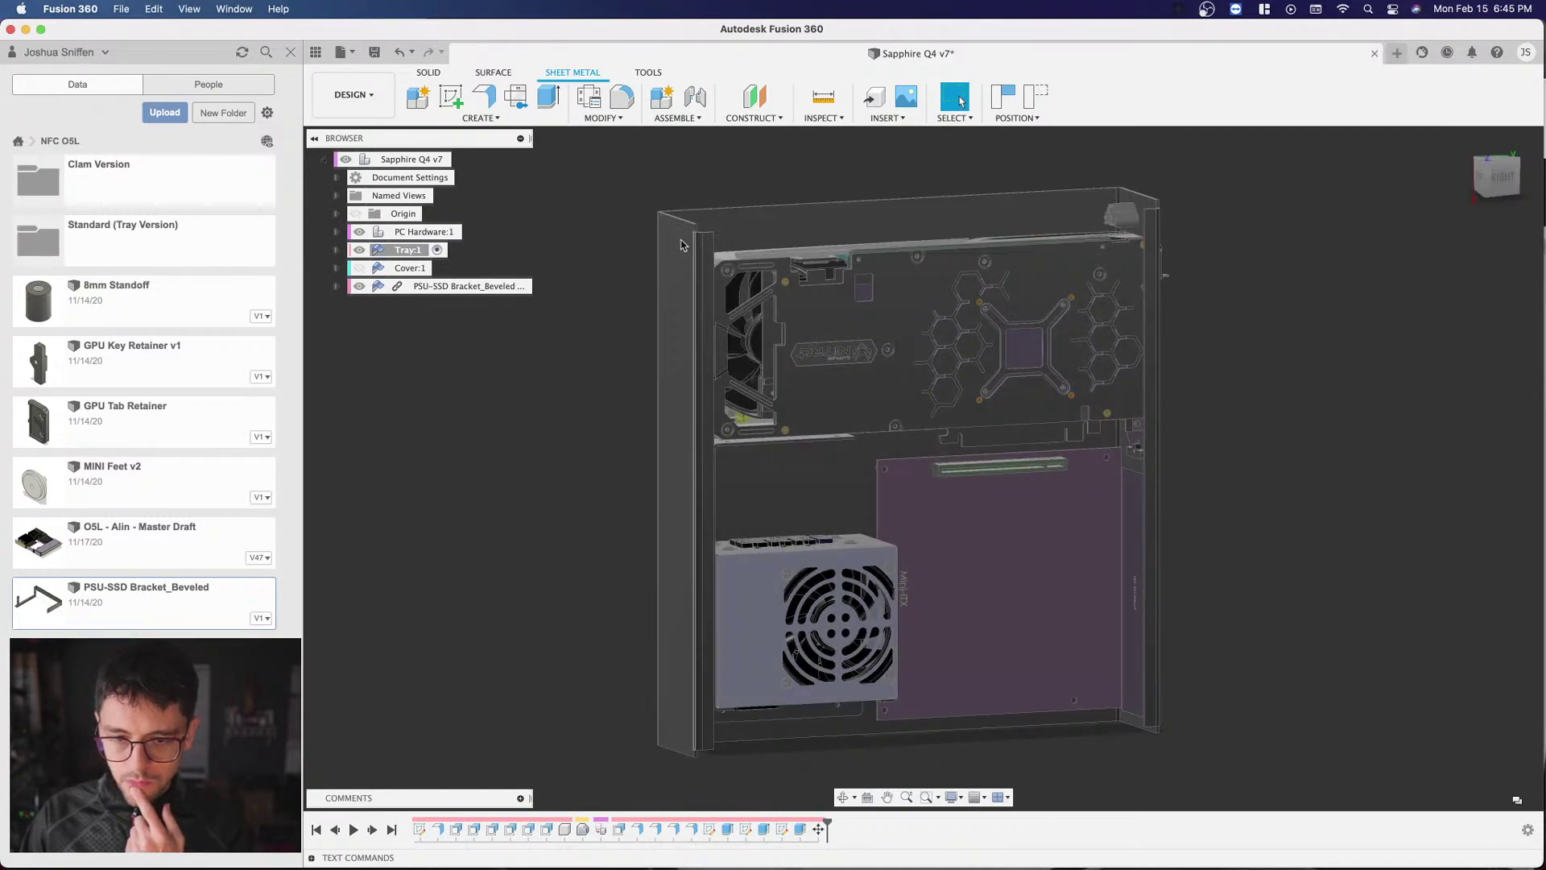
{"action": "scroll", "coordinate": [595, 258], "scroll_direction": "down", "scroll_amount": 2}
{"action": "scroll", "coordinate": [594, 257], "scroll_direction": "up", "scroll_amount": 2}
{"action": "middle_click_drag", "start_coordinate": [924, 465], "coordinate": [765, 467], "text": "shift"}
{"action": "middle_click_drag", "start_coordinate": [928, 242], "coordinate": [945, 303], "text": "shift"}
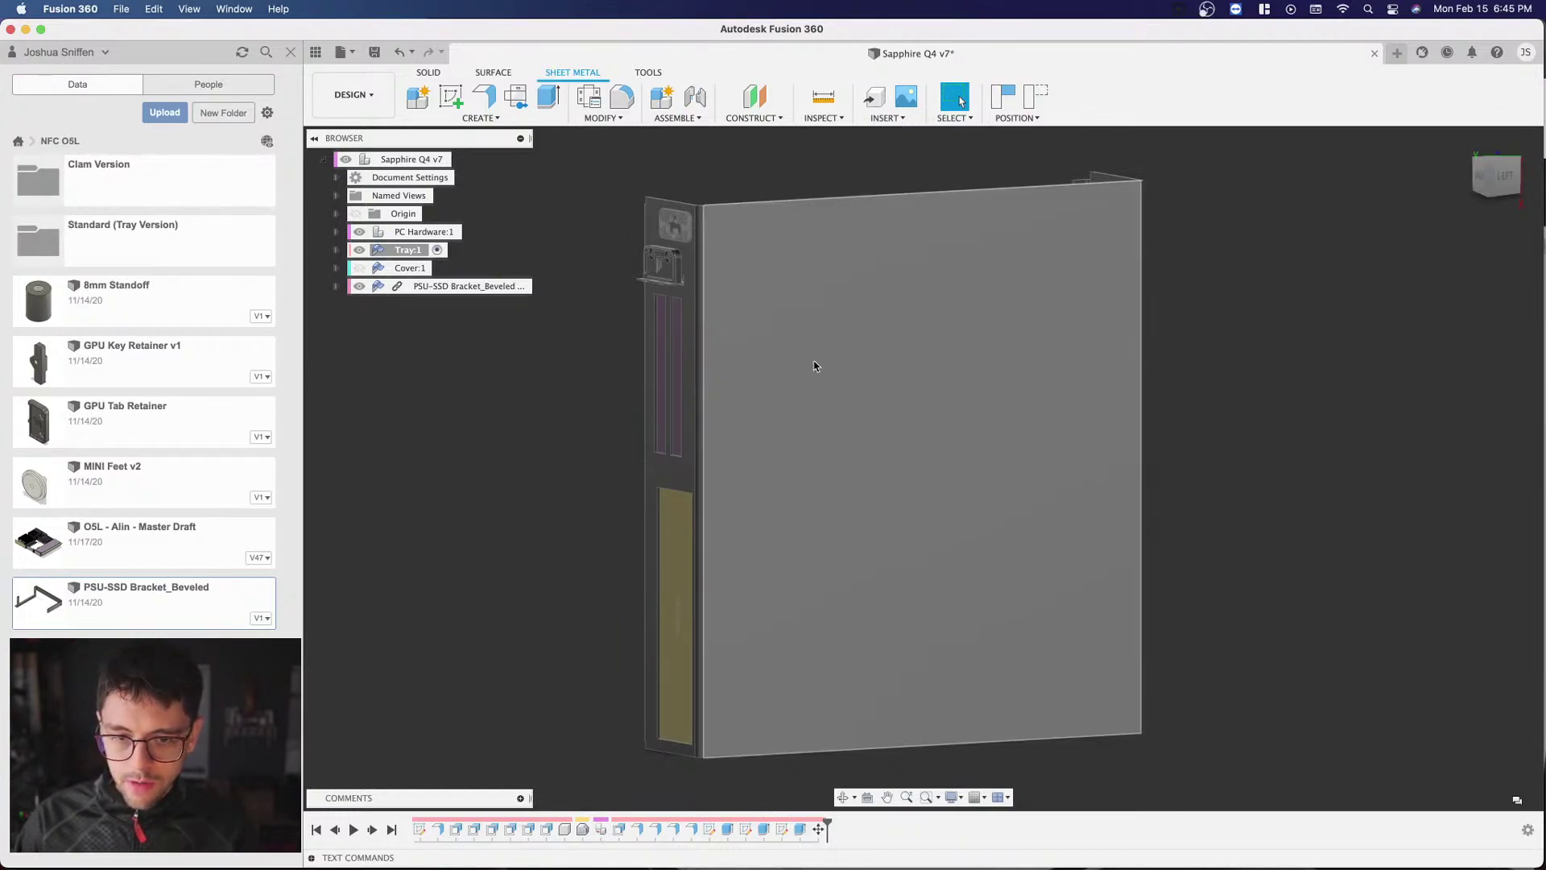
{"action": "mouse_move", "coordinate": [1384, 259]}
{"action": "middle_mouse_down", "text": "shift"}
{"action": "mouse_move", "coordinate": [1386, 338]}
{"action": "mouse_move", "coordinate": [1384, 260]}
{"action": "middle_mouse_up", "text": "shift"}
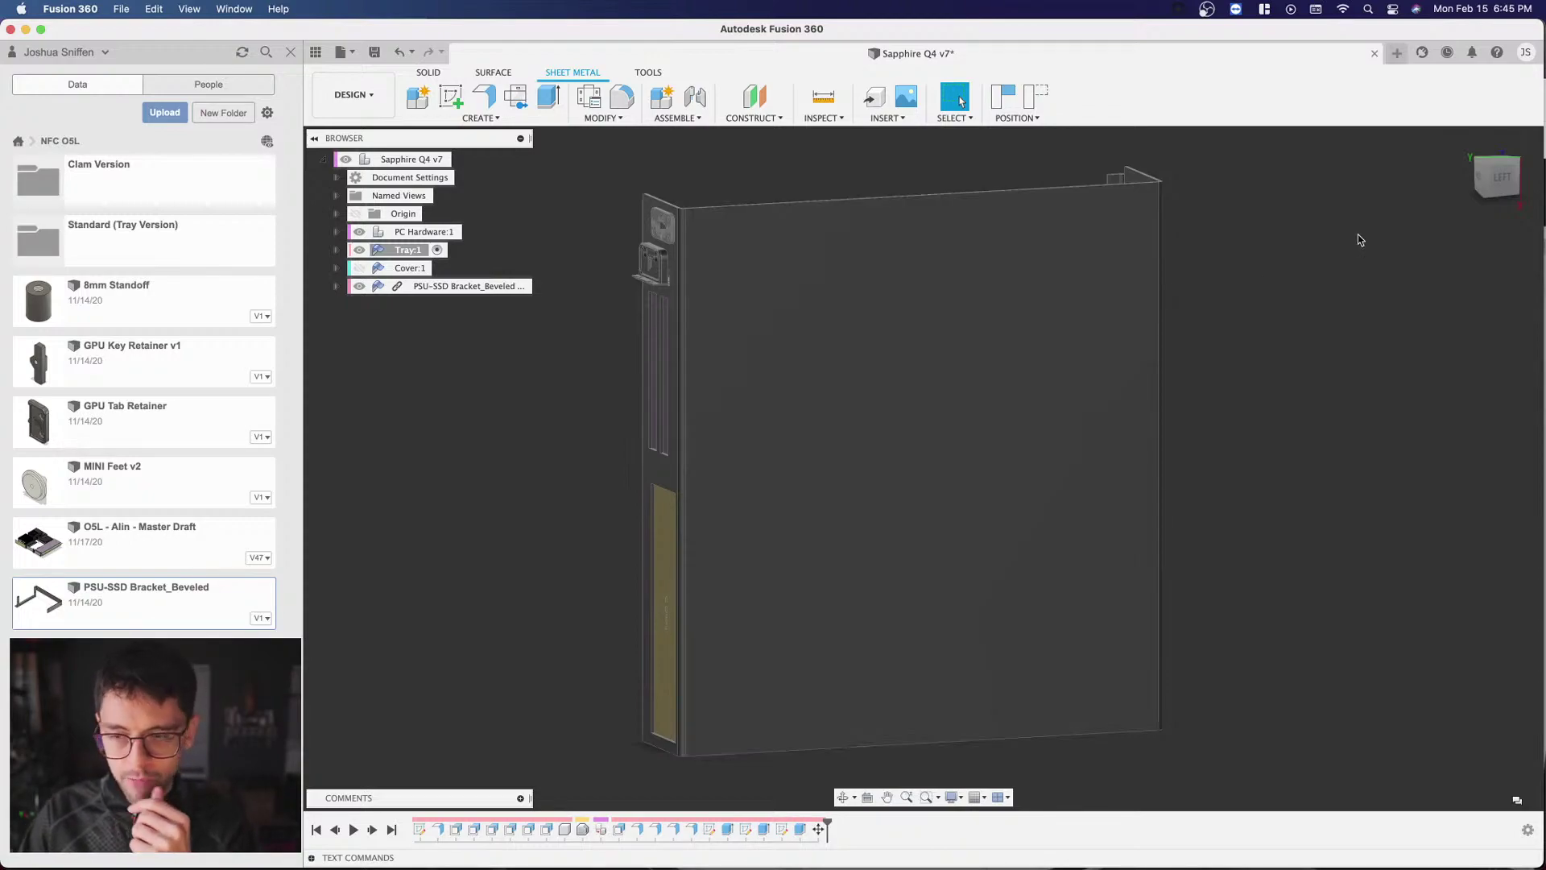
{"action": "mouse_move", "coordinate": [1494, 177]}
{"action": "left_mouse_down"}
{"action": "mouse_move", "coordinate": [1465, 186]}
{"action": "mouse_move", "coordinate": [1512, 161]}
{"action": "mouse_move", "coordinate": [1514, 139]}
{"action": "mouse_move", "coordinate": [1455, 189]}
{"action": "mouse_move", "coordinate": [1520, 175]}
{"action": "left_mouse_up"}
{"action": "left_click", "coordinate": [1486, 195]}
{"action": "left_click", "coordinate": [1520, 176]}
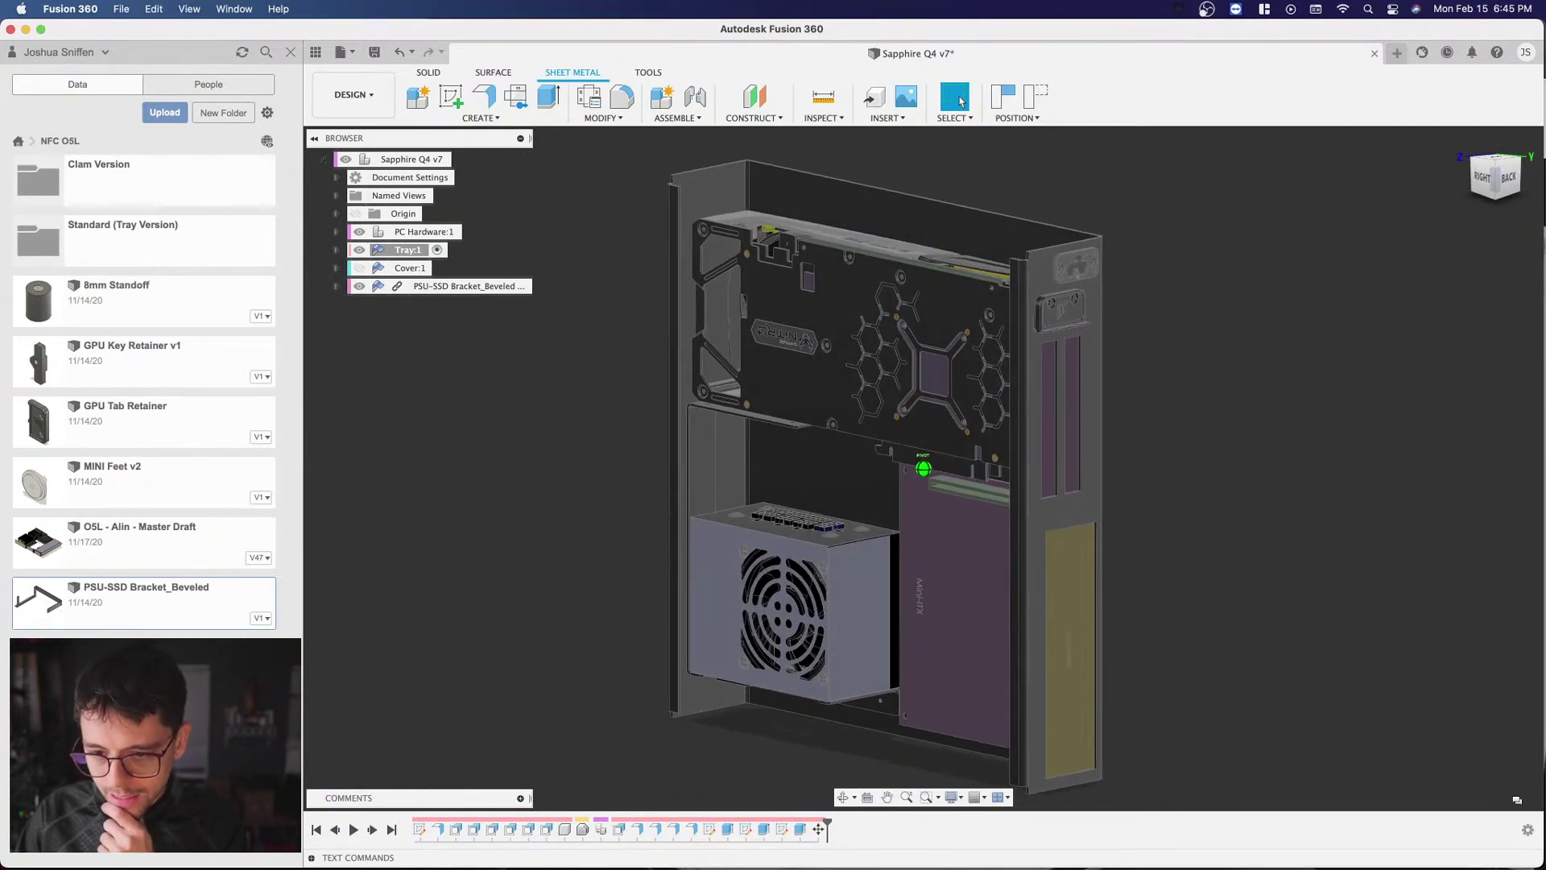
{"action": "middle_click_drag", "start_coordinate": [923, 468], "coordinate": [1009, 313], "text": "shift"}
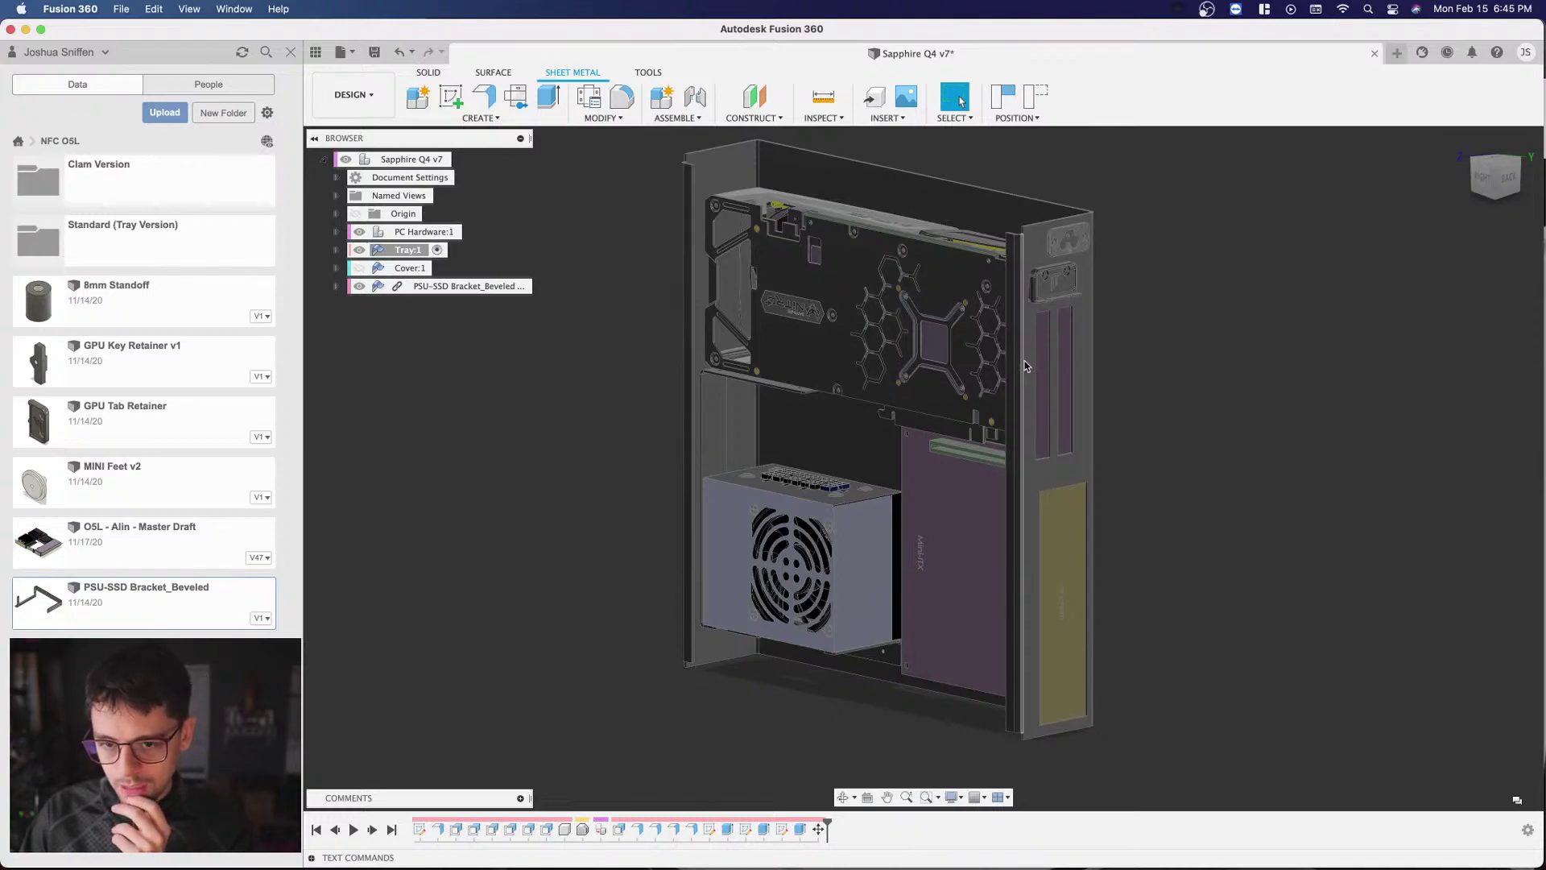
{"action": "scroll", "coordinate": [821, 200], "scroll_direction": "up", "scroll_amount": 3}
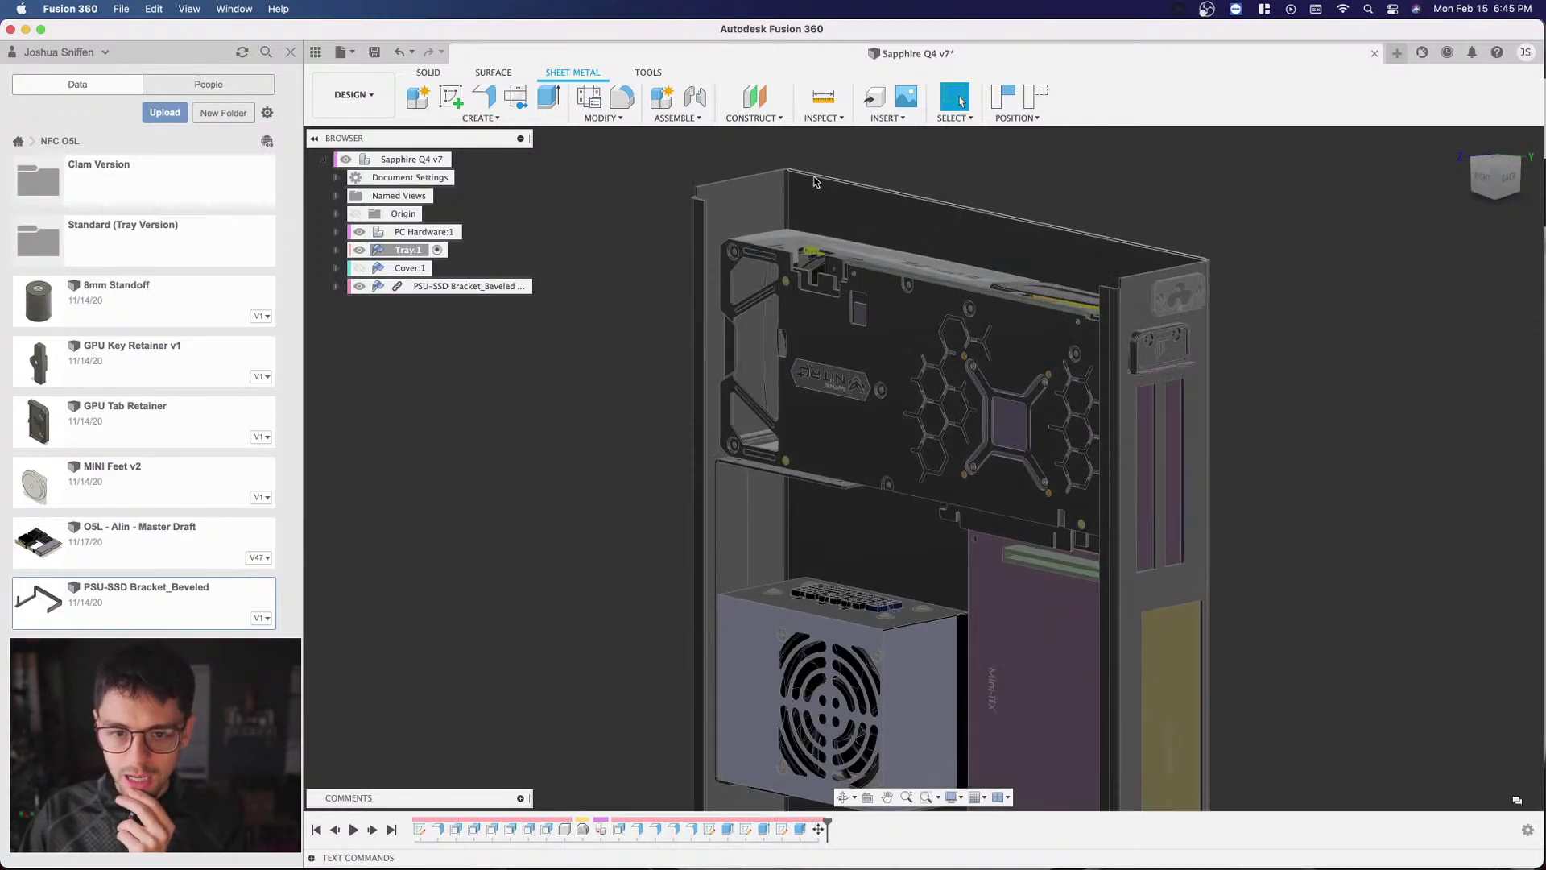
{"action": "scroll", "coordinate": [821, 200], "scroll_direction": "down", "scroll_amount": 3}
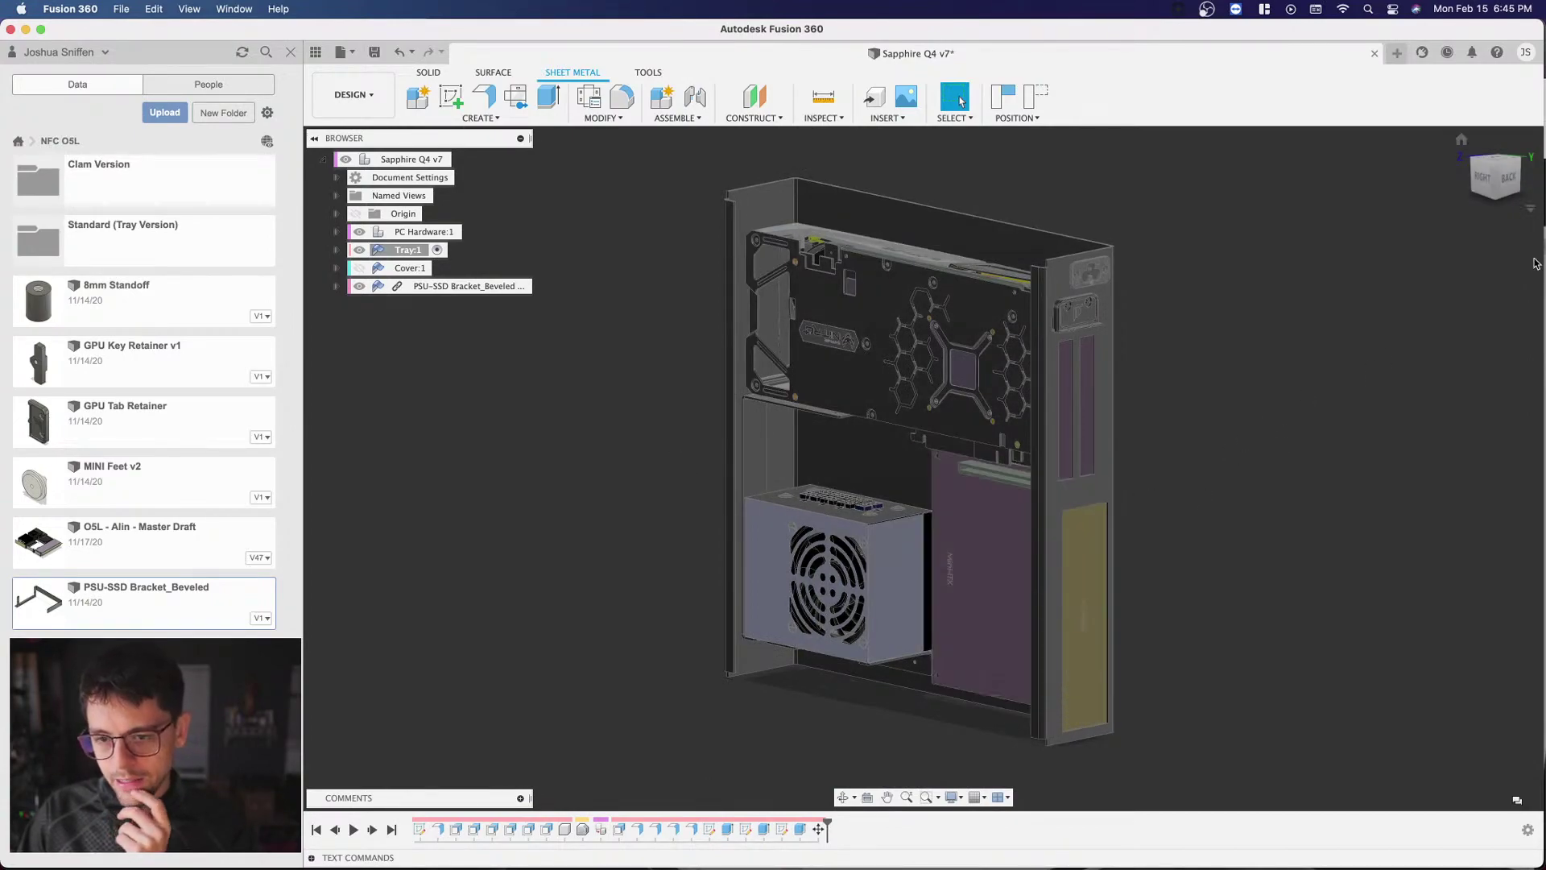
Step: View the case straight from its right side, show the Cover and make it the active component
{"action": "left_click", "coordinate": [1480, 185]}
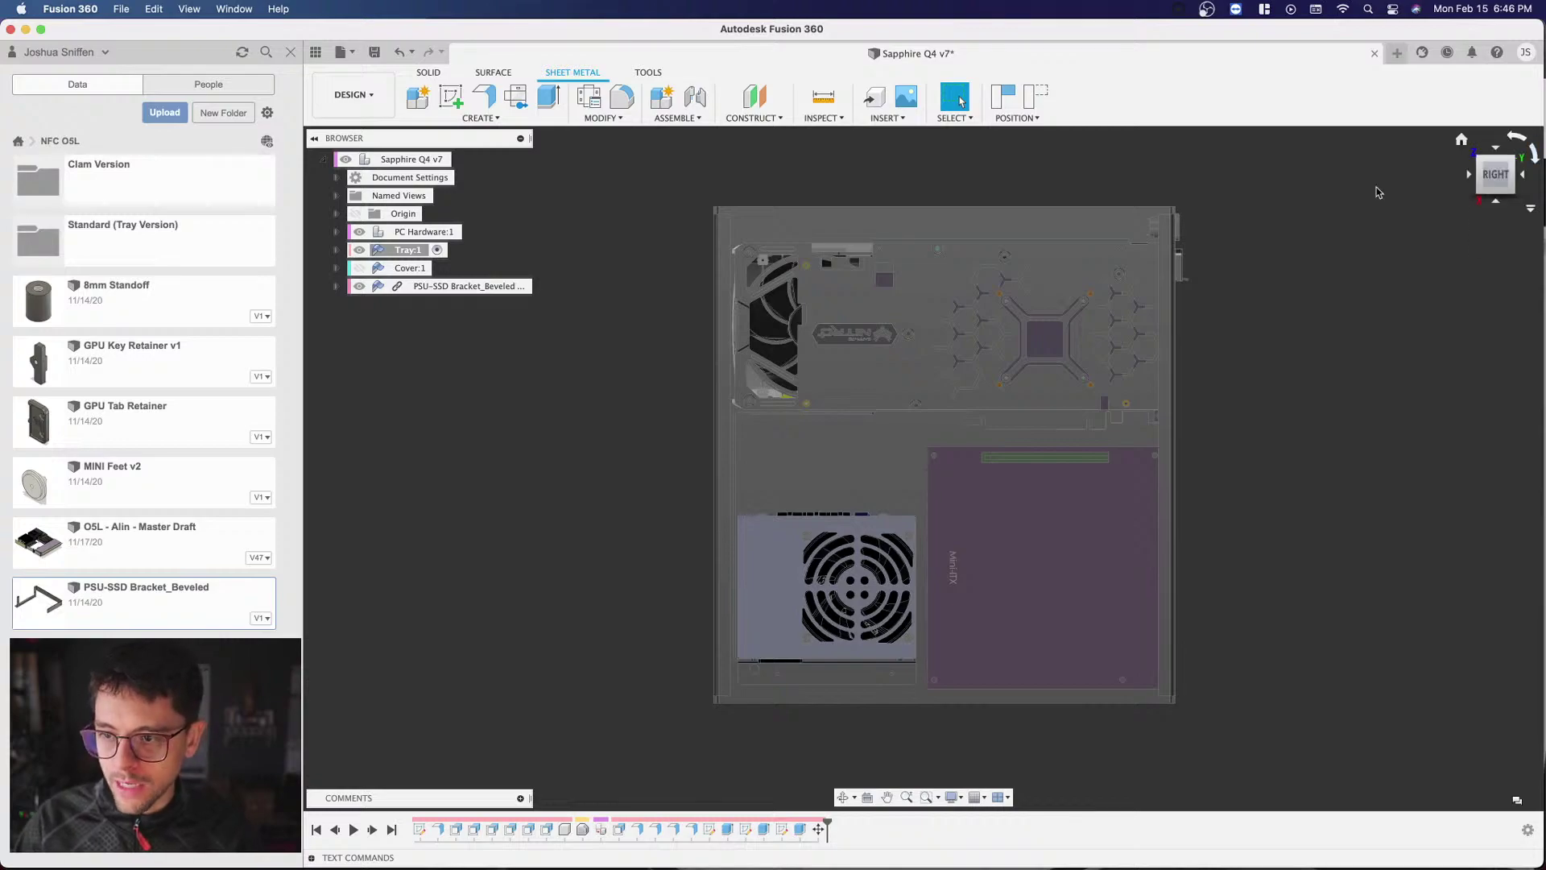
{"action": "left_click", "coordinate": [359, 268]}
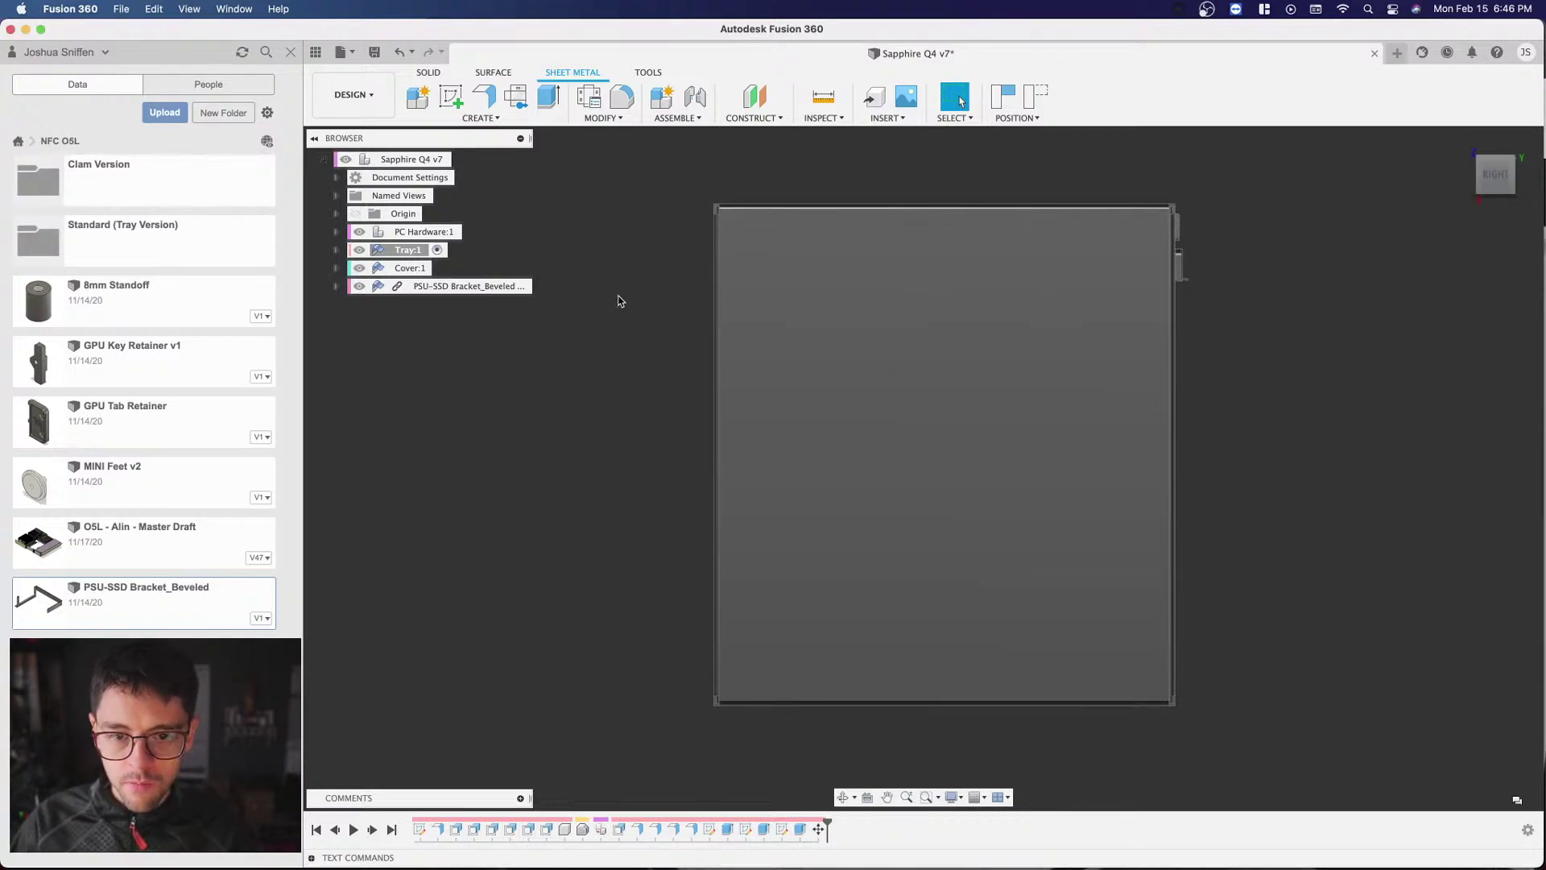
{"action": "left_click", "coordinate": [443, 268]}
{"action": "left_click", "coordinate": [465, 490]}
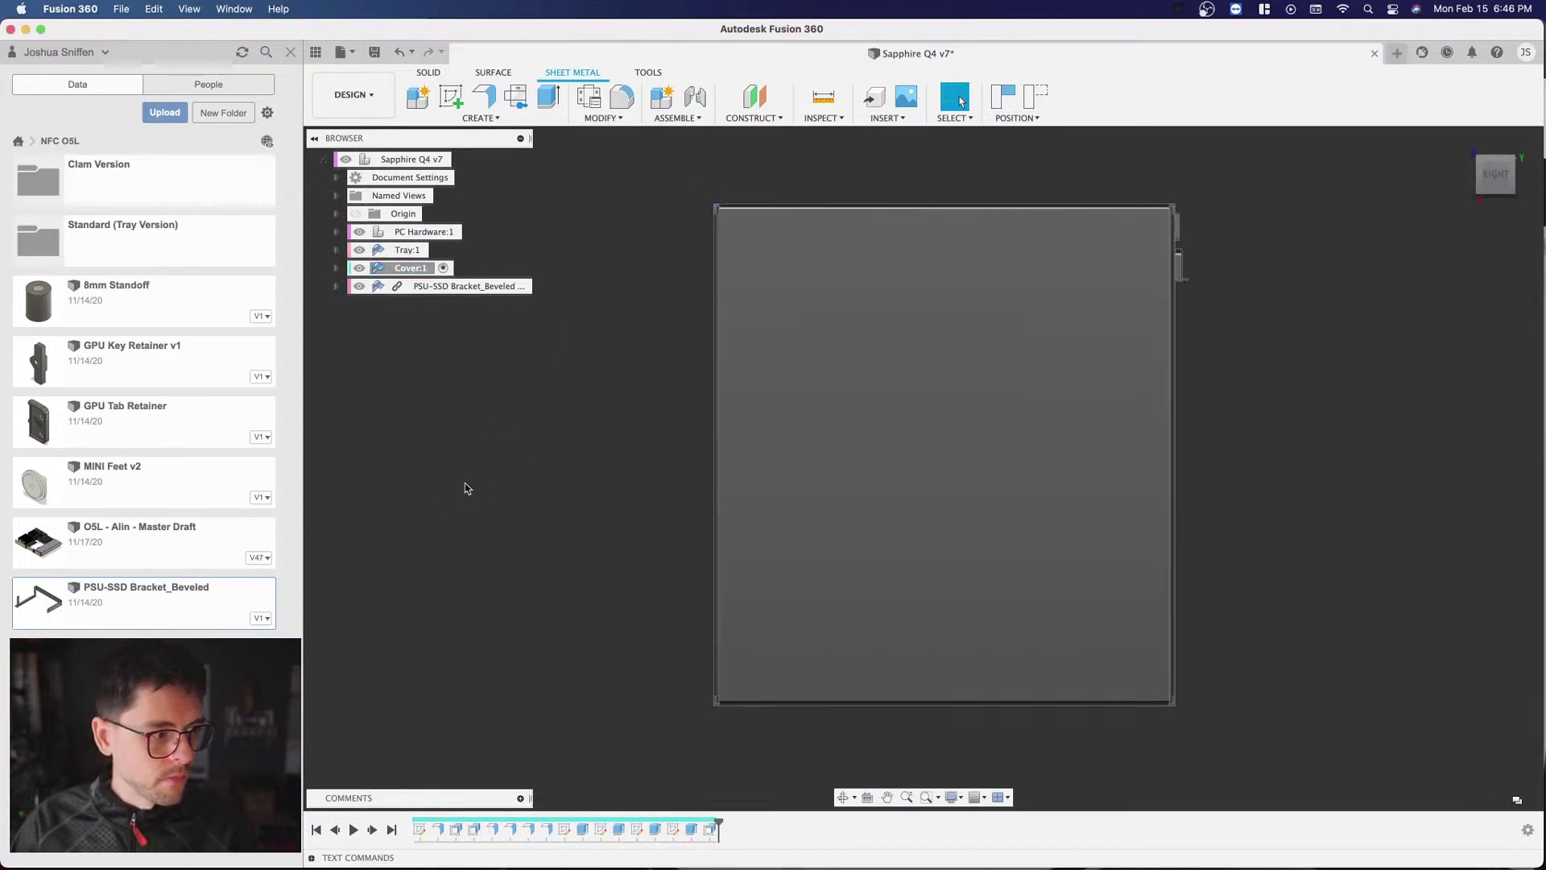
{"action": "scroll", "coordinate": [564, 420], "scroll_direction": "down", "scroll_amount": 2}
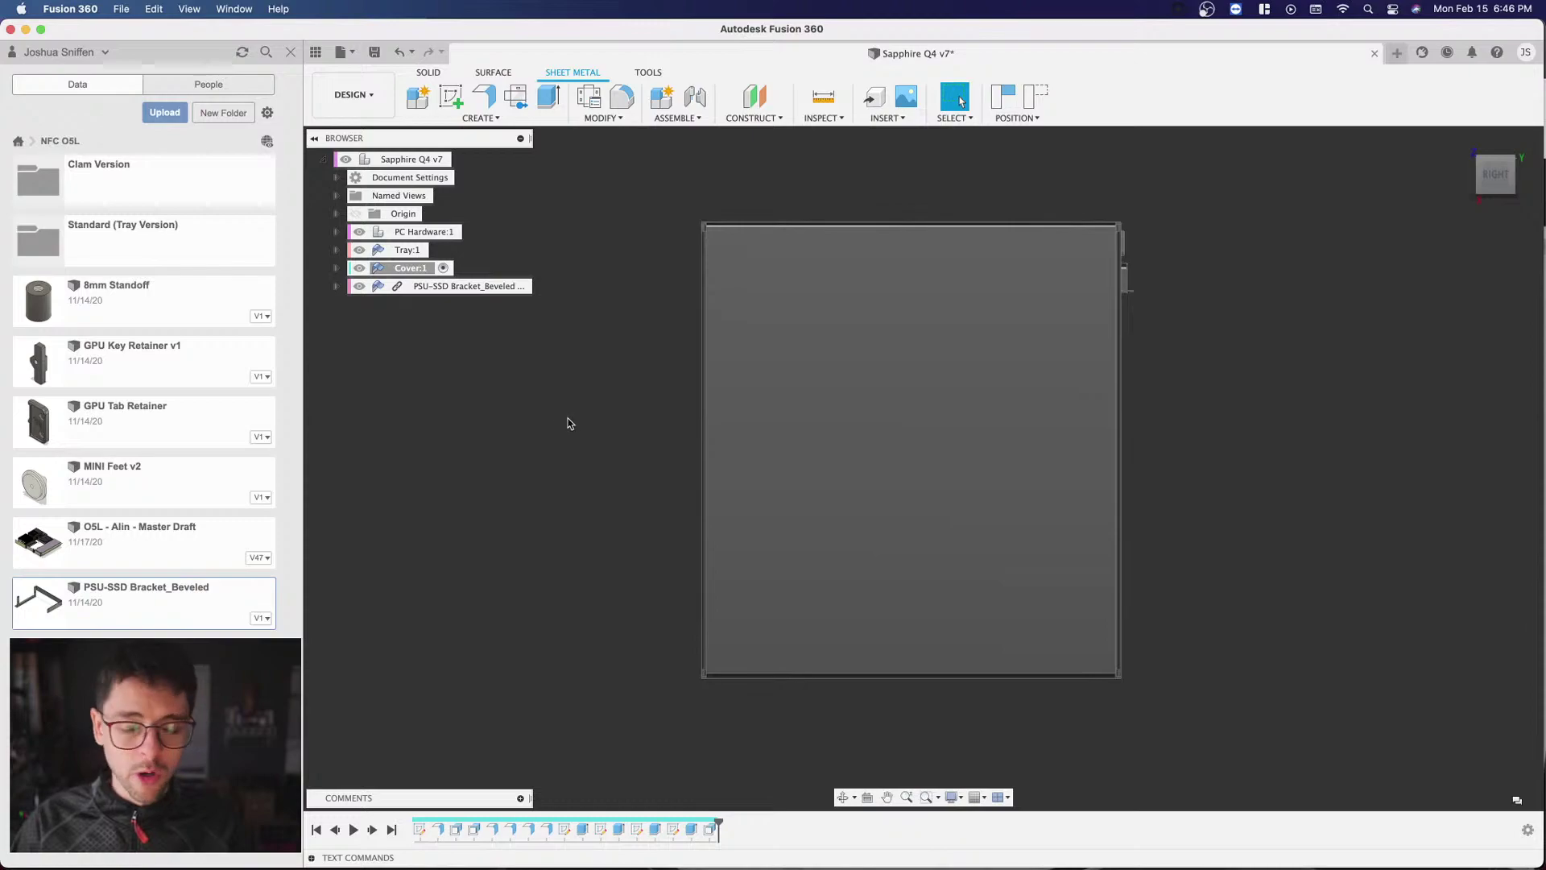
{"action": "scroll", "coordinate": [803, 327], "scroll_direction": "up", "scroll_amount": 2}
{"action": "scroll", "coordinate": [848, 330], "scroll_direction": "down", "scroll_amount": 2}
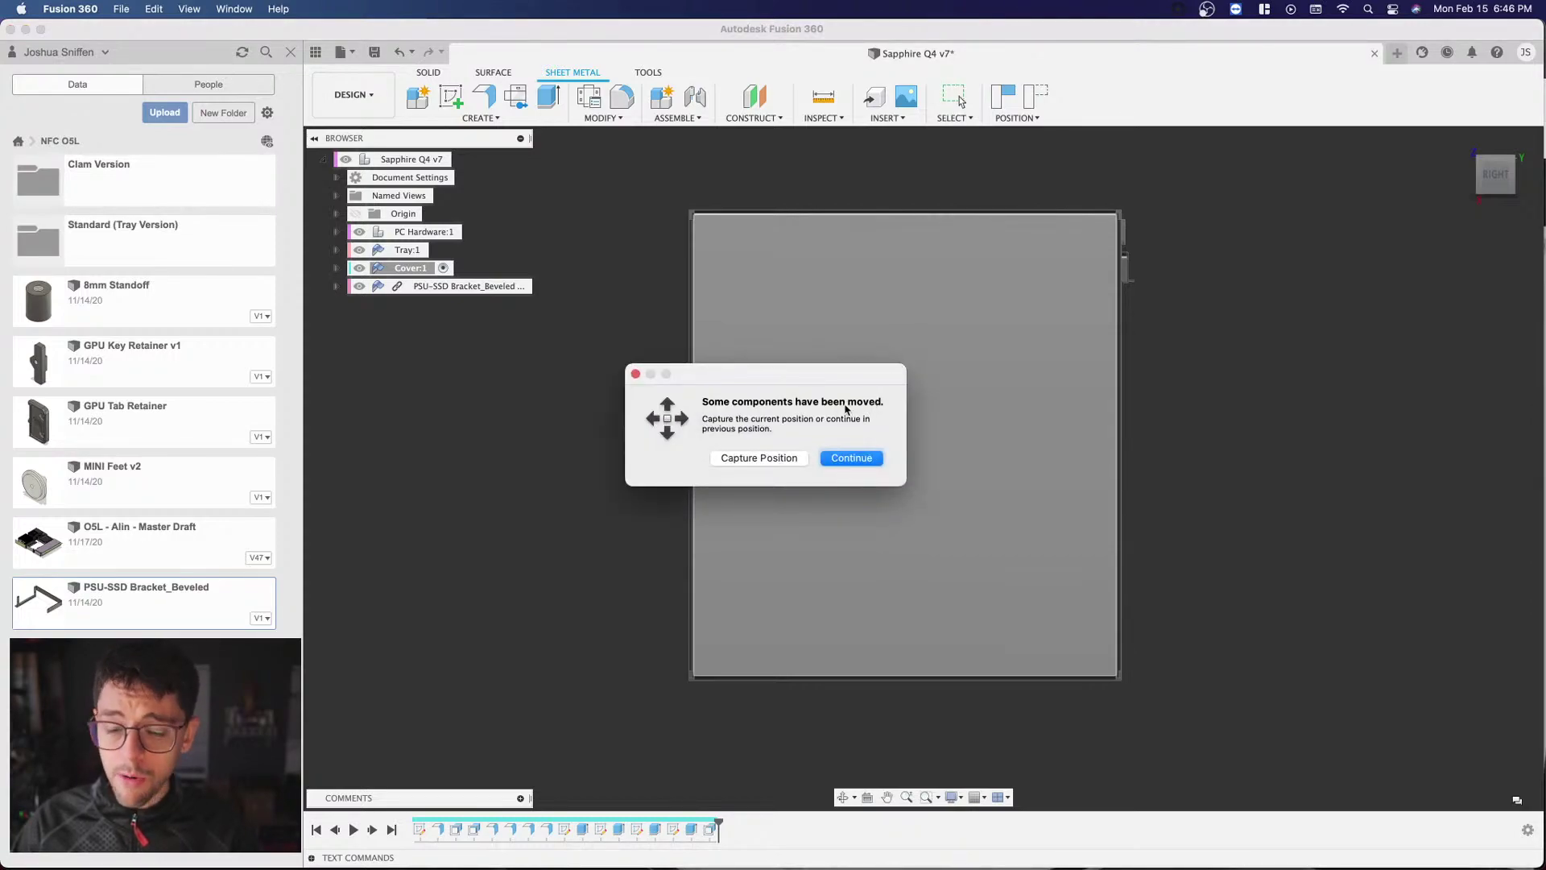
{"action": "left_click", "coordinate": [772, 459]}
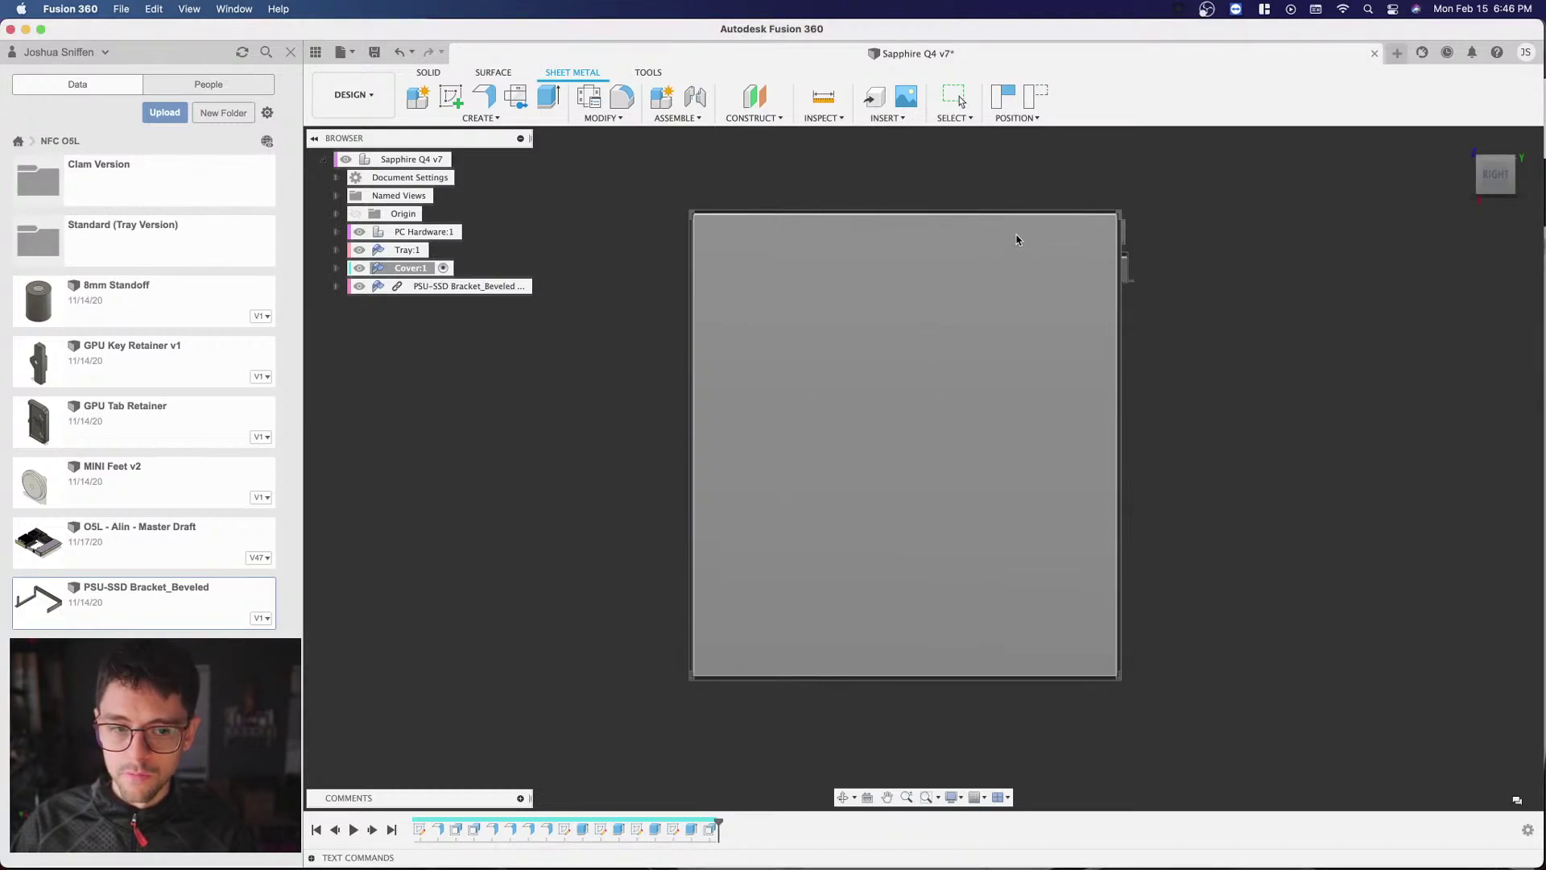
{"action": "key", "text": "h"}
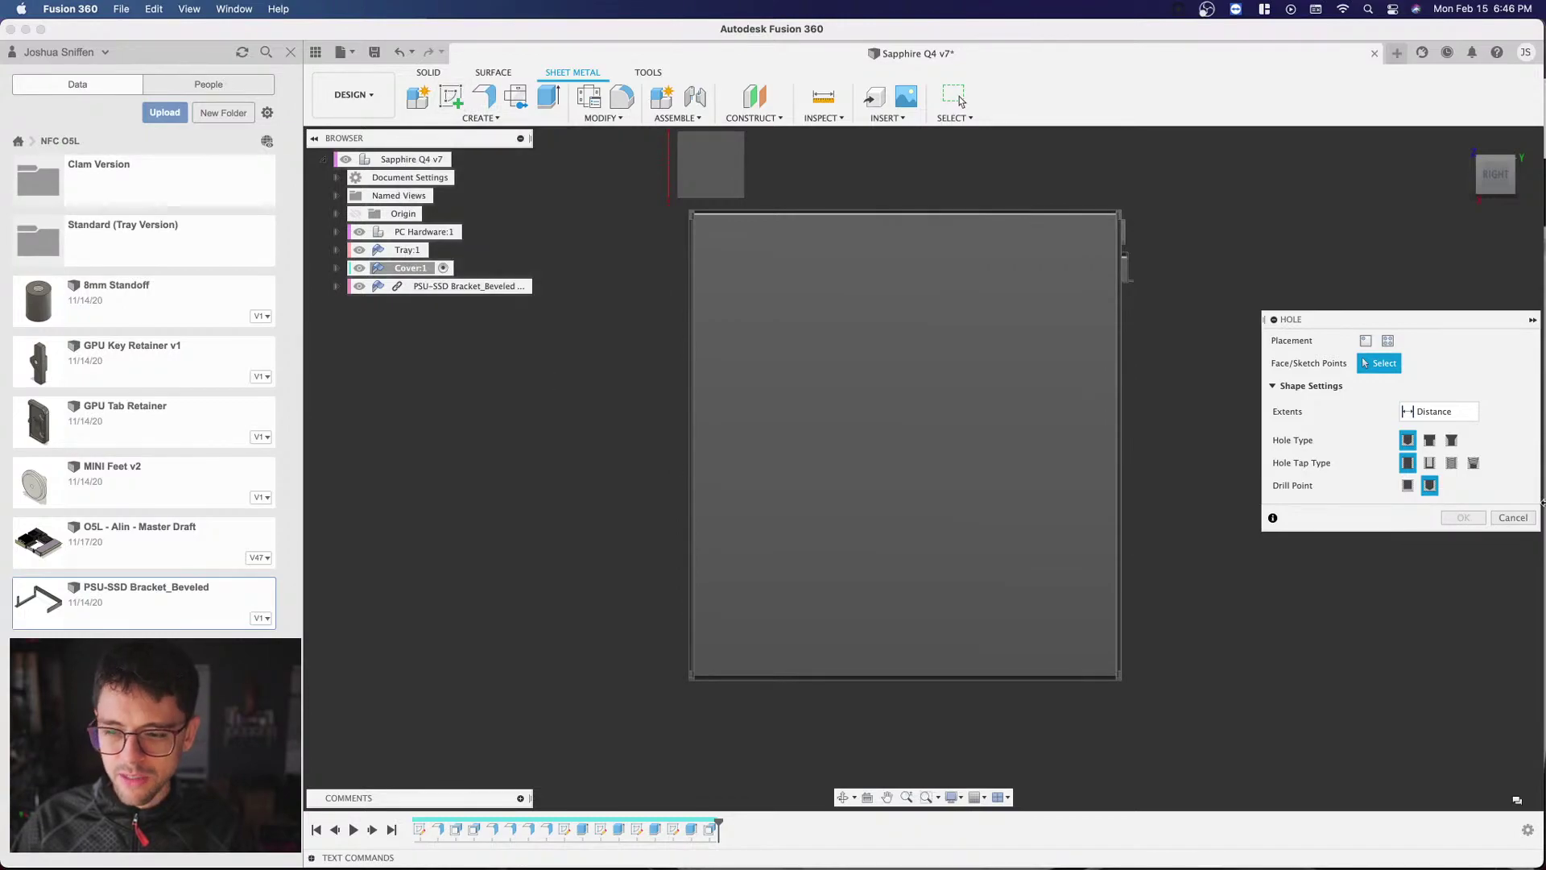
{"action": "left_click", "coordinate": [1513, 517]}
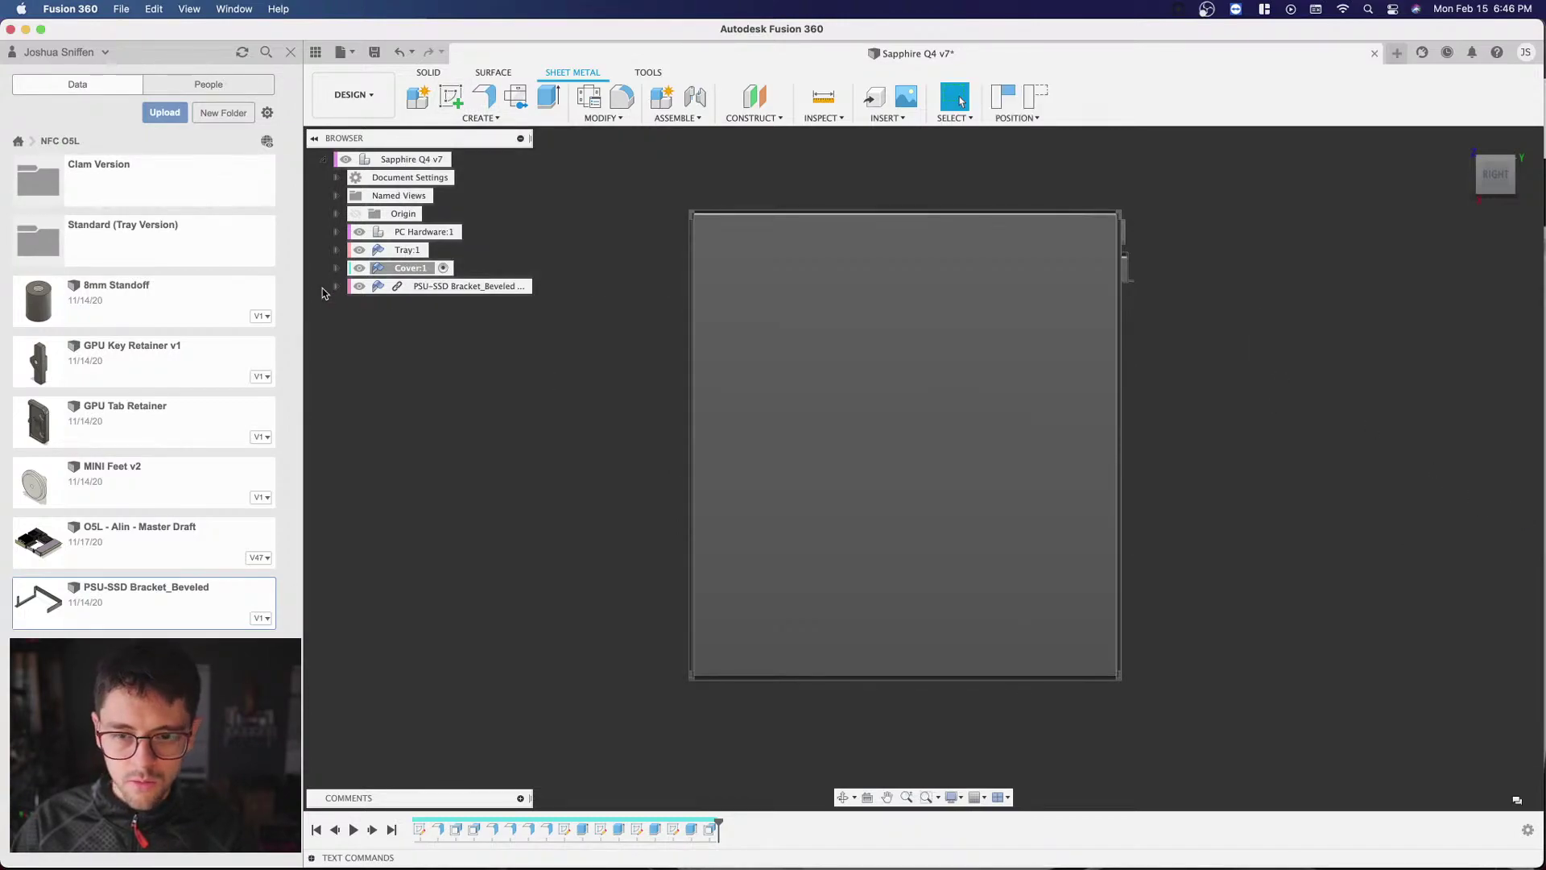
Step: Start a sketch on the Cover's large side face, capture the moved components' positions and turn the sketch view upright
{"action": "left_click", "coordinate": [451, 98]}
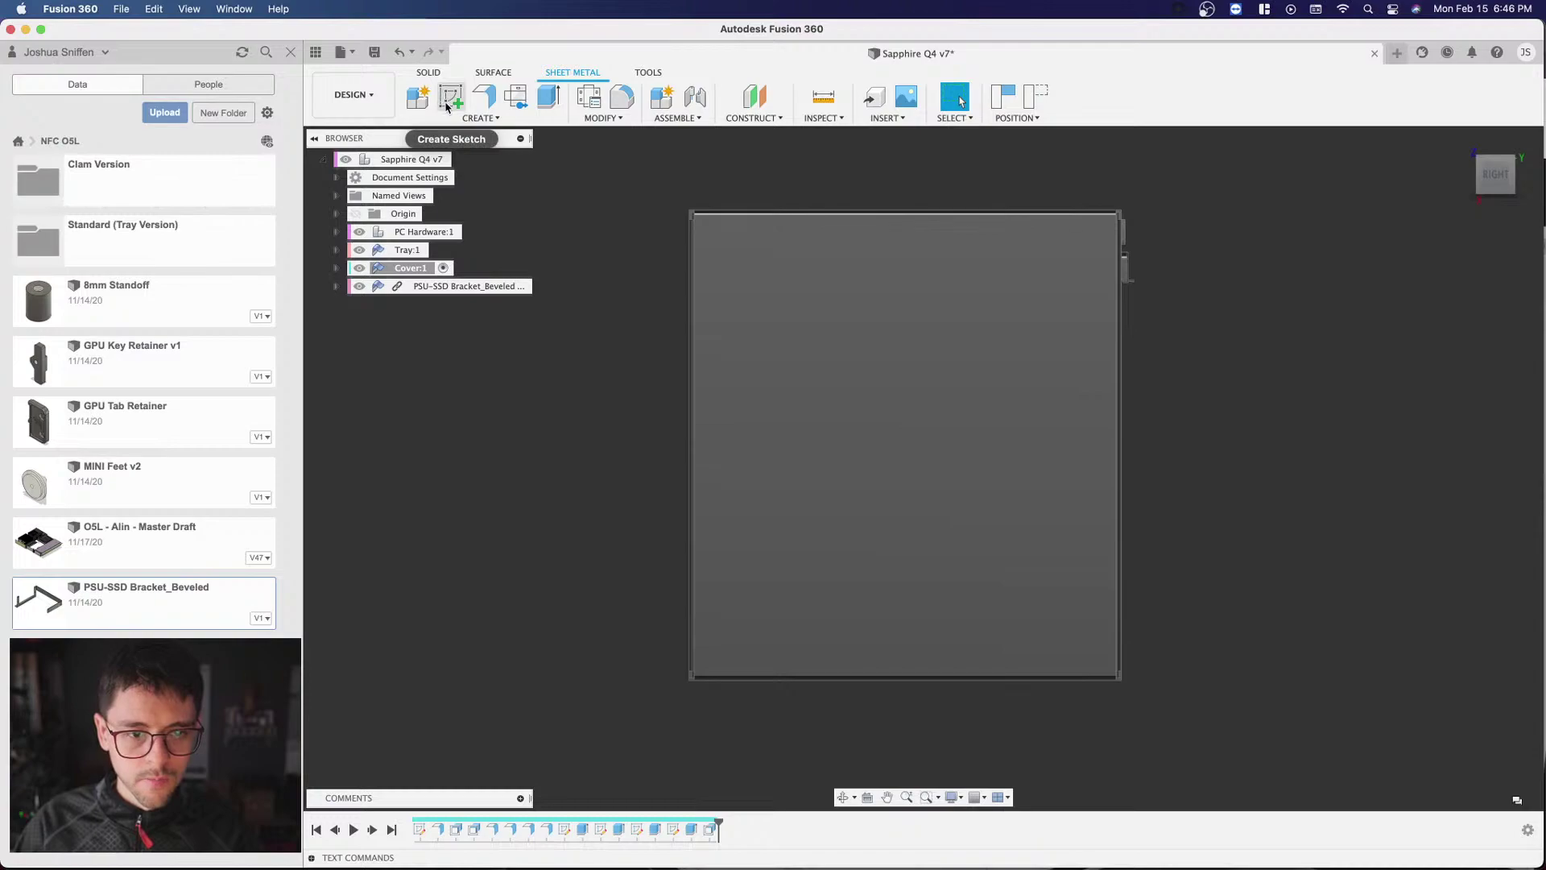
{"action": "left_click", "coordinate": [798, 352]}
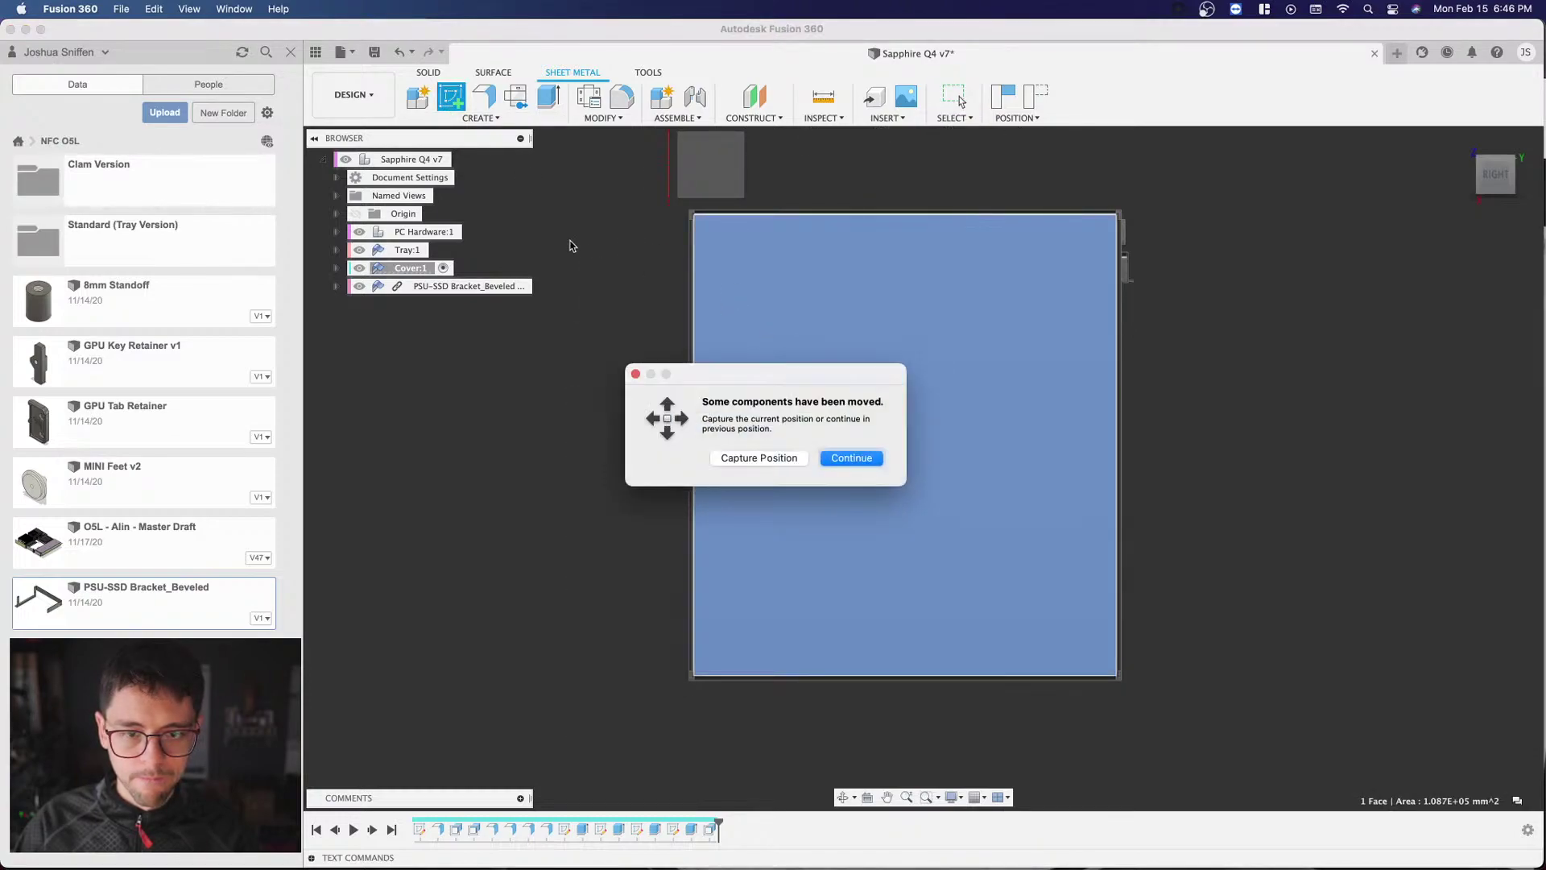
{"action": "left_click", "coordinate": [771, 460]}
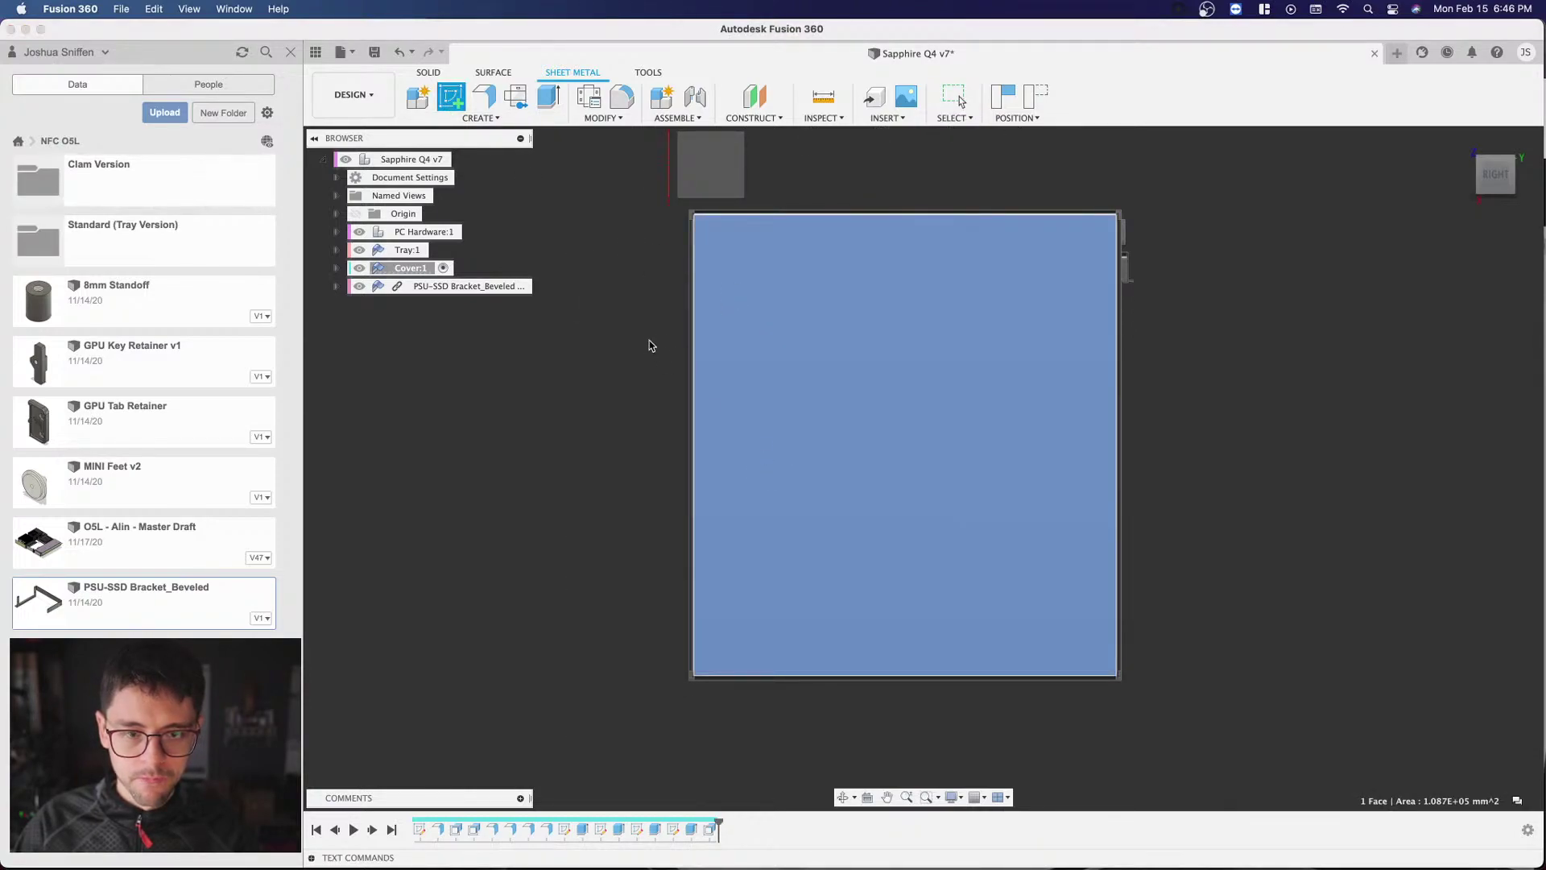
{"action": "left_click", "coordinate": [814, 441]}
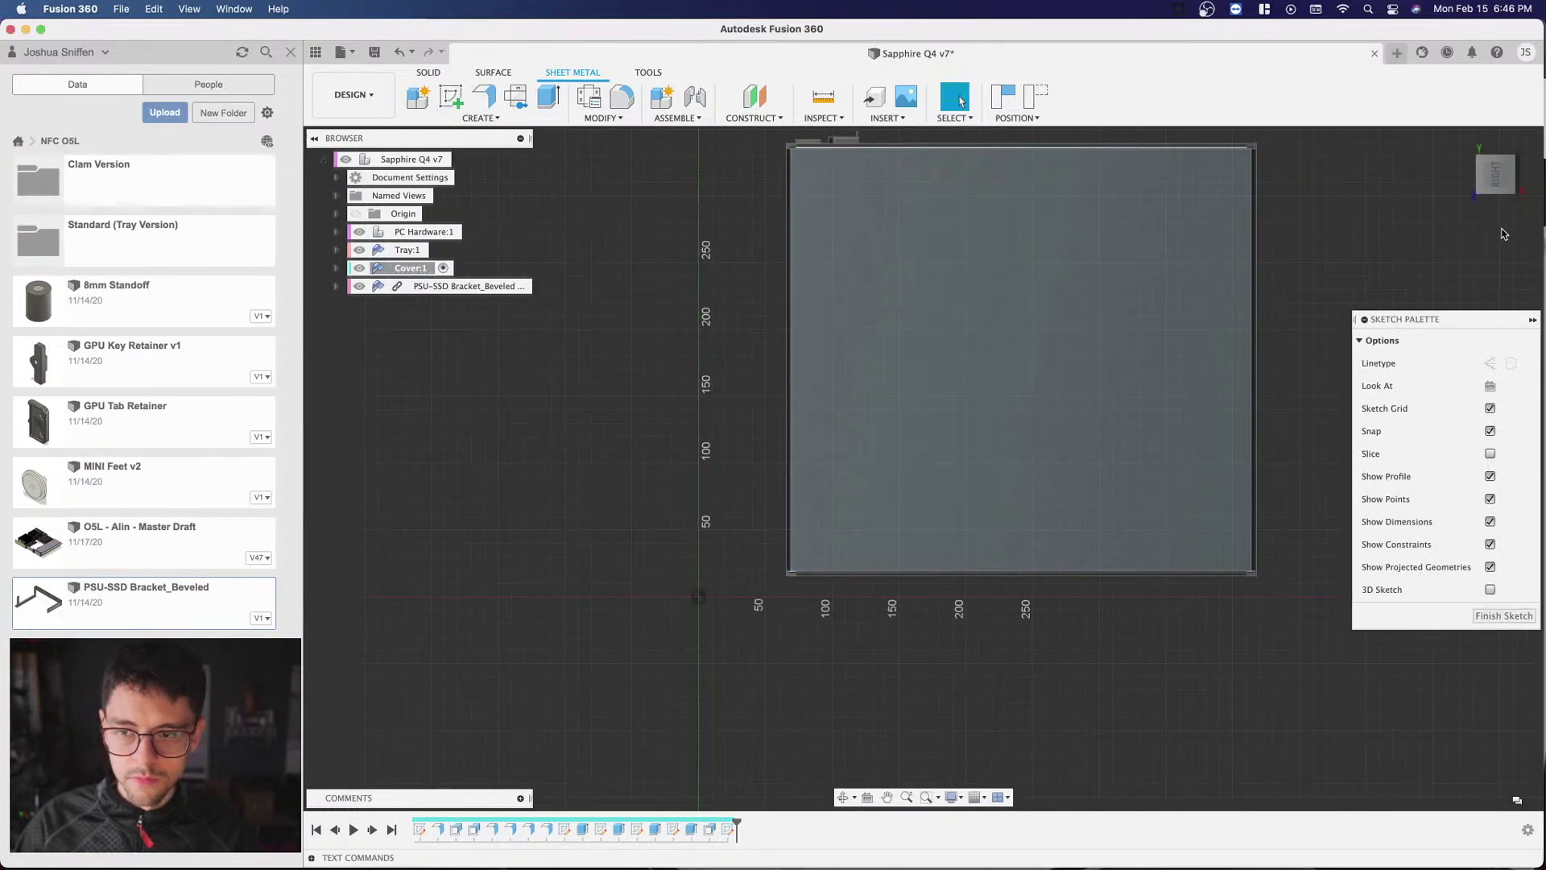
{"action": "left_click", "coordinate": [1536, 152]}
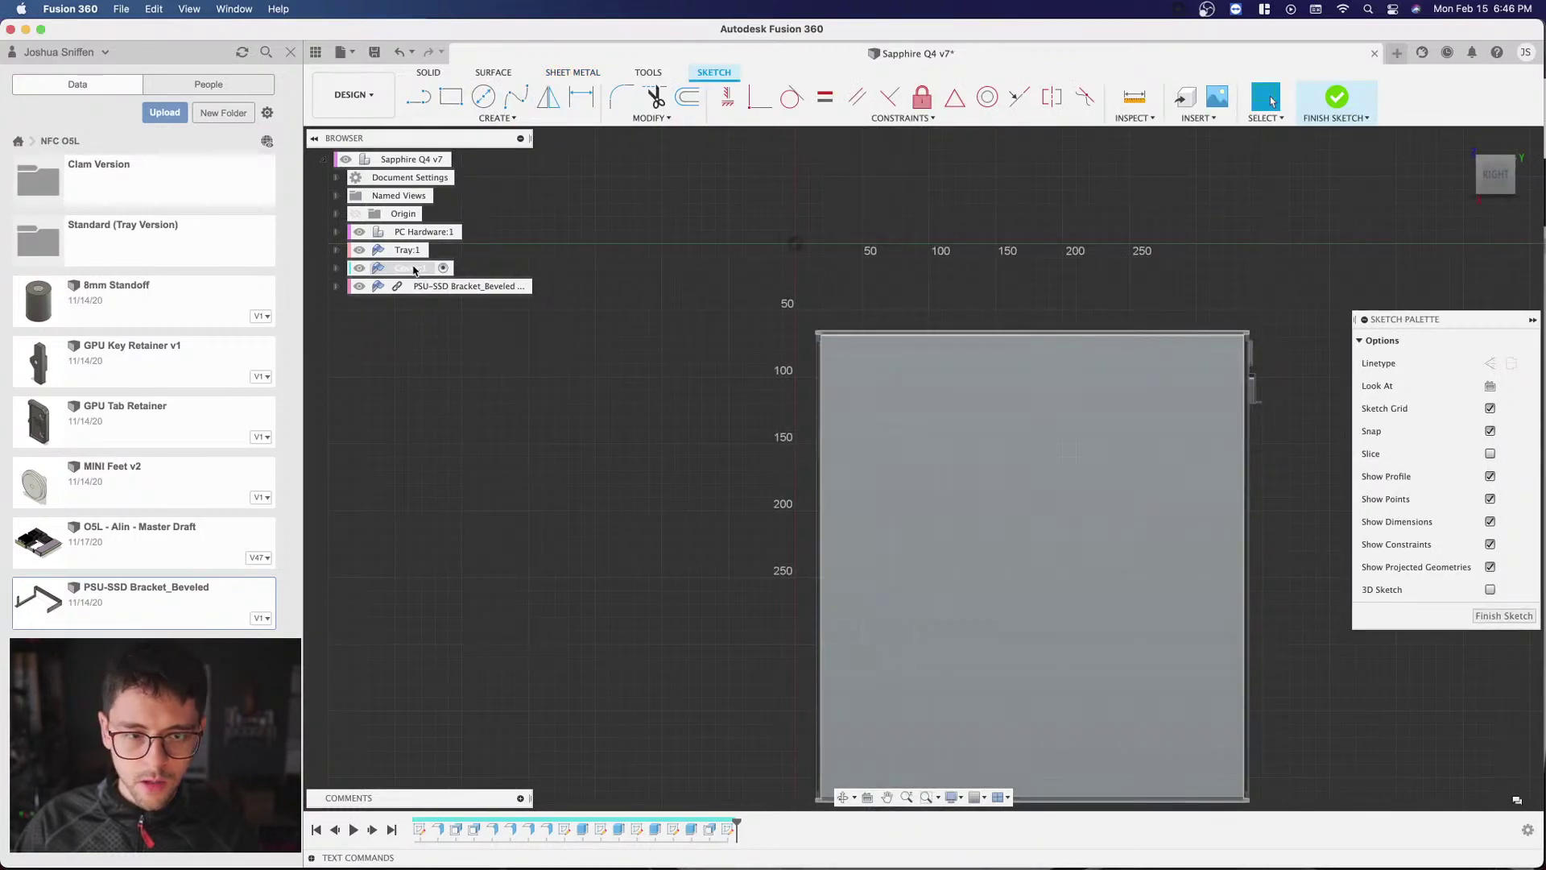
Step: Set the Cover's opacity to 50% to reveal the hardware behind the sketch face
{"action": "right_click", "coordinate": [411, 268]}
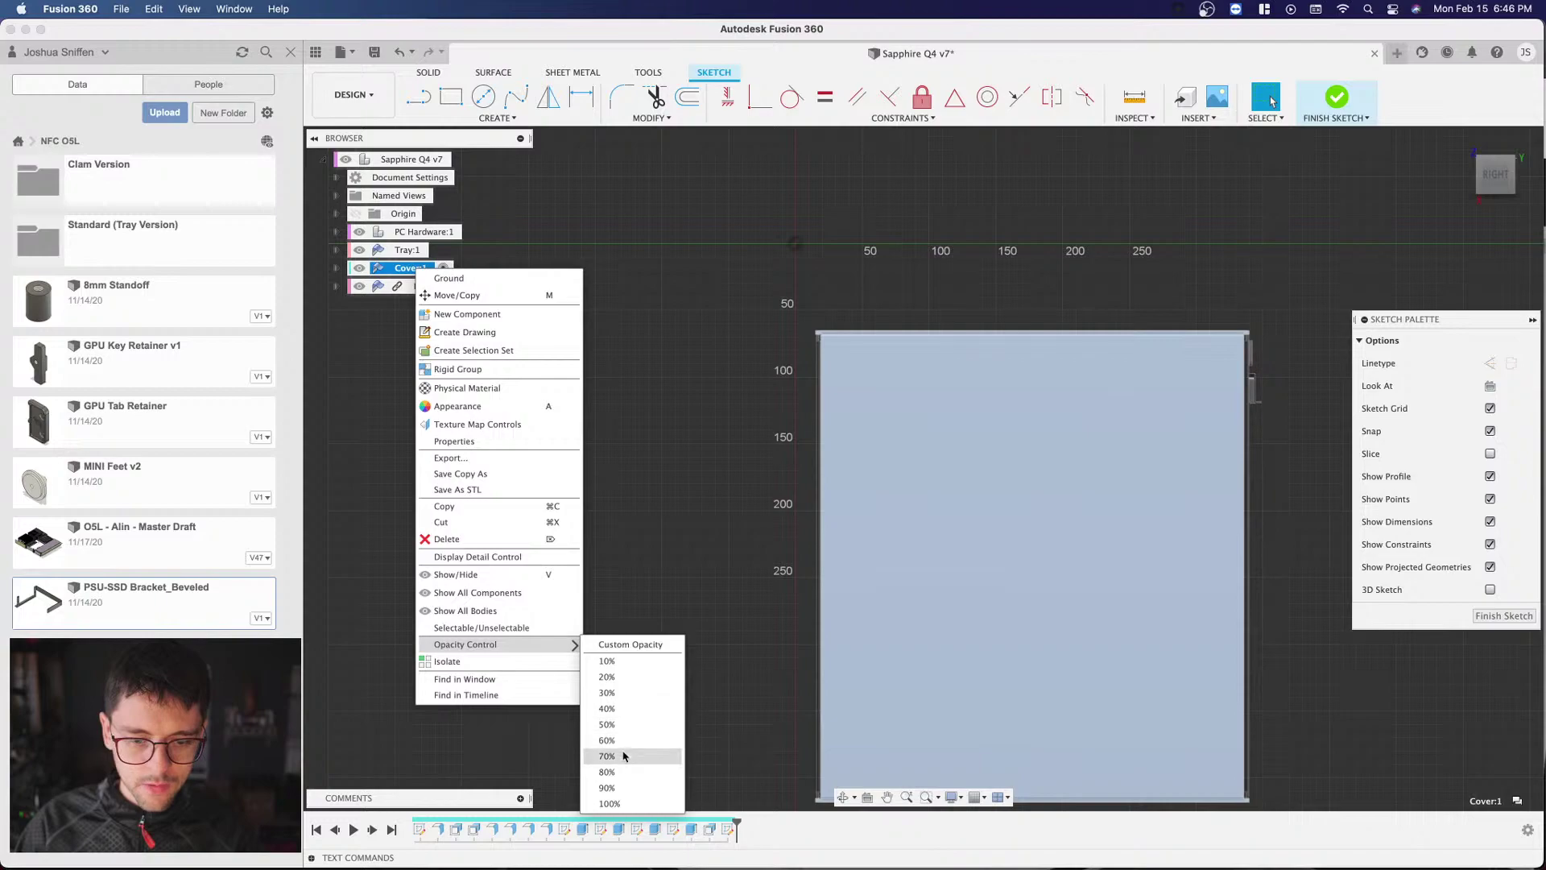
{"action": "left_click", "coordinate": [620, 730]}
{"action": "scroll", "coordinate": [675, 298], "scroll_direction": "down", "scroll_amount": 3}
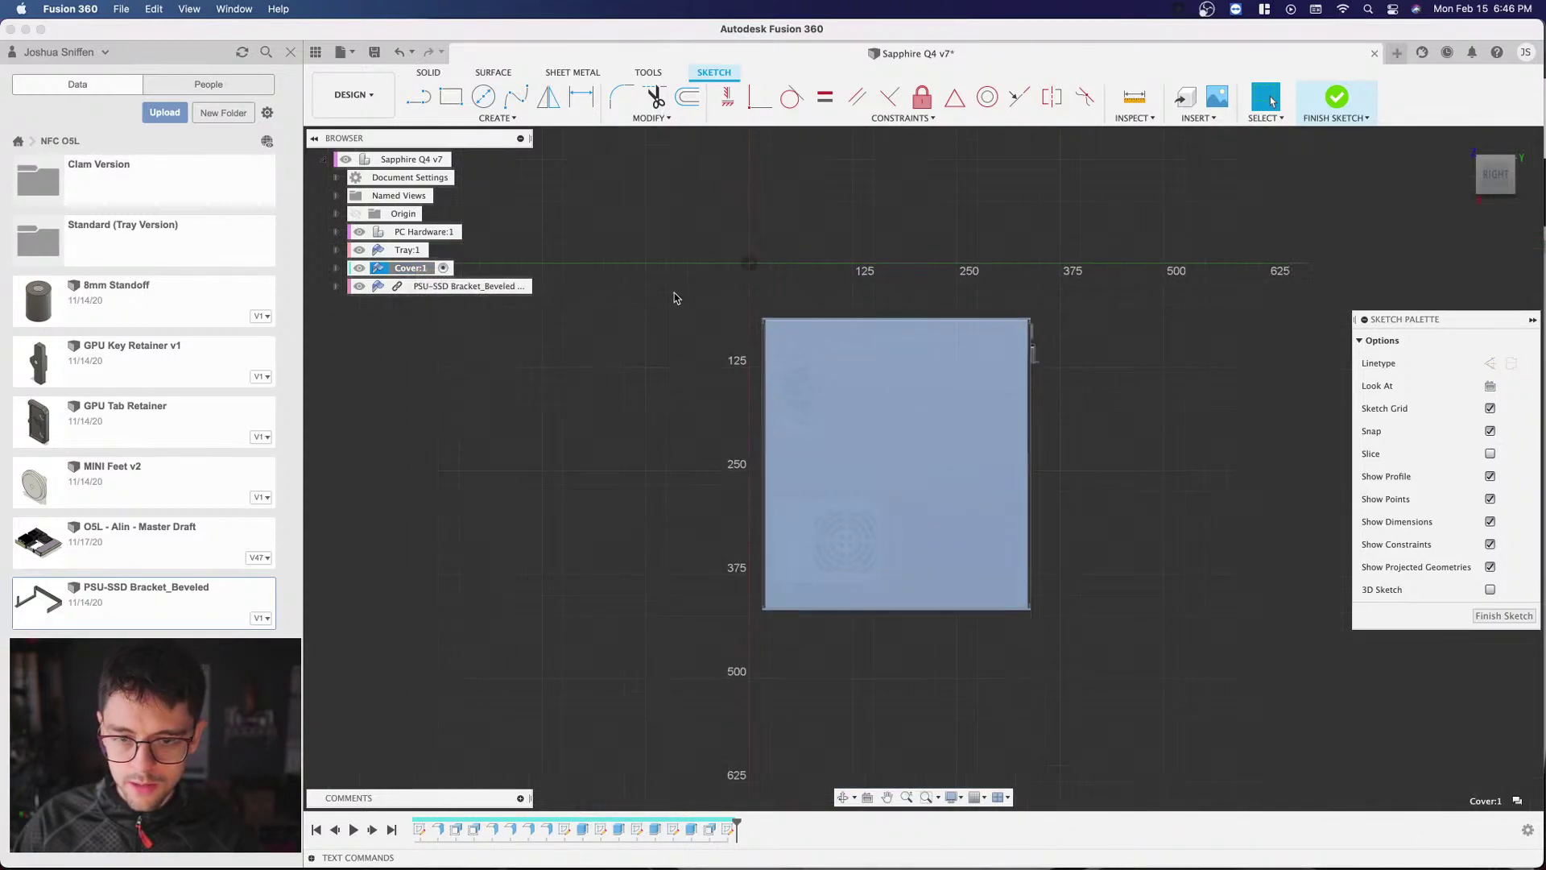
{"action": "scroll", "coordinate": [886, 370], "scroll_direction": "up", "scroll_amount": 4}
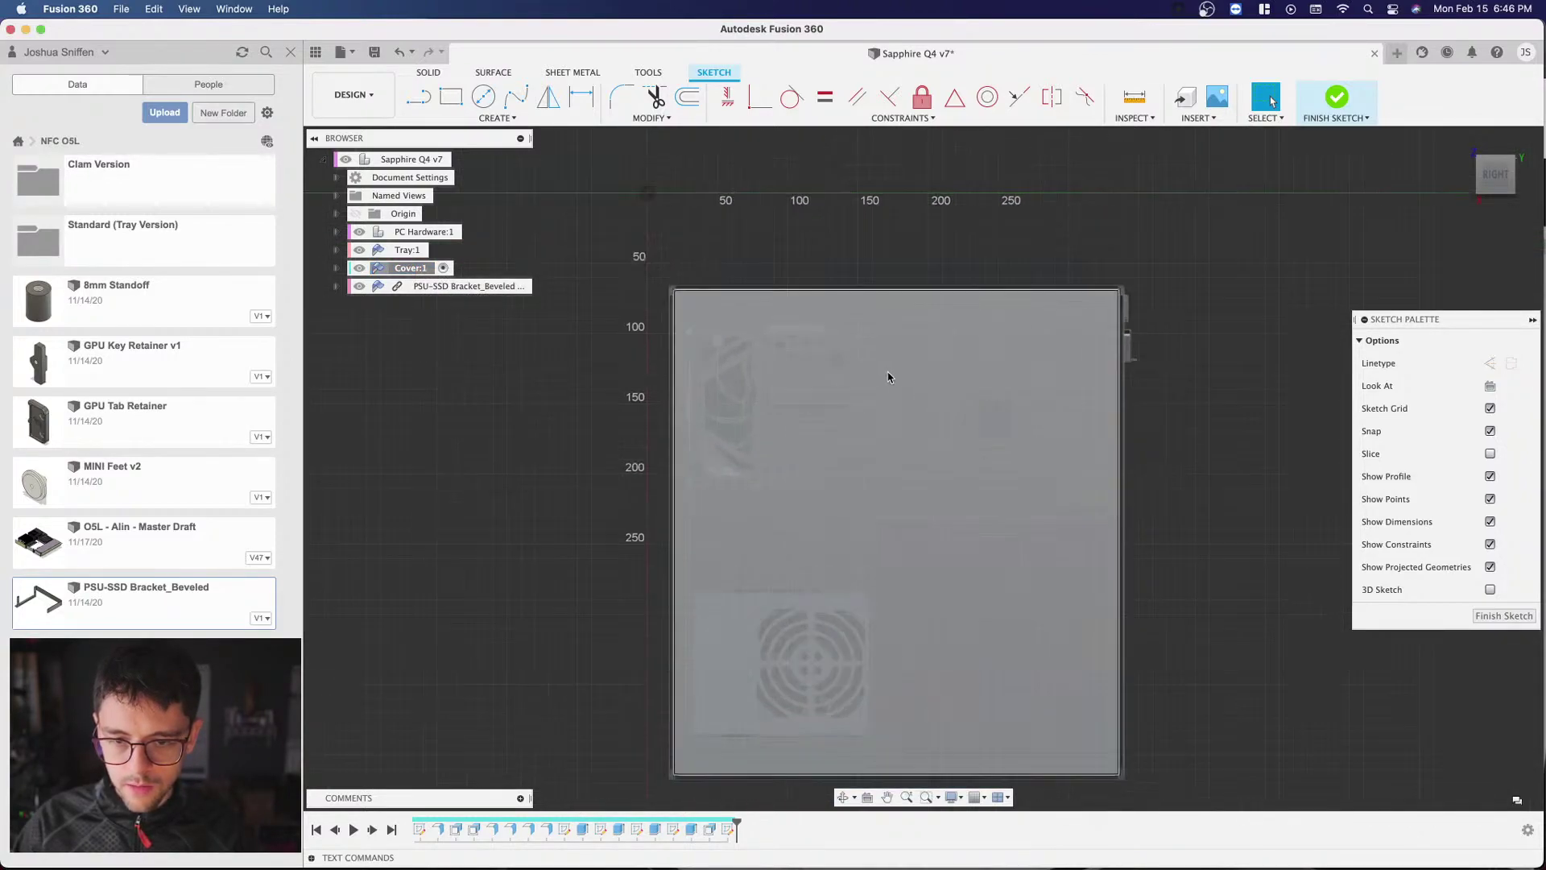
{"action": "scroll", "coordinate": [676, 220], "scroll_direction": "down", "scroll_amount": 2}
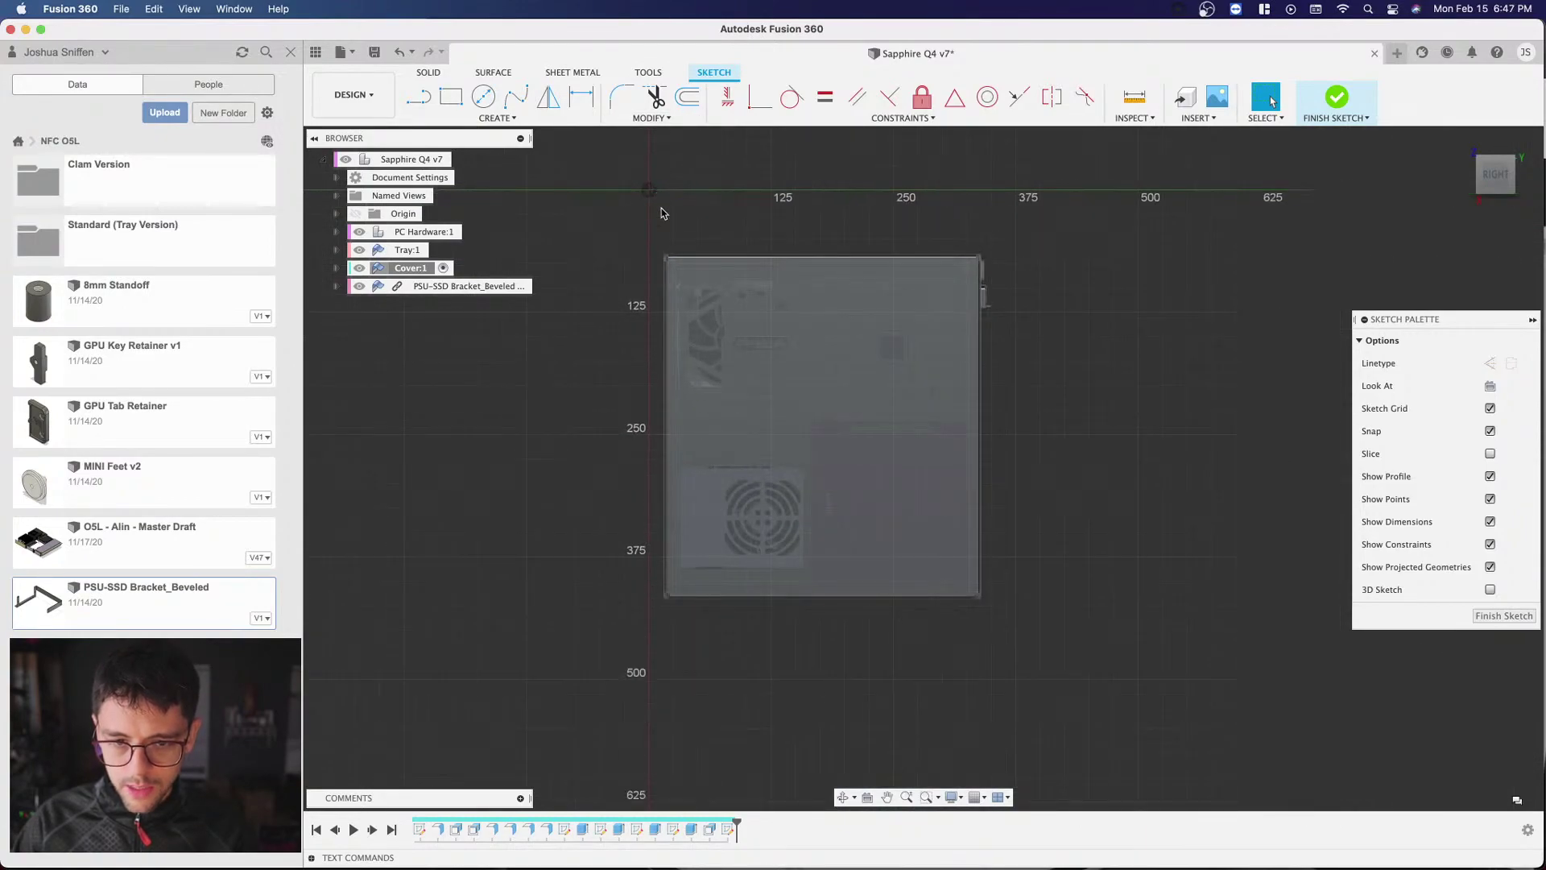
{"action": "scroll", "coordinate": [728, 369], "scroll_direction": "up", "scroll_amount": 4}
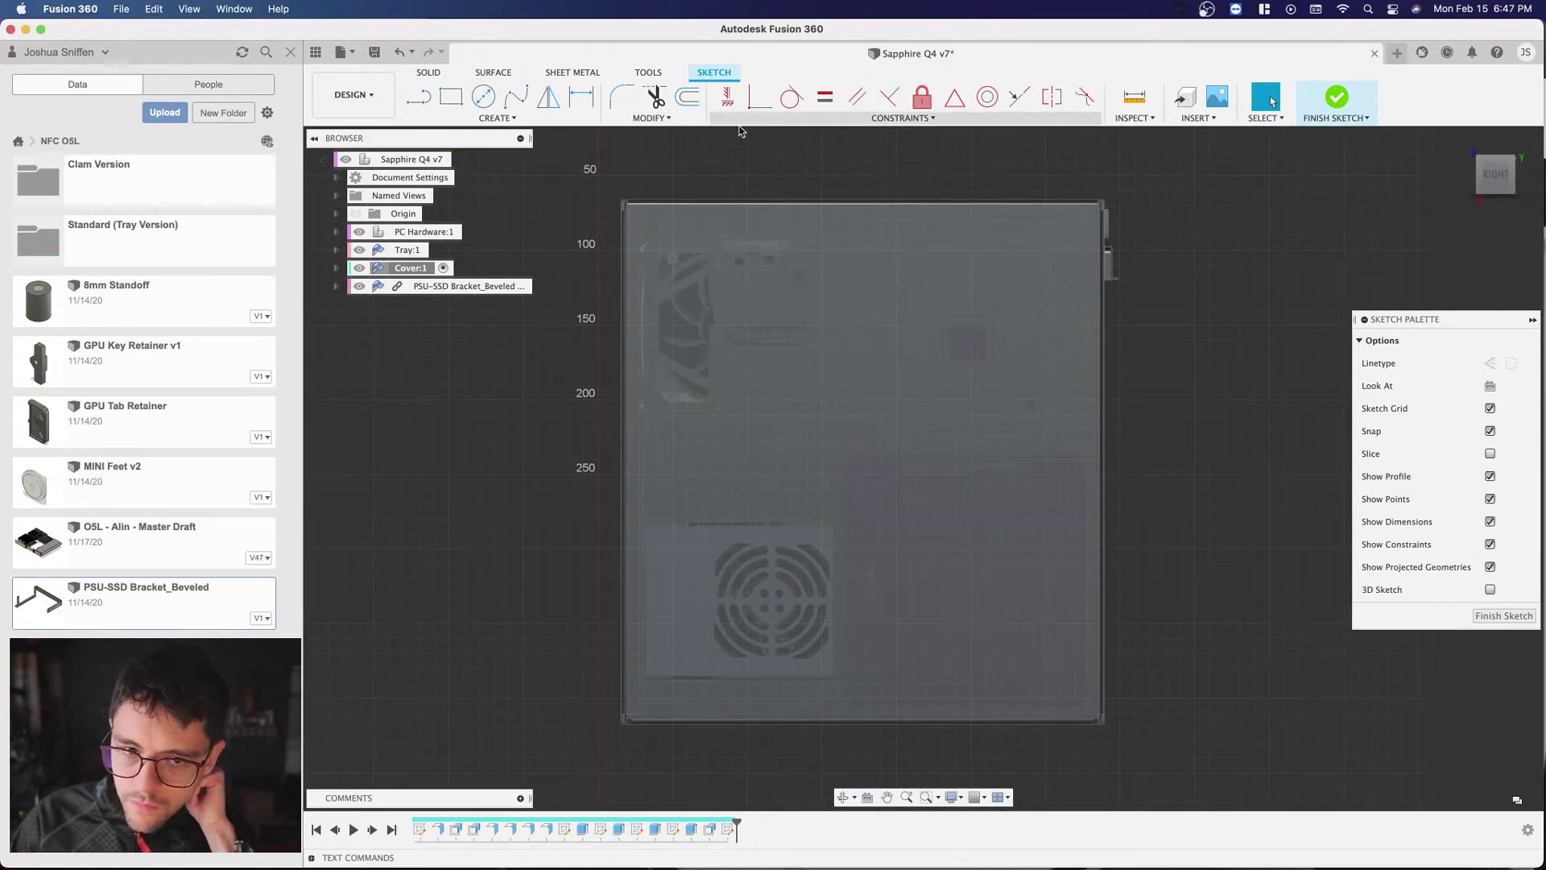
Step: Offset the outer outline of the Cover's side face inward by about 24.6 mm, judged against the hardware behind it
{"action": "left_click", "coordinate": [530, 121]}
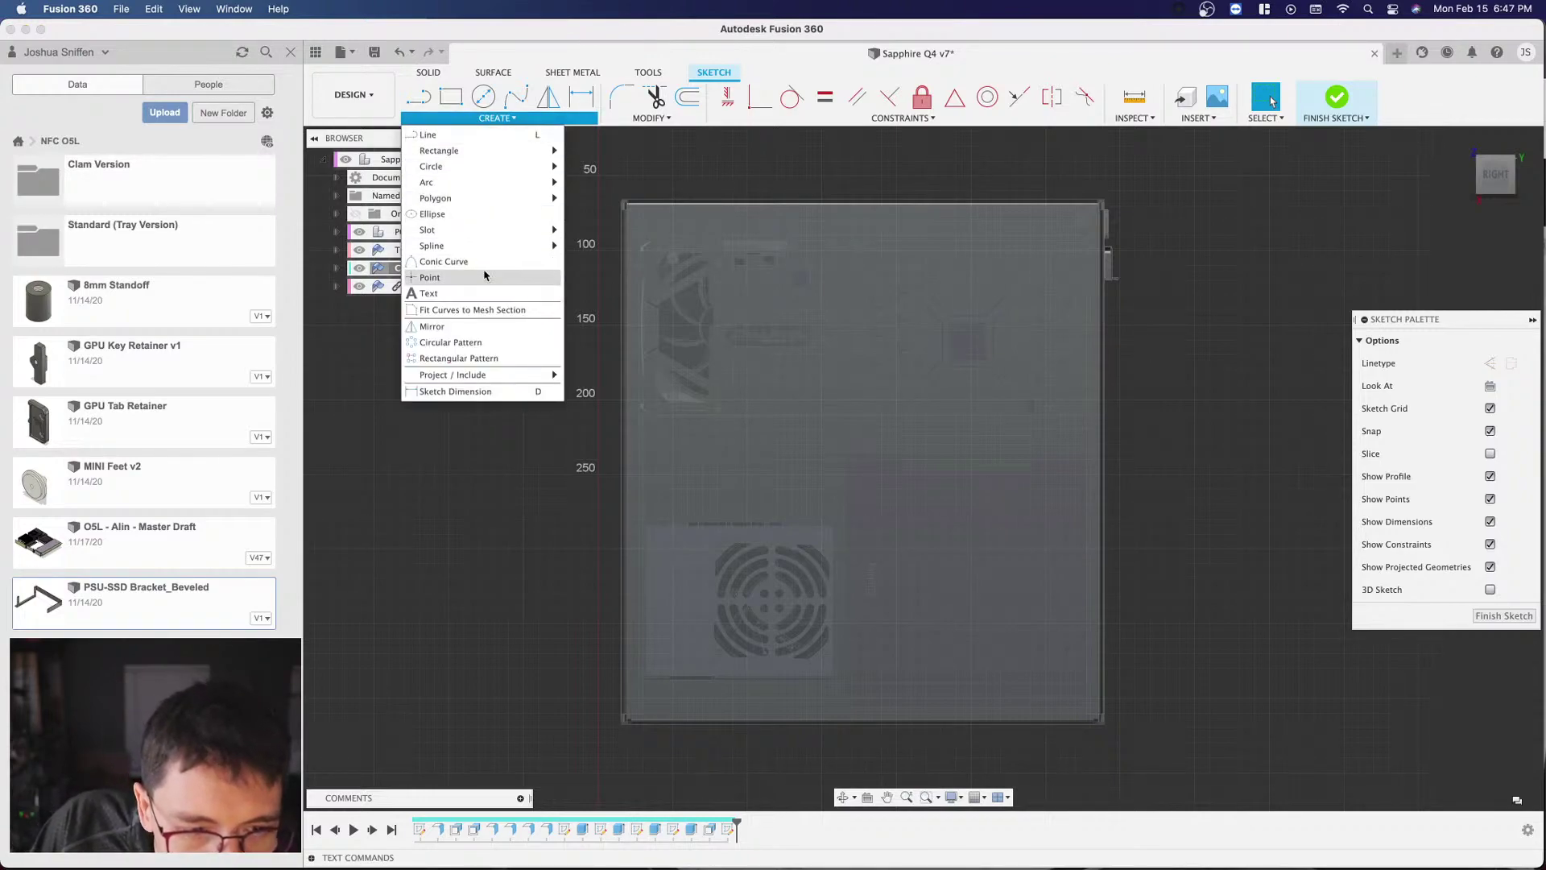
{"action": "left_click", "coordinate": [652, 118]}
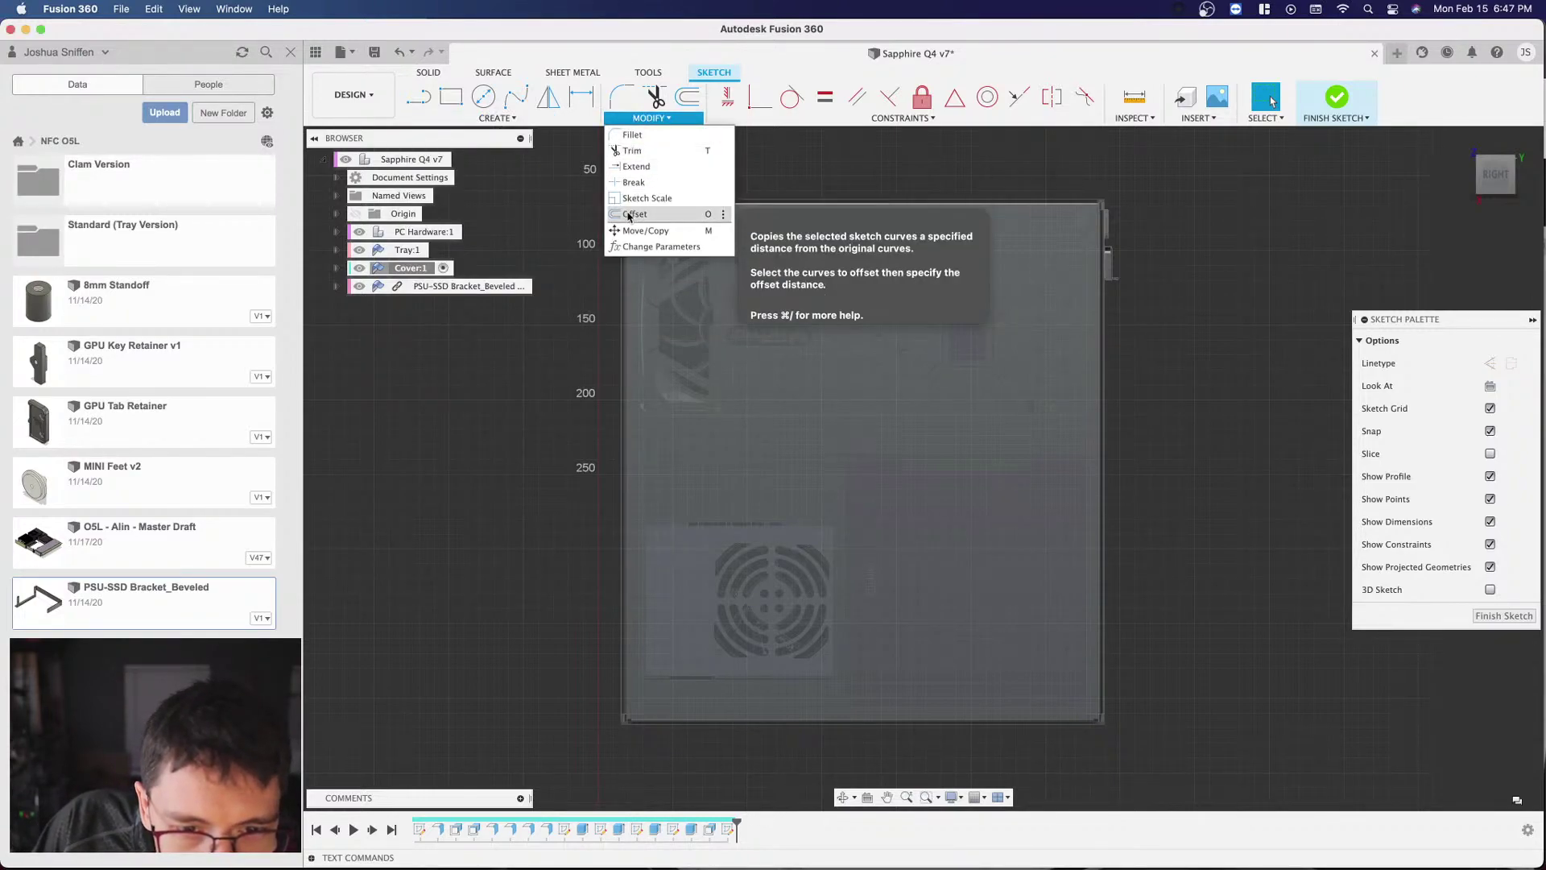
{"action": "left_click", "coordinate": [679, 209]}
{"action": "left_click", "coordinate": [679, 209]}
{"action": "left_click_drag", "start_coordinate": [678, 209], "coordinate": [713, 241]}
{"action": "scroll", "coordinate": [688, 222], "scroll_direction": "up", "scroll_amount": 2}
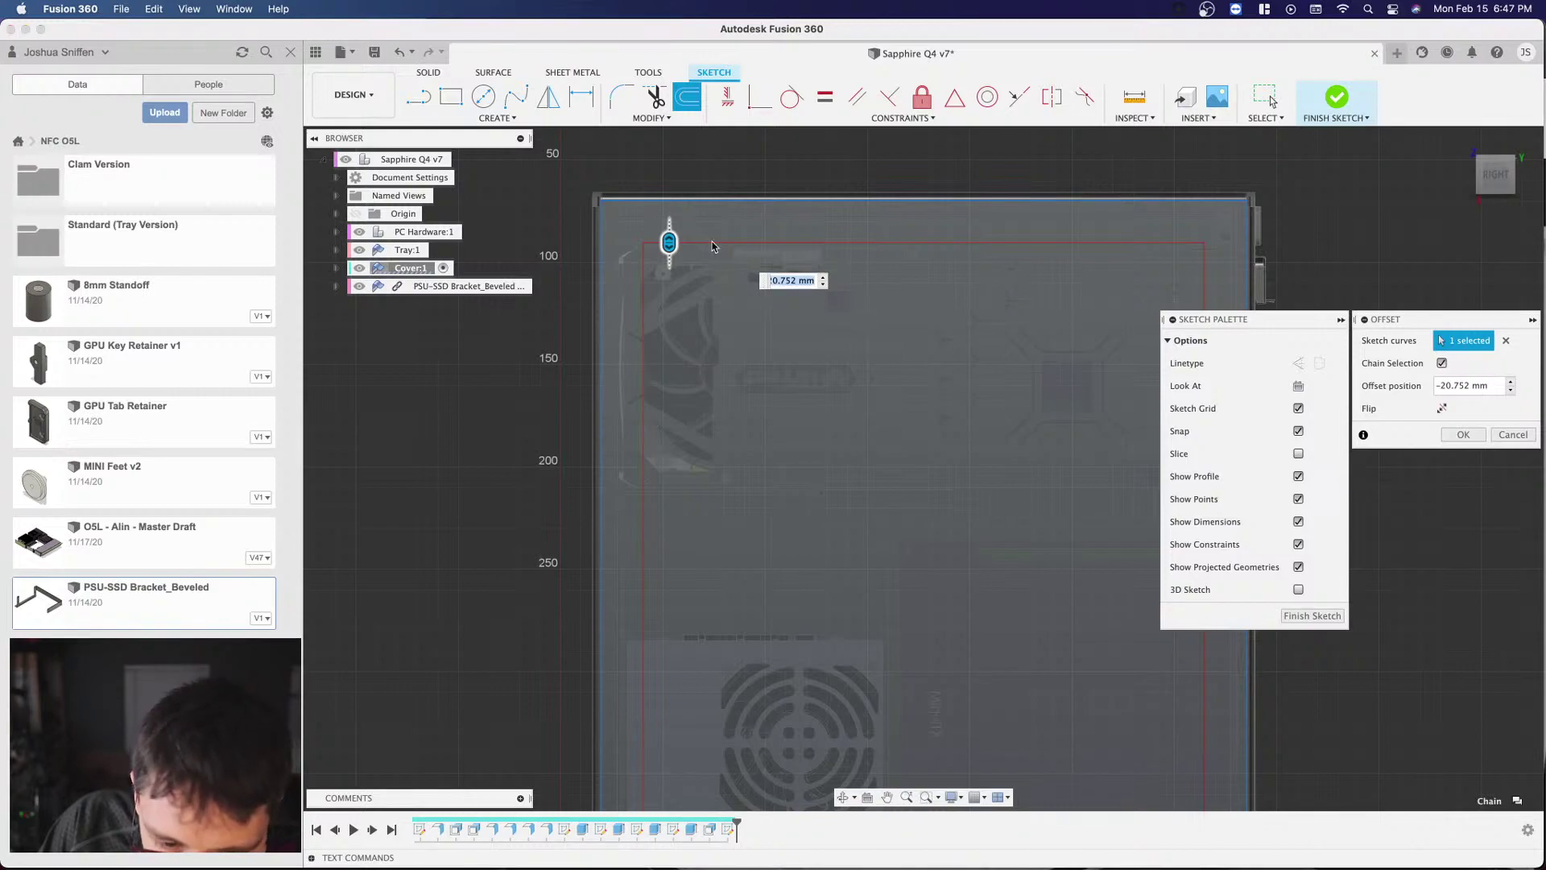
{"action": "scroll", "coordinate": [681, 219], "scroll_direction": "down", "scroll_amount": 2}
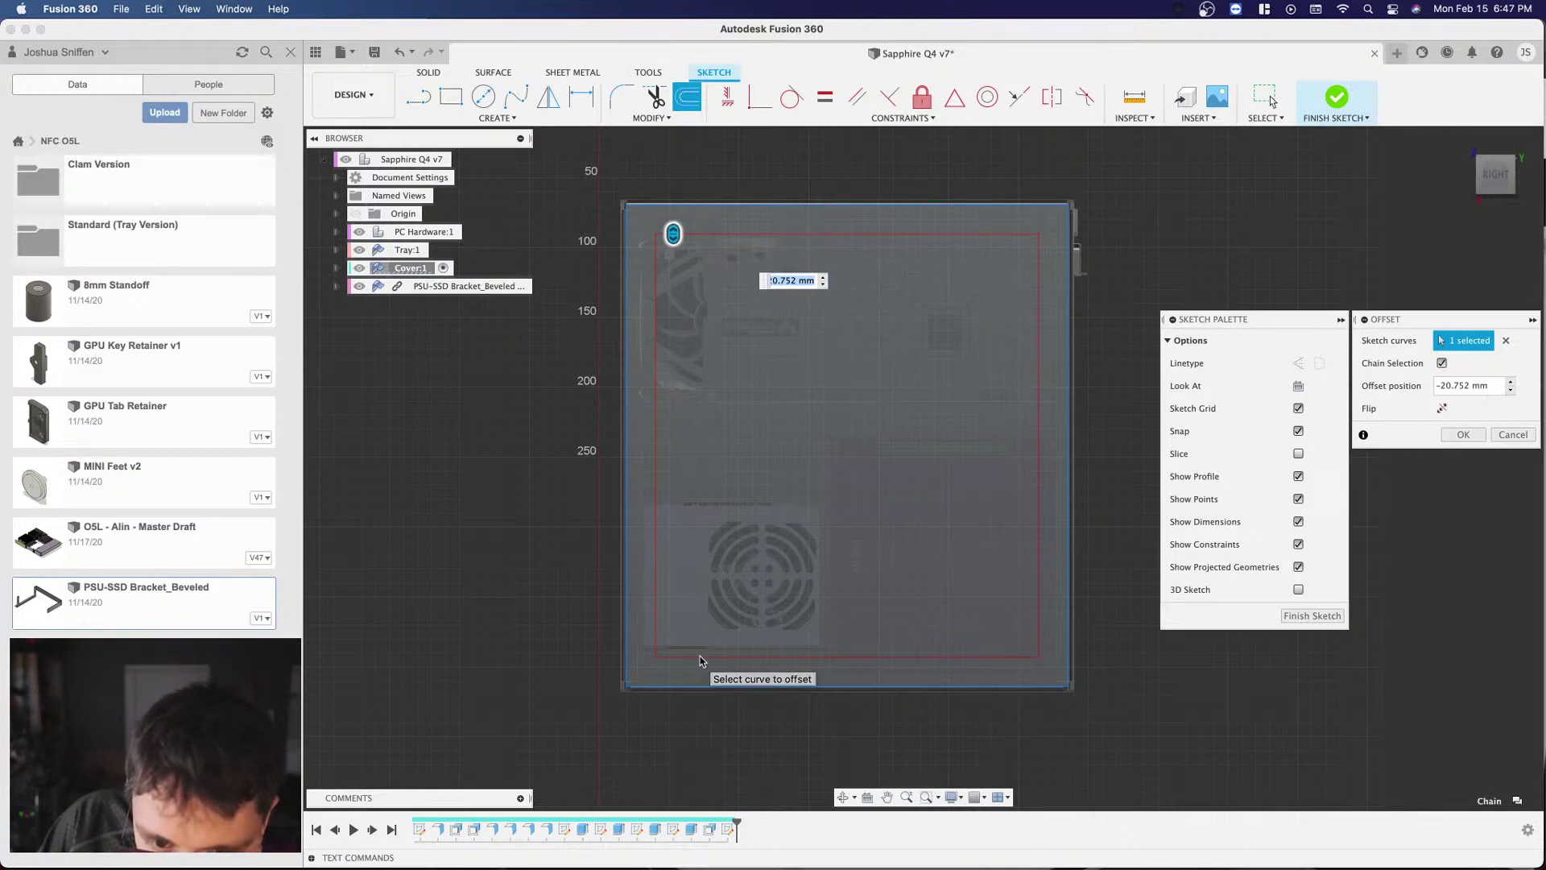
{"action": "scroll", "coordinate": [636, 209], "scroll_direction": "up", "scroll_amount": 5}
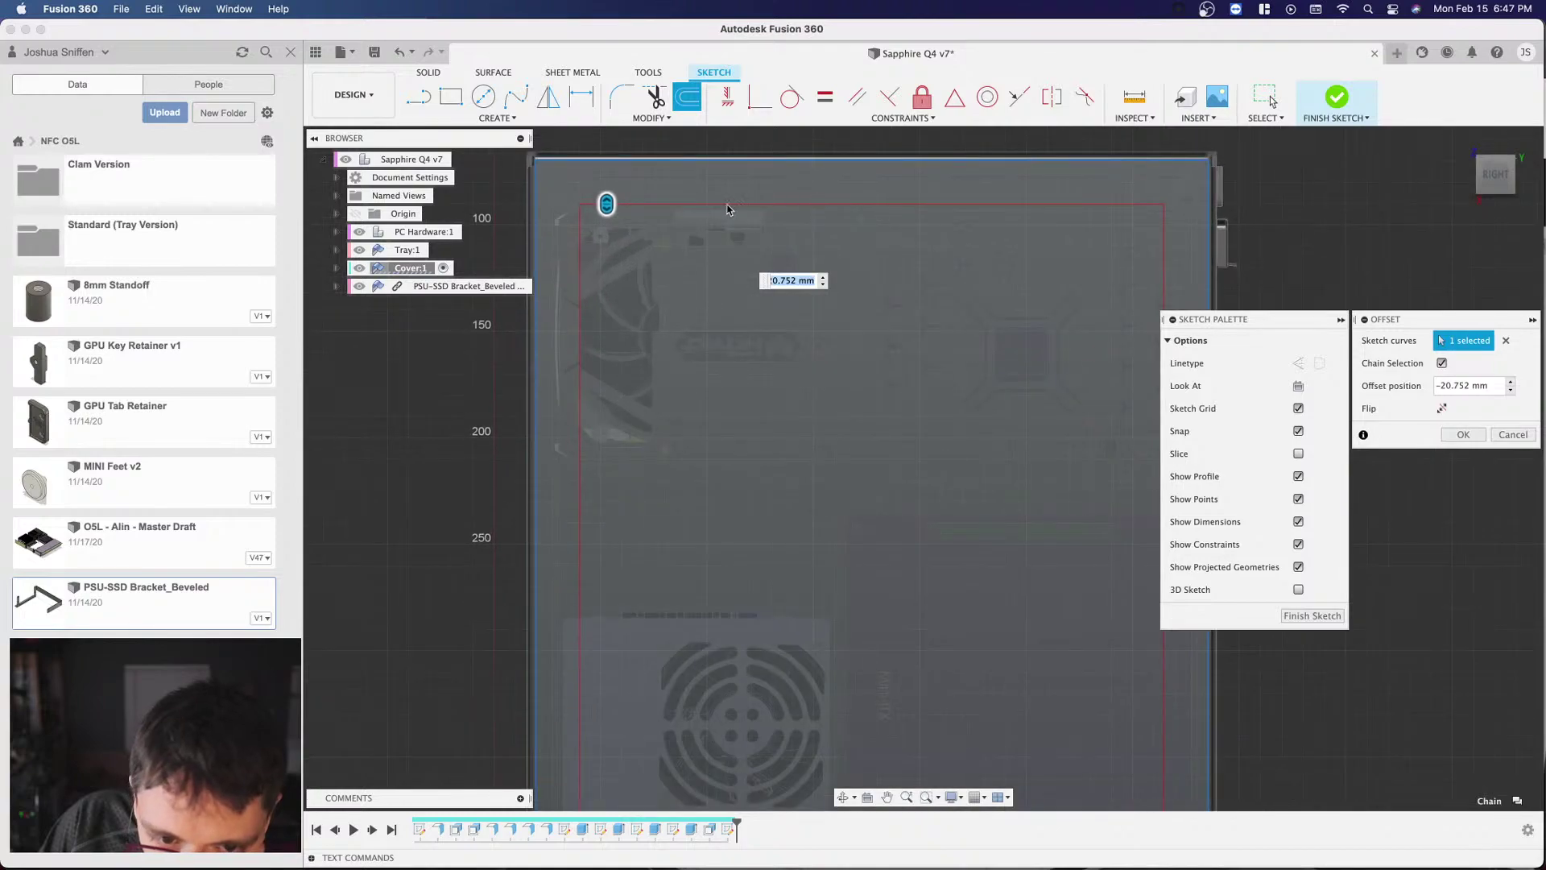
{"action": "left_click_drag", "start_coordinate": [592, 205], "coordinate": [598, 217]}
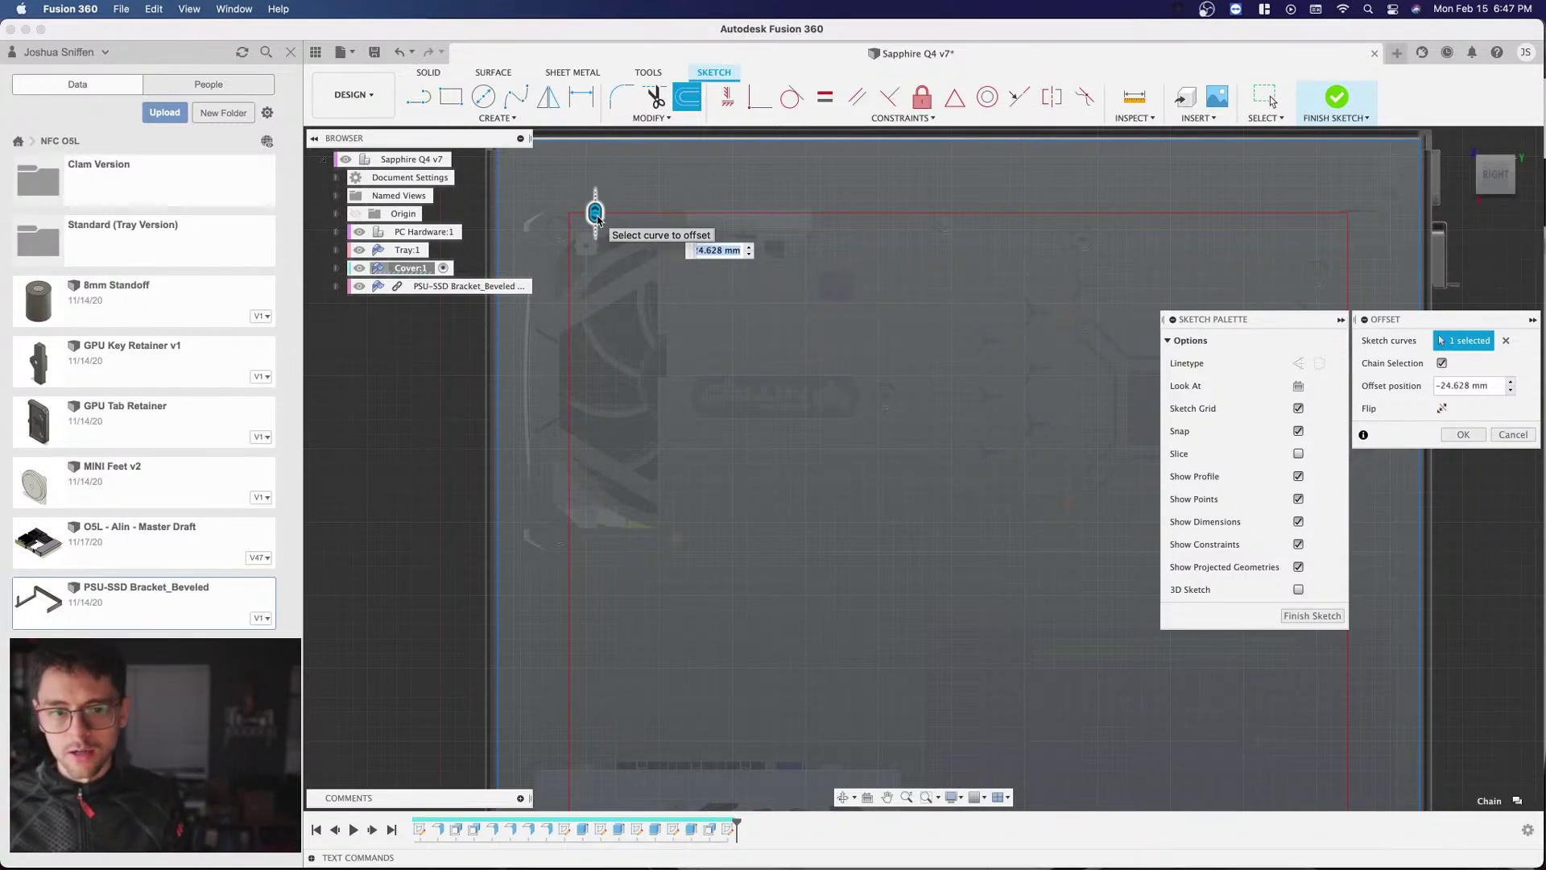
{"action": "scroll", "coordinate": [598, 219], "scroll_direction": "down", "scroll_amount": 3}
{"action": "scroll", "coordinate": [636, 747], "scroll_direction": "up", "scroll_amount": 1}
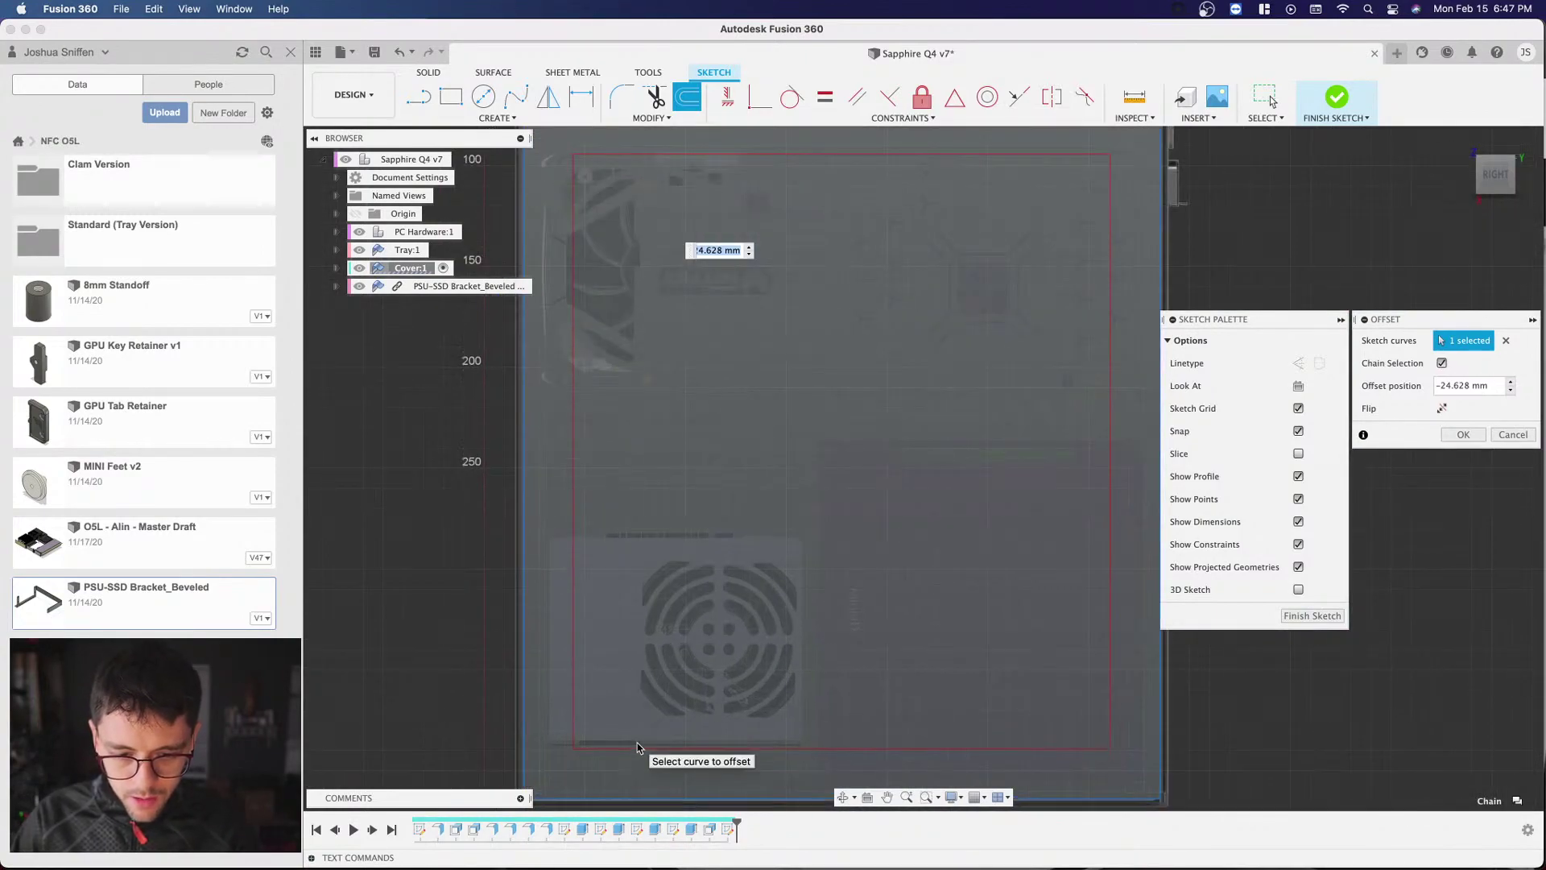
{"action": "scroll", "coordinate": [609, 217], "scroll_direction": "up", "scroll_amount": 1}
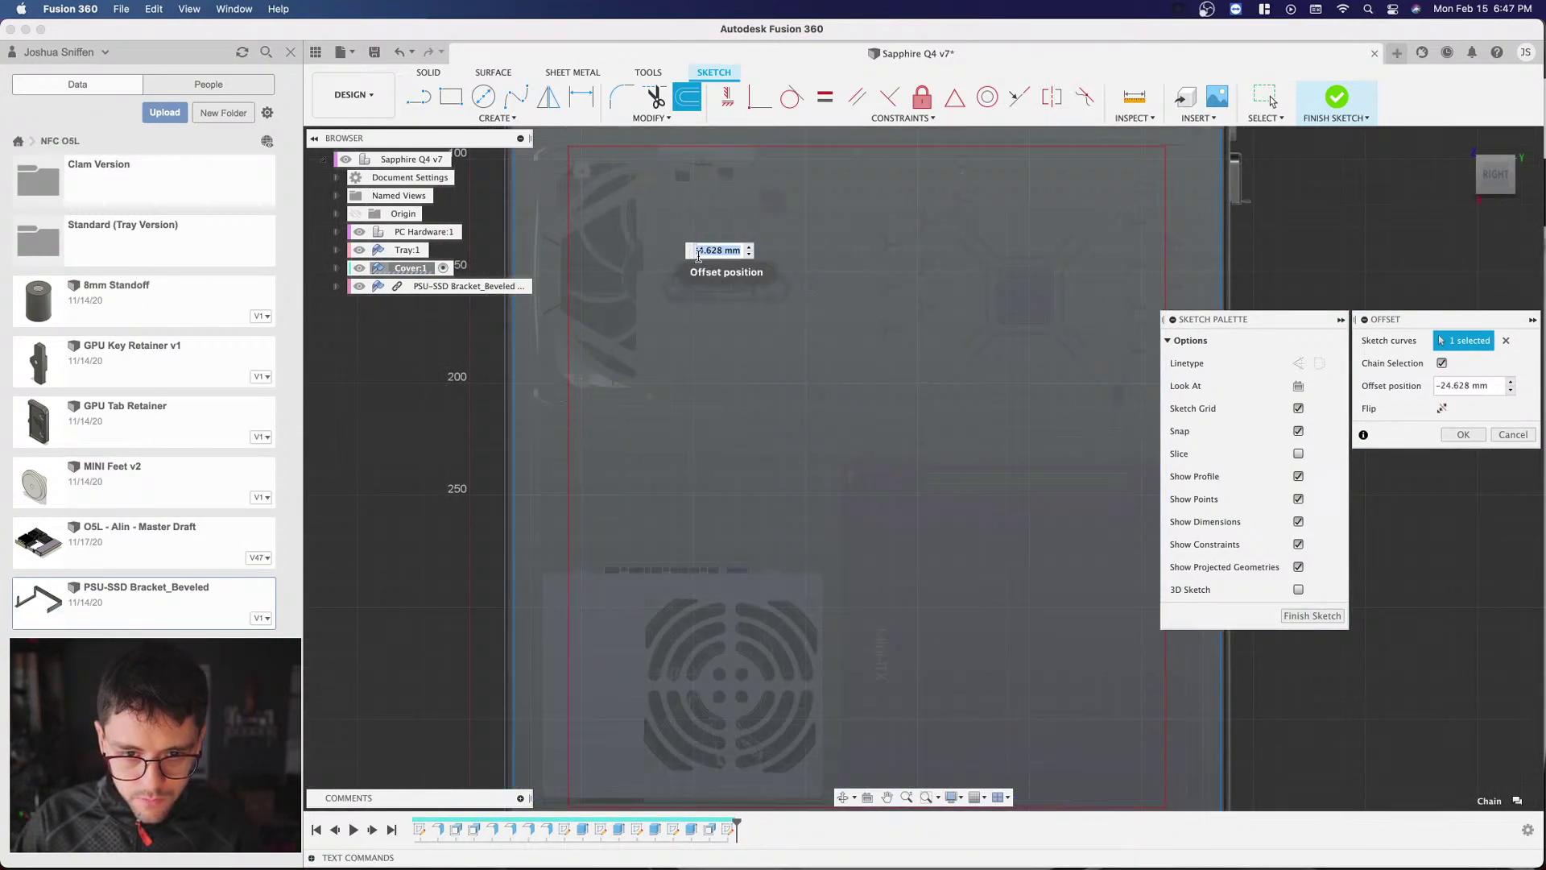
Step: Set the inward offset of the Cover outline to 25 mm and accept it
{"action": "type", "text": "25"}
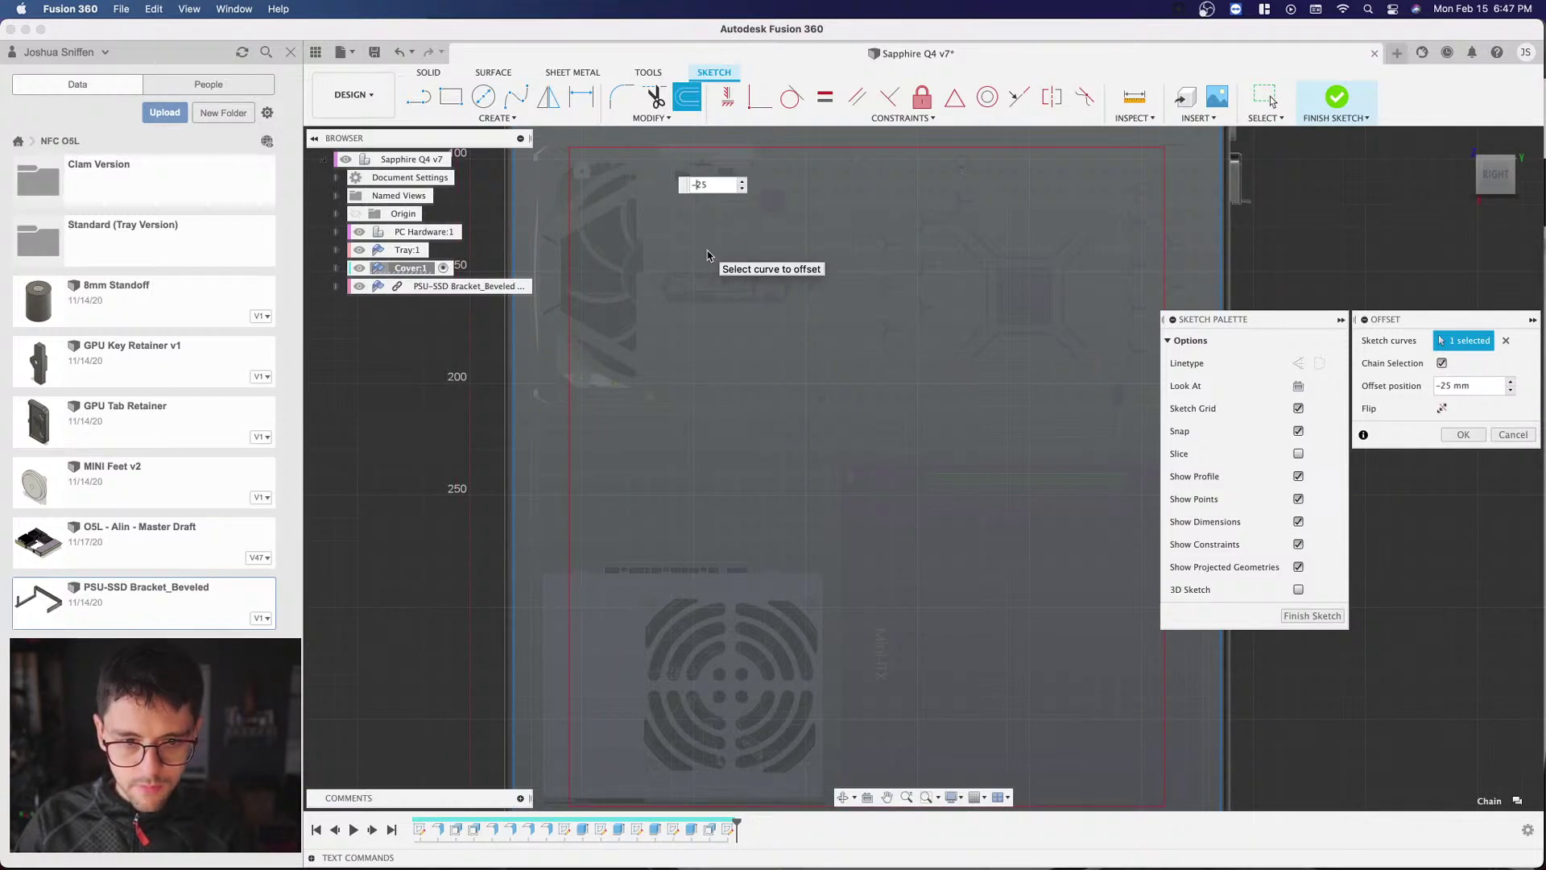
{"action": "scroll", "coordinate": [707, 255], "scroll_direction": "down", "scroll_amount": 5}
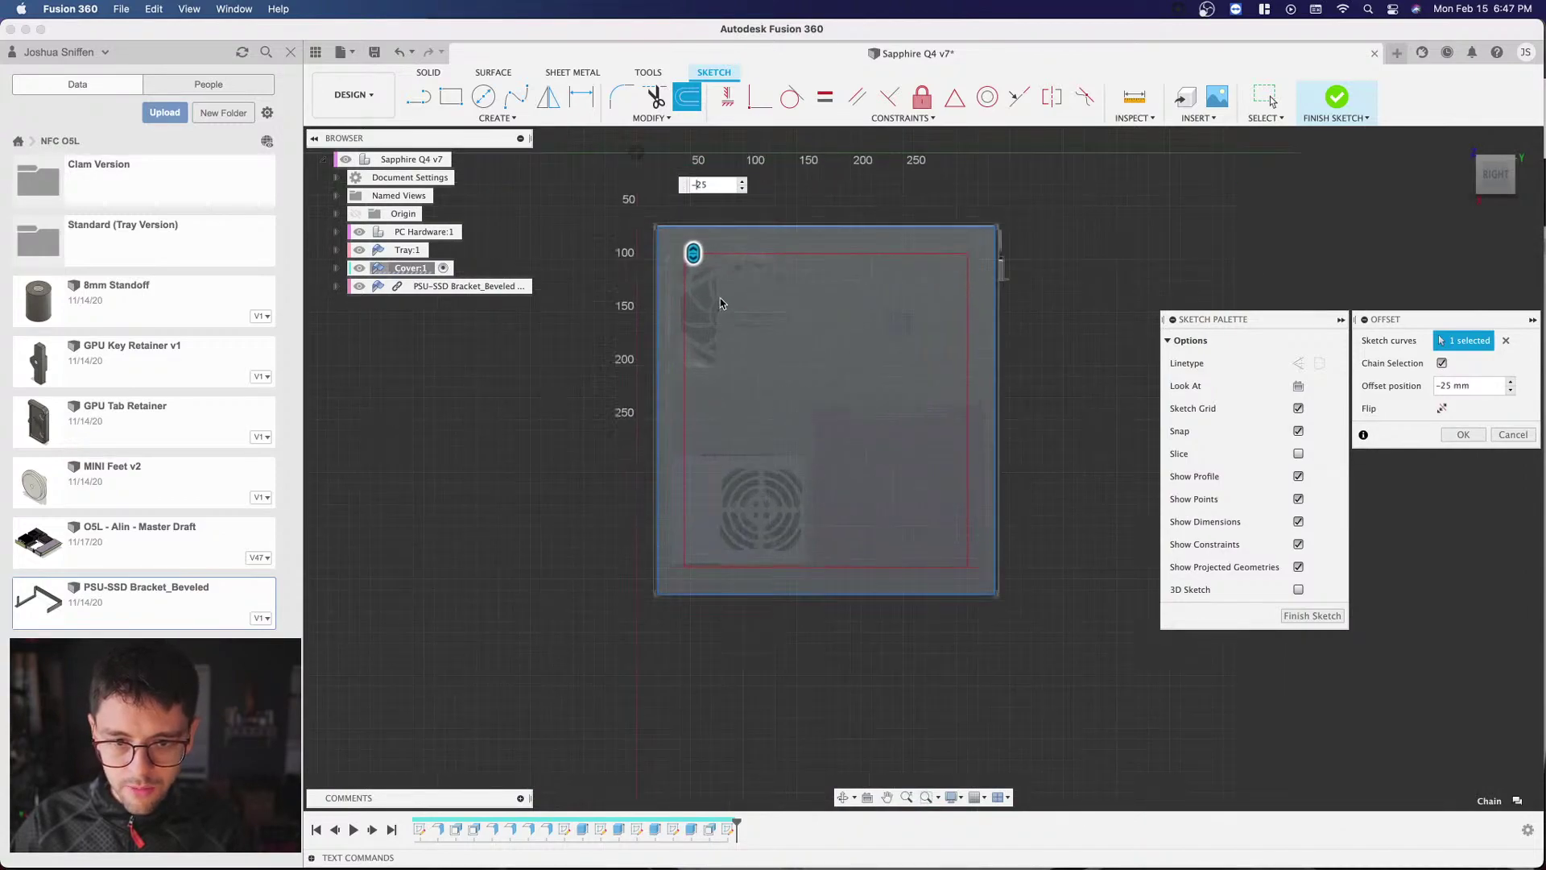
{"action": "scroll", "coordinate": [721, 306], "scroll_direction": "up", "scroll_amount": 4}
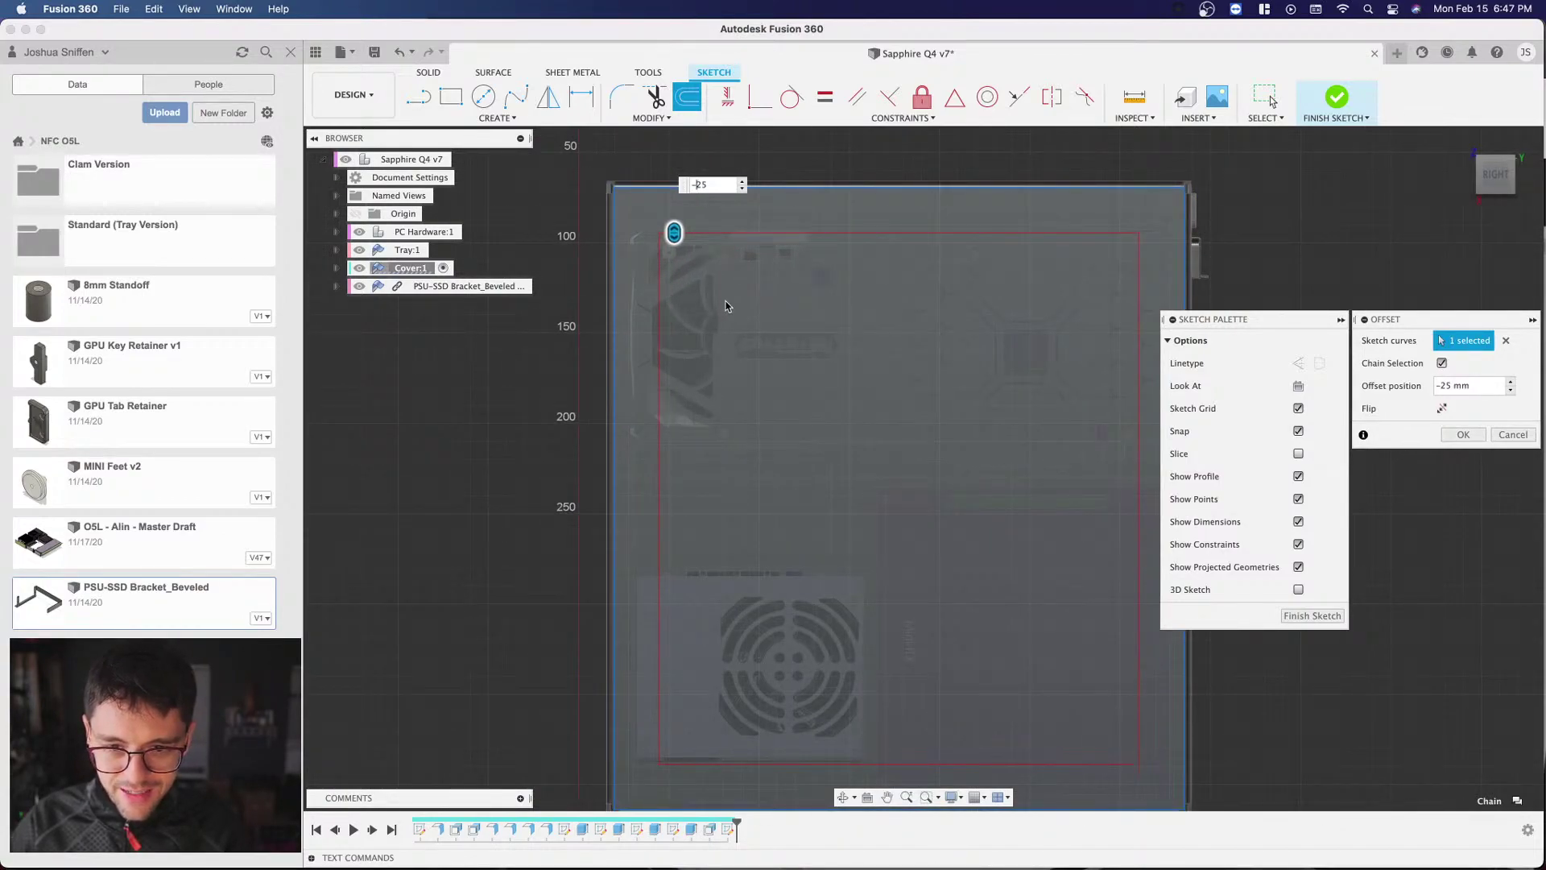
{"action": "scroll", "coordinate": [731, 322], "scroll_direction": "down", "scroll_amount": 2}
{"action": "scroll", "coordinate": [914, 262], "scroll_direction": "up", "scroll_amount": 2}
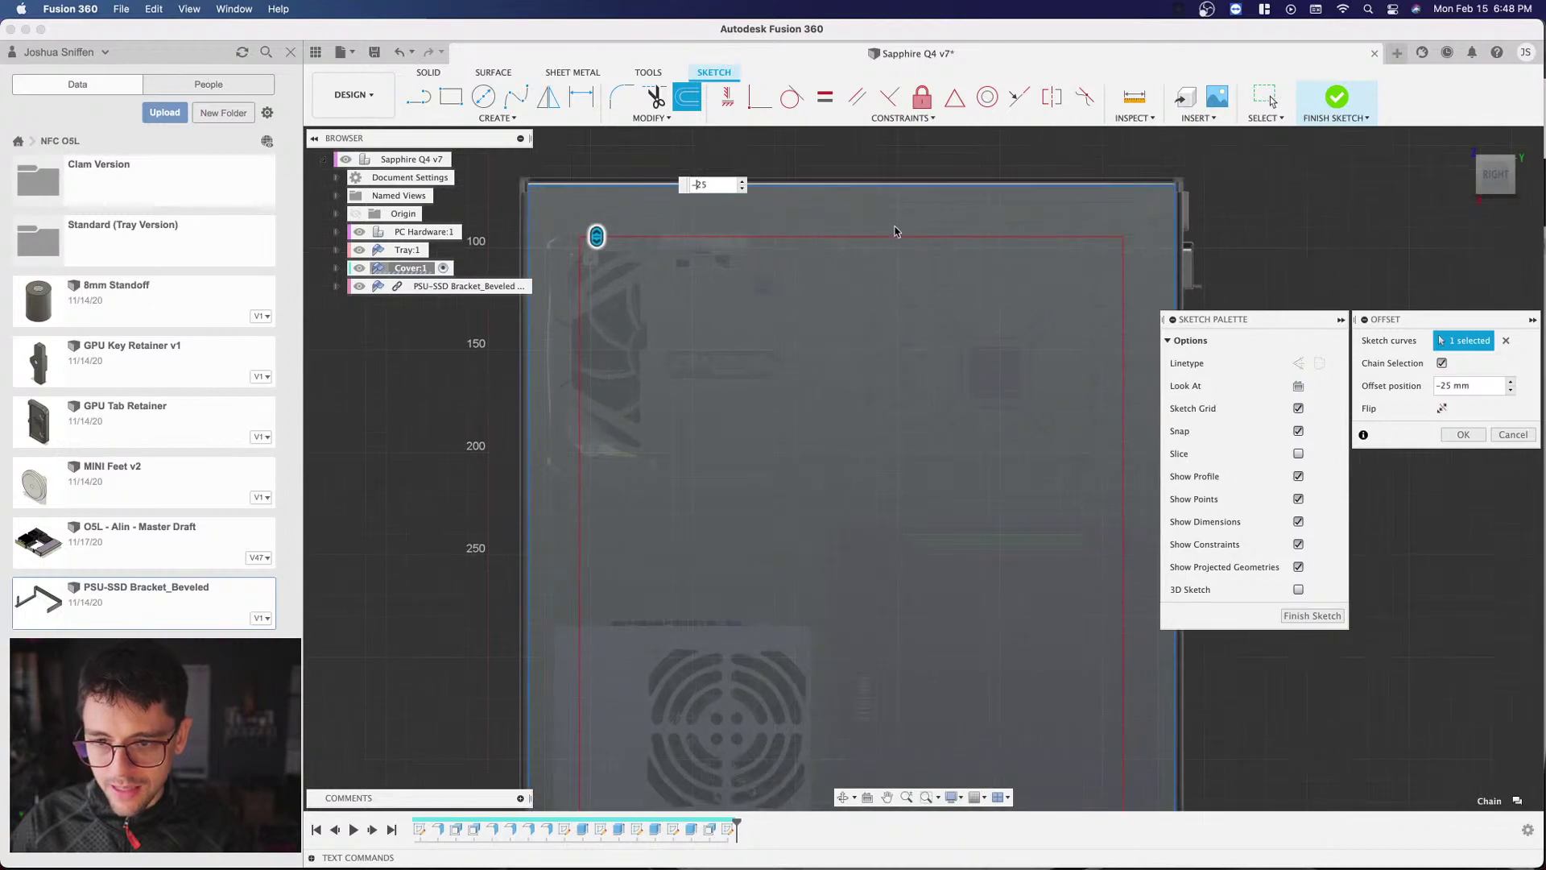
{"action": "scroll", "coordinate": [908, 266], "scroll_direction": "down", "scroll_amount": 3}
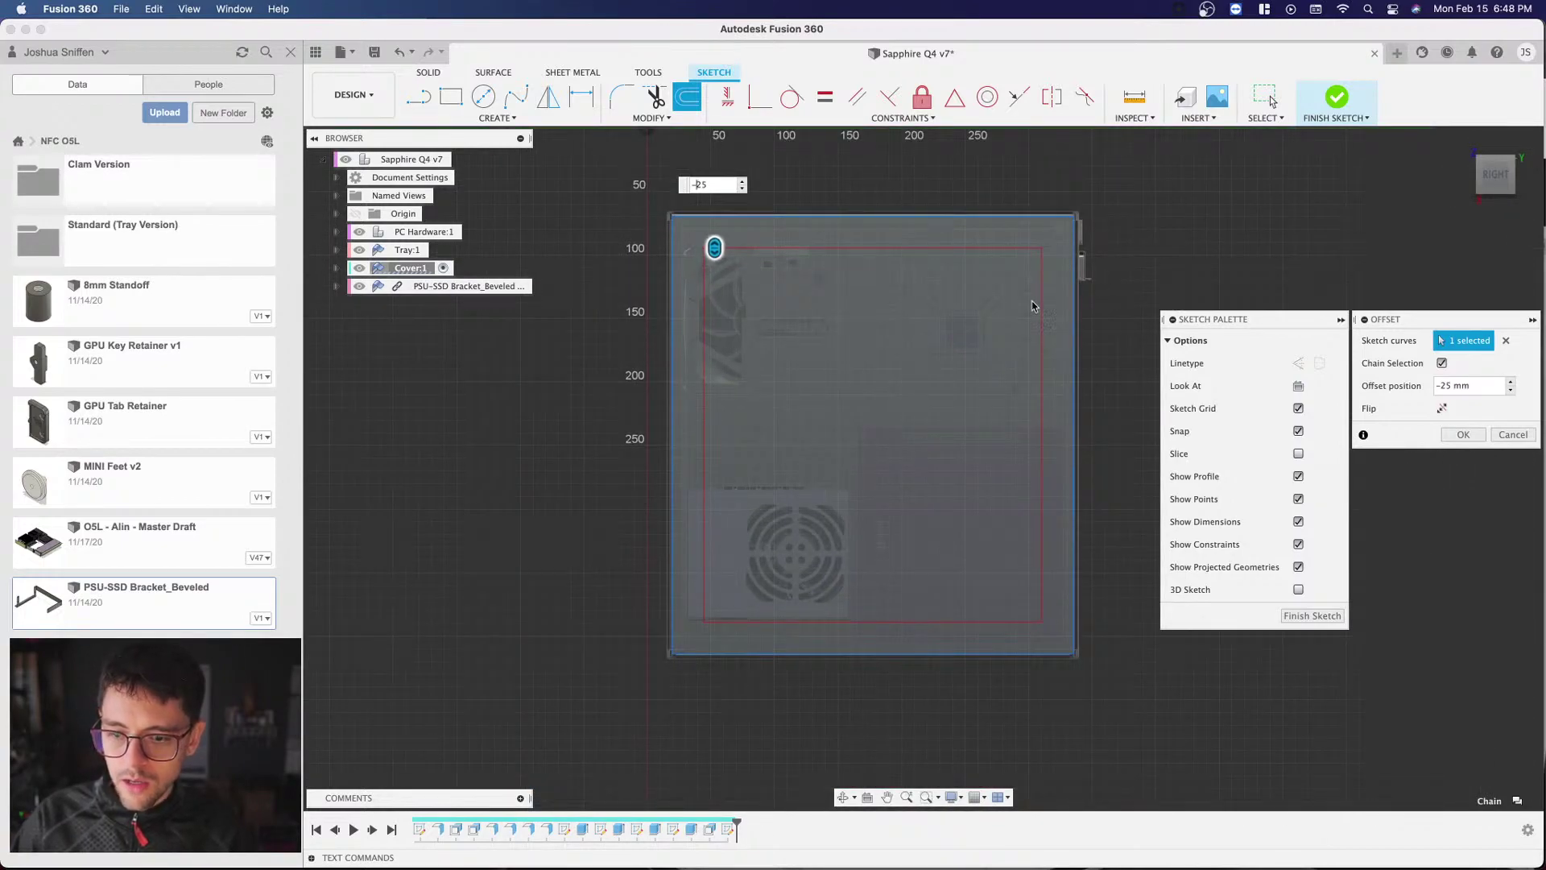
{"action": "scroll", "coordinate": [933, 342], "scroll_direction": "up", "scroll_amount": 2}
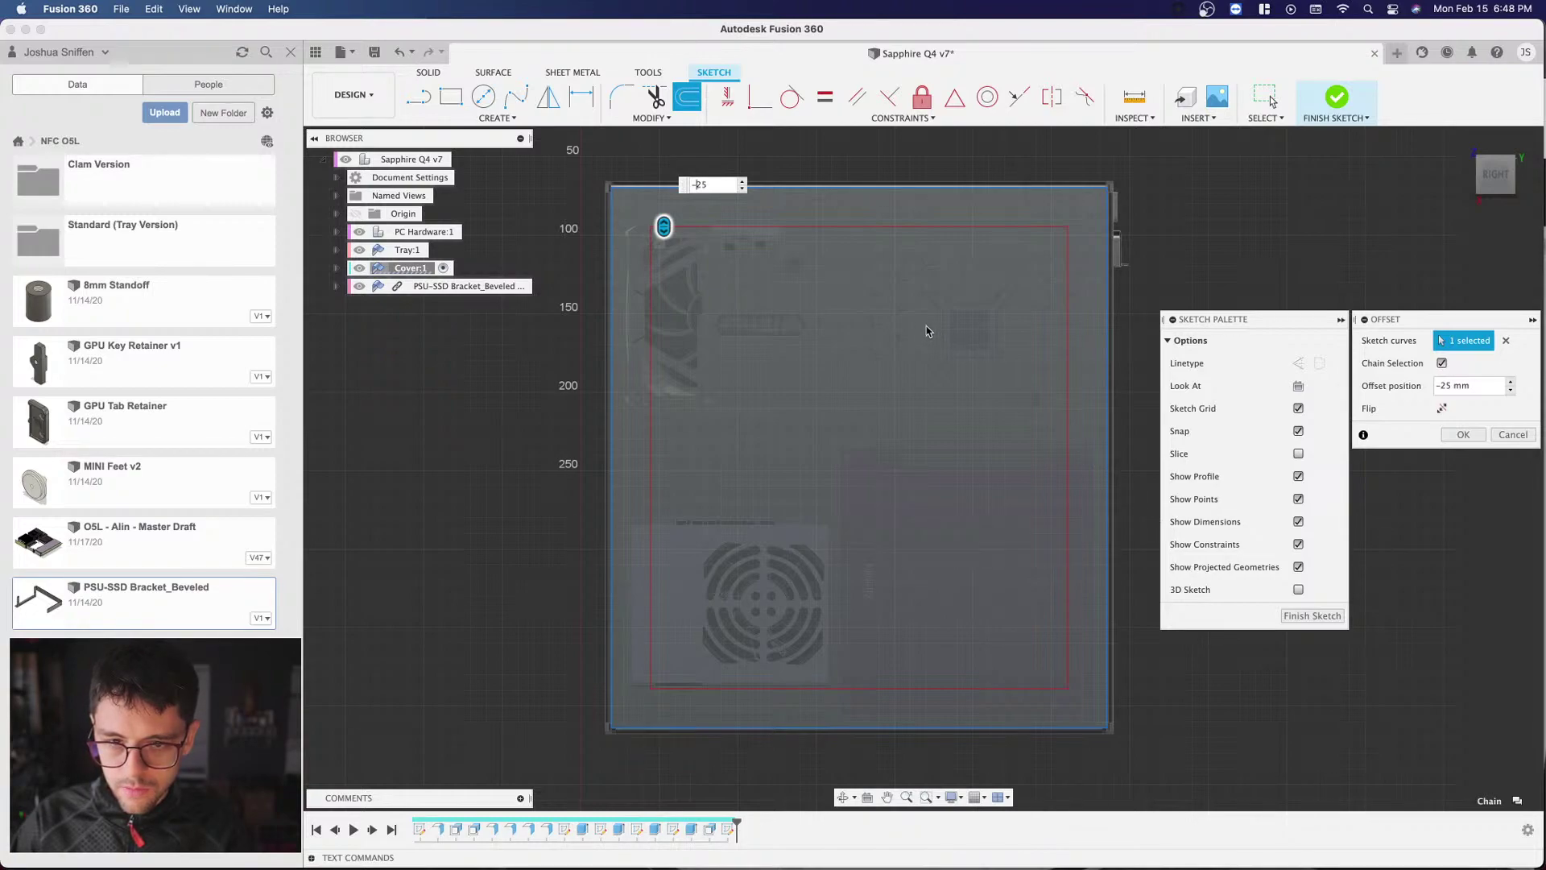
{"action": "left_click", "coordinate": [1464, 435]}
Step: Extrude the inner offset profile as a cut at -2 mm to open a window in the Cover's side
{"action": "middle_click_drag", "start_coordinate": [924, 468], "coordinate": [637, 310], "text": "shift"}
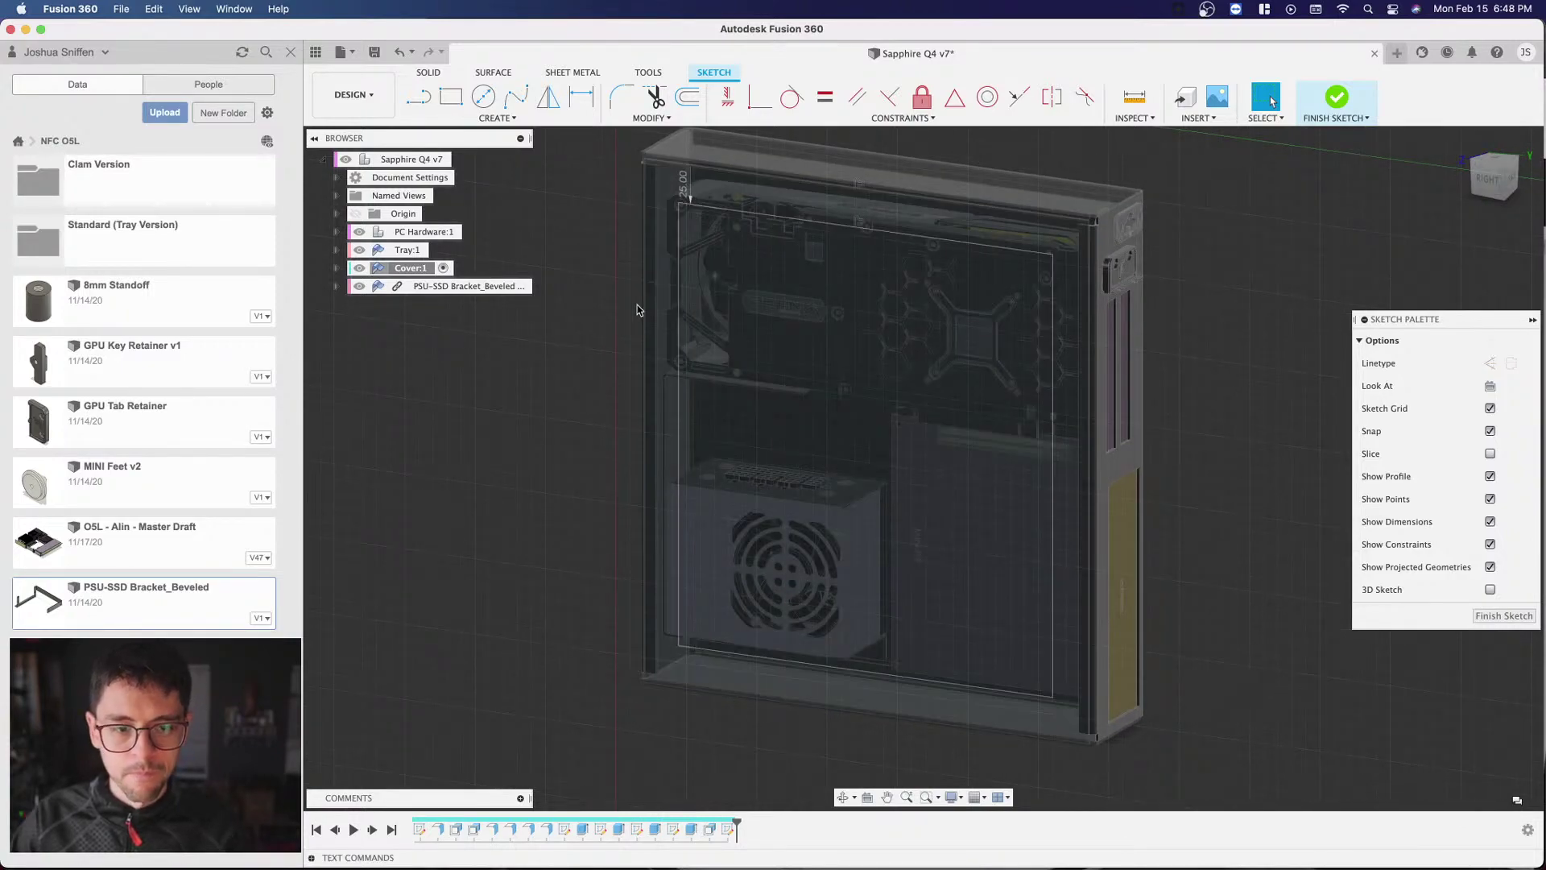
{"action": "scroll", "coordinate": [841, 325], "scroll_direction": "up", "scroll_amount": 2}
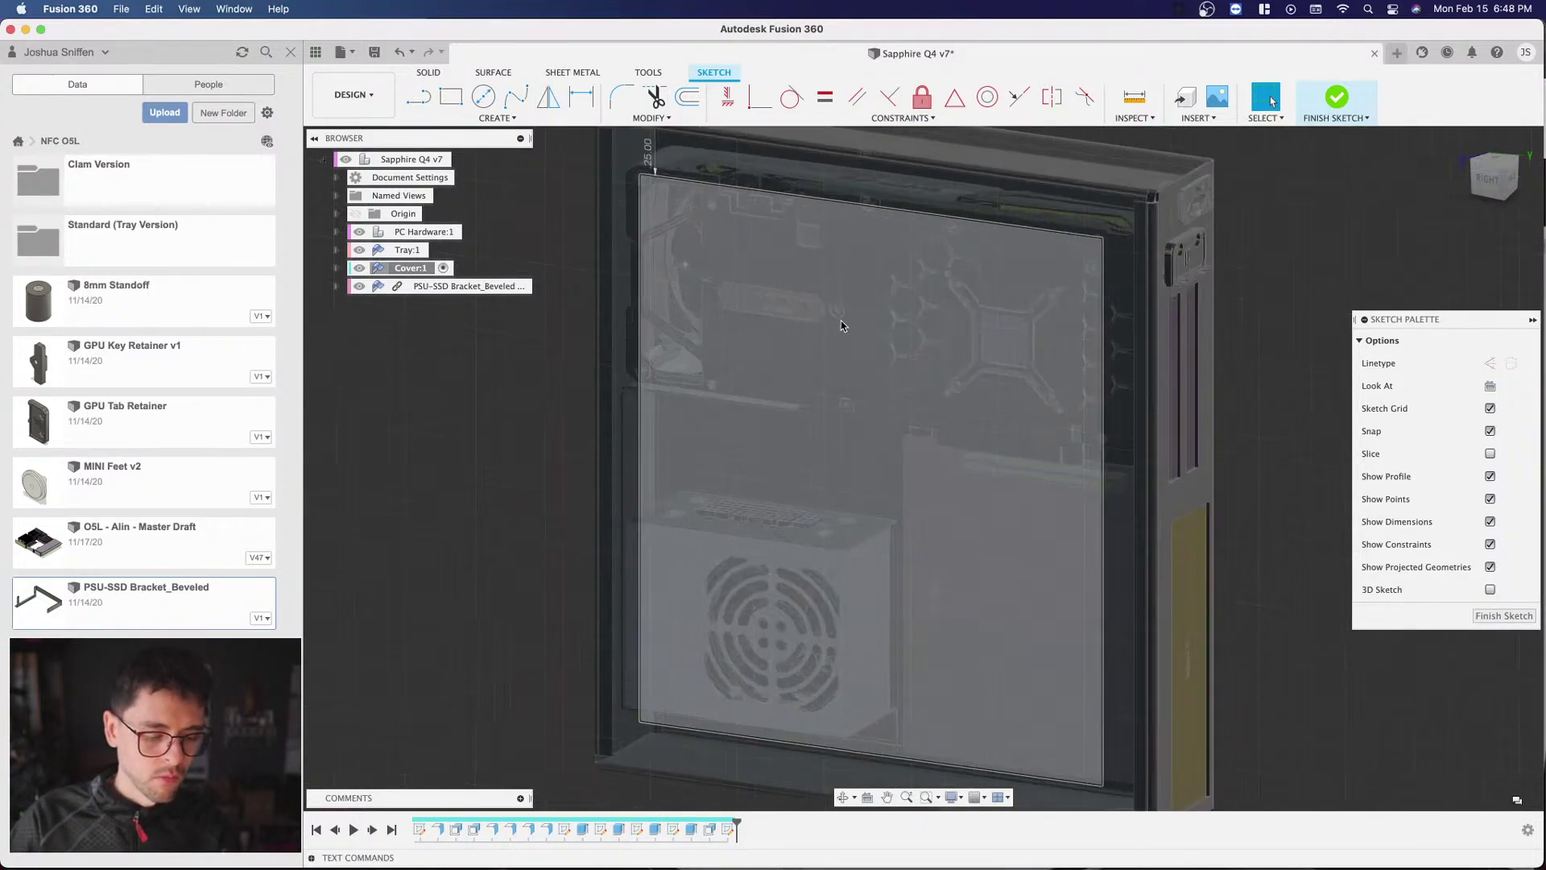
{"action": "scroll", "coordinate": [842, 326], "scroll_direction": "up", "scroll_amount": 1}
{"action": "key", "text": "e"}
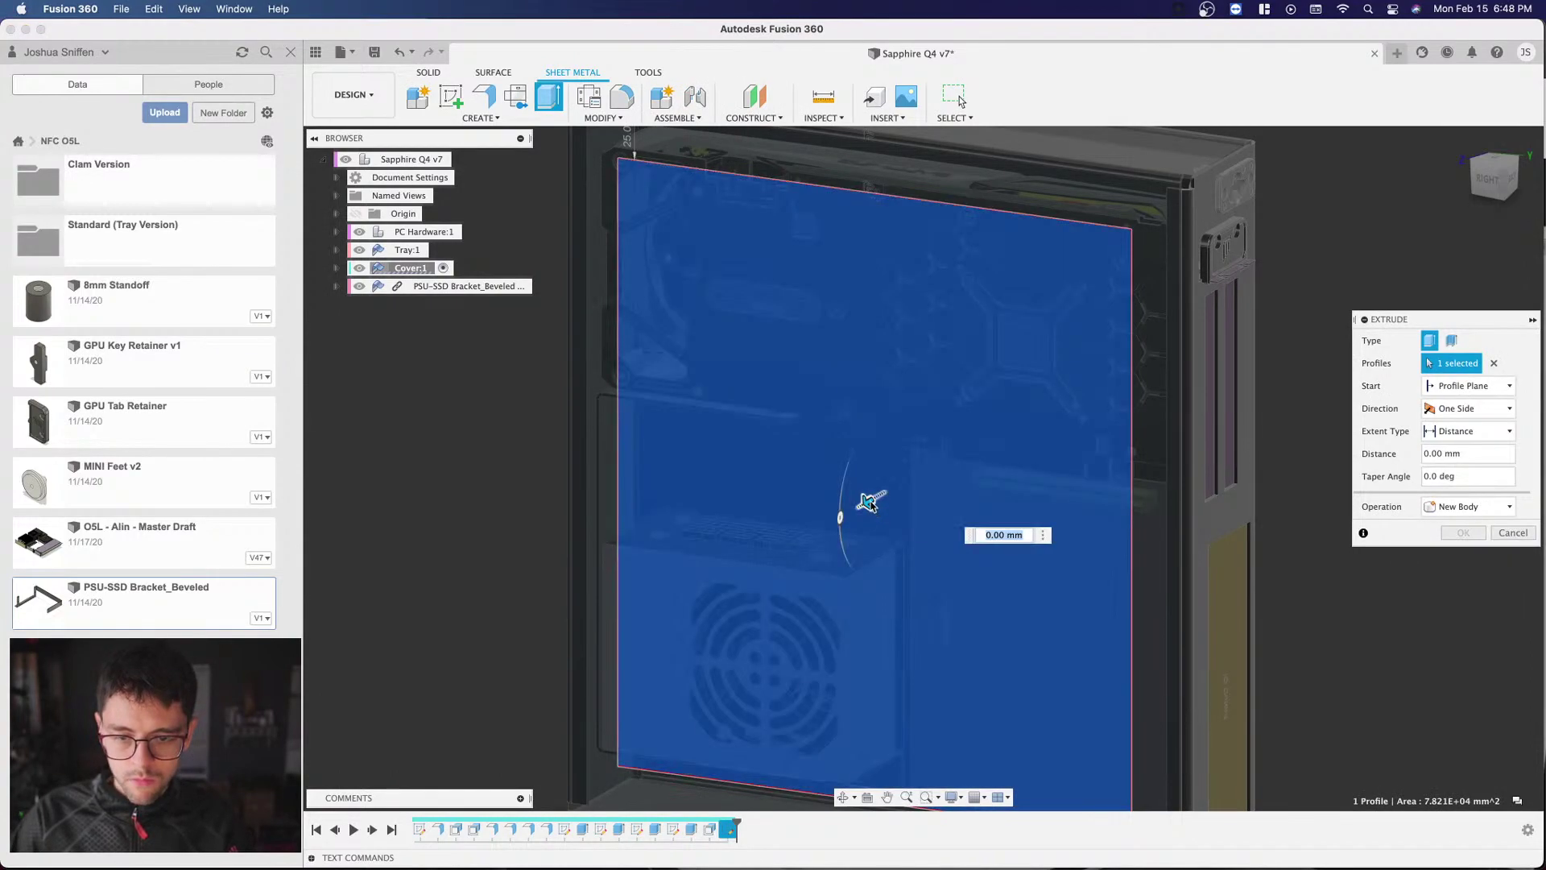
{"action": "left_click_drag", "start_coordinate": [870, 500], "coordinate": [958, 521]}
{"action": "type", "text": "-"}
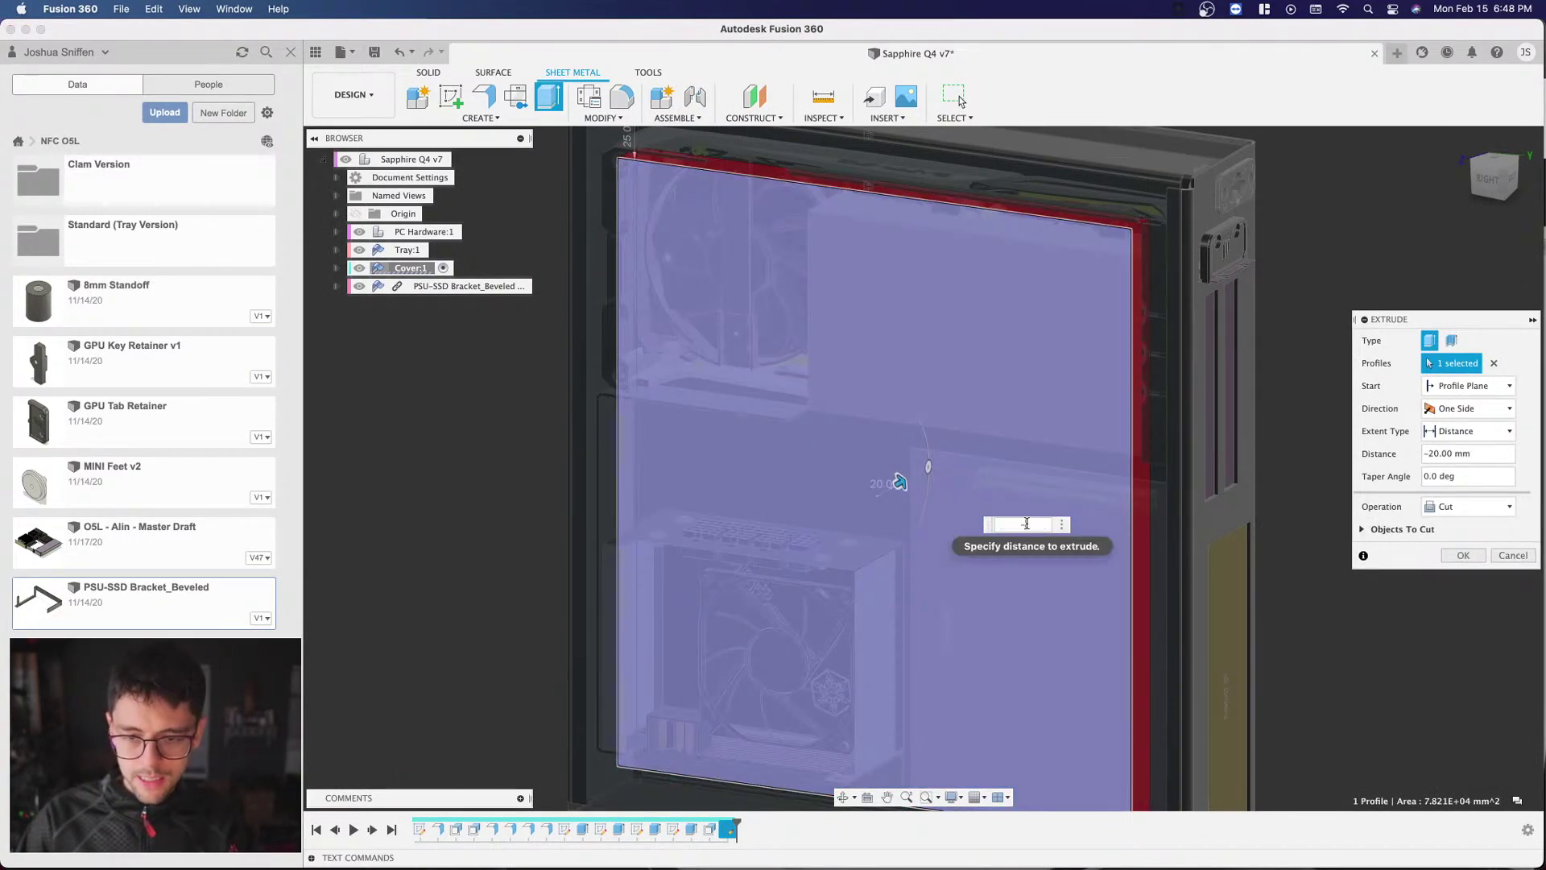
{"action": "type", "text": "2"}
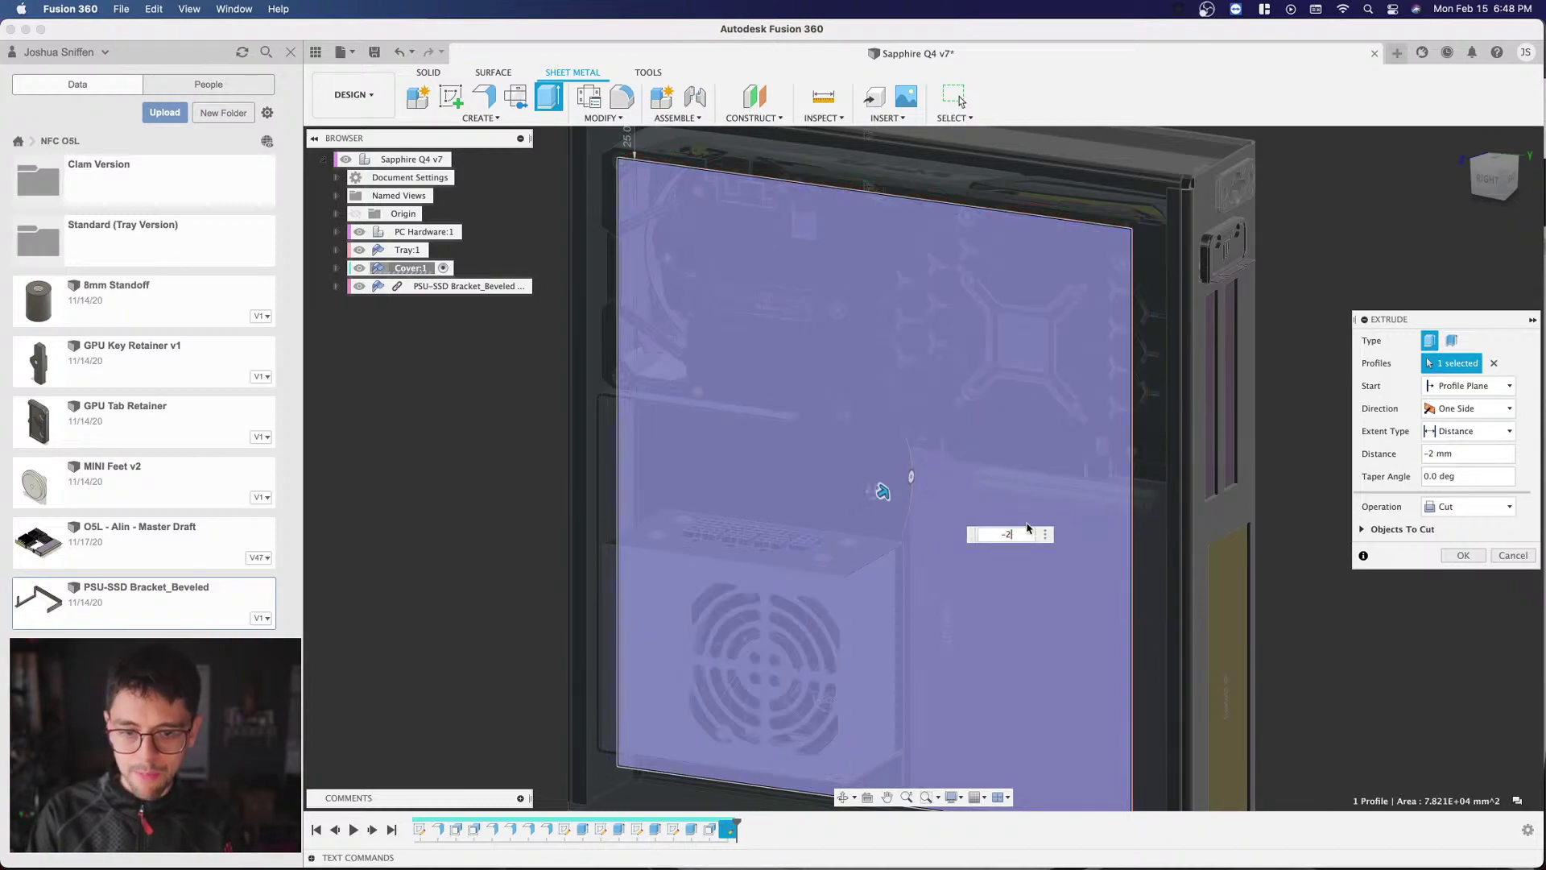
{"action": "key", "text": "Return"}
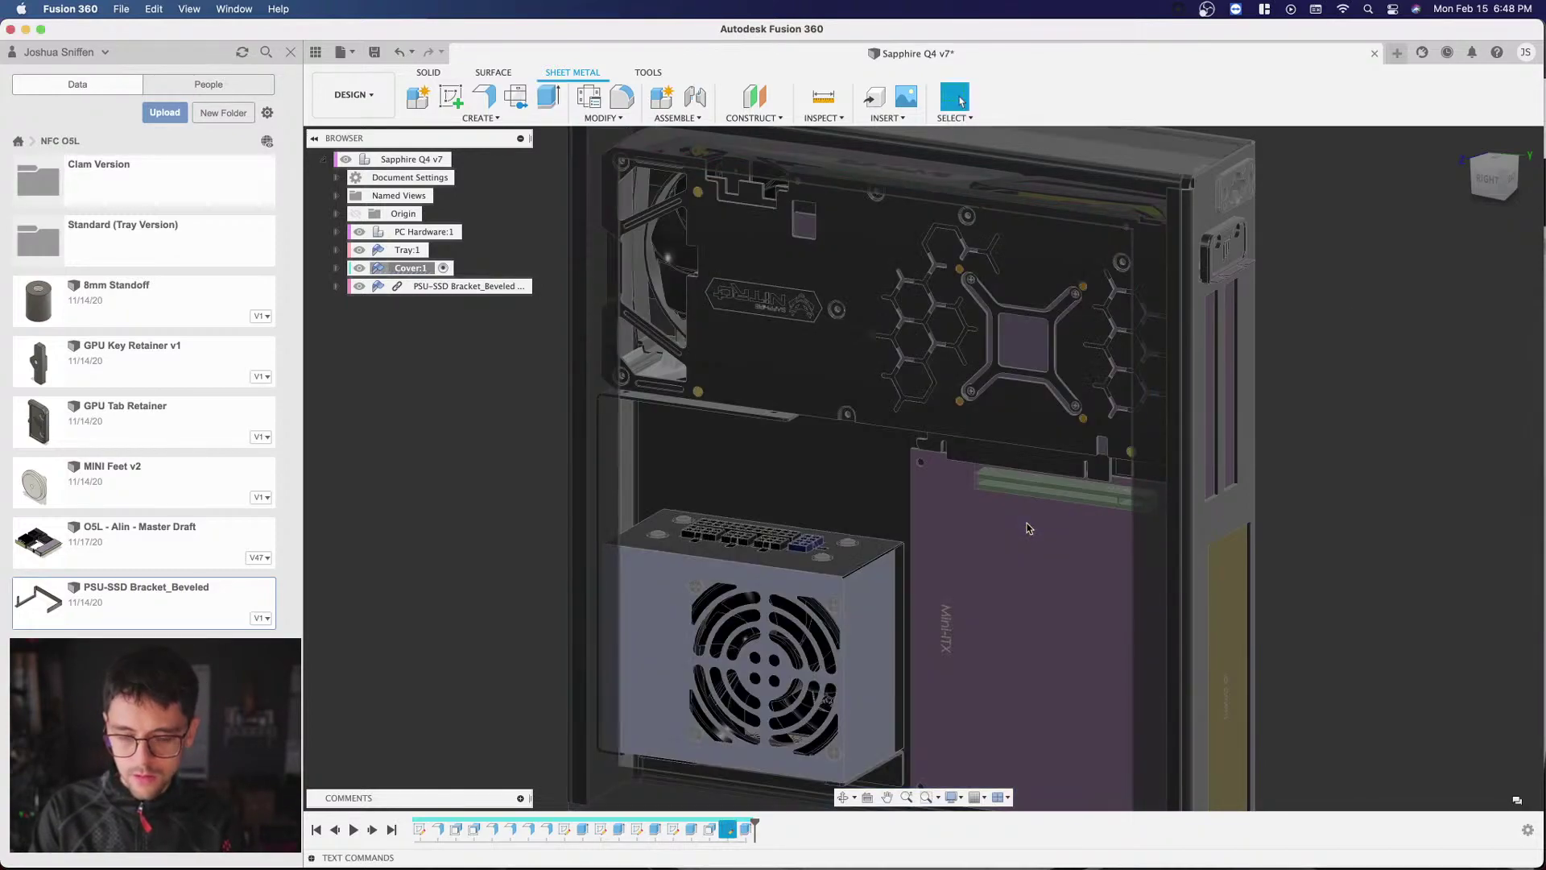
Step: Restore the Cover component's opacity to 100%
{"action": "scroll", "coordinate": [1000, 528], "scroll_direction": "down", "scroll_amount": 4}
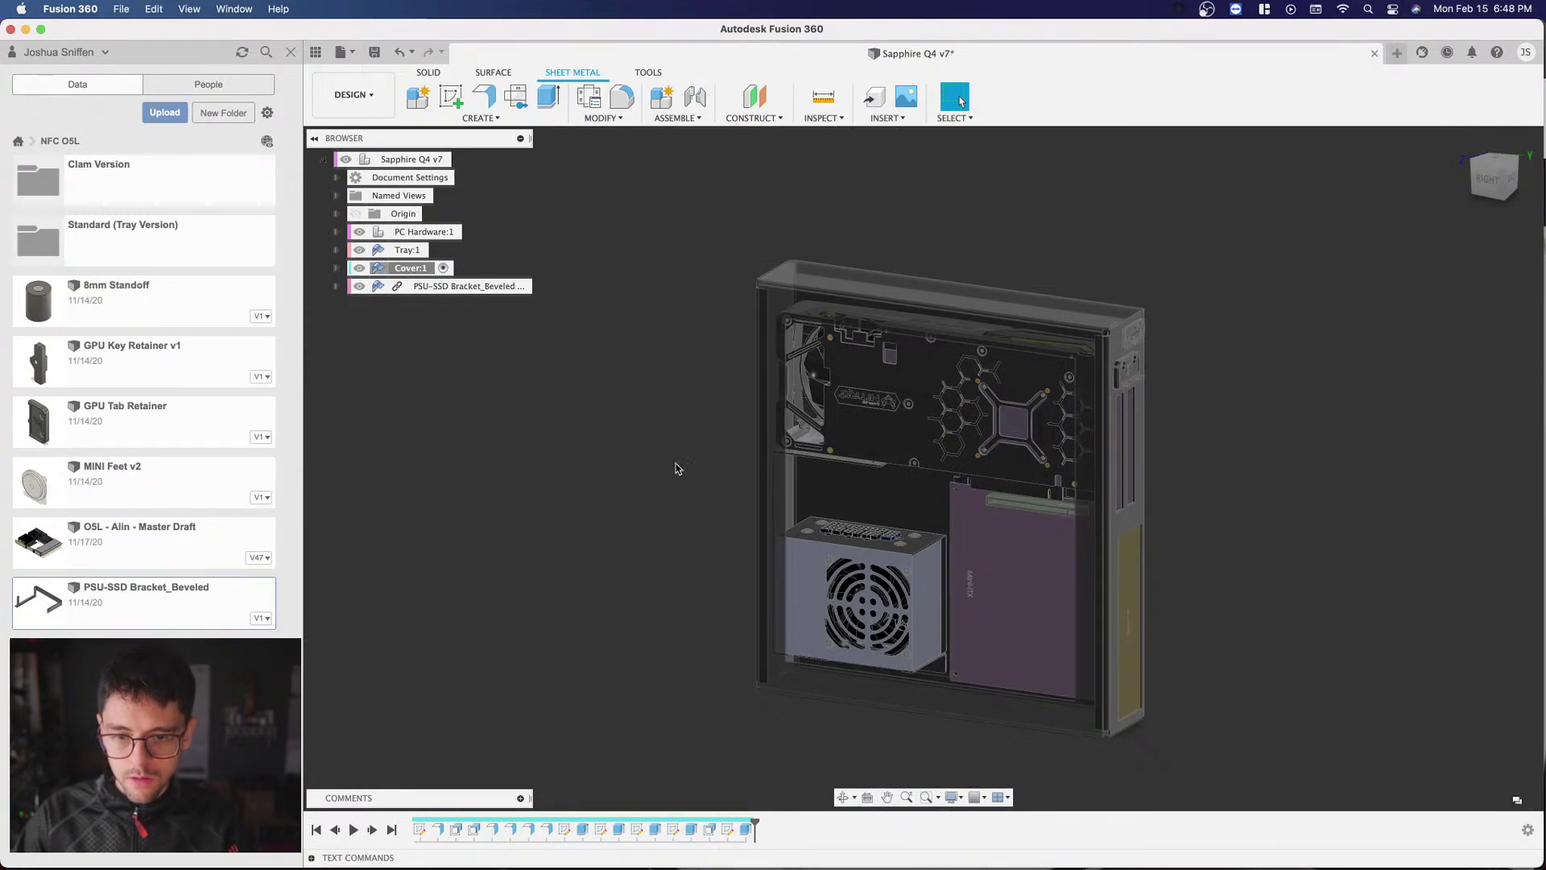
{"action": "right_click", "coordinate": [406, 275]}
{"action": "mouse_move", "coordinate": [503, 651]}
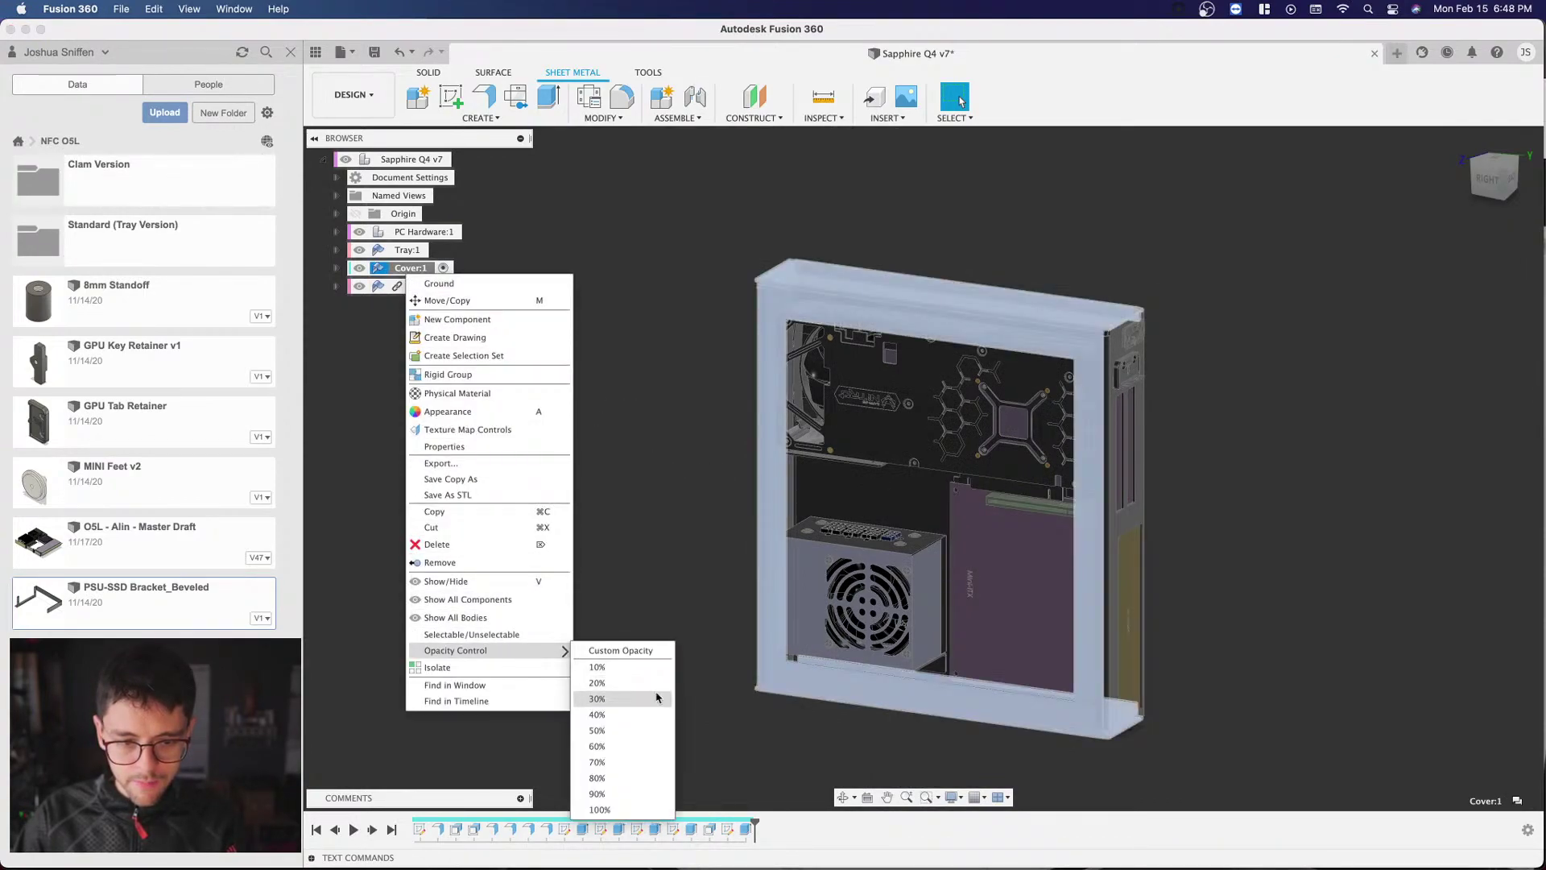
{"action": "left_click", "coordinate": [612, 809]}
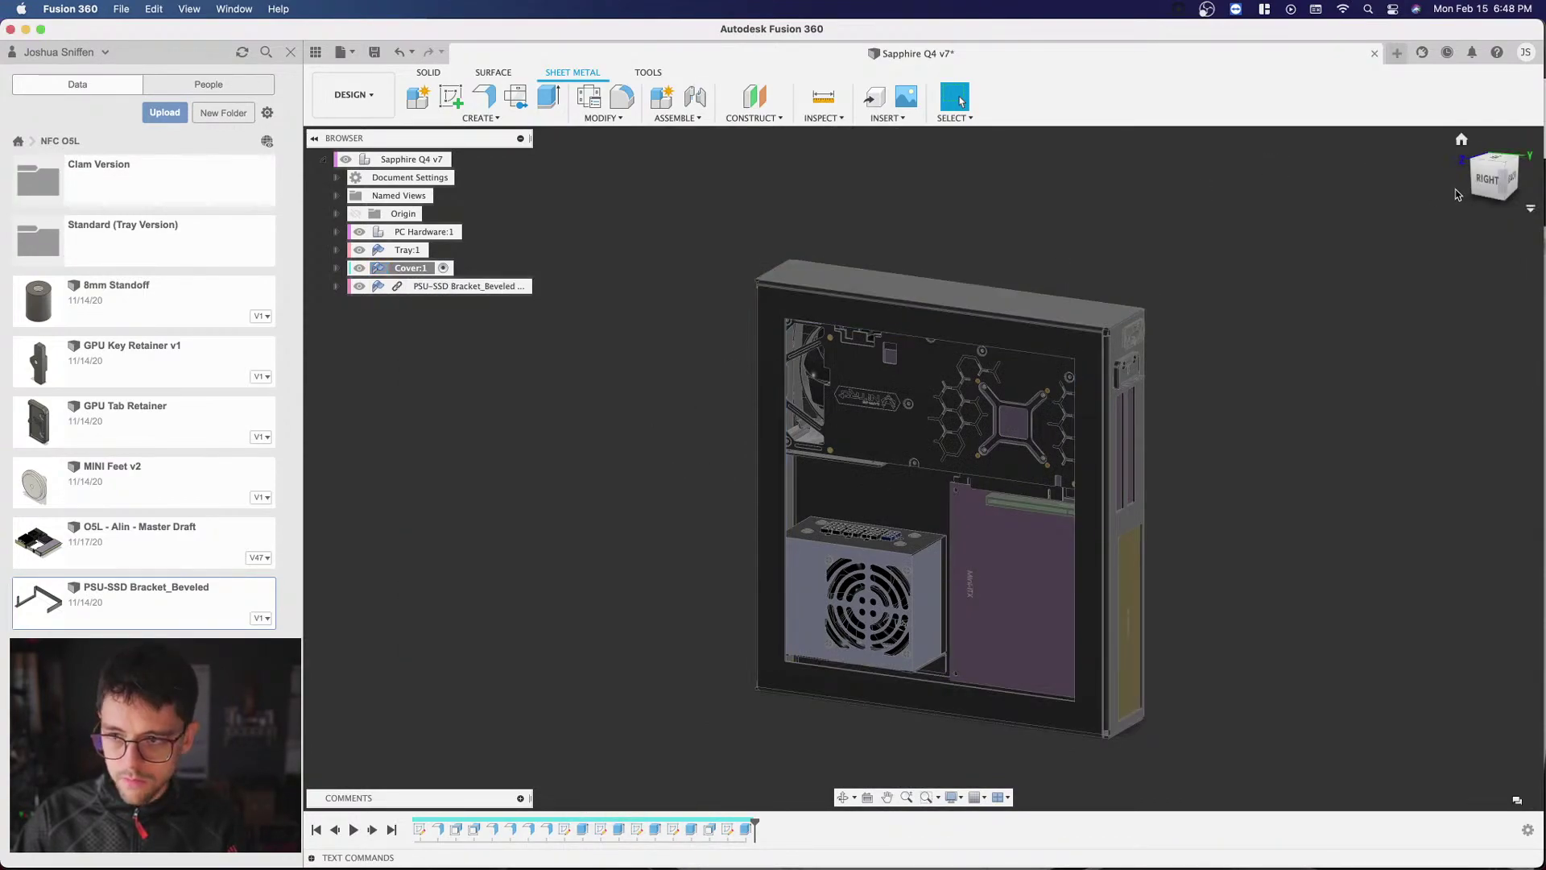
Step: Examine the window opening in the Cover straight from the right side and at an angle against the hardware inside
{"action": "left_click", "coordinate": [1487, 177]}
{"action": "scroll", "coordinate": [1014, 270], "scroll_direction": "down", "scroll_amount": 3}
{"action": "scroll", "coordinate": [829, 539], "scroll_direction": "up", "scroll_amount": 4}
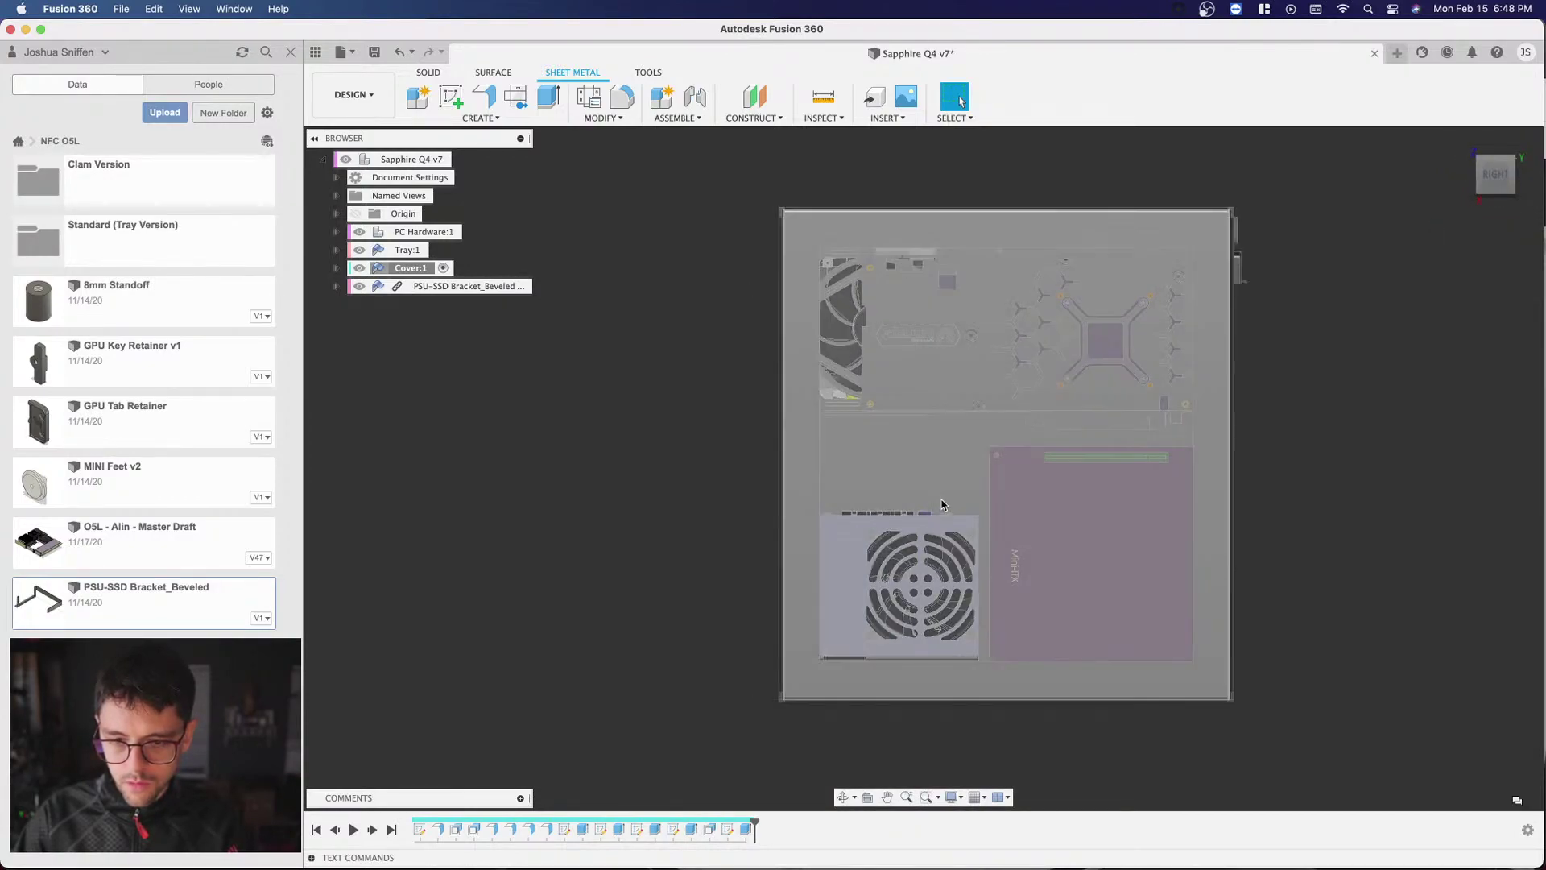
{"action": "scroll", "coordinate": [942, 505], "scroll_direction": "up", "scroll_amount": 2}
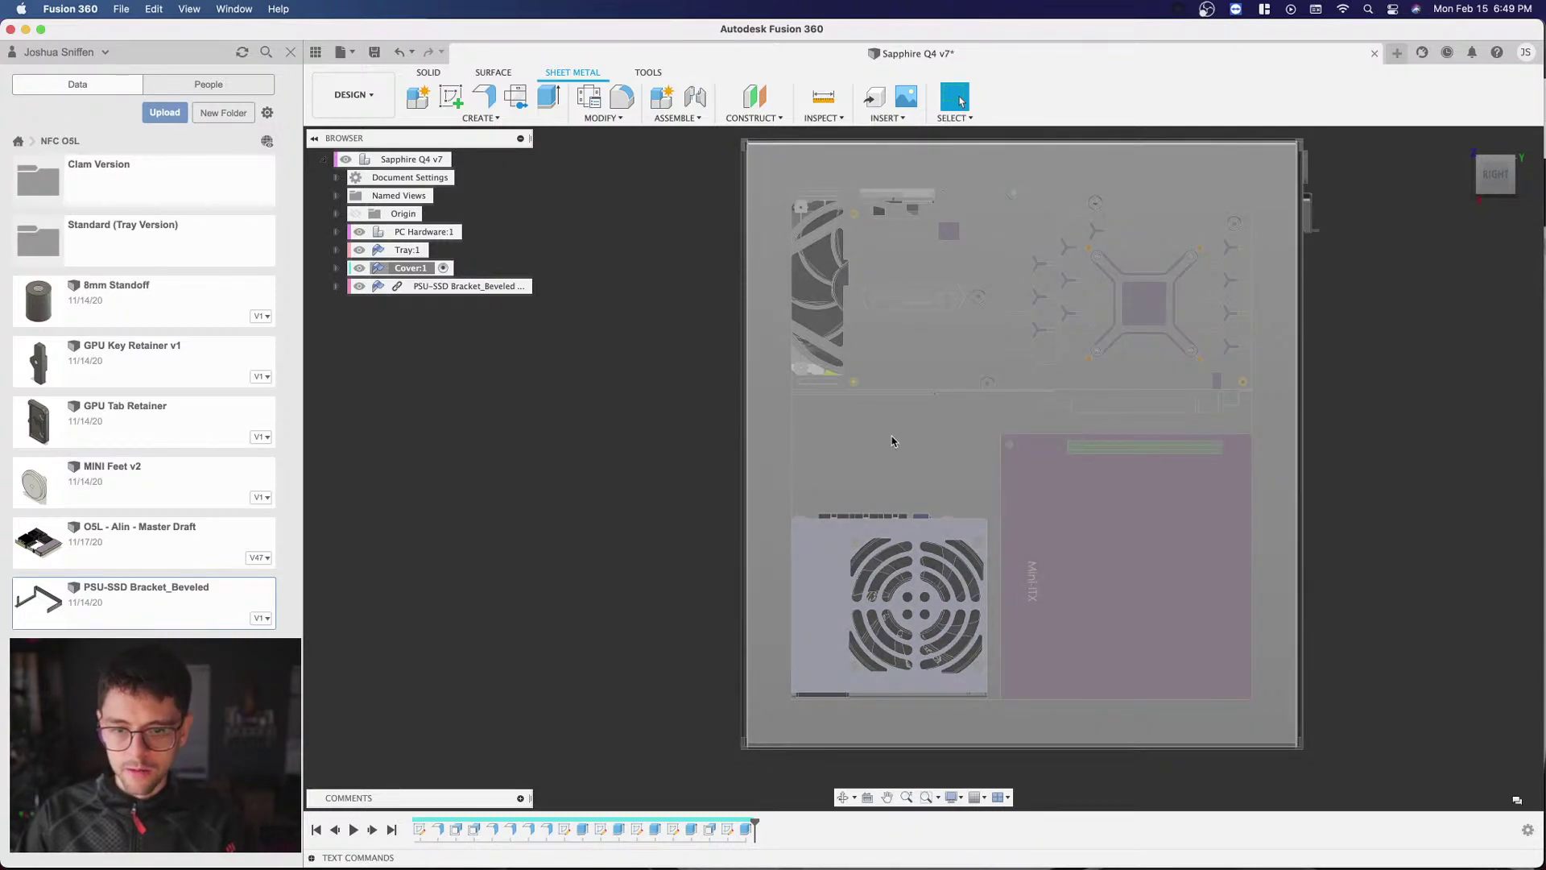
{"action": "scroll", "coordinate": [696, 453], "scroll_direction": "down", "scroll_amount": 3}
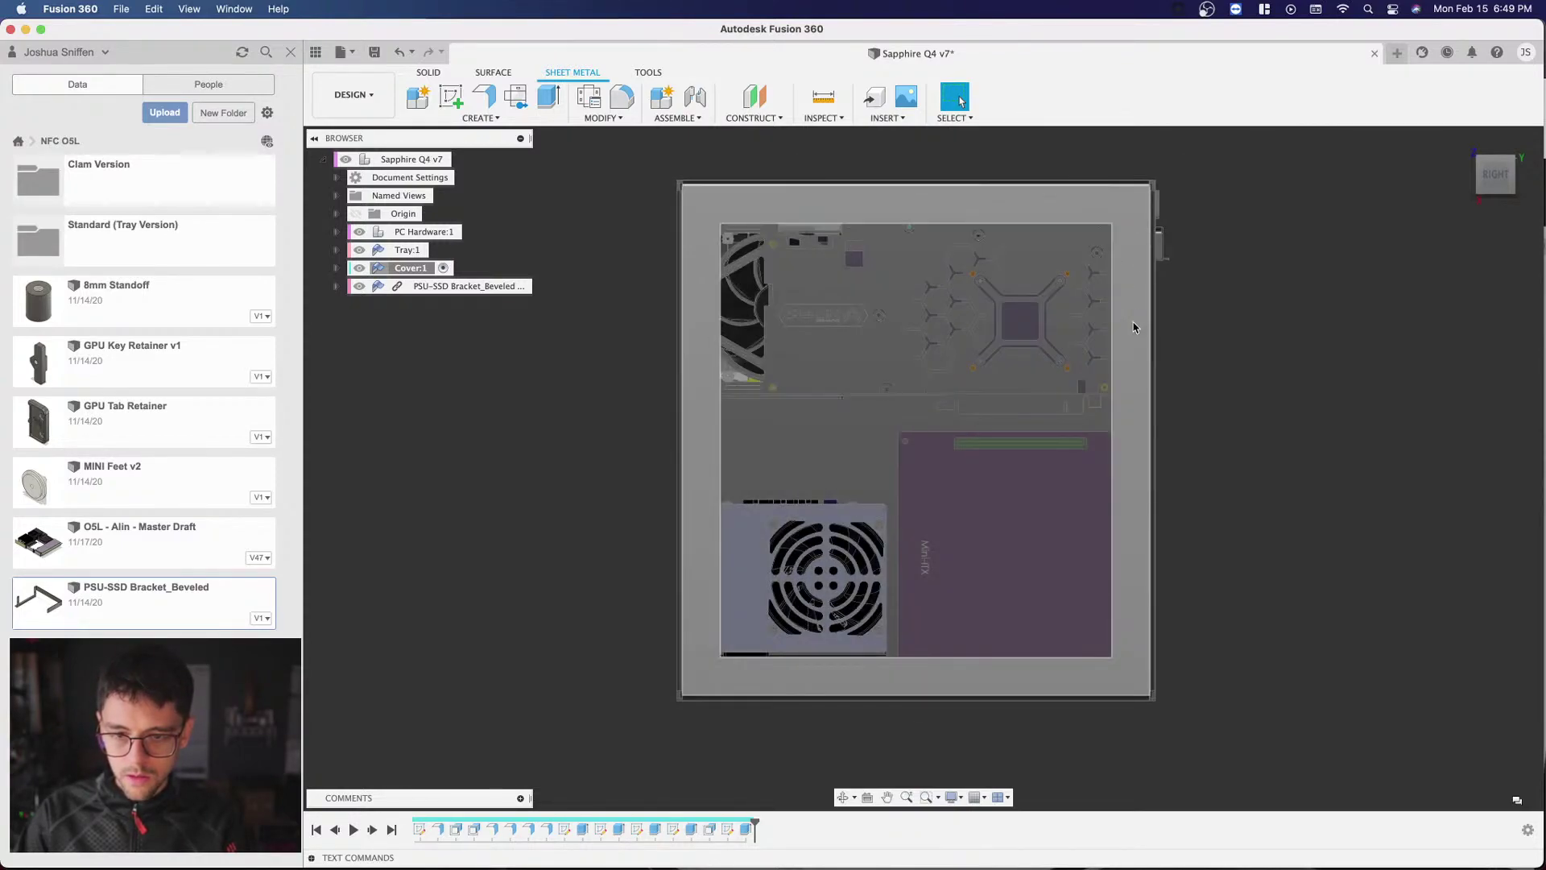
{"action": "middle_click_drag", "start_coordinate": [1483, 172], "coordinate": [1447, 188], "text": "shift"}
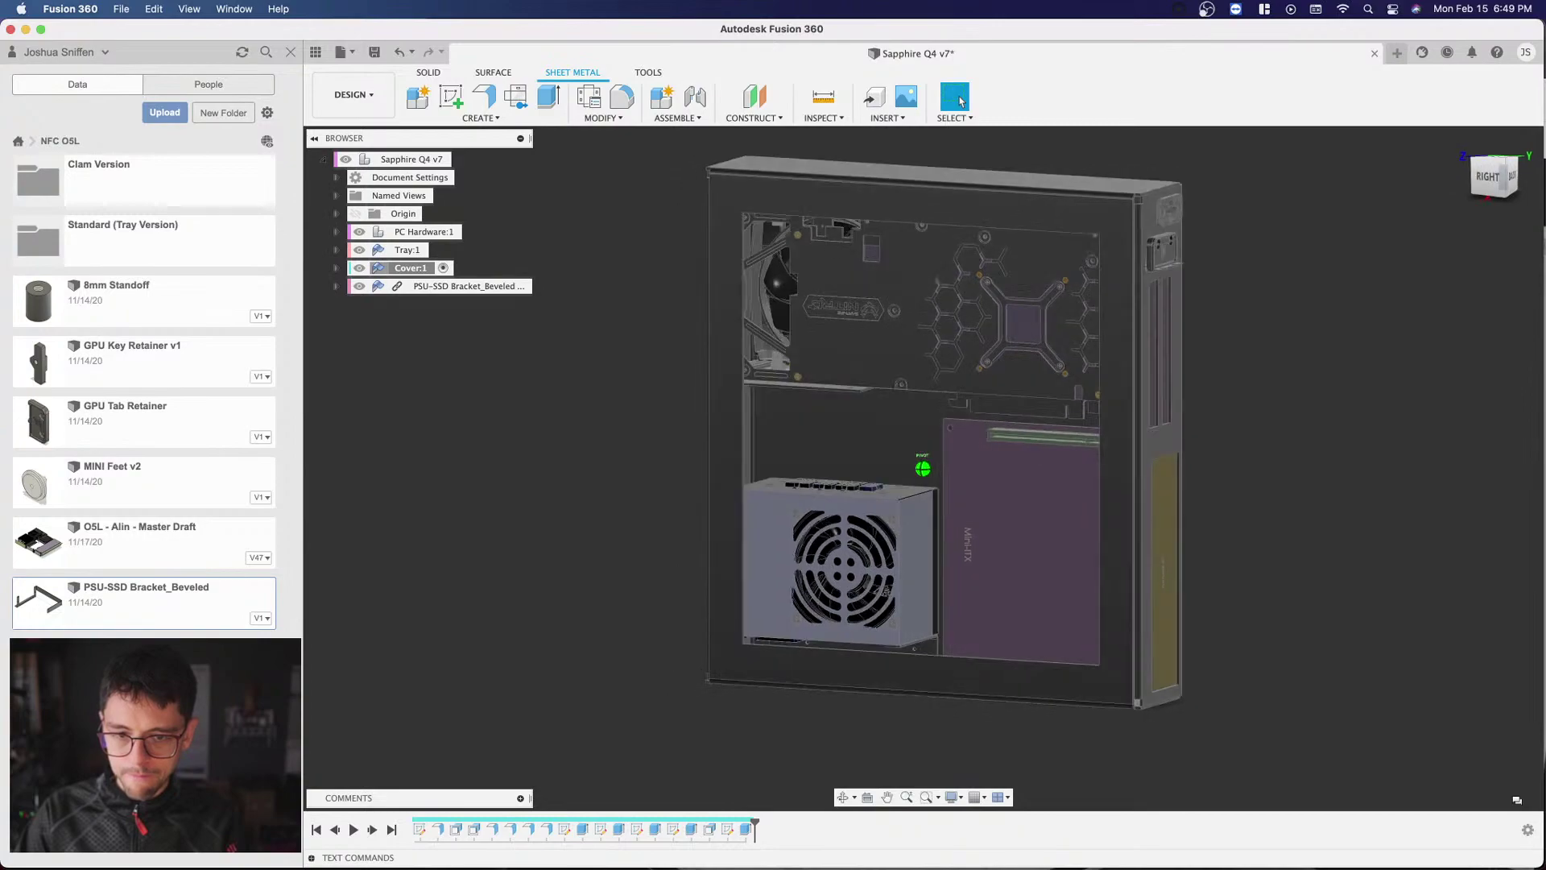
{"action": "left_click", "coordinate": [1473, 182]}
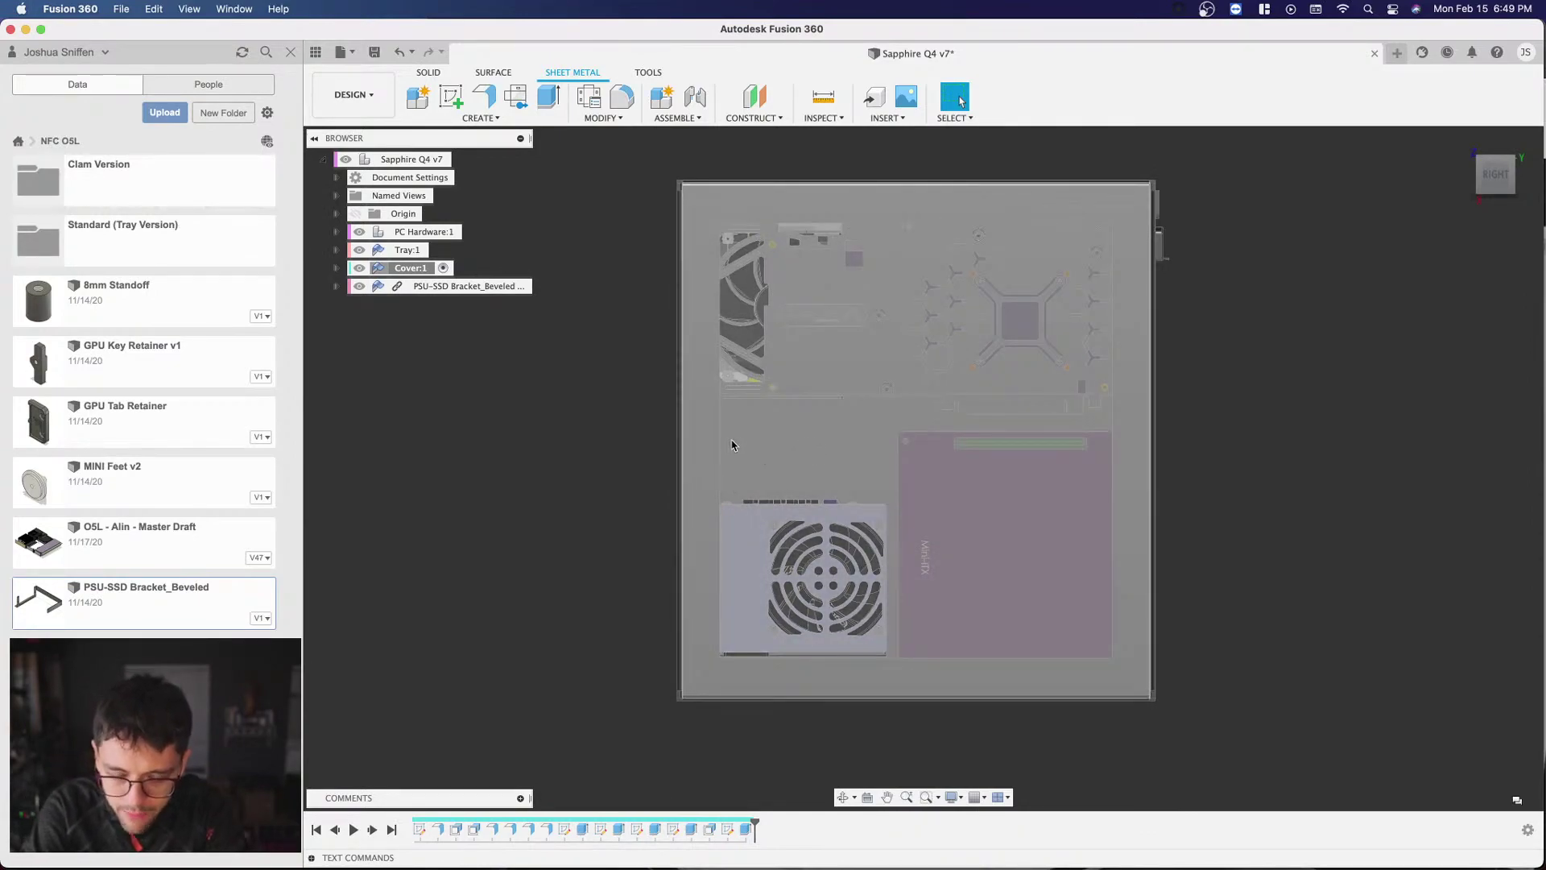
{"action": "middle_click_drag", "start_coordinate": [921, 463], "coordinate": [1063, 477], "text": "shift"}
{"action": "left_click", "coordinate": [1480, 179]}
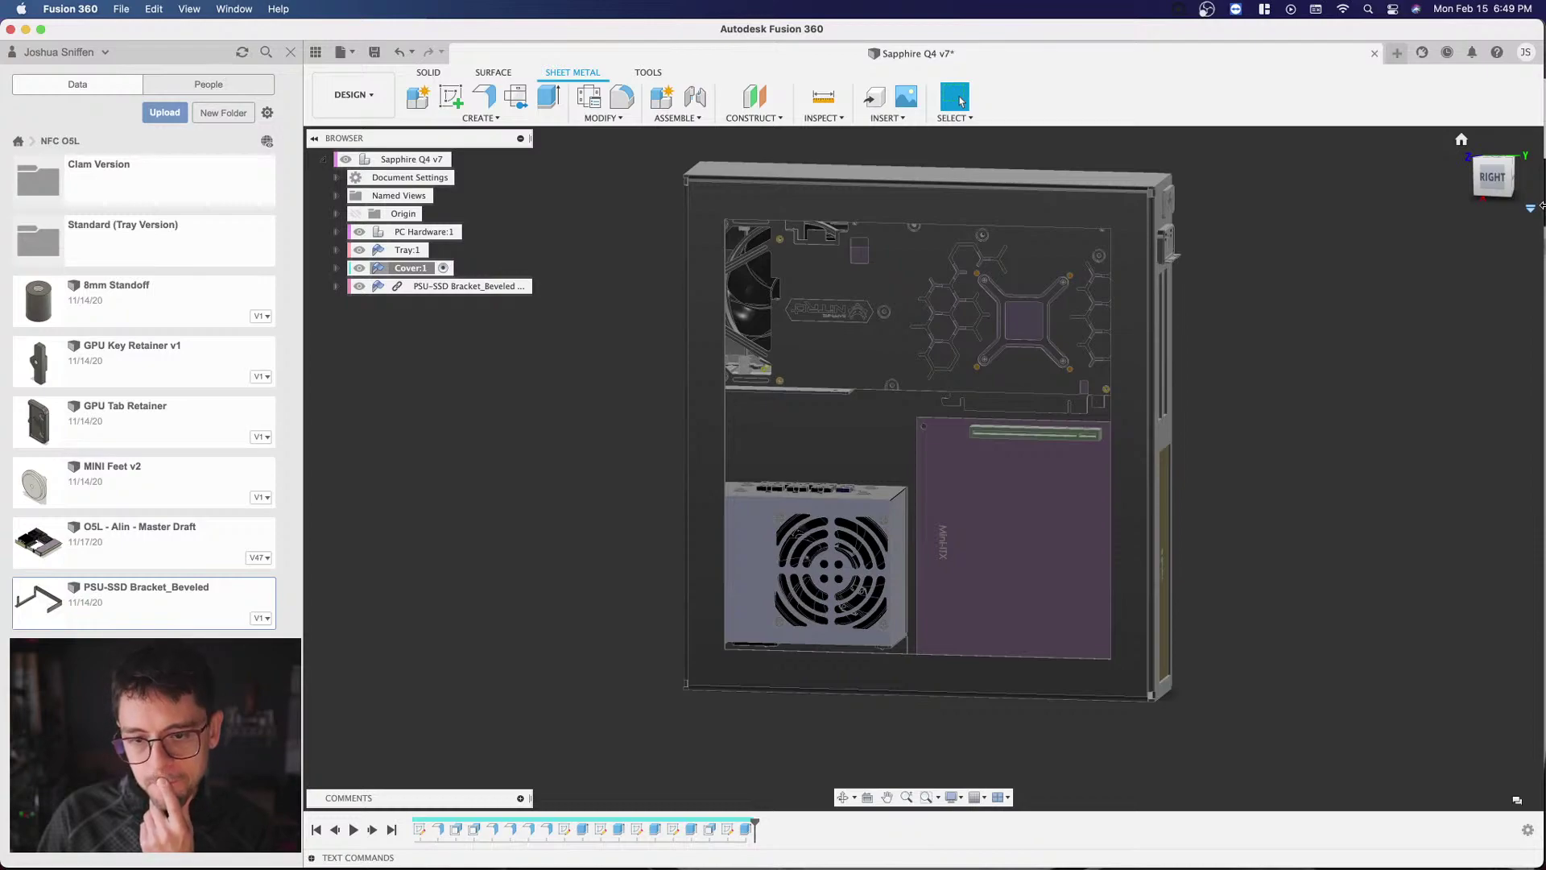
Step: Reopen the Cover's window sketch for editing in the straight right-side view
{"action": "left_click", "coordinate": [1491, 178]}
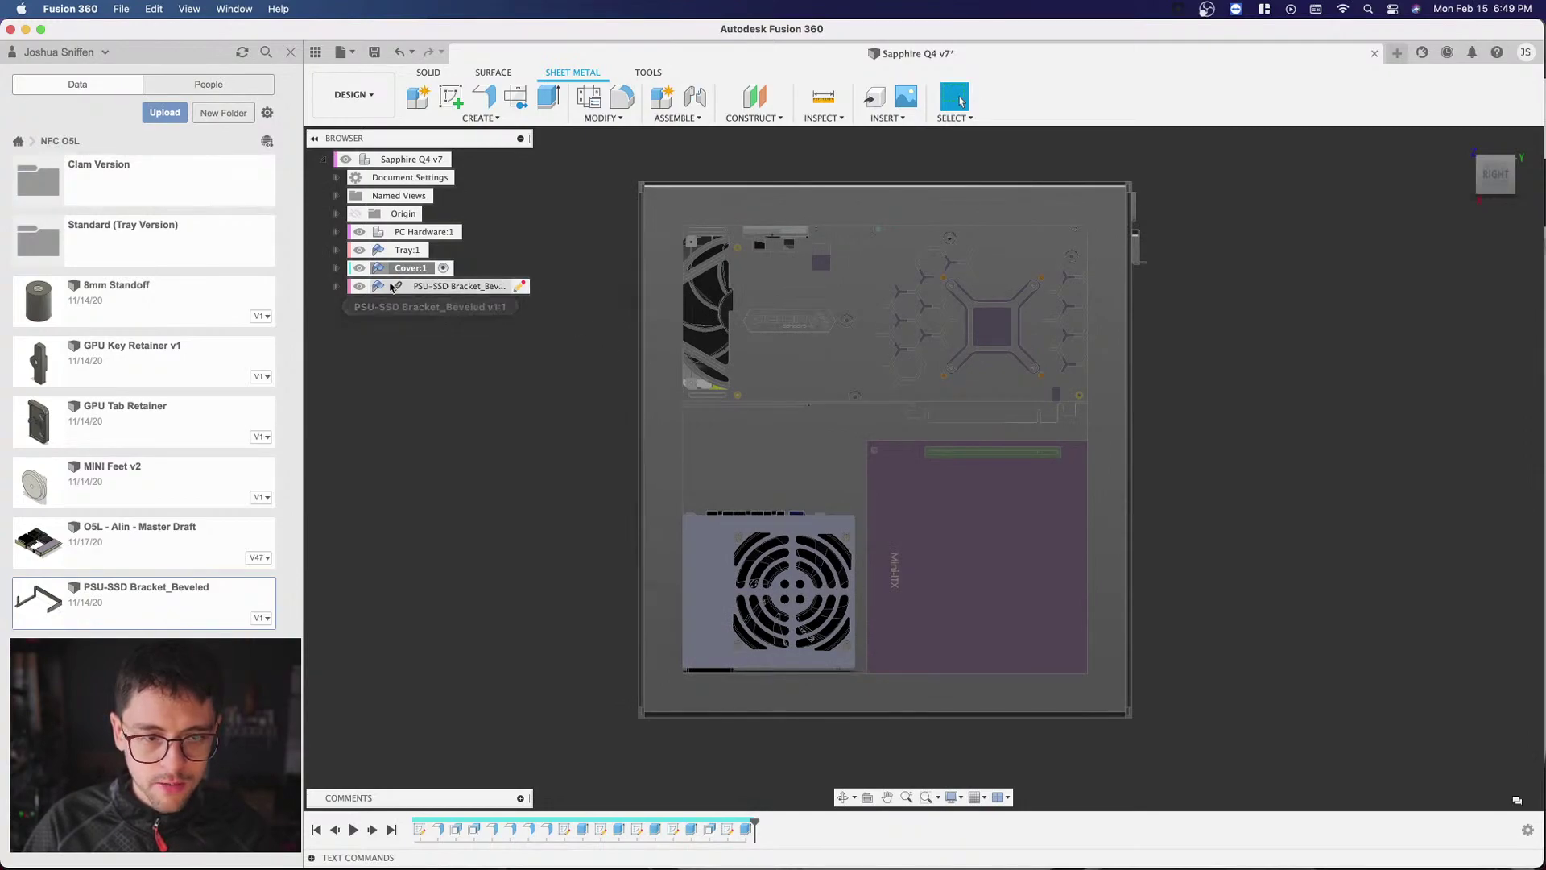
{"action": "right_click", "coordinate": [745, 833]}
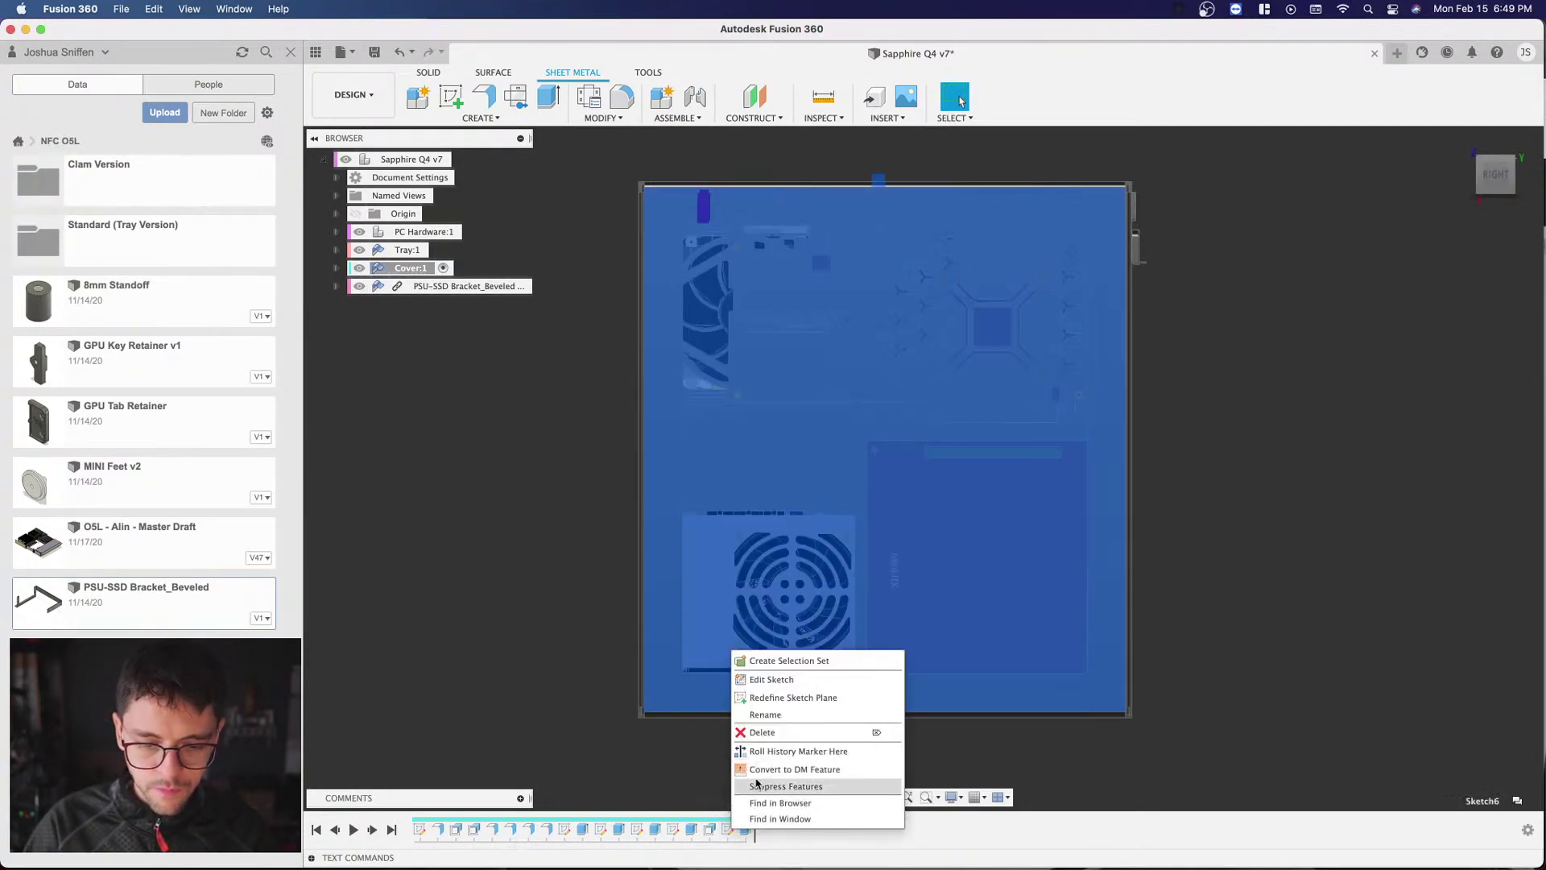
{"action": "left_click", "coordinate": [789, 682]}
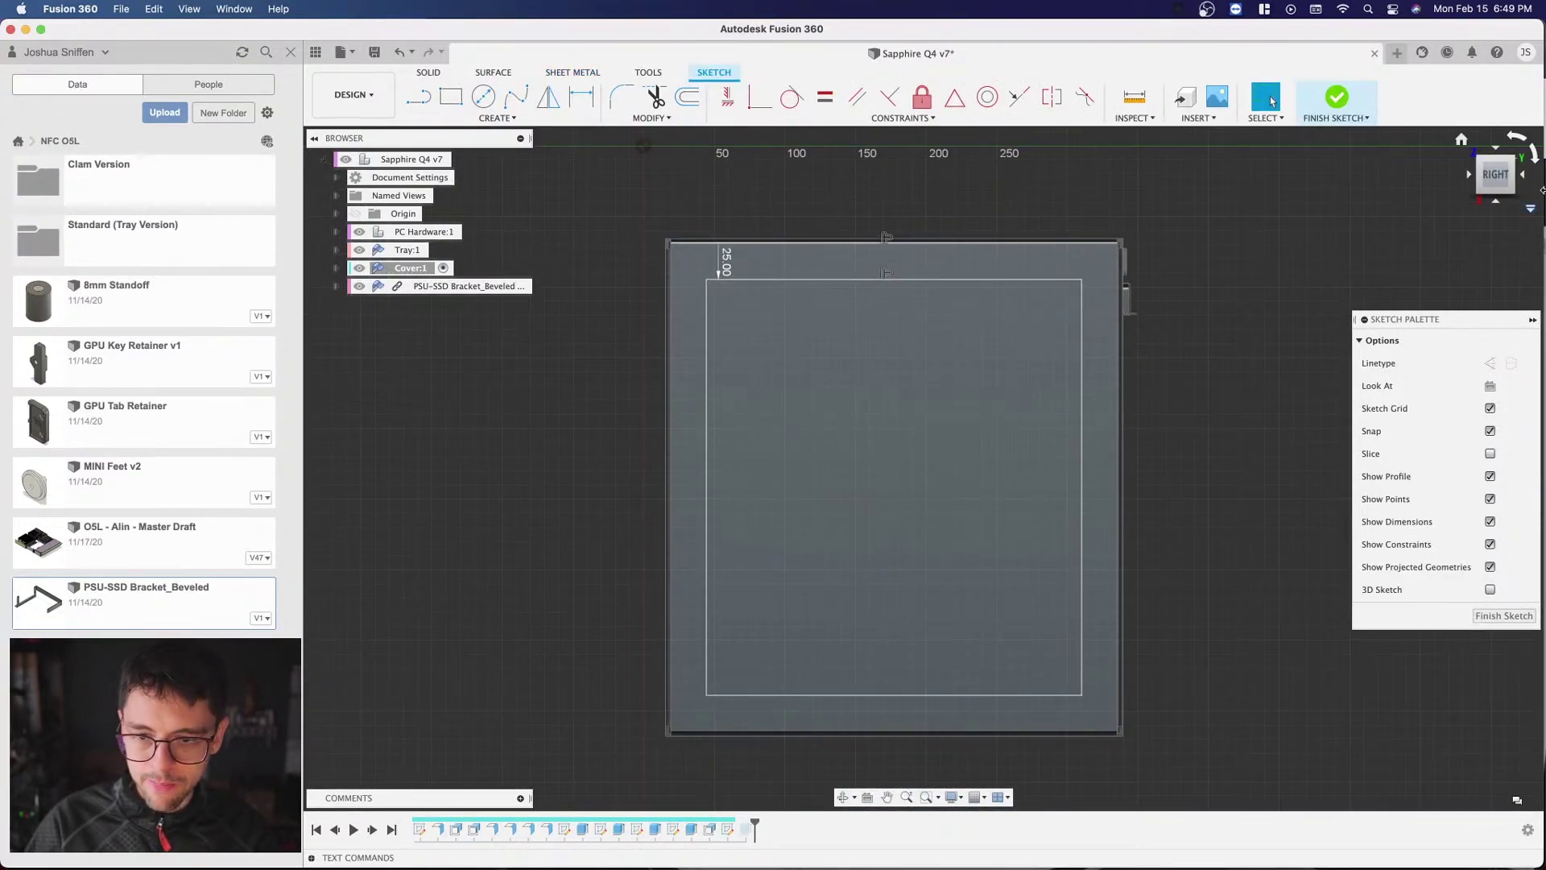
{"action": "left_click", "coordinate": [452, 97]}
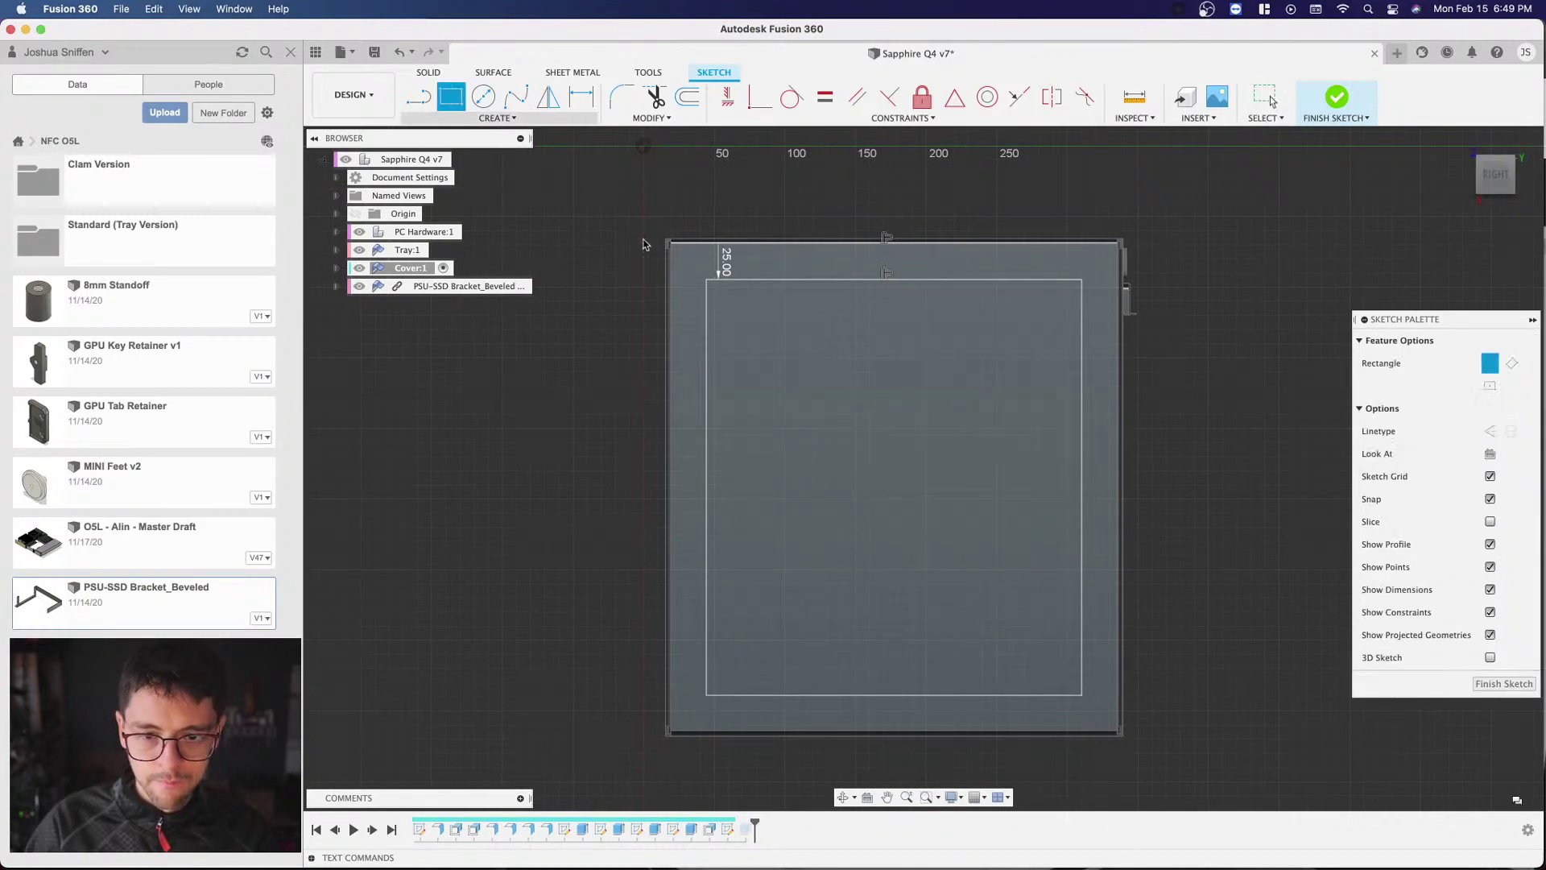
{"action": "left_click", "coordinate": [804, 436]}
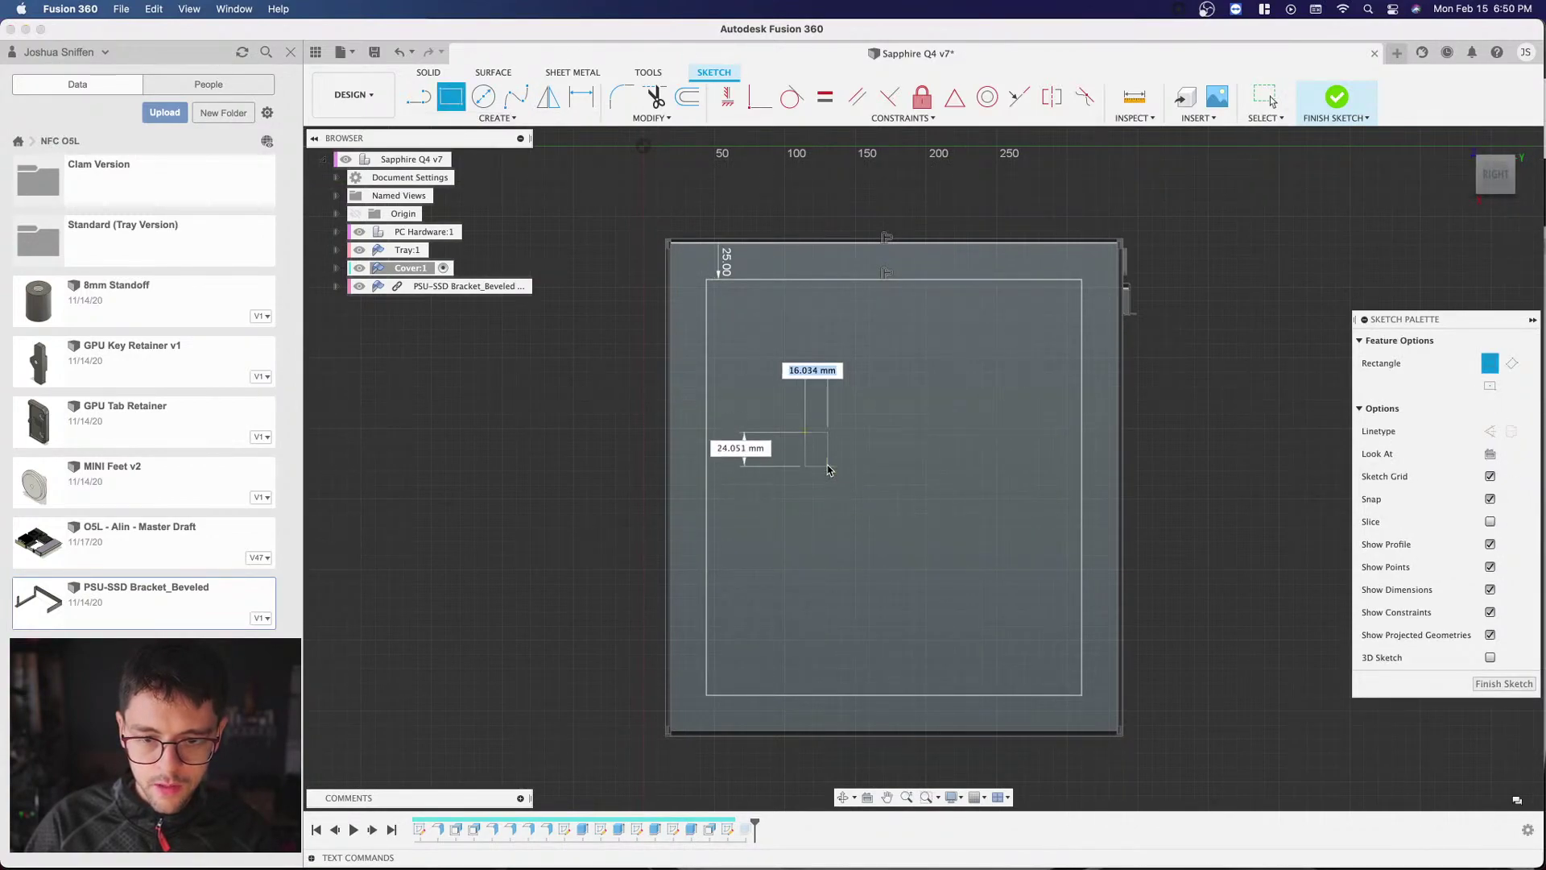
{"action": "key", "text": "Escape"}
Step: Lower the Cover component's opacity to 20% so the hardware behind it can guide the sketch
{"action": "right_click", "coordinate": [412, 269]}
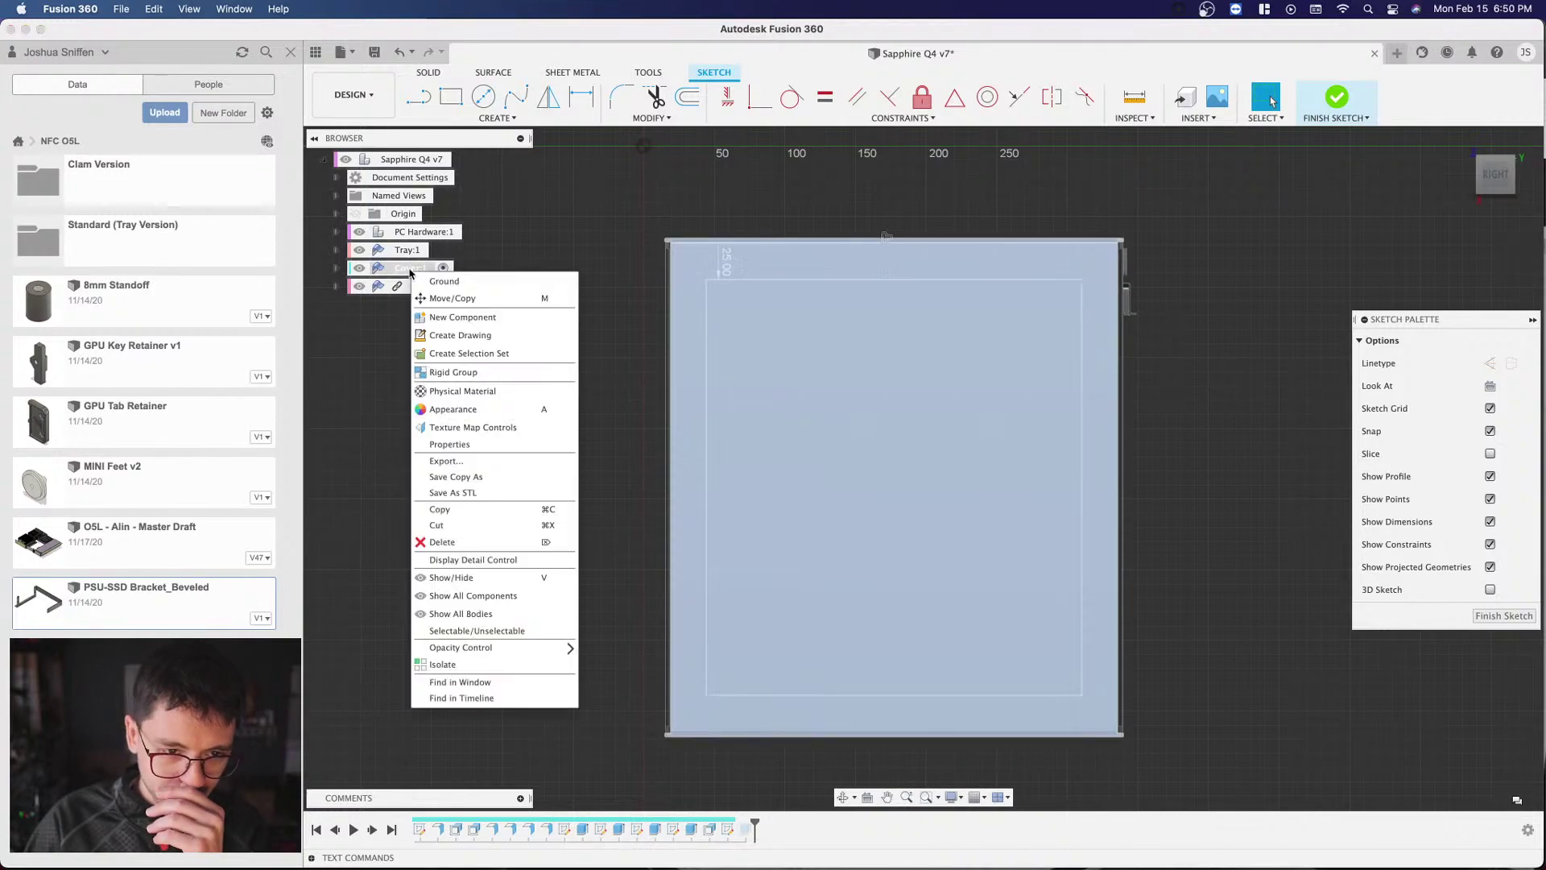
{"action": "mouse_move", "coordinate": [528, 653]}
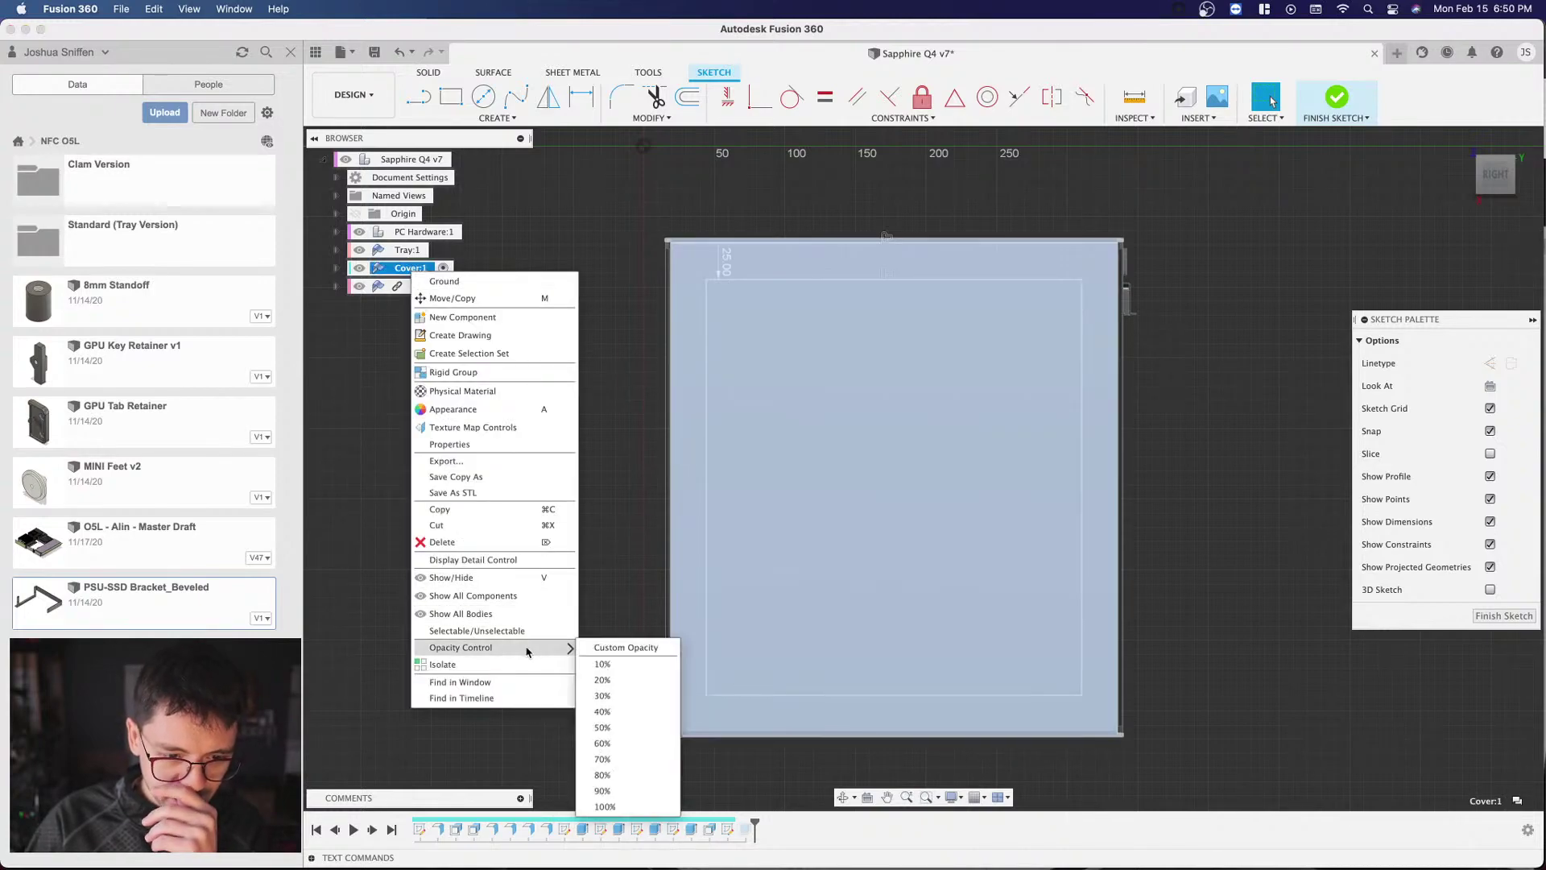
{"action": "left_click", "coordinate": [601, 711]}
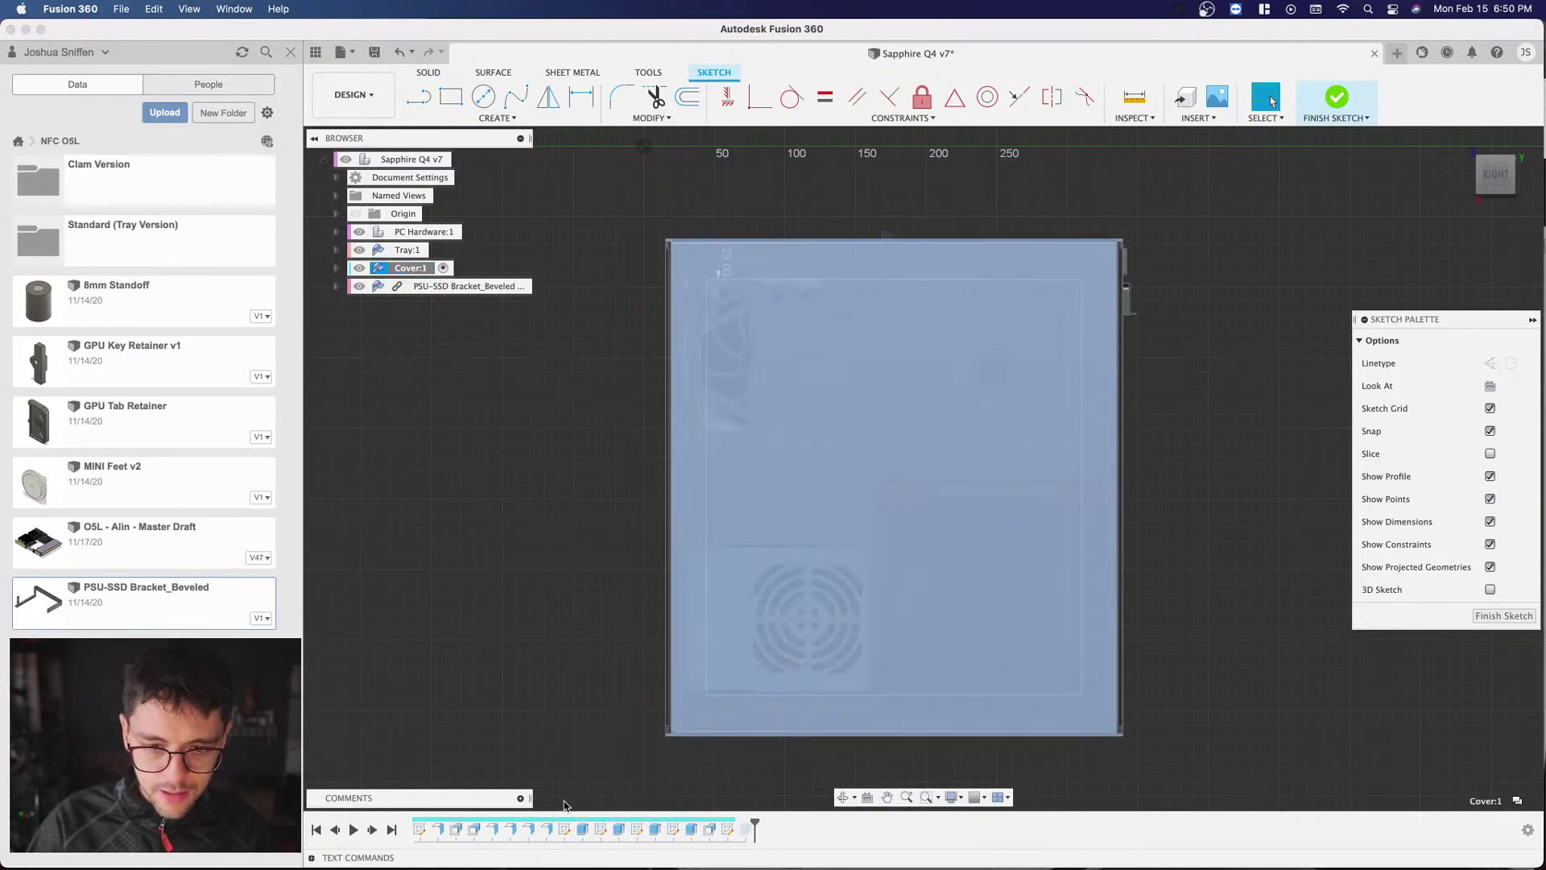
{"action": "right_click", "coordinate": [409, 268]}
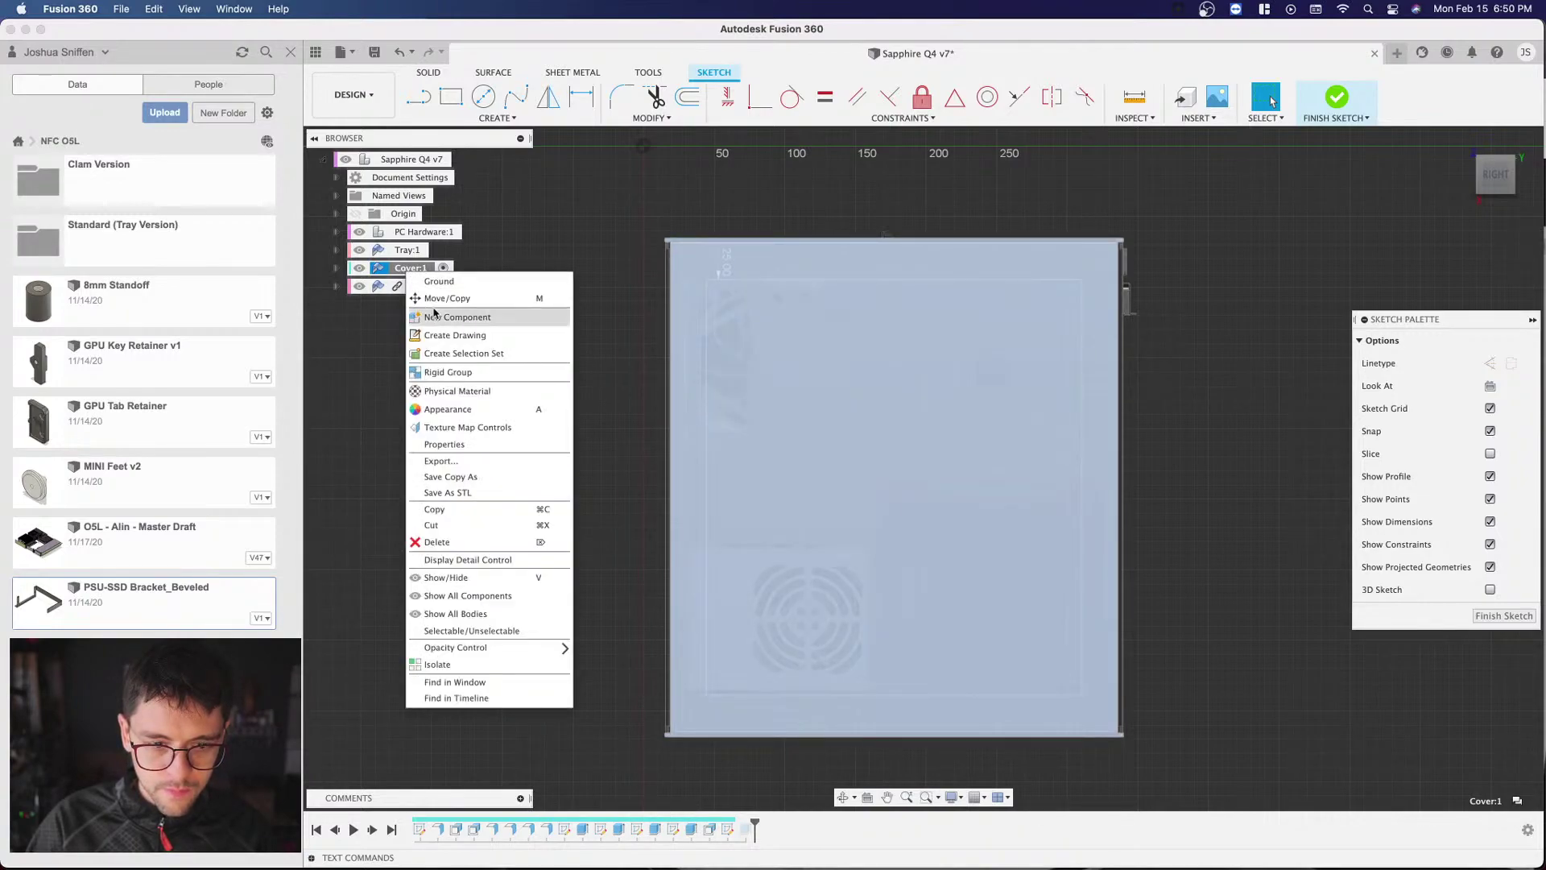
{"action": "mouse_move", "coordinate": [553, 647]}
{"action": "left_click", "coordinate": [594, 680]}
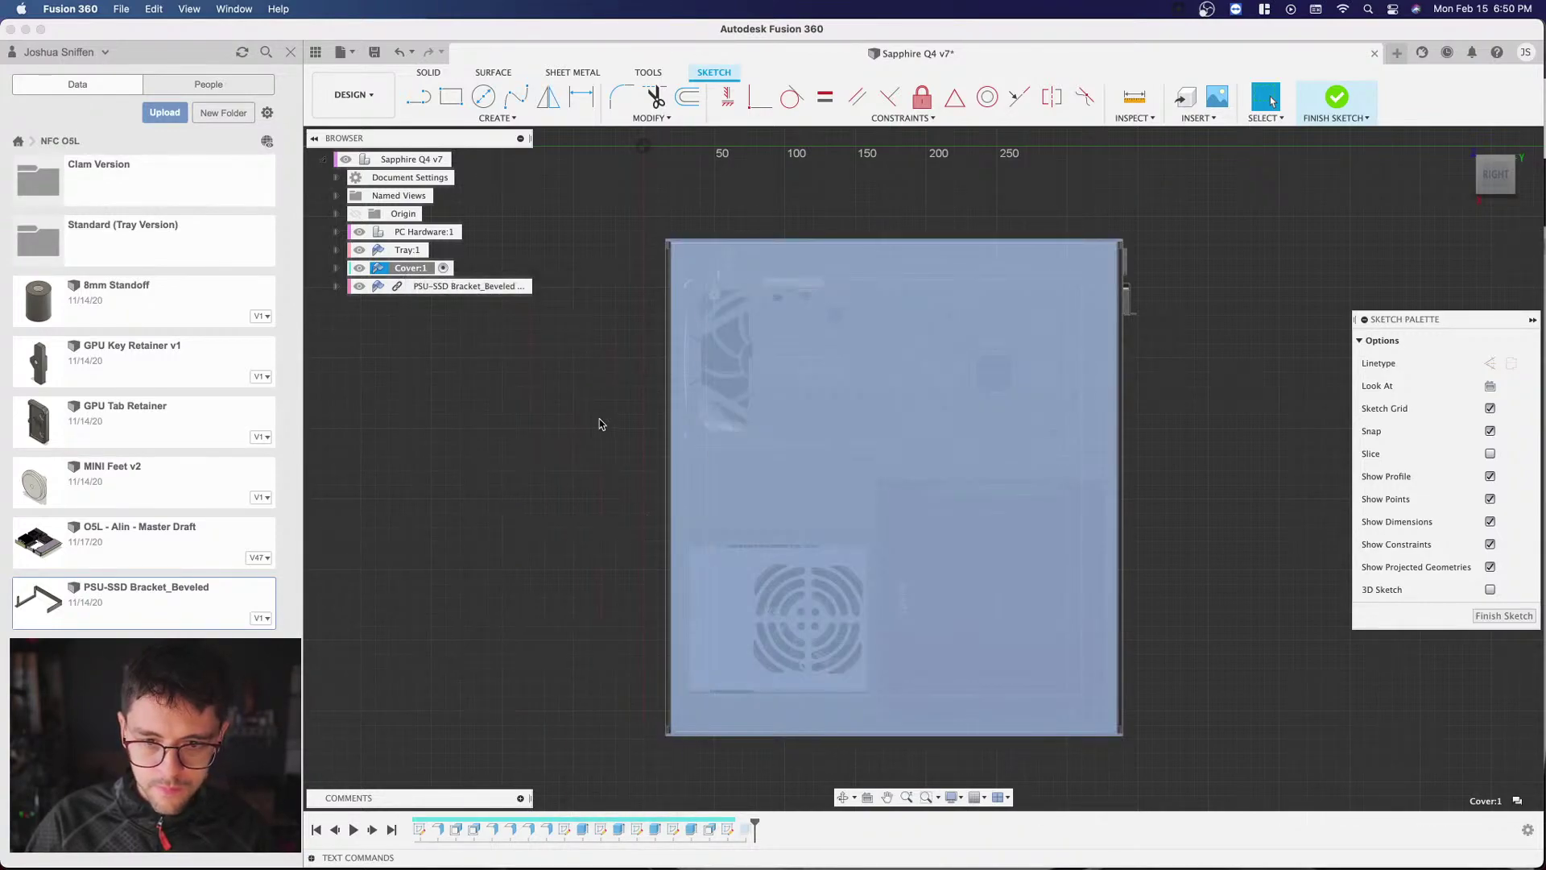
Step: Sketch a 75 mm high rectangle spanning the window's width, starting level with the power supply's upper edge
{"action": "left_click", "coordinate": [450, 97]}
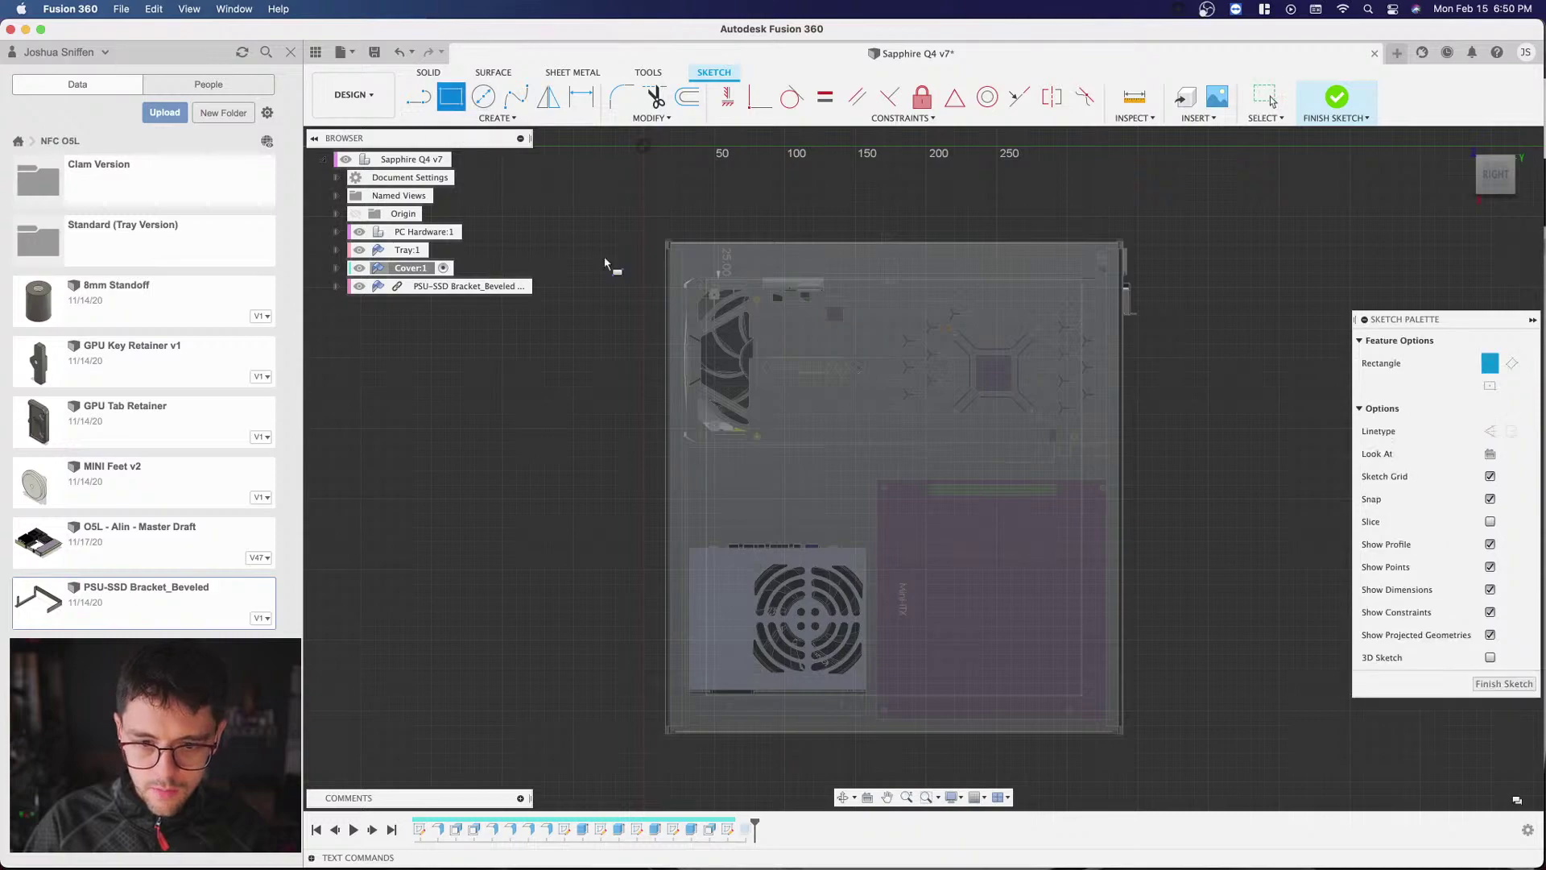
{"action": "scroll", "coordinate": [789, 588], "scroll_direction": "up", "scroll_amount": 2}
{"action": "scroll", "coordinate": [792, 592], "scroll_direction": "up", "scroll_amount": 2}
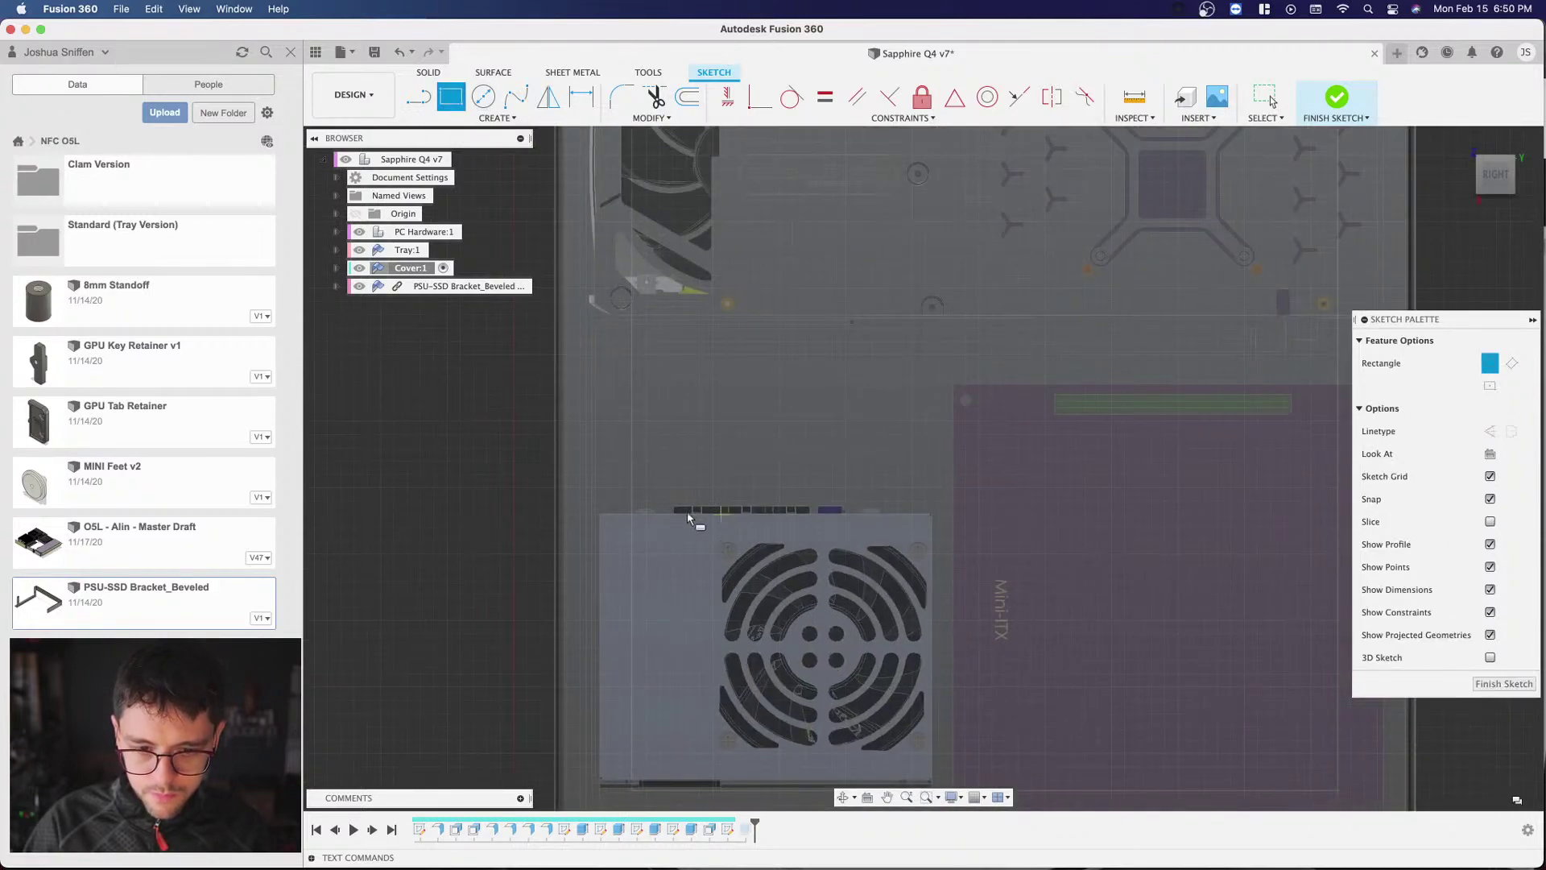
{"action": "left_click", "coordinate": [629, 518]}
{"action": "scroll", "coordinate": [754, 526], "scroll_direction": "down", "scroll_amount": 2}
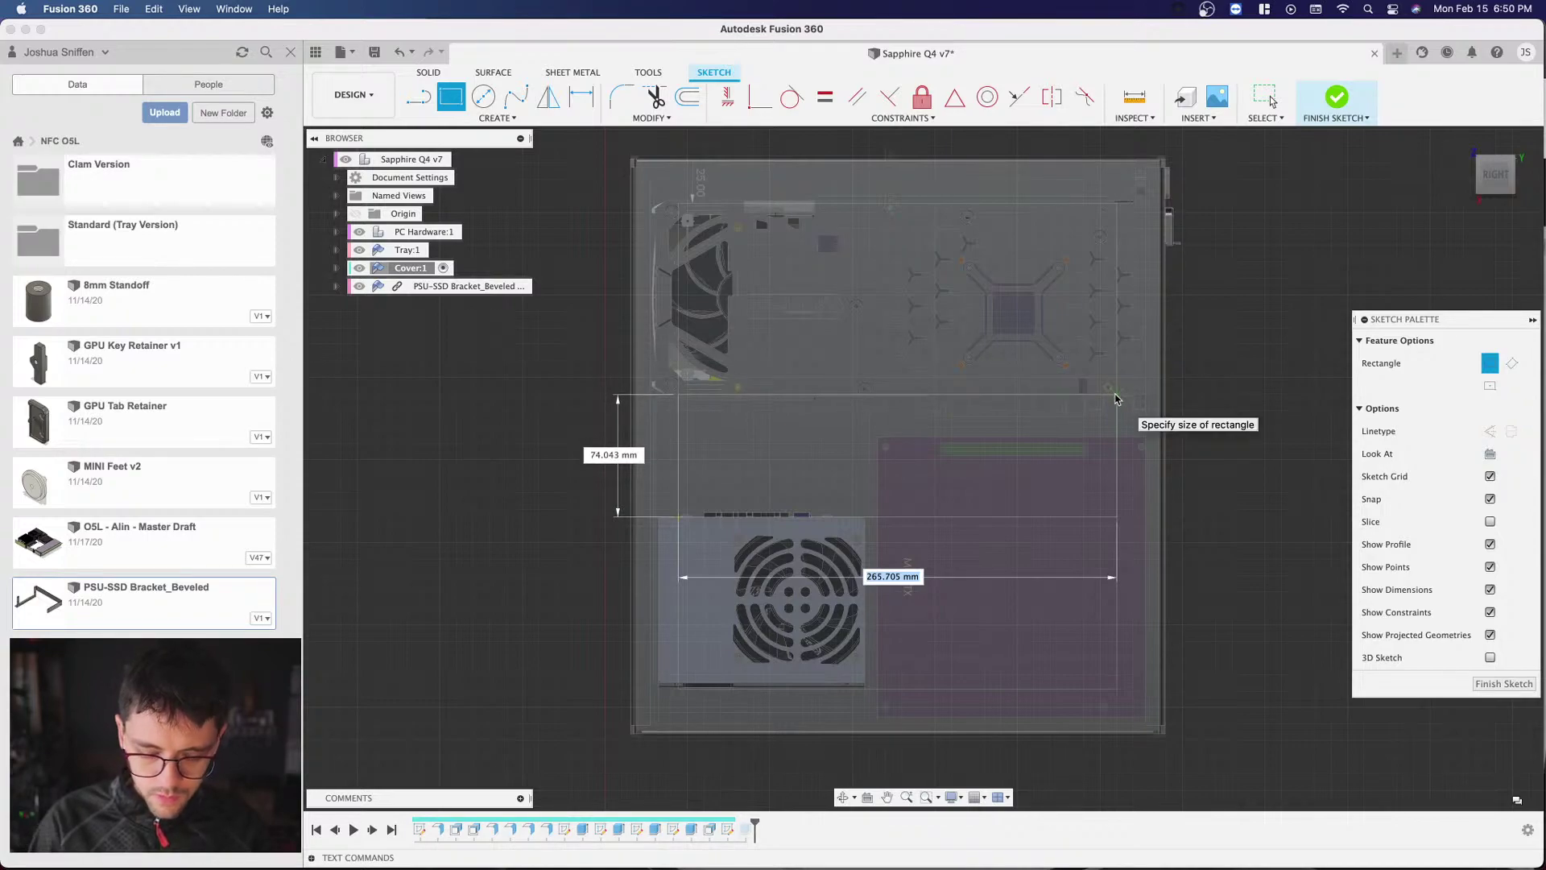
{"action": "key", "text": "Tab"}
{"action": "type", "text": "75"}
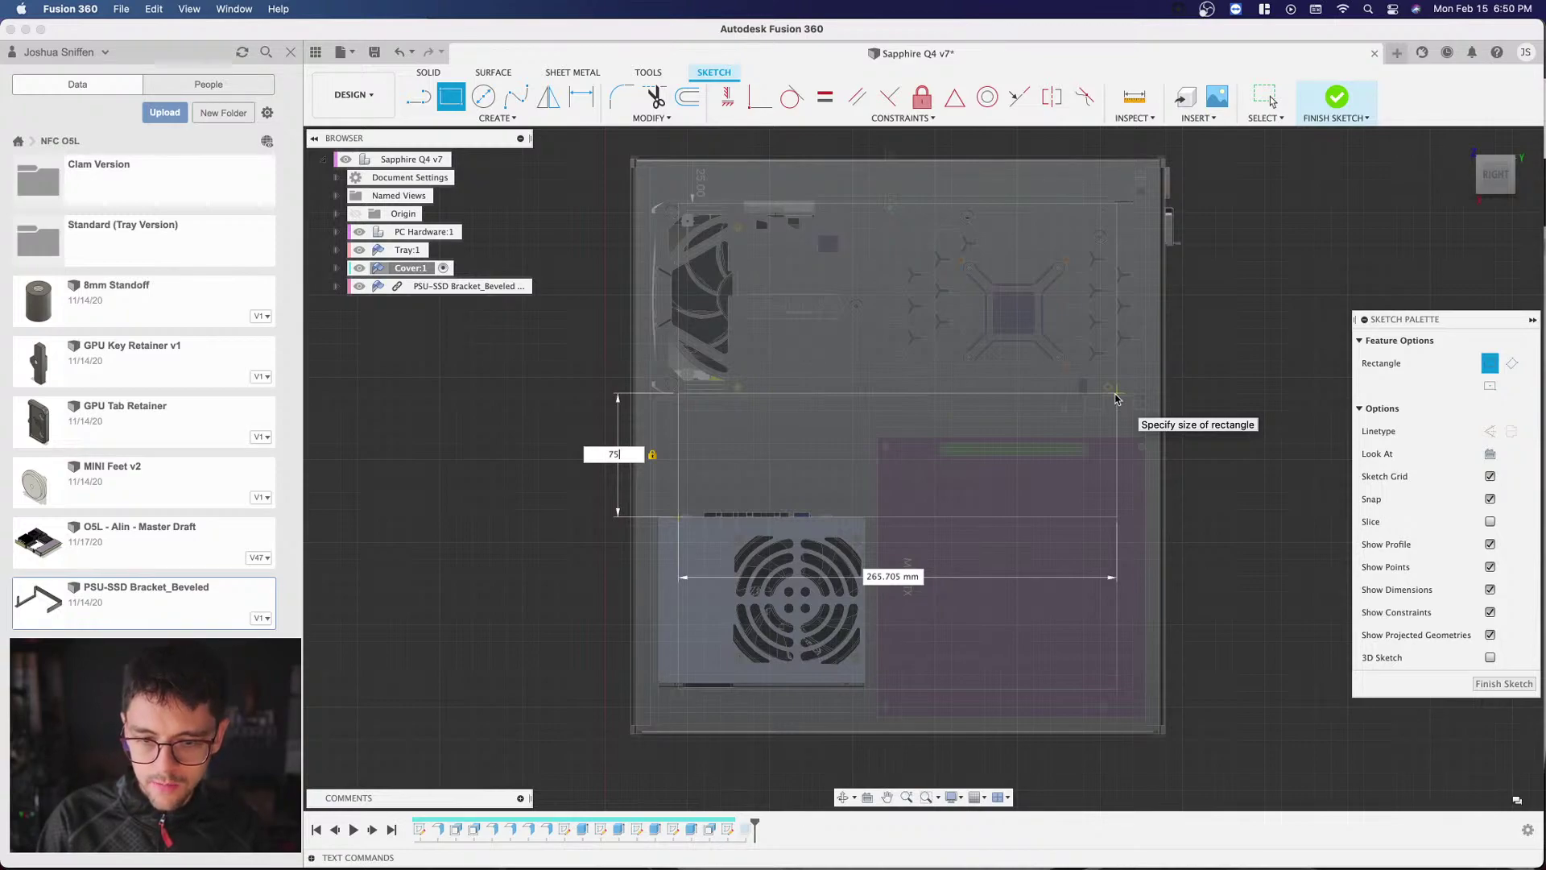
{"action": "key", "text": "Return"}
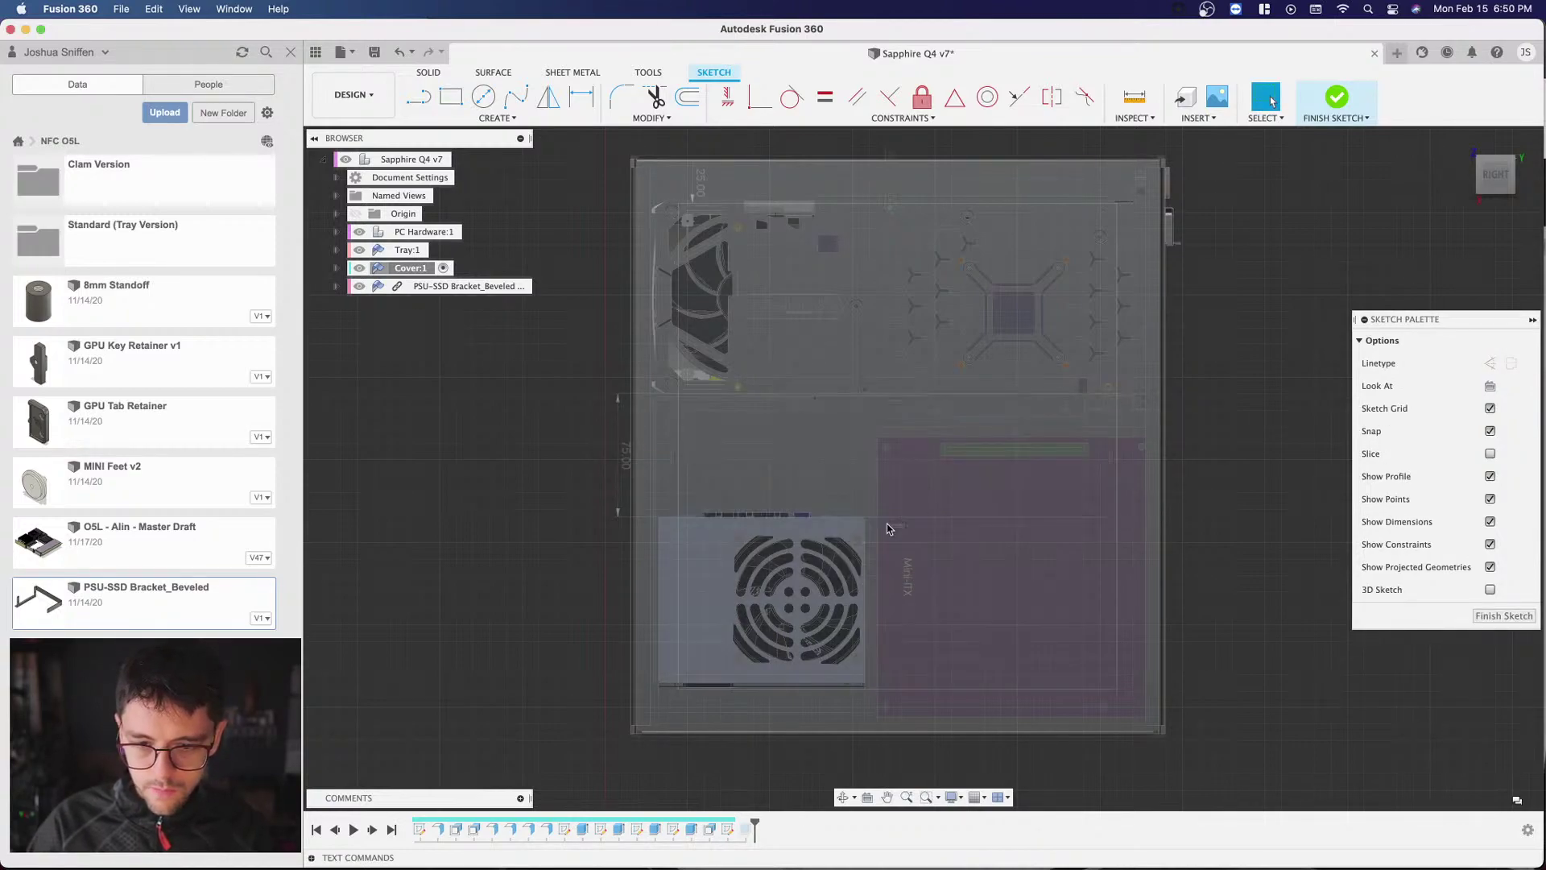
Step: Sketch a 30 mm high rectangle from the power supply's upper corner to the far side of the window, about 152 mm wide
{"action": "key", "text": "r"}
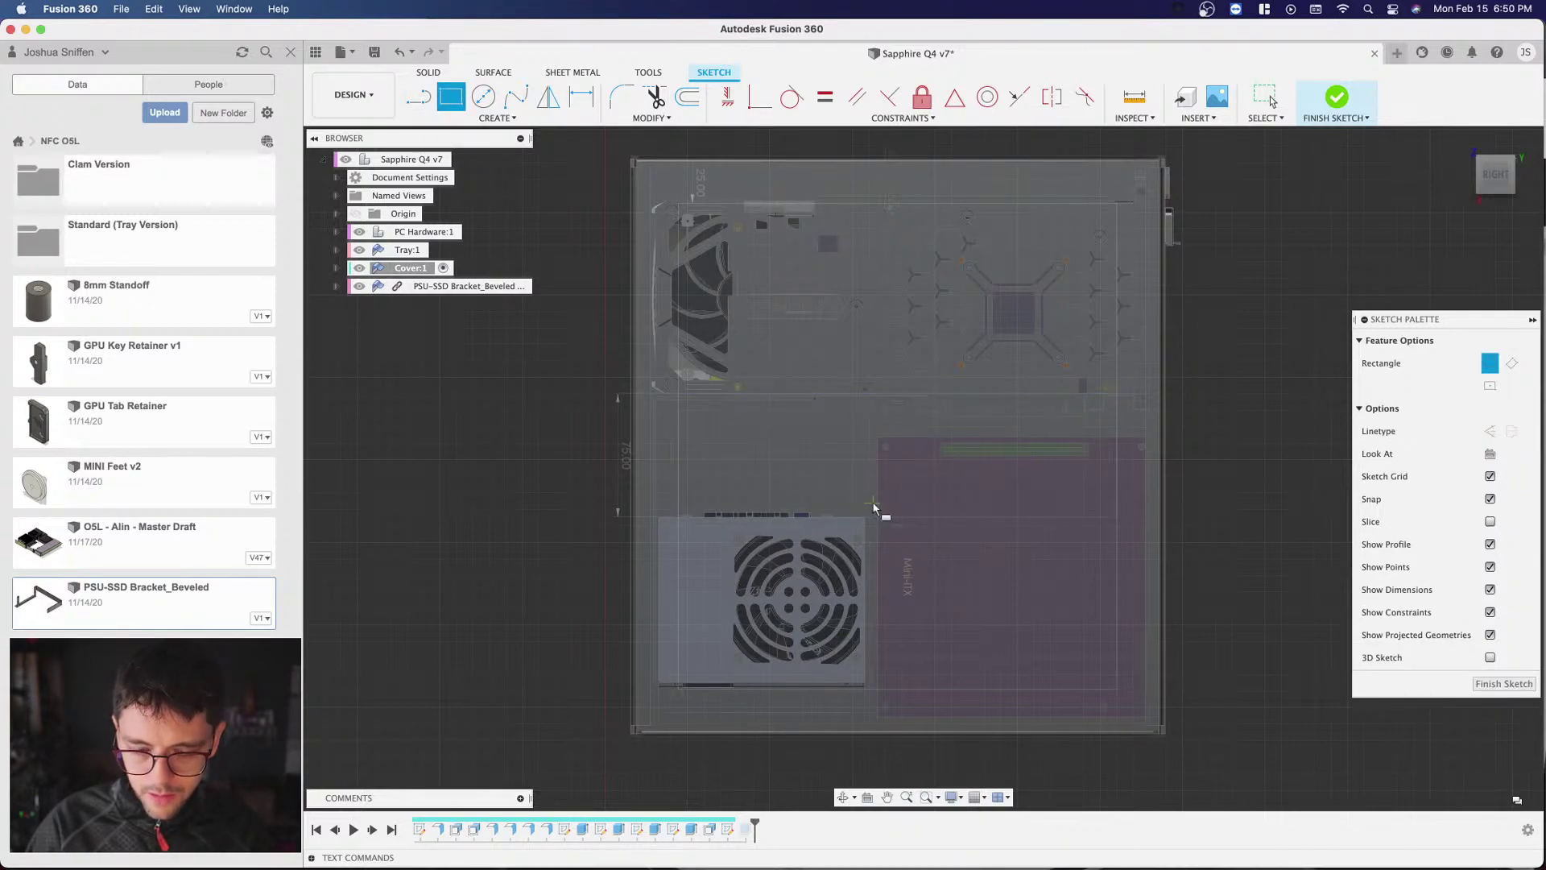
{"action": "scroll", "coordinate": [868, 520], "scroll_direction": "up", "scroll_amount": 5}
{"action": "left_click", "coordinate": [857, 530]}
{"action": "scroll", "coordinate": [925, 427], "scroll_direction": "down", "scroll_amount": 3}
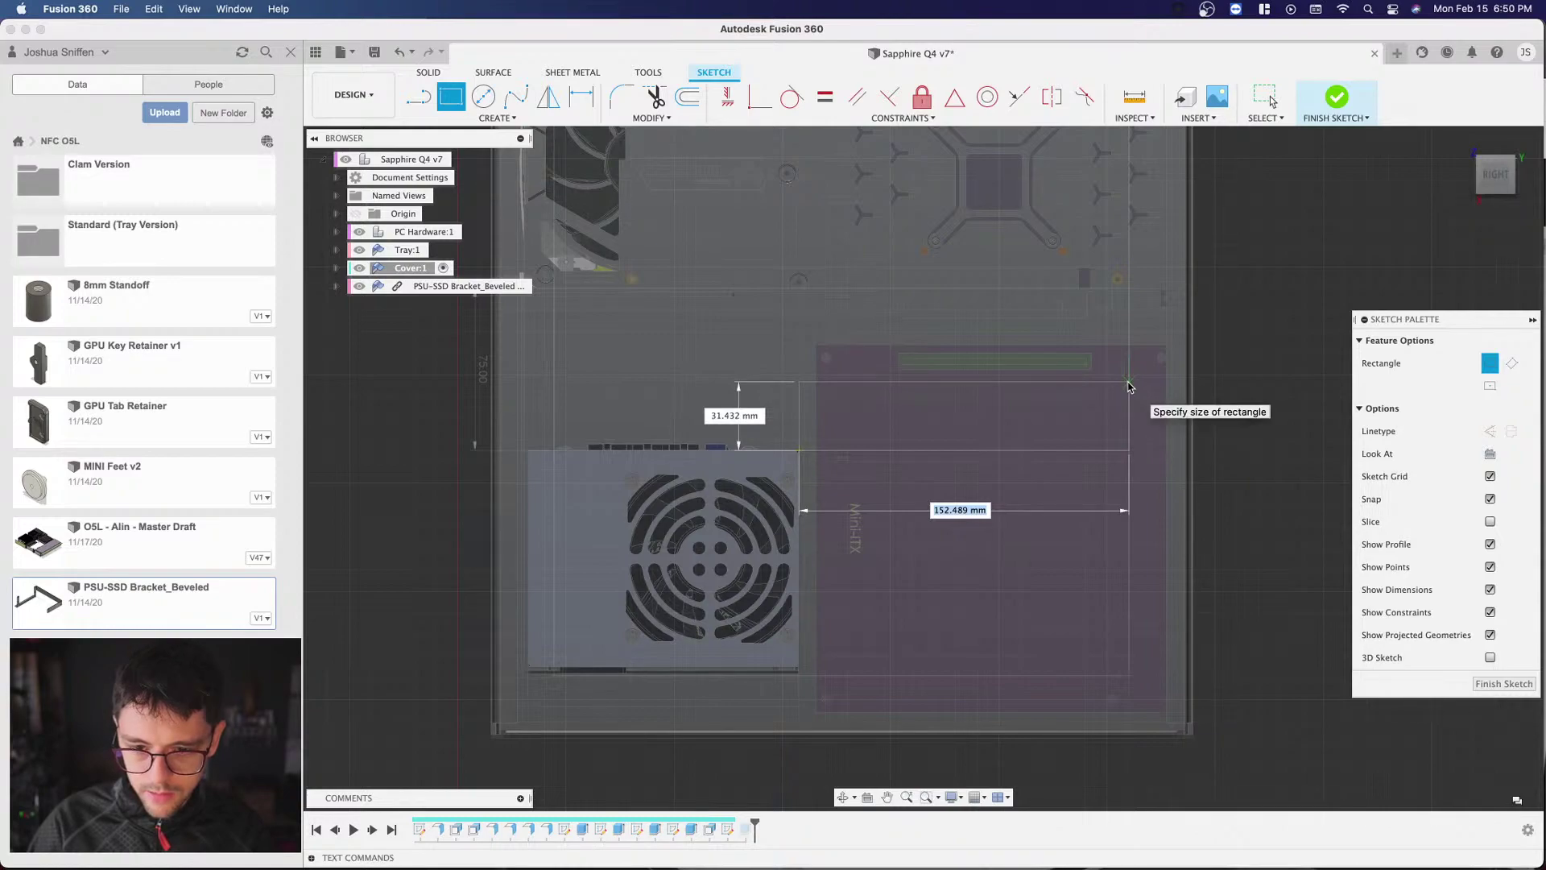
{"action": "key", "text": "Tab"}
{"action": "type", "text": "3"}
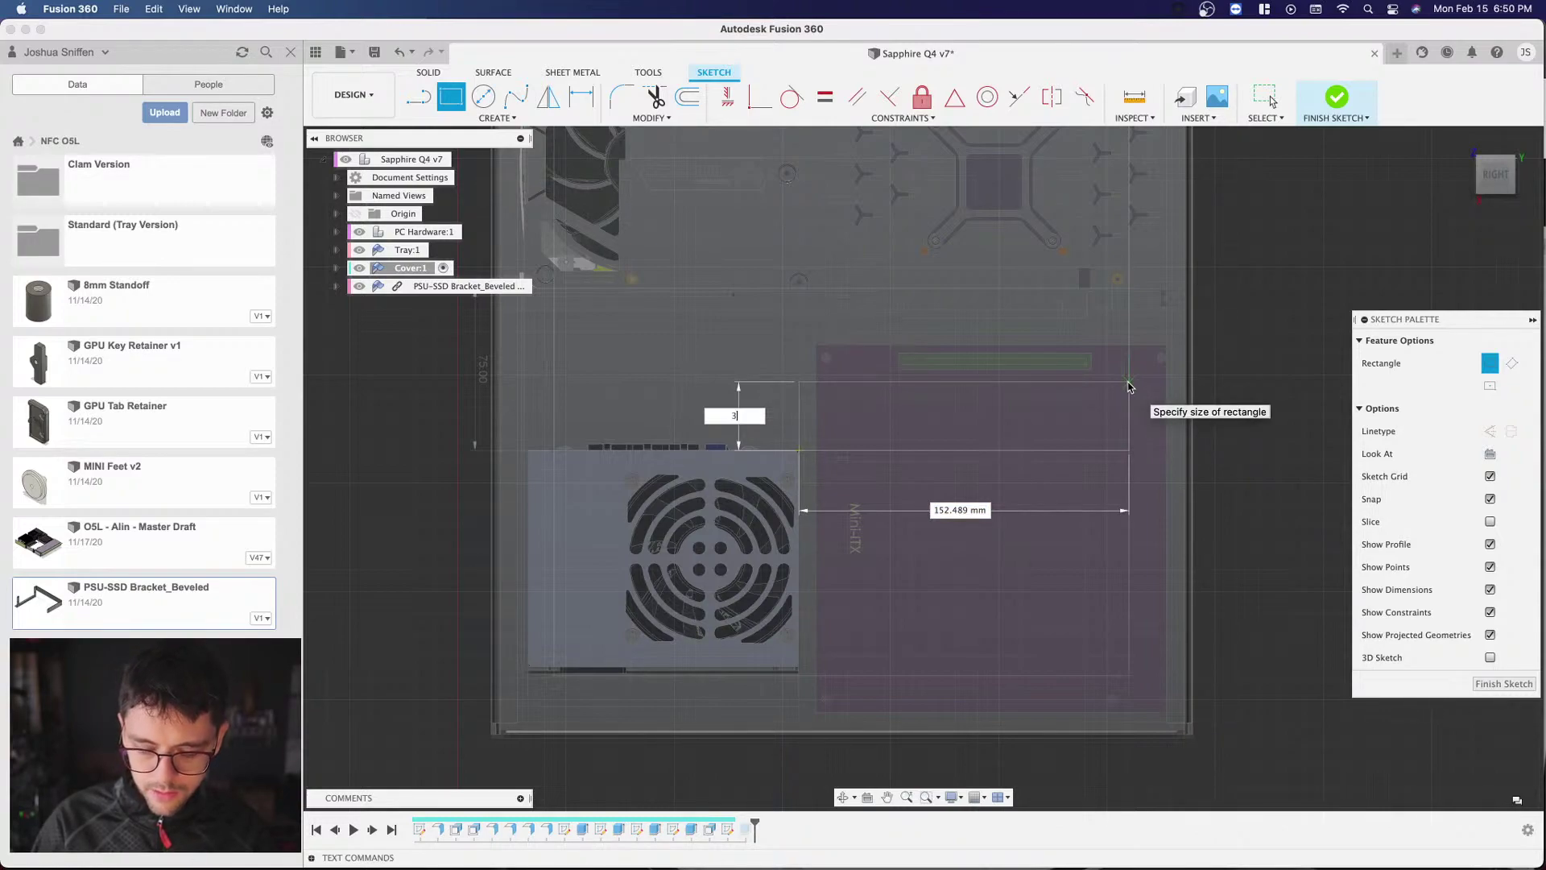
{"action": "type", "text": "0"}
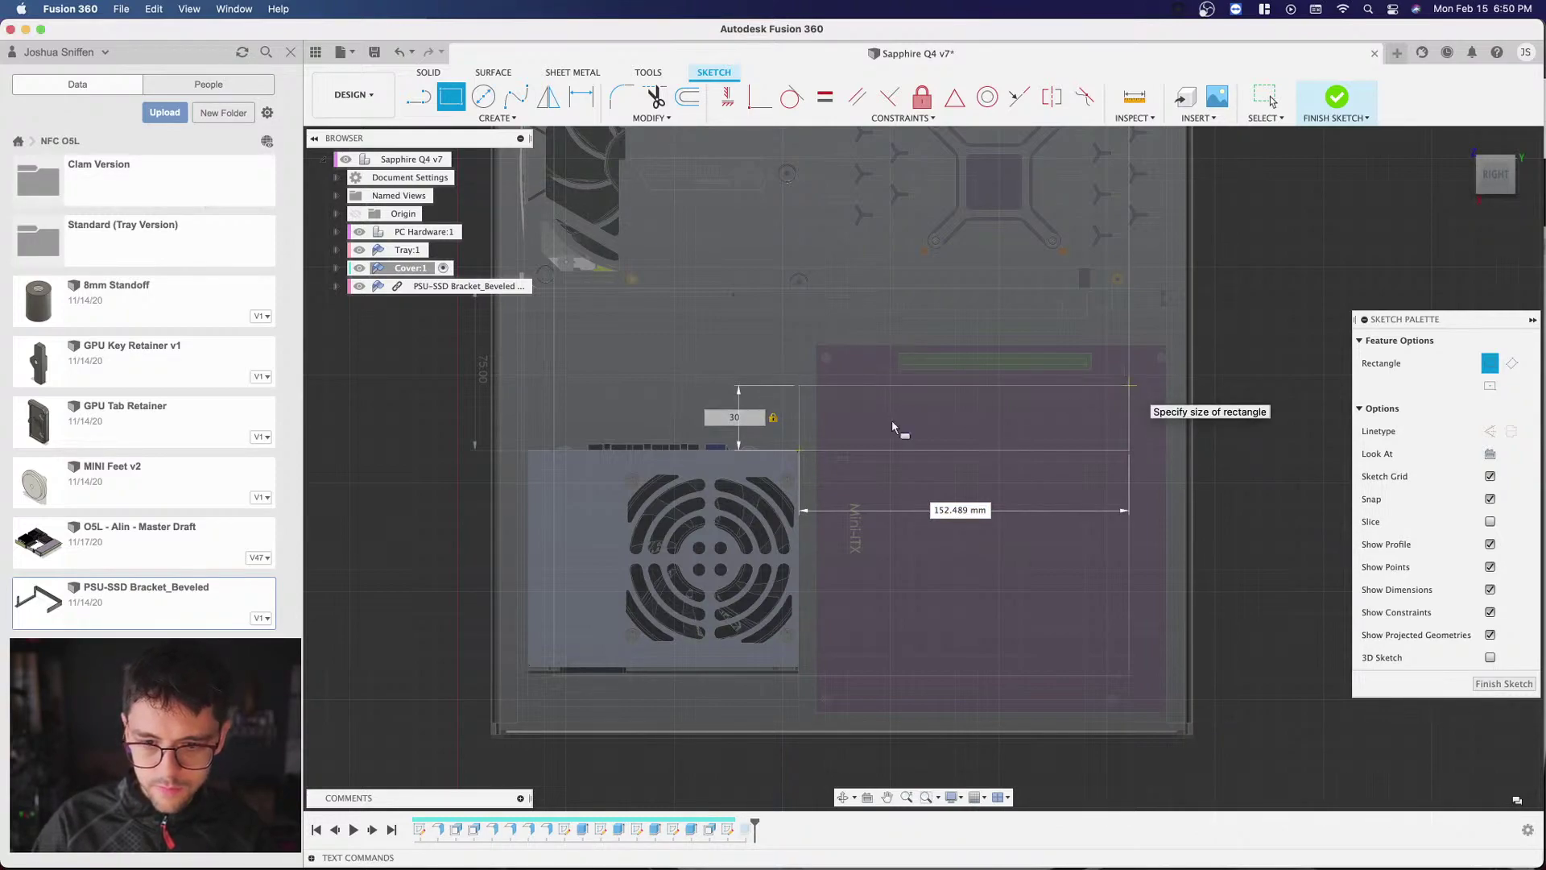
{"action": "key", "text": "Return"}
Step: Trim the overlapping rectangle lines over the motherboard area so the lower opening becomes one stepped profile
{"action": "scroll", "coordinate": [842, 463], "scroll_direction": "down", "scroll_amount": 3}
{"action": "scroll", "coordinate": [840, 461], "scroll_direction": "up", "scroll_amount": 2}
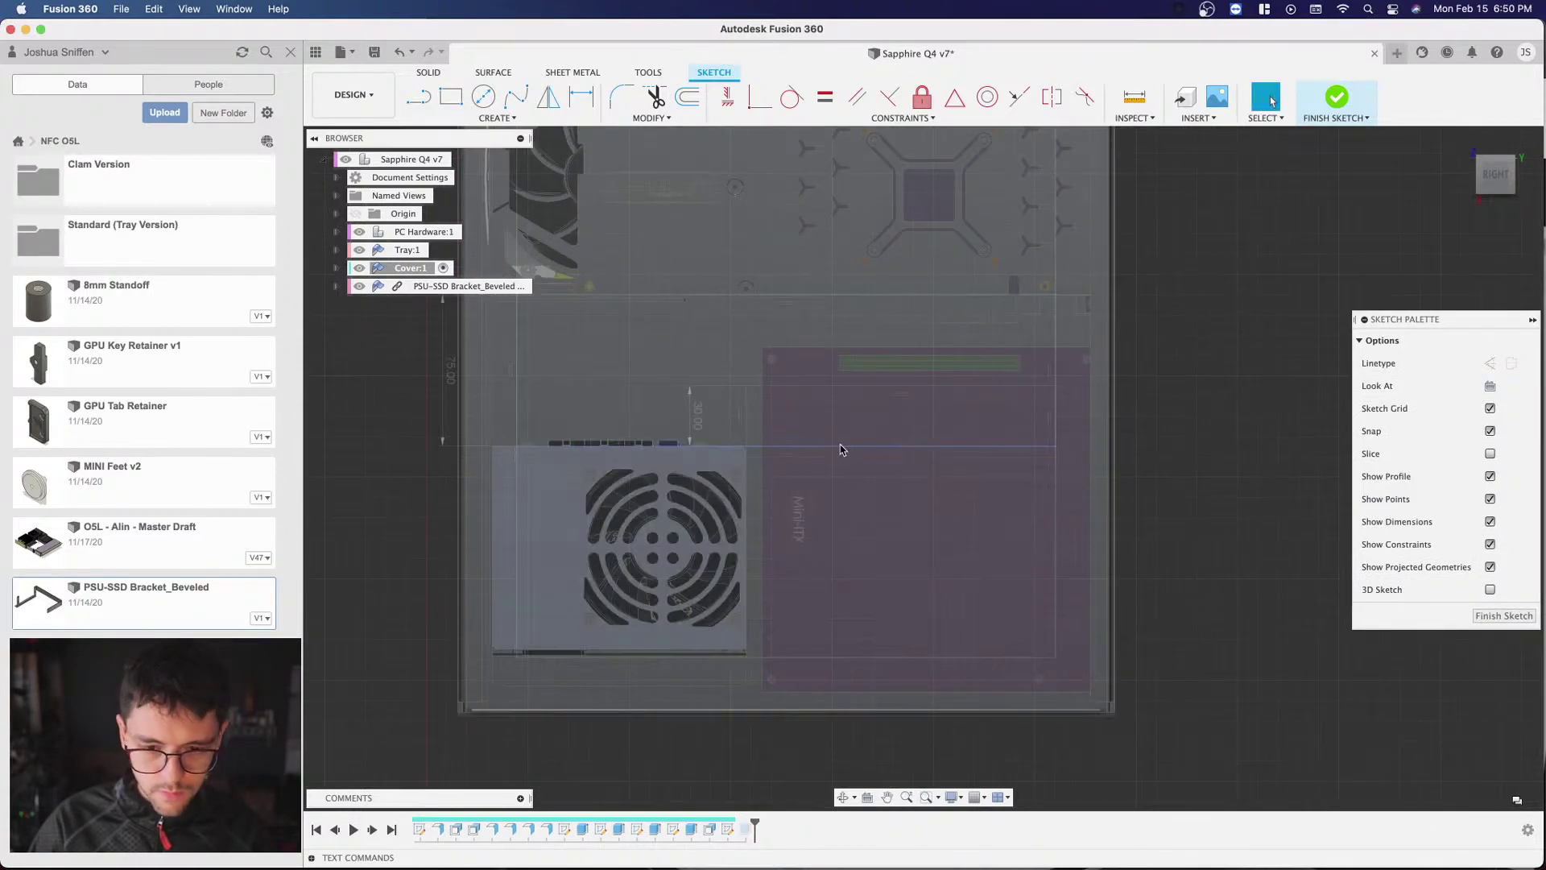
{"action": "key", "text": "t"}
{"action": "left_click", "coordinate": [1062, 409]}
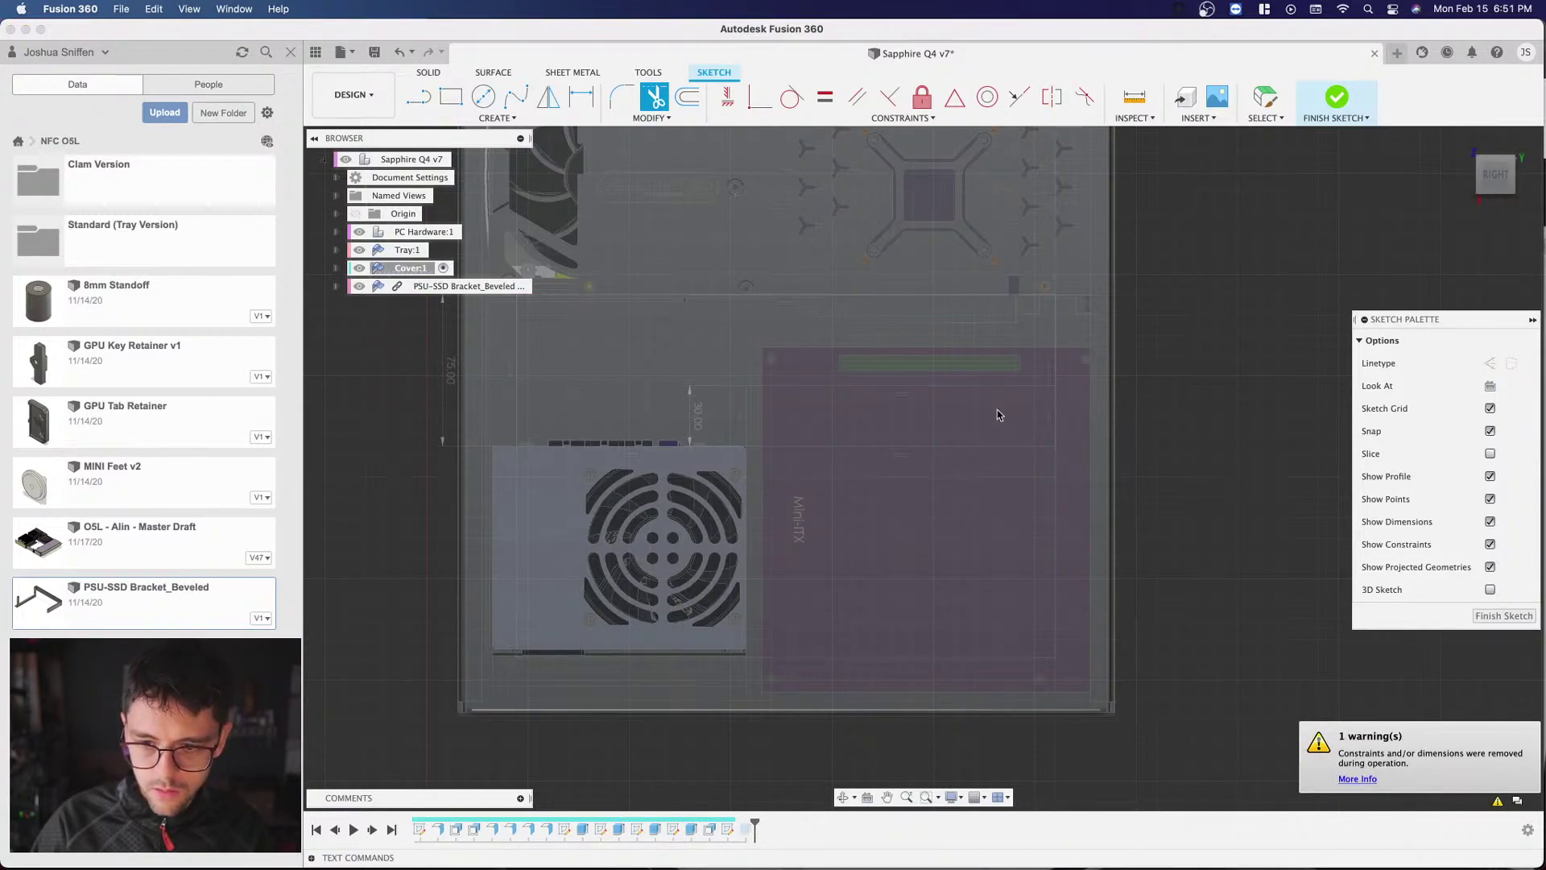
{"action": "left_click", "coordinate": [988, 446]}
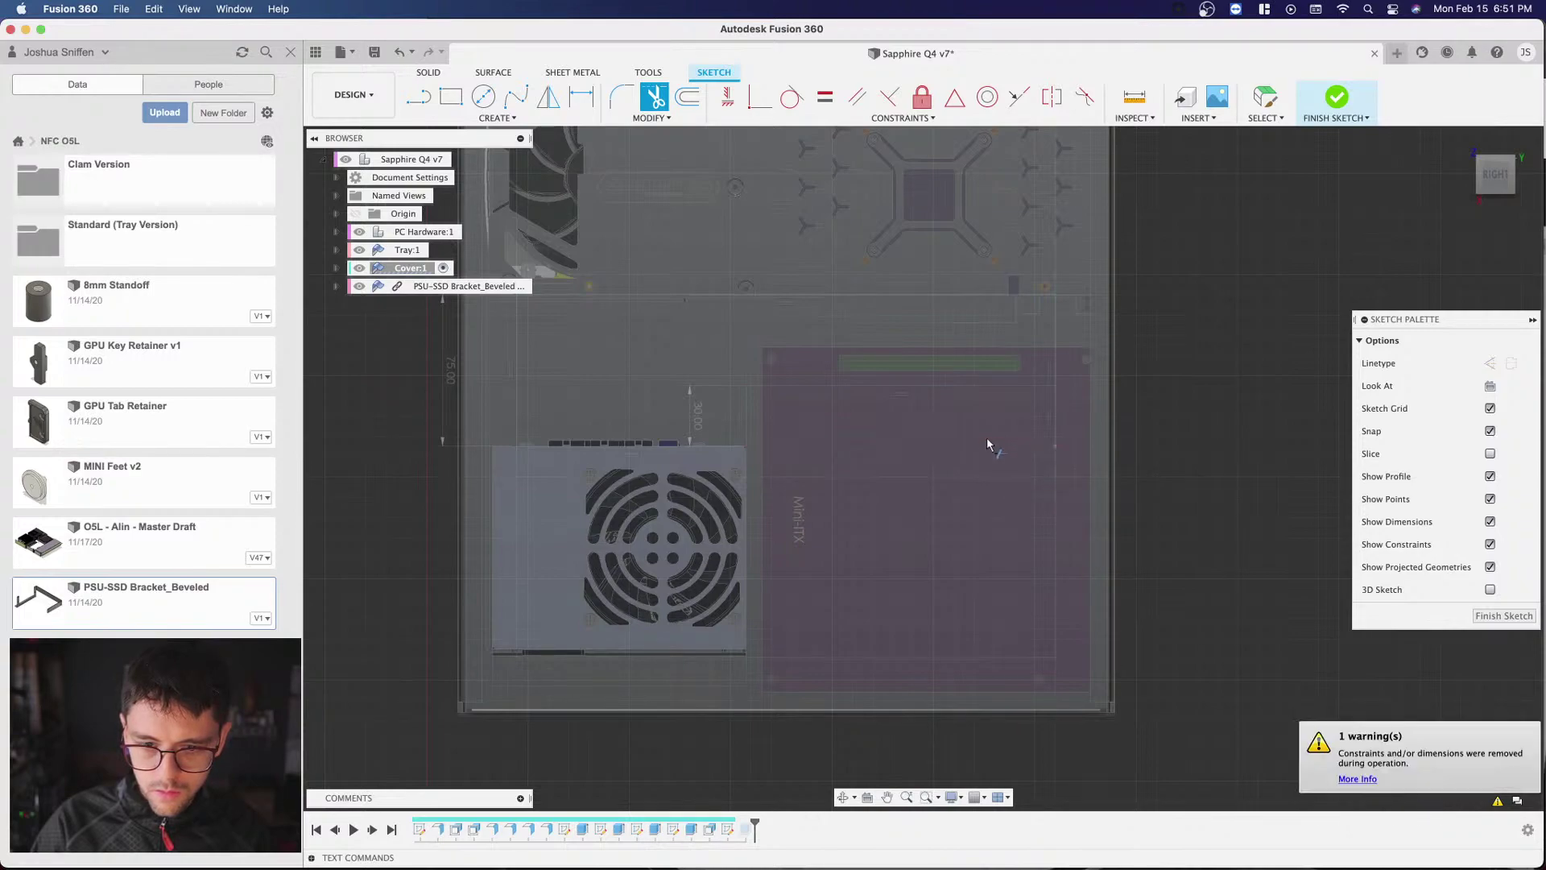
{"action": "left_click", "coordinate": [1055, 407]}
{"action": "left_click", "coordinate": [1055, 452]}
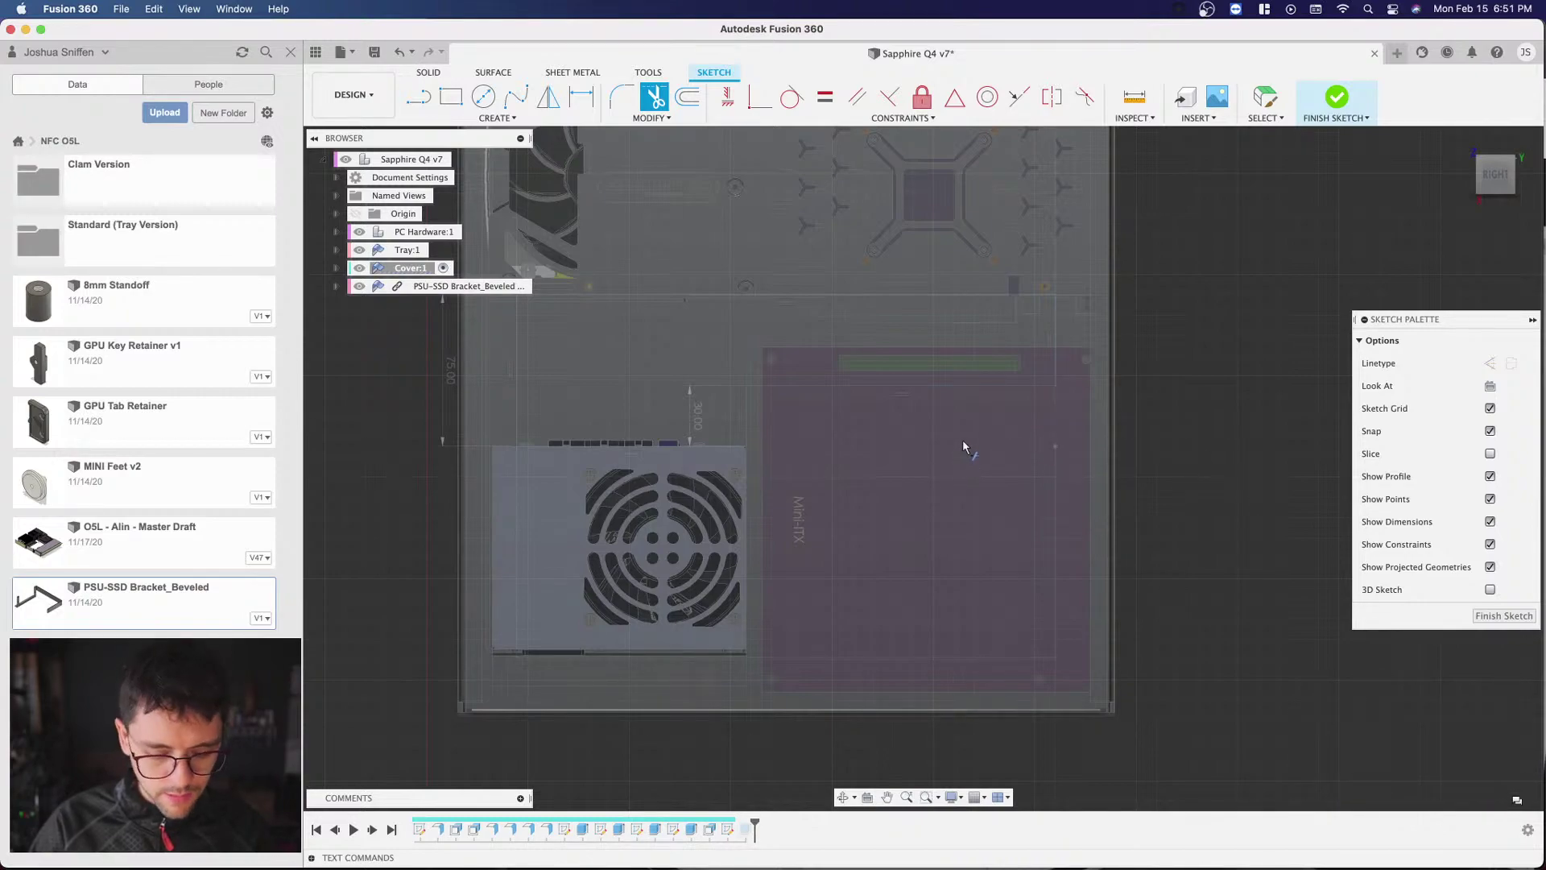
{"action": "key", "text": "Escape"}
{"action": "scroll", "coordinate": [970, 445], "scroll_direction": "down", "scroll_amount": 3}
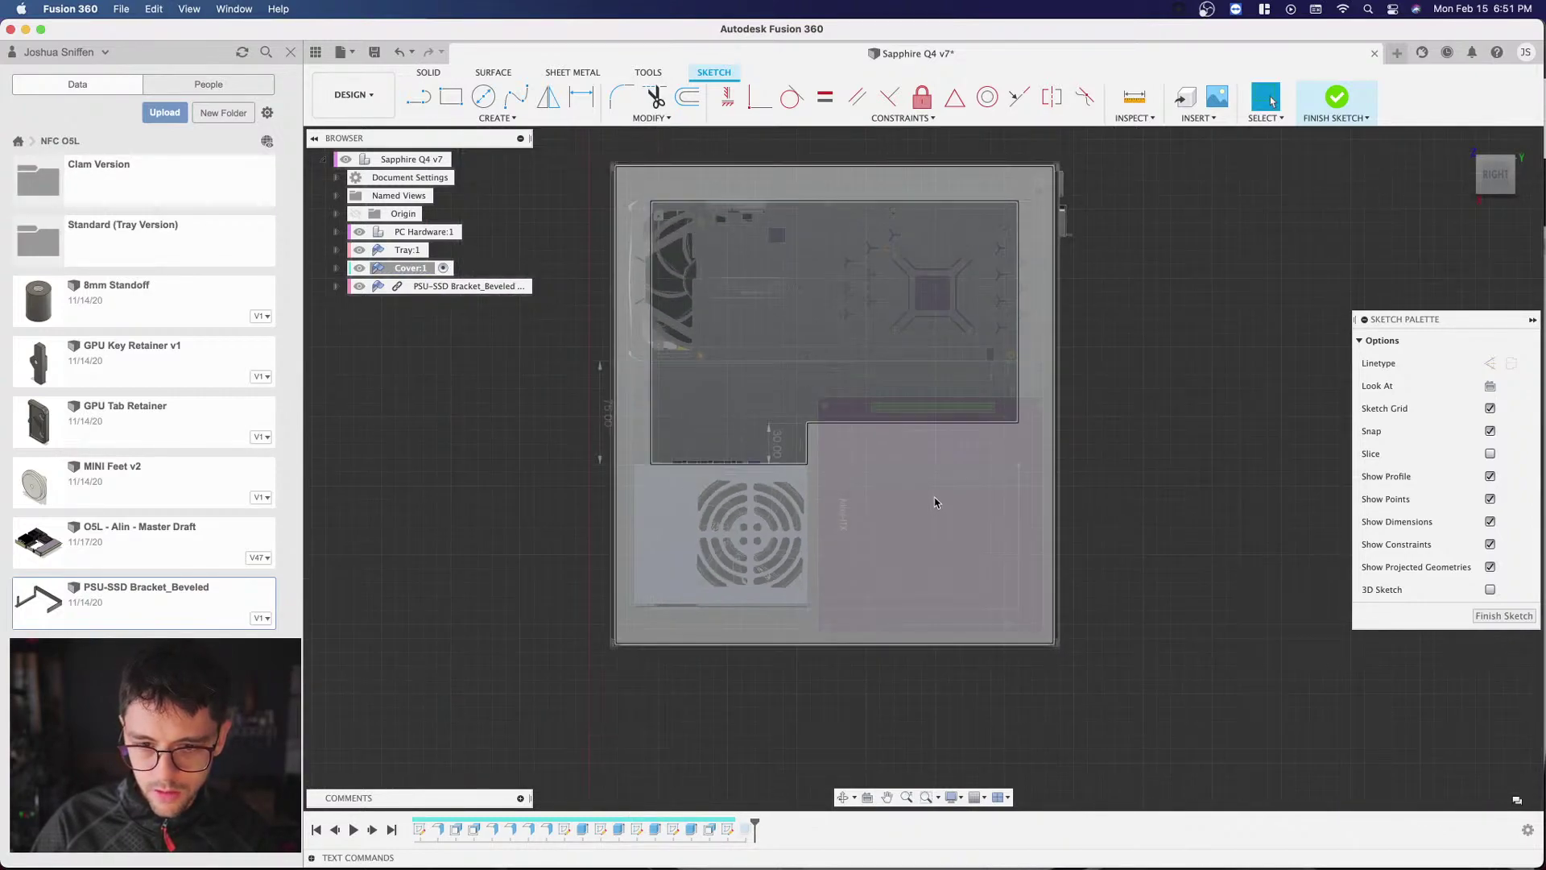
Step: Extrude the stepped lower profile in front of the power supply and motherboard as a cut at -2 mm
{"action": "scroll", "coordinate": [934, 499], "scroll_direction": "up", "scroll_amount": 2}
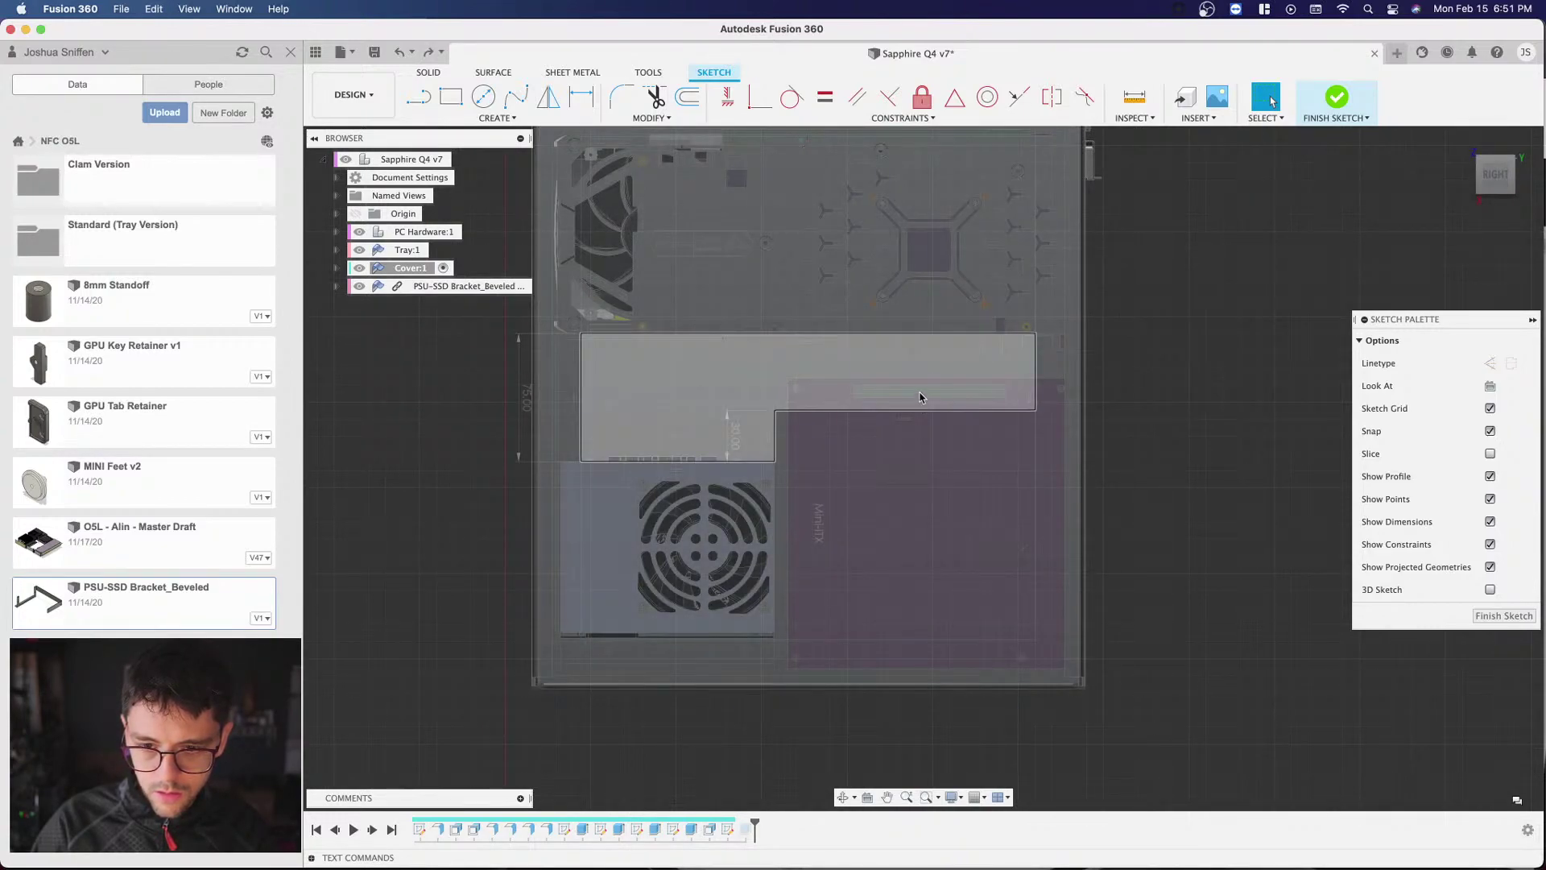
{"action": "scroll", "coordinate": [895, 483], "scroll_direction": "down", "scroll_amount": 2}
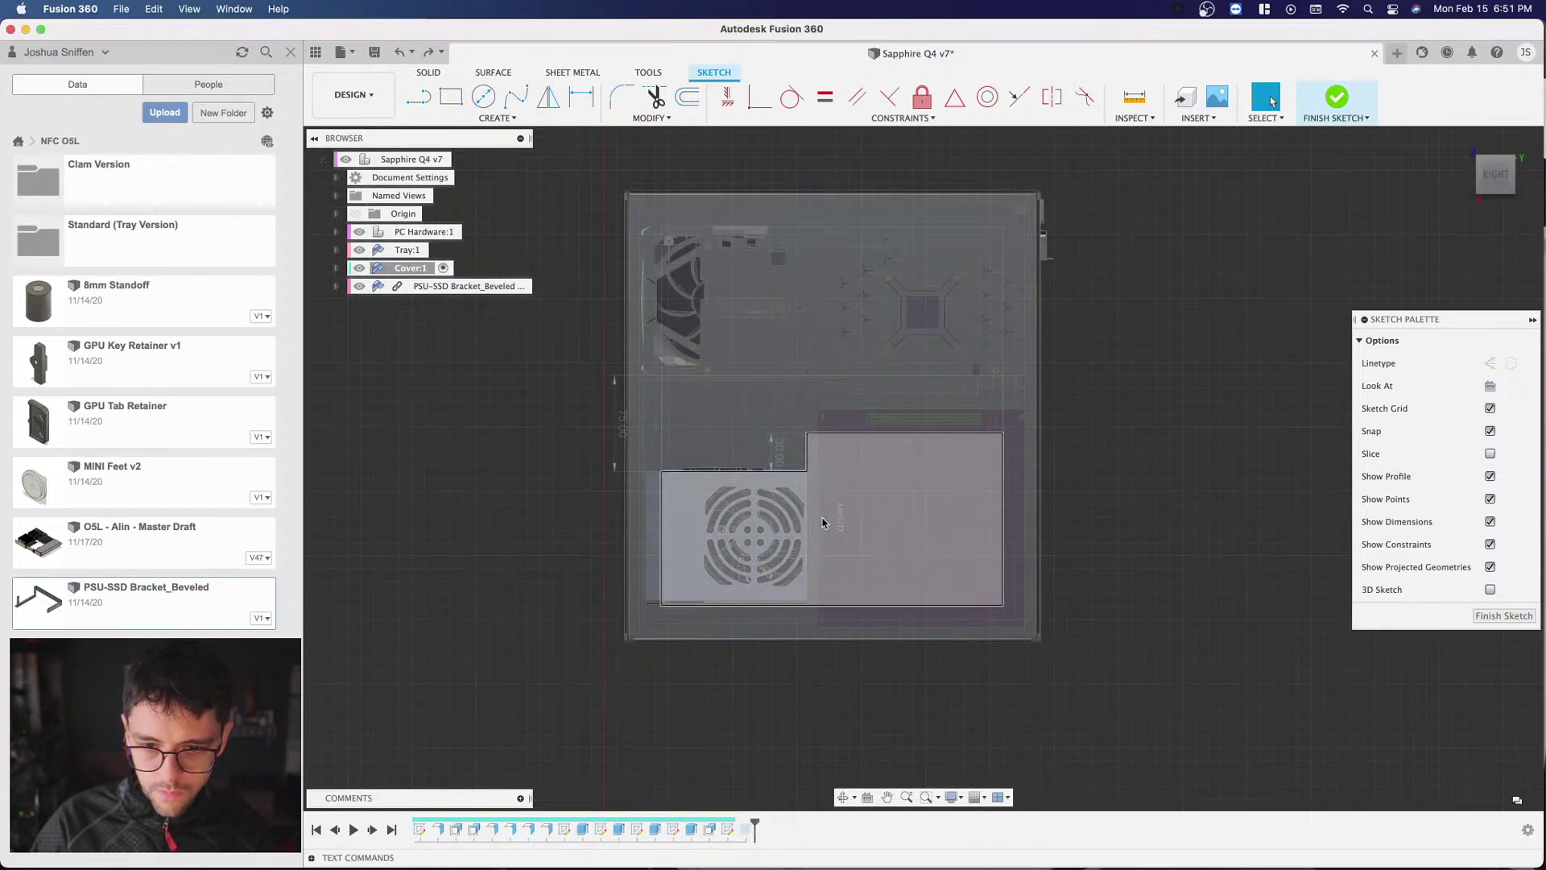
{"action": "left_click", "coordinate": [1537, 184]}
{"action": "left_click", "coordinate": [937, 463]}
{"action": "key", "text": "e"}
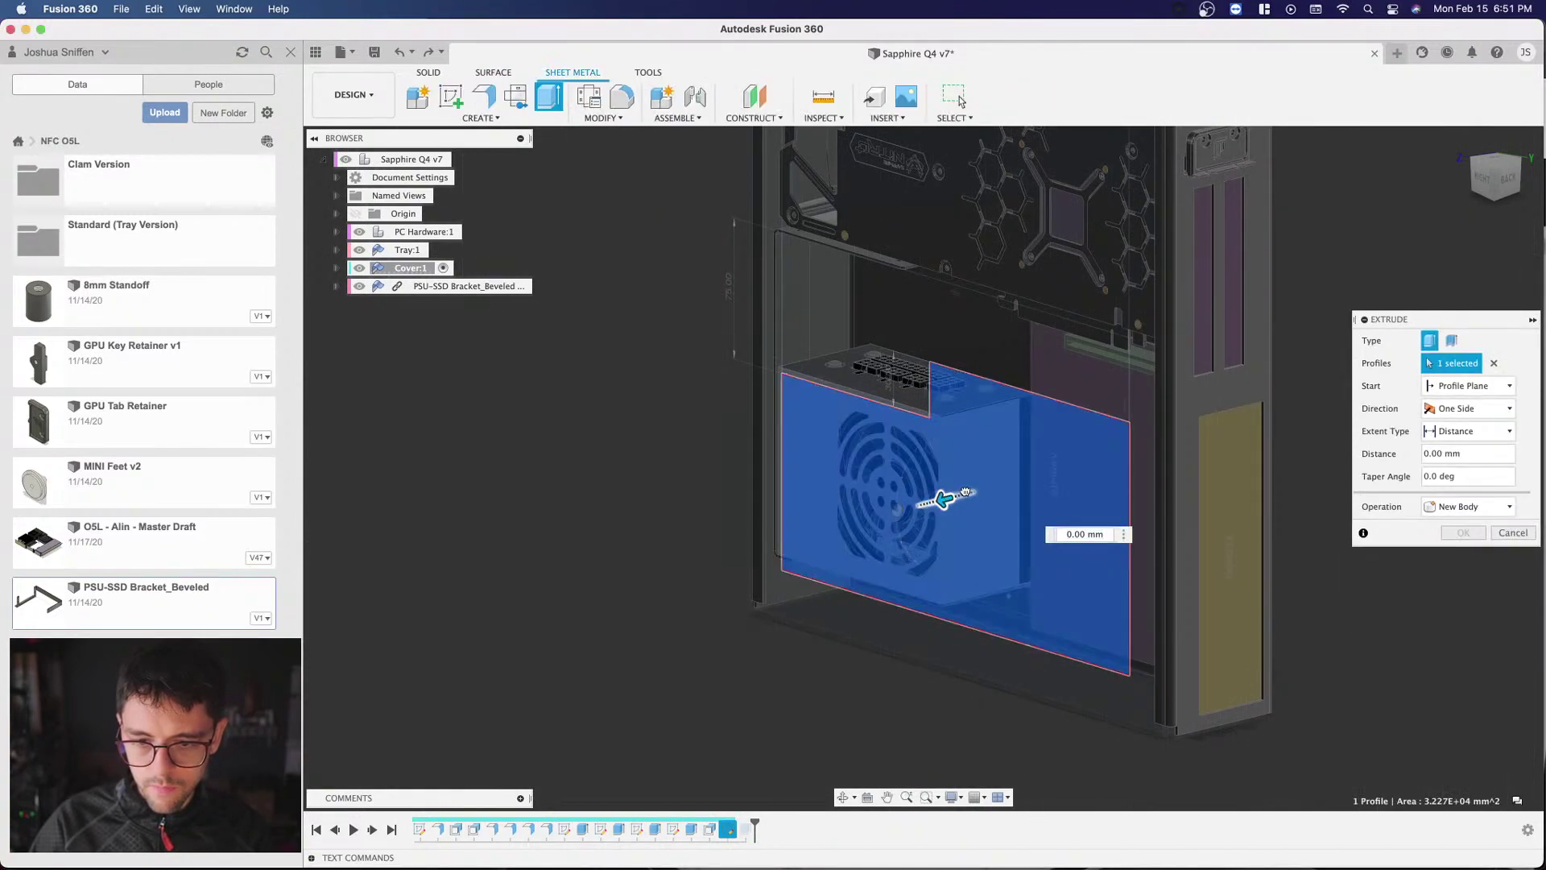
{"action": "left_click_drag", "start_coordinate": [966, 491], "coordinate": [969, 501]}
{"action": "type", "text": "-2"}
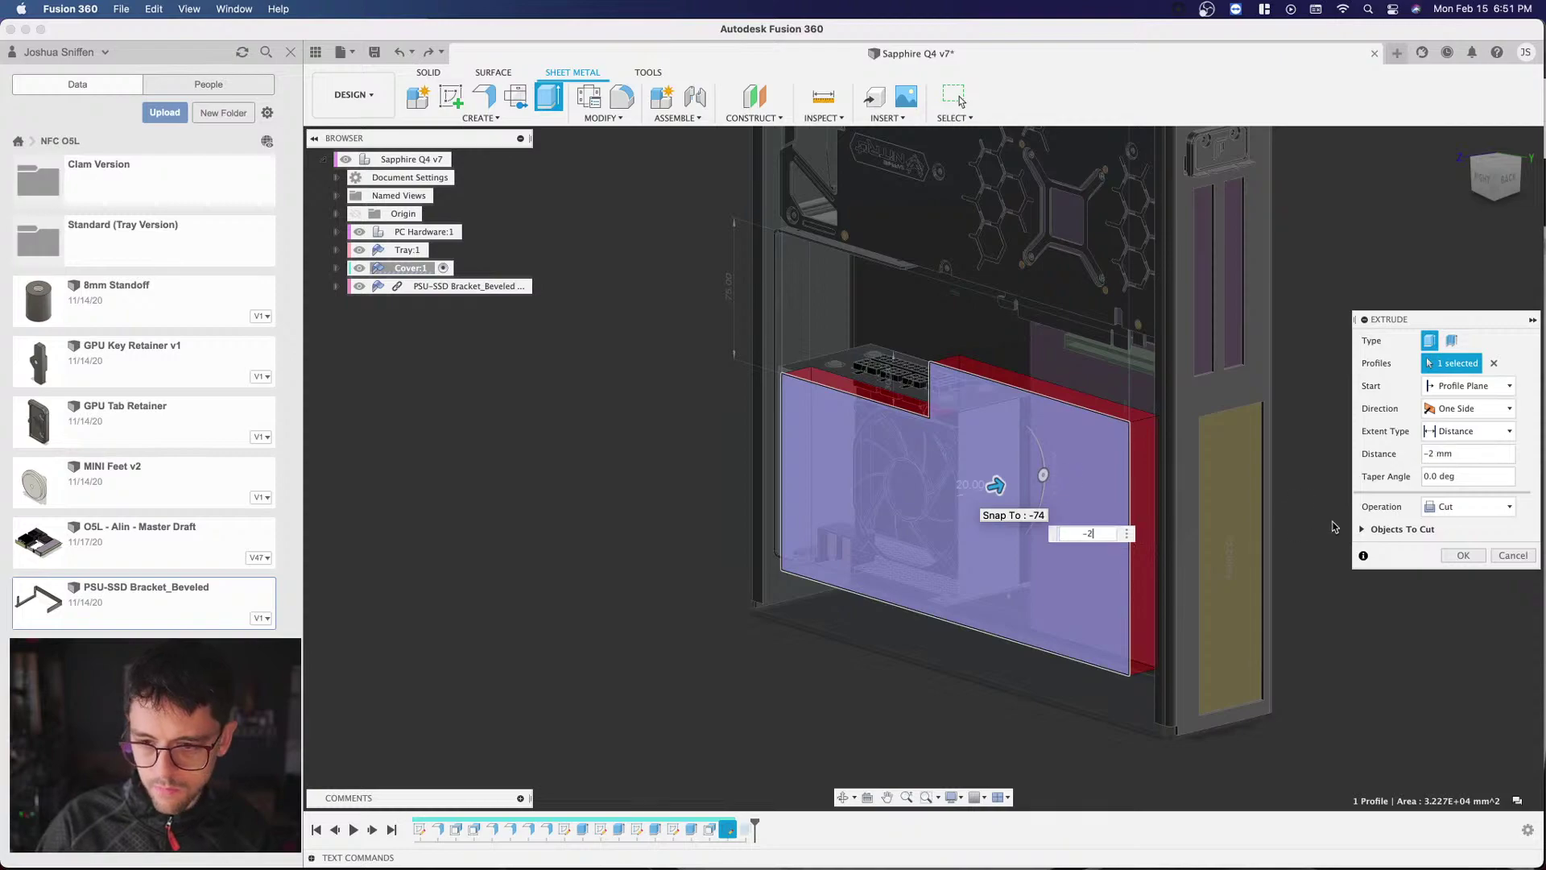
{"action": "key", "text": "Return"}
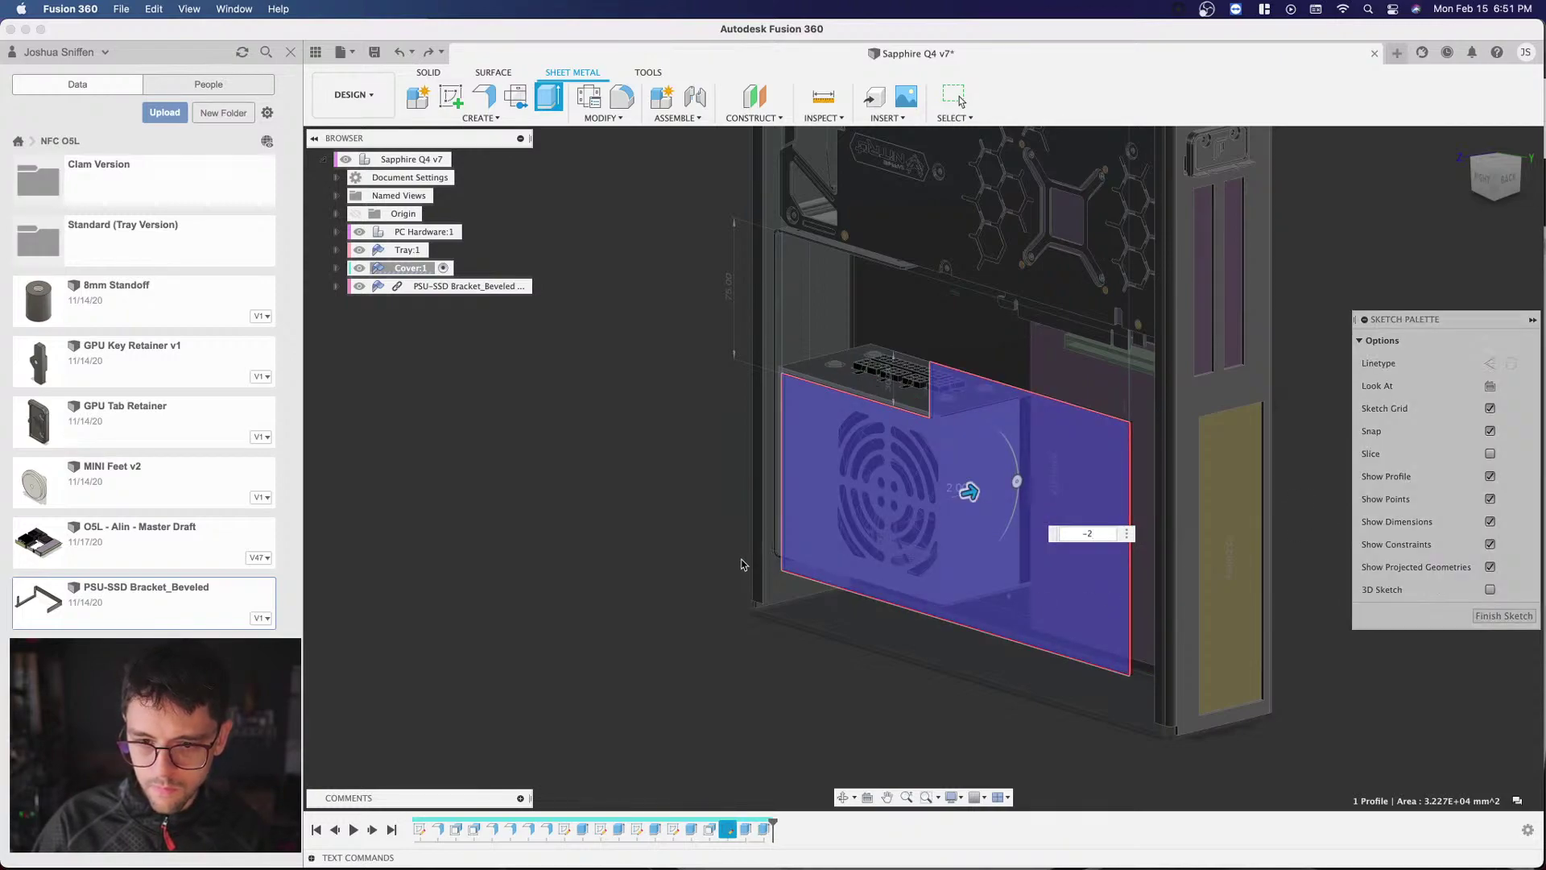
{"action": "middle_click_drag", "start_coordinate": [709, 596], "coordinate": [839, 311], "text": "shift"}
{"action": "left_click", "coordinate": [838, 311]}
{"action": "scroll", "coordinate": [834, 311], "scroll_direction": "up", "scroll_amount": 2}
{"action": "key", "text": "e"}
{"action": "left_click_drag", "start_coordinate": [890, 314], "coordinate": [951, 348]}
{"action": "type", "text": "-2"}
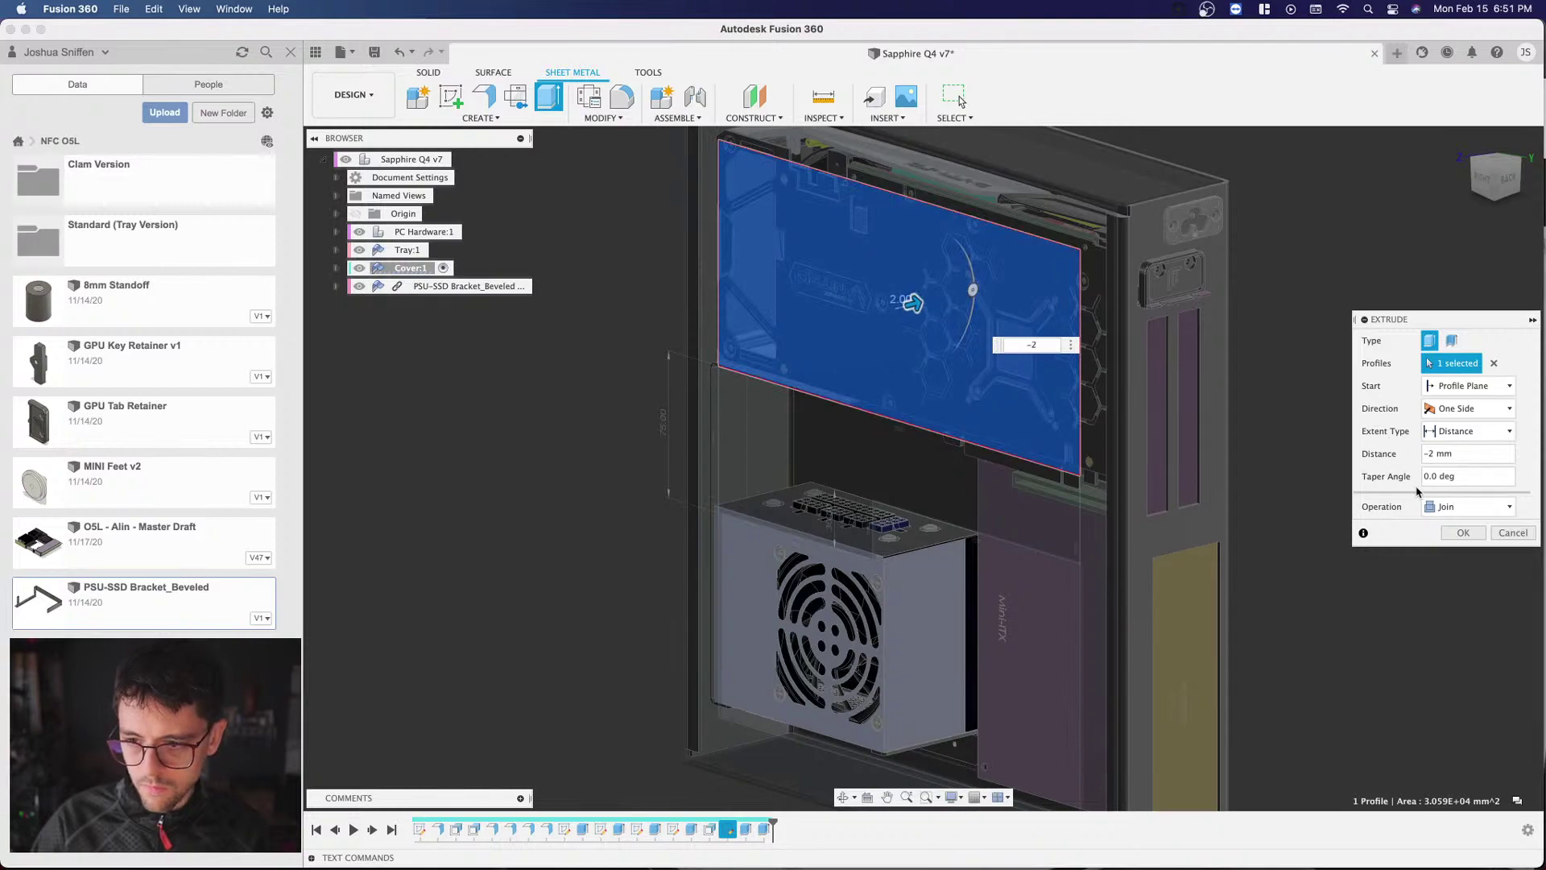
{"action": "left_click", "coordinate": [1467, 505]}
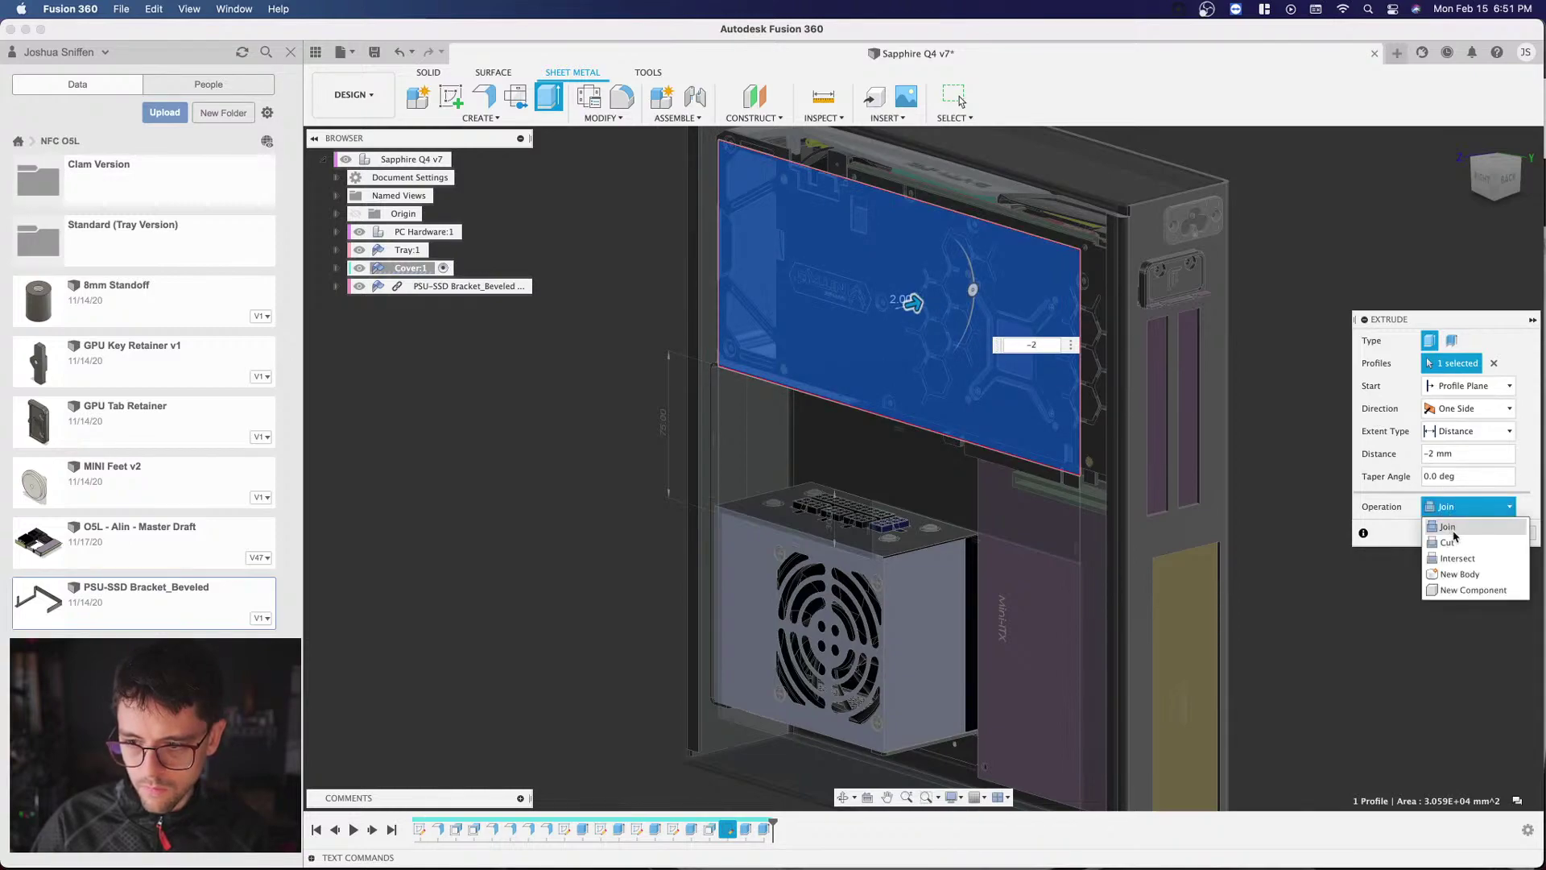
{"action": "left_click", "coordinate": [1450, 527]}
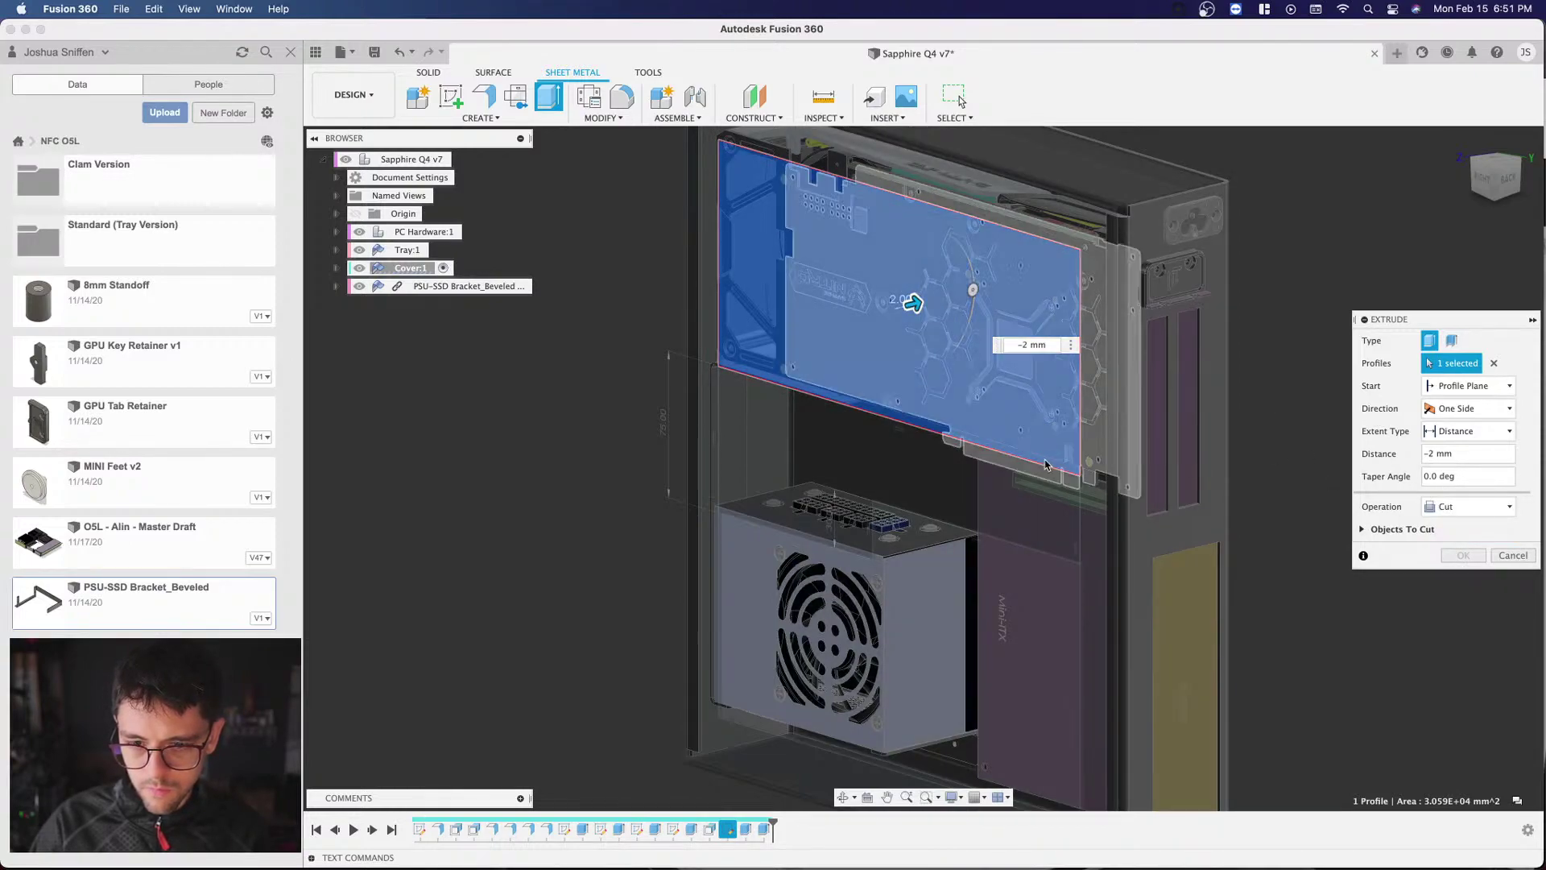
{"action": "scroll", "coordinate": [967, 467], "scroll_direction": "down", "scroll_amount": 3}
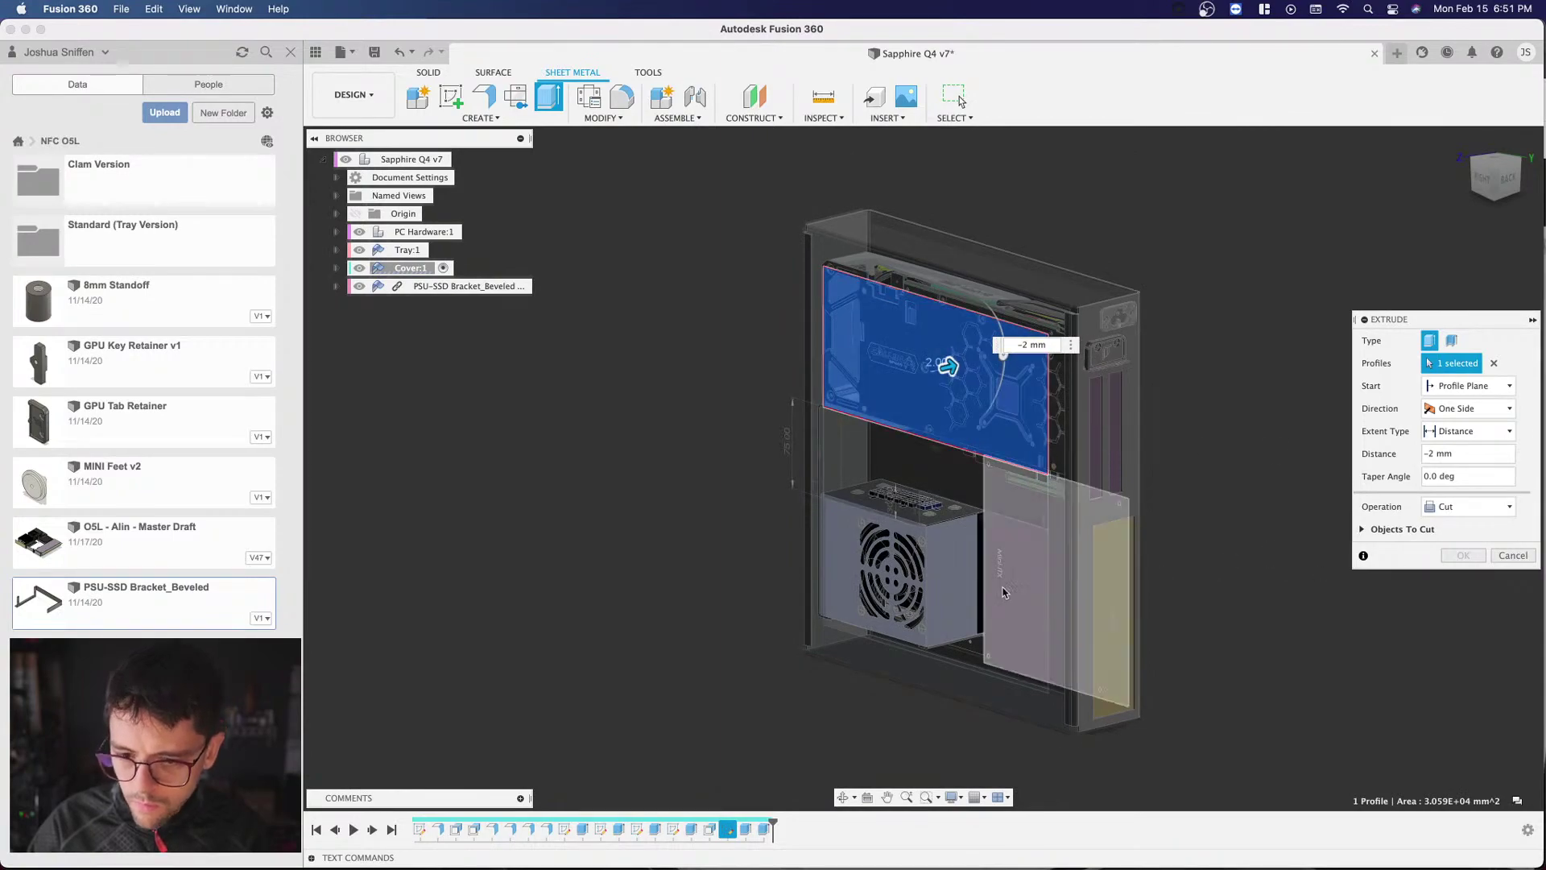
{"action": "left_click", "coordinate": [359, 231]}
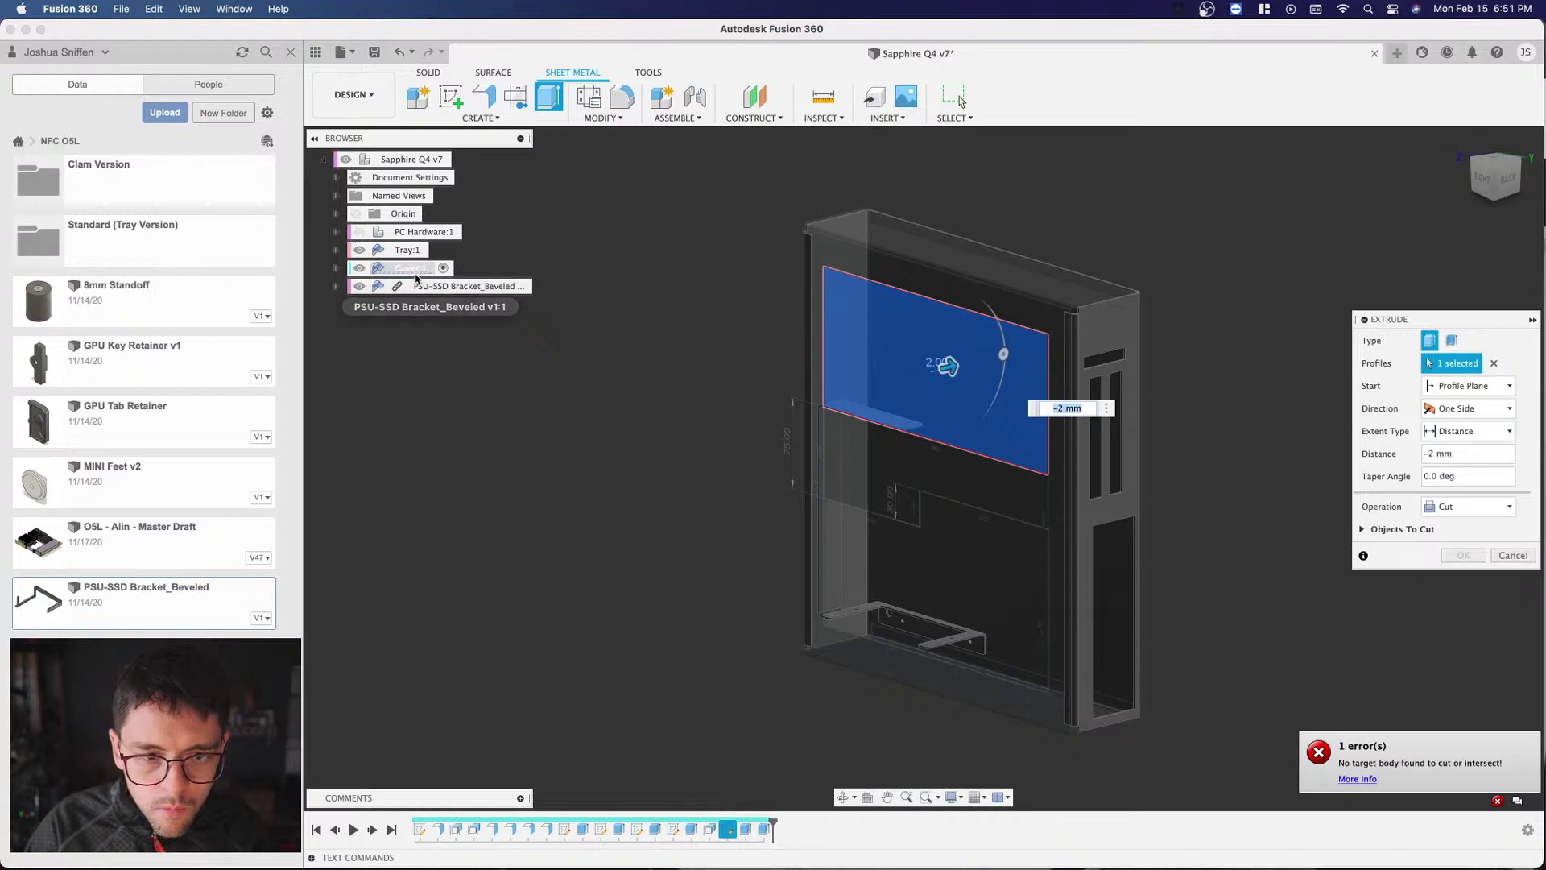
{"action": "left_click", "coordinate": [1513, 554]}
Step: Restore the Cover component's opacity to 100%
{"action": "scroll", "coordinate": [715, 326], "scroll_direction": "up", "scroll_amount": 2}
{"action": "left_click", "coordinate": [408, 272]}
{"action": "right_click", "coordinate": [408, 274]}
{"action": "mouse_move", "coordinate": [503, 652]}
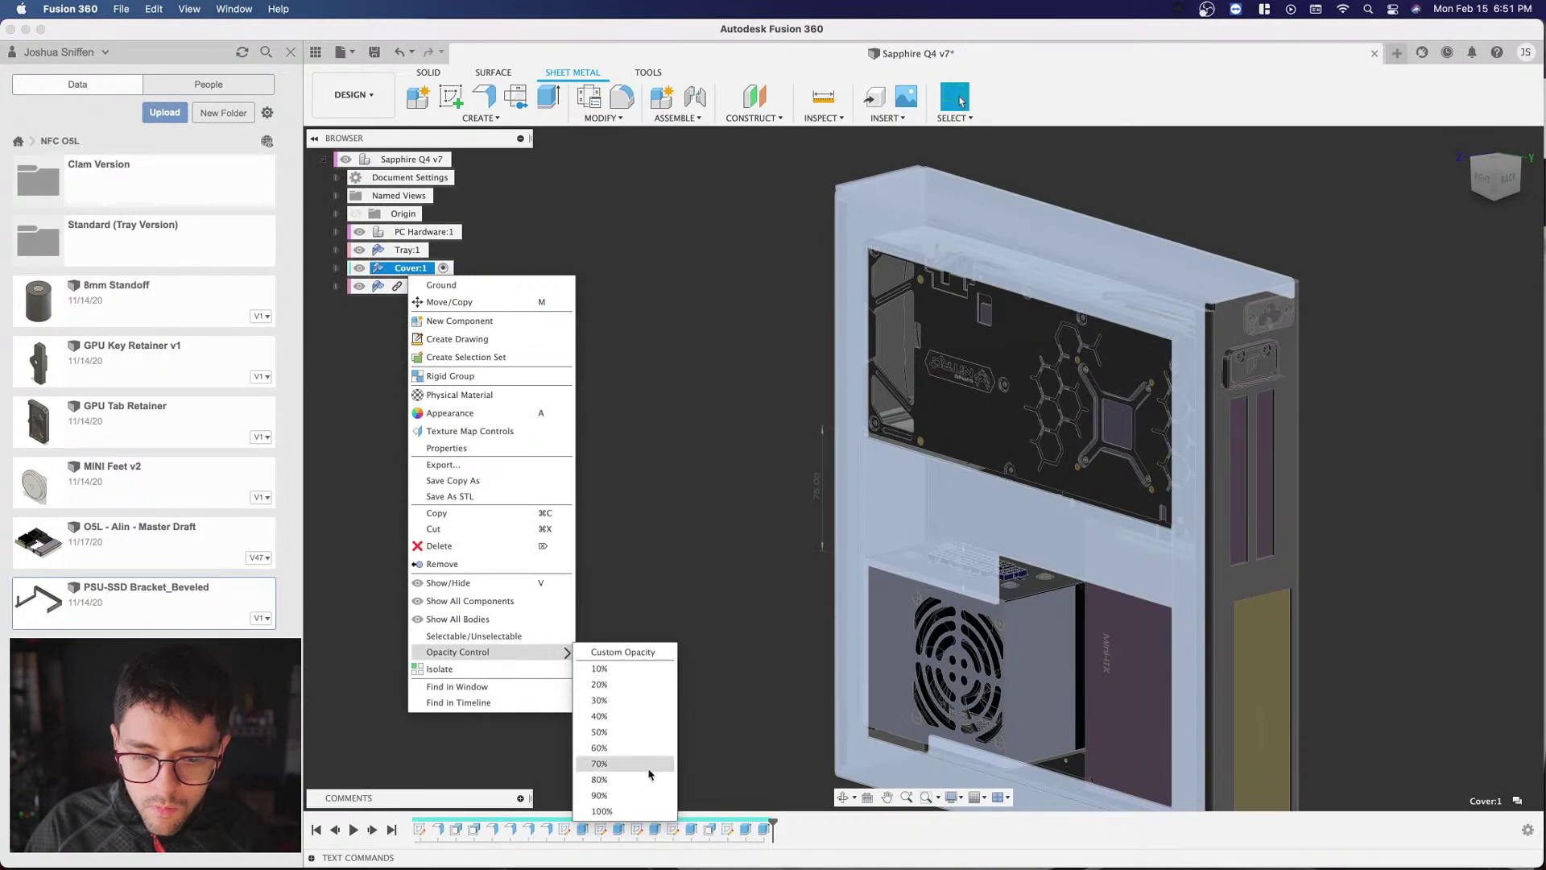
{"action": "left_click", "coordinate": [627, 811]}
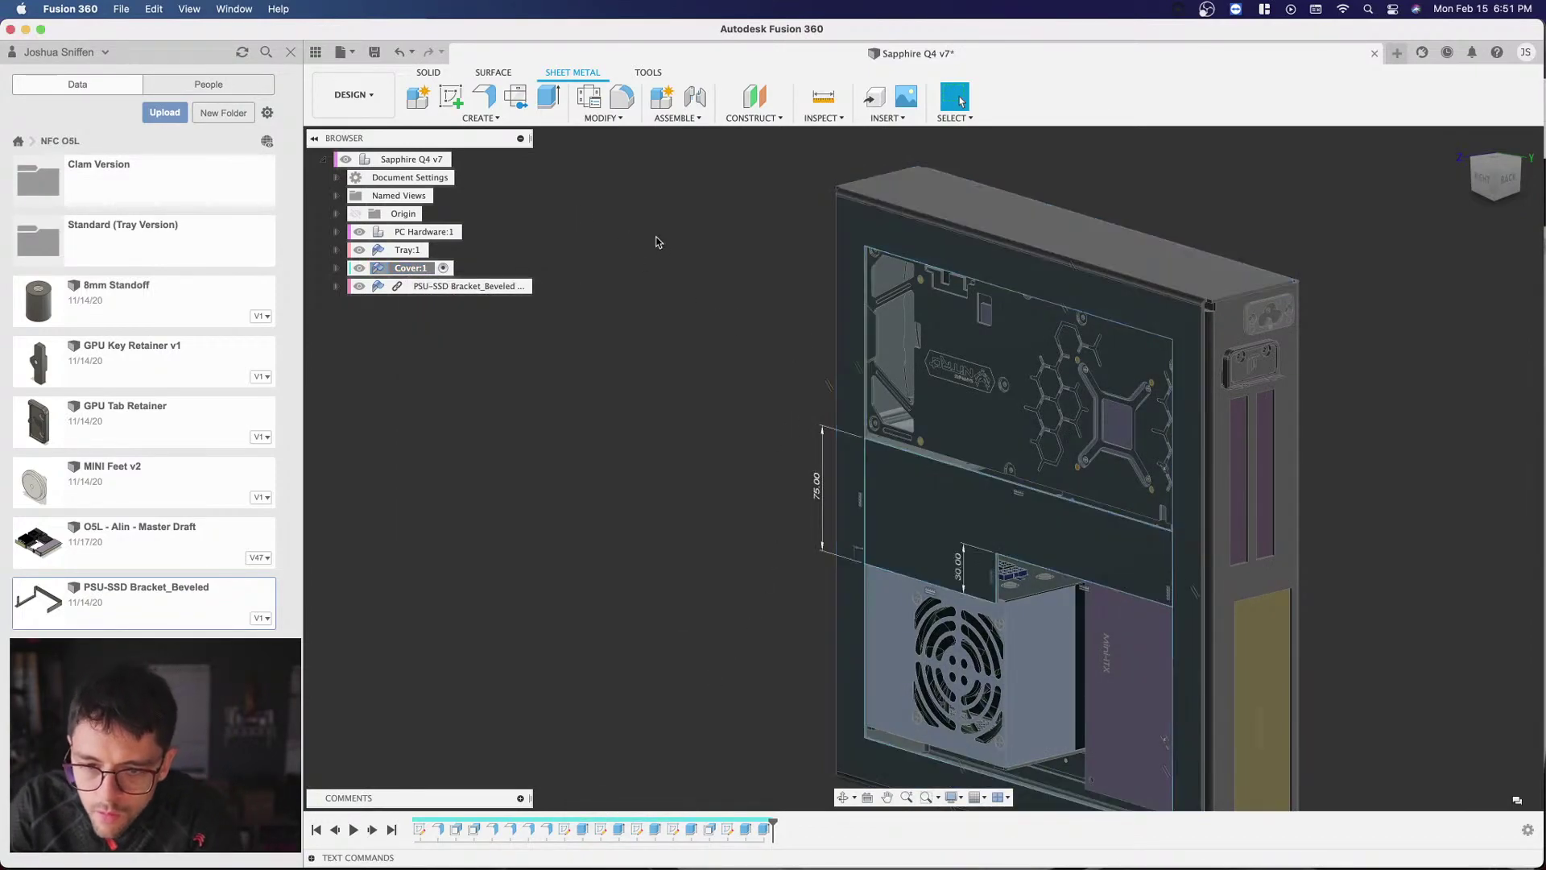
Step: Hide the Cover's sketches and examine the side openings straight from the right and at an angle
{"action": "left_click", "coordinate": [1488, 178]}
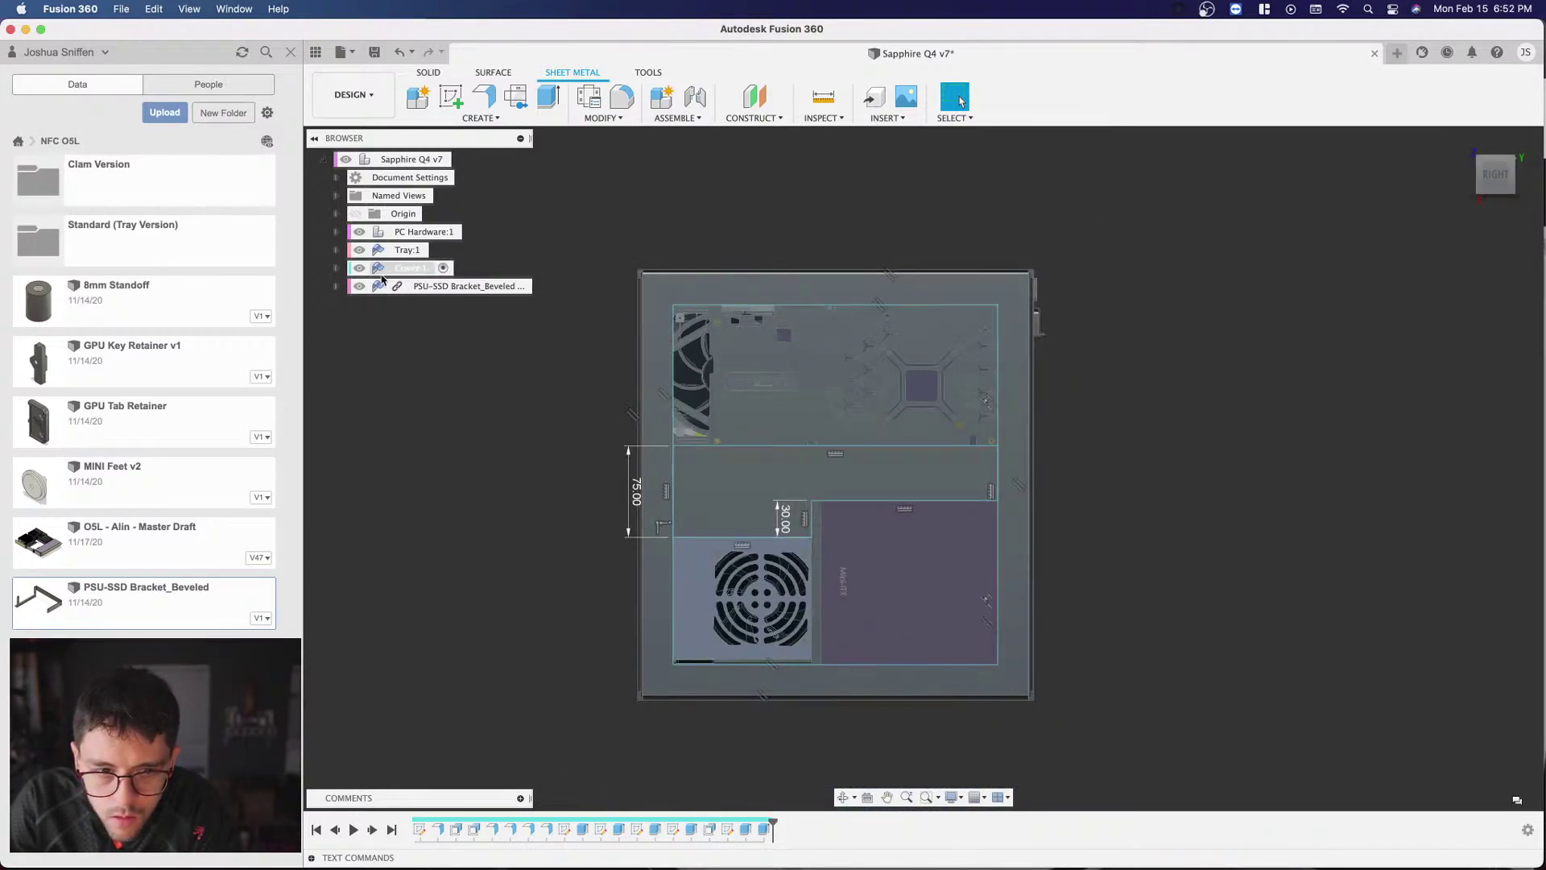
{"action": "left_click", "coordinate": [336, 269]}
{"action": "left_click", "coordinate": [370, 342]}
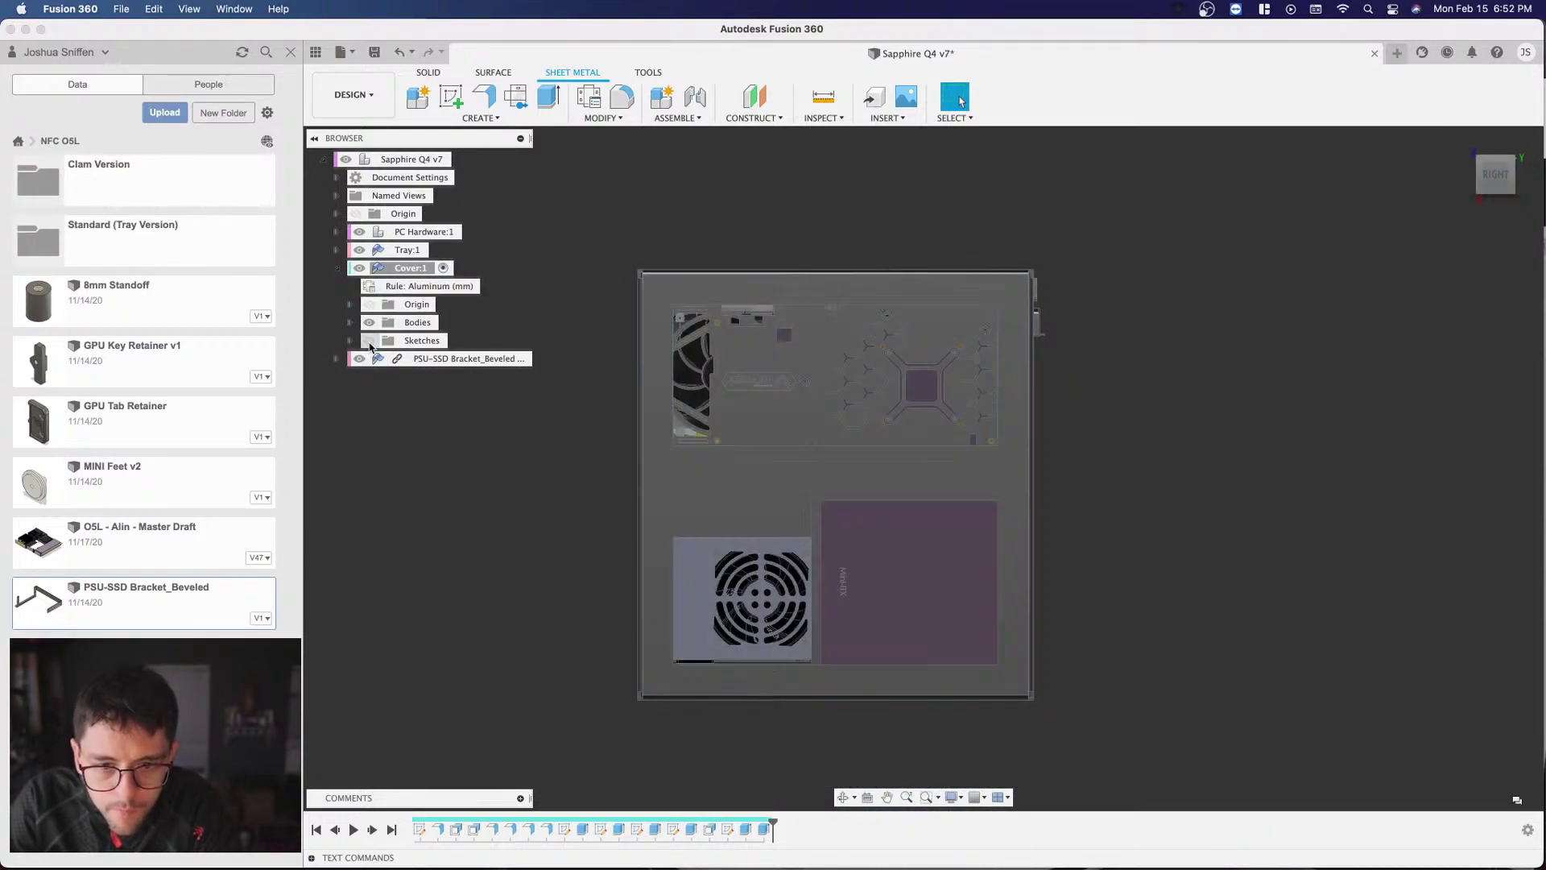
{"action": "mouse_move", "coordinate": [1489, 174]}
{"action": "left_mouse_down"}
{"action": "mouse_move", "coordinate": [1472, 170]}
{"action": "mouse_move", "coordinate": [1504, 177]}
{"action": "left_mouse_up"}
{"action": "left_click", "coordinate": [1505, 179]}
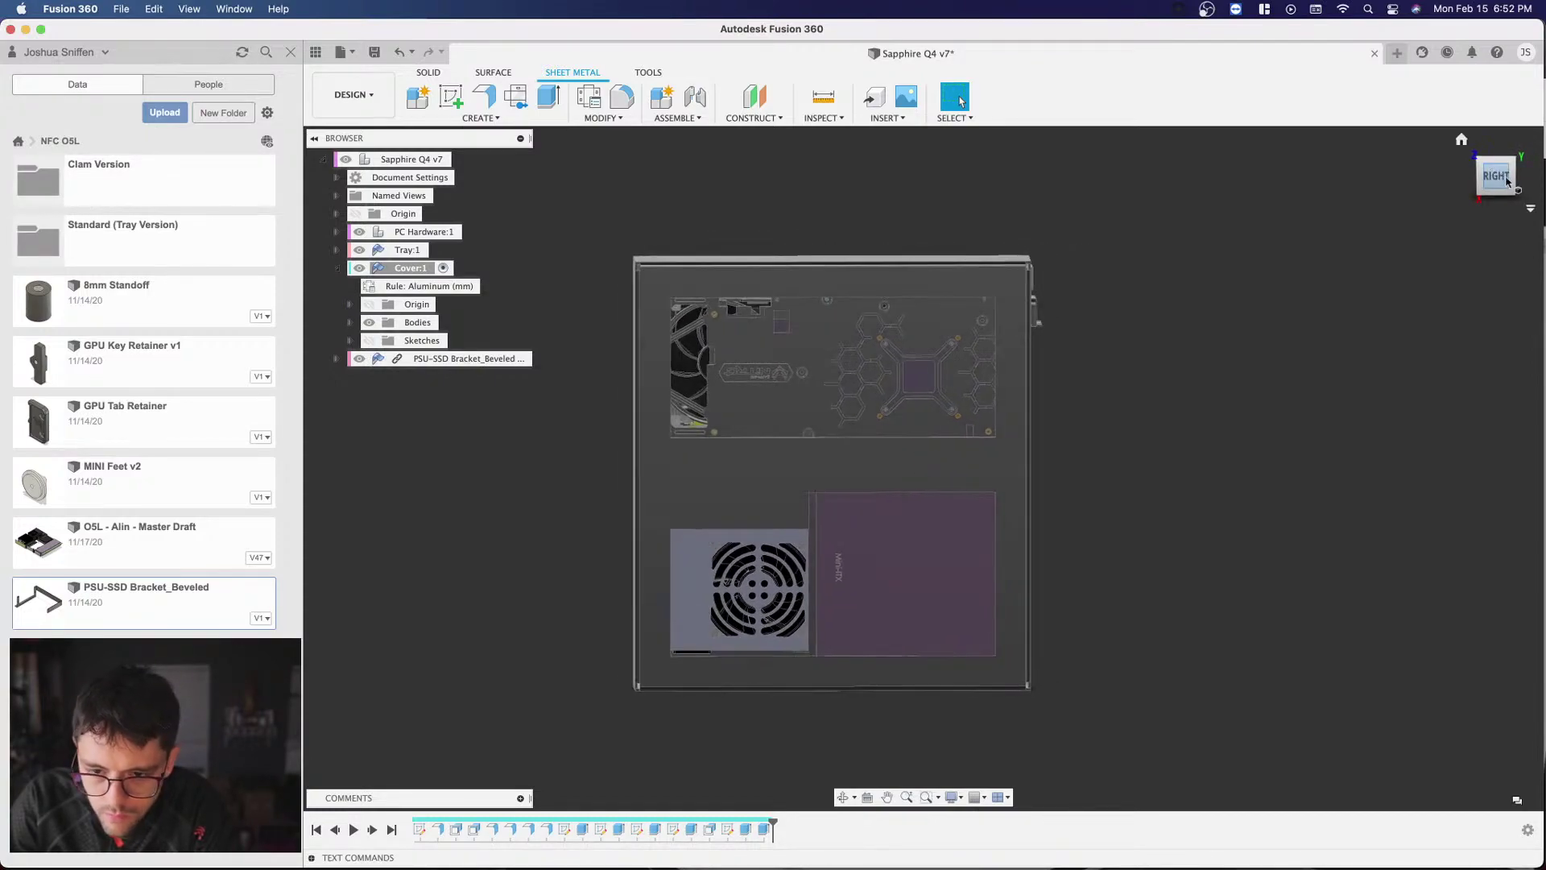
{"action": "left_click_drag", "start_coordinate": [1502, 176], "coordinate": [1482, 198]}
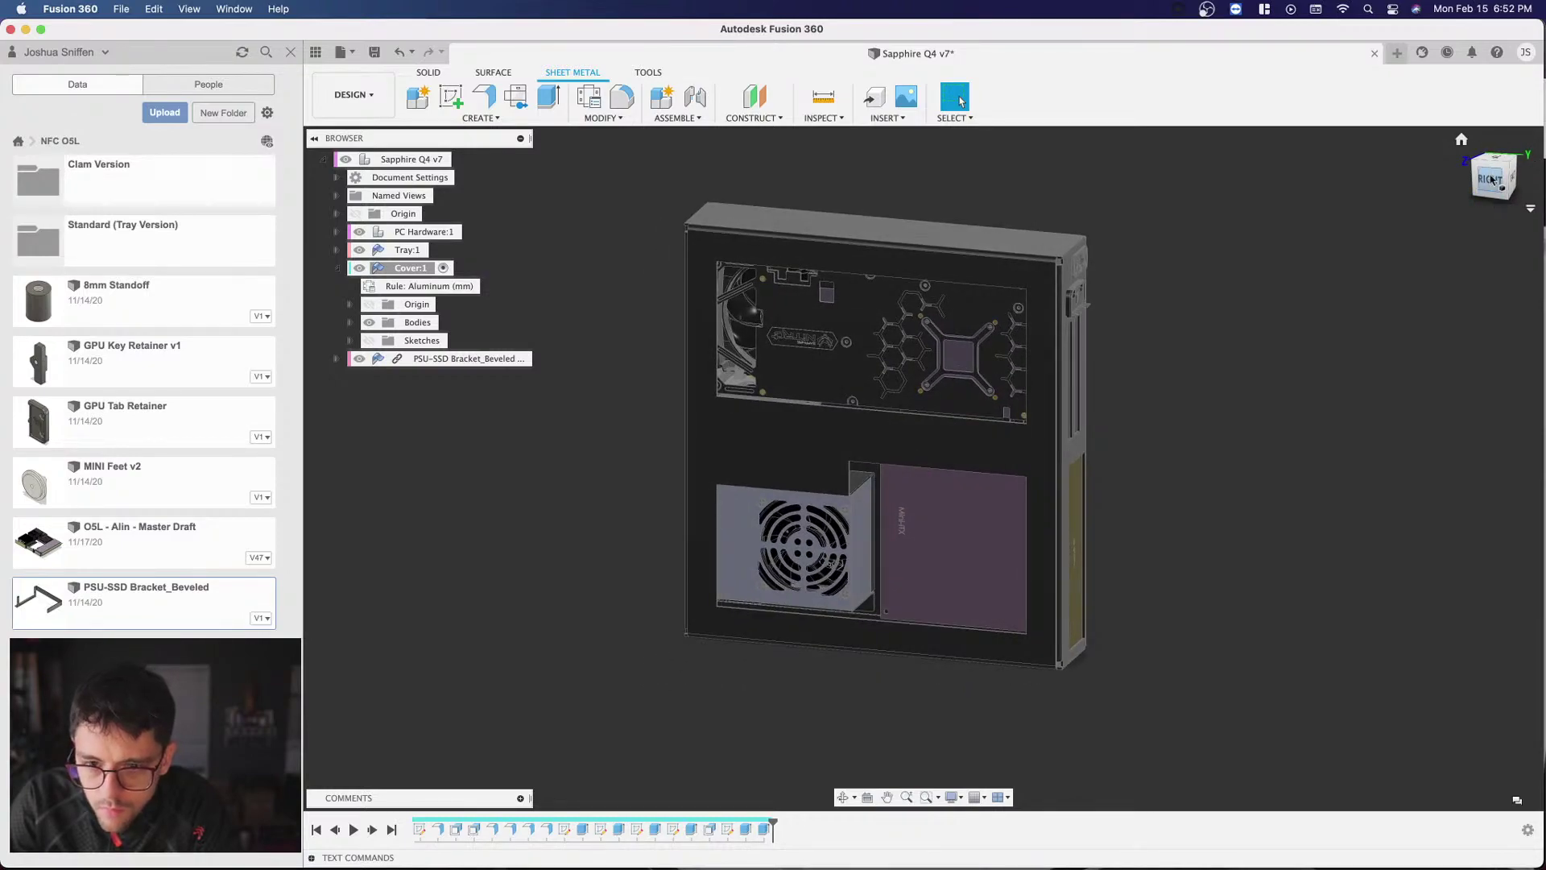
Step: Examine the separate graphics card and lower openings in the Cover's side face straight from the right and up close at an angle
{"action": "left_click", "coordinate": [1492, 179]}
{"action": "scroll", "coordinate": [769, 467], "scroll_direction": "up", "scroll_amount": 5}
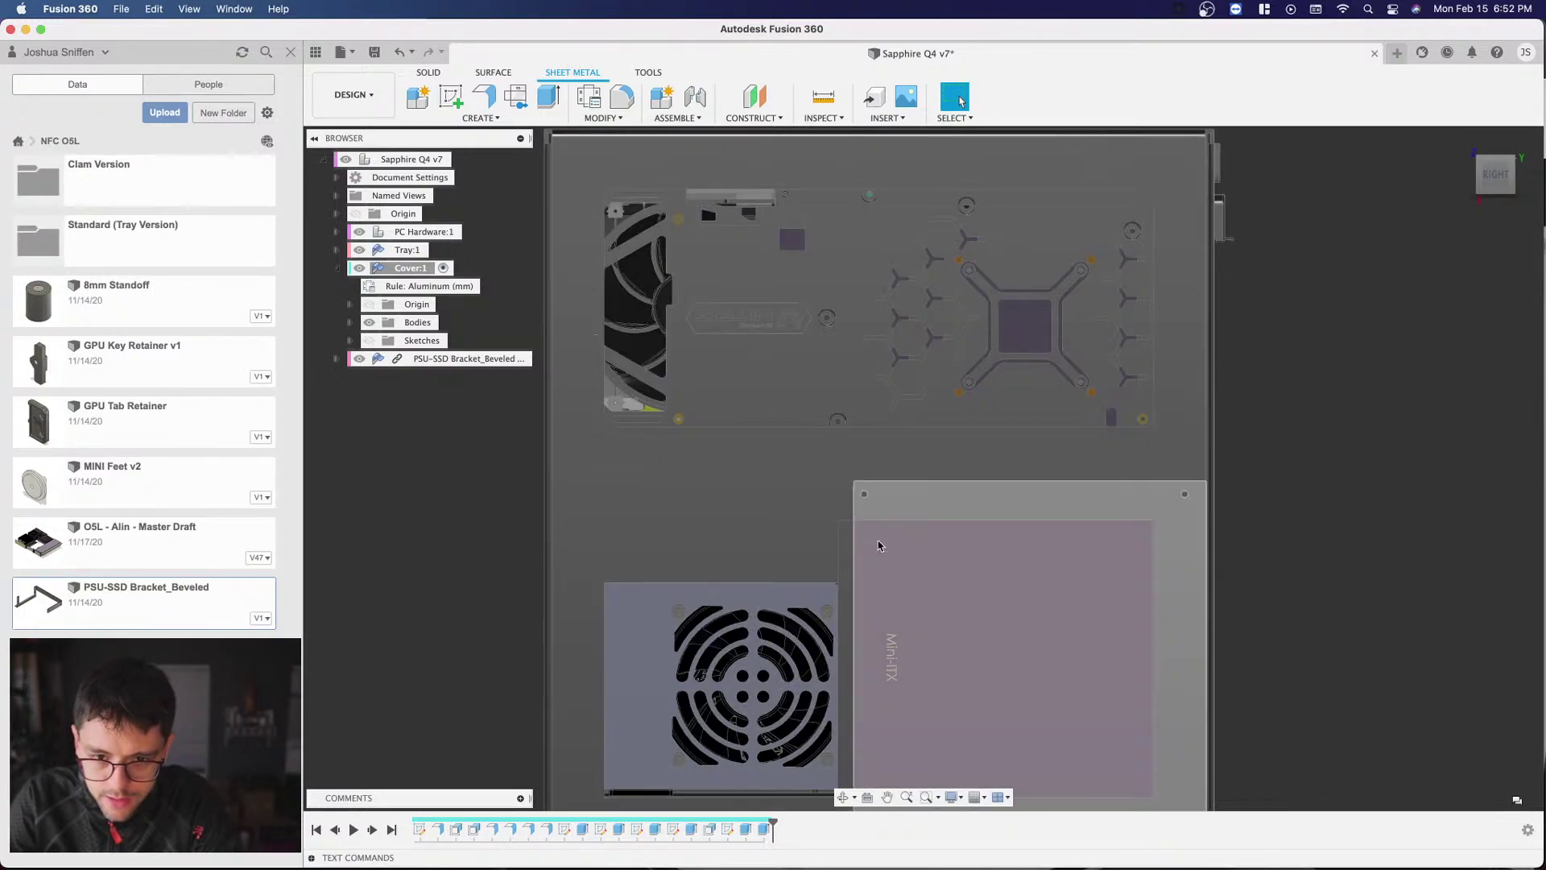
{"action": "scroll", "coordinate": [877, 541], "scroll_direction": "down", "scroll_amount": 3}
{"action": "left_click_drag", "start_coordinate": [1481, 185], "coordinate": [1486, 190]}
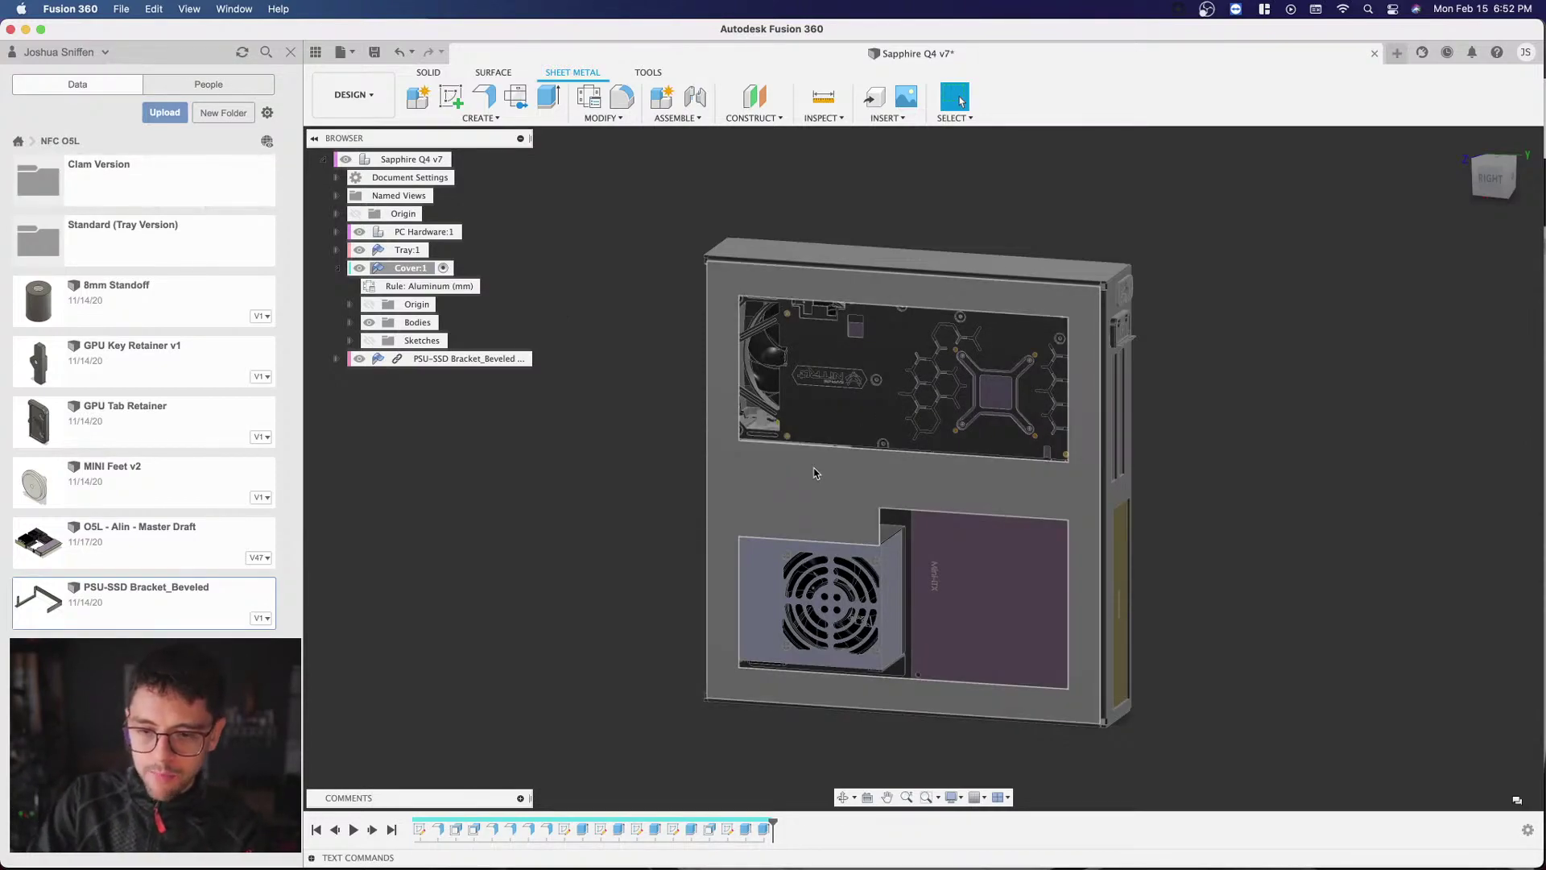
{"action": "scroll", "coordinate": [815, 473], "scroll_direction": "up", "scroll_amount": 5}
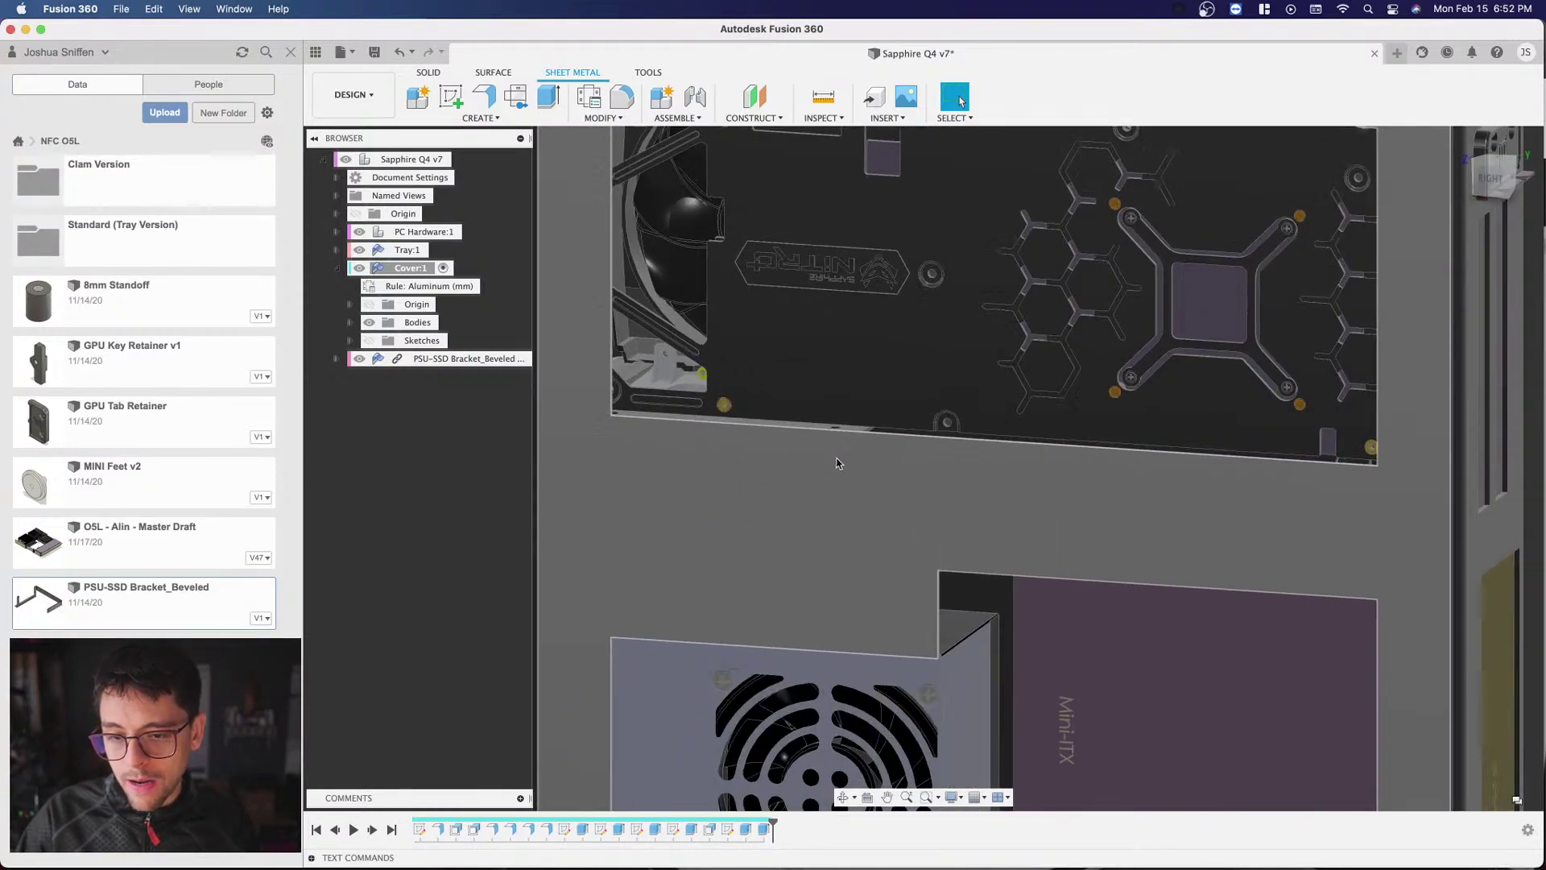
{"action": "scroll", "coordinate": [921, 445], "scroll_direction": "down", "scroll_amount": 5}
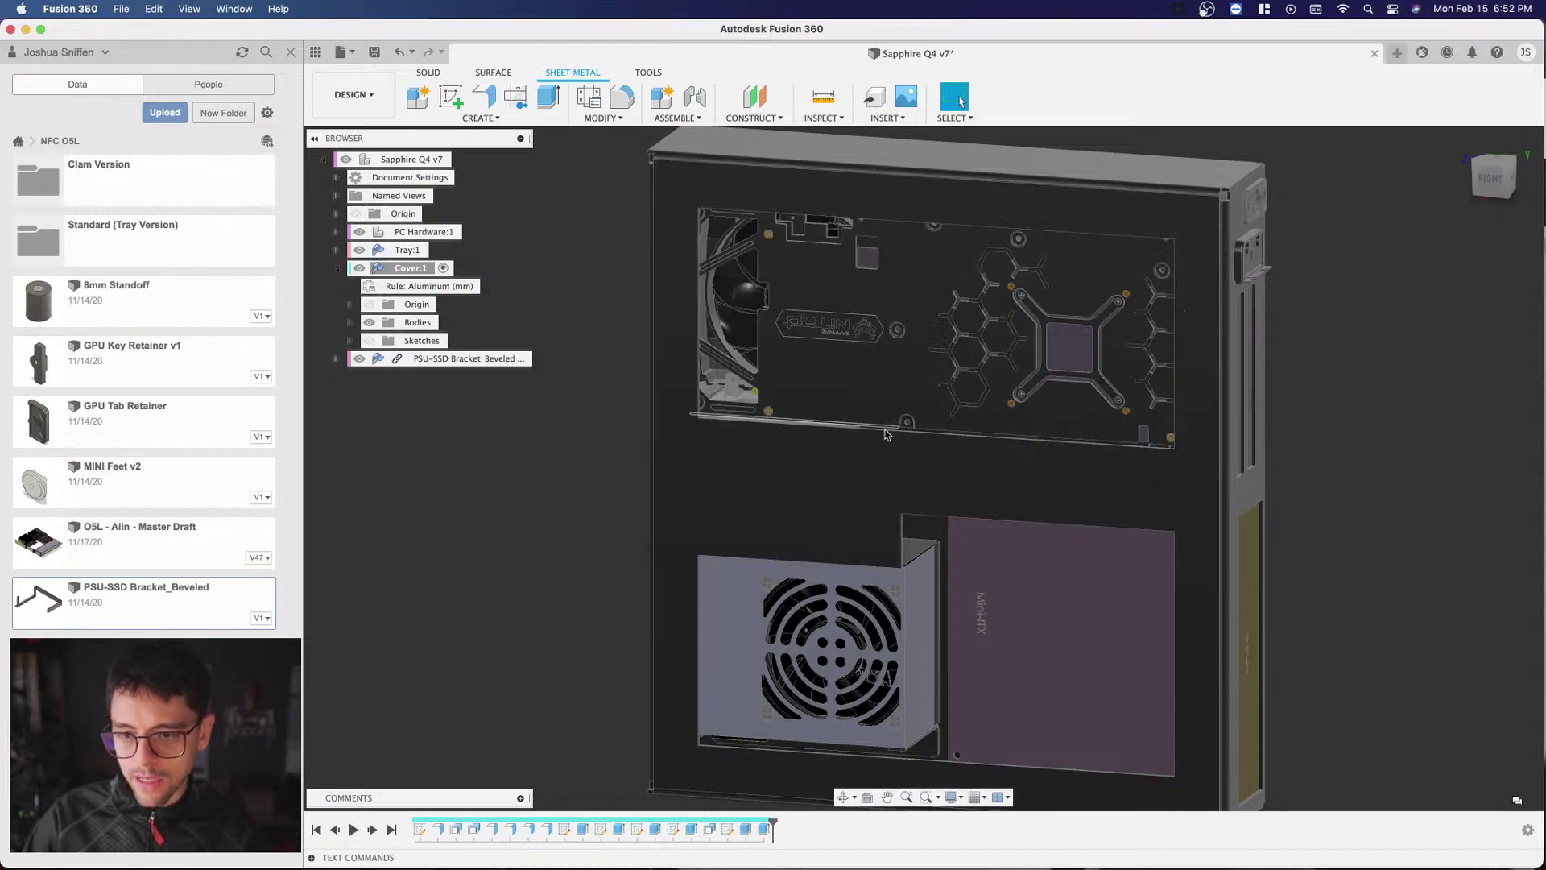
{"action": "scroll", "coordinate": [885, 434], "scroll_direction": "down", "scroll_amount": 3}
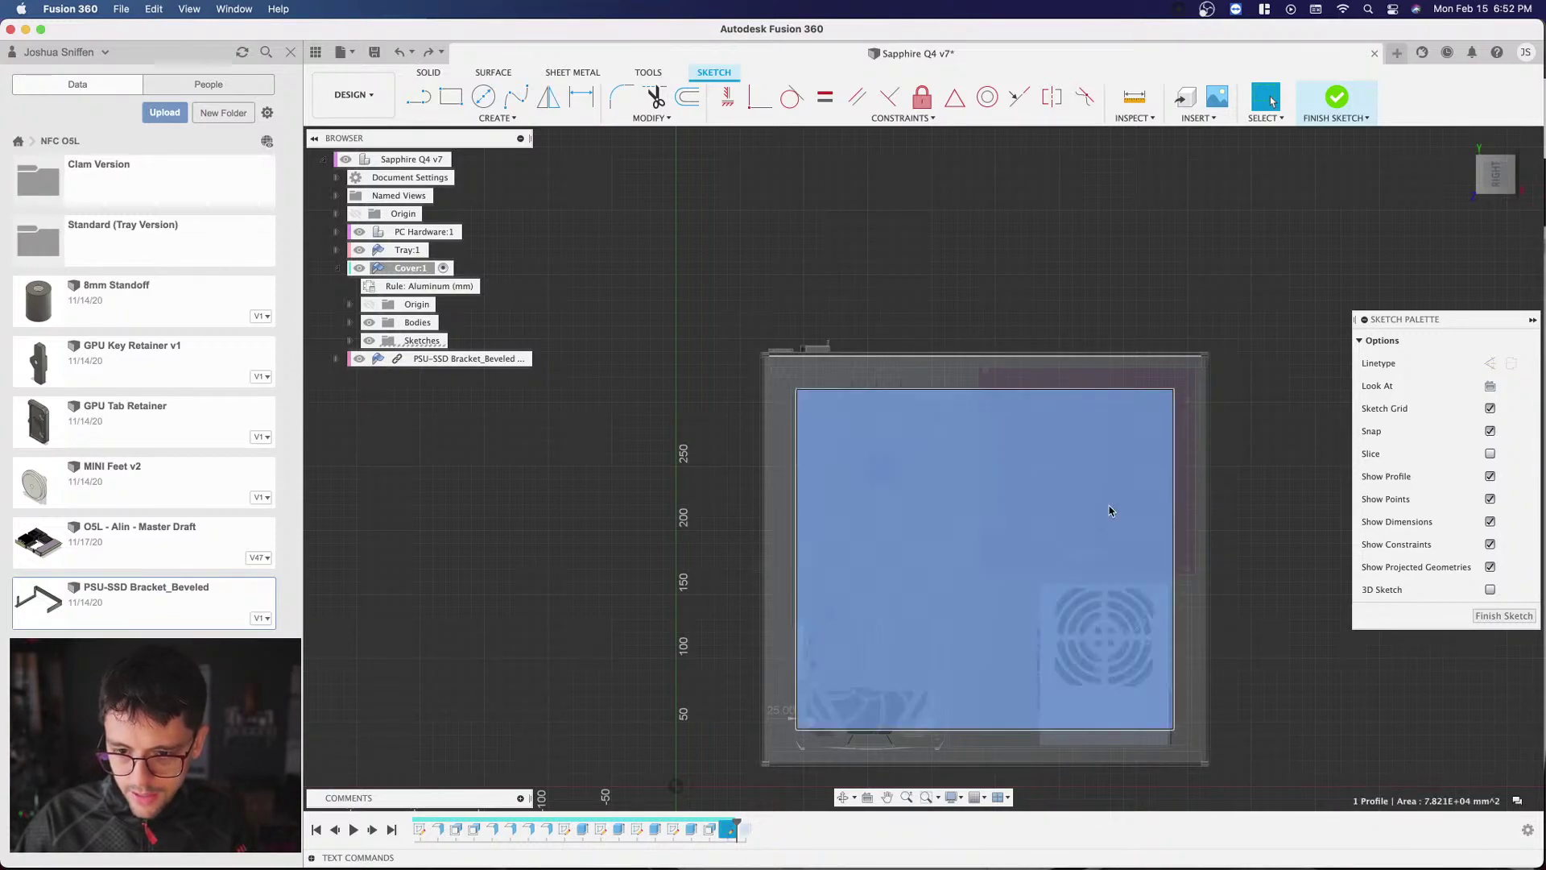
{"action": "left_click", "coordinate": [1095, 515]}
{"action": "left_click", "coordinate": [1534, 158]}
{"action": "middle_click_drag", "start_coordinate": [922, 466], "coordinate": [795, 515], "text": "shift"}
{"action": "key", "text": "e"}
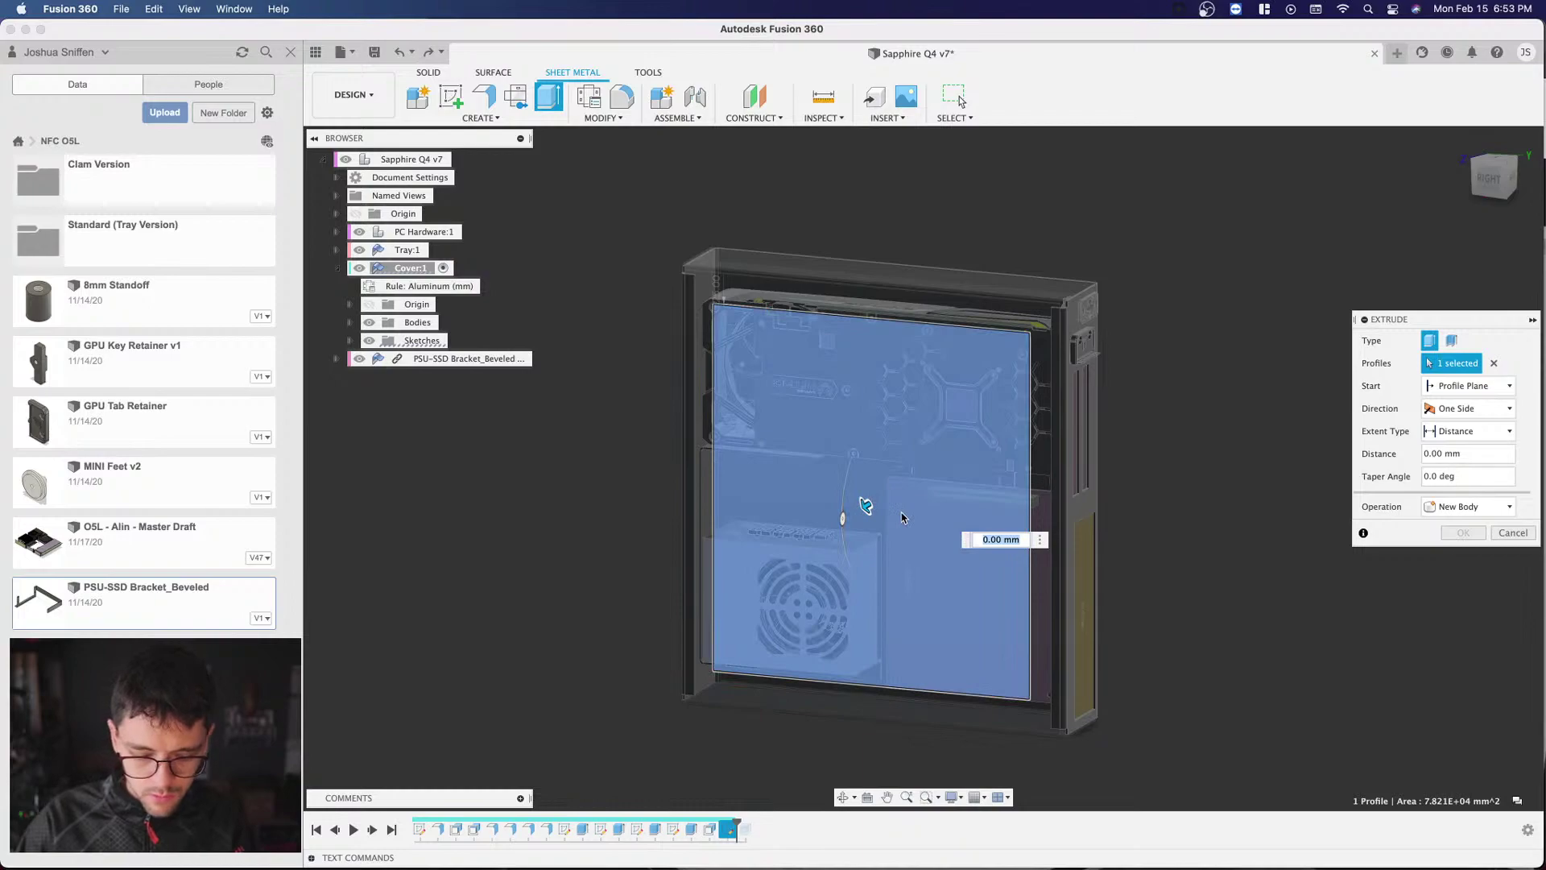
{"action": "type", "text": "-2"}
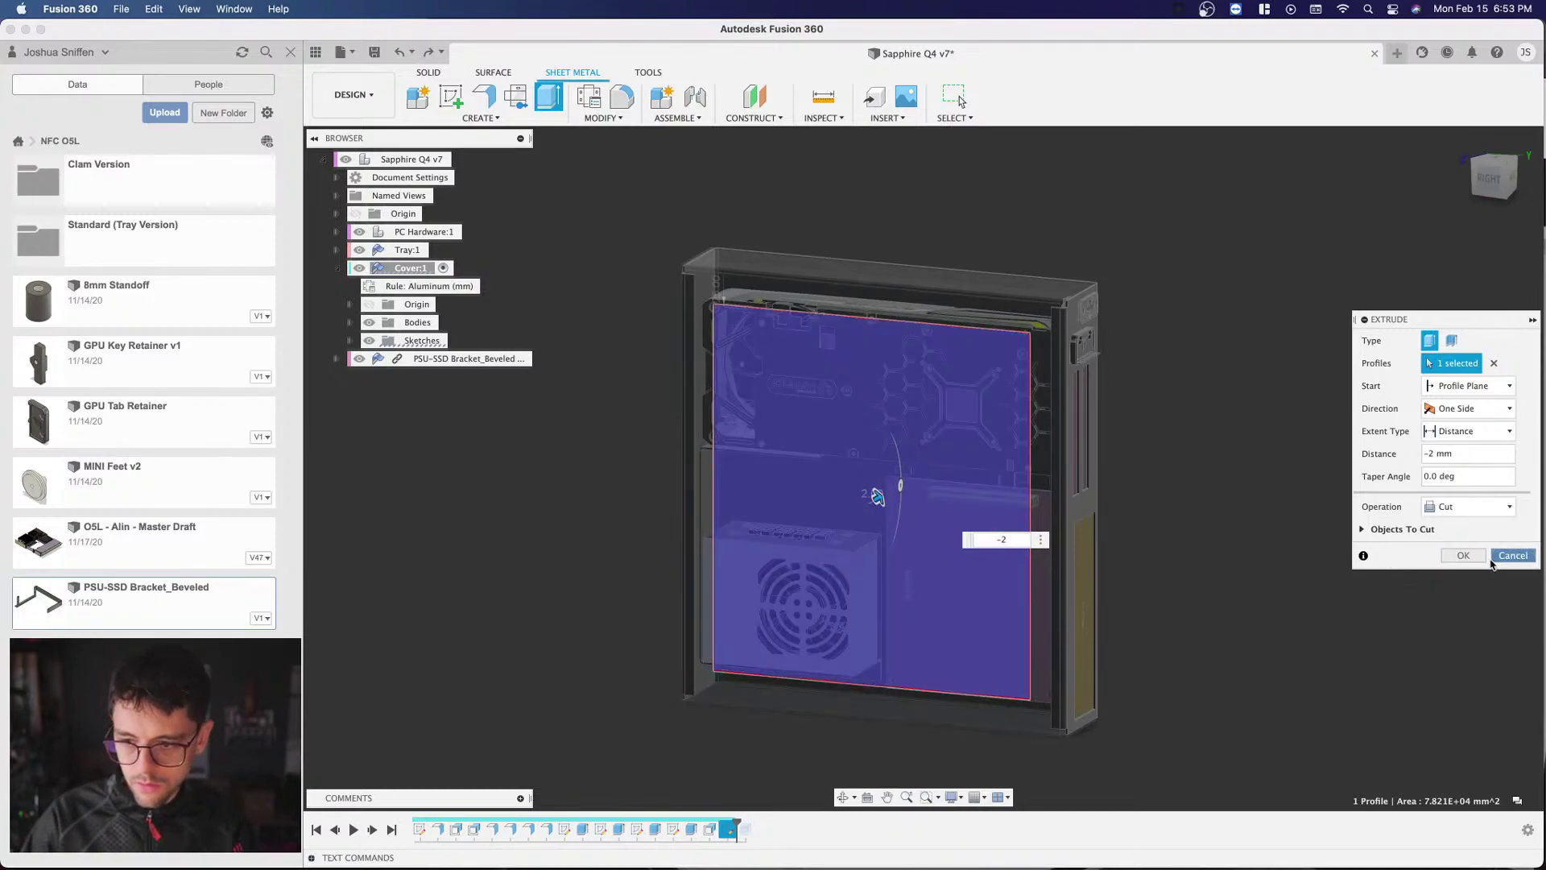
{"action": "left_click", "coordinate": [1494, 558]}
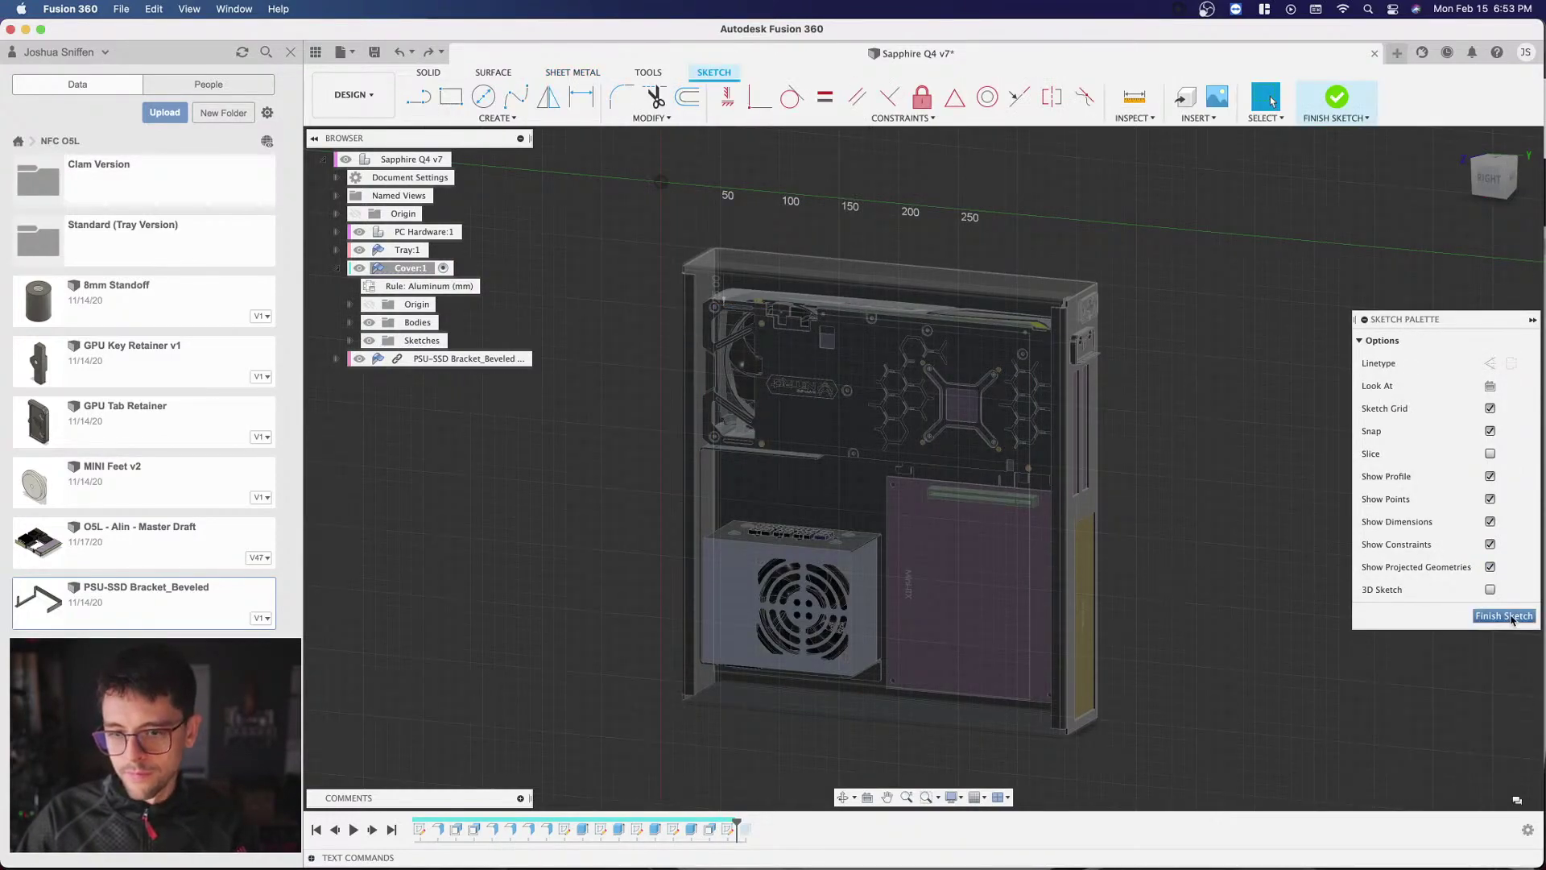
Step: Extrude the single large rectangle on the Cover's side face as a cut at -2 mm
{"action": "left_click", "coordinate": [876, 495]}
{"action": "key", "text": "q"}
{"action": "left_click", "coordinate": [862, 501]}
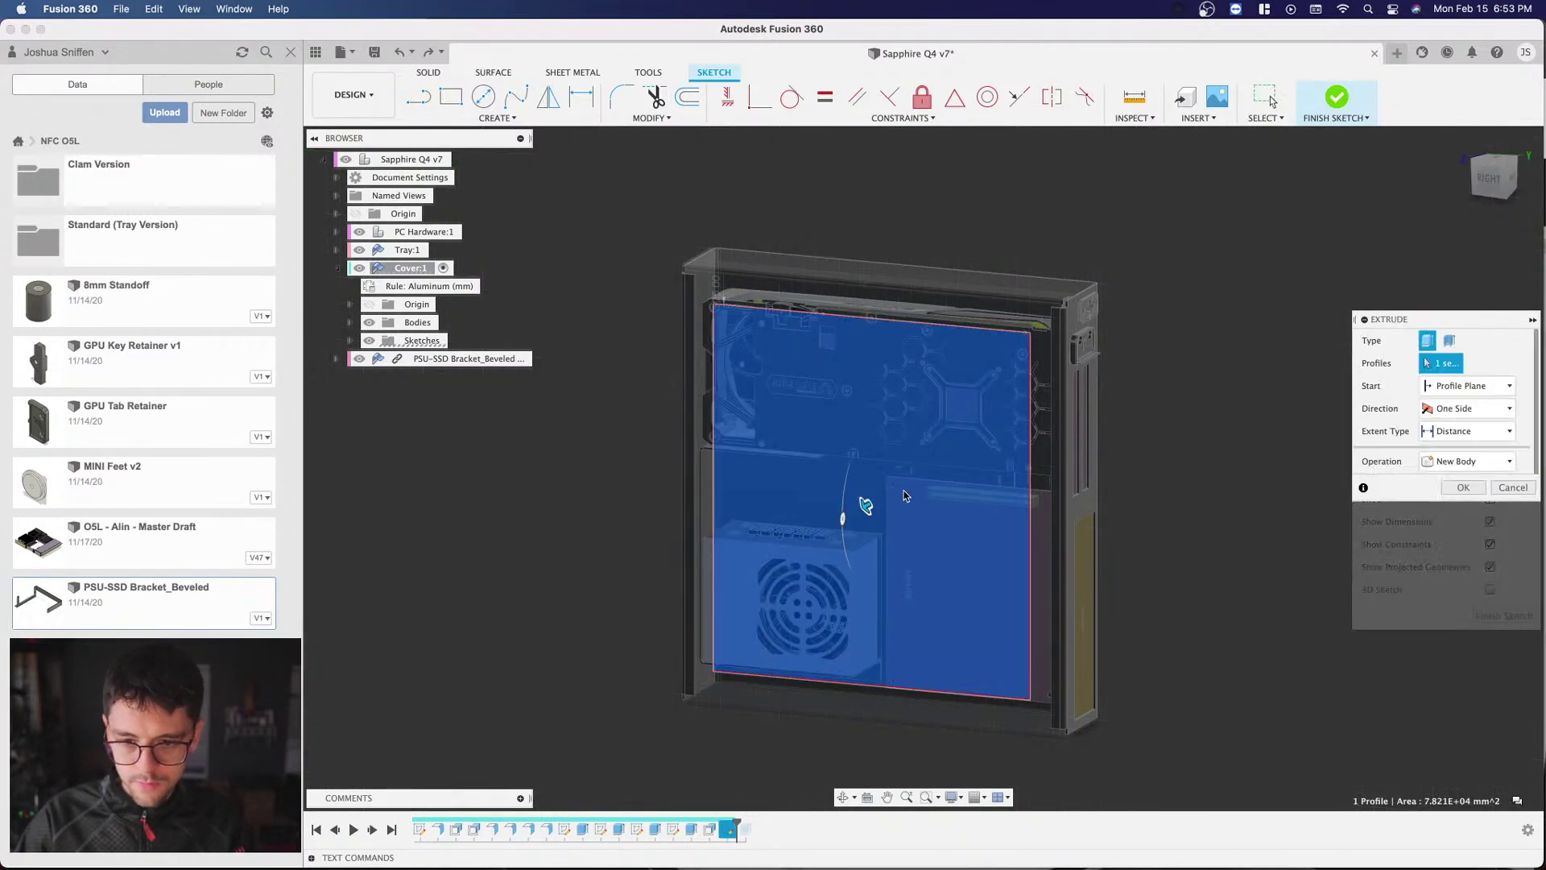
{"action": "type", "text": "-"}
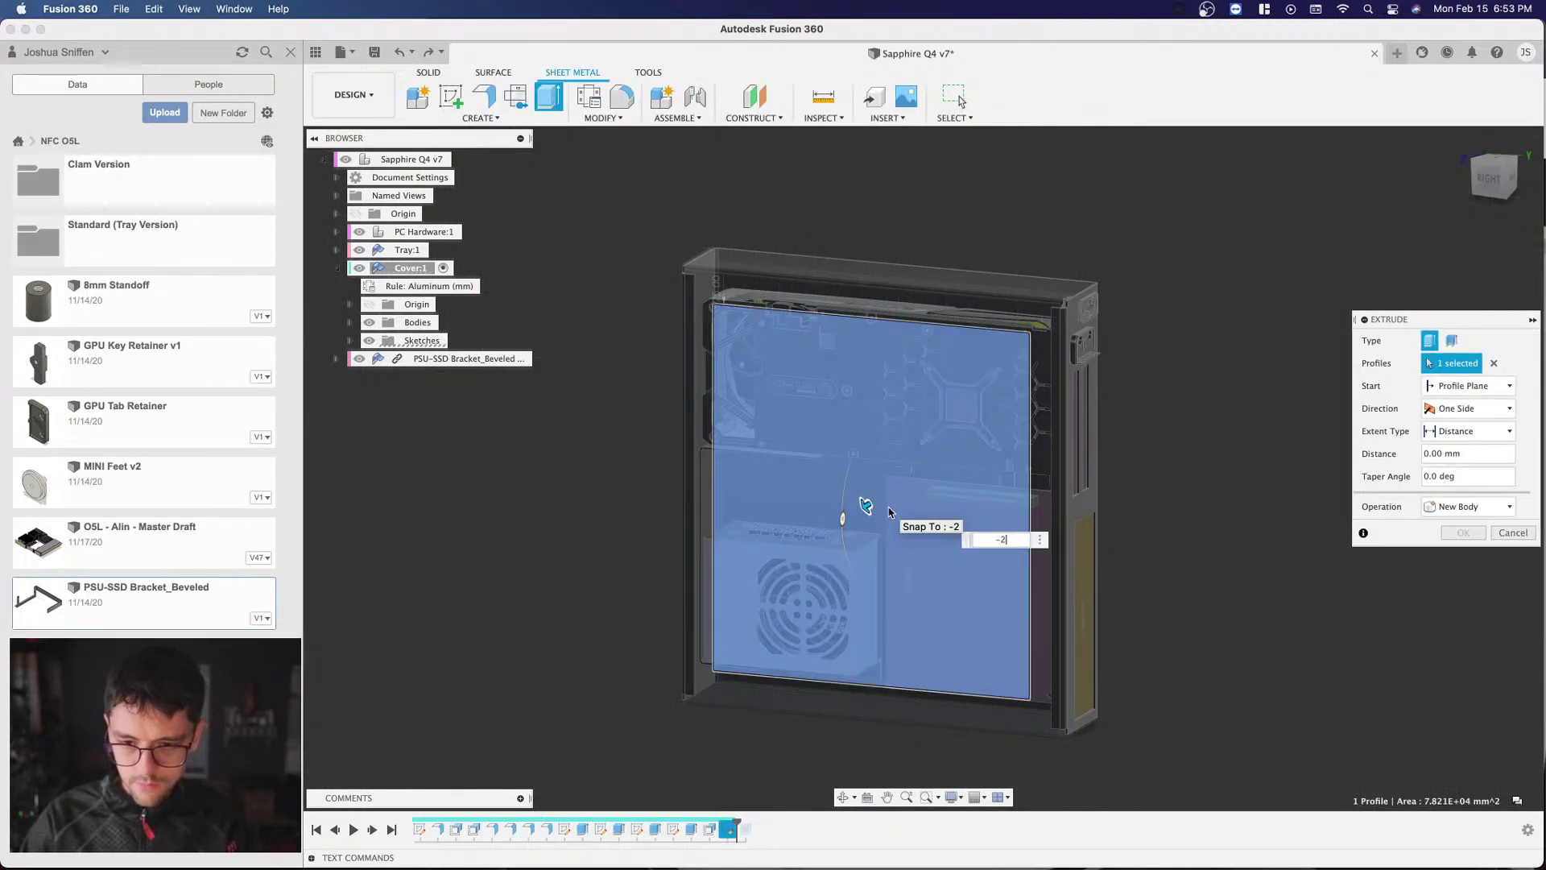
{"action": "type", "text": "2"}
{"action": "key", "text": "Return"}
{"action": "key", "text": "Return"}
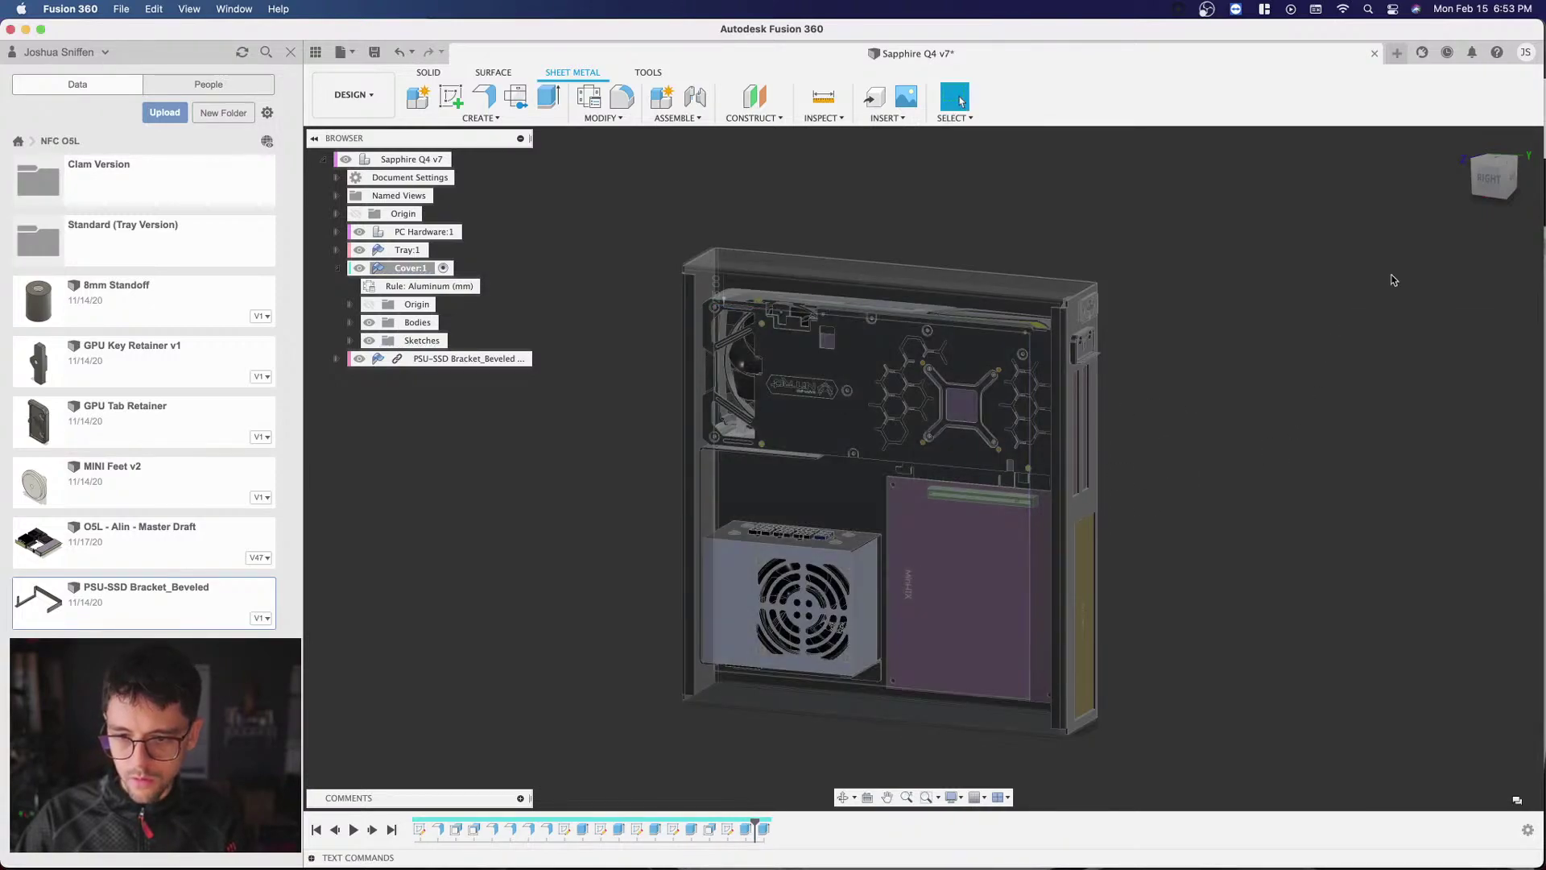
Step: Restore the Cover component's opacity to 100% and hide its sketches
{"action": "left_click", "coordinate": [336, 268]}
{"action": "right_click", "coordinate": [395, 268]}
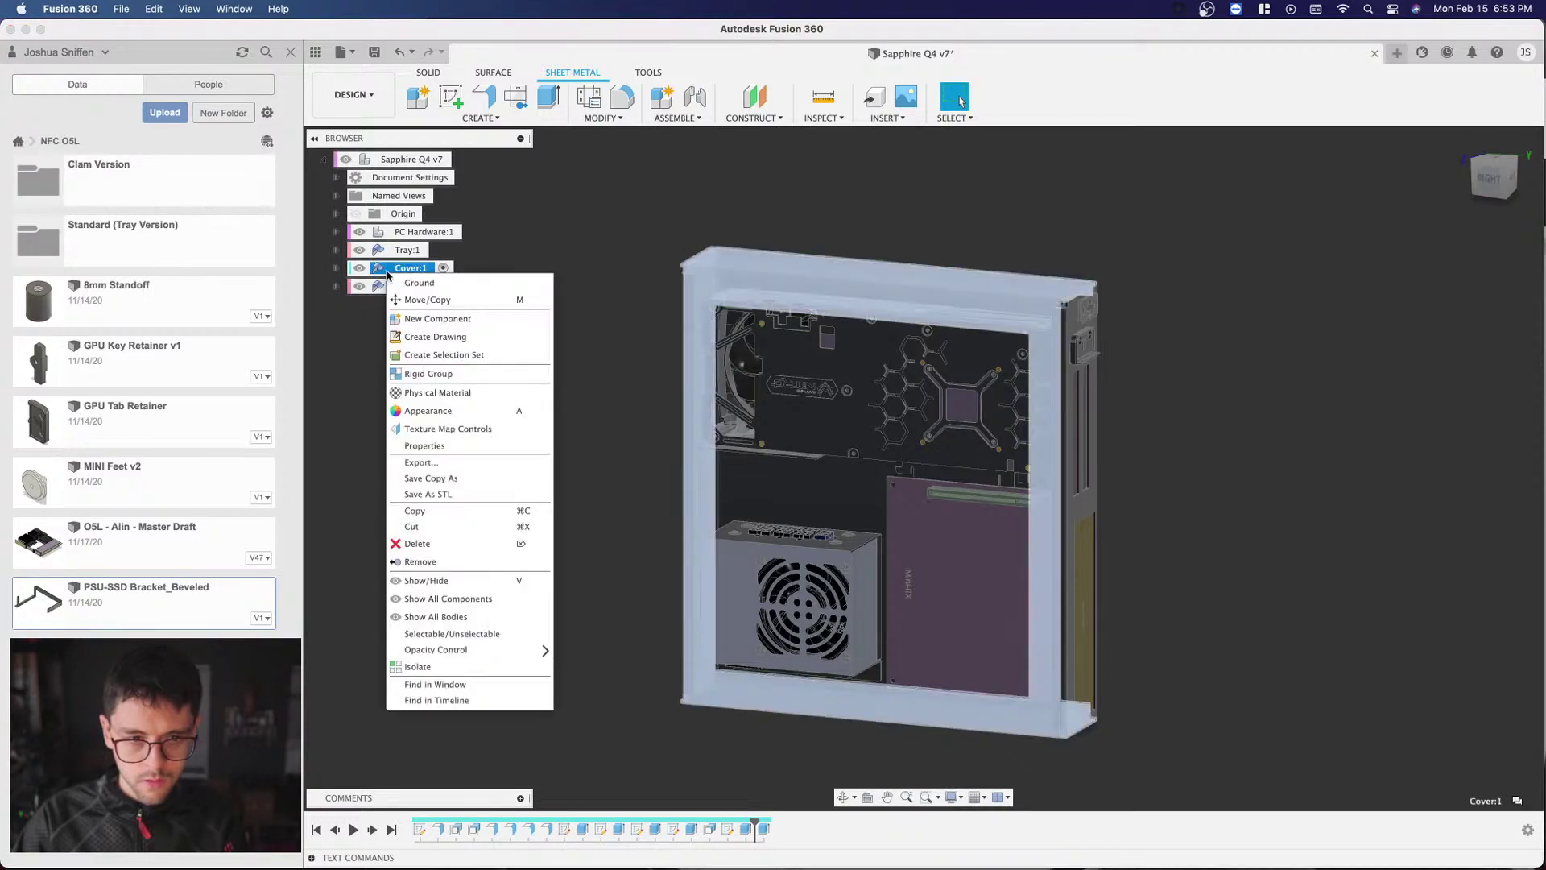
{"action": "mouse_move", "coordinate": [535, 650]}
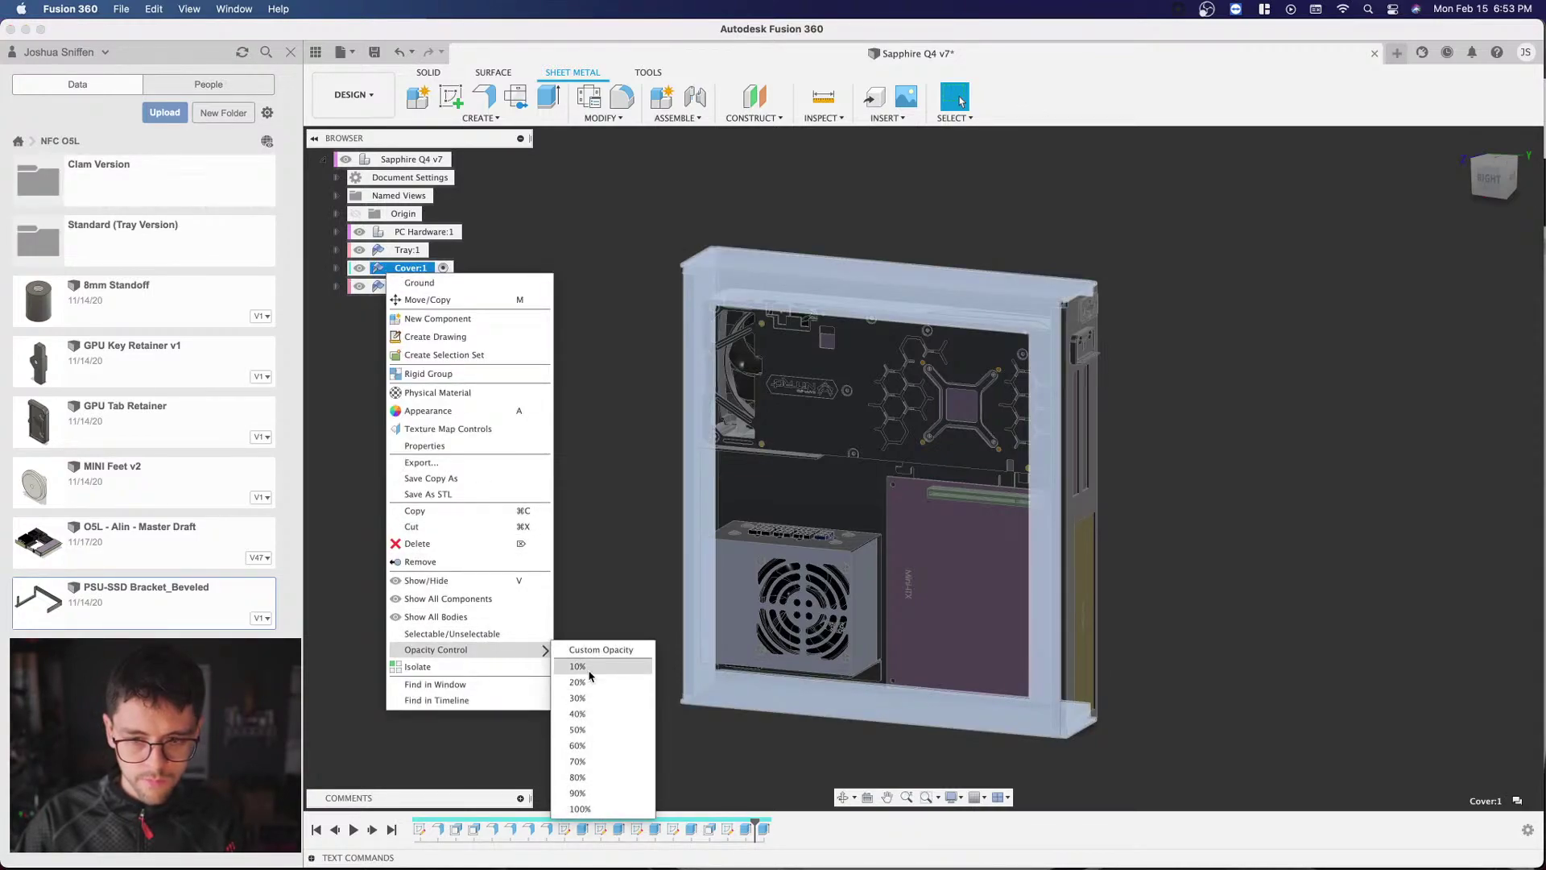
{"action": "left_click", "coordinate": [587, 808]}
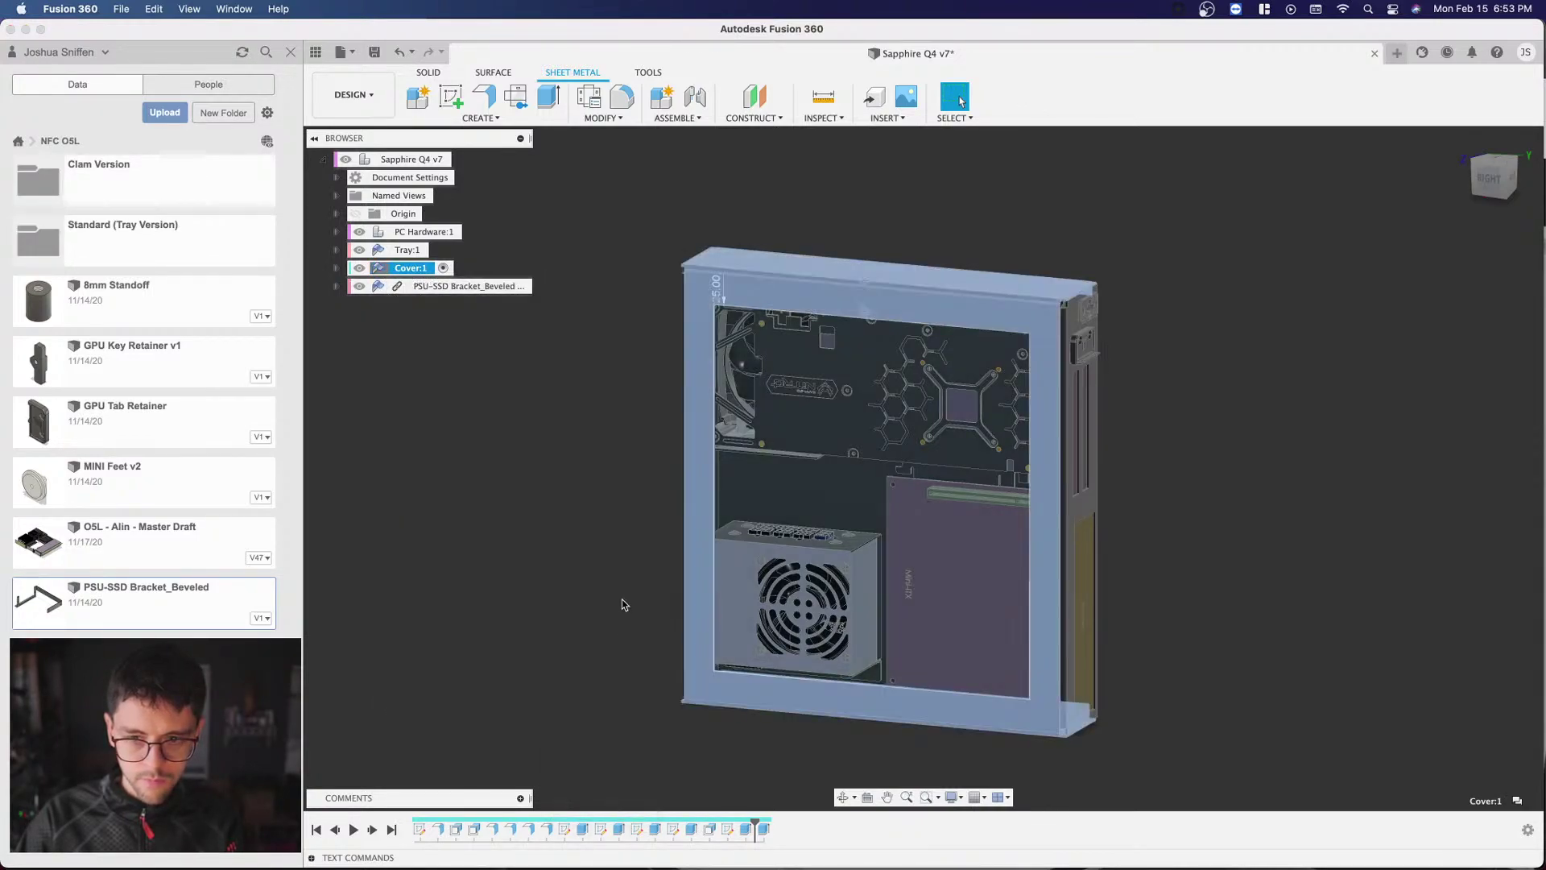
{"action": "left_click", "coordinate": [337, 269]}
{"action": "left_click", "coordinate": [369, 340]}
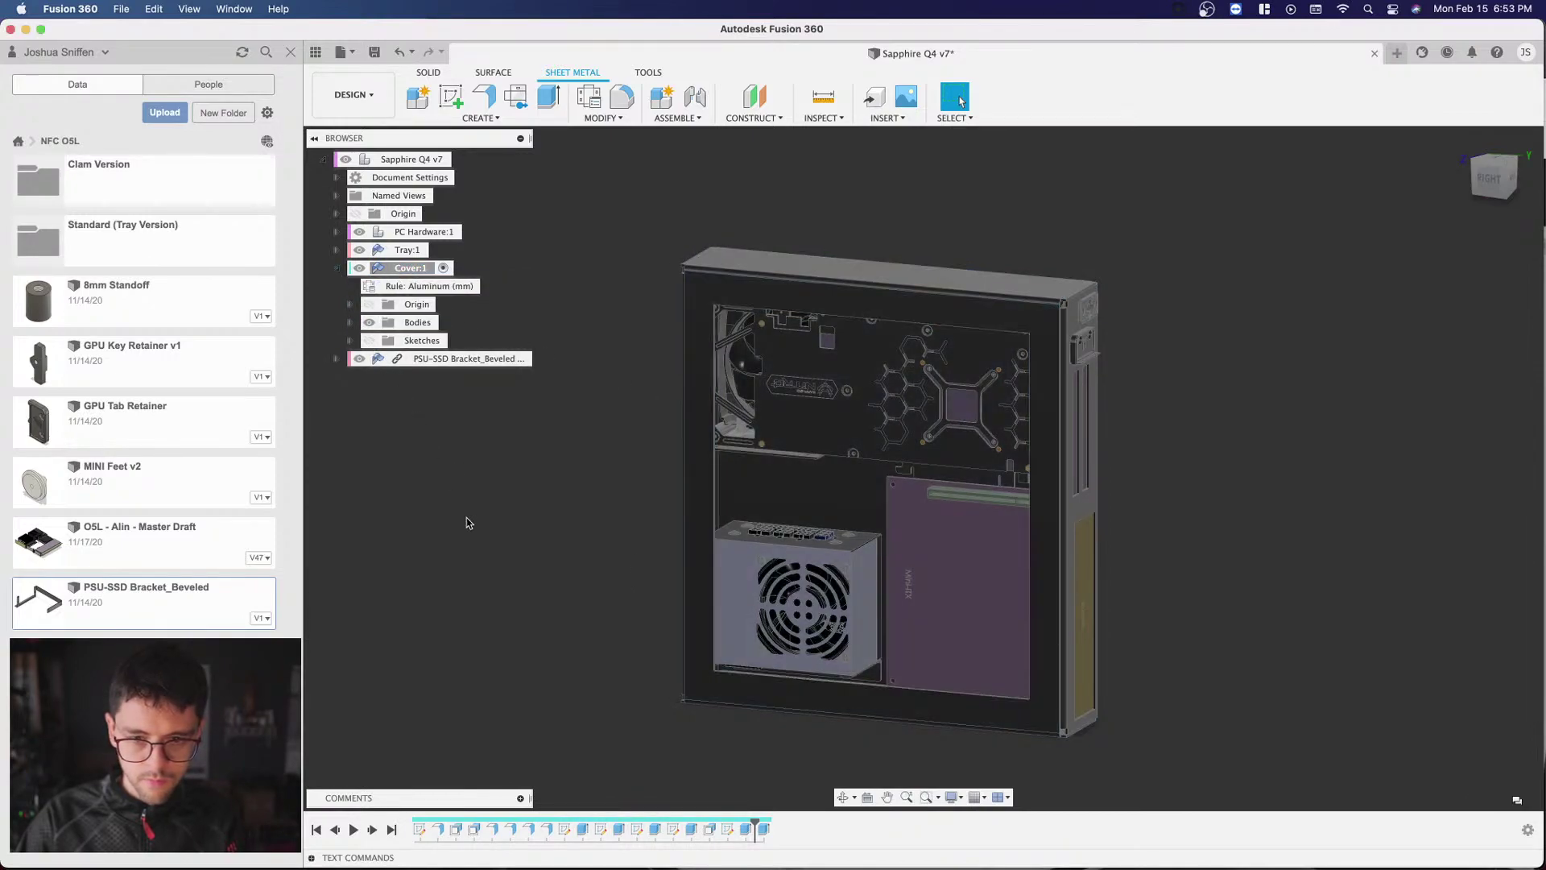
Step: Save the design as a new version with the description "User Saved"
{"action": "scroll", "coordinate": [847, 389], "scroll_direction": "down", "scroll_amount": 2}
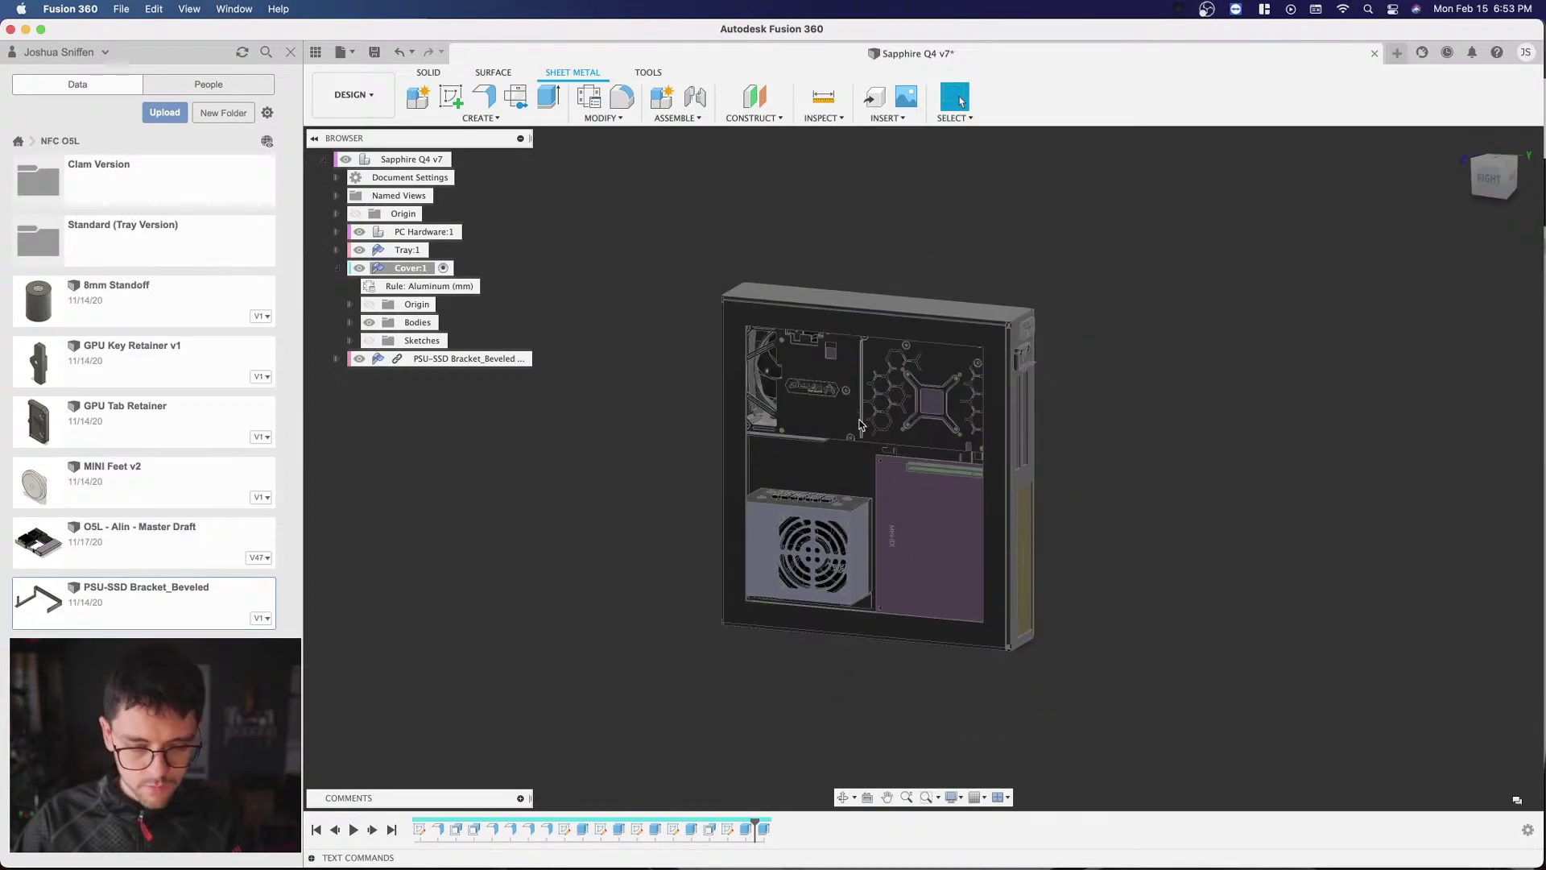
{"action": "key", "text": "super+s"}
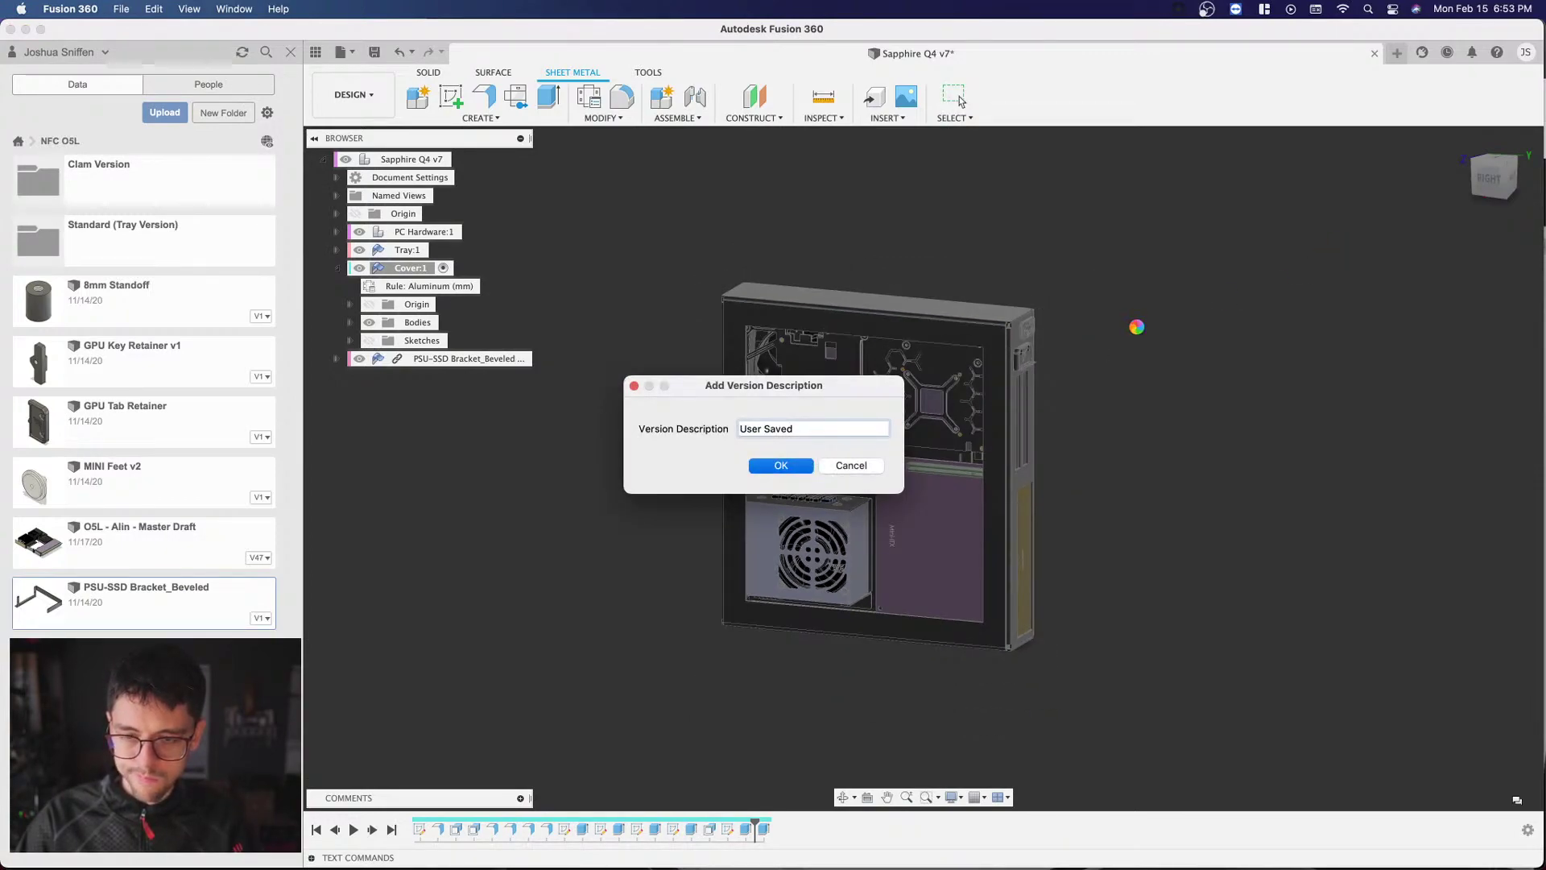
{"action": "middle_click_drag", "start_coordinate": [1139, 331], "coordinate": [891, 346], "text": "shift"}
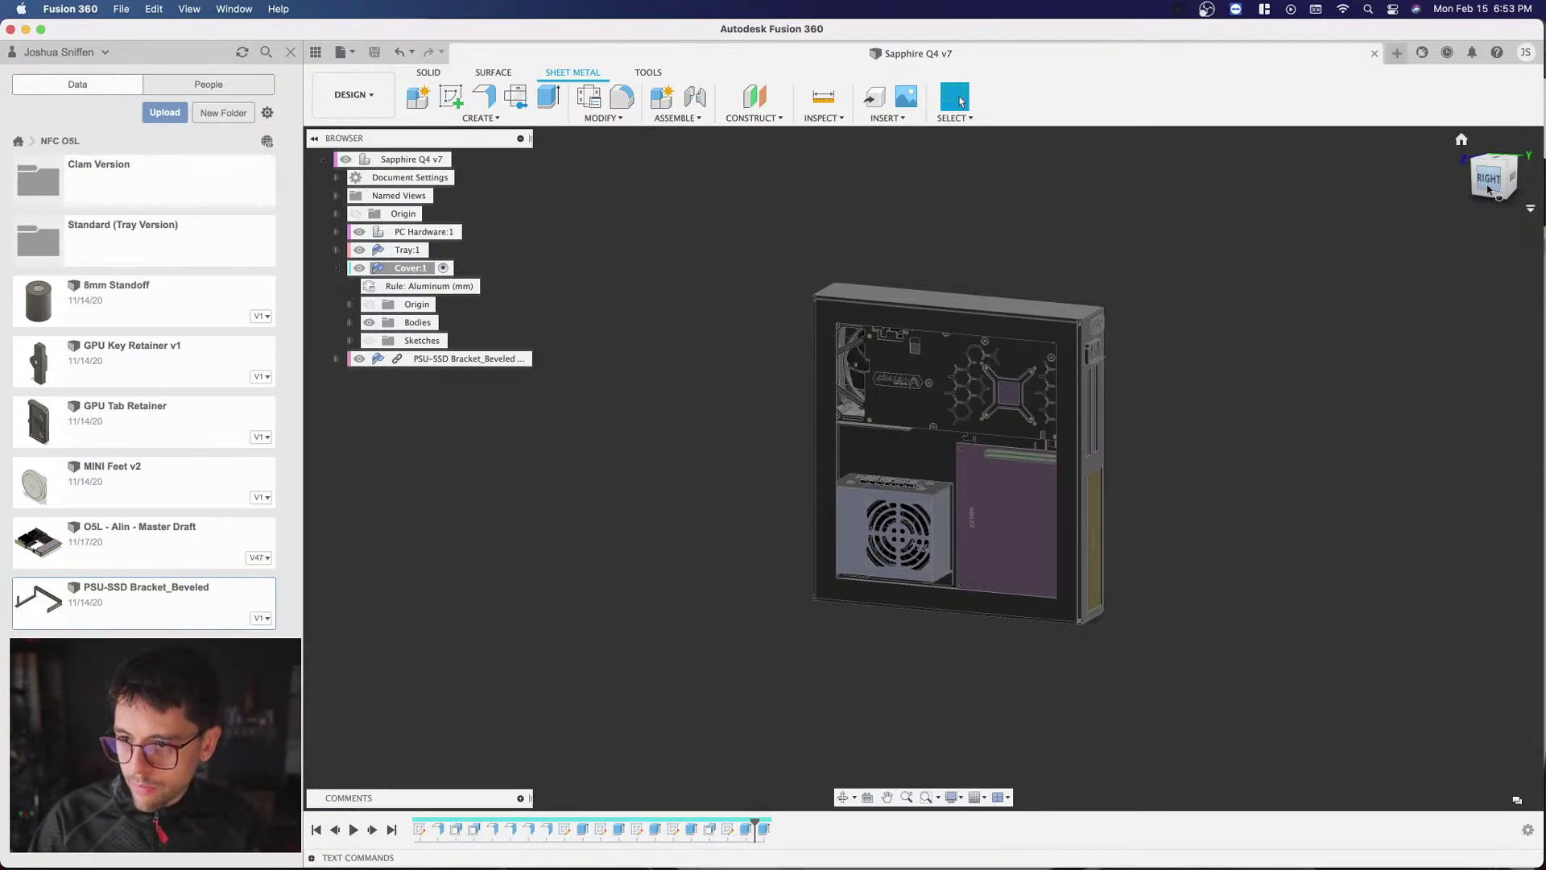
Step: Examine the case with the single large side opening from several angles, near and far
{"action": "middle_click_drag", "start_coordinate": [923, 467], "coordinate": [780, 299], "text": "shift"}
{"action": "scroll", "coordinate": [779, 299], "scroll_direction": "up", "scroll_amount": 3}
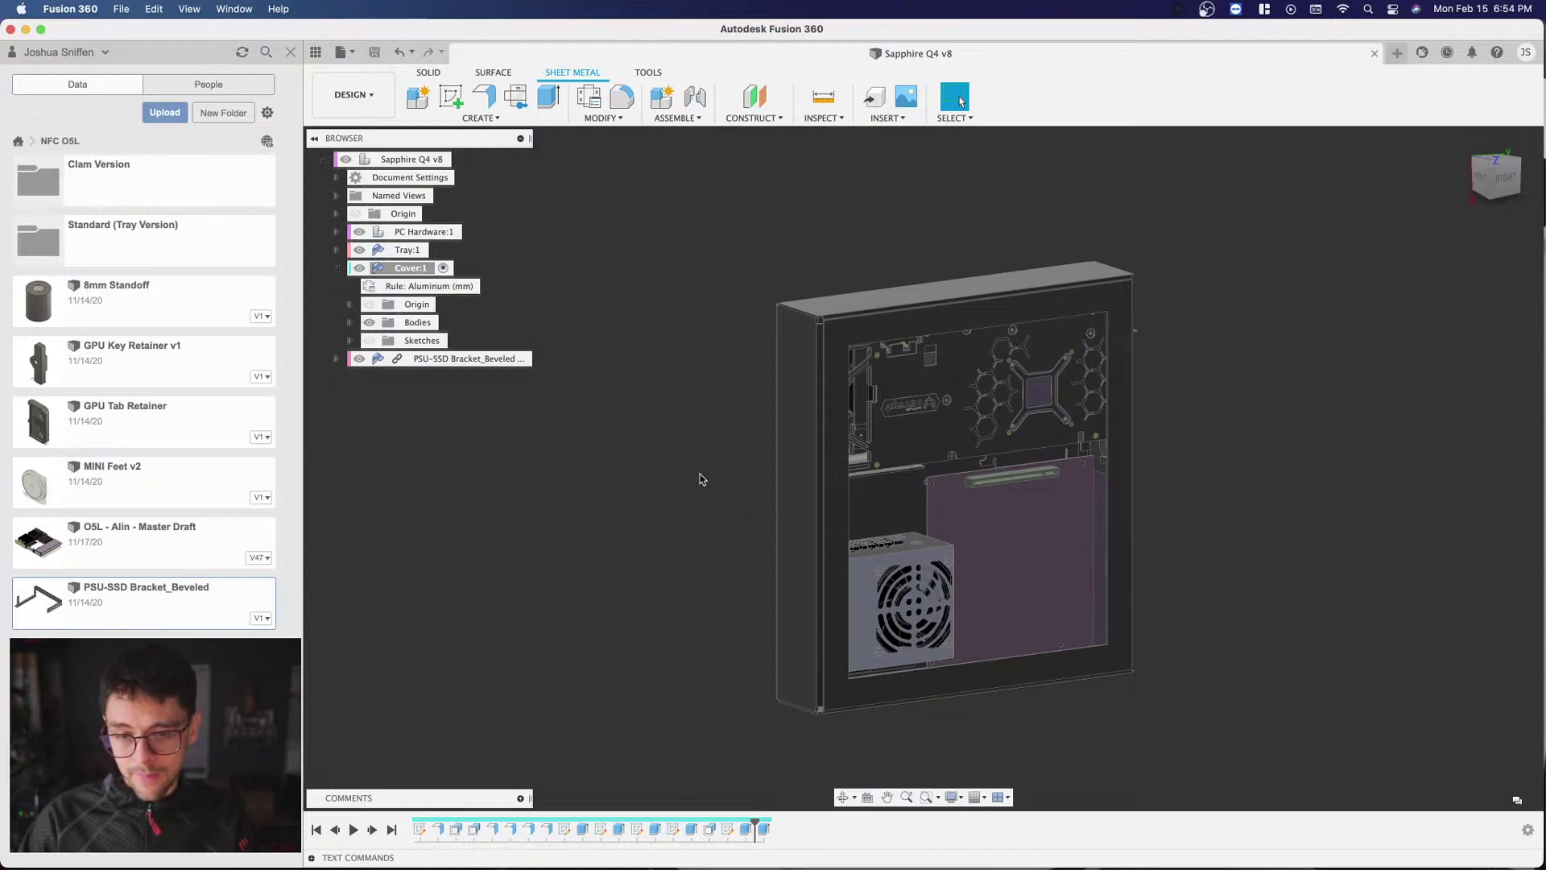
{"action": "scroll", "coordinate": [700, 476], "scroll_direction": "down", "scroll_amount": 3}
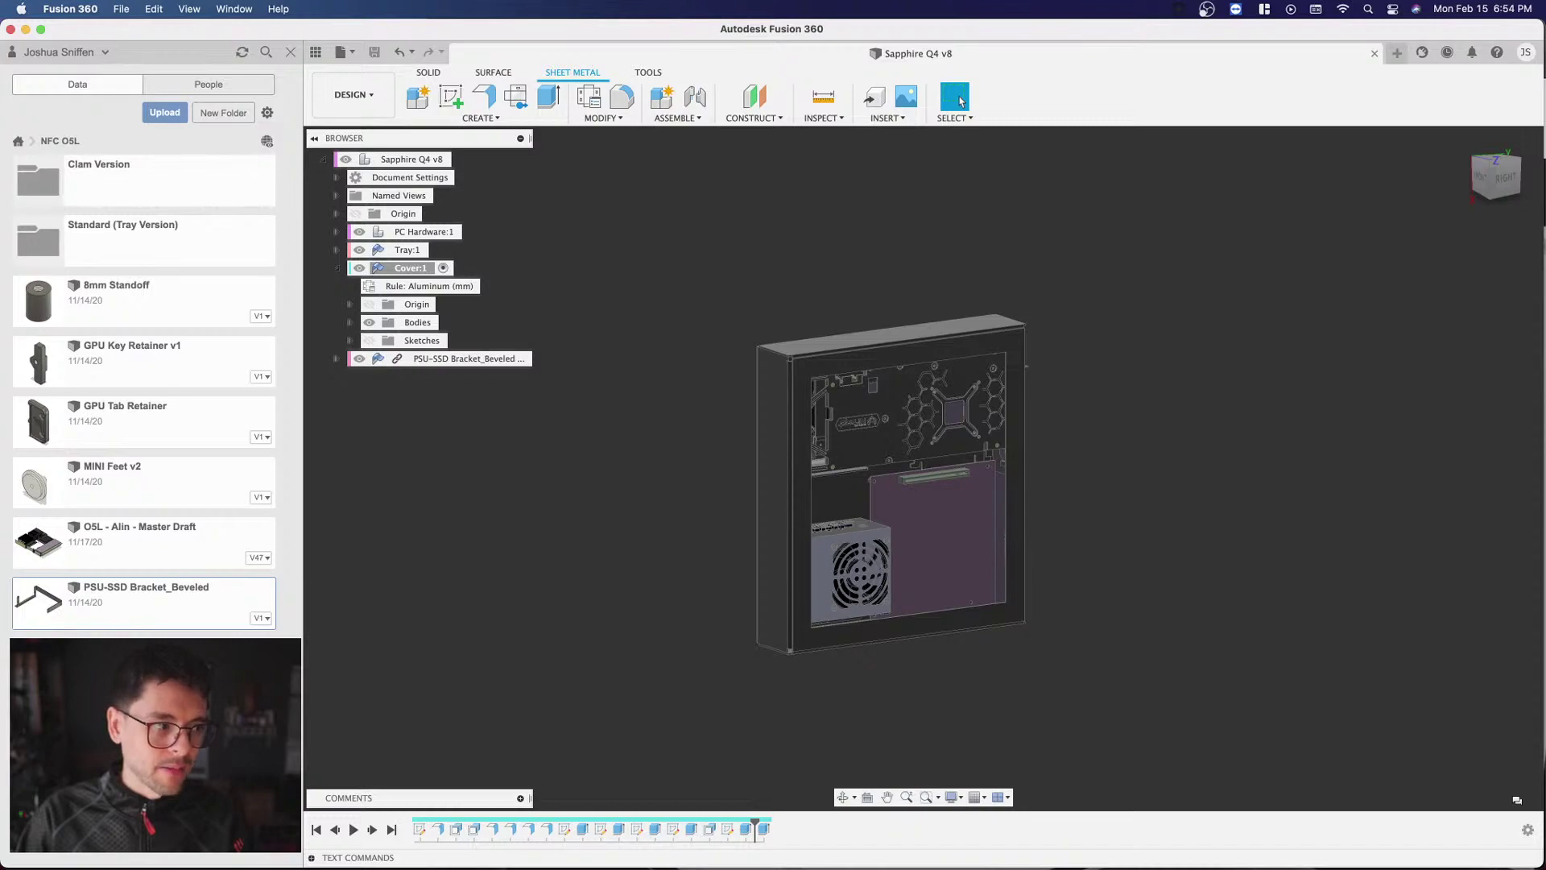
{"action": "scroll", "coordinate": [854, 456], "scroll_direction": "up", "scroll_amount": 3}
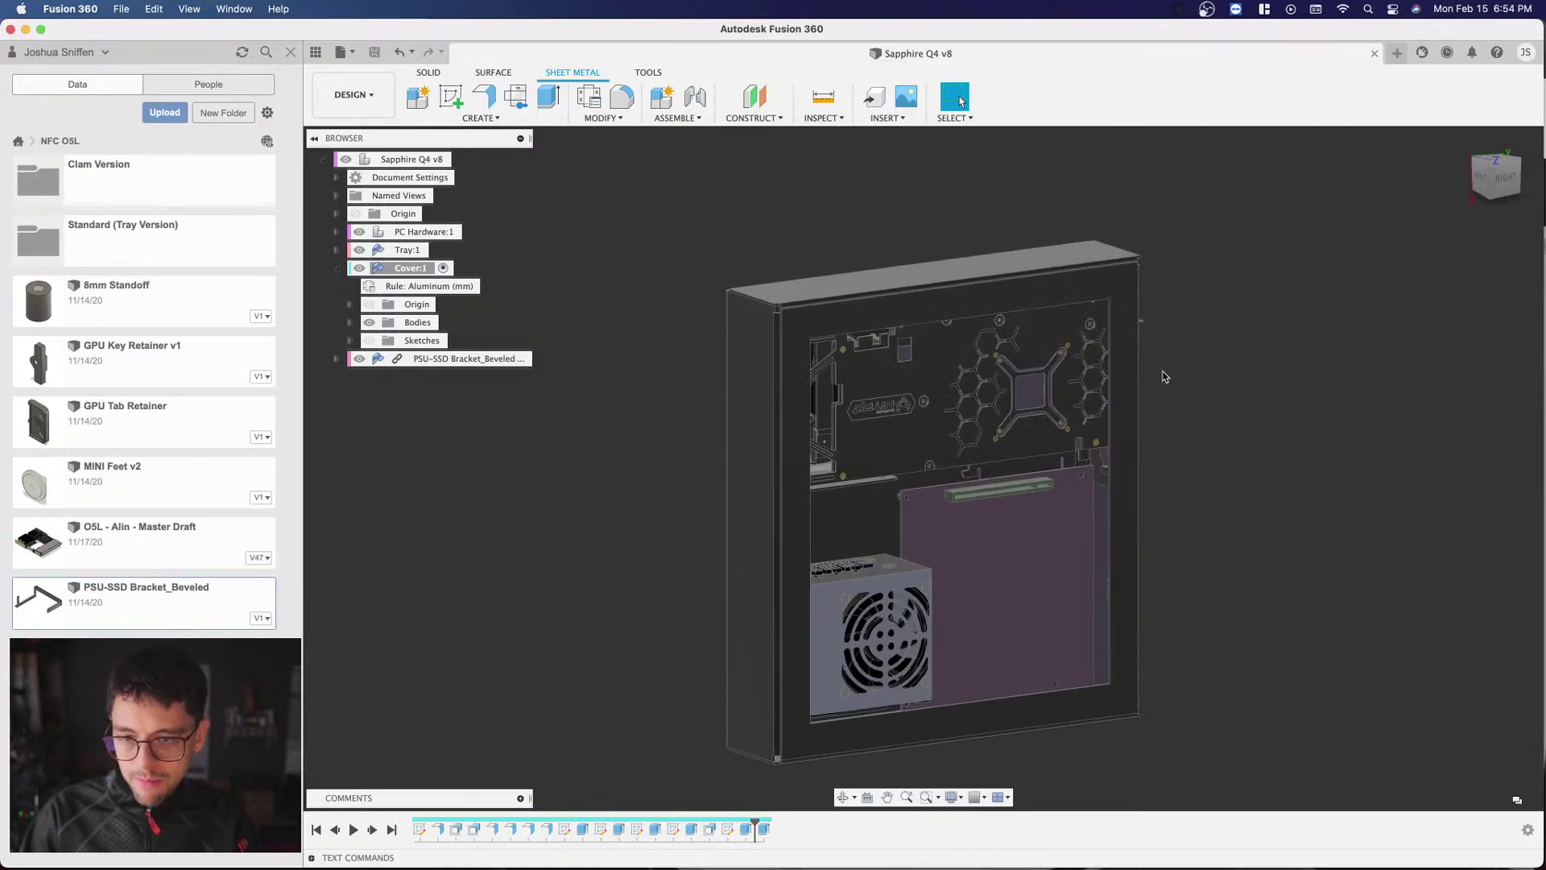
{"action": "scroll", "coordinate": [916, 268], "scroll_direction": "down", "scroll_amount": 3}
{"action": "scroll", "coordinate": [899, 282], "scroll_direction": "up", "scroll_amount": 3}
{"action": "left_click_drag", "start_coordinate": [1467, 194], "coordinate": [1385, 180]}
{"action": "scroll", "coordinate": [1320, 273], "scroll_direction": "up", "scroll_amount": 3}
{"action": "scroll", "coordinate": [1305, 289], "scroll_direction": "up", "scroll_amount": 3}
{"action": "scroll", "coordinate": [1214, 306], "scroll_direction": "down", "scroll_amount": 5}
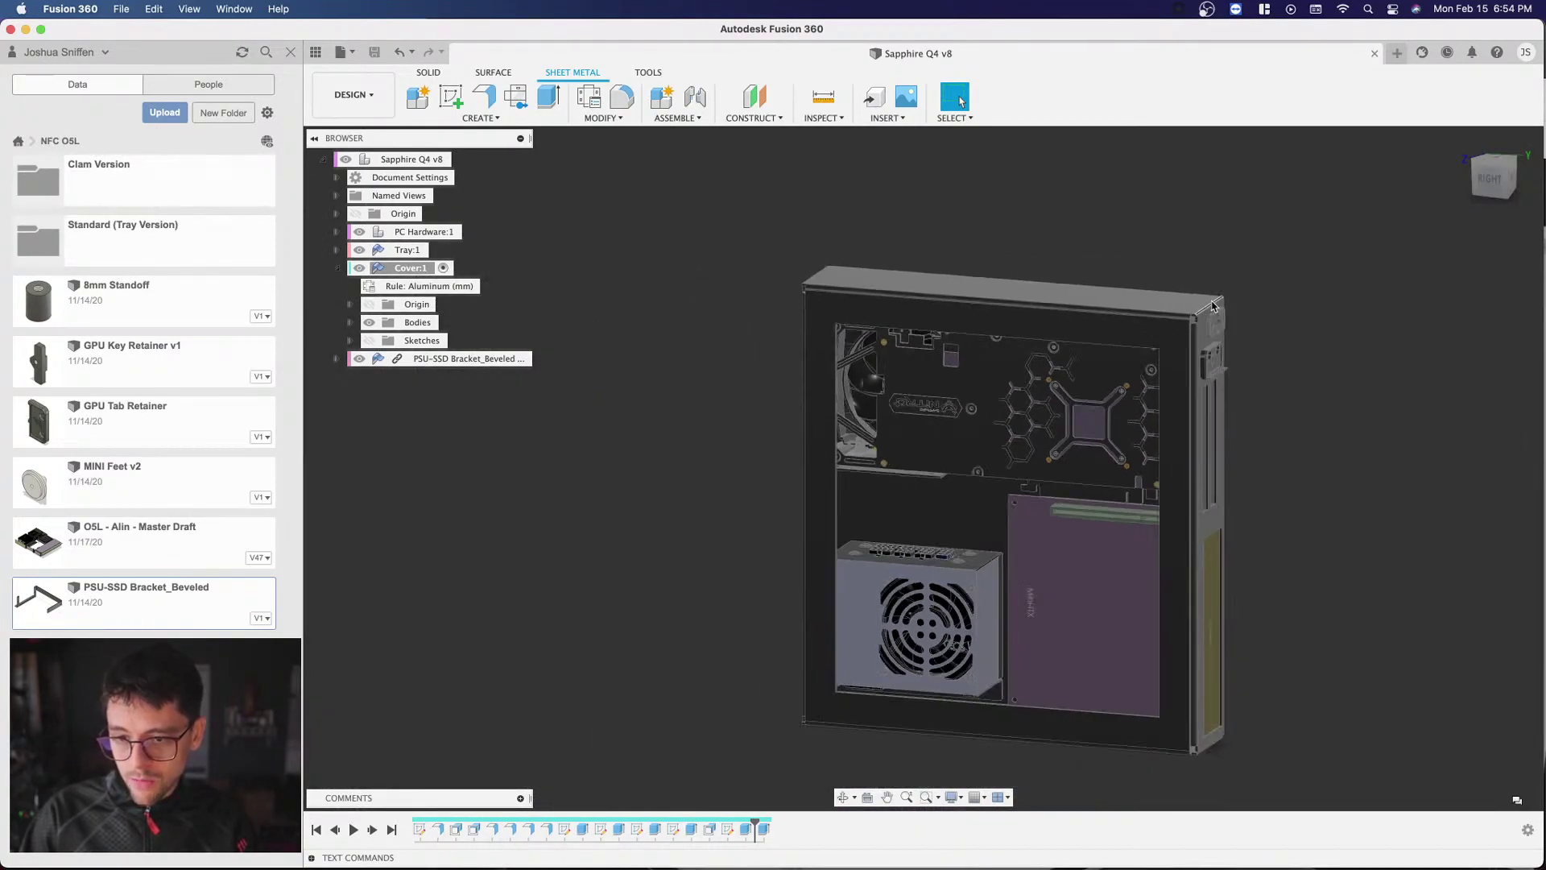
{"action": "left_click", "coordinate": [1486, 180]}
{"action": "middle_click_drag", "start_coordinate": [921, 463], "coordinate": [1197, 290], "text": "shift"}
{"action": "scroll", "coordinate": [1070, 362], "scroll_direction": "down", "scroll_amount": 3}
{"action": "scroll", "coordinate": [1044, 368], "scroll_direction": "up", "scroll_amount": 4}
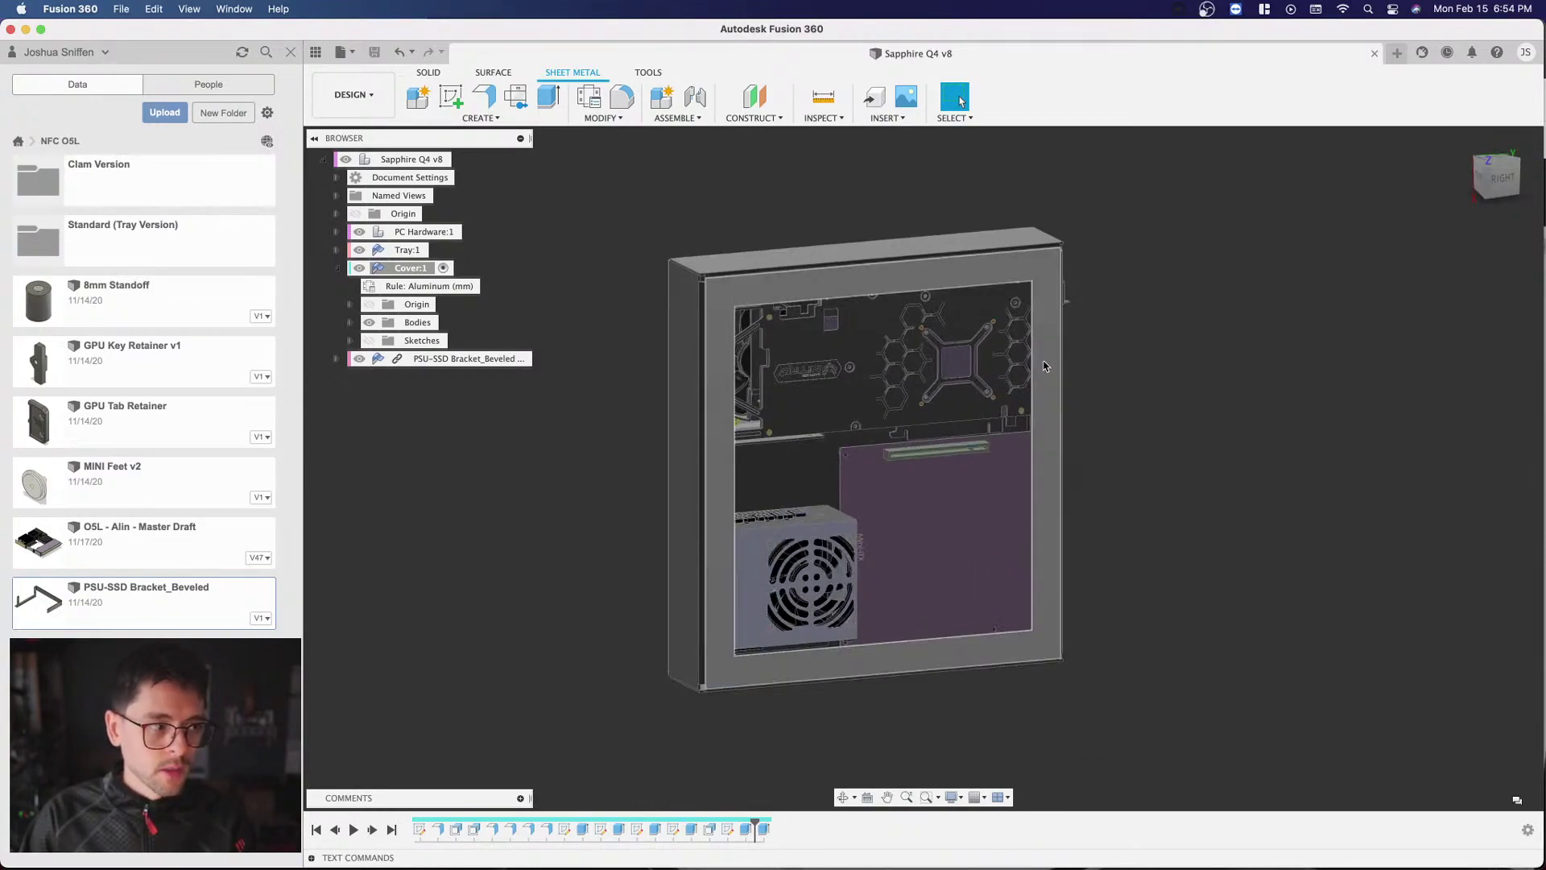
{"action": "scroll", "coordinate": [1022, 354], "scroll_direction": "down", "scroll_amount": 2}
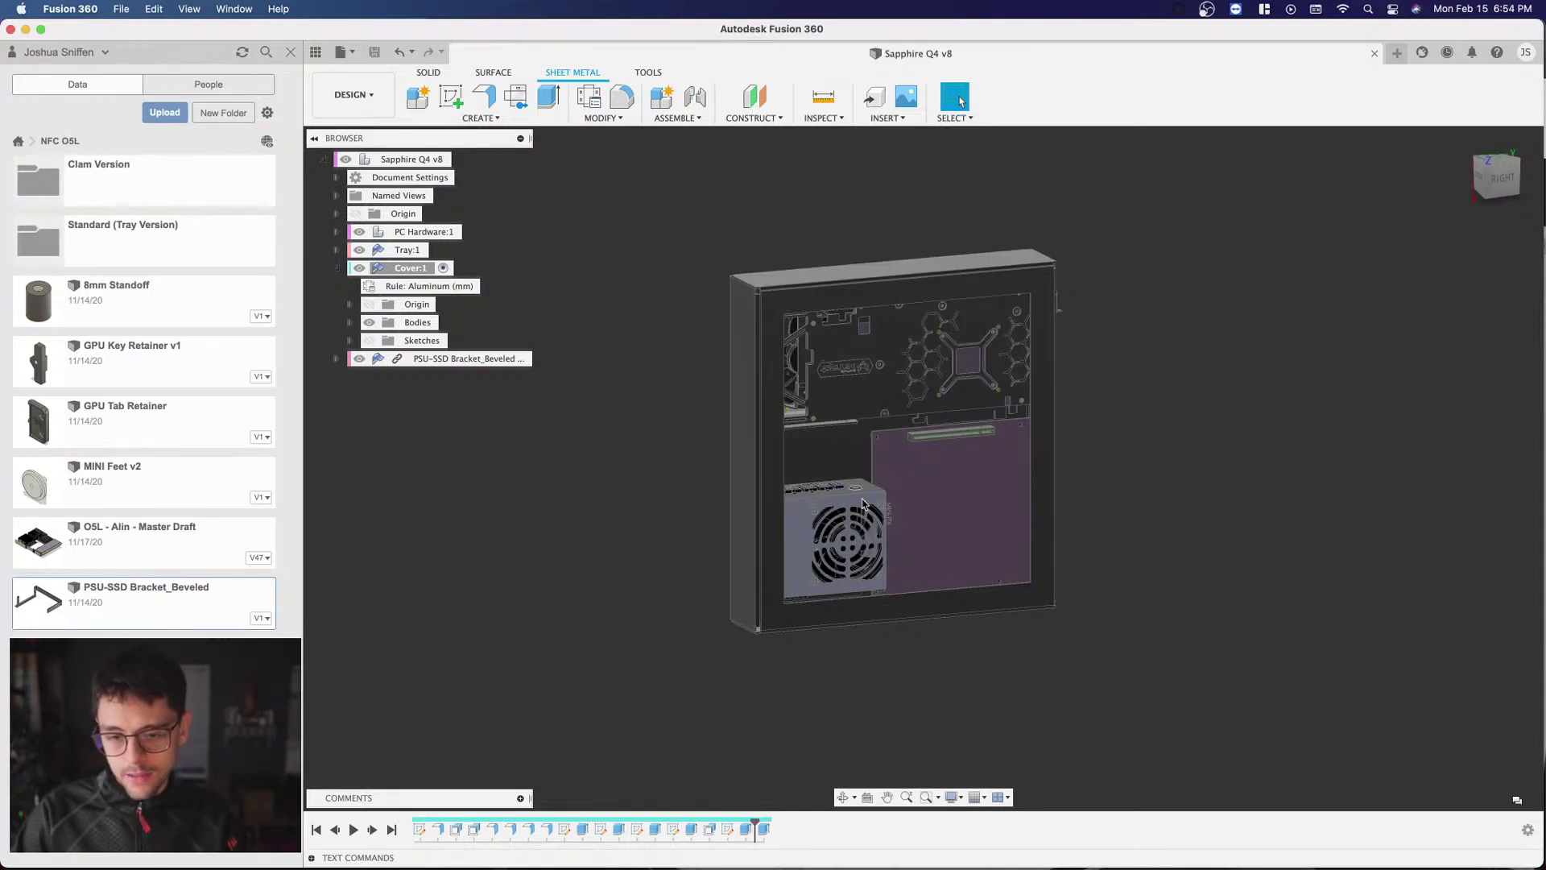
Step: Inspect the area between the graphics card, power supply and motherboard through the opening, straight from the right and from below
{"action": "left_click", "coordinate": [1499, 177]}
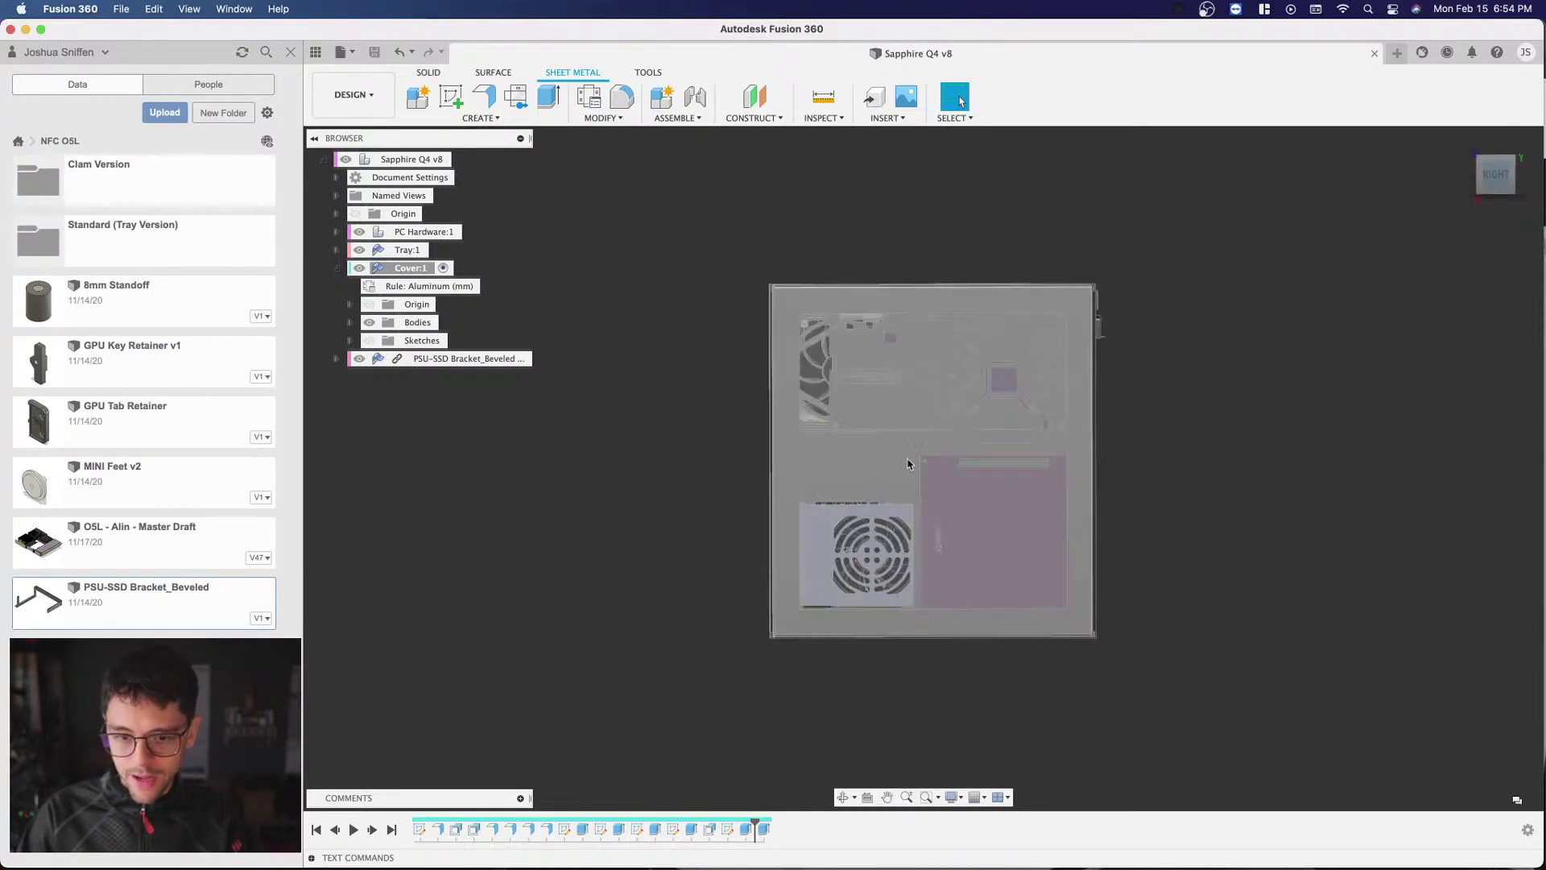
{"action": "scroll", "coordinate": [836, 551], "scroll_direction": "up", "scroll_amount": 3}
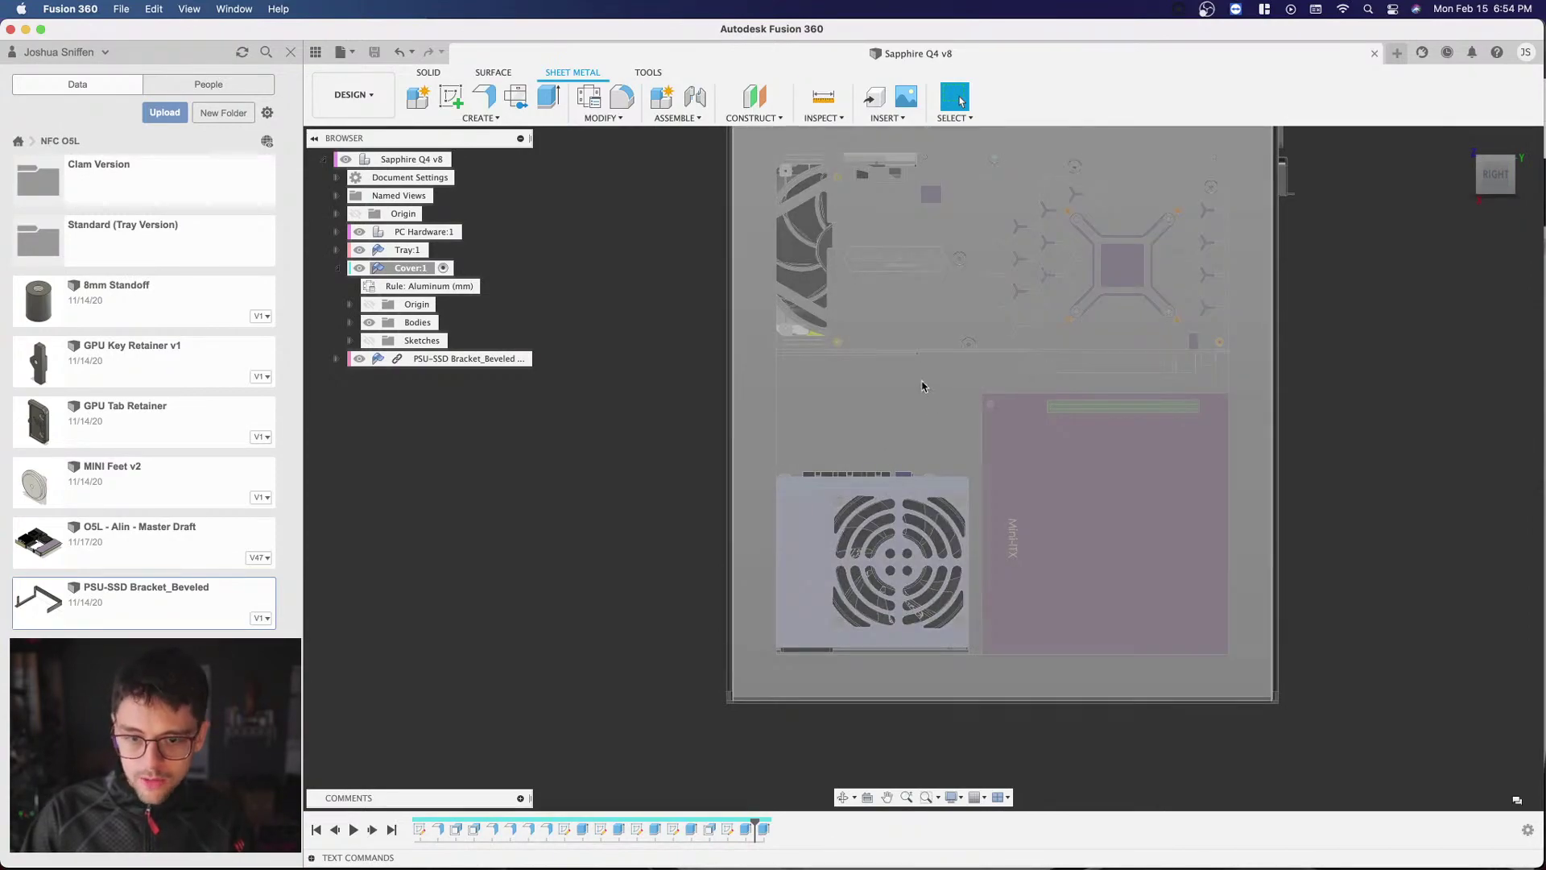
{"action": "scroll", "coordinate": [926, 386], "scroll_direction": "down", "scroll_amount": 3}
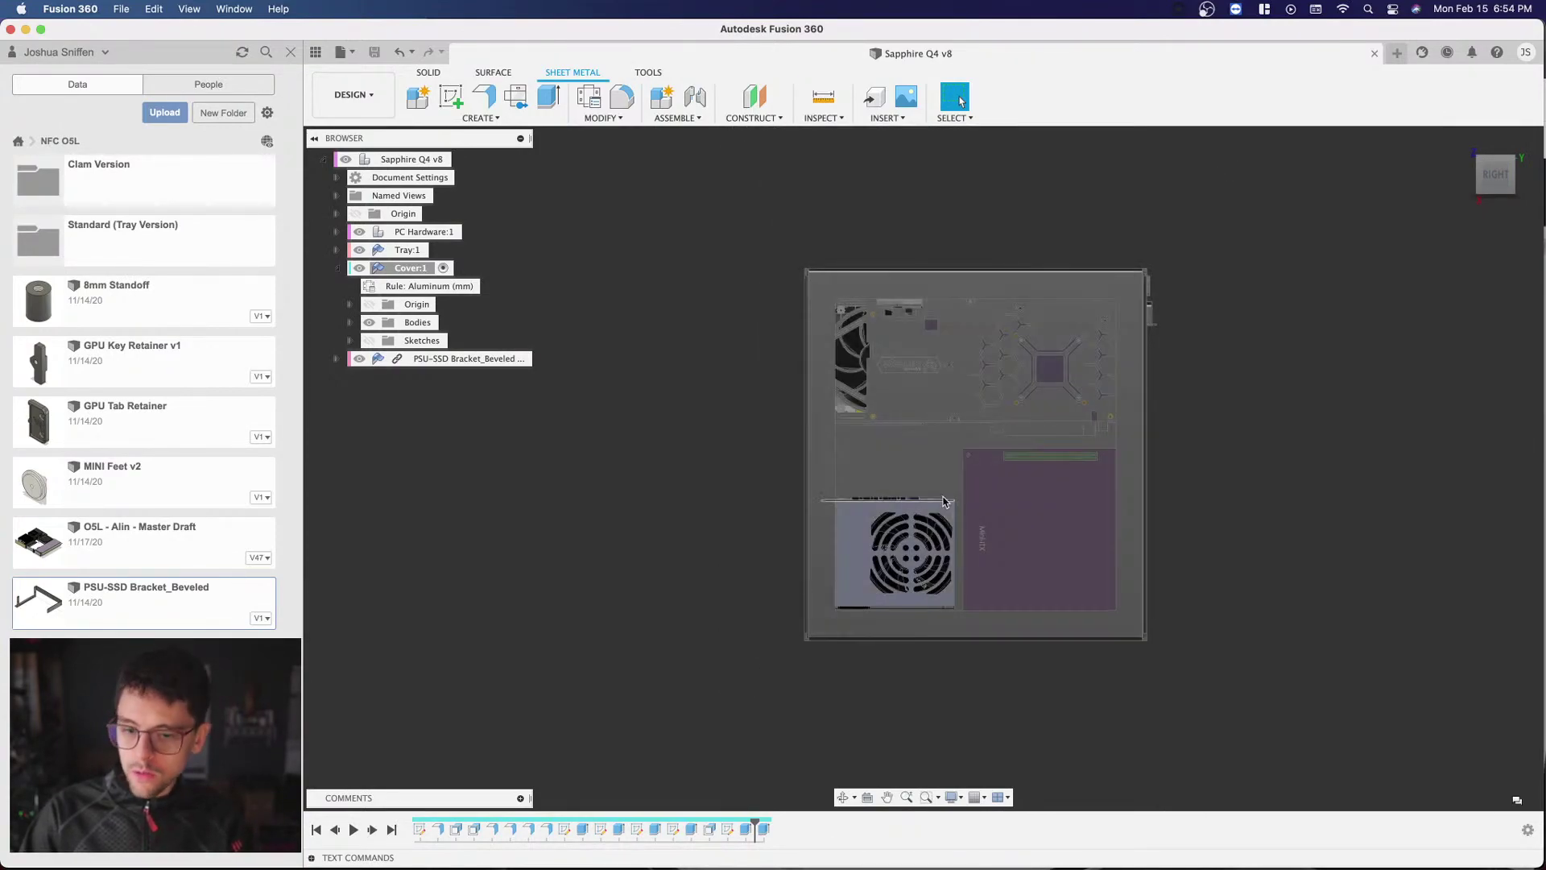
{"action": "scroll", "coordinate": [941, 462], "scroll_direction": "up", "scroll_amount": 1}
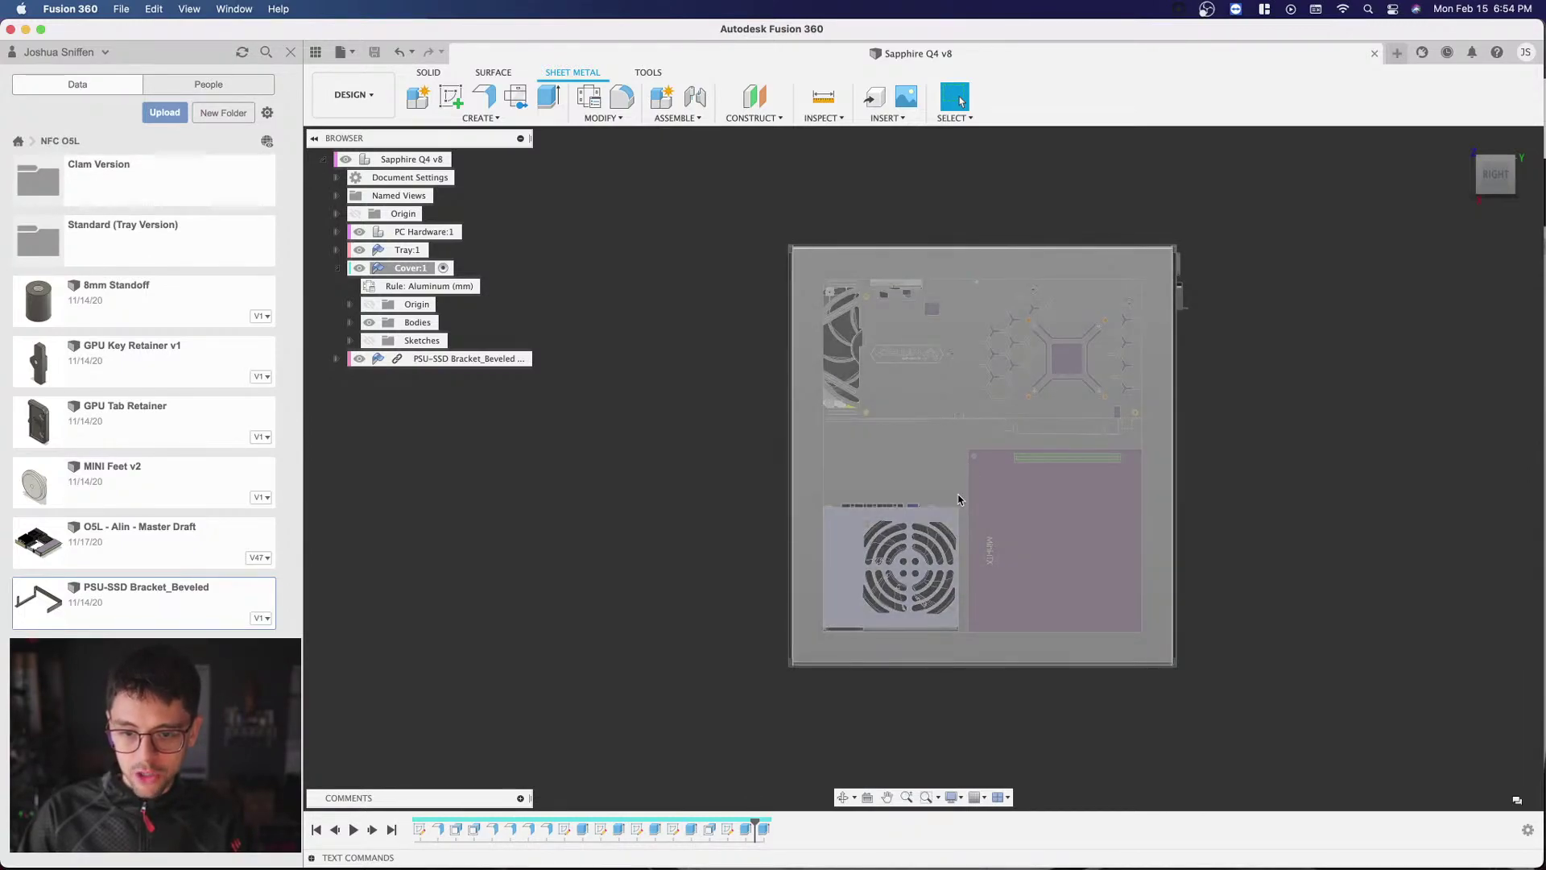
{"action": "scroll", "coordinate": [863, 481], "scroll_direction": "down", "scroll_amount": 3}
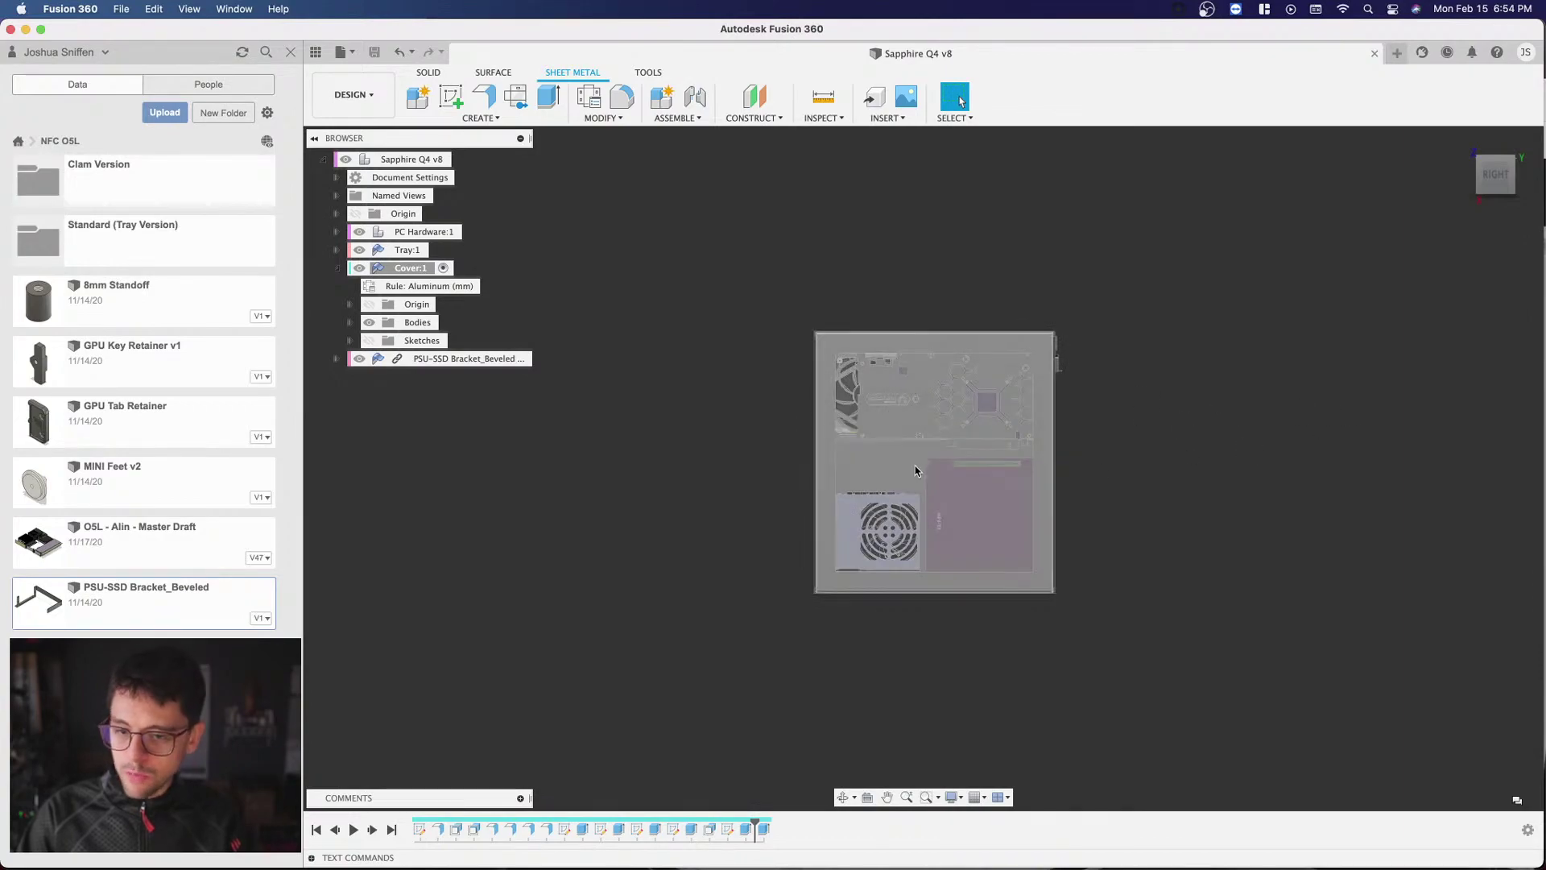
{"action": "scroll", "coordinate": [938, 411], "scroll_direction": "up", "scroll_amount": 2}
{"action": "left_click_drag", "start_coordinate": [1491, 170], "coordinate": [1460, 135]}
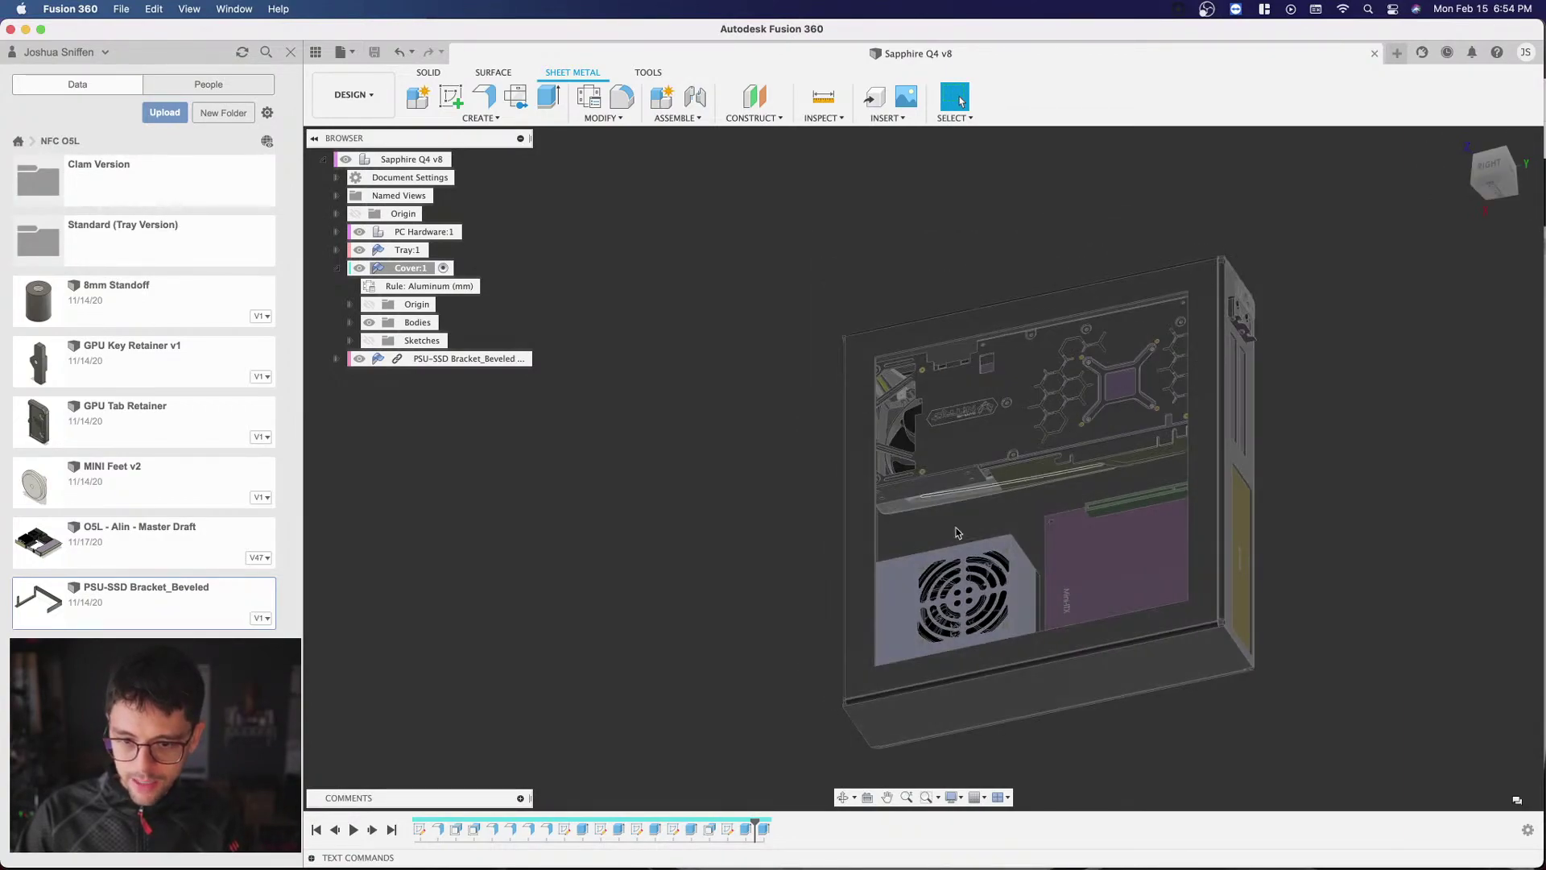
{"action": "scroll", "coordinate": [982, 451], "scroll_direction": "up", "scroll_amount": 3}
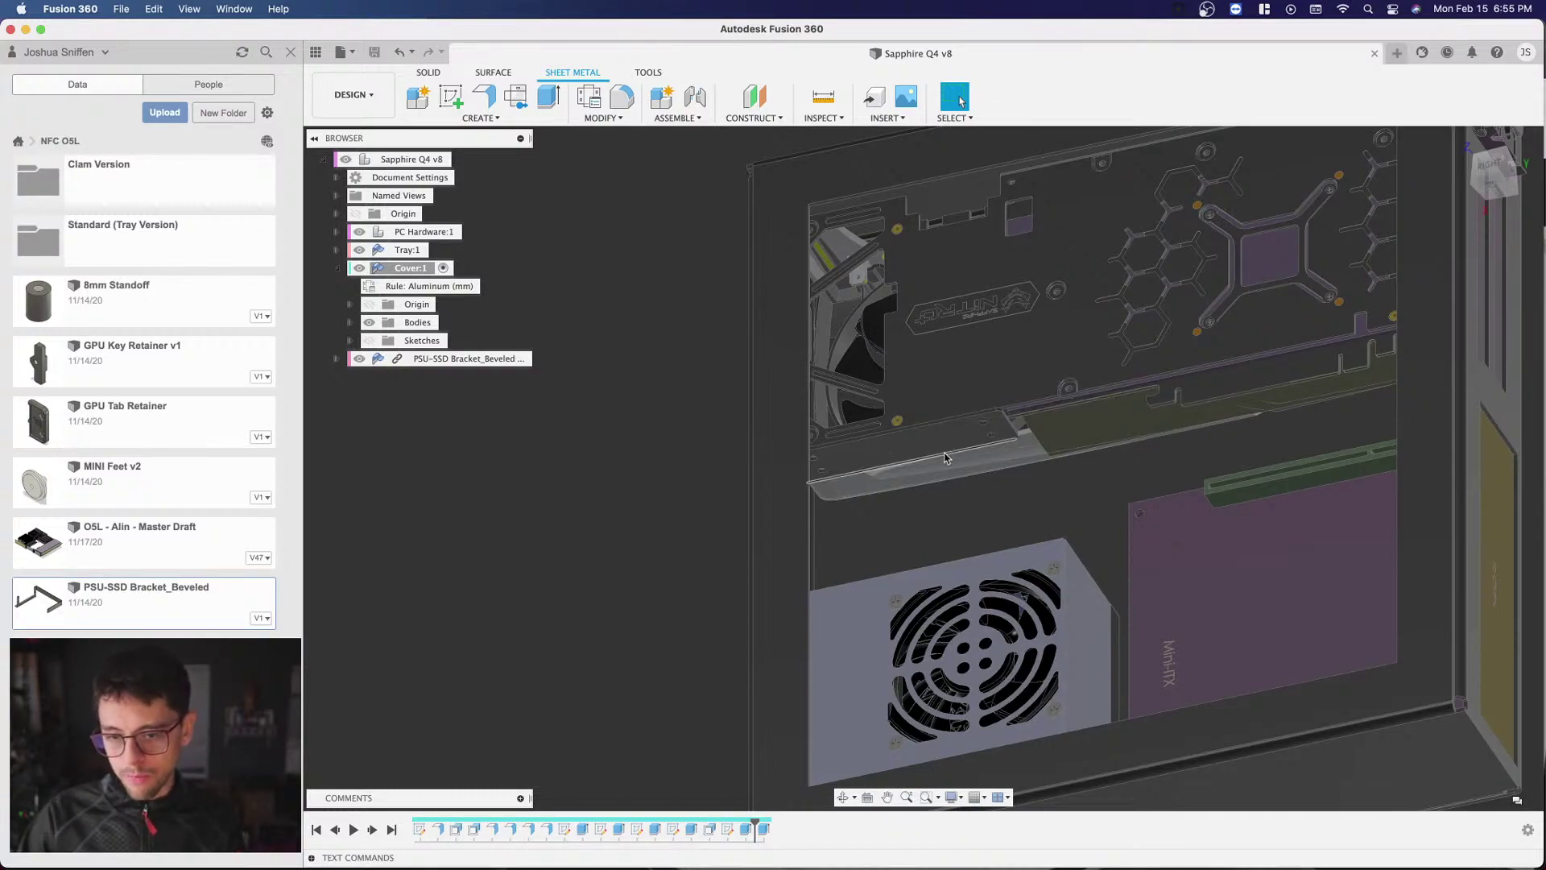
{"action": "scroll", "coordinate": [731, 487], "scroll_direction": "down", "scroll_amount": 3}
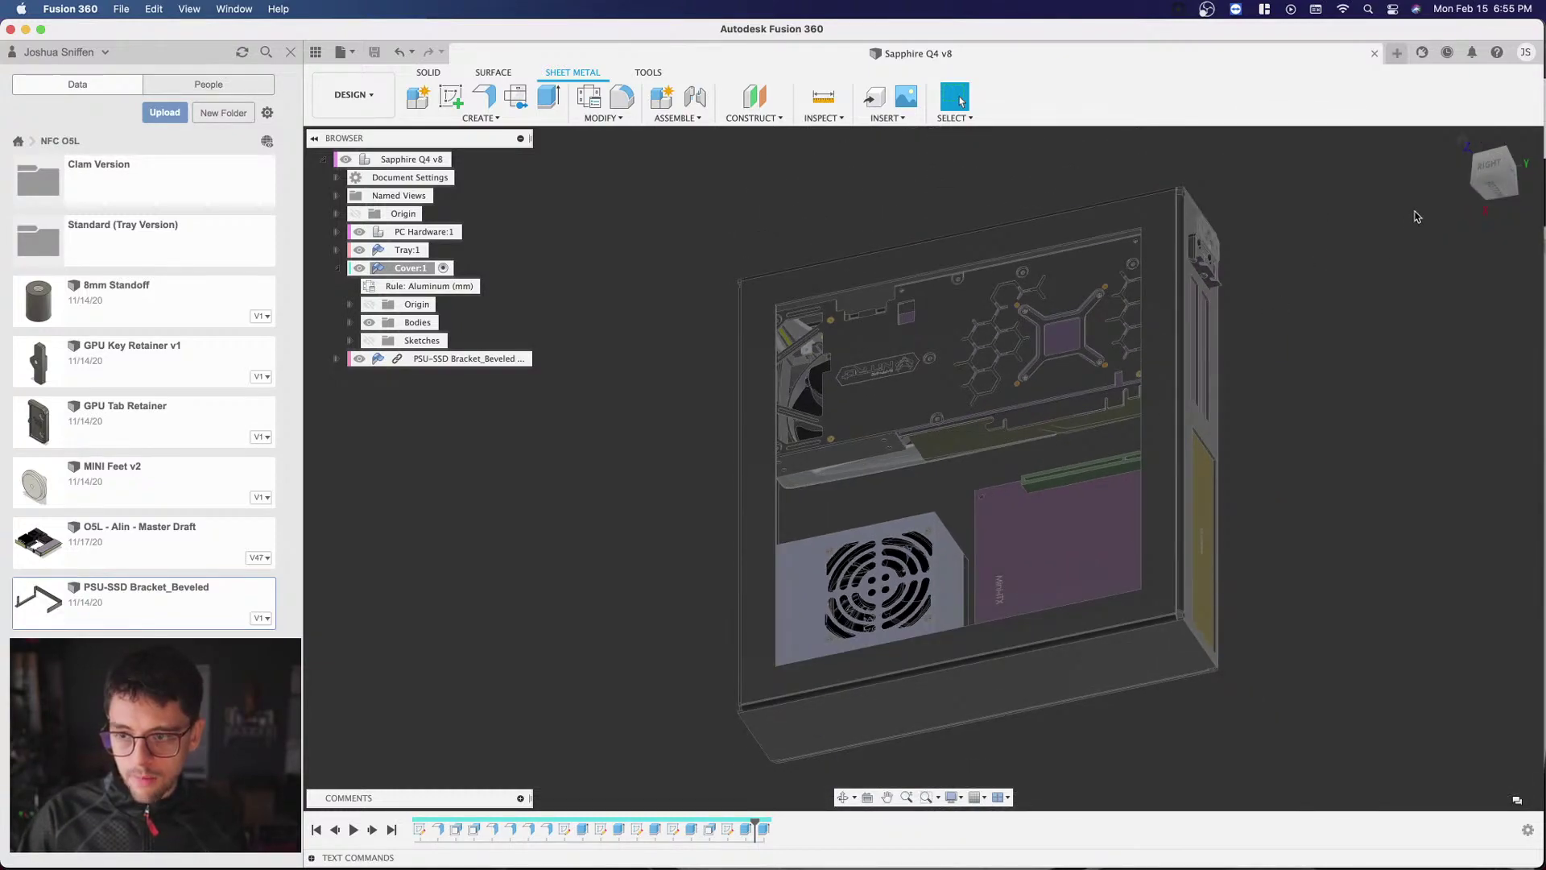
{"action": "left_click", "coordinate": [1491, 169]}
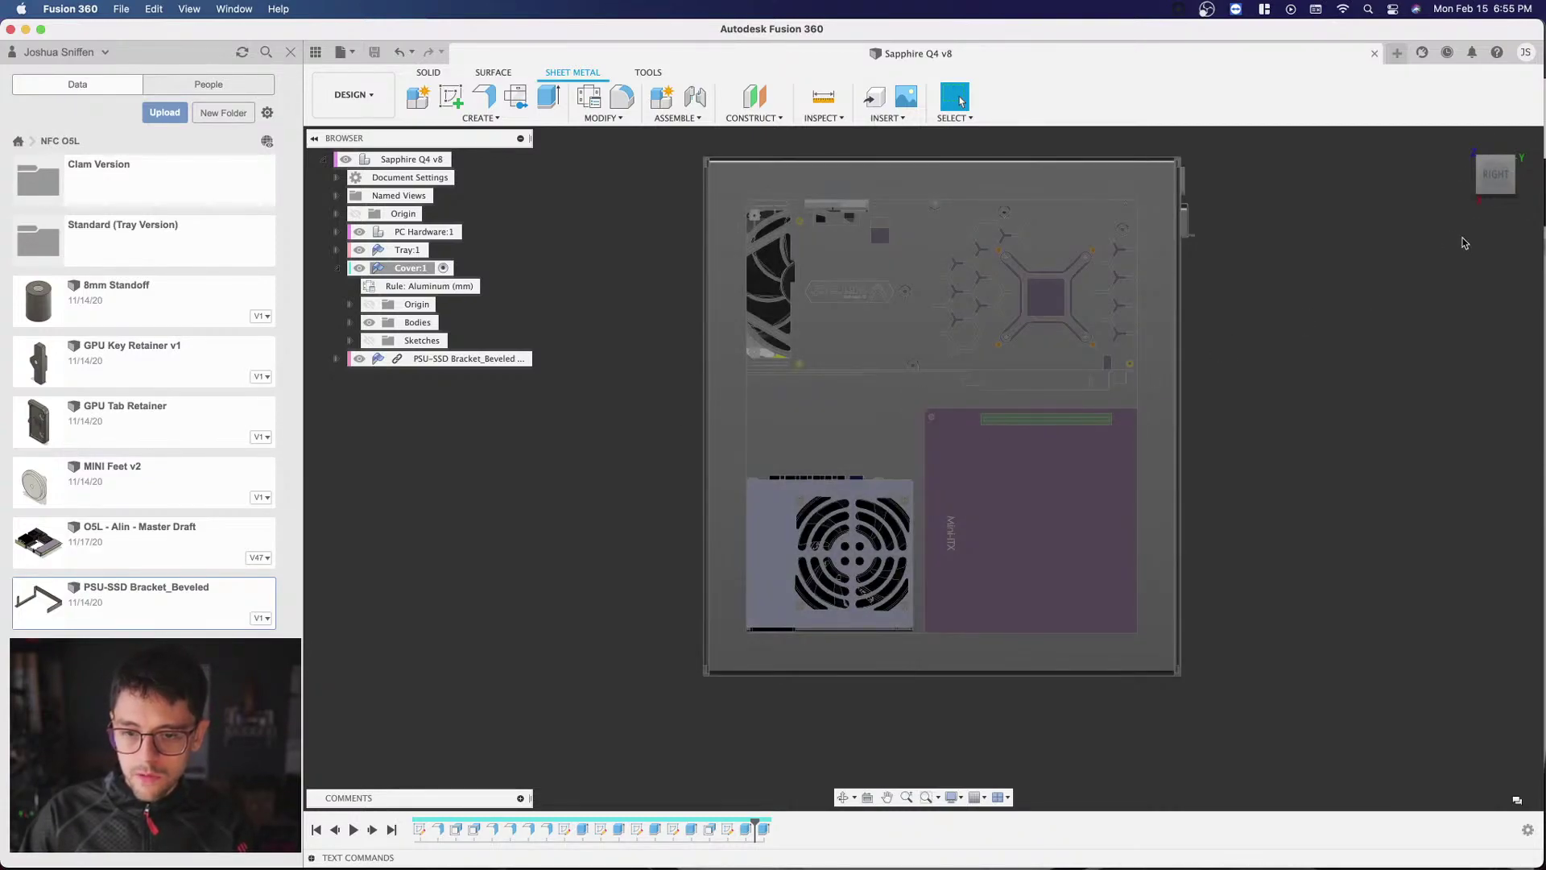
Step: Orbit around the case to review its closed sides and the hardware visible through the large opening
{"action": "mouse_move", "coordinate": [1496, 177]}
{"action": "left_mouse_down"}
{"action": "mouse_move", "coordinate": [1487, 148]}
{"action": "mouse_move", "coordinate": [1496, 161]}
{"action": "left_mouse_up"}
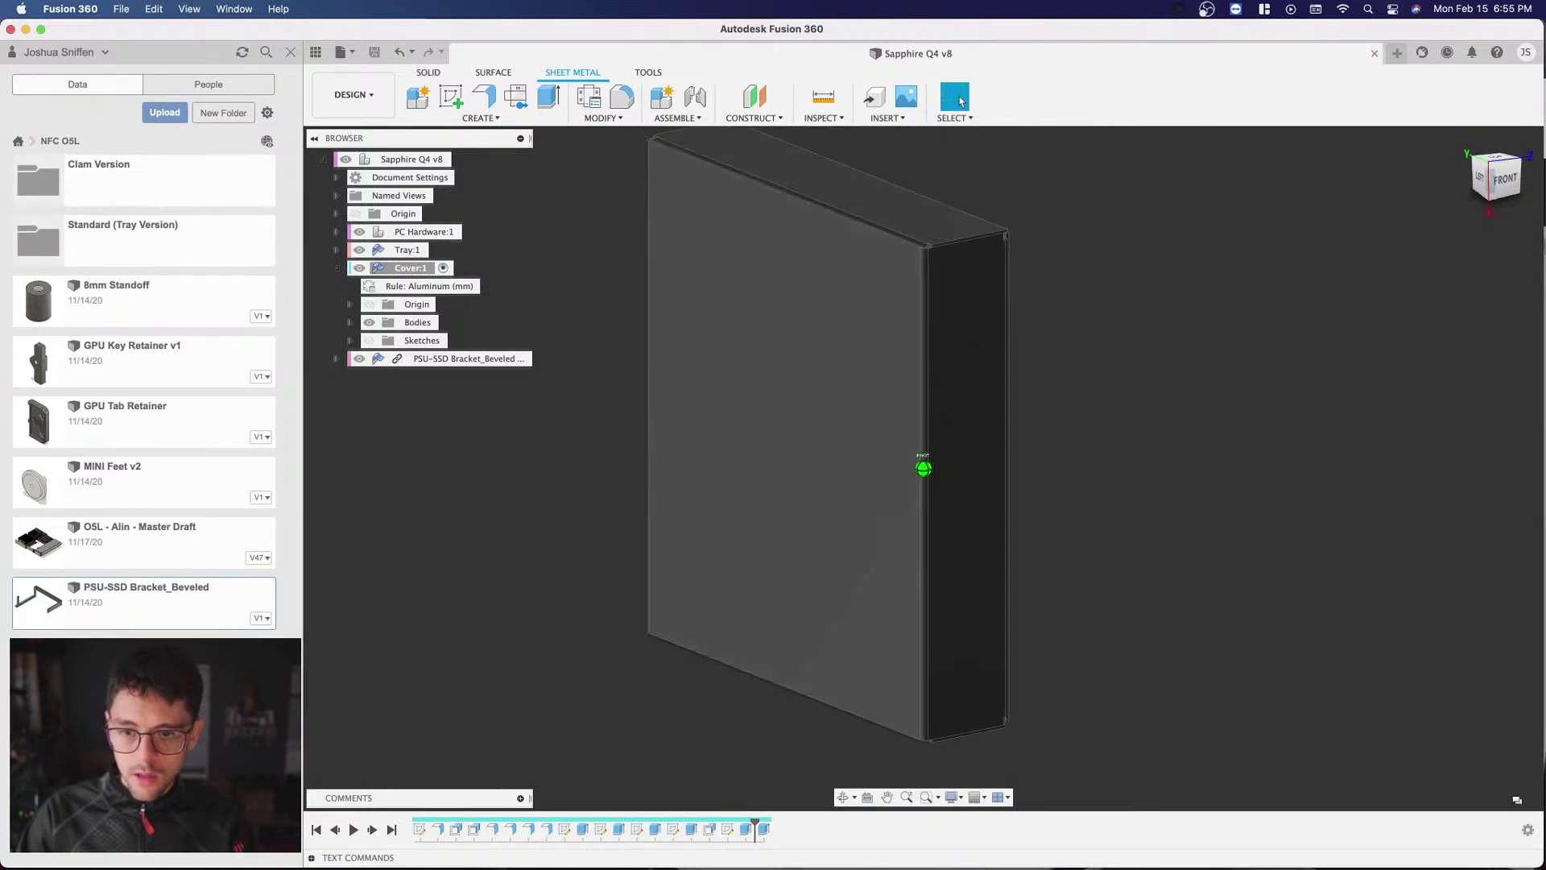
{"action": "left_click", "coordinate": [741, 273]}
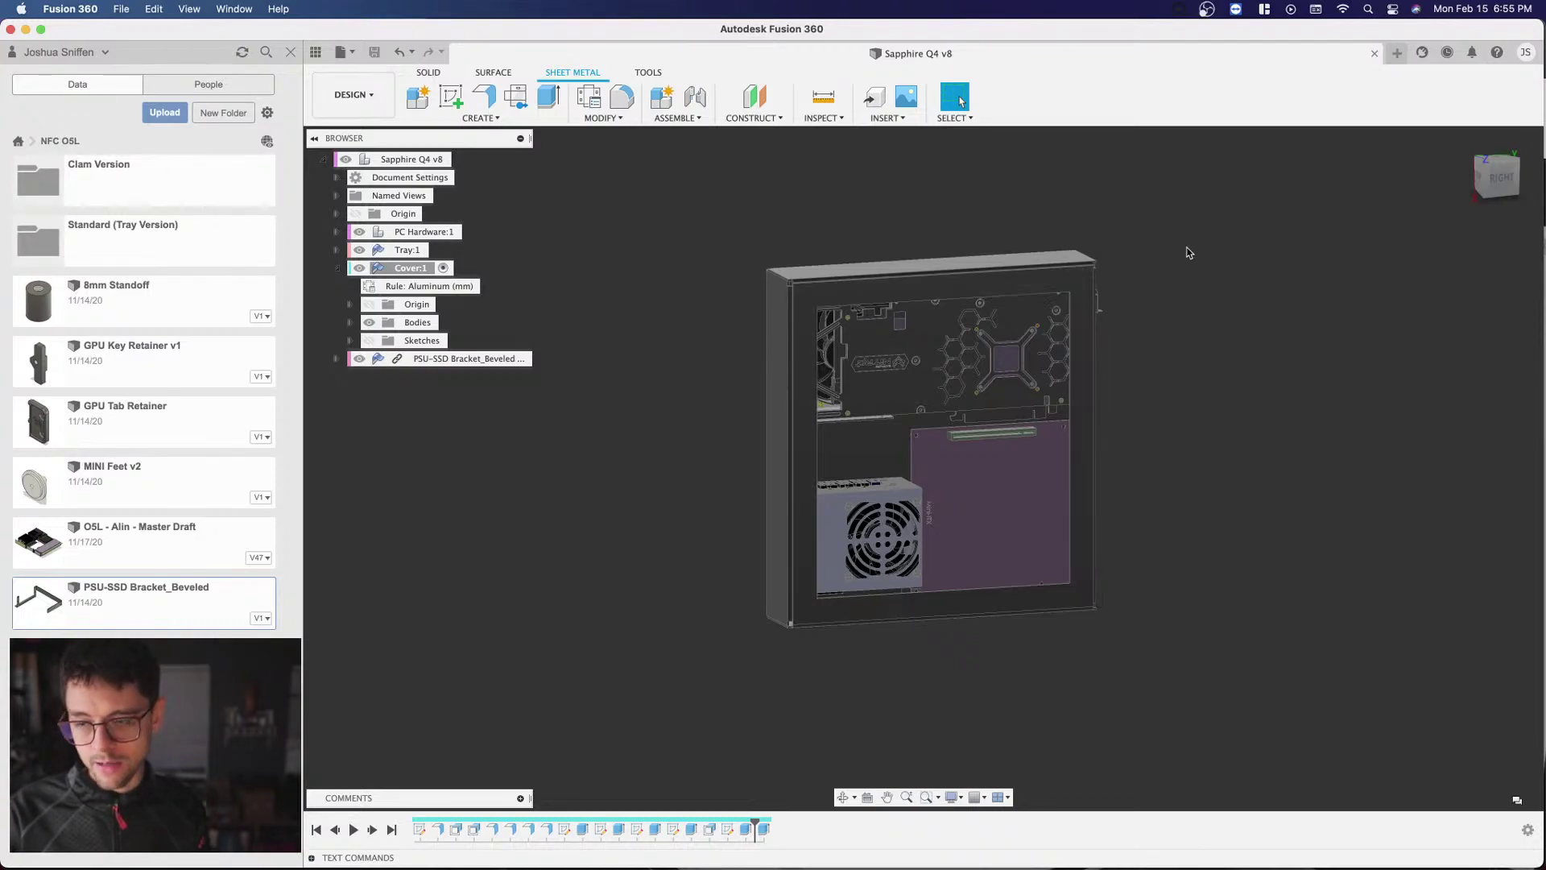
{"action": "mouse_move", "coordinate": [924, 465]}
{"action": "middle_mouse_down", "text": "shift"}
{"action": "mouse_move", "coordinate": [725, 478]}
{"action": "mouse_move", "coordinate": [741, 187]}
{"action": "middle_mouse_up", "text": "shift"}
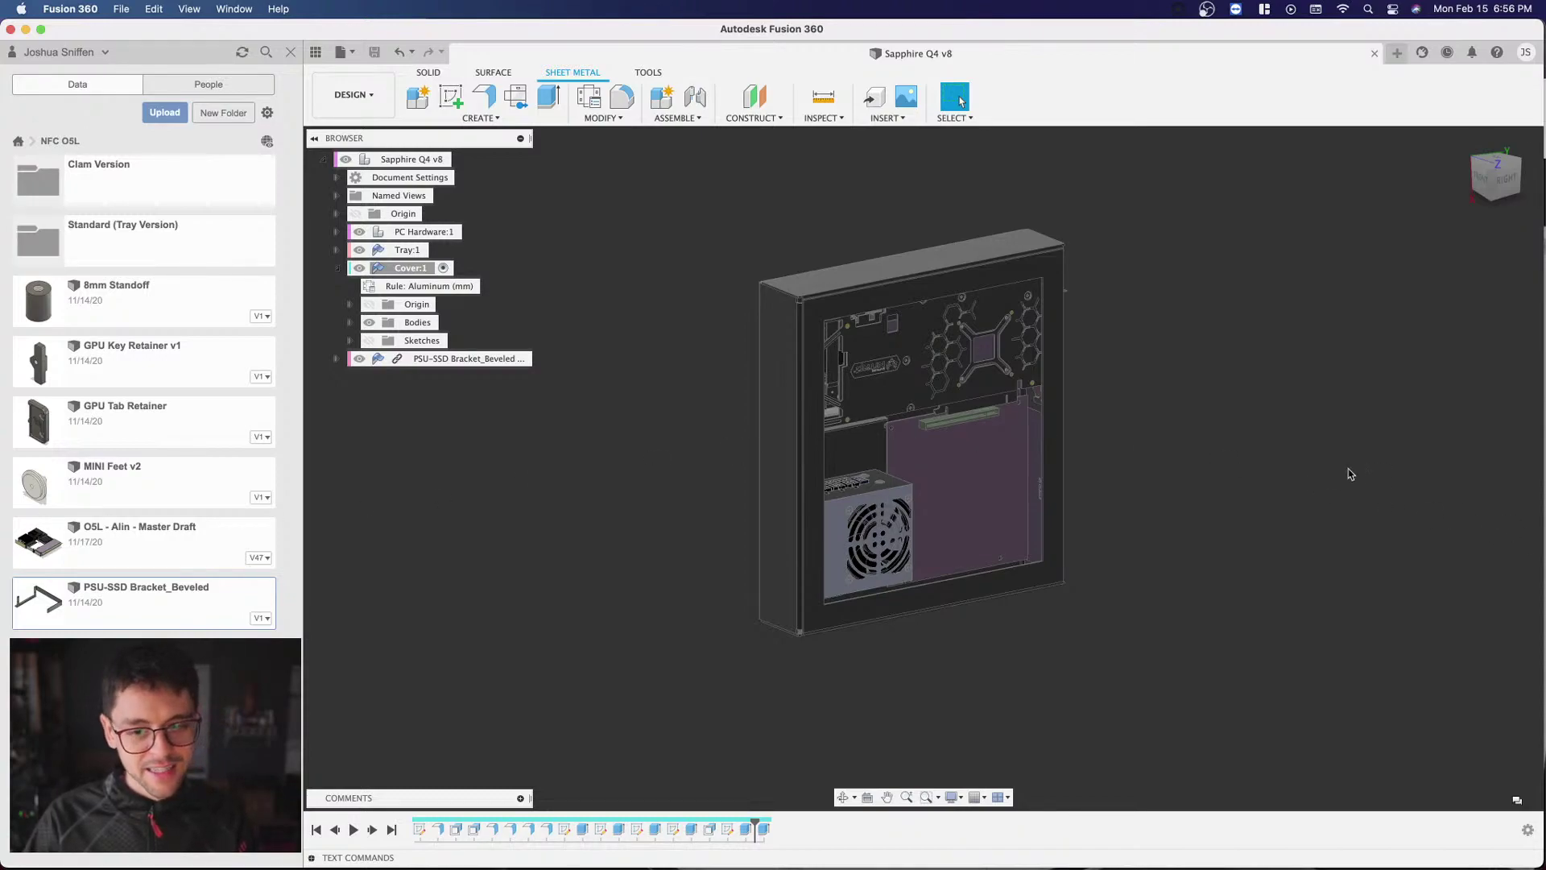
{"action": "scroll", "coordinate": [1366, 487], "scroll_direction": "down", "scroll_amount": 3}
{"action": "scroll", "coordinate": [1057, 325], "scroll_direction": "up", "scroll_amount": 5}
{"action": "middle_click_drag", "start_coordinate": [1057, 324], "coordinate": [1083, 406], "text": "shift"}
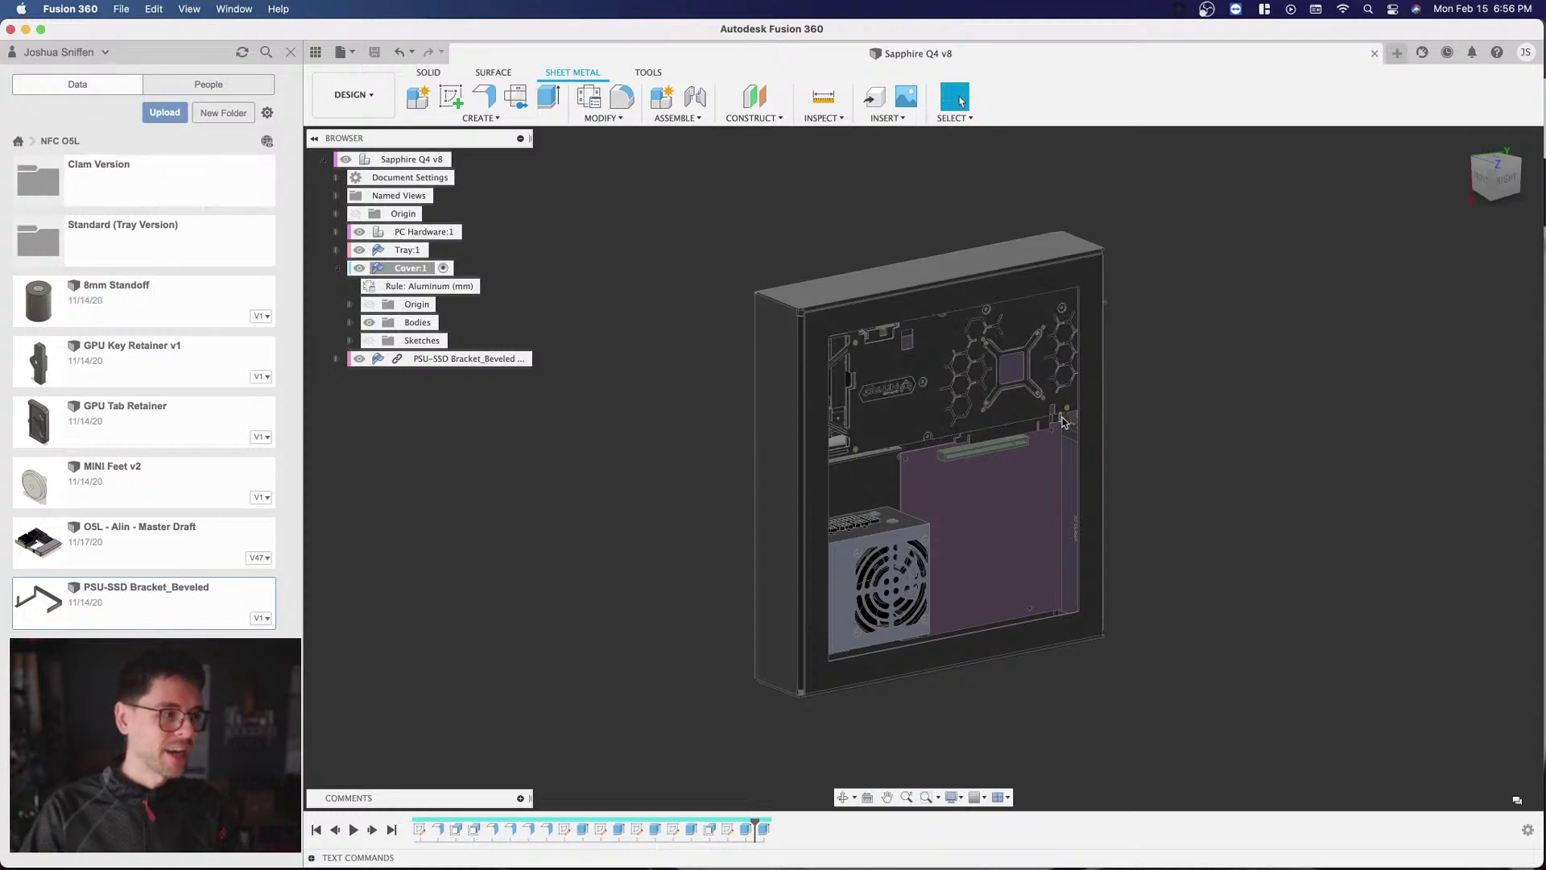